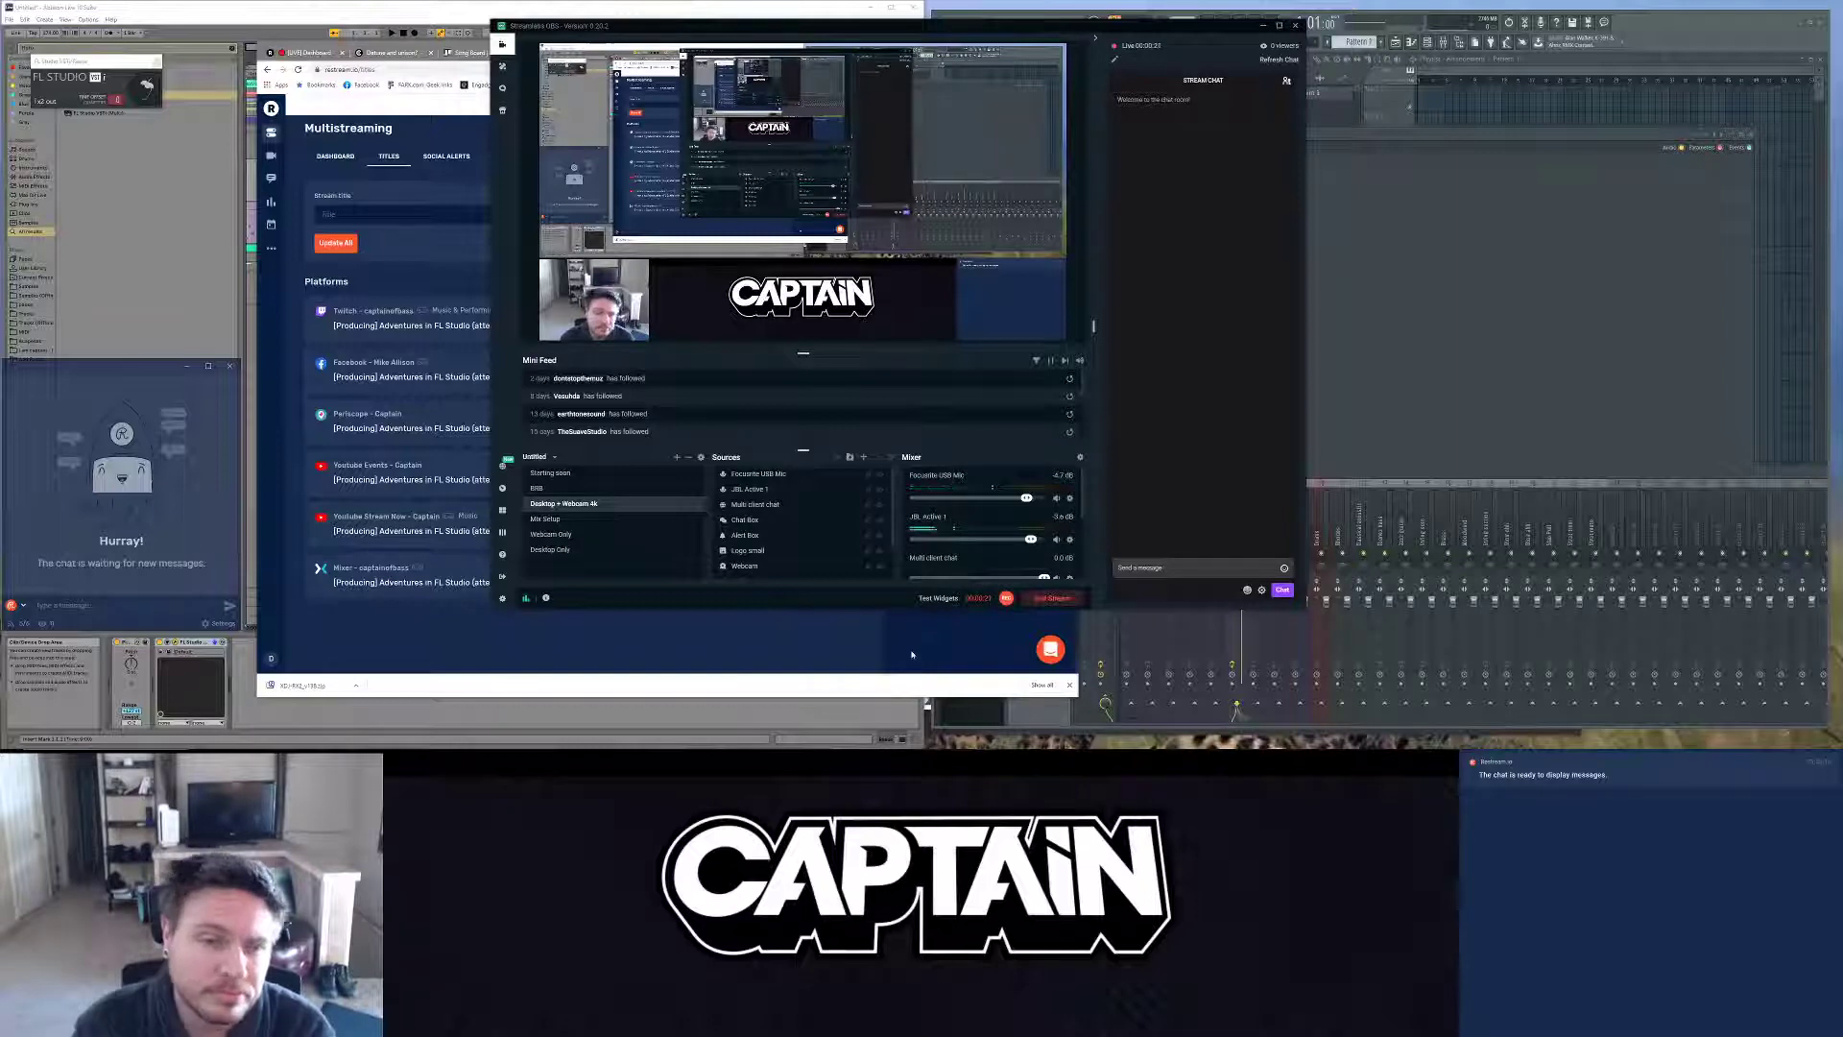
# Step: Check the connected channels on Restream's Multistreaming dashboard, glance at the Twitch channel page, and minimize the browser
pyautogui.click(844, 640)
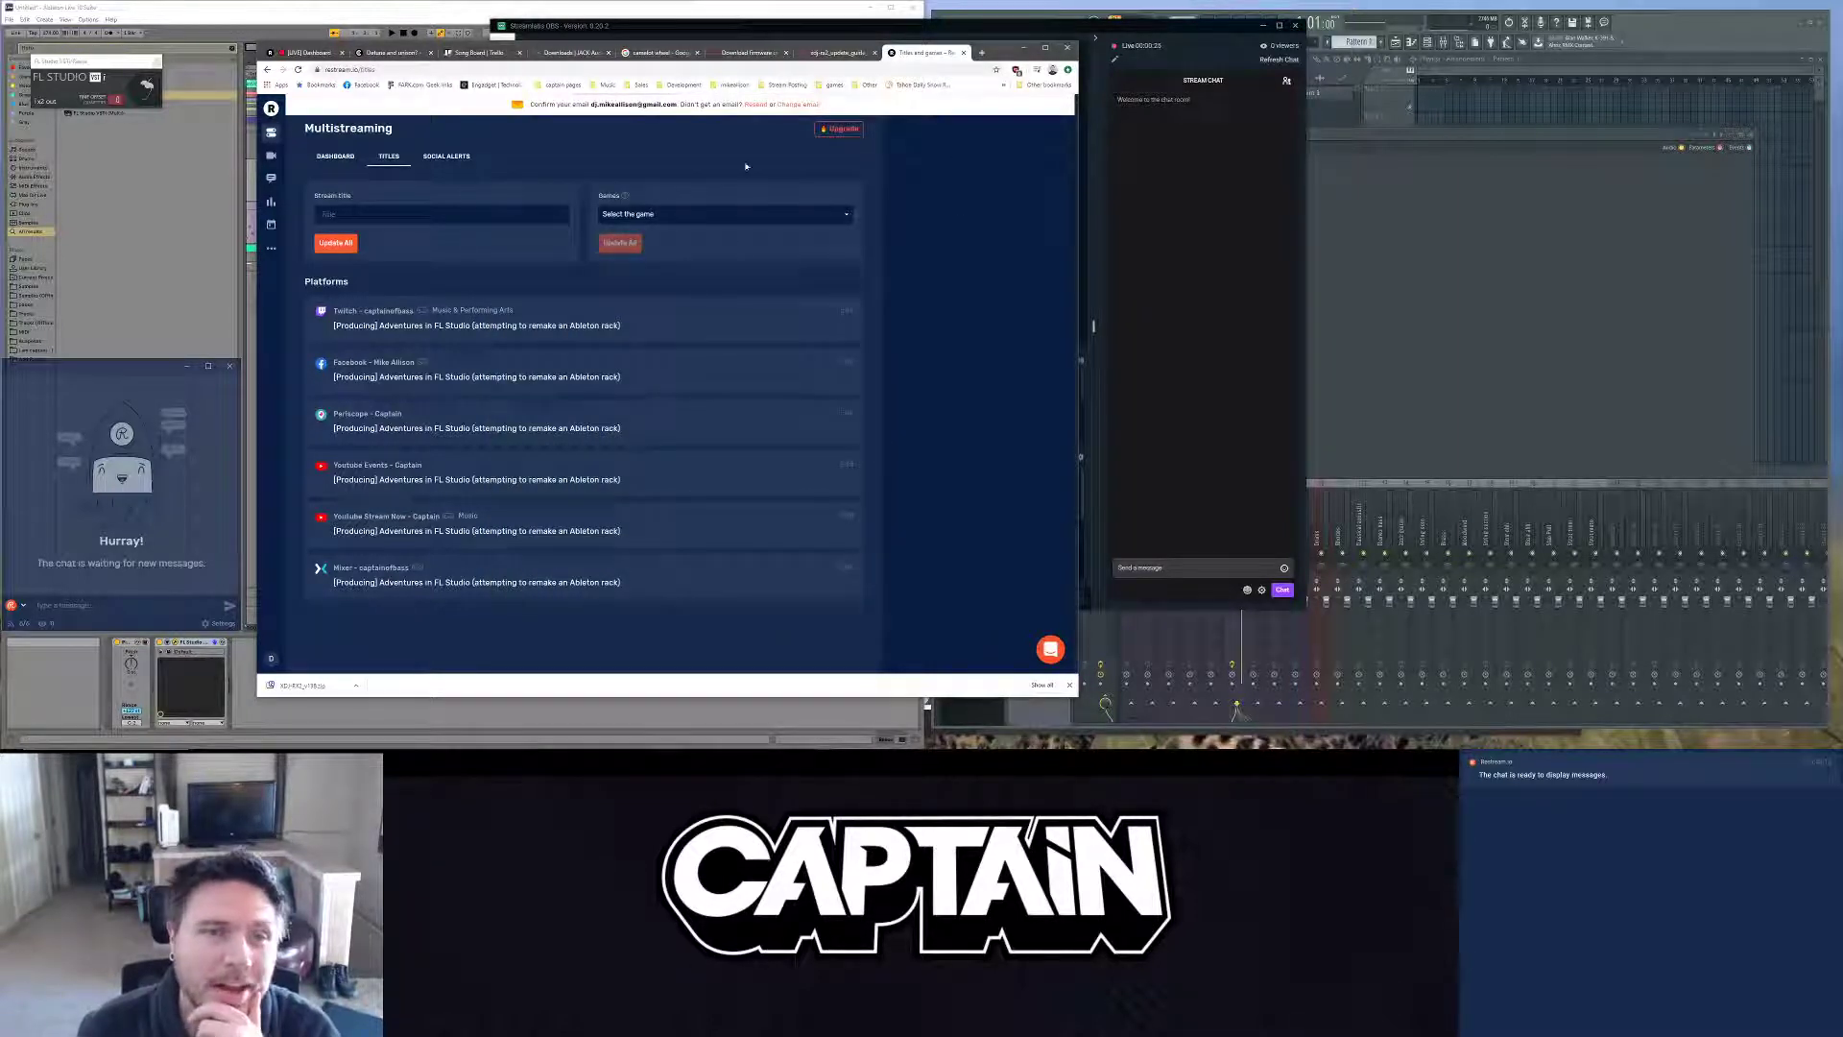
pyautogui.click(331, 156)
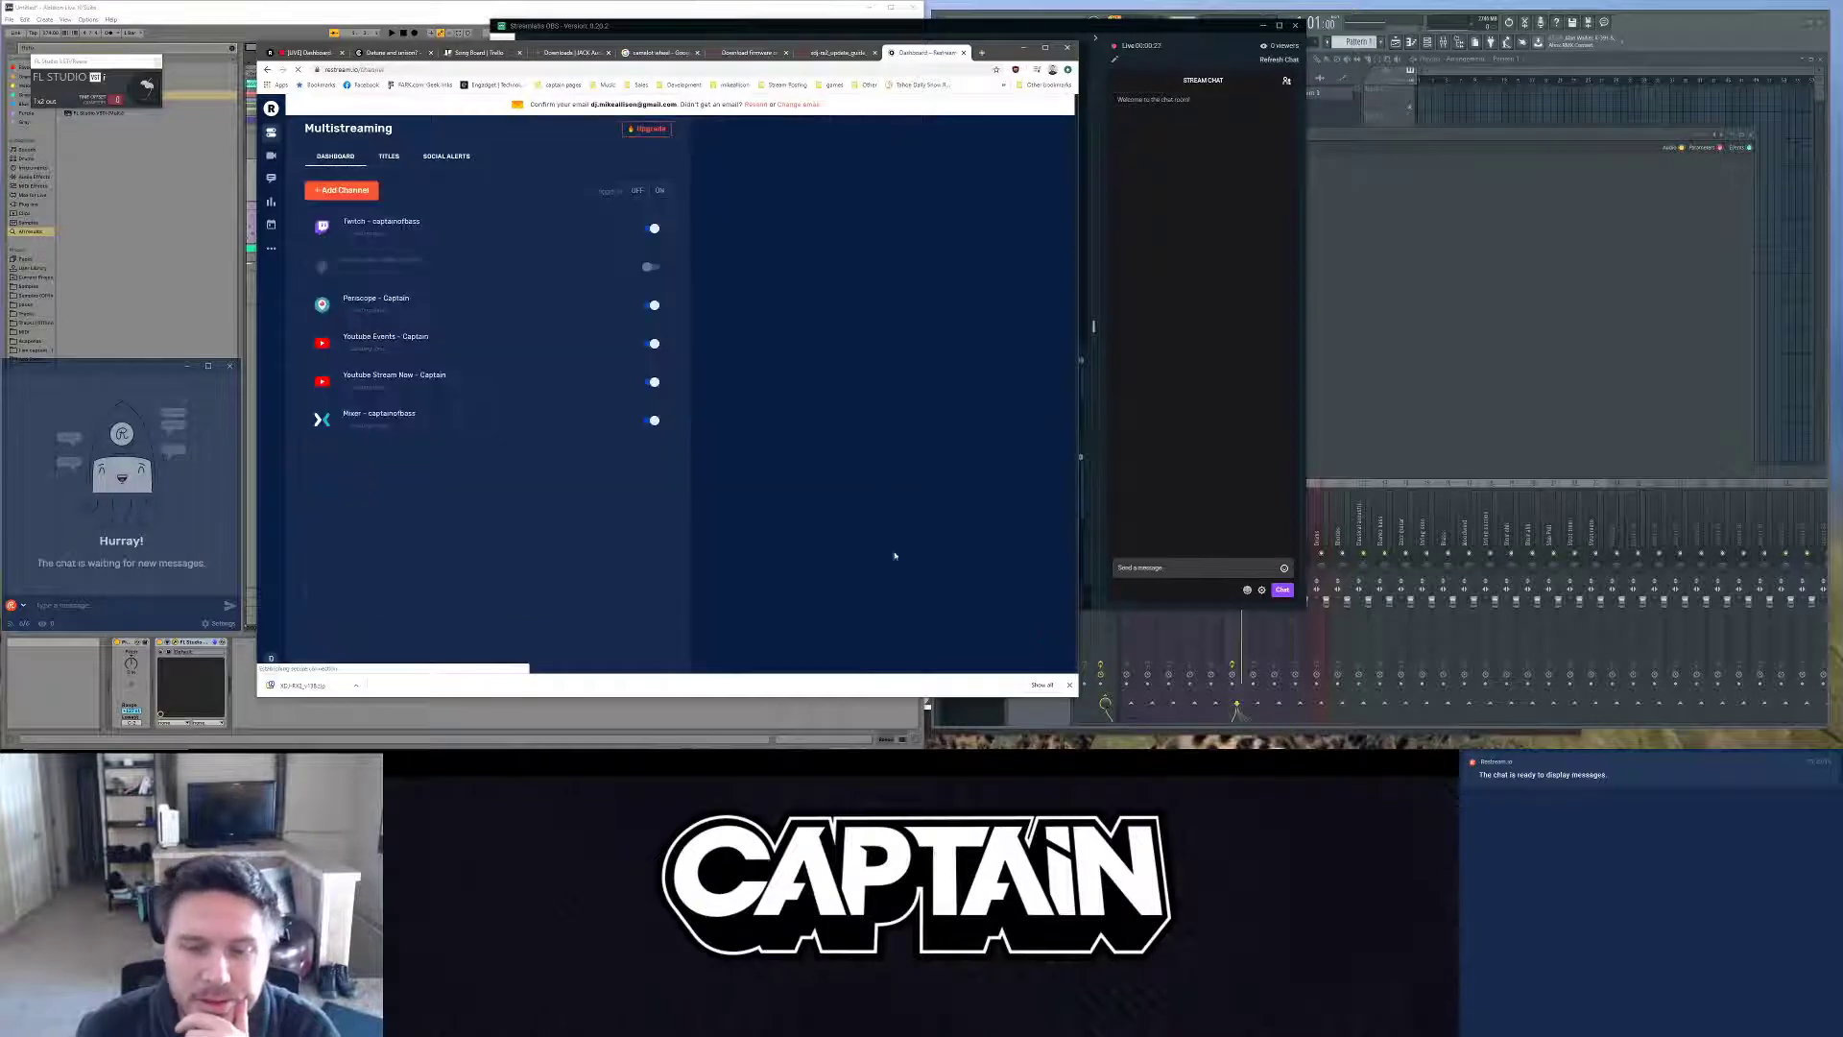
pyautogui.hotkey('alt', 'Tab')
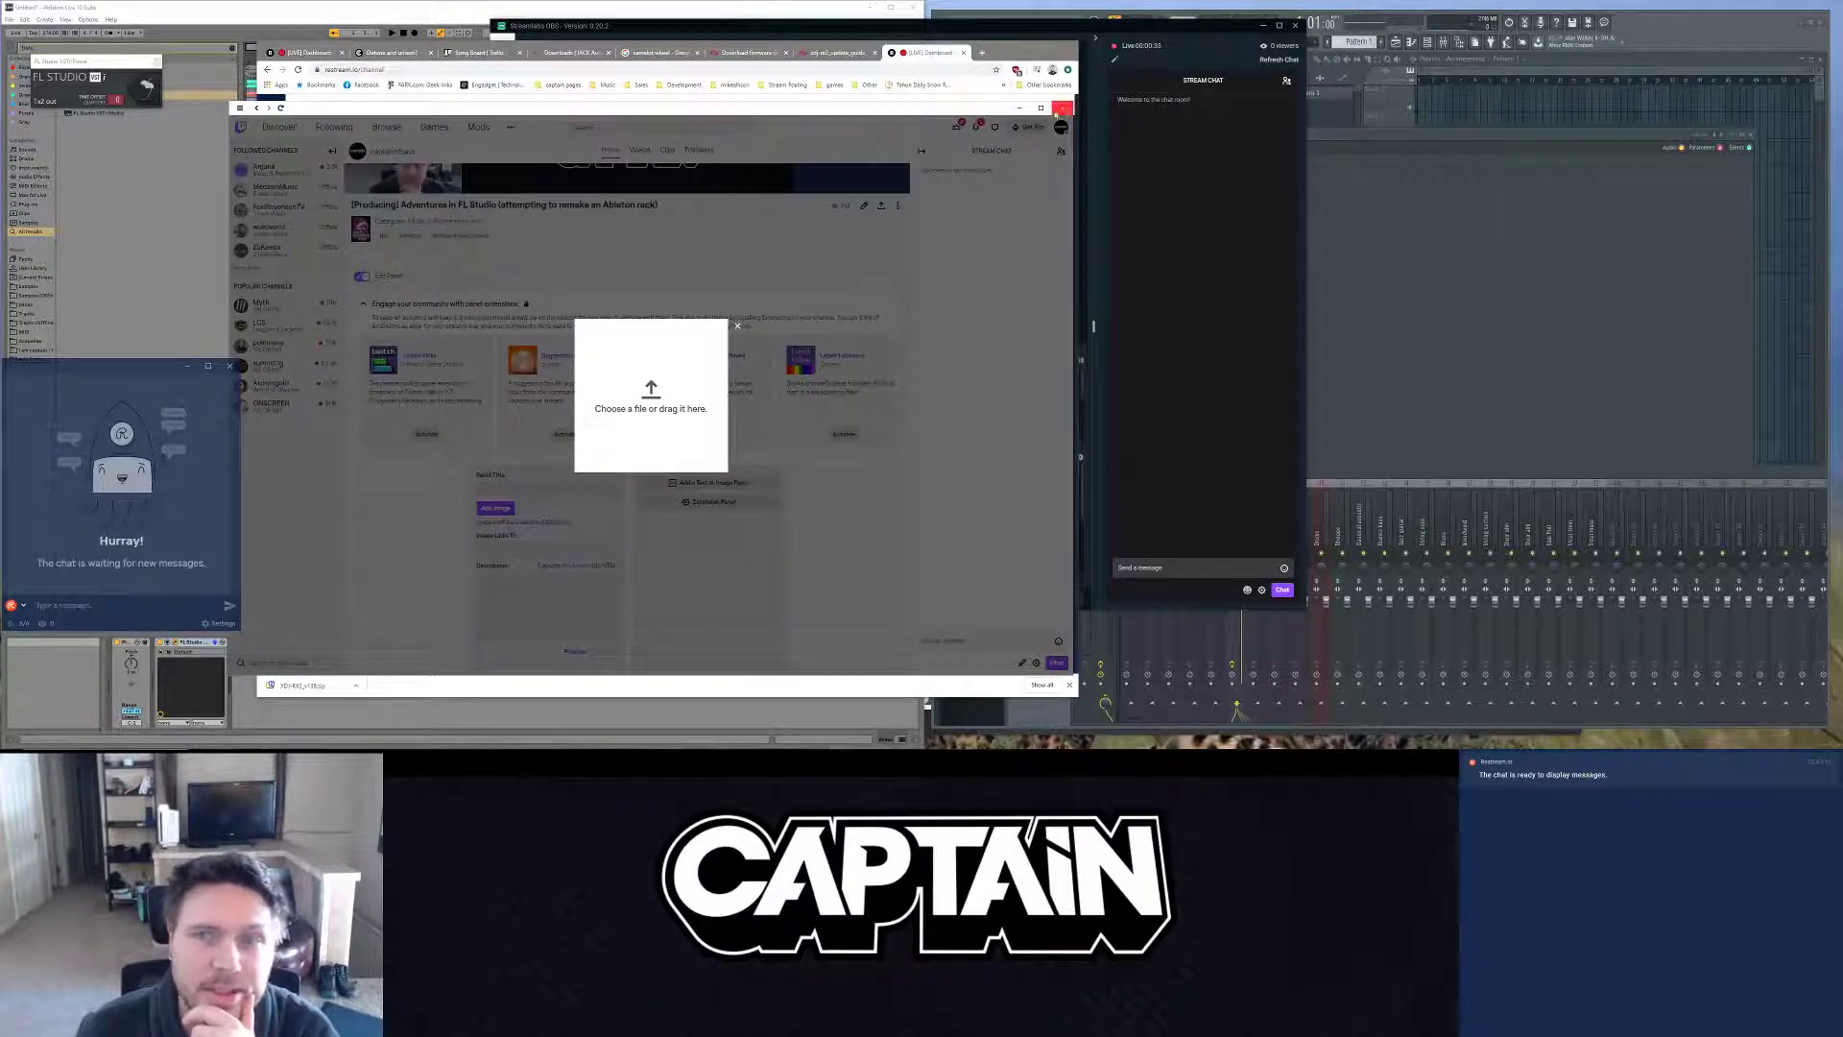
pyautogui.hotkey('alt', 'Tab')
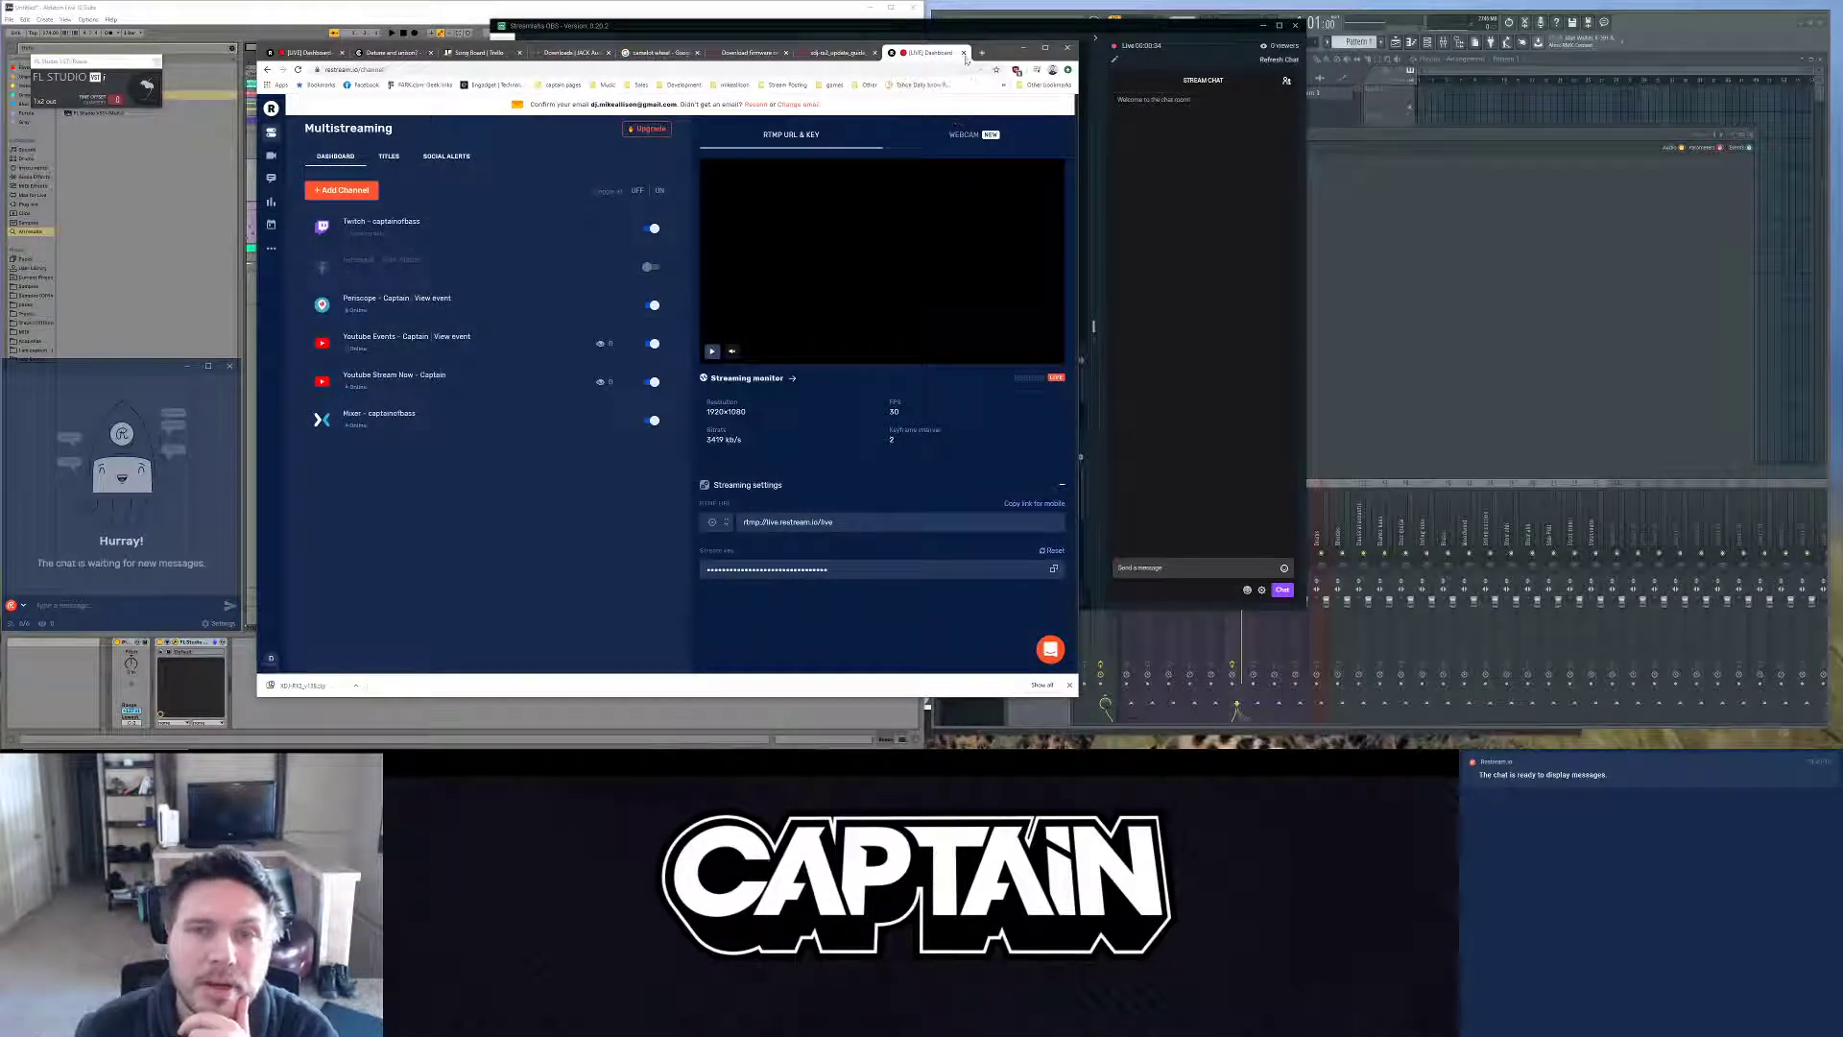
pyautogui.click(1023, 47)
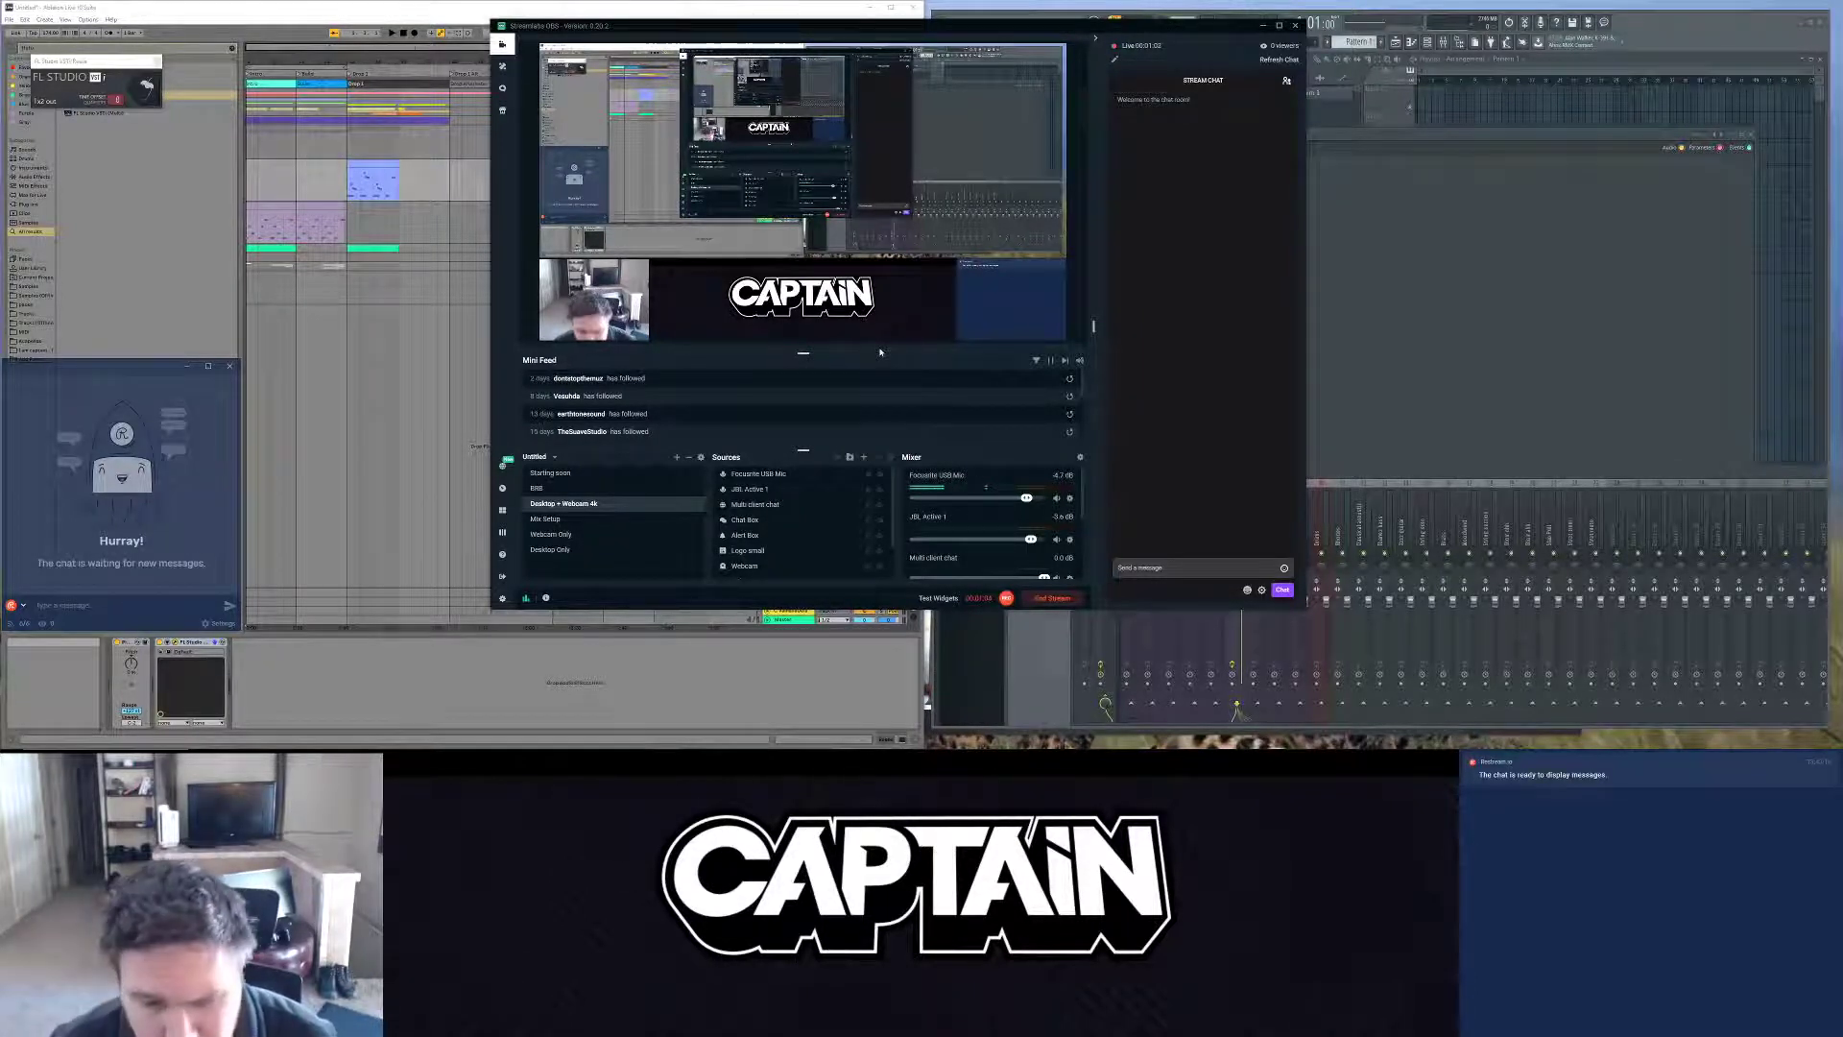
# Step: Switch to Ableton Live, reduce the bass track's device chain to its macro rack, and adjust the rack's second and third macros
pyautogui.click(323, 7)
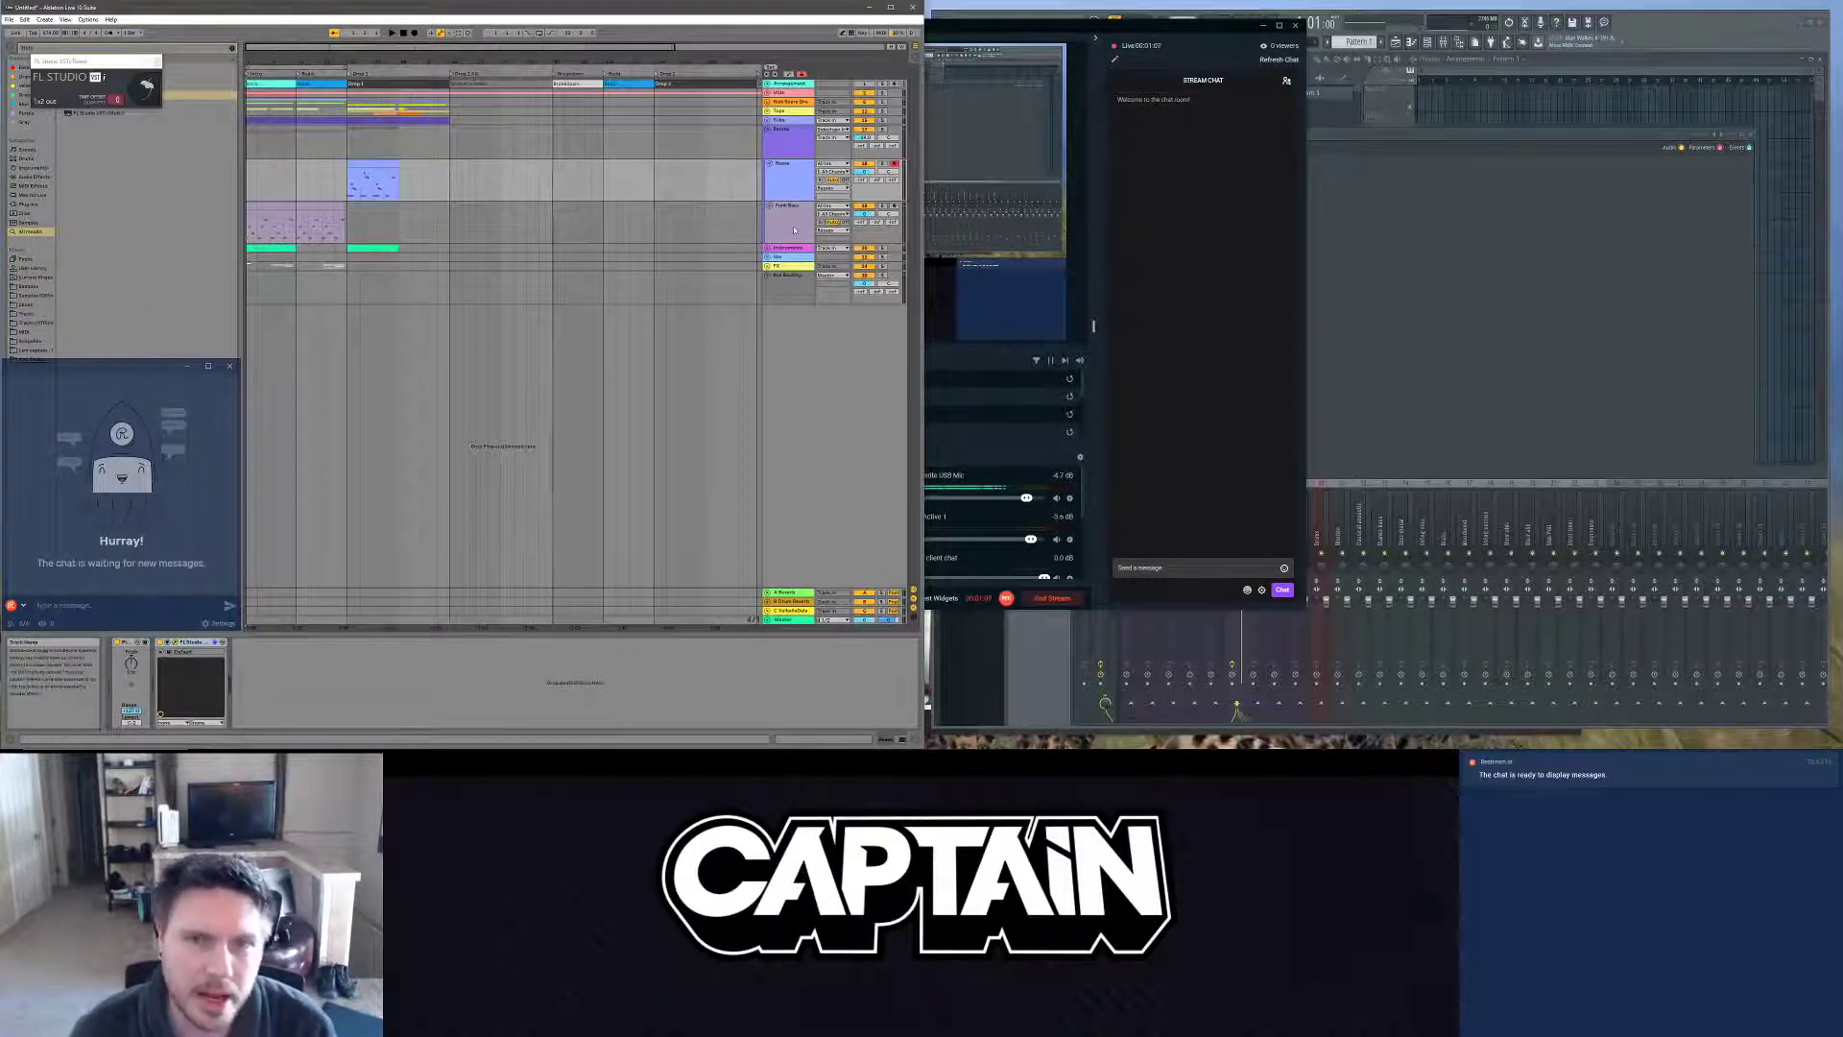
pyautogui.click(794, 230)
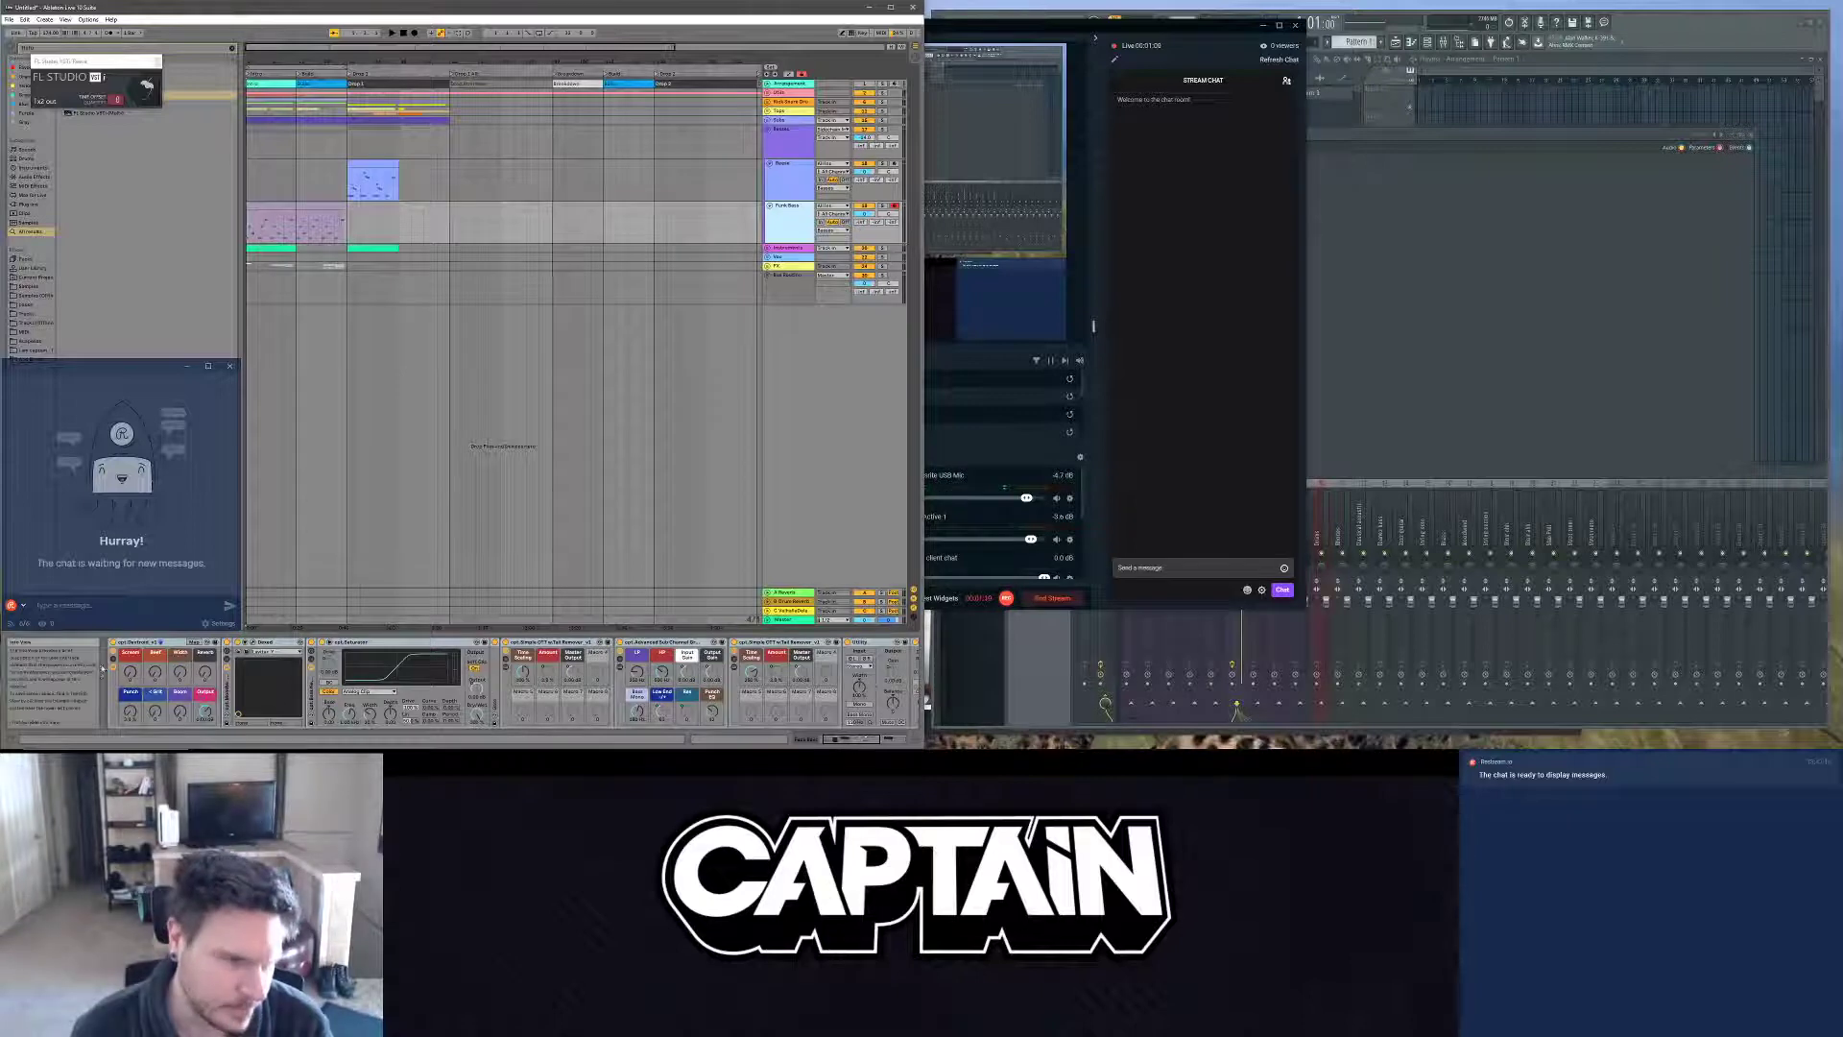
pyautogui.press('Delete')
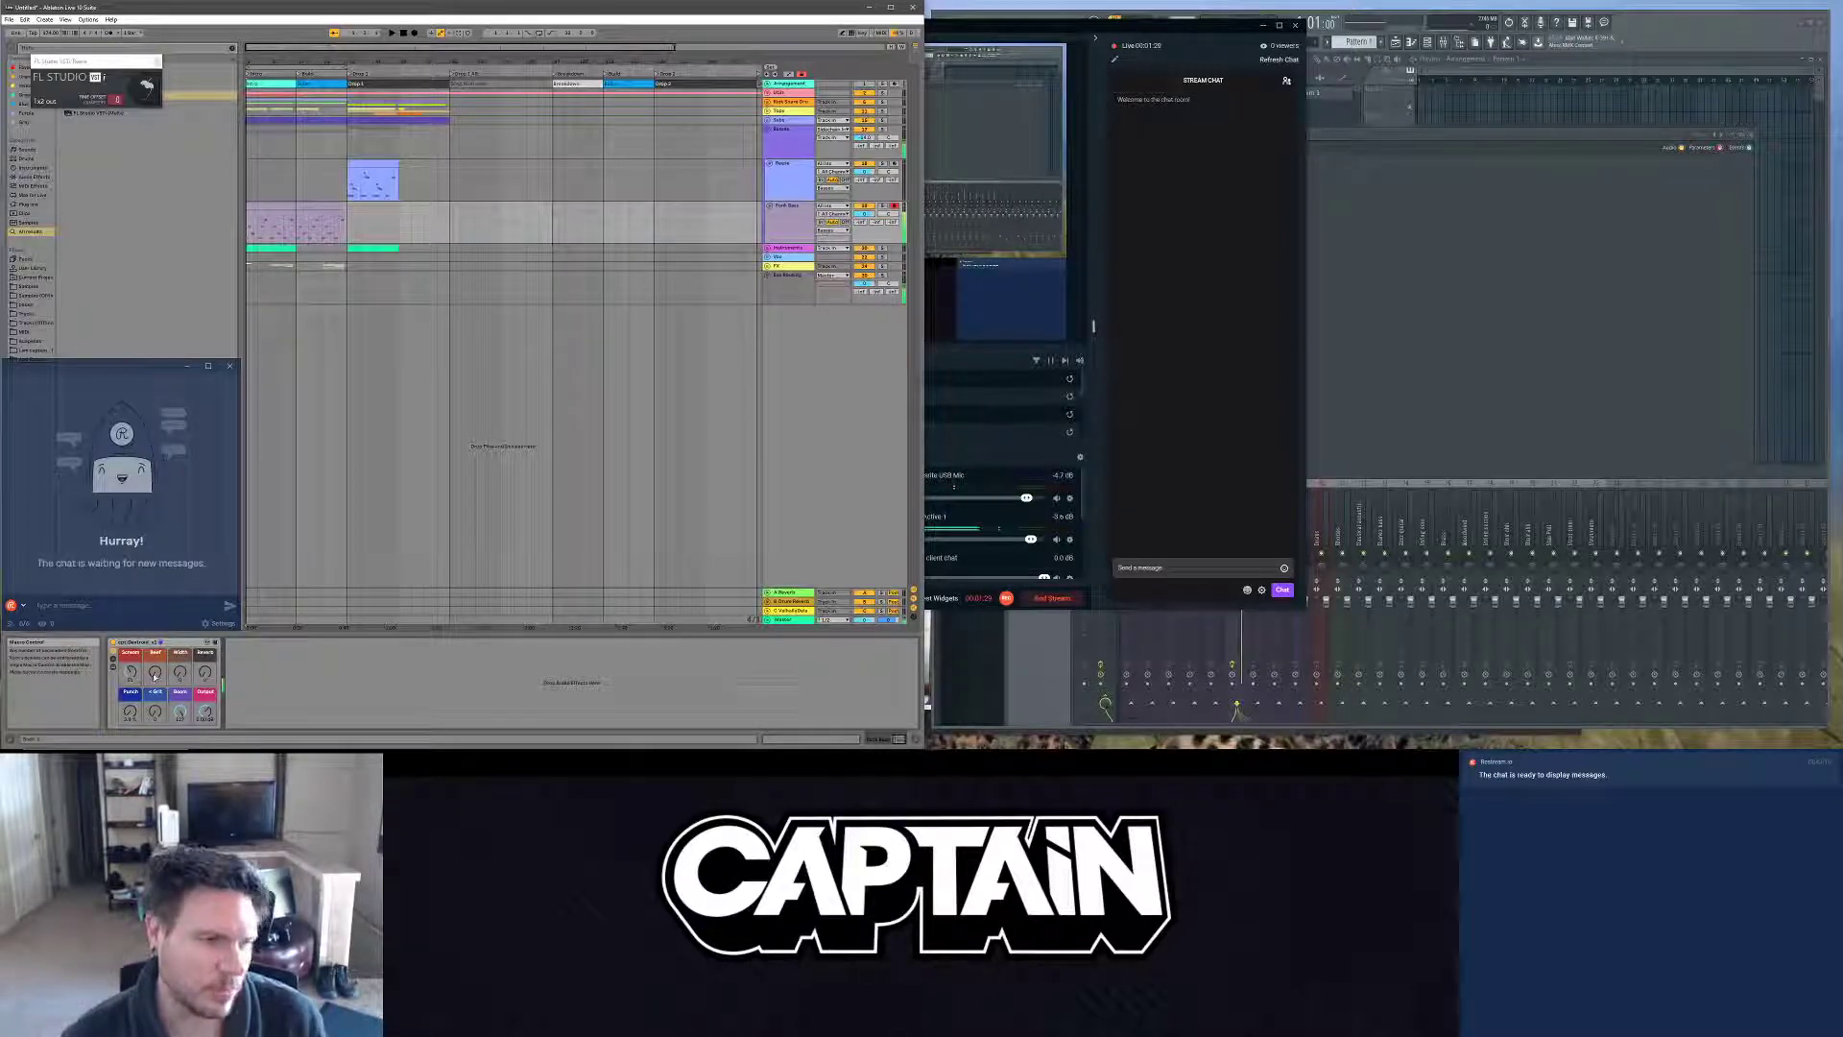
pyautogui.moveTo(154, 675); pyautogui.dragTo(155, 676)
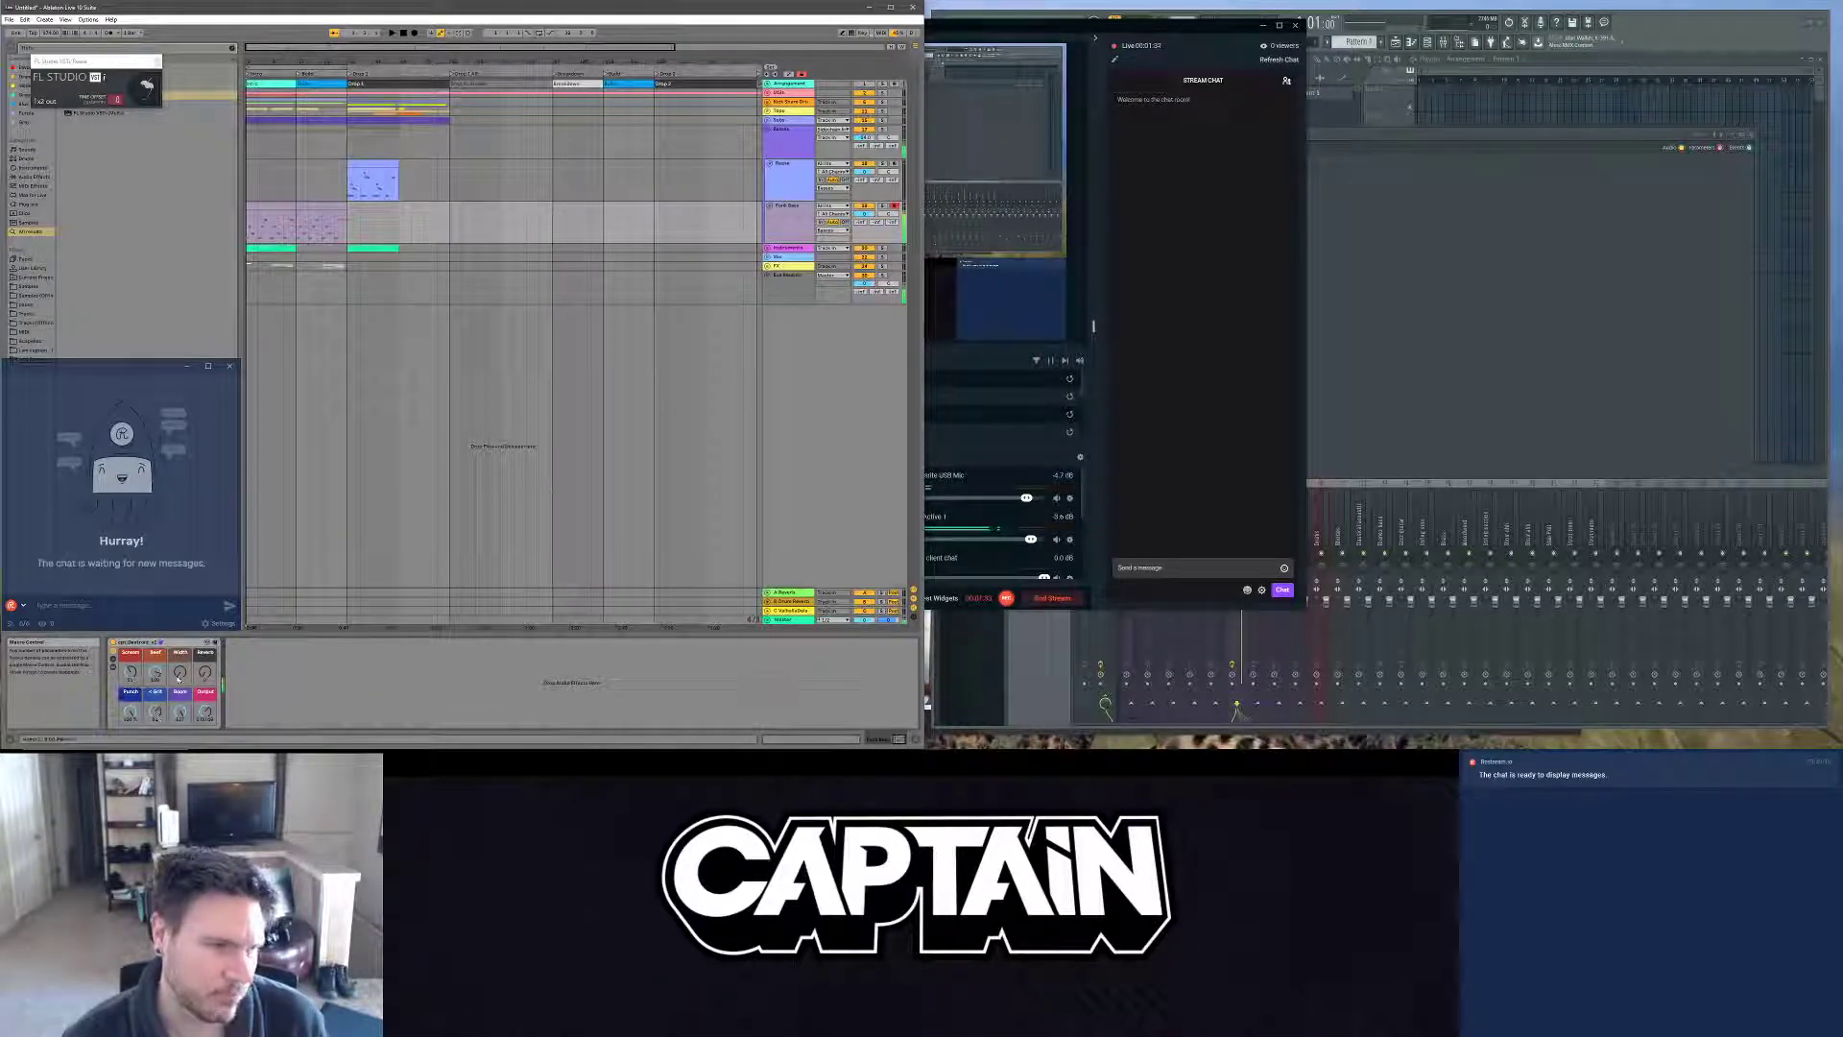
pyautogui.moveTo(179, 672); pyautogui.dragTo(180, 671)
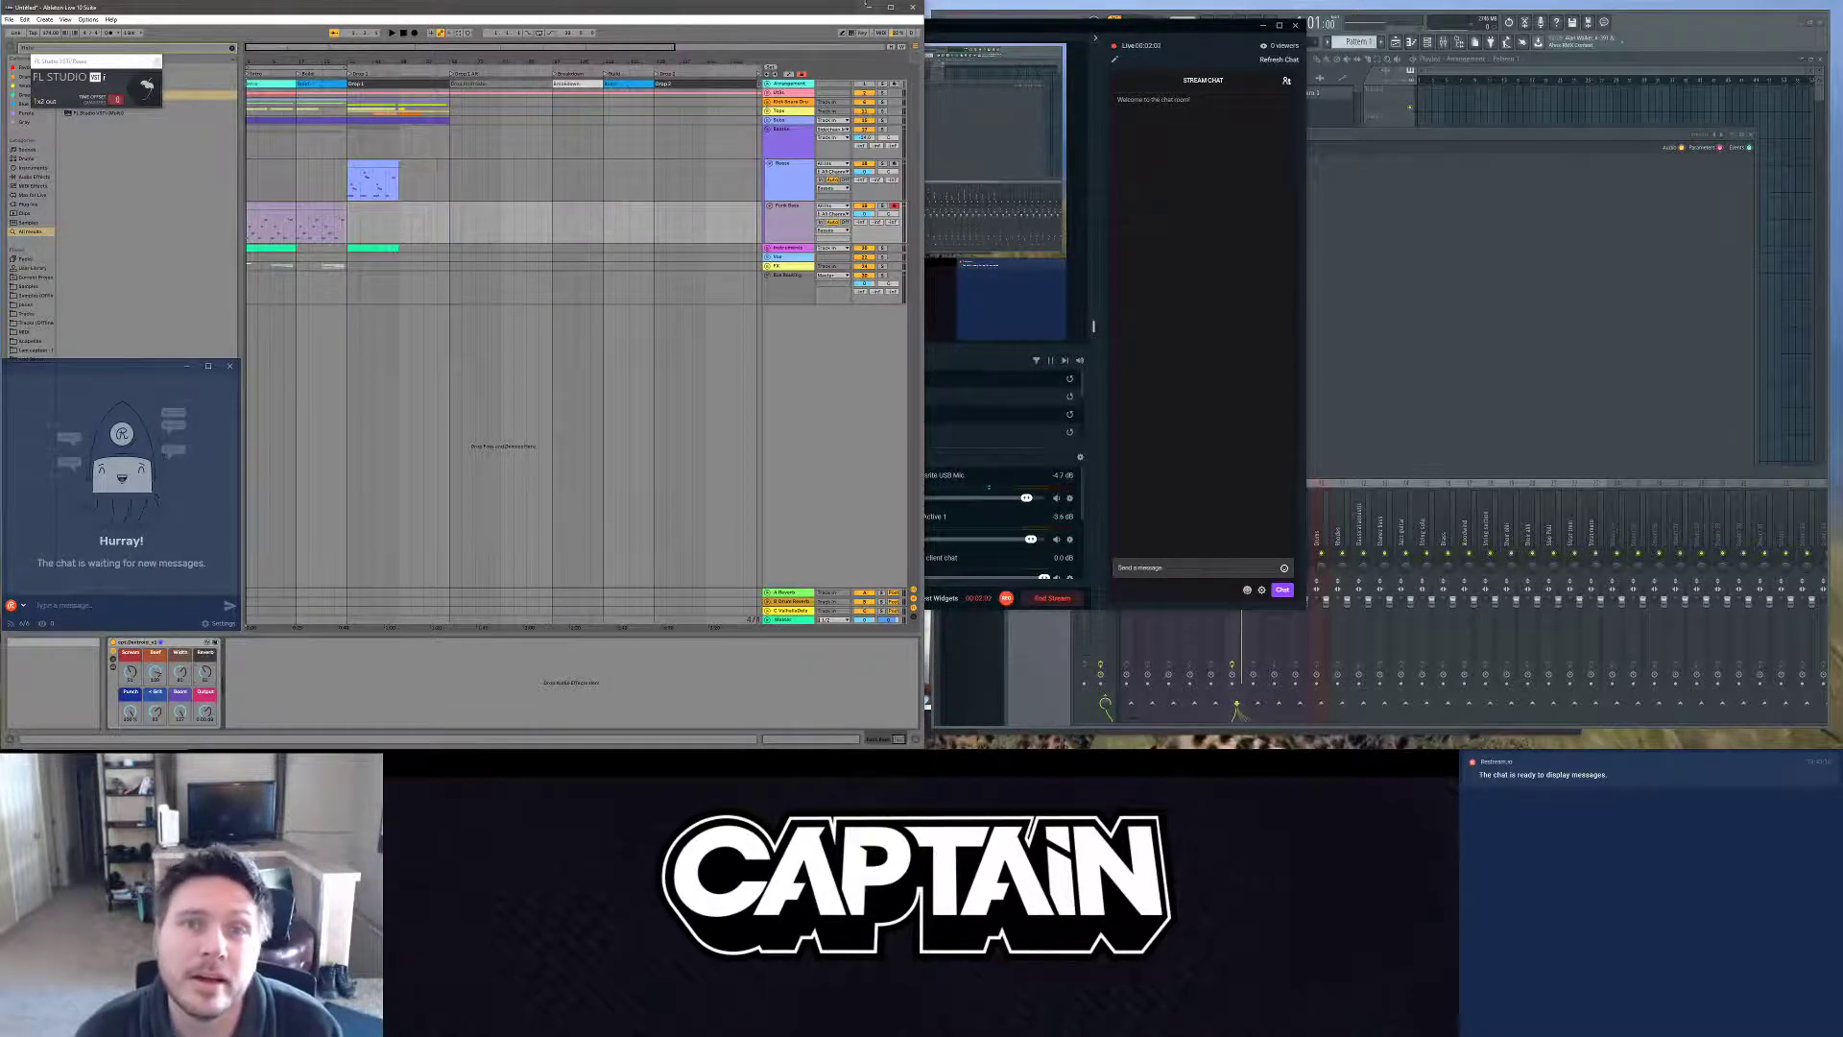
# Step: Minimize Ableton Live and the open File Explorer windows to expose the desktop
pyautogui.click(868, 8)
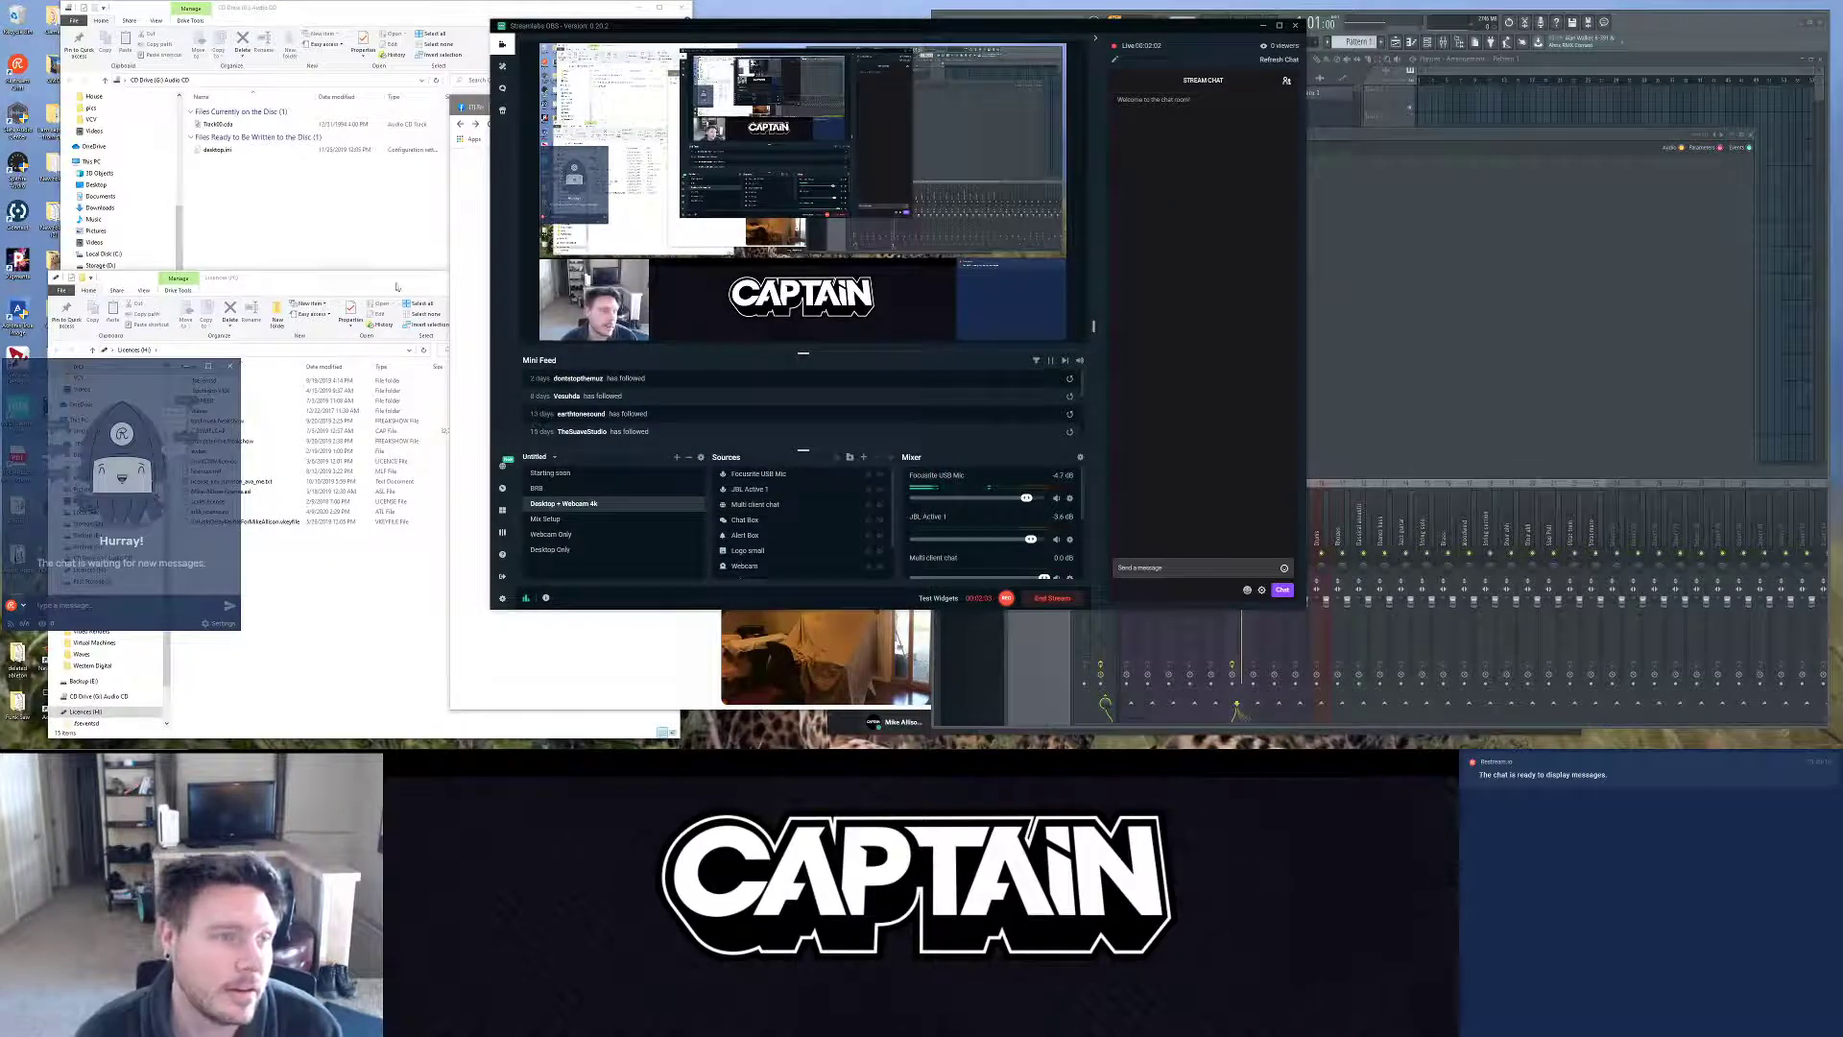
pyautogui.click(624, 277)
pyautogui.click(641, 14)
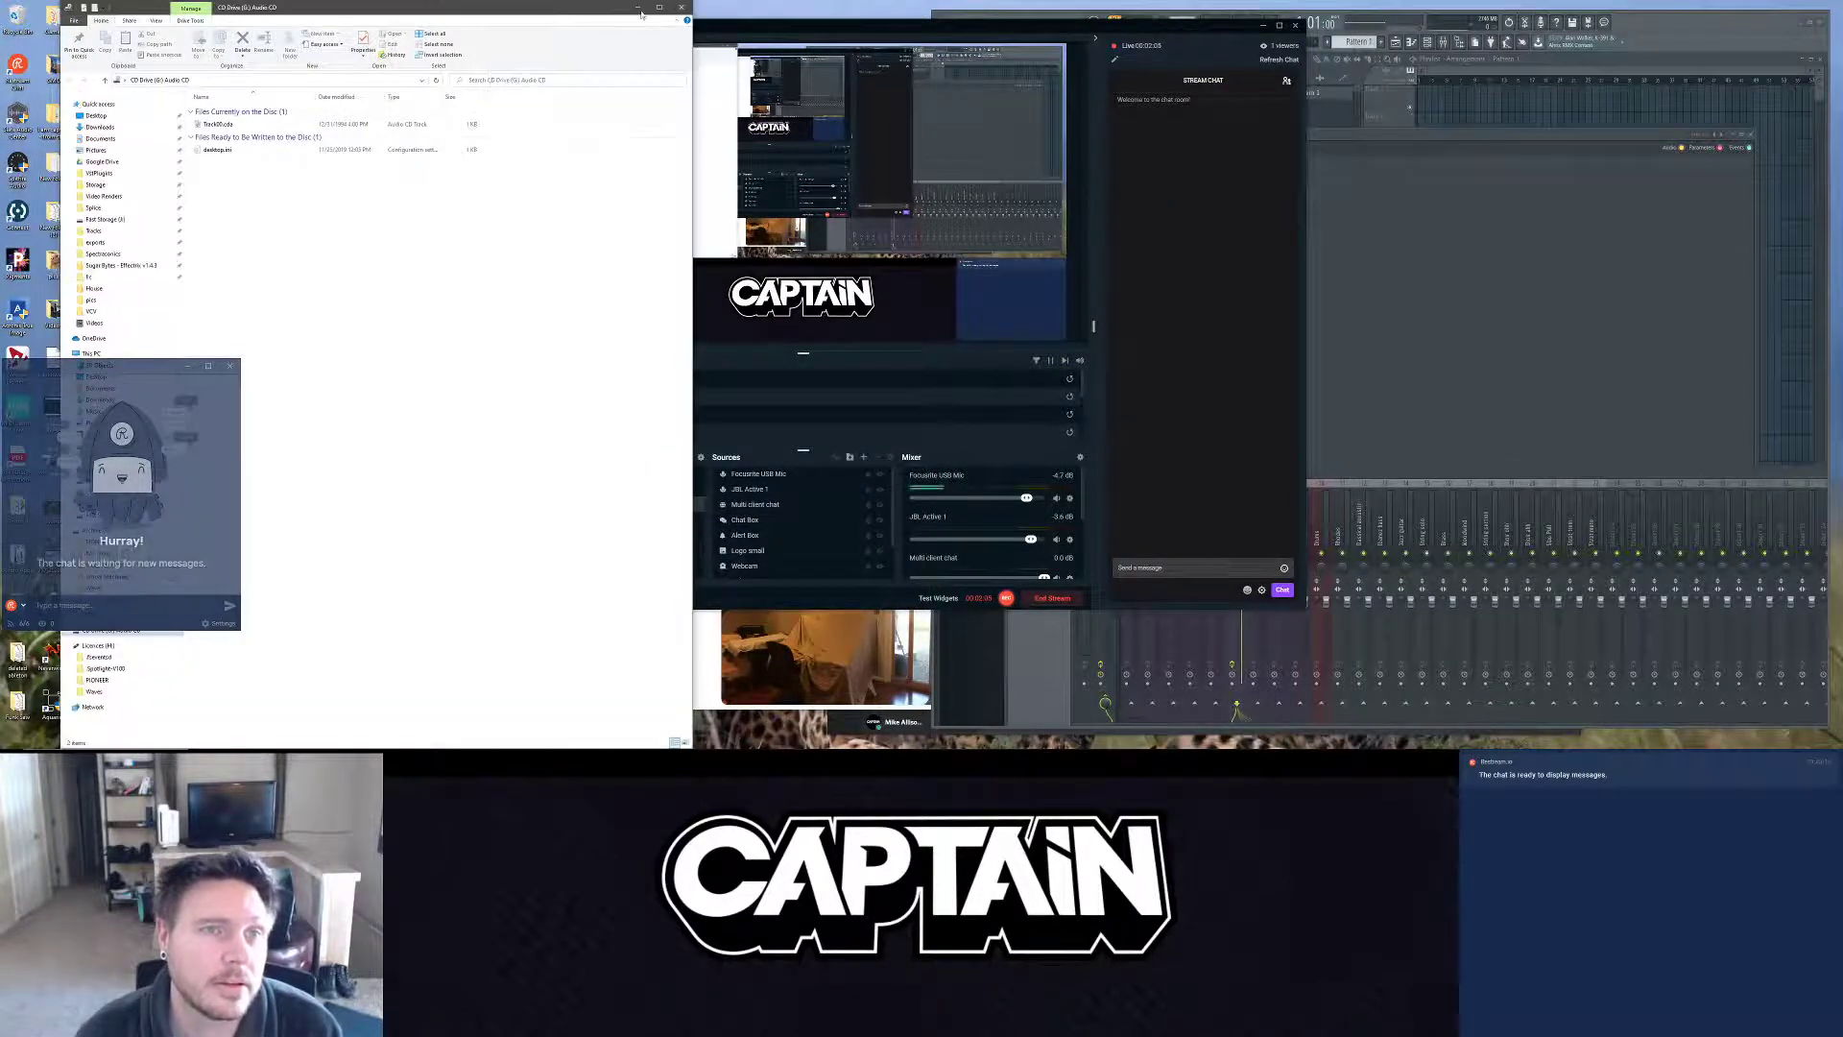
pyautogui.click(639, 11)
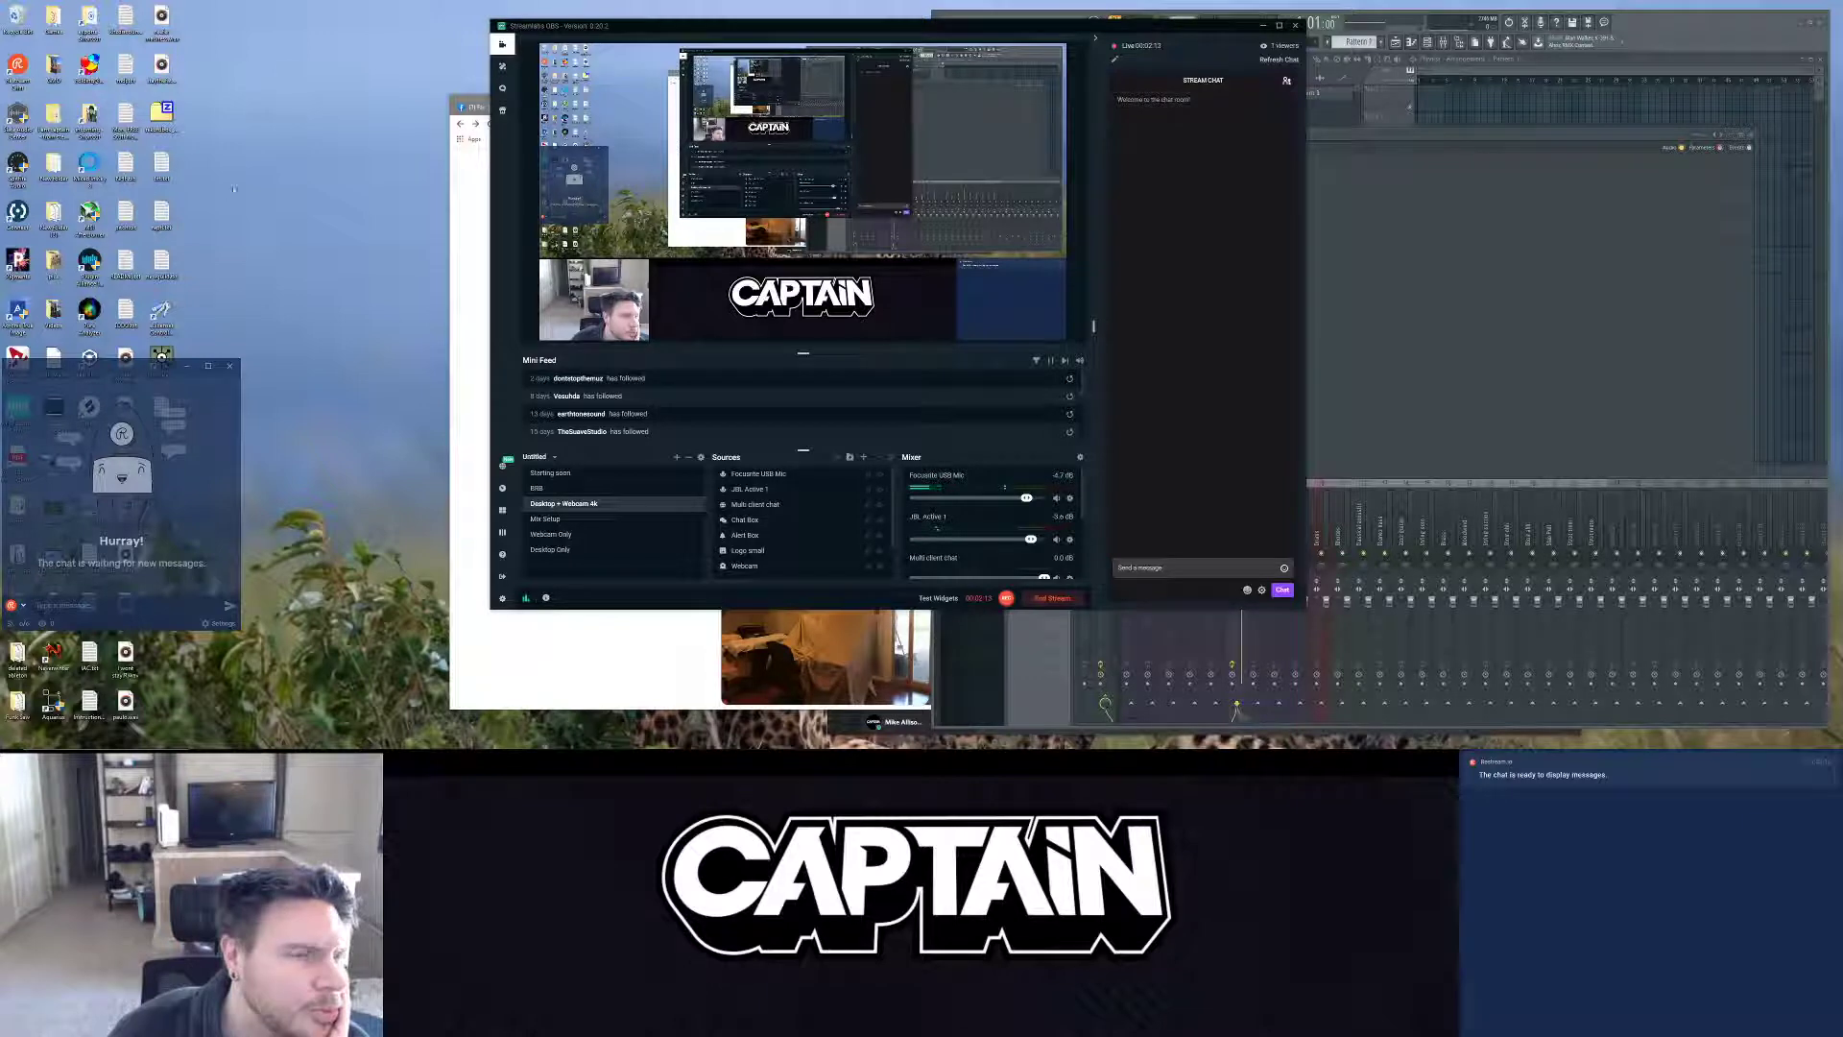
# Step: Move the chat window off the desktop files and open the text note describing the Patcher setup with three Maximus instances
pyautogui.moveTo(140, 367)
pyautogui.mouseDown()
pyautogui.moveTo(141, 115)
pyautogui.moveTo(116, 385)
pyautogui.mouseUp()
pyautogui.doubleClick(178, 428)
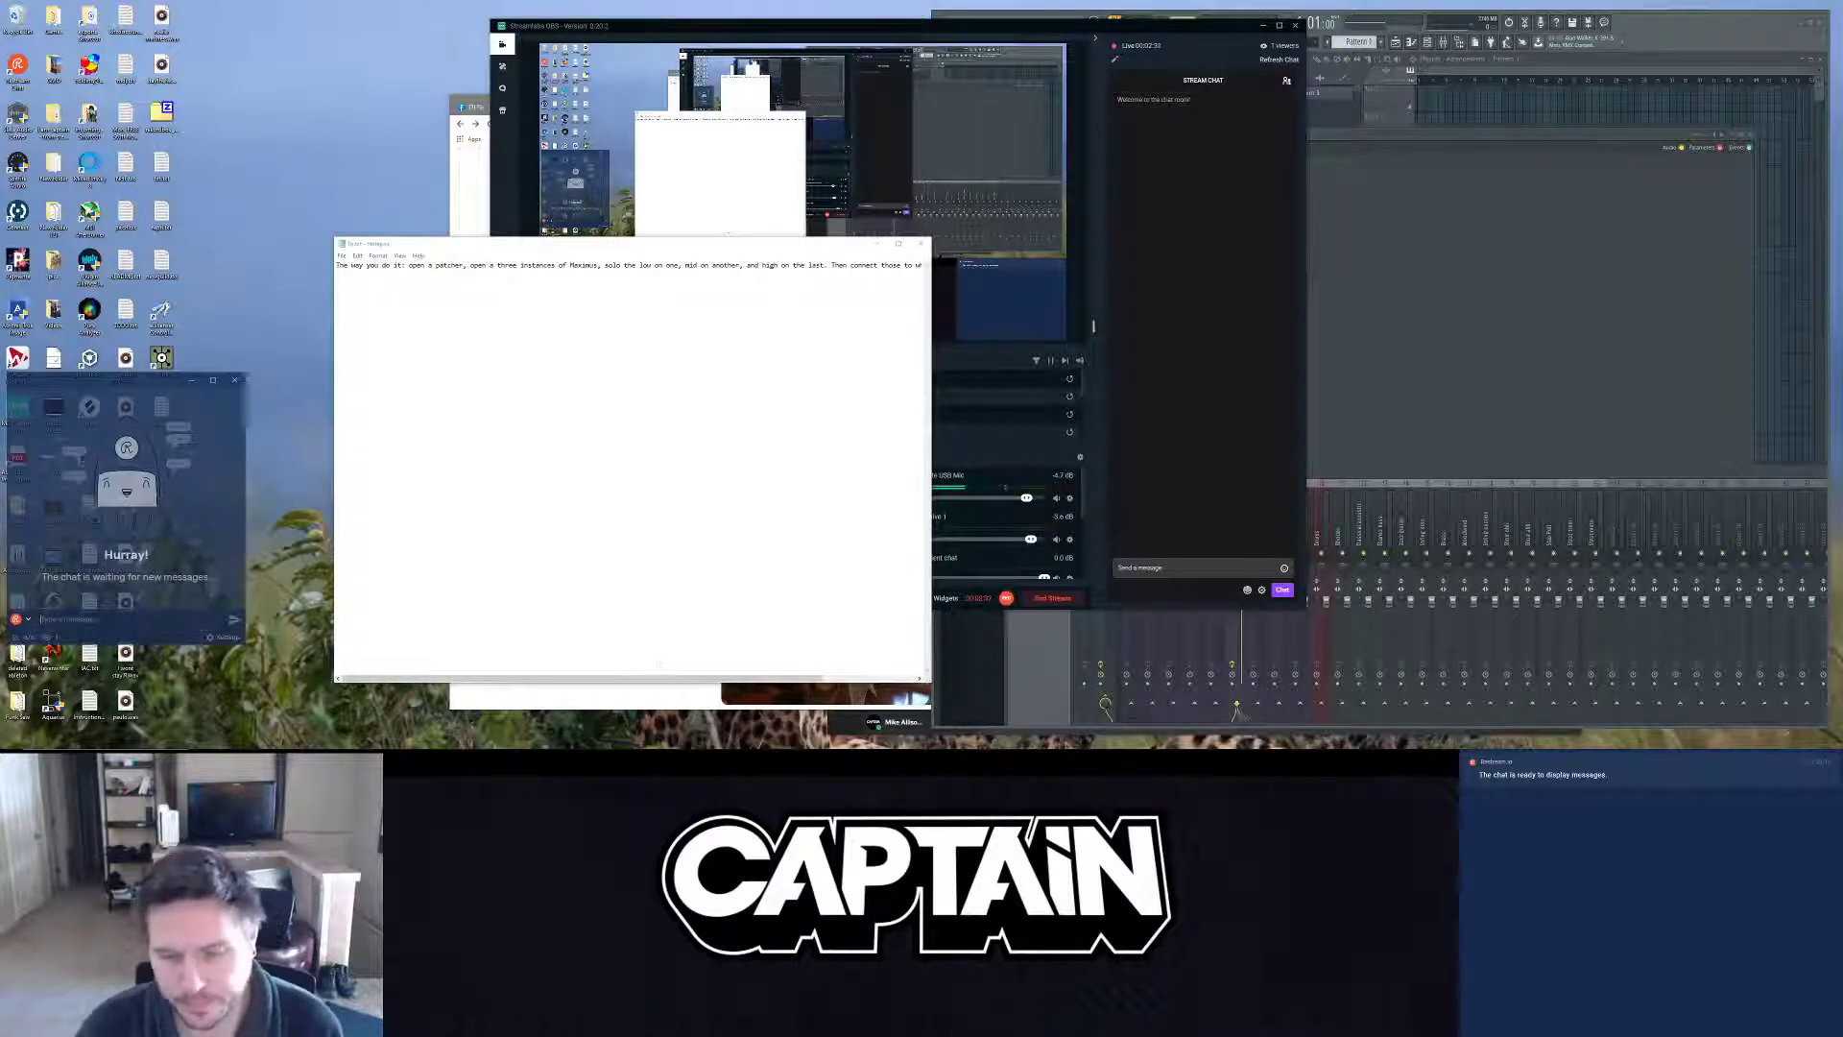
pyautogui.moveTo(792, 251); pyautogui.dragTo(893, 259)
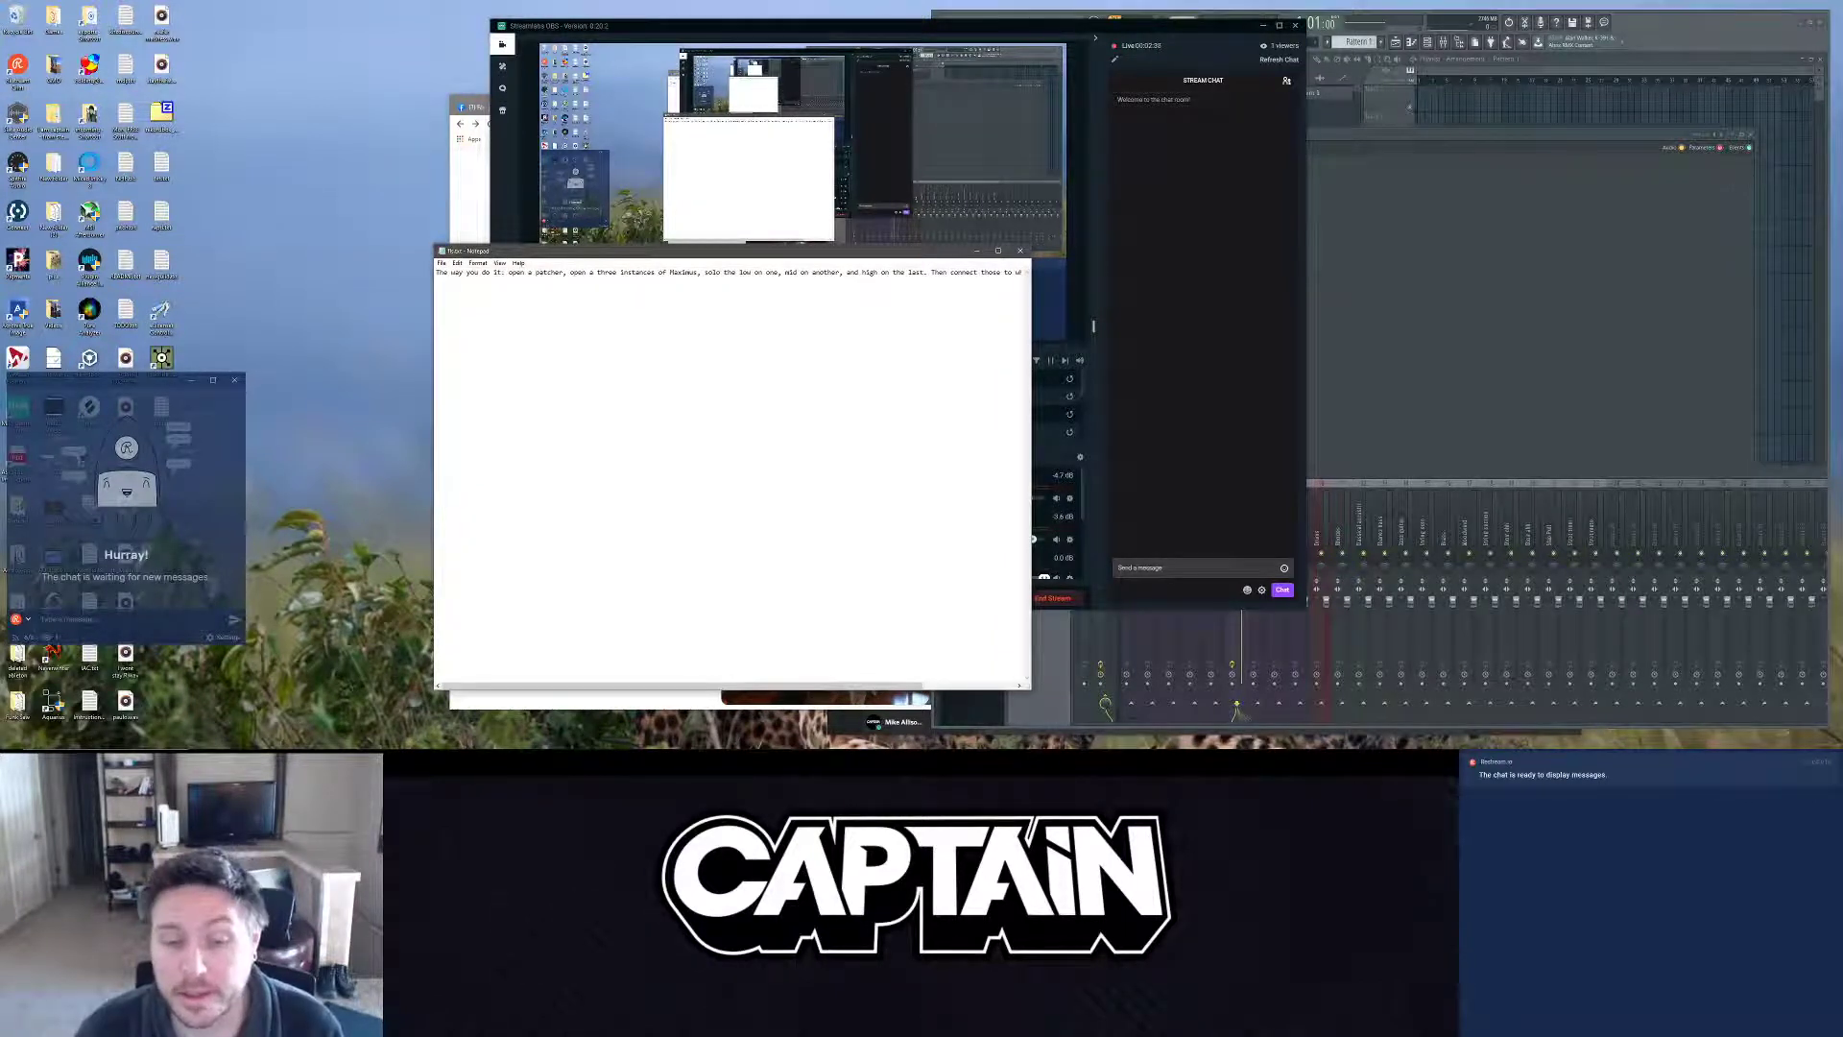
# Step: Bring Ableton Live and FL Studio back to the front side by side, with FL Studio's Patcher window active
pyautogui.click(911, 721)
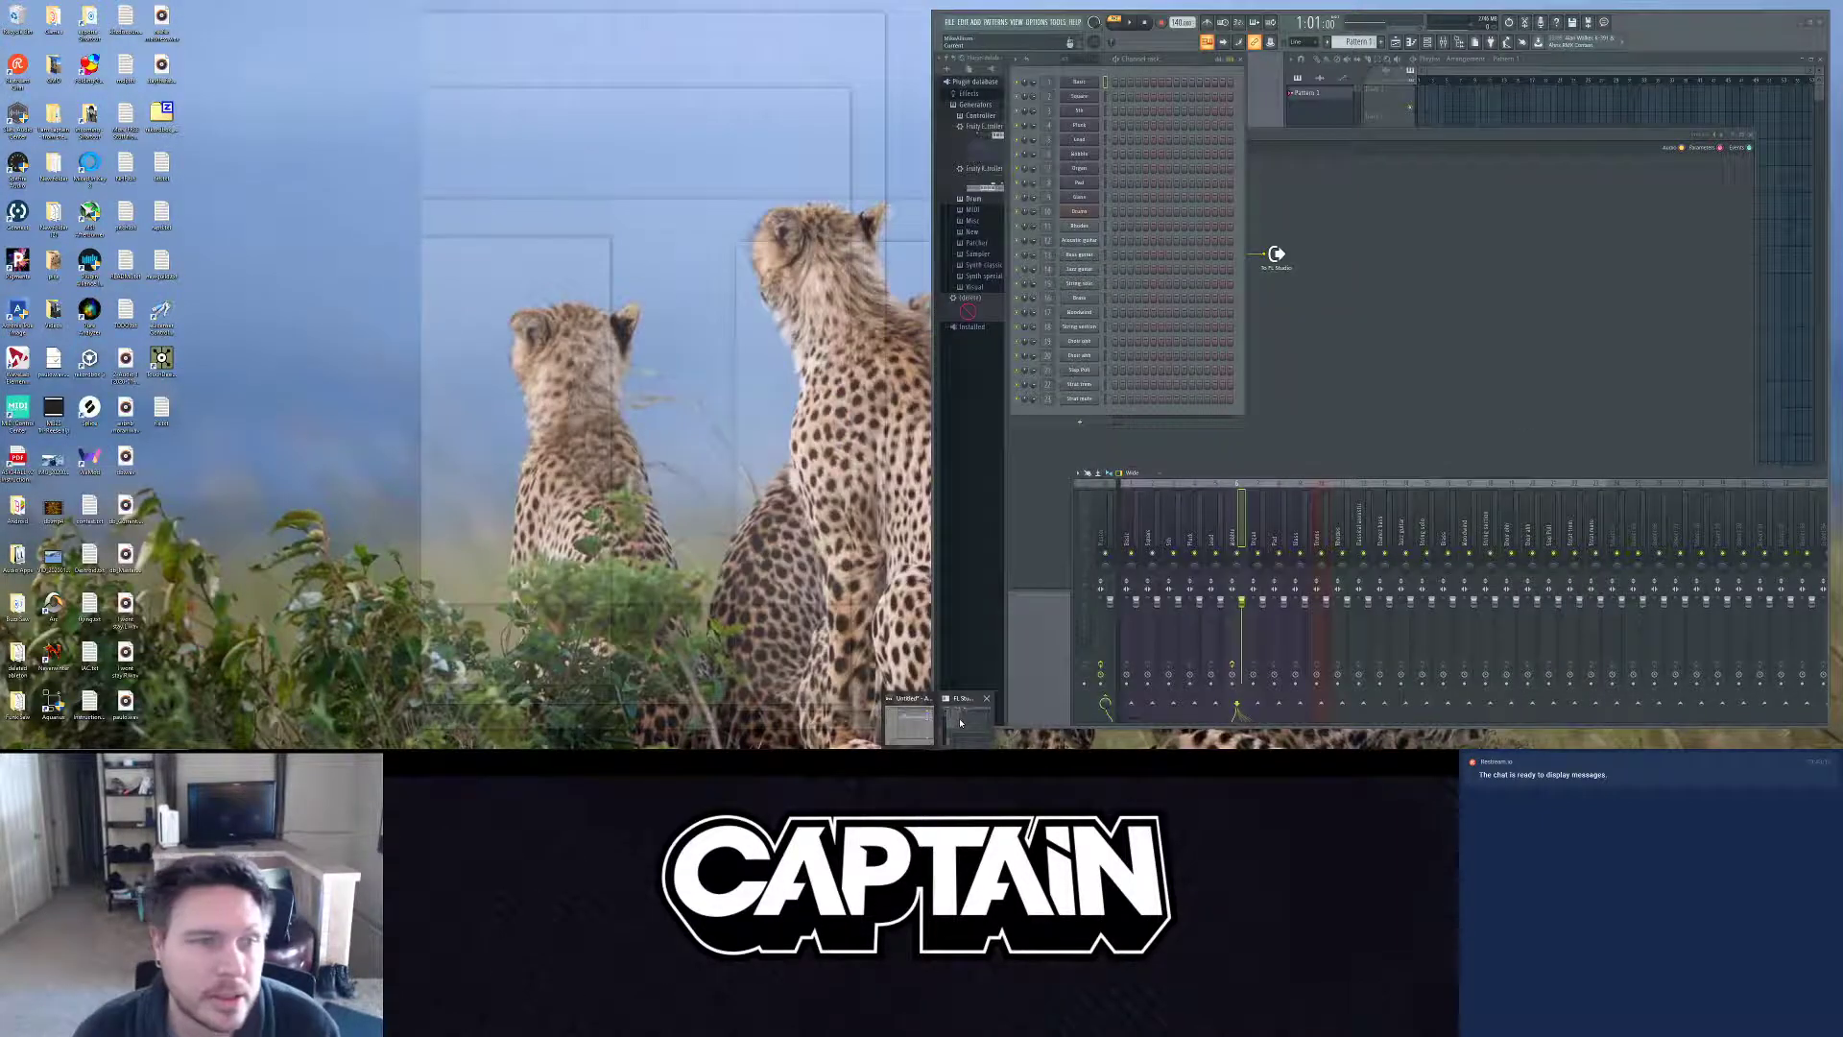
pyautogui.moveTo(906, 725)
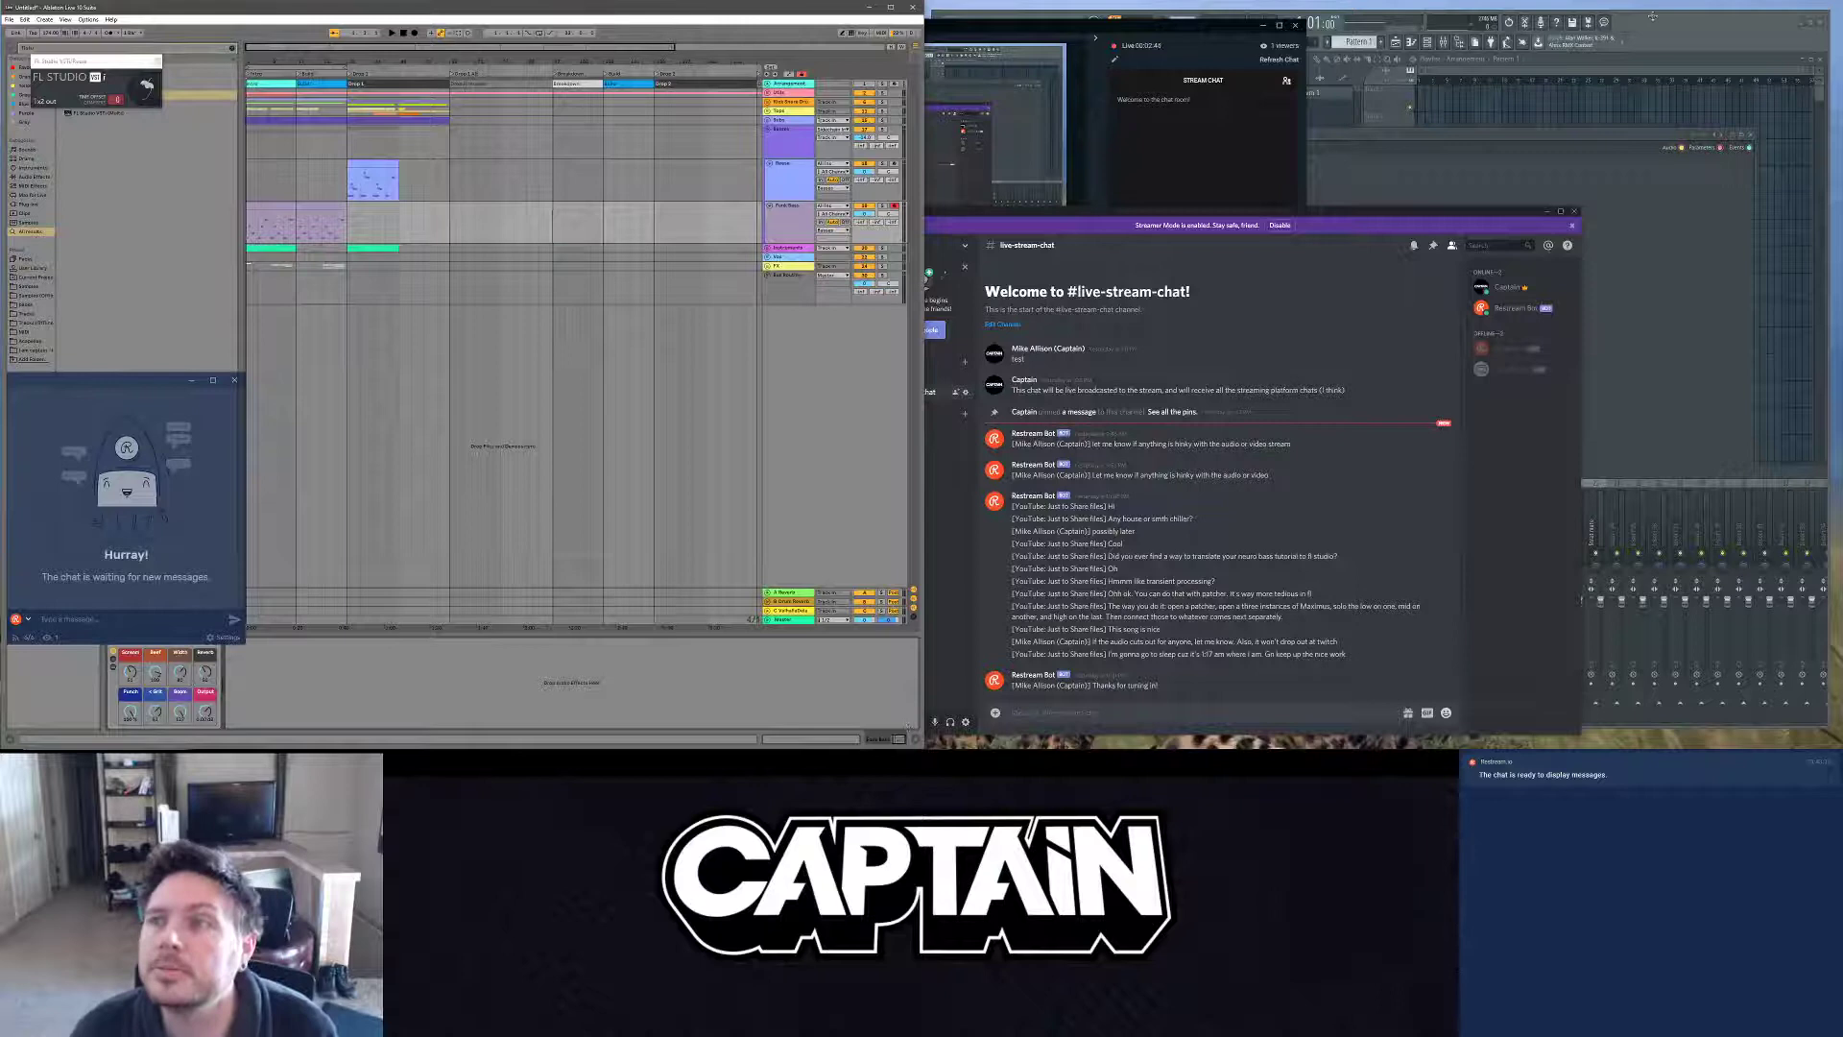
pyautogui.click(1651, 16)
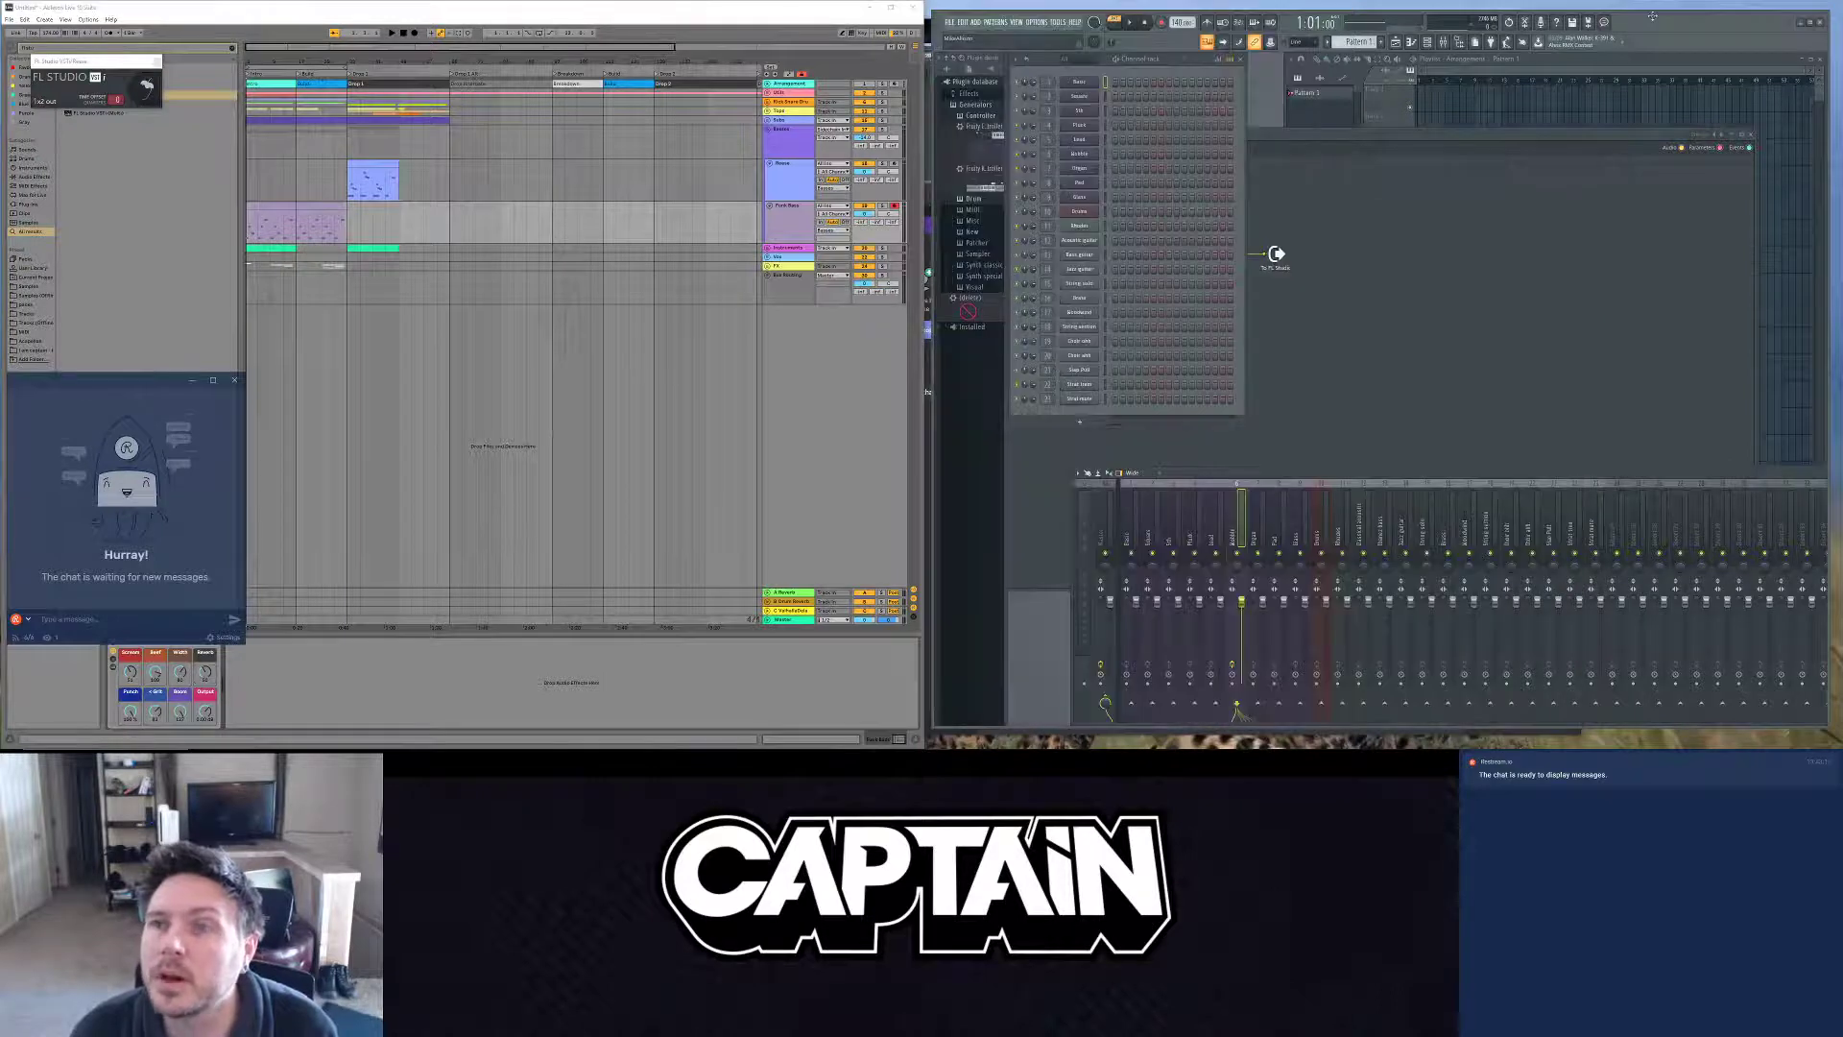
pyautogui.click(1491, 149)
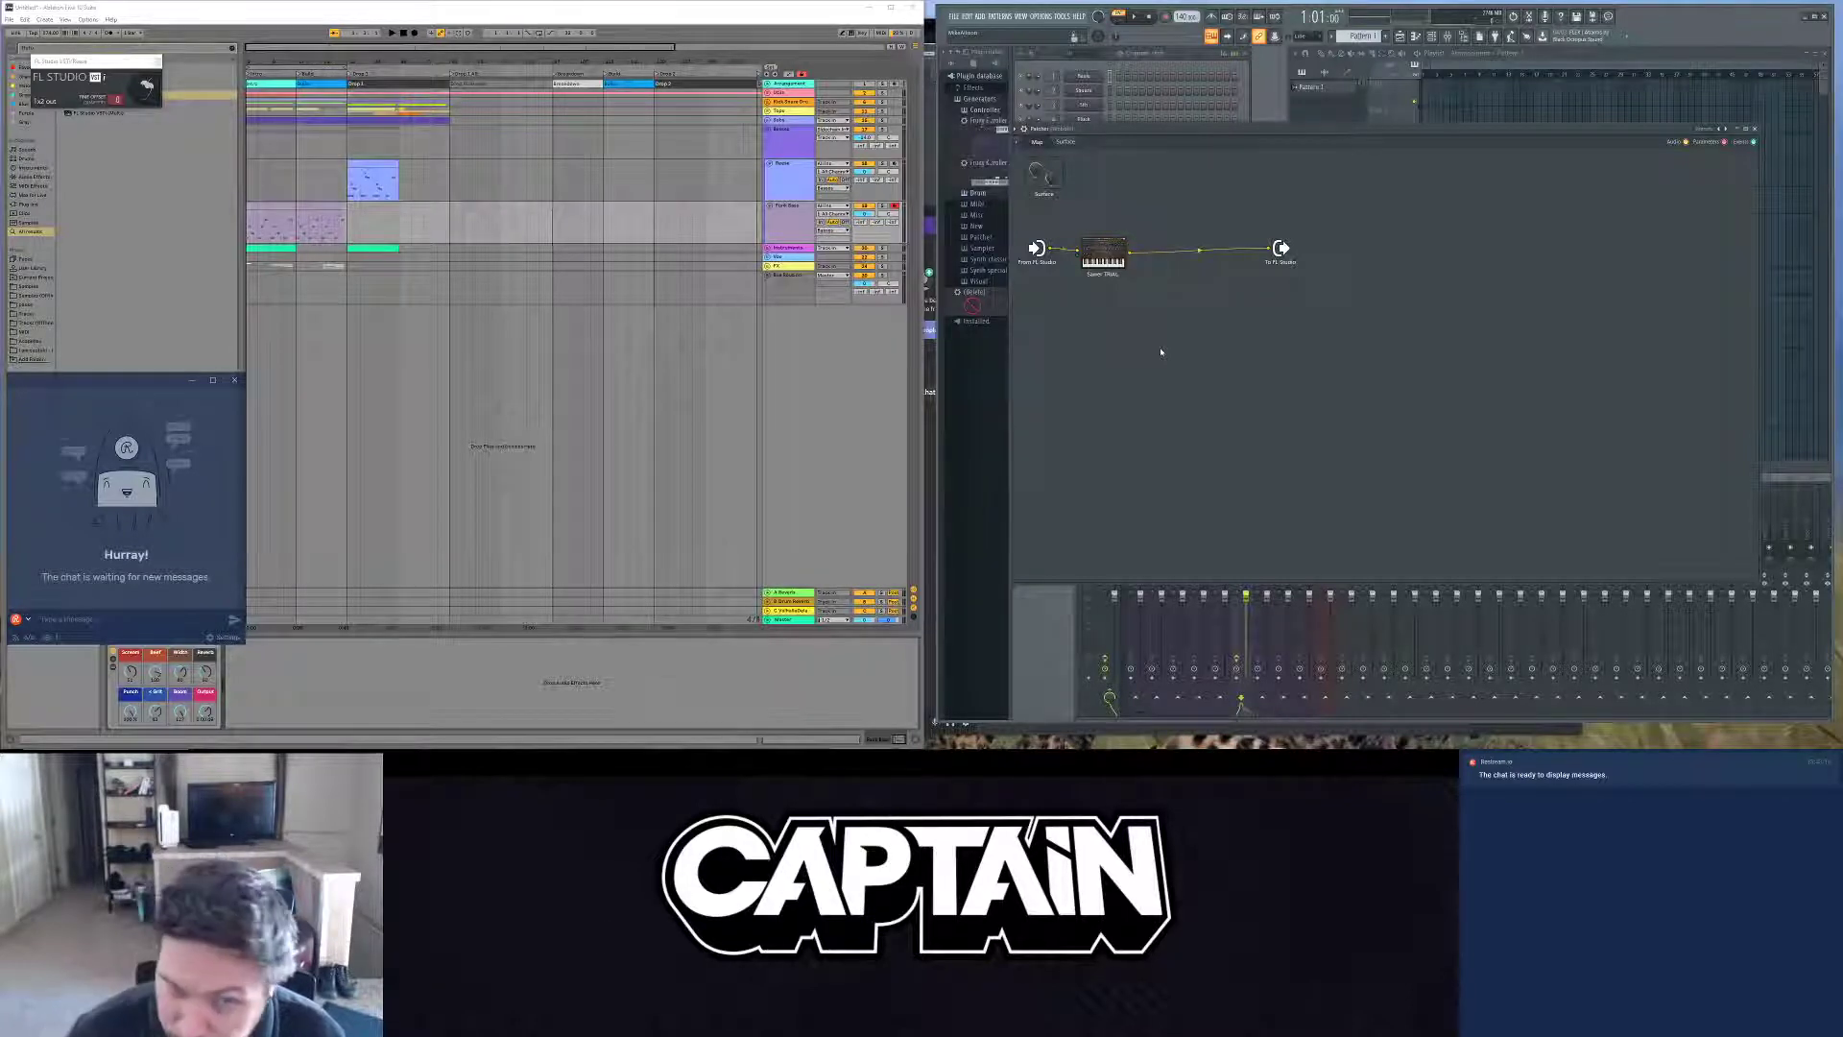
# Step: Look for Maximus among the plugins that can be added in Patcher, searching the plugin picker for "max"
pyautogui.rightClick(1165, 321)
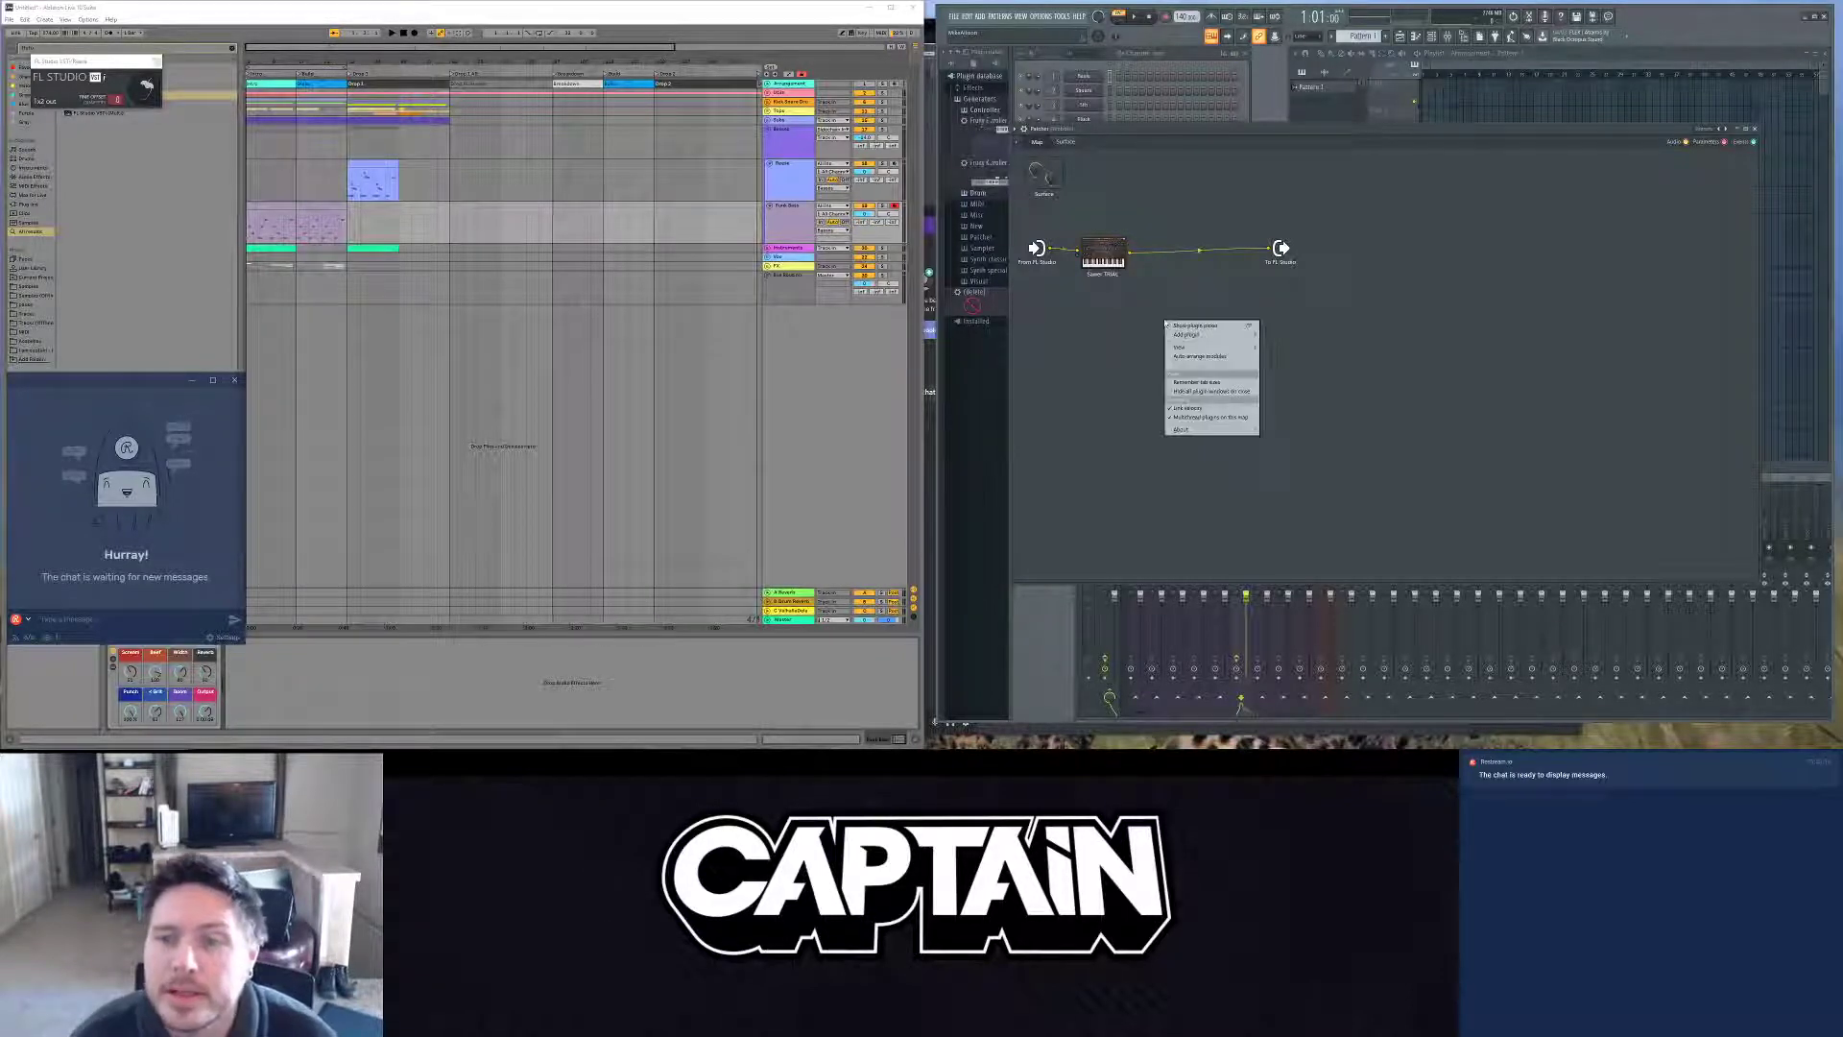
pyautogui.moveTo(1228, 348)
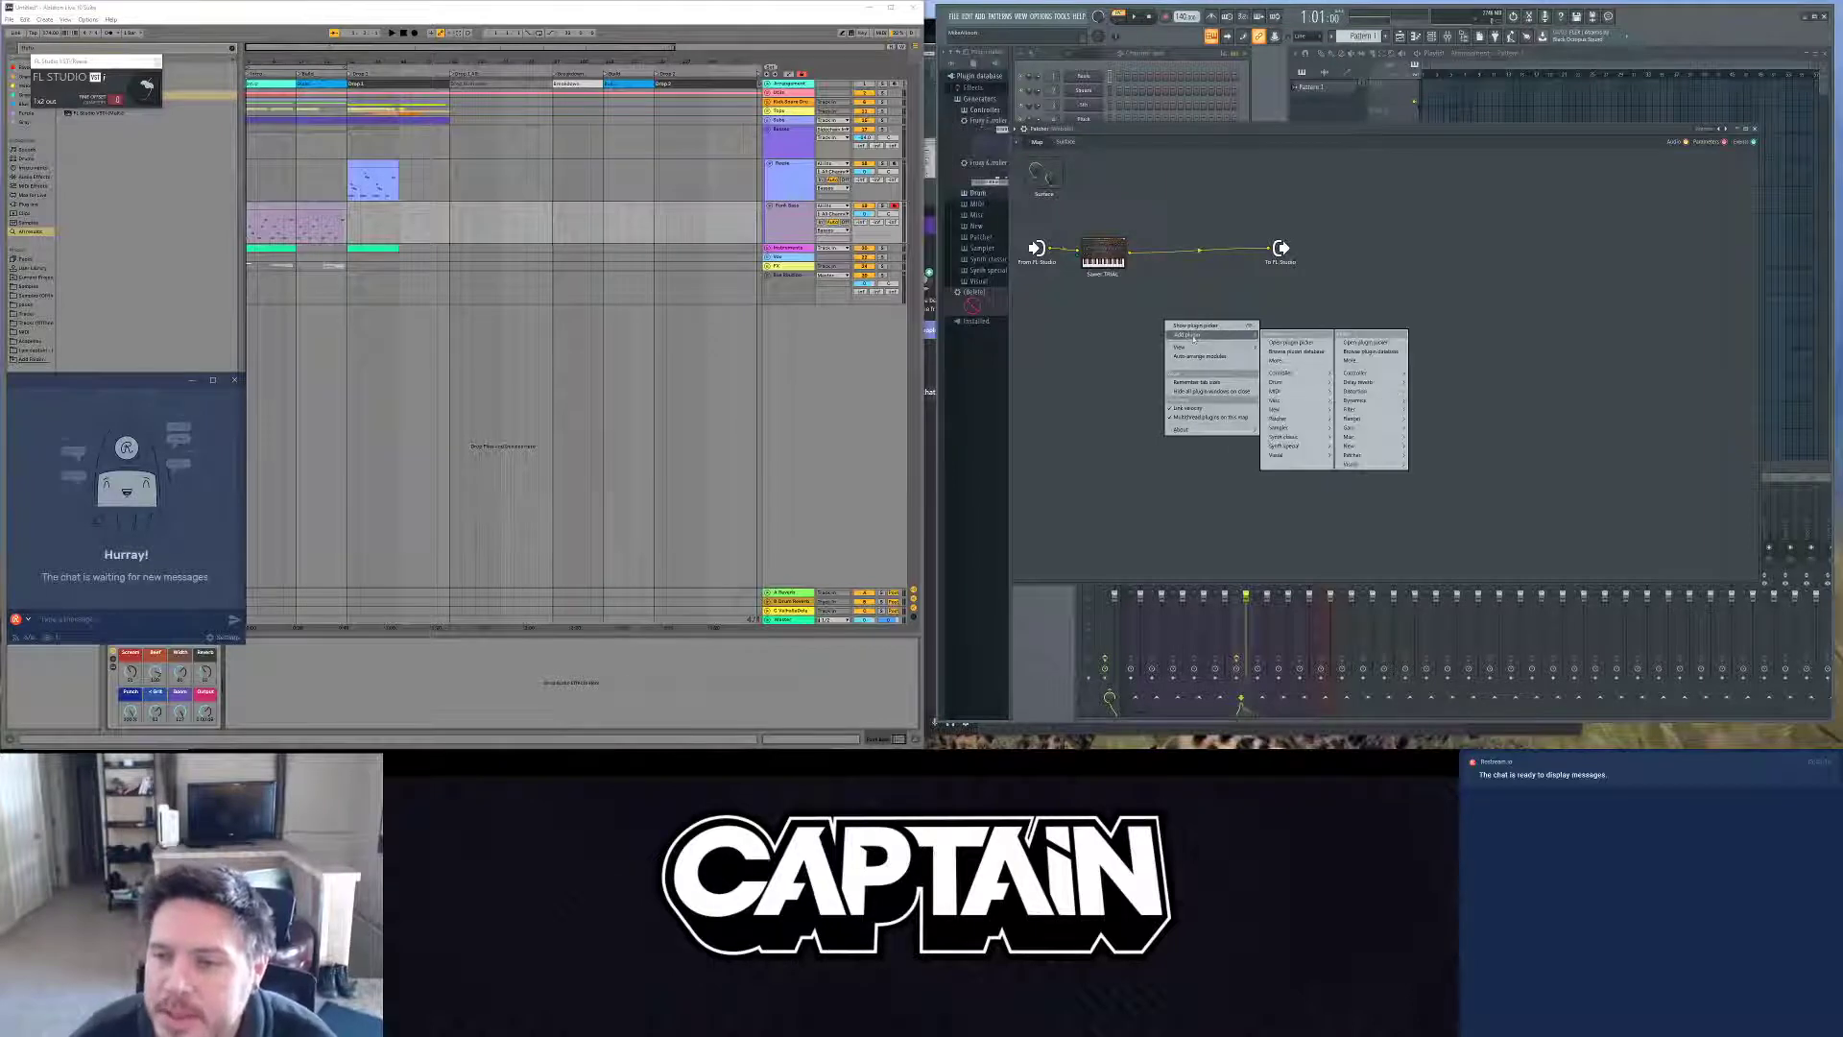
pyautogui.moveTo(1312, 423)
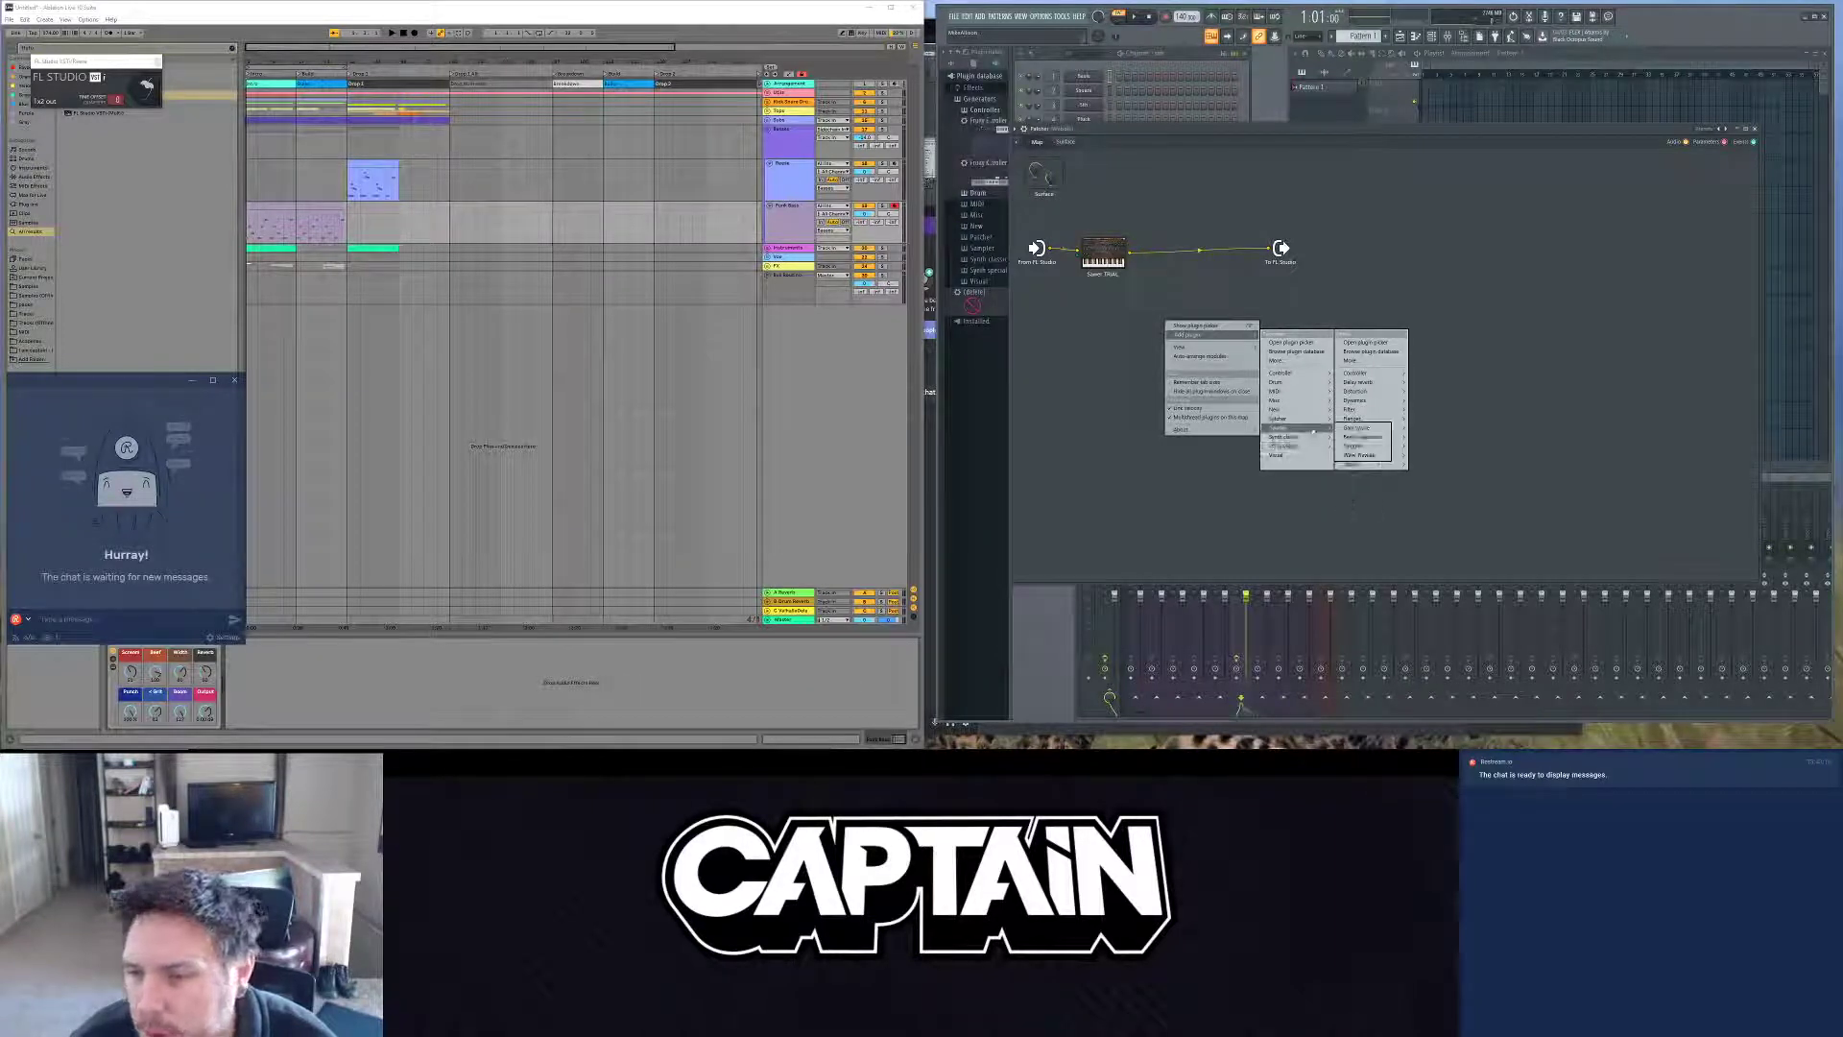
pyautogui.click(1307, 343)
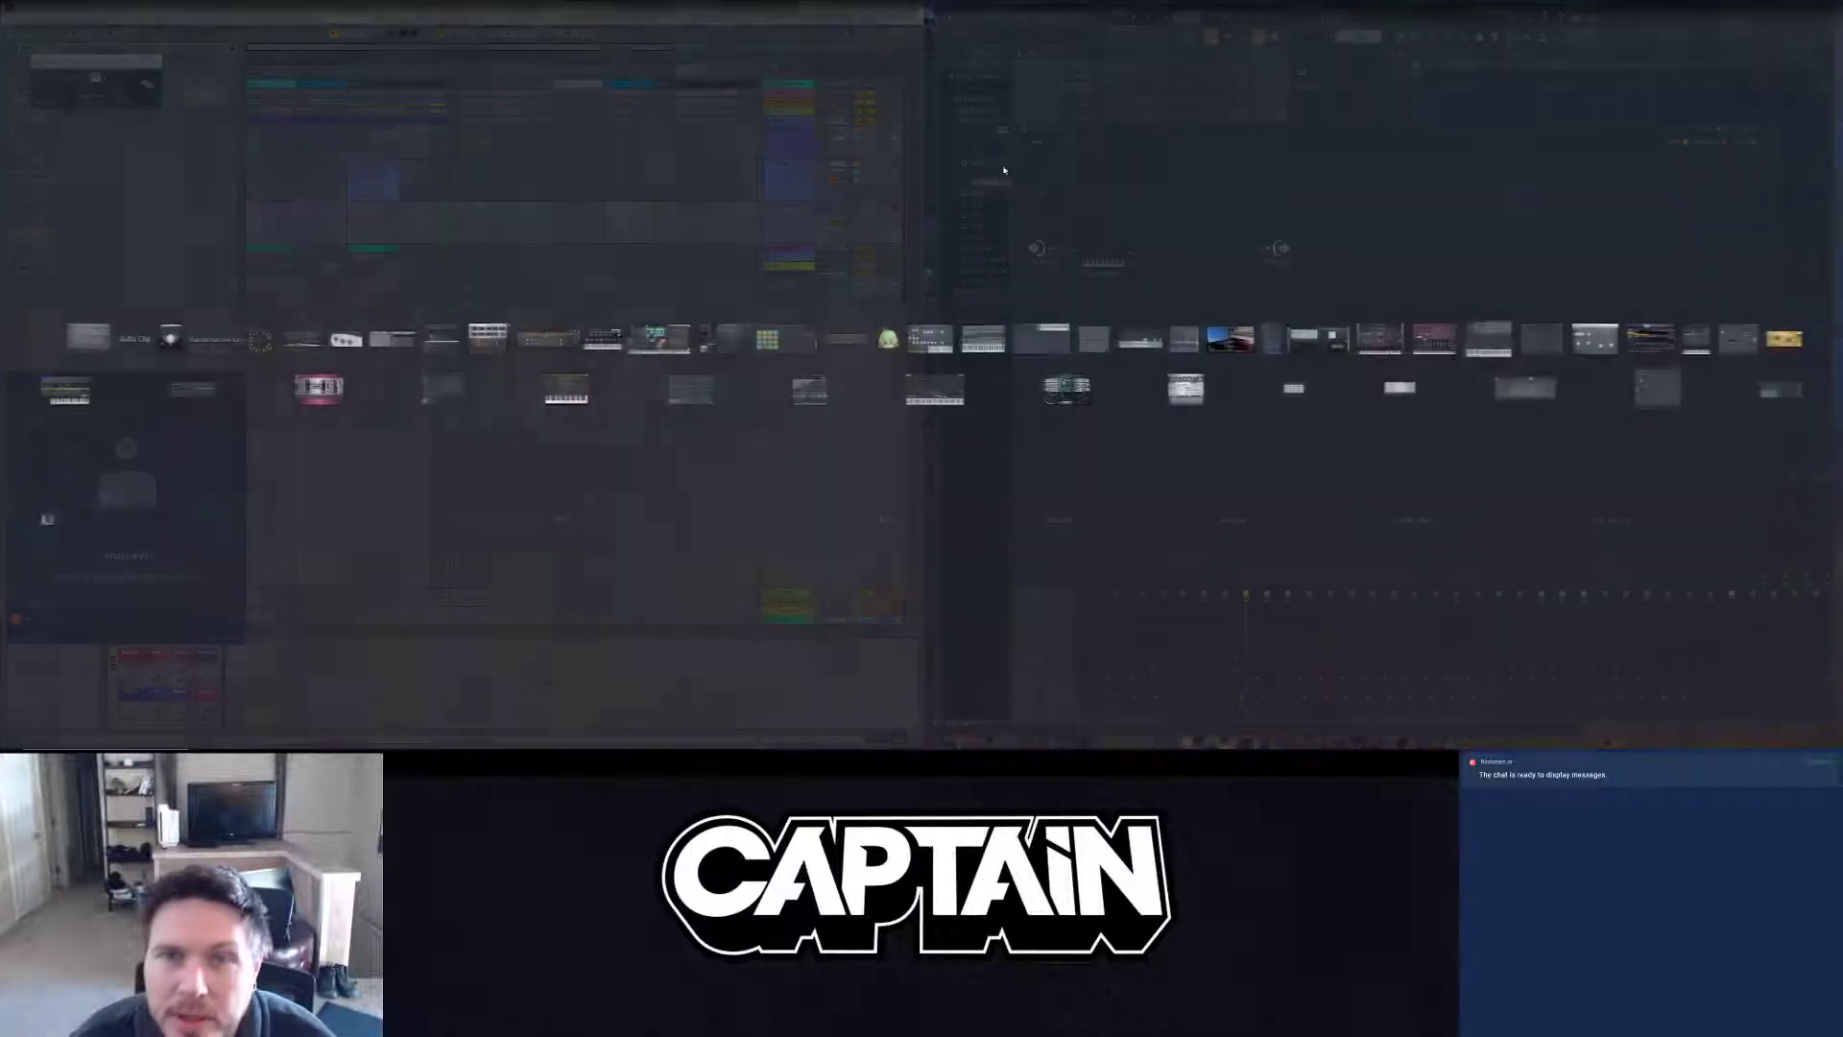
pyautogui.write('max')
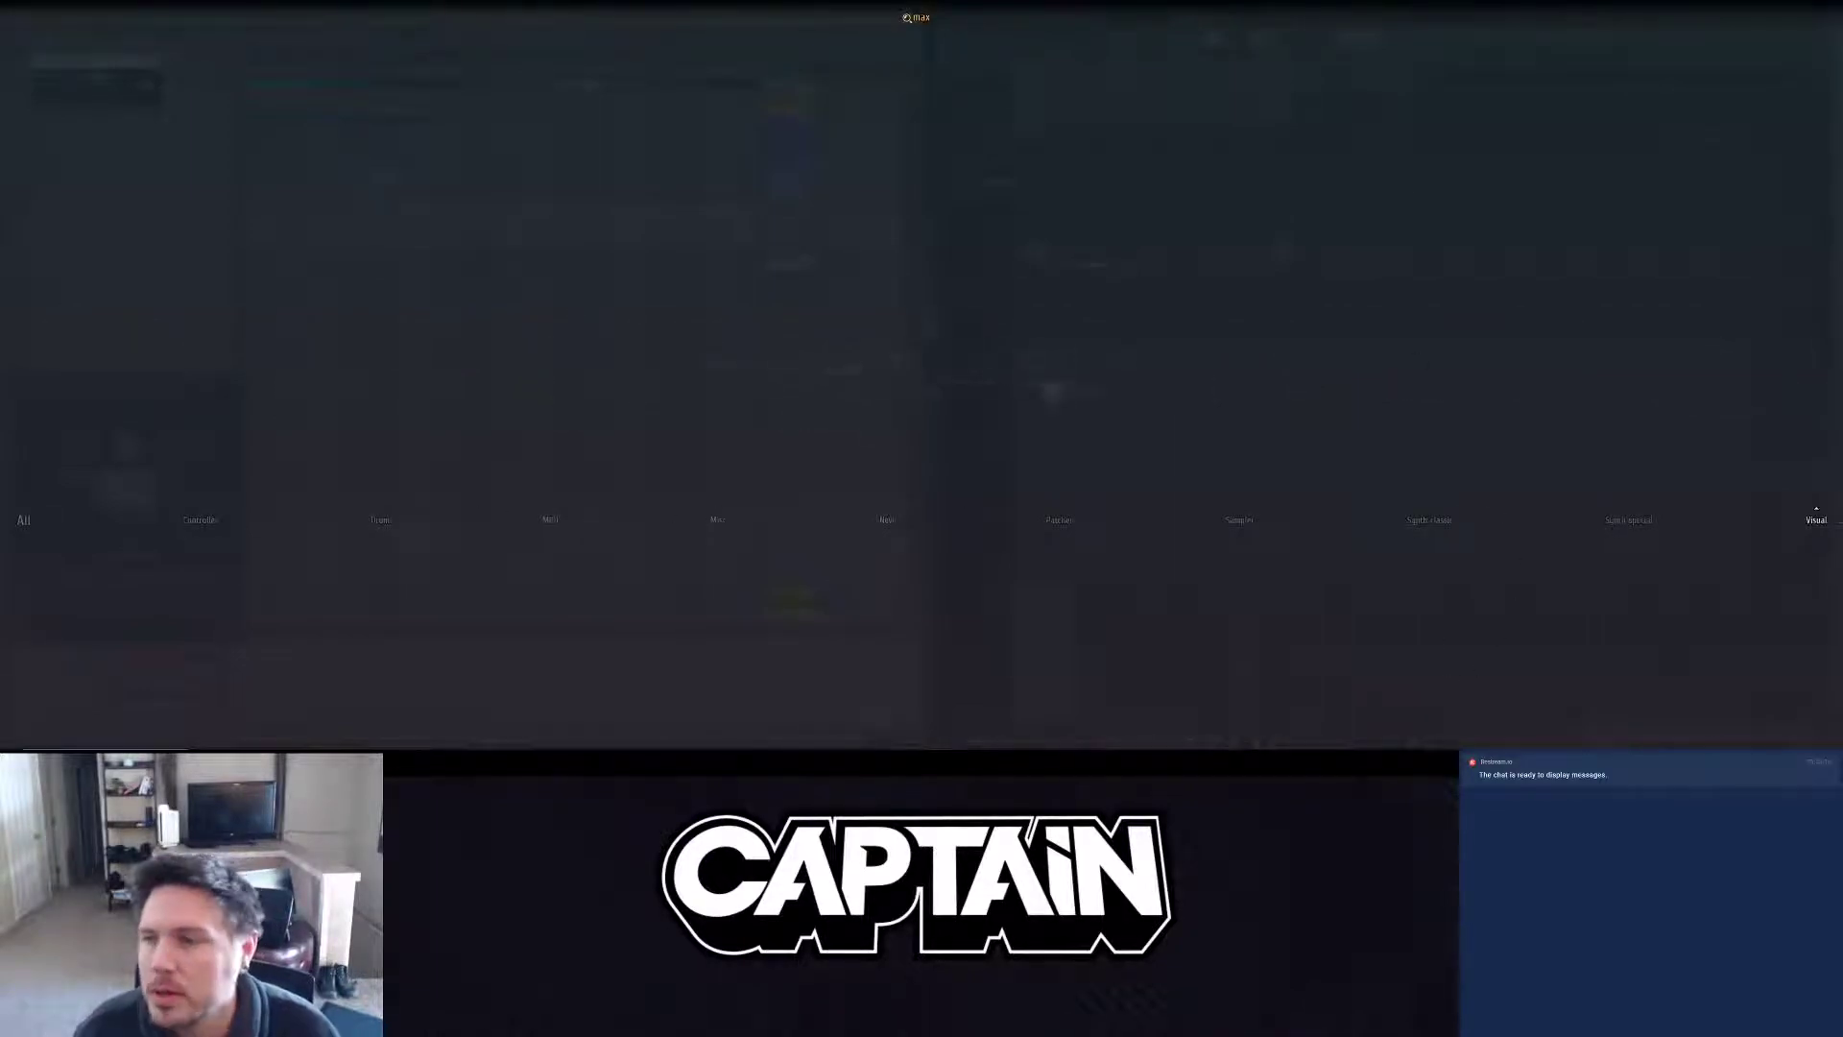
pyautogui.press('Escape')
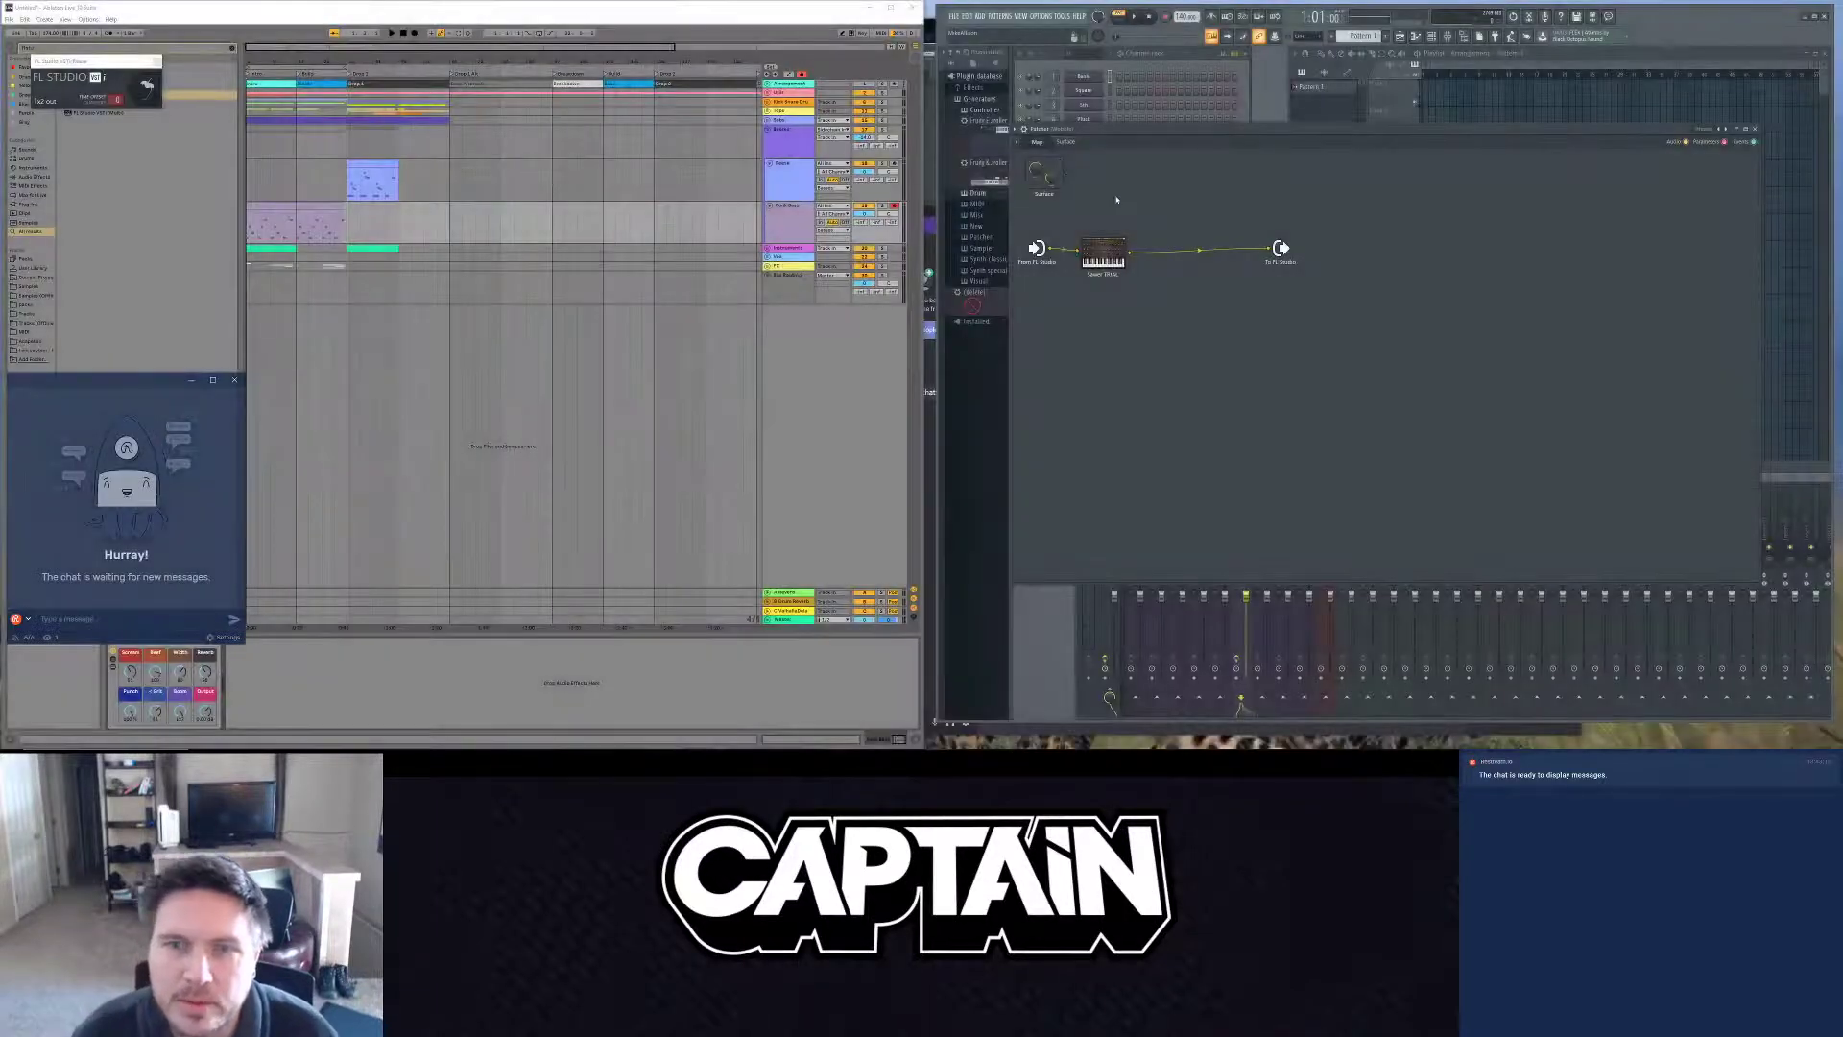
pyautogui.rightClick(1171, 299)
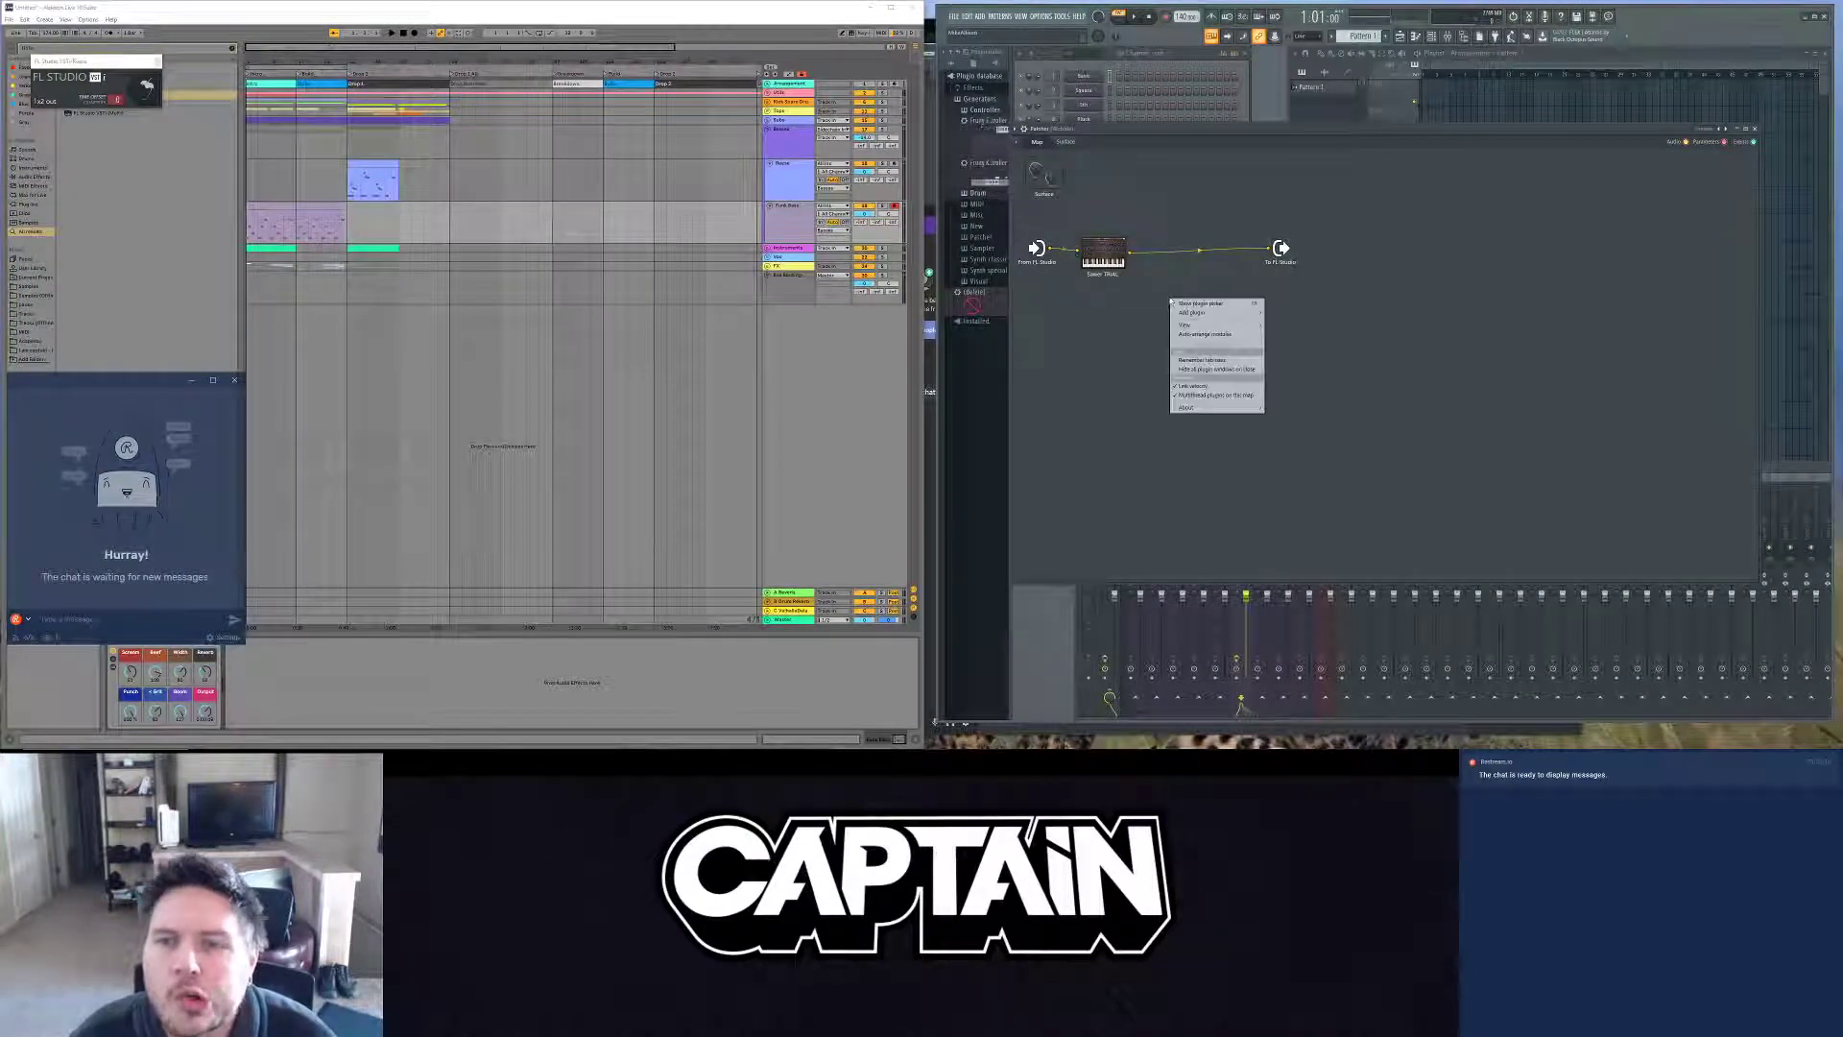
pyautogui.moveTo(1189, 314)
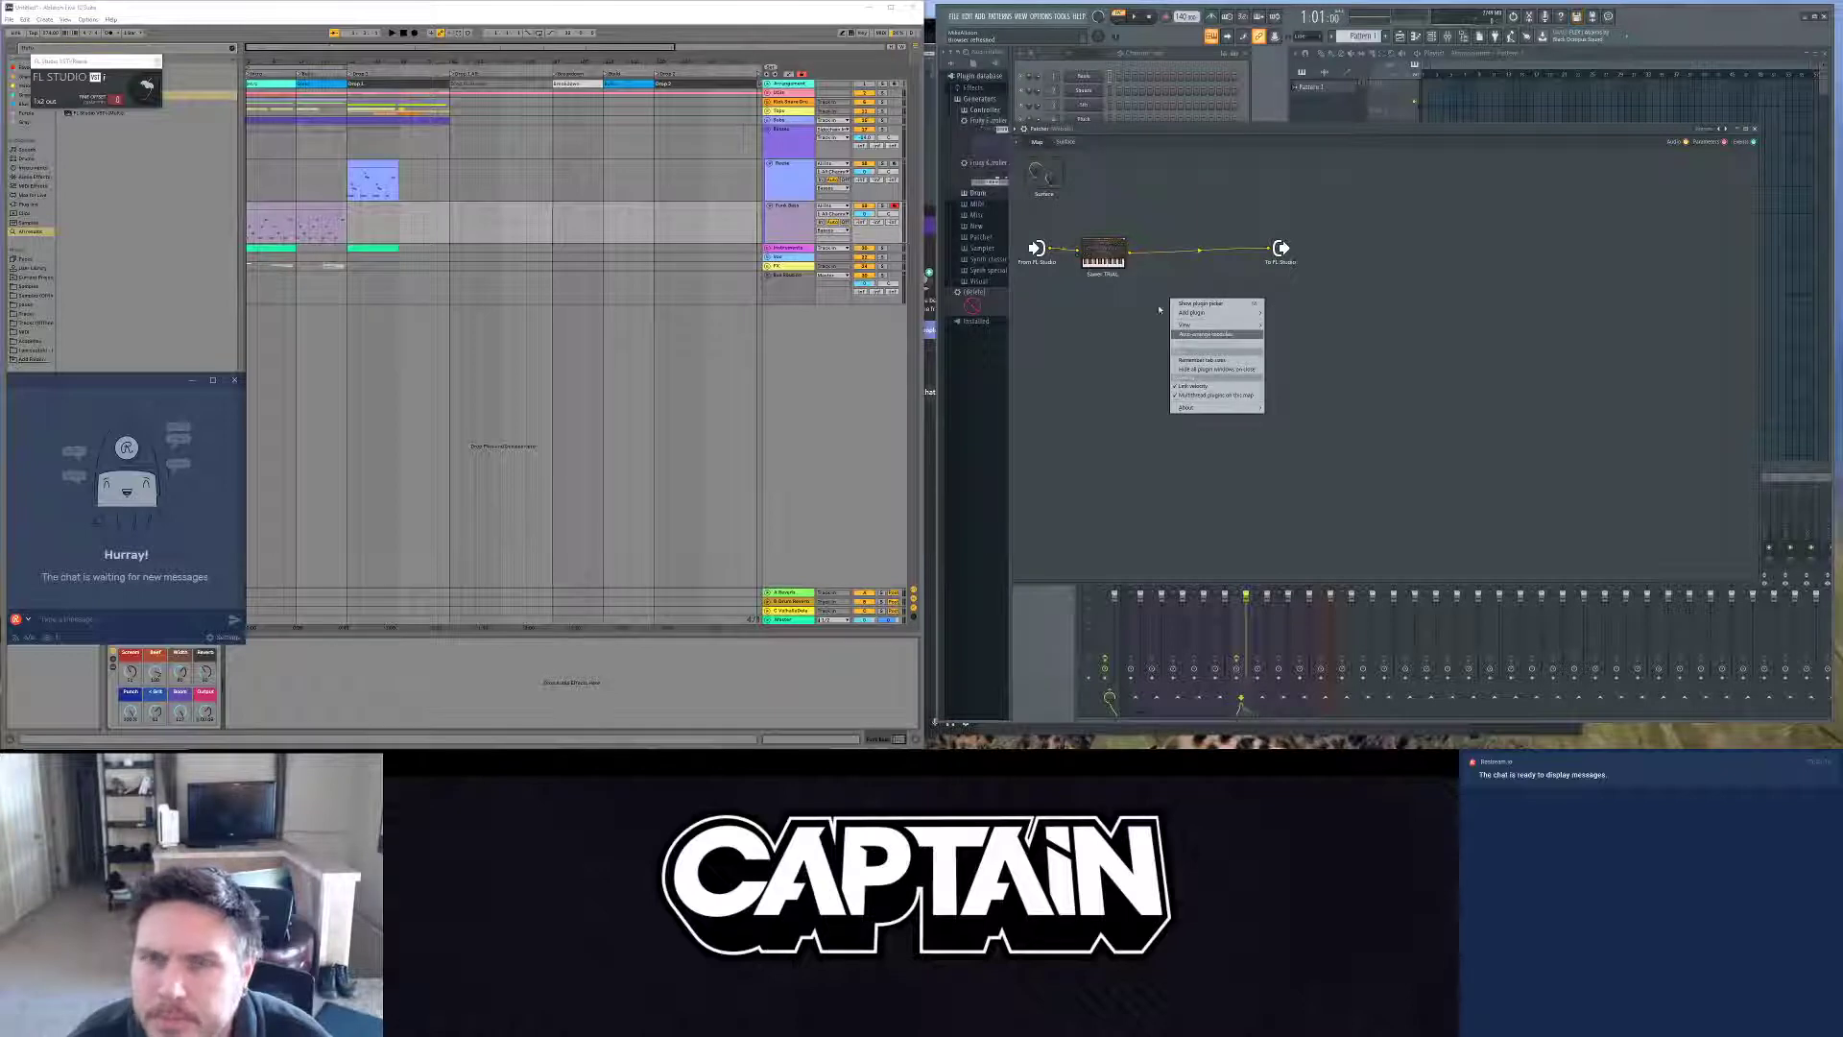
pyautogui.click(1080, 337)
# Step: Switch to Chrome and search the web in a new tab for "fl studio maximus"
pyautogui.hotkey('alt', 'Tab')
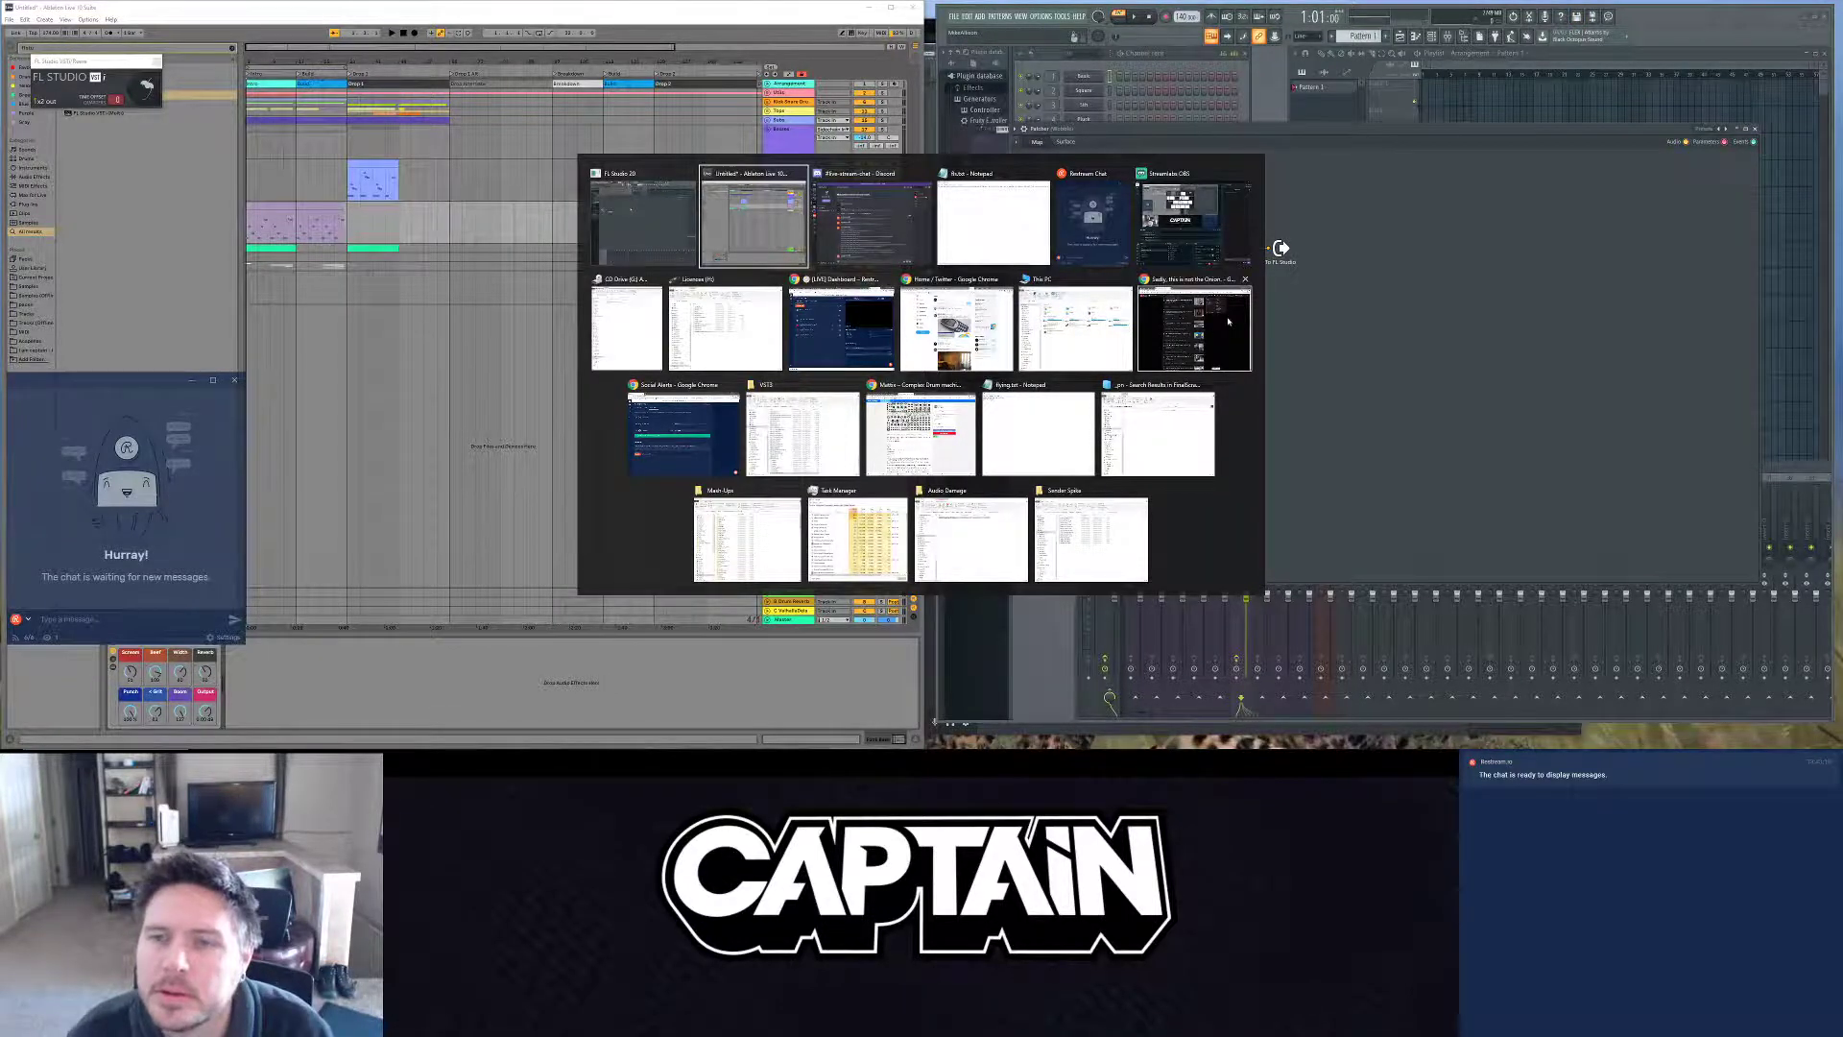
pyautogui.click(1194, 327)
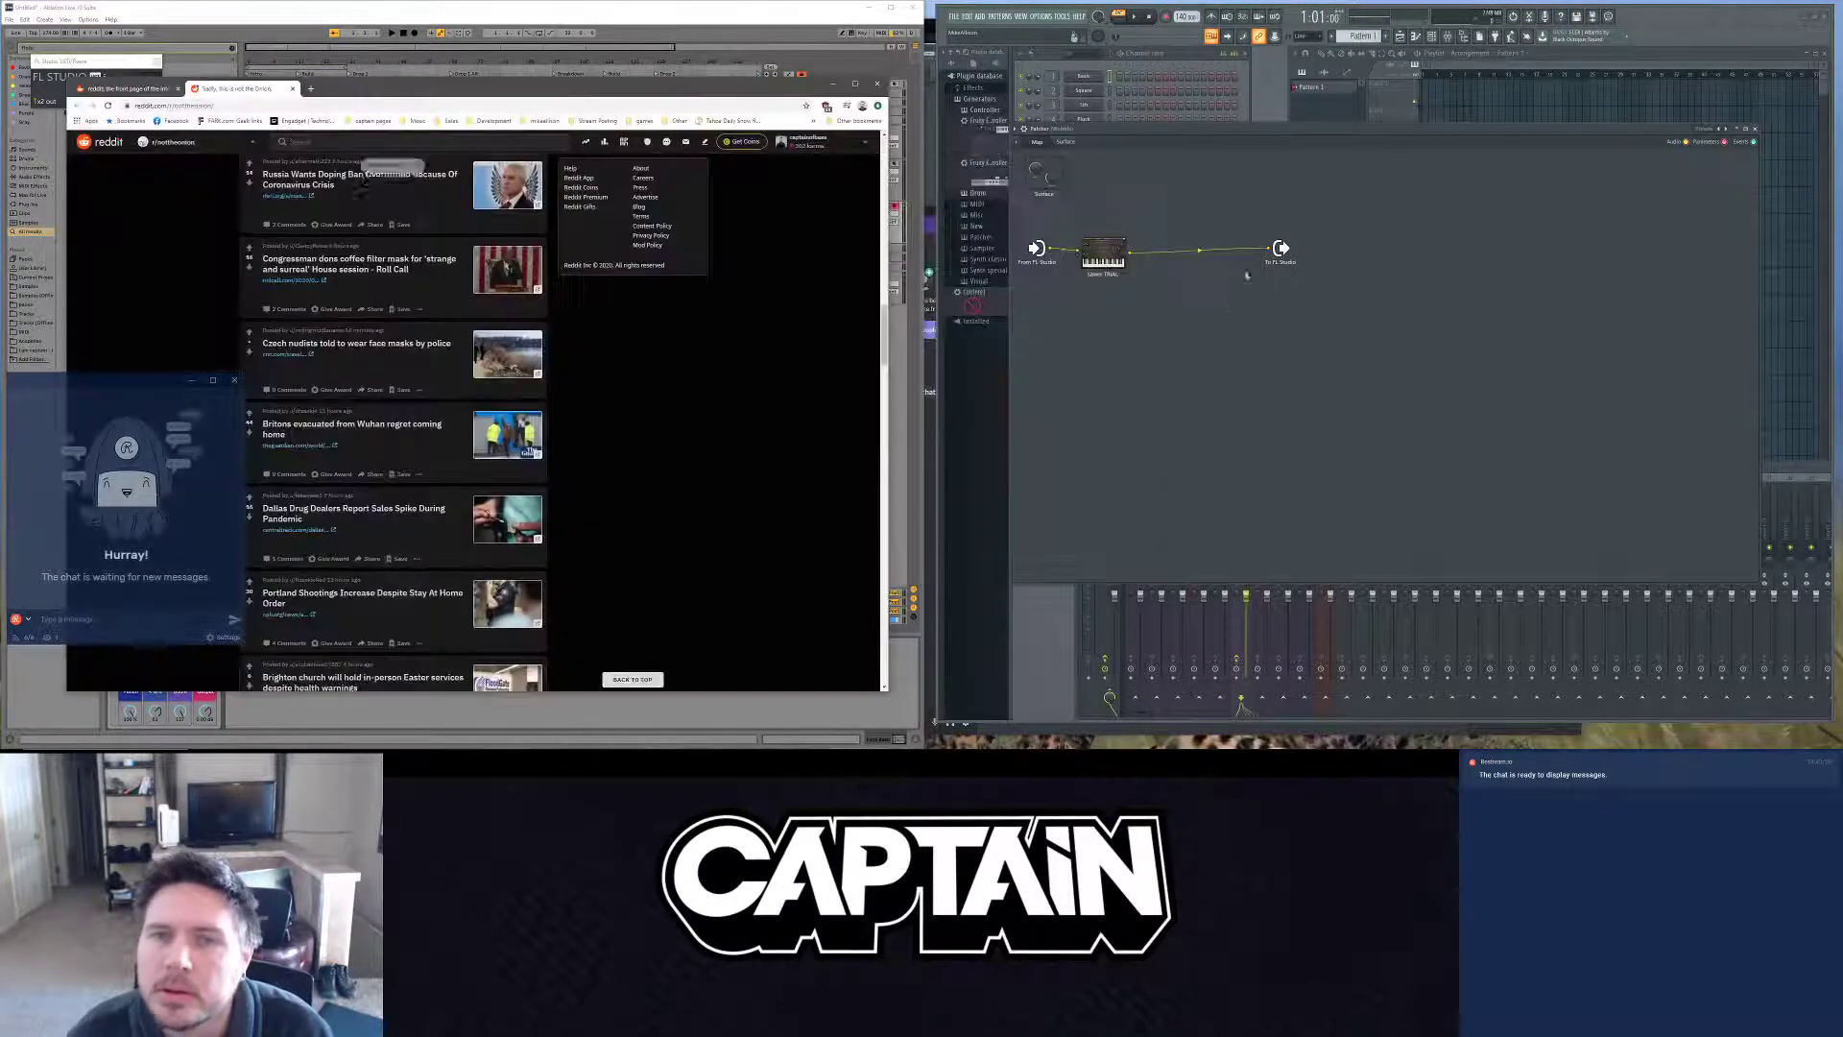
pyautogui.click(309, 89)
pyautogui.moveTo(481, 92); pyautogui.dragTo(861, 92)
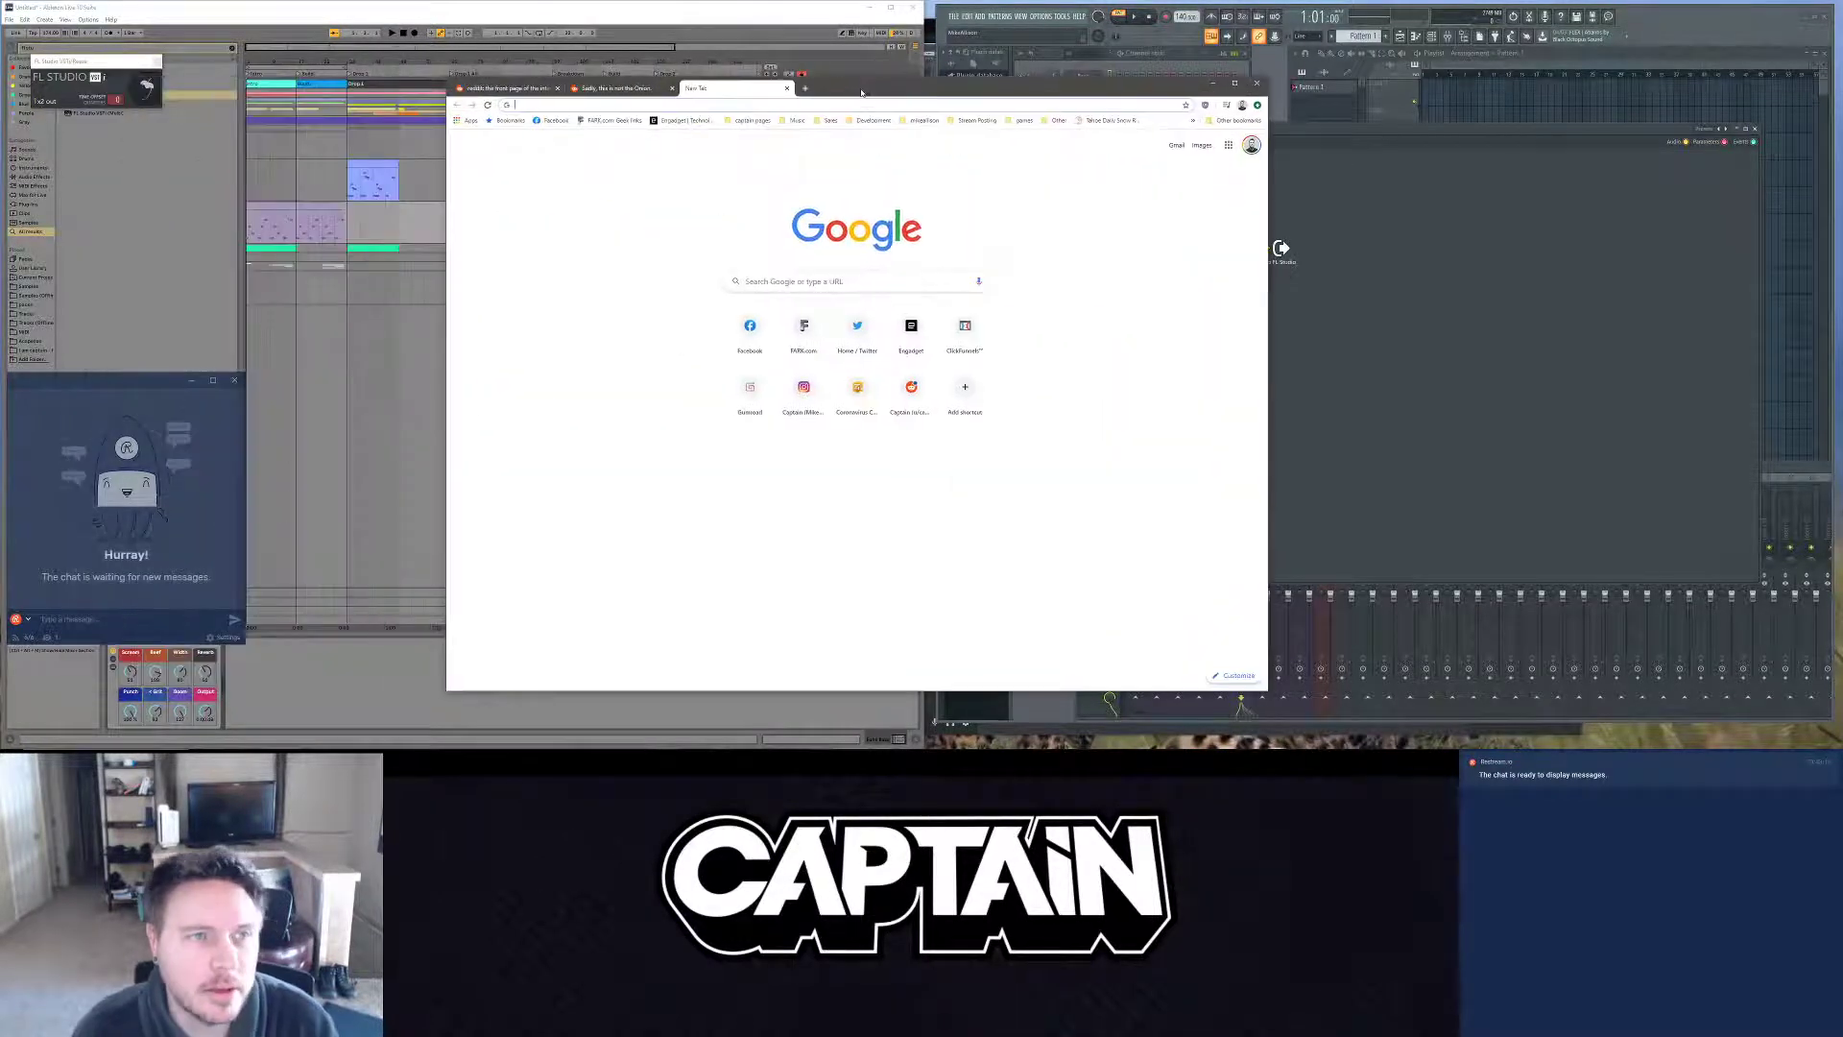
pyautogui.write('fl studio m')
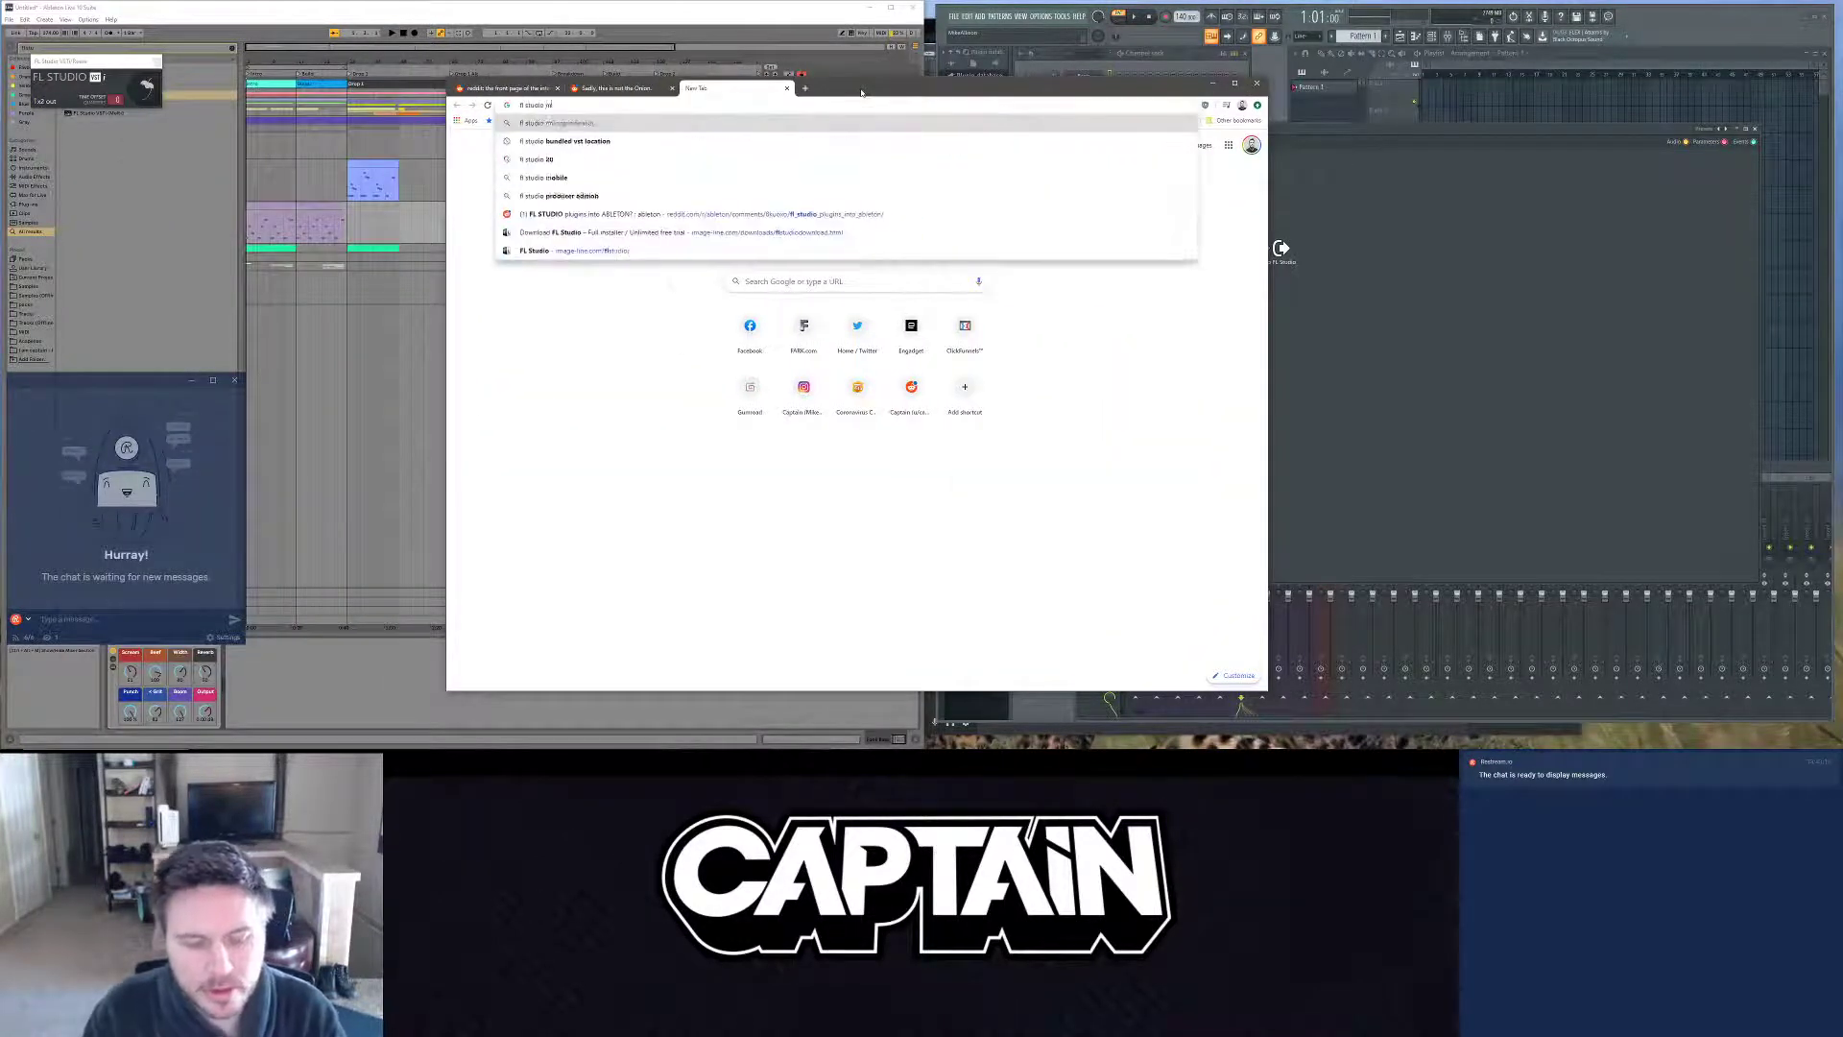
pyautogui.write('aximus')
pyautogui.press('Return')
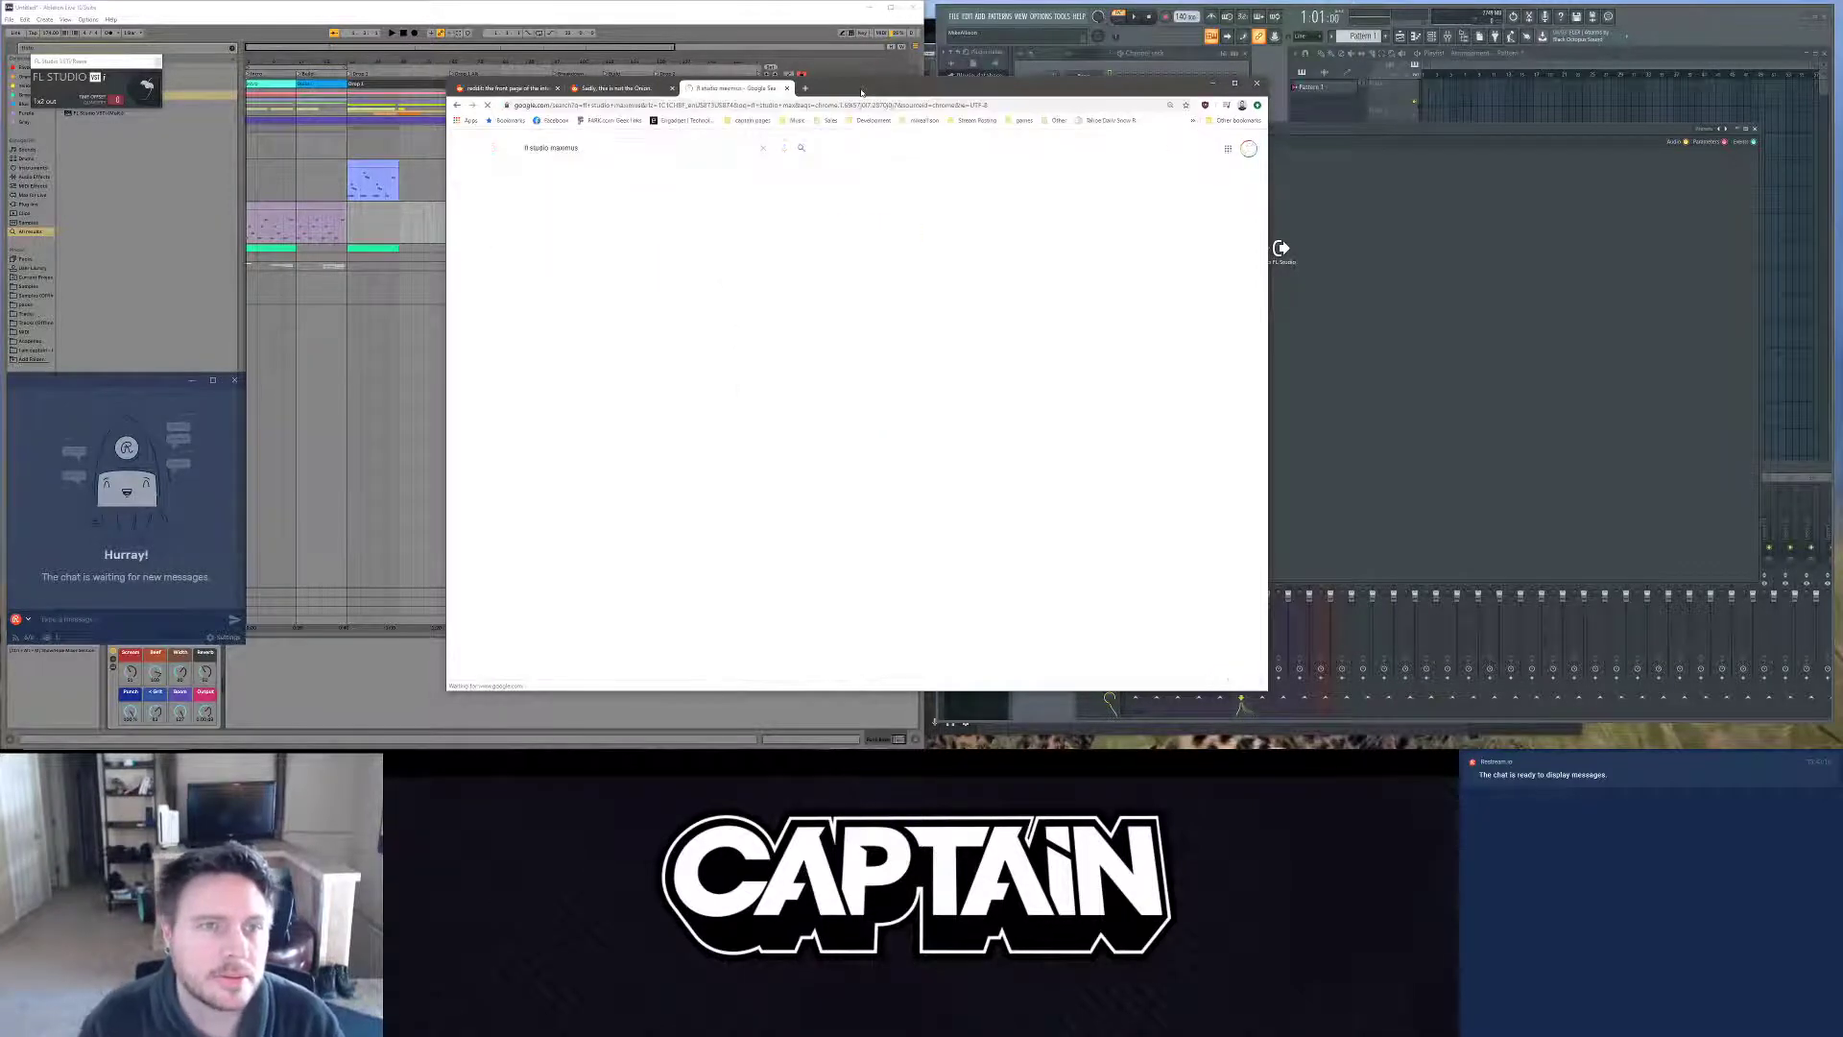
# Step: Open the FL Studio manual page for Maximus Multiband Maximizer and read through its features and tutorial sections
pyautogui.click(564, 226)
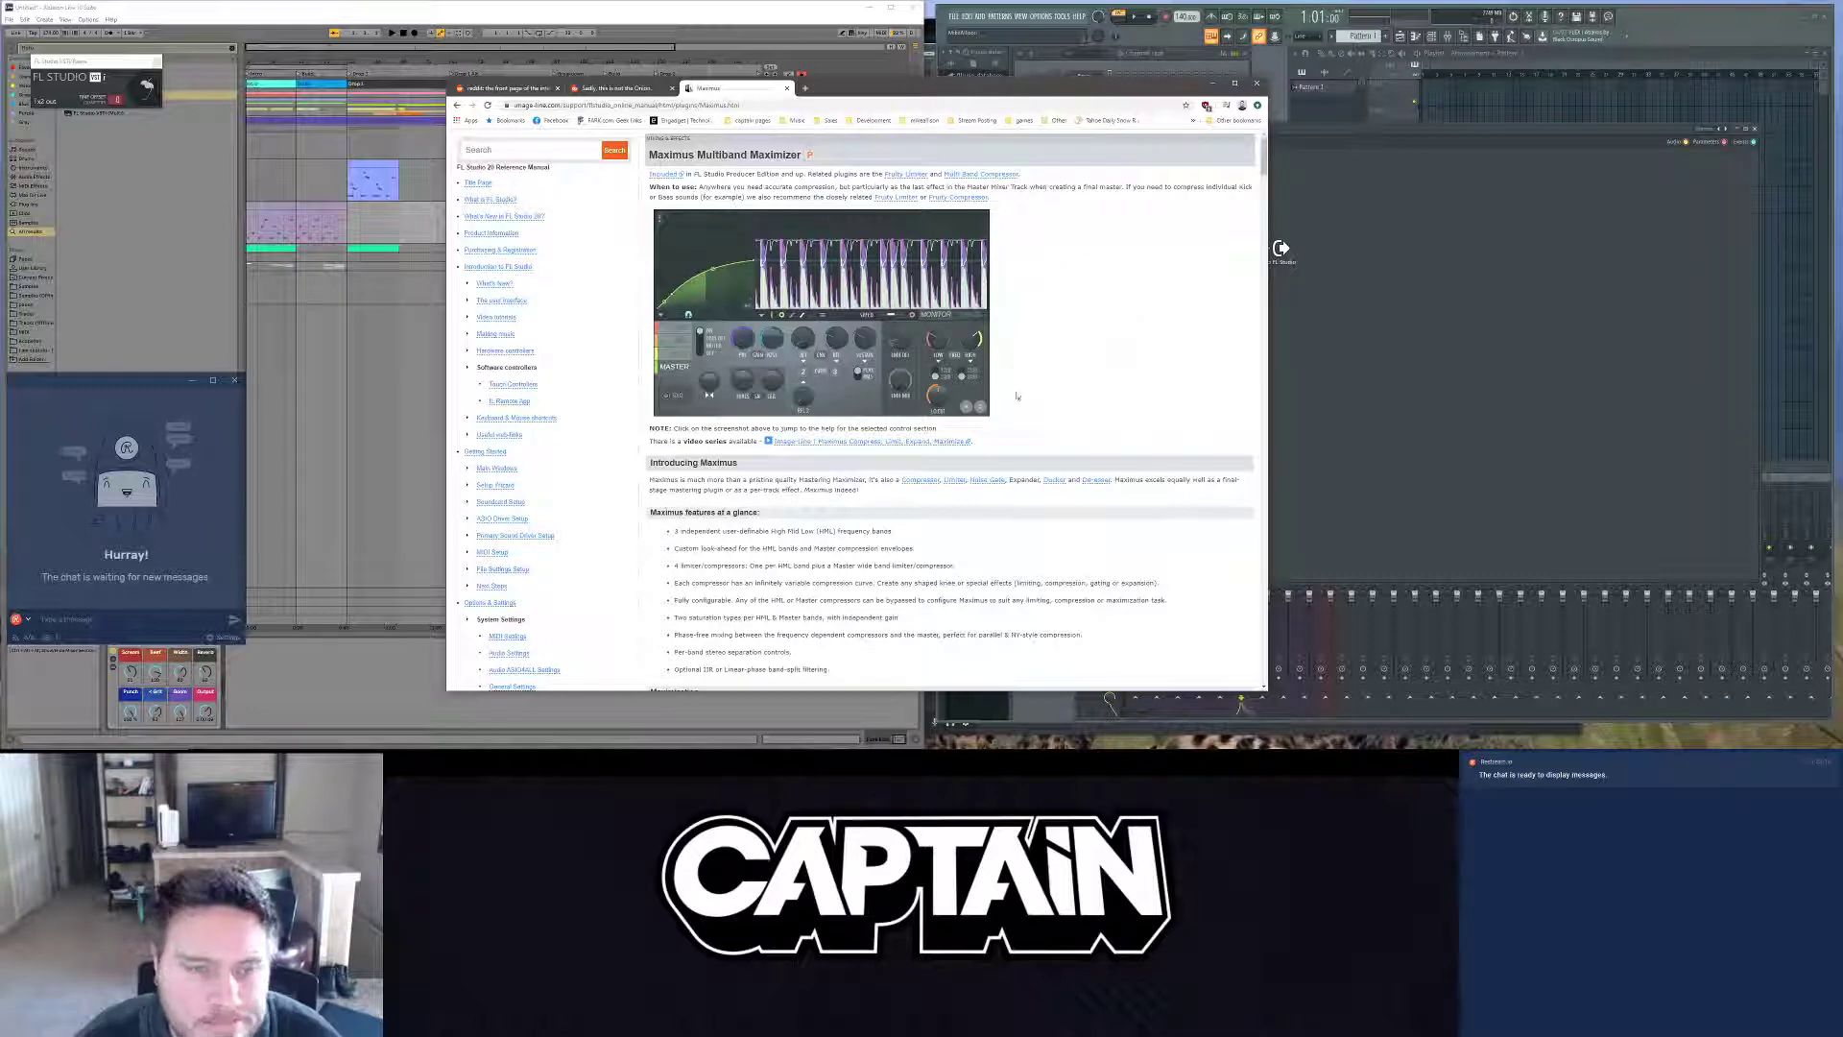
pyautogui.scroll(-3, 1039, 448)
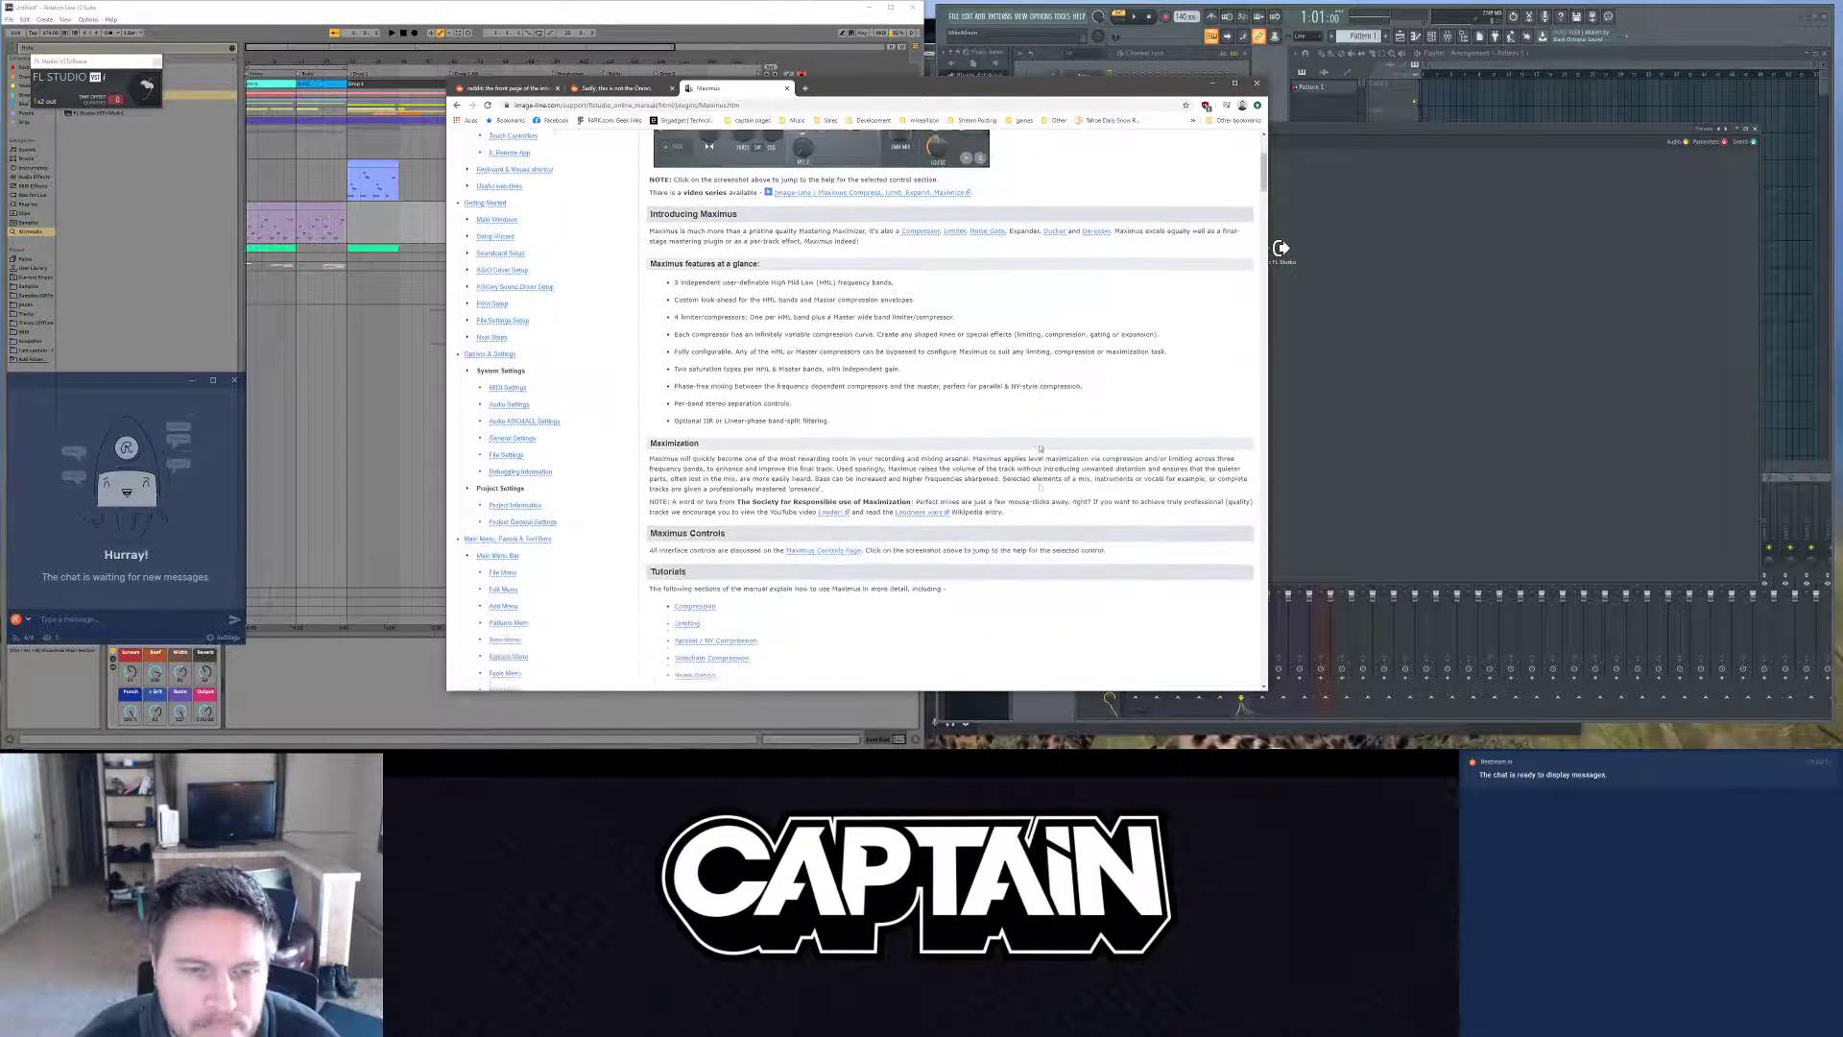
pyautogui.scroll(-3, 1039, 442)
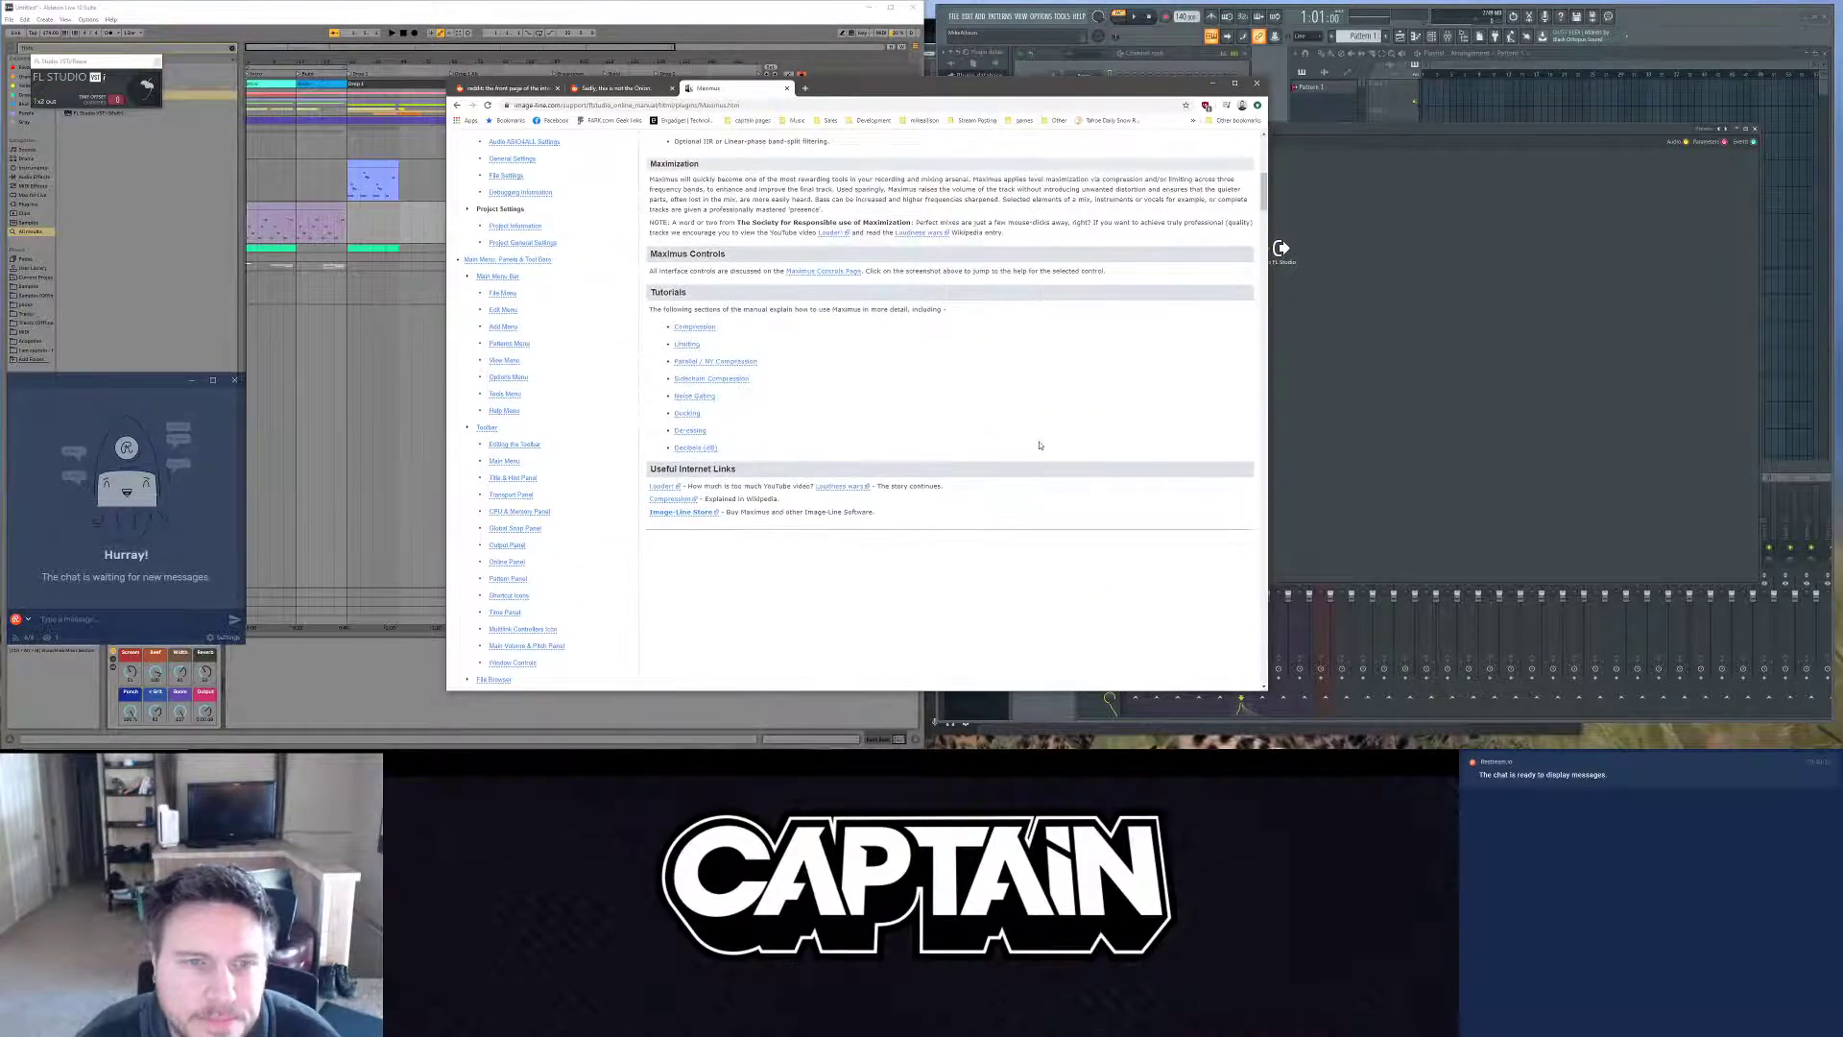
# Step: Check the full generator plugin list for Maximus and review the Maximus manual page back to its introduction
pyautogui.scroll(5, 1038, 443)
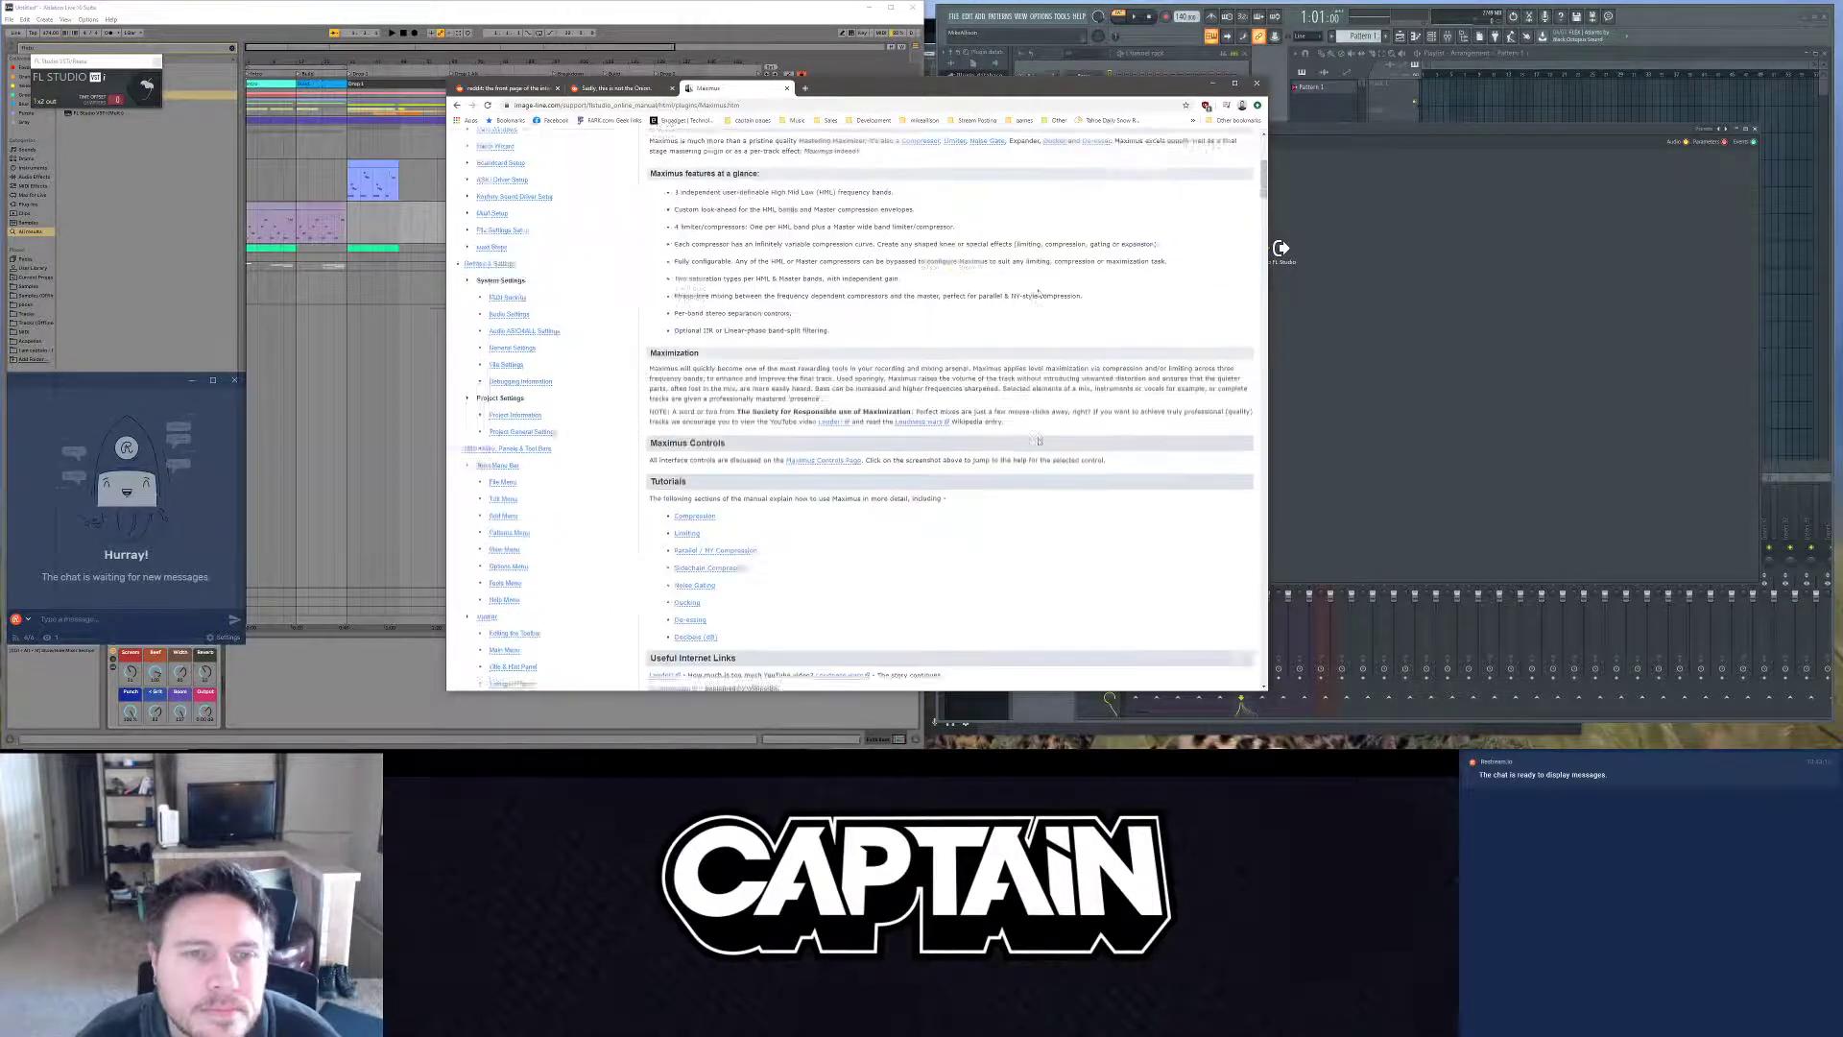
pyautogui.scroll(-2, 1037, 440)
pyautogui.click(1324, 345)
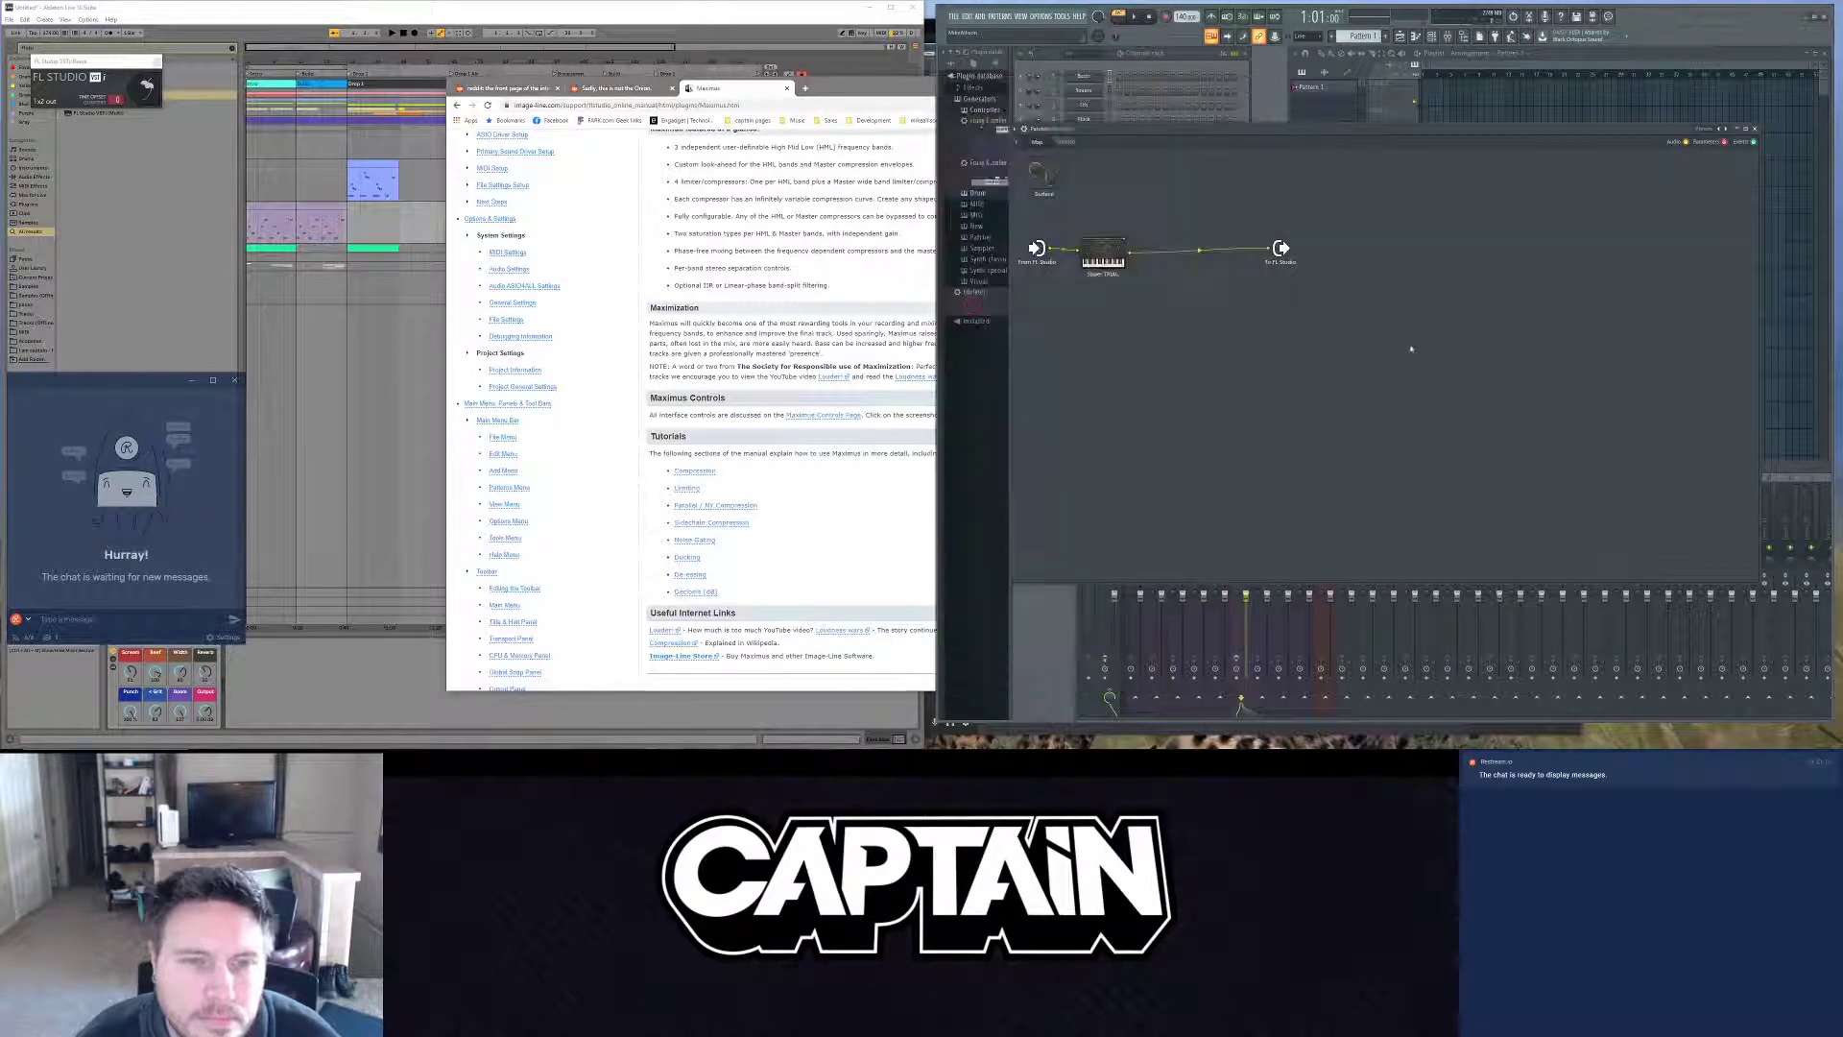
pyautogui.rightClick(1242, 339)
pyautogui.moveTo(1270, 356)
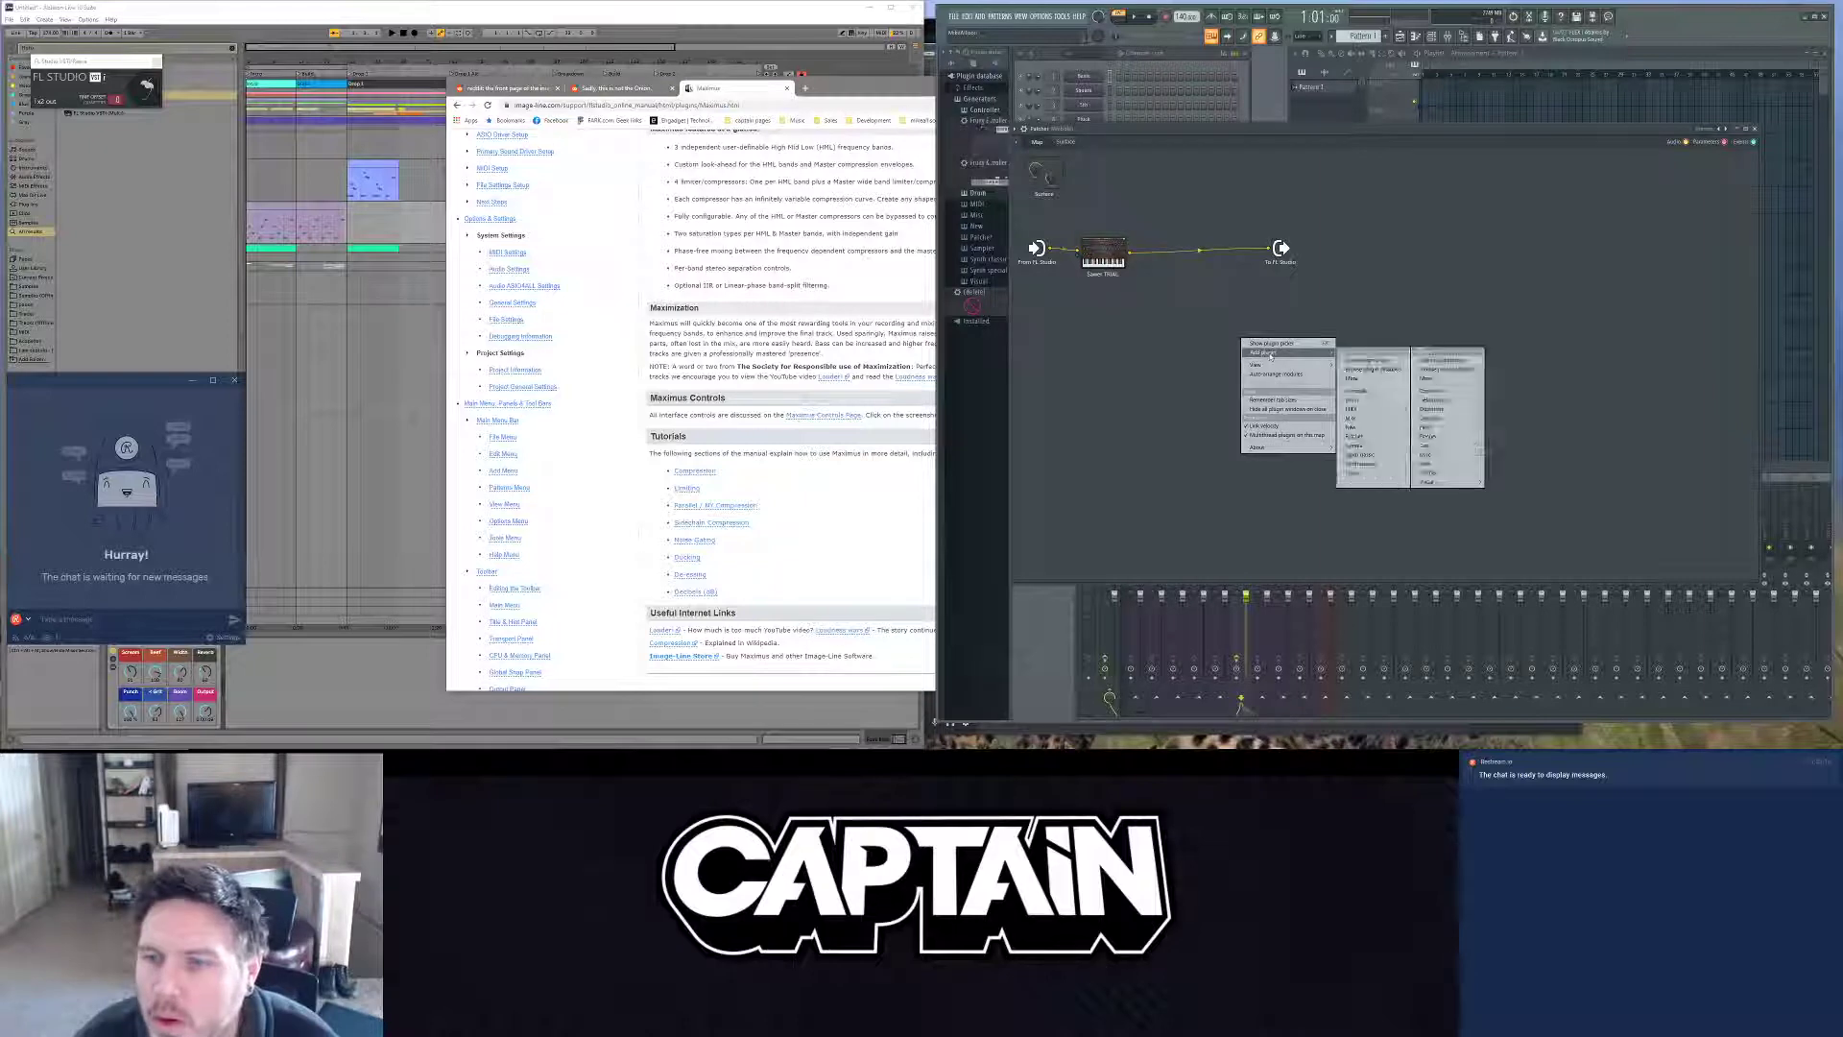
pyautogui.click(1357, 379)
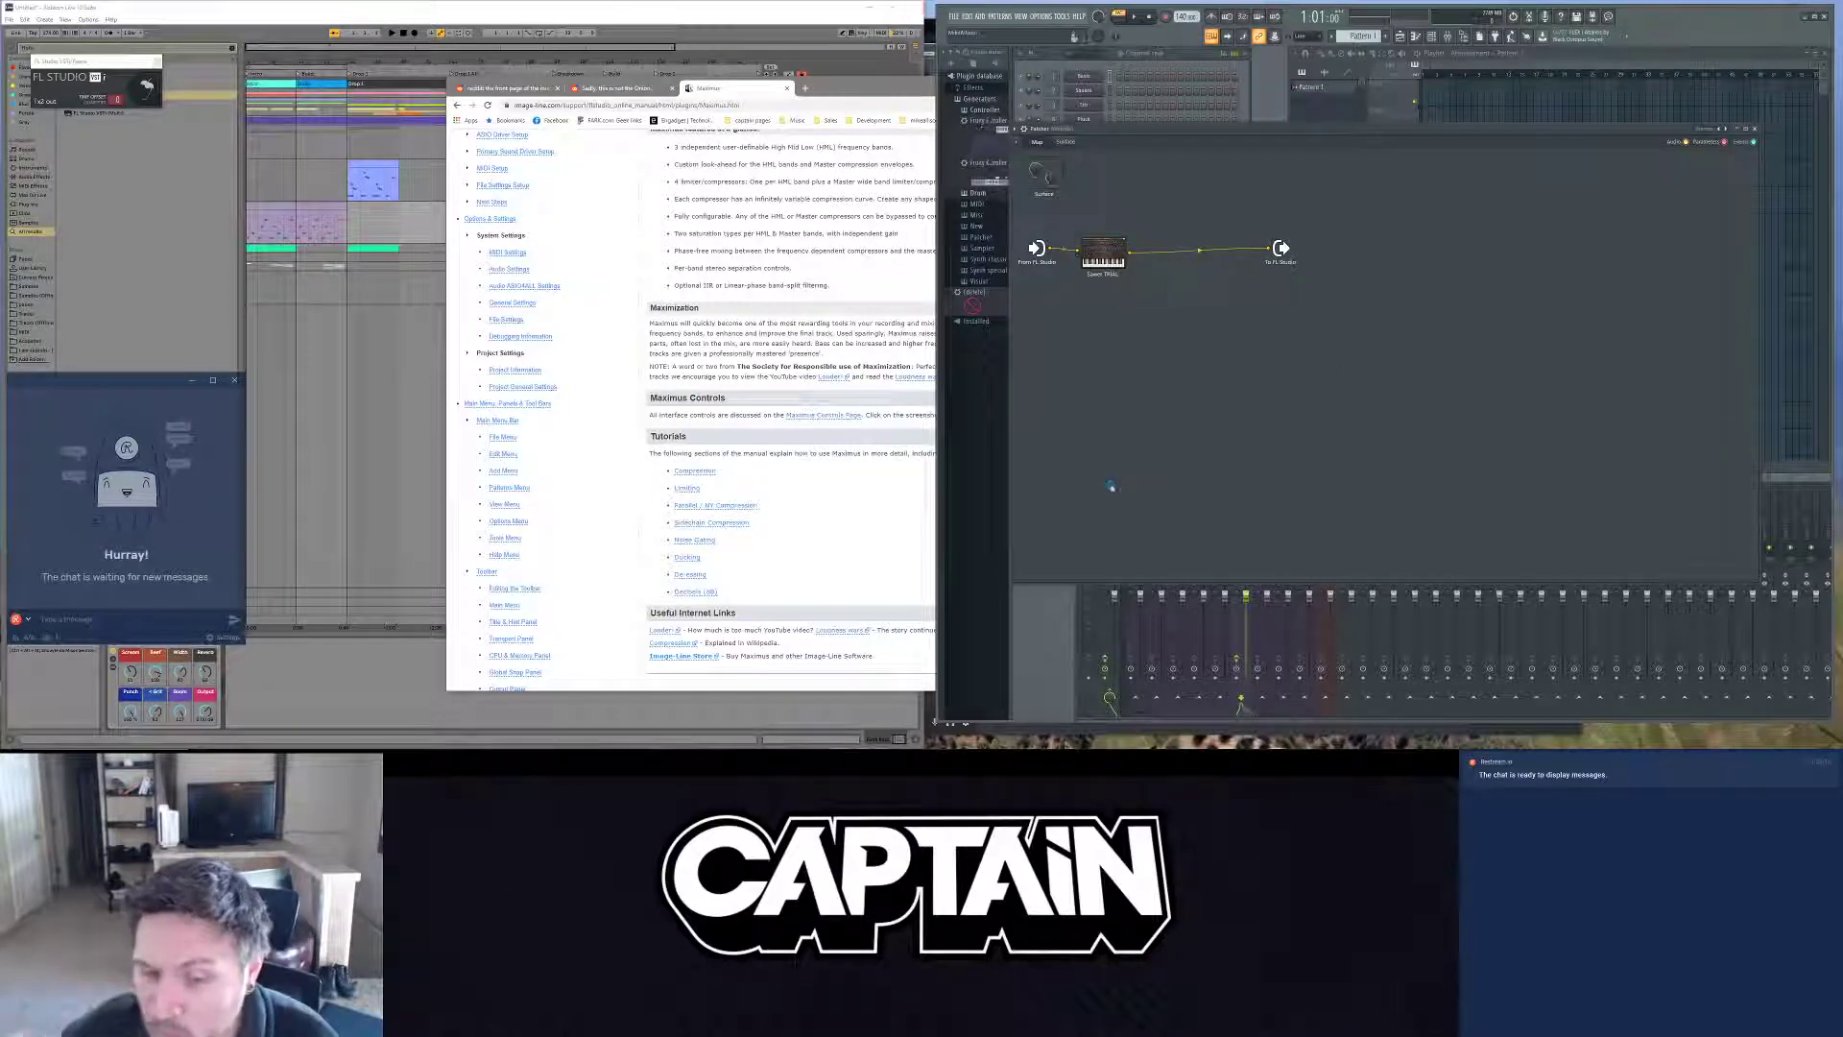
pyautogui.click(713, 345)
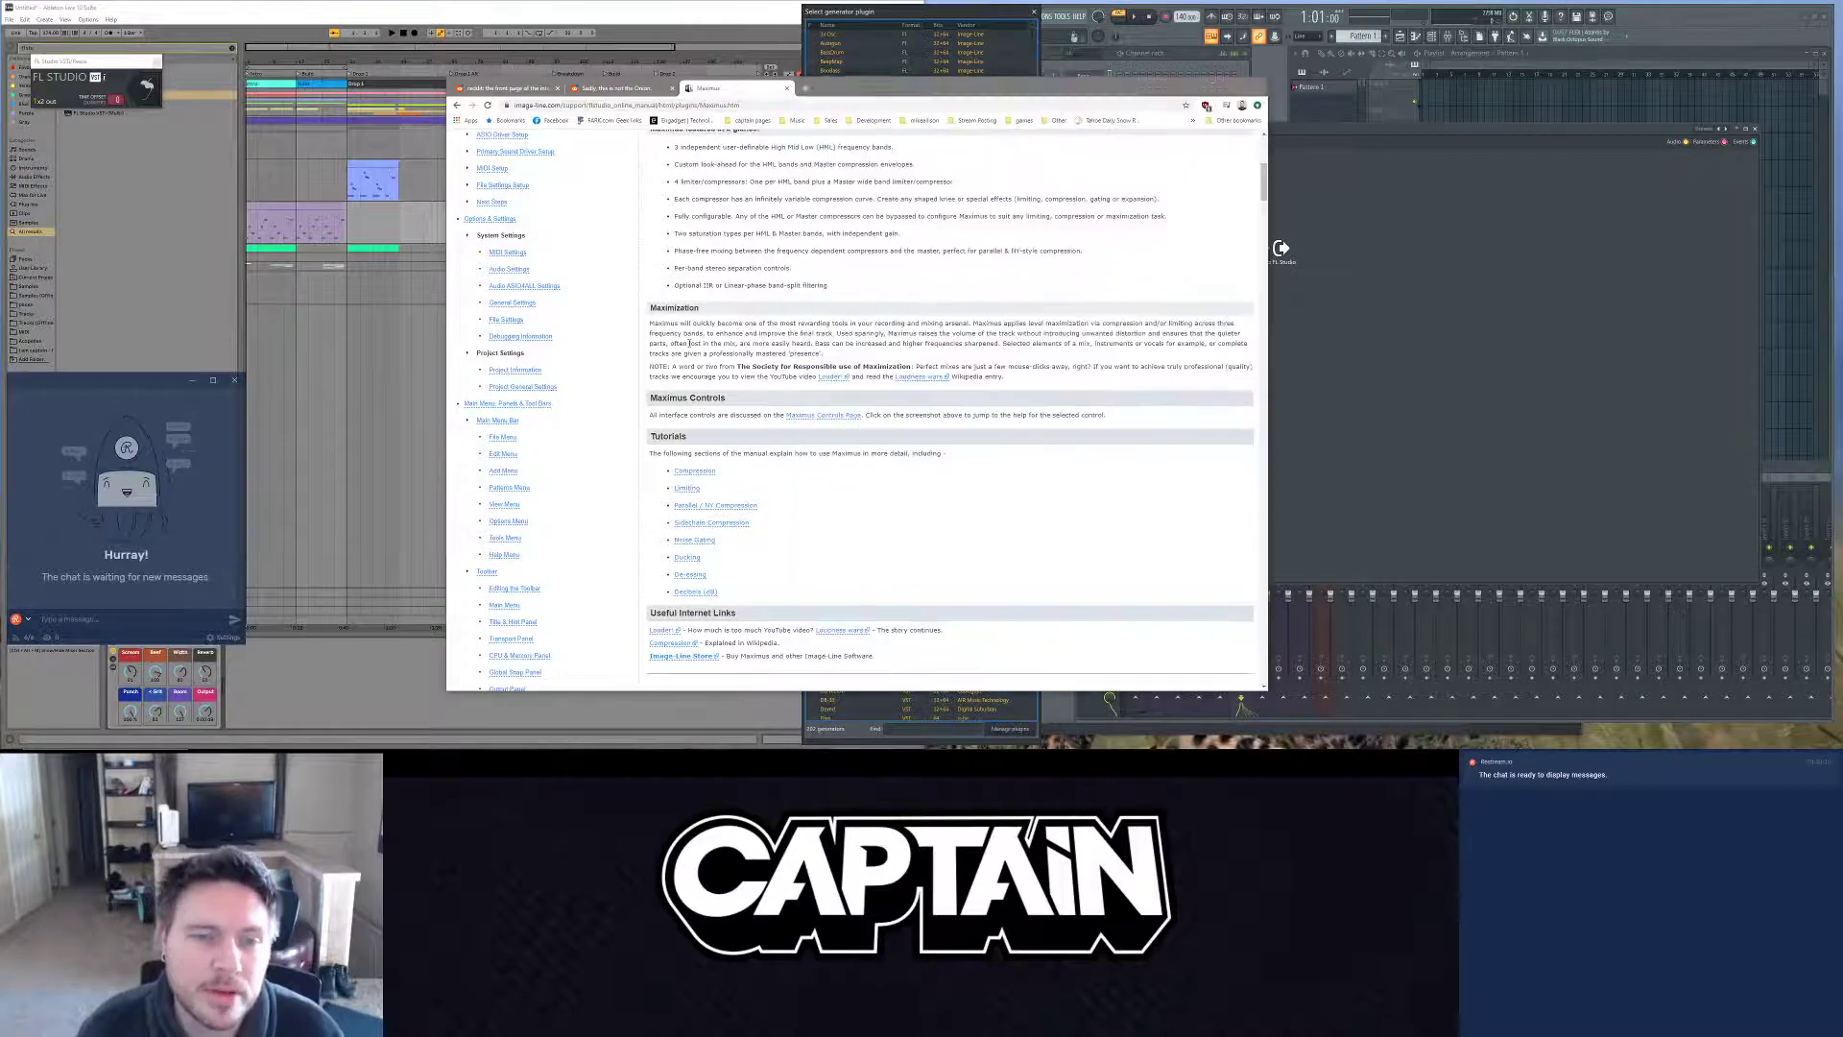
pyautogui.scroll(5, 711, 342)
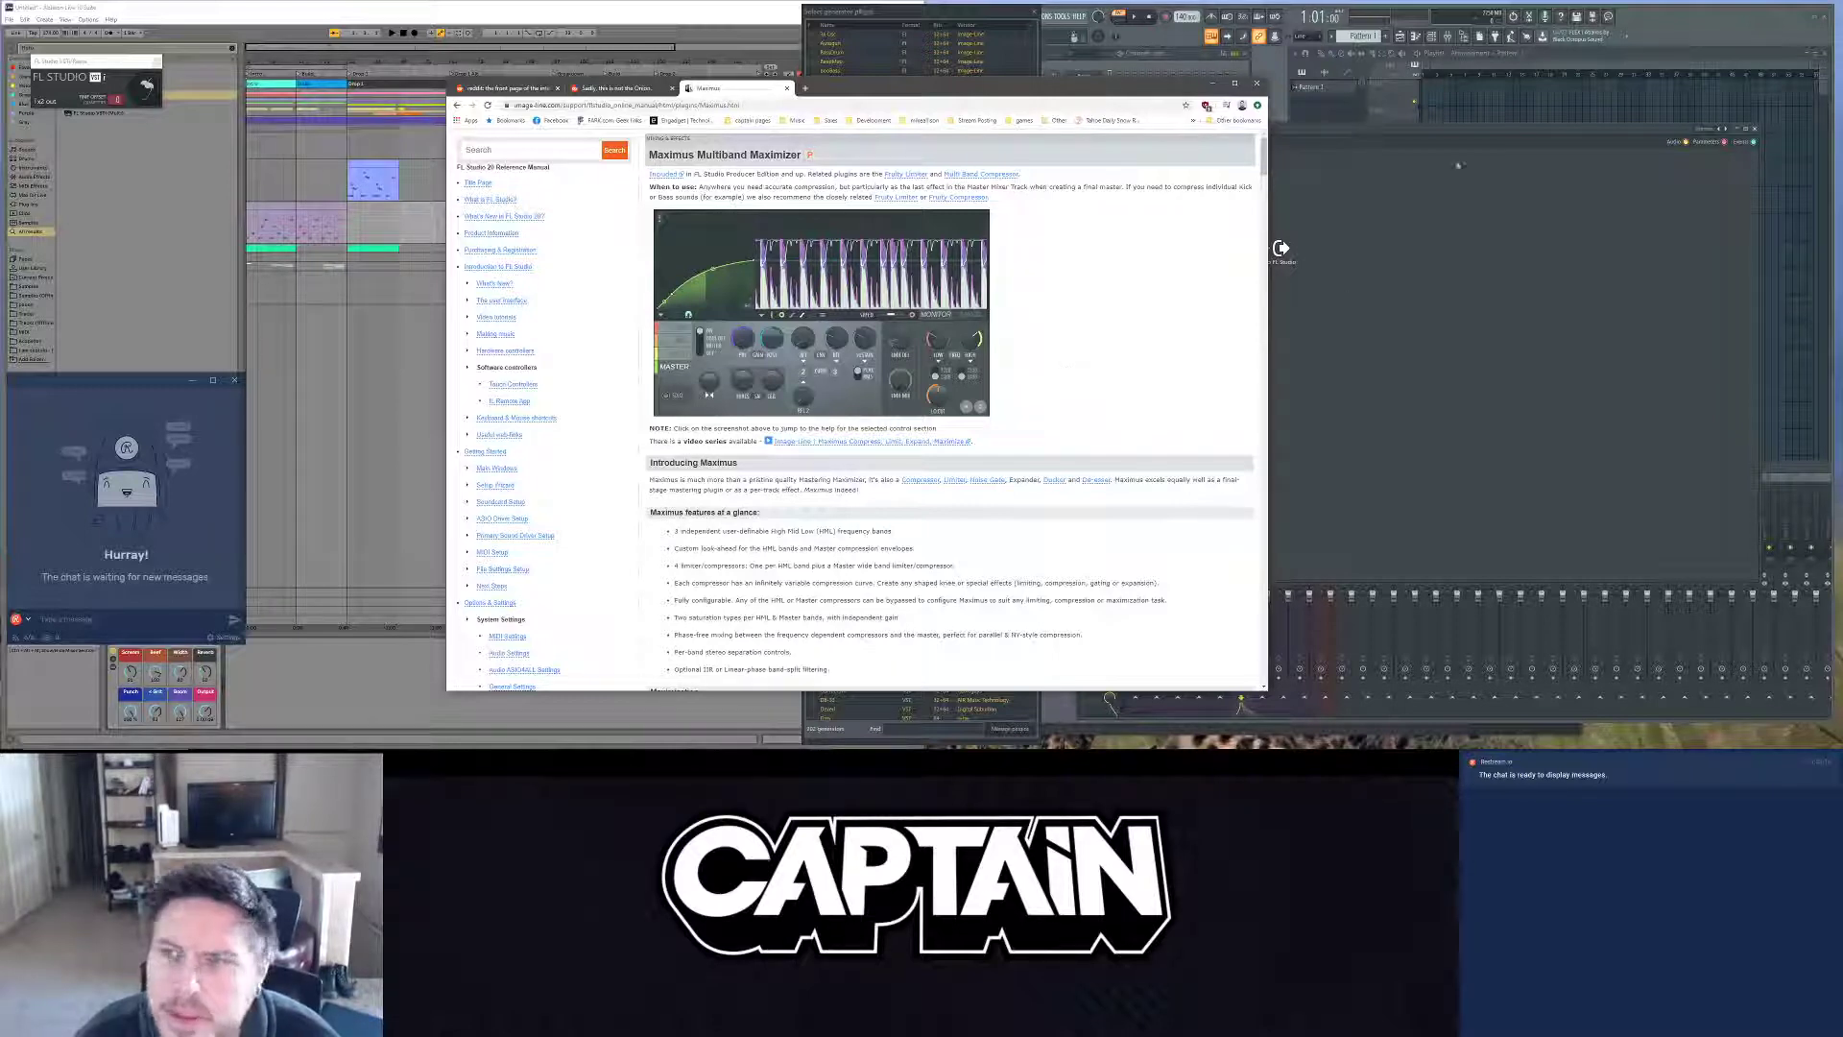
# Step: Add the Maximus effect from the dynamics category to the Patcher map and place it just below the synth
pyautogui.rightClick(1140, 345)
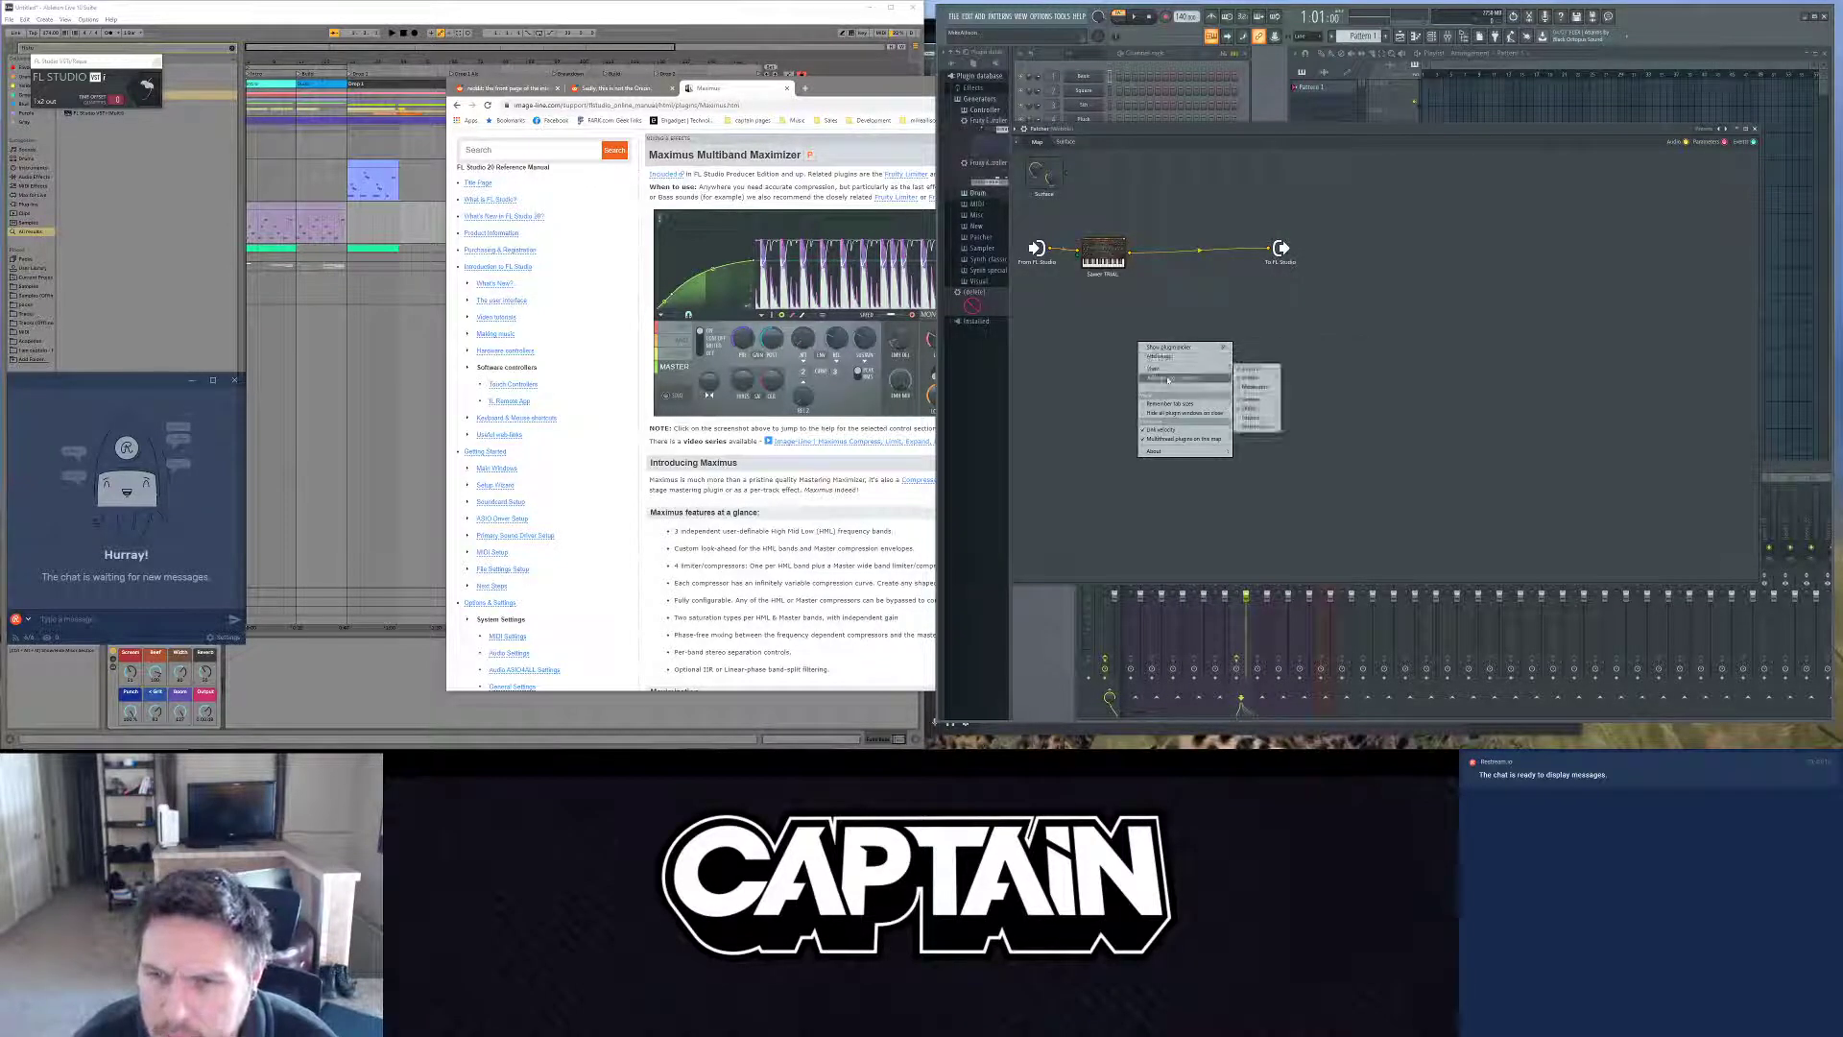
pyautogui.moveTo(1190, 357)
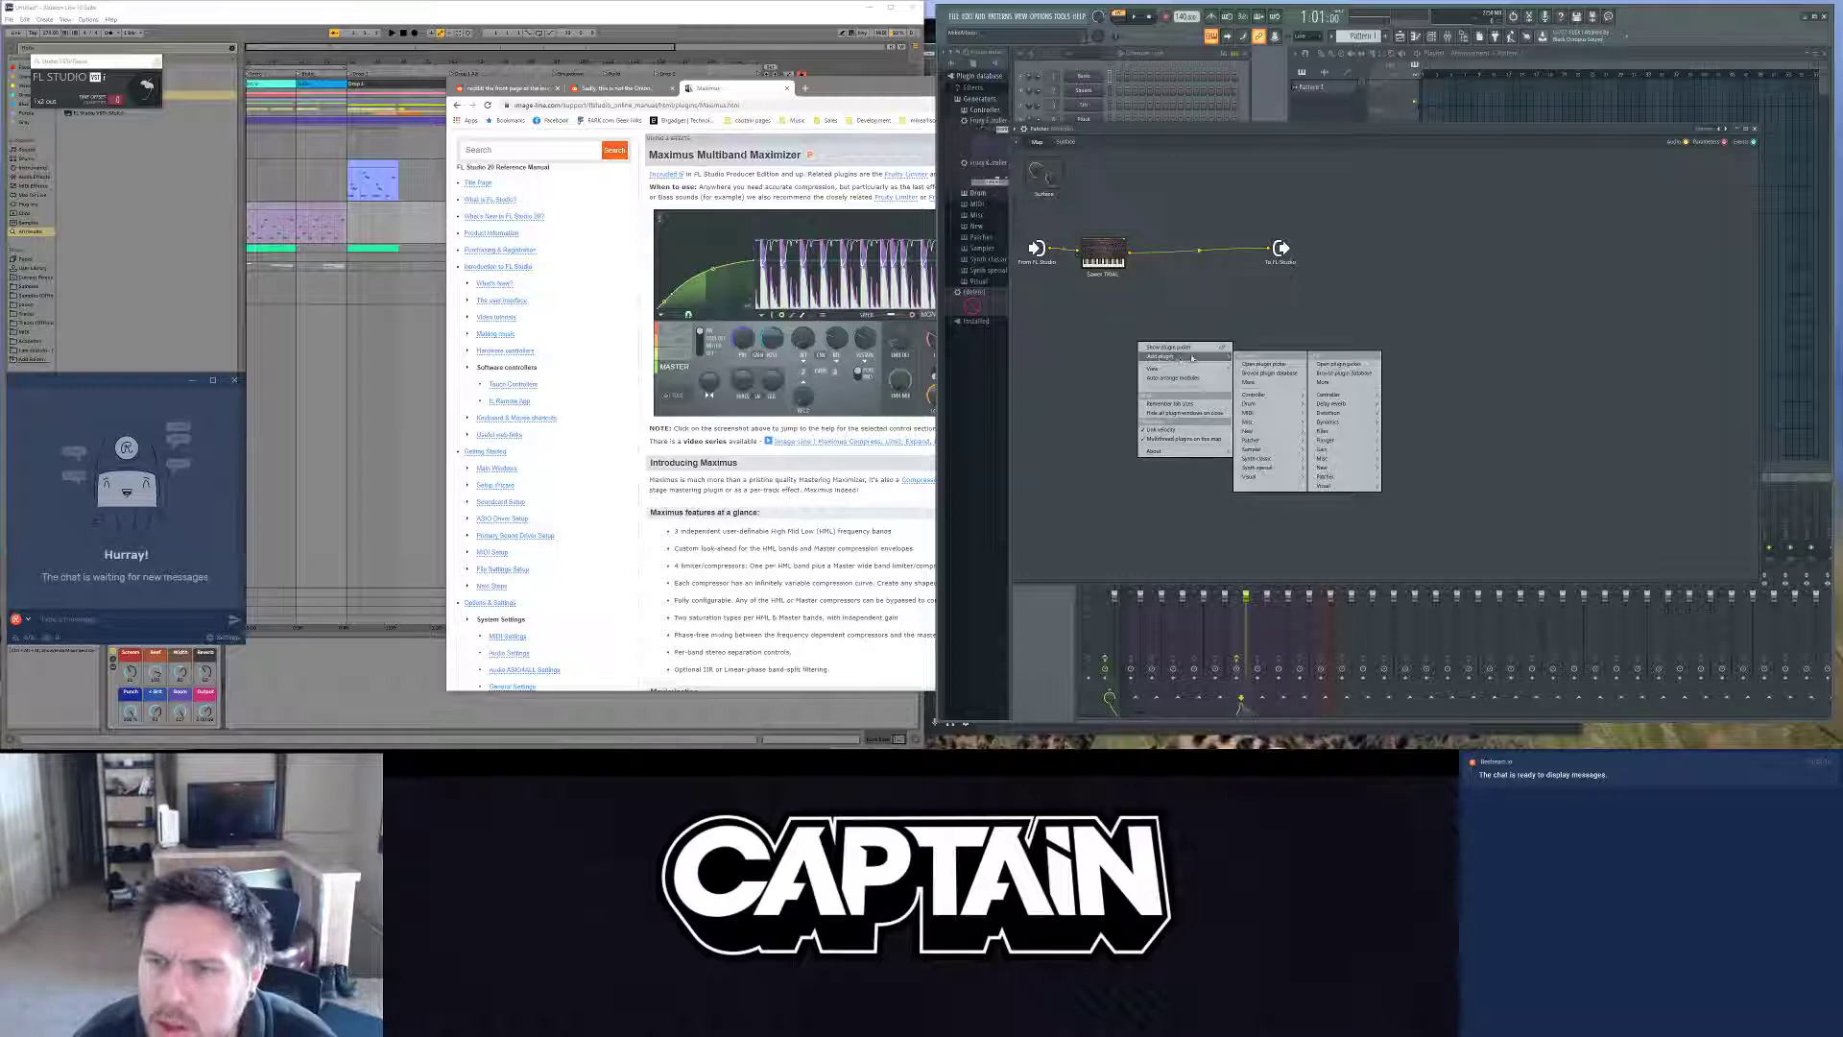
pyautogui.moveTo(1295, 399)
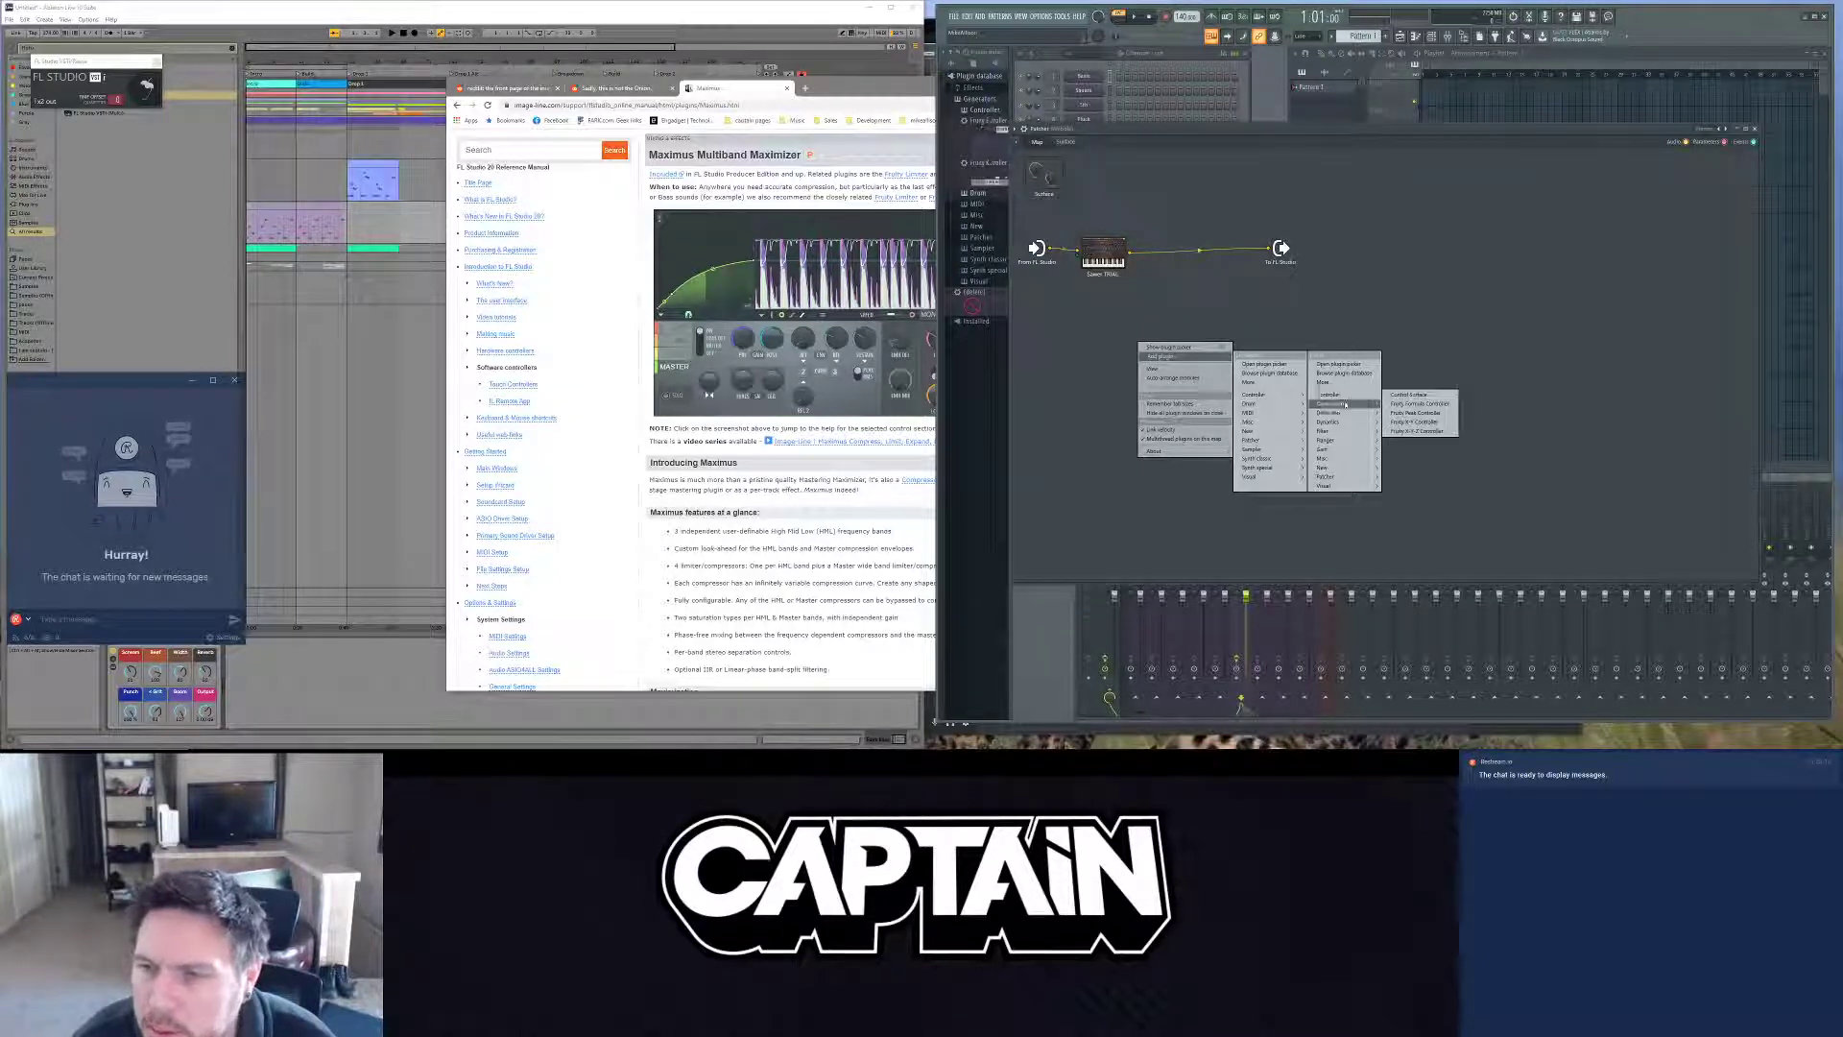
pyautogui.moveTo(1349, 465)
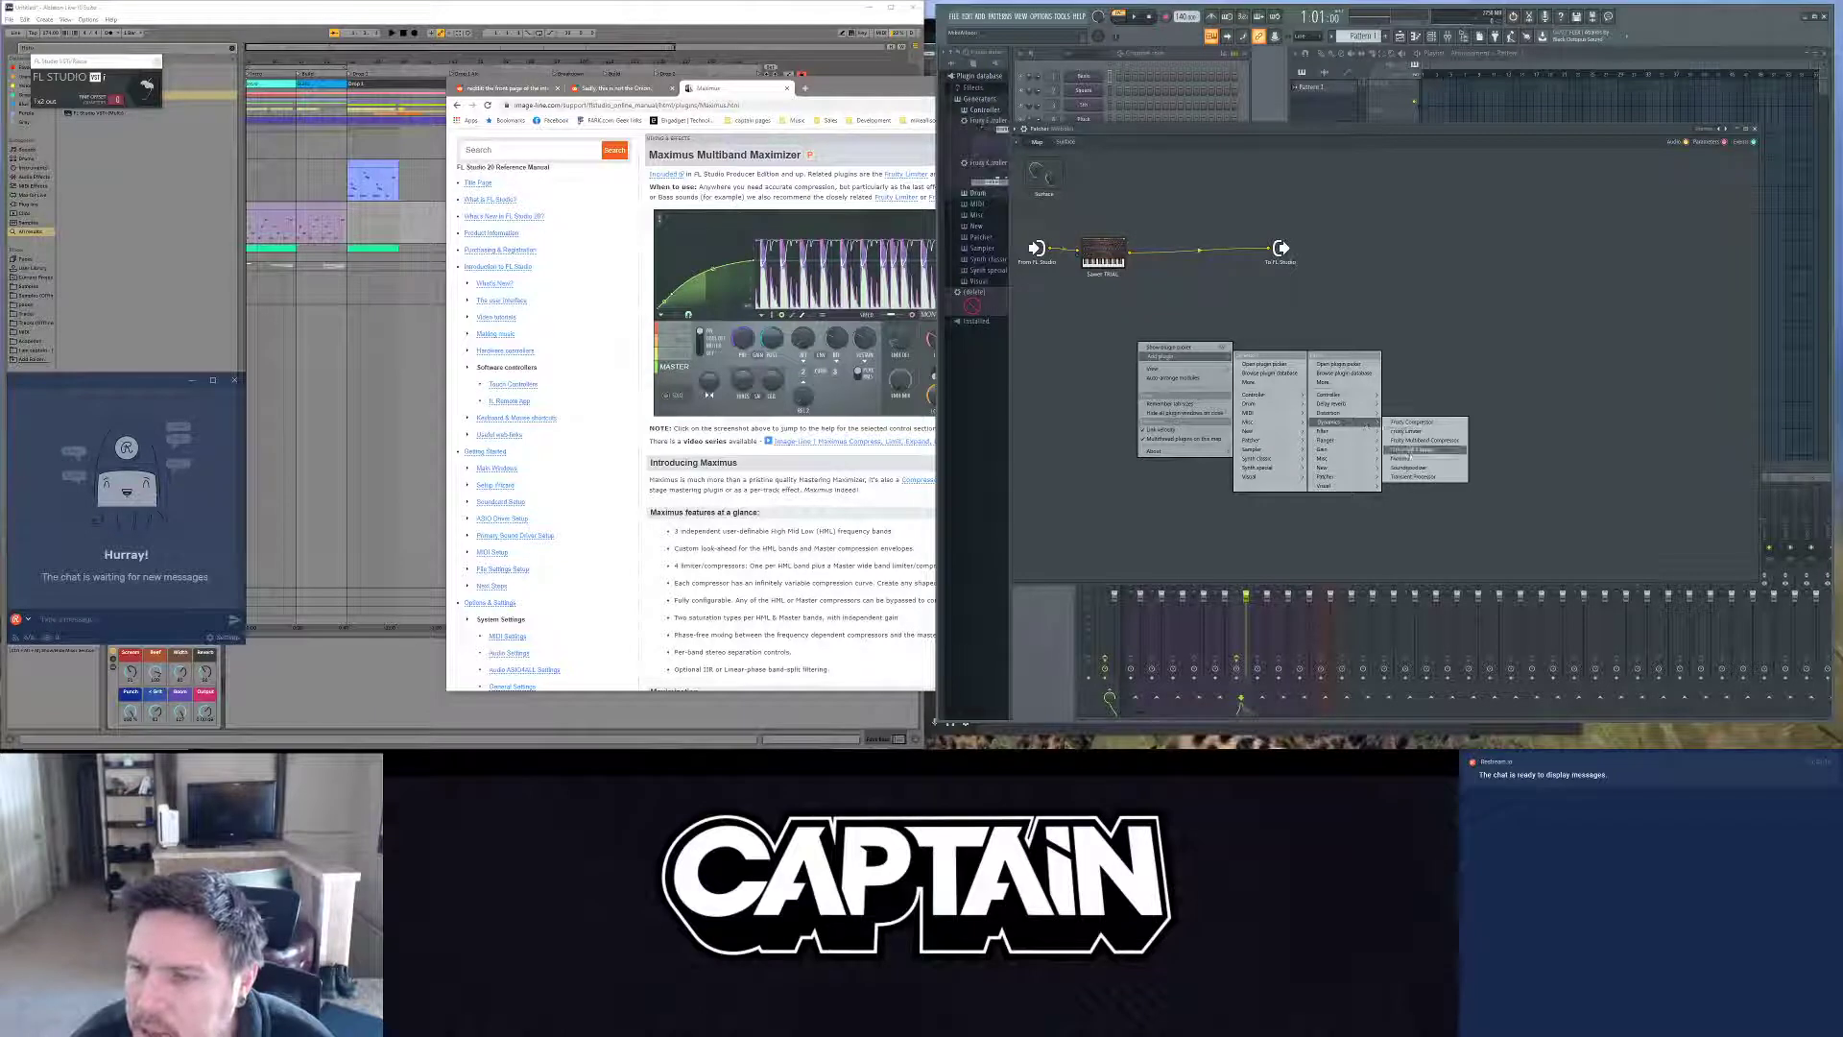
pyautogui.click(1402, 458)
pyautogui.moveTo(1344, 344); pyautogui.dragTo(1157, 300)
# Step: Switch to Ableton Live and display the chain of devices inside the effect rack
pyautogui.rightClick(1152, 303)
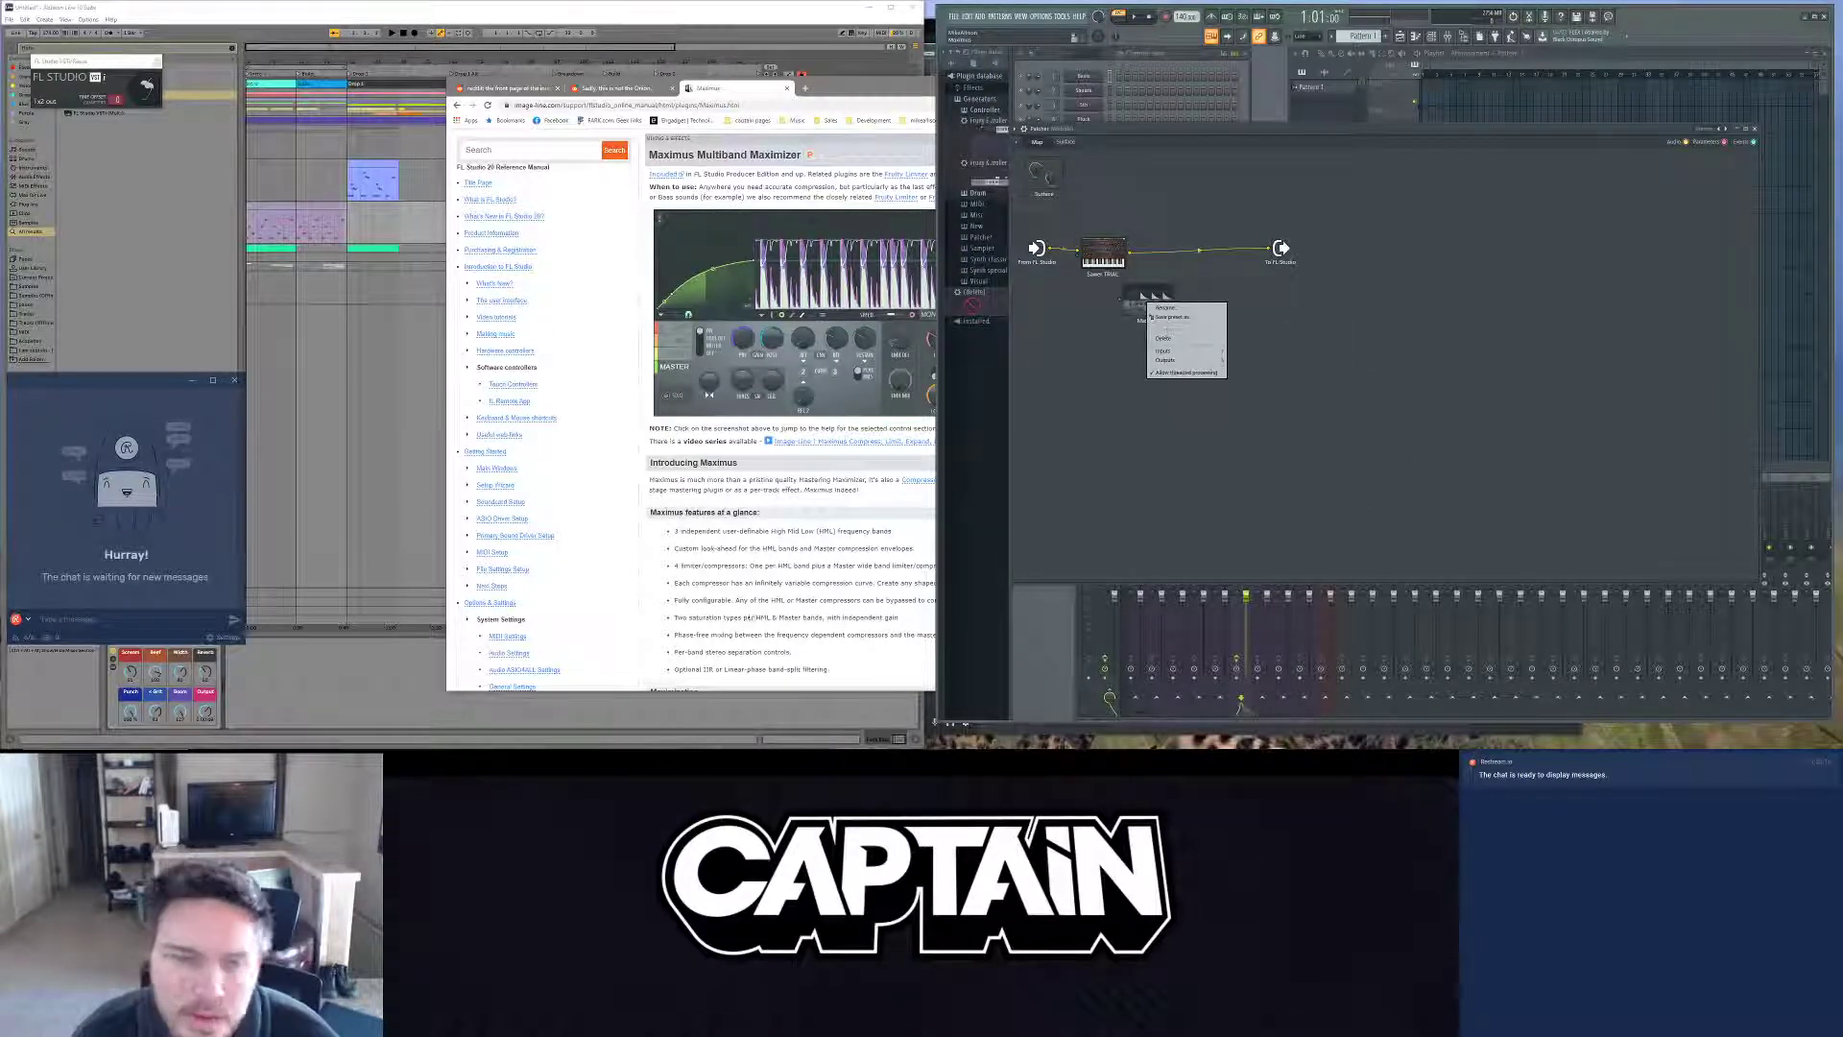
pyautogui.click(114, 669)
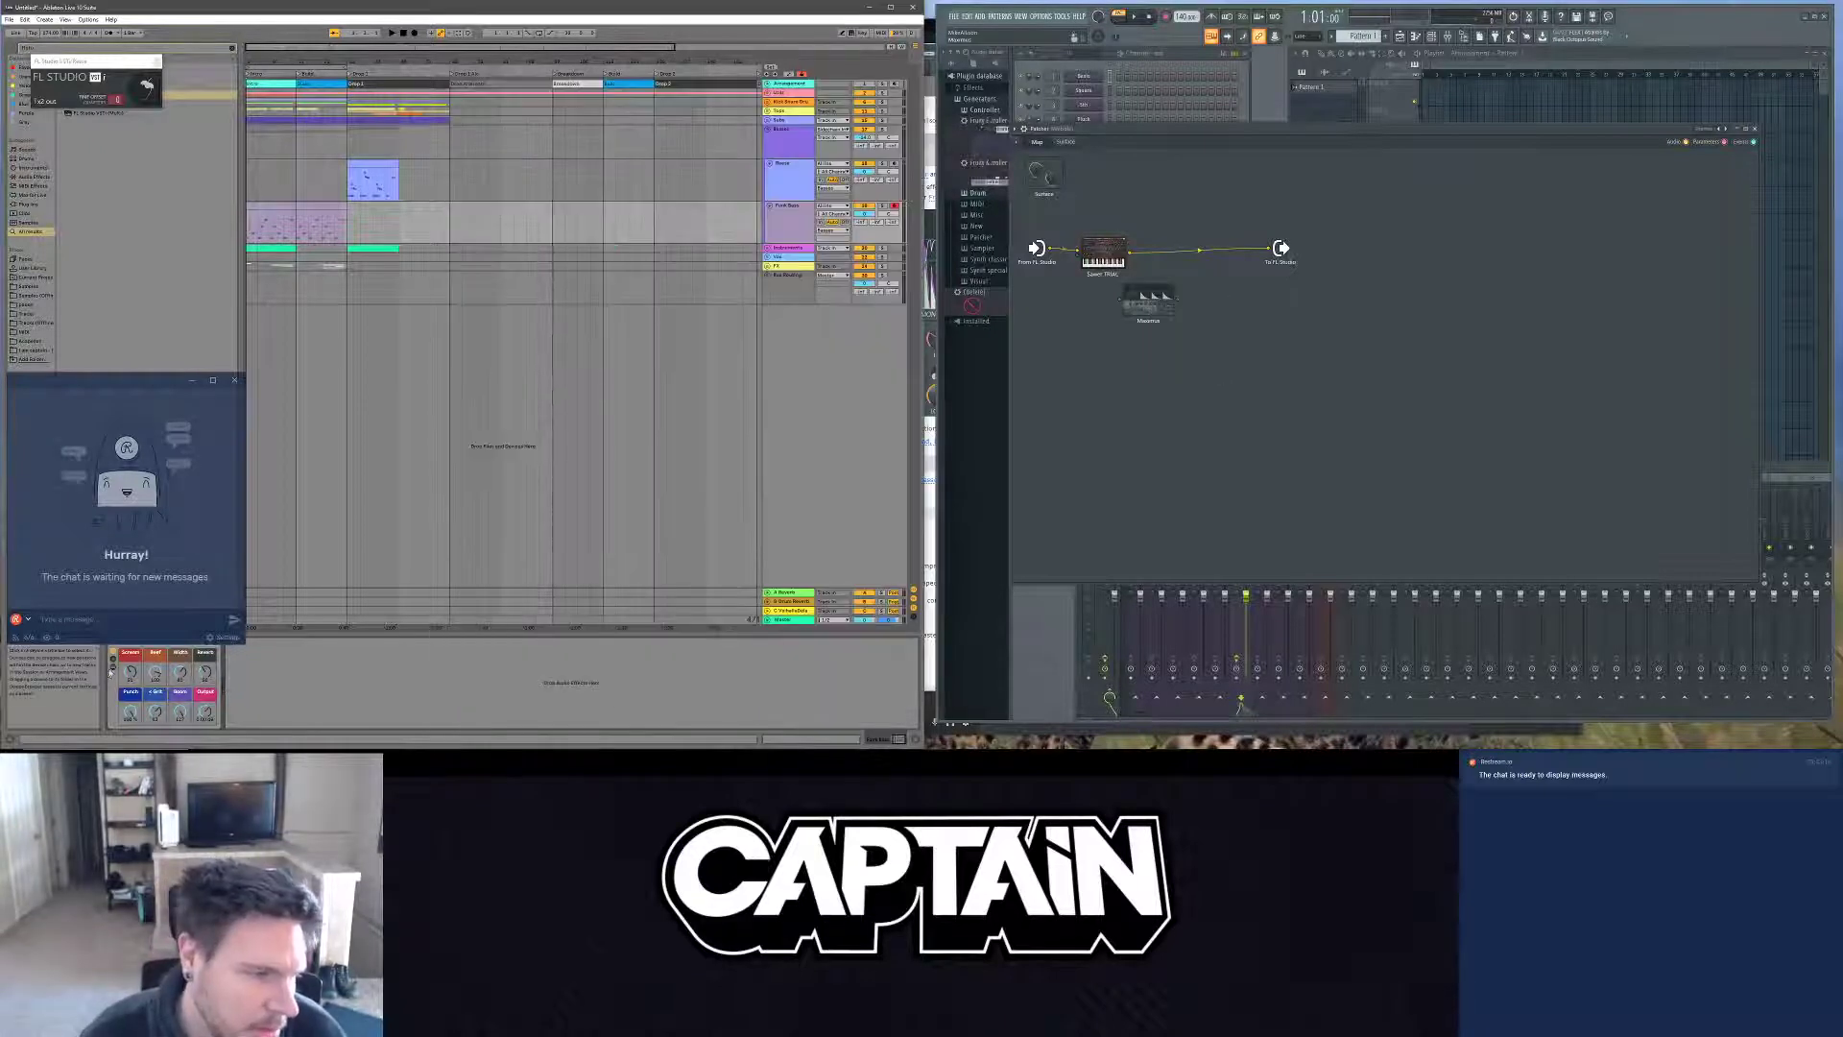
pyautogui.click(113, 669)
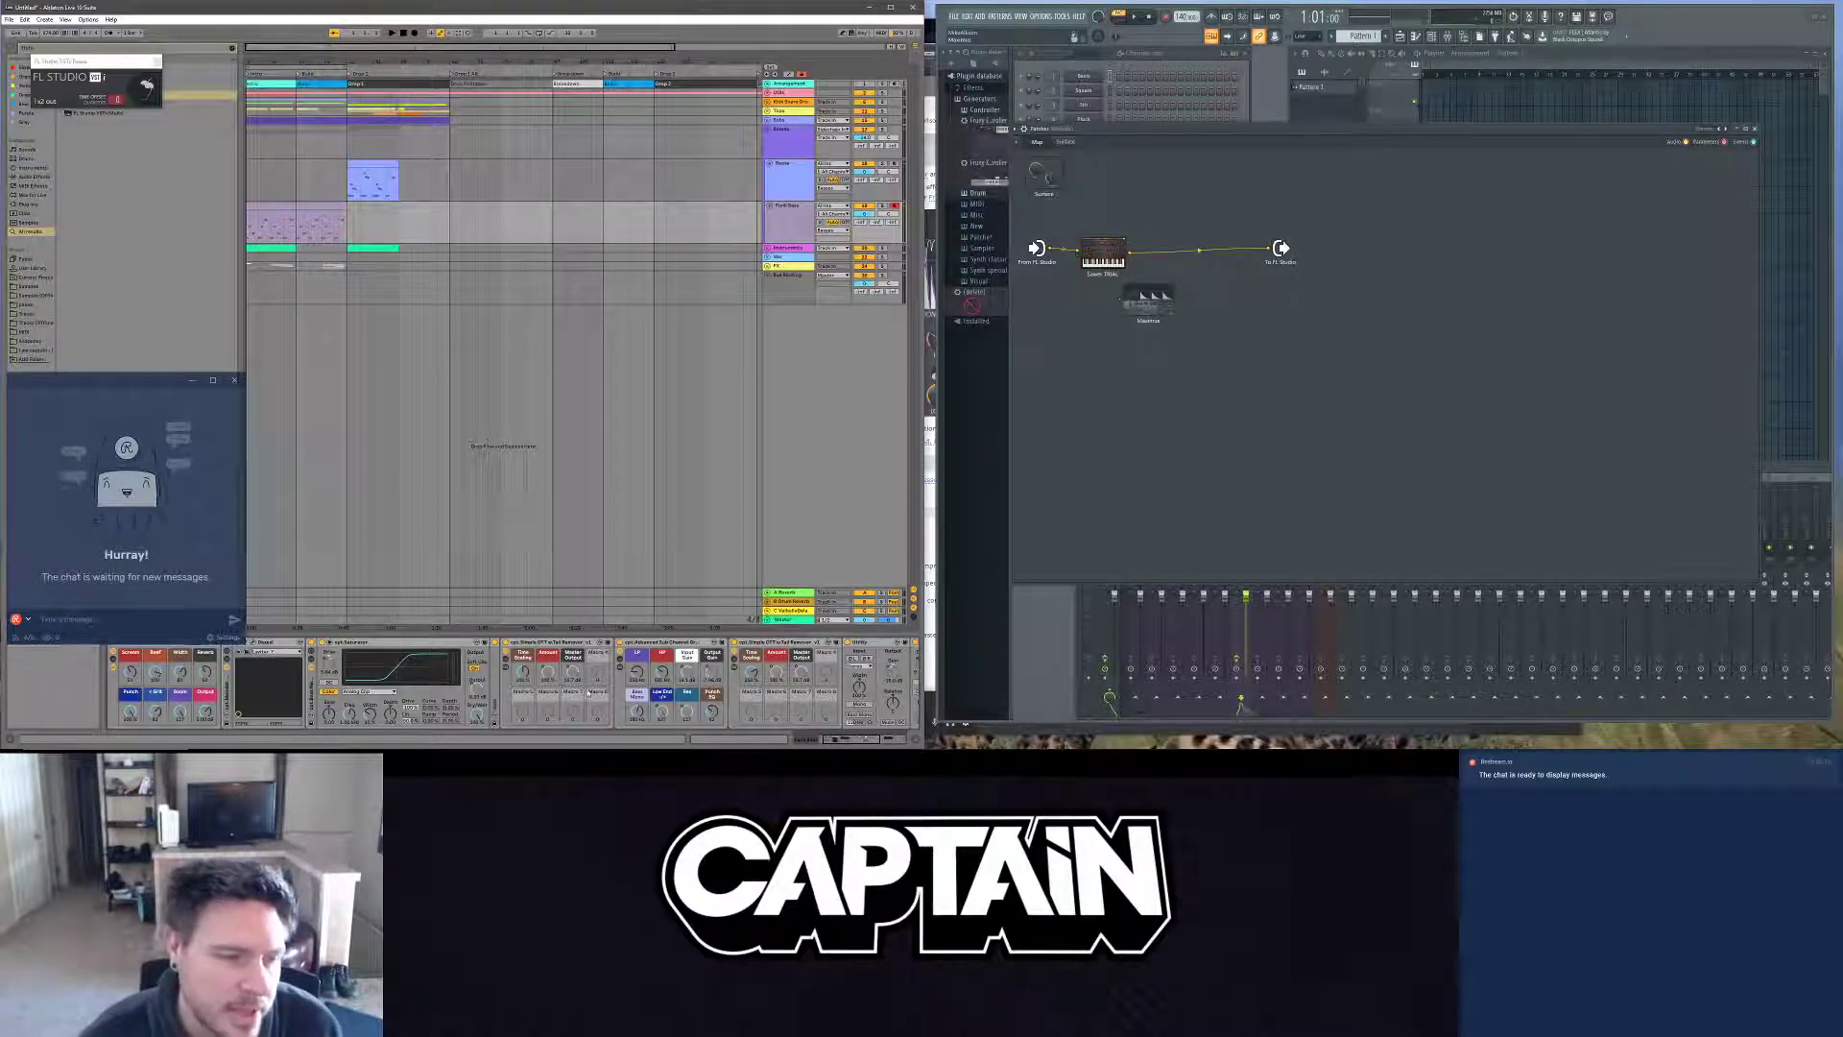
# Step: Add Fruity Soft Clipper below Maximus in Patcher and route the synth through Maximus and the clipper to the FL Studio output
pyautogui.rightClick(1103, 359)
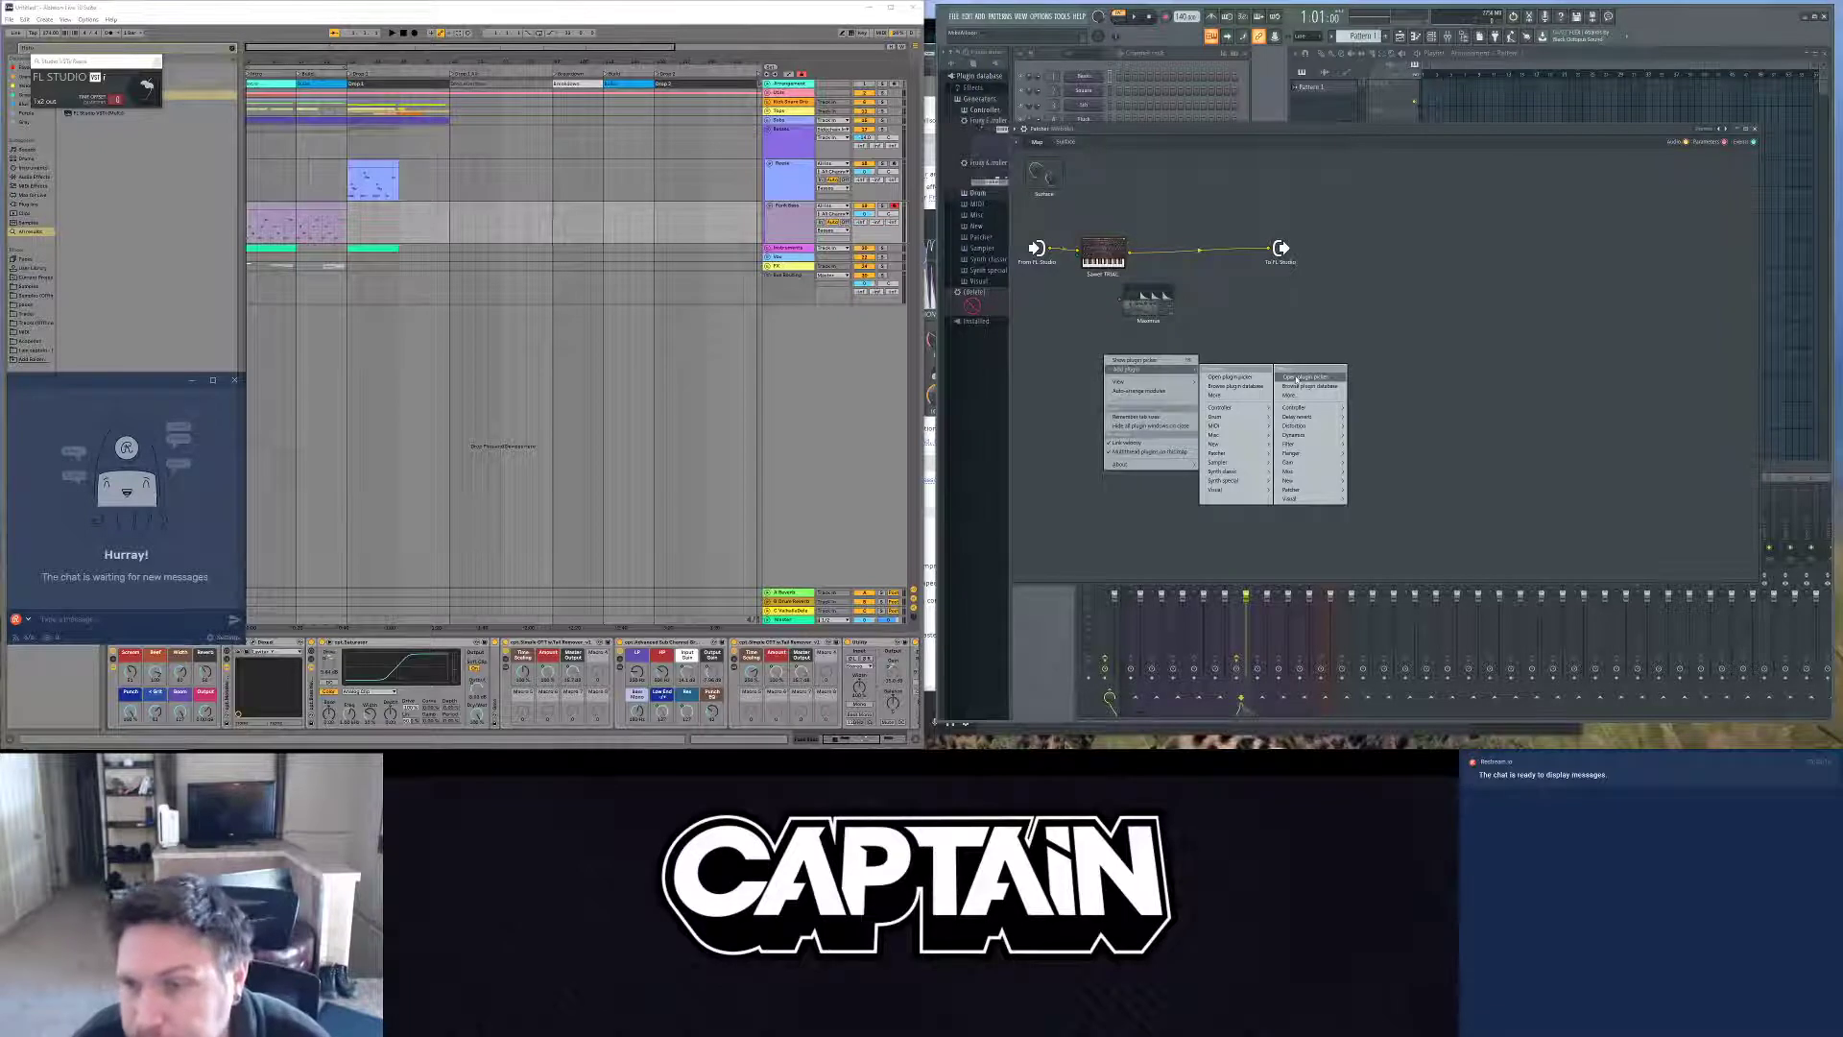
pyautogui.moveTo(1318, 473)
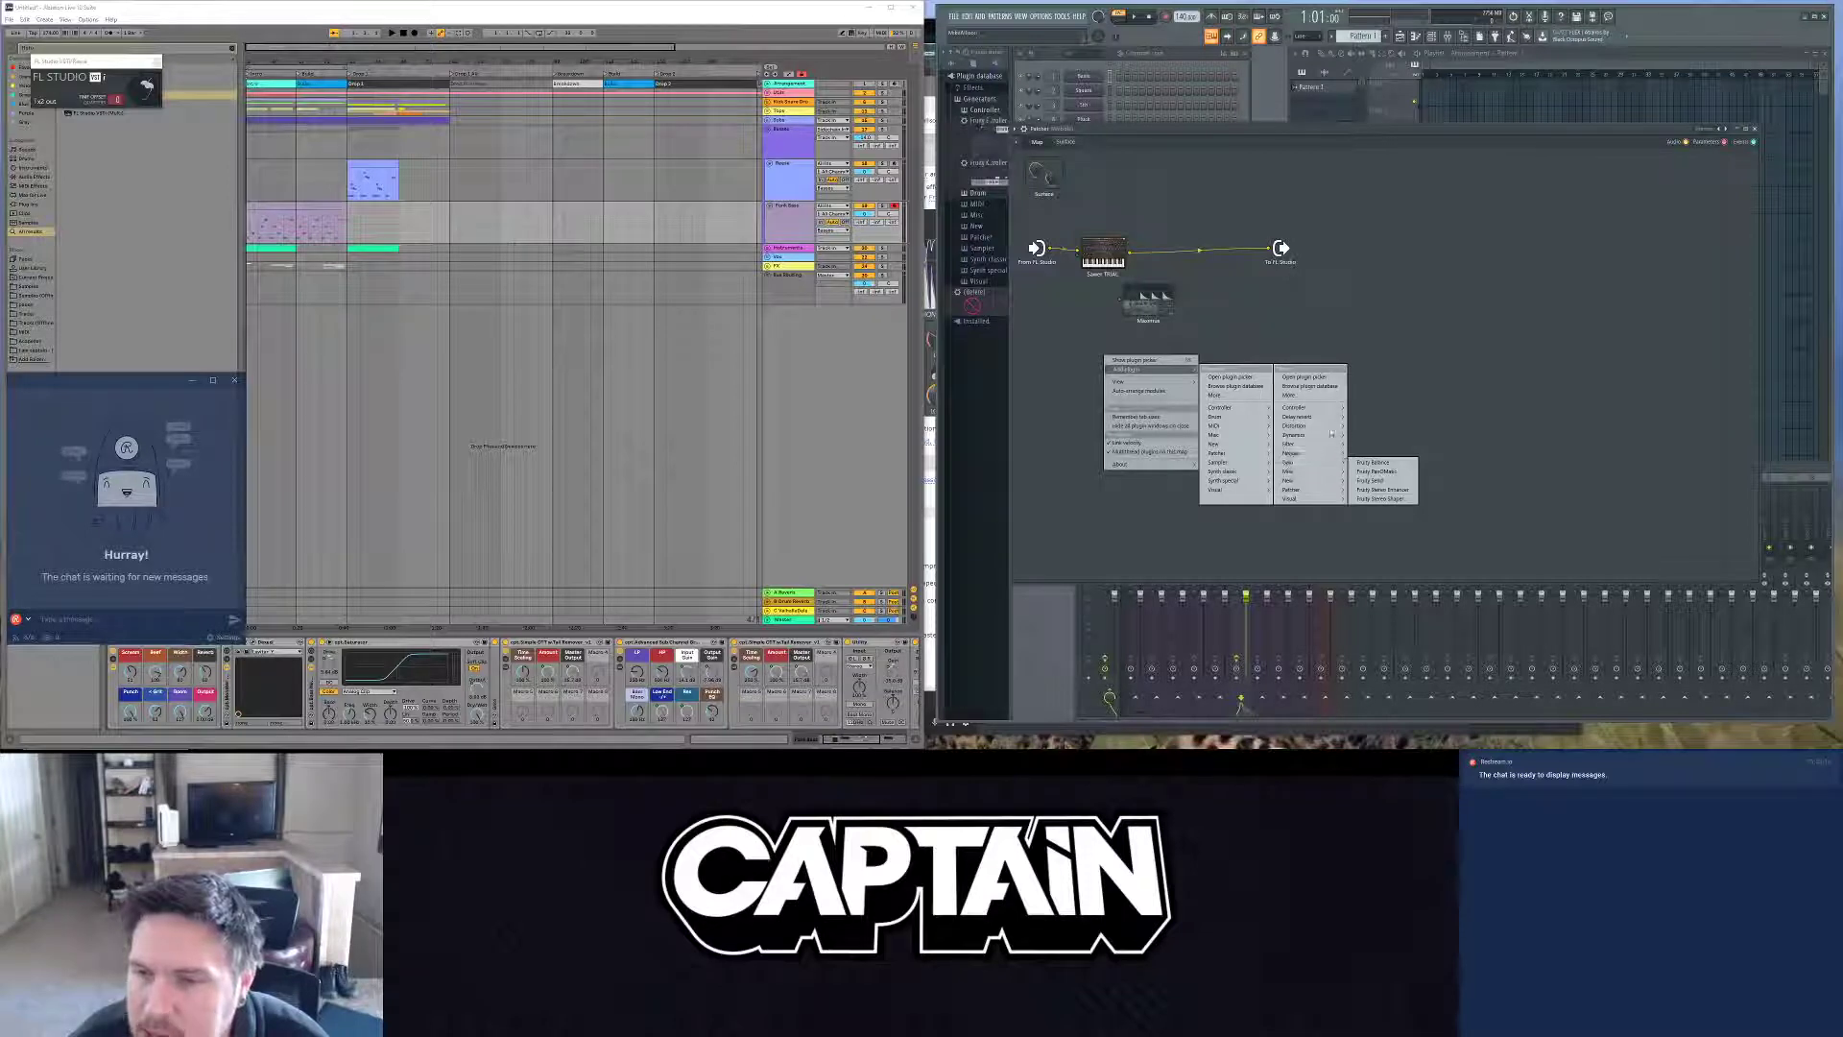
pyautogui.moveTo(1333, 427)
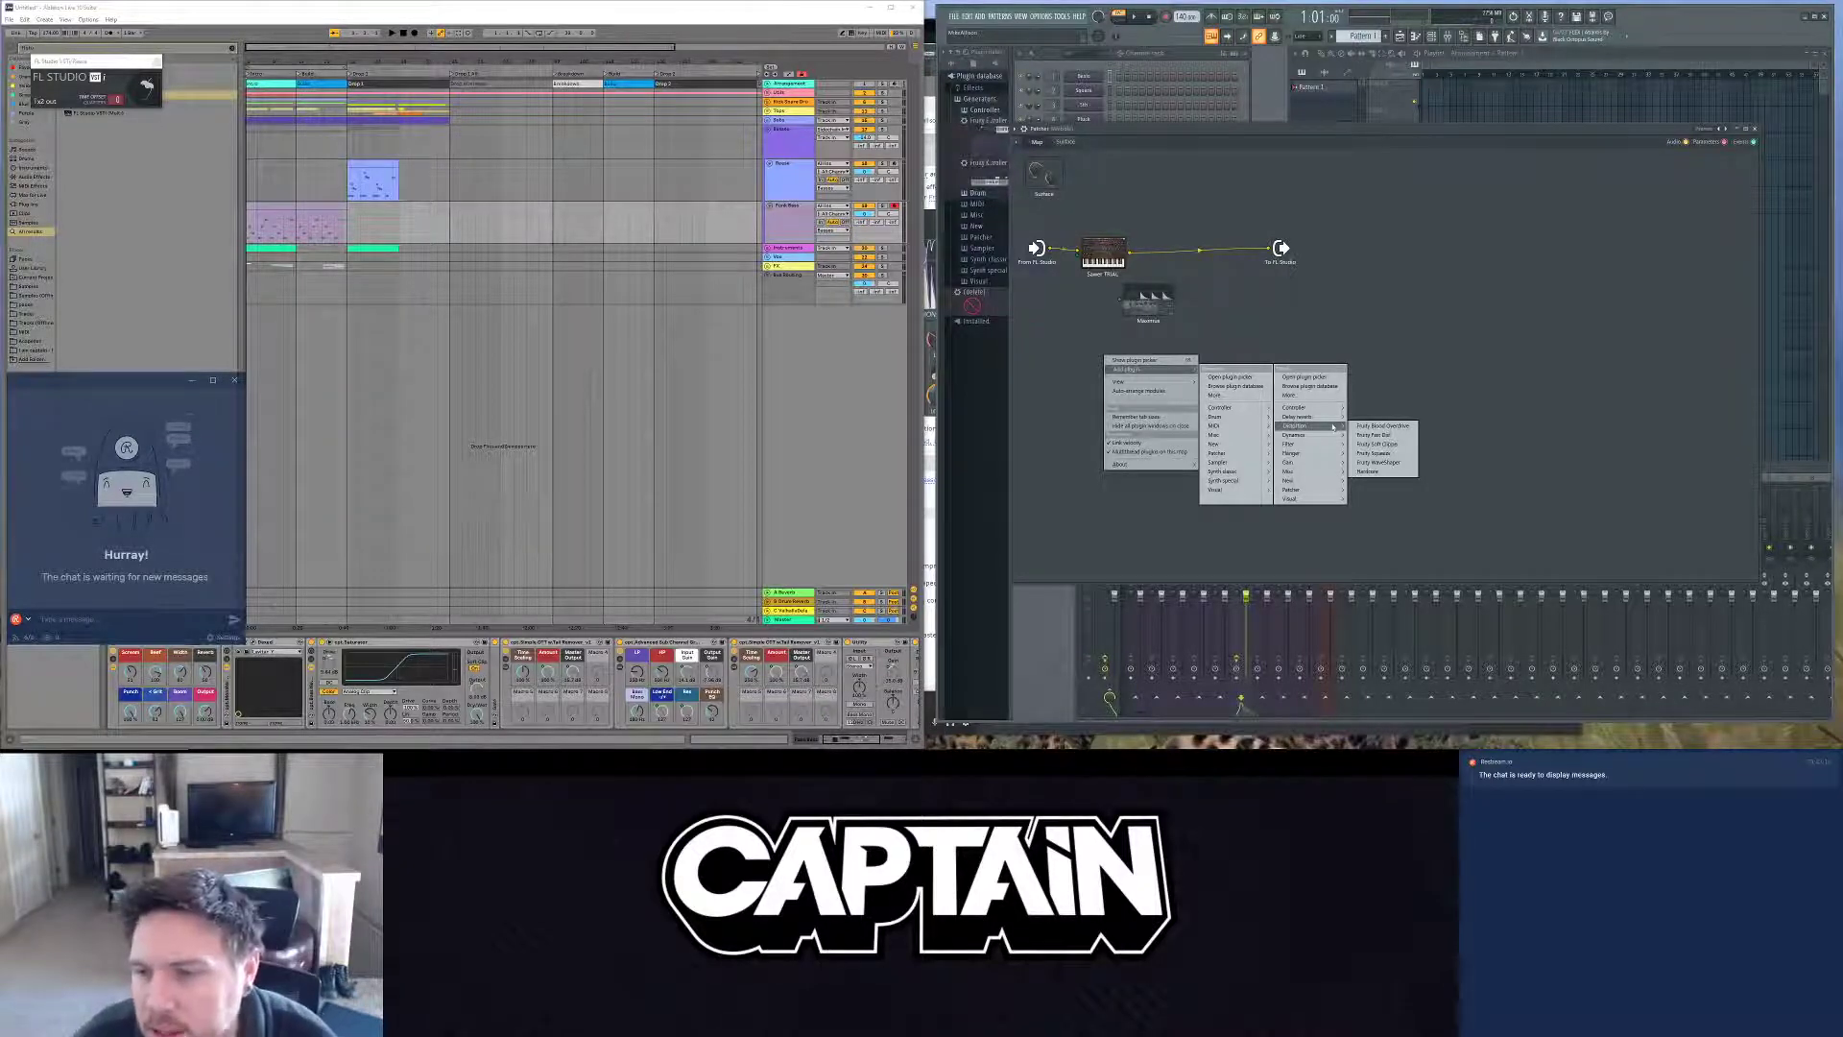
pyautogui.click(1393, 445)
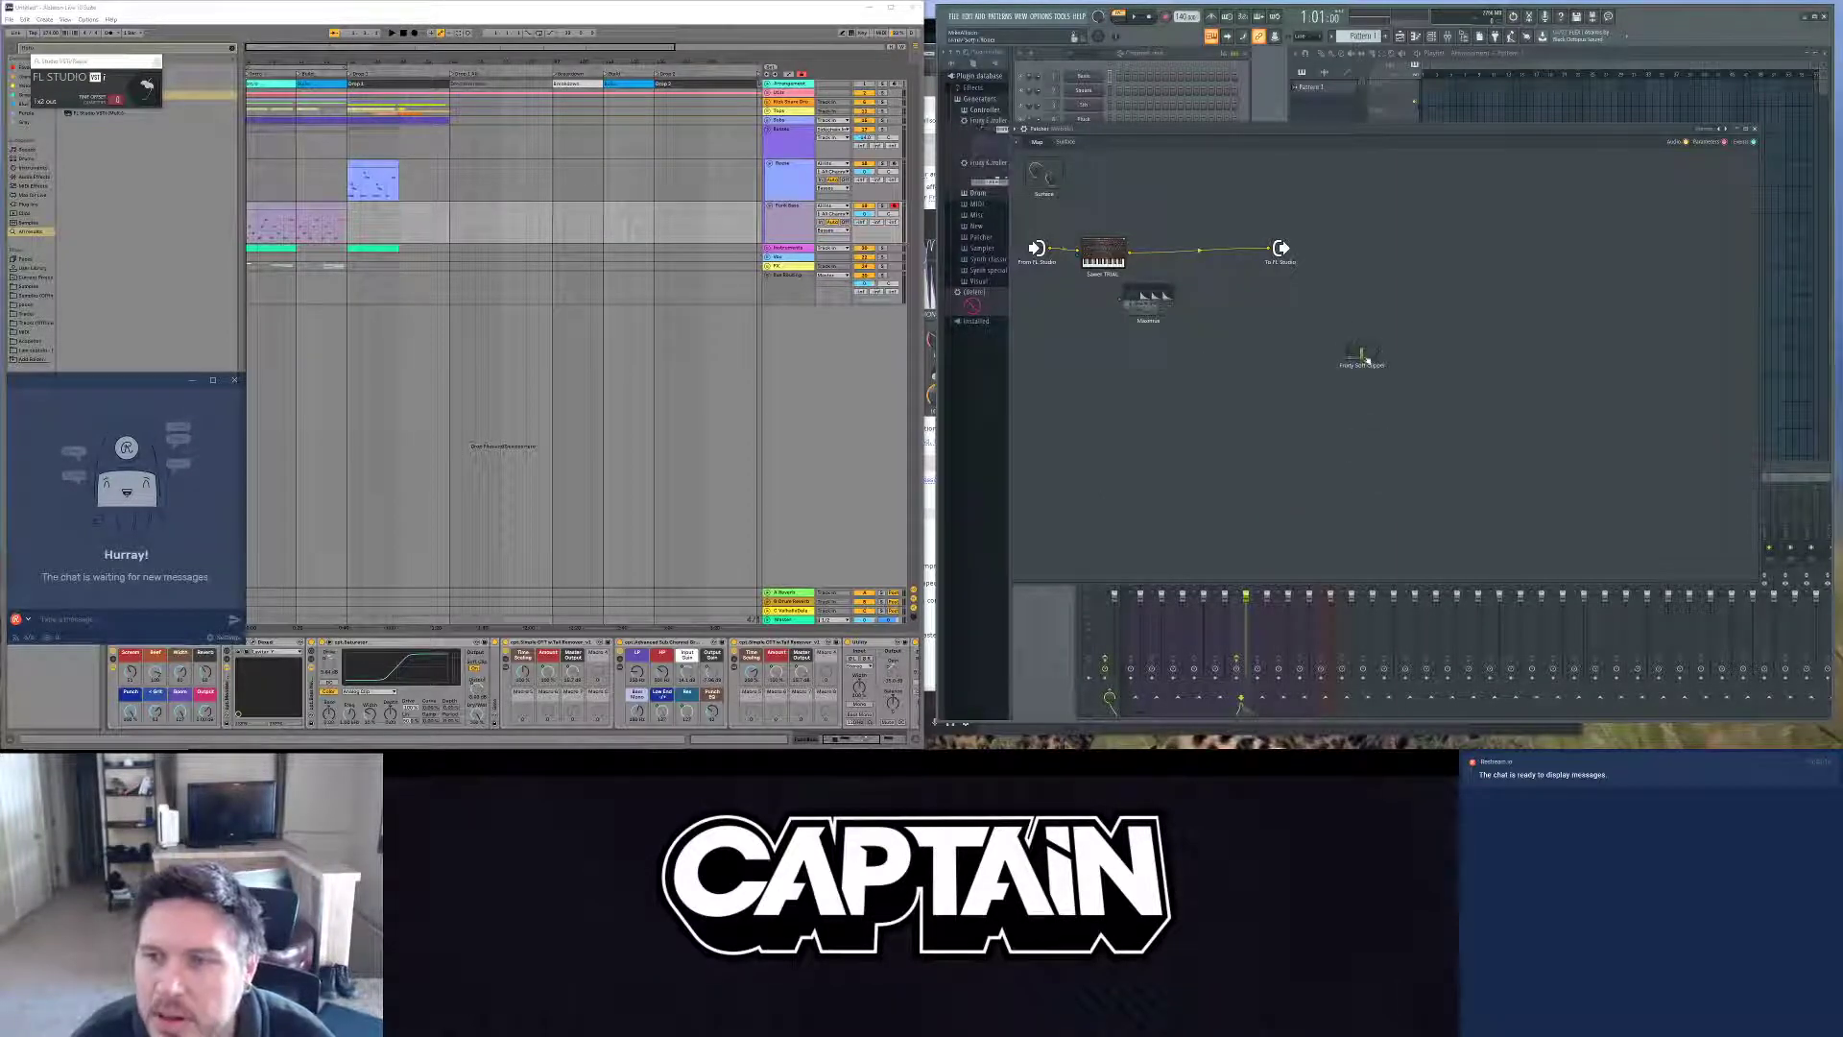
pyautogui.moveTo(1359, 355); pyautogui.dragTo(1182, 351)
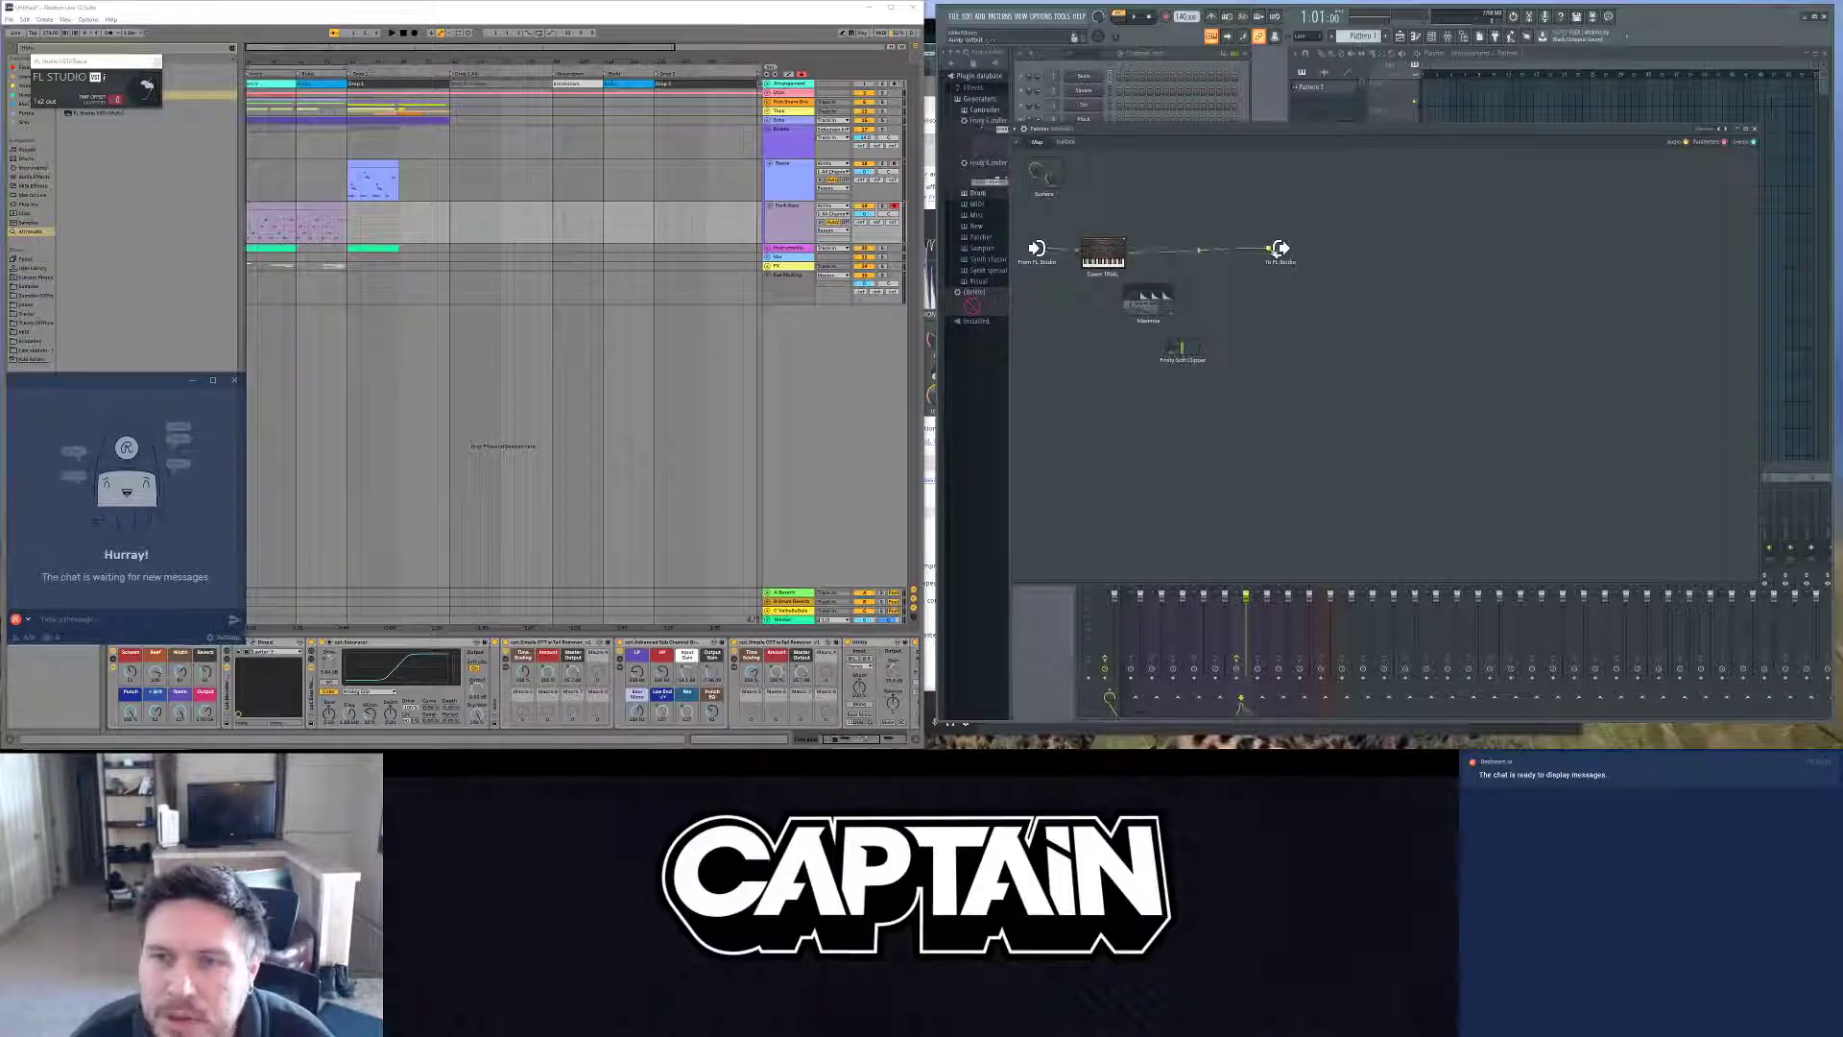
pyautogui.moveTo(1132, 253); pyautogui.dragTo(1269, 252)
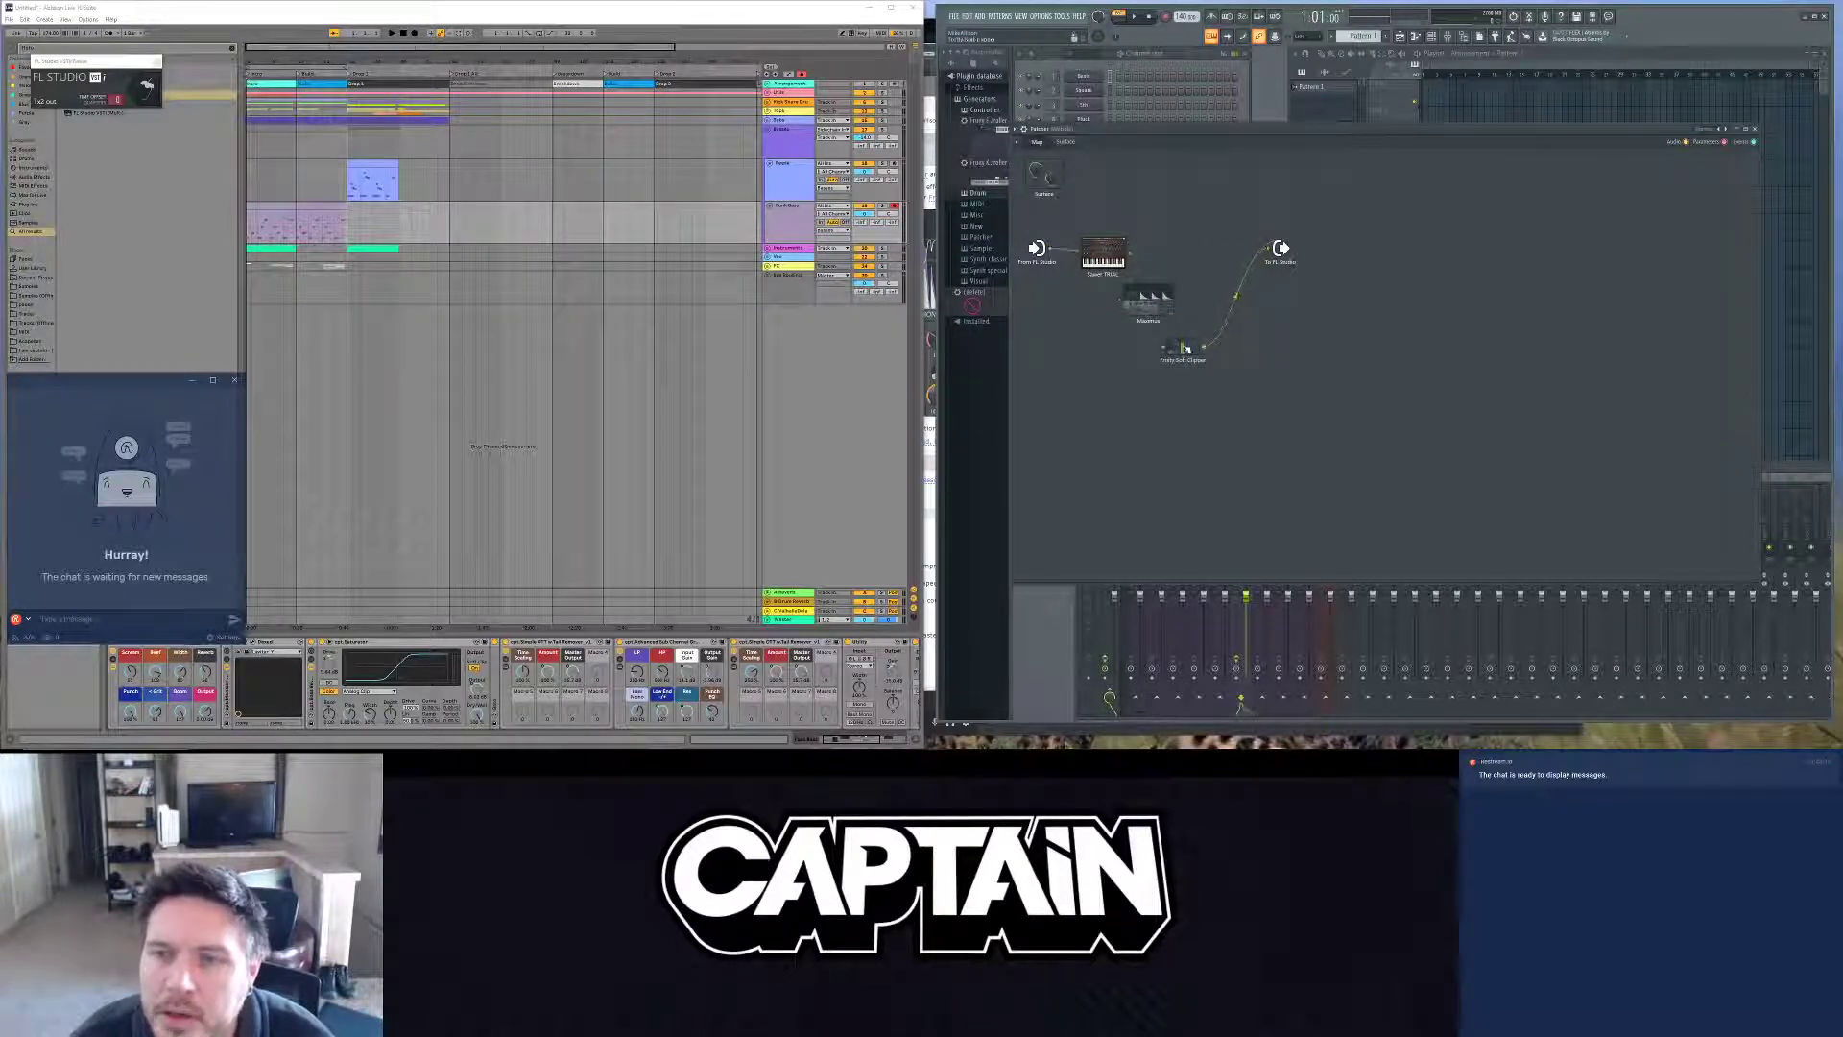
pyautogui.moveTo(1200, 362); pyautogui.dragTo(1183, 395)
# Step: Enable the threshold parameter as an input on the Fruity Soft Clipper node
pyautogui.rightClick(1177, 382)
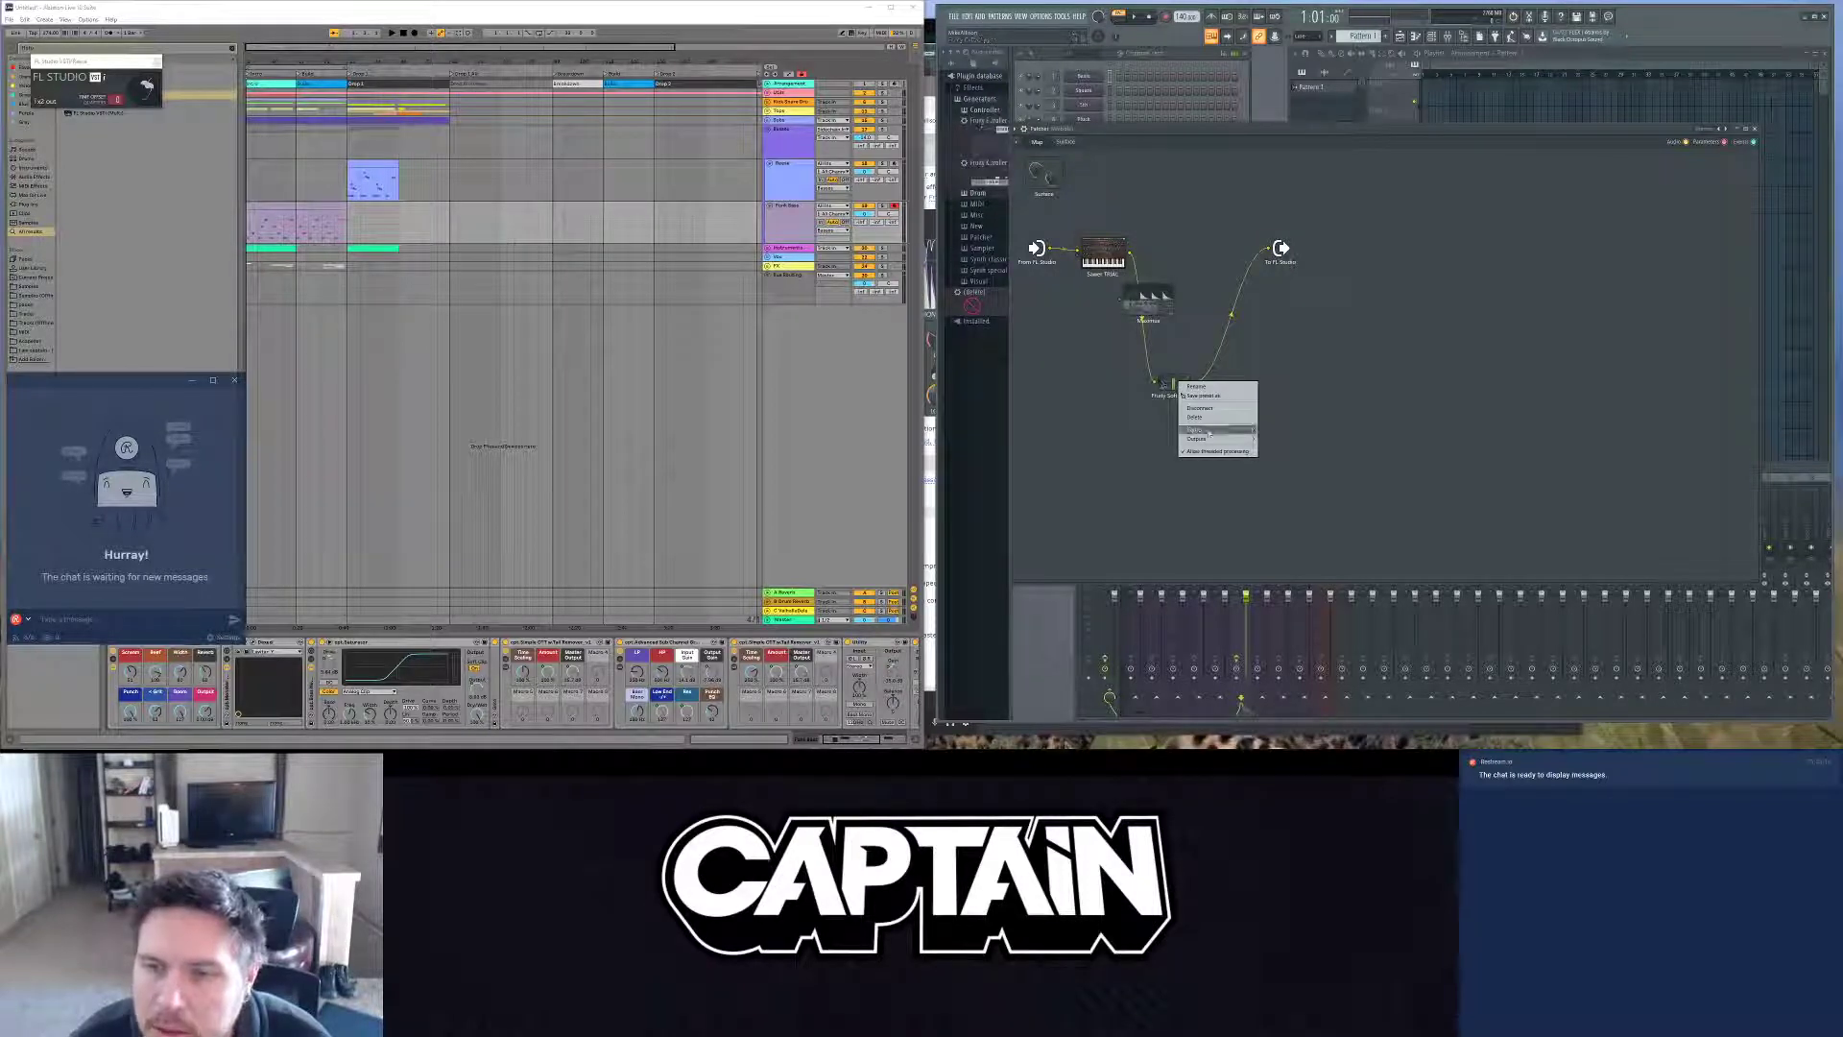
pyautogui.moveTo(1208, 434)
pyautogui.moveTo(1282, 441)
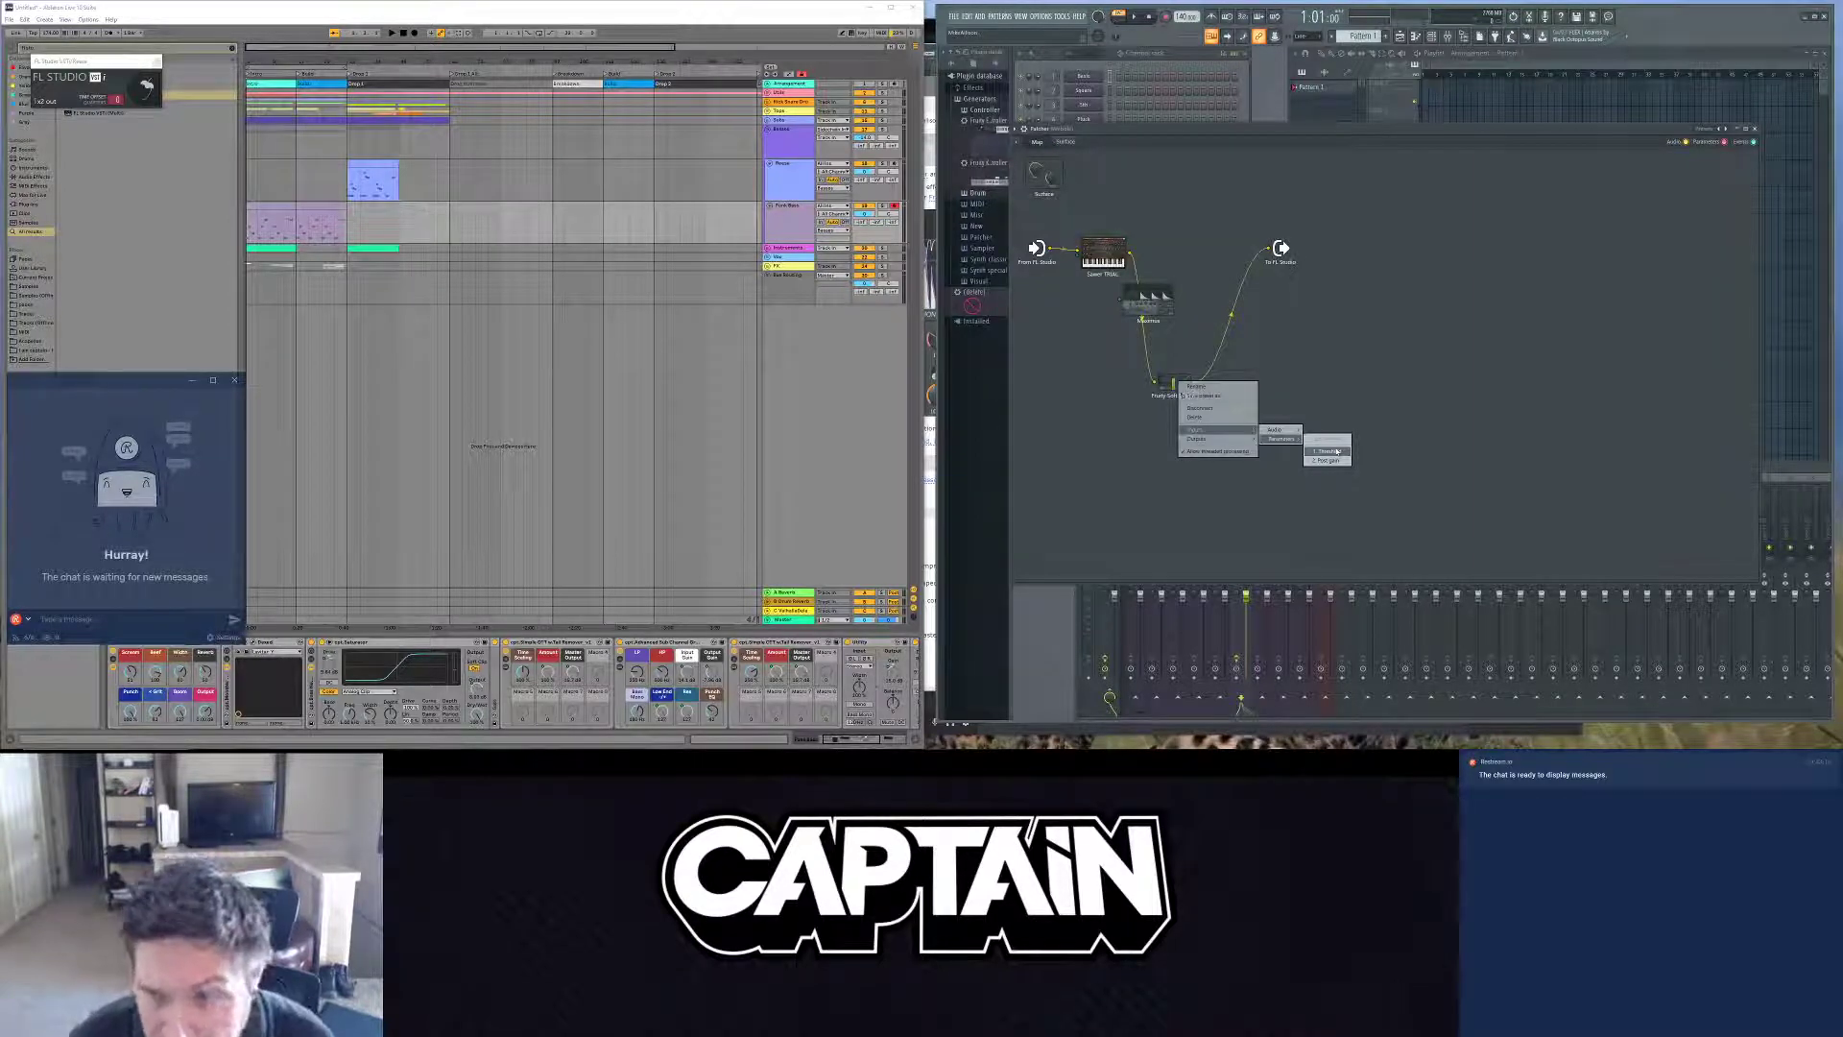
pyautogui.click(1336, 451)
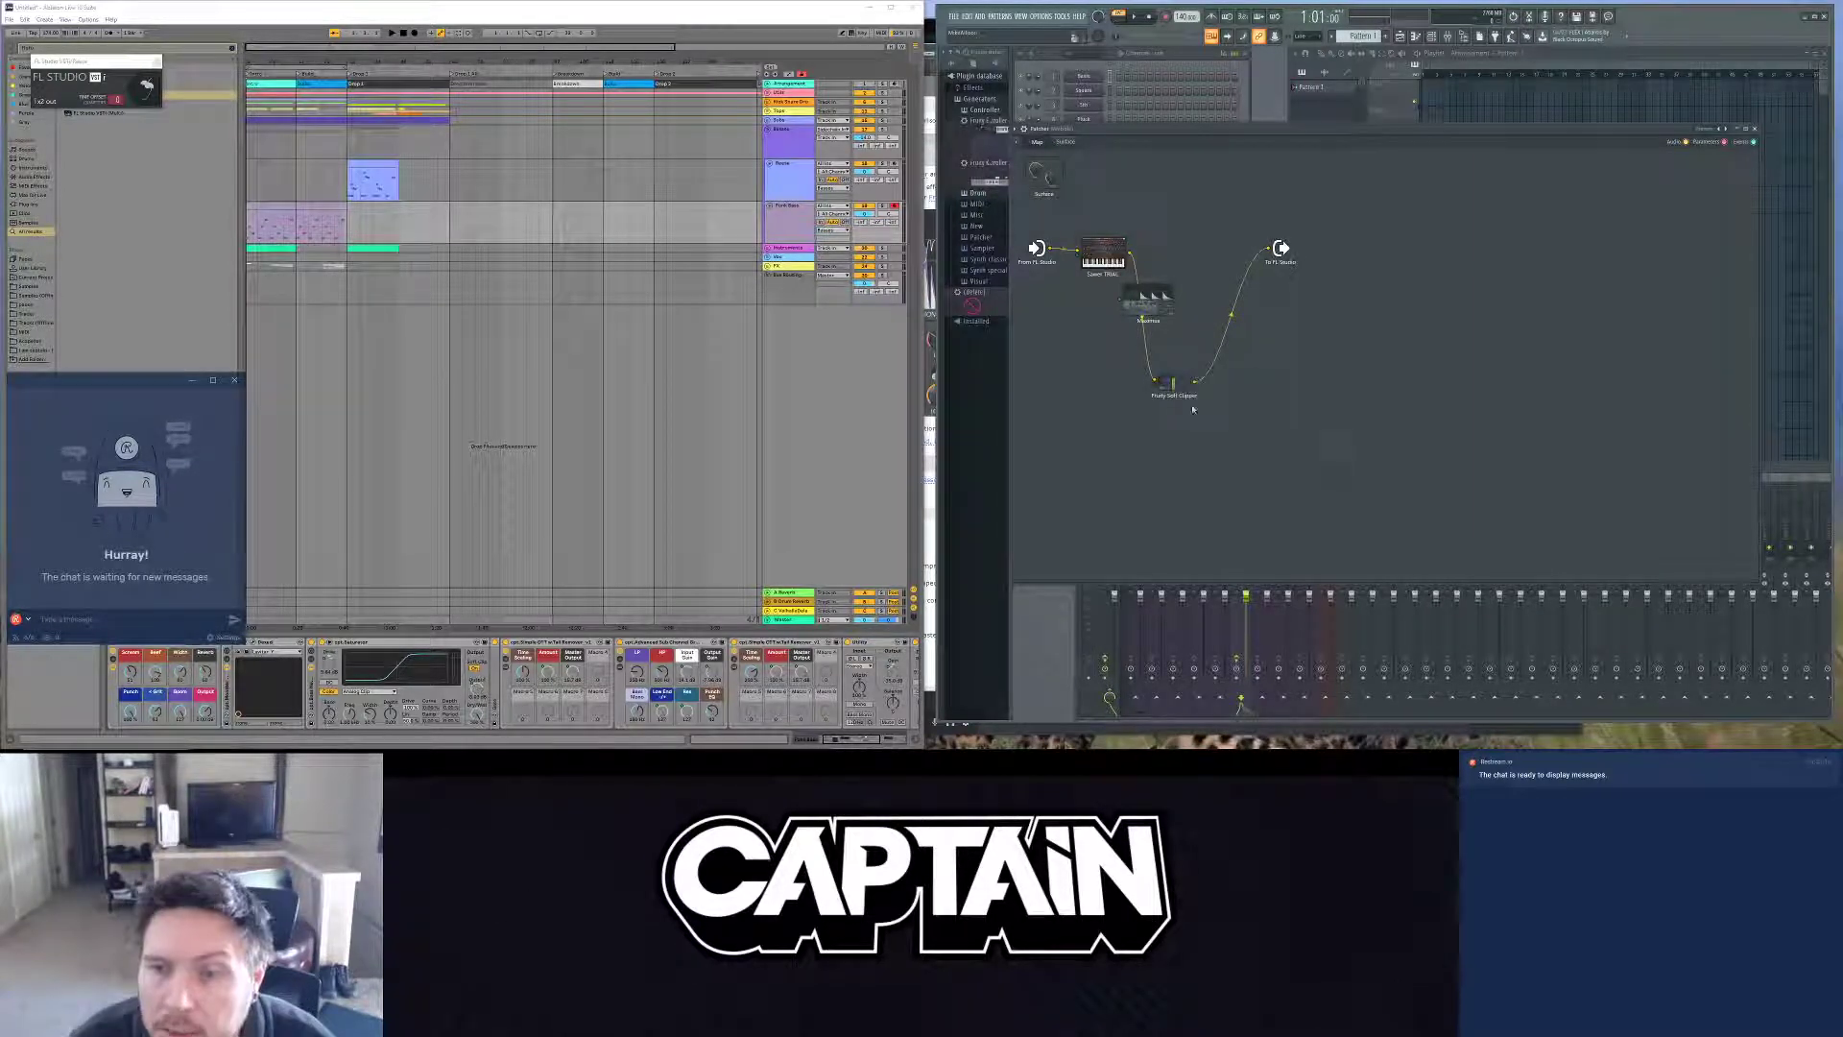
pyautogui.rightClick(1046, 176)
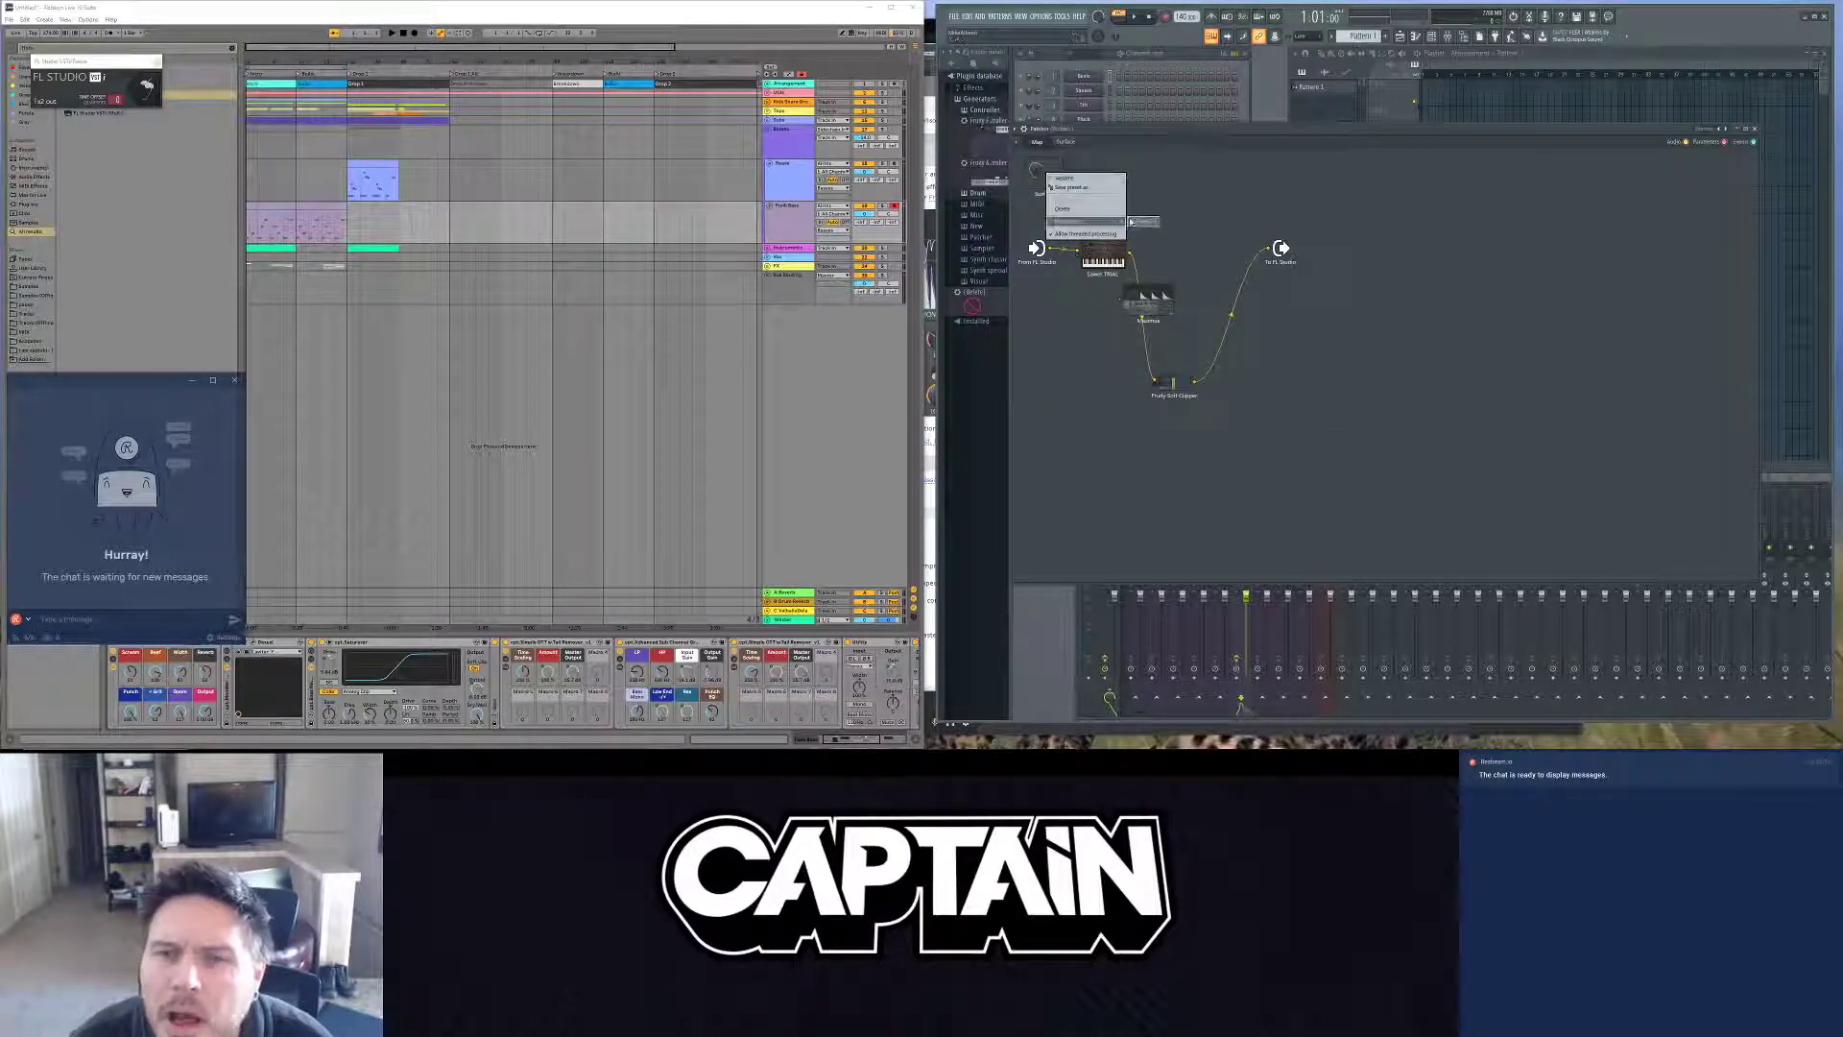
pyautogui.moveTo(1113, 221)
pyautogui.click(1323, 194)
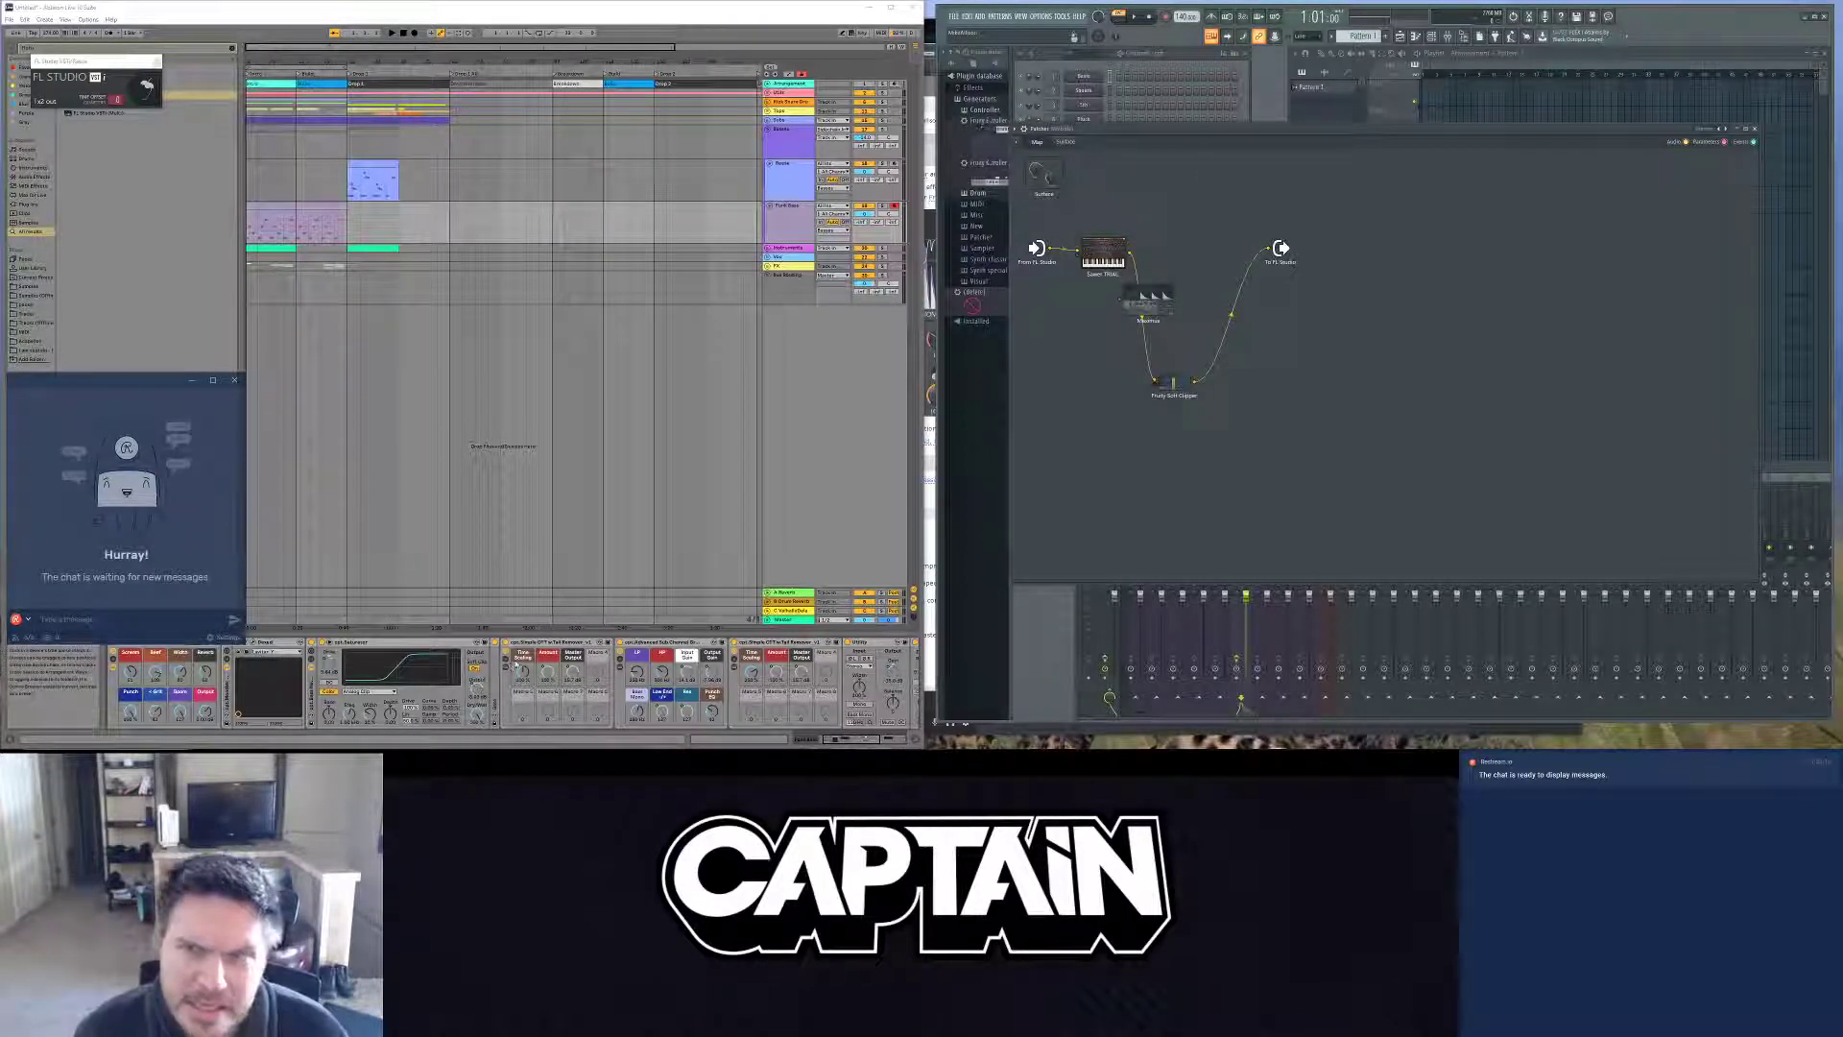
pyautogui.rightClick(1224, 422)
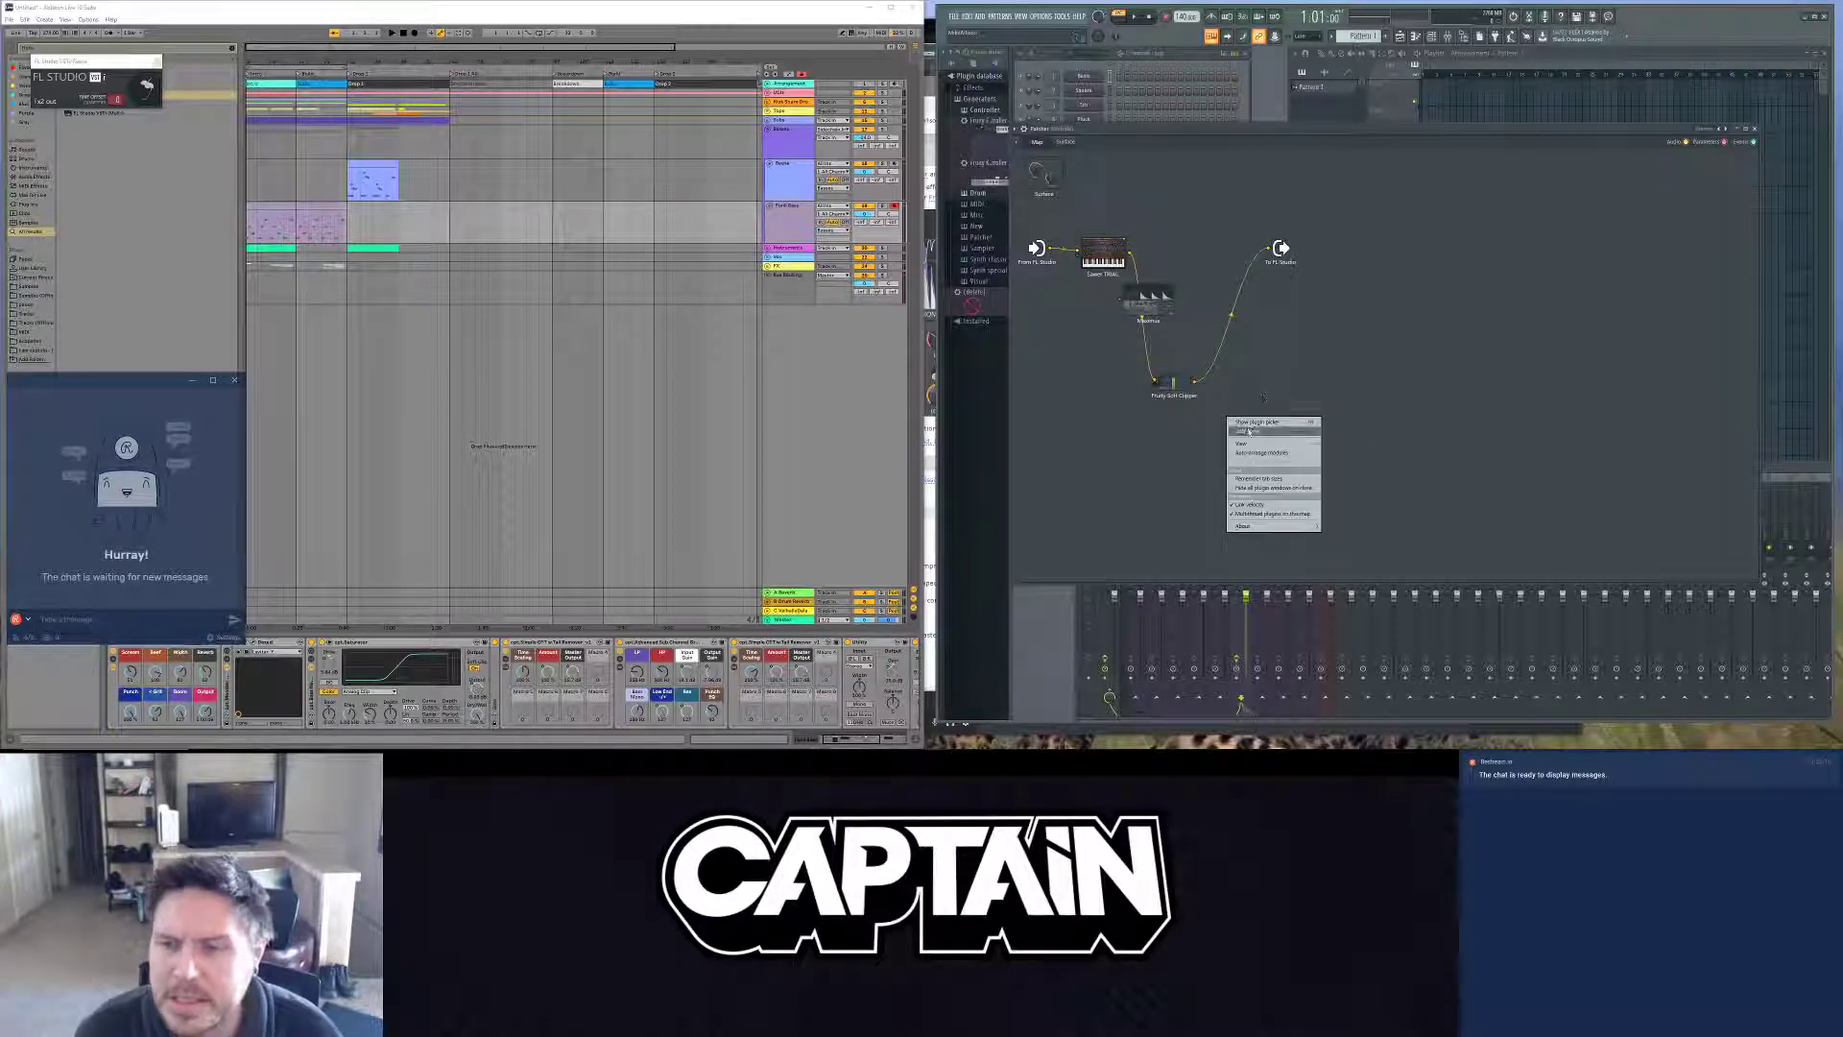
pyautogui.click(1294, 365)
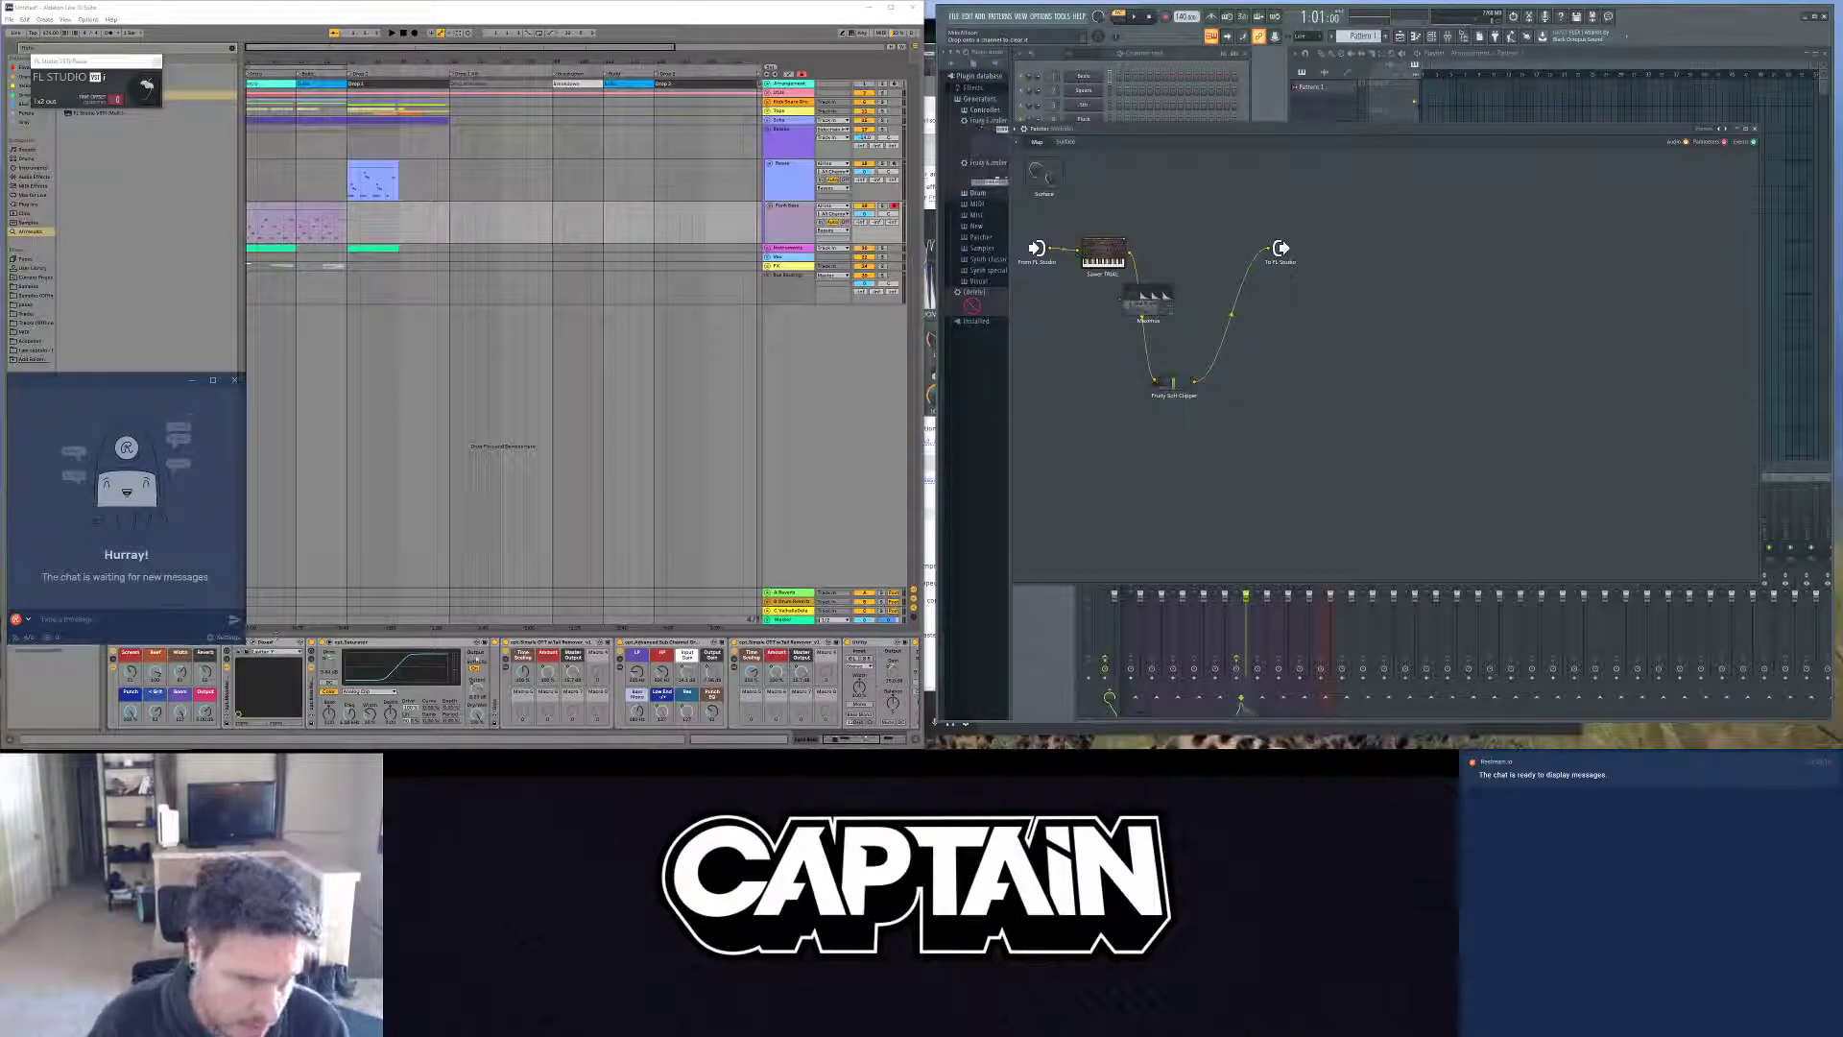
# Step: Switch to Ableton Live, show the first nested rack's macro controls and inspect the mappings of the outer rack's first two macros
pyautogui.click(219, 662)
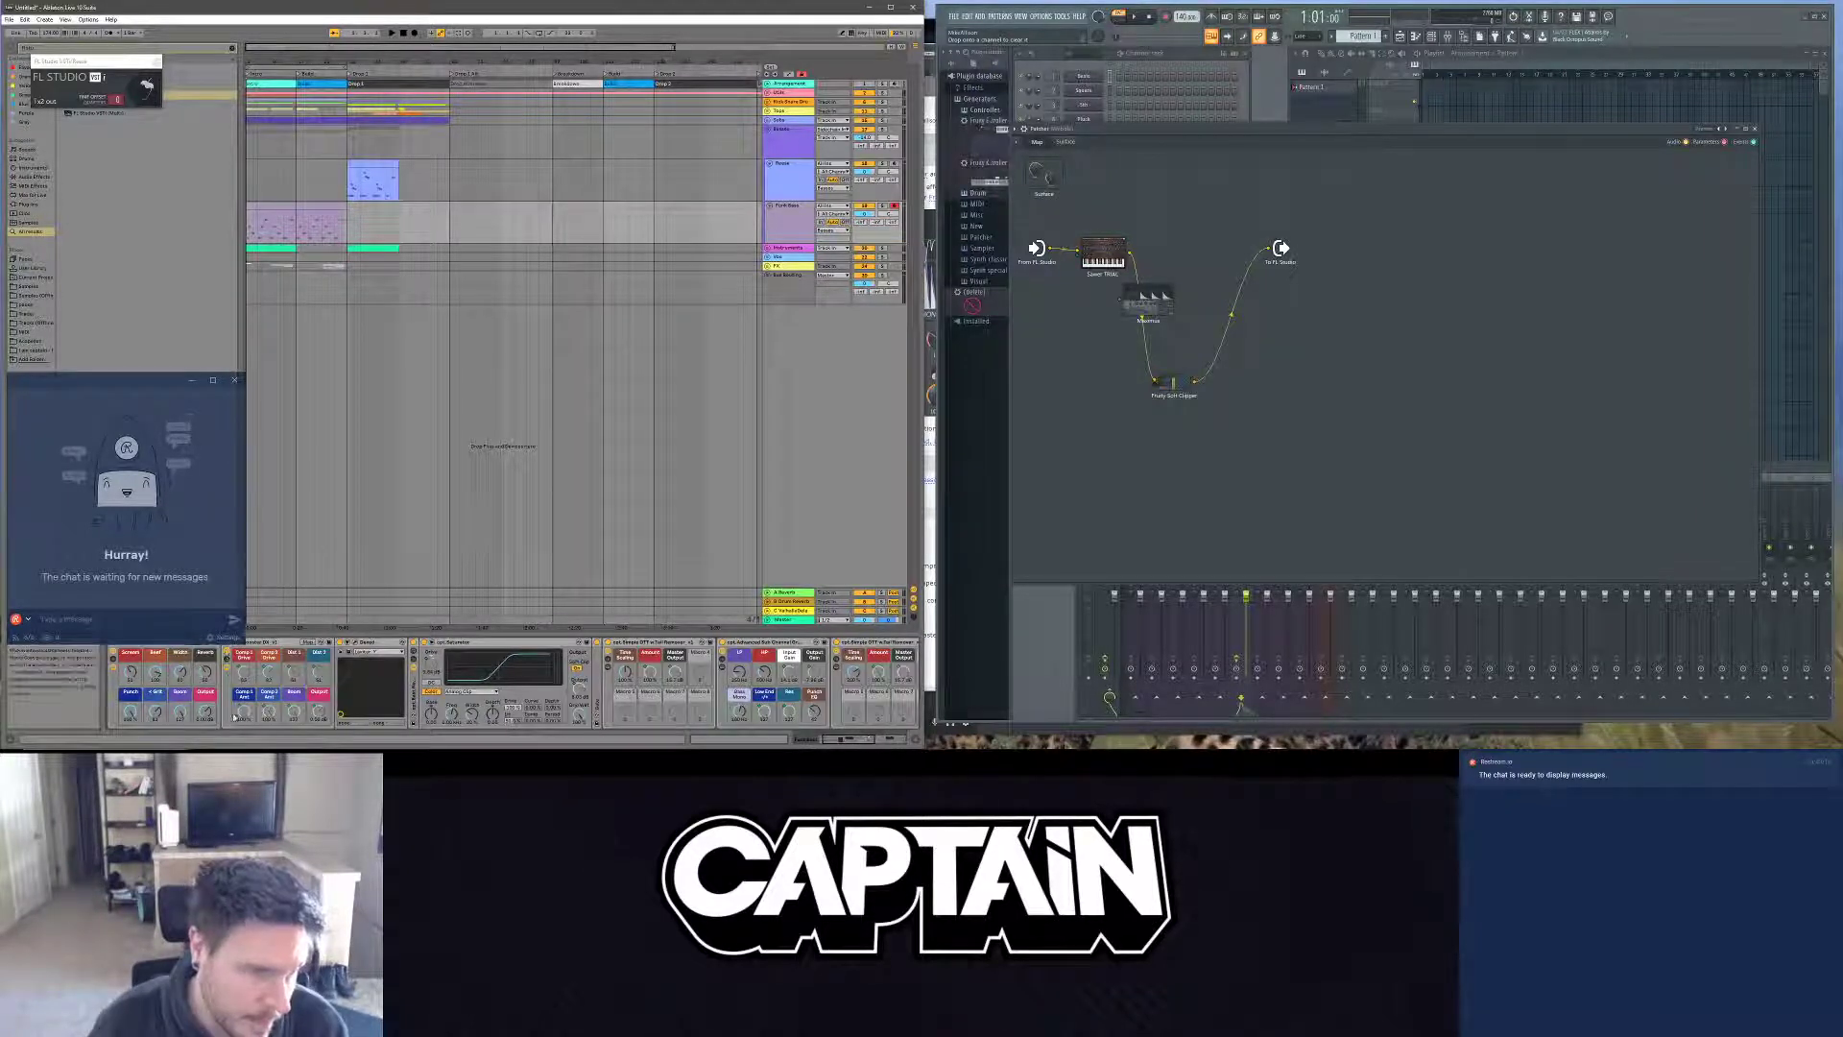
pyautogui.rightClick(135, 672)
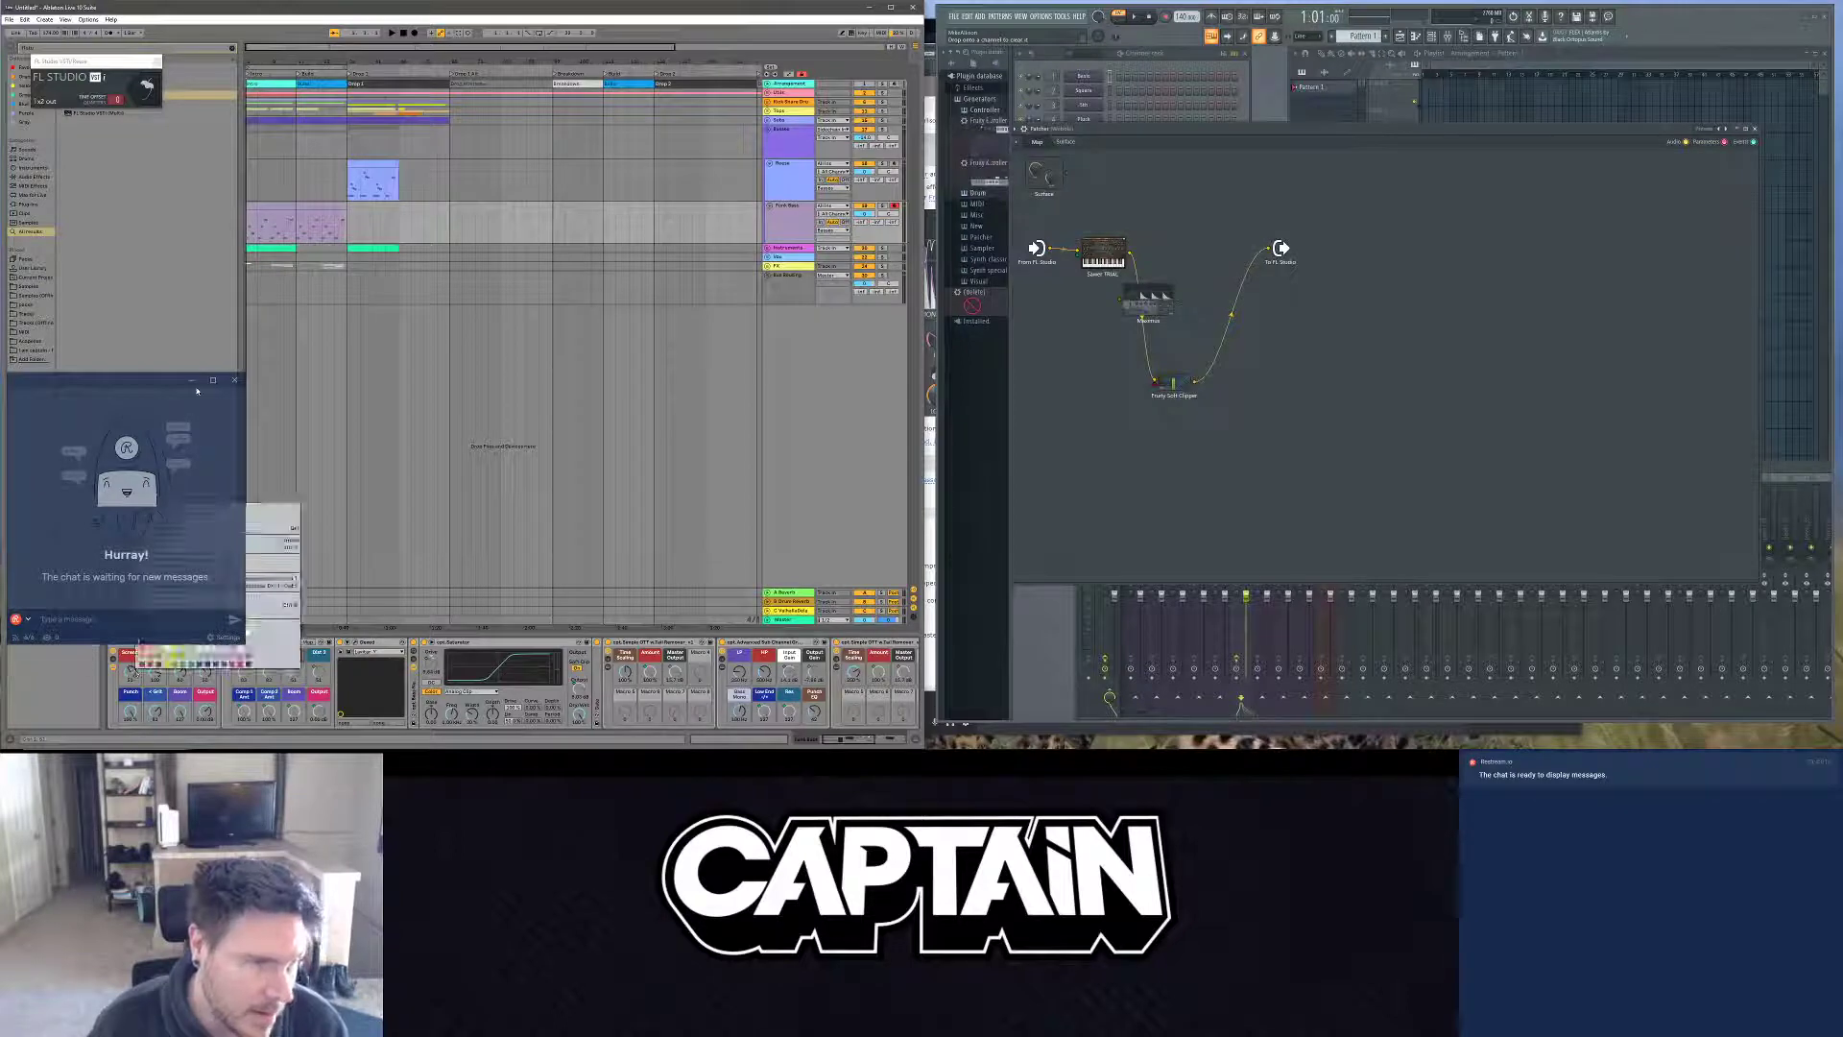
pyautogui.click(145, 698)
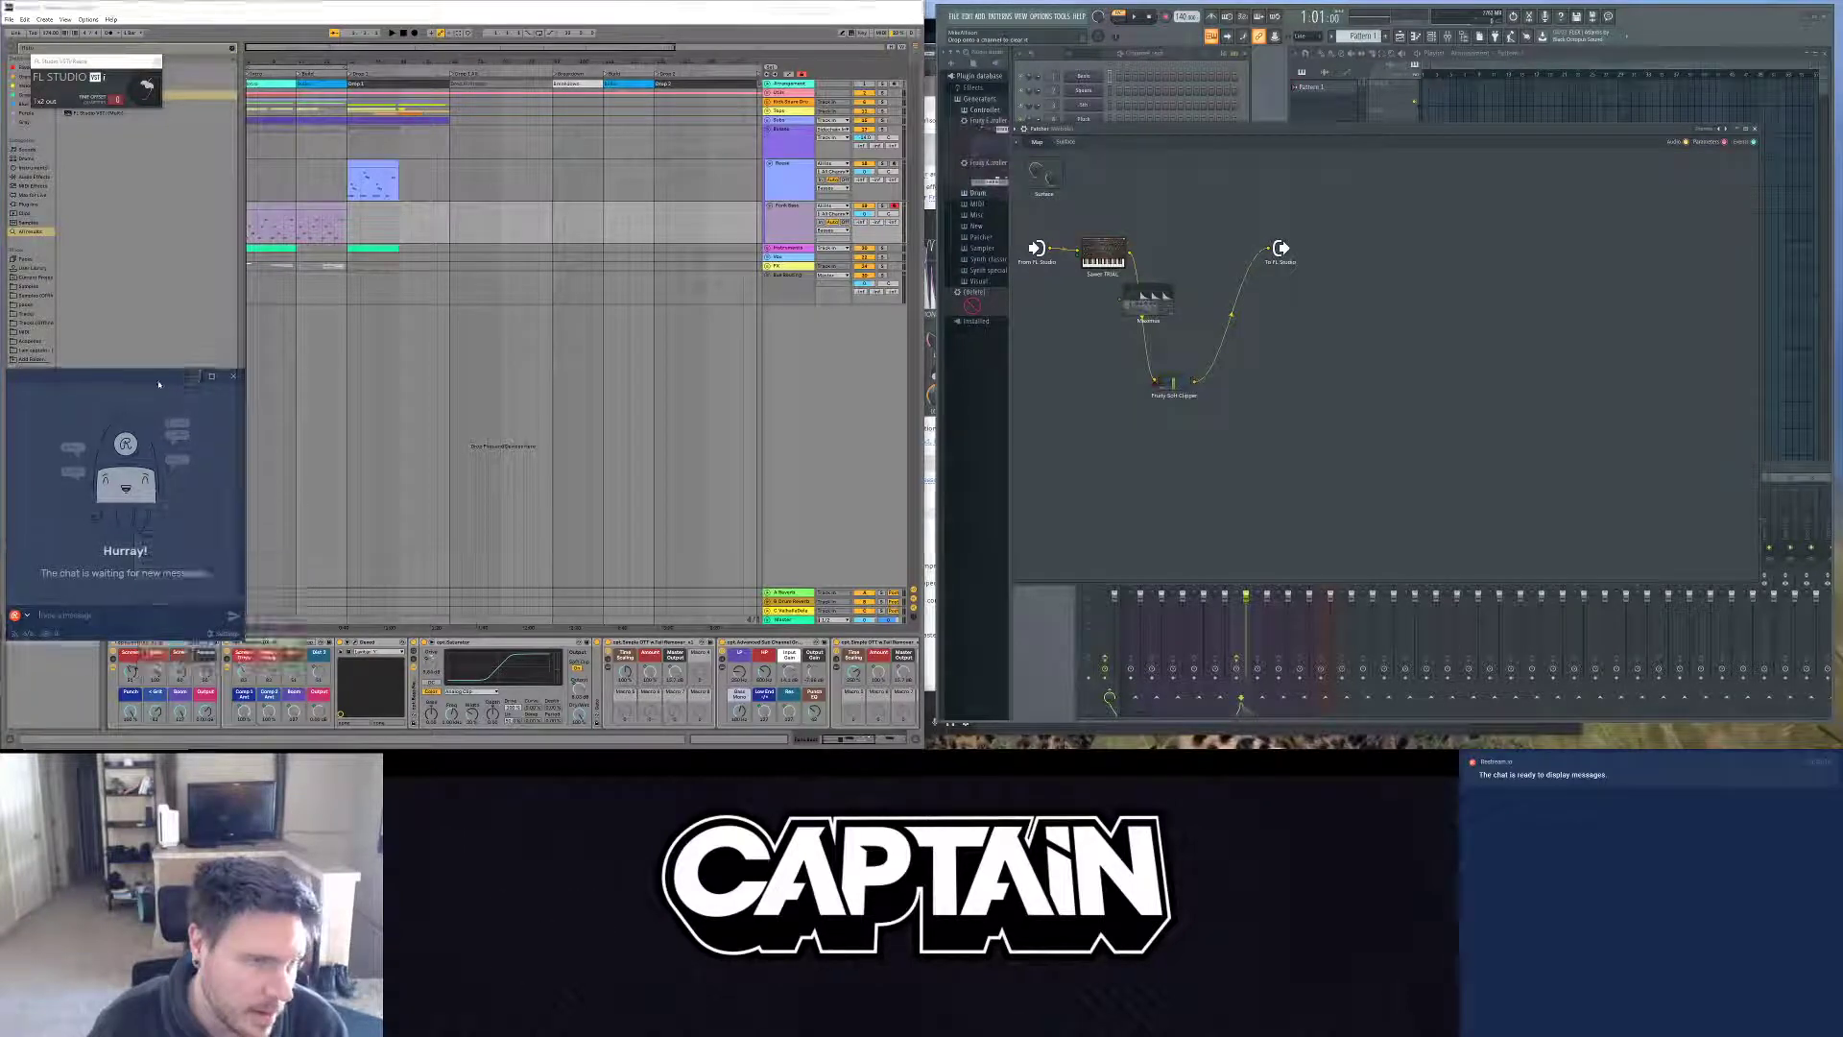
pyautogui.rightClick(133, 677)
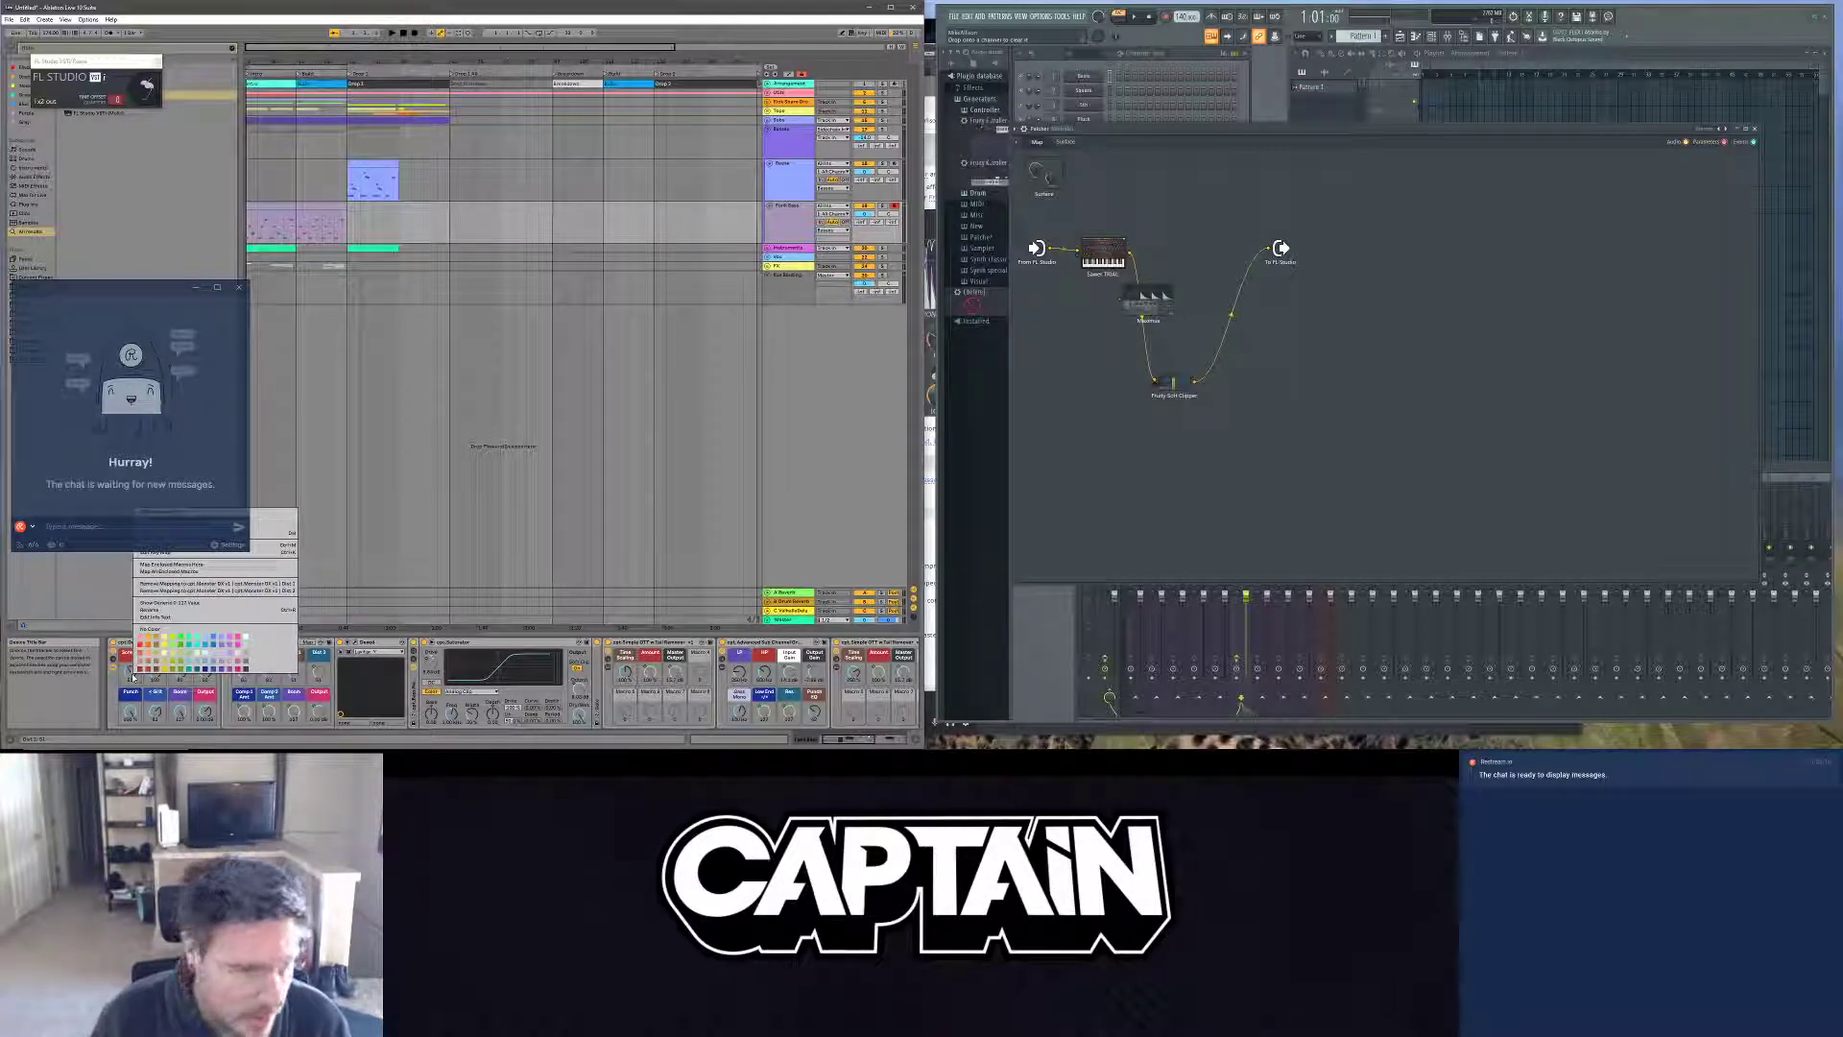
pyautogui.rightClick(154, 678)
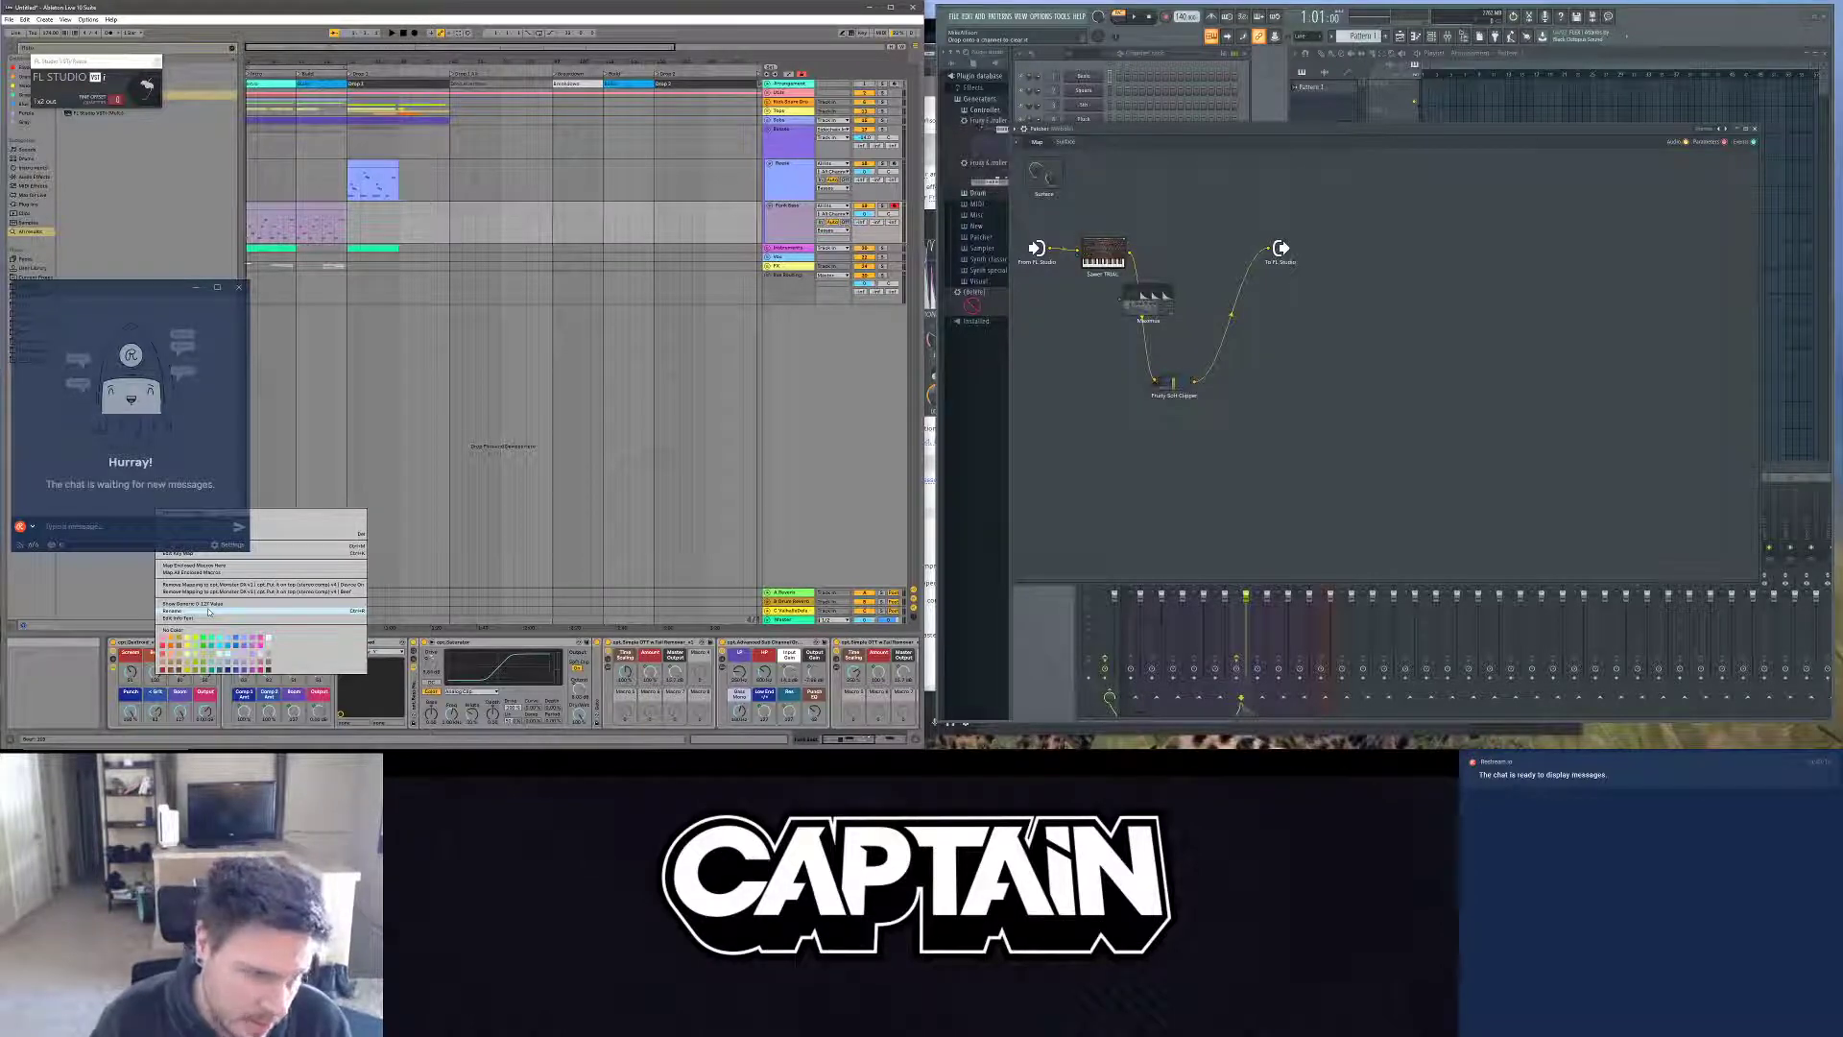
pyautogui.click(356, 684)
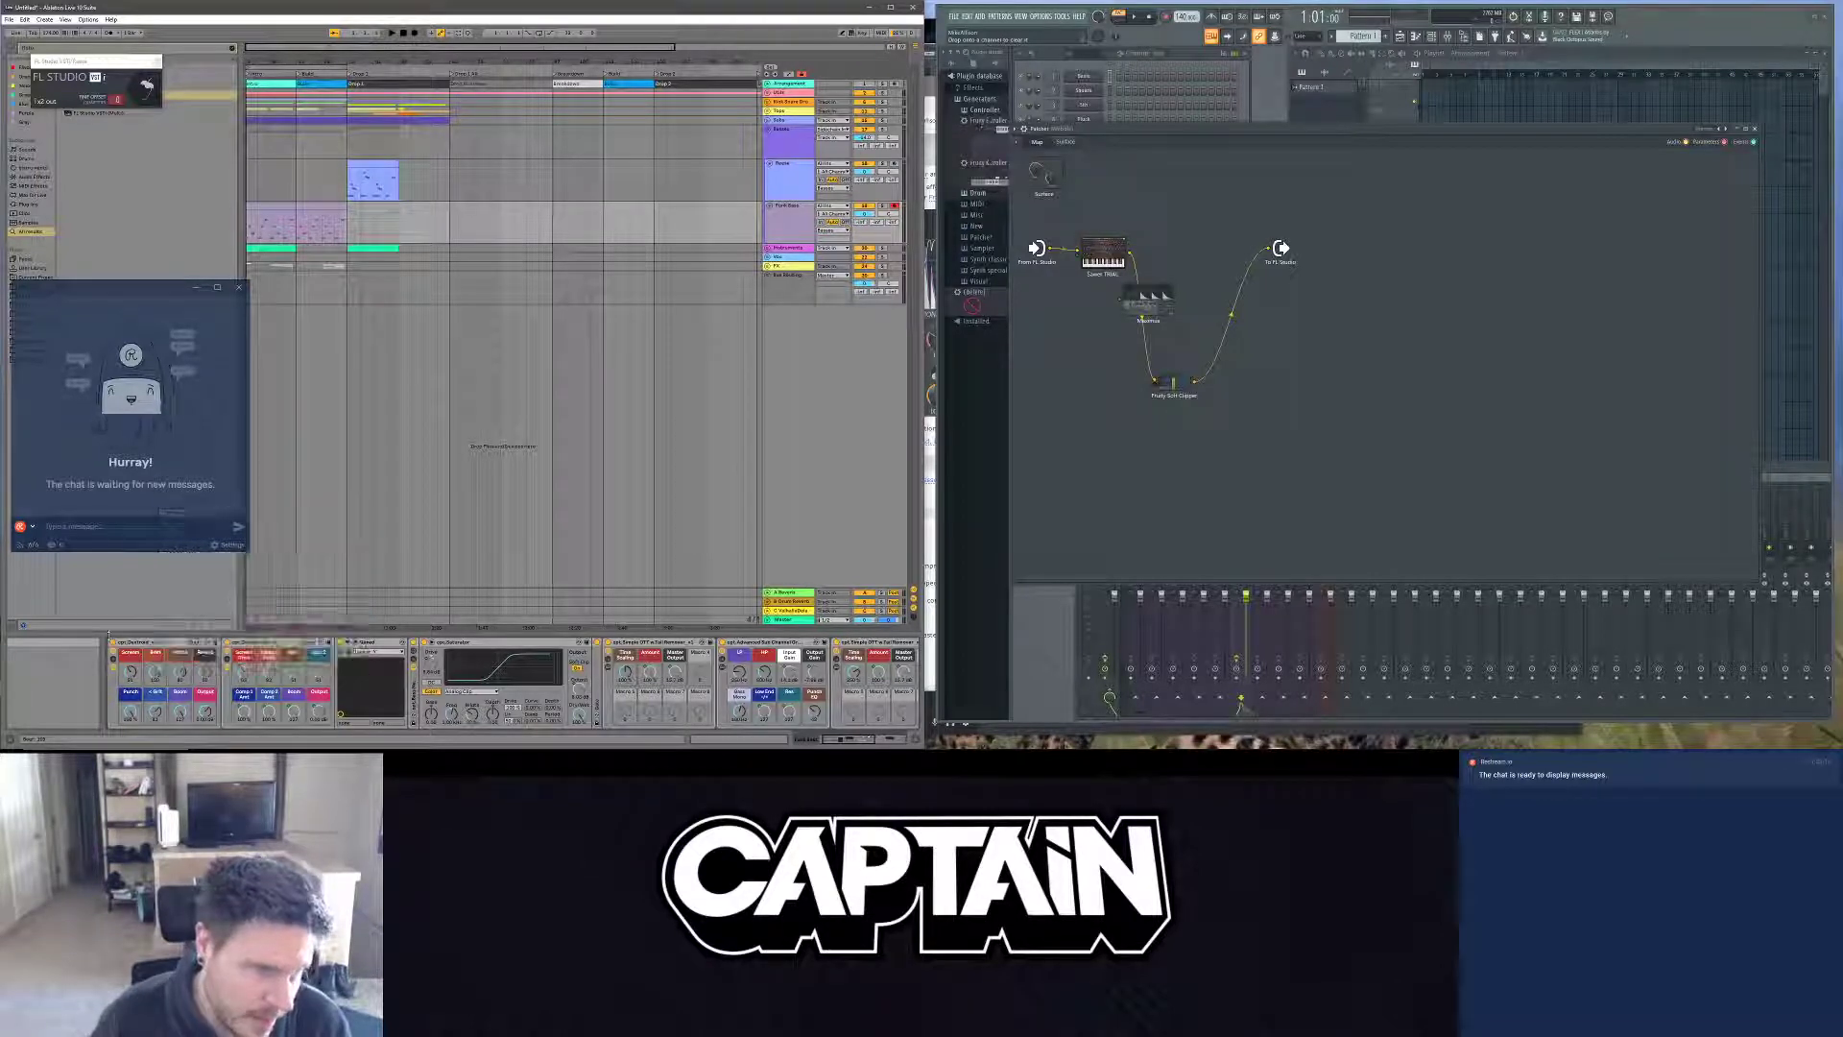
# Step: Inspect a macro mapping in the first nested rack, then reveal the saturator rack's macros and inspect one of their mappings
pyautogui.rightClick(294, 675)
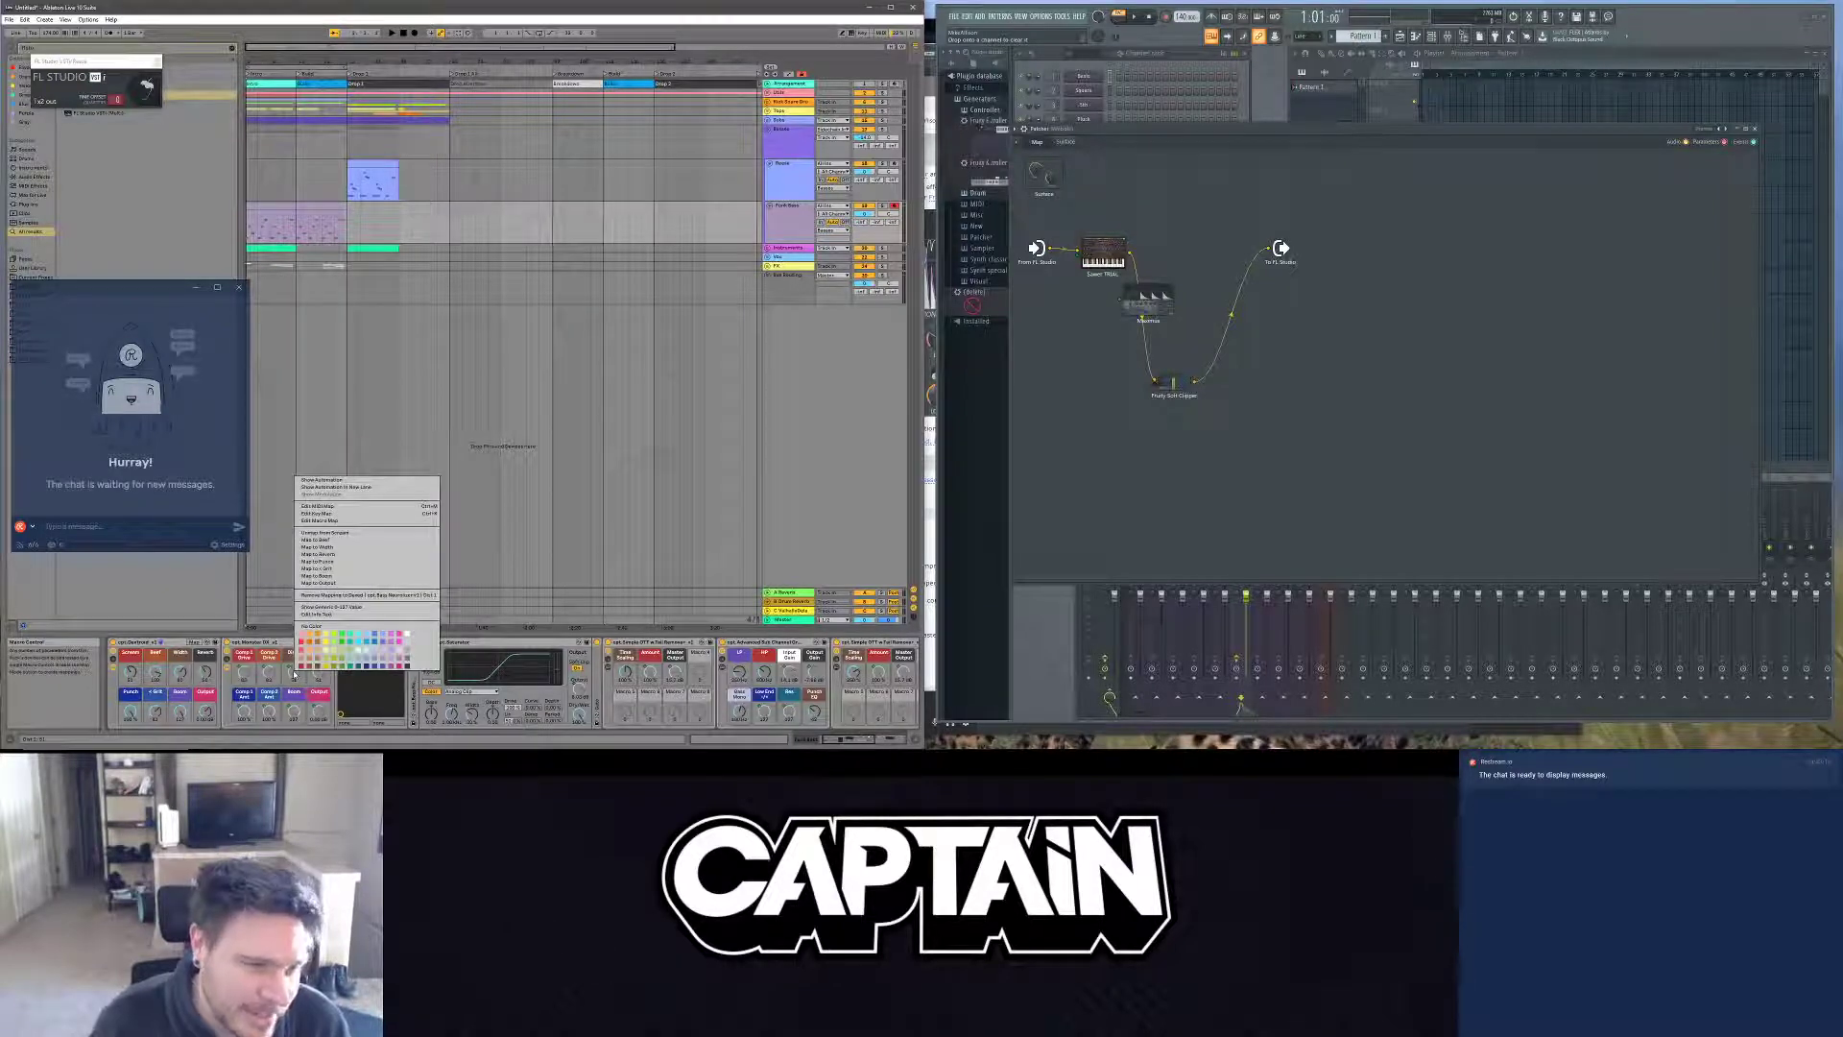
pyautogui.click(497, 693)
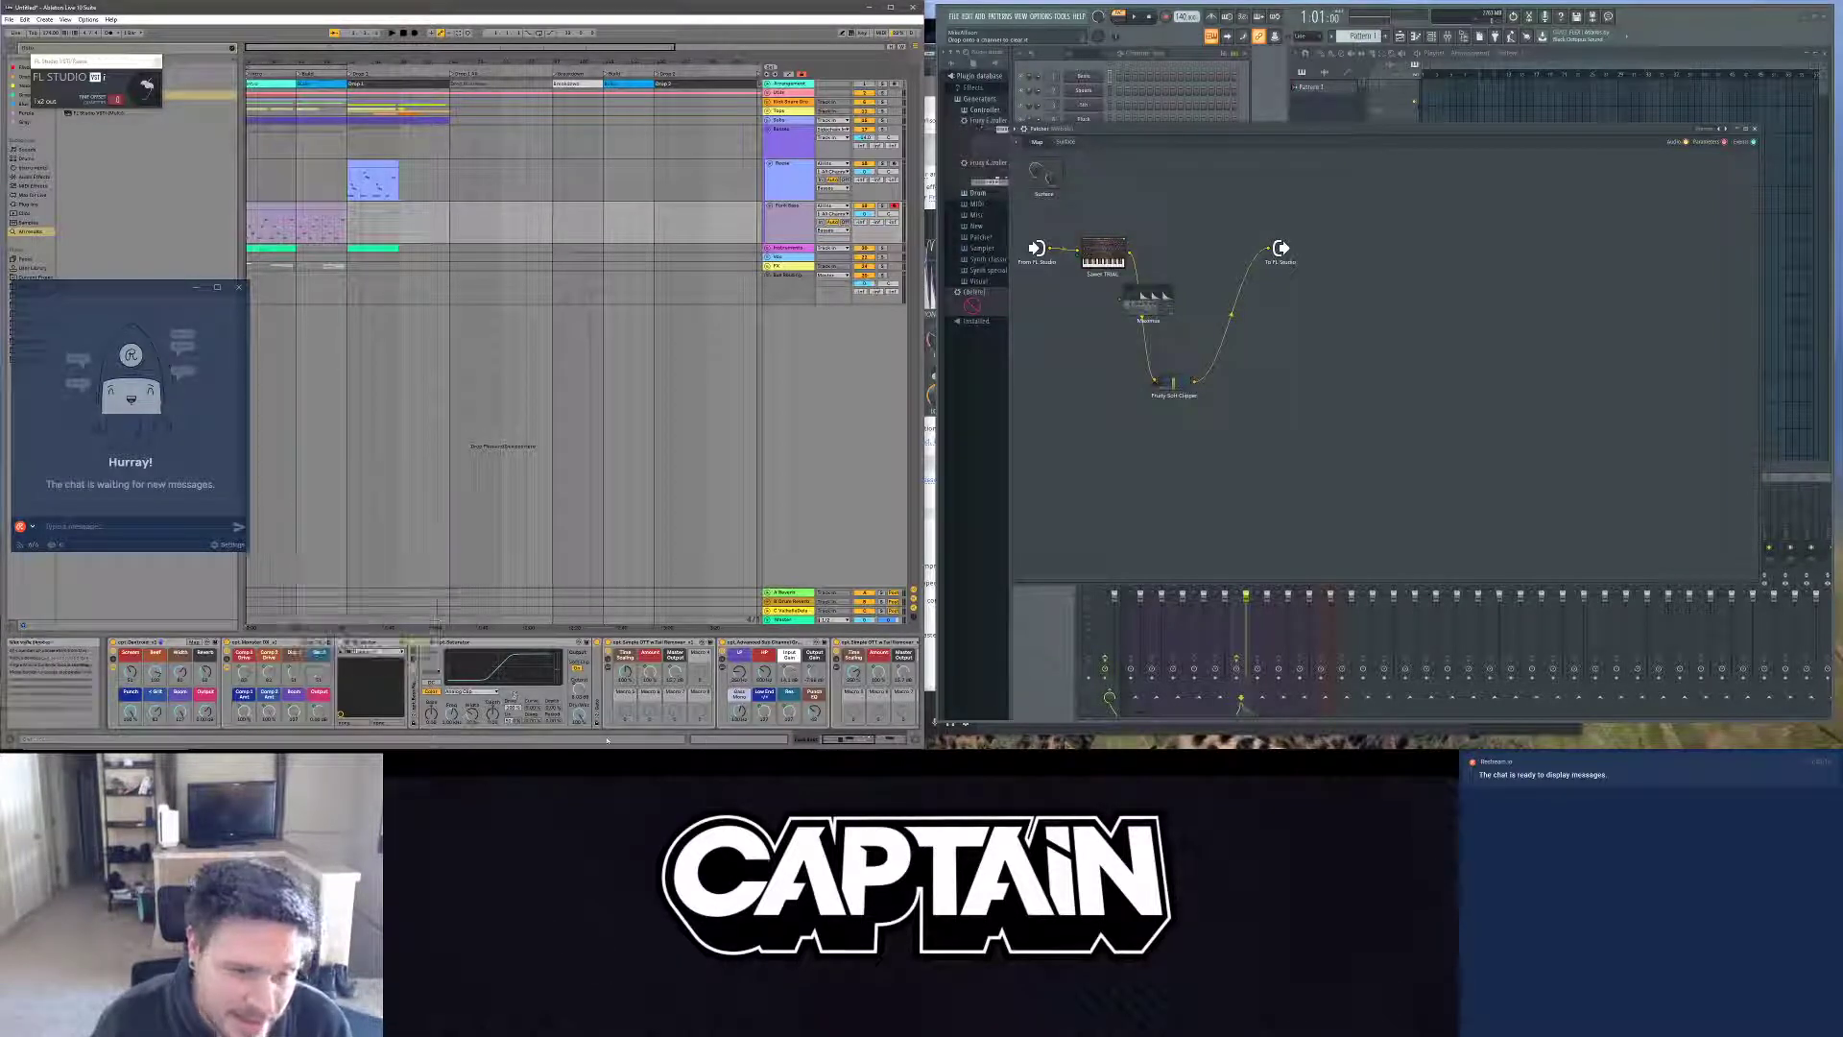
pyautogui.doubleClick(415, 672)
pyautogui.rightClick(487, 678)
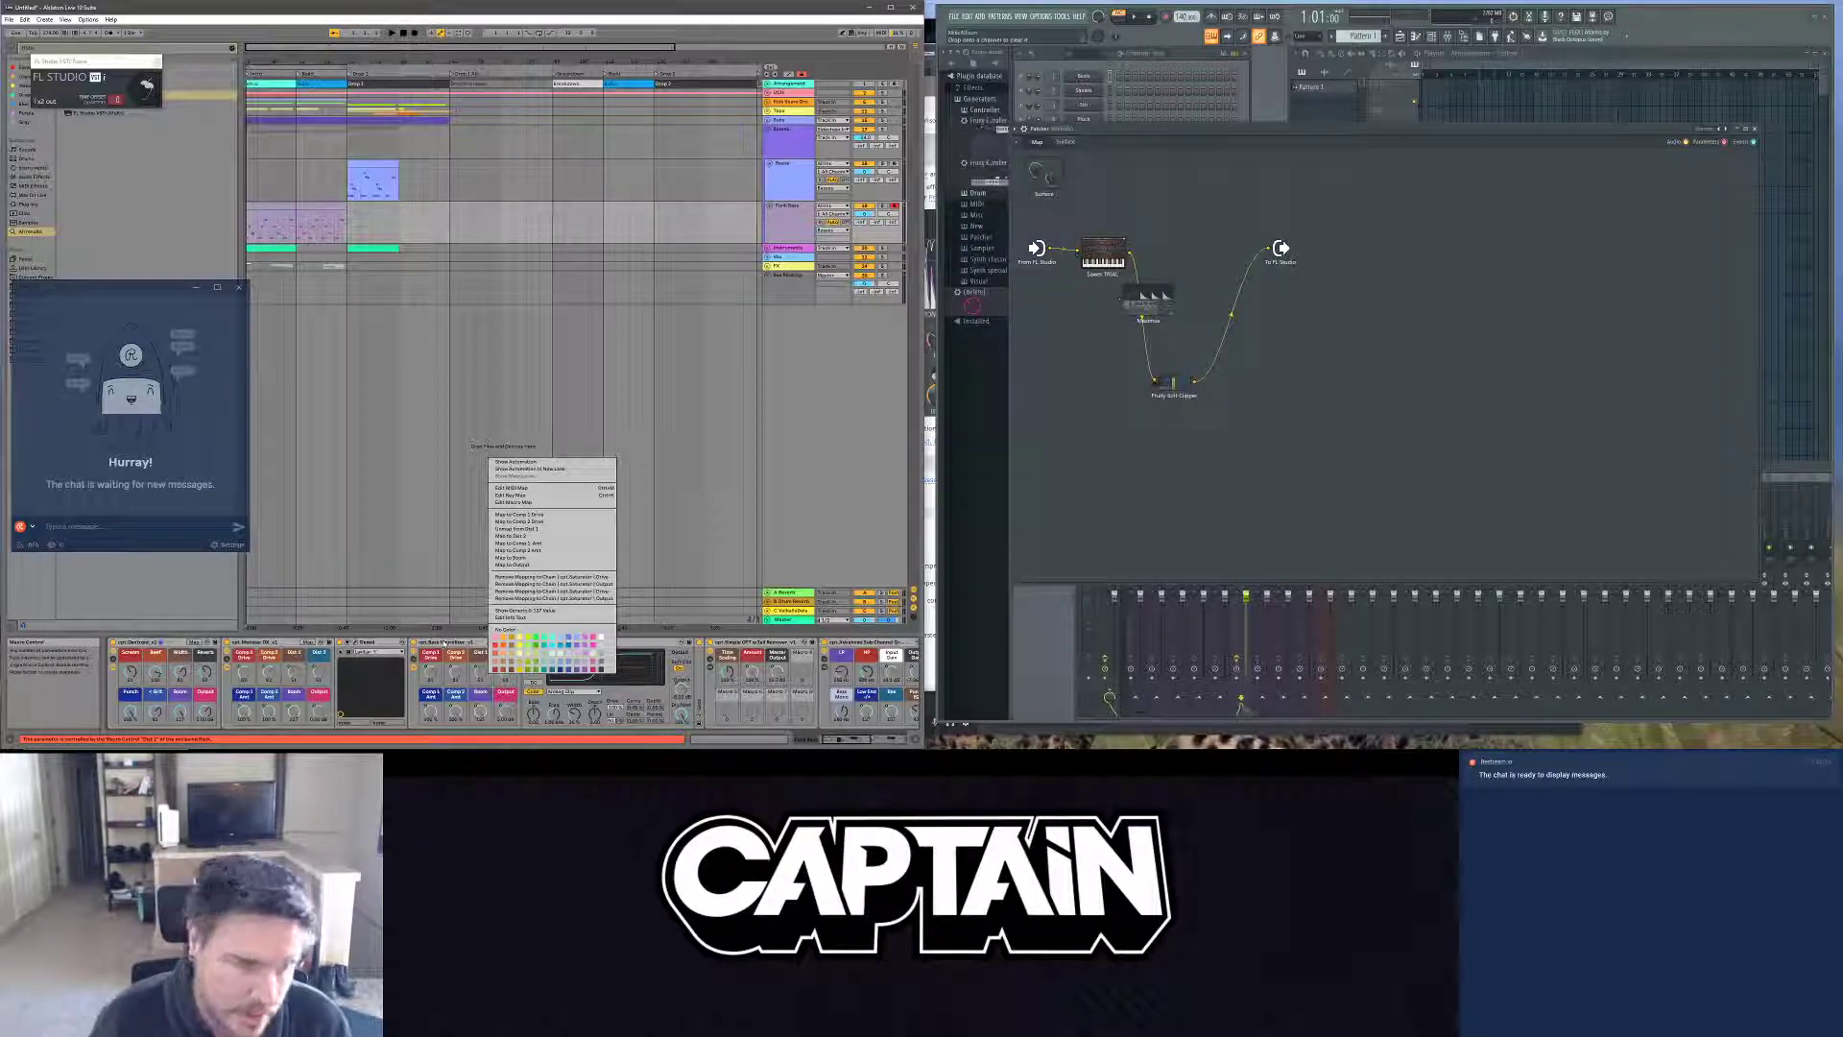
# Step: Inspect the mappings of the first, third and fourth upper-row macros in the first nested rack and the last two in the saturator rack
pyautogui.rightClick(251, 679)
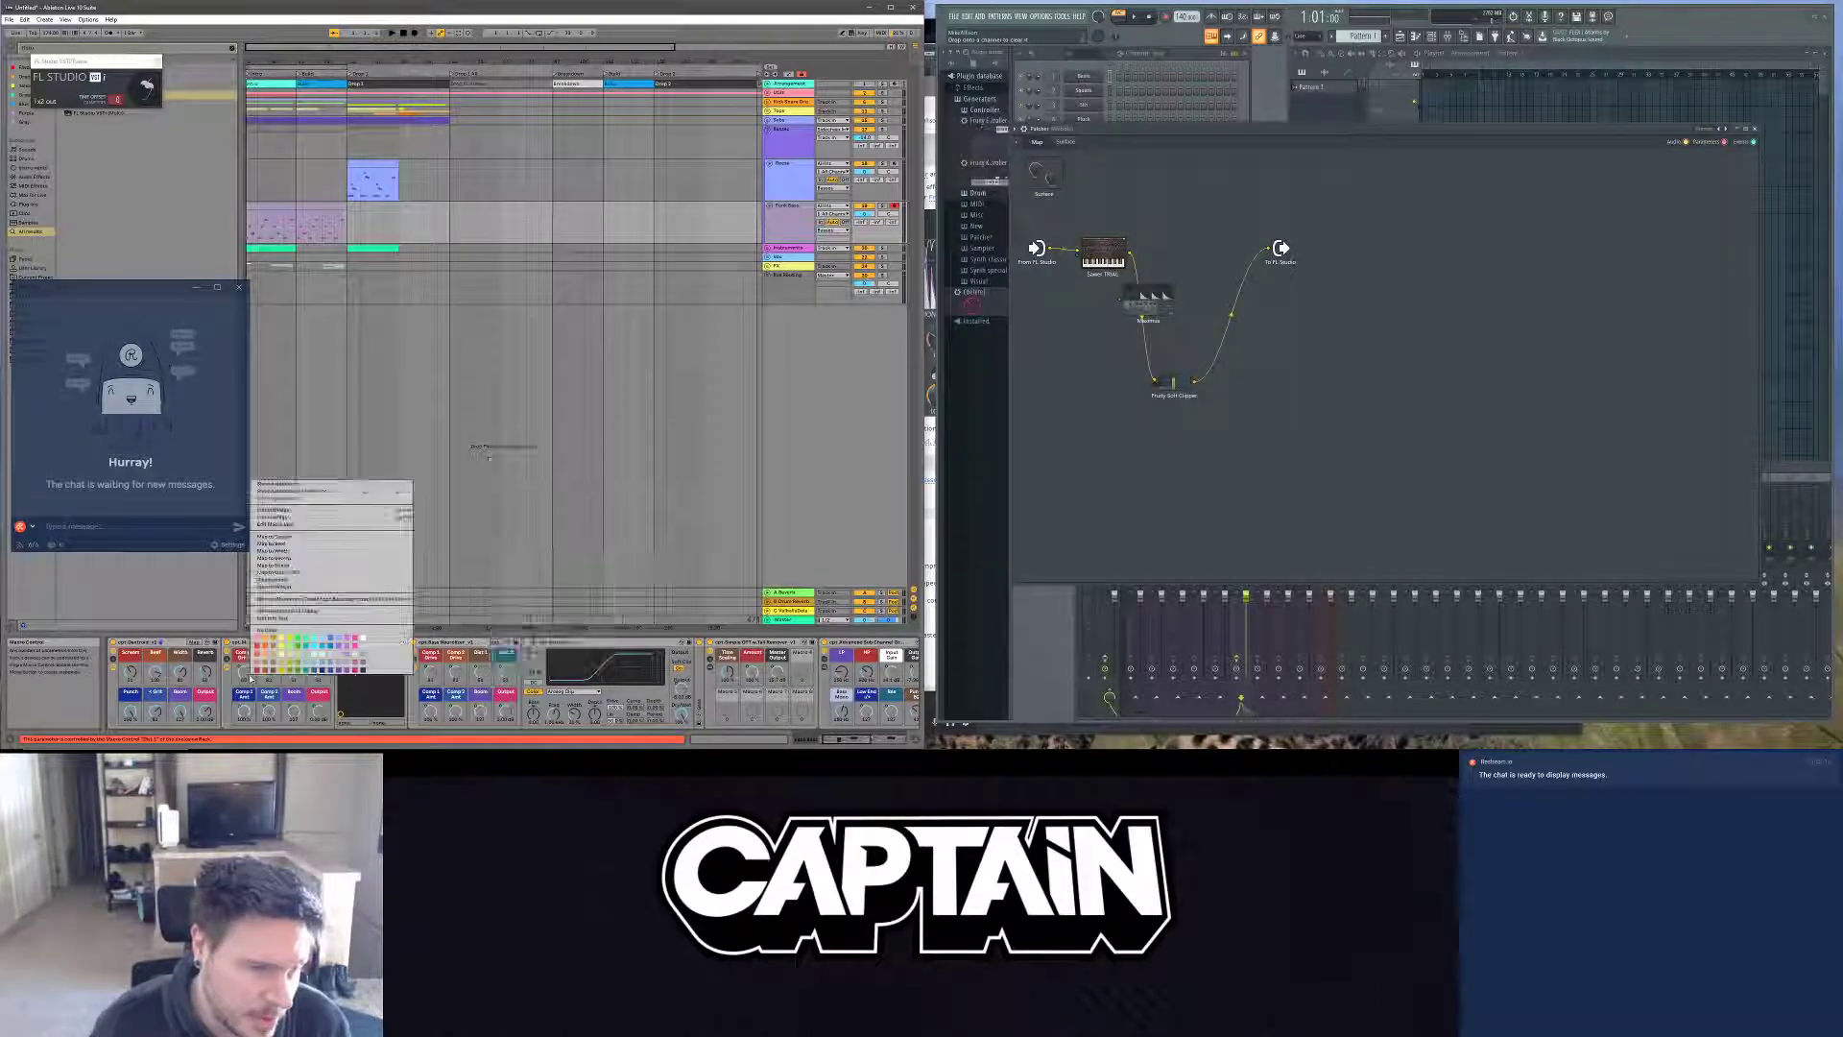
pyautogui.click(294, 698)
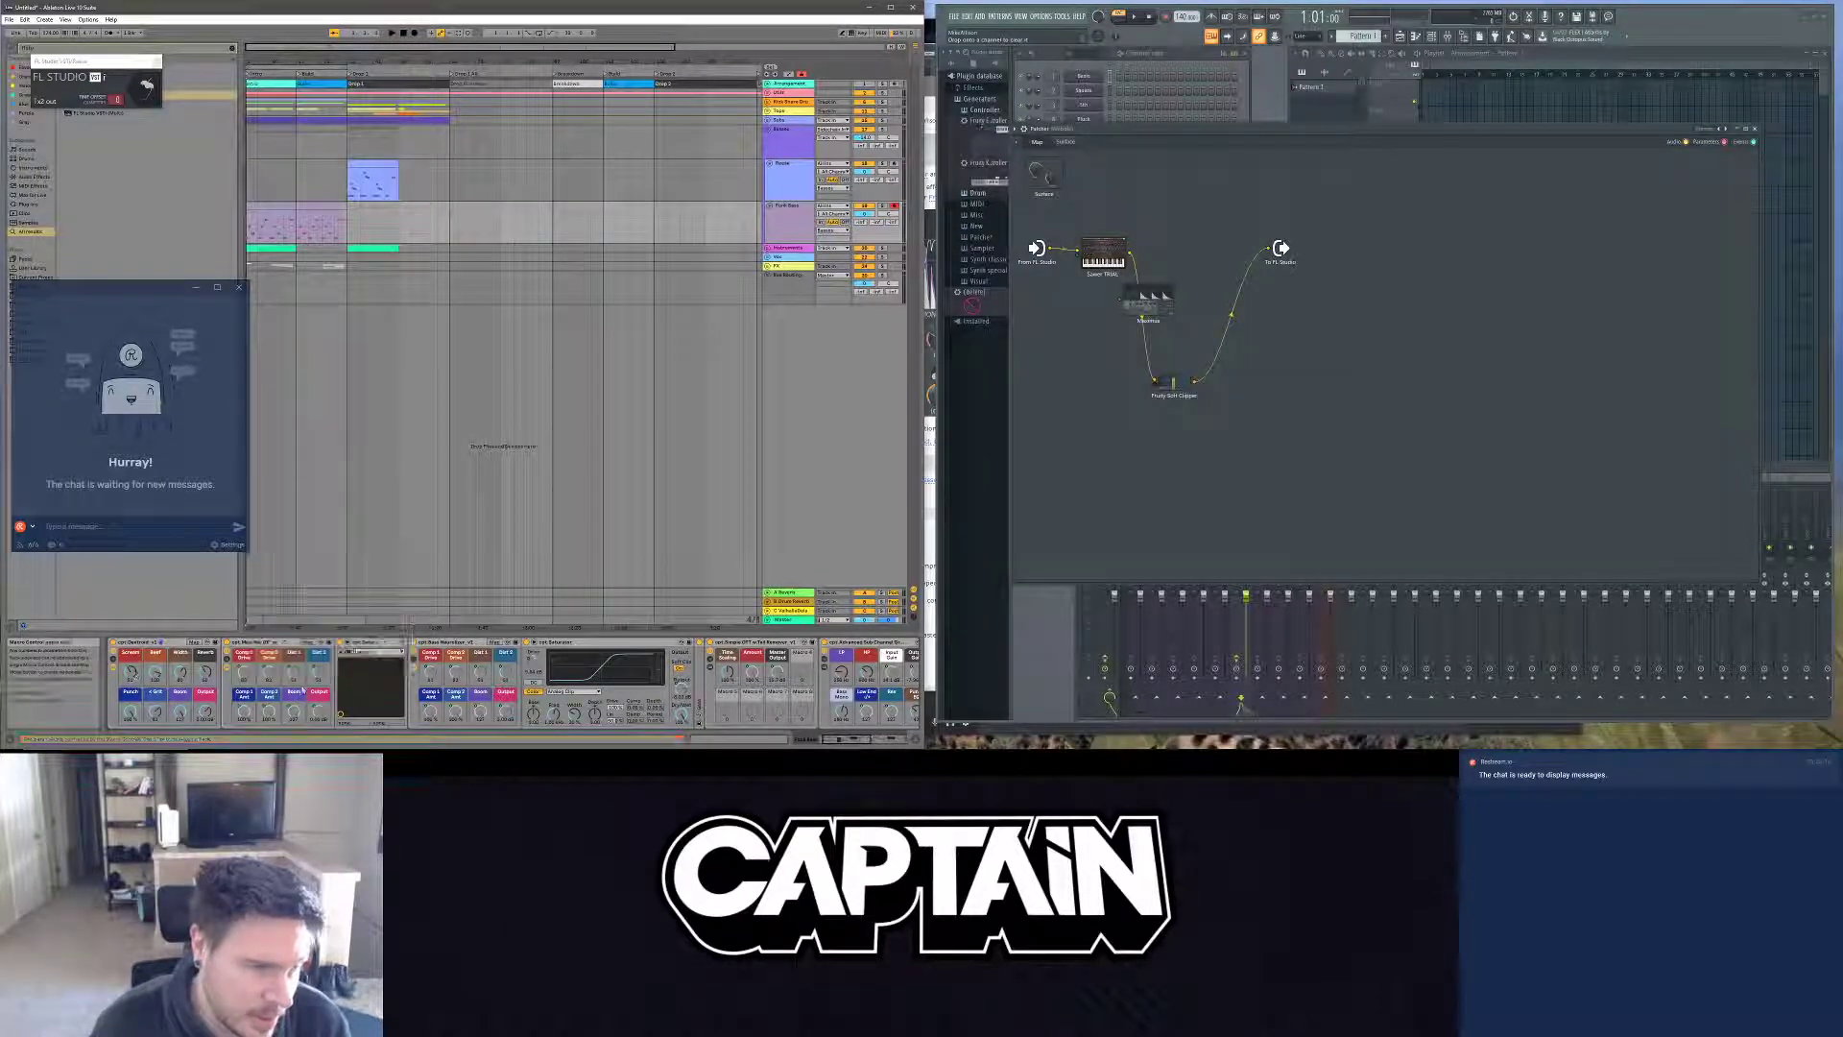
pyautogui.rightClick(293, 677)
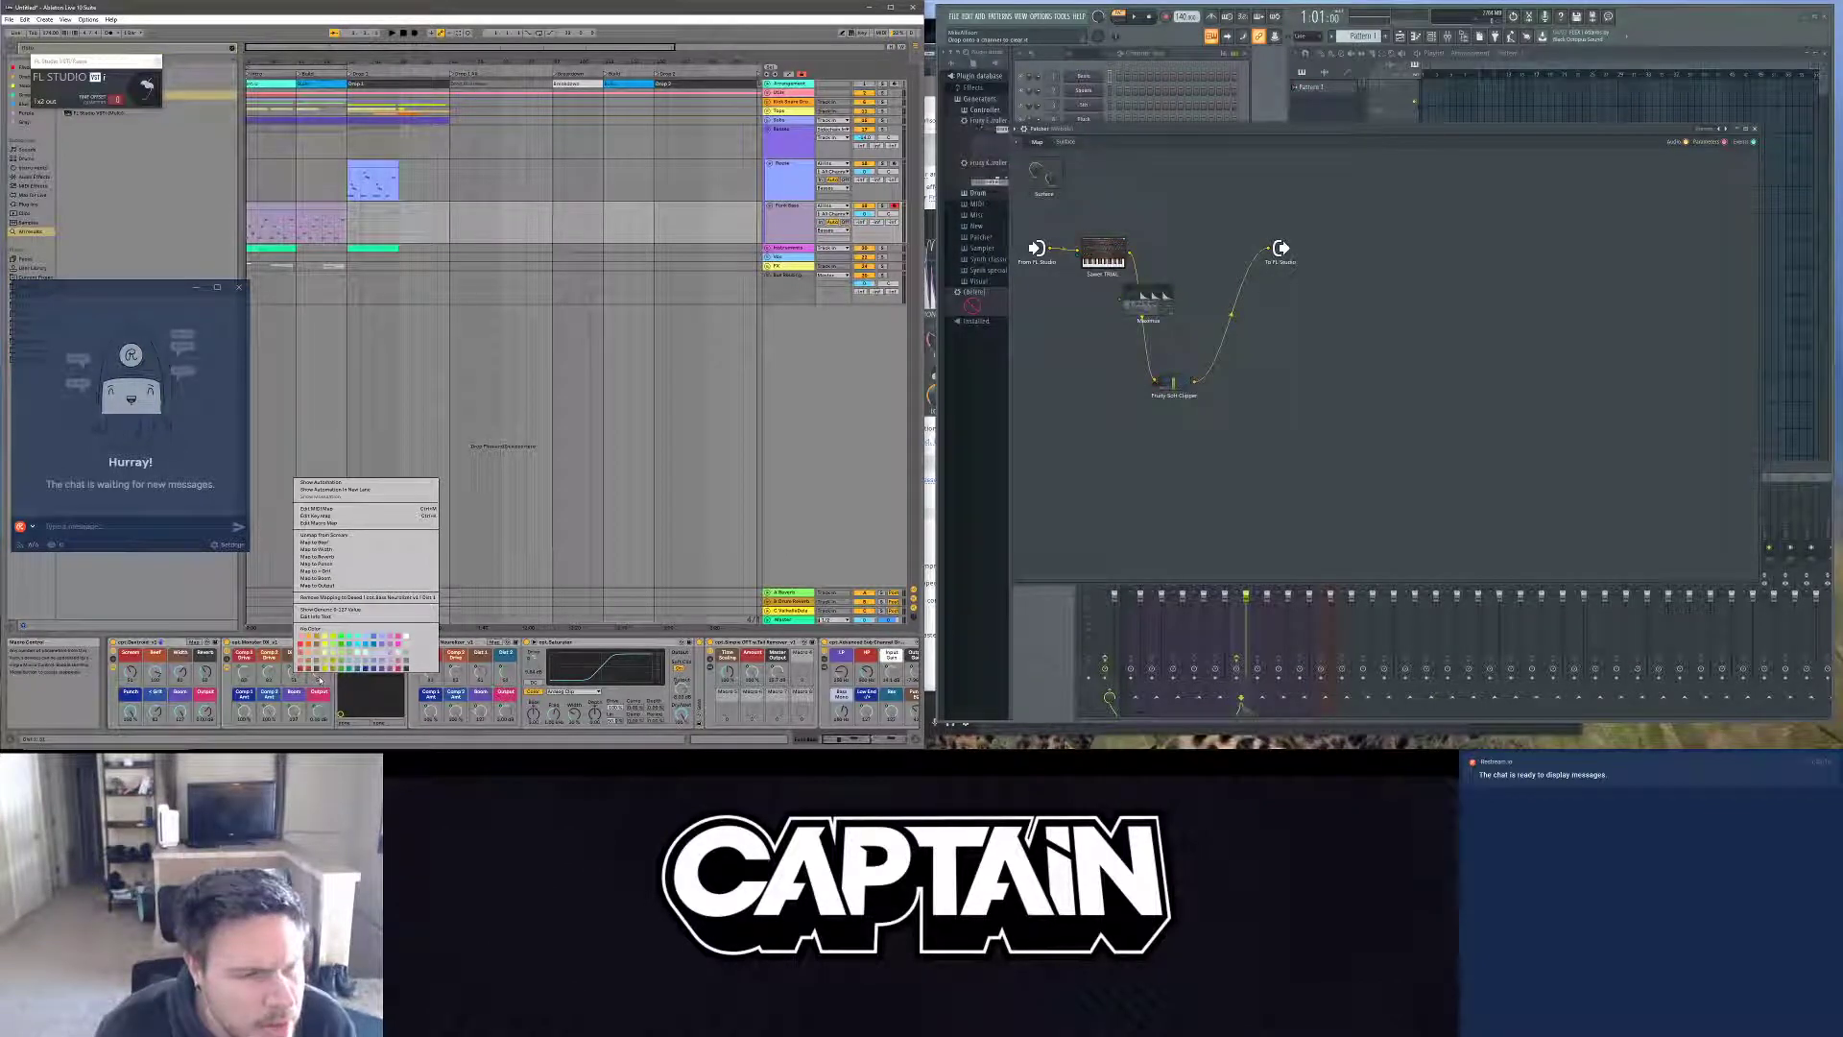
pyautogui.rightClick(320, 677)
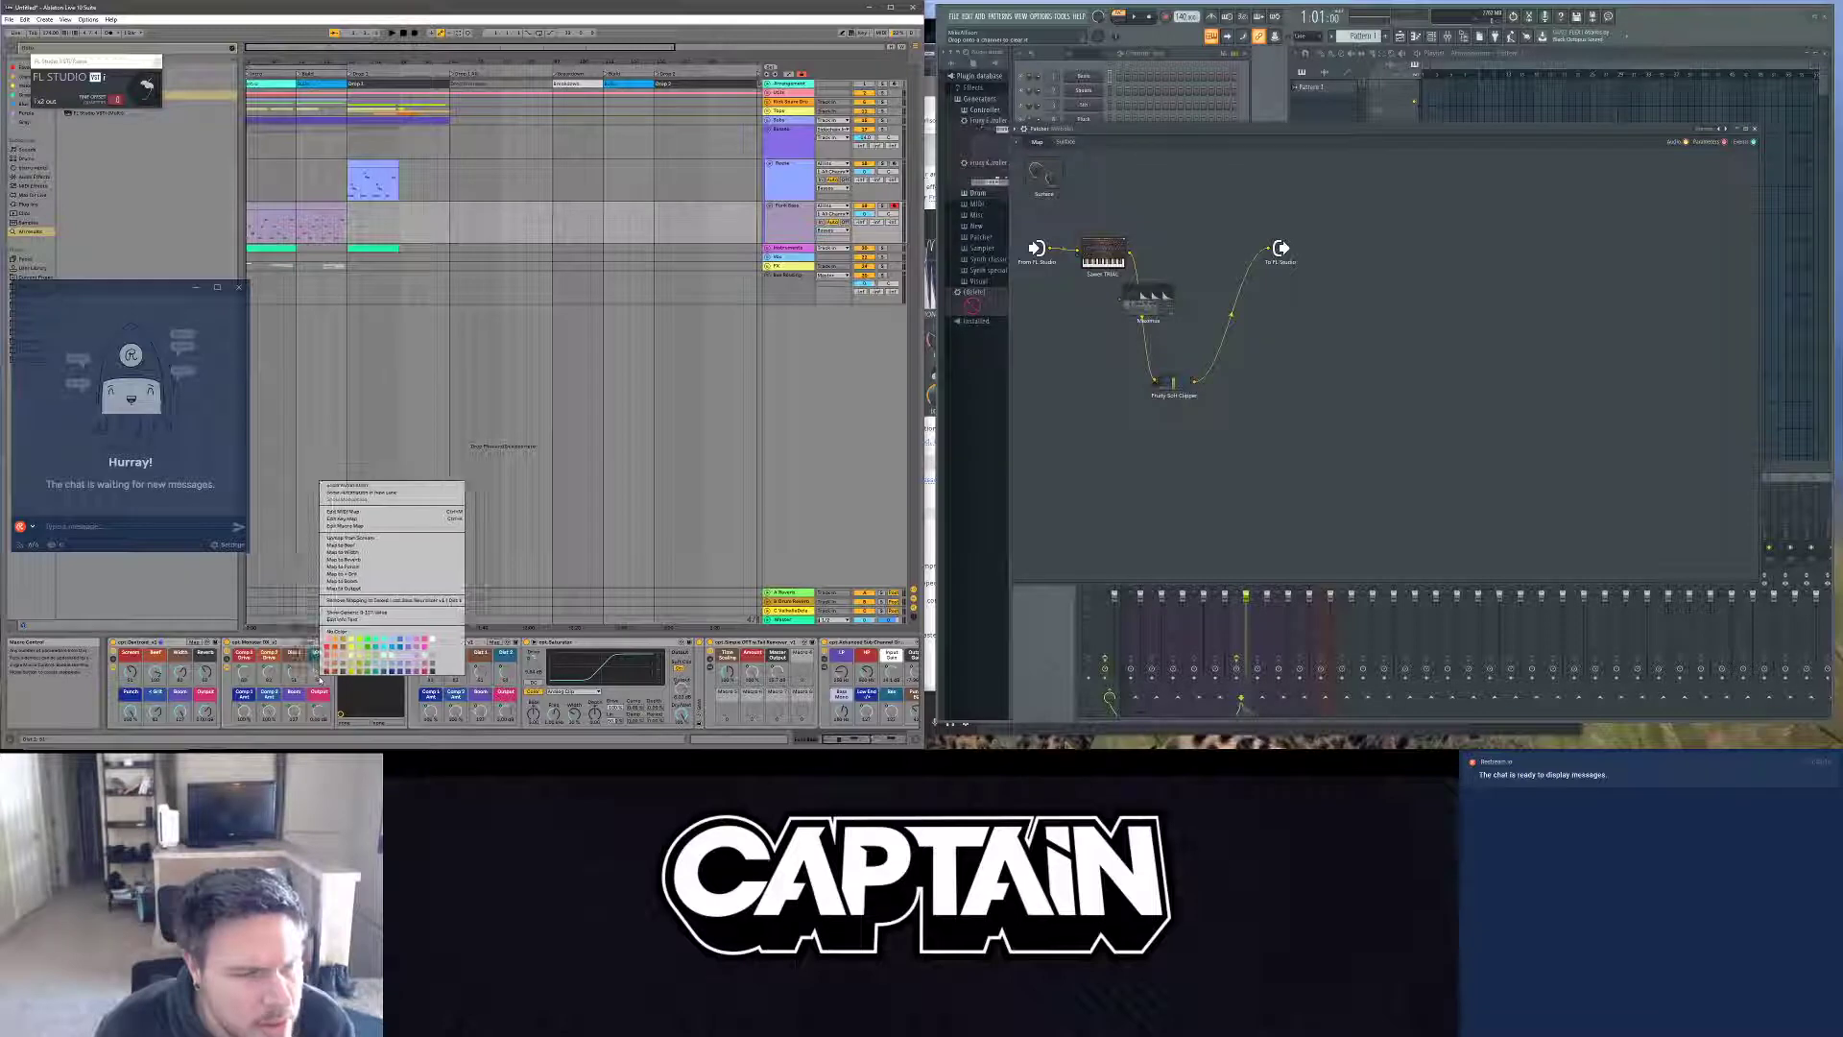
pyautogui.rightClick(474, 676)
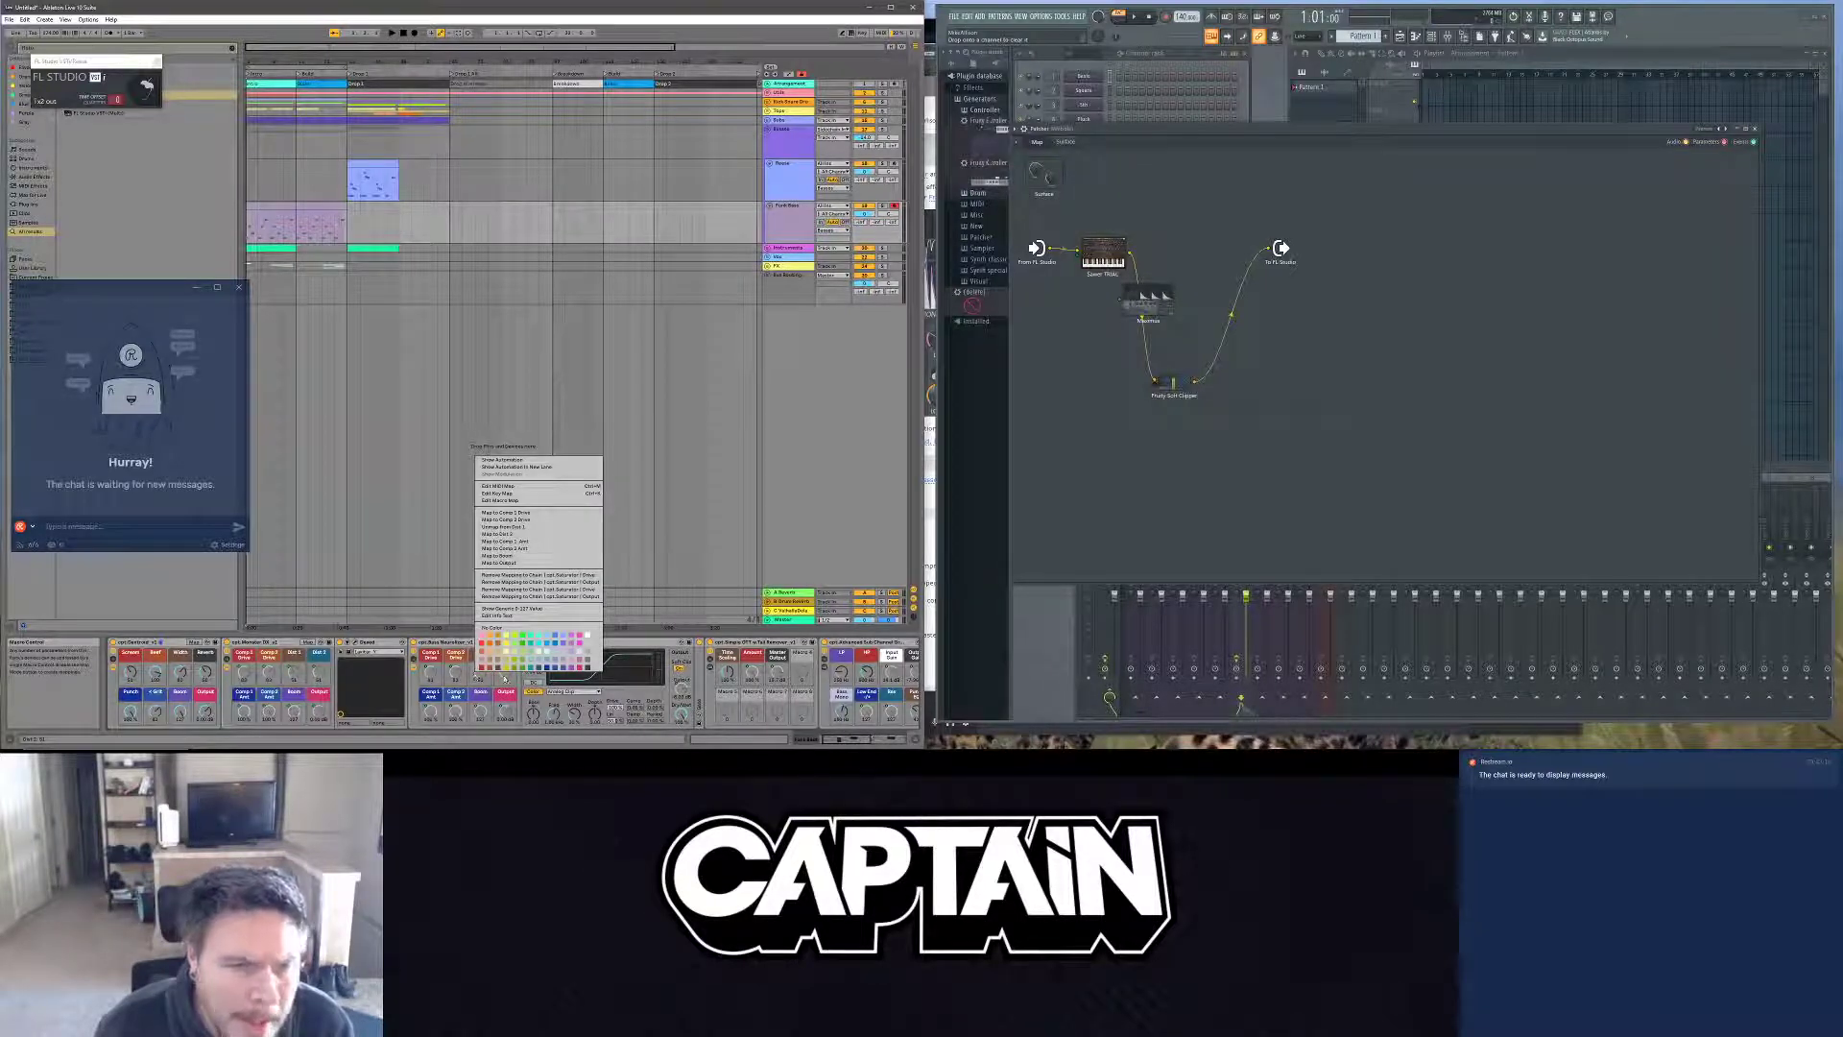
pyautogui.rightClick(505, 678)
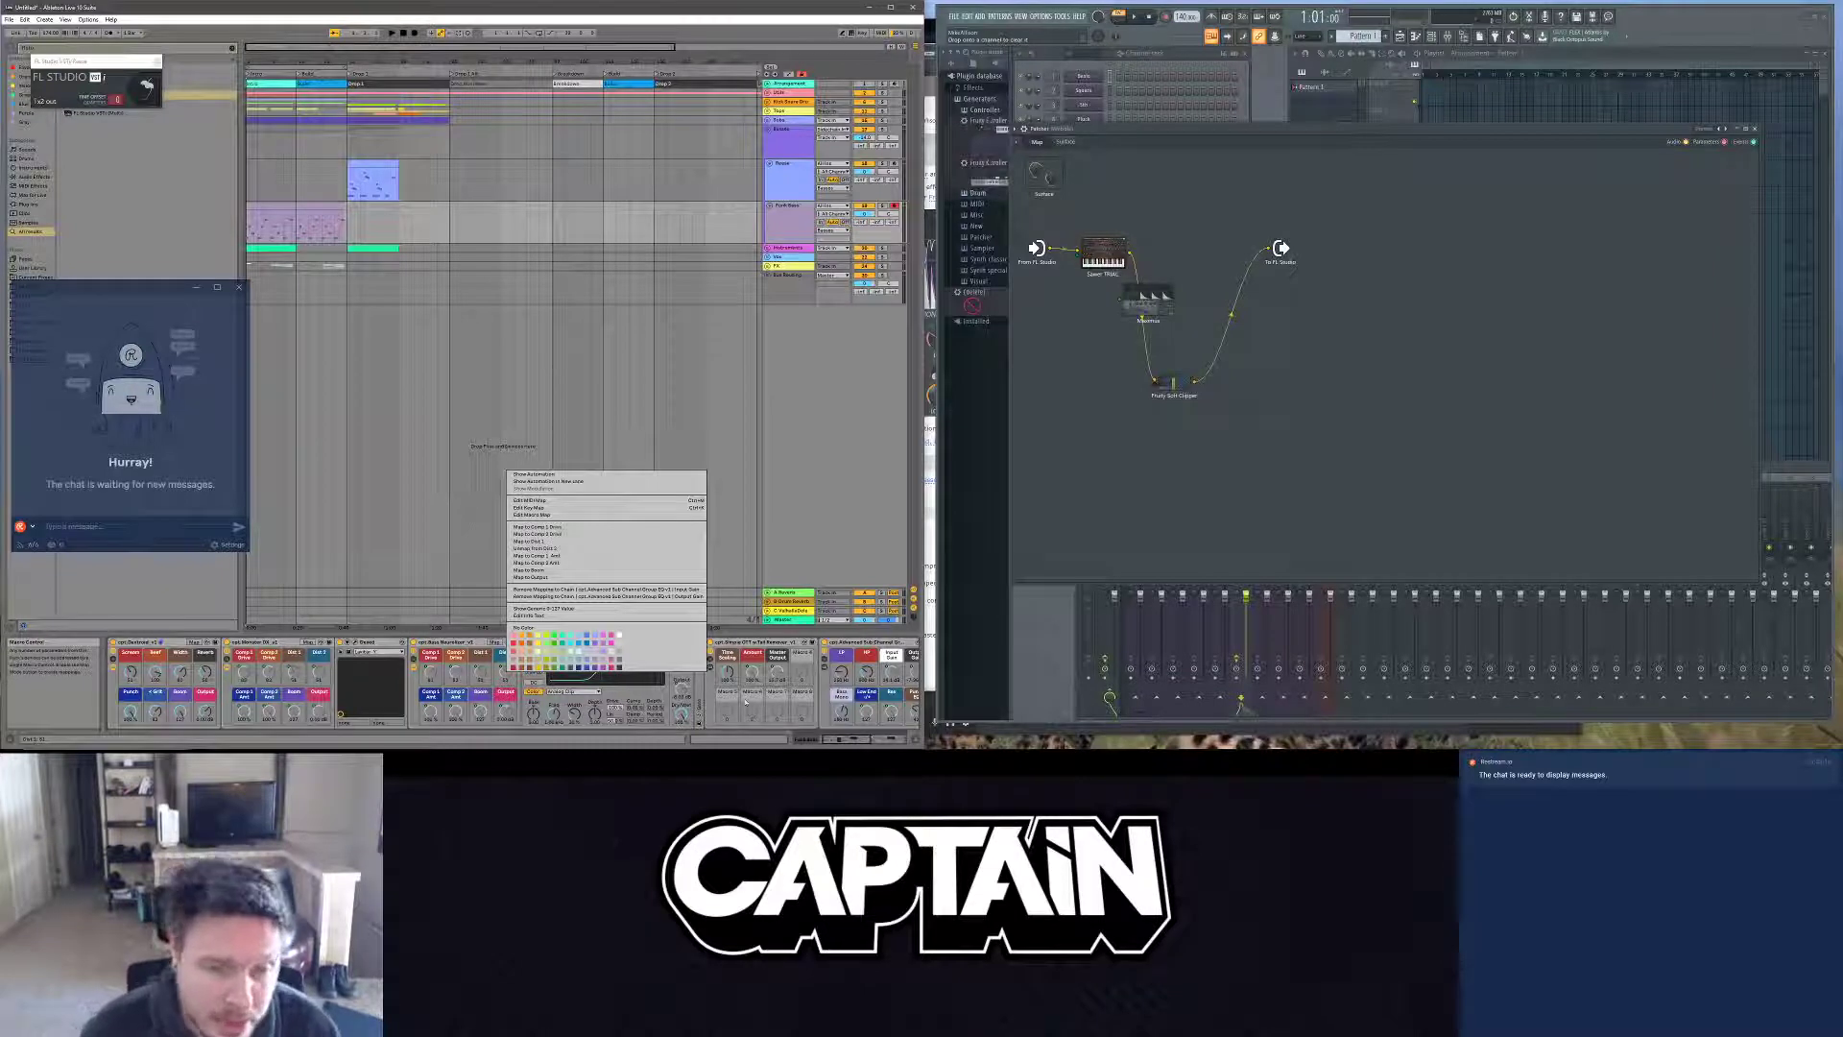
pyautogui.click(629, 715)
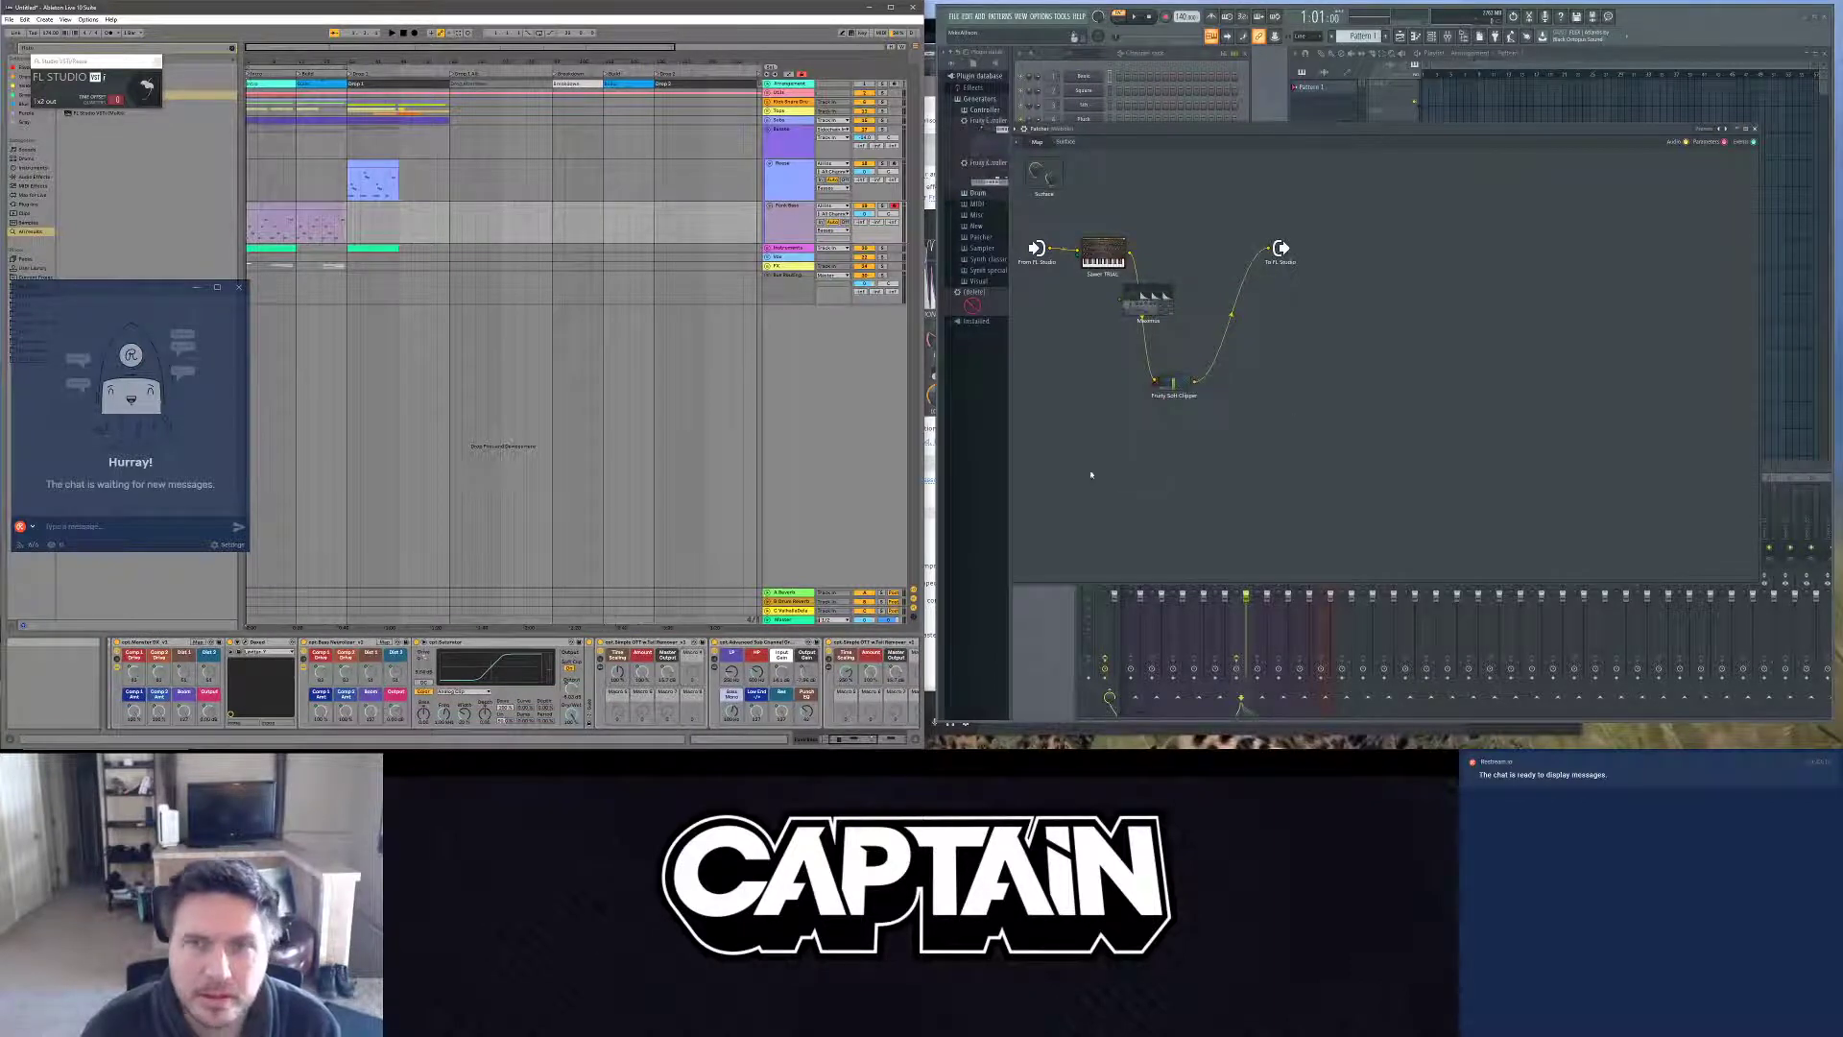
# Step: Search Google for "fl ott" in a new browser tab, look over the results and return to Ableton Live
pyautogui.hotkey('alt', 'Tab')
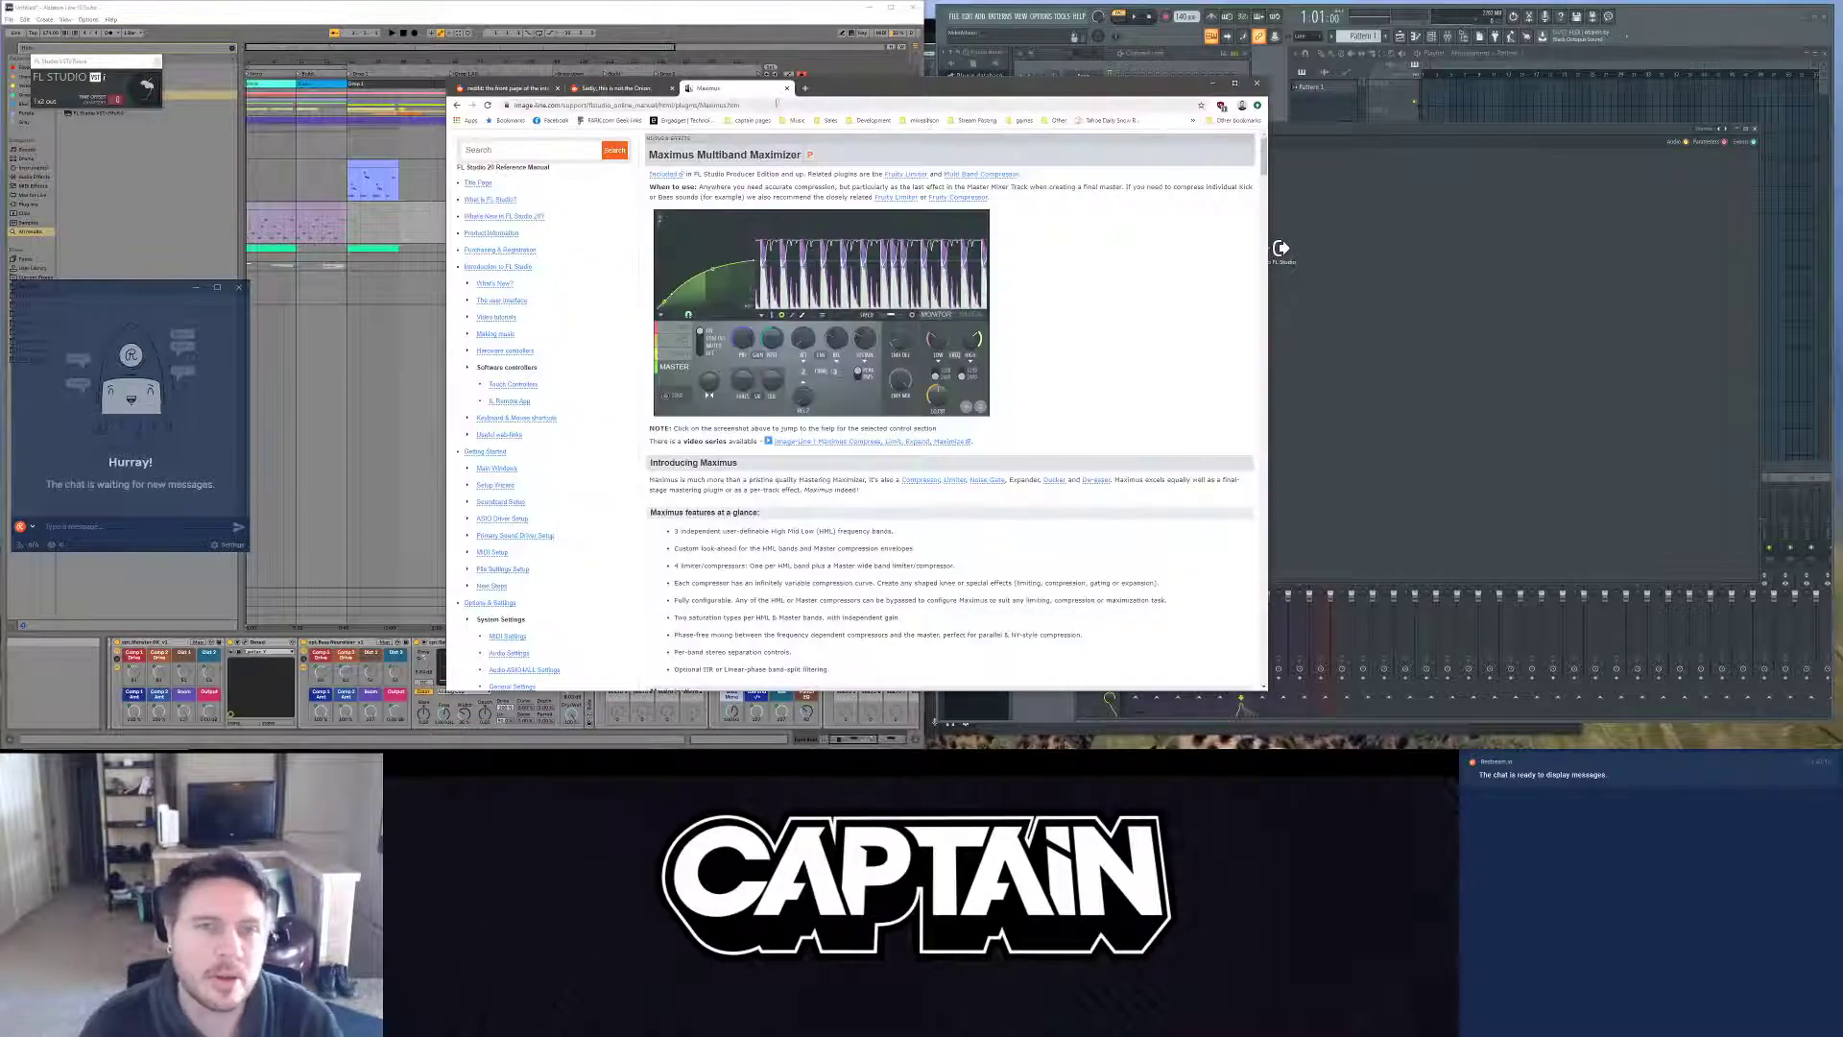
pyautogui.click(804, 88)
pyautogui.write('fl ott')
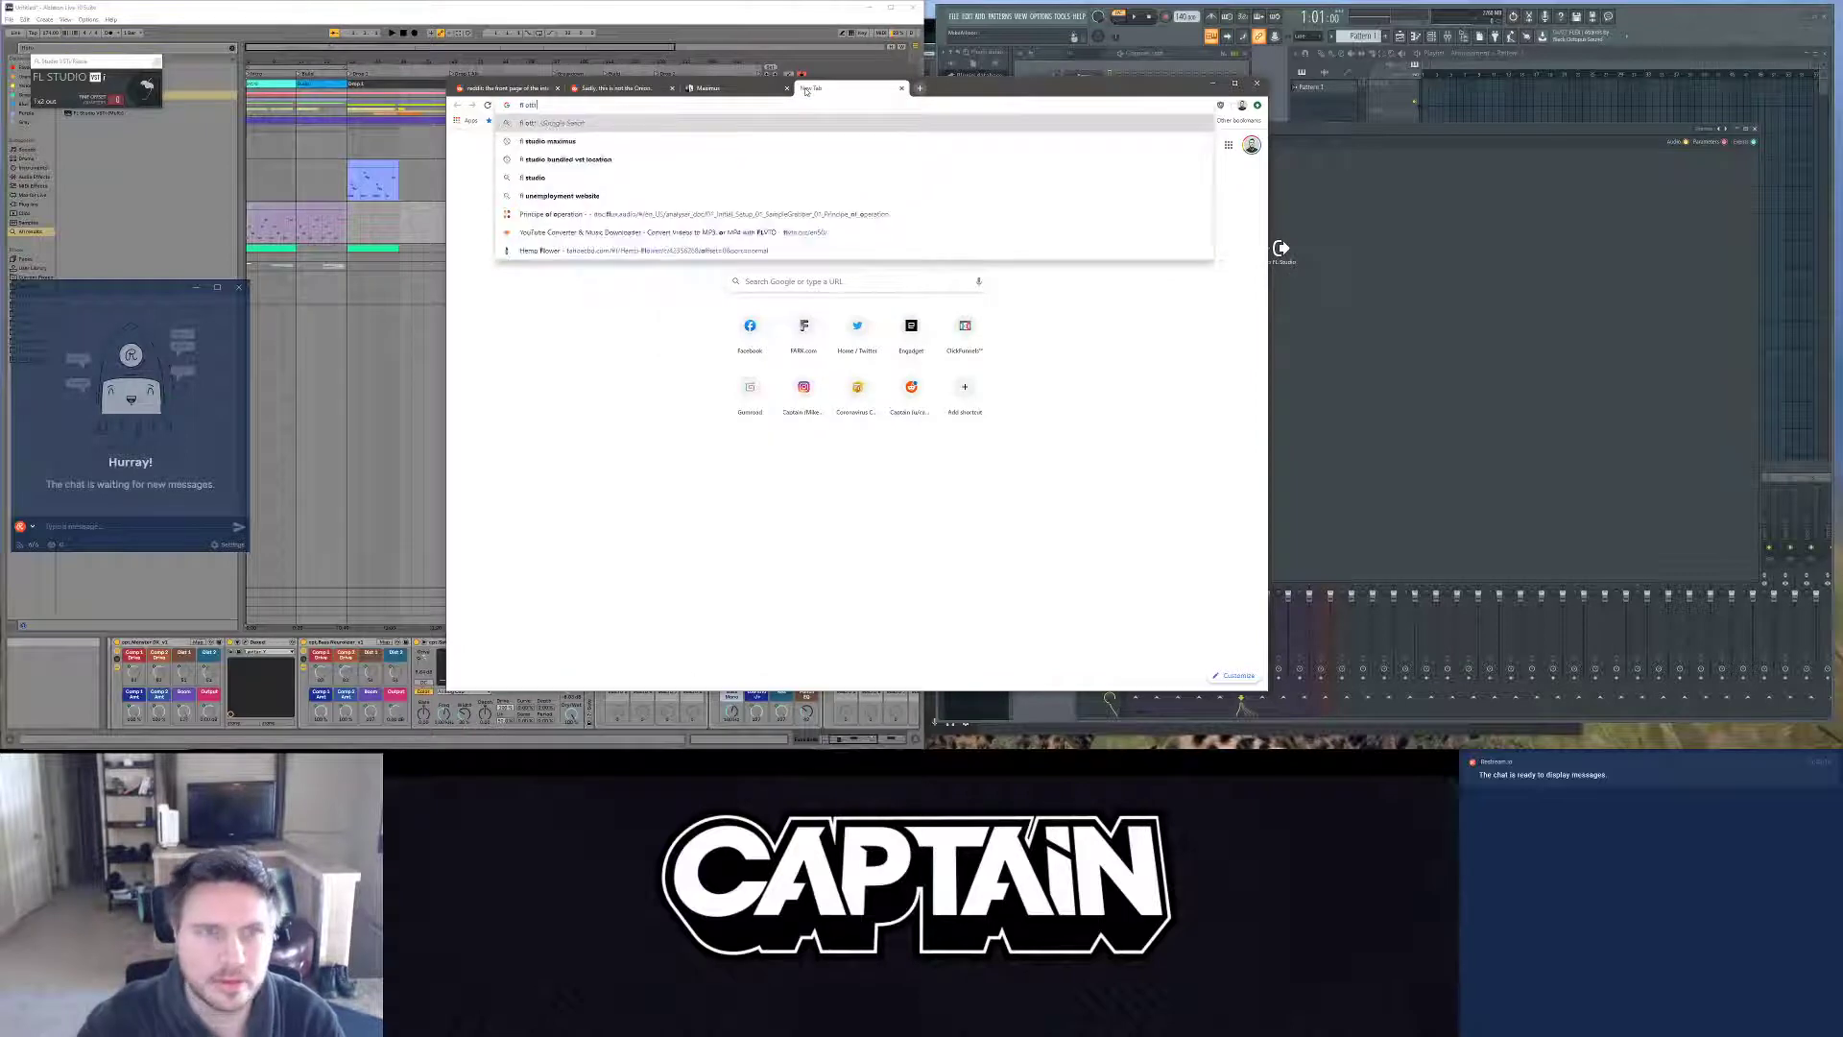
pyautogui.press('Return')
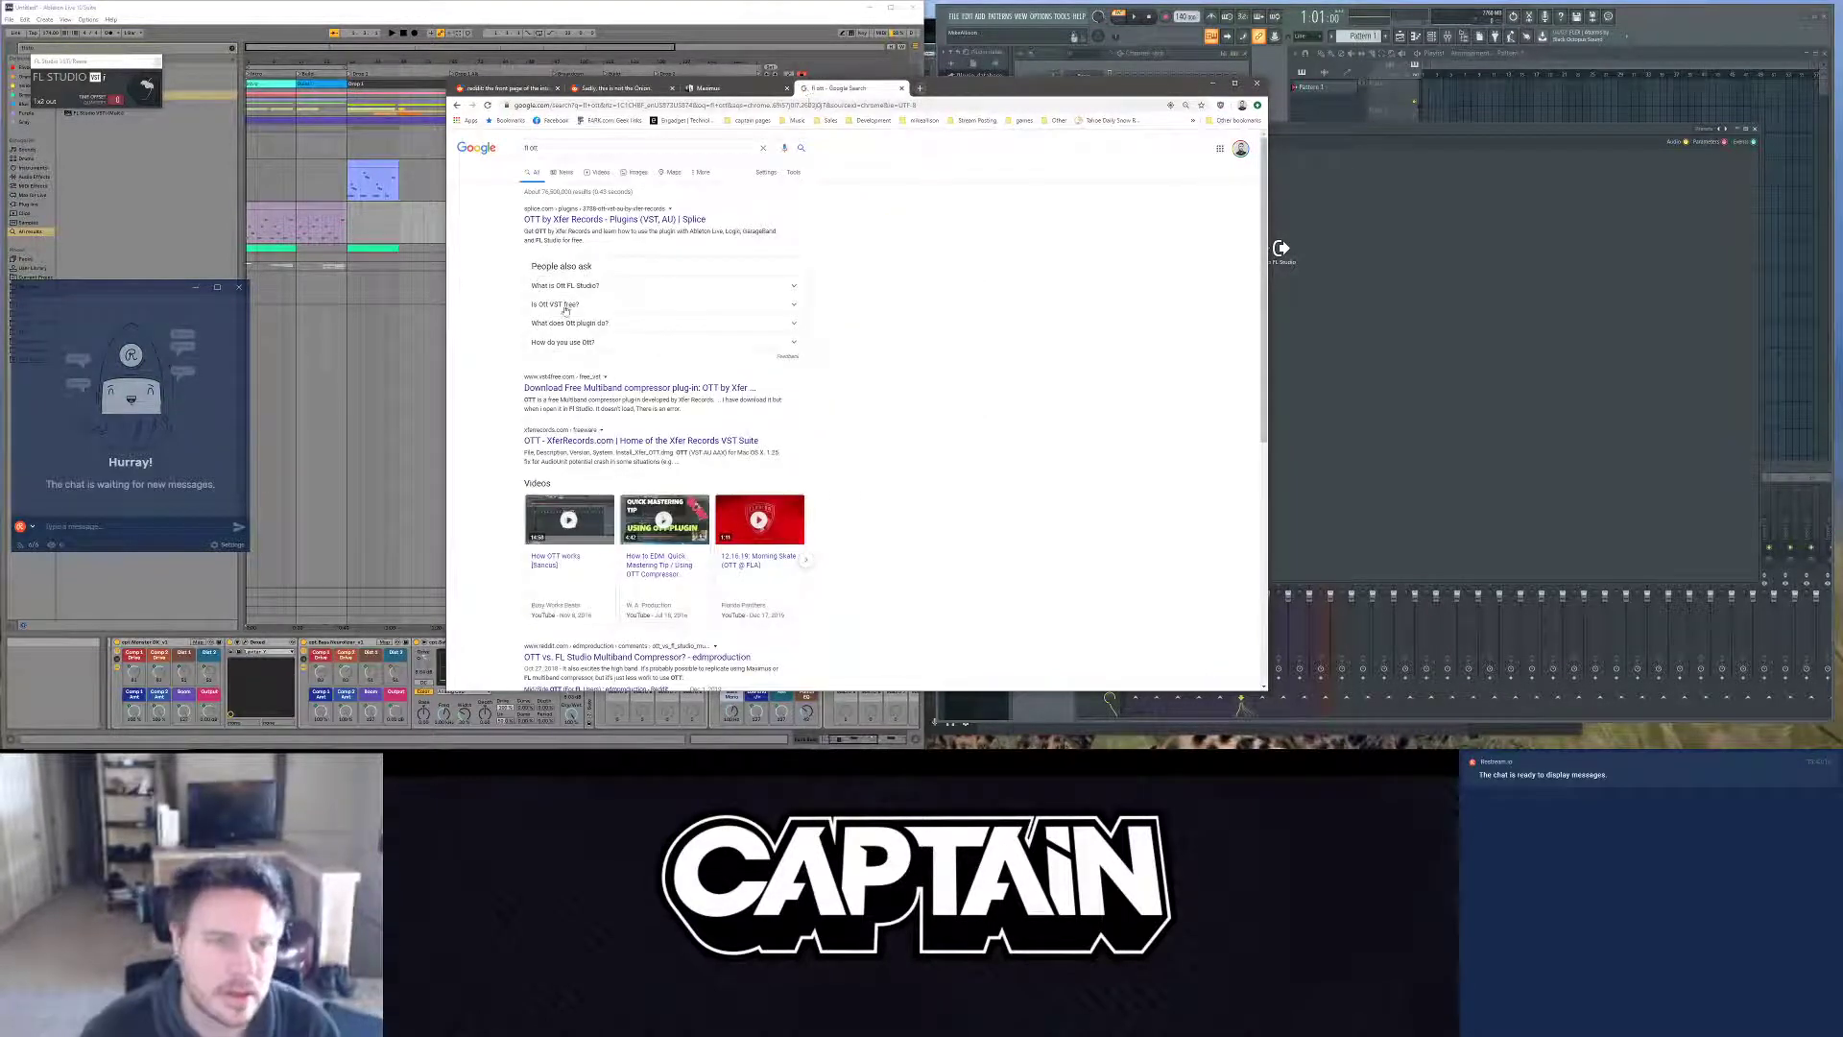
pyautogui.scroll(-1, 566, 309)
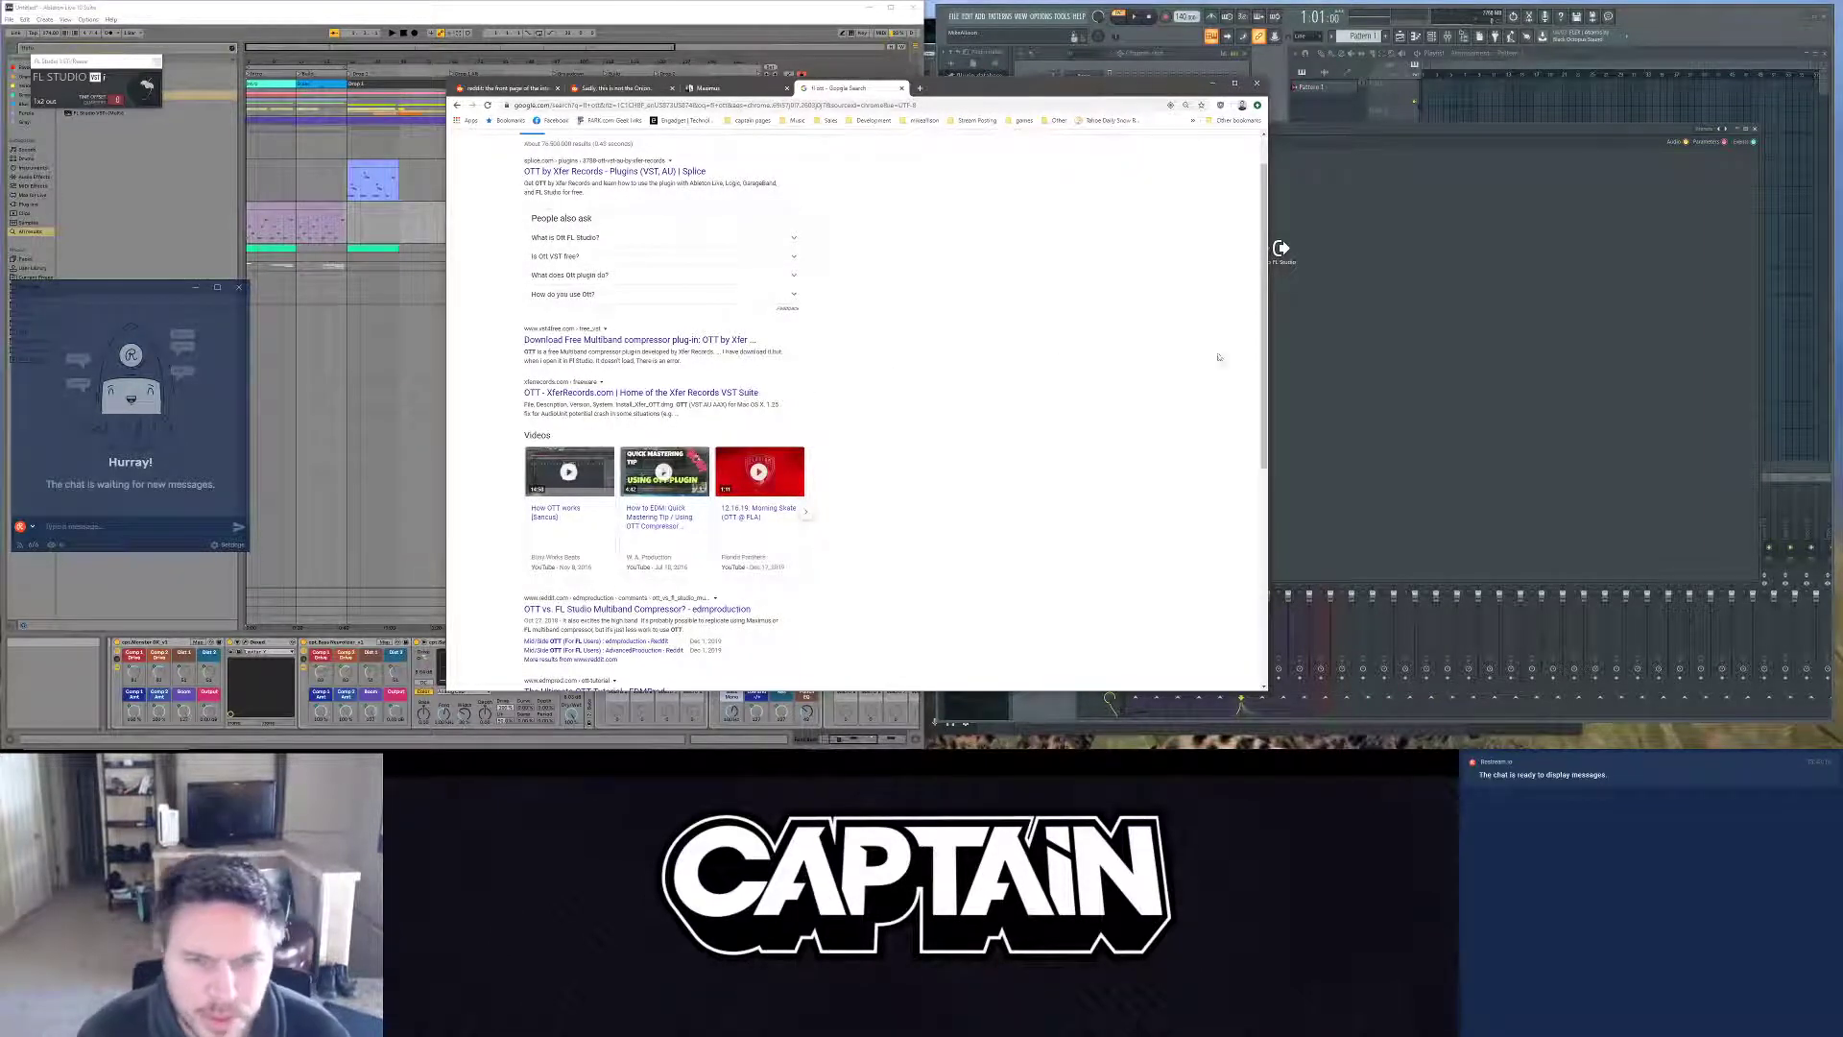
pyautogui.click(1052, 474)
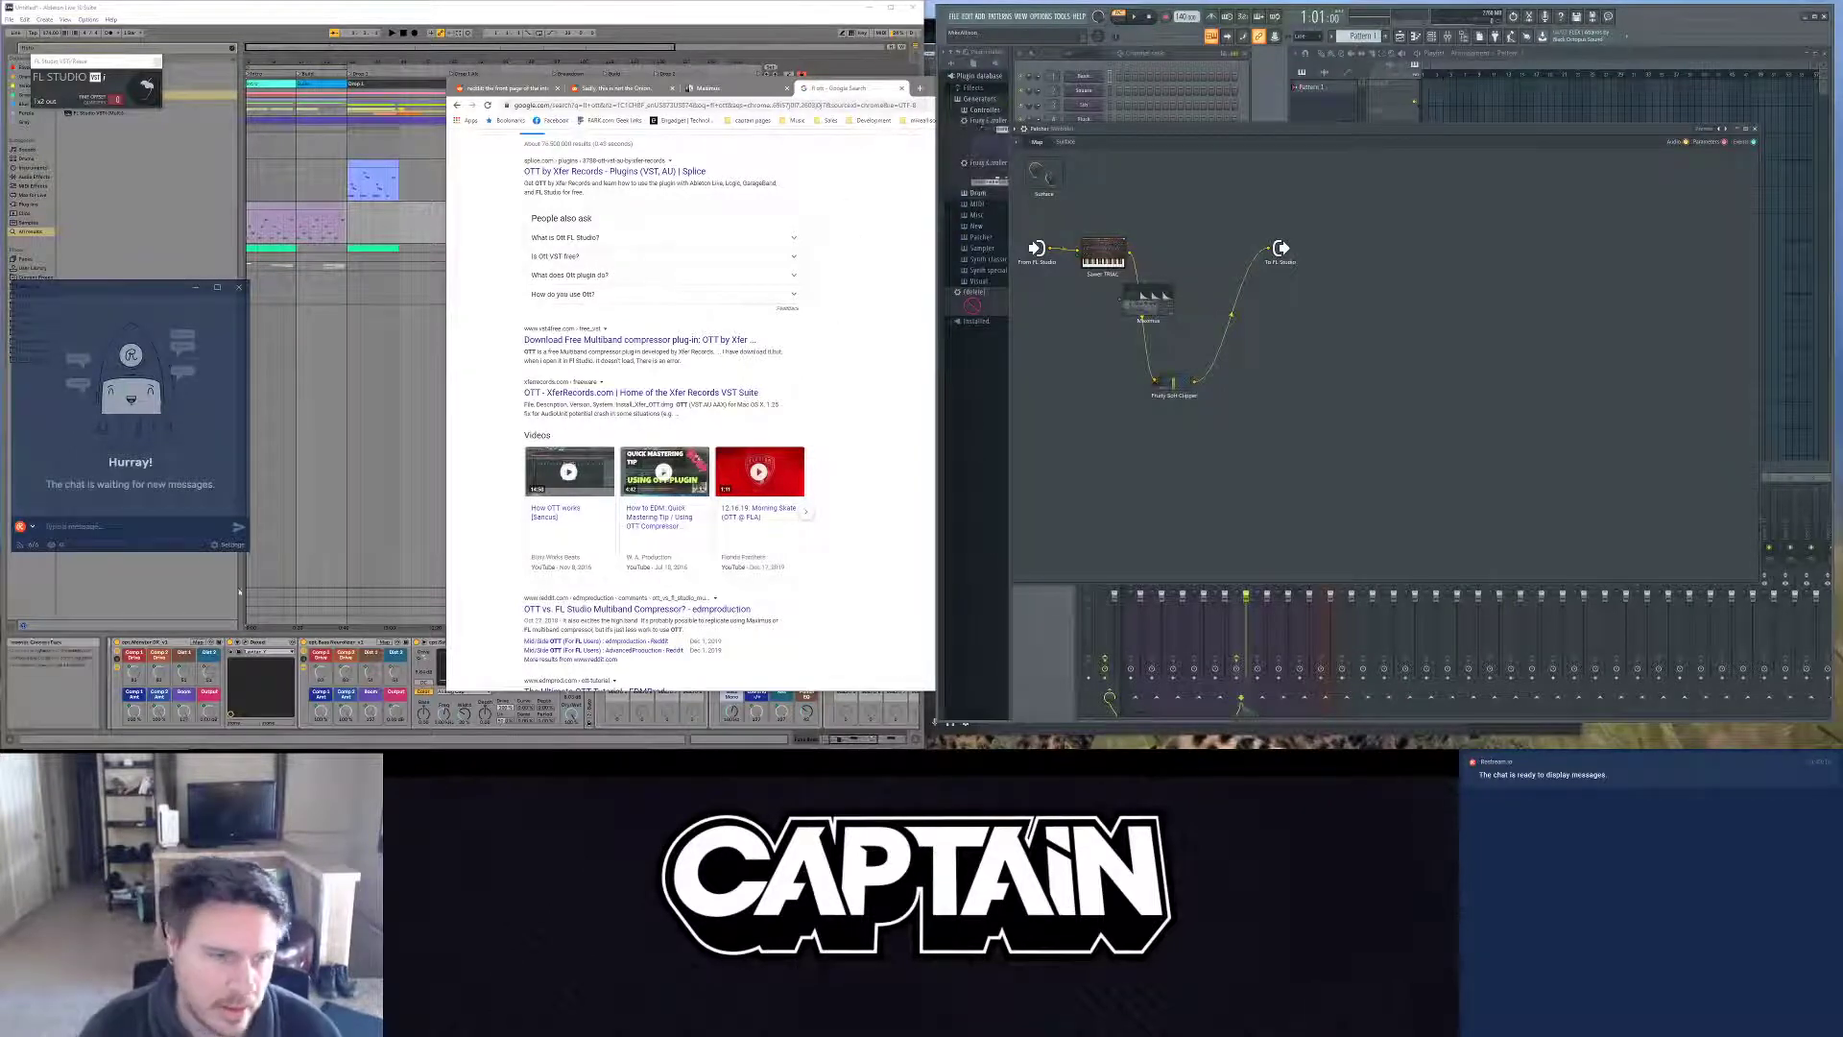
pyautogui.click(713, 708)
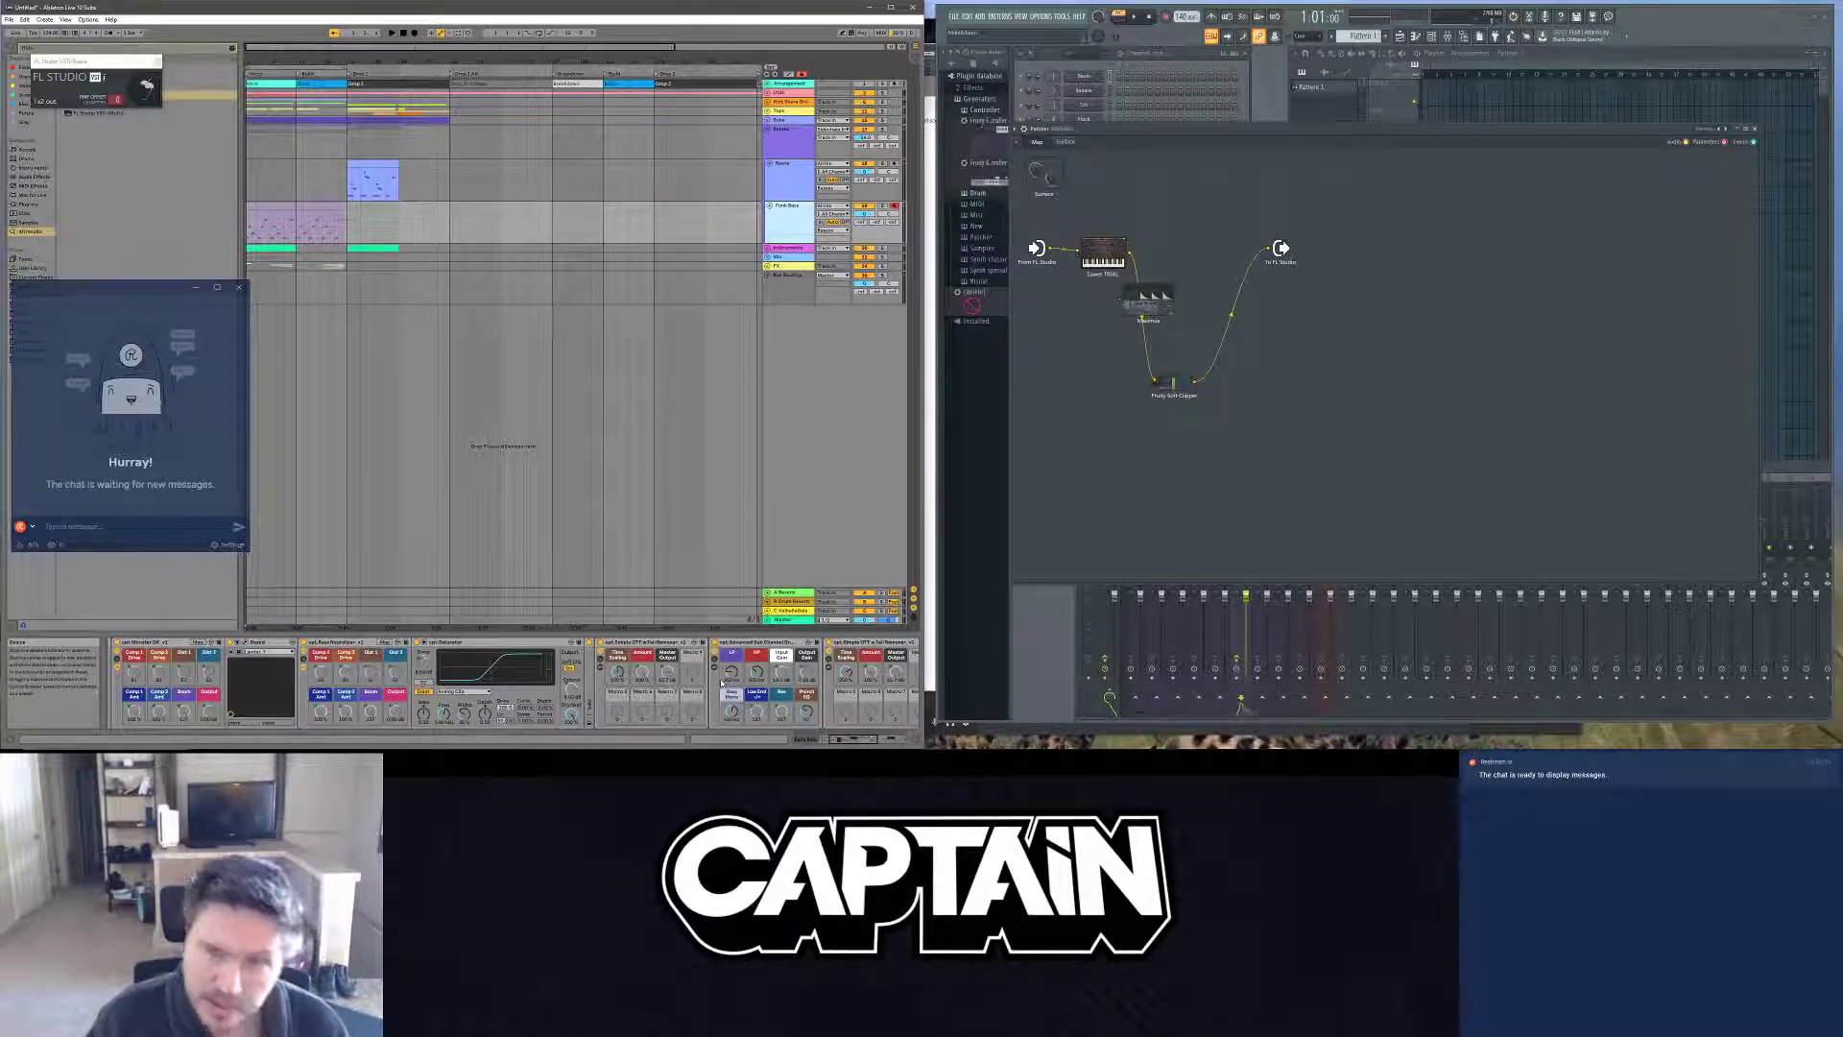
# Step: Add Fruity Multiband Compressor to the Patcher map in FL Studio and place it below Fruity Soft Clipper
pyautogui.rightClick(1257, 492)
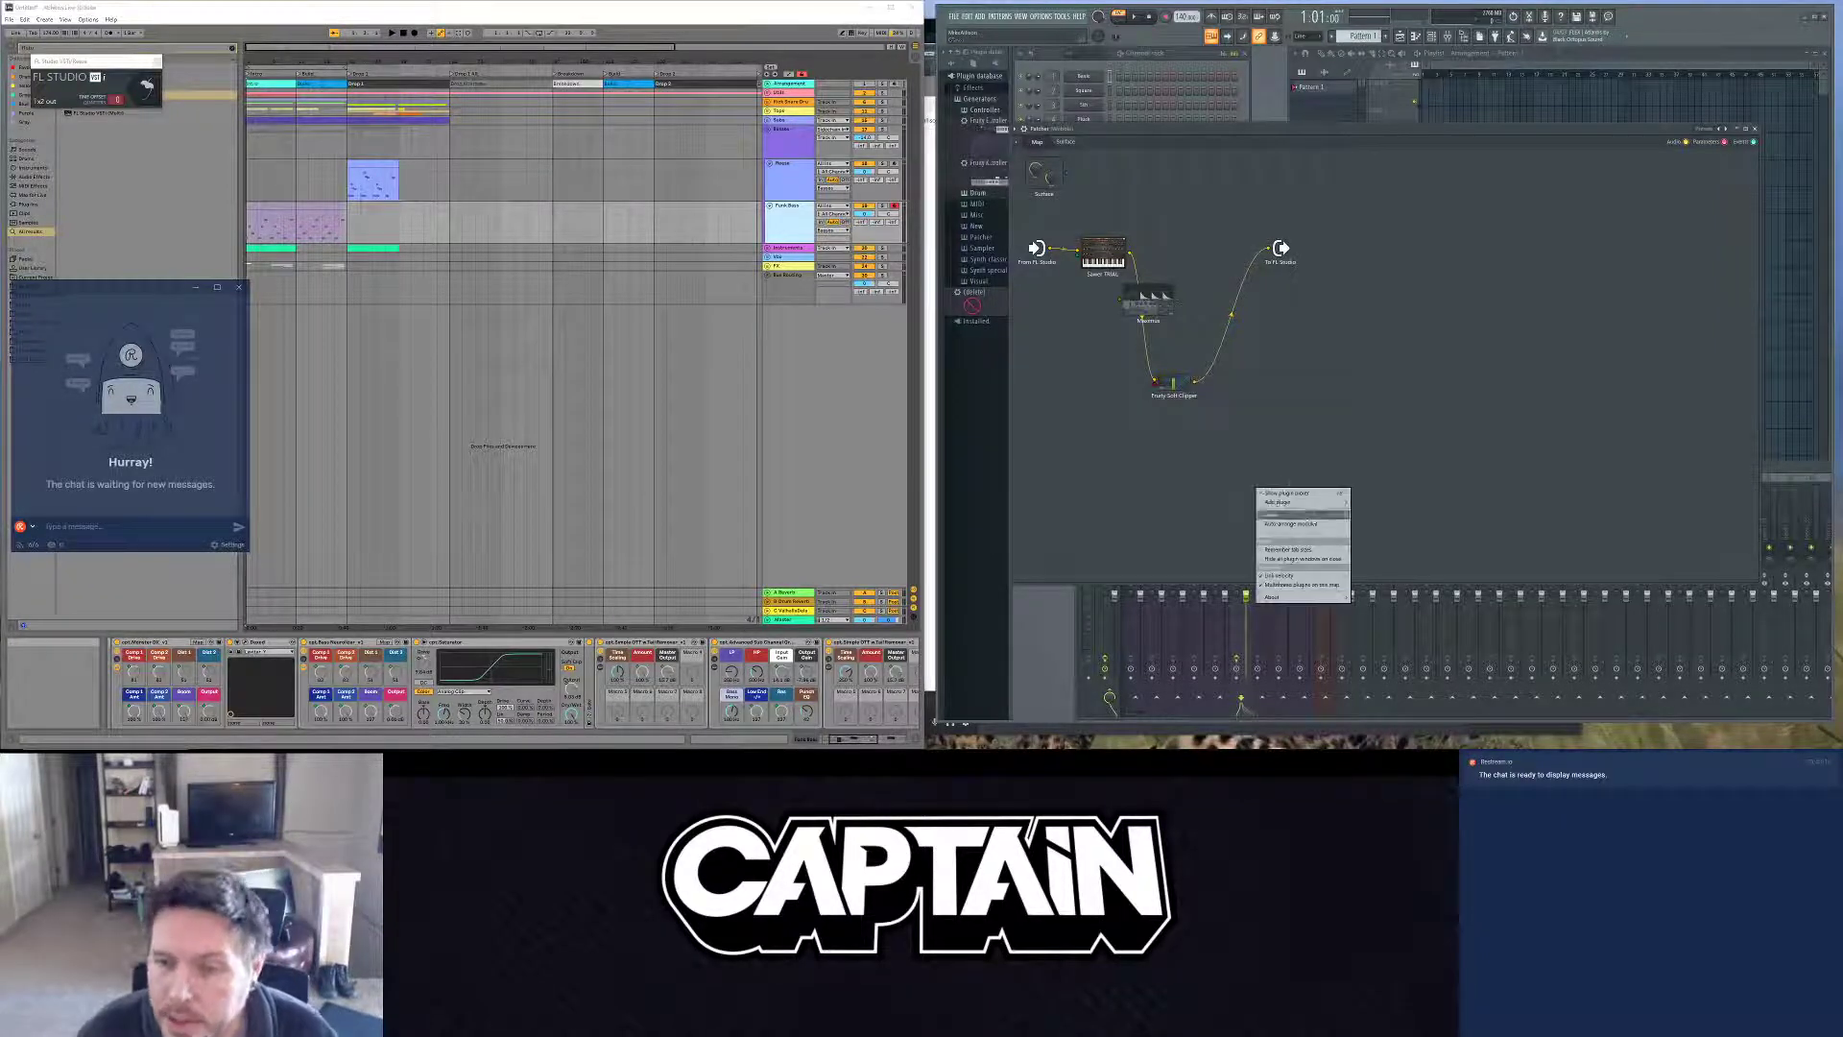
pyautogui.moveTo(1330, 507)
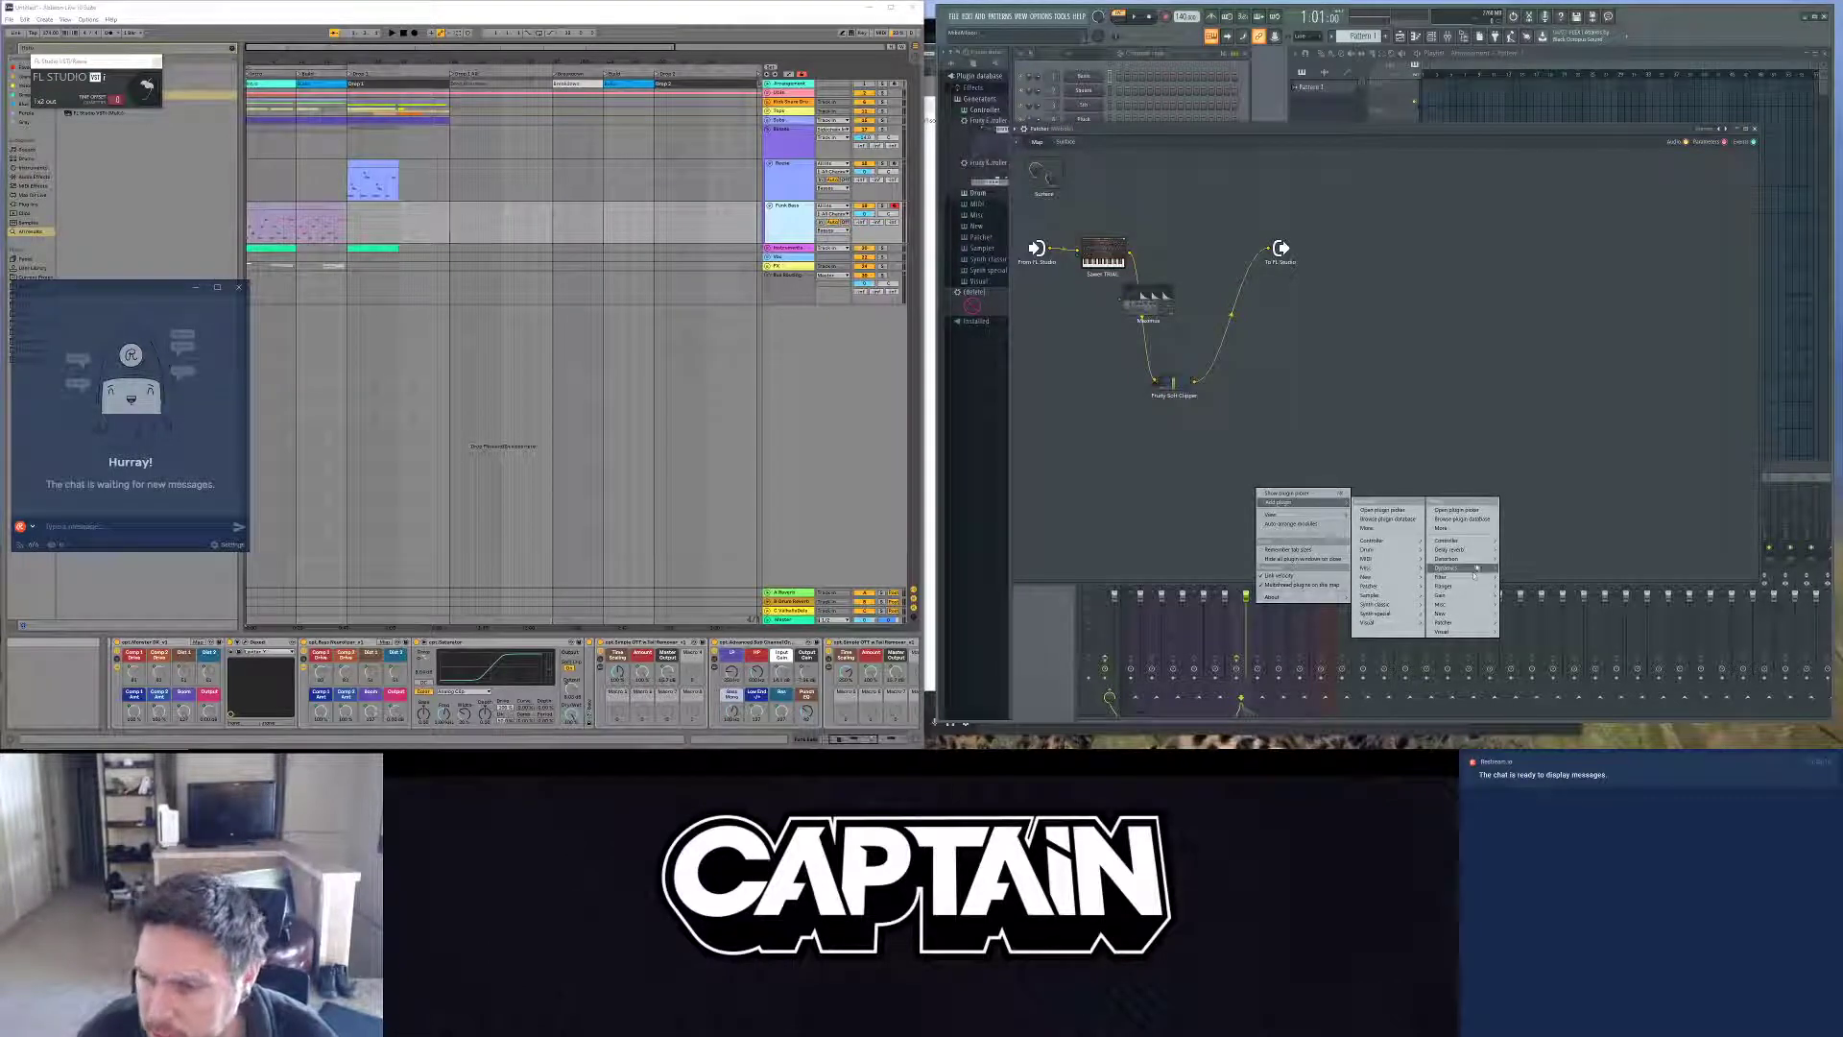
pyautogui.moveTo(1468, 596)
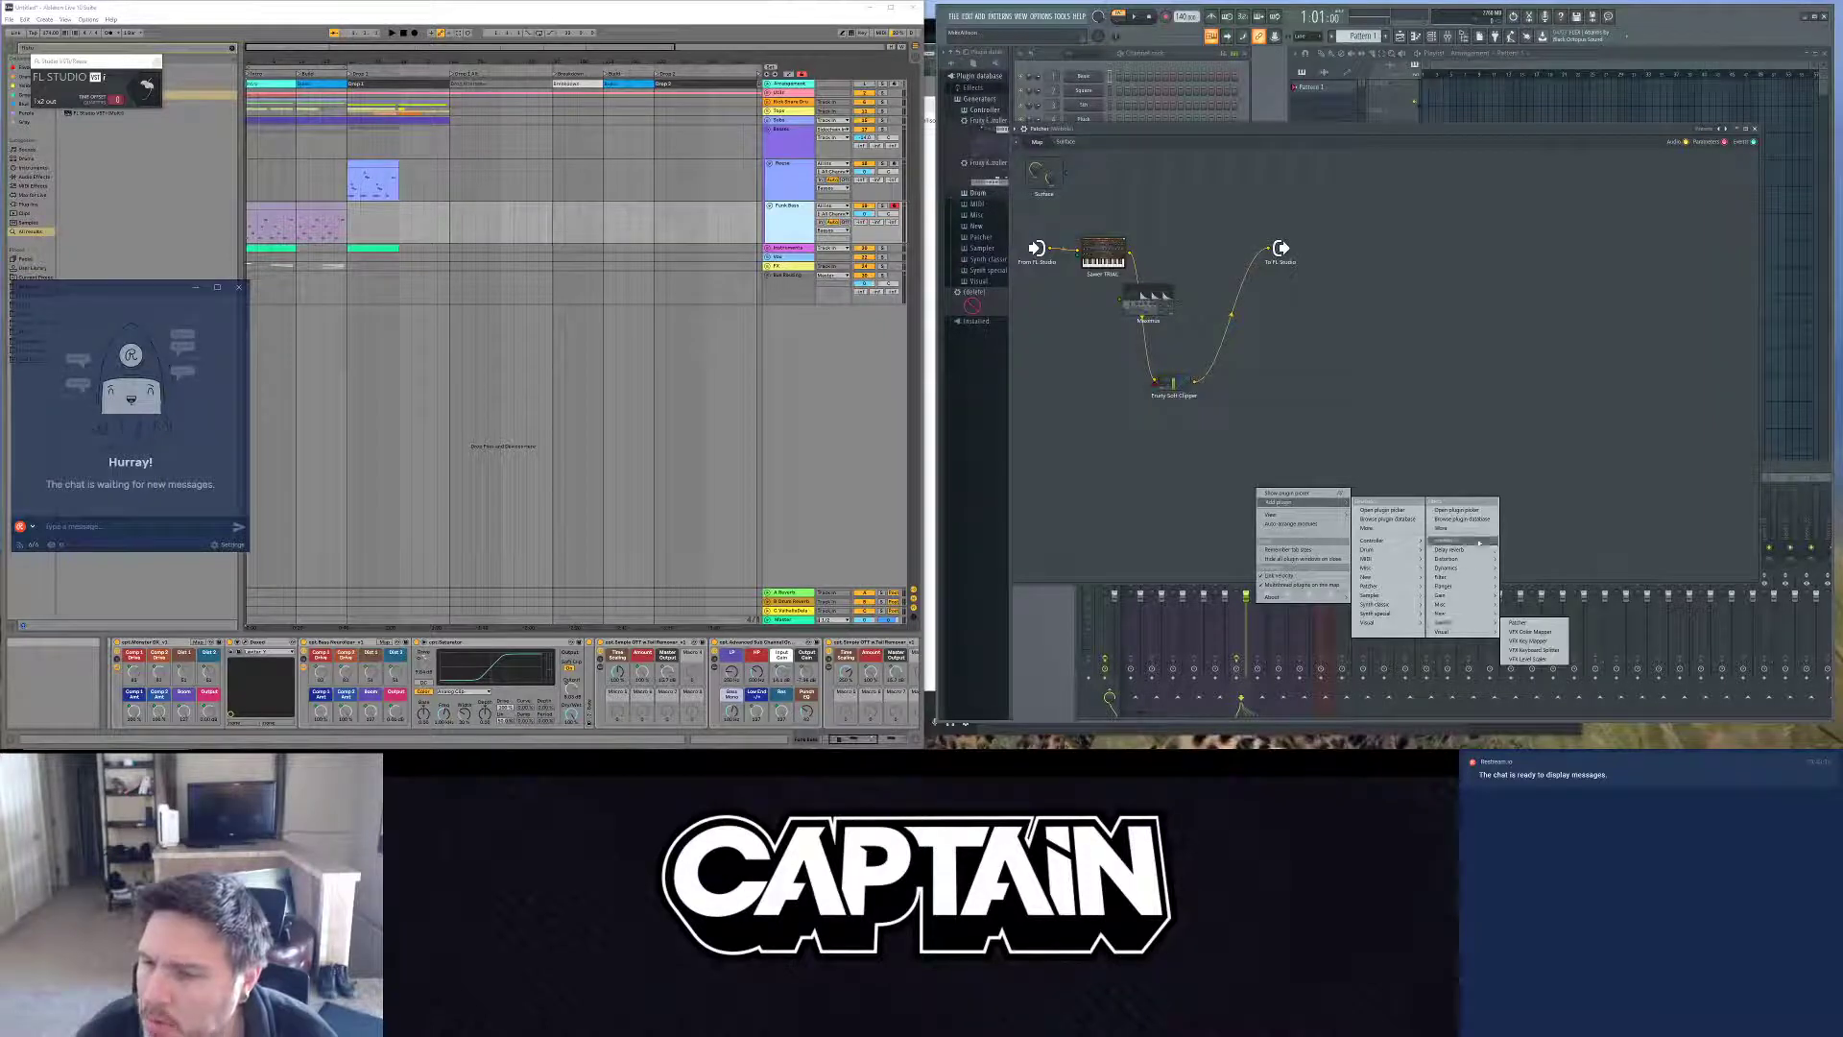
pyautogui.moveTo(1478, 543)
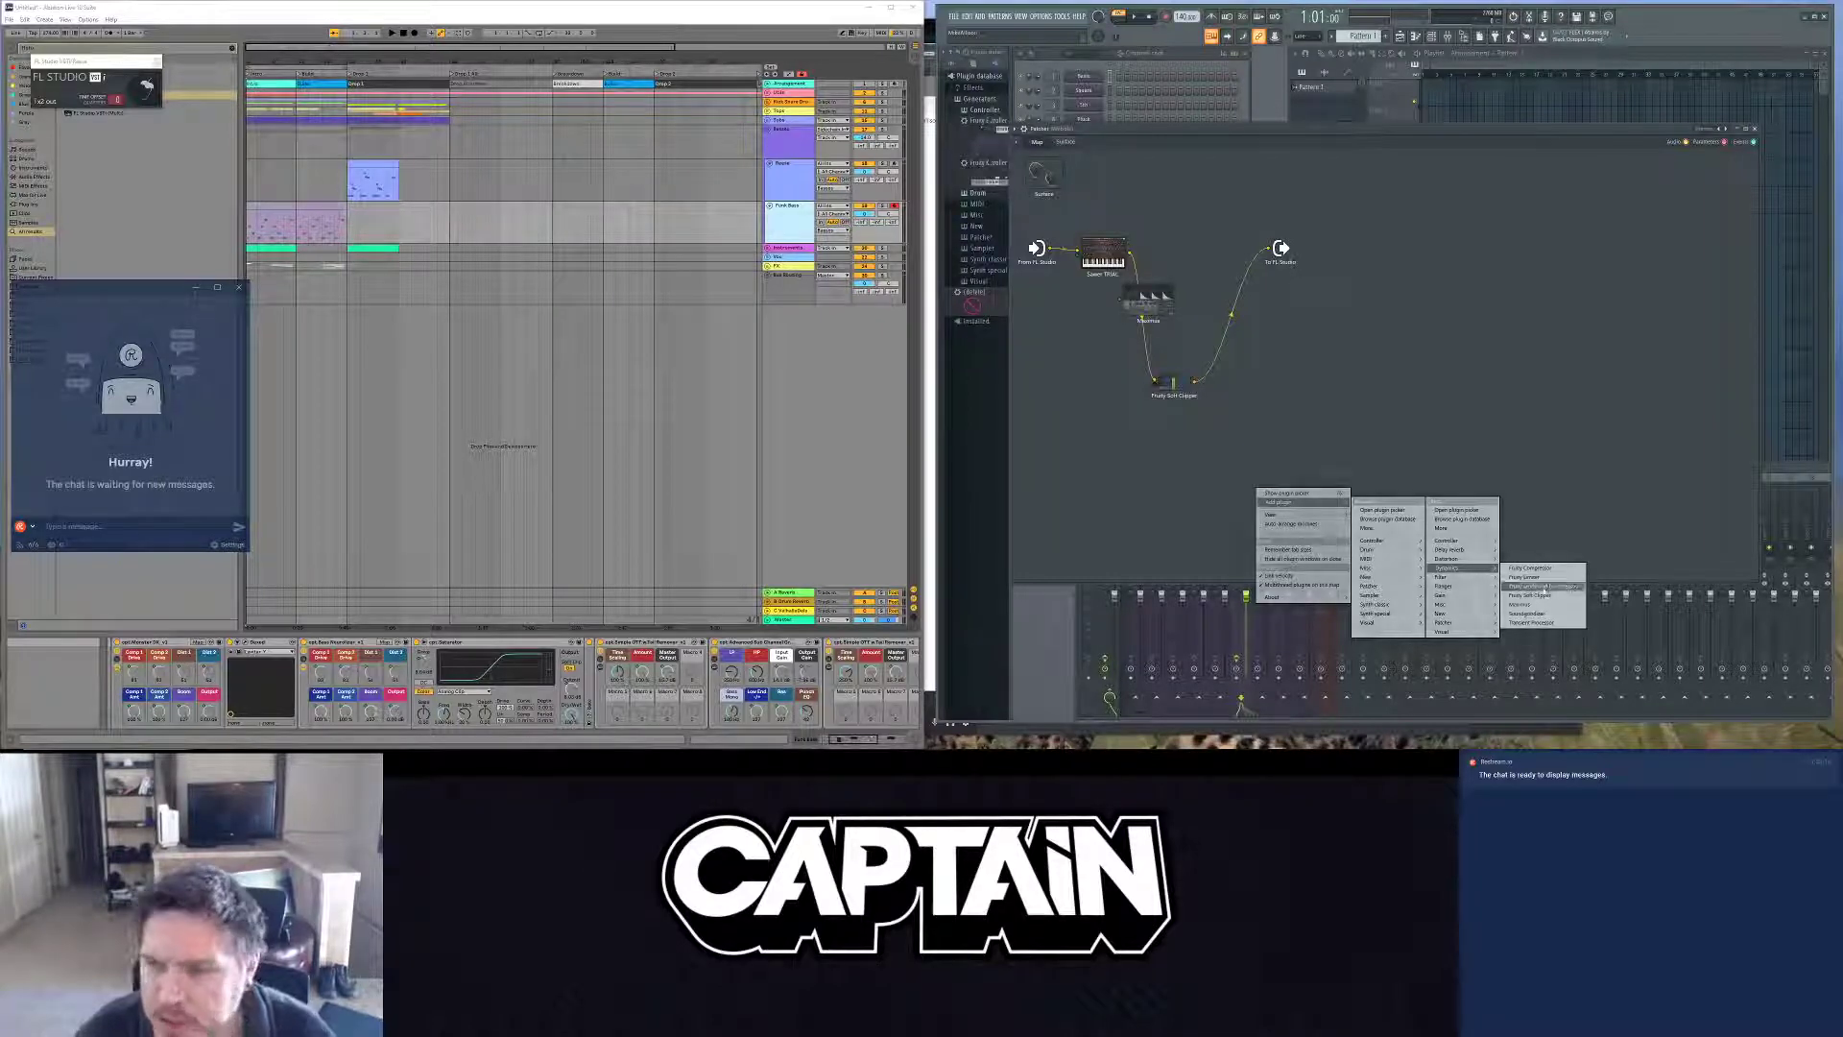
pyautogui.click(1542, 588)
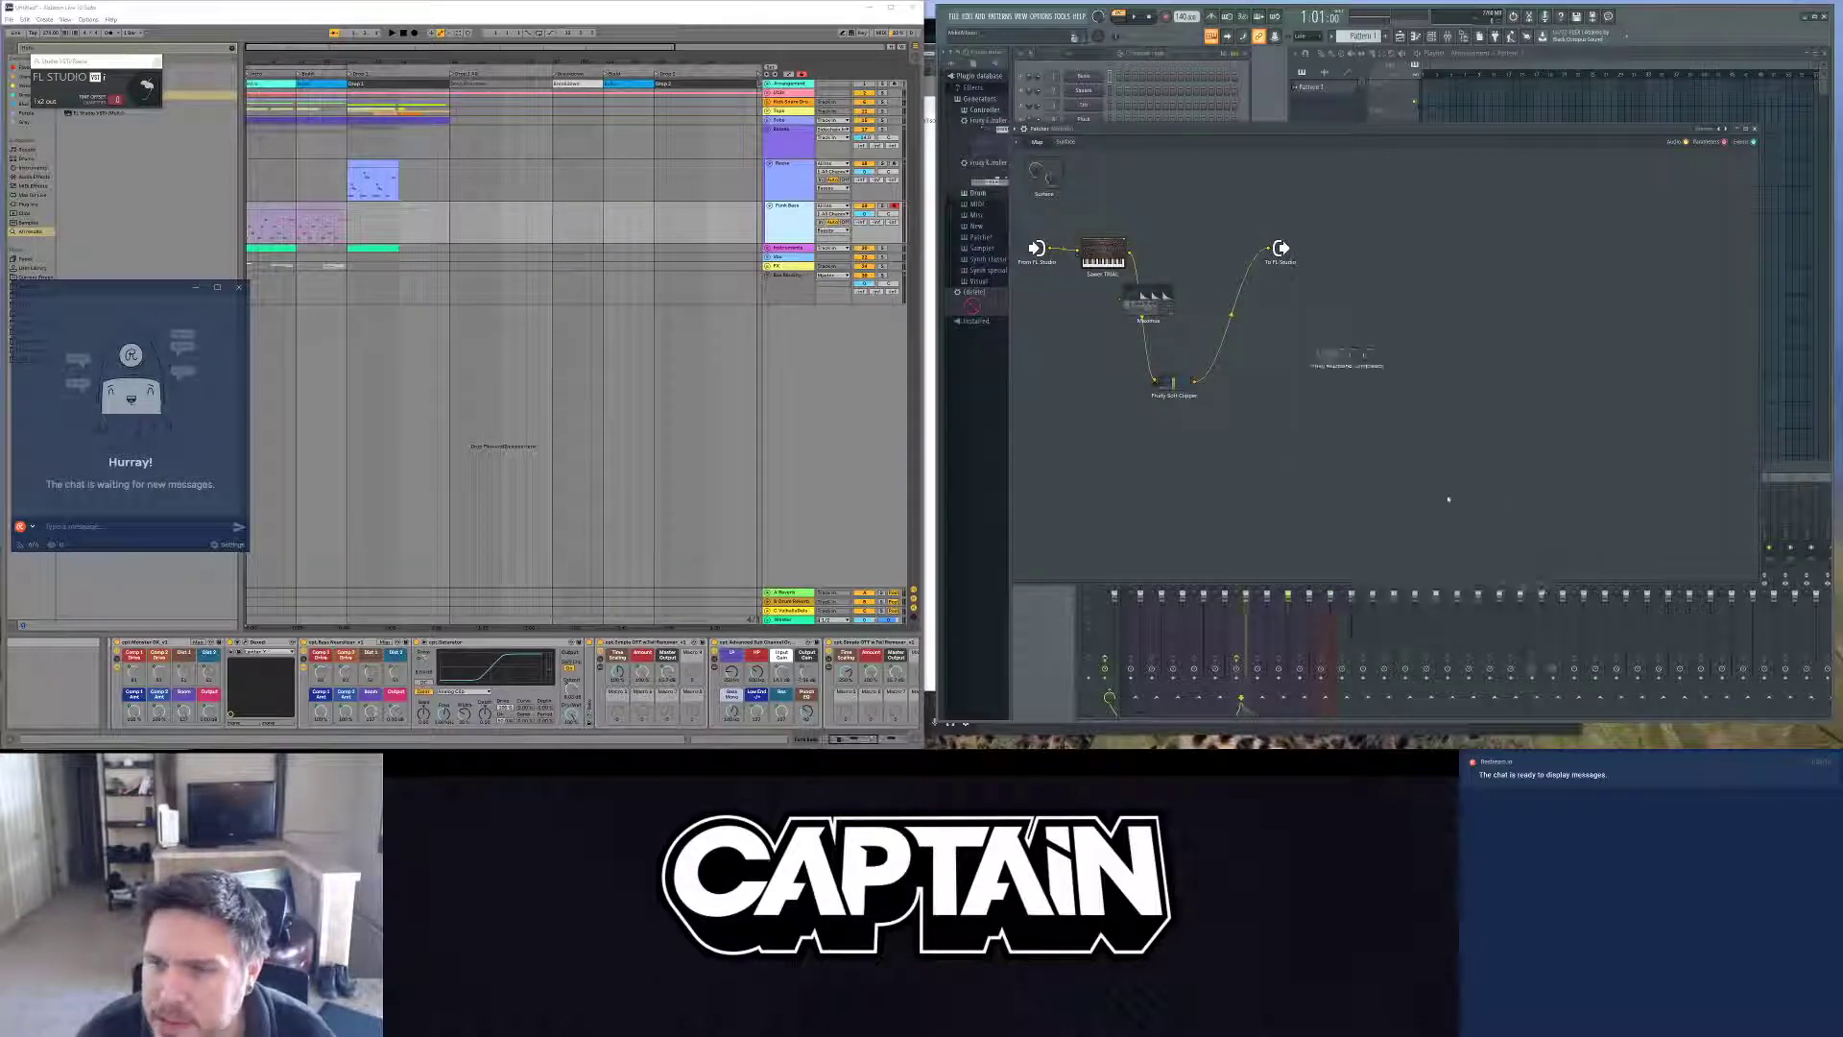
pyautogui.moveTo(1356, 373); pyautogui.dragTo(1227, 499)
pyautogui.rightClick(1296, 409)
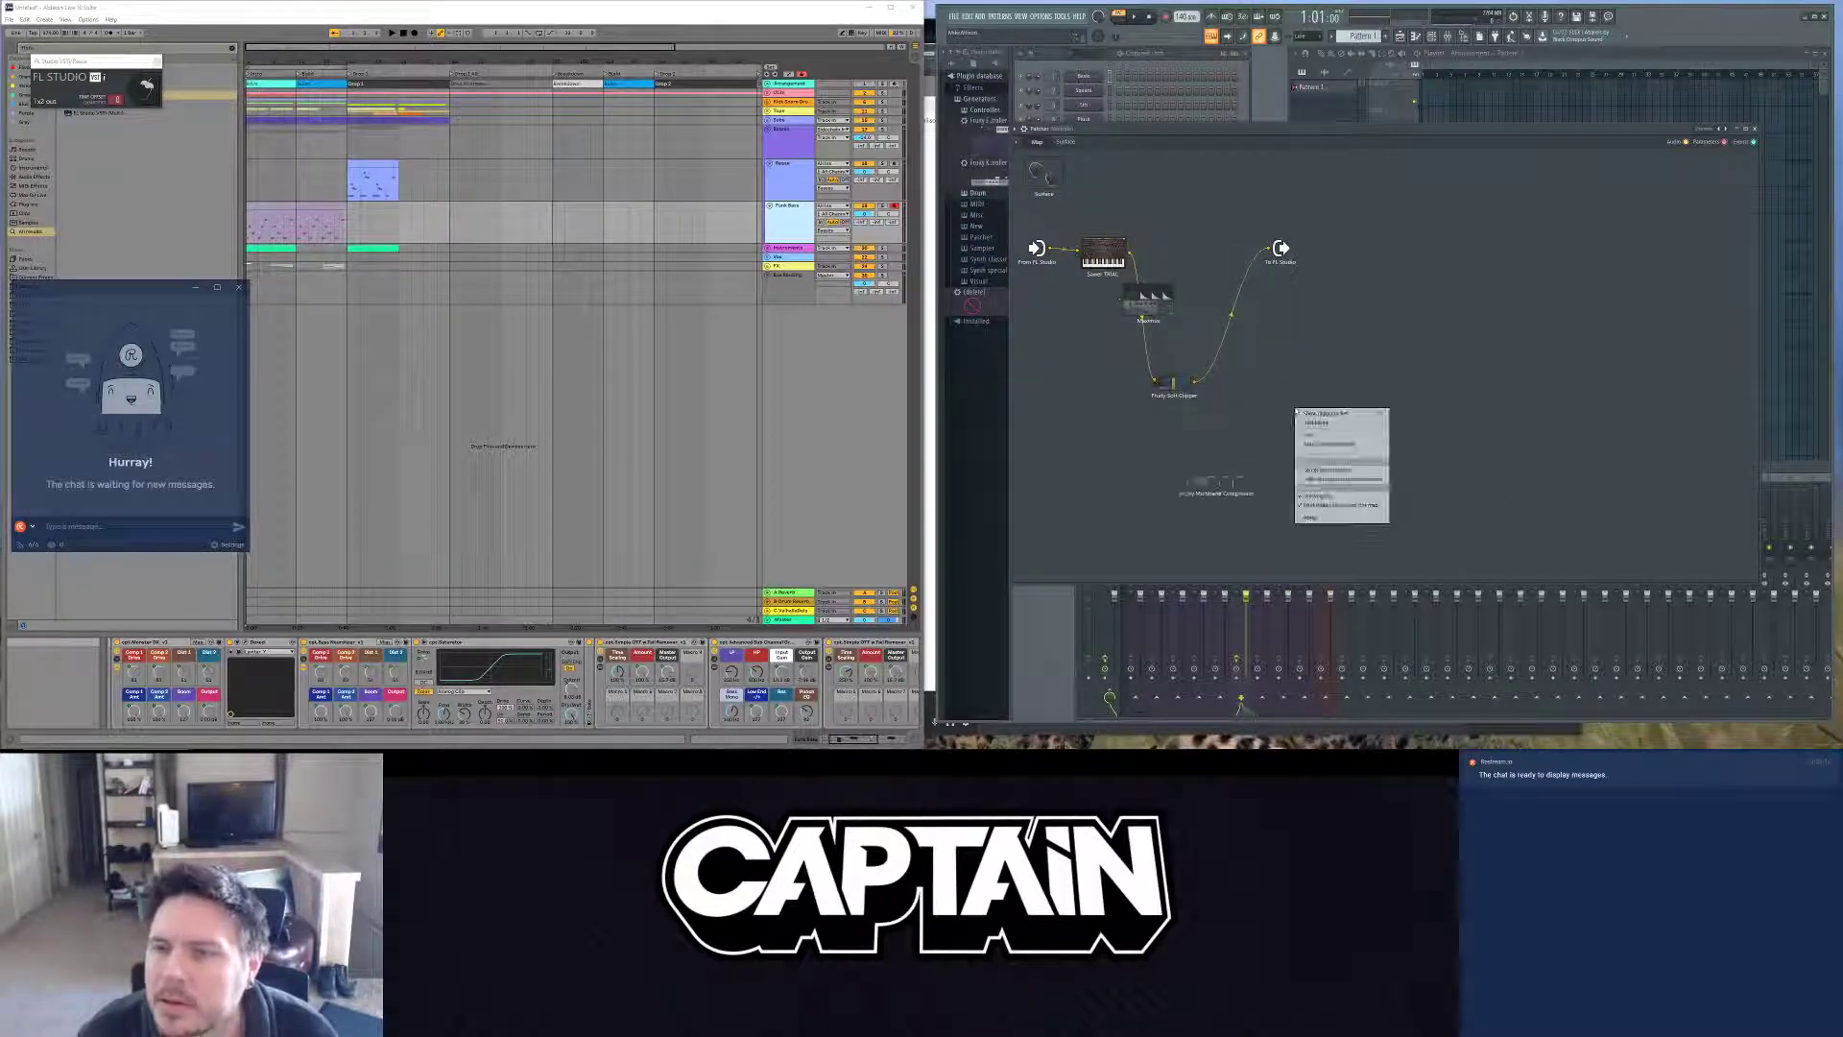
pyautogui.moveTo(1324, 423)
pyautogui.moveTo(1420, 422)
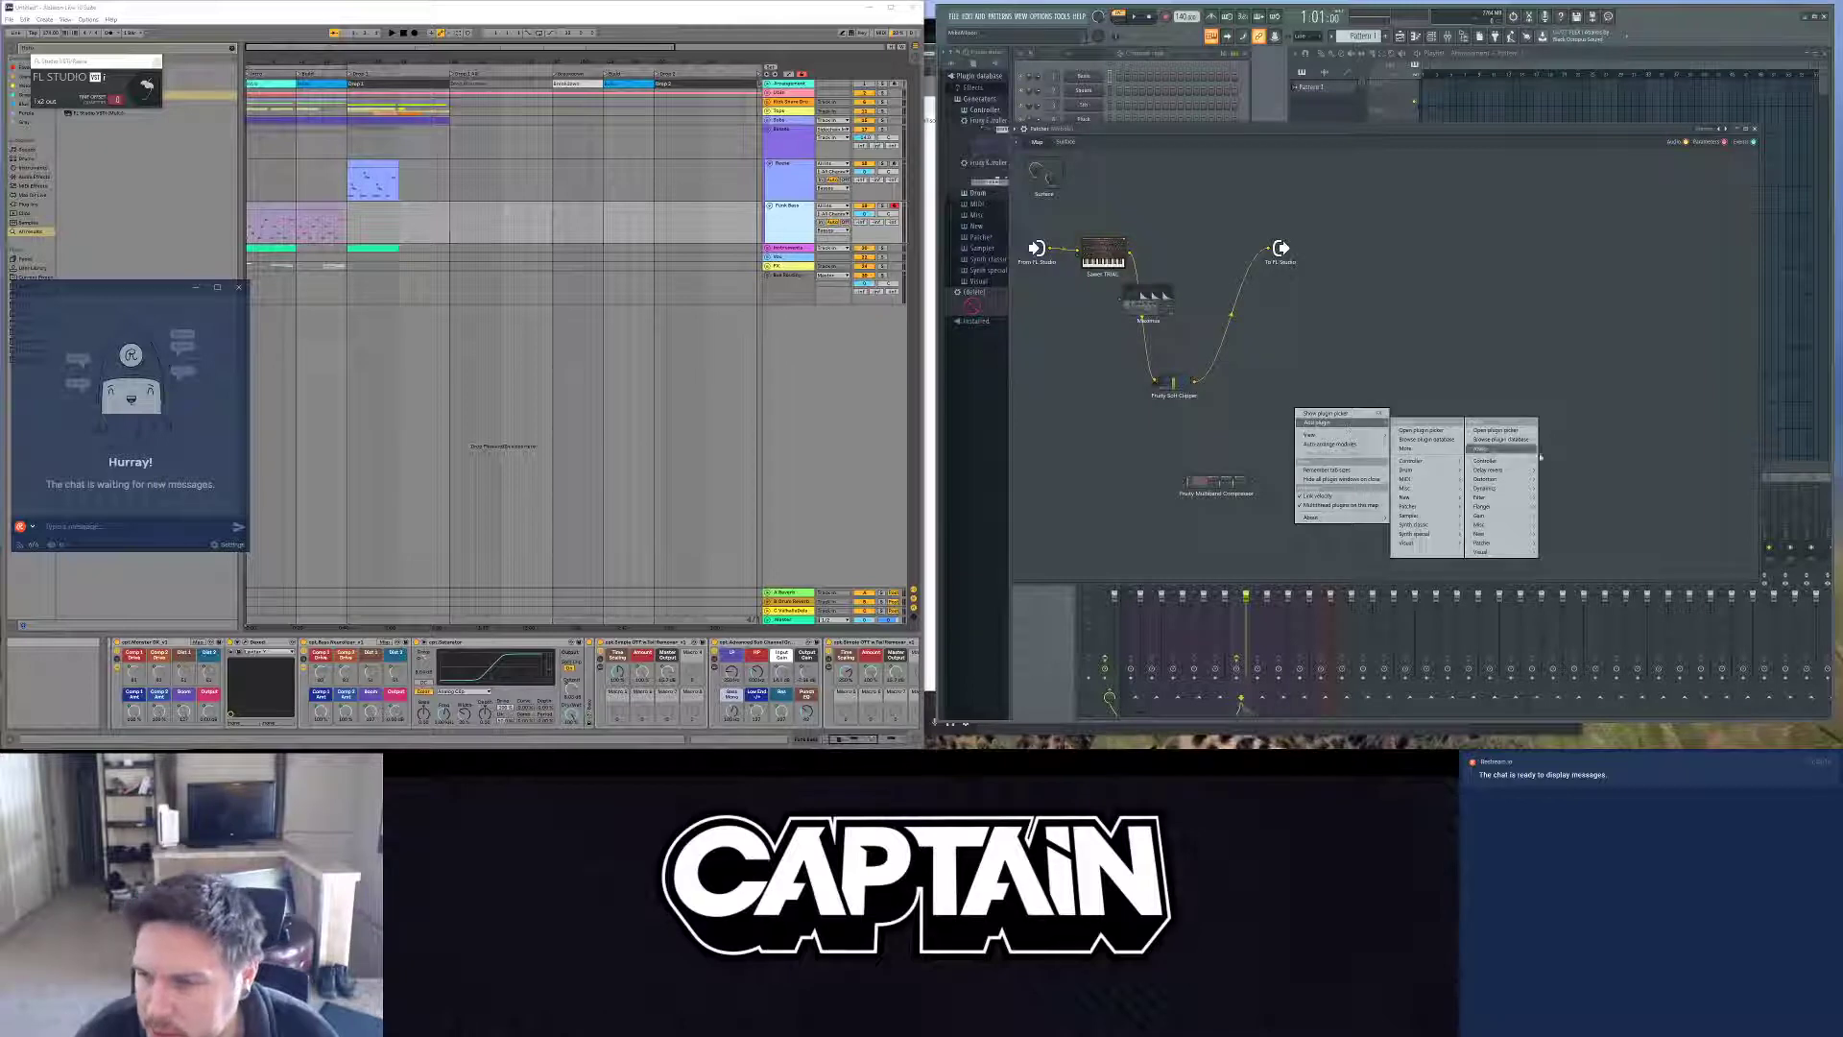
pyautogui.moveTo(1515, 489)
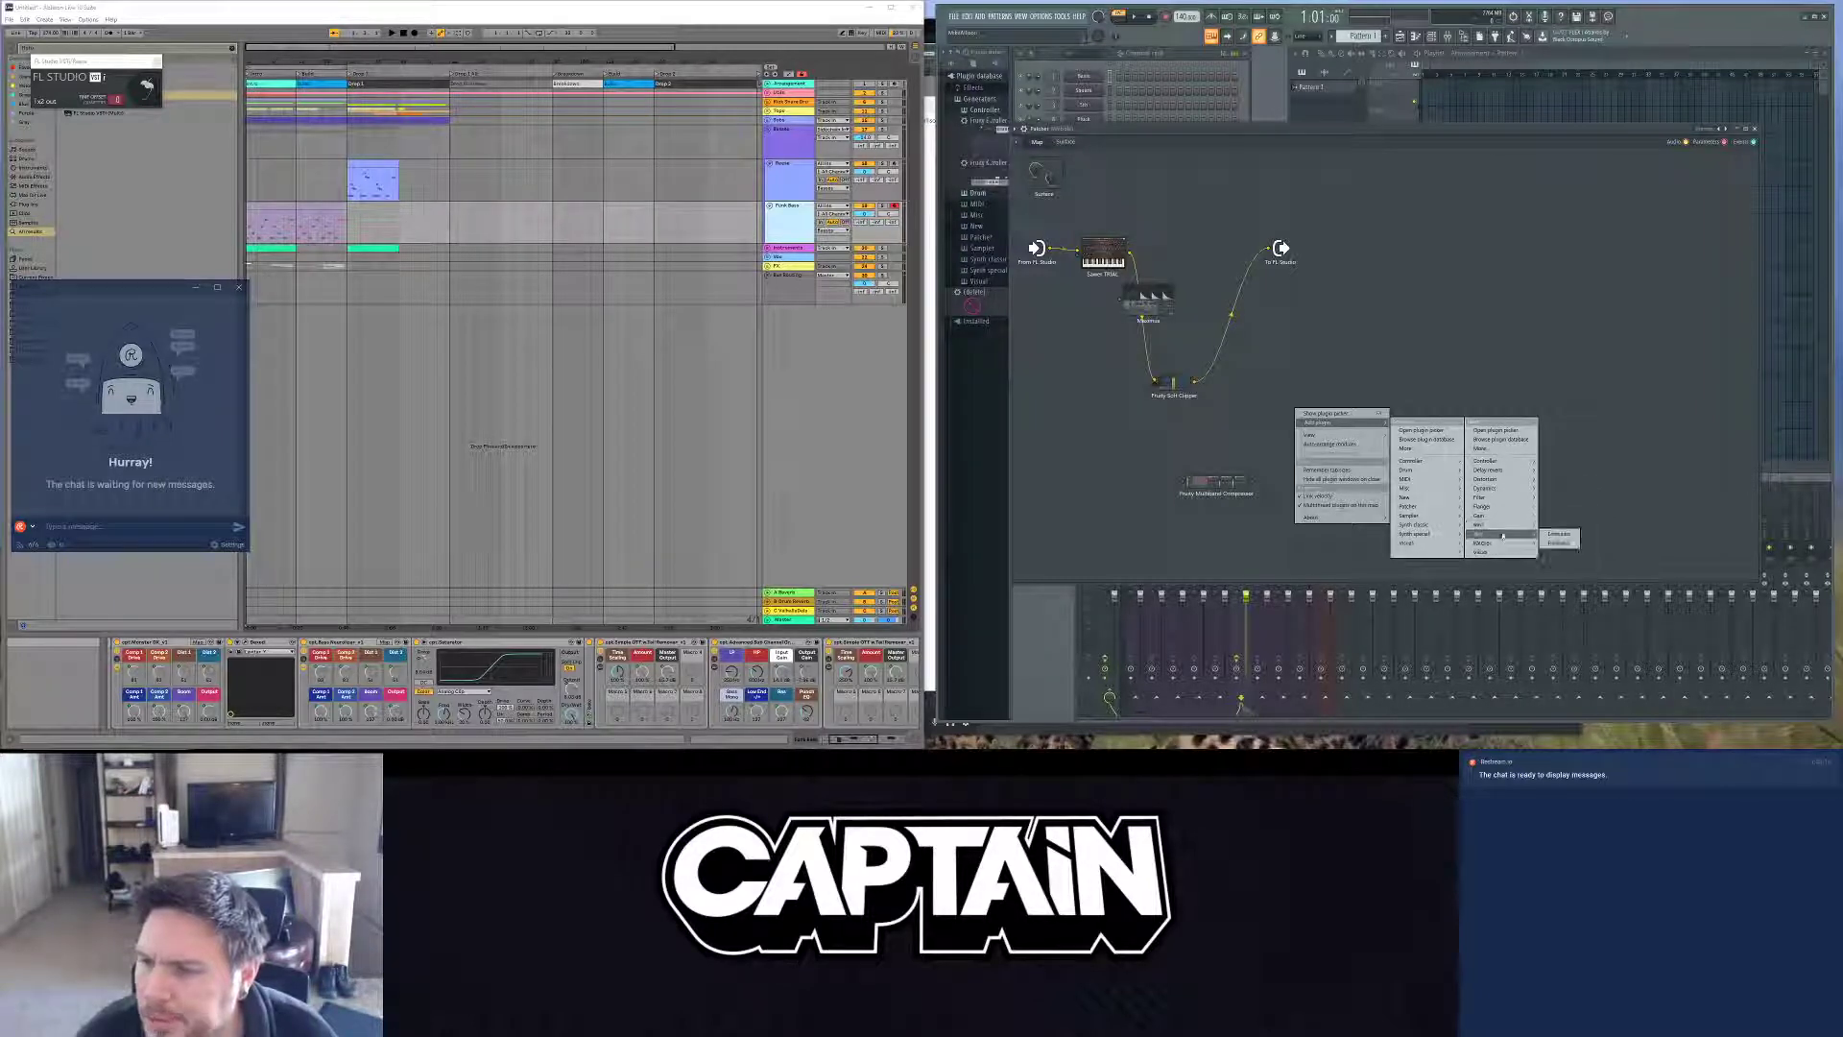
pyautogui.click(1006, 199)
# Step: Switch to the browser and search Google for "fl studio gate"
pyautogui.hotkey('alt', 'Tab')
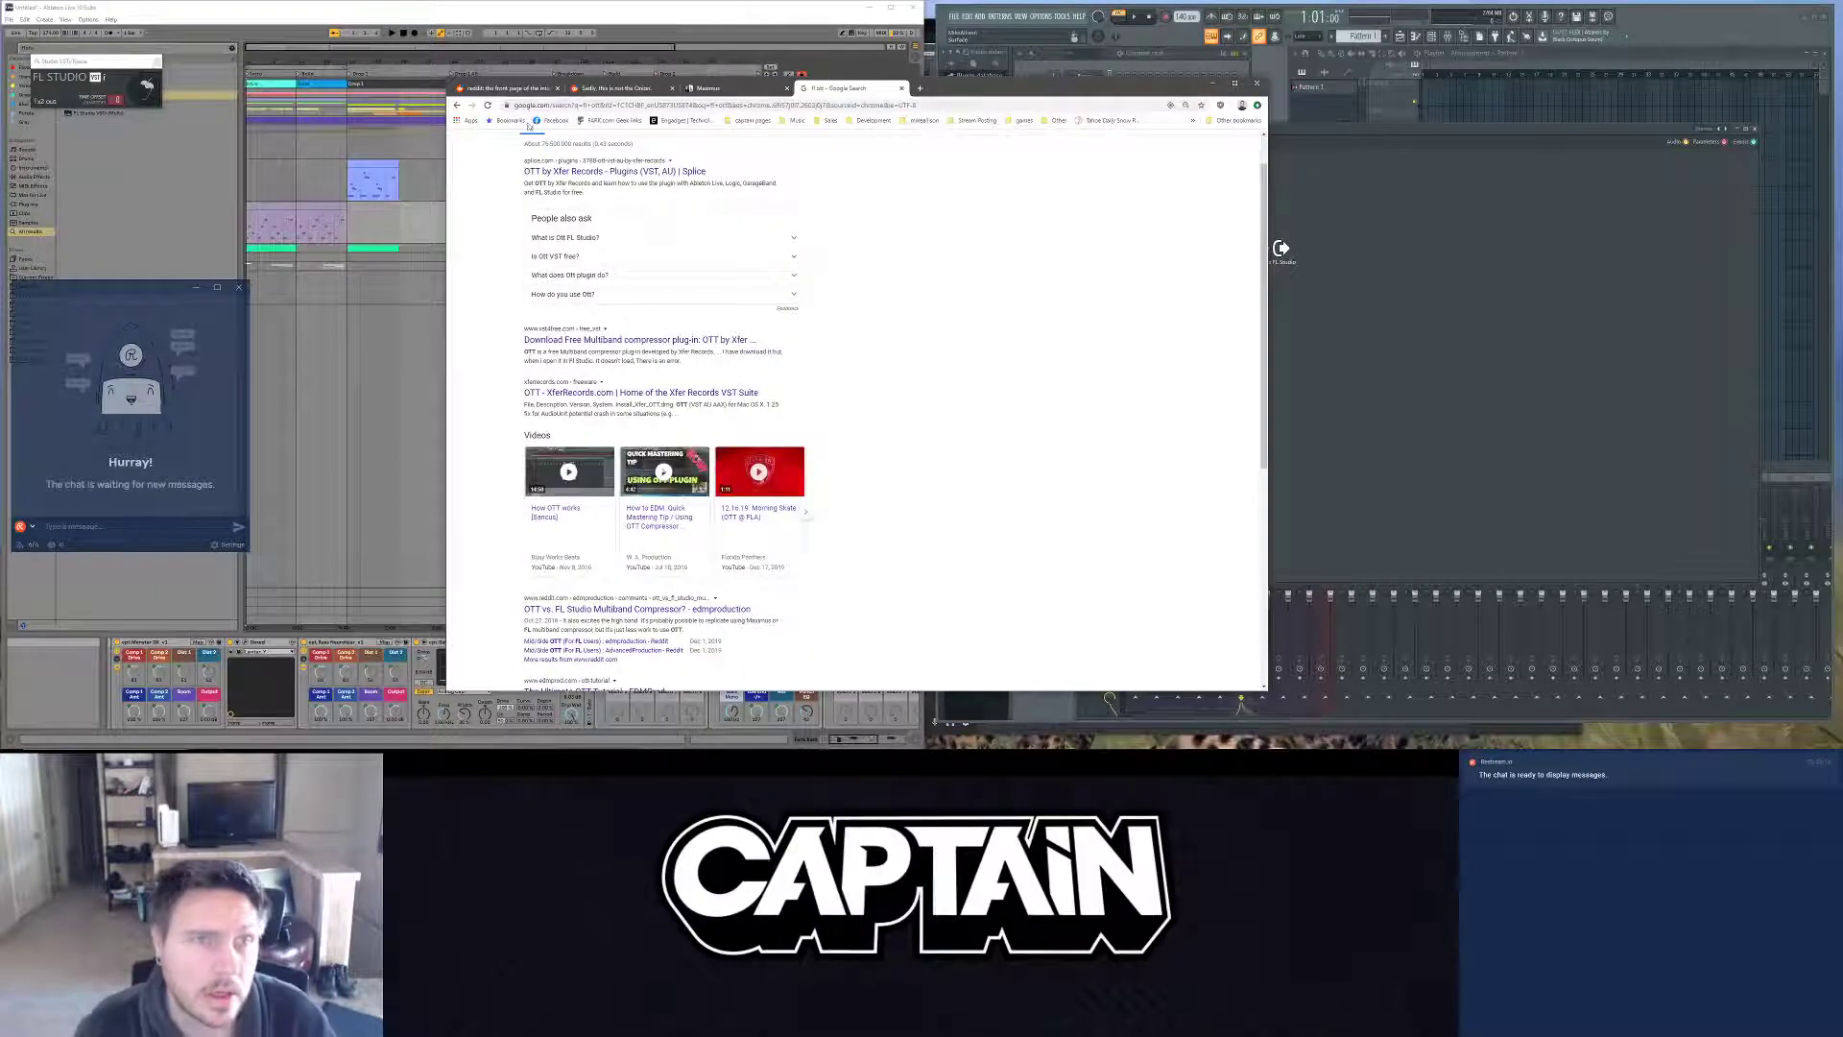
pyautogui.click(532, 149)
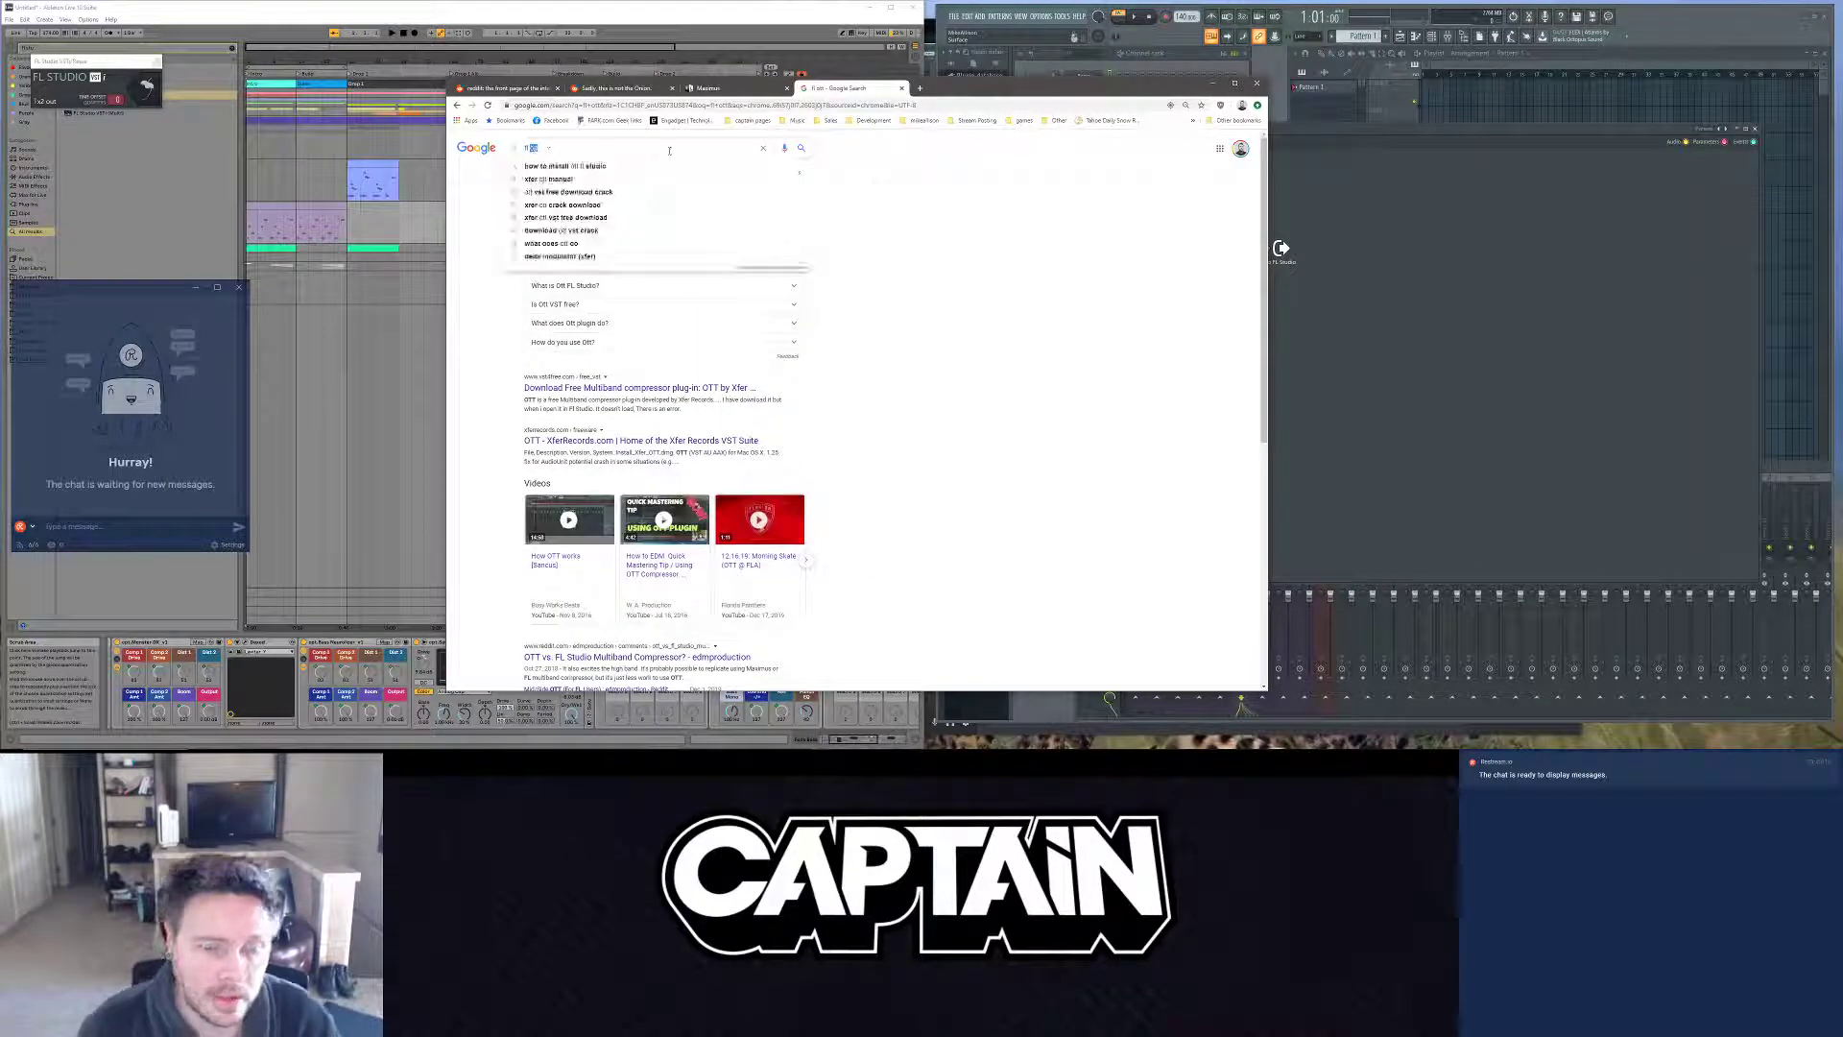
pyautogui.write('gat')
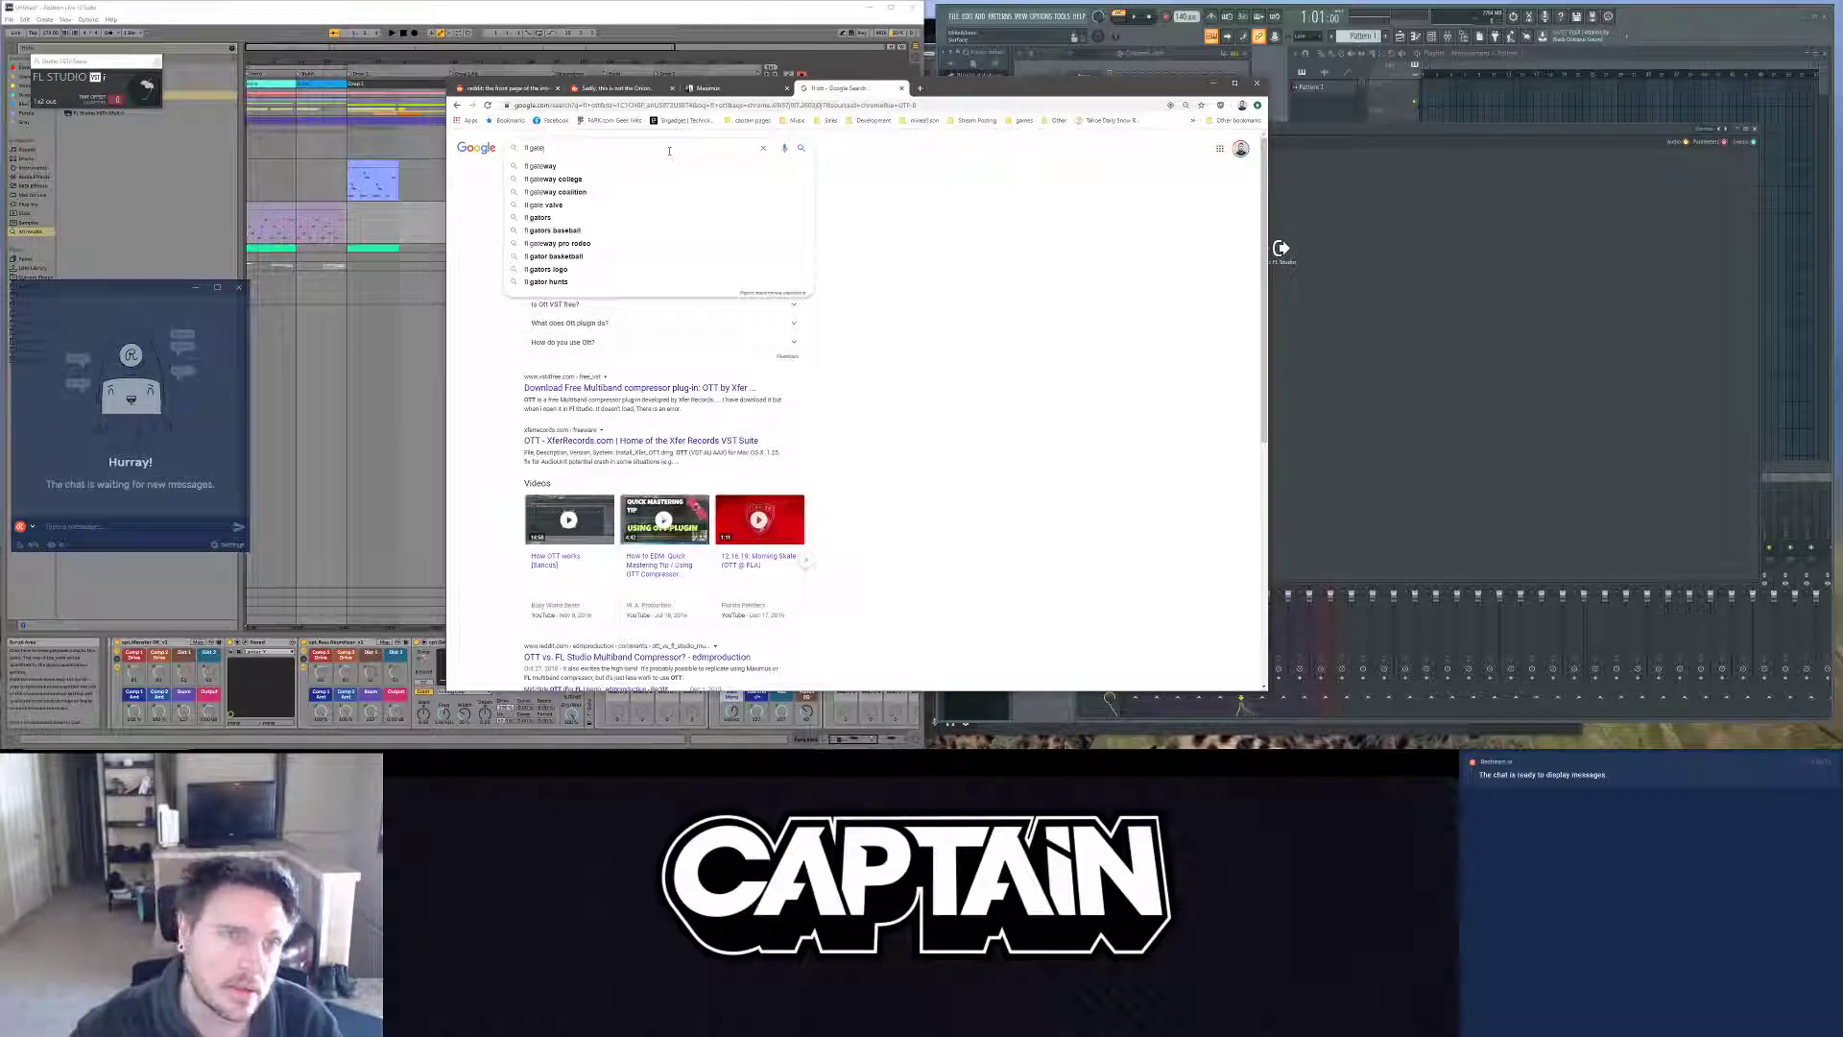
pyautogui.write('e')
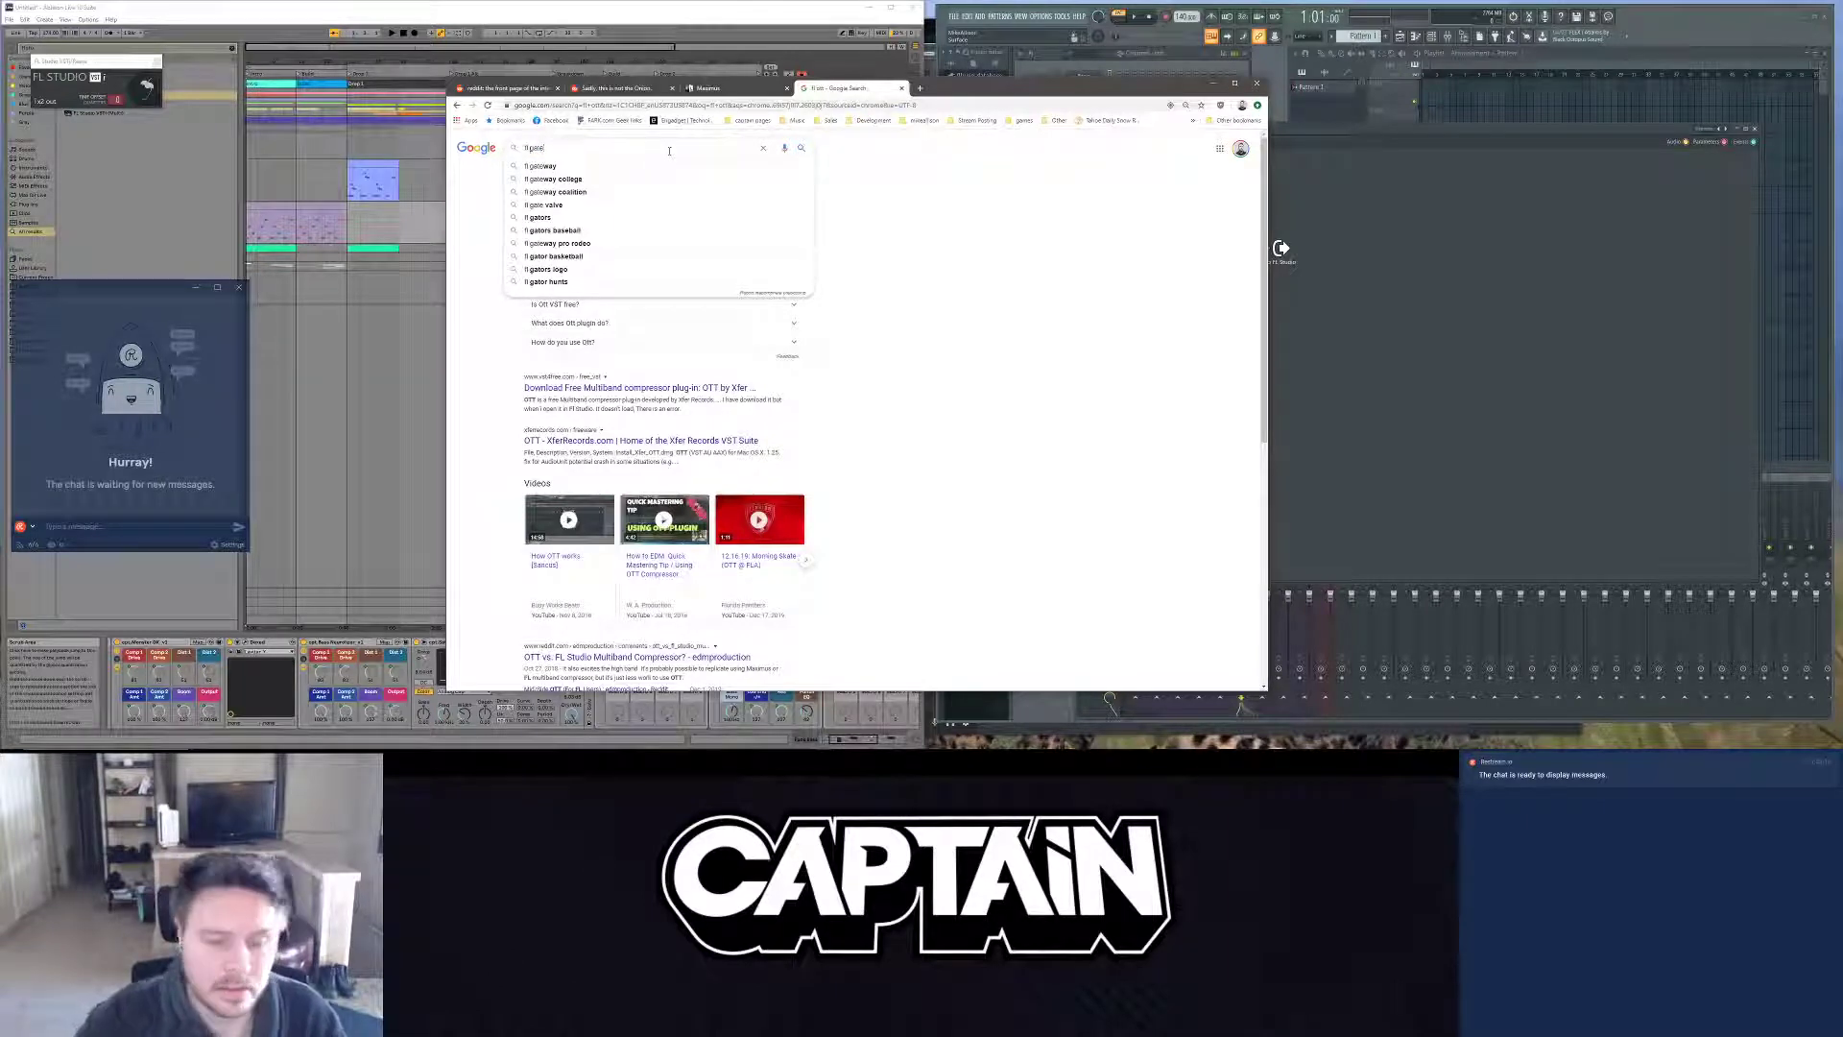
pyautogui.press('Left')
pyautogui.press('Left')
pyautogui.press('Left')
pyautogui.press('Left')
pyautogui.write('studio')
pyautogui.press('Return')
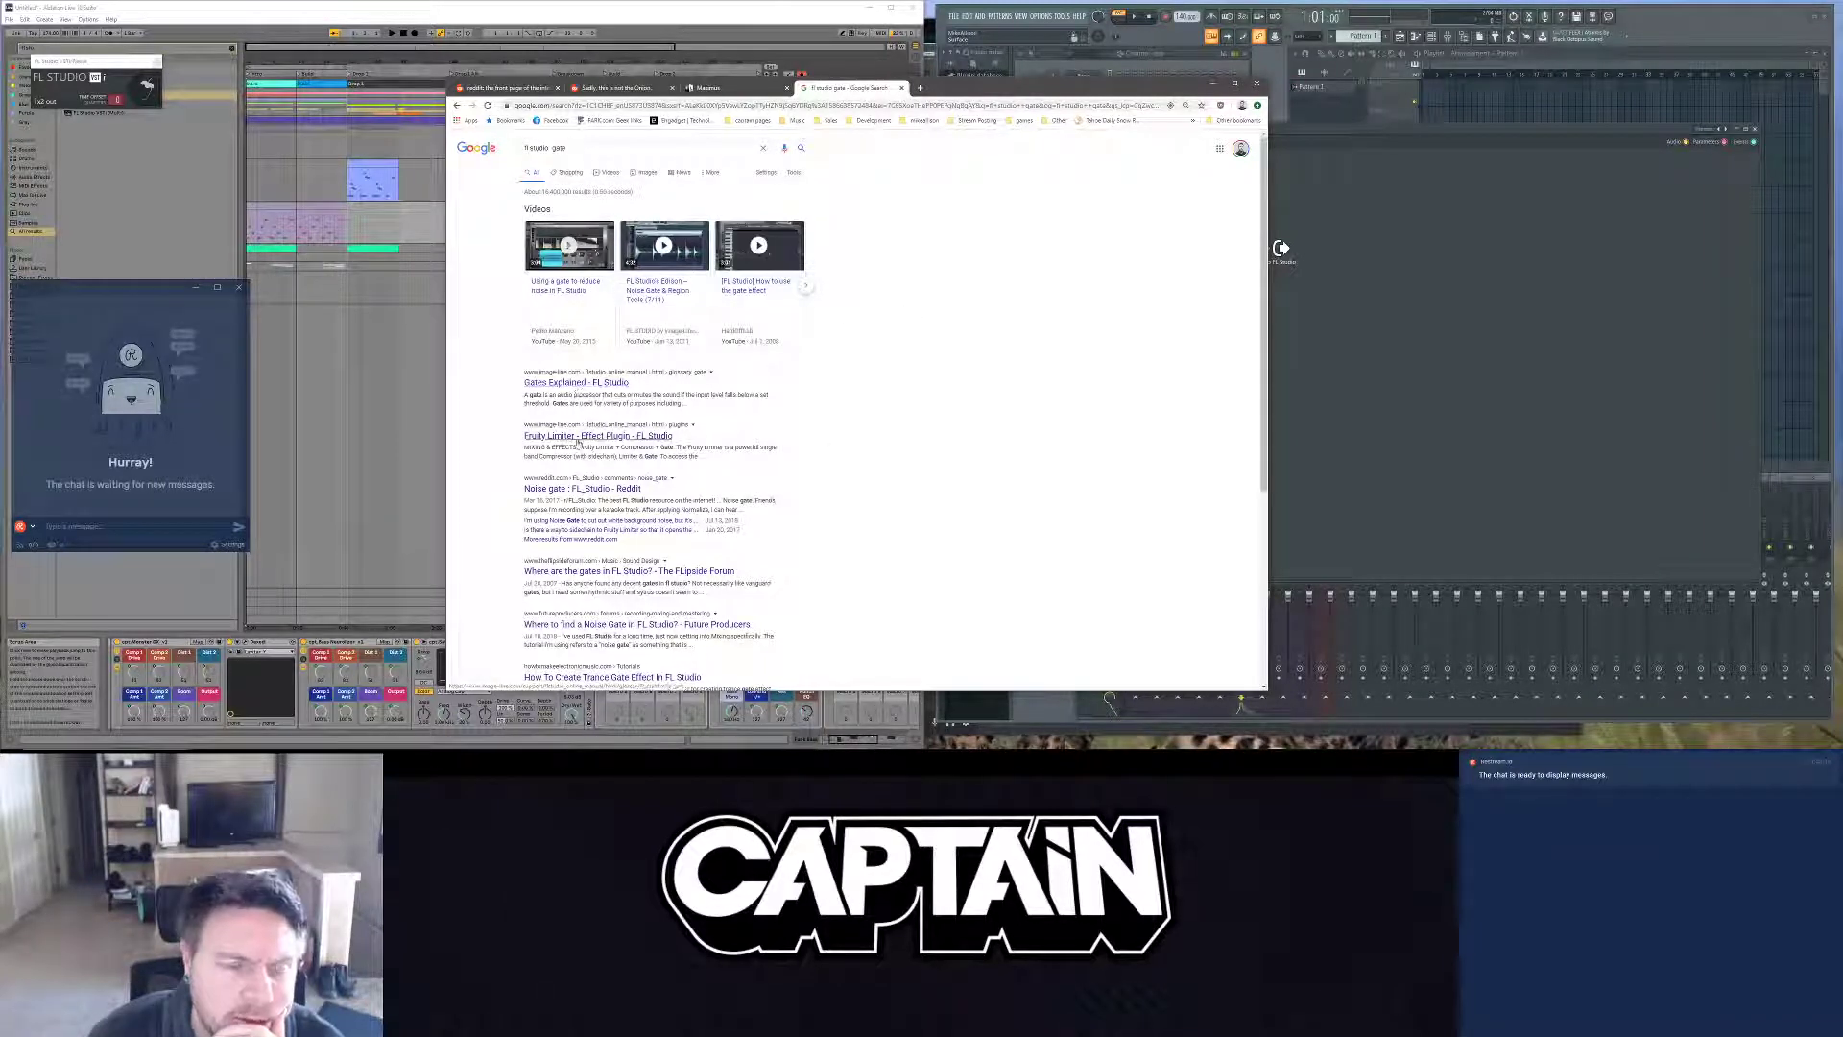
# Step: Look through the search results, open the forum thread "Where are the gates in FL Studio?" and read its replies
pyautogui.scroll(-1, 611, 439)
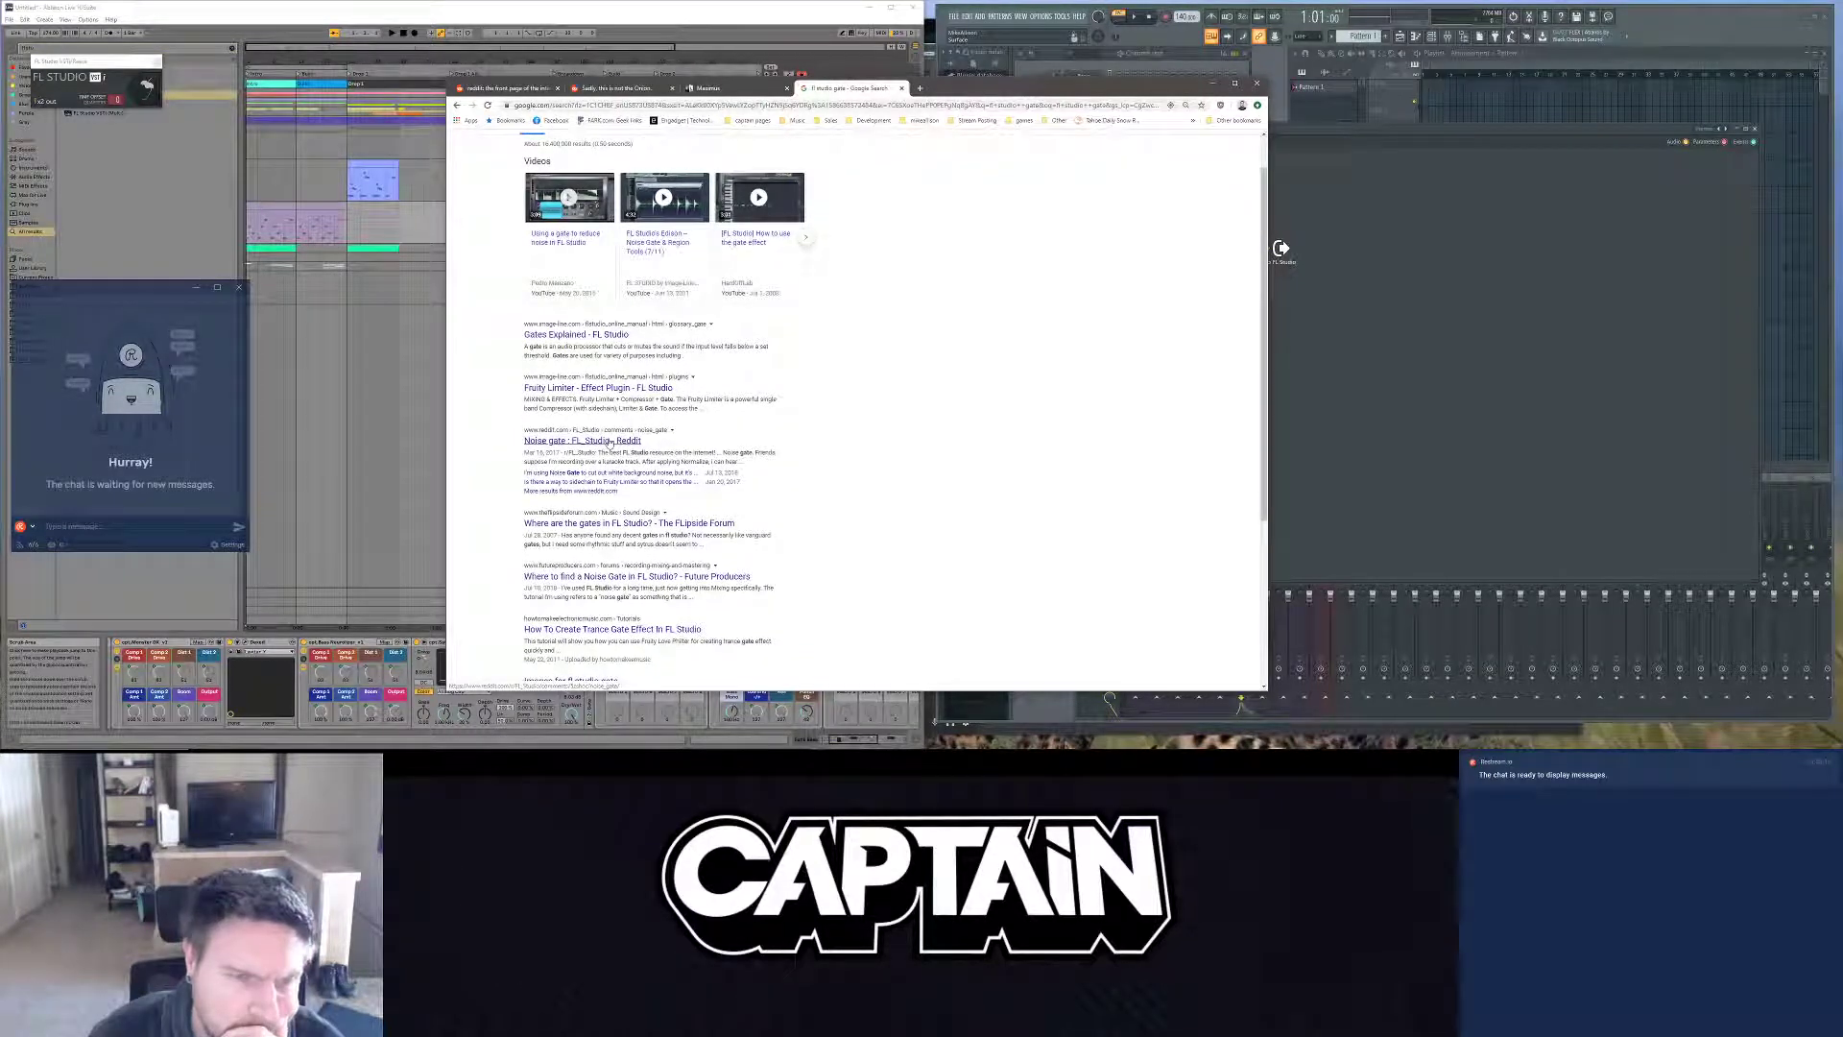
pyautogui.scroll(-2, 611, 443)
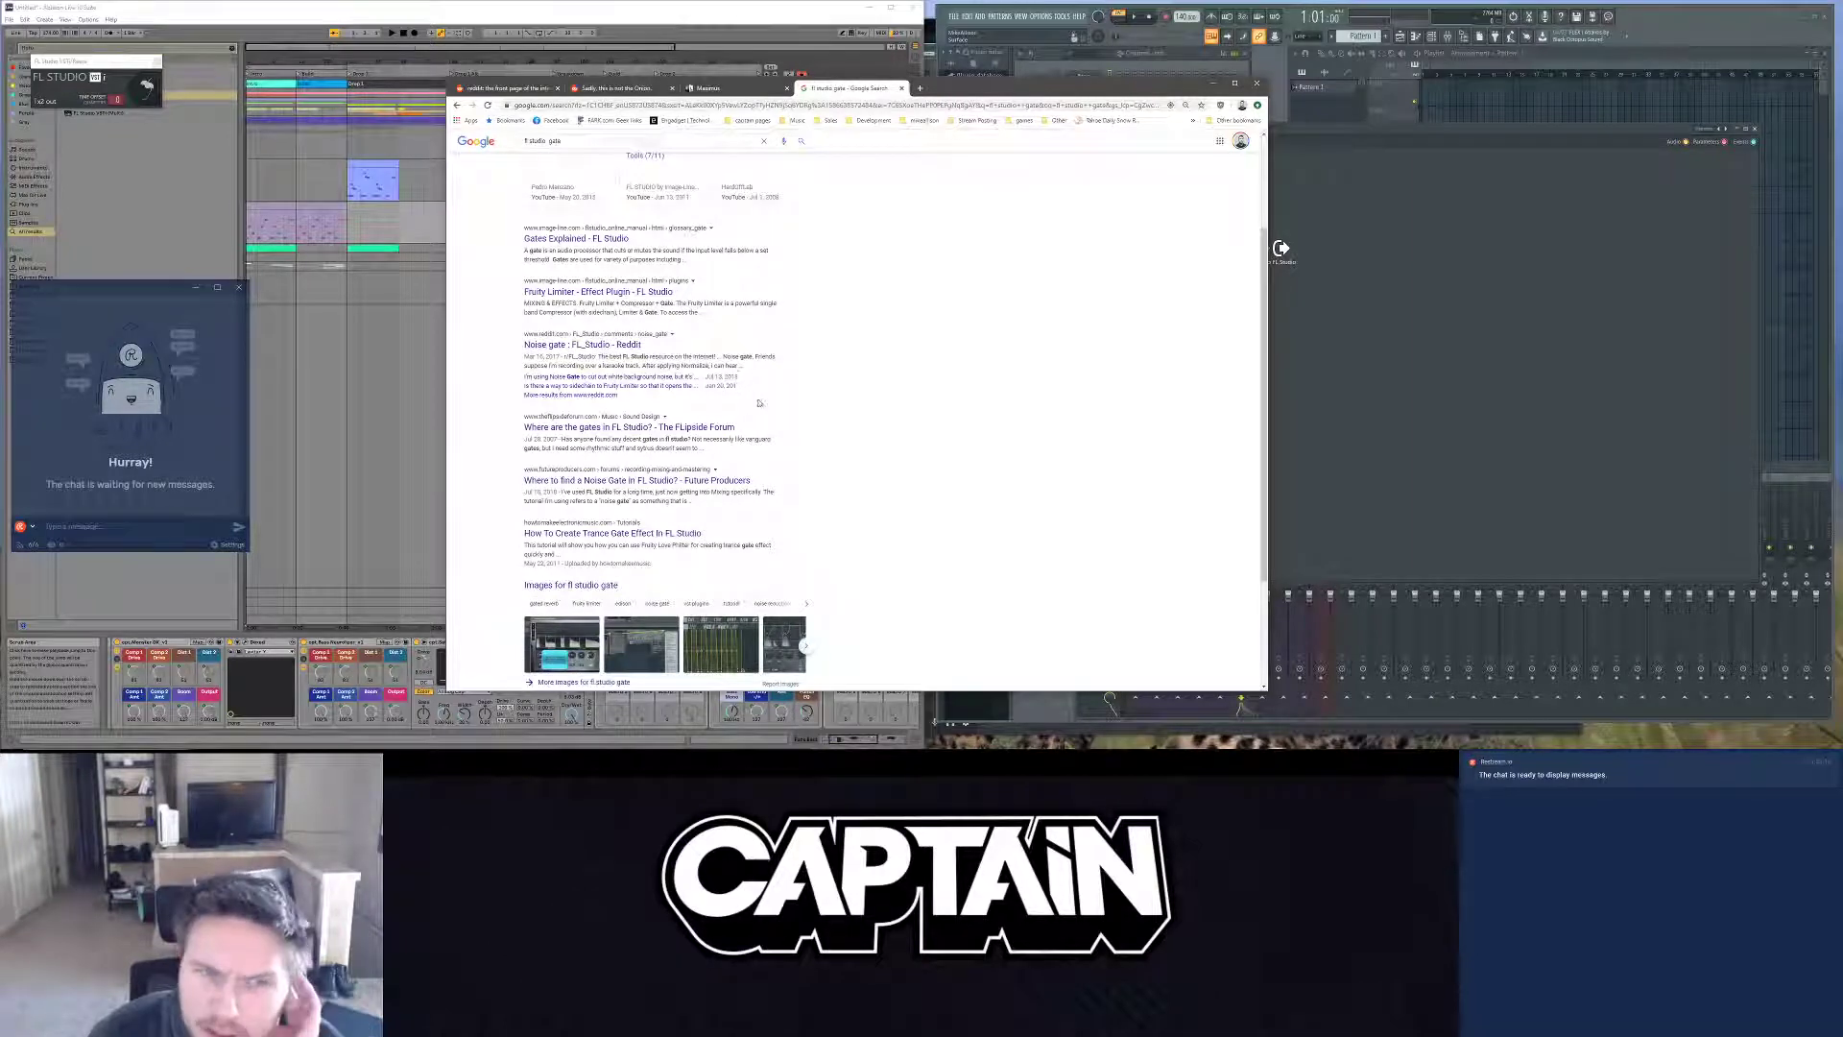
pyautogui.click(683, 428)
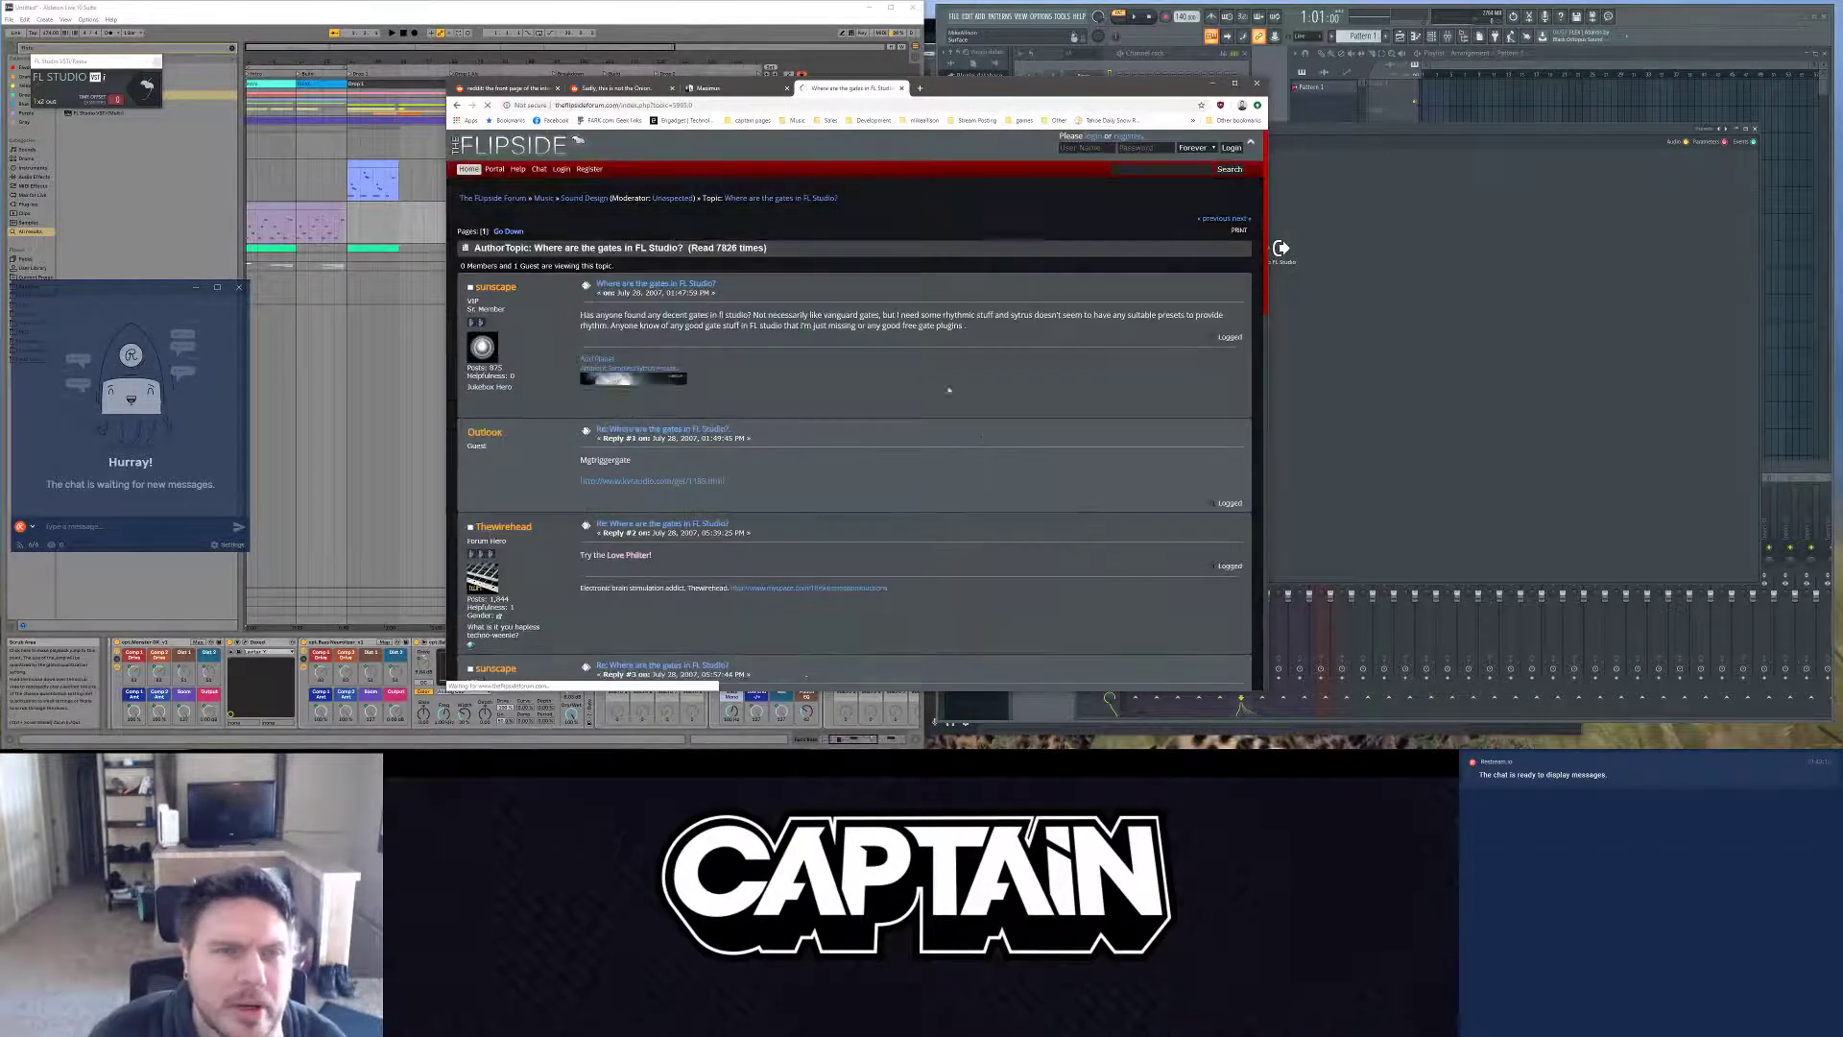
pyautogui.scroll(-1, 864, 493)
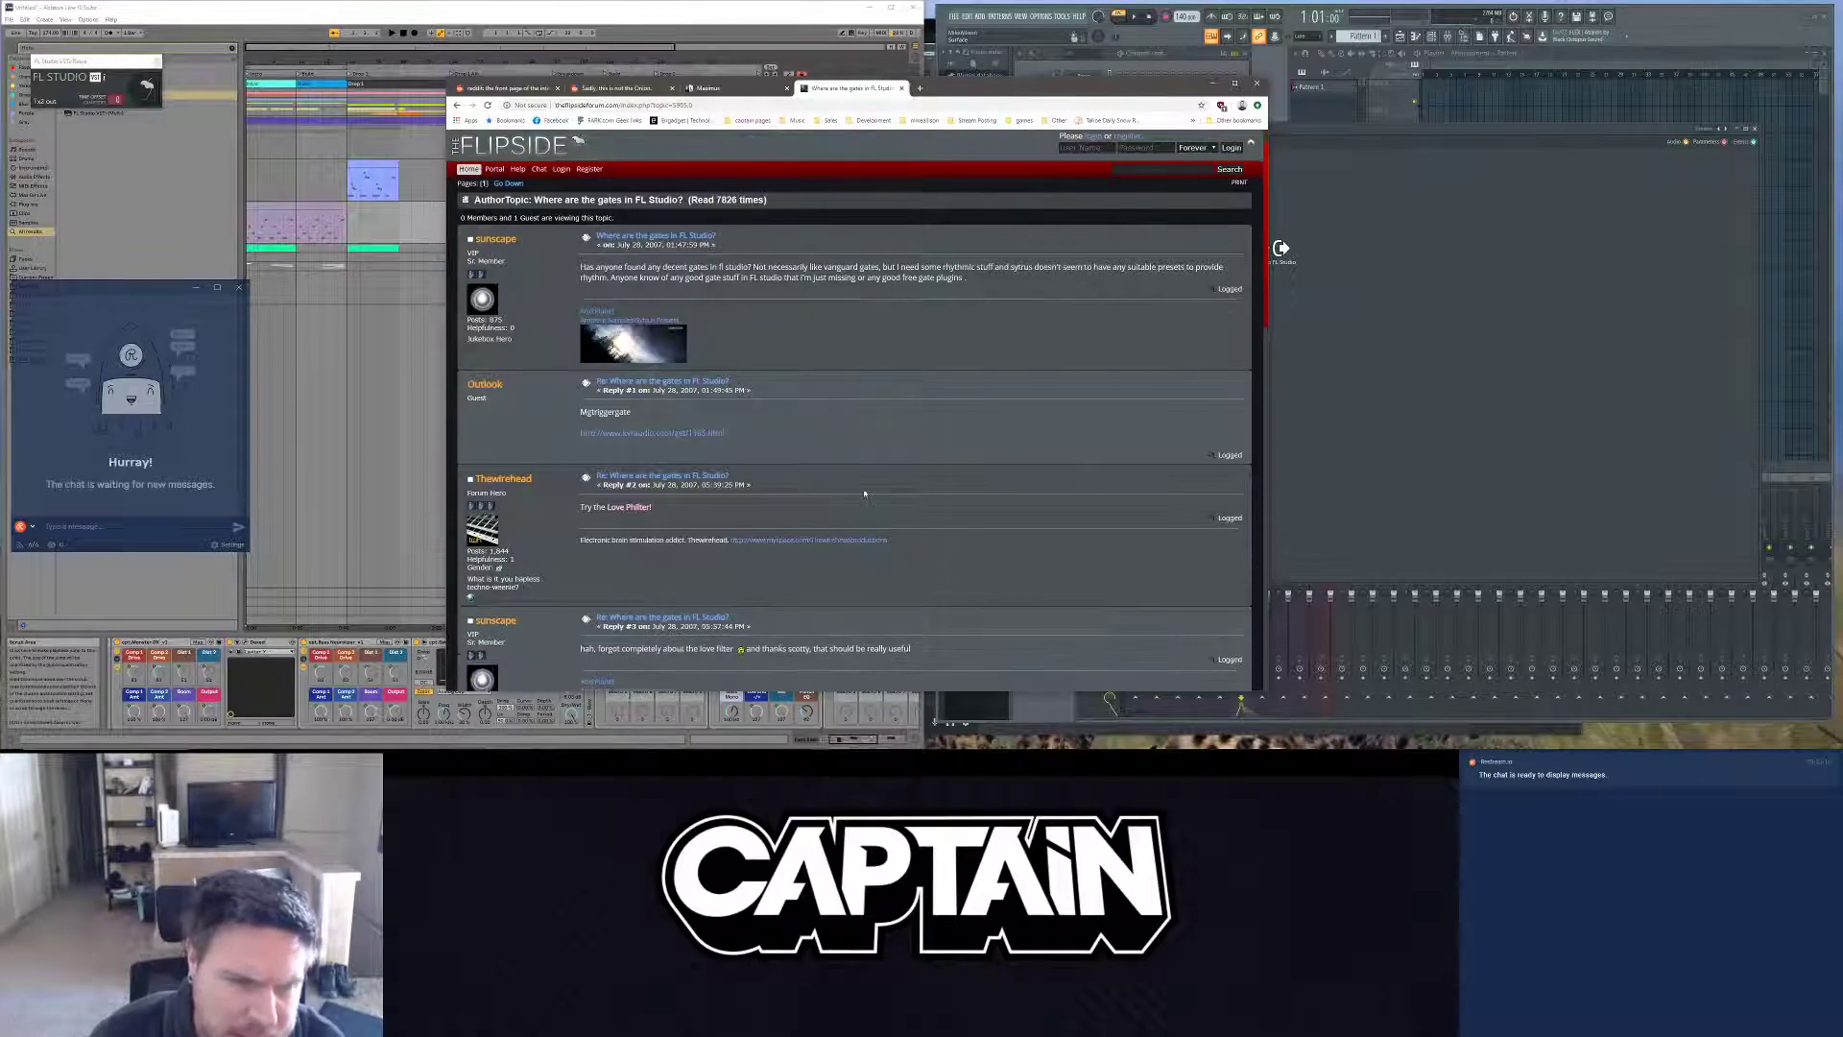
pyautogui.scroll(-3, 864, 494)
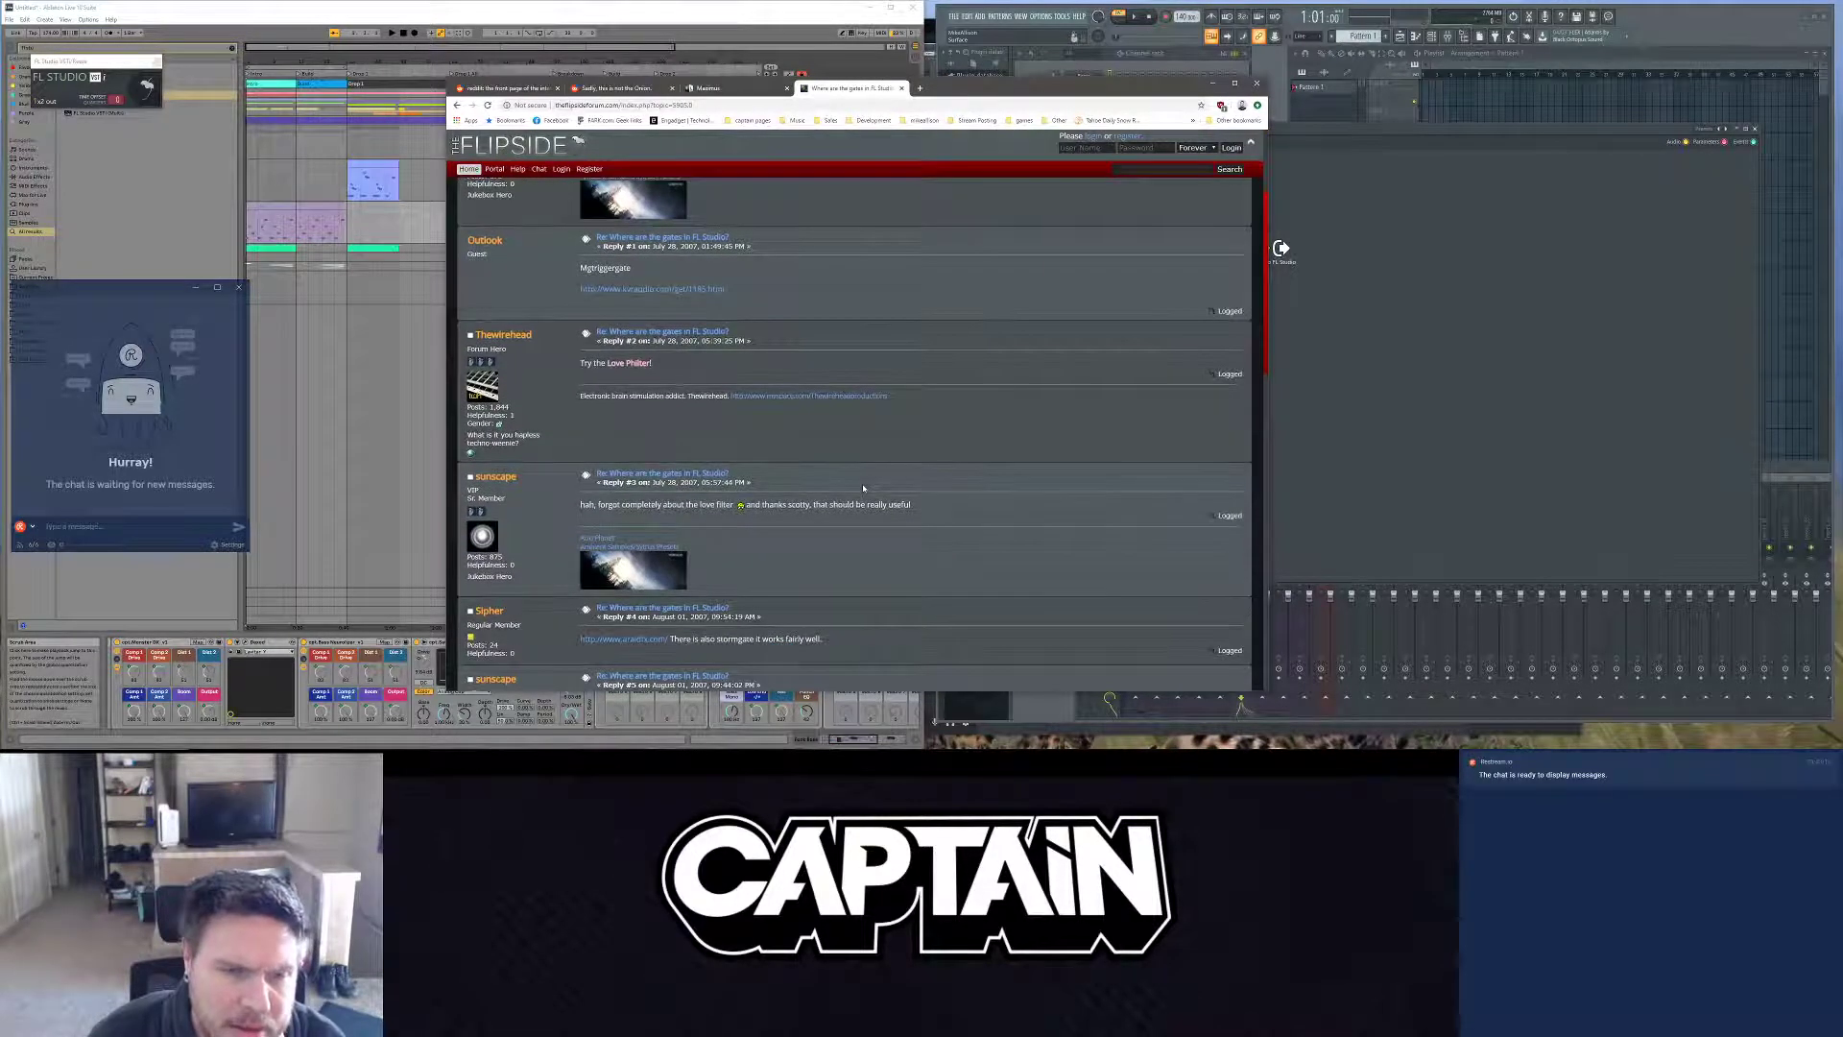
# Step: Return to FL Studio, add Fruity Love Philter to the Patcher map and open its editor
pyautogui.click(1411, 333)
pyautogui.rightClick(1411, 333)
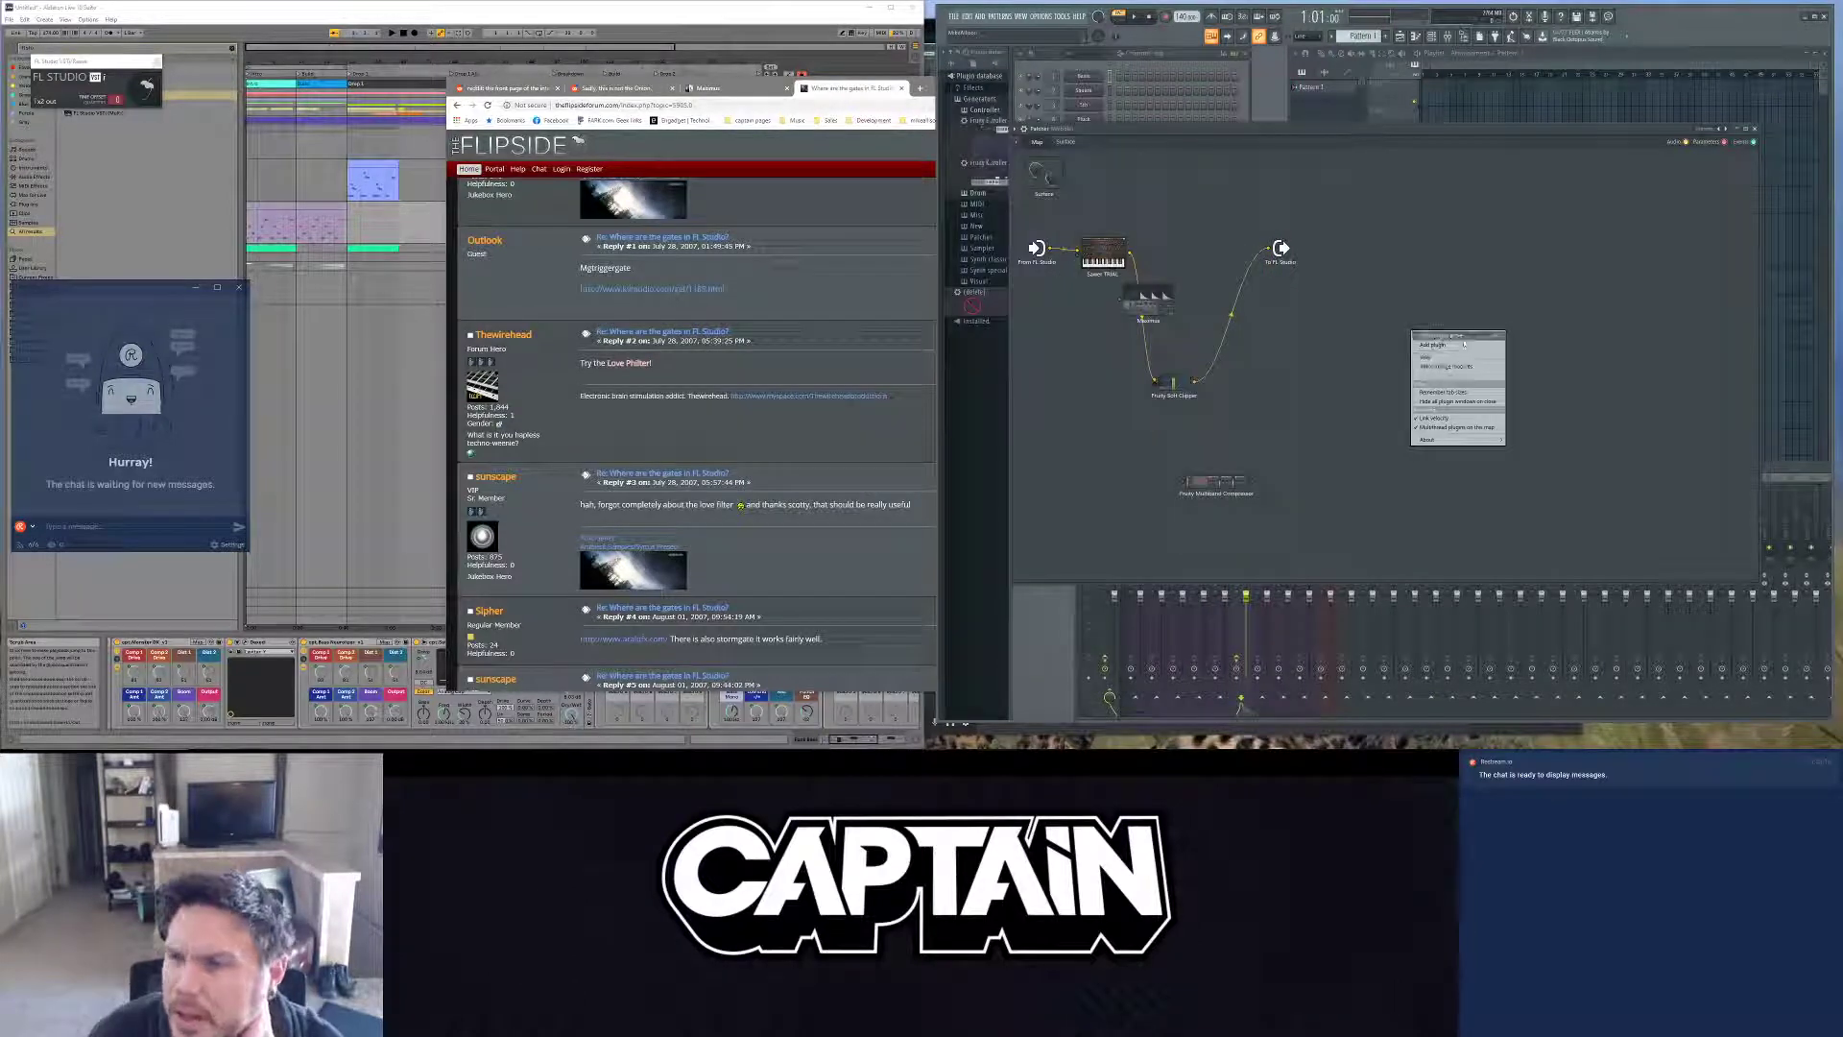
pyautogui.moveTo(1471, 345)
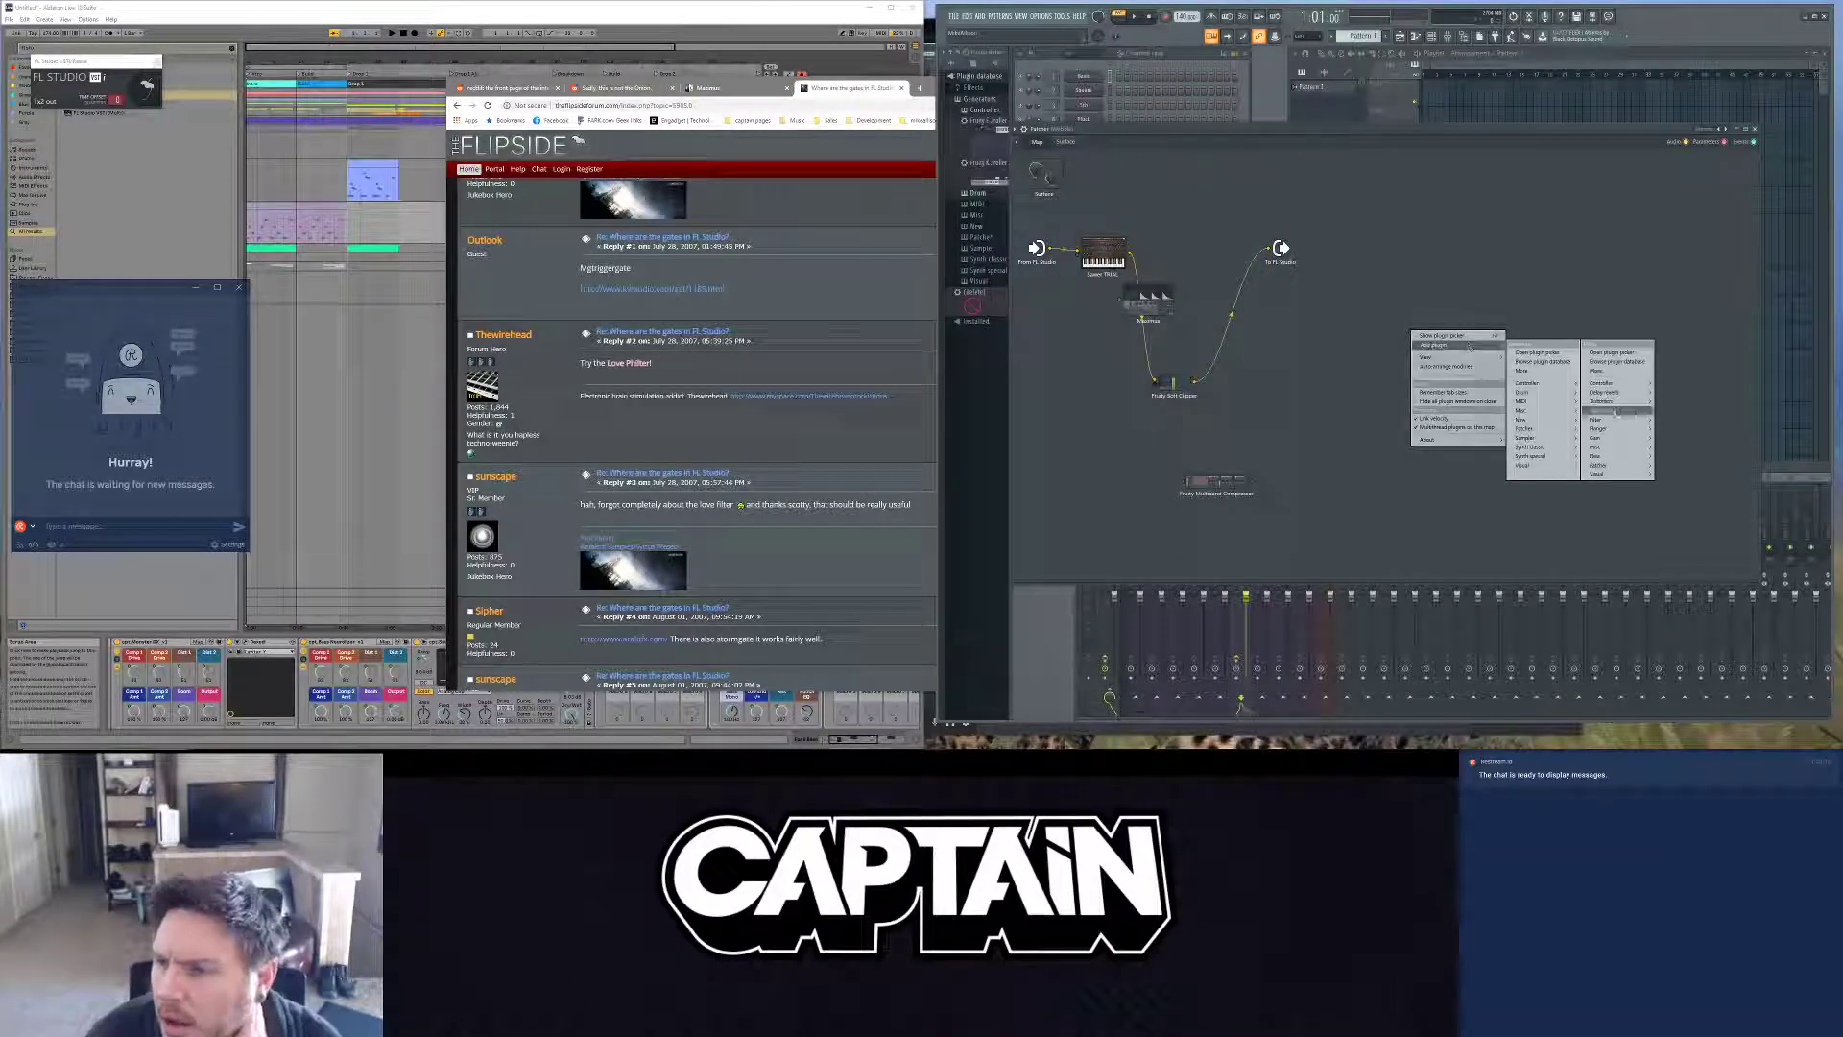
pyautogui.moveTo(1616, 420)
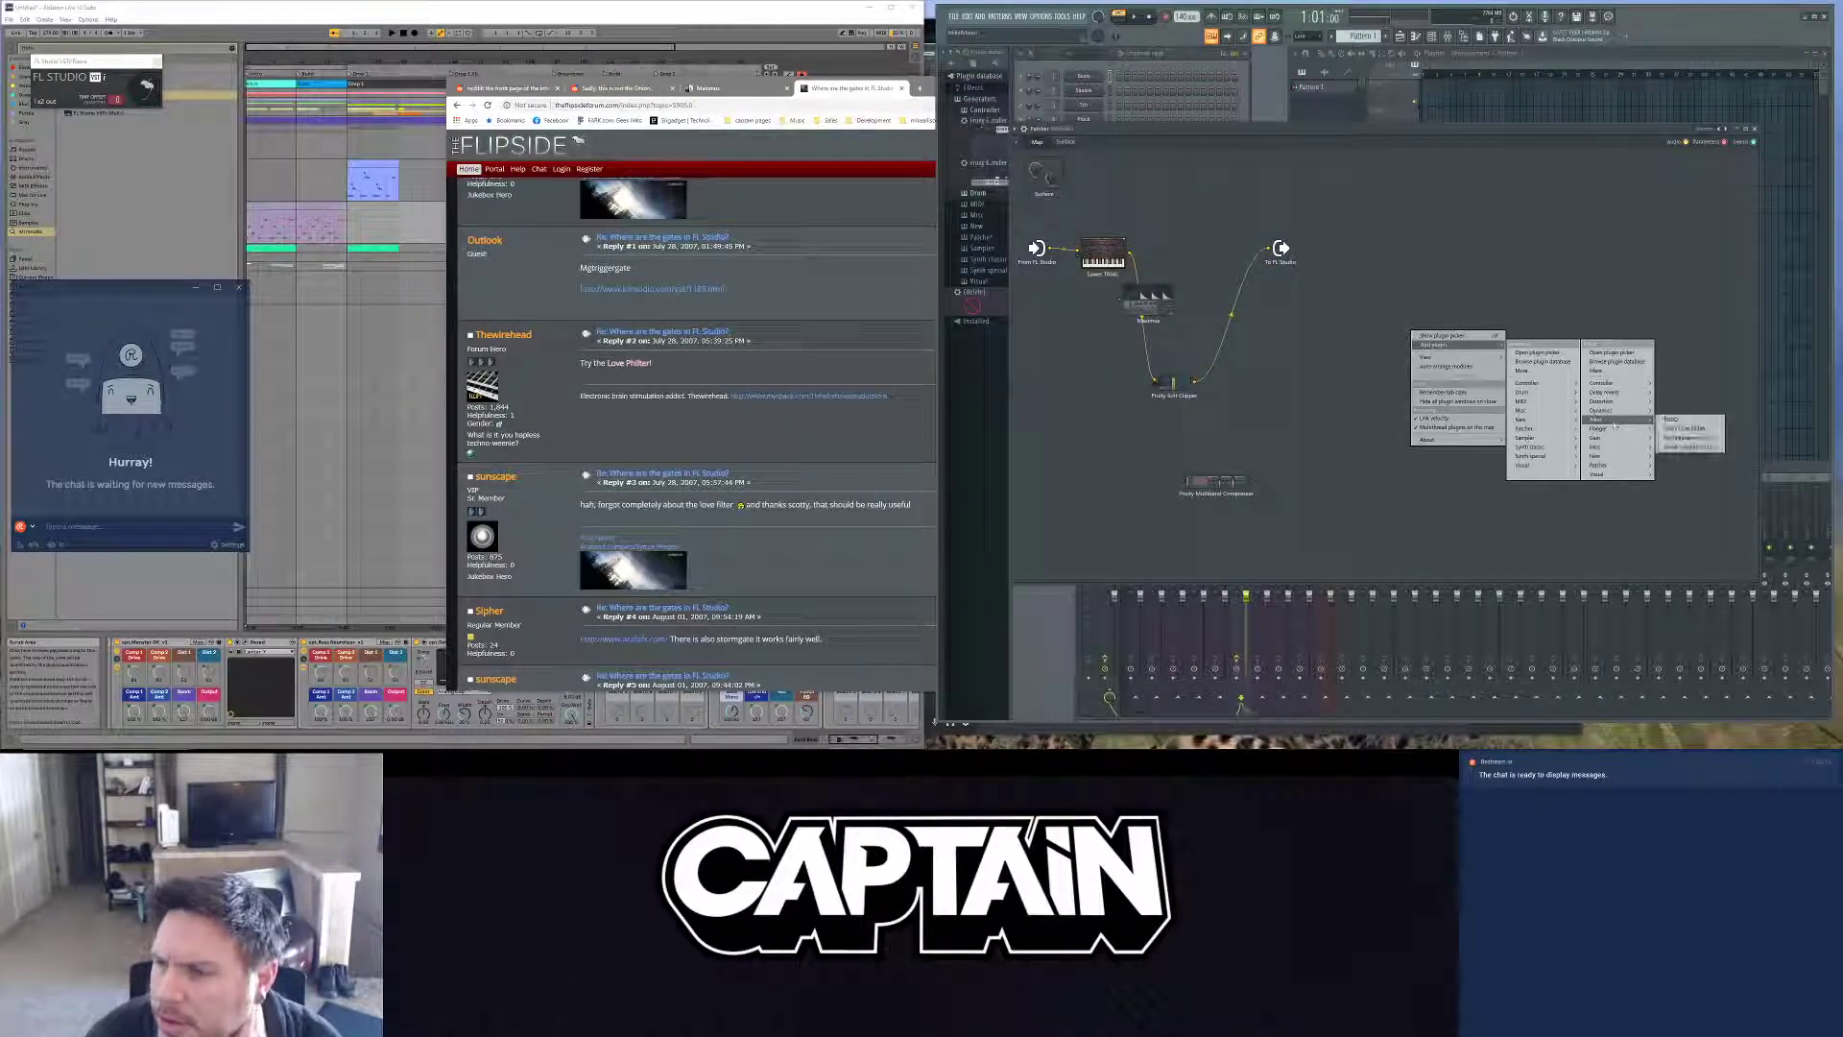
pyautogui.click(1689, 436)
pyautogui.doubleClick(1353, 357)
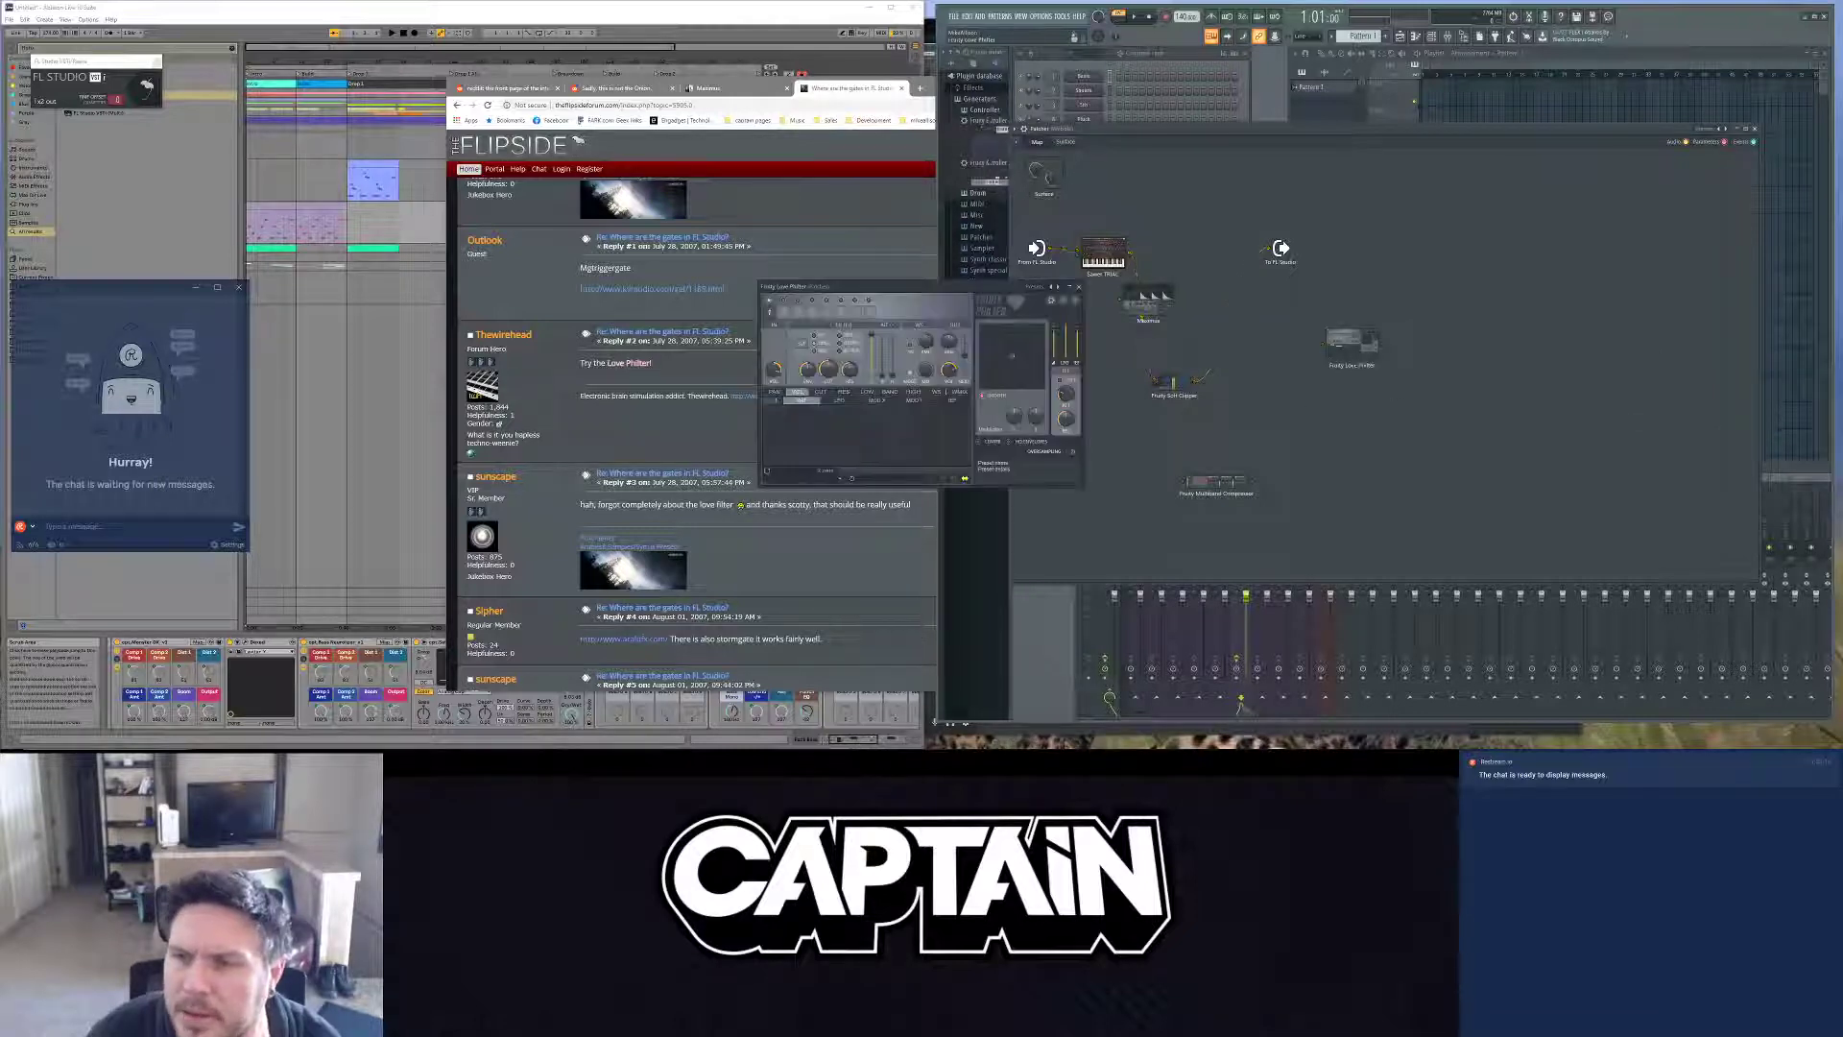
# Step: Rewire the Patcher chain to run instrument, Fruity Soft Clipper, Fruity Love Philter and FL Studio output, lining up the modules and setting Maximus aside unconnected
pyautogui.moveTo(840, 287); pyautogui.dragTo(677, 296)
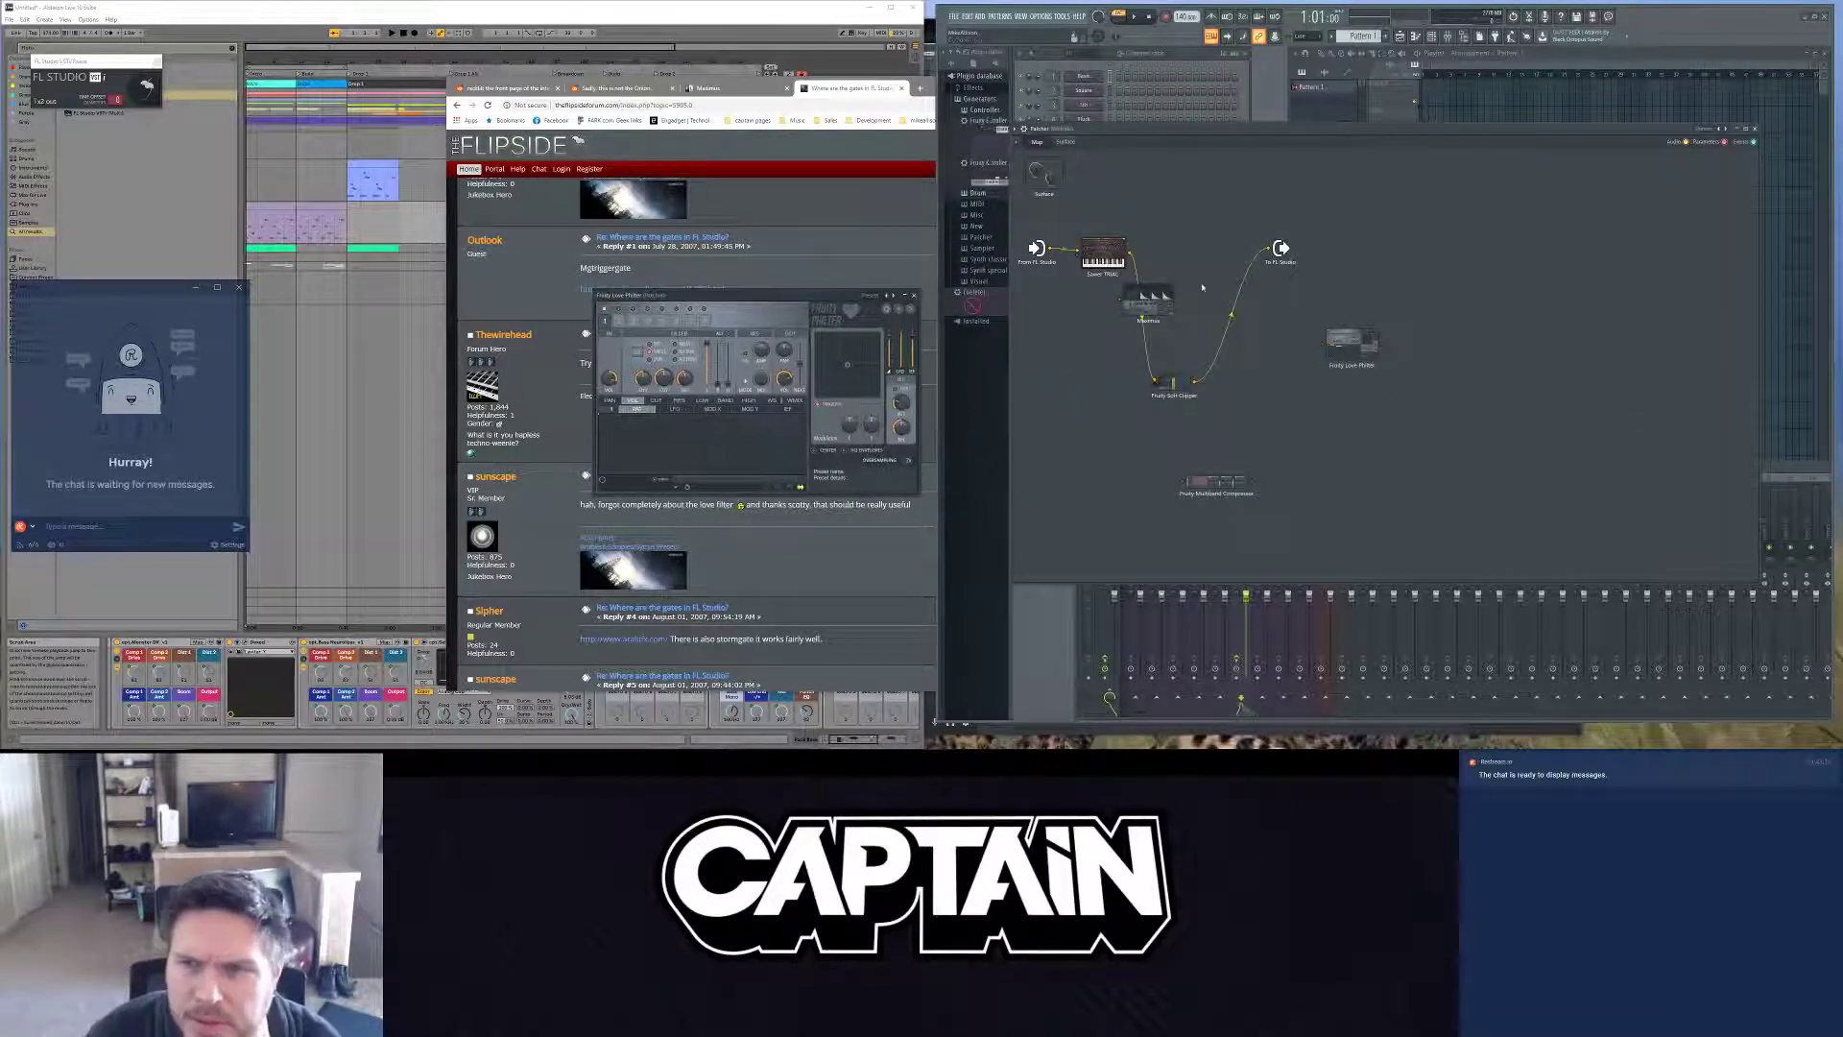
pyautogui.moveTo(1282, 249)
pyautogui.mouseDown()
pyautogui.moveTo(1248, 276)
pyautogui.moveTo(1296, 334)
pyautogui.moveTo(1359, 328)
pyautogui.moveTo(1273, 252)
pyautogui.mouseUp()
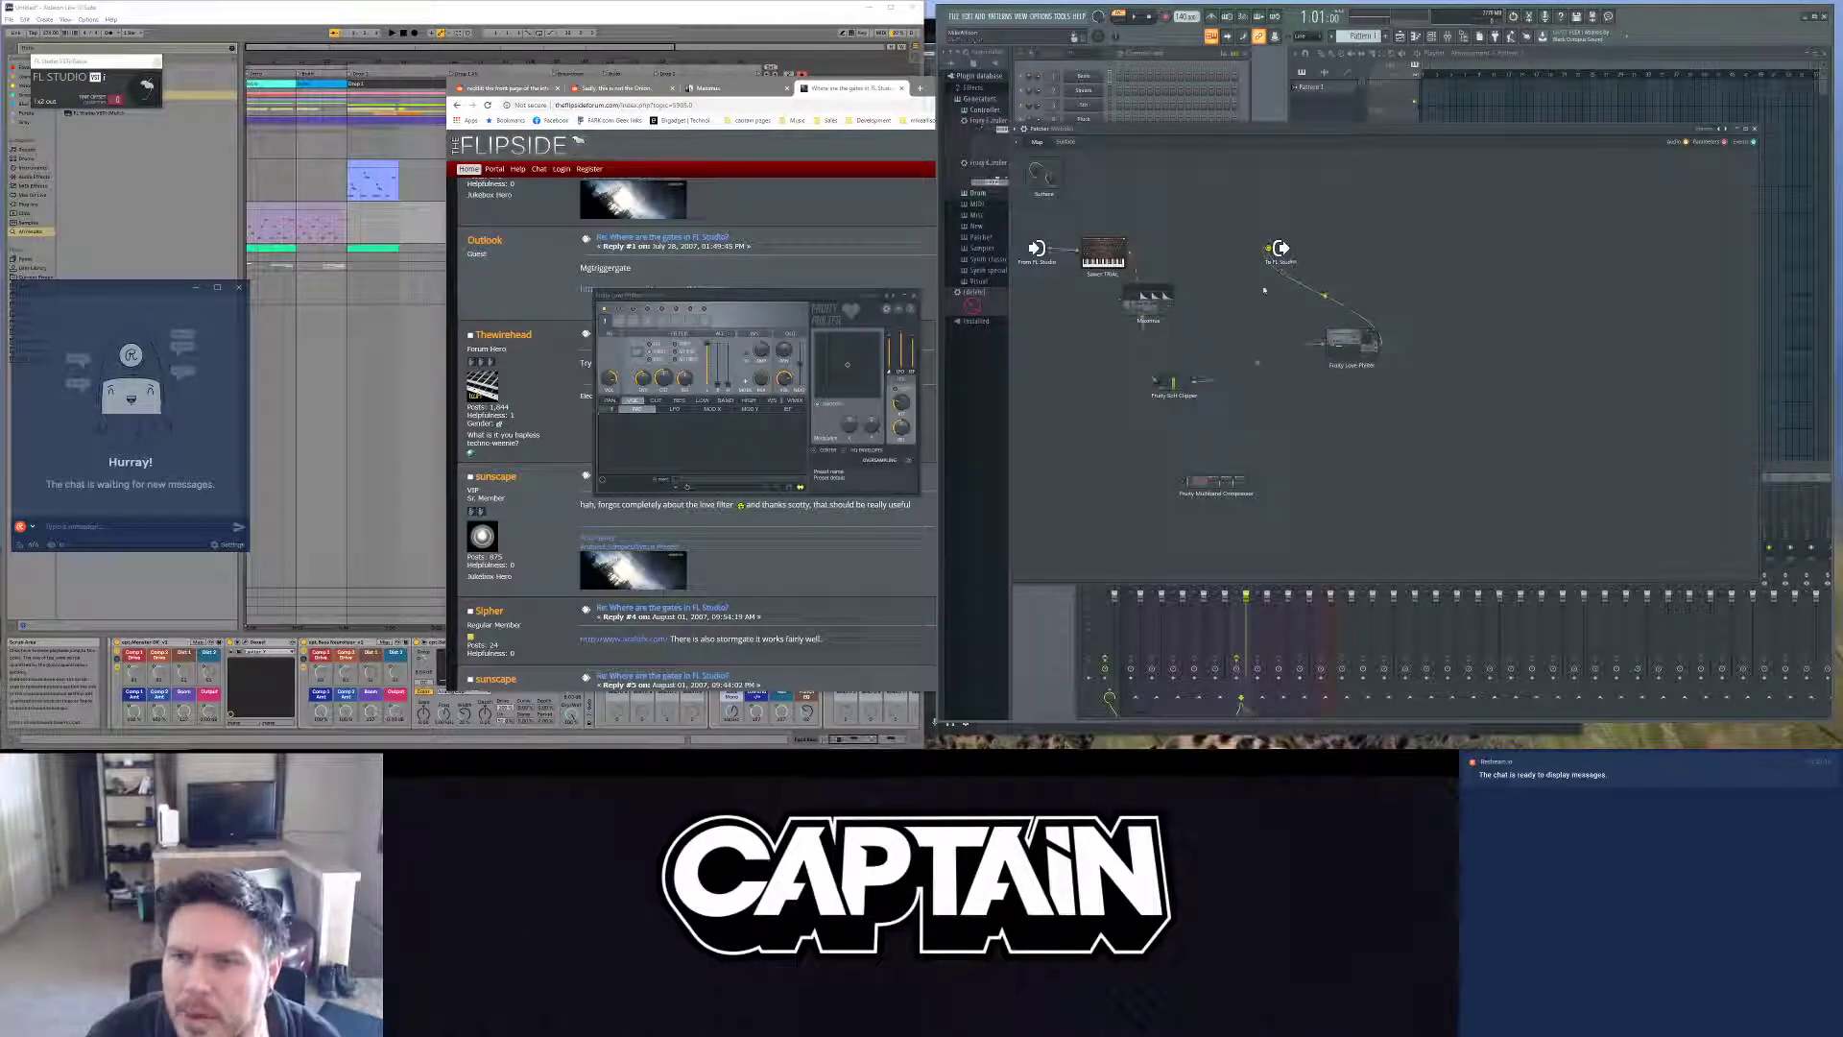
pyautogui.moveTo(1151, 298); pyautogui.dragTo(1495, 493)
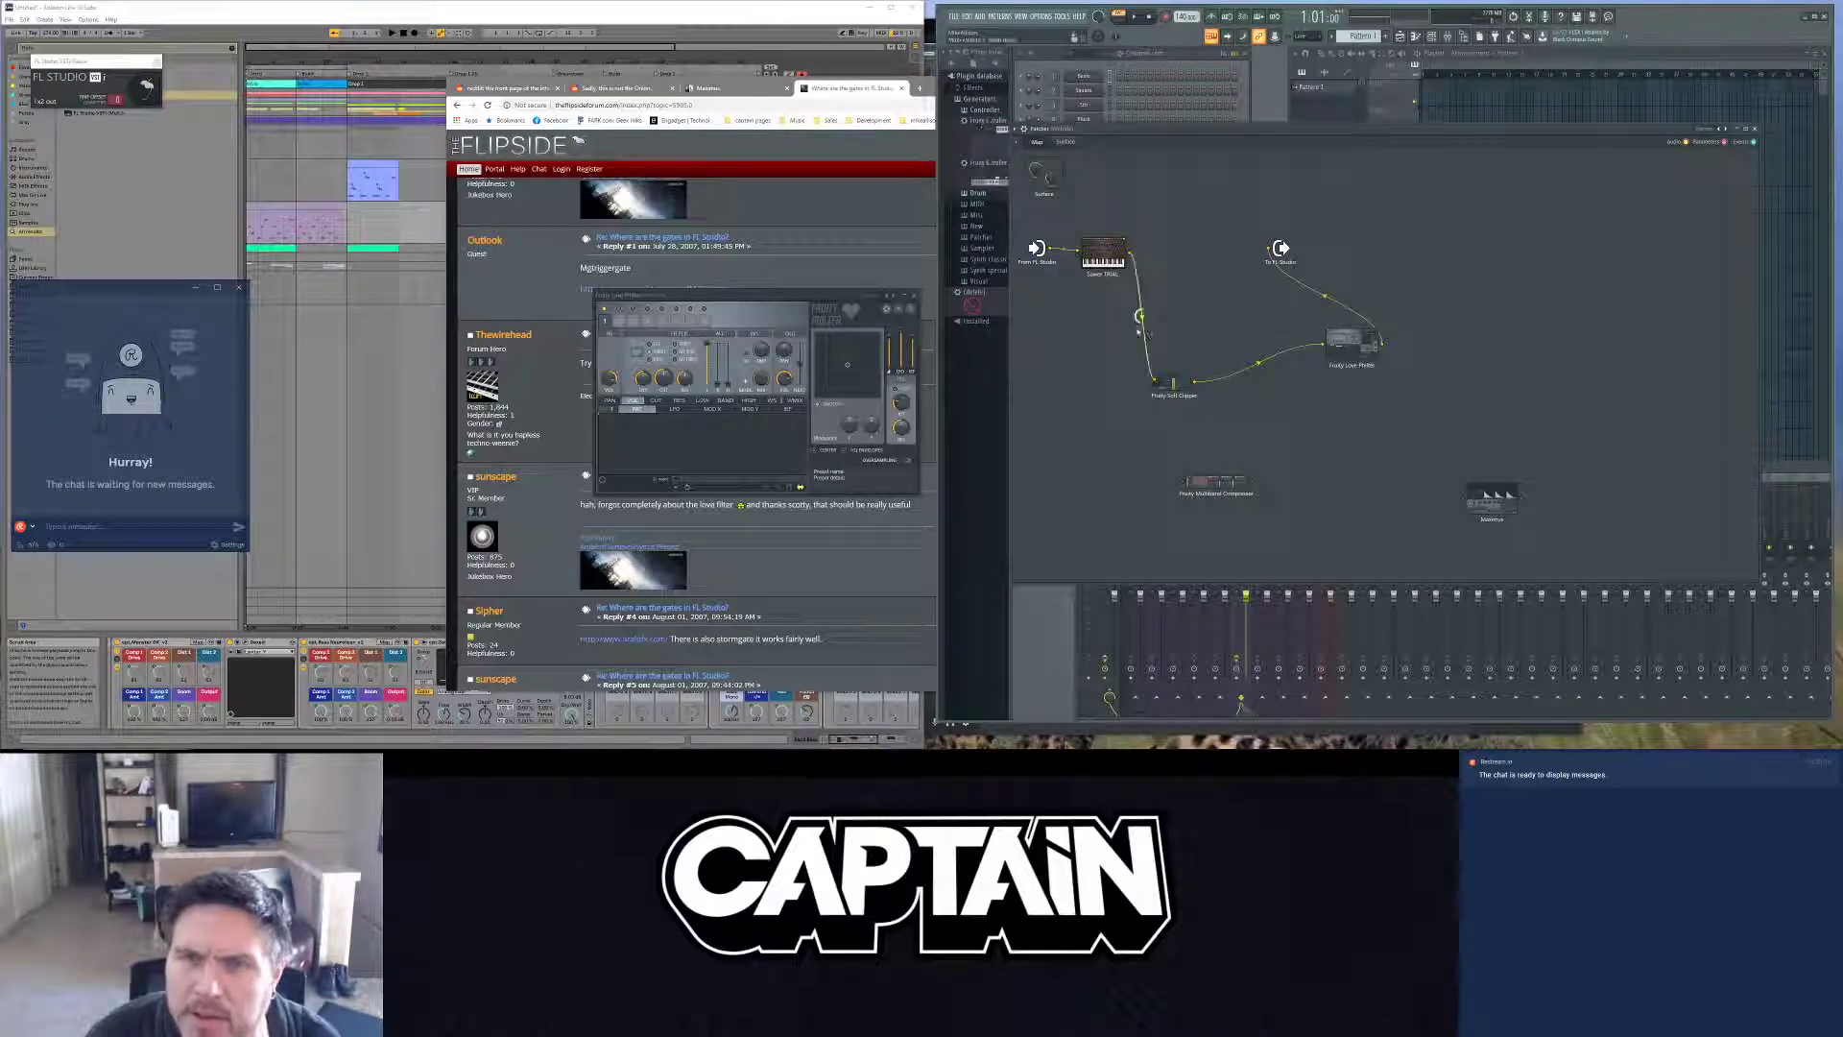
pyautogui.moveTo(1173, 385); pyautogui.dragTo(1165, 252)
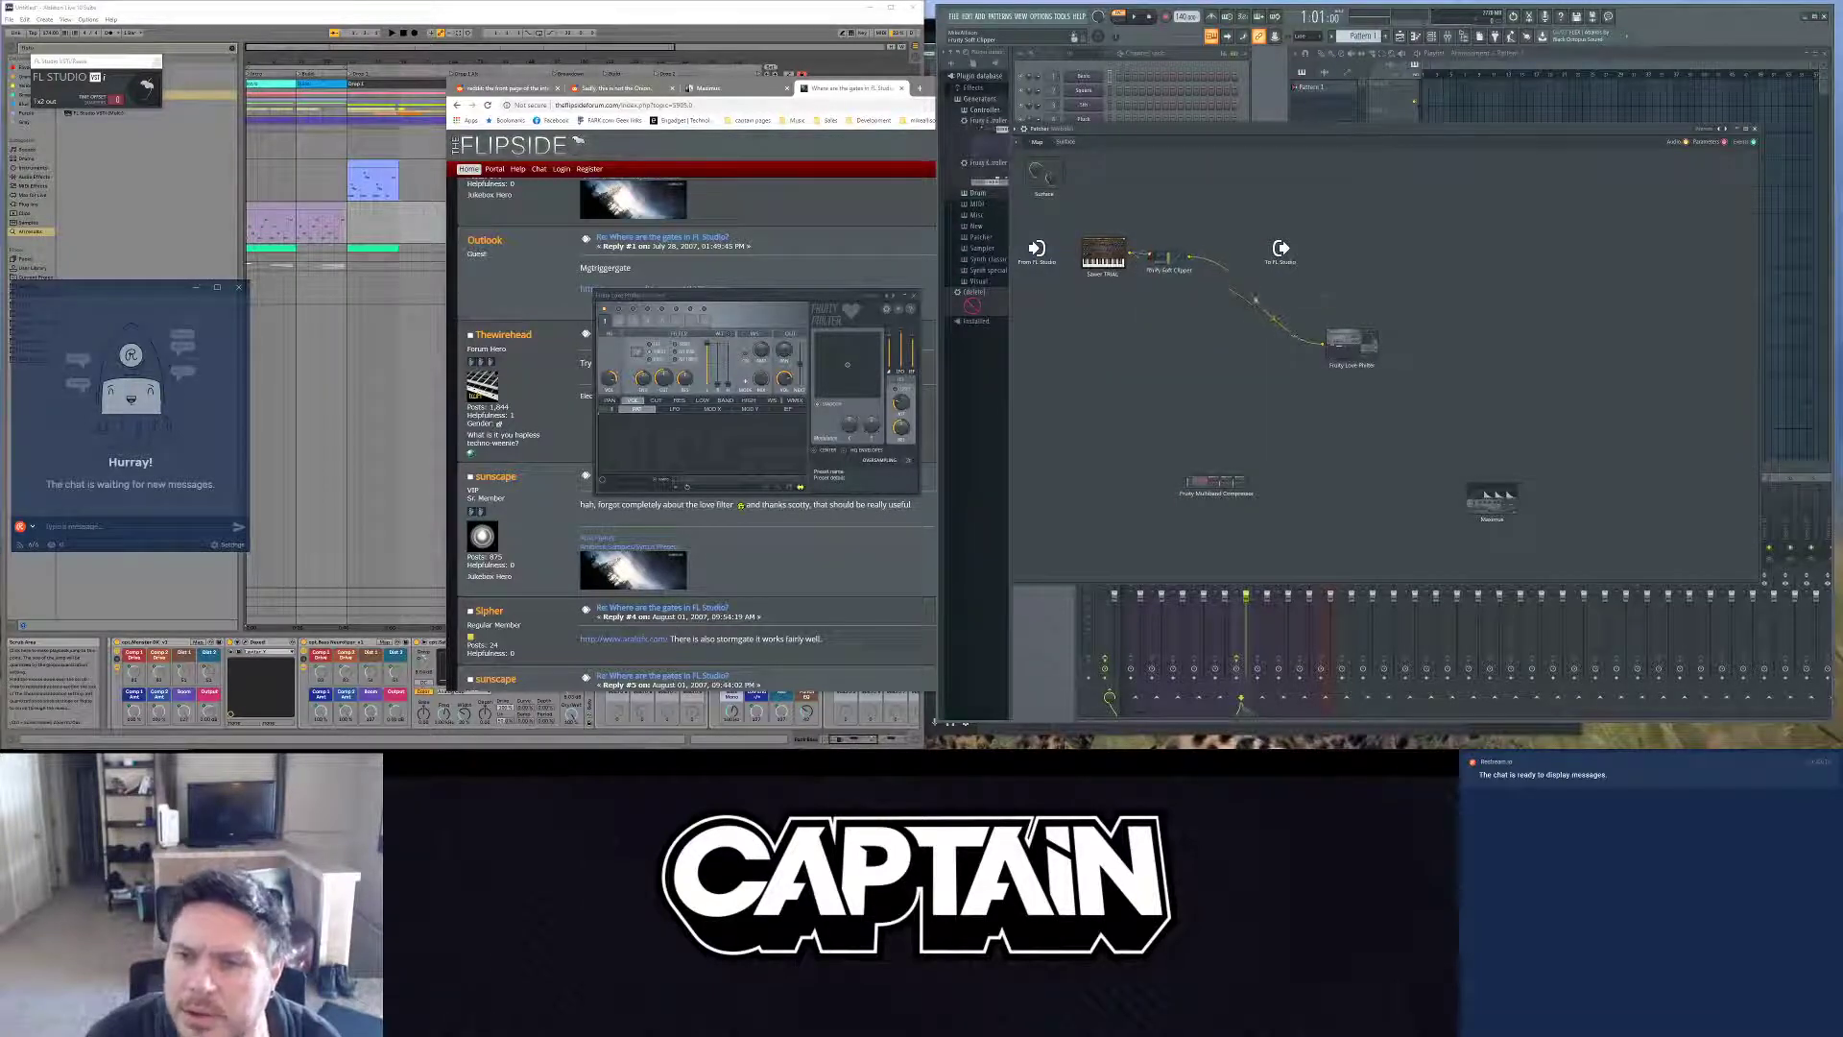
pyautogui.moveTo(1280, 247); pyautogui.dragTo(1625, 262)
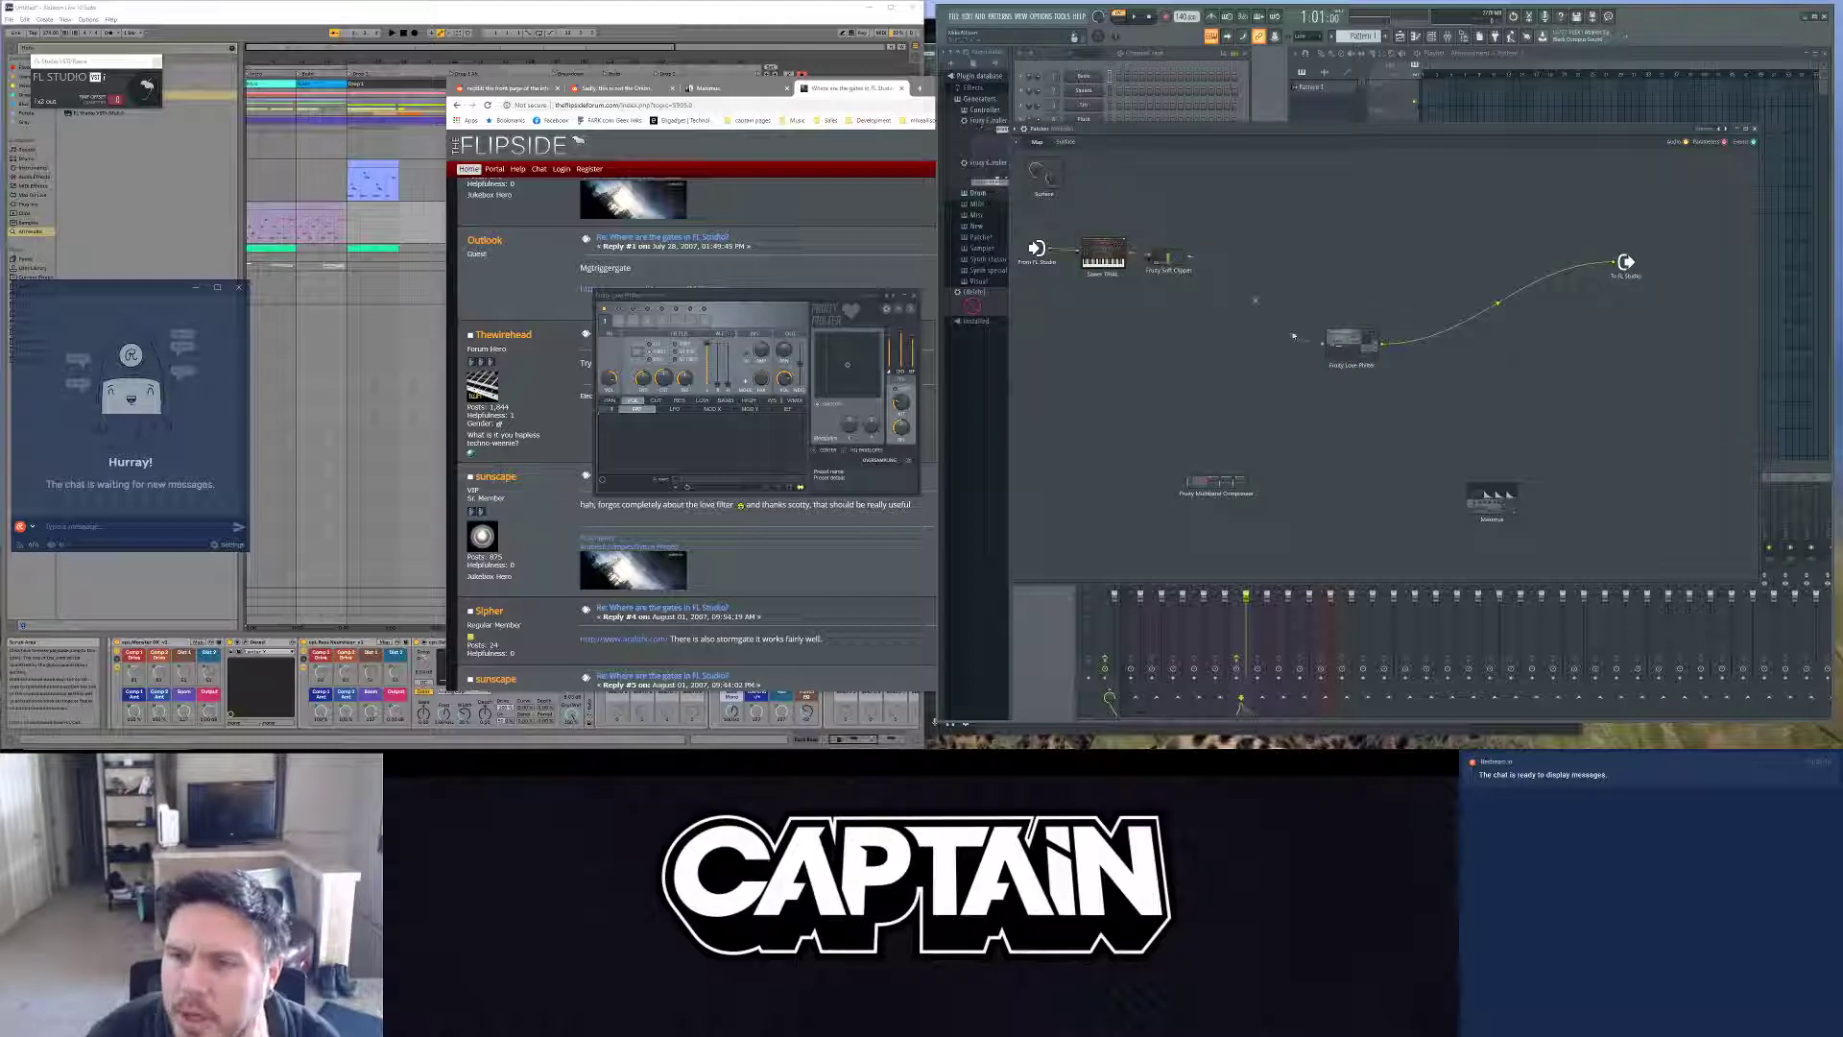
pyautogui.moveTo(1382, 343); pyautogui.dragTo(1251, 255)
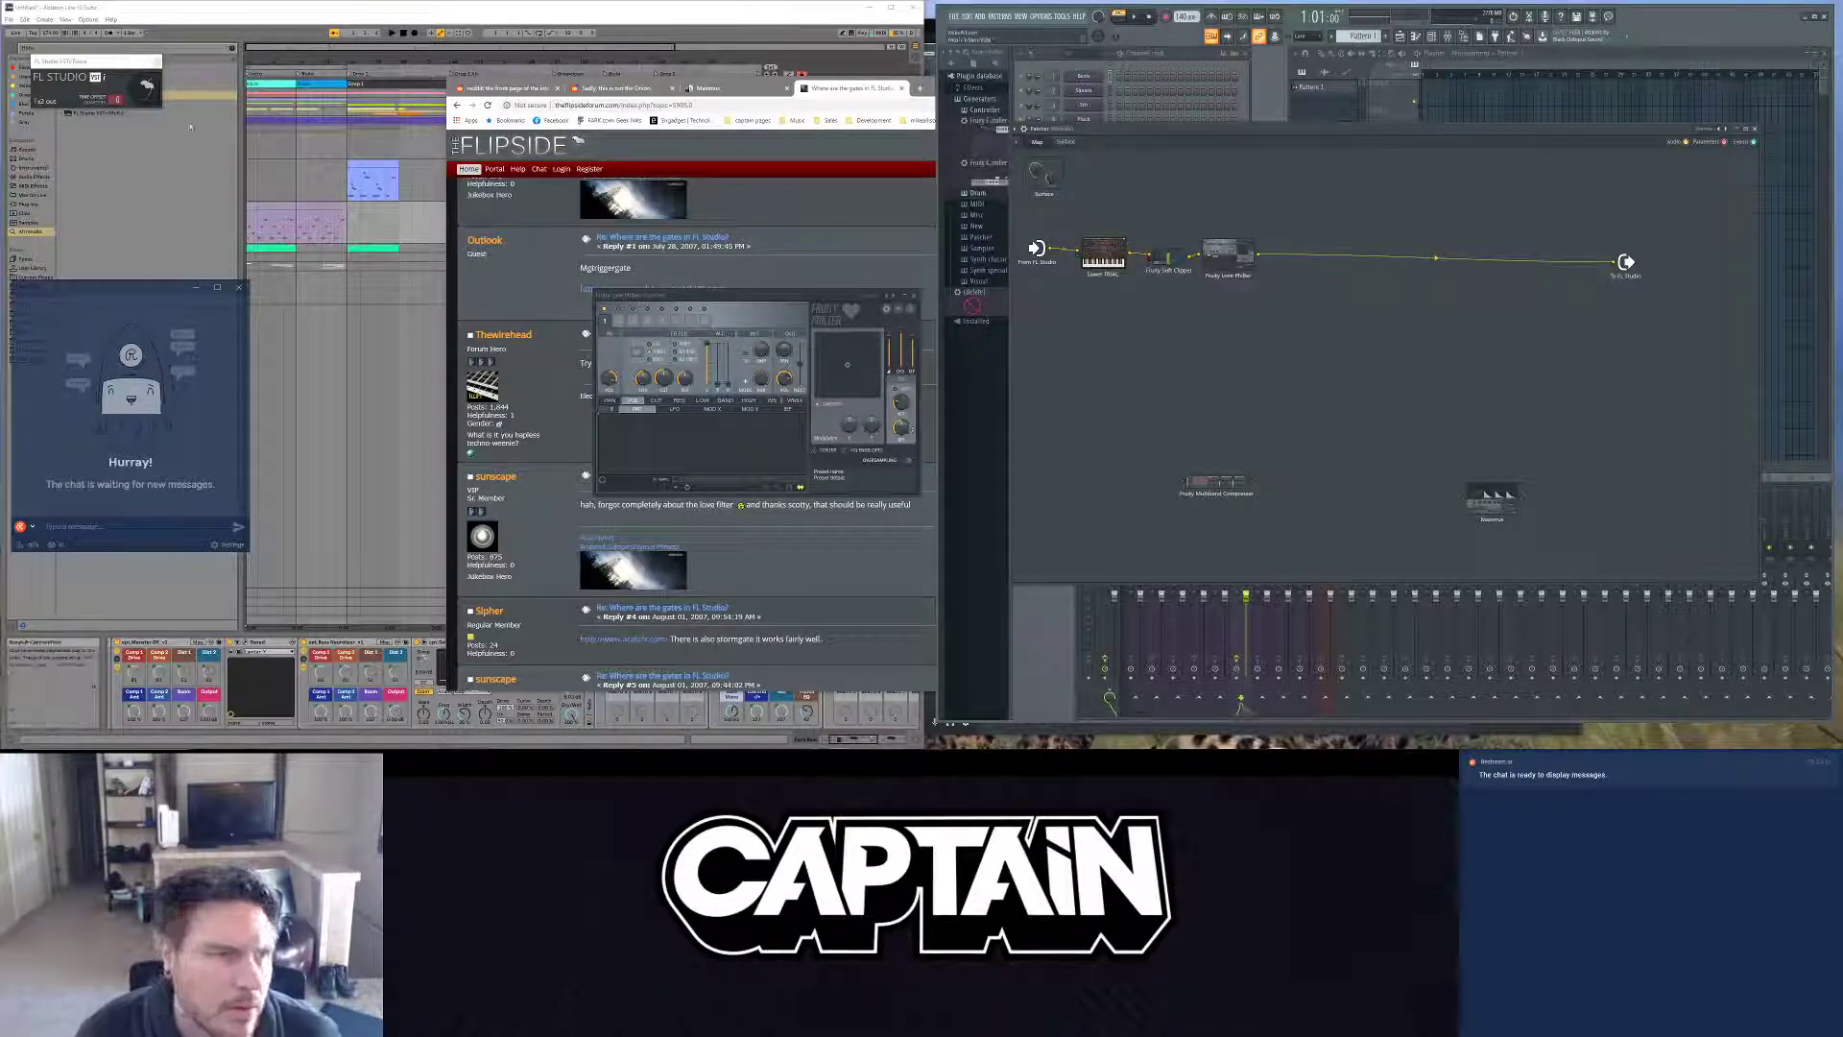
# Step: Switch to Ableton Live and arm the FL Studio track for recording in place of the track below it
pyautogui.click(172, 182)
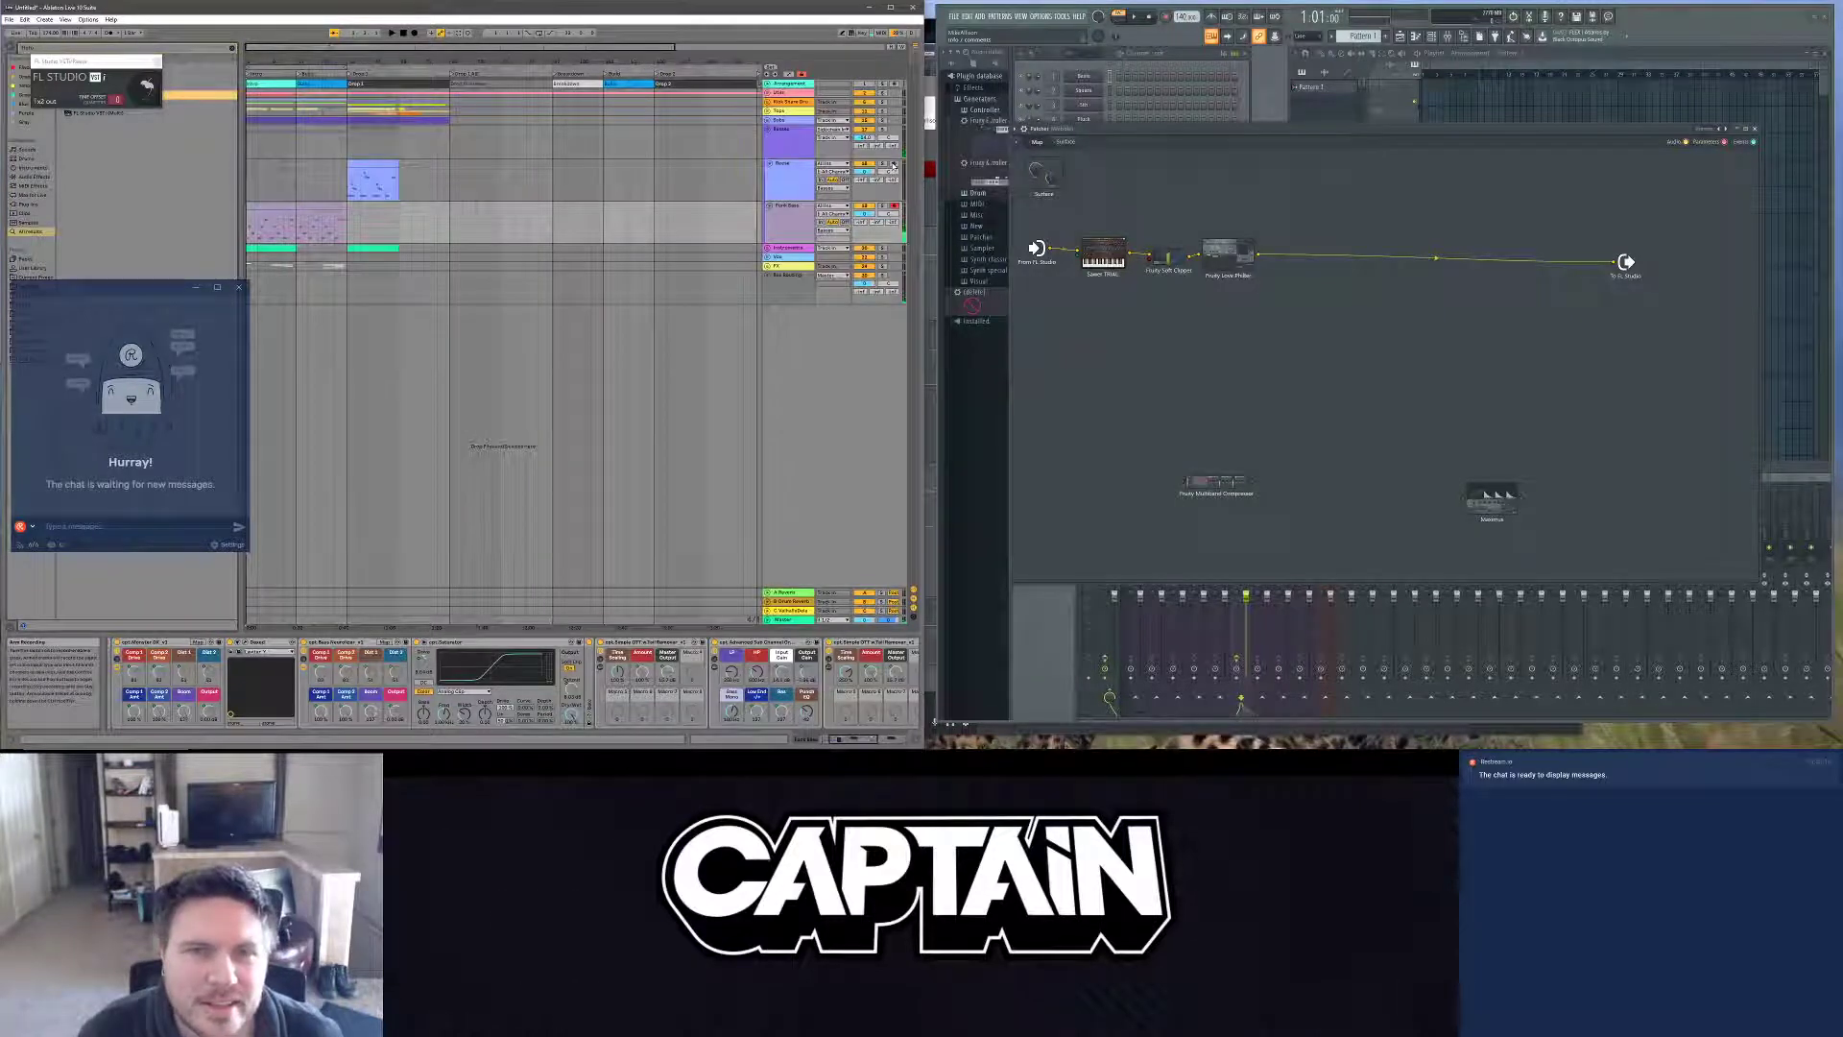
pyautogui.click(890, 175)
pyautogui.click(894, 207)
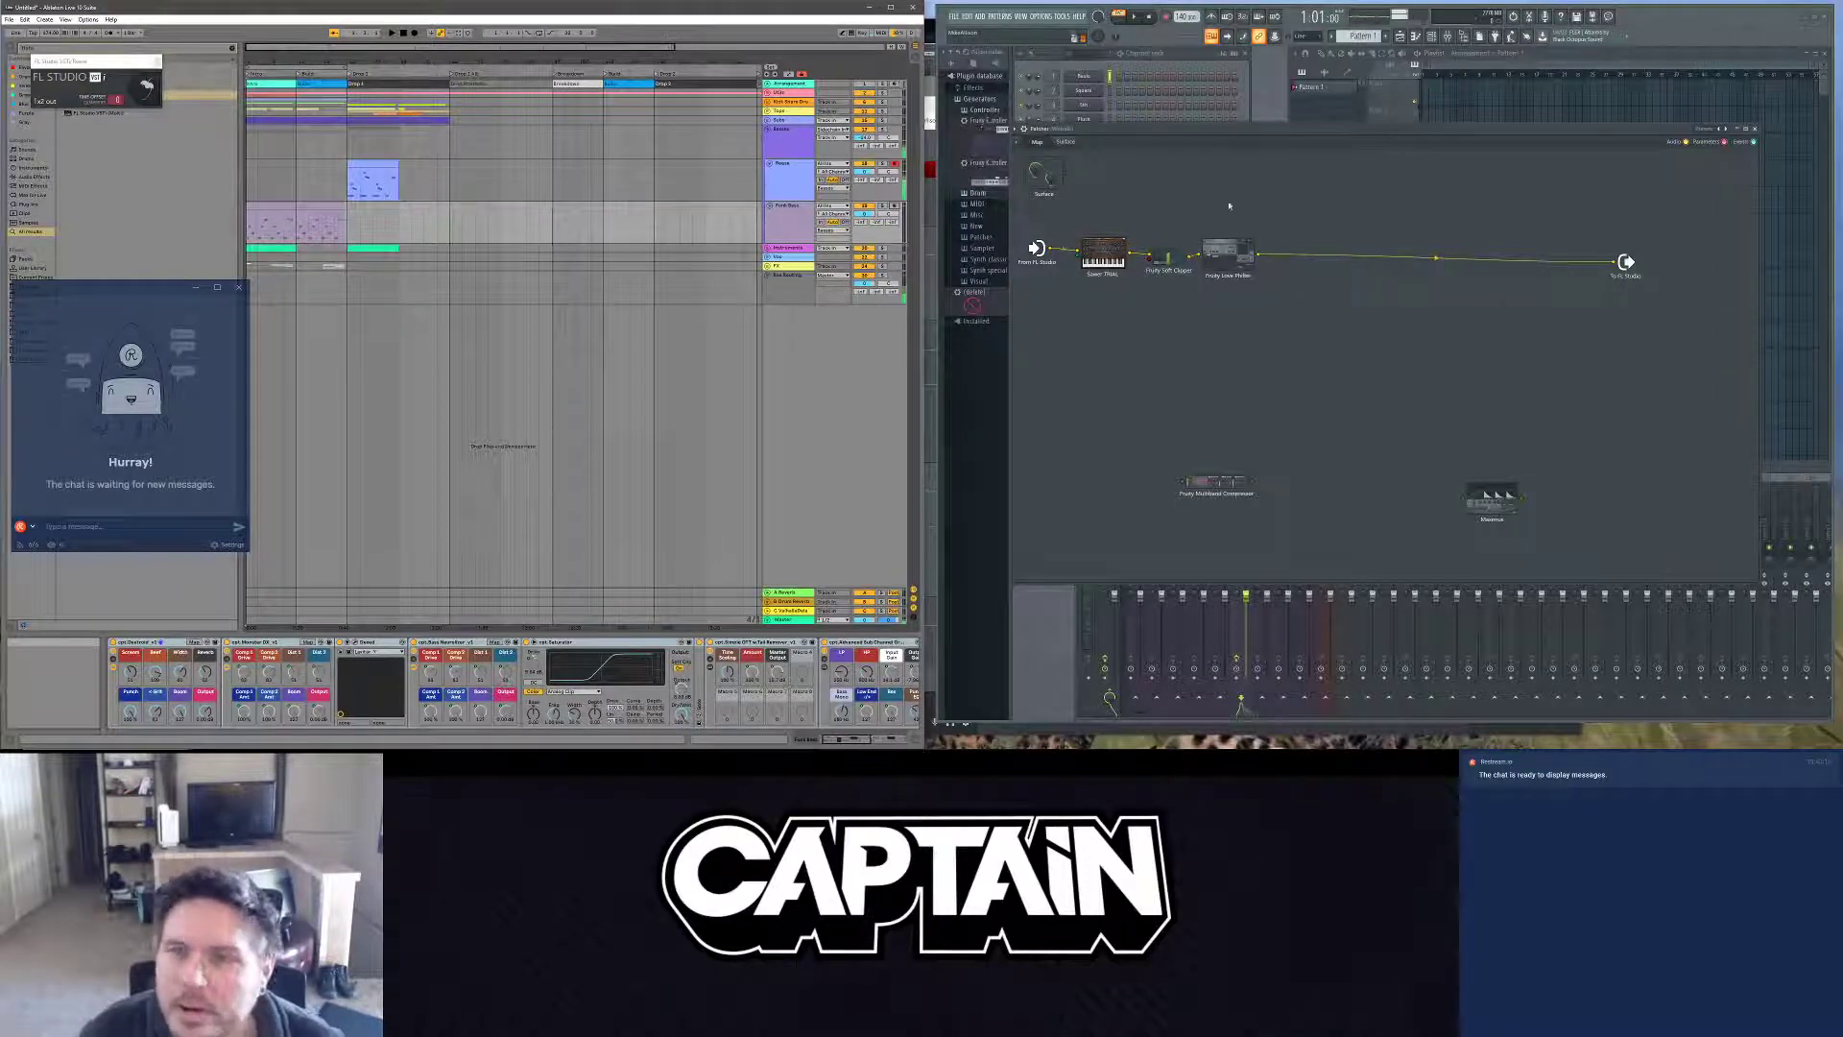
# Step: In FL Studio's Patcher, open Fruity Love Philter, then Fruity Soft Clipper, and make the Soft Clipper's transfer curve steeper
pyautogui.click(1238, 255)
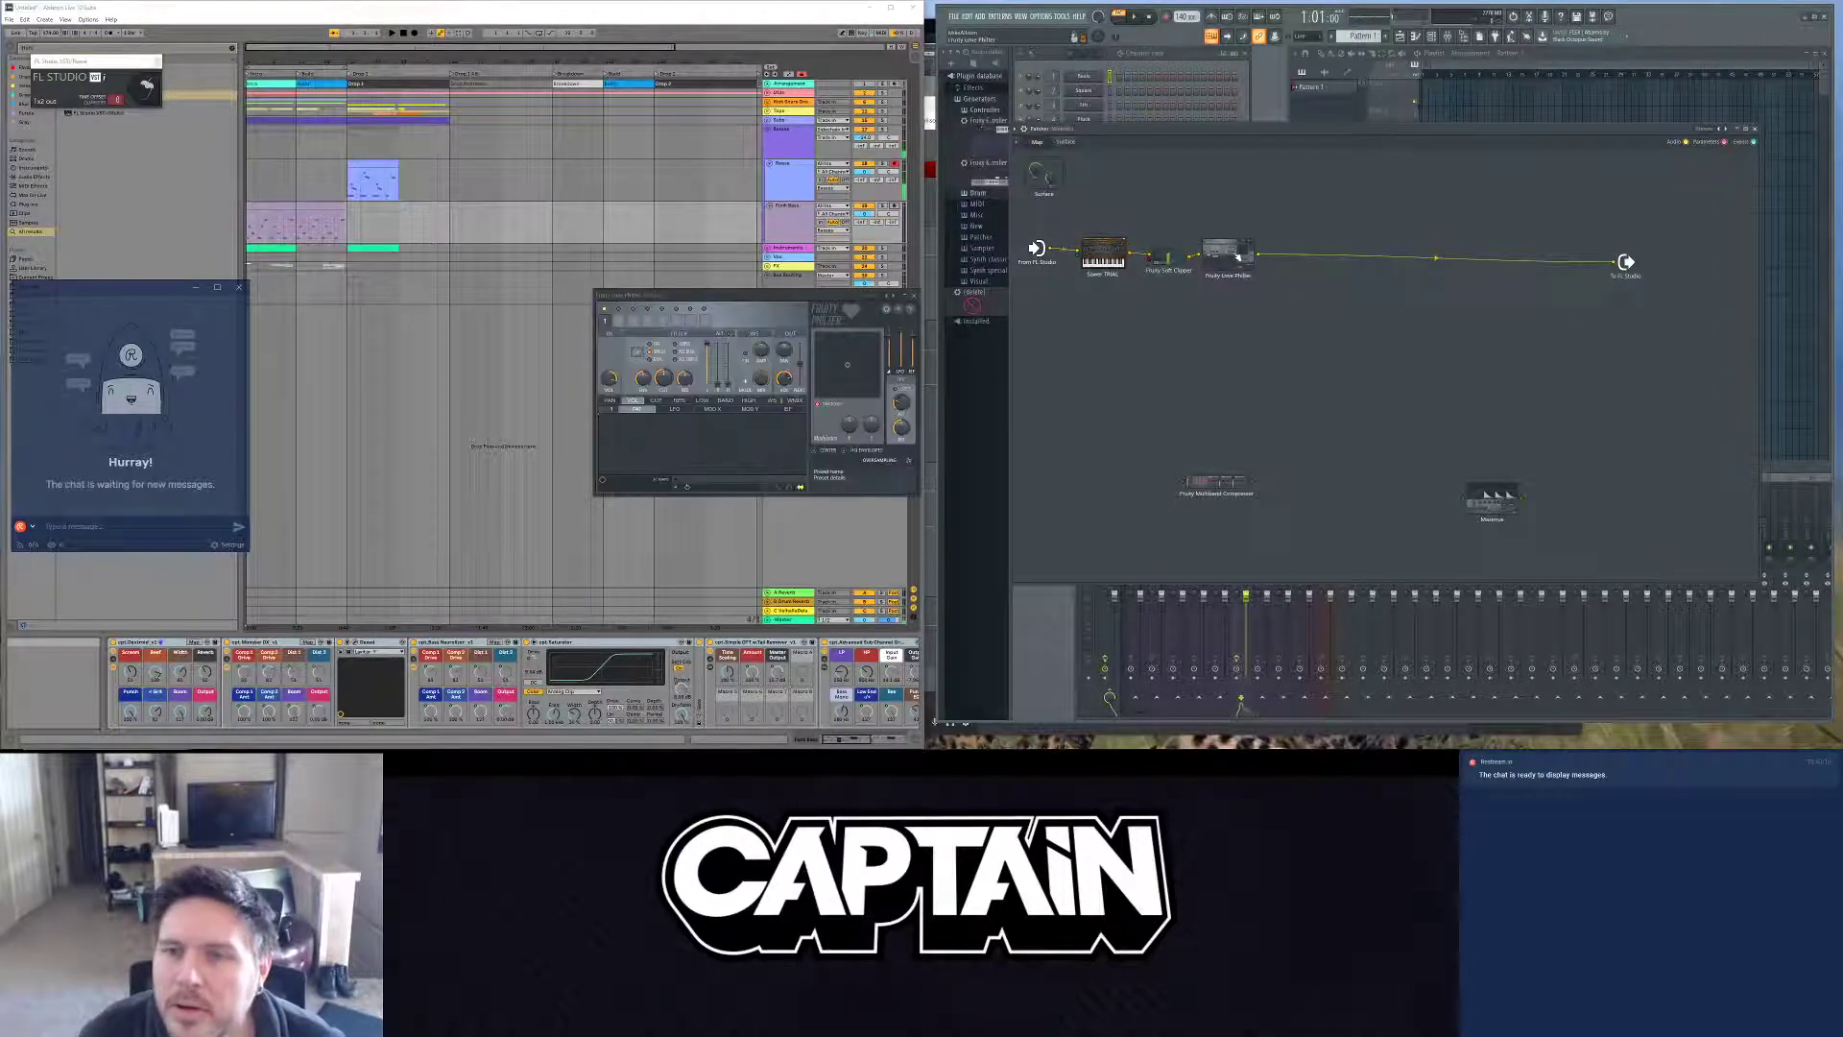
pyautogui.click(1166, 266)
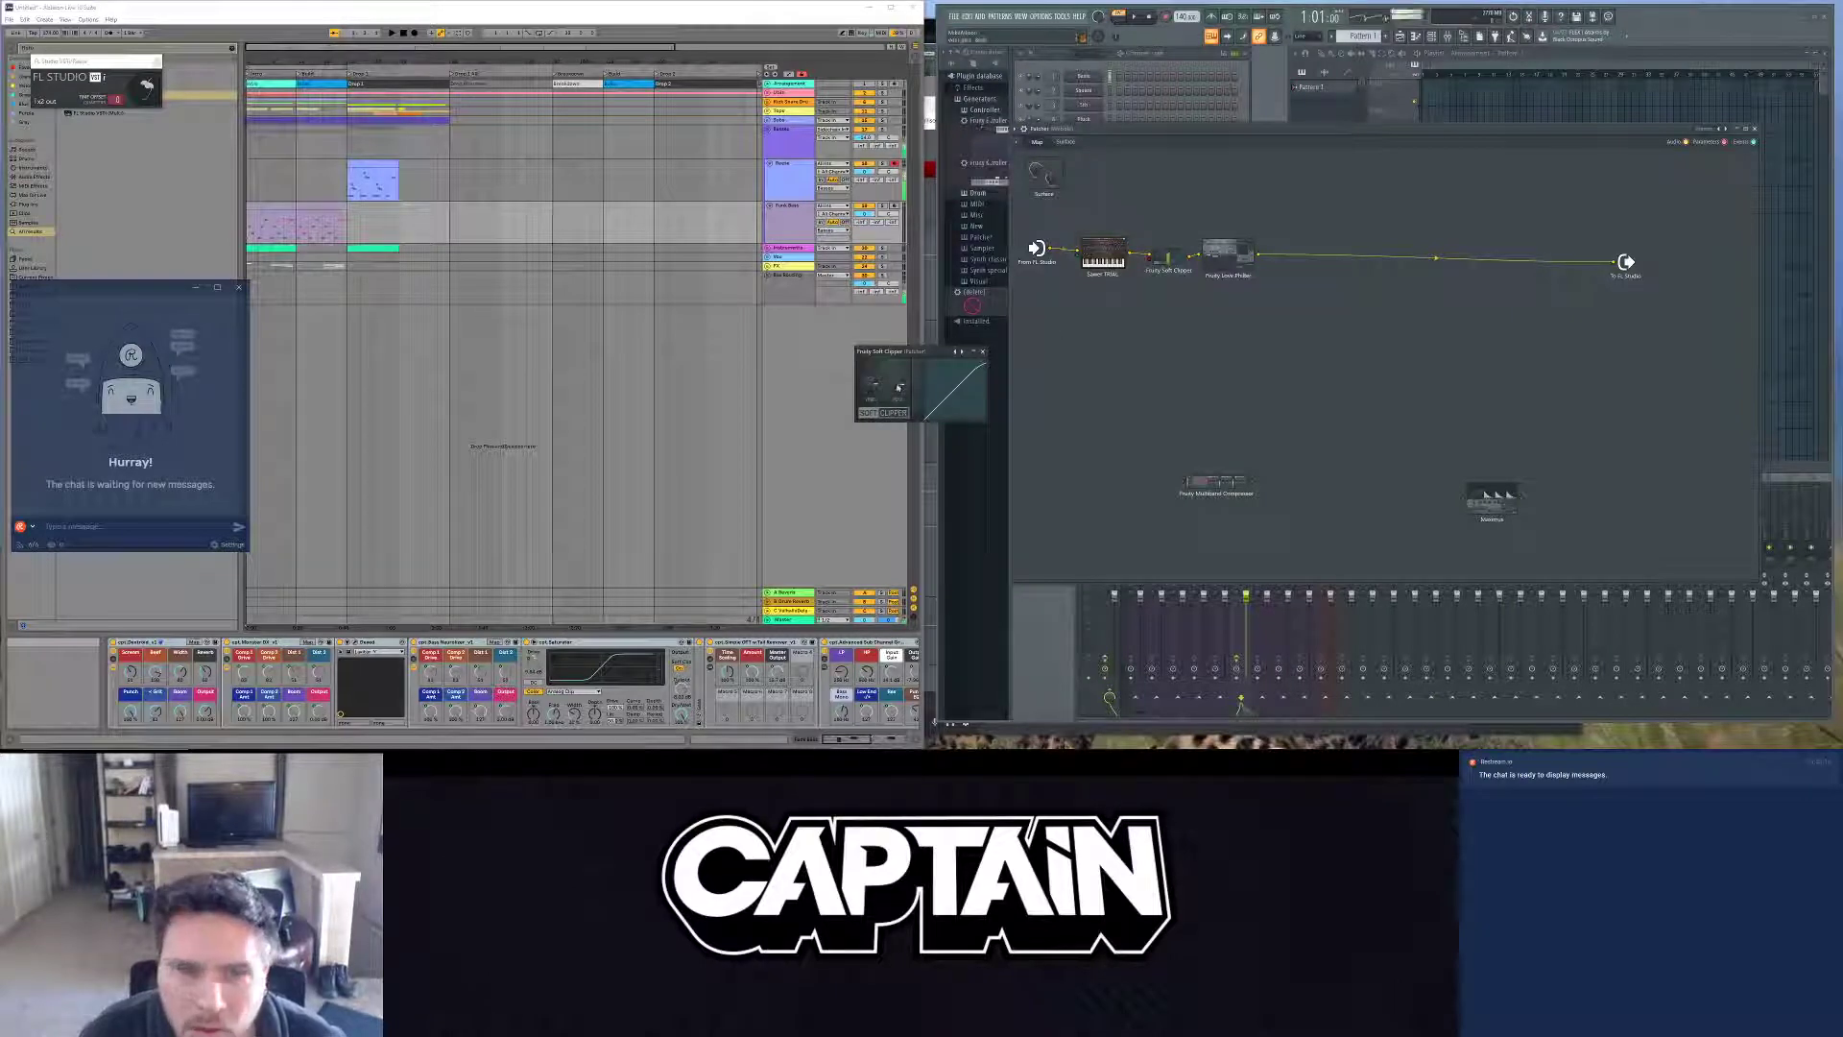
pyautogui.moveTo(871, 386)
pyautogui.mouseDown()
pyautogui.moveTo(893, 407)
pyautogui.moveTo(871, 378)
pyautogui.mouseUp()
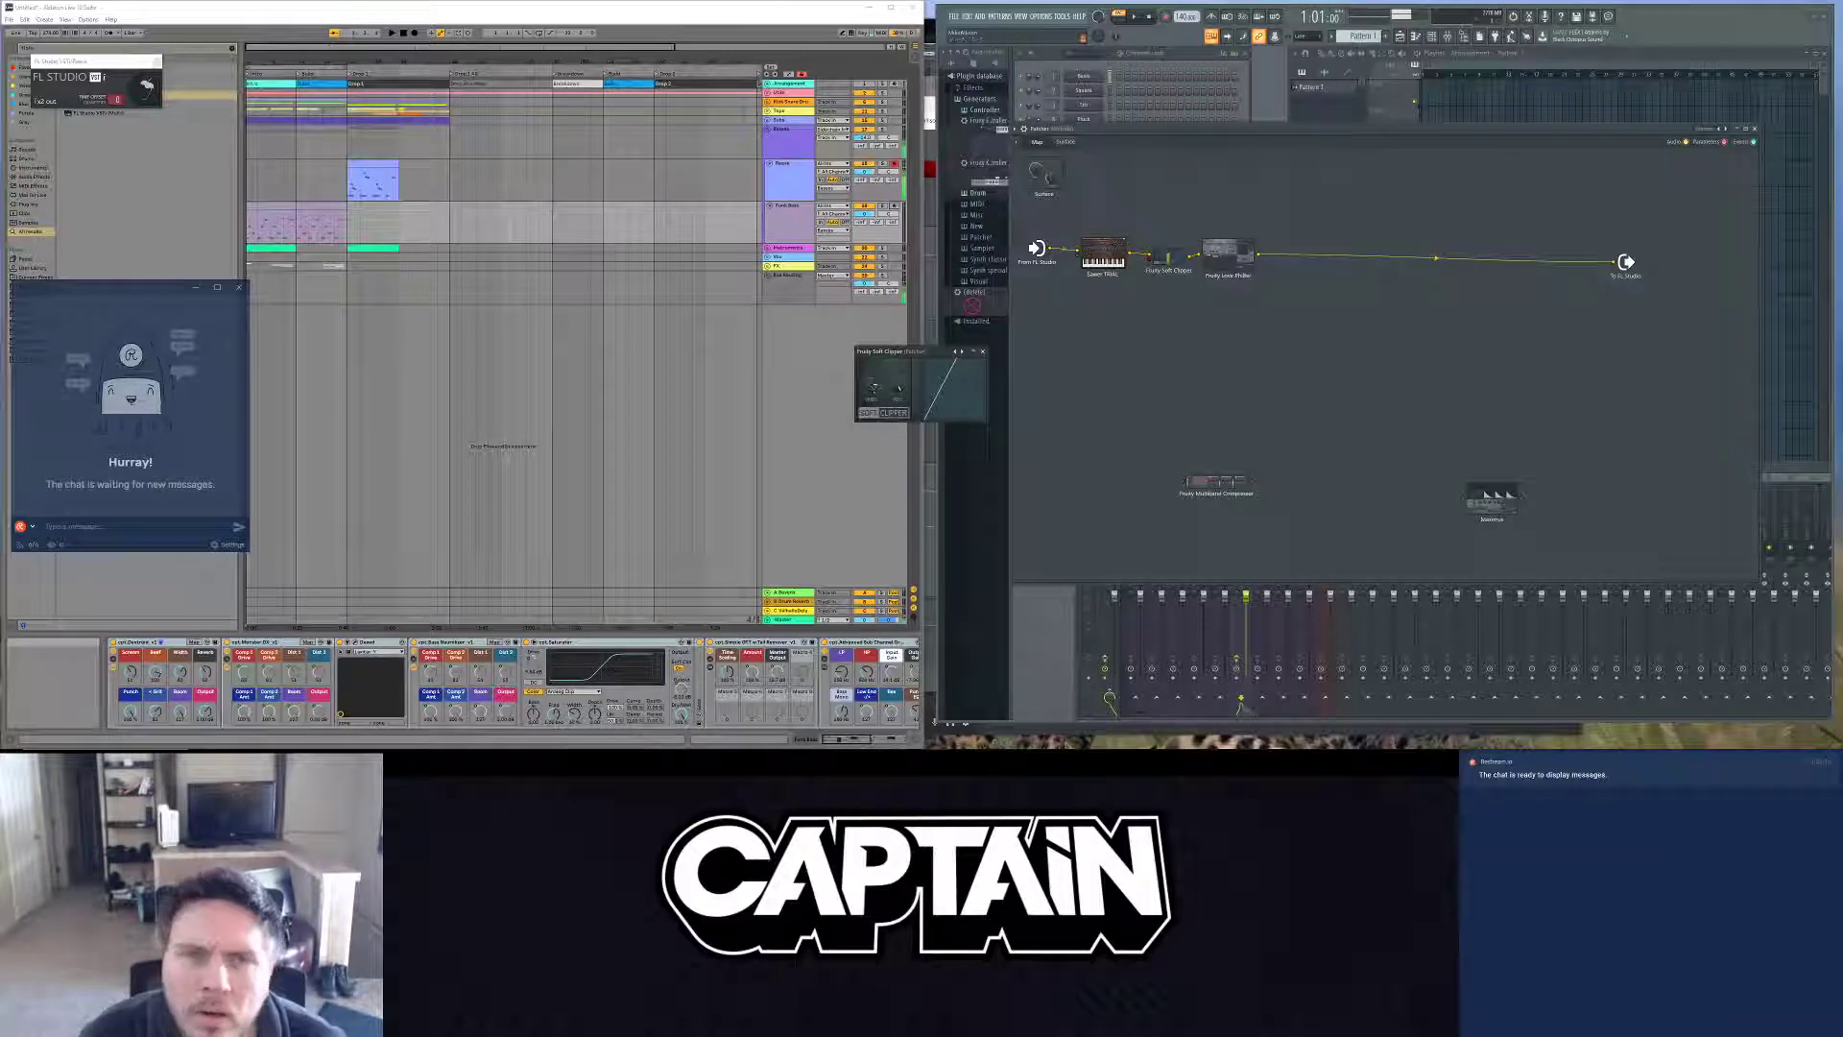
# Step: In Ableton Live, arm the track below the FL Studio track for comparison, then re-arm the FL Studio track
pyautogui.click(789, 170)
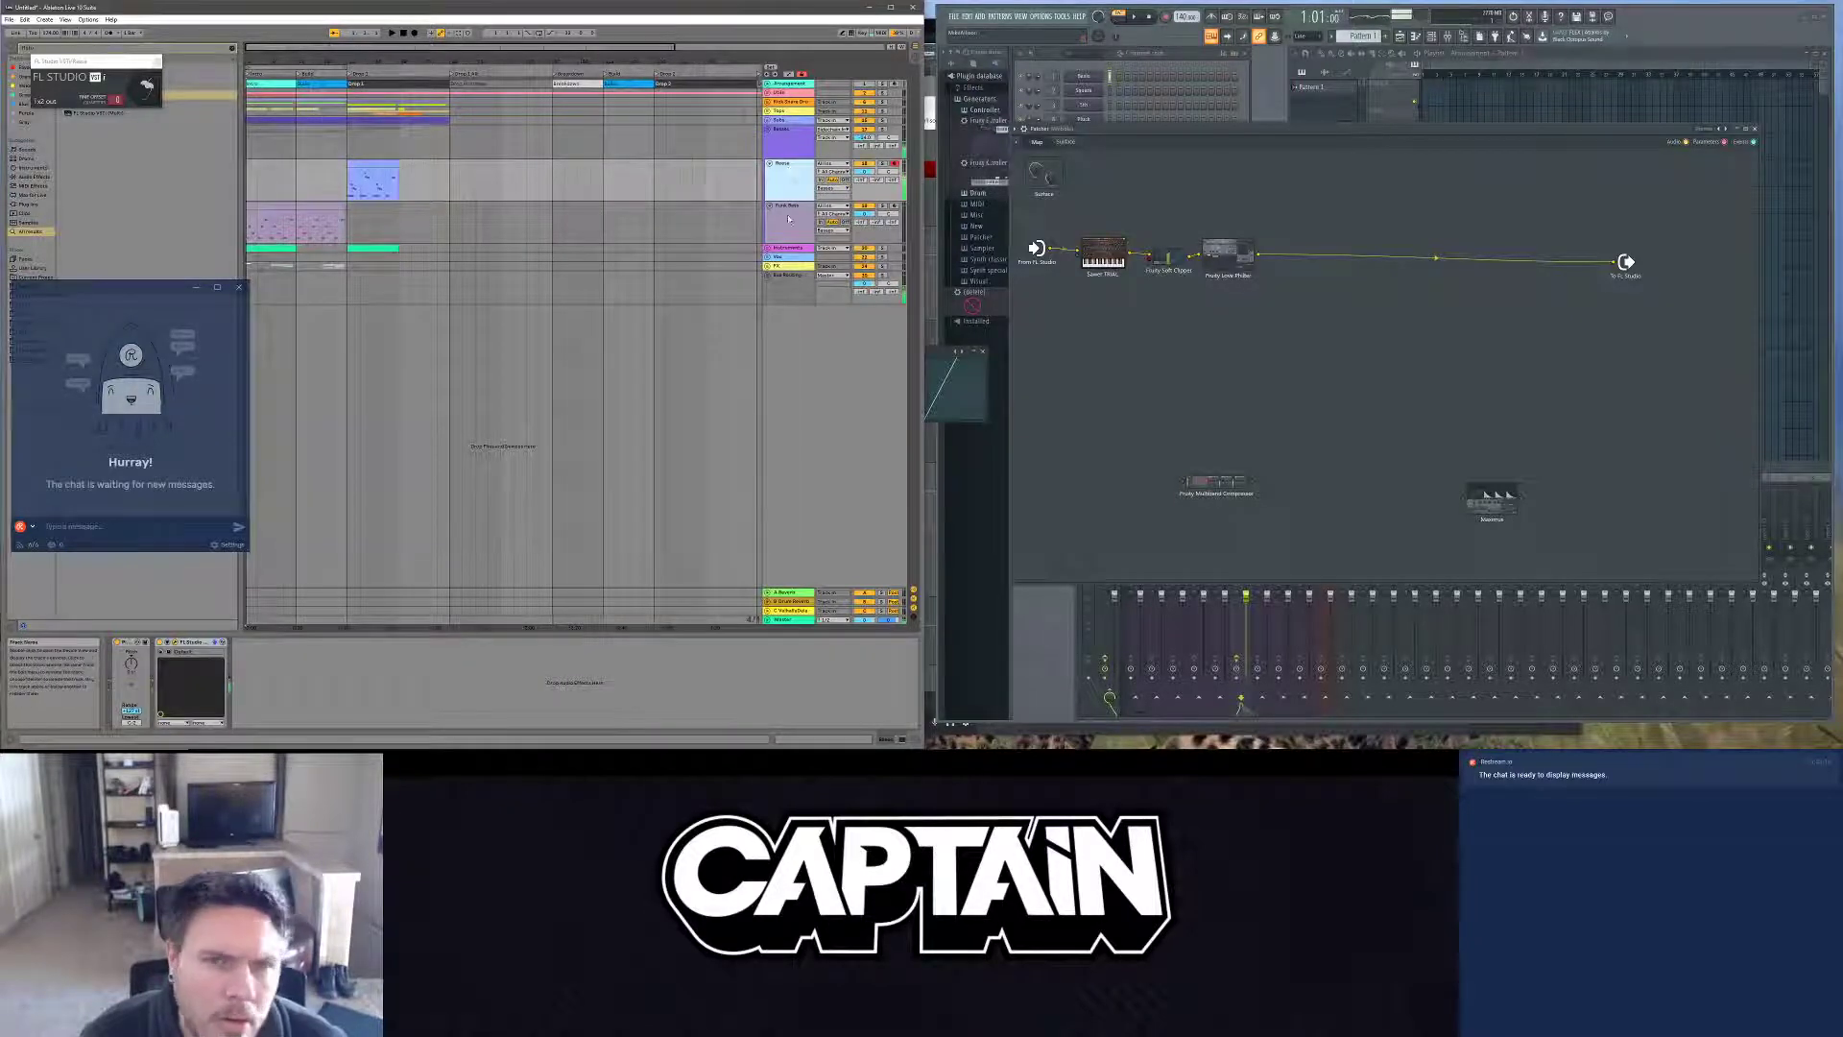
pyautogui.click(893, 210)
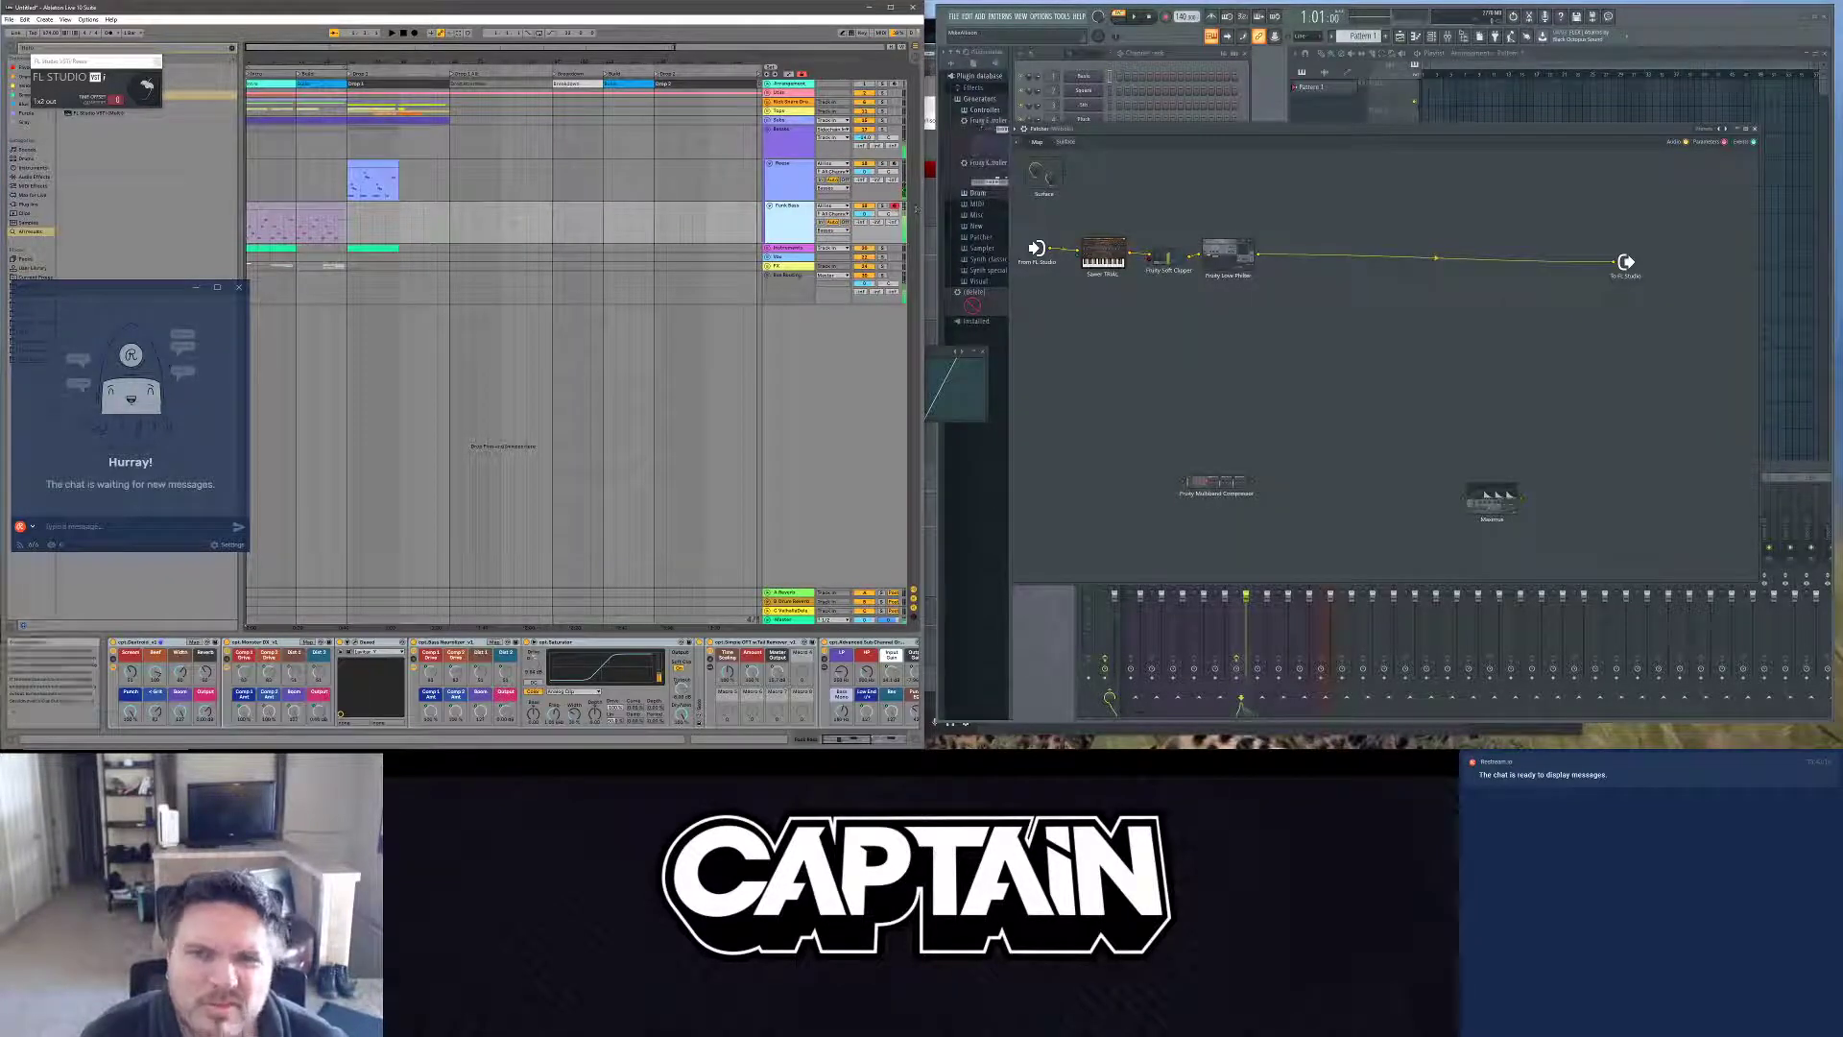
pyautogui.click(893, 164)
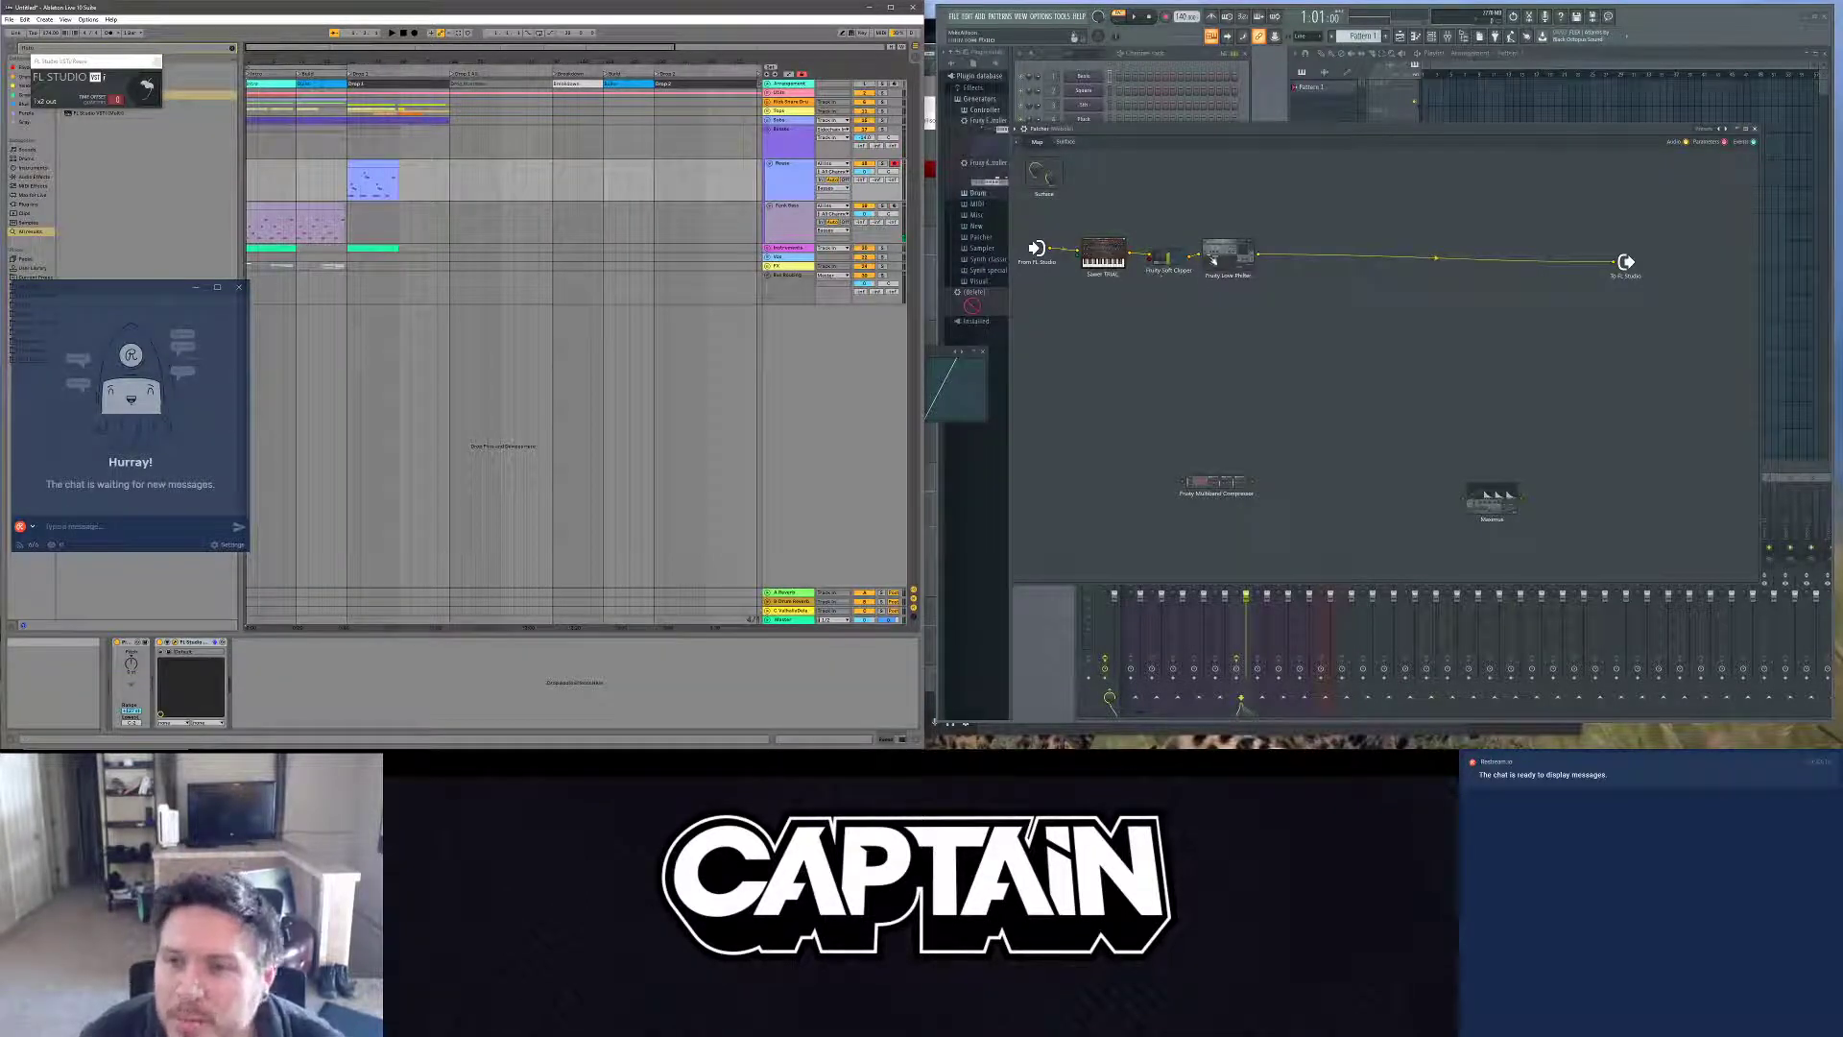
# Step: Reopen Fruity Soft Clipper in FL Studio, shift the Patcher window upward, and flatten the Soft Clipper's transfer curve
pyautogui.click(1156, 261)
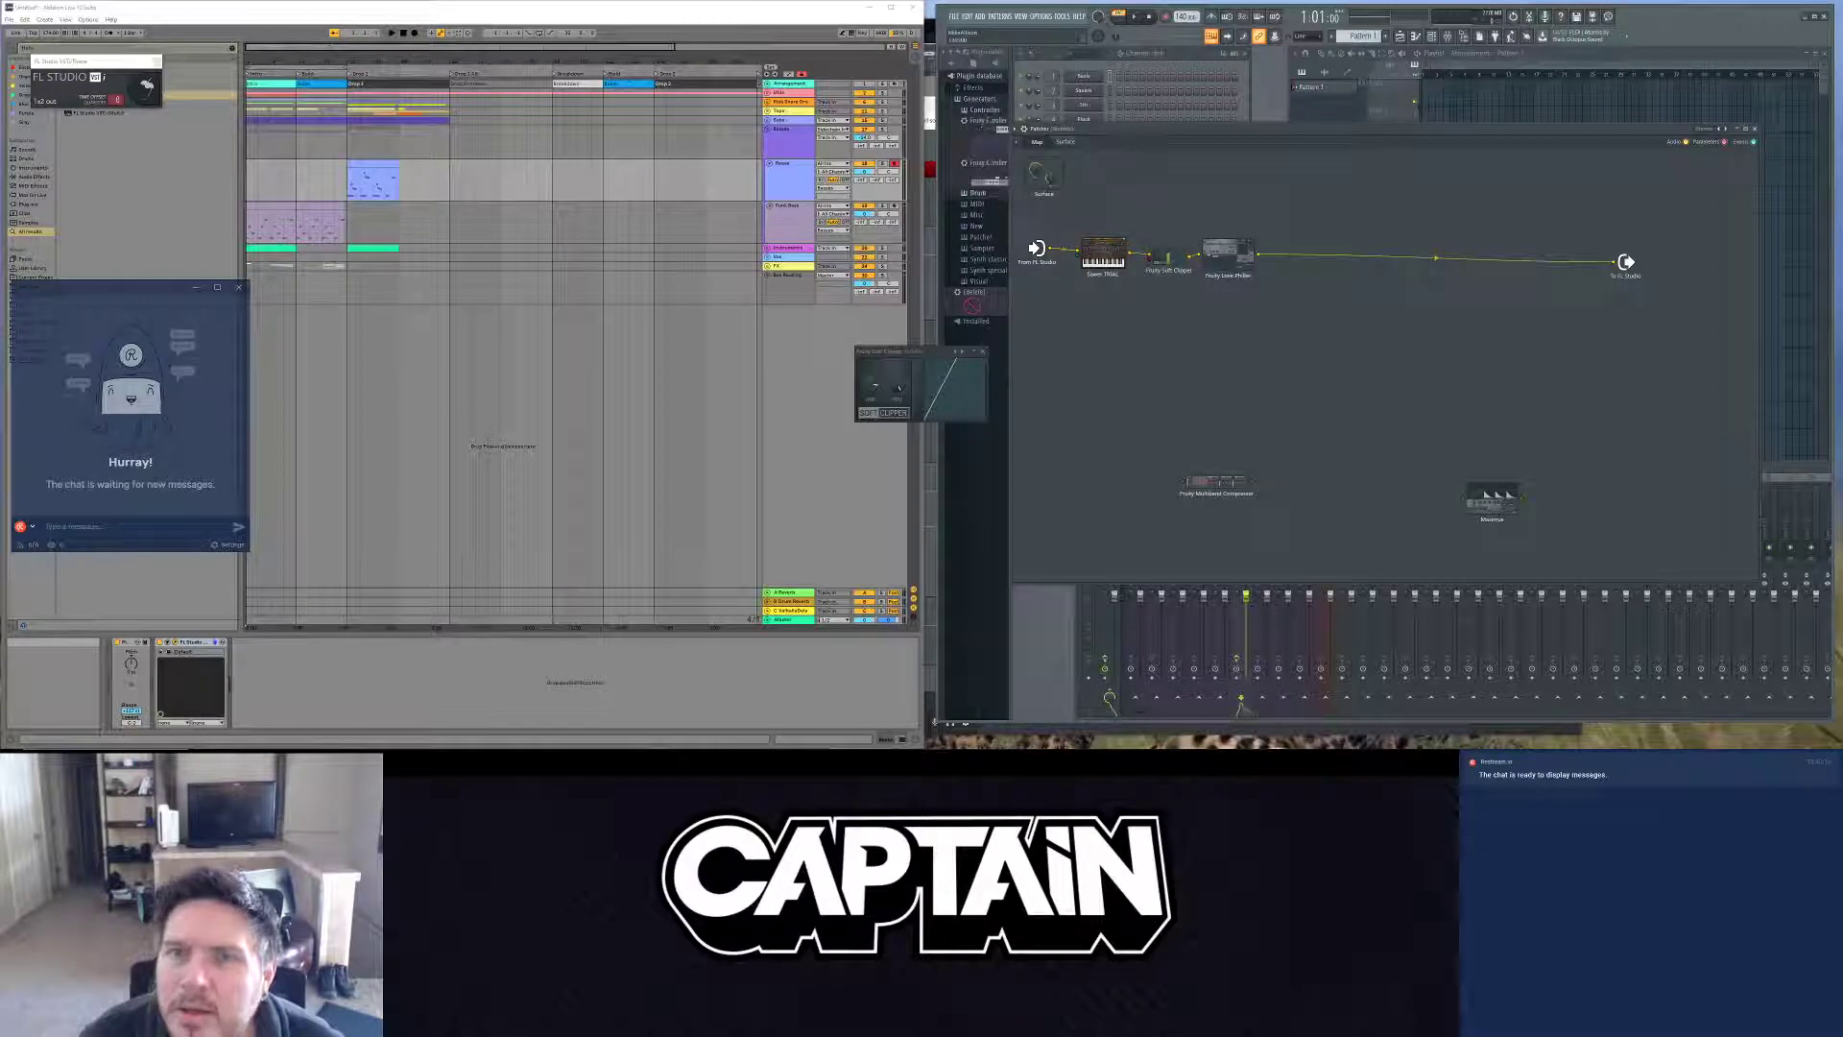
pyautogui.doubleClick(1137, 127)
pyautogui.moveTo(1133, 123); pyautogui.dragTo(1152, 84)
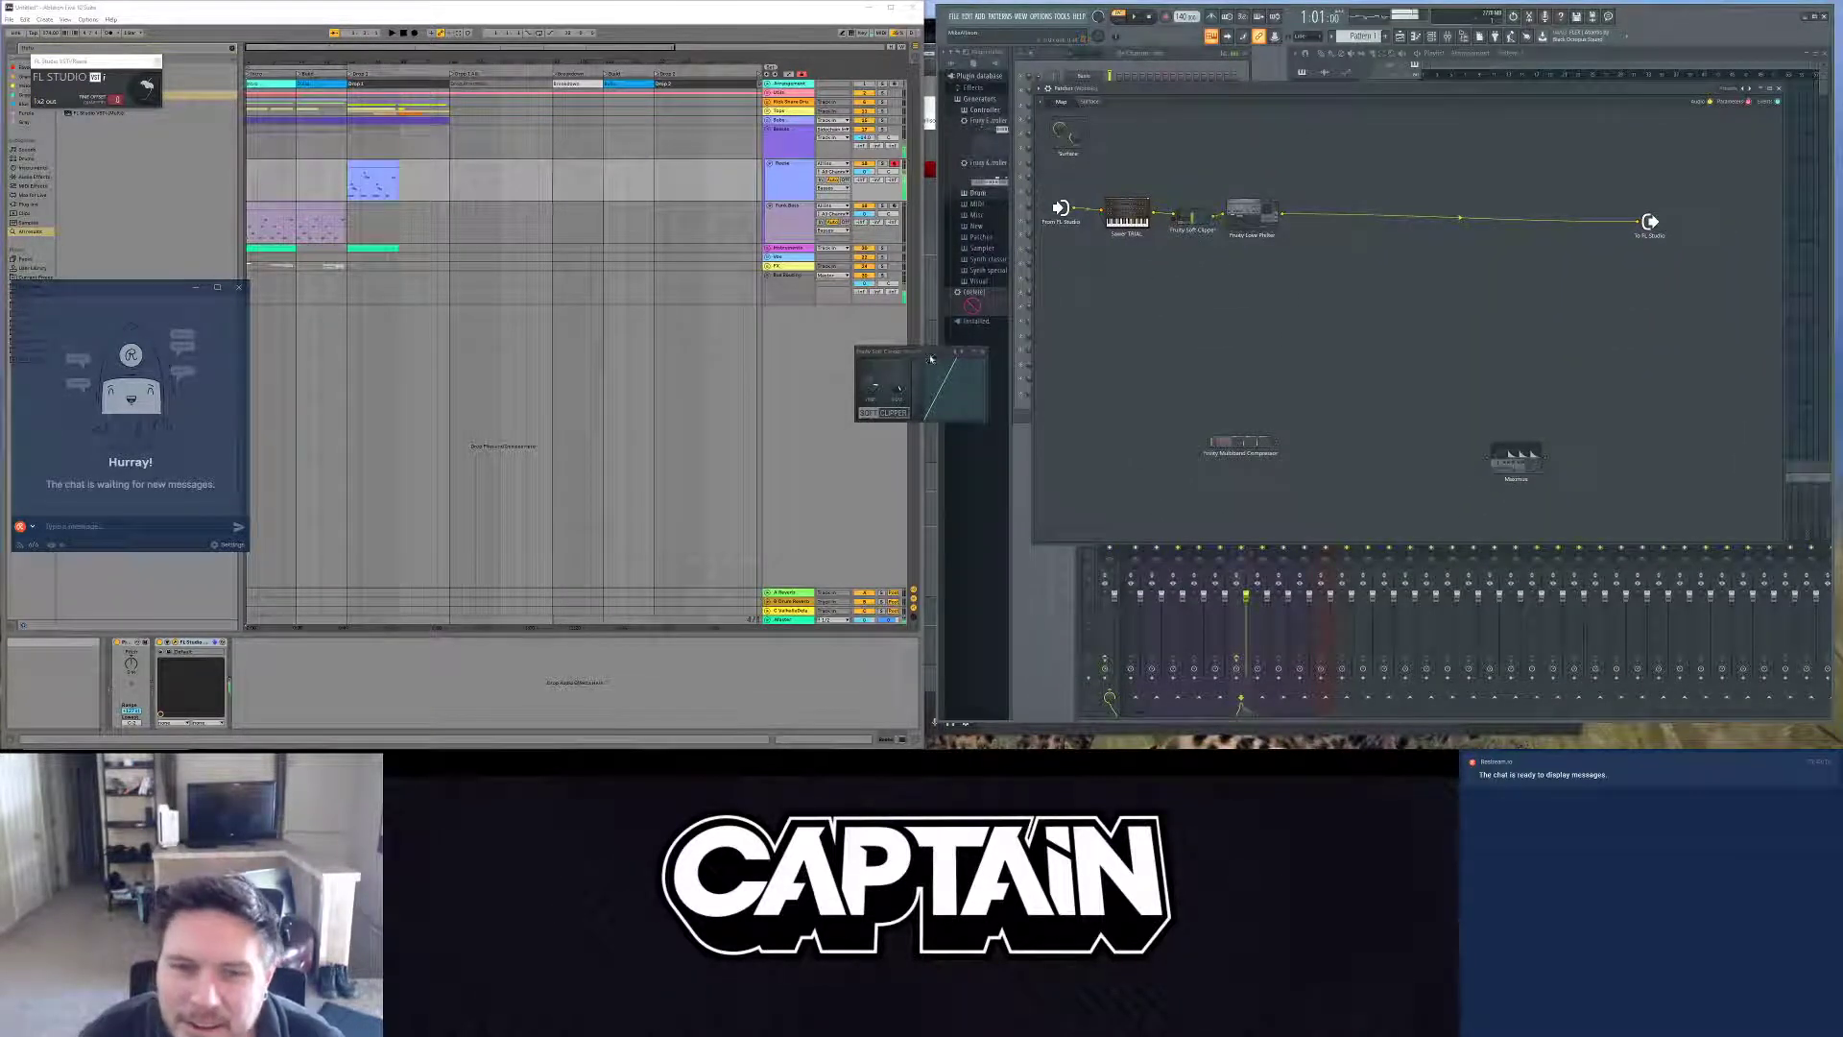
pyautogui.moveTo(929, 359); pyautogui.dragTo(896, 393)
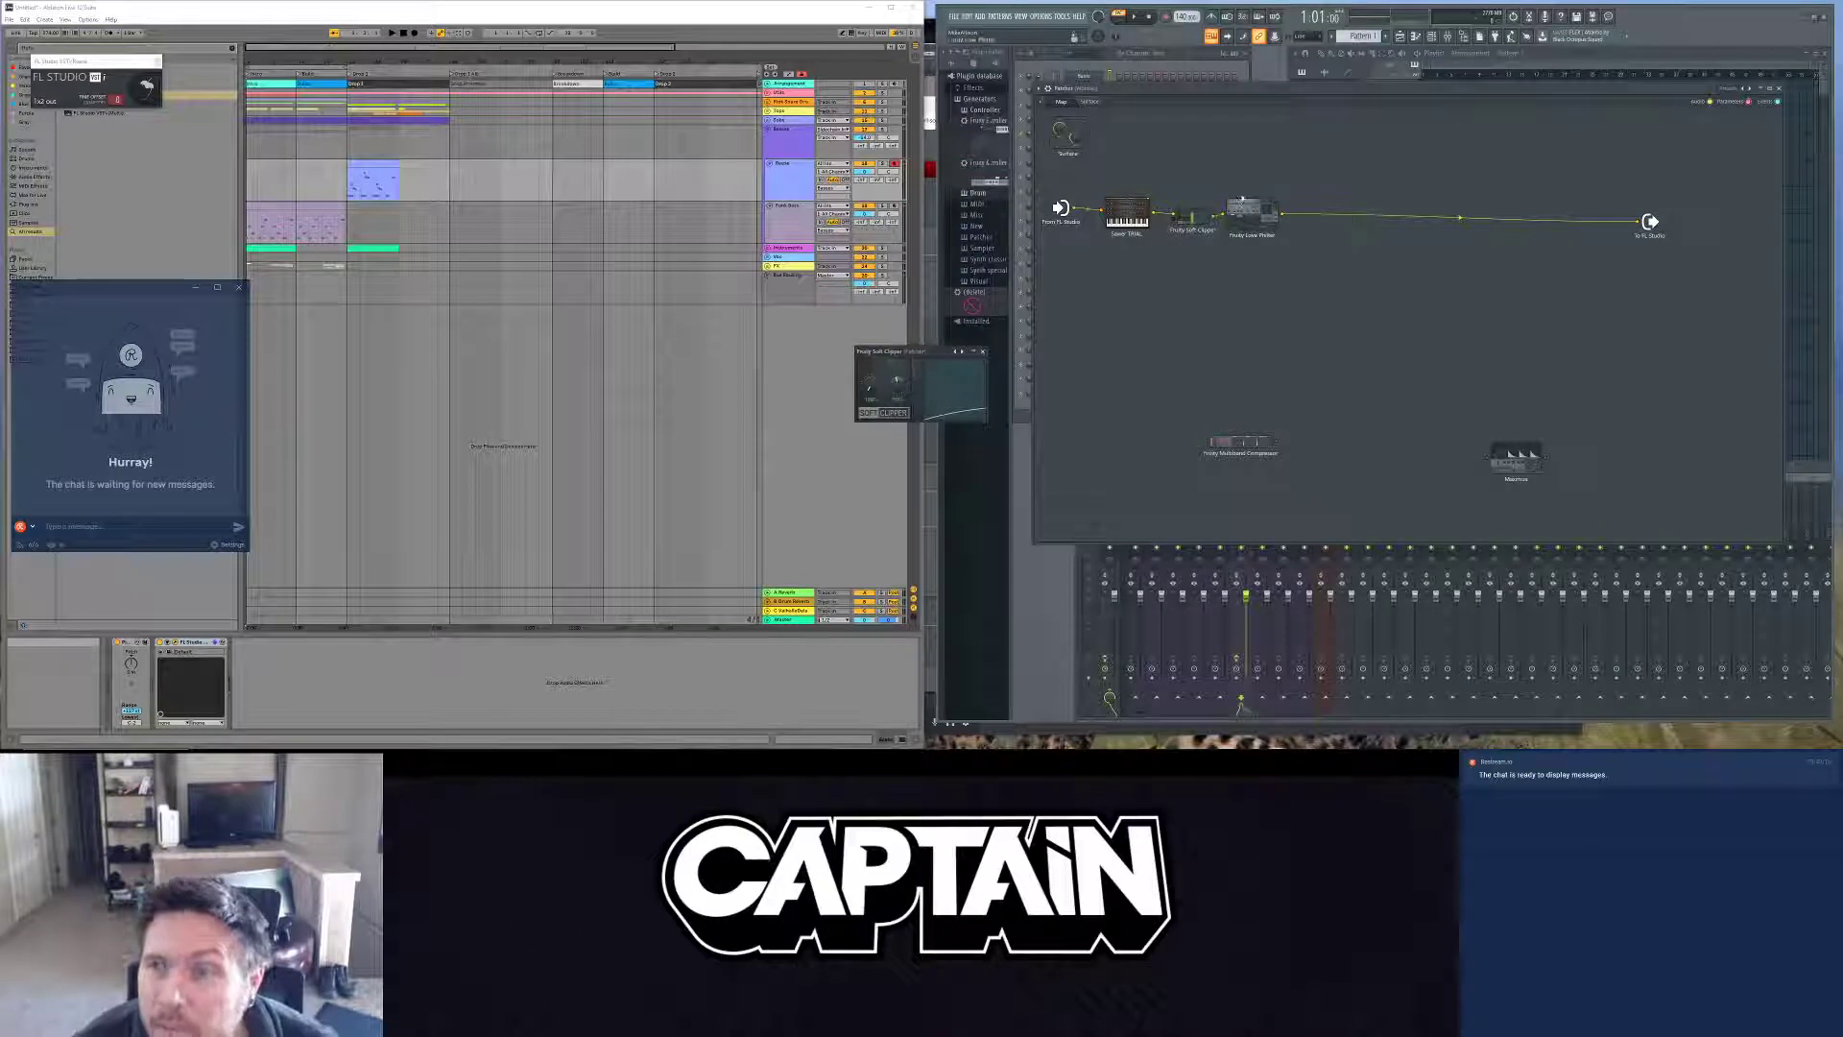
# Step: Open Fruity Love Philter and adjust its X/Y modulation pad and the middle filter knob
pyautogui.click(1249, 208)
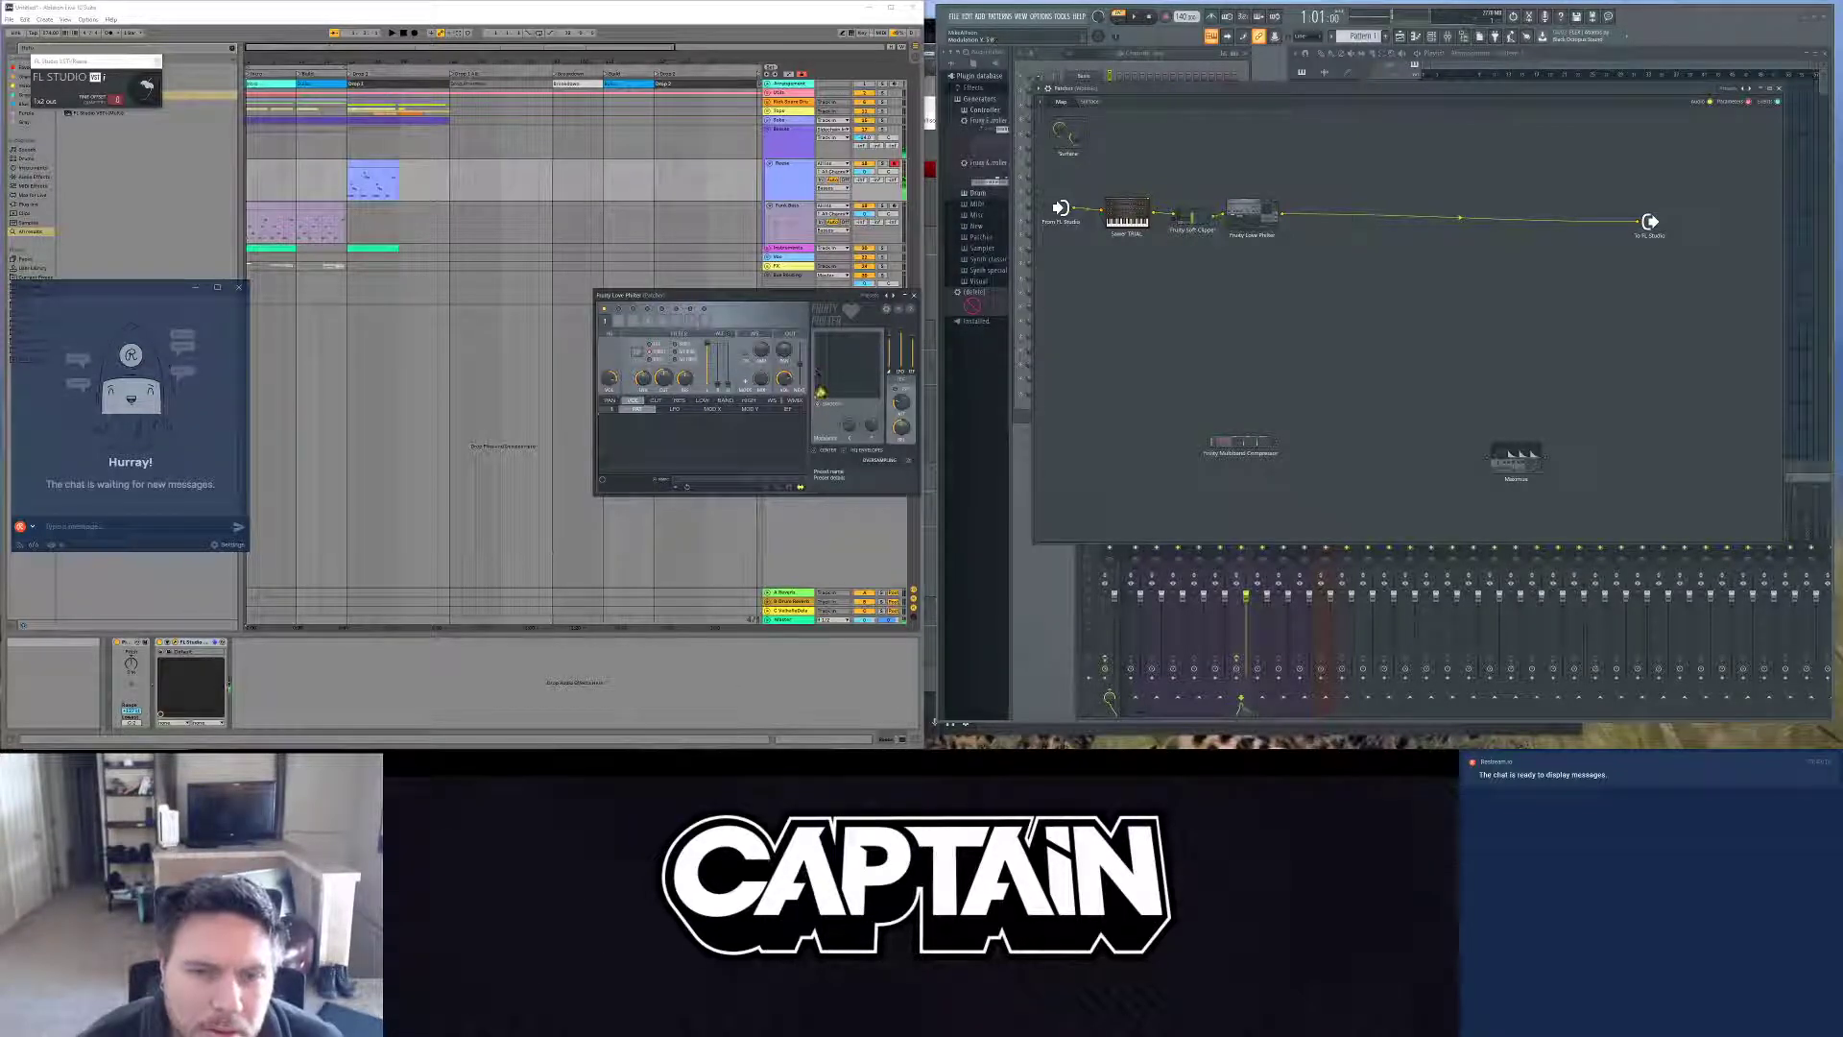
pyautogui.moveTo(820, 392); pyautogui.dragTo(865, 334)
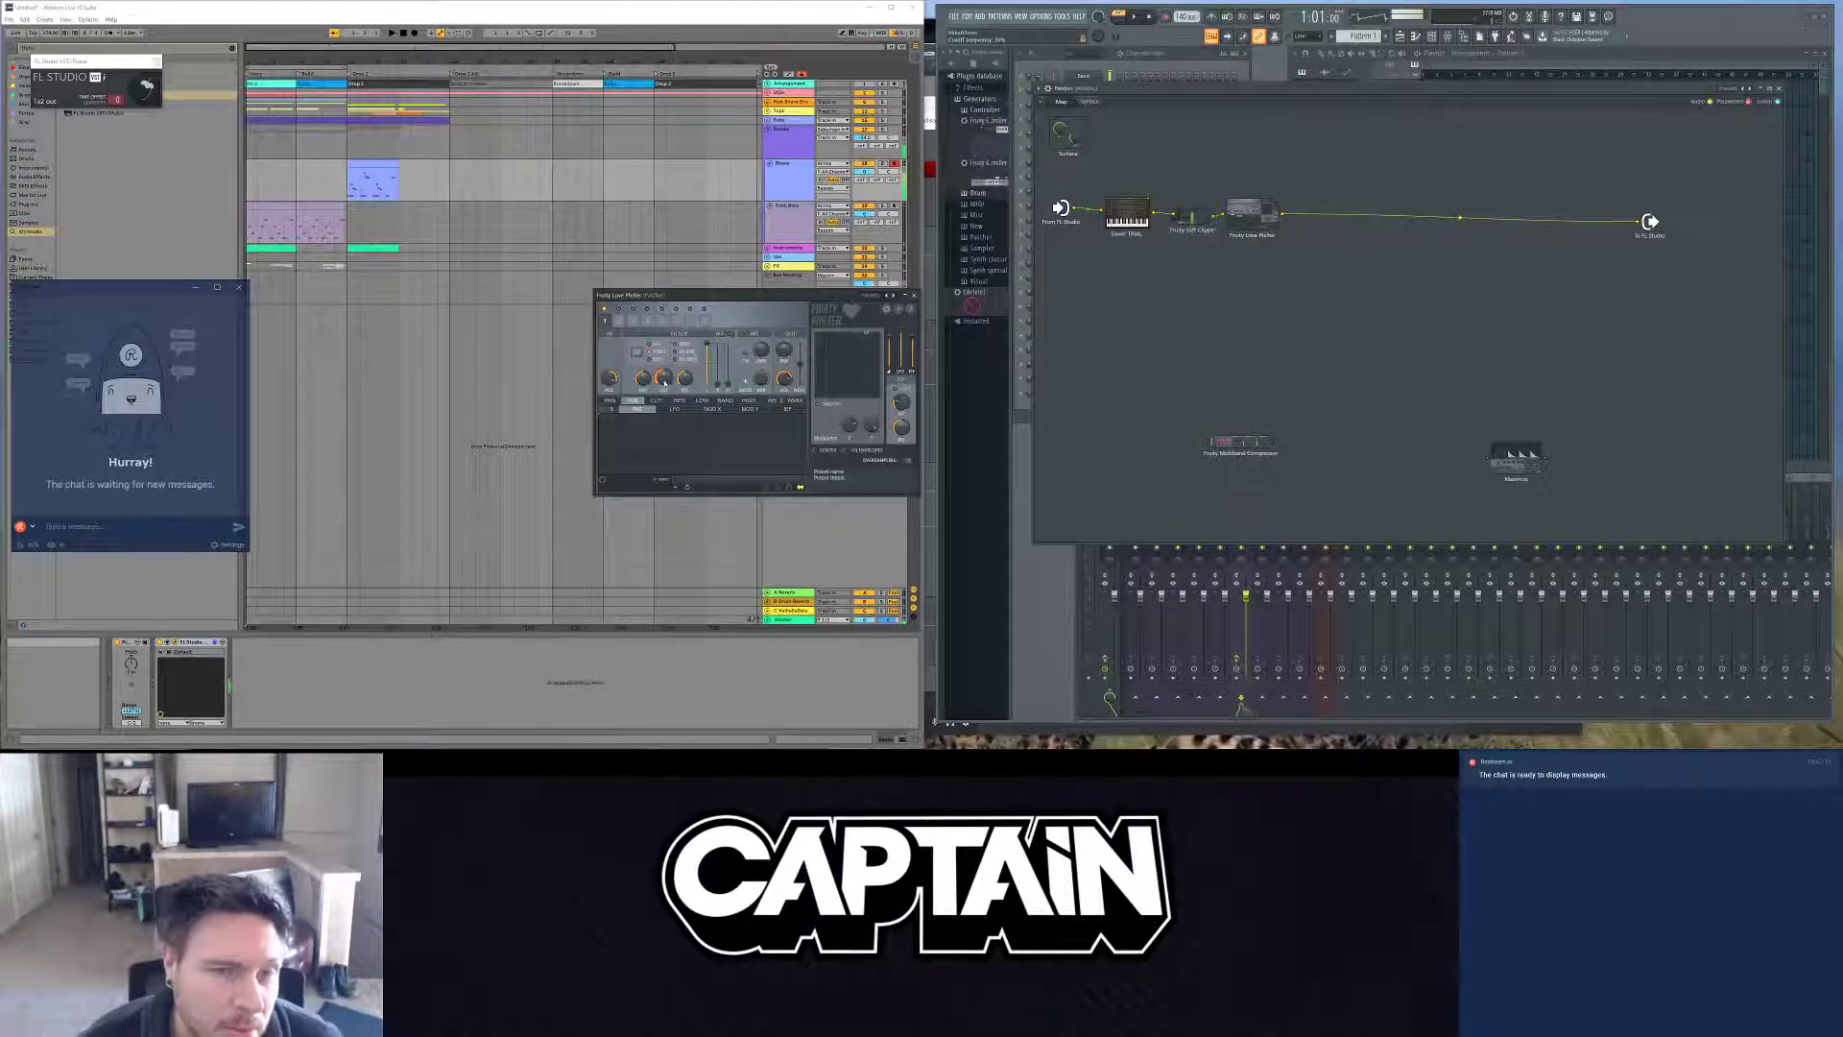
pyautogui.moveTo(664, 381); pyautogui.dragTo(665, 420)
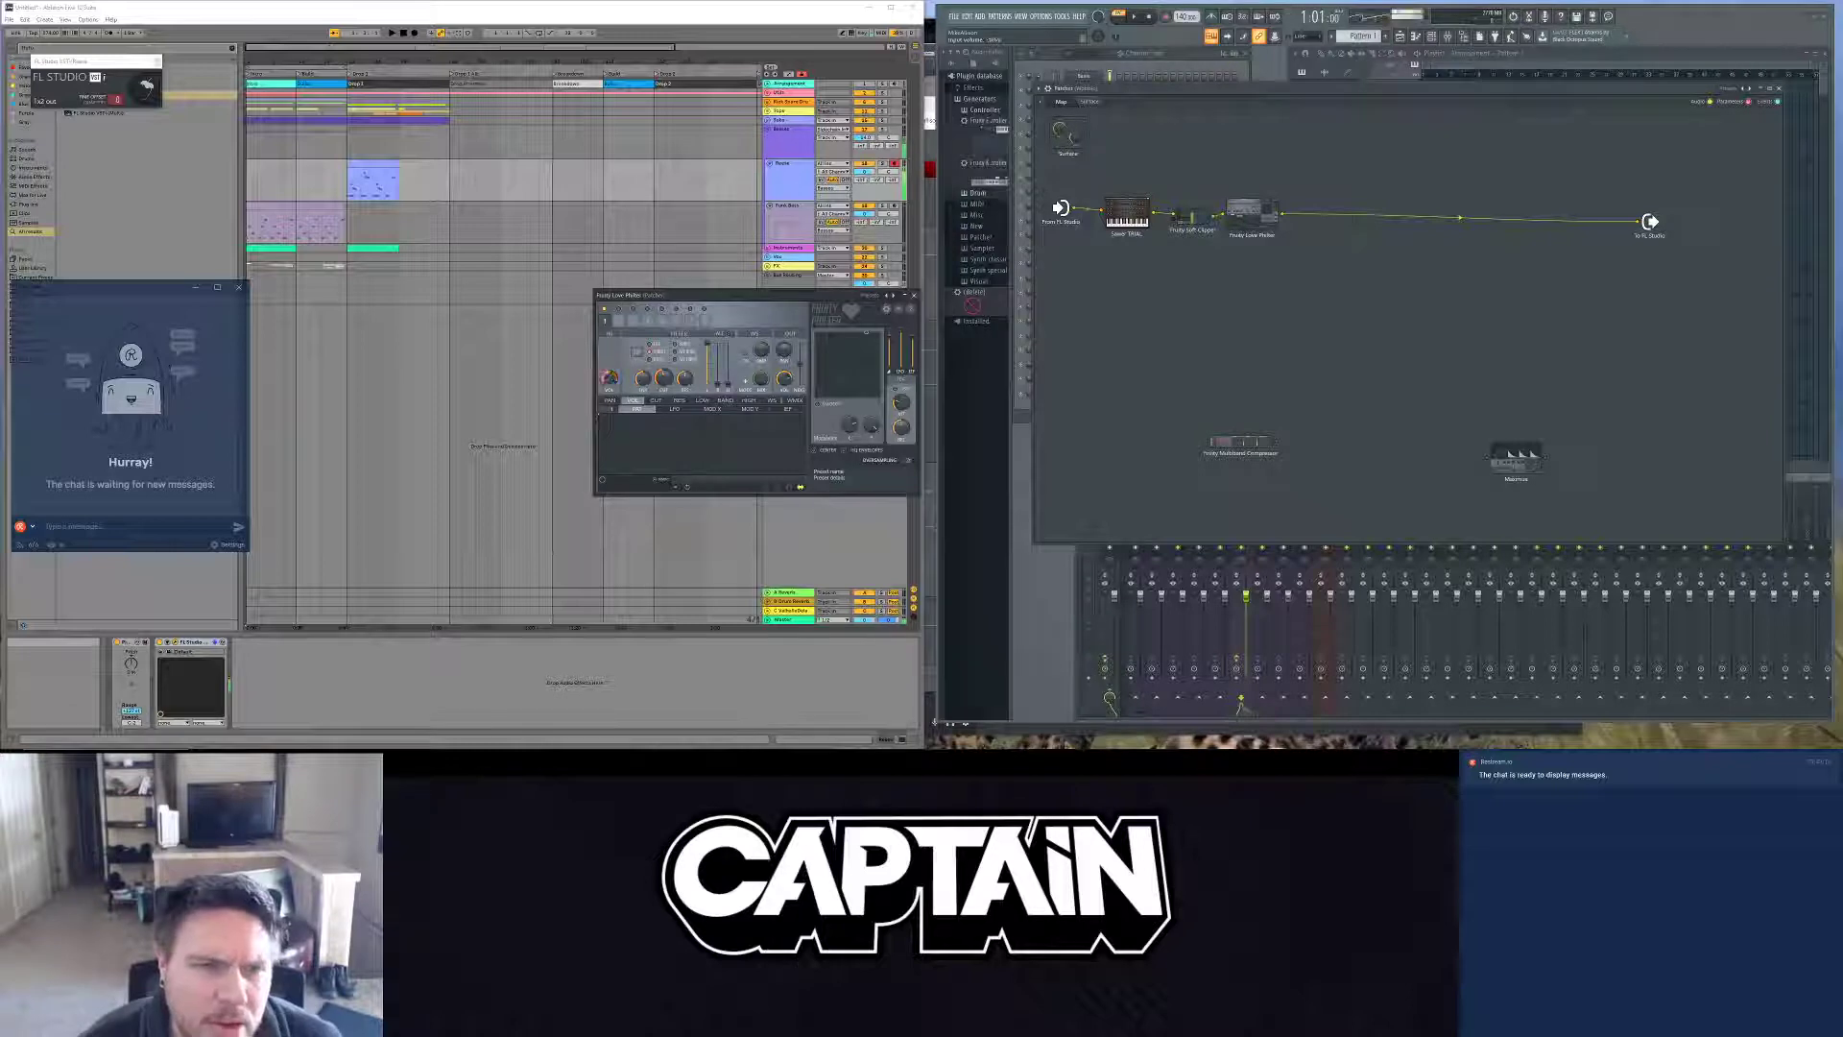
# Step: Check the Patcher's Surface view, return to the map, then move the Patcher window aside and reposition and enlarge the mixer
pyautogui.click(1085, 102)
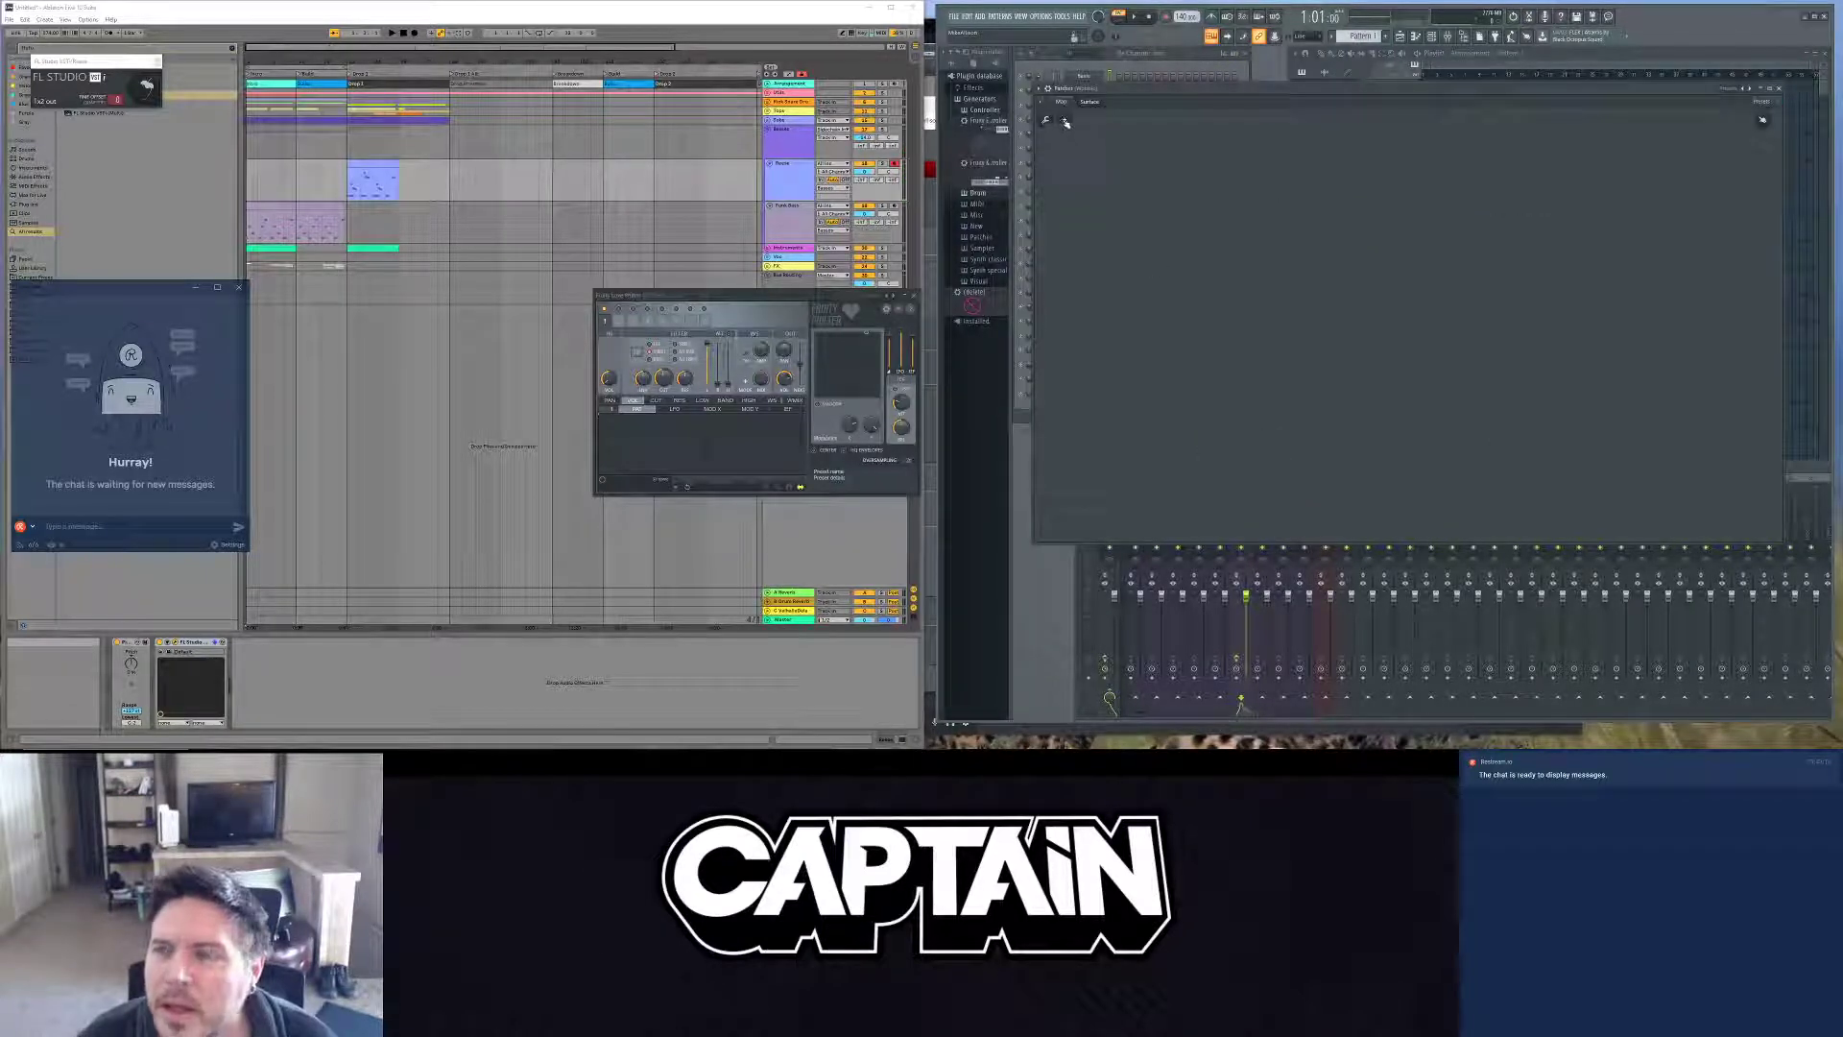
pyautogui.click(1061, 101)
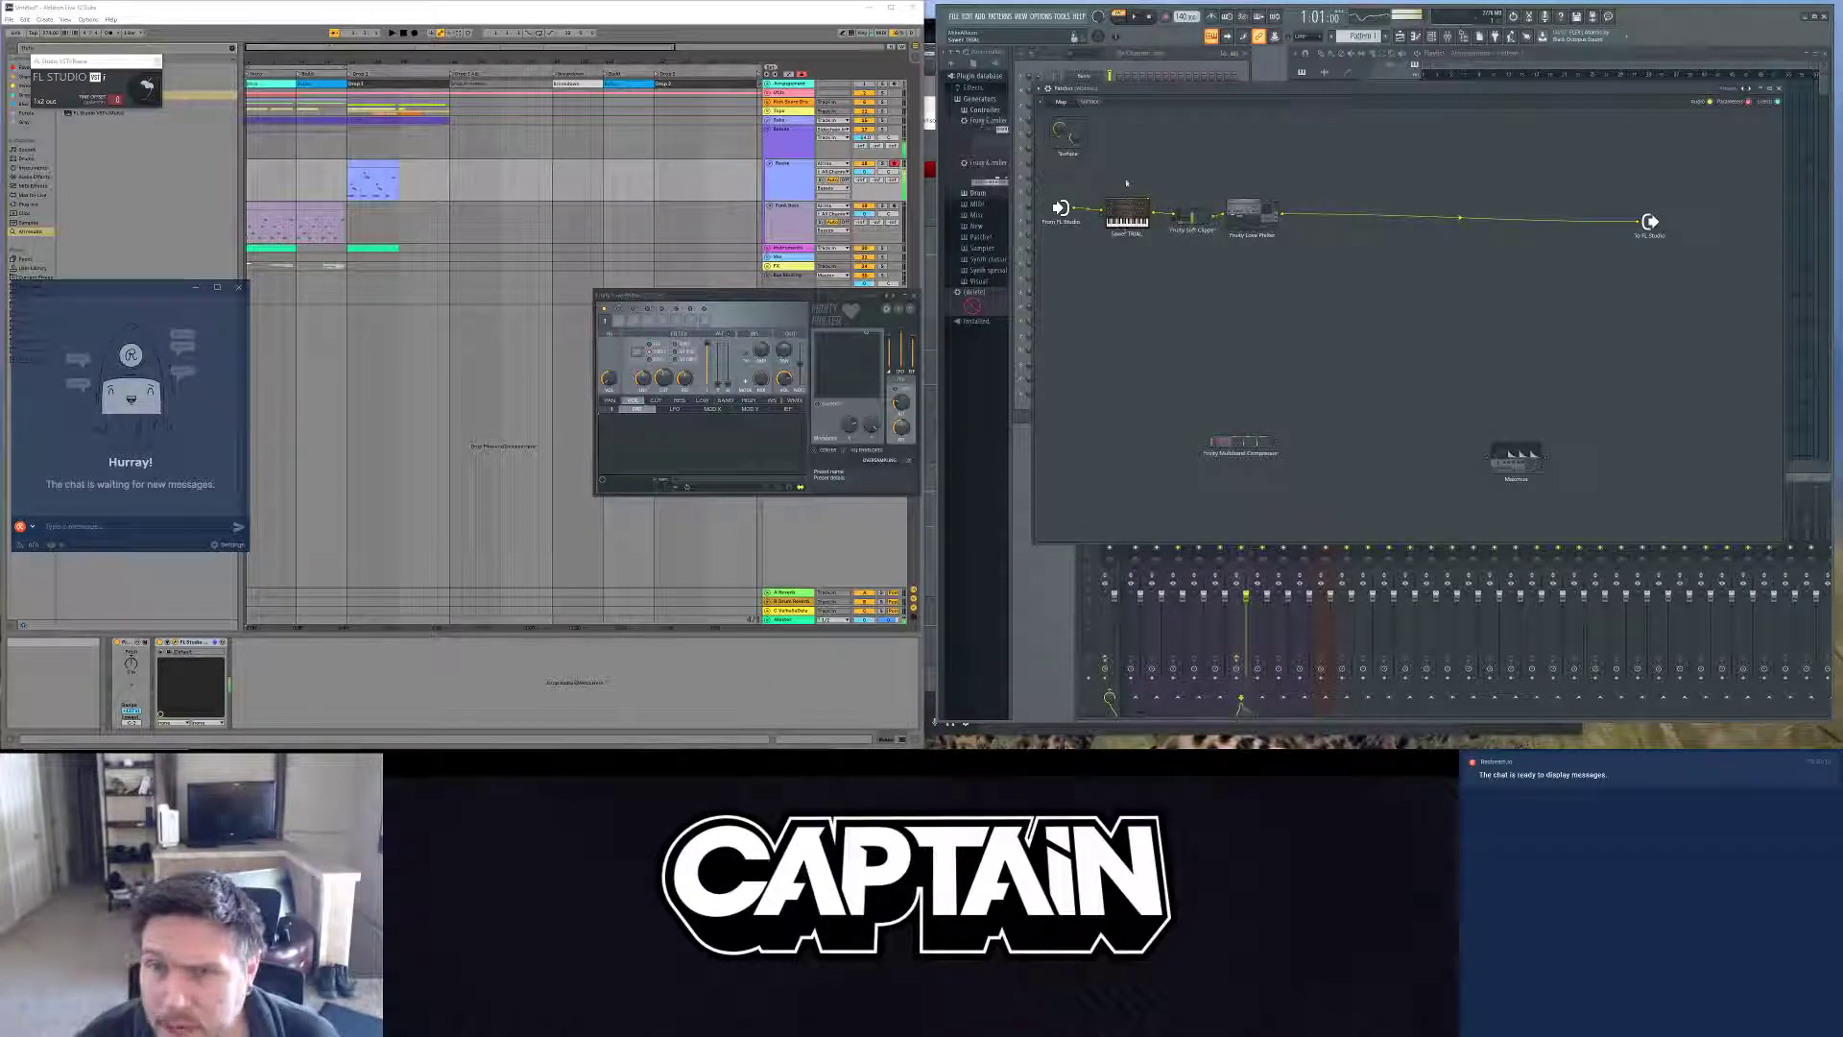
pyautogui.moveTo(1140, 99); pyautogui.dragTo(1426, 249)
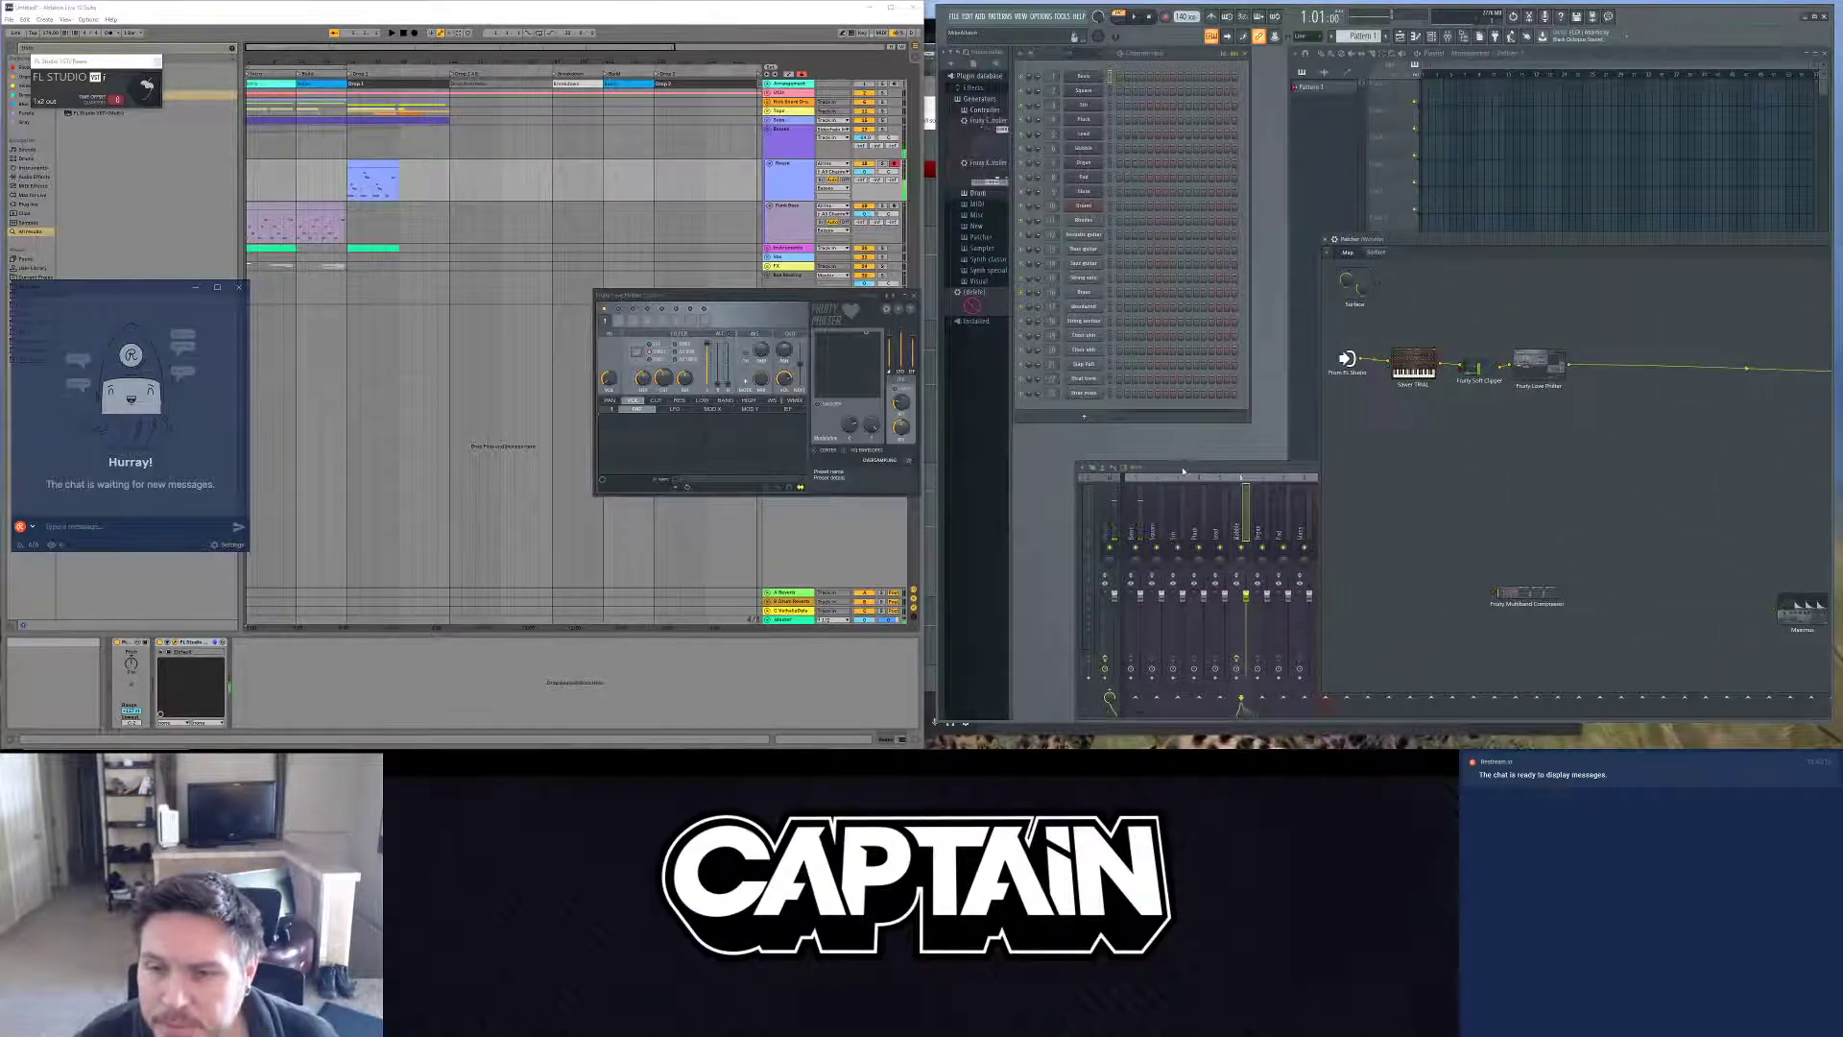
pyautogui.moveTo(1184, 471); pyautogui.dragTo(1166, 157)
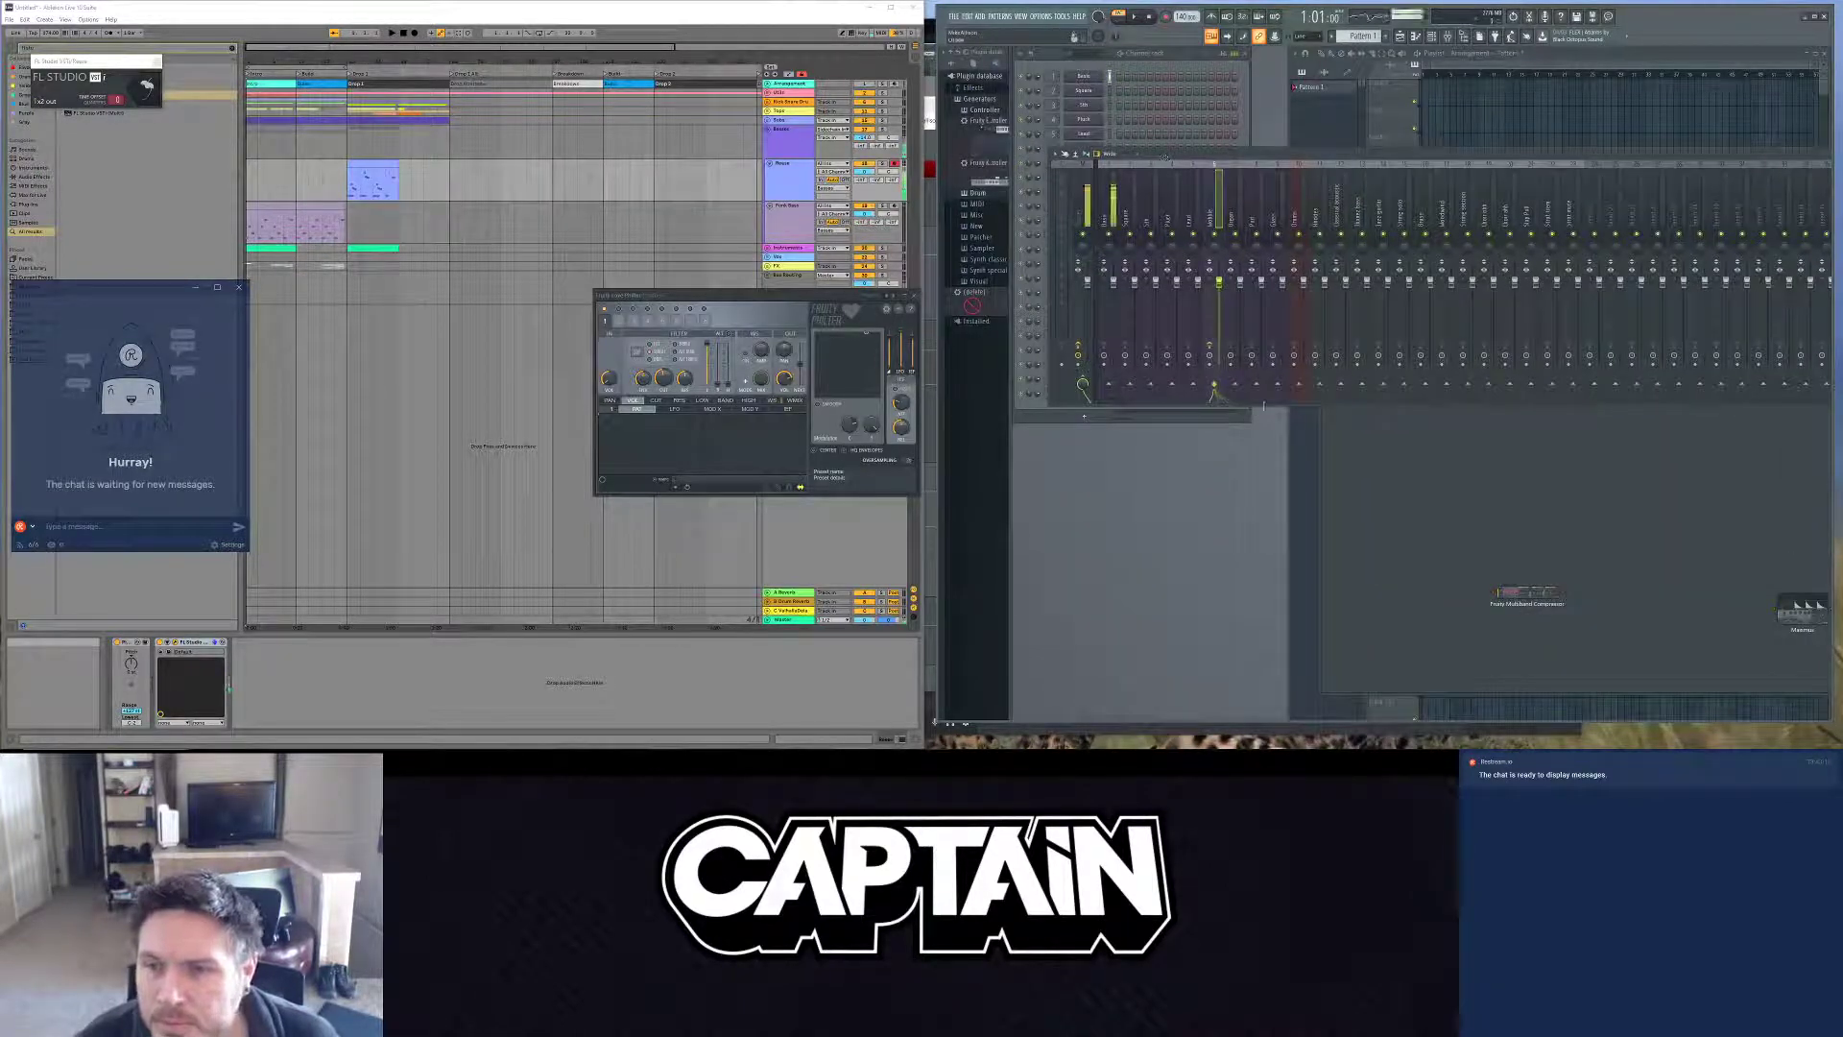
pyautogui.moveTo(1263, 407); pyautogui.dragTo(1259, 605)
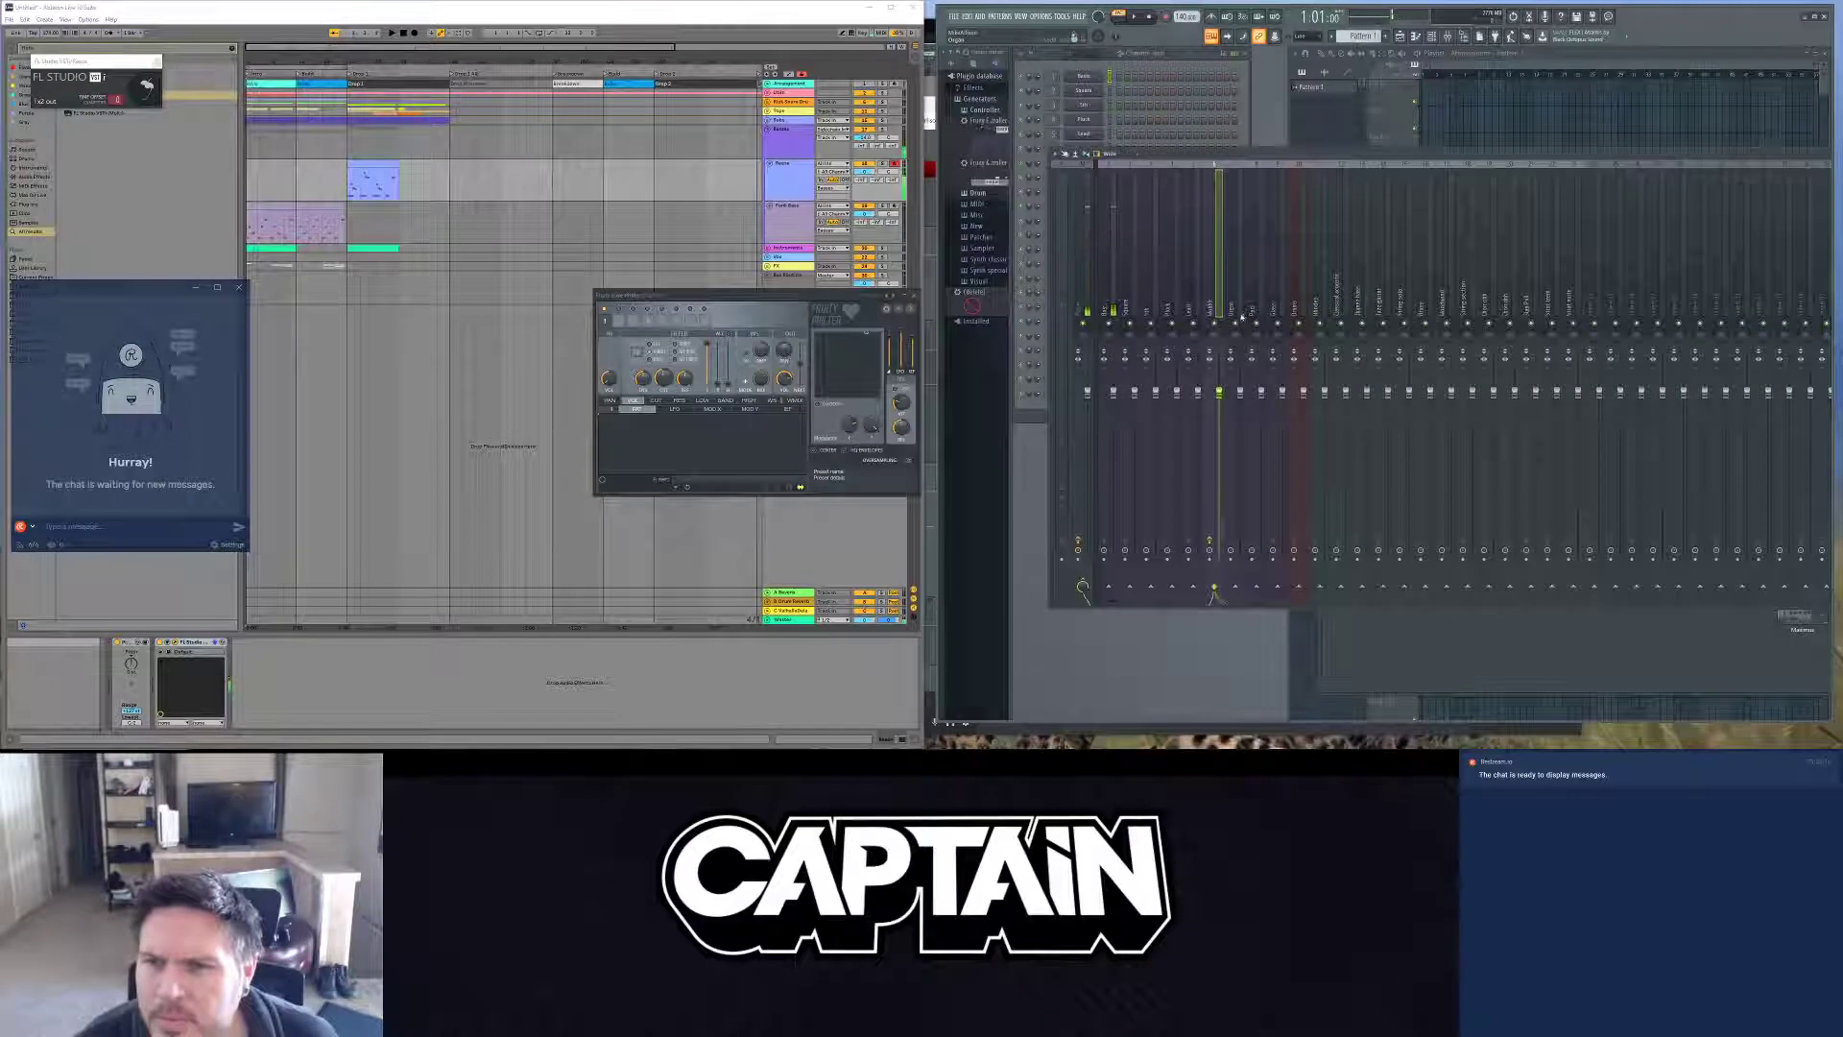
pyautogui.moveTo(1175, 215); pyautogui.dragTo(1208, 322)
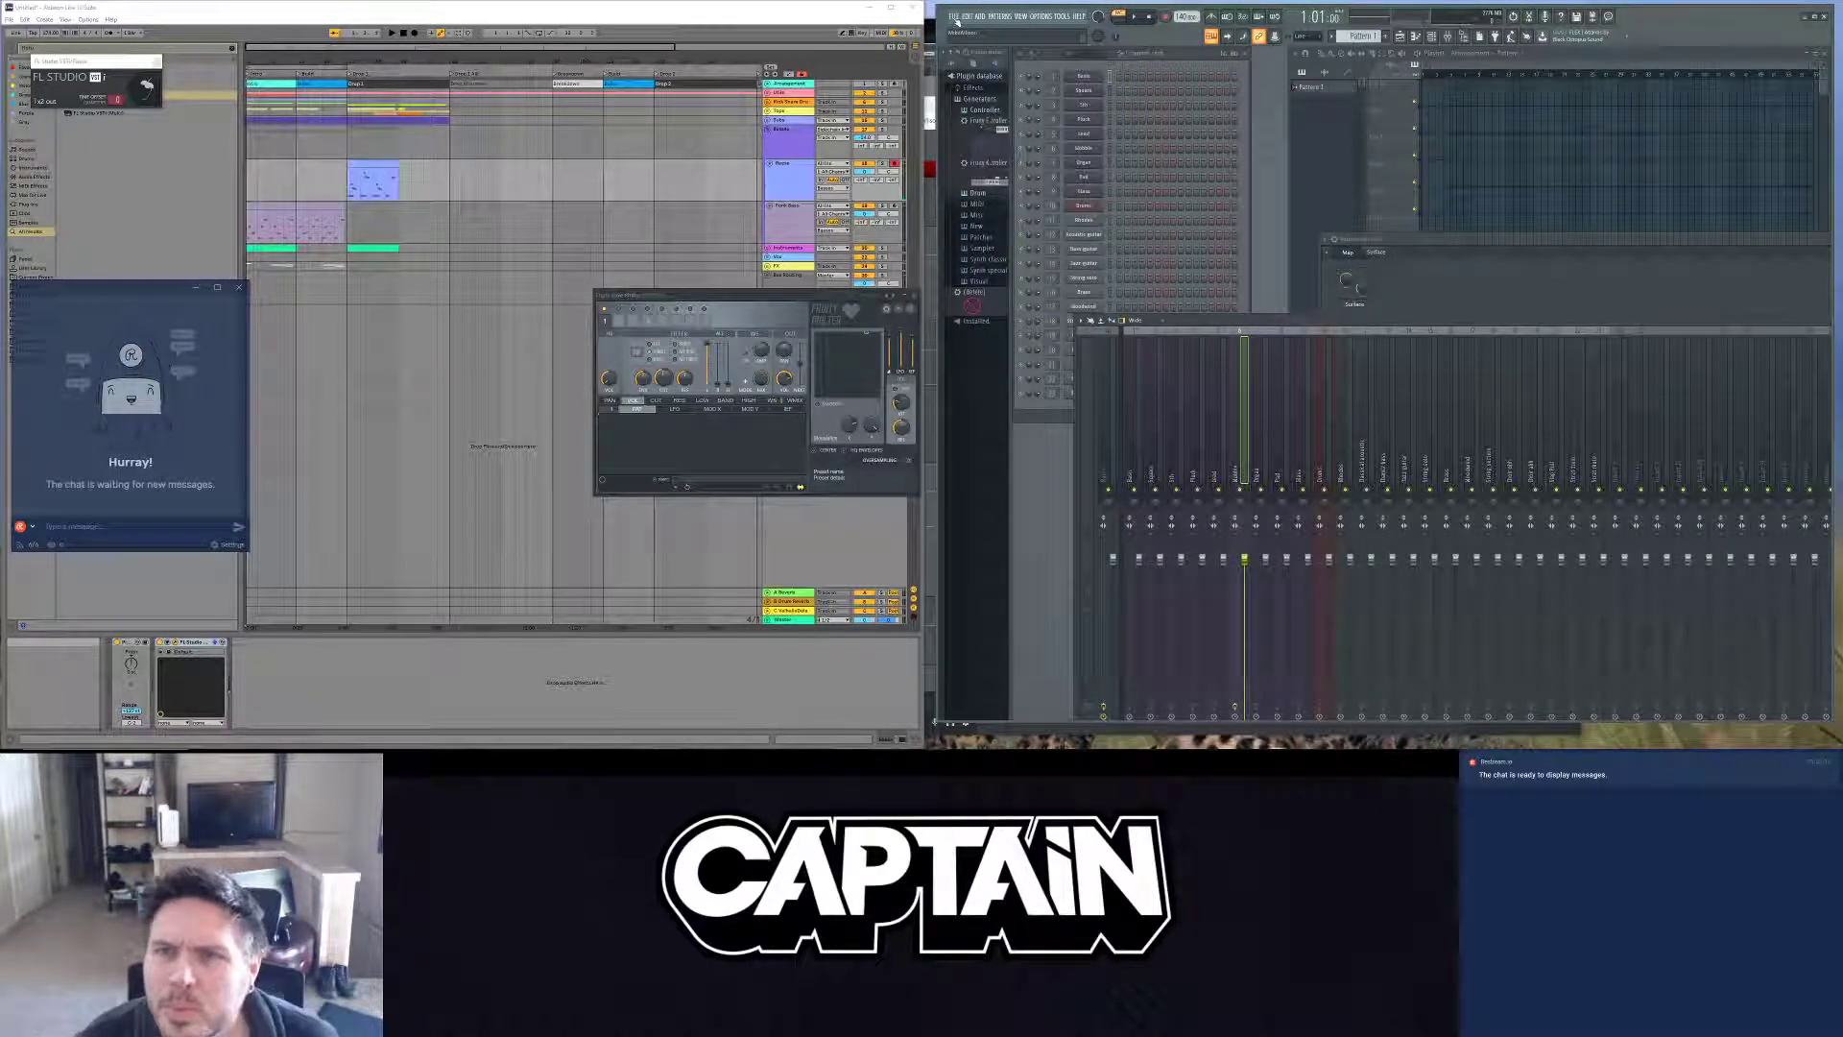
# Step: Replace the current FL Studio project with a new one based on the Empty template
pyautogui.click(955, 17)
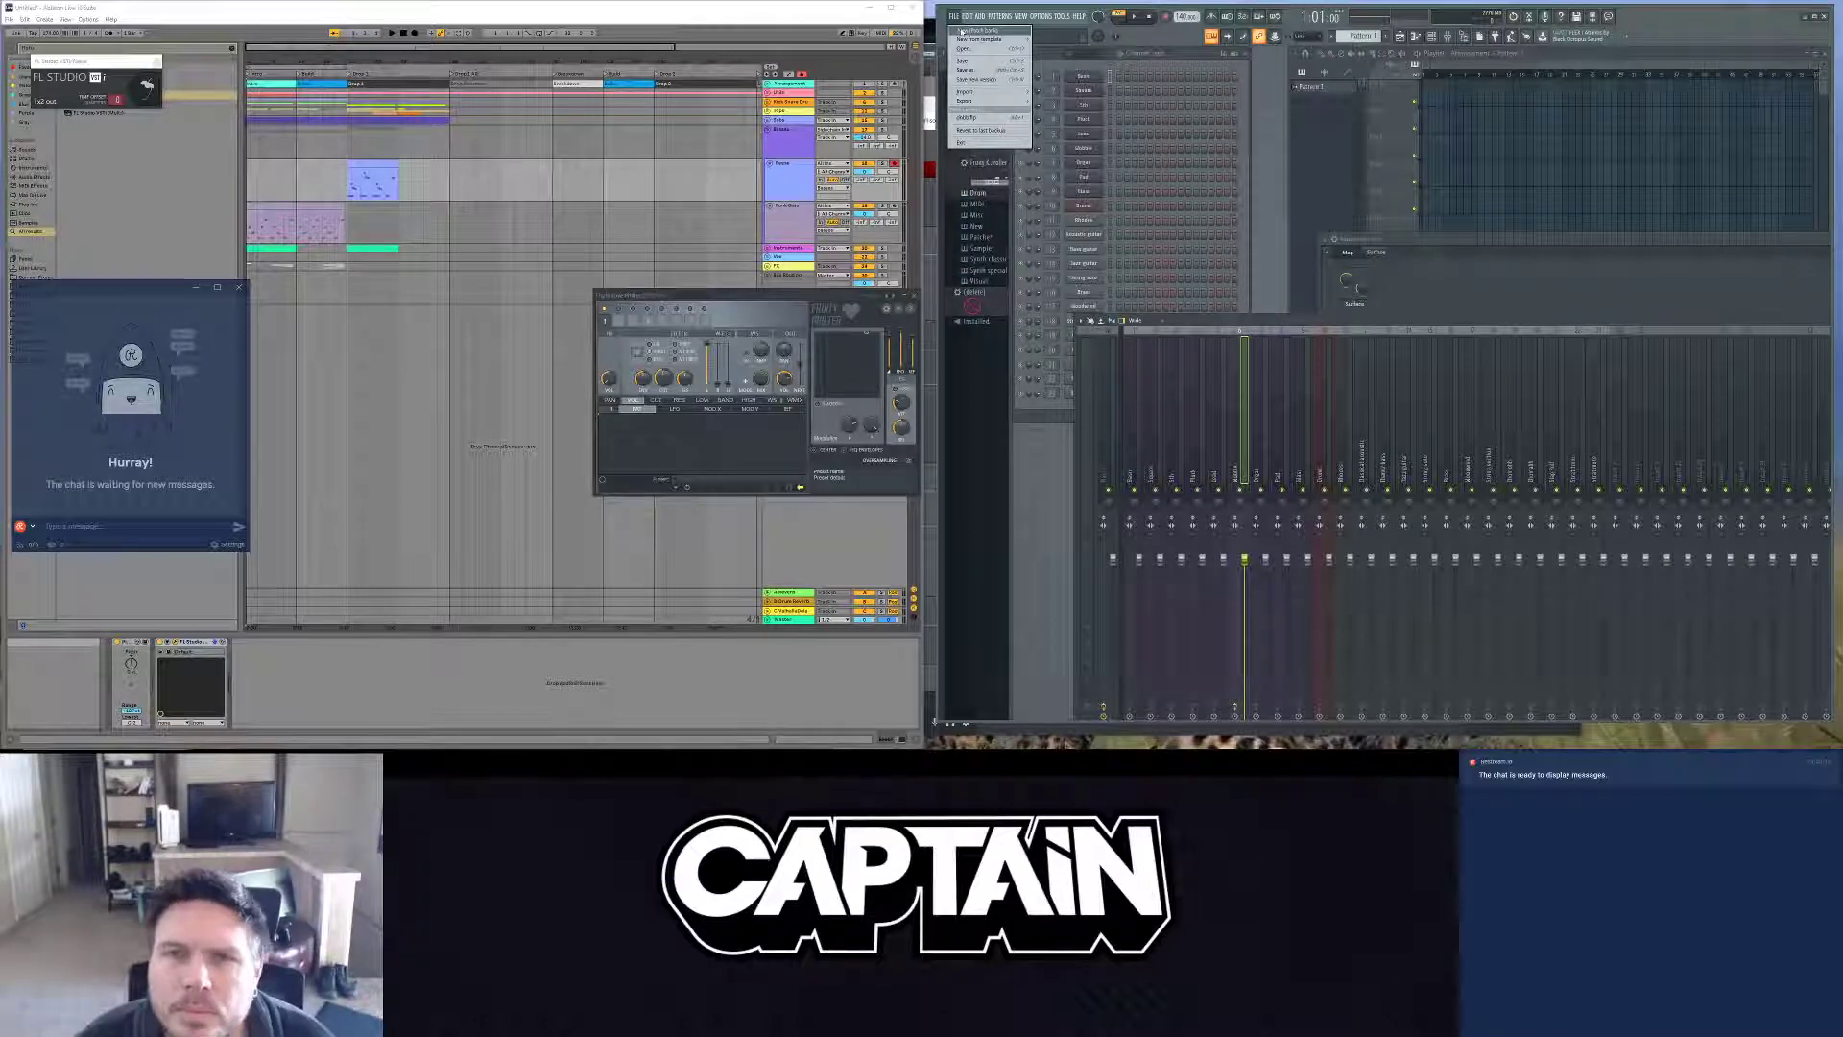
pyautogui.click(962, 31)
pyautogui.click(946, 407)
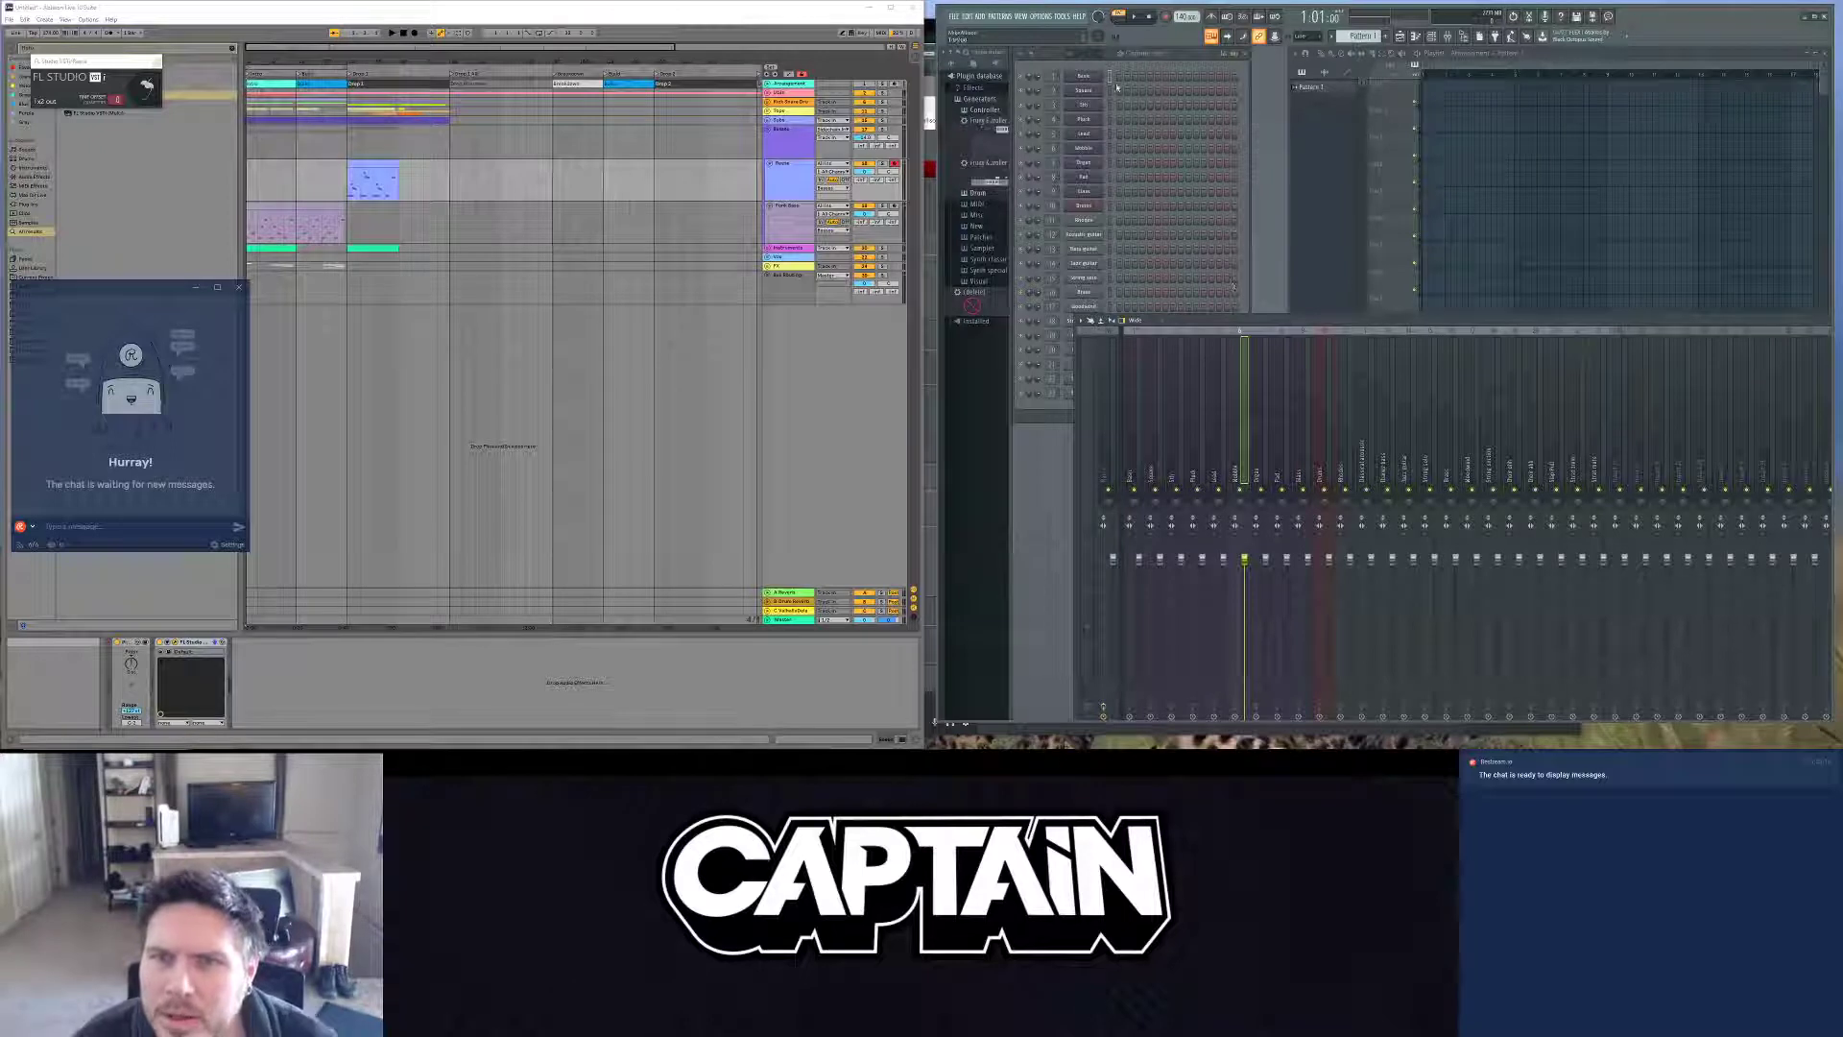
pyautogui.click(953, 16)
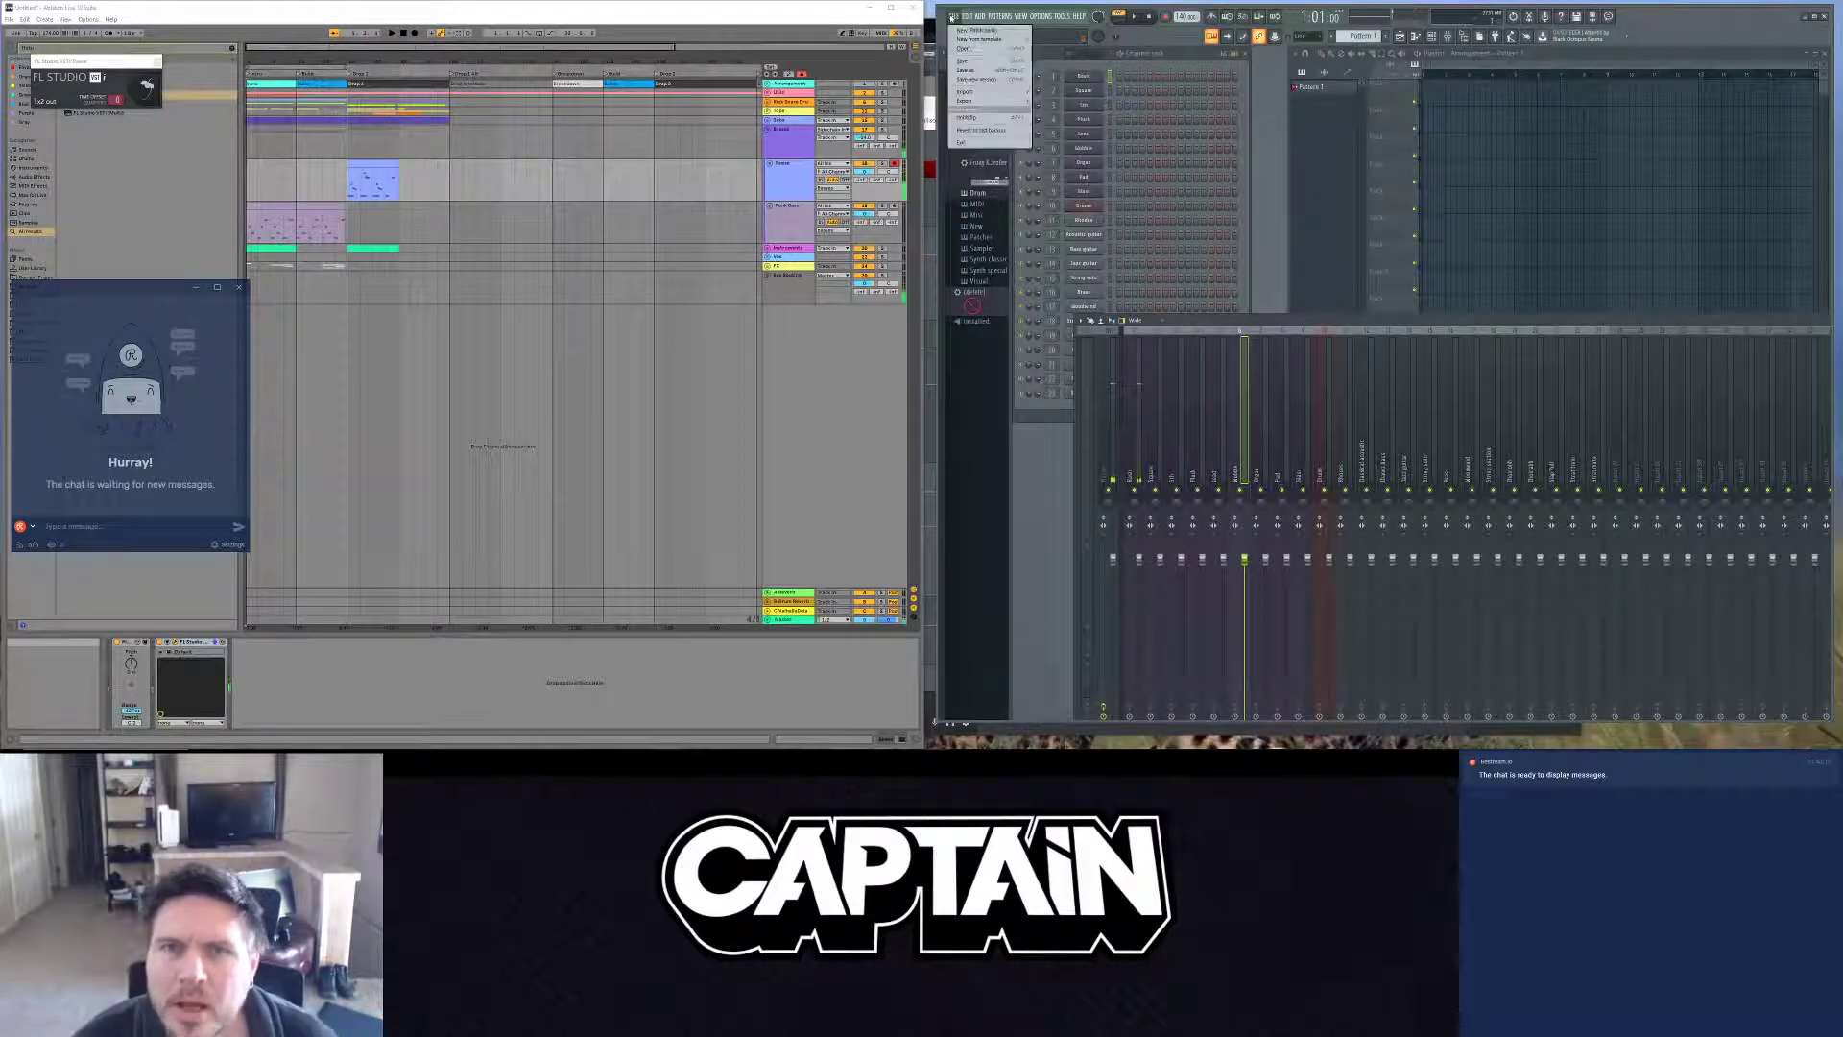
pyautogui.moveTo(976, 40)
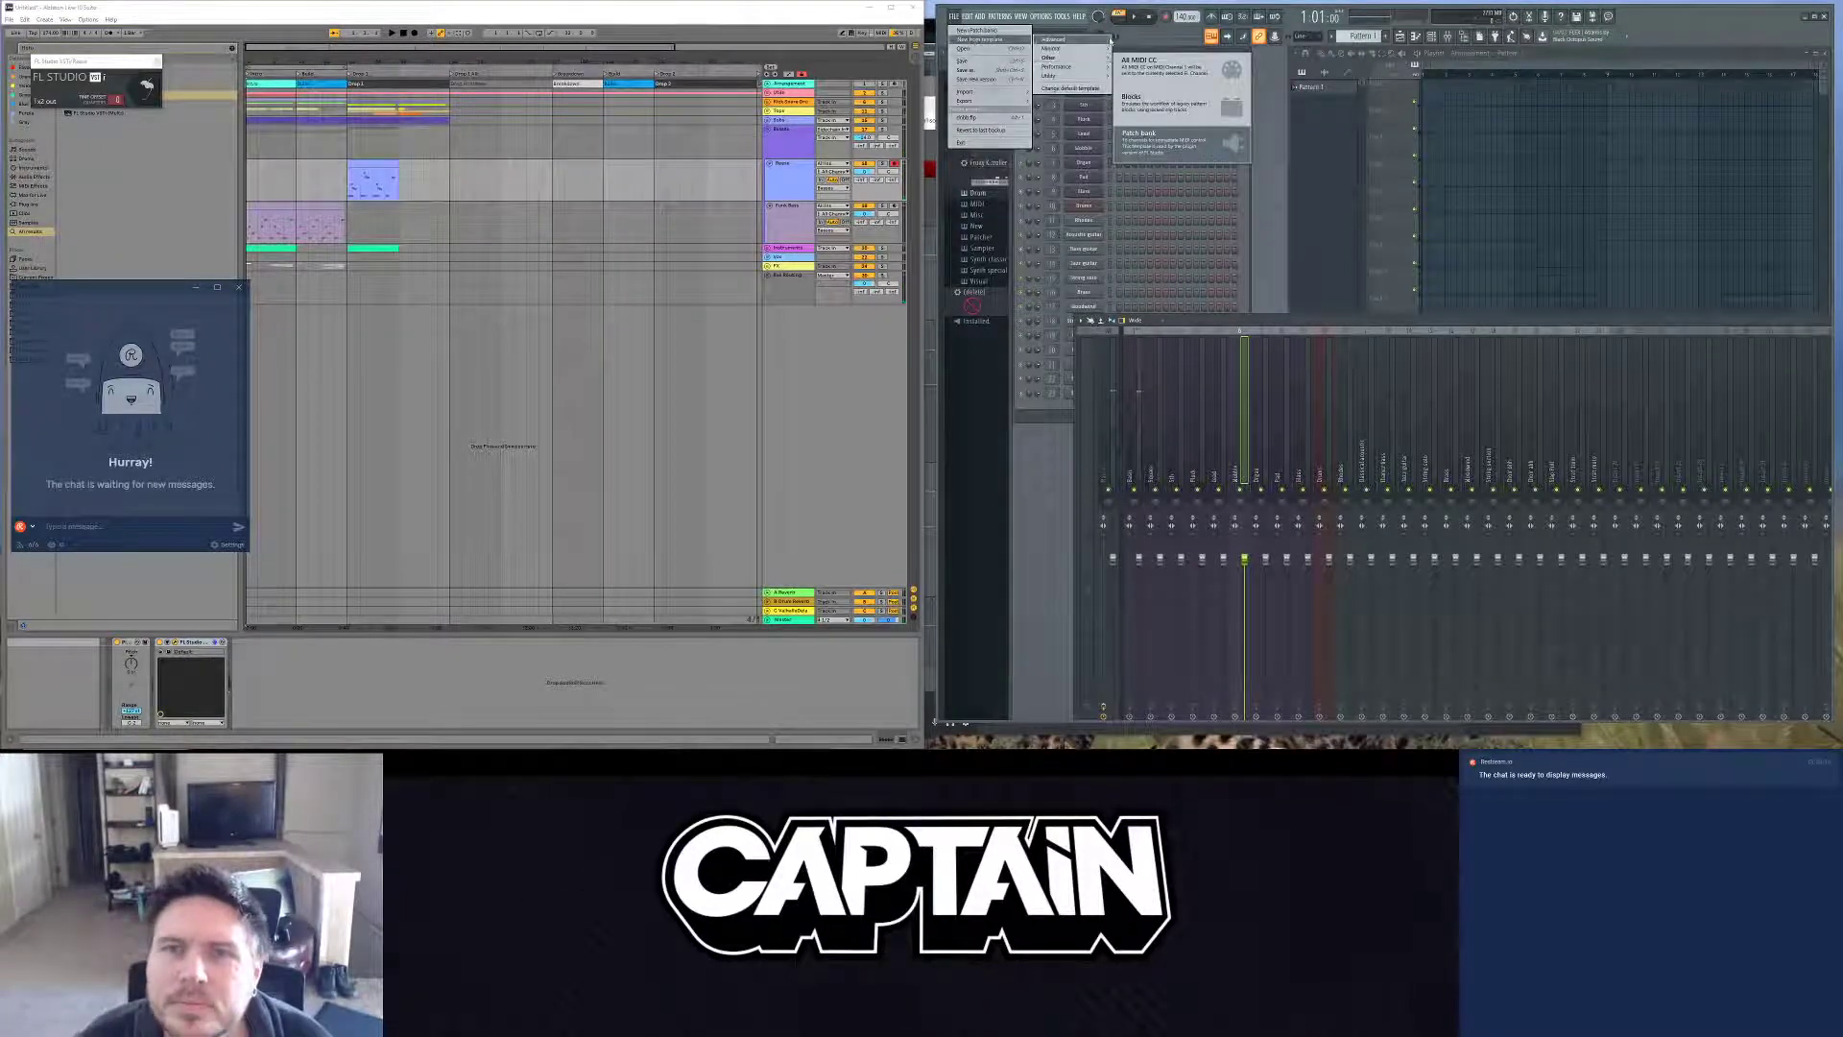
pyautogui.moveTo(1100, 53)
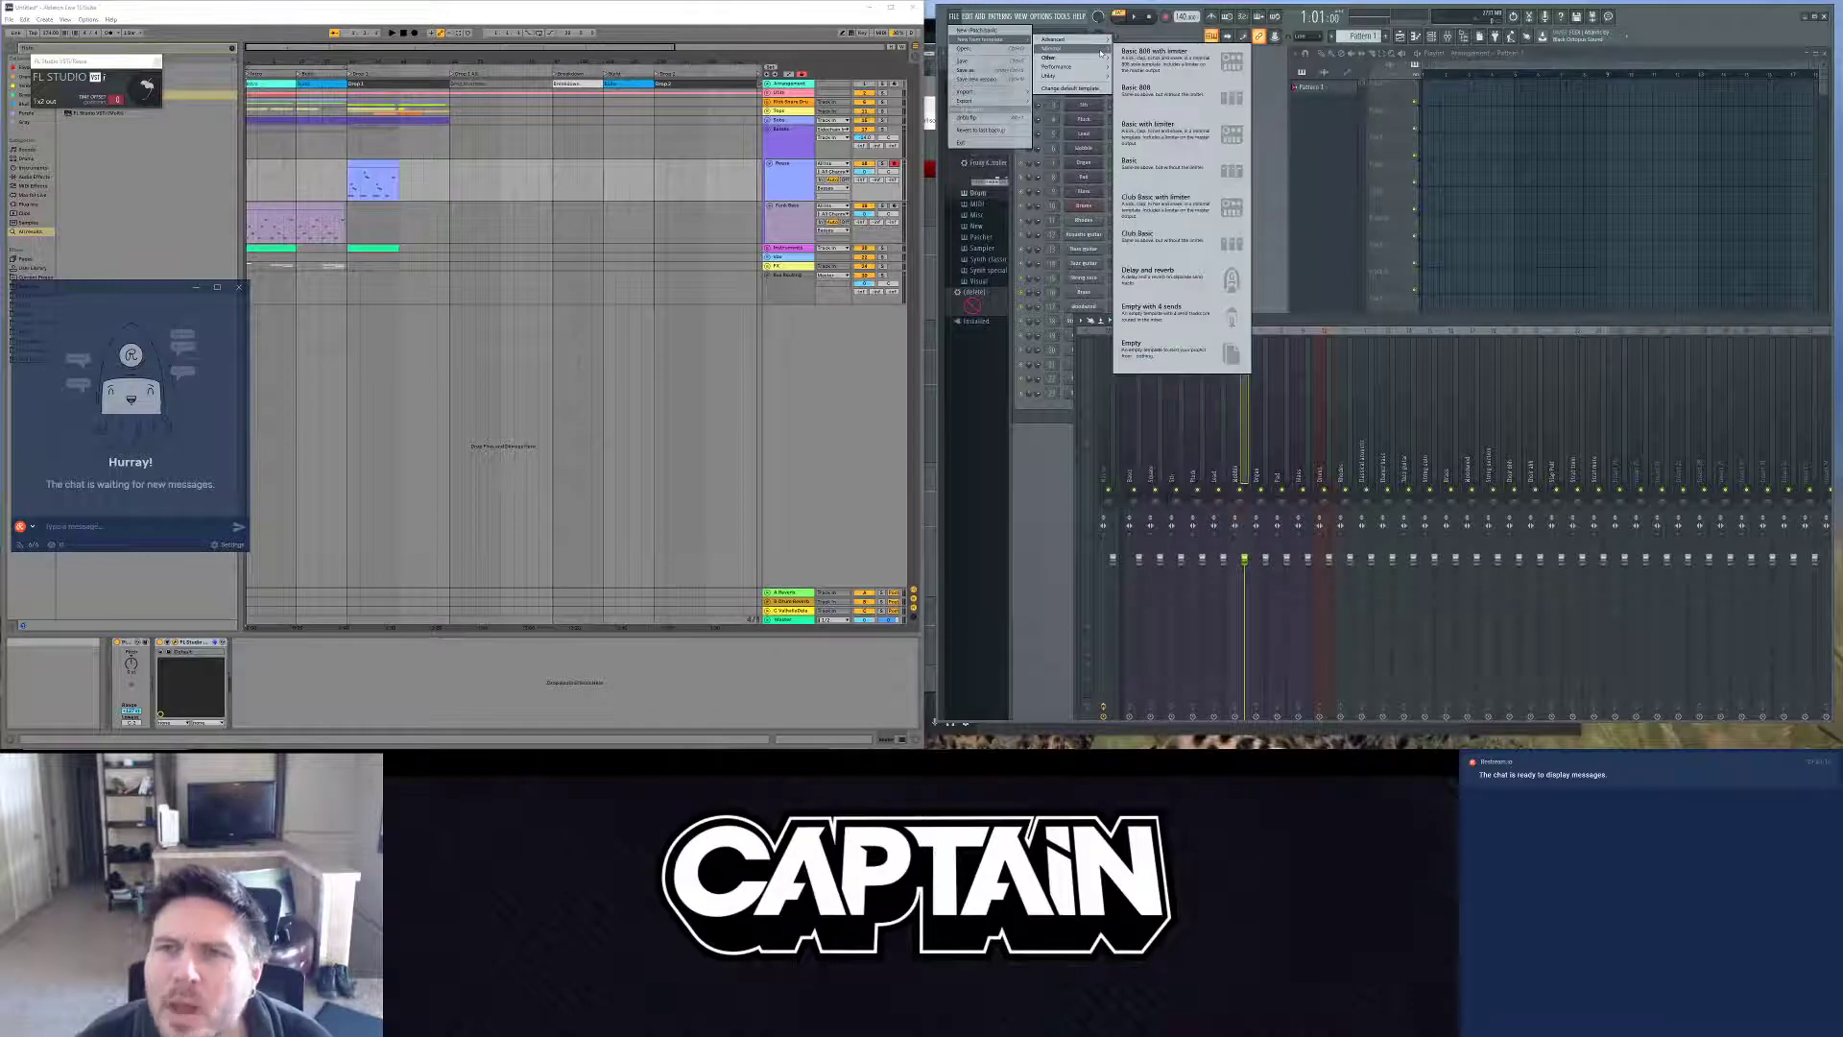
pyautogui.click(1165, 355)
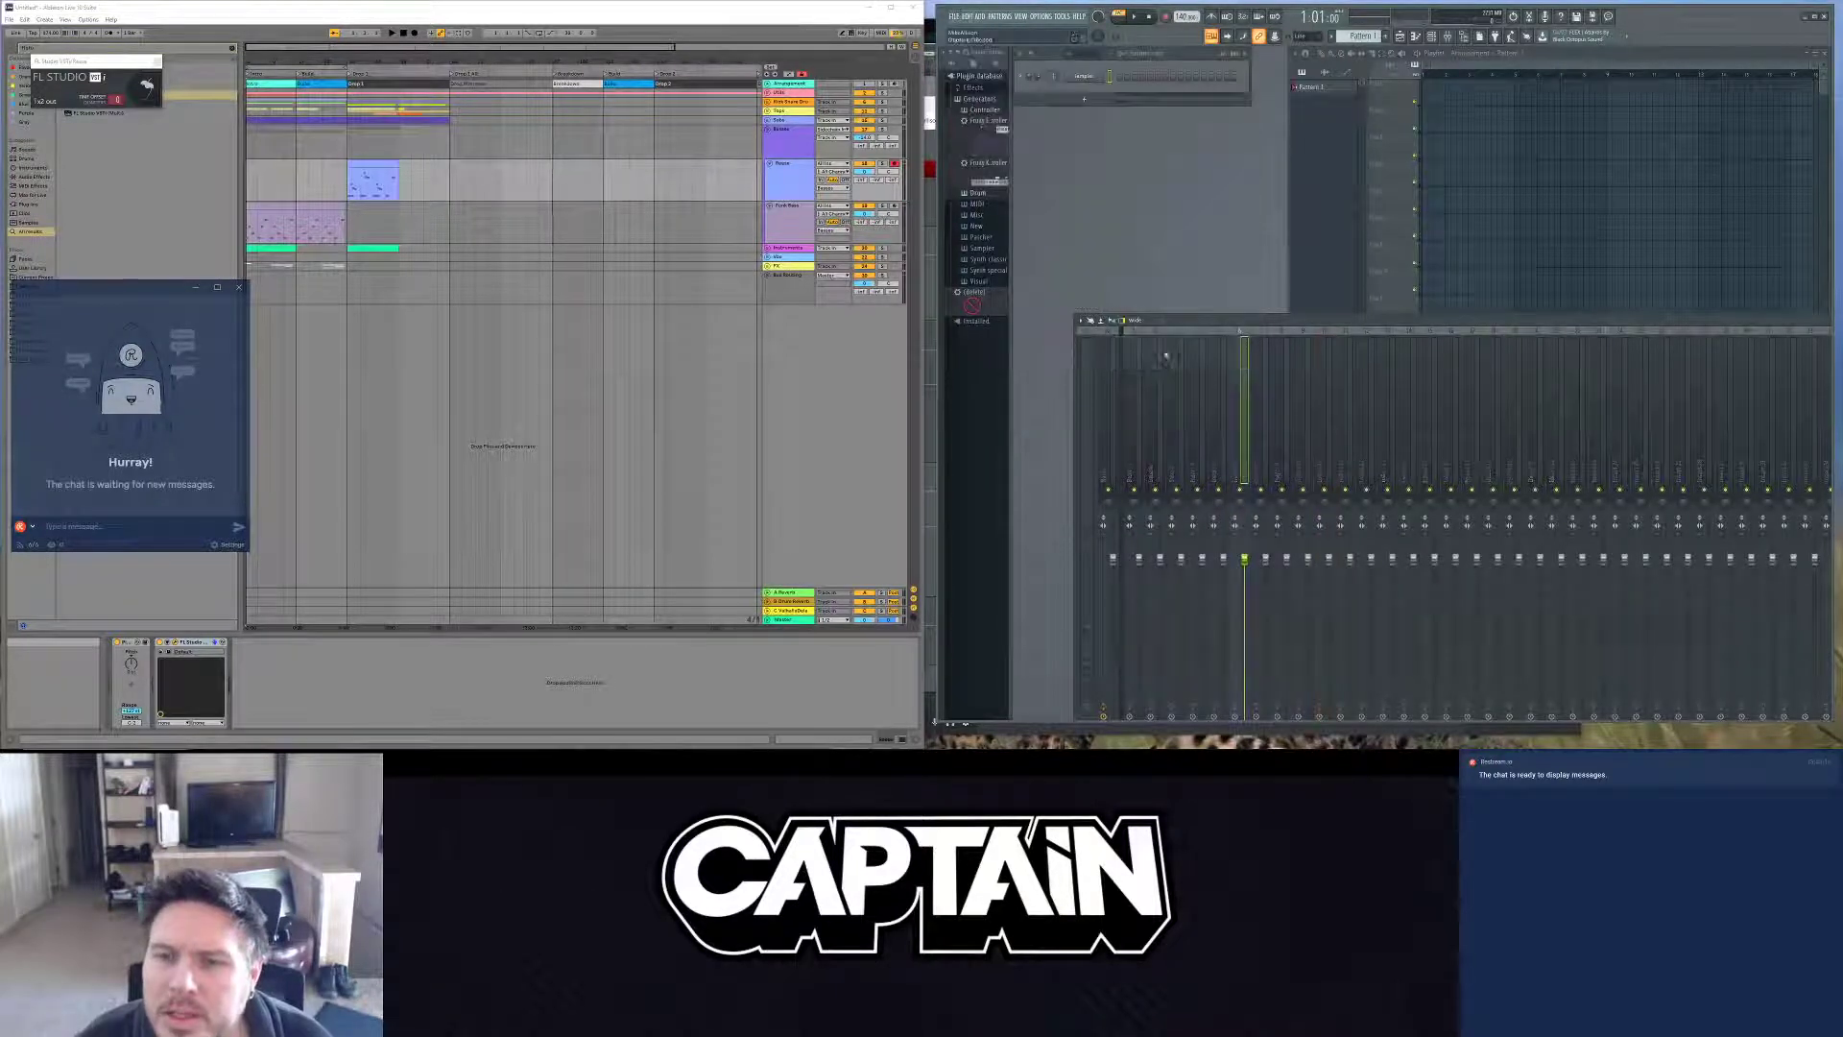
# Step: Open the Sampler channel's settings window, look over it and close it
pyautogui.click(1083, 75)
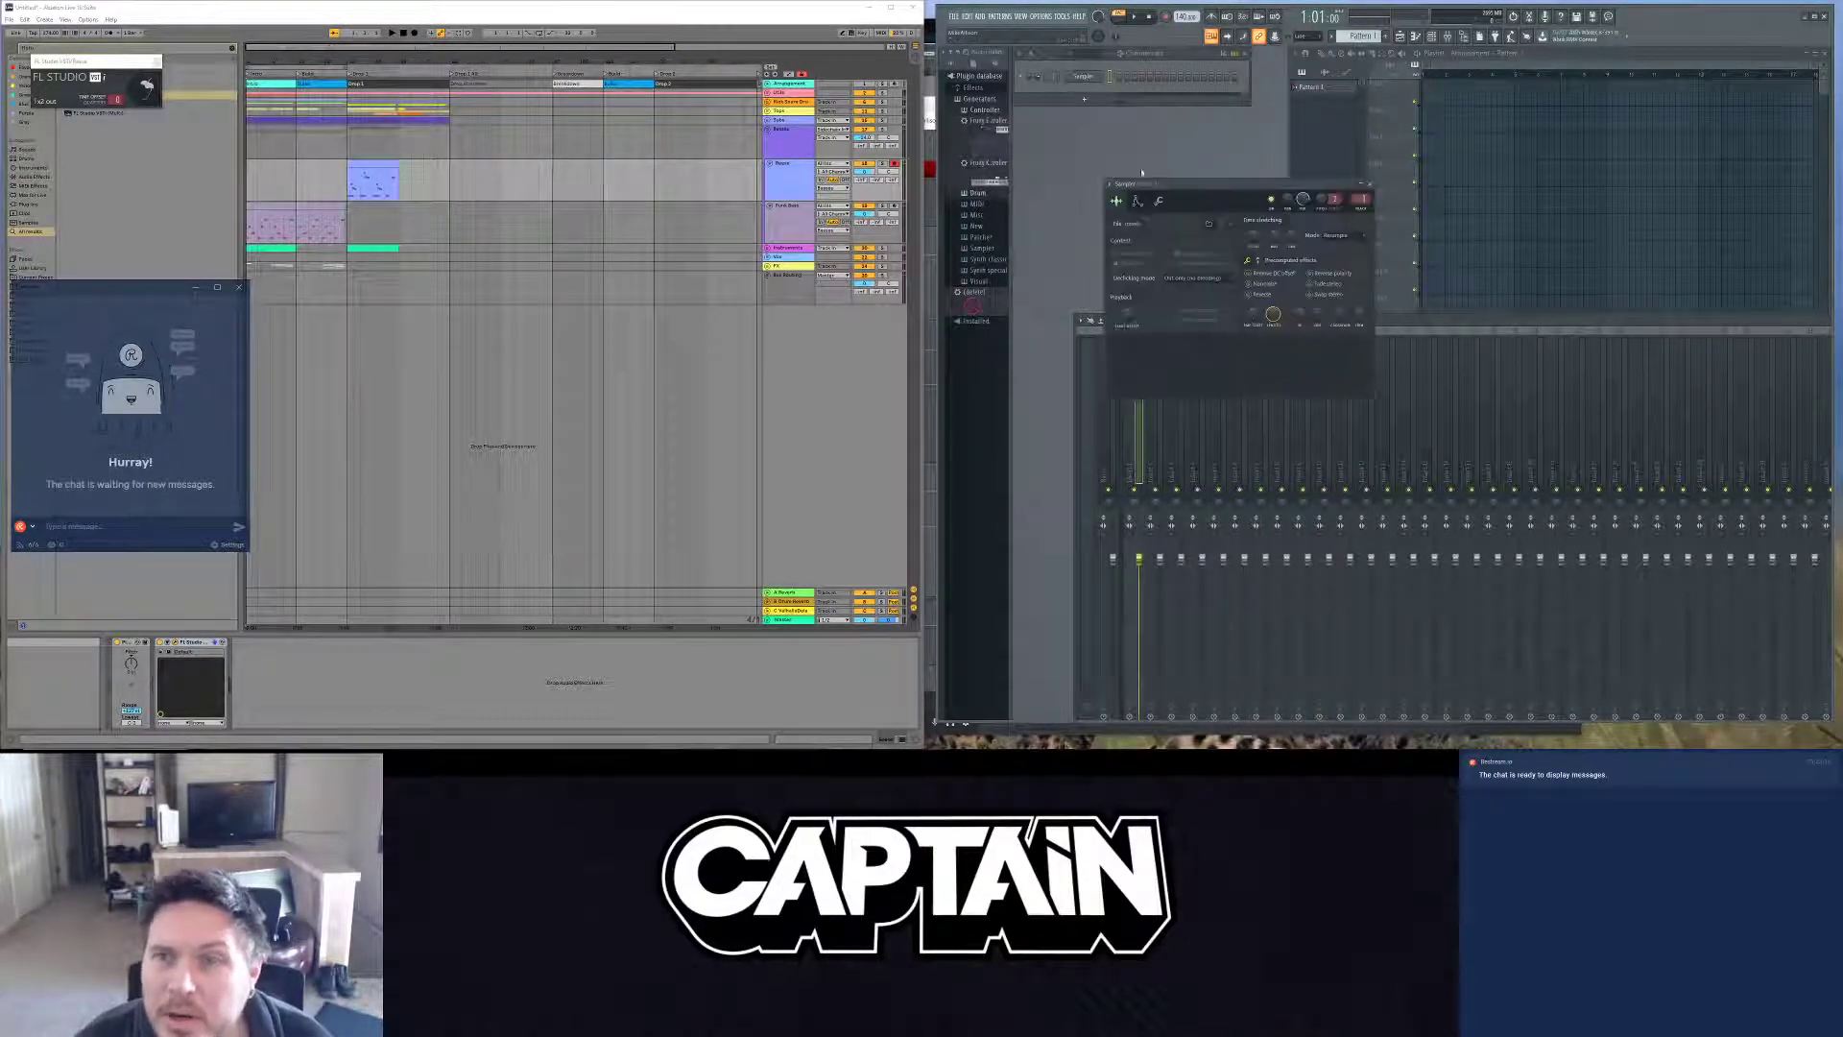
pyautogui.moveTo(1195, 187); pyautogui.dragTo(1132, 152)
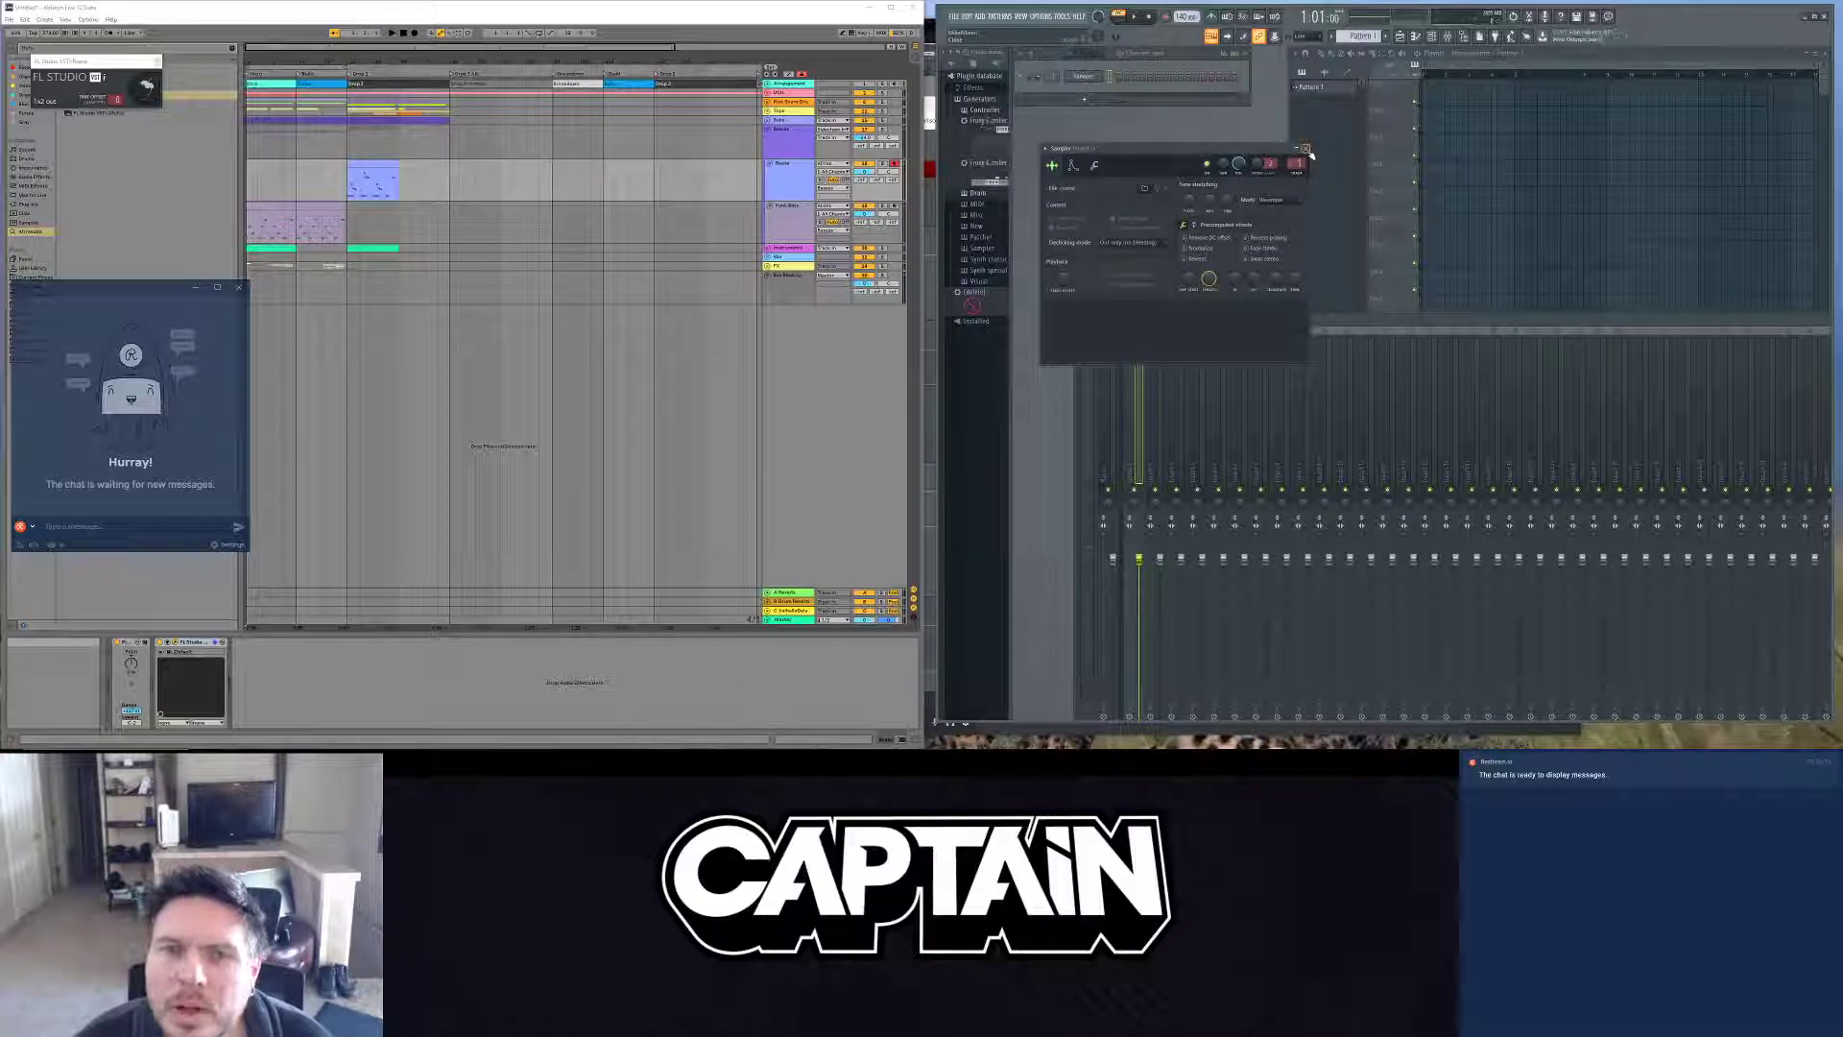
pyautogui.click(1306, 149)
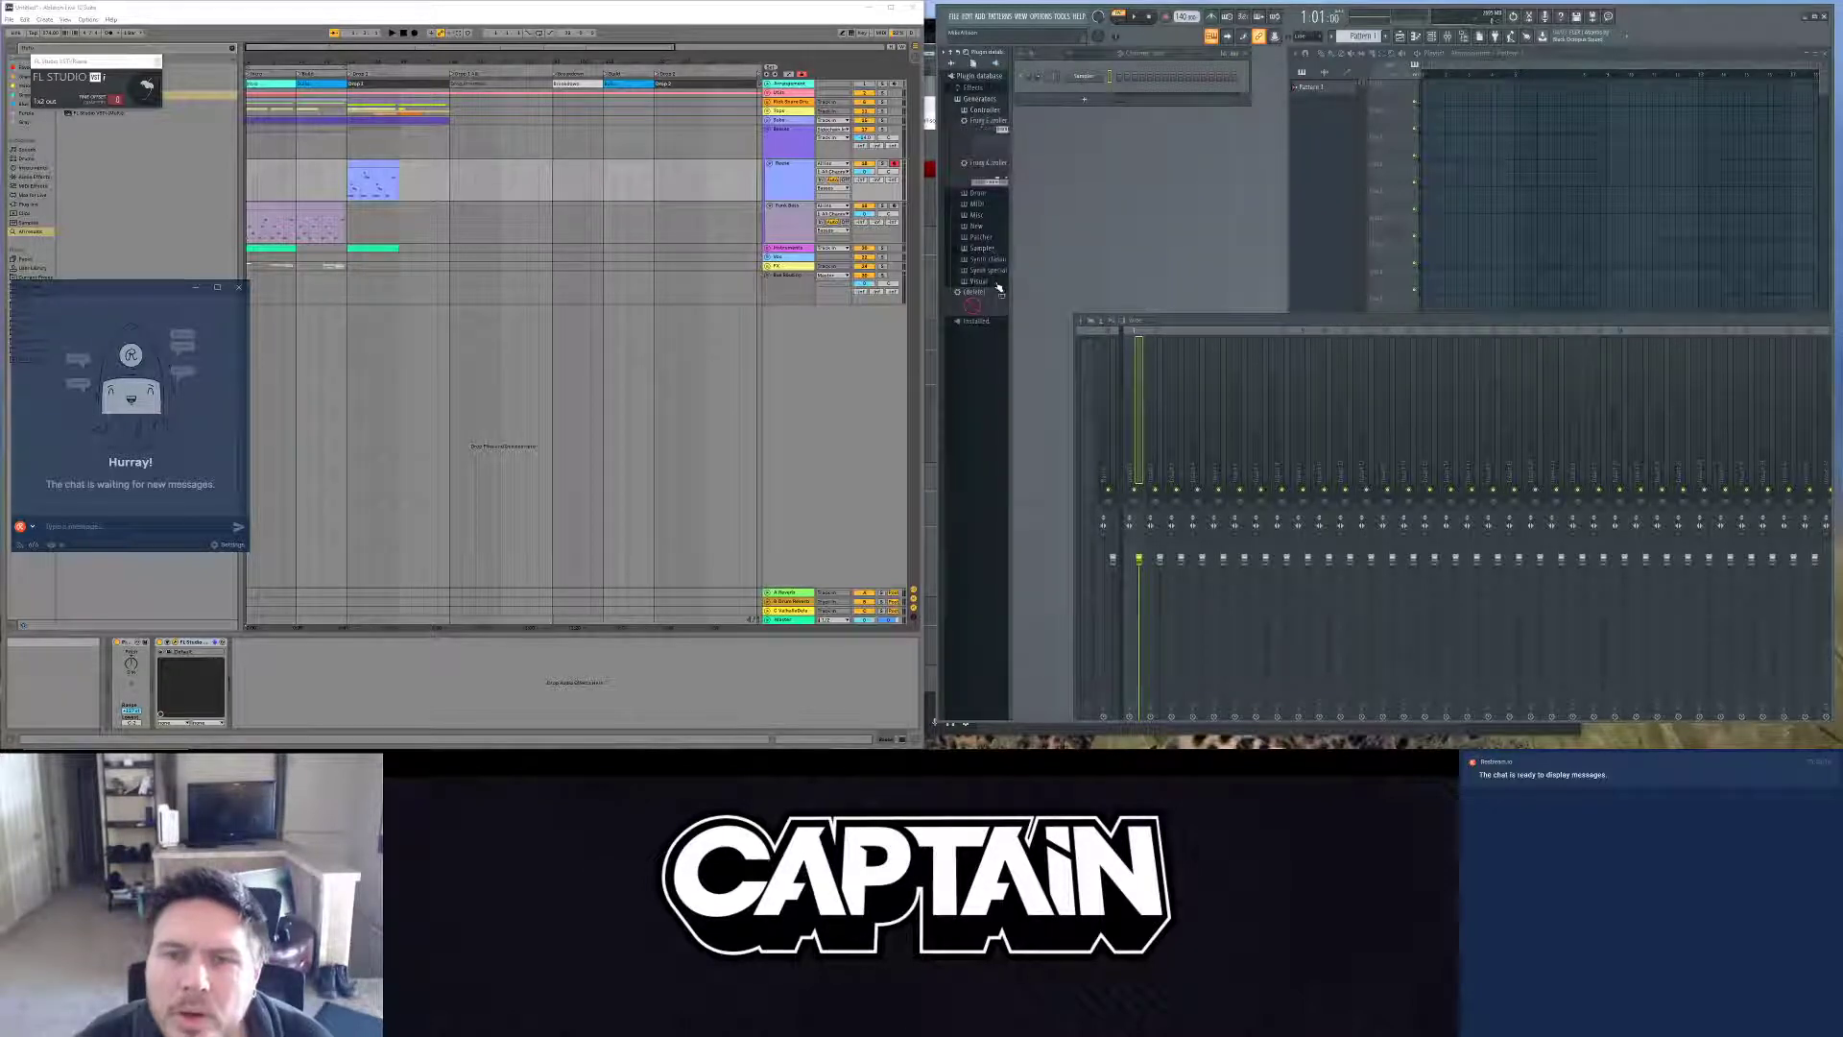
# Step: Browse the synth category of the plugin database and load 3x Osc onto the Sampler channel
pyautogui.click(987, 259)
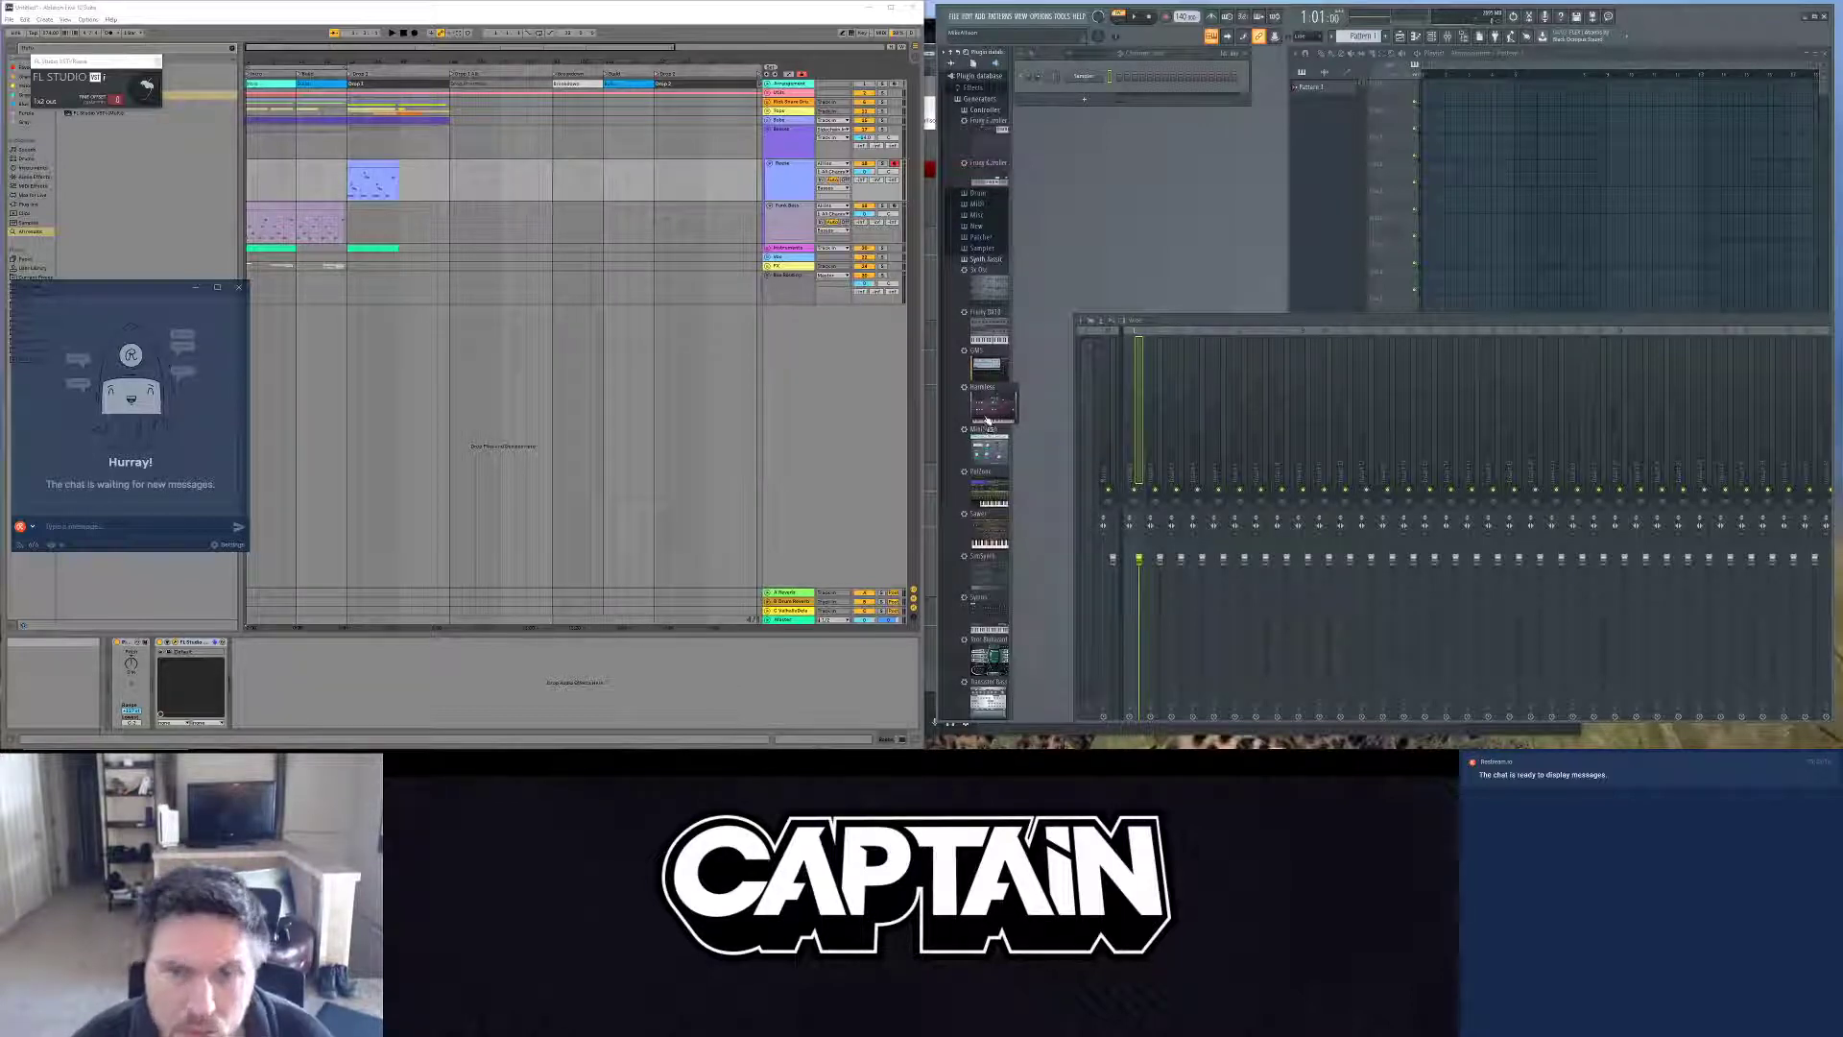
pyautogui.scroll(-2, 986, 419)
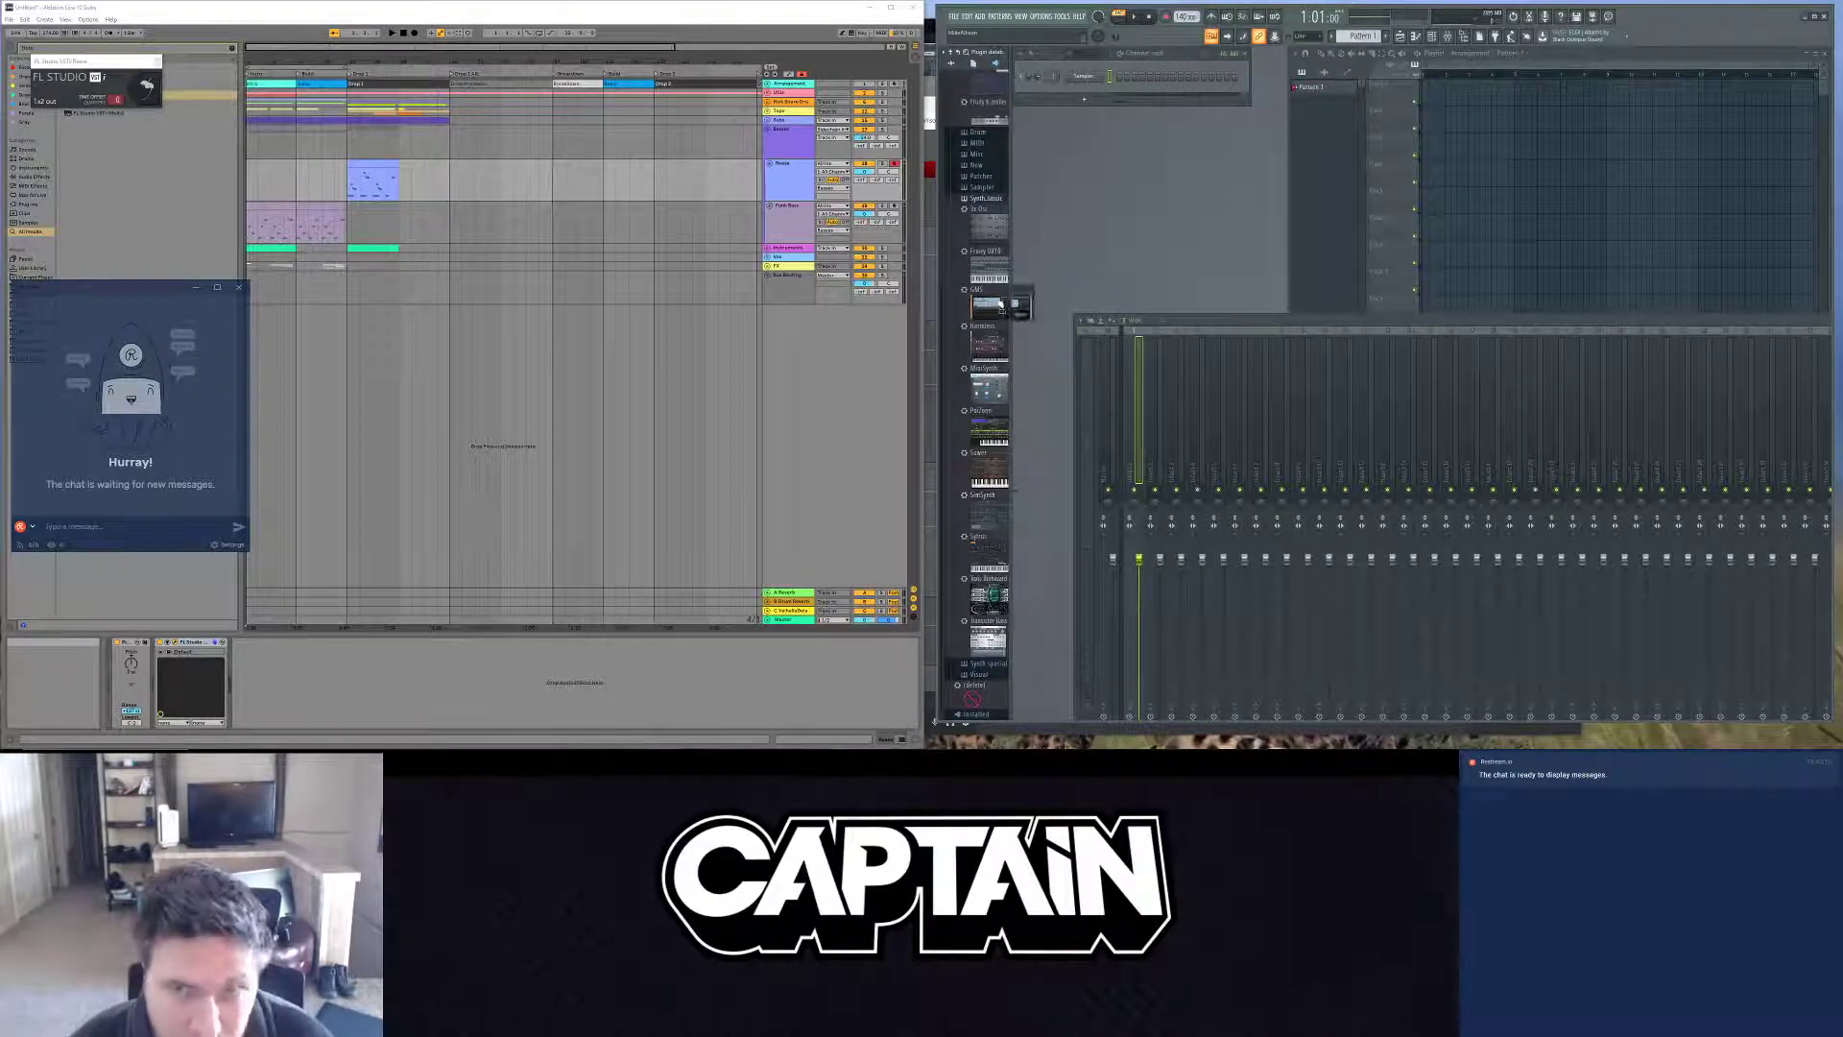
pyautogui.click(992, 223)
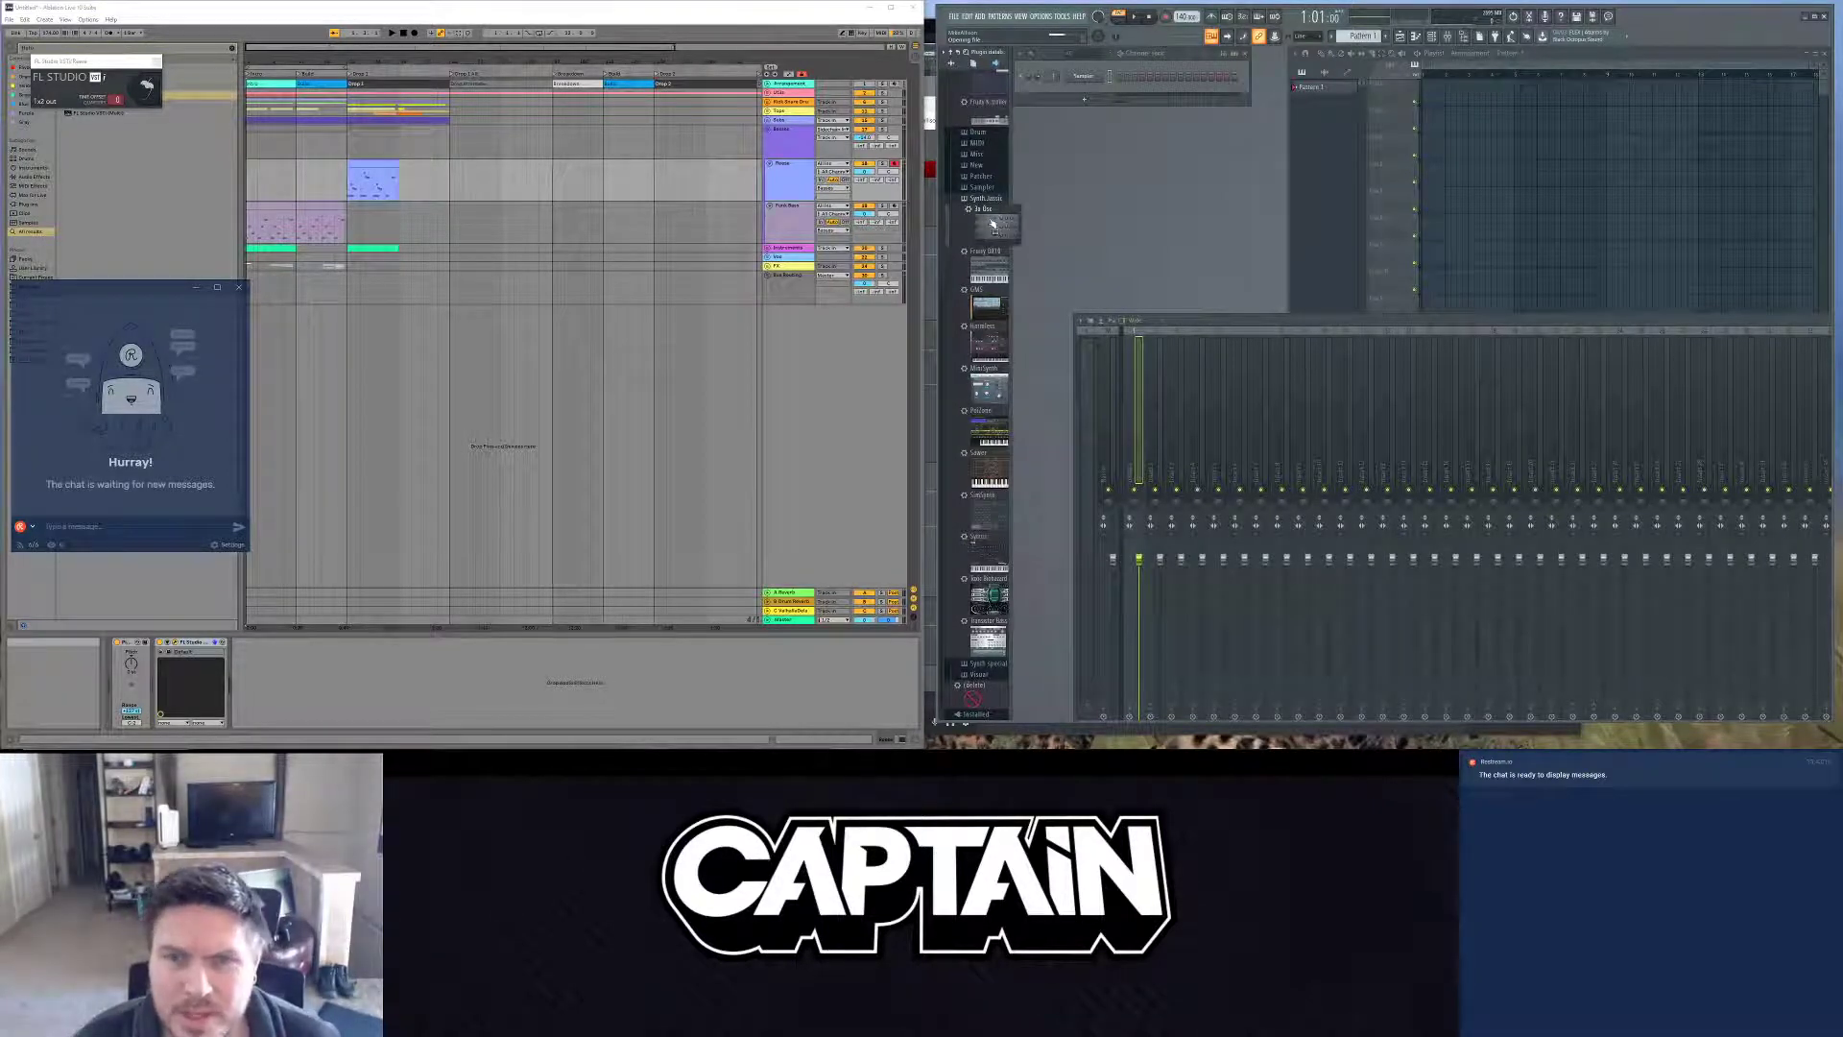
pyautogui.moveTo(995, 227); pyautogui.dragTo(996, 317)
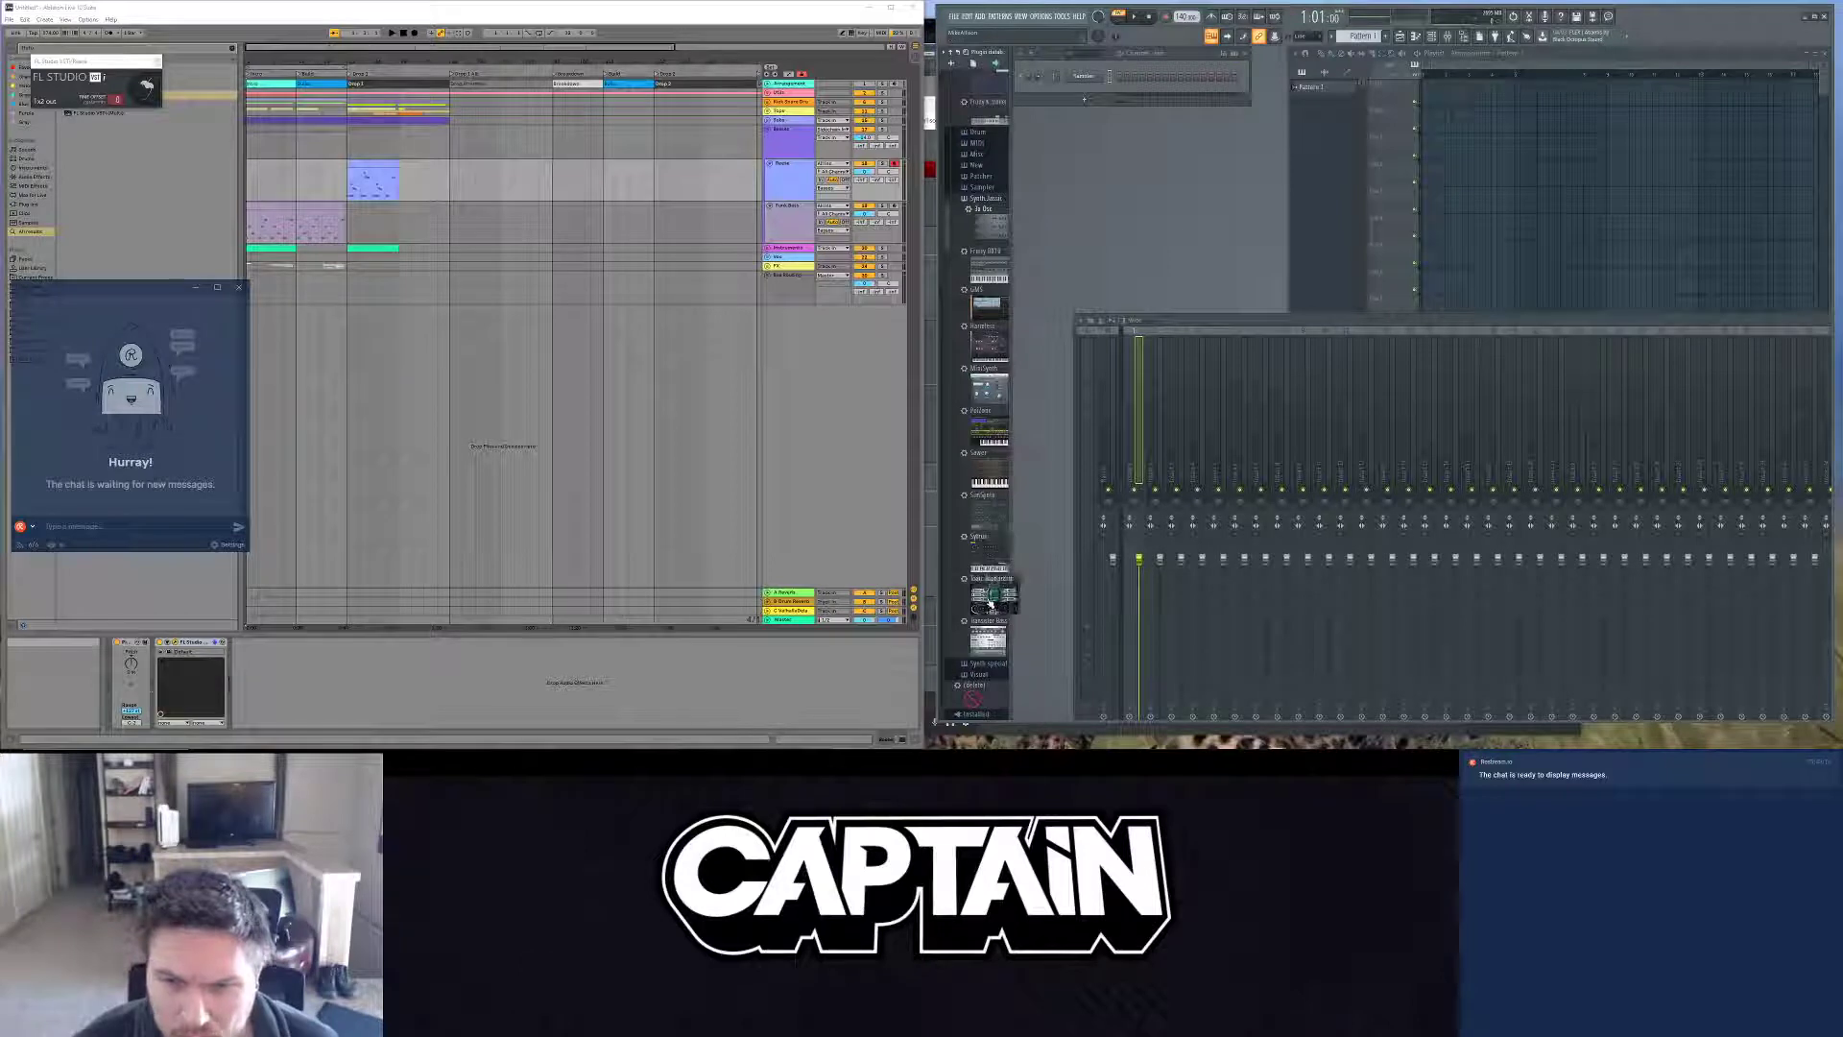
pyautogui.click(988, 638)
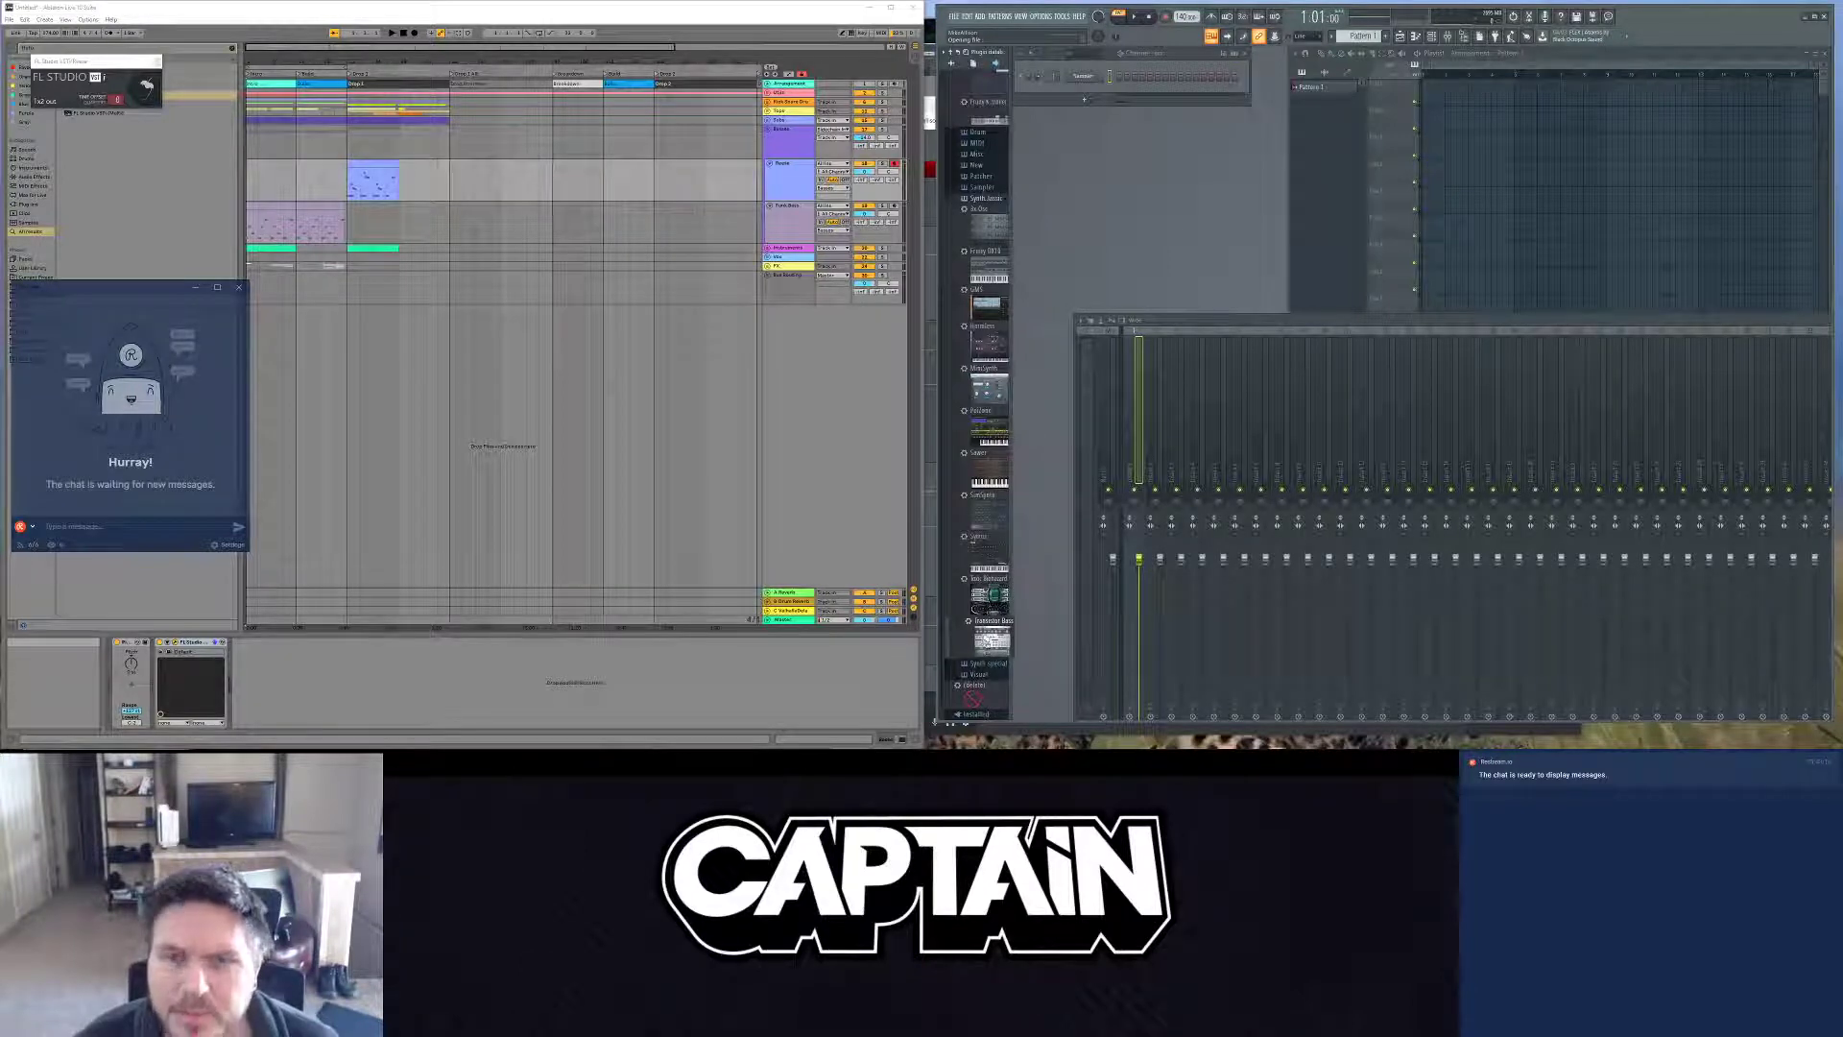
pyautogui.click(988, 229)
pyautogui.moveTo(988, 228); pyautogui.dragTo(1079, 81)
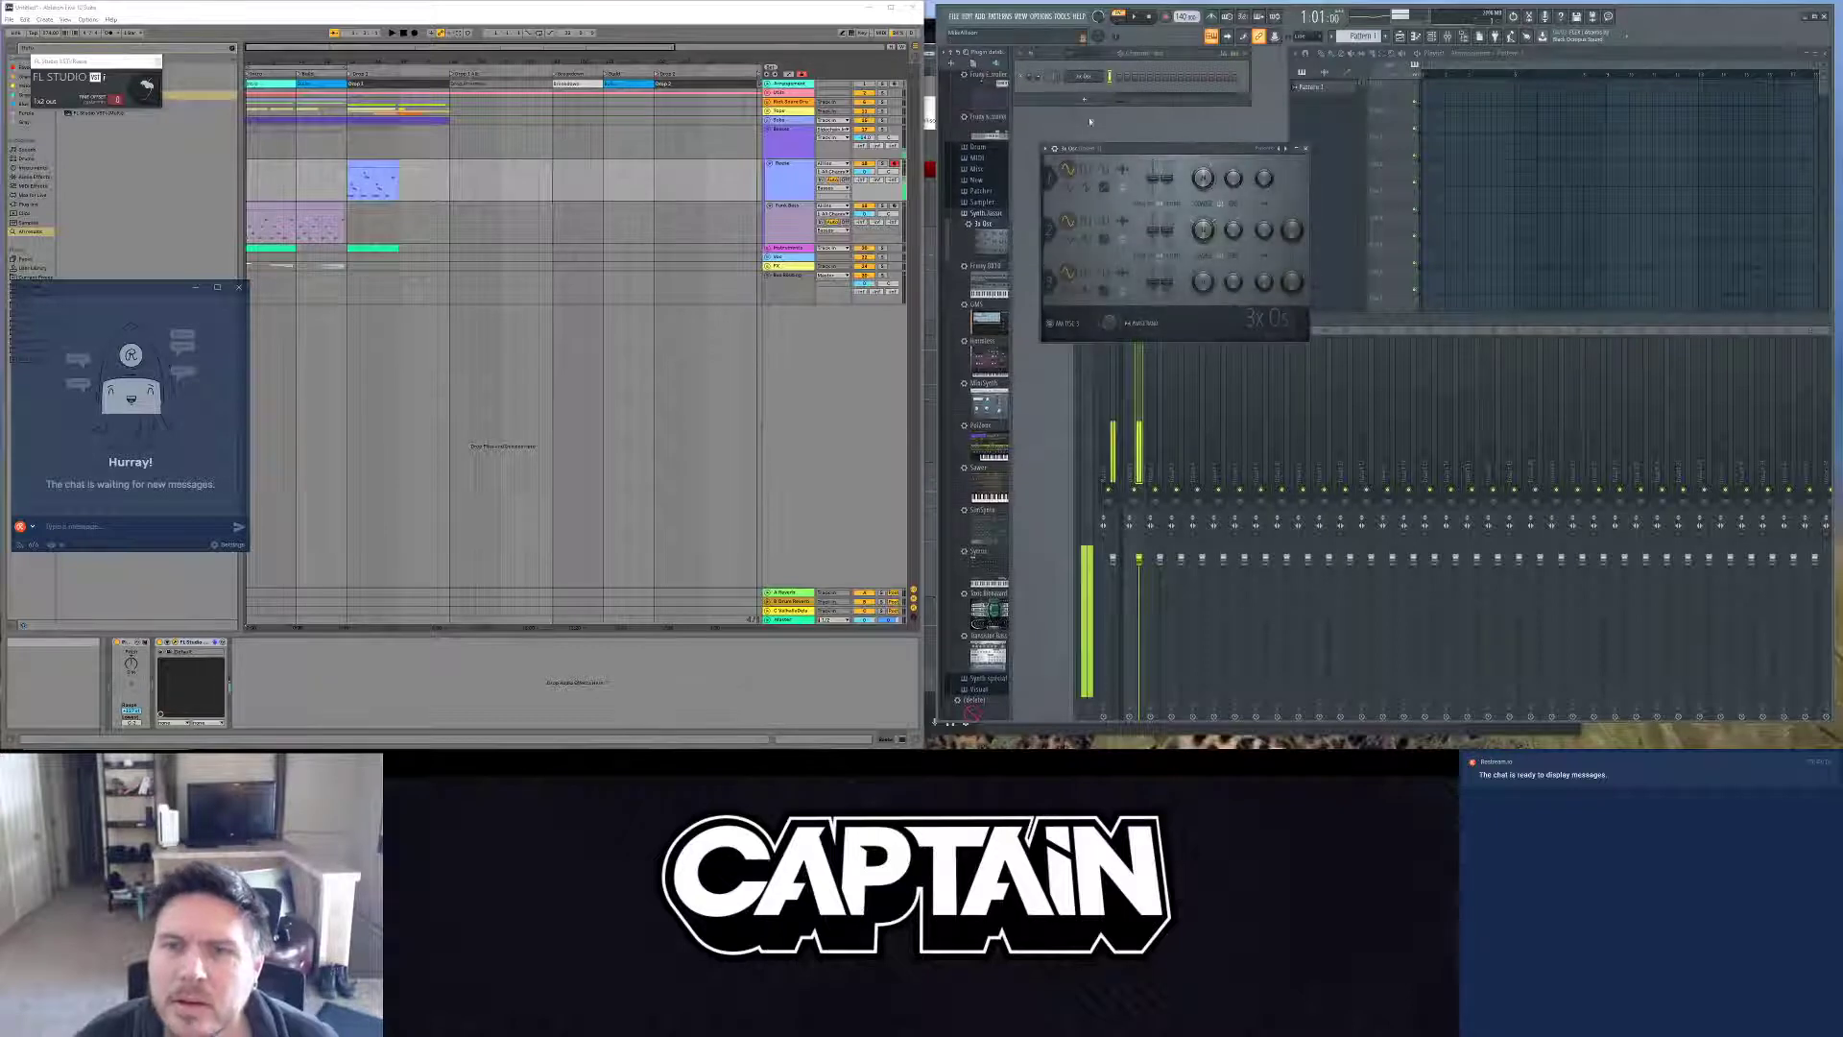
# Step: Switch all three 3x Osc oscillators from sine to the sawtooth waveform
pyautogui.click(1086, 187)
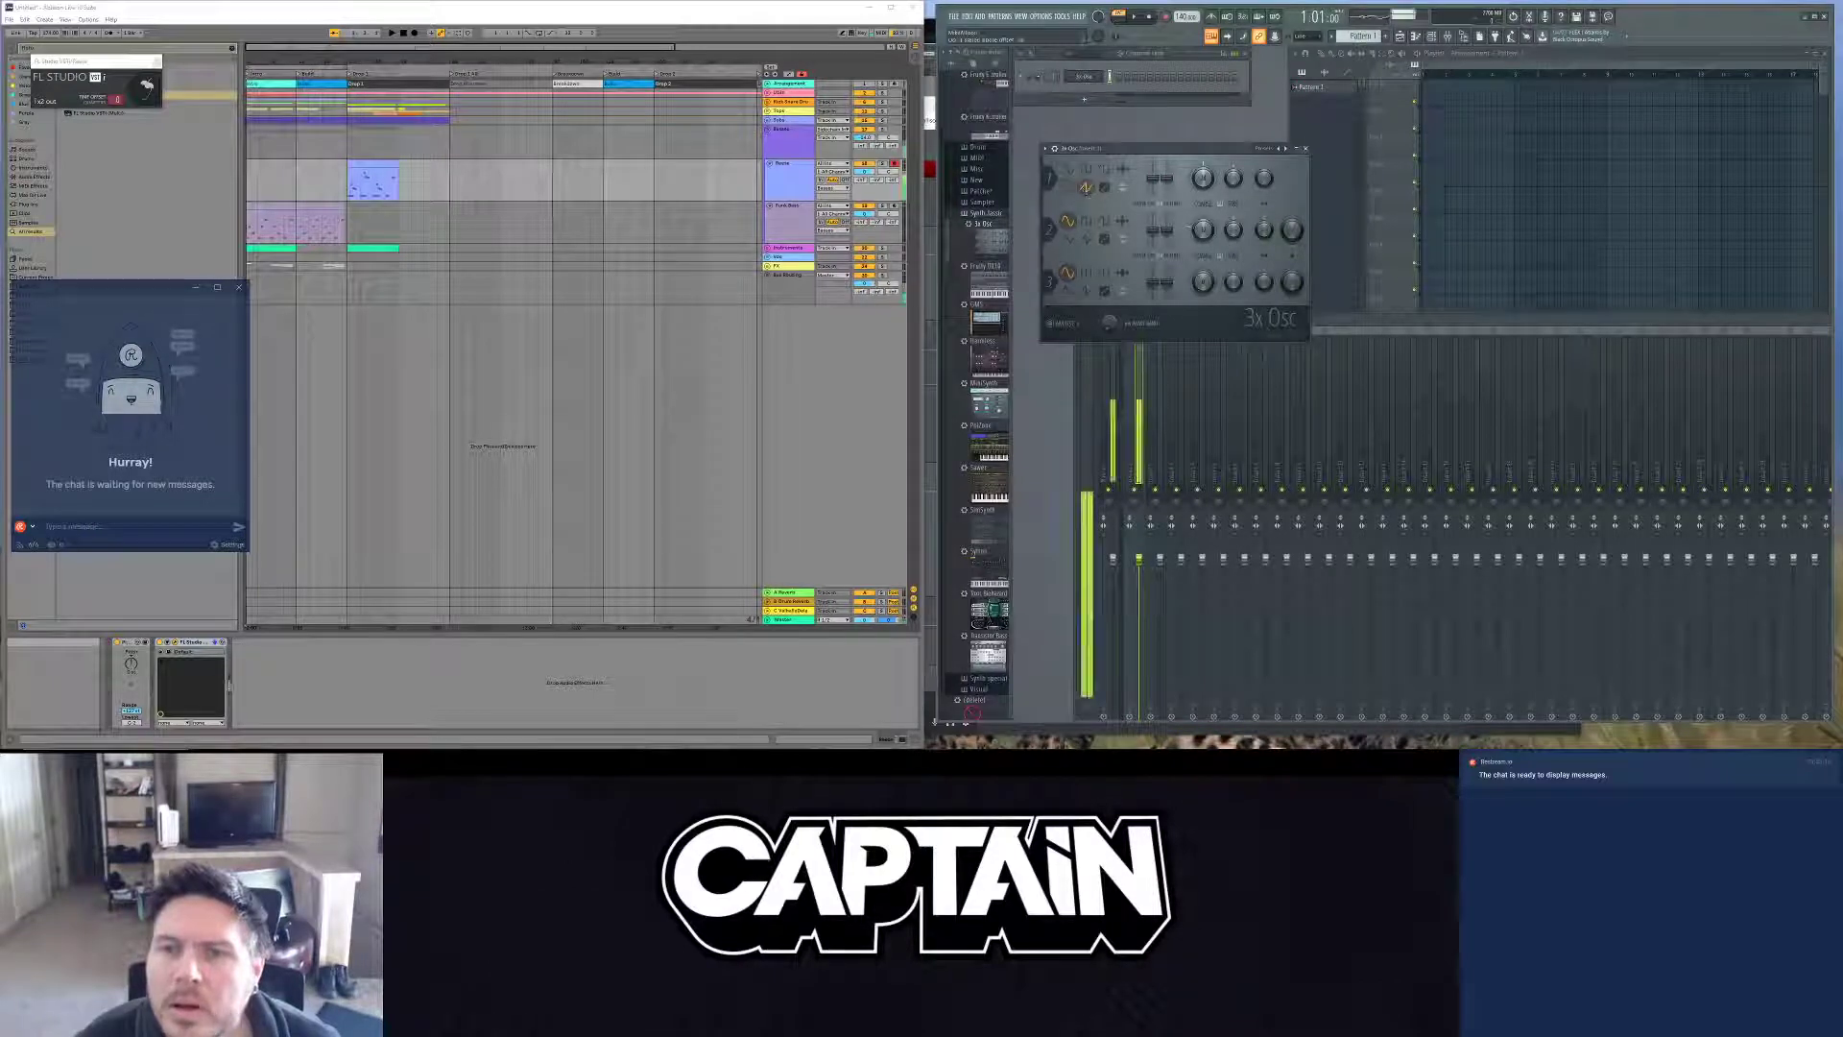
pyautogui.click(1086, 238)
pyautogui.click(1087, 290)
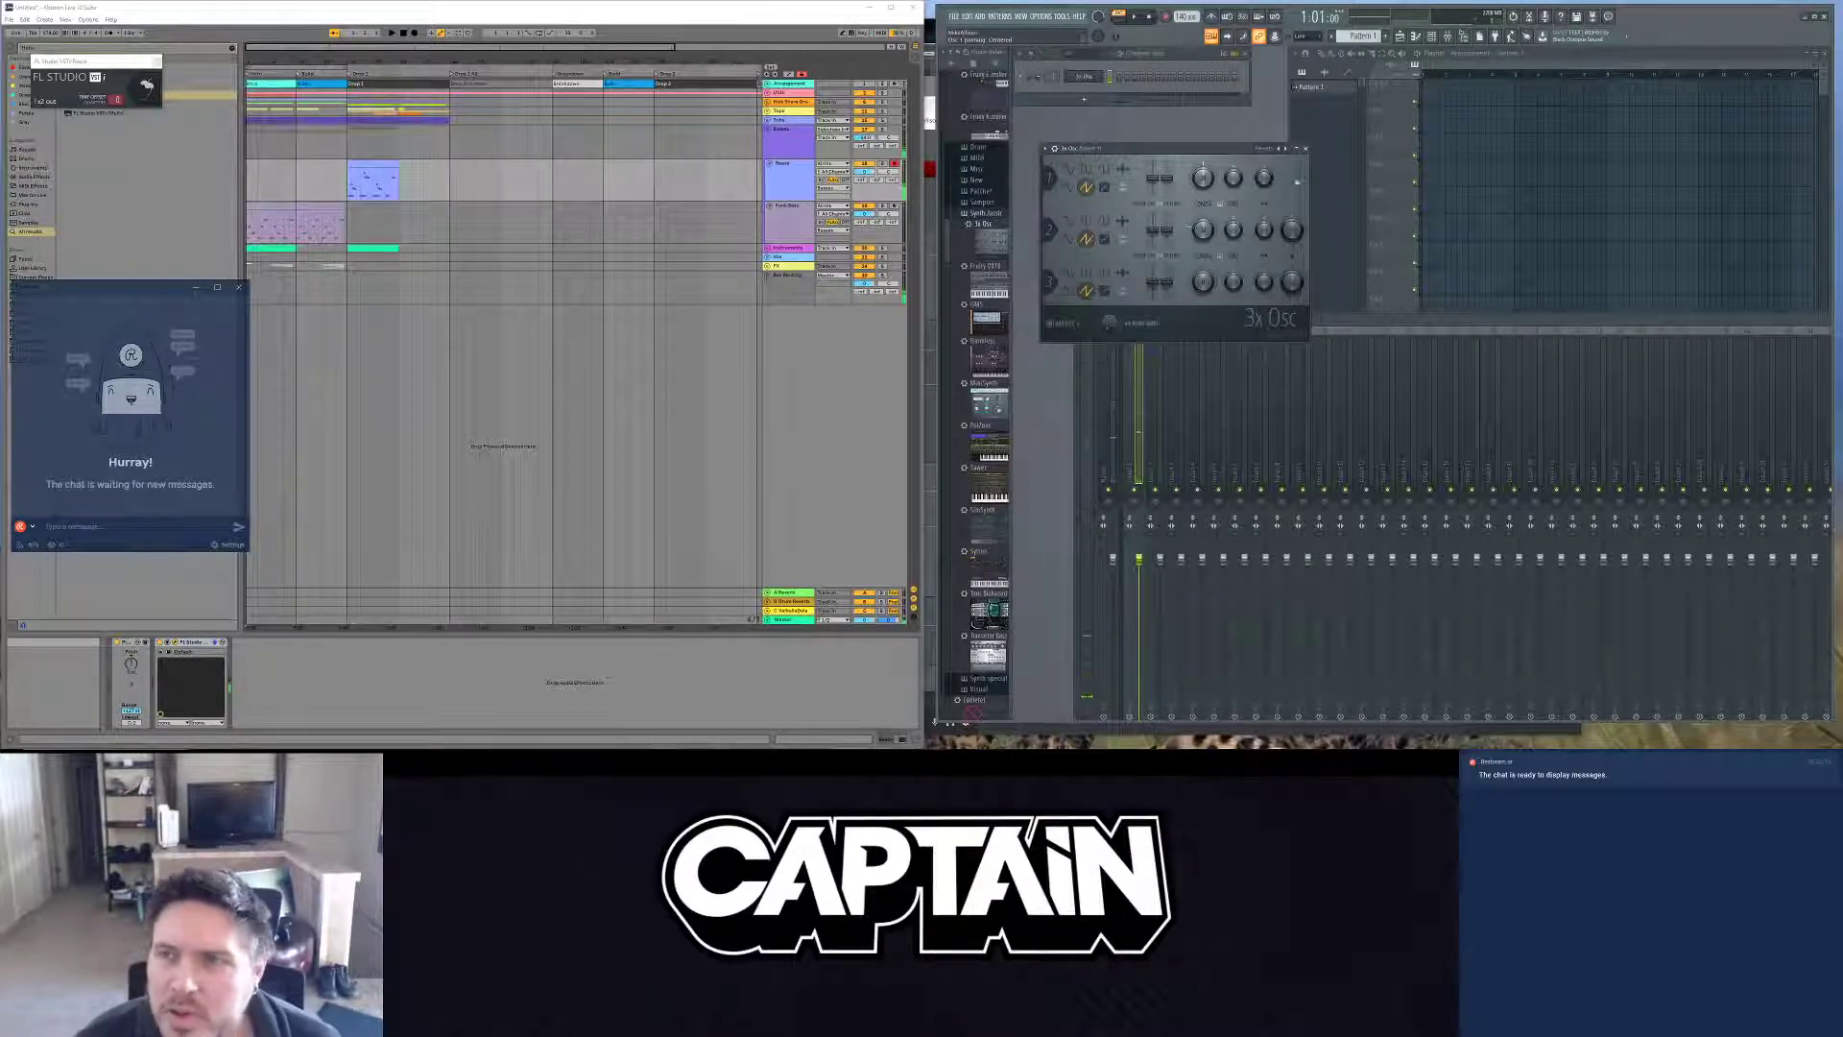
# Step: Move the mixer higher in the workspace and shrink it to a narrow window with its effect slots accessible
pyautogui.moveTo(1341, 327); pyautogui.dragTo(1341, 160)
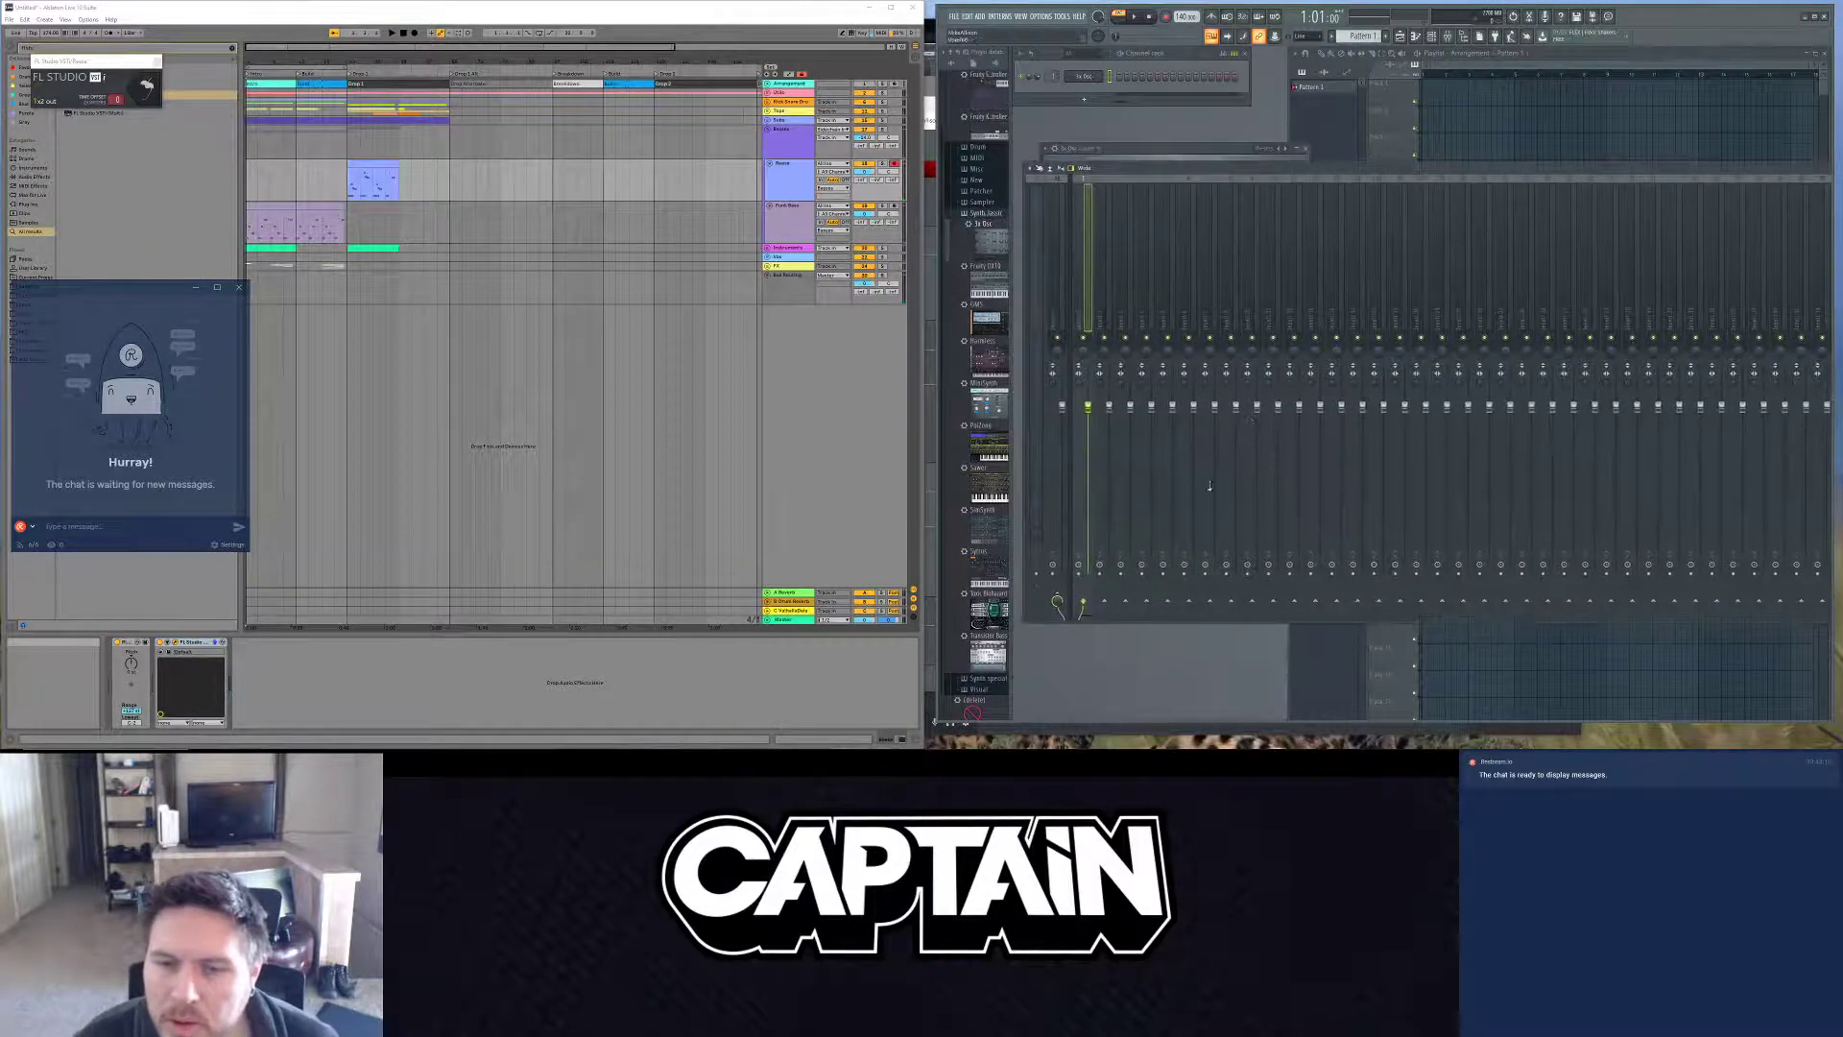
pyautogui.doubleClick(1449, 173)
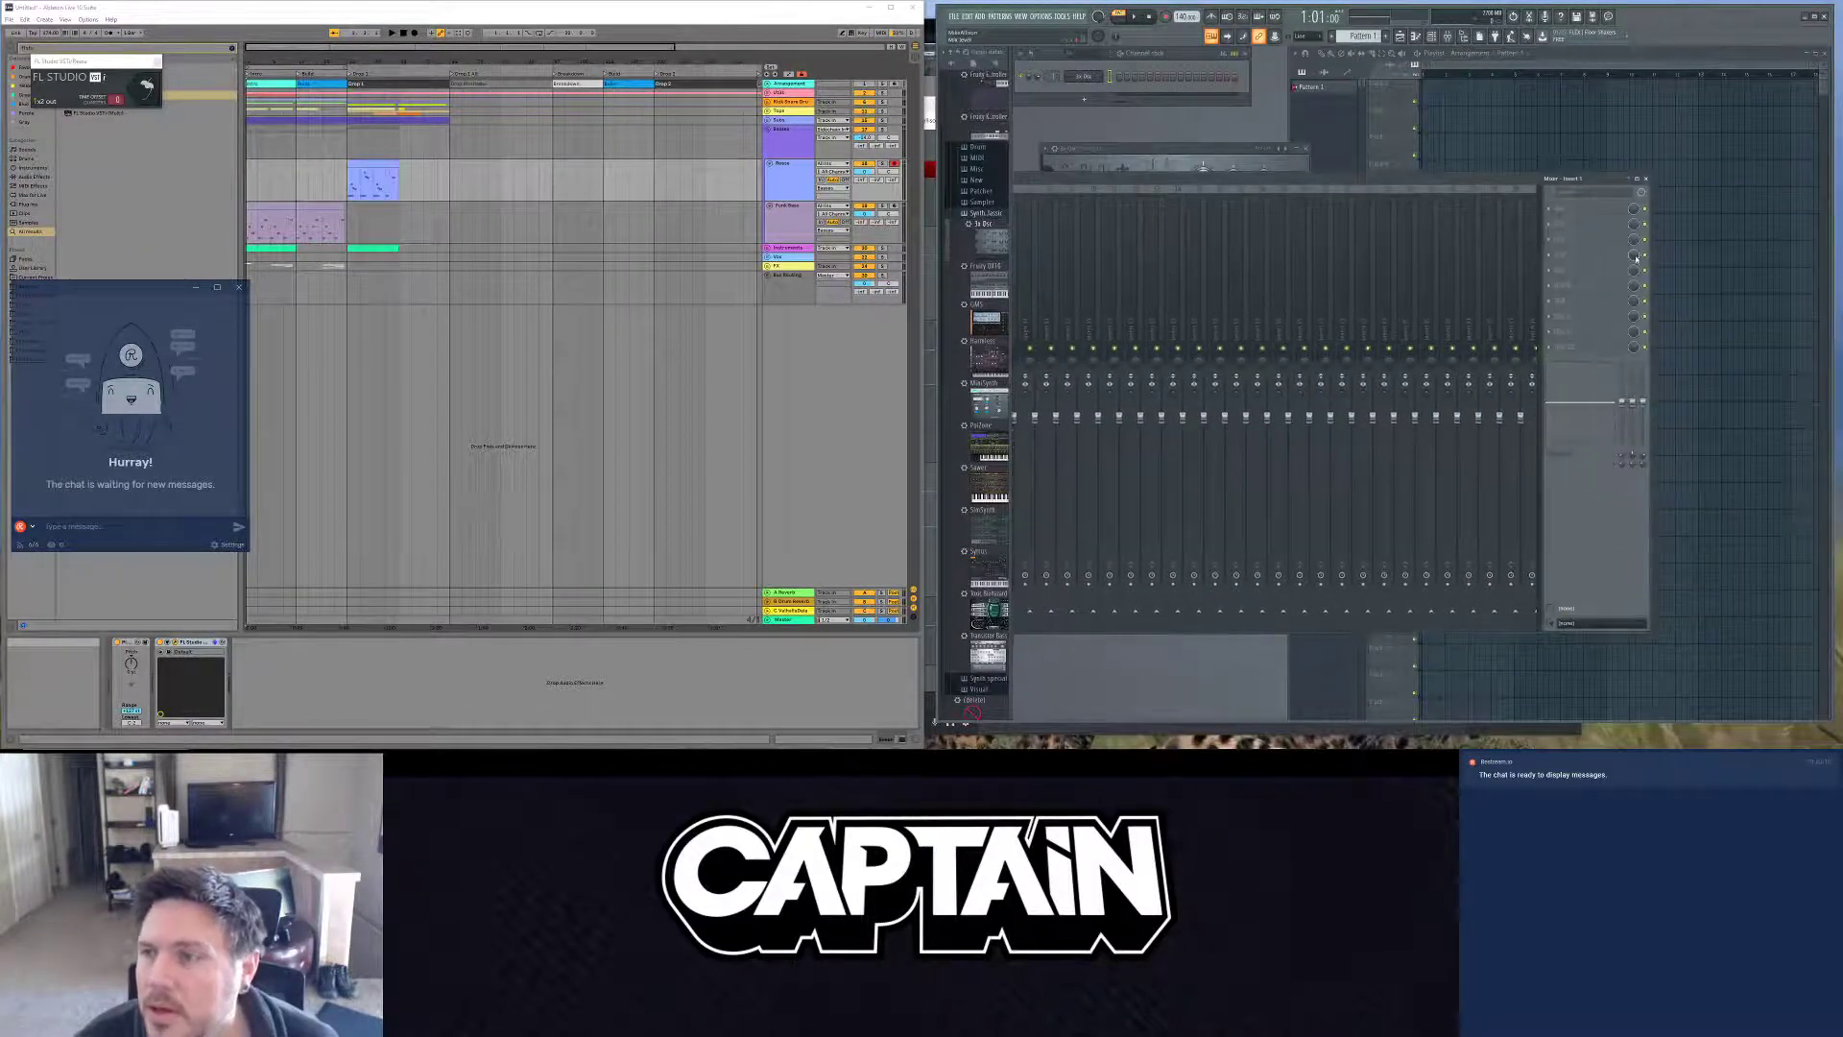
pyautogui.moveTo(1647, 267); pyautogui.dragTo(1263, 259)
pyautogui.click(1249, 188)
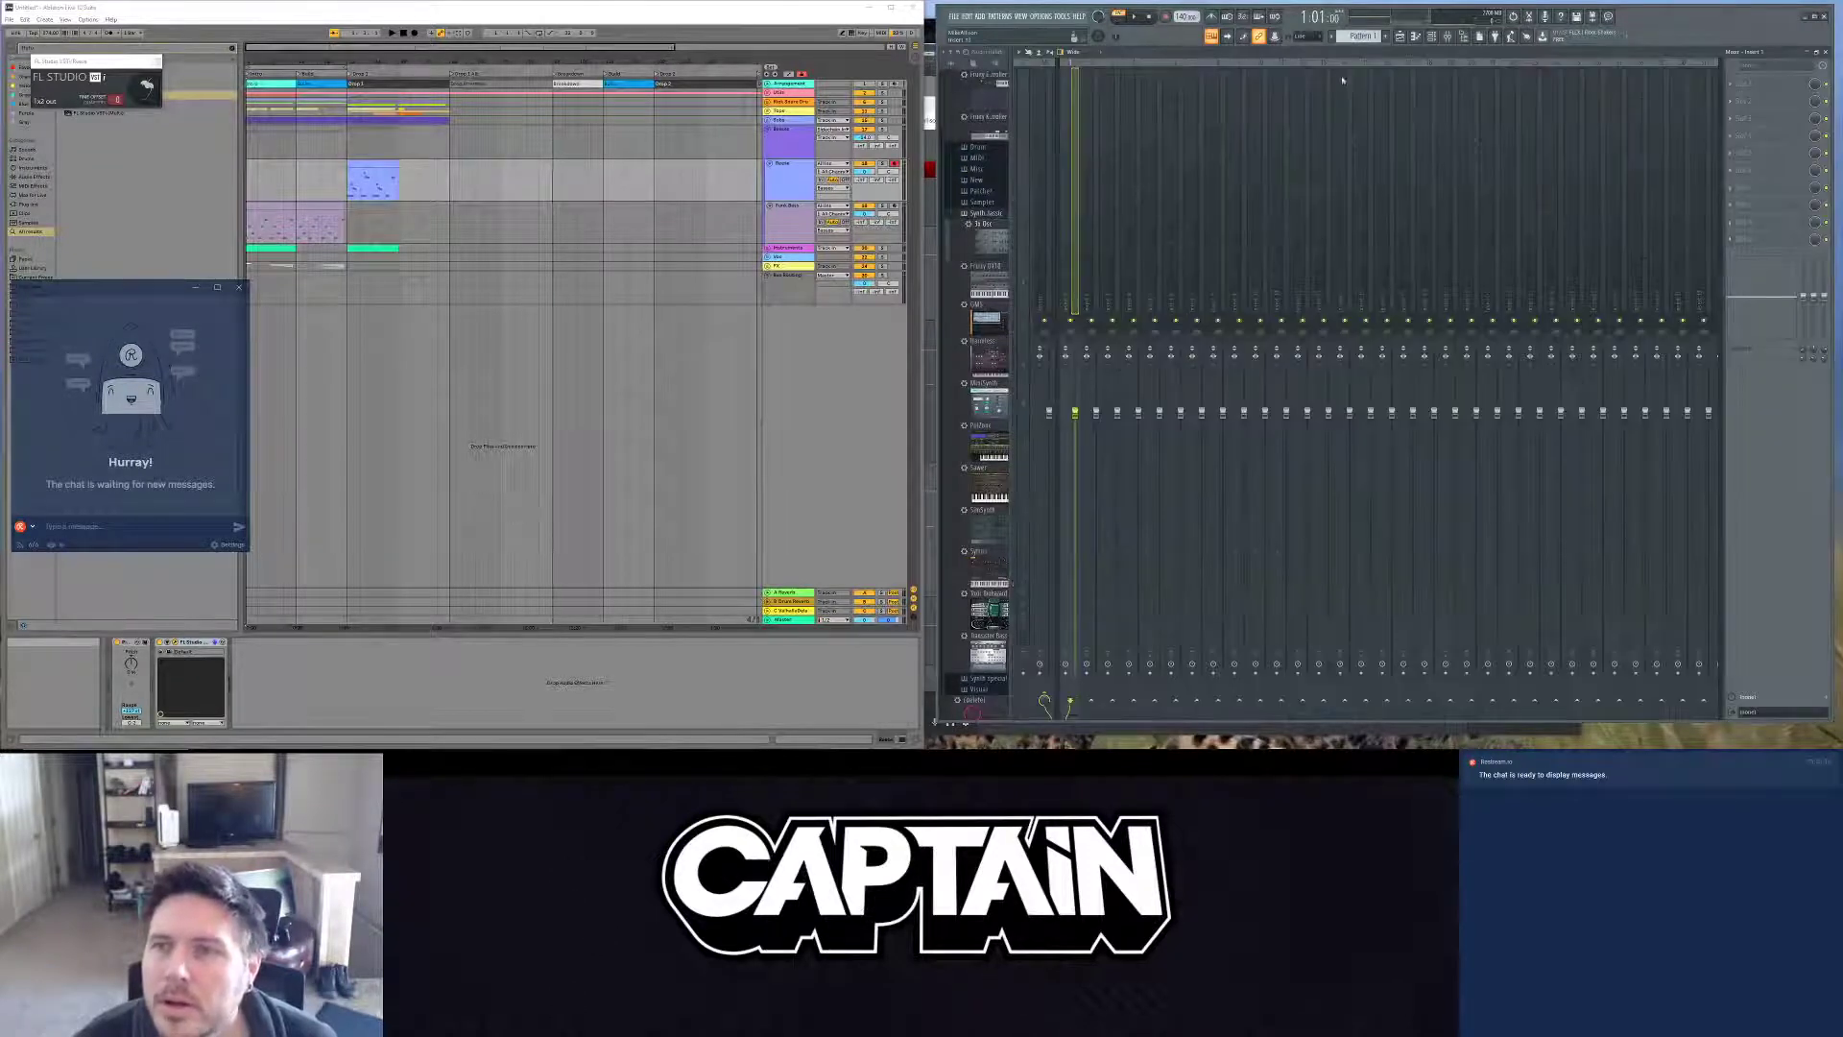
pyautogui.click(1817, 53)
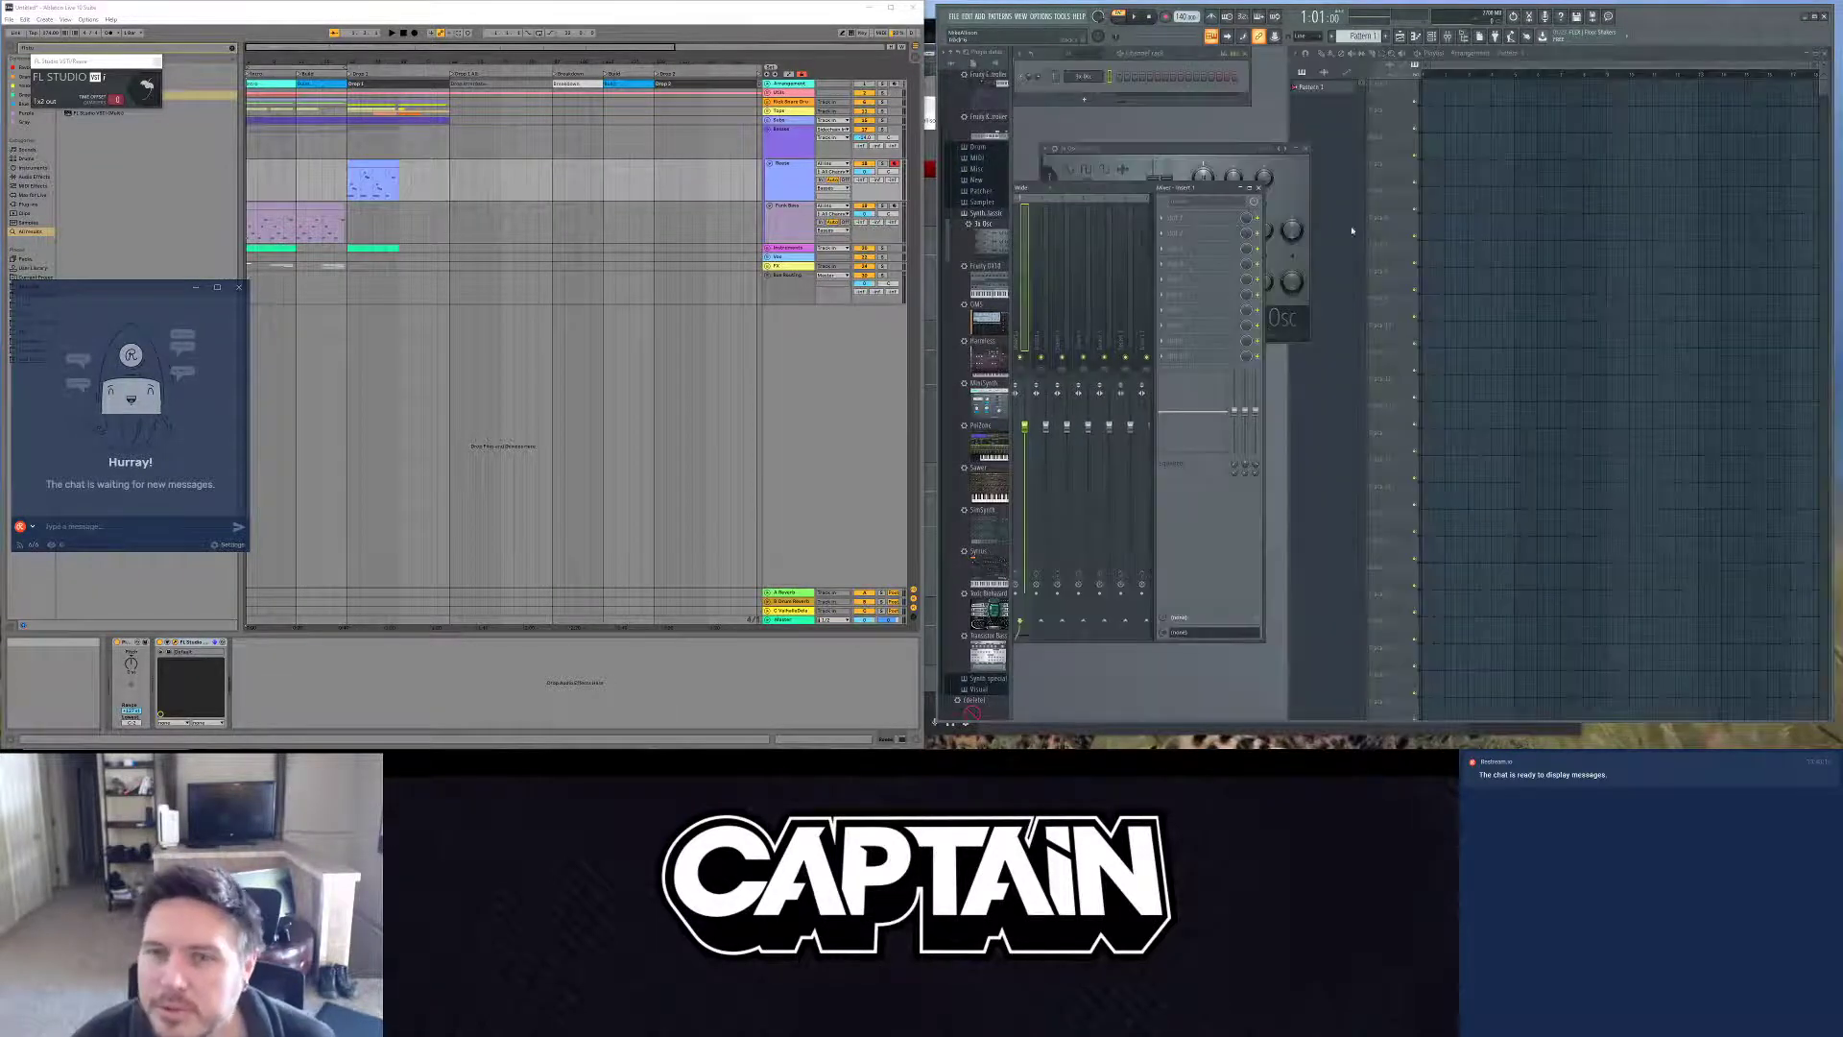
# Step: Load Patcher into the first effect slot of mixer Insert 1, then enlarge and reposition its window
pyautogui.click(1213, 222)
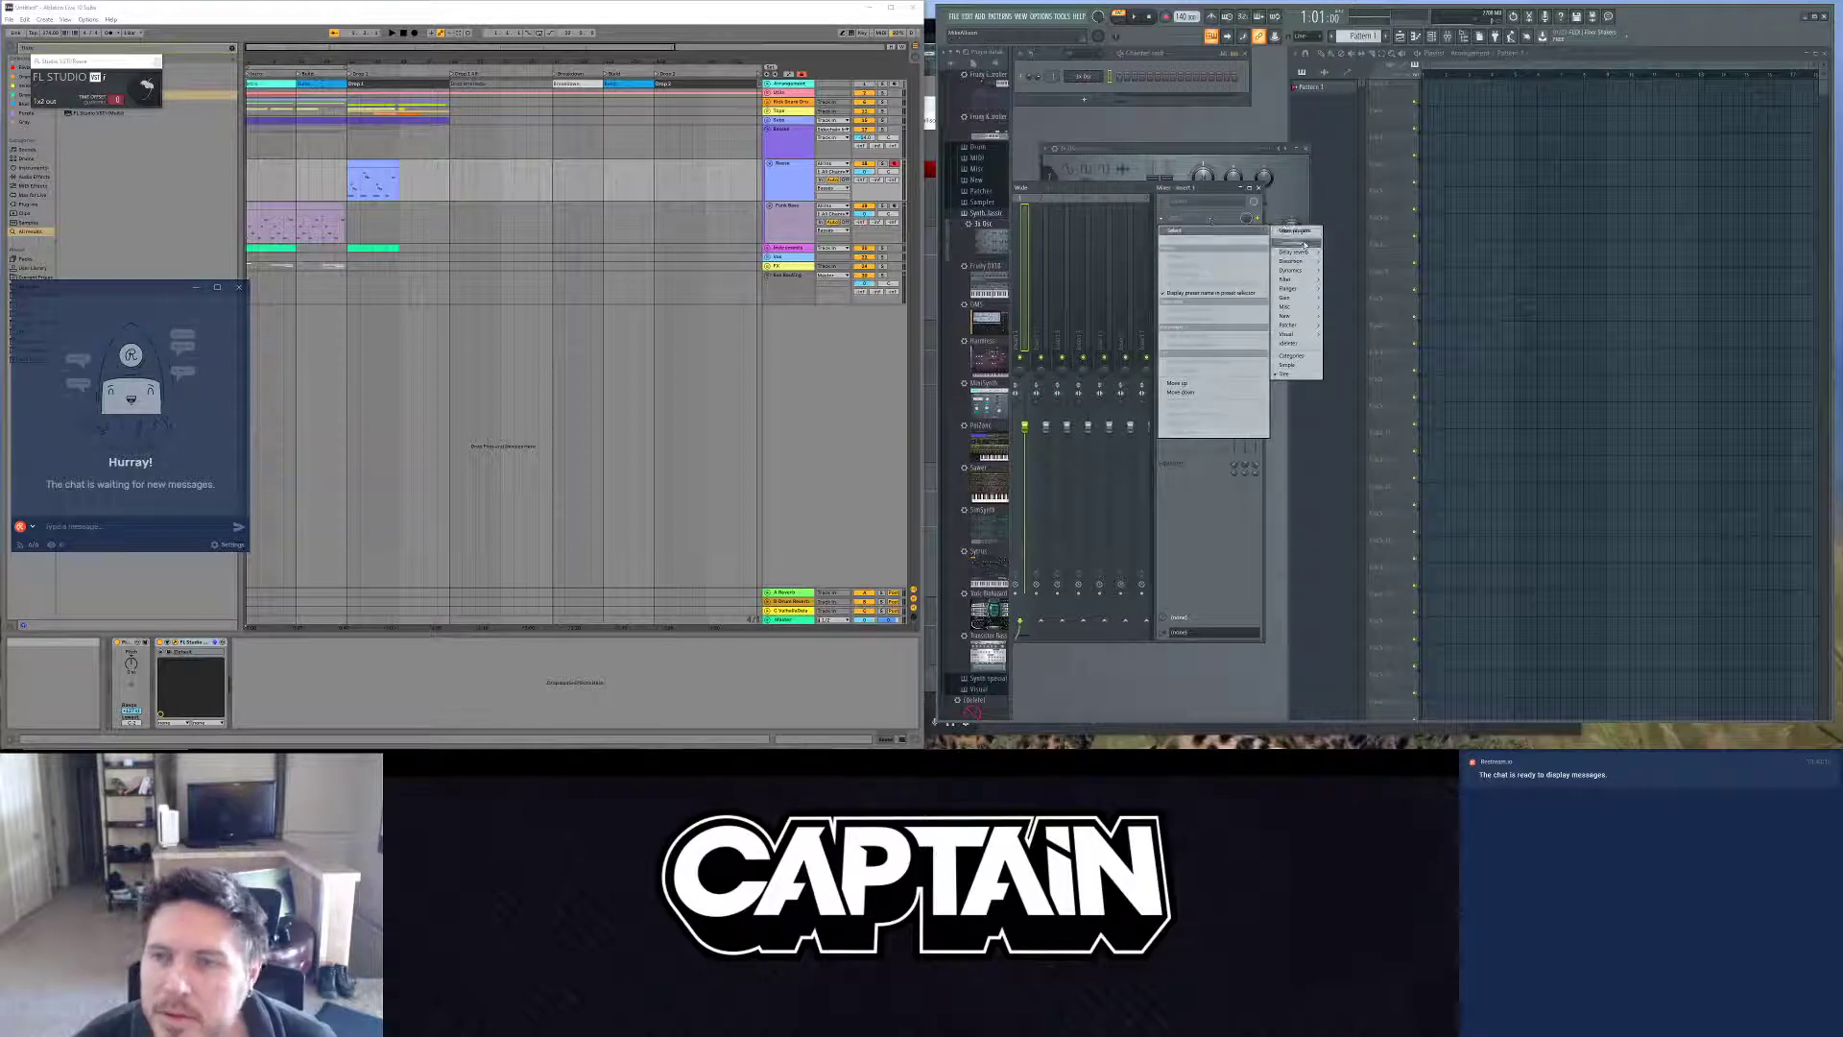
pyautogui.moveTo(1304, 244)
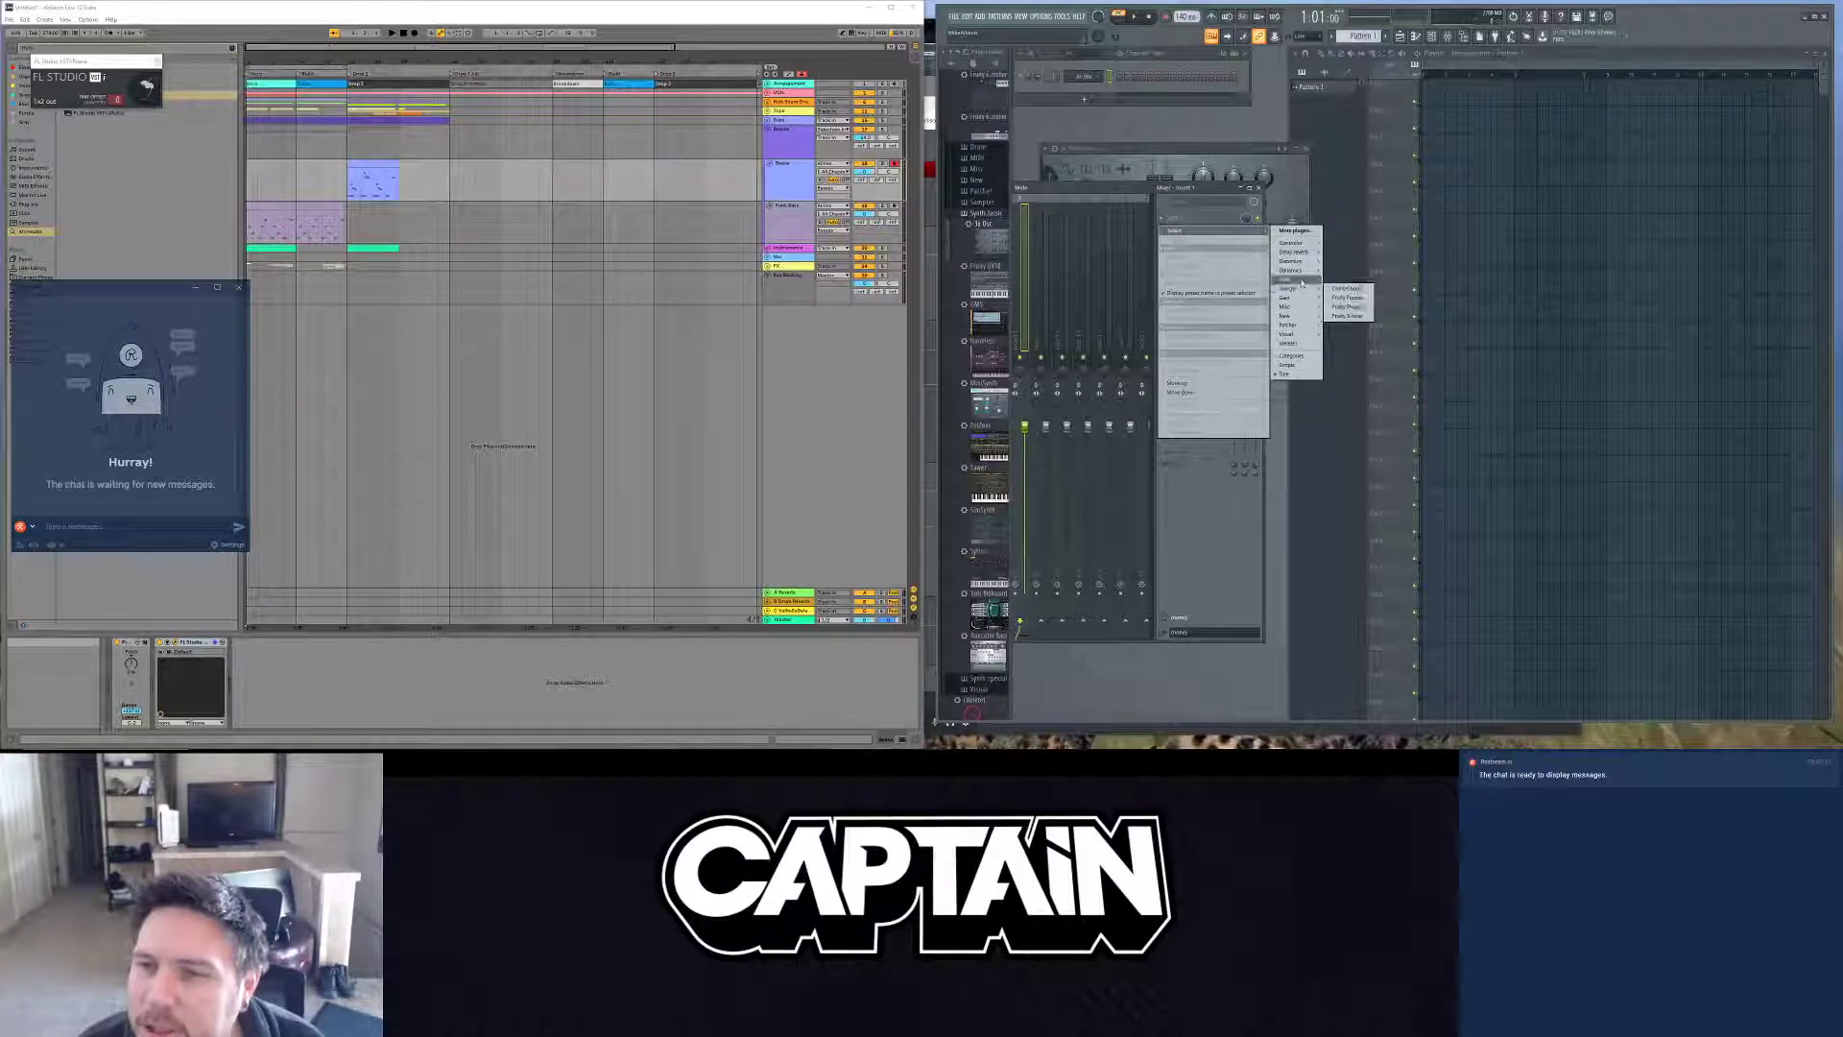
pyautogui.moveTo(1302, 280)
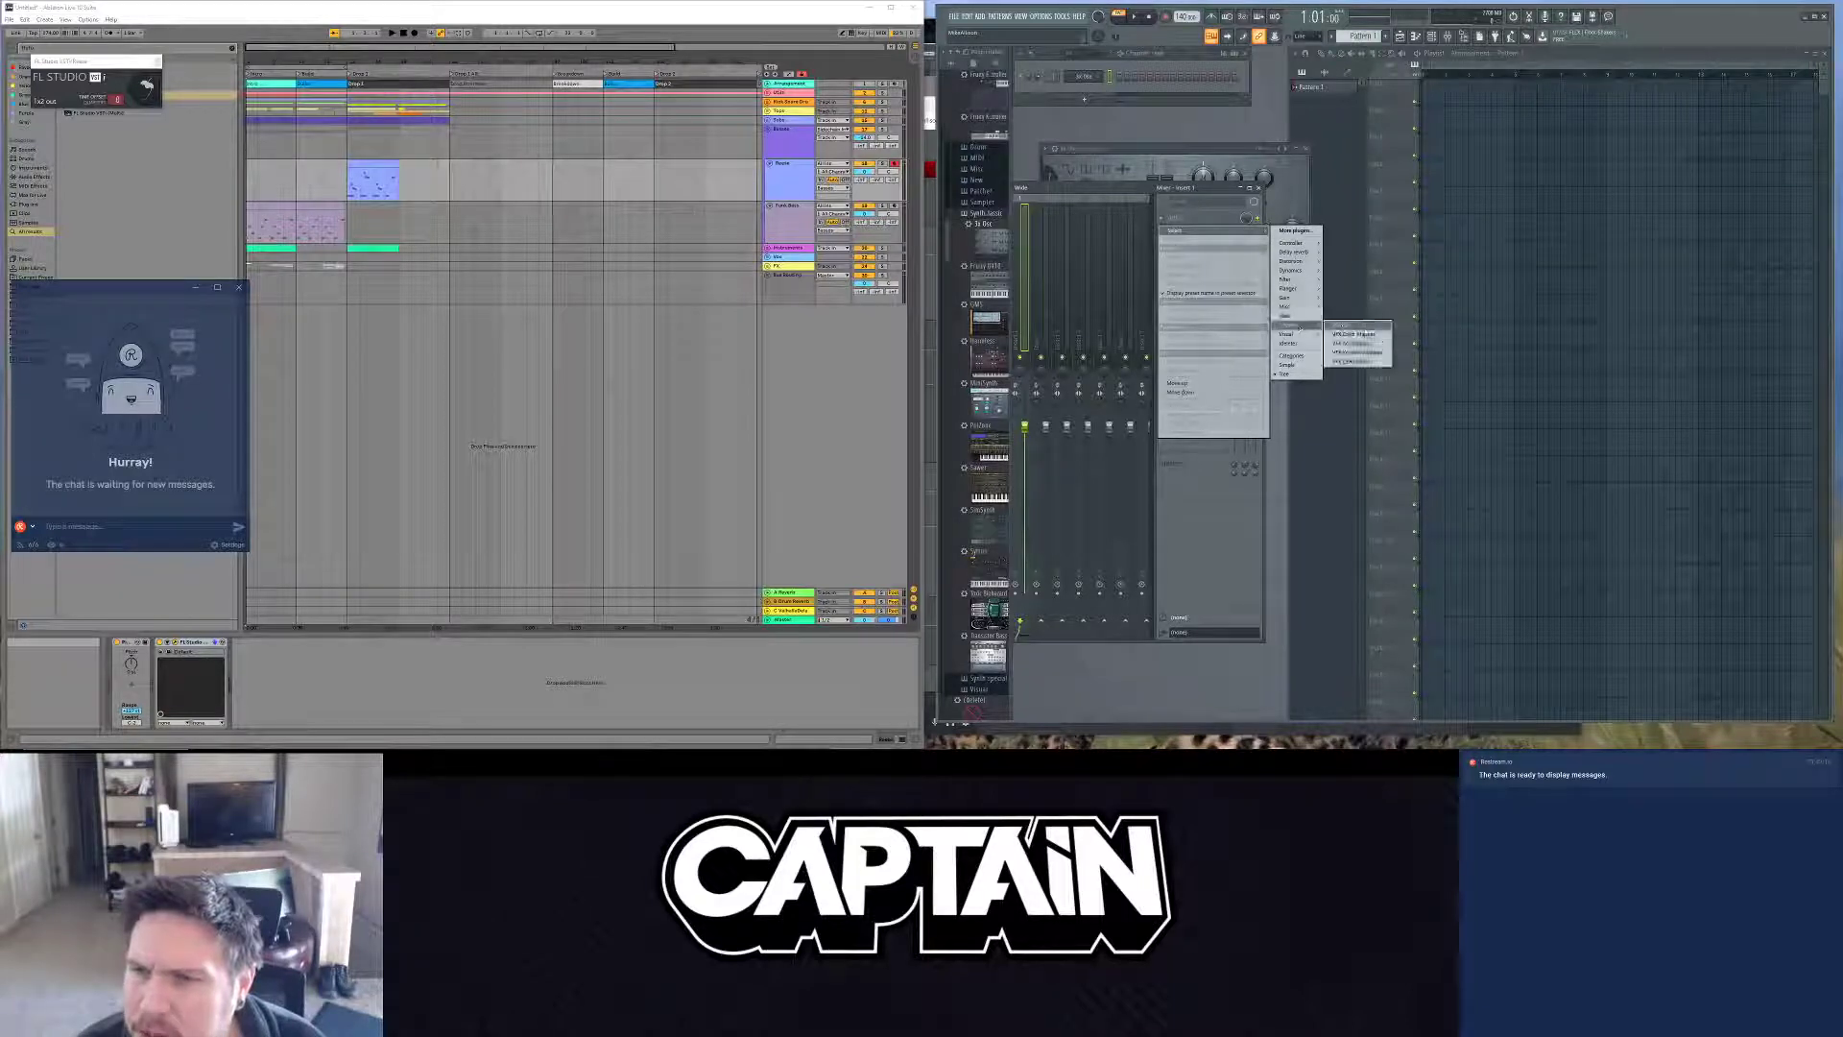
pyautogui.click(1348, 326)
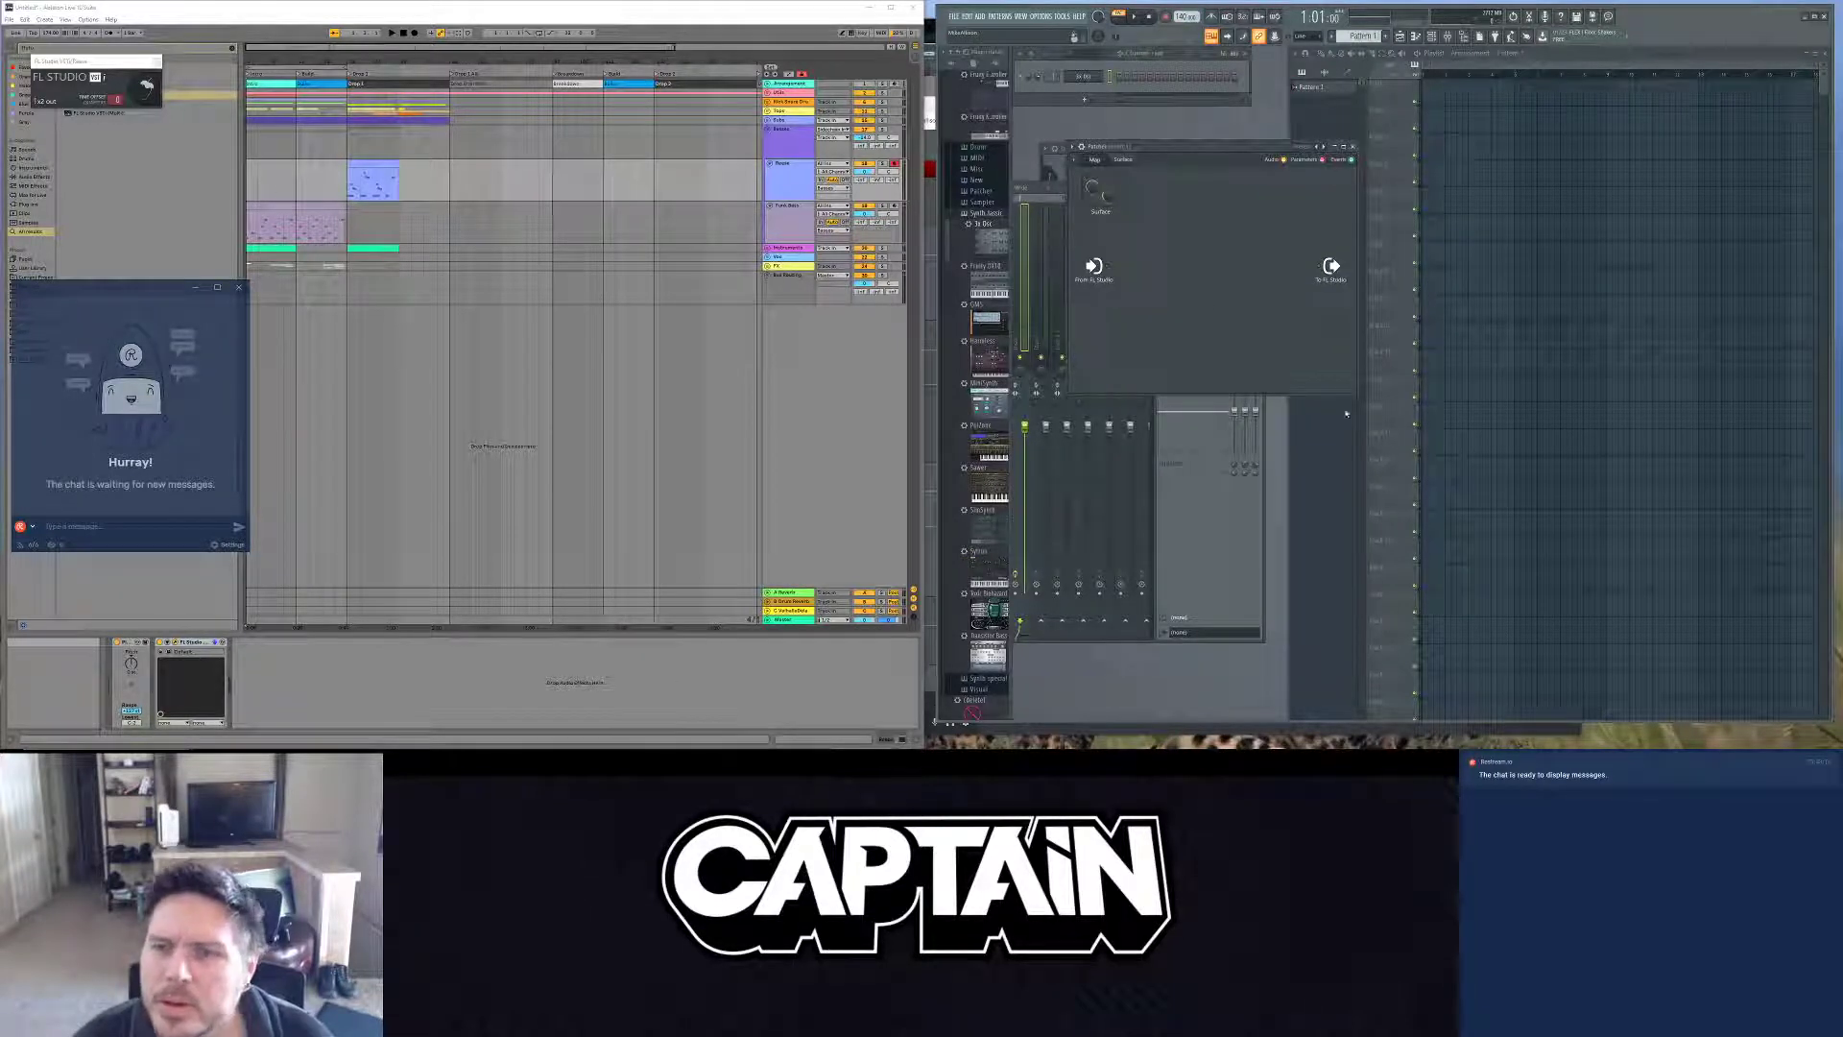
pyautogui.moveTo(1356, 394); pyautogui.dragTo(1783, 597)
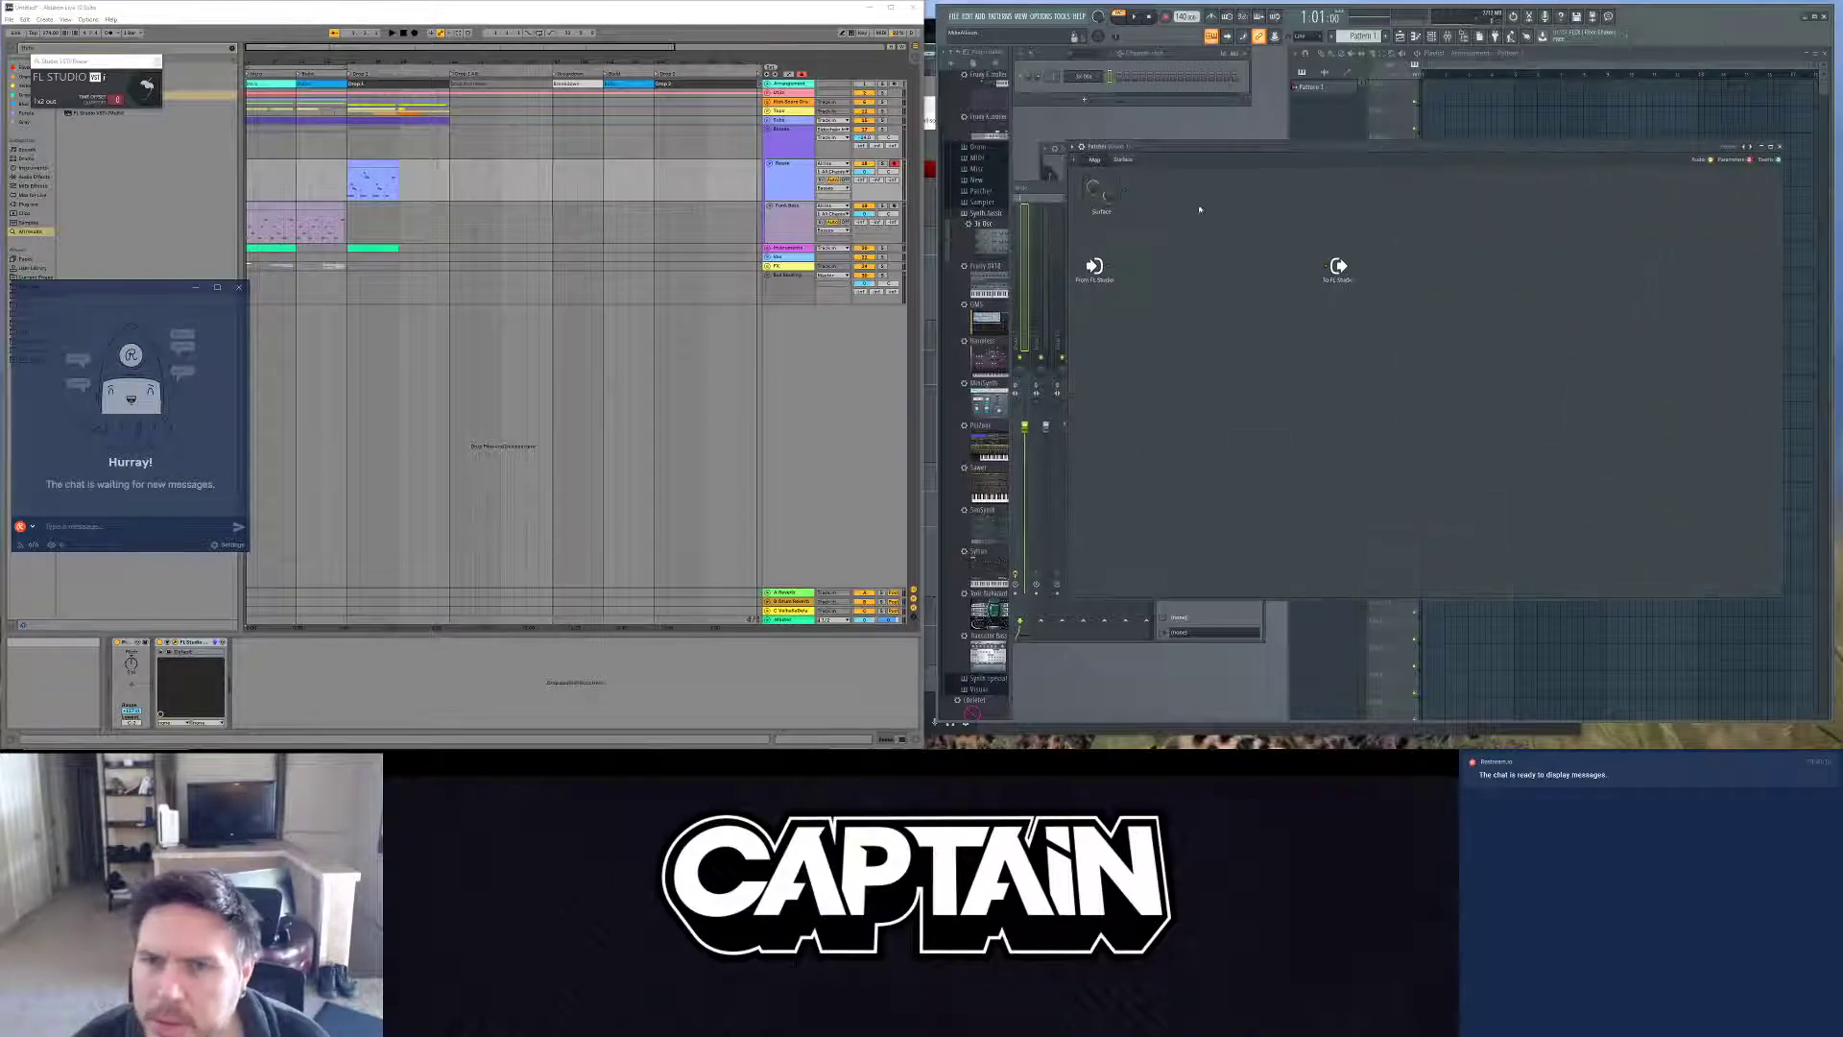
pyautogui.moveTo(1205, 149); pyautogui.dragTo(1148, 151)
# Step: Add Fruity Soft Clipper to the Patcher map, place it between the input and output nodes, and open it
pyautogui.rightClick(1095, 318)
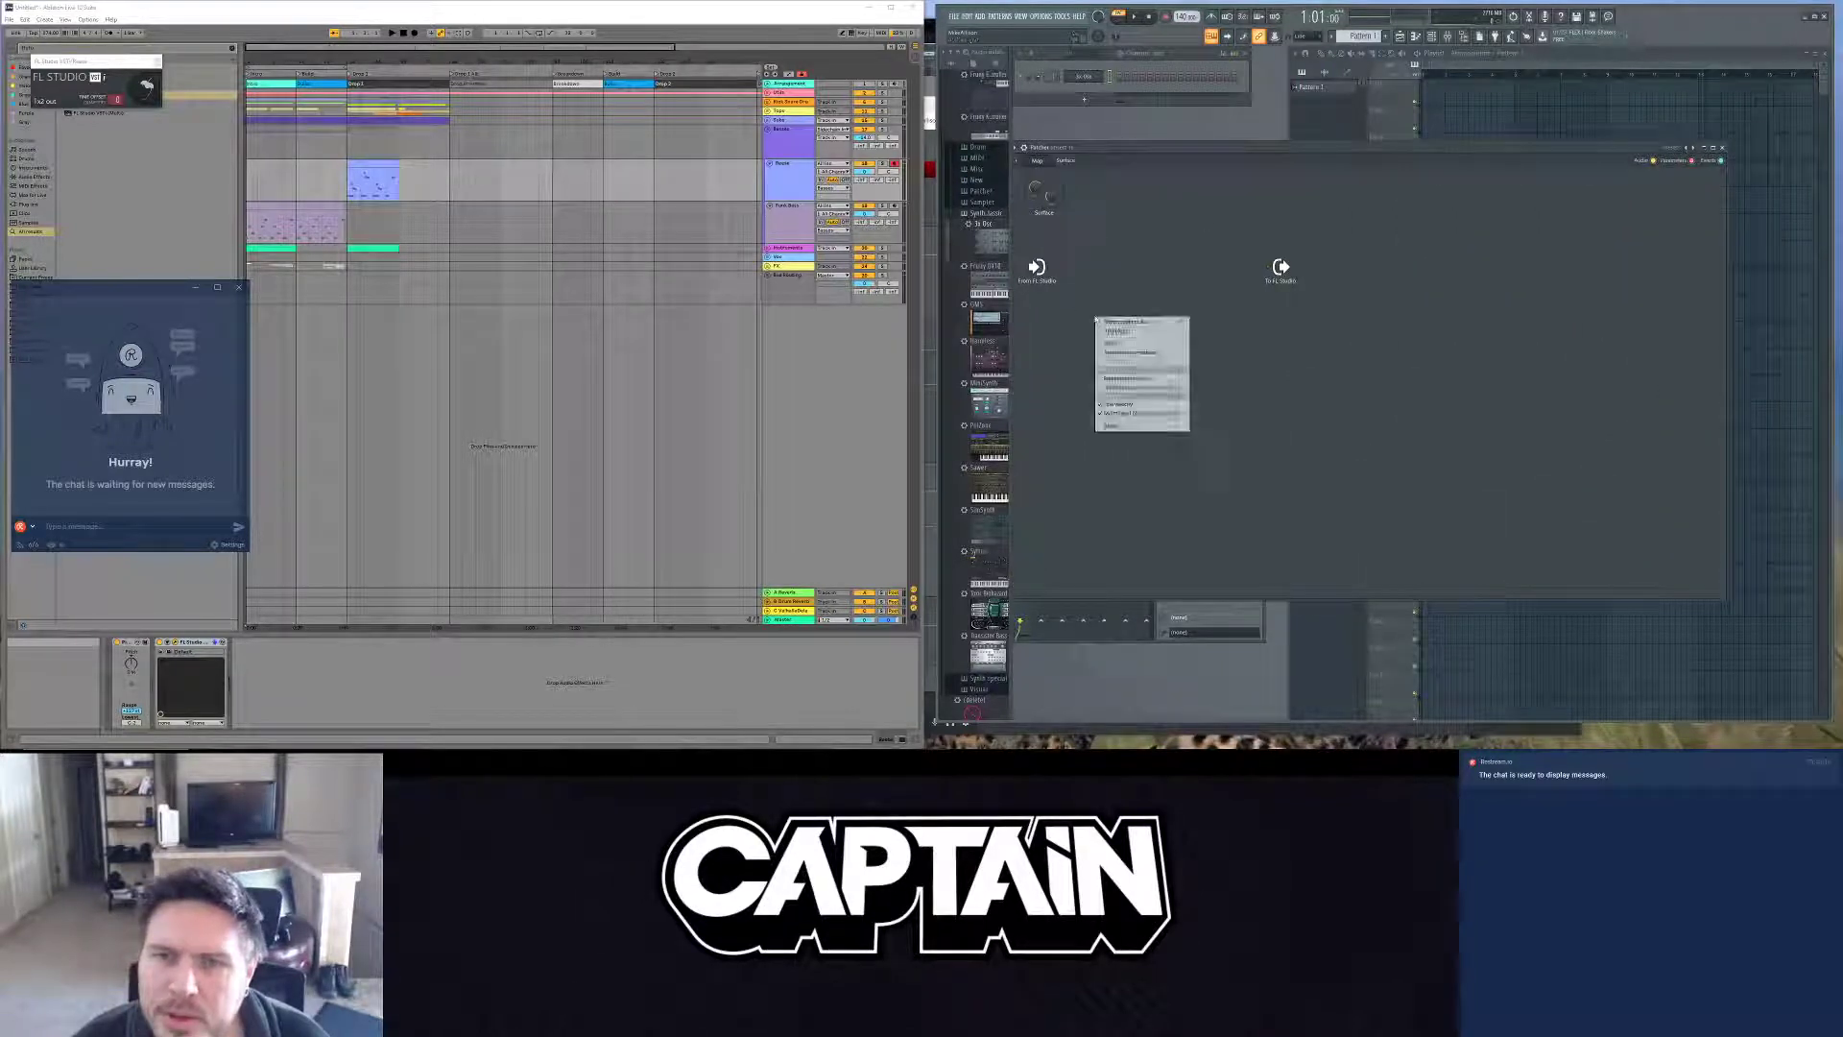
pyautogui.moveTo(1142, 331)
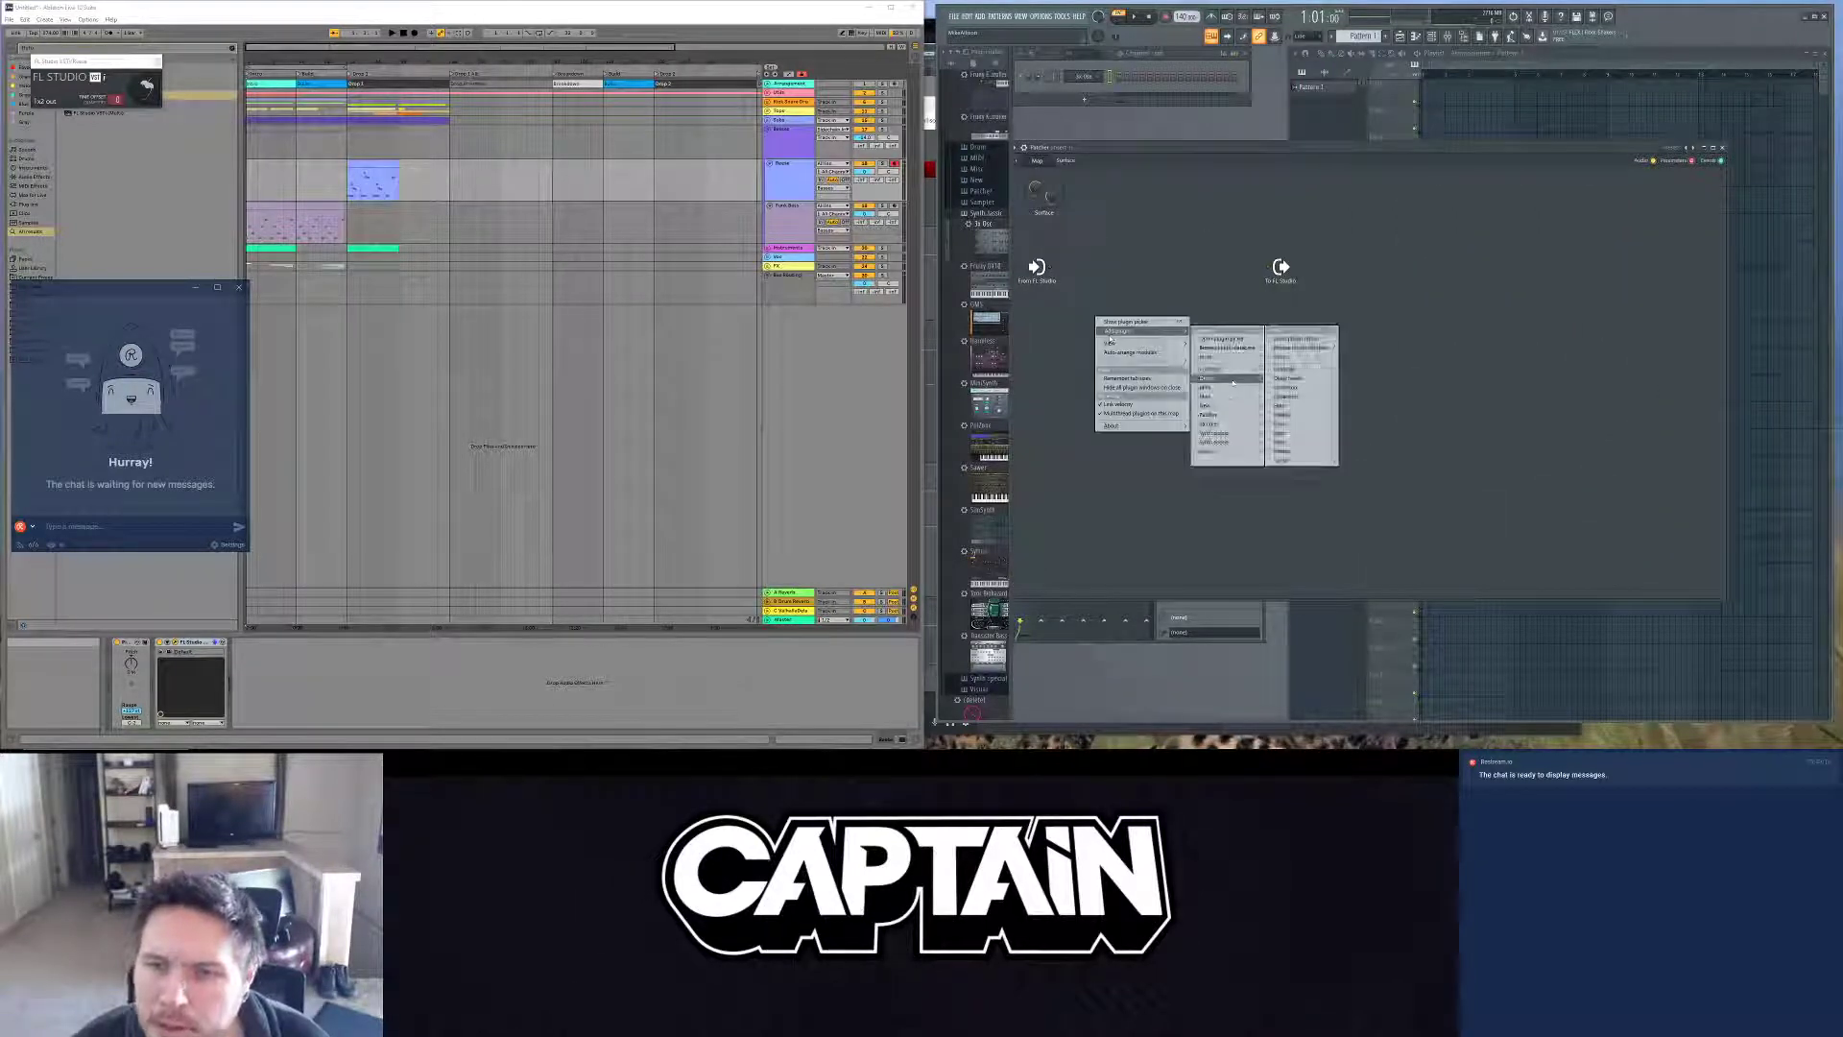
pyautogui.moveTo(1252, 439)
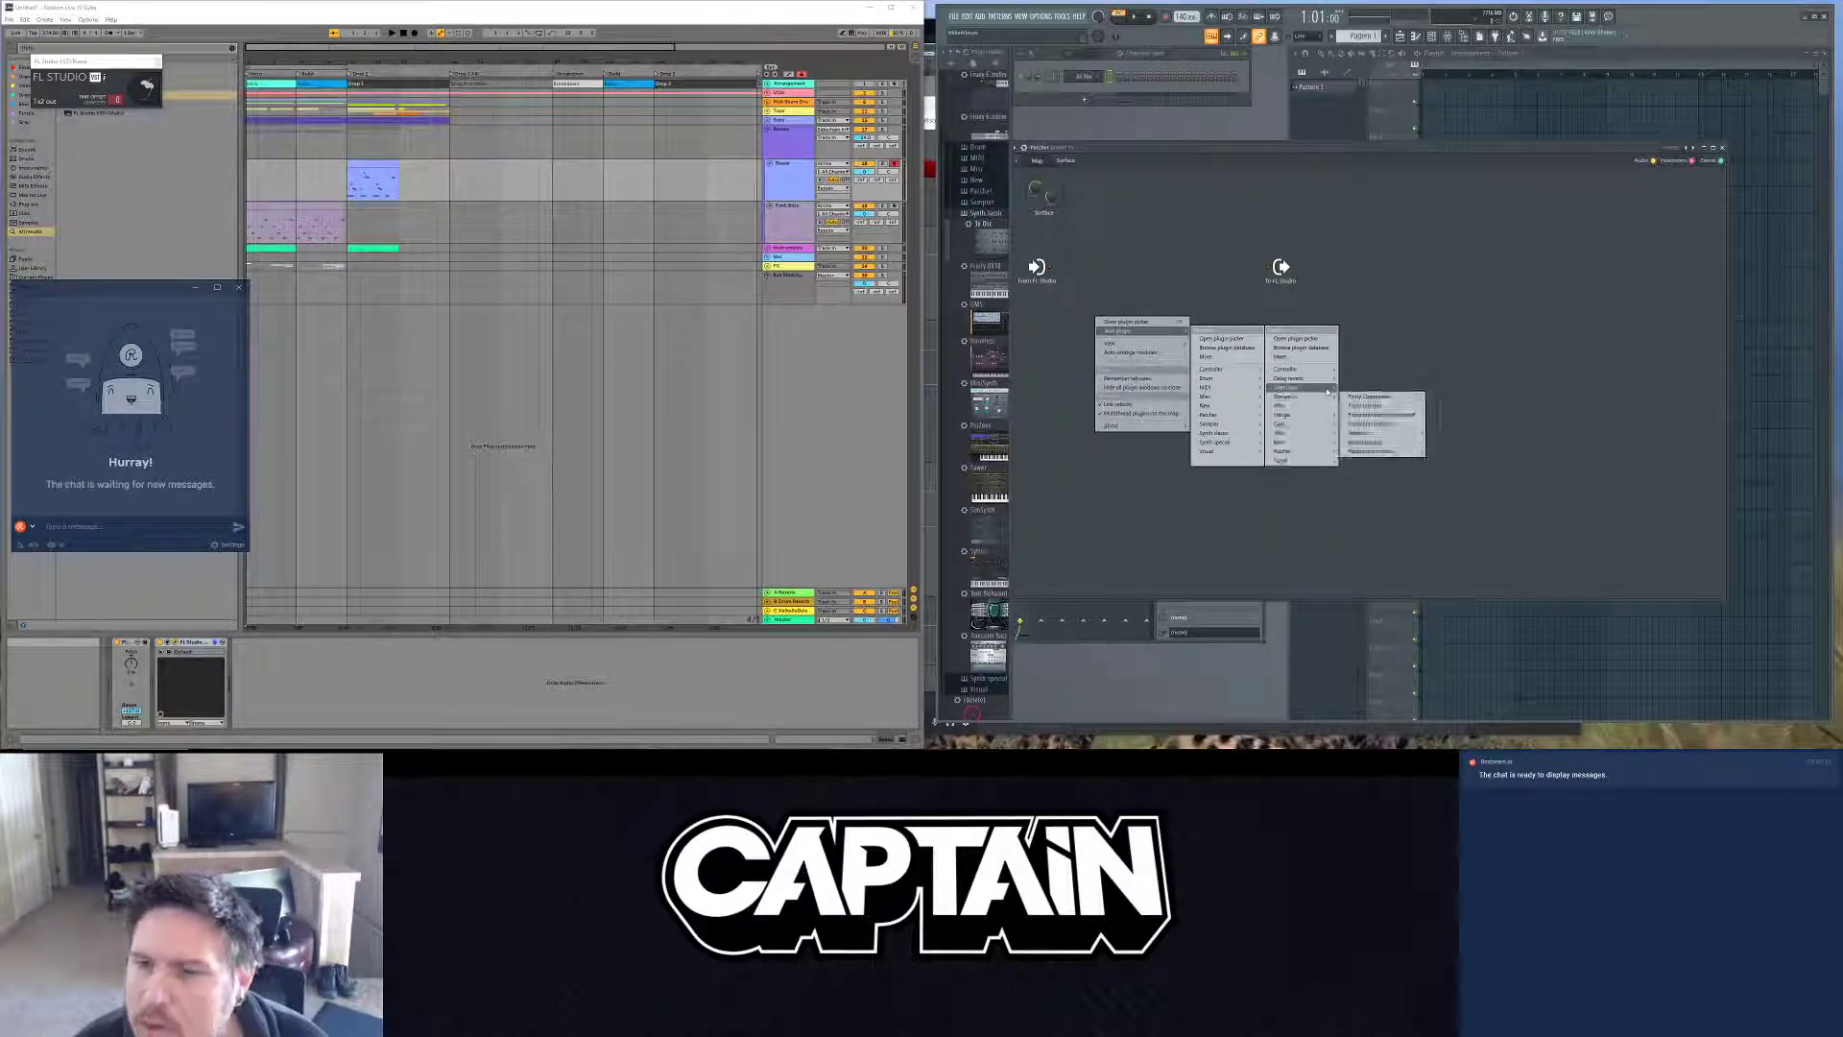
pyautogui.click(1368, 405)
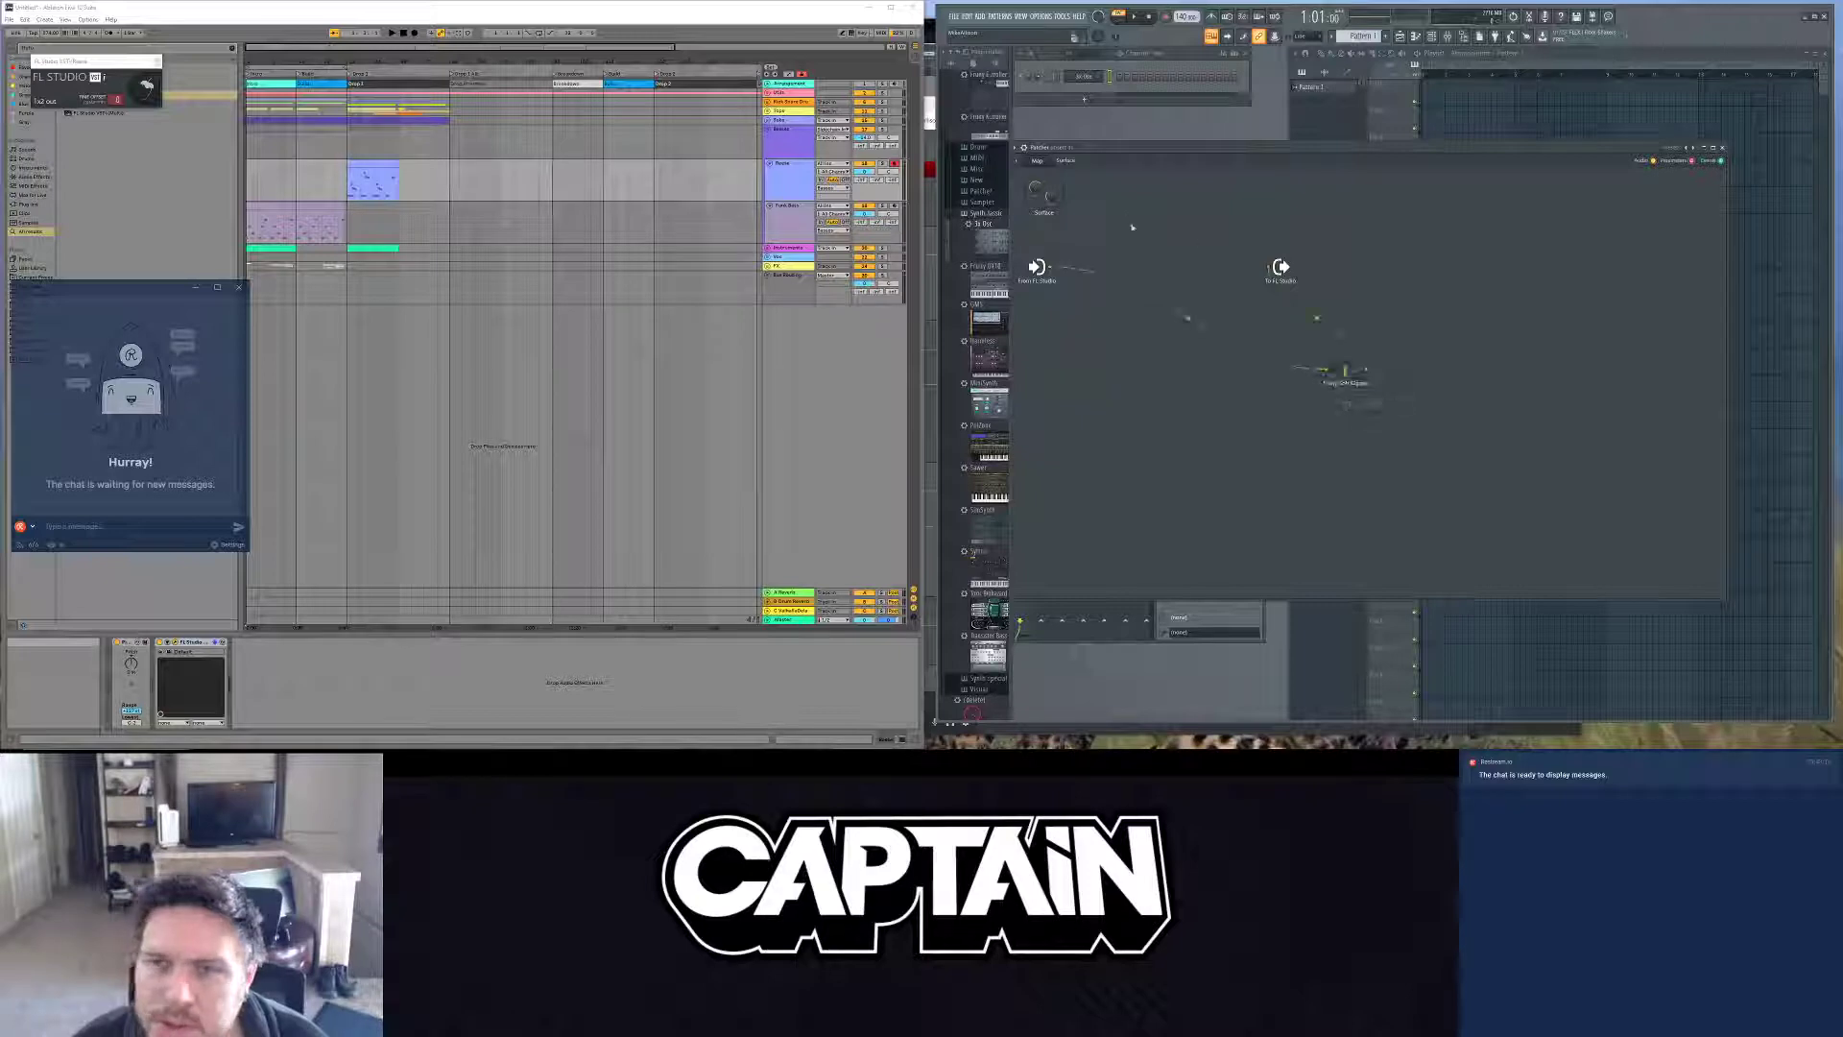
pyautogui.moveTo(1334, 382); pyautogui.dragTo(1135, 317)
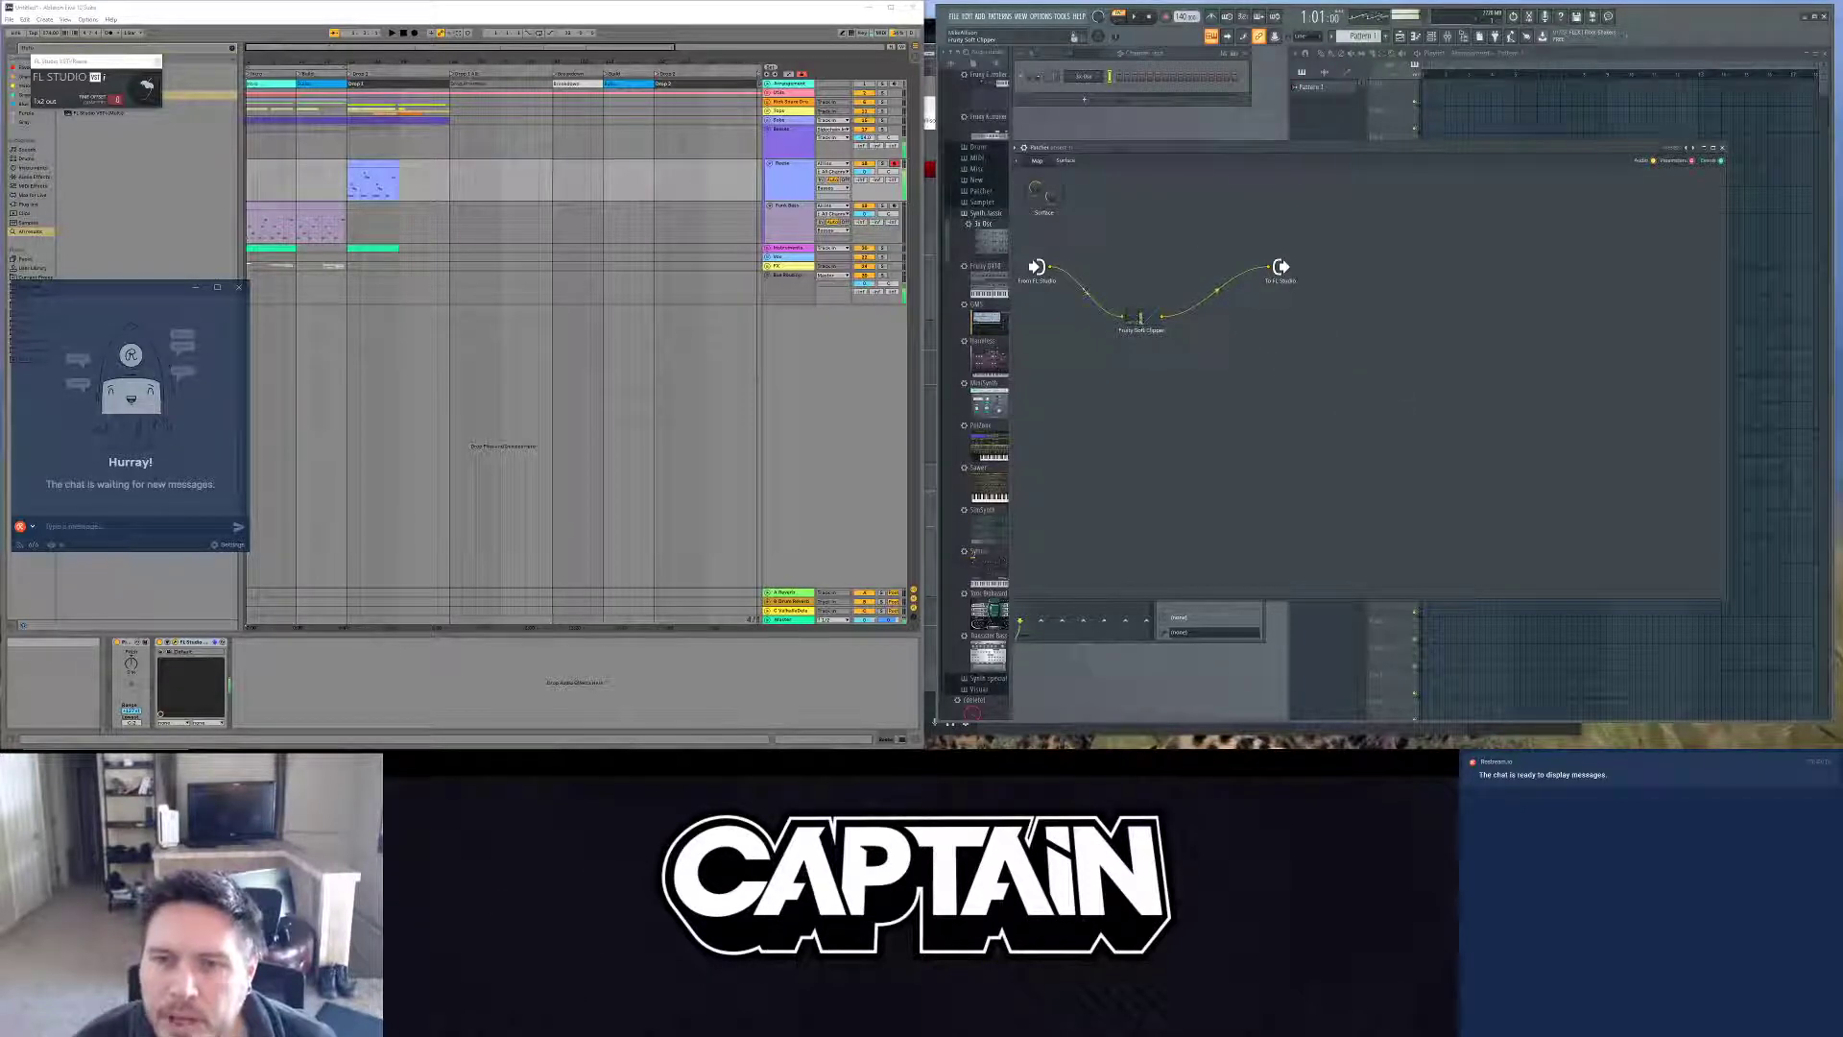
pyautogui.doubleClick(1140, 320)
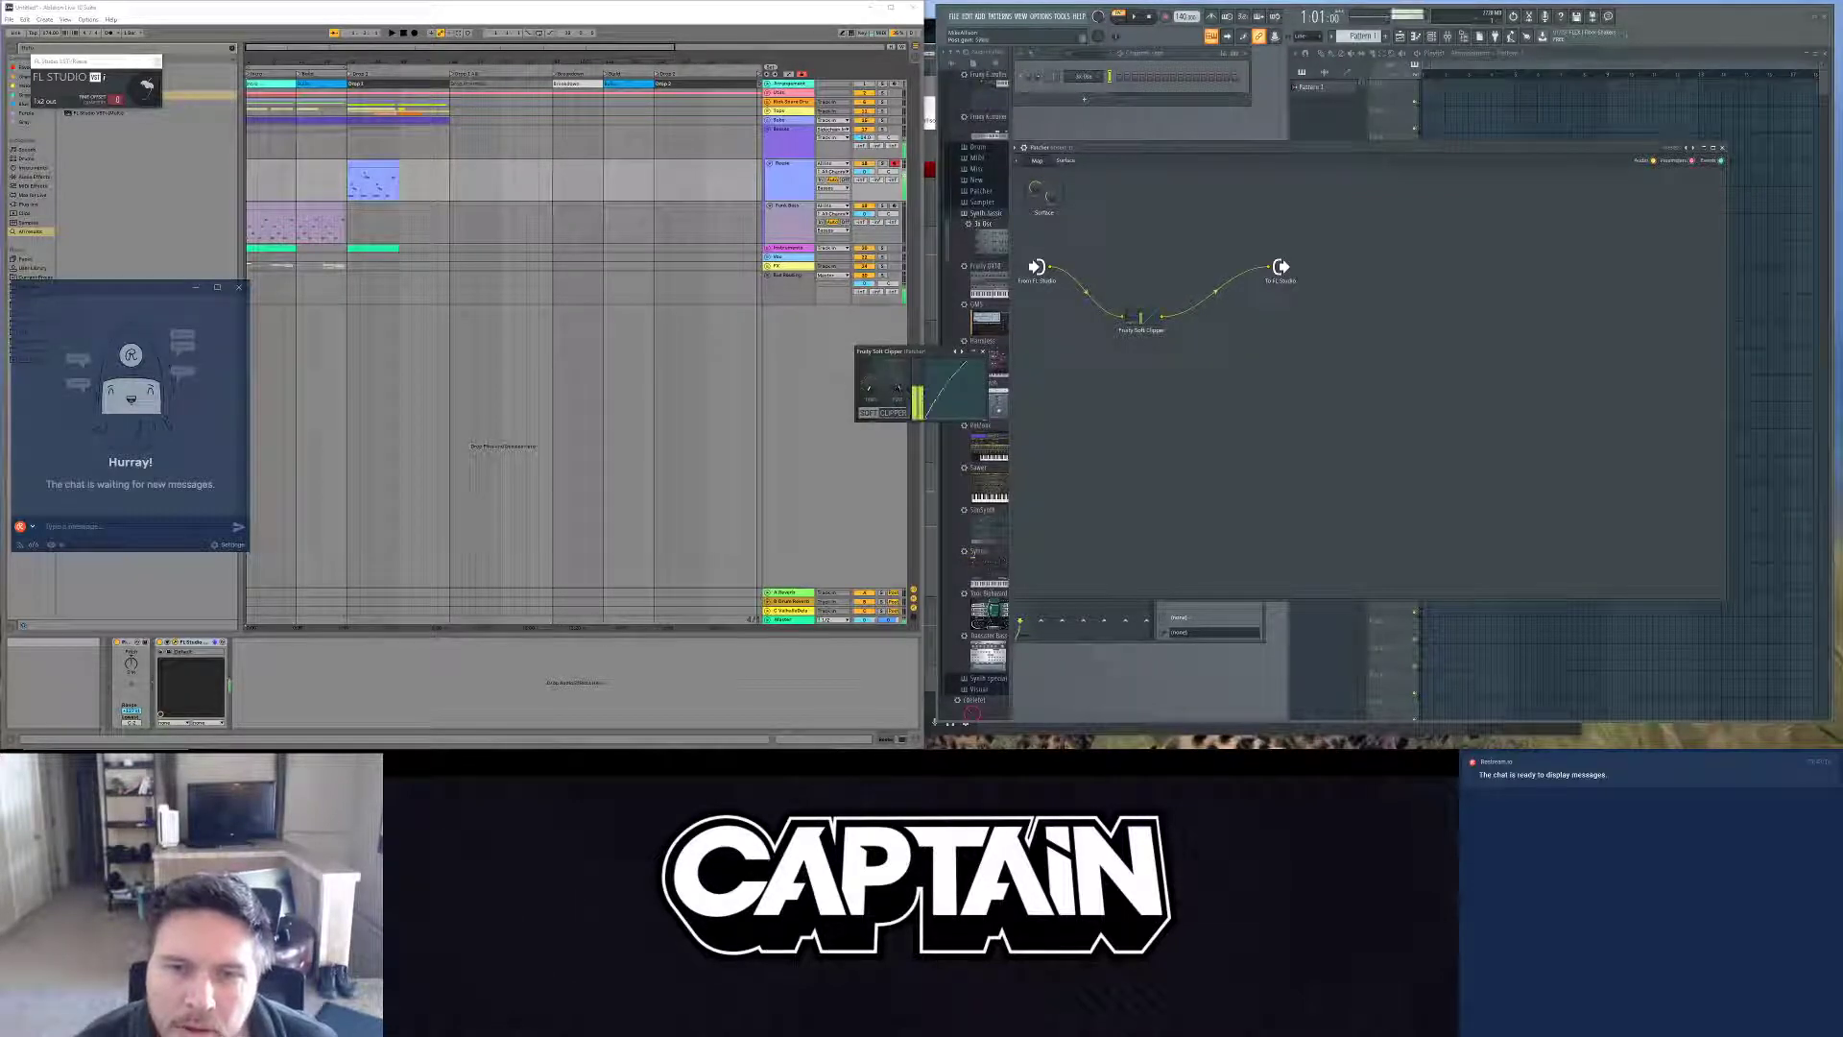
pyautogui.rightClick(1181, 352)
pyautogui.moveTo(1221, 379)
pyautogui.rightClick(1140, 314)
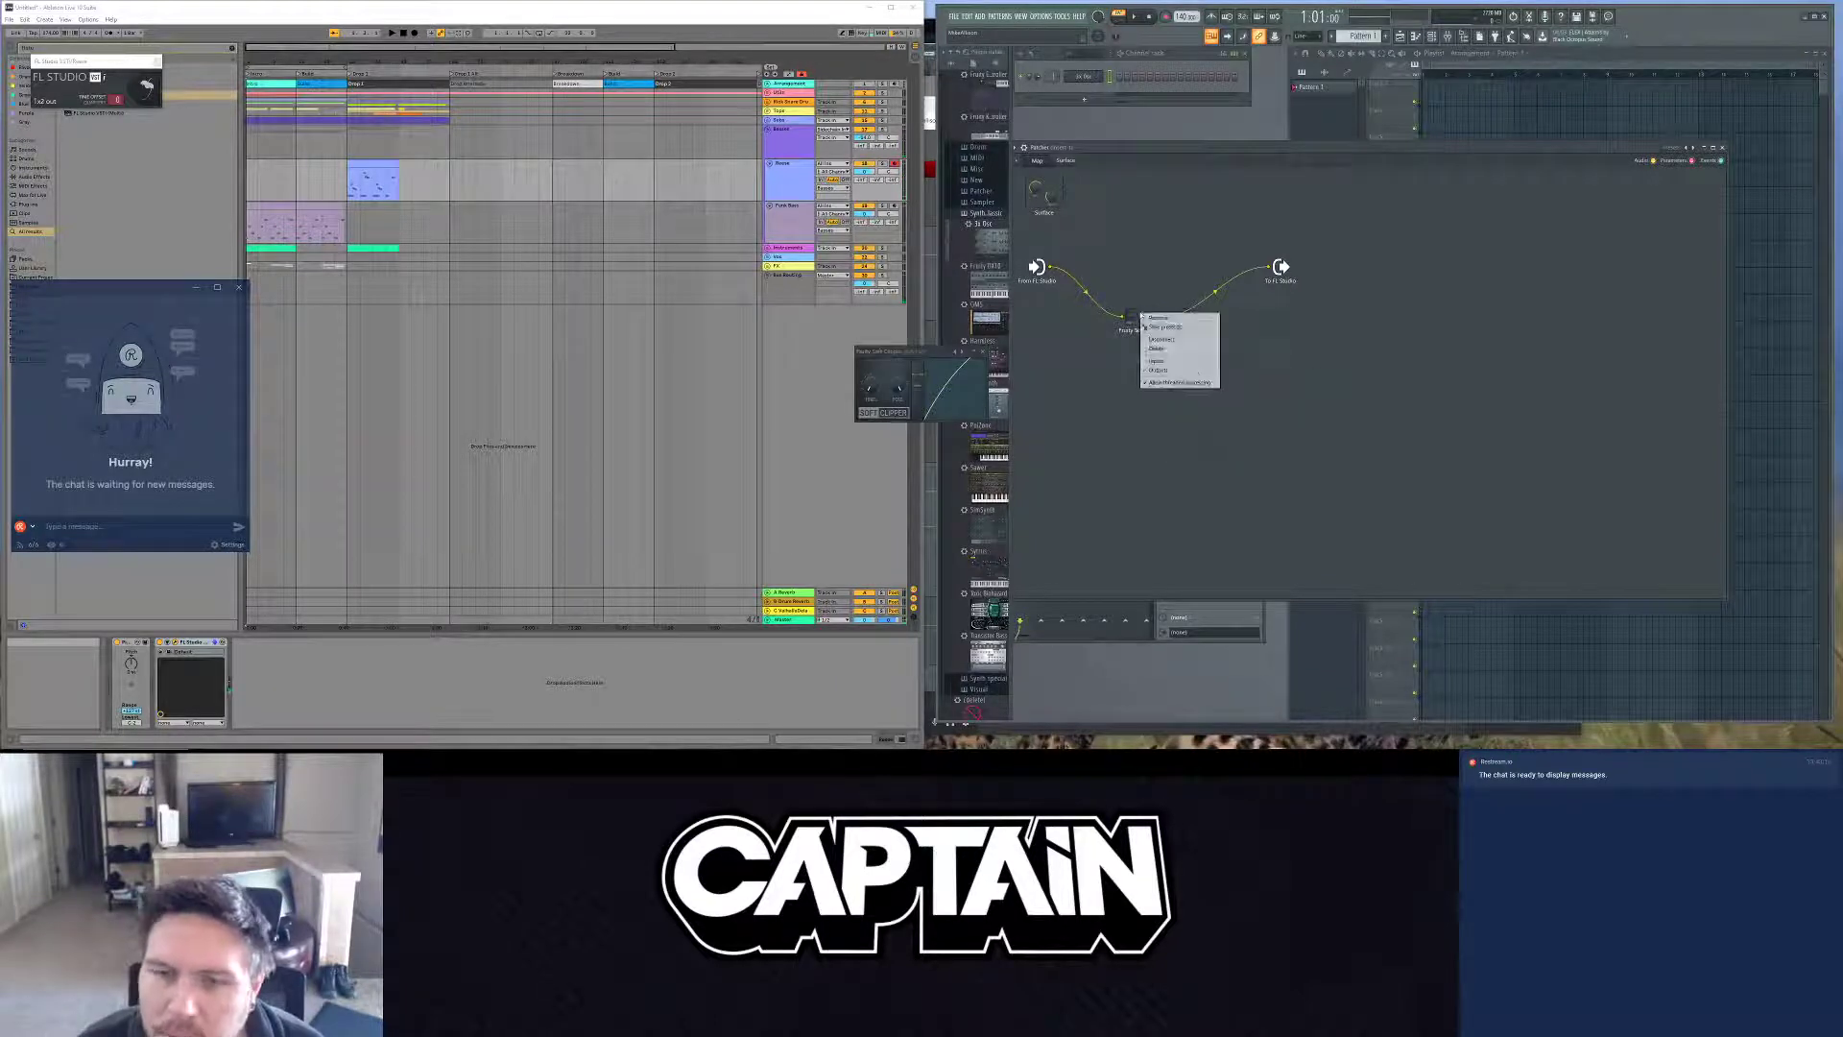
pyautogui.click(1246, 366)
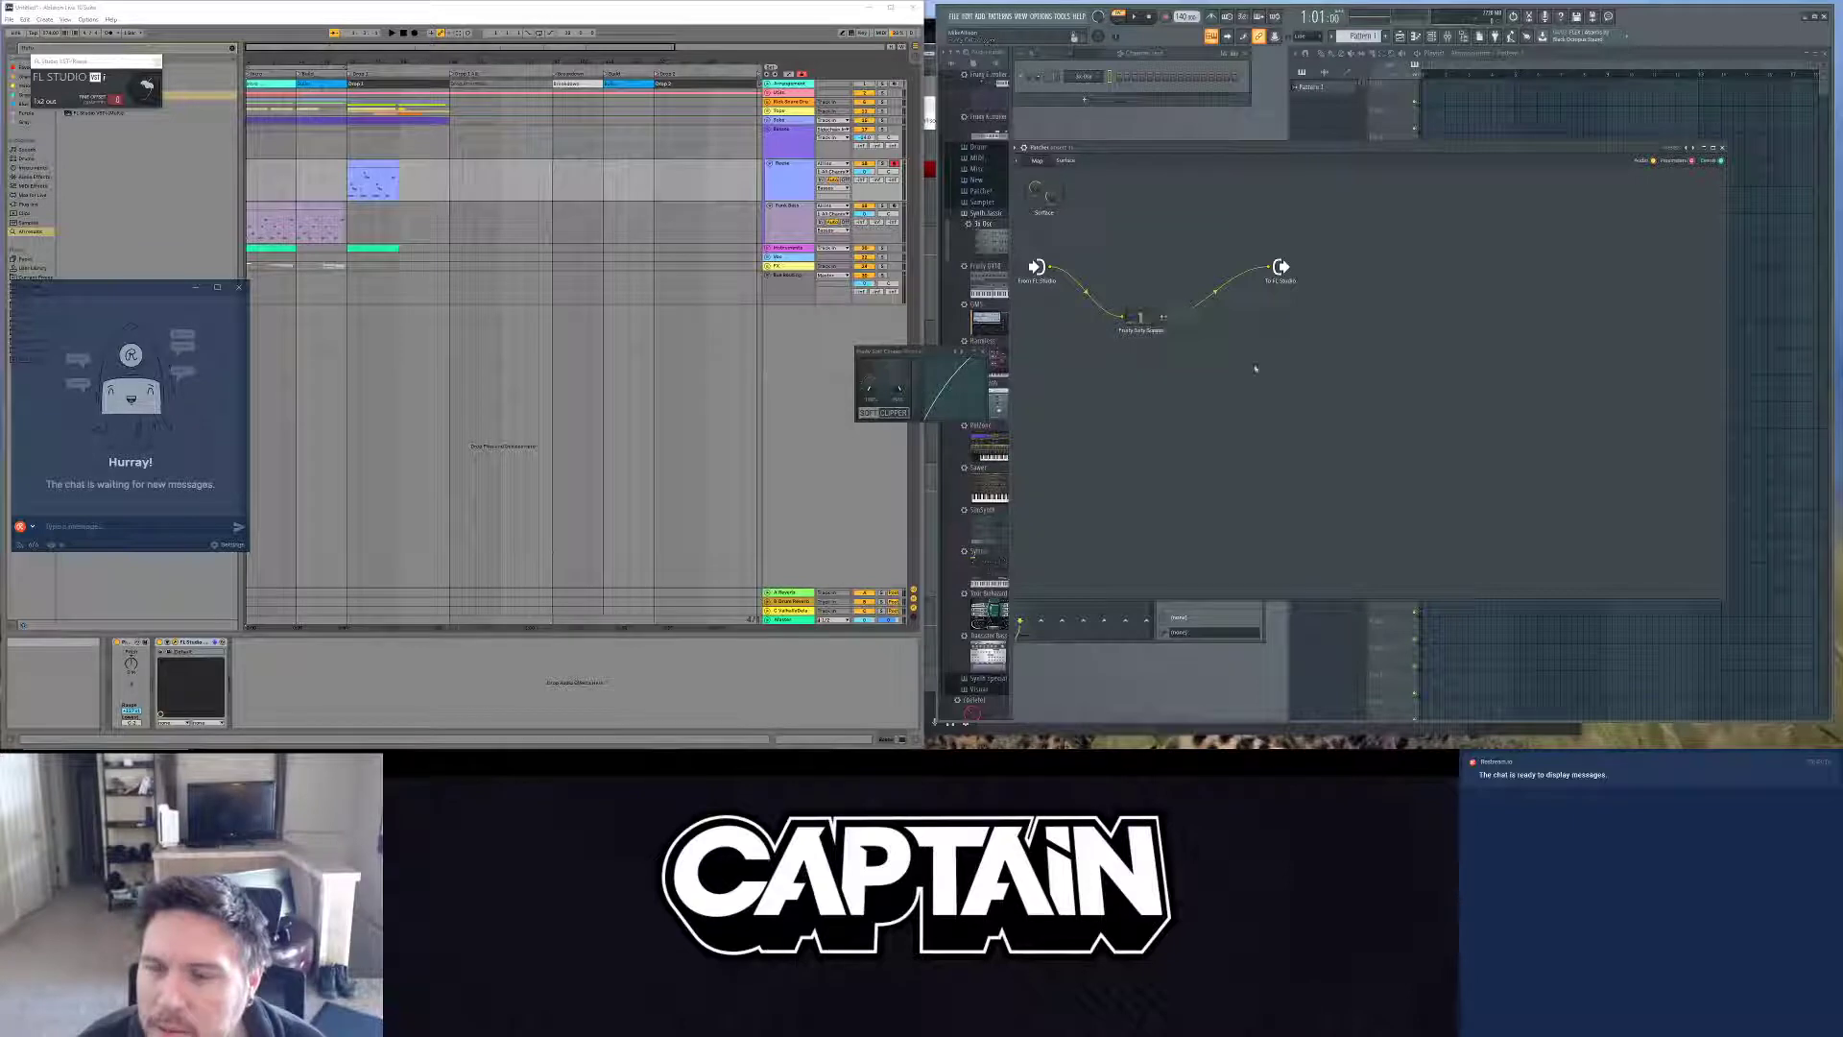
# Step: Add Fruity Blood Overdrive to the Patcher map and place it just below Fruity Soft Clipper
pyautogui.rightClick(1255, 365)
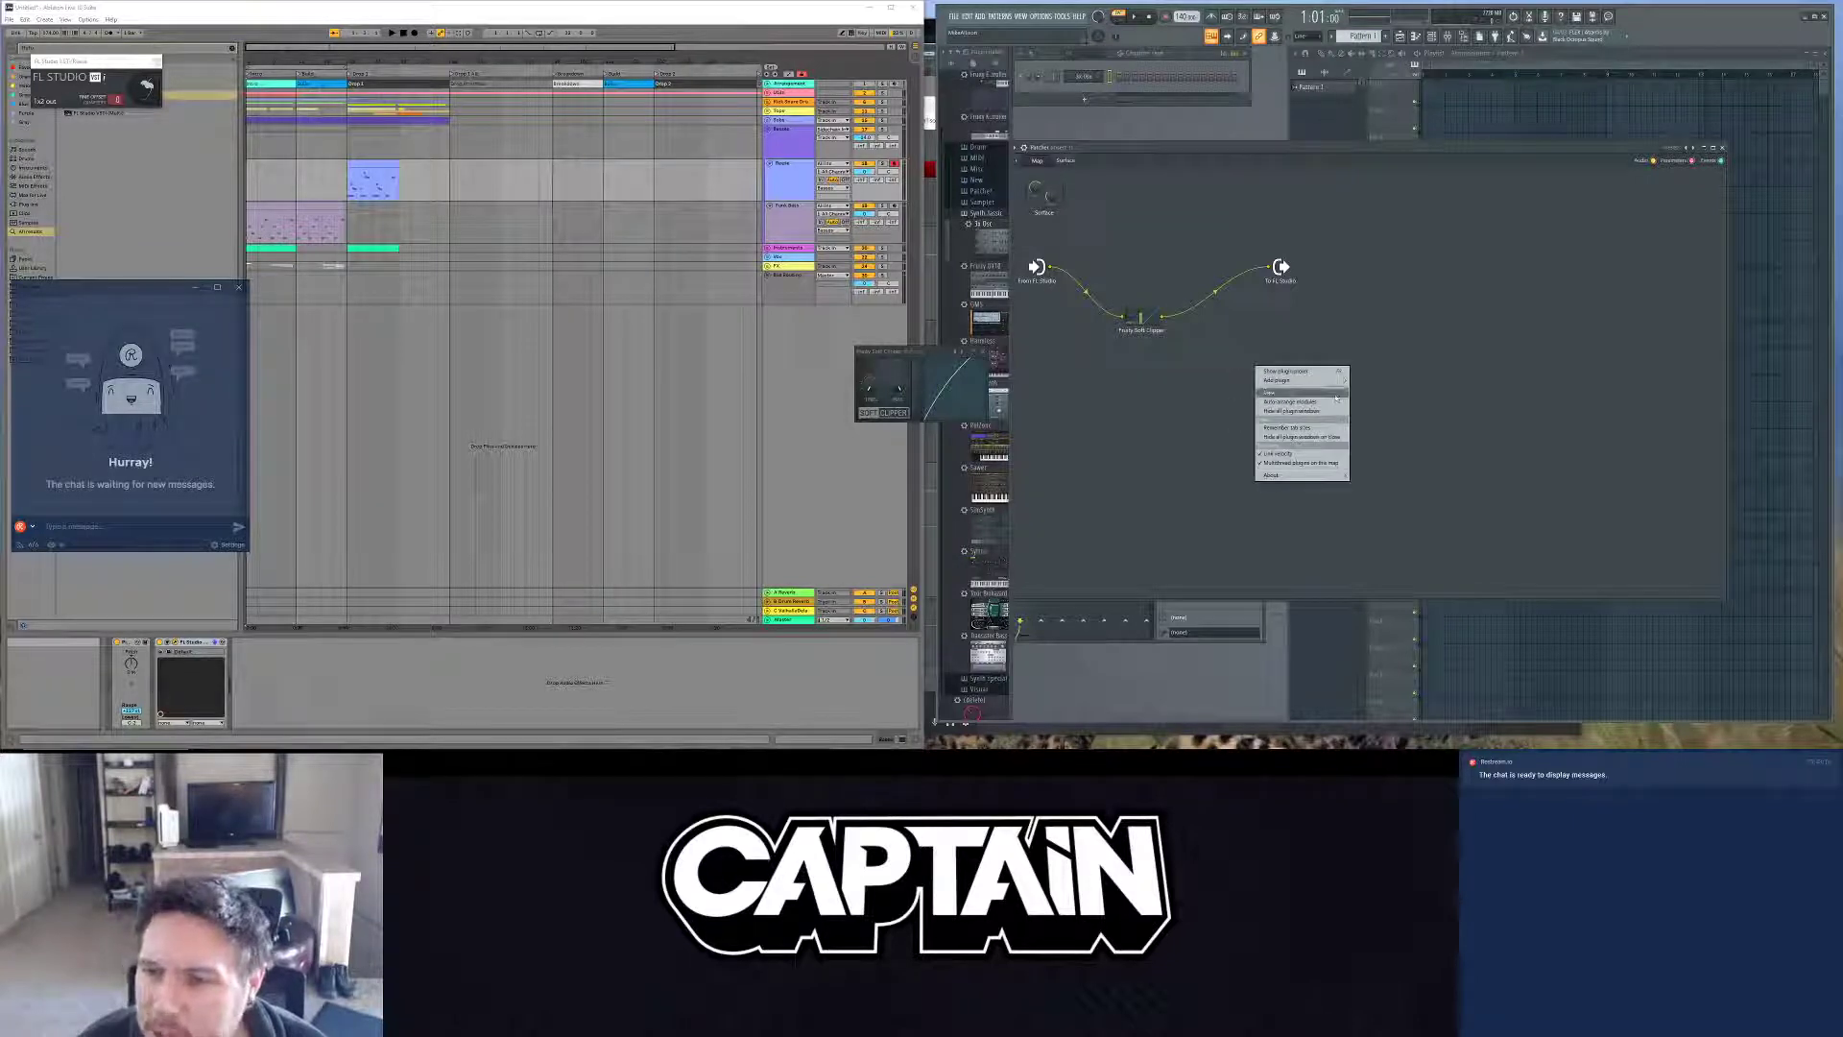
pyautogui.moveTo(1339, 380)
pyautogui.moveTo(1418, 389)
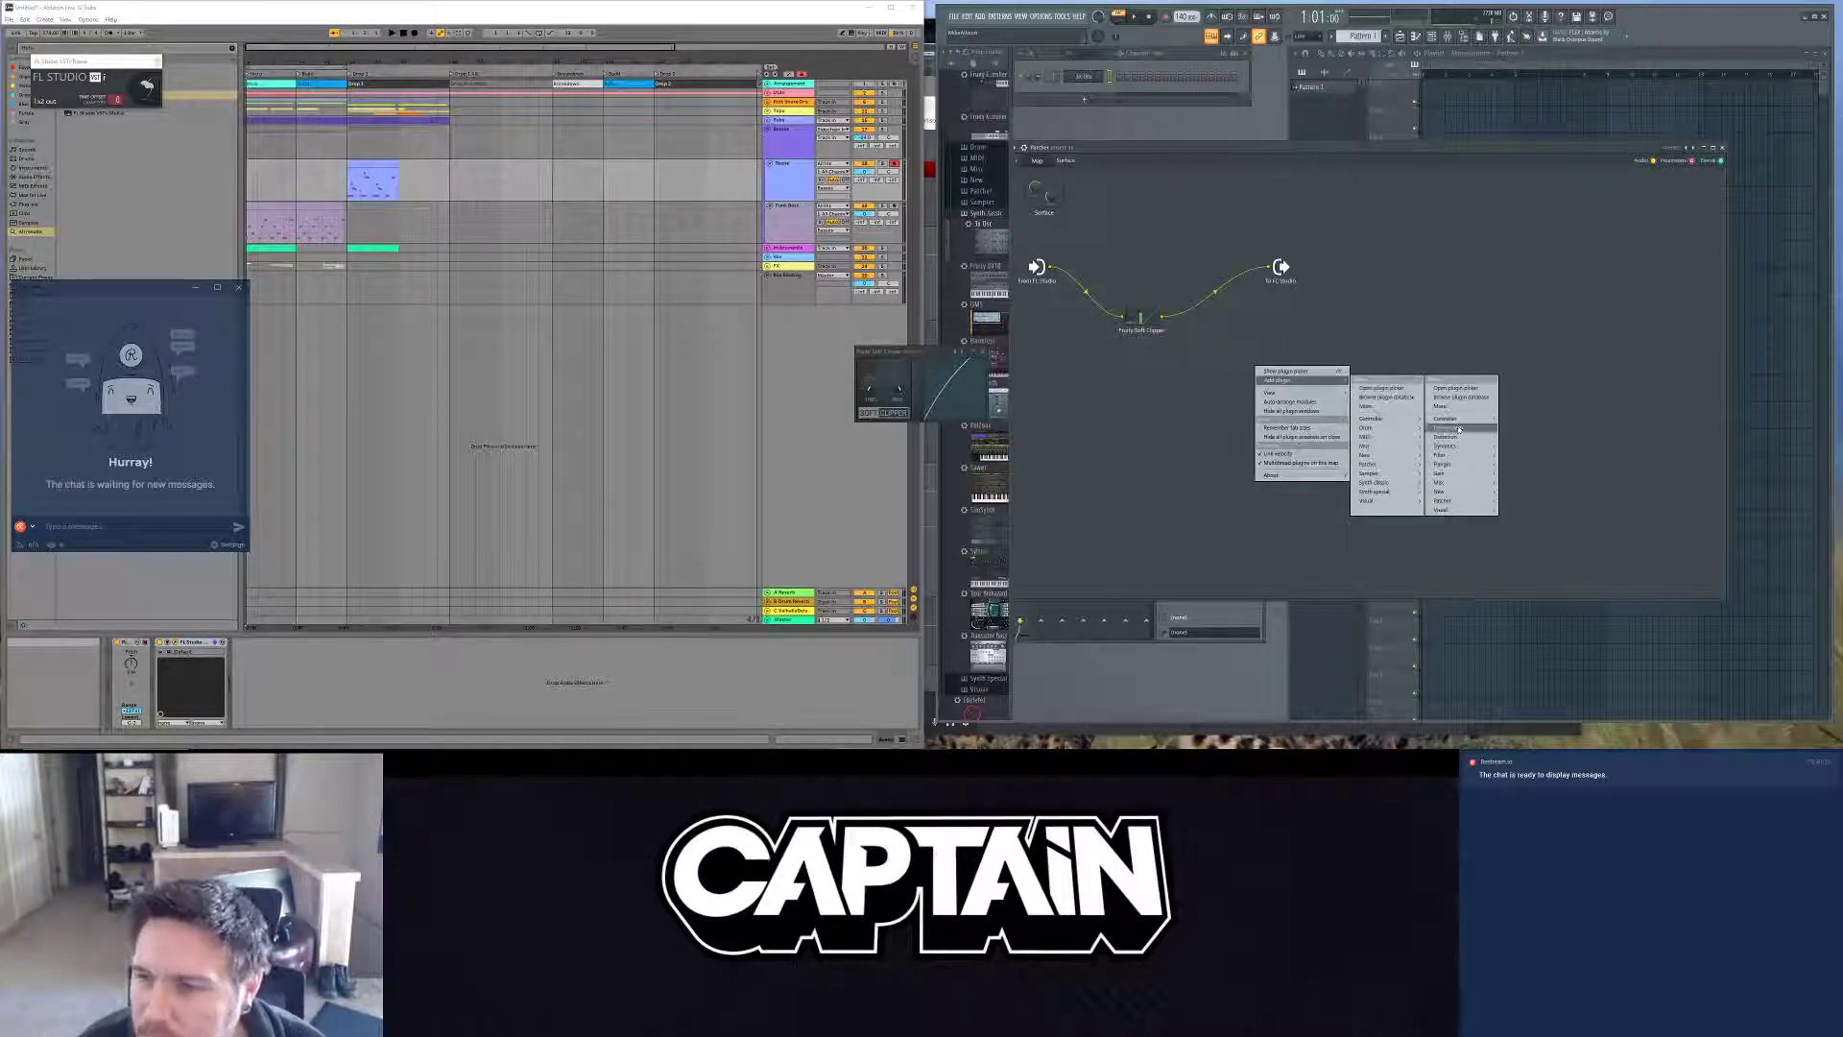
pyautogui.moveTo(1435, 428)
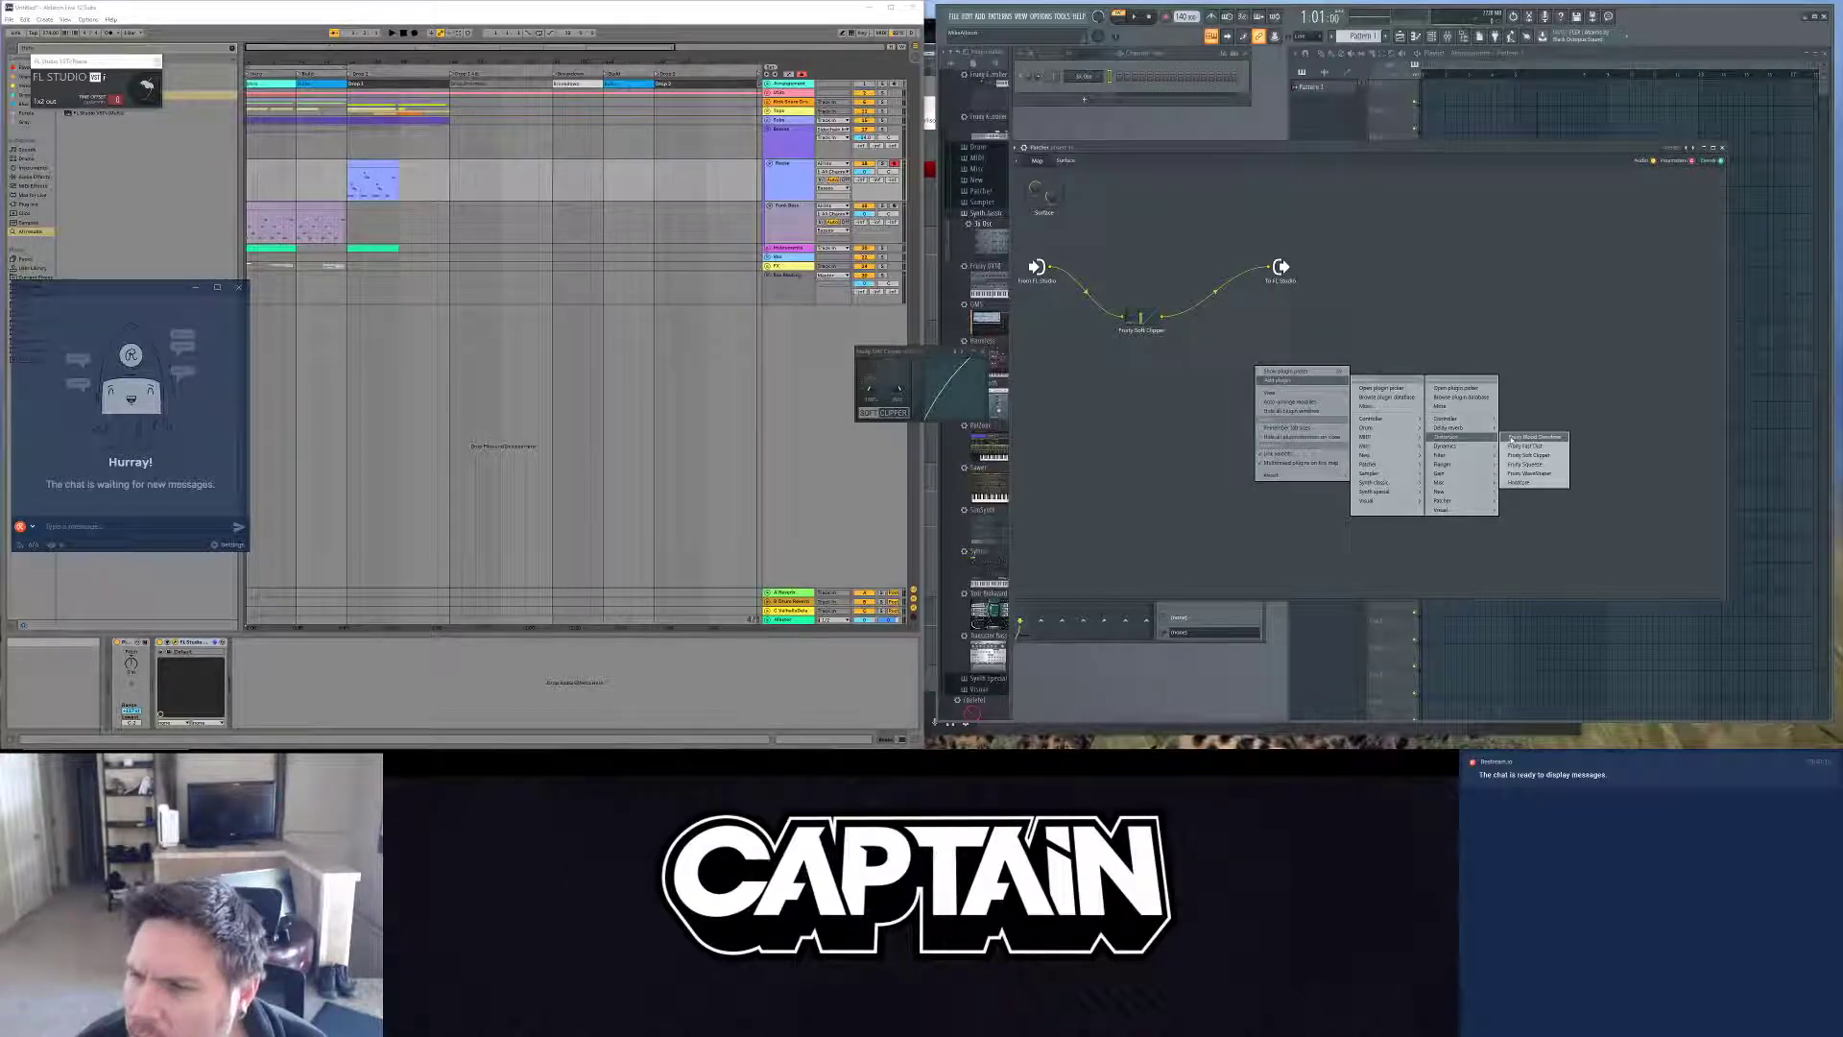
pyautogui.click(1524, 446)
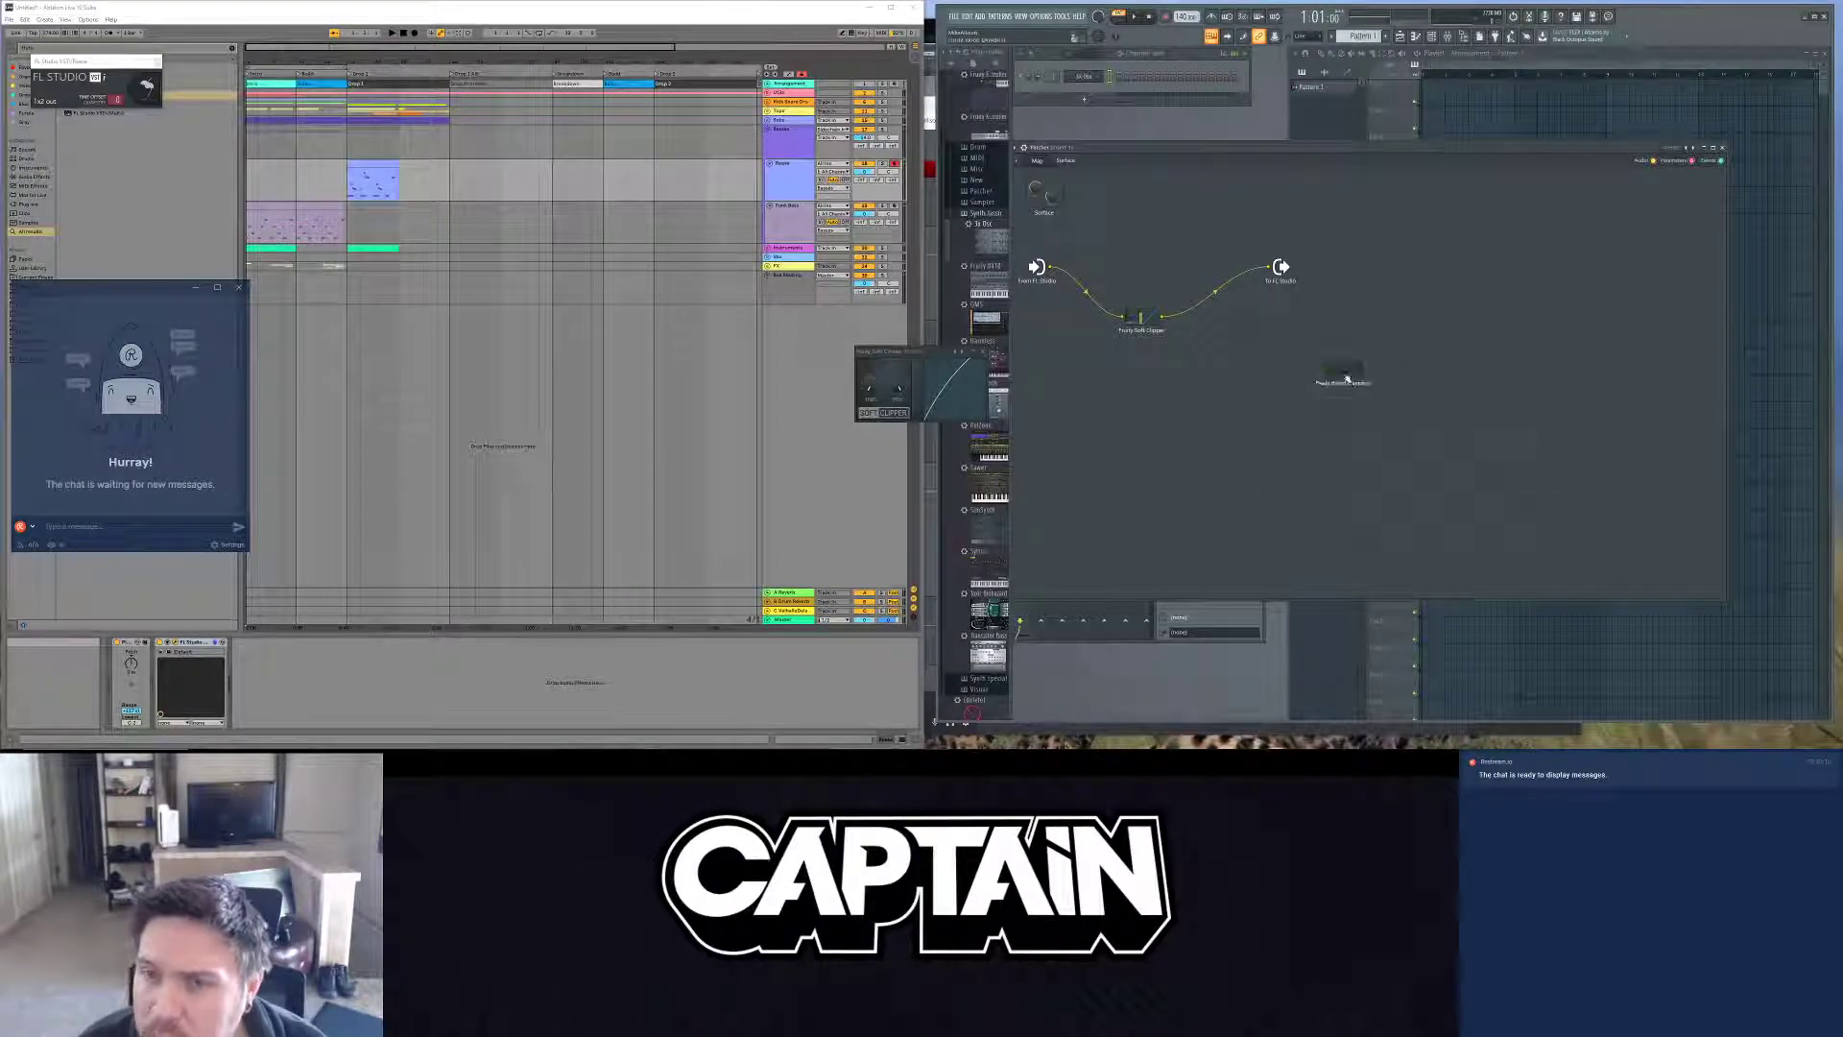
pyautogui.moveTo(1347, 379); pyautogui.dragTo(1154, 376)
# Step: Reroute the Patcher's input and output through Fruity Blood Overdrive, bypassing the Soft Clipper, and turn up its large centre knob
pyautogui.moveTo(1050, 268); pyautogui.dragTo(1185, 332)
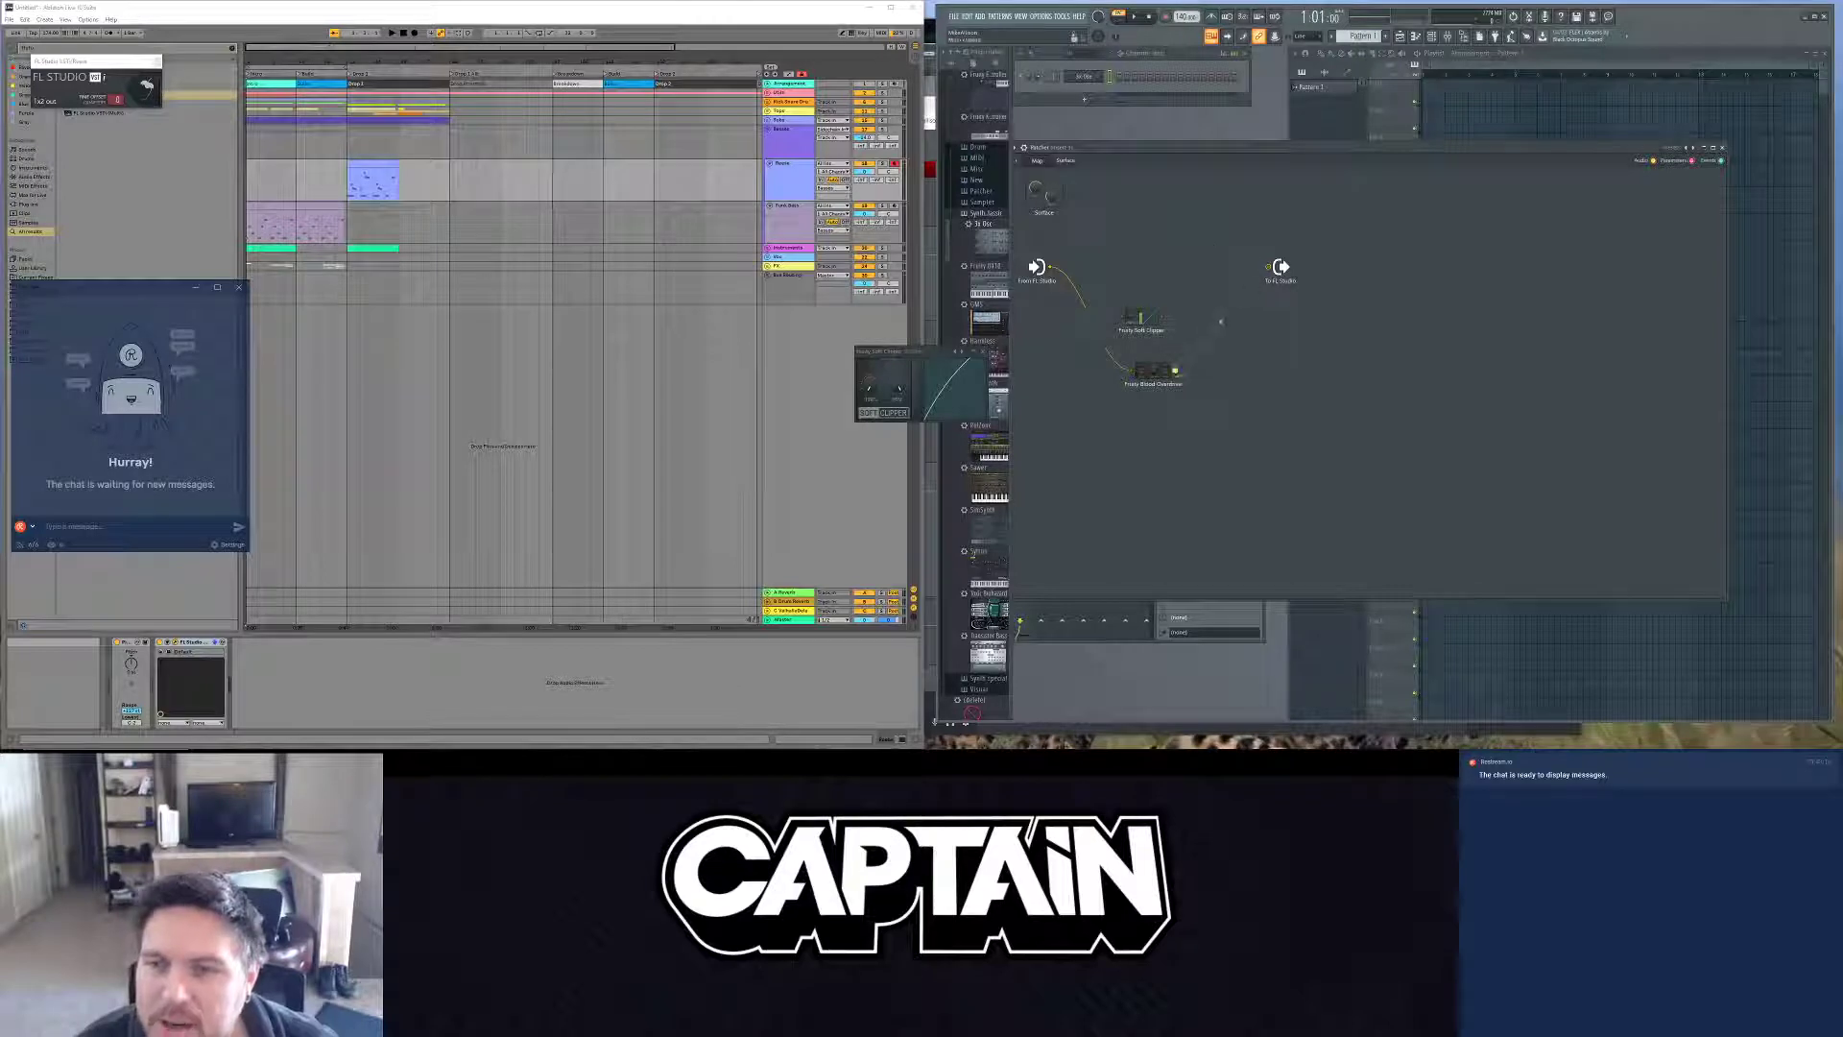
pyautogui.moveTo(1221, 321); pyautogui.dragTo(1276, 270)
pyautogui.click(1144, 372)
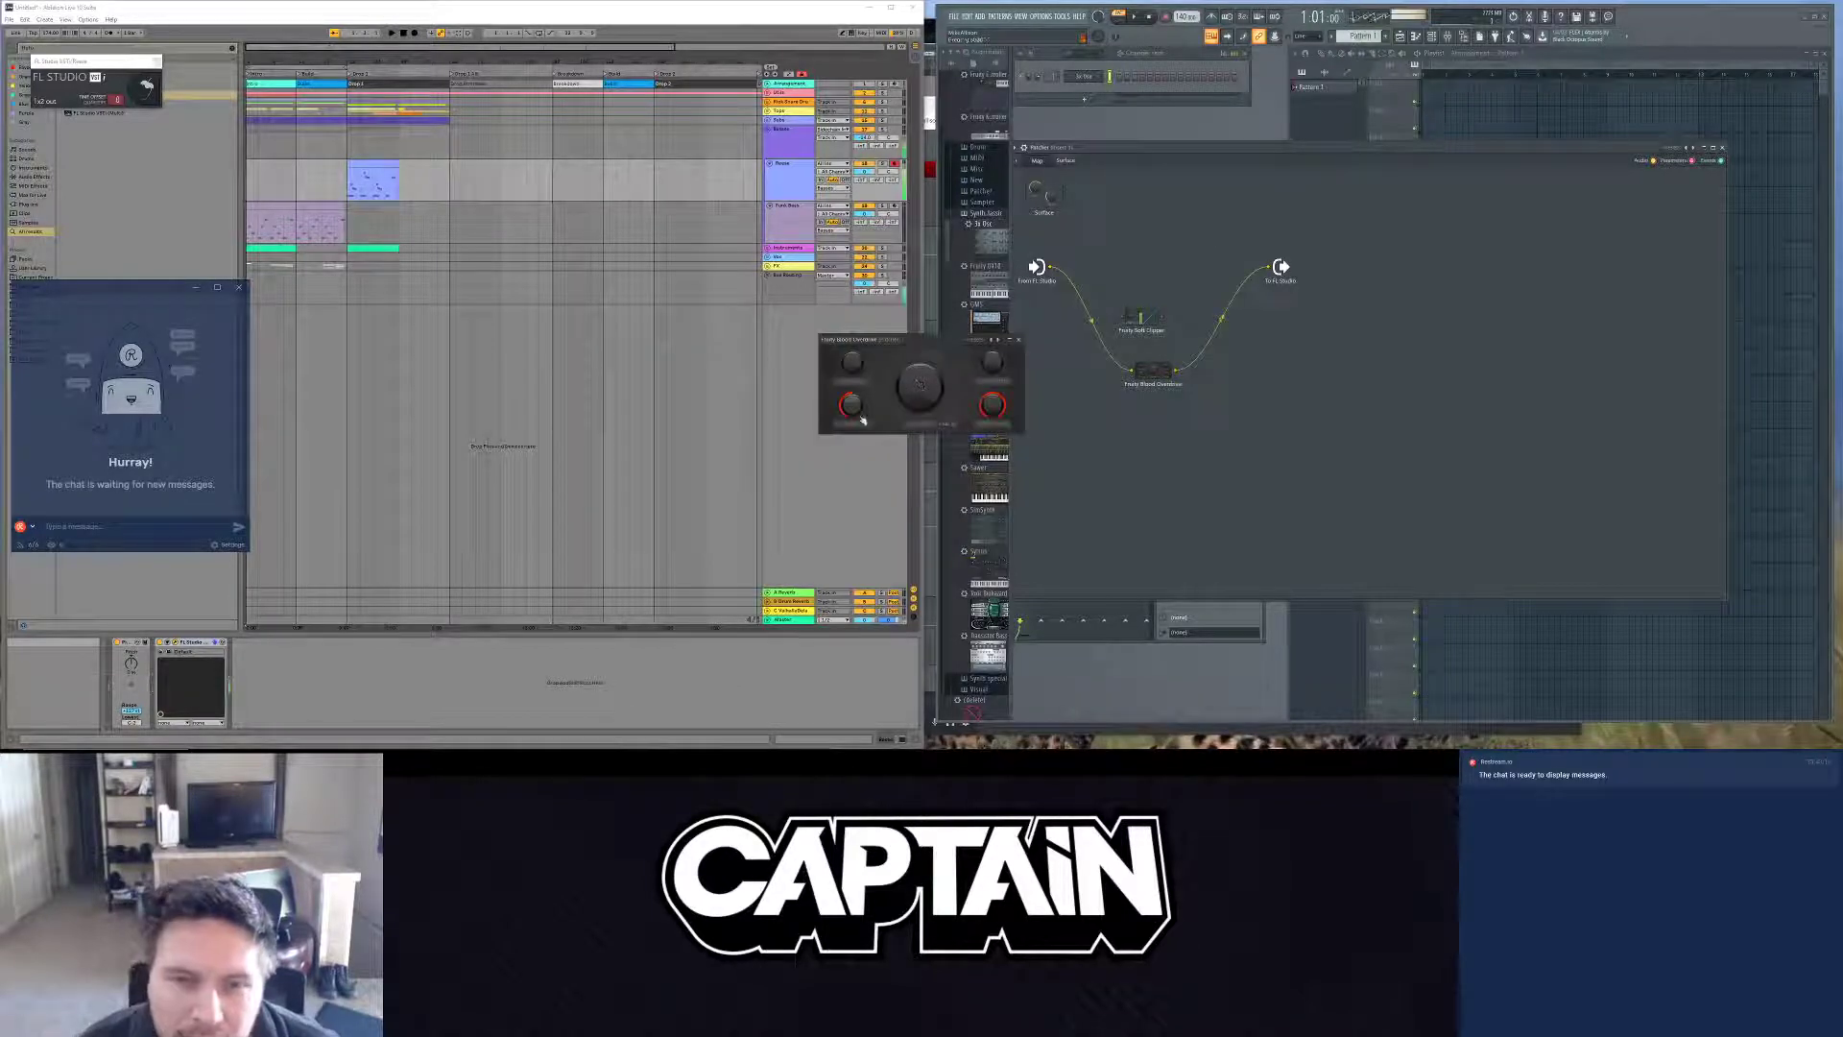
pyautogui.moveTo(929, 406); pyautogui.dragTo(929, 337)
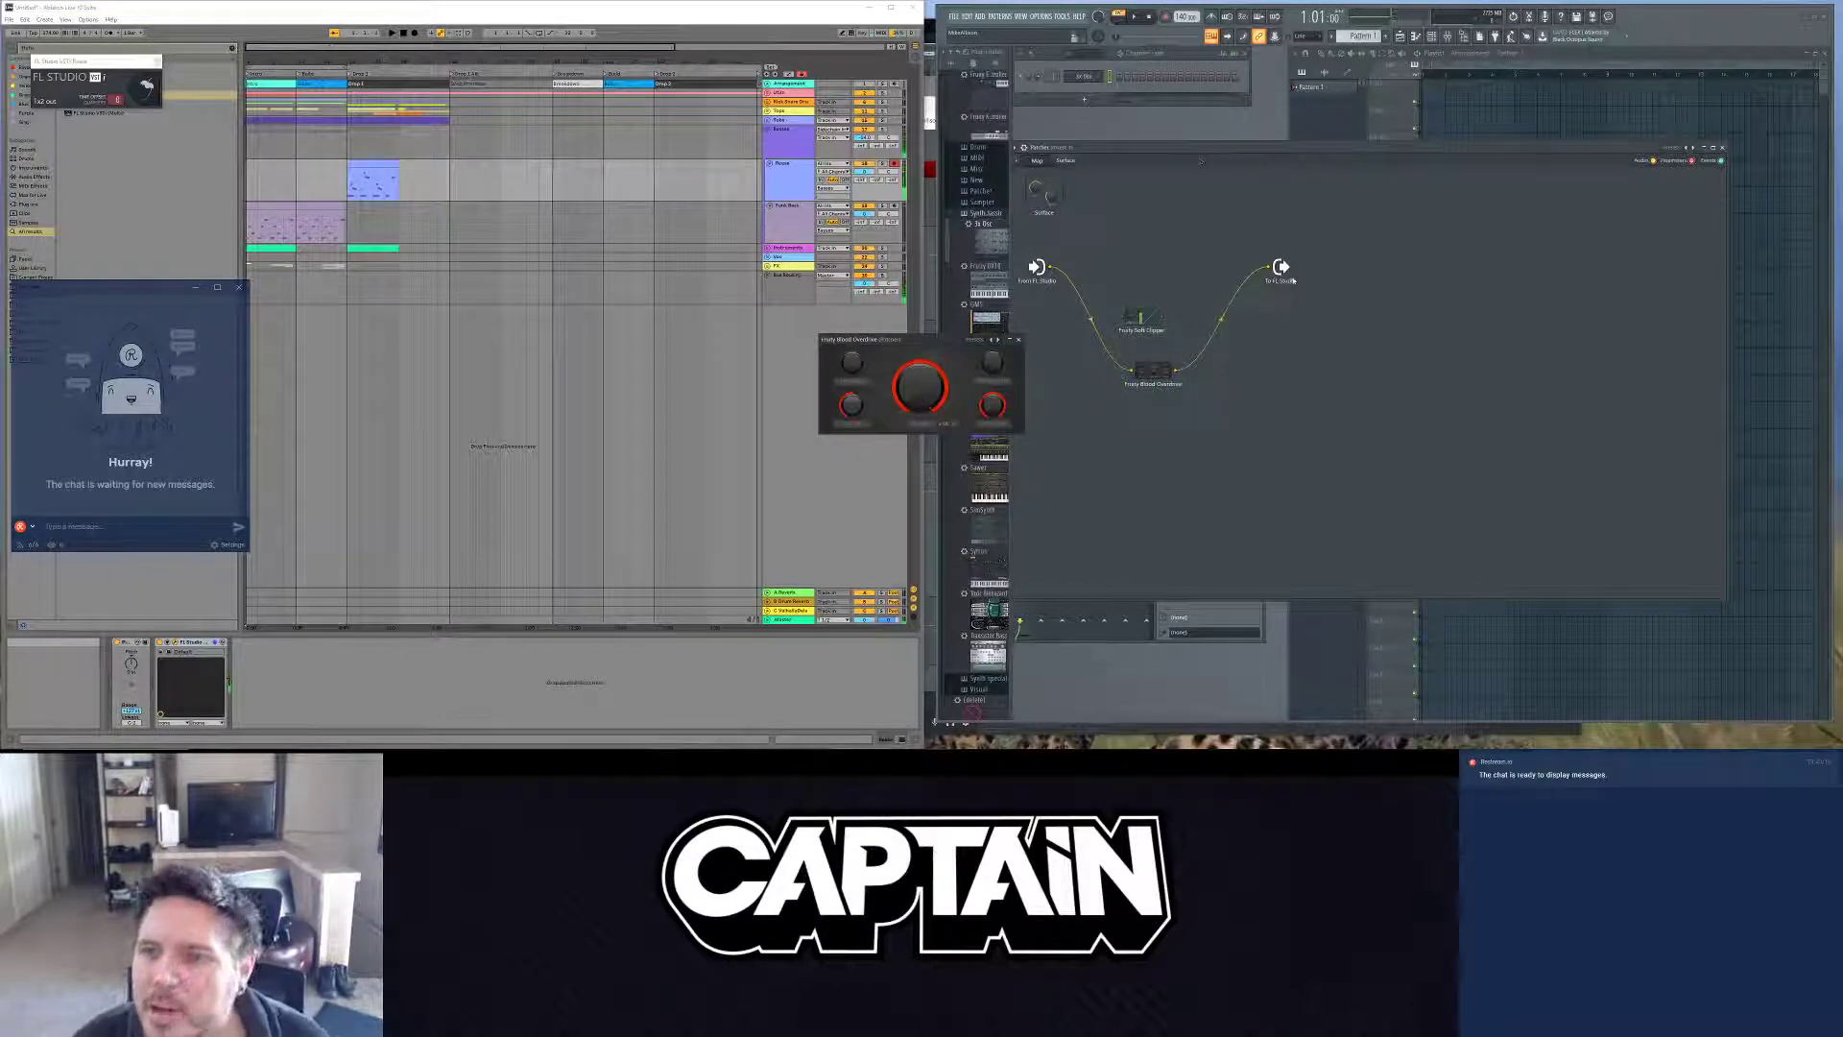
# Step: Move the Patcher window clear of the mixer and load Fruity dB Meter into the second effect slot of Insert 1
pyautogui.moveTo(1217, 141); pyautogui.dragTo(1385, 186)
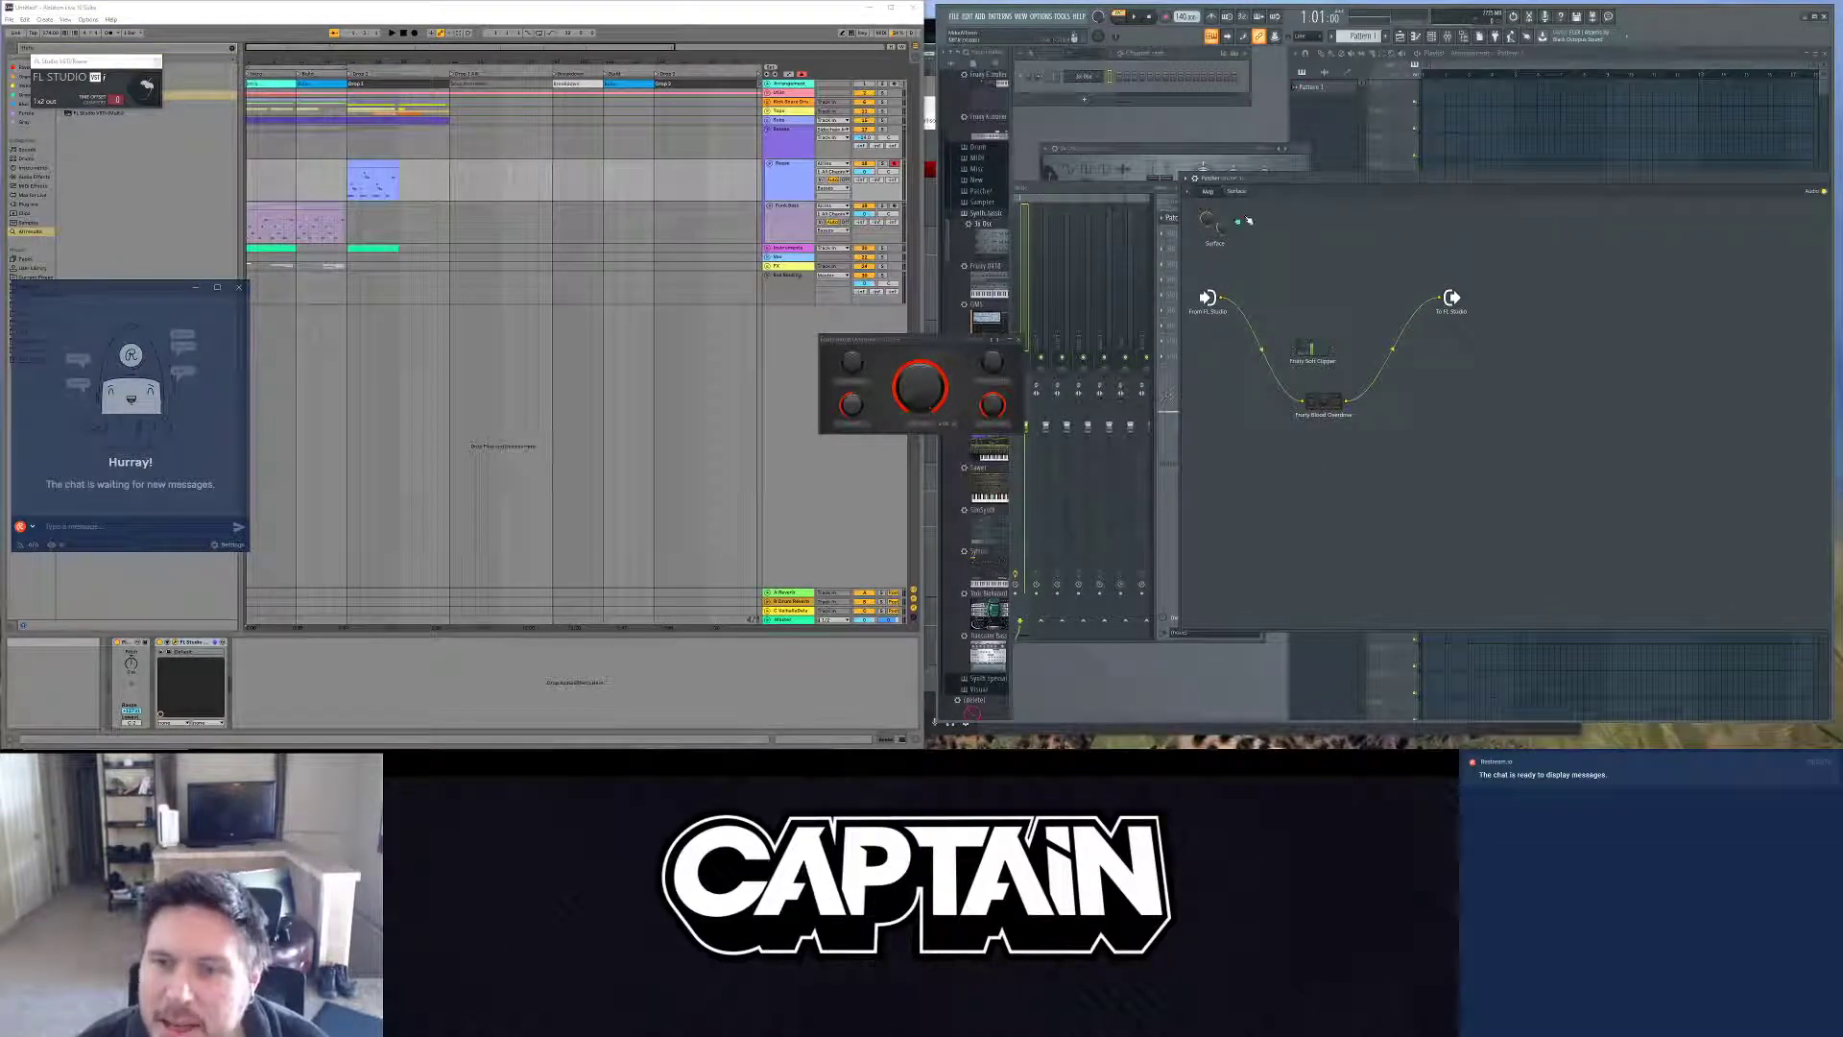
pyautogui.moveTo(1246, 177); pyautogui.dragTo(1453, 196)
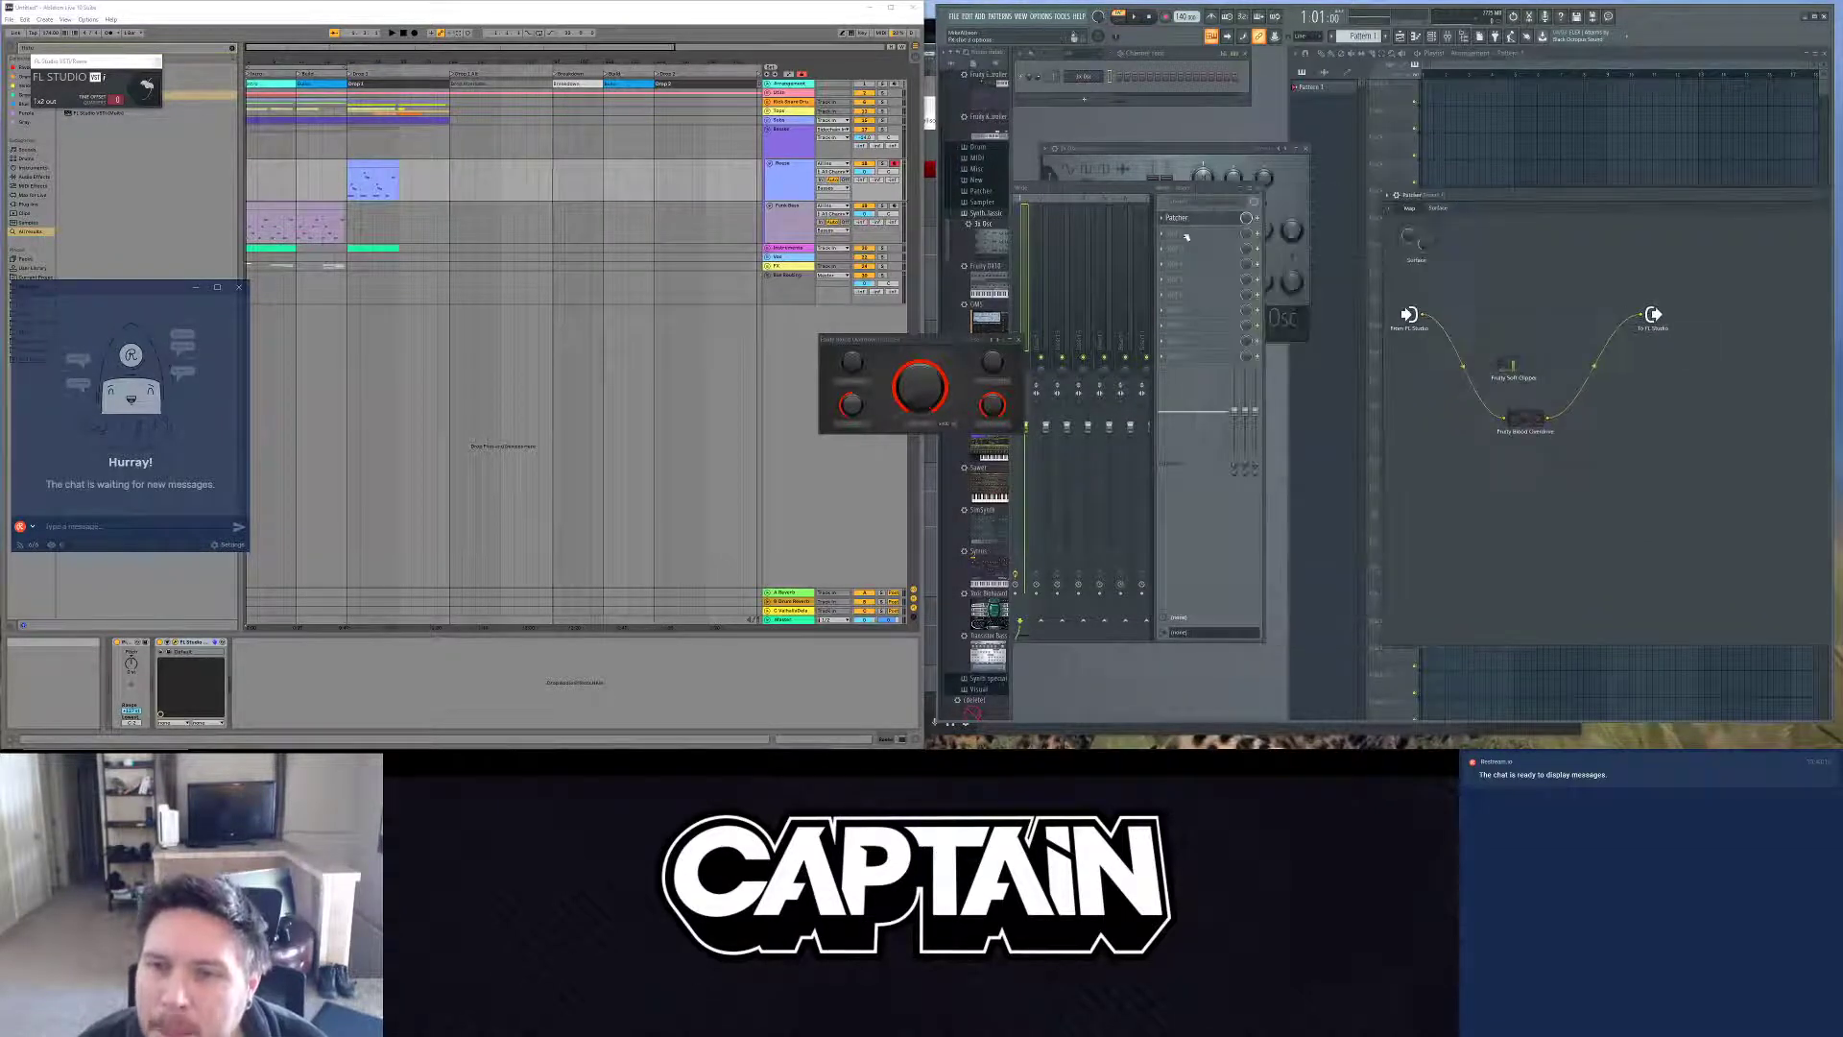
pyautogui.click(1183, 234)
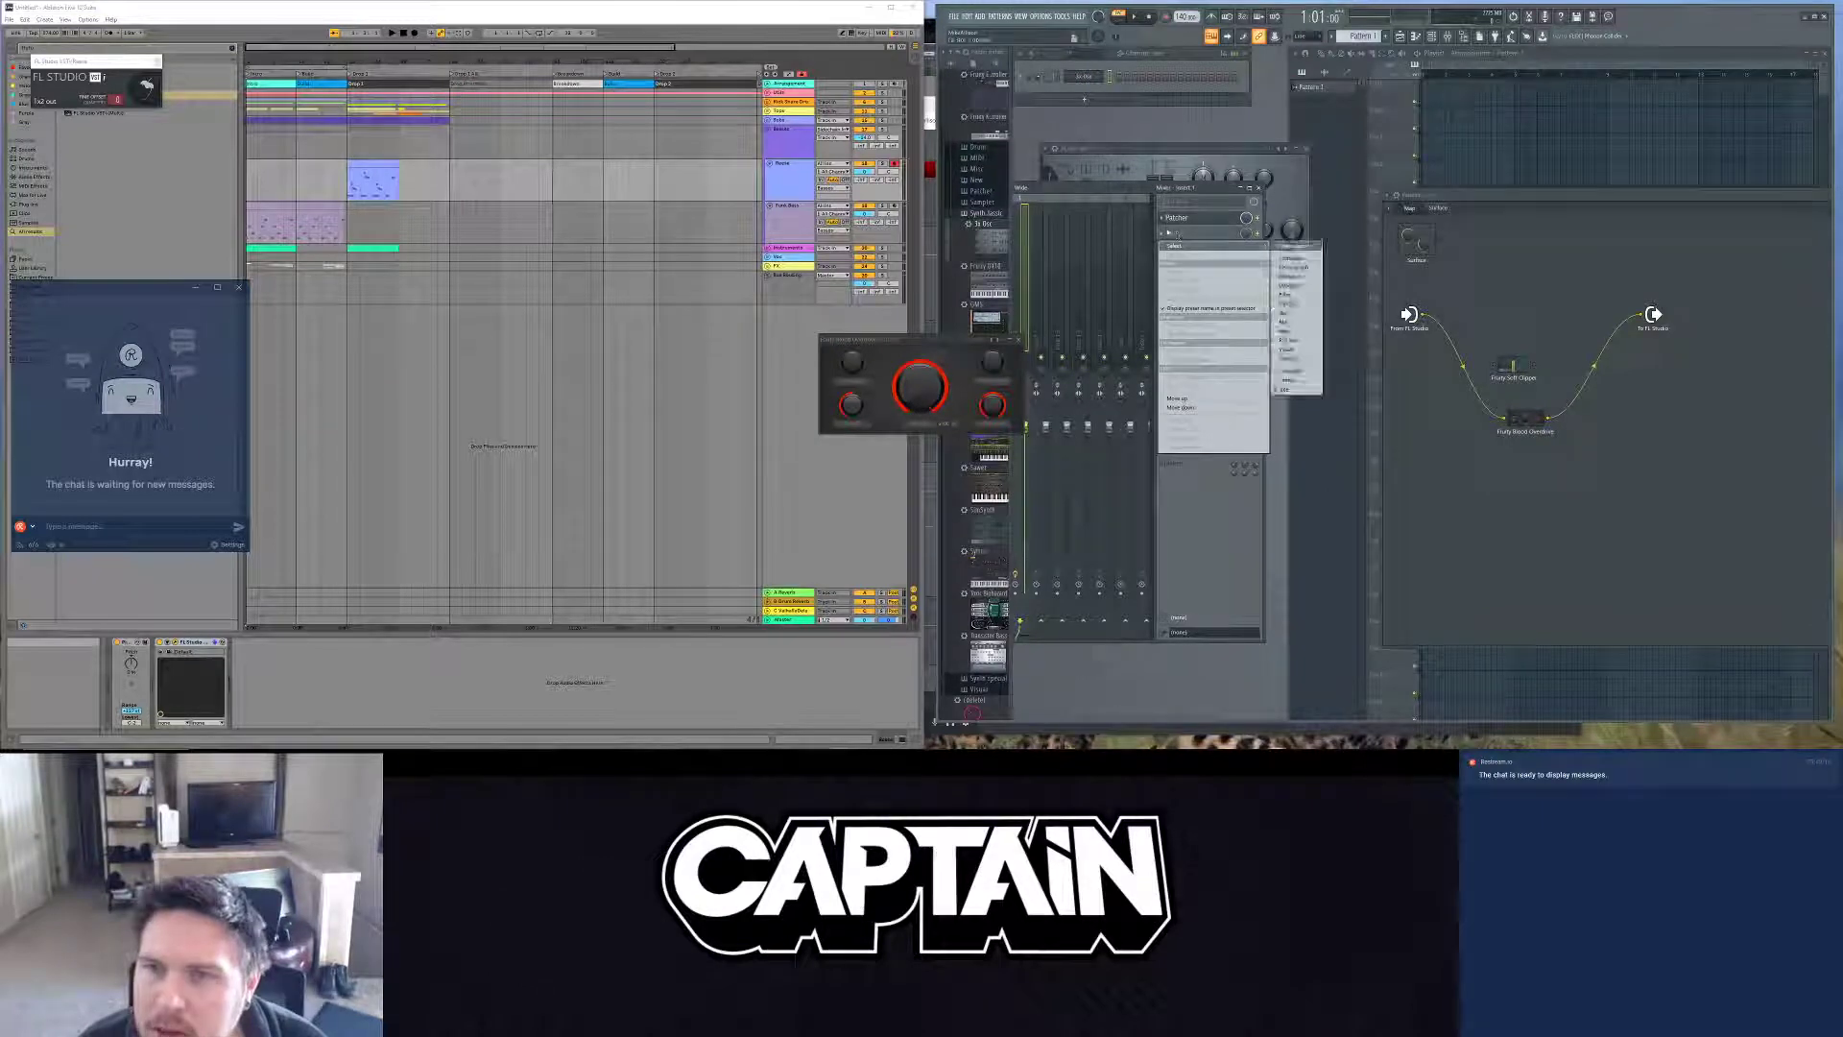
pyautogui.moveTo(1308, 315)
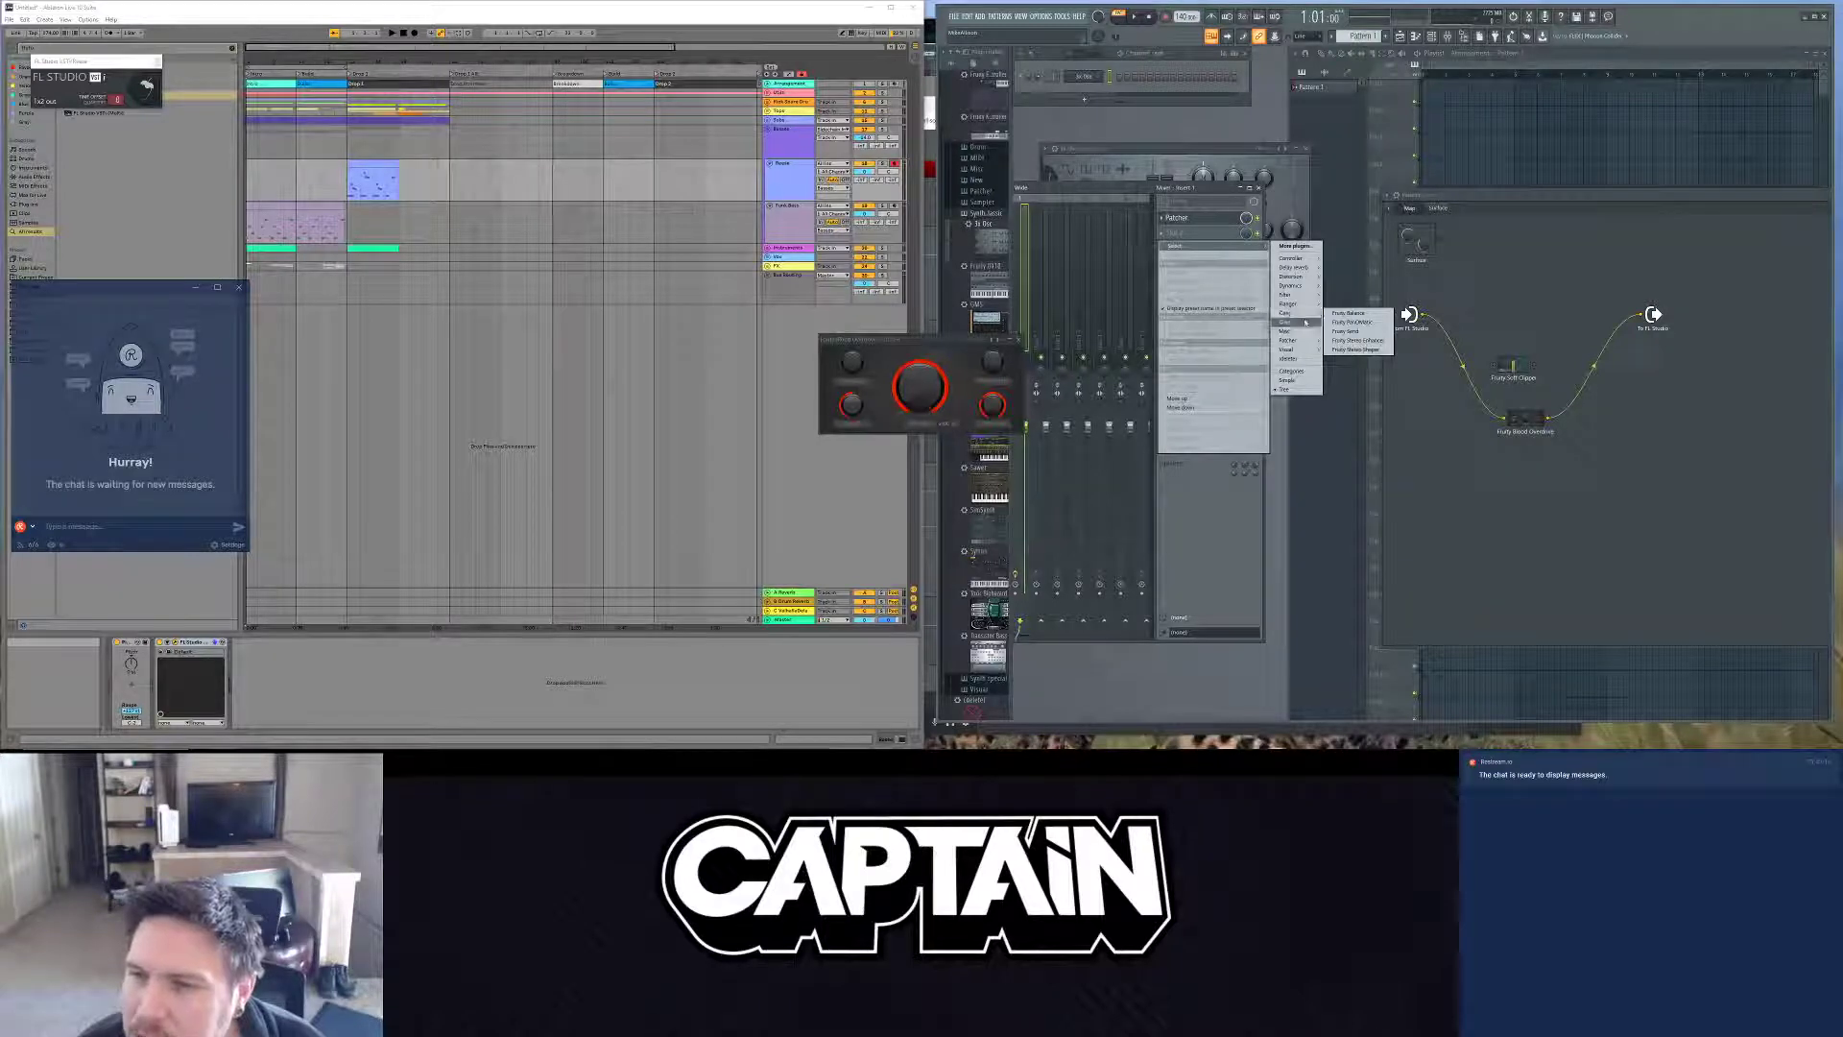
pyautogui.moveTo(1301, 355)
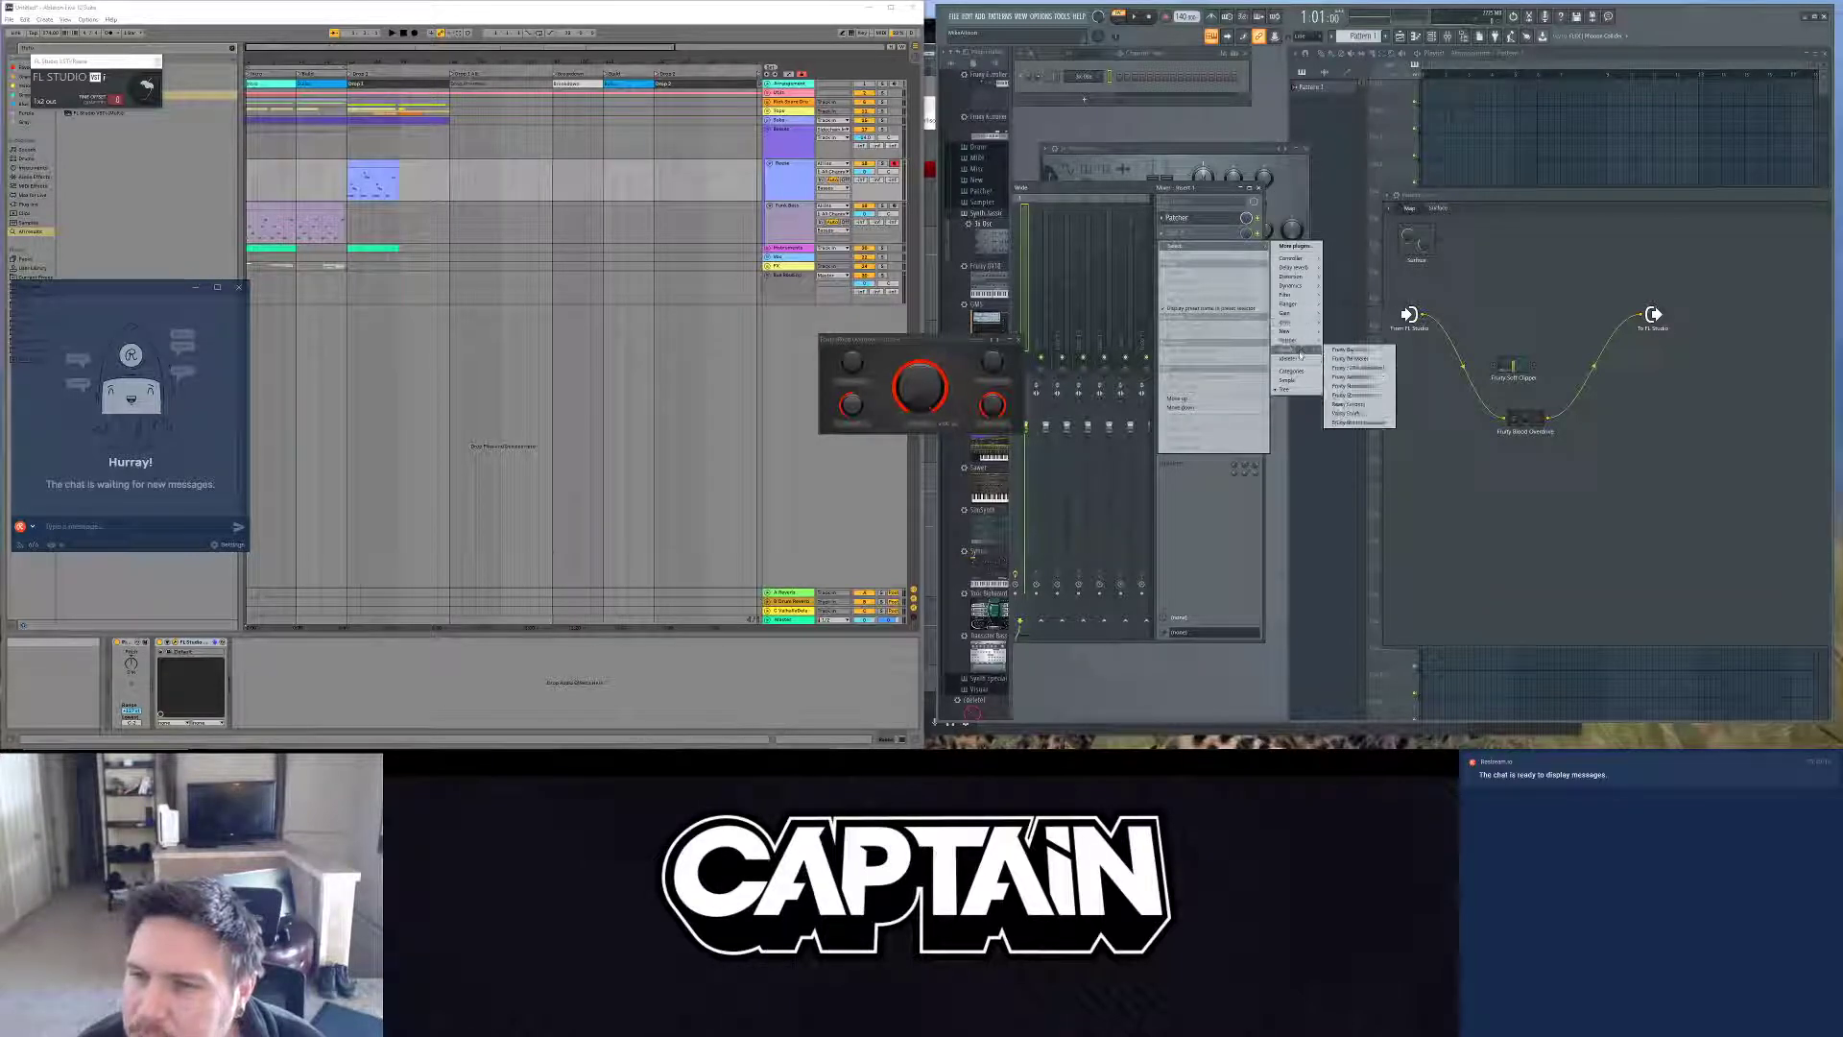
pyautogui.click(1353, 368)
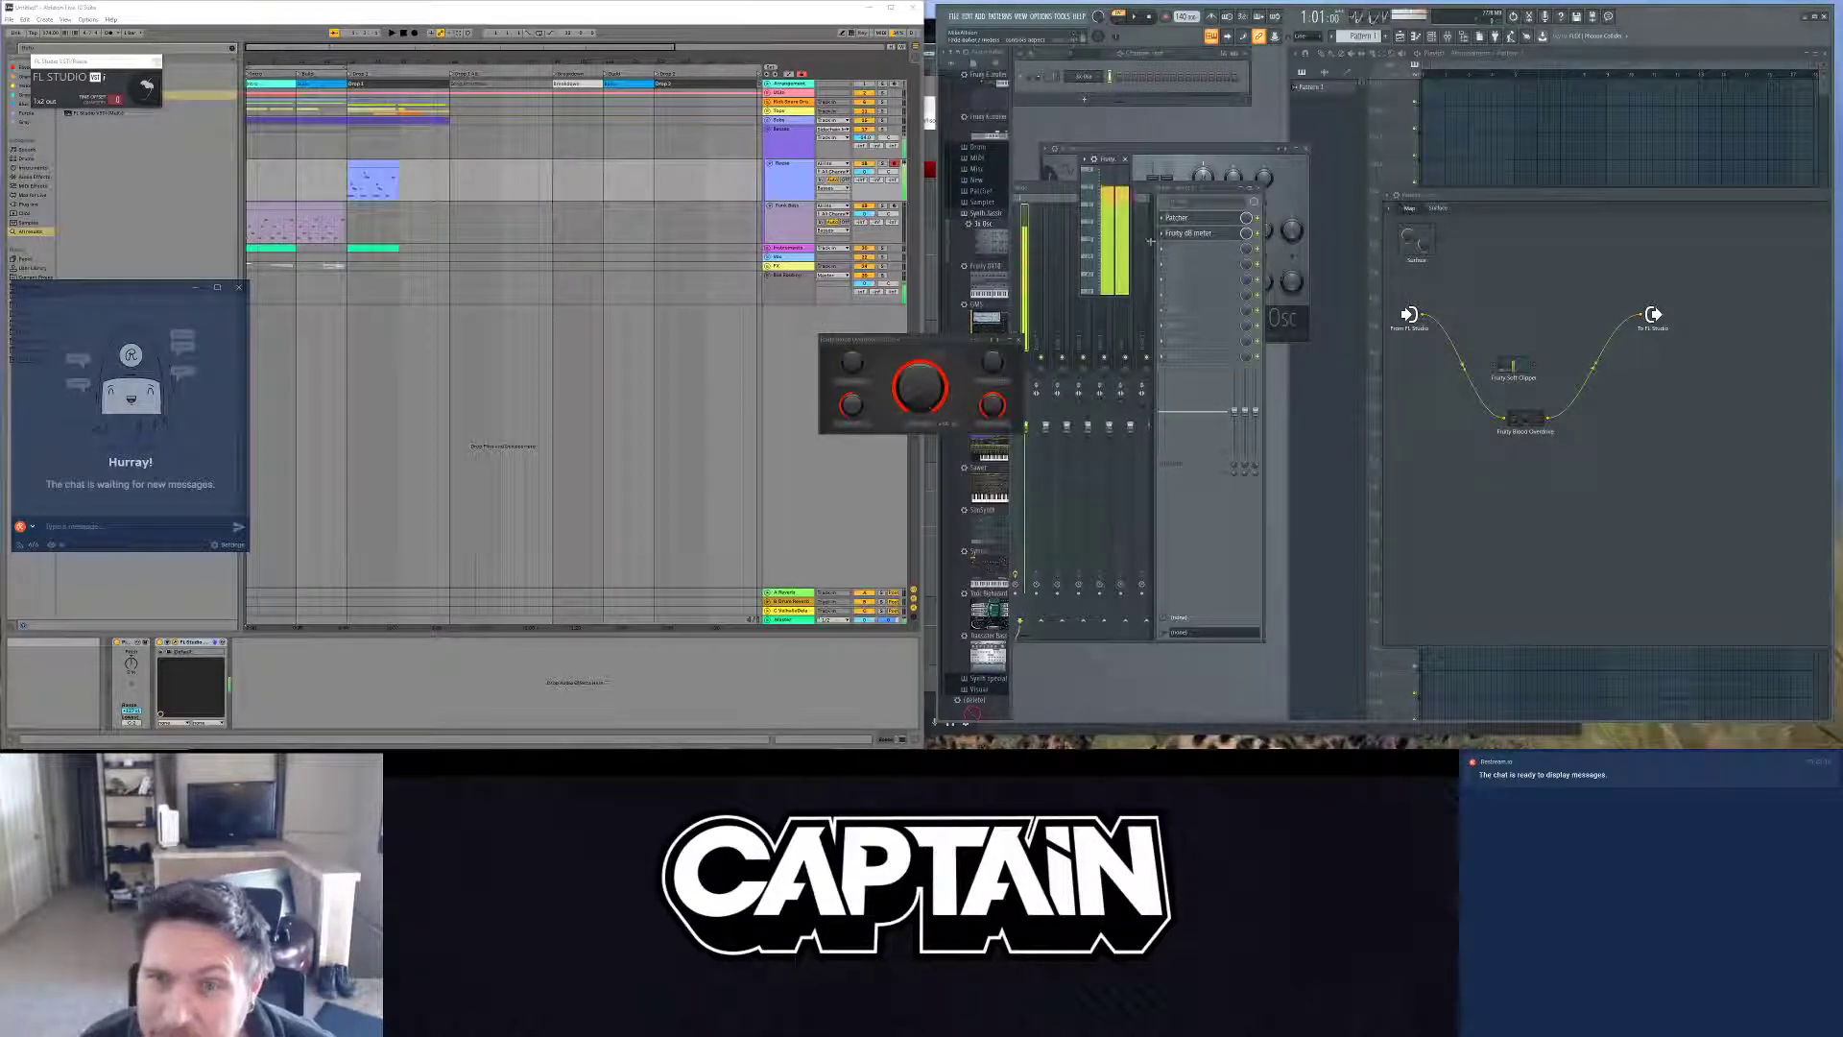
# Step: Turn Fruity Blood Overdrive's large centre knob down to minimum and show the additional header controls on the dB meter window
pyautogui.moveTo(920, 386); pyautogui.dragTo(919, 422)
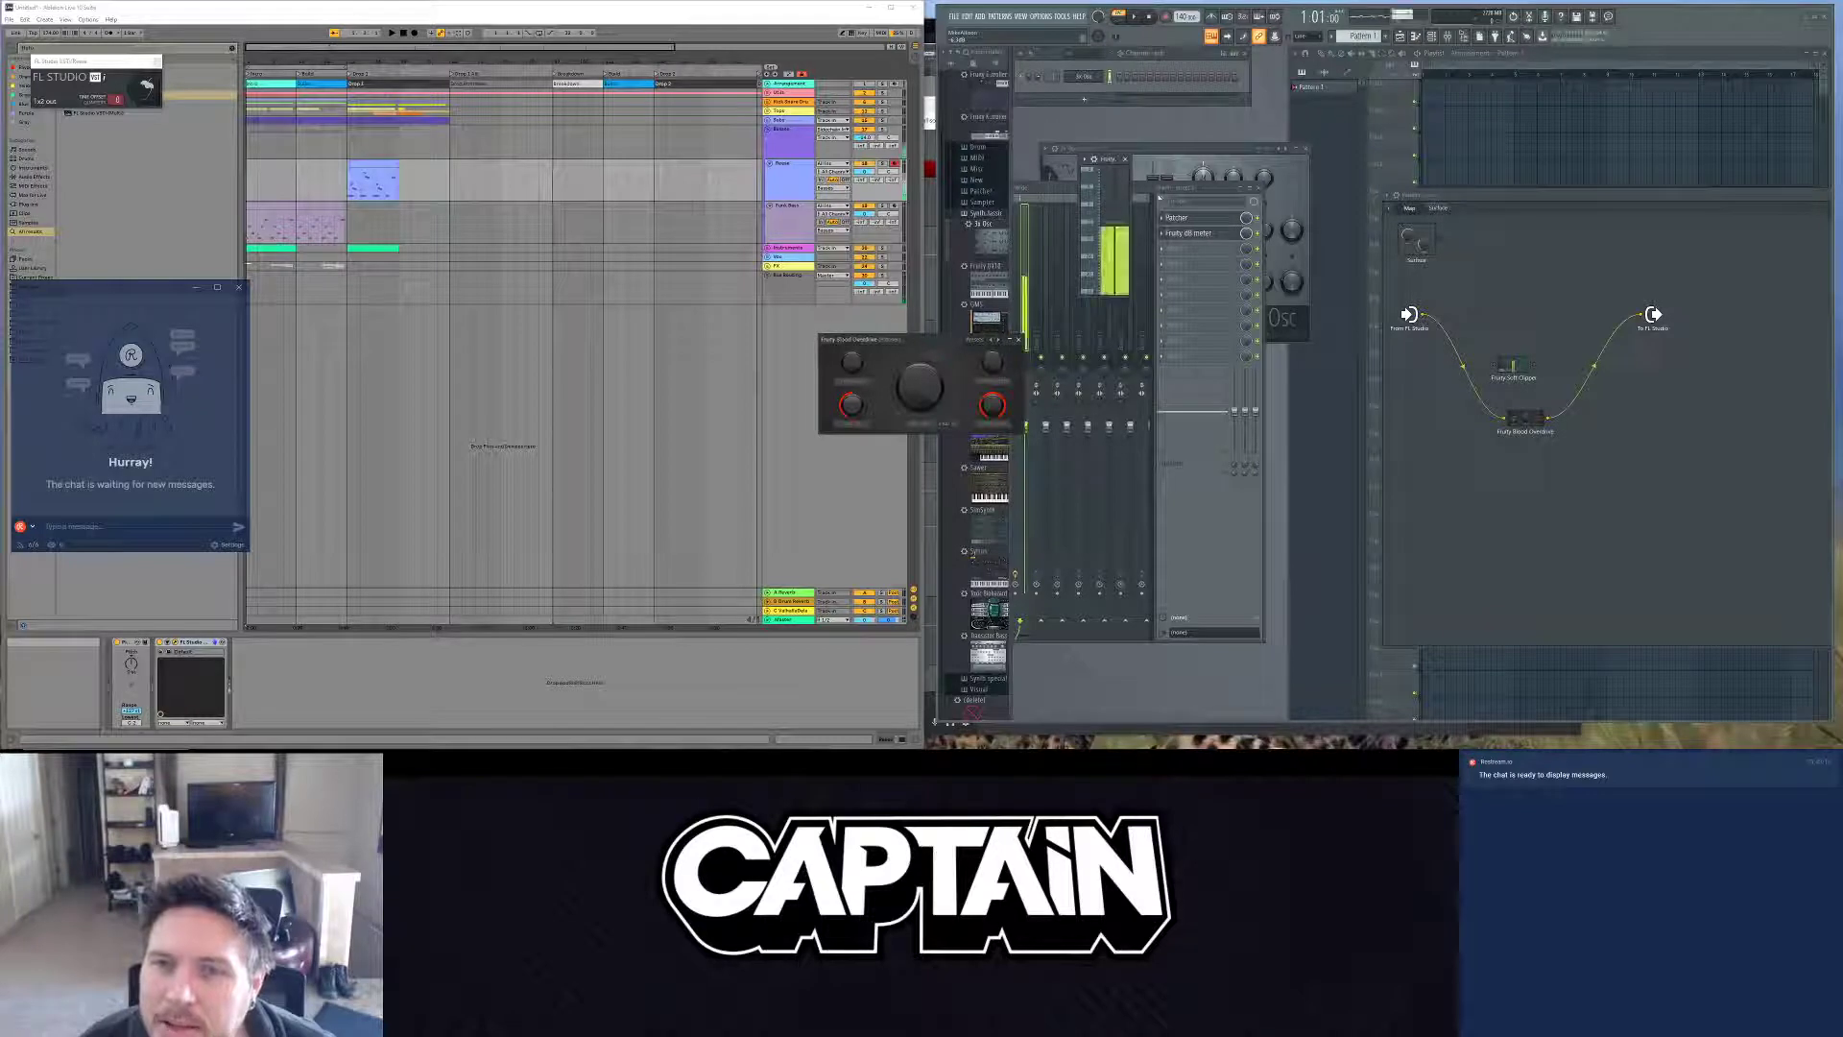
pyautogui.click(1084, 159)
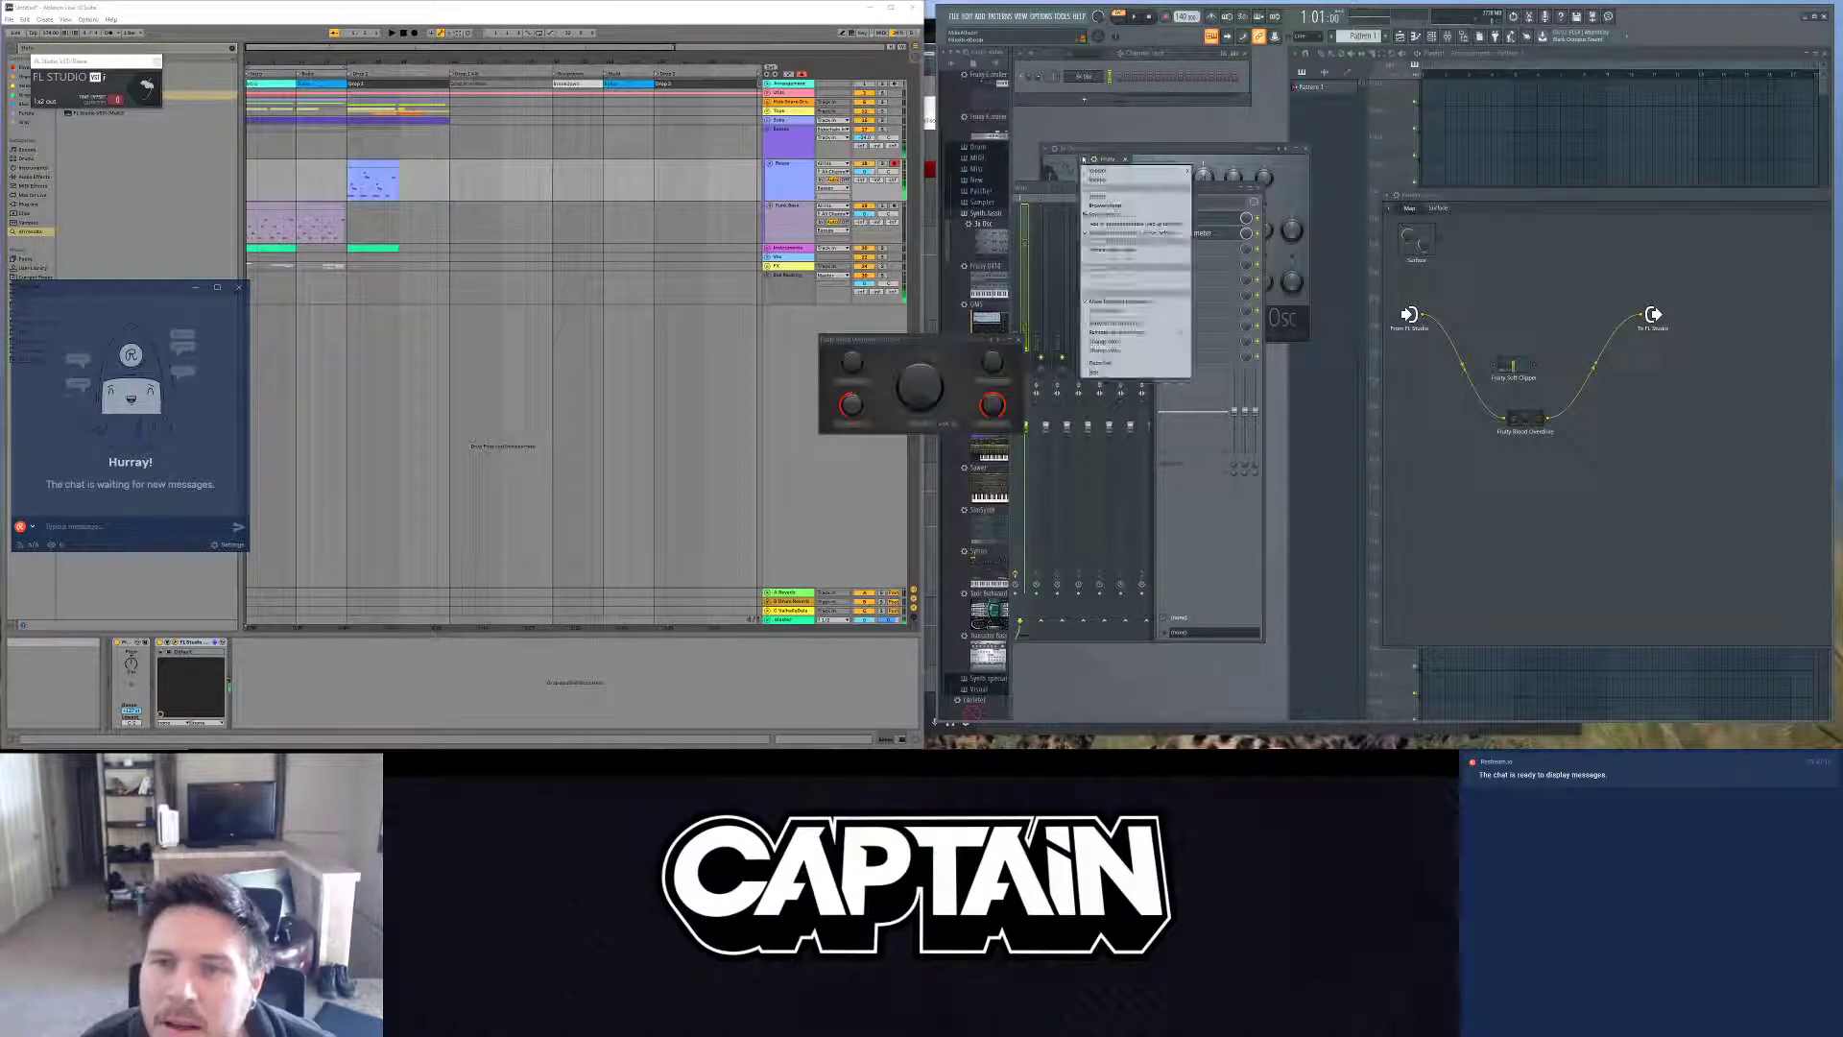
pyautogui.moveTo(1099, 198)
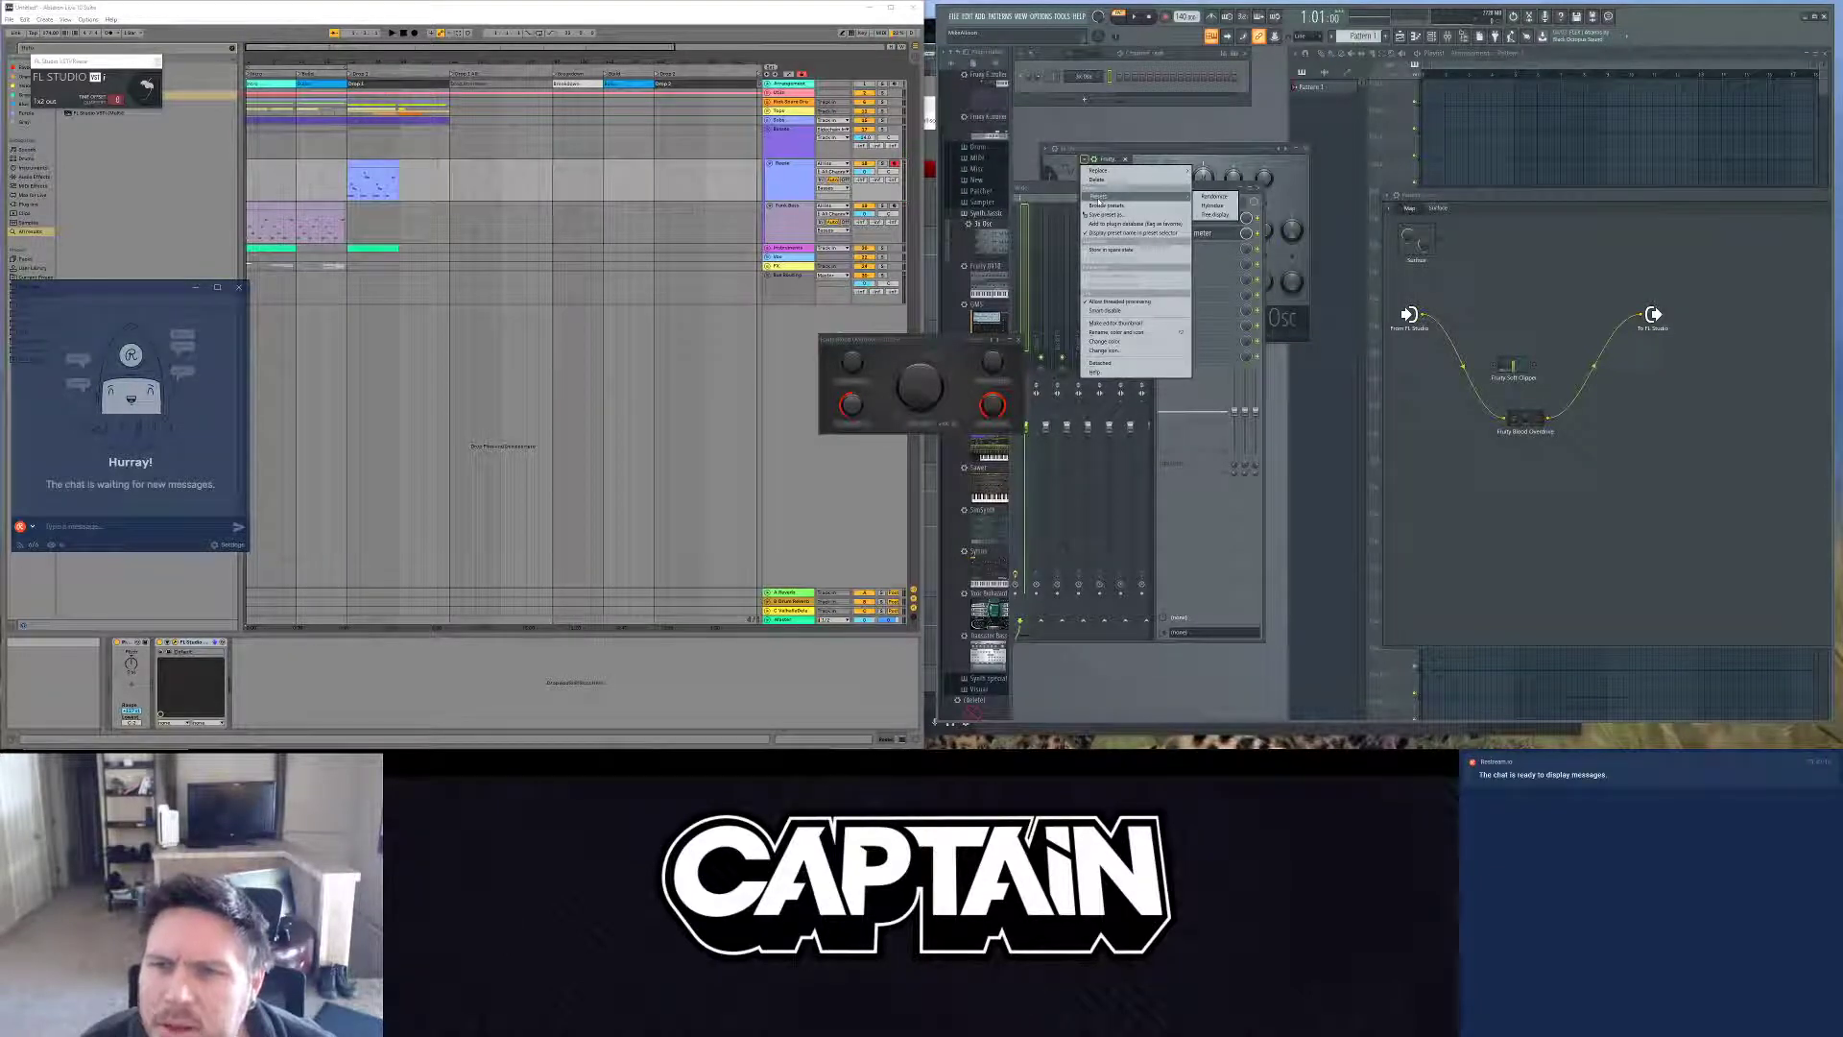
pyautogui.click(1097, 180)
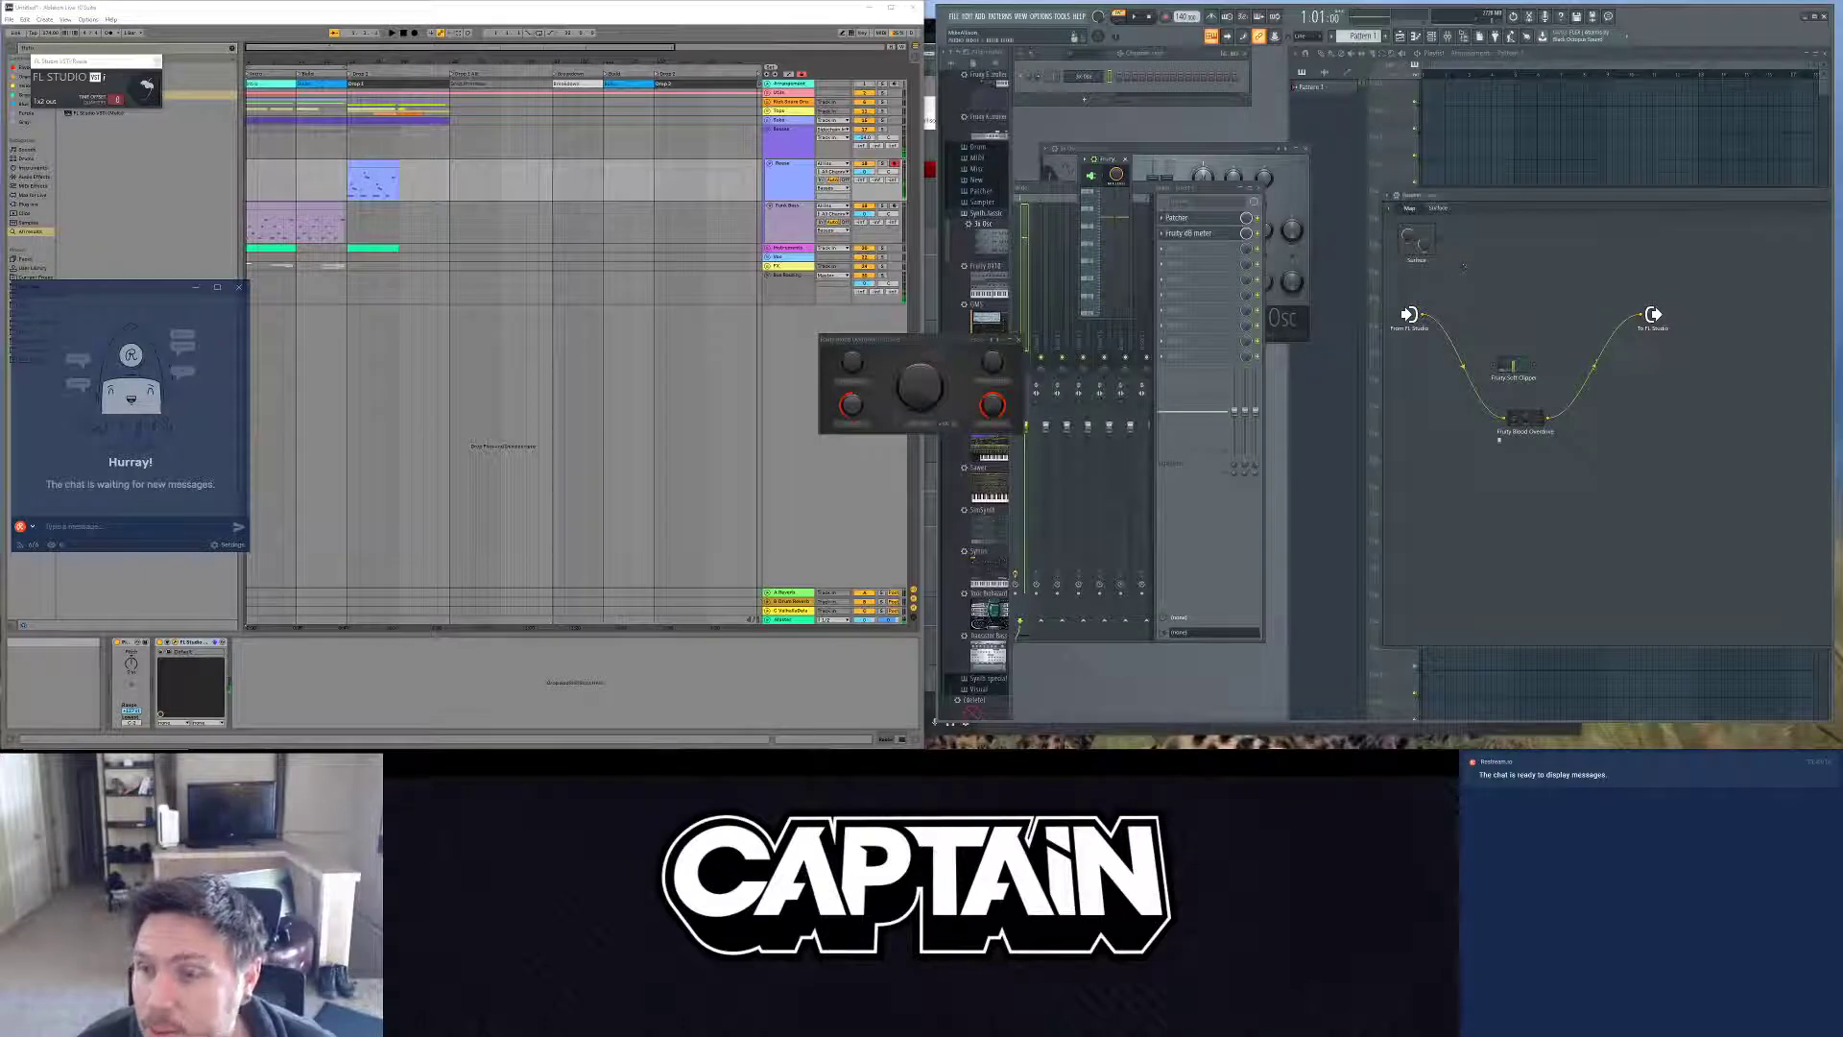
# Step: Activate the PreAmp parameter as an input on the Fruity Blood Overdrive node in the Patcher map
pyautogui.rightClick(928, 388)
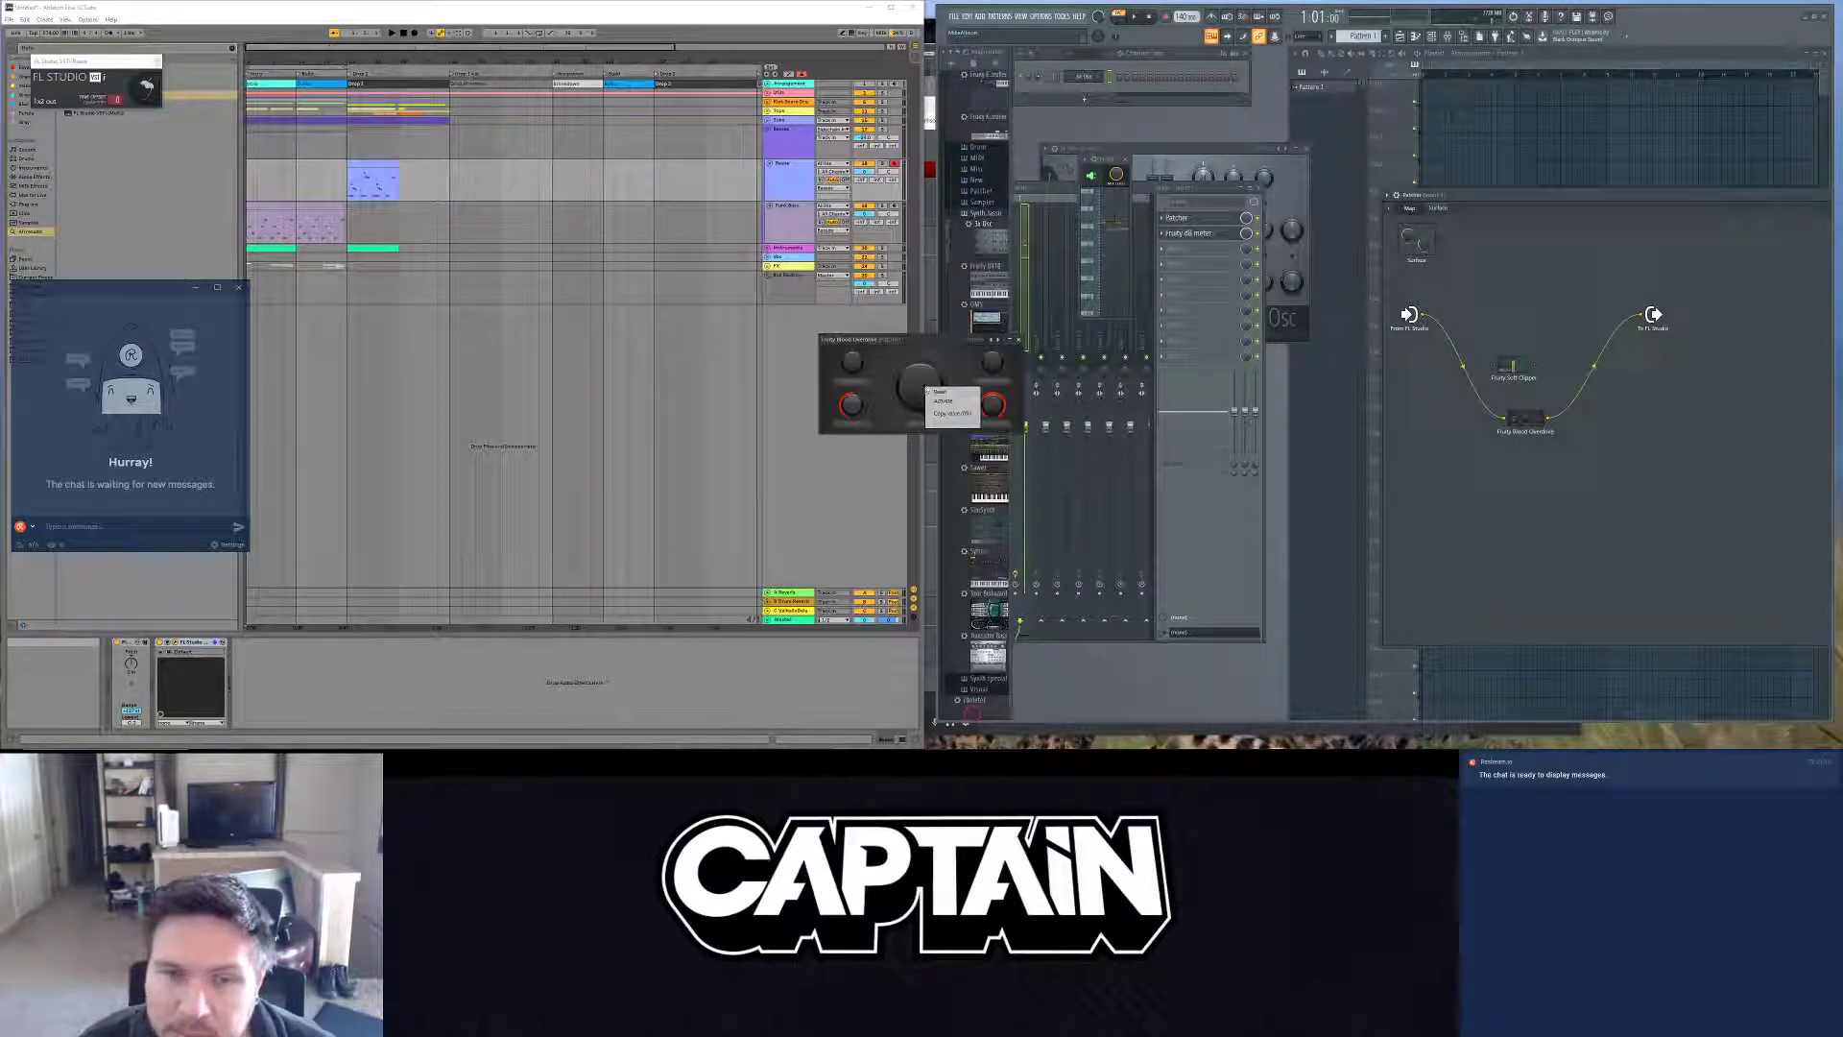
pyautogui.rightClick(1522, 418)
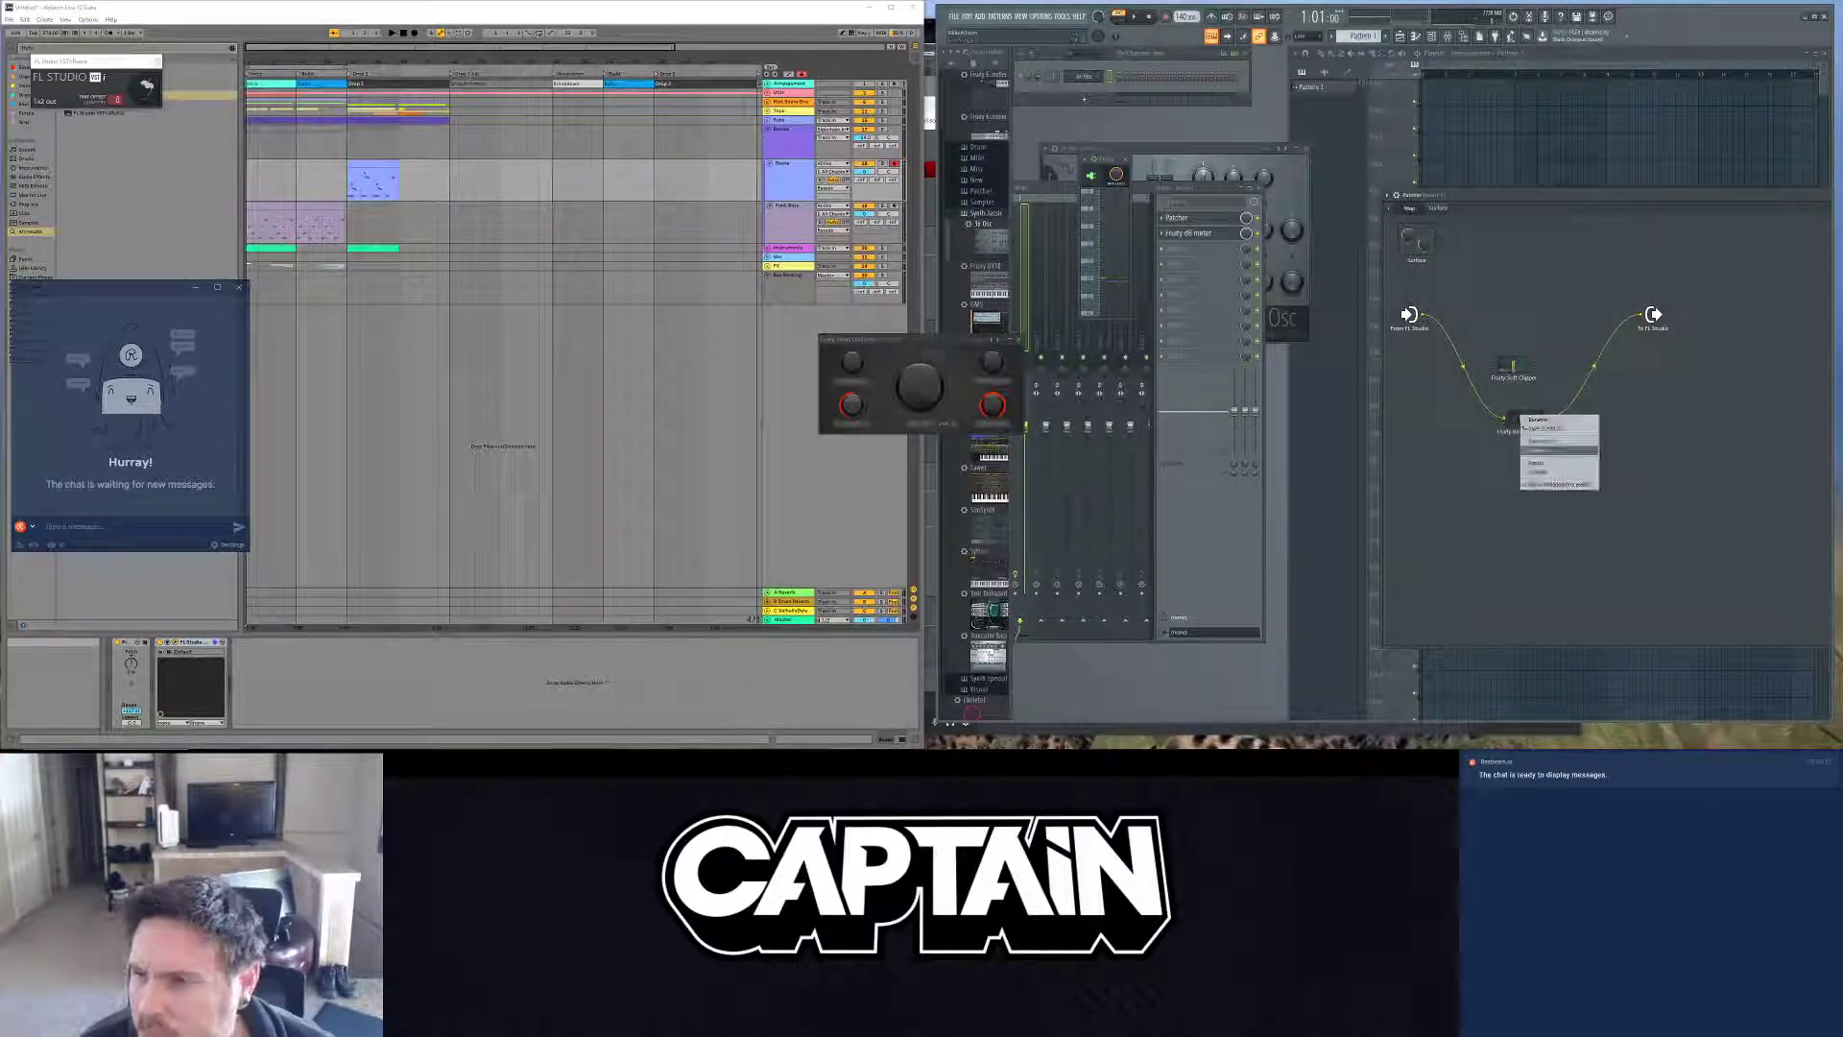
pyautogui.moveTo(1554, 463)
pyautogui.moveTo(1638, 468)
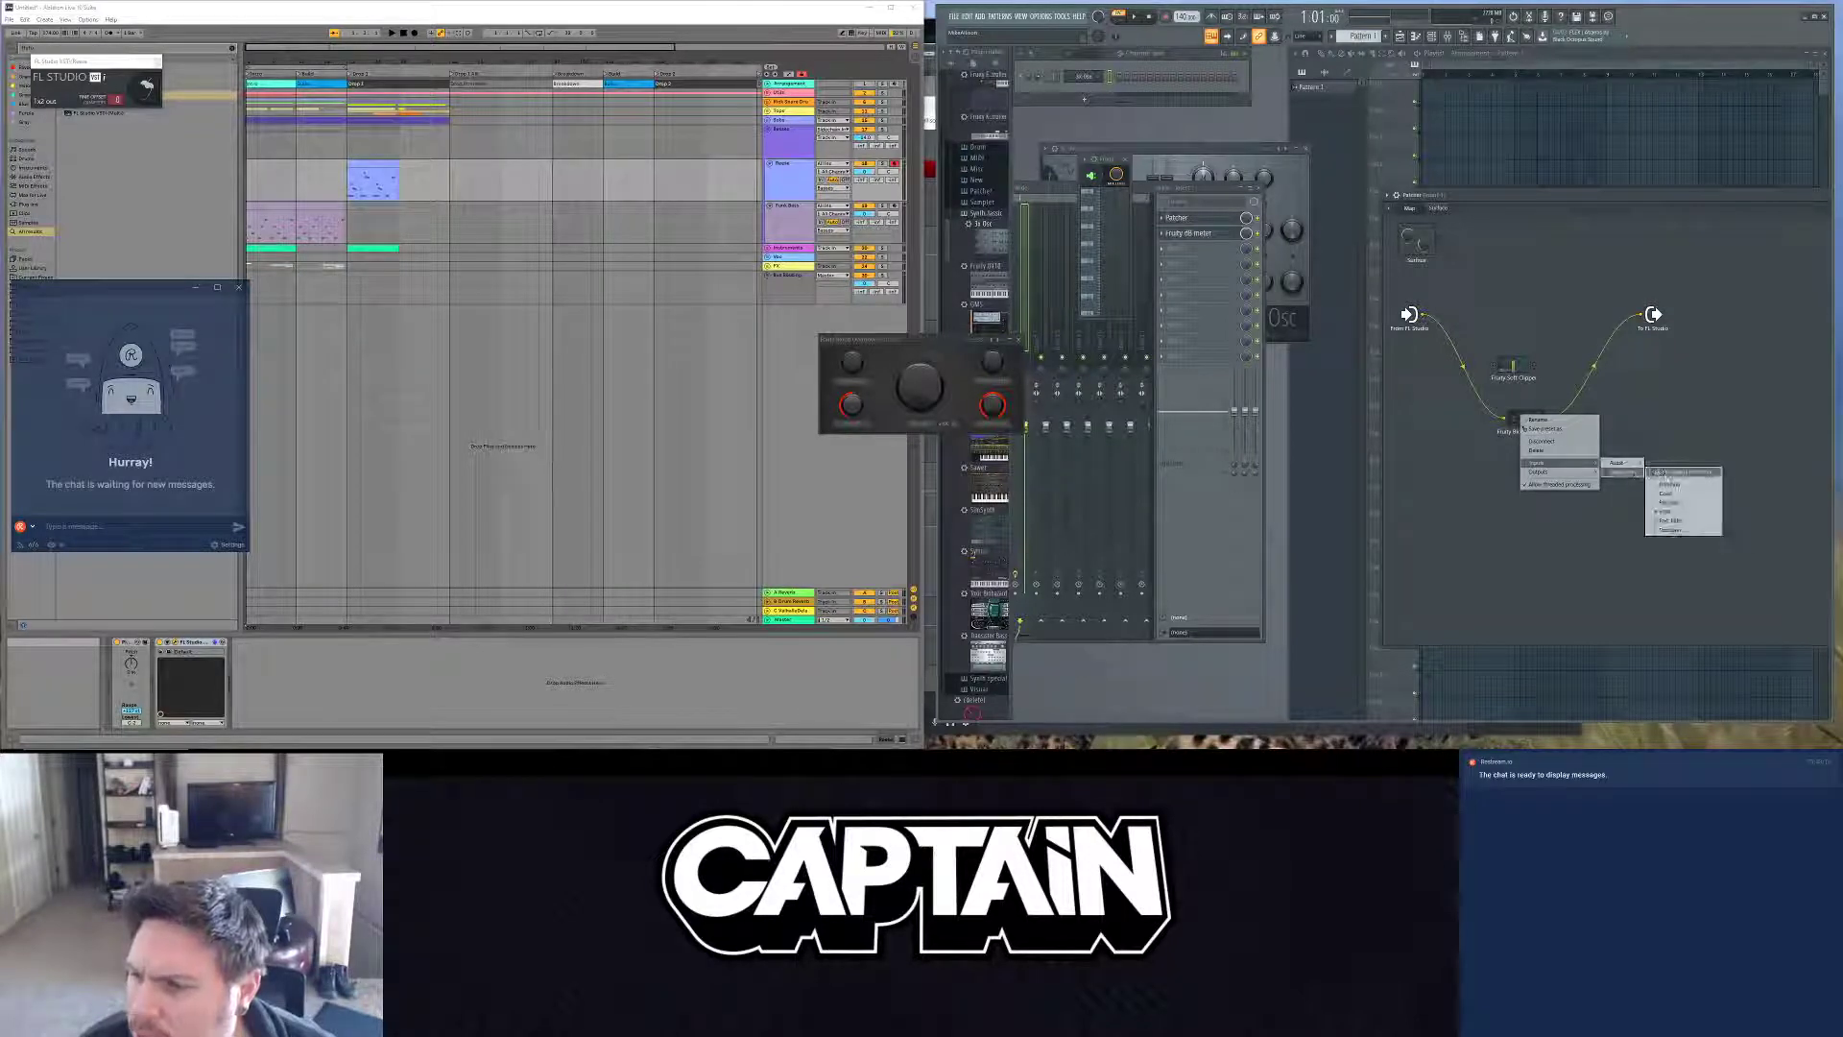
pyautogui.click(1690, 506)
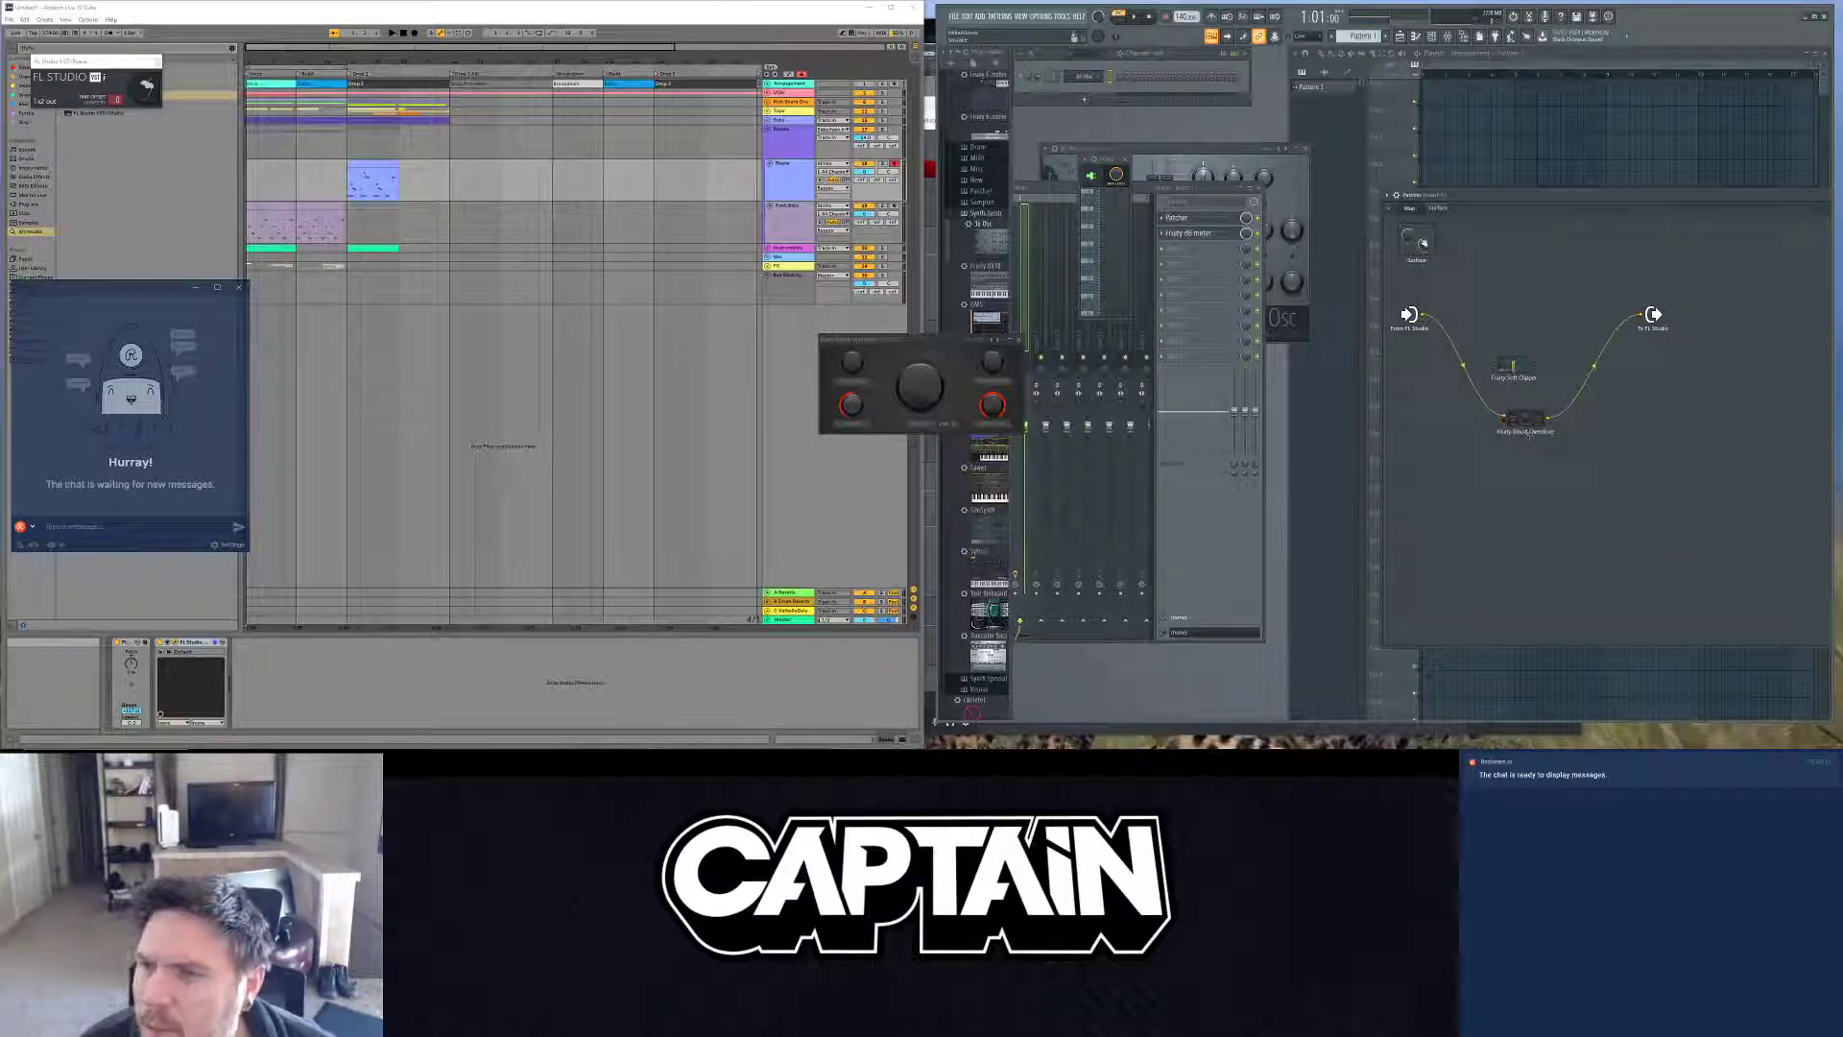
# Step: Add a knob control to the Patcher's Surface, enlarge and place it, and move the Patcher window back over the mixer
pyautogui.doubleClick(1423, 242)
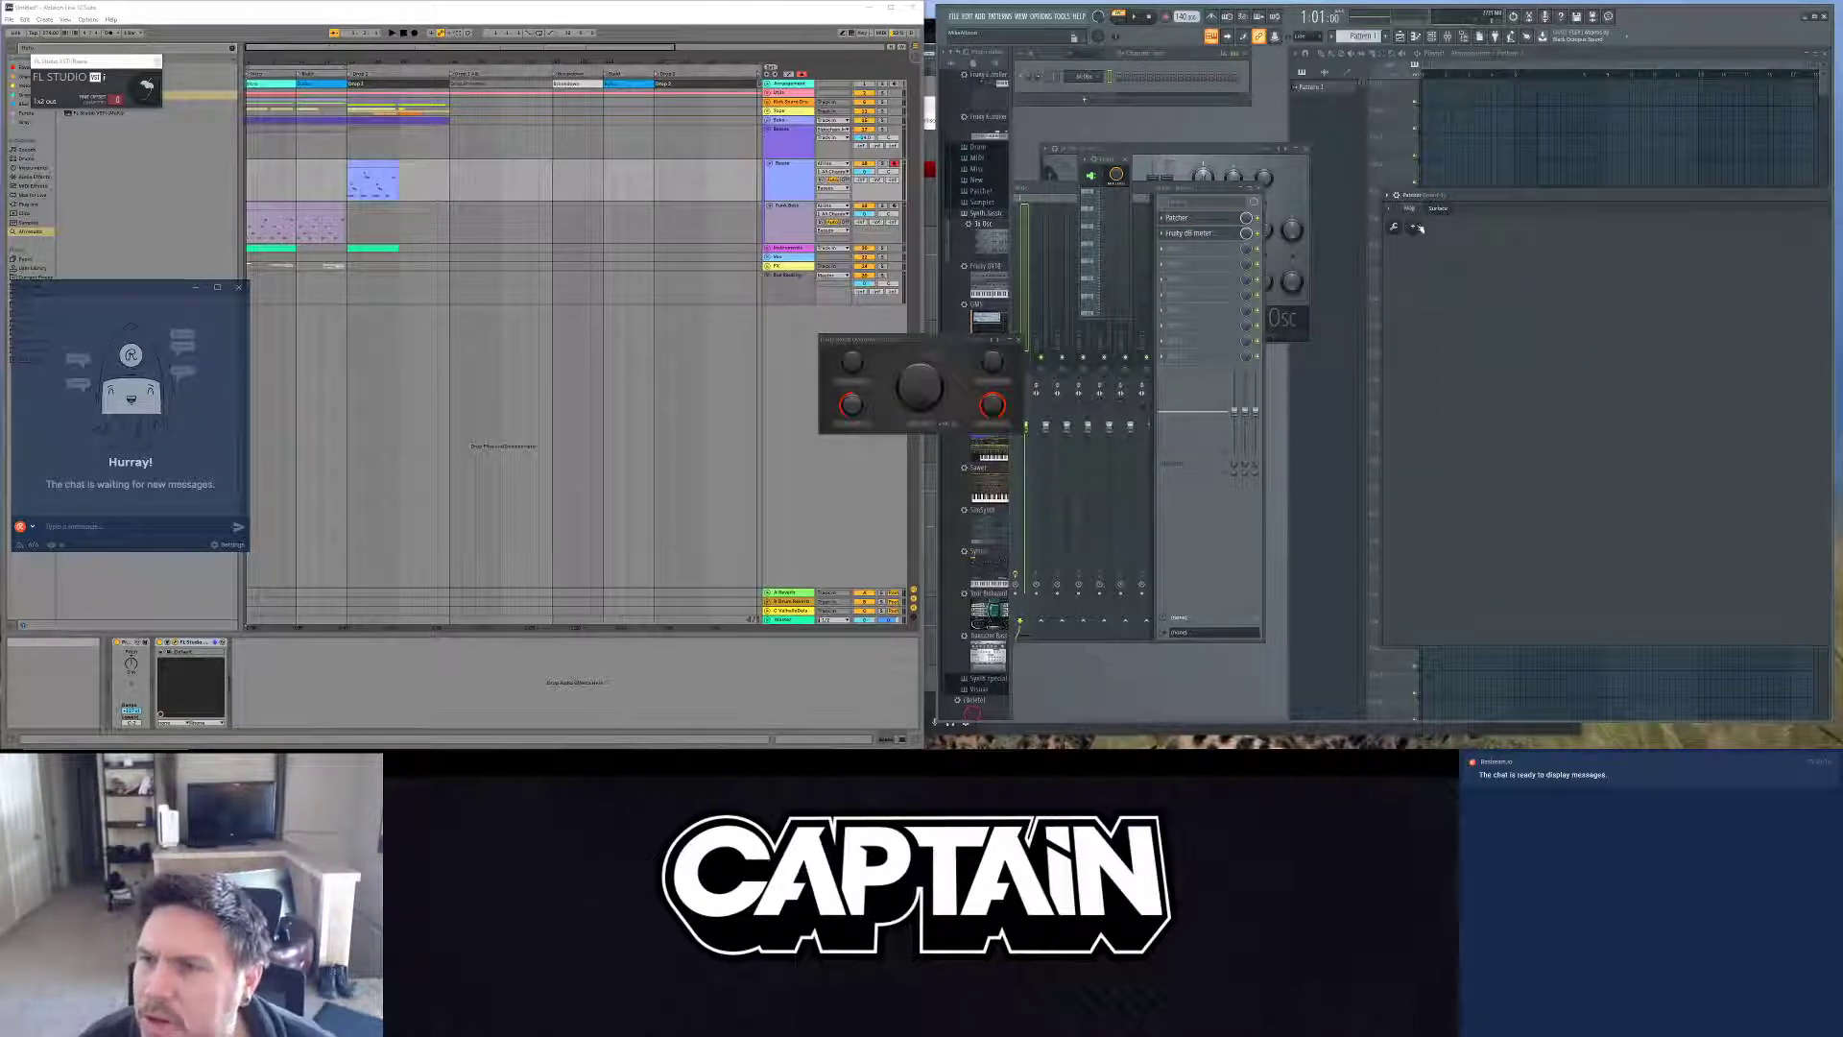
pyautogui.click(1418, 227)
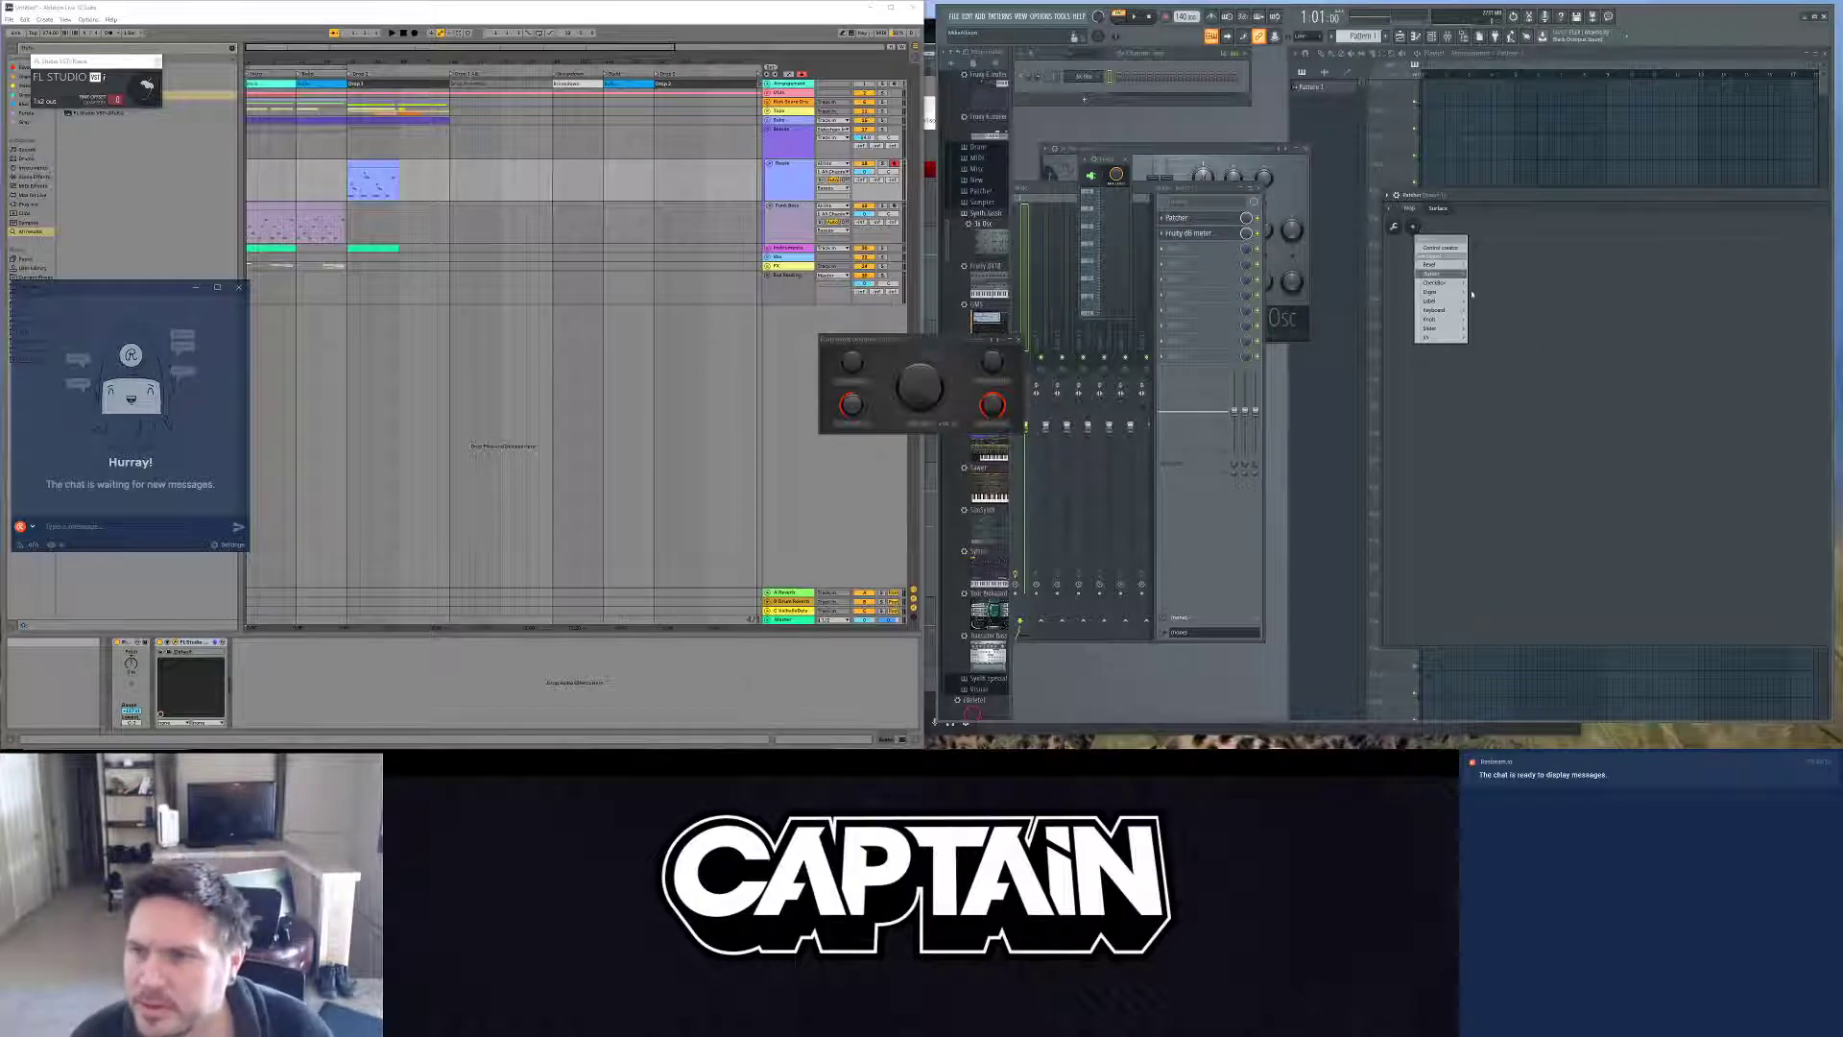
pyautogui.moveTo(1440, 274)
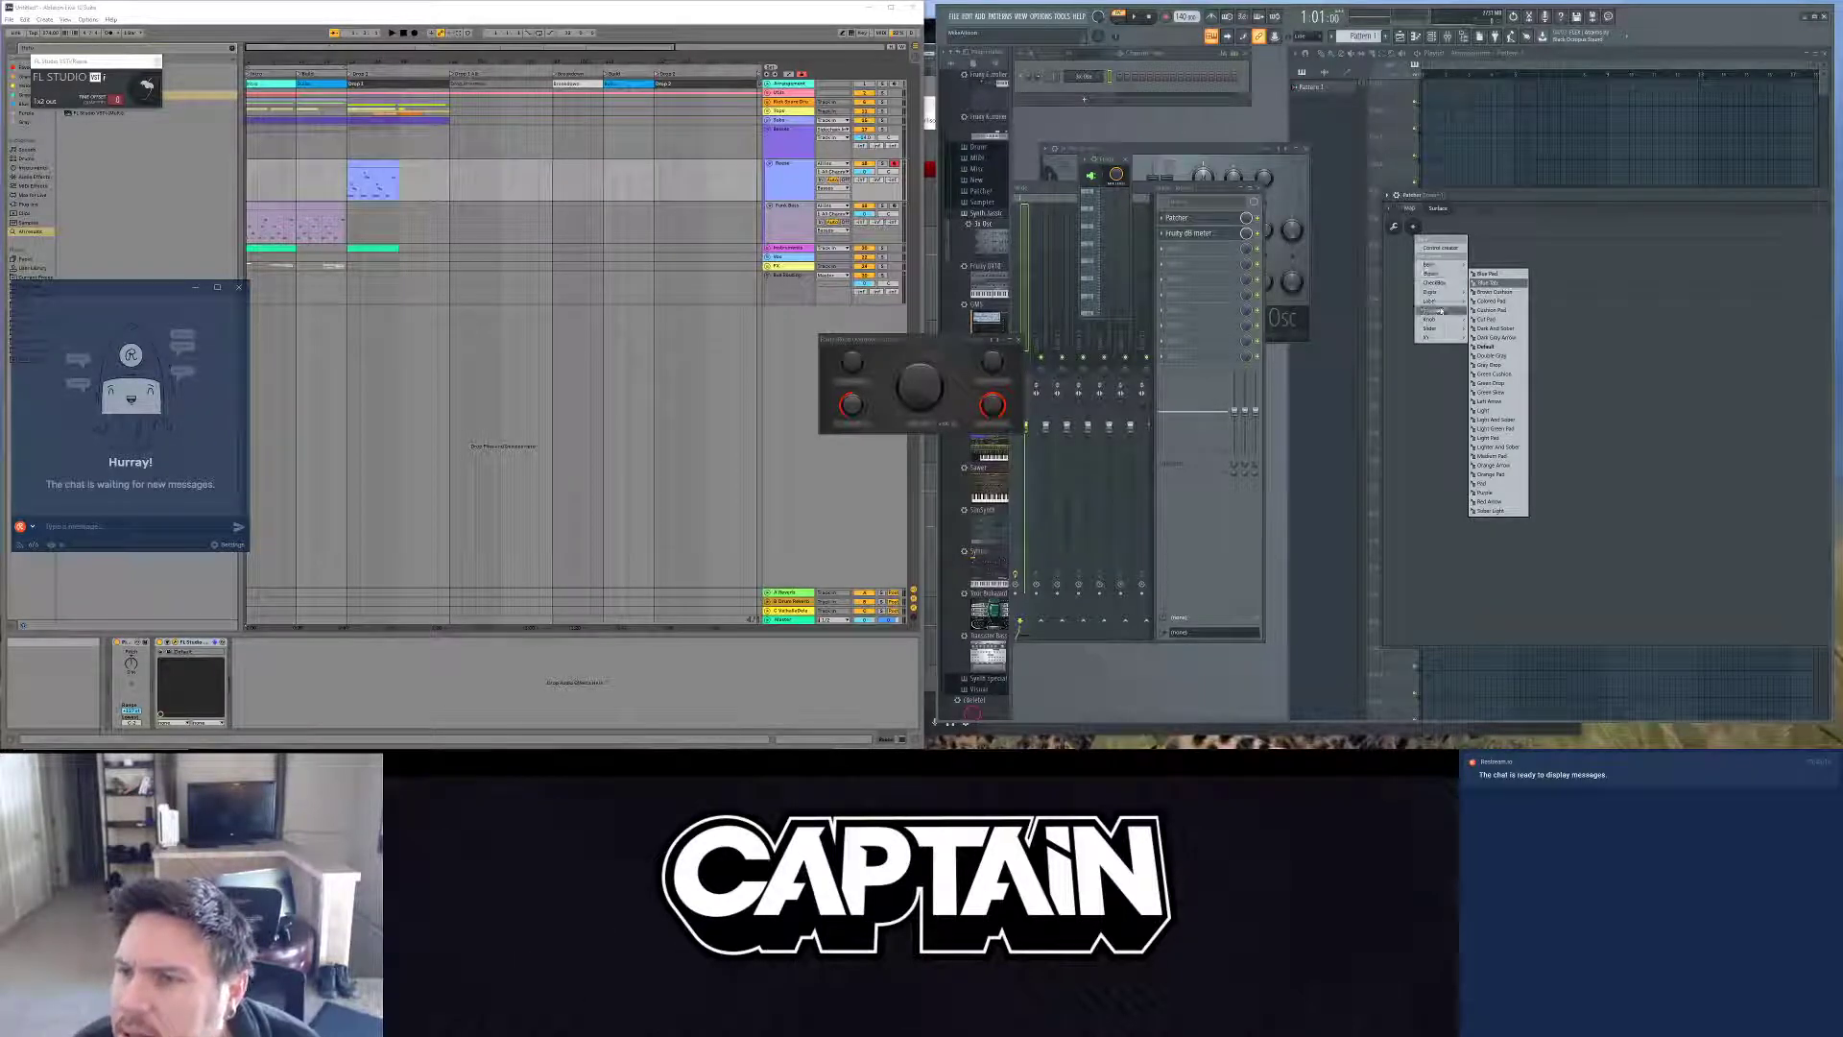
pyautogui.moveTo(1443, 320)
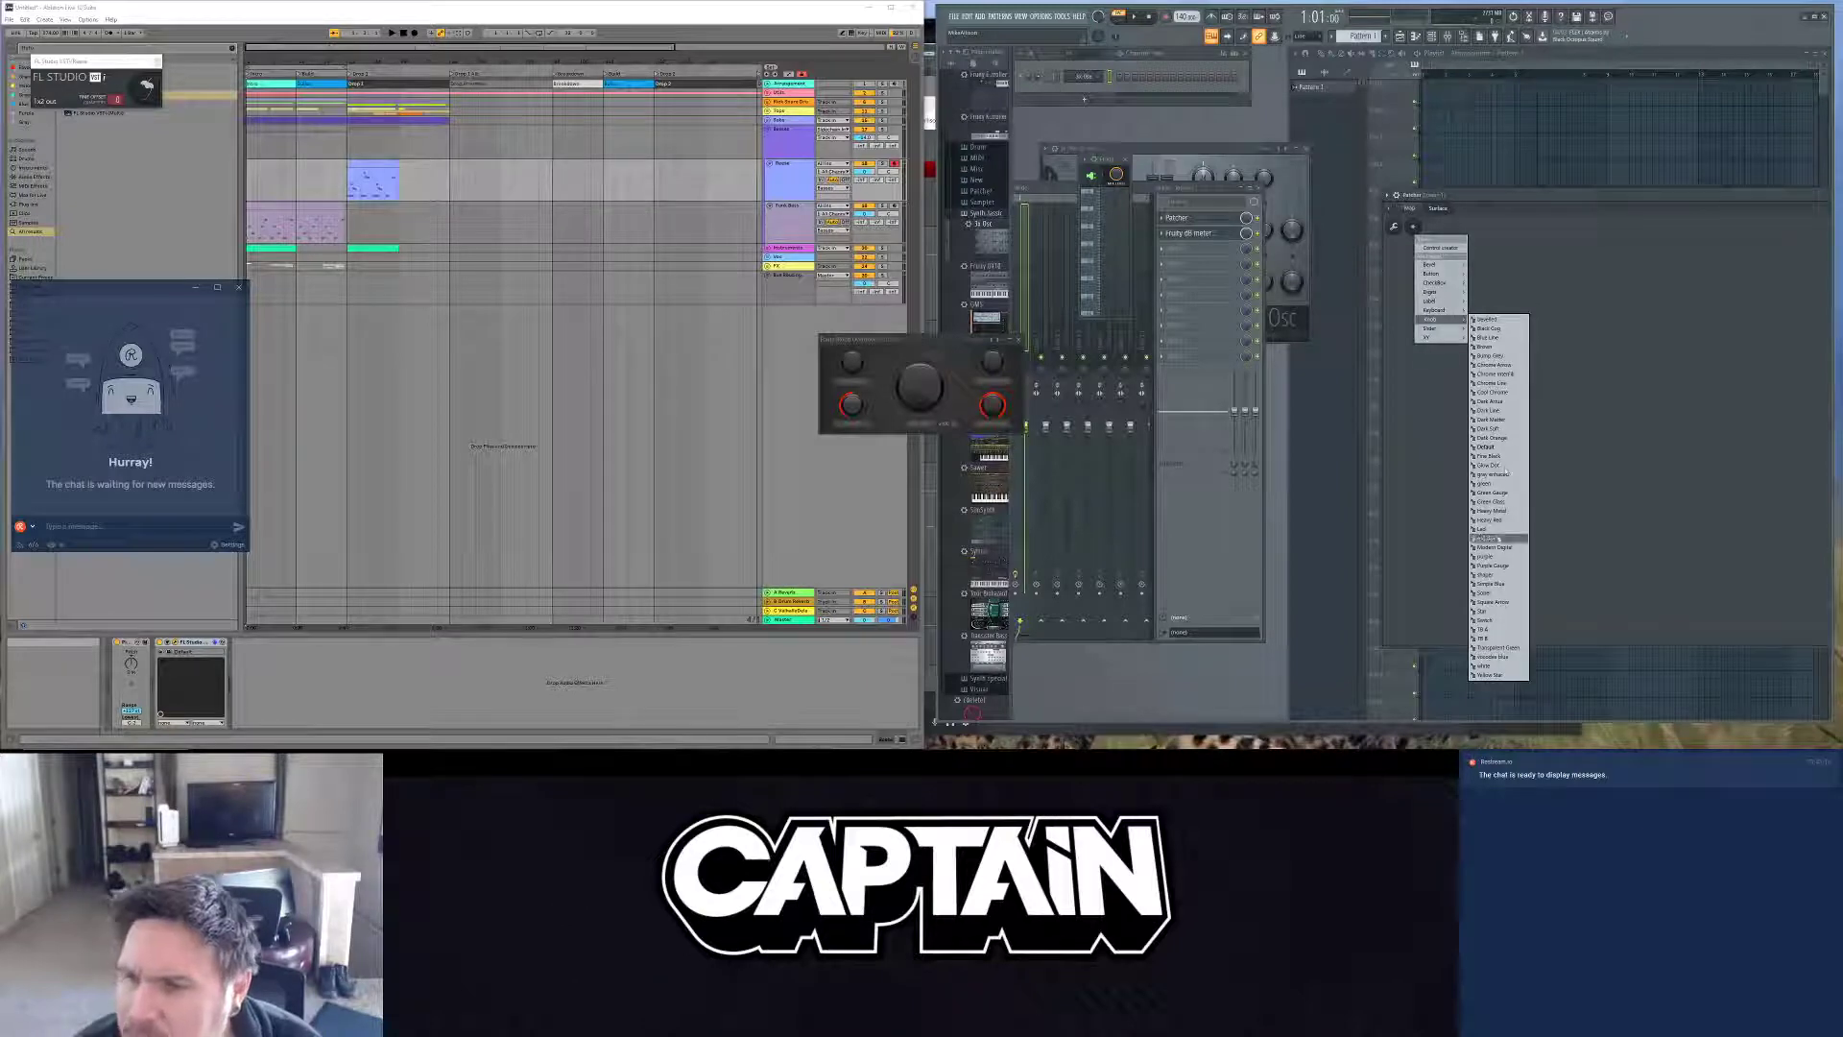
pyautogui.click(1503, 322)
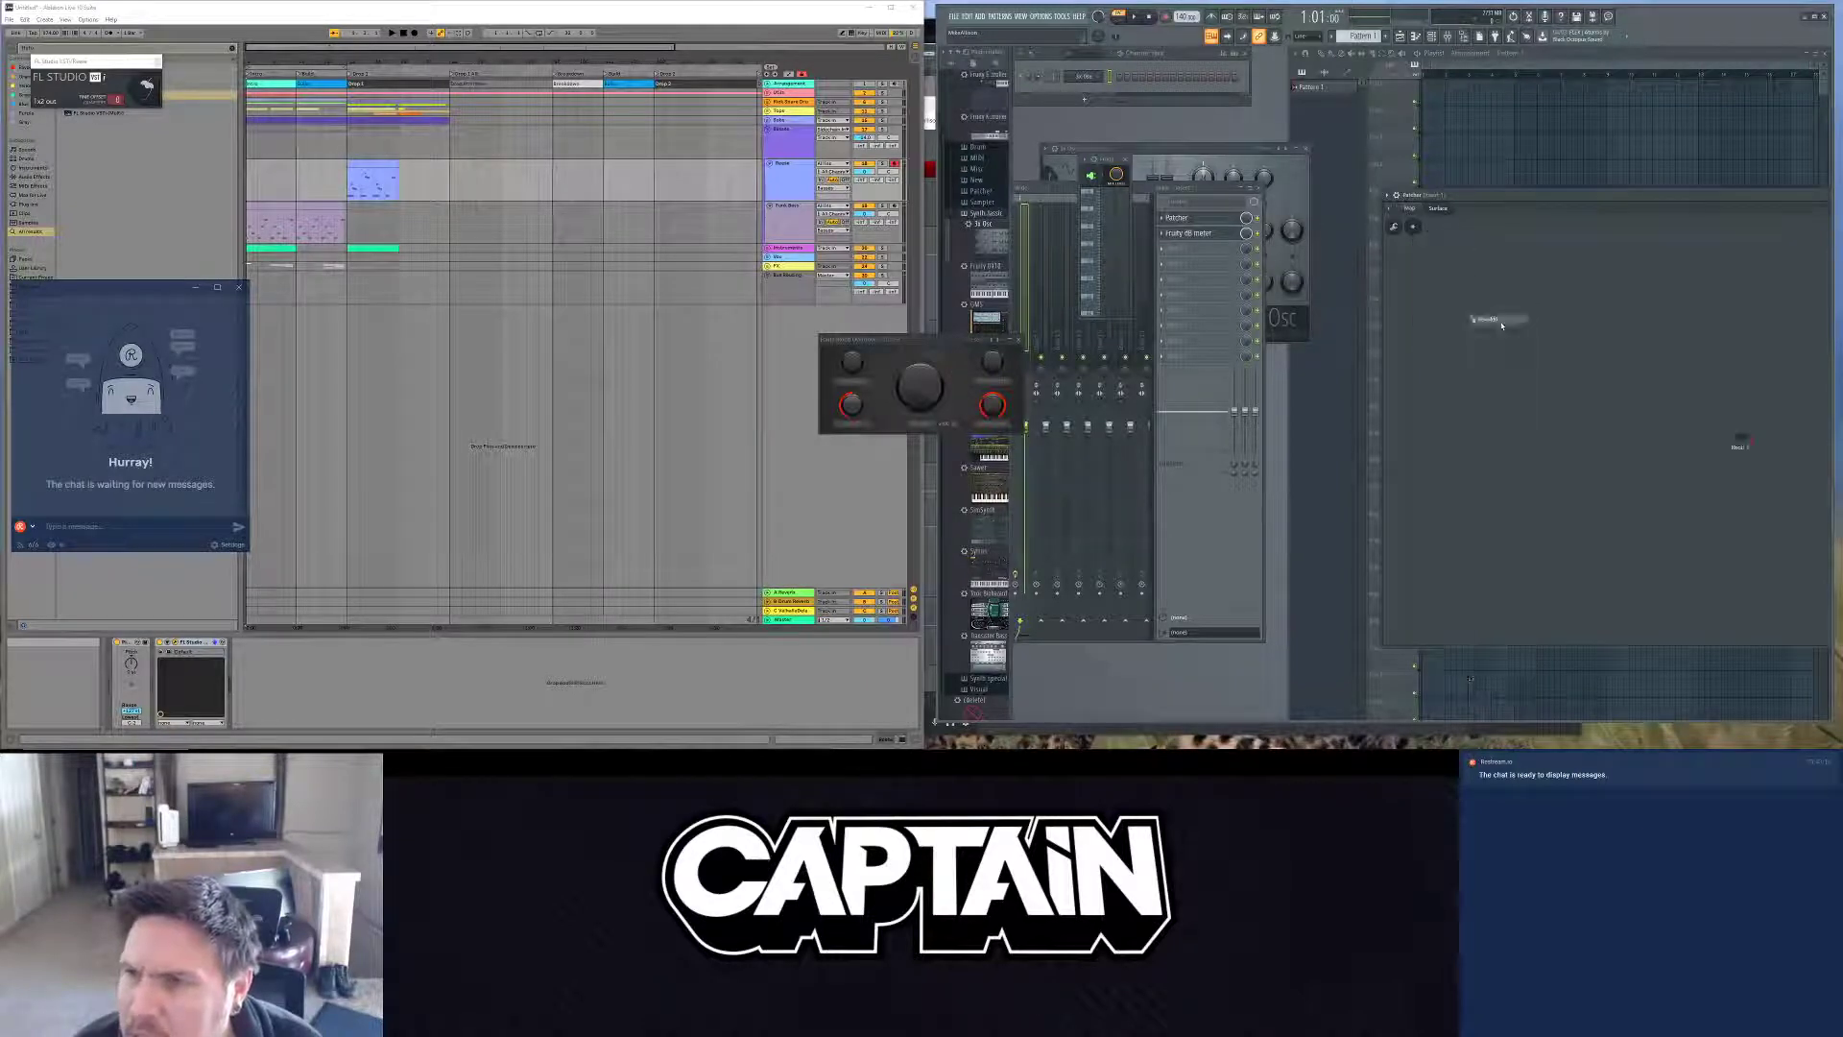
pyautogui.moveTo(1733, 441); pyautogui.dragTo(1528, 421)
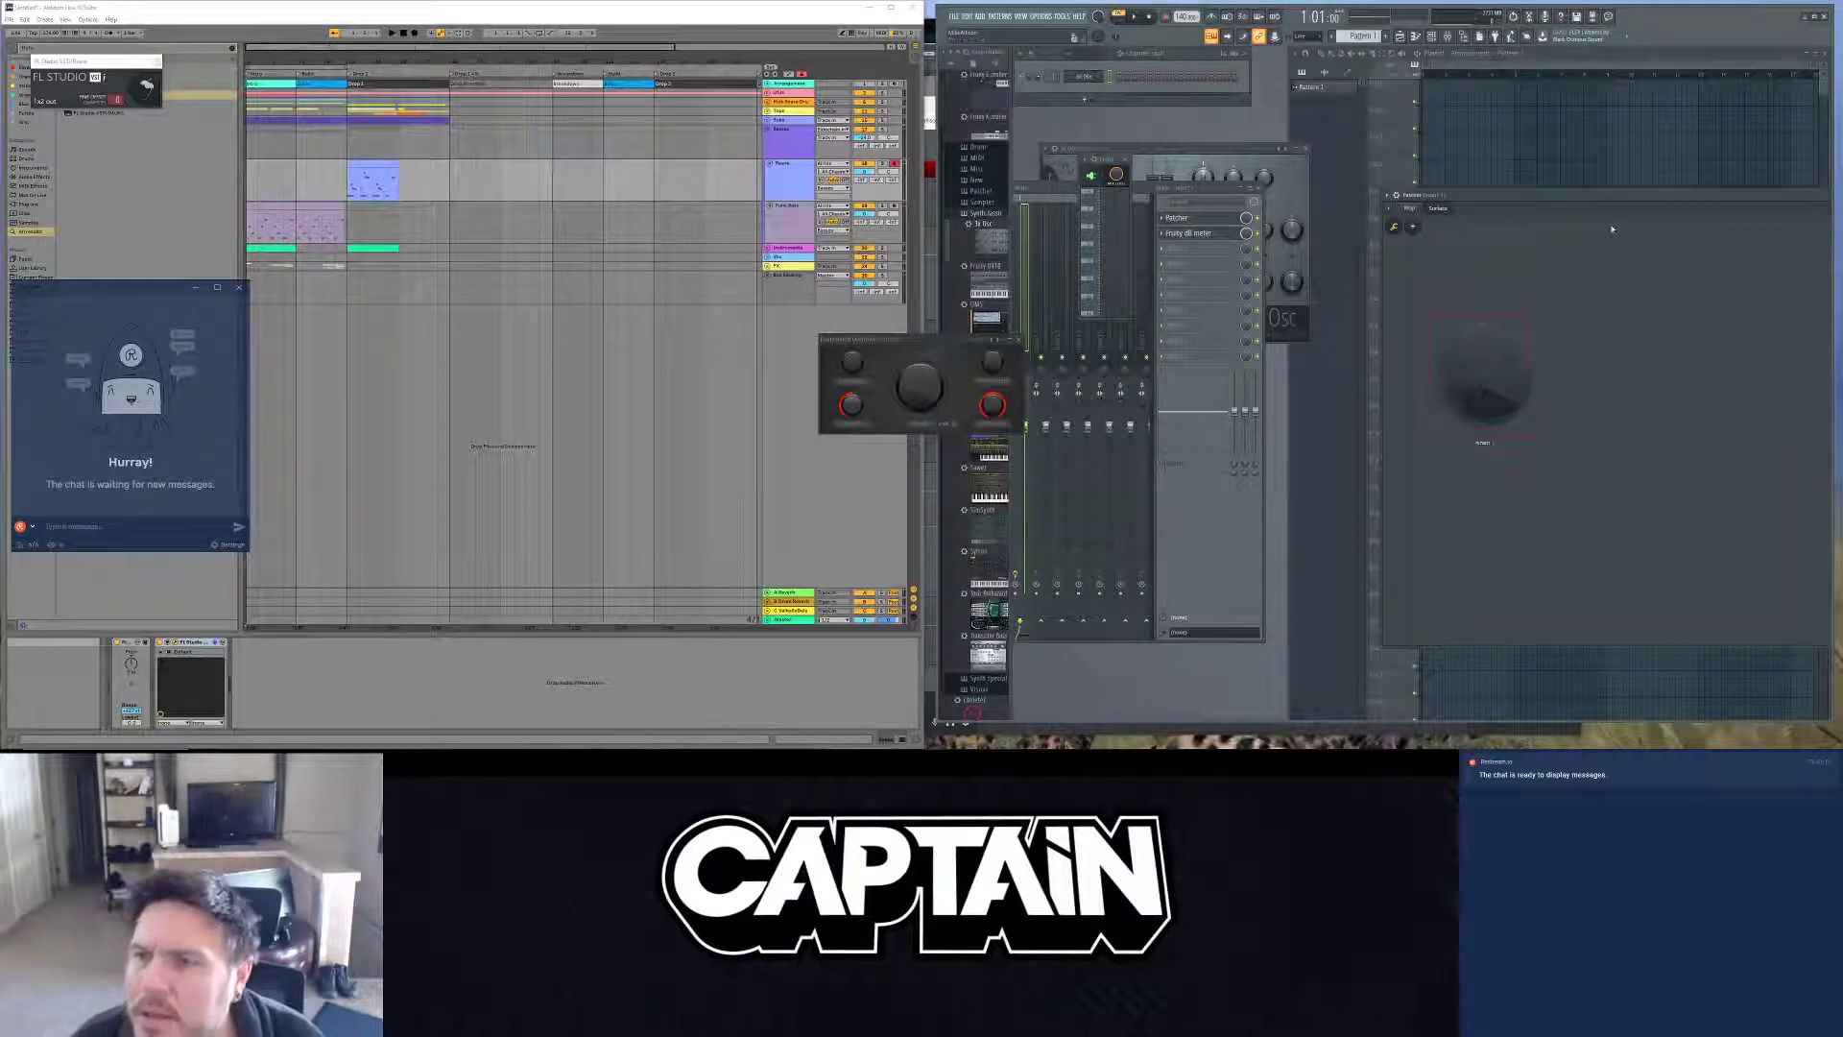
pyautogui.moveTo(1487, 207); pyautogui.dragTo(1319, 195)
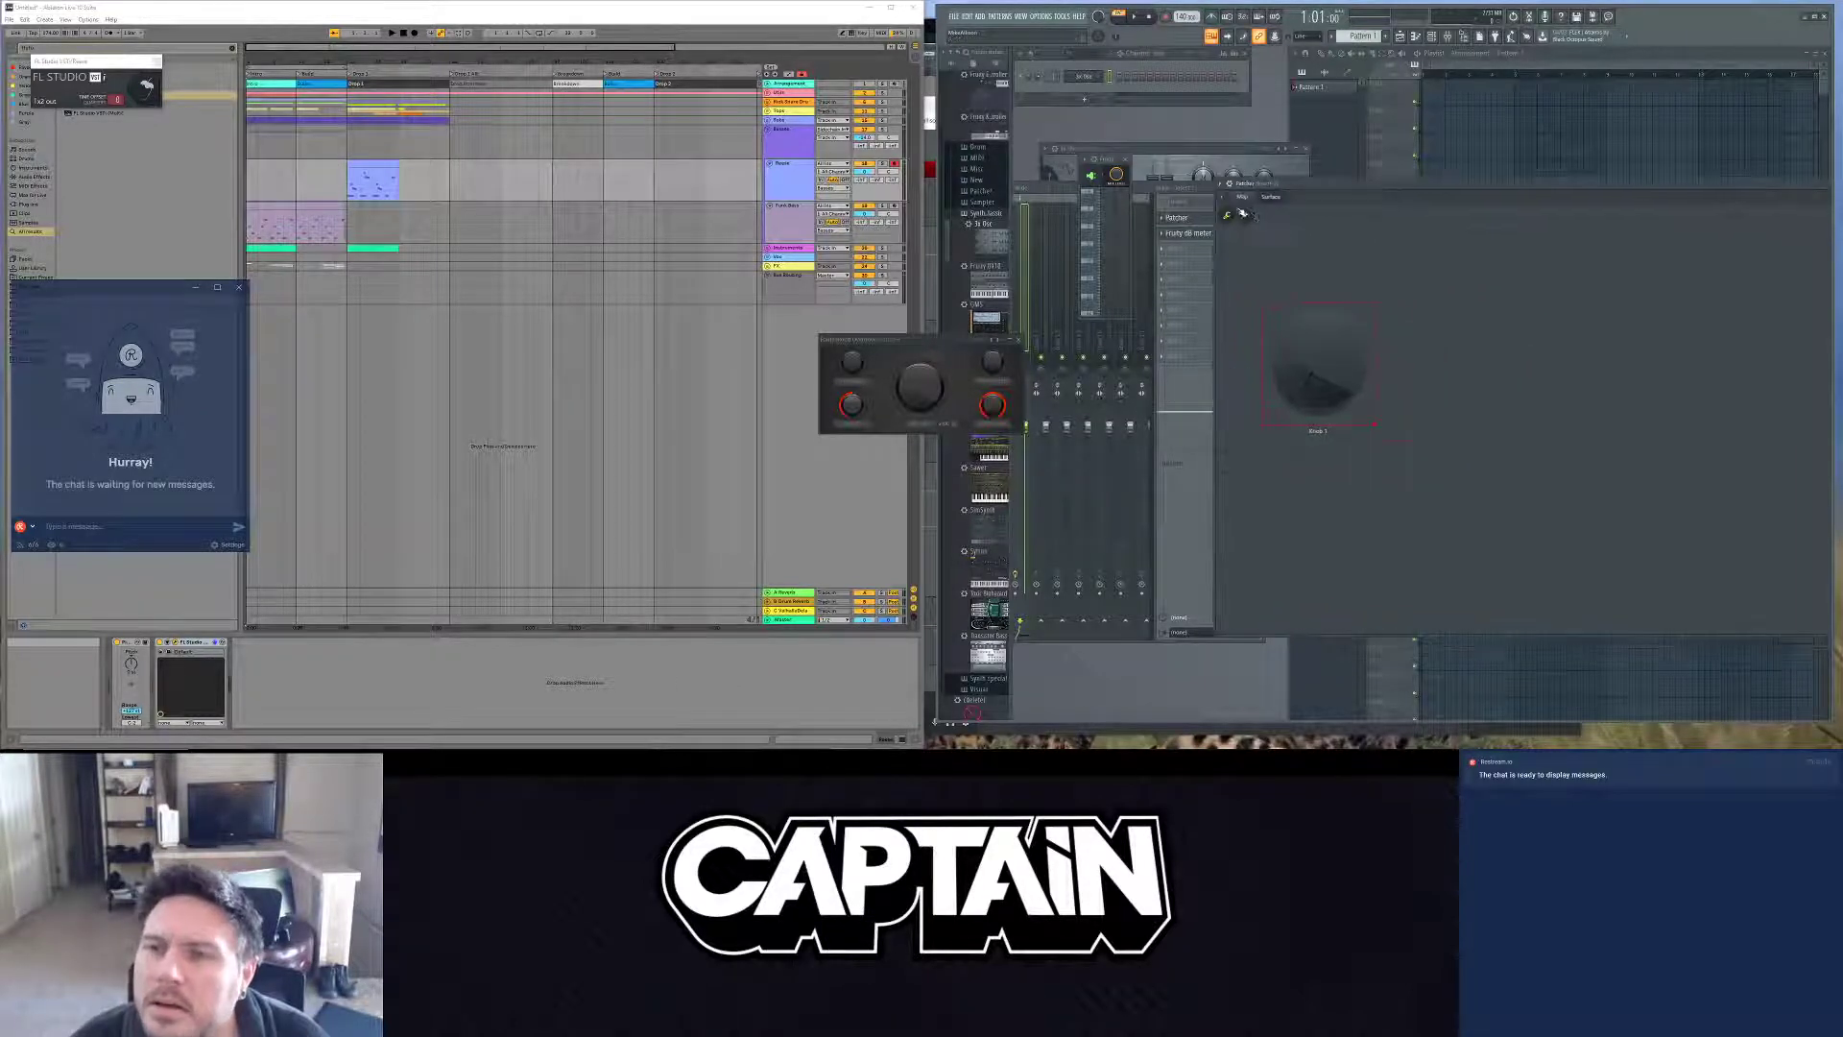
# Step: Connect the Surface knob to Fruity Blood Overdrive's PreAmp input, move the knob slightly lower on the Surface, and leave edit mode
pyautogui.click(1243, 195)
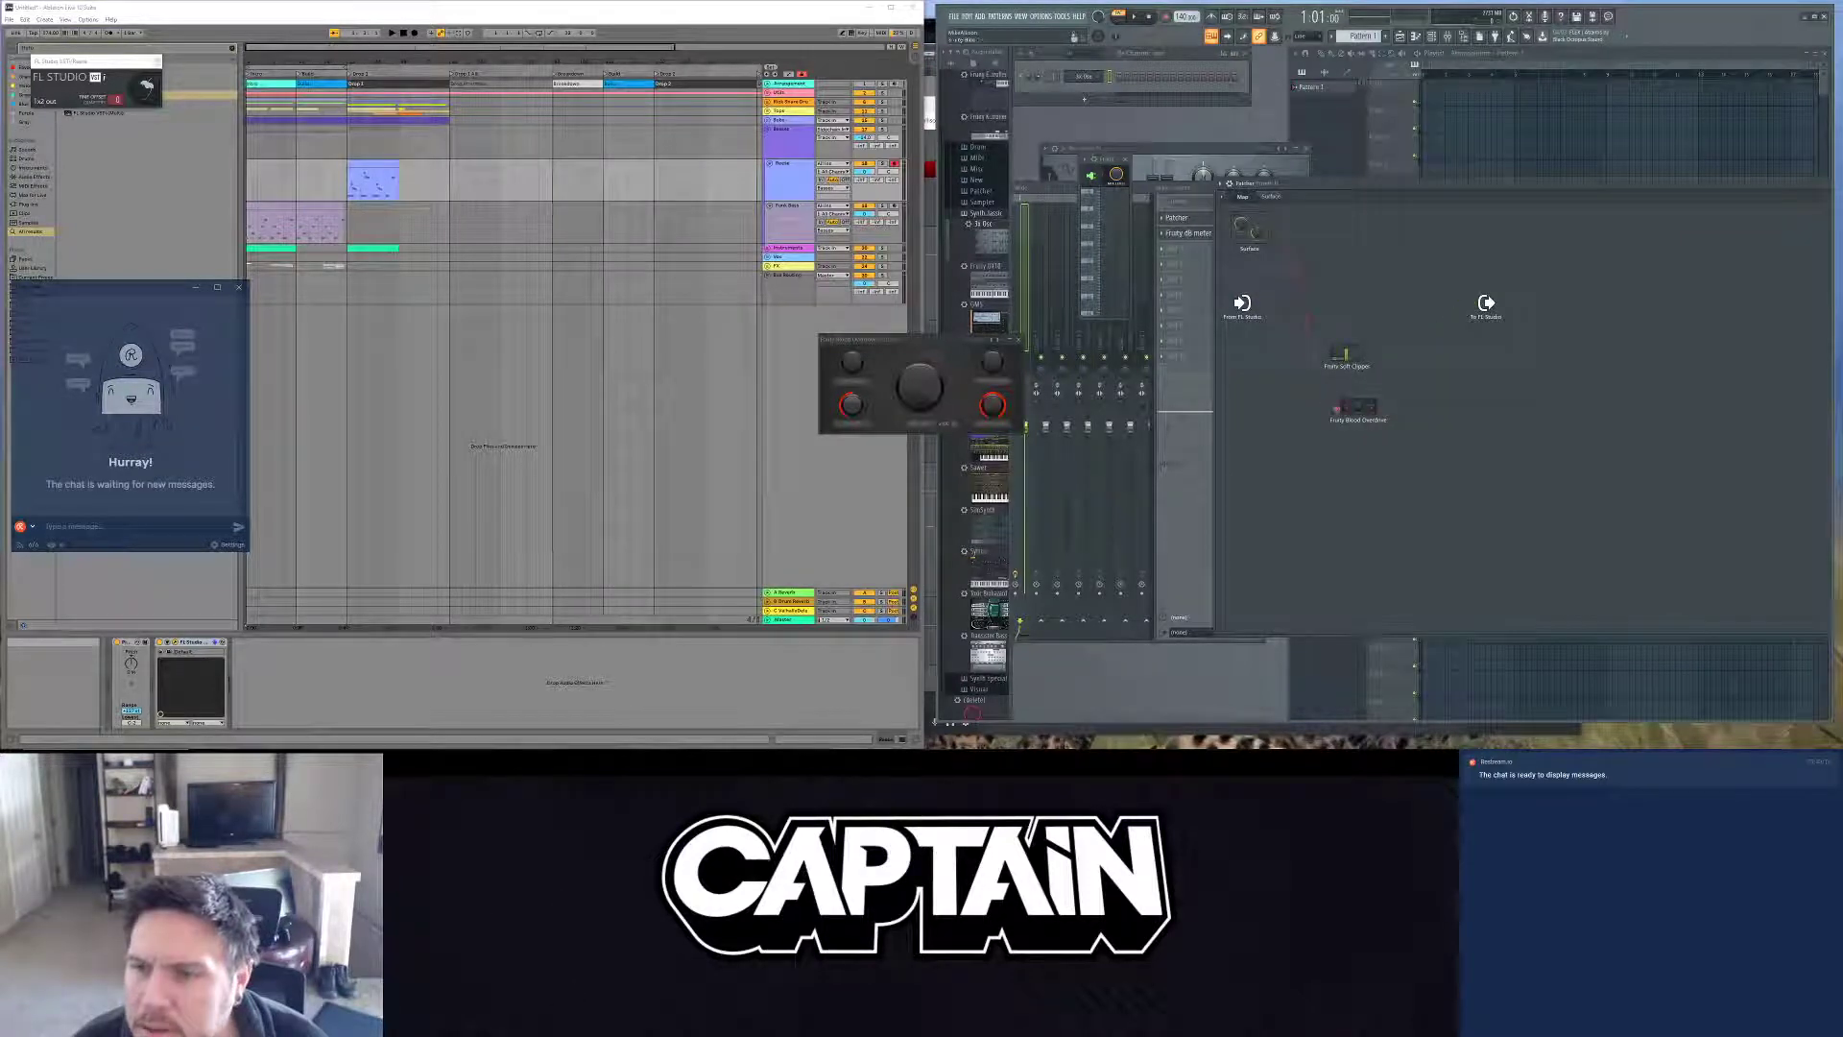
pyautogui.click(1269, 197)
pyautogui.moveTo(1325, 399); pyautogui.dragTo(1328, 451)
pyautogui.click(1226, 215)
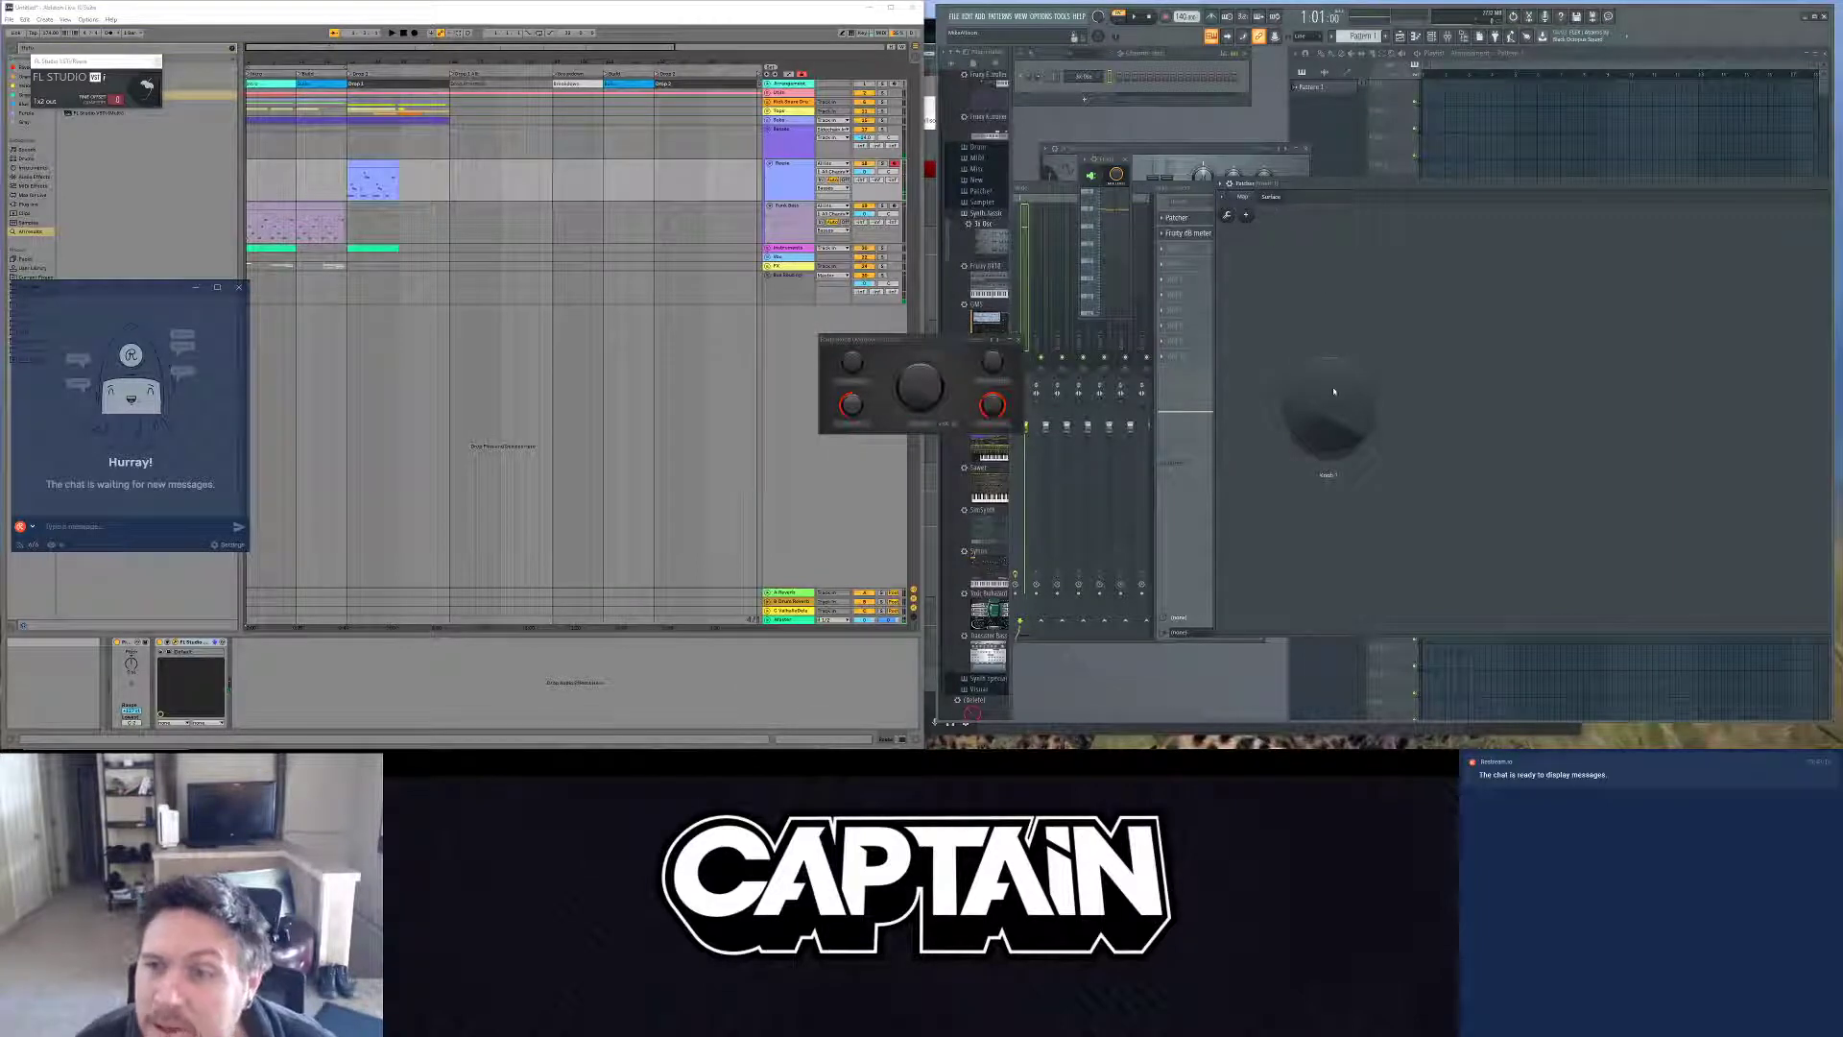
# Step: Activate Fruity Blood Overdrive's PostGain parameter input and connect it to the Surface knob's output in the map
pyautogui.click(1242, 196)
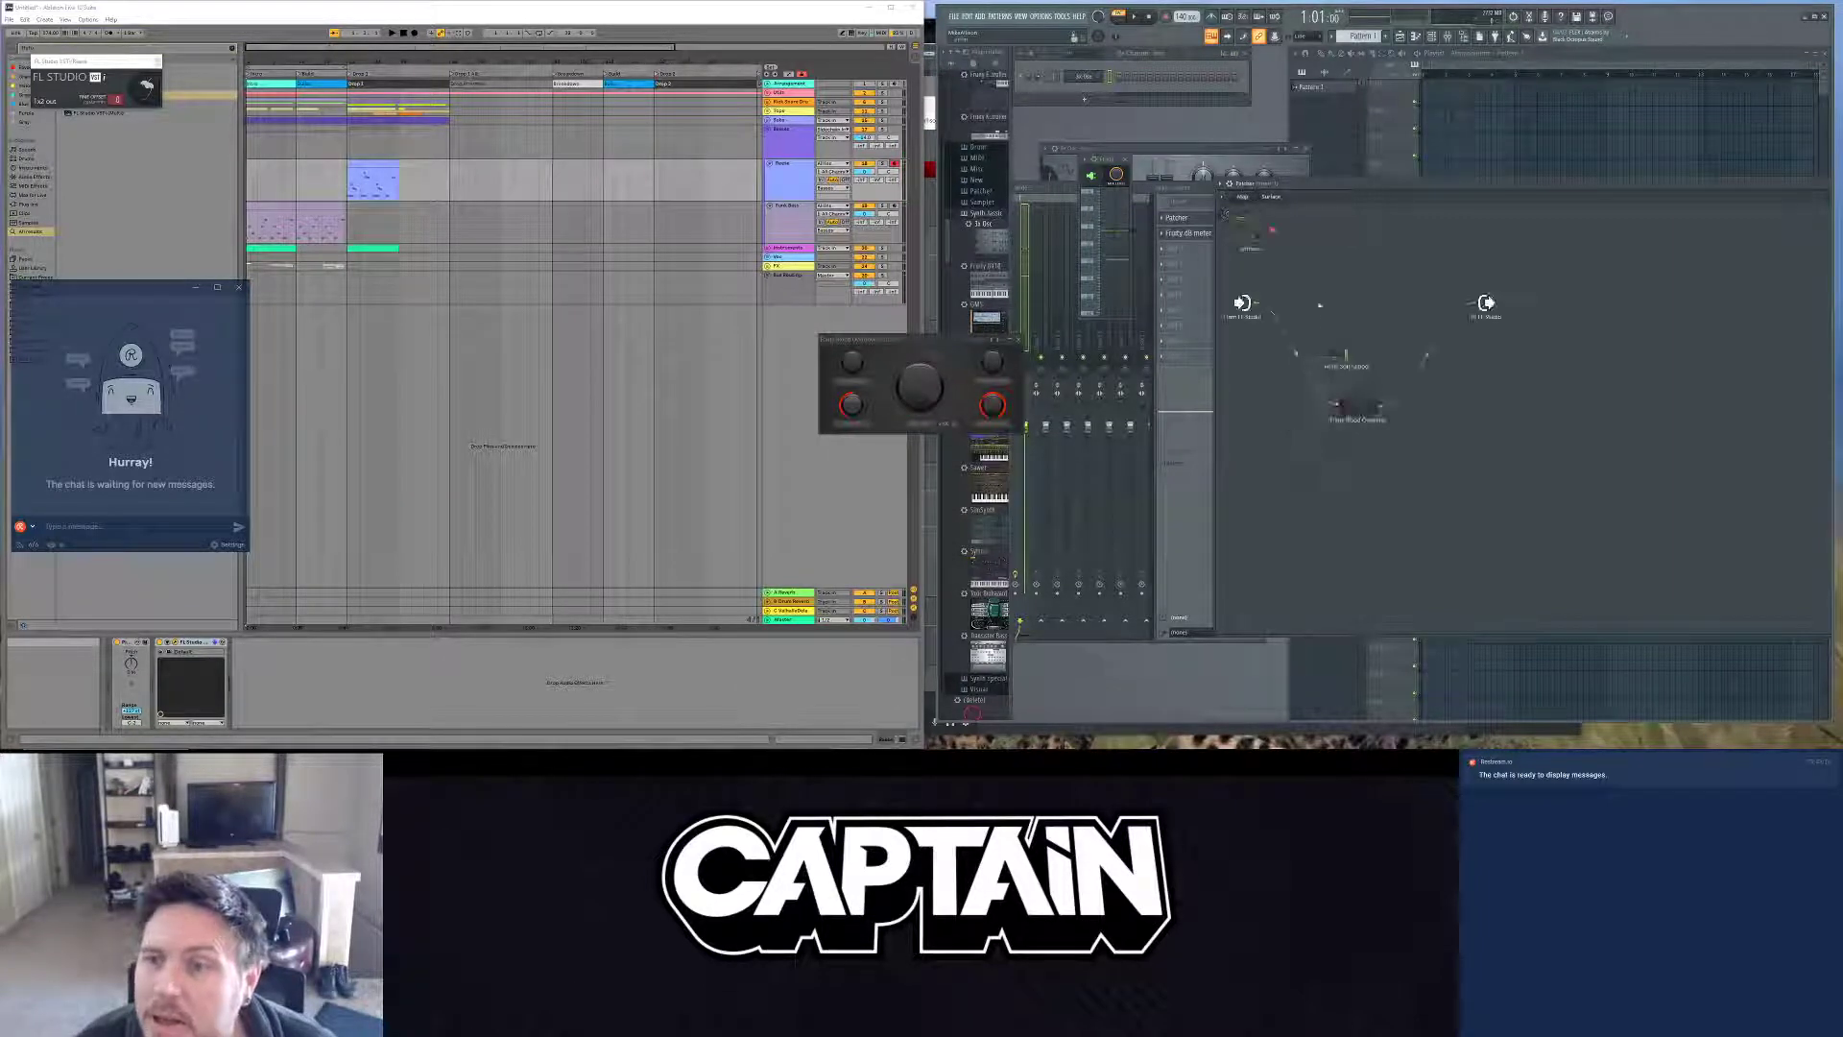
pyautogui.rightClick(1354, 407)
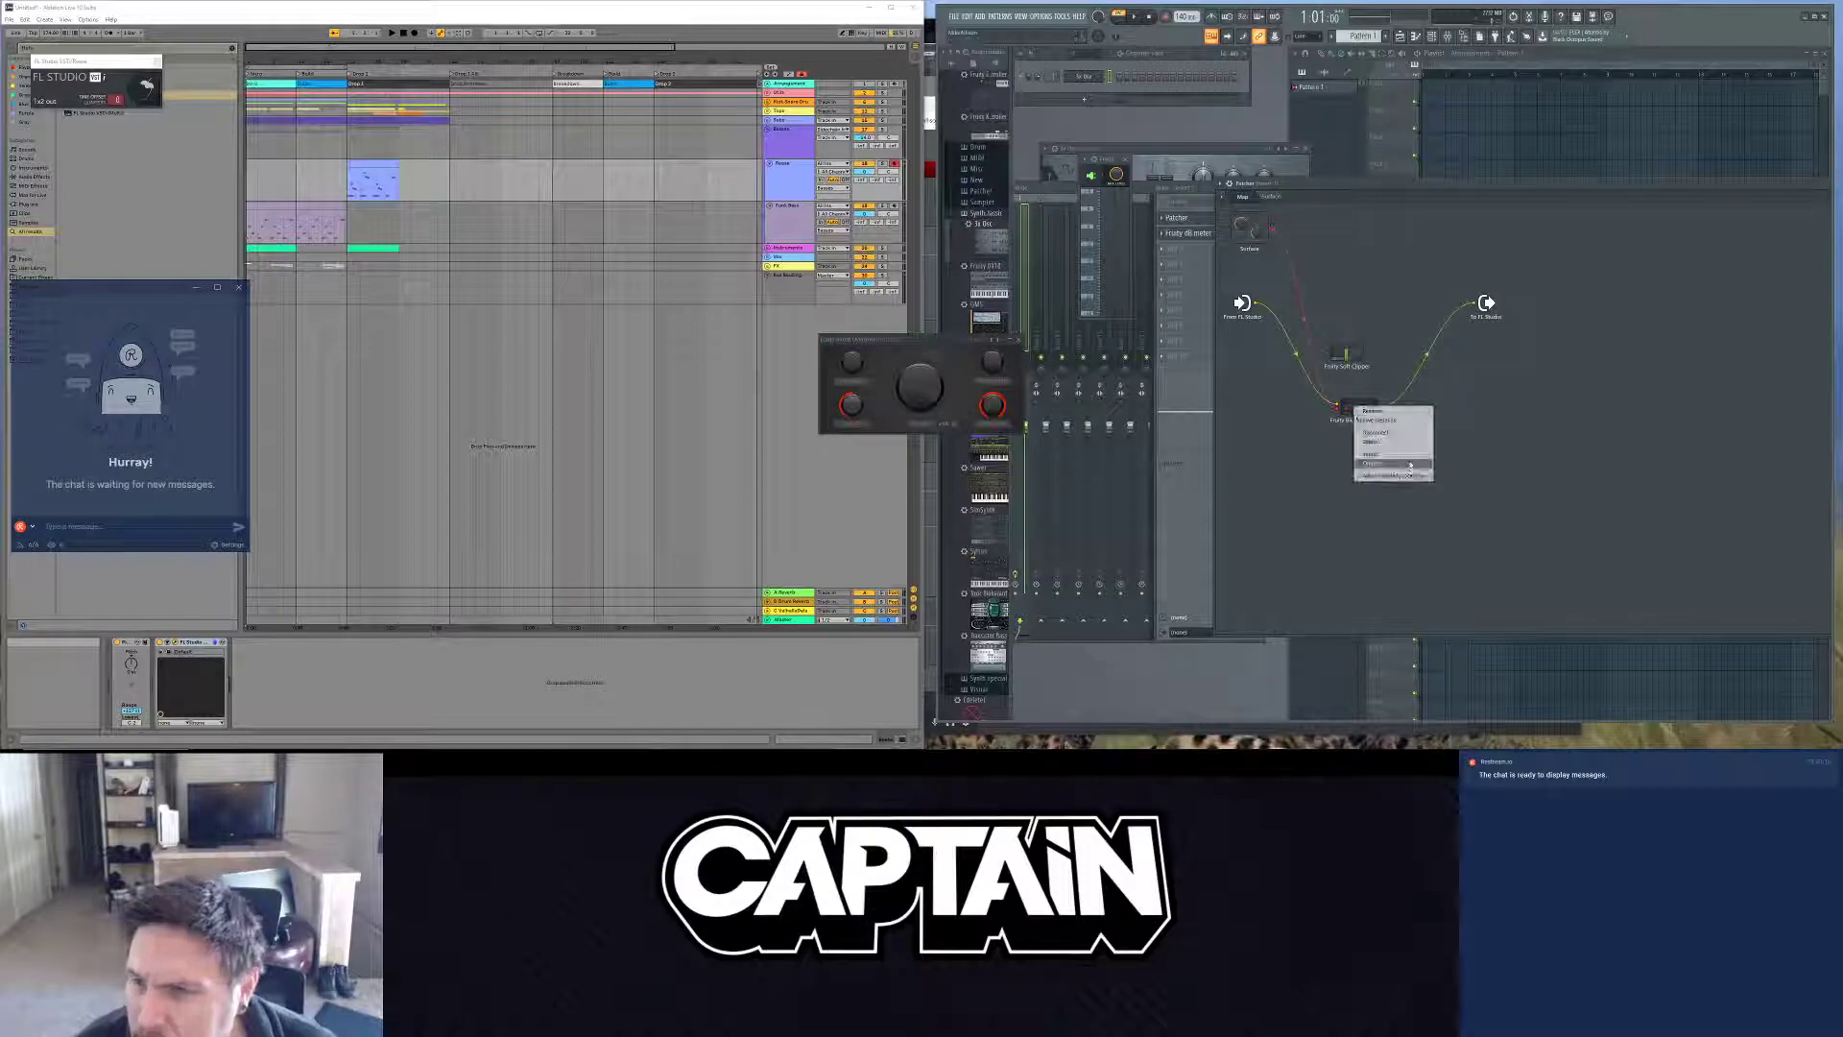
pyautogui.moveTo(1410, 462)
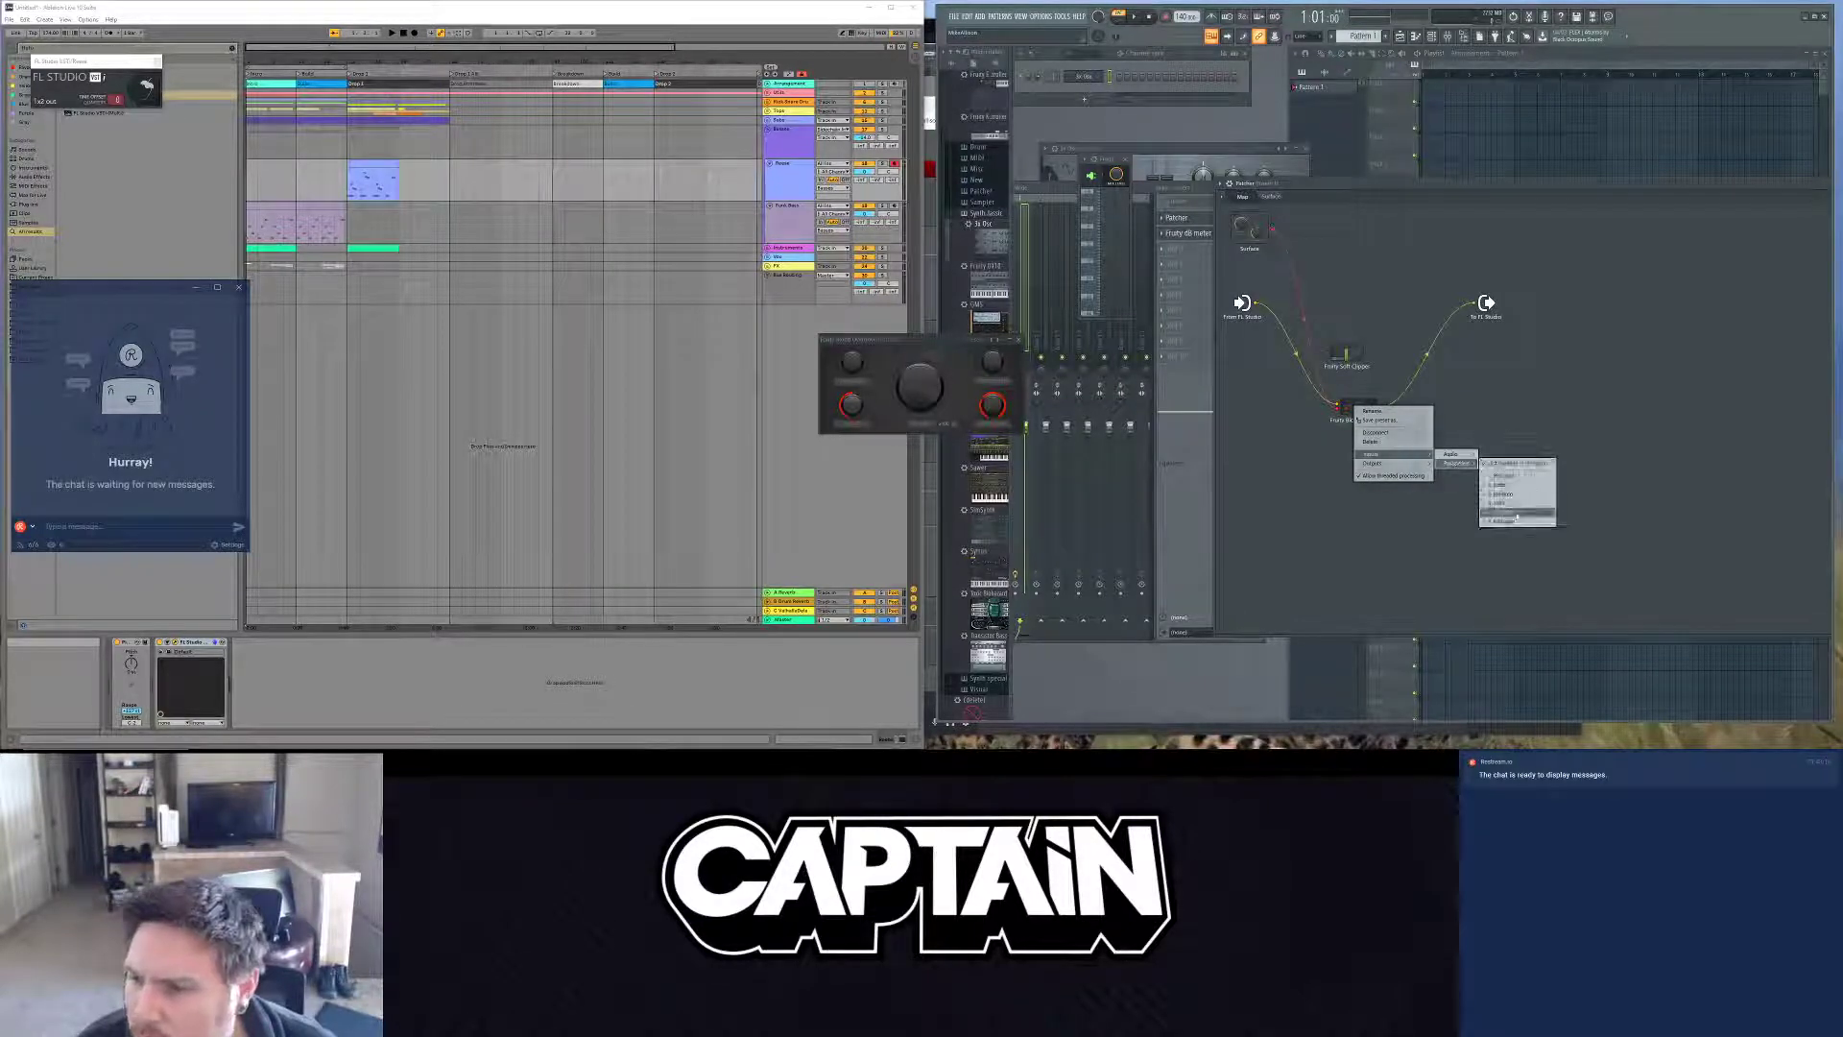
pyautogui.click(1515, 522)
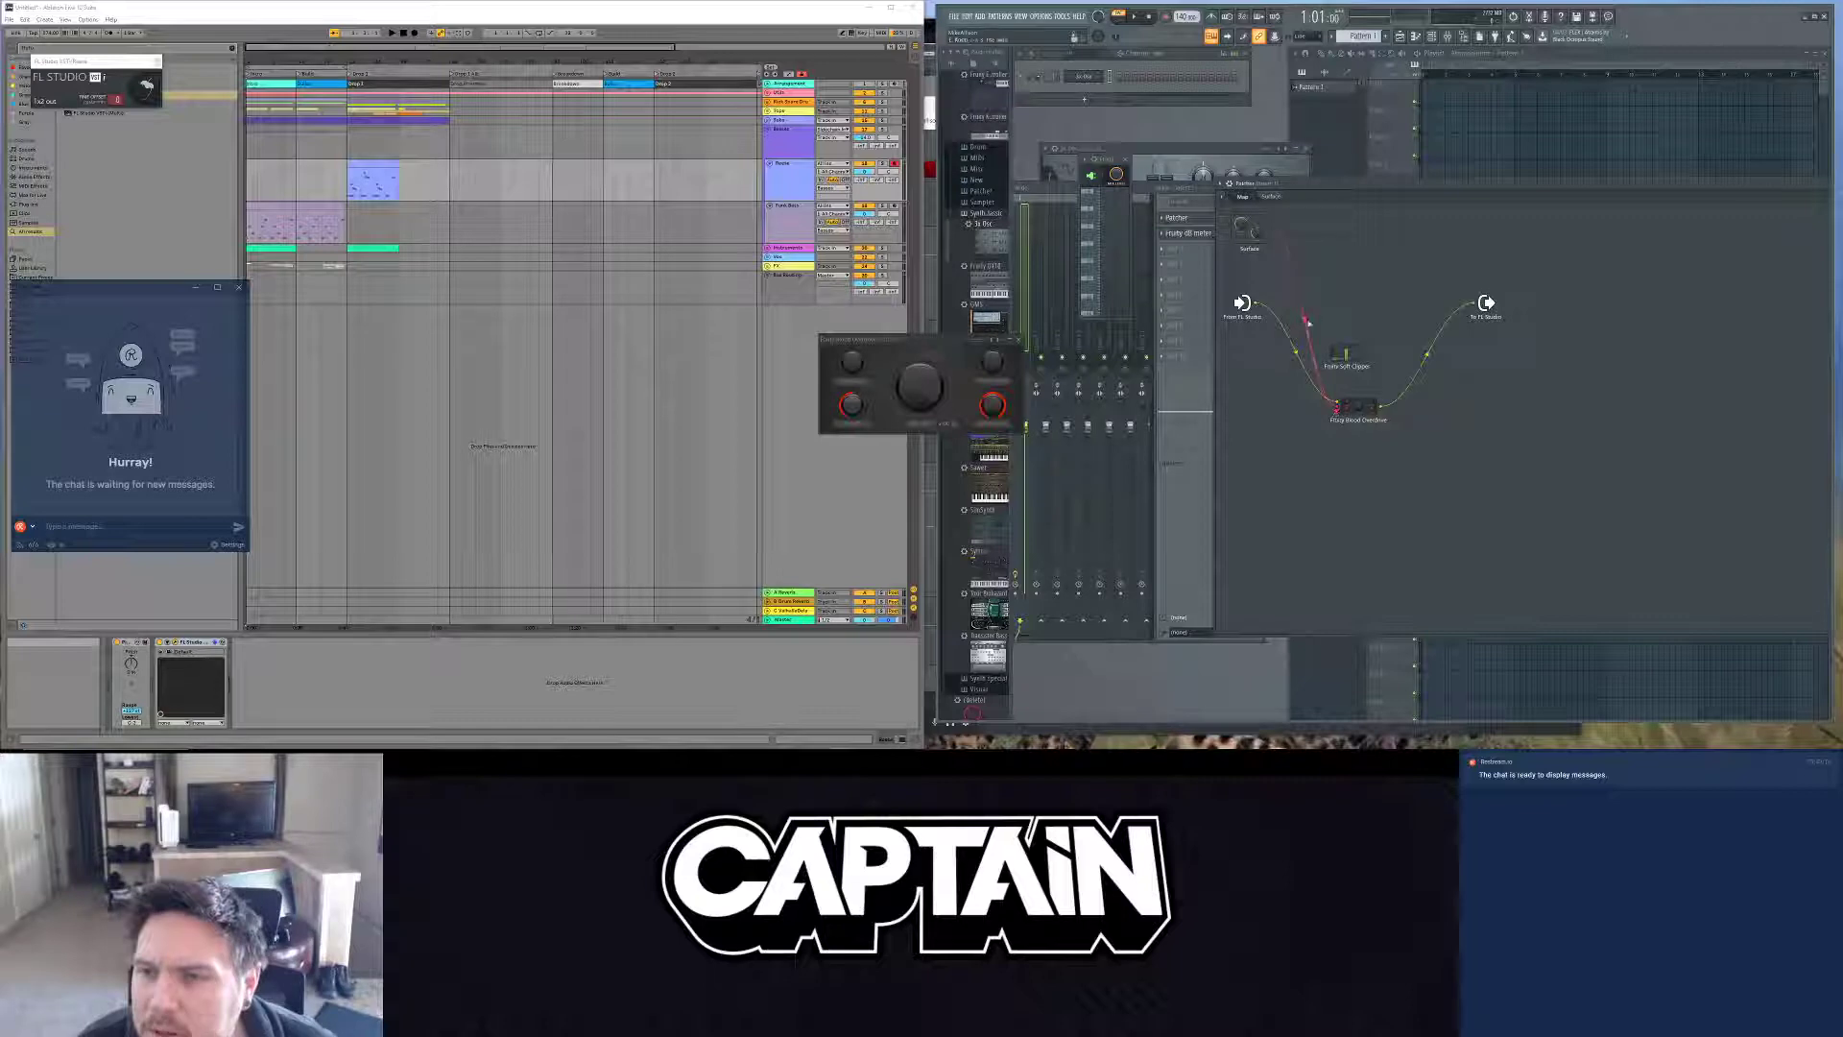
pyautogui.moveTo(1305, 322); pyautogui.dragTo(1287, 242)
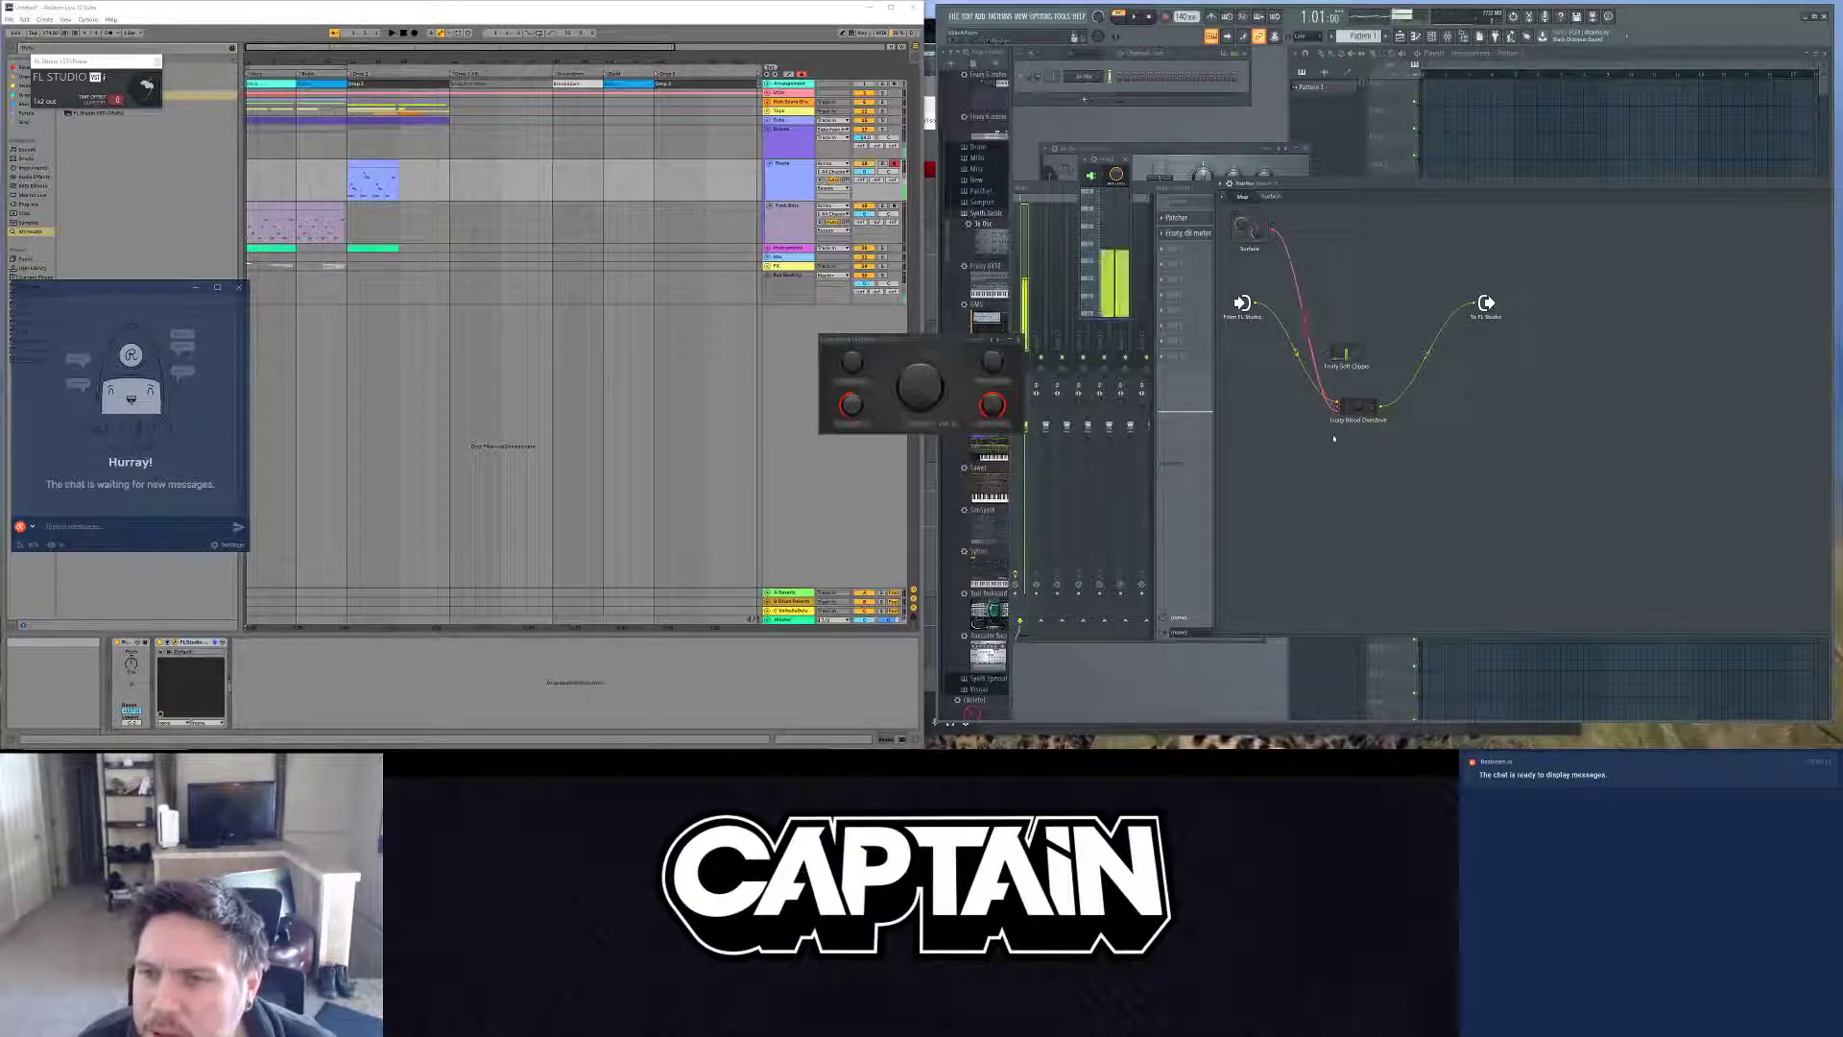
# Step: Test the Surface knob with Fruity Blood Overdrive open, turning it to about halfway
pyautogui.doubleClick(1245, 239)
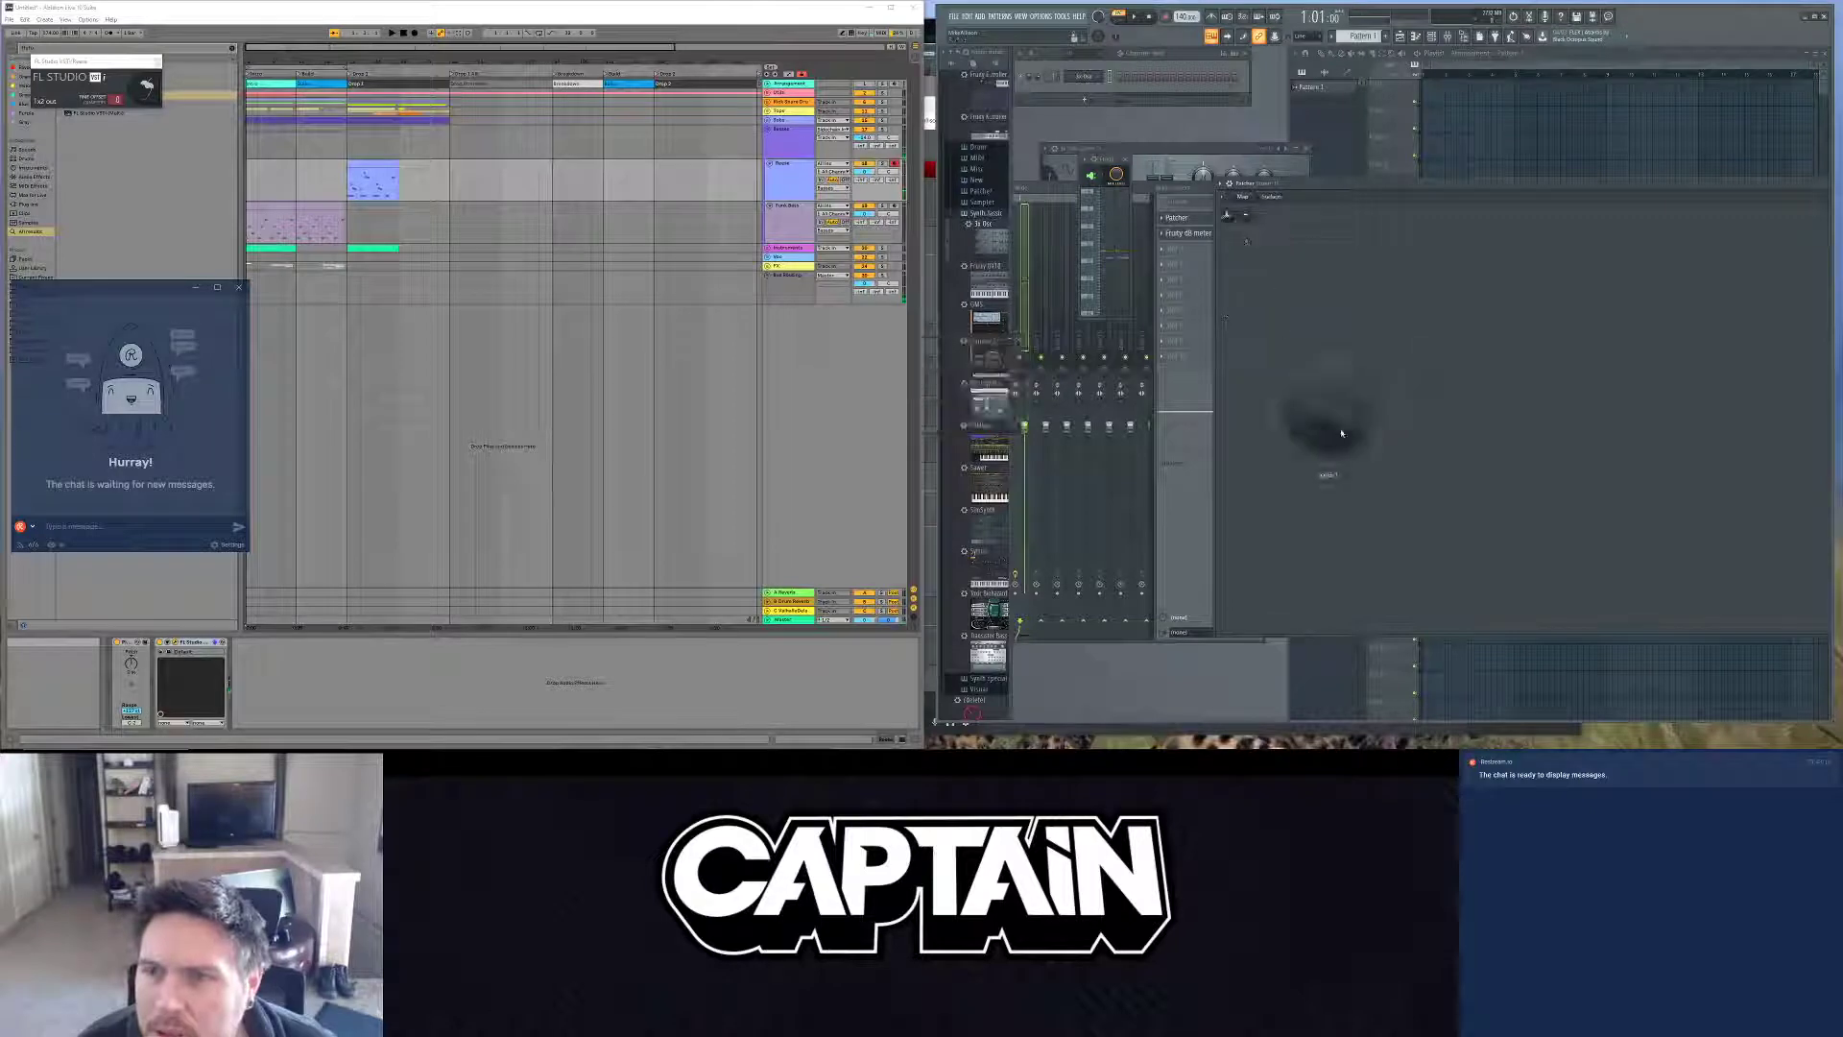
pyautogui.moveTo(1341, 433)
pyautogui.mouseDown()
pyautogui.moveTo(1341, 384)
pyautogui.moveTo(1340, 441)
pyautogui.mouseUp()
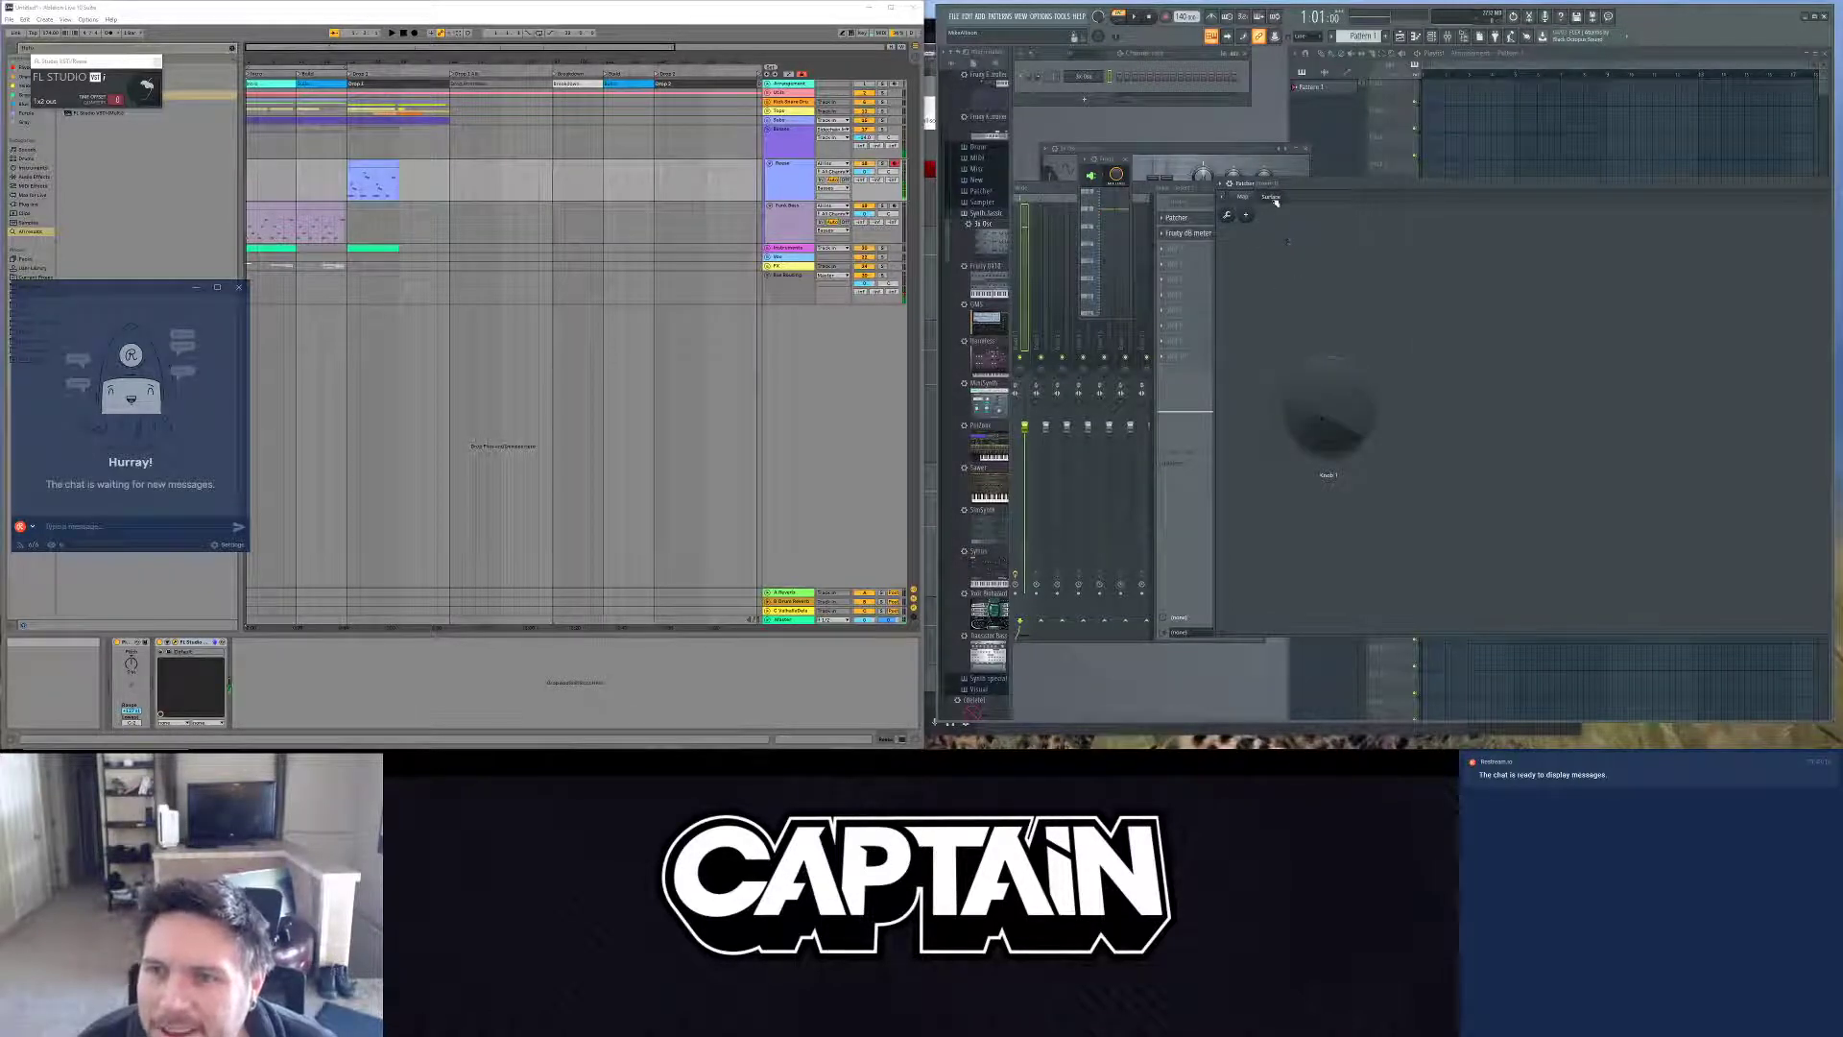
pyautogui.click(1242, 197)
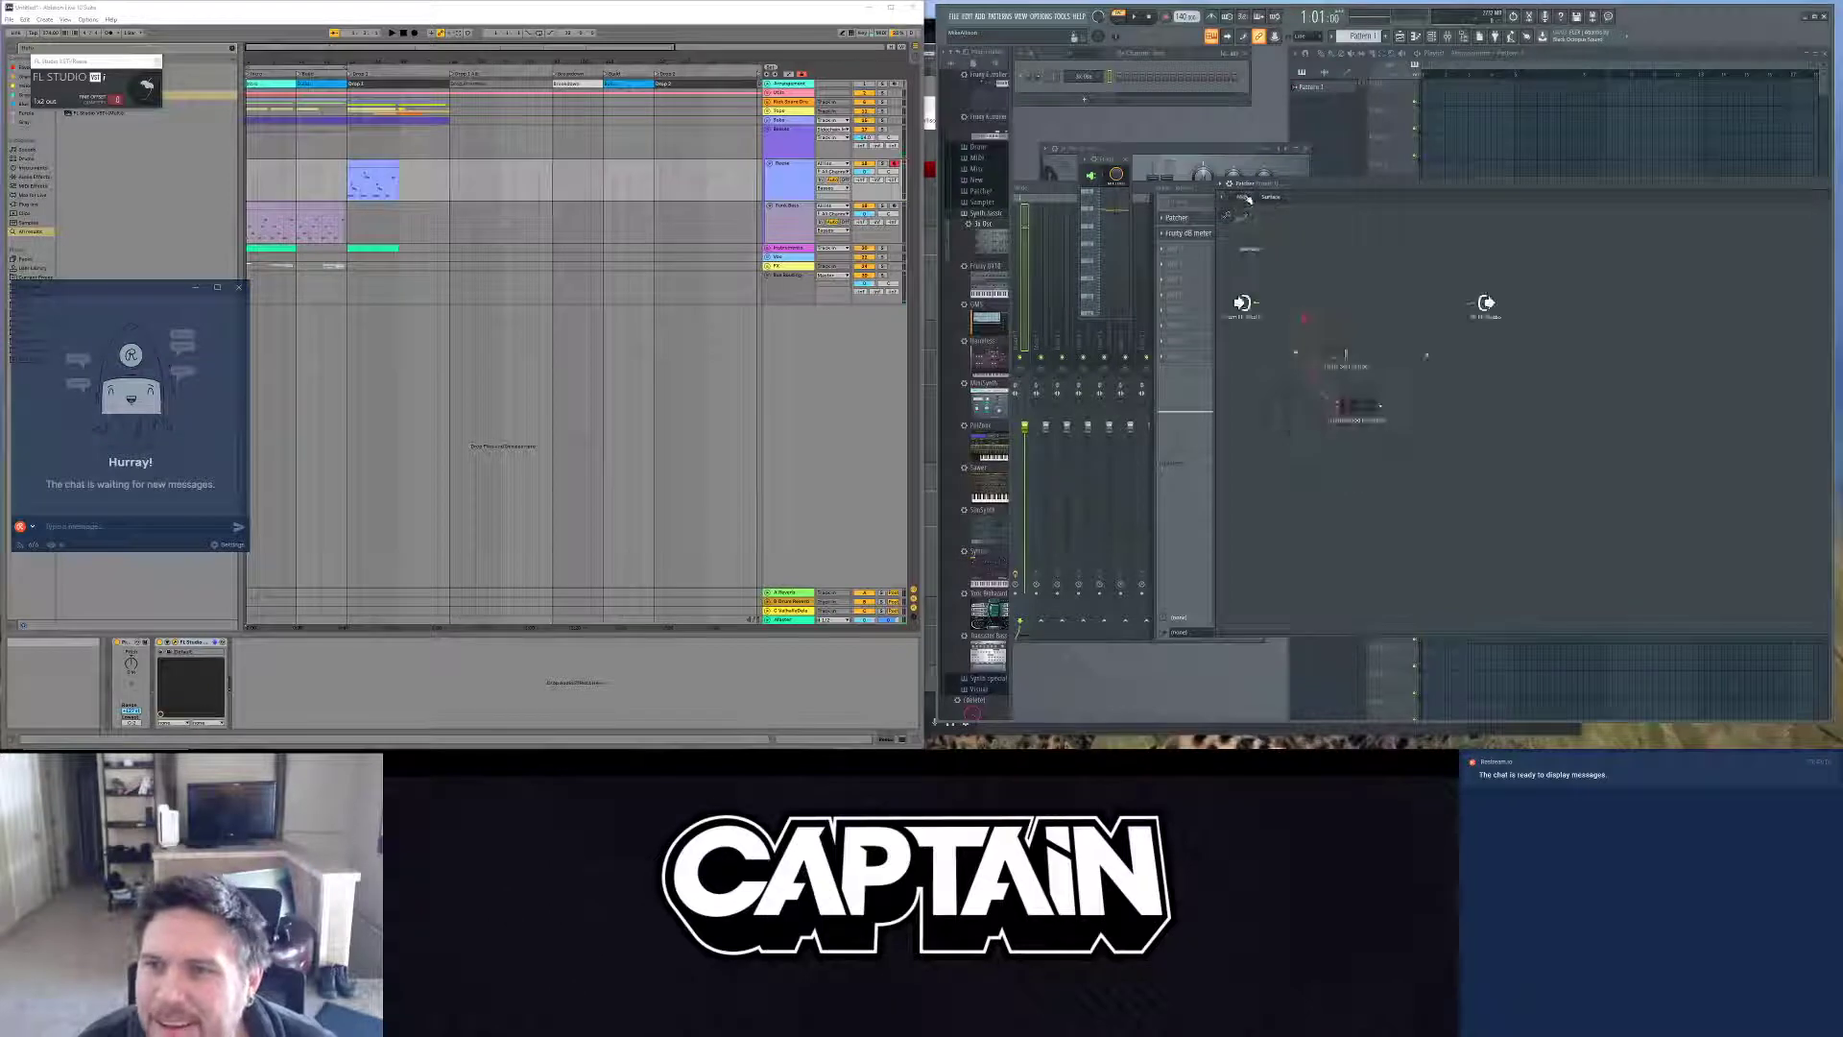
pyautogui.click(1351, 408)
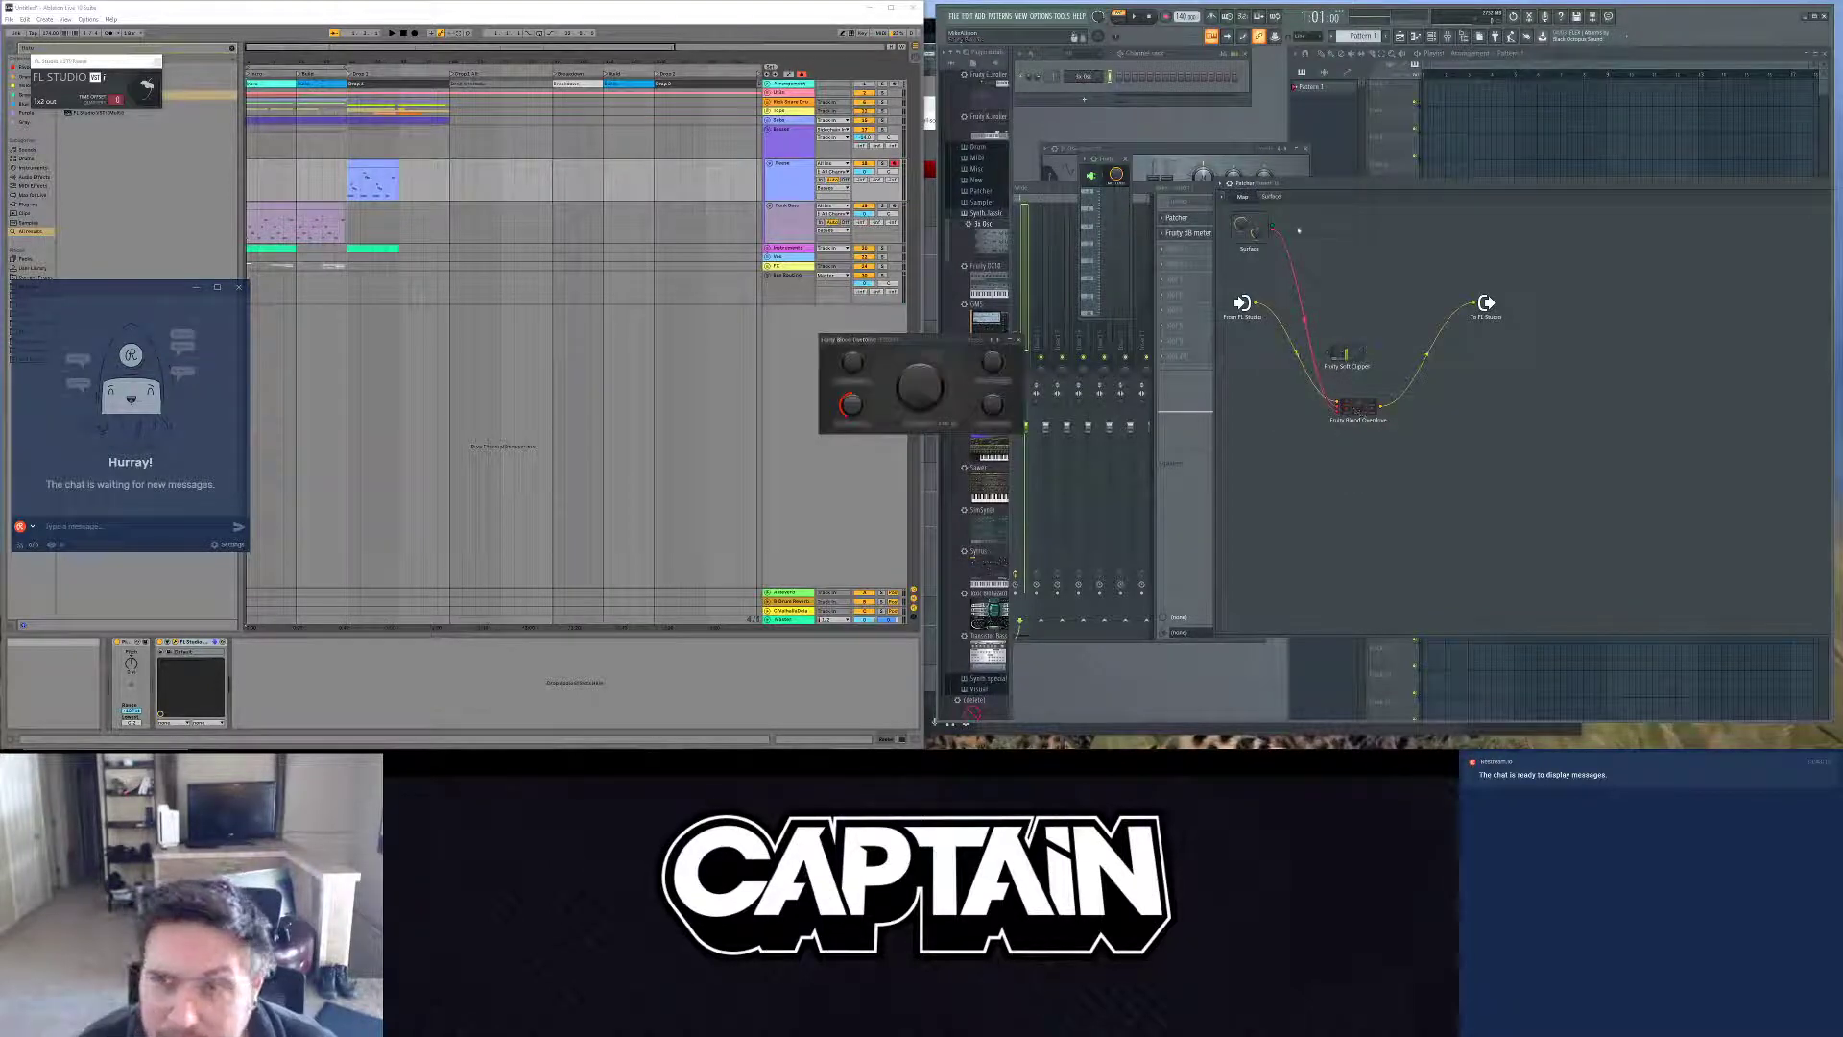
pyautogui.click(1271, 197)
pyautogui.moveTo(1324, 419)
pyautogui.mouseDown()
pyautogui.moveTo(1324, 355)
pyautogui.moveTo(1324, 432)
pyautogui.moveTo(1325, 408)
pyautogui.mouseUp()
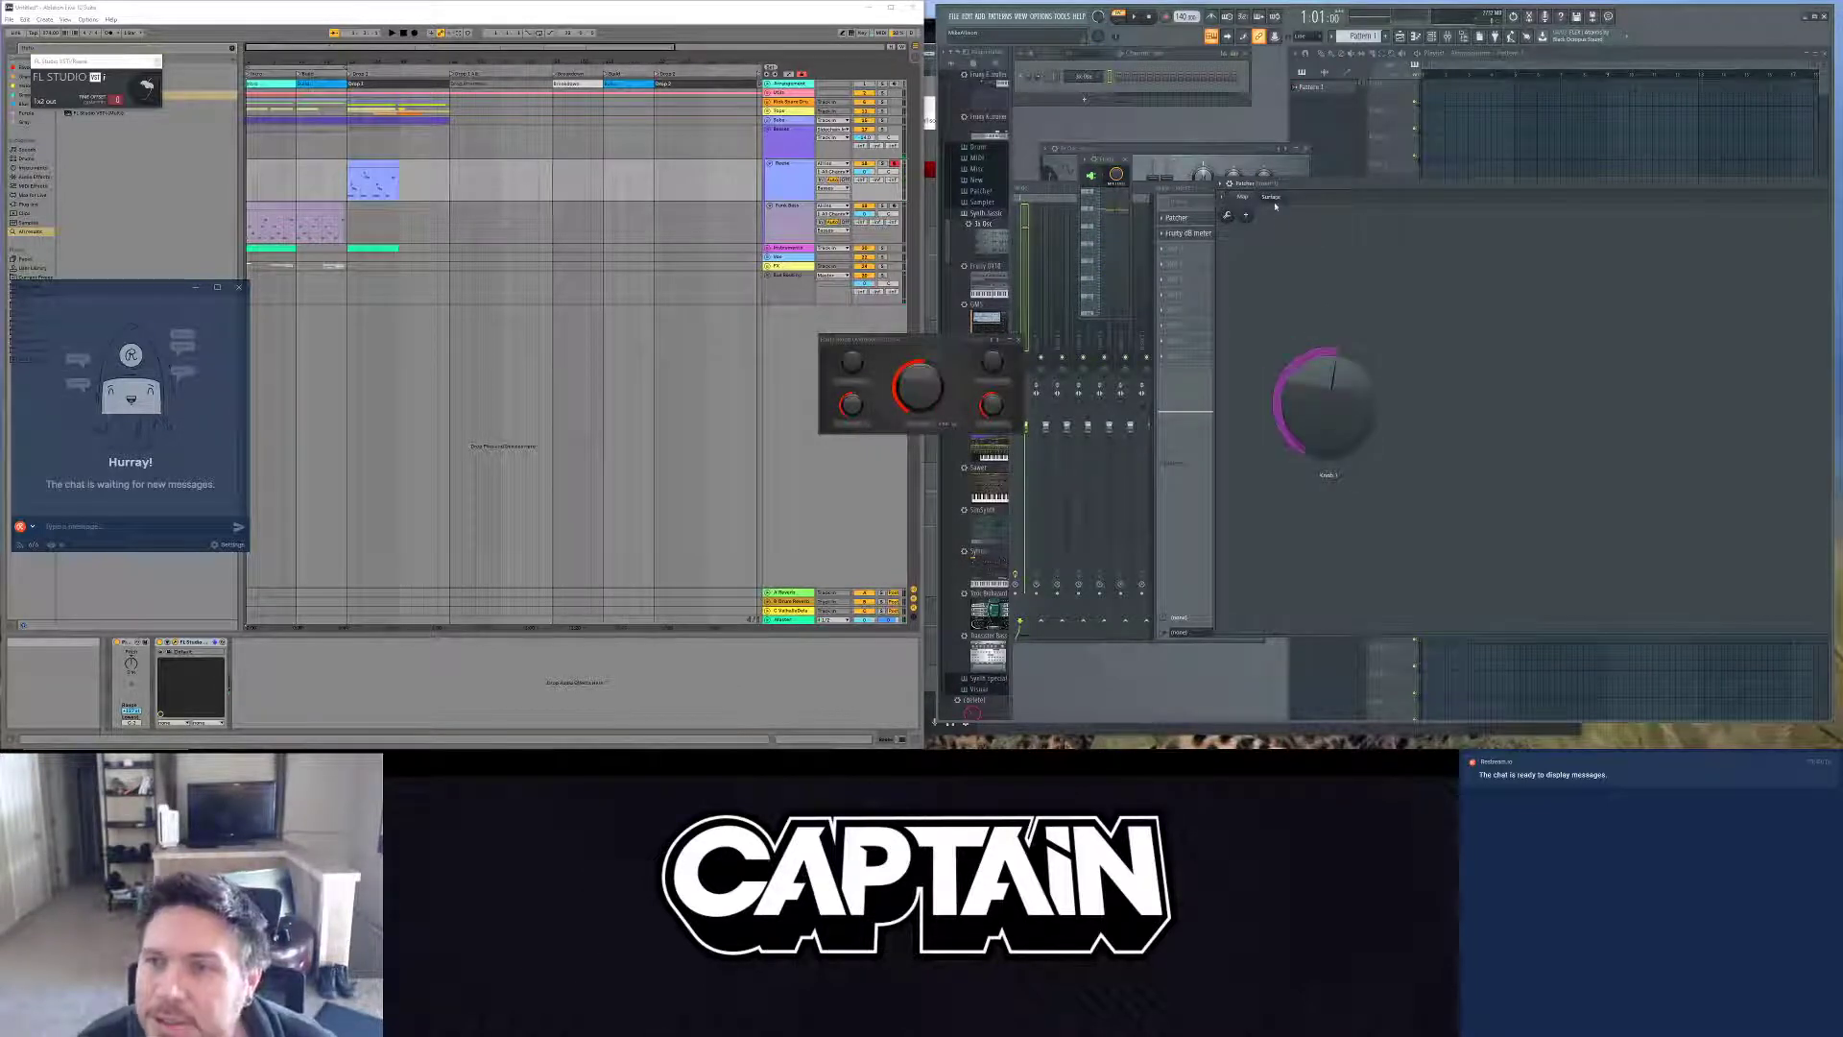
# Step: Inspect the link options of Fruity Blood Overdrive's parameter input and the Surface output in the Patcher map
pyautogui.click(1242, 196)
pyautogui.rightClick(1336, 411)
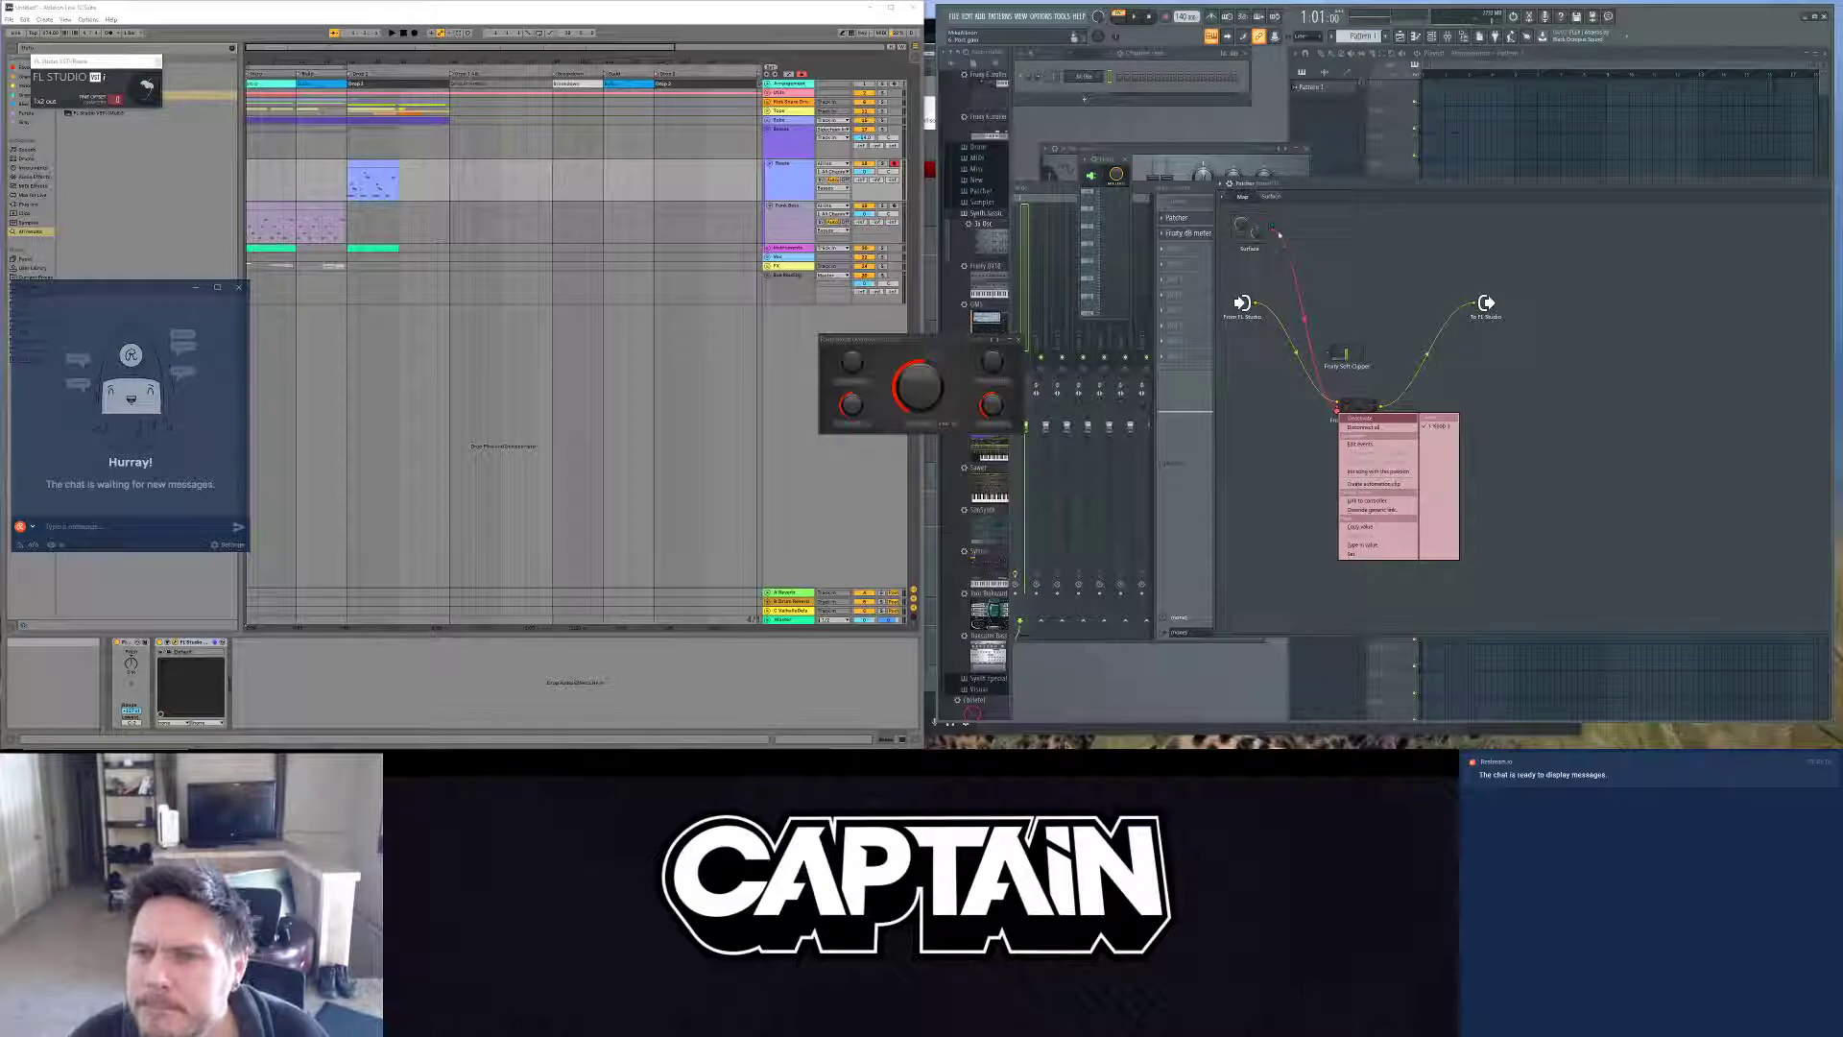
pyautogui.rightClick(1273, 232)
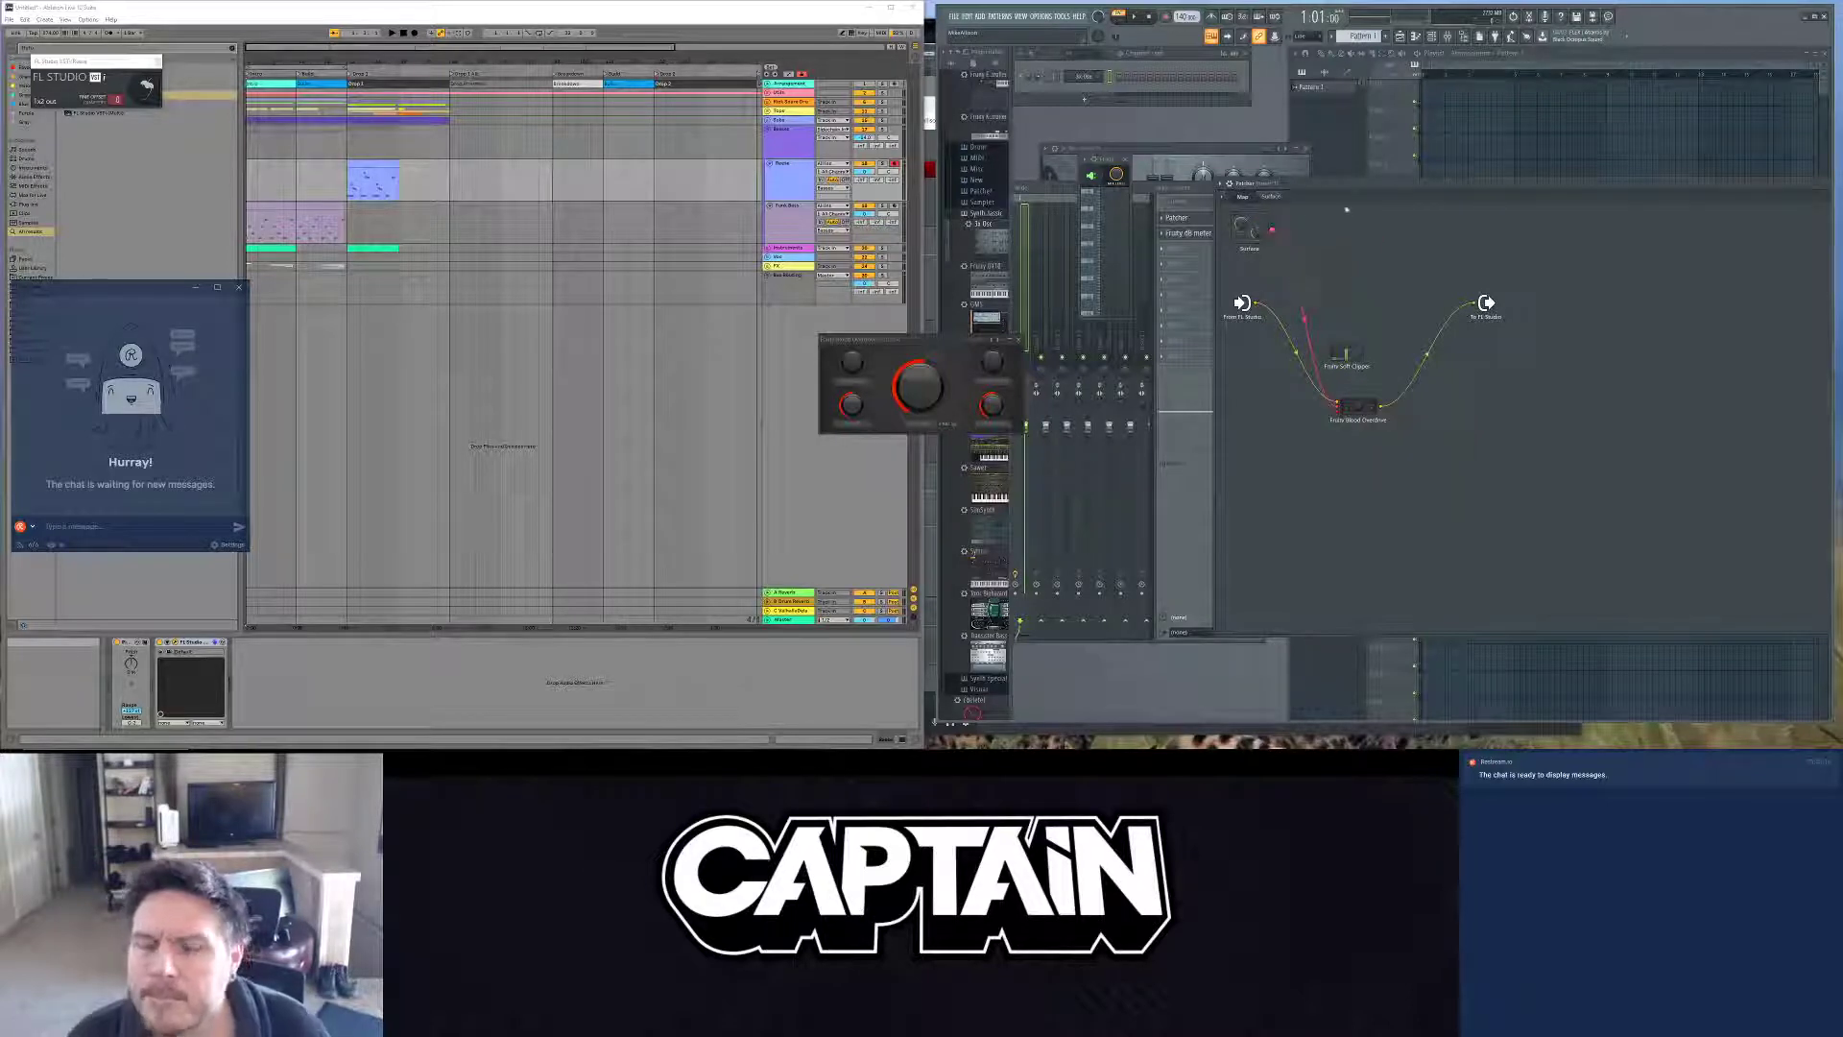
# Step: Switch to the Chrome browser and search the web for "fl studio patcher param inverse"
pyautogui.hotkey('alt', 'Tab')
pyautogui.hotkey('alt', 'Tab')
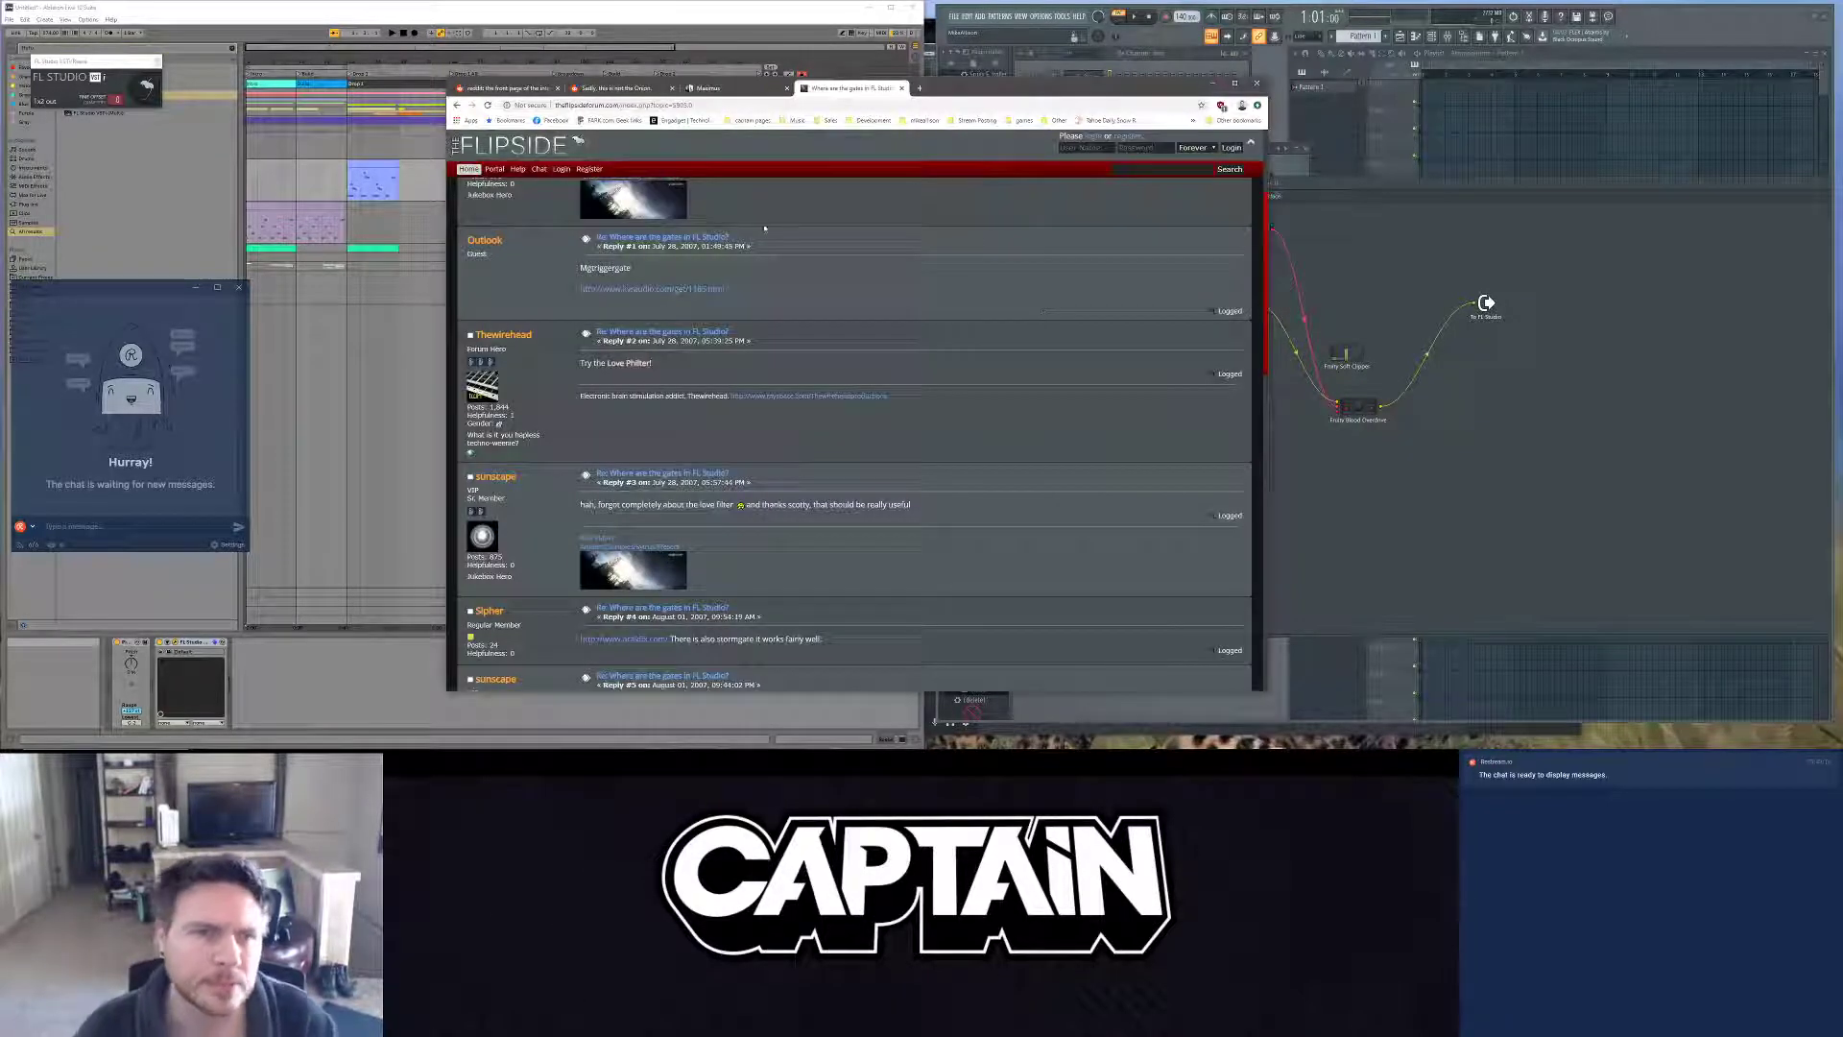
pyautogui.click(885, 103)
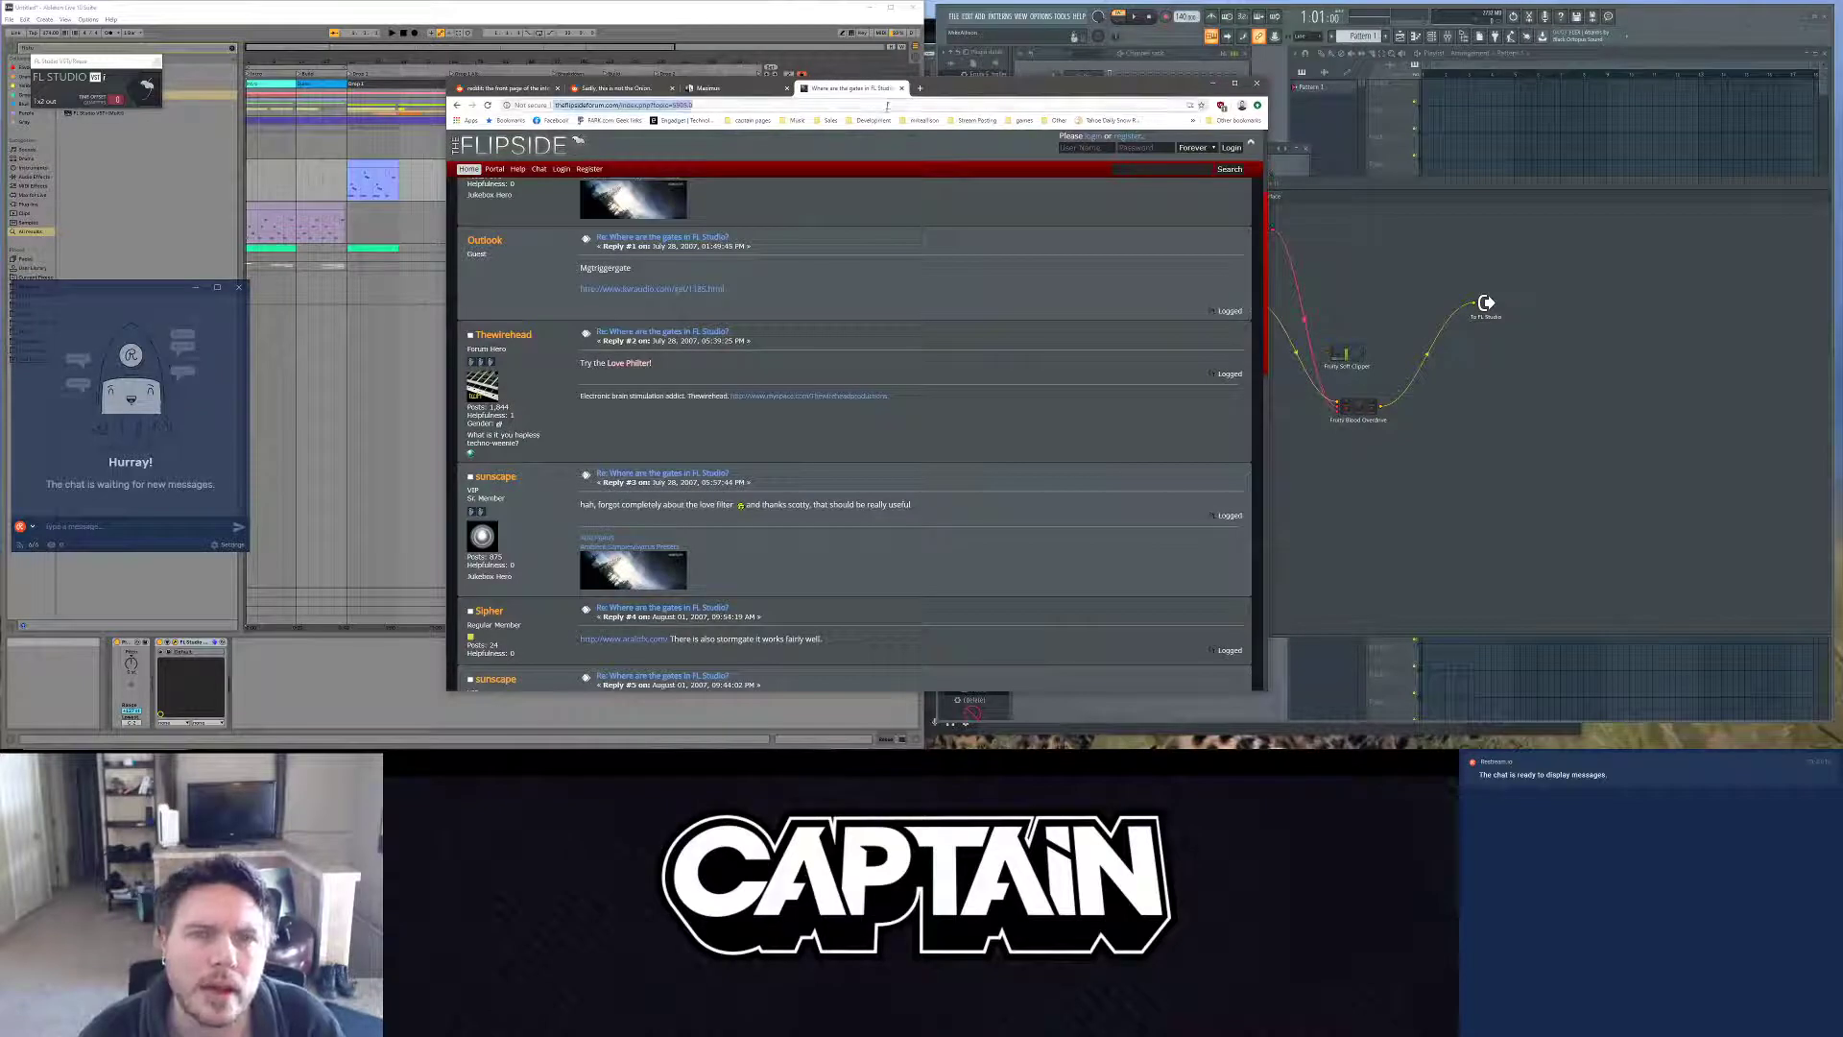
pyautogui.write('fl stu')
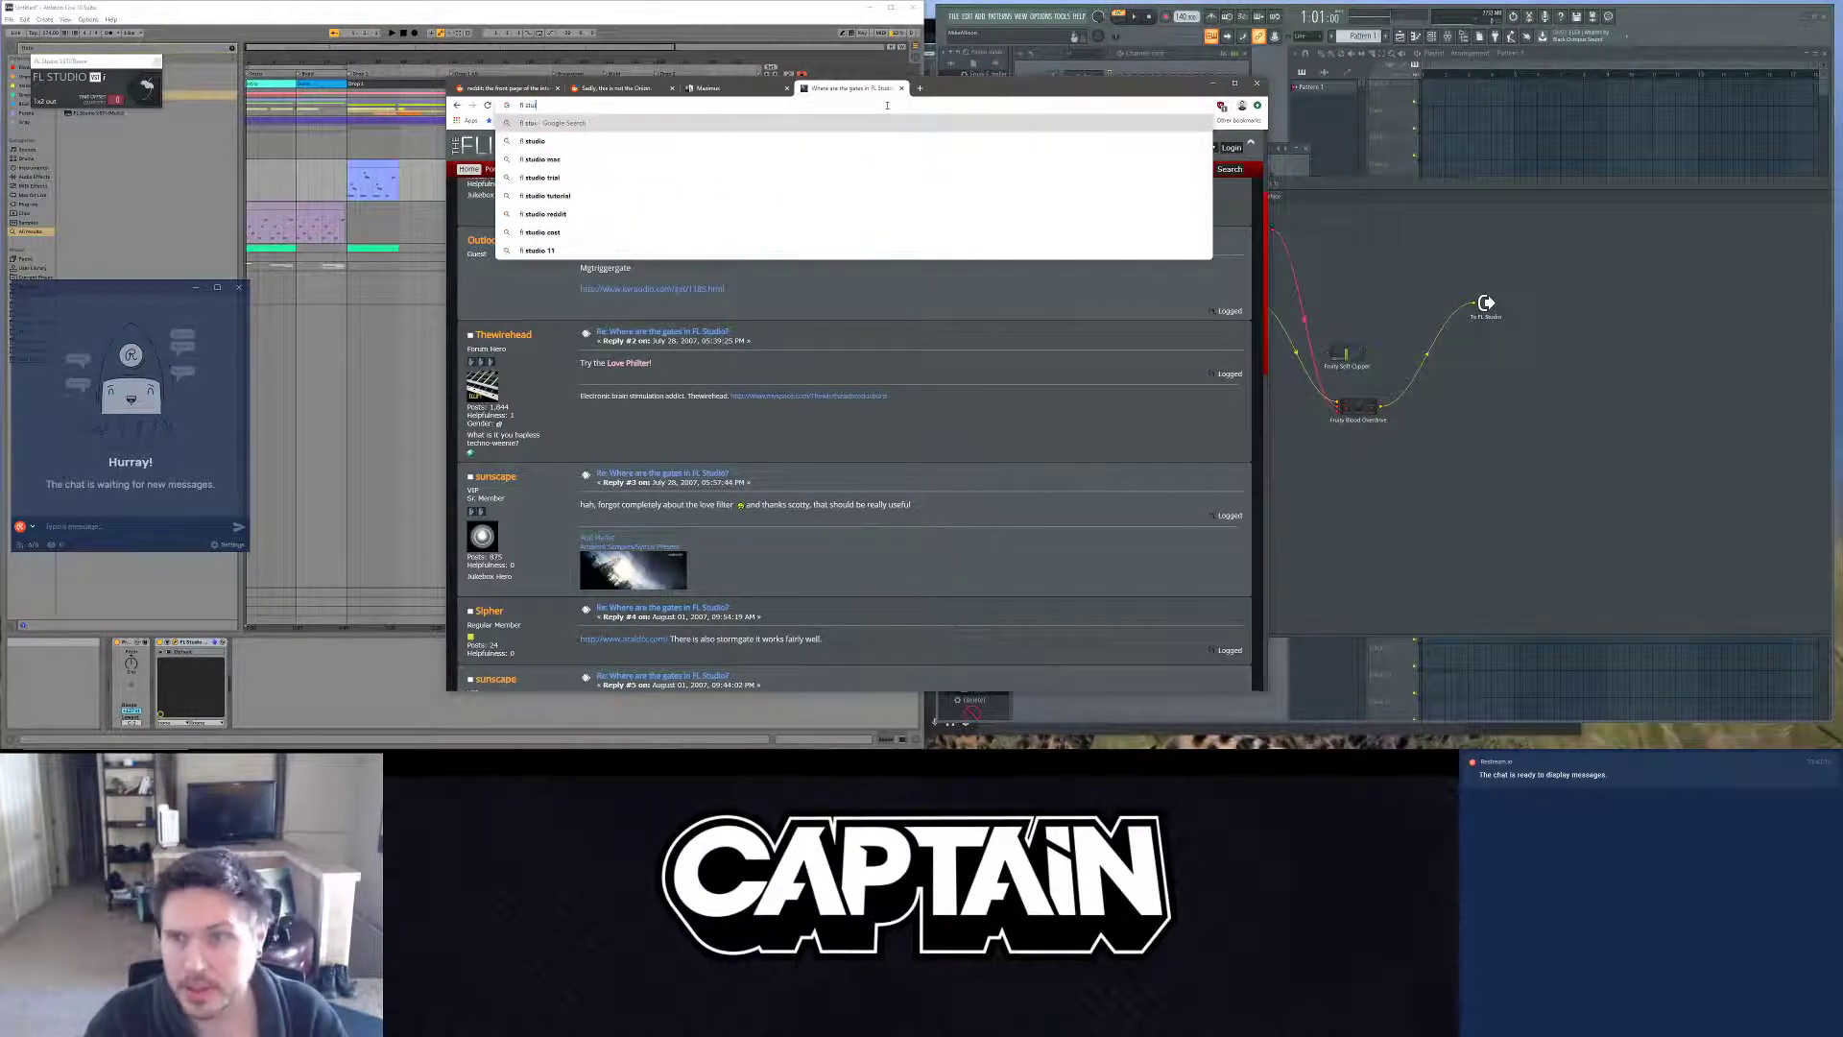
pyautogui.write('dio patc')
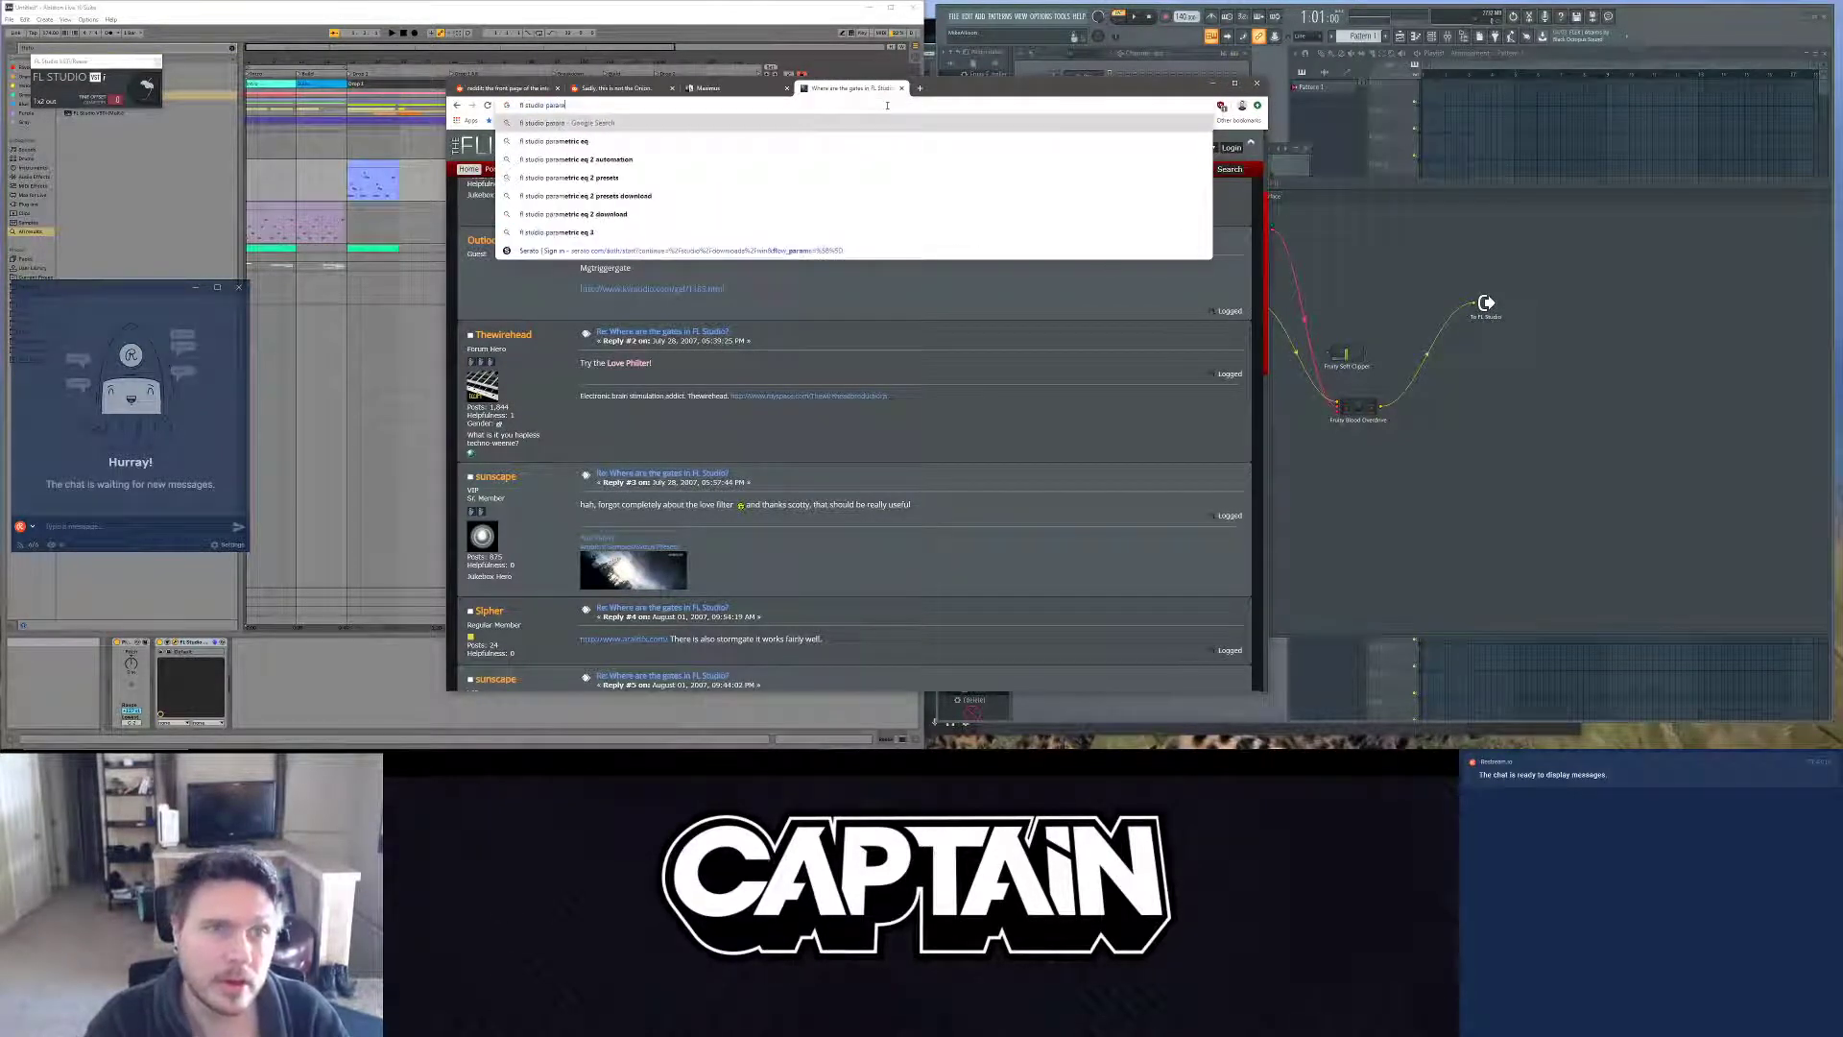
pyautogui.write('her par')
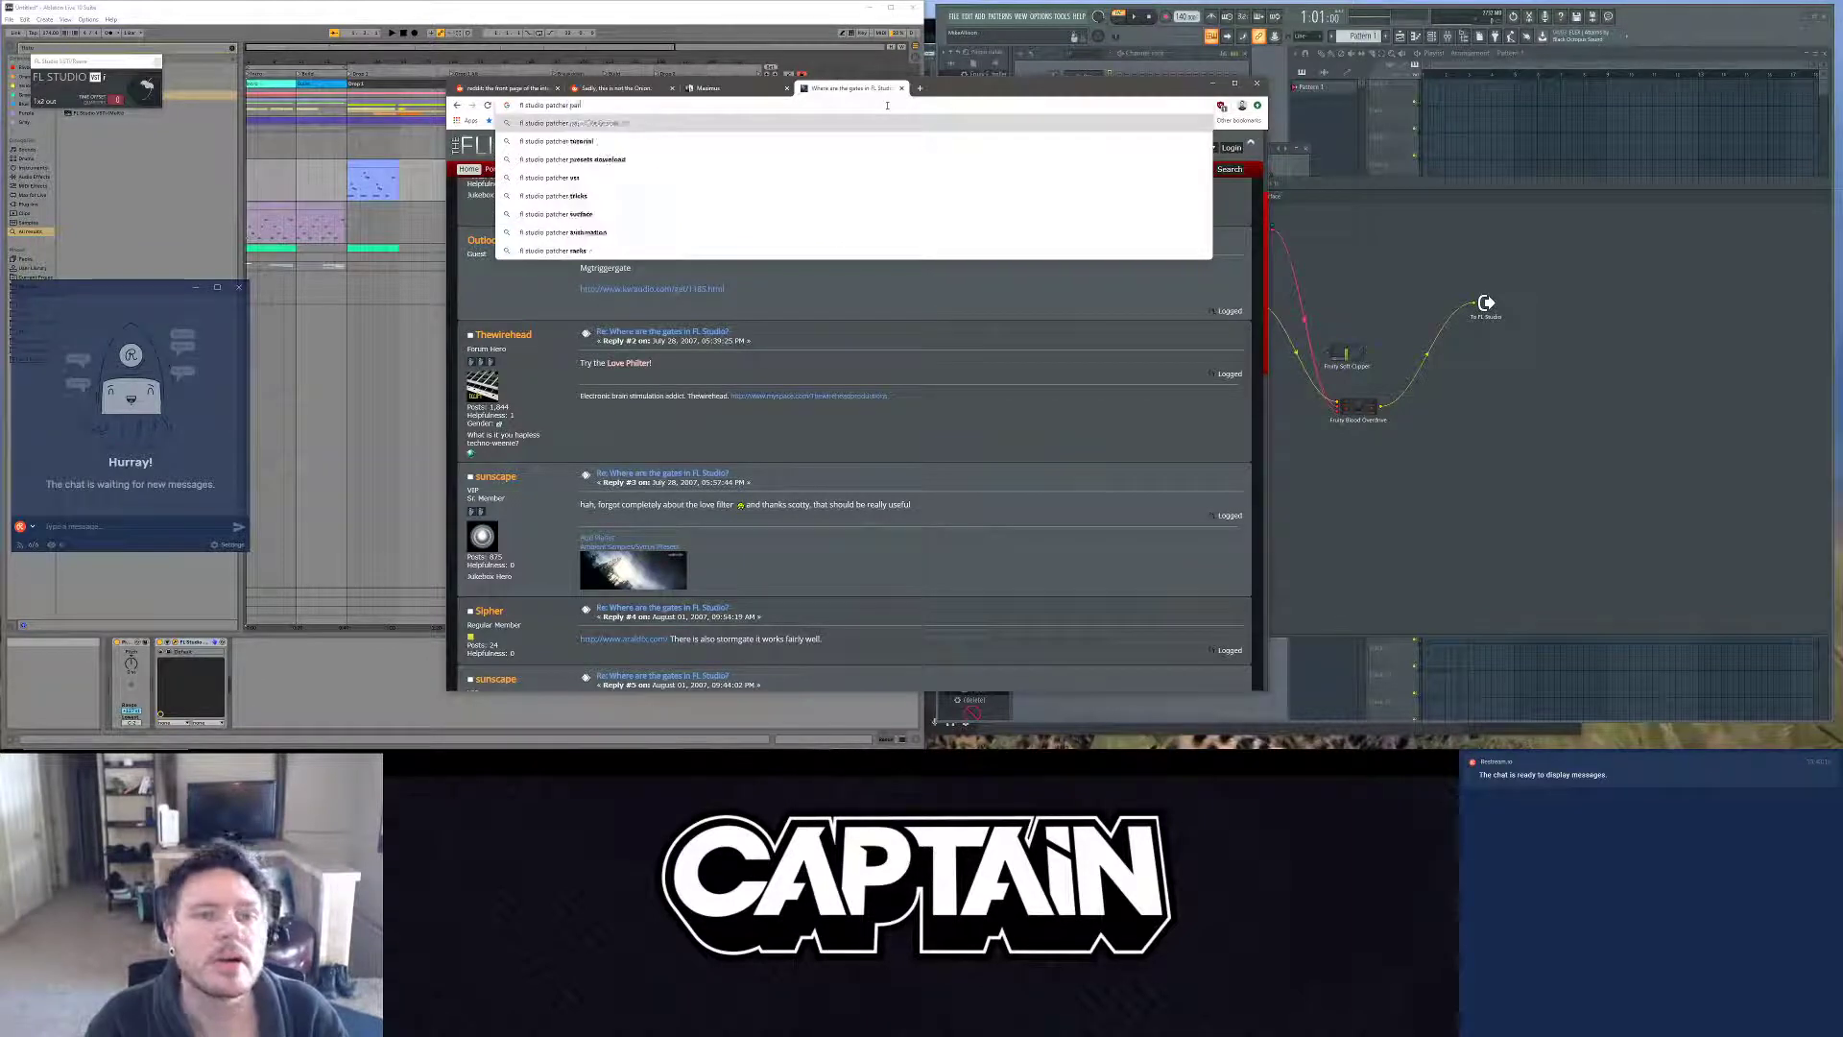
pyautogui.write('am inverse')
pyautogui.press('Return')
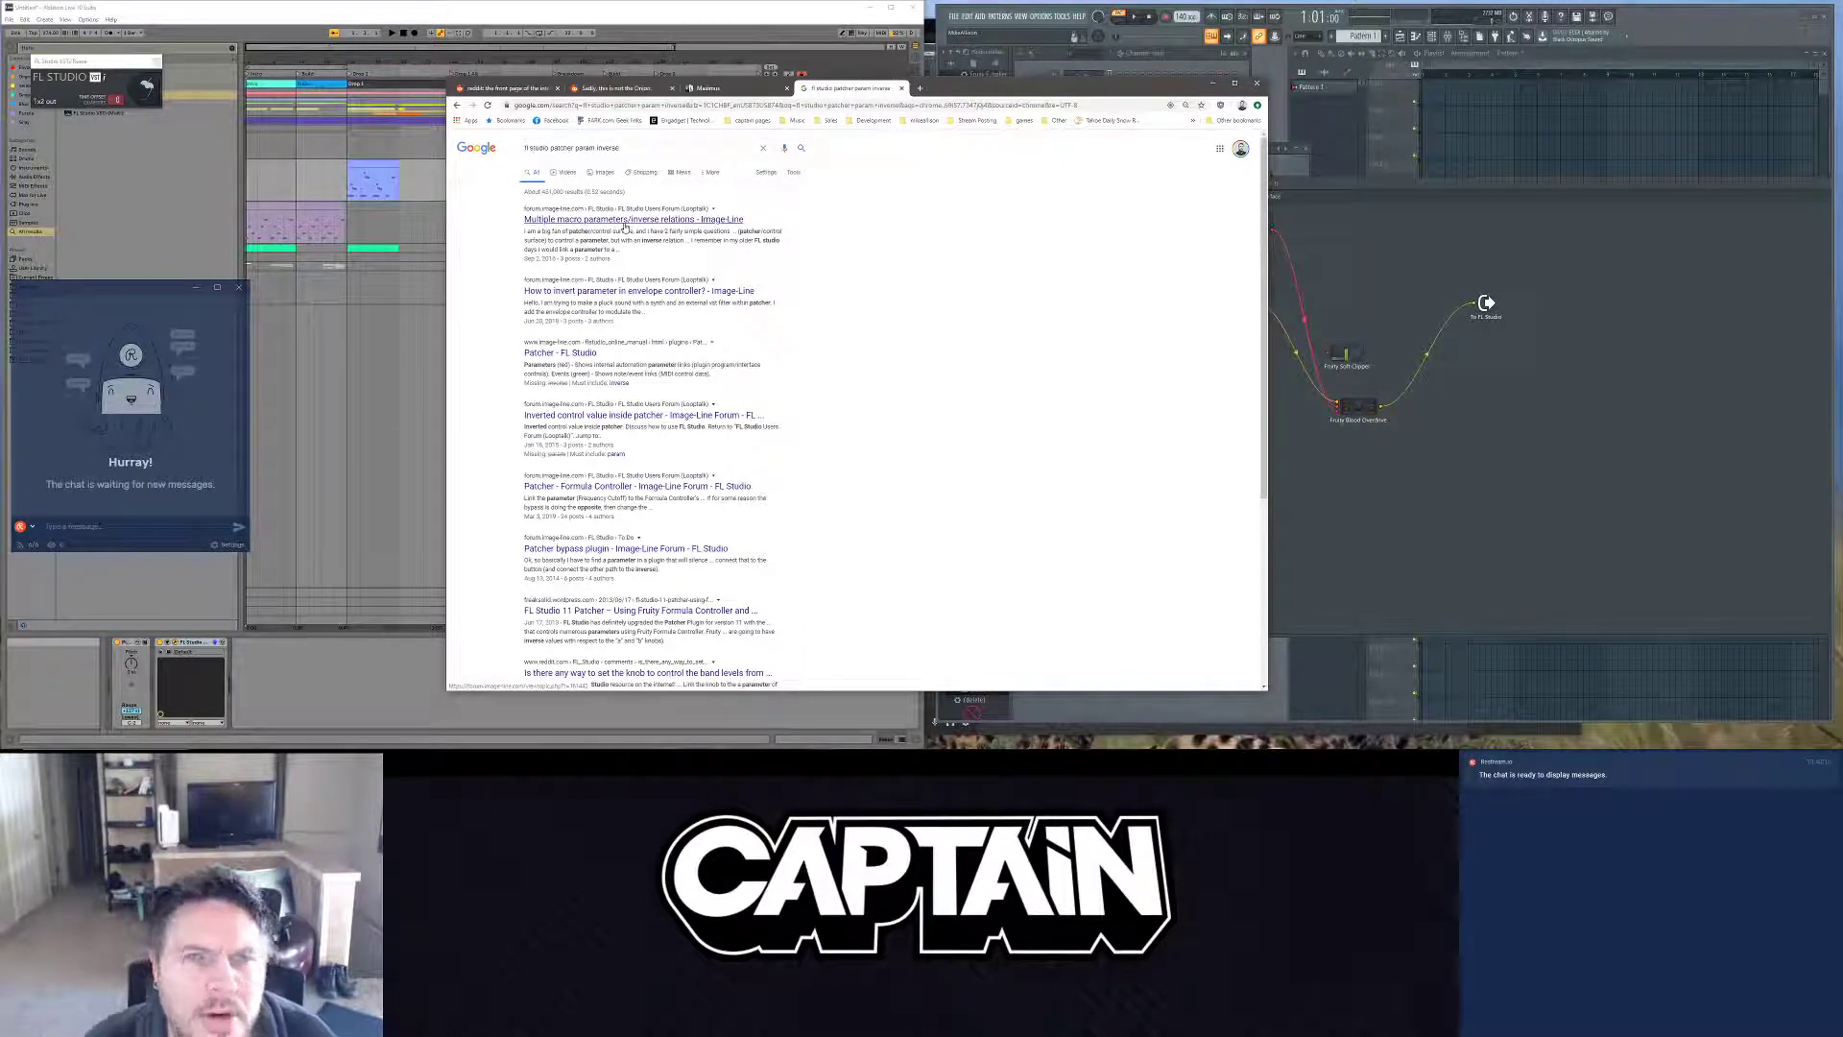
# Step: Open the Image-Line forum thread "Multiple macro parameters/inverse relations" and read its replies about inverting a parameter
pyautogui.click(625, 221)
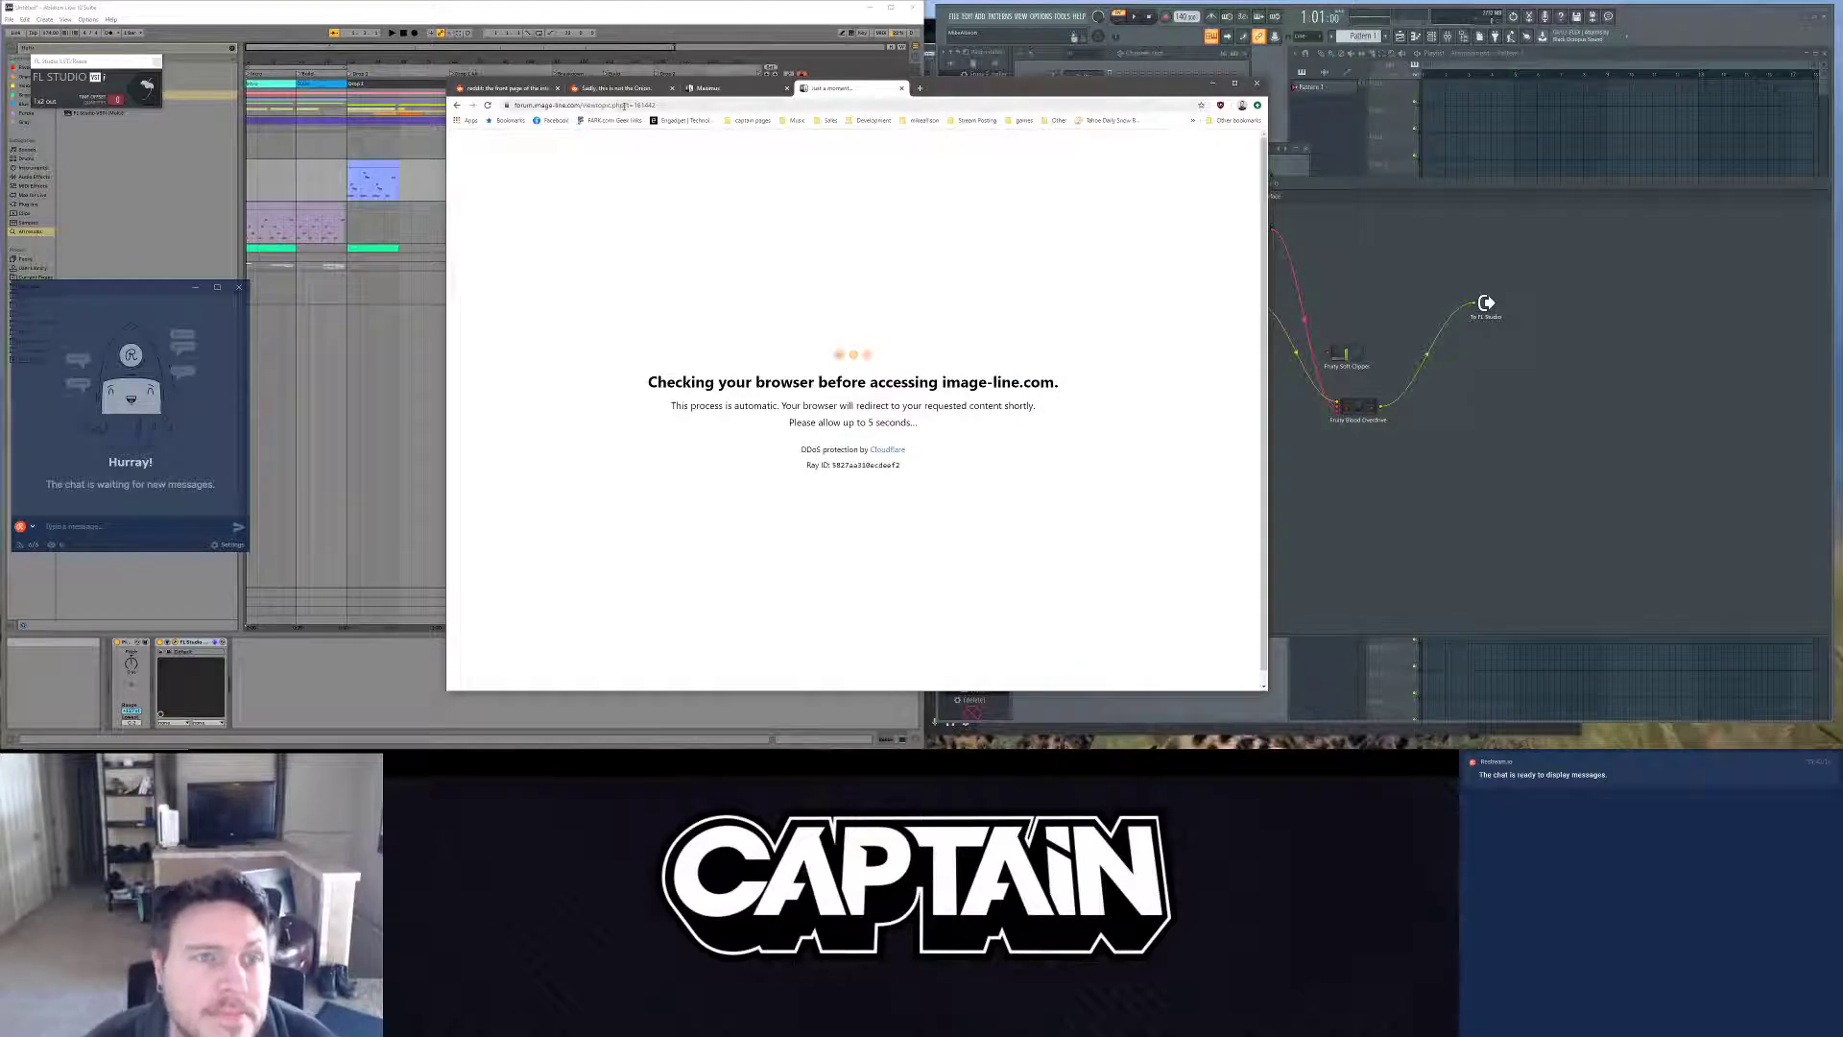
pyautogui.click(506, 88)
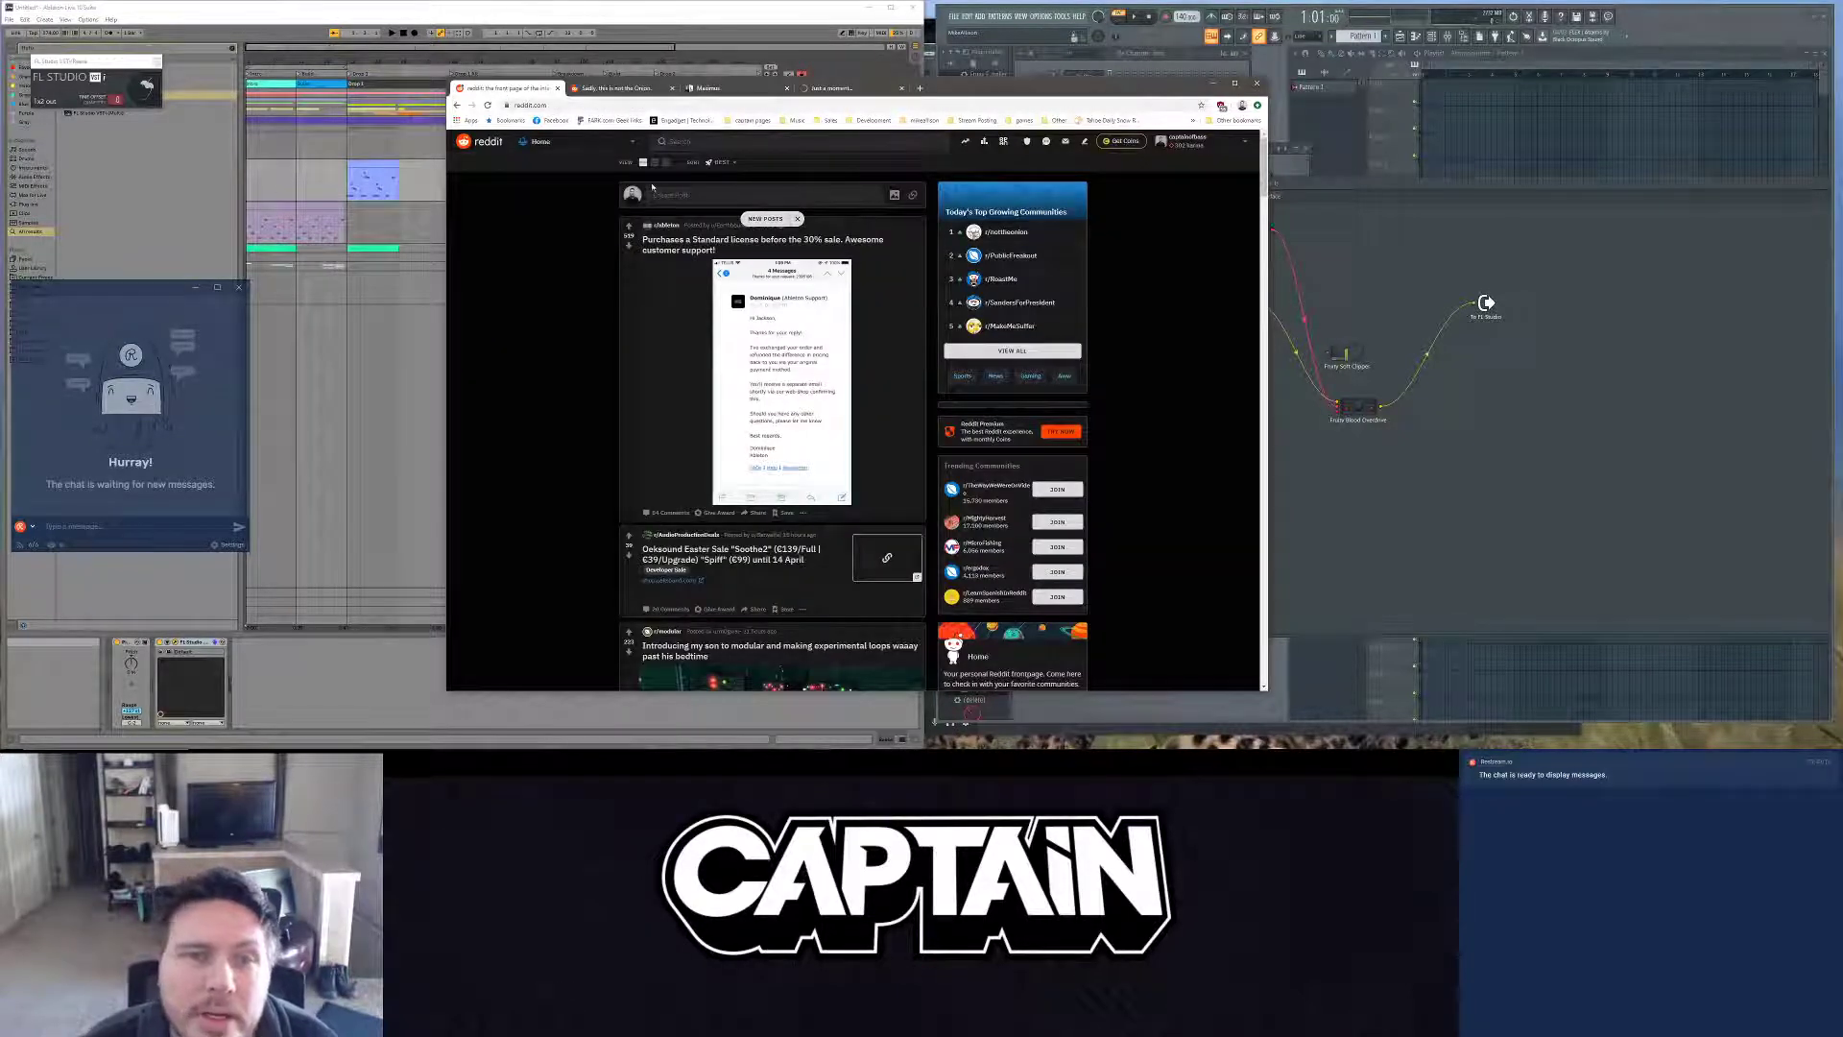
pyautogui.click(835, 89)
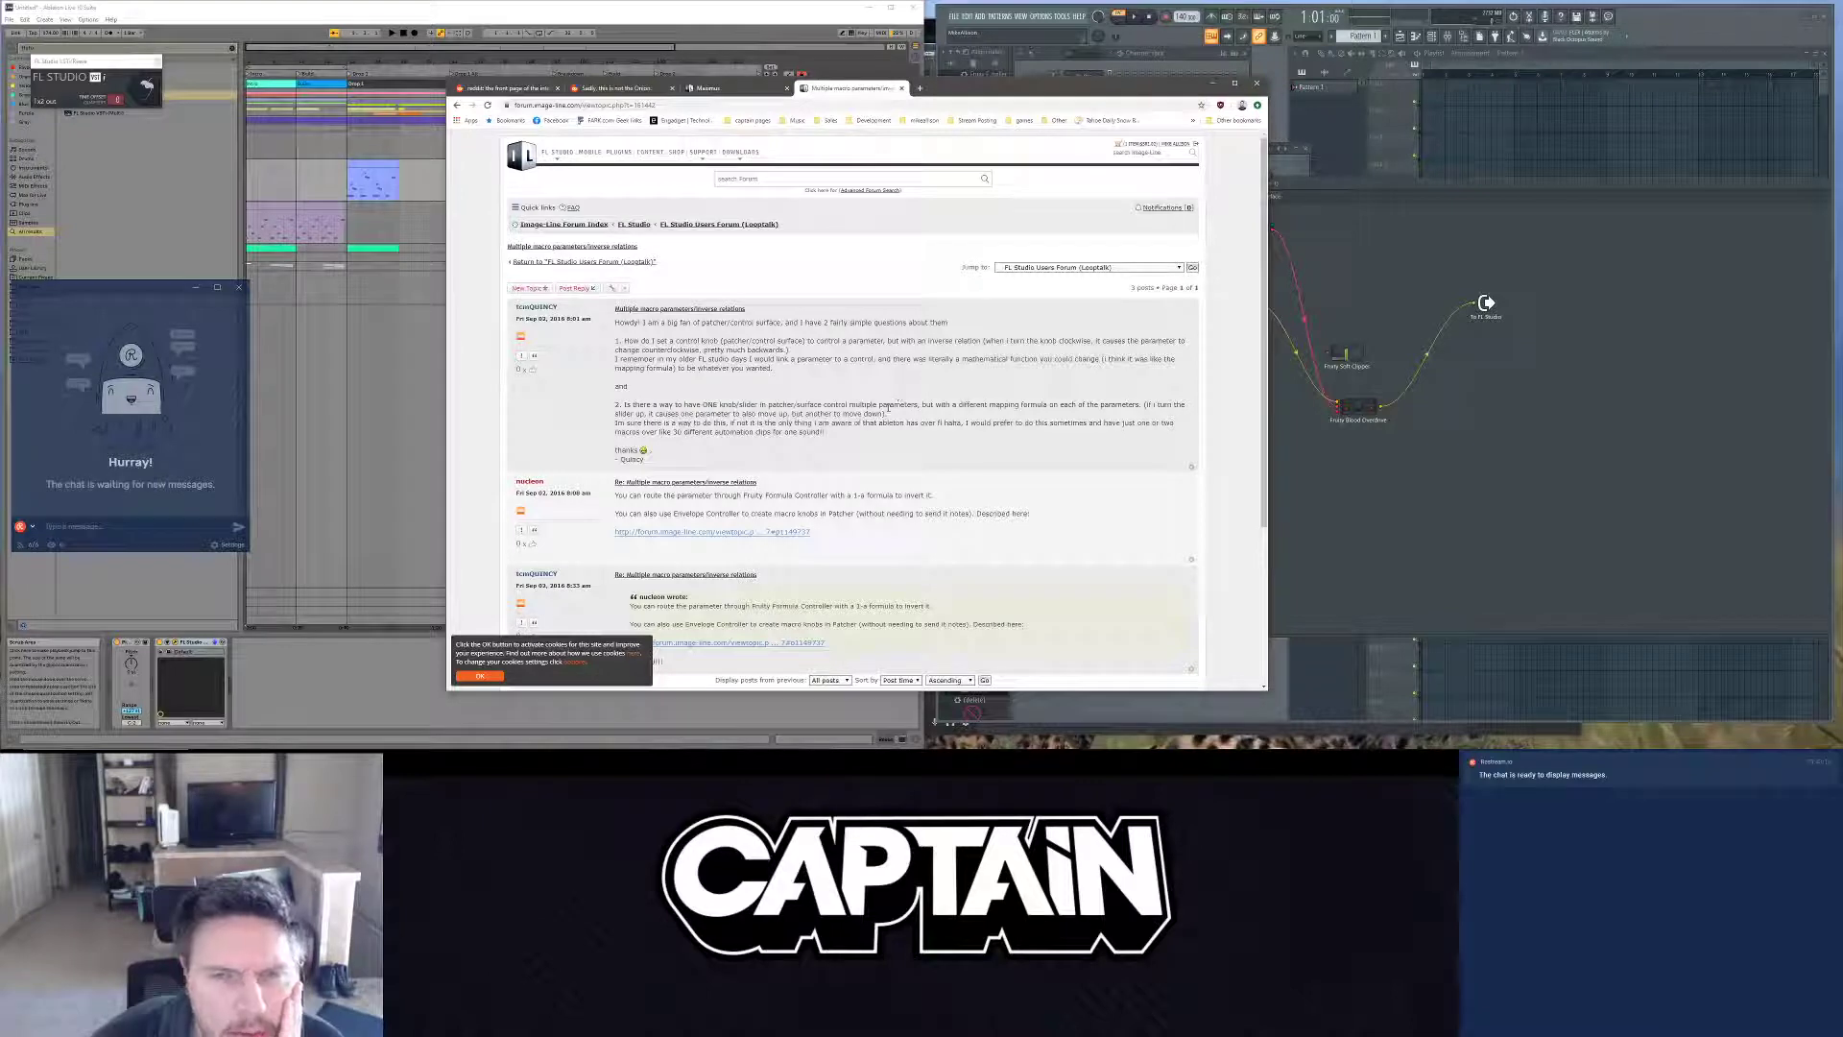
pyautogui.scroll(-1, 840, 410)
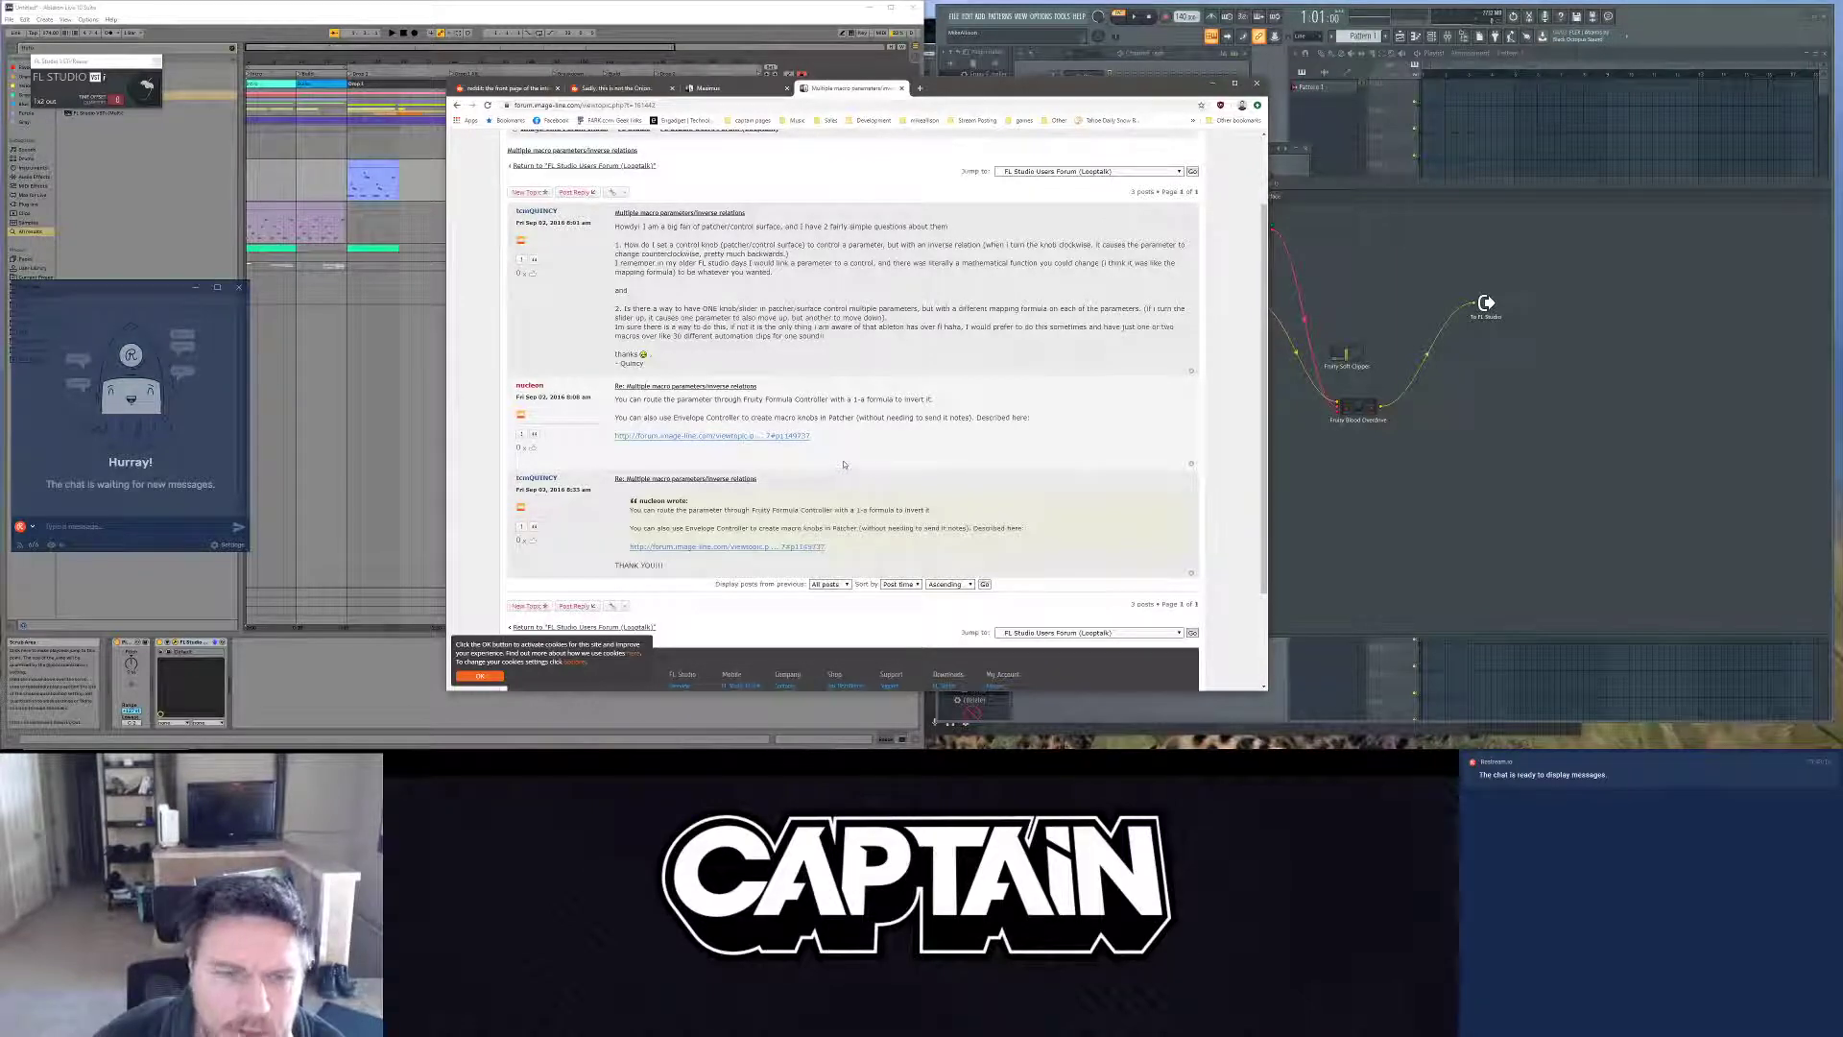
# Step: Switch back to FL Studio, add Fruity Envelope Controller to the Patcher map, and open its window
pyautogui.rightClick(1477, 527)
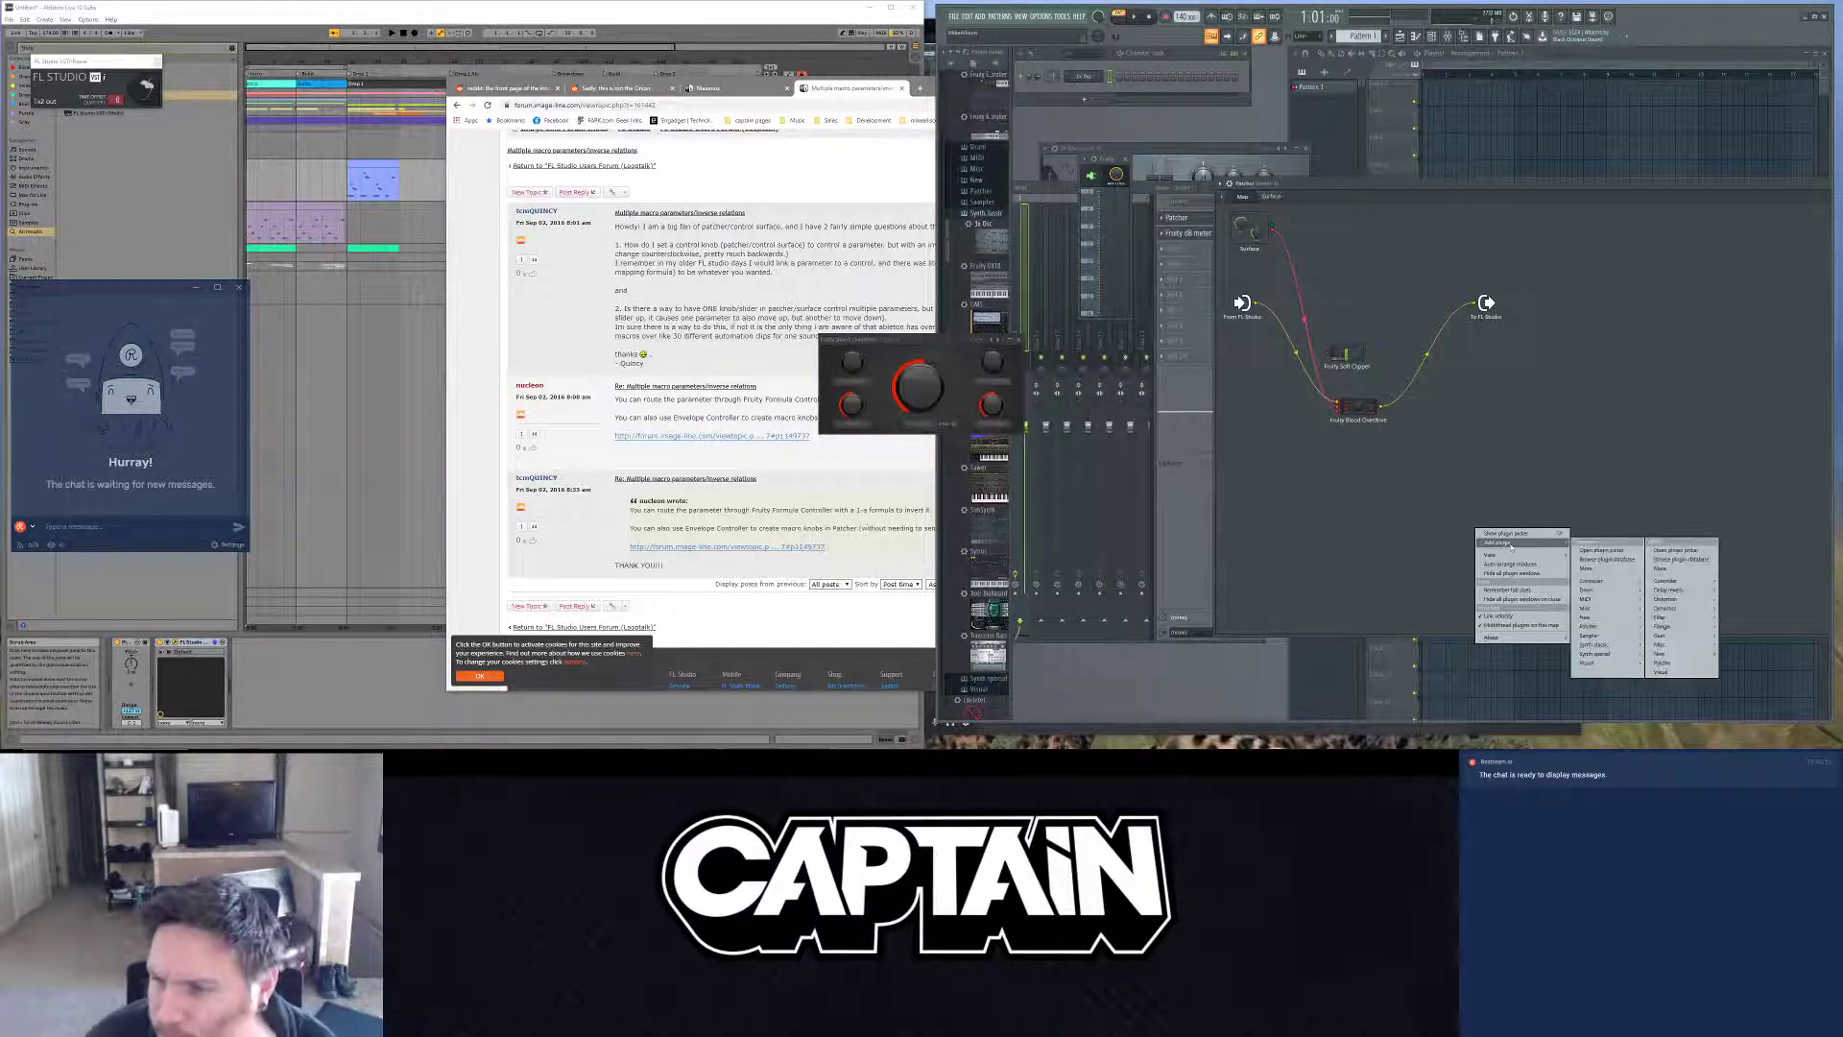
pyautogui.moveTo(1541, 543)
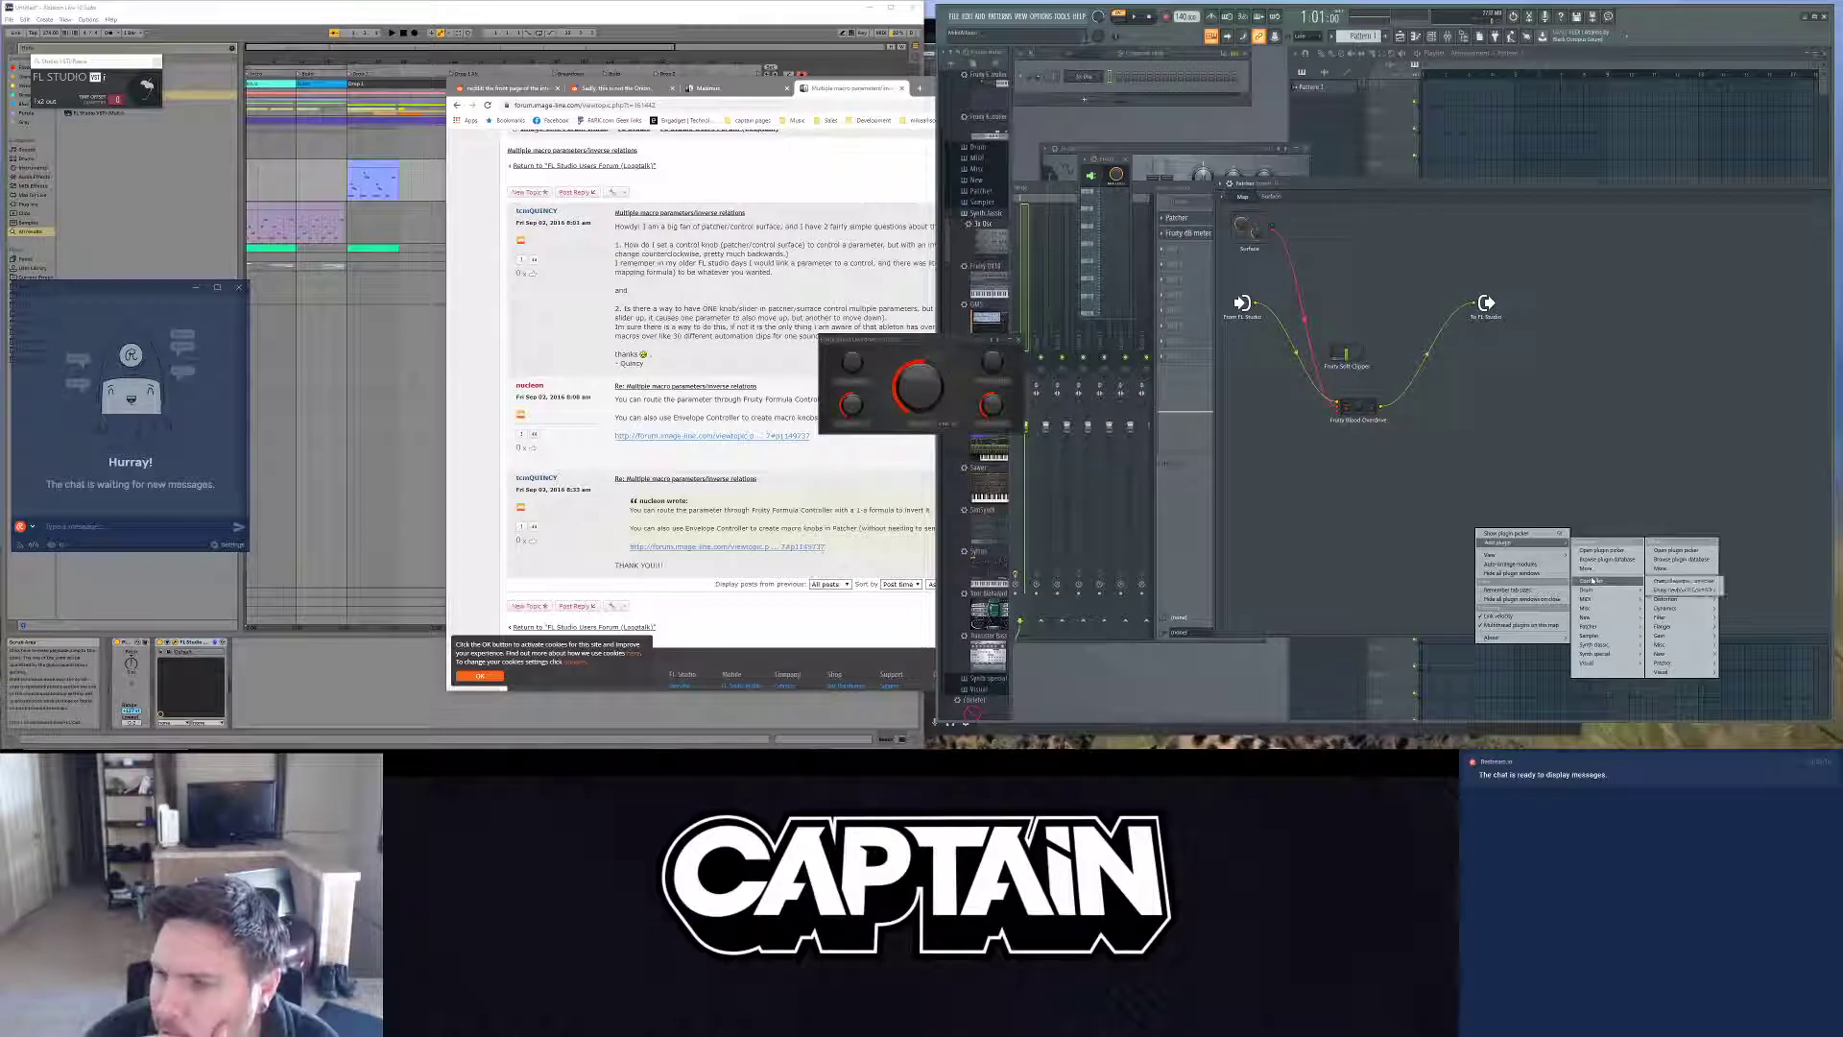
pyautogui.click(1708, 581)
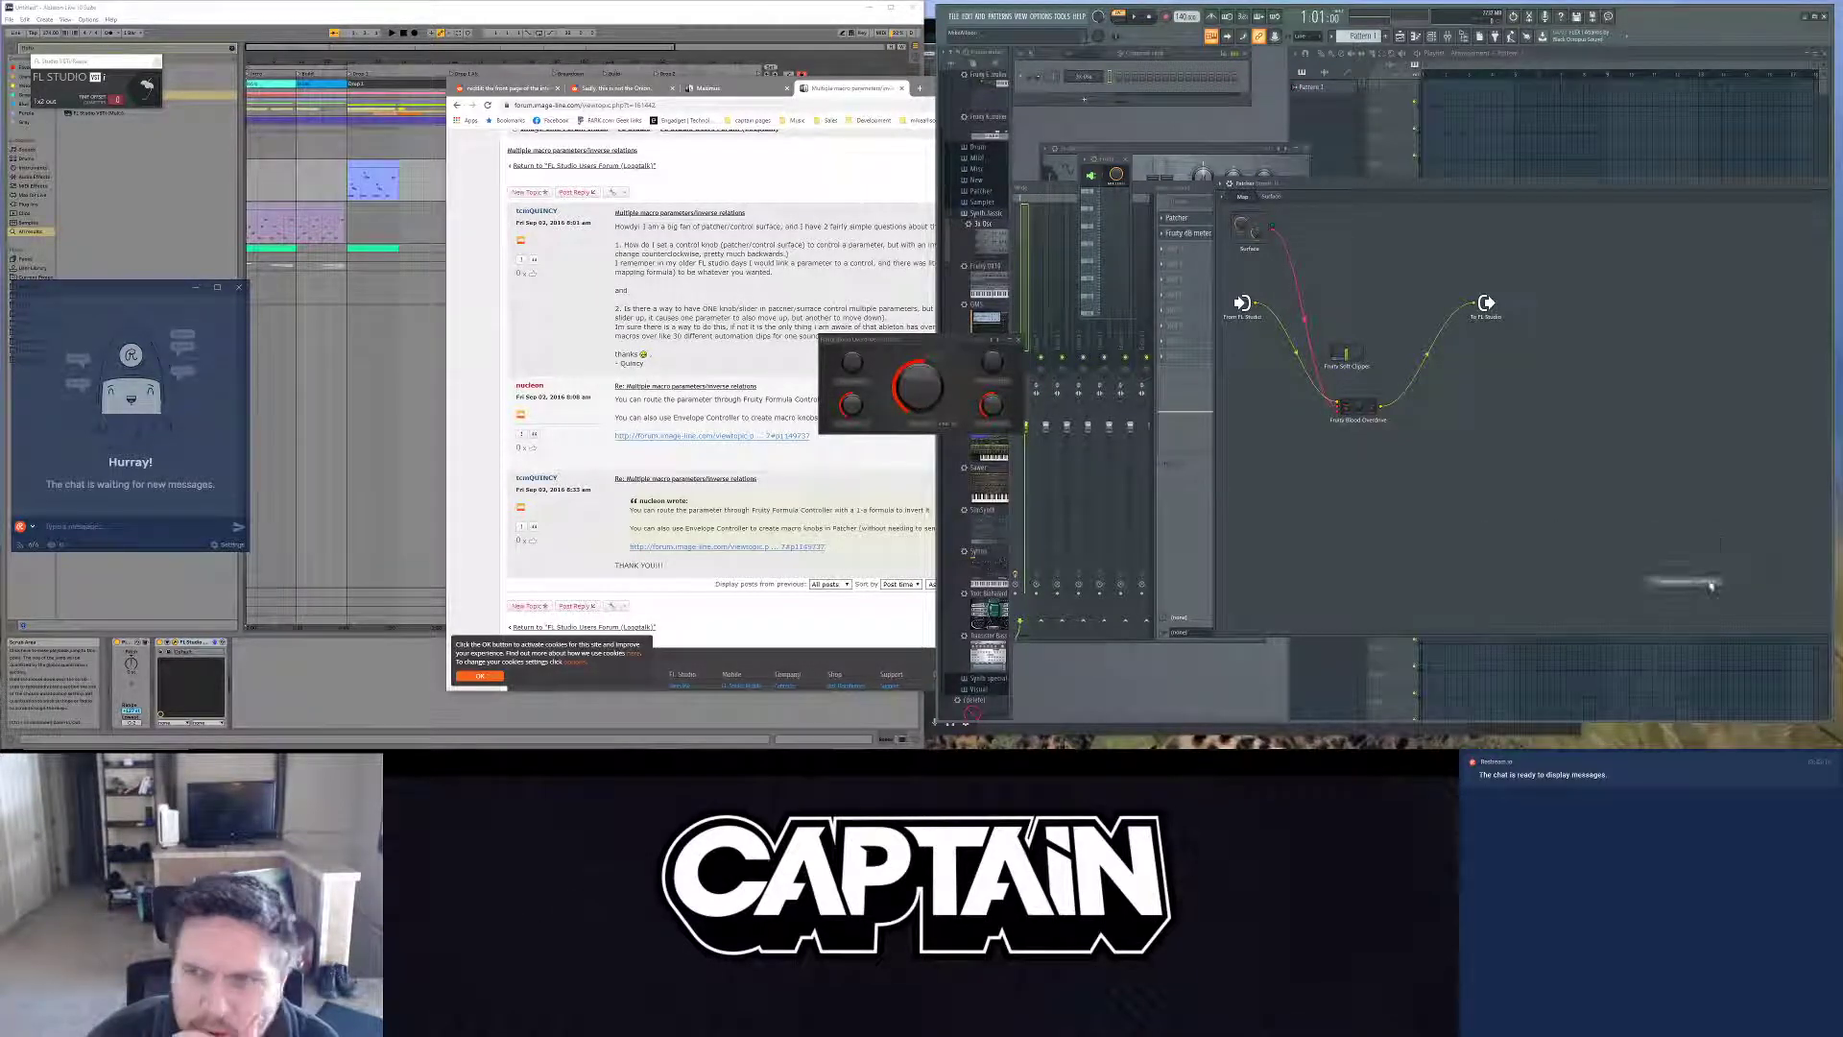
pyautogui.doubleClick(1555, 400)
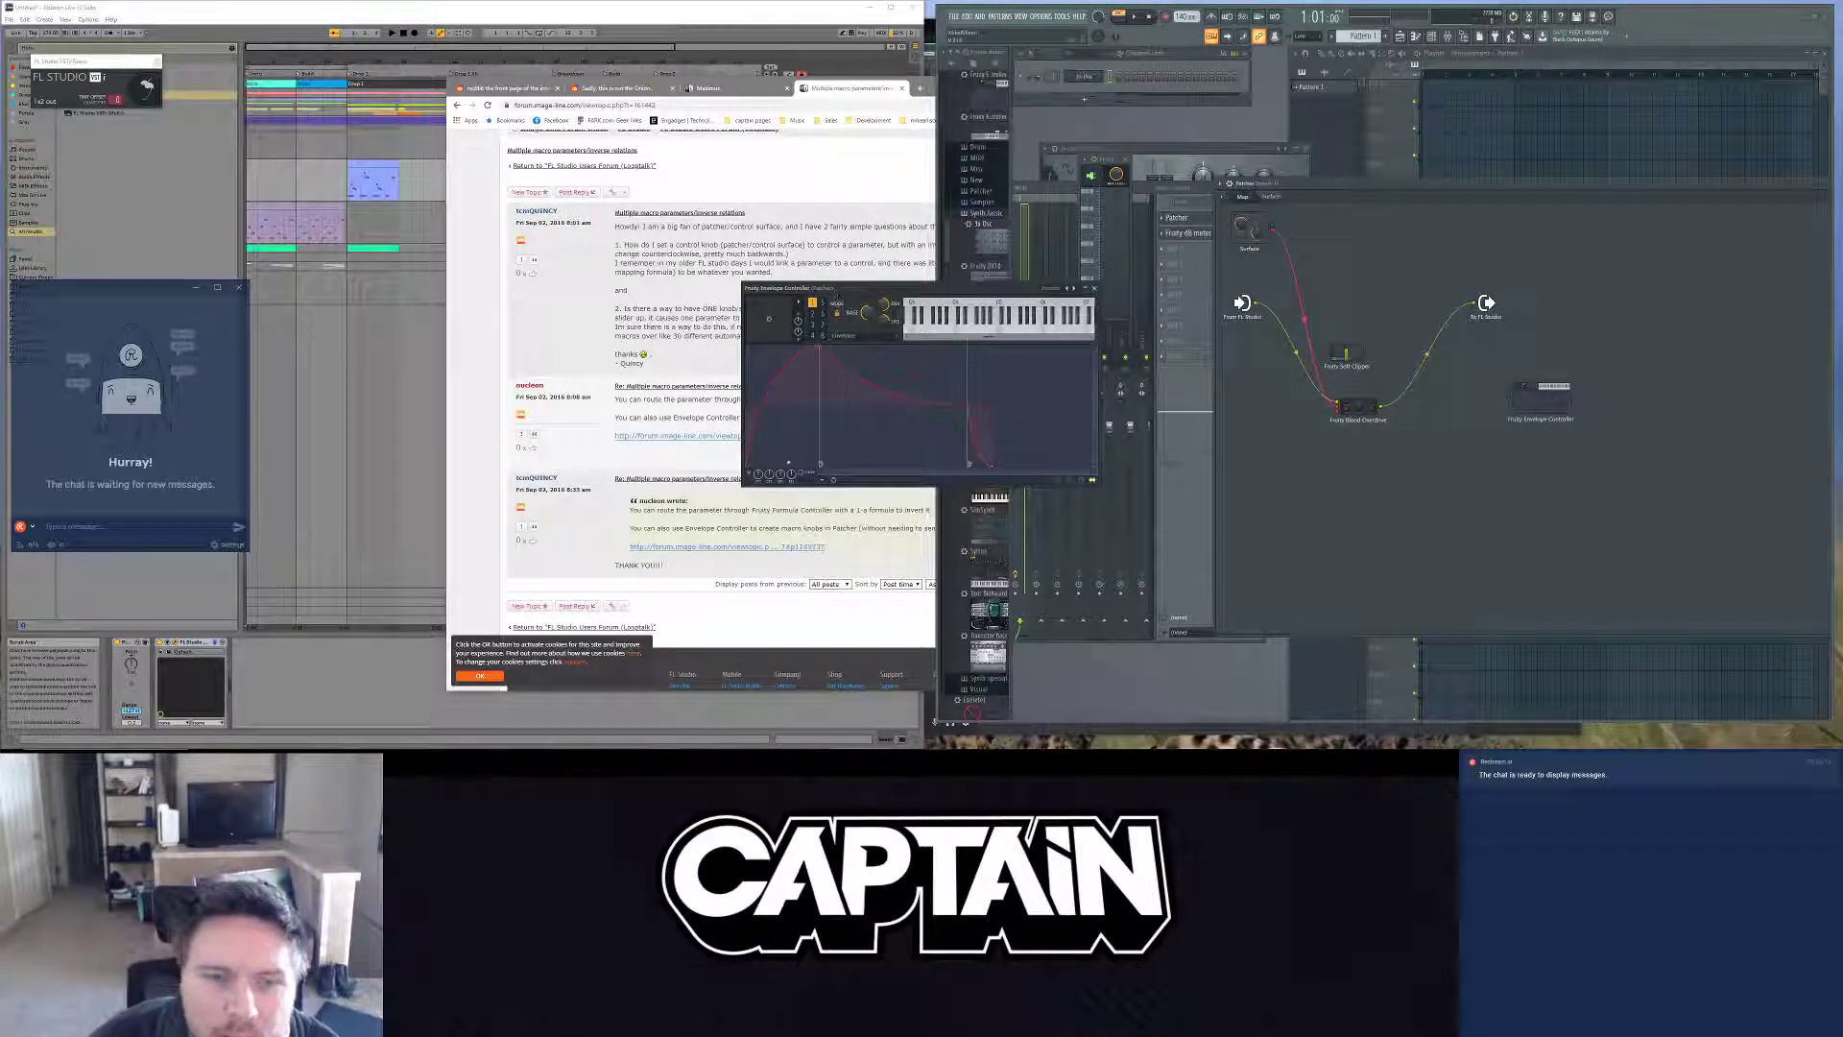
# Step: Look through Fruity Envelope Controller's articulation modes and try its presets, ending with the empty one
pyautogui.click(862, 338)
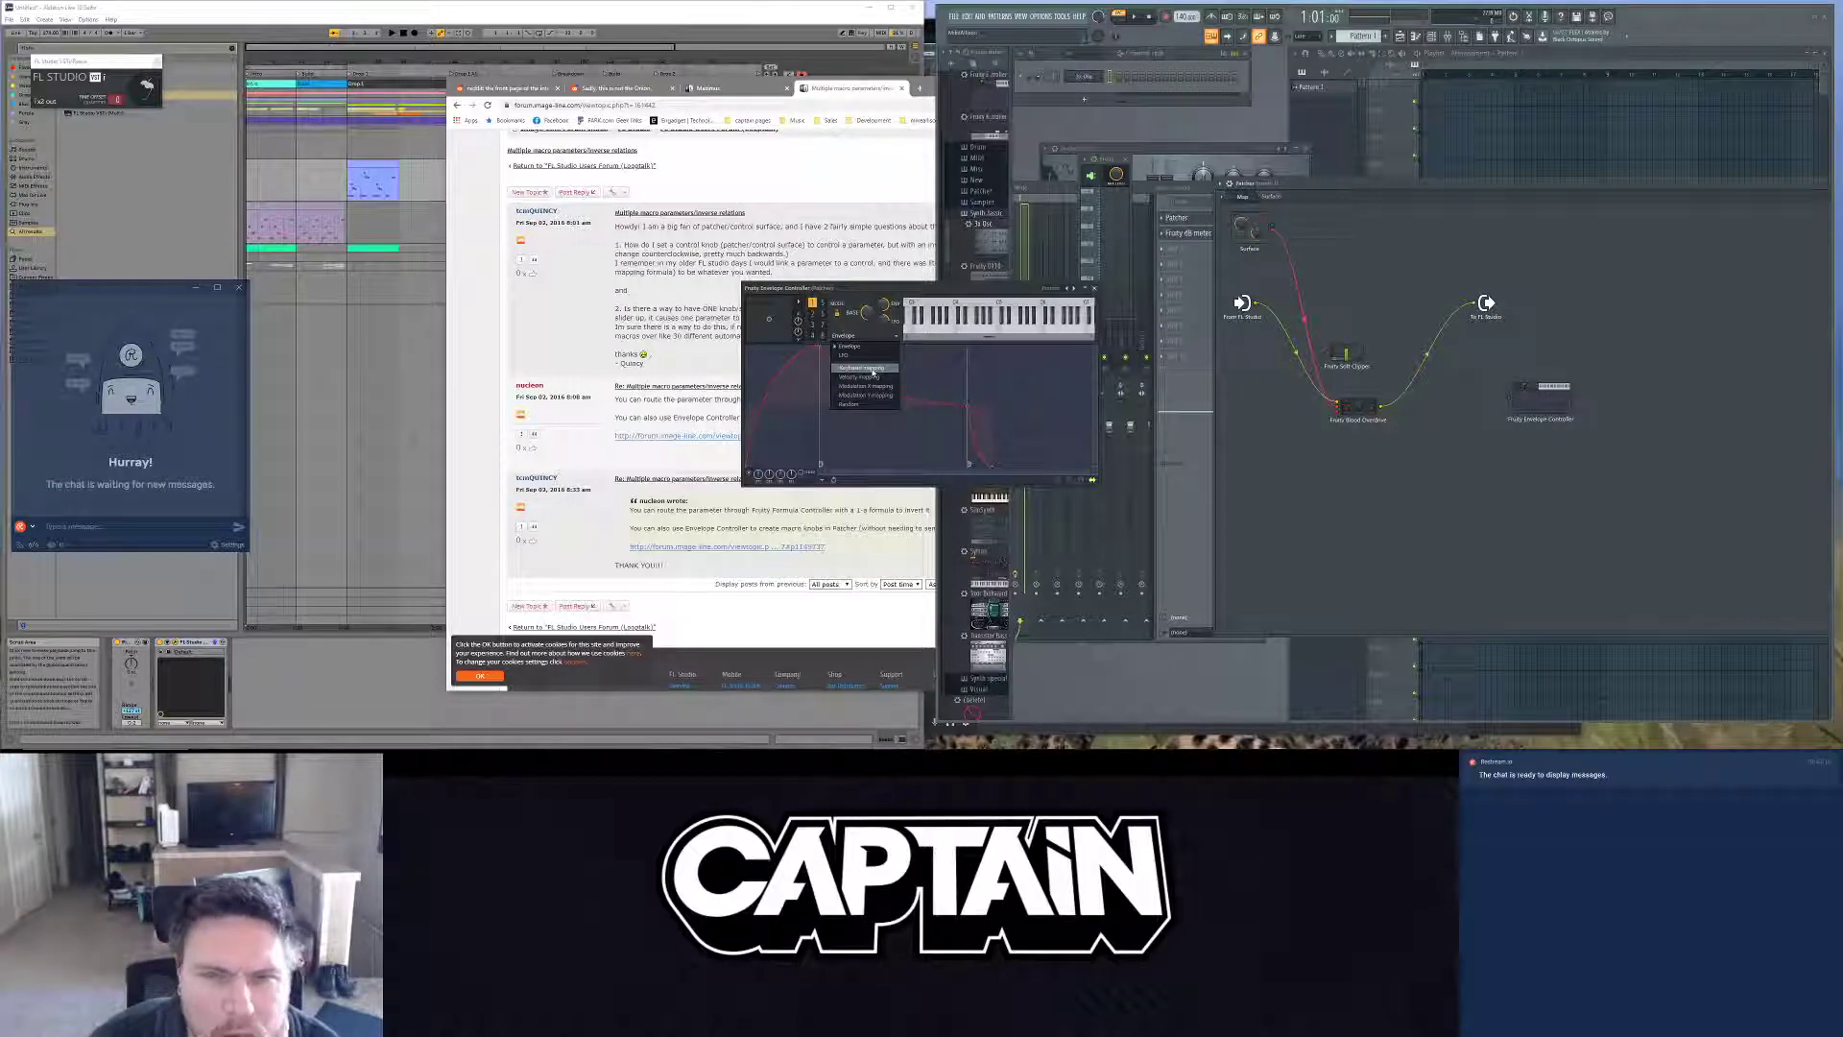
pyautogui.click(1065, 289)
pyautogui.moveTo(1066, 309)
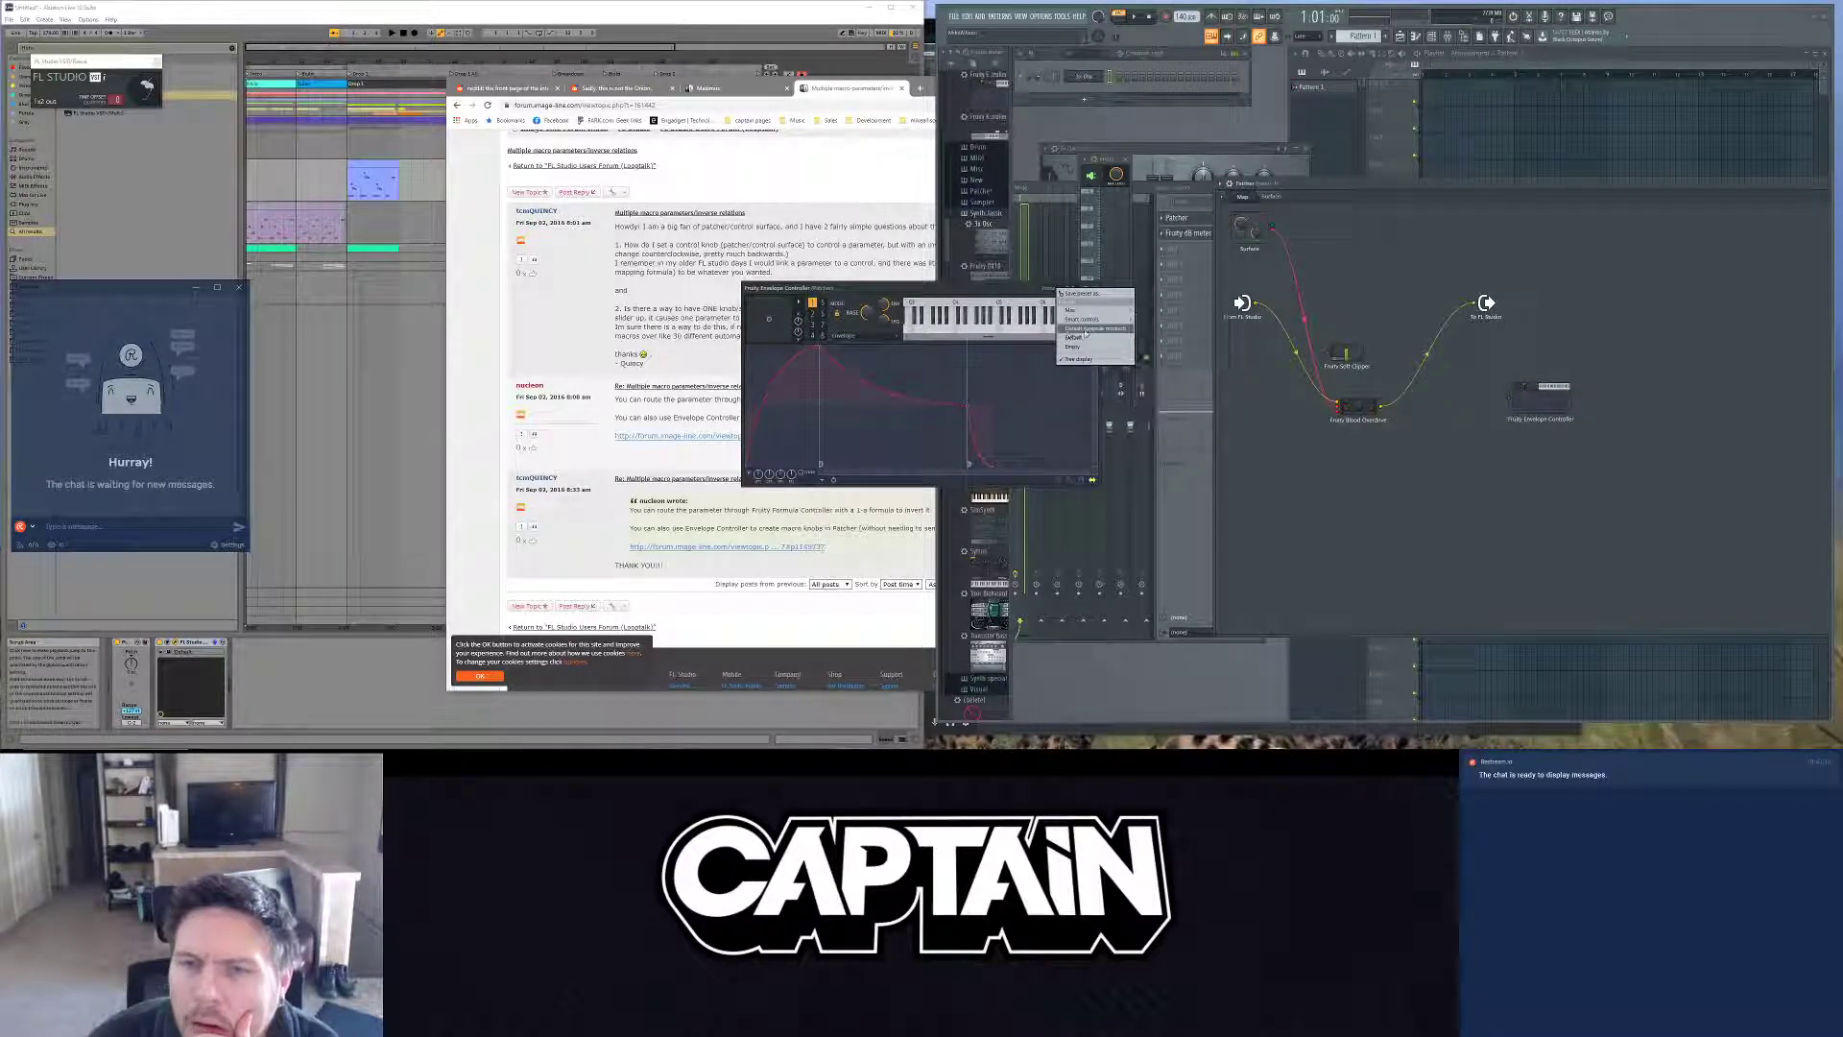
pyautogui.click(1067, 332)
pyautogui.click(1044, 290)
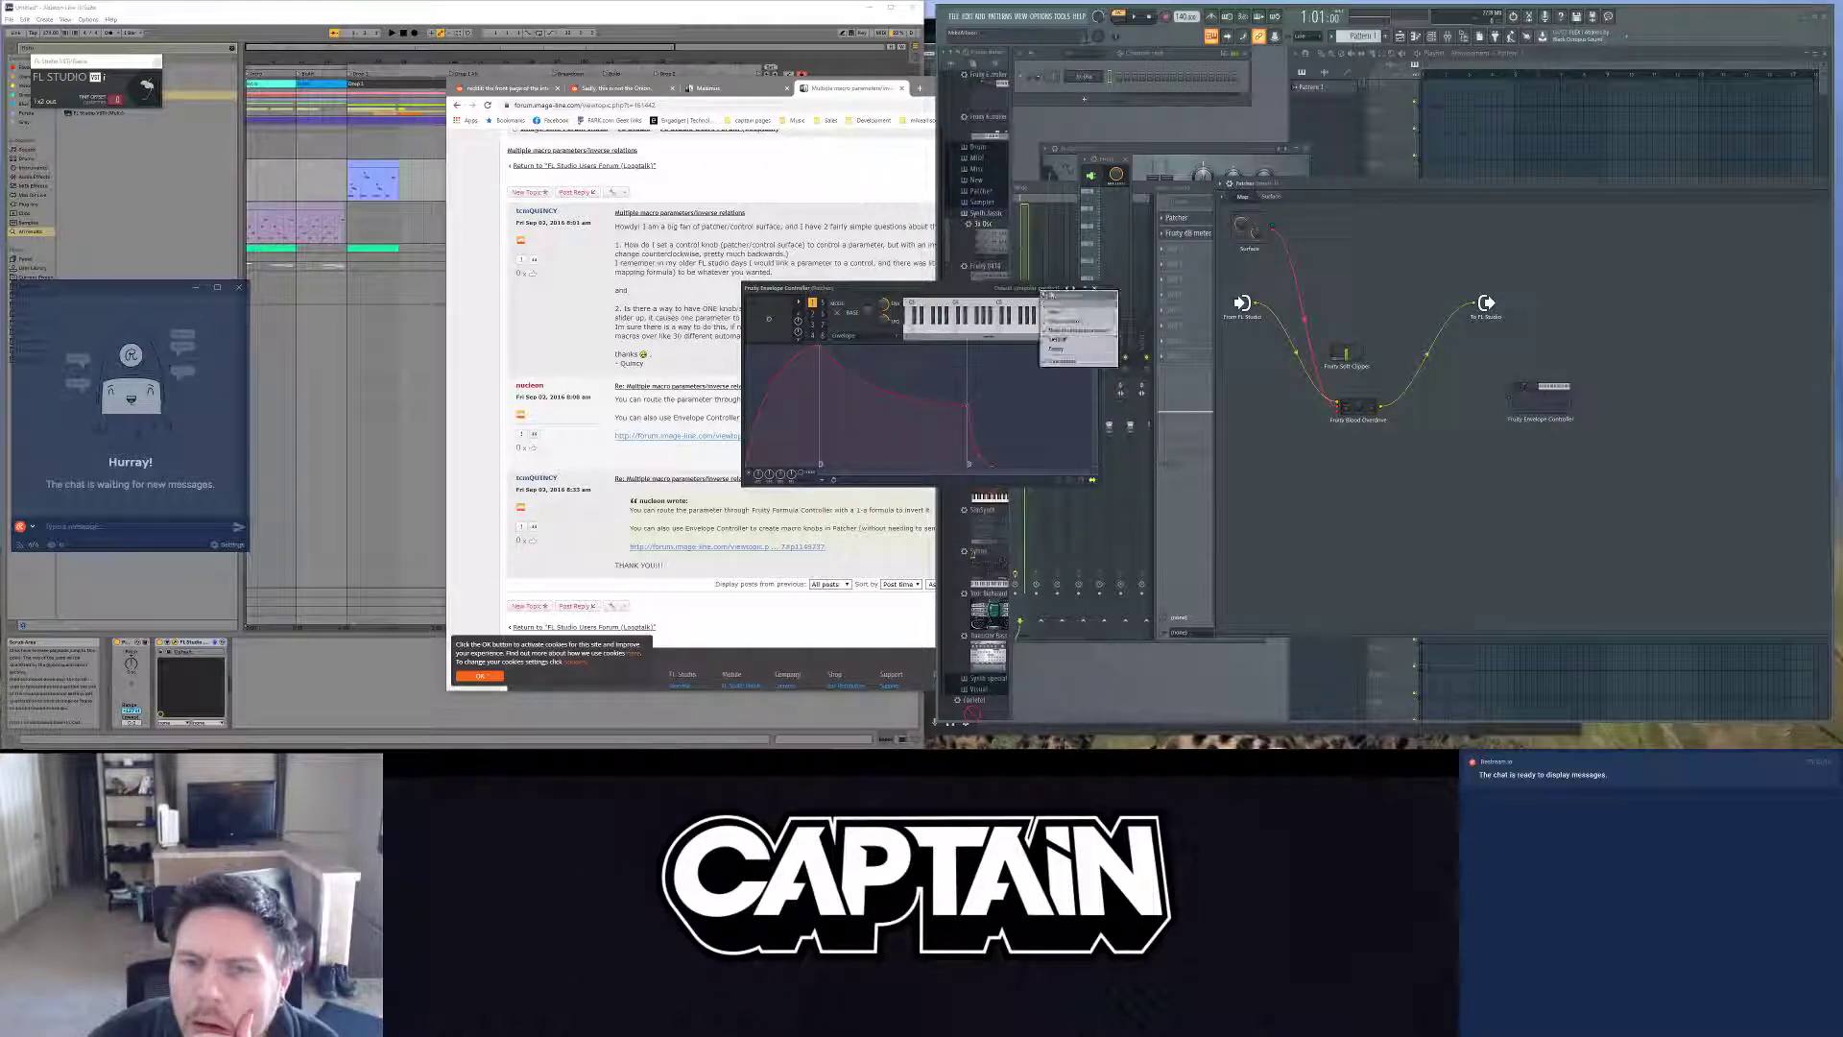
pyautogui.click(1056, 348)
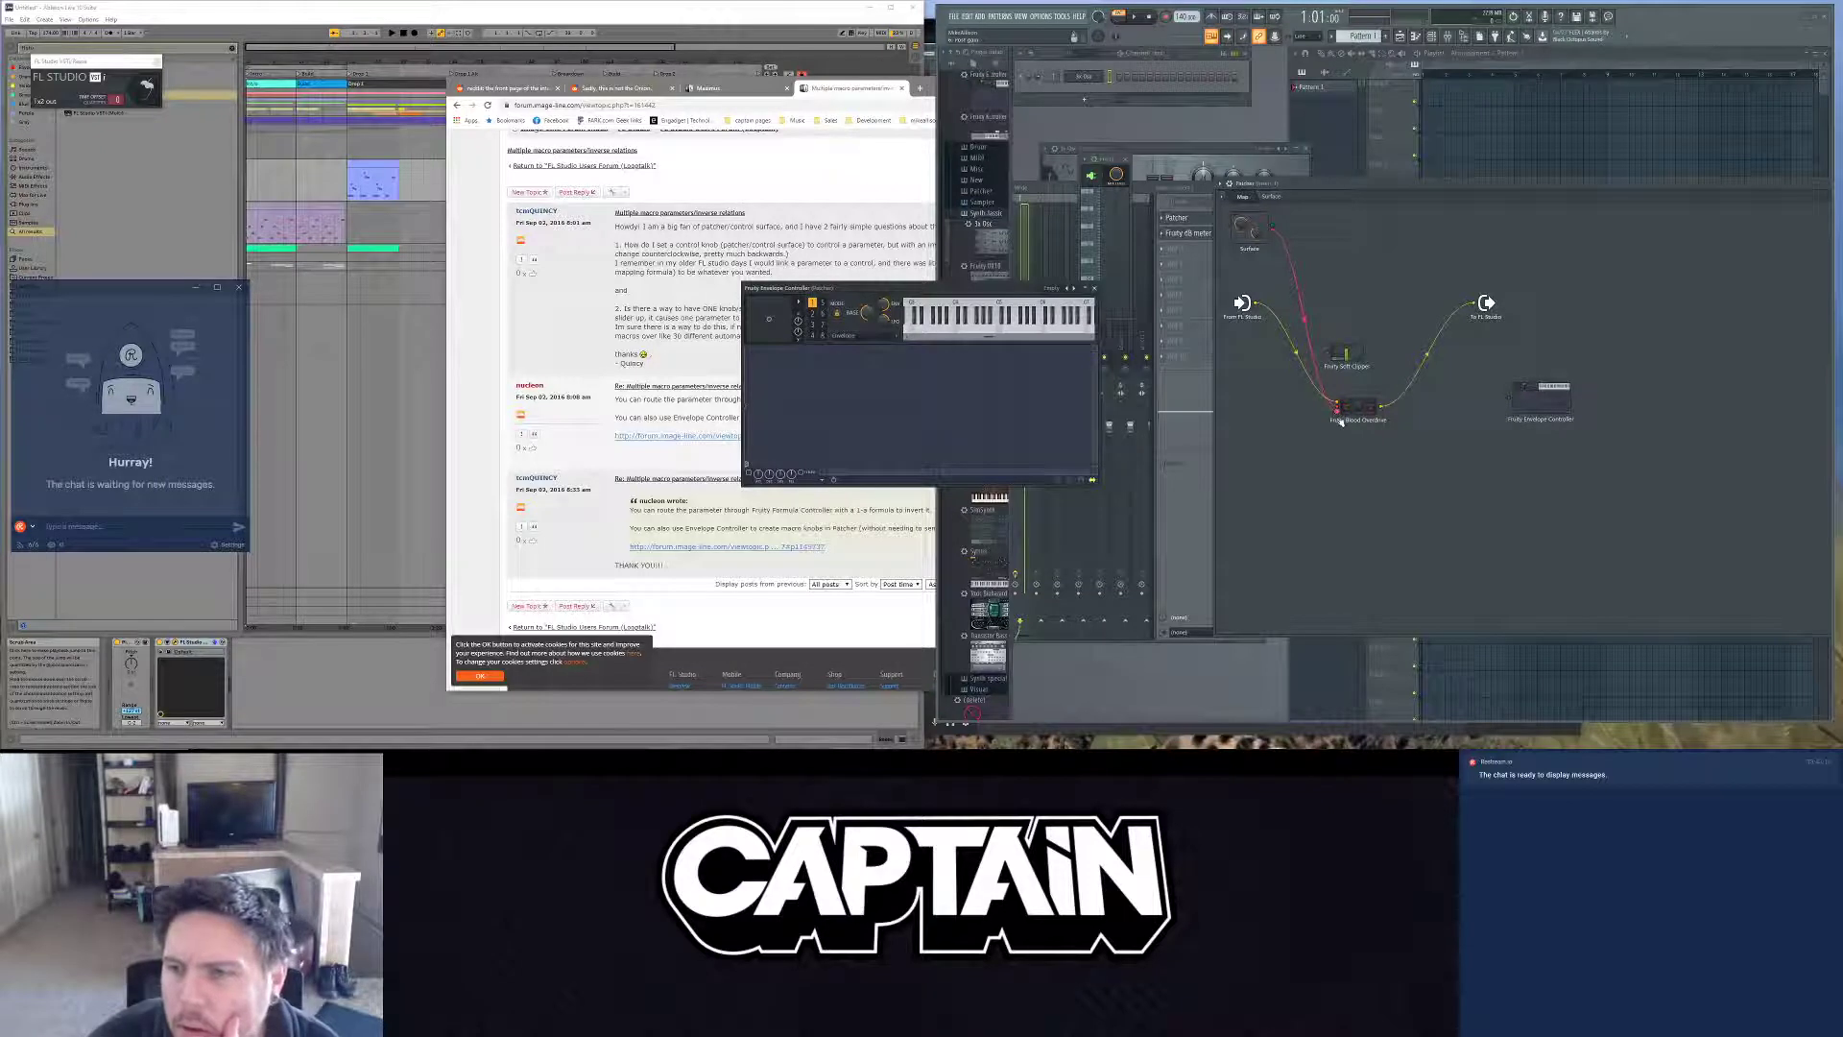
# Step: Check Fruity Envelope Controller's input and output options in the map, move its window aside, and remove the module
pyautogui.click(1540, 394)
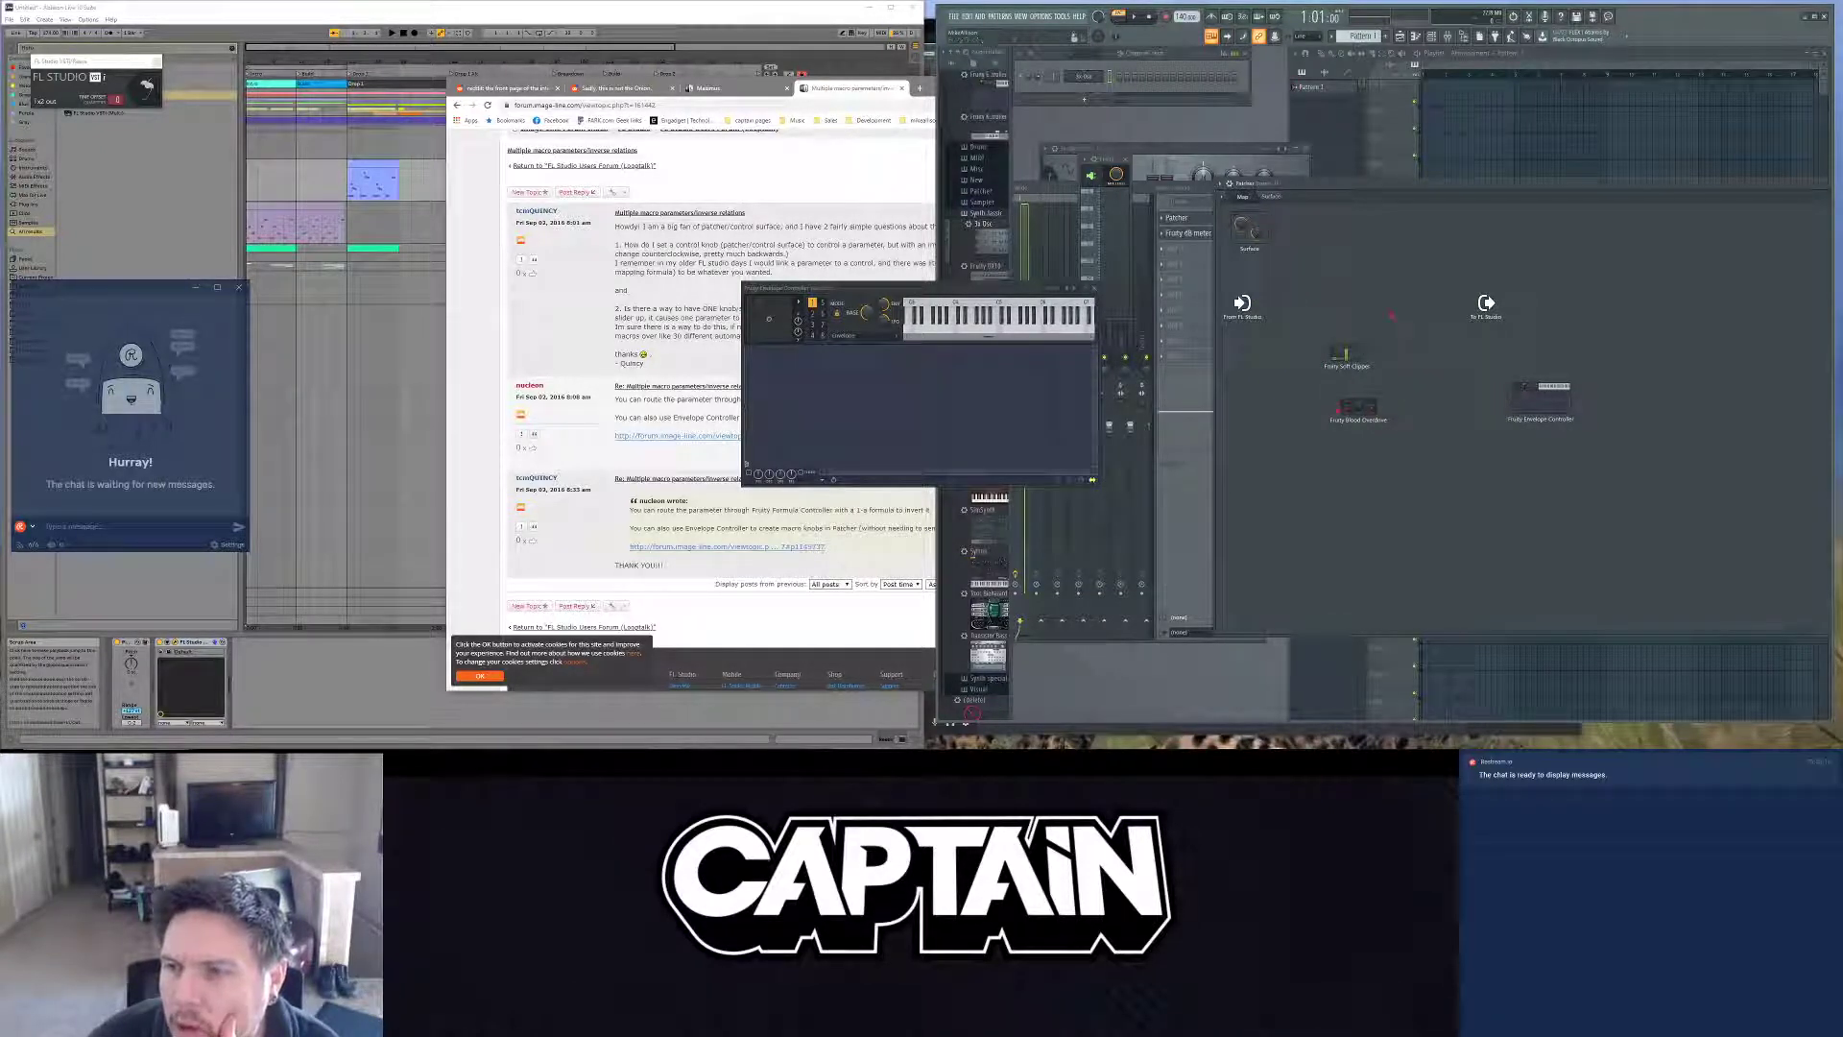
pyautogui.moveTo(1337, 408); pyautogui.dragTo(1272, 228)
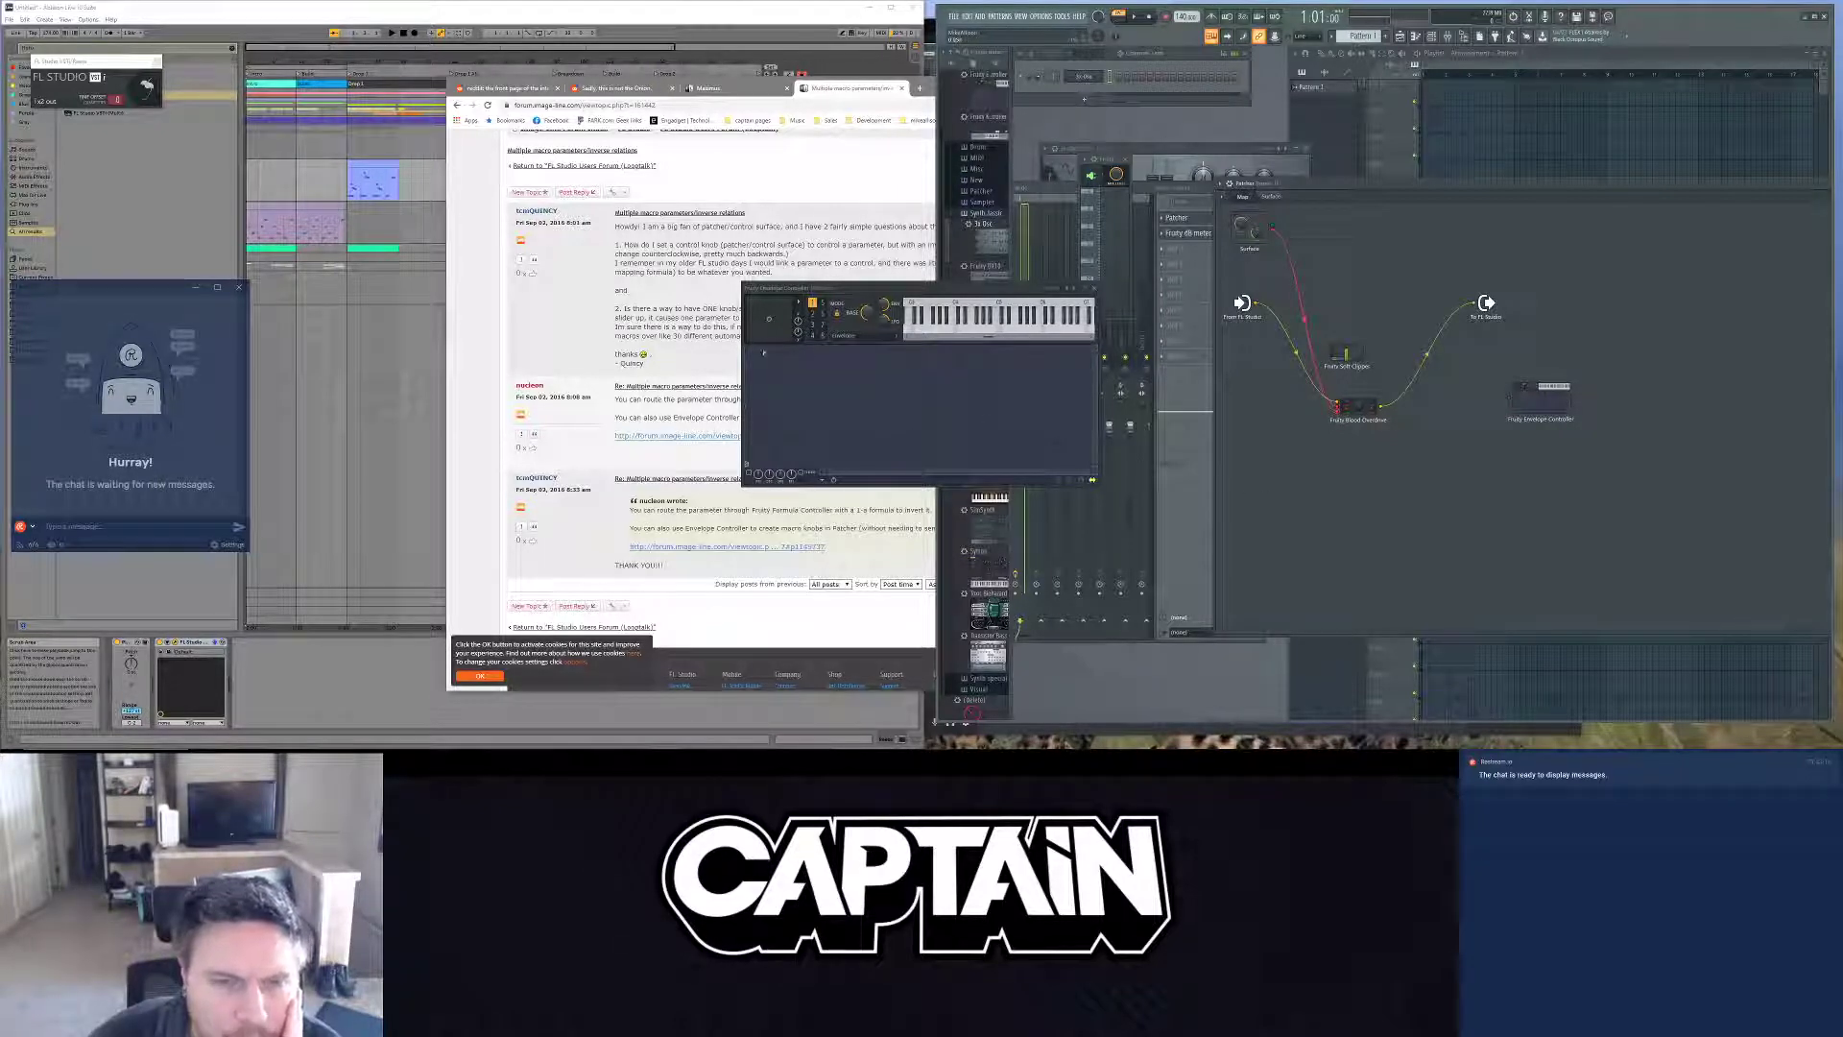
pyautogui.moveTo(777, 294); pyautogui.dragTo(878, 256)
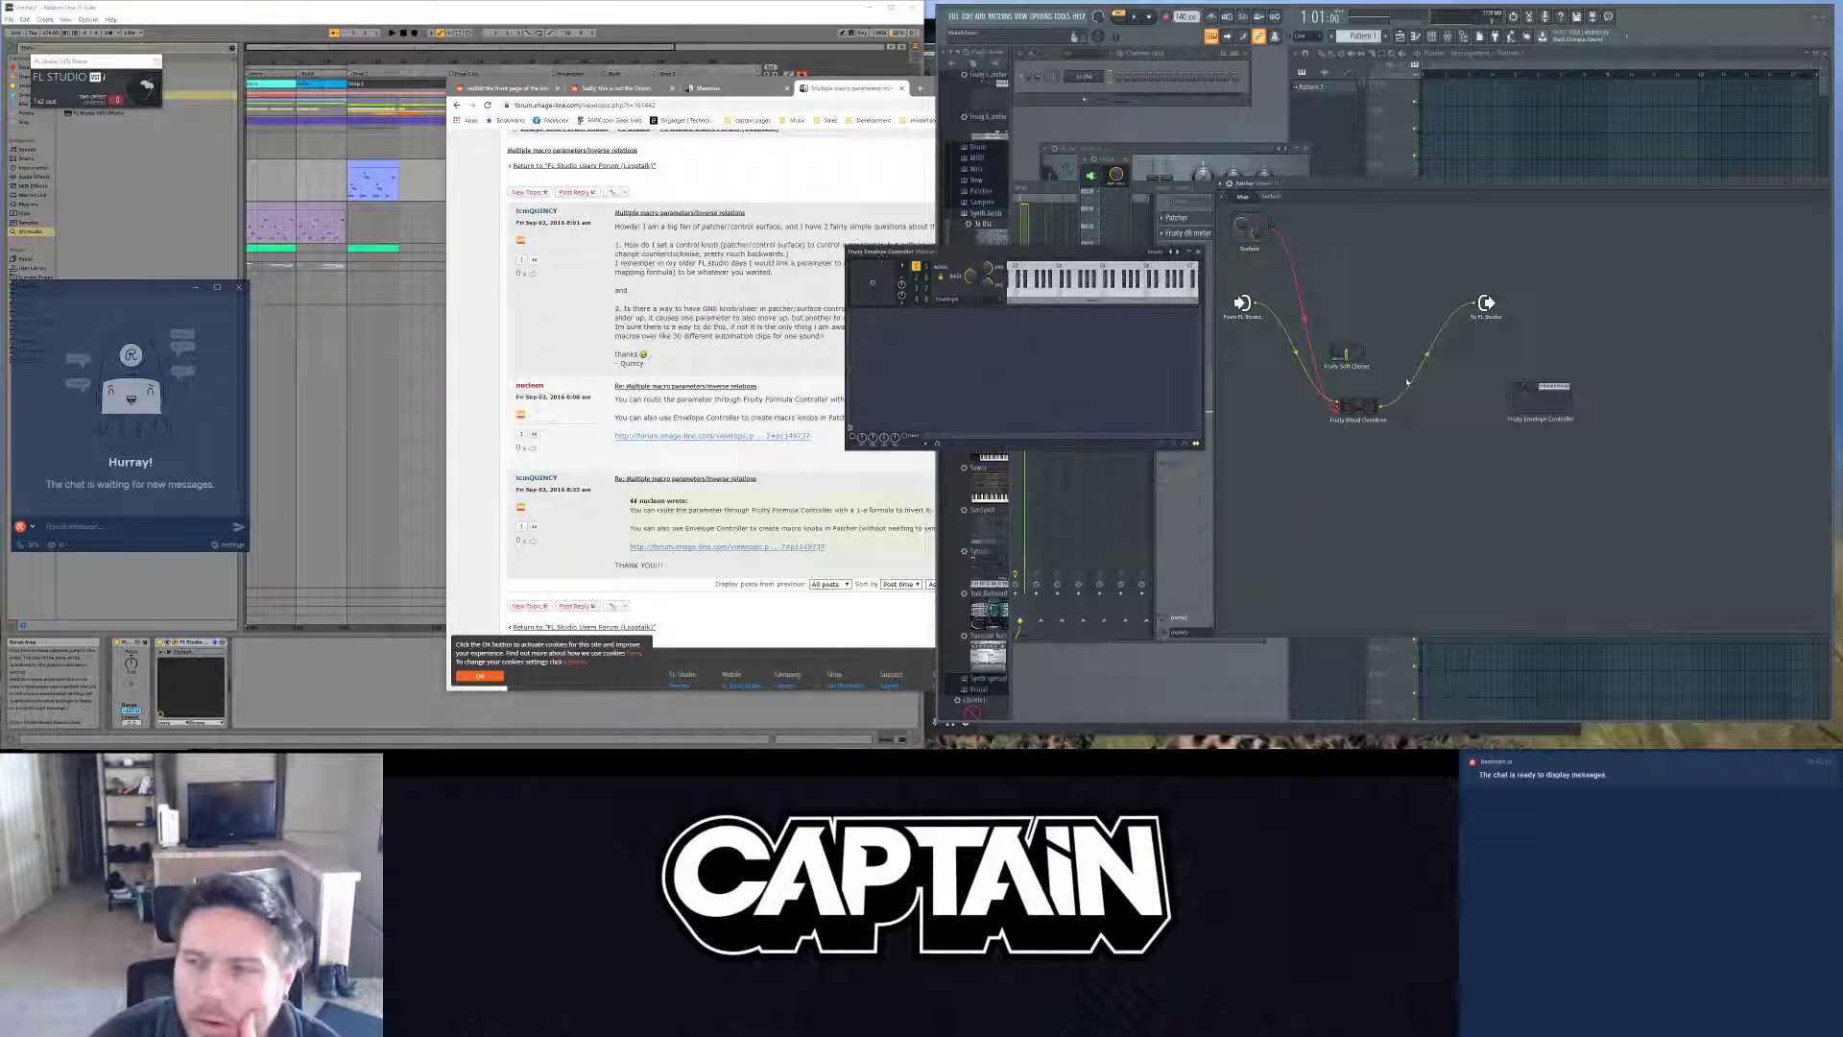
pyautogui.rightClick(1522, 405)
pyautogui.click(1538, 397)
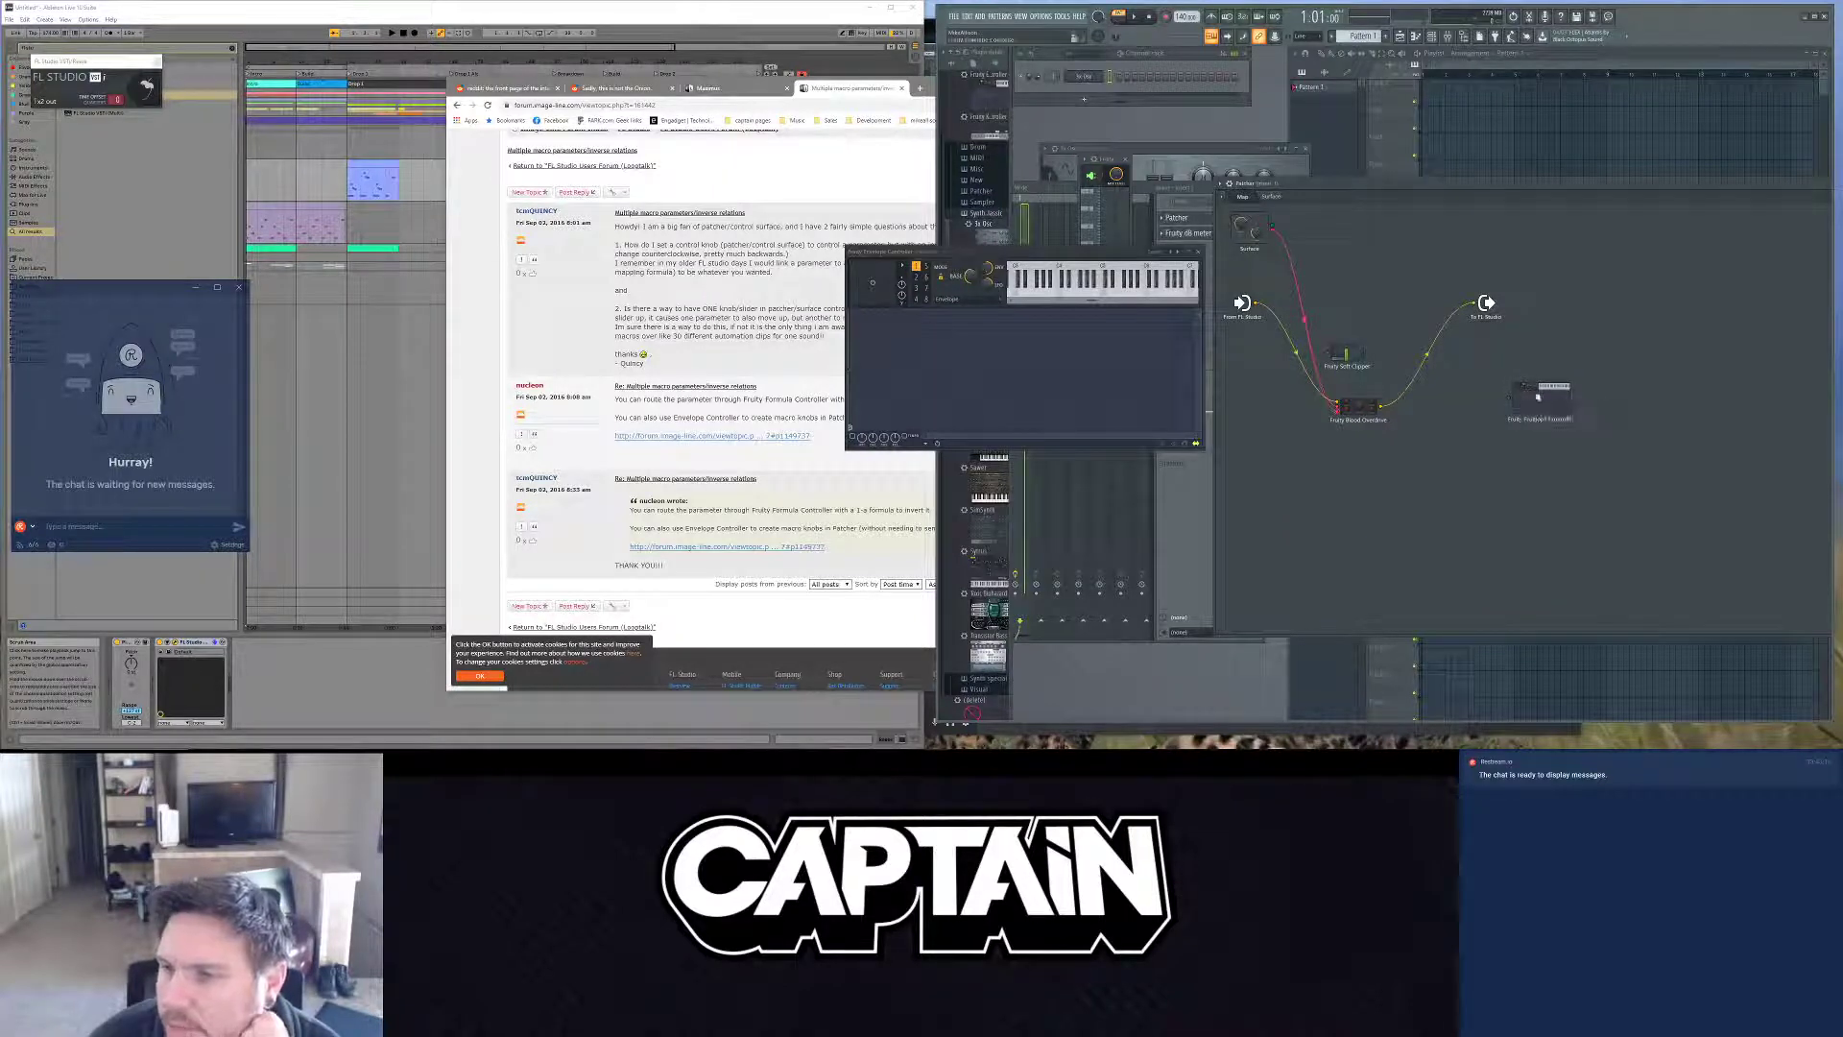
pyautogui.rightClick(1538, 398)
pyautogui.moveTo(1557, 440)
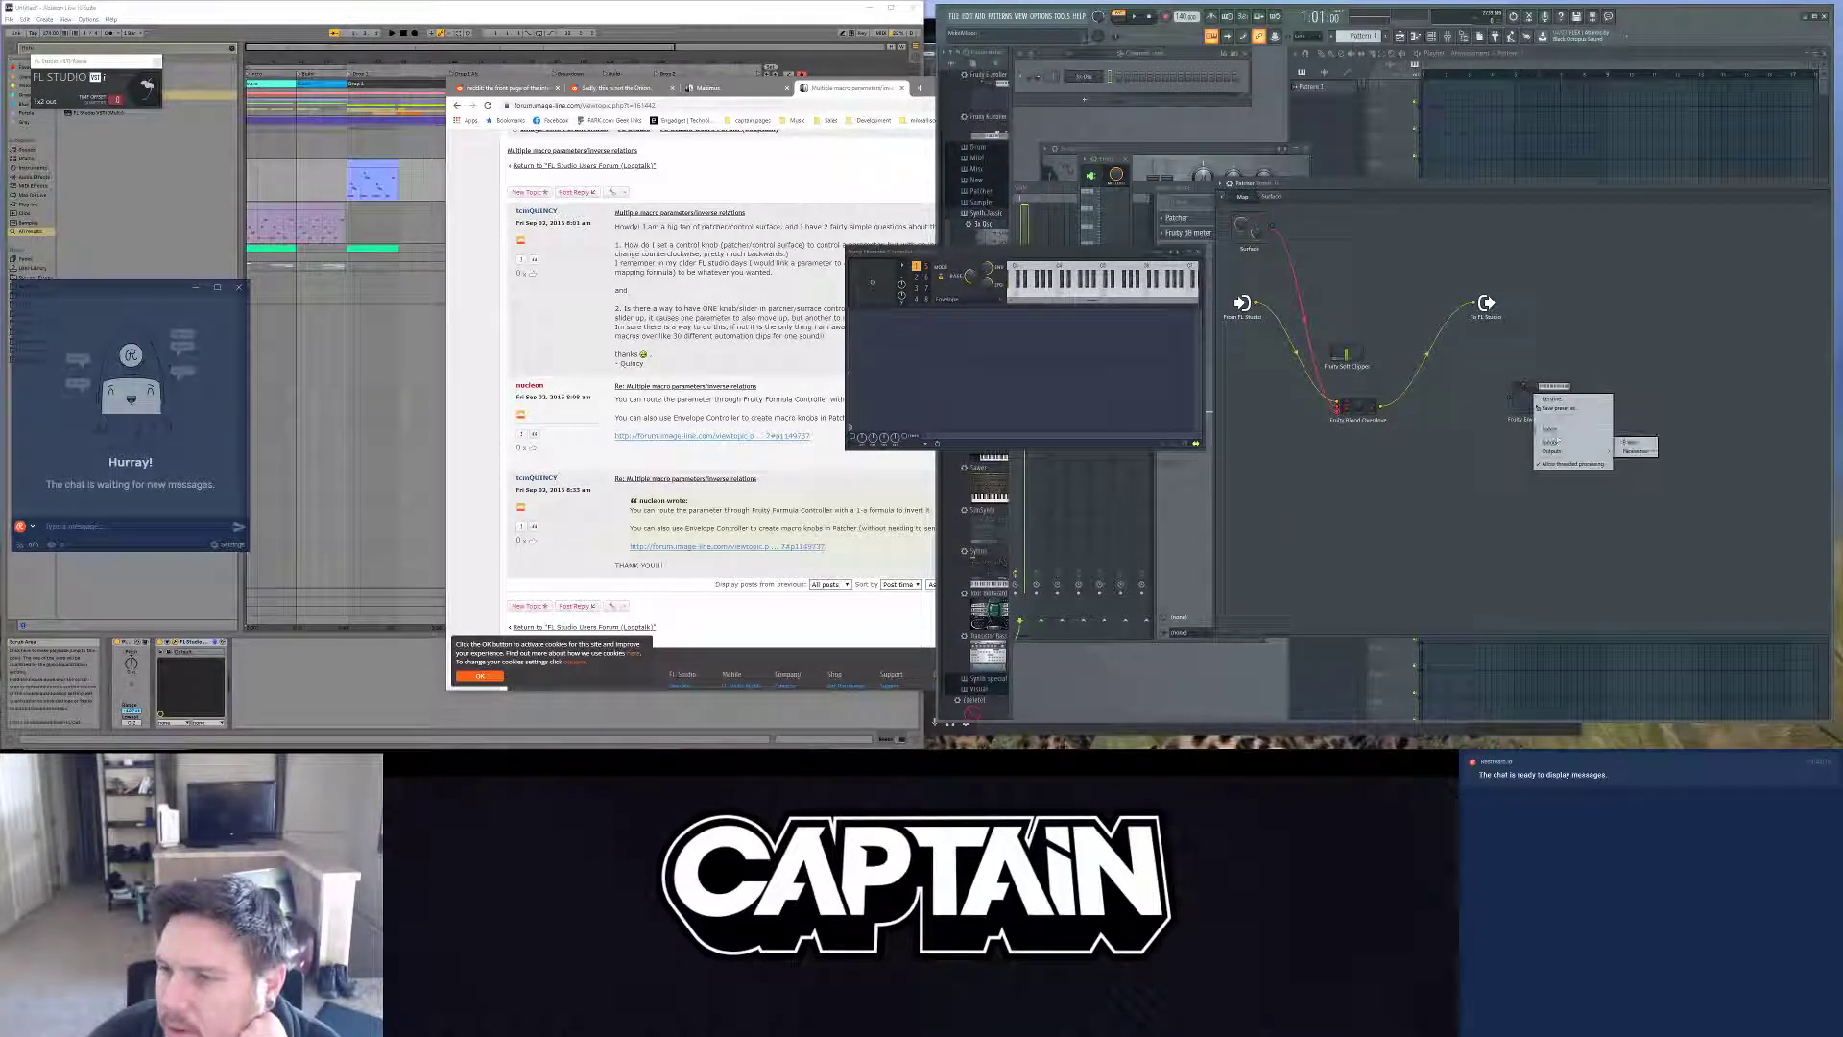
pyautogui.click(1451, 419)
# Step: Search the plugin picker for "formula" from the Patcher map and close the picker
pyautogui.rightClick(1449, 418)
pyautogui.moveTo(1486, 430)
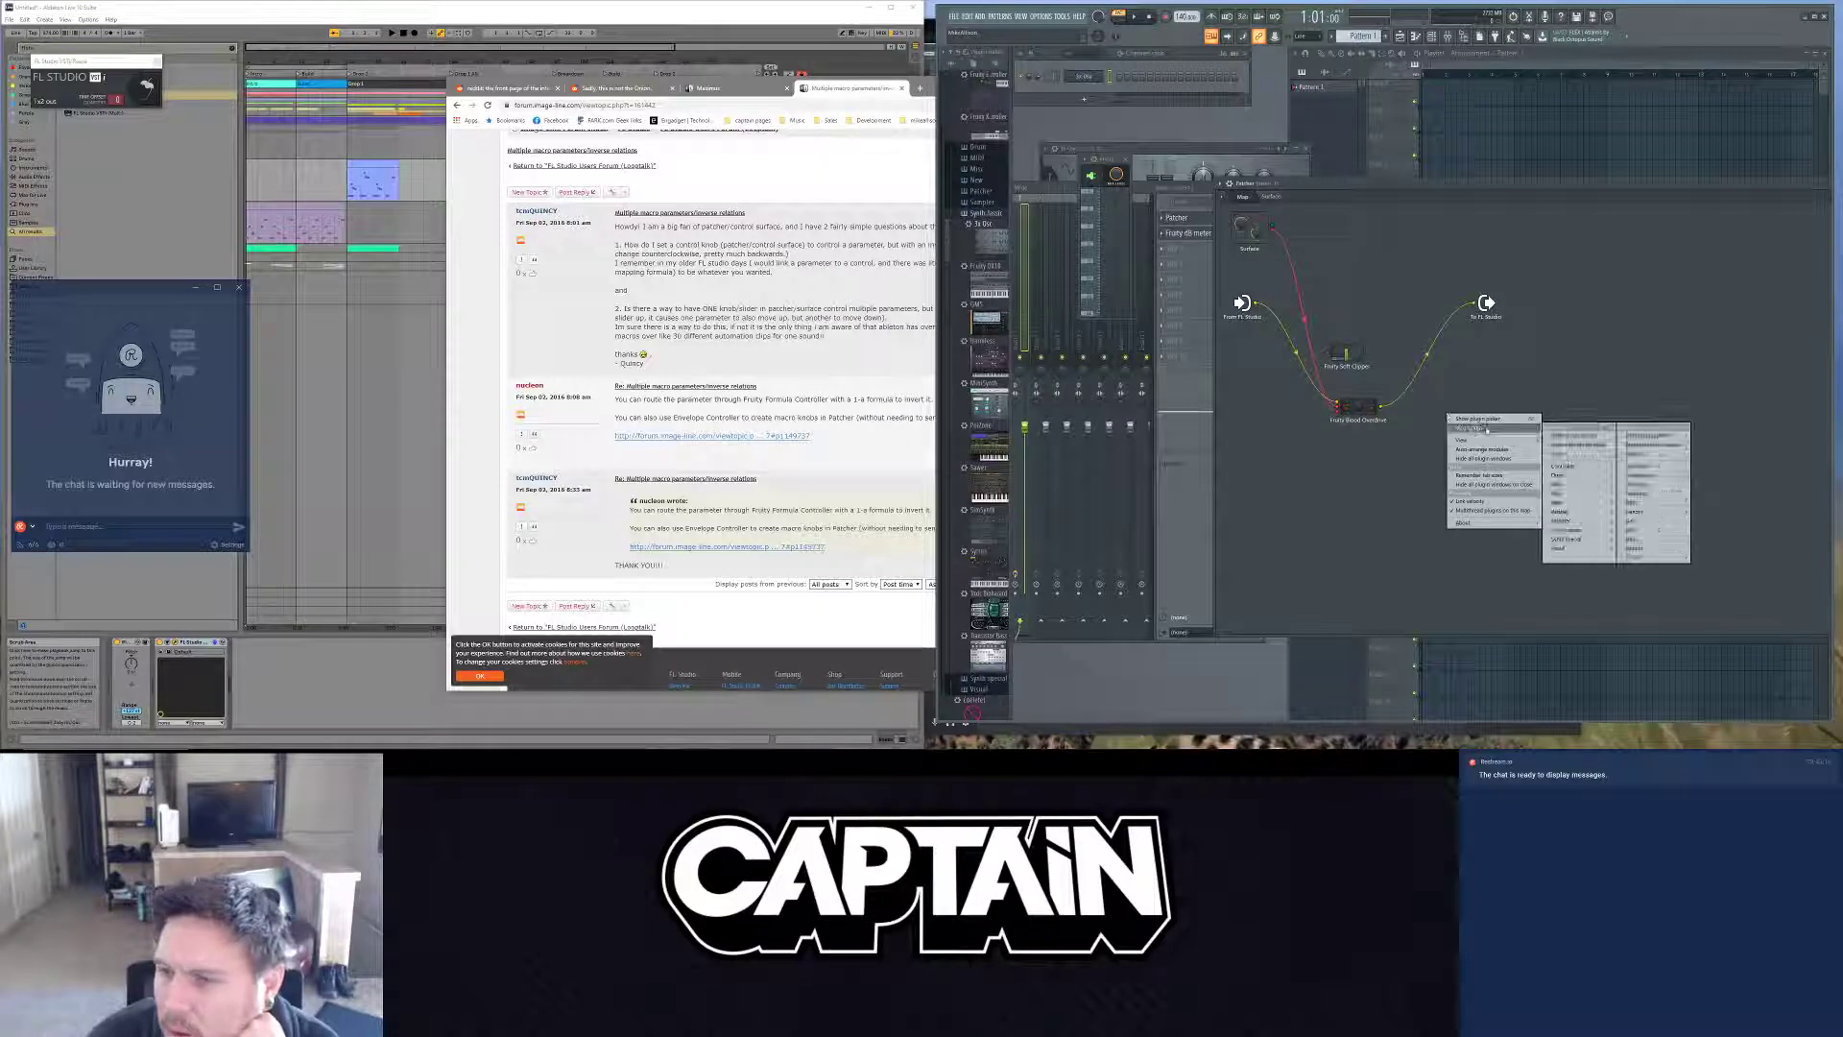
pyautogui.moveTo(1599, 467)
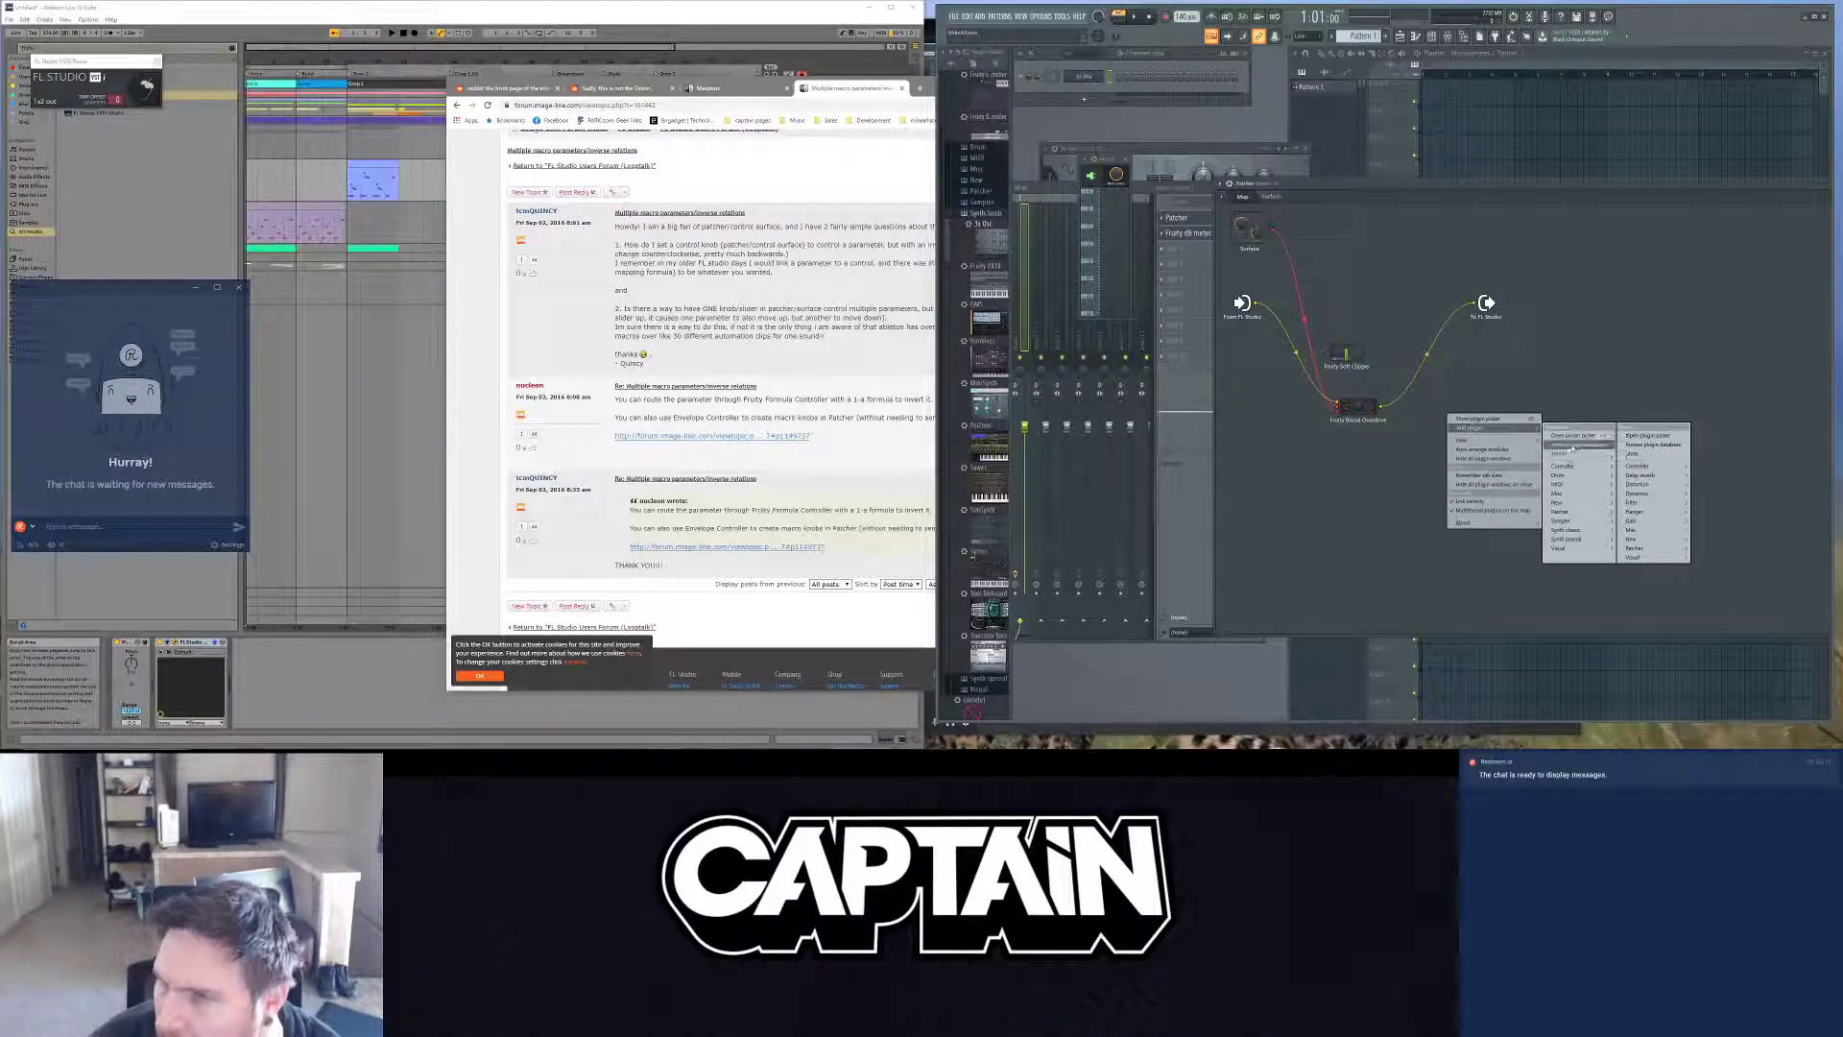
pyautogui.click(1575, 437)
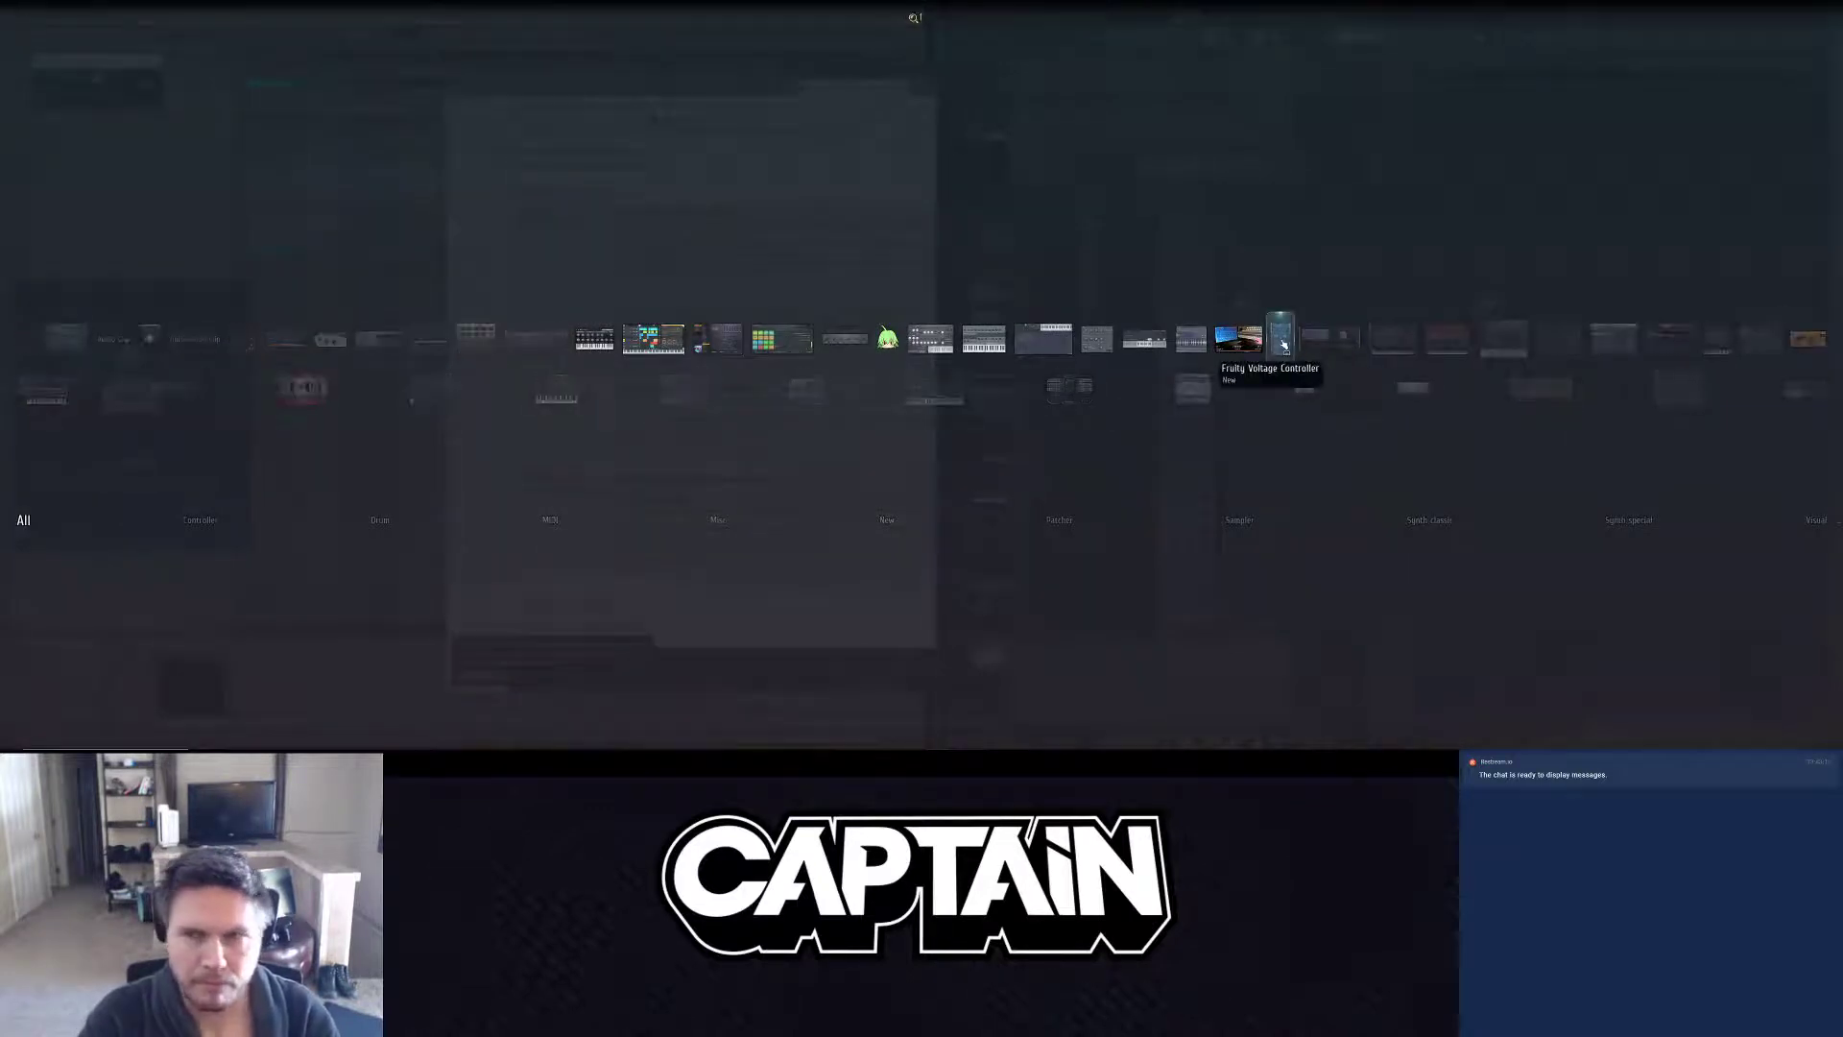
pyautogui.write('formula')
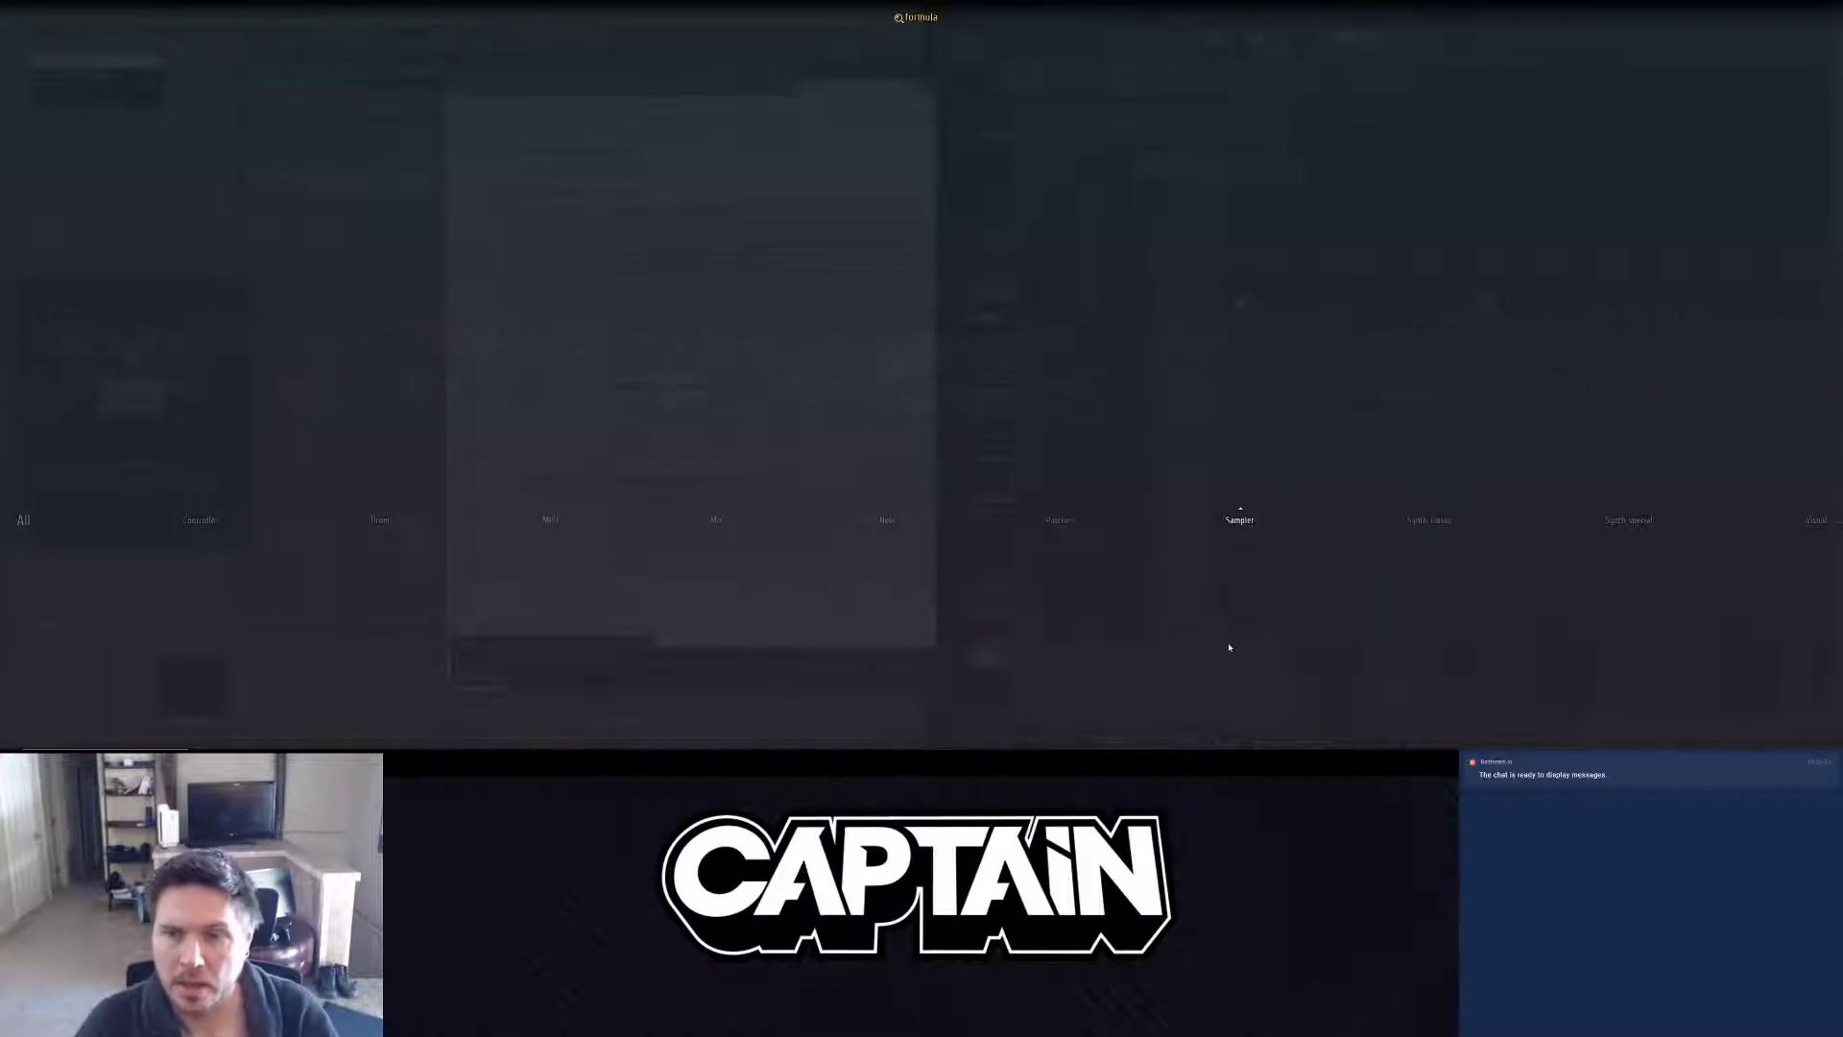
pyautogui.press('Escape')
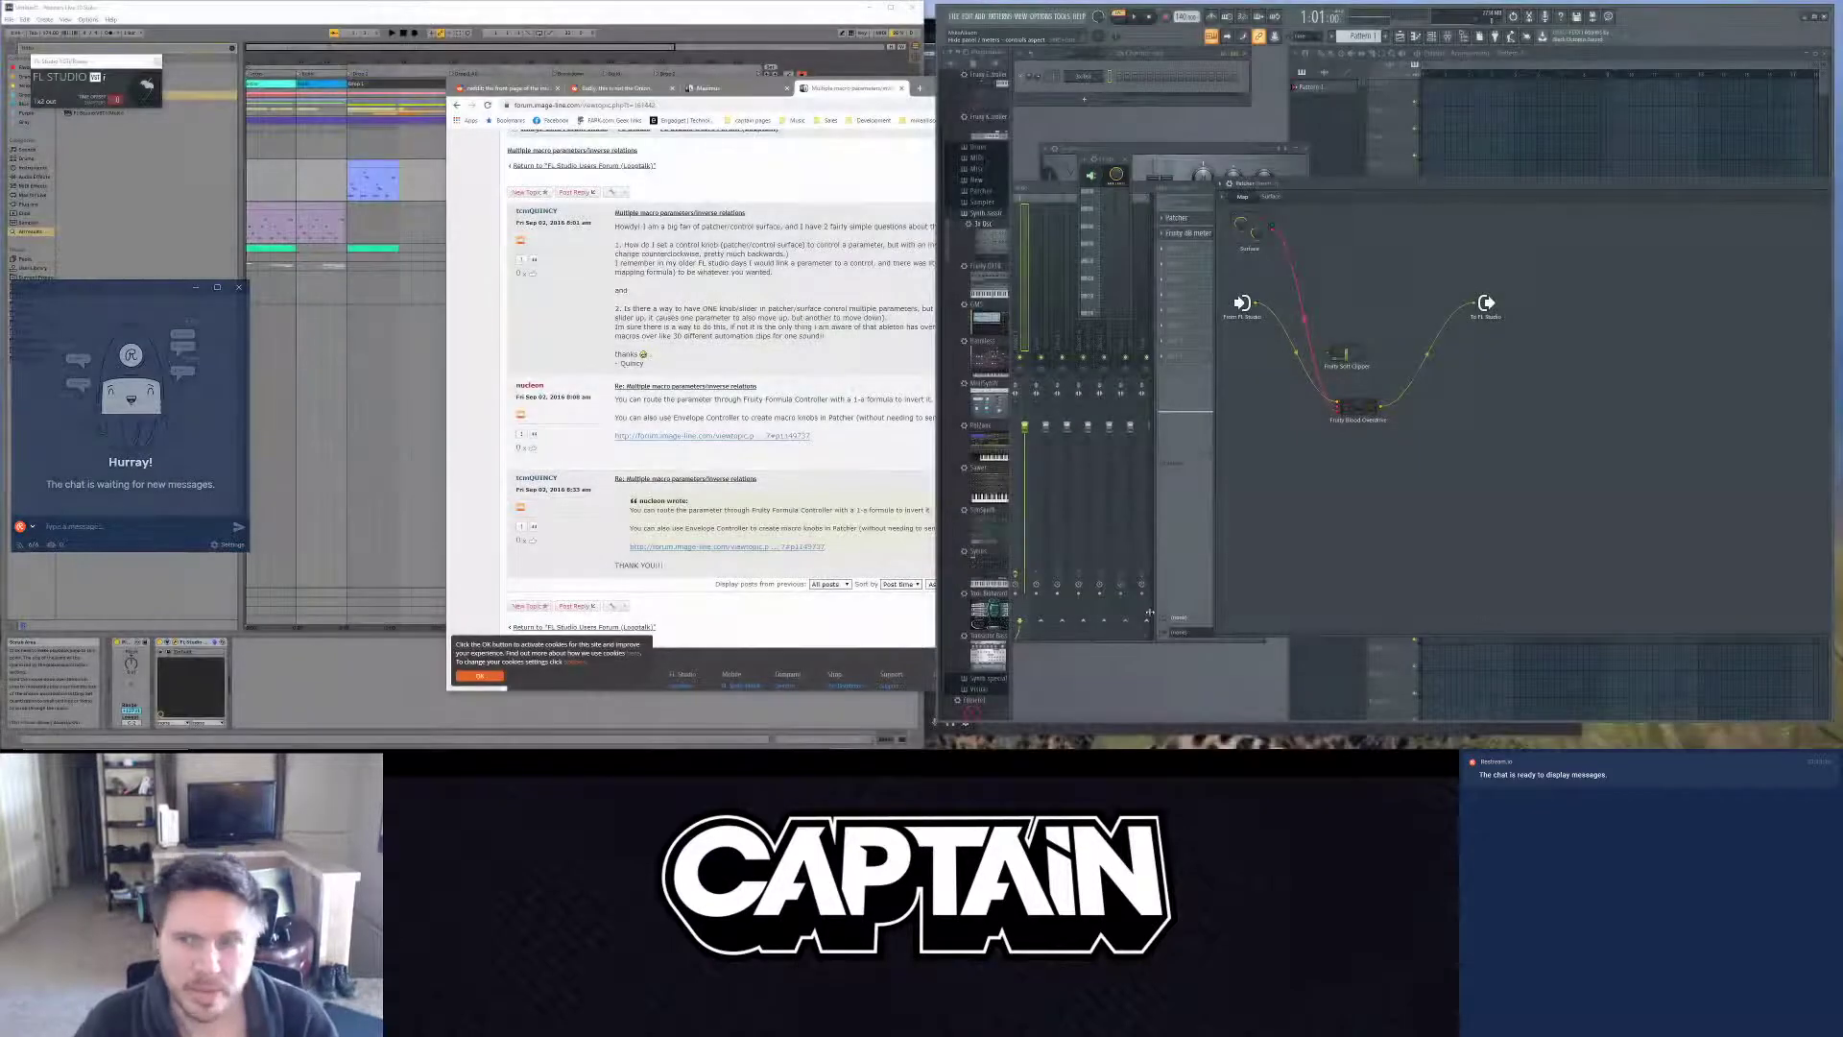
# Step: Copy the name Fruity Formula Controller from the forum reply, search the web for it, and return to the Patcher
pyautogui.click(705, 526)
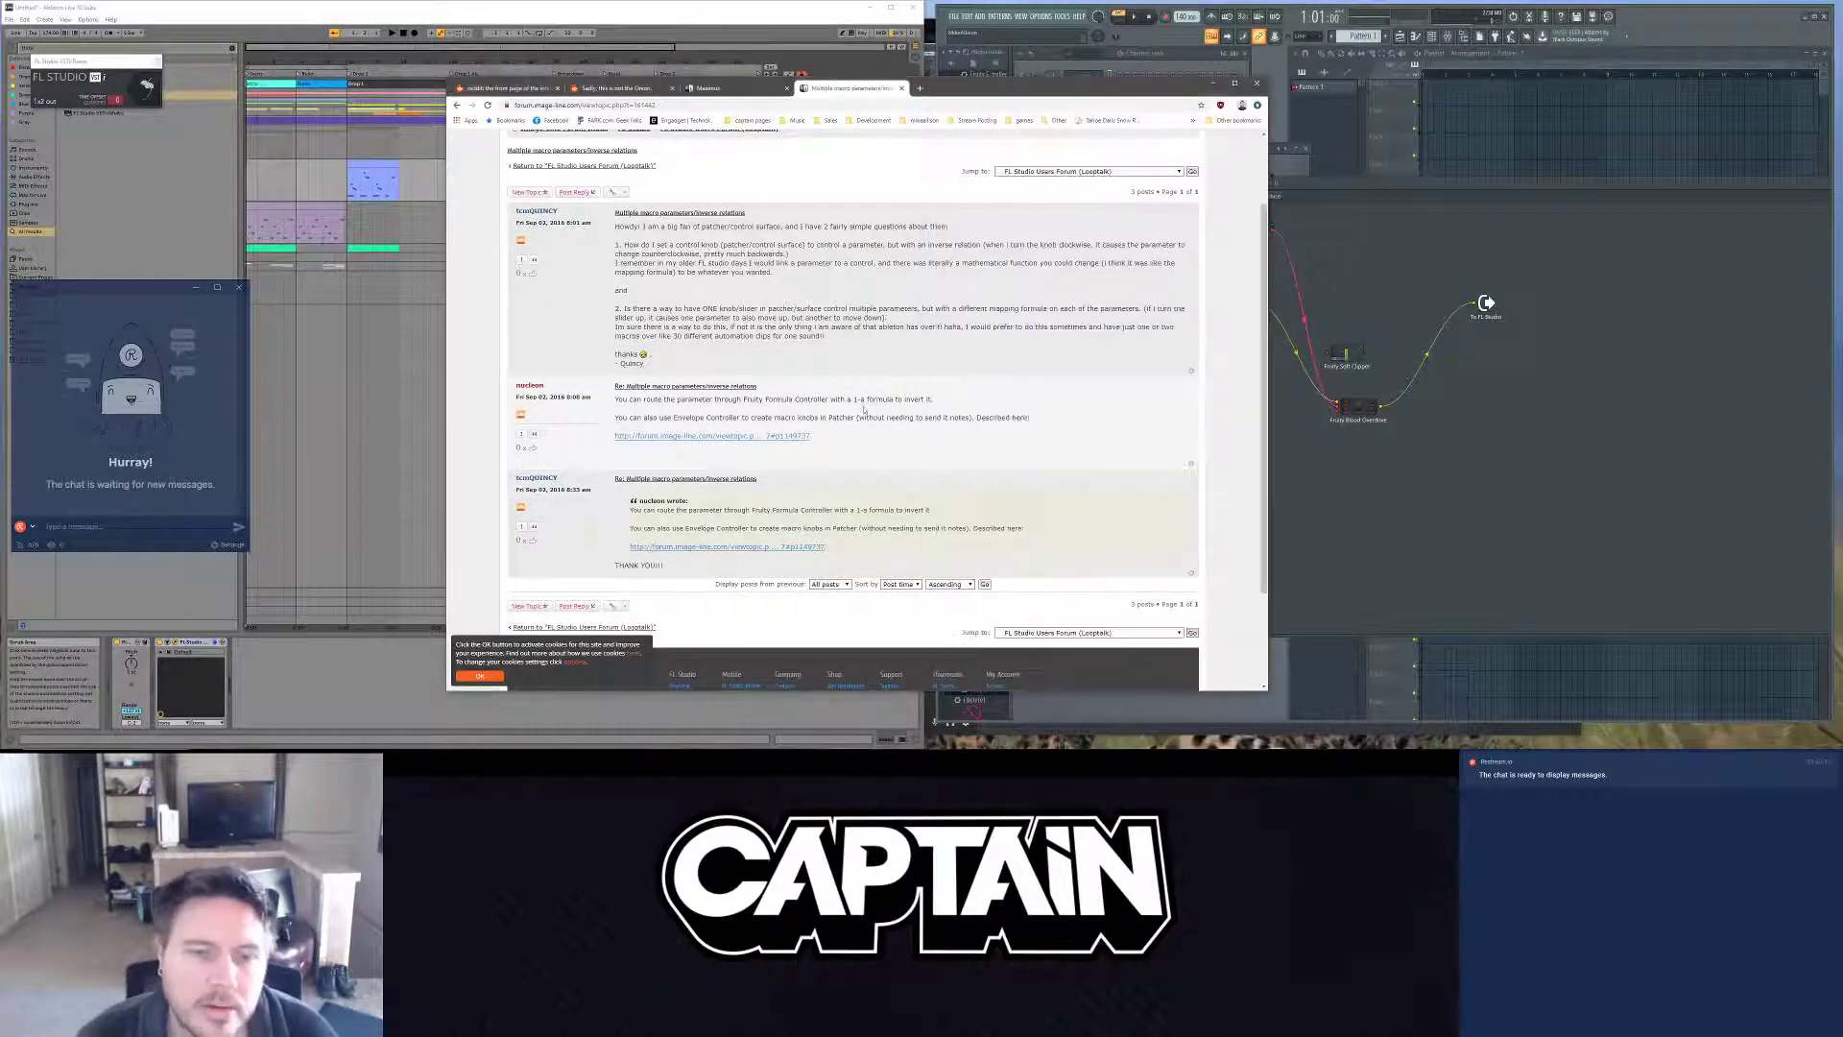
pyautogui.moveTo(752, 509); pyautogui.dragTo(832, 510)
pyautogui.hotkey('ctrl', 'c')
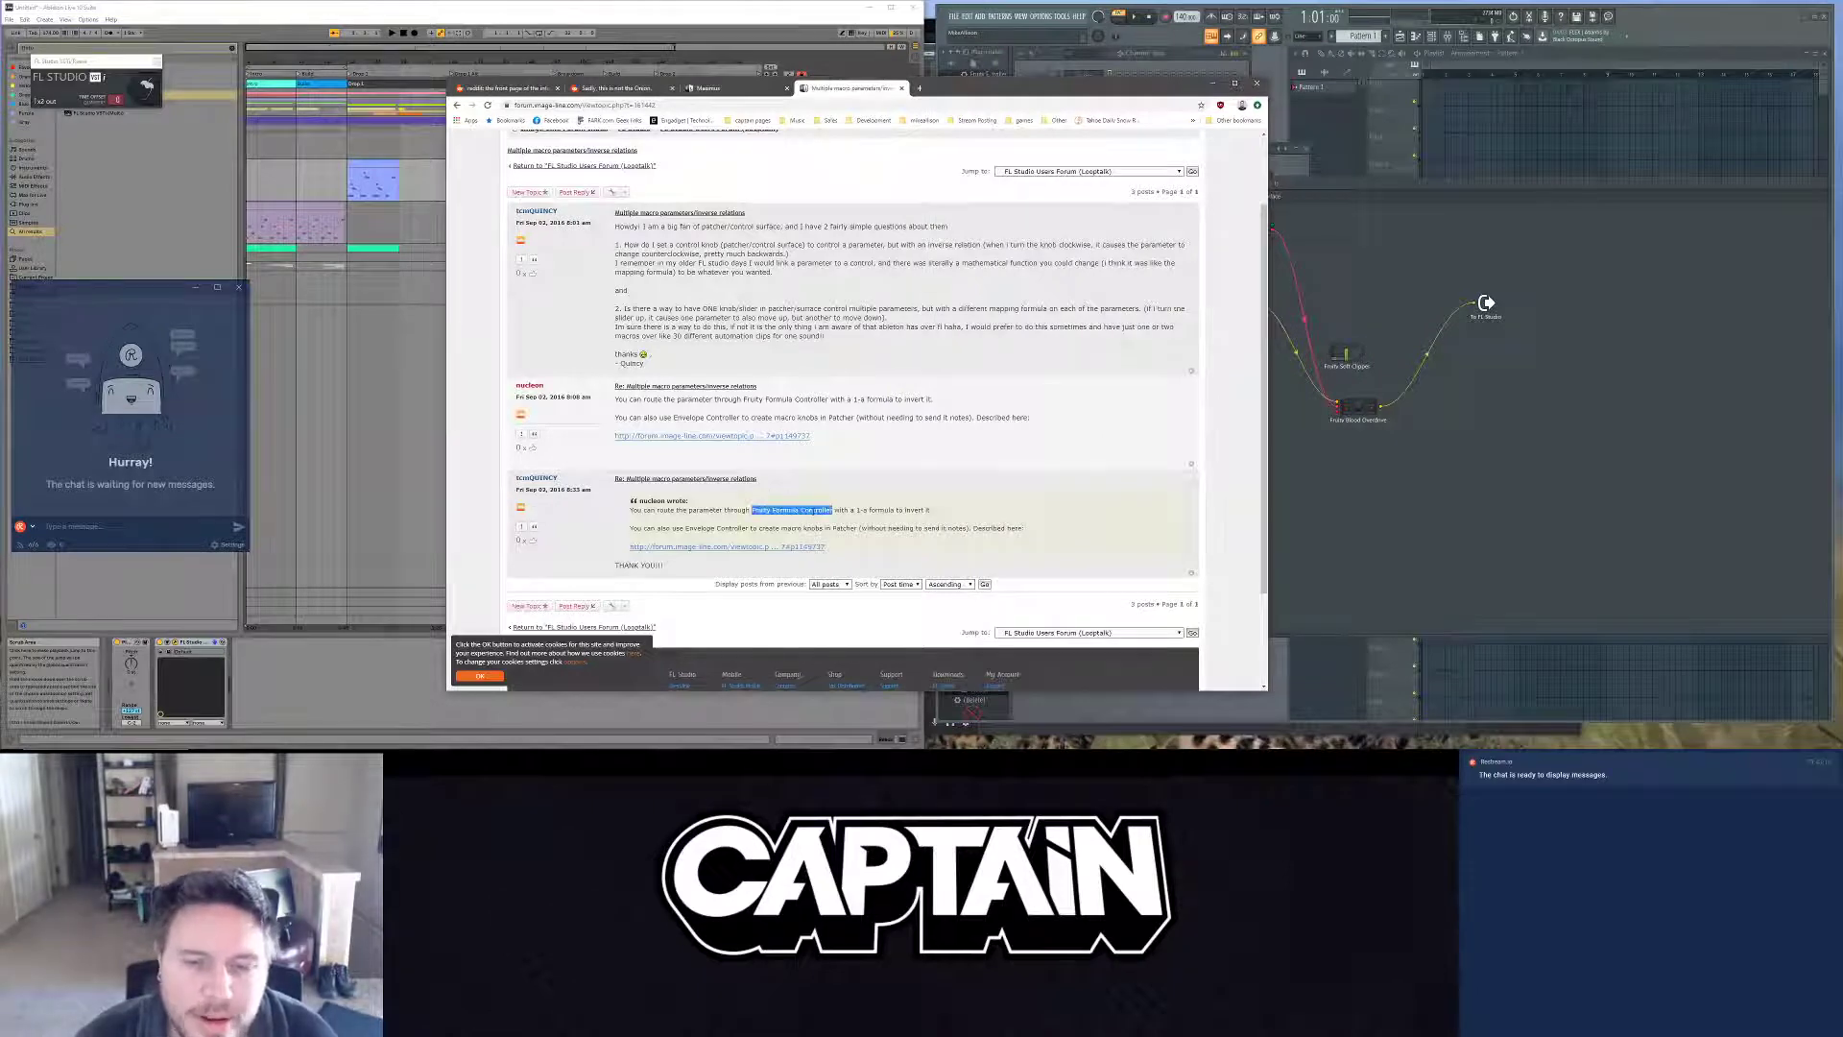
pyautogui.click(920, 89)
pyautogui.hotkey('ctrl', 'v')
pyautogui.press('Return')
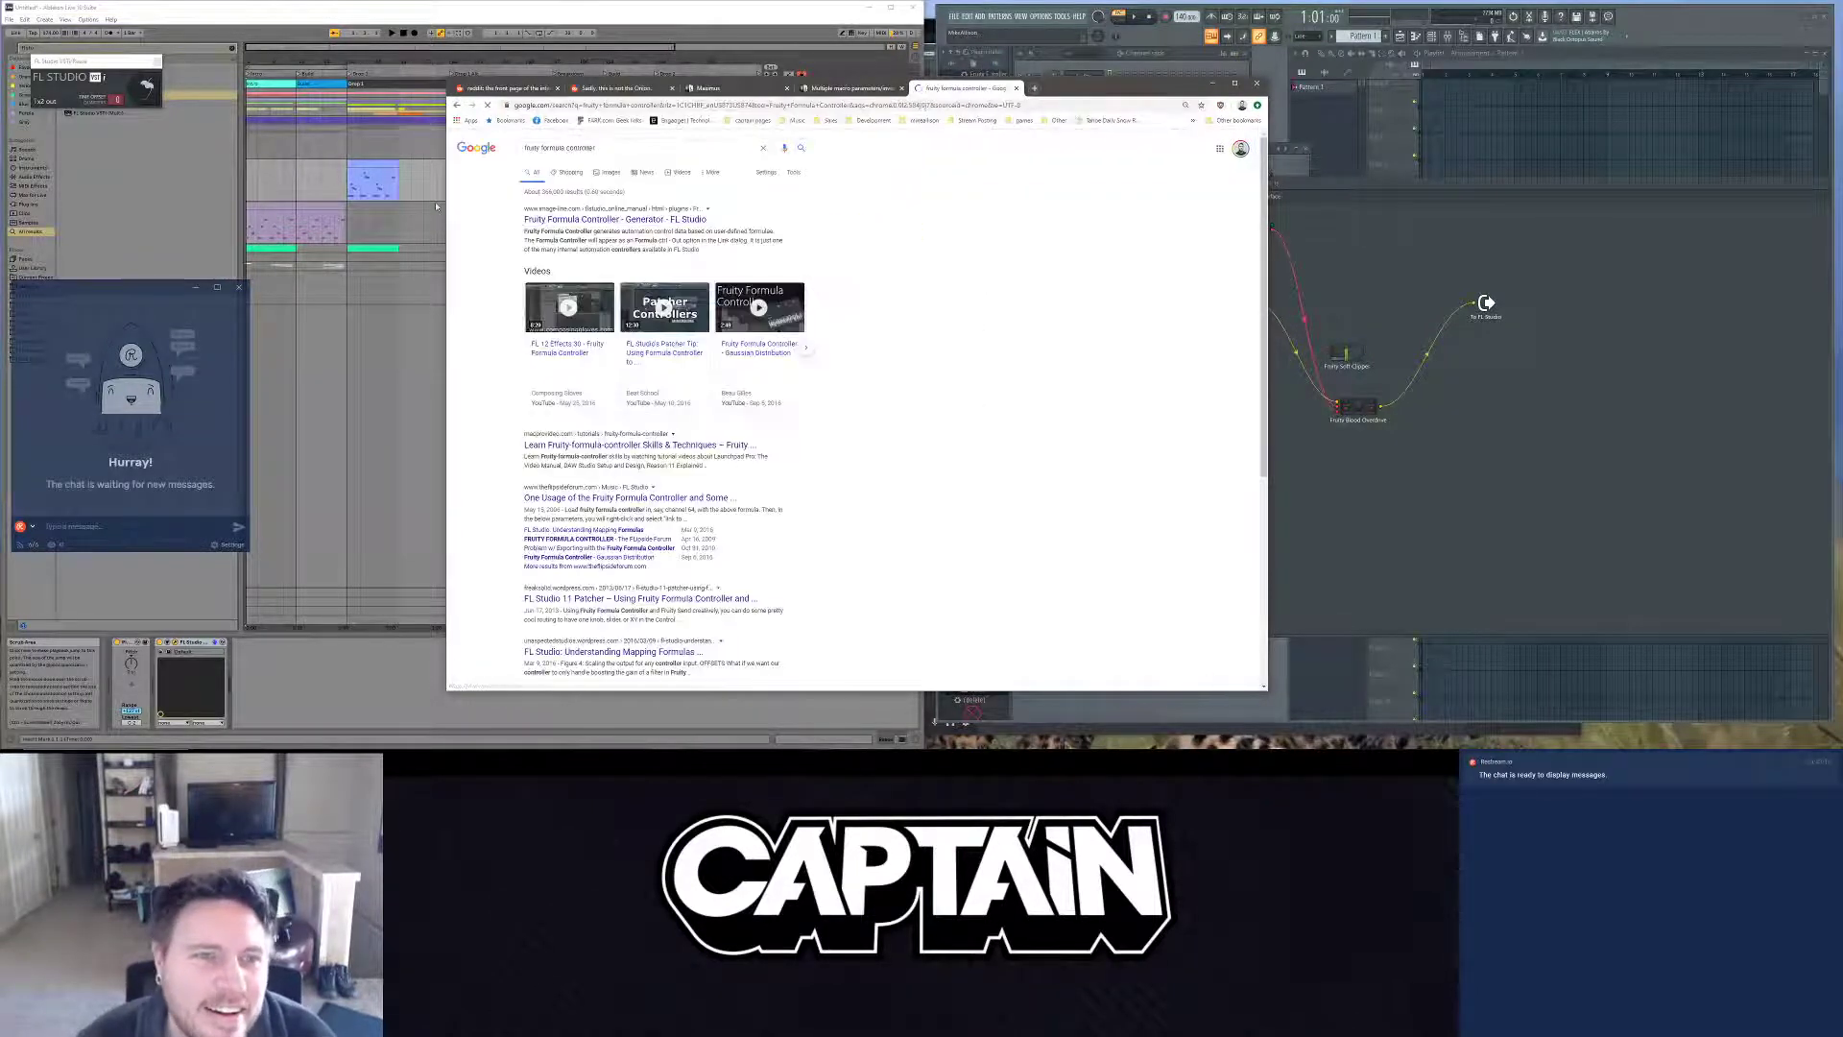
pyautogui.click(607, 221)
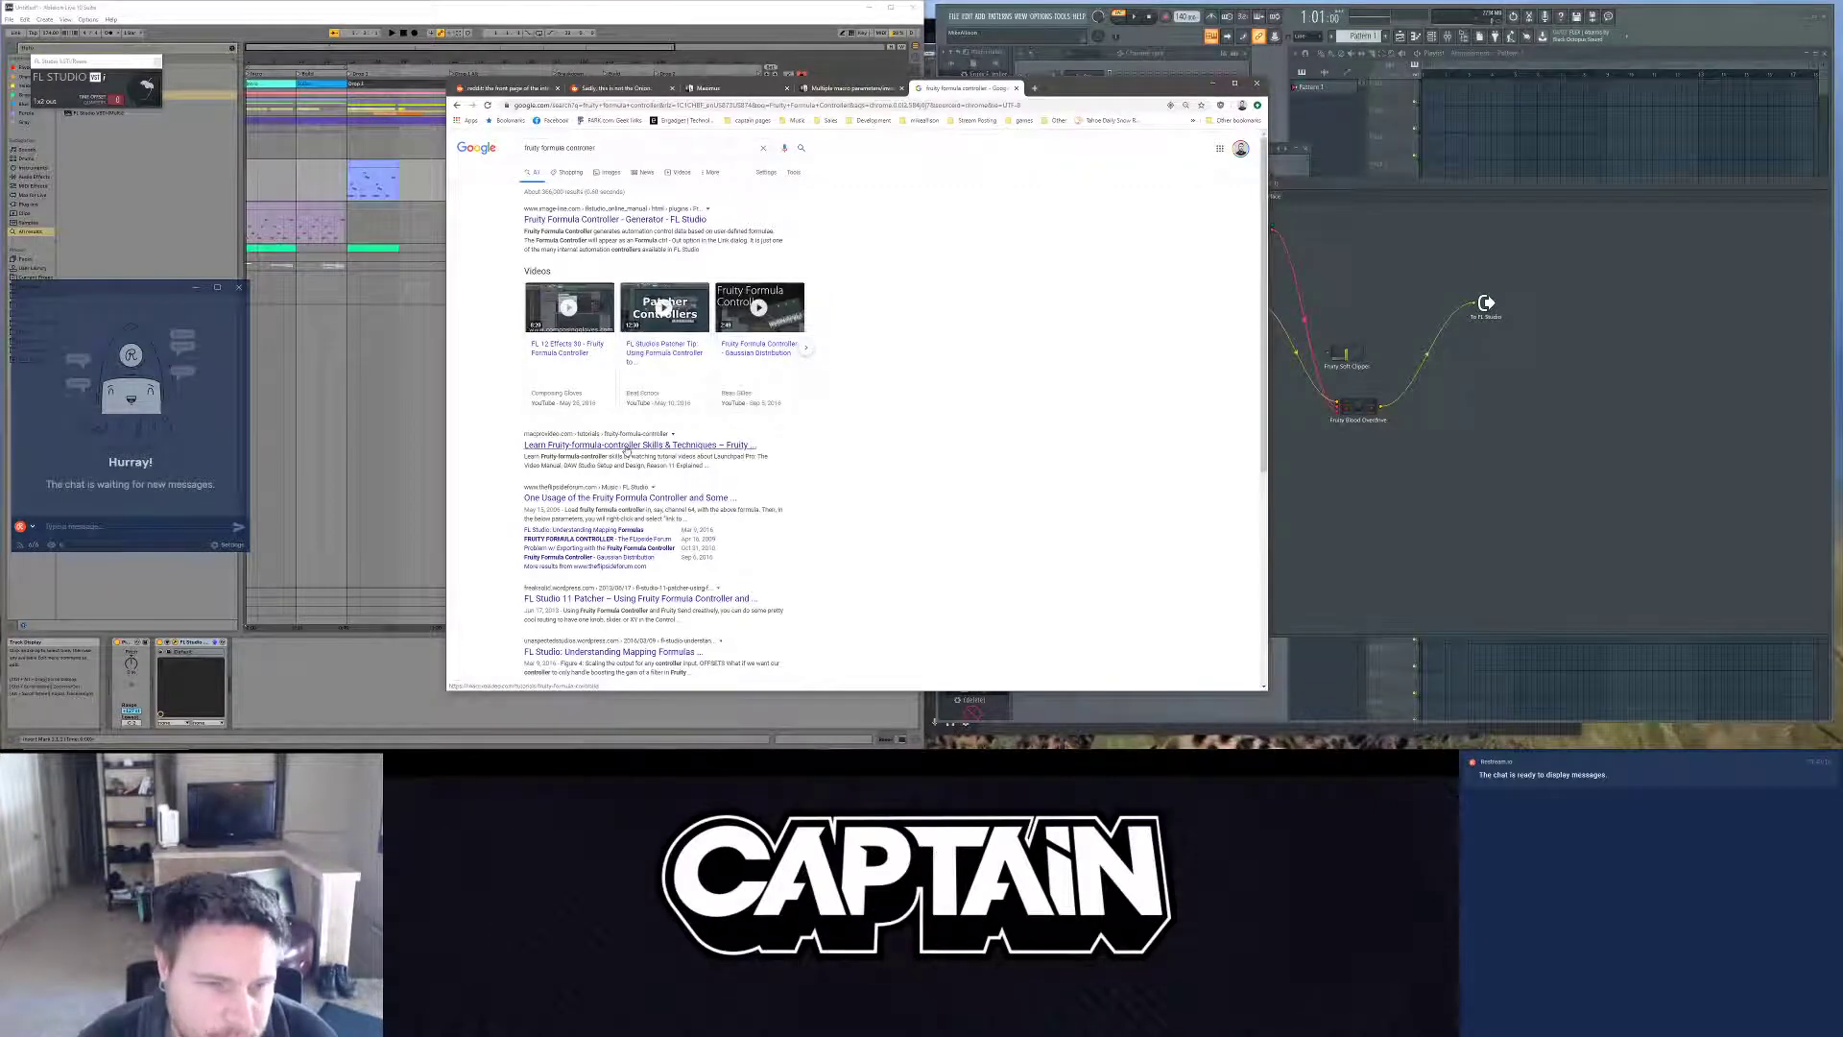
pyautogui.click(1564, 483)
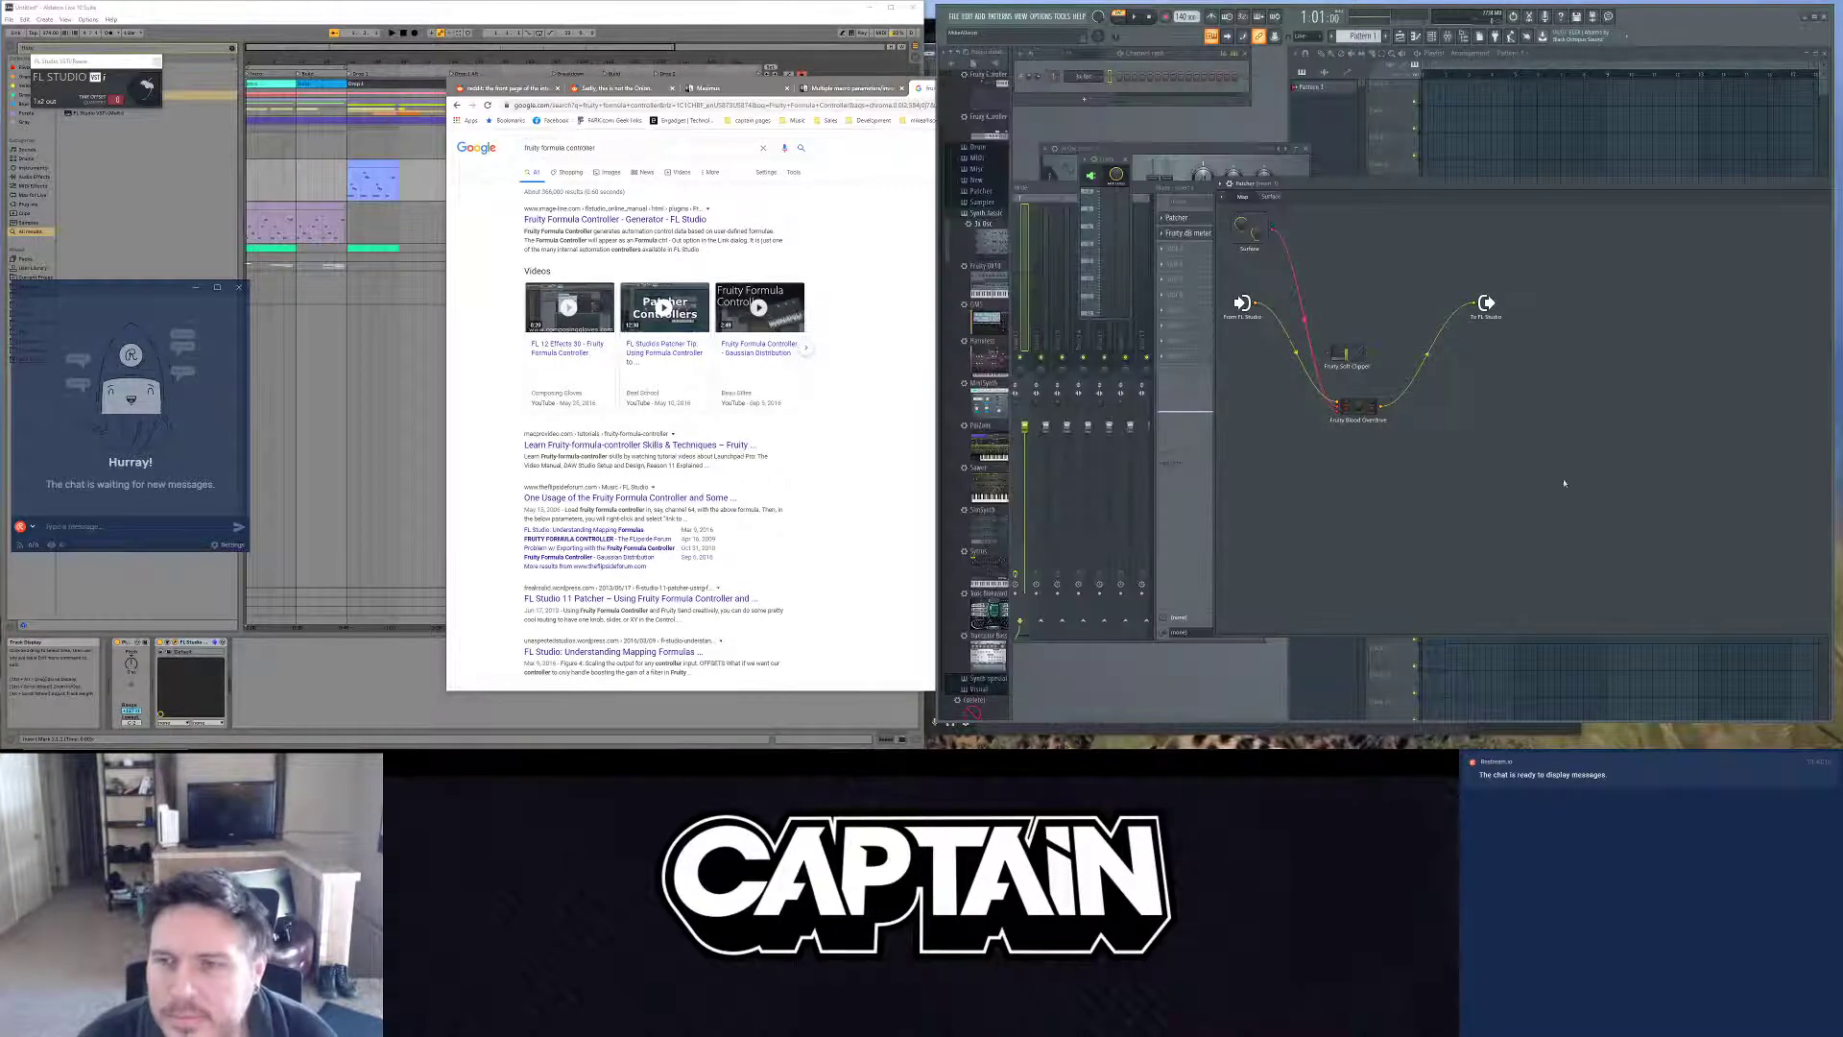
# Step: Look for a formula controller in the plugin database's generator categories and in the plugin lists available from the Patcher map
pyautogui.click(981, 213)
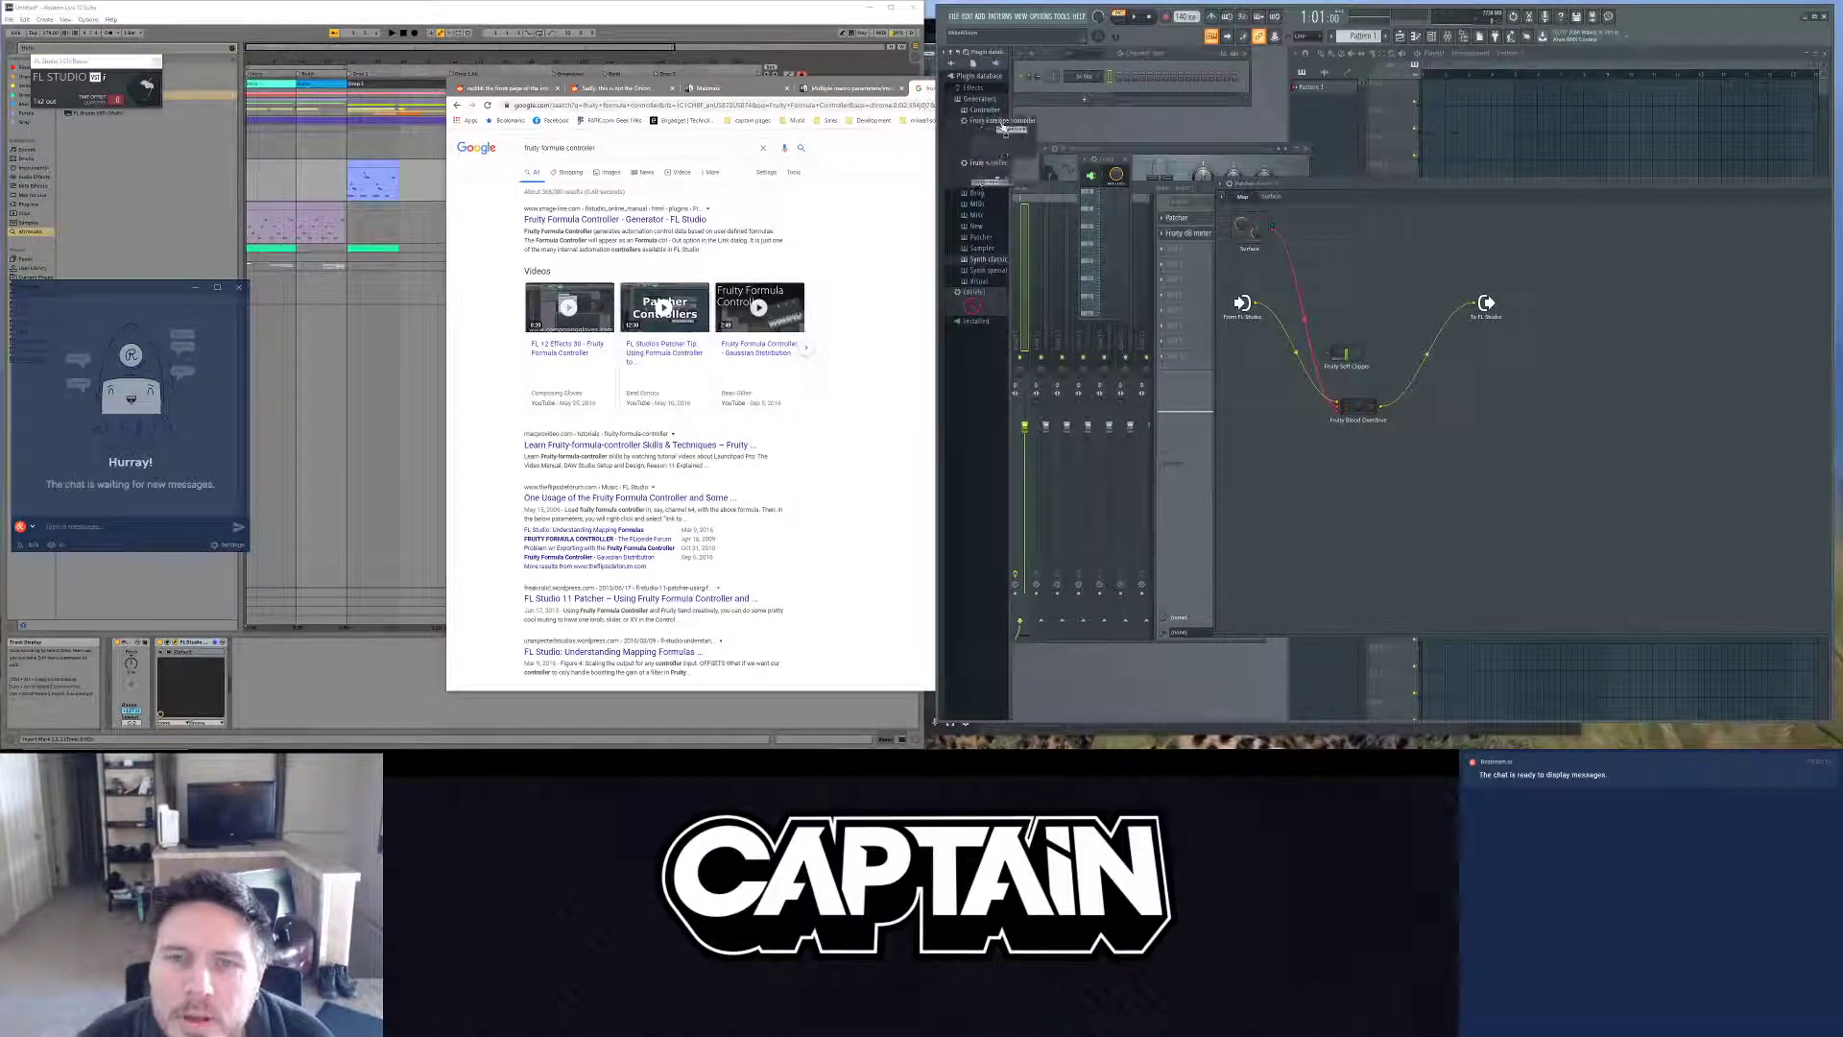
pyautogui.click(978, 204)
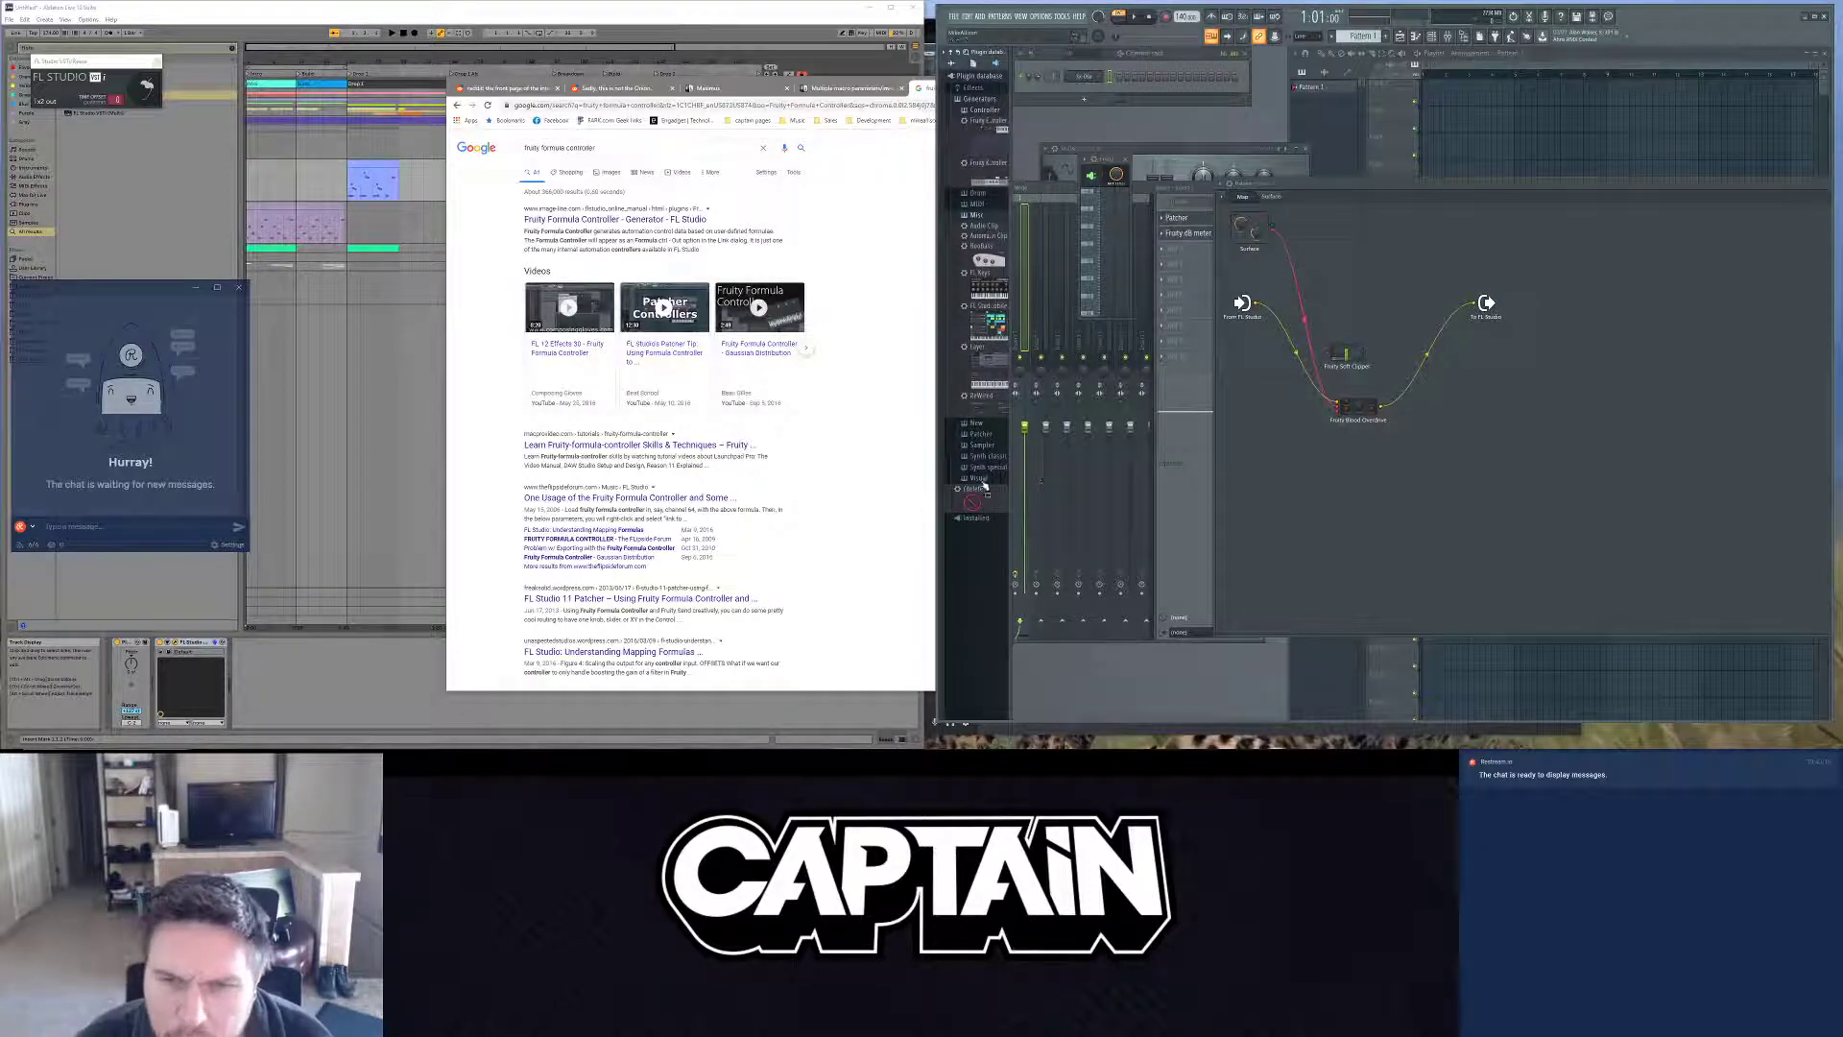
pyautogui.click(989, 438)
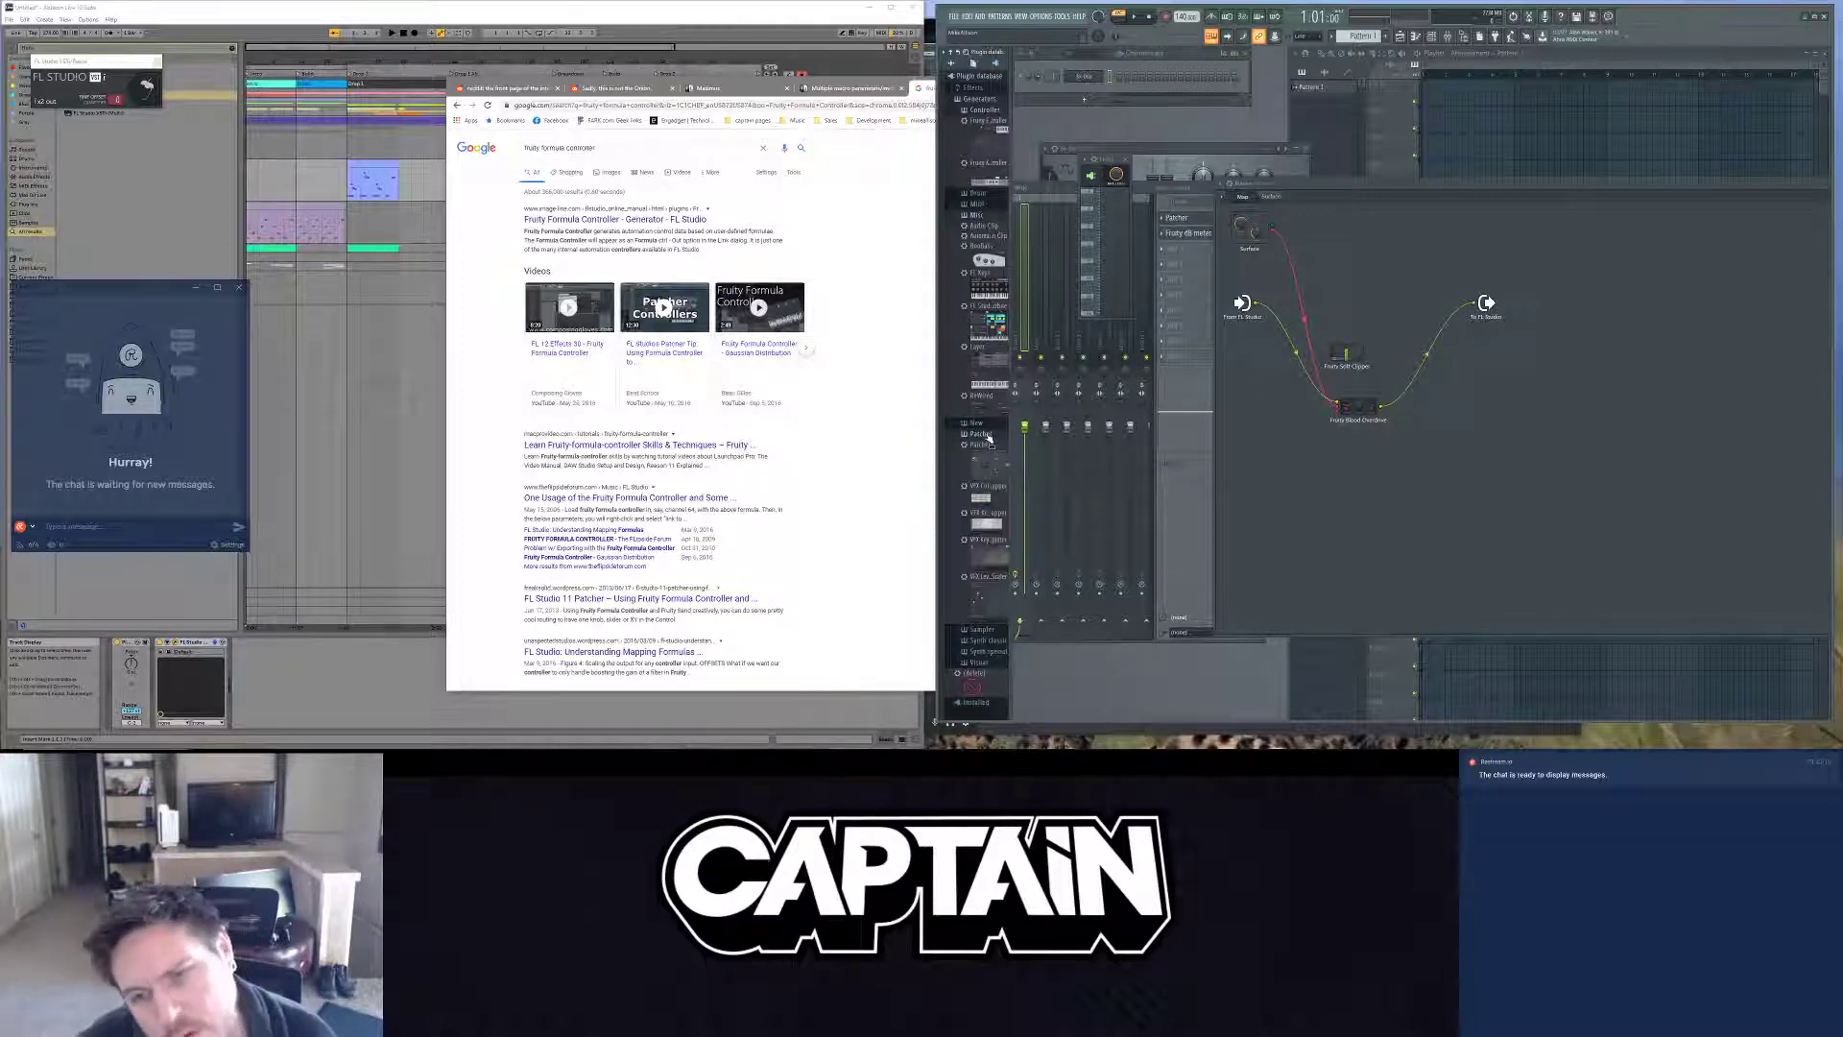
pyautogui.rightClick(1332, 496)
pyautogui.moveTo(1385, 512)
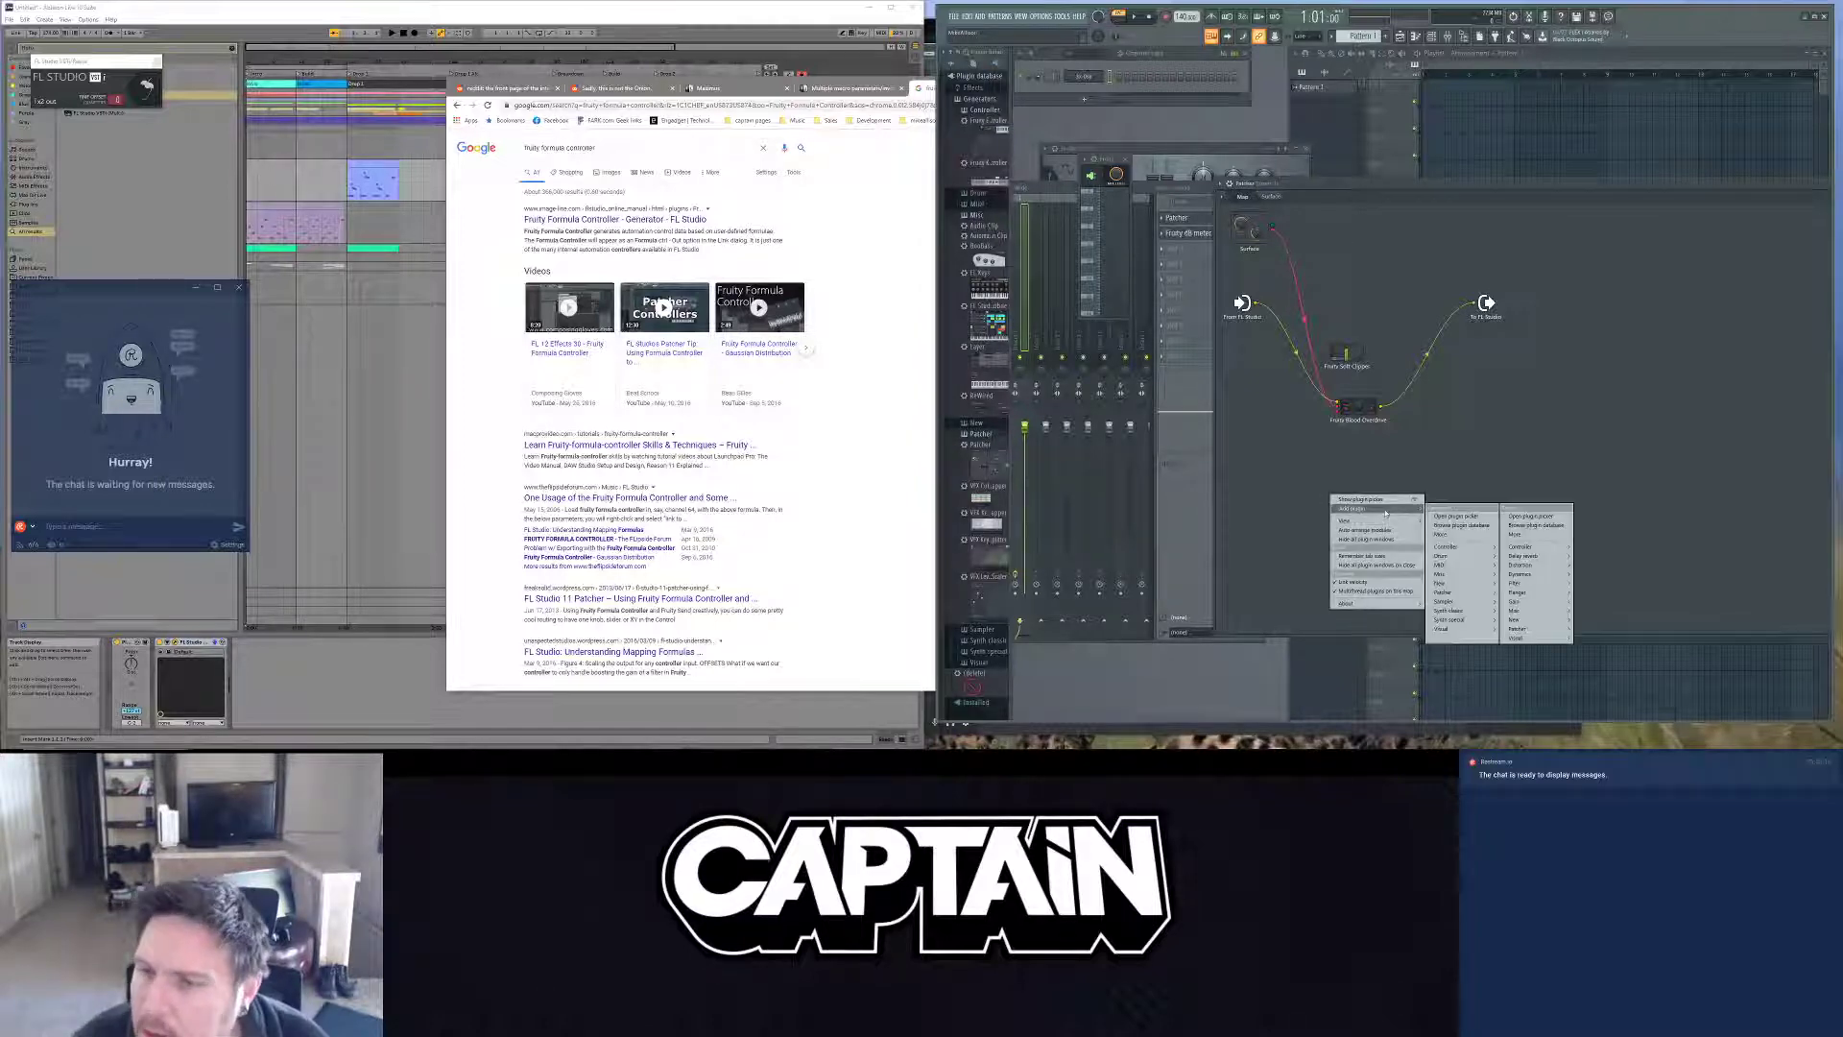
pyautogui.moveTo(1483, 595)
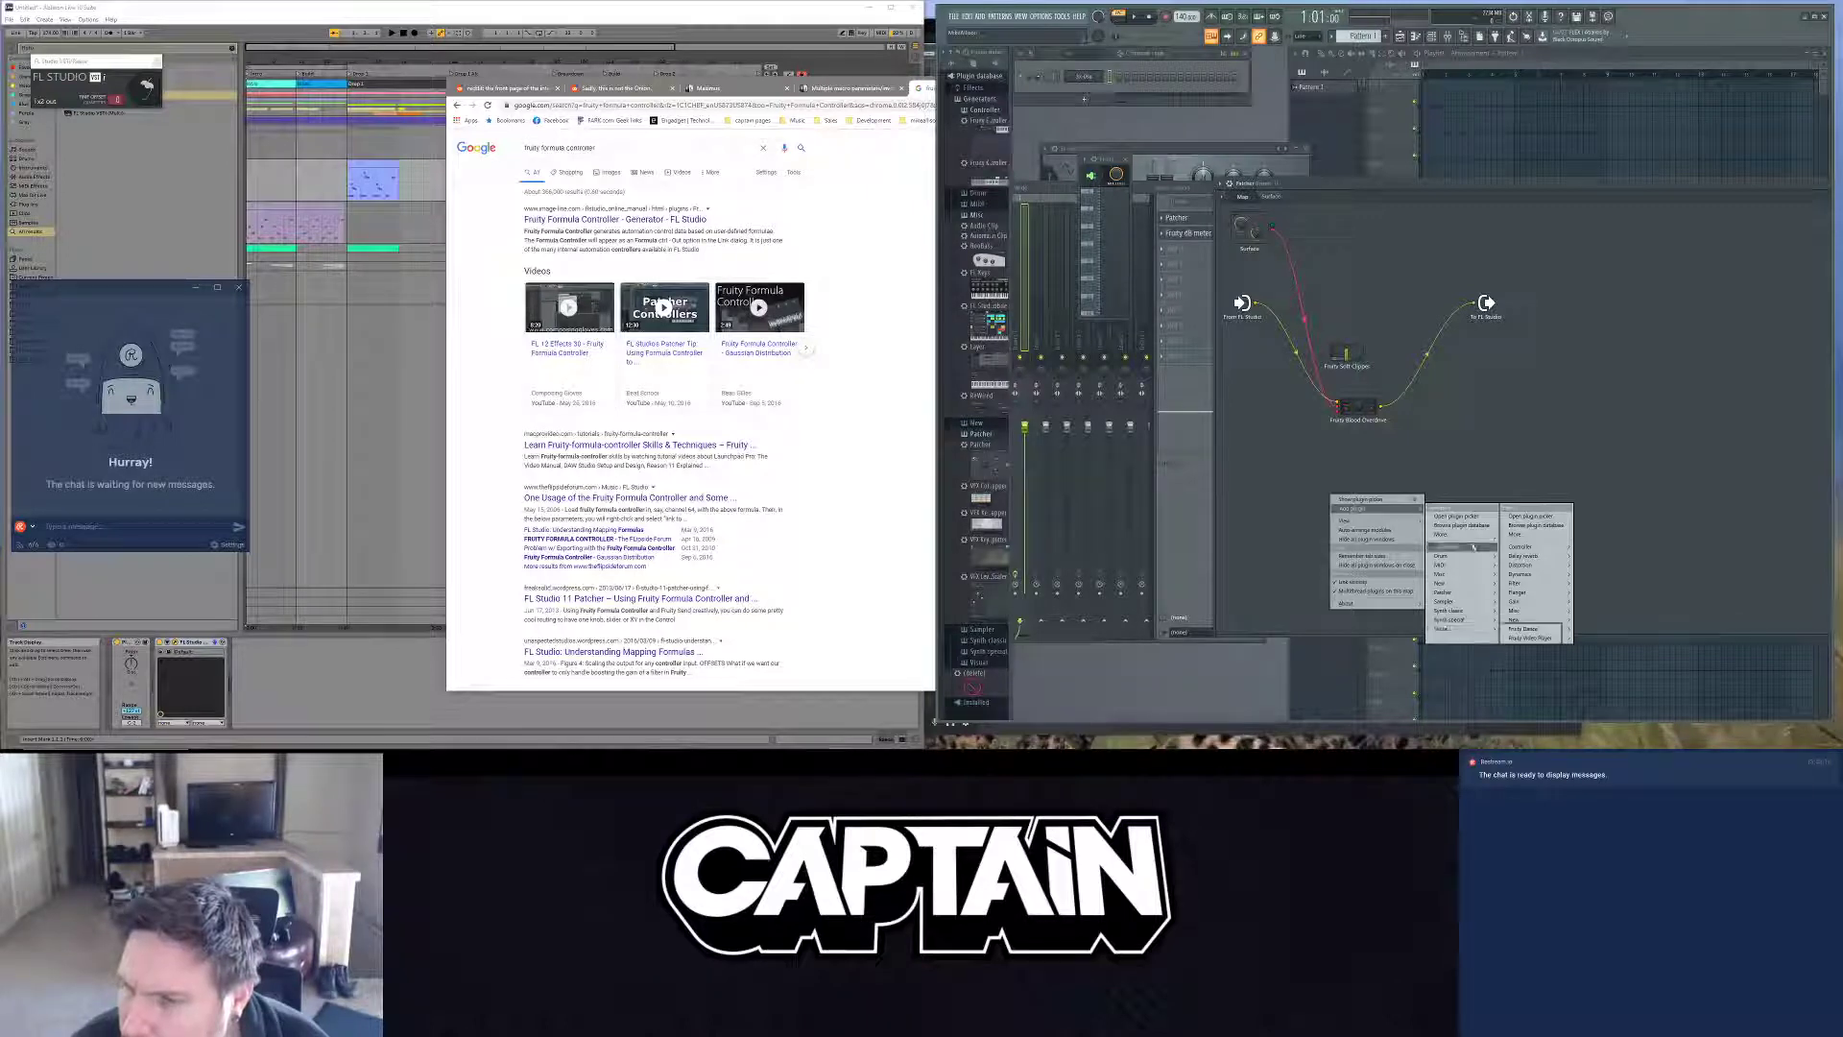
pyautogui.moveTo(1474, 557)
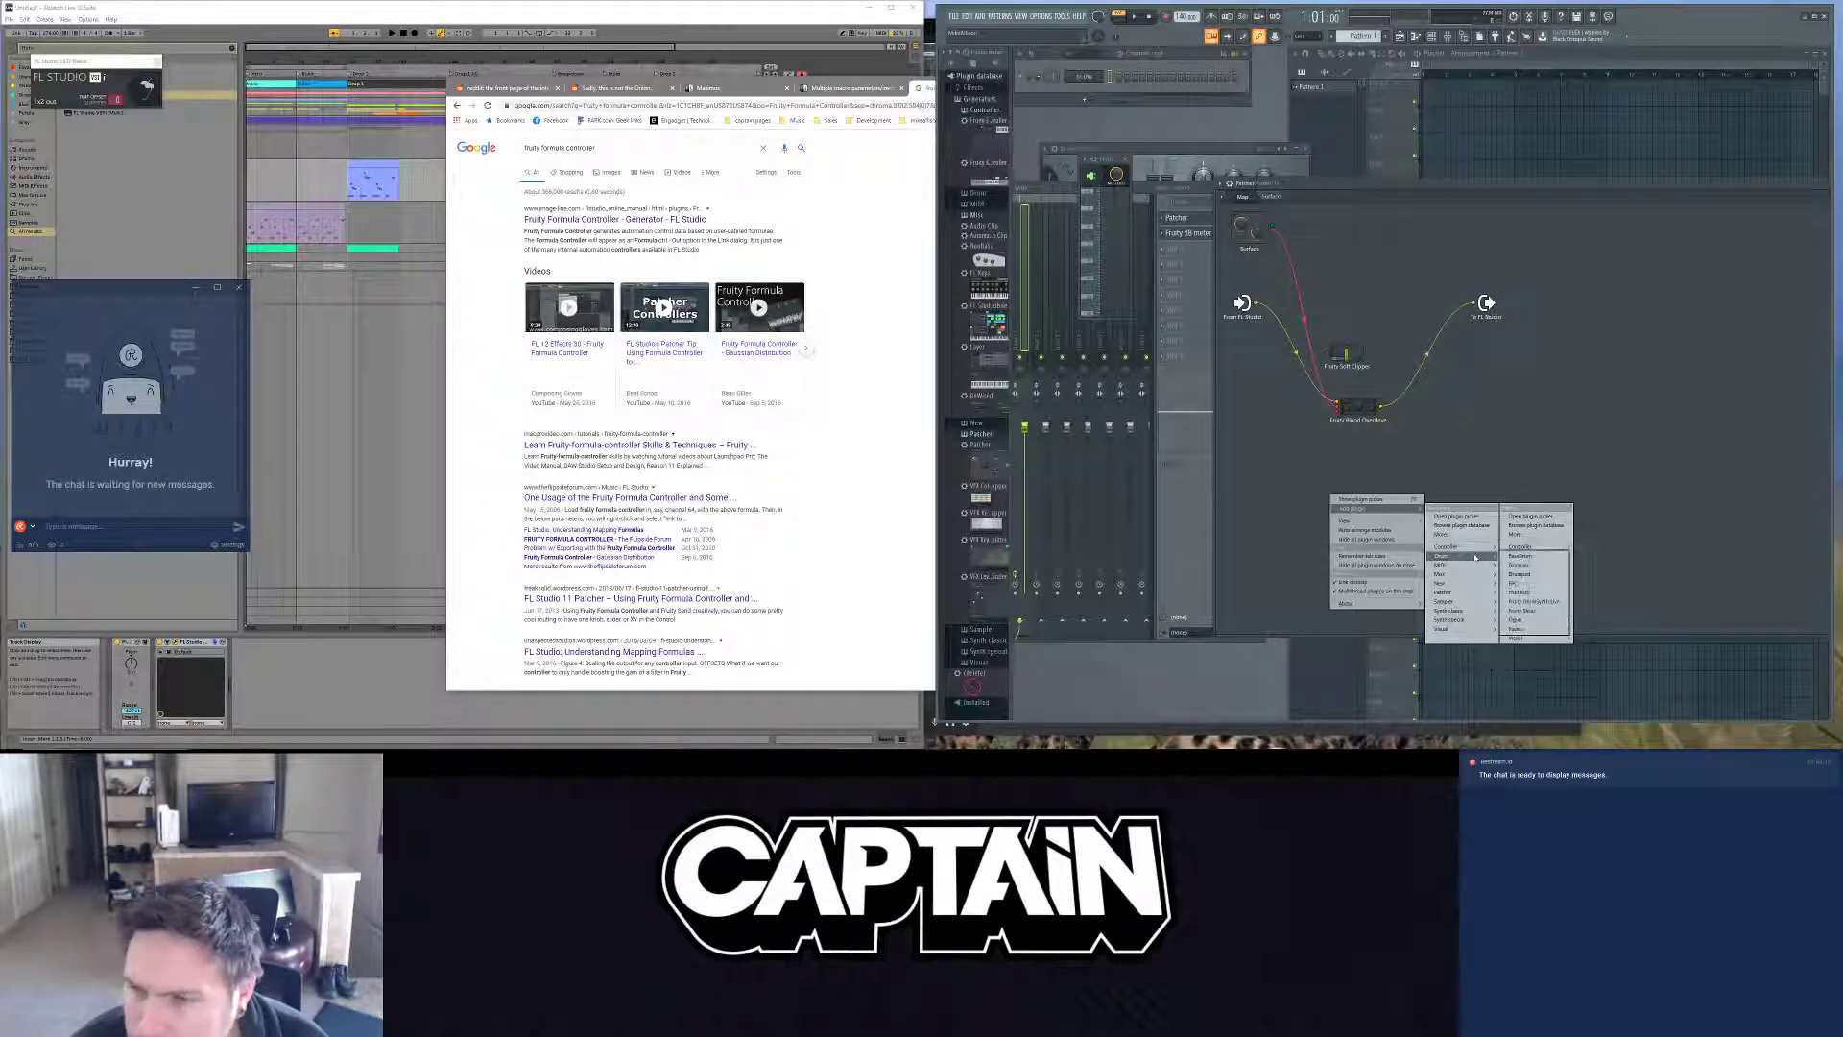
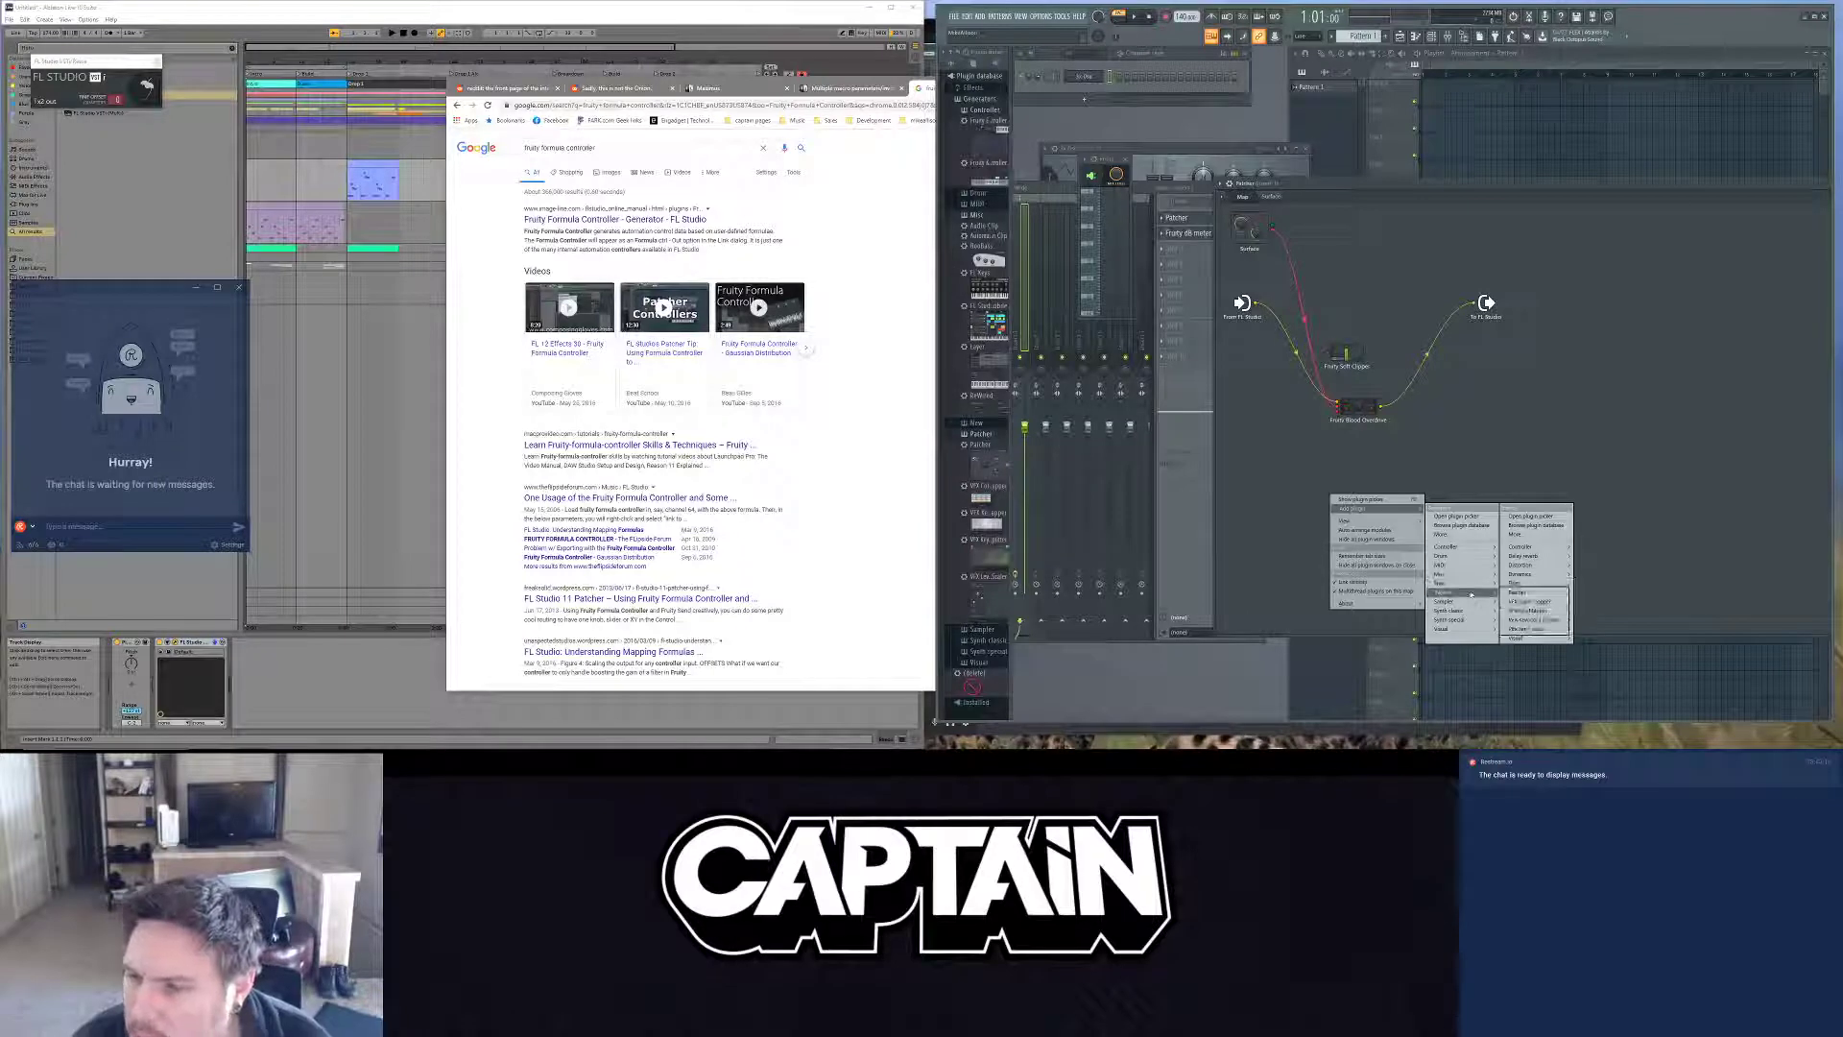
# Step: In the browser, check the macProVideo result, open the FL Studio manual page for Fruity Formula Controller, and return to the Patcher
pyautogui.click(874, 448)
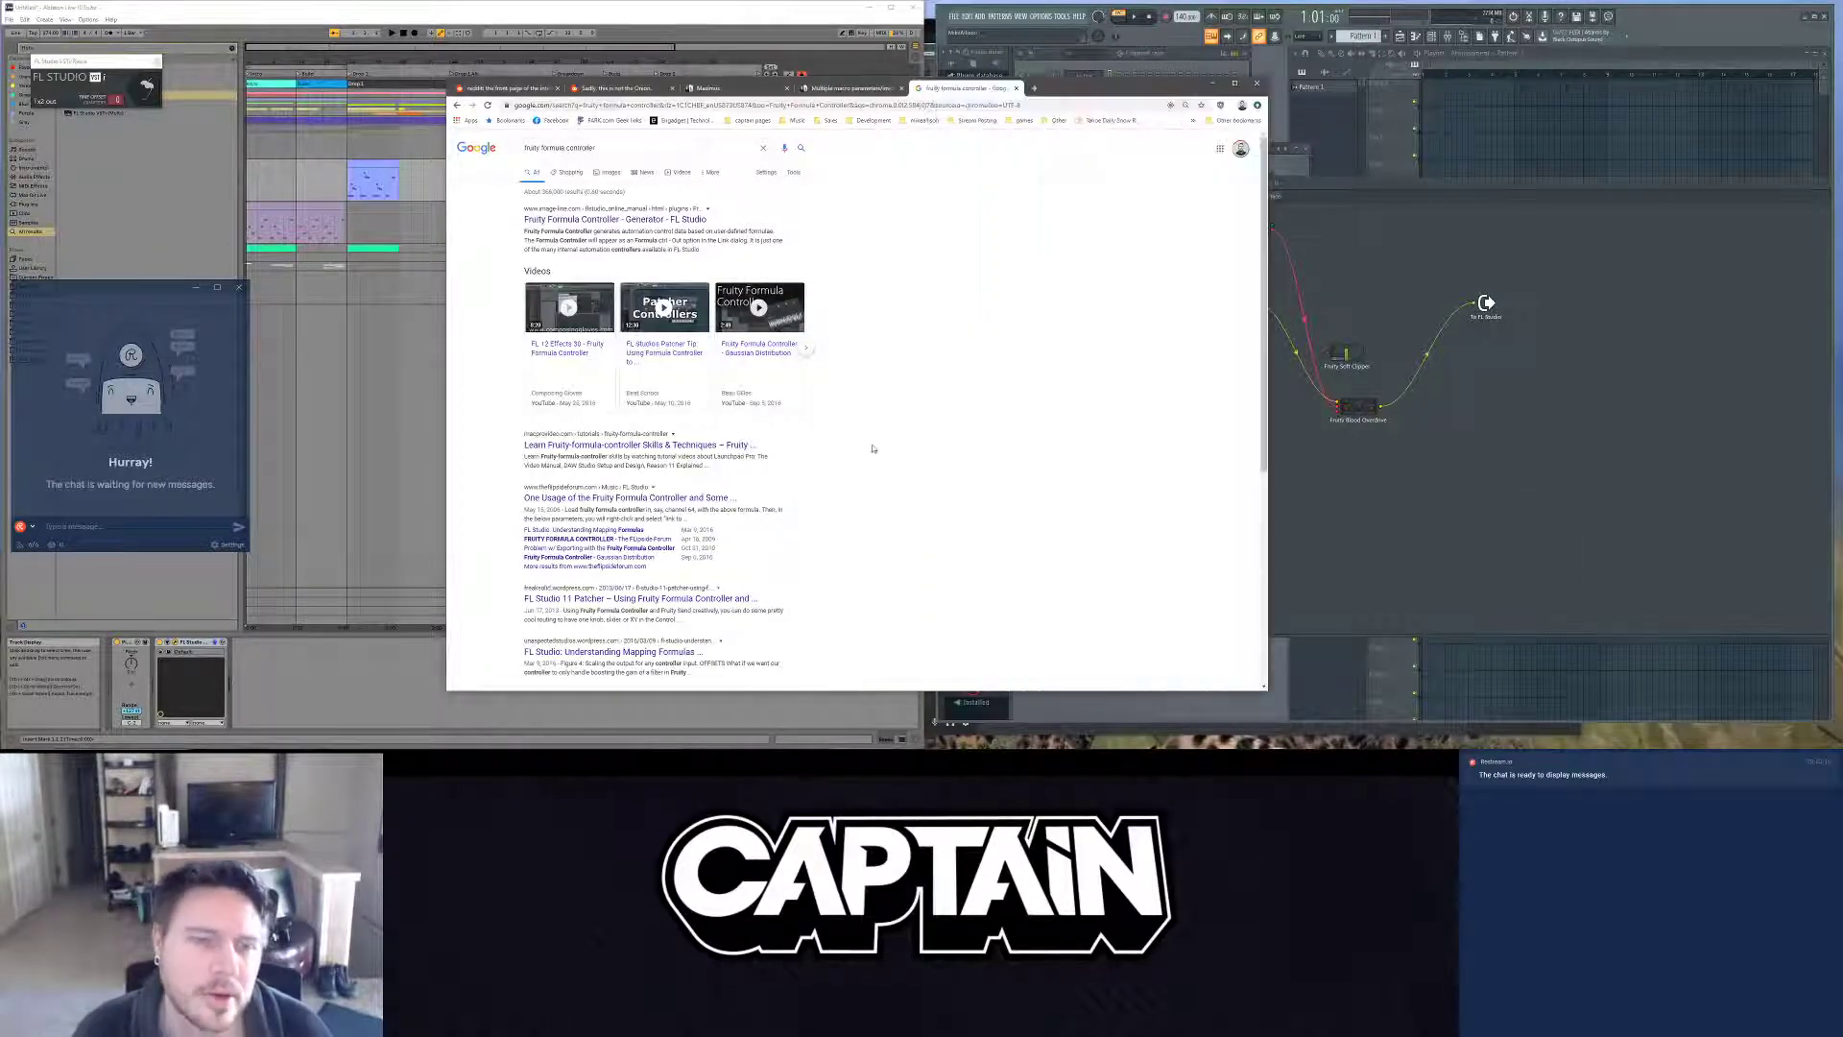
pyautogui.click(672, 446)
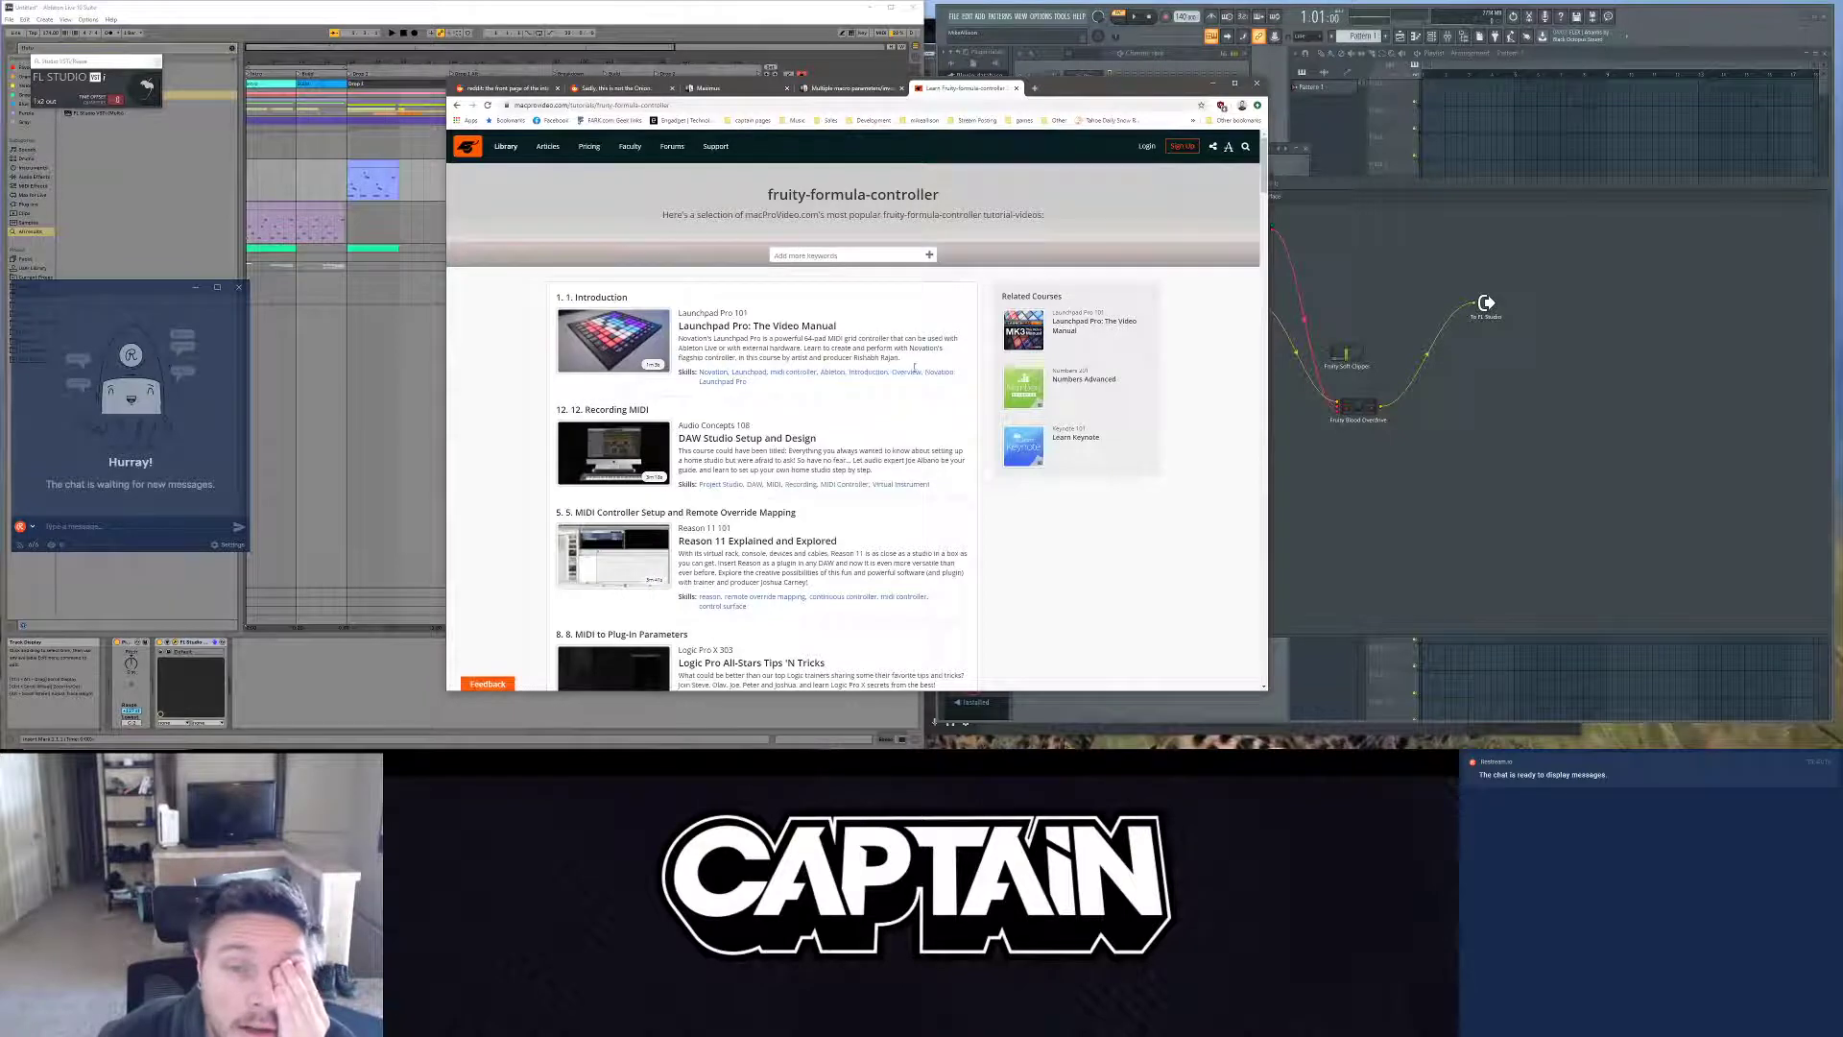
pyautogui.hotkey('alt', 'Left')
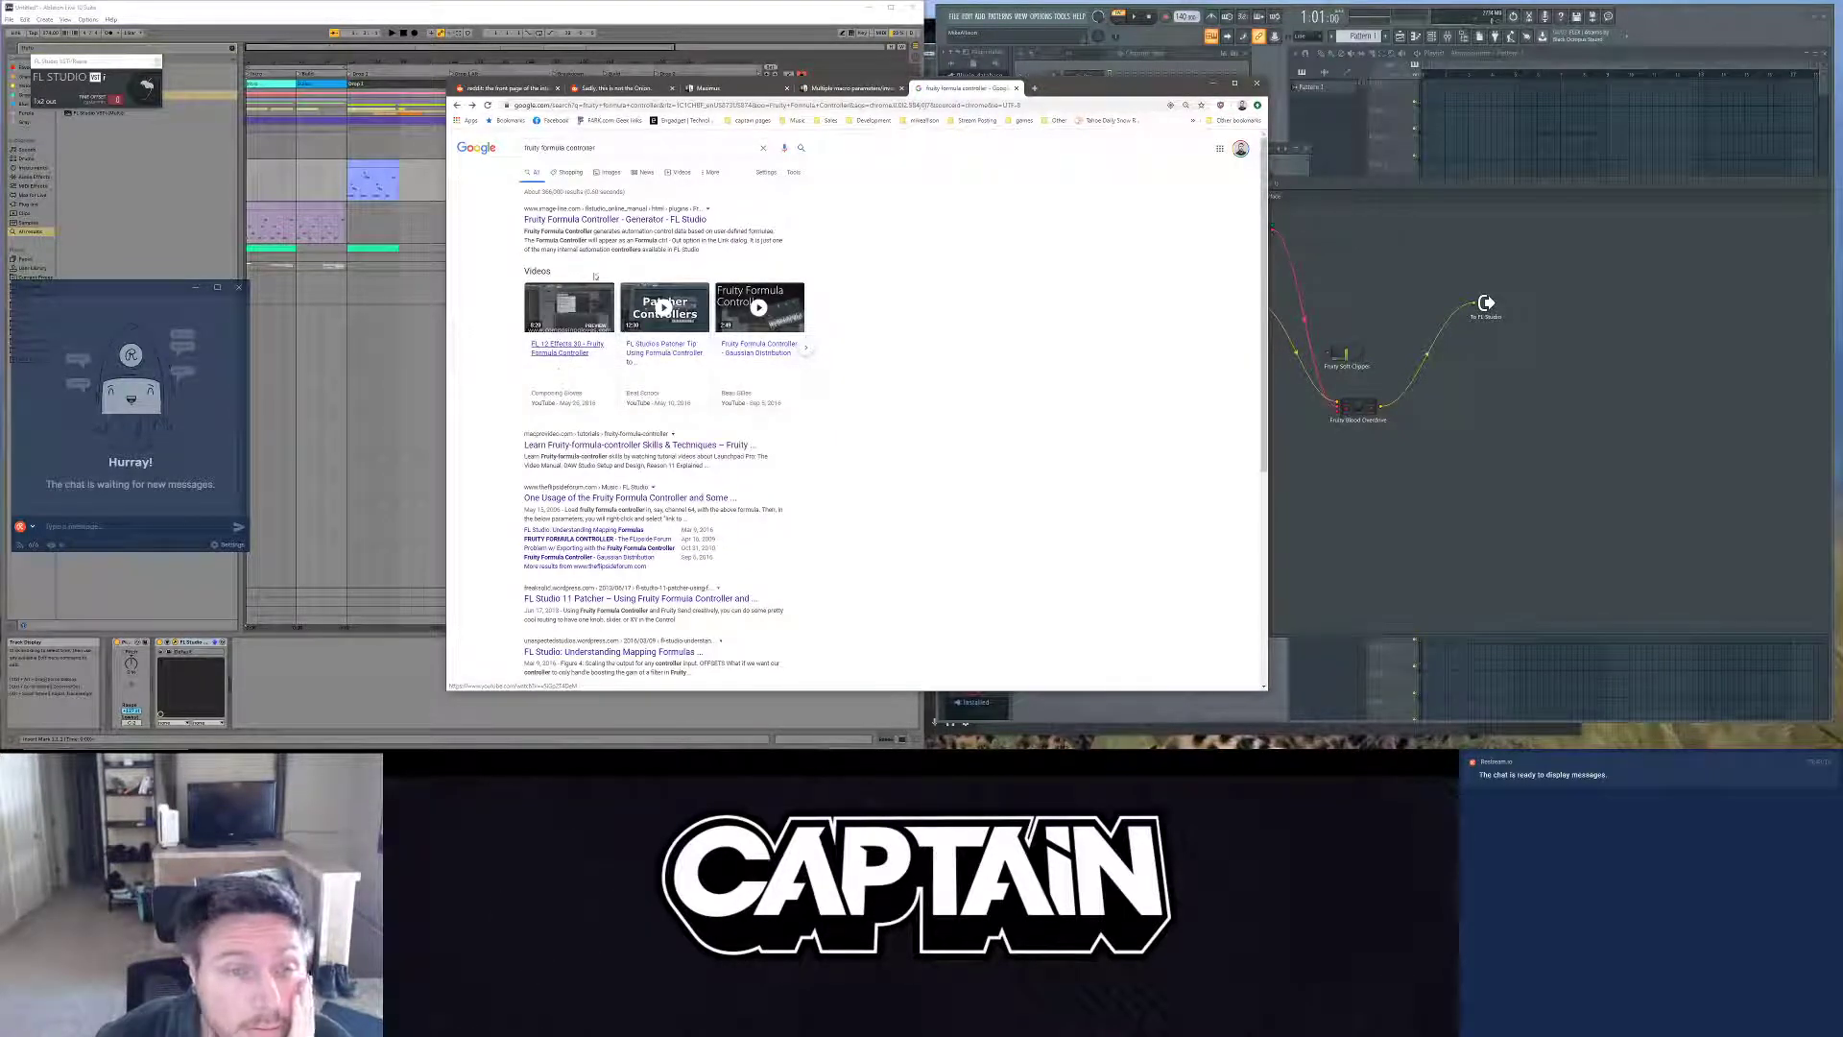
pyautogui.click(628, 220)
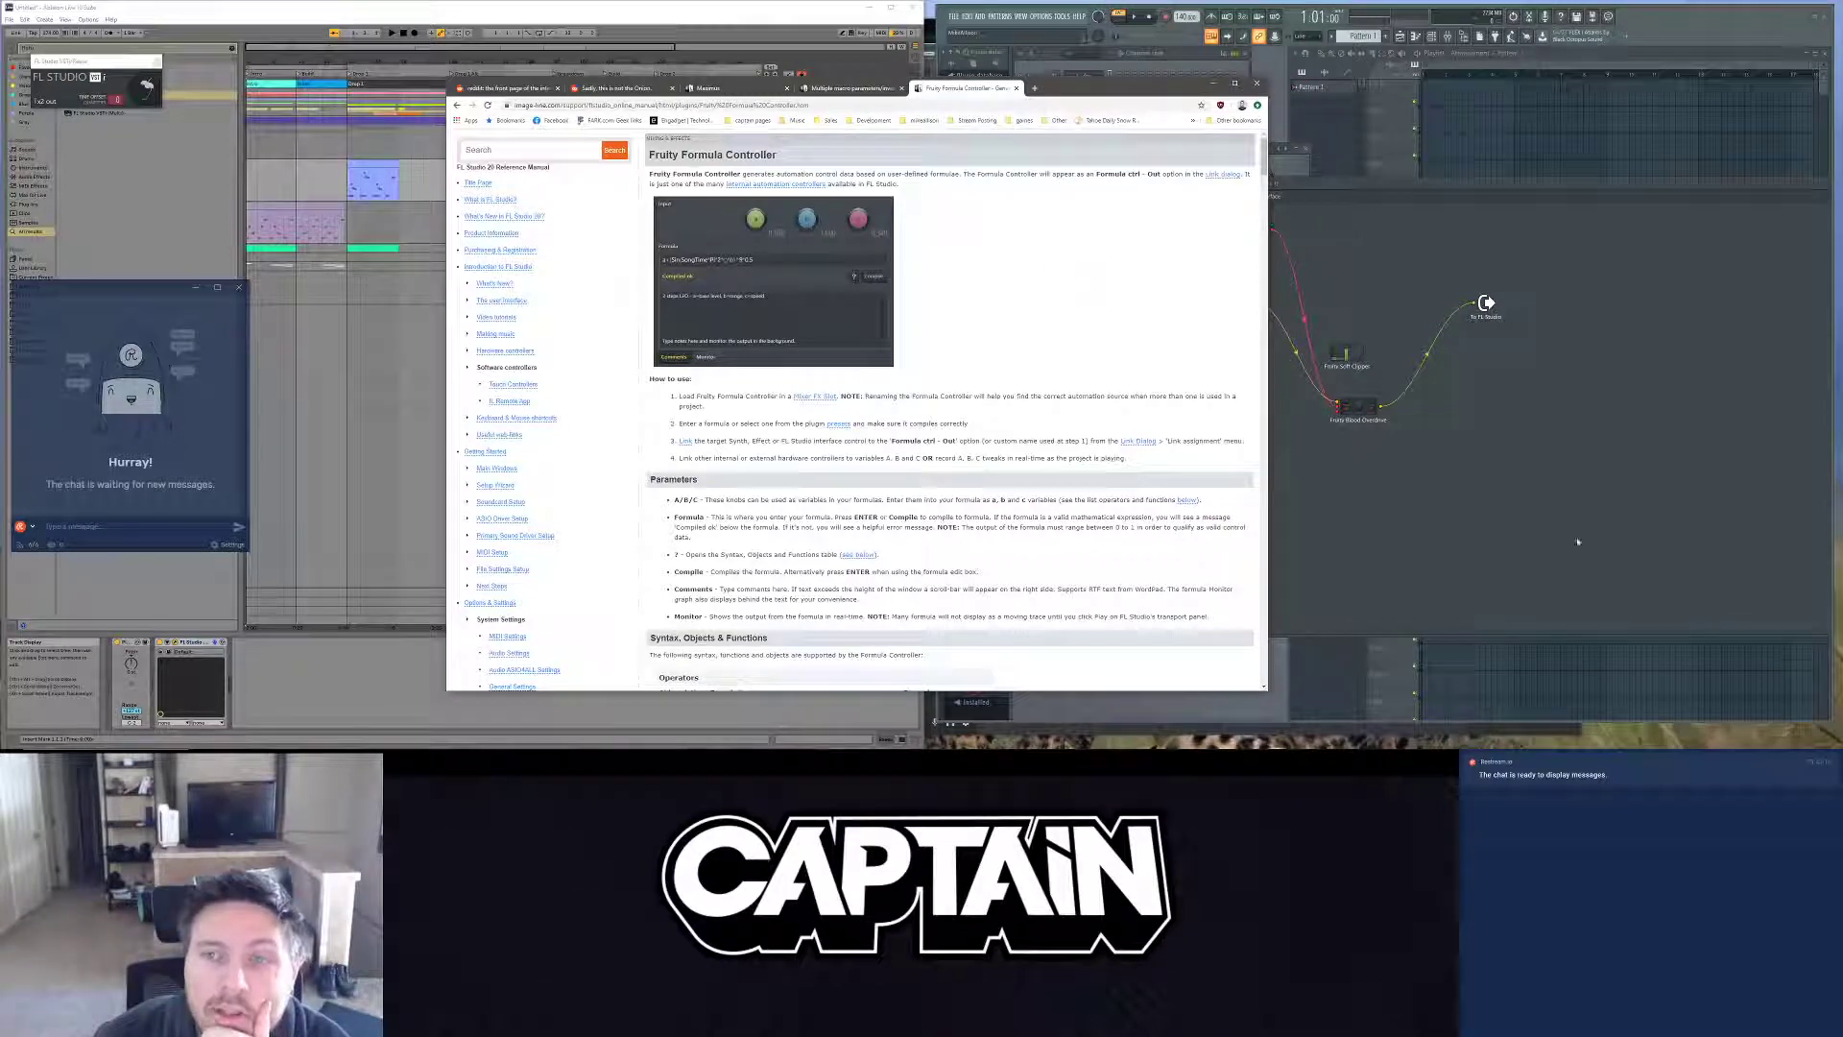
pyautogui.click(1383, 421)
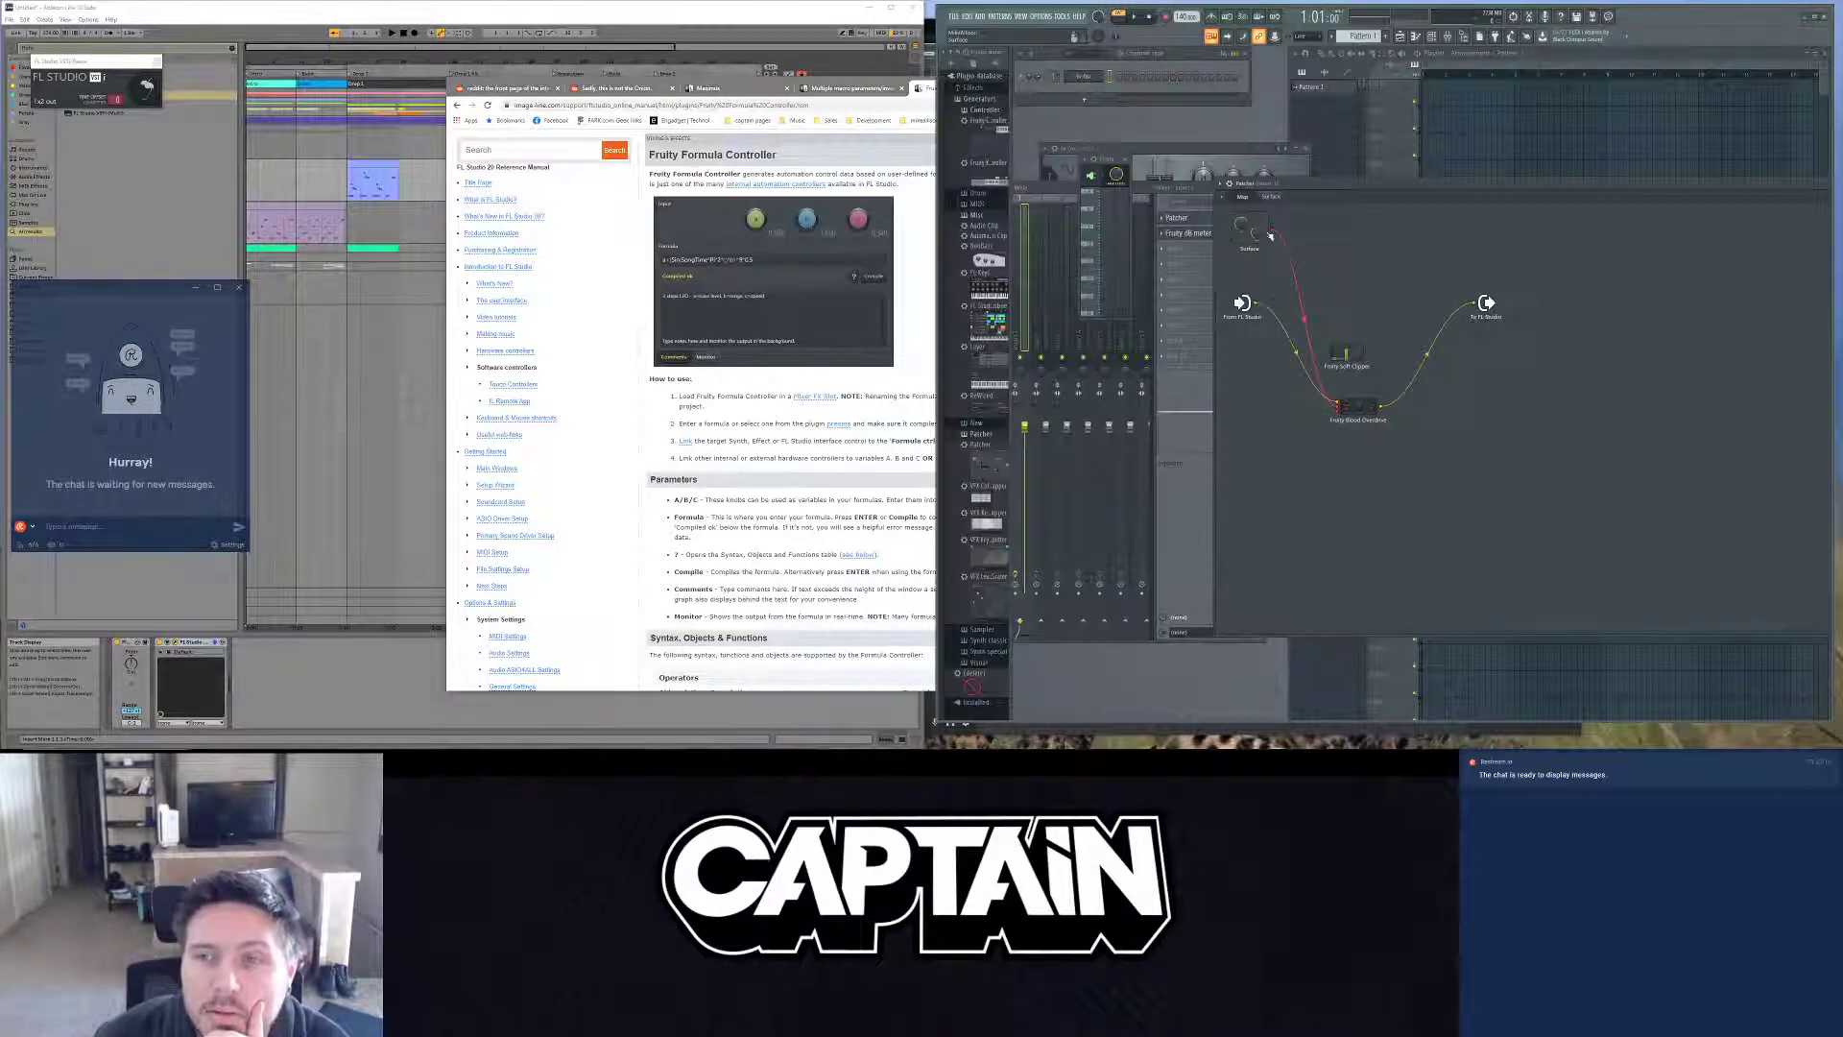
# Step: Try to invert the link of Fruity Blood Overdrive's lower parameter input with the mapping formula 1-Input, and accept the link settings
pyautogui.rightClick(1339, 413)
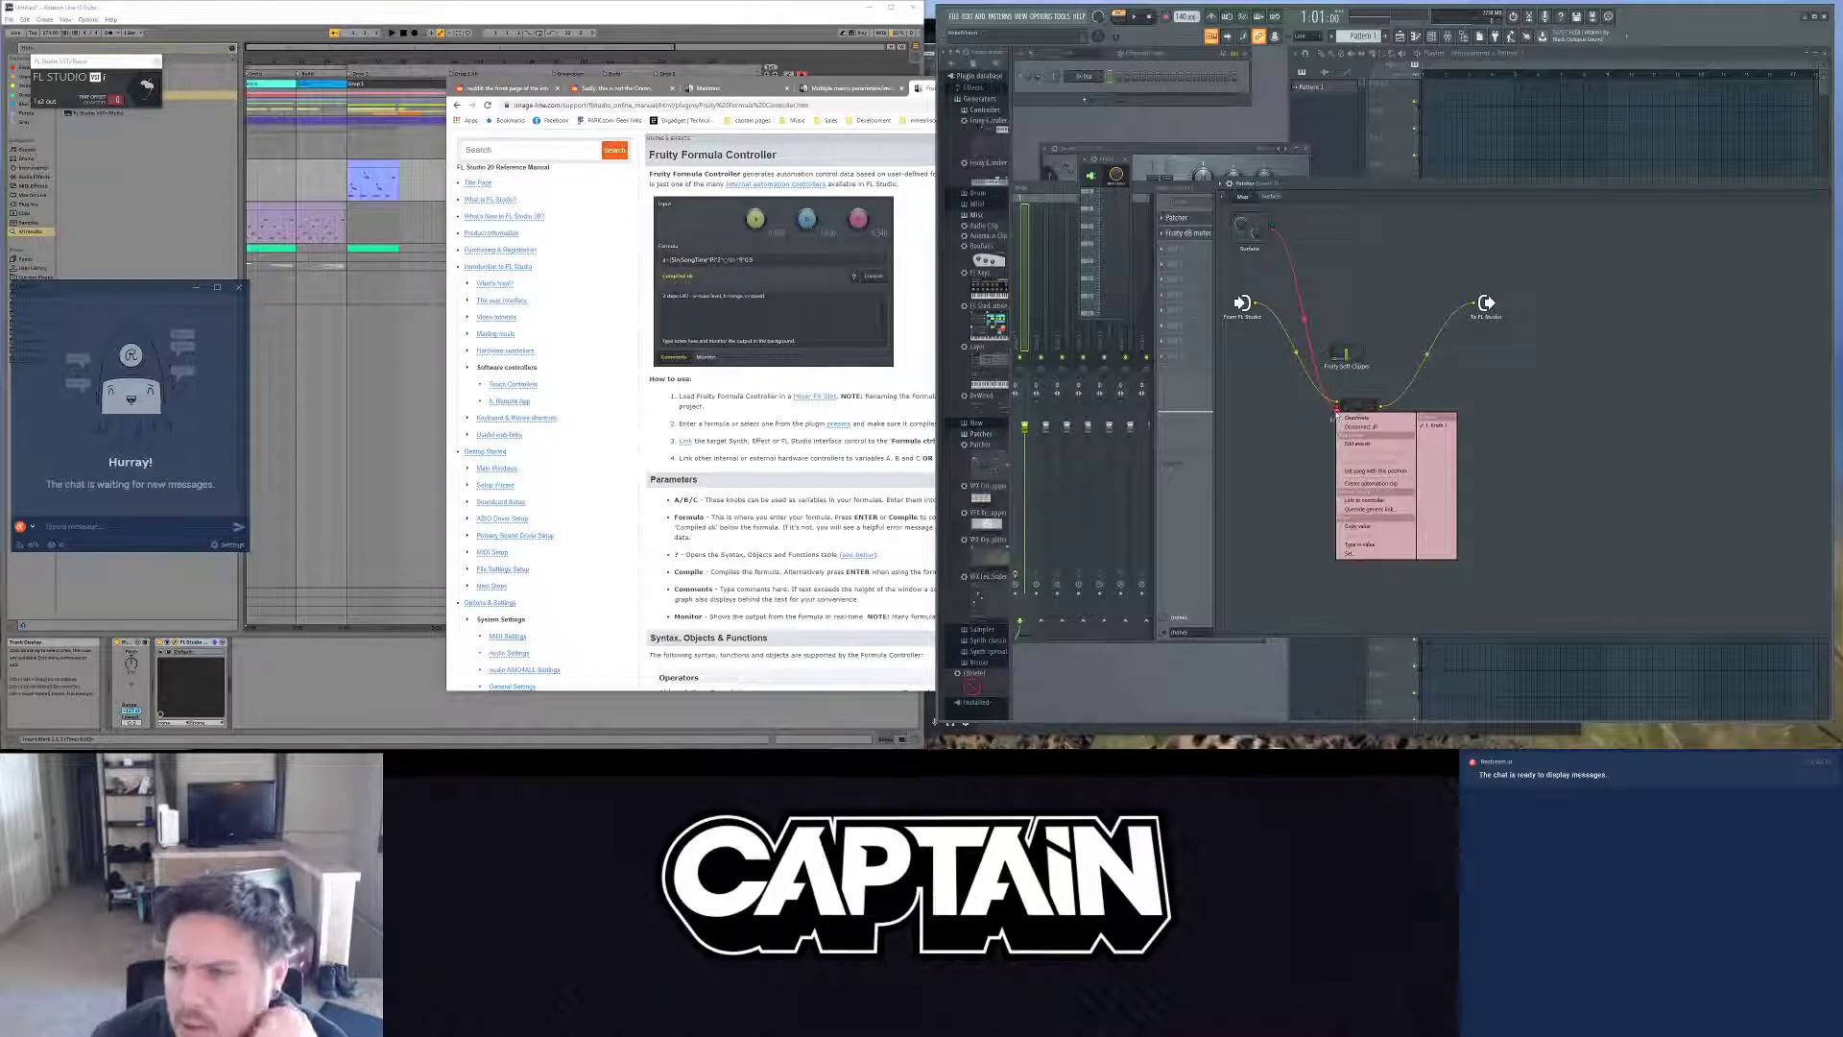
pyautogui.click(1372, 512)
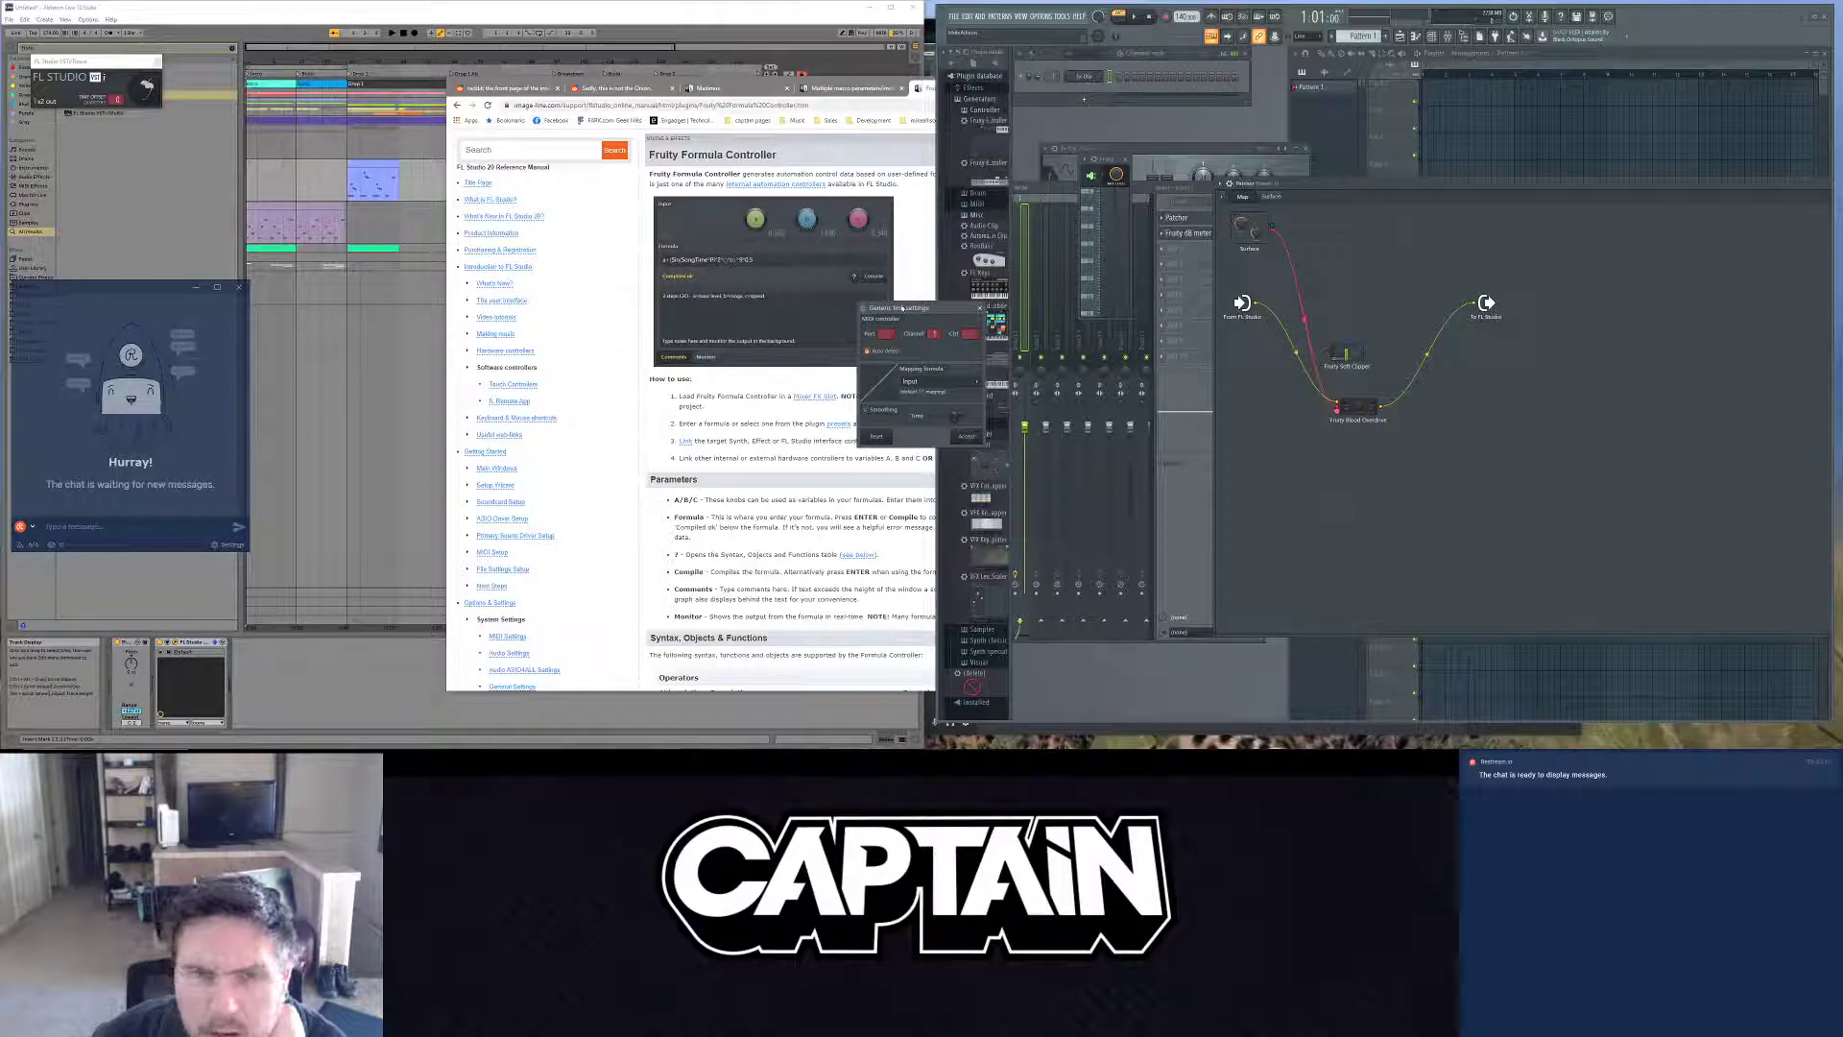
pyautogui.moveTo(901, 308); pyautogui.dragTo(1117, 362)
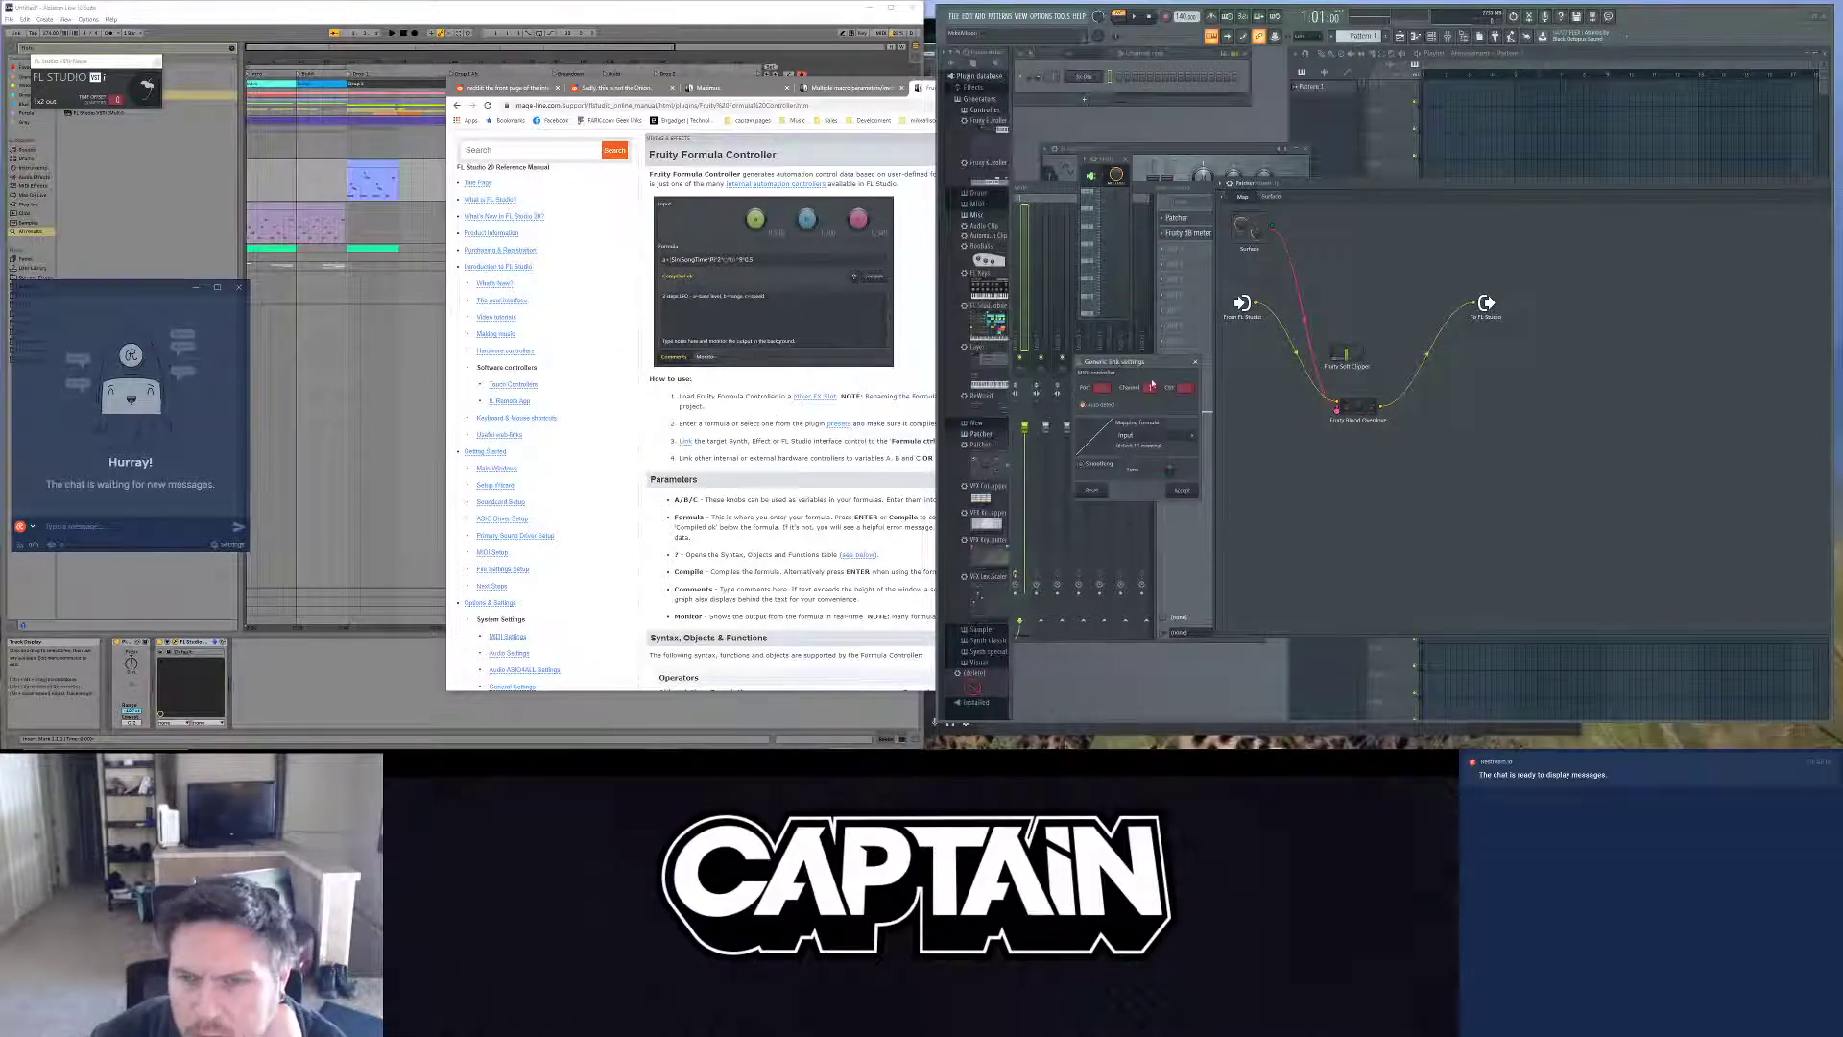
pyautogui.click(1191, 439)
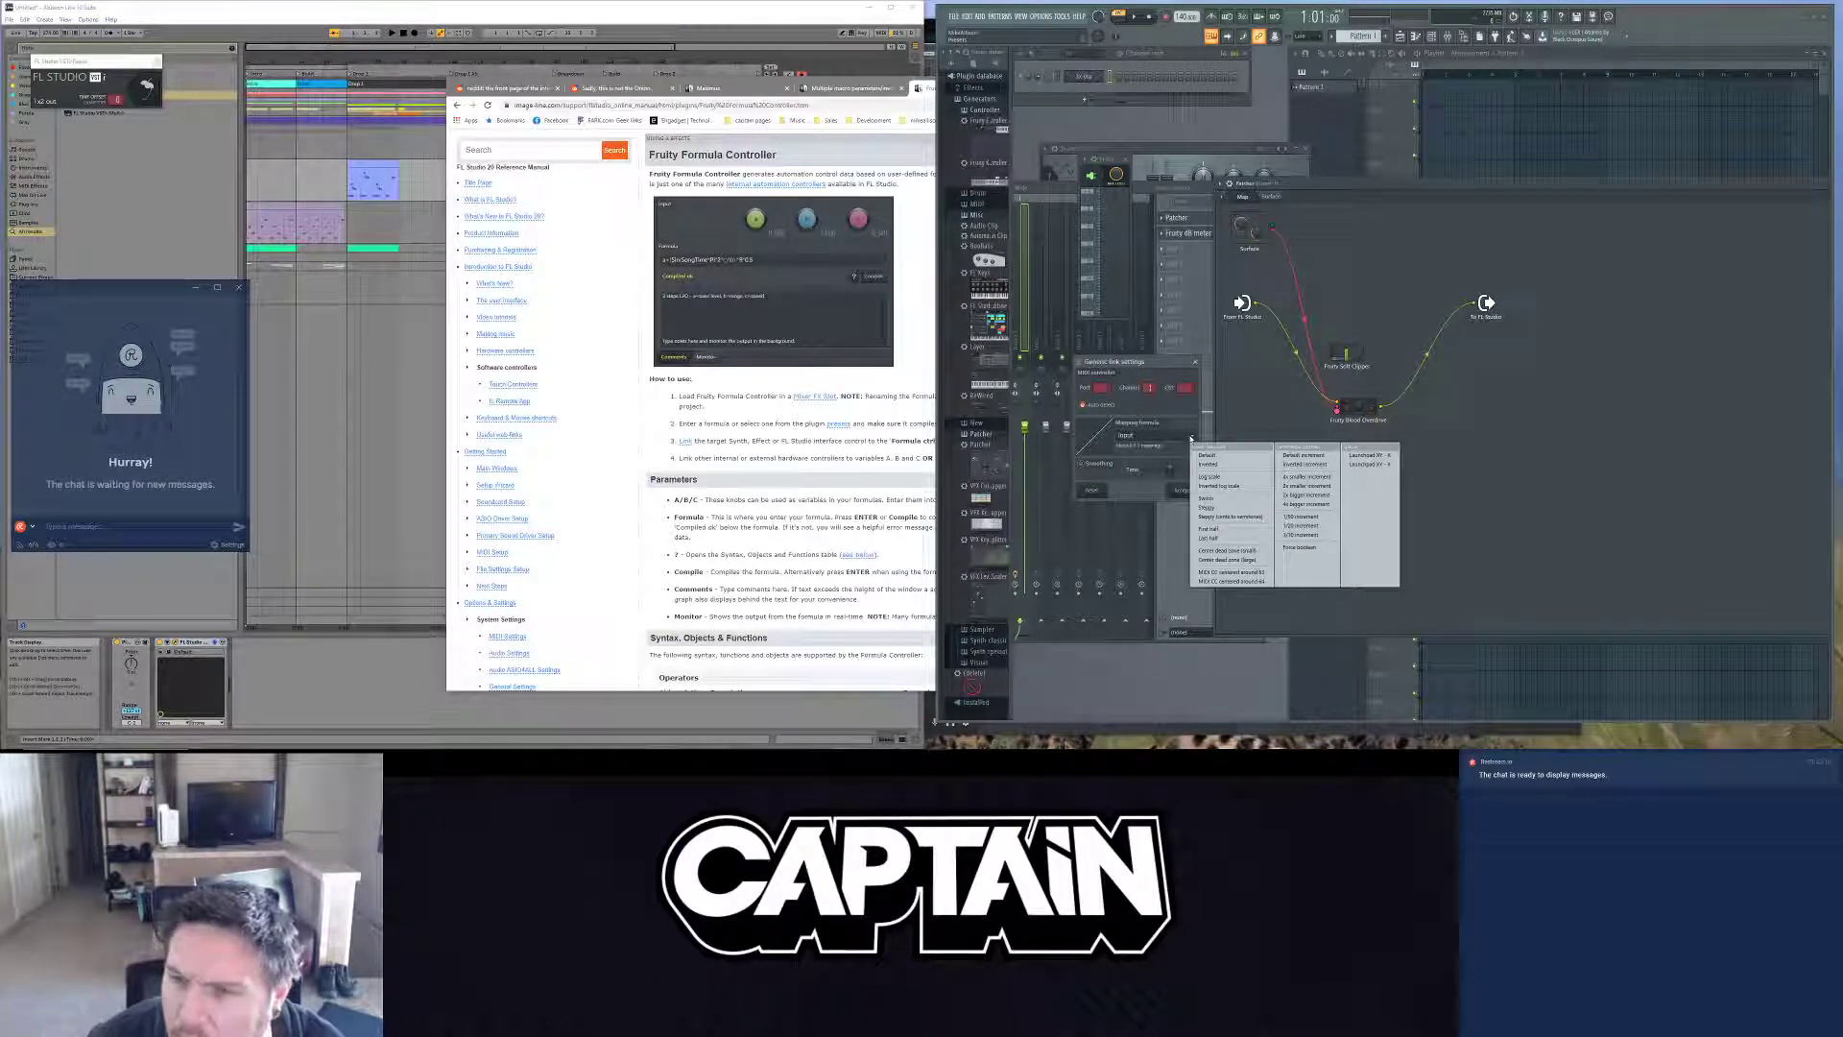
pyautogui.click(1232, 462)
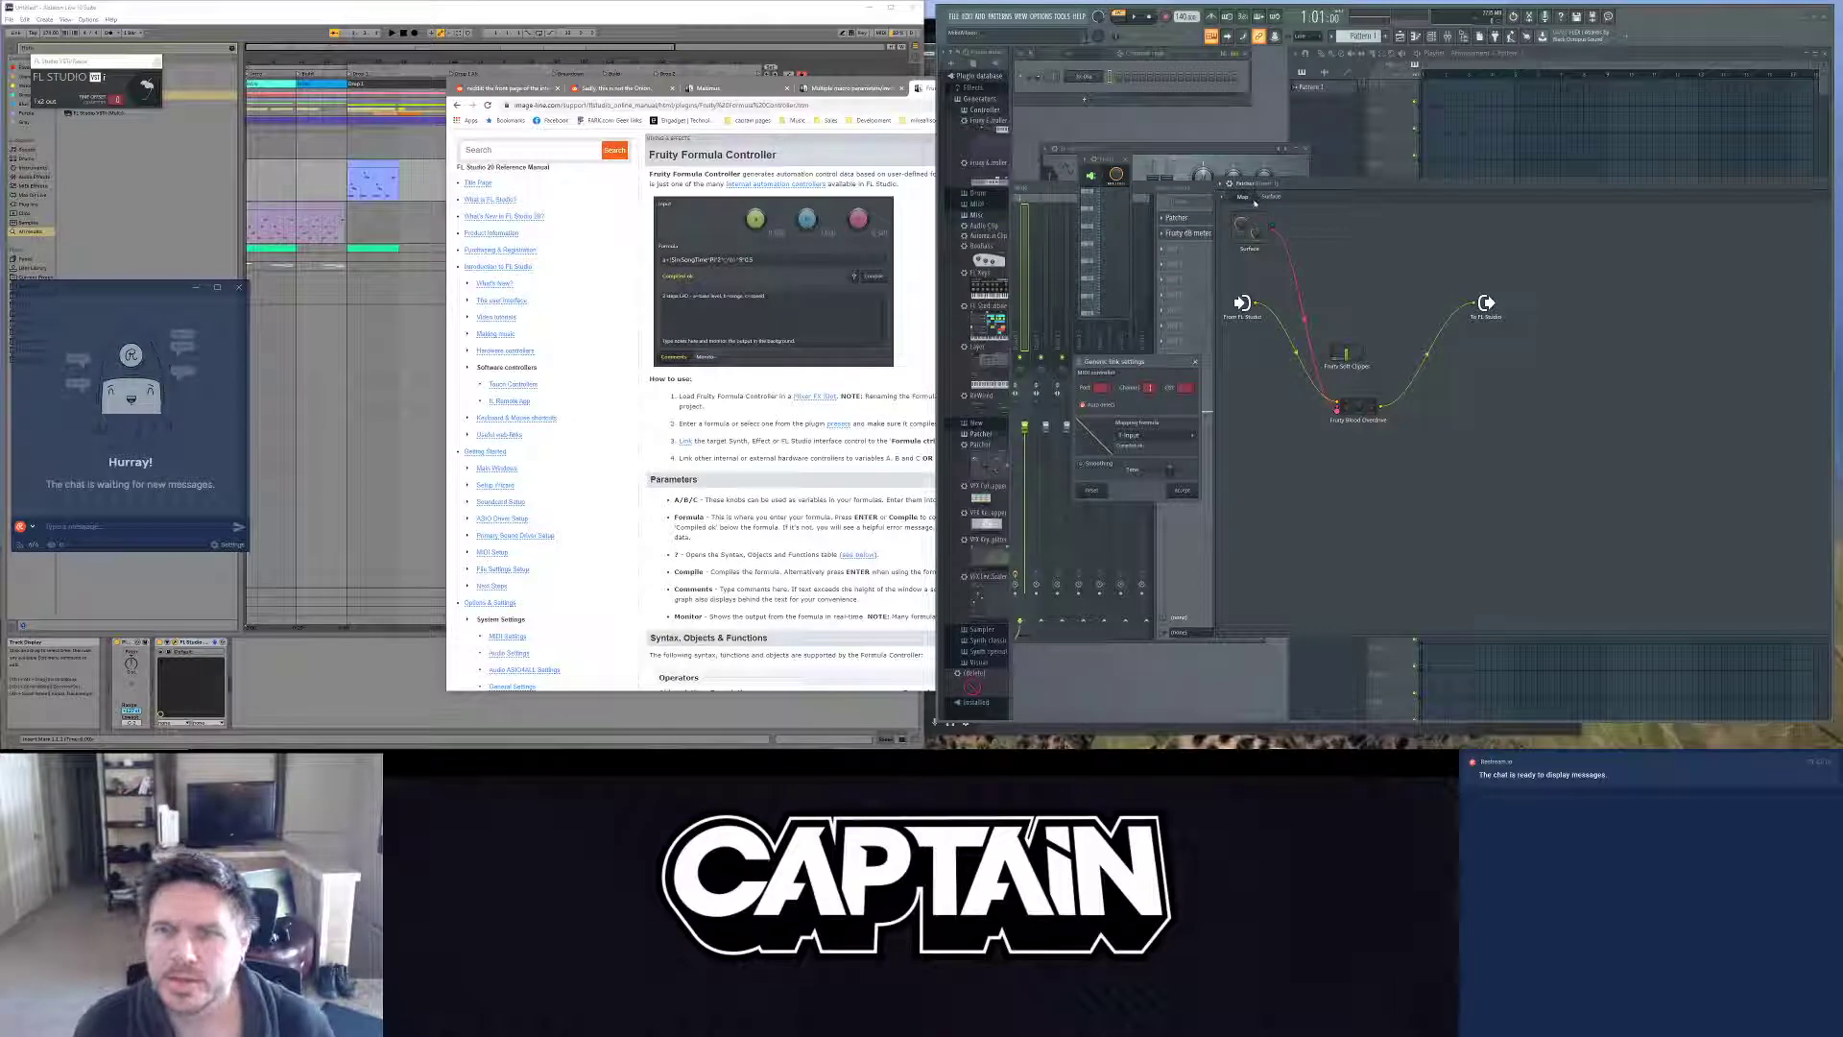
pyautogui.click(1183, 491)
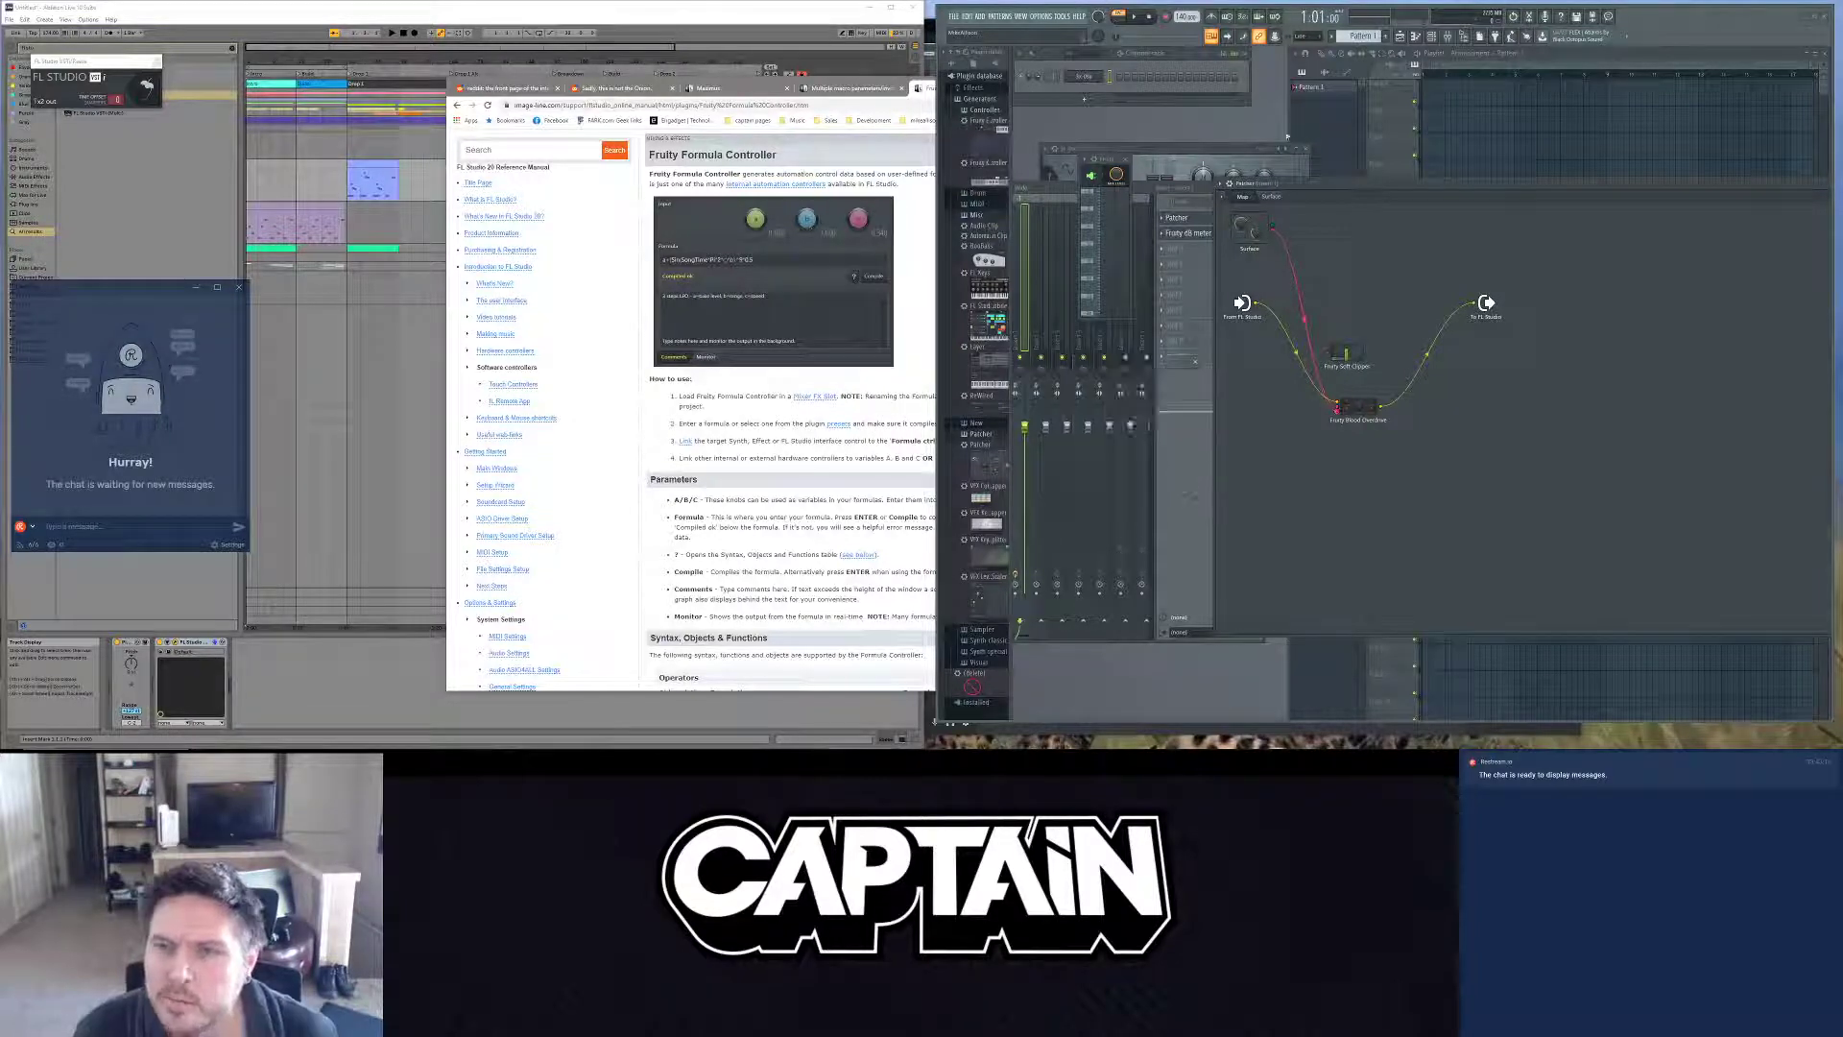
# Step: Test the Surface knob by turning it to maximum with Fruity Blood Overdrive's window open, and return to the map
pyautogui.click(1270, 197)
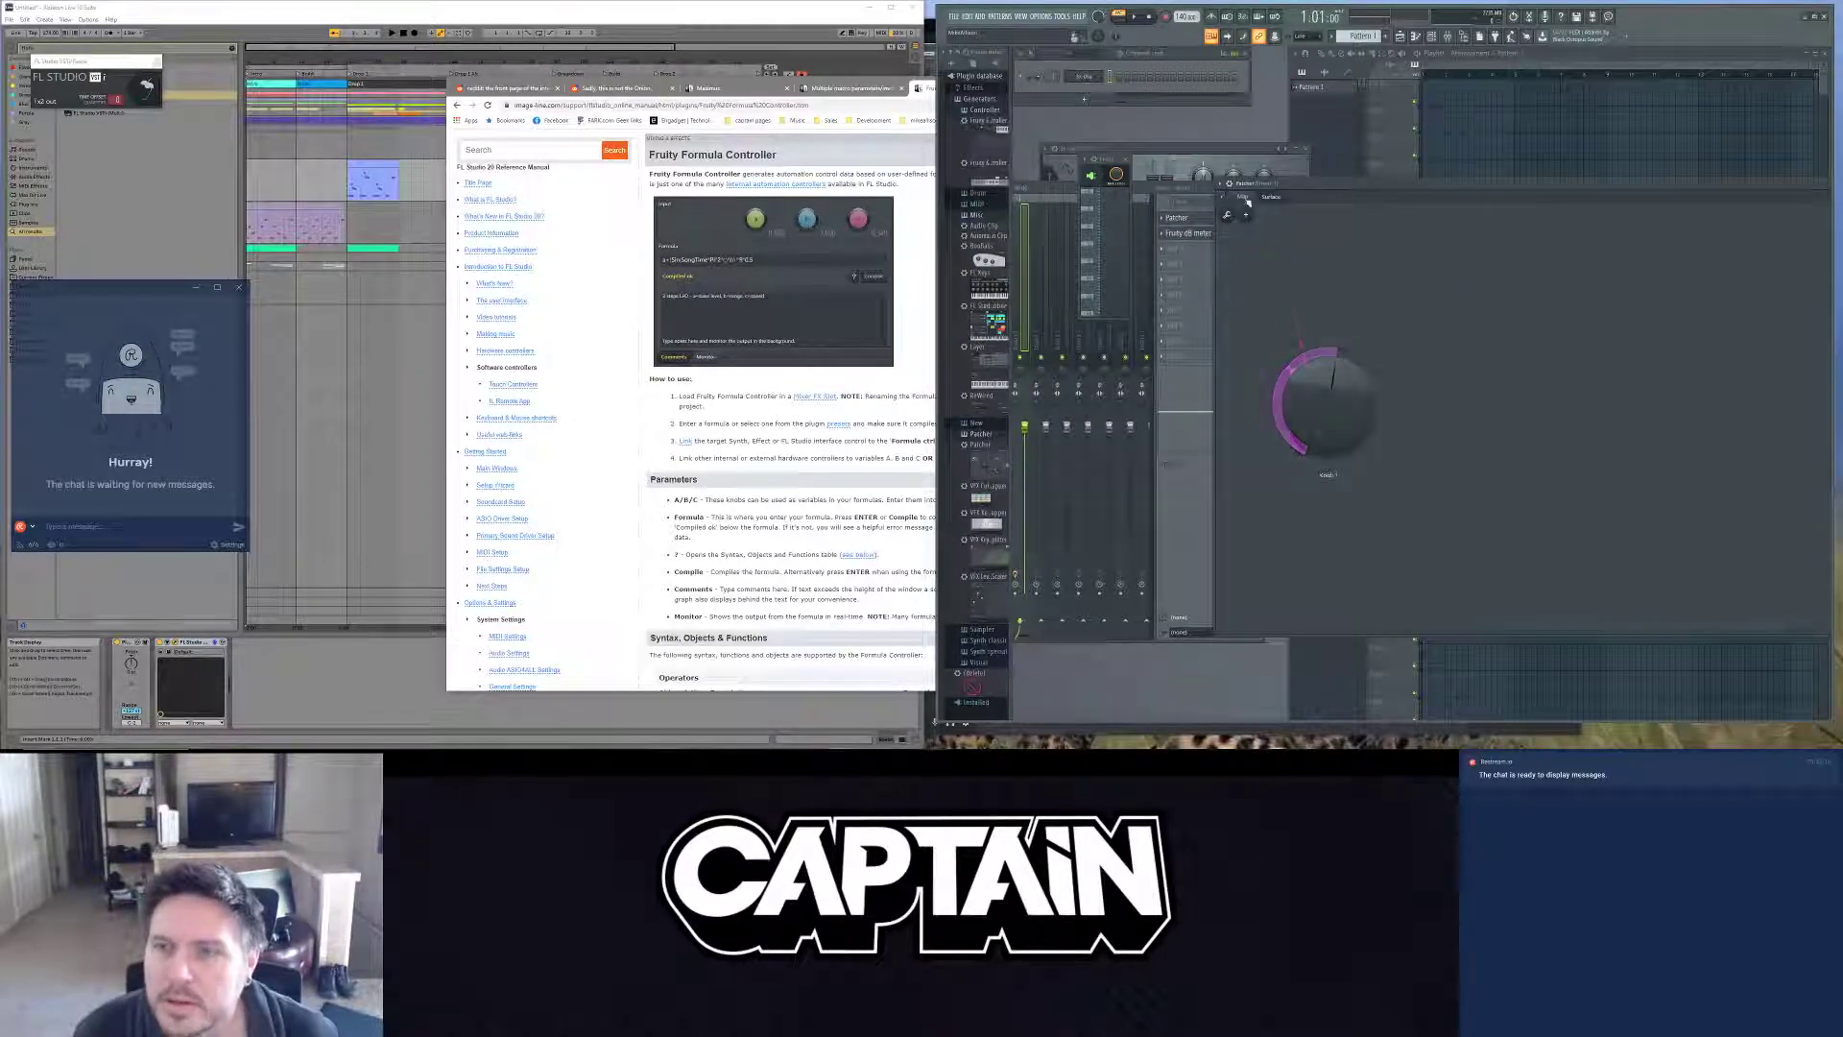
pyautogui.click(1242, 197)
pyautogui.click(1353, 405)
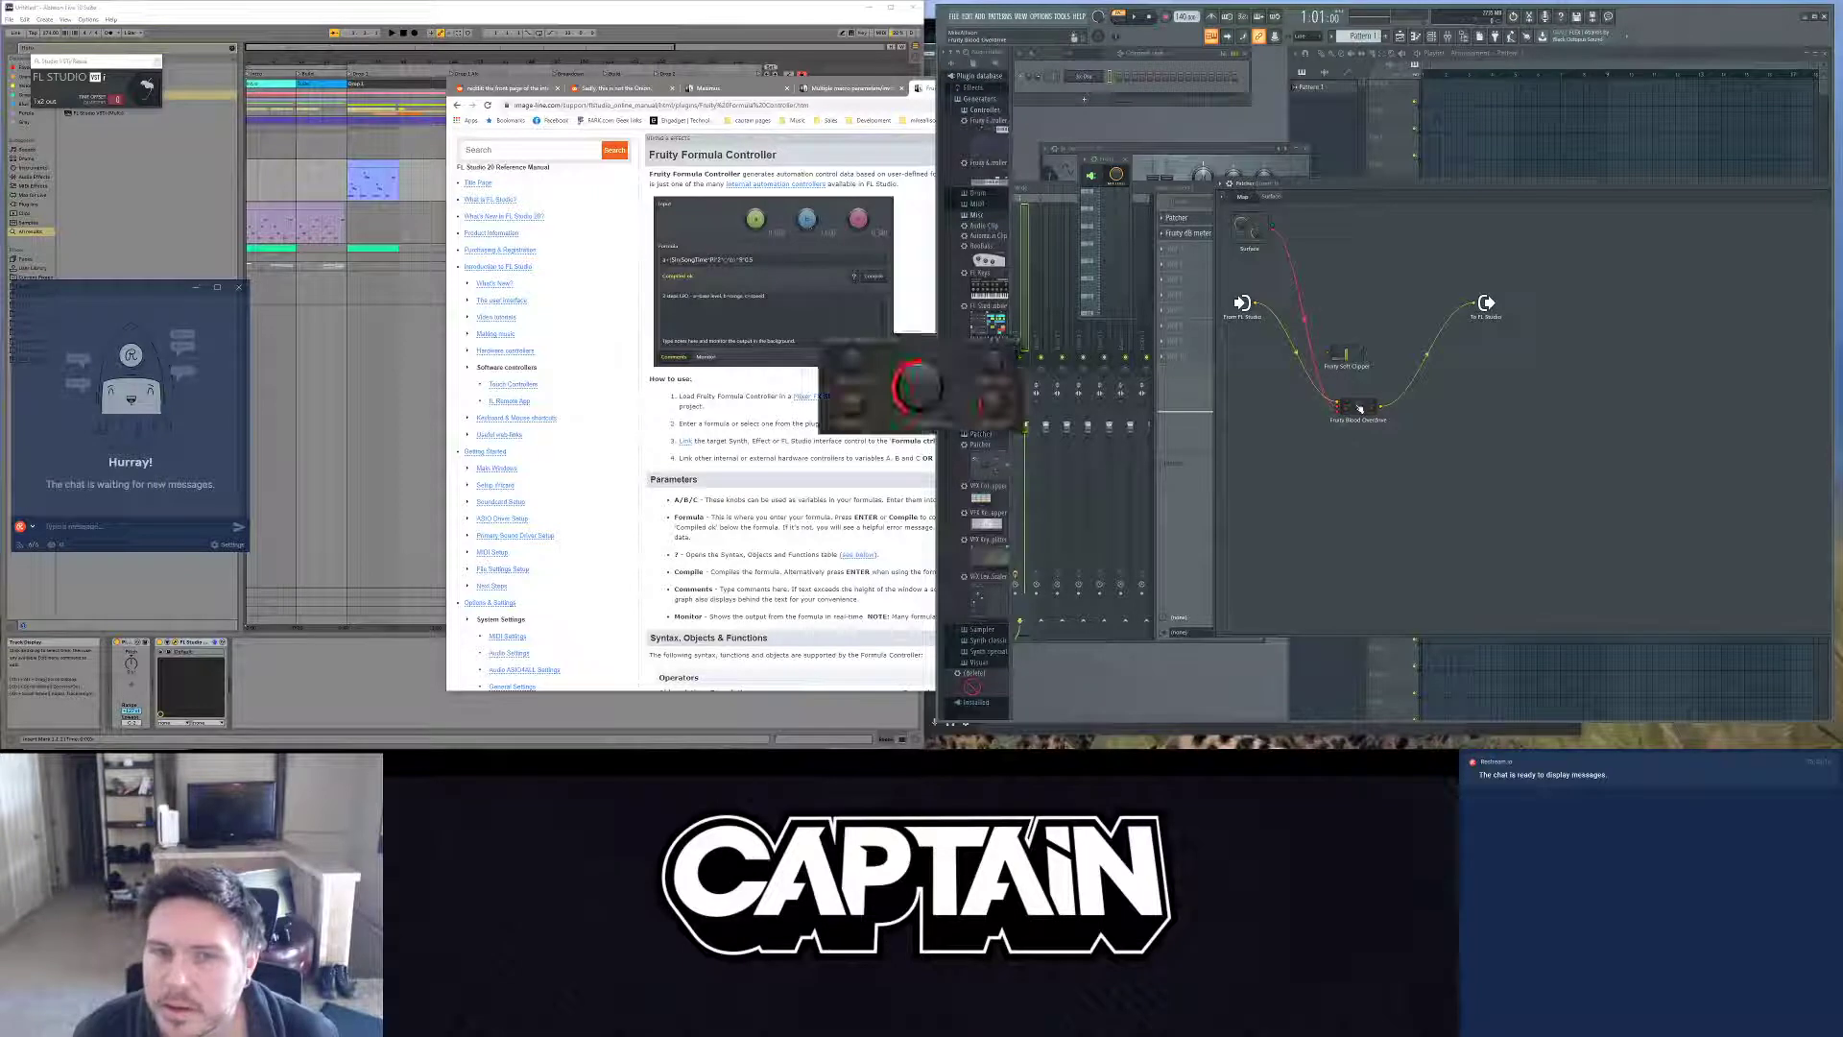
pyautogui.click(1270, 197)
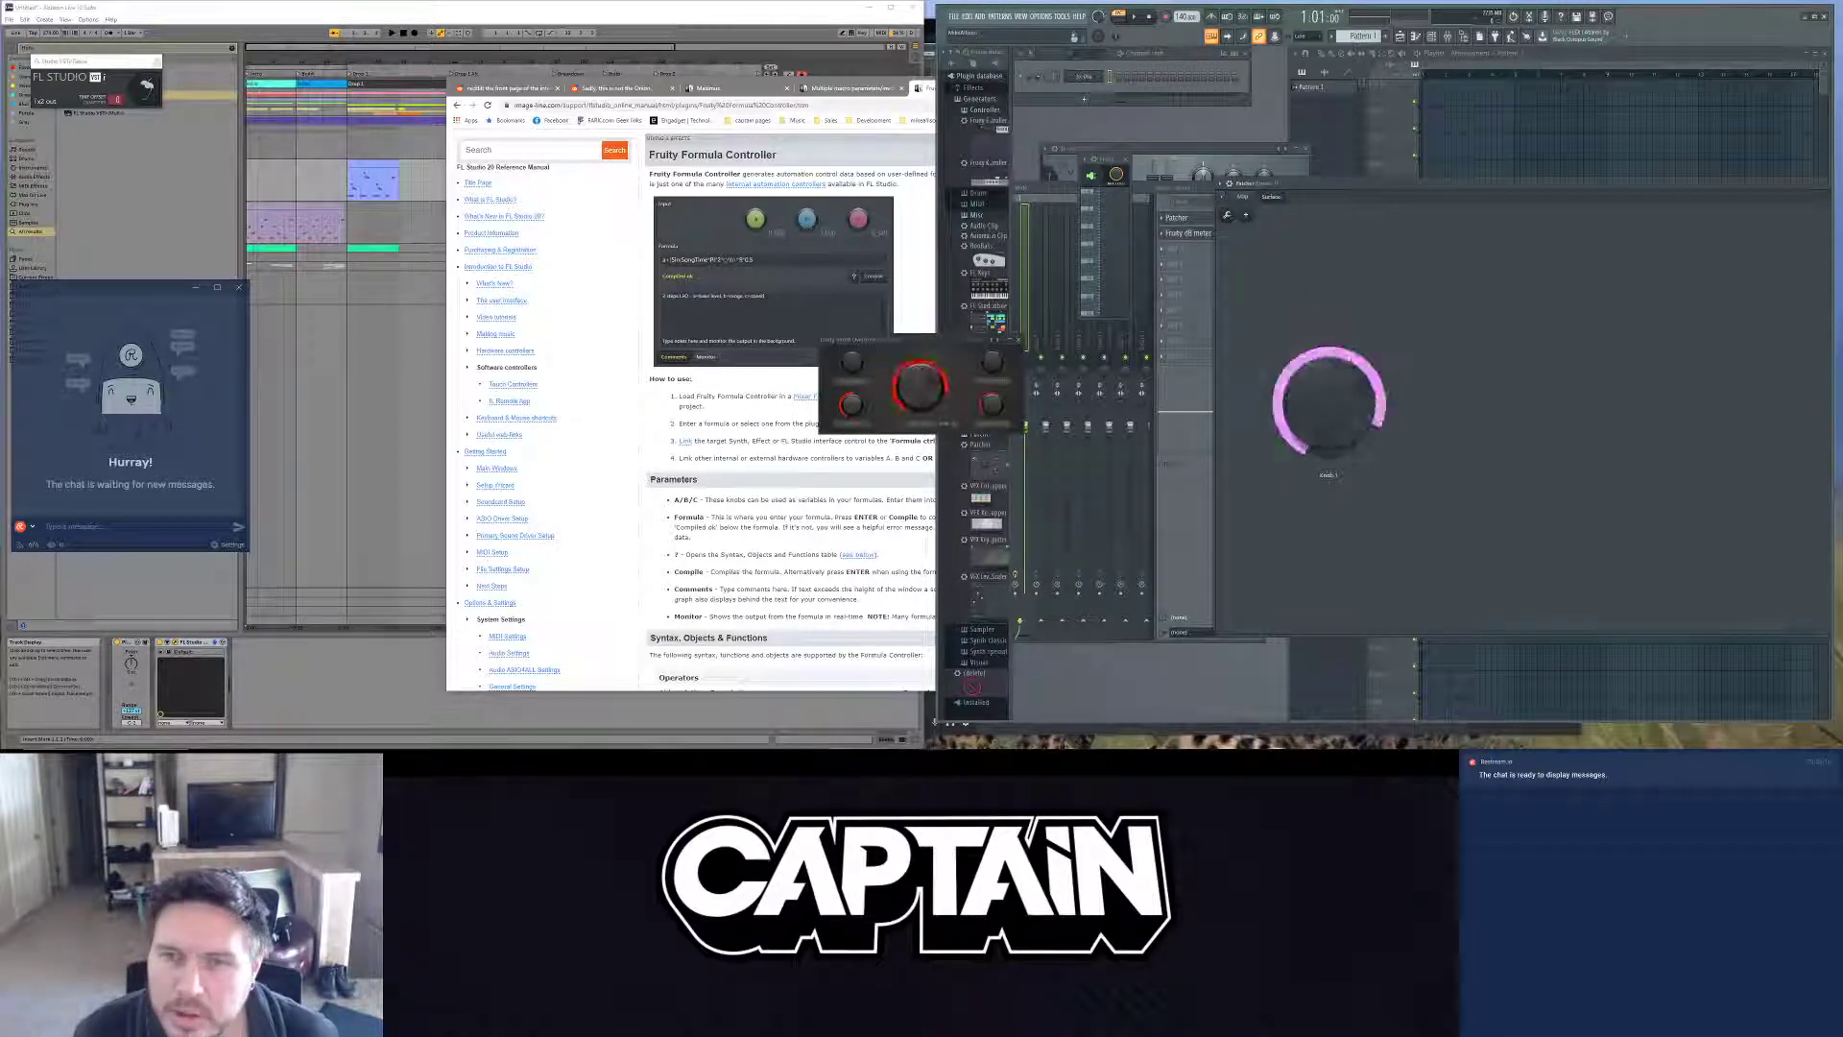
pyautogui.click(1244, 198)
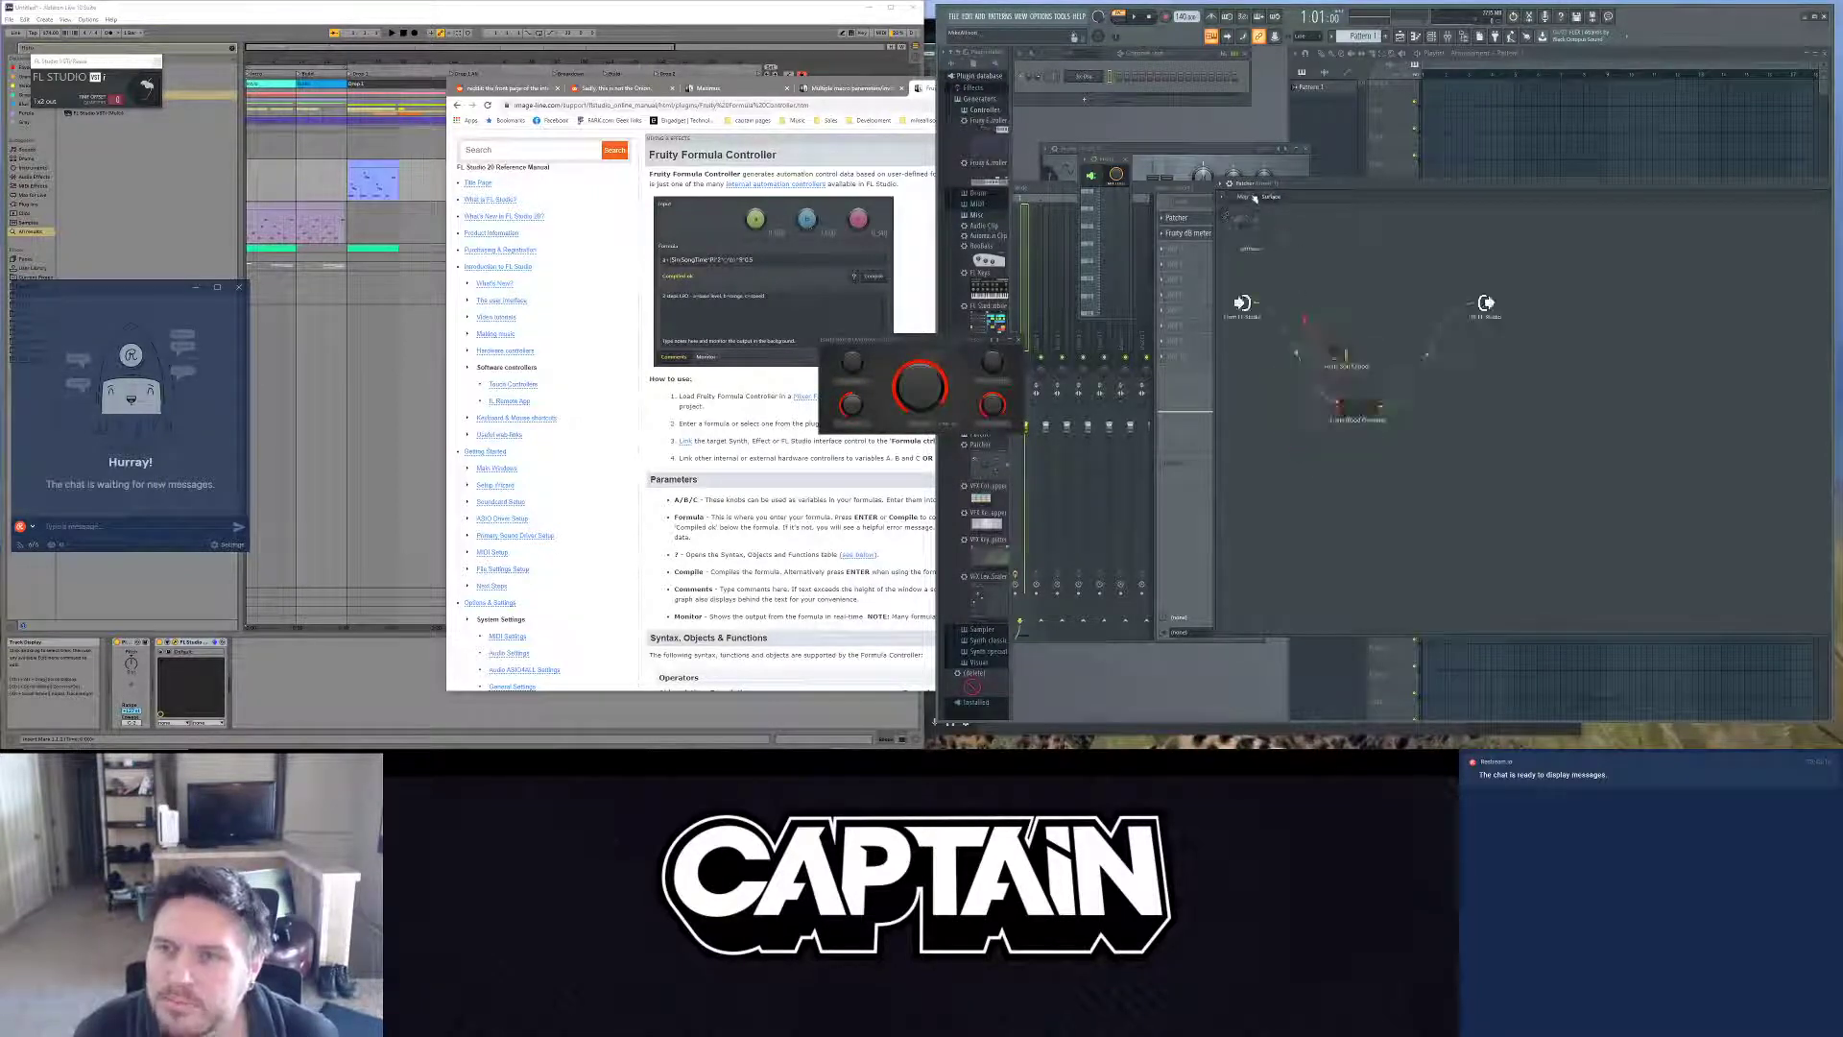
# Step: Reopen the link settings for Fruity Blood Overdrive's lower parameter input and choose the inverted mapping formula 1-Input
pyautogui.rightClick(1337, 411)
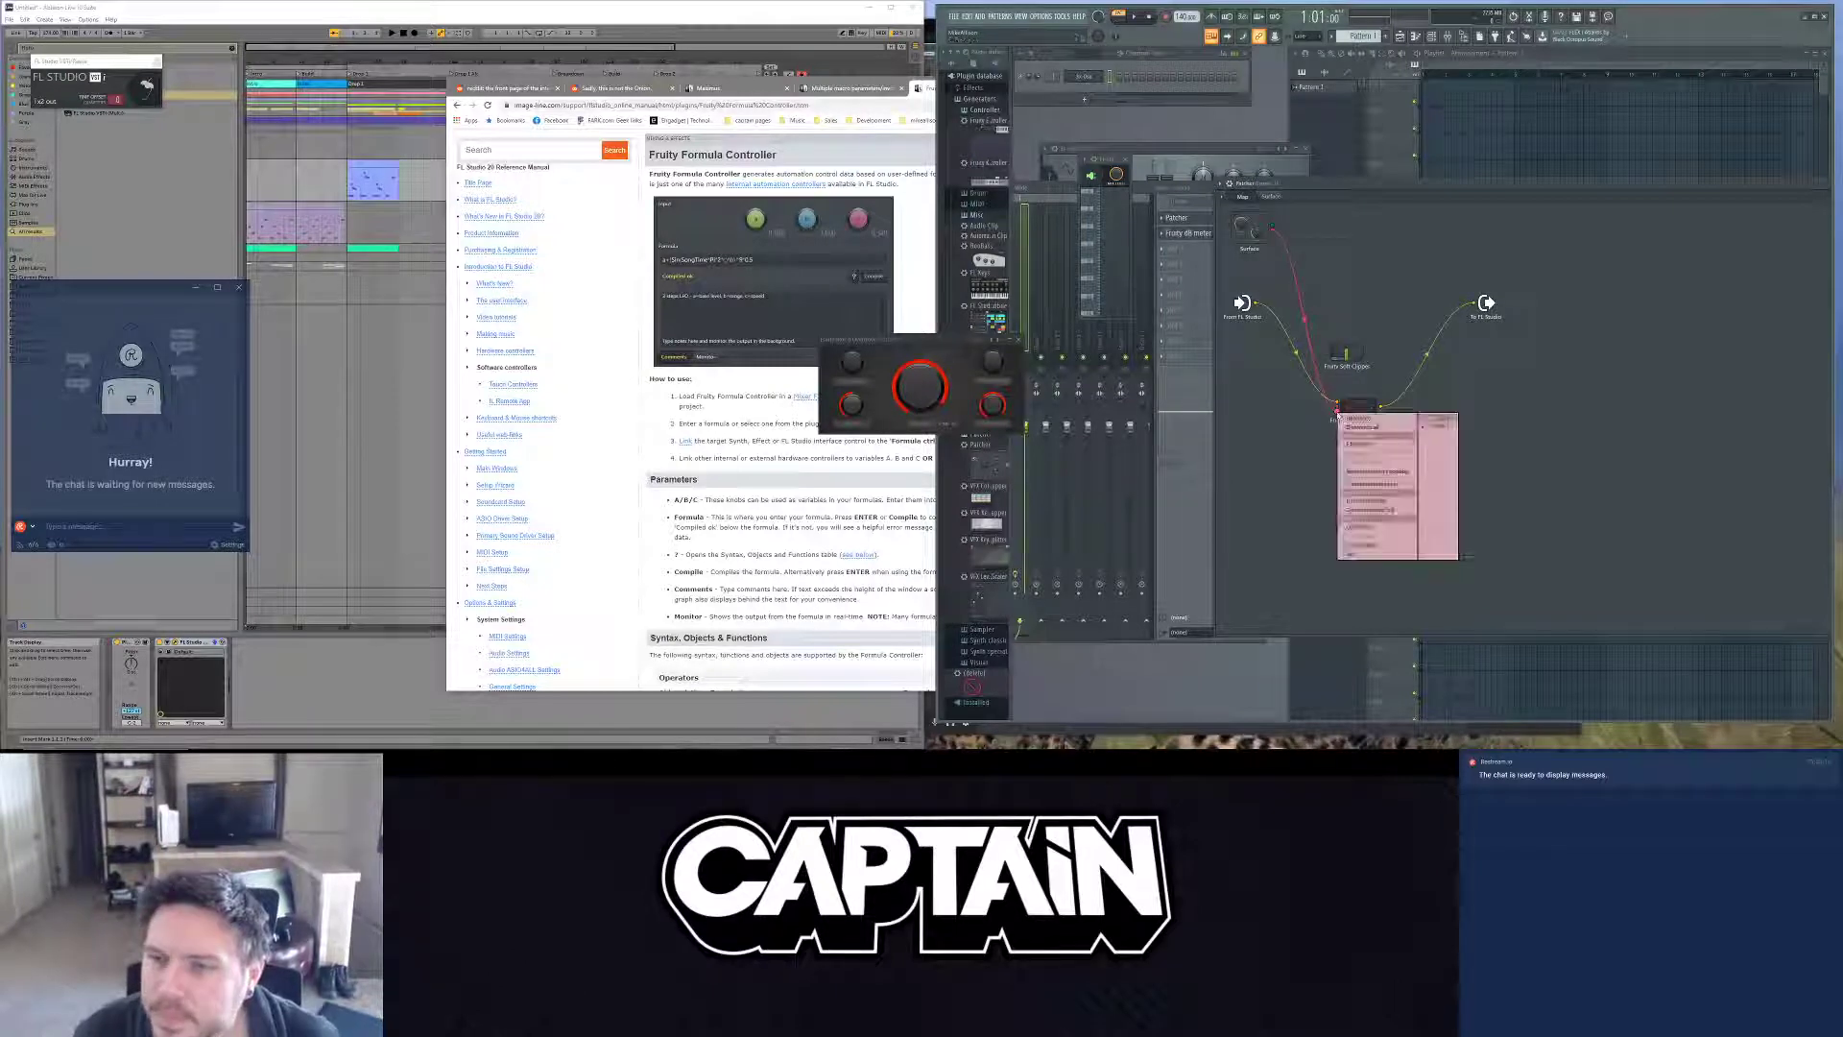
pyautogui.click(1365, 500)
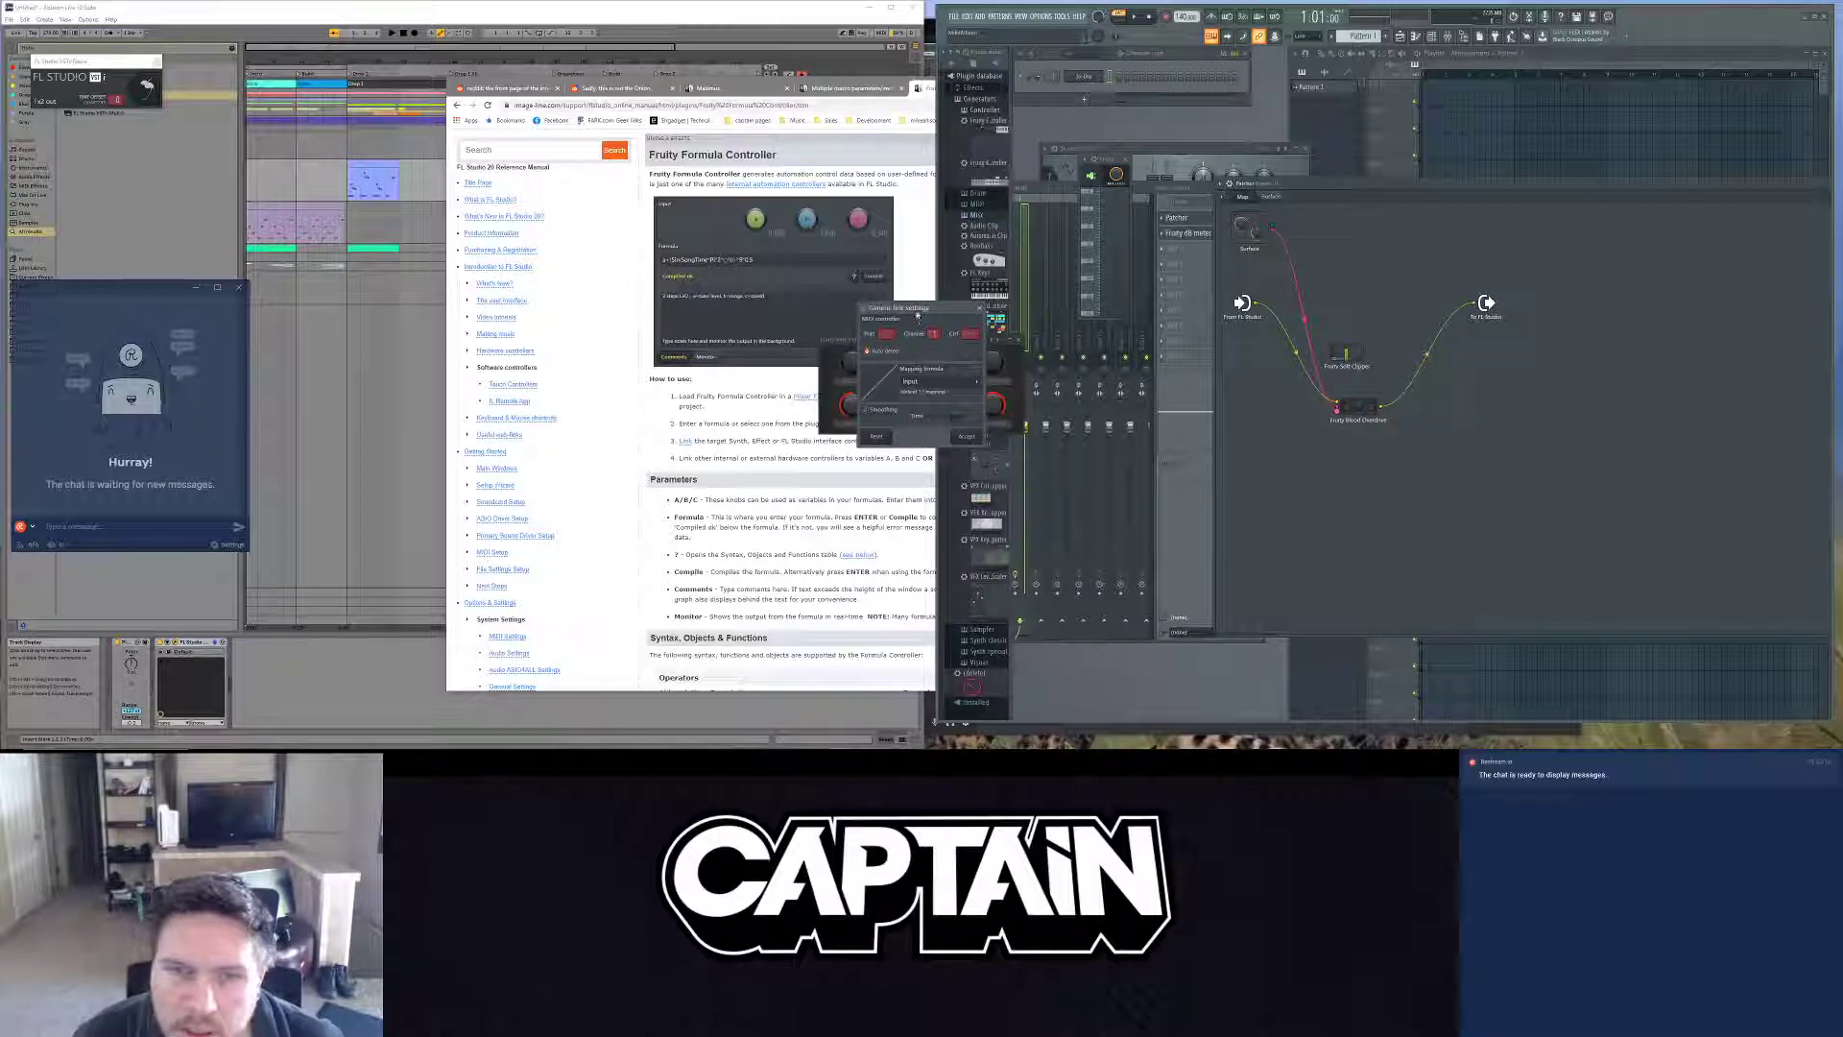
pyautogui.moveTo(916, 320); pyautogui.dragTo(1237, 443)
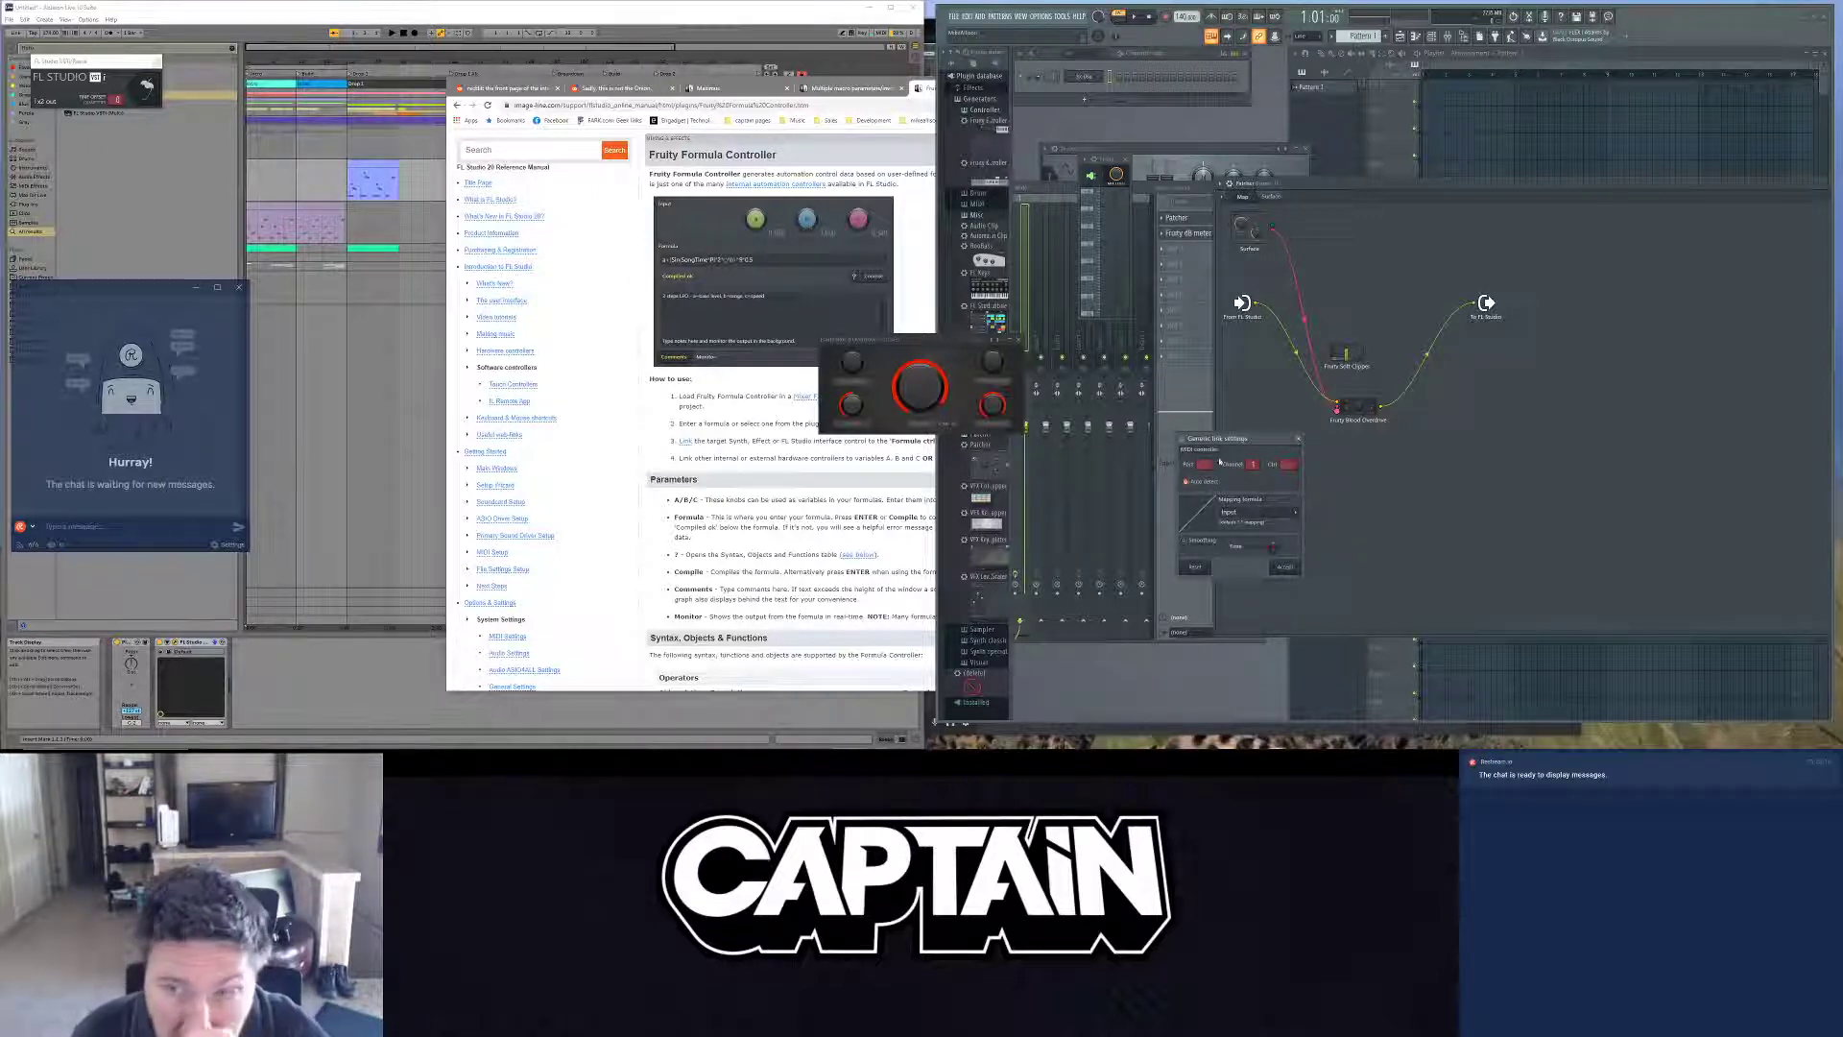
pyautogui.click(1296, 512)
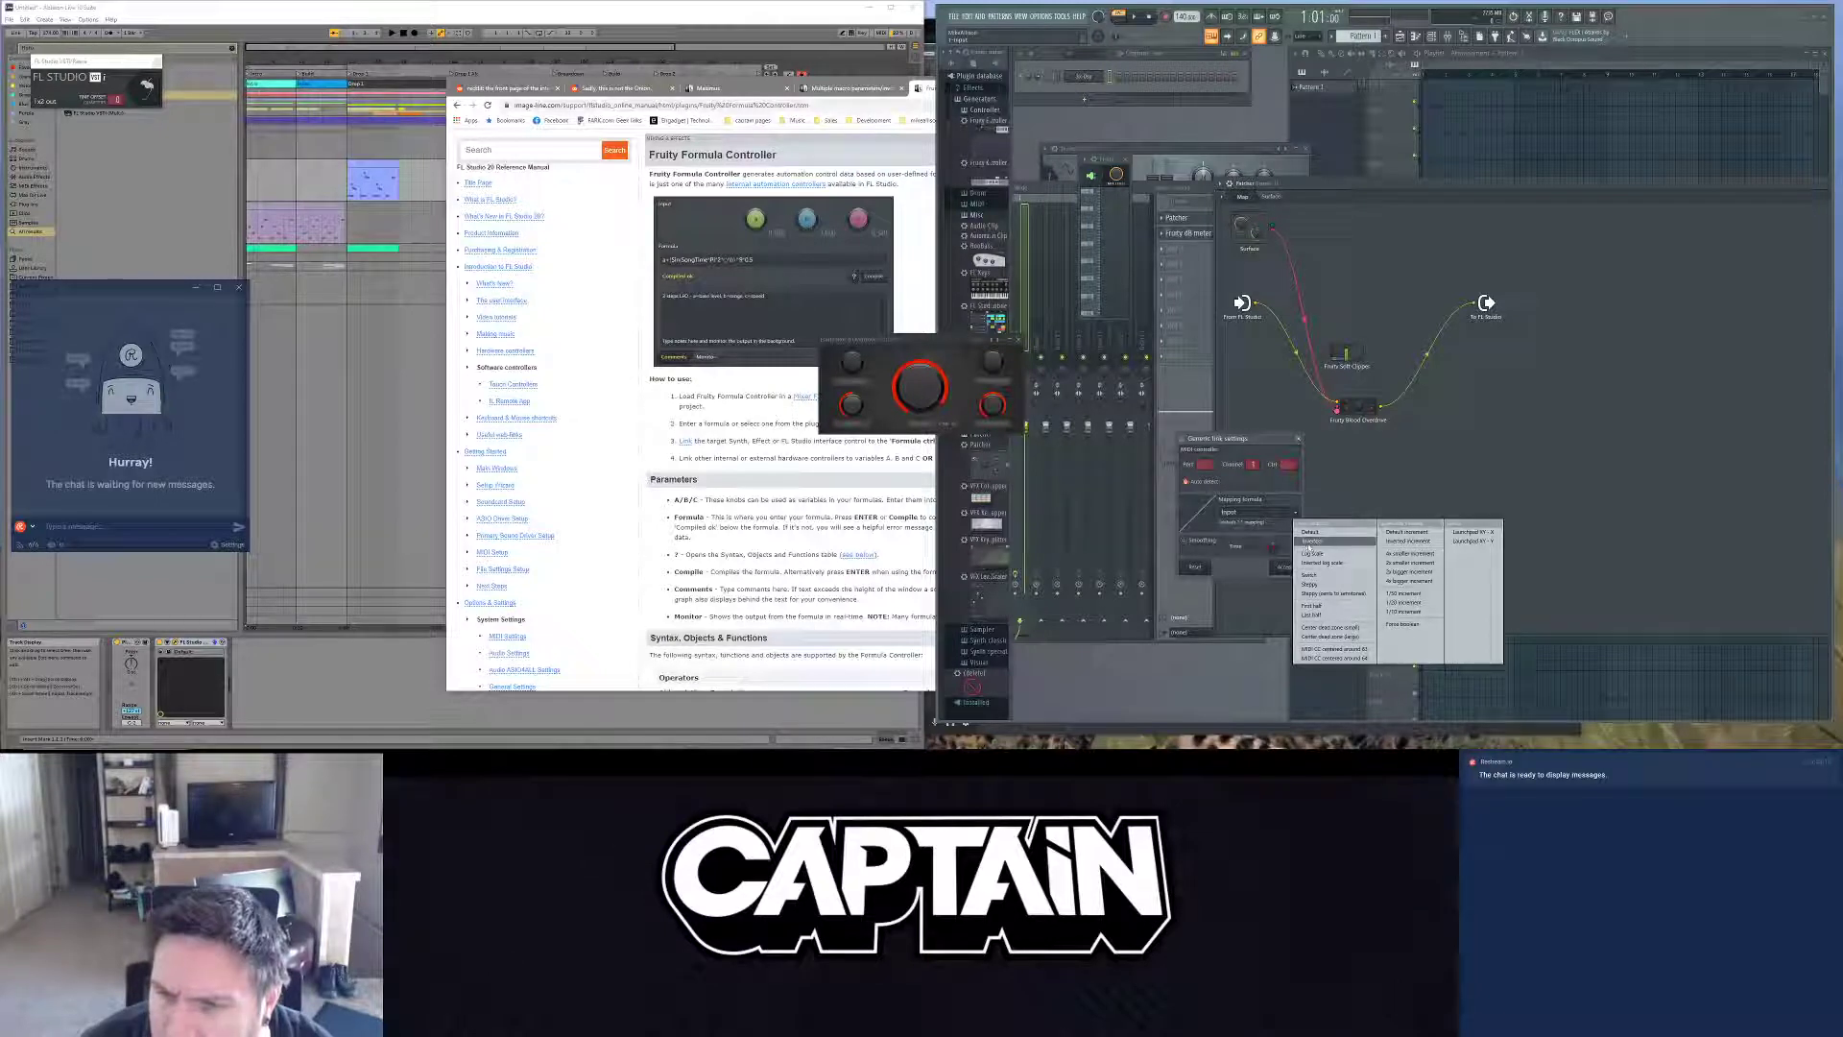
pyautogui.click(1311, 545)
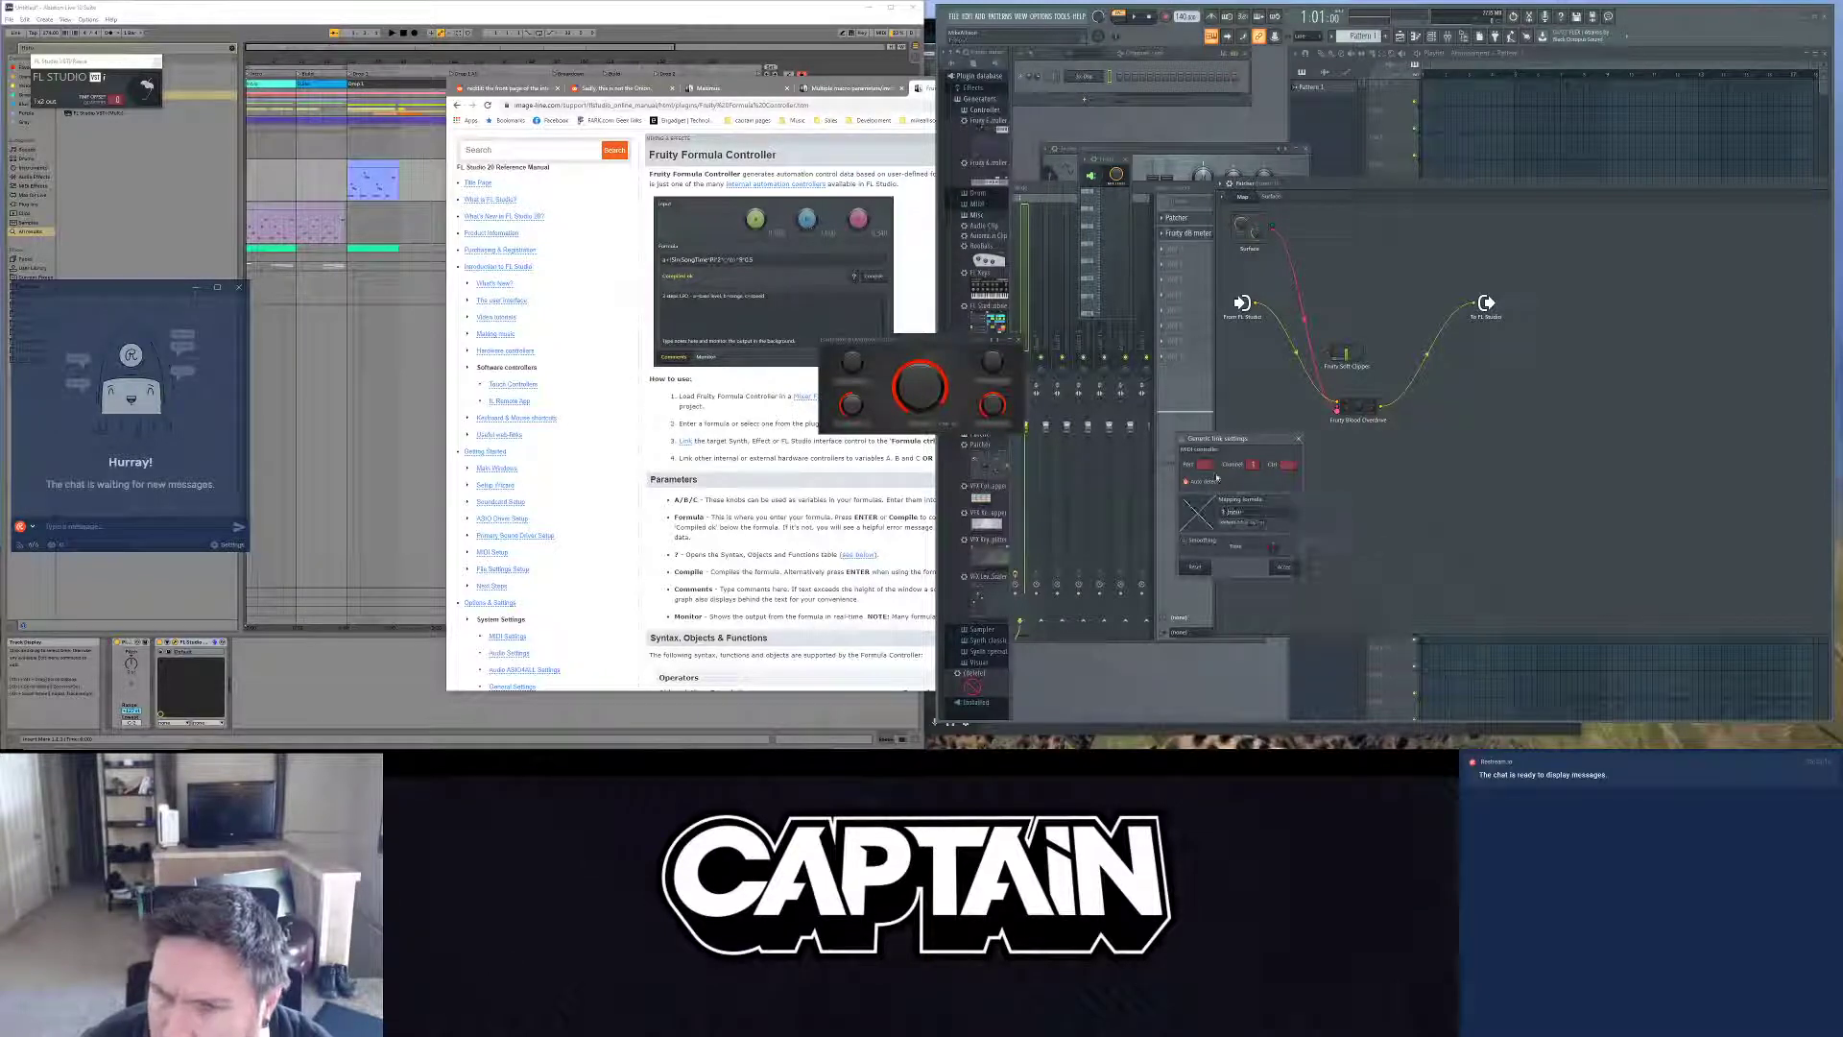
pyautogui.moveTo(1206, 463)
pyautogui.mouseDown()
pyautogui.moveTo(1207, 441)
pyautogui.moveTo(1217, 481)
pyautogui.mouseUp()
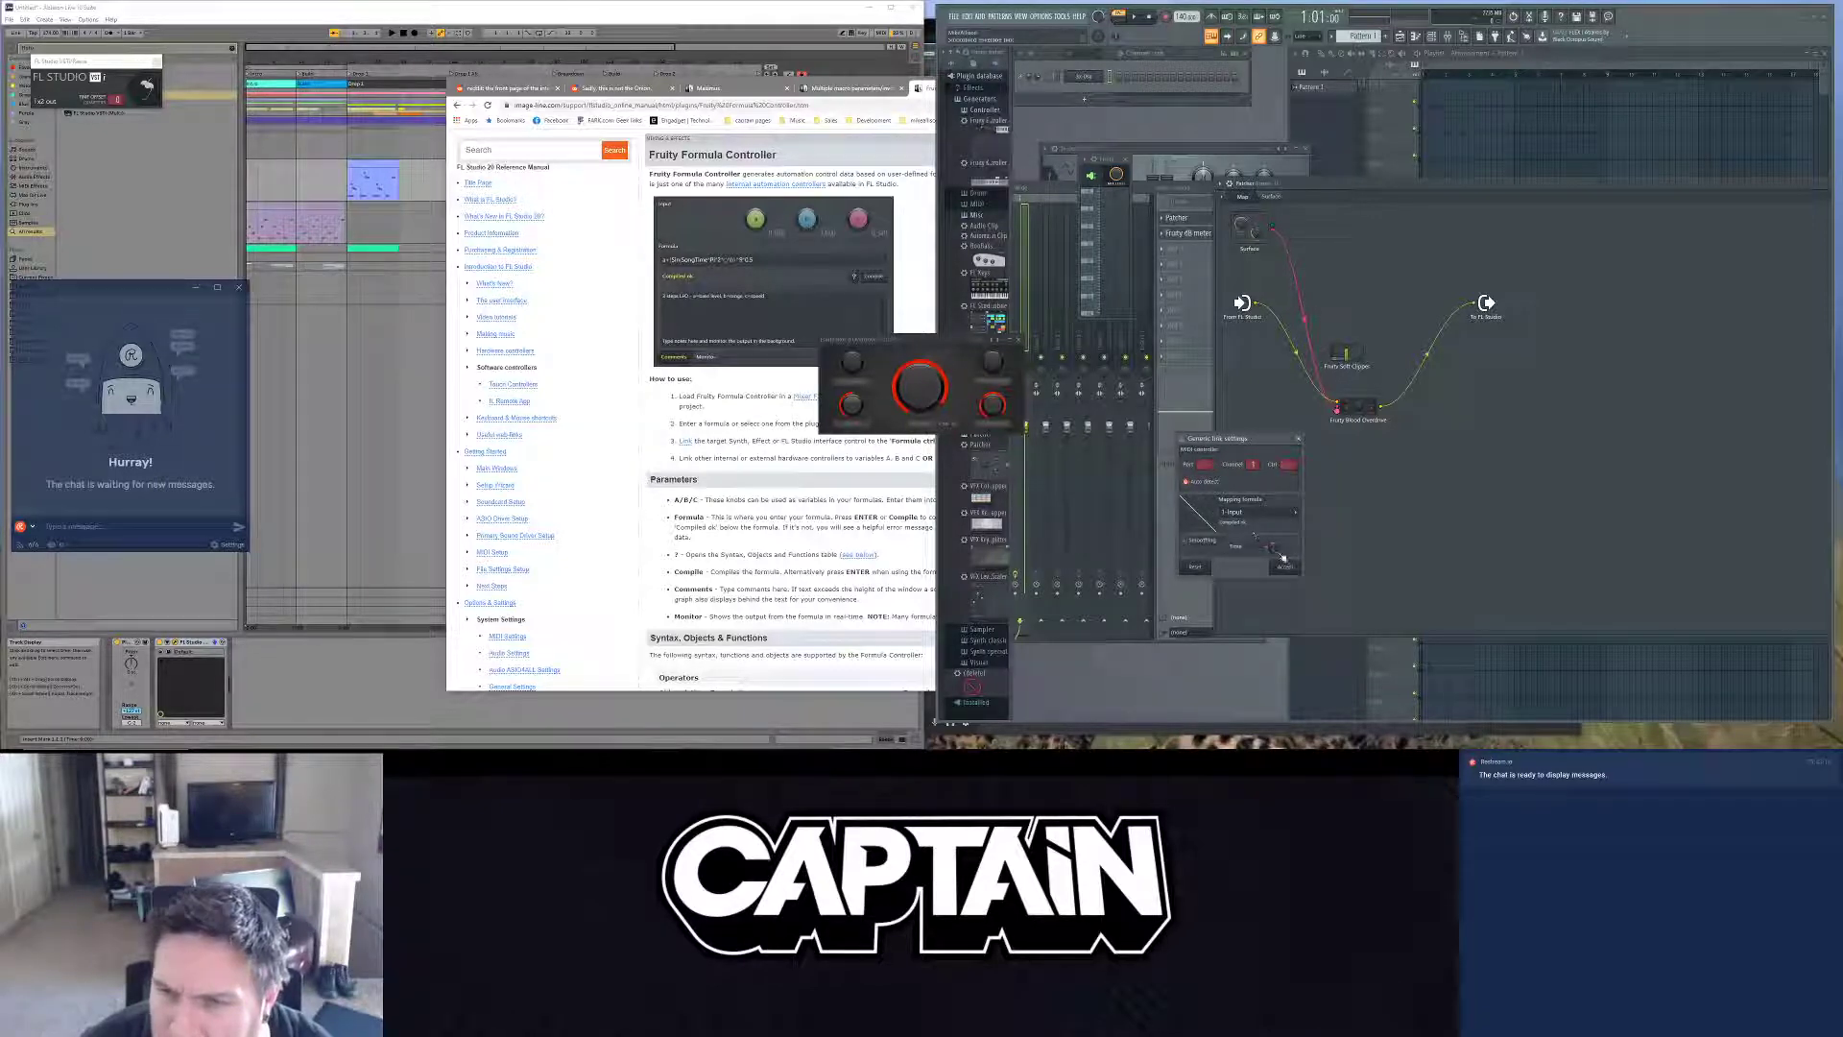
# Step: Consult the Fruity Formula Controller manual page, recheck the mapping formula presets, and accept the inverted link settings
pyautogui.click(765, 444)
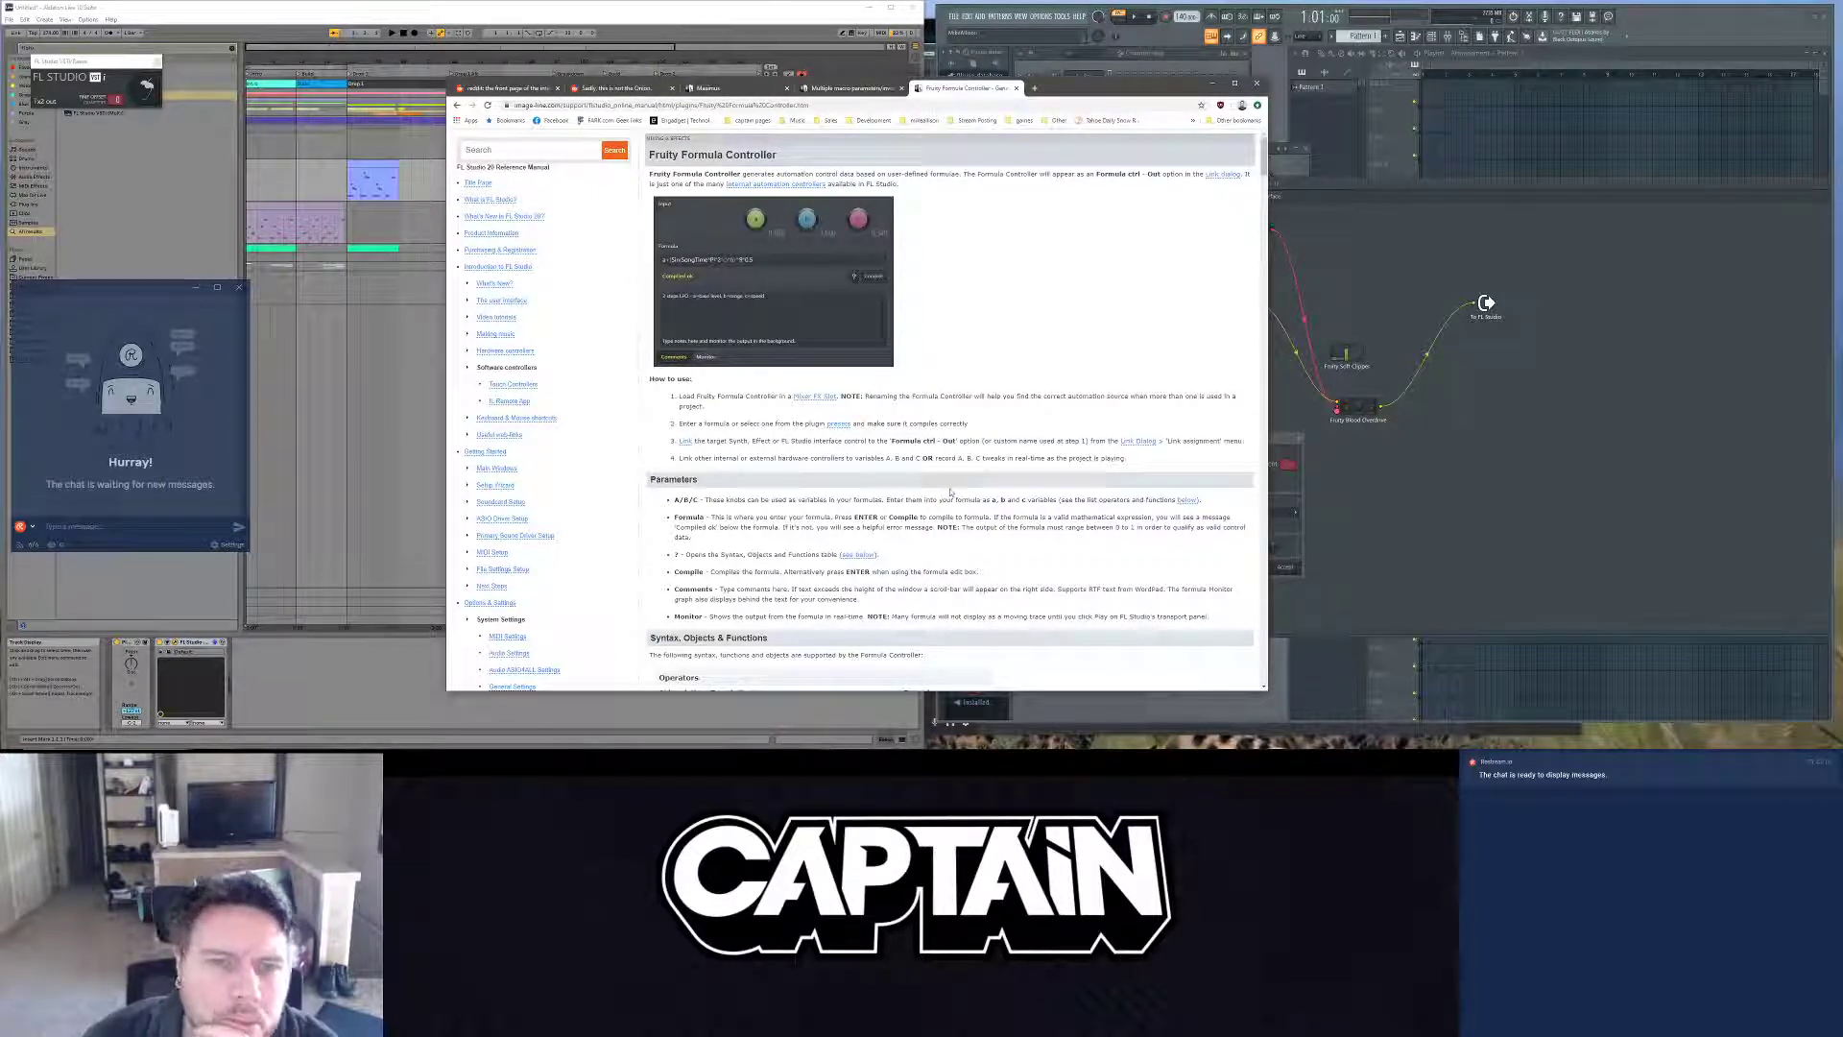
pyautogui.click(1296, 449)
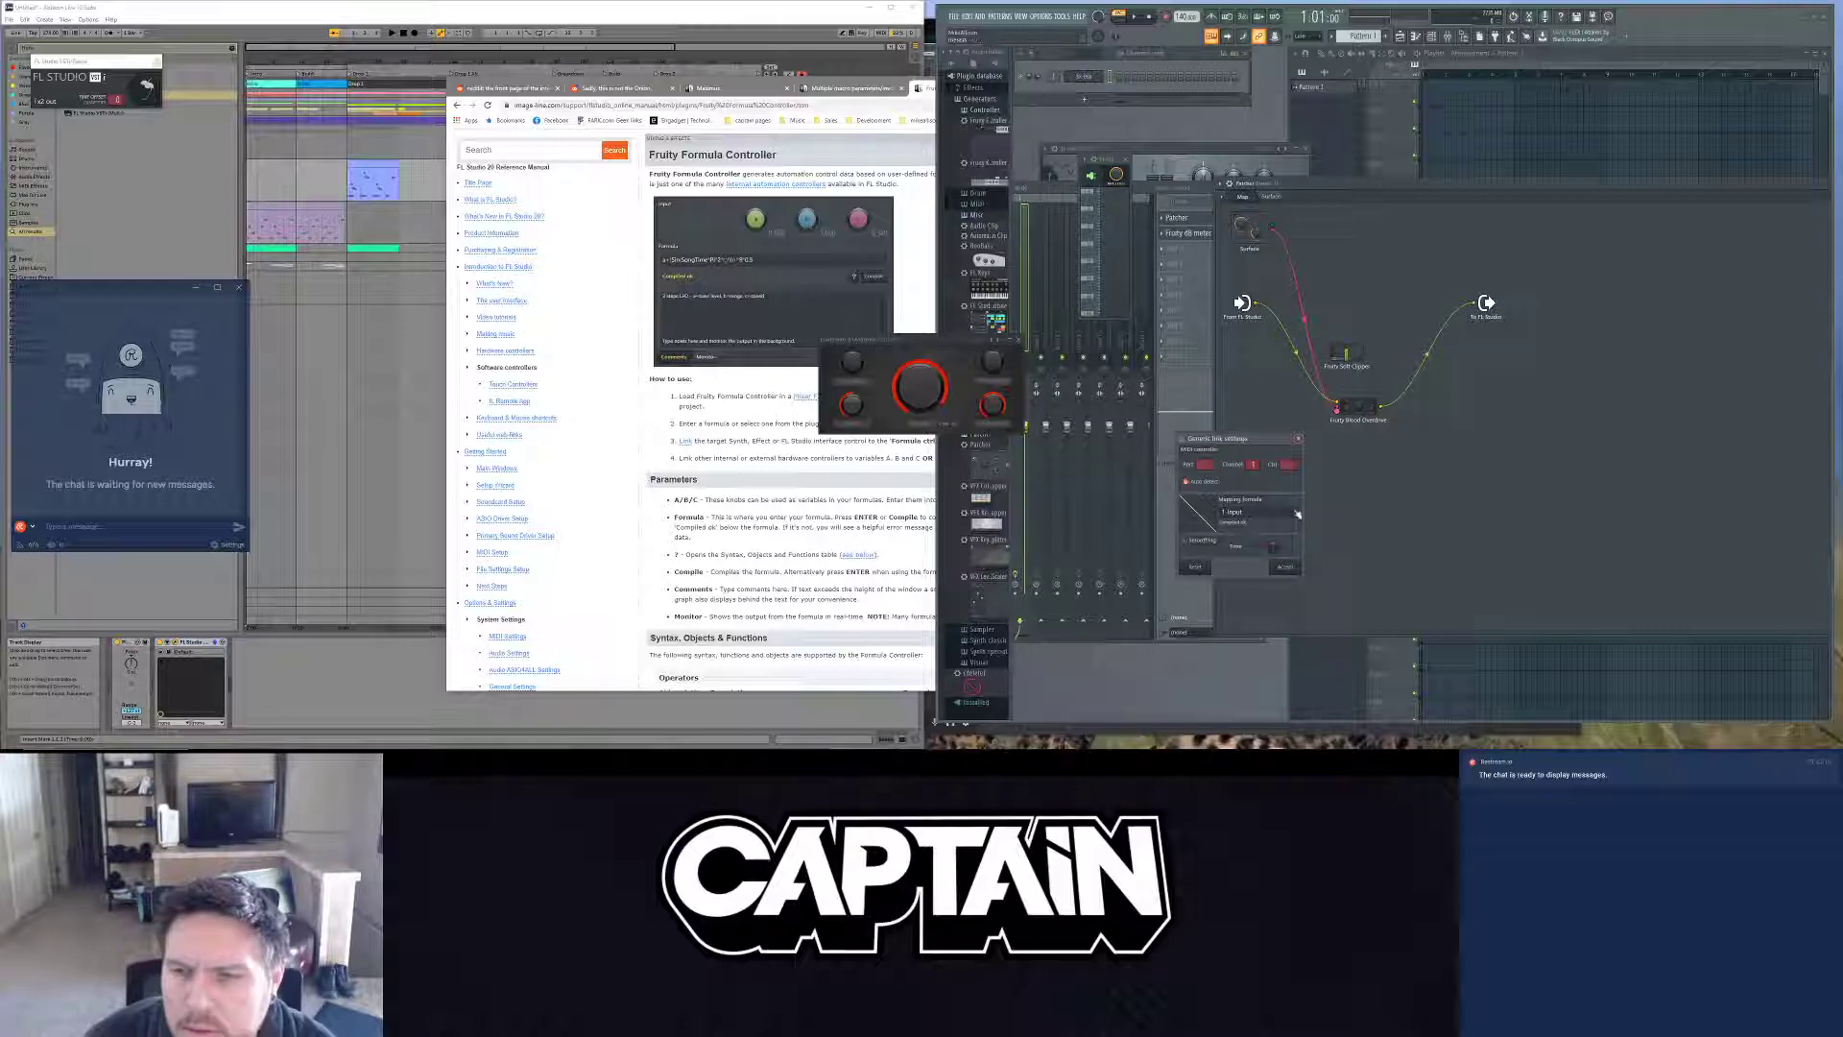
pyautogui.click(1294, 513)
pyautogui.click(1294, 513)
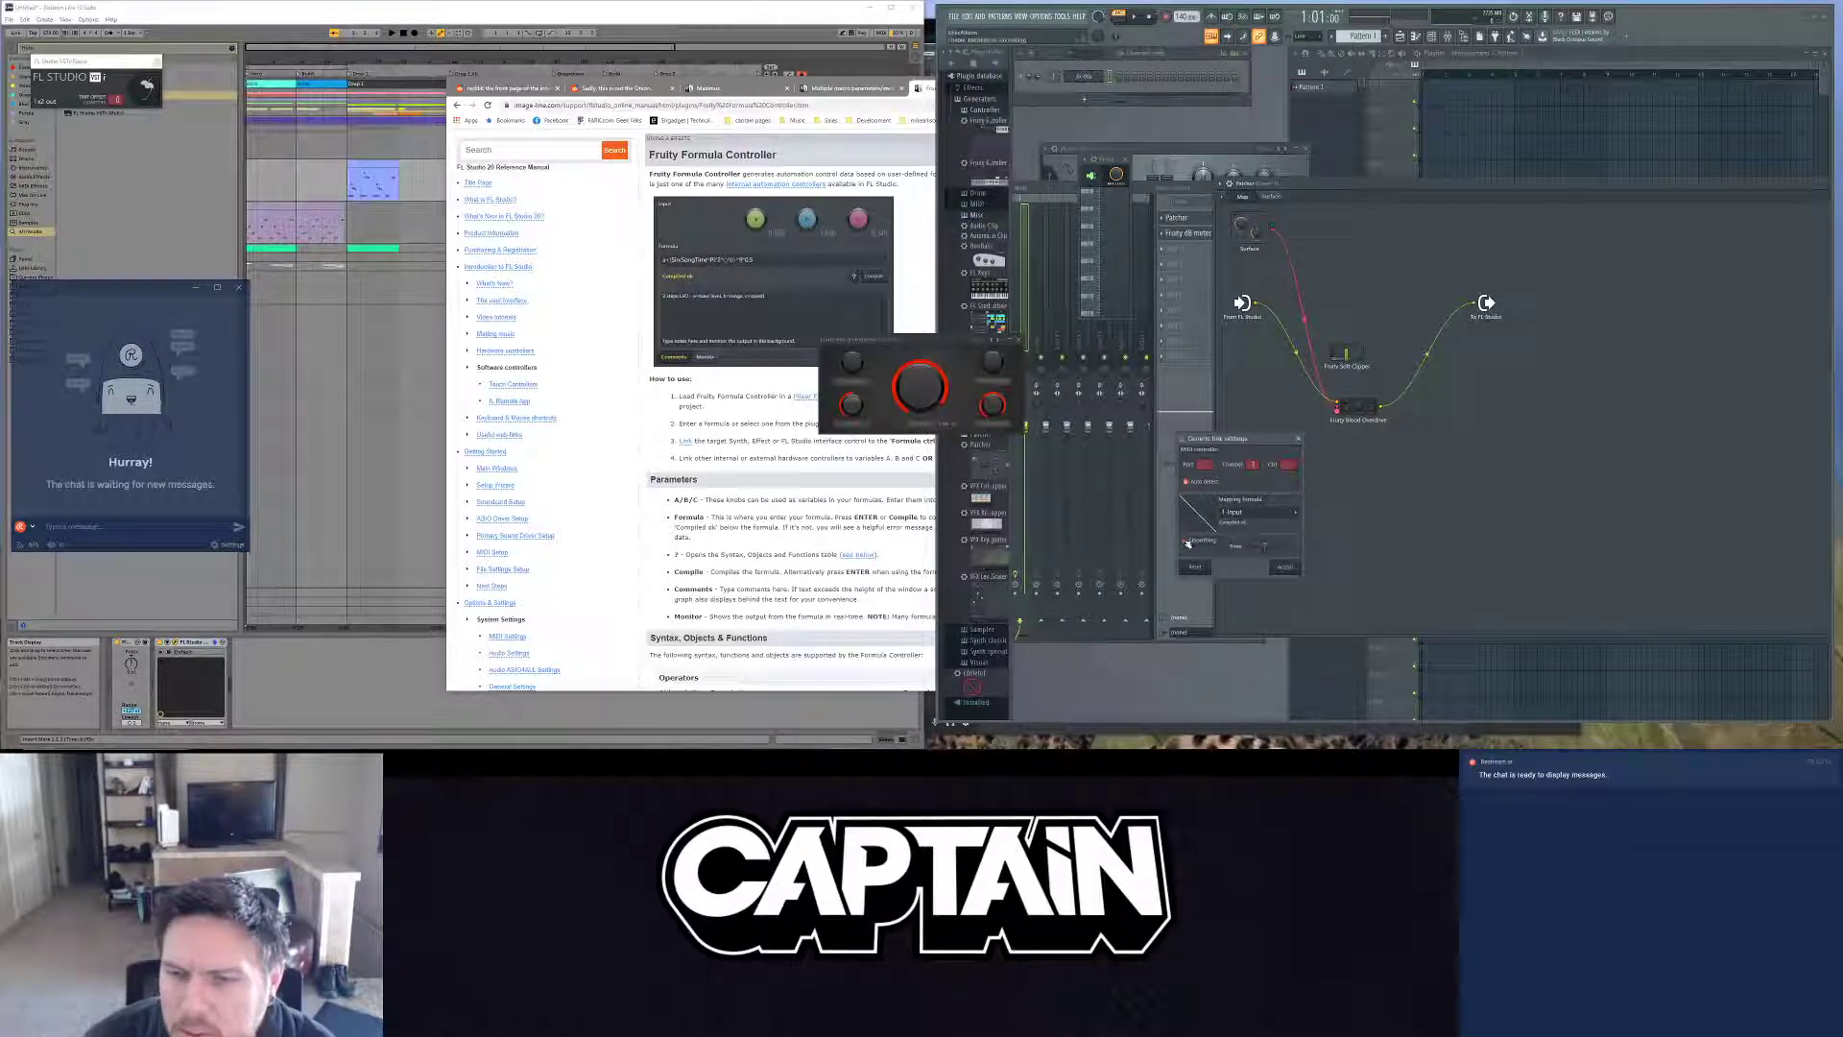
pyautogui.click(1284, 566)
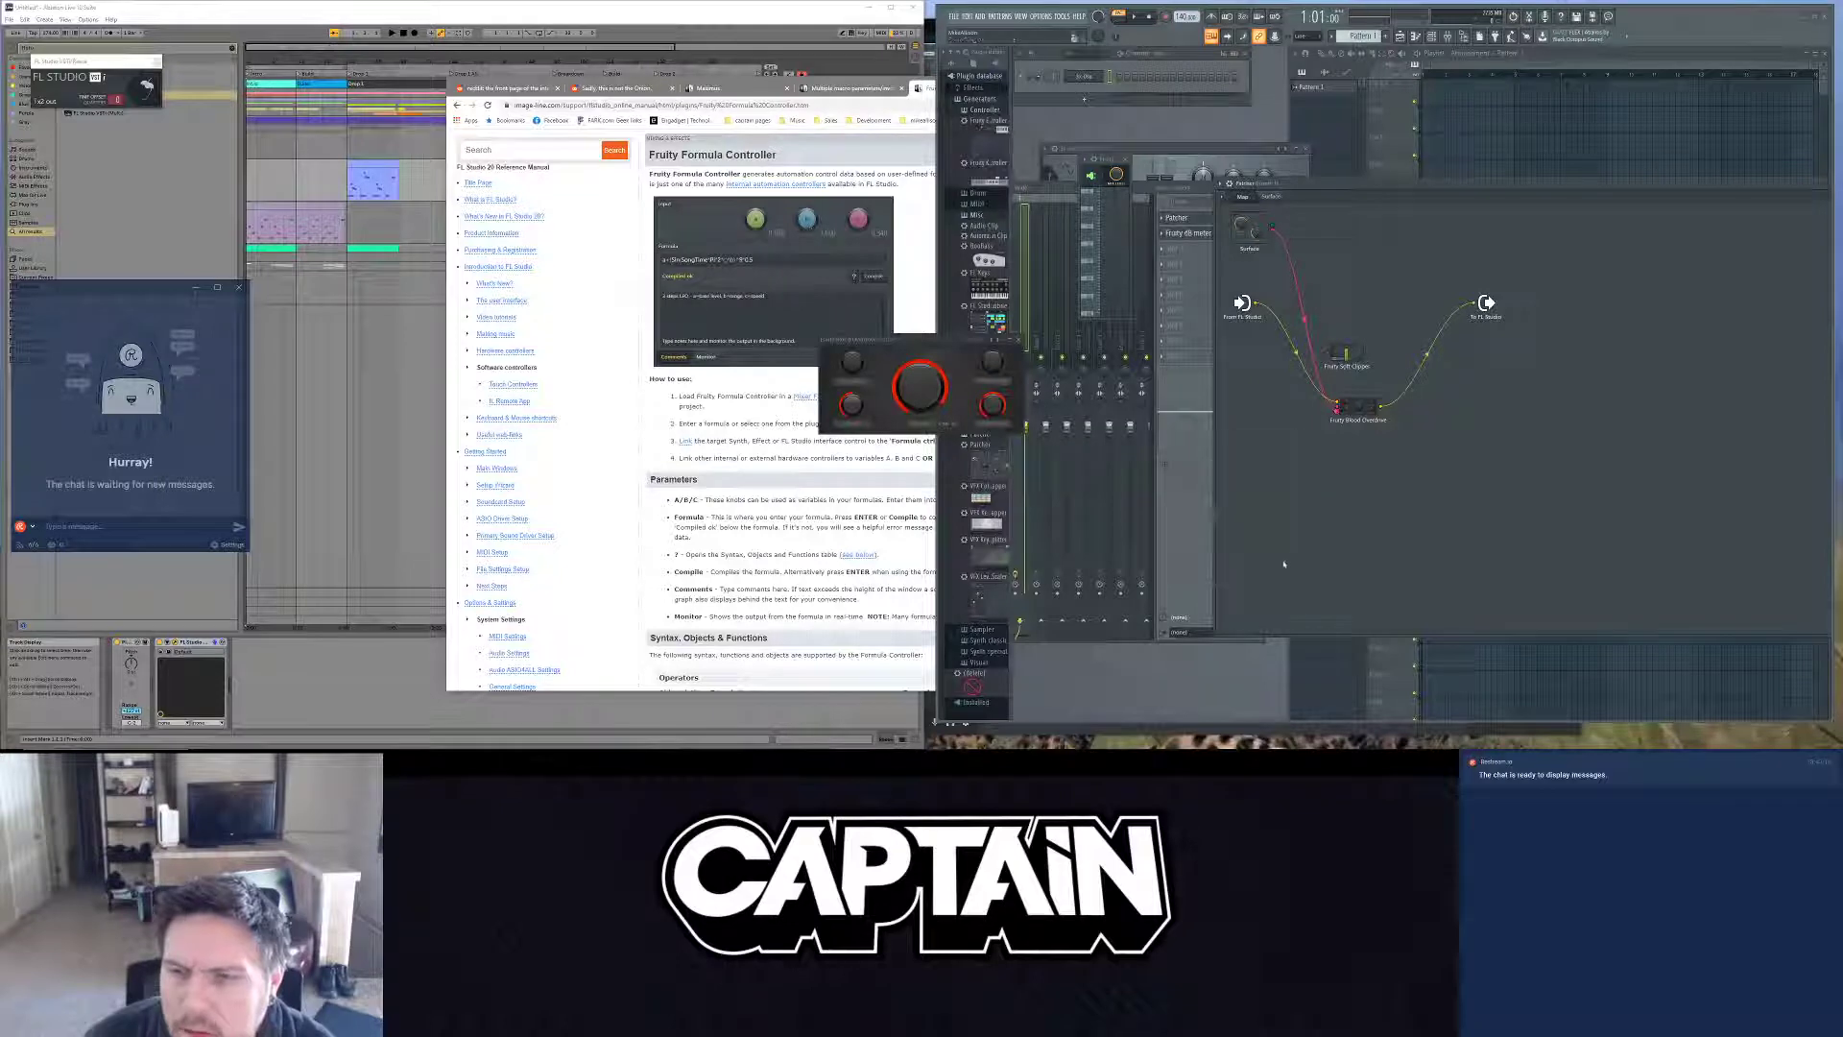
# Step: Check the mapping formula in the link settings of Fruity Blood Overdrive's parameter input and close them
pyautogui.rightClick(1342, 417)
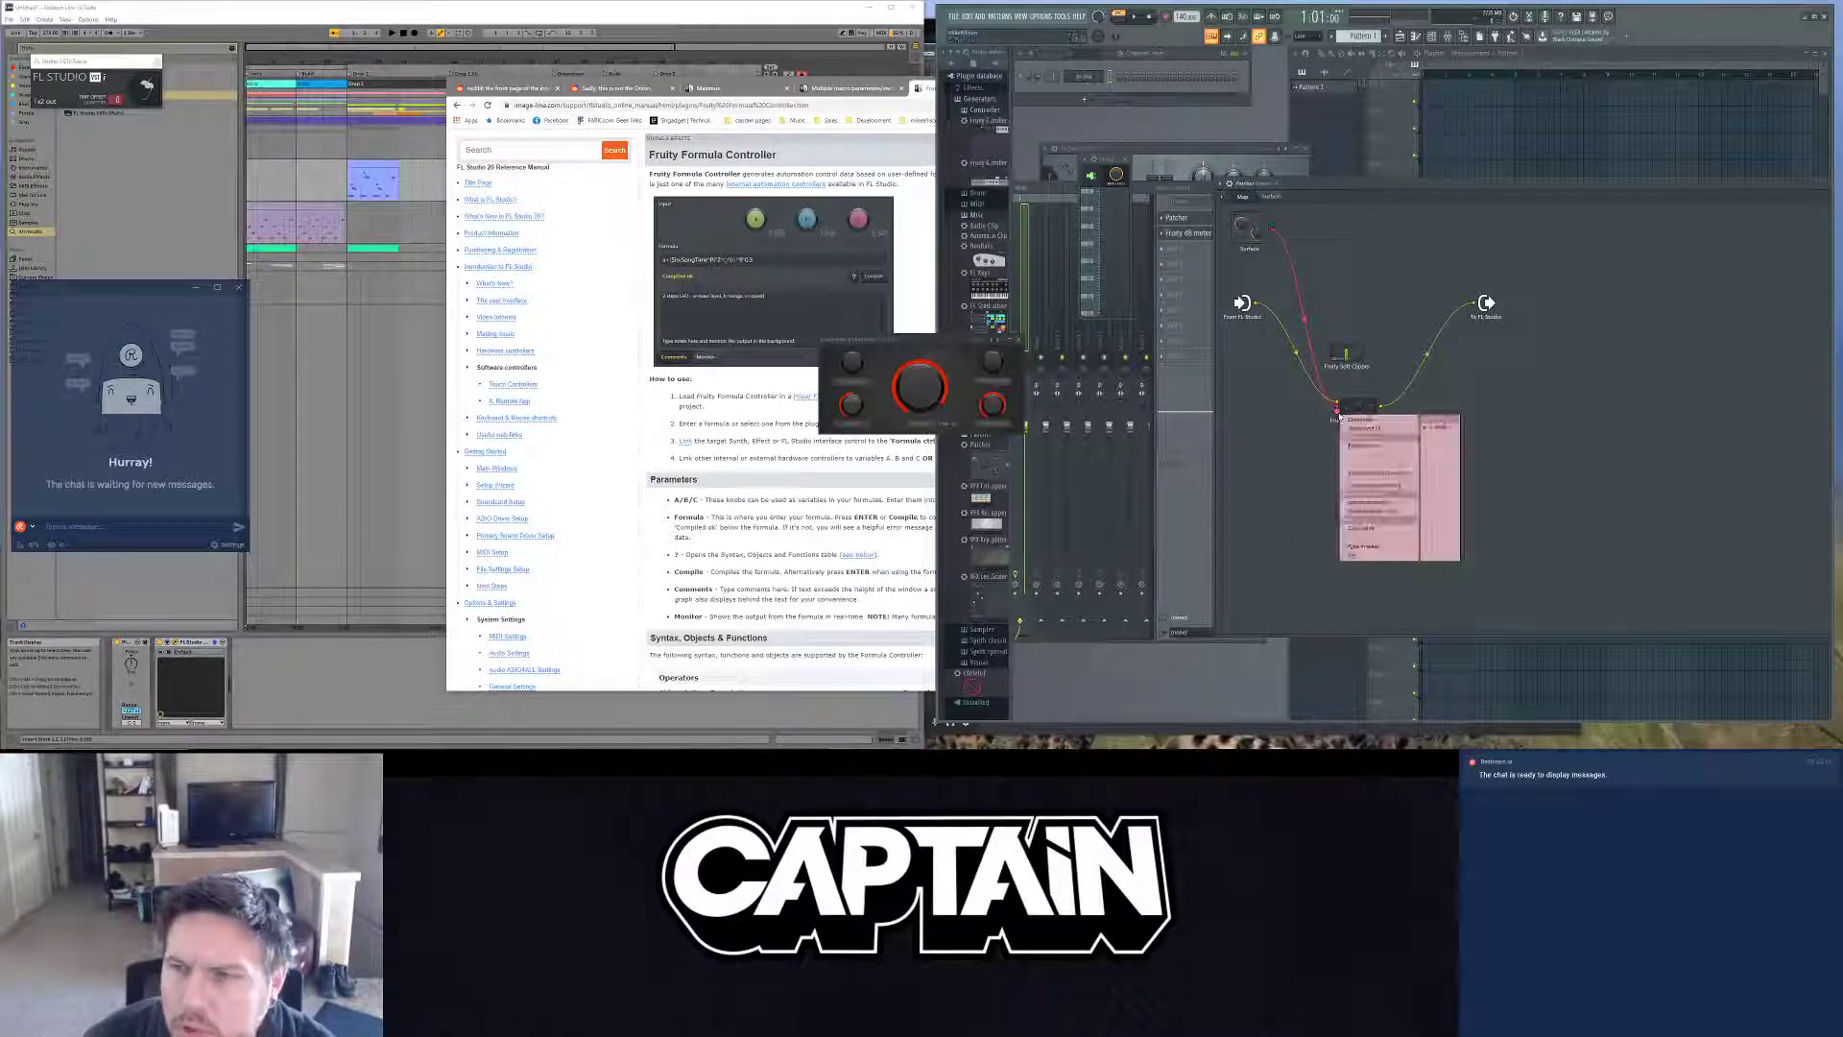
pyautogui.click(1373, 513)
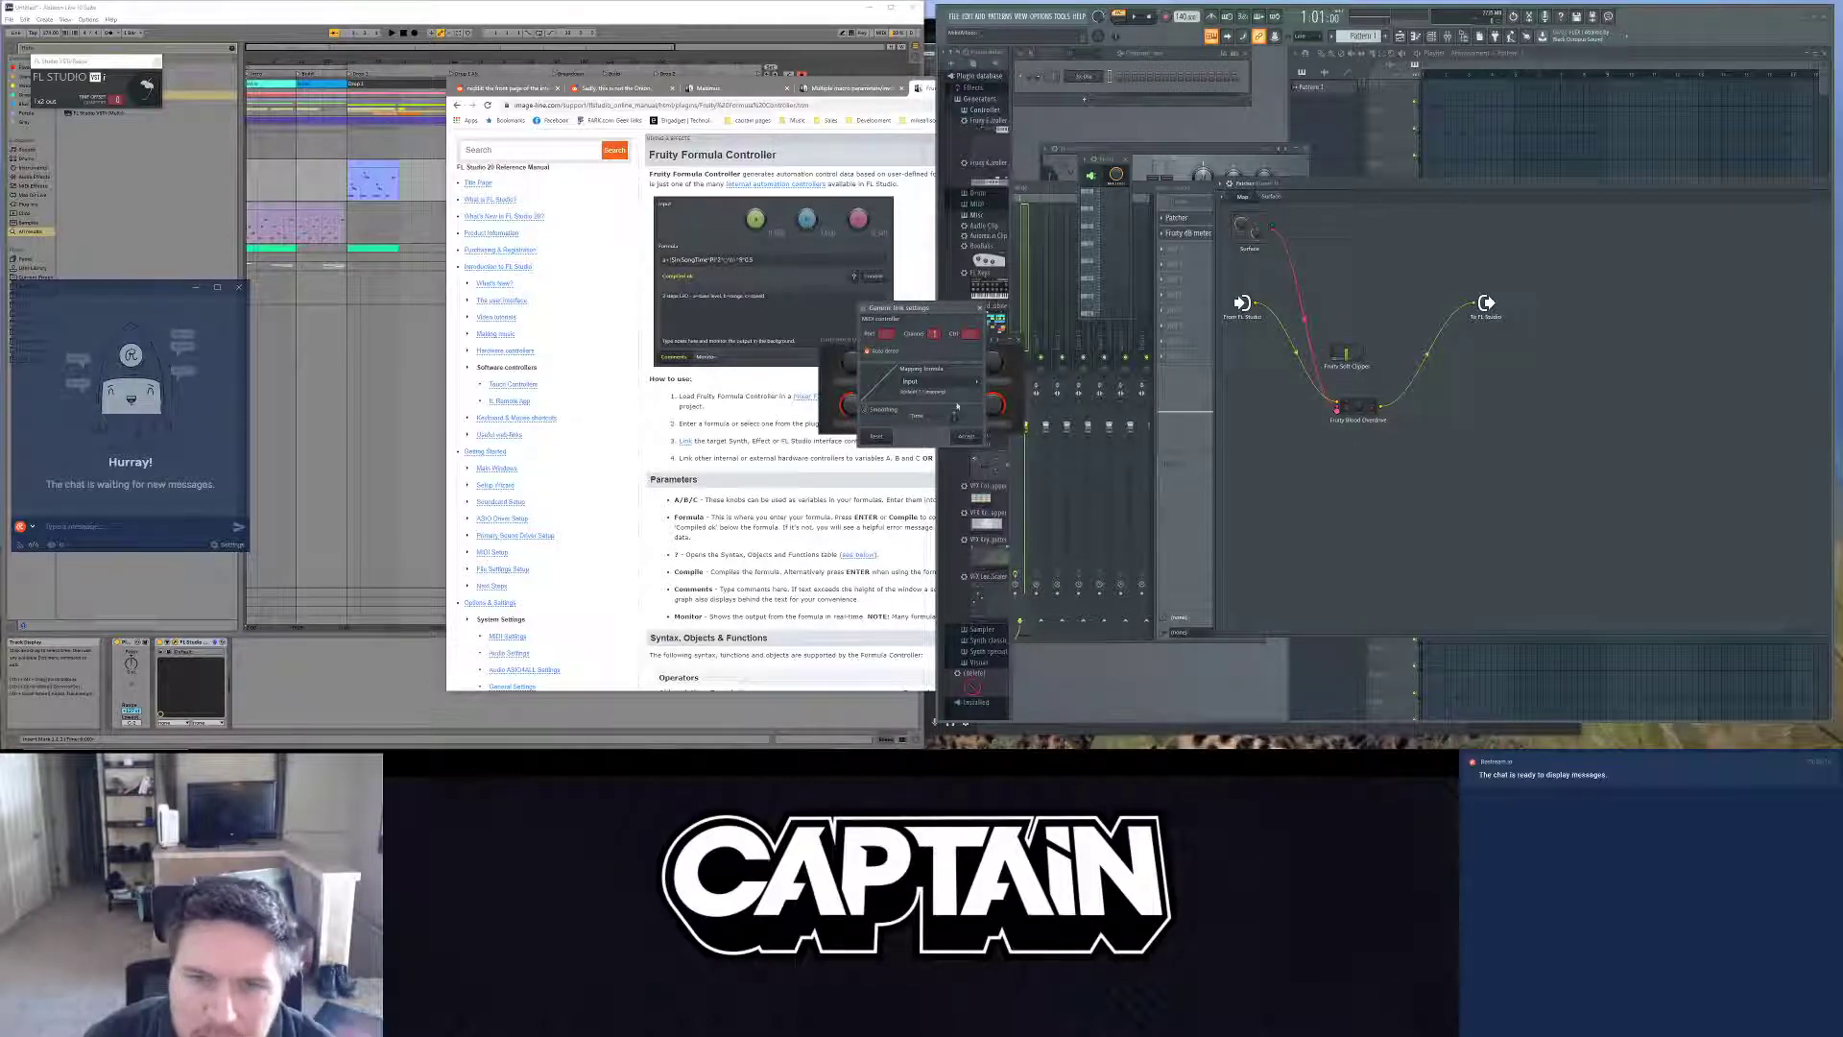
pyautogui.click(981, 310)
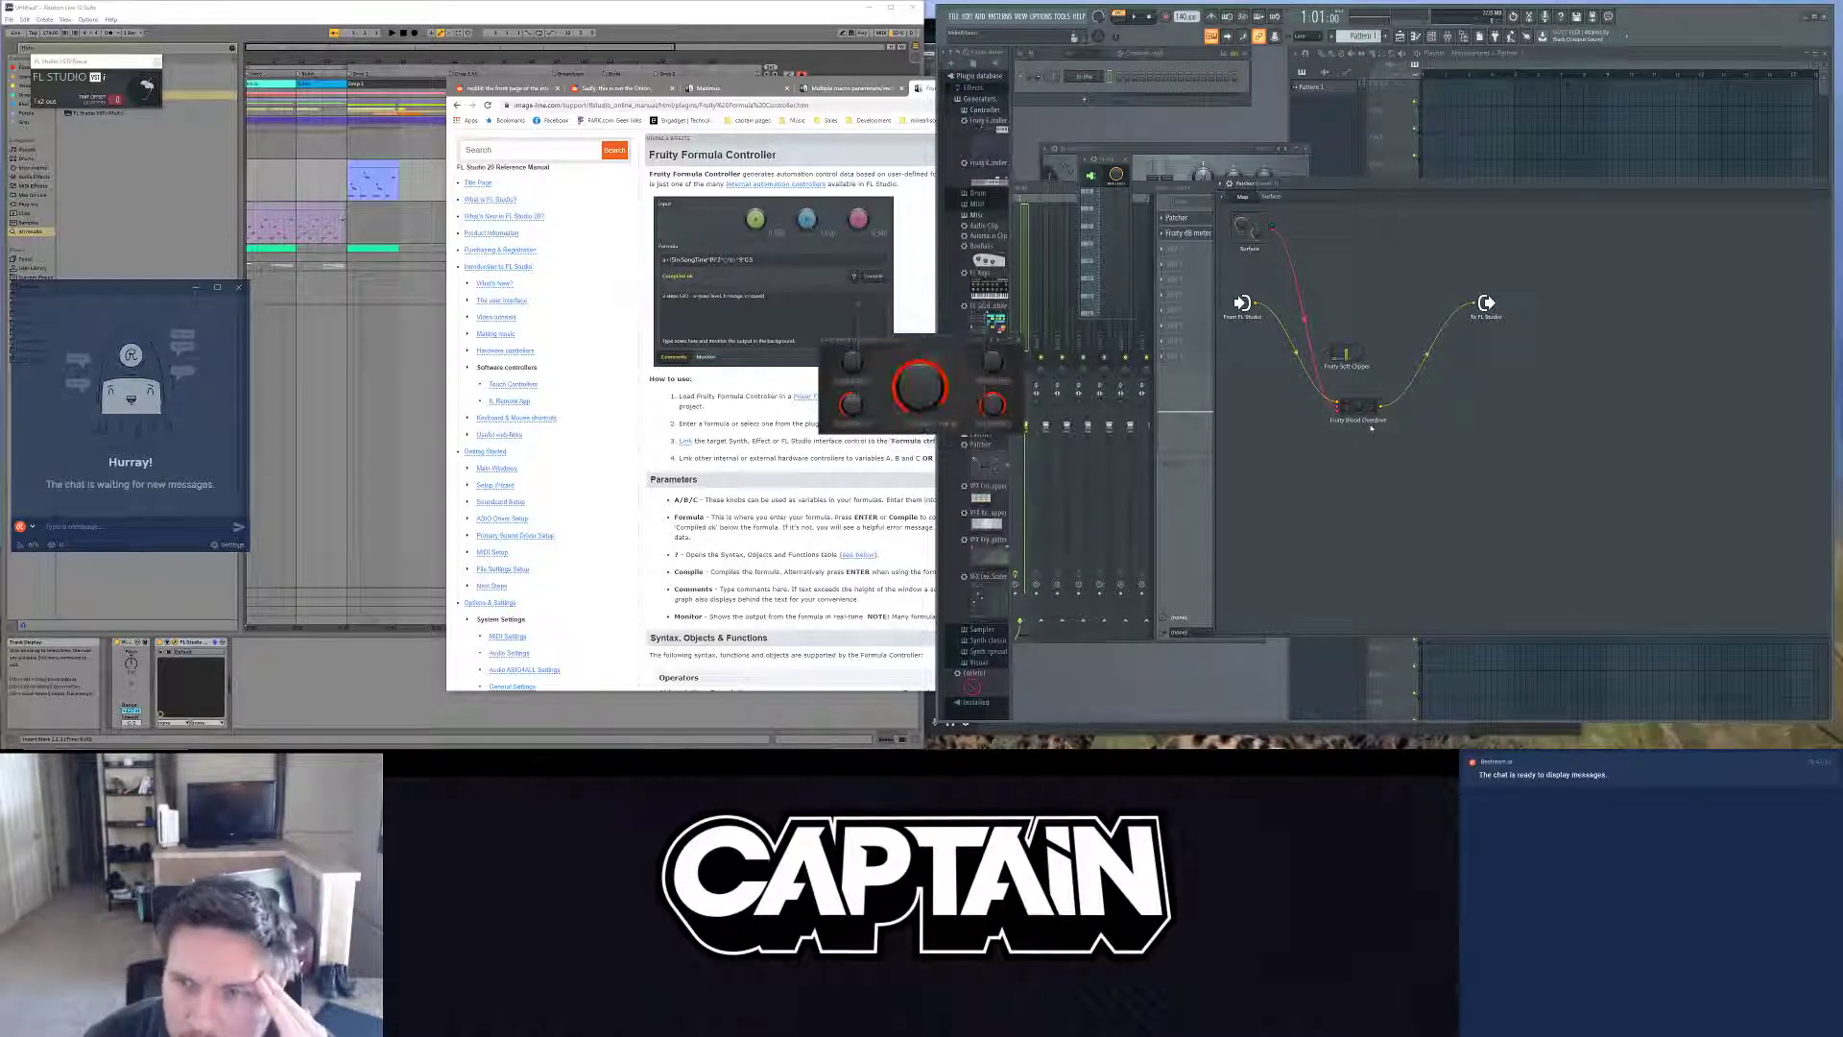
pyautogui.rightClick(1336, 410)
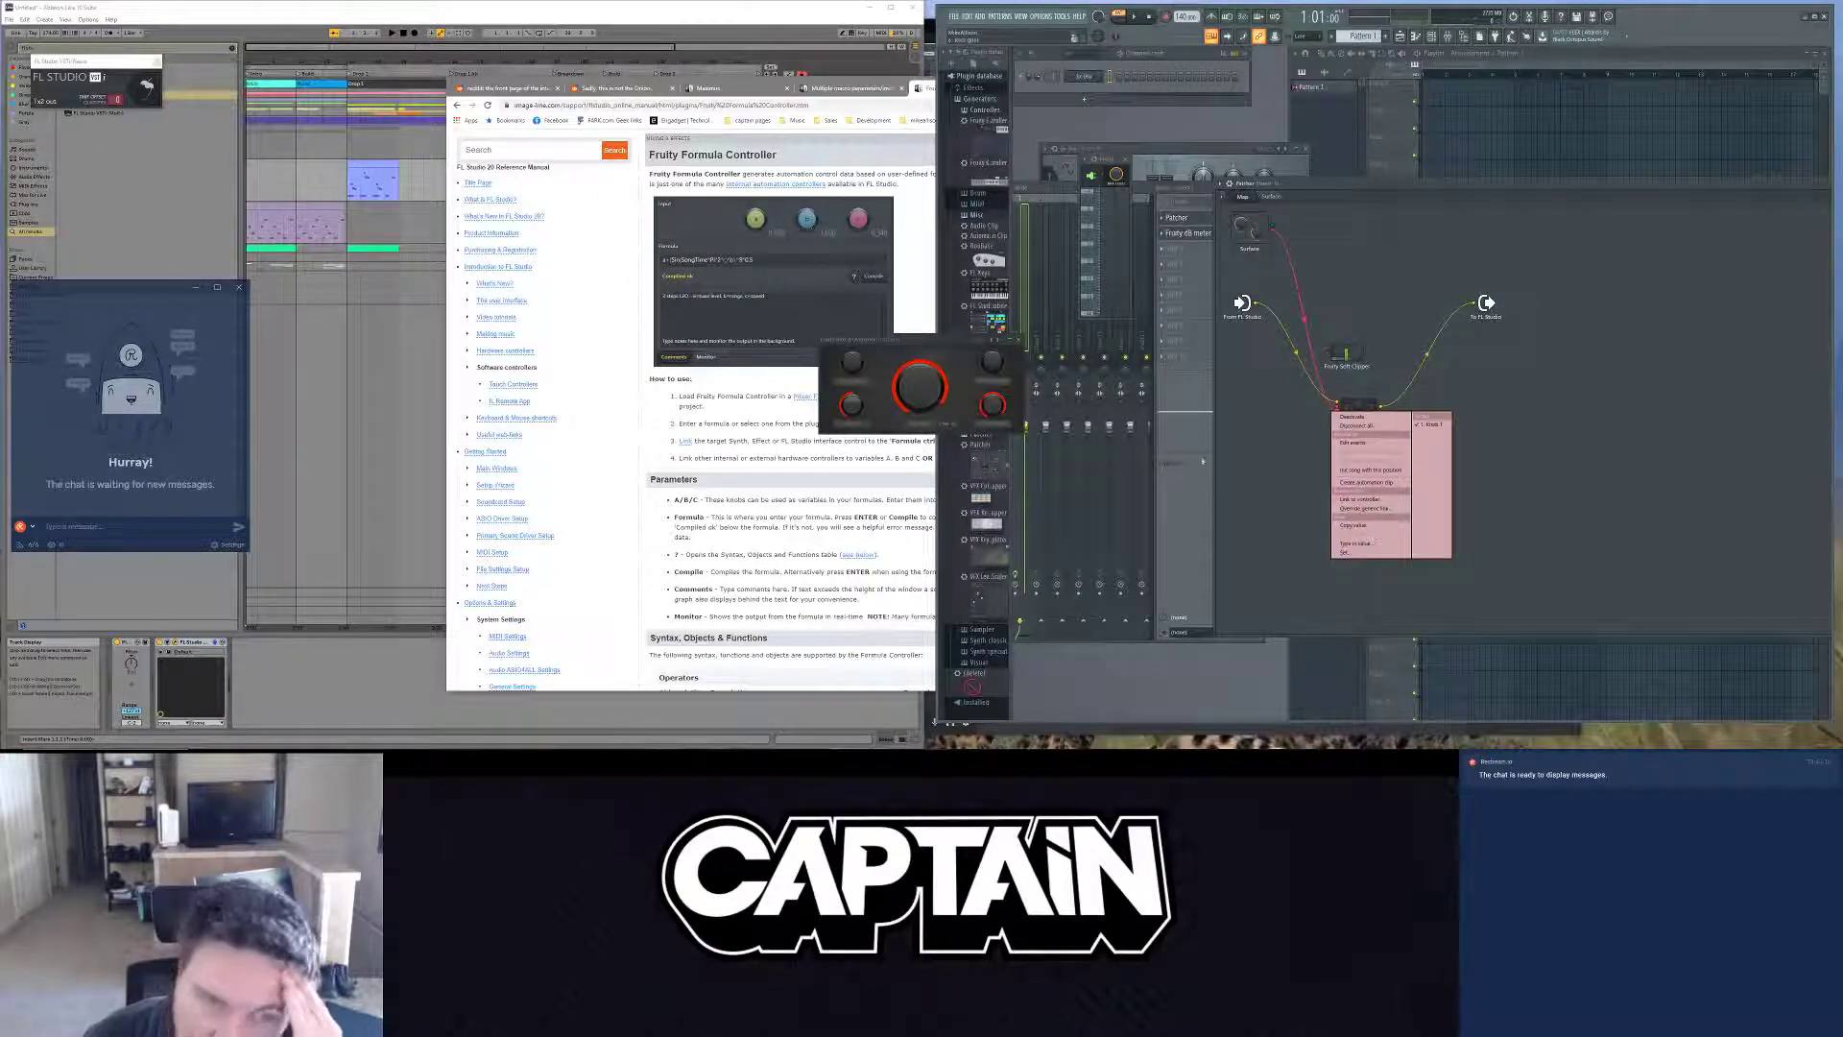
pyautogui.click(708, 451)
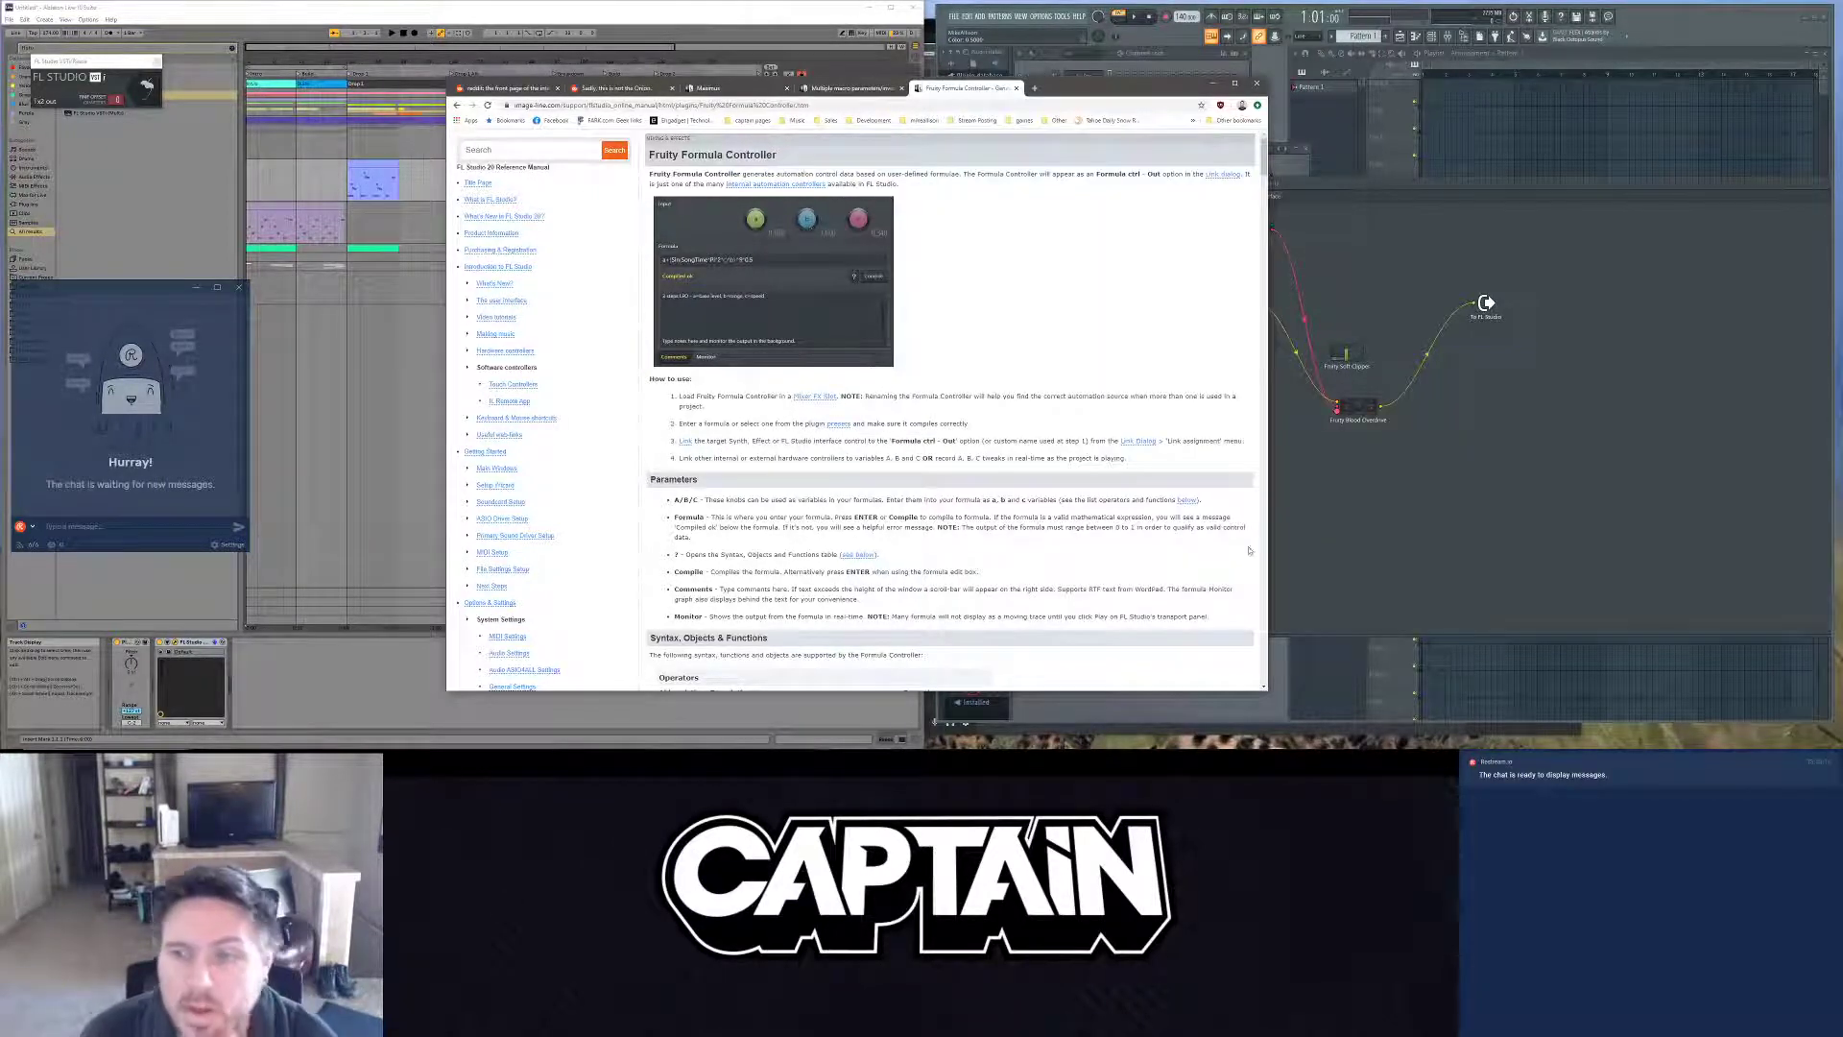
pyautogui.hotkey('alt', 'Left')
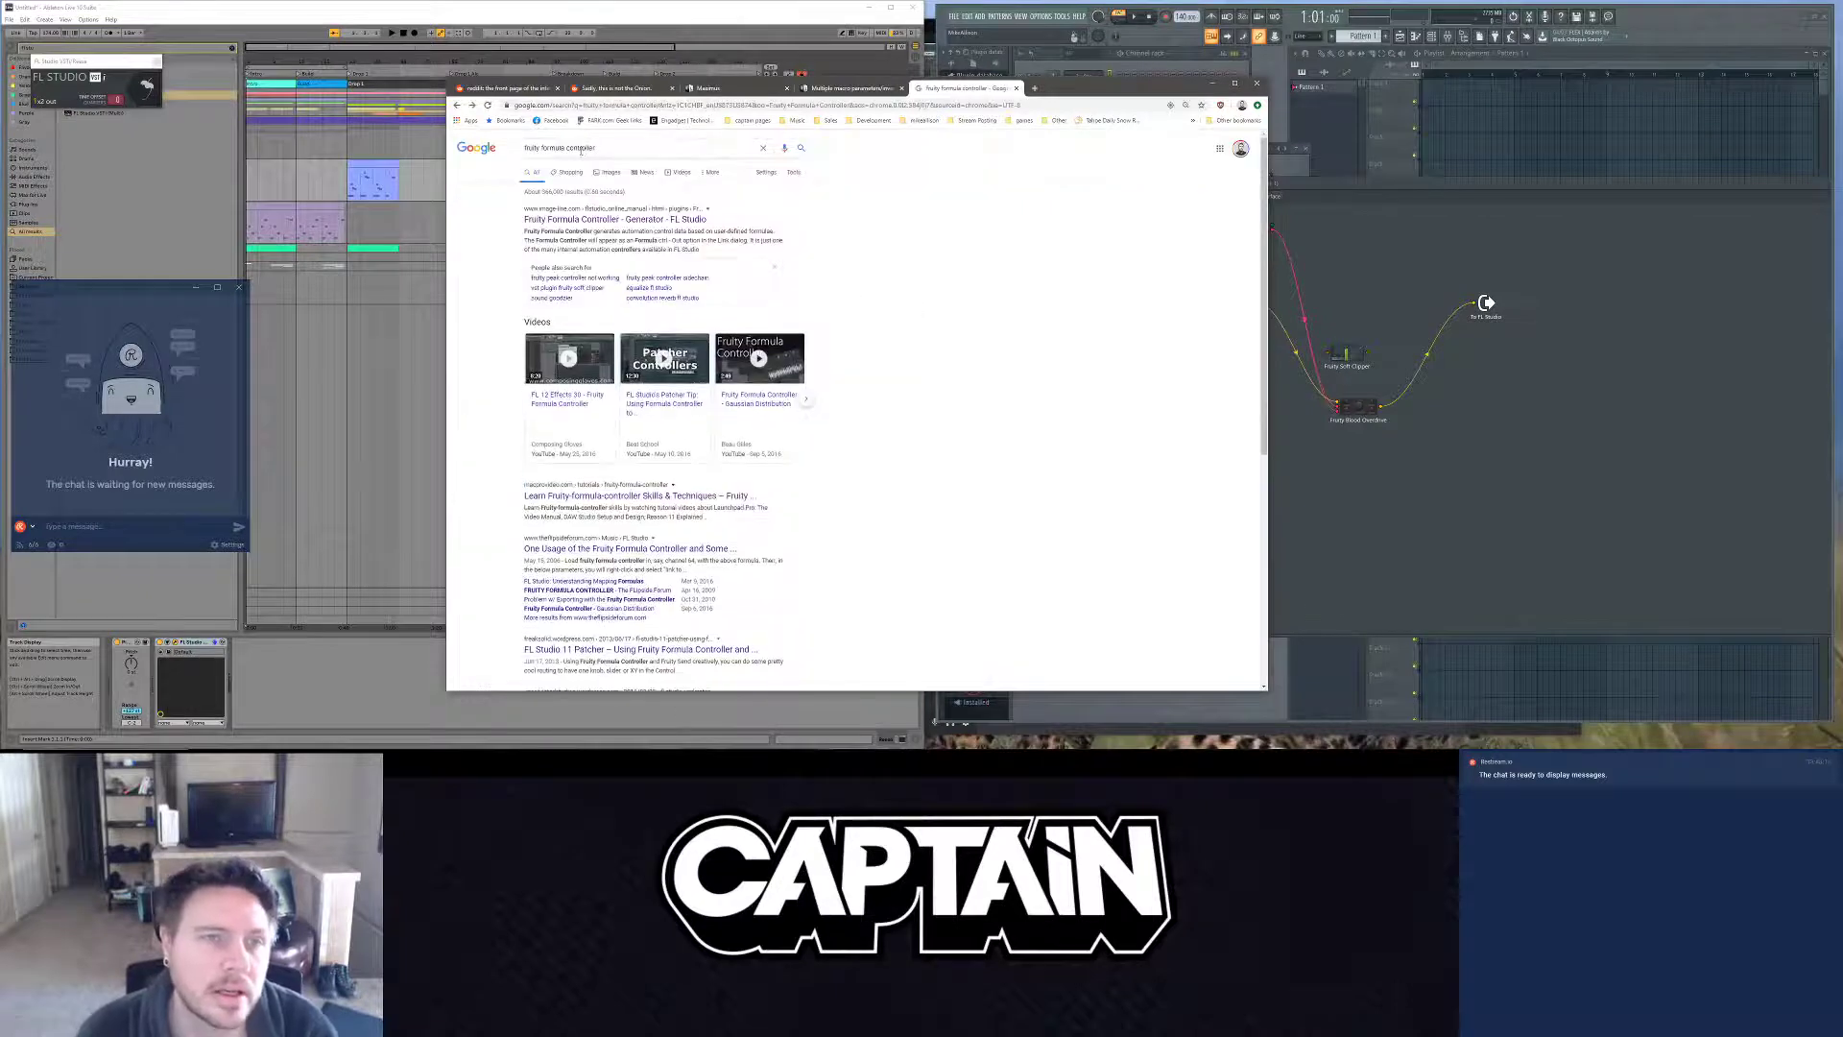
pyautogui.click(710, 148)
pyautogui.hotkey('ctrl', 'shift', 'Left')
pyautogui.hotkey('ctrl', 'shift', 'Left')
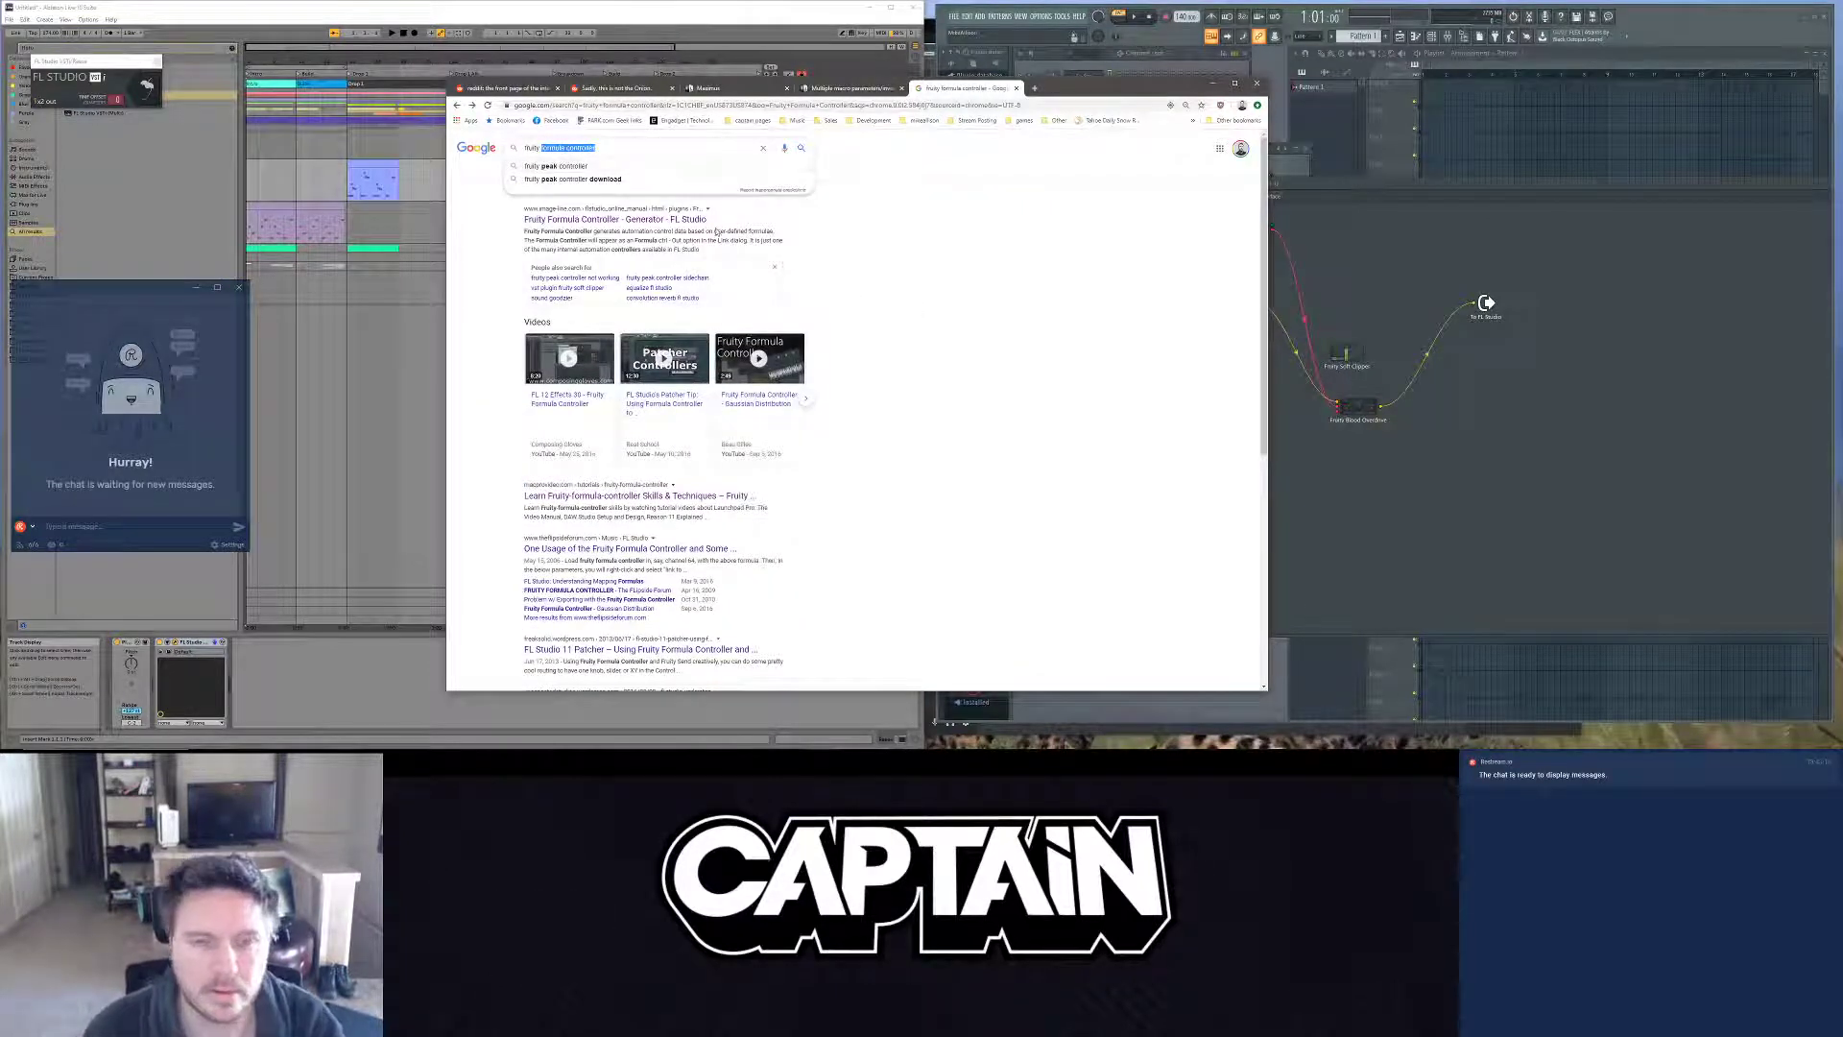
pyautogui.hotkey('alt', 'Right')
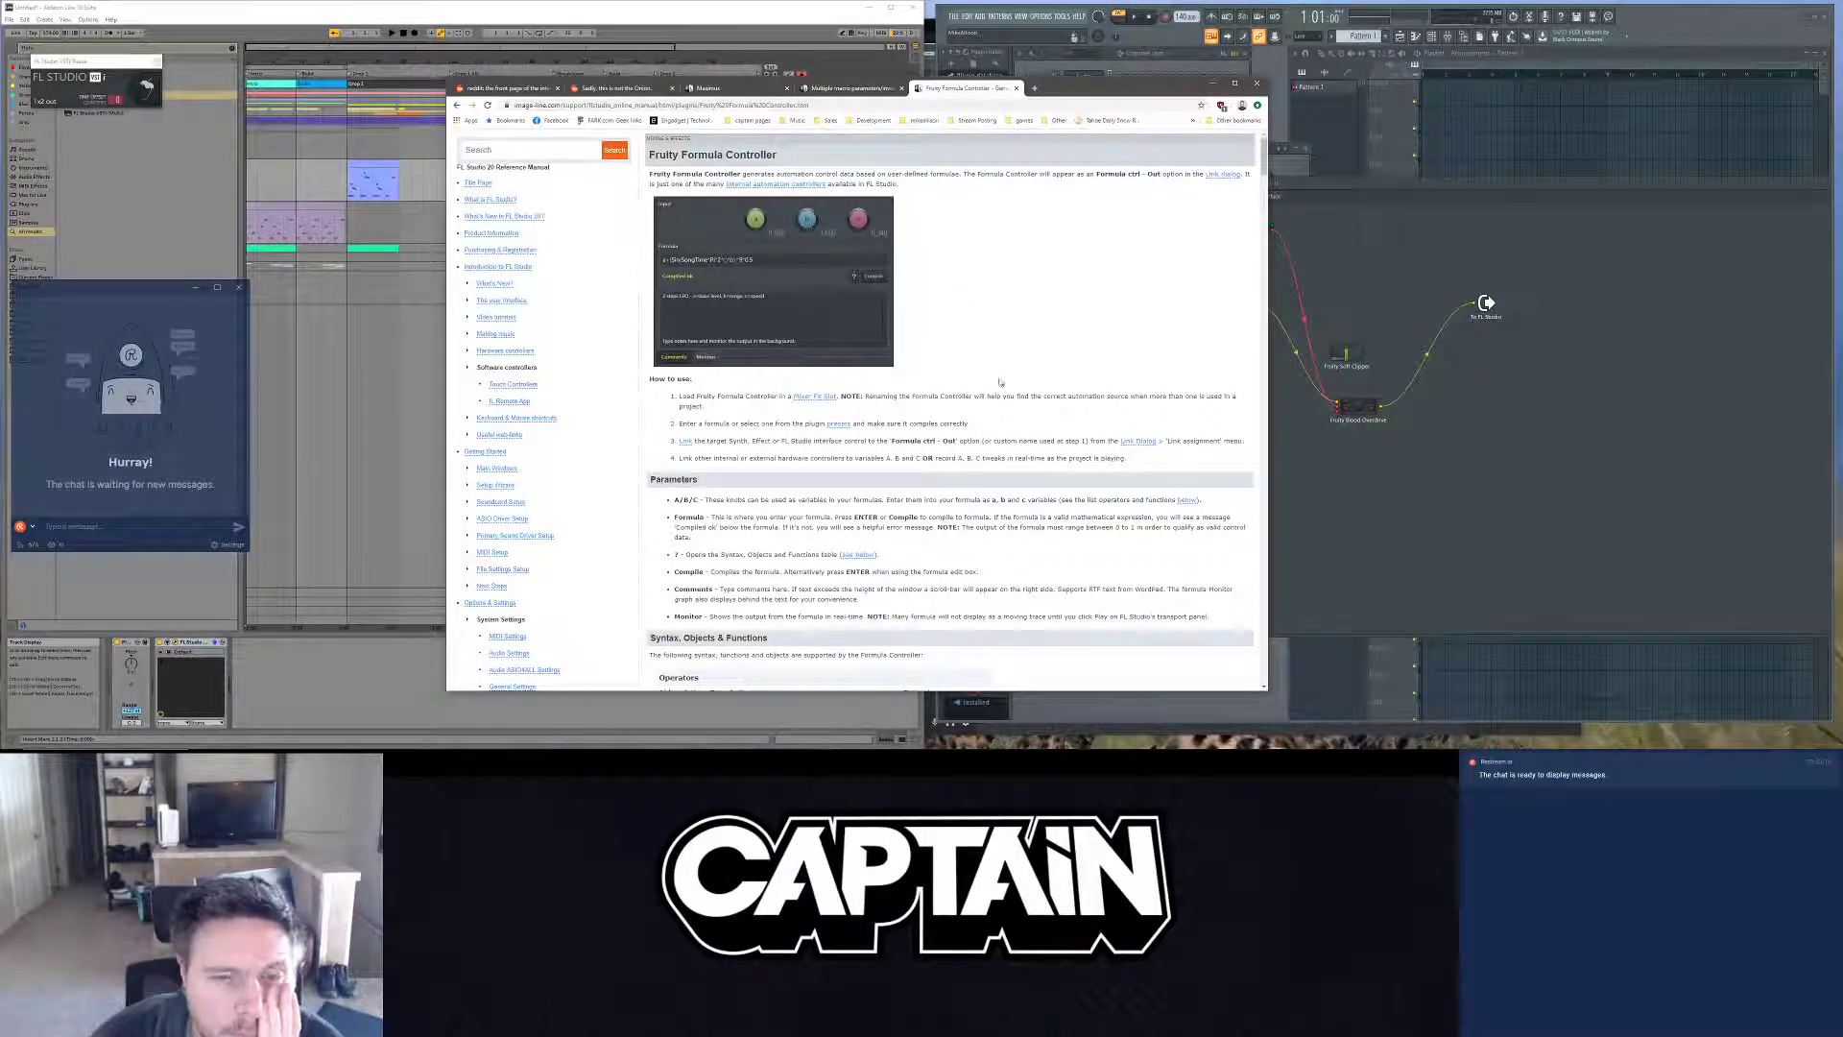
# Step: Examine the Fruity Formula Controller manual's syntax and functions list and its linked page on internal controller sources, and return to the search results
pyautogui.scroll(-5, 998, 382)
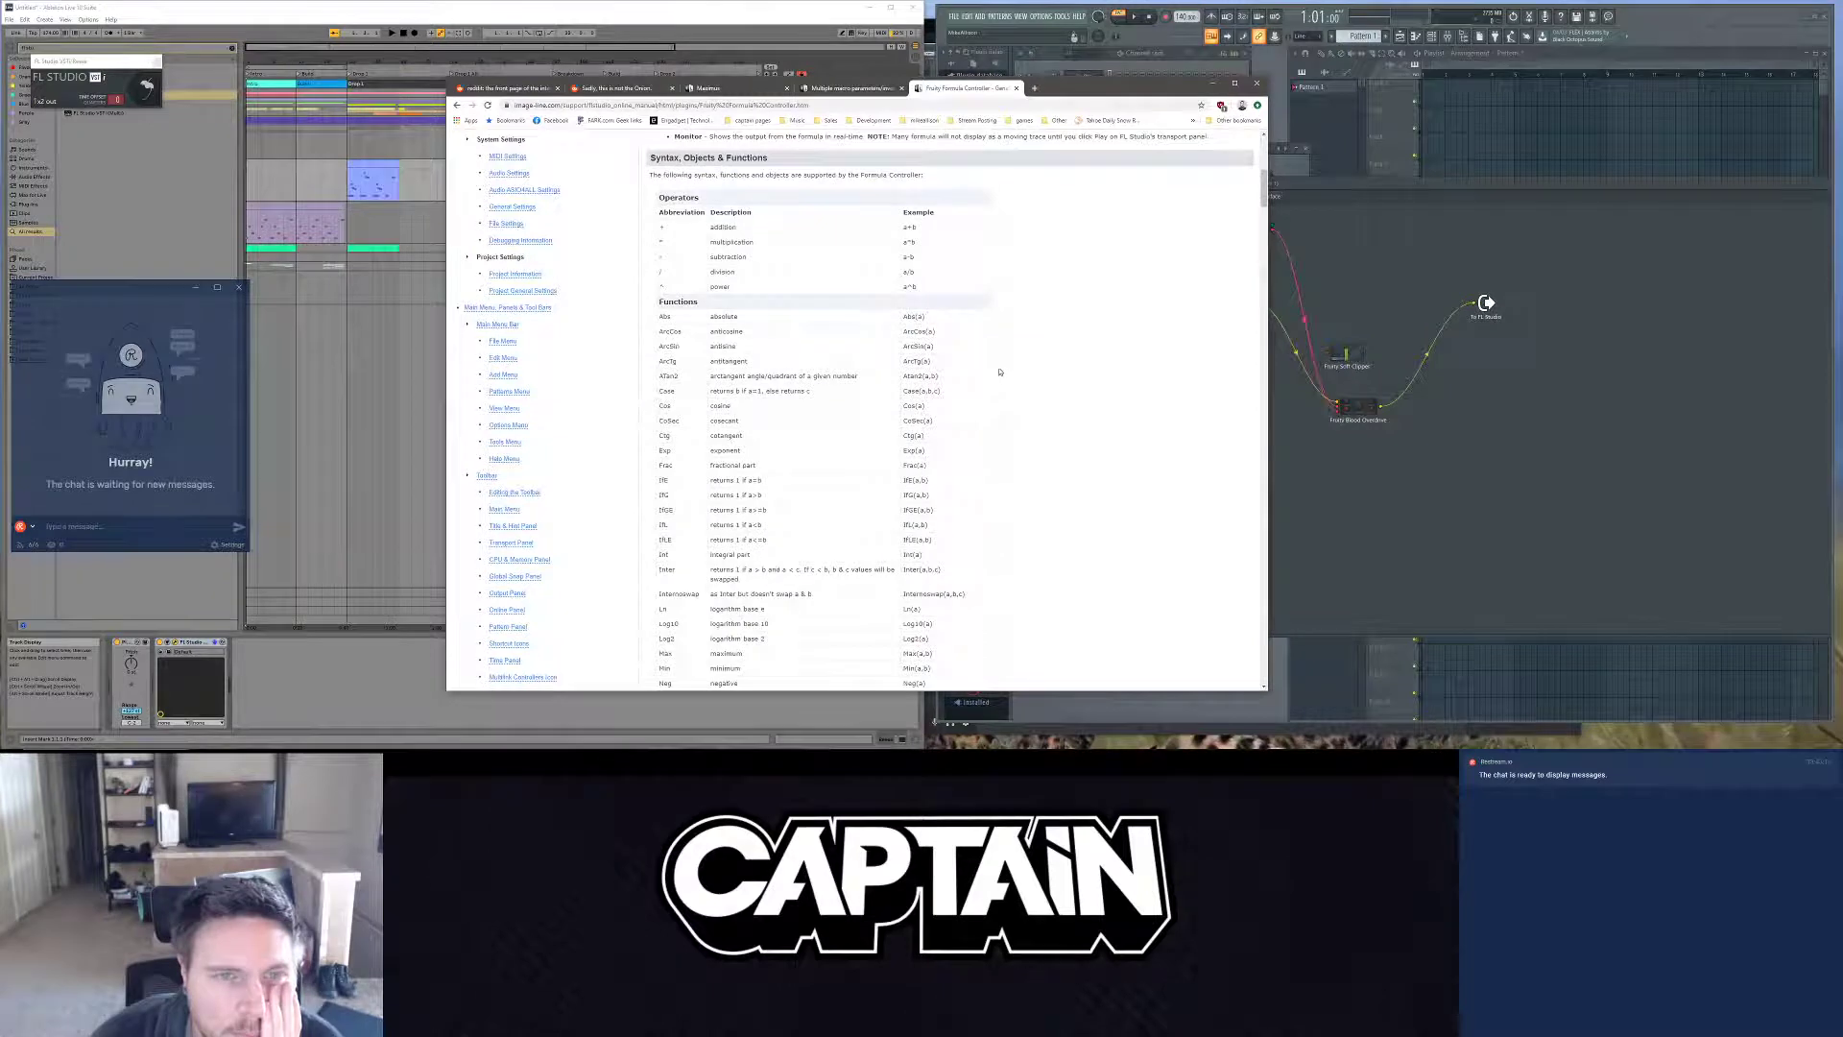
pyautogui.scroll(-10, 998, 371)
pyautogui.scroll(15, 998, 368)
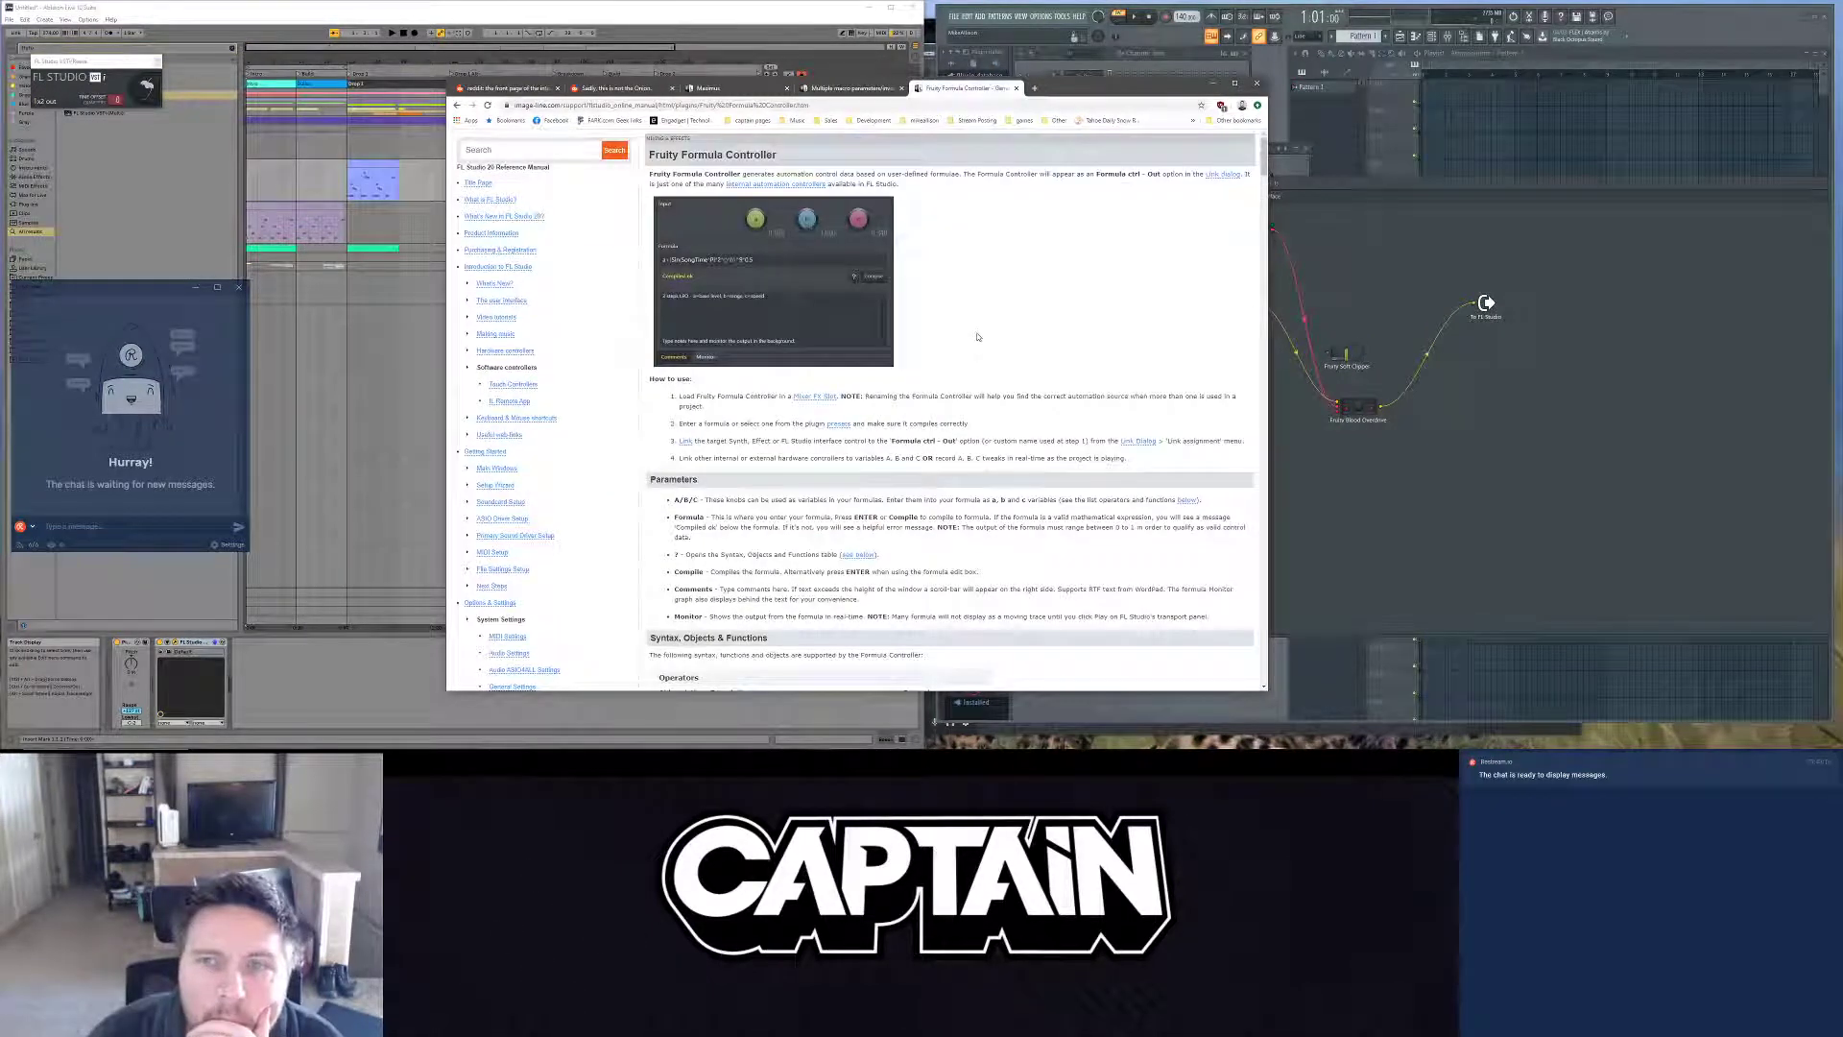
pyautogui.click(1221, 175)
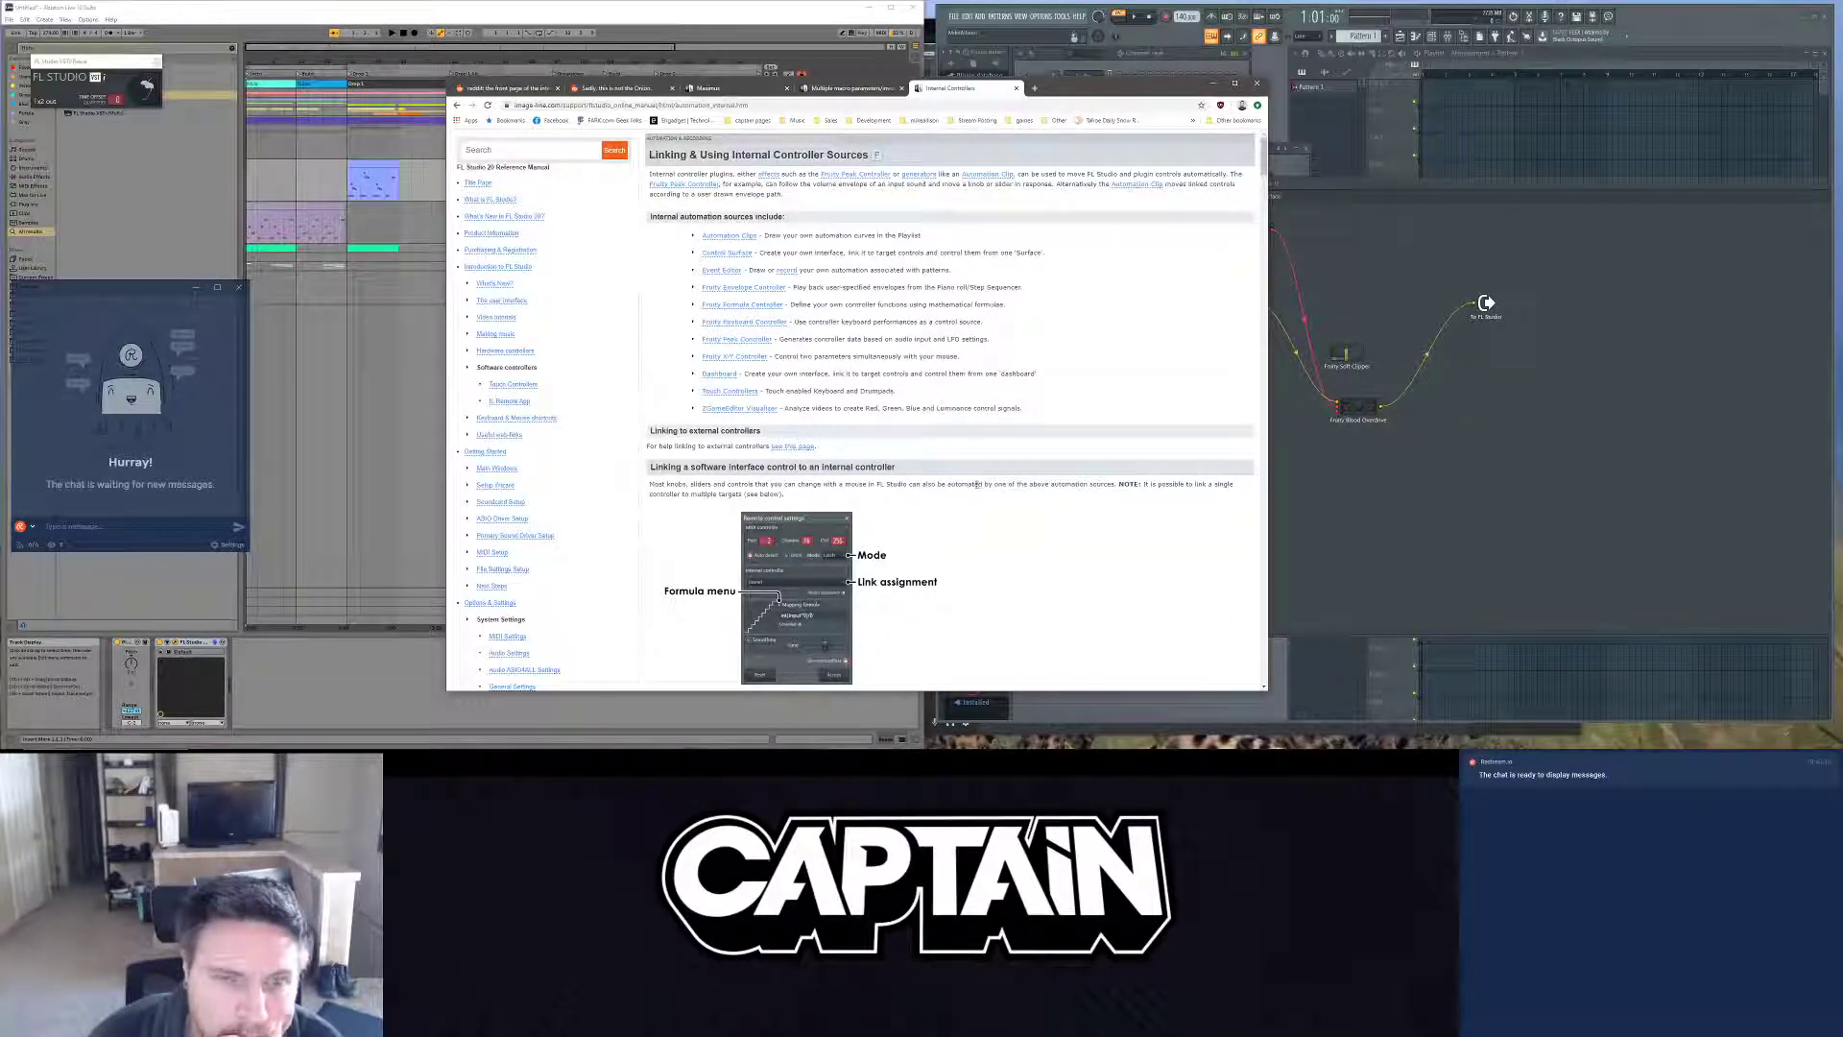
pyautogui.hotkey('alt', 'Left')
pyautogui.hotkey('alt', 'Left')
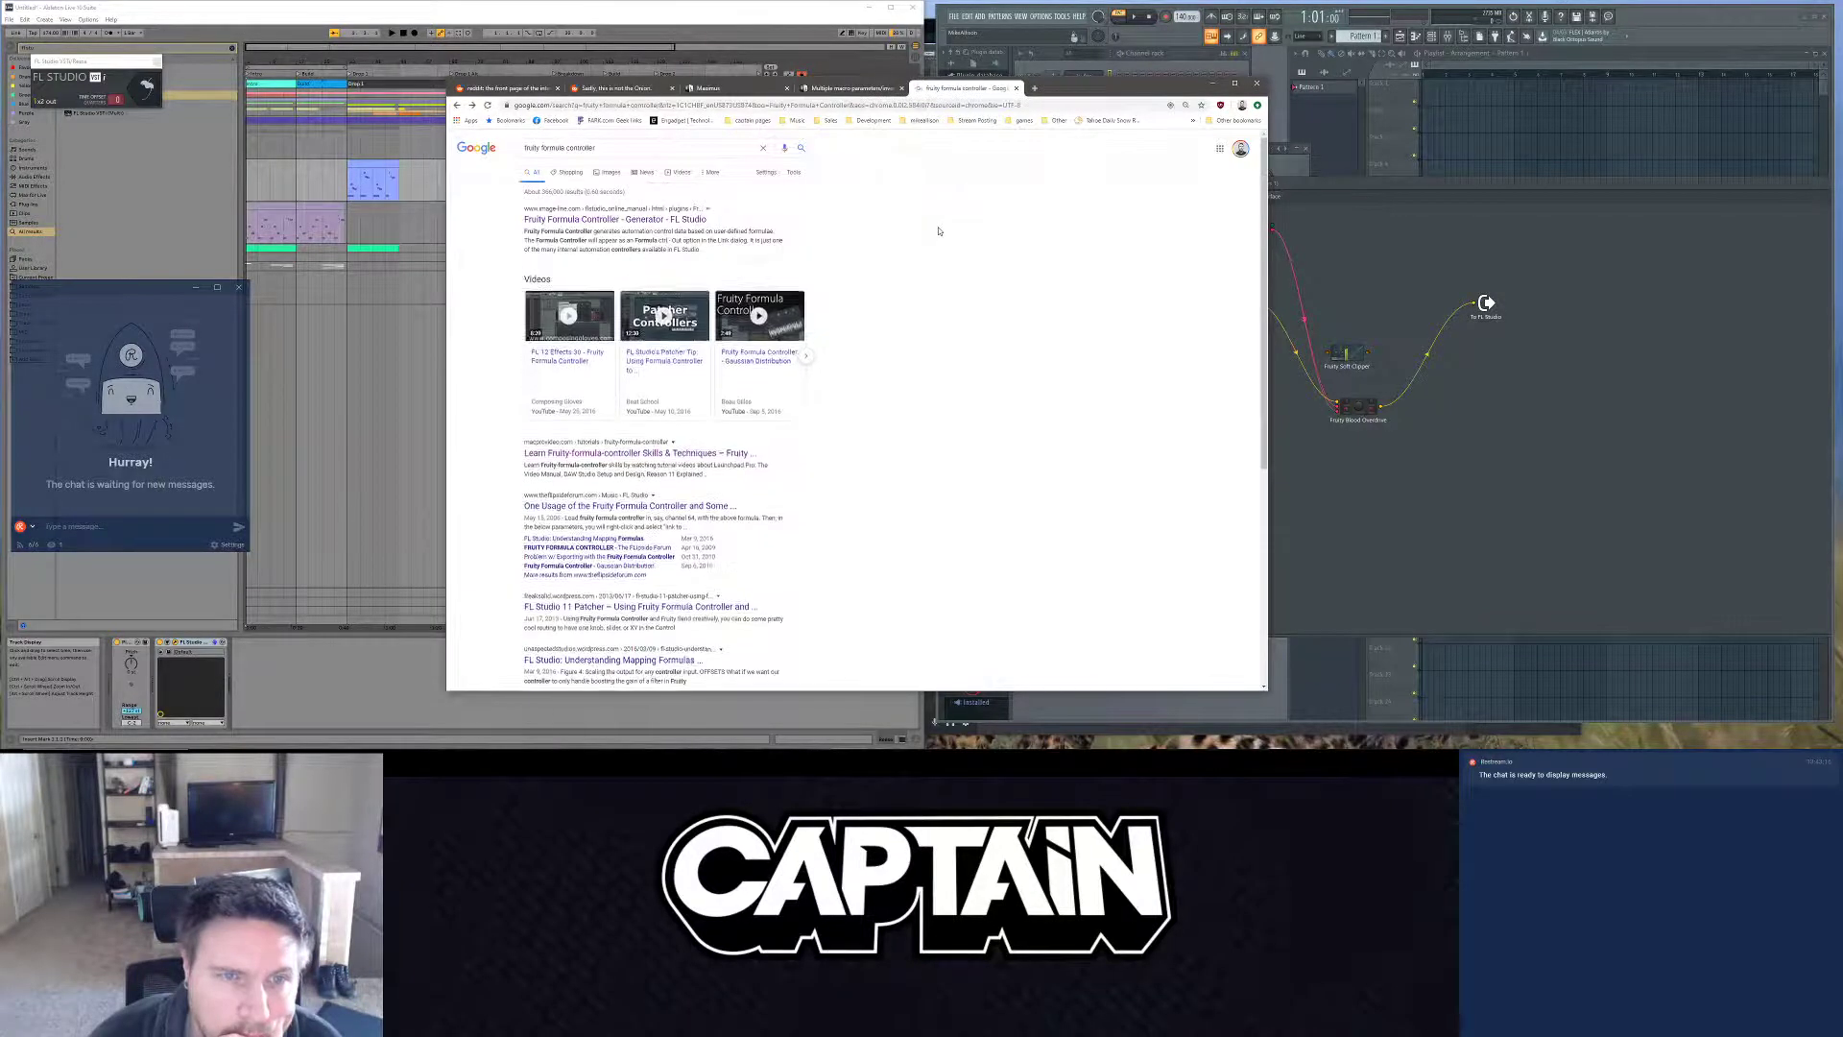
# Step: Read the Flipside forum thread on using the Fruity Formula Controller for formula ideas and return to the search results
pyautogui.scroll(-2, 902, 348)
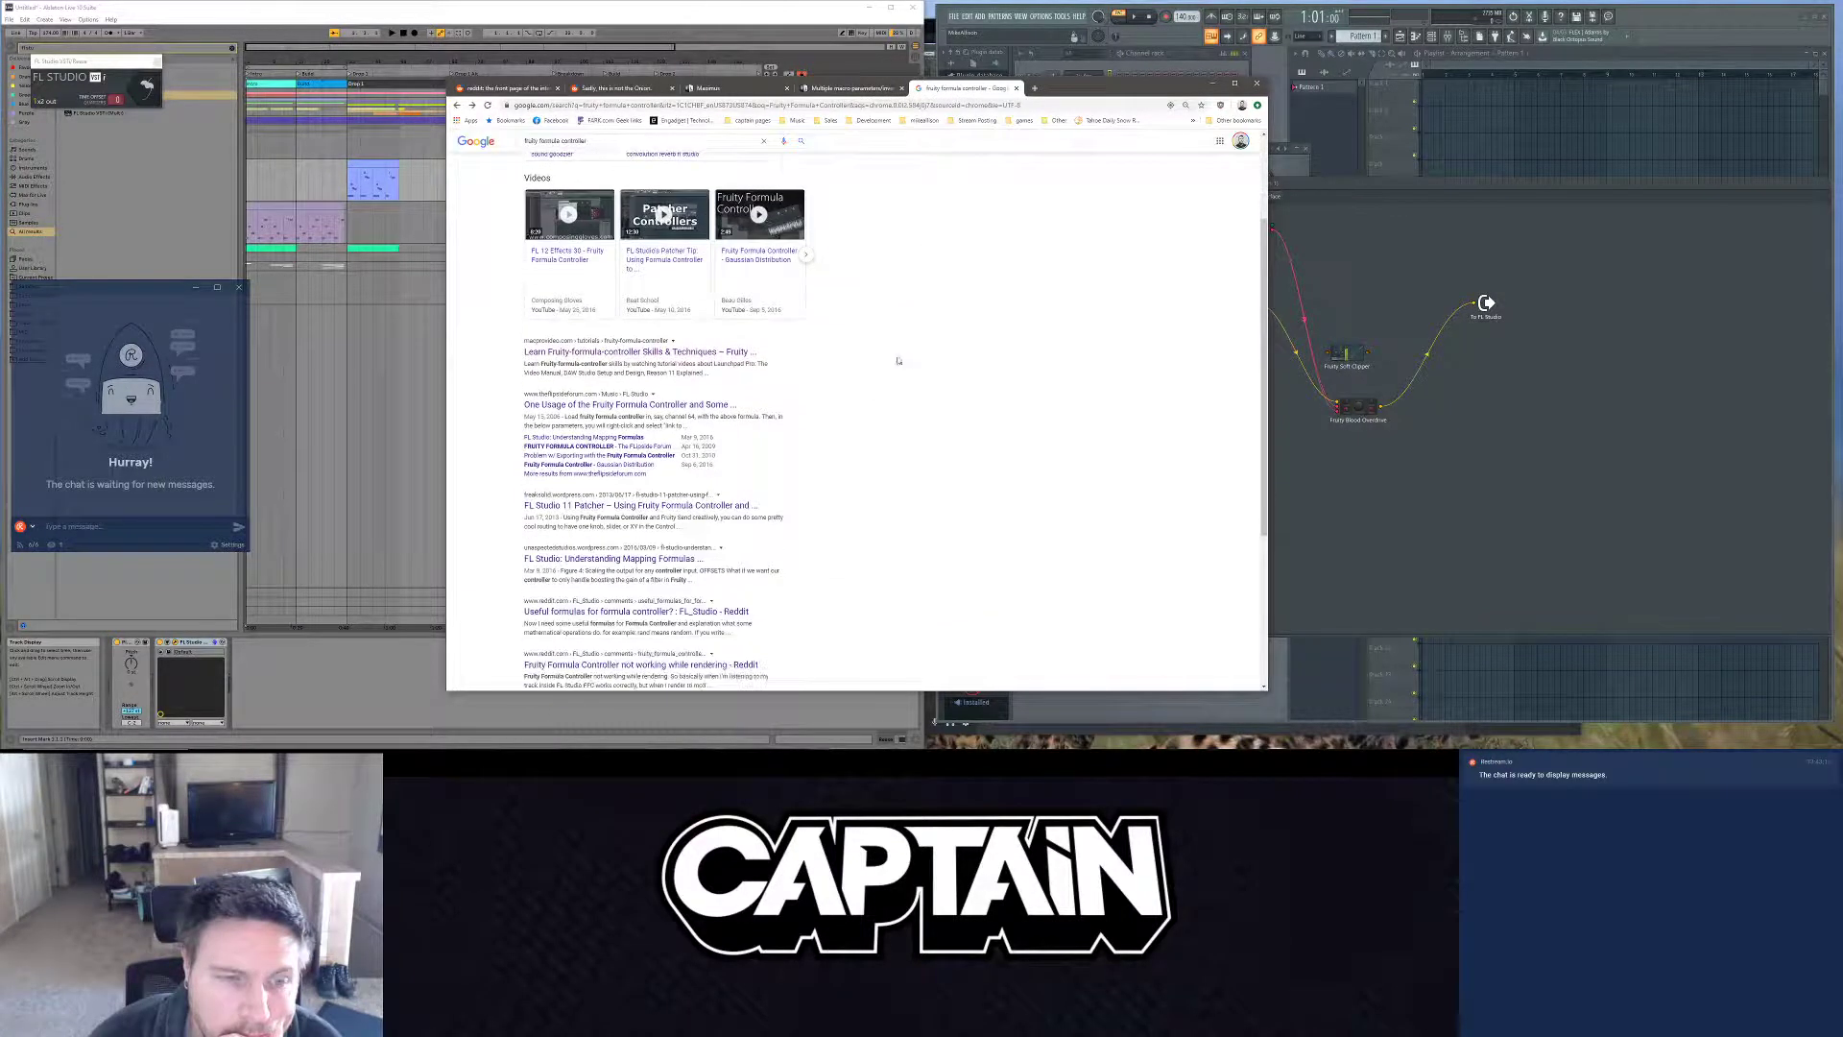
pyautogui.click(586, 406)
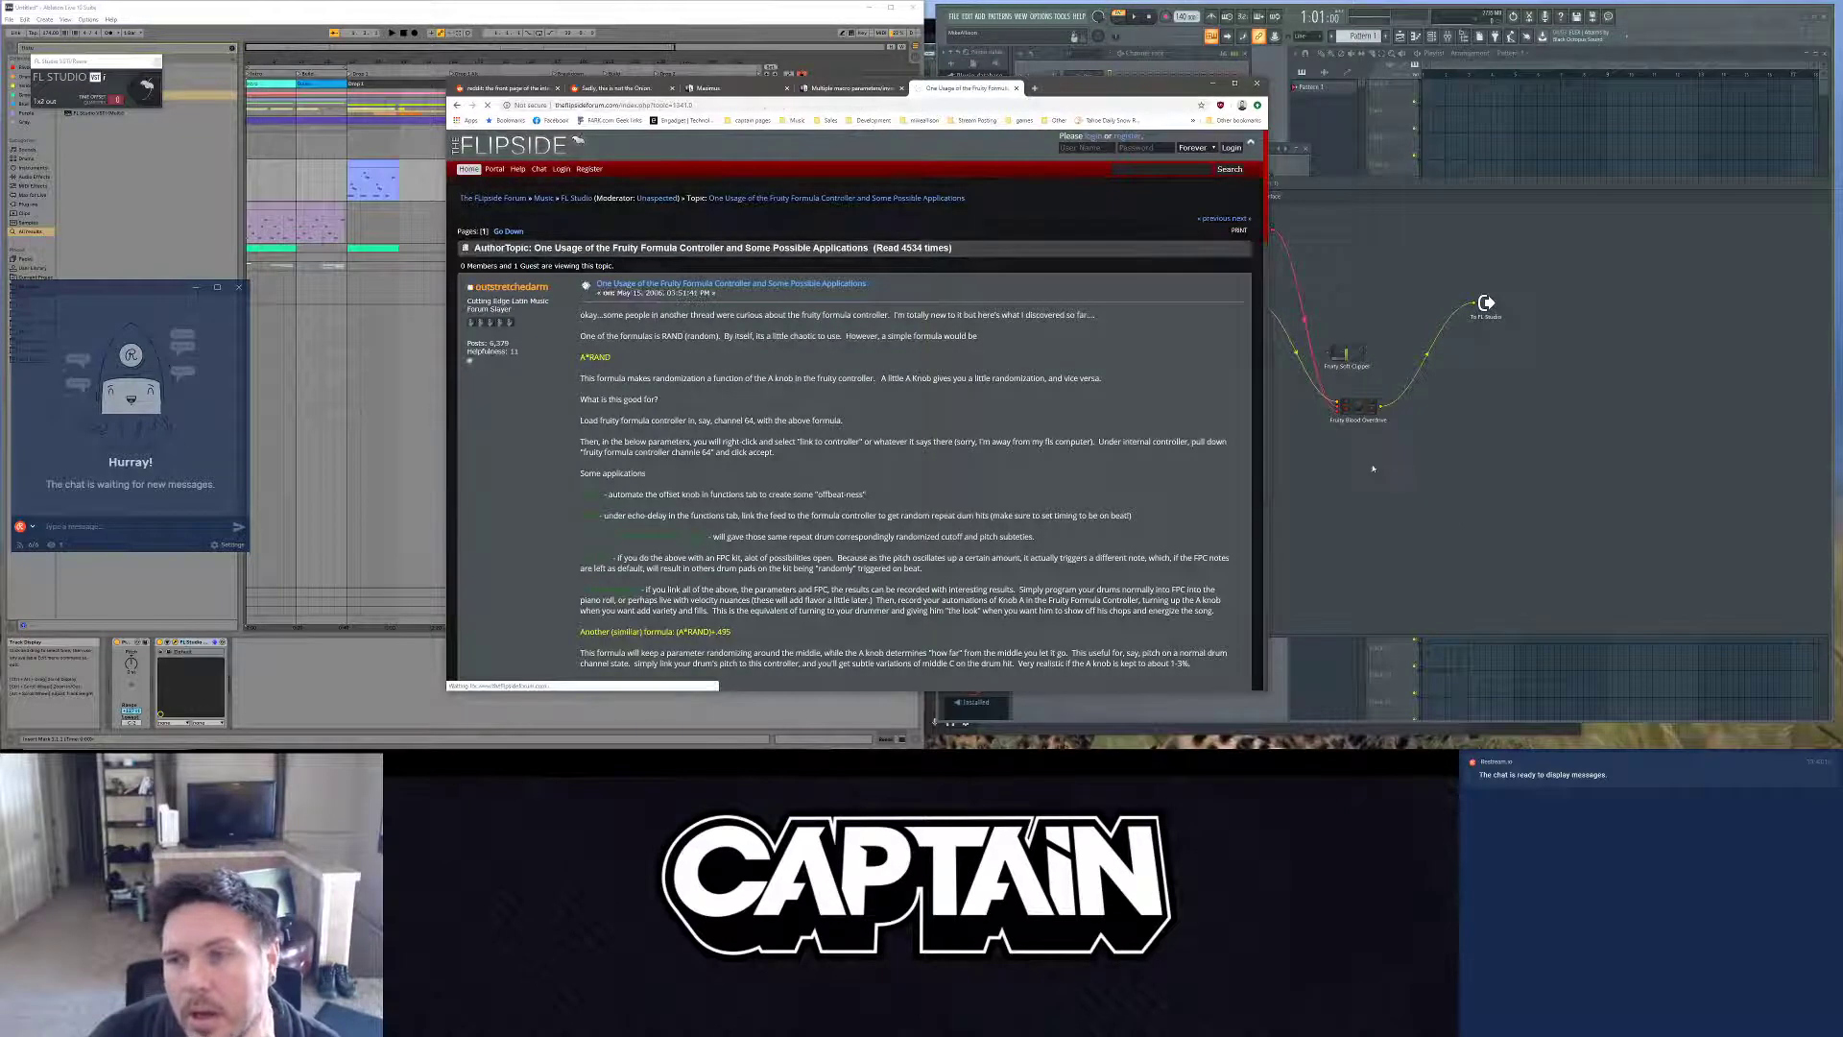
pyautogui.scroll(-2, 854, 432)
pyautogui.scroll(-3, 863, 491)
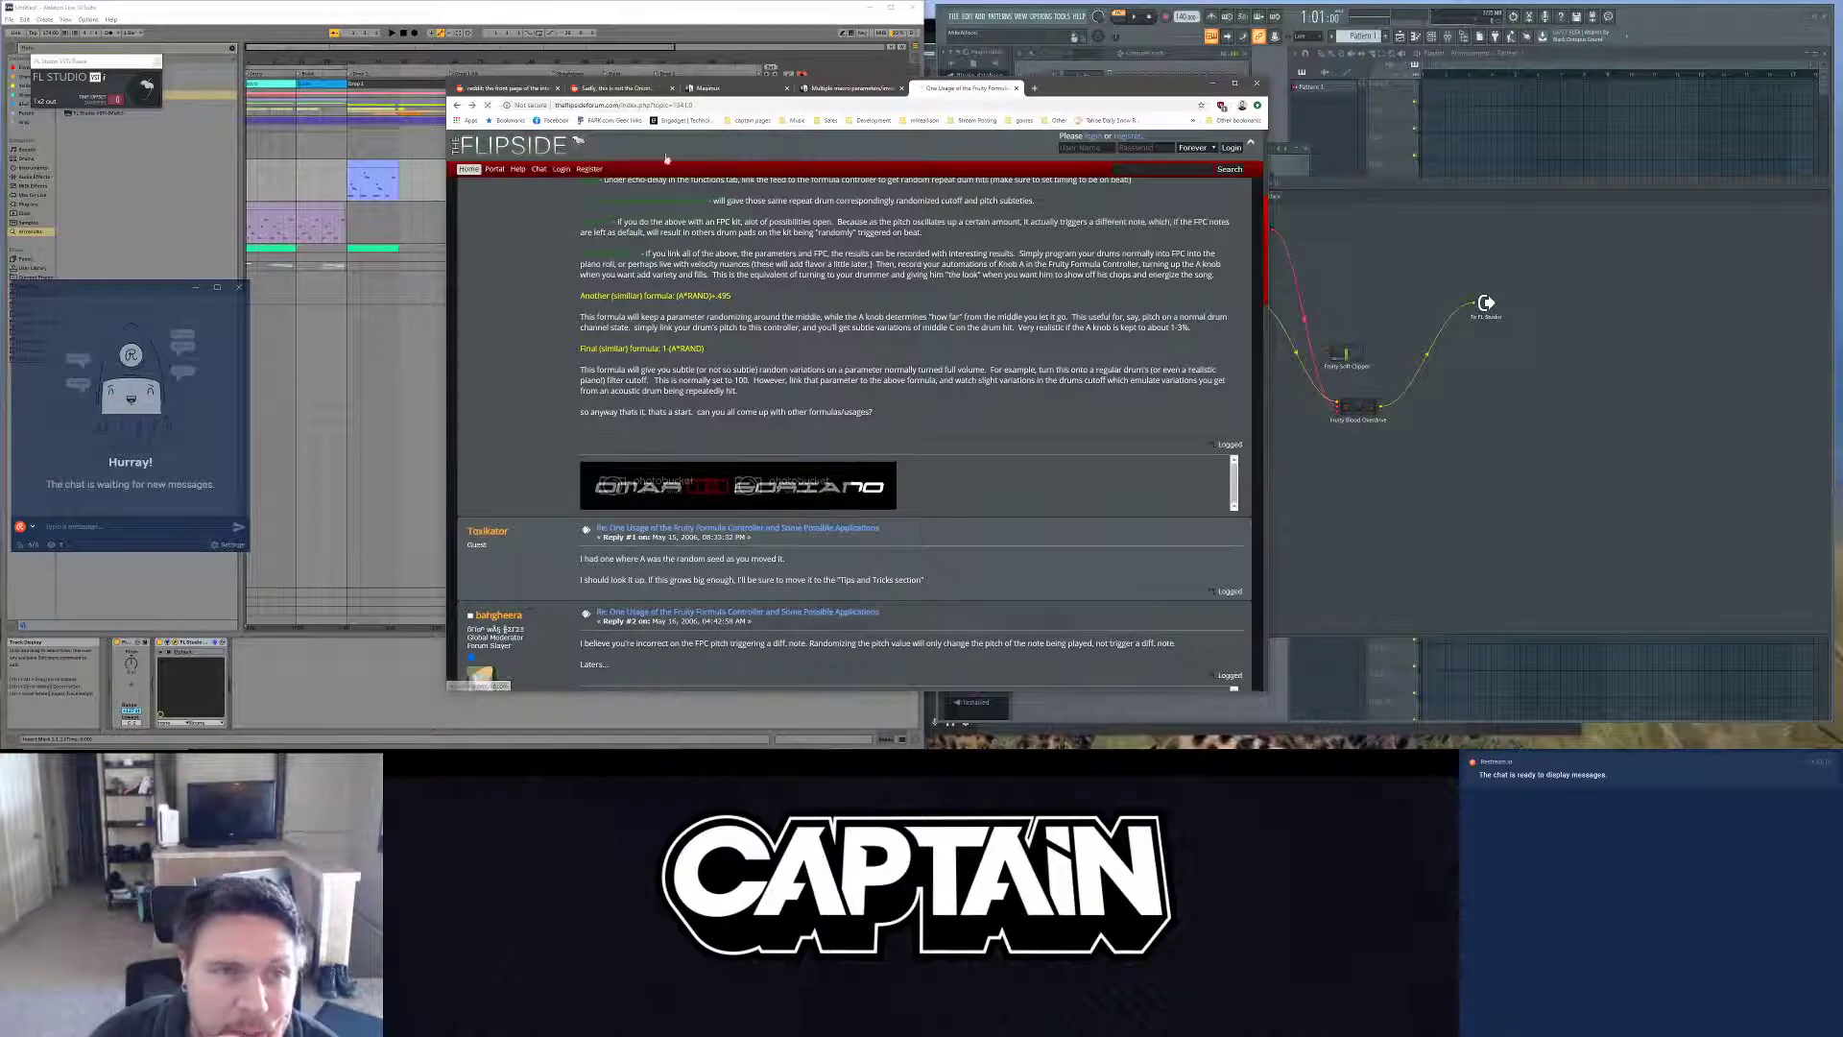
pyautogui.hotkey('alt', 'Left')
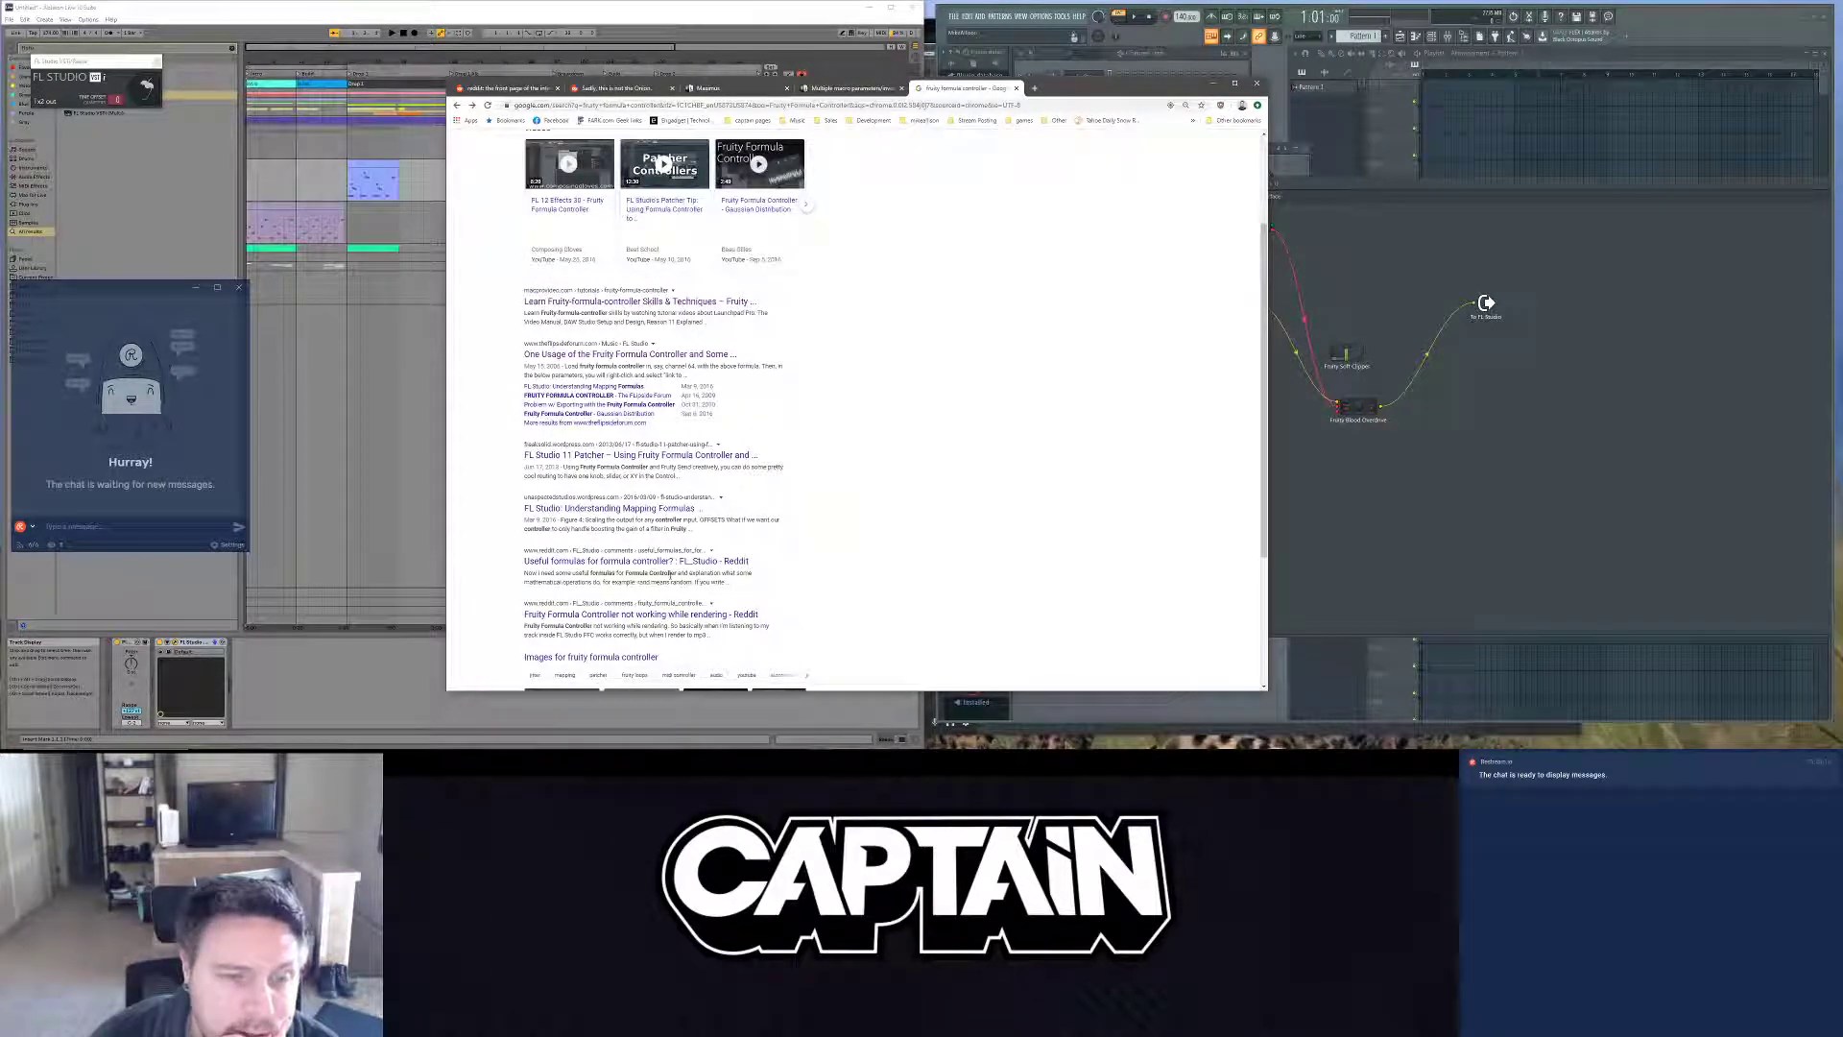
# Step: Find and open the article "FL Studio: Understanding Mapping Formulas" in the fruity formula controller search results
pyautogui.scroll(-1, 622, 567)
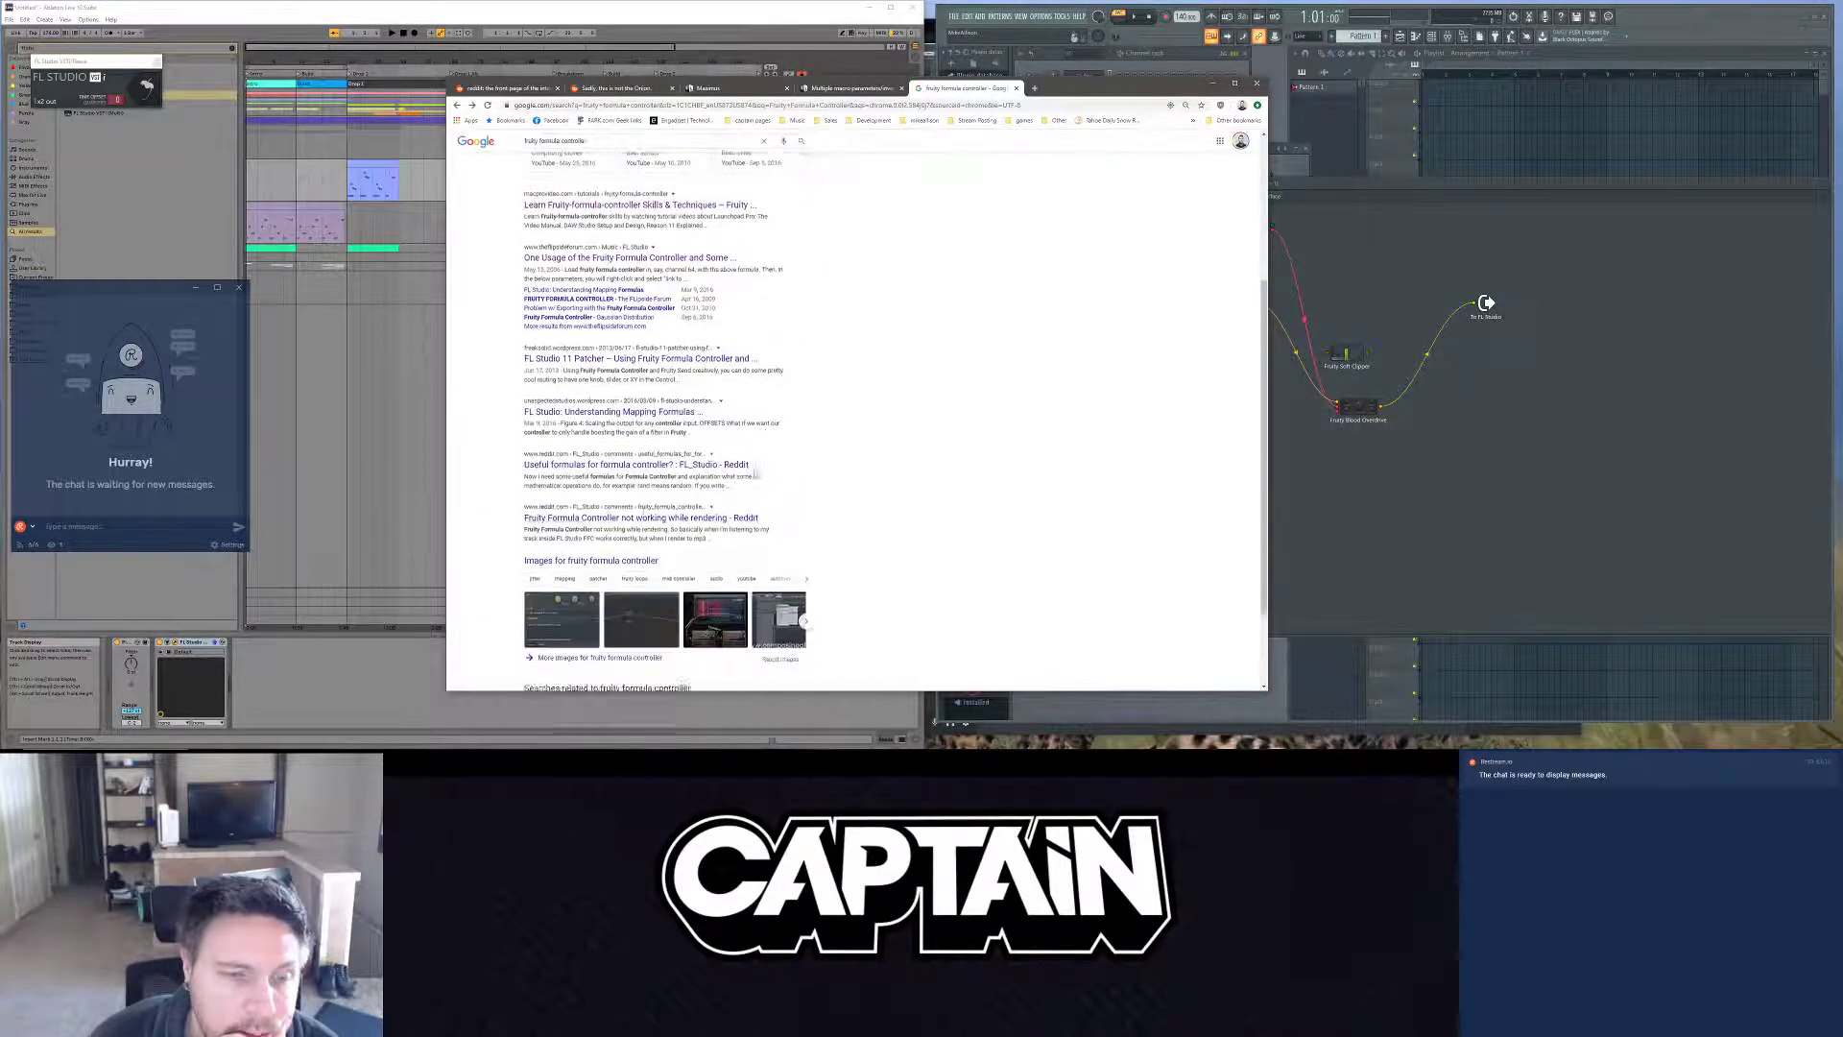
pyautogui.click(633, 412)
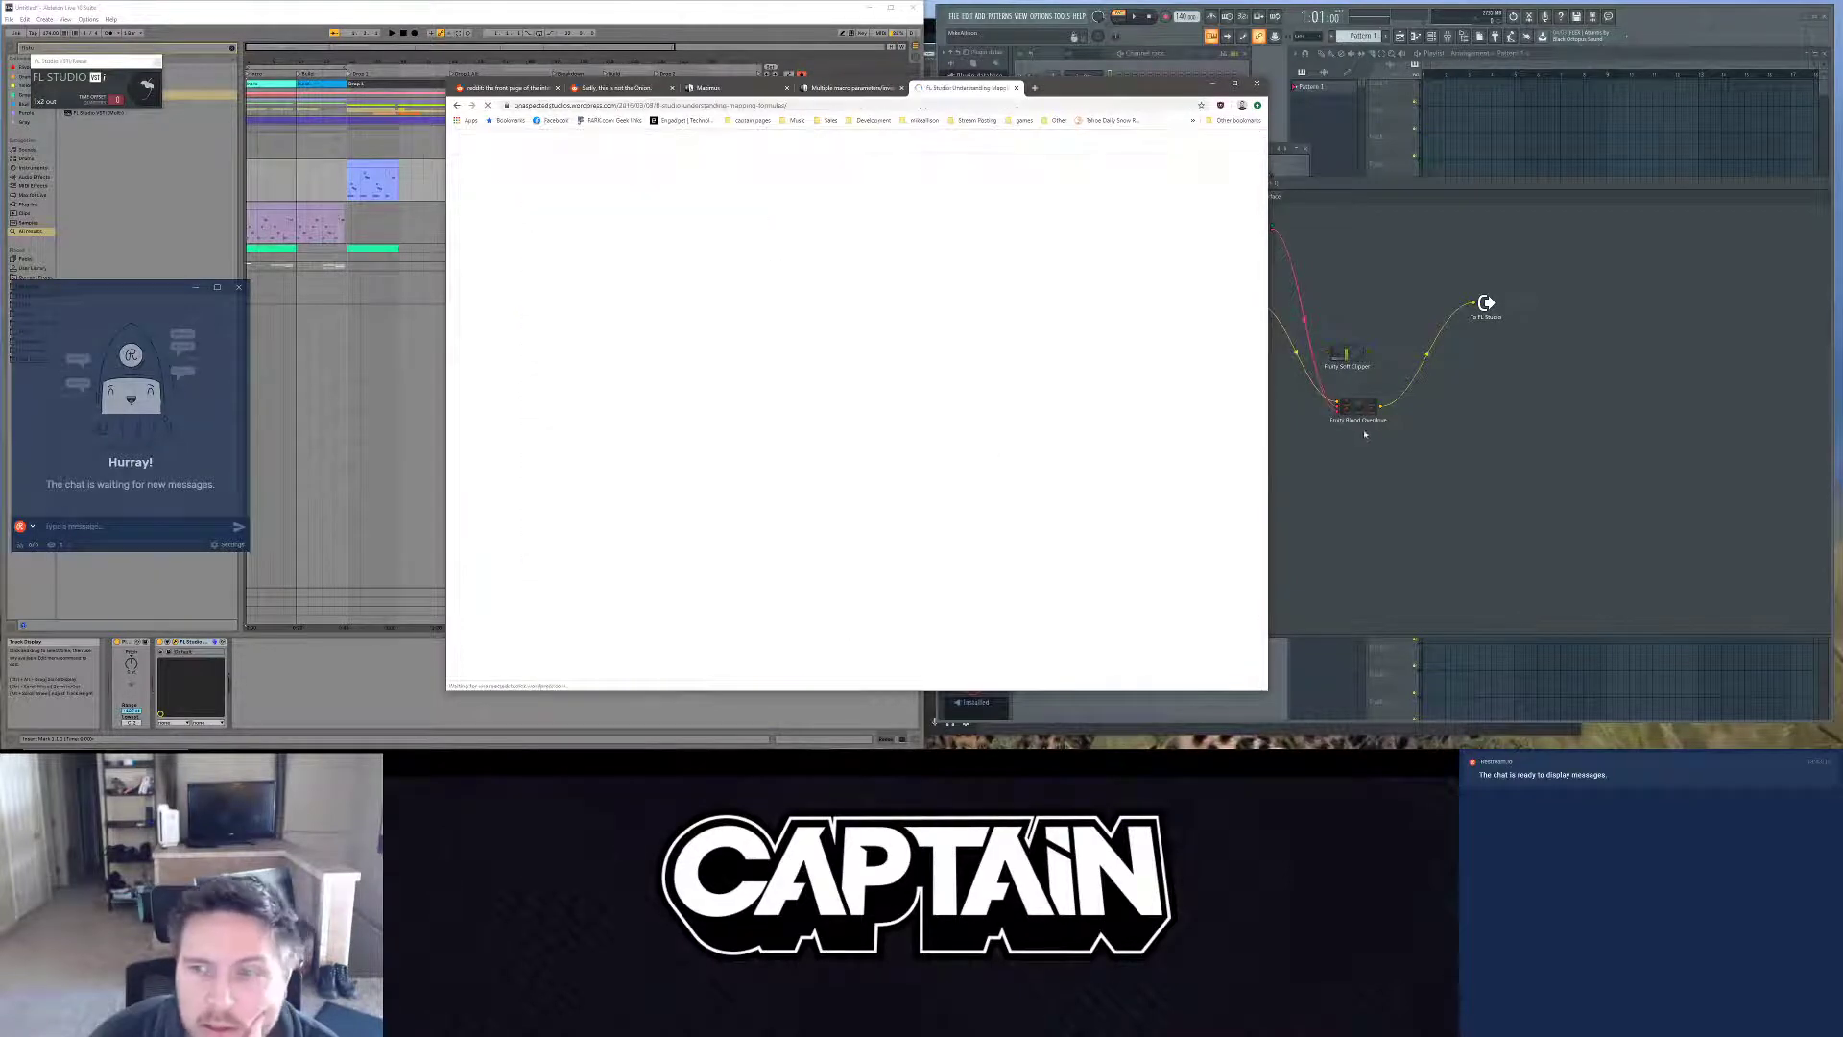
# Step: In FL Studio, try the inverted log scale mapping formula on the Fruity Blood Overdrive parameter linked to the surface knob
pyautogui.rightClick(1341, 419)
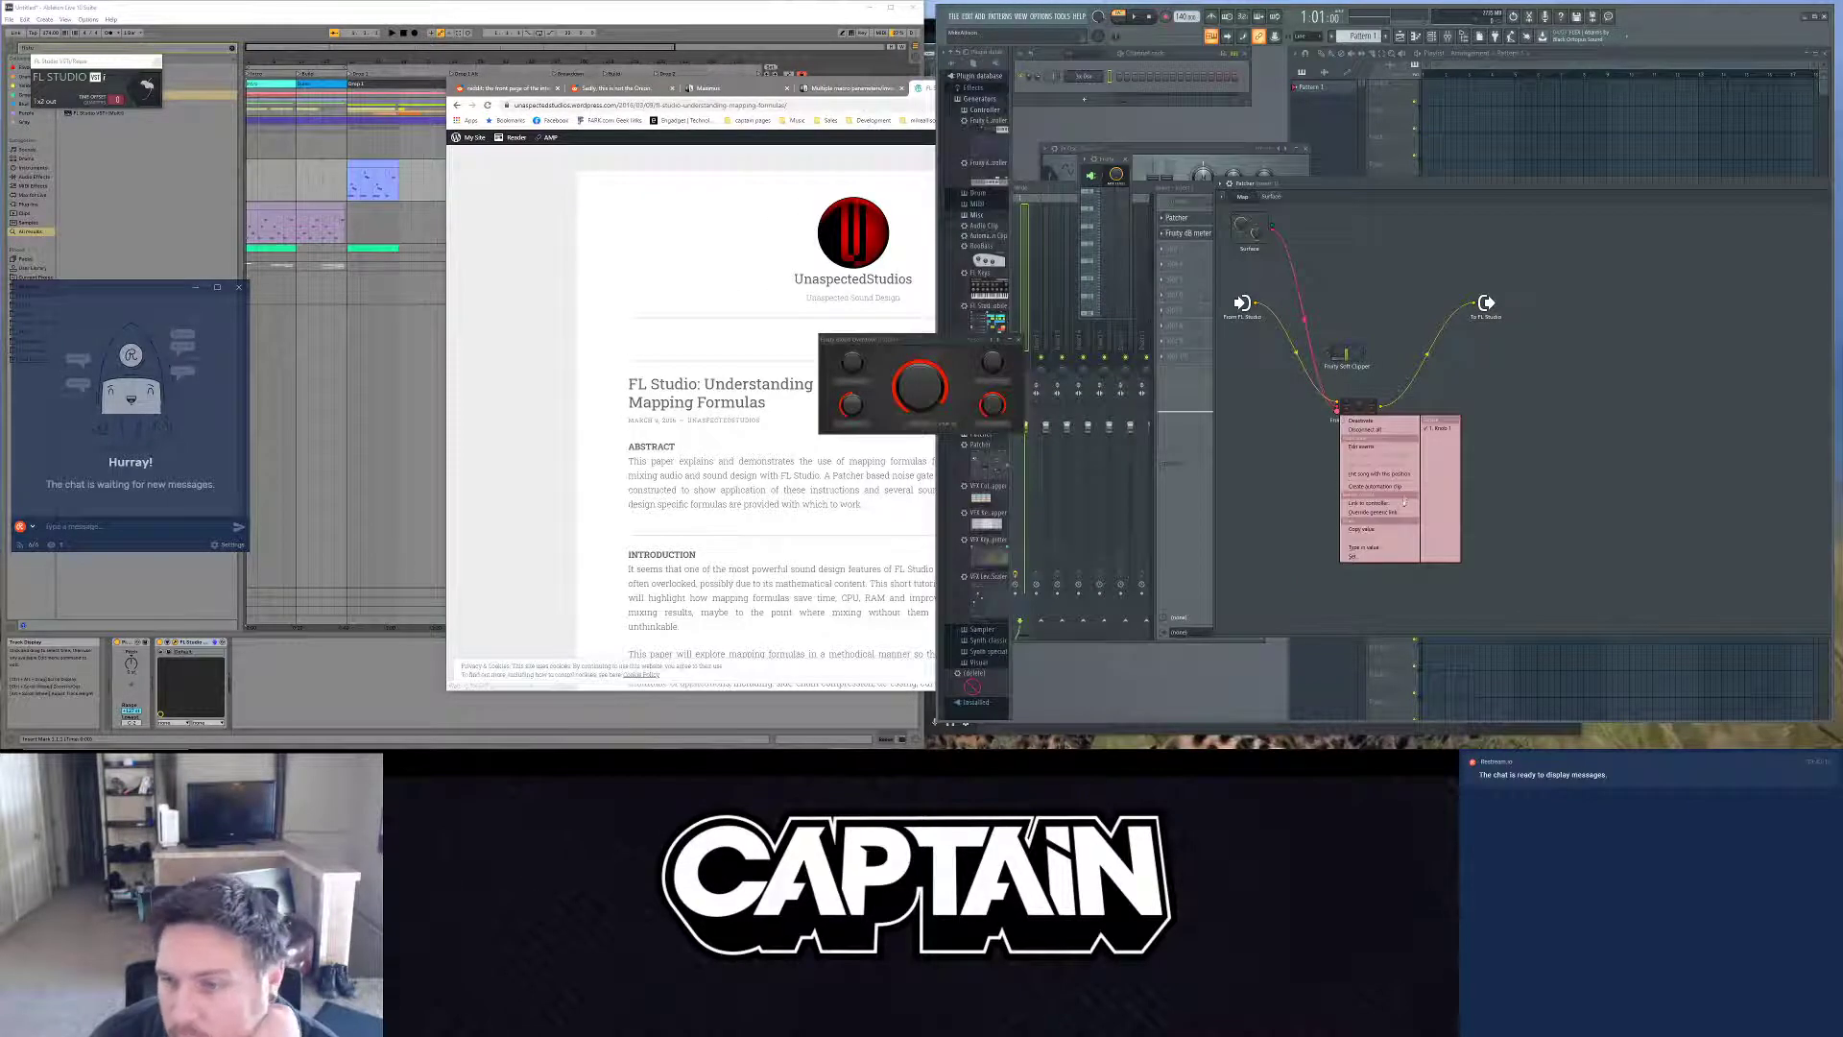
pyautogui.click(1372, 503)
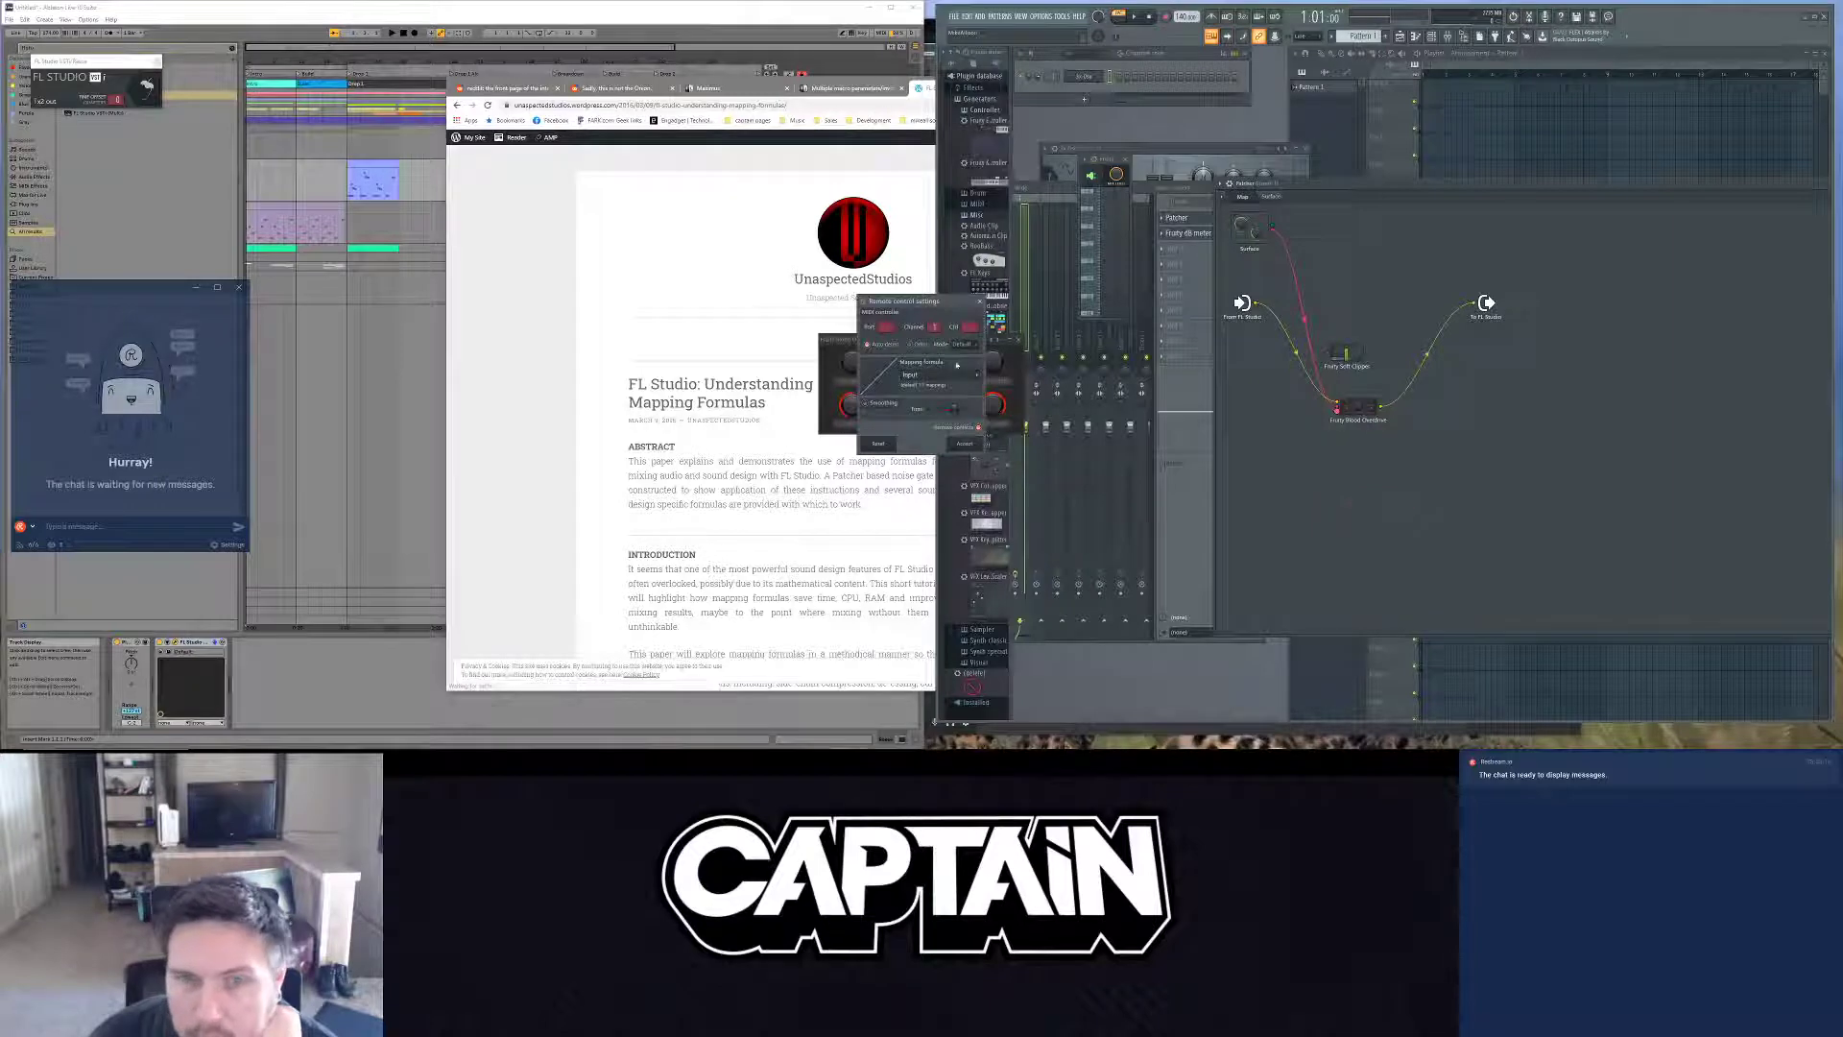
pyautogui.click(976, 376)
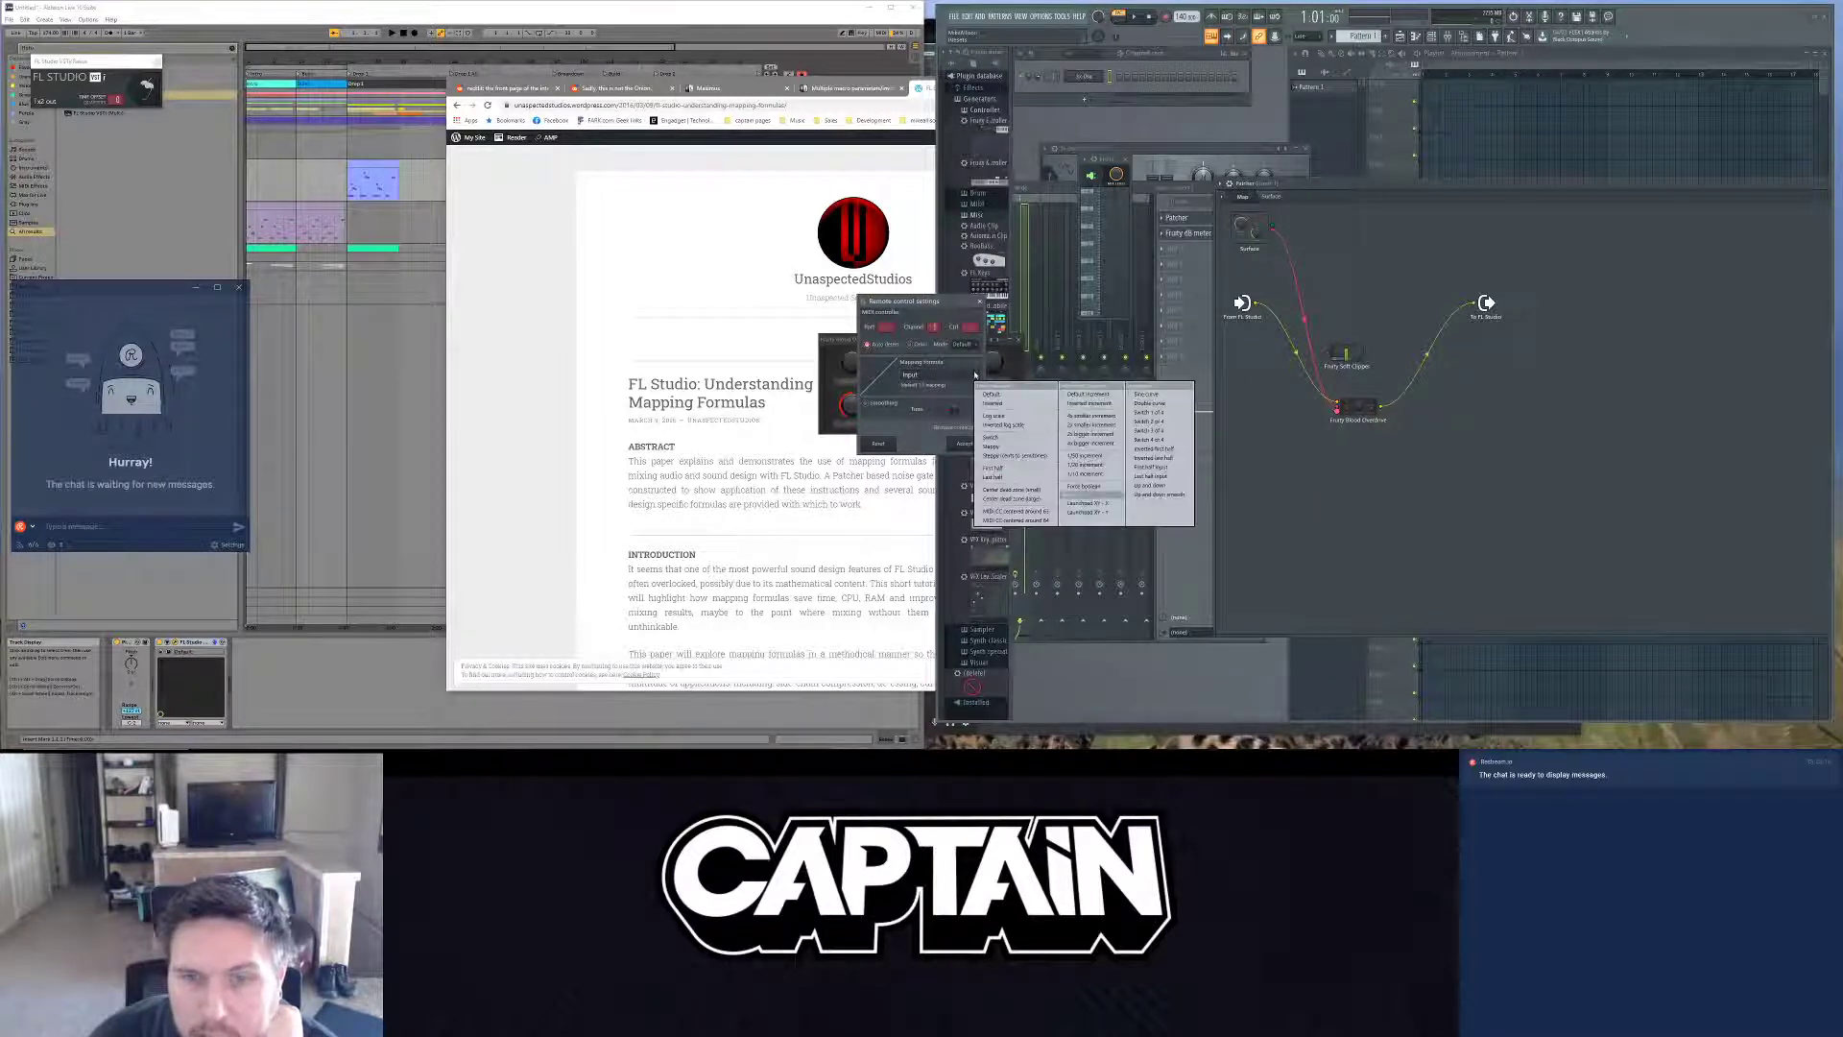
pyautogui.click(1006, 425)
pyautogui.click(964, 443)
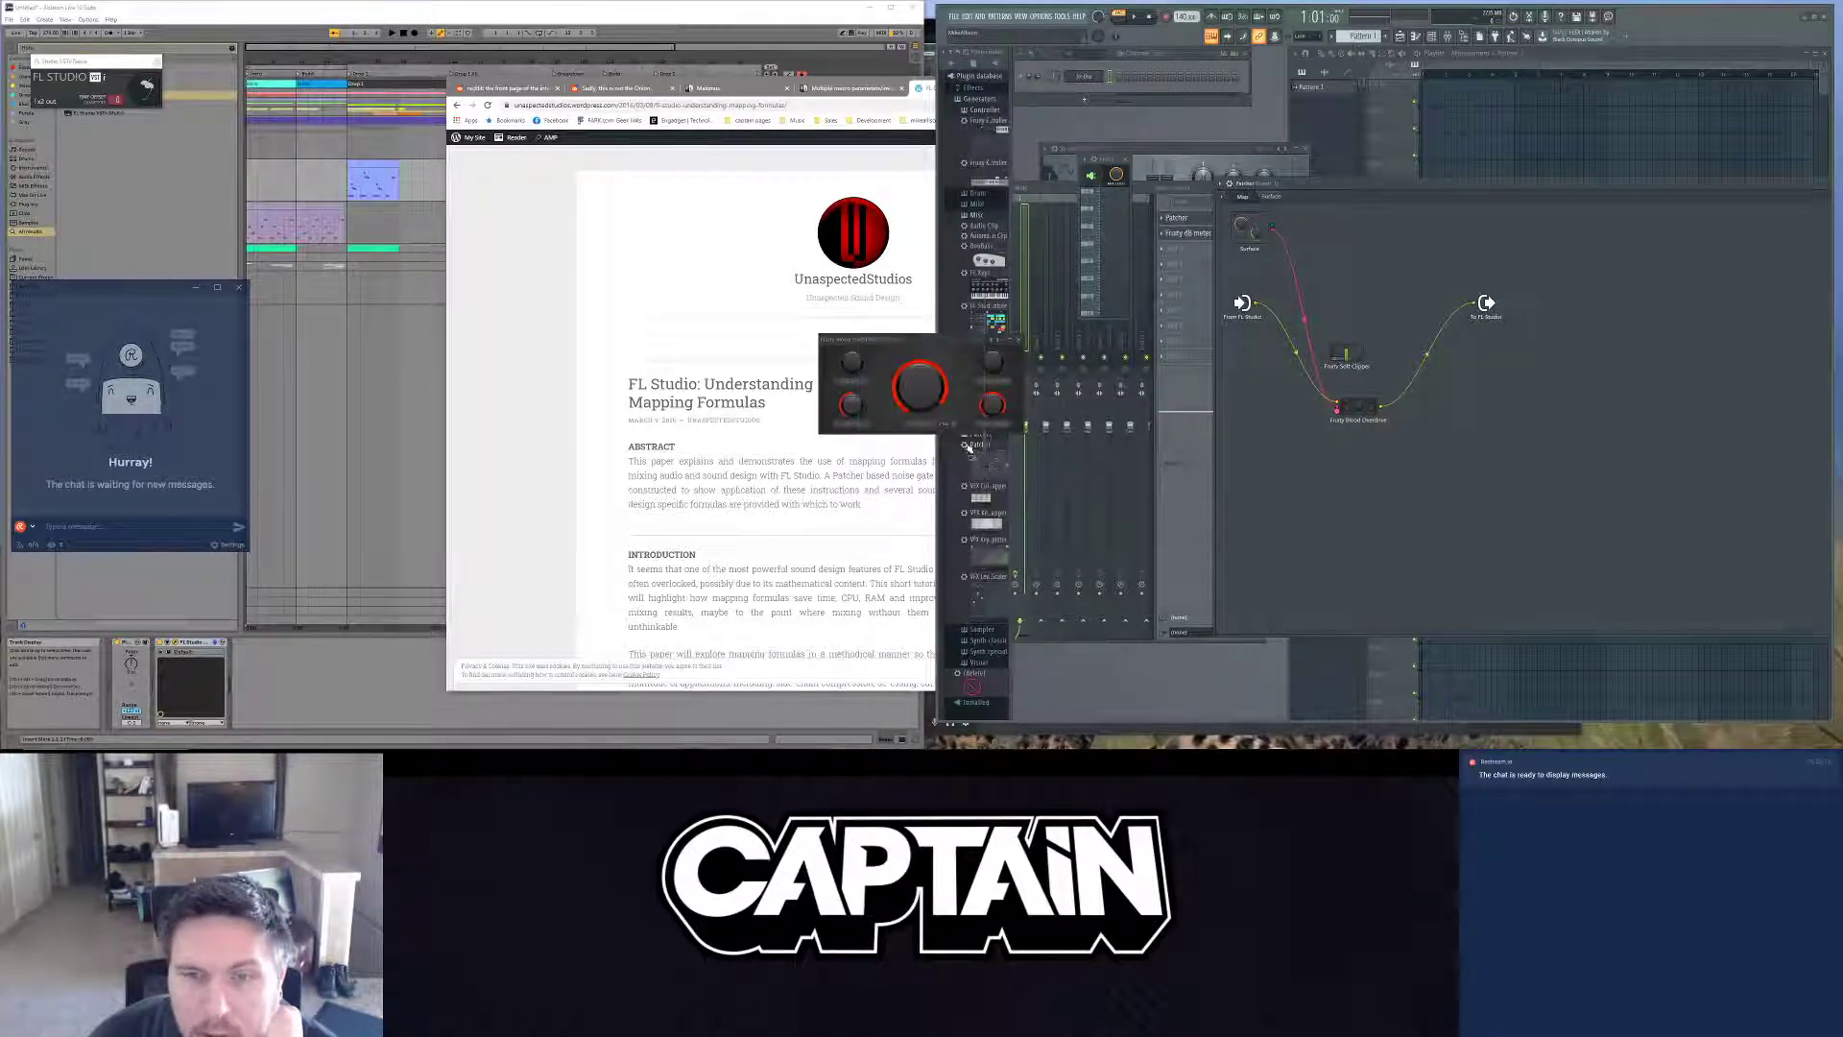
# Step: Turn the knob on the Patcher surface up to its maximum and return to the module map
pyautogui.click(1271, 195)
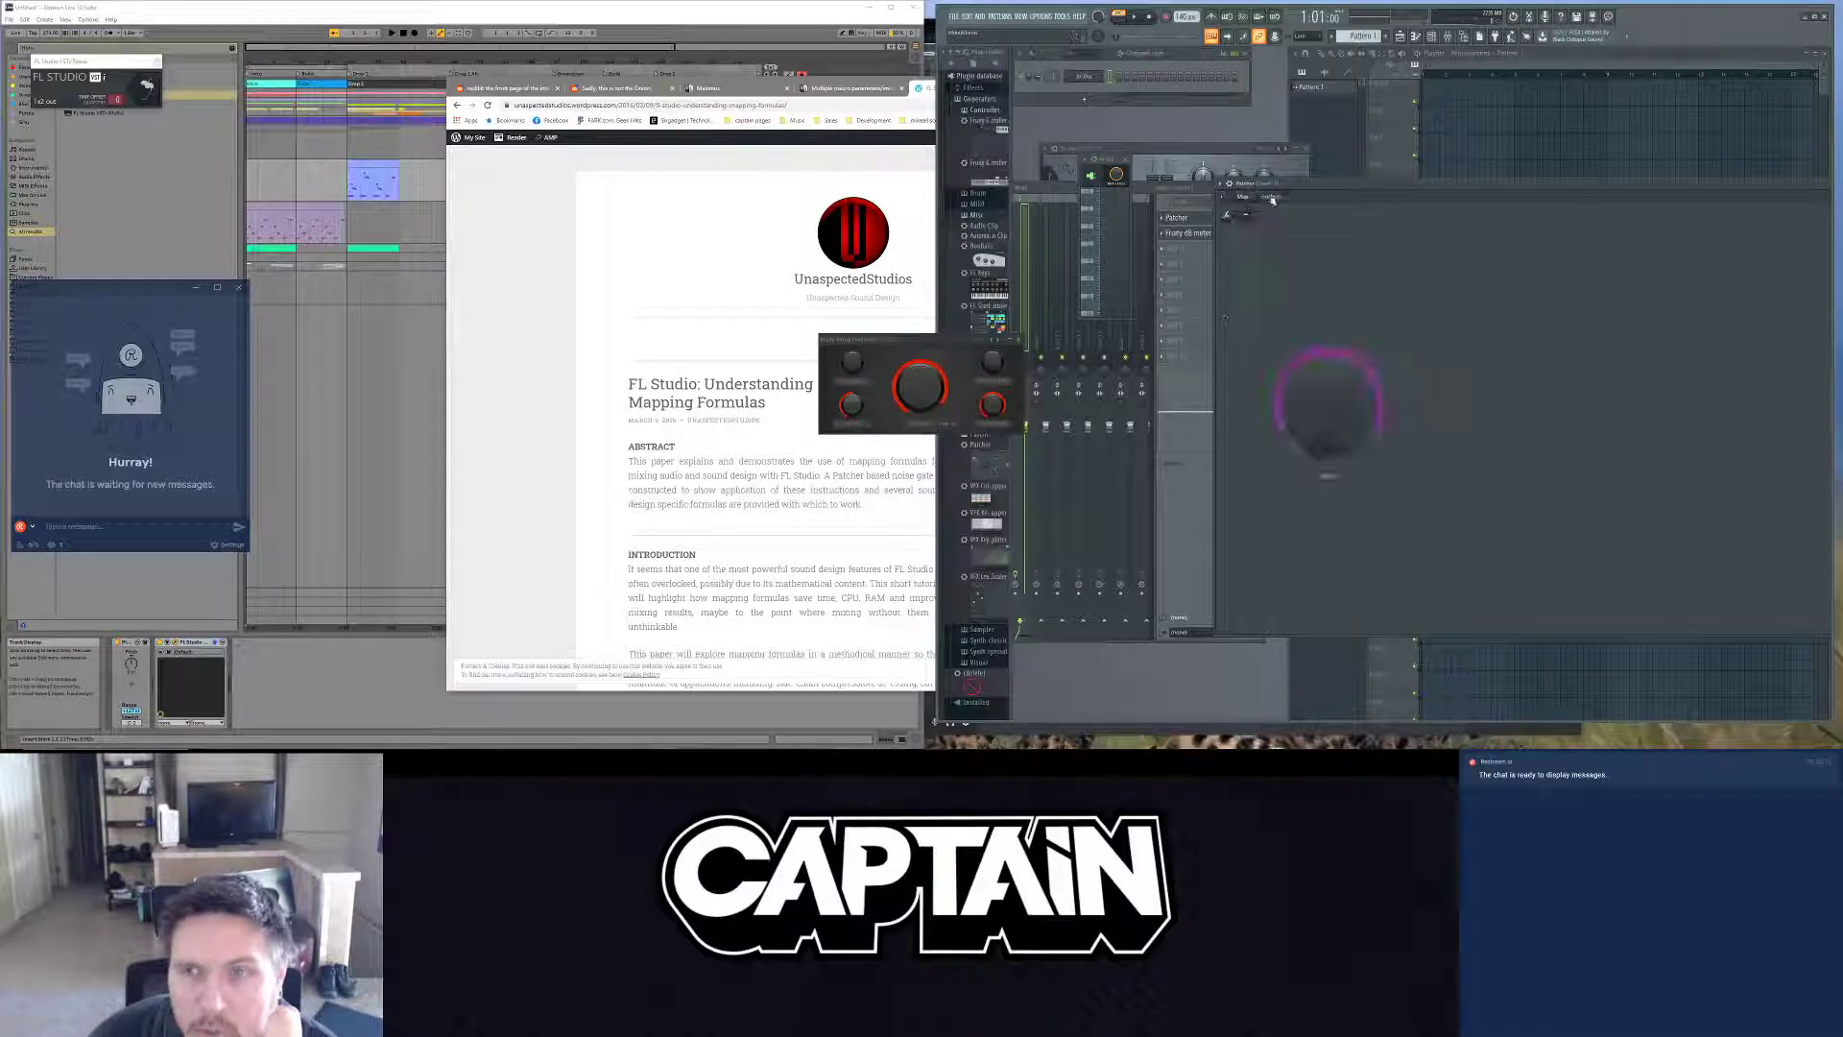
pyautogui.moveTo(1329, 403); pyautogui.dragTo(1328, 345)
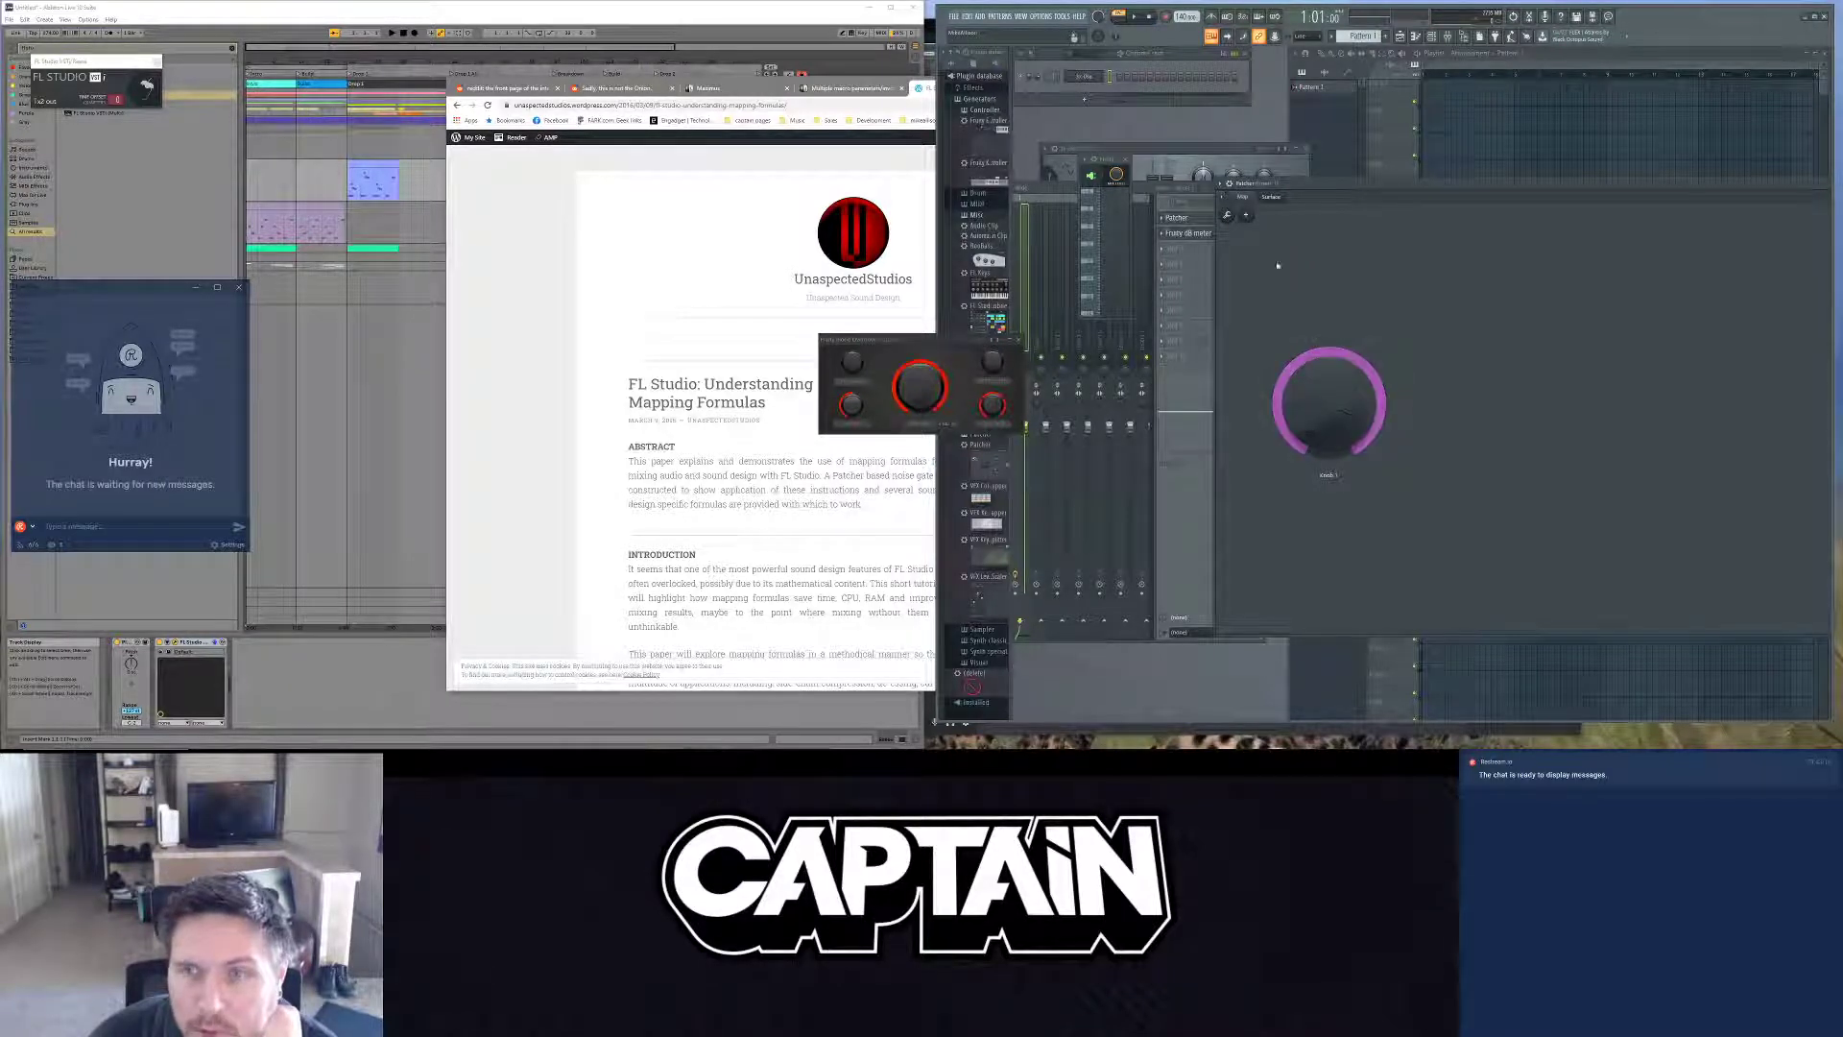
pyautogui.click(1246, 197)
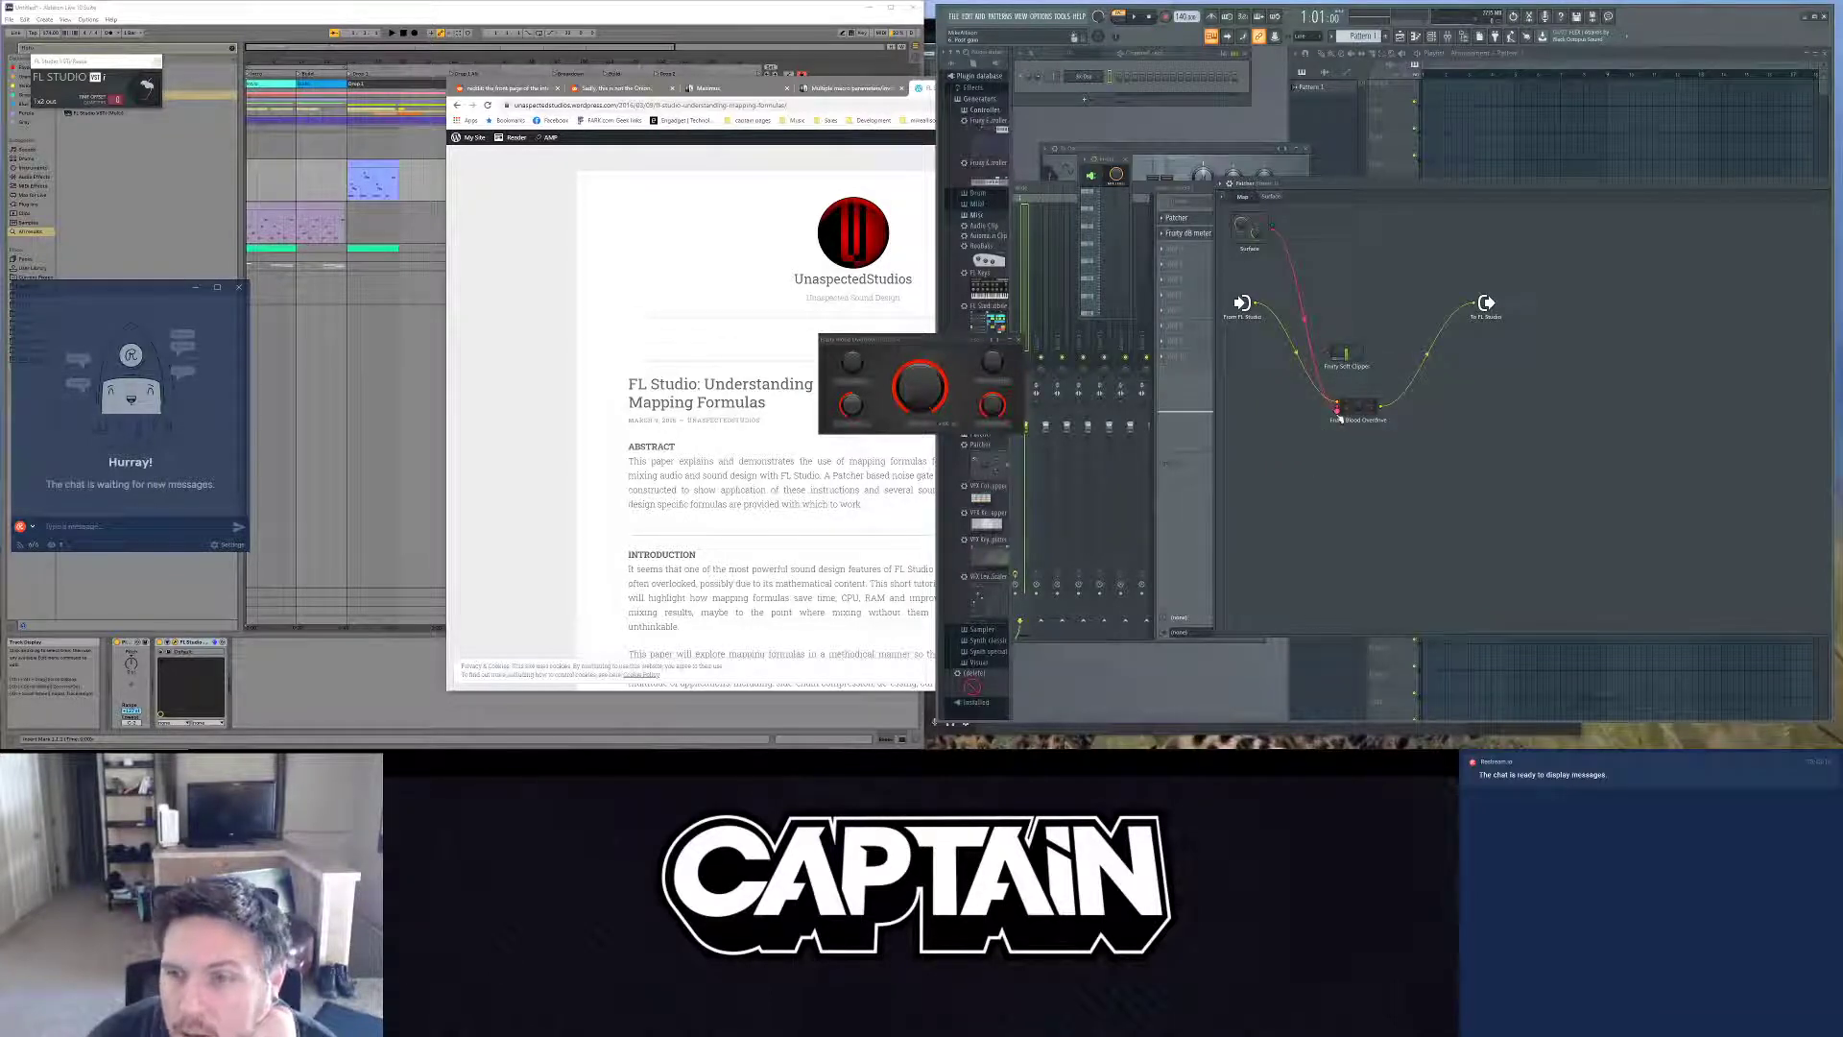
pyautogui.rightClick(1338, 416)
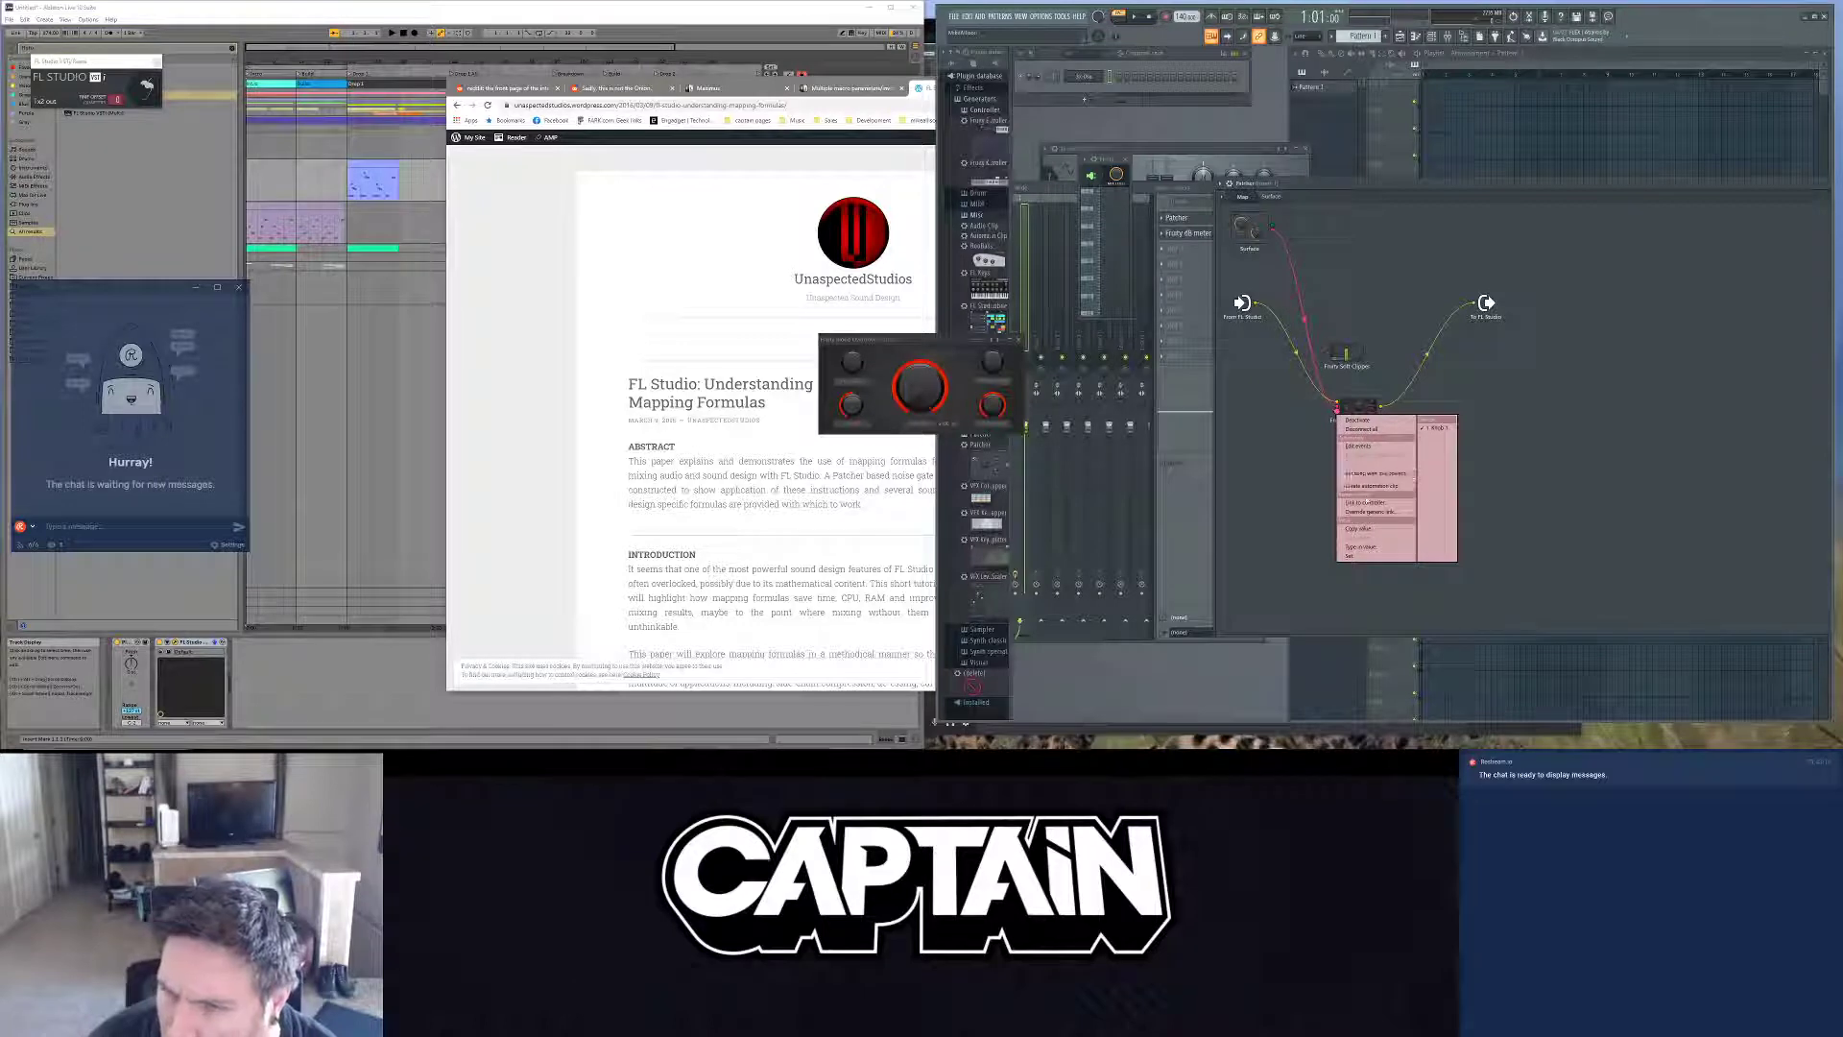
pyautogui.click(1365, 502)
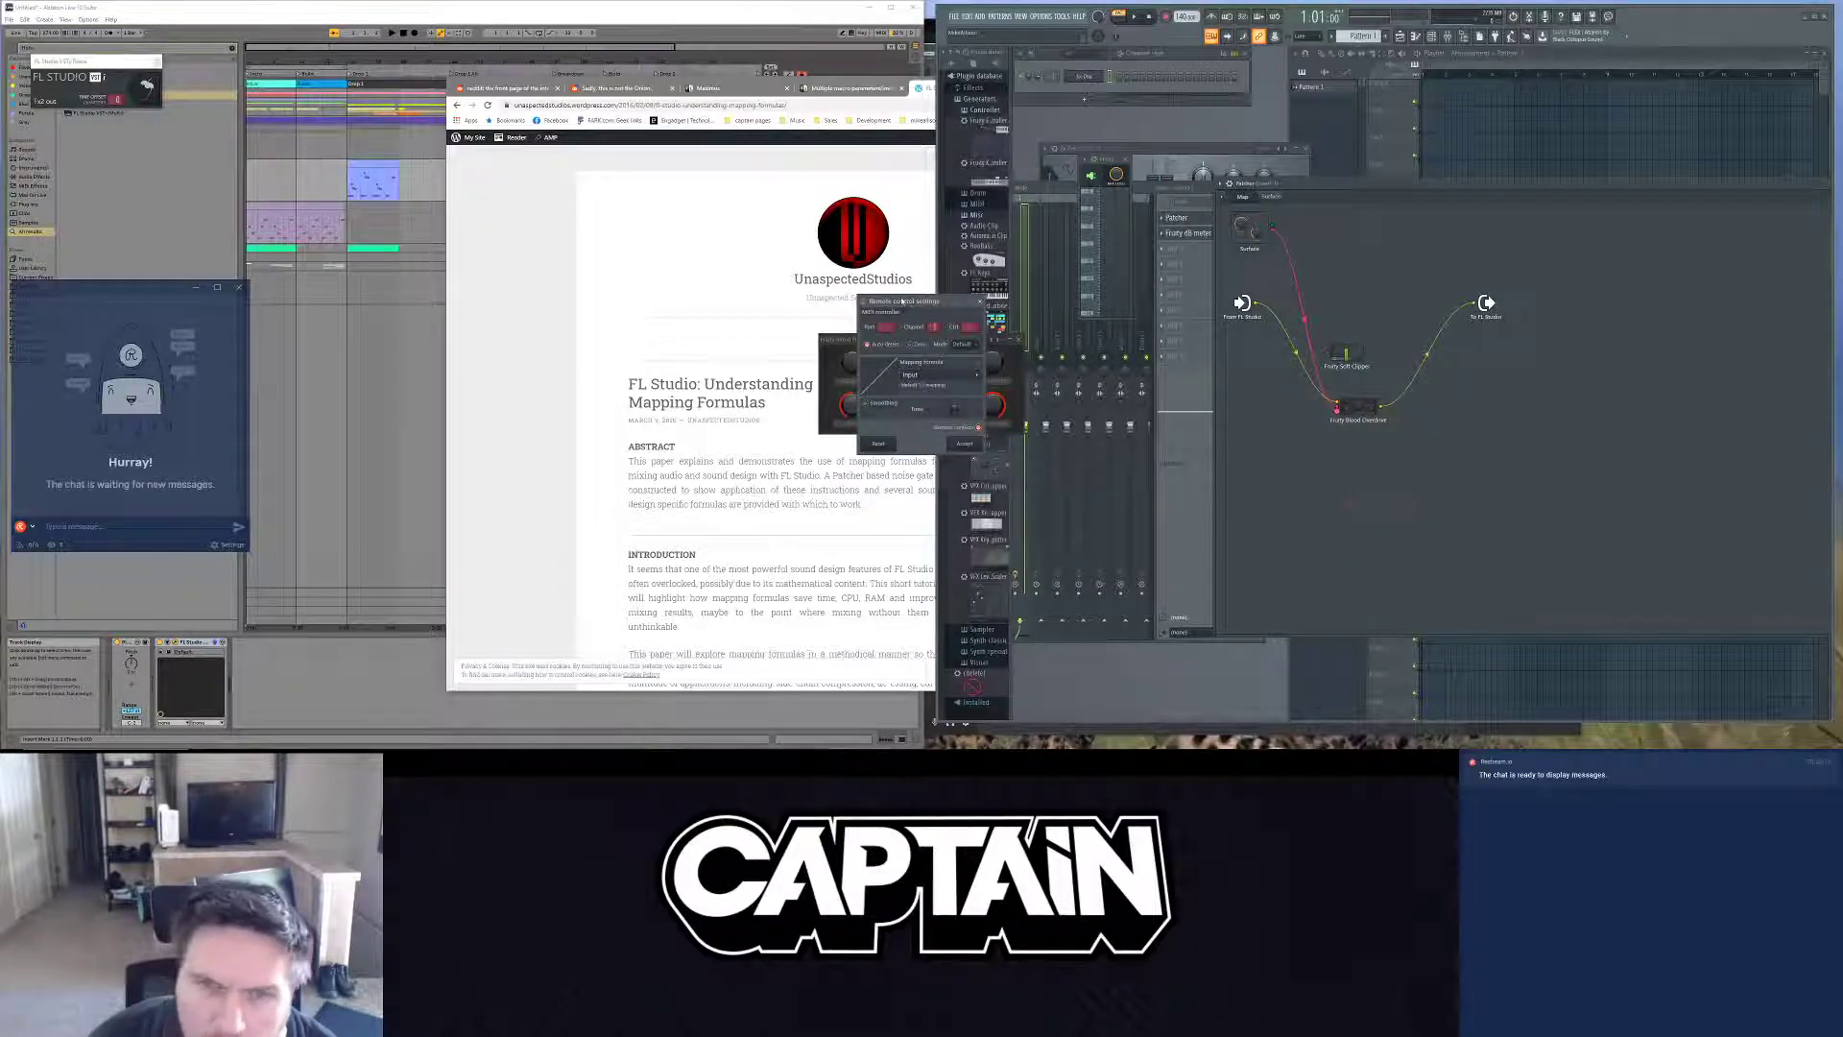
pyautogui.moveTo(902, 301); pyautogui.dragTo(969, 568)
# Step: Read the mapping formulas article in the browser from the introduction through syntax, scaling and signal ducking for a way to invert a controller
pyautogui.click(617, 351)
pyautogui.scroll(-2, 617, 351)
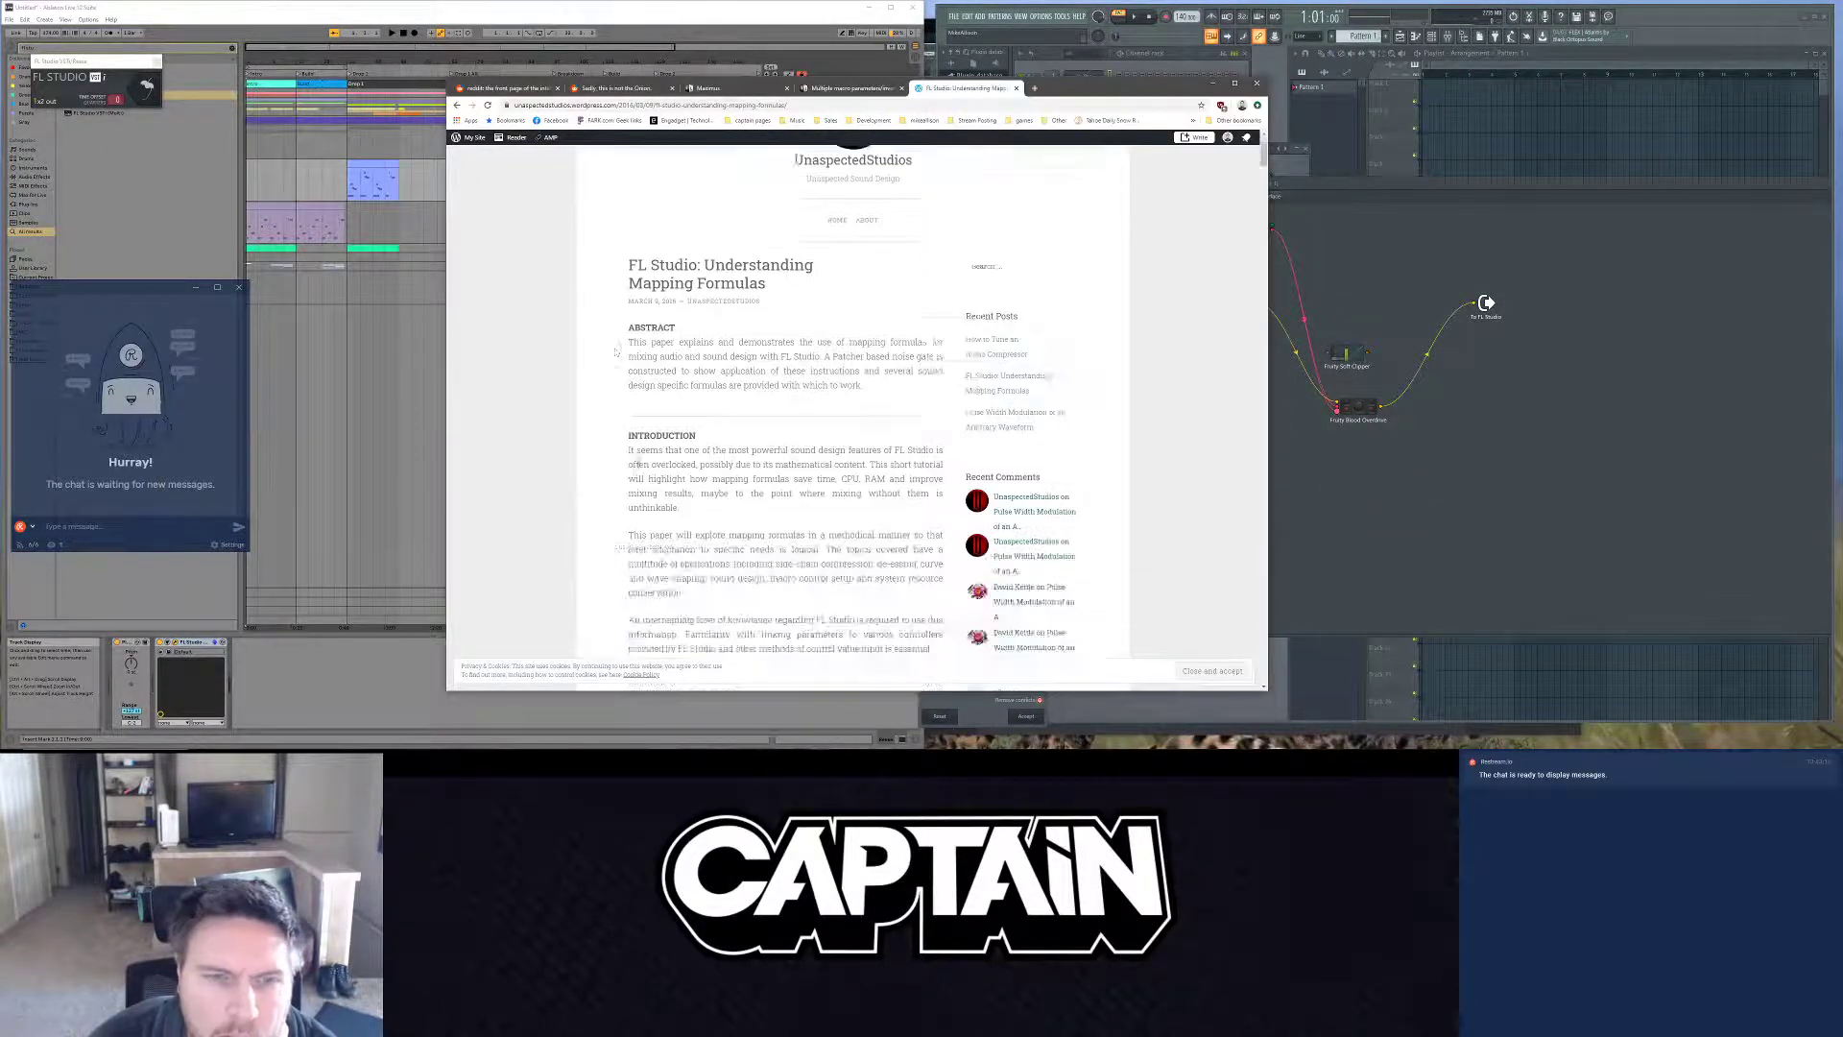
pyautogui.scroll(-8, 617, 351)
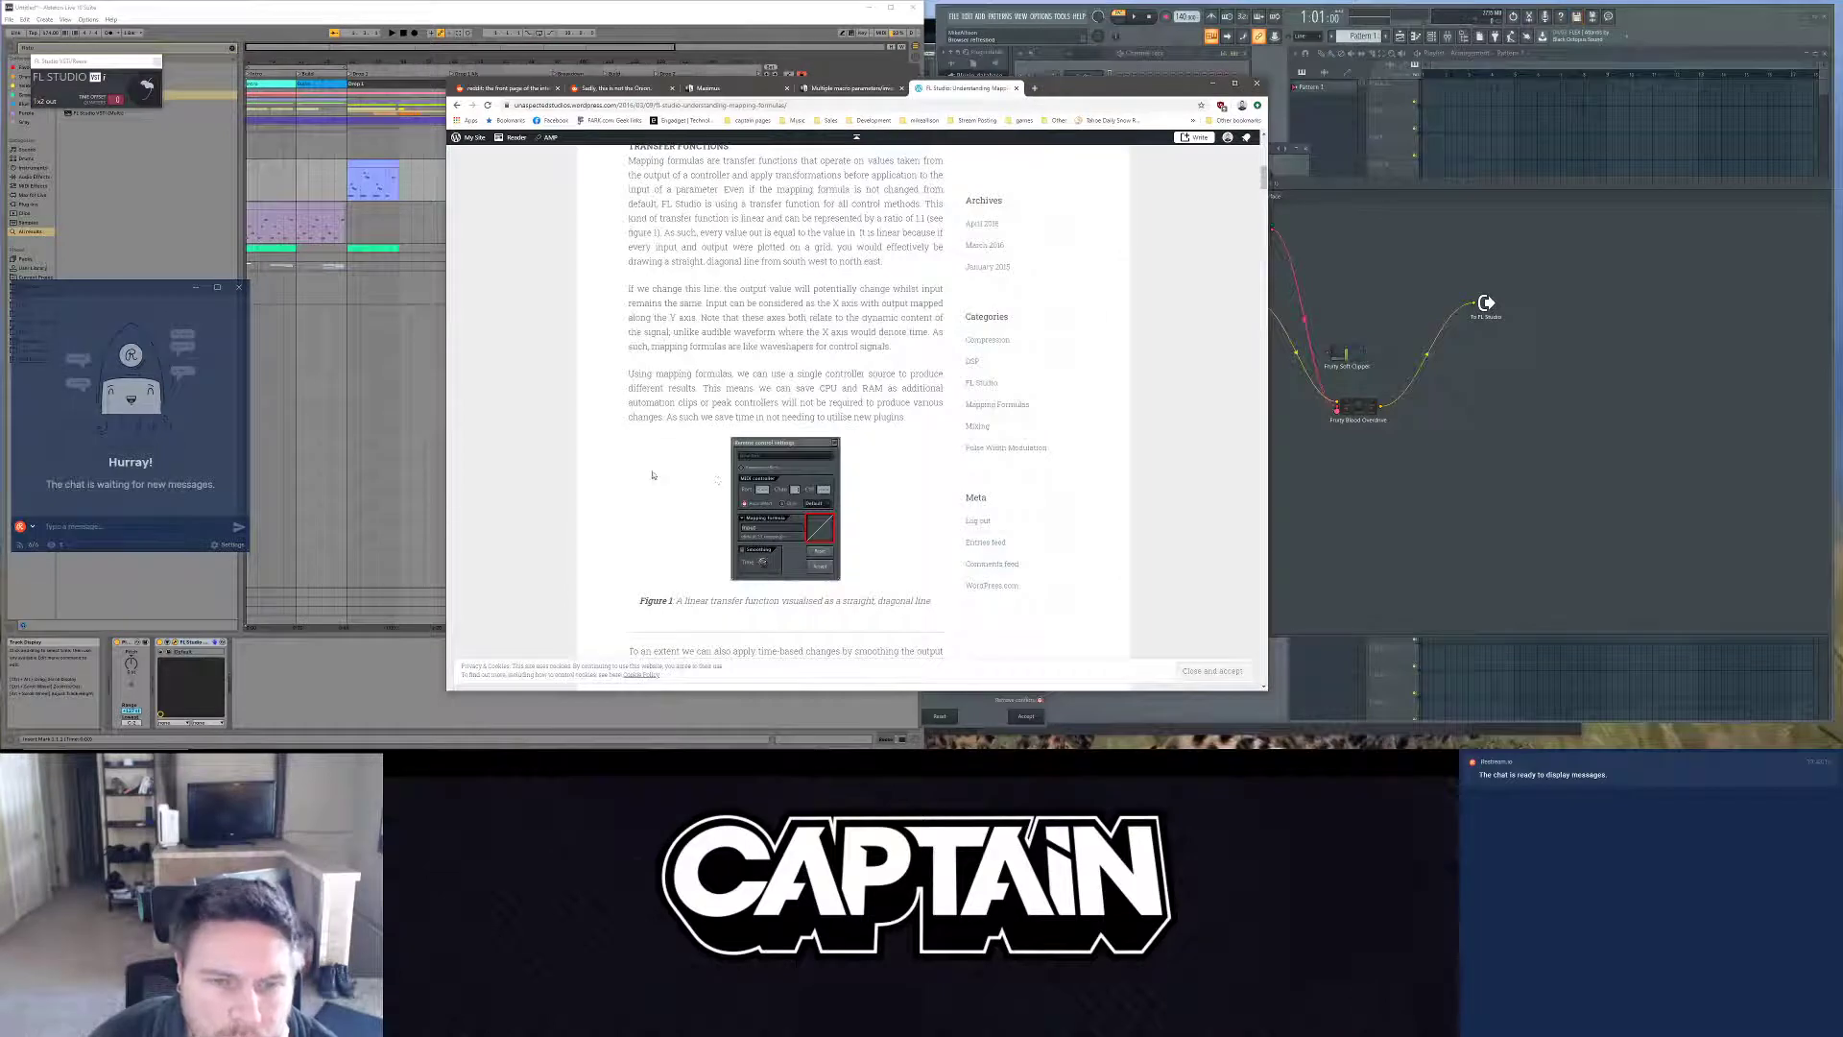
pyautogui.scroll(-2, 652, 474)
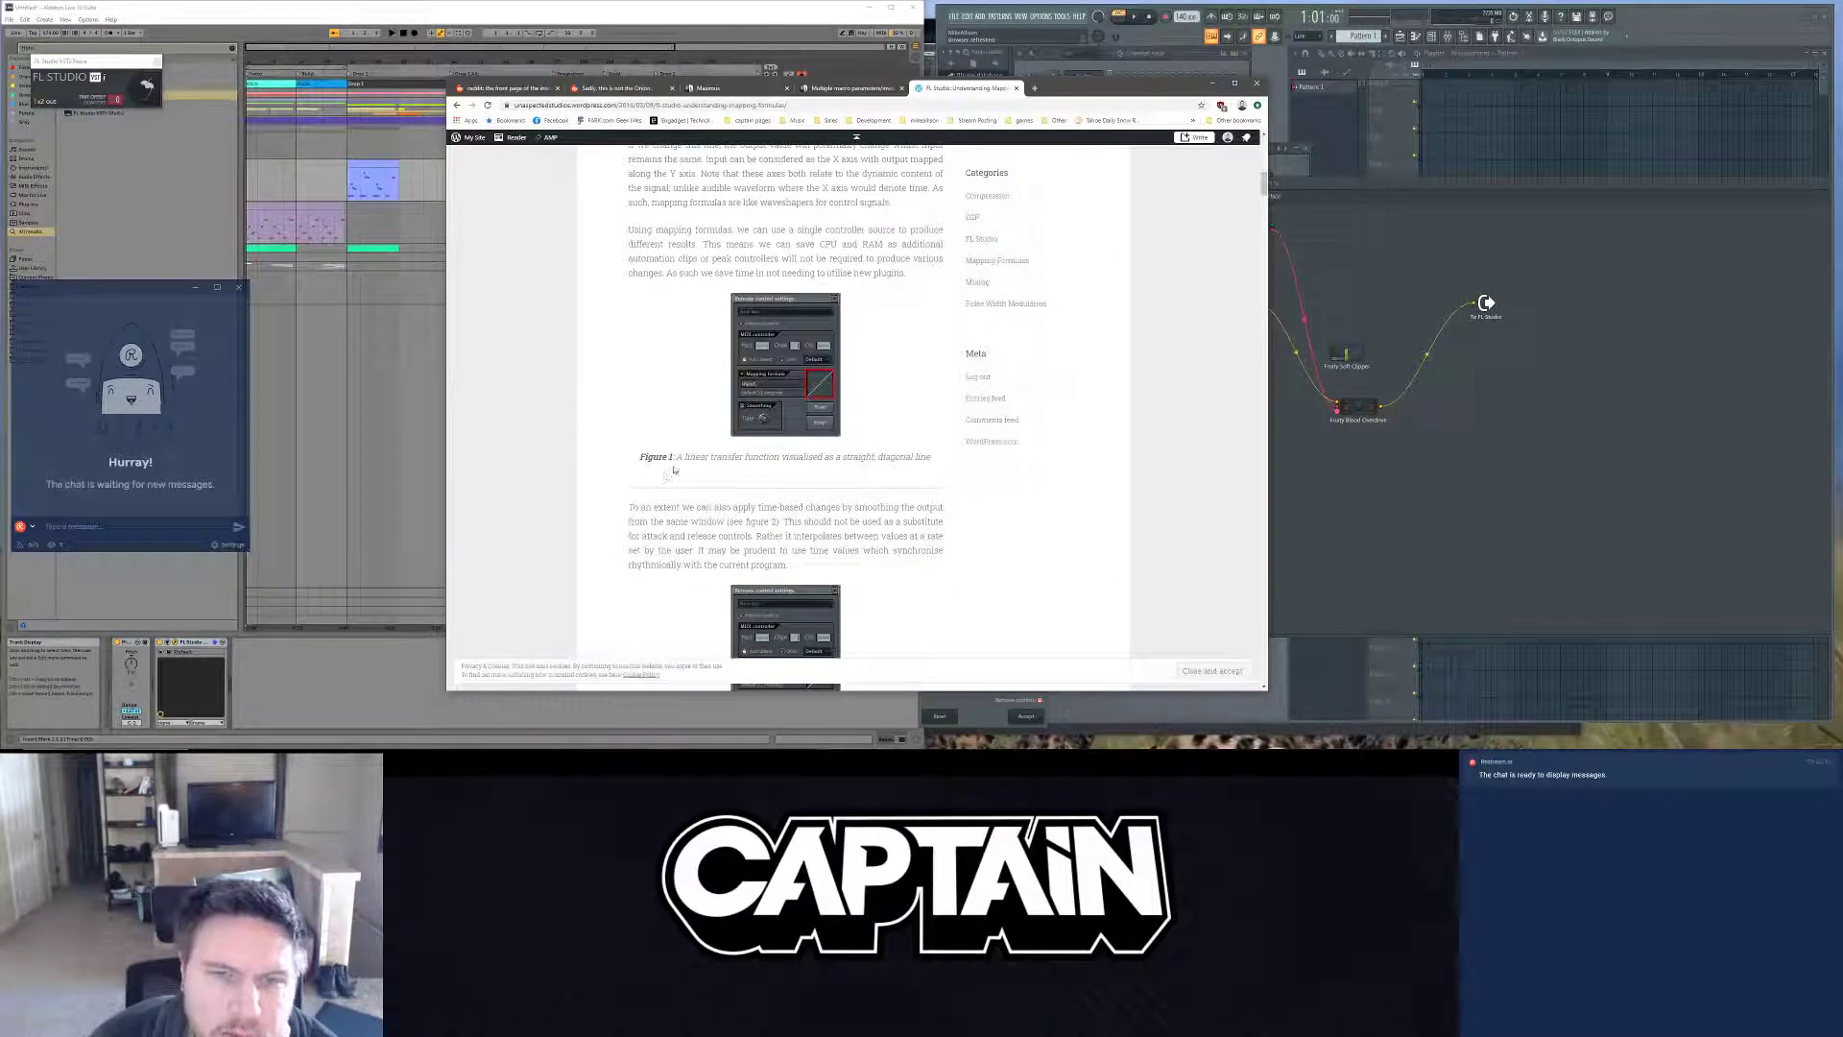
pyautogui.scroll(-3, 674, 469)
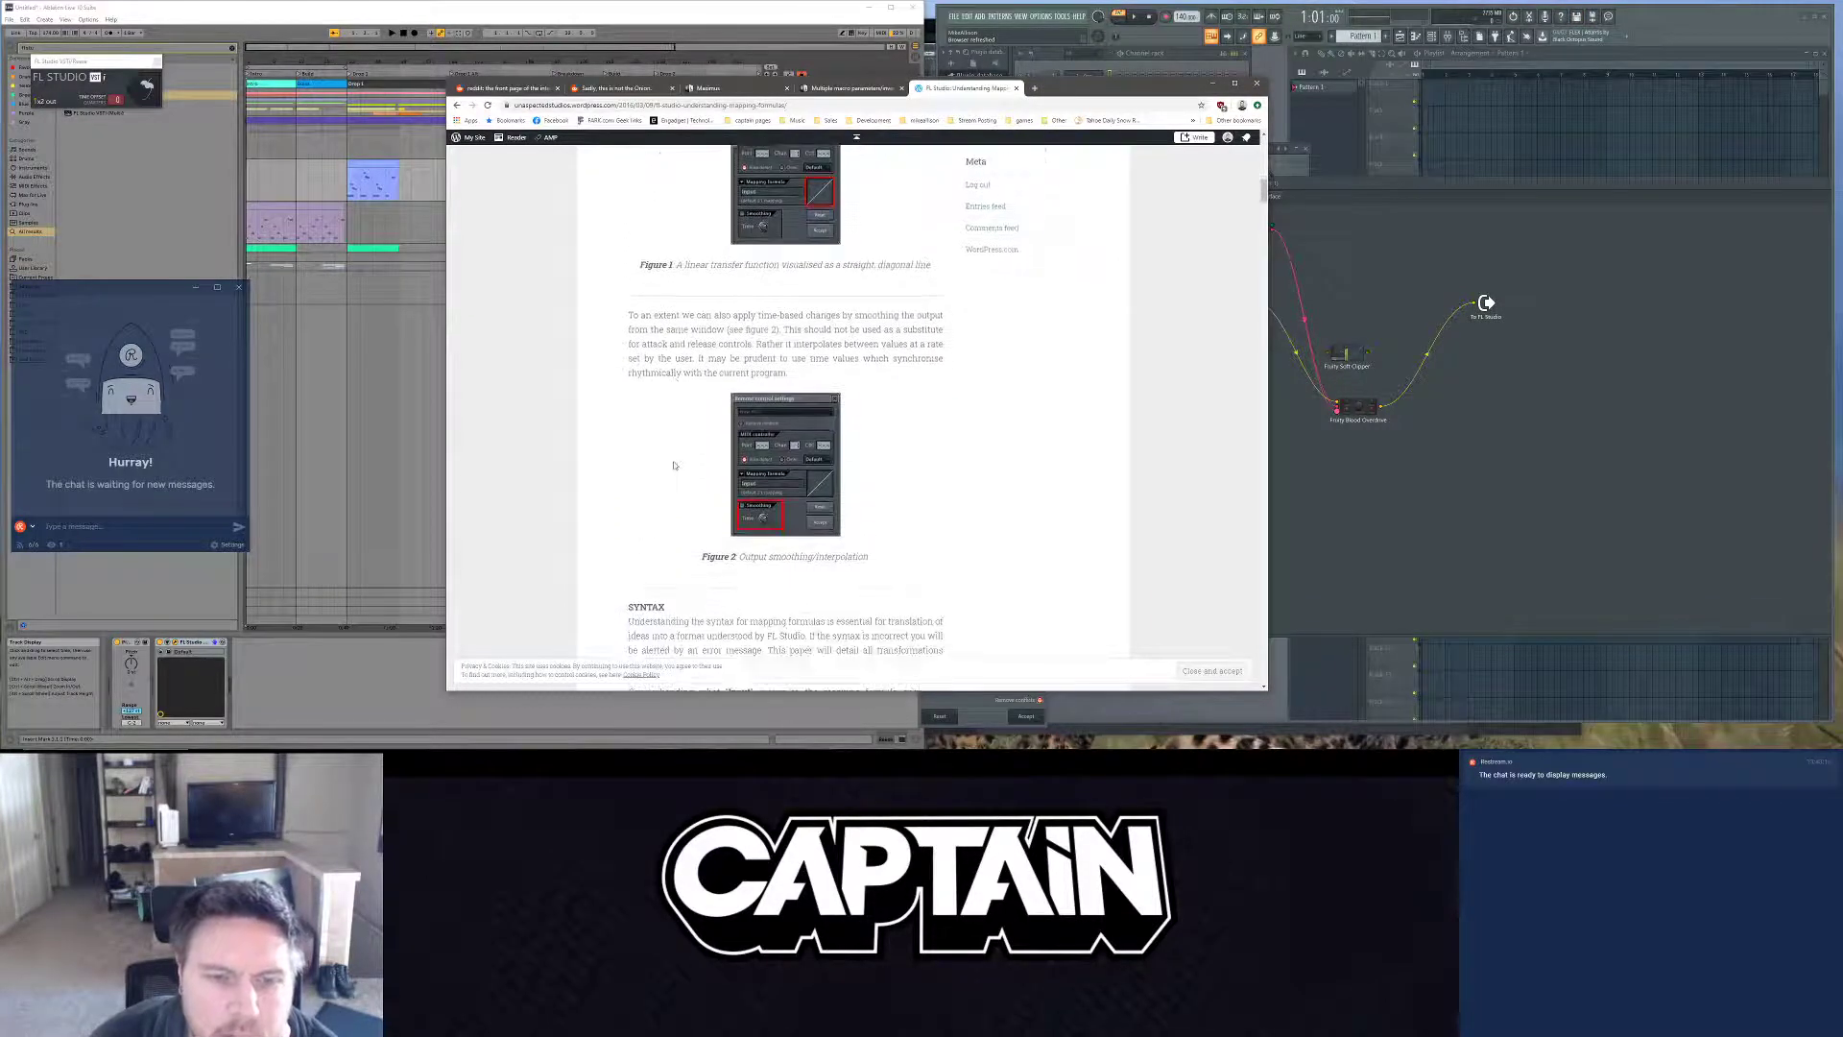
pyautogui.scroll(-3, 674, 466)
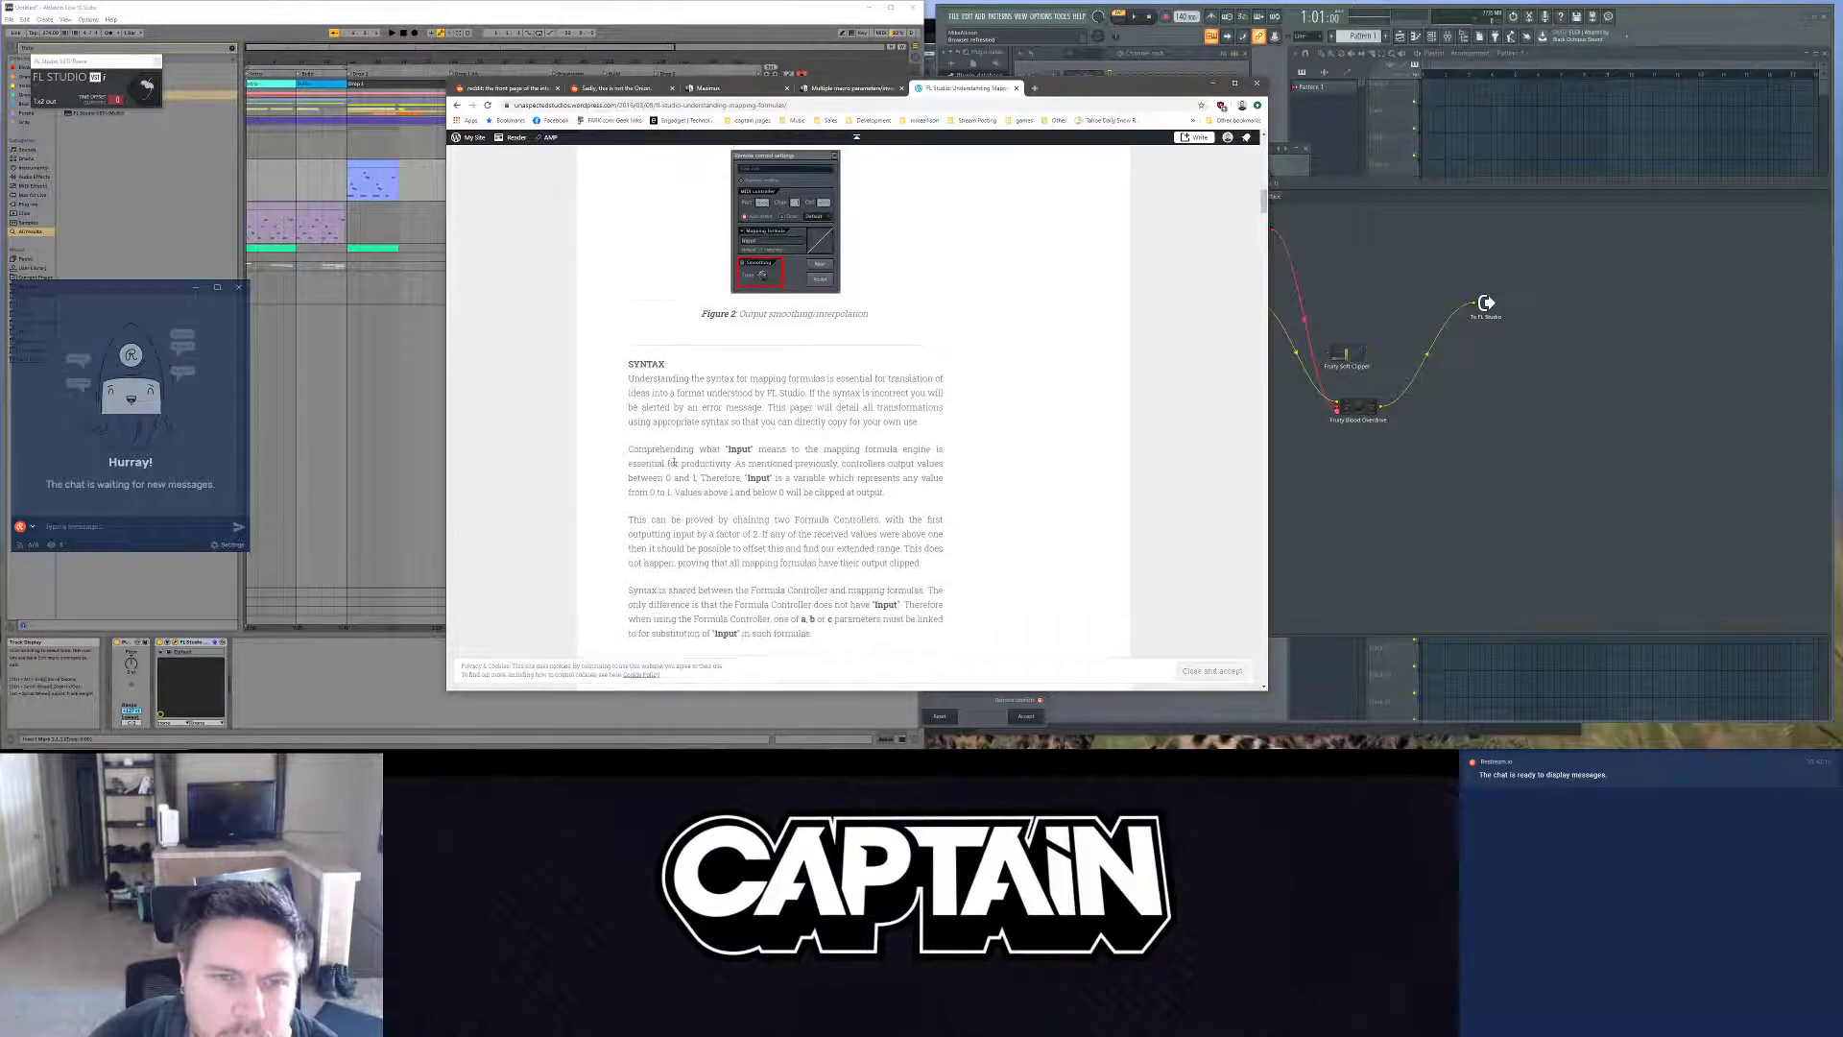
pyautogui.scroll(-1, 674, 465)
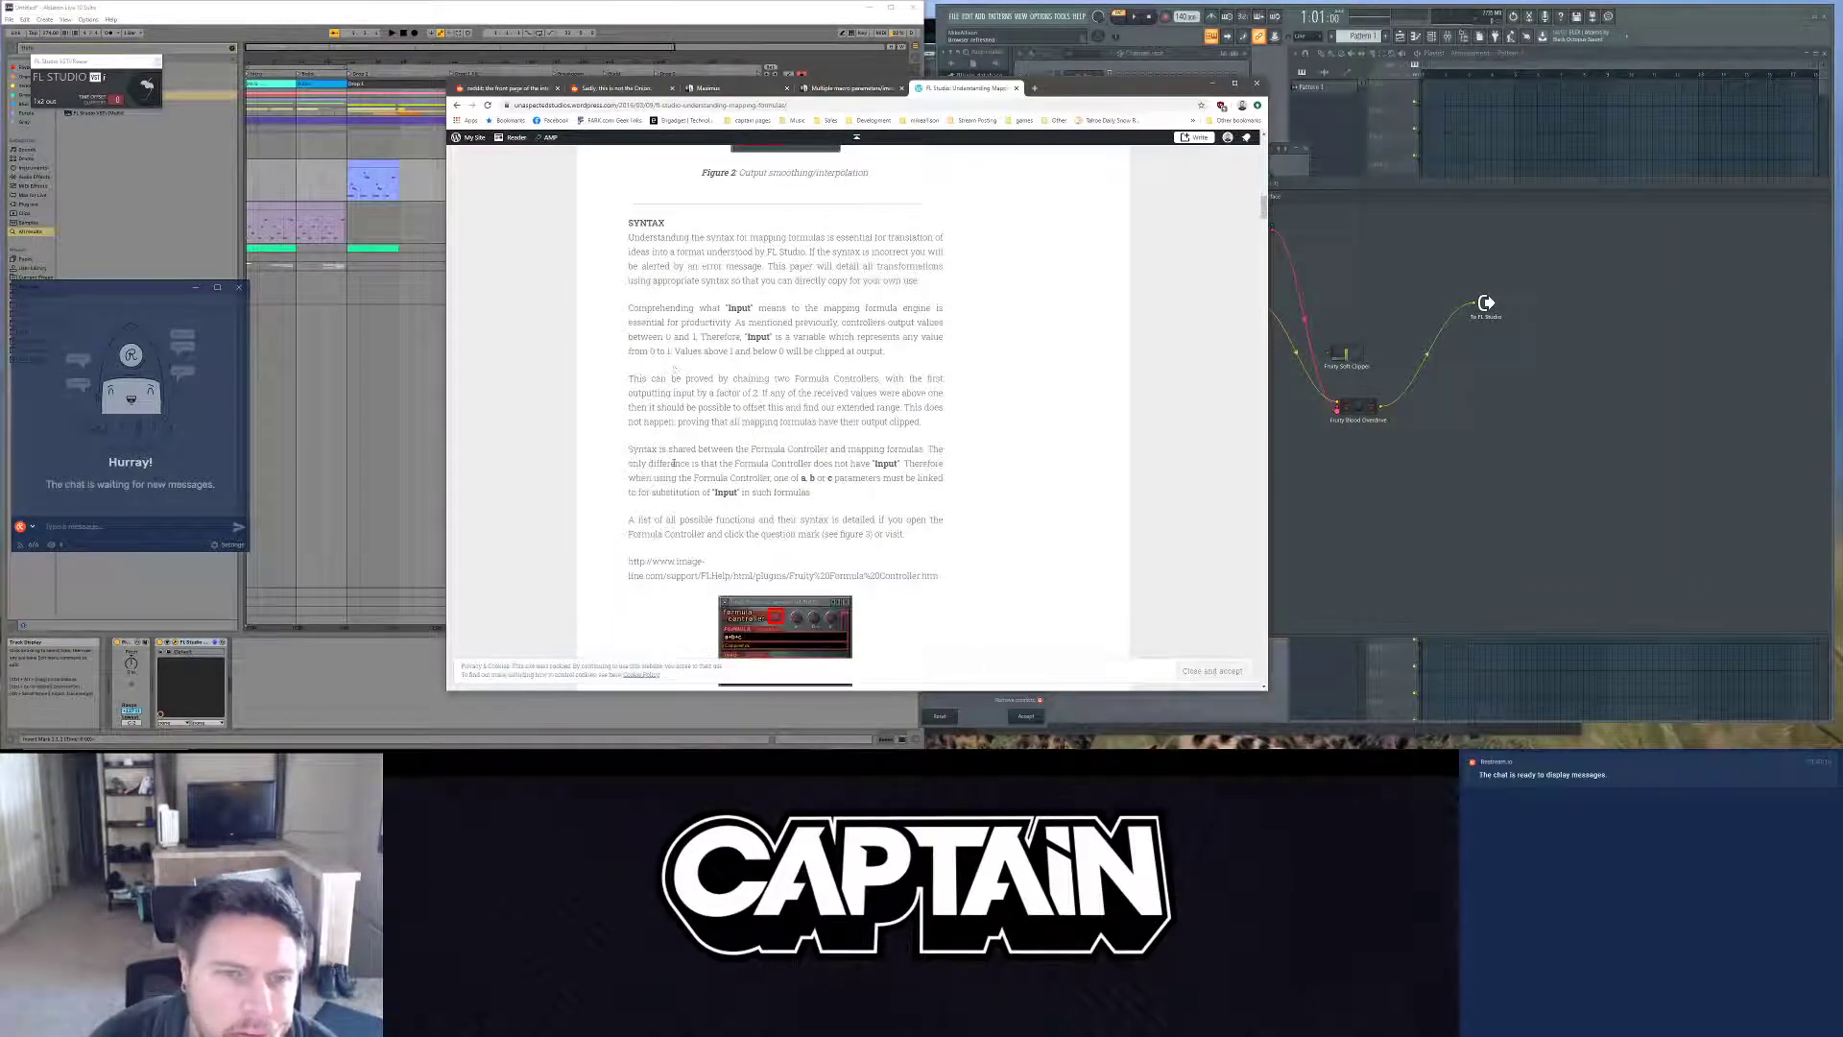
pyautogui.scroll(-3, 674, 465)
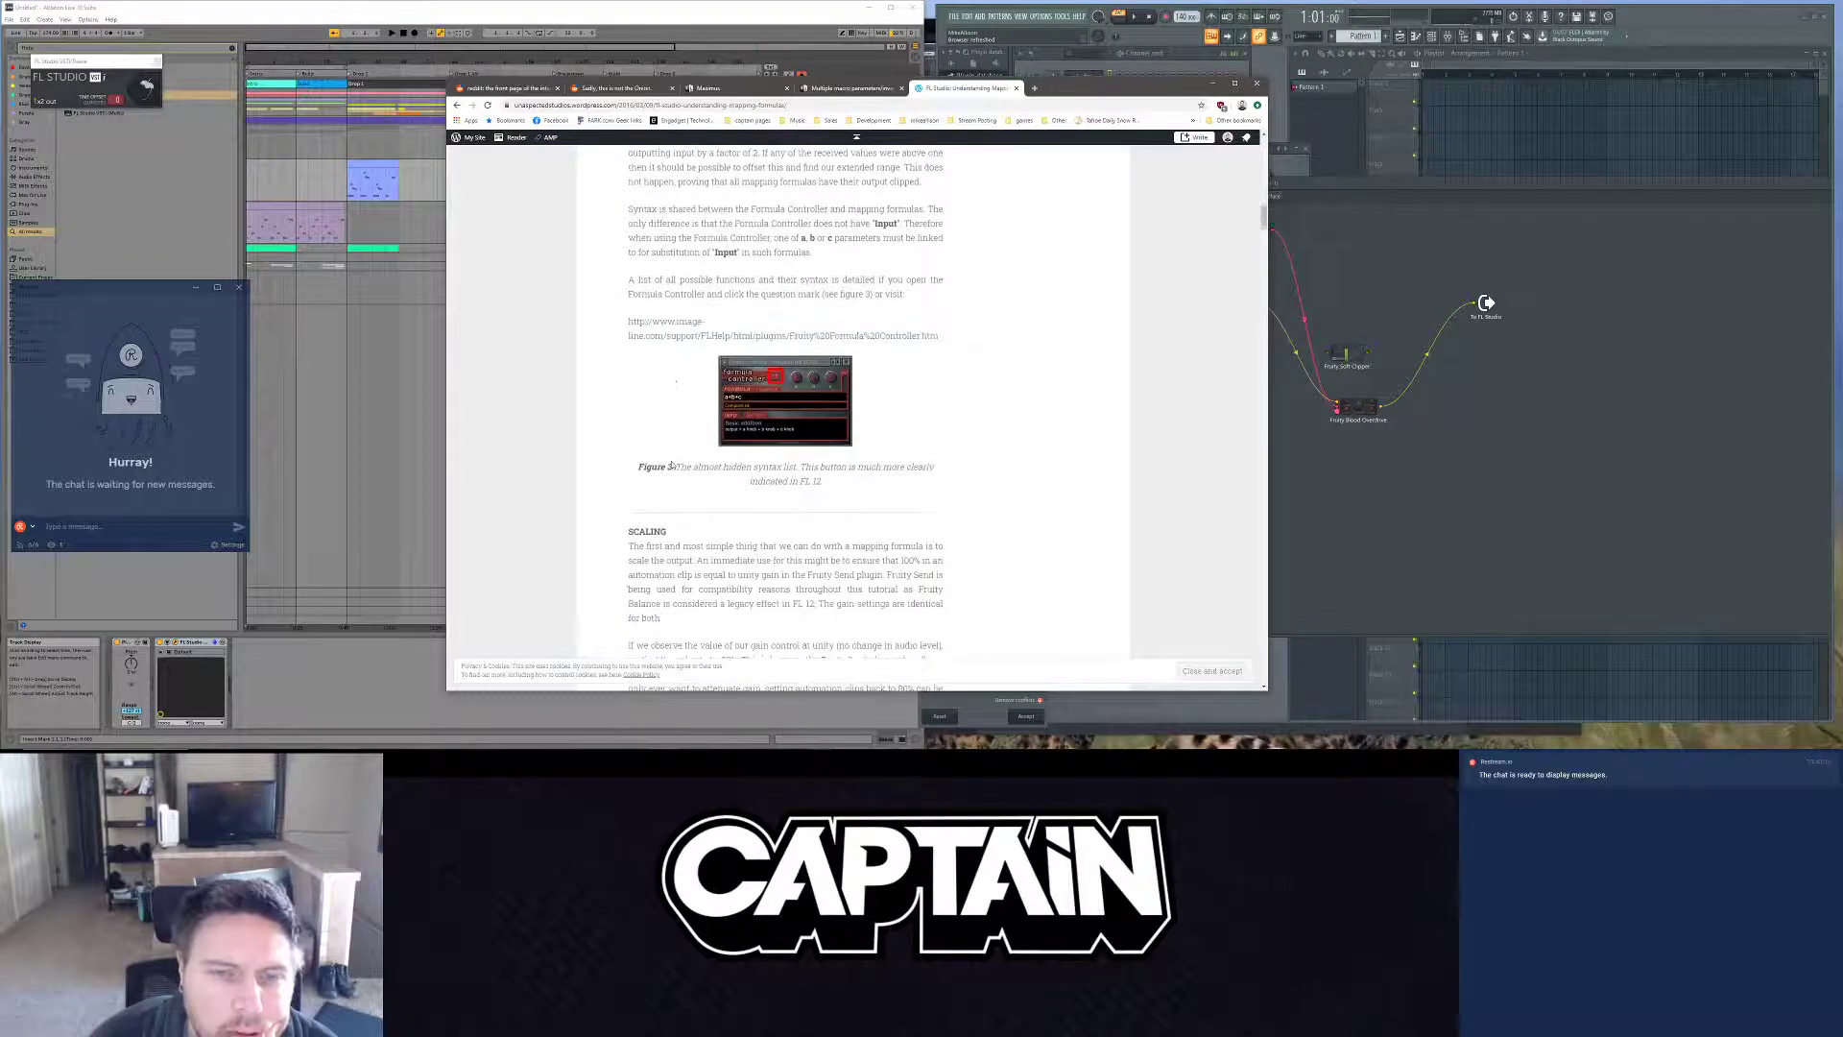
pyautogui.scroll(-5, 672, 464)
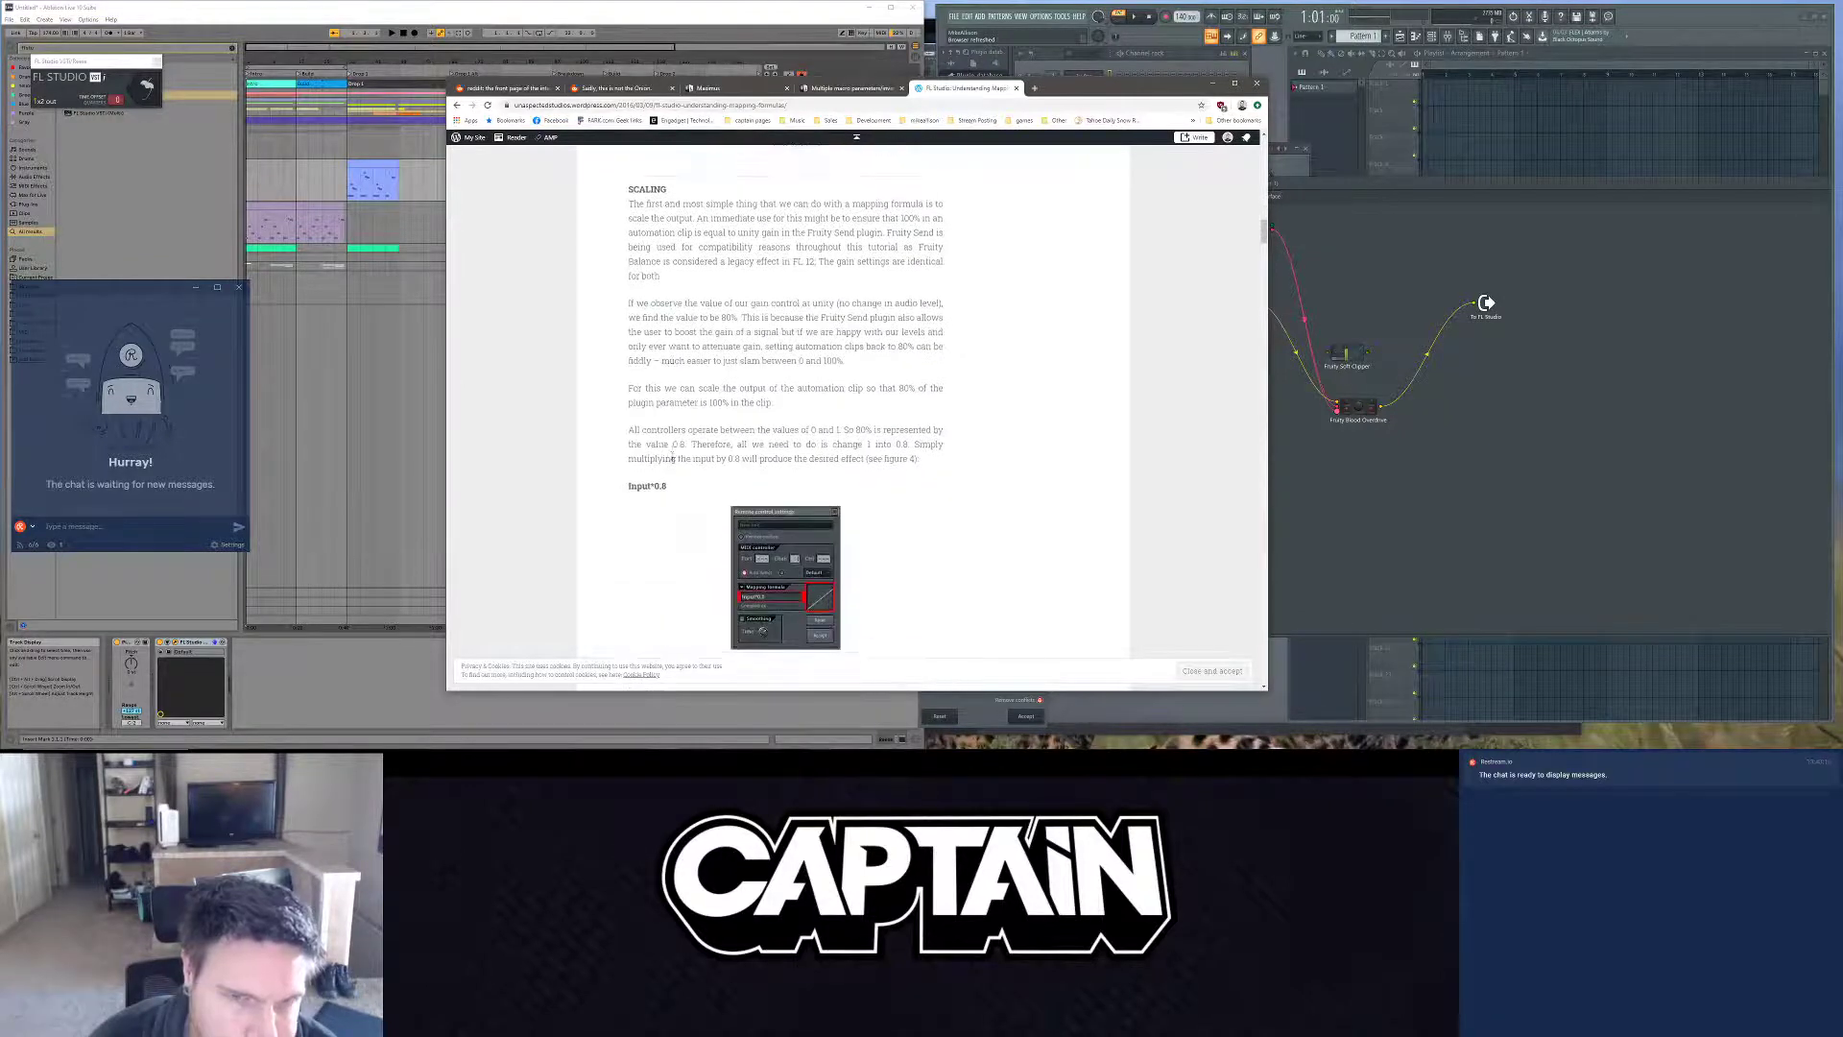
pyautogui.scroll(-4, 672, 465)
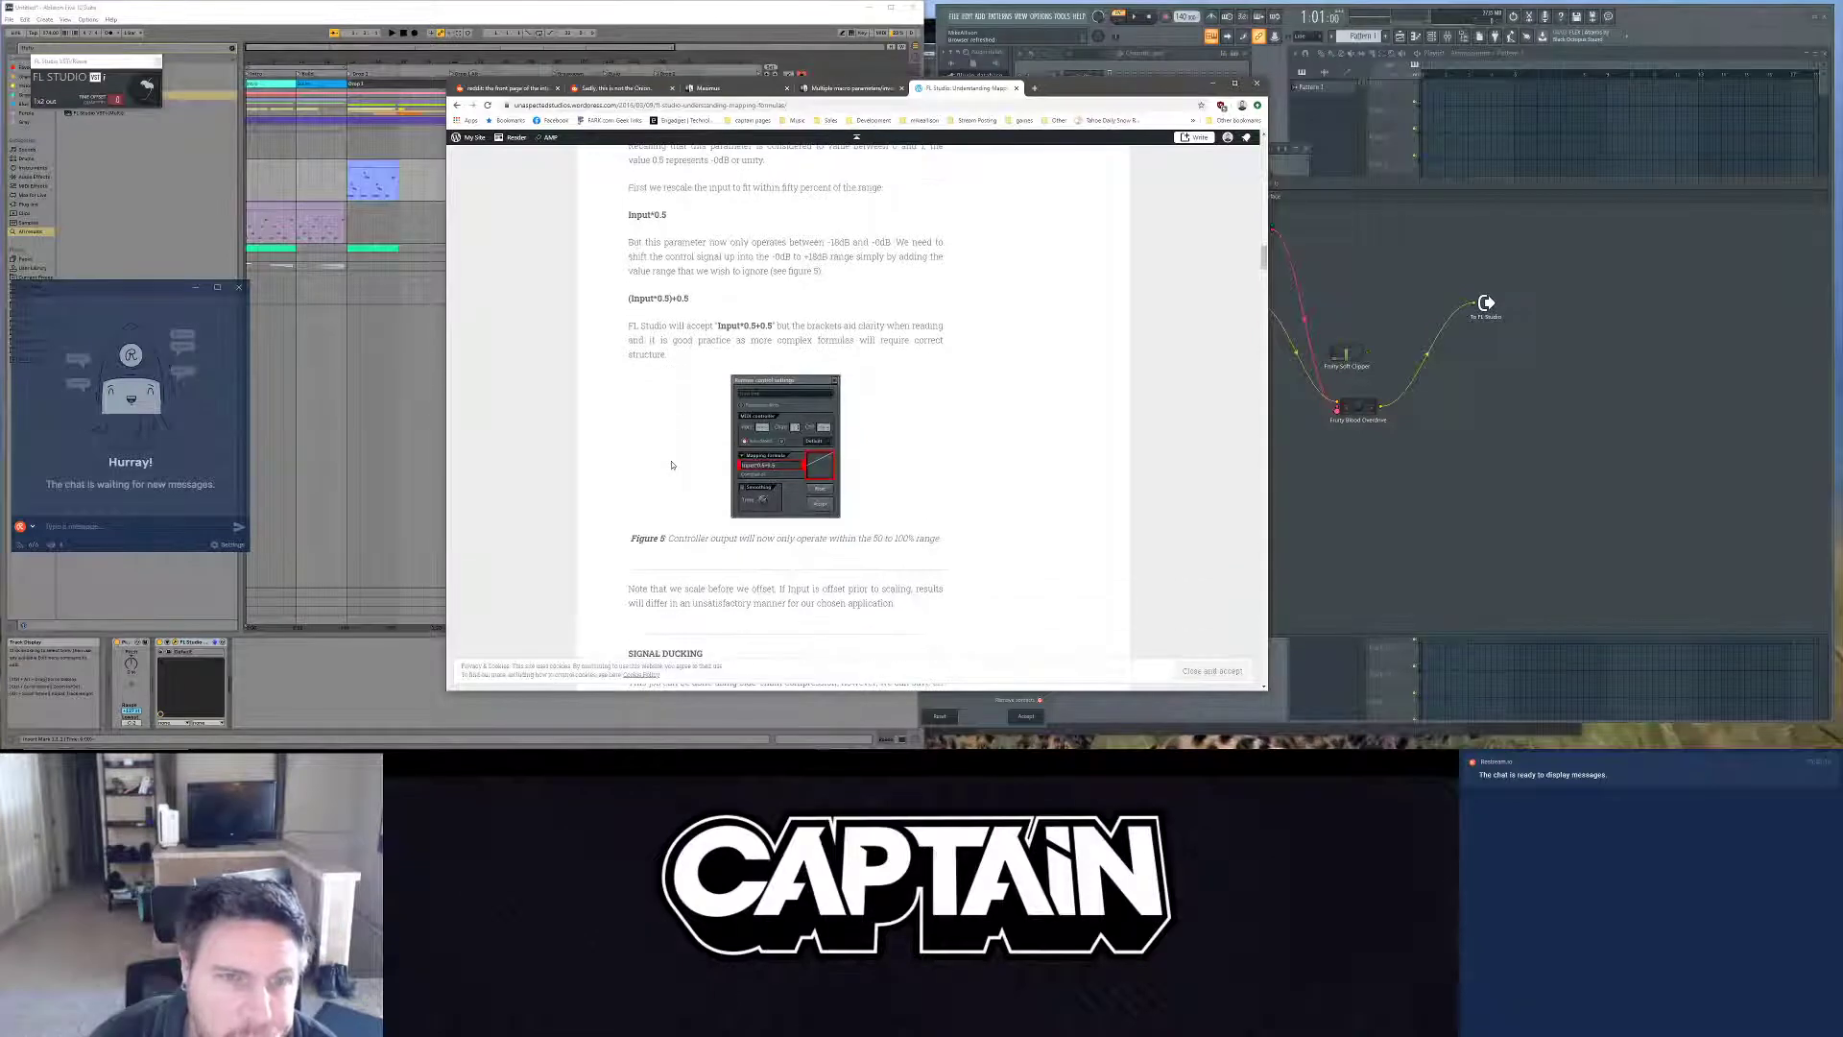
pyautogui.scroll(-3, 672, 464)
pyautogui.scroll(-4, 672, 464)
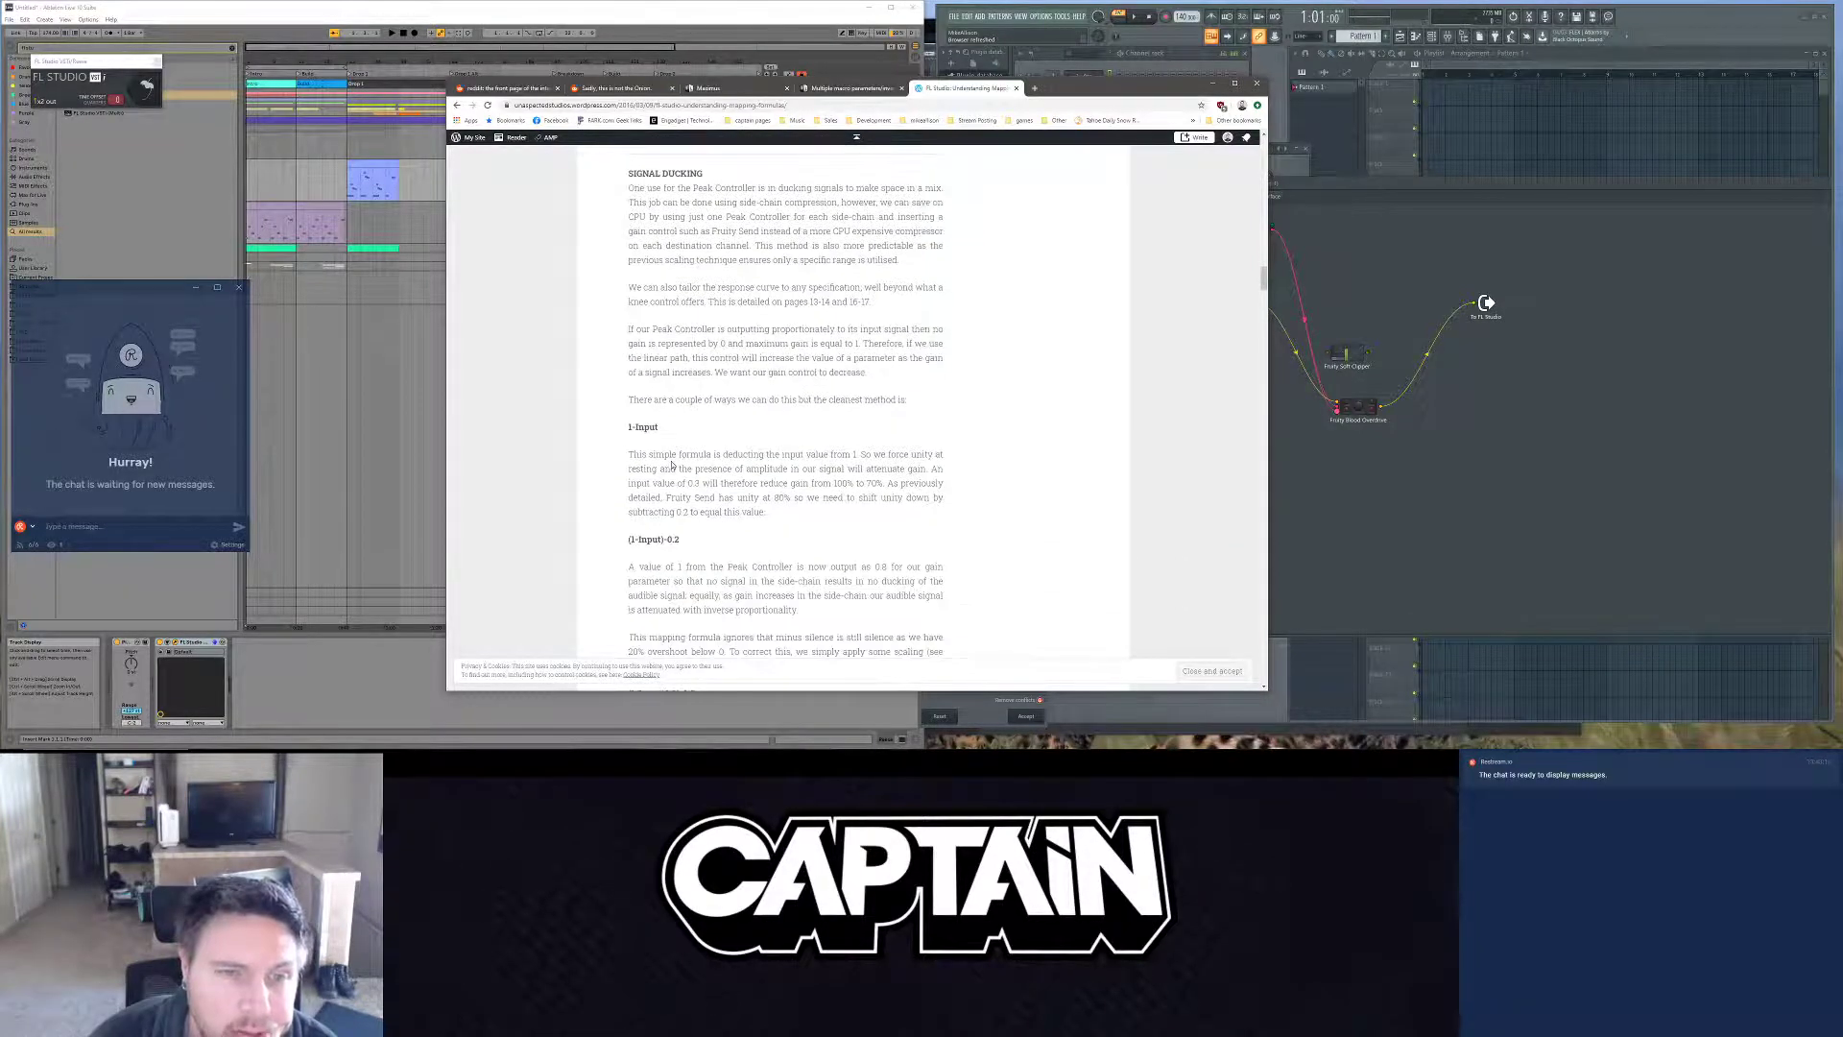
# Step: Search the web for "fruity inverse link" and open the forum thread "Inverted control value inside patcher"
pyautogui.hotkey('alt', 'Left')
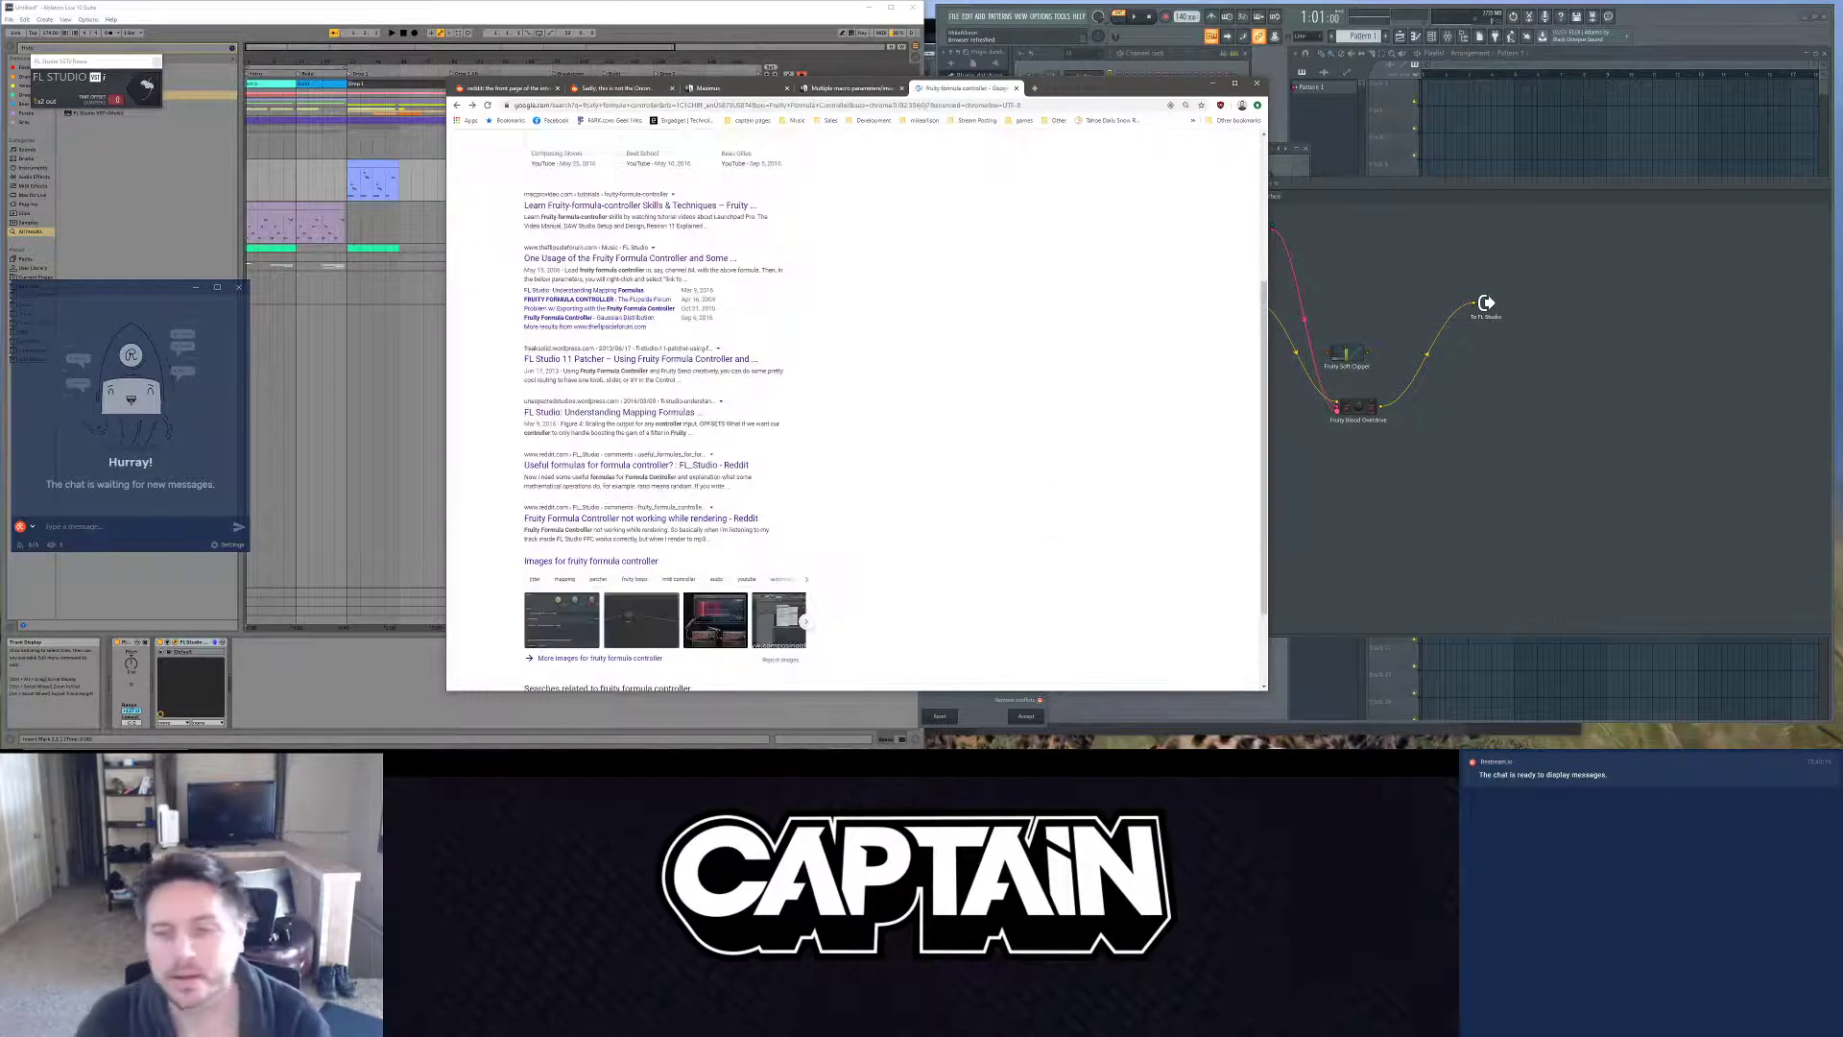
pyautogui.scroll(5, 876, 181)
pyautogui.click(645, 149)
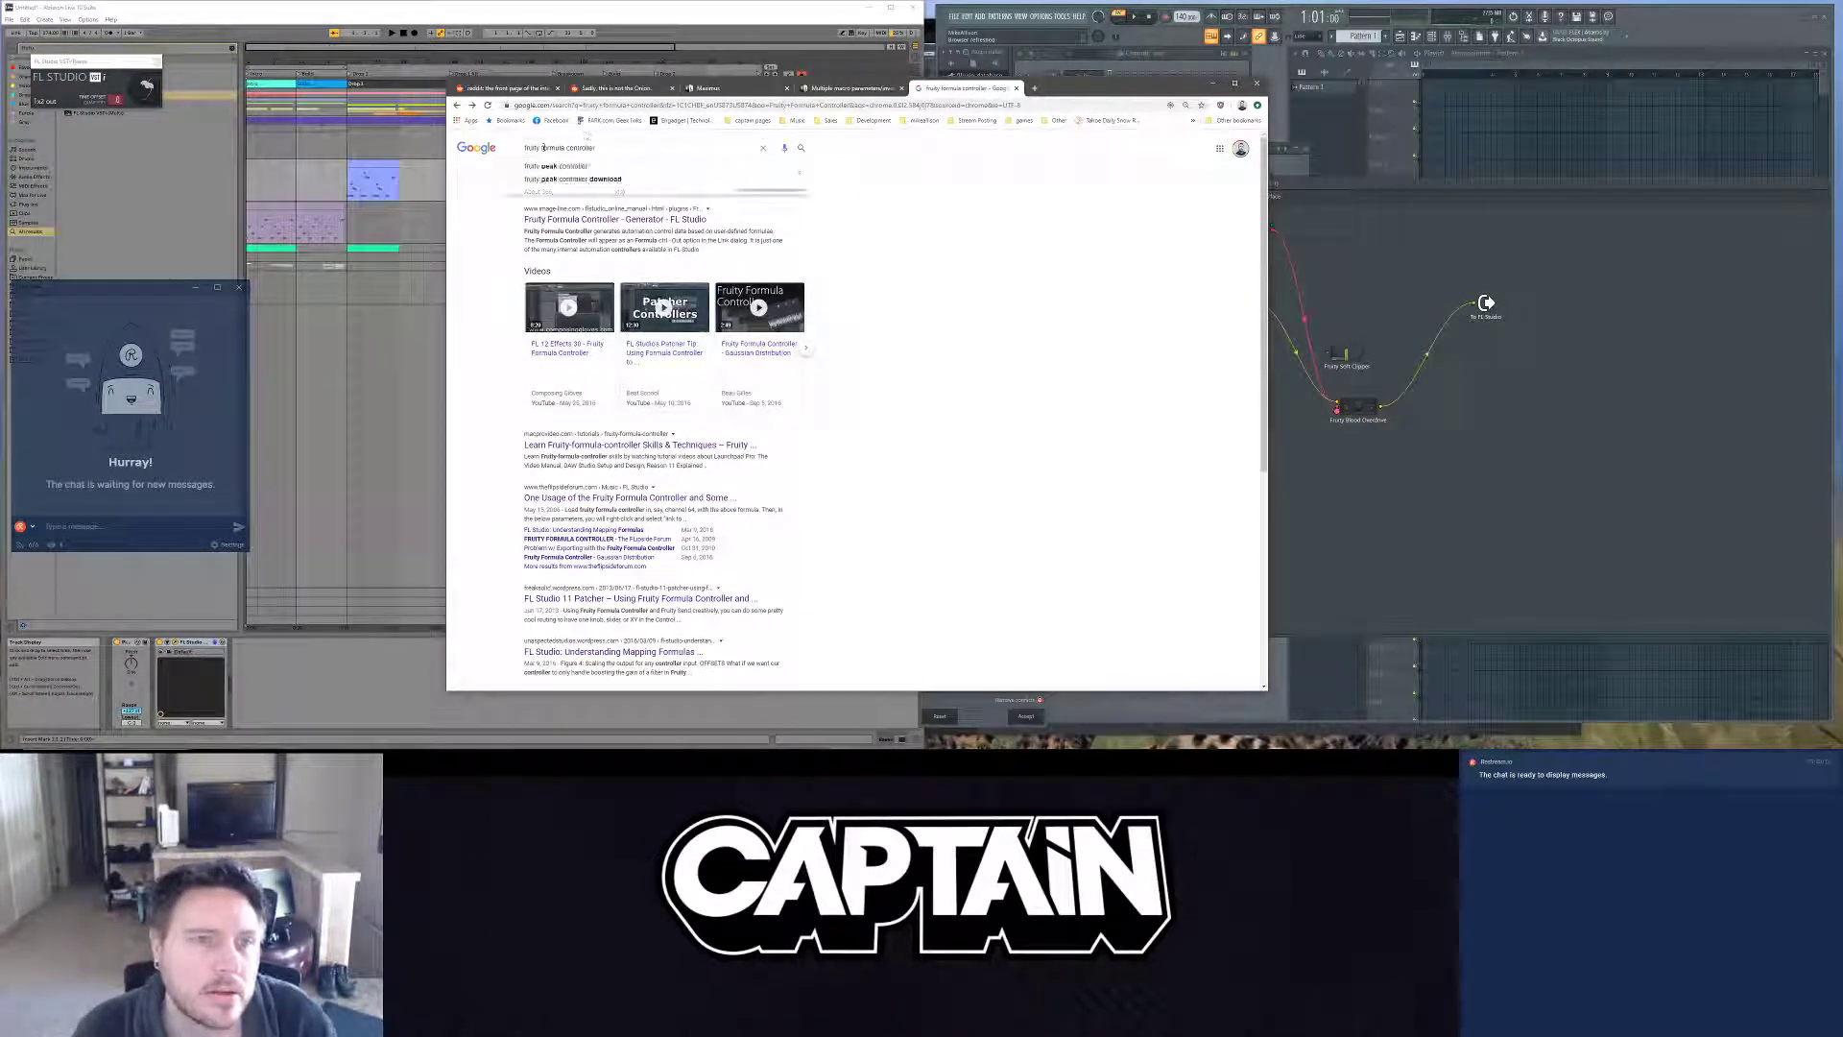
pyautogui.hotkey('ctrl', 'BackSpace')
pyautogui.hotkey('ctrl', 'BackSpace')
pyautogui.write('inverse link')
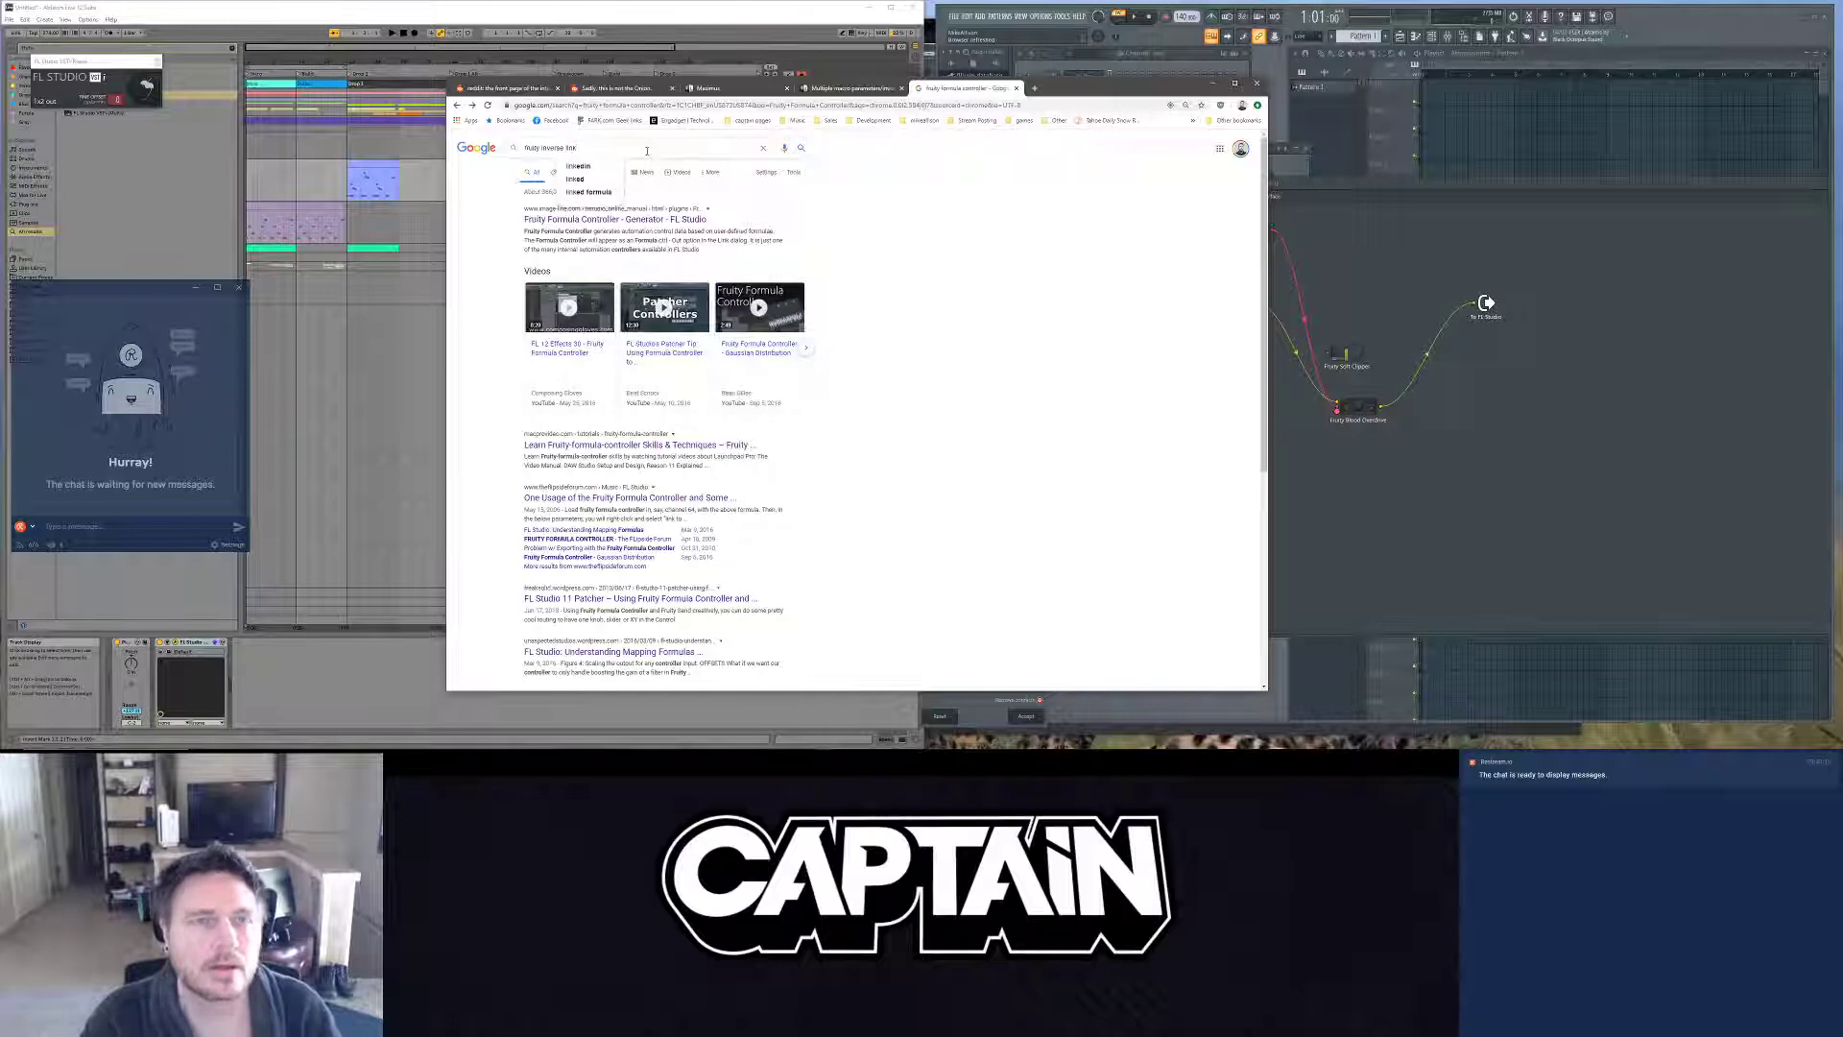
pyautogui.press('Return')
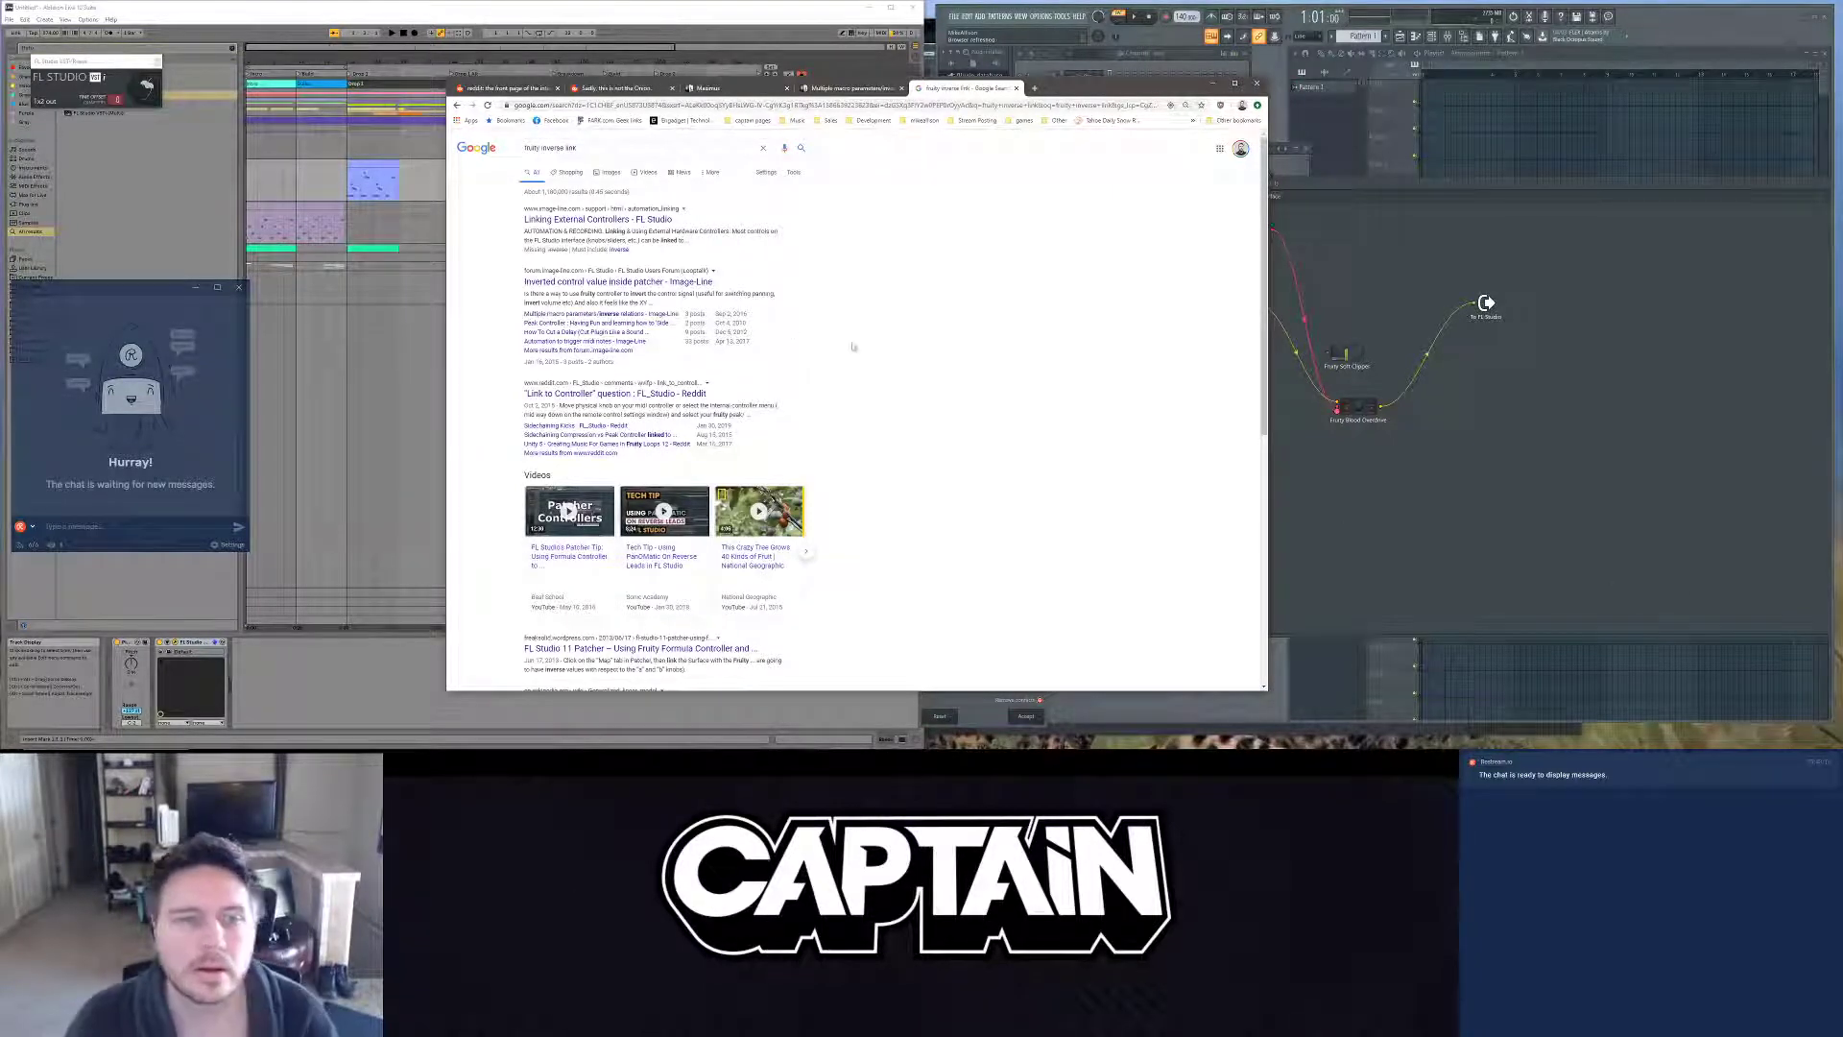
pyautogui.click(618, 282)
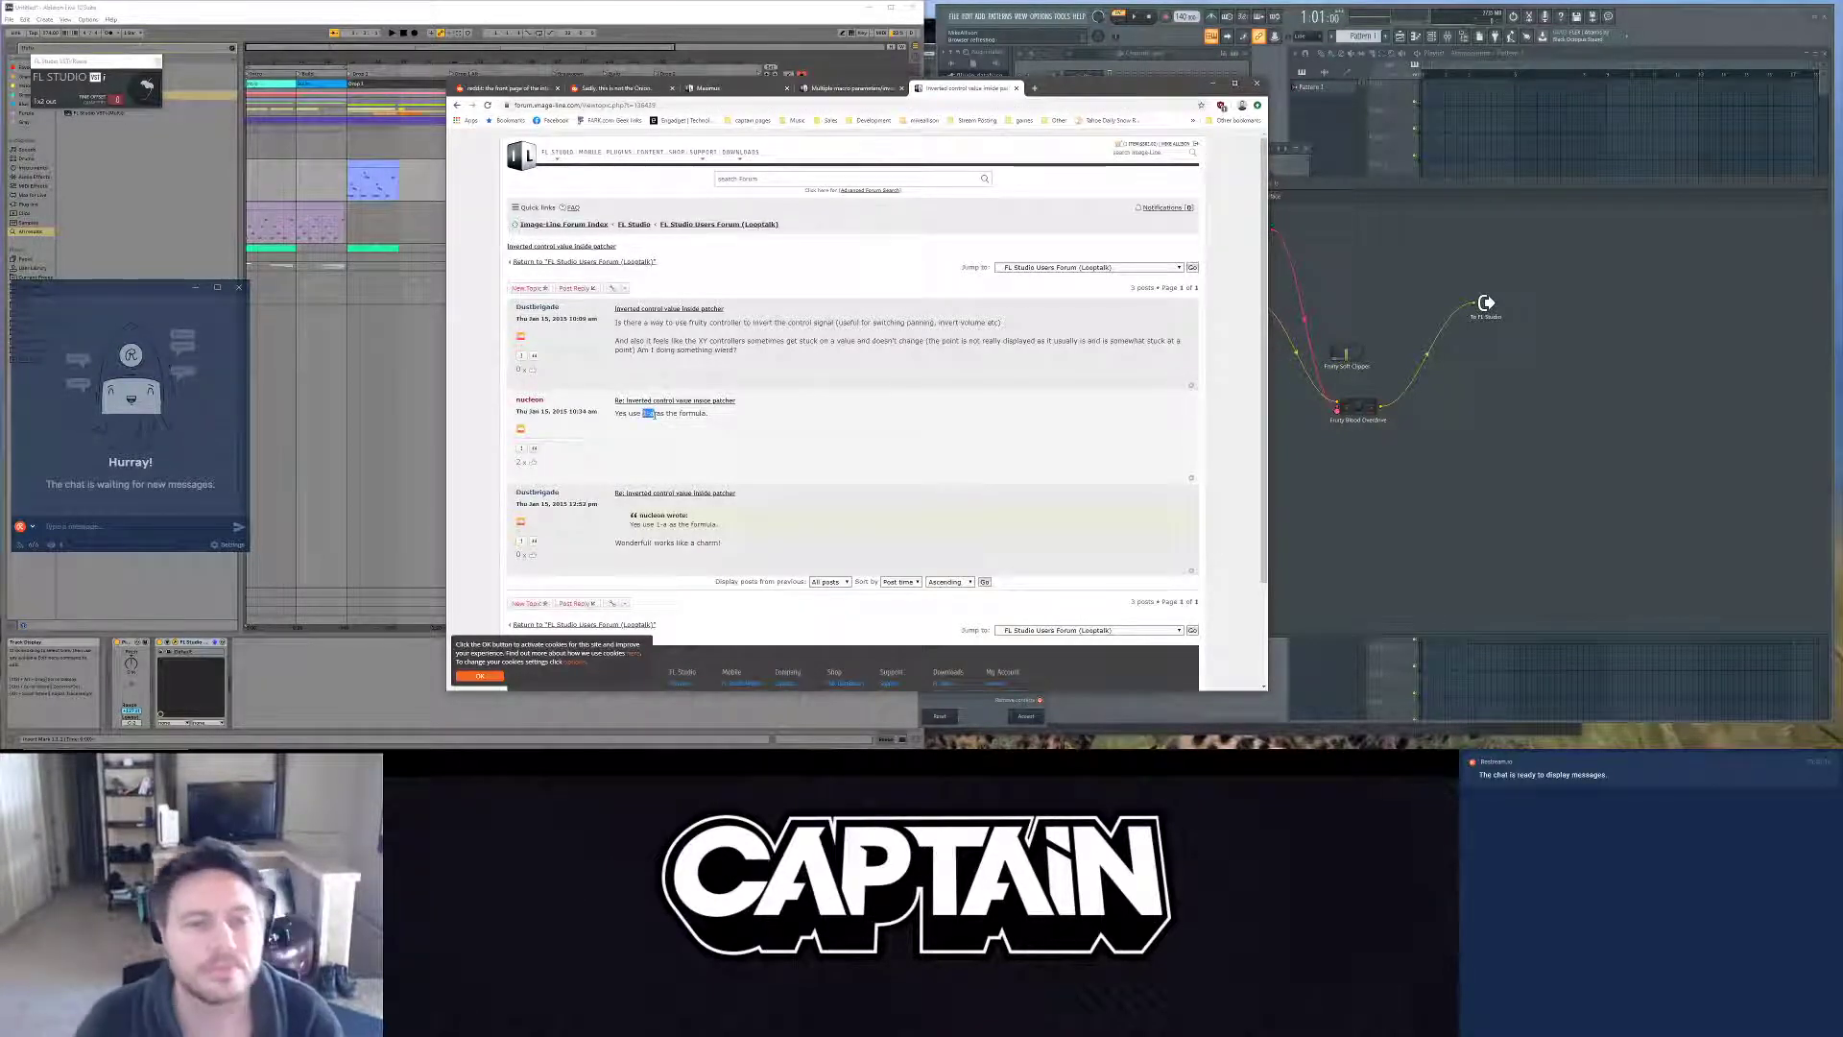
# Step: In FL Studio, set the mapping formula of the Fruity Blood Overdrive's linked parameter to the Inverted preset, checking the forum thread's formula advice
pyautogui.rightClick(1337, 415)
pyautogui.click(1315, 444)
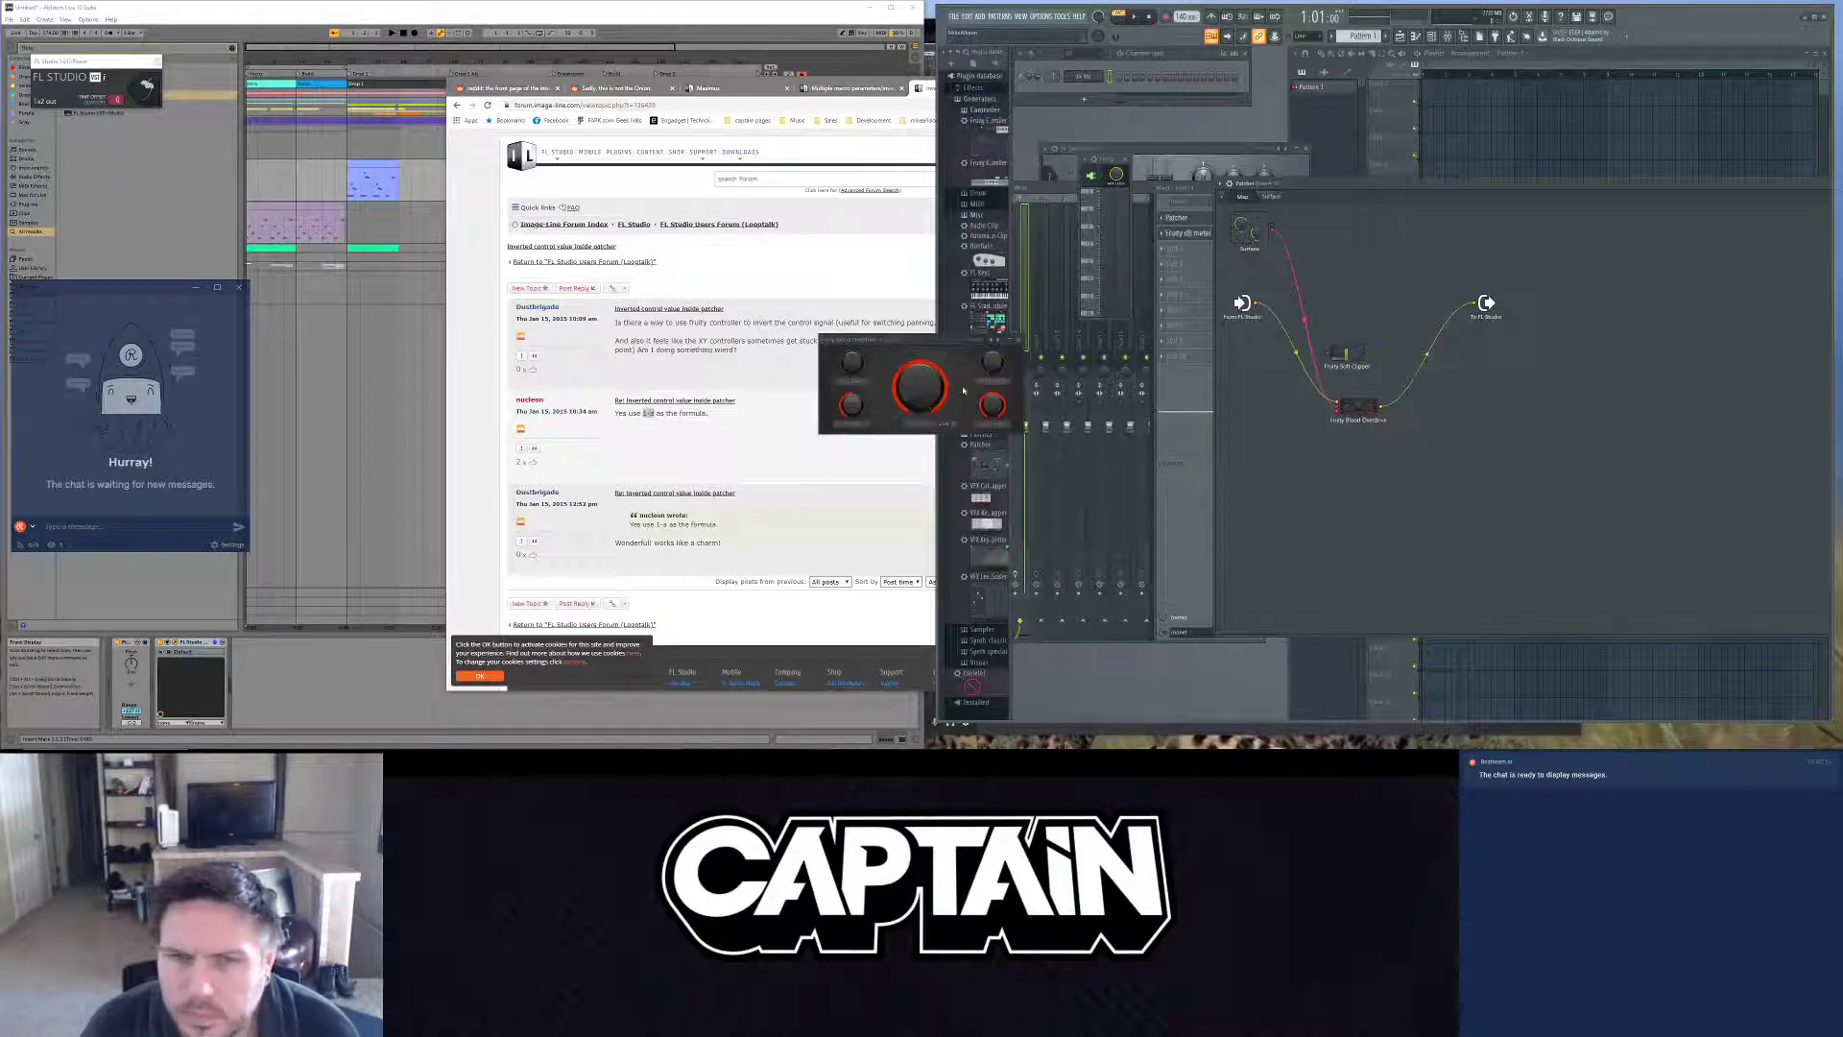
pyautogui.rightClick(1337, 415)
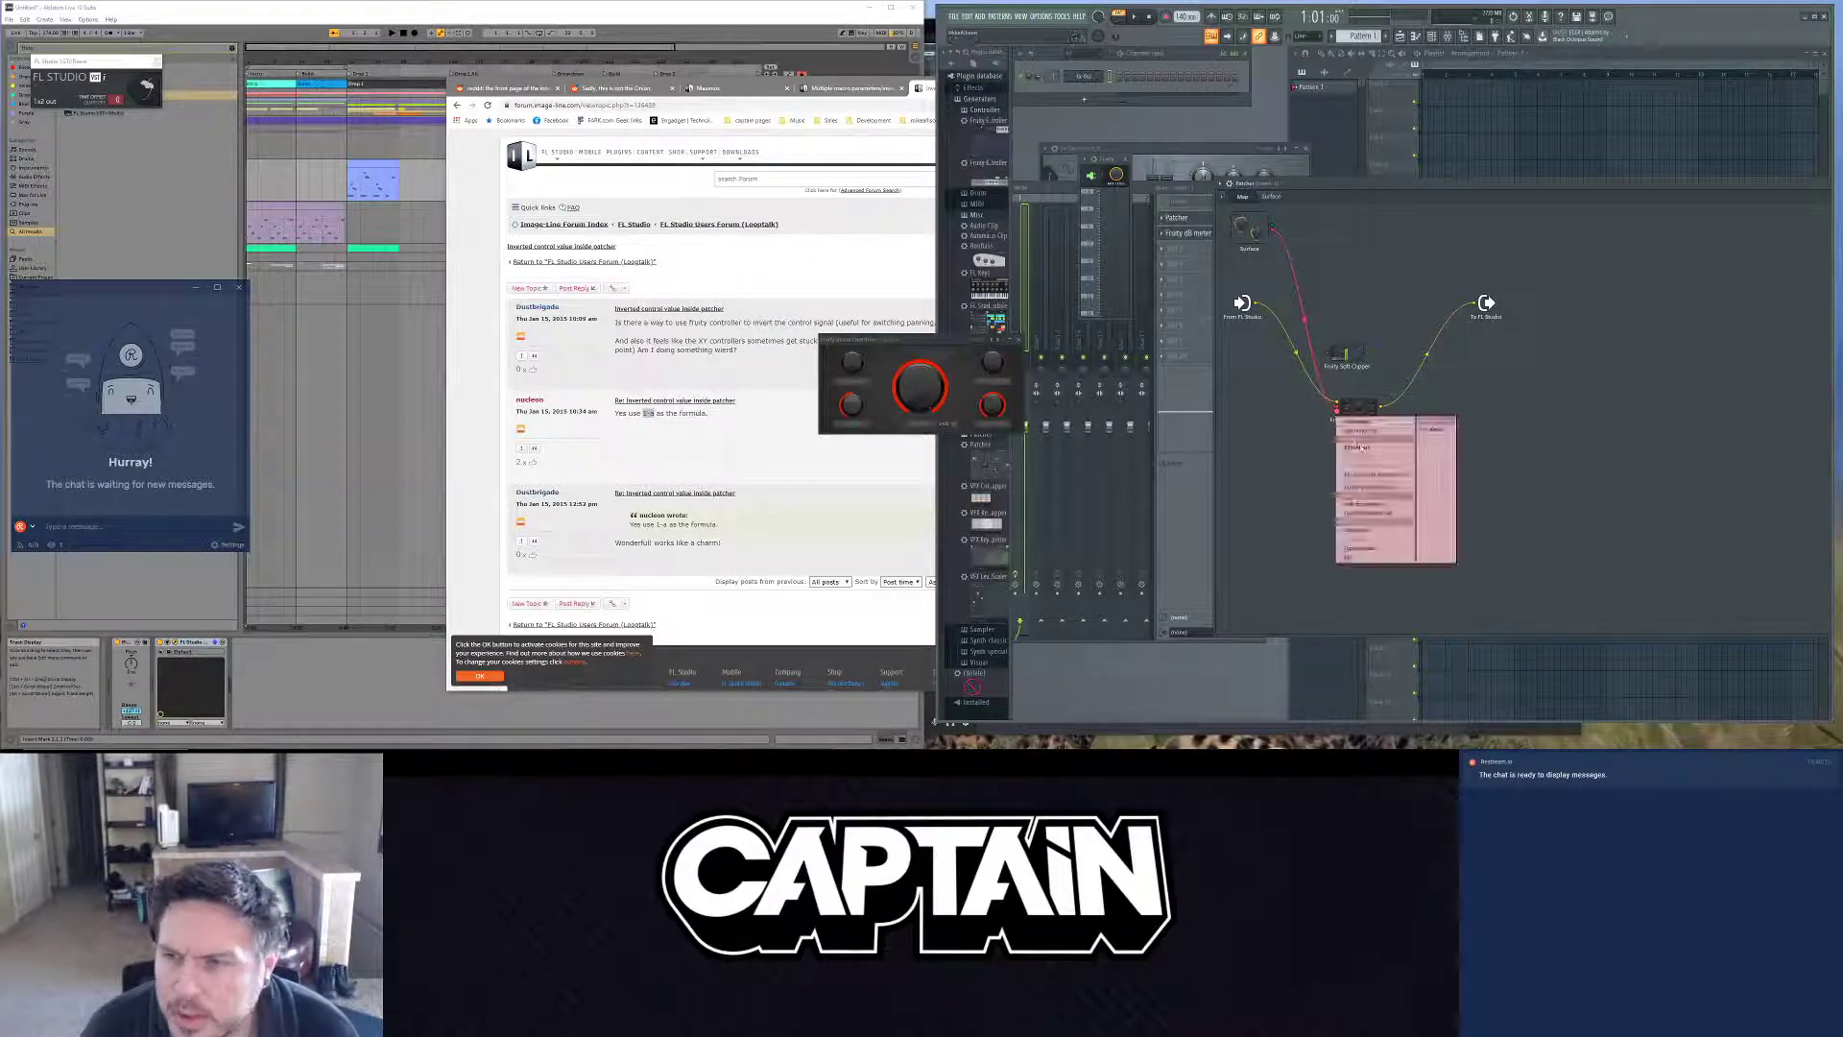
pyautogui.click(1372, 504)
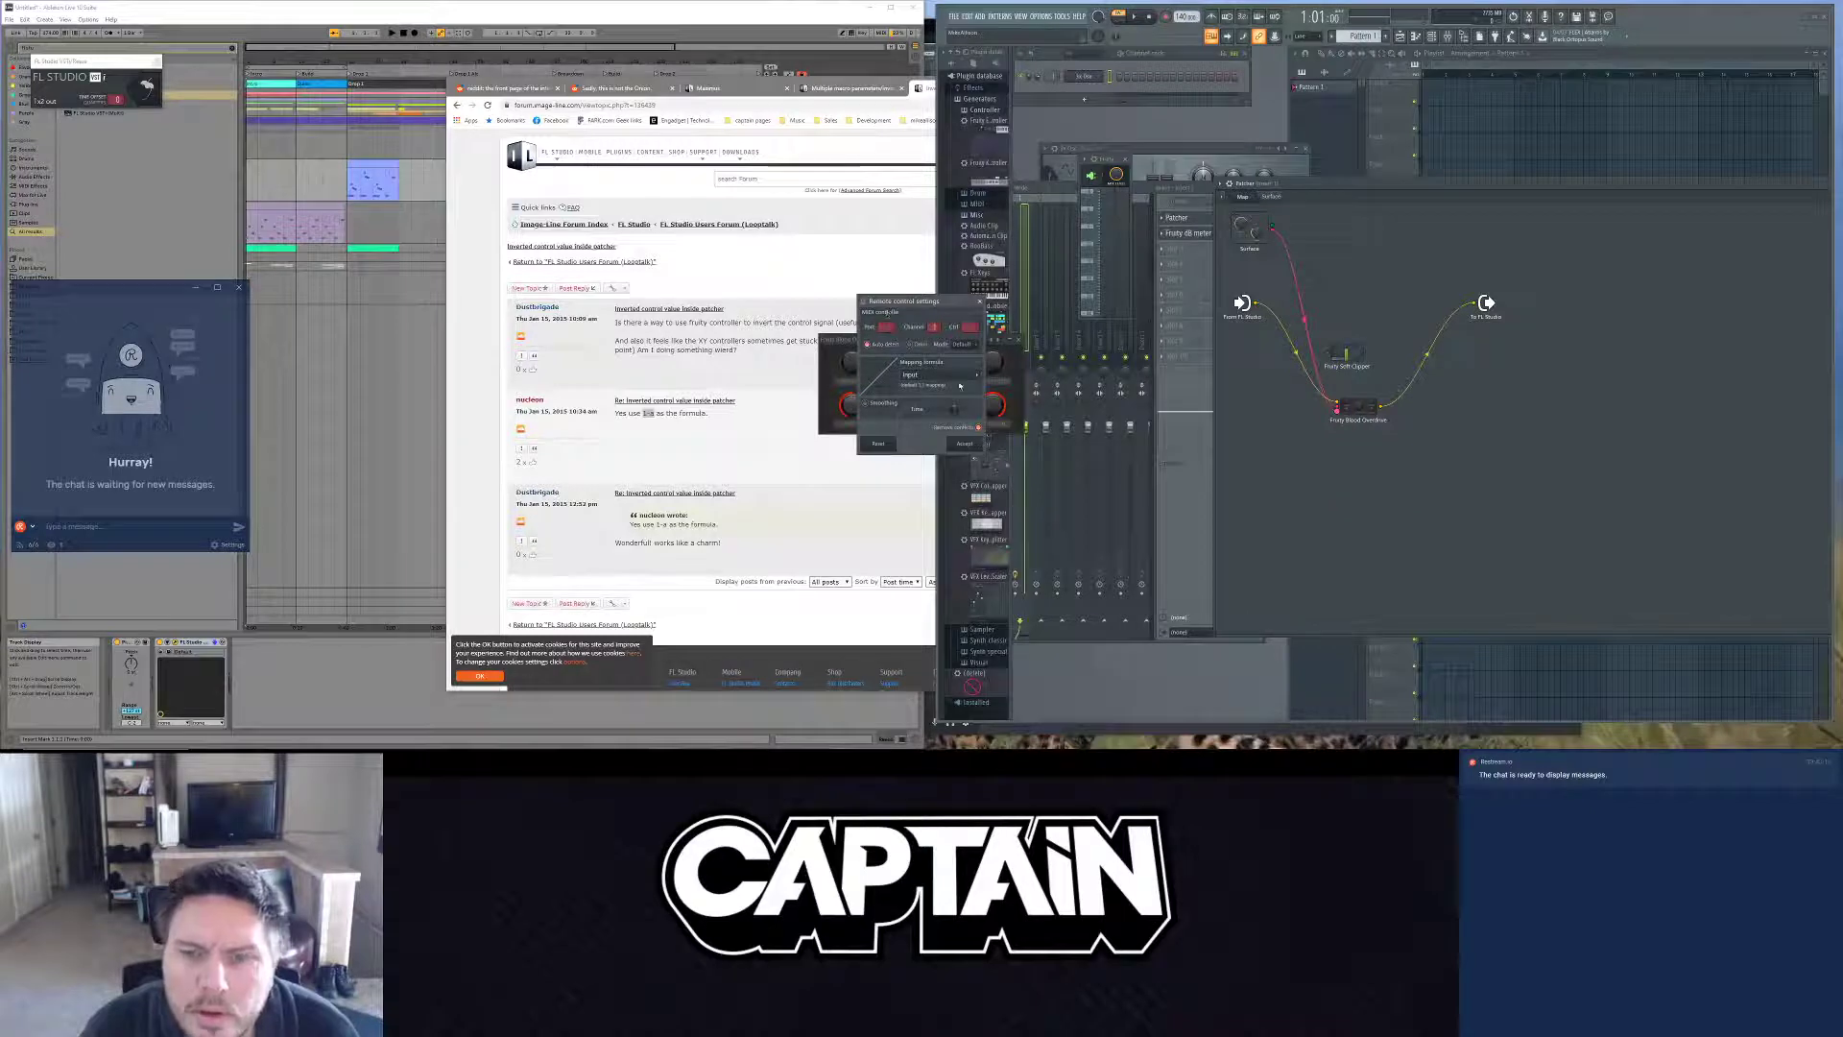
pyautogui.click(980, 370)
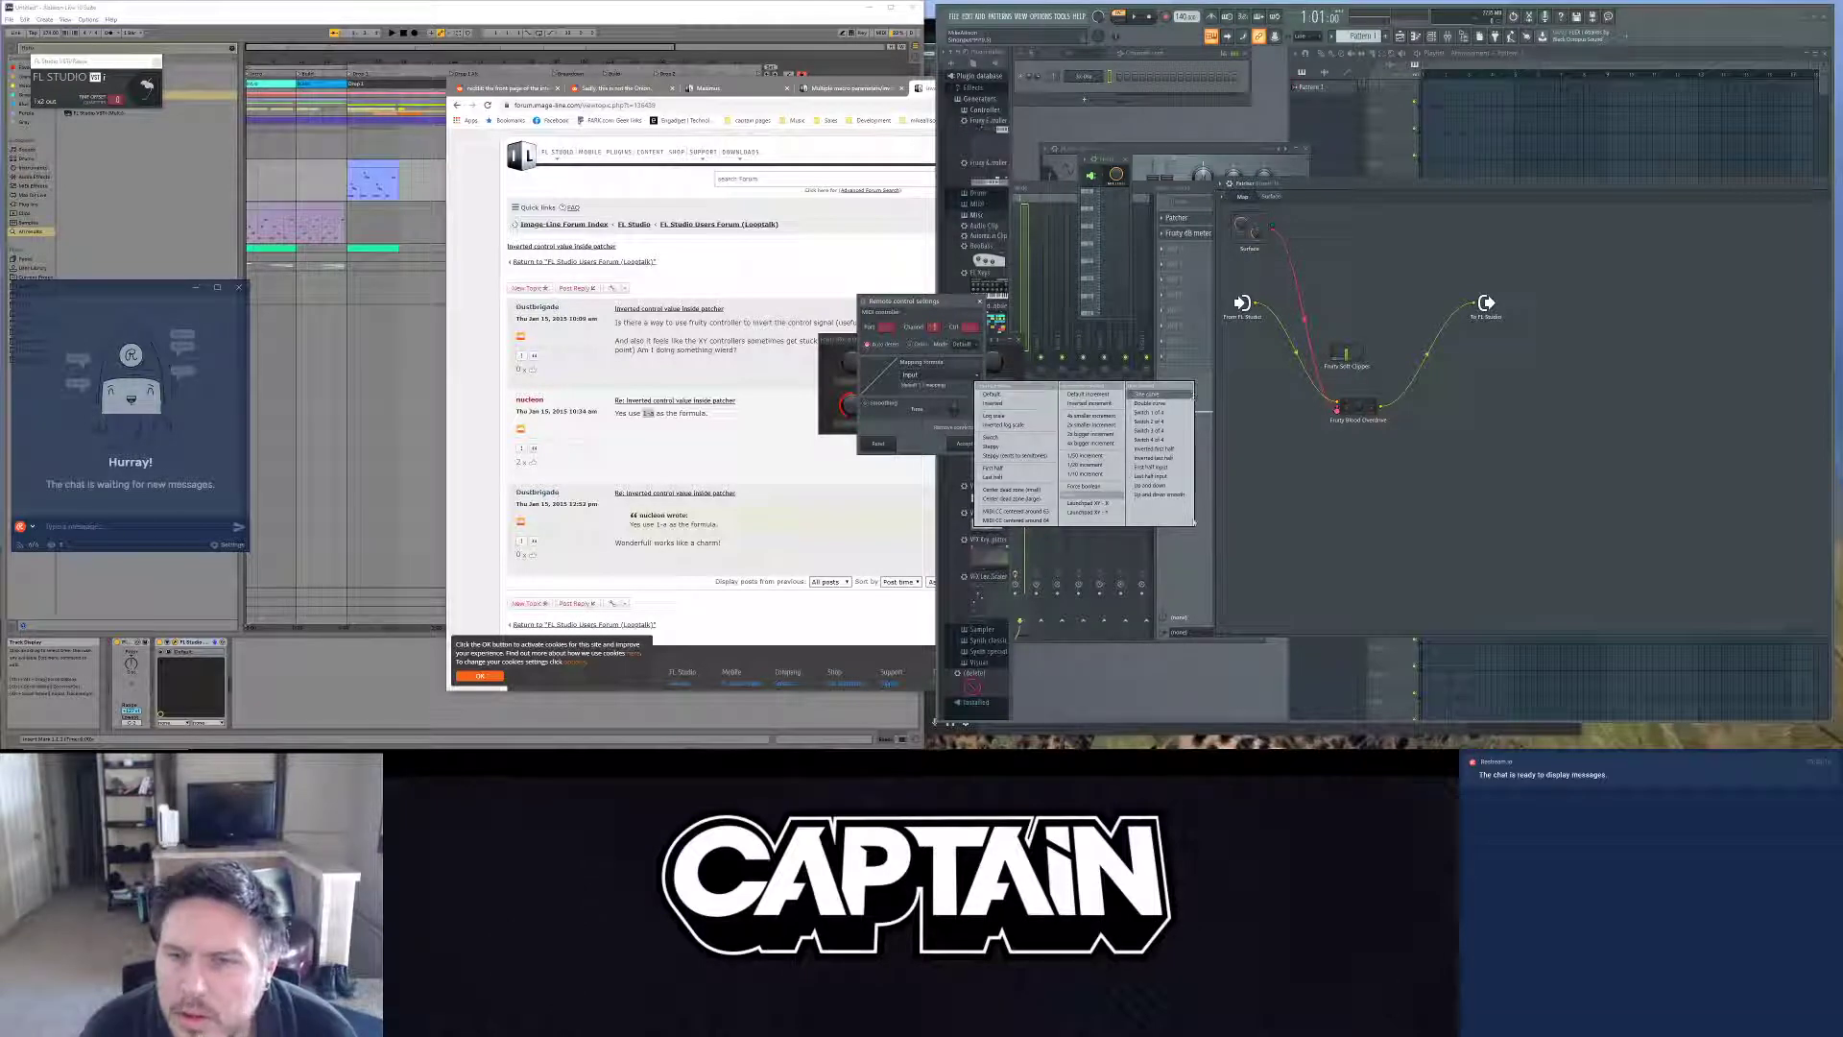
pyautogui.click(972, 378)
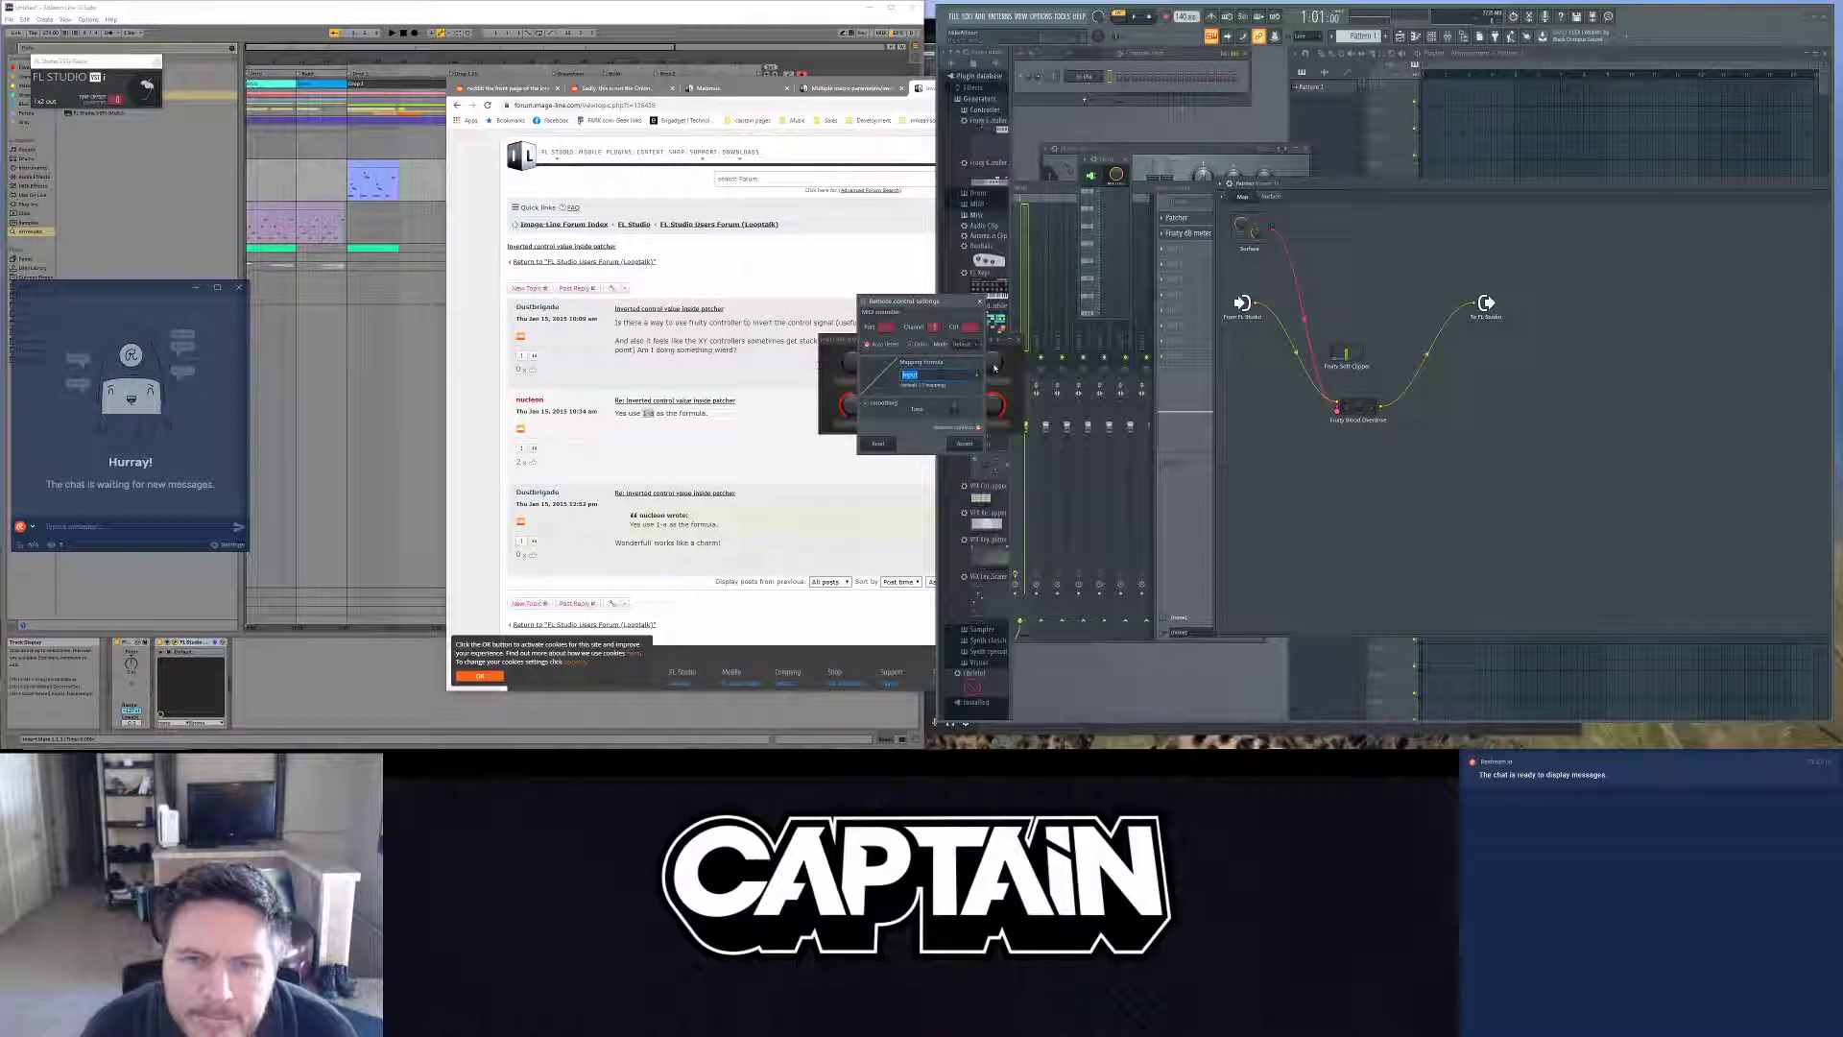
pyautogui.click(908, 375)
pyautogui.click(793, 453)
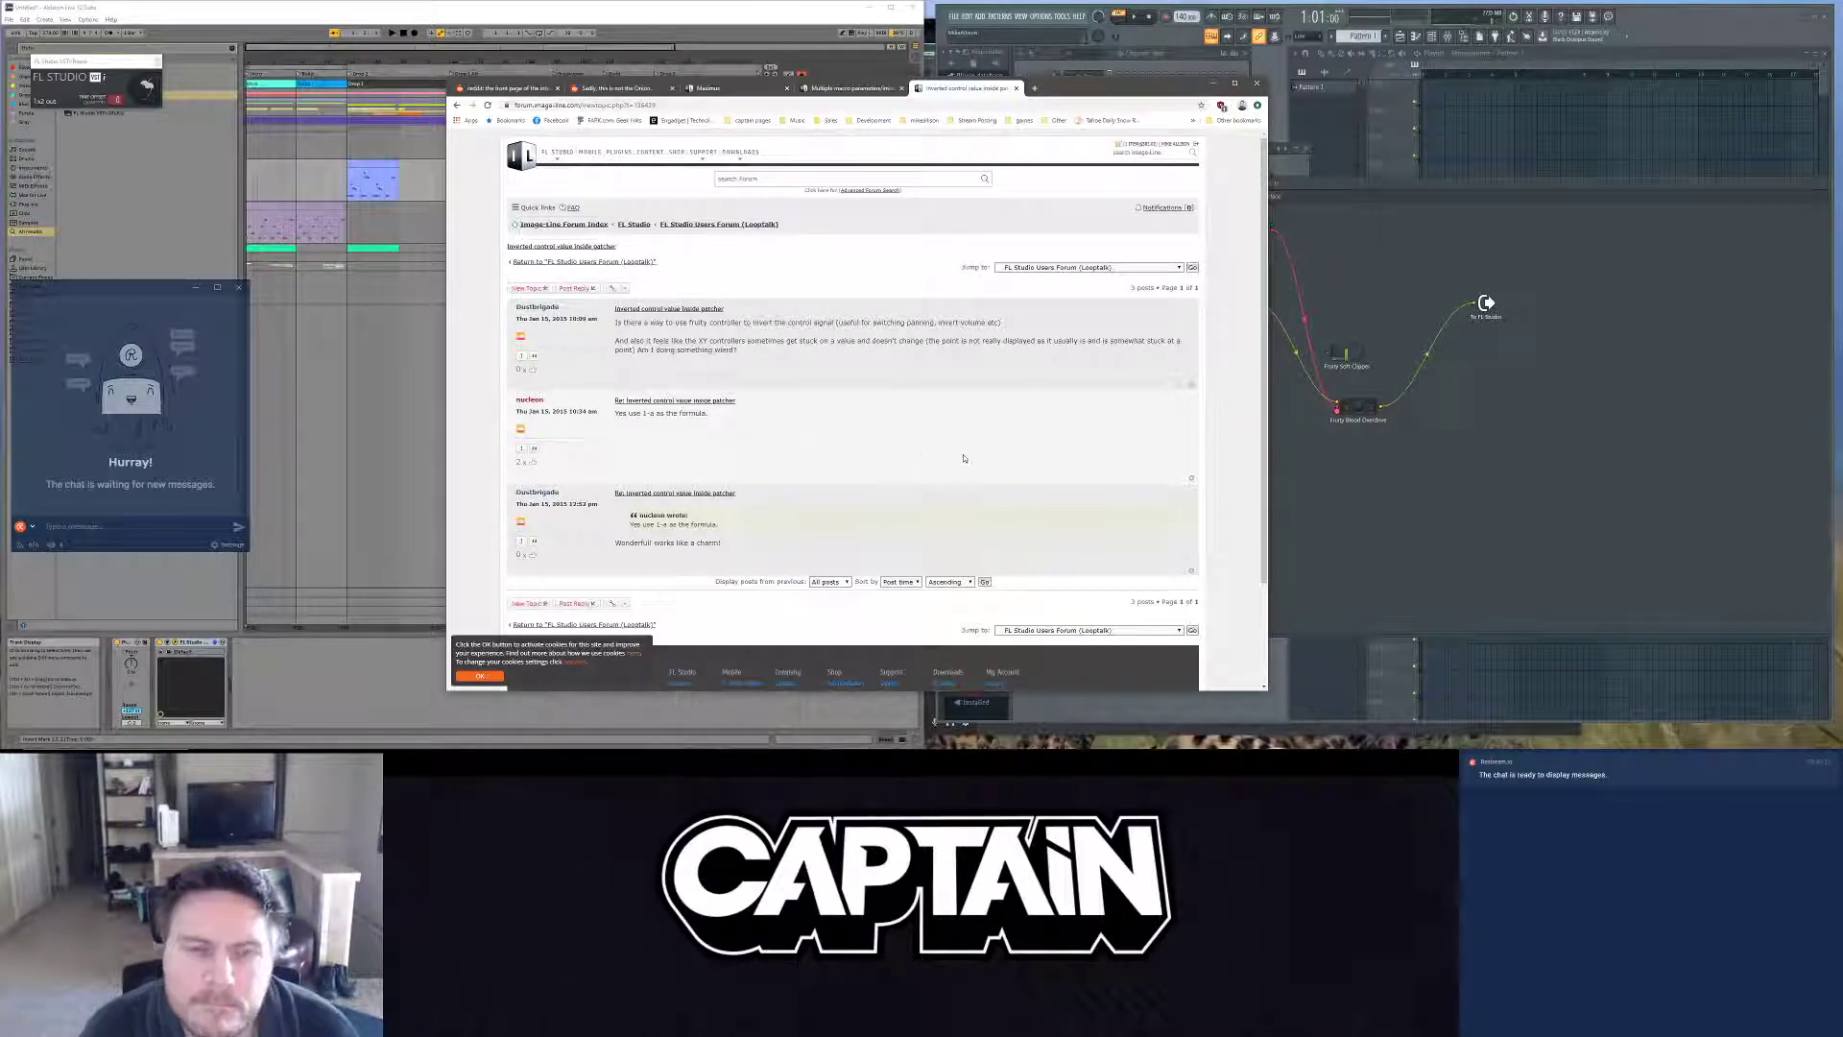
pyautogui.hotkey('alt', 'Tab')
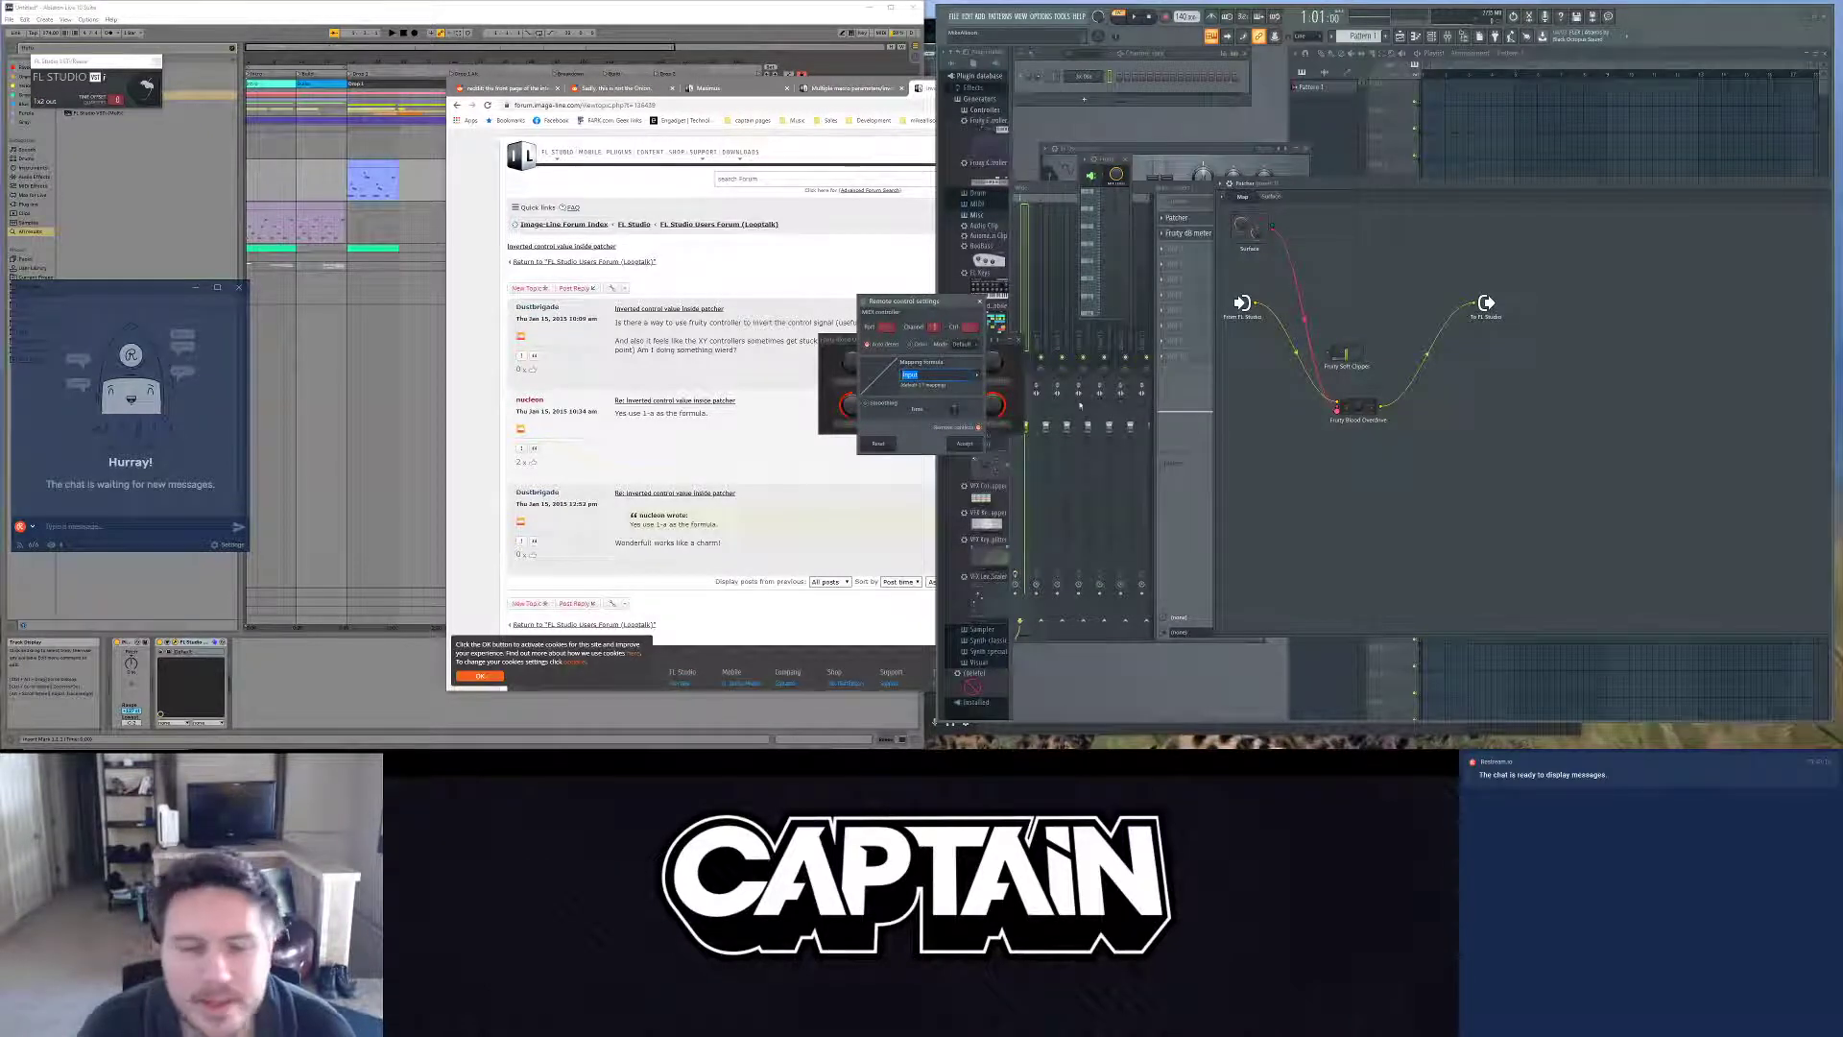
pyautogui.click(977, 376)
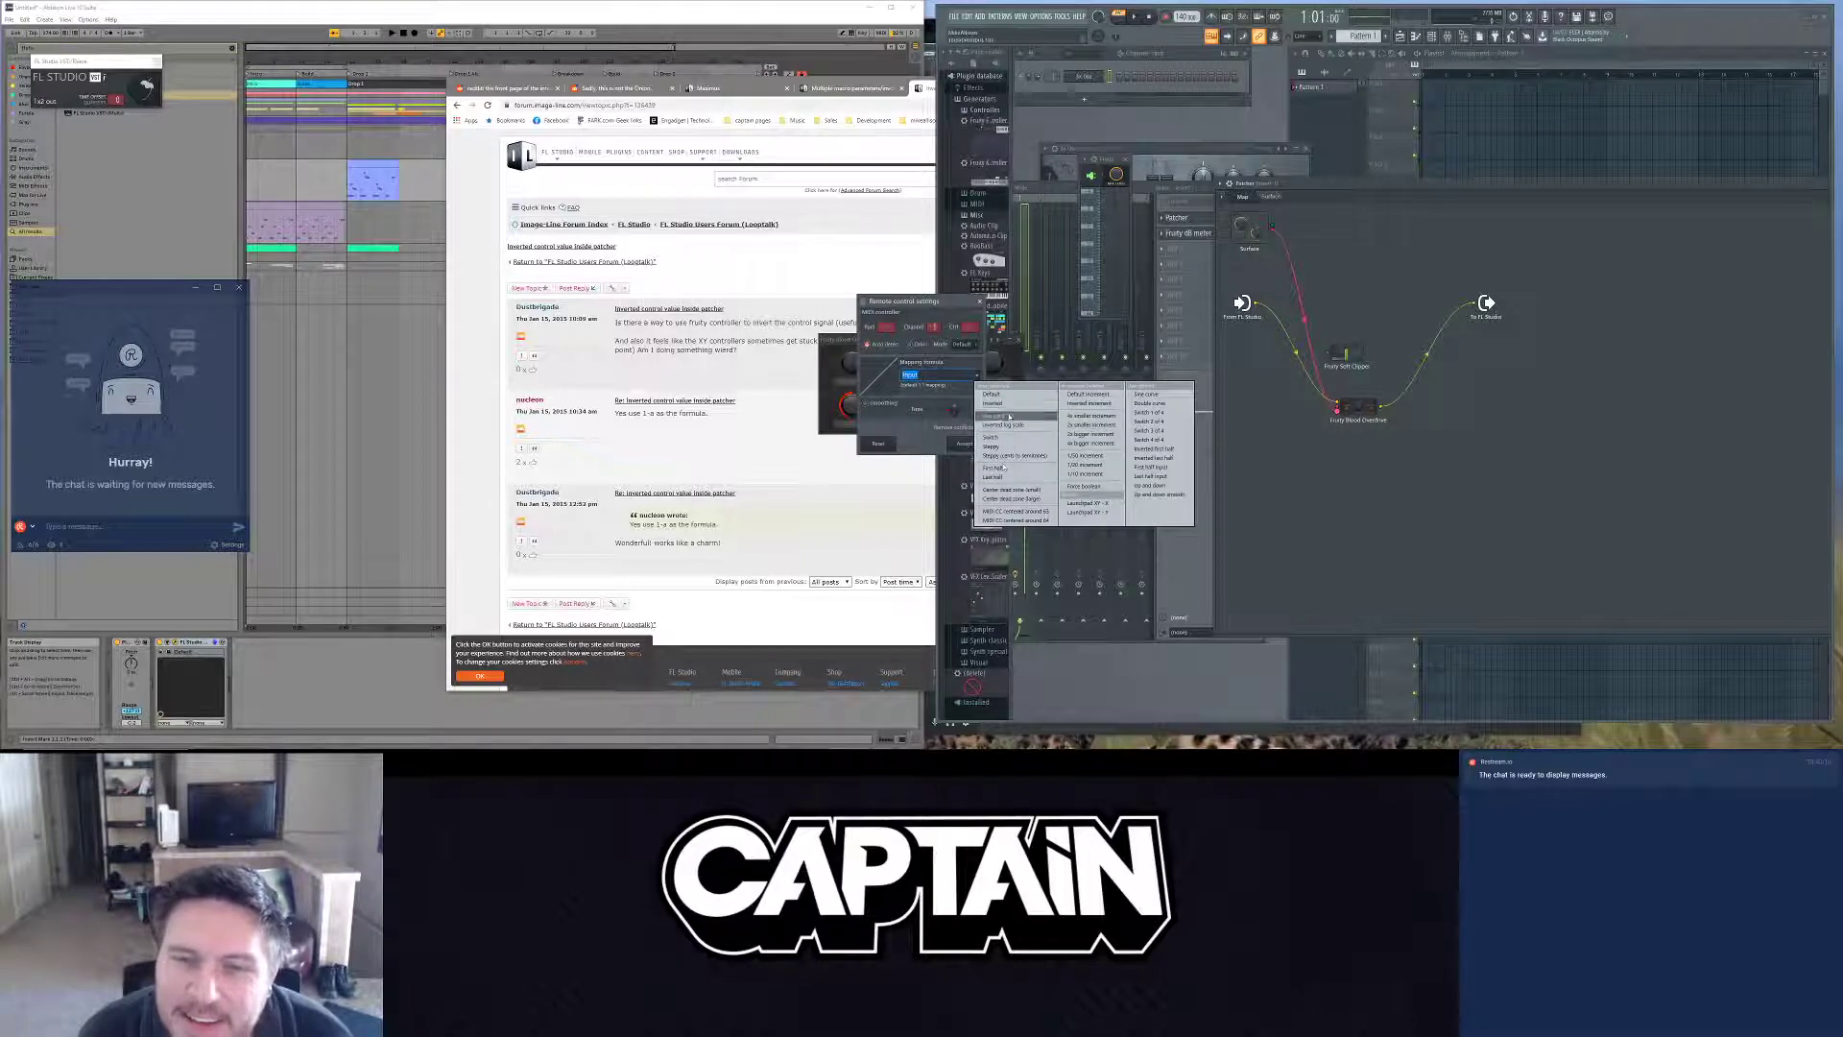
pyautogui.click(1013, 405)
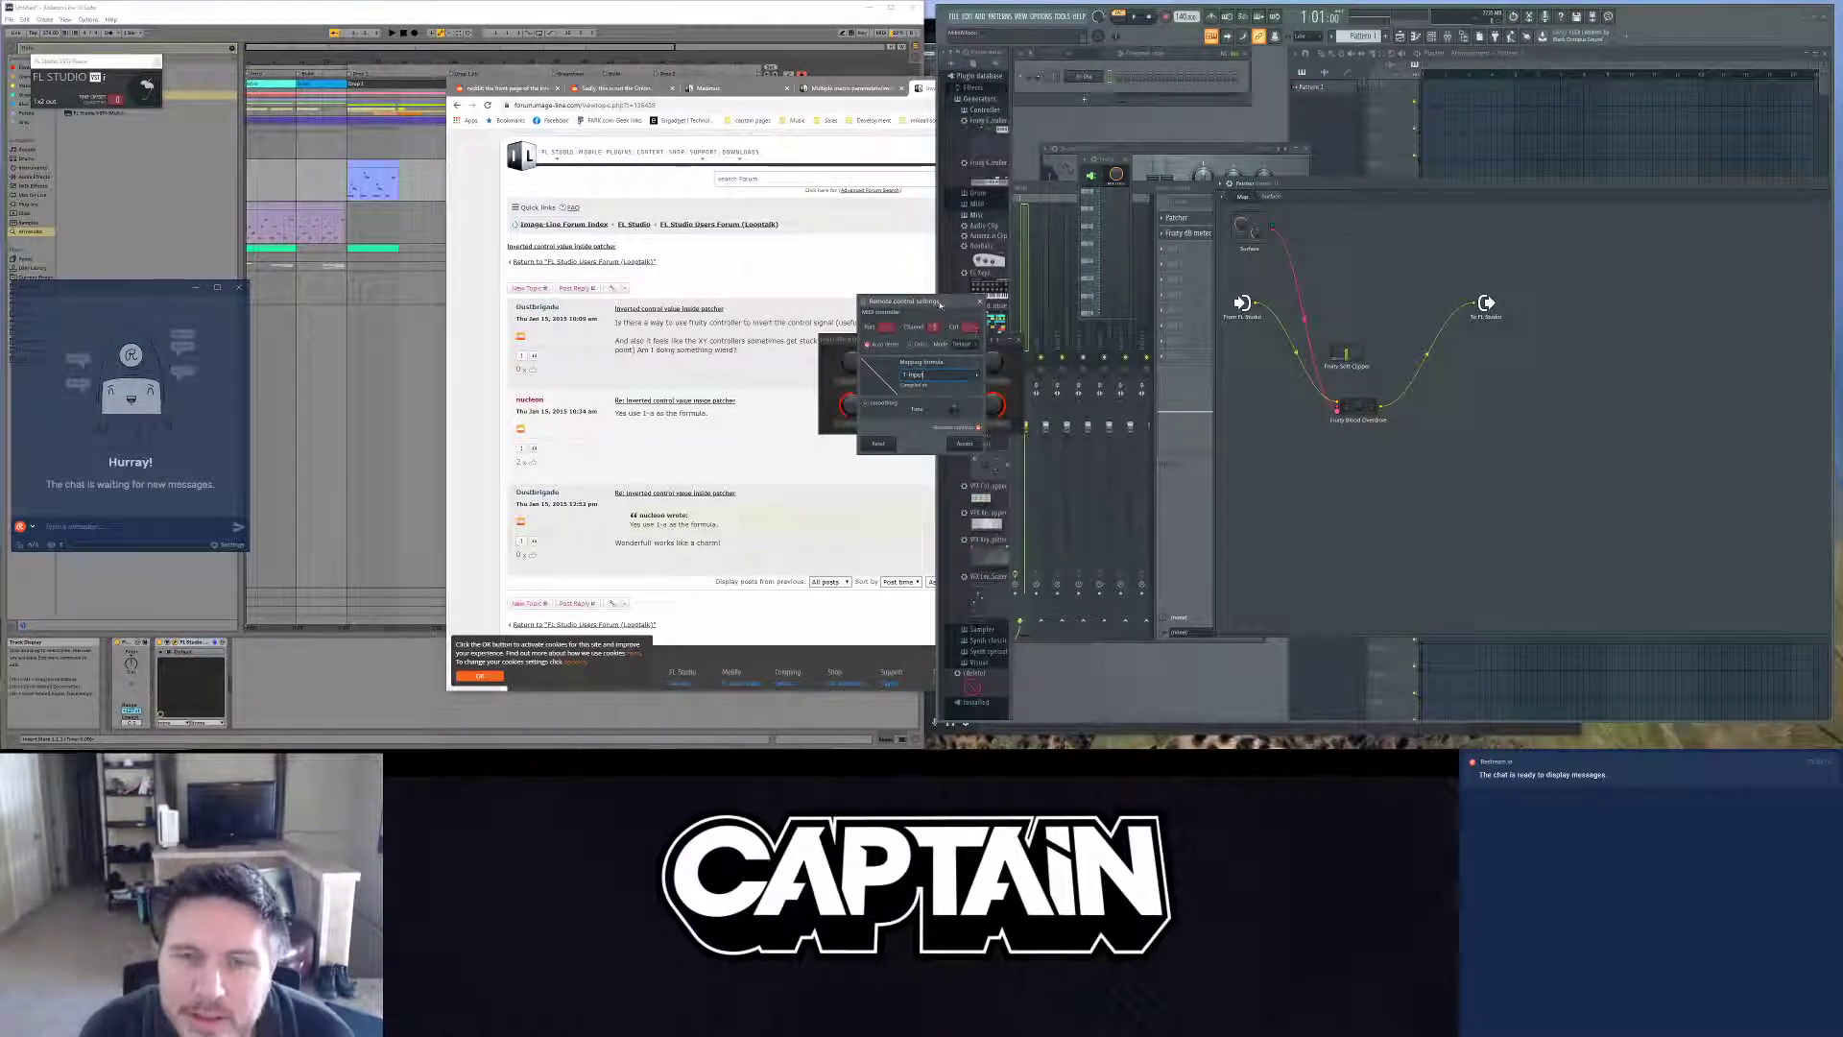
# Step: Accept the remote control settings with the inverted formula, test the link by turning the Patcher surface knob, and return to the module map
pyautogui.moveTo(940, 305); pyautogui.dragTo(979, 320)
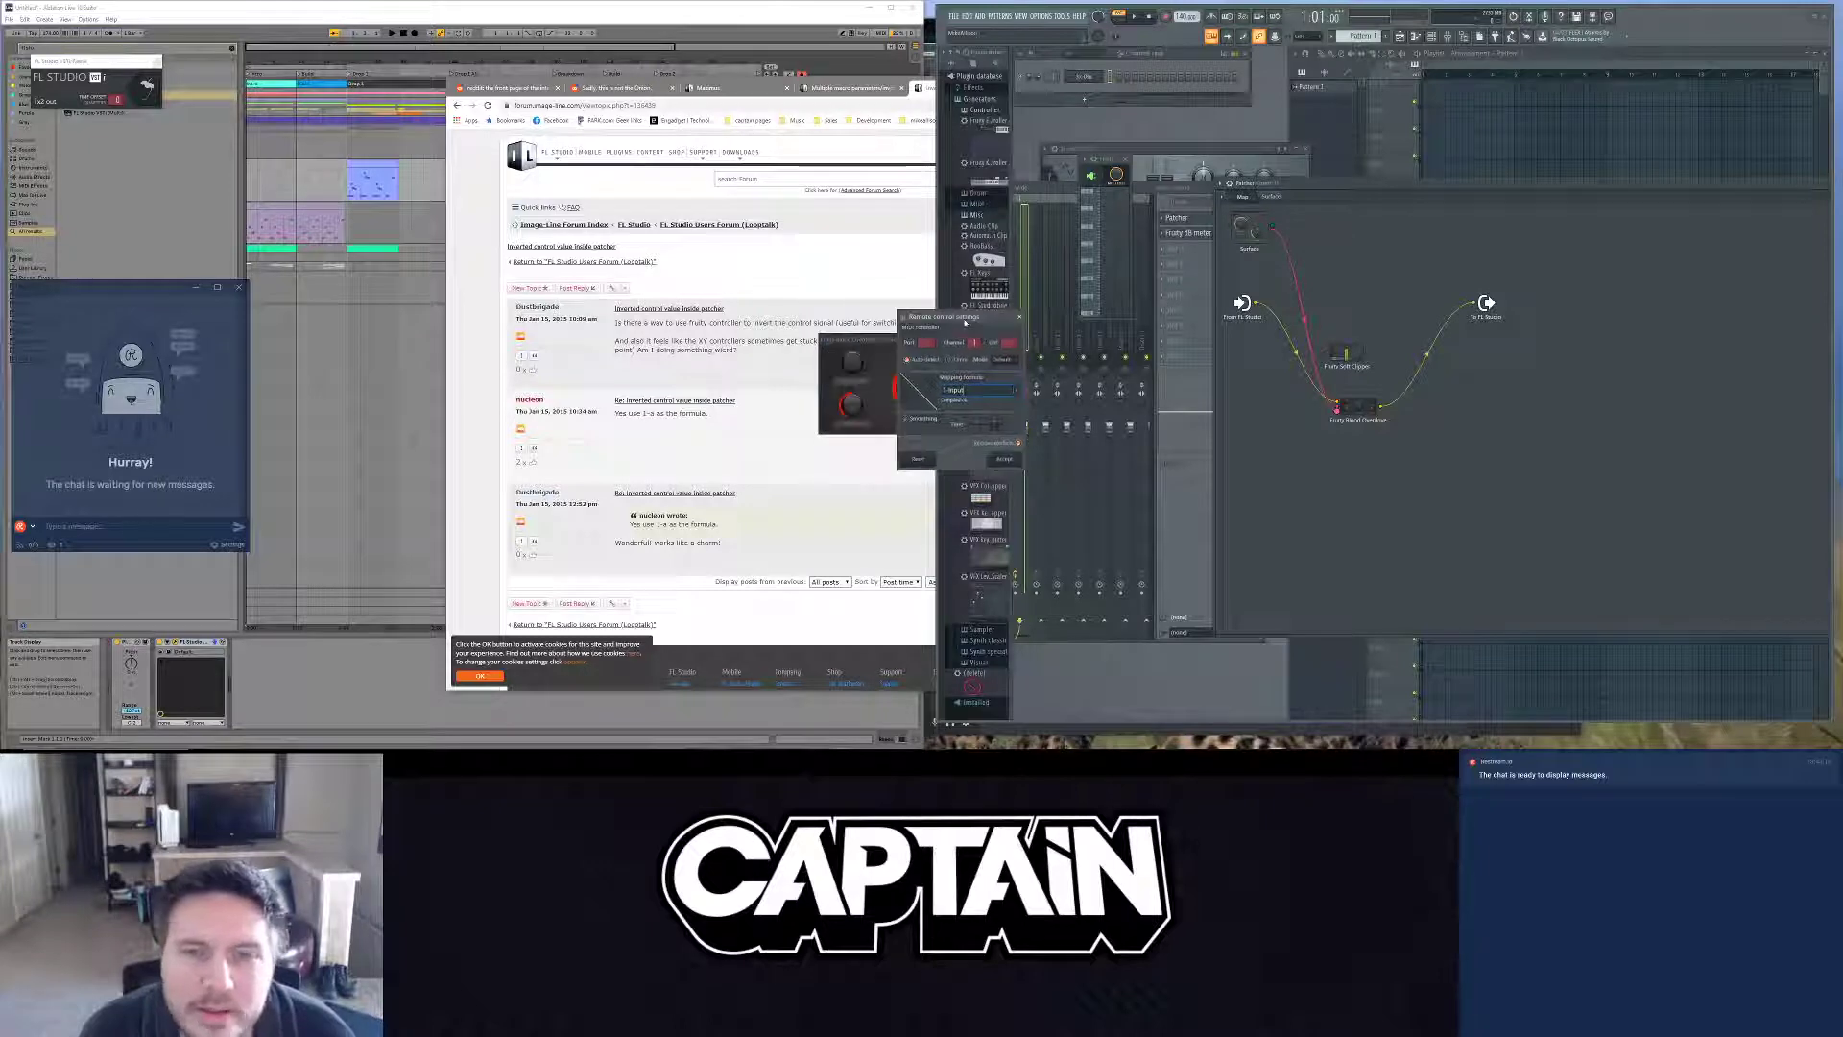
pyautogui.click(1004, 461)
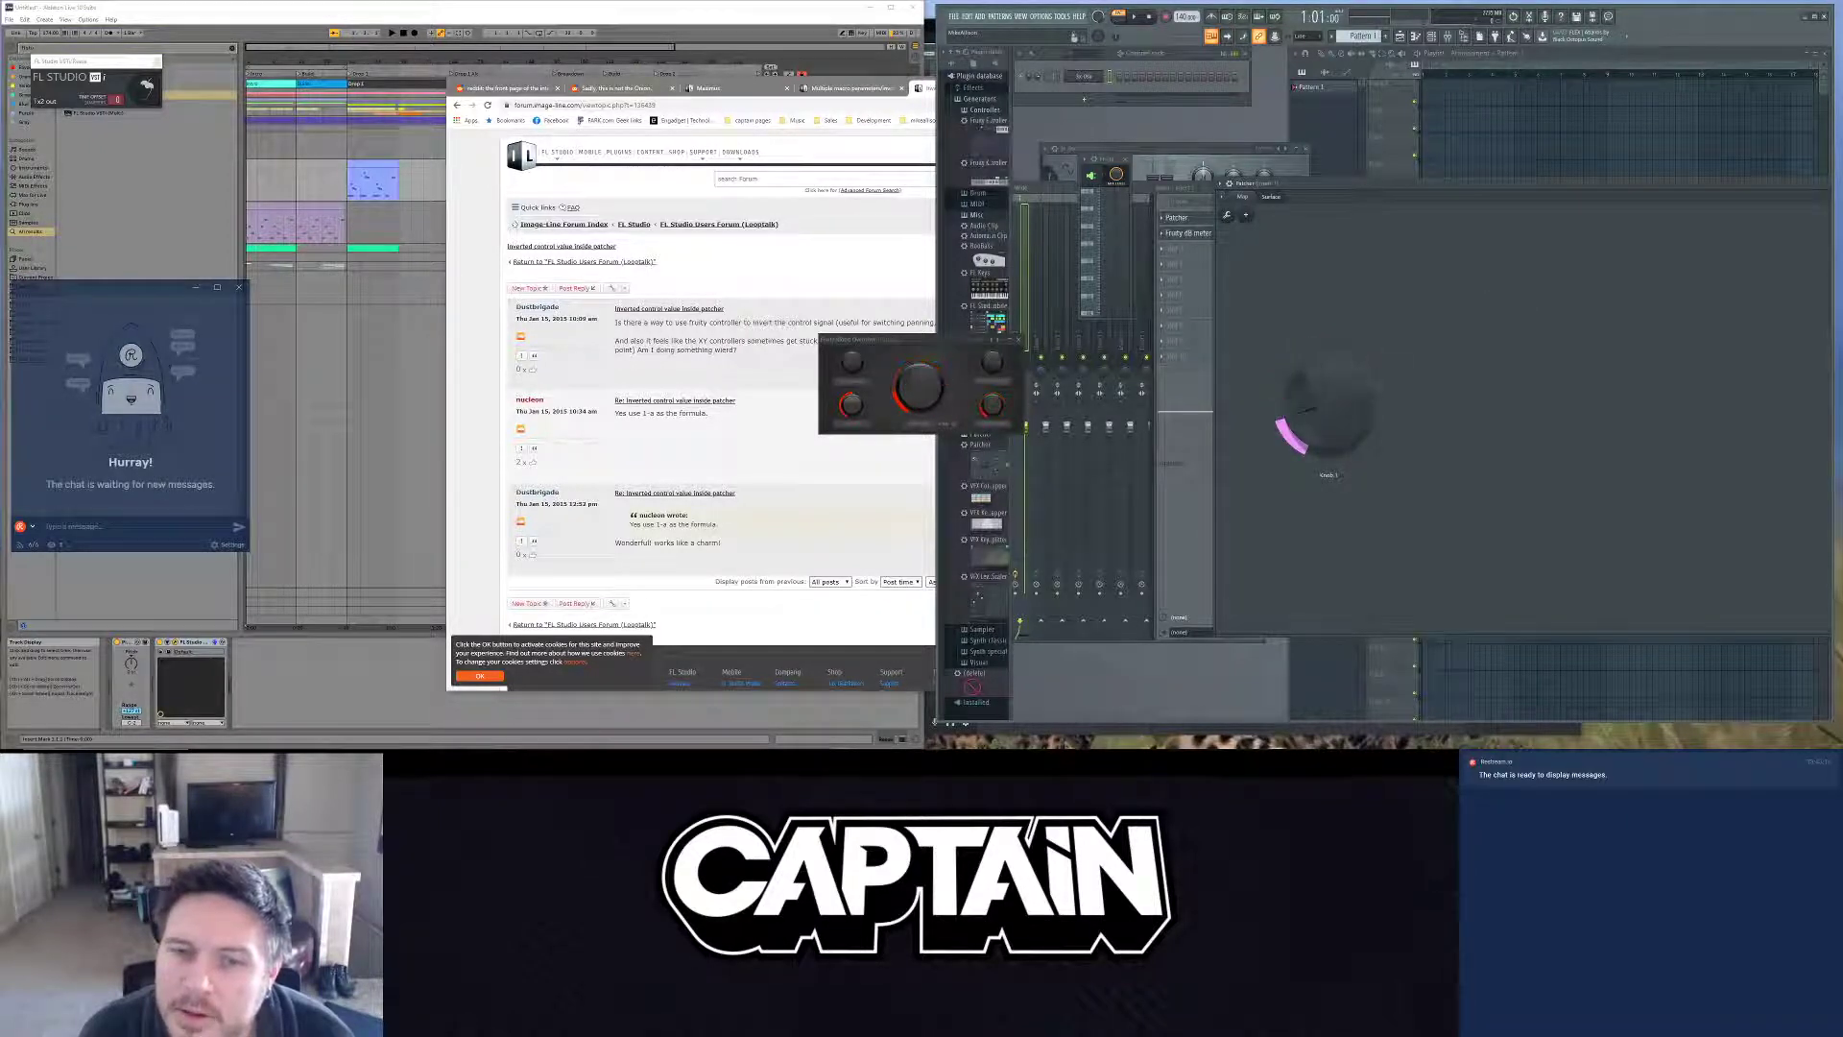
pyautogui.rightClick(1376, 394)
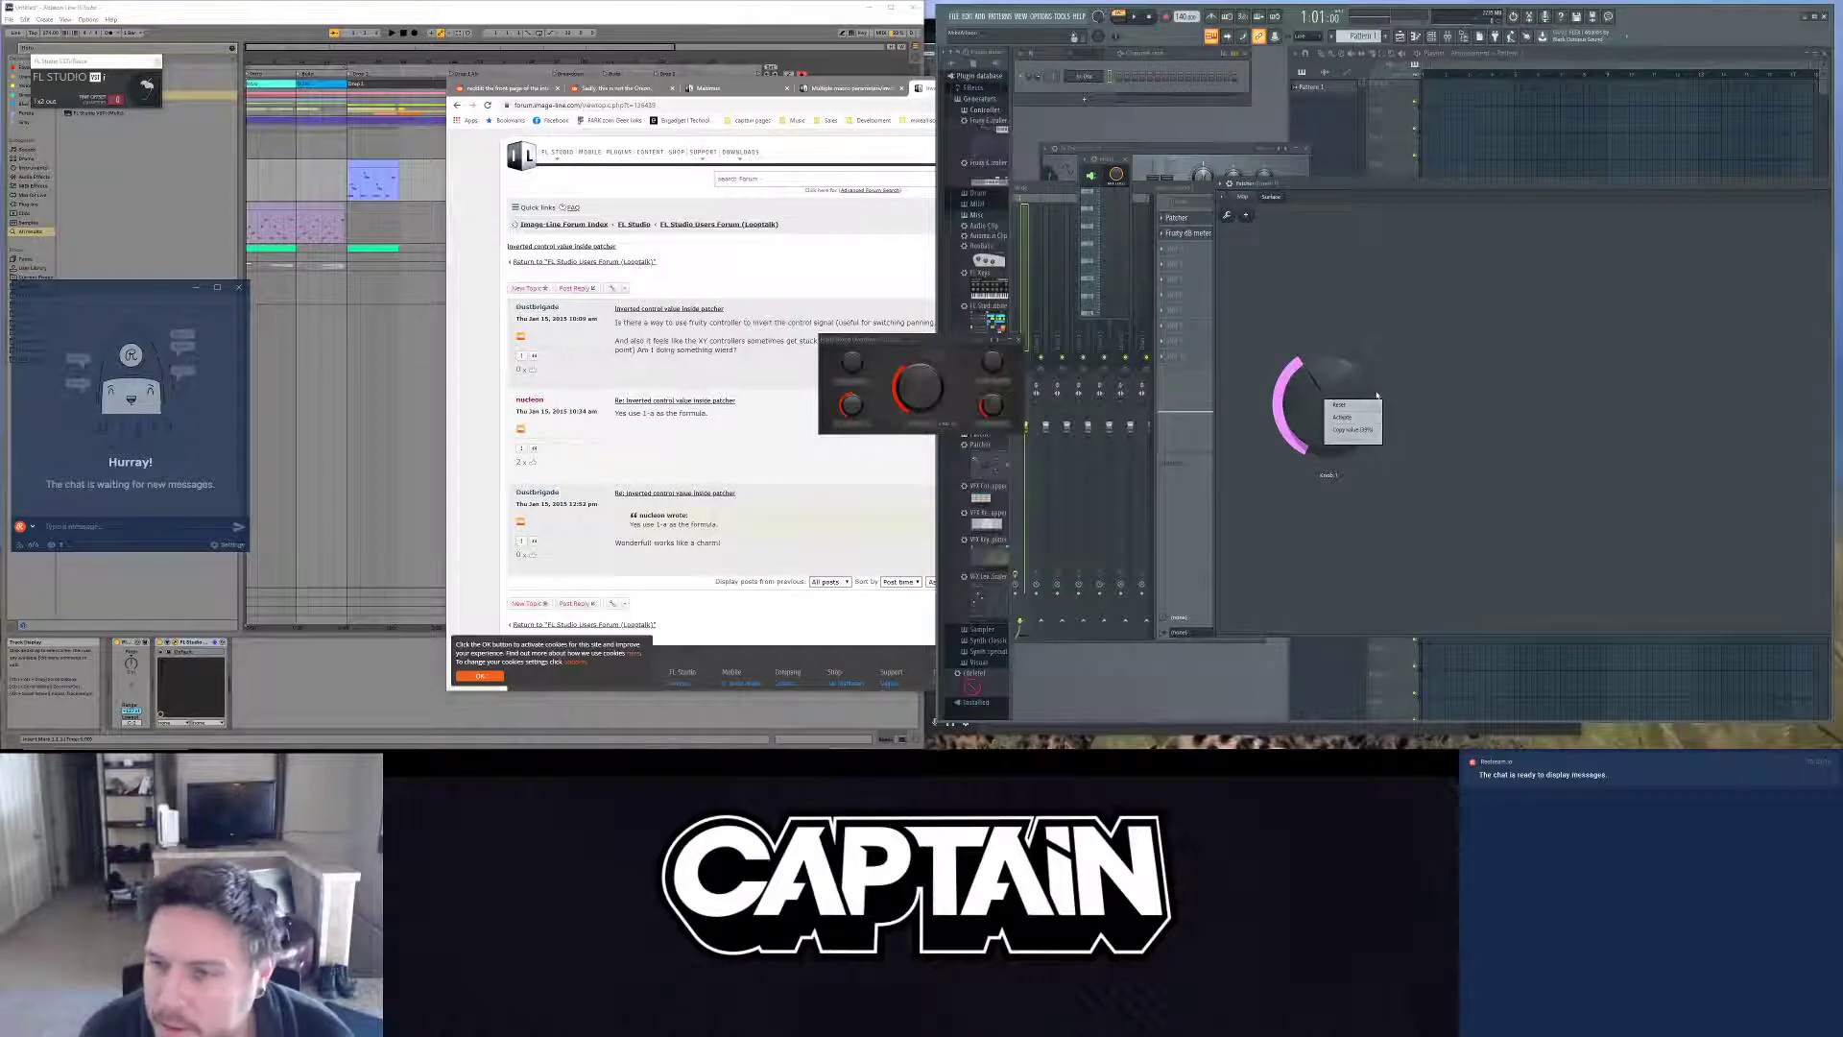
pyautogui.press('Escape')
pyautogui.click(1242, 196)
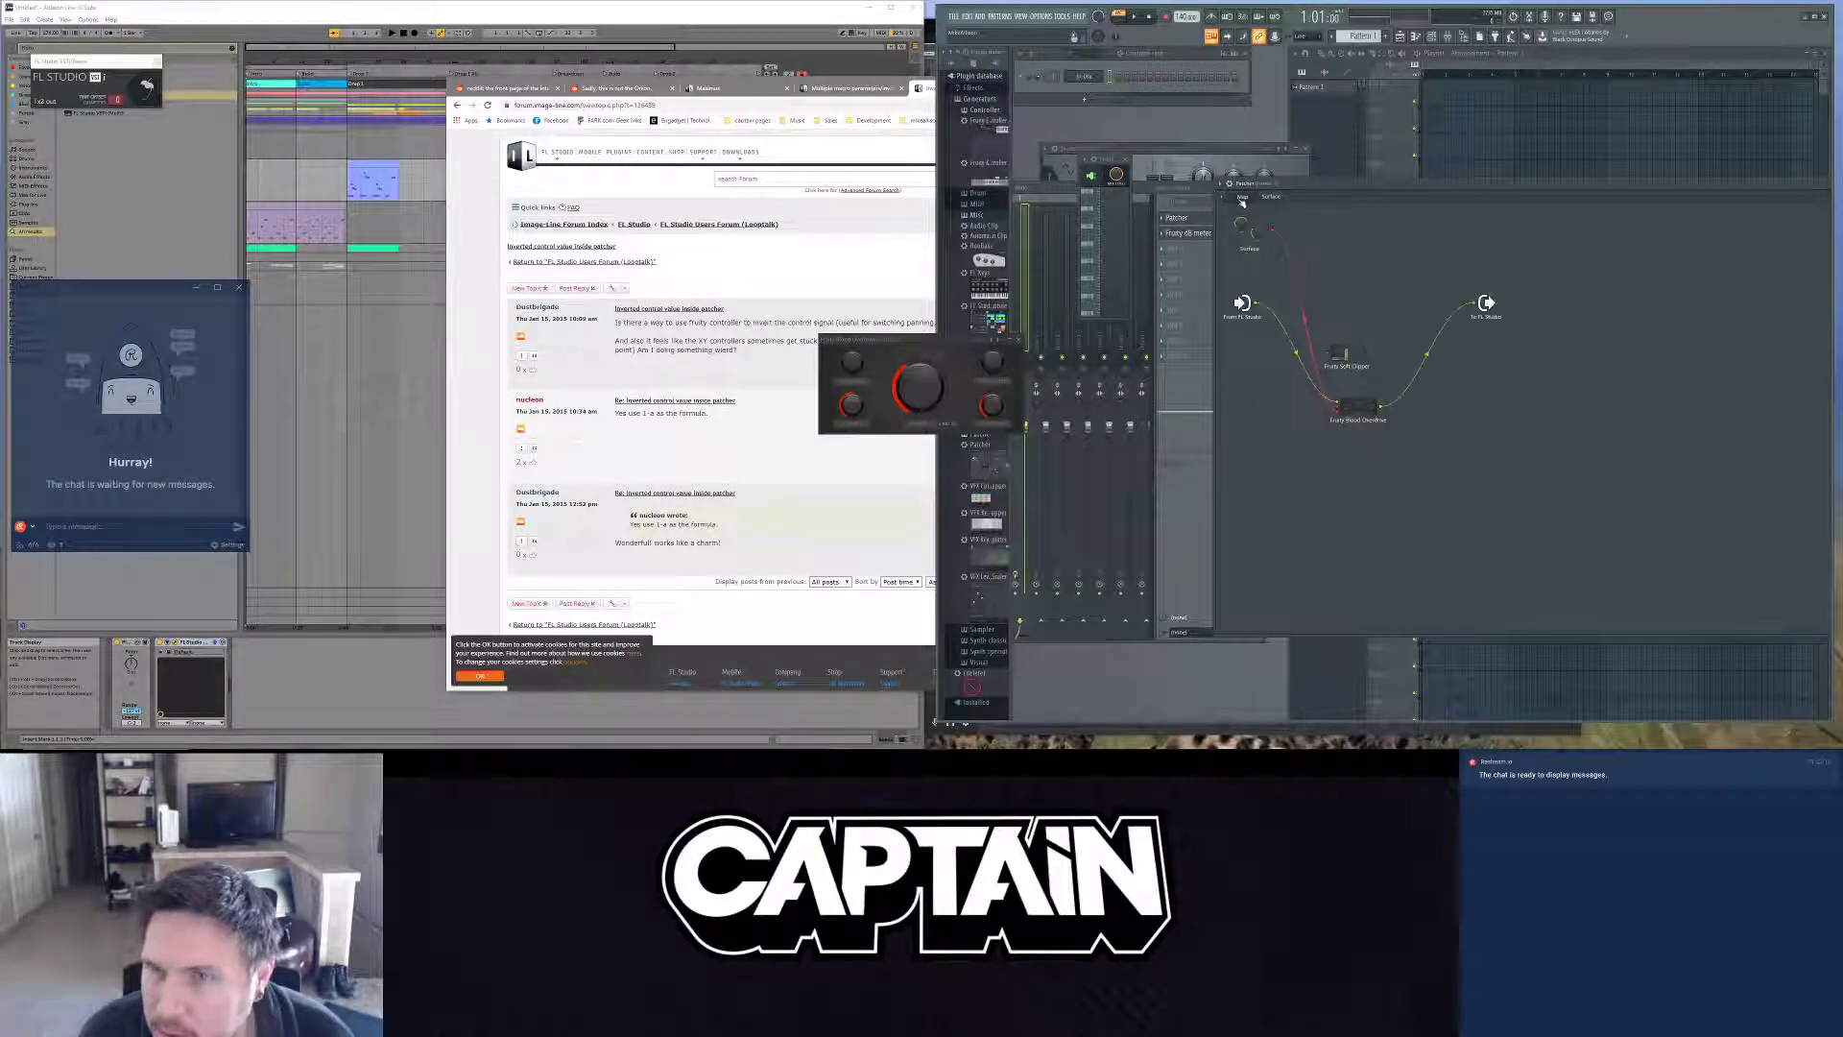
pyautogui.rightClick(1341, 414)
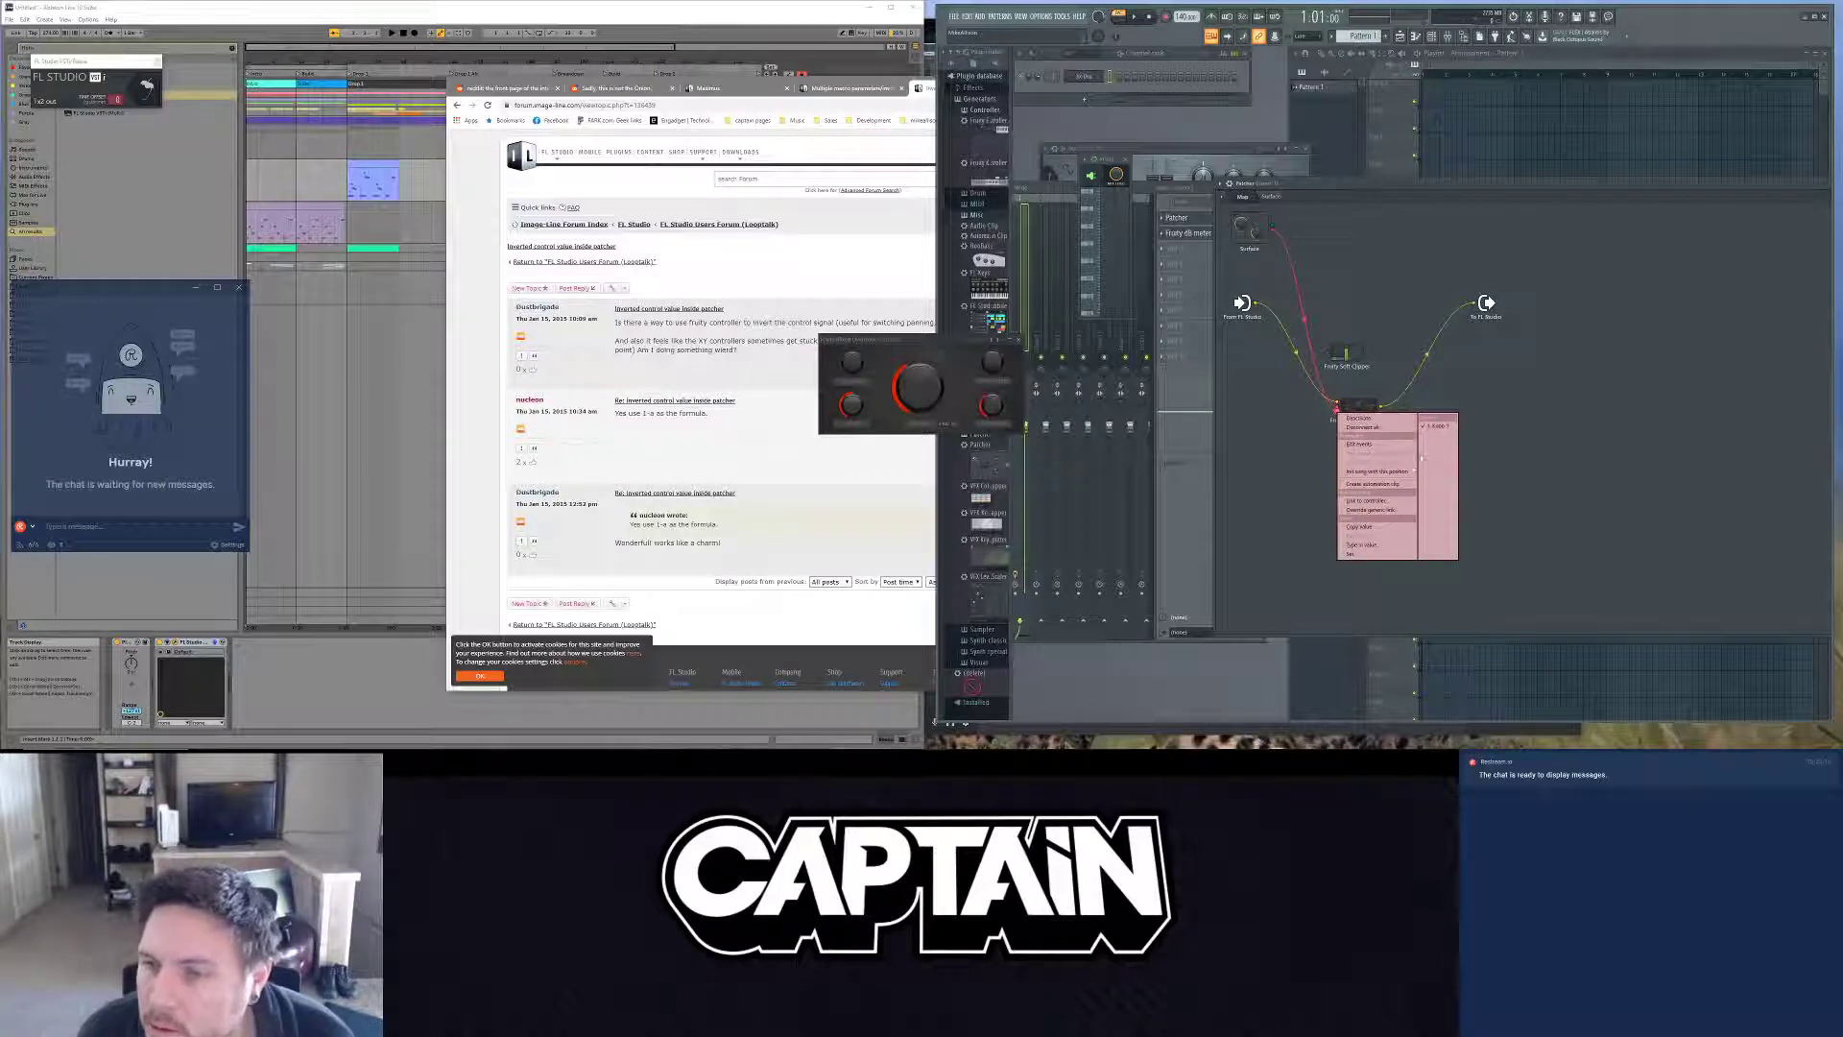
pyautogui.click(1359, 443)
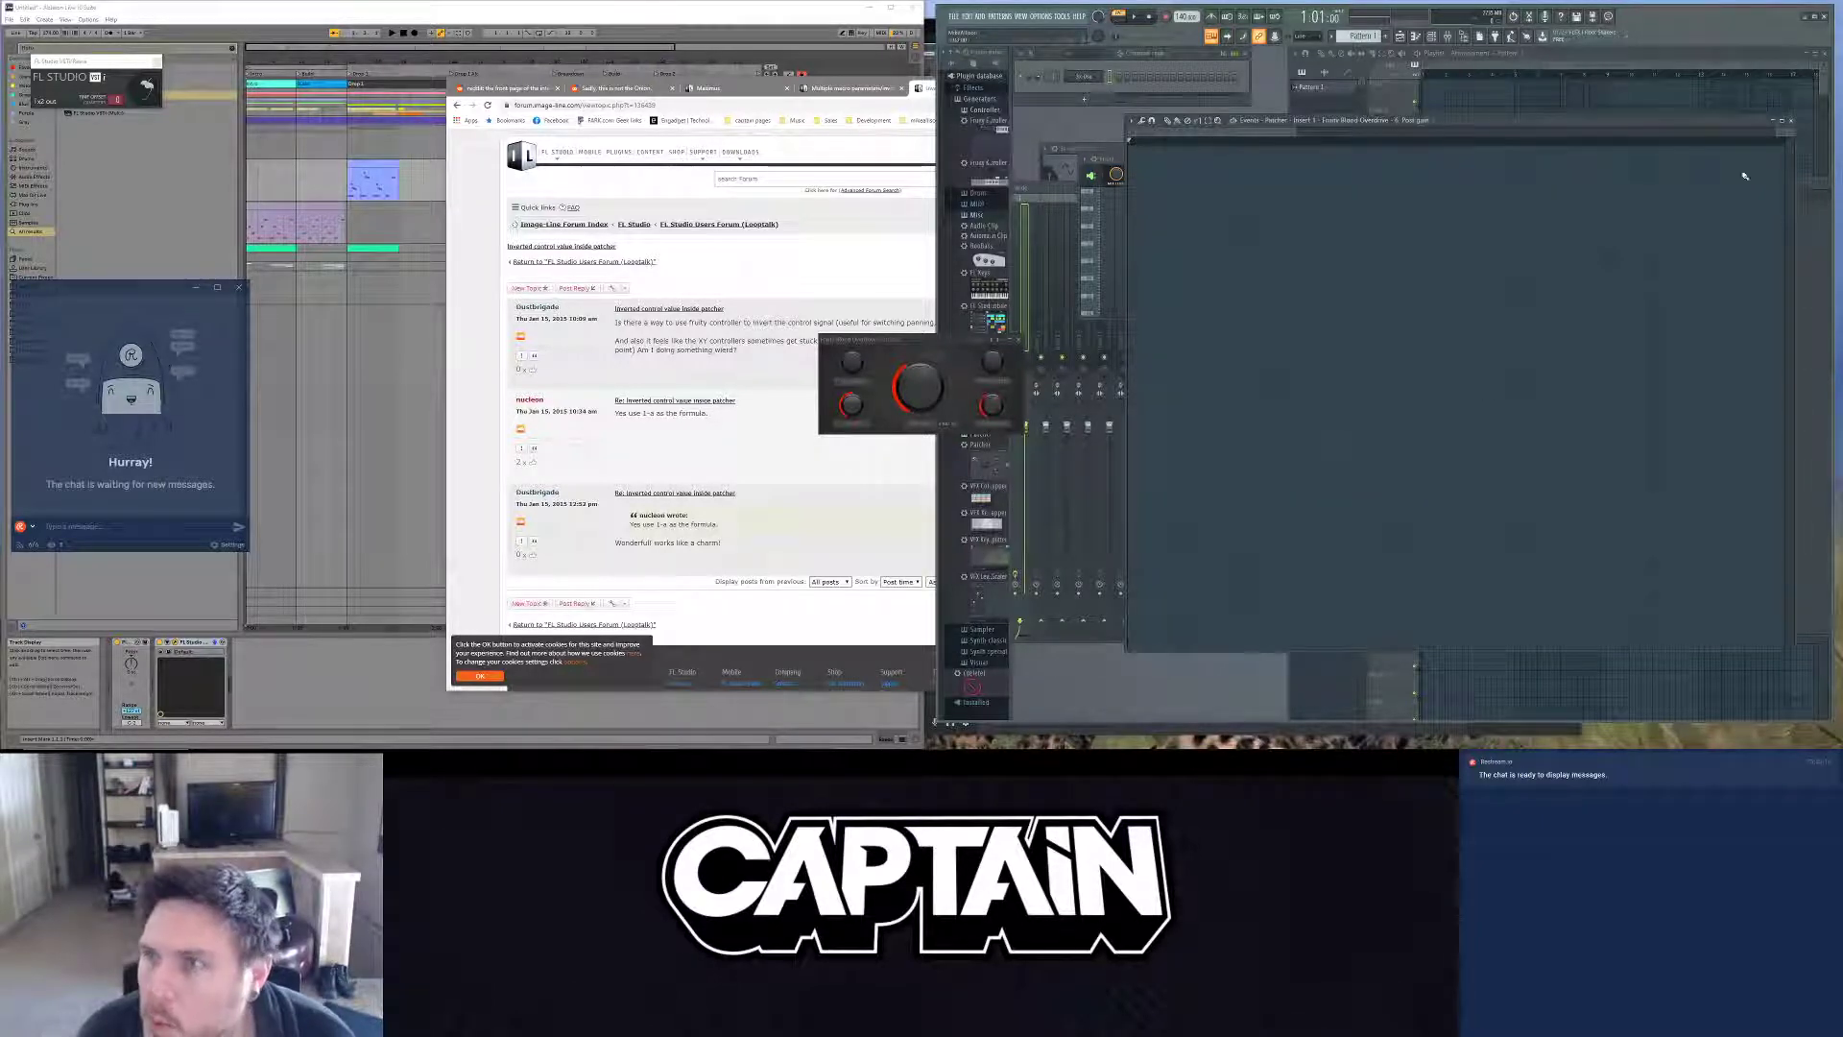
pyautogui.click(1791, 120)
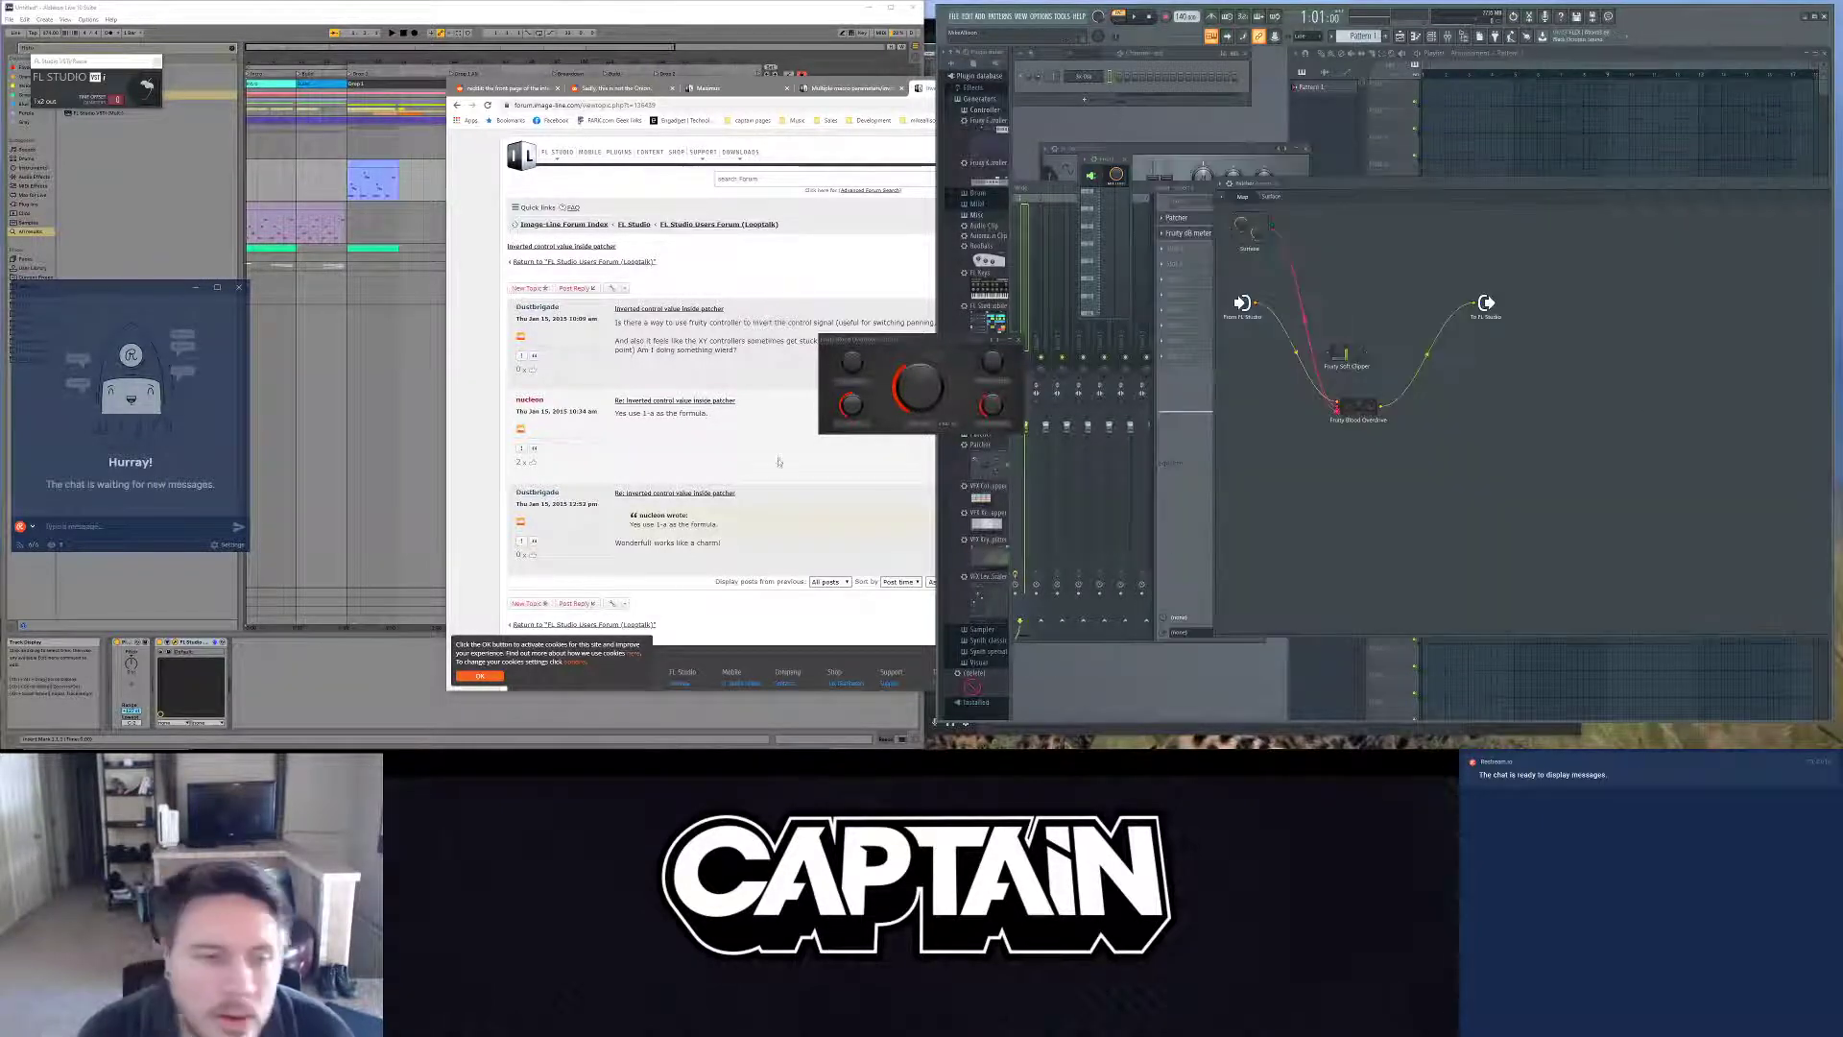
# Step: Check the bass track's device chain in Ableton Live, then in FL Studio's Patcher wire a Fruity Love Philter between Fruity Blood Overdrive and the output
pyautogui.click(625, 456)
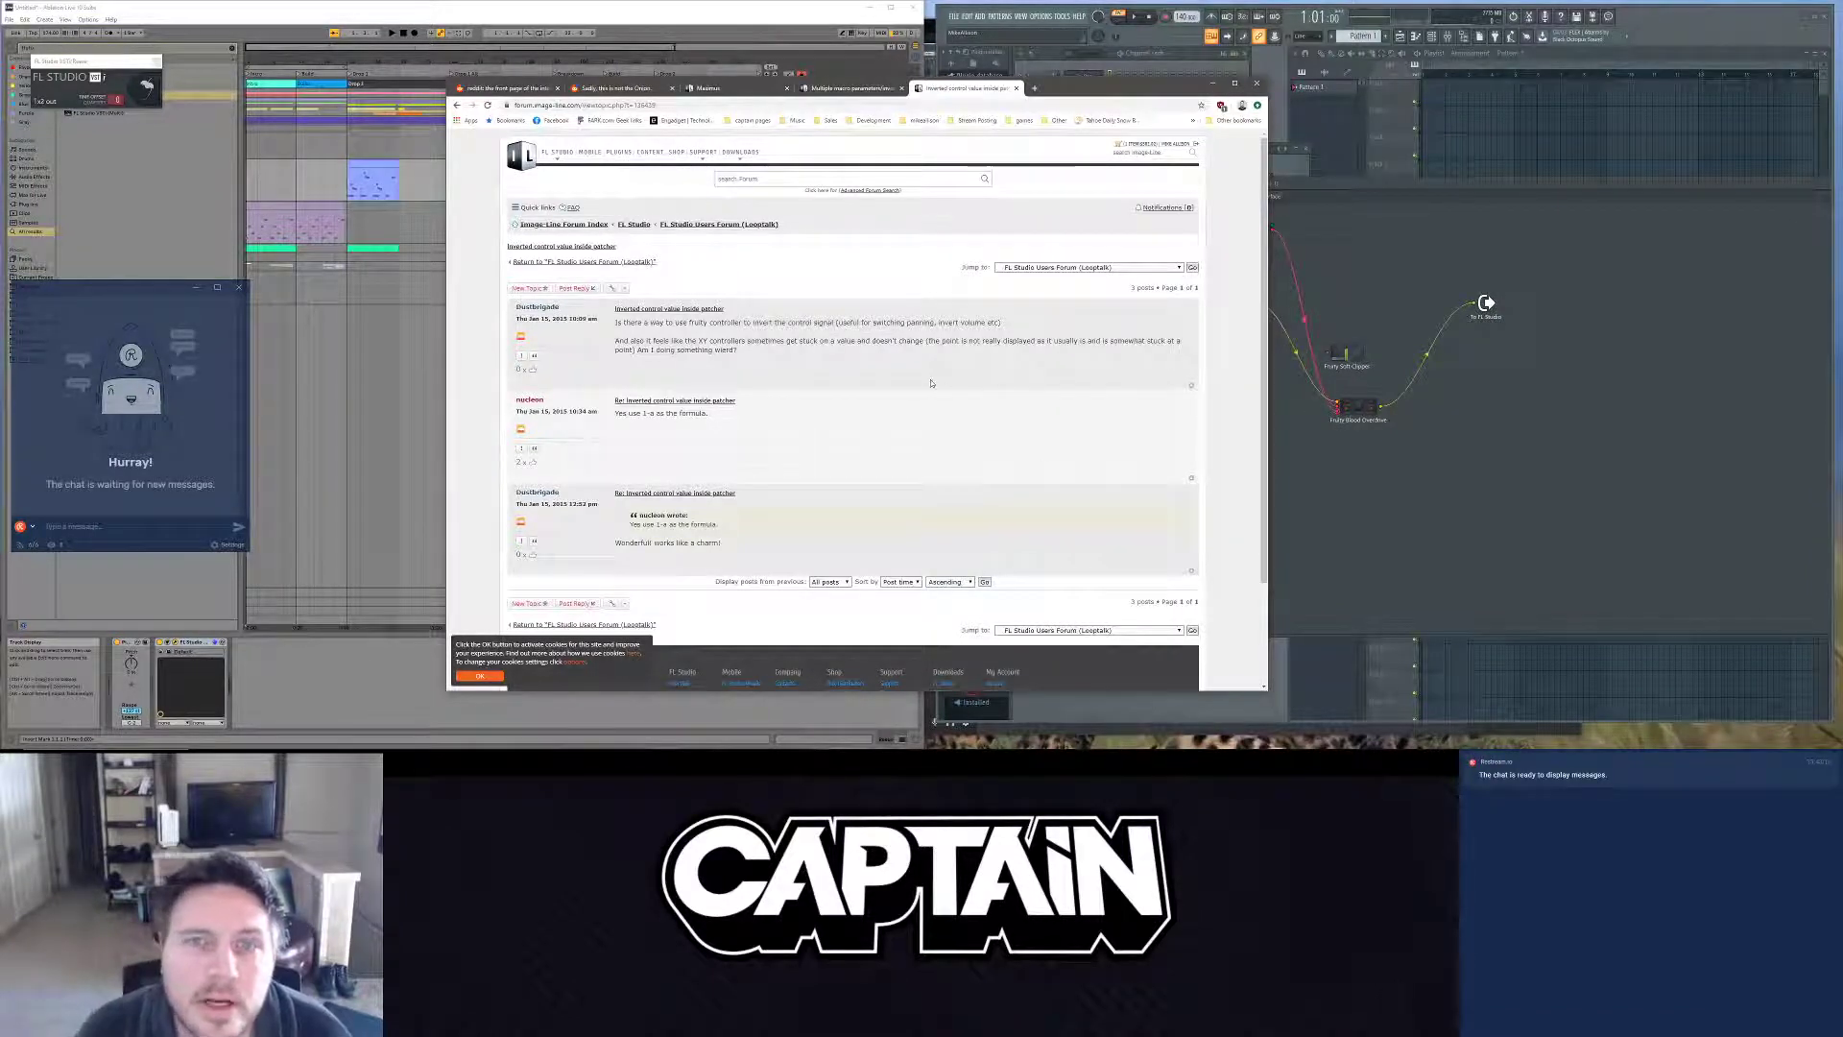
pyautogui.click(412, 403)
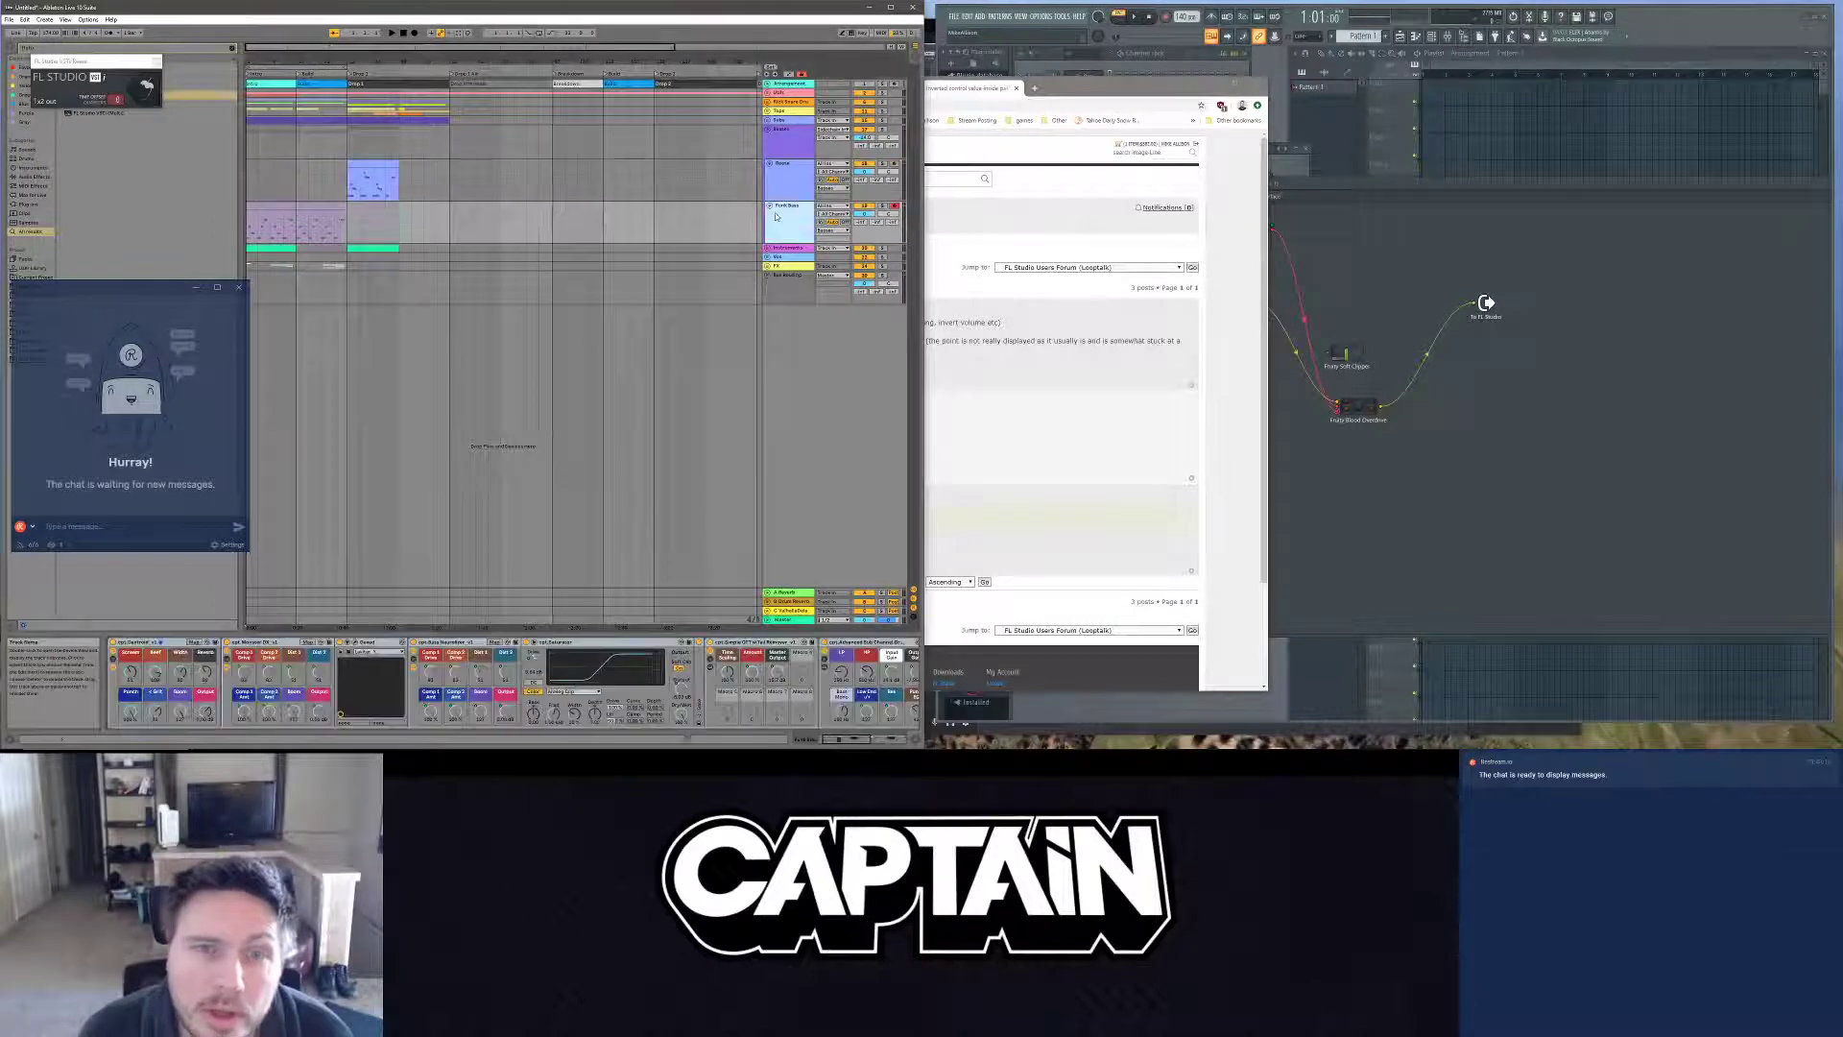
pyautogui.hscroll(4, 585, 678)
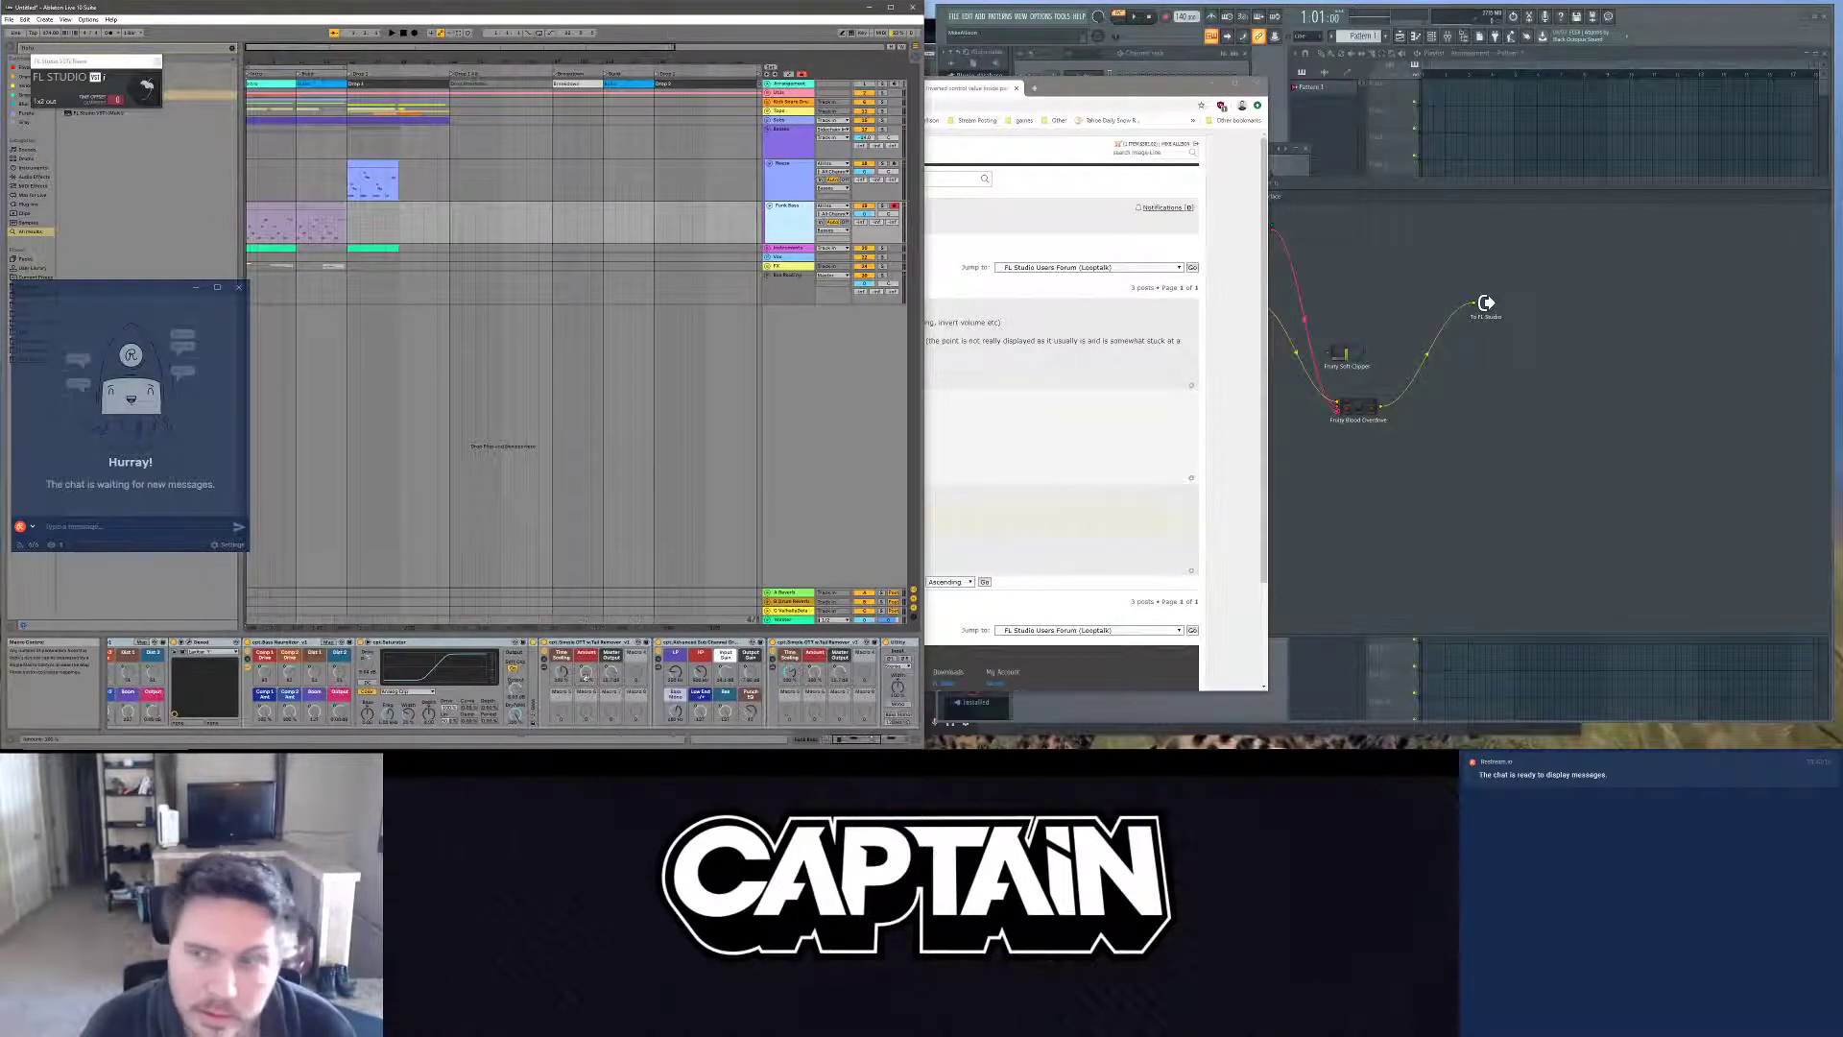
pyautogui.click(1419, 385)
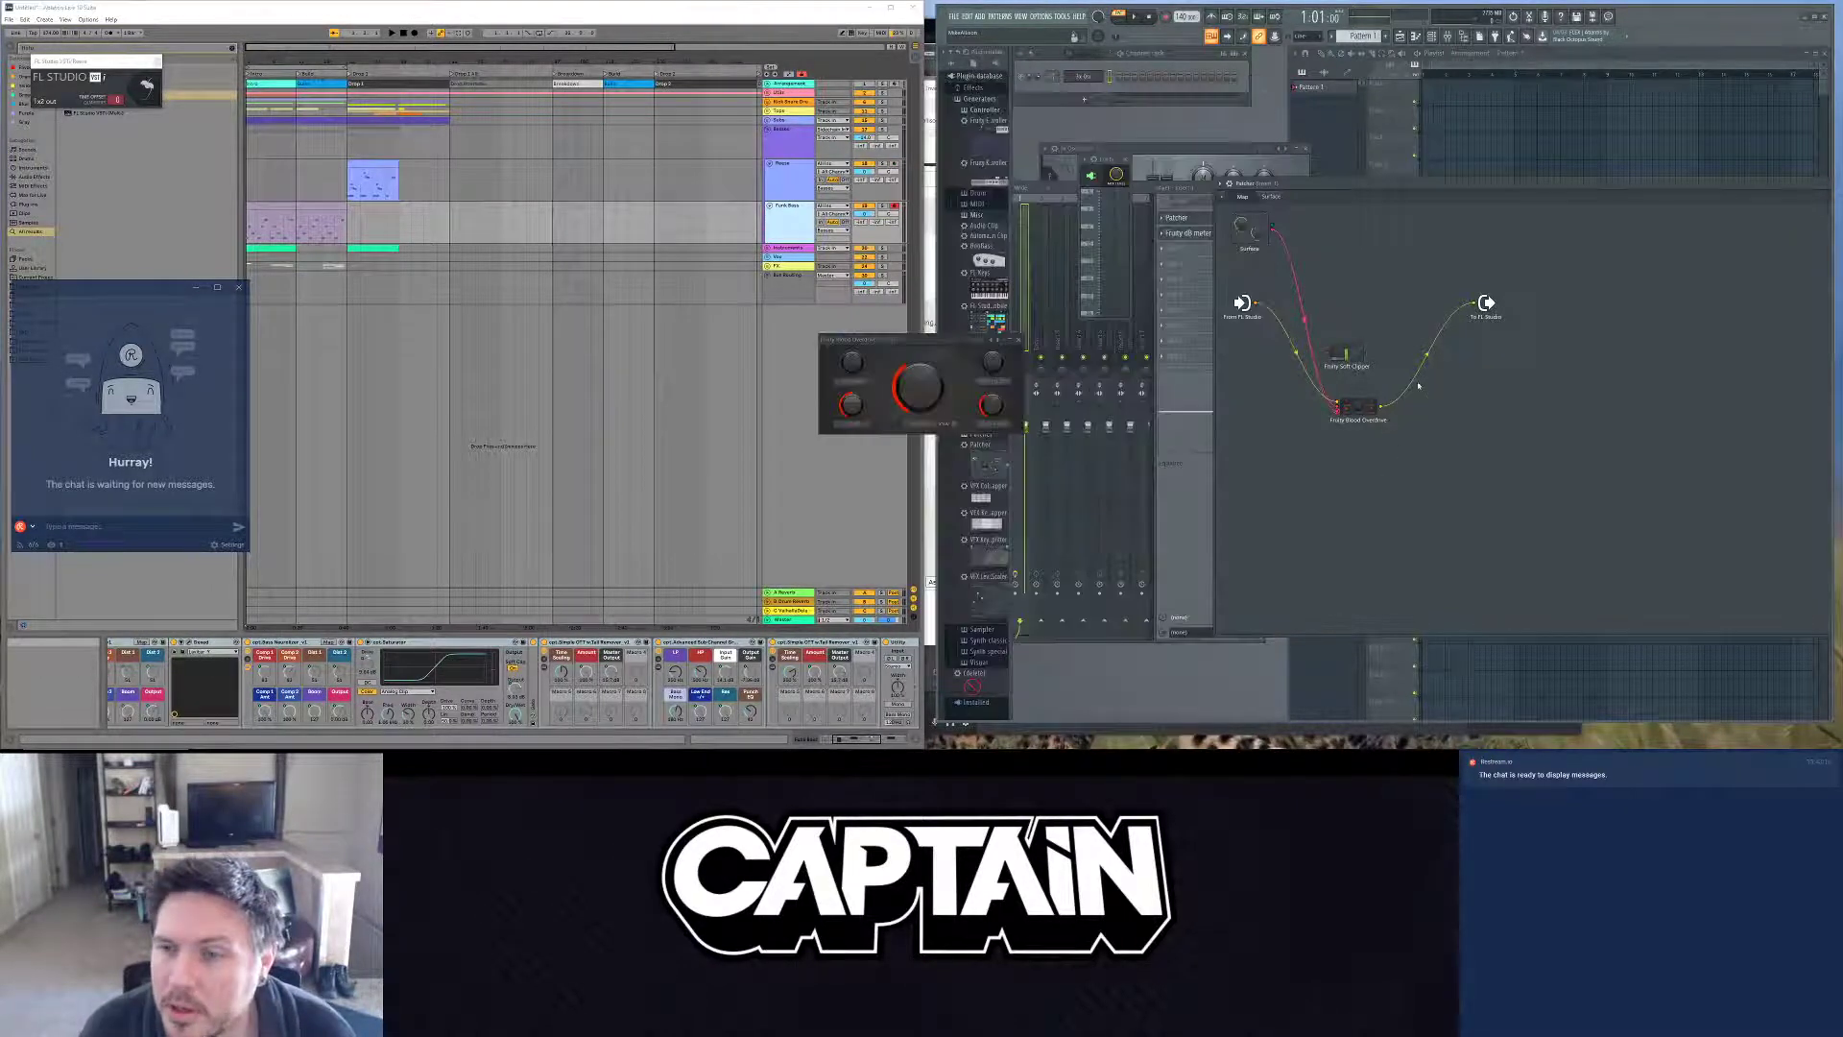
pyautogui.rightClick(1440, 419)
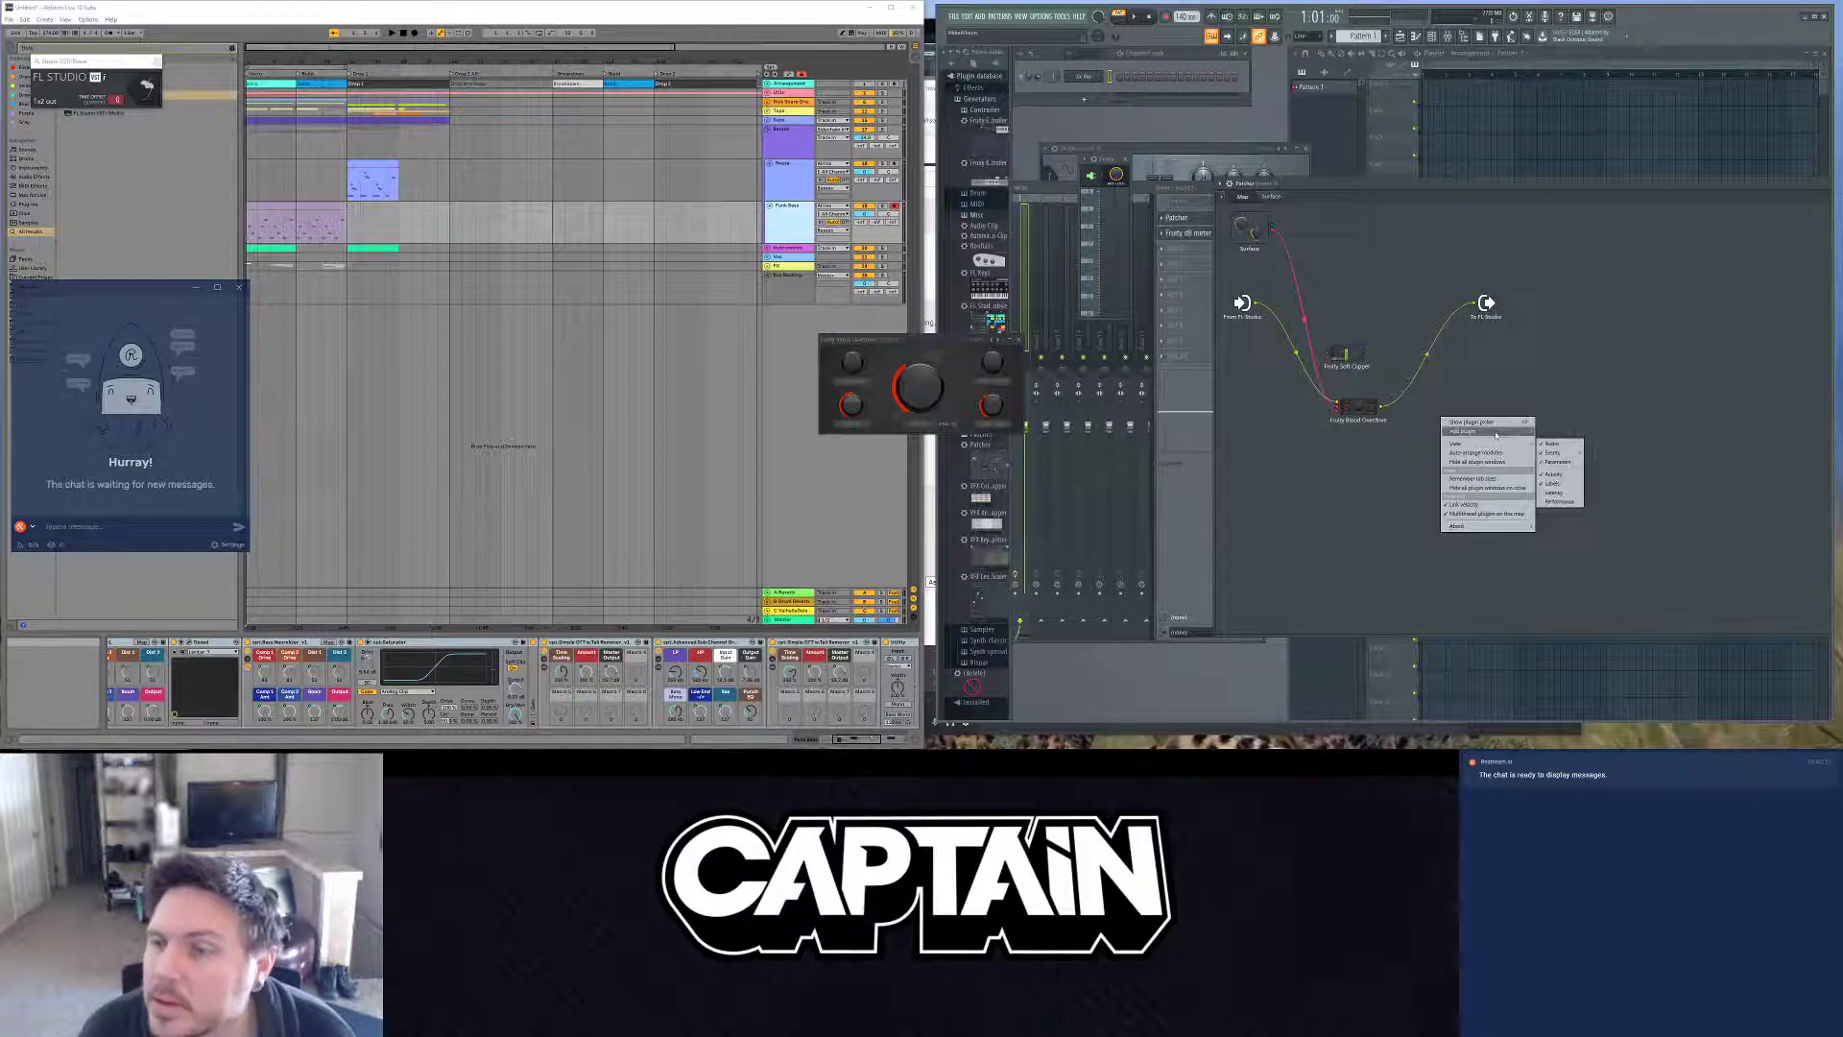
pyautogui.moveTo(1483, 431)
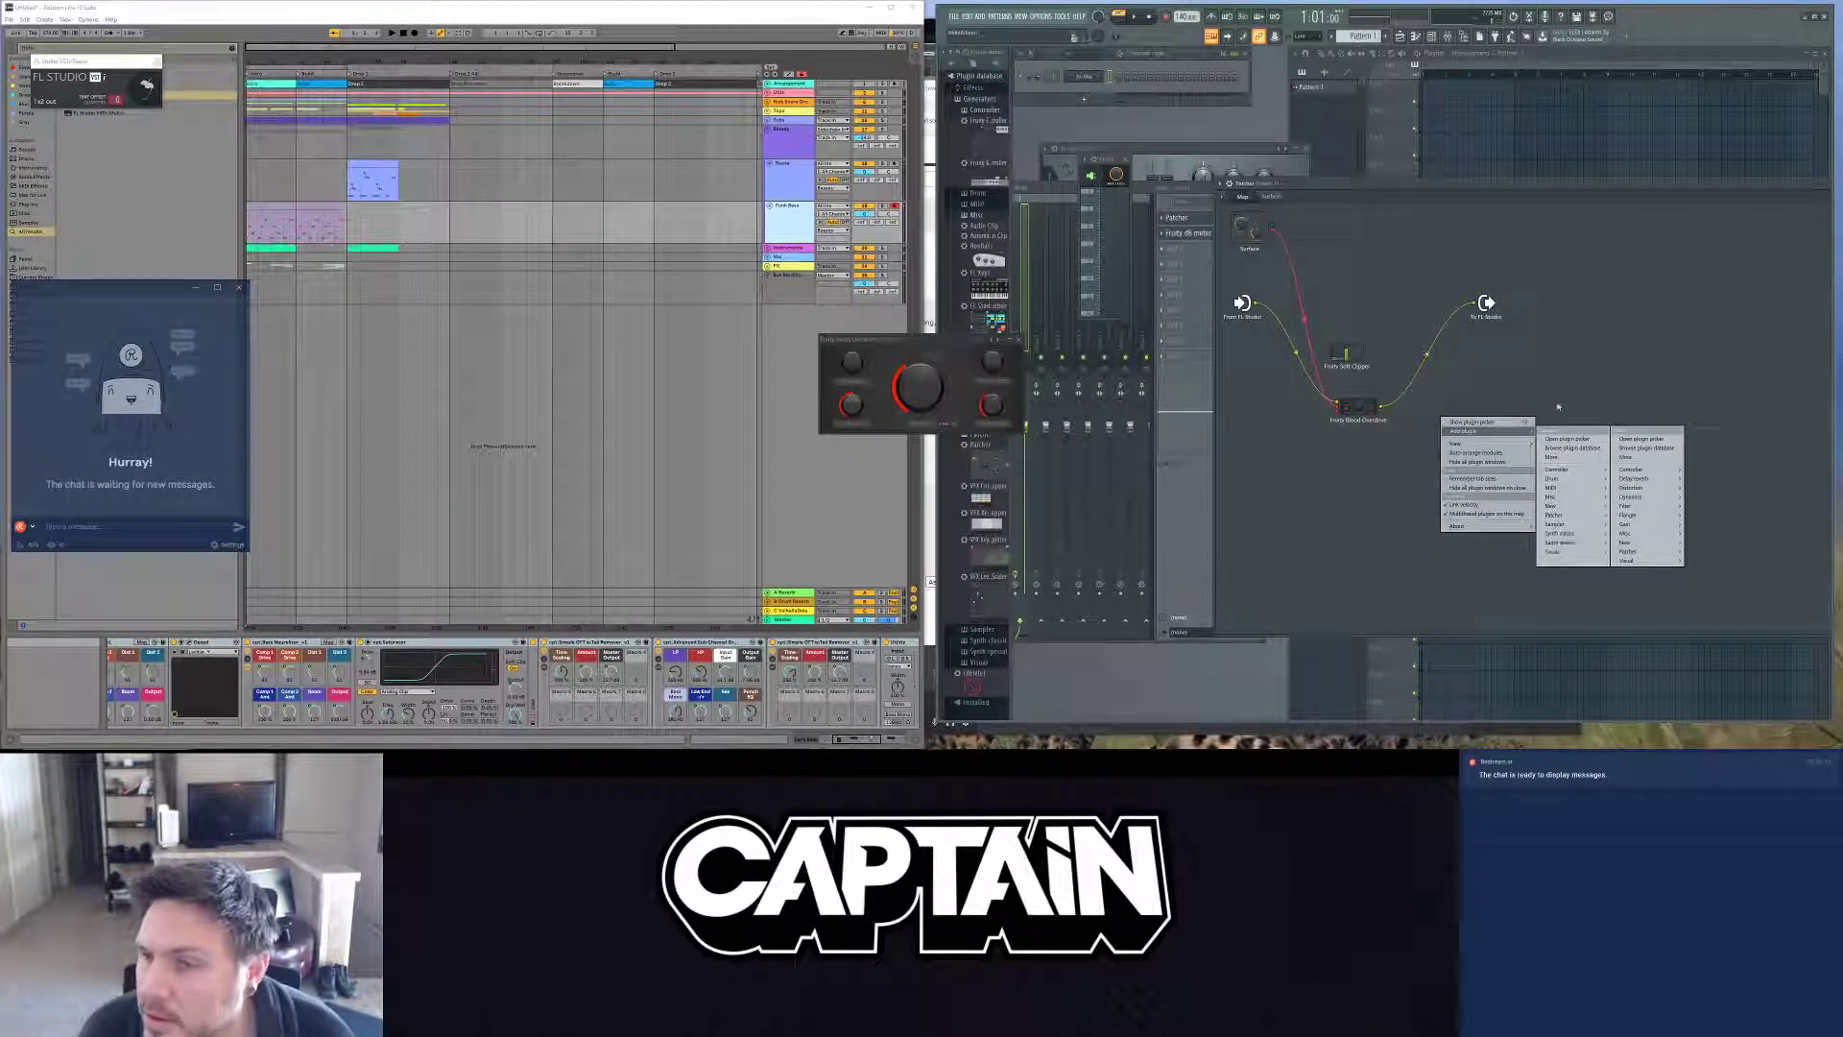
pyautogui.click(1460, 373)
pyautogui.rightClick(1460, 373)
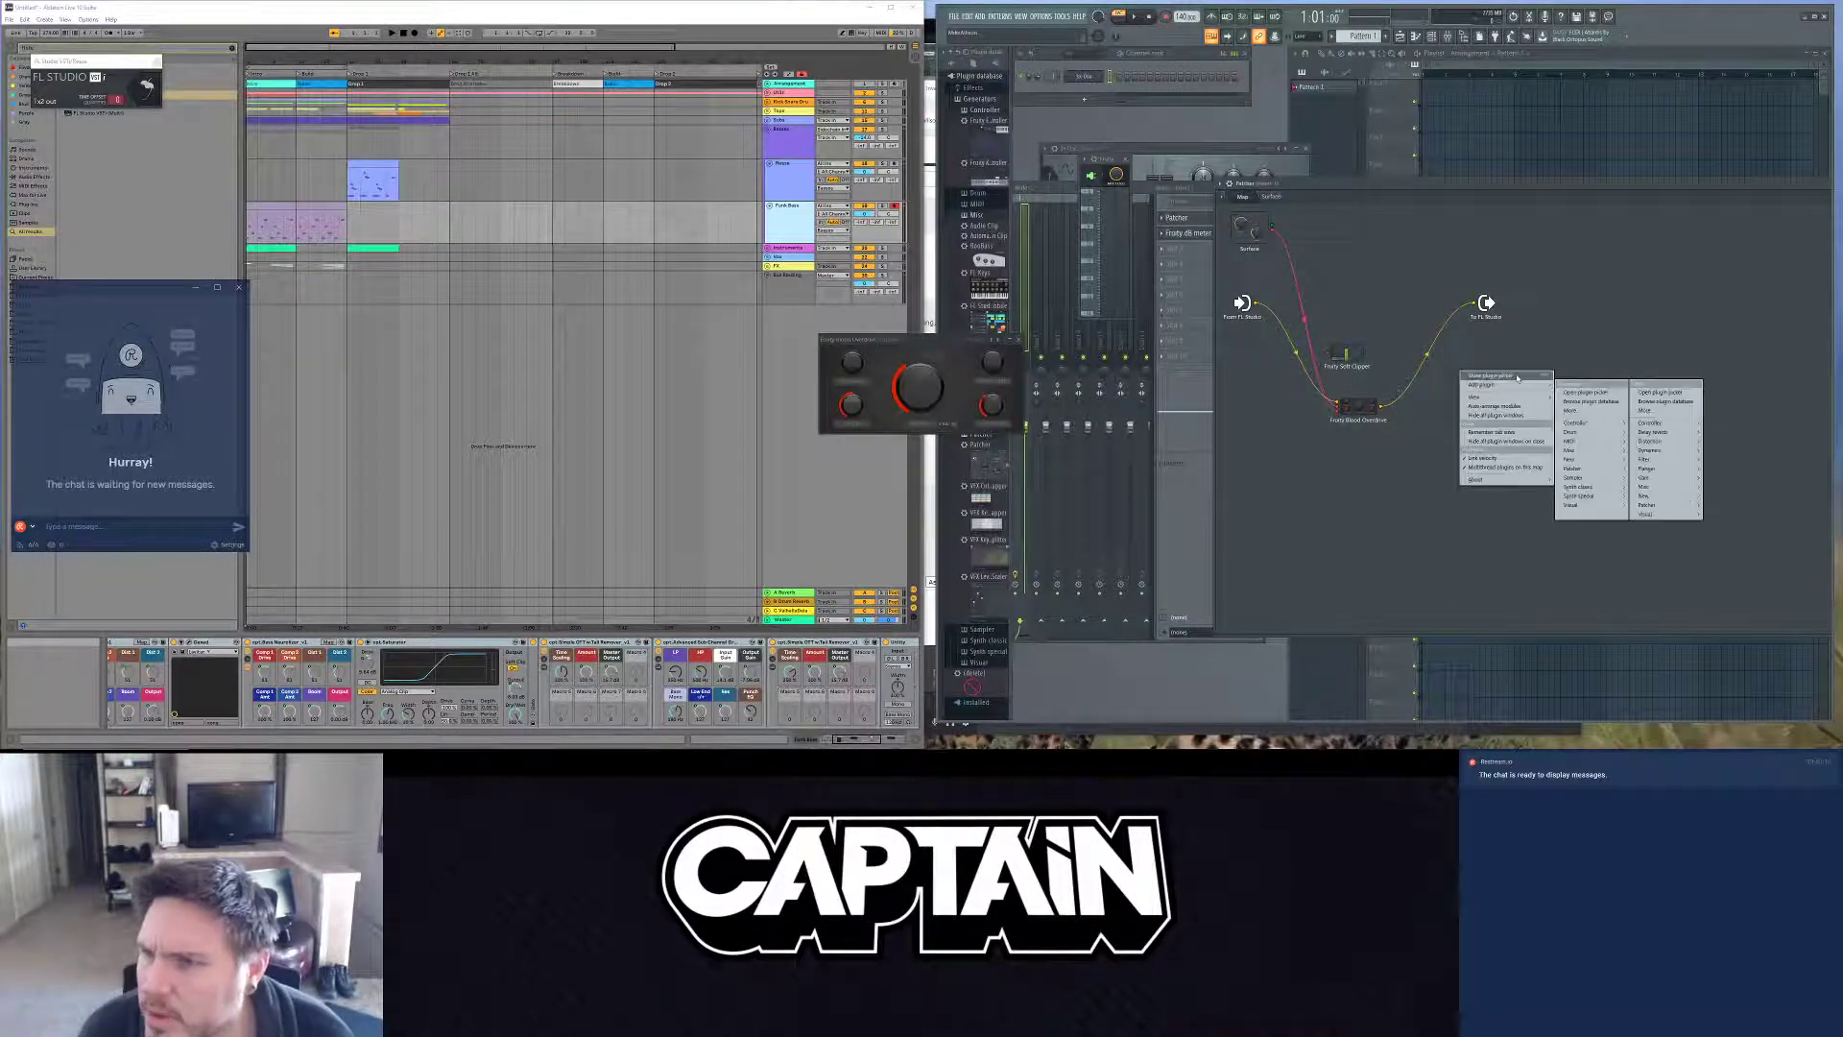
pyautogui.moveTo(1529, 387)
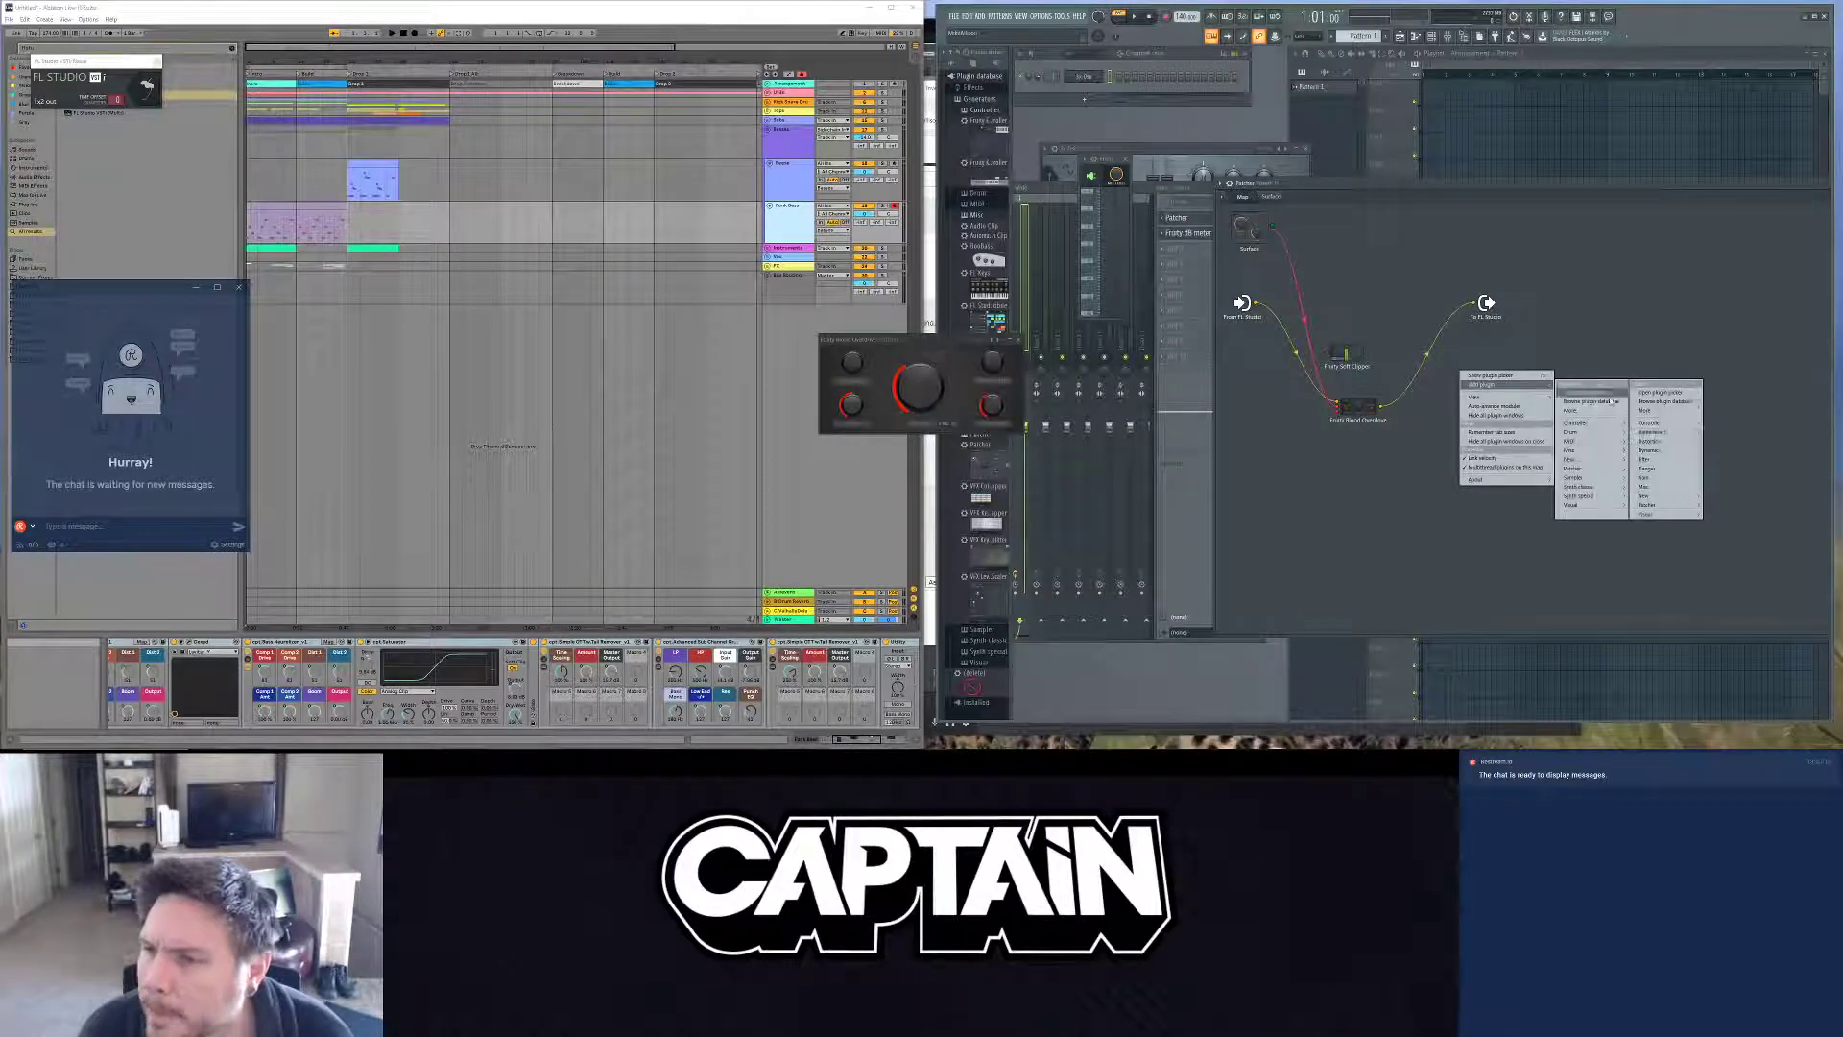
pyautogui.moveTo(1680, 460)
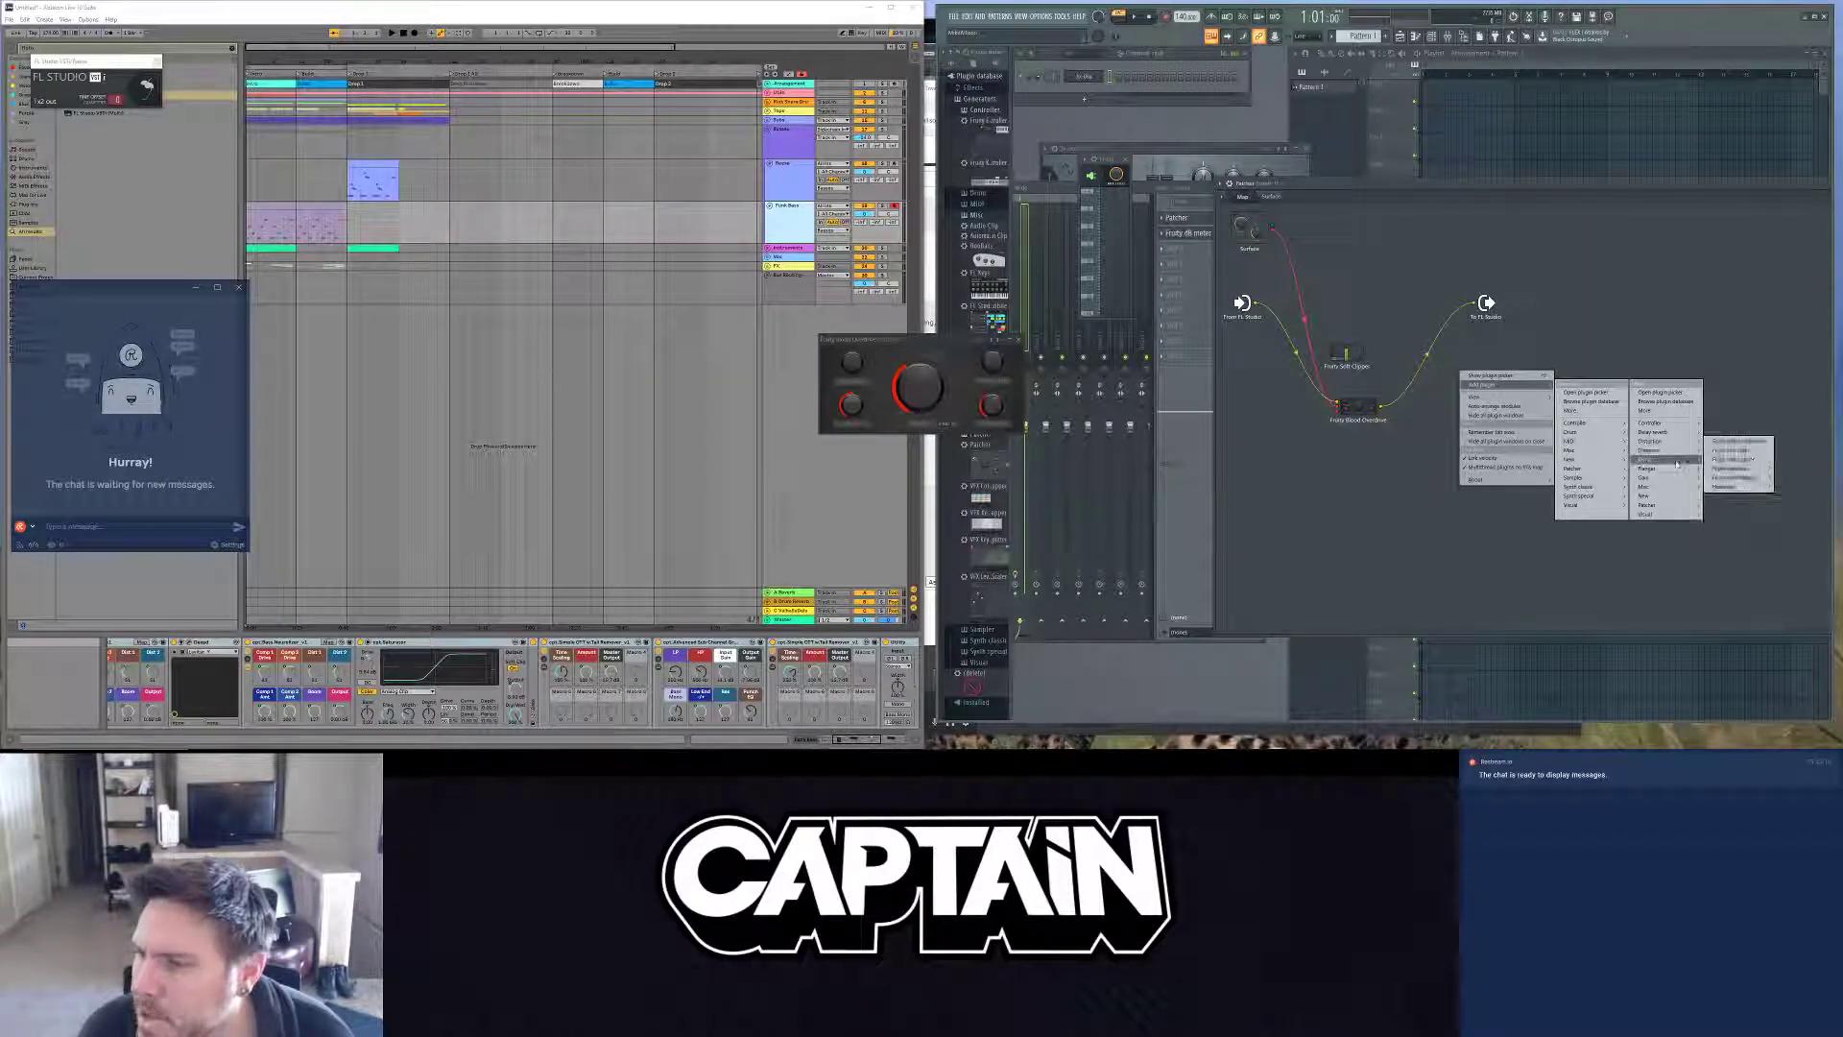
pyautogui.click(1737, 469)
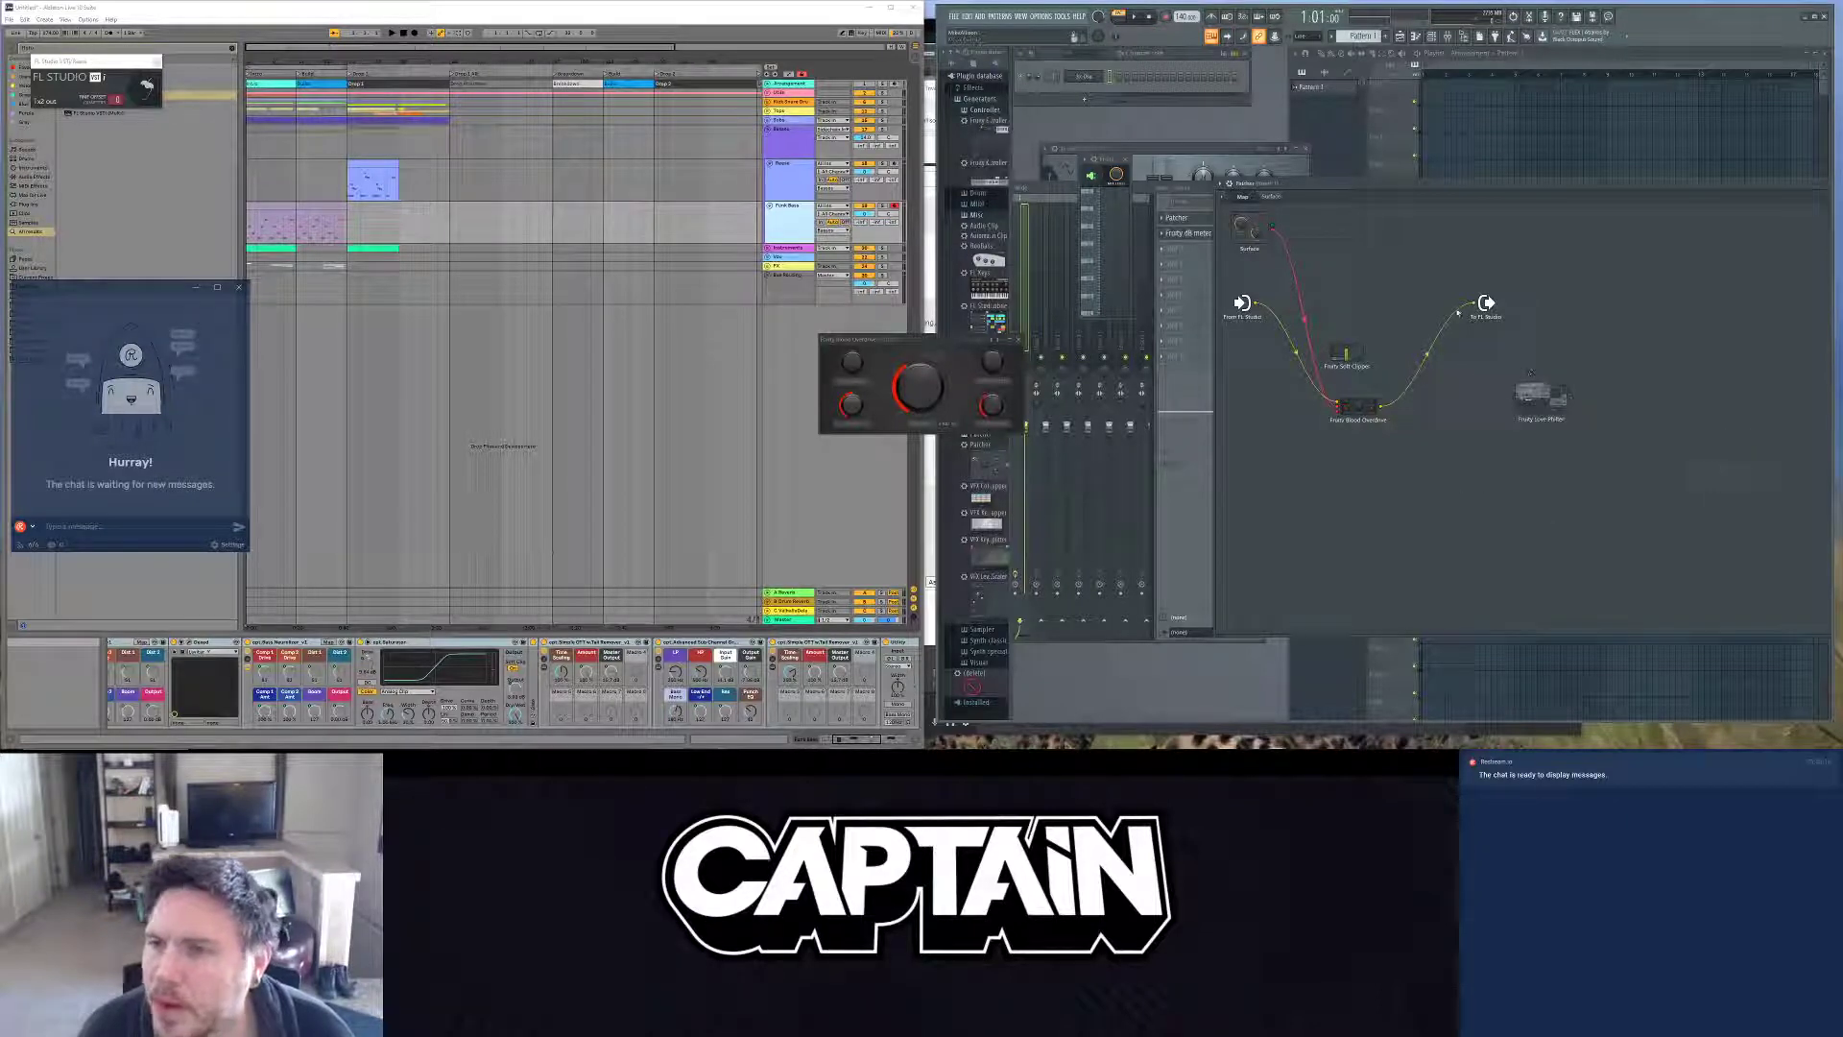
pyautogui.moveTo(1475, 306)
pyautogui.mouseDown()
pyautogui.moveTo(1526, 395)
pyautogui.moveTo(1464, 386)
pyautogui.moveTo(1440, 403)
pyautogui.moveTo(1483, 315)
pyautogui.mouseUp()
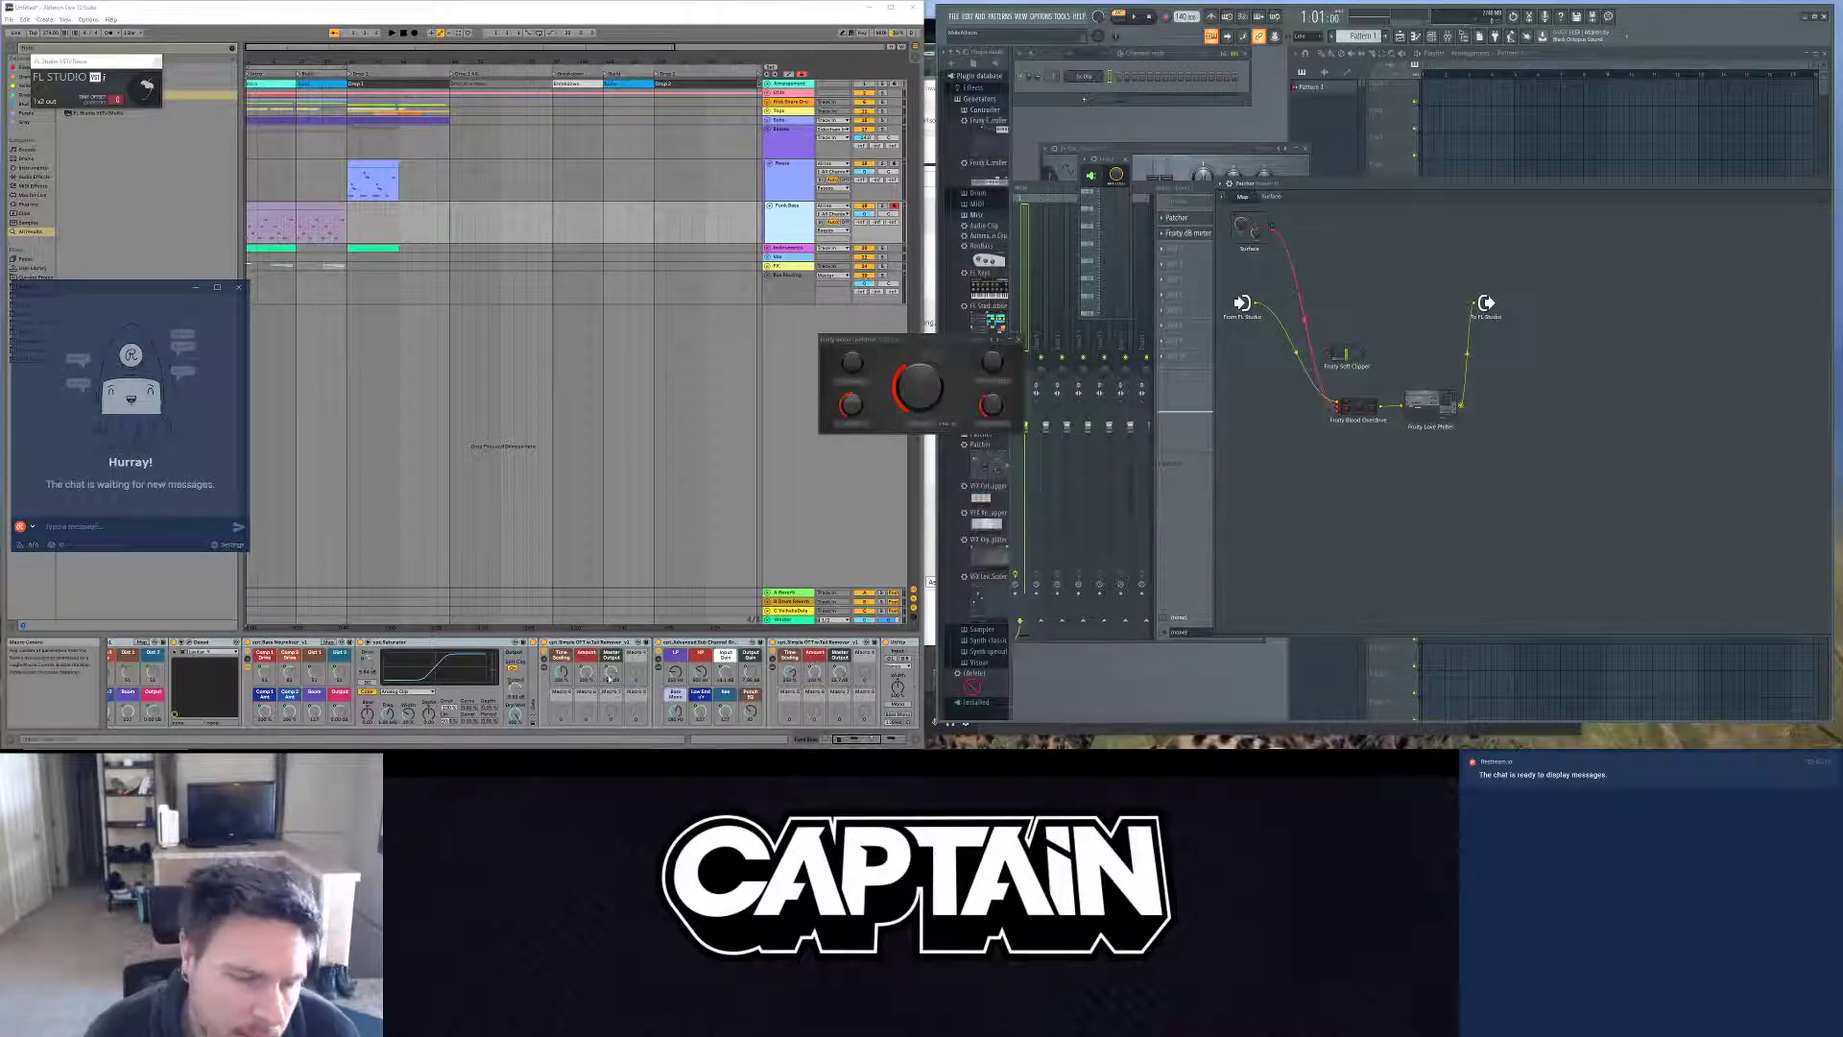
# Step: Following the next devices in Ableton Live's chain, add a Fruity Multiband Compressor in Patcher and connect it after Fruity Love Philter
pyautogui.click(787, 619)
pyautogui.hscroll(3, 552, 674)
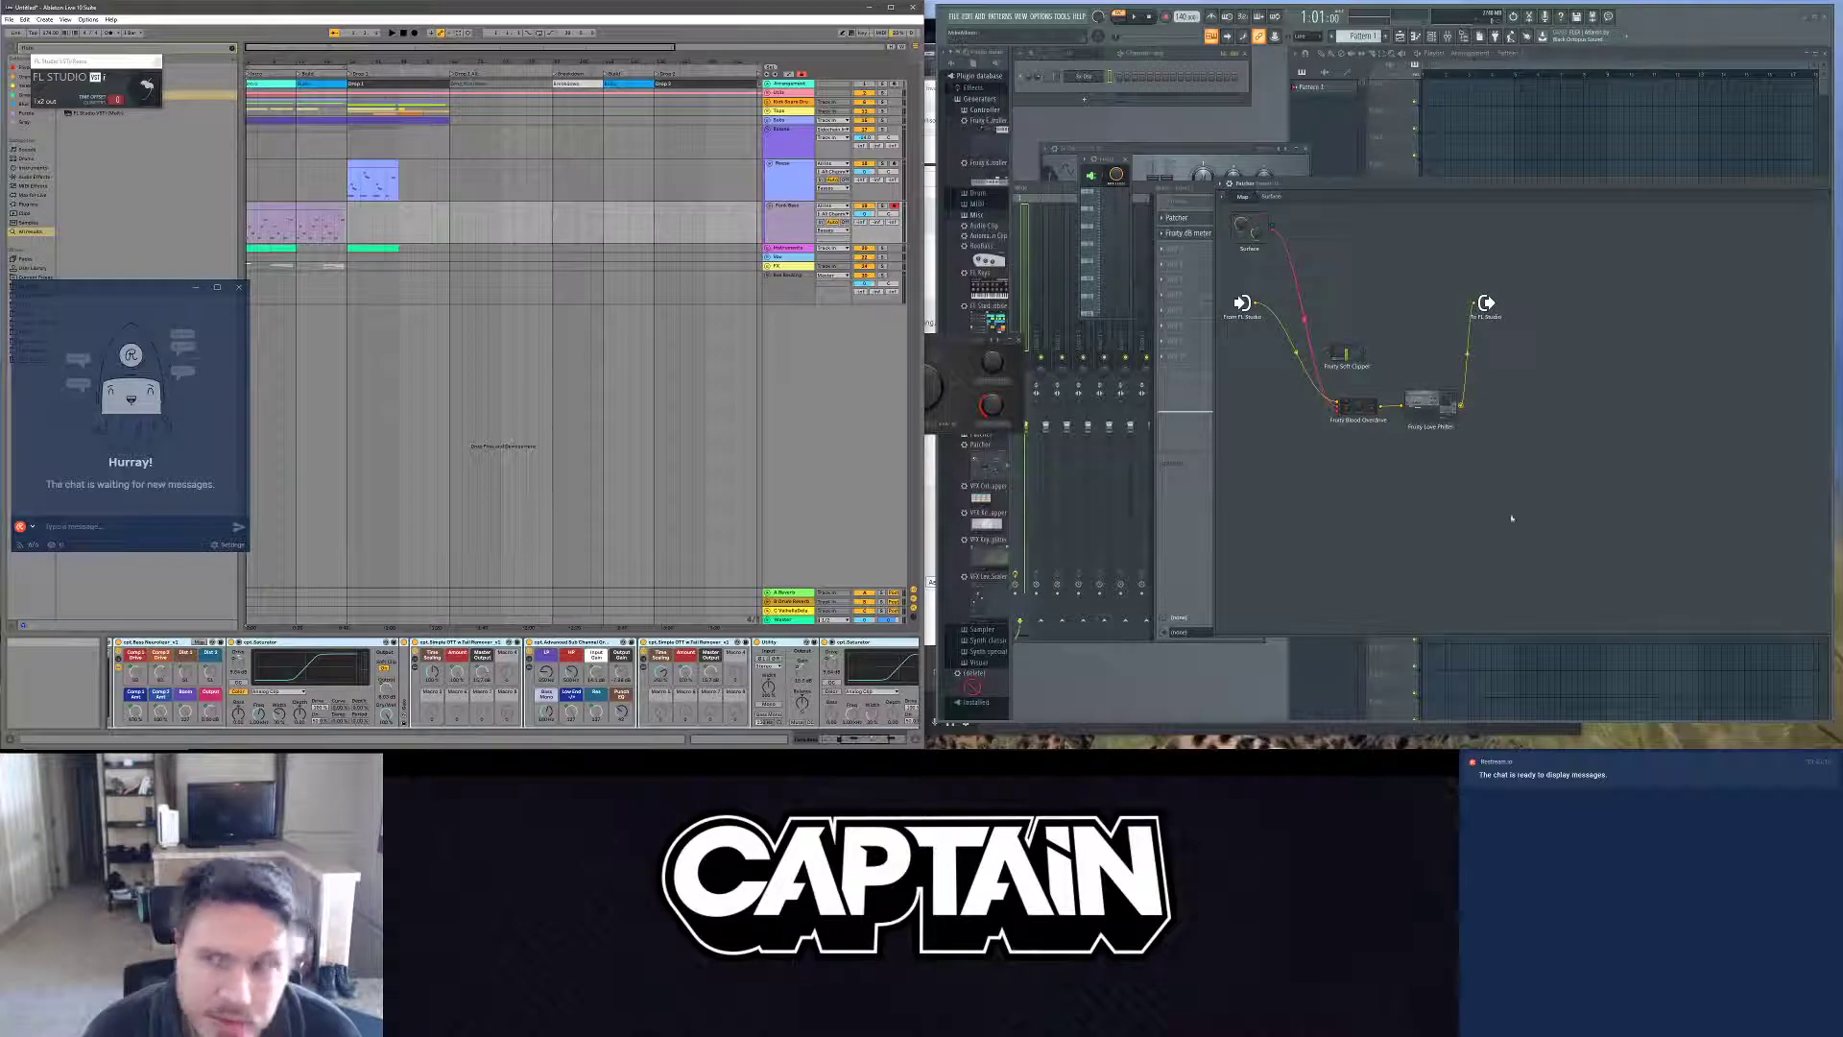
pyautogui.rightClick(1395, 497)
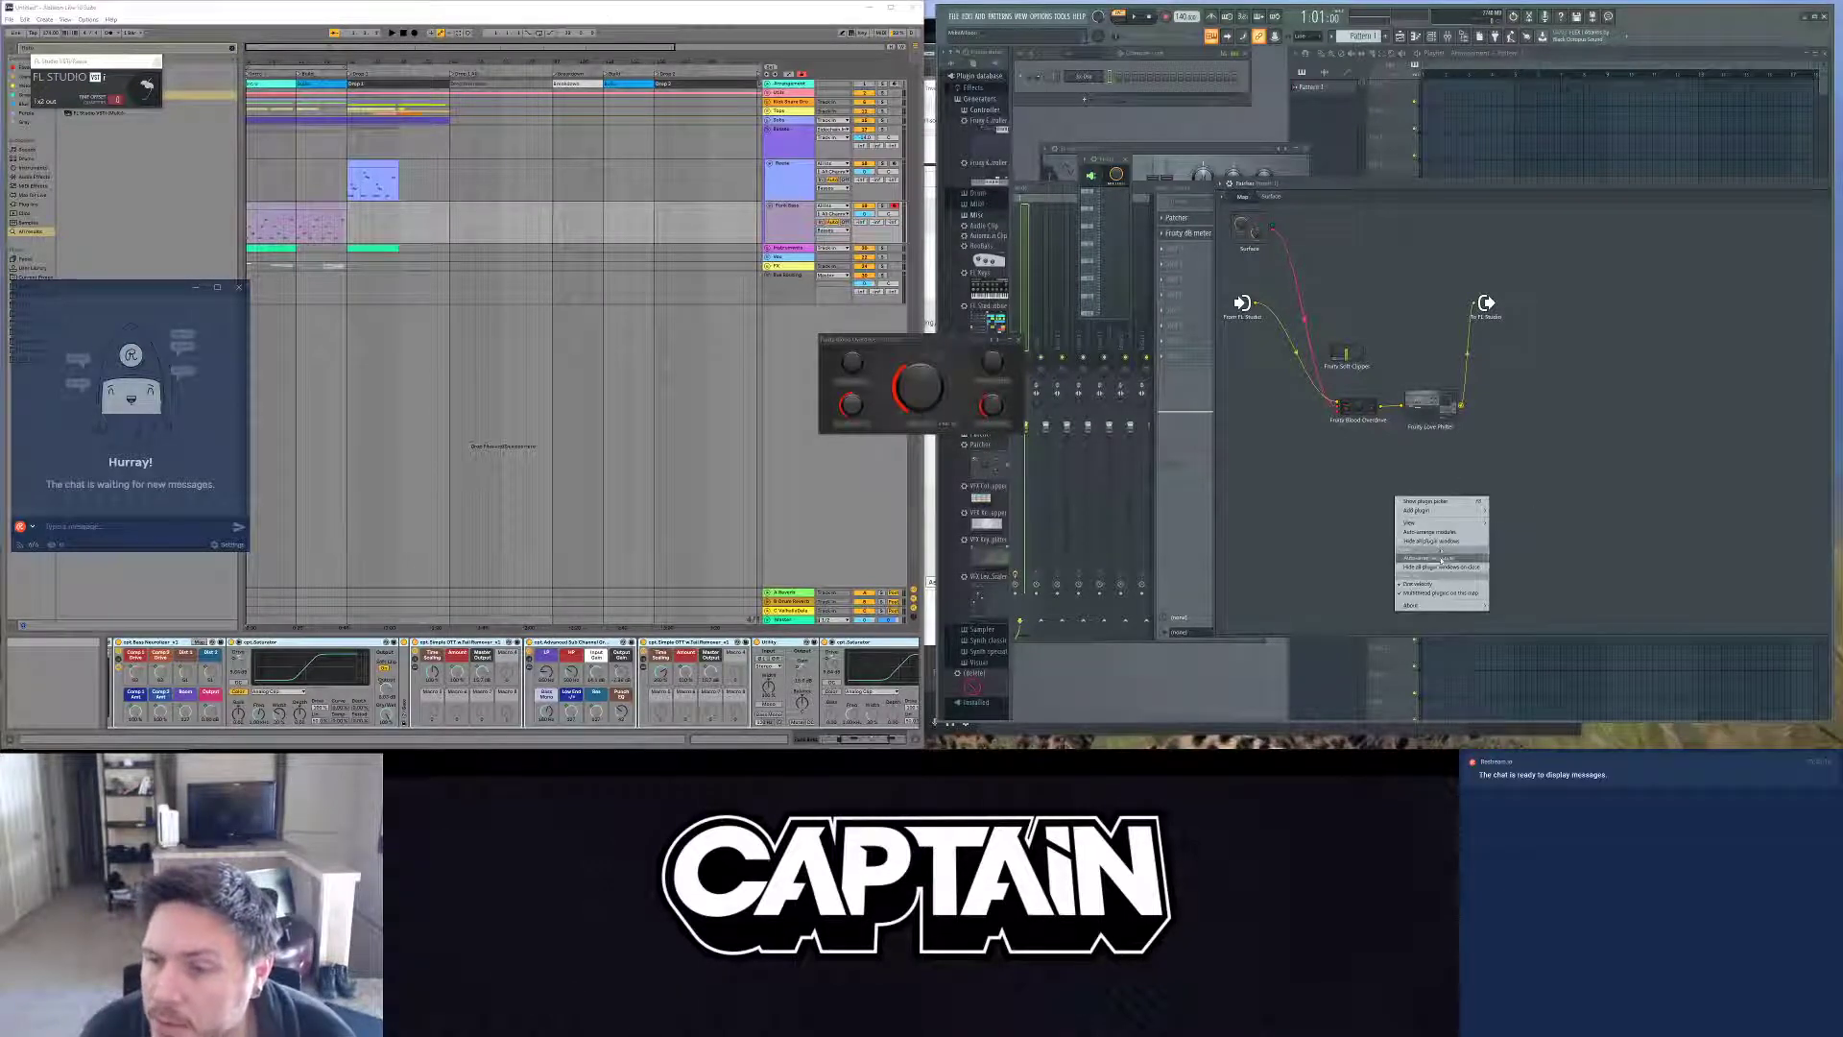
pyautogui.moveTo(1430, 510)
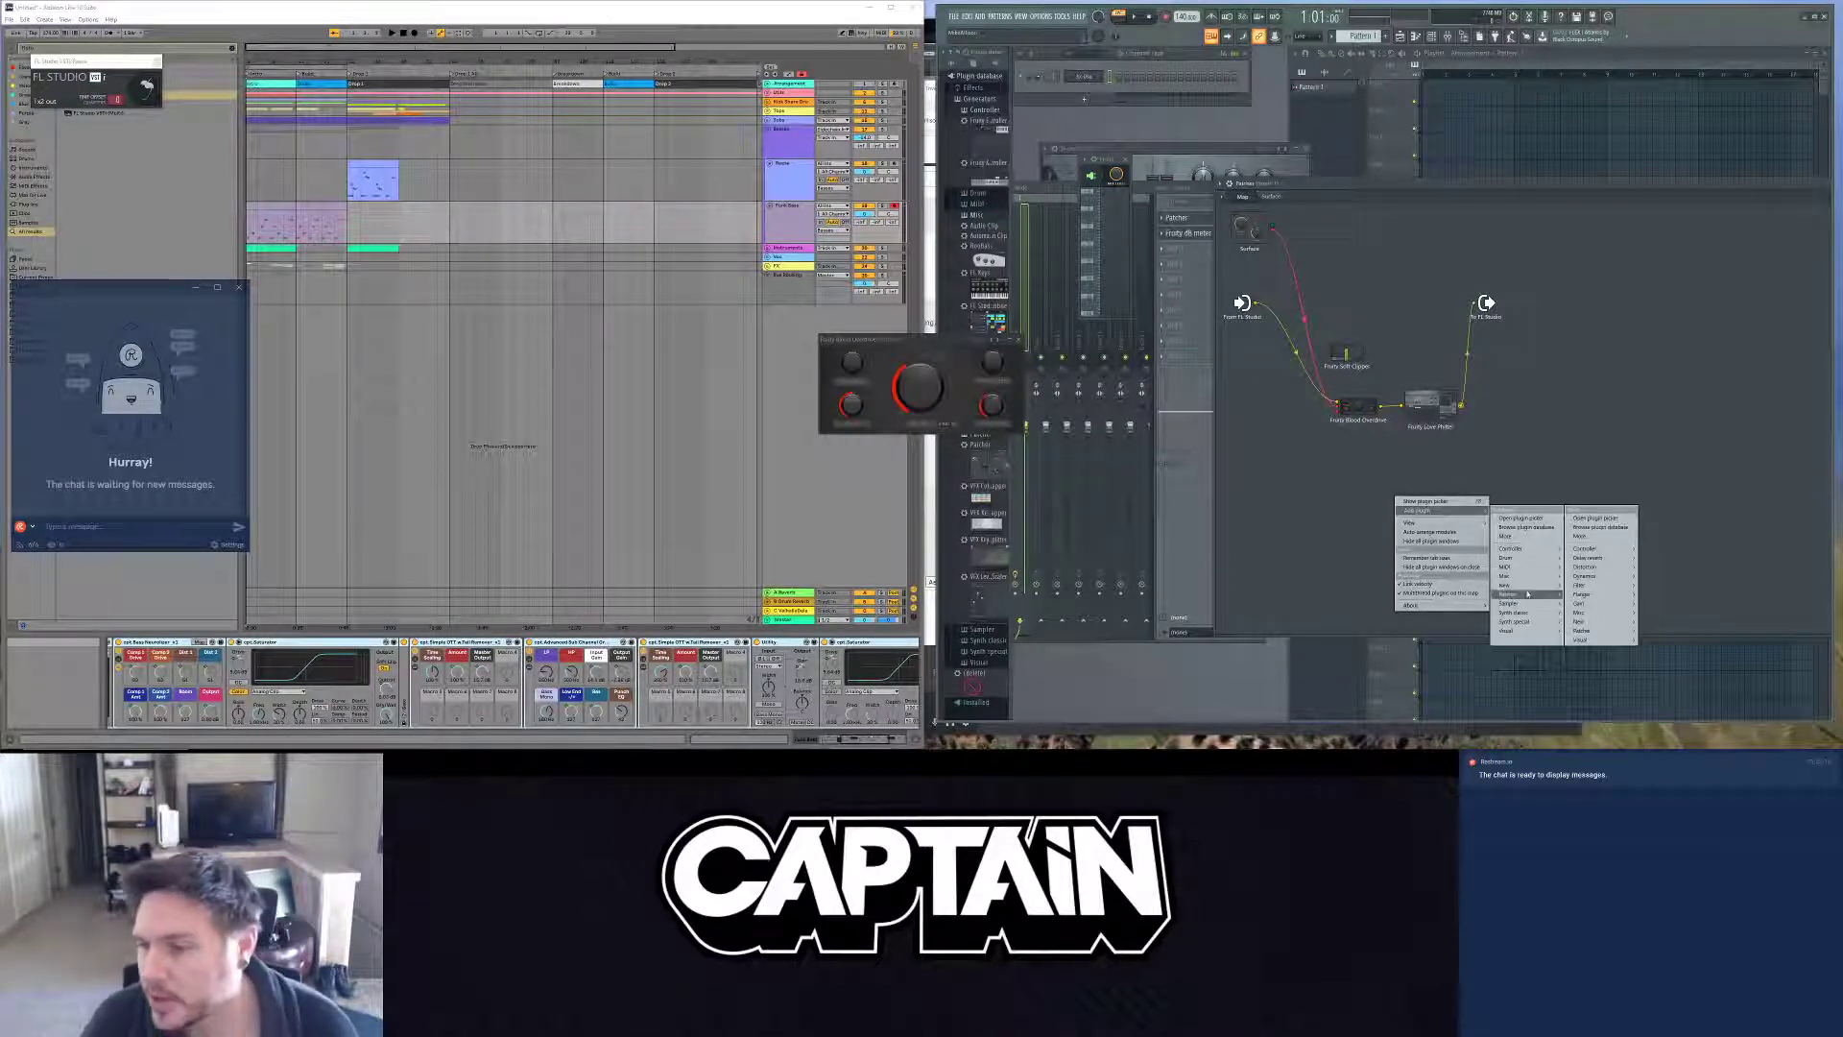
pyautogui.moveTo(1601, 578)
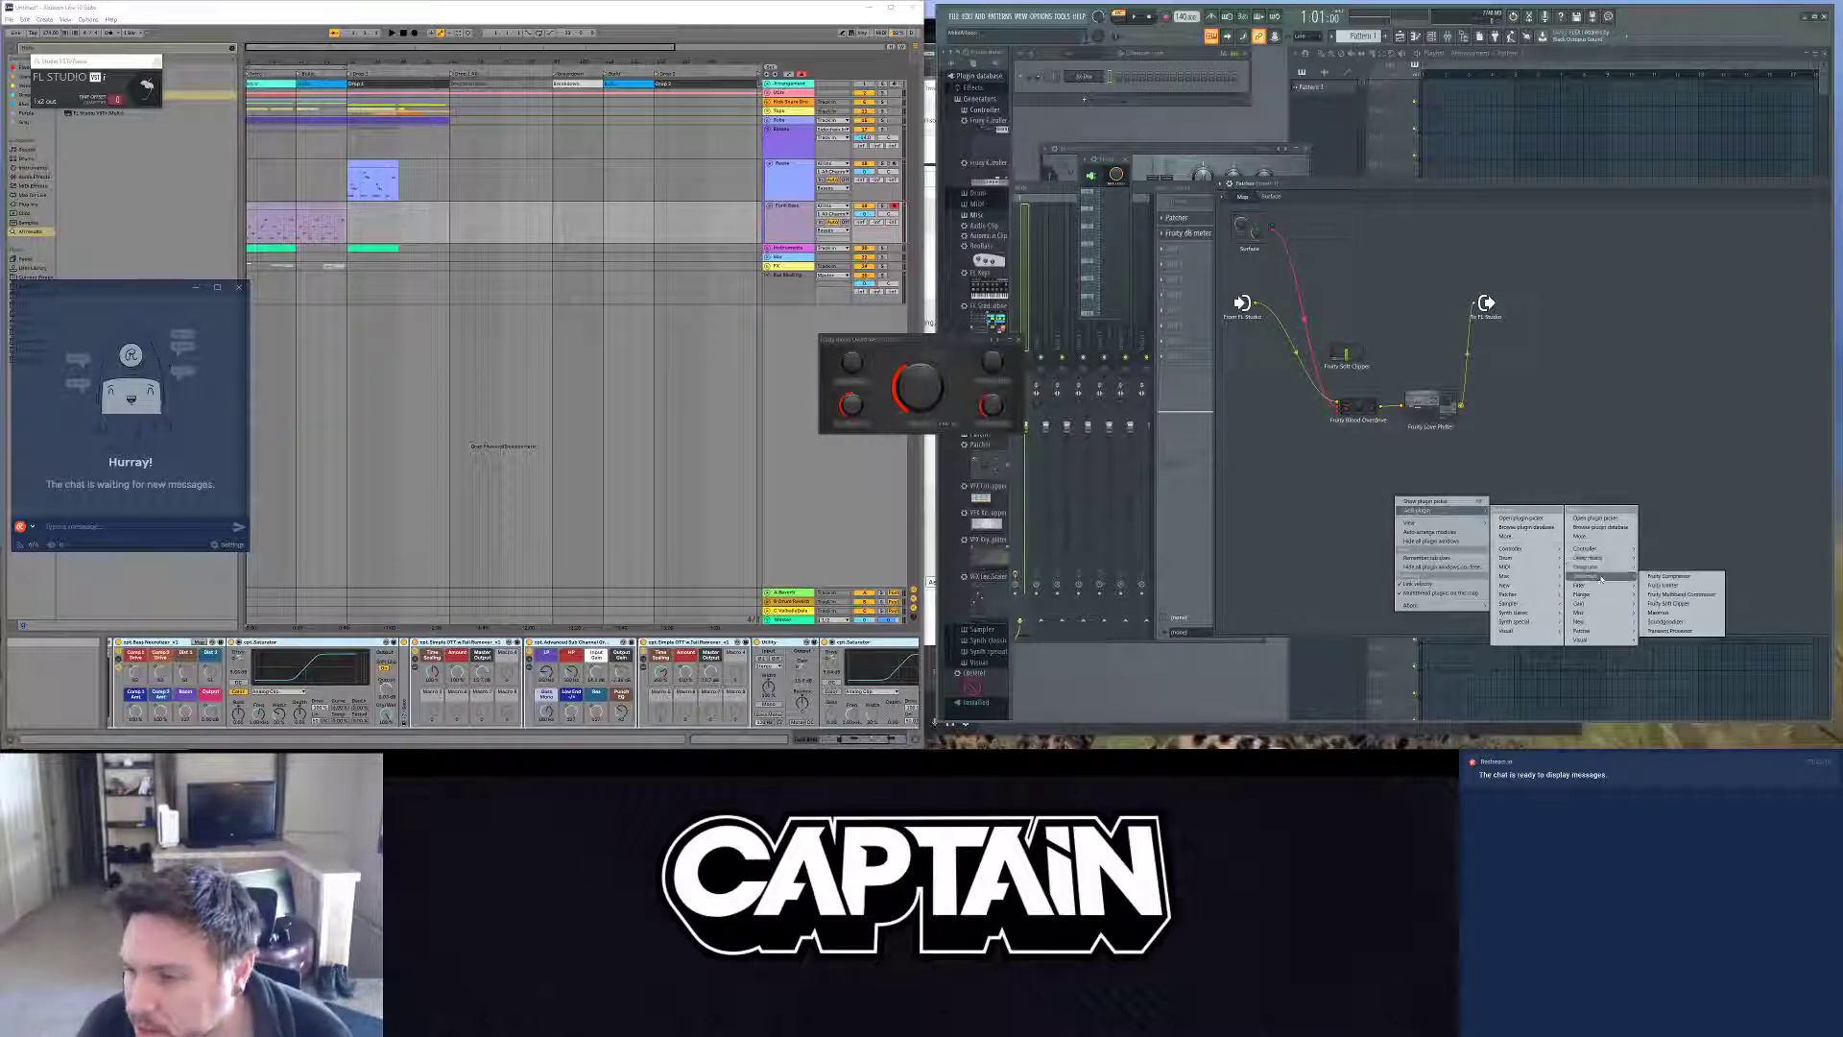
pyautogui.click(1680, 594)
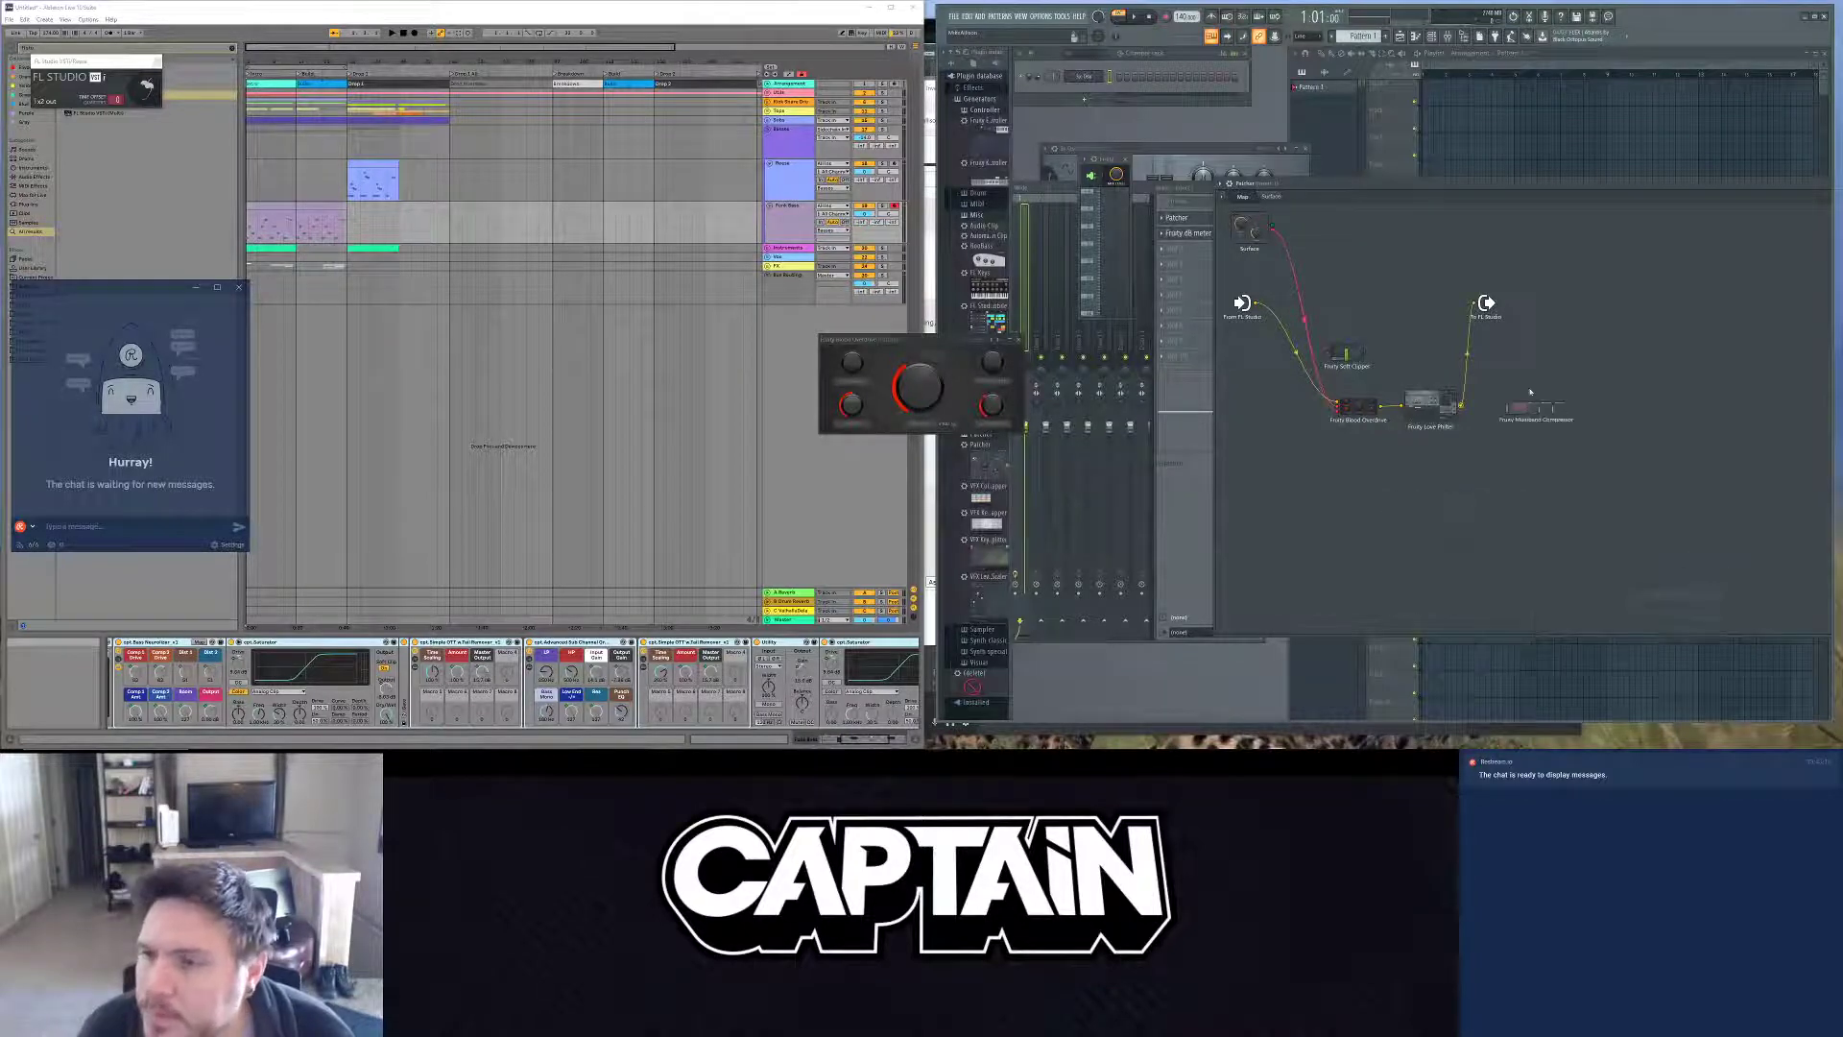
pyautogui.moveTo(1468, 303); pyautogui.dragTo(1502, 408)
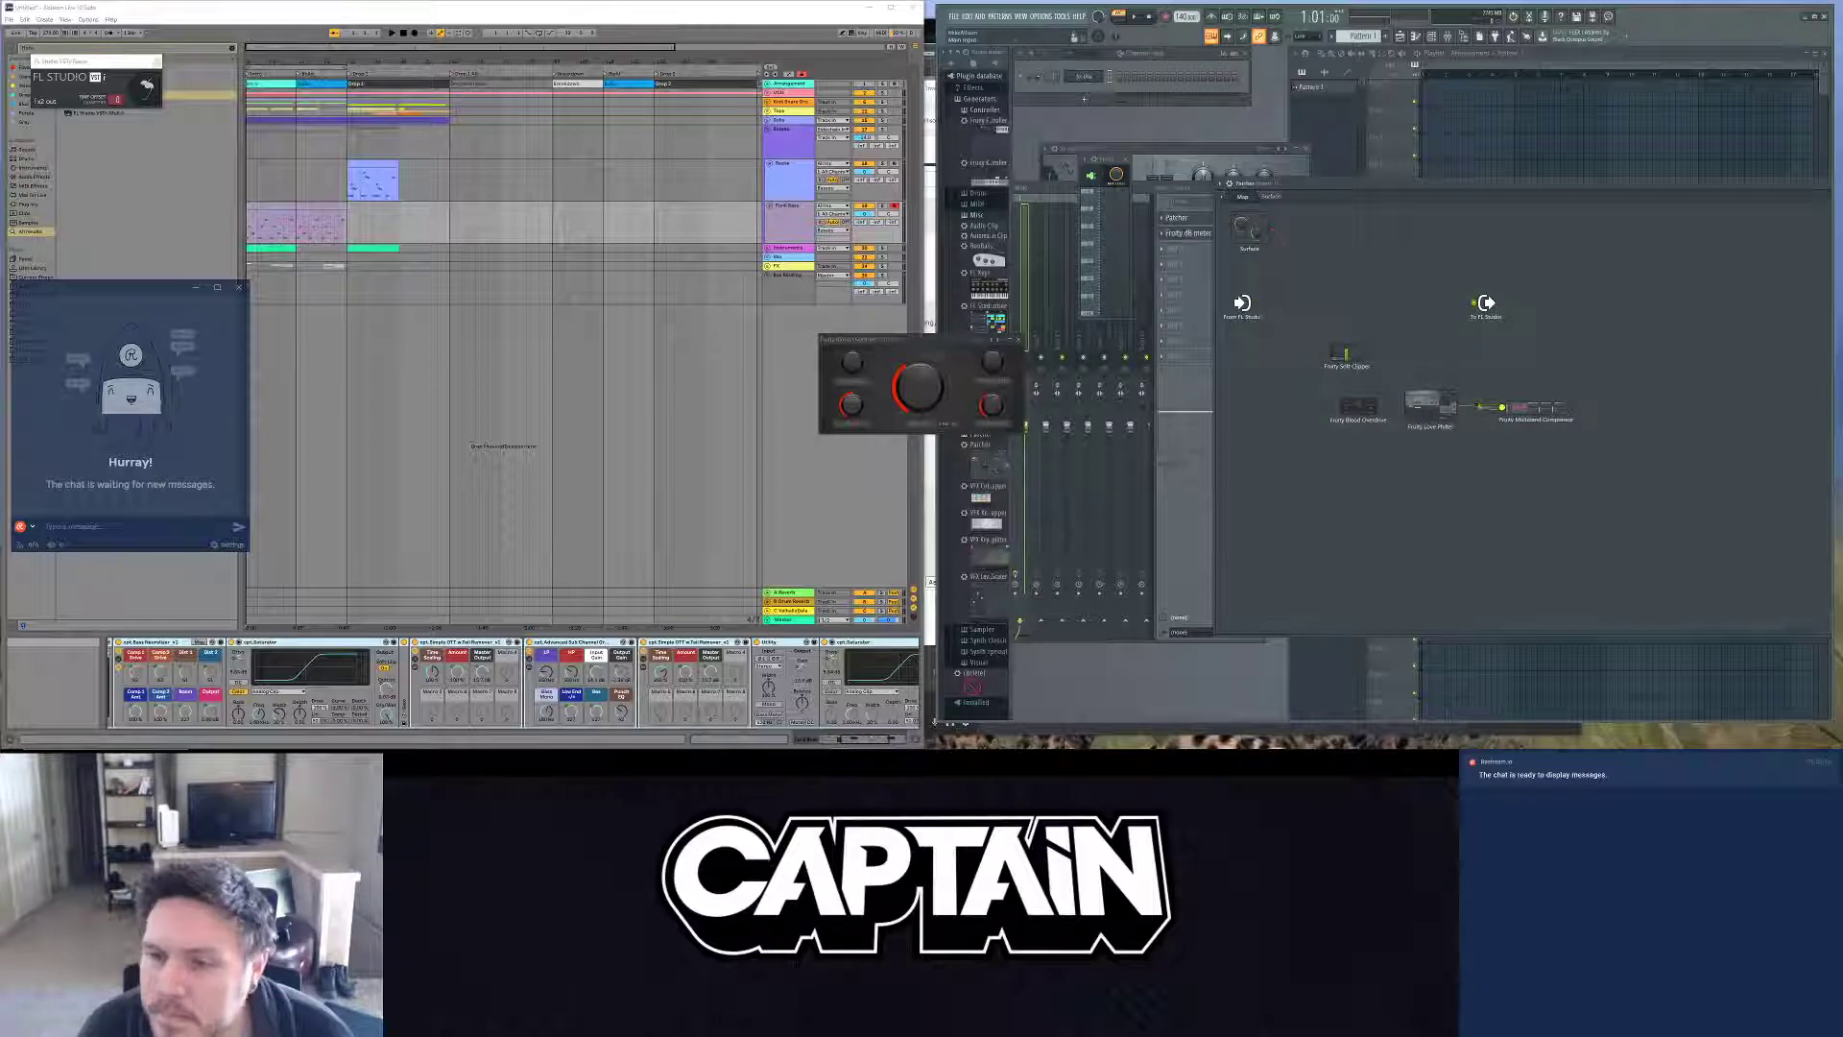
# Step: Inspect the contents of the first Simple OTT rack in Ableton Live, then move the Fruity Multiband Compressor closer to Fruity Love Philter in Patcher
pyautogui.click(531, 669)
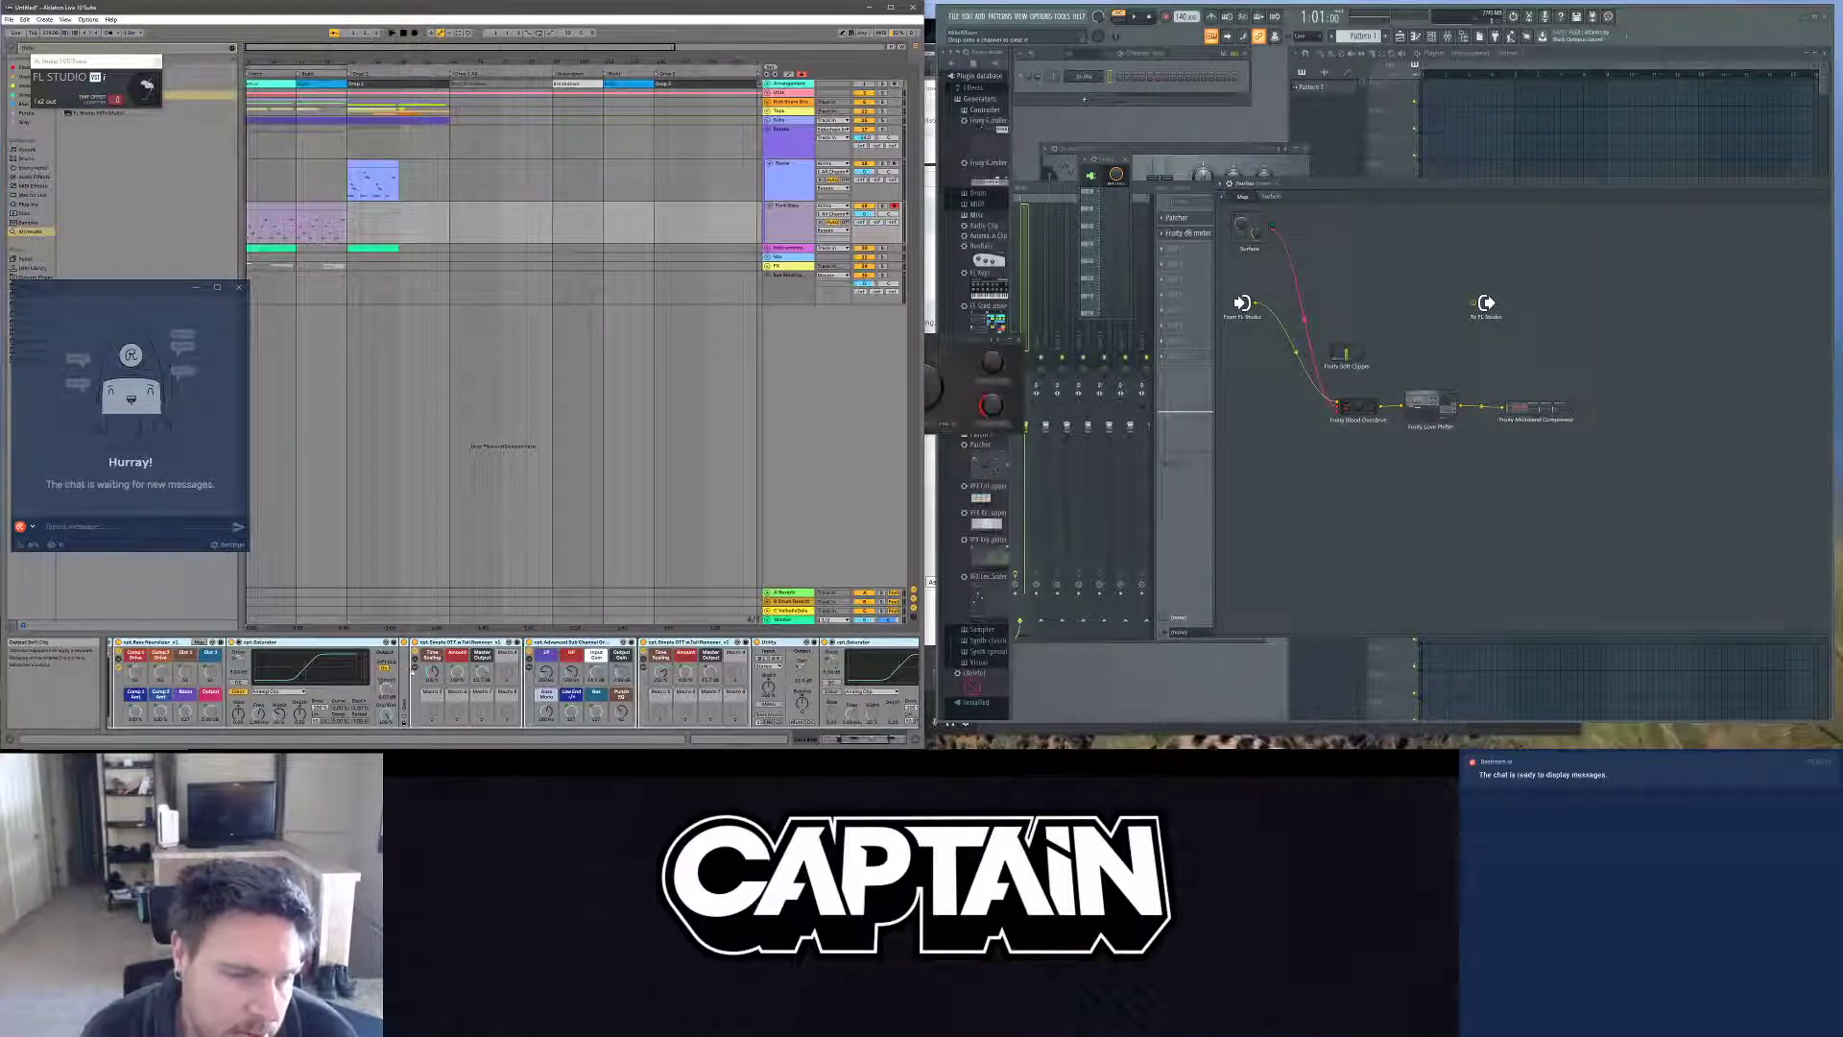
pyautogui.click(416, 670)
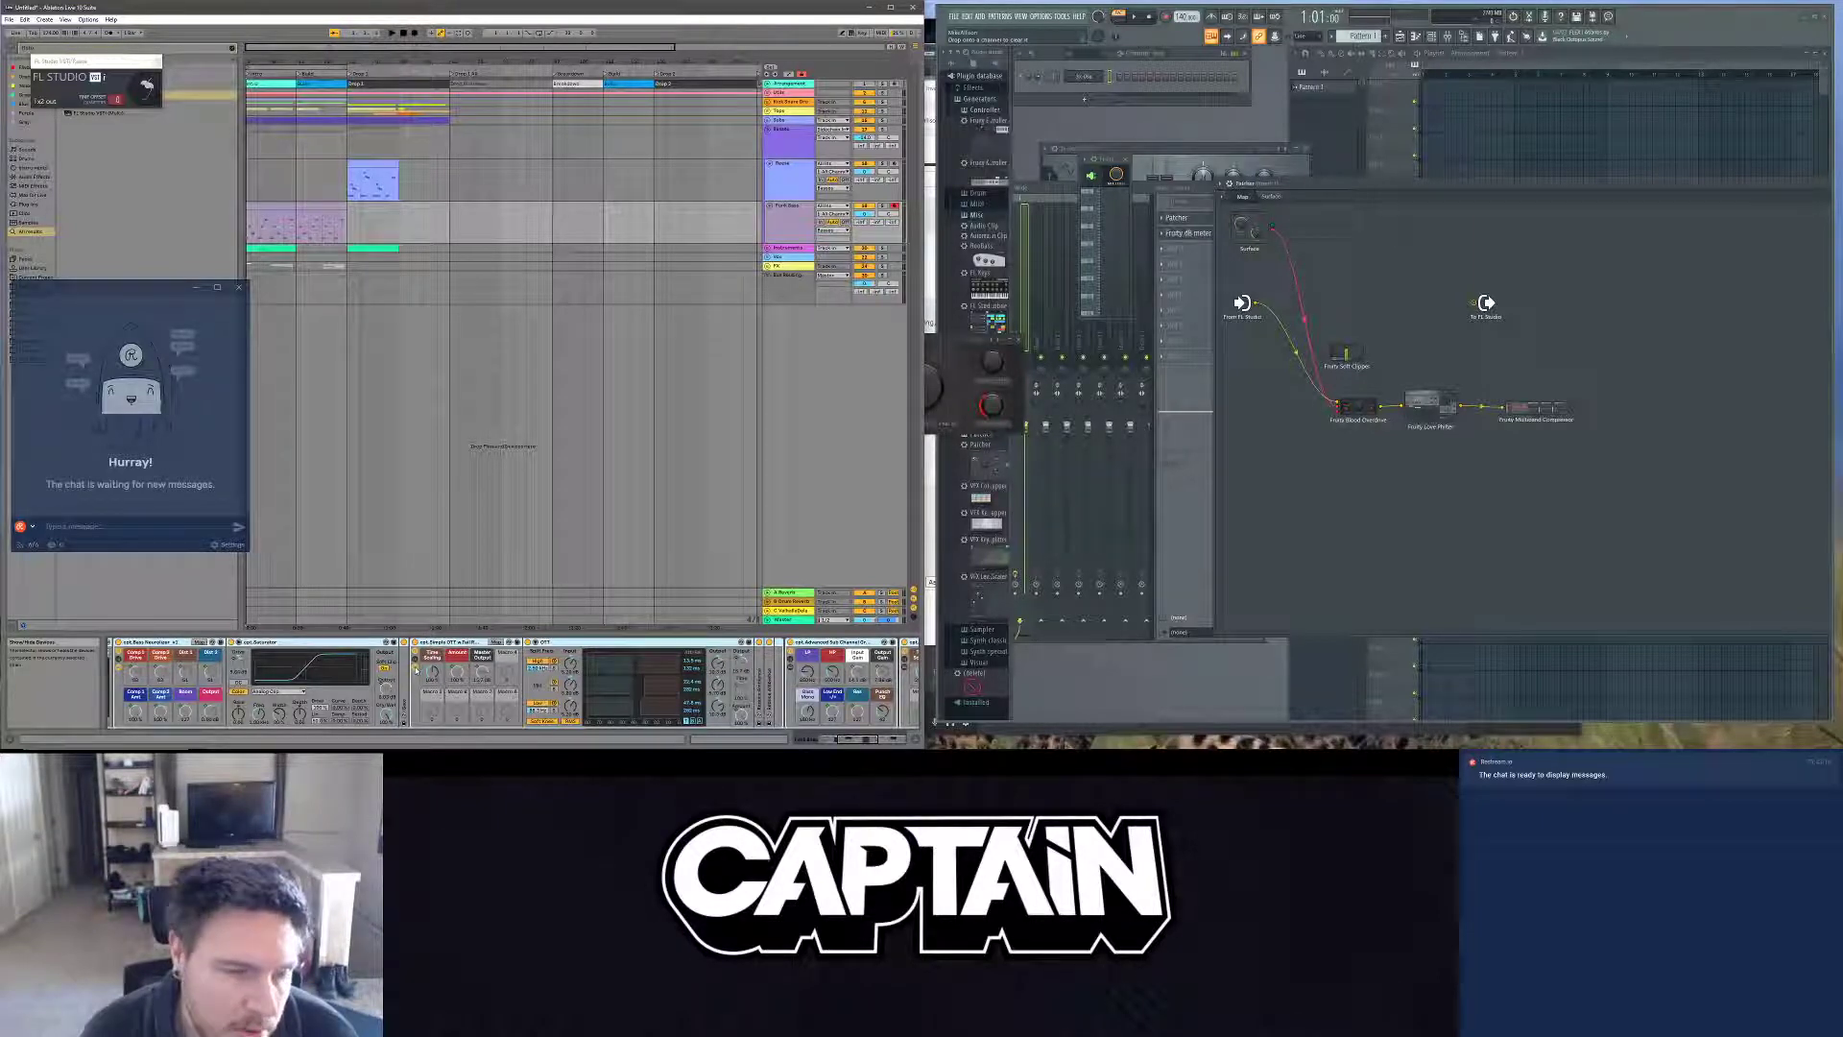
pyautogui.click(416, 670)
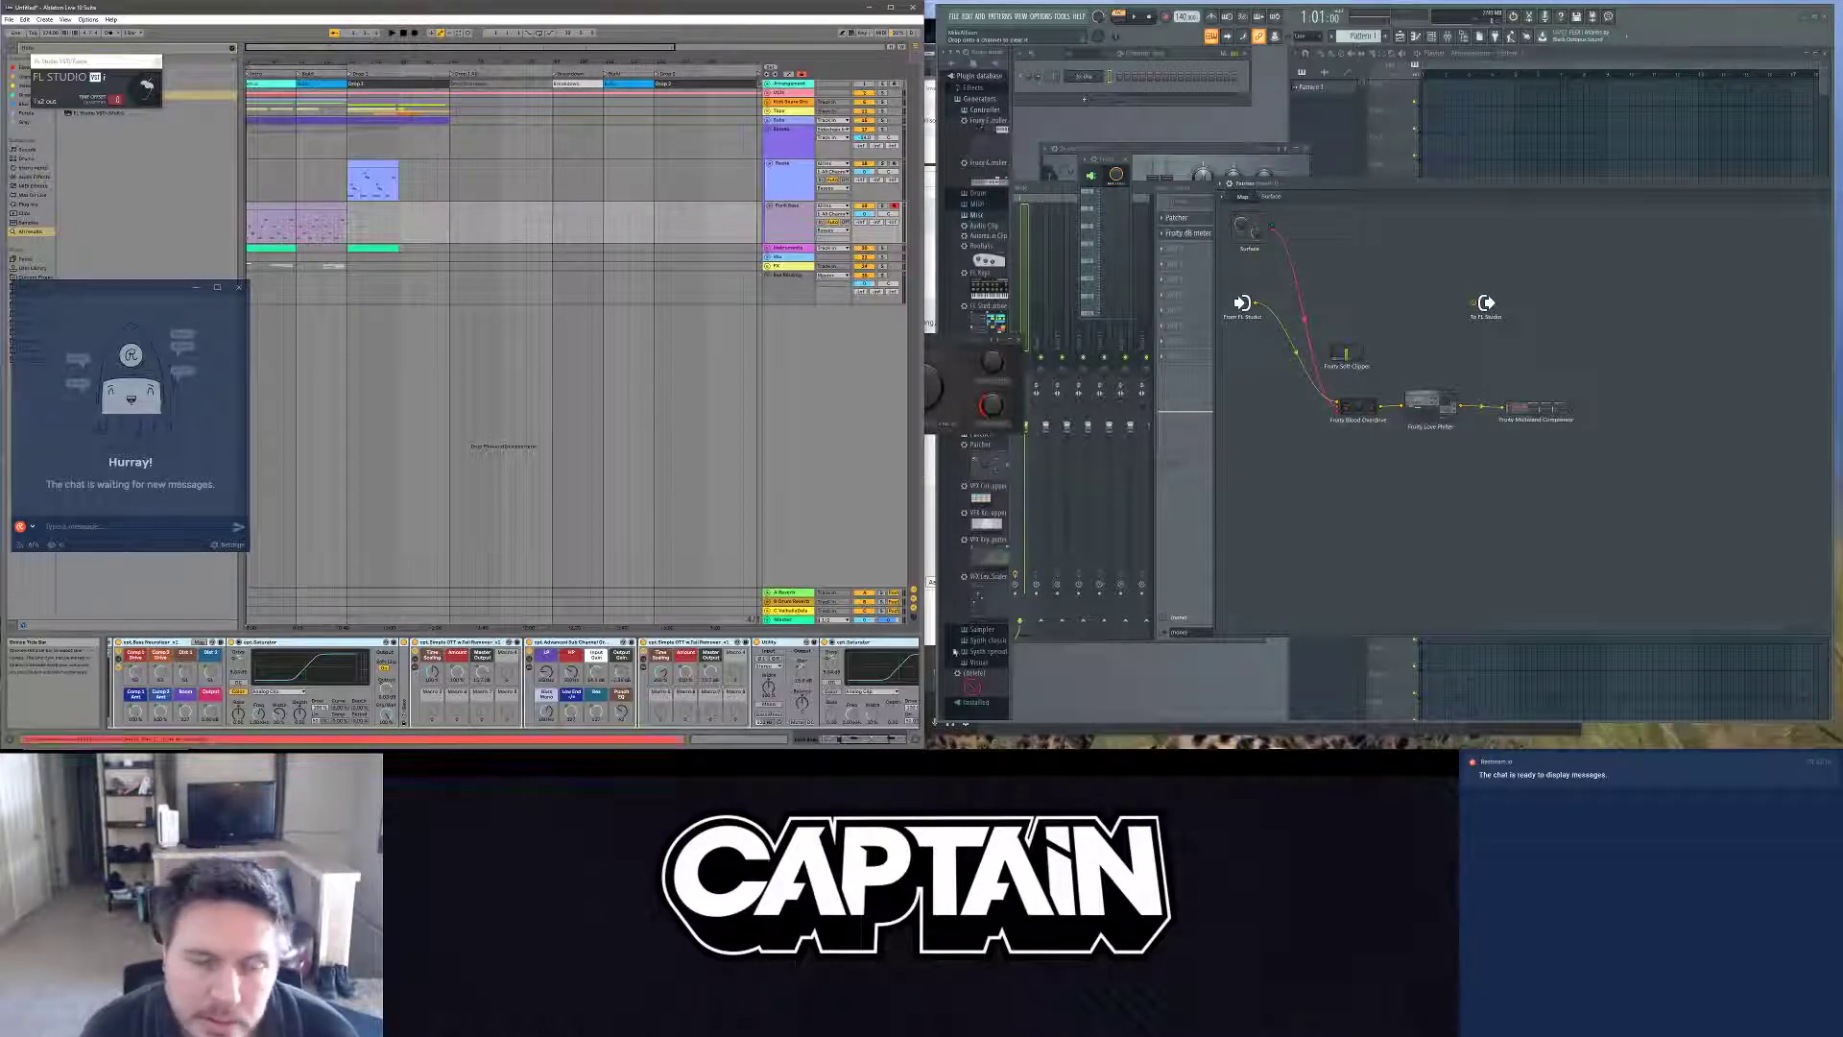
pyautogui.click(1358, 407)
pyautogui.moveTo(1544, 393); pyautogui.dragTo(1521, 397)
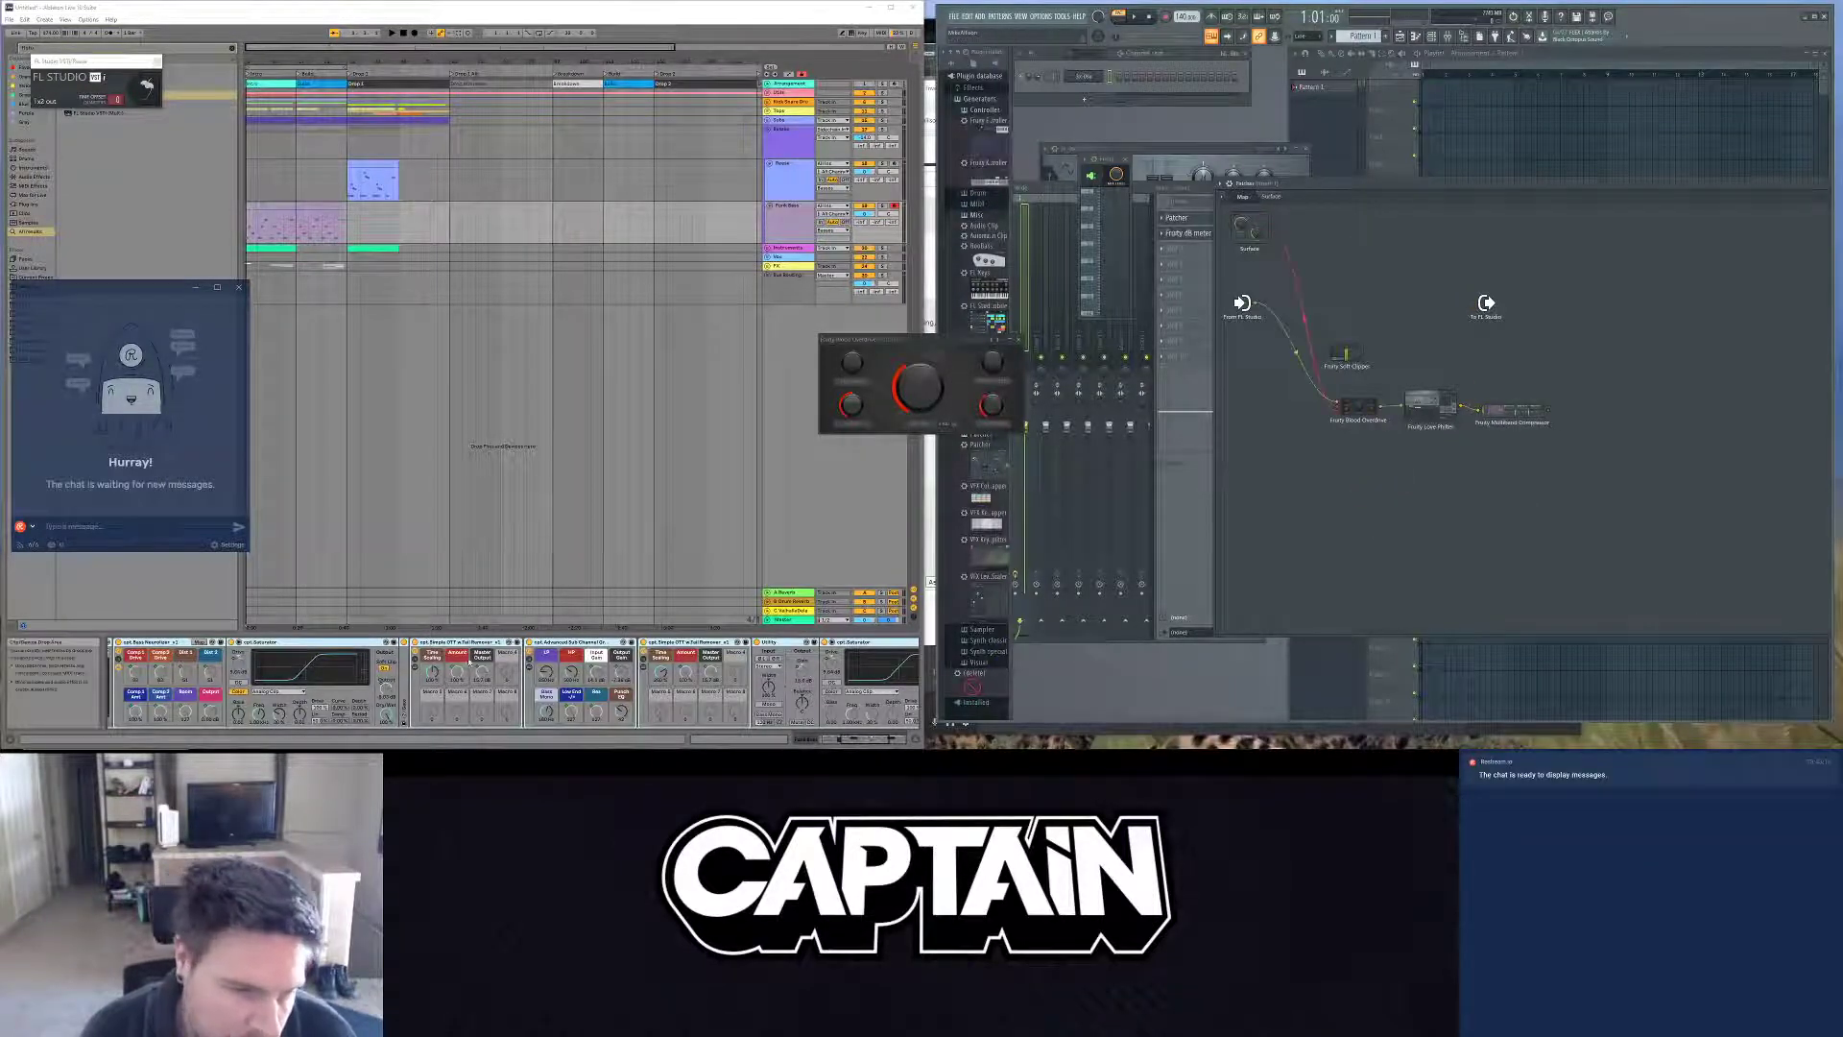
# Step: In Ableton Live, delete the second Simple OTT rack from the bass track's device chain and check the devices that follow
pyautogui.click(662, 641)
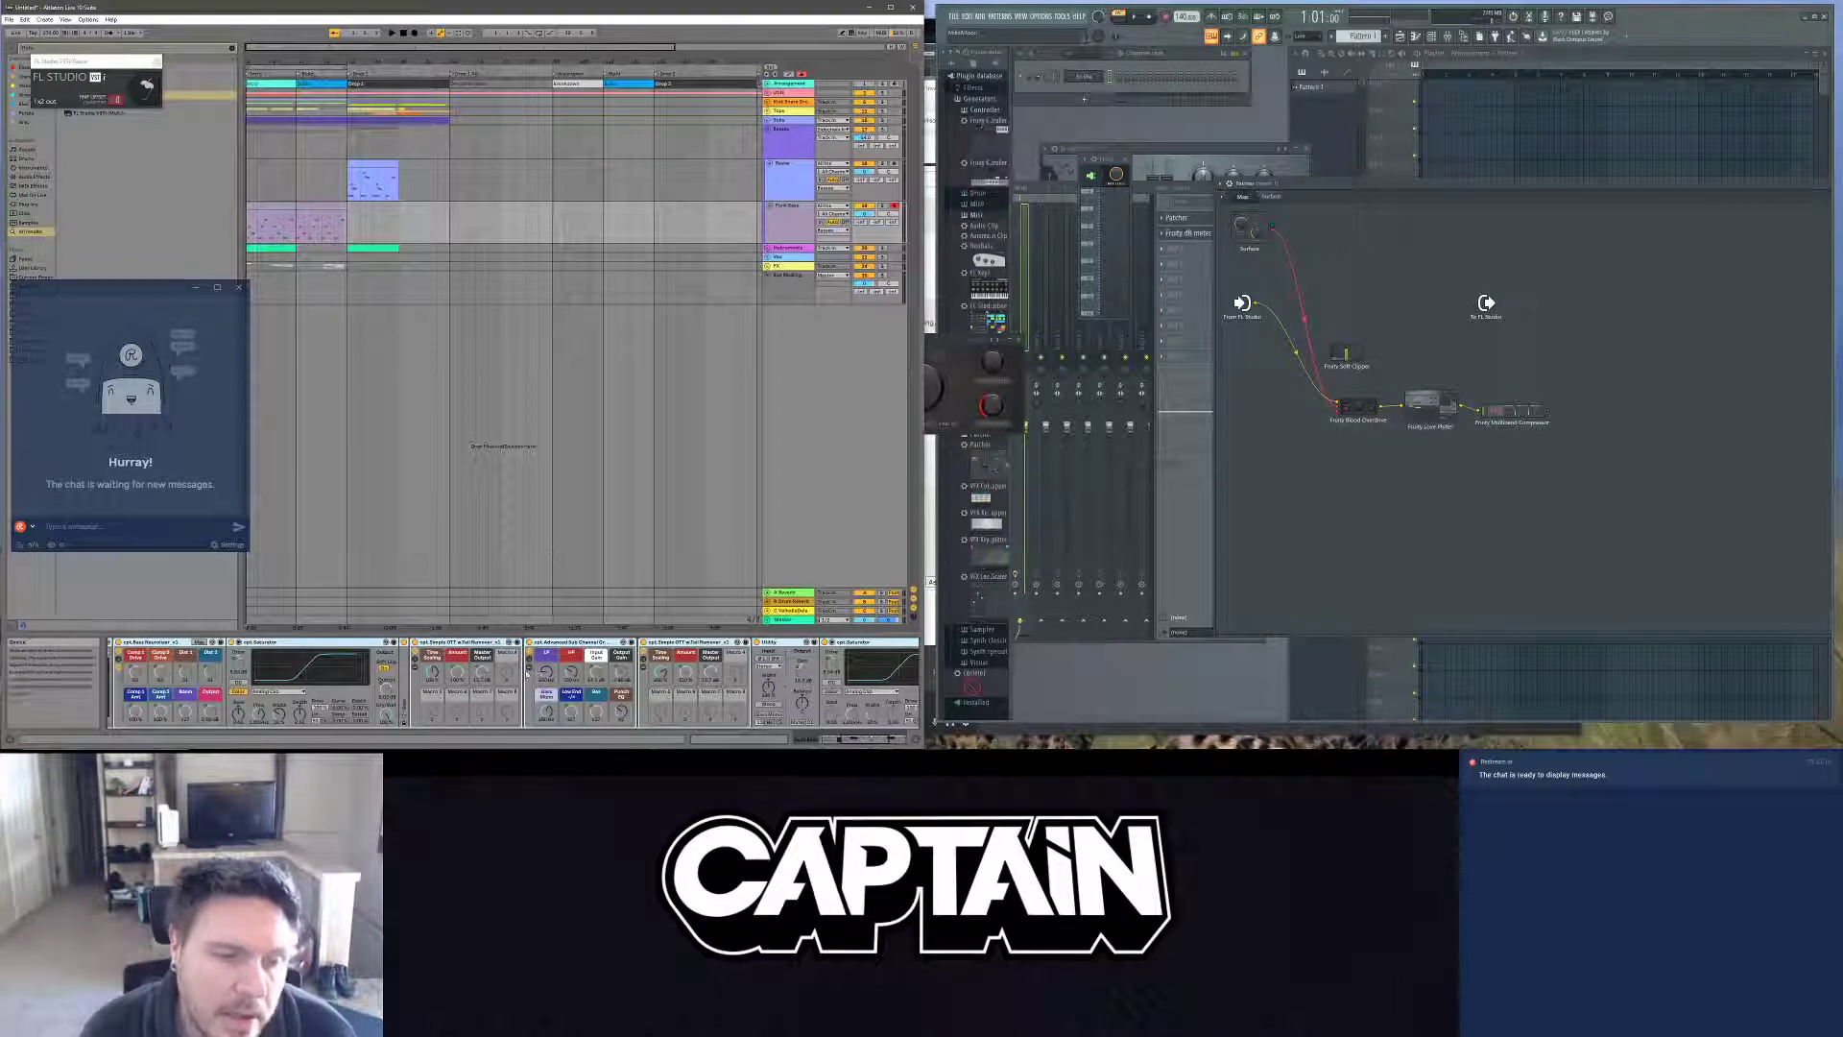
pyautogui.press('Delete')
pyautogui.hscroll(1, 616, 666)
pyautogui.hscroll(2, 595, 664)
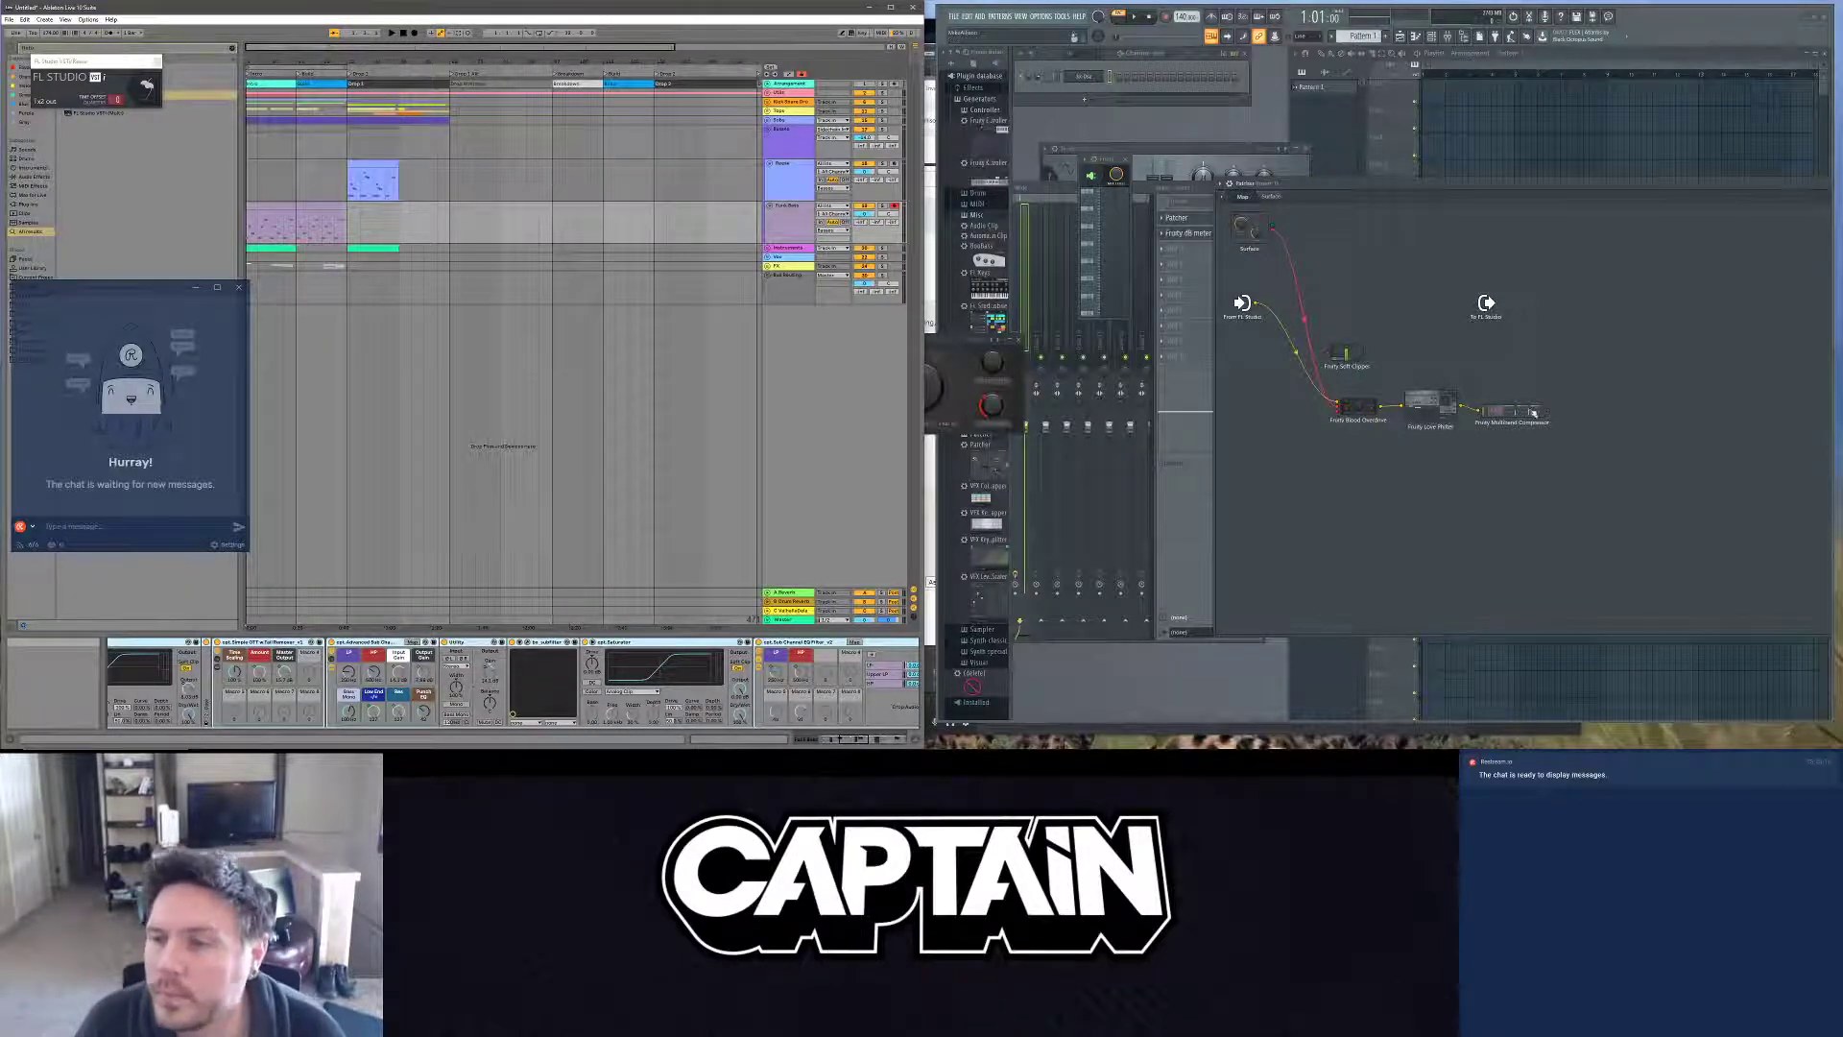
pyautogui.click(1355, 407)
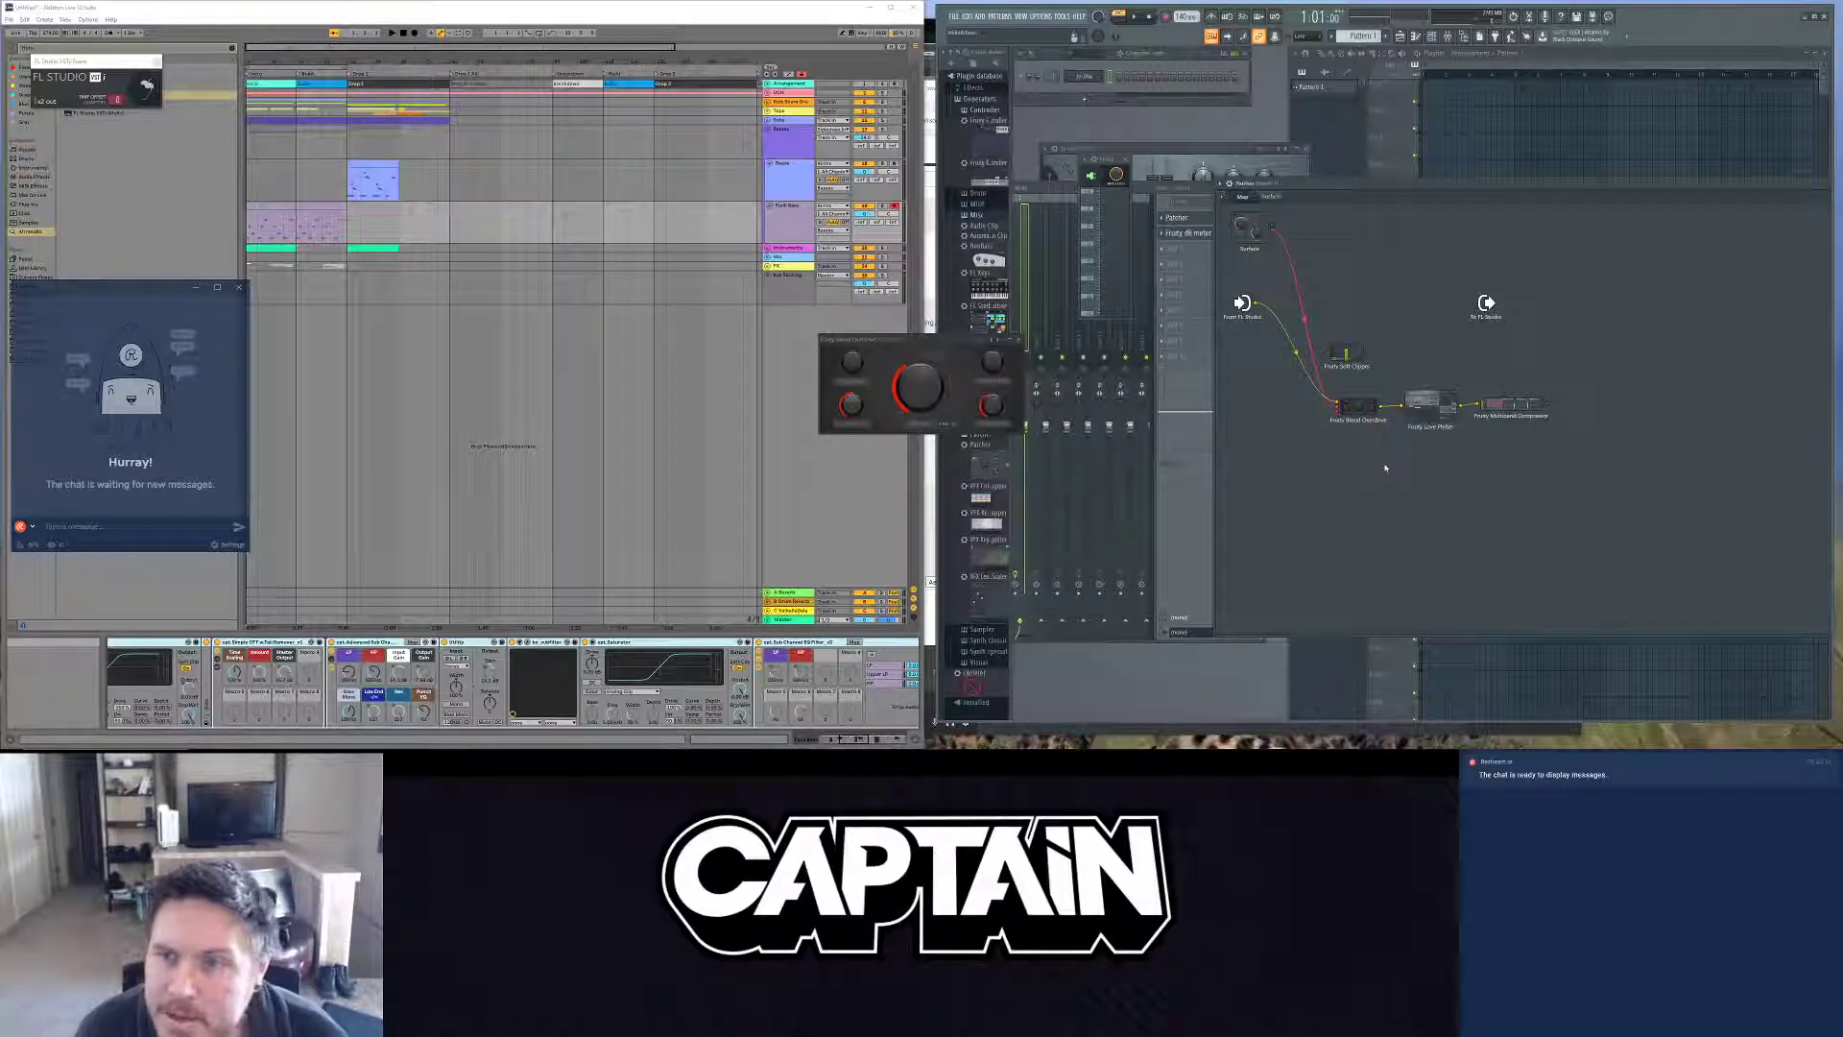
pyautogui.rightClick(1492, 455)
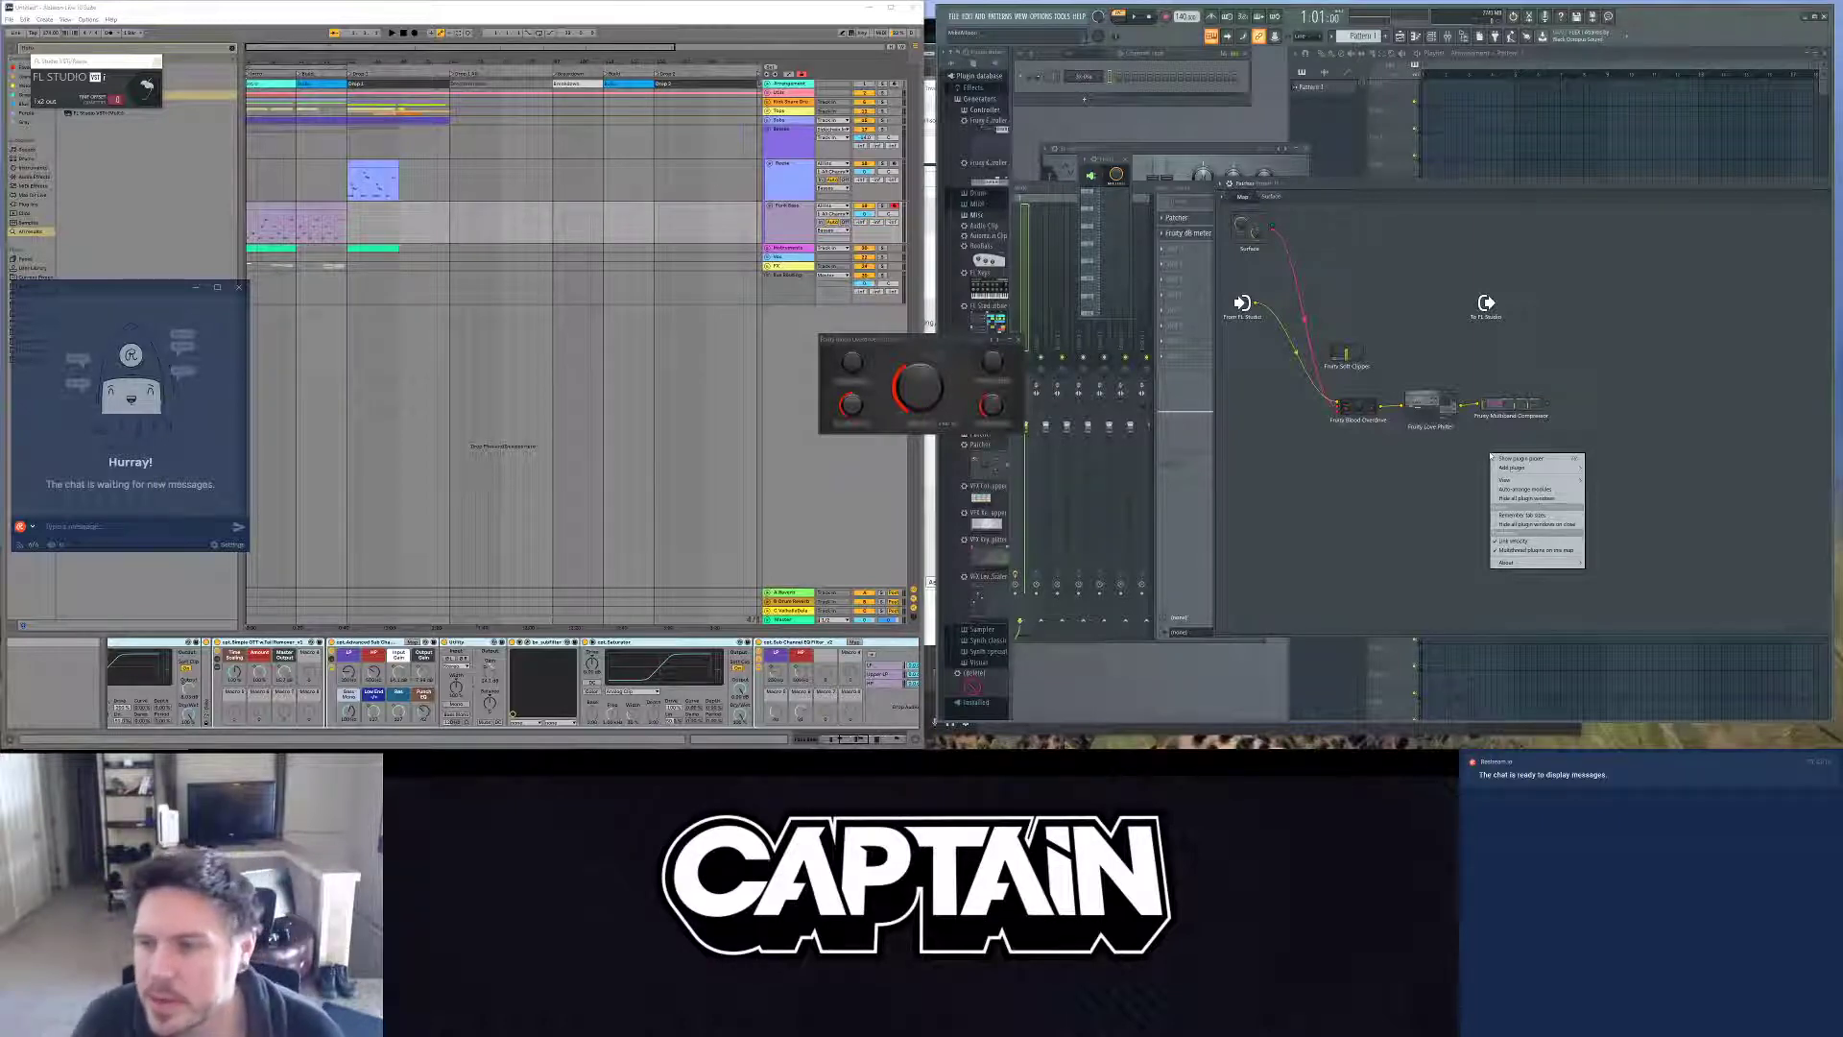
pyautogui.click(332, 660)
pyautogui.click(332, 660)
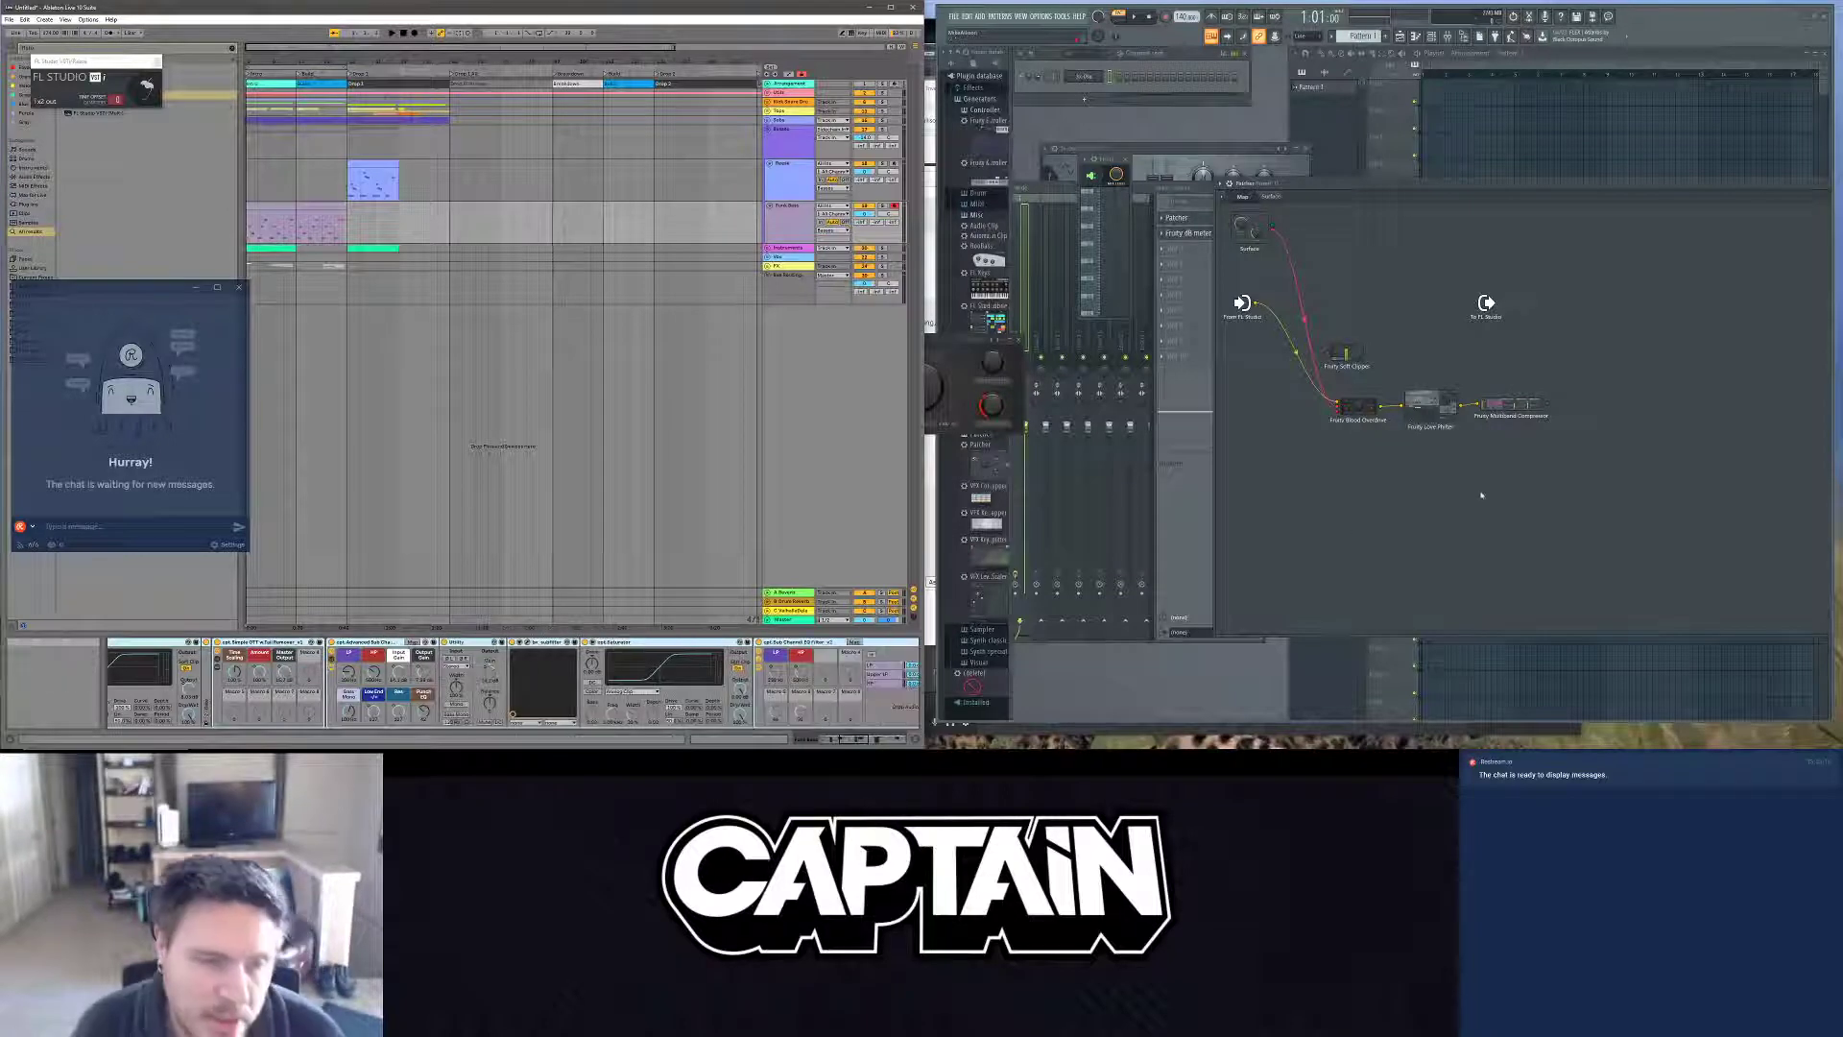
# Step: Try a Fruity Send in Patcher, wired after Fruity Multiband Compressor, and delete it again
pyautogui.click(1575, 437)
pyautogui.rightClick(1576, 438)
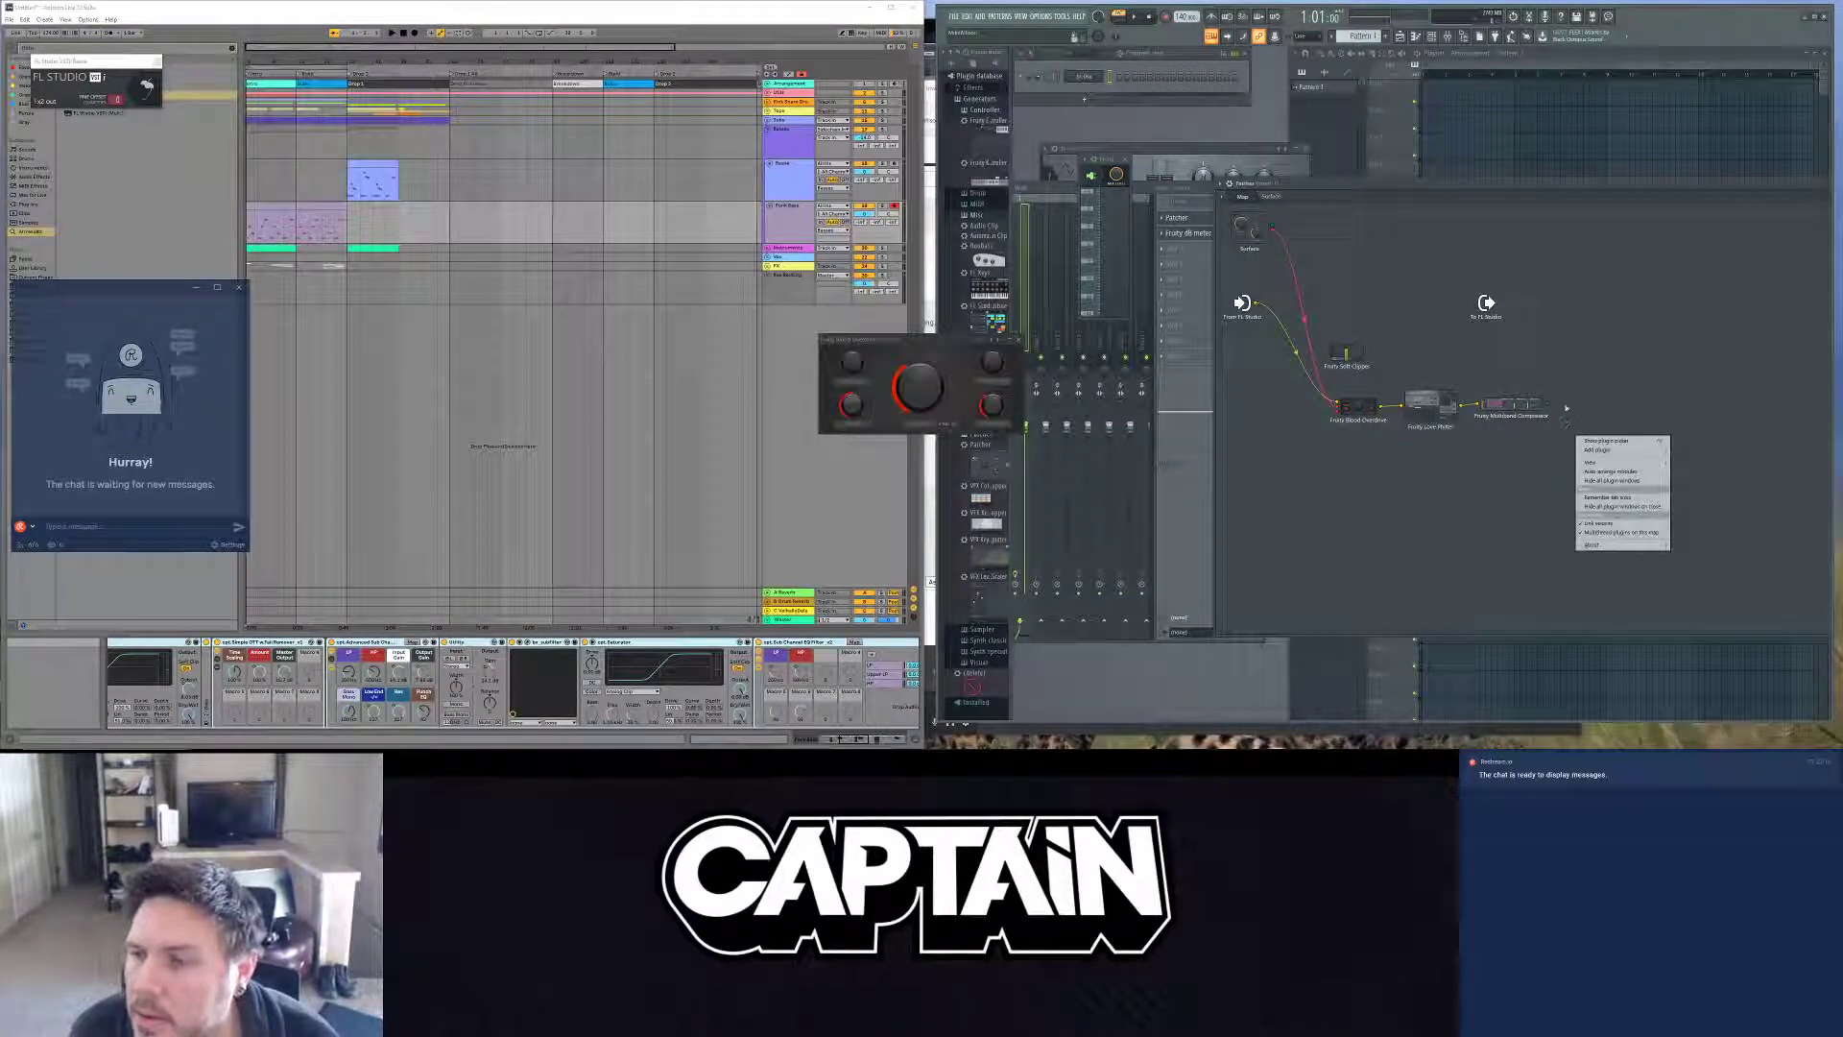
pyautogui.moveTo(1599, 451)
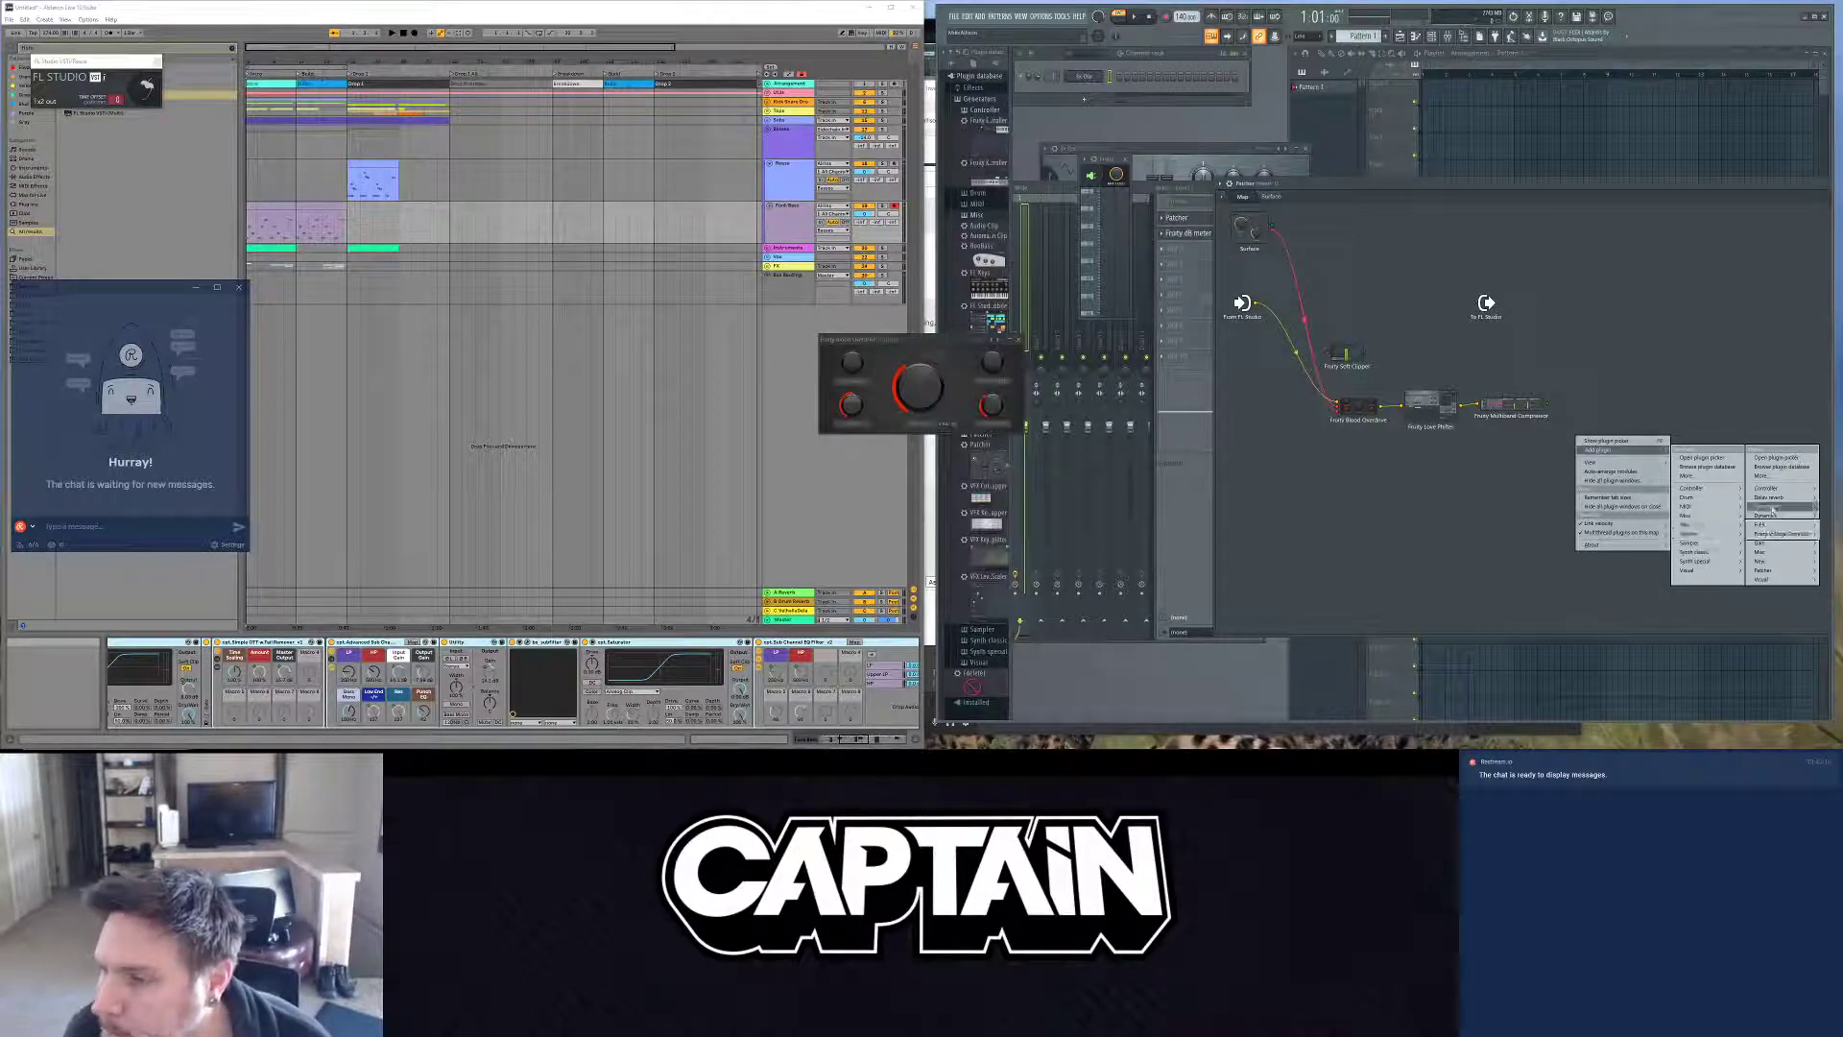
pyautogui.moveTo(1773, 516)
pyautogui.moveTo(1771, 543)
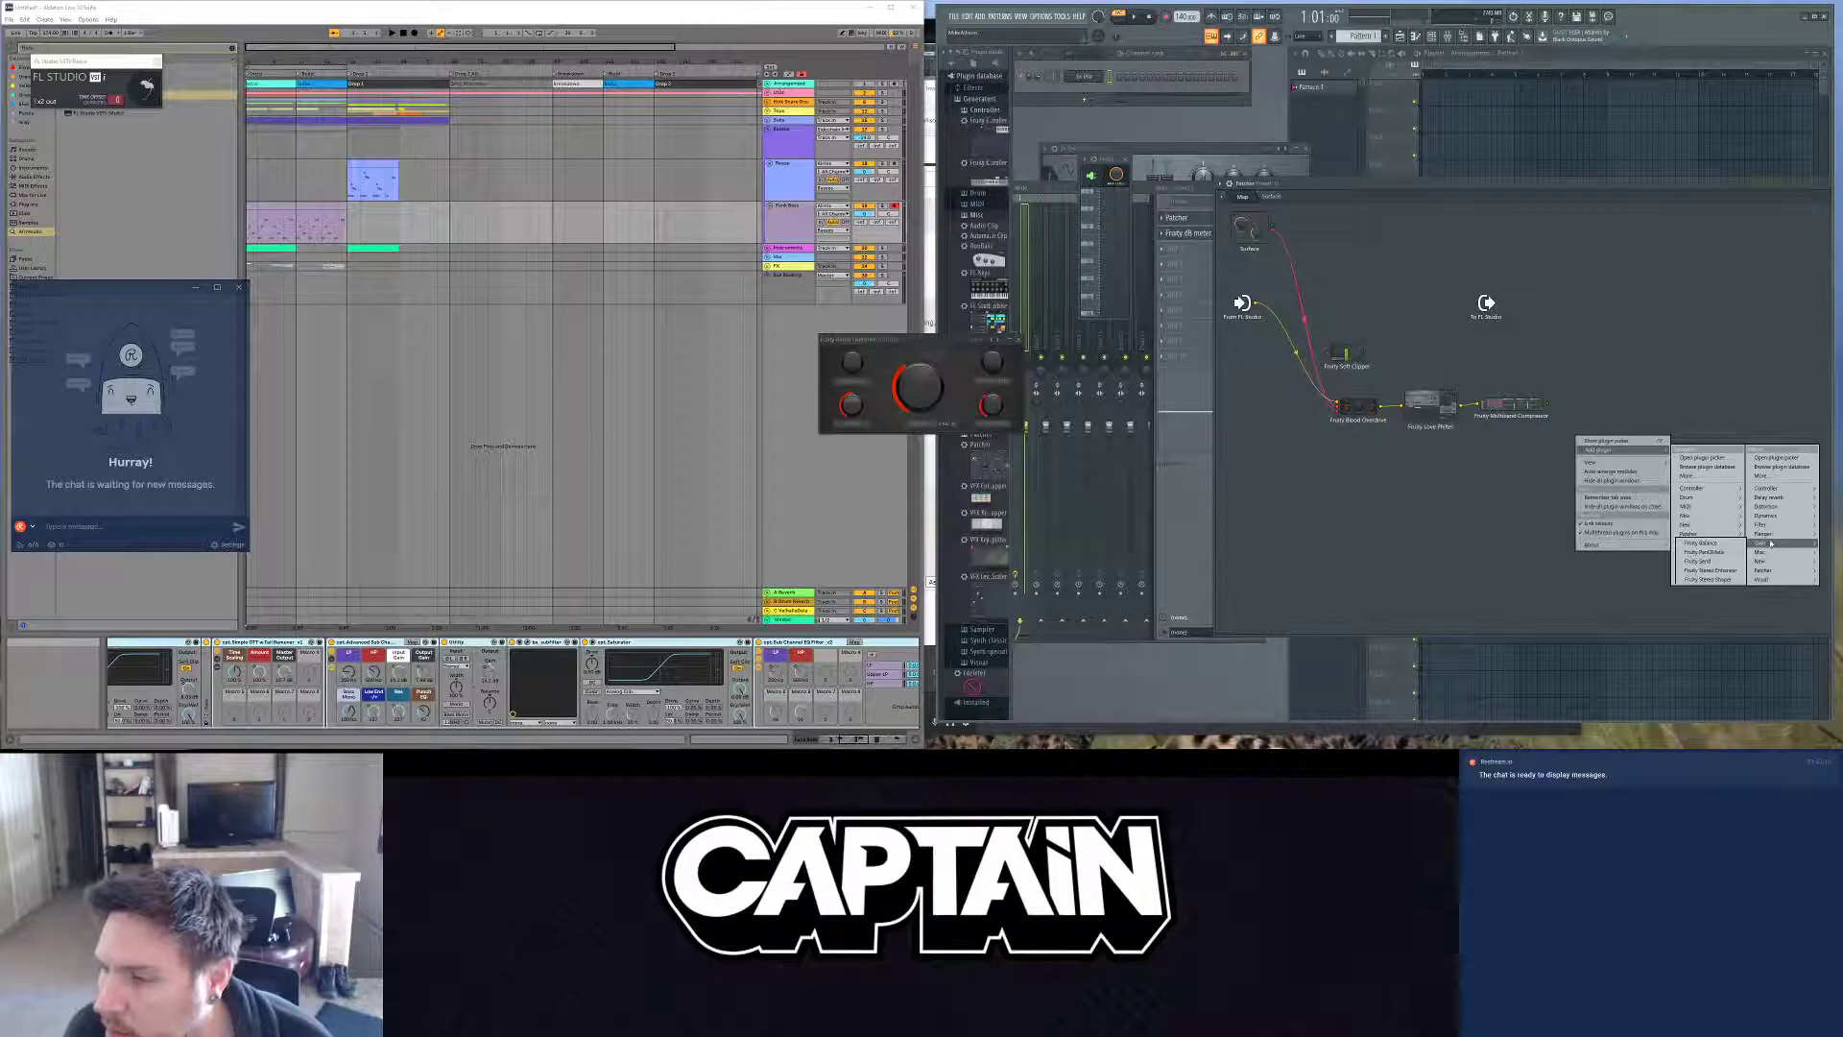
pyautogui.click(1721, 562)
pyautogui.moveTo(1545, 416); pyautogui.dragTo(1589, 417)
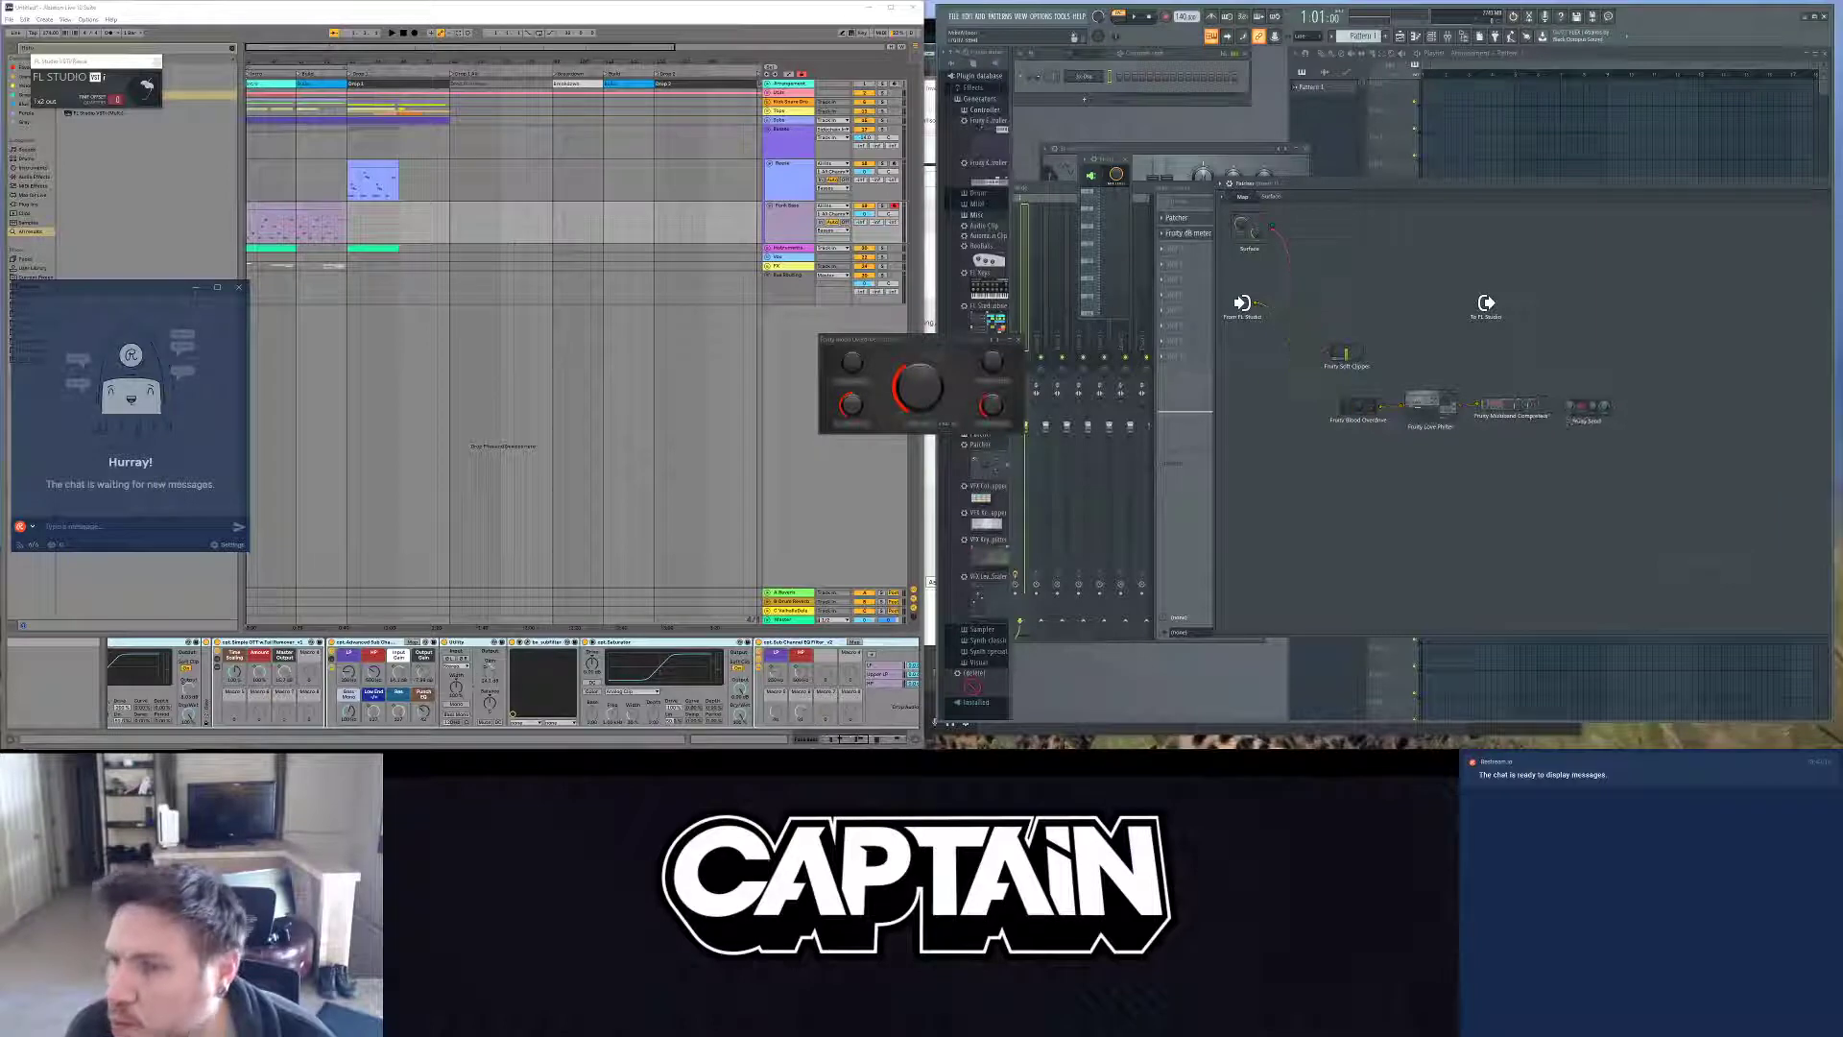
pyautogui.doubleClick(1585, 411)
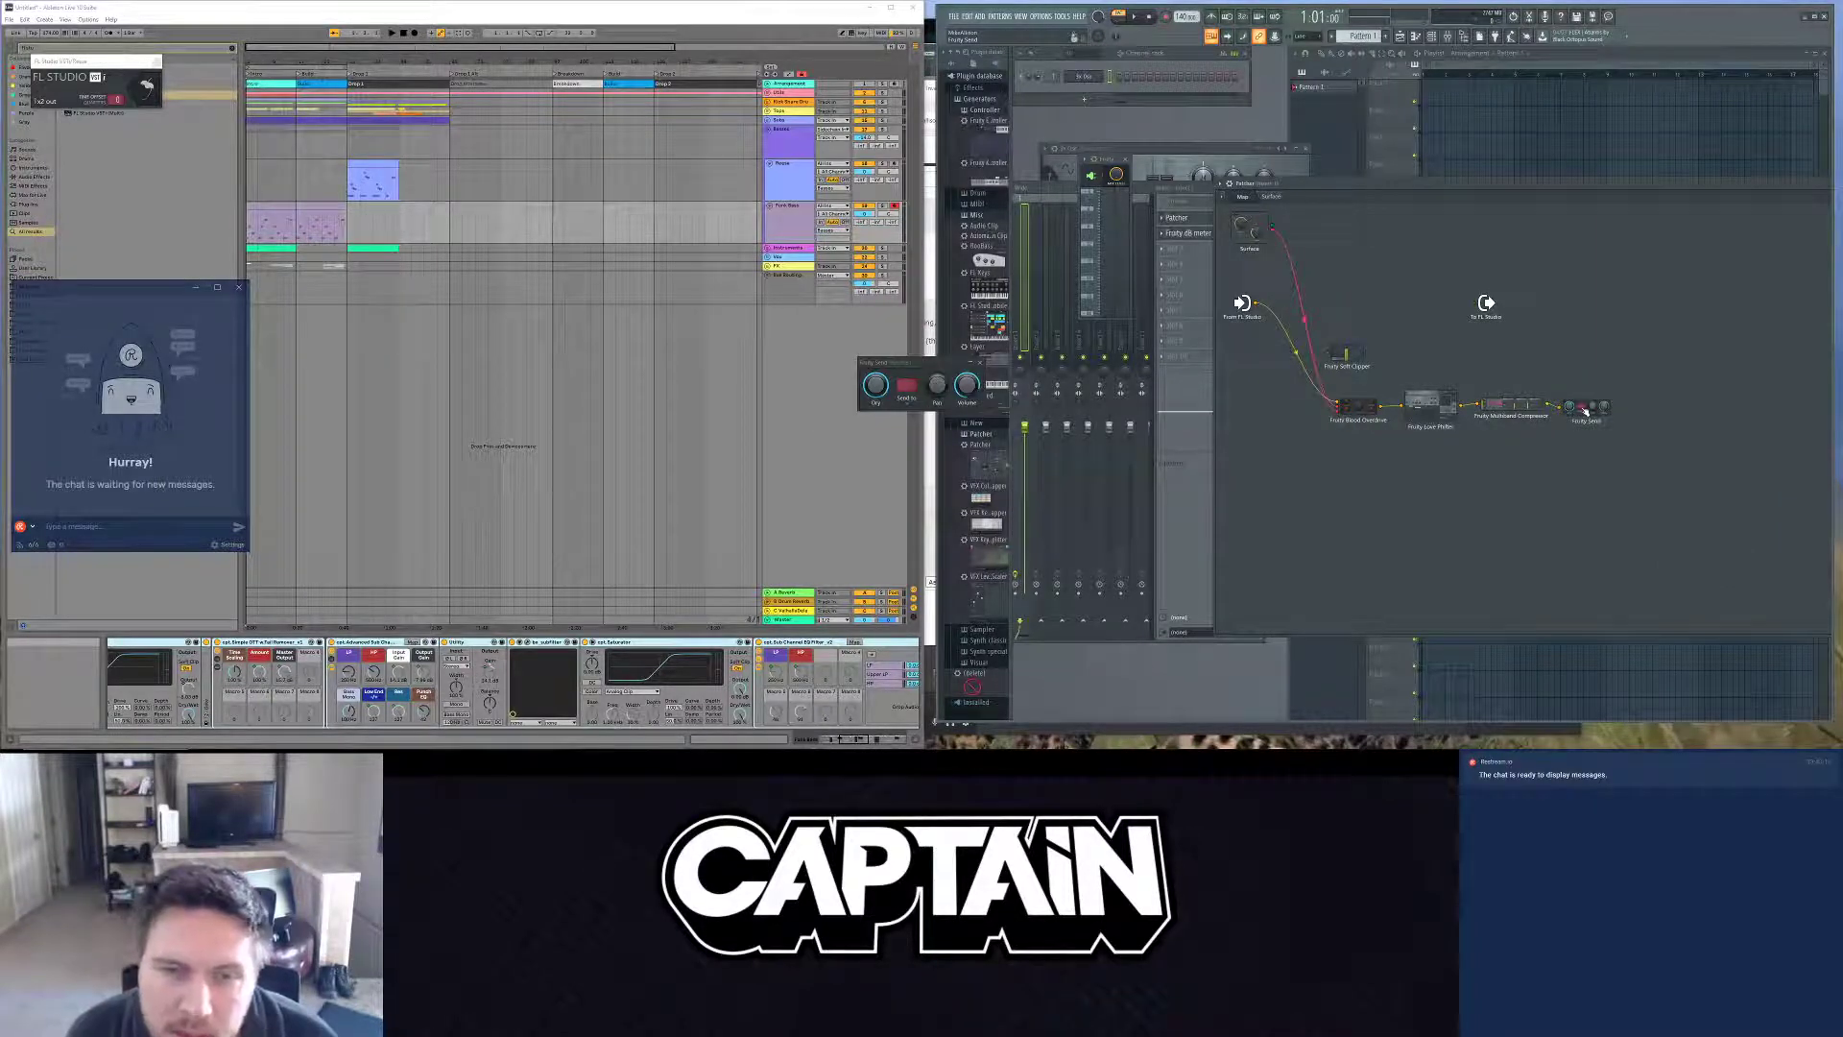
pyautogui.rightClick(1585, 412)
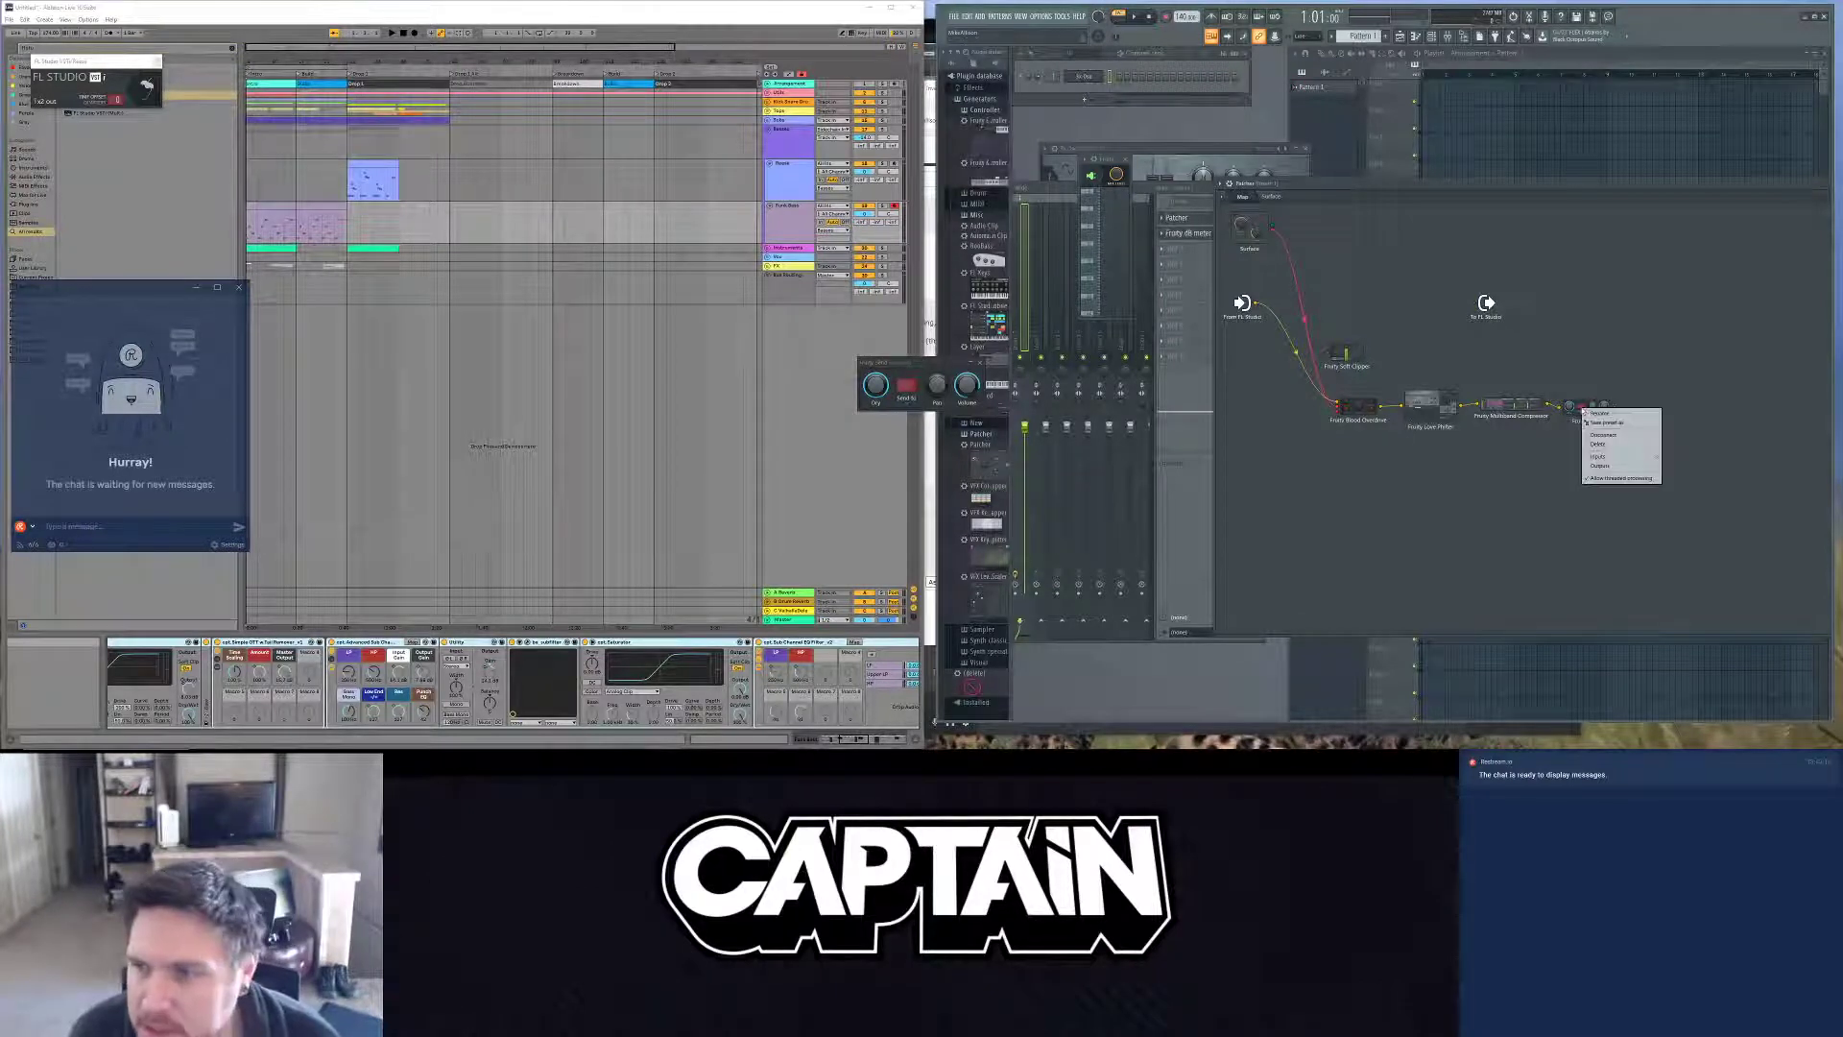
pyautogui.click(1602, 444)
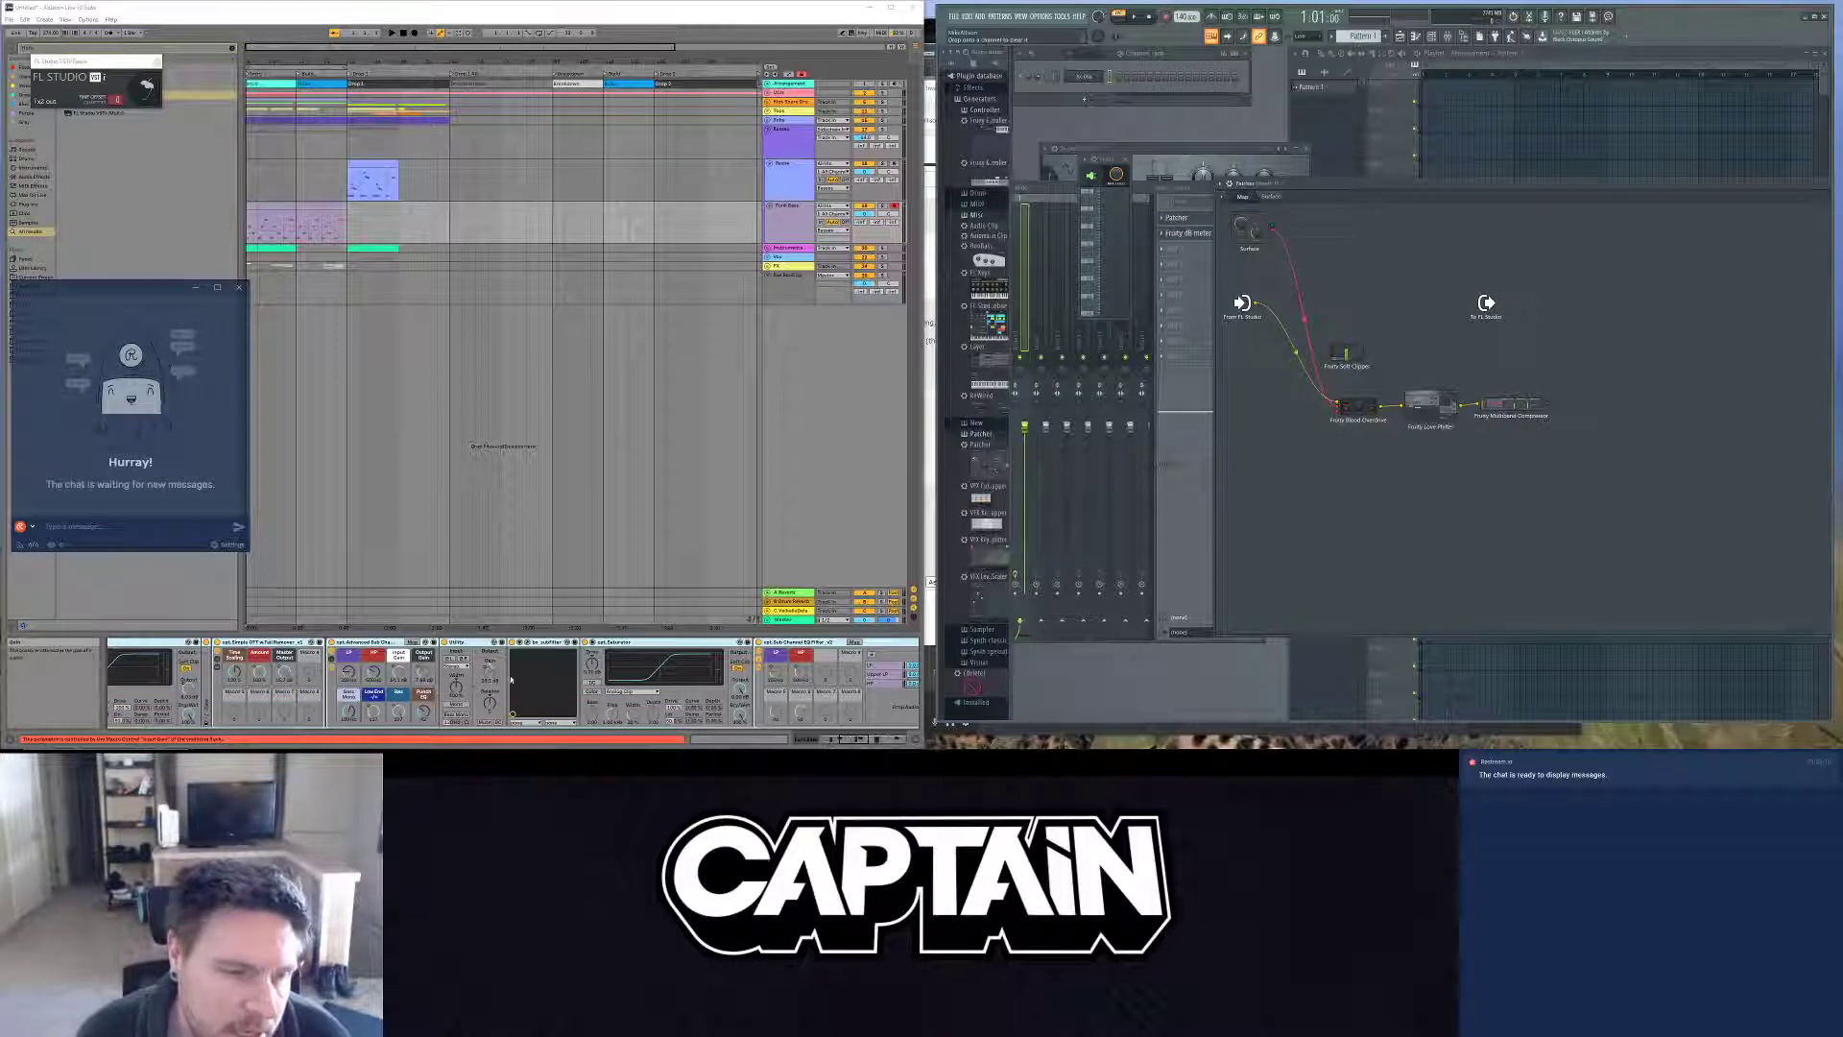
# Step: Add a Fruity Fast Dist in Patcher, connect it after Fruity Multiband Compressor and open its interface
pyautogui.rightClick(1656, 419)
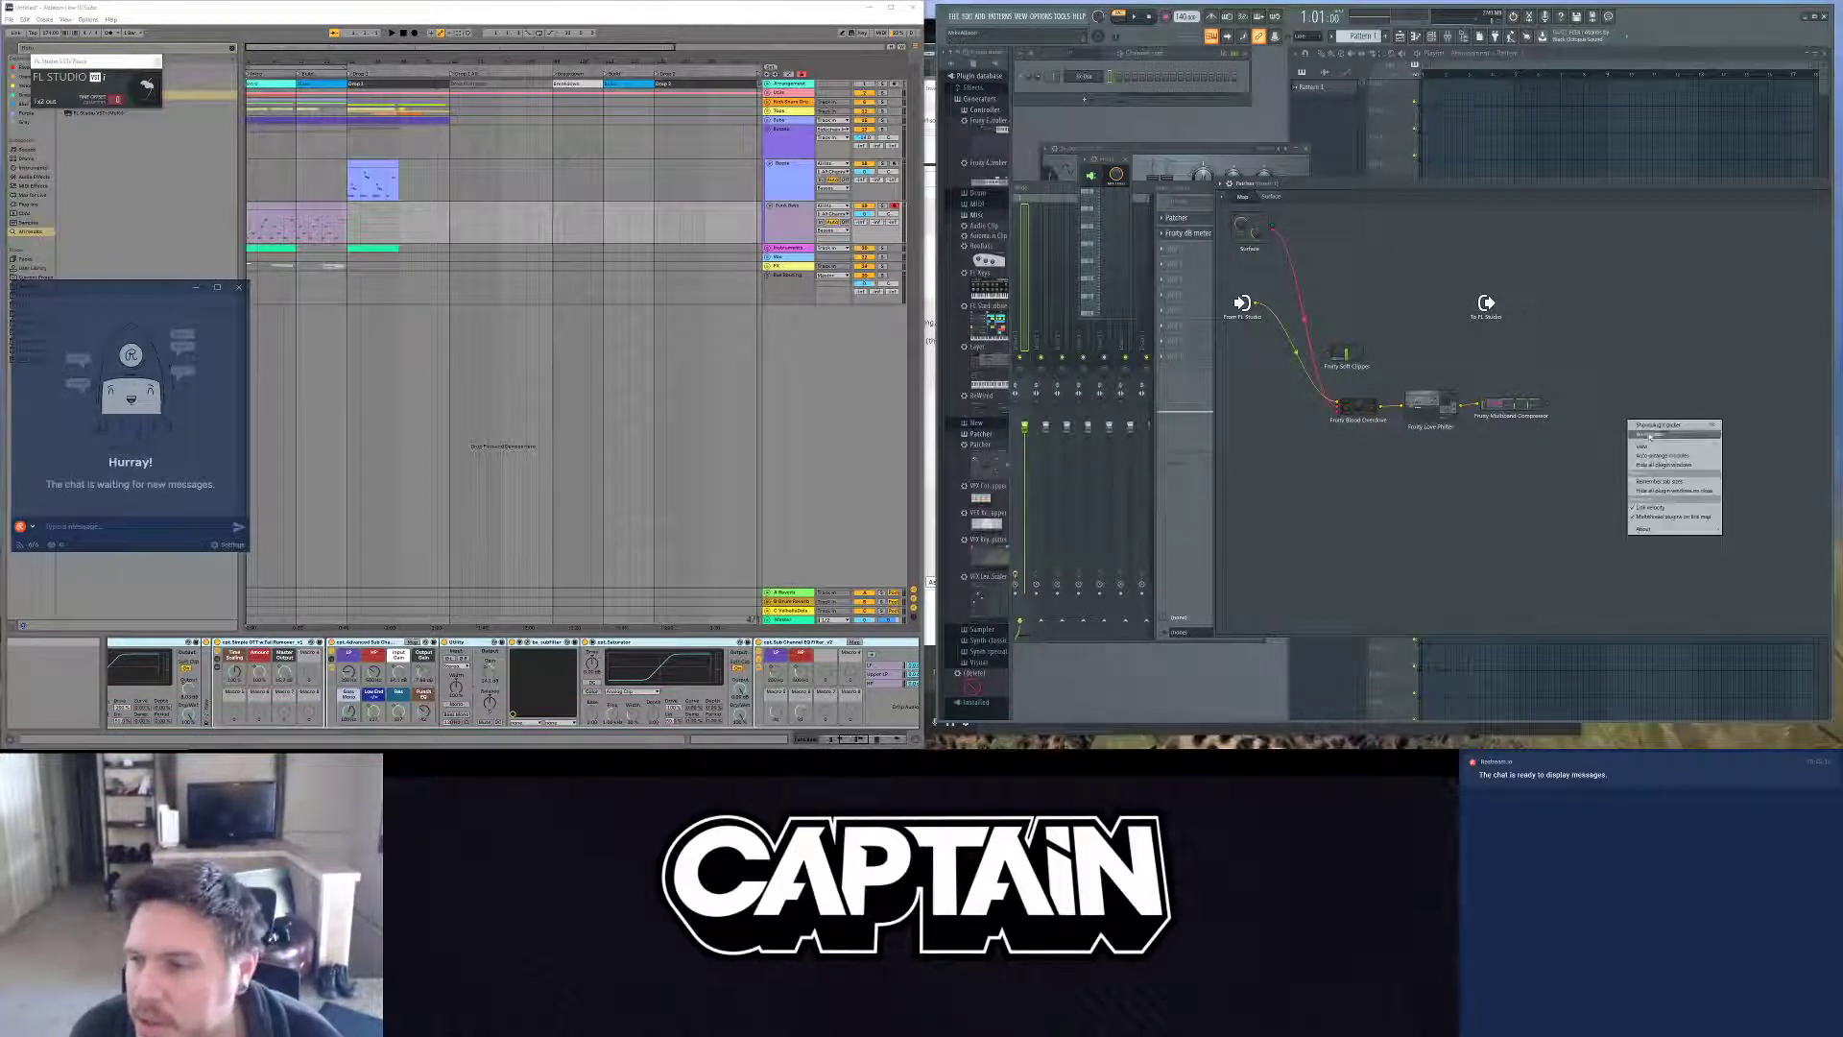
pyautogui.moveTo(1687, 432)
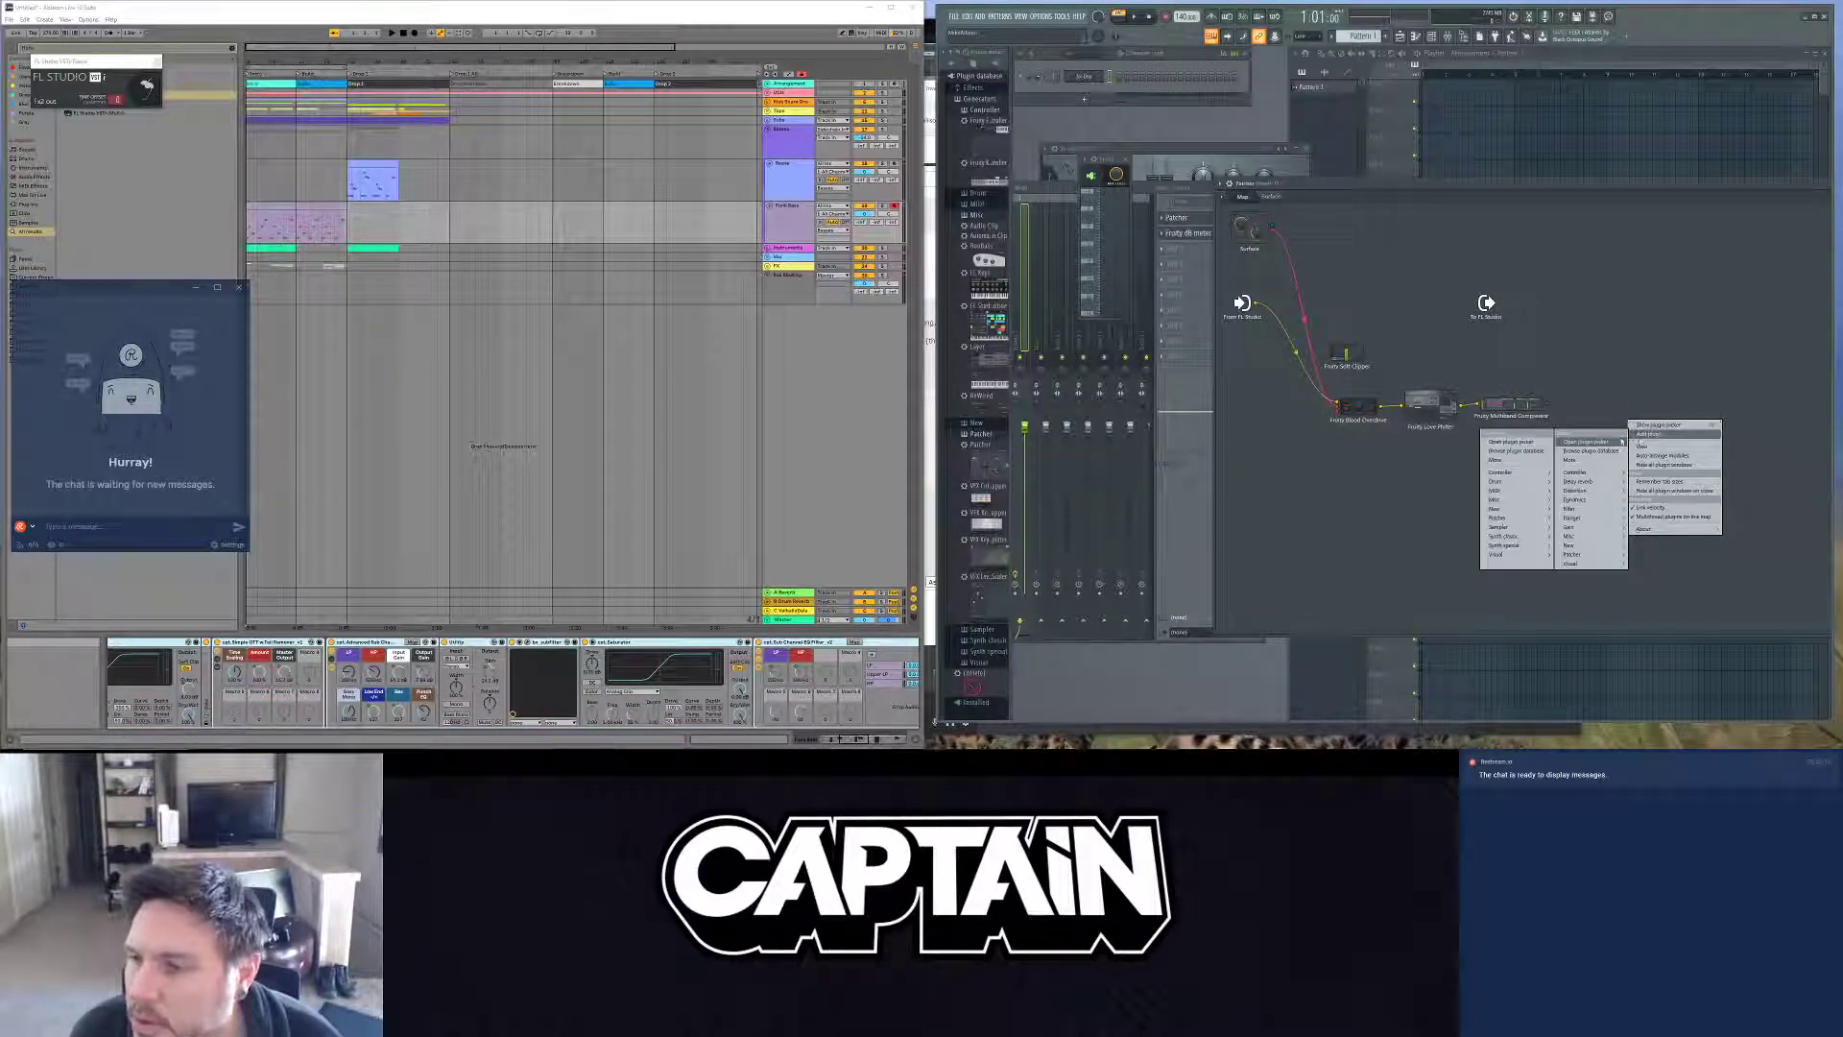
pyautogui.moveTo(1595, 493)
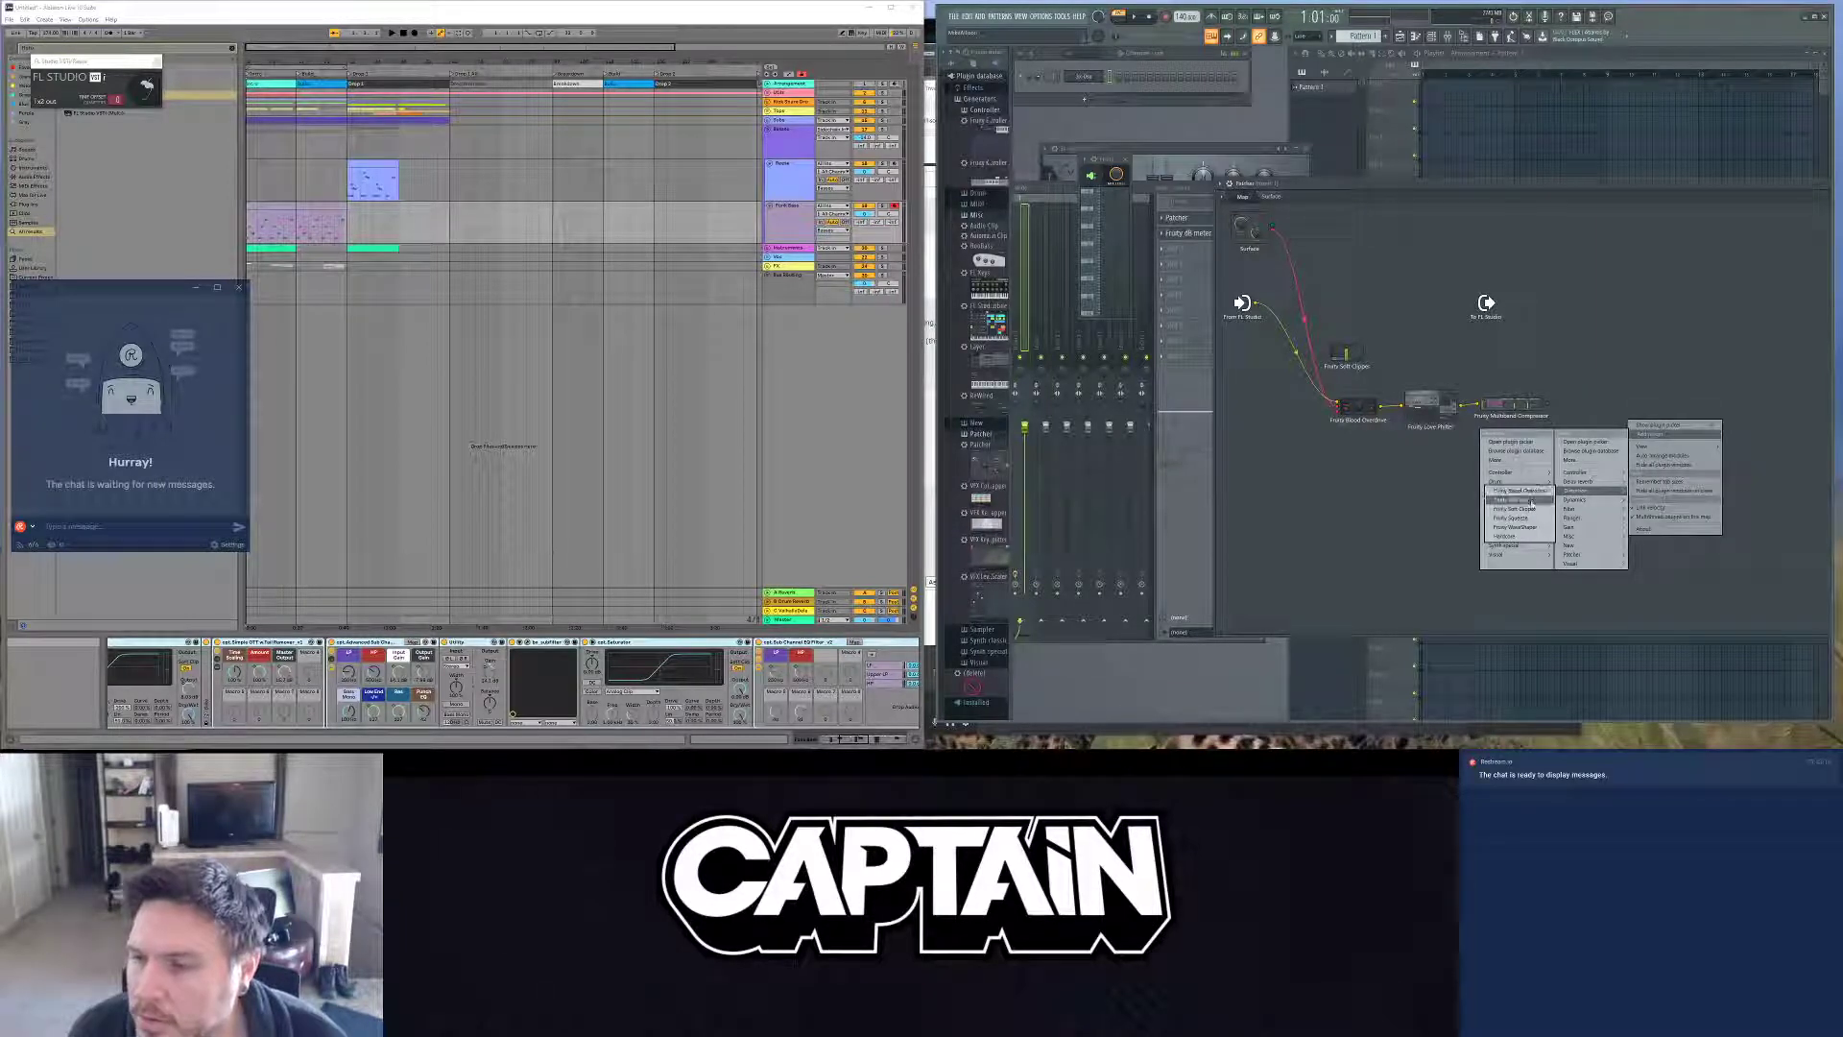
pyautogui.click(1526, 491)
pyautogui.moveTo(1563, 411)
pyautogui.mouseDown()
pyautogui.moveTo(1584, 407)
pyautogui.moveTo(1564, 405)
pyautogui.mouseUp()
pyautogui.doubleClick(1584, 409)
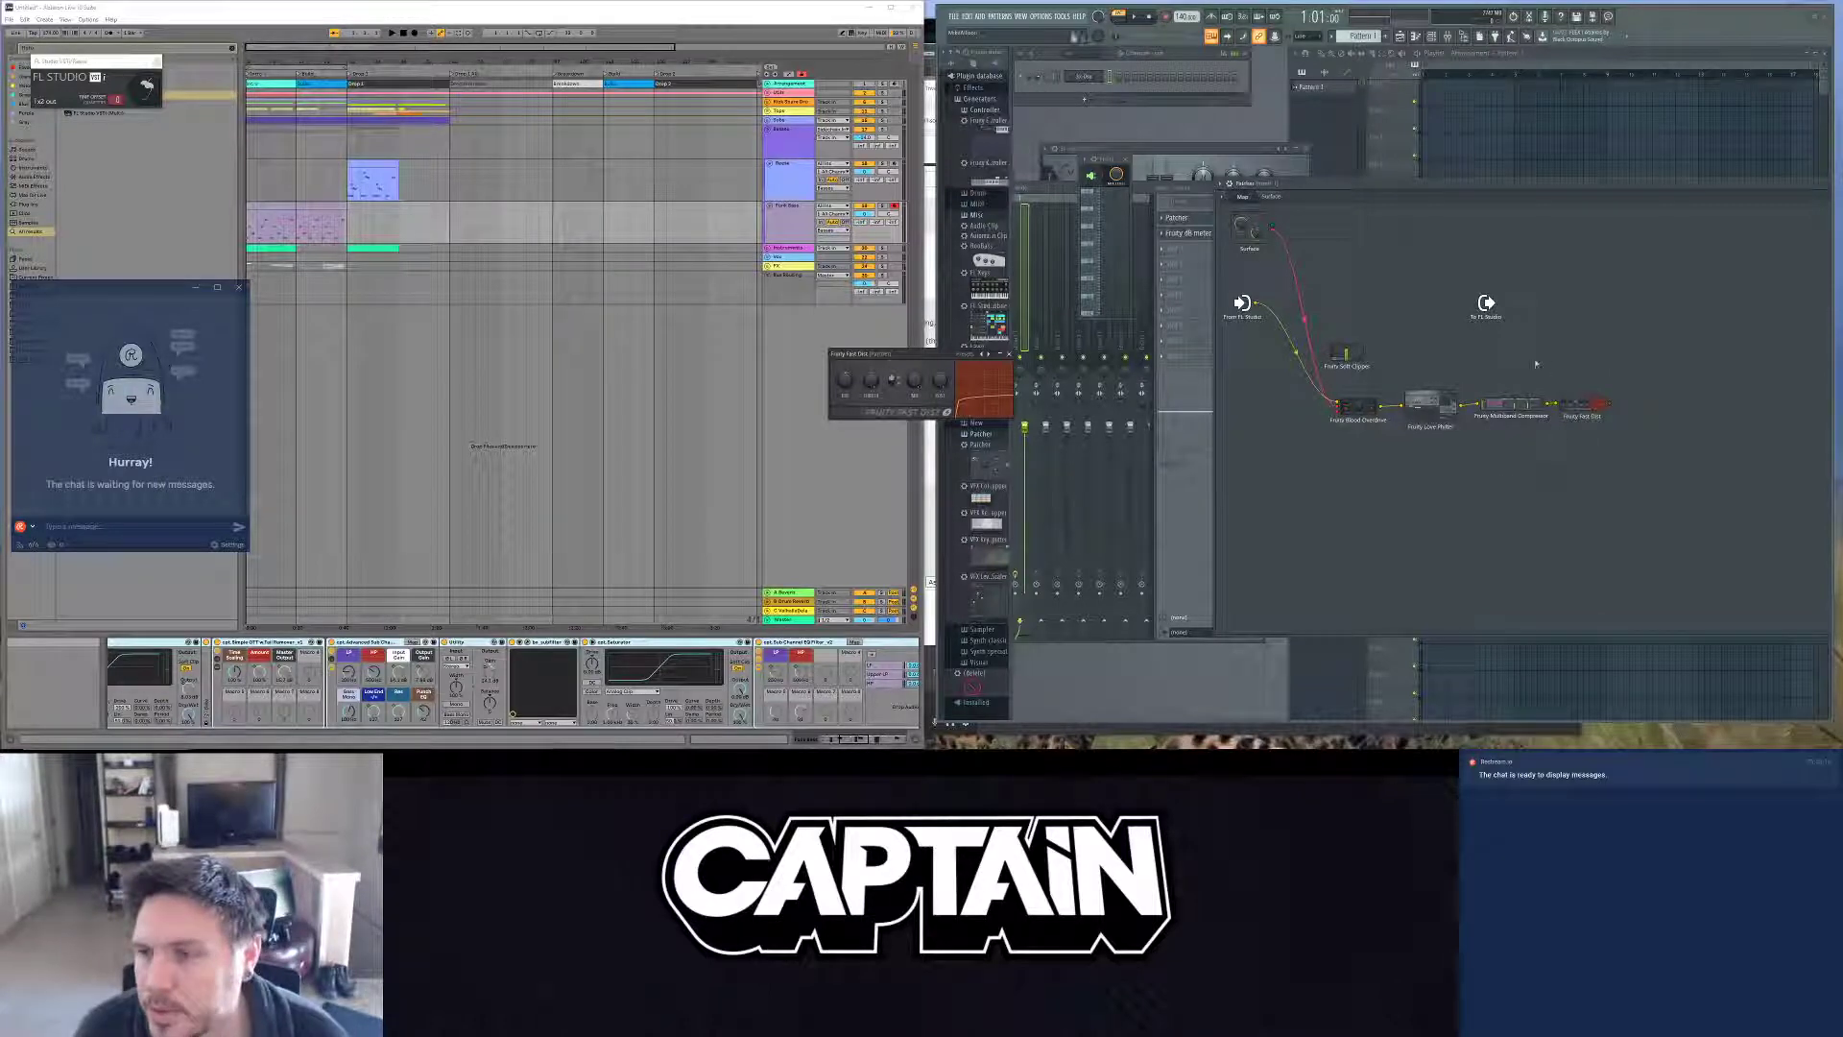
# Step: Check the devices at the end of Ableton Live's bass chain, then add Maximus in FL Studio's Patcher to match Multiband Dynamics
pyautogui.rightClick(1547, 462)
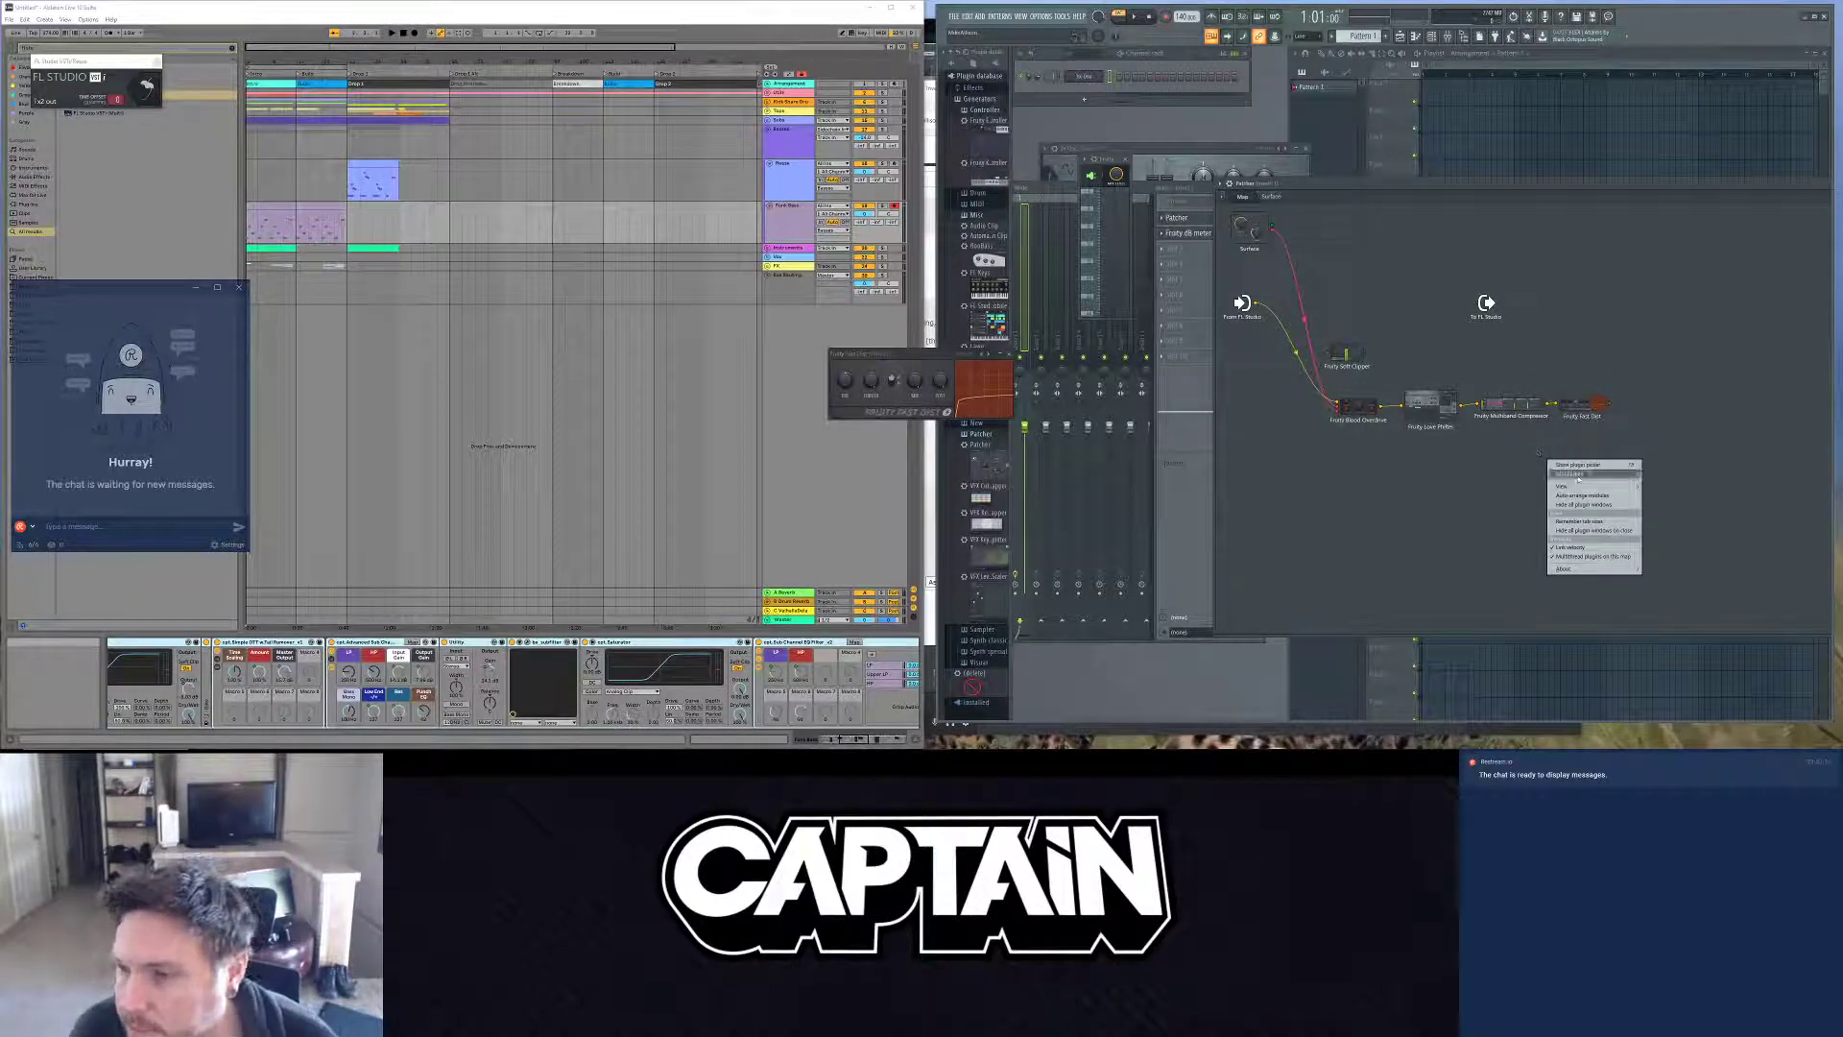
pyautogui.moveTo(1579, 474)
pyautogui.click(1421, 509)
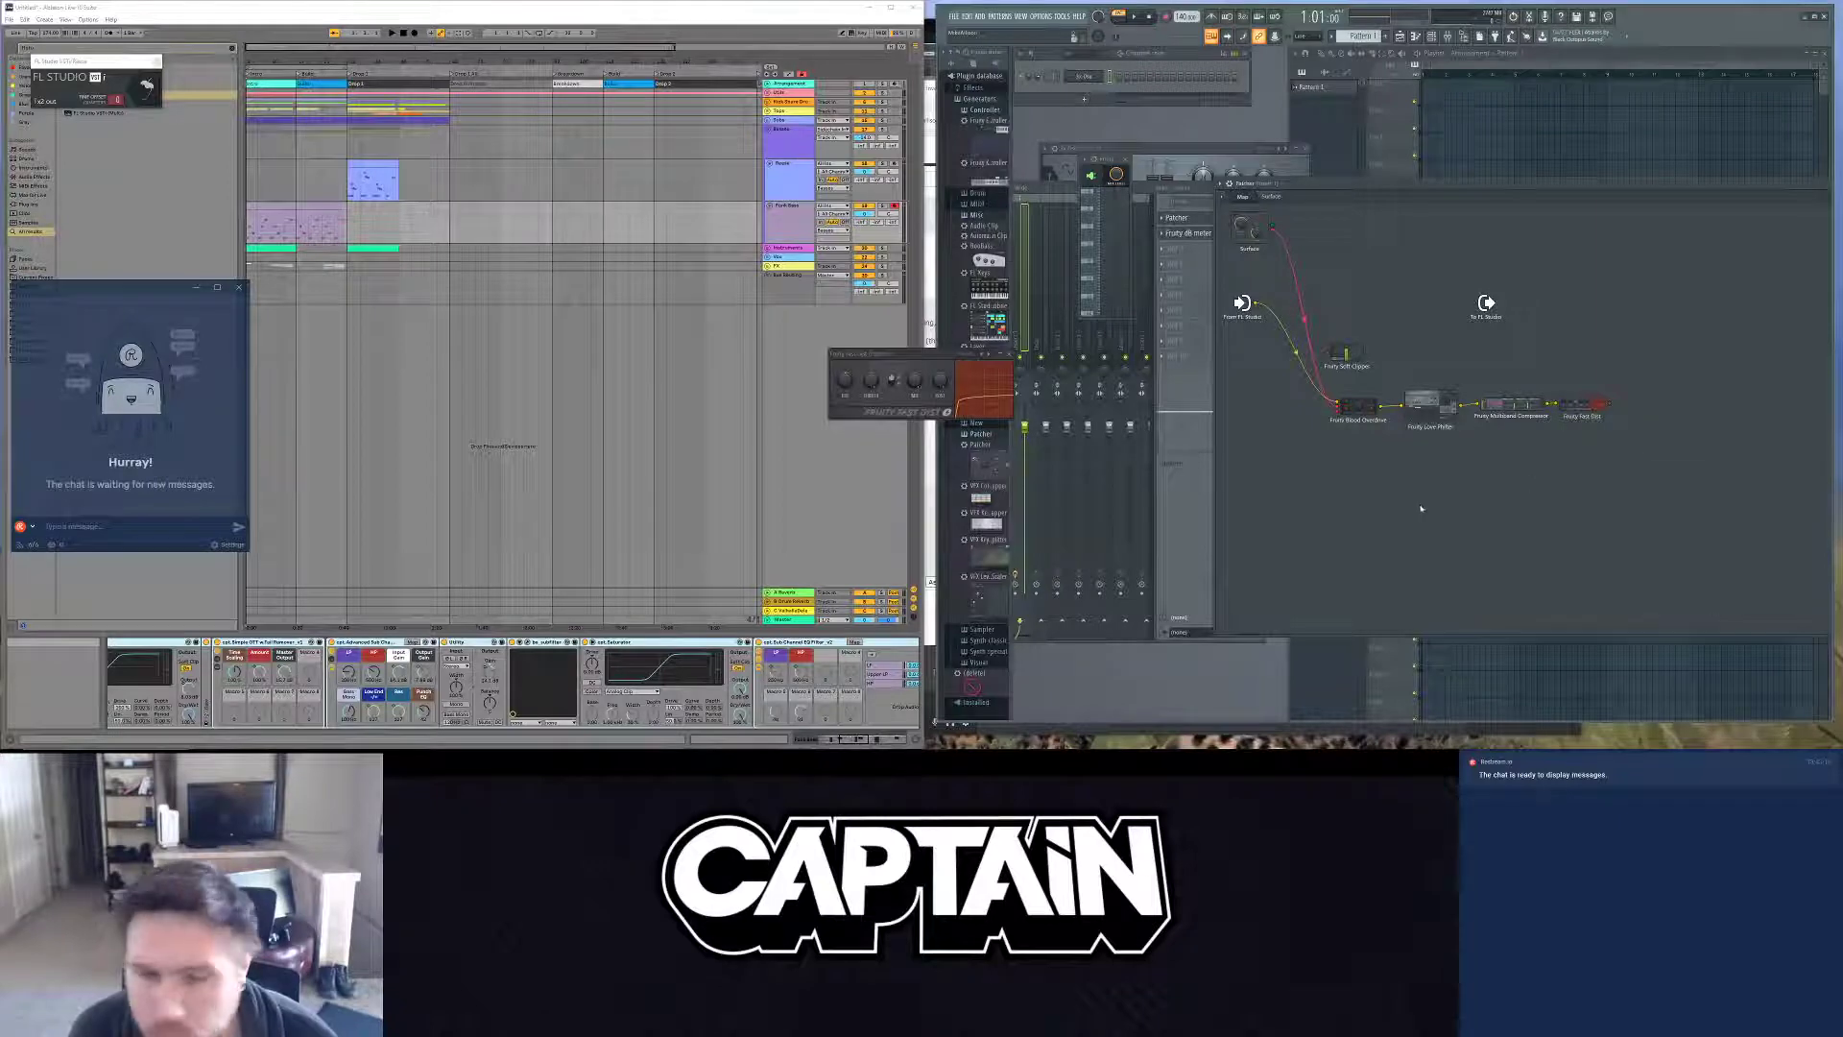
pyautogui.moveTo(722, 681); pyautogui.dragTo(428, 669)
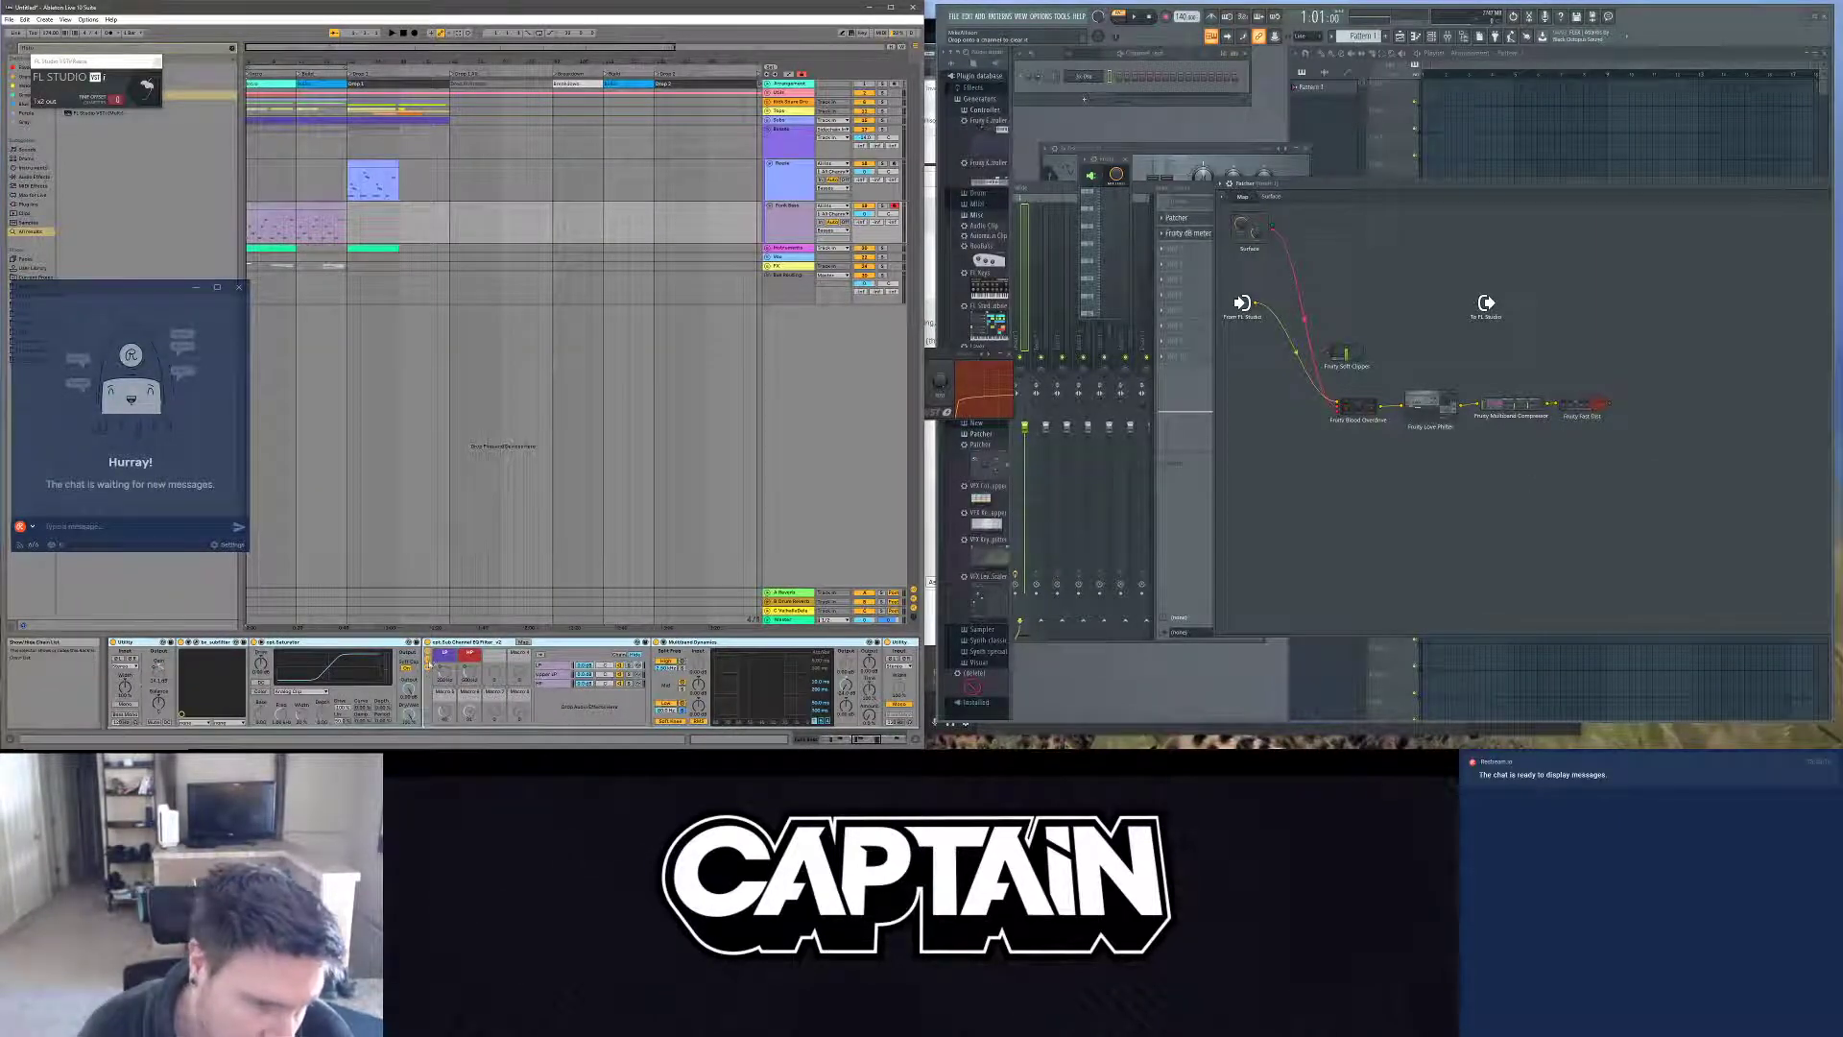
pyautogui.rightClick(1378, 474)
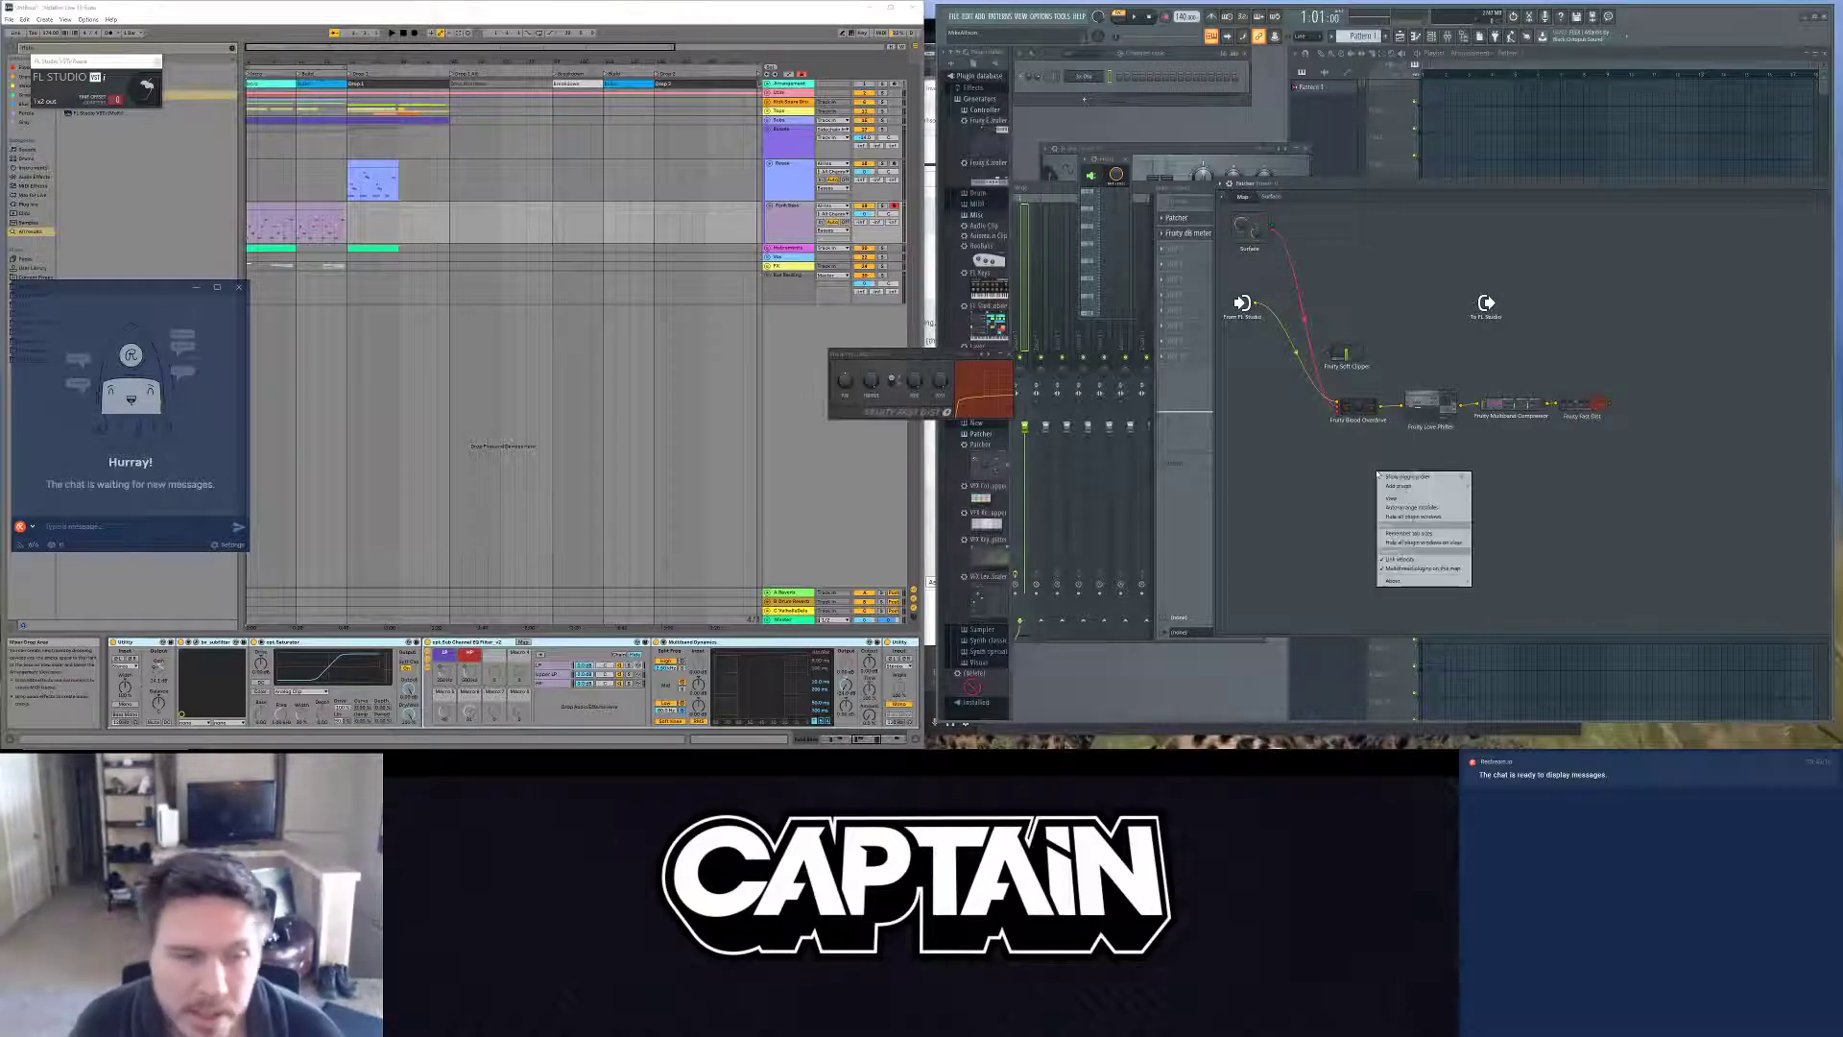
pyautogui.click(1407, 477)
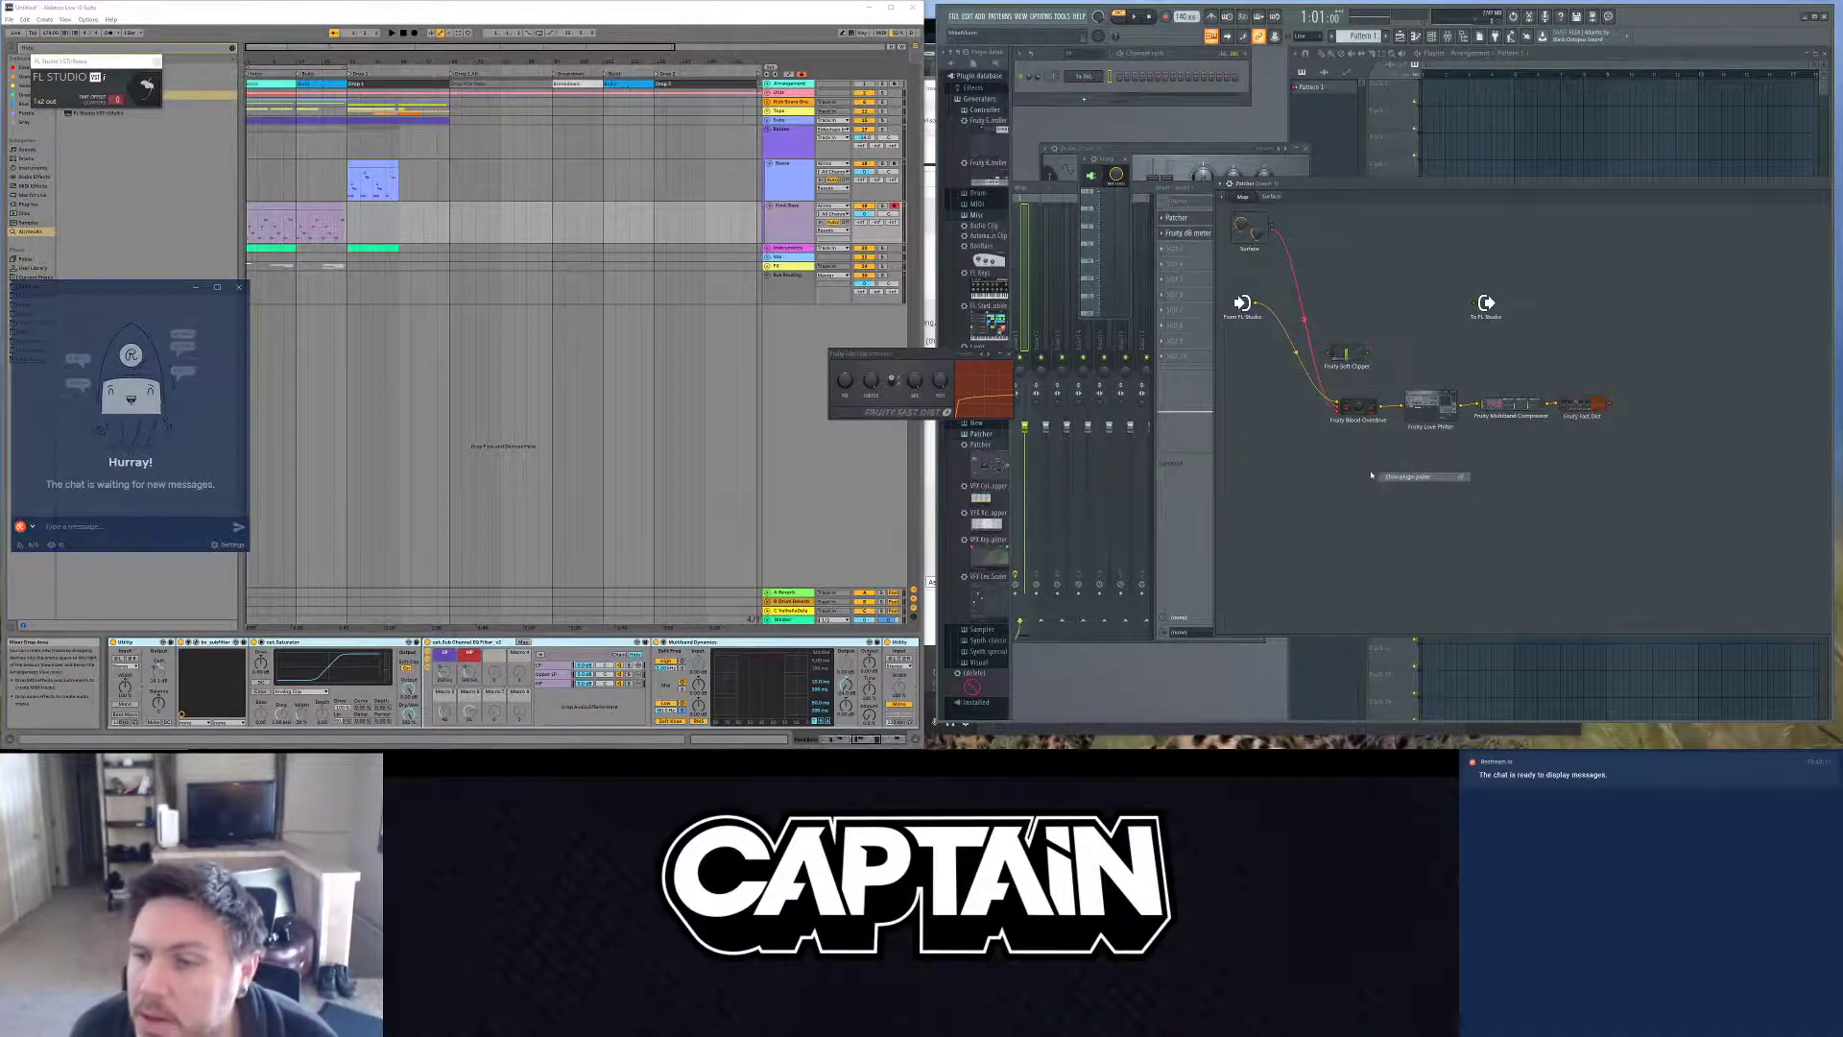
pyautogui.rightClick(1367, 472)
pyautogui.moveTo(1454, 491)
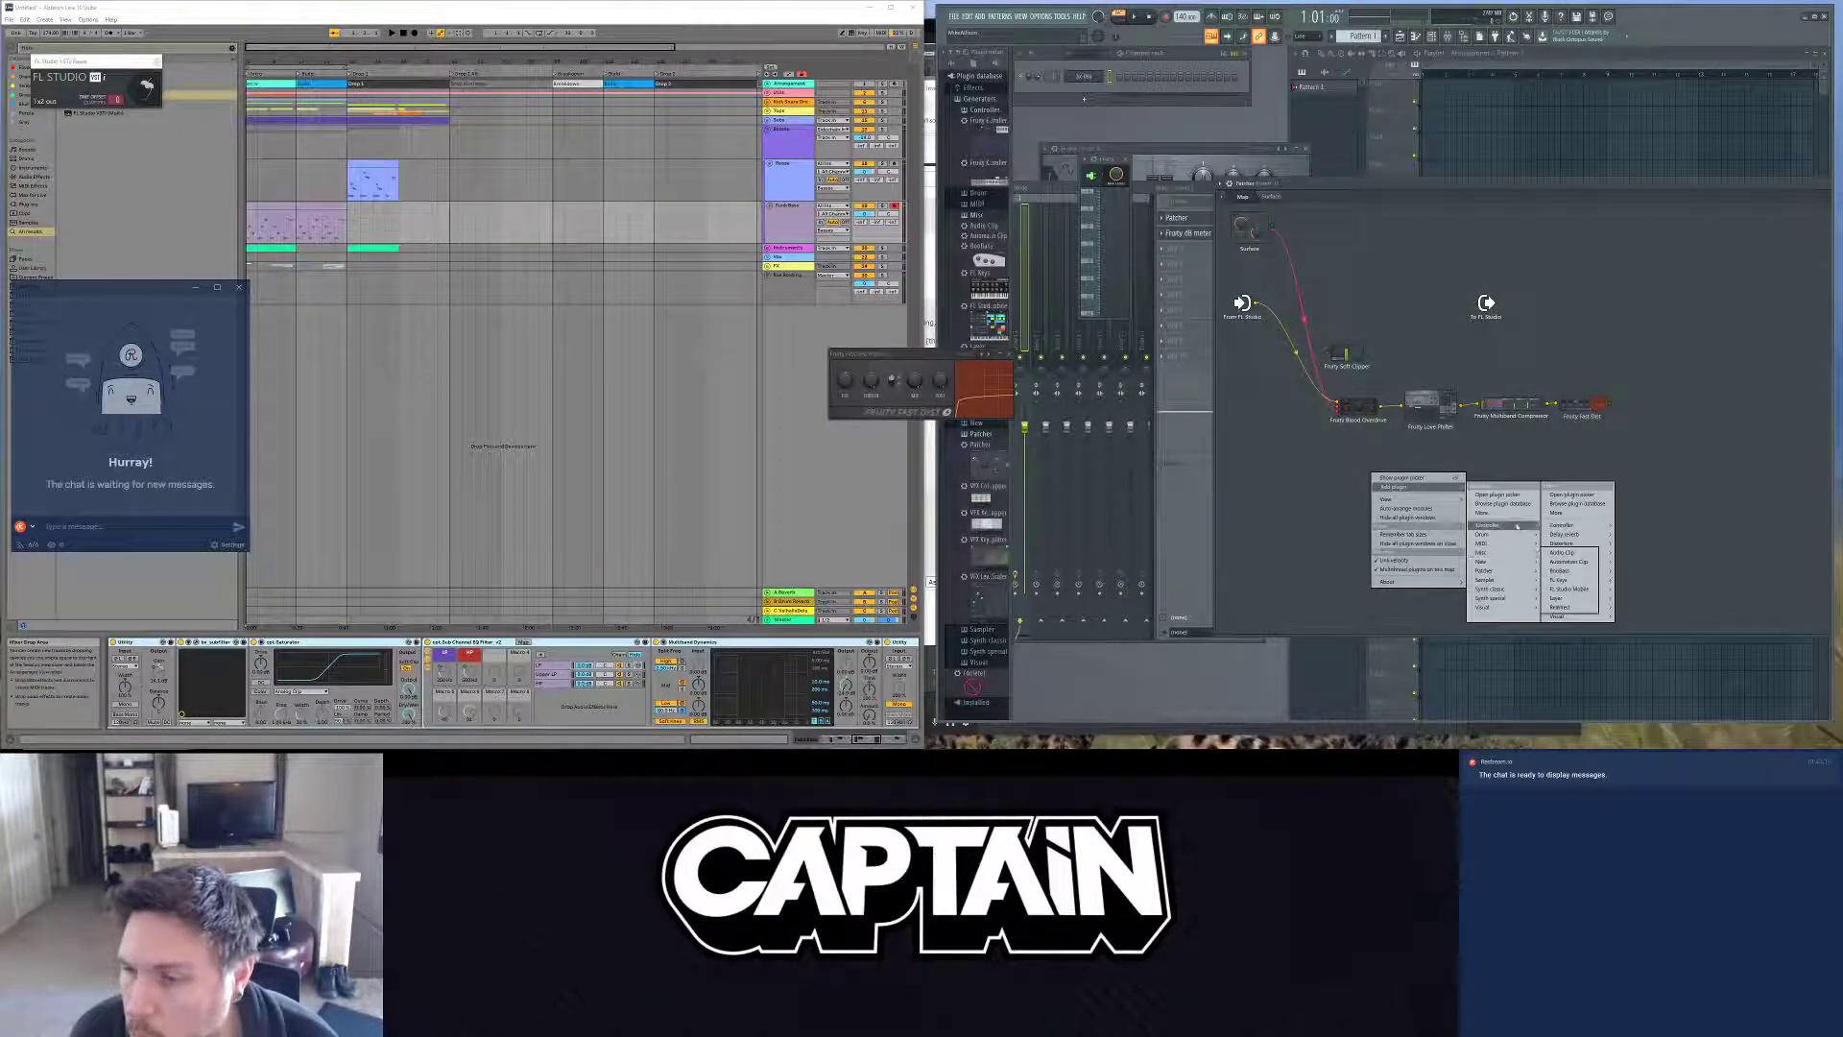
pyautogui.moveTo(1556, 525)
pyautogui.moveTo(1576, 556)
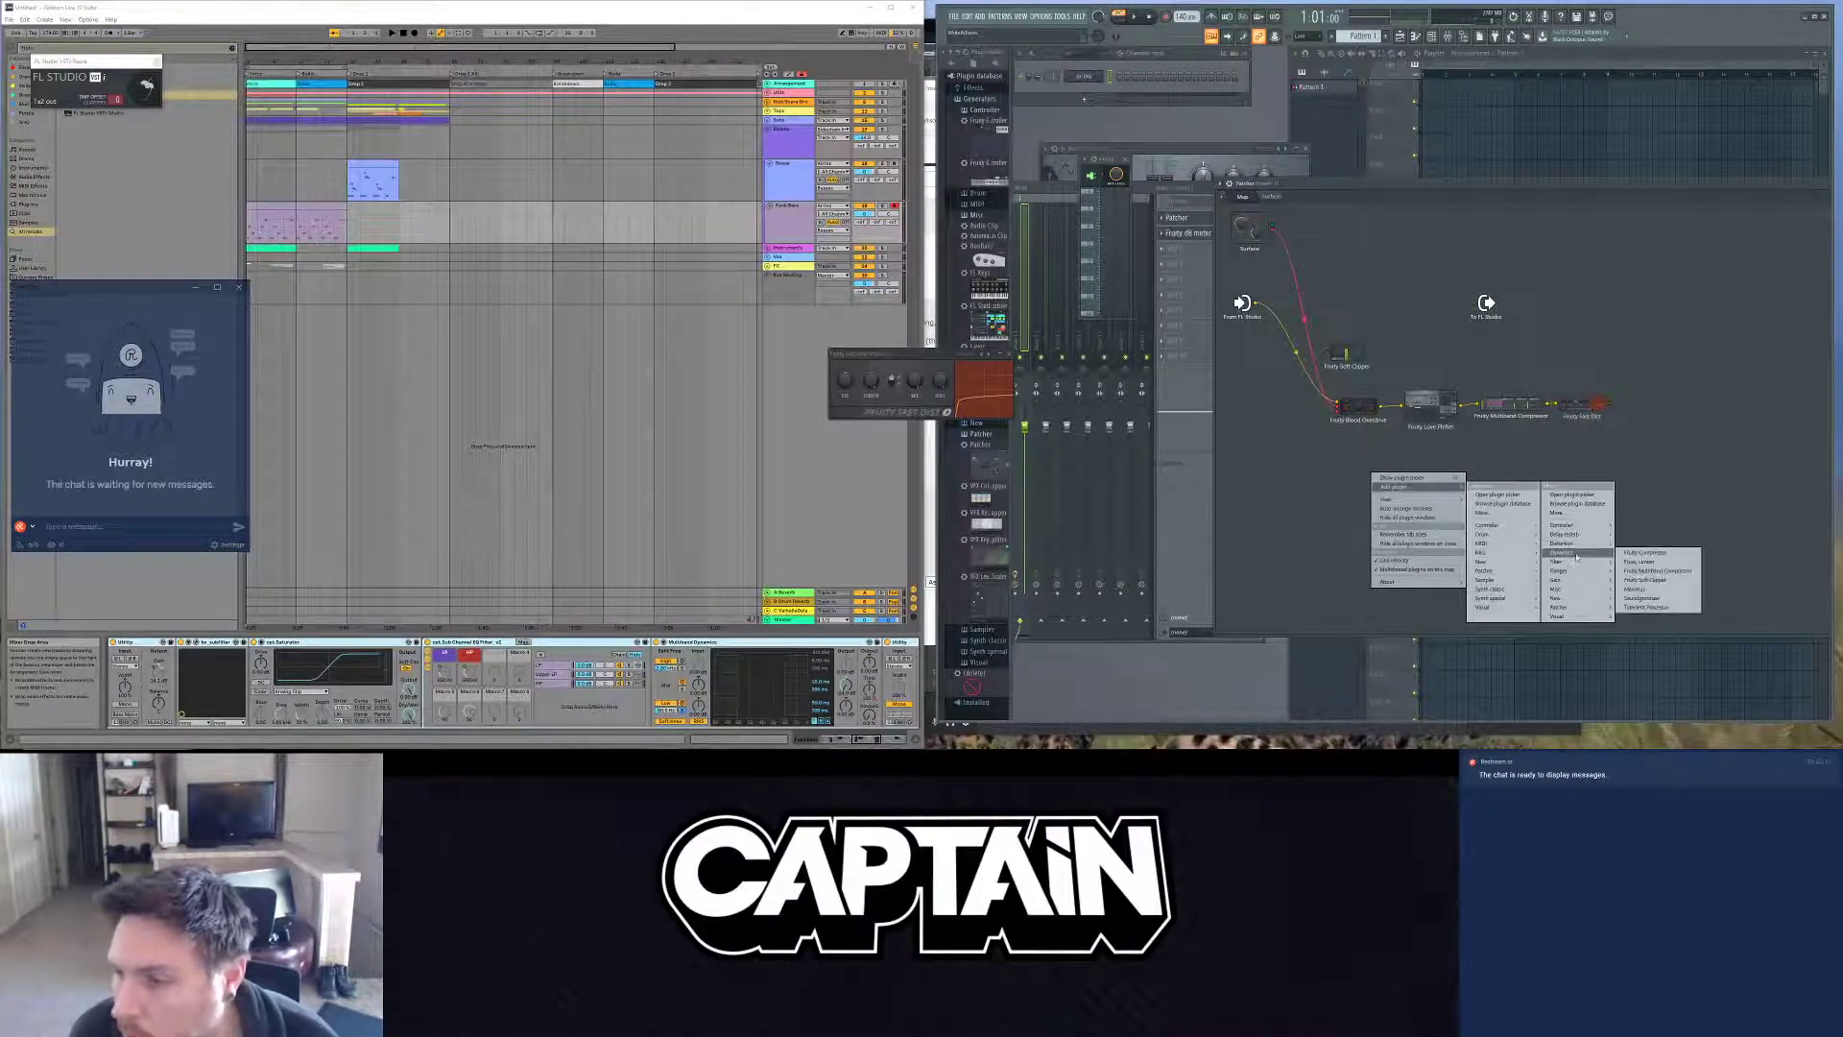
pyautogui.click(1640, 589)
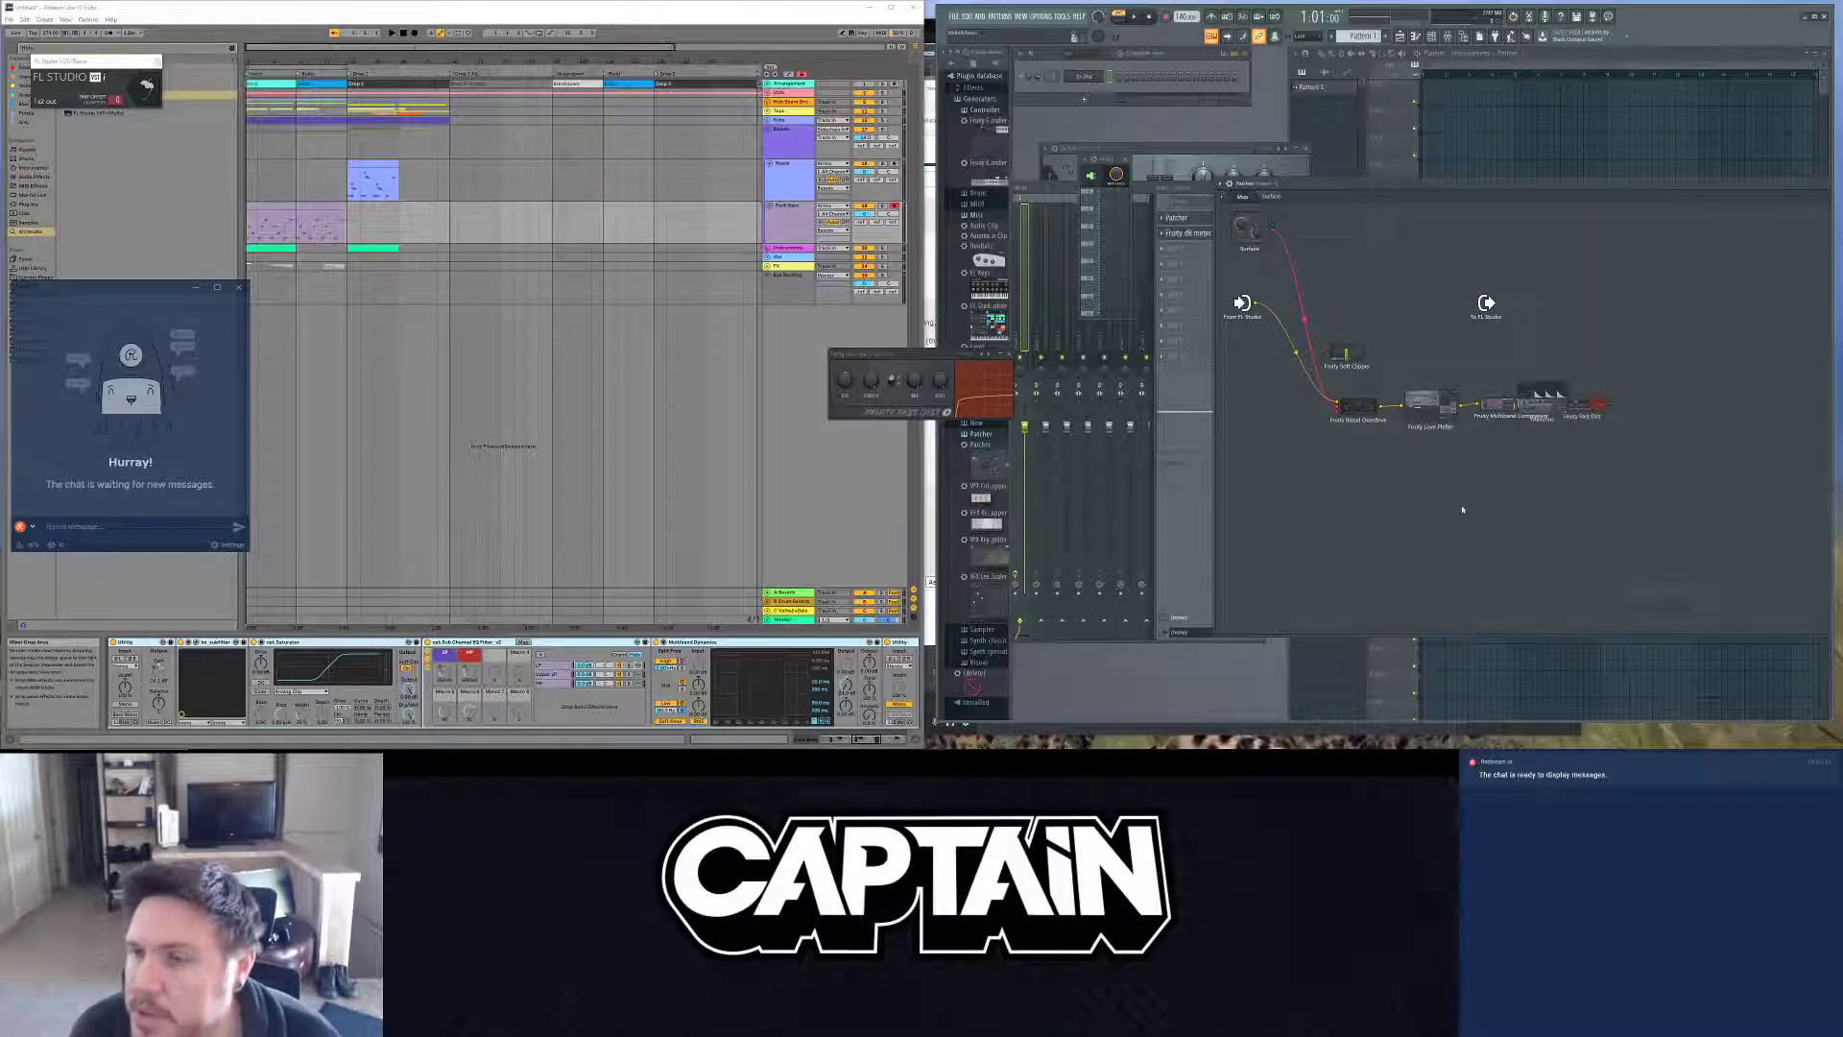
# Step: Place Maximus below the other plugins, connect Fruity Fast Dist's output to it and open its interface
pyautogui.moveTo(1532, 413); pyautogui.dragTo(1367, 483)
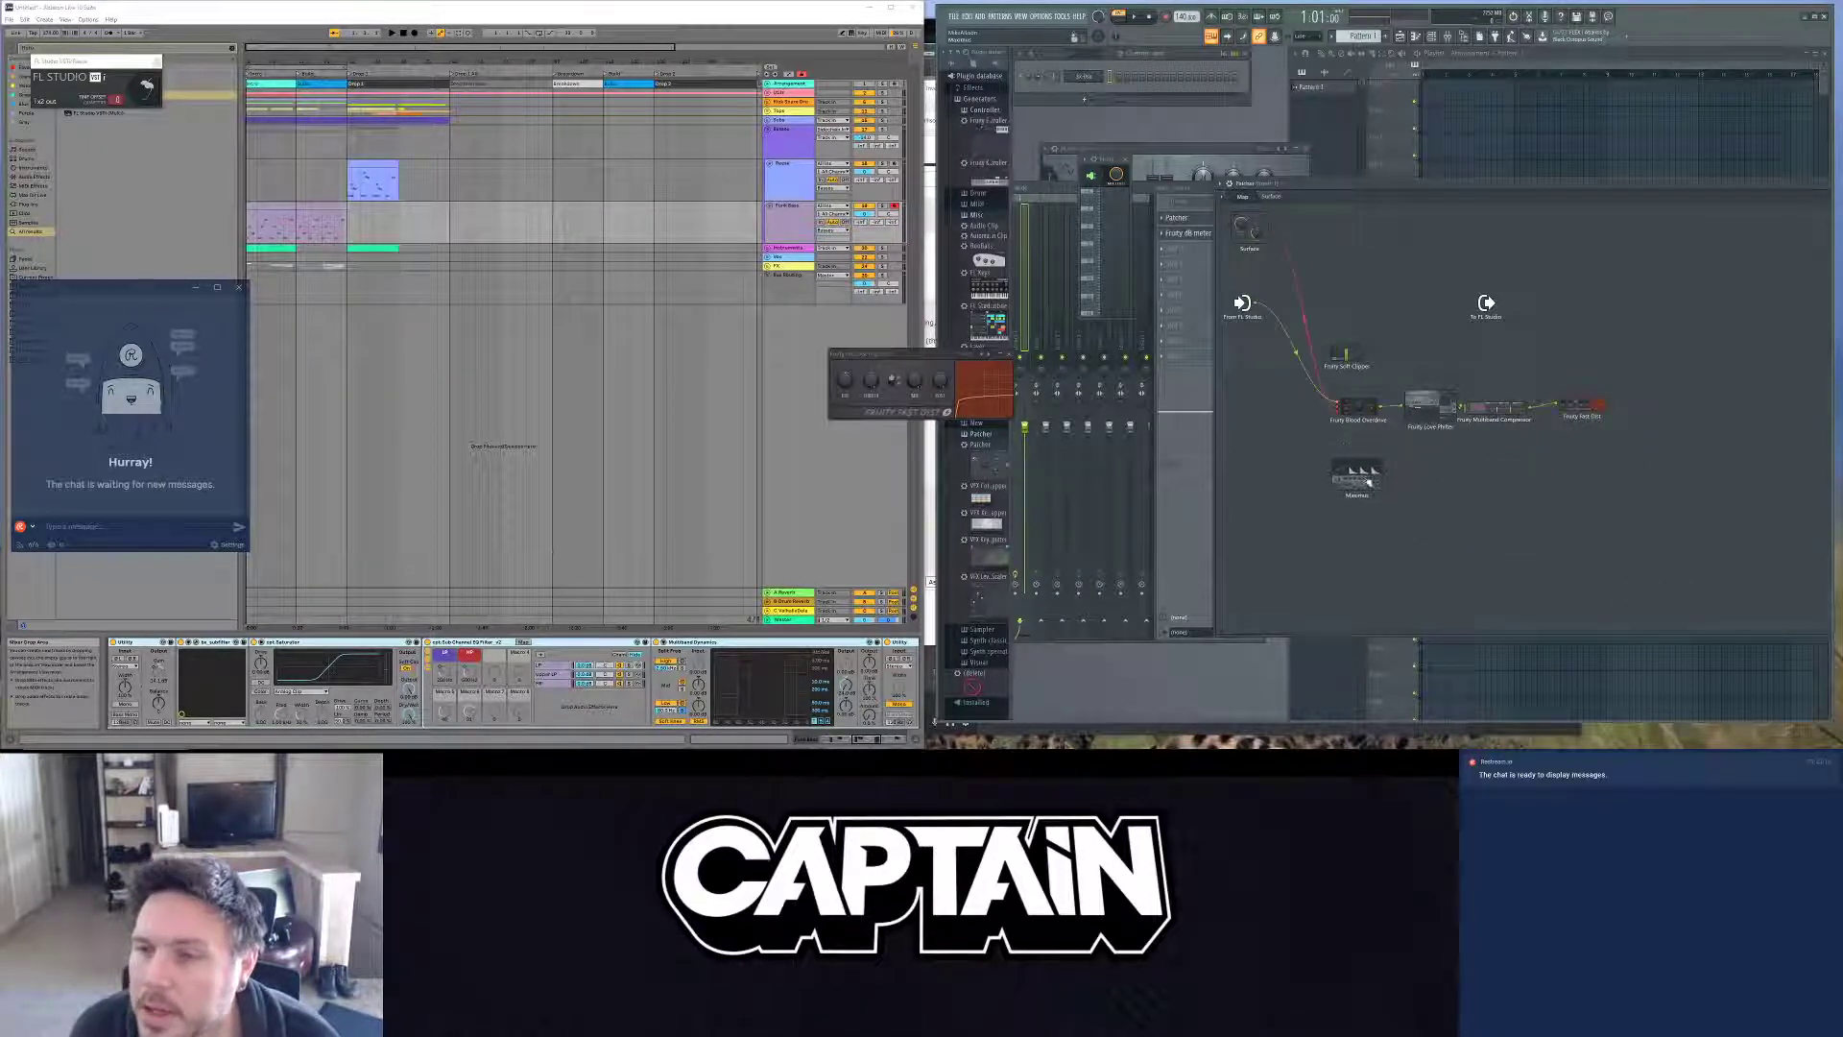
pyautogui.moveTo(1605, 405); pyautogui.dragTo(1329, 473)
pyautogui.doubleClick(1359, 477)
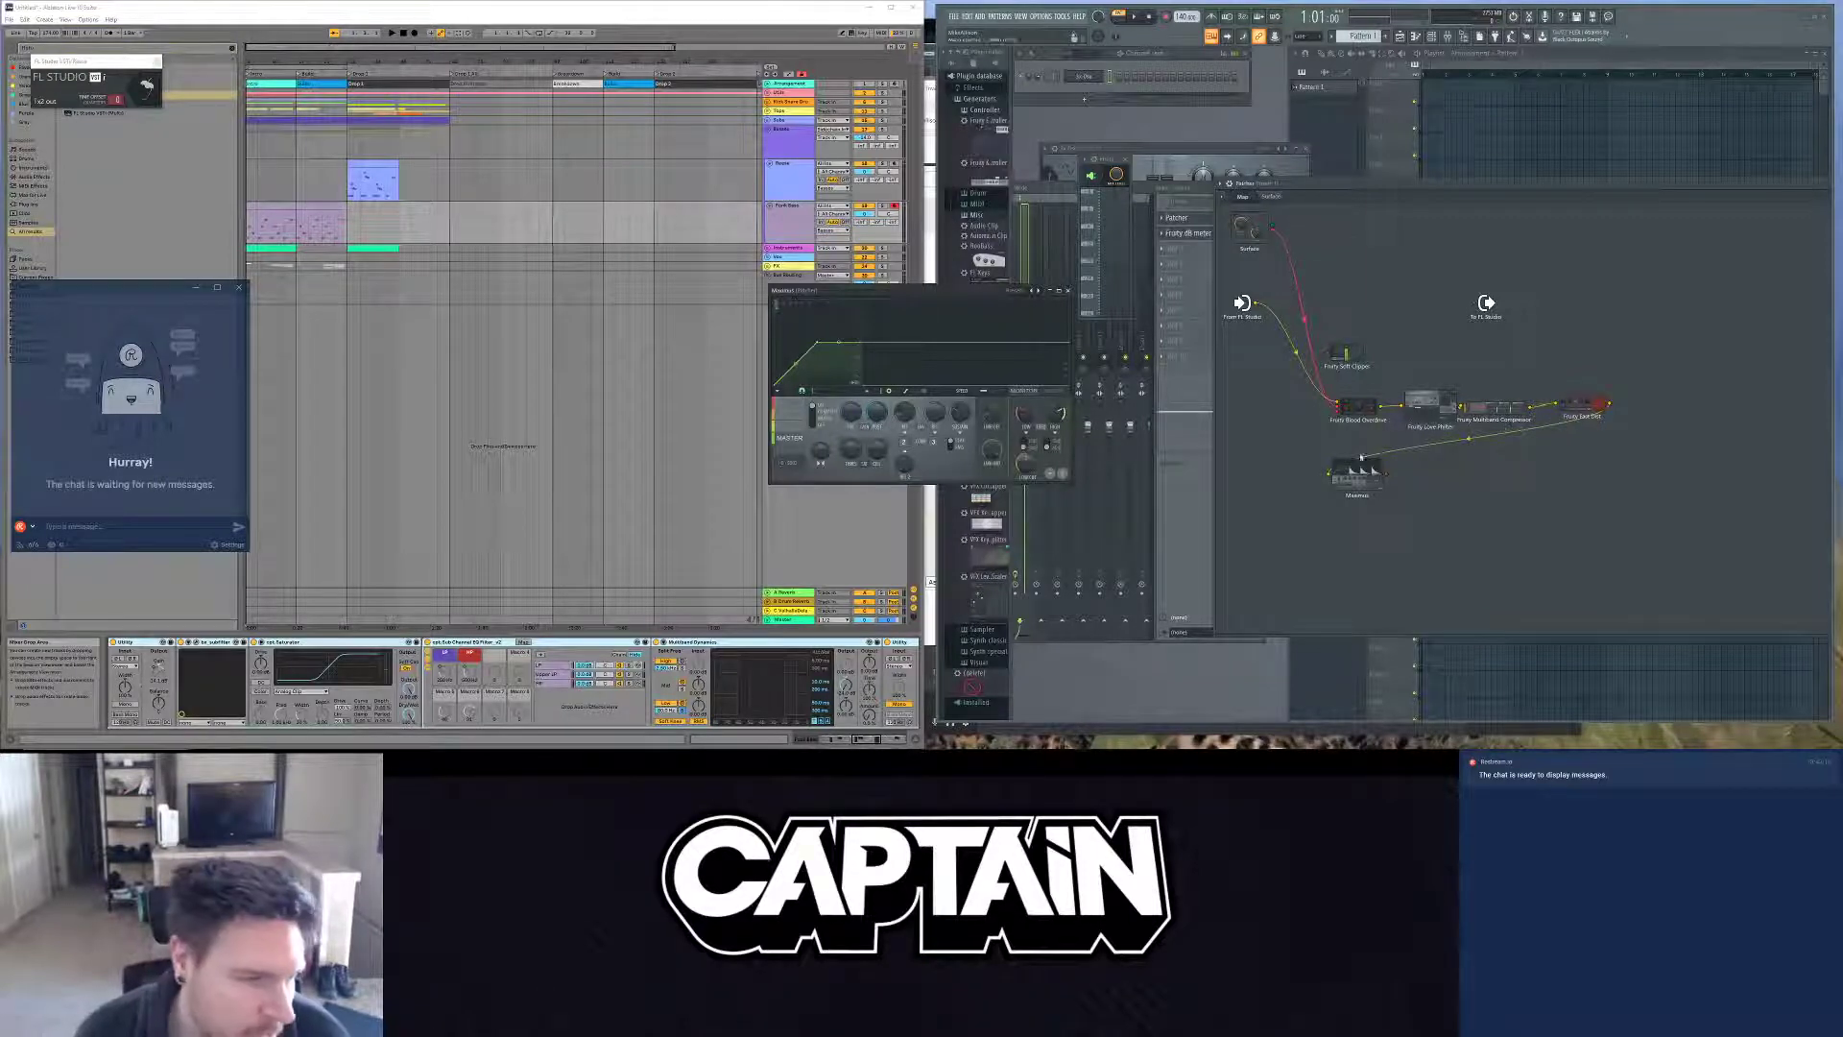
# Step: Review Ableton Live's chain, then rearrange Patcher with Fruity Blood Overdrive and Fruity Love Philter beside the input, the compressor below and the output farther away
pyautogui.click(694, 681)
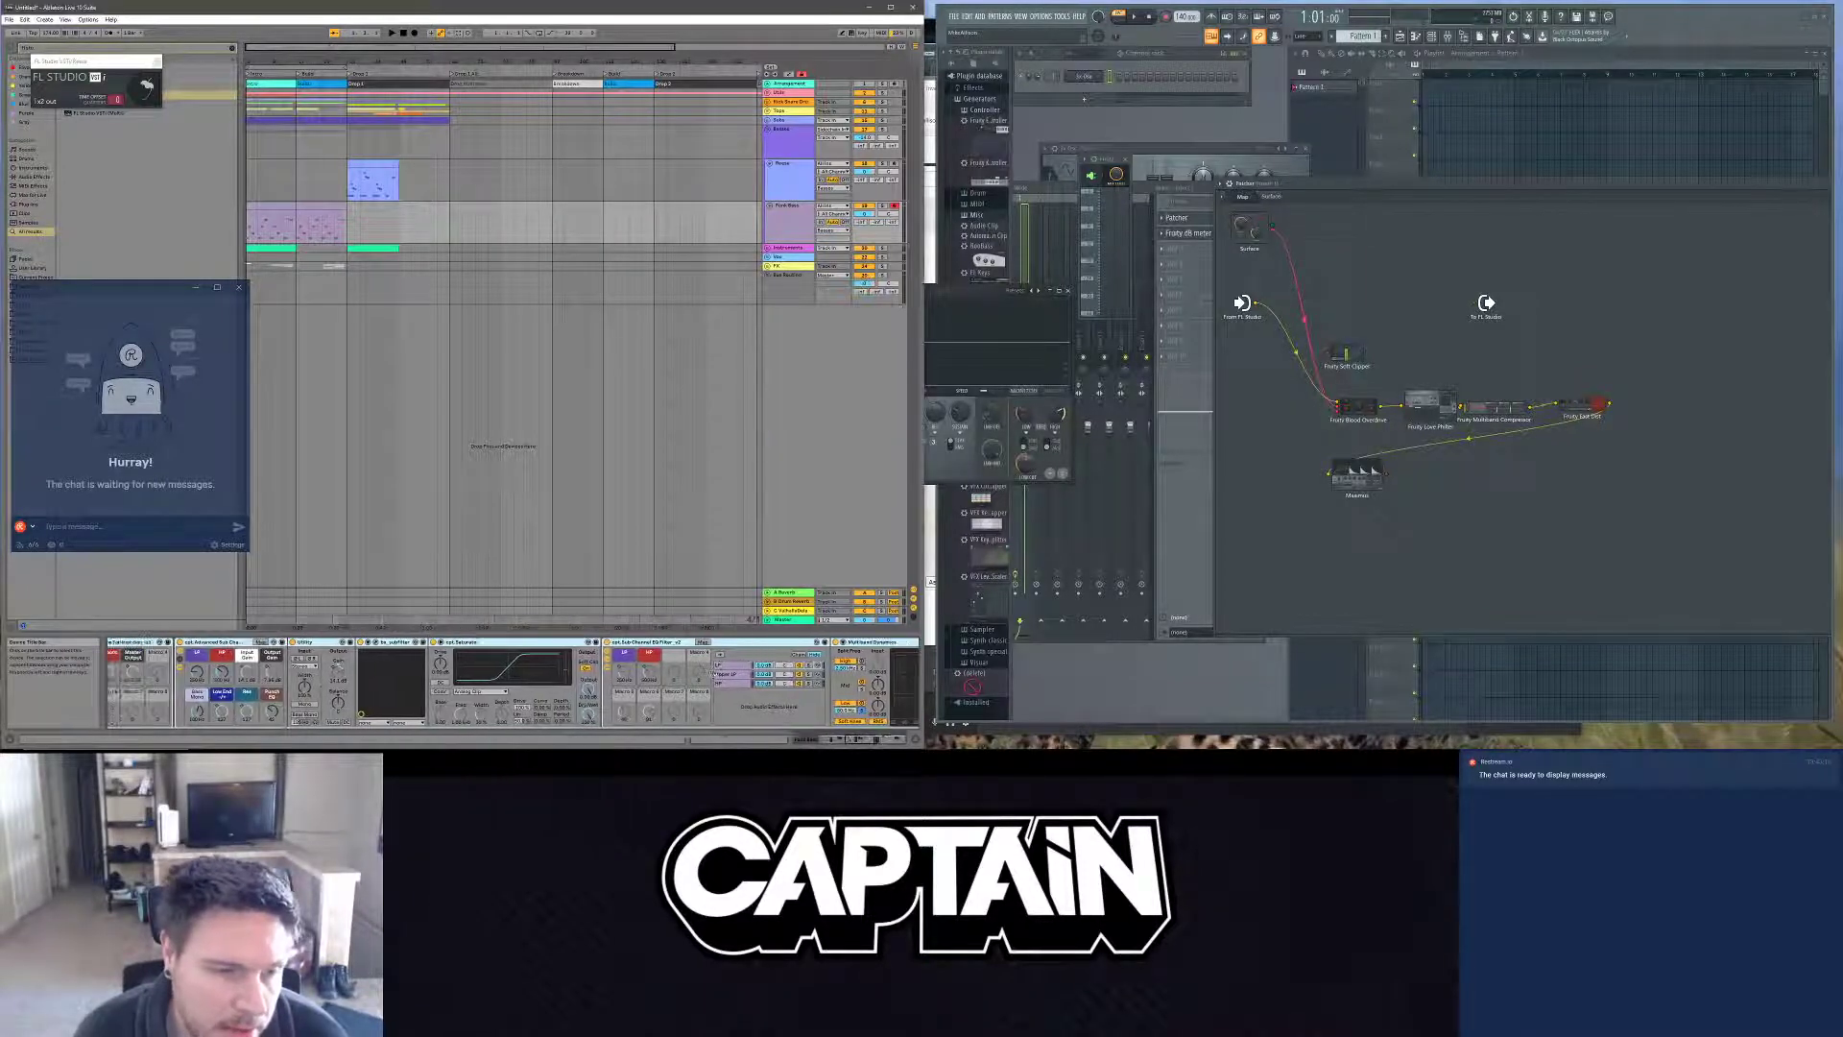
pyautogui.hscroll(-6, 694, 680)
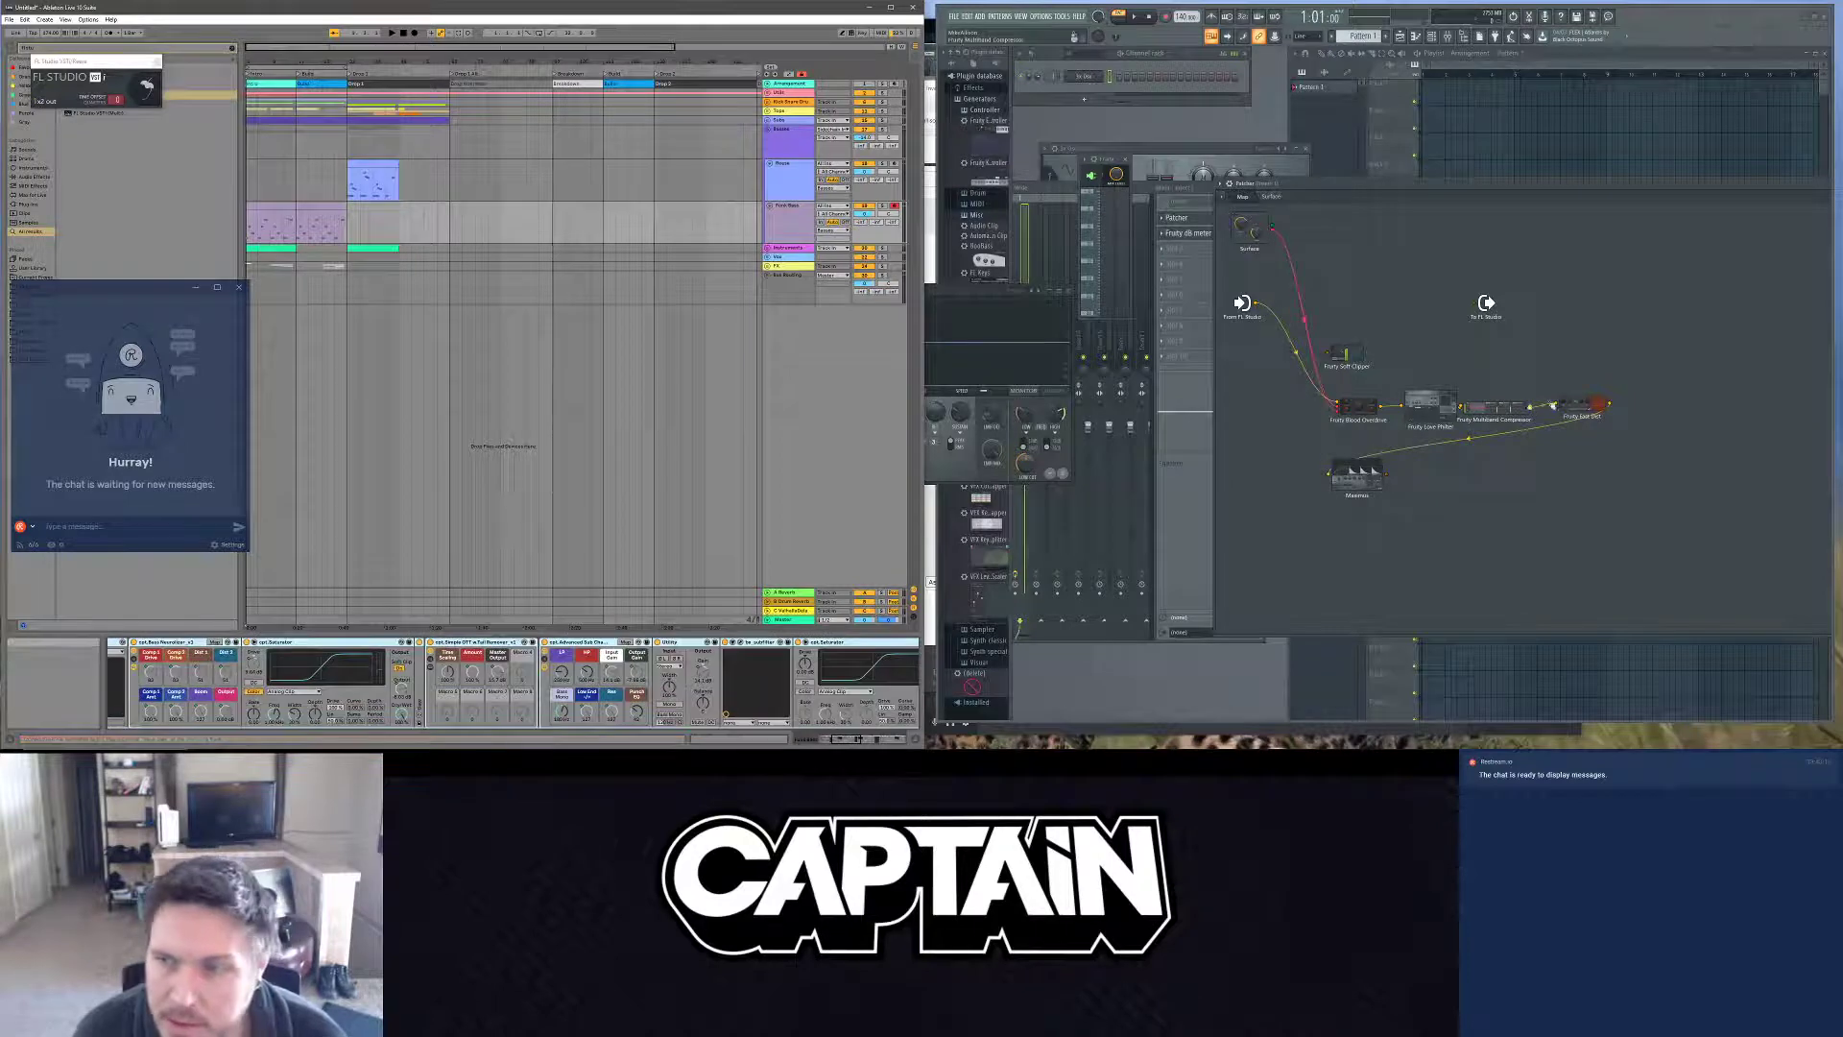
pyautogui.moveTo(1499, 411); pyautogui.dragTo(1483, 425)
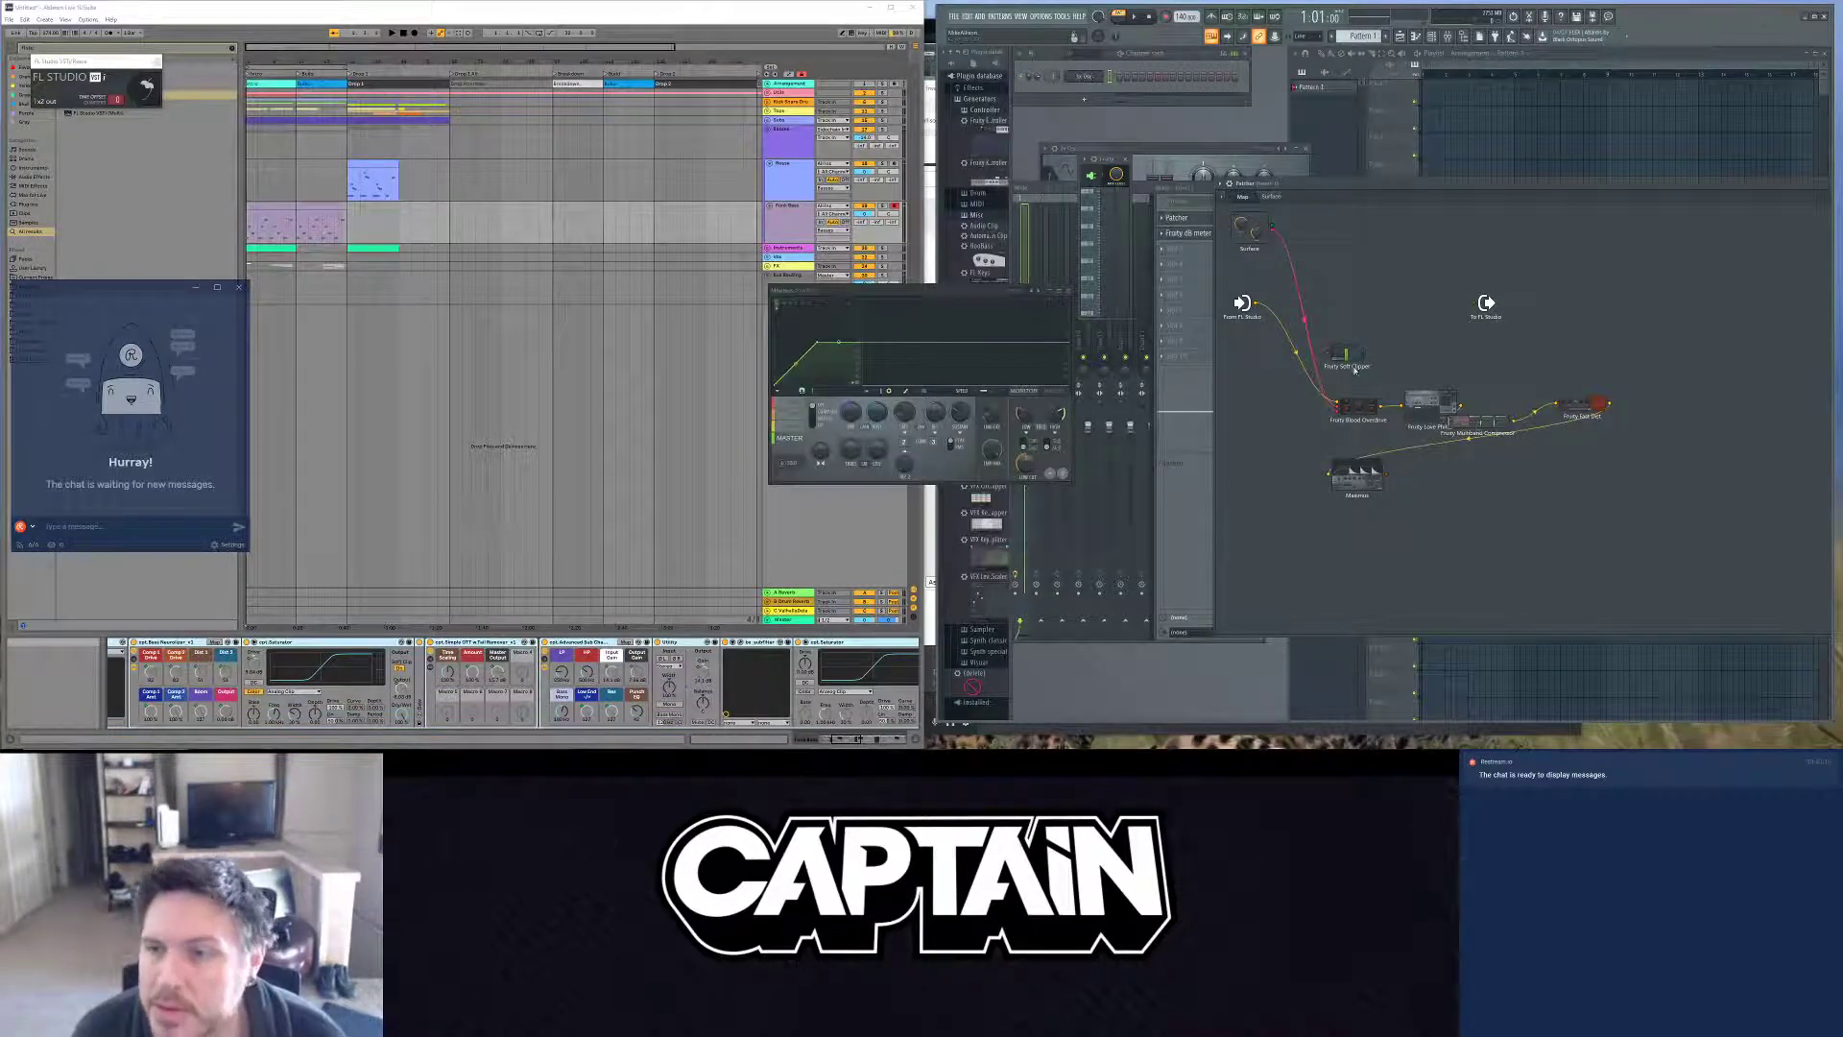
pyautogui.moveTo(1357, 403); pyautogui.dragTo(1328, 310)
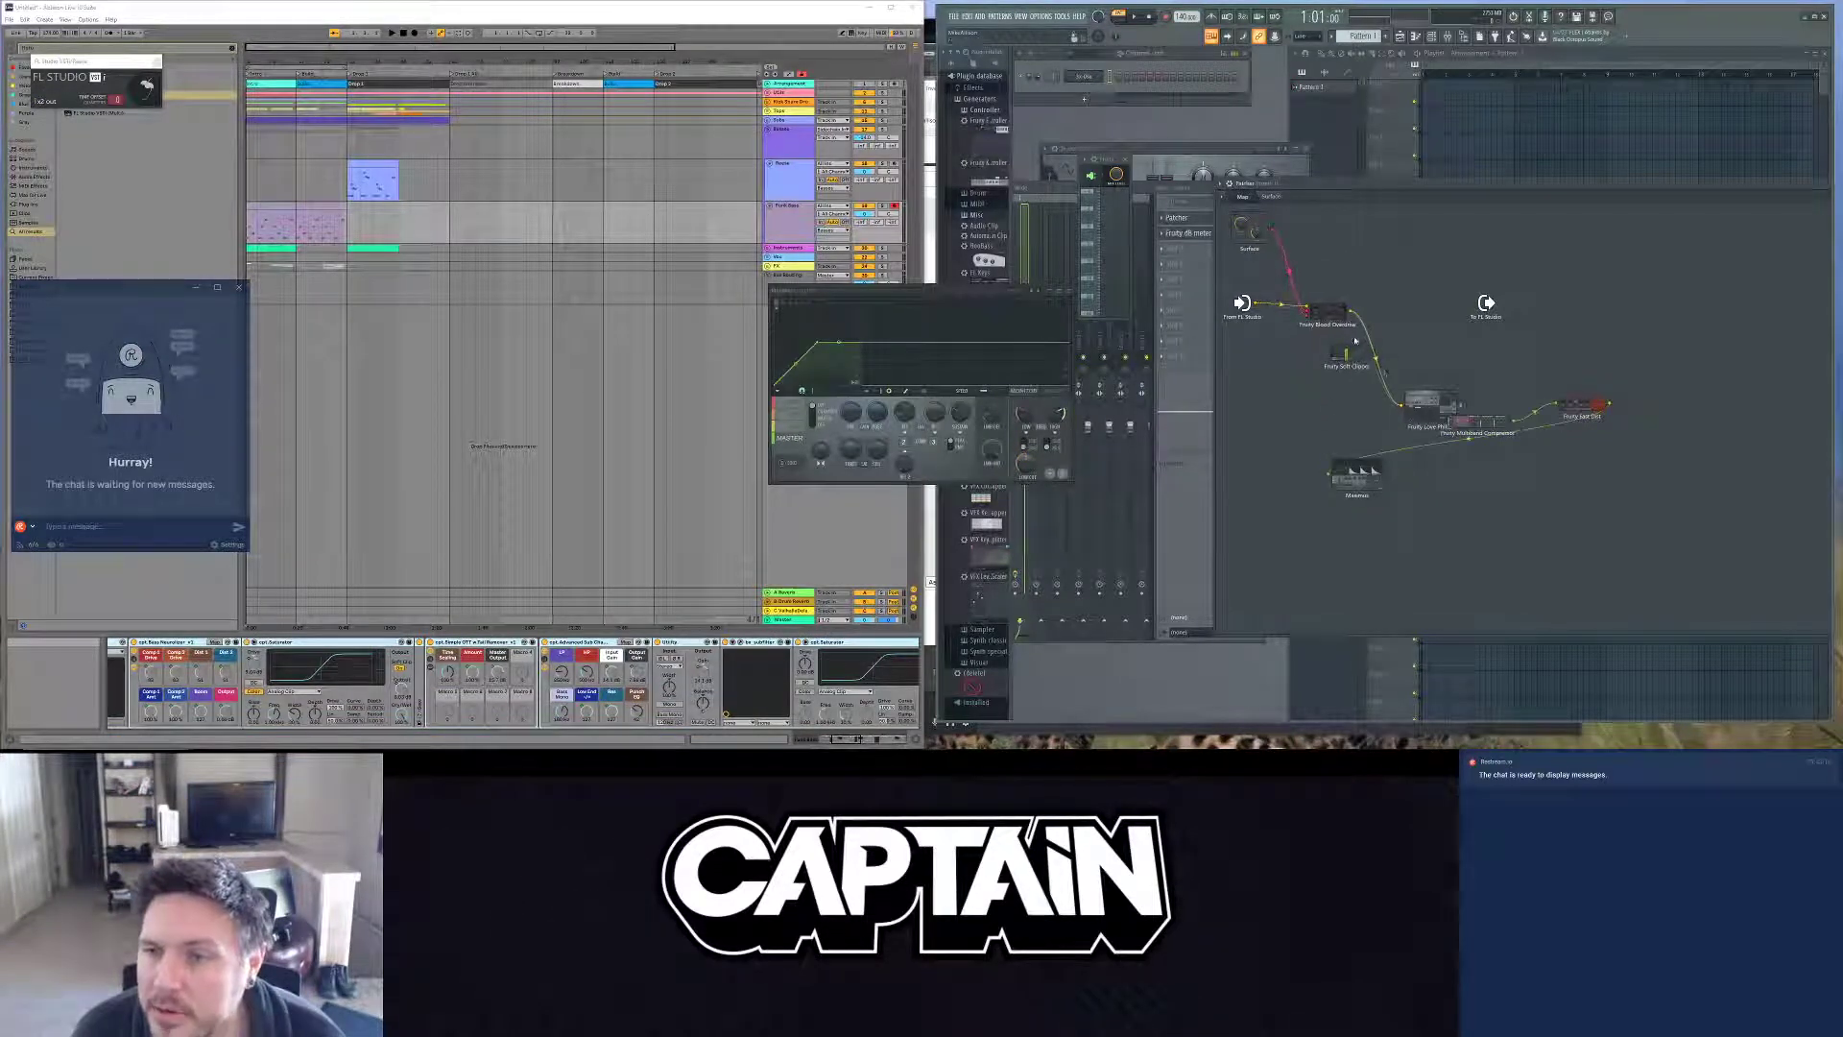
pyautogui.moveTo(1428, 402); pyautogui.dragTo(1745, 308)
pyautogui.moveTo(1478, 423); pyautogui.dragTo(1264, 590)
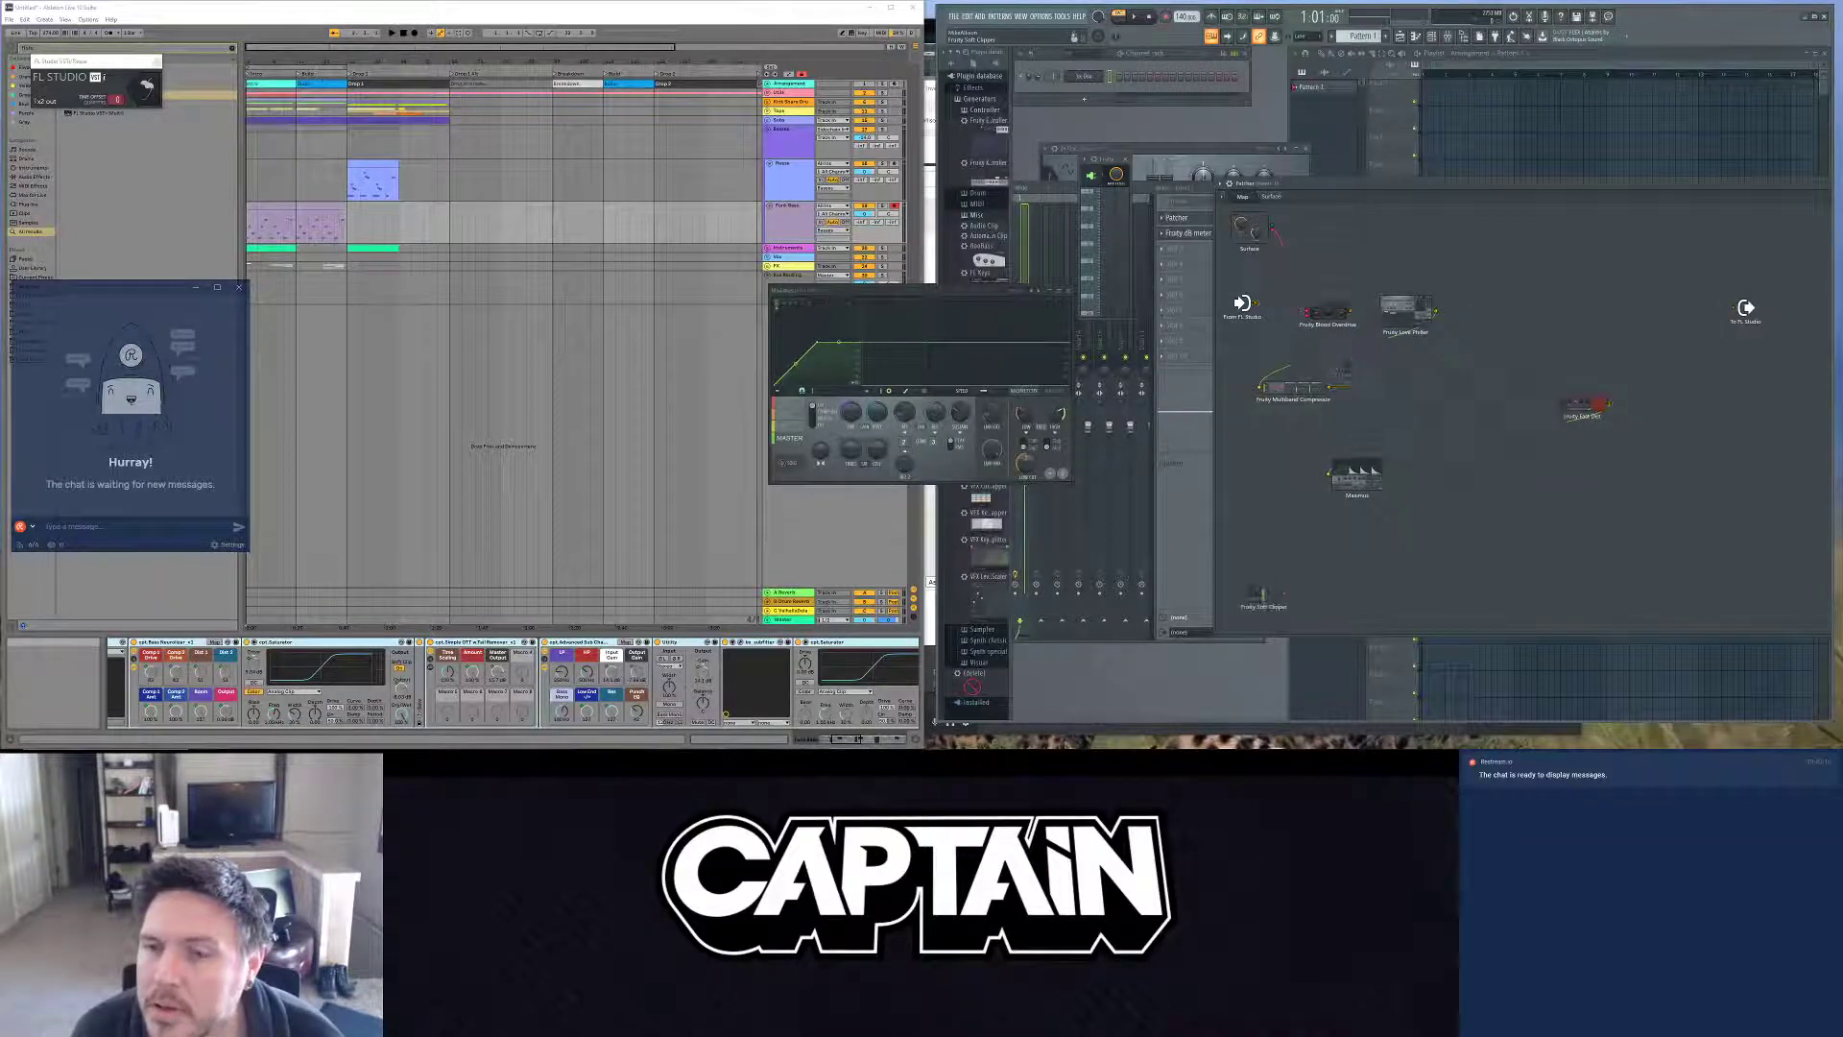
# Step: Delete the unused Fruity Soft Clipper, then place Fruity Fast Dist beside Fruity Multiband Compressor and Maximus beneath them
pyautogui.rightClick(1272, 595)
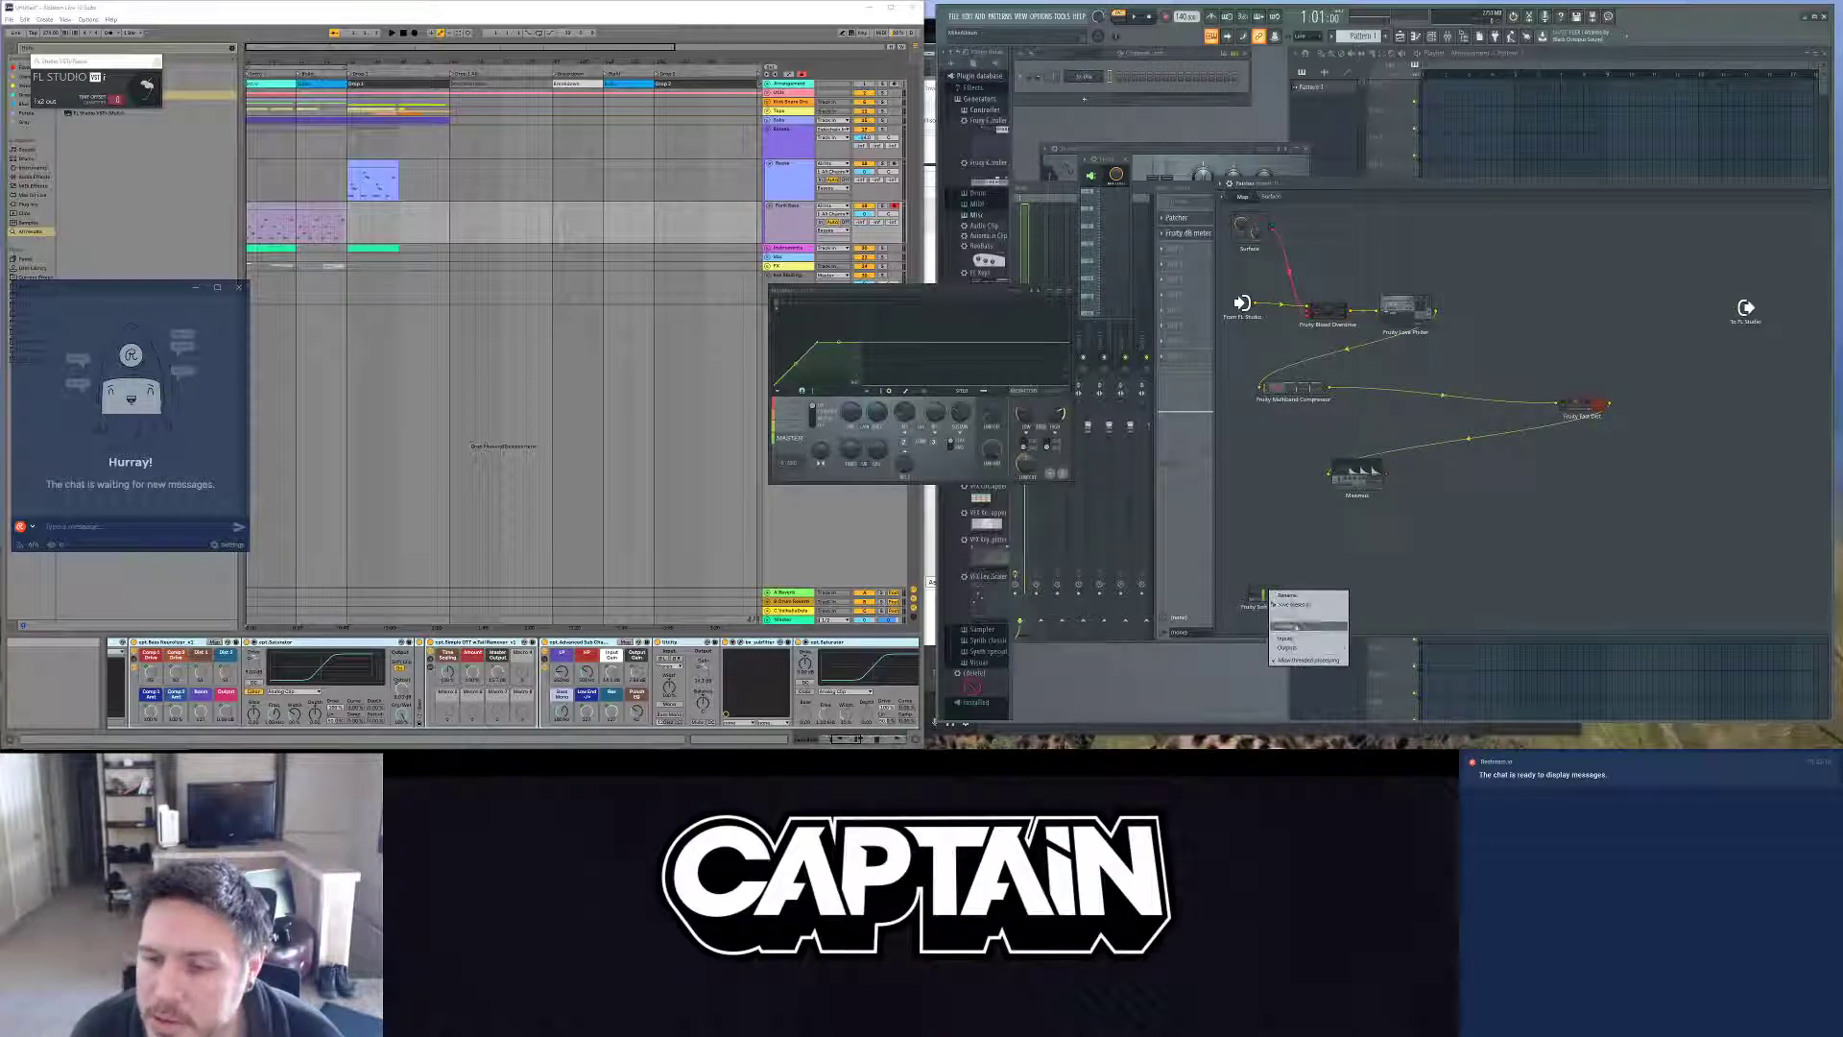
pyautogui.click(1305, 625)
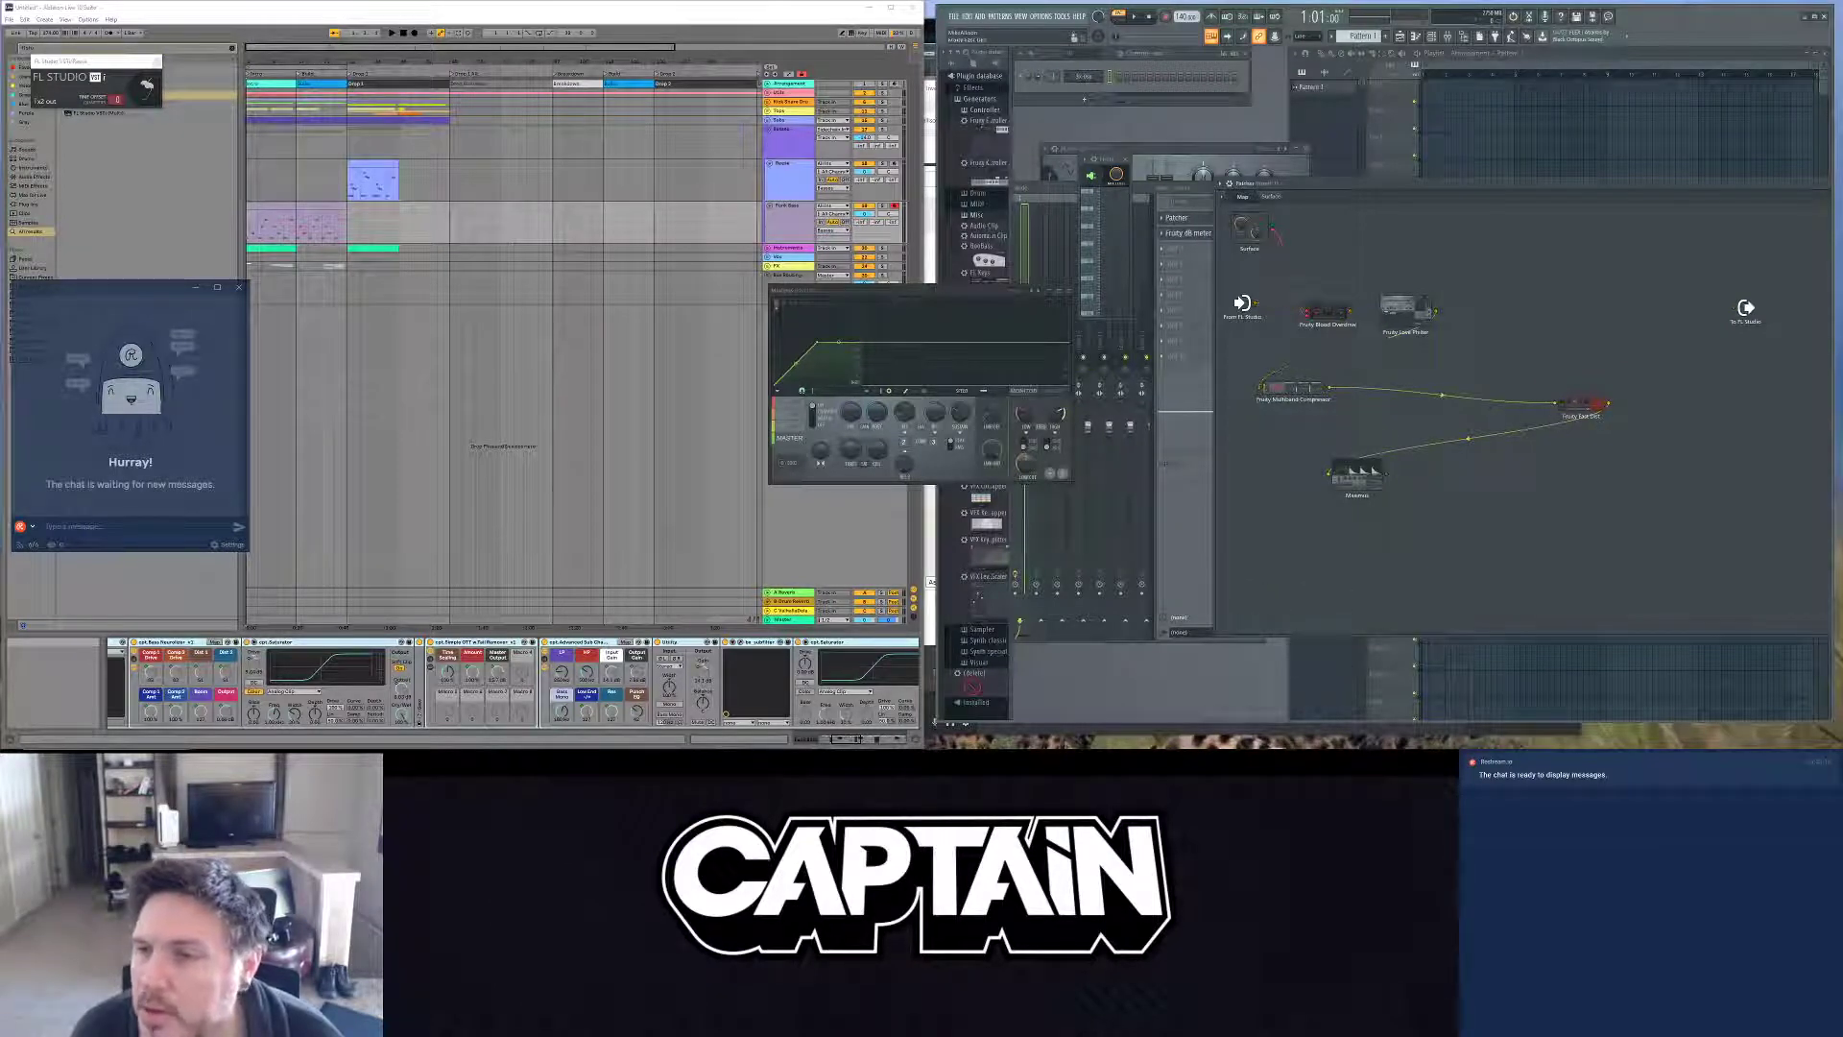
pyautogui.moveTo(1583, 405); pyautogui.dragTo(1399, 394)
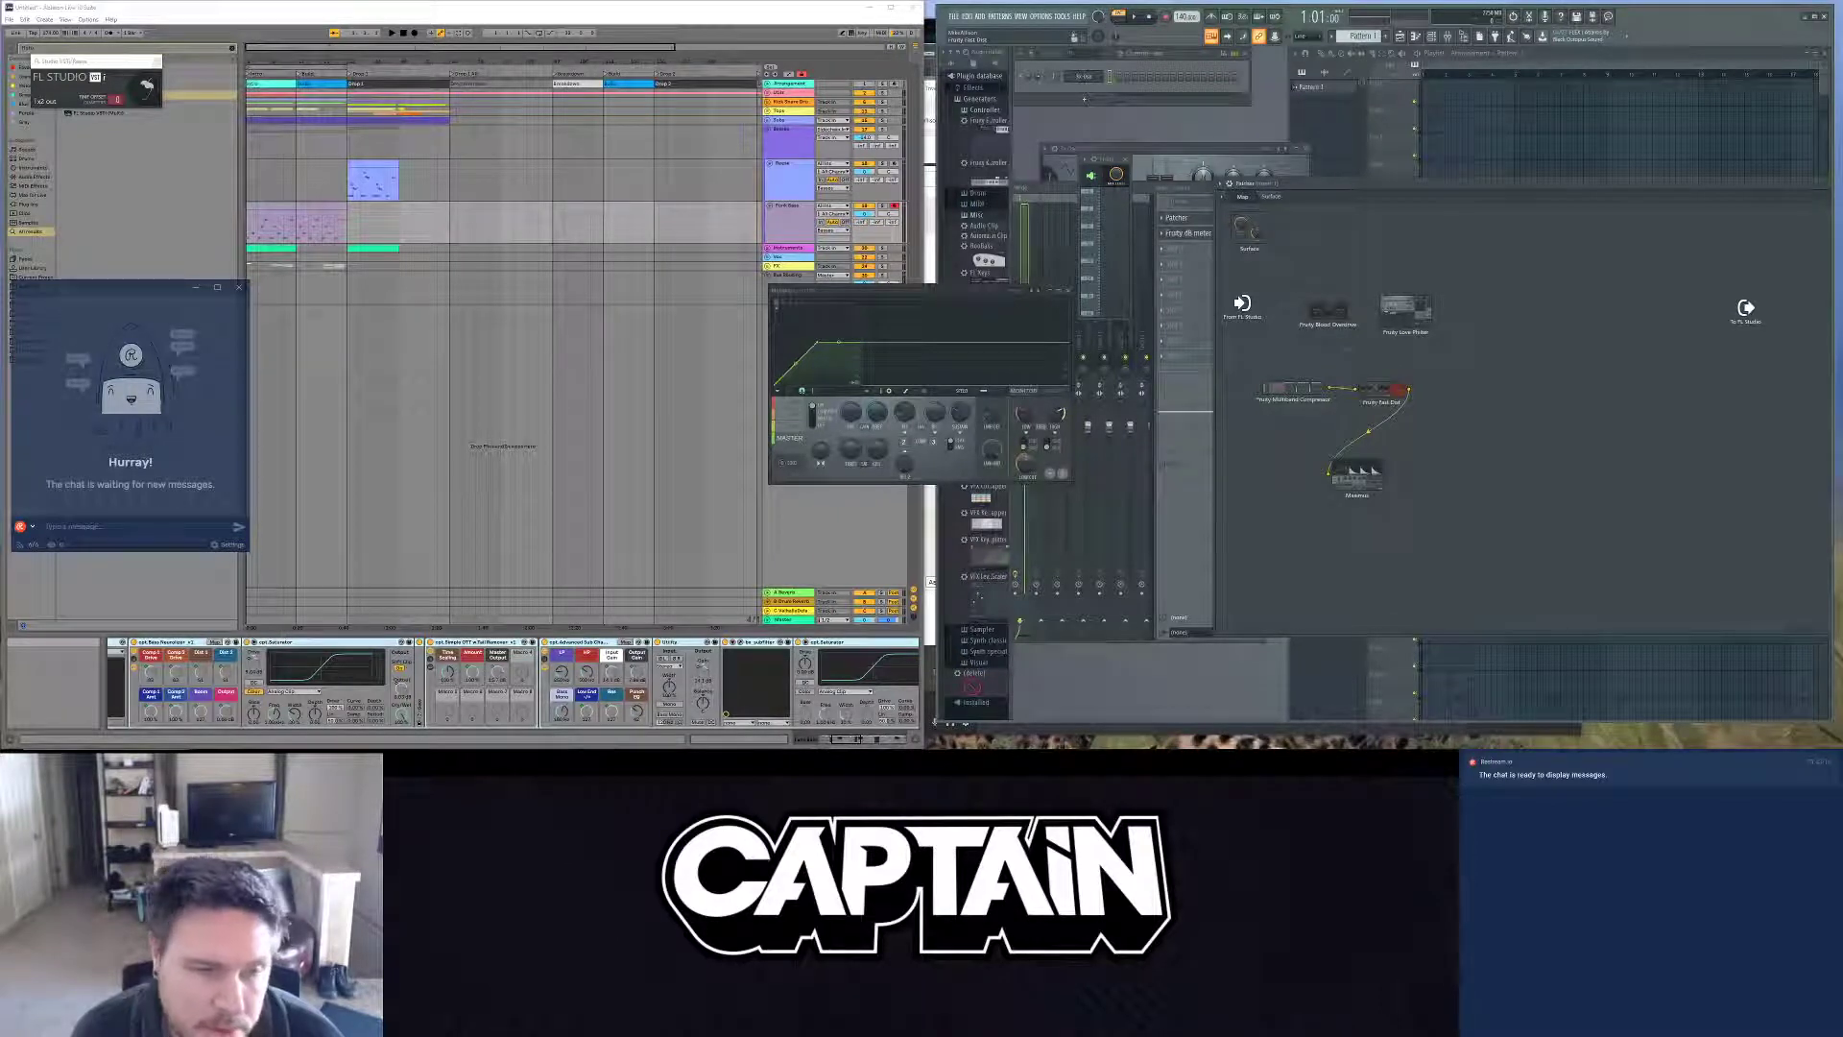
pyautogui.moveTo(1356, 472); pyautogui.dragTo(1291, 457)
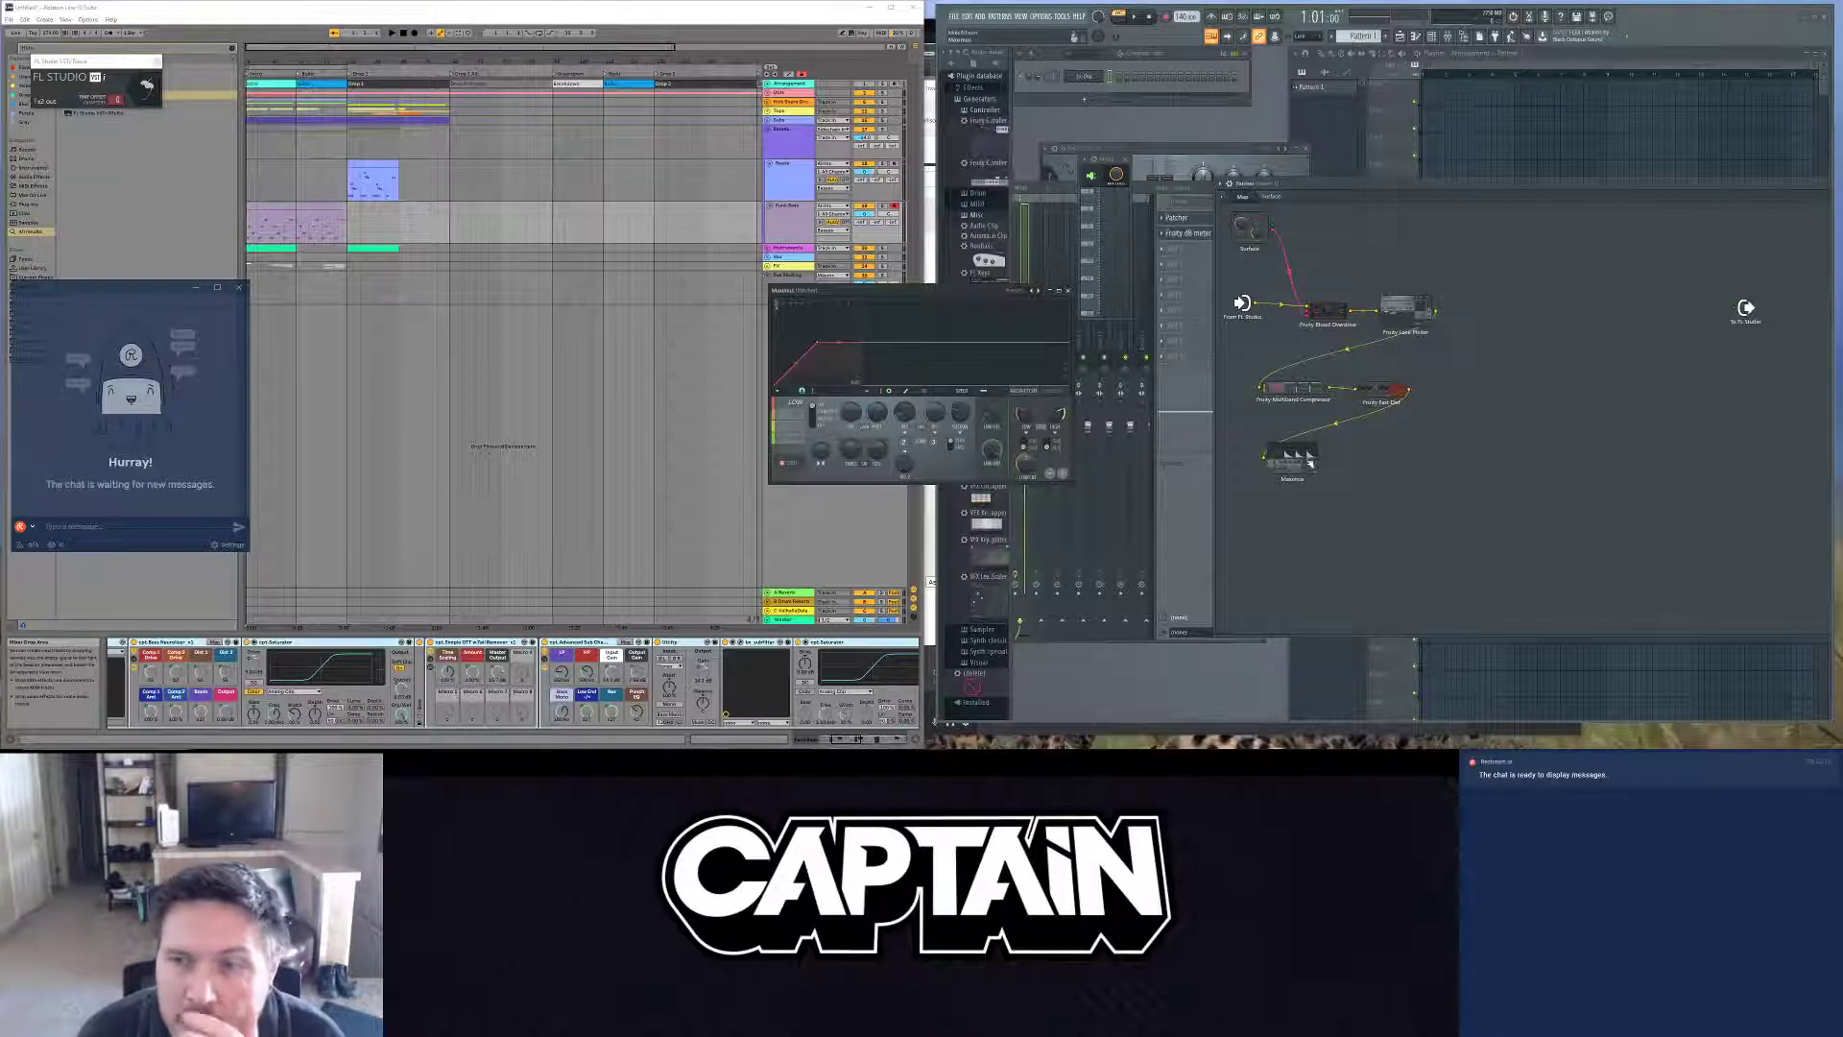
# Step: Add a second Maximus plugin to the Patcher map and place it directly beneath the first one
pyautogui.rightClick(1266, 515)
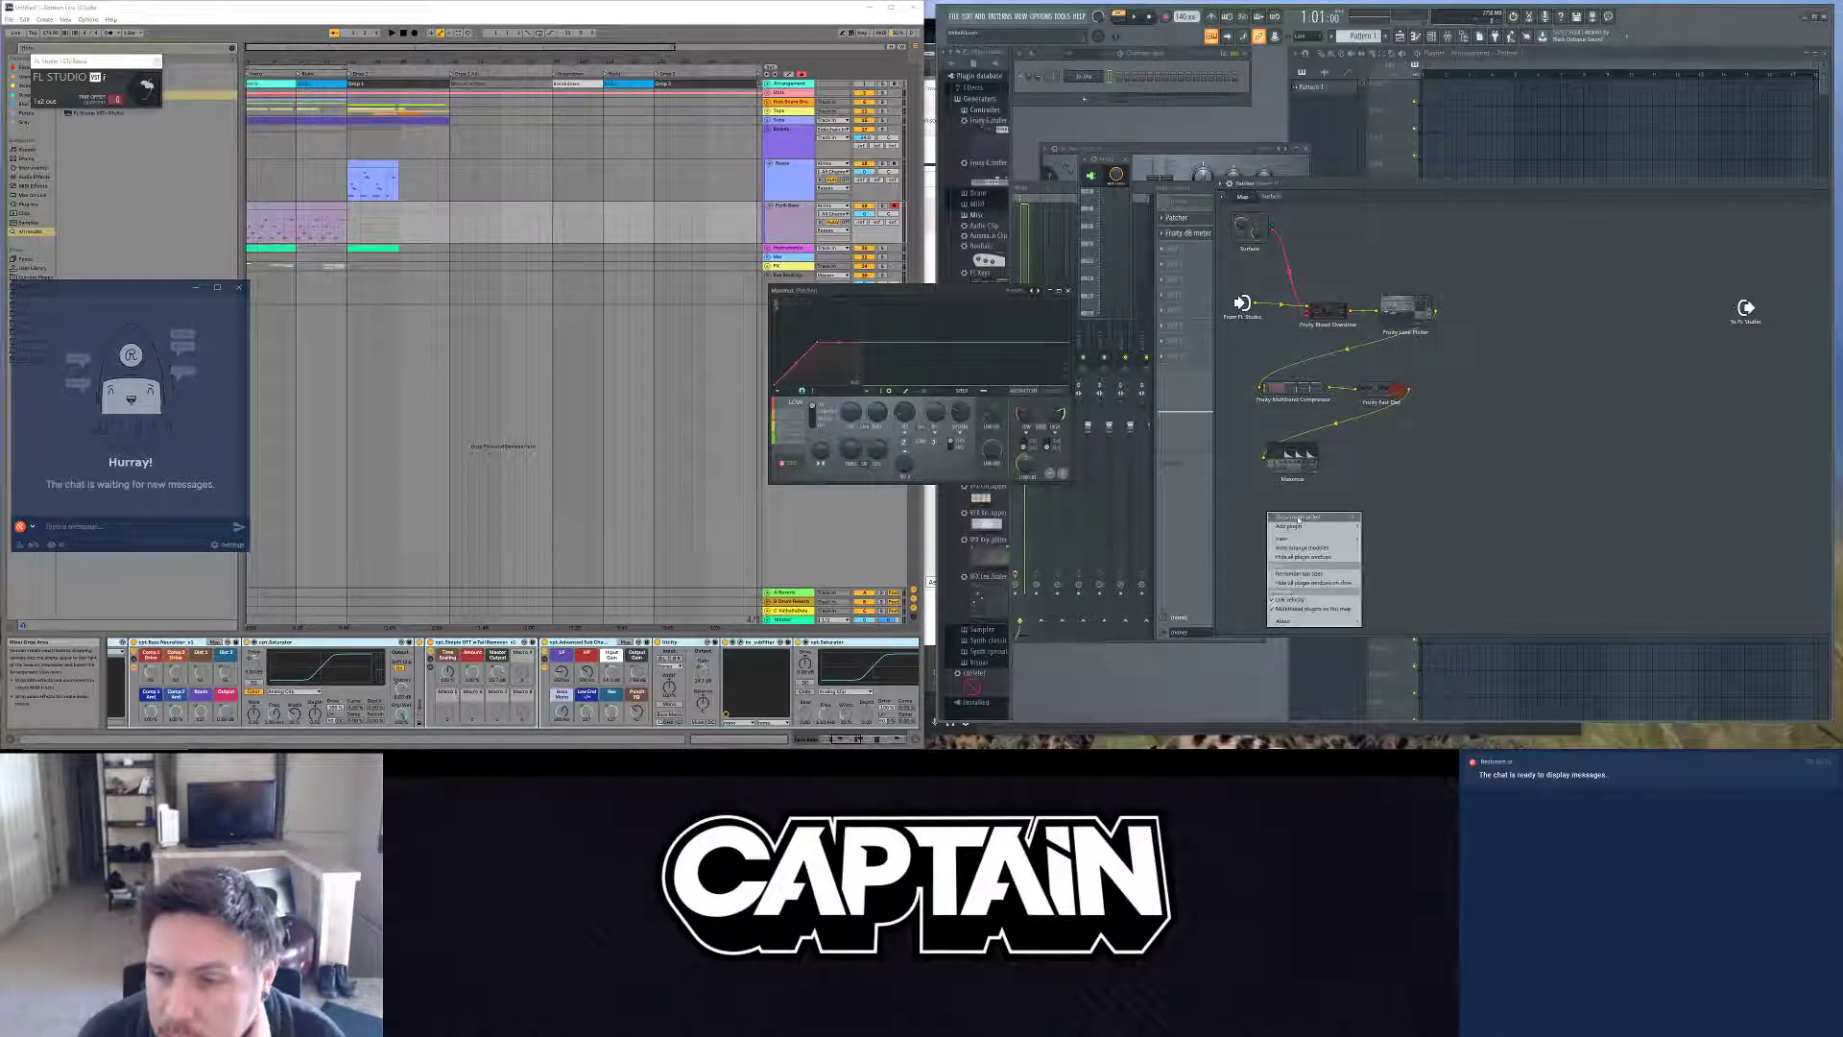
pyautogui.moveTo(1338, 526)
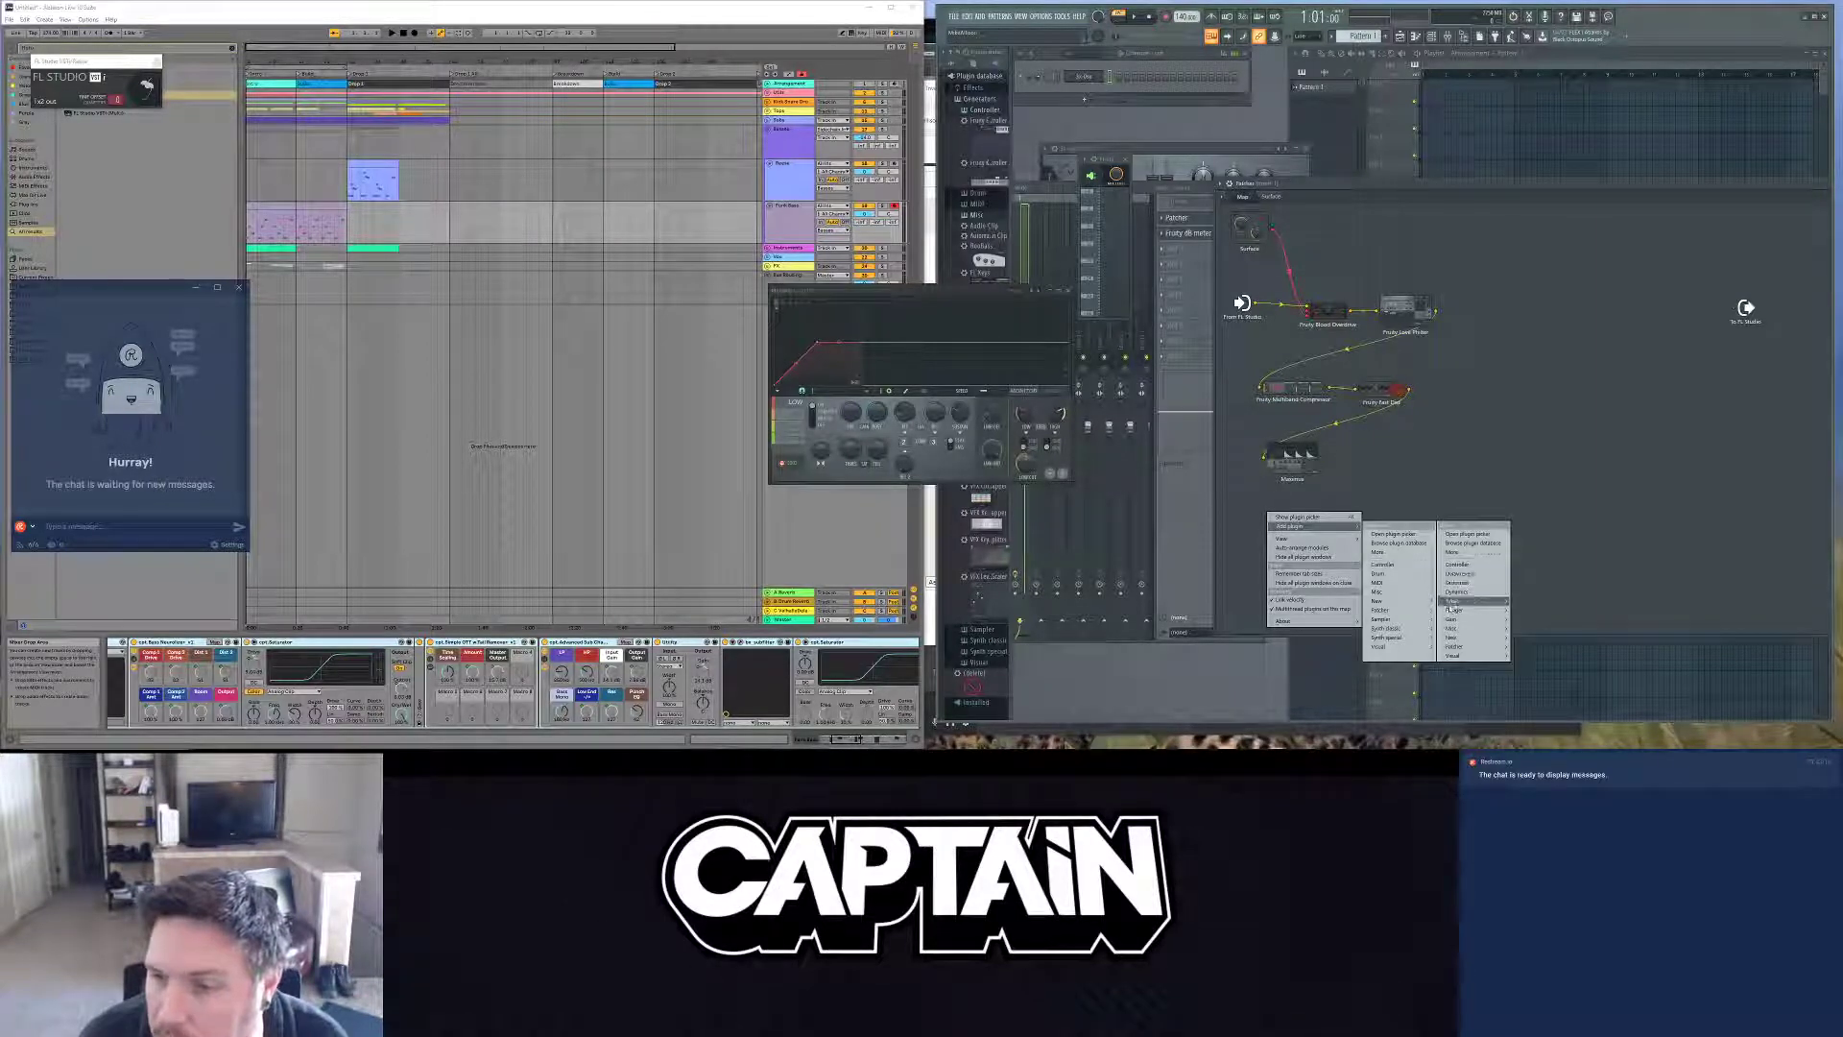
pyautogui.moveTo(1453, 613)
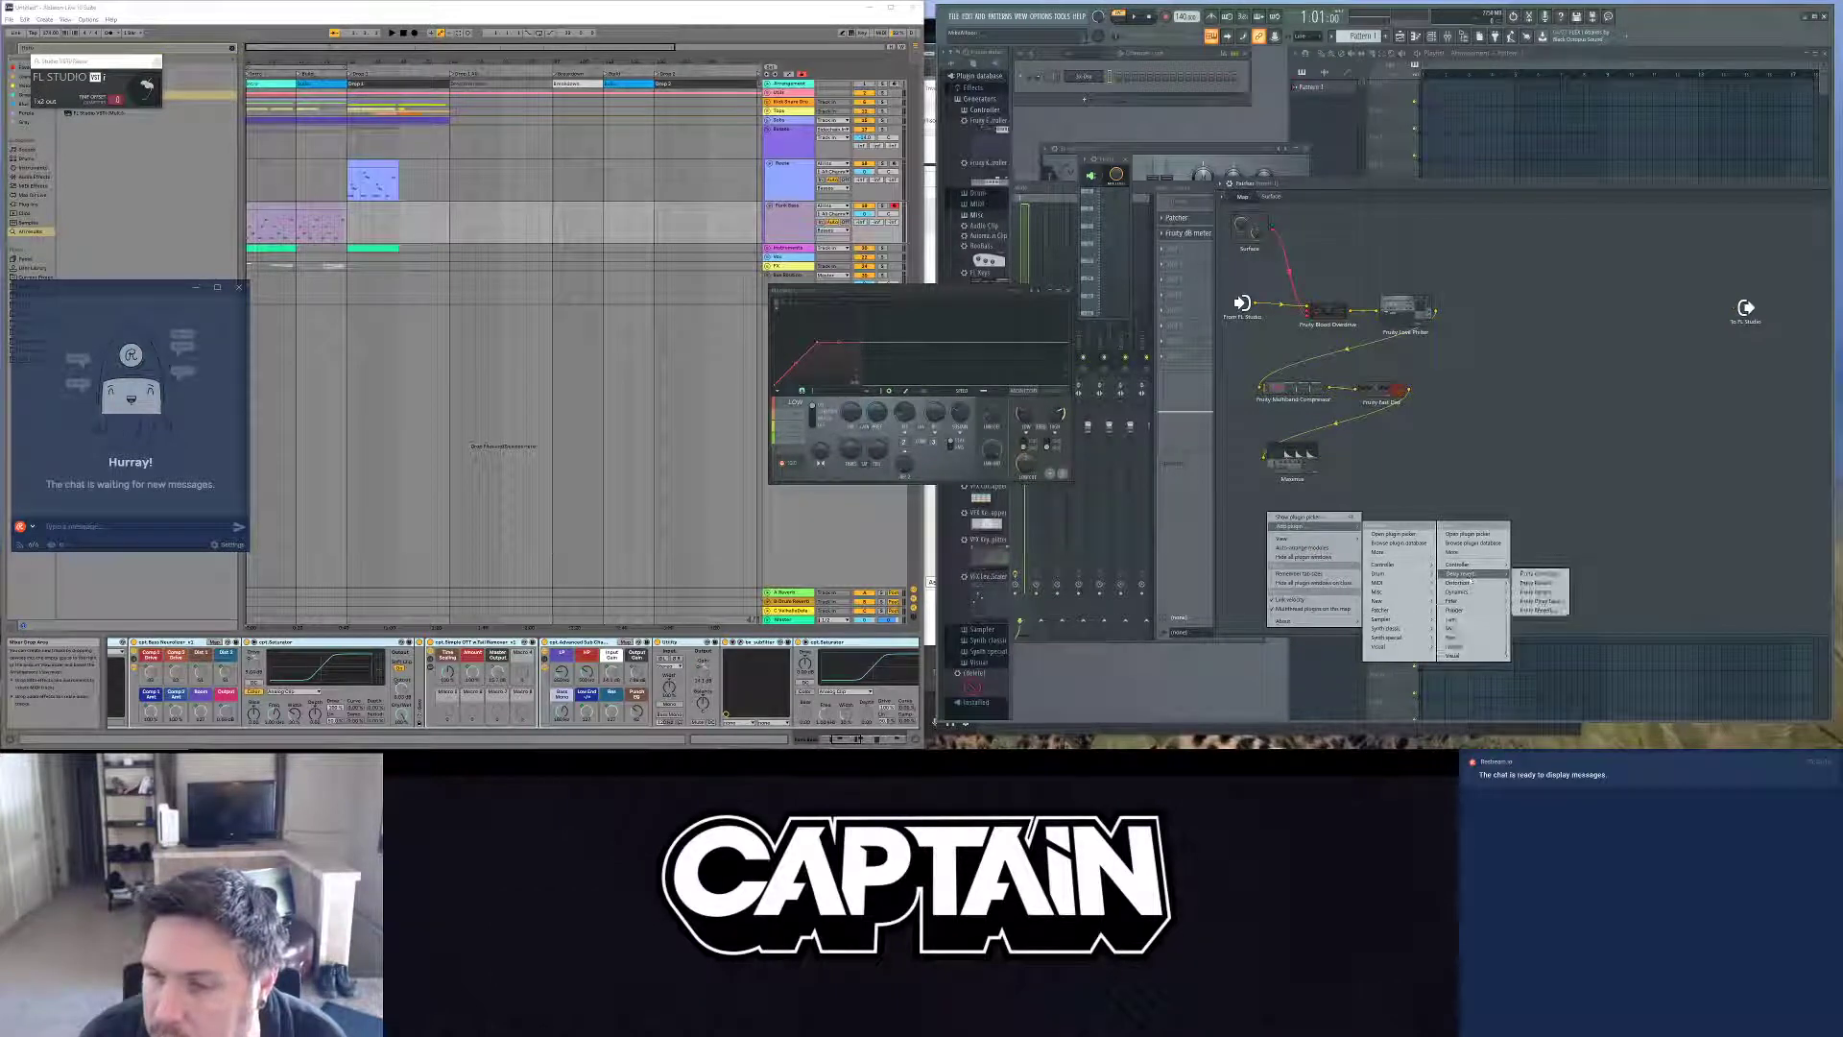
pyautogui.click(1530, 628)
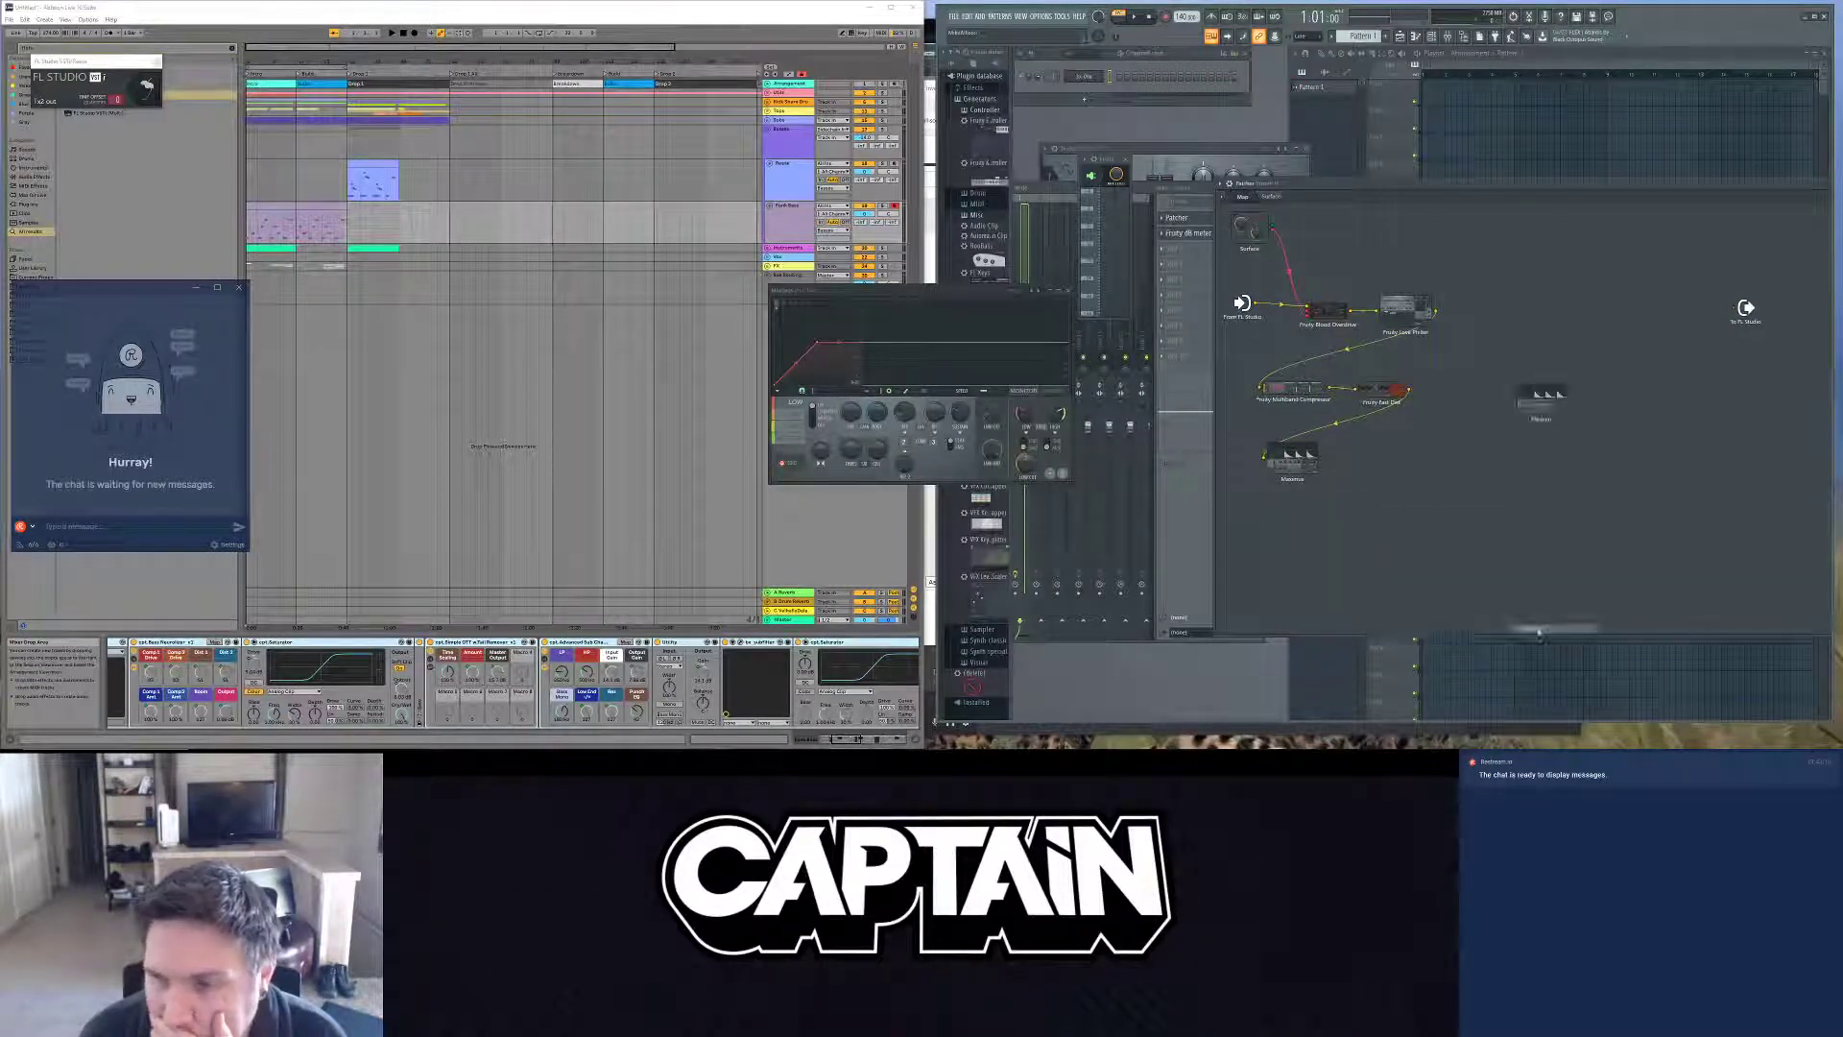
pyautogui.moveTo(1538, 398); pyautogui.dragTo(1284, 519)
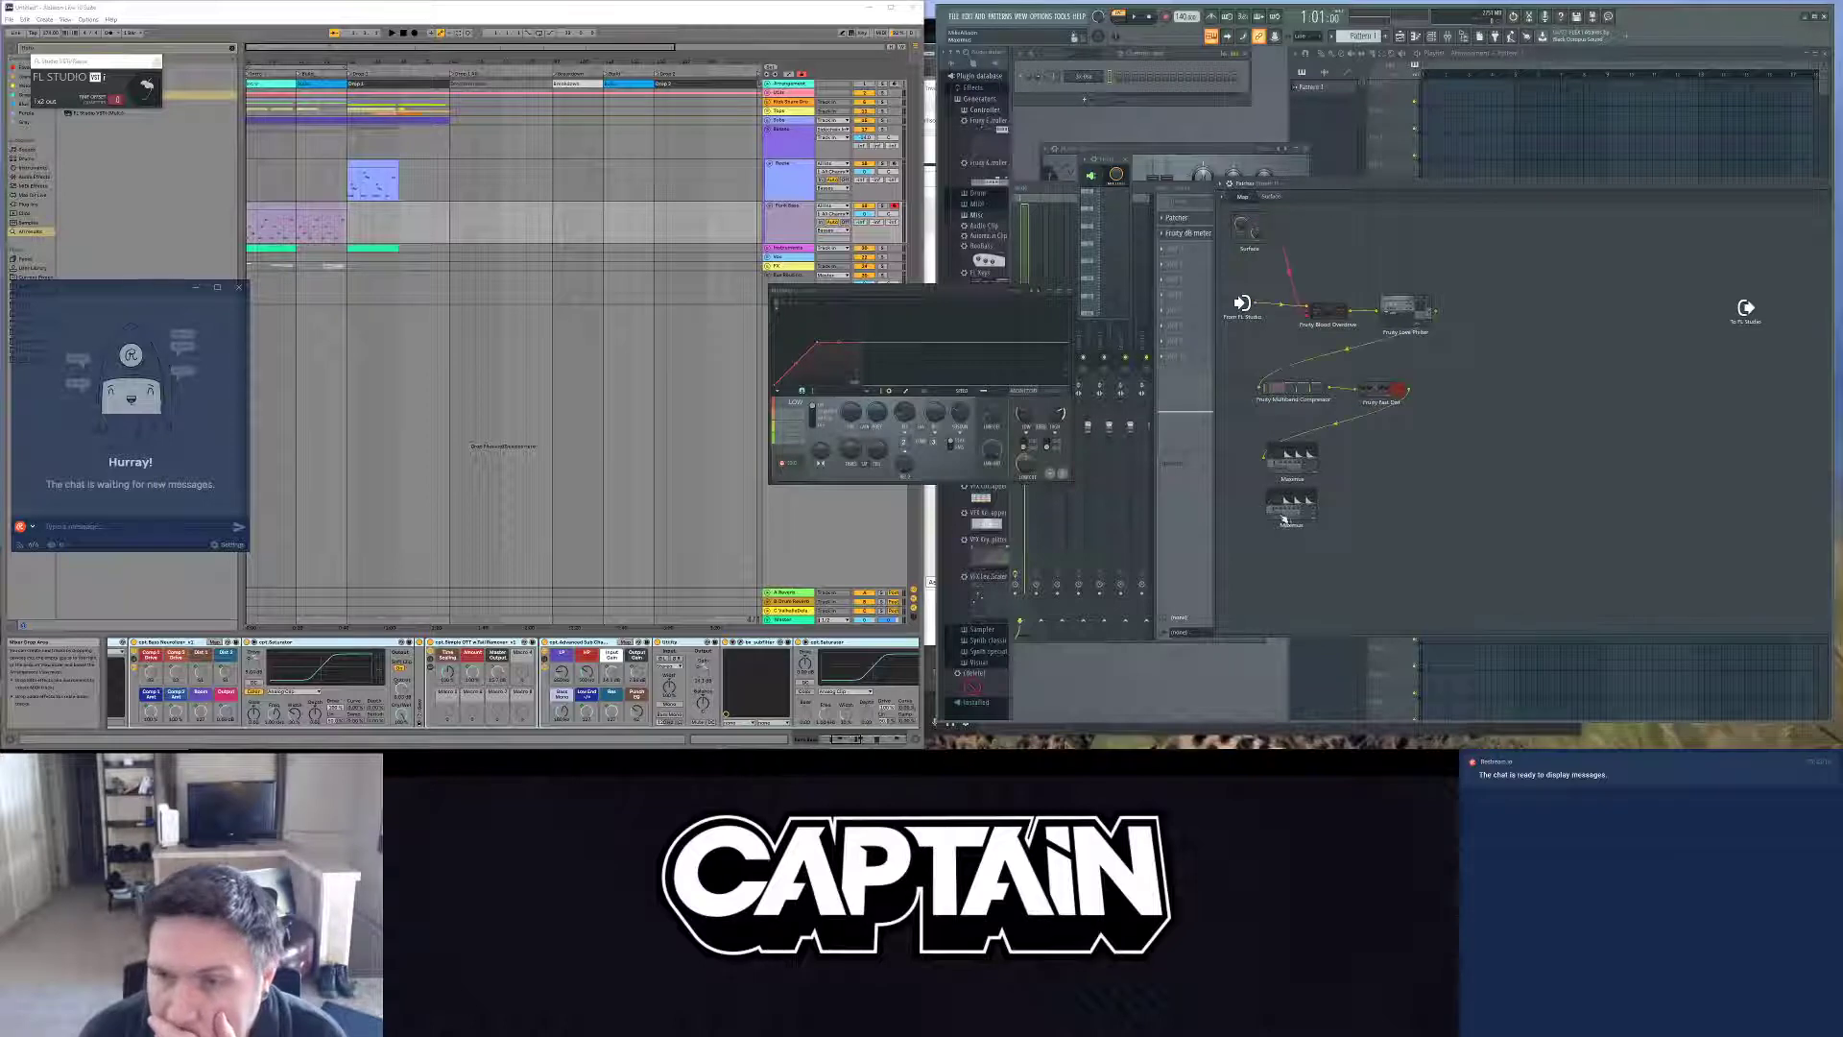
# Step: Connect Fruity Fast Dist's output to the second Maximus in parallel with the first
pyautogui.rightClick(1291, 518)
pyautogui.click(1289, 515)
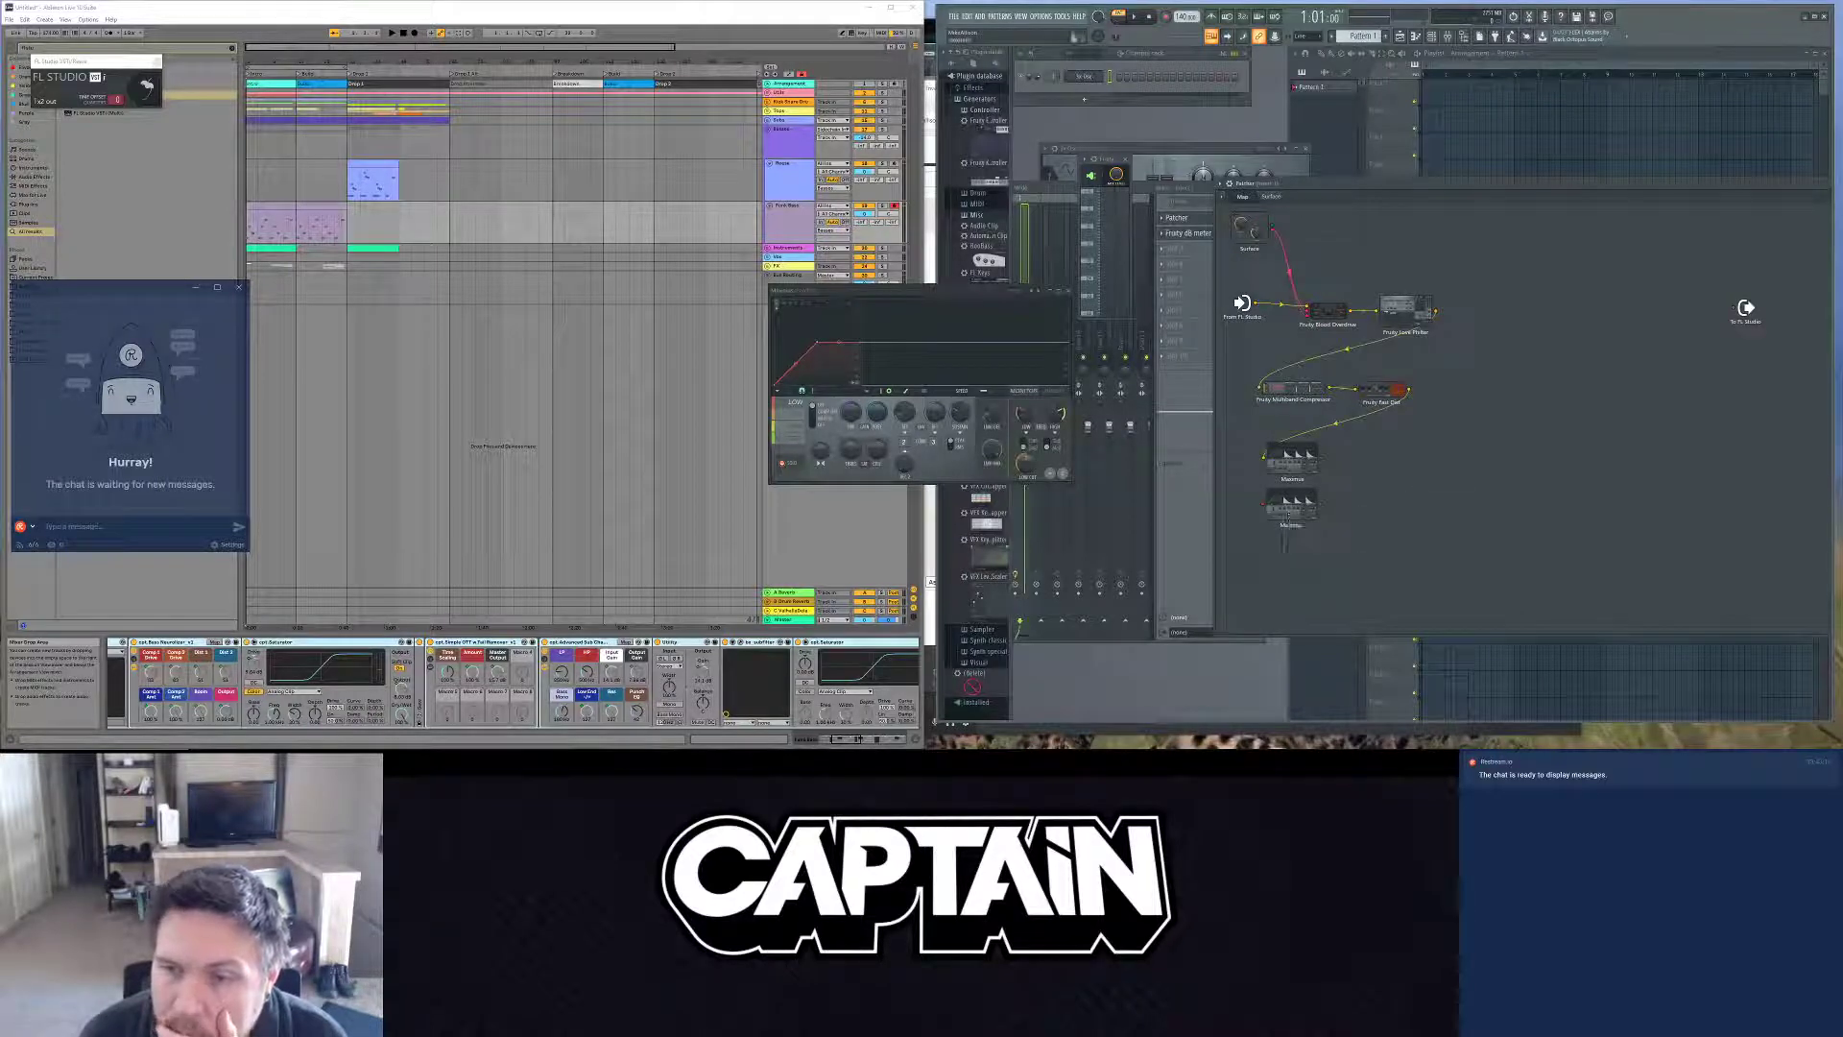
pyautogui.rightClick(1289, 508)
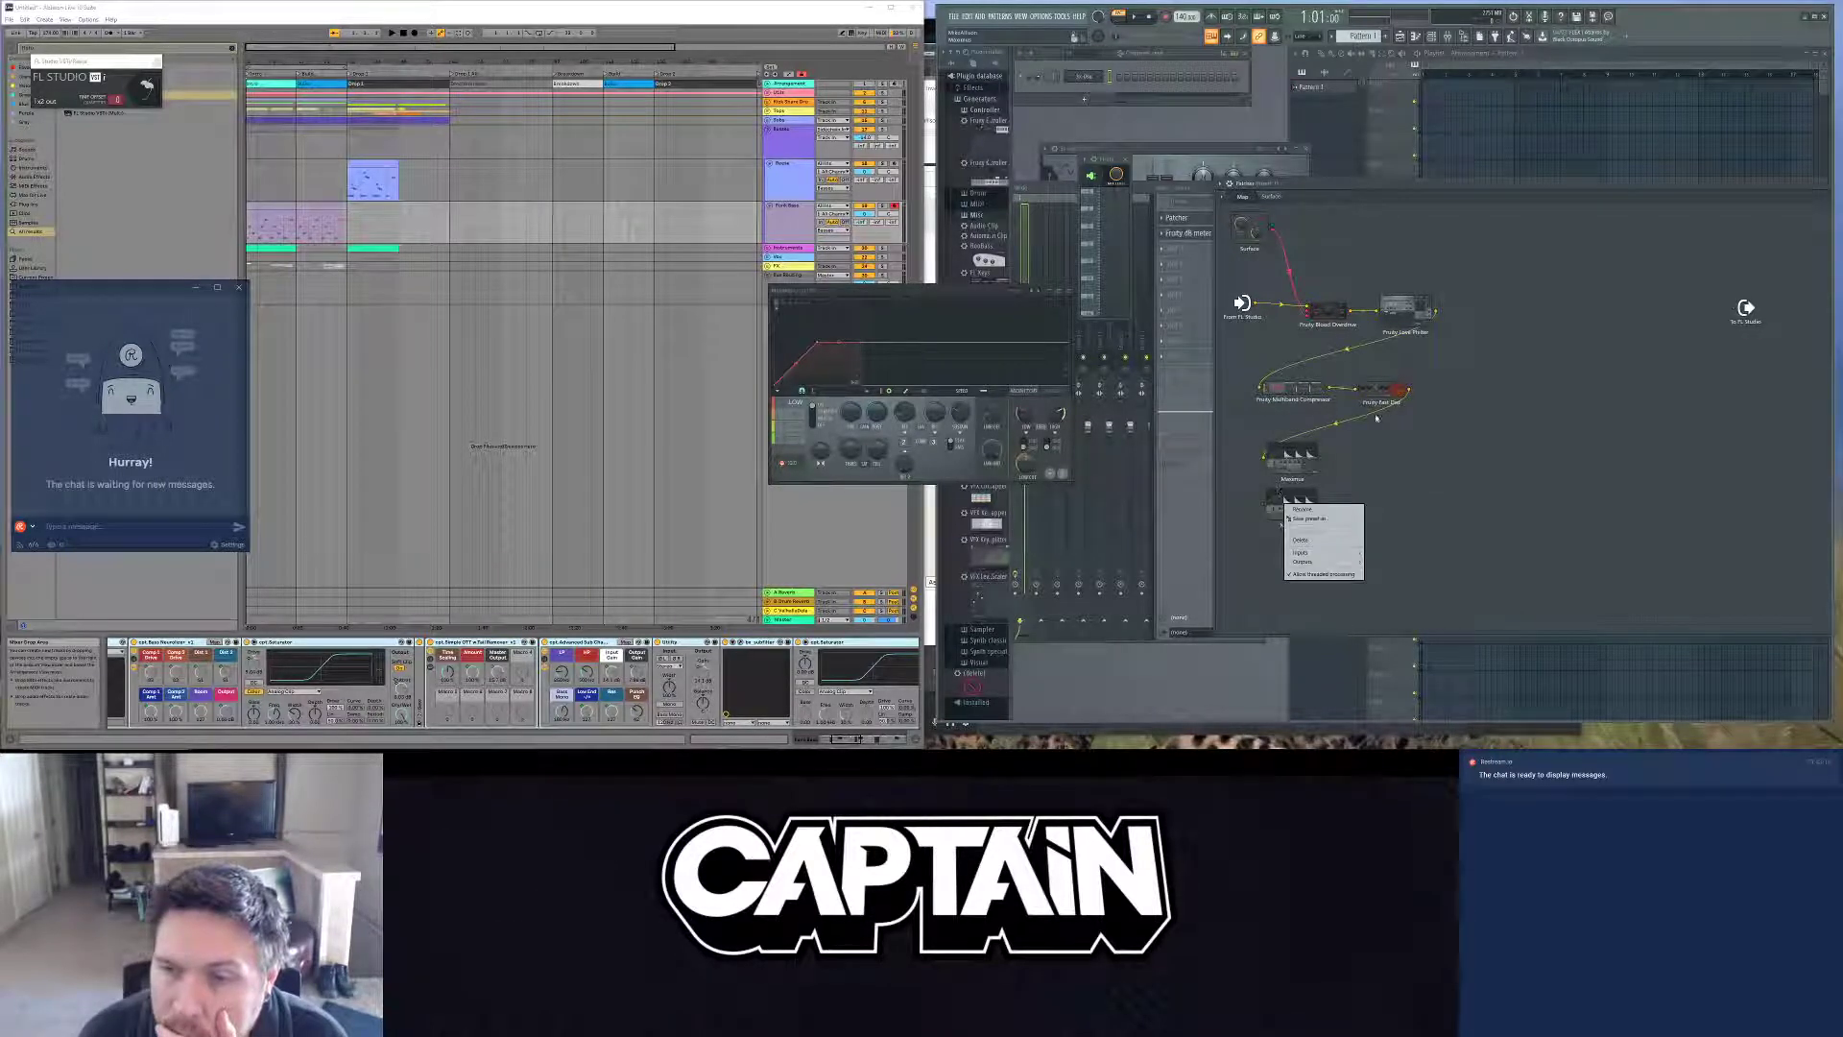
pyautogui.click(1303, 552)
pyautogui.moveTo(1396, 391); pyautogui.dragTo(1332, 446)
# Step: Review Ableton Live's bass chain through to Multiband Dynamics, then add a third Maximus to FL Studio's Patcher
pyautogui.rightClick(1282, 551)
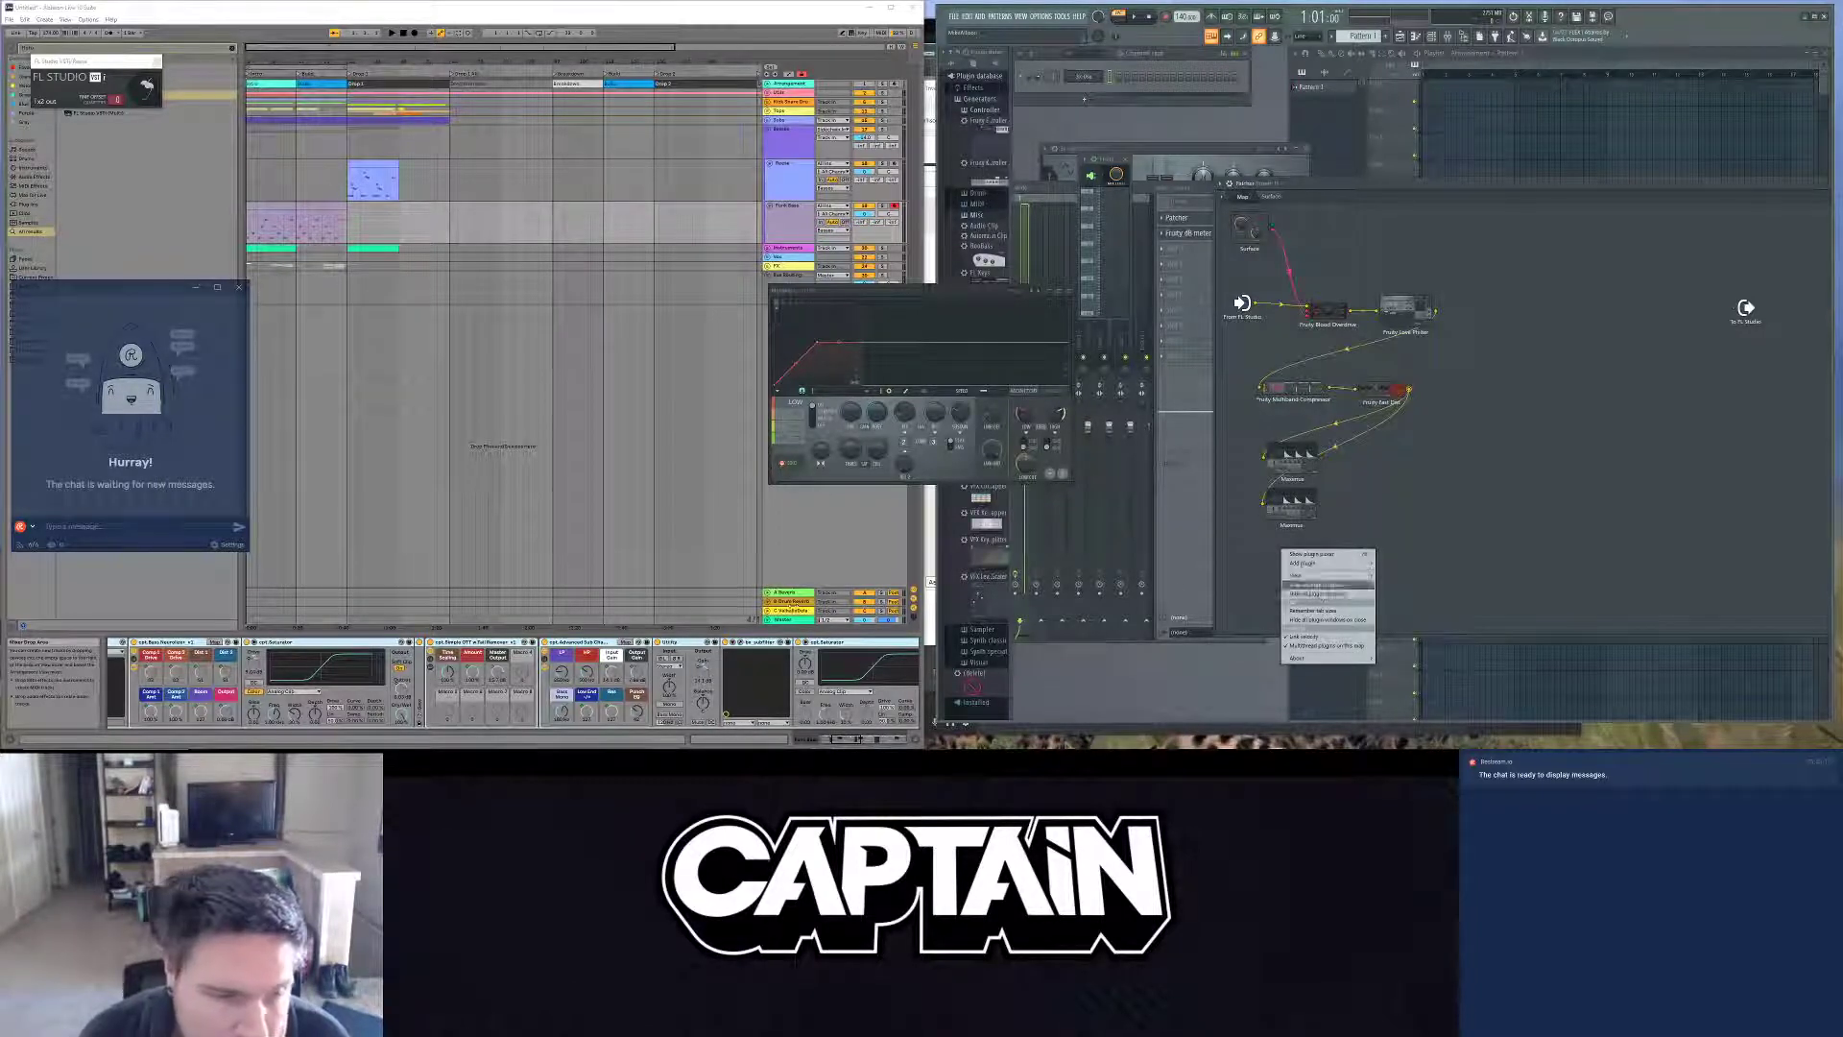
pyautogui.click(1316, 593)
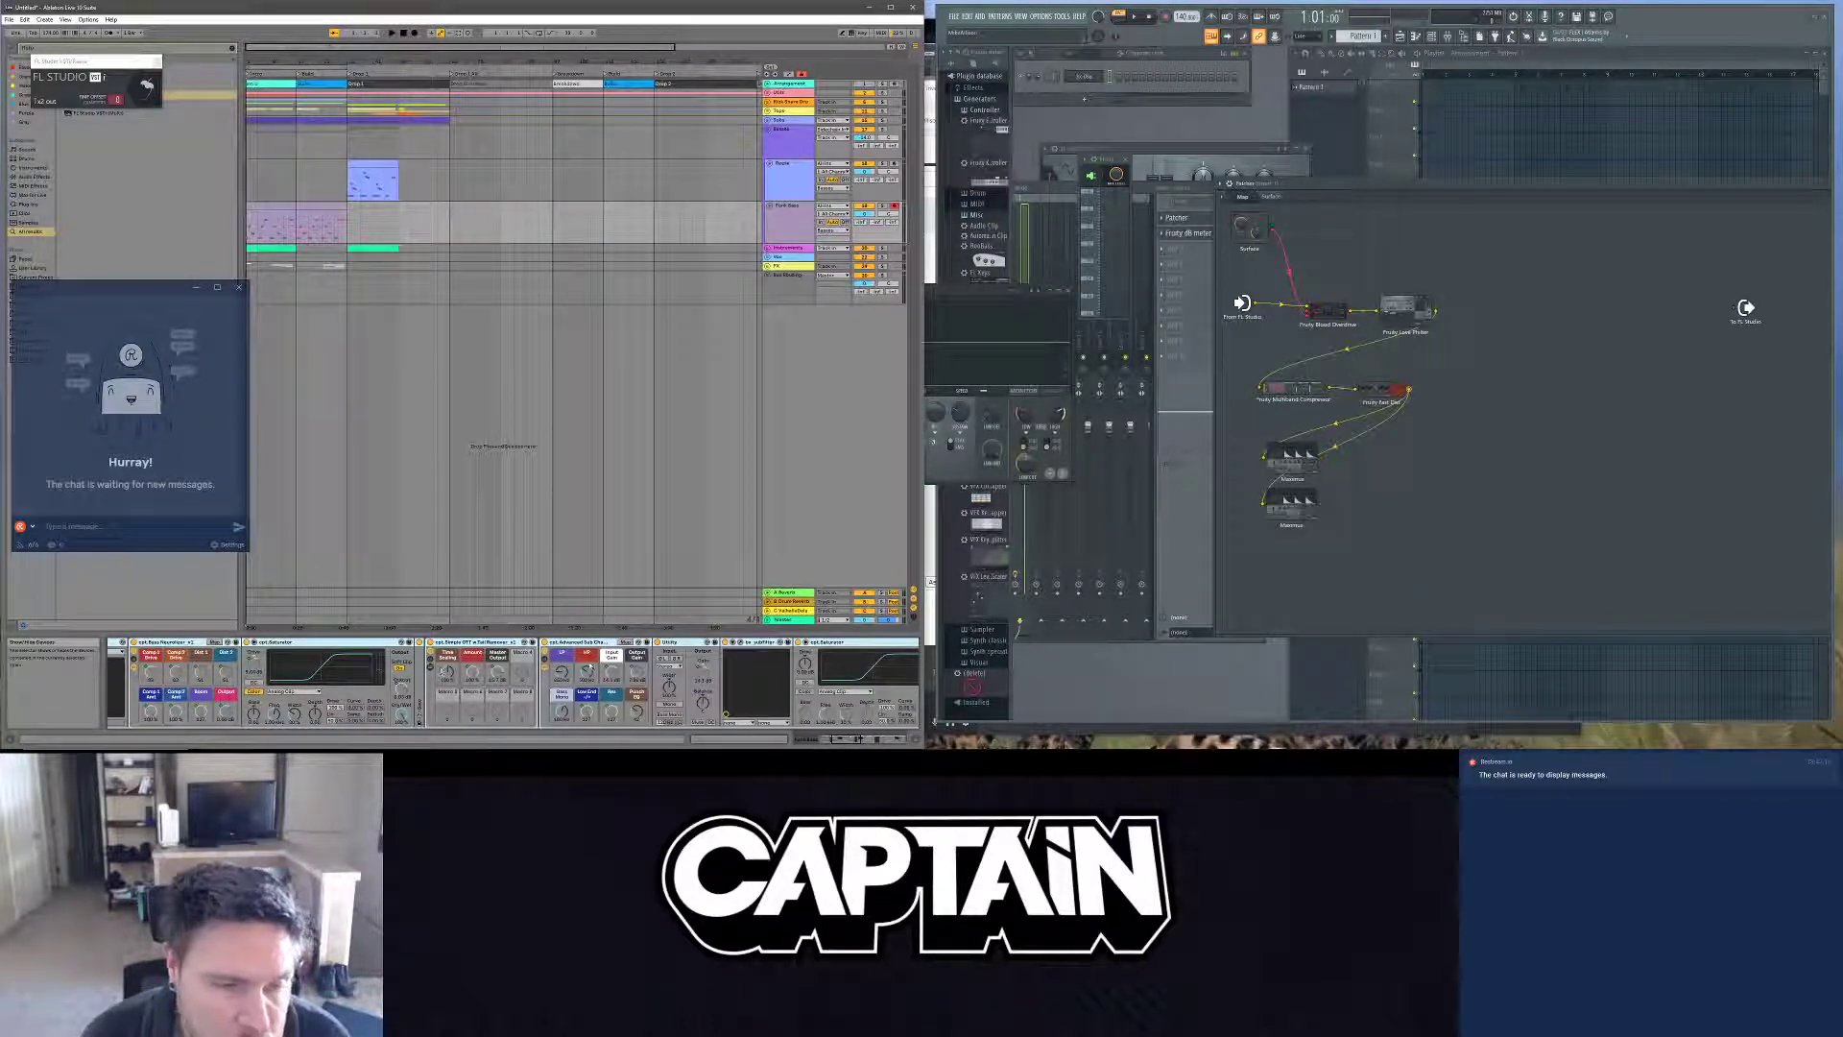
pyautogui.moveTo(729, 686); pyautogui.dragTo(393, 688)
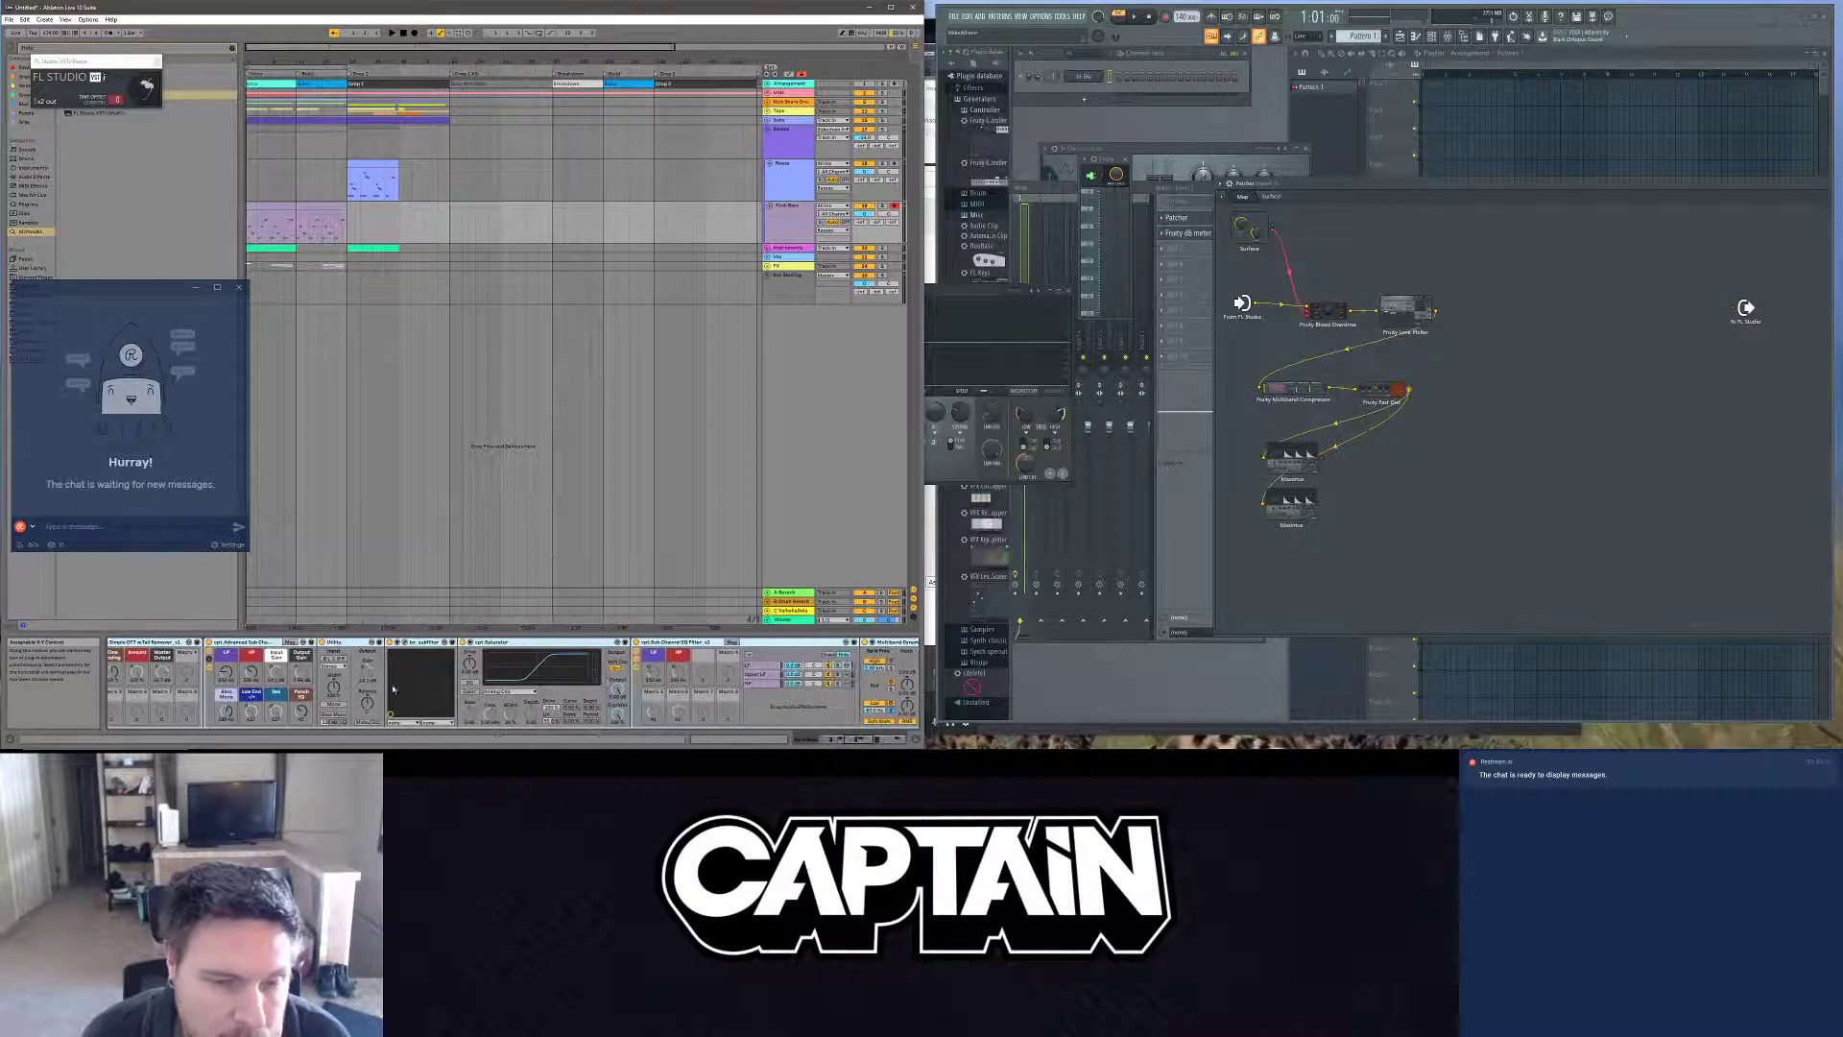
pyautogui.scroll(-3, 643, 671)
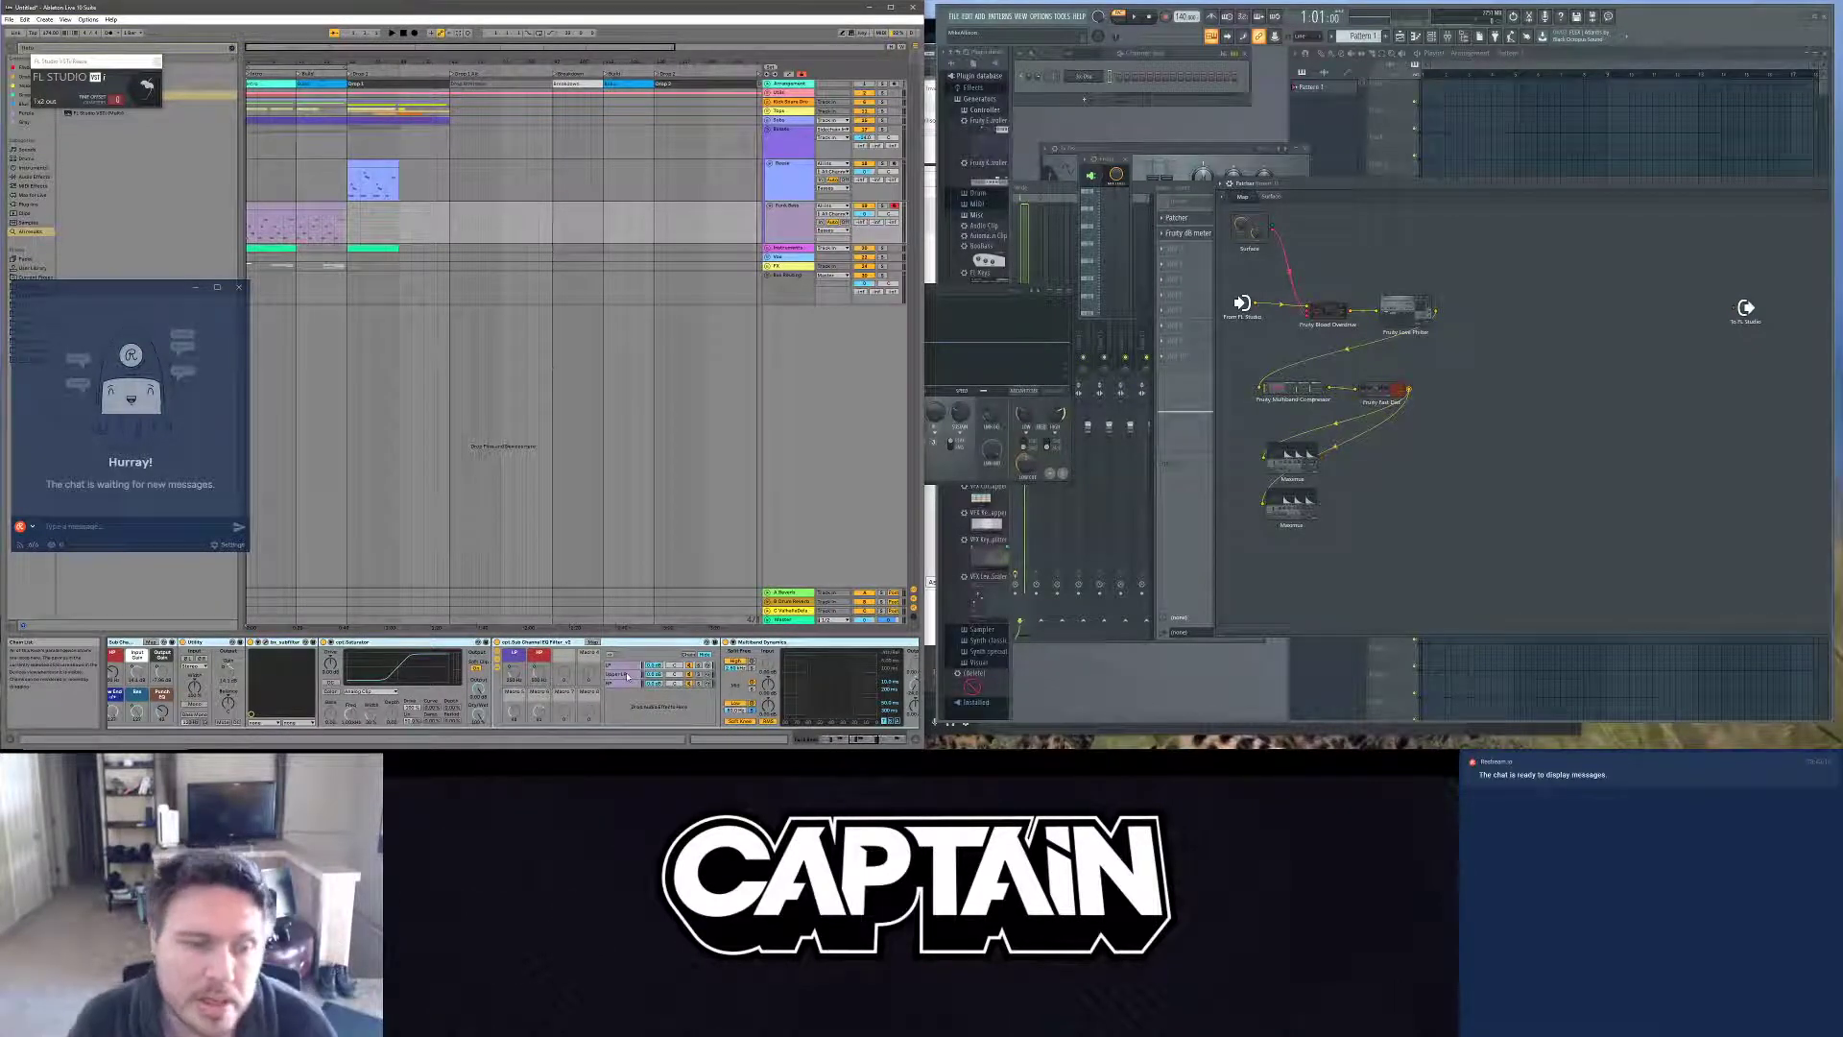
pyautogui.rightClick(1297, 551)
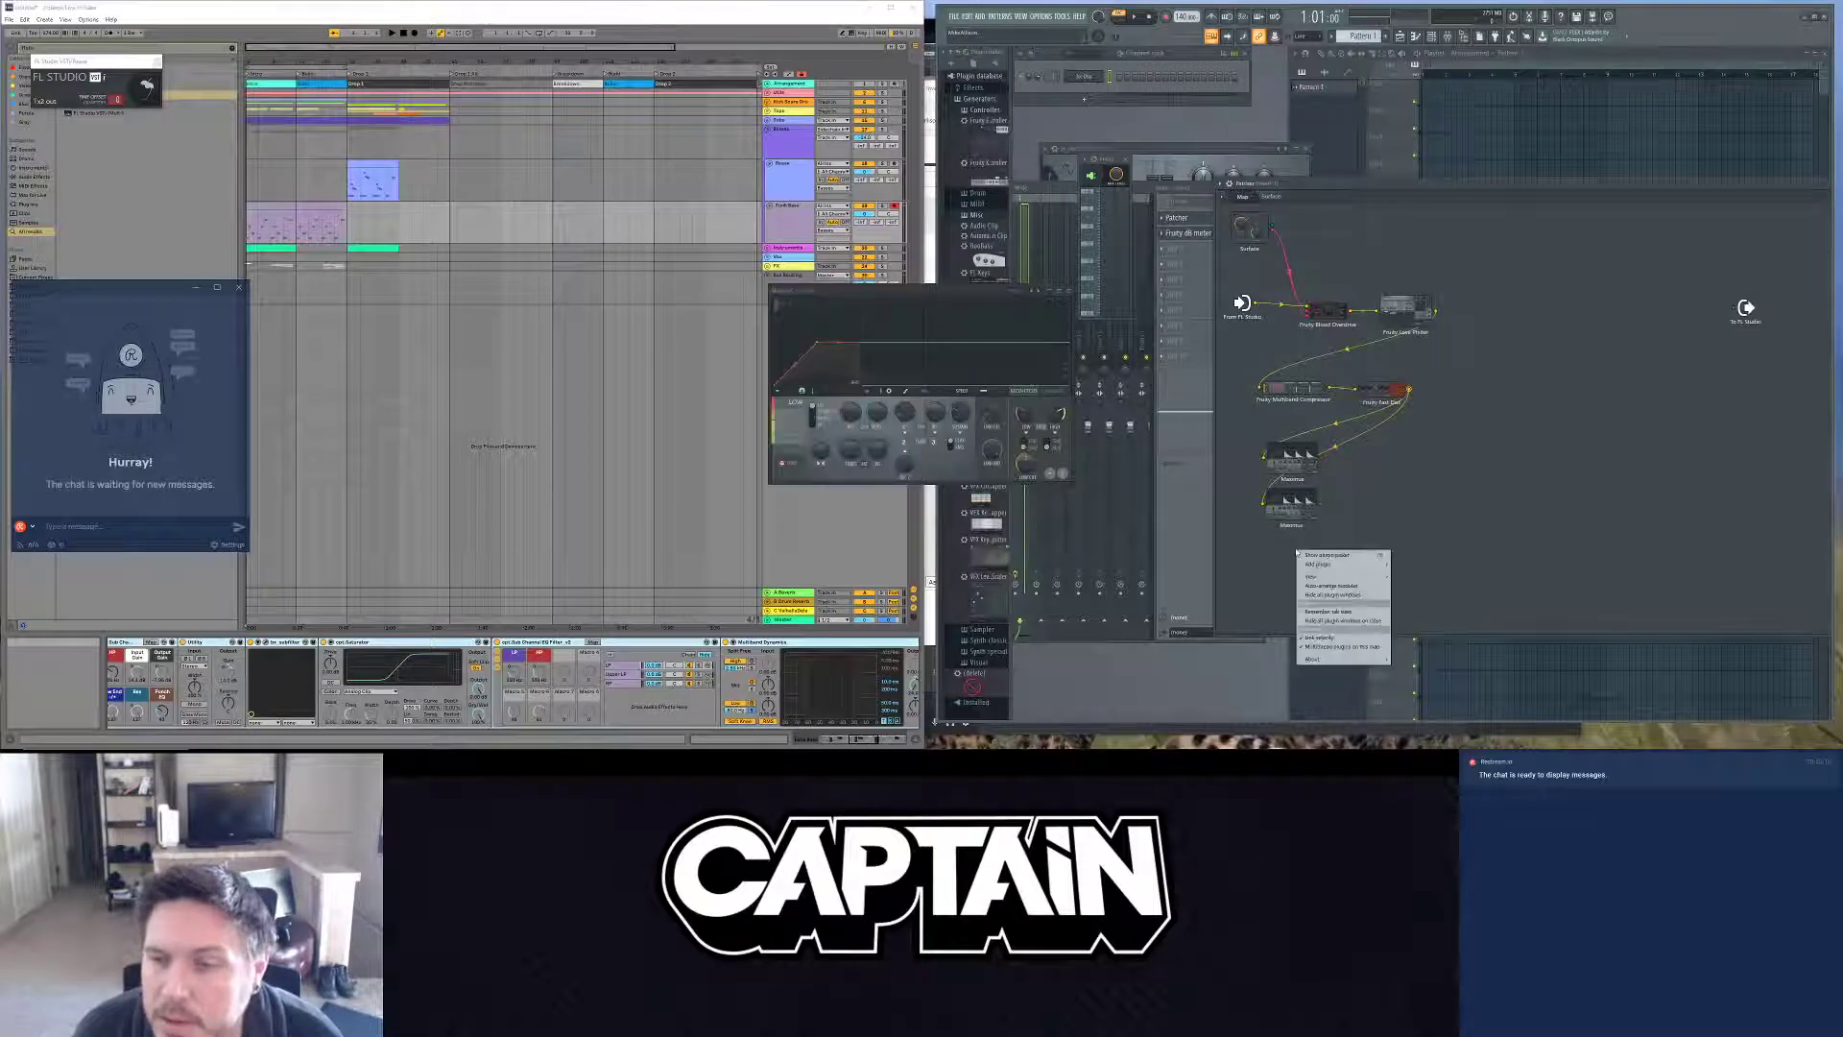
pyautogui.moveTo(1318, 566)
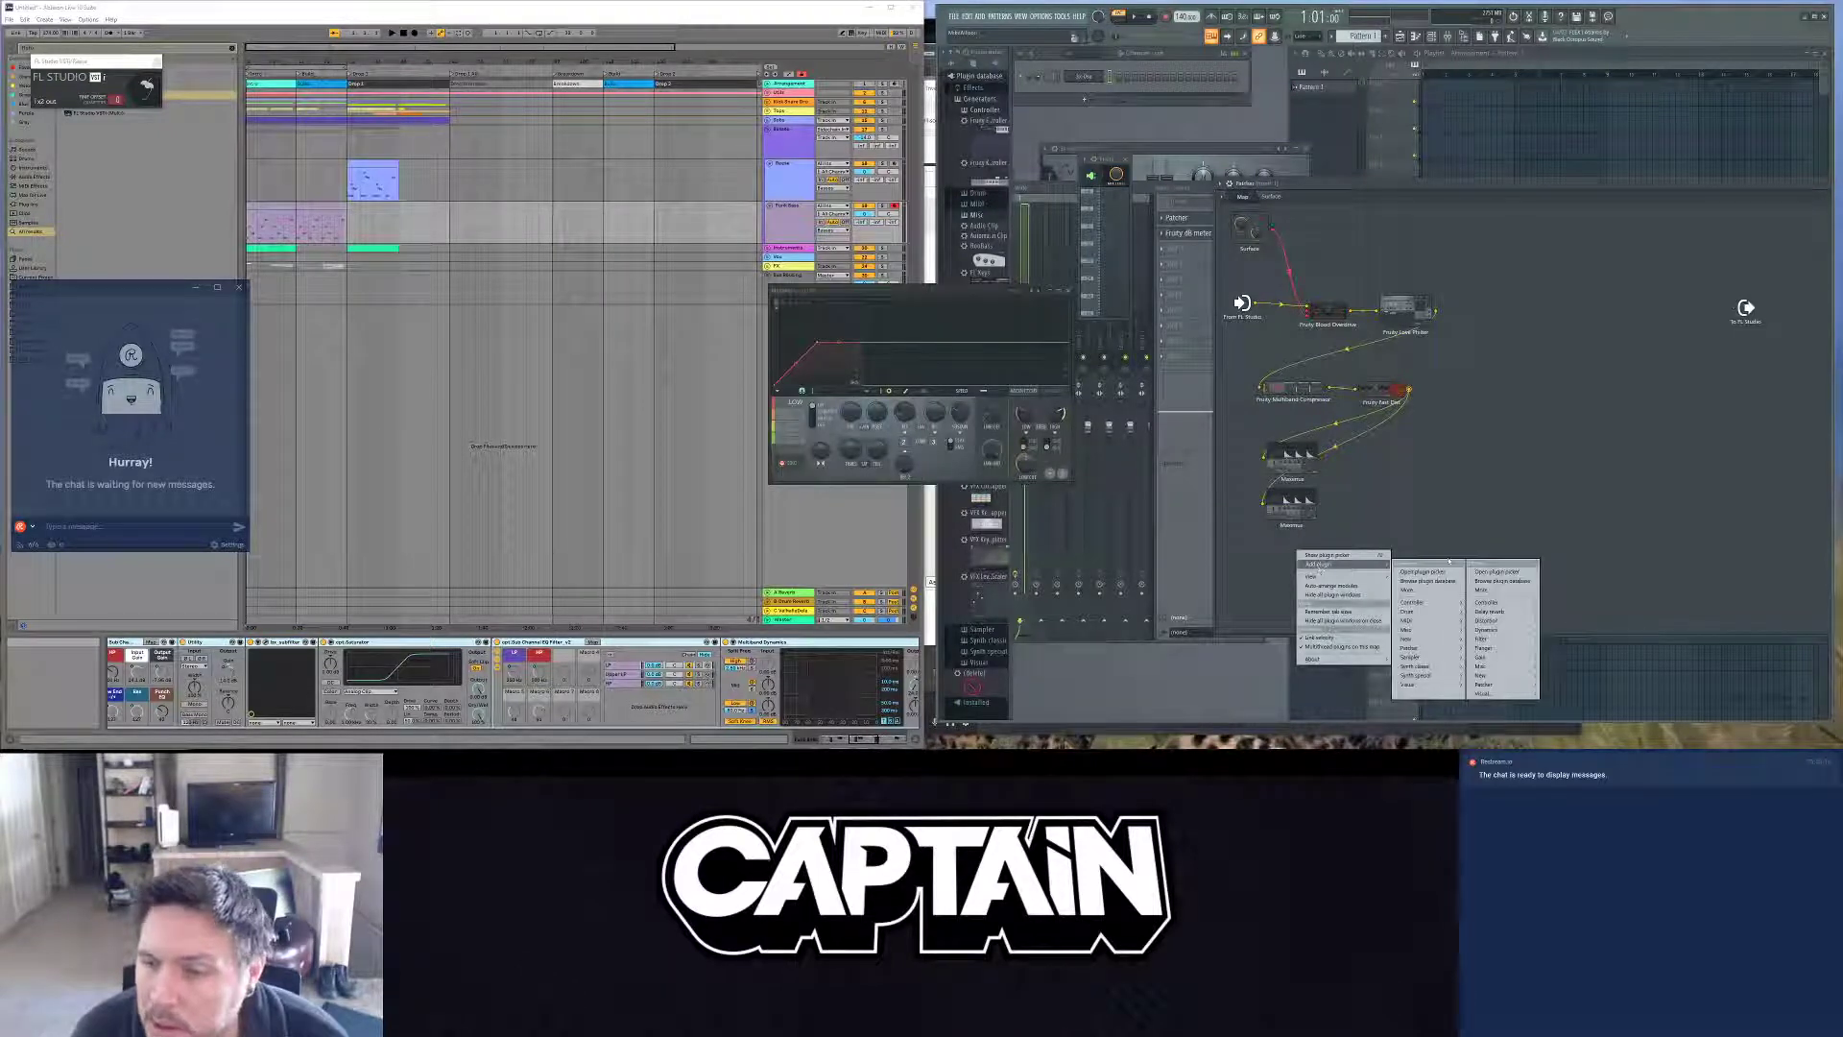
pyautogui.rightClick(1289, 494)
pyautogui.rightClick(1281, 509)
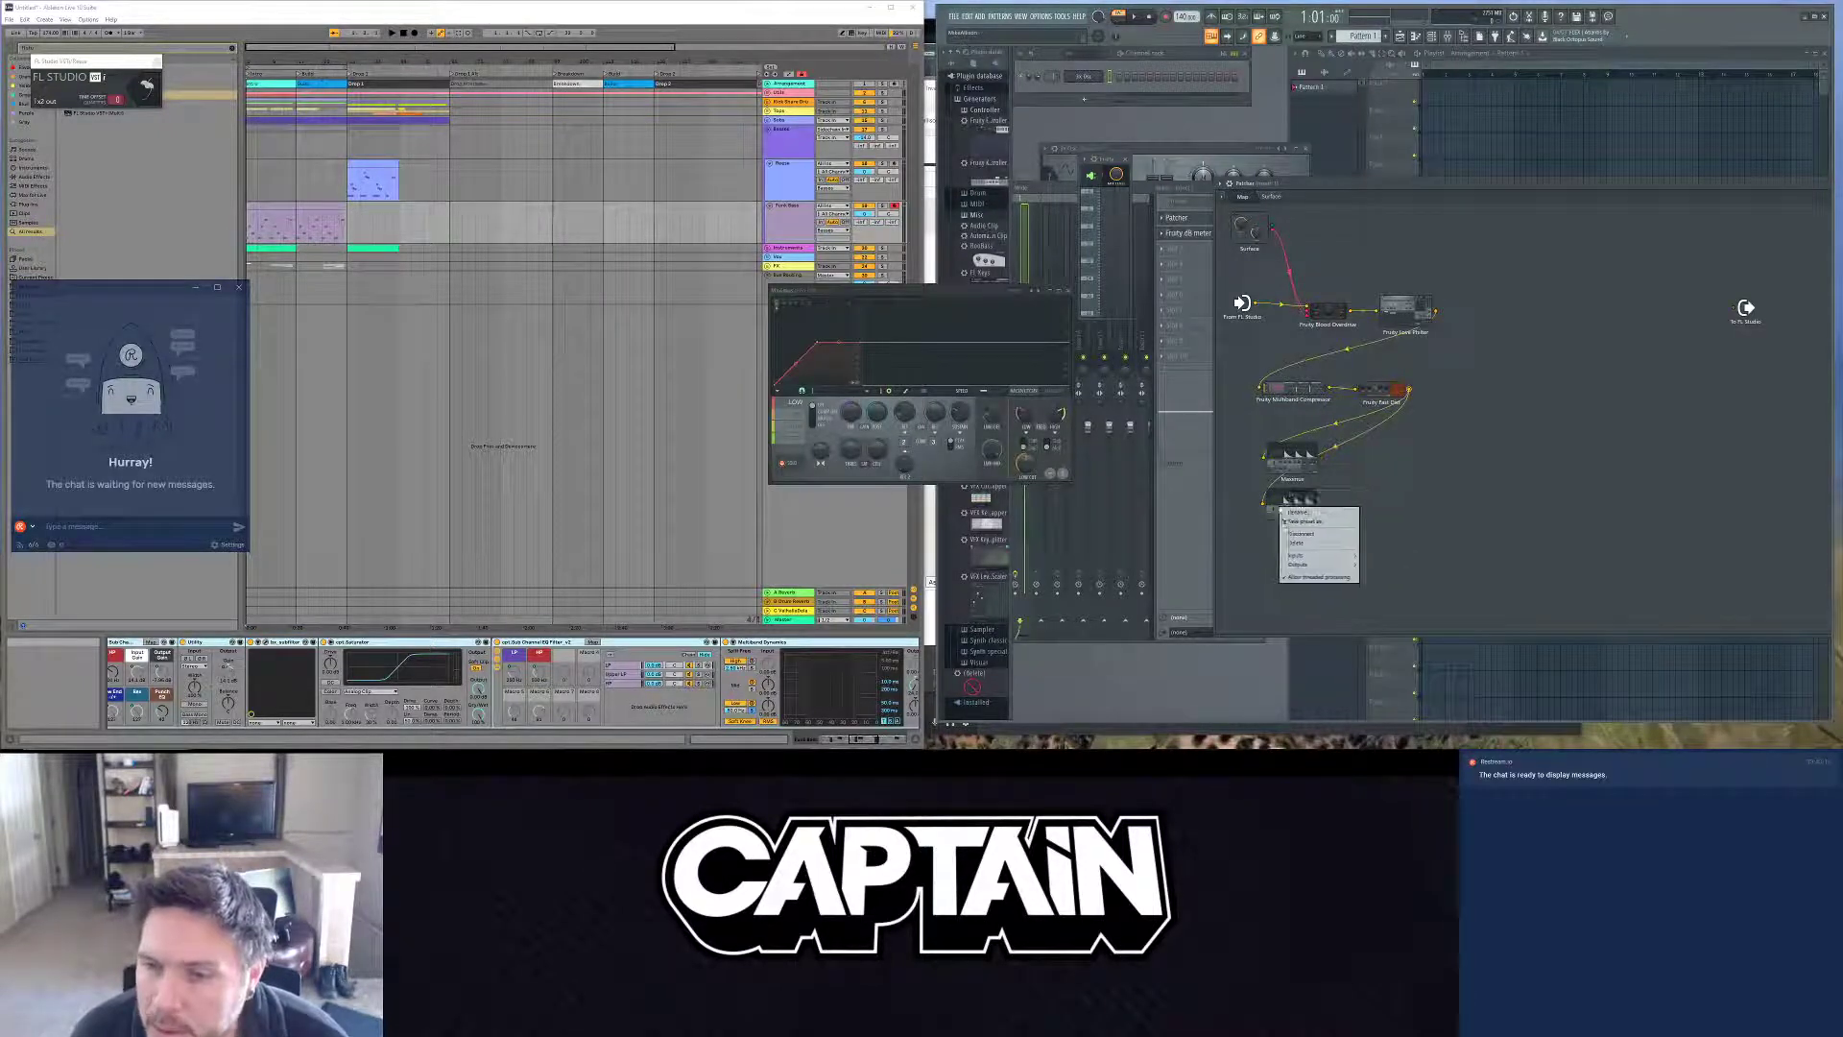
pyautogui.rightClick(1243, 557)
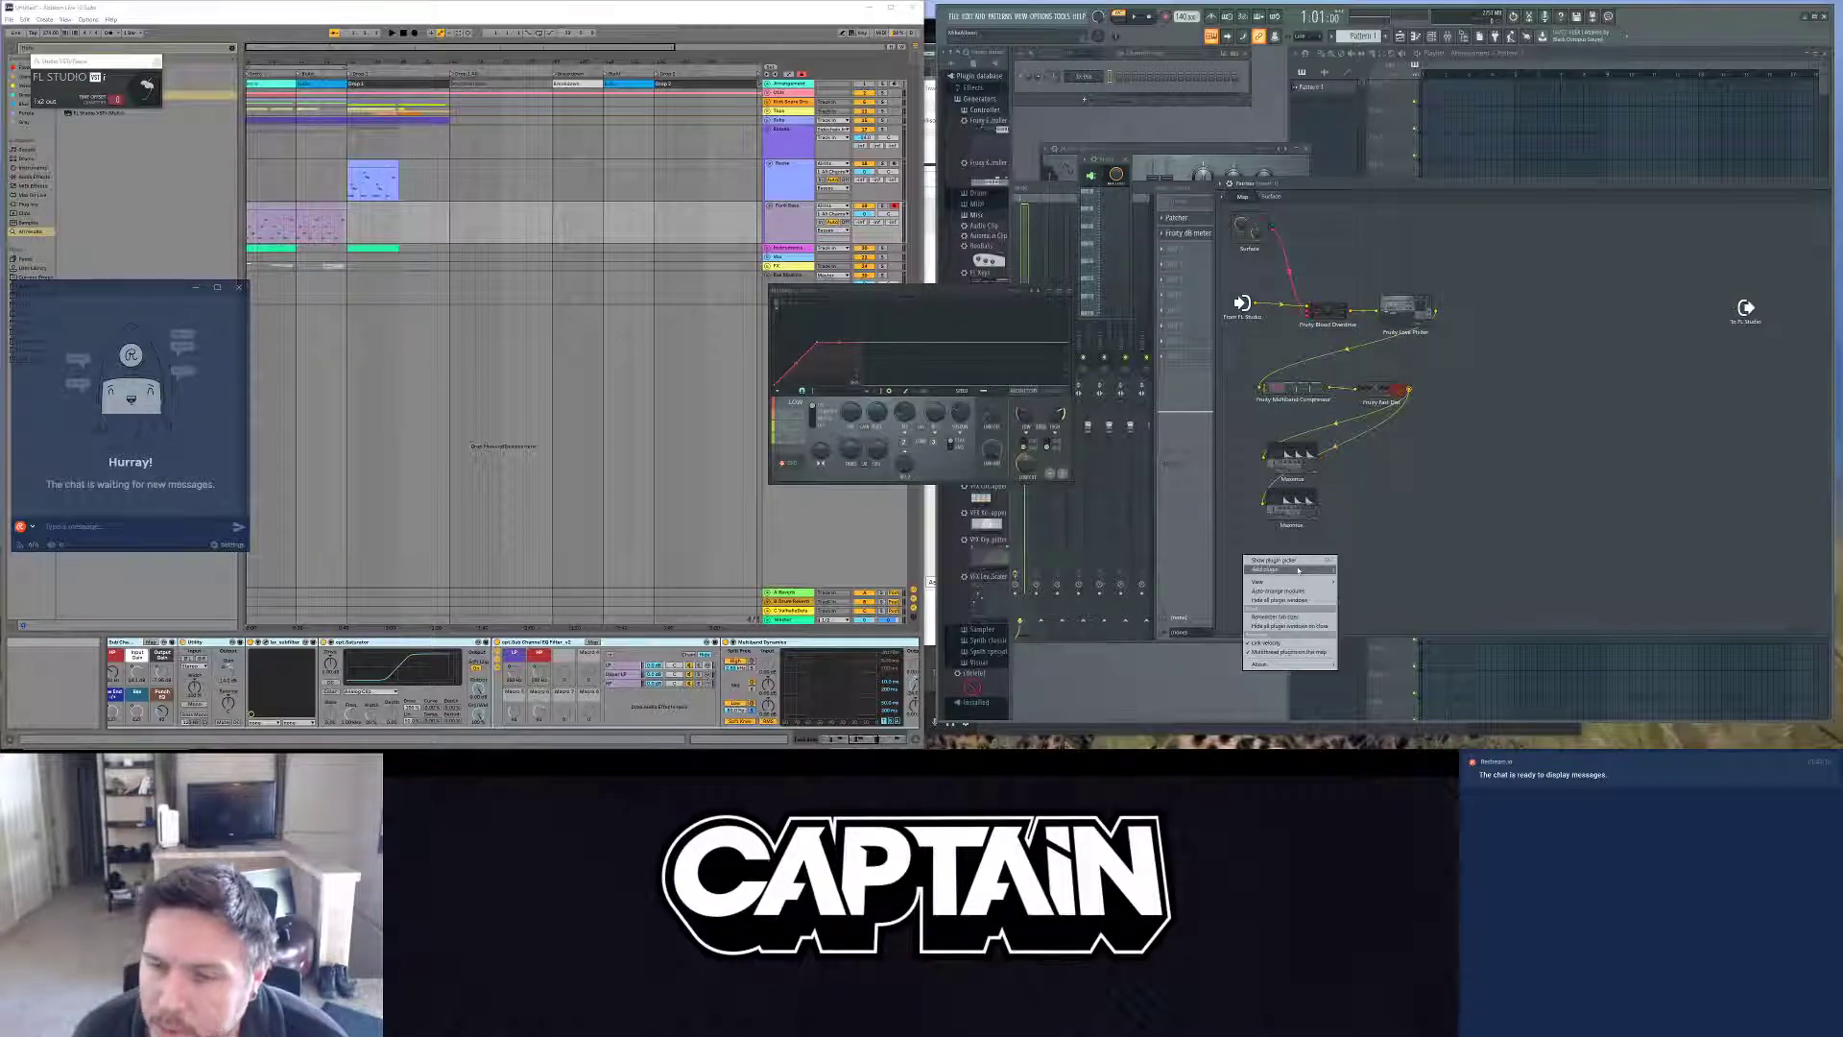
pyautogui.moveTo(1265, 569)
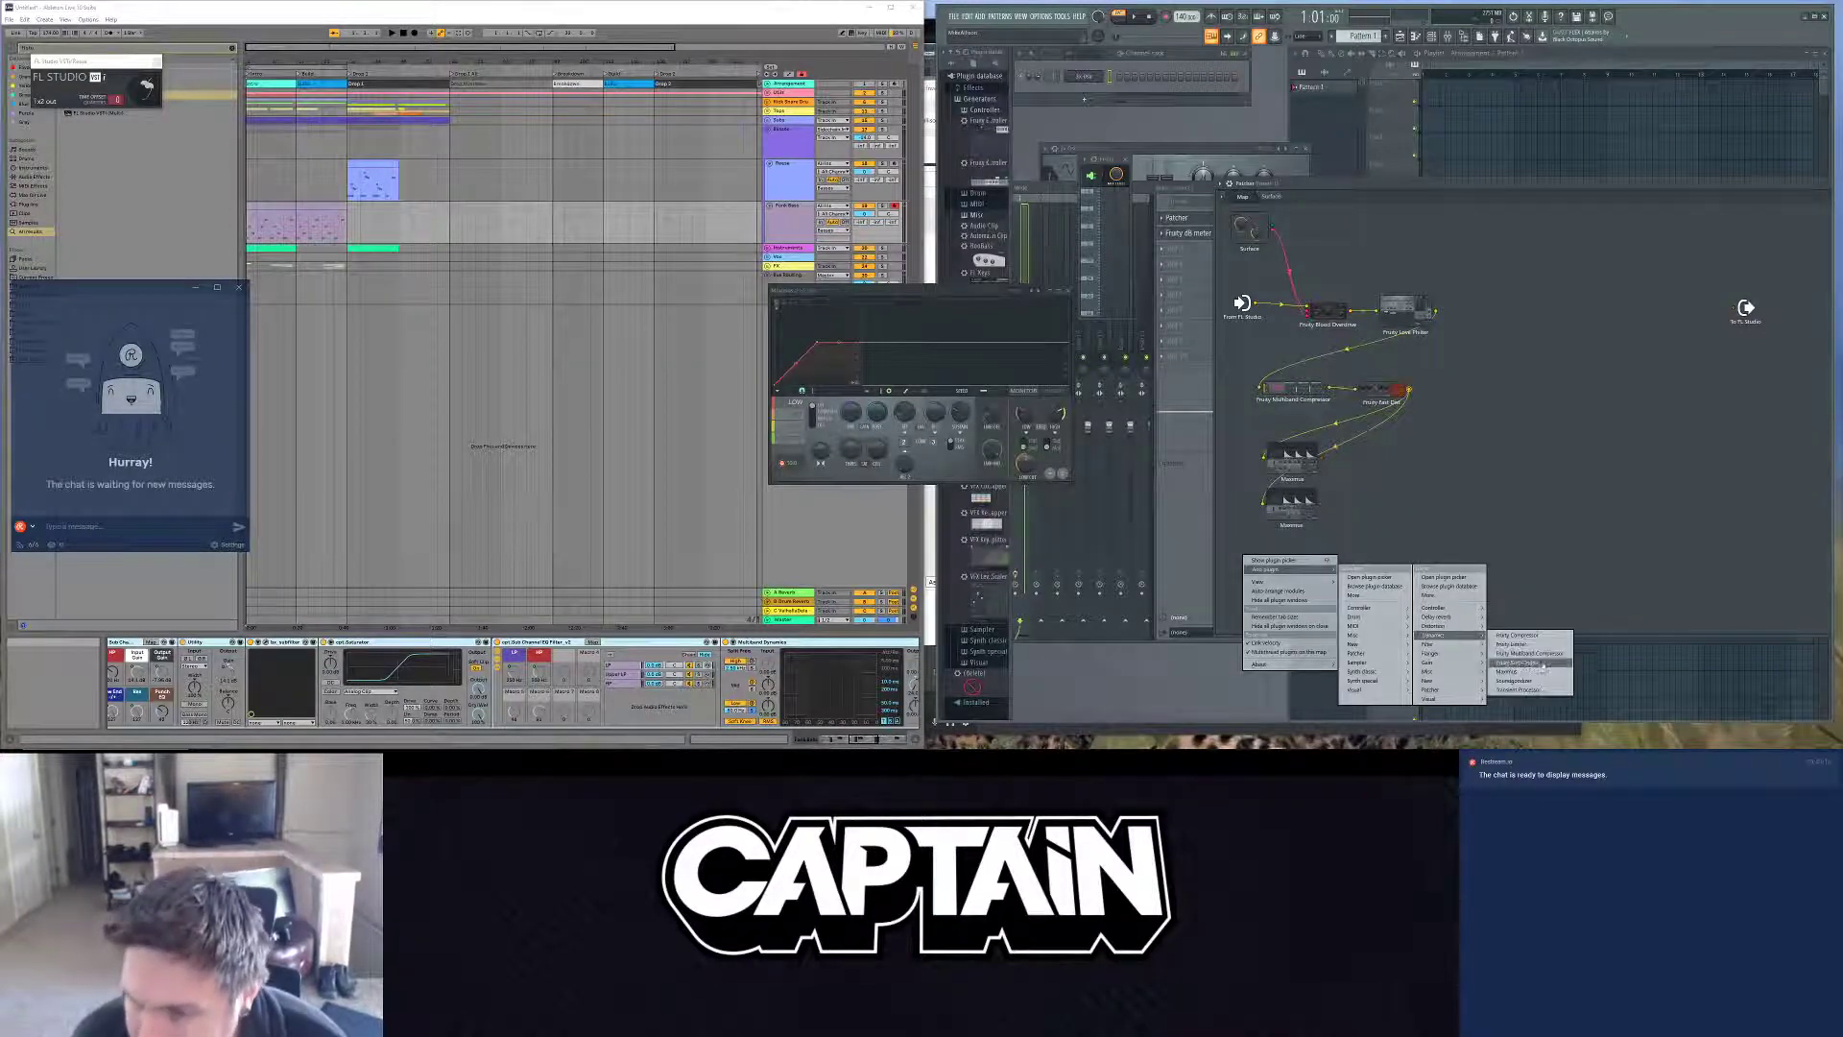
pyautogui.click(1524, 670)
# Step: Place the third Maximus beneath the second and connect Fruity Fast Dist's output to it
pyautogui.moveTo(1529, 429); pyautogui.dragTo(1279, 585)
pyautogui.moveTo(1408, 390); pyautogui.dragTo(1292, 459)
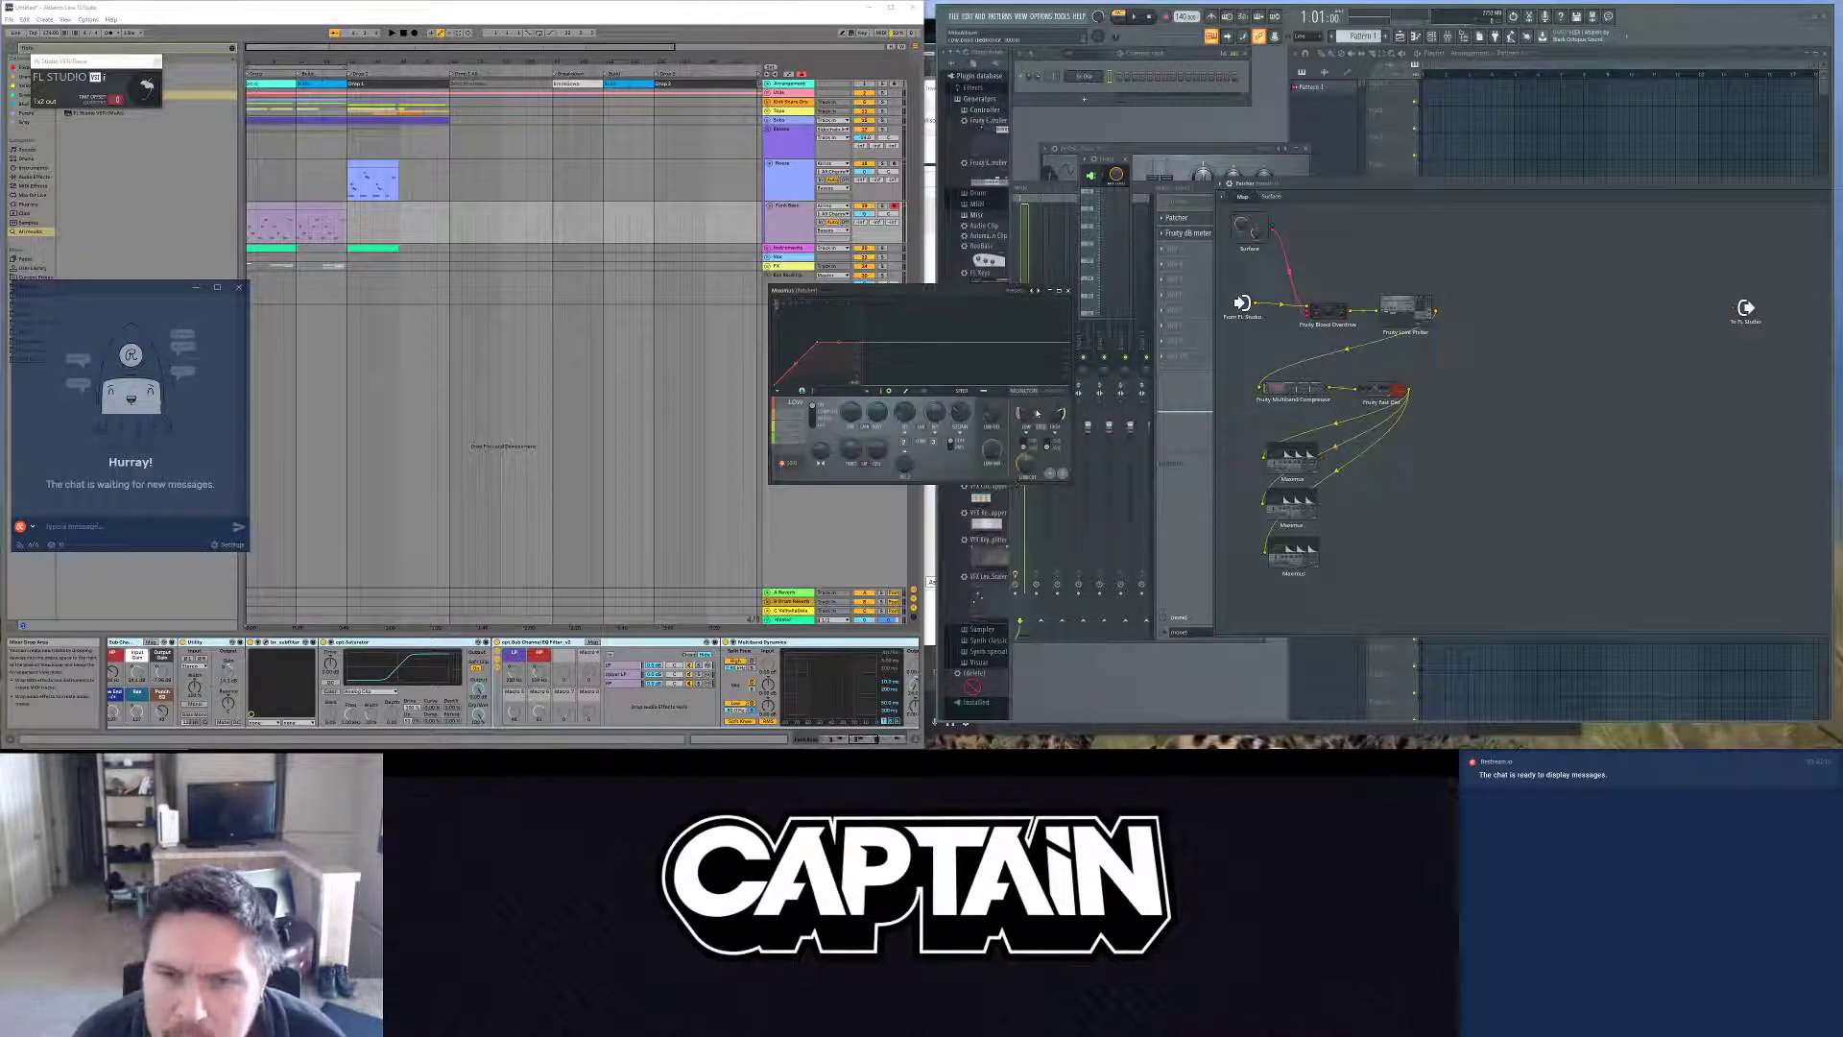
# Step: Adjust a band frequency in the Maximus interface, then switch to Chrome and search Google for "fl studio maximus set frequency"
pyautogui.moveTo(1055, 413); pyautogui.dragTo(1054, 409)
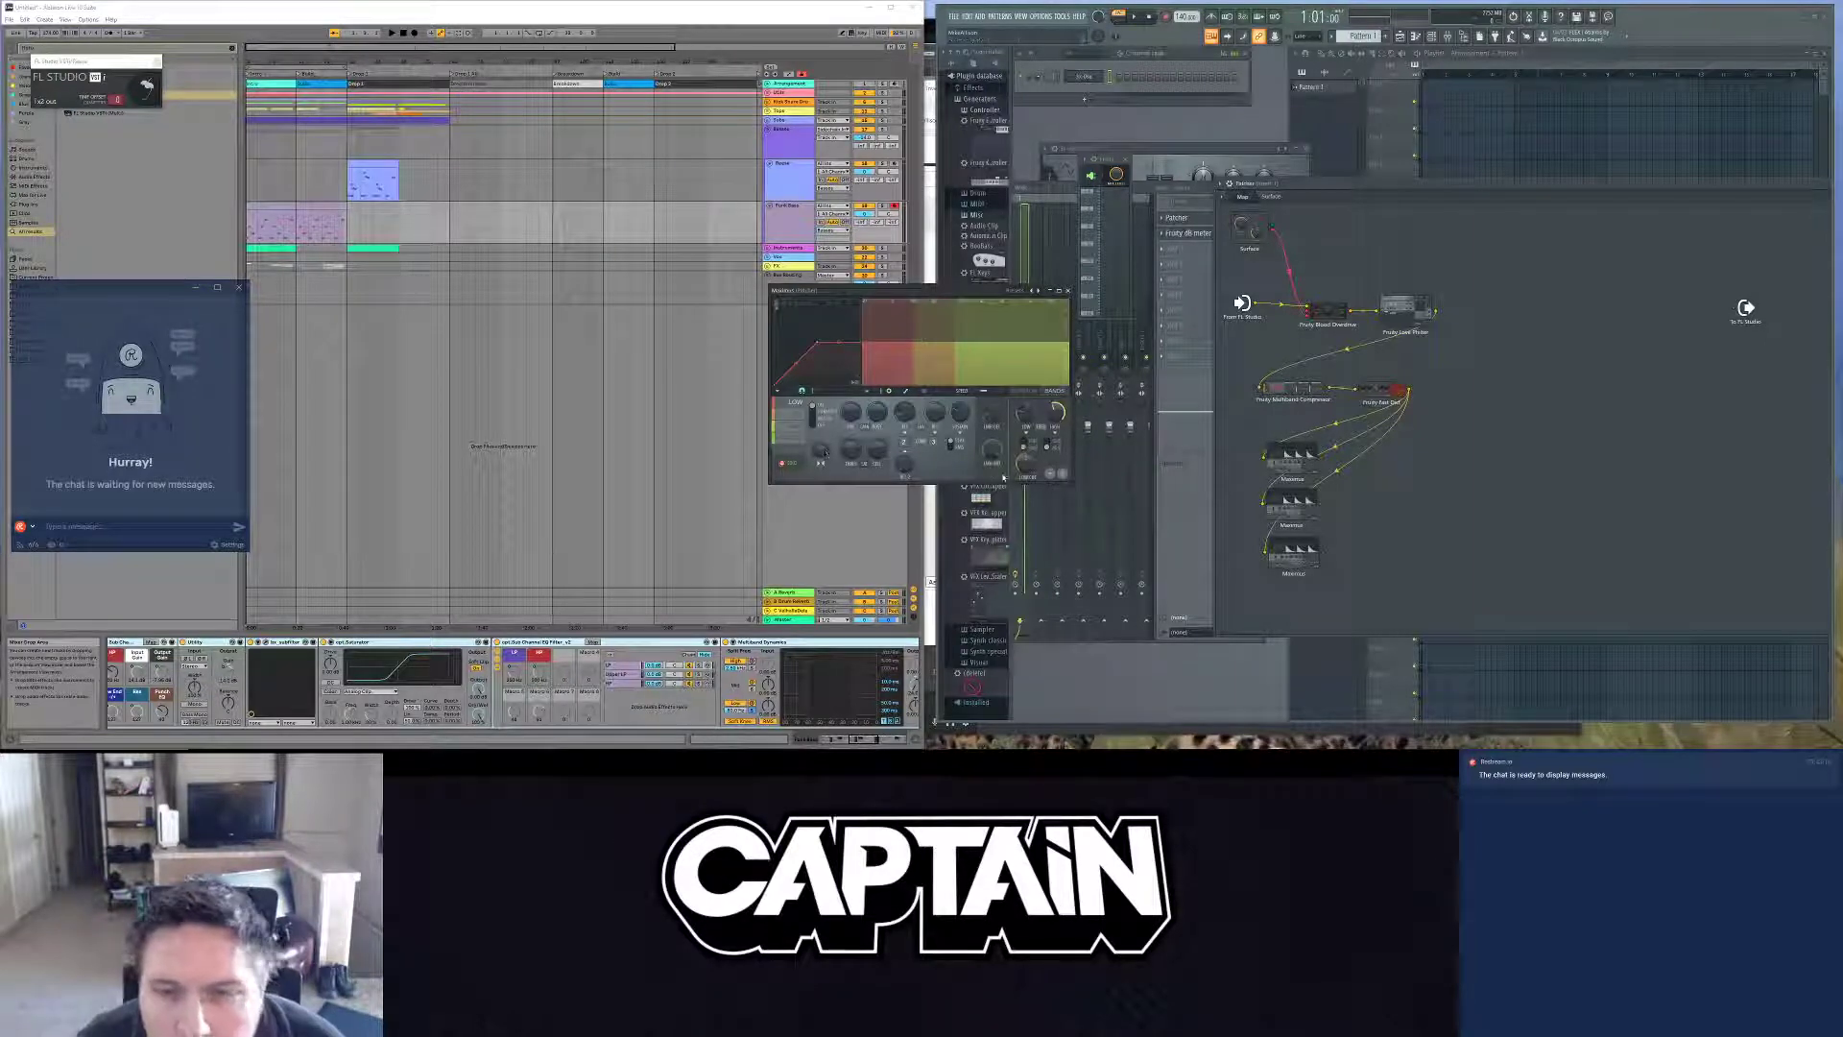
pyautogui.hotkey('alt', 'Tab')
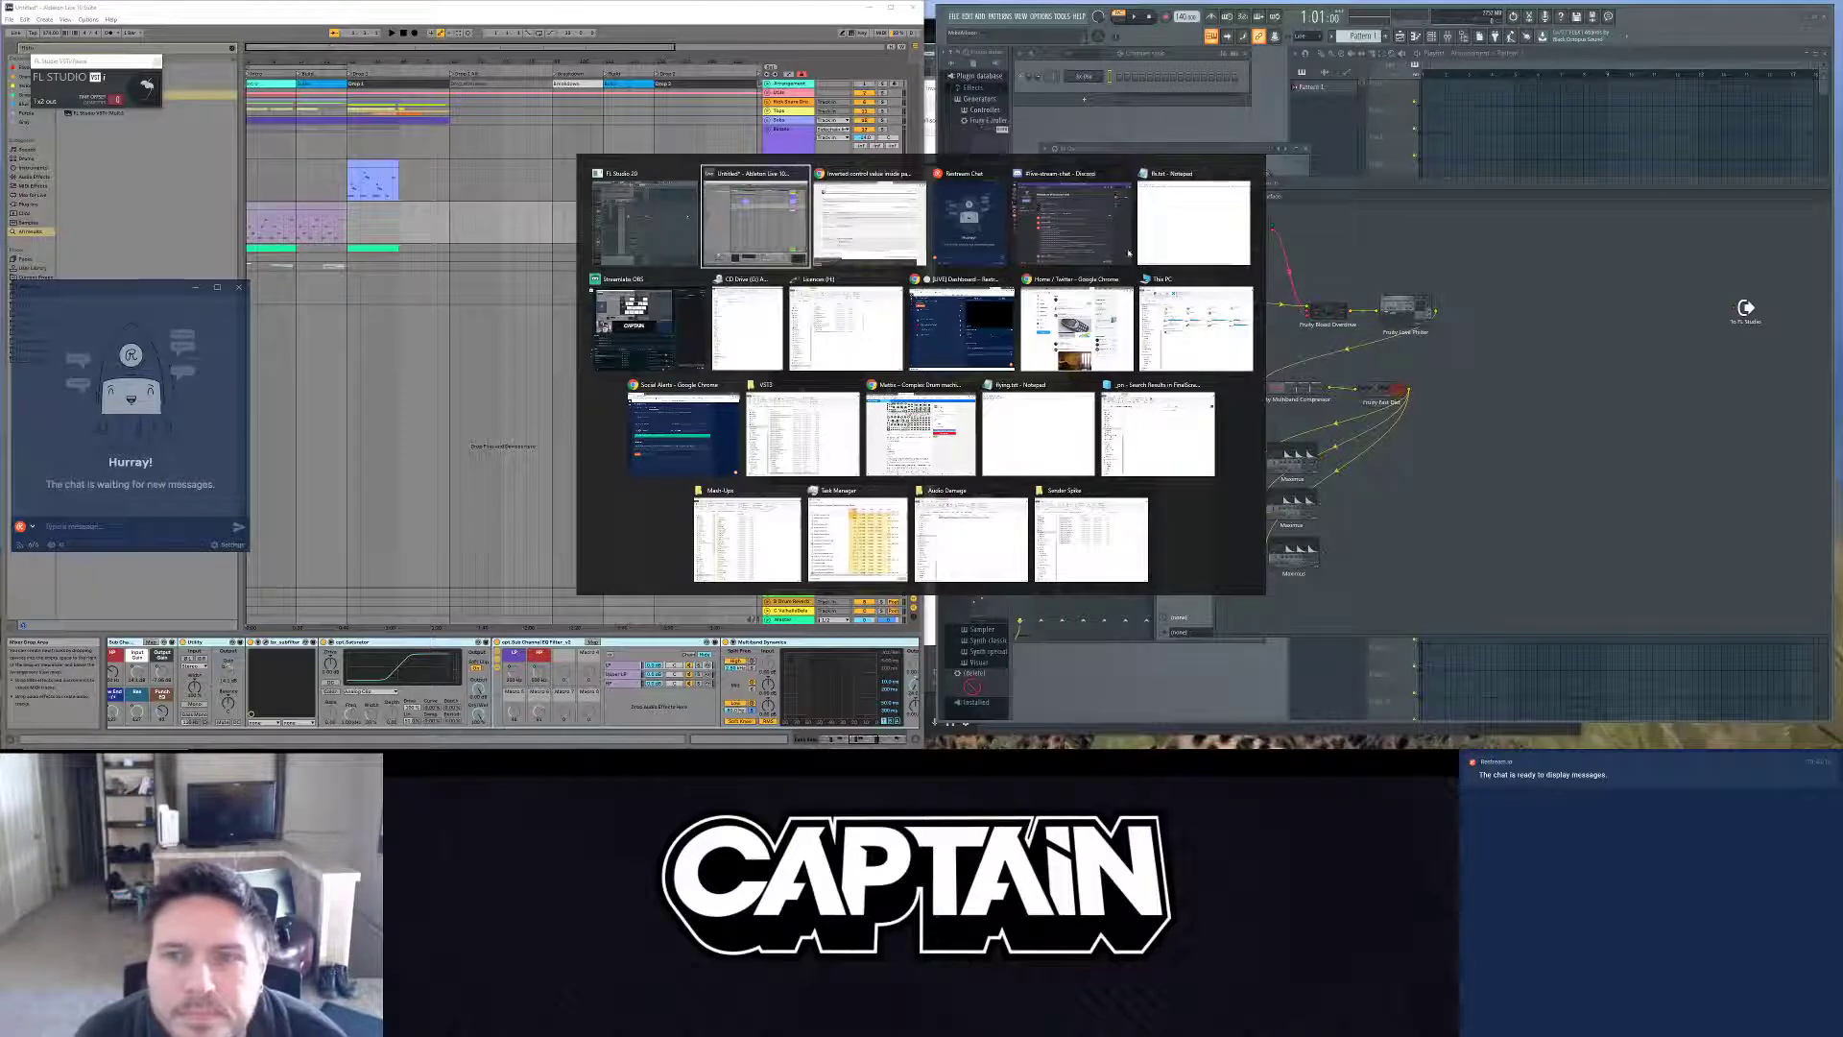
pyautogui.hotkey('alt', 'Tab')
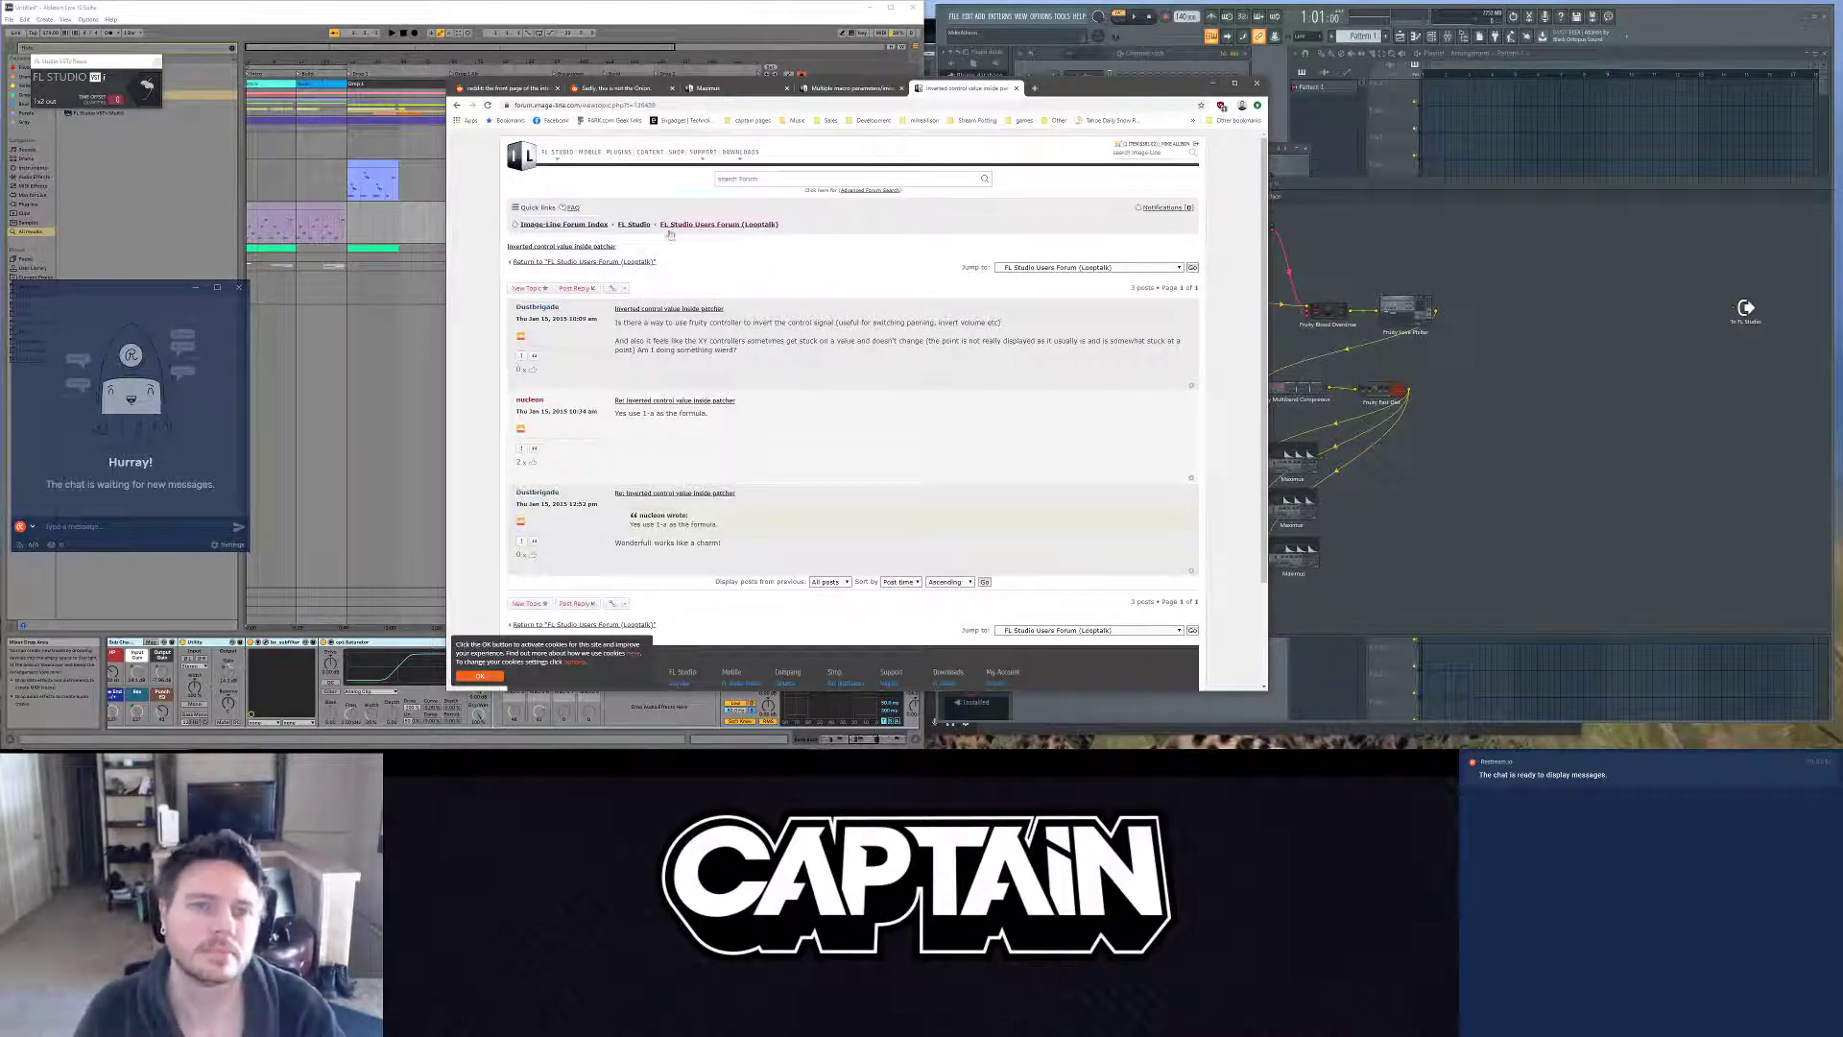
pyautogui.click(621, 106)
pyautogui.write('fl')
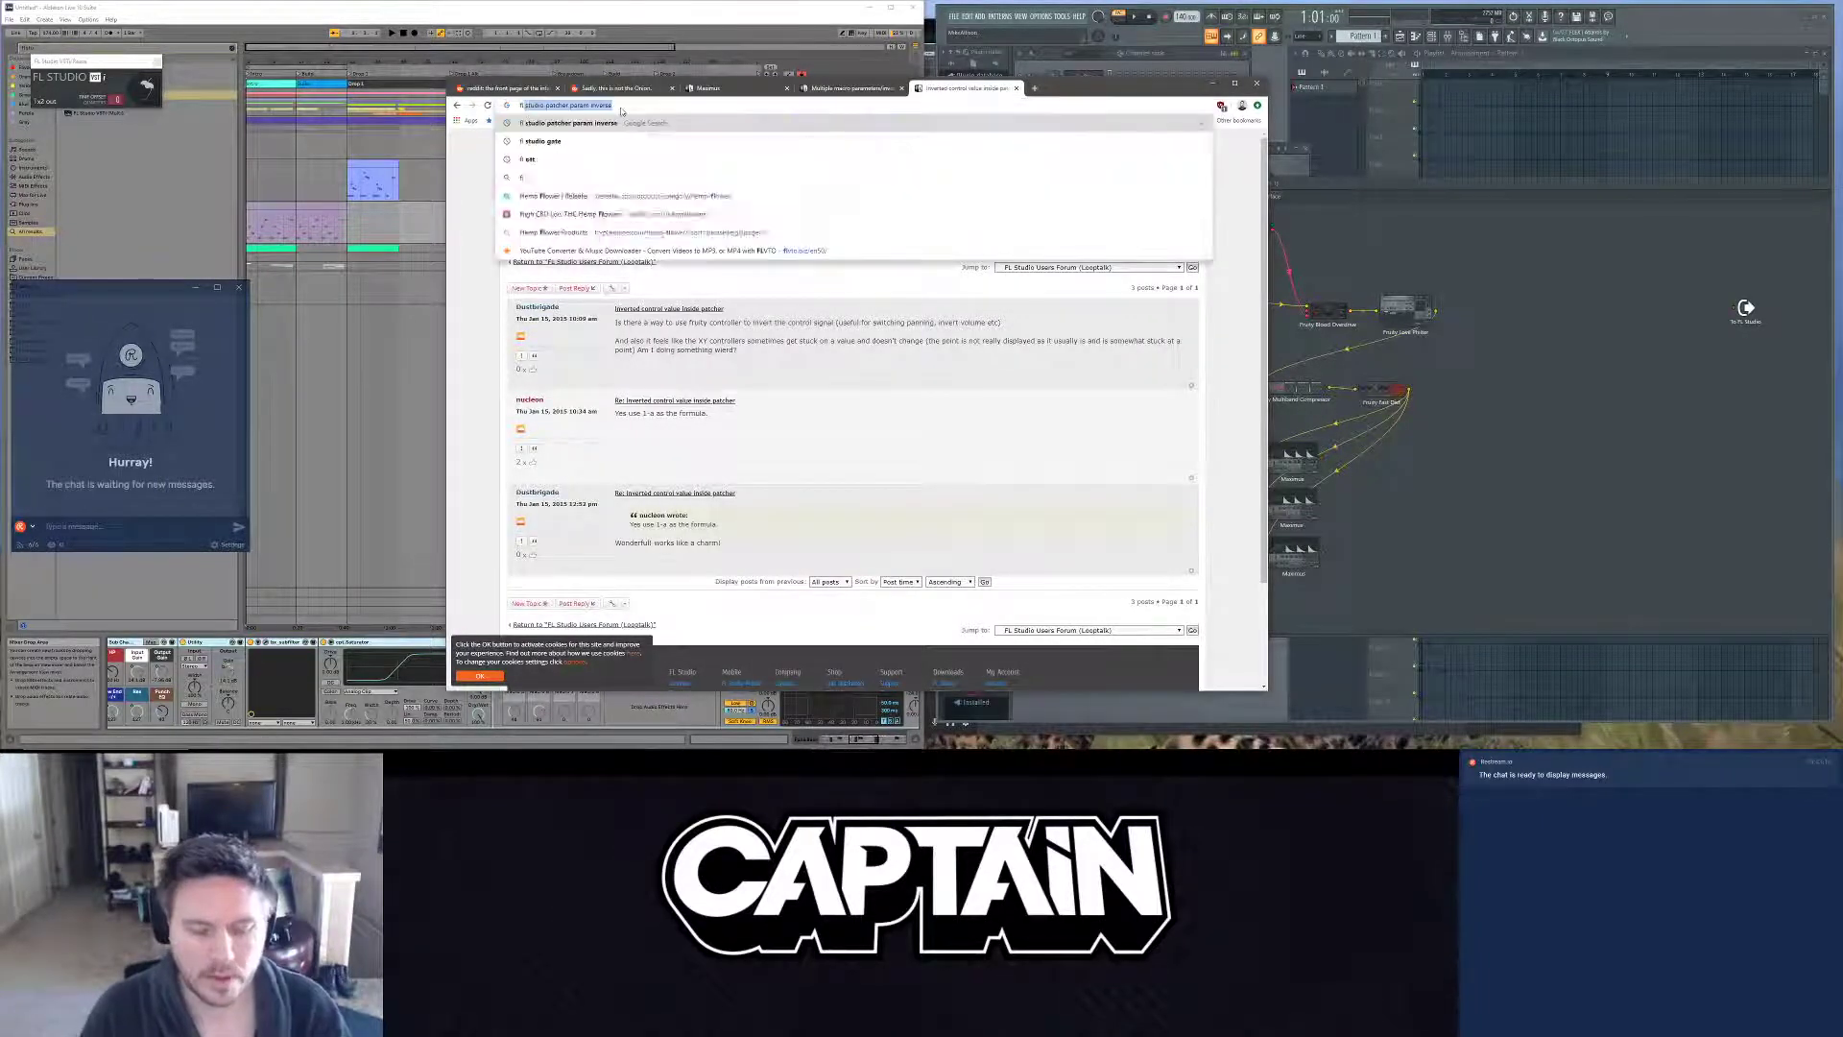
pyautogui.write(' studio maximus set')
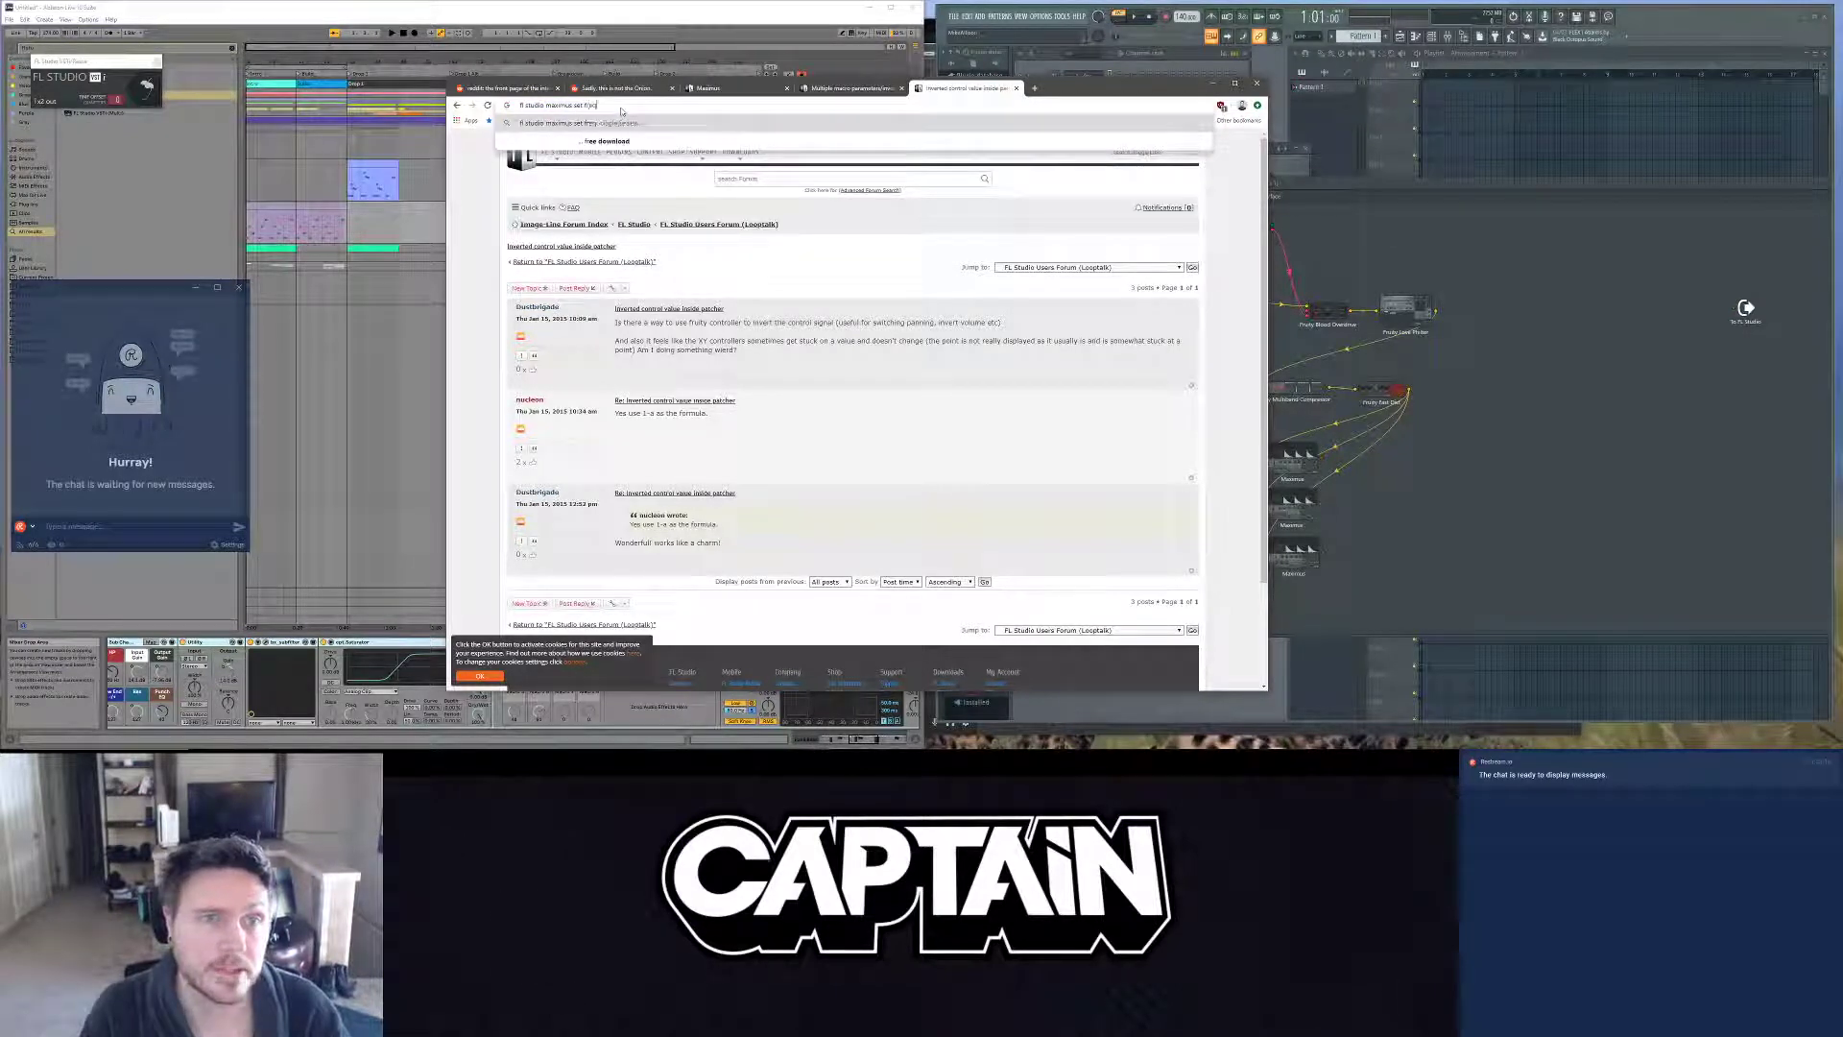
pyautogui.write(' frequency')
pyautogui.press('Return')
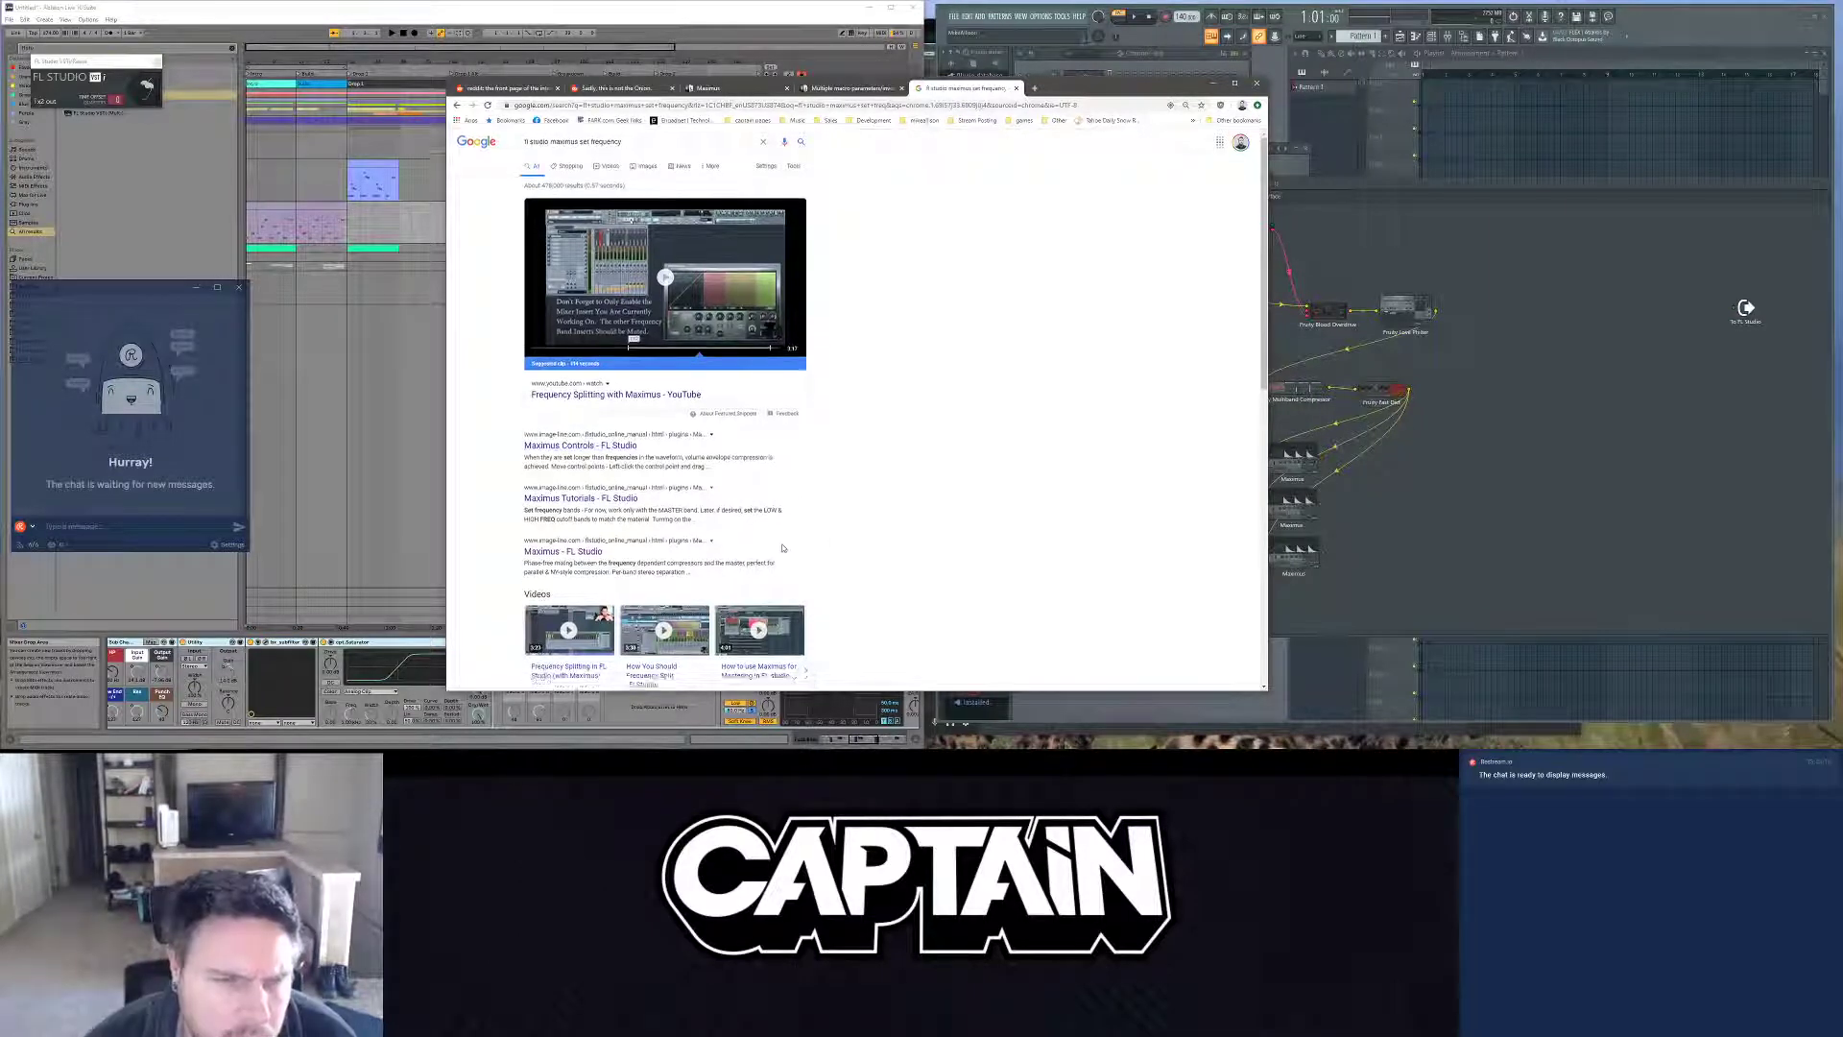
# Step: Look through the search results for Maximus frequency help and open the YouTube video "Frequency Splitting with Maximus"
pyautogui.scroll(-4, 1002, 561)
pyautogui.scroll(-2, 909, 518)
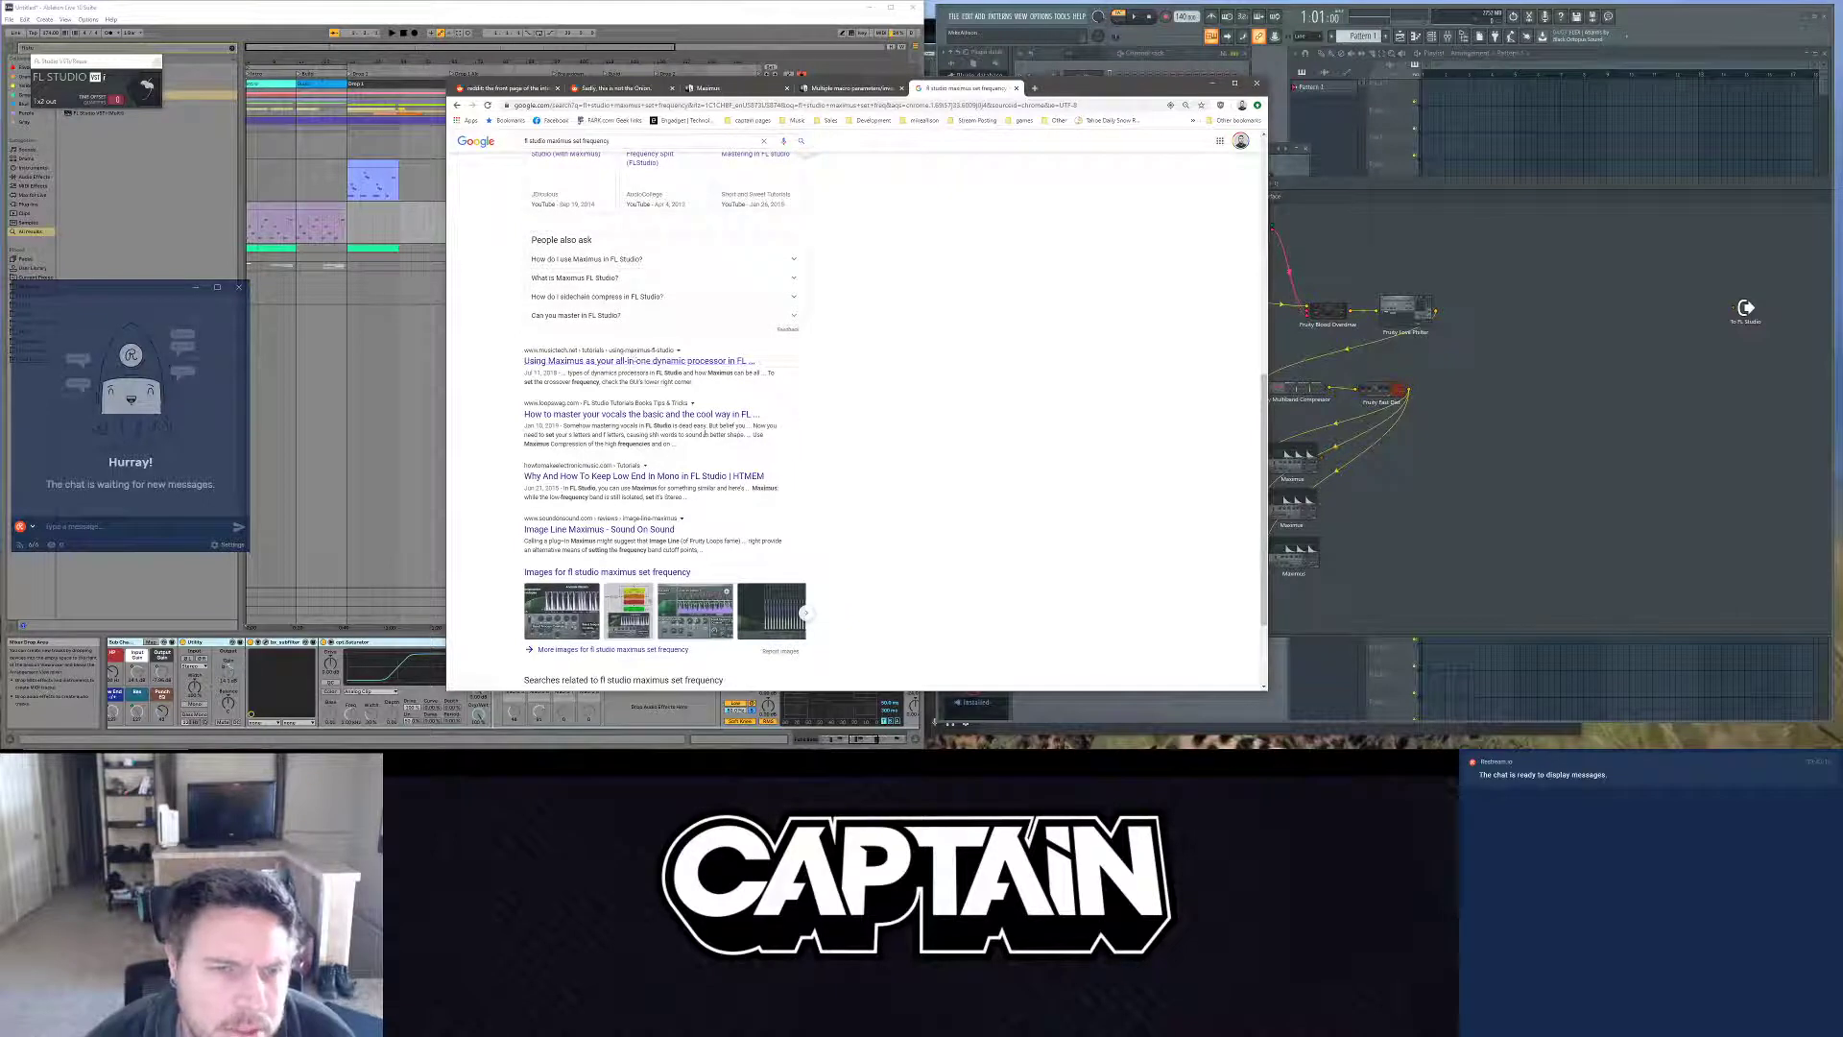
pyautogui.scroll(-1, 921, 480)
pyautogui.scroll(3, 864, 485)
pyautogui.scroll(3, 806, 480)
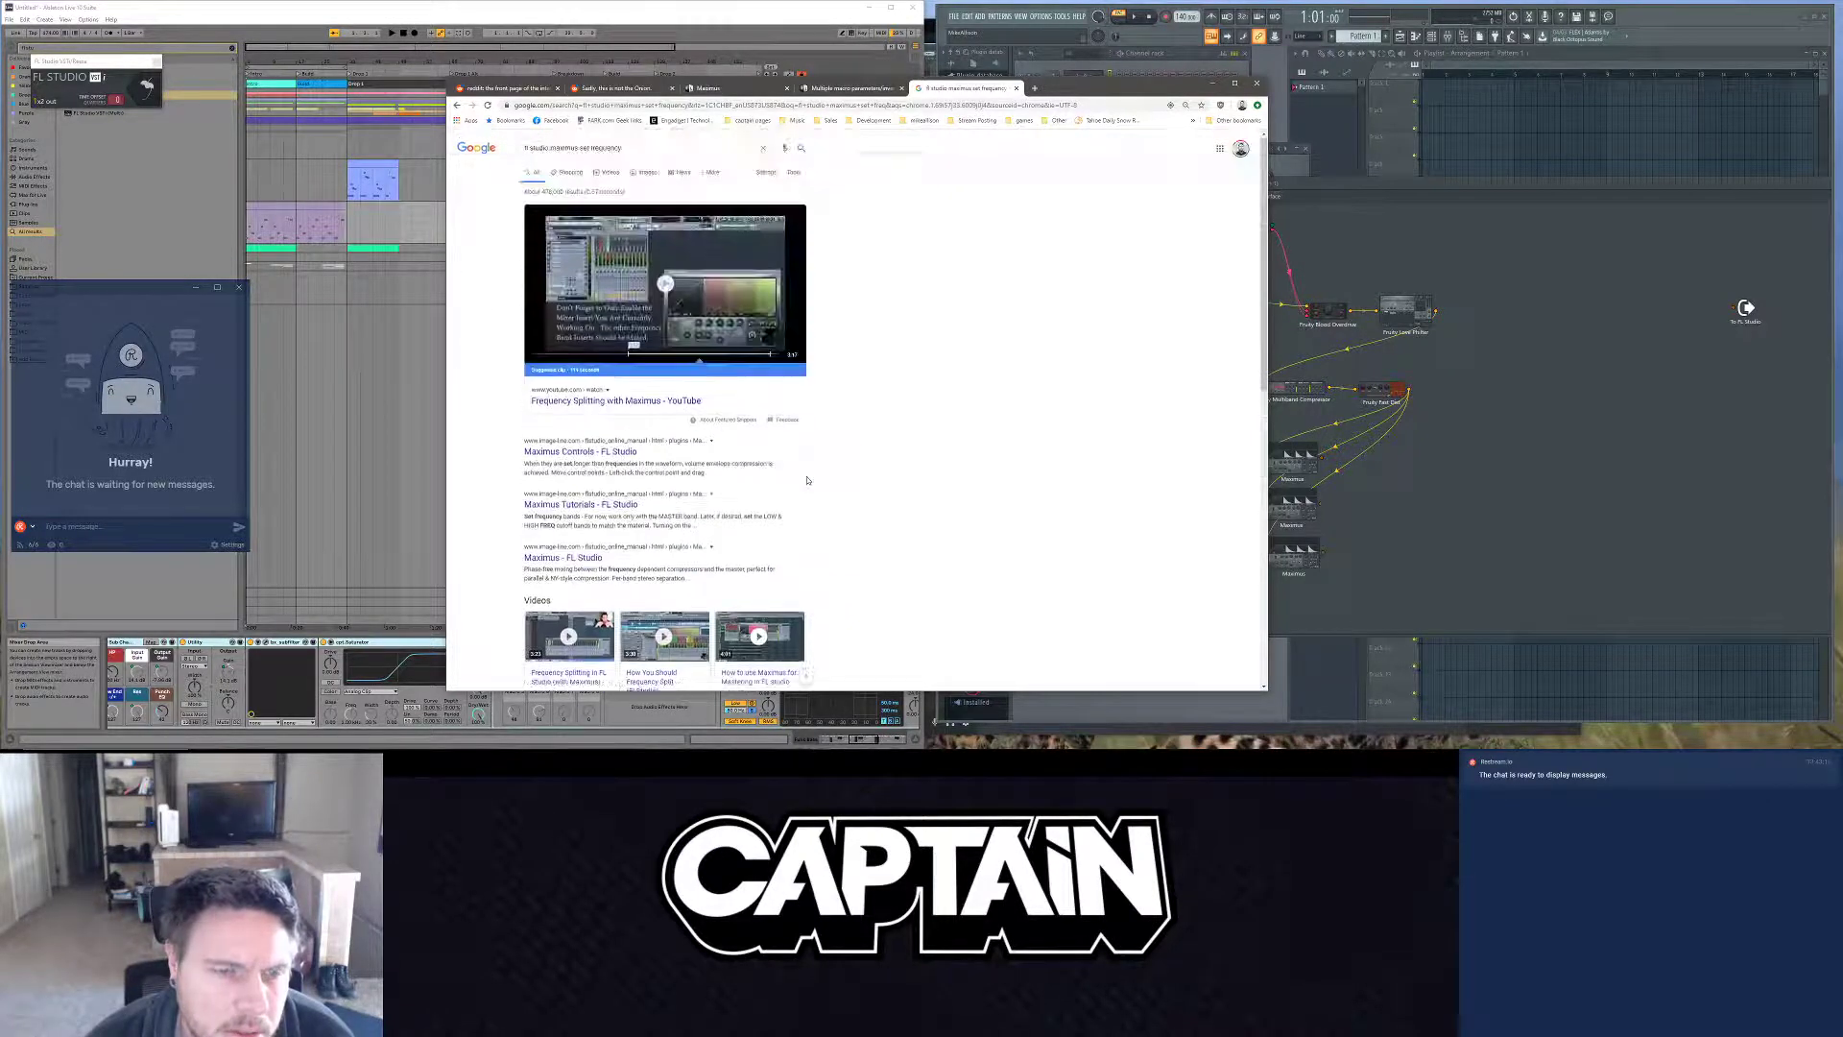
pyautogui.scroll(-4, 729, 432)
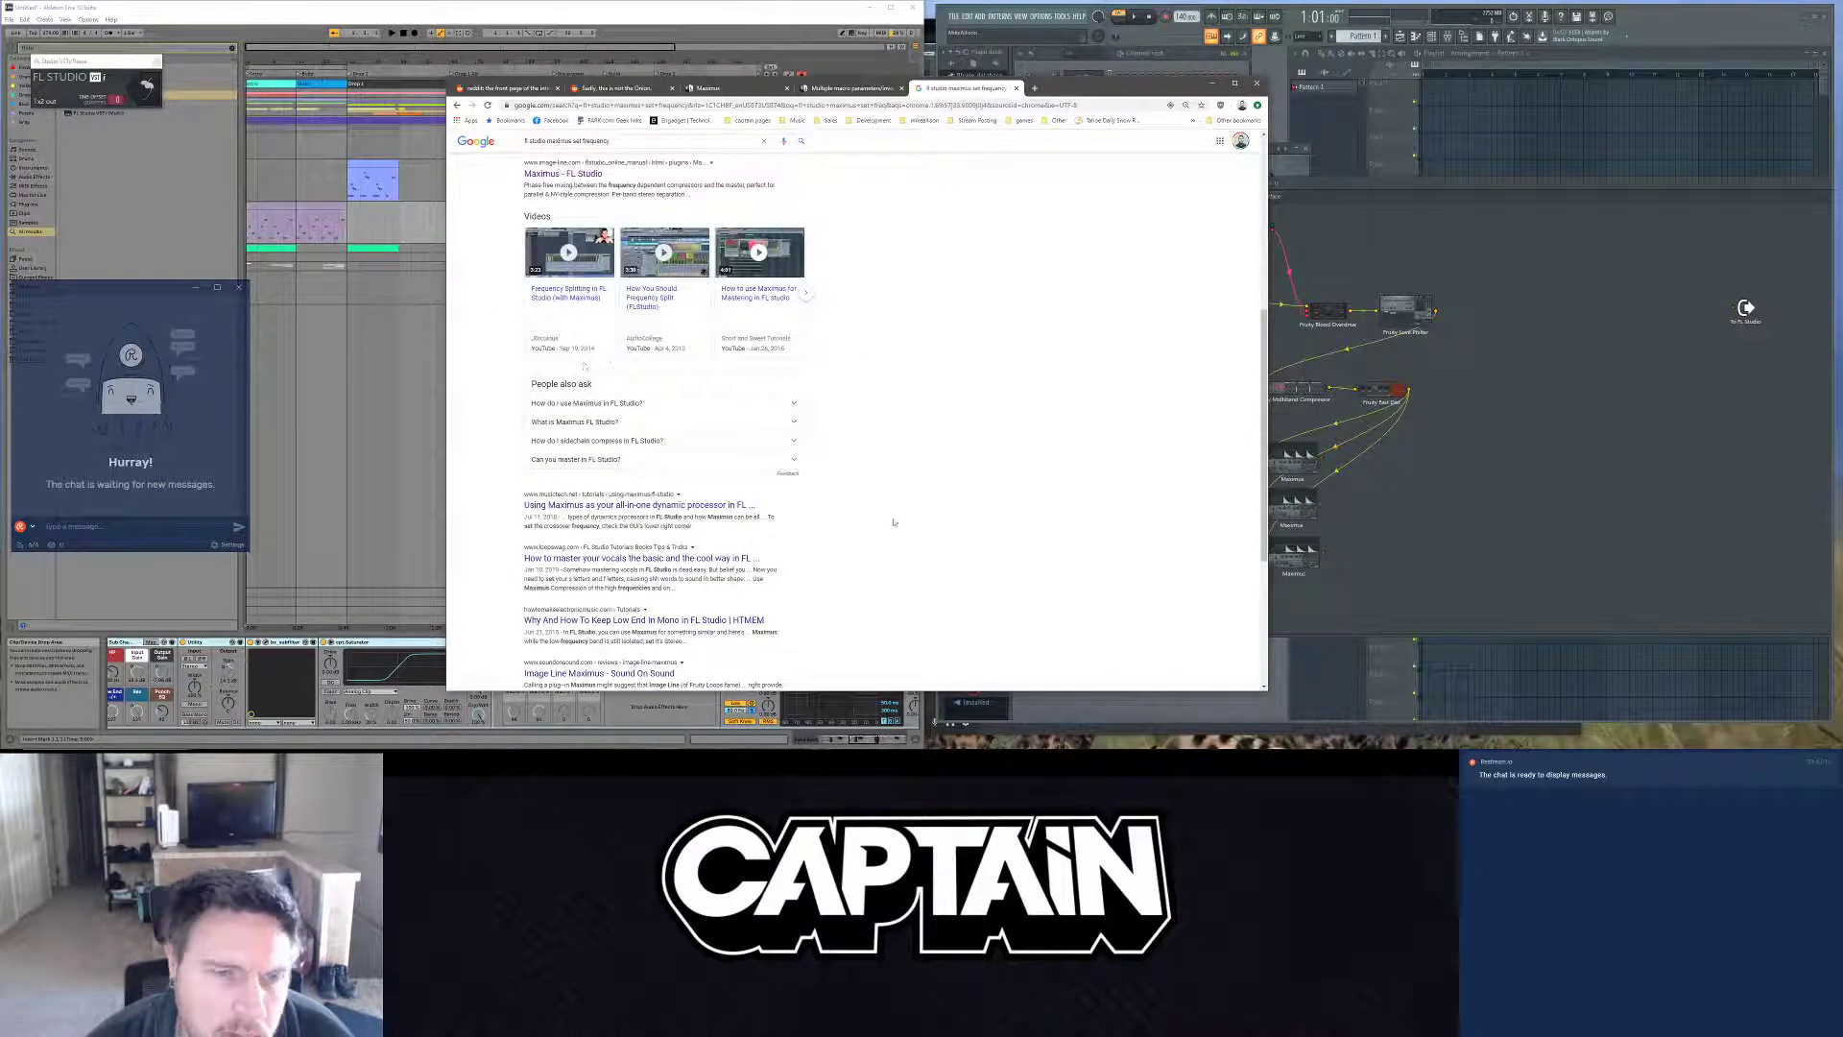
pyautogui.scroll(4, 727, 440)
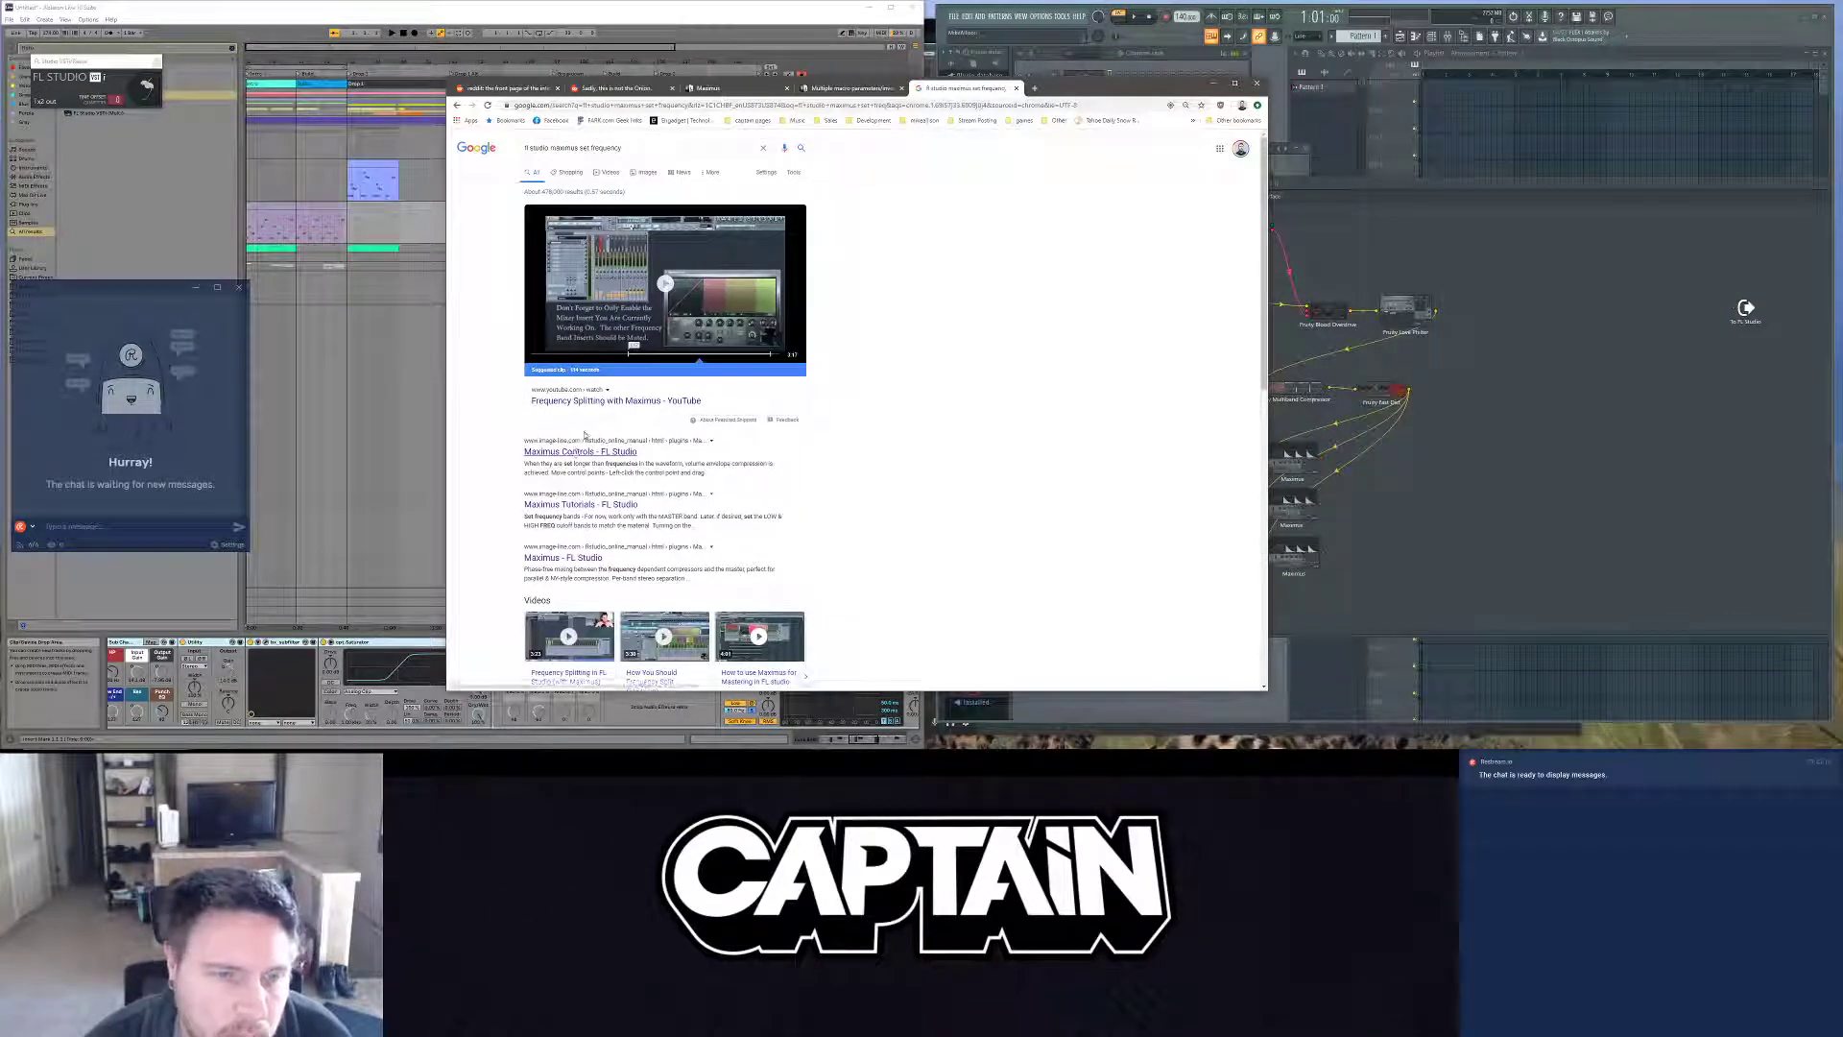
pyautogui.click(582, 404)
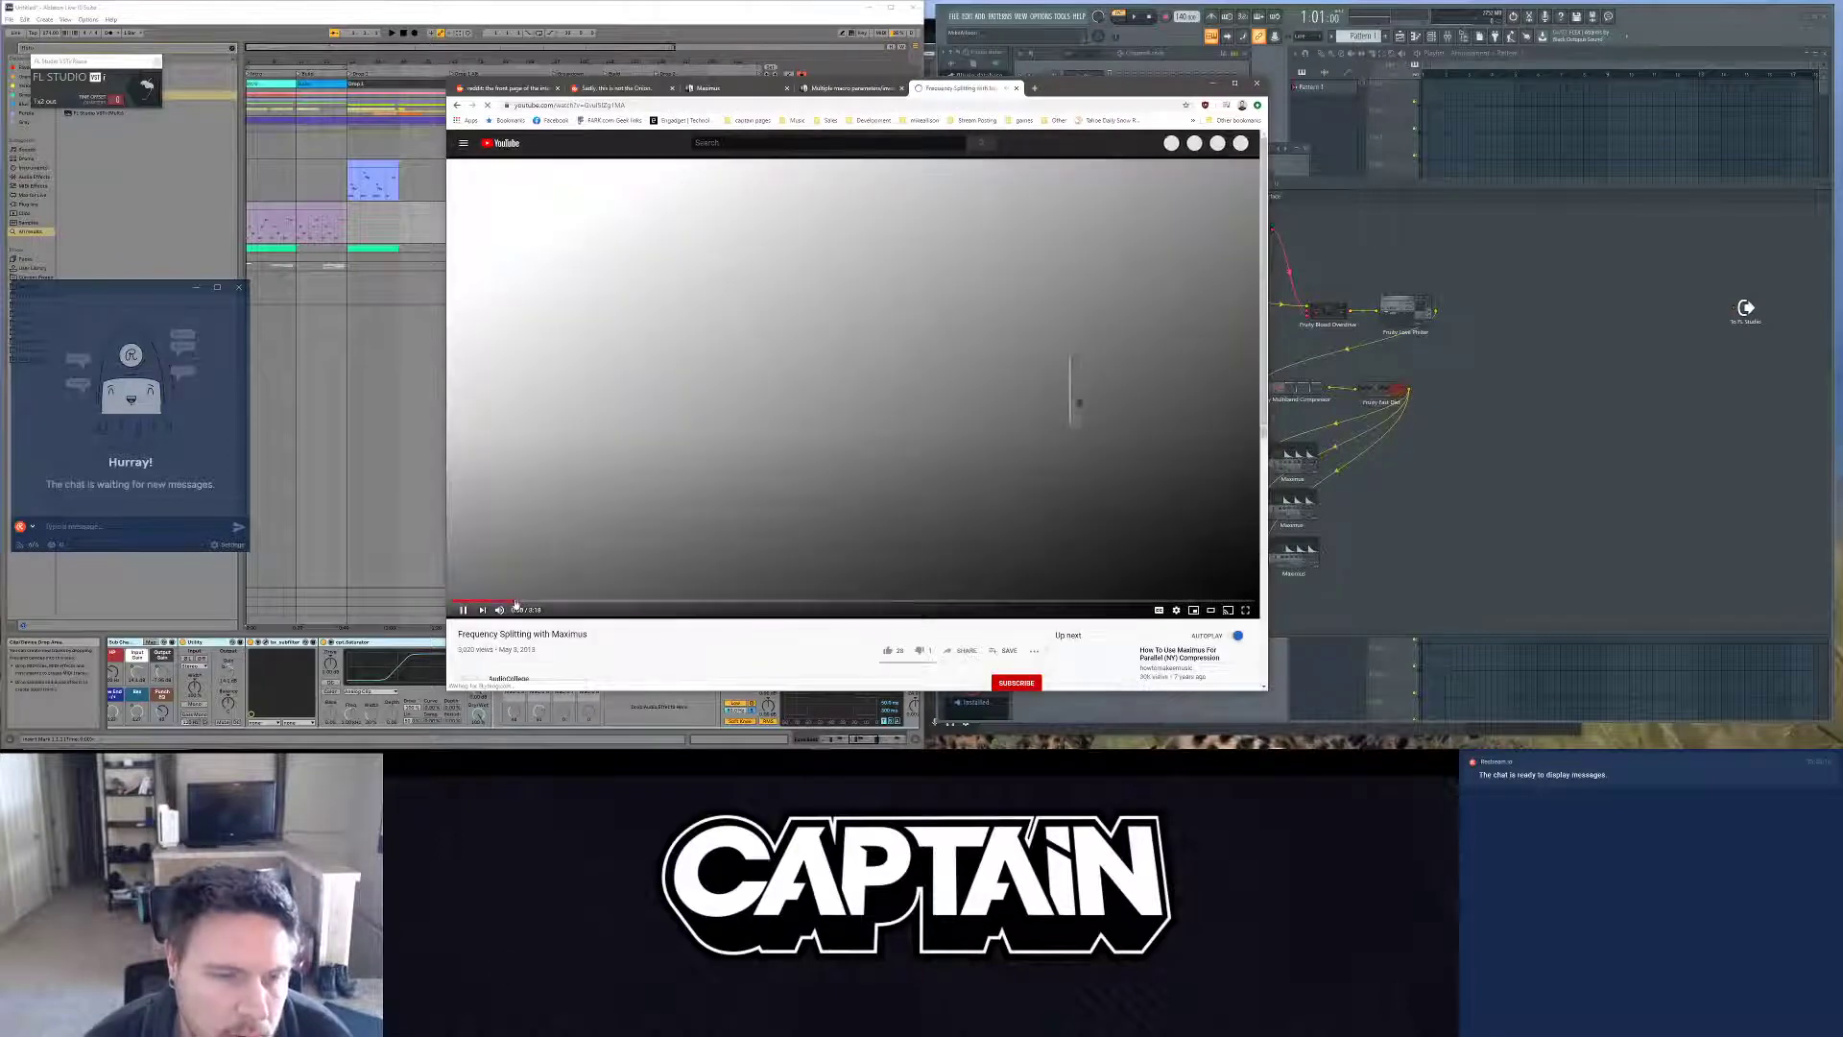
# Step: Skip through the frequency-splitting video to study how Maximus isolates each band, and pause it at the preset selection
pyautogui.click(555, 603)
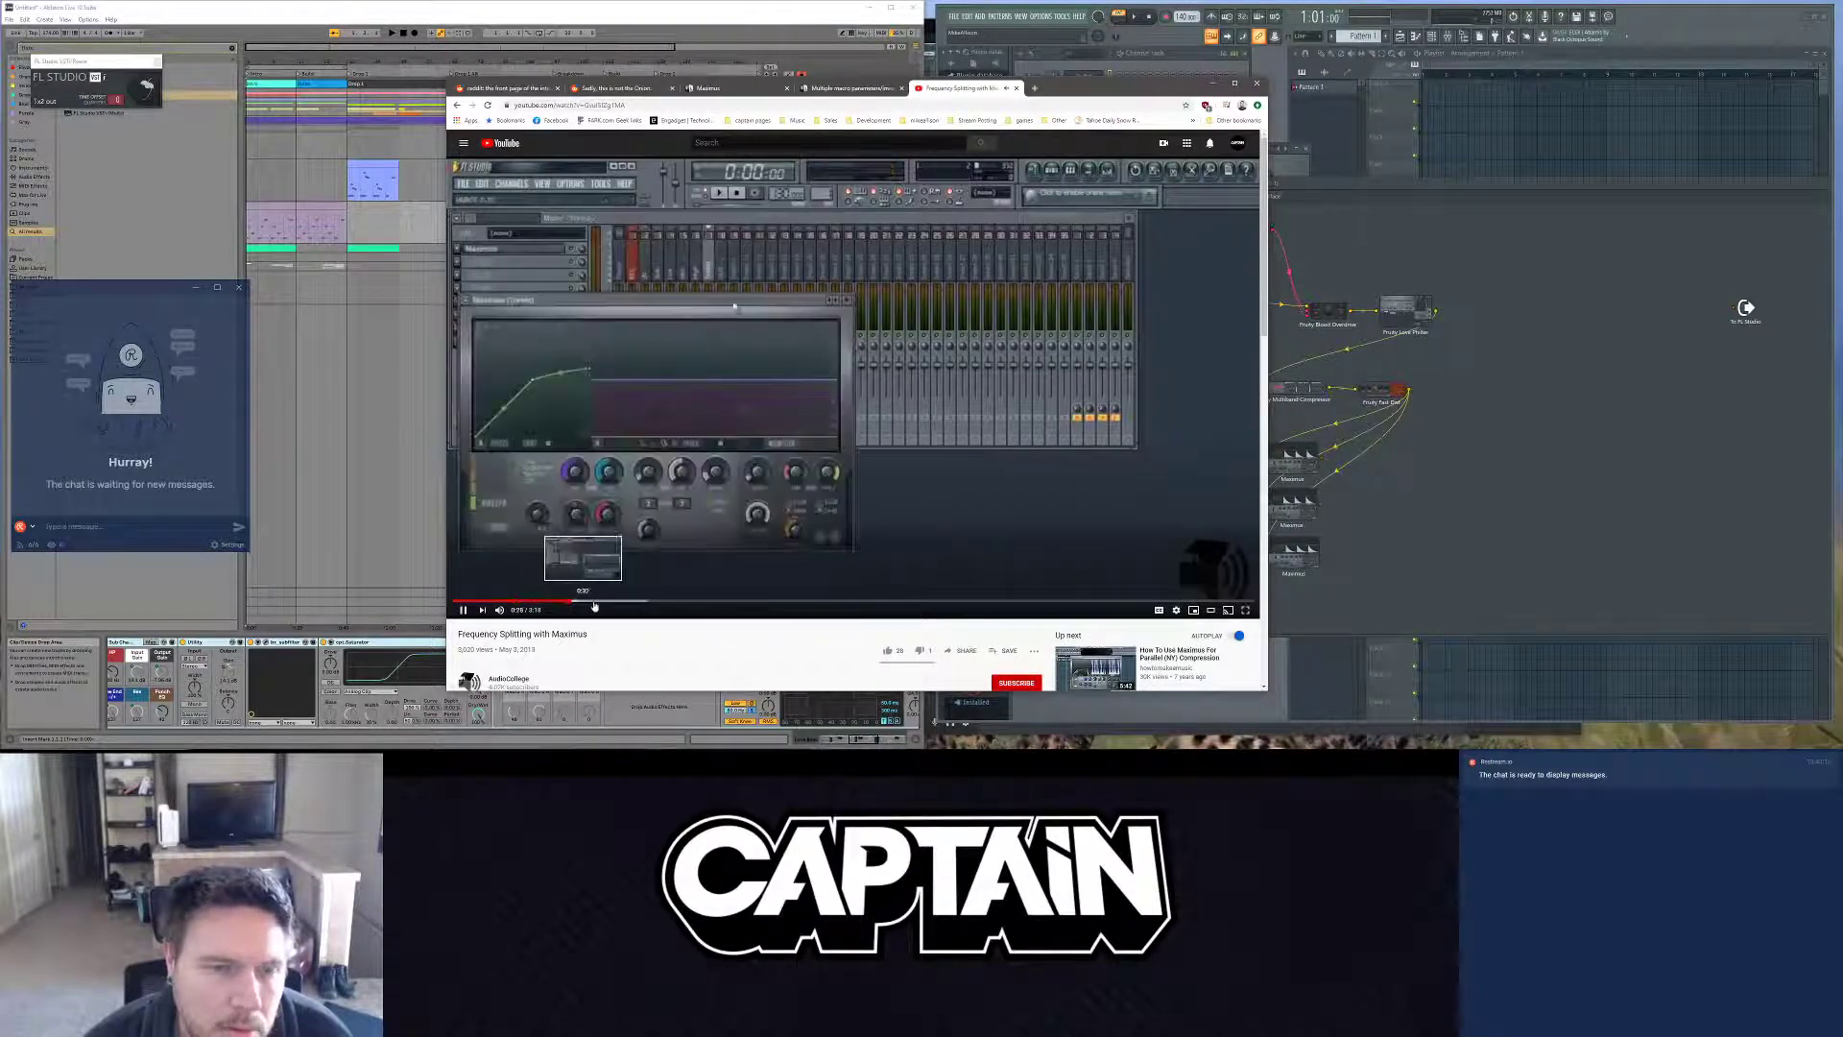
pyautogui.click(595, 607)
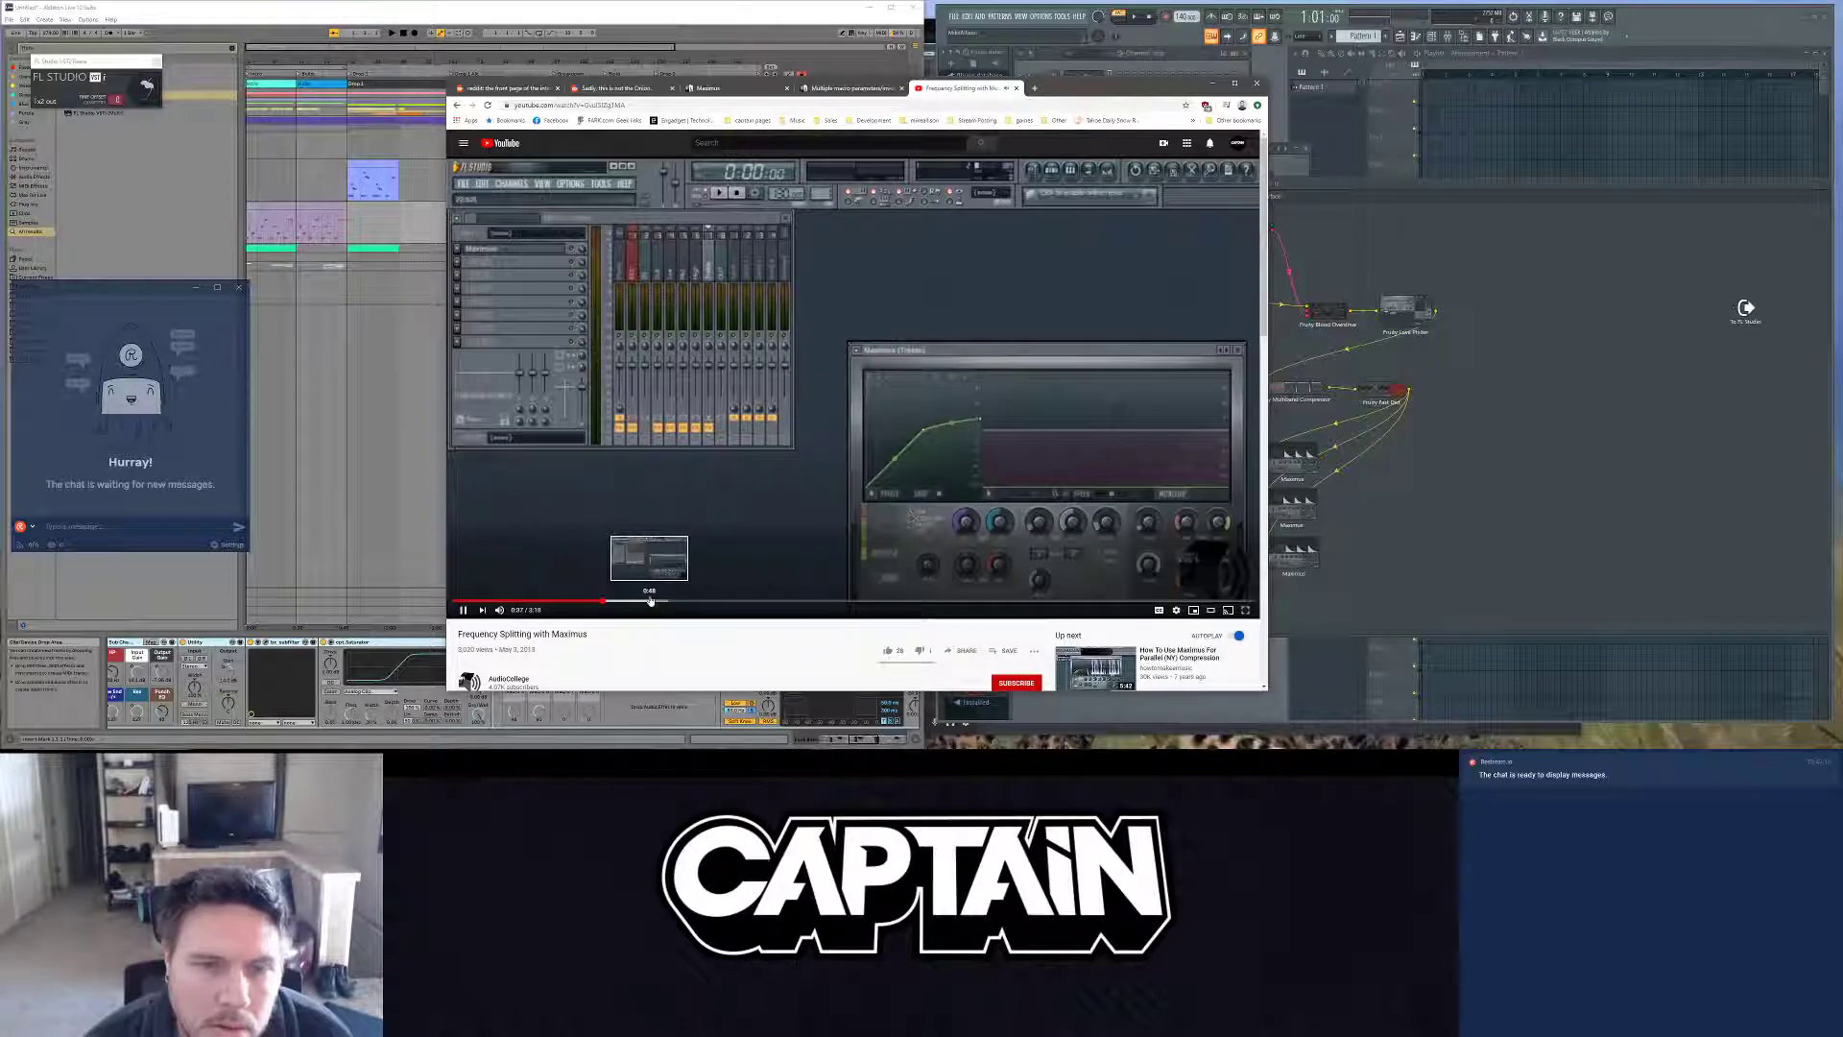
pyautogui.click(652, 601)
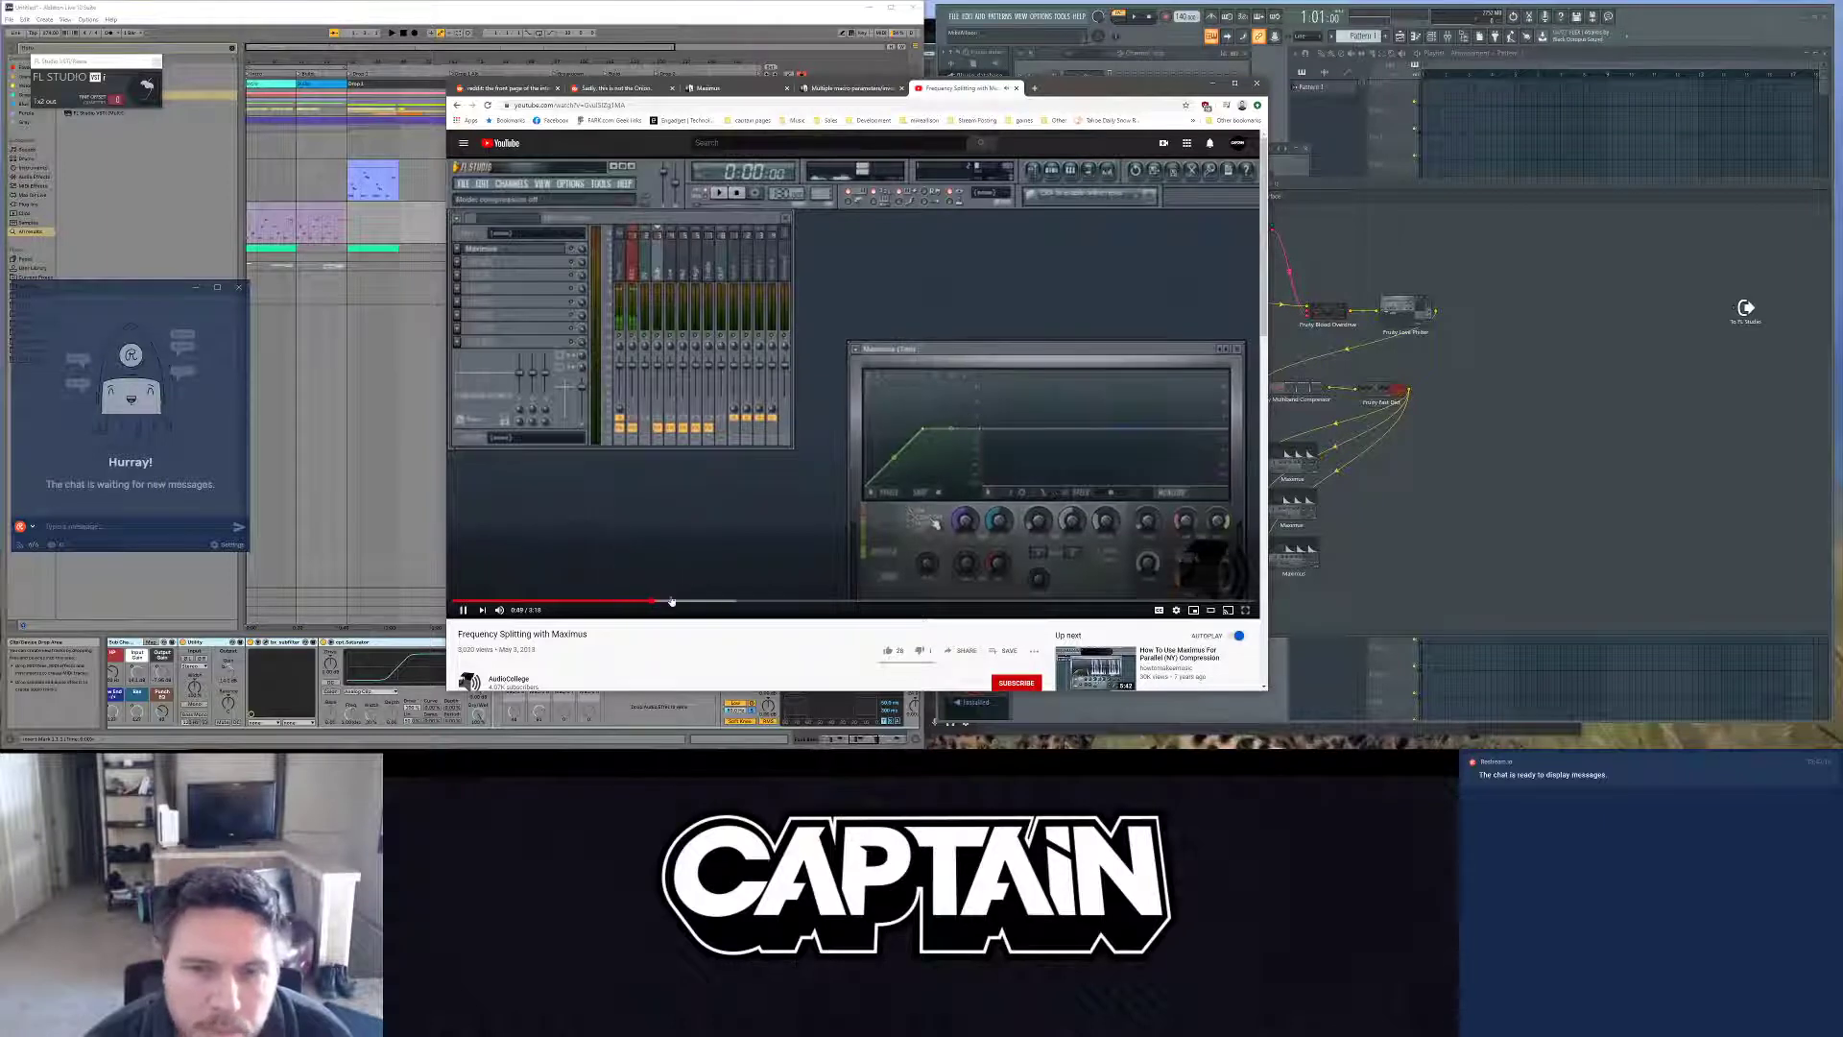
pyautogui.click(693, 603)
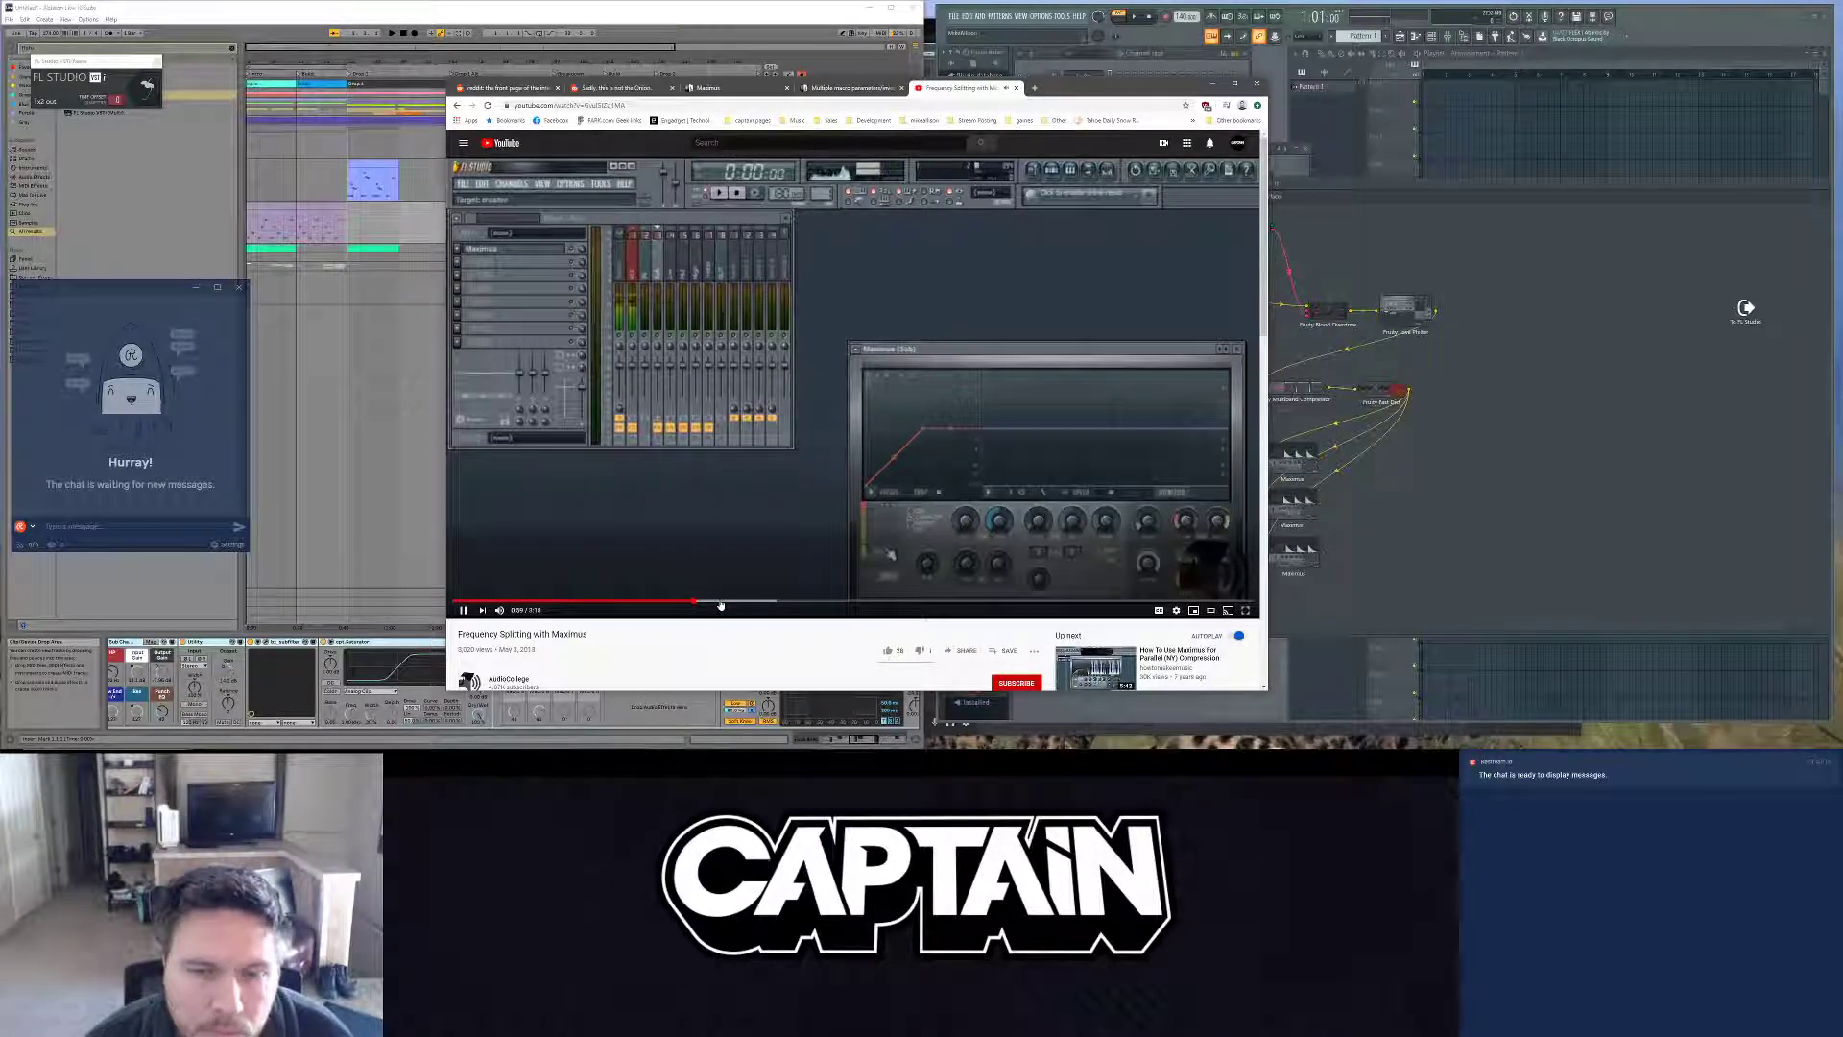
pyautogui.click(1113, 579)
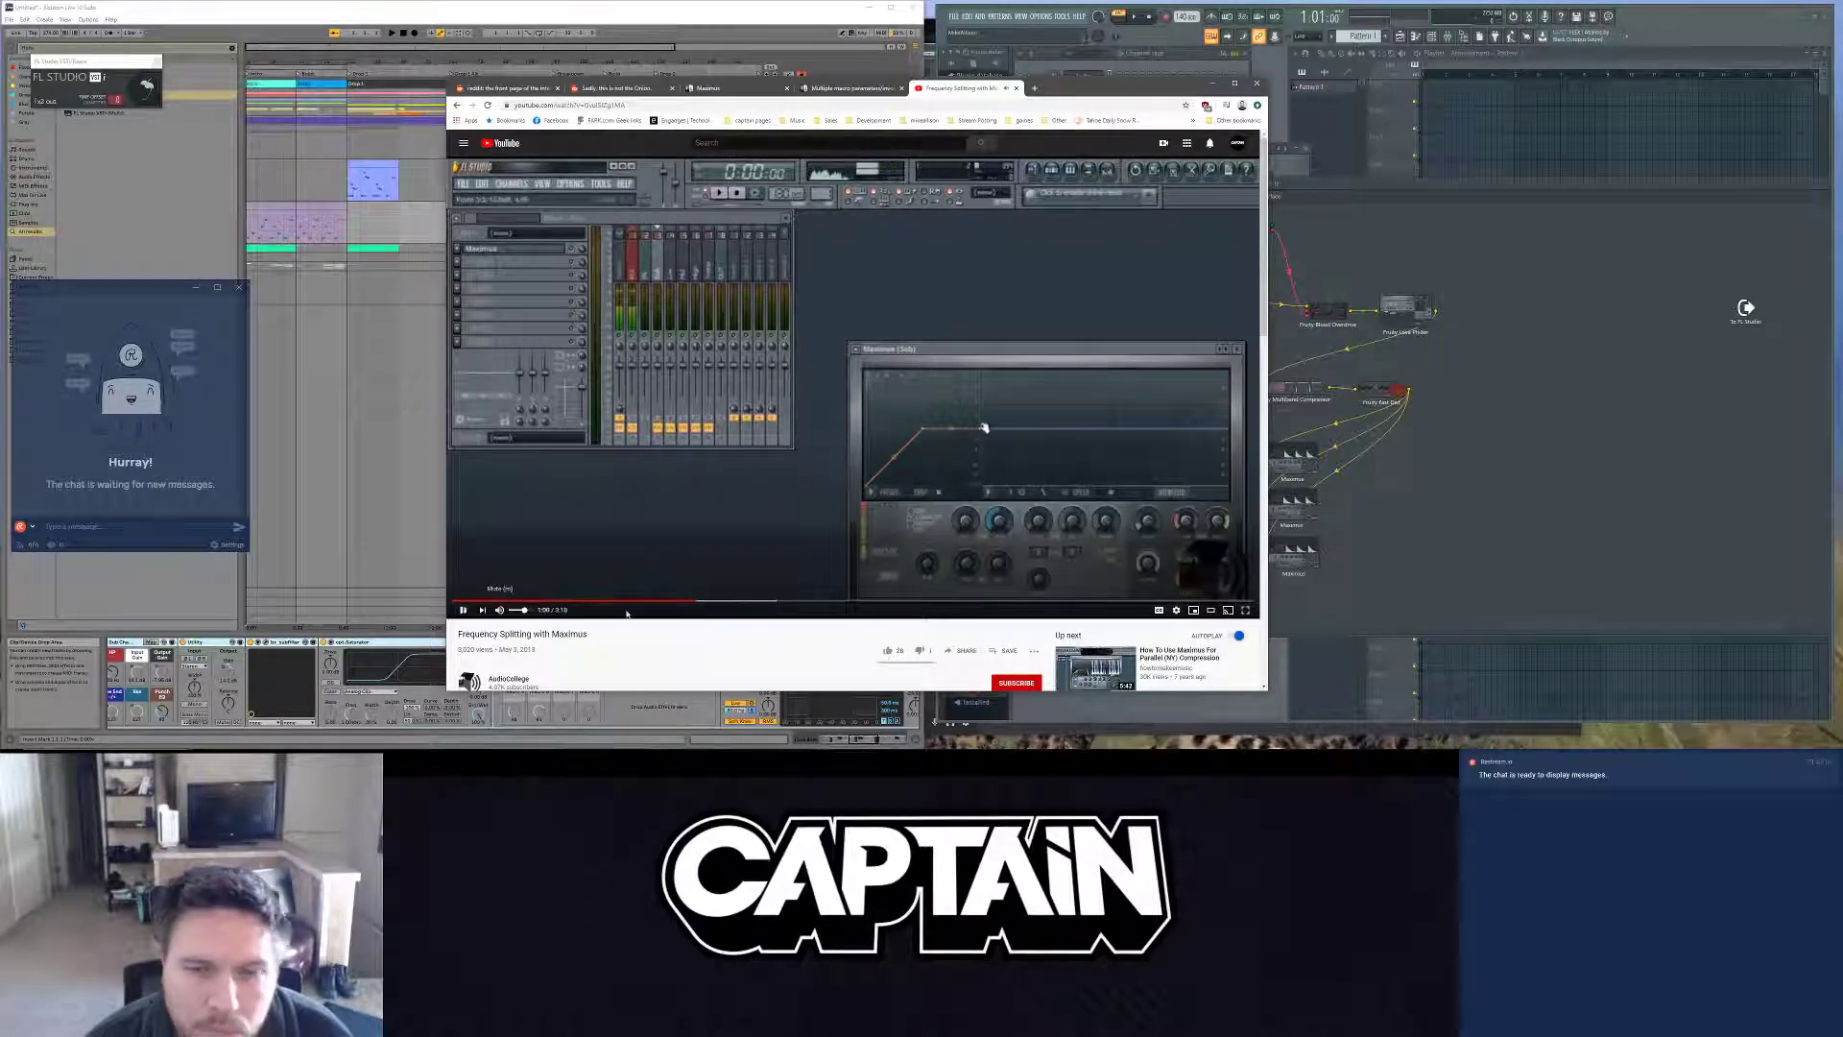
pyautogui.click(736, 501)
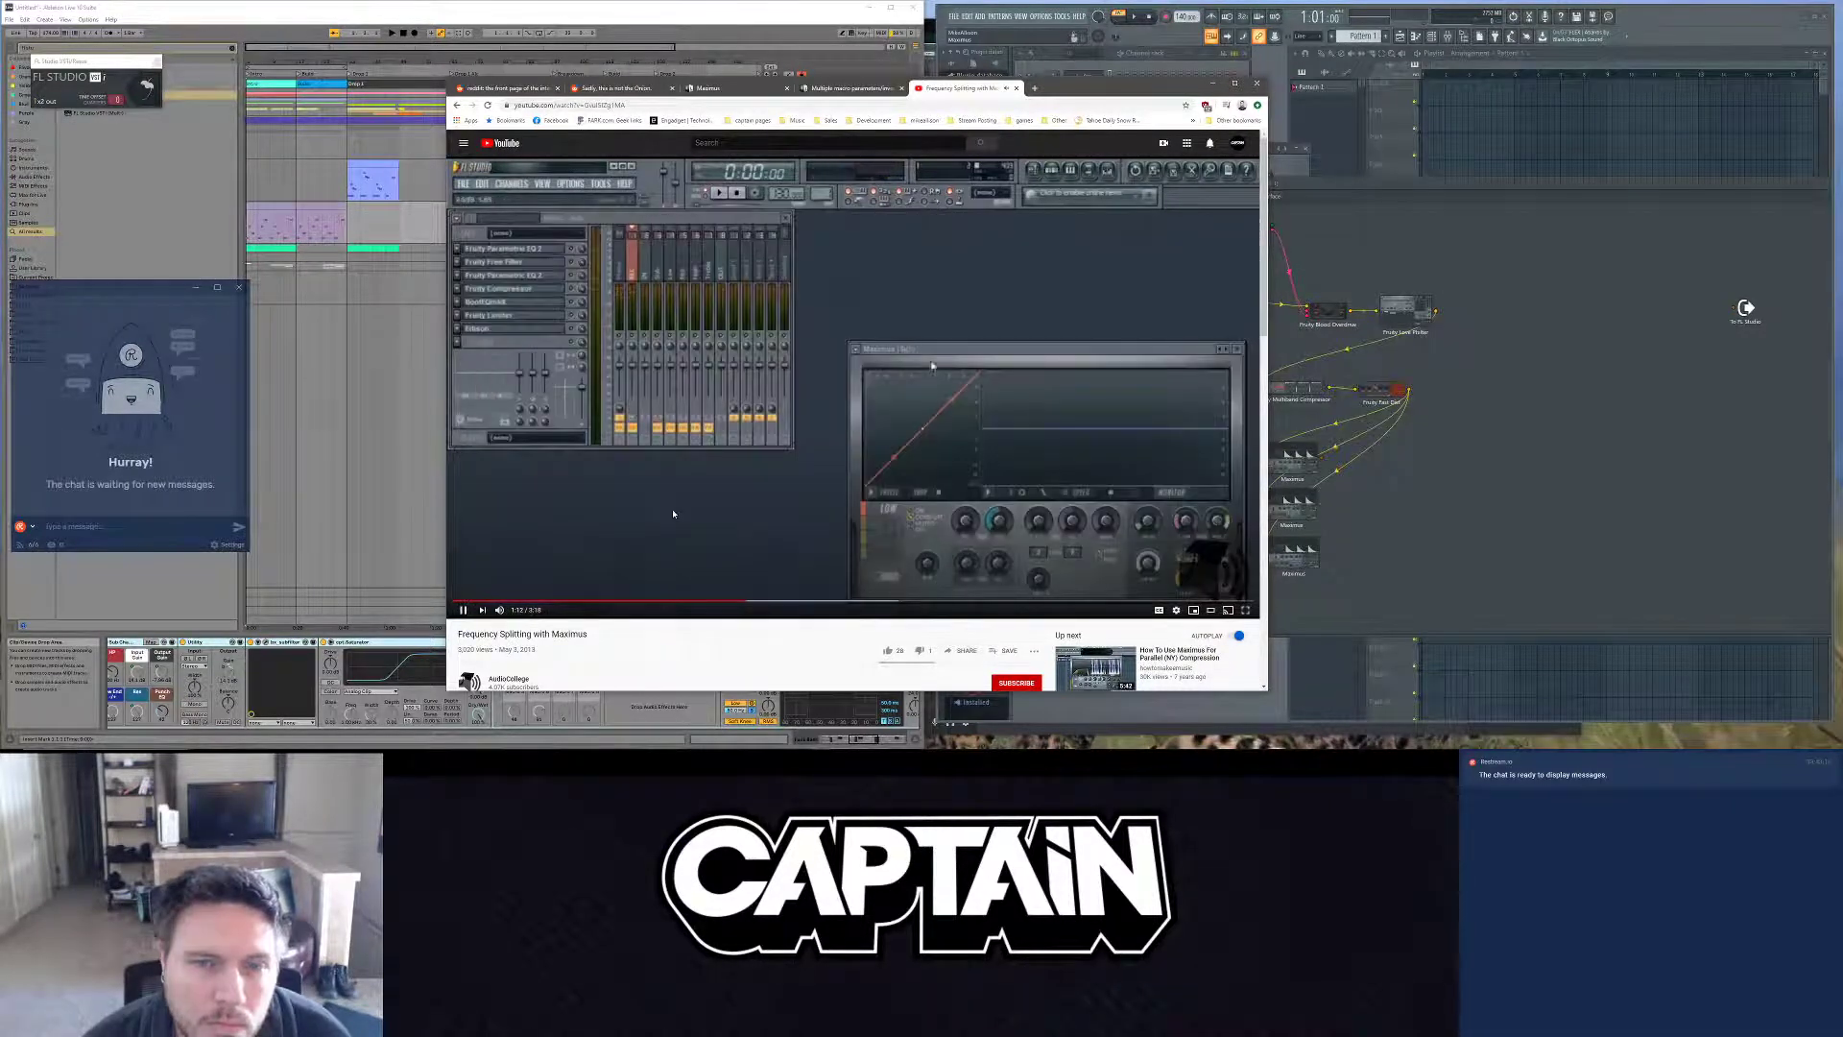
pyautogui.click(677, 513)
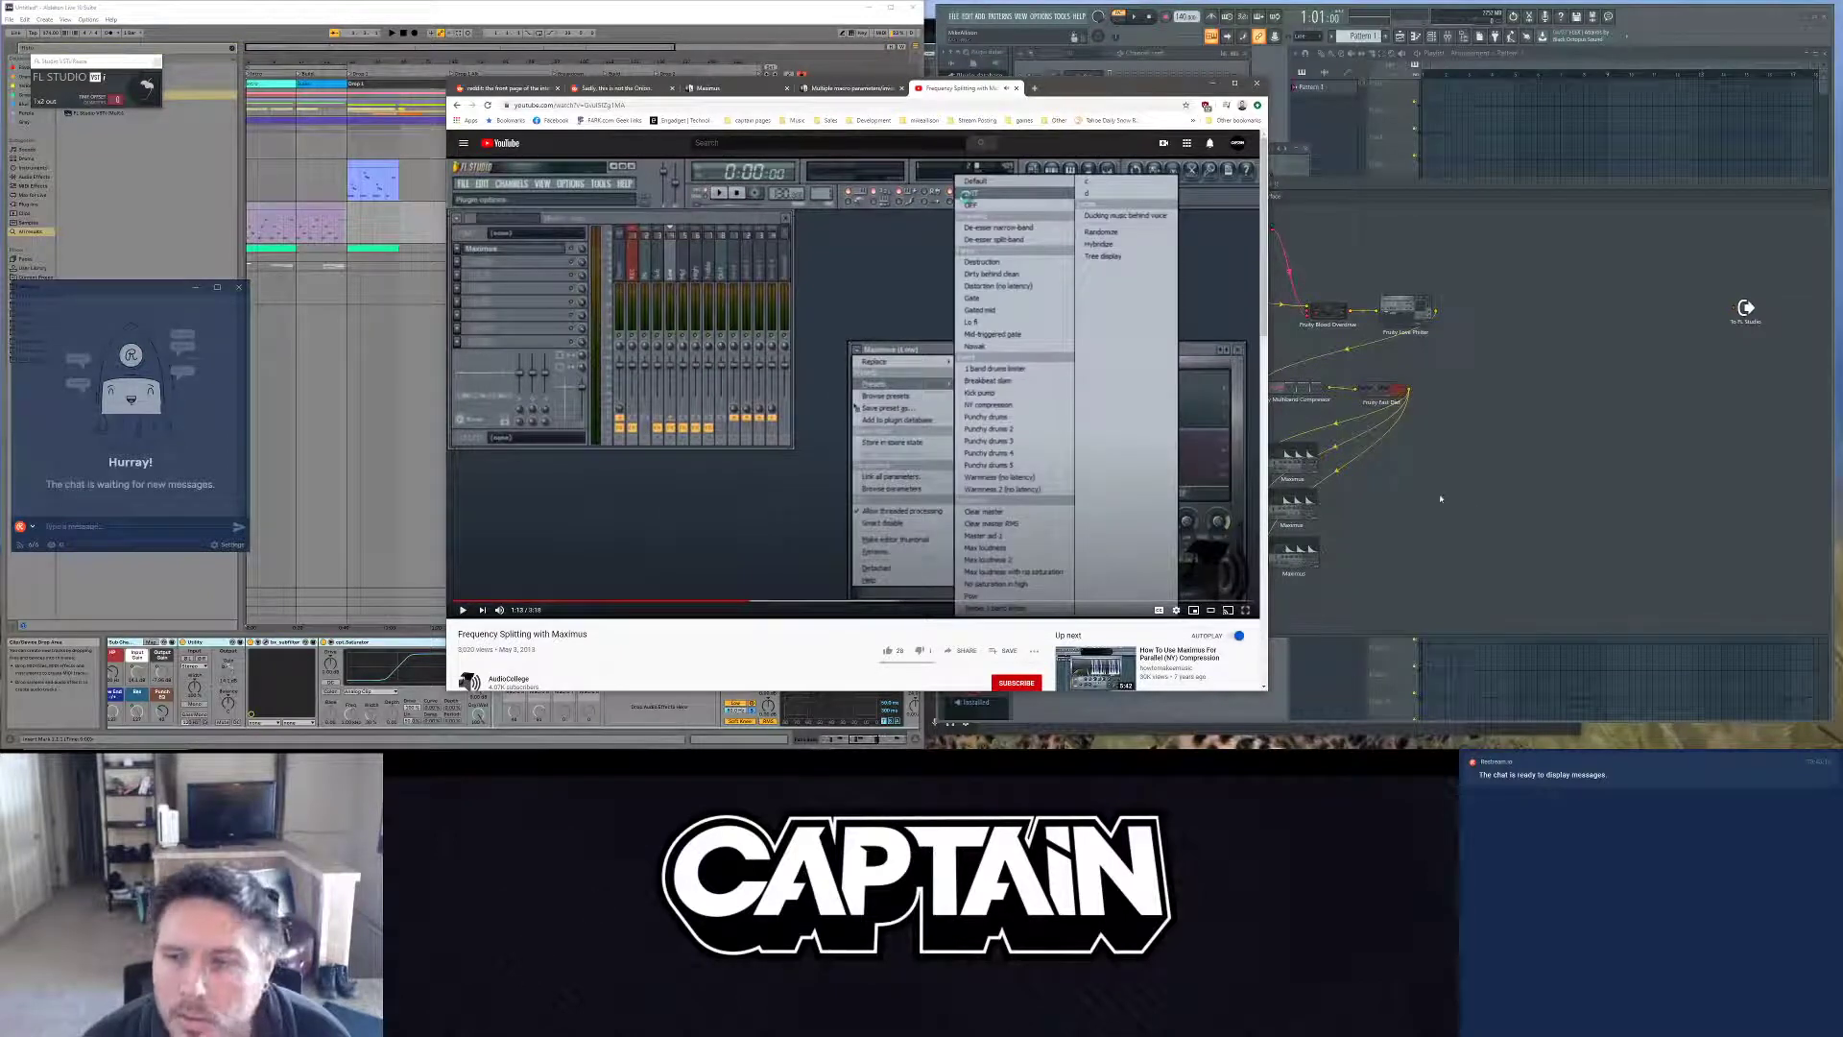
# Step: Switch back to FL Studio and reshape the LOW band curve in Maximus into a single straight diagonal line
pyautogui.click(1439, 498)
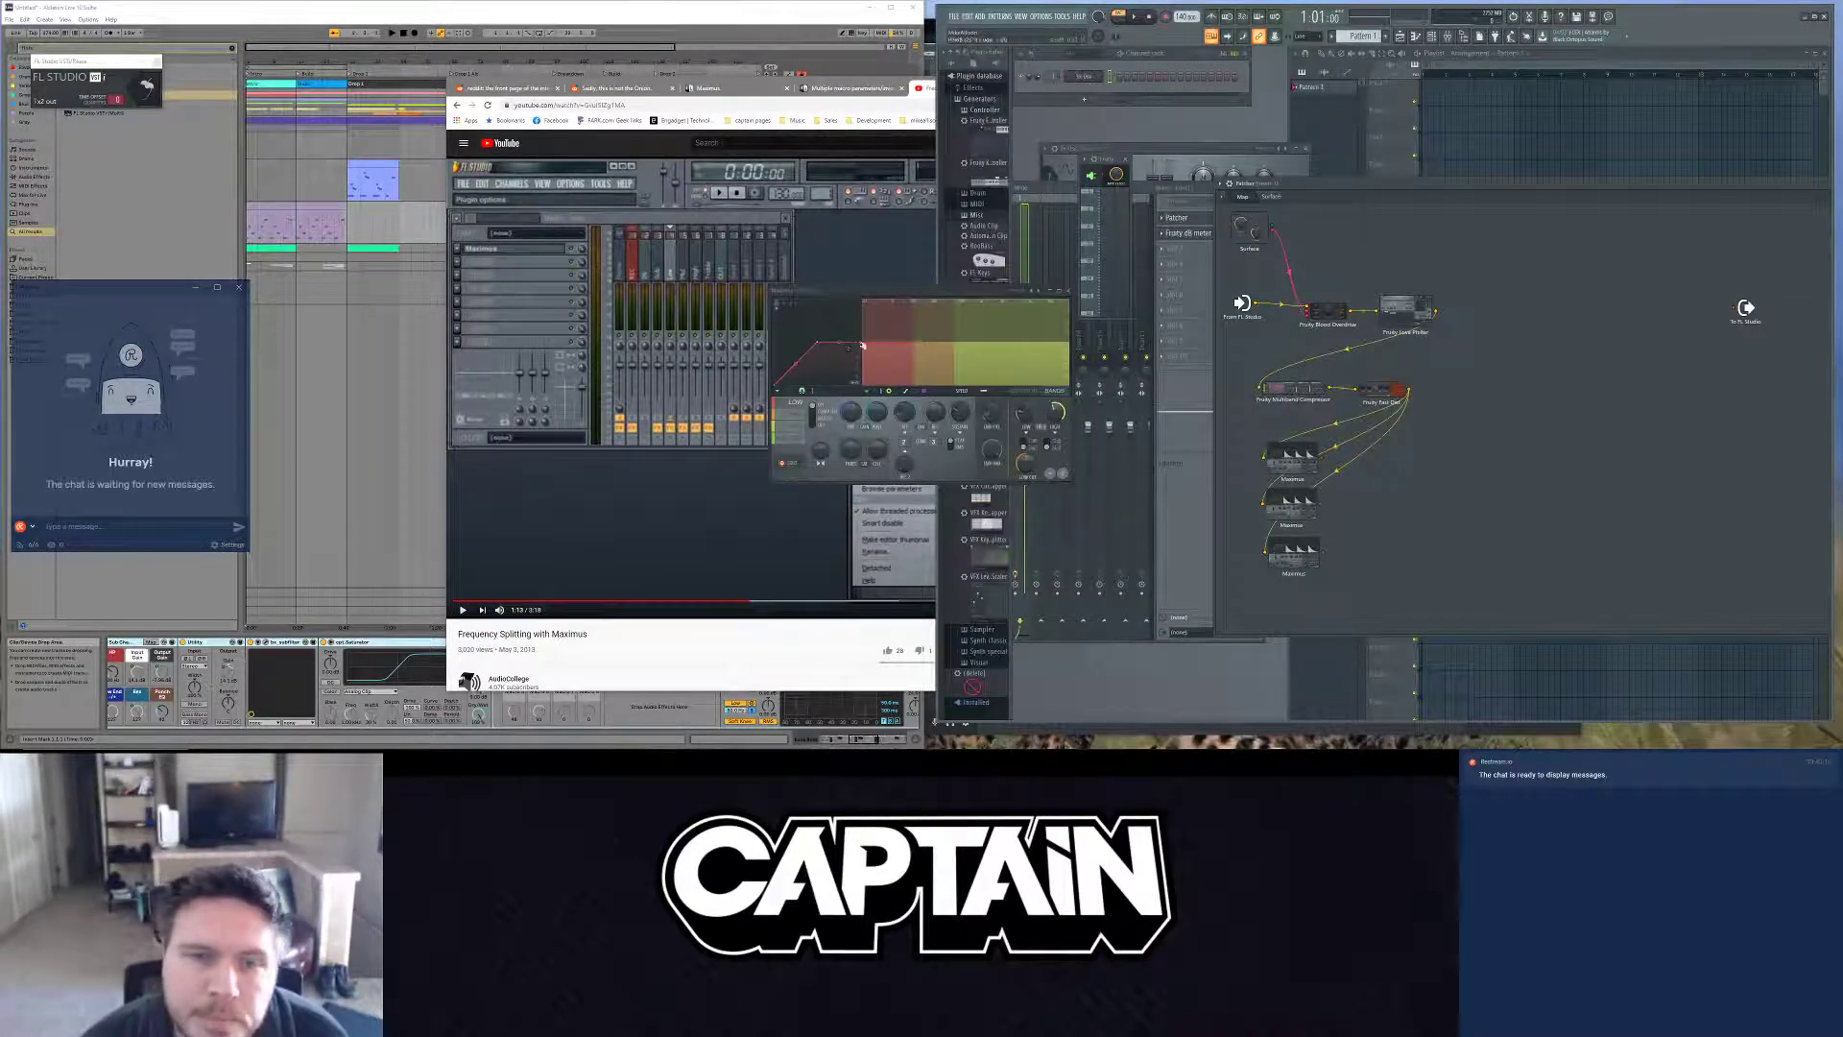
pyautogui.click(863, 343)
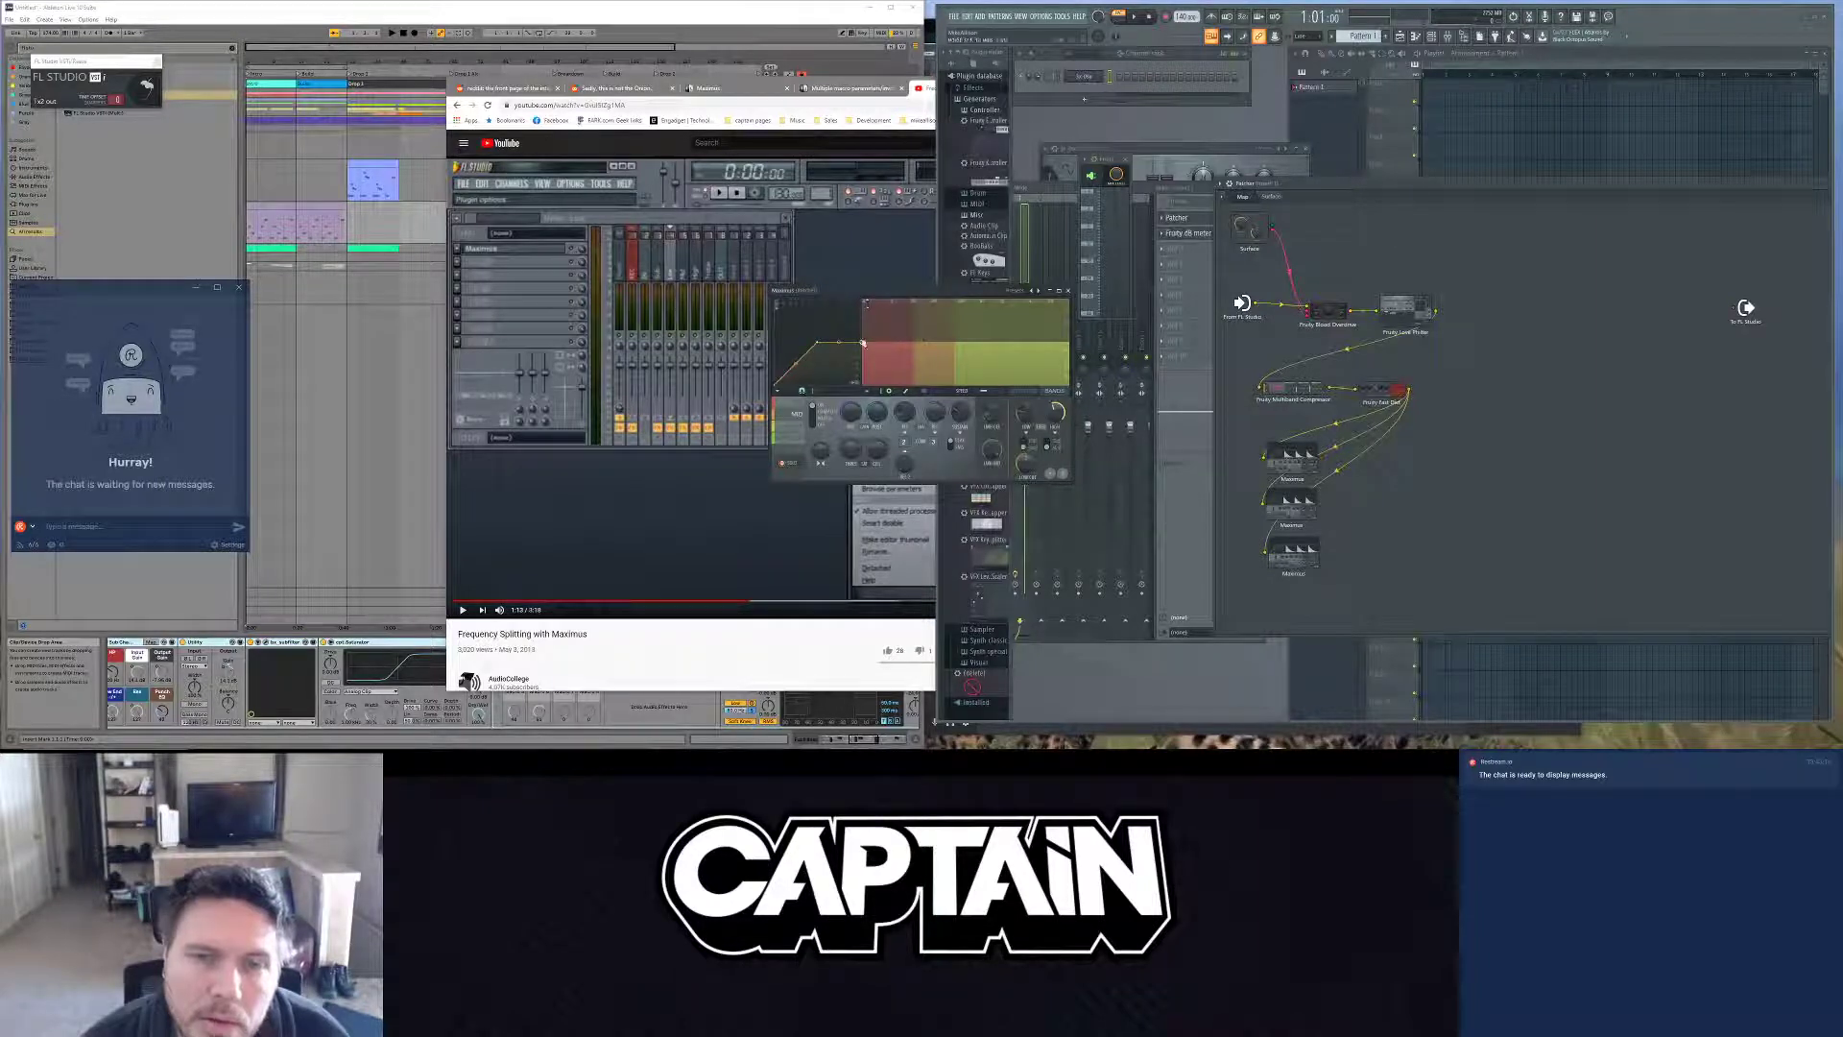
pyautogui.click(860, 350)
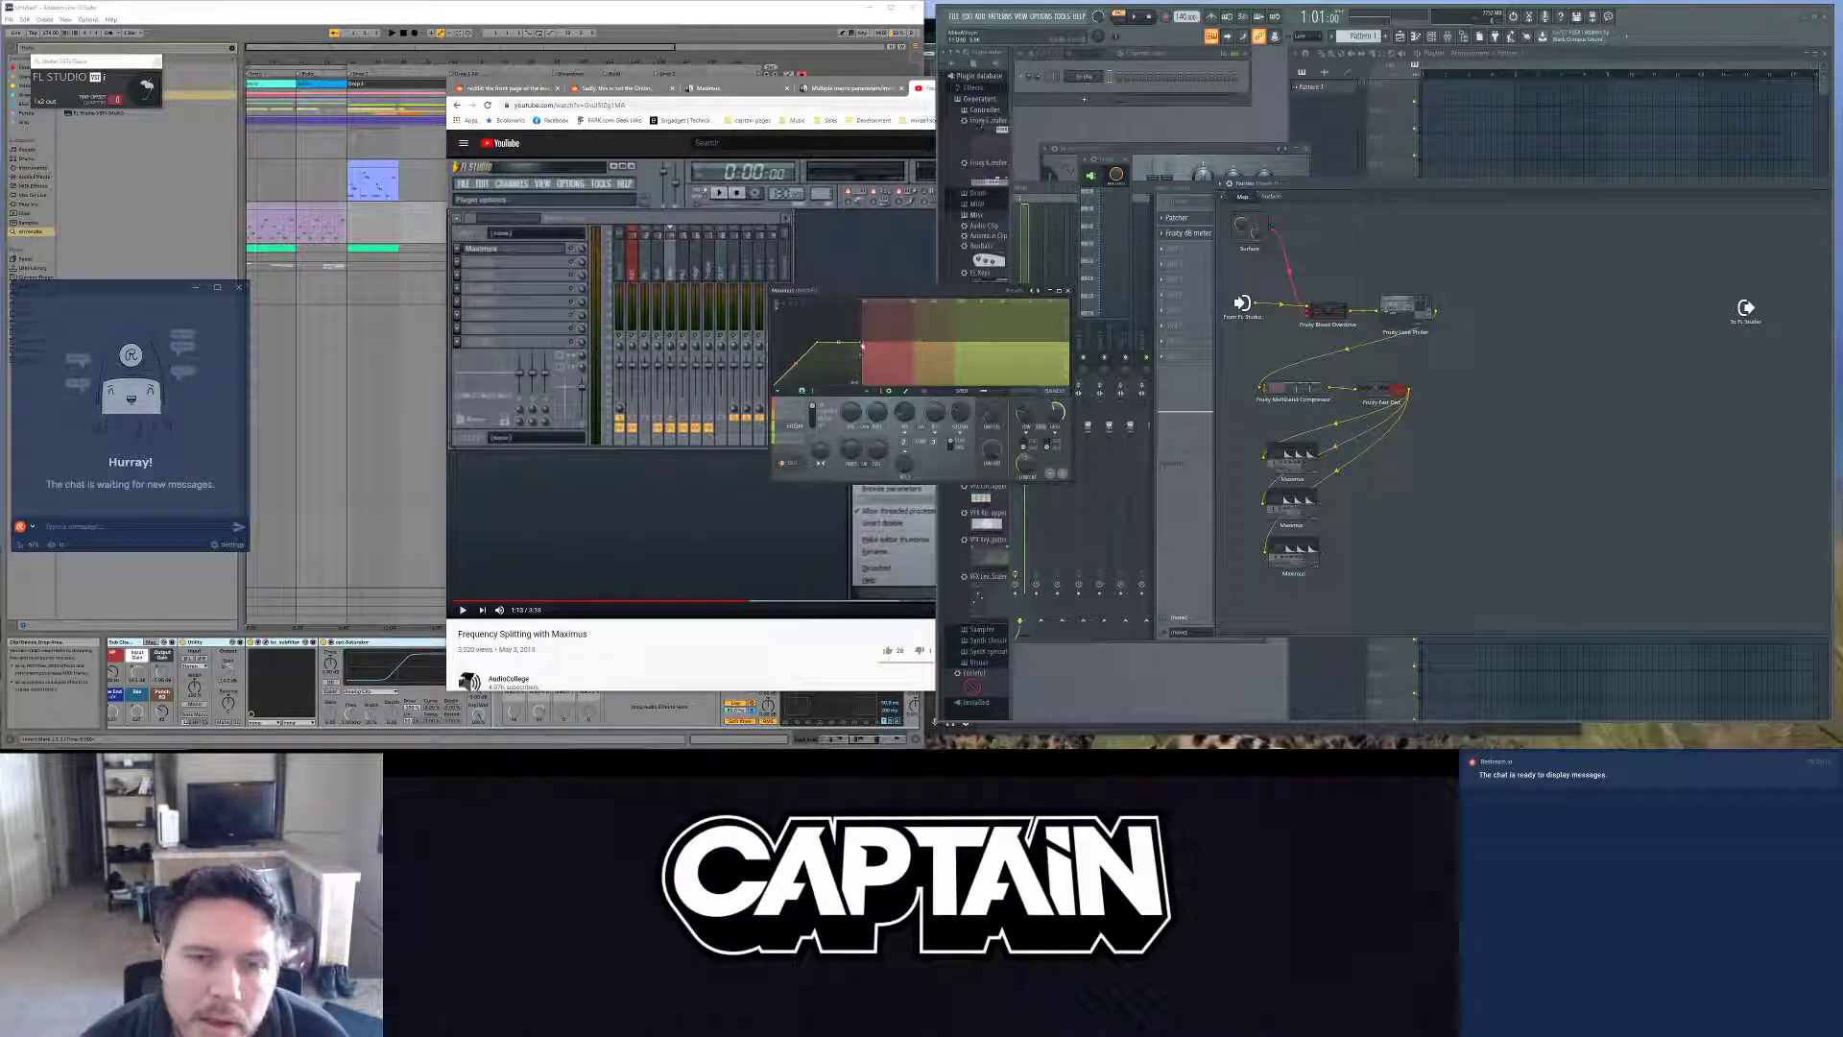
pyautogui.moveTo(862, 342); pyautogui.dragTo(857, 357)
pyautogui.click(801, 439)
pyautogui.click(885, 326)
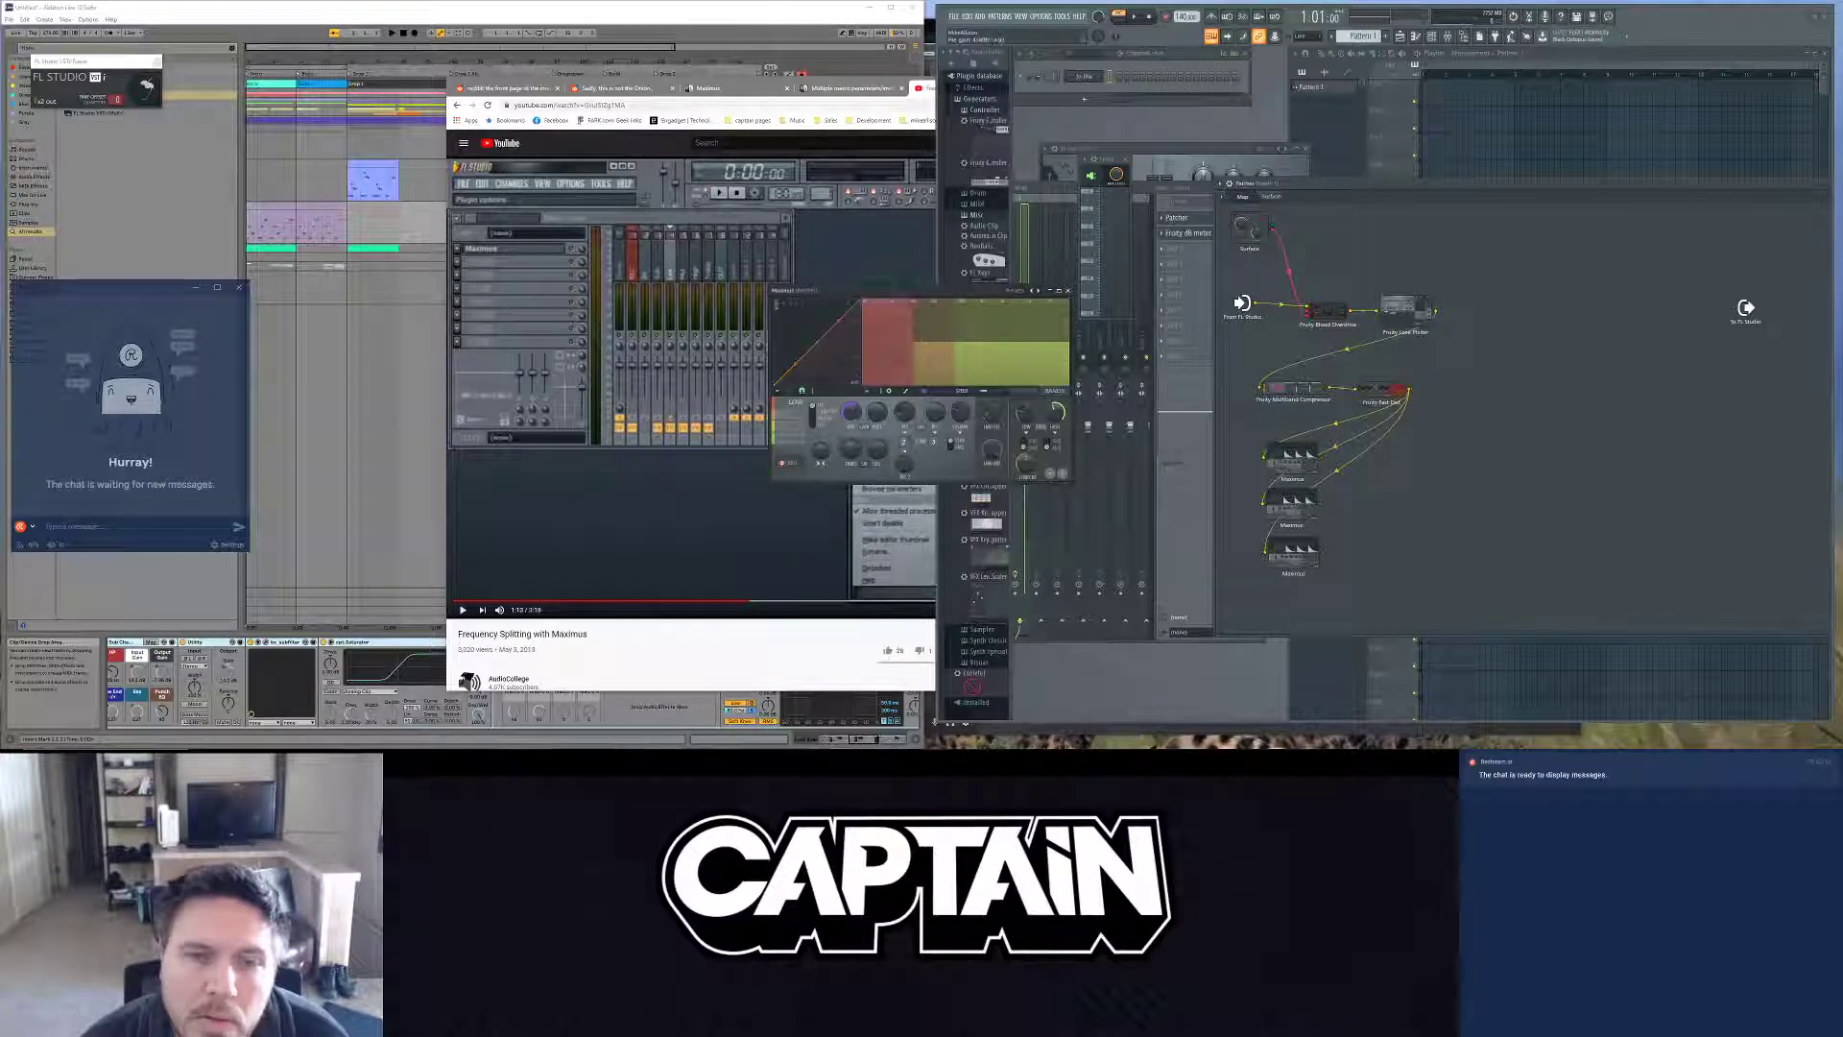
pyautogui.moveTo(854, 339); pyautogui.dragTo(861, 301)
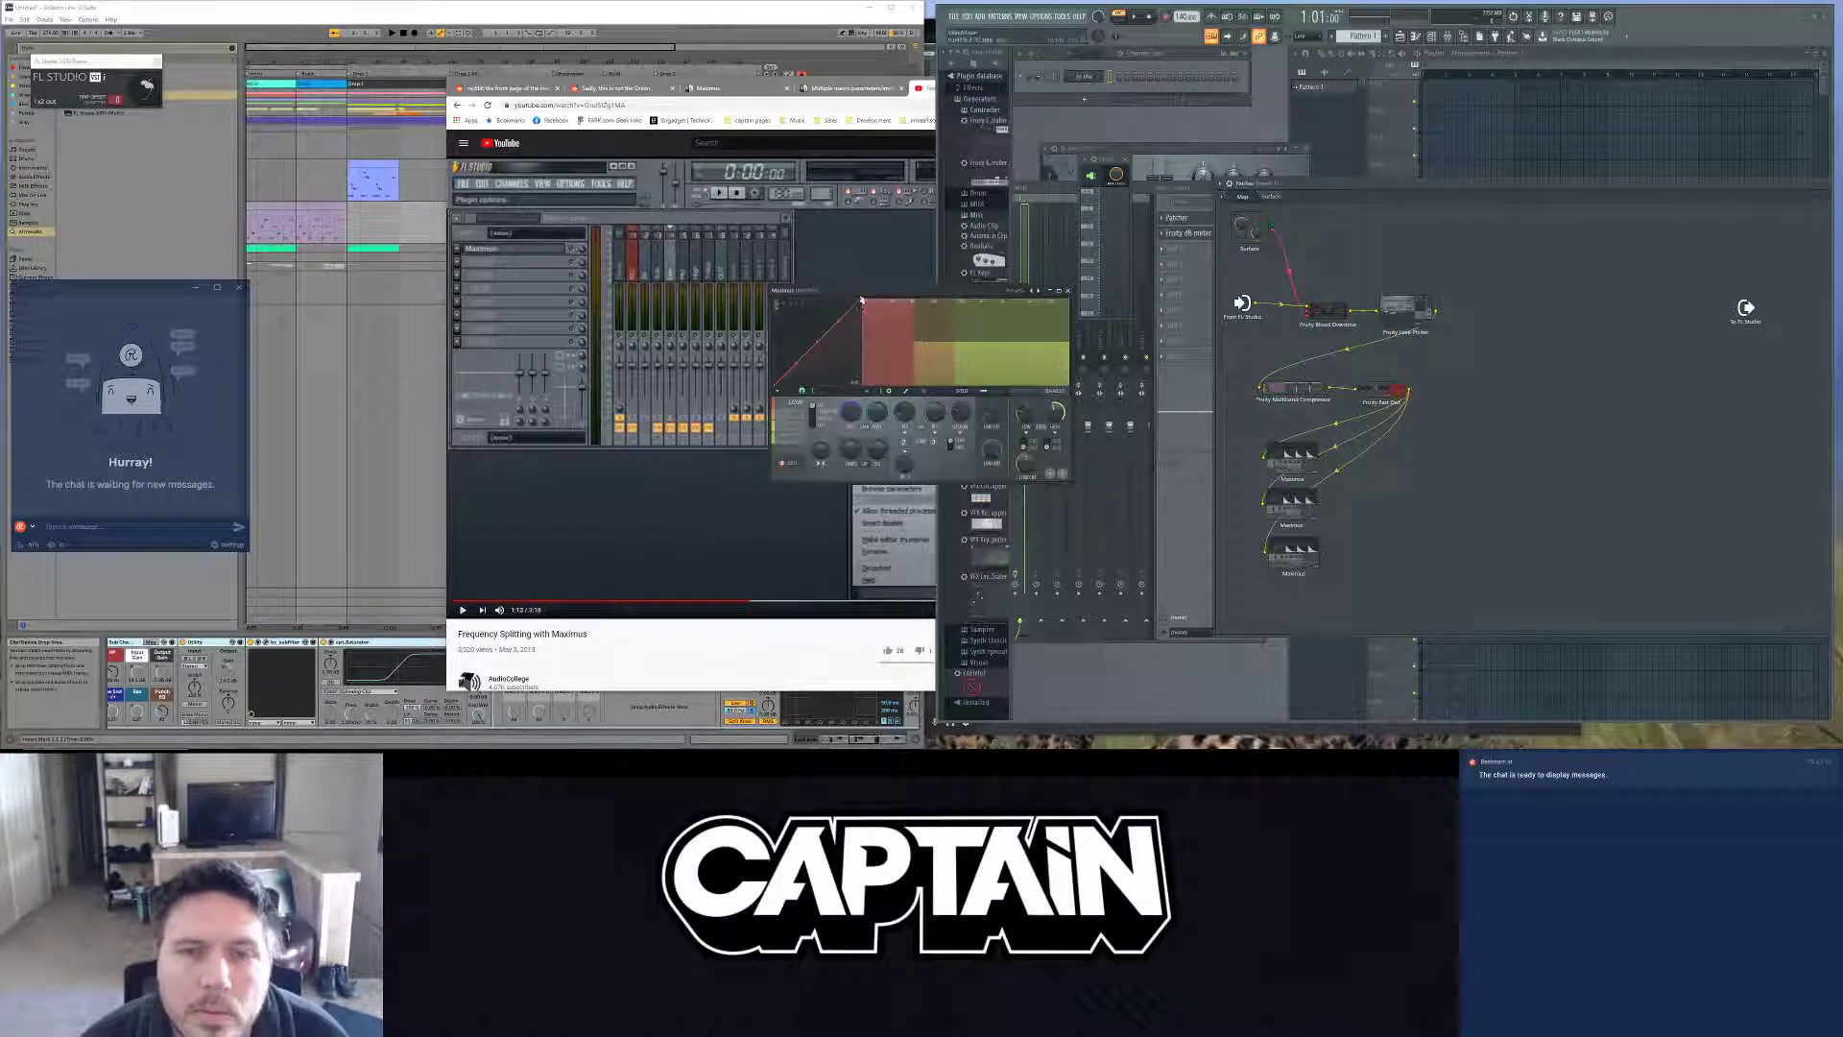
# Step: Save the current Maximus settings as a preset in the Maximus effect presets folder
pyautogui.click(1033, 291)
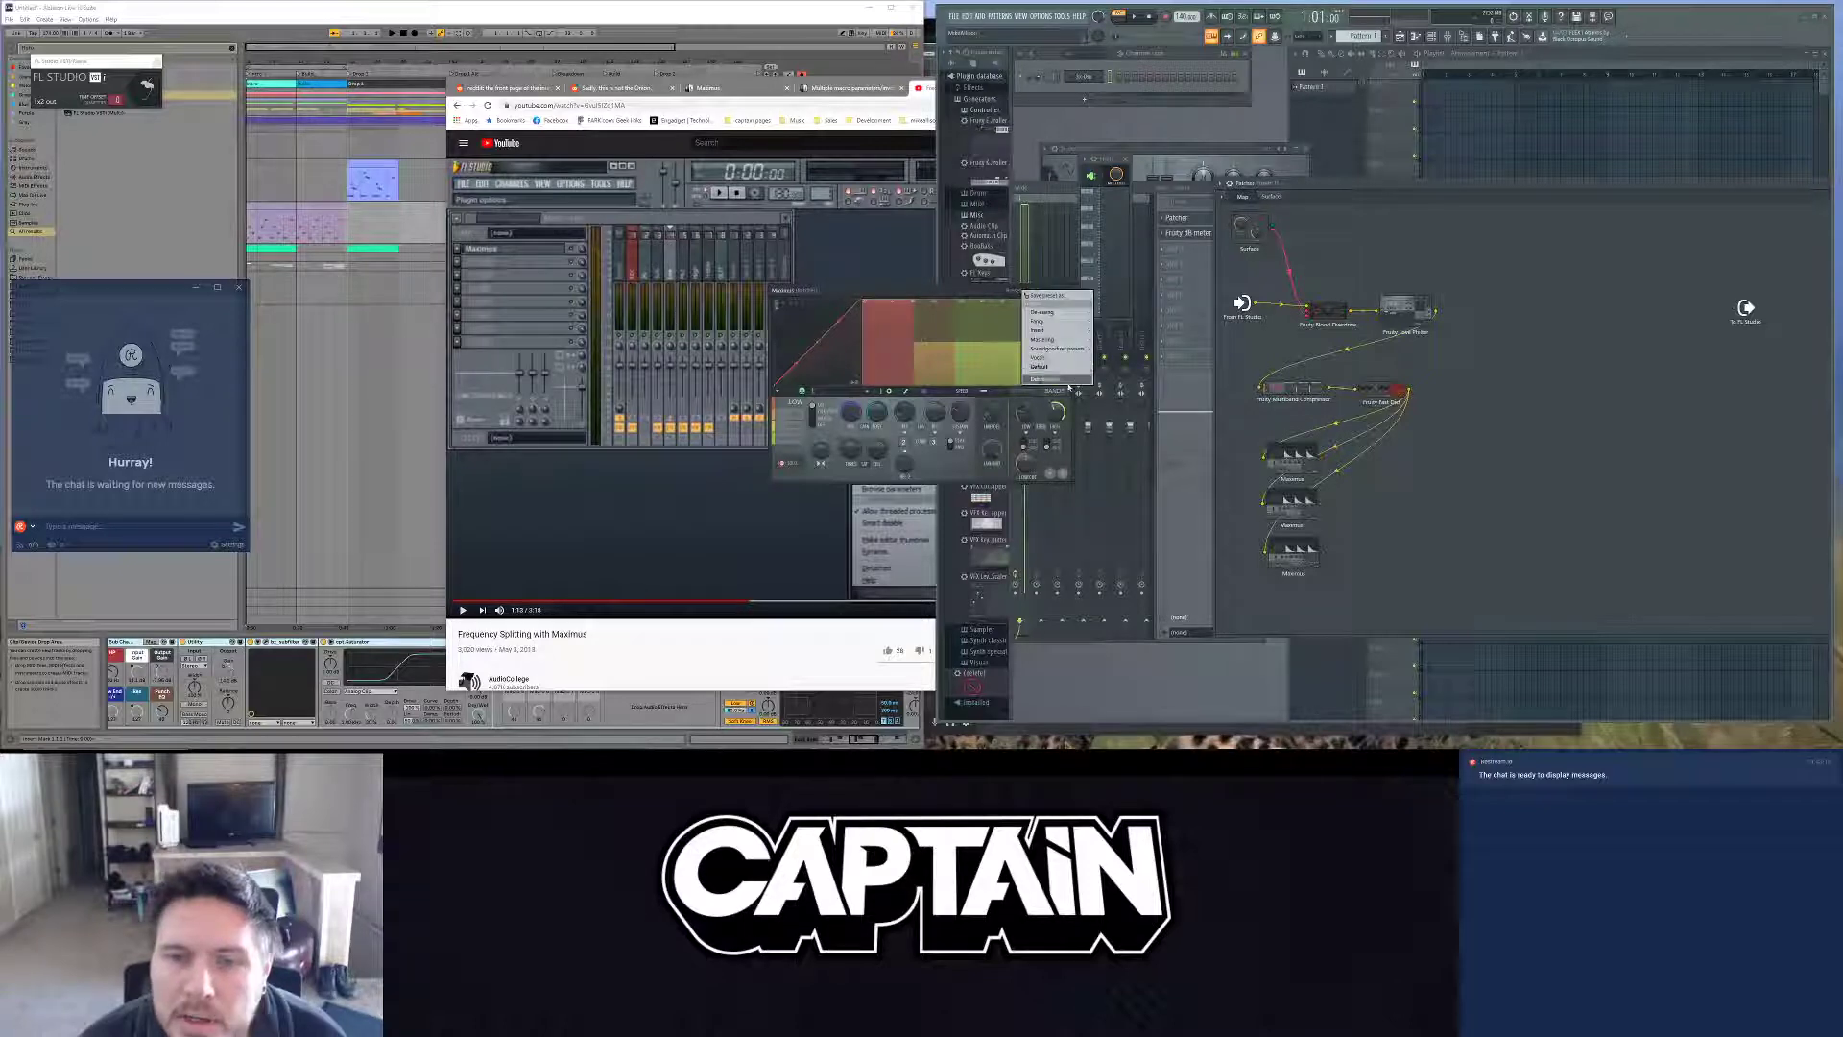
pyautogui.click(1055, 295)
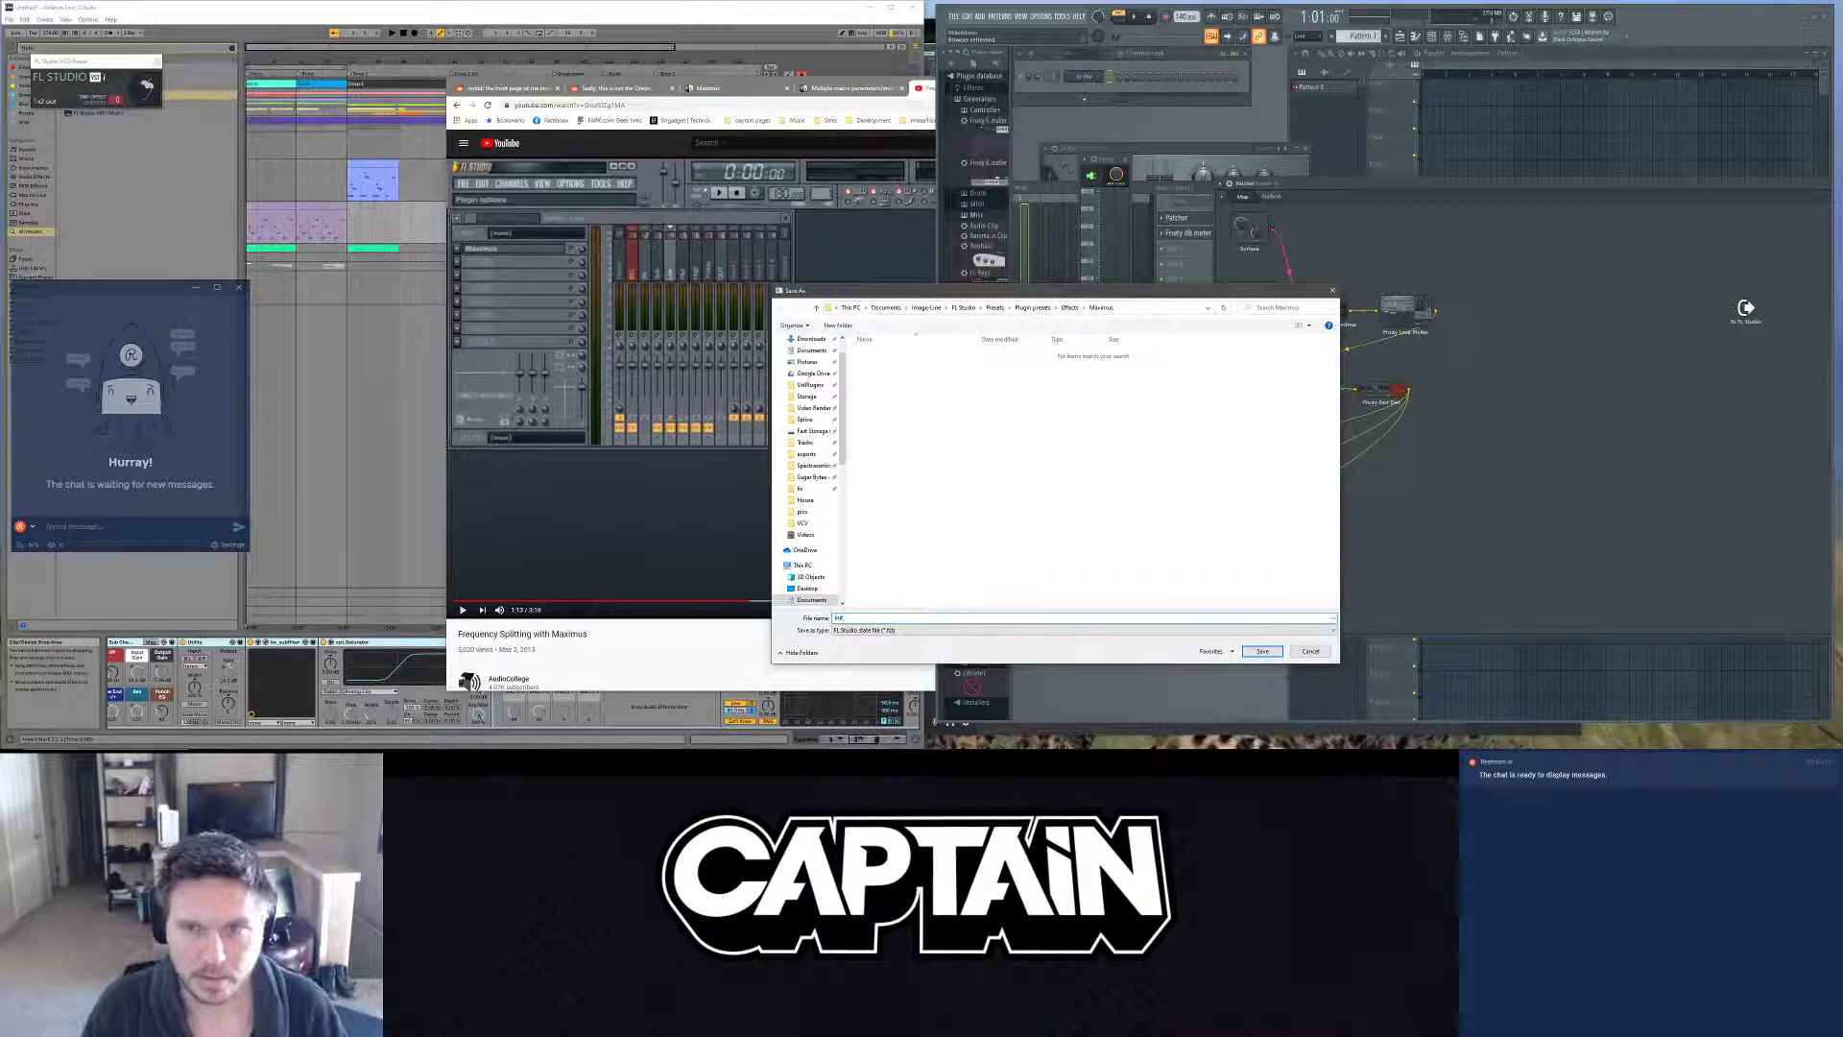
pyautogui.press('Return')
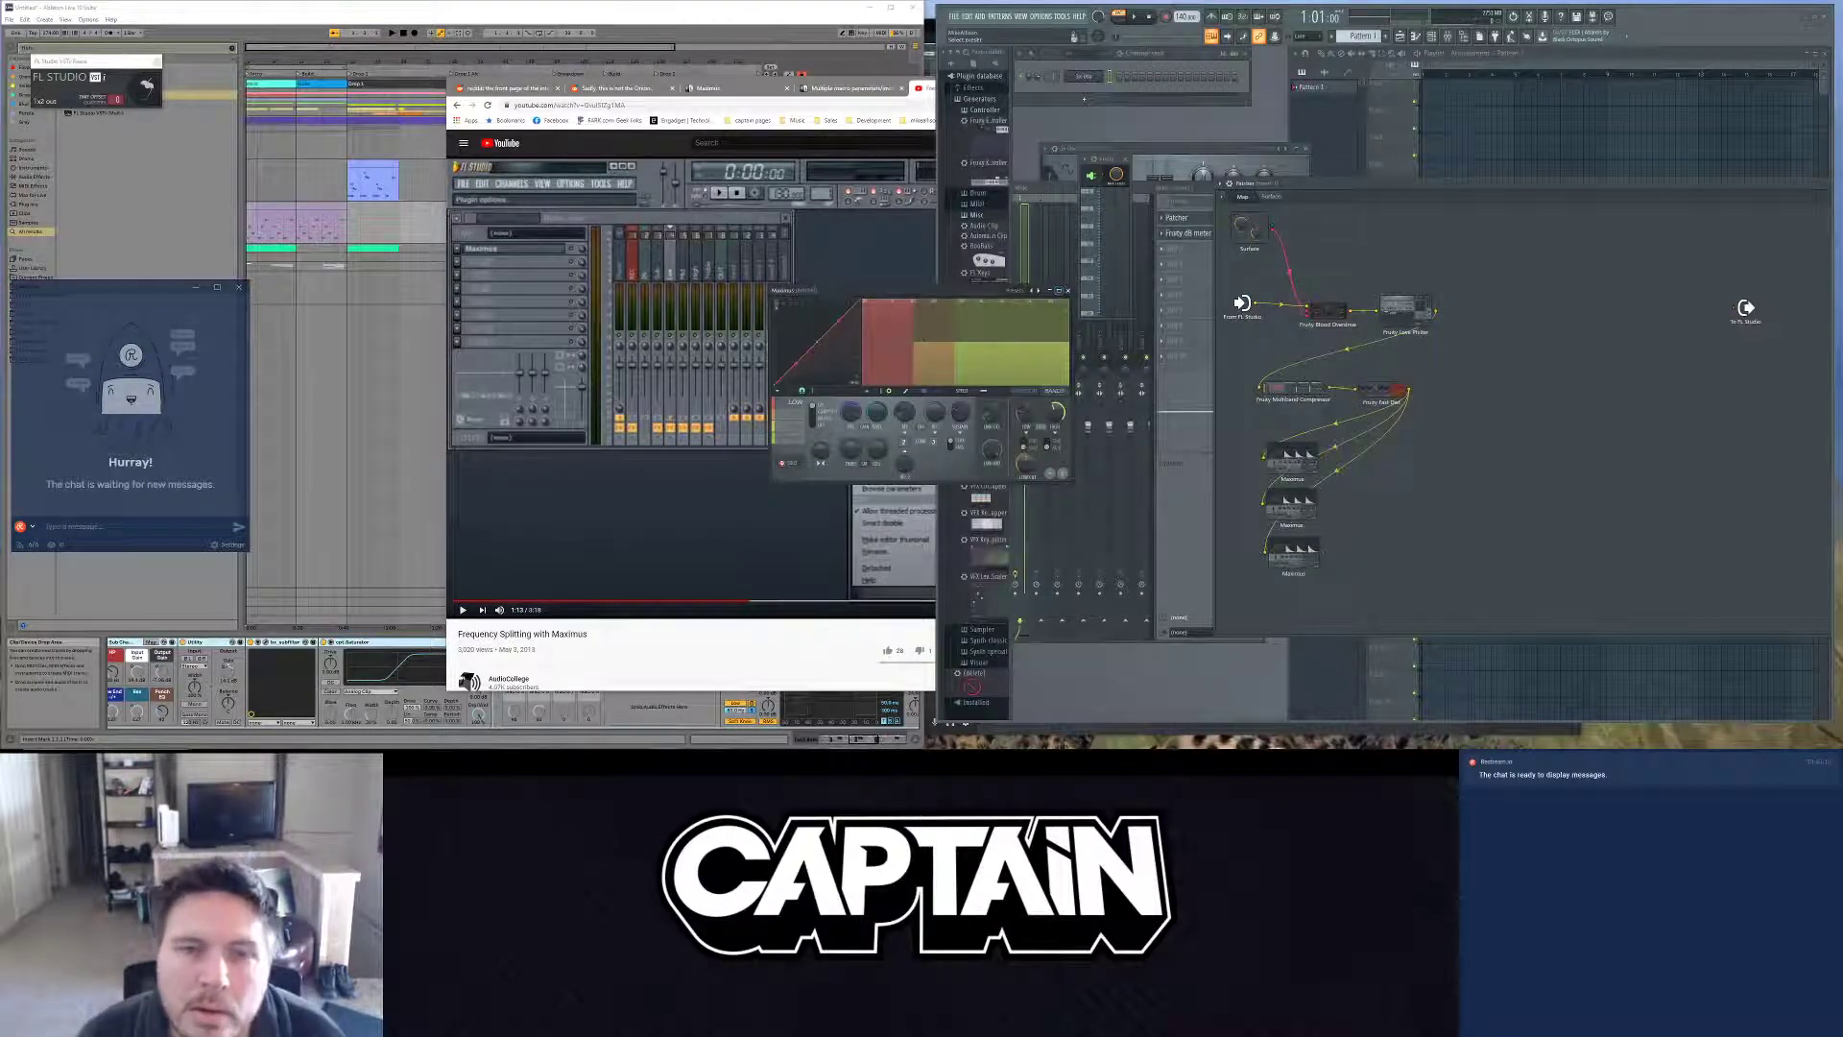
# Step: Open the second Maximus and pick the saved preset from its preset list
pyautogui.click(1292, 466)
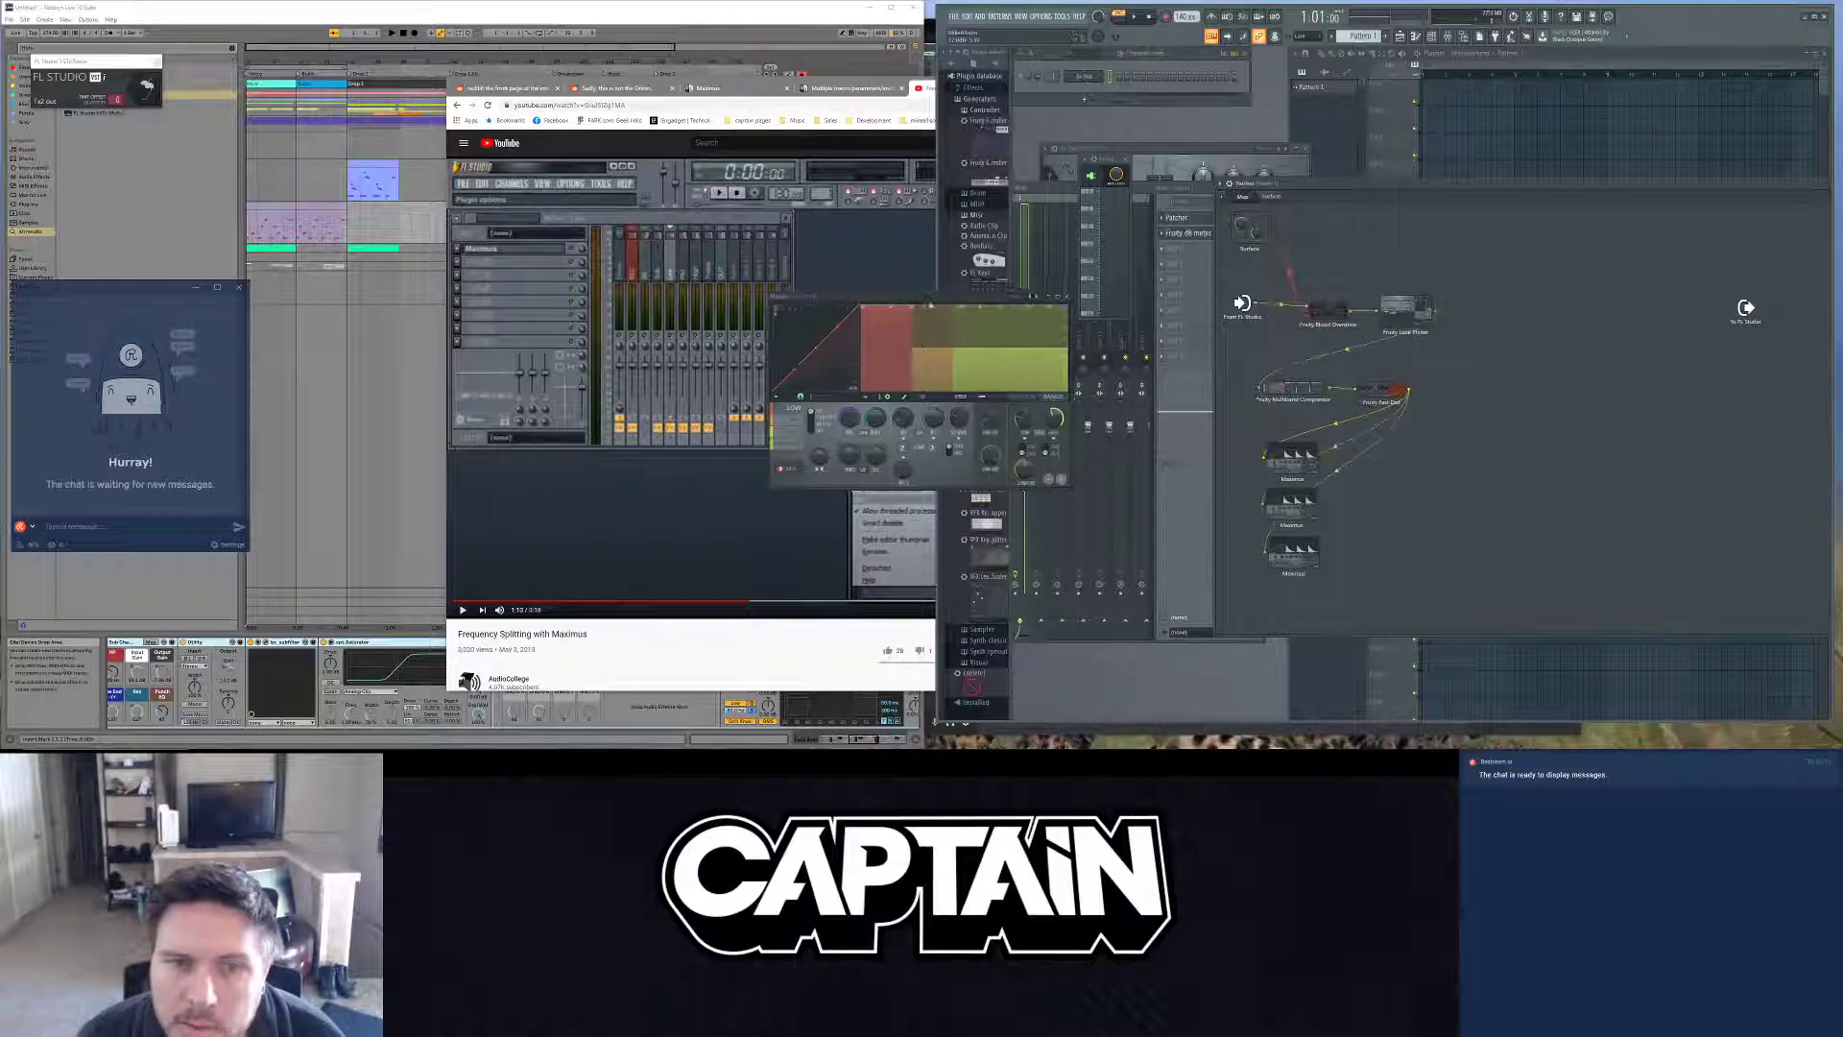
pyautogui.moveTo(964, 297)
pyautogui.mouseDown()
pyautogui.moveTo(955, 435)
pyautogui.moveTo(947, 290)
pyautogui.mouseUp()
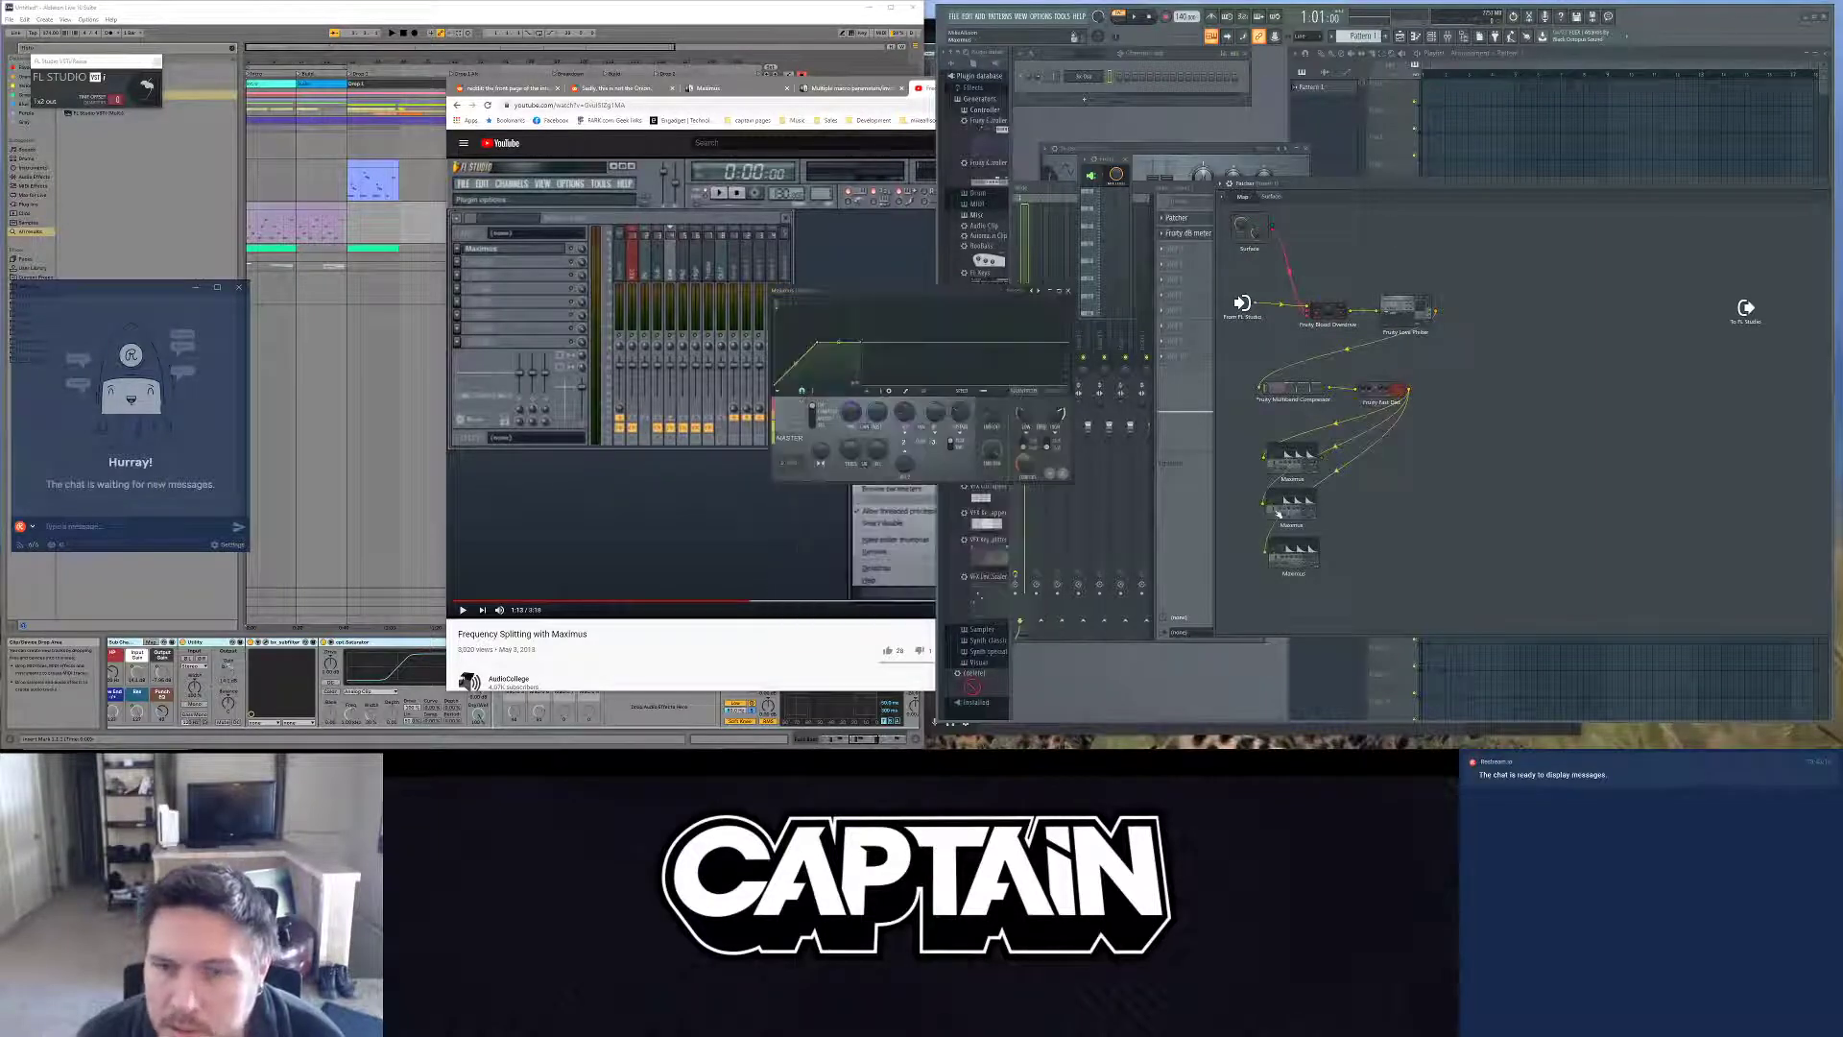
pyautogui.click(1010, 288)
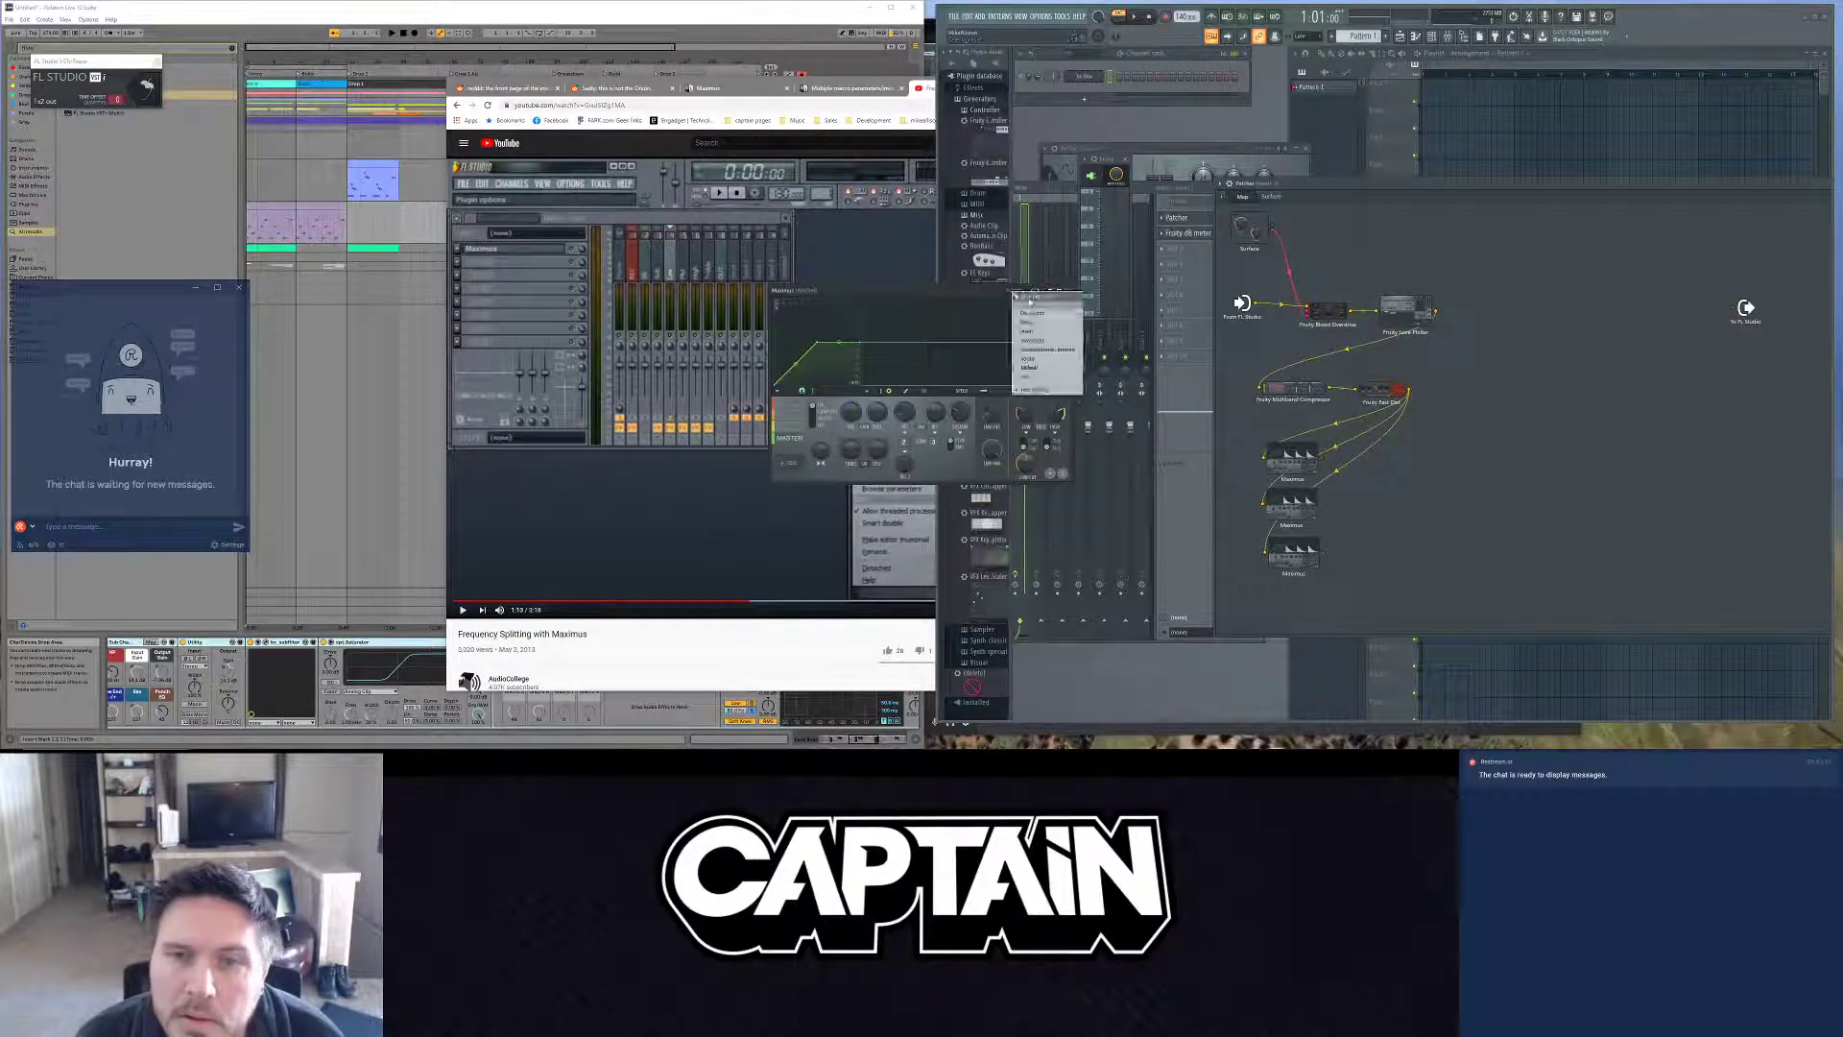
pyautogui.click(1047, 383)
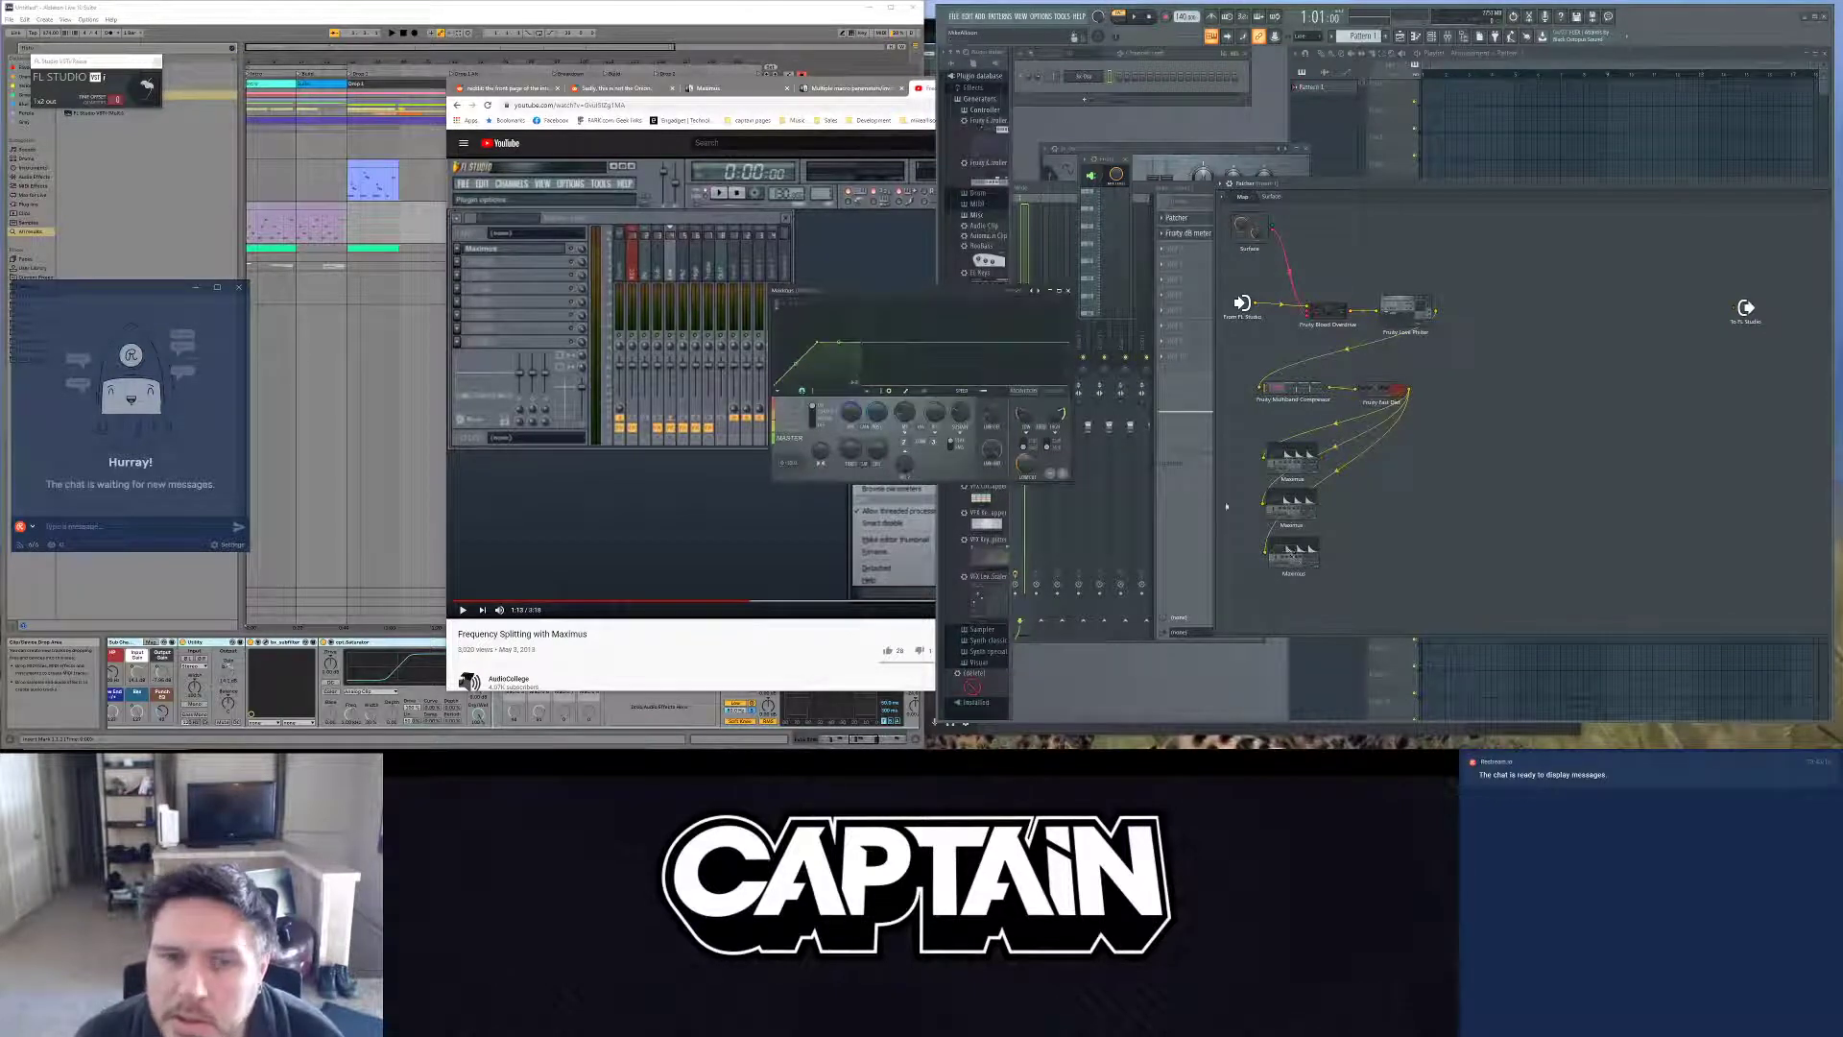
pyautogui.moveTo(871, 291); pyautogui.dragTo(891, 468)
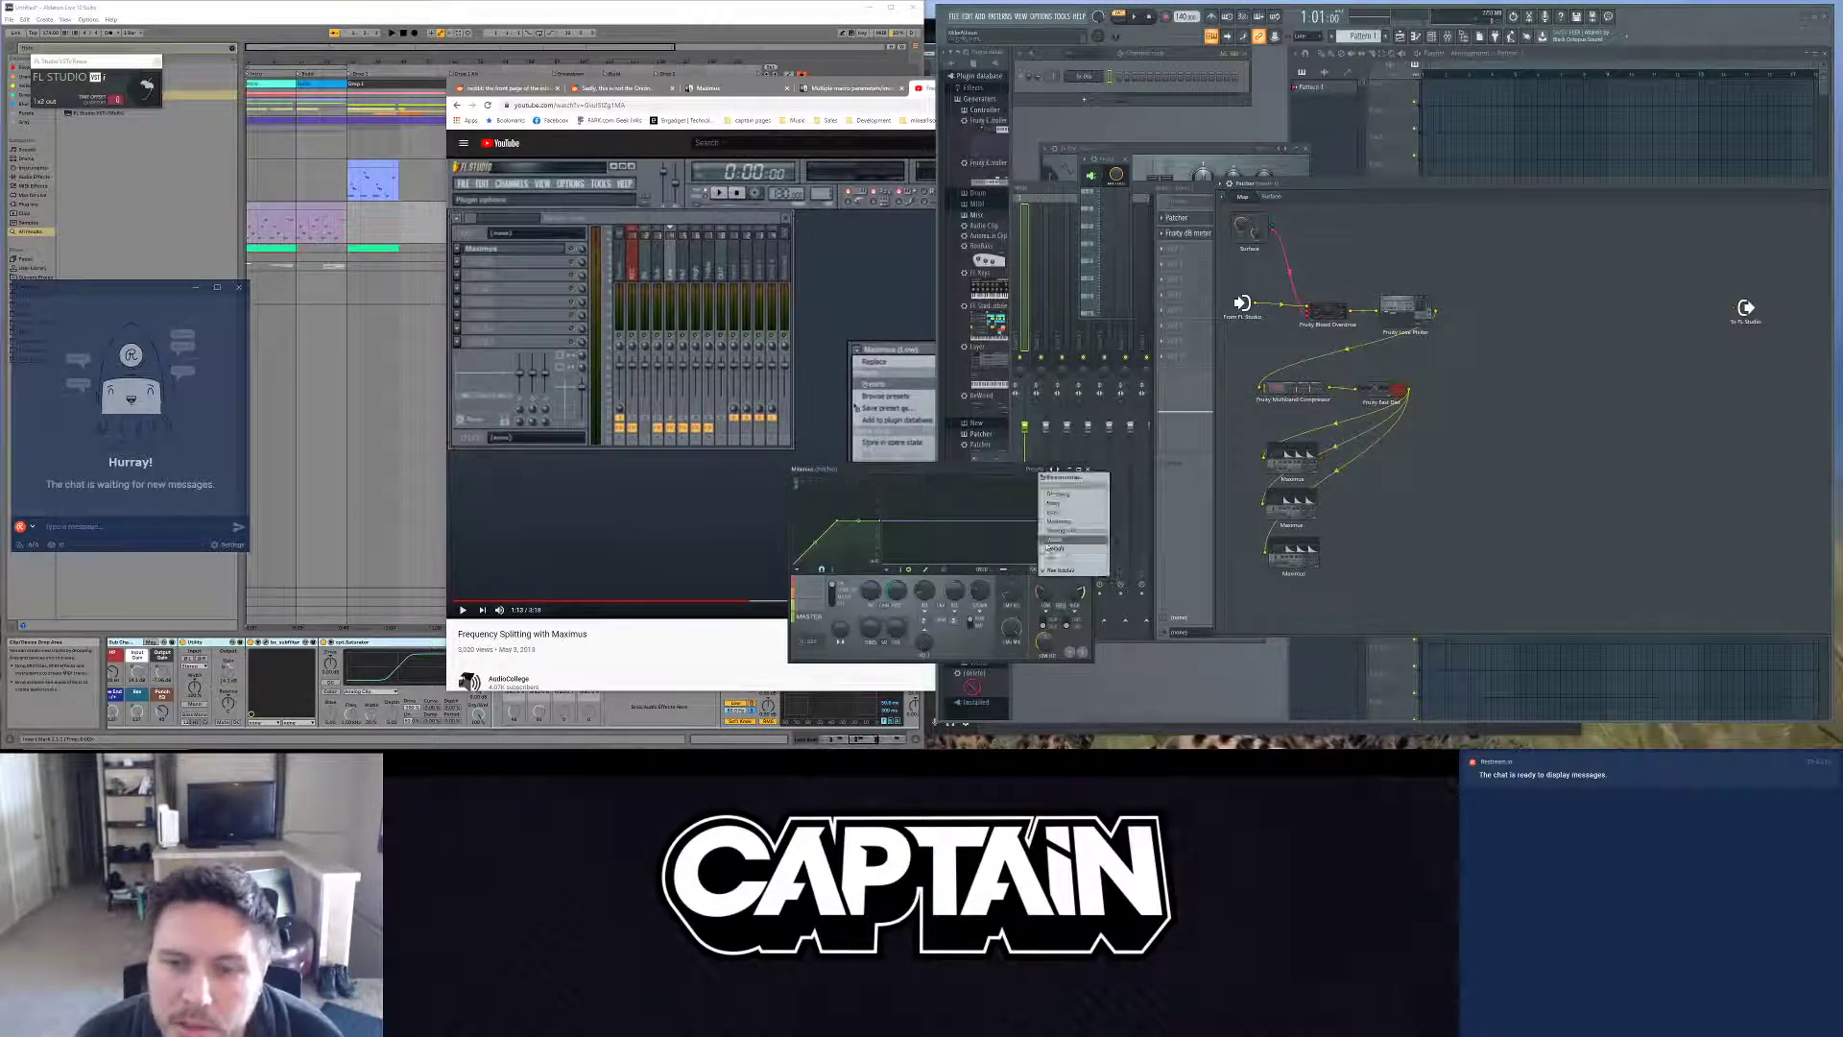
# Step: Reopen the first Maximus to check its LOW band curve, and reposition the plugin window over the lower part of the video
pyautogui.click(1287, 458)
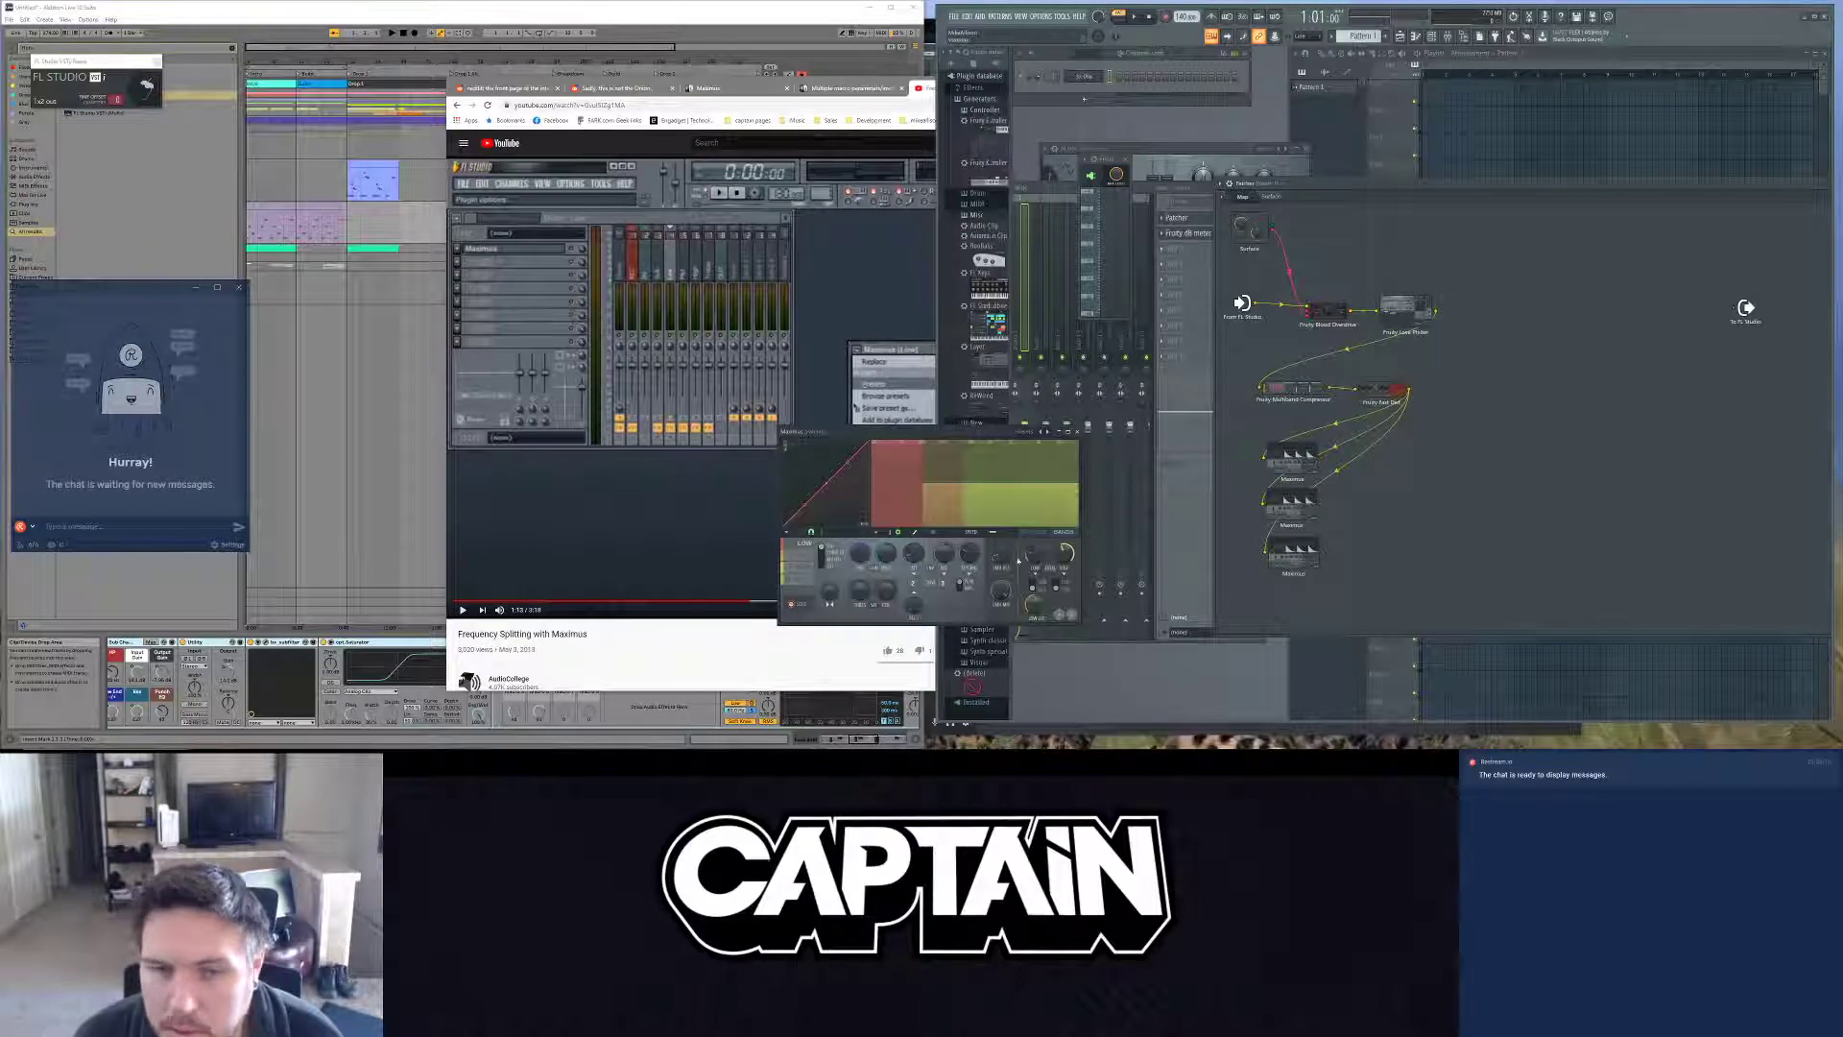
pyautogui.click(831, 552)
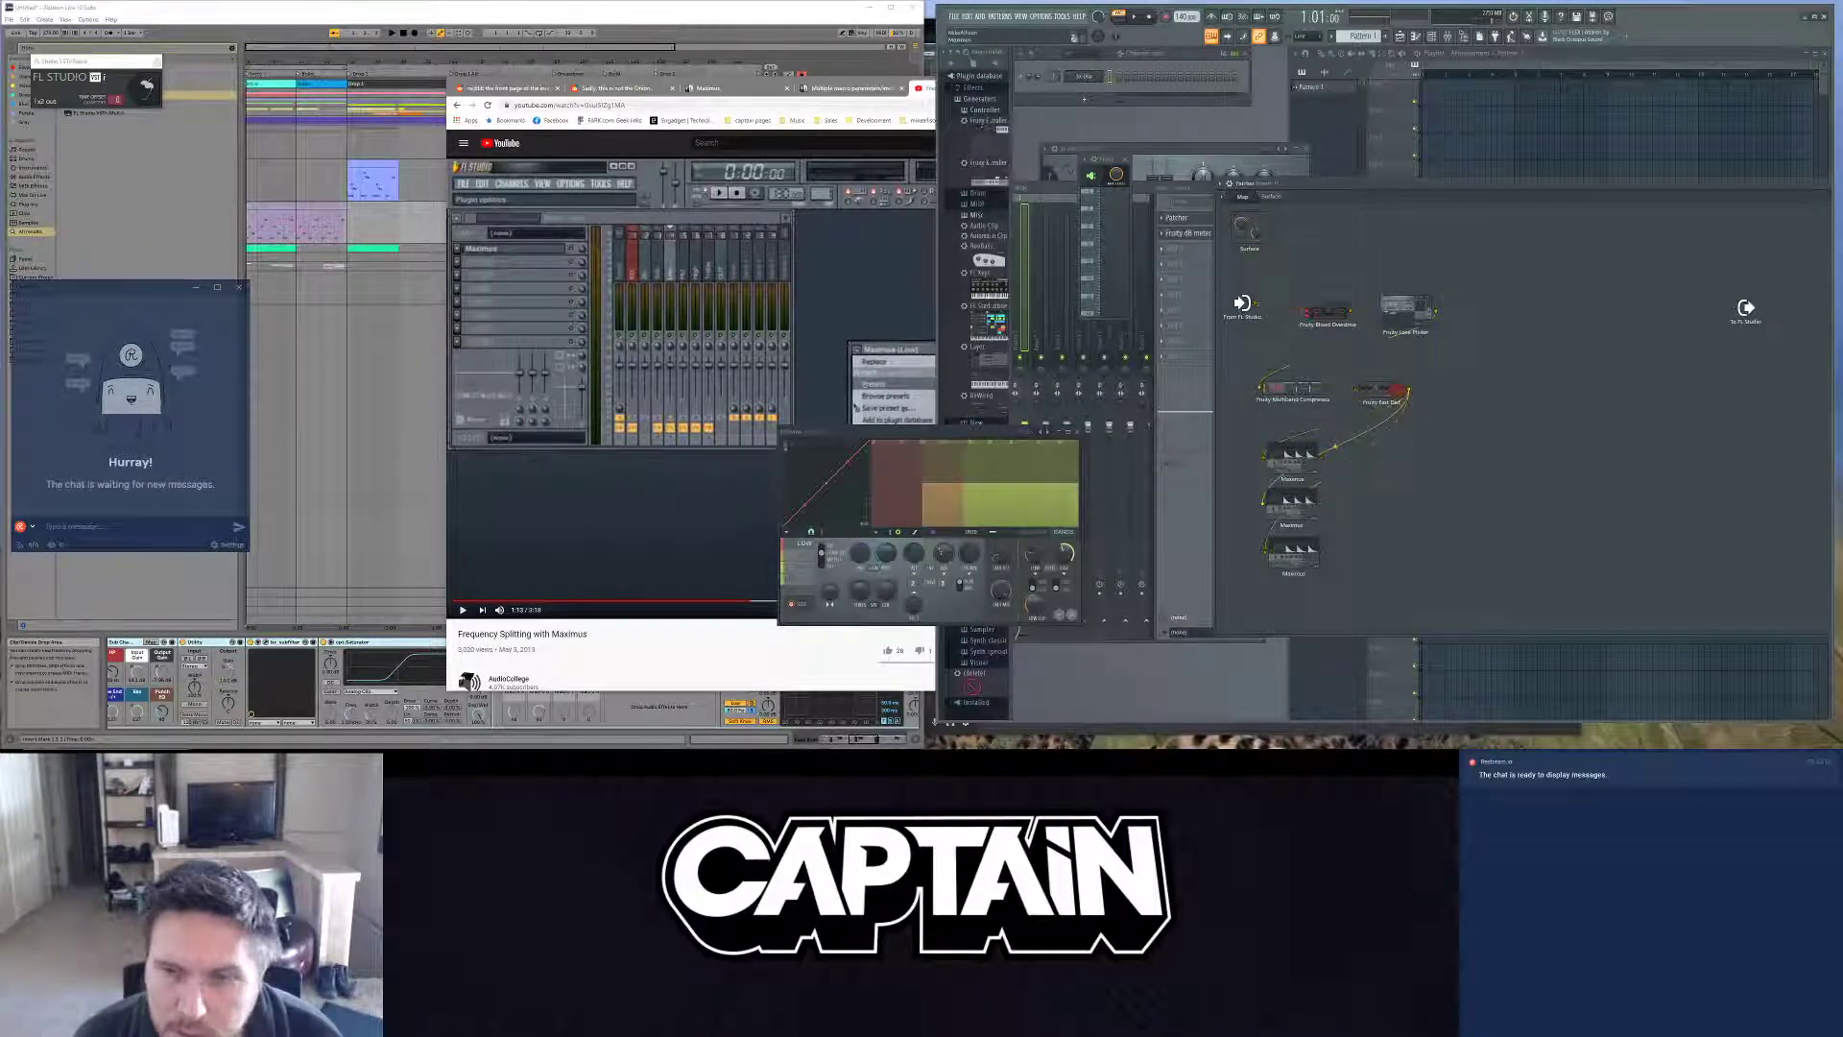
pyautogui.moveTo(826, 432); pyautogui.dragTo(818, 290)
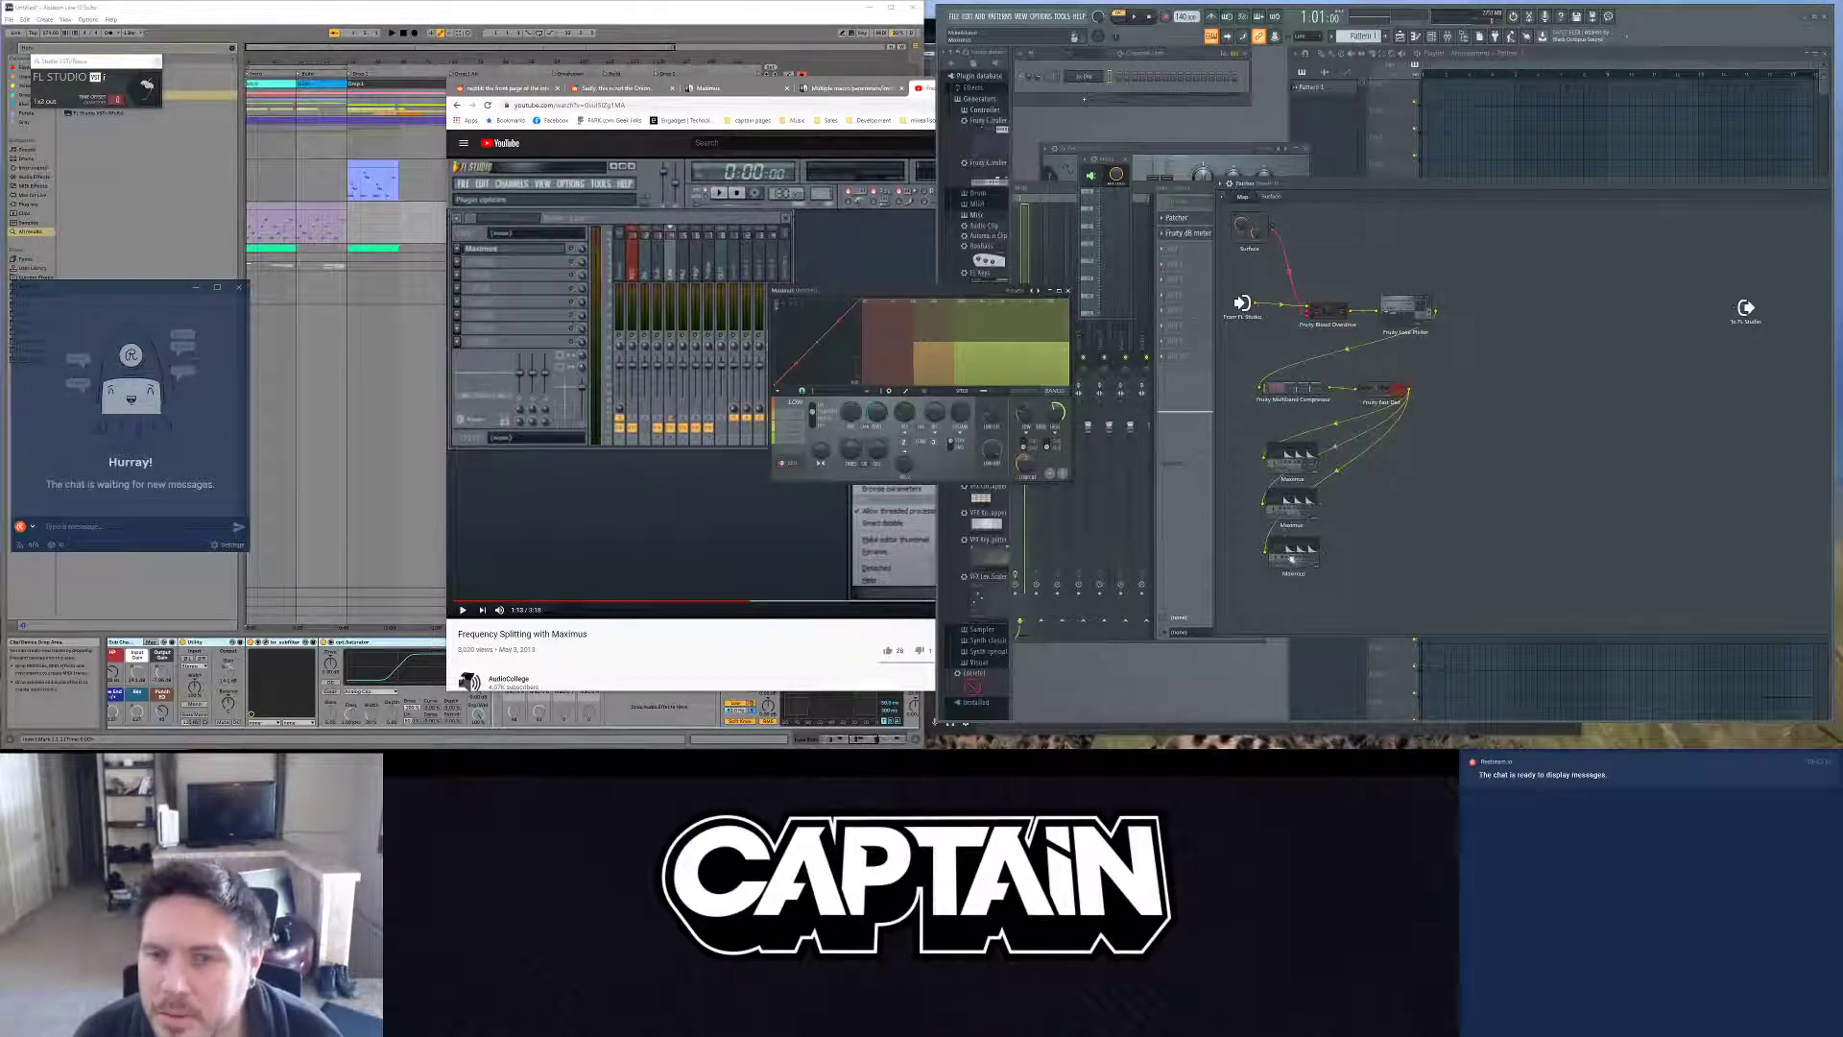
pyautogui.moveTo(1051, 290); pyautogui.dragTo(1070, 469)
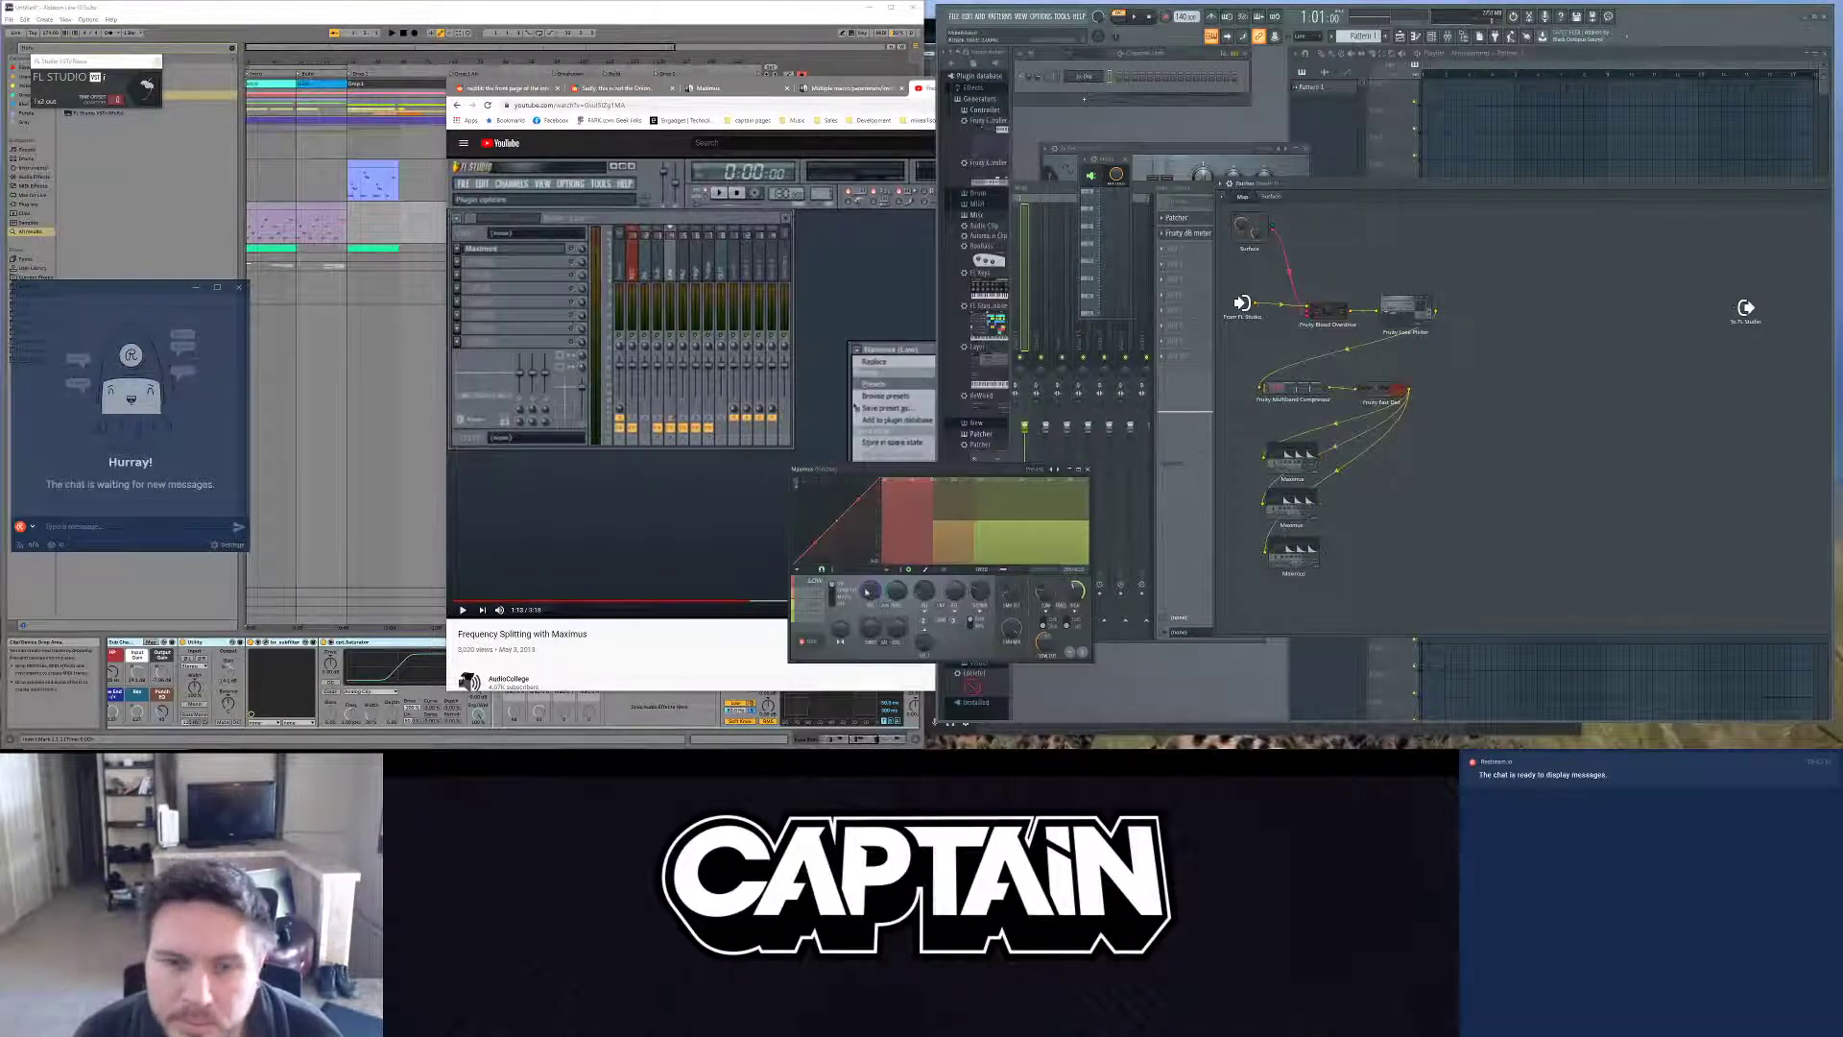
# Step: Look through FL Studio's general settings, plugin manager and project settings
pyautogui.click(1033, 25)
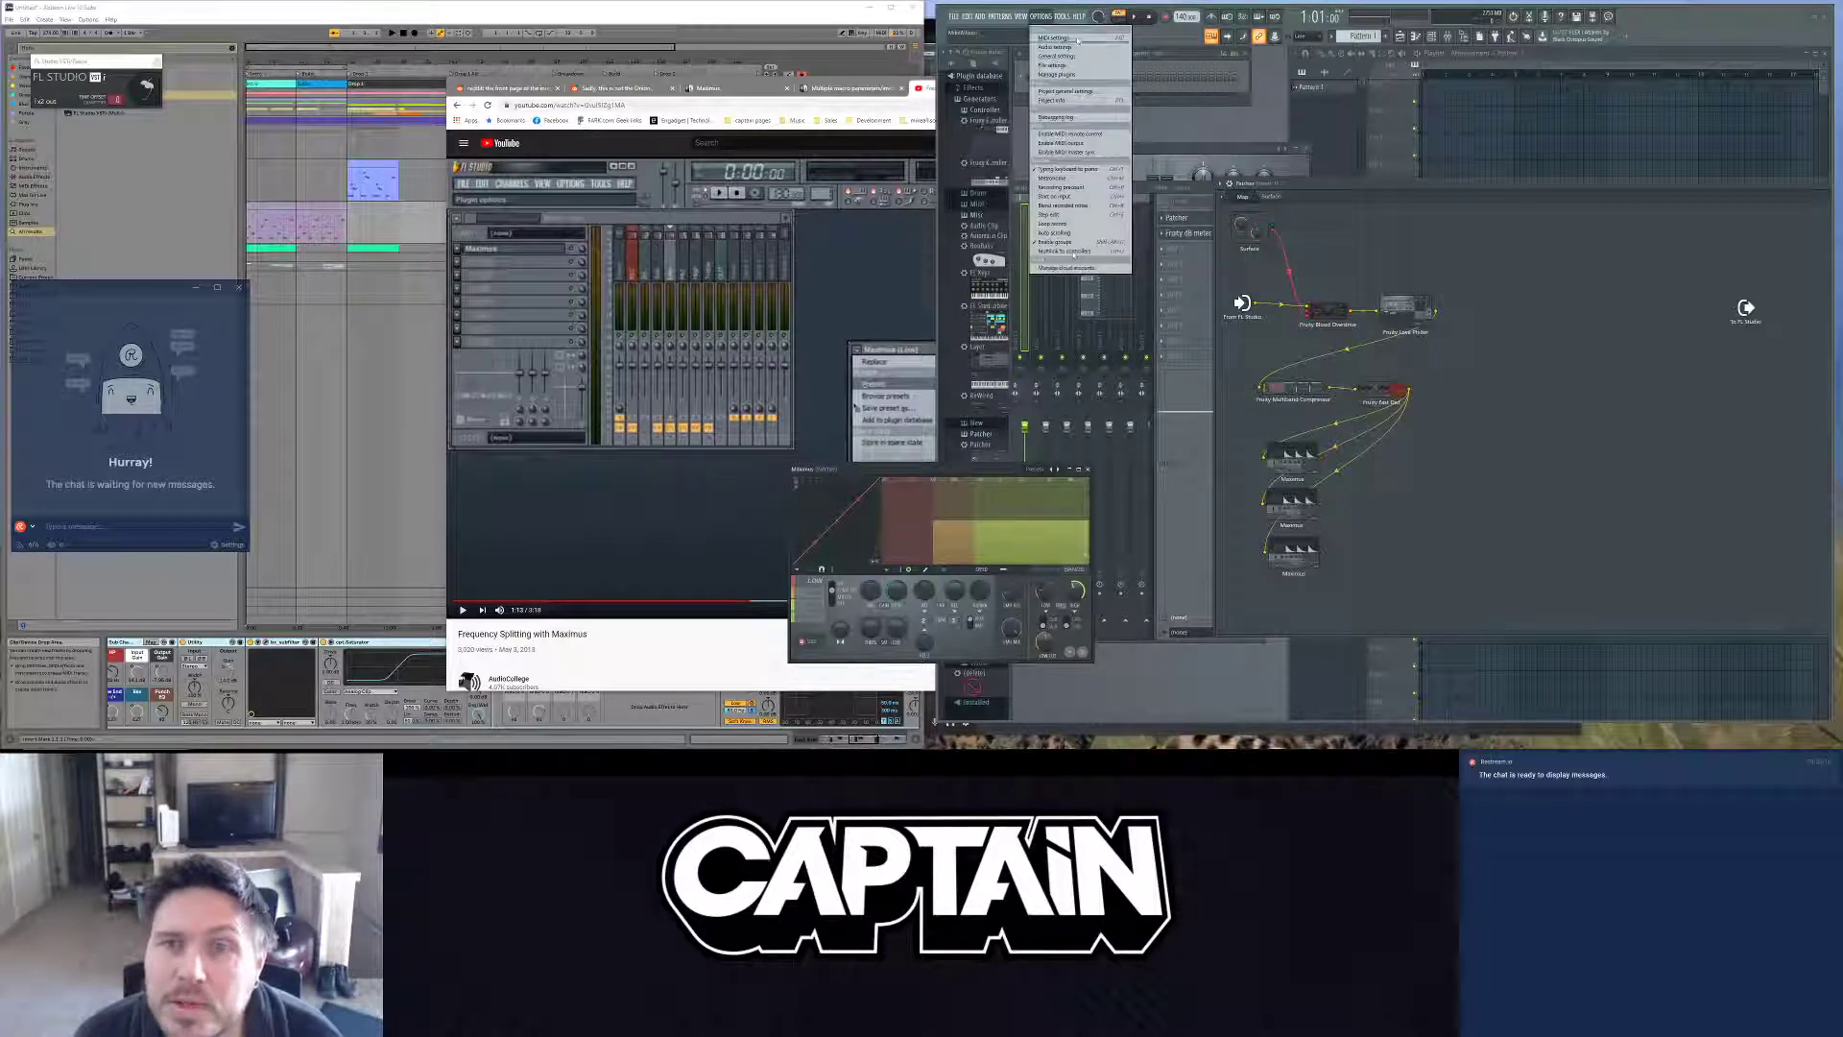
pyautogui.moveTo(952, 17)
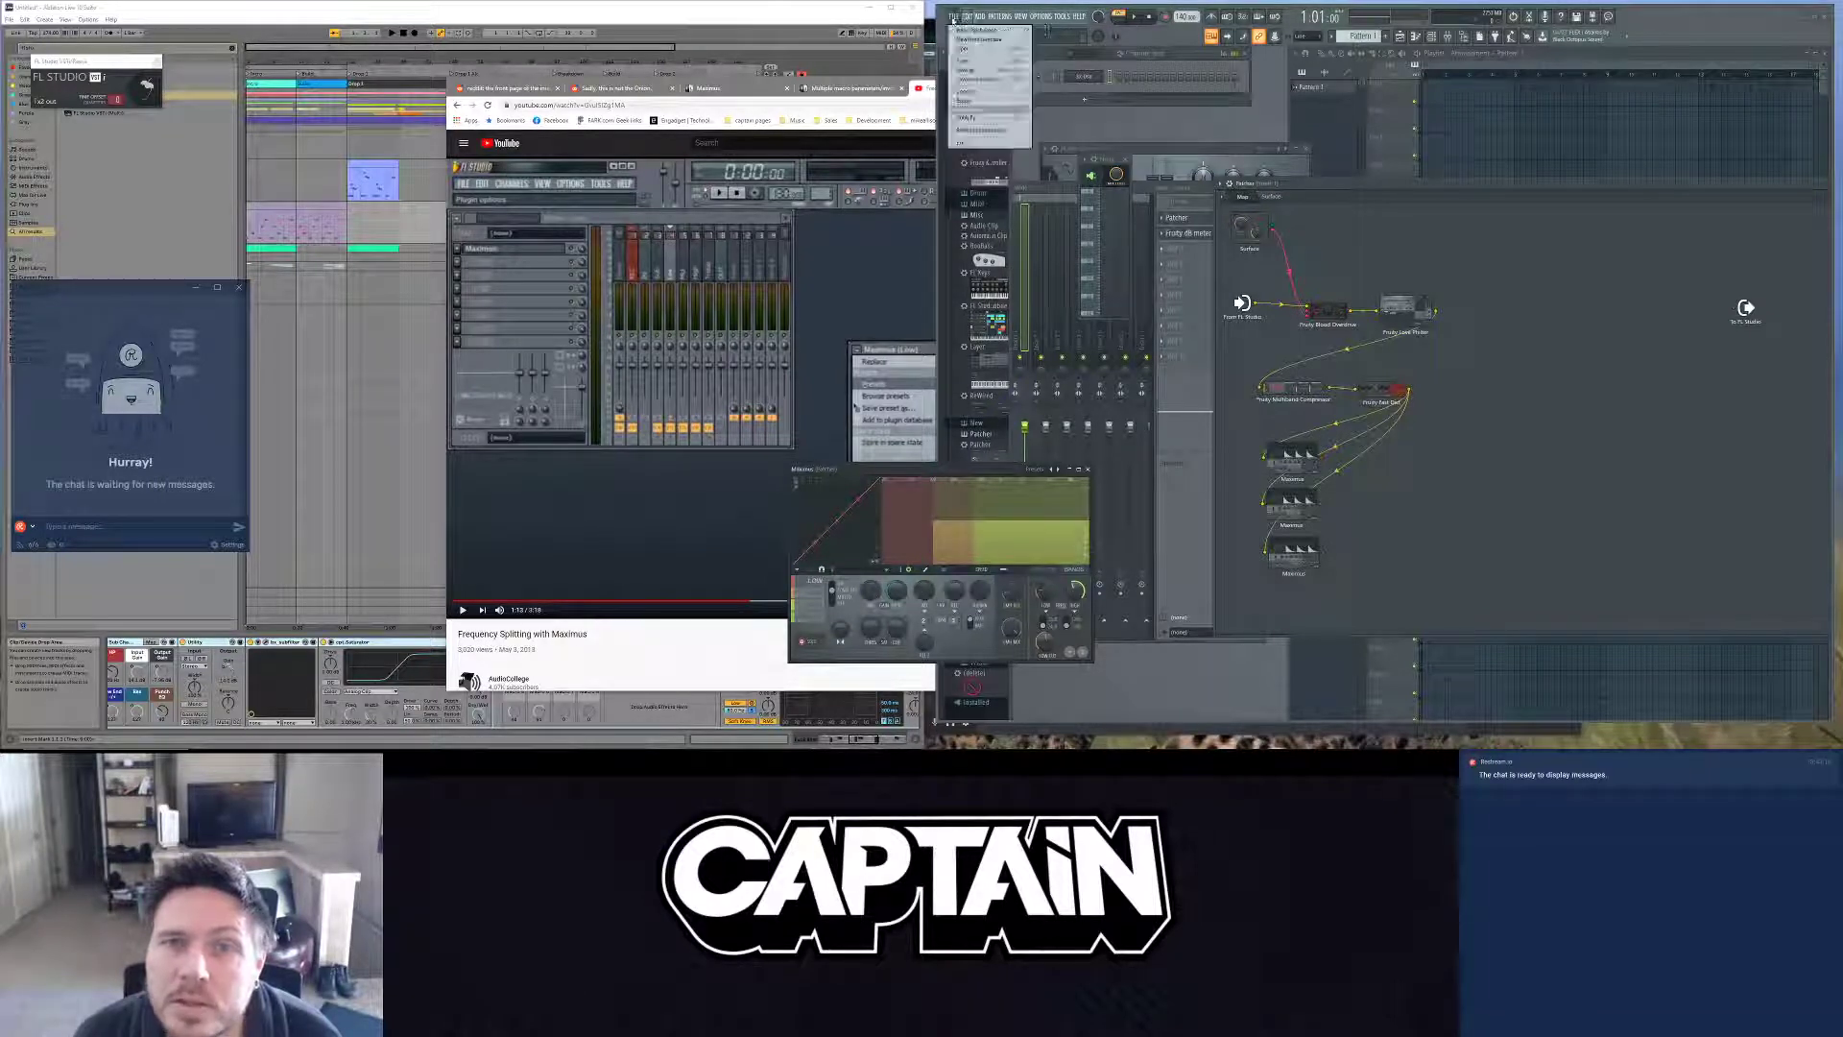
pyautogui.moveTo(1042, 17)
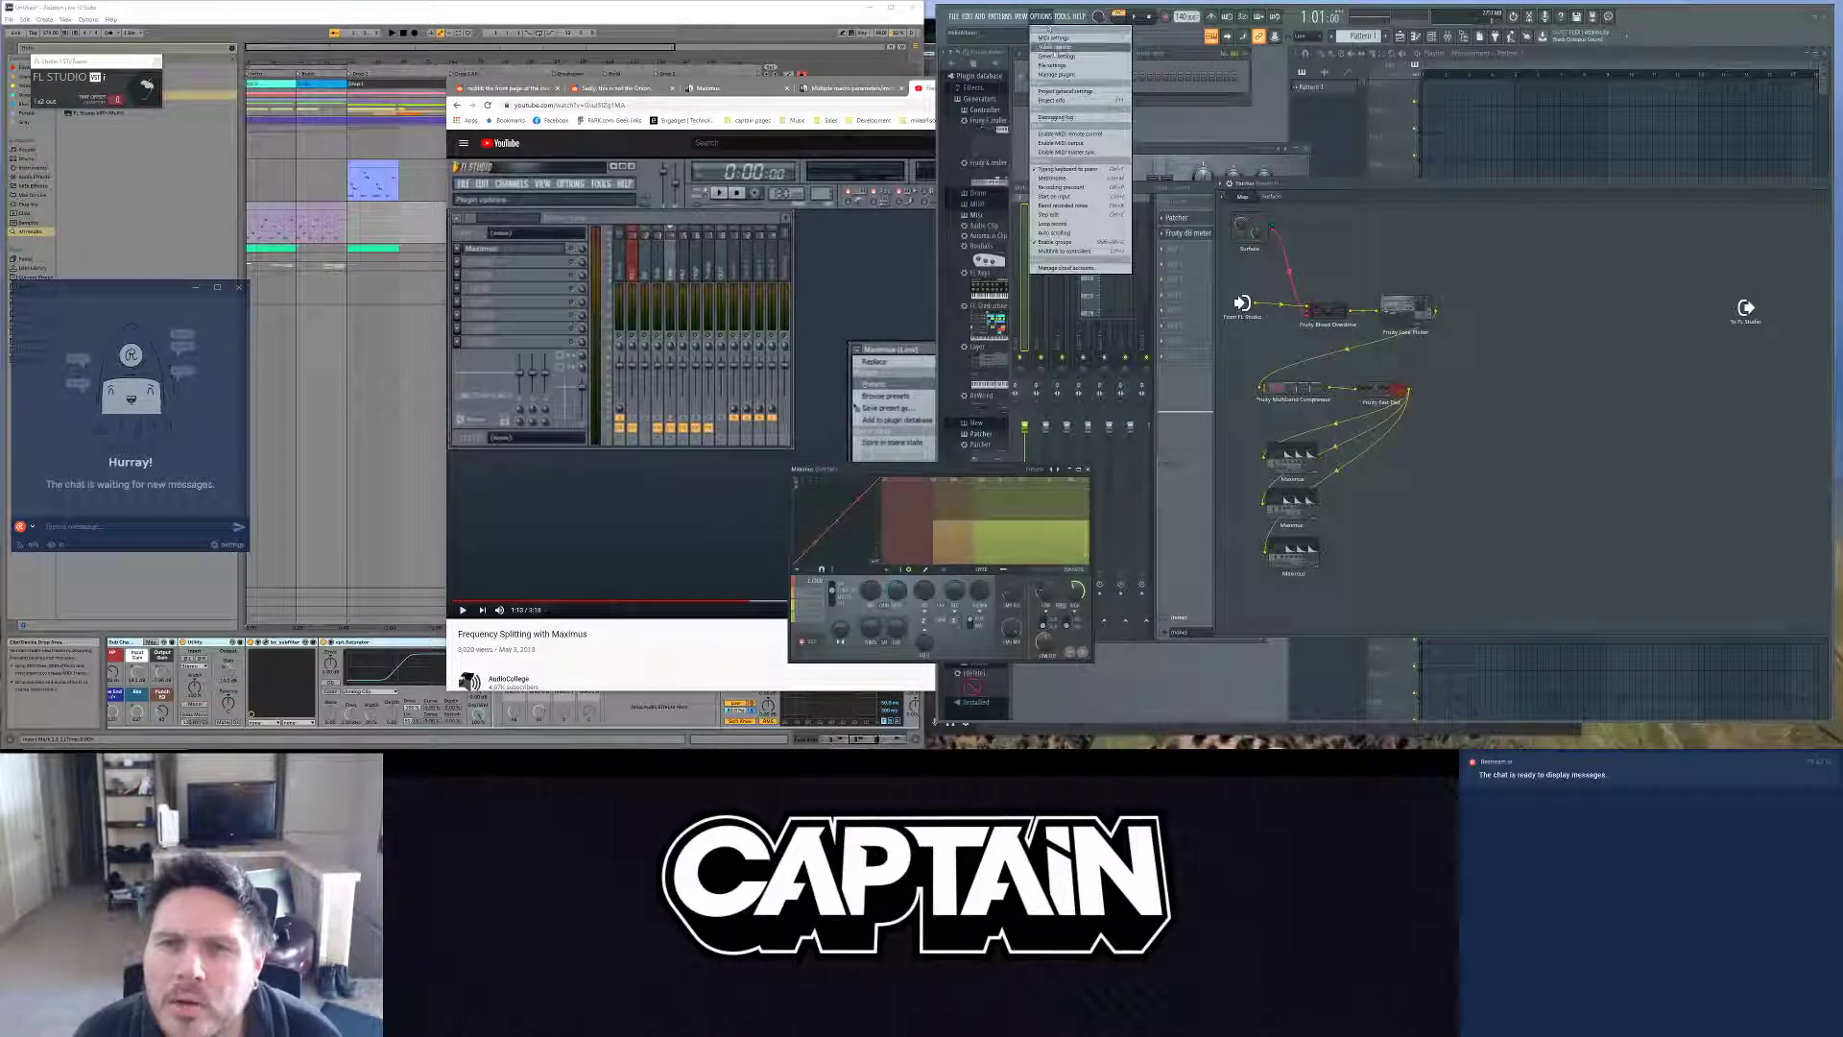
pyautogui.click(1053, 59)
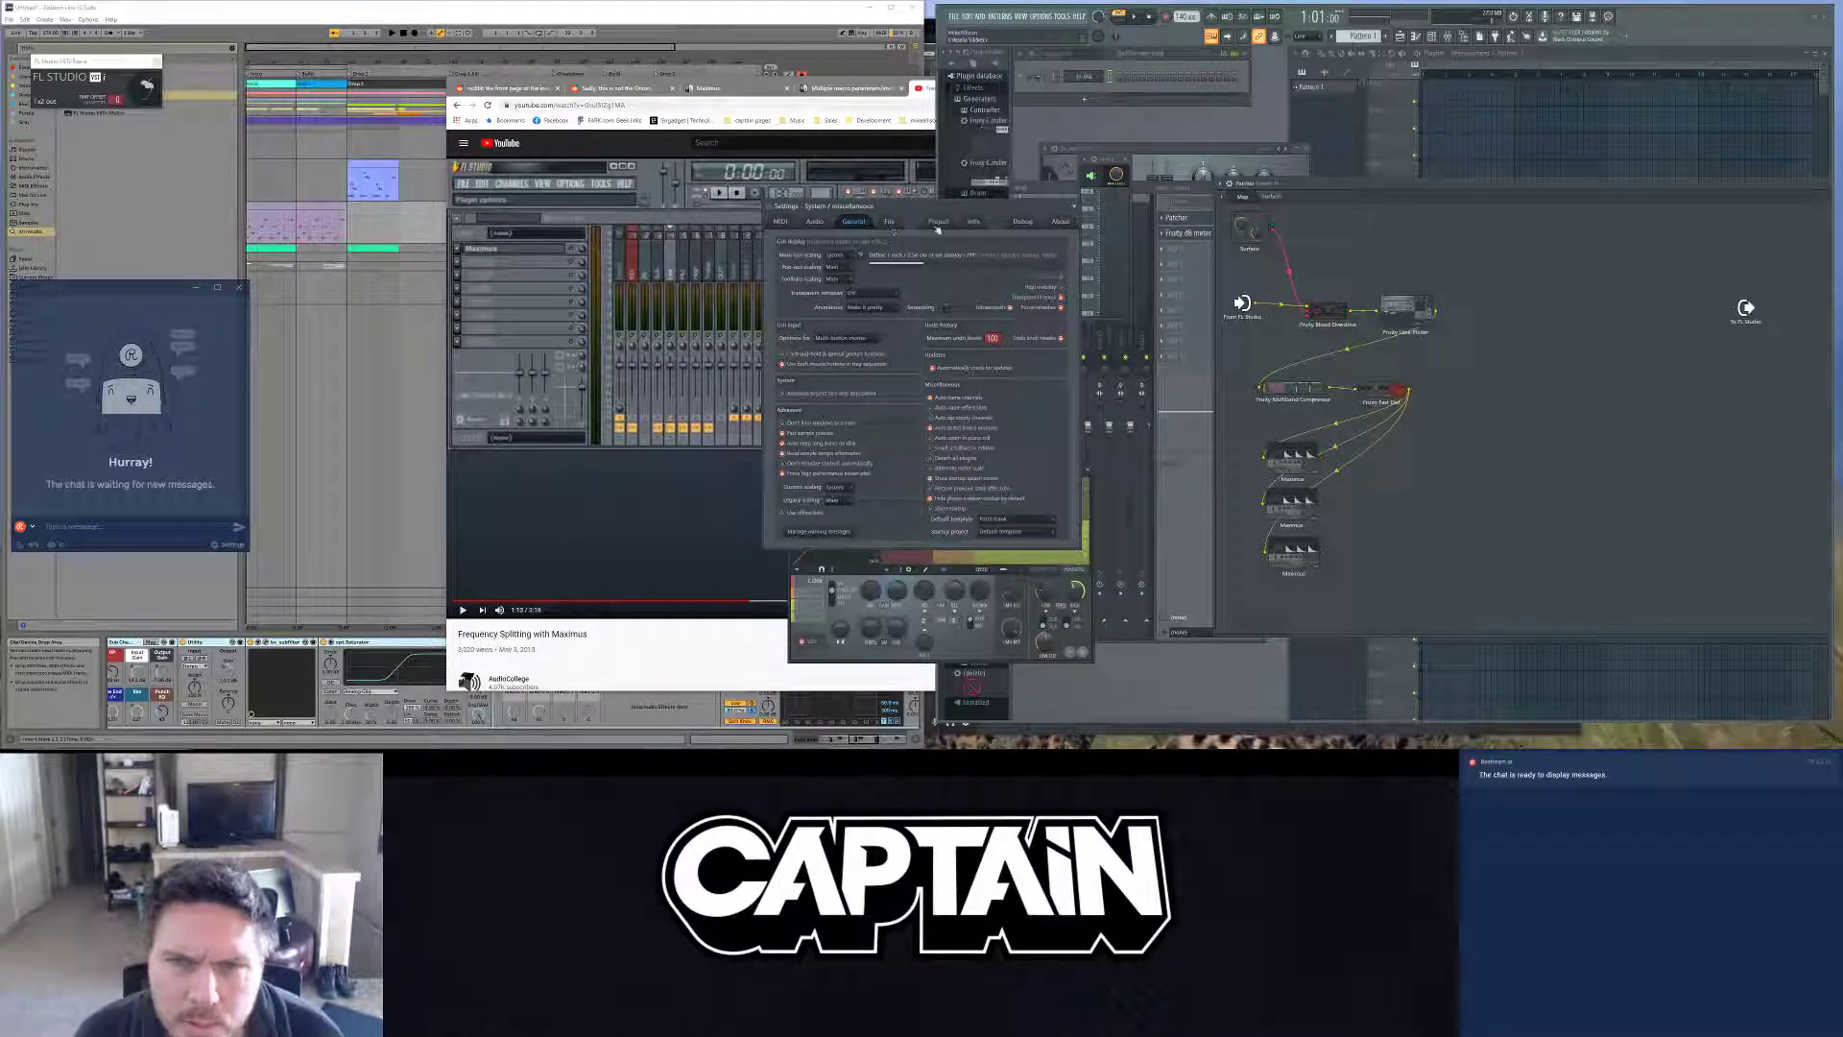
pyautogui.moveTo(892, 209); pyautogui.dragTo(772, 188)
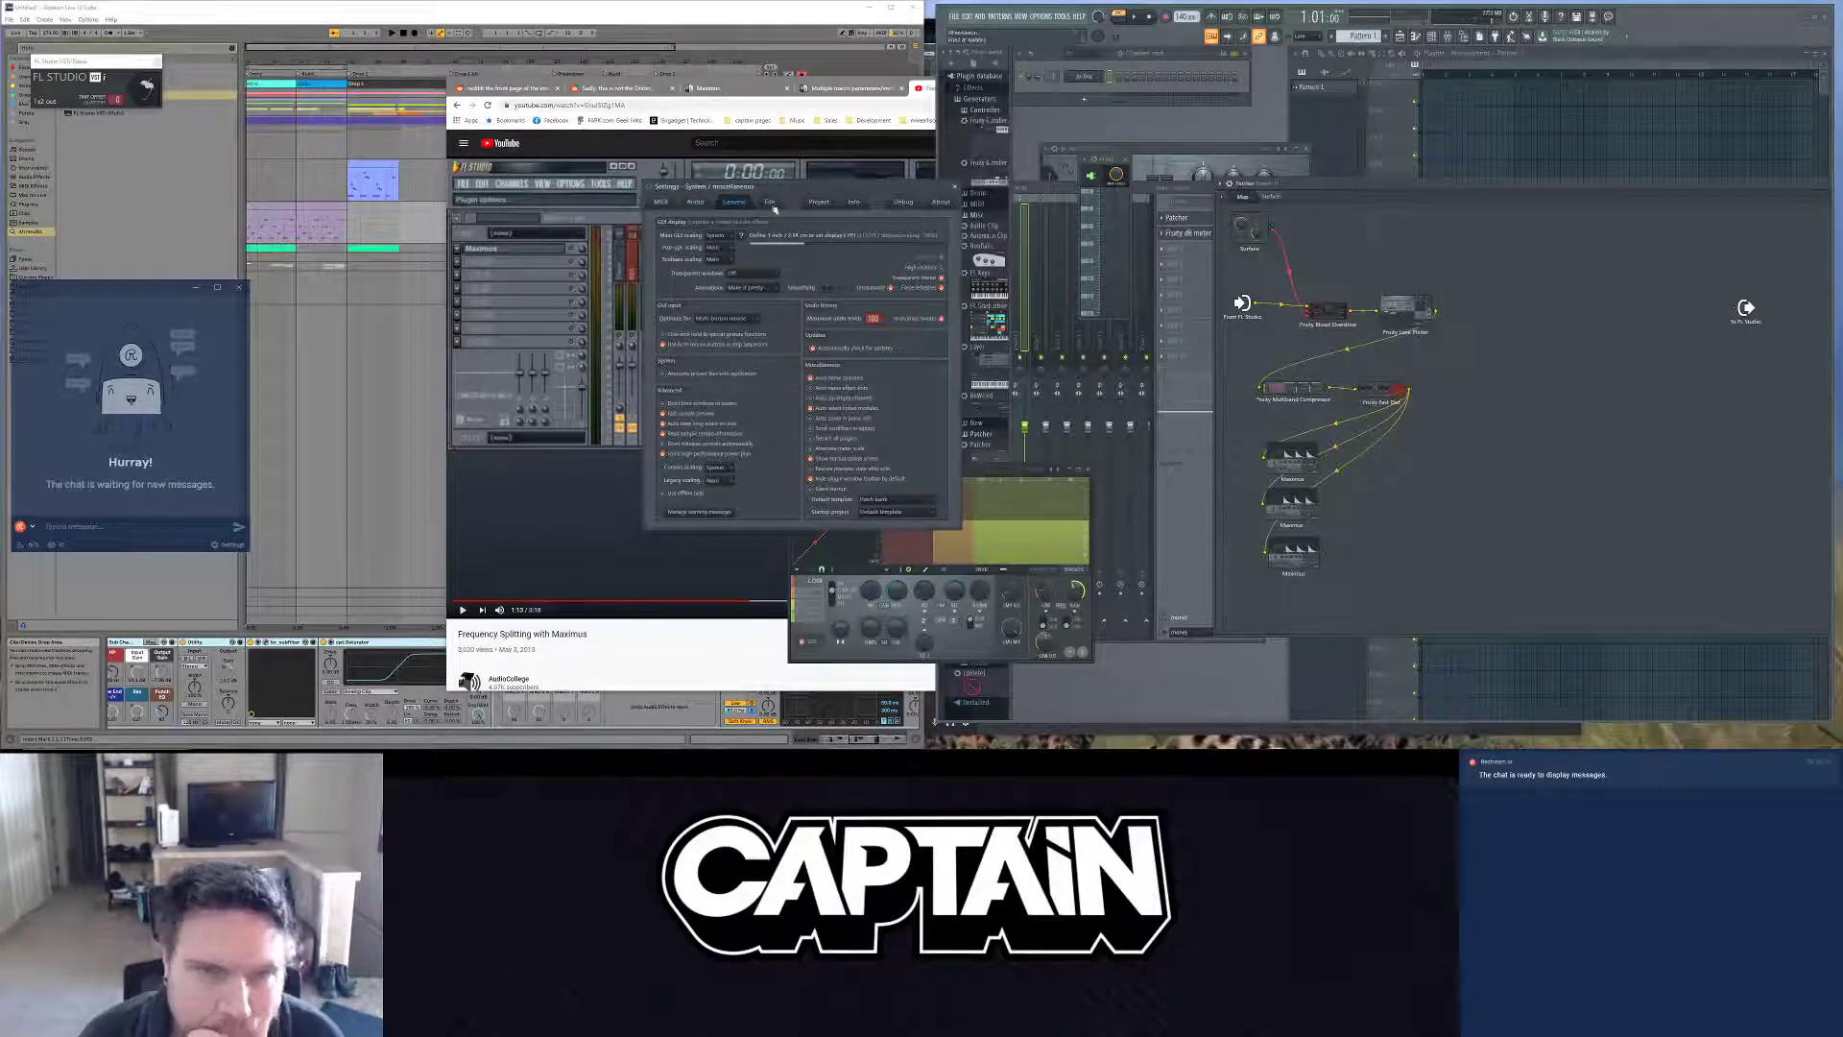
pyautogui.click(1041, 16)
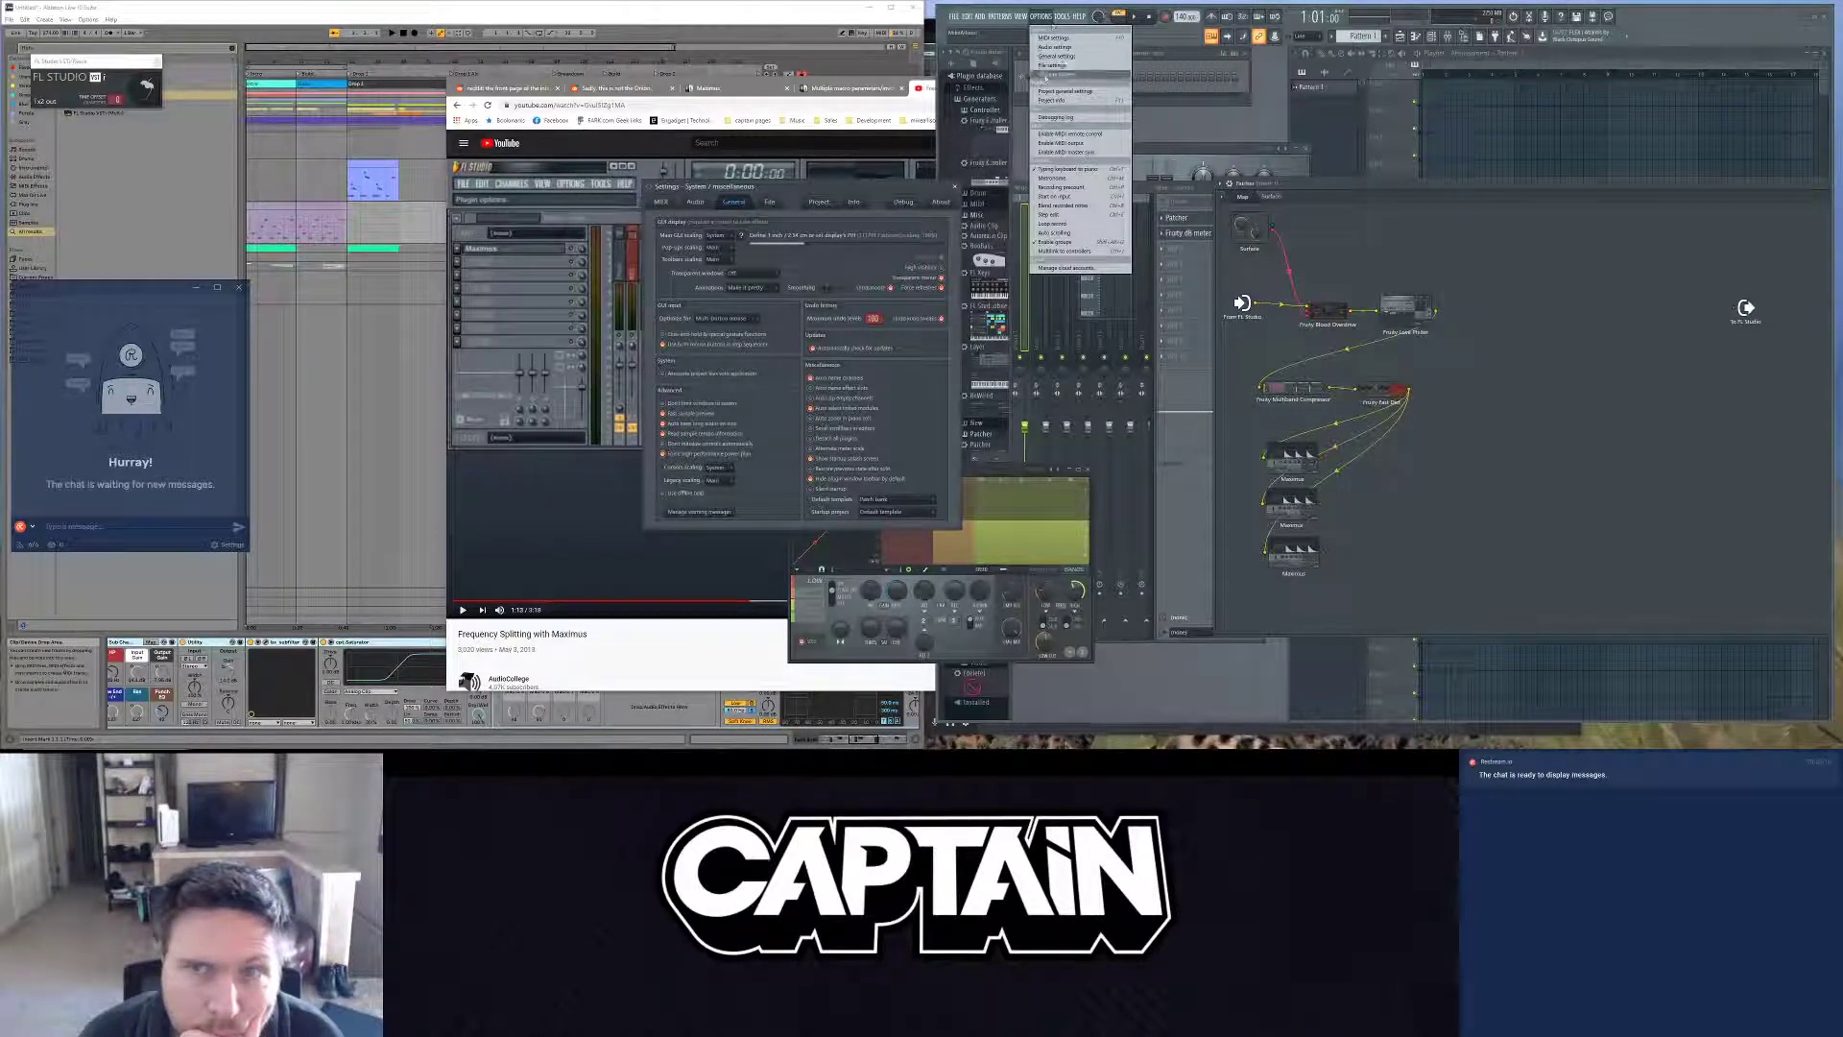
pyautogui.click(1045, 76)
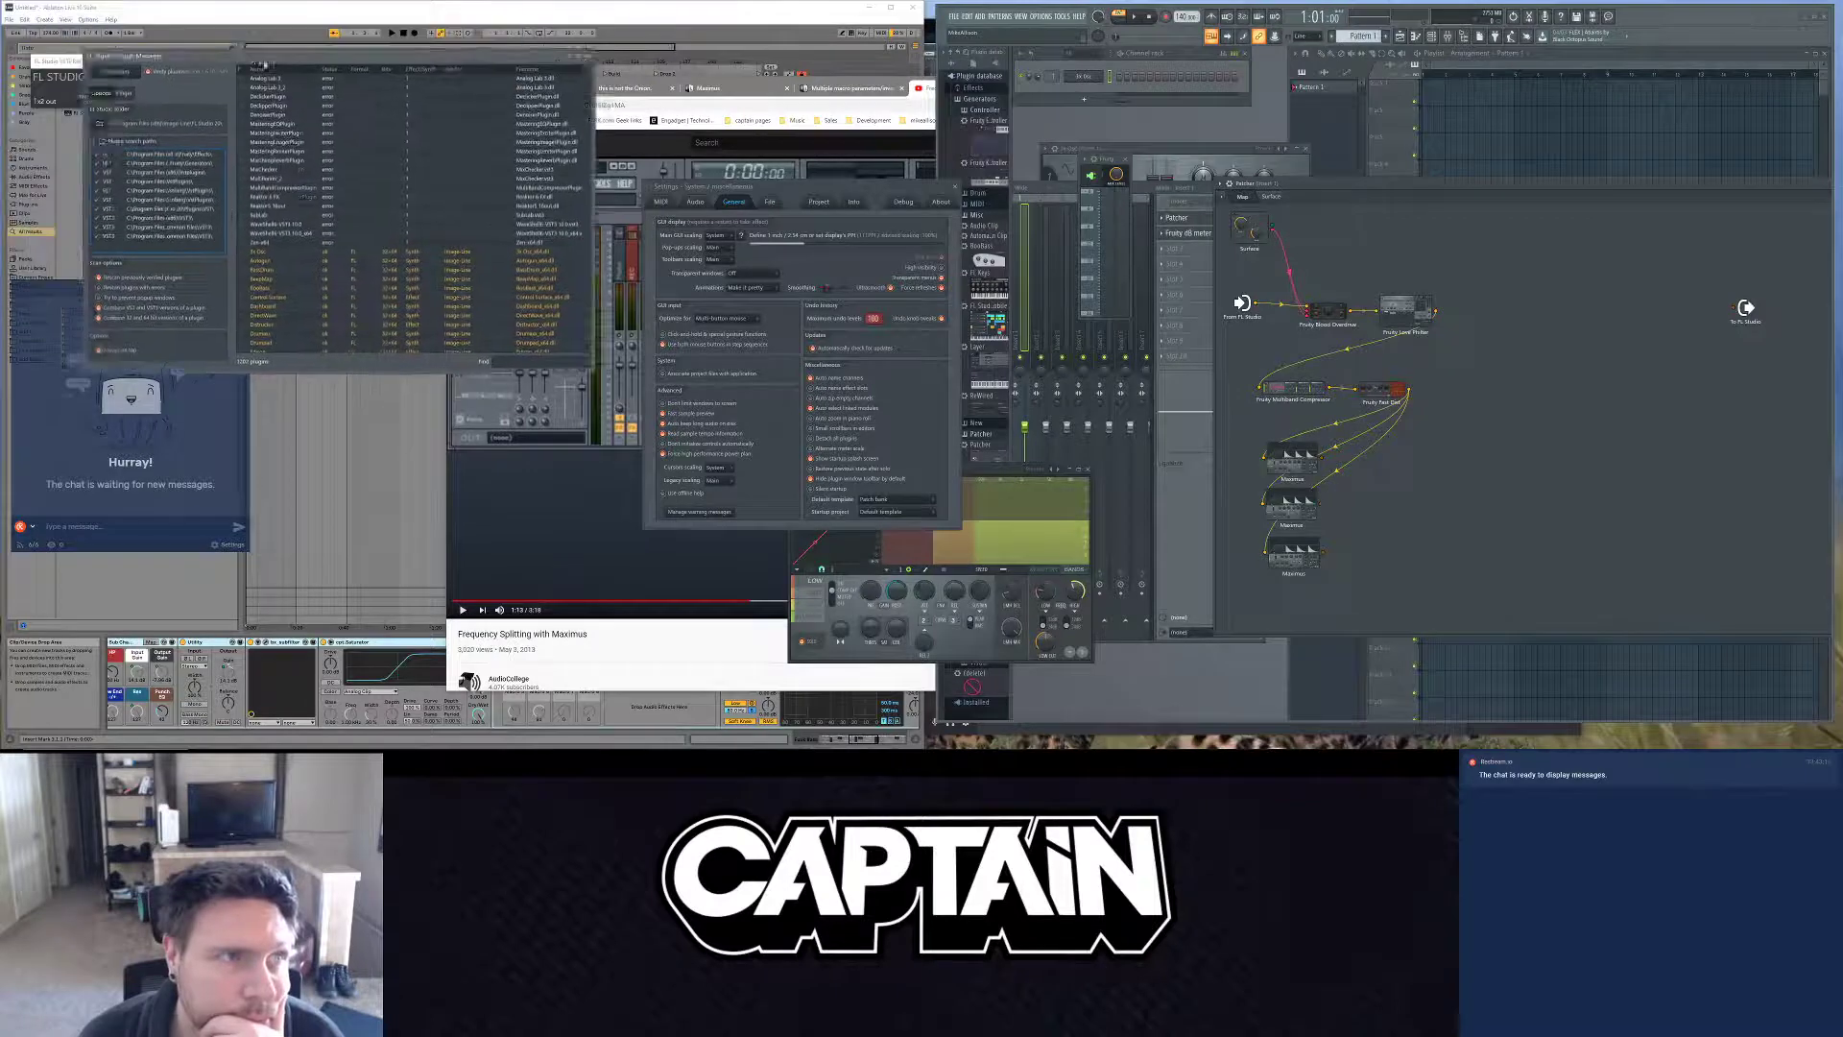
pyautogui.moveTo(261, 65); pyautogui.dragTo(745, 193)
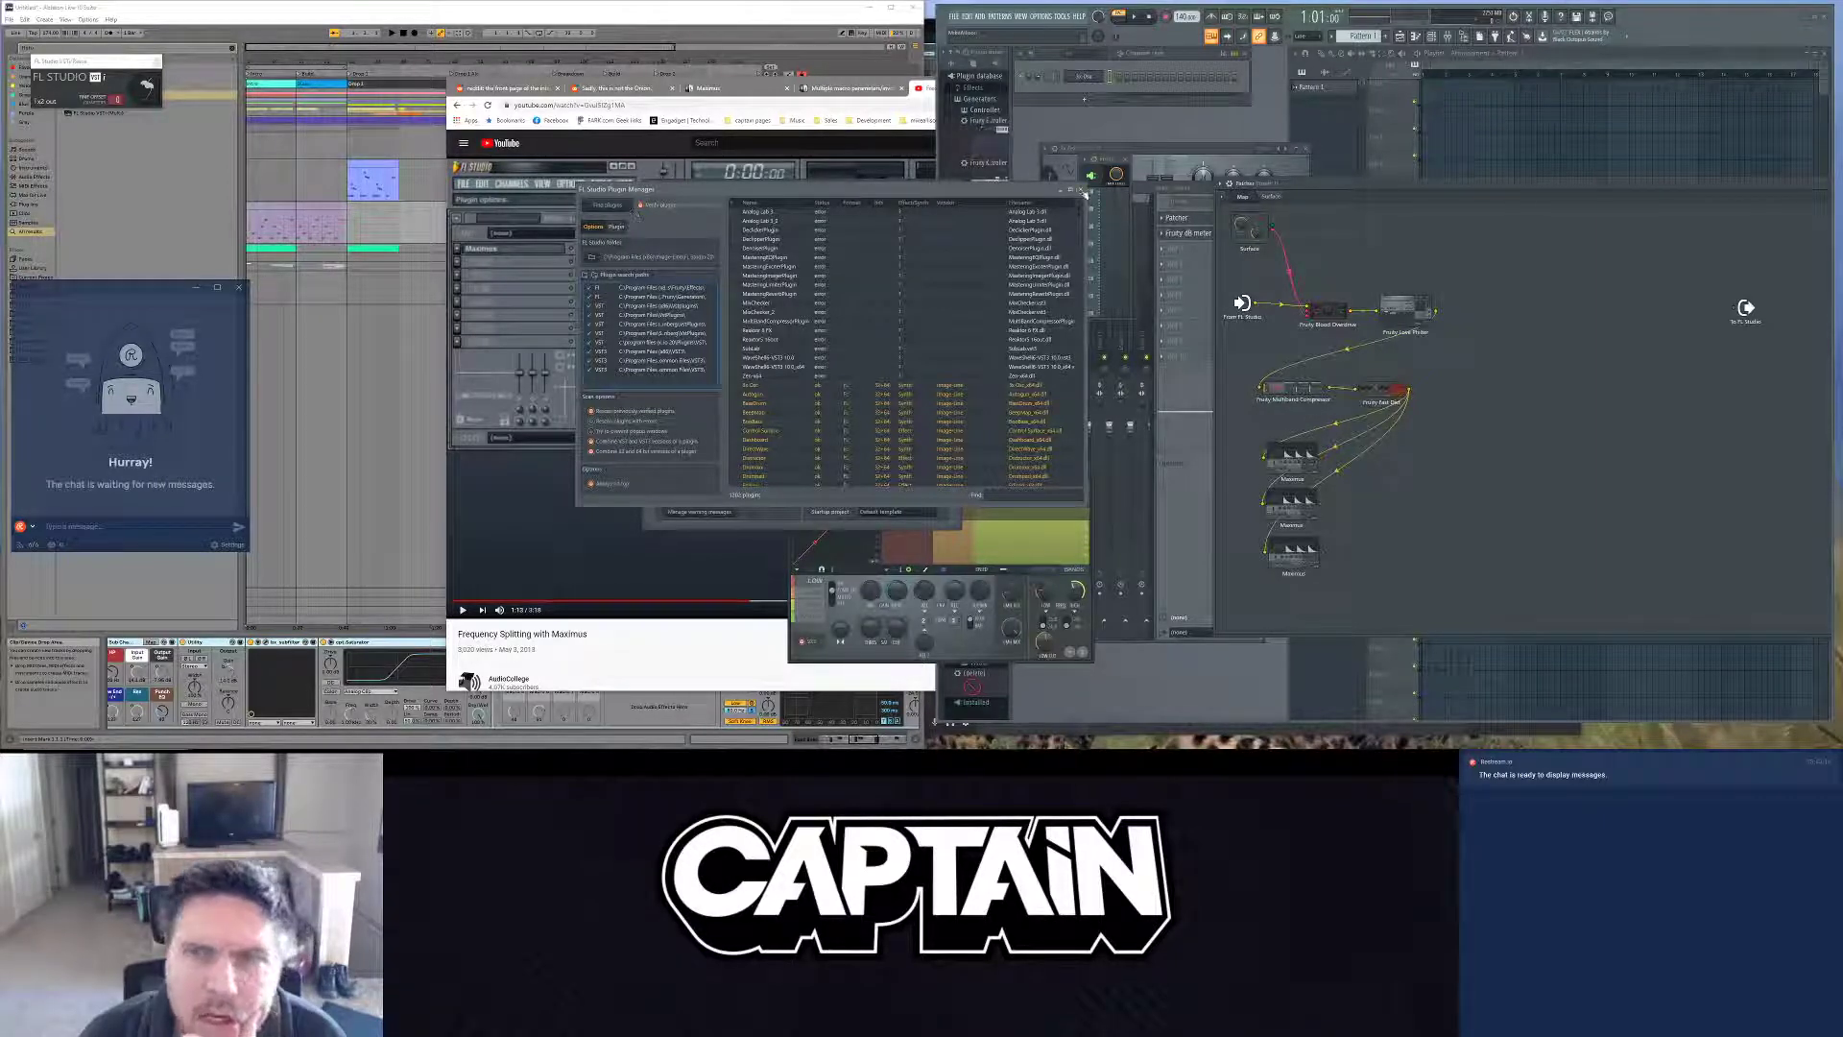
pyautogui.press('Escape')
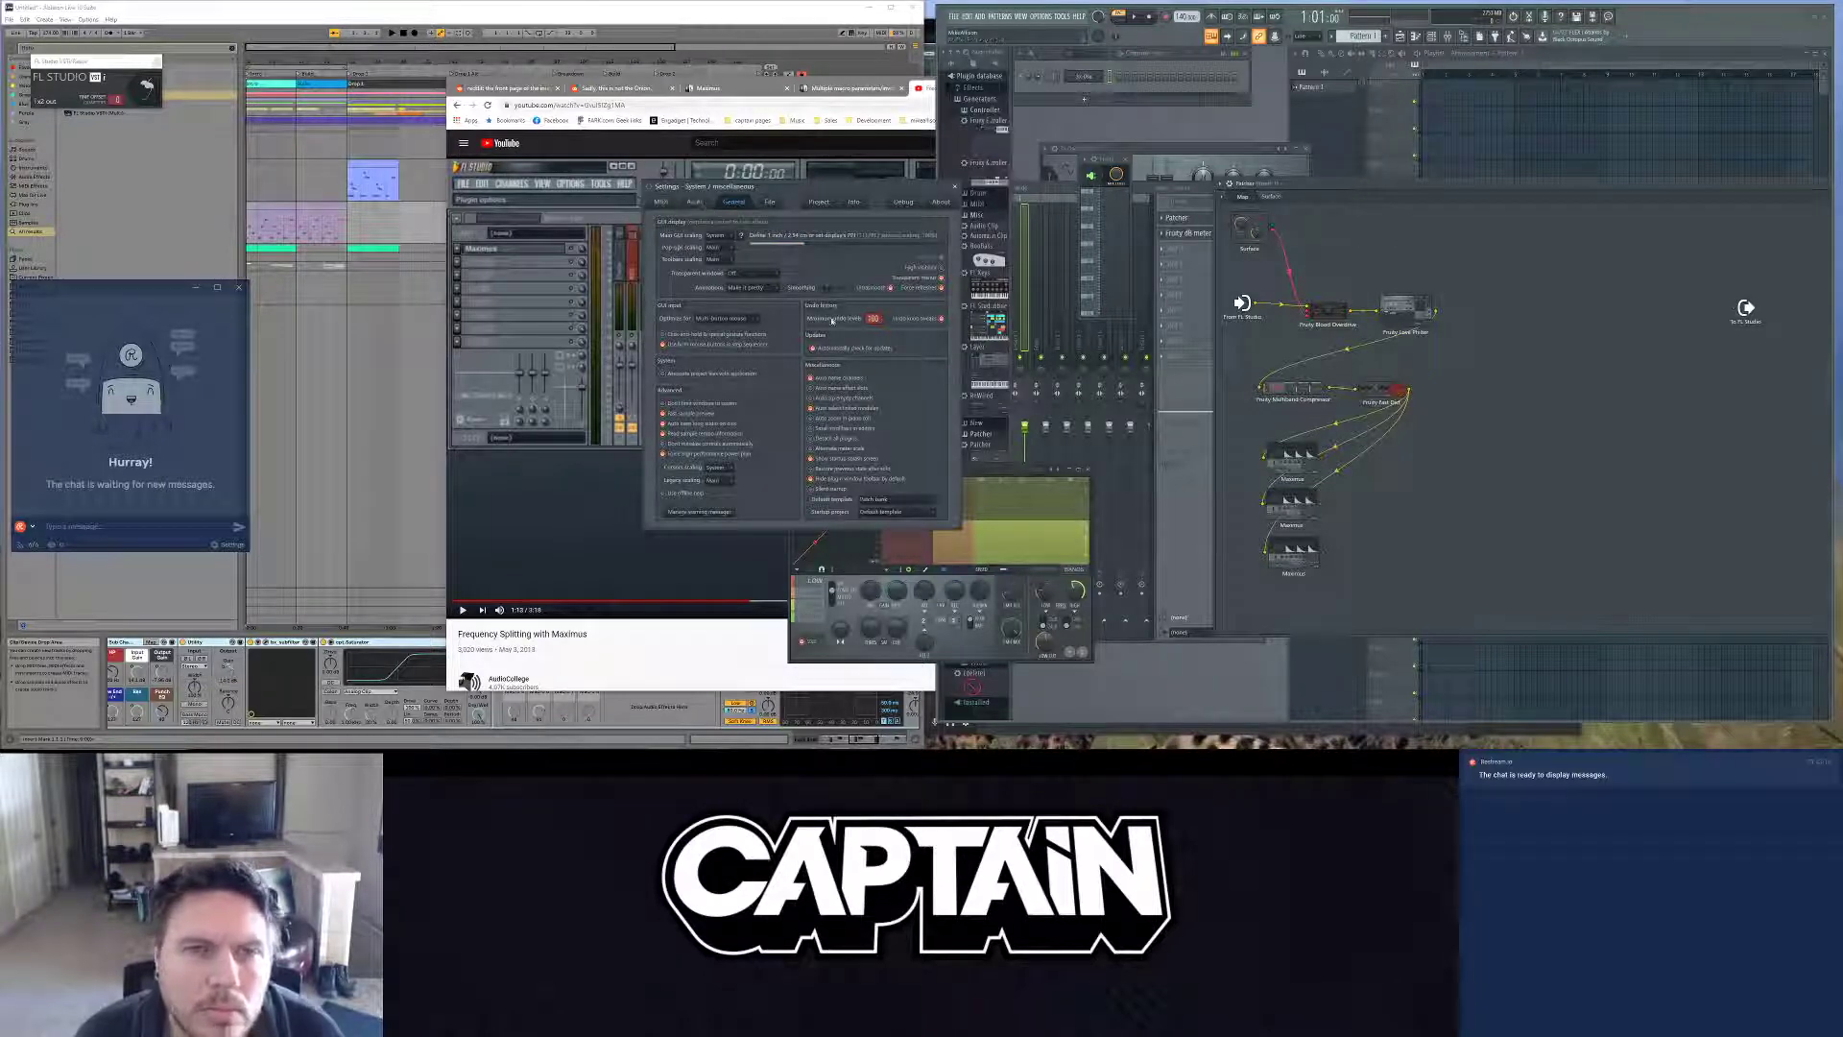
pyautogui.click(819, 203)
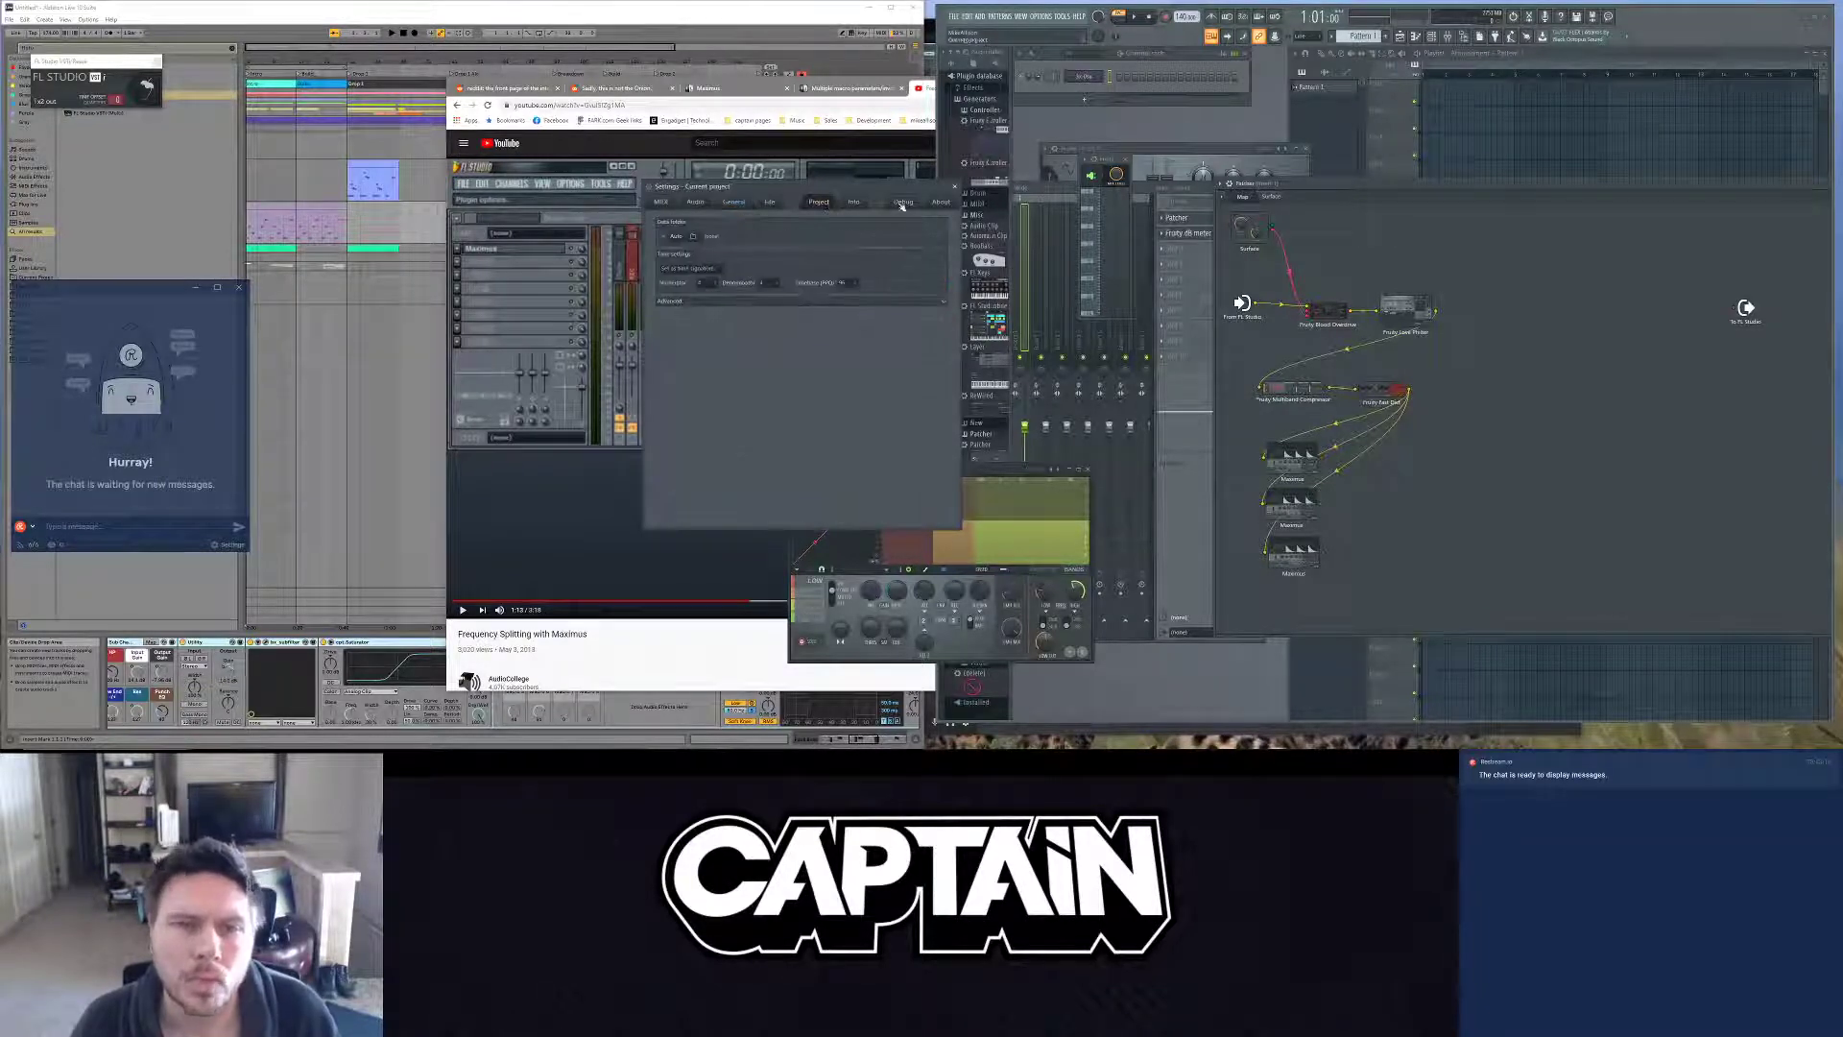
# Step: Switch to Chrome, watch the technical part of the "Frequency Splitting with Maximus" video with its window moved off the Patcher, and pause it
pyautogui.hotkey('alt', 'Tab')
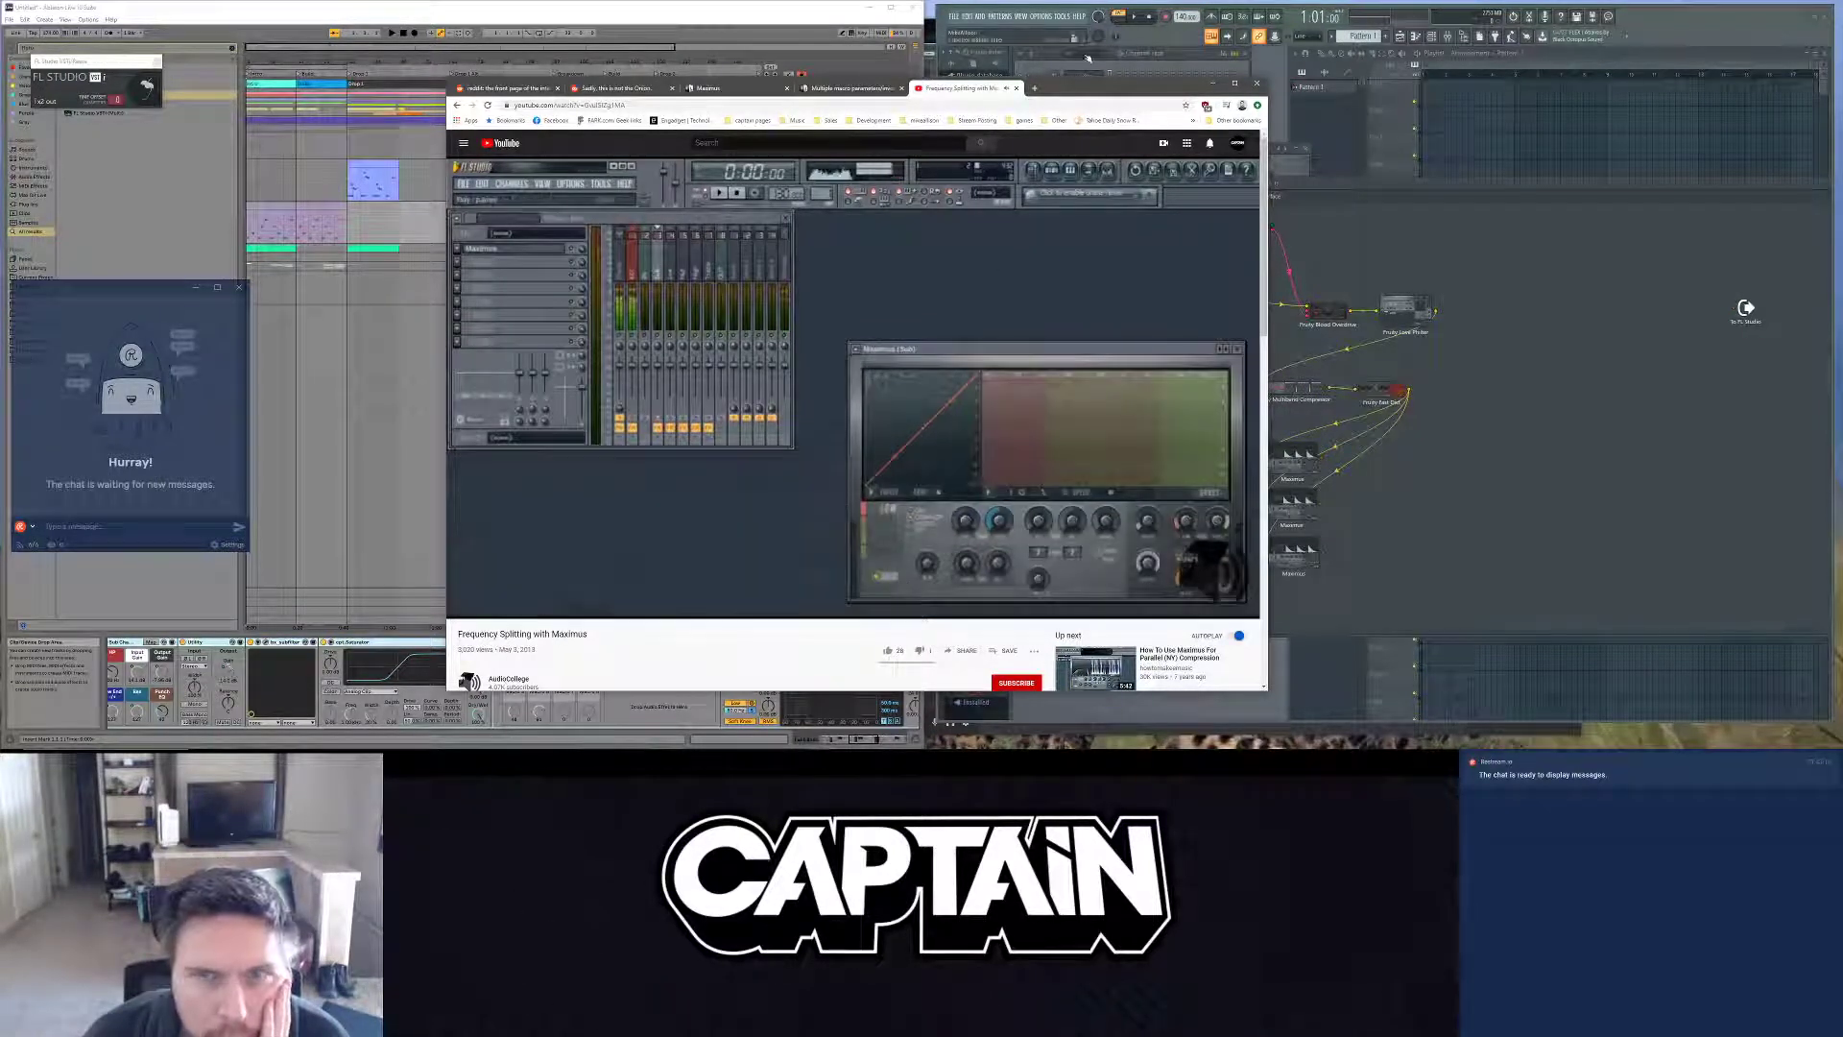
pyautogui.moveTo(1104, 87); pyautogui.dragTo(823, 75)
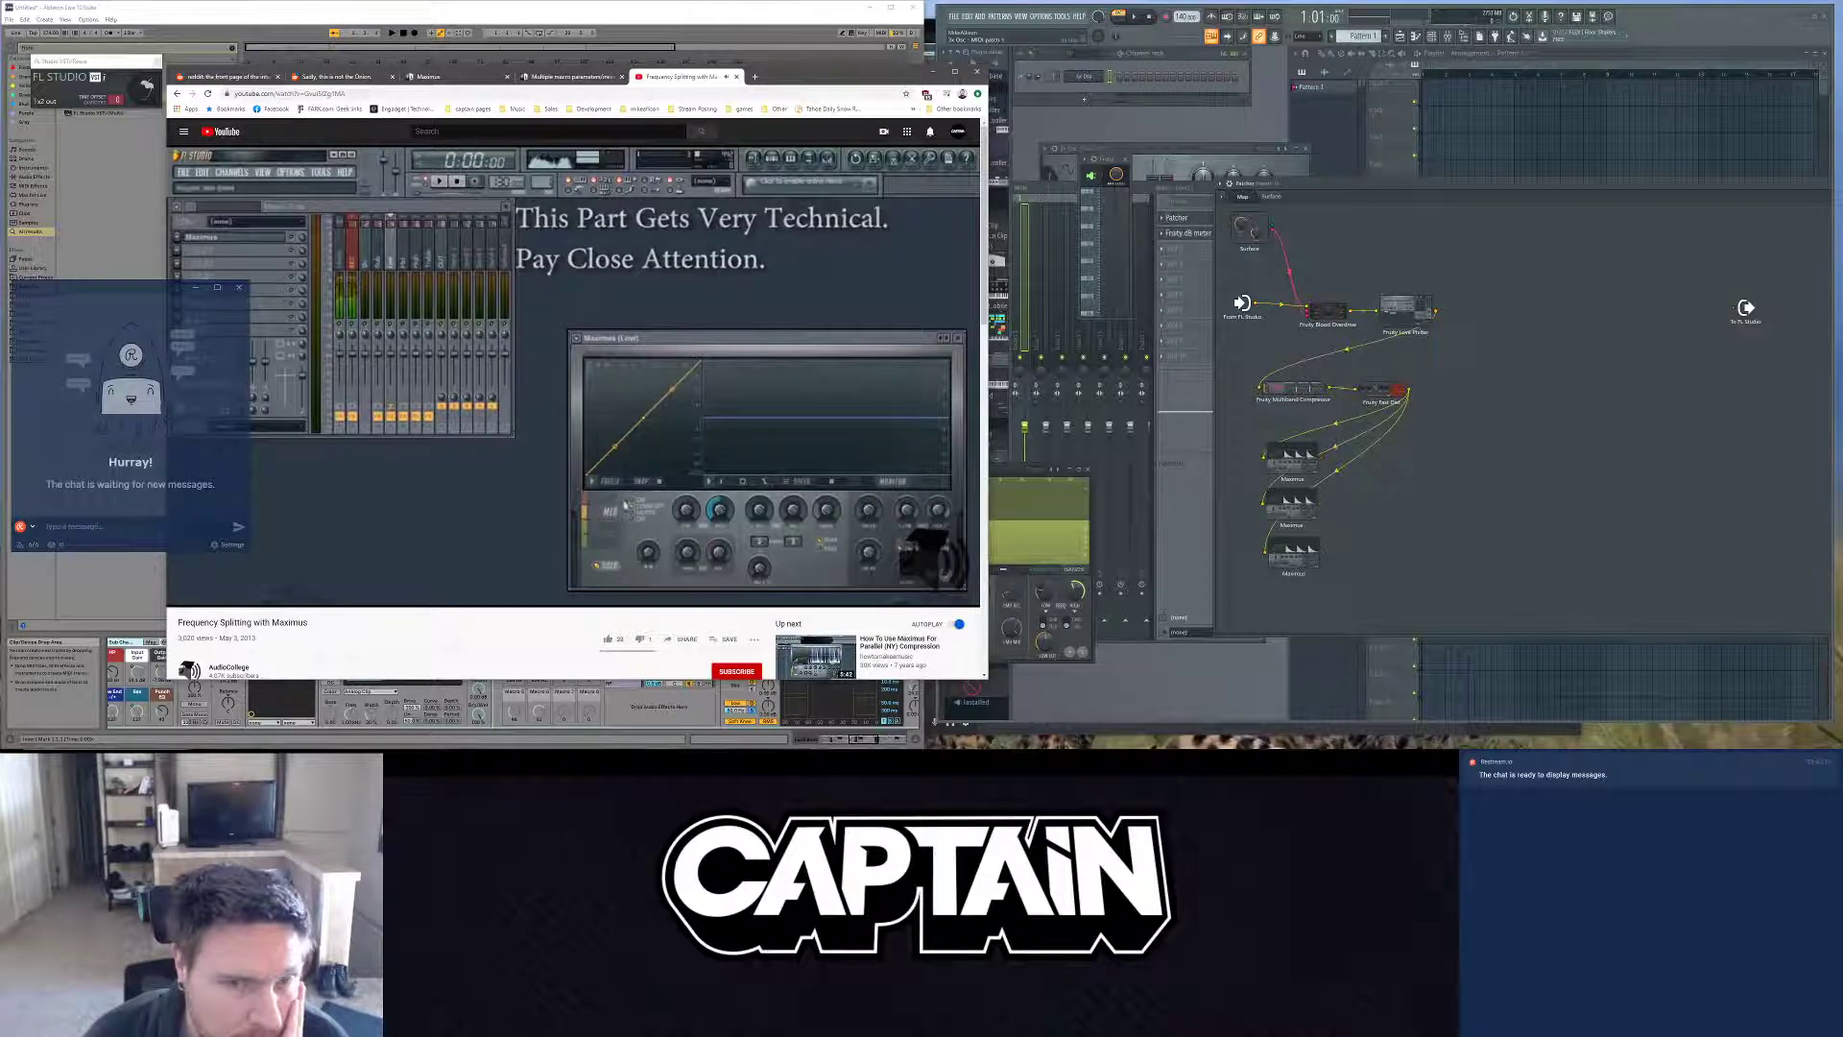
pyautogui.press('space')
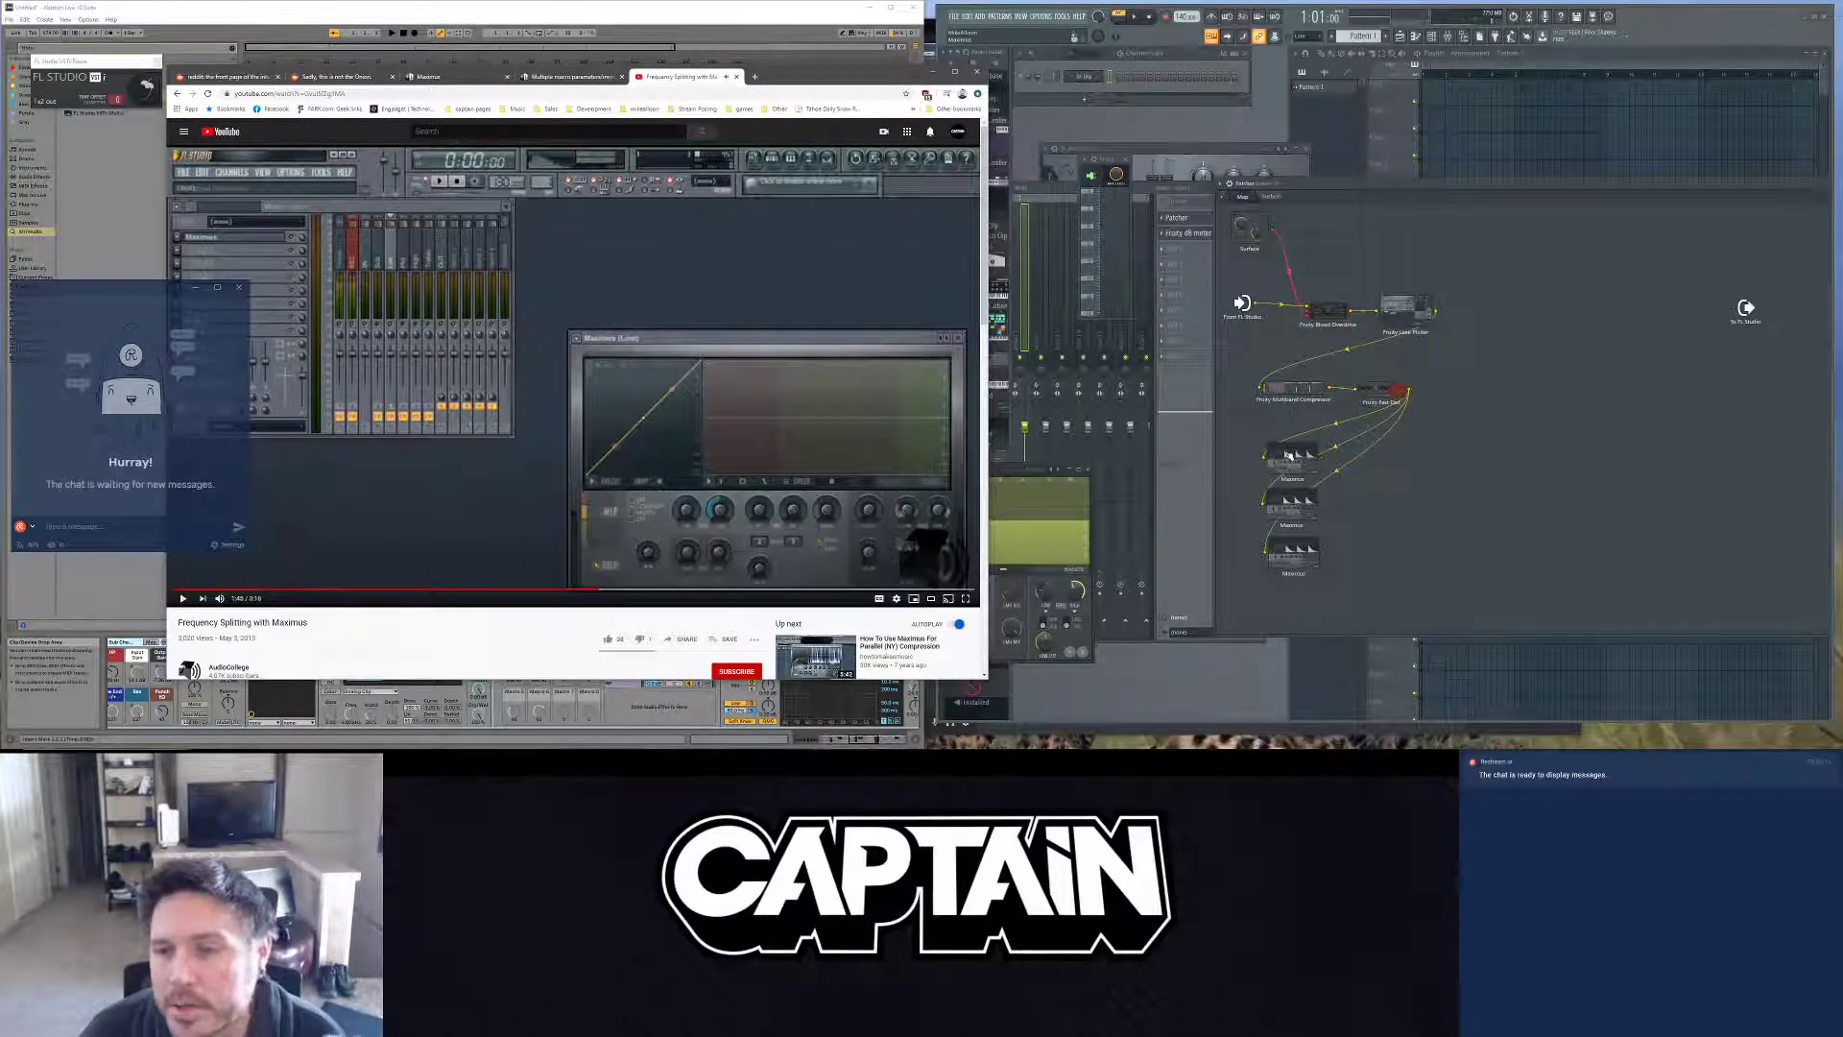
# Step: Return to the Maximus window in FL Studio and lower the low band's crossover frequency slightly
pyautogui.click(993, 469)
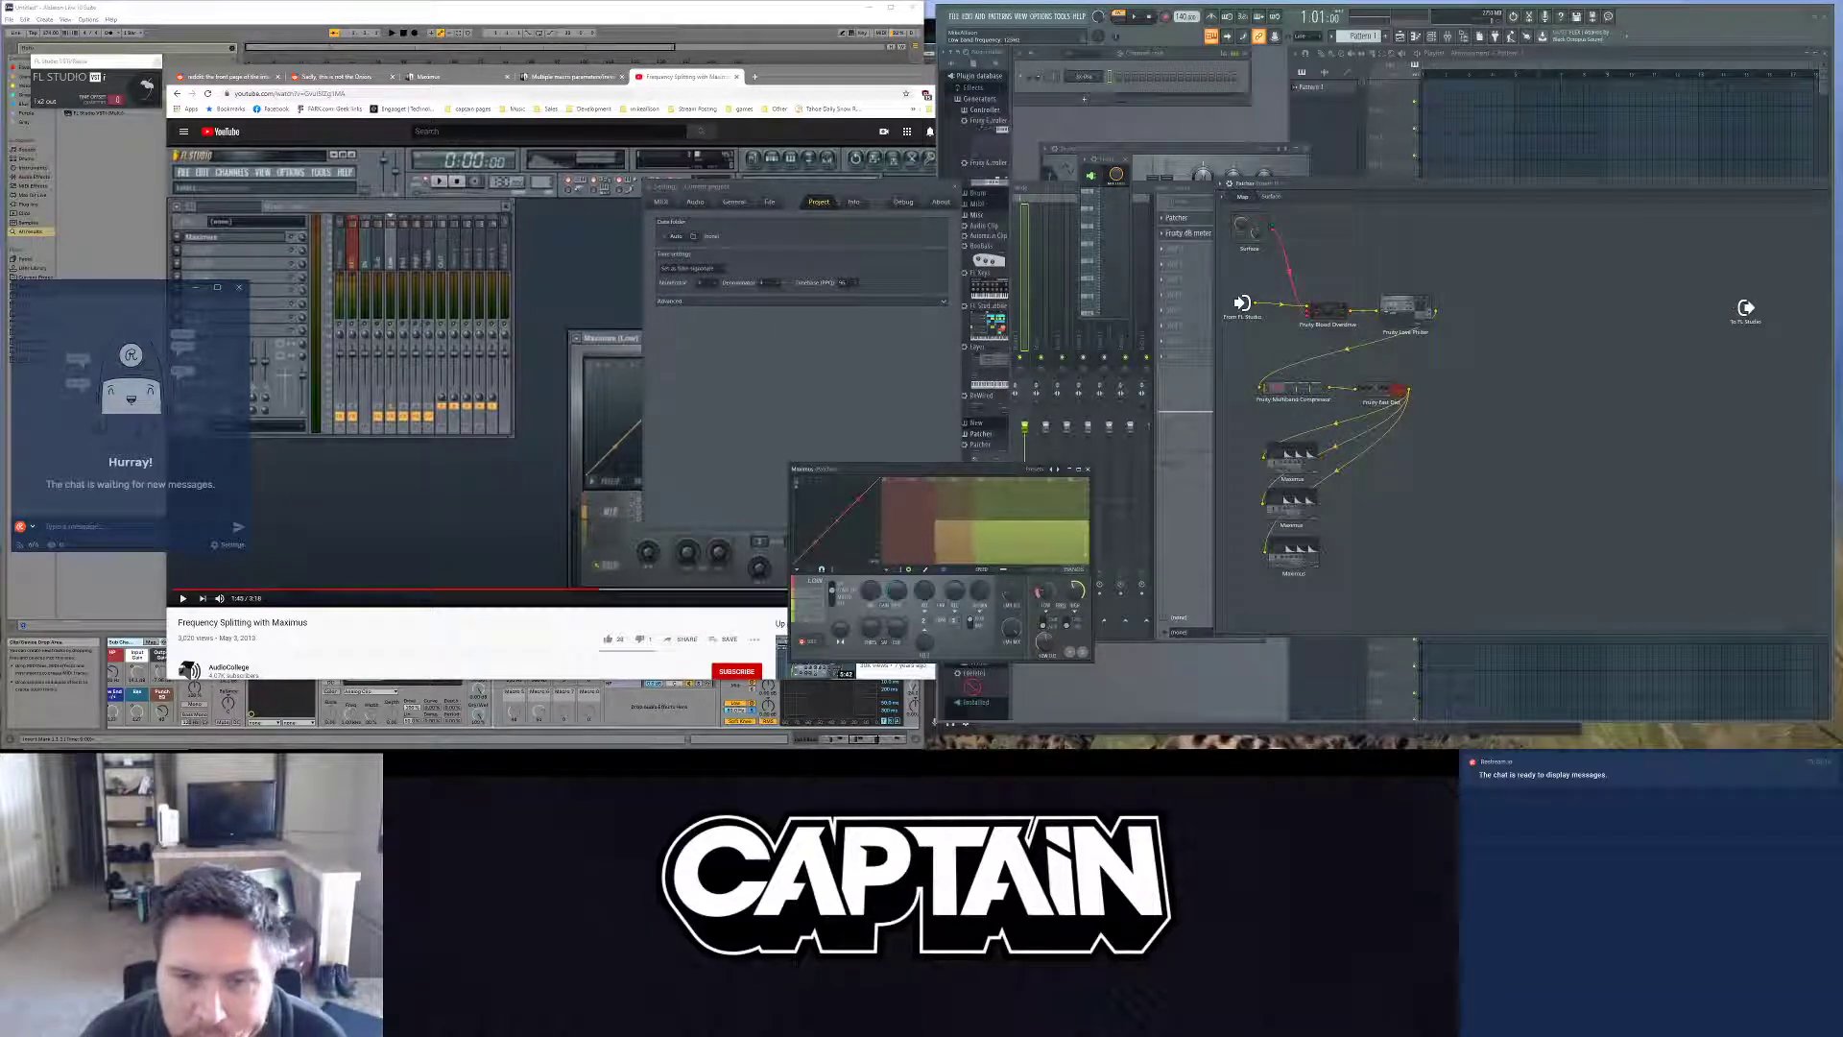
pyautogui.moveTo(1077, 589); pyautogui.dragTo(1077, 593)
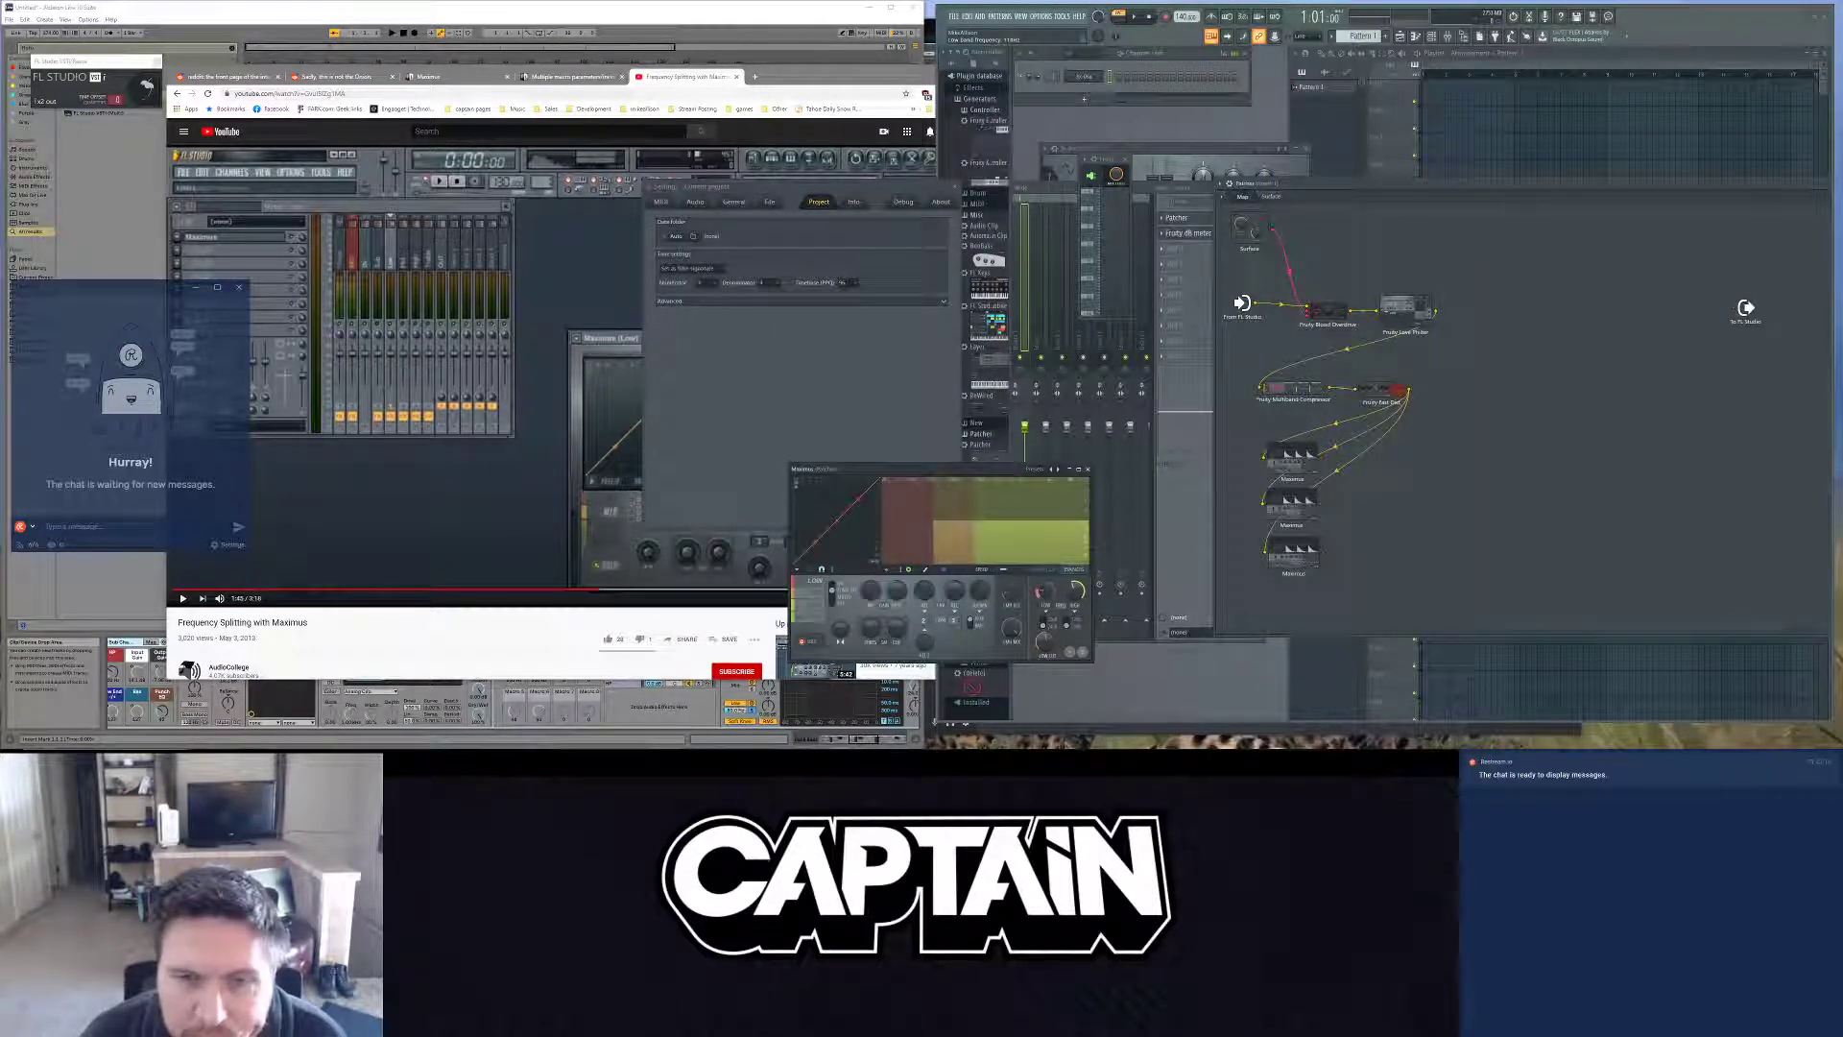
pyautogui.moveTo(1077, 593); pyautogui.dragTo(1076, 596)
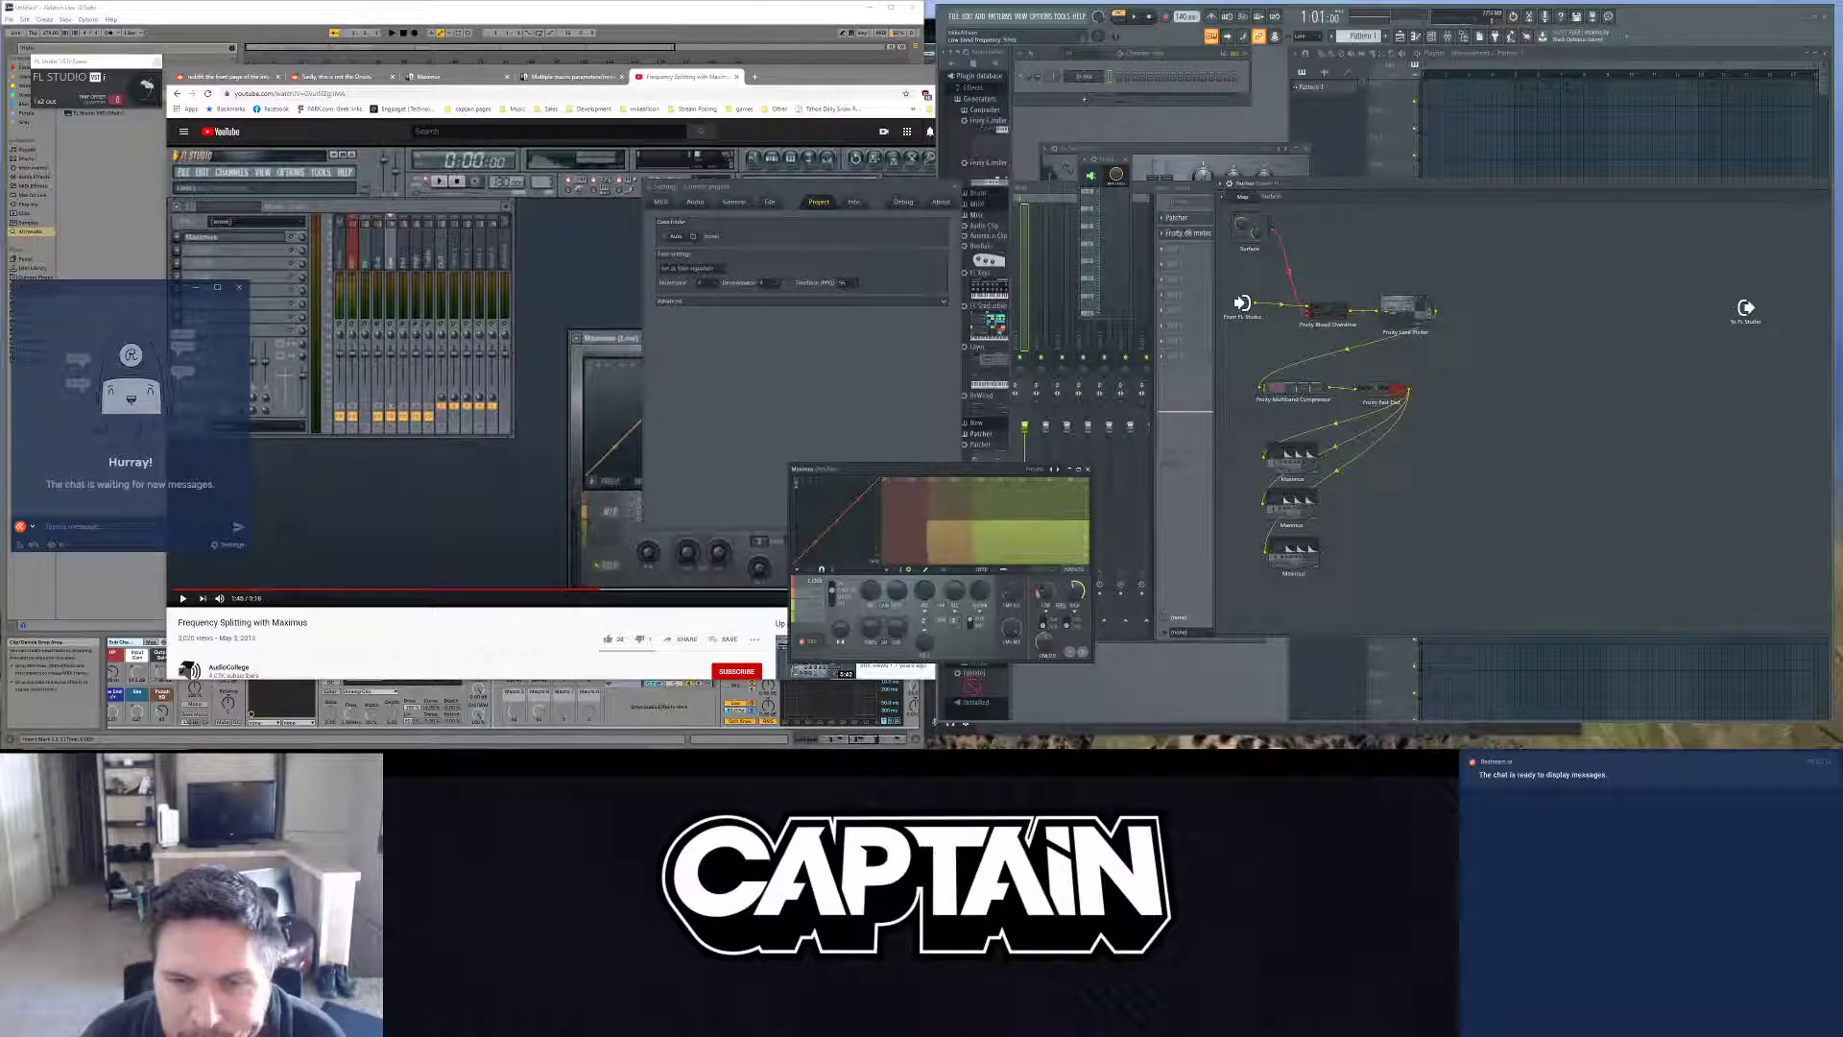
pyautogui.rightClick(1050, 595)
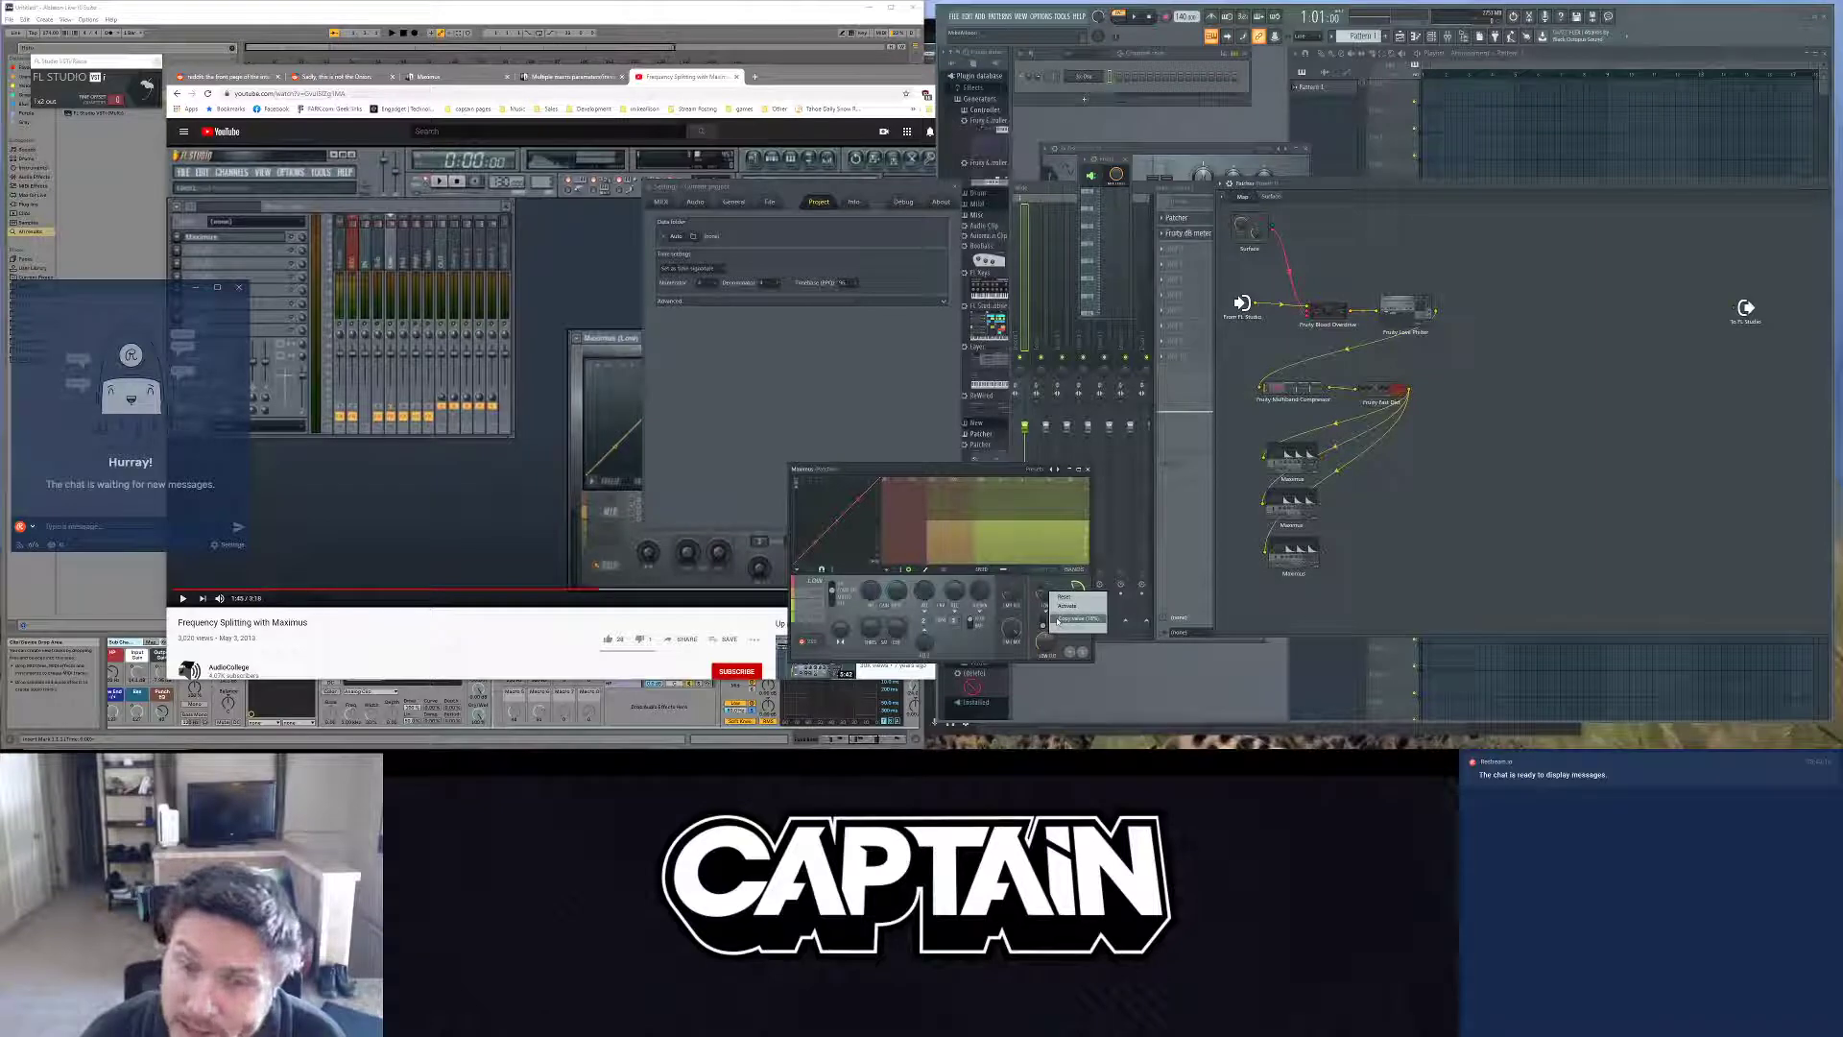
pyautogui.click(1057, 619)
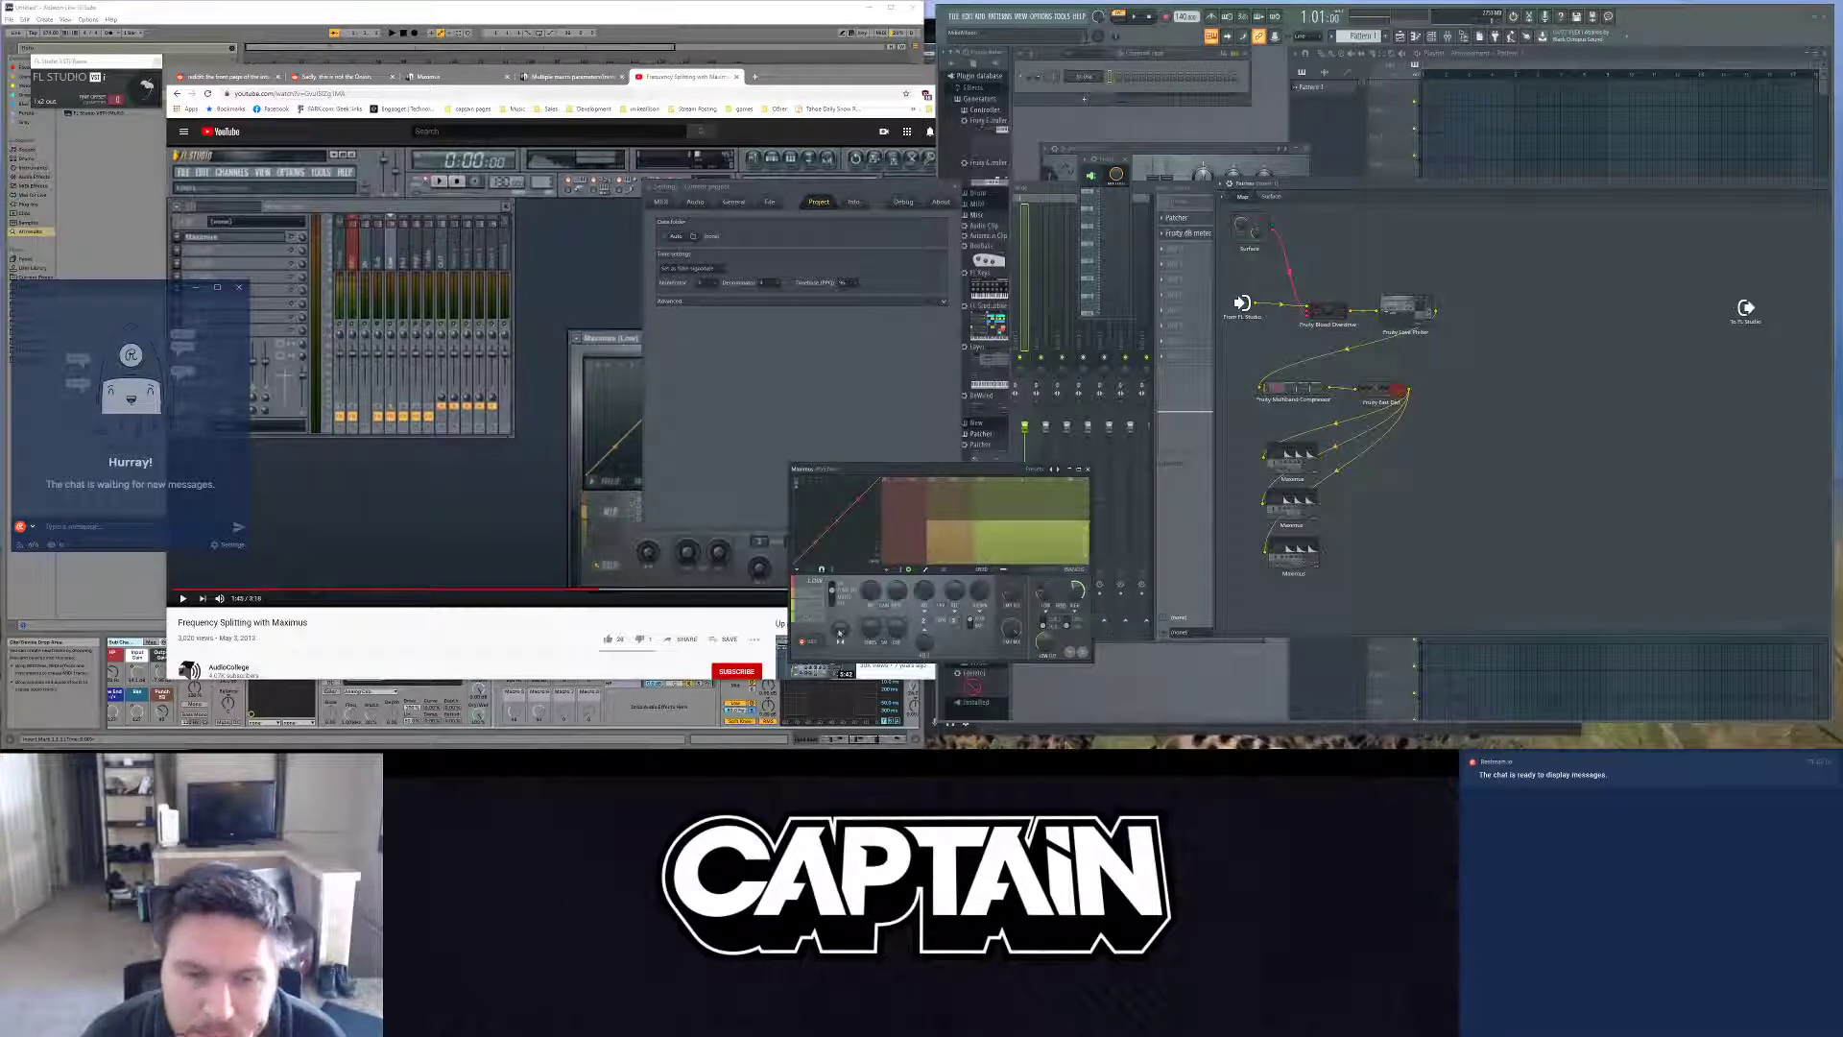
# Step: Open the second Maximus in the Patcher, adjust its low crossover settings, and switch the state of its MID band
pyautogui.click(1303, 507)
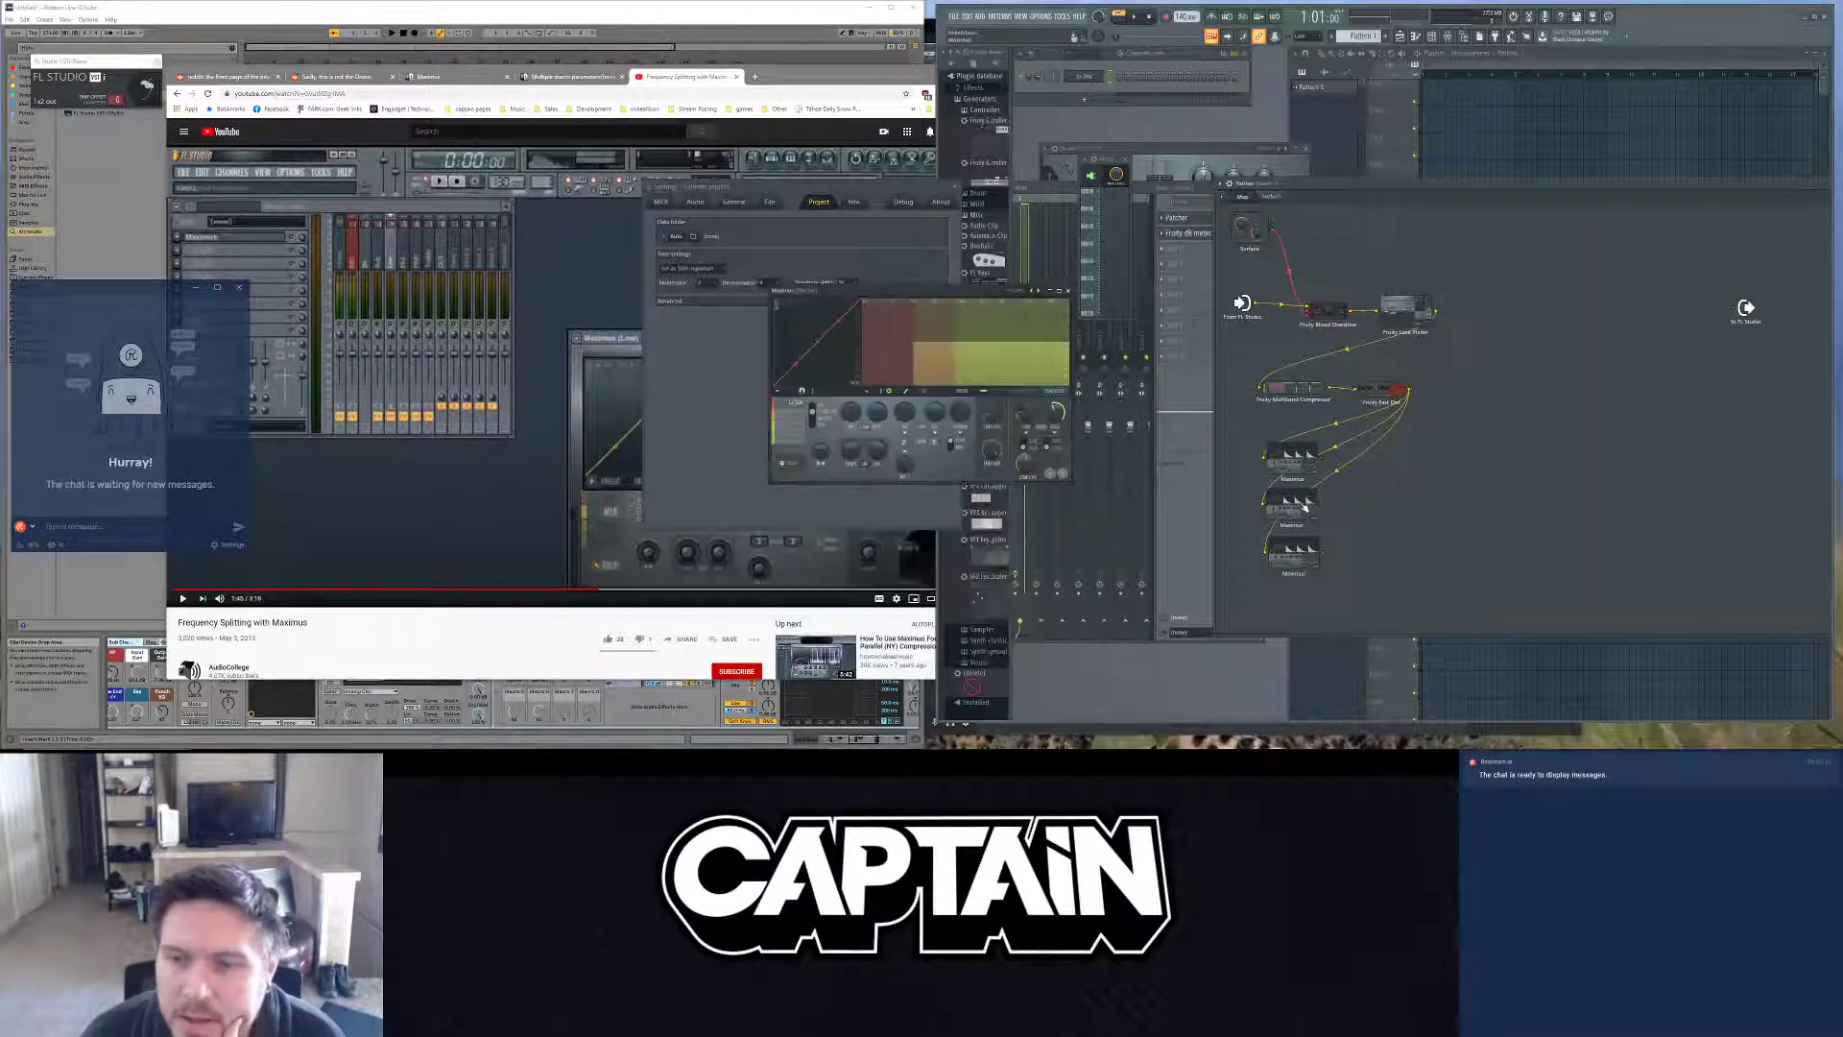
pyautogui.rightClick(1029, 415)
pyautogui.click(1044, 449)
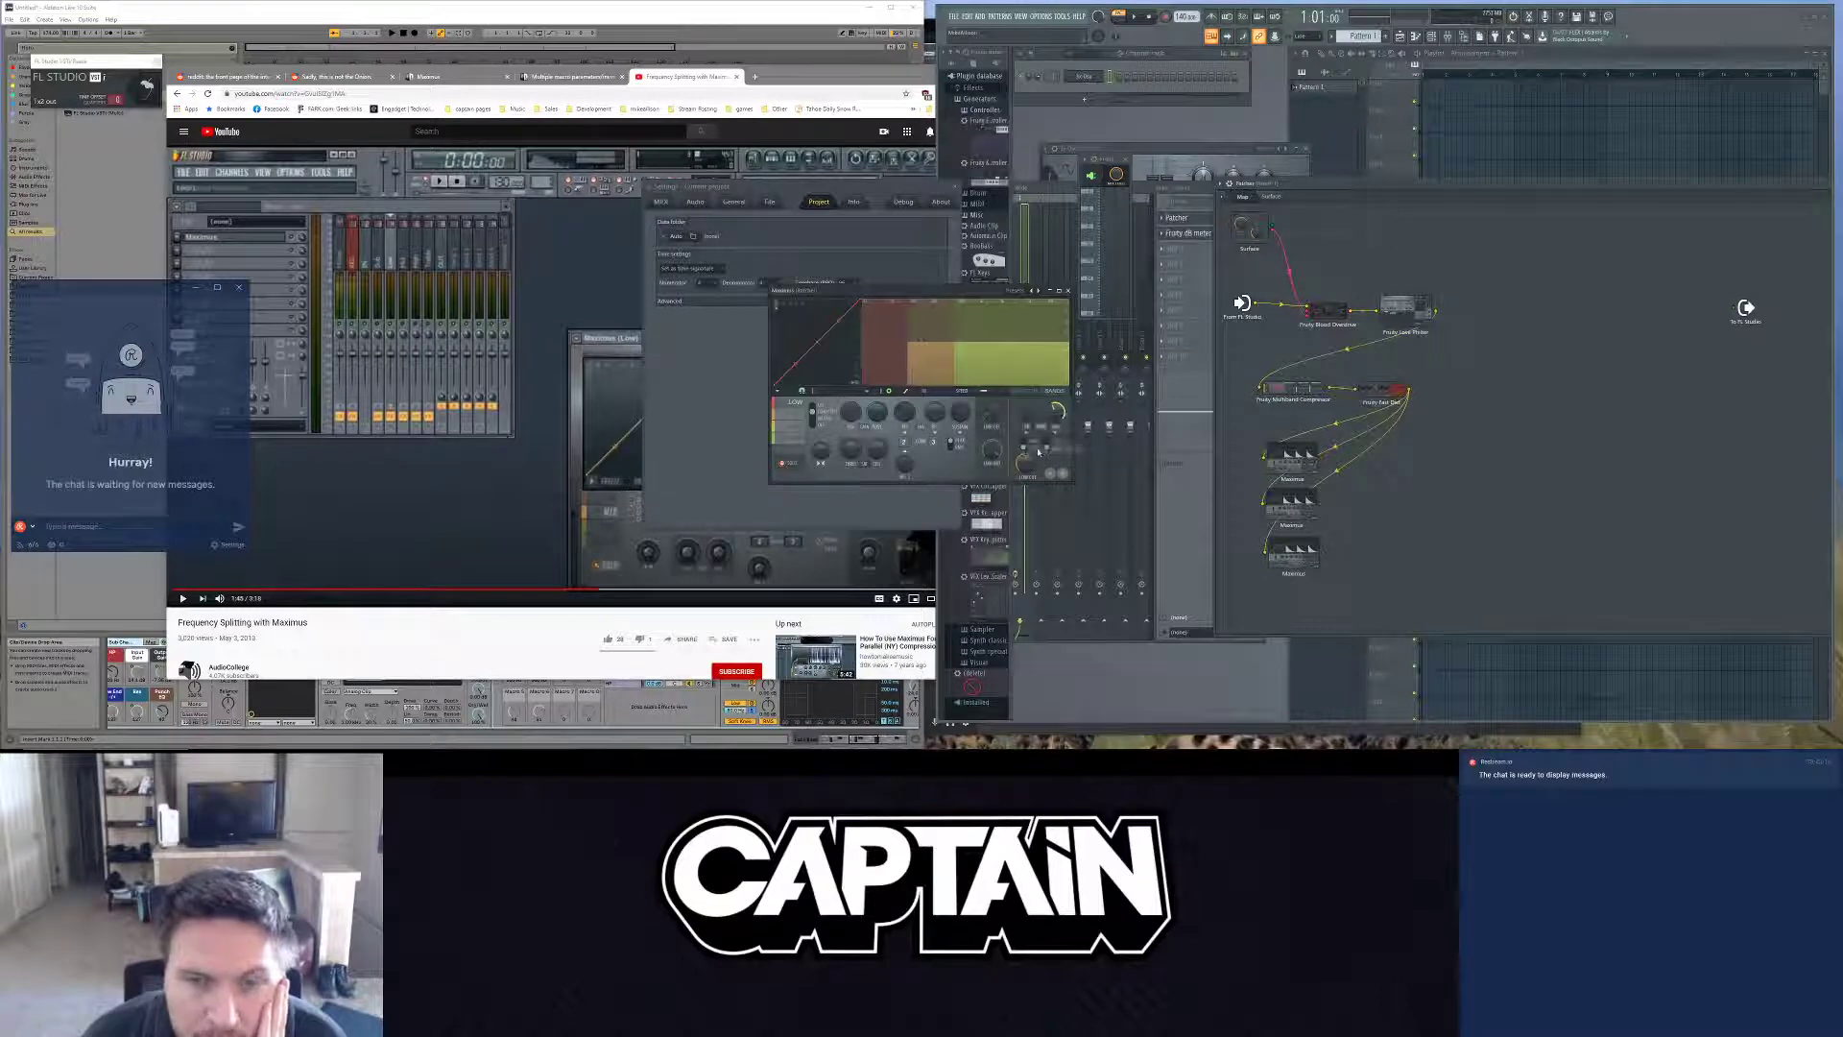
pyautogui.click(817, 416)
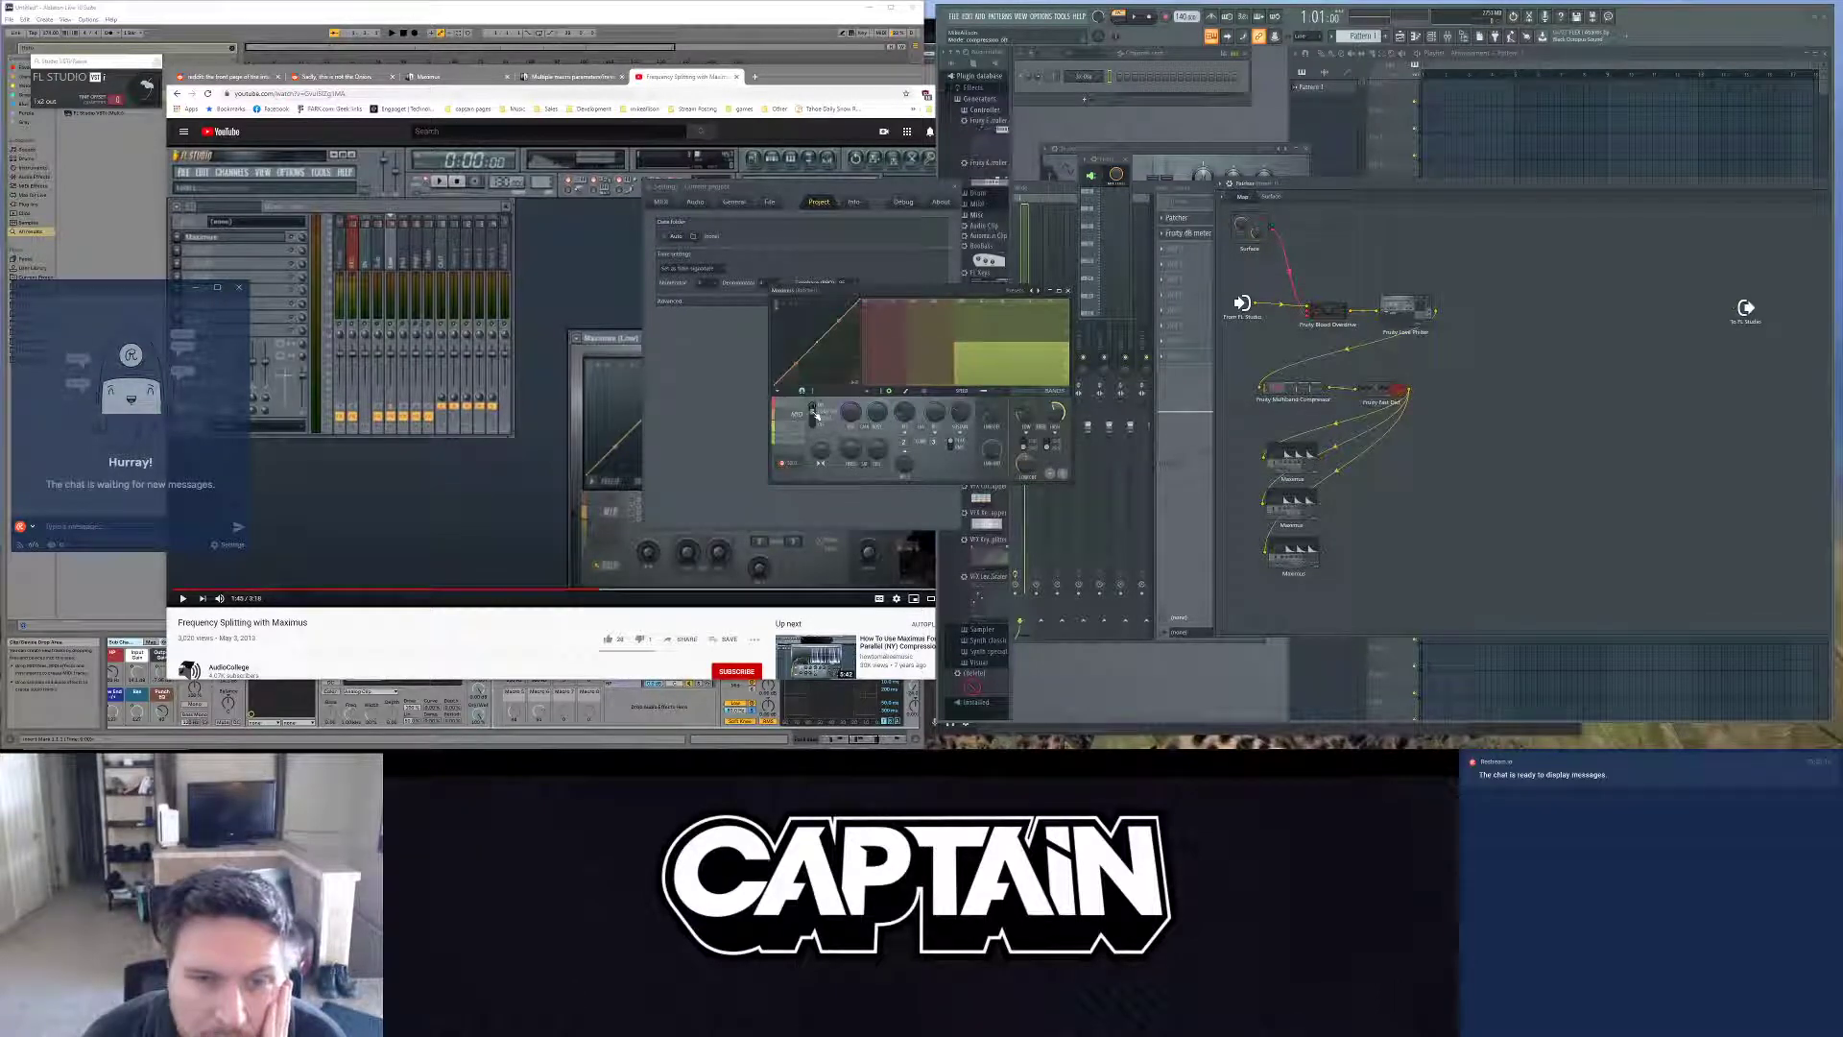
pyautogui.rightClick(1029, 414)
pyautogui.click(1043, 449)
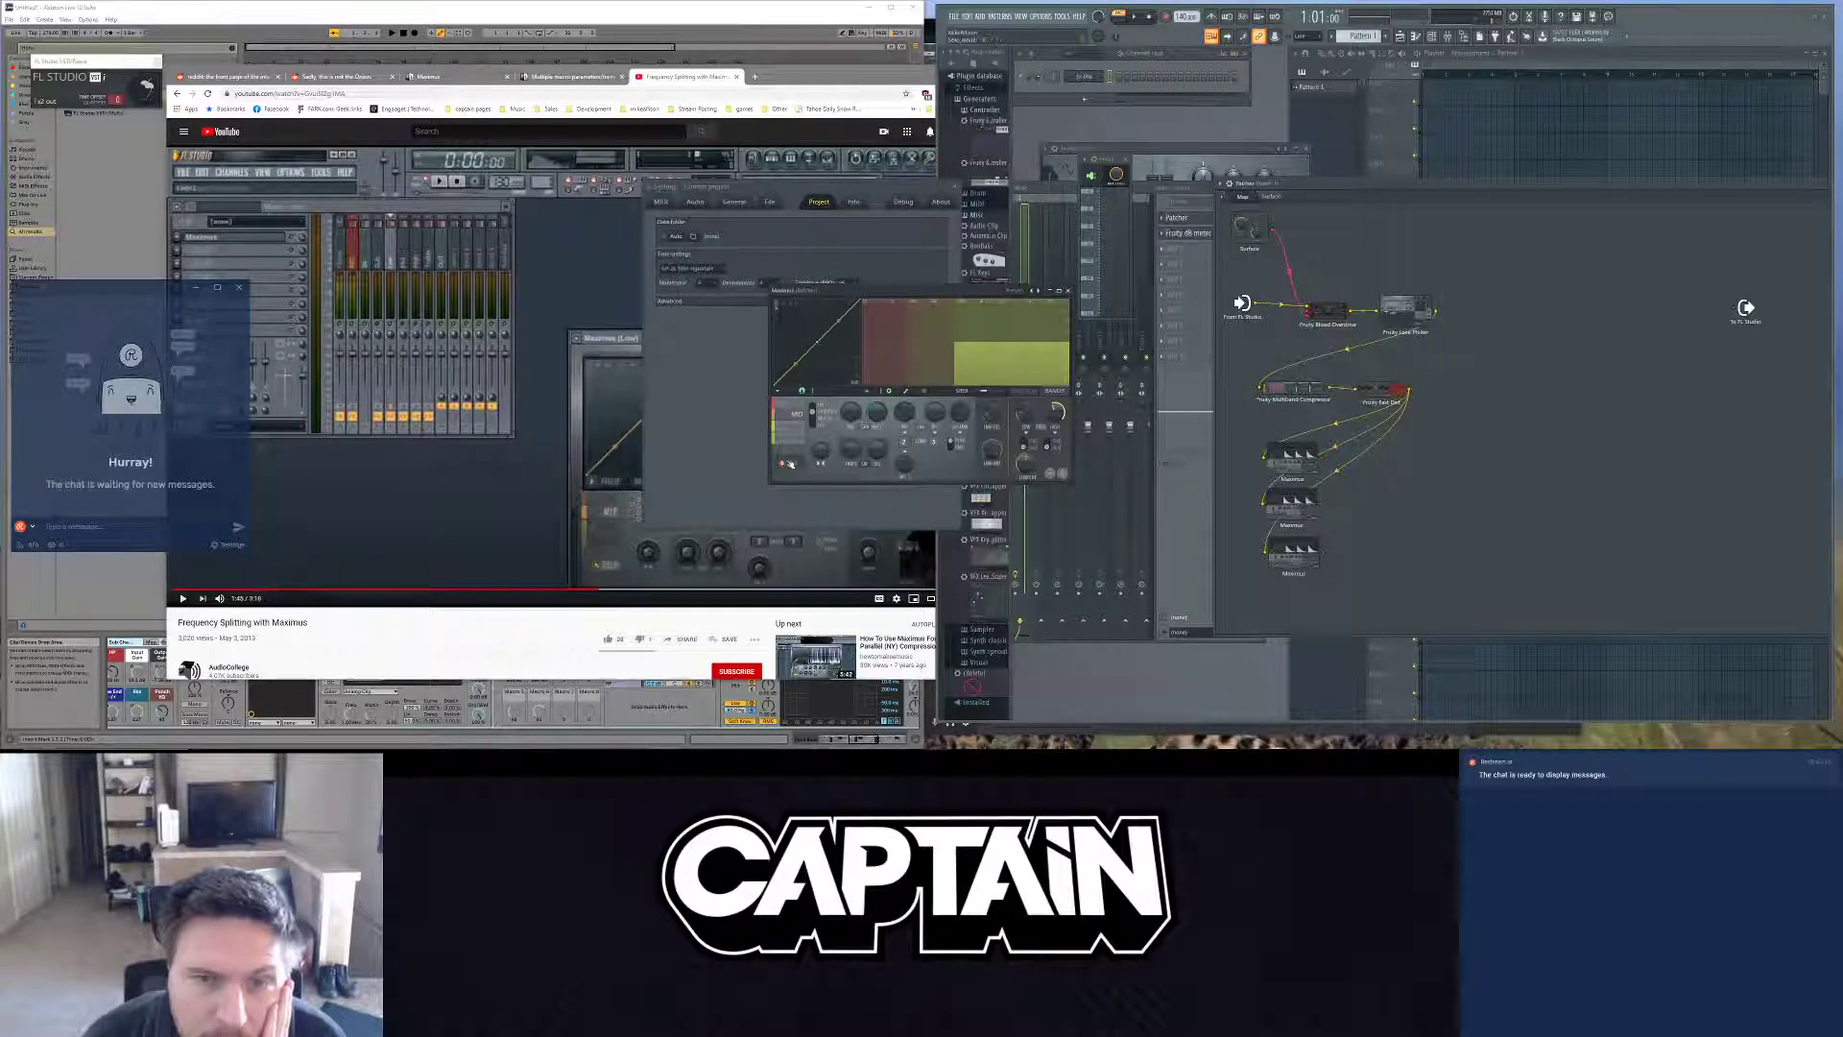
# Step: Compare the band settings of the second and third Maximus, checking Ableton Live's effect chain in between
pyautogui.click(1298, 550)
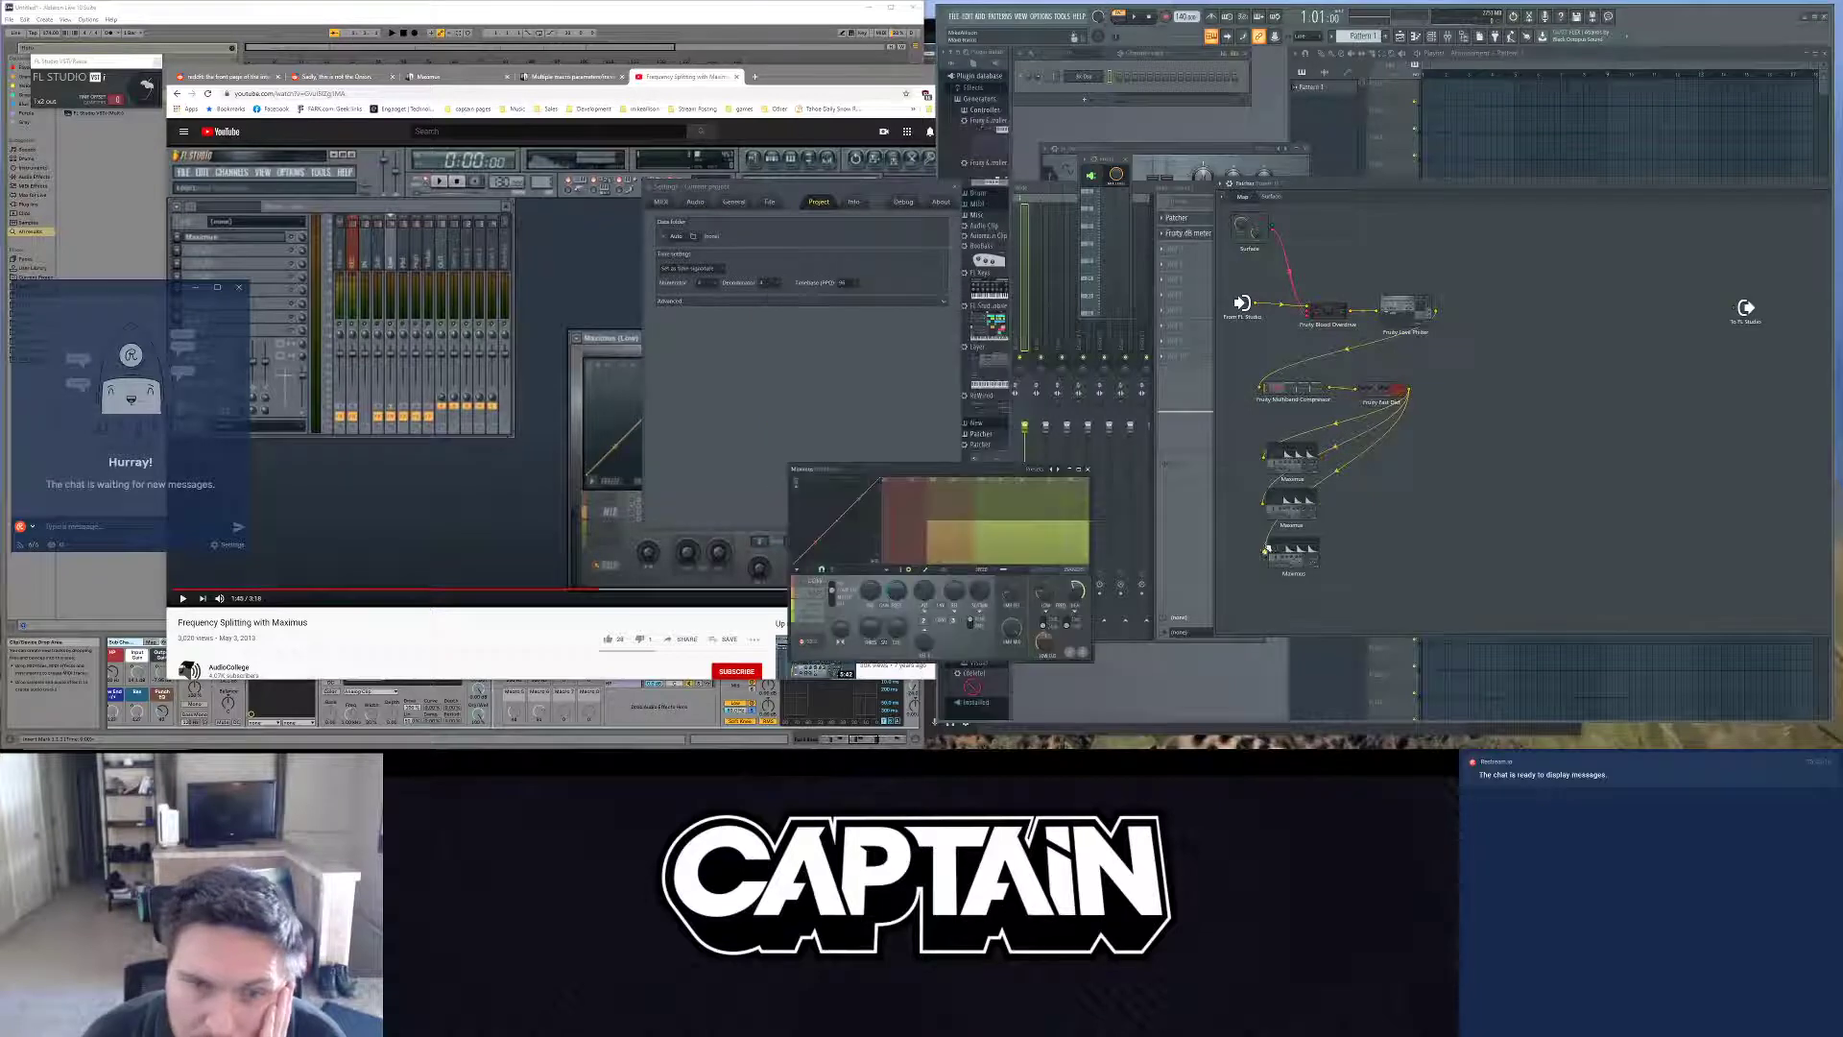
pyautogui.click(1323, 510)
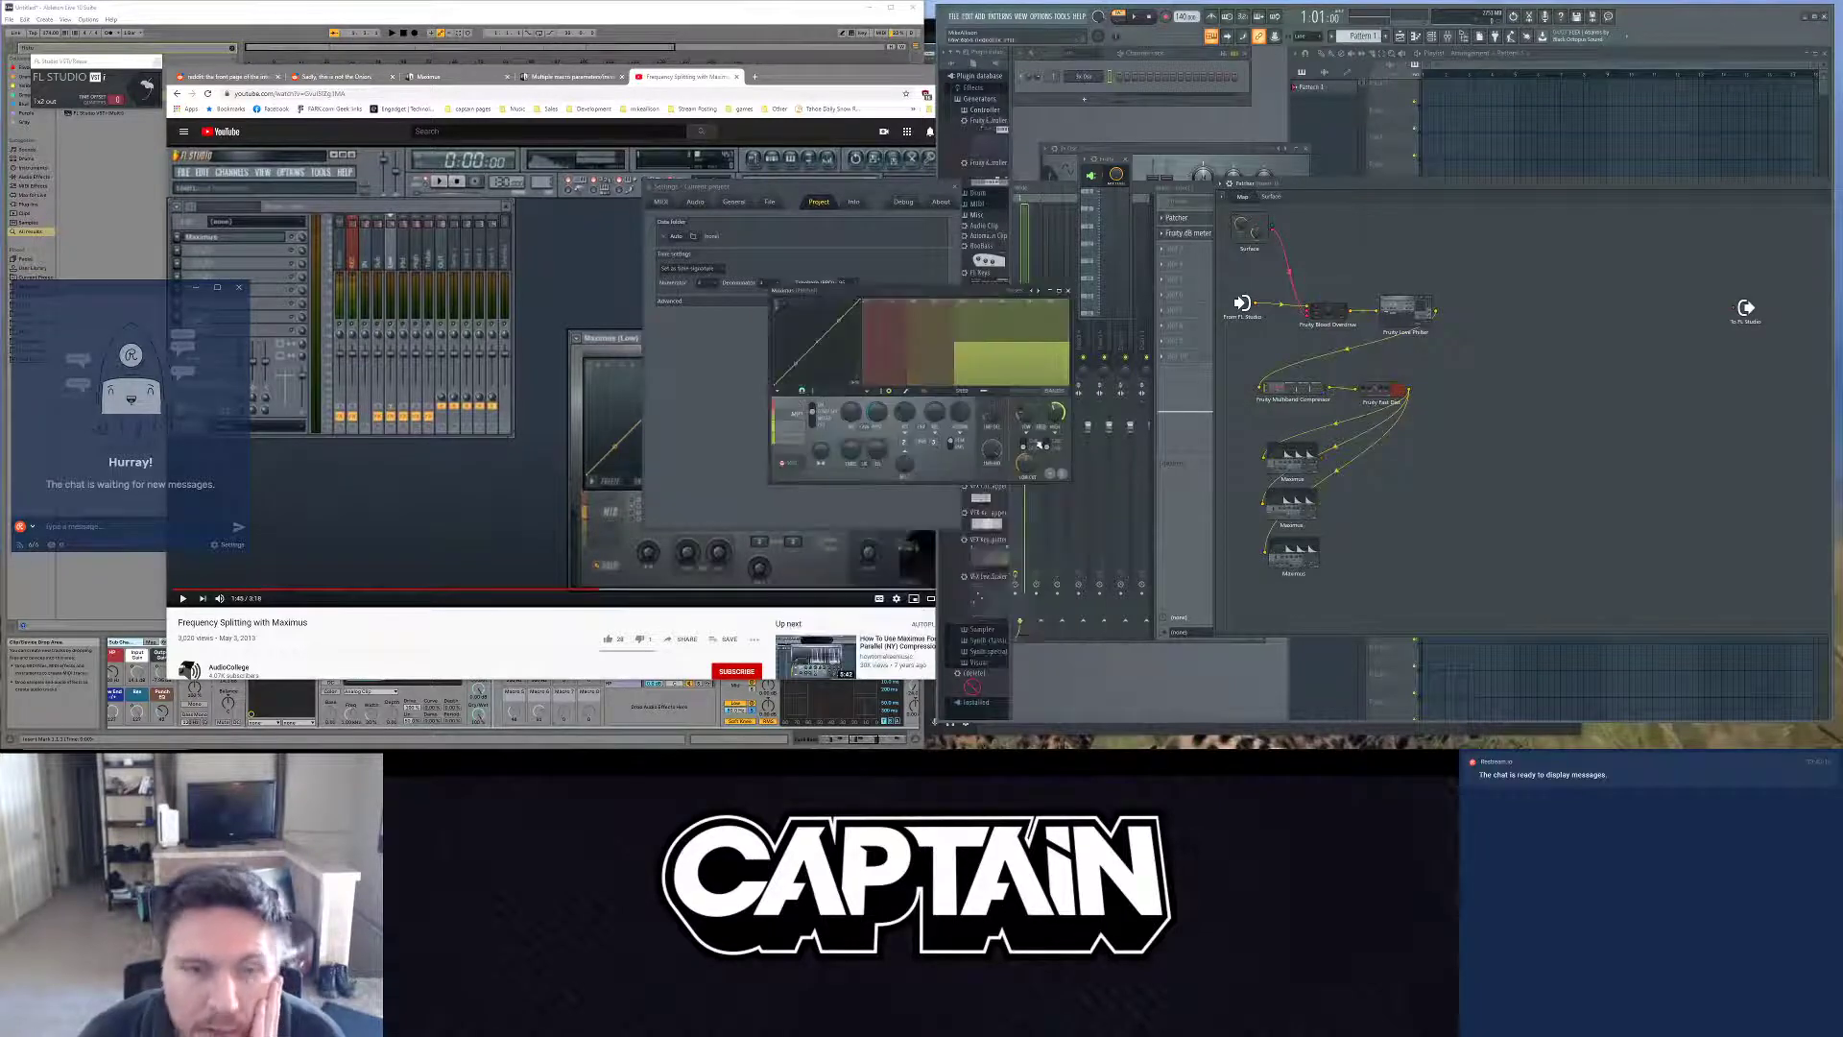
pyautogui.click(768, 683)
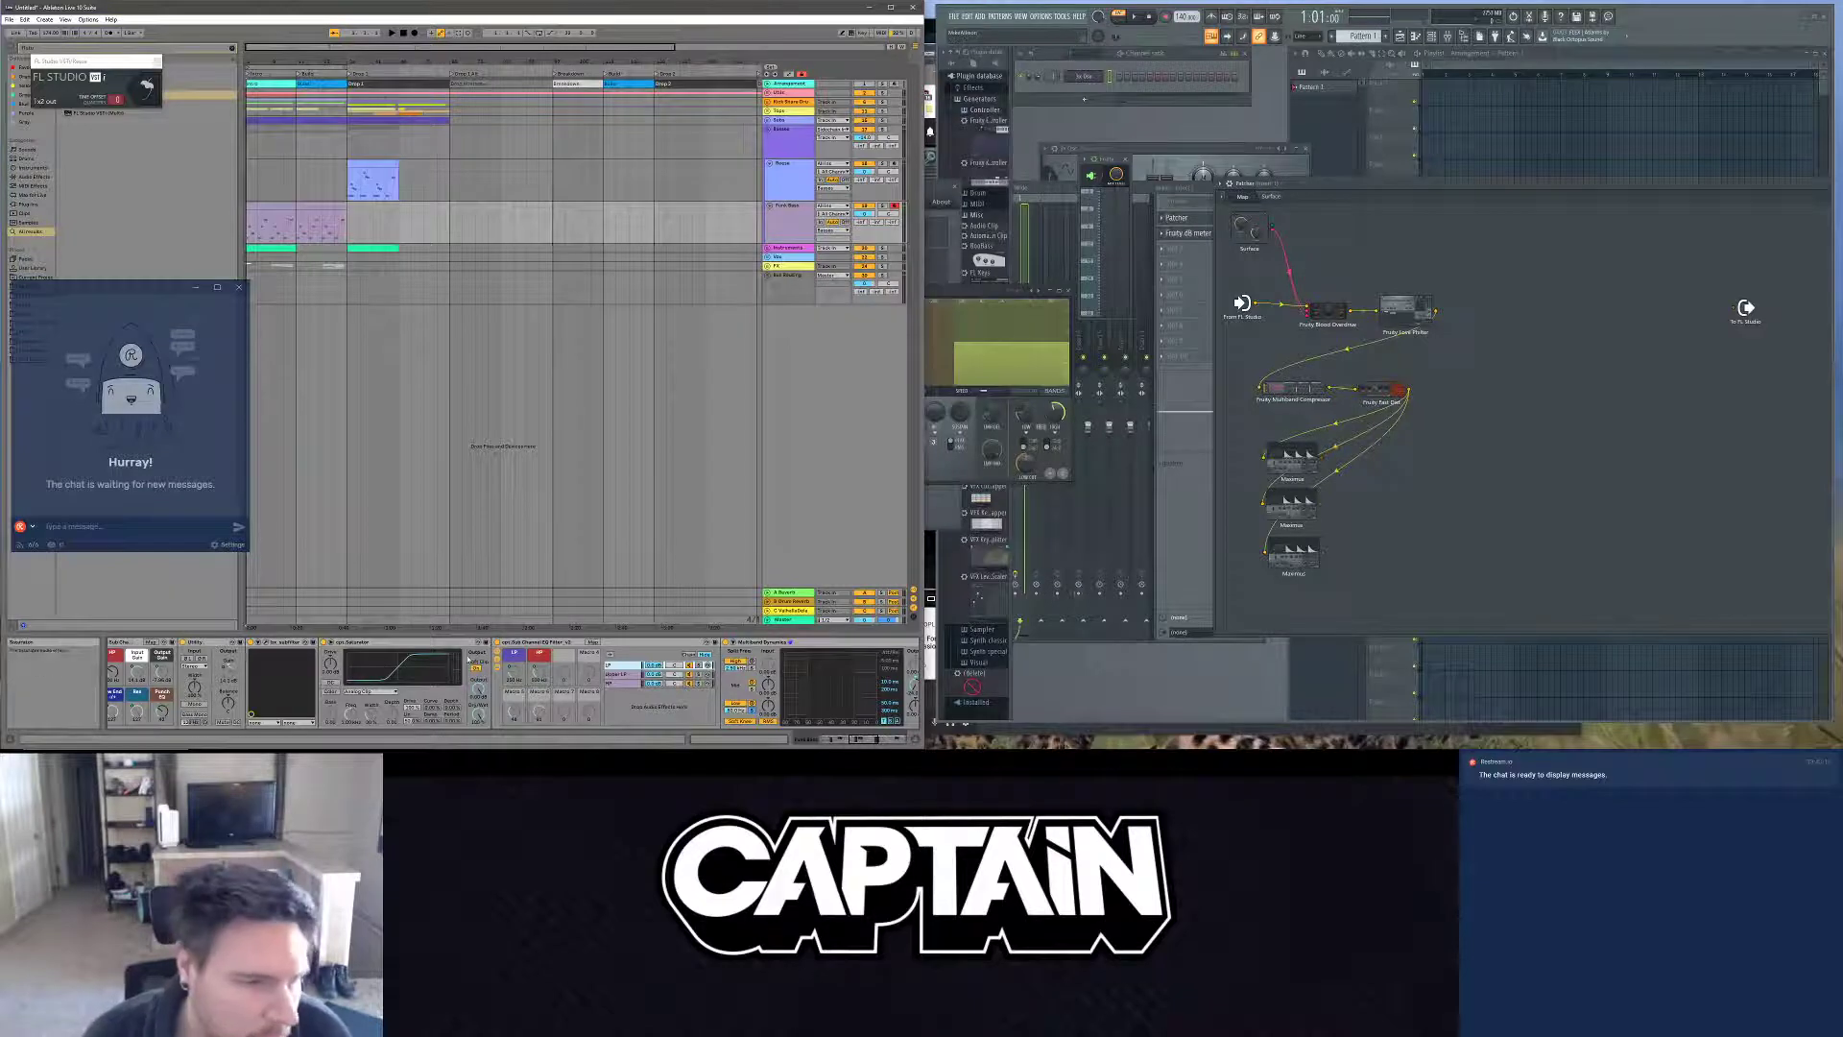
pyautogui.click(1308, 512)
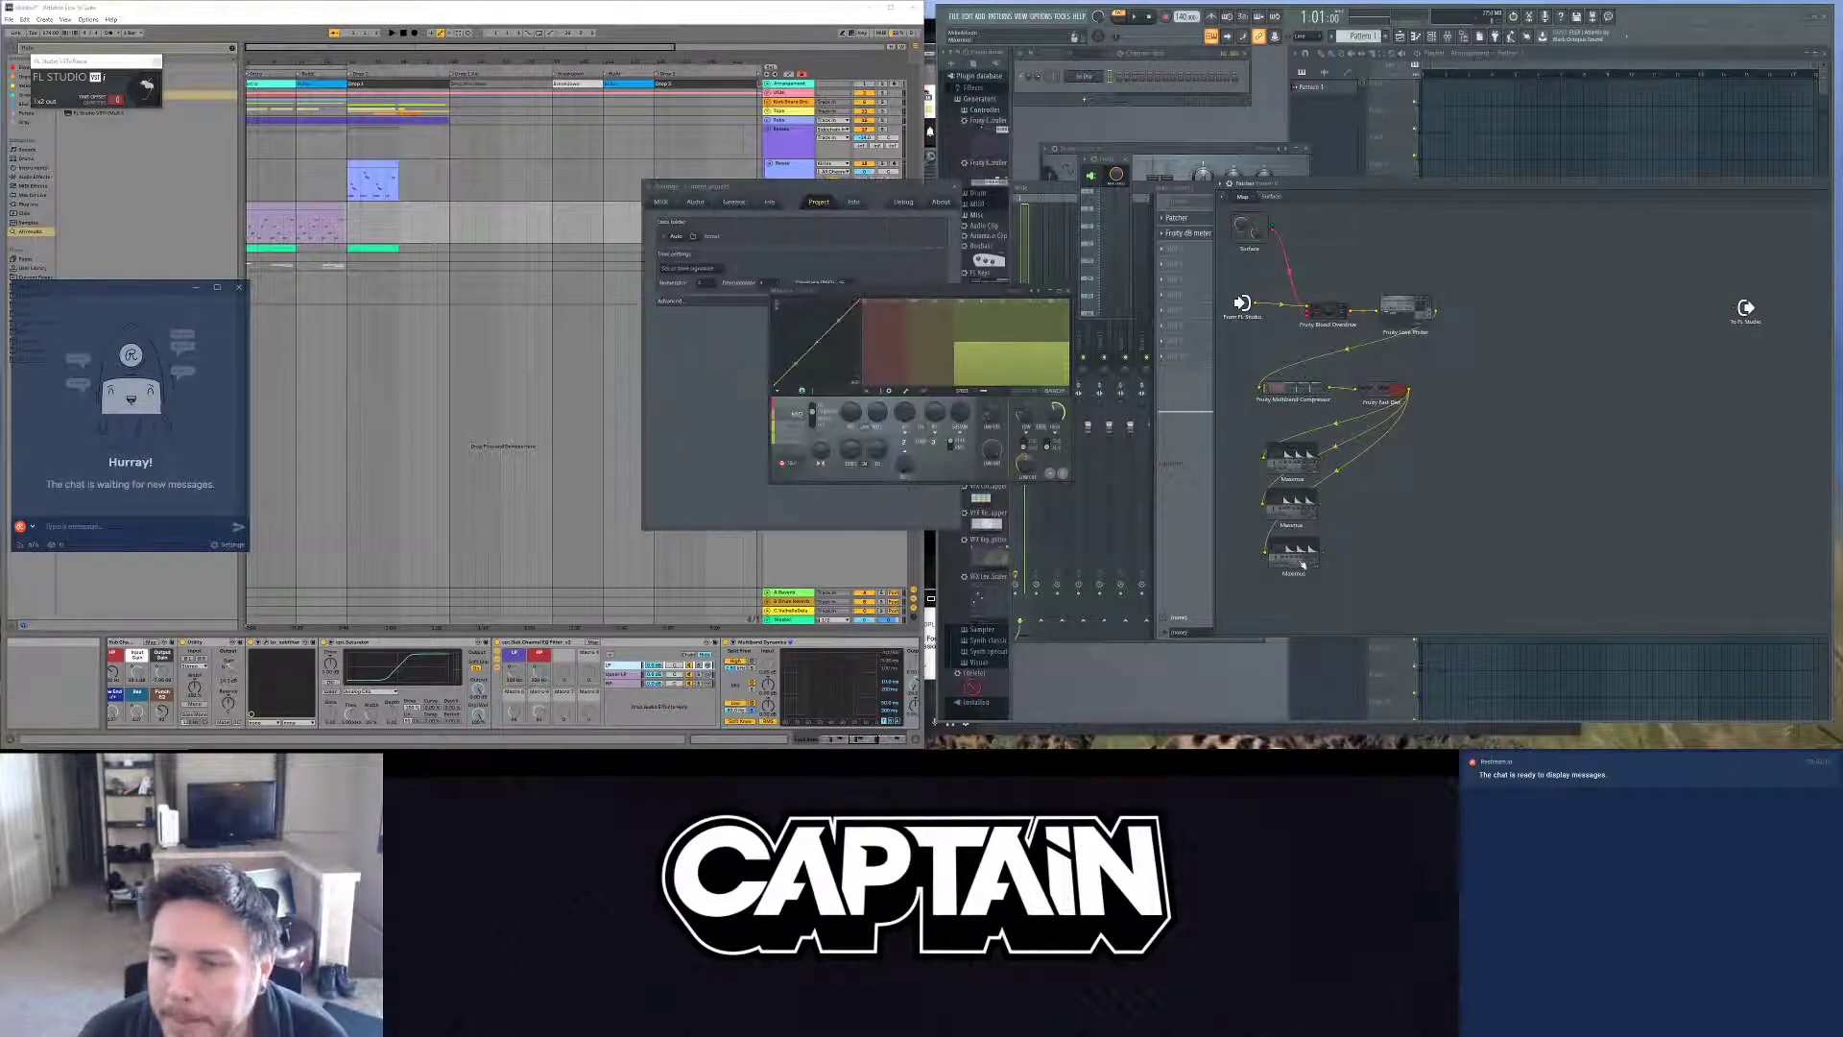
pyautogui.click(1305, 554)
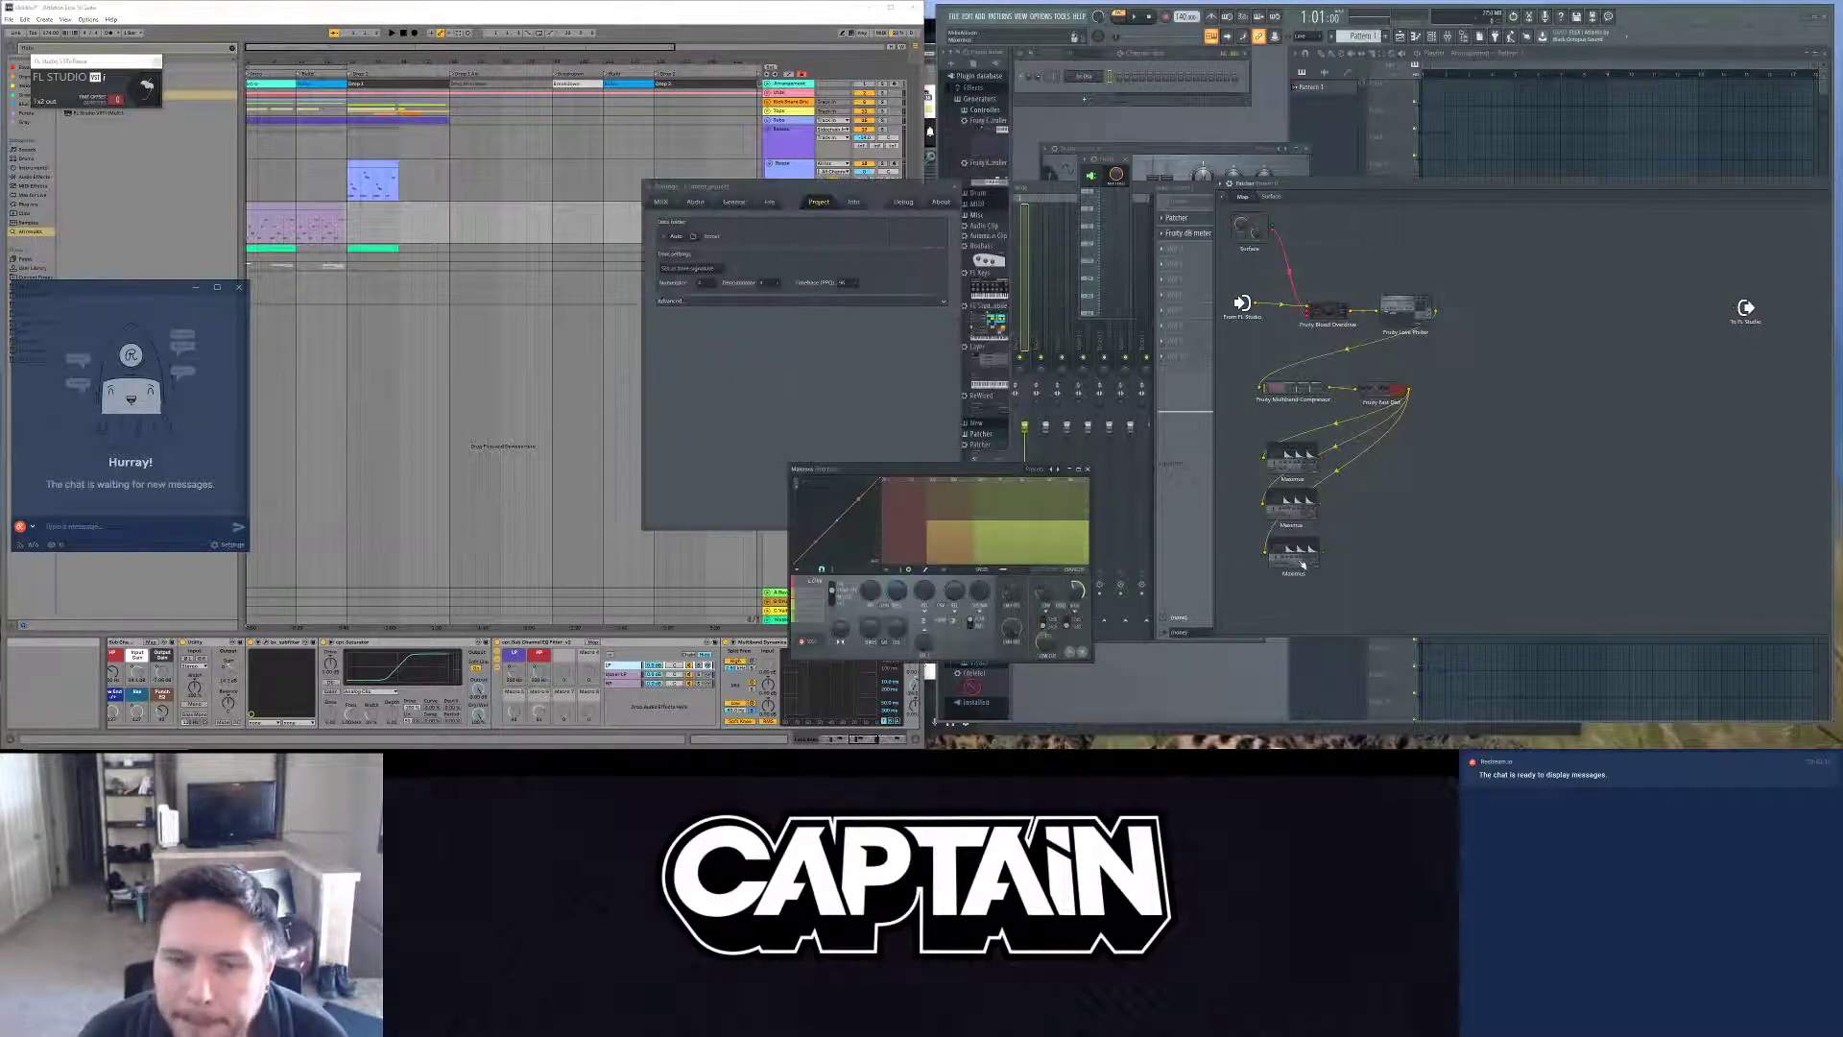
# Step: Lower the high band's crossover frequency slightly in the second Maximus
pyautogui.click(1296, 507)
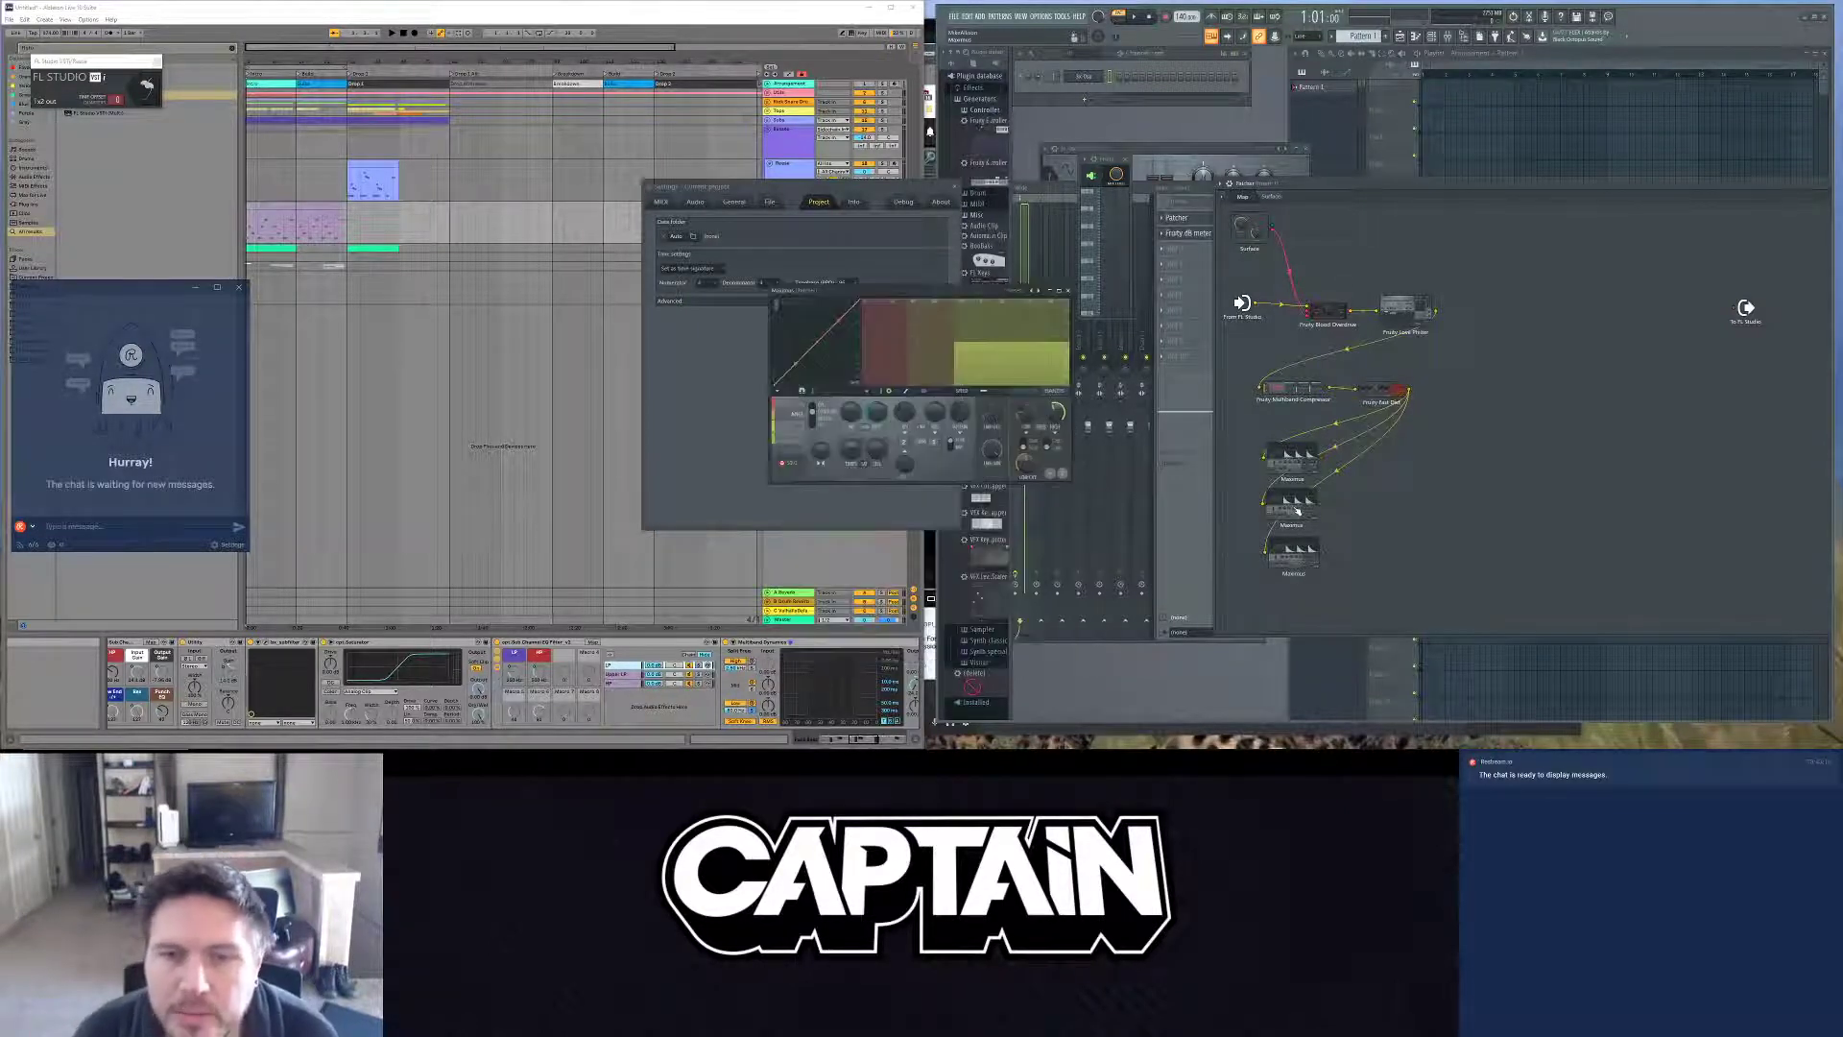
pyautogui.moveTo(1059, 415); pyautogui.dragTo(1059, 416)
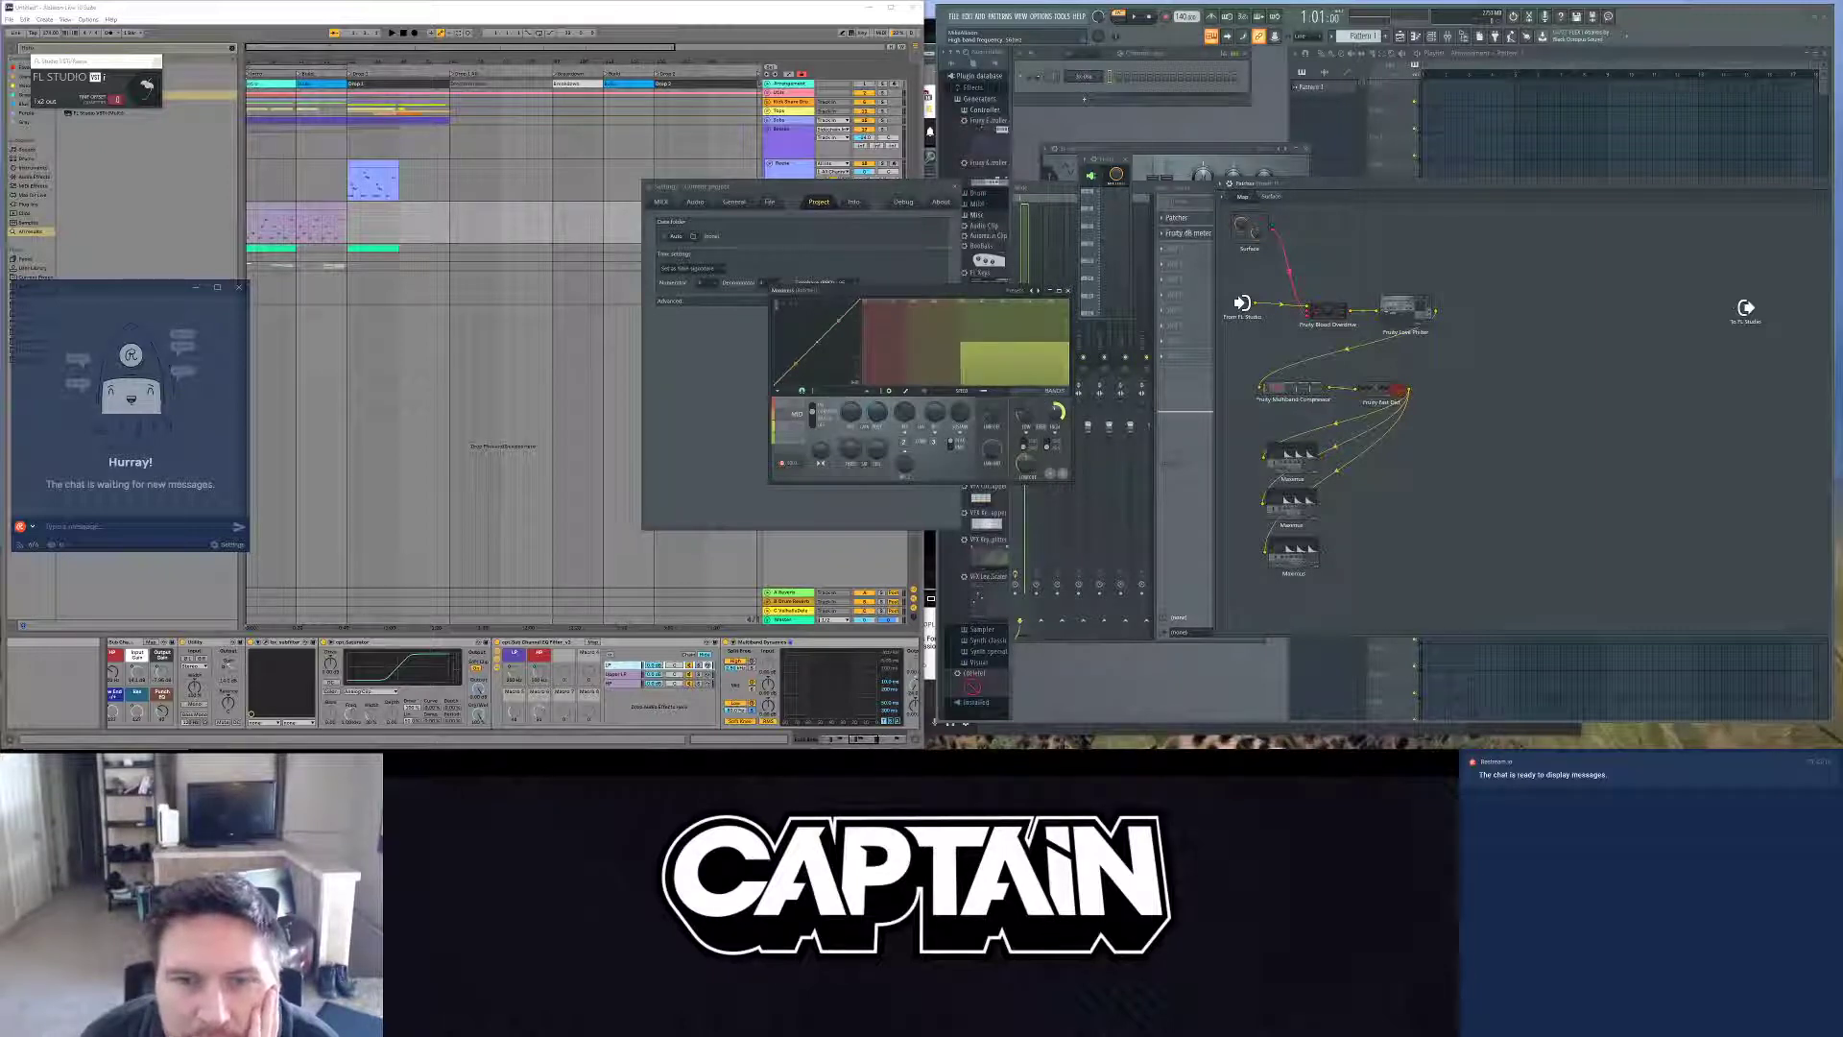
pyautogui.moveTo(1060, 416); pyautogui.dragTo(1060, 423)
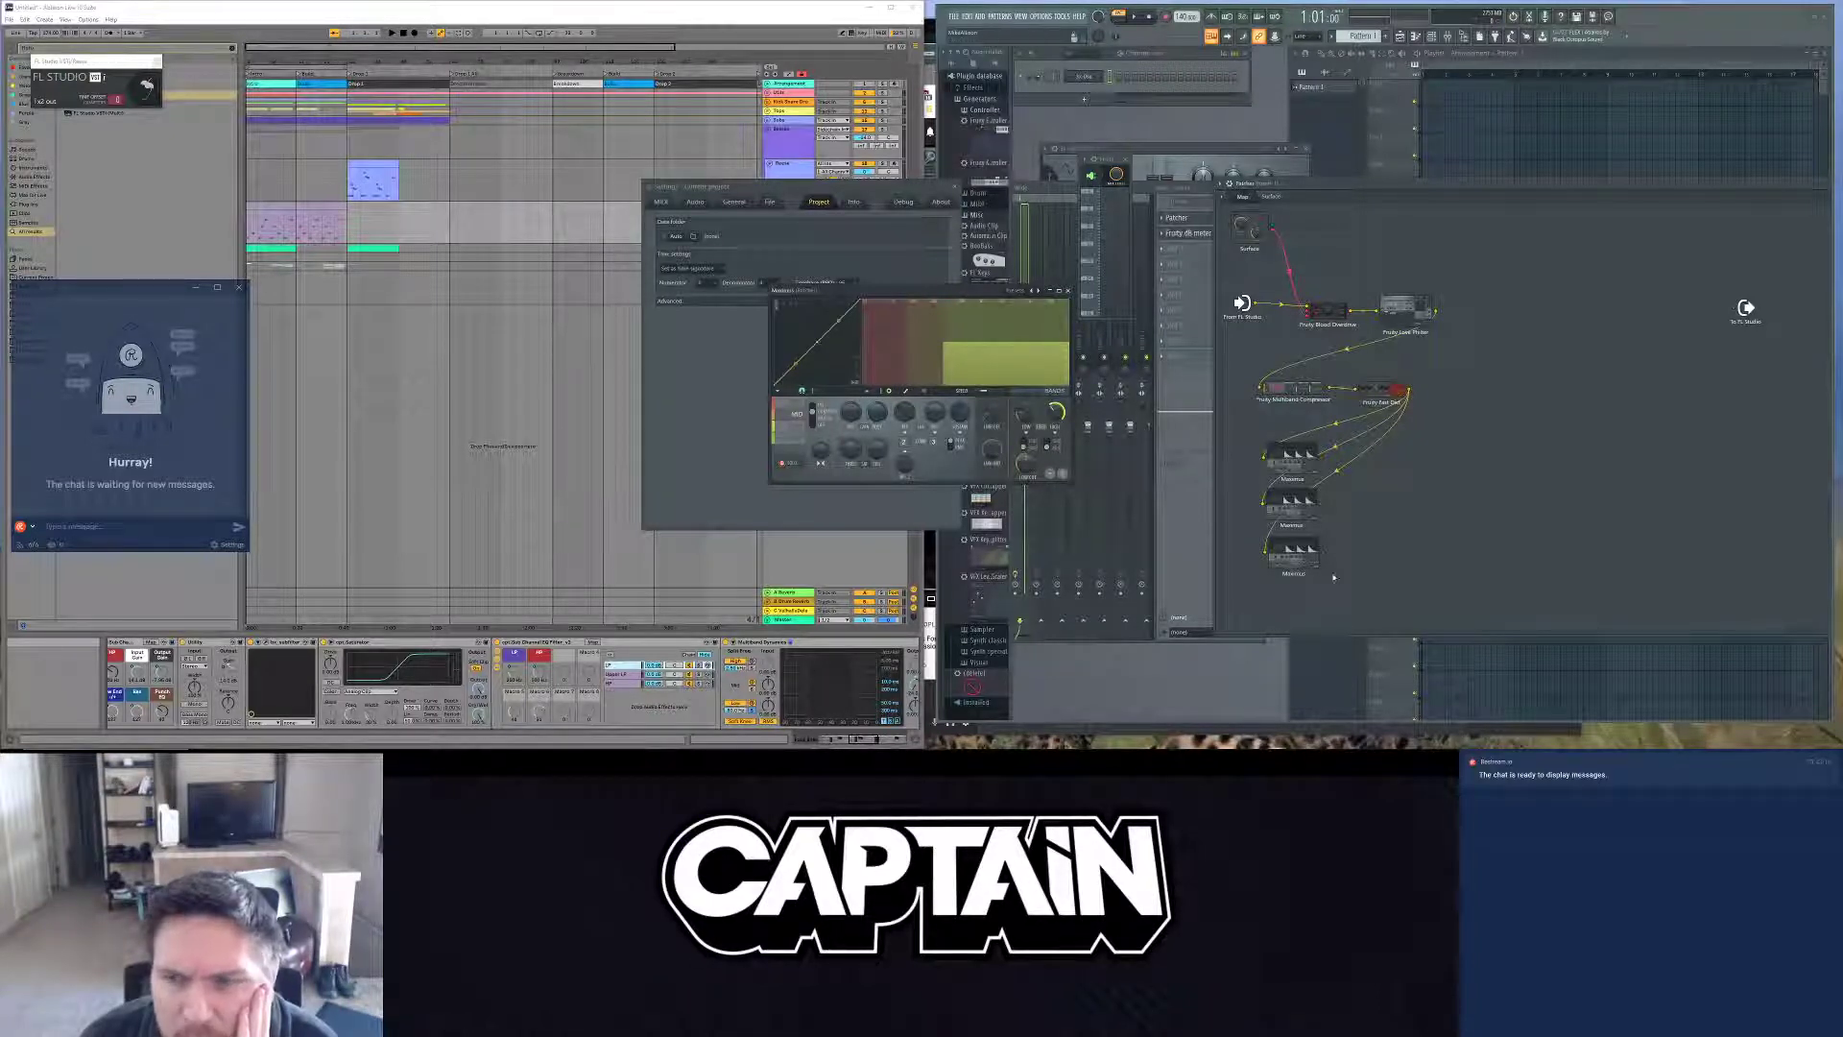
# Step: In the third Maximus, switch the state of the HIGH band, fine-tune its high crossover frequency, and close the plugin window
pyautogui.click(1300, 556)
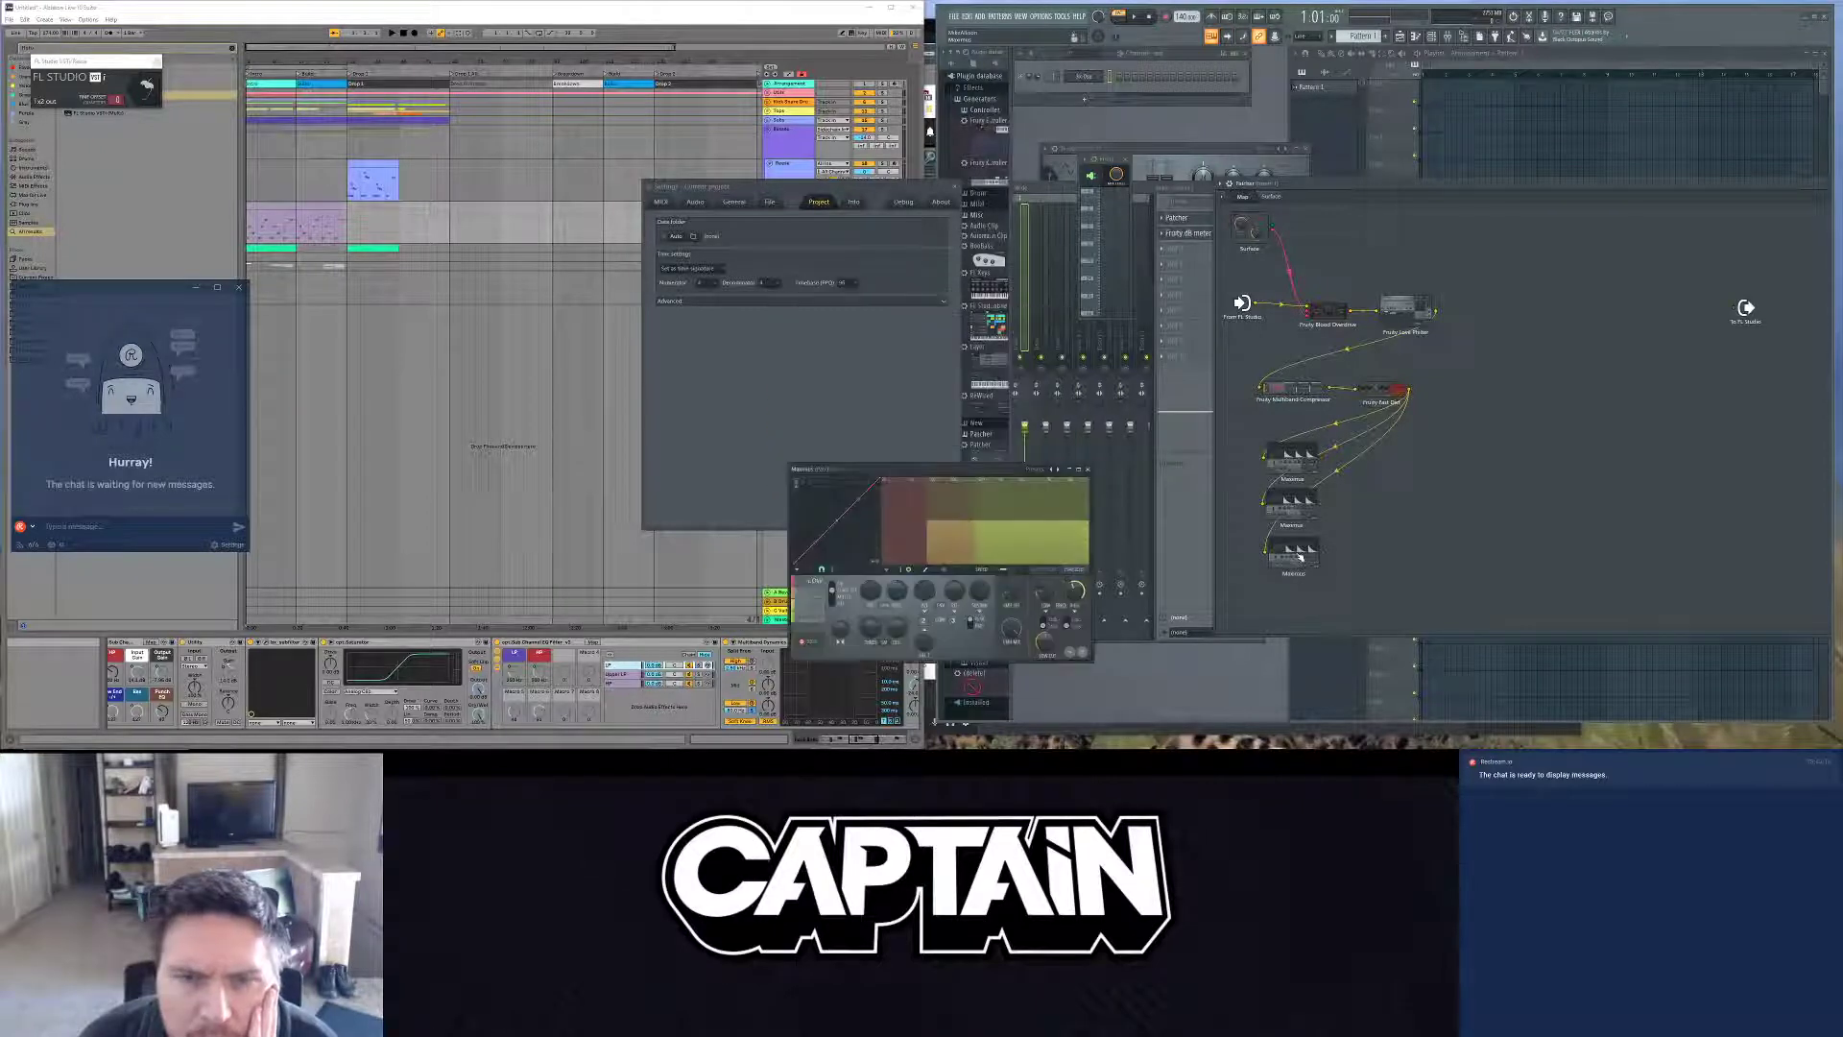
pyautogui.click(831, 591)
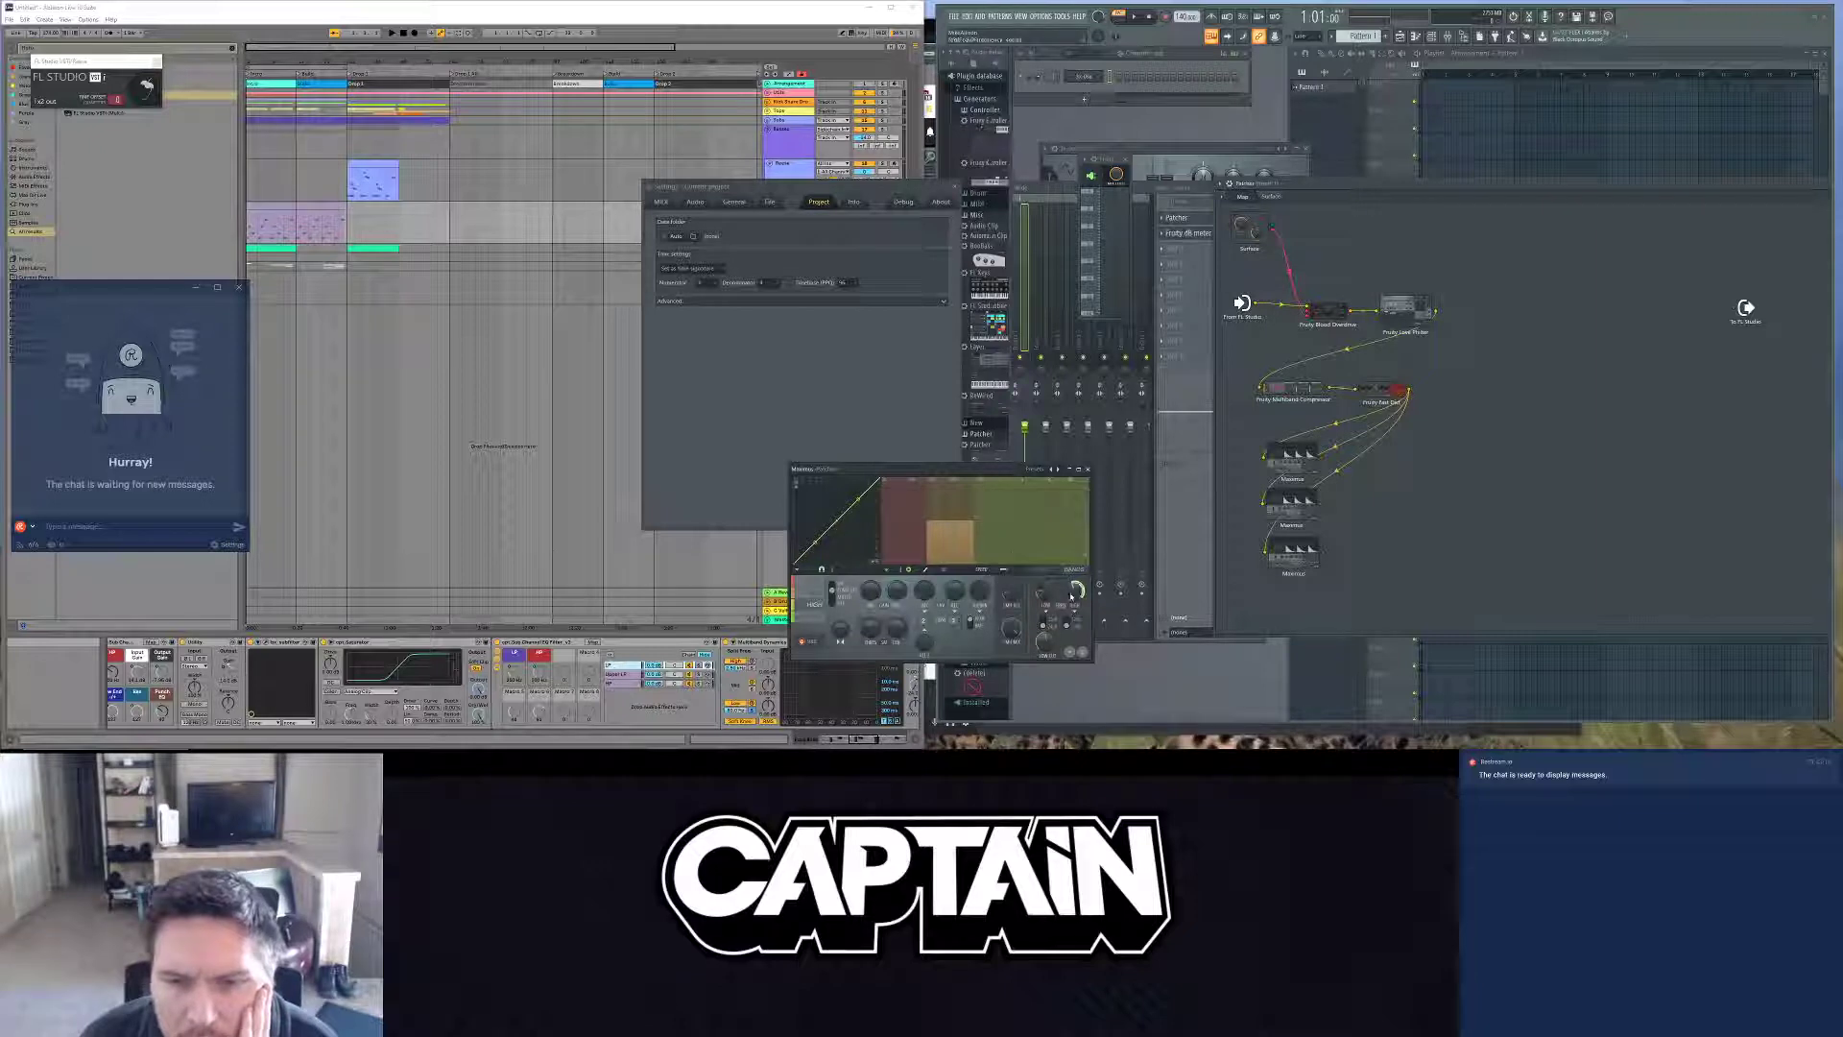
pyautogui.moveTo(1077, 591); pyautogui.dragTo(1077, 590)
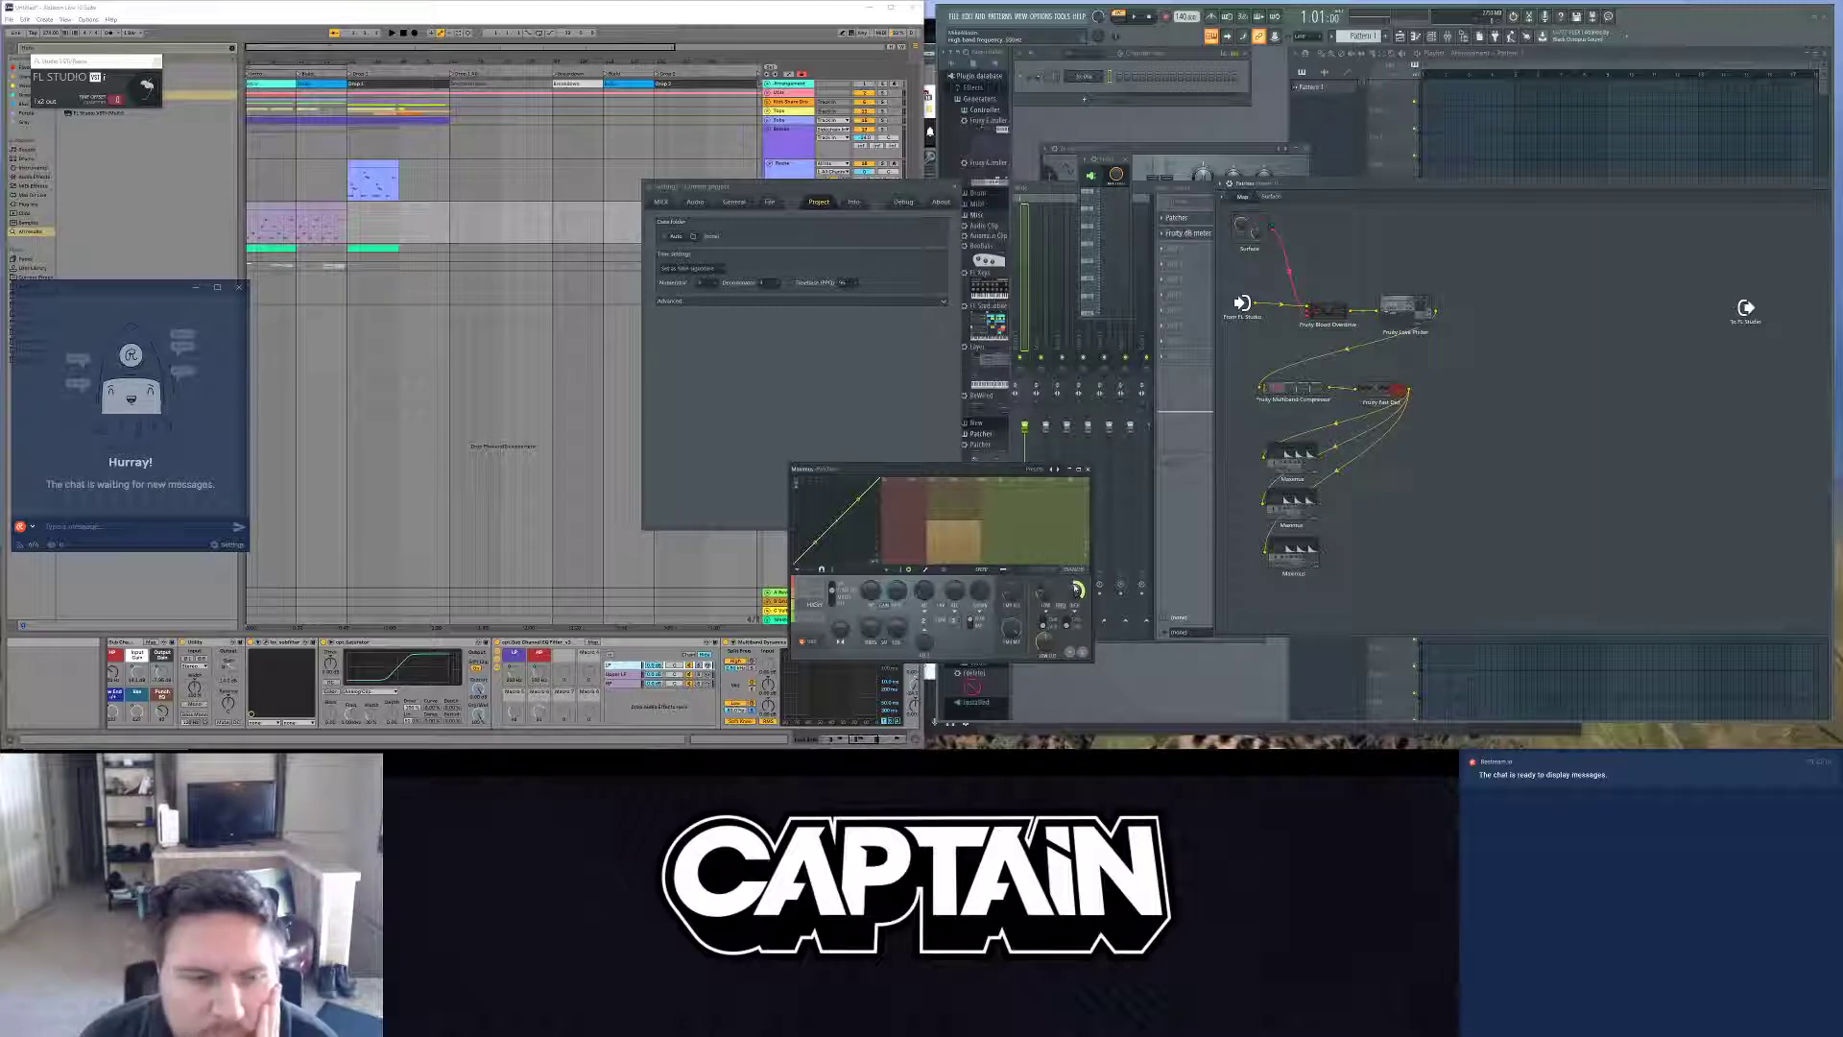
pyautogui.click(1087, 469)
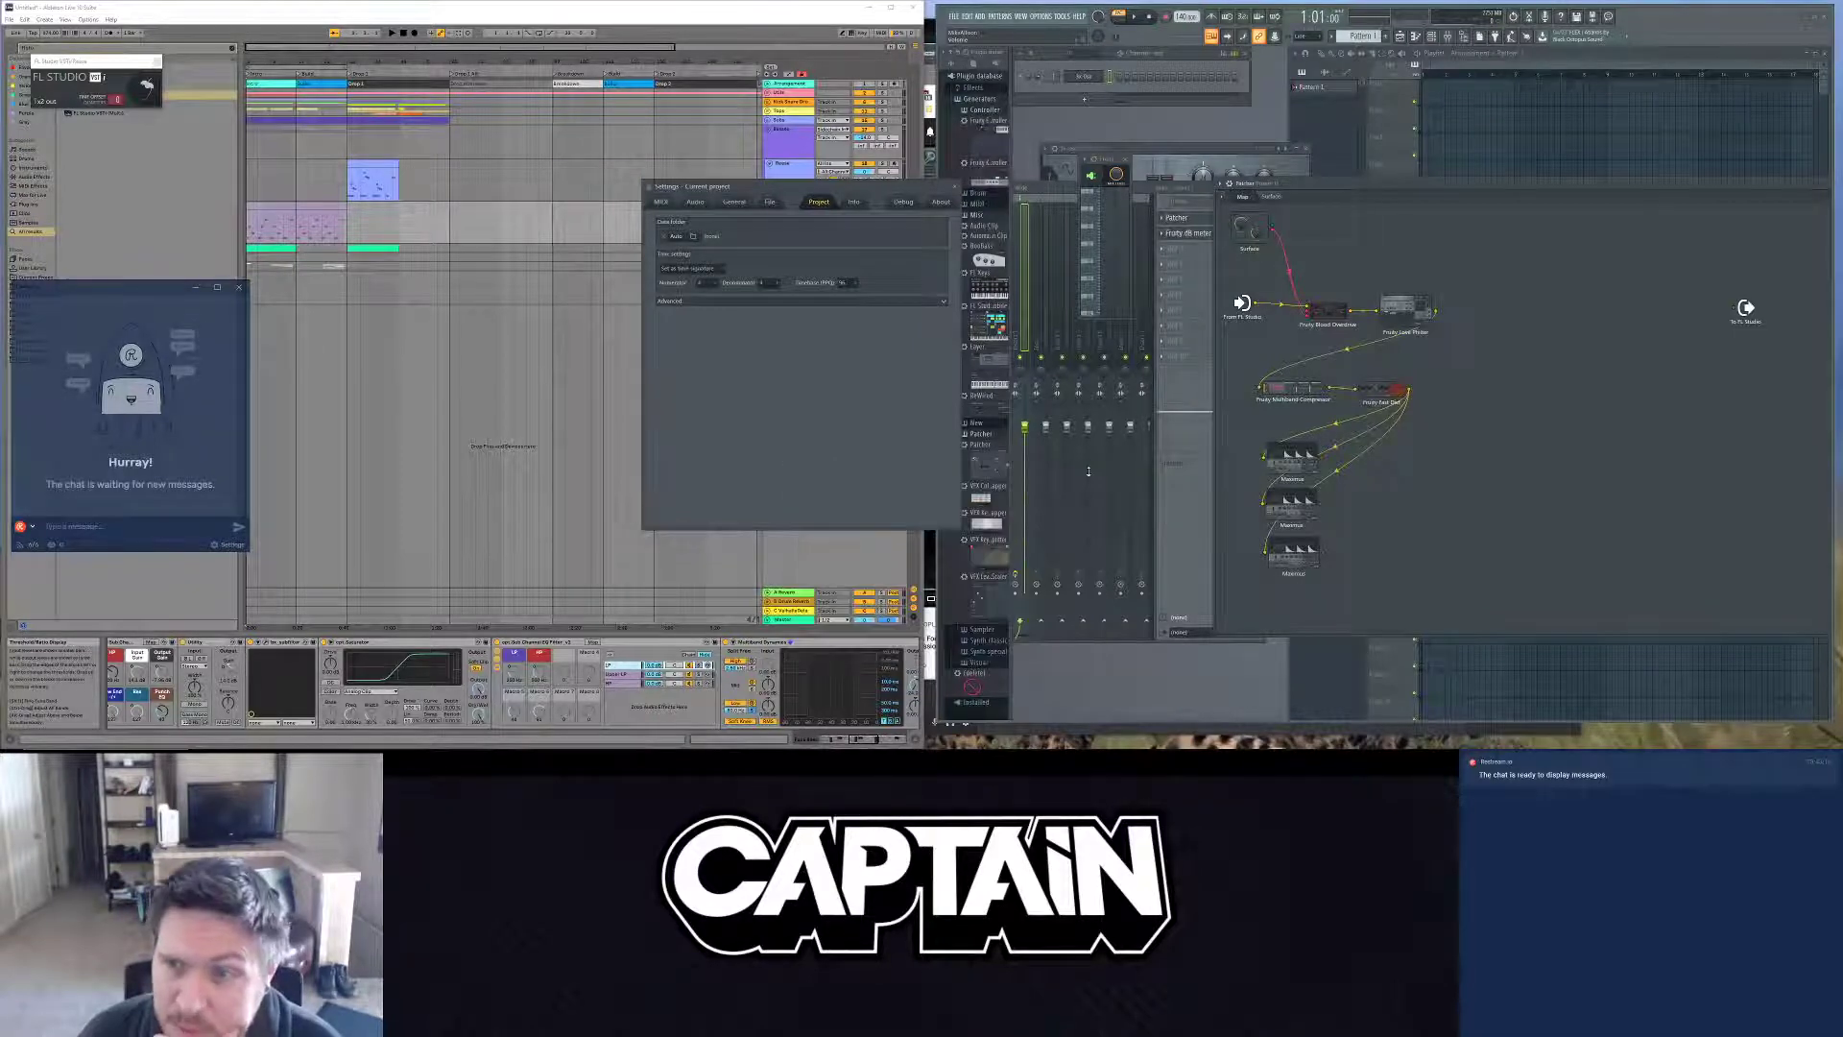
# Step: Look along the rest of the bass effect chain in Ableton Live and reopen the first Maximus in FL Studio for comparison
pyautogui.click(496, 691)
pyautogui.scroll(-4, 497, 691)
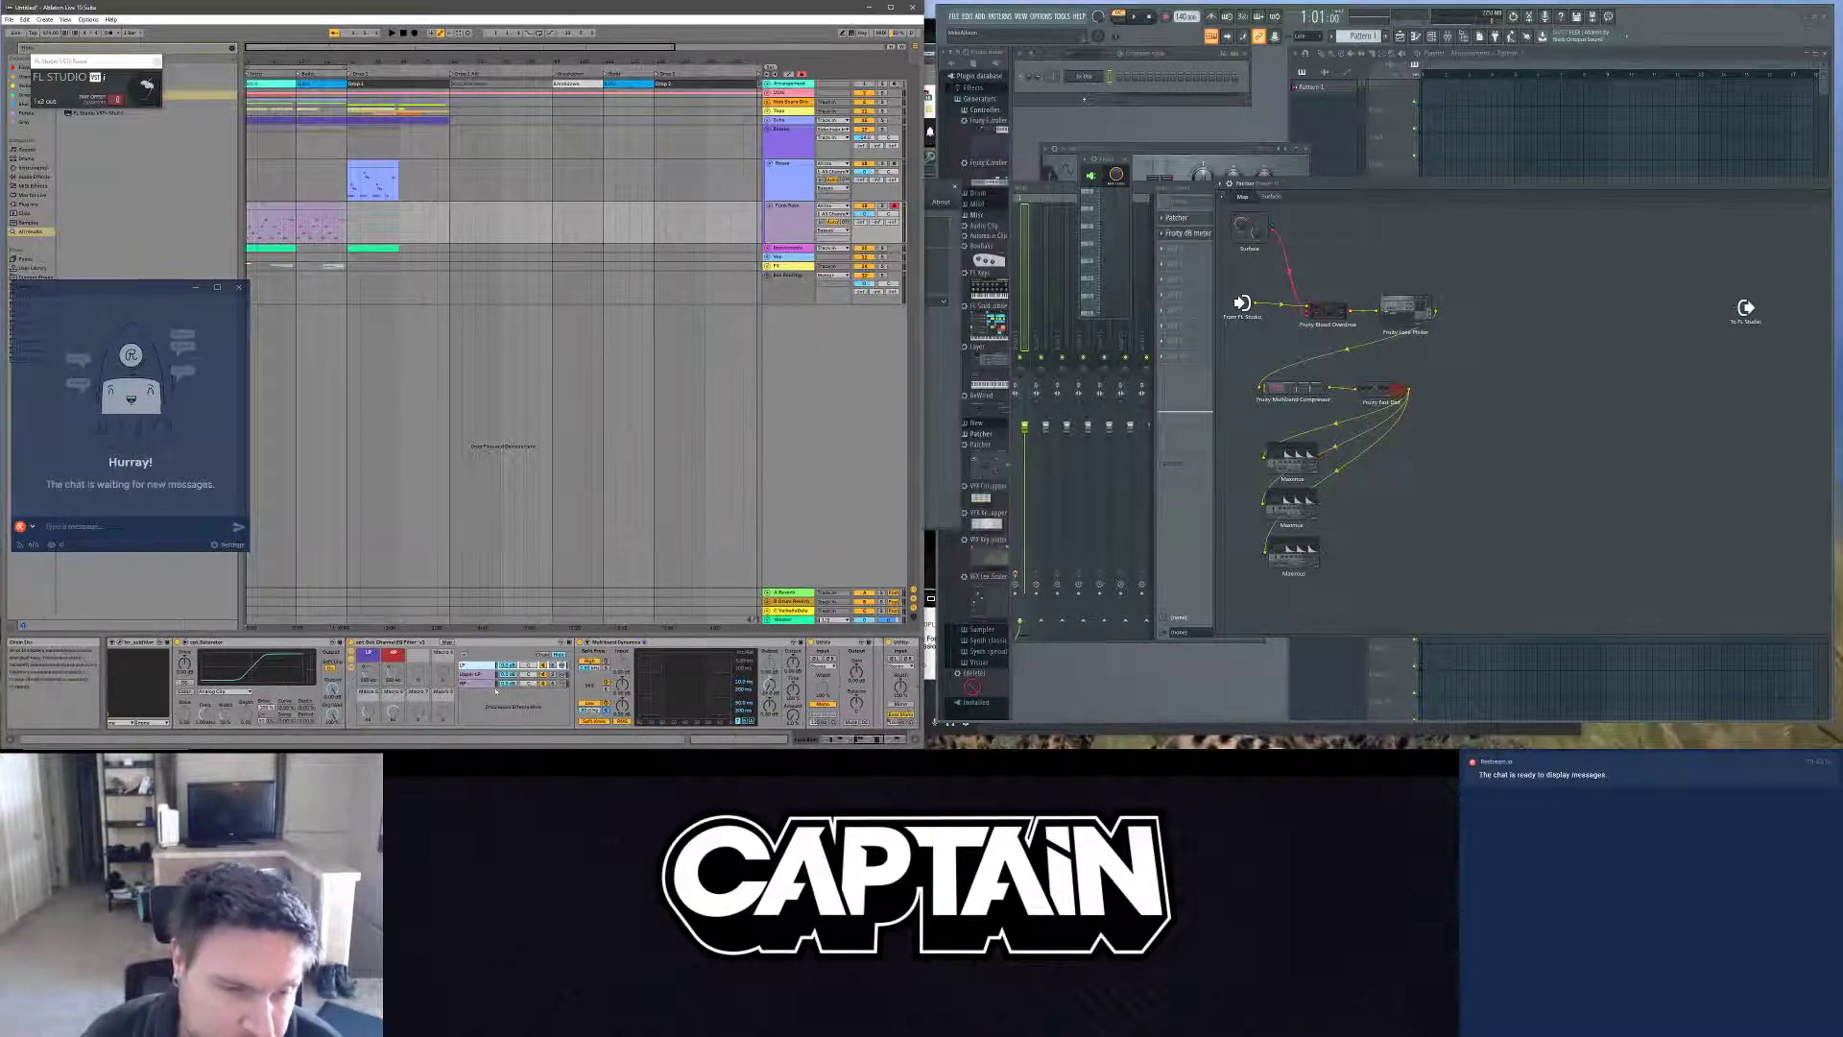
pyautogui.scroll(-3, 632, 685)
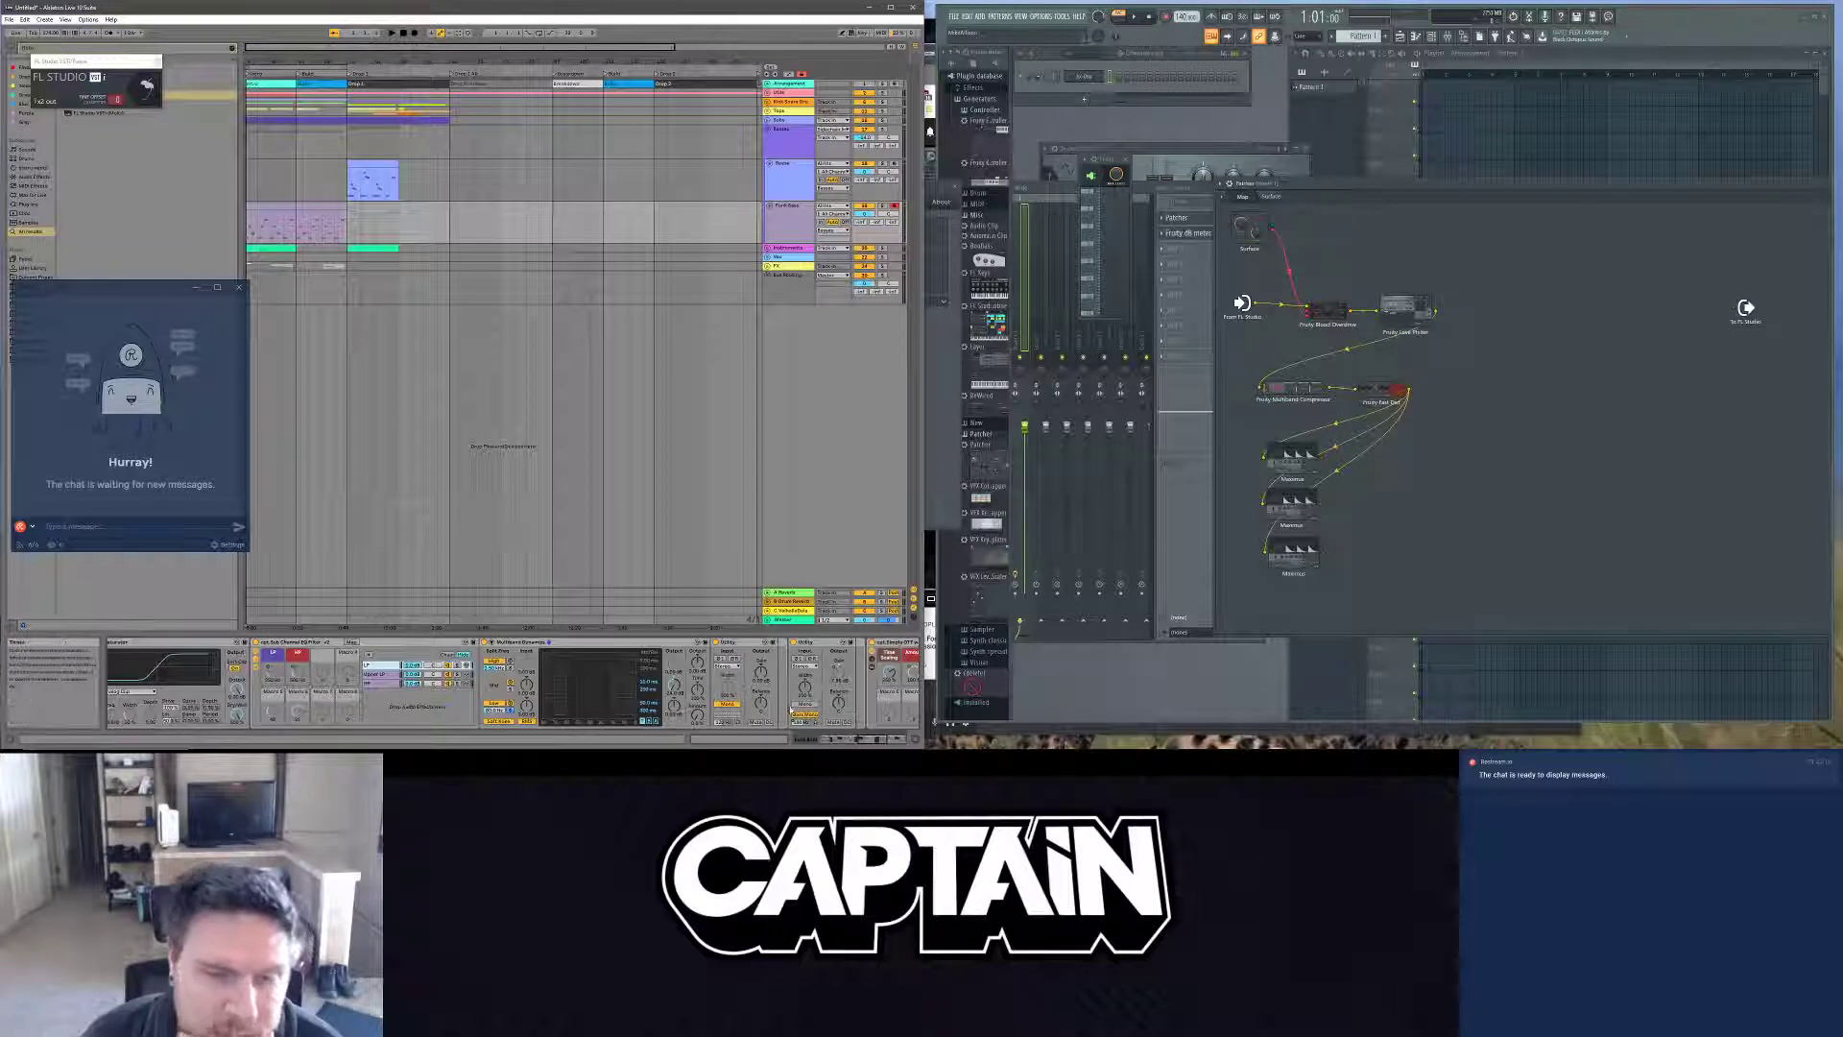
pyautogui.doubleClick(1313, 459)
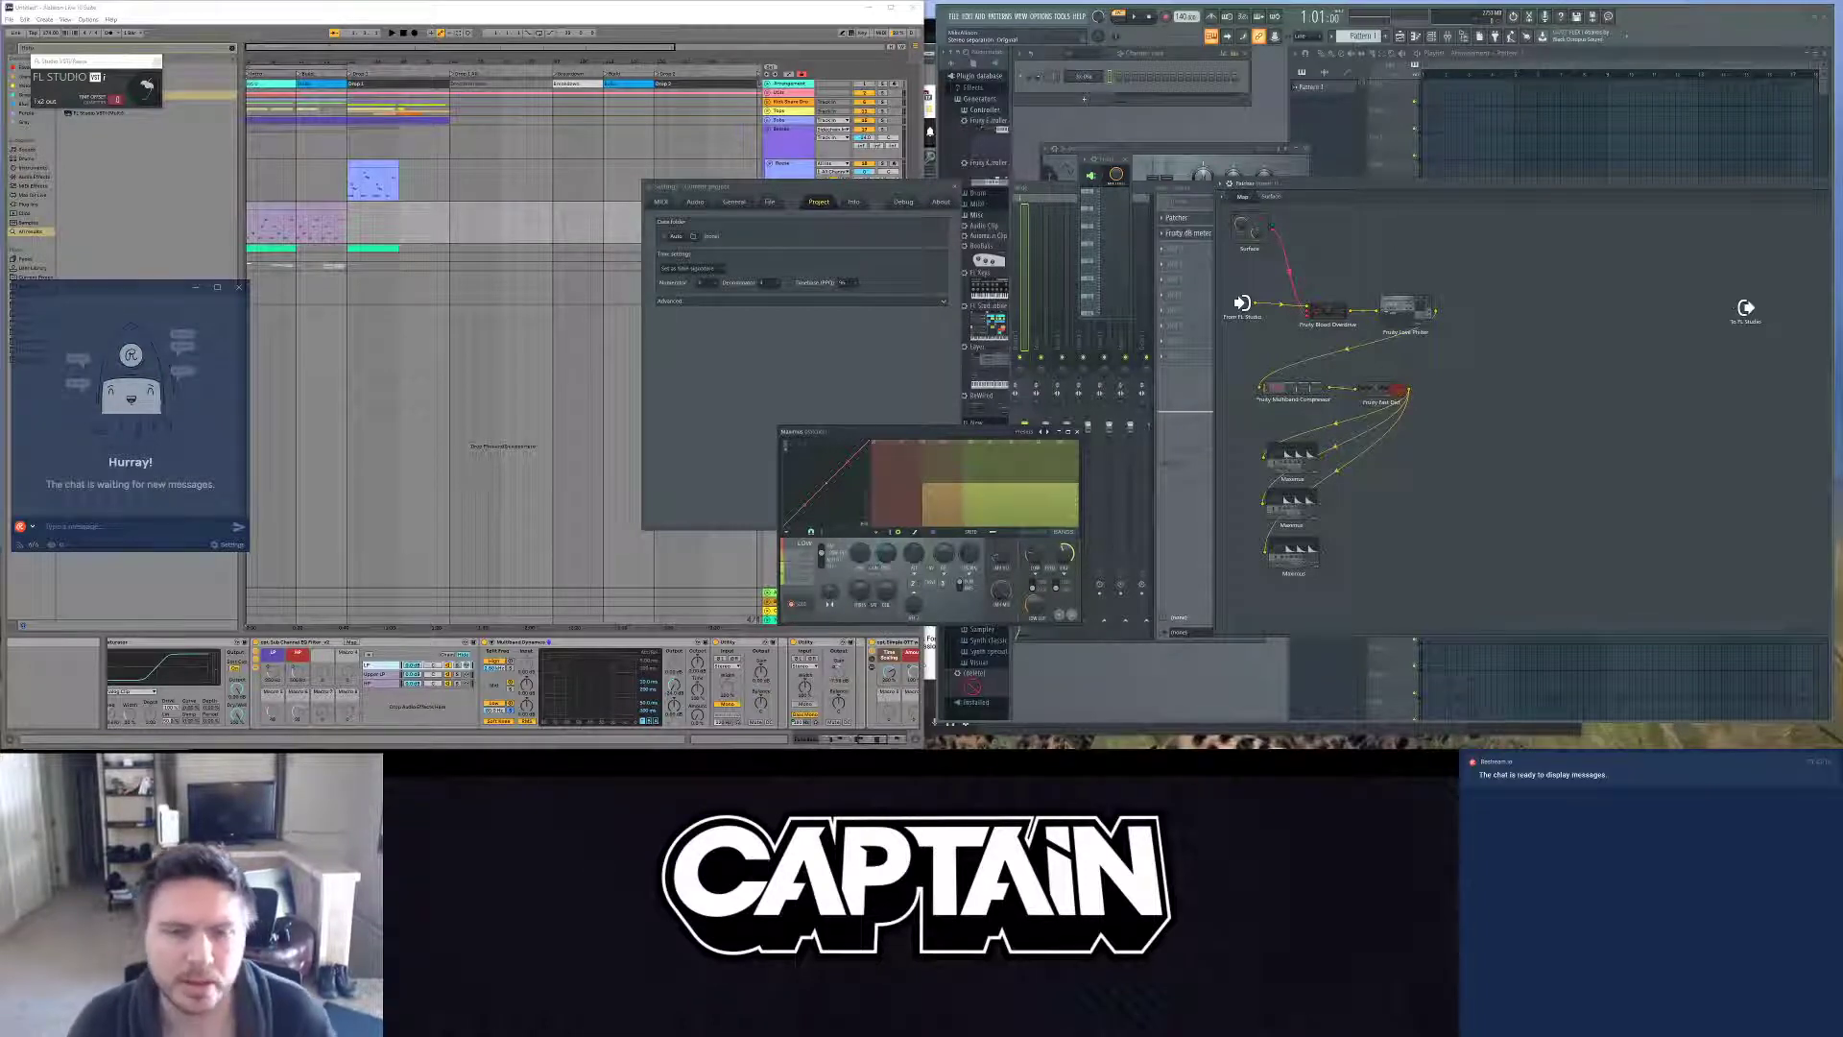
pyautogui.scroll(2, 1001, 587)
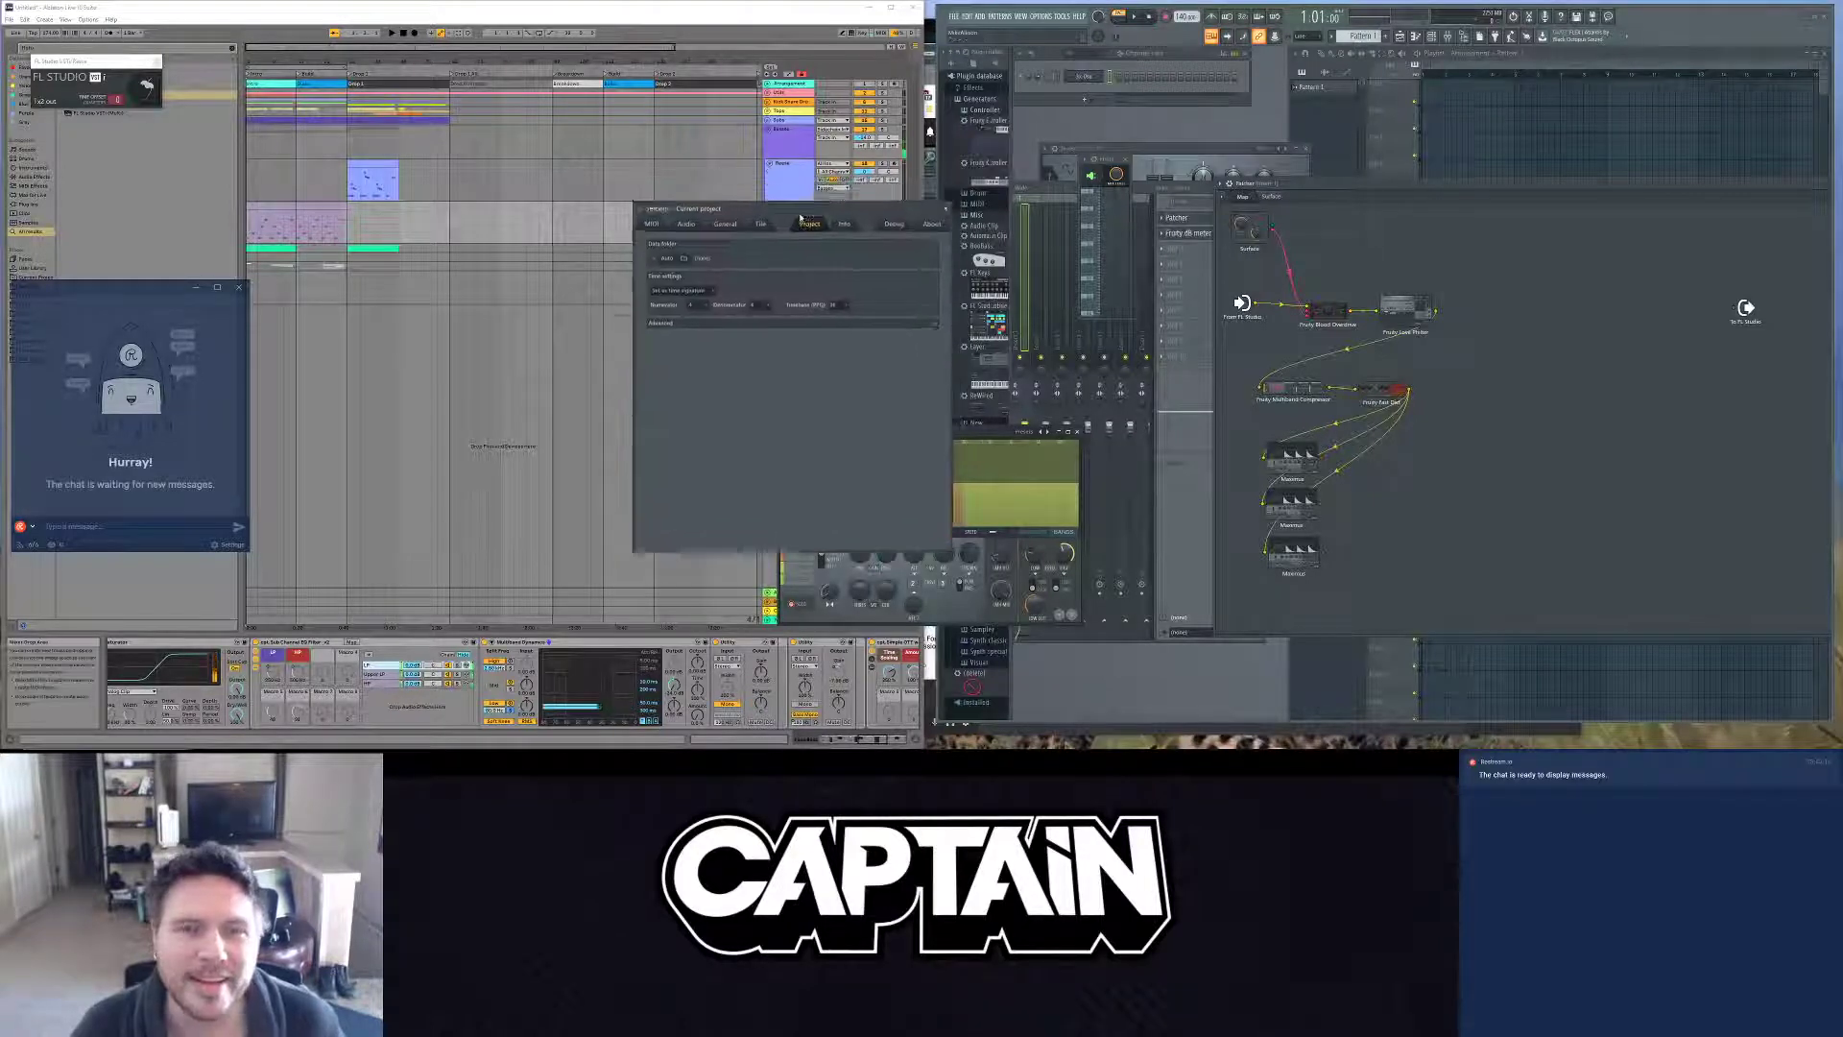
# Step: Move FL Studio's settings window aside, then arm and select the Ableton Live track that hosts the FL Studio plugin
pyautogui.moveTo(730, 186); pyautogui.dragTo(647, 347)
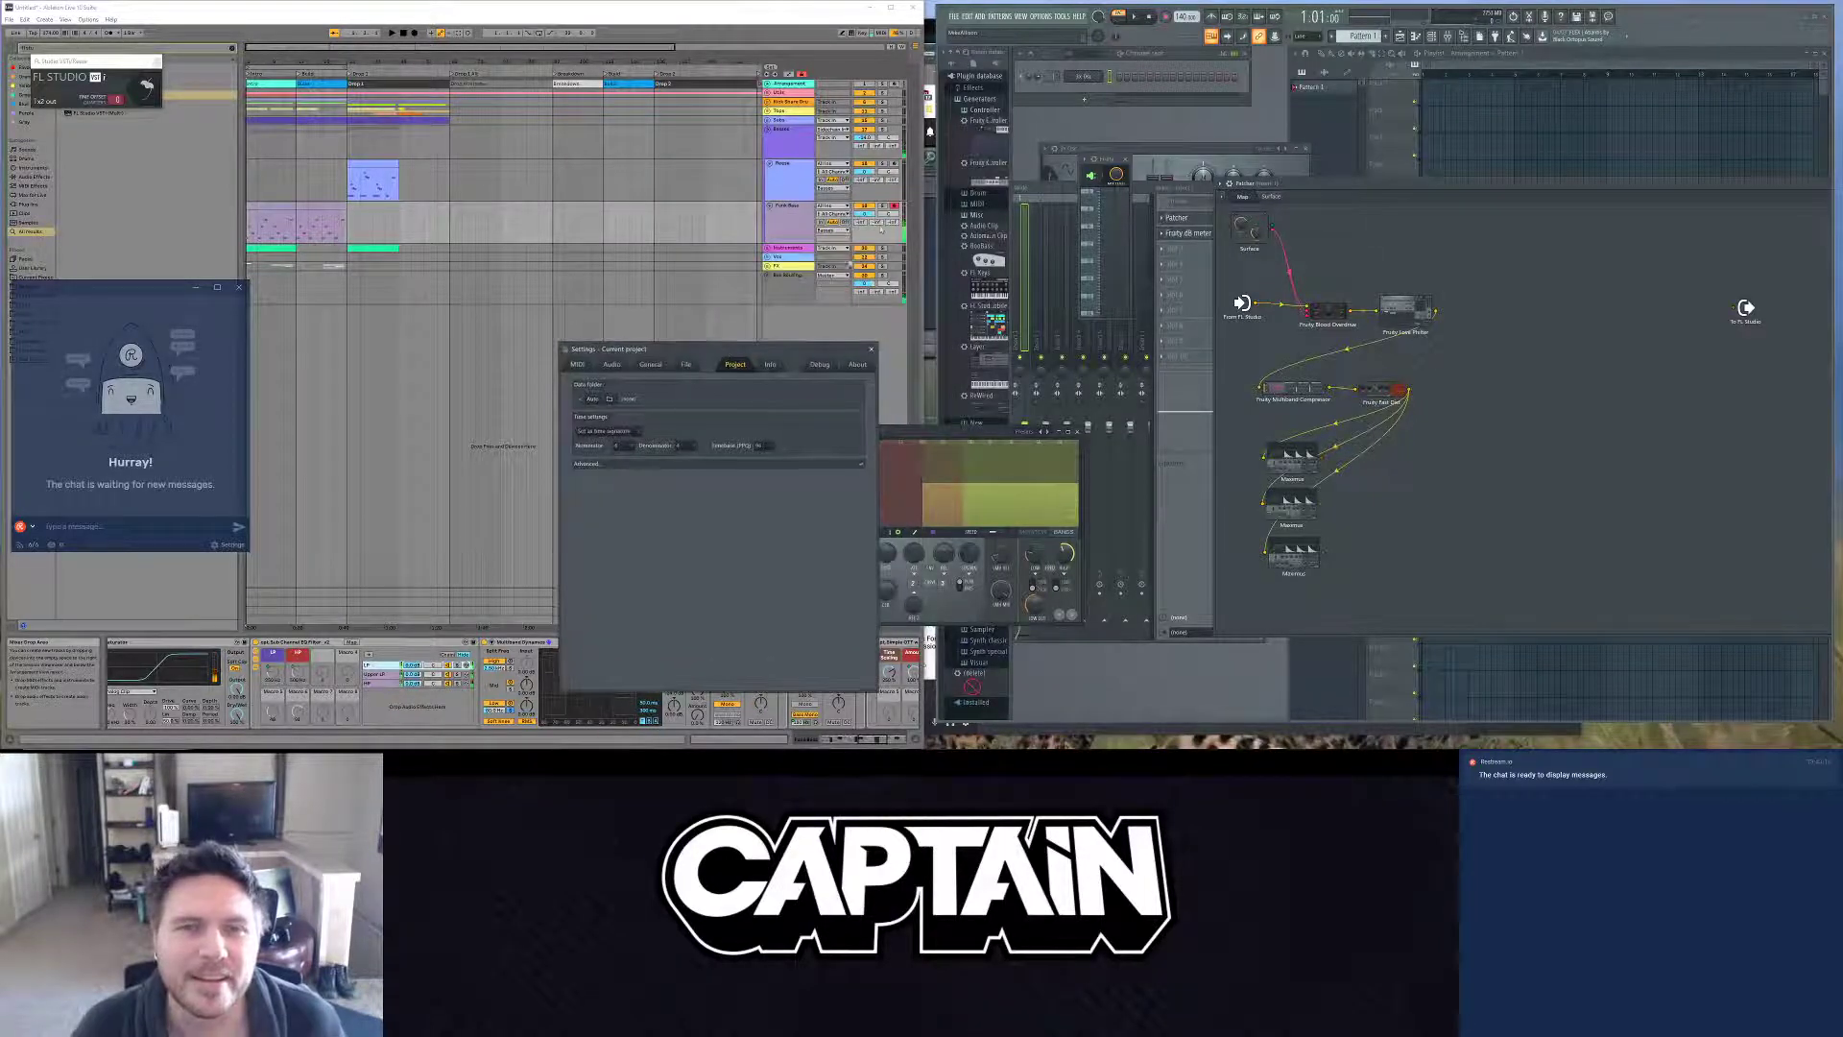
pyautogui.click(895, 165)
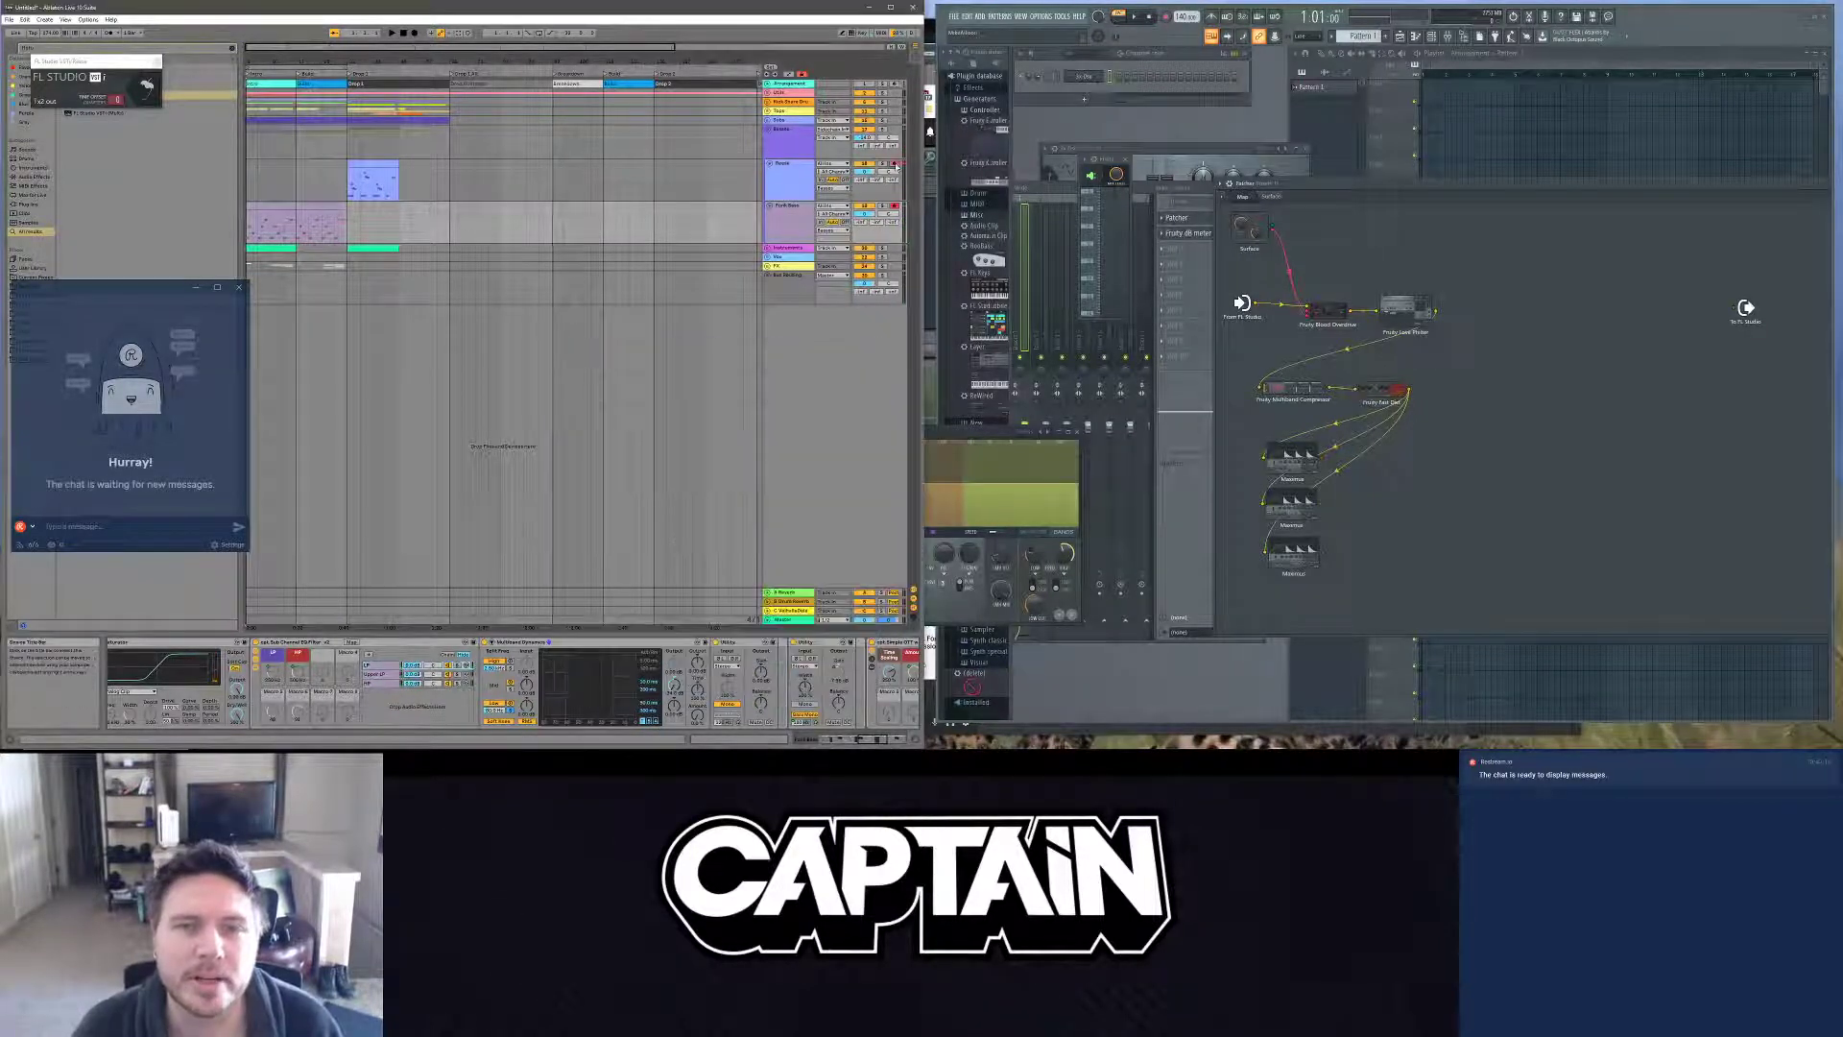
pyautogui.click(979, 428)
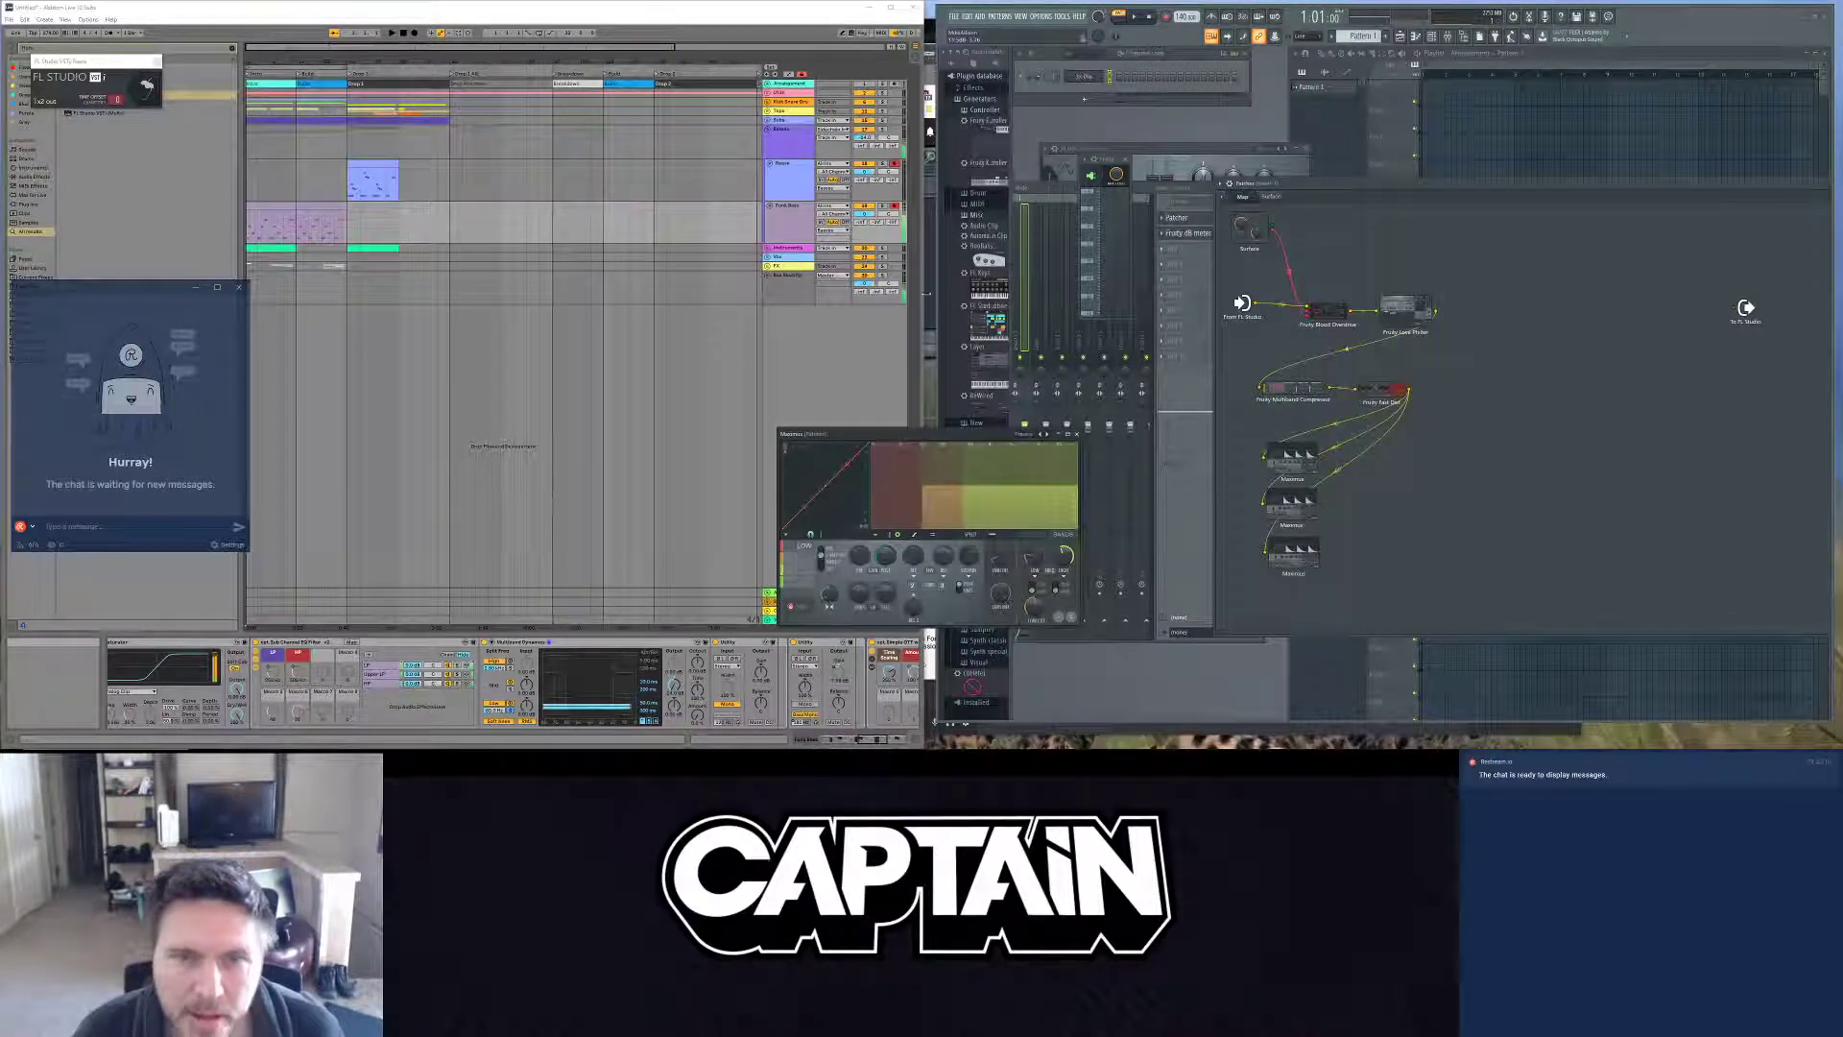
pyautogui.click(797, 192)
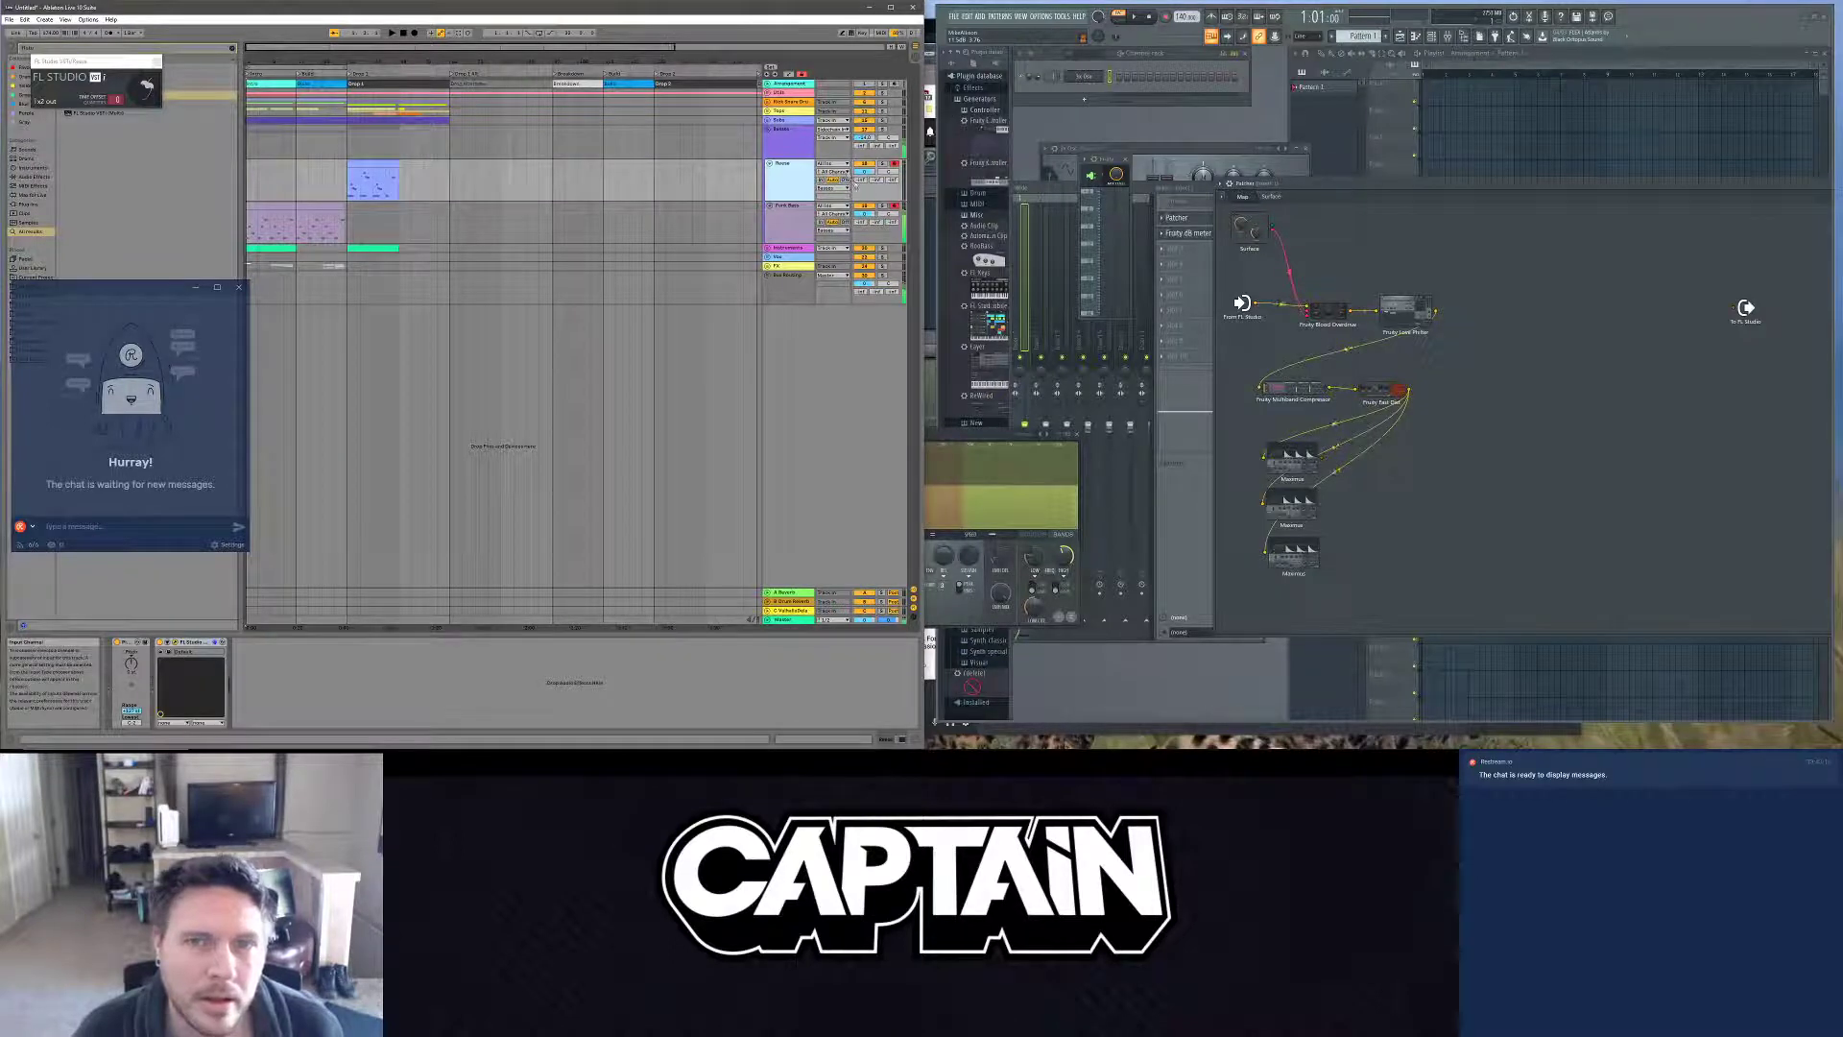
pyautogui.click(793, 187)
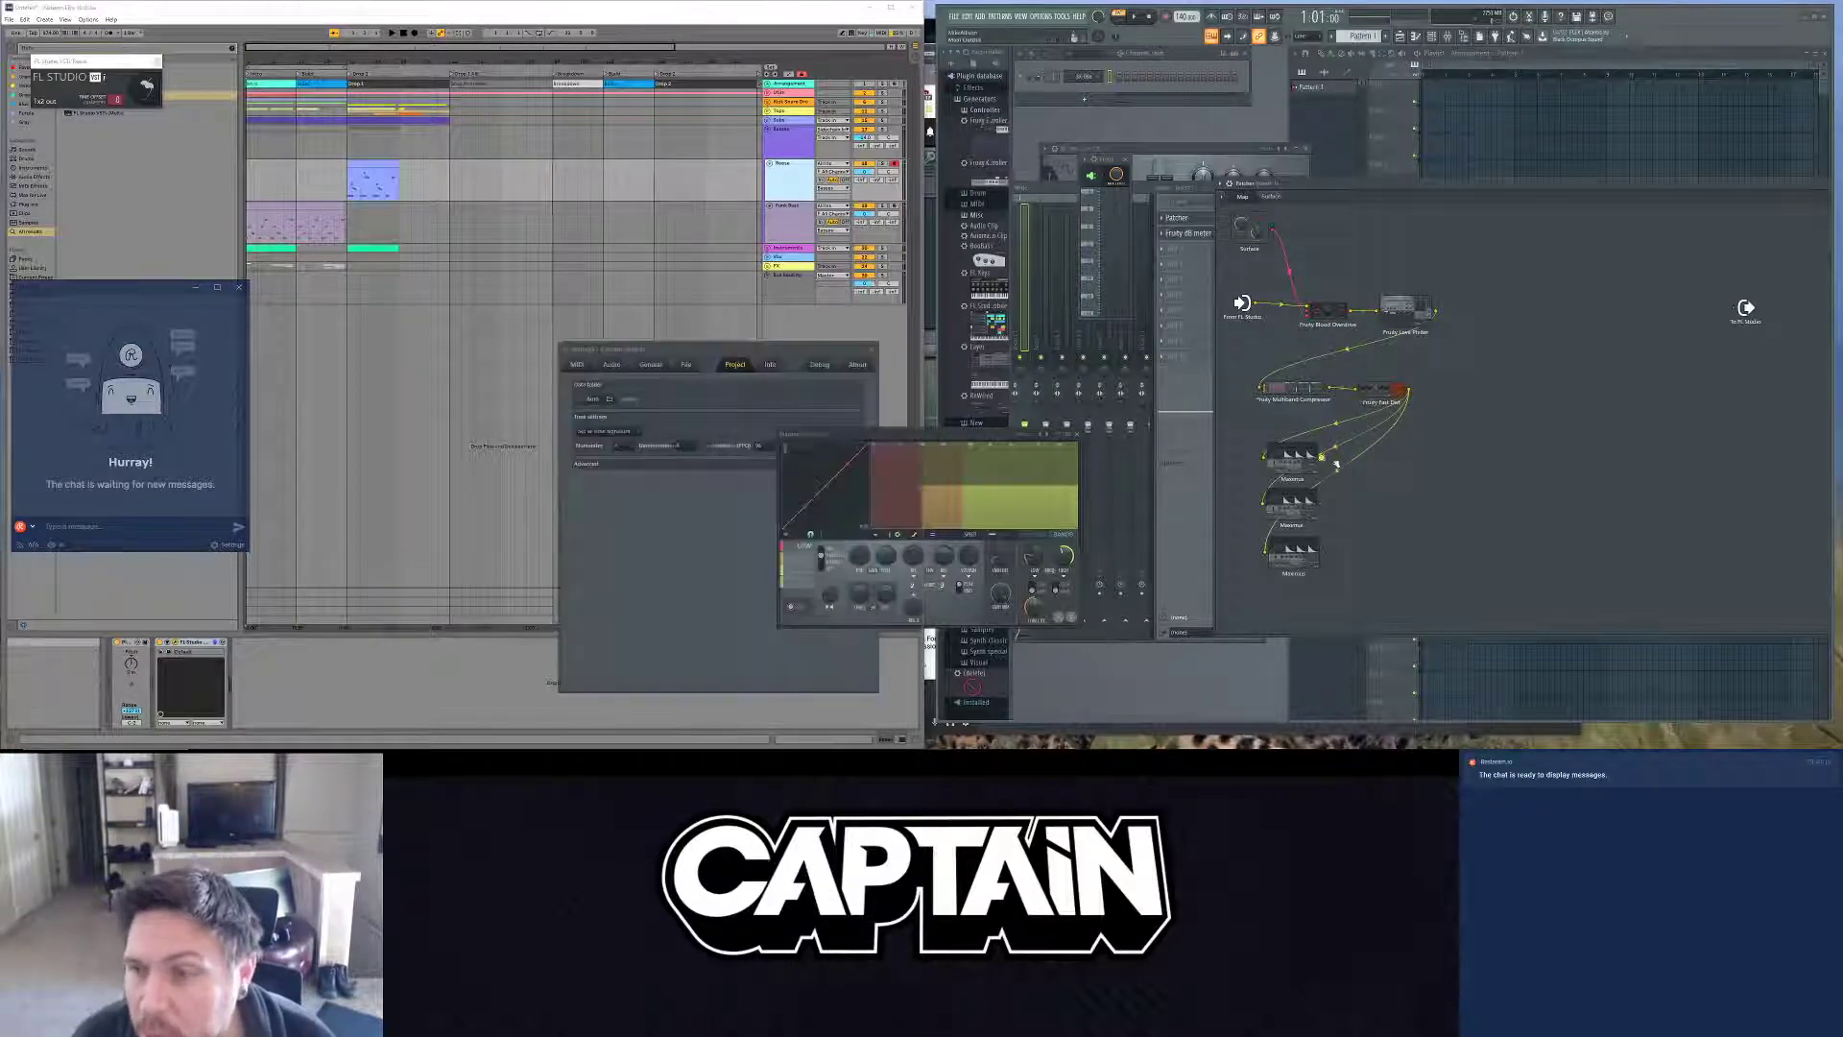
# Step: Connect the third Maximus's output to the Patcher's To FL Studio node and bring up the 3x Osc window
pyautogui.click(1668, 347)
pyautogui.moveTo(1322, 553); pyautogui.dragTo(1733, 309)
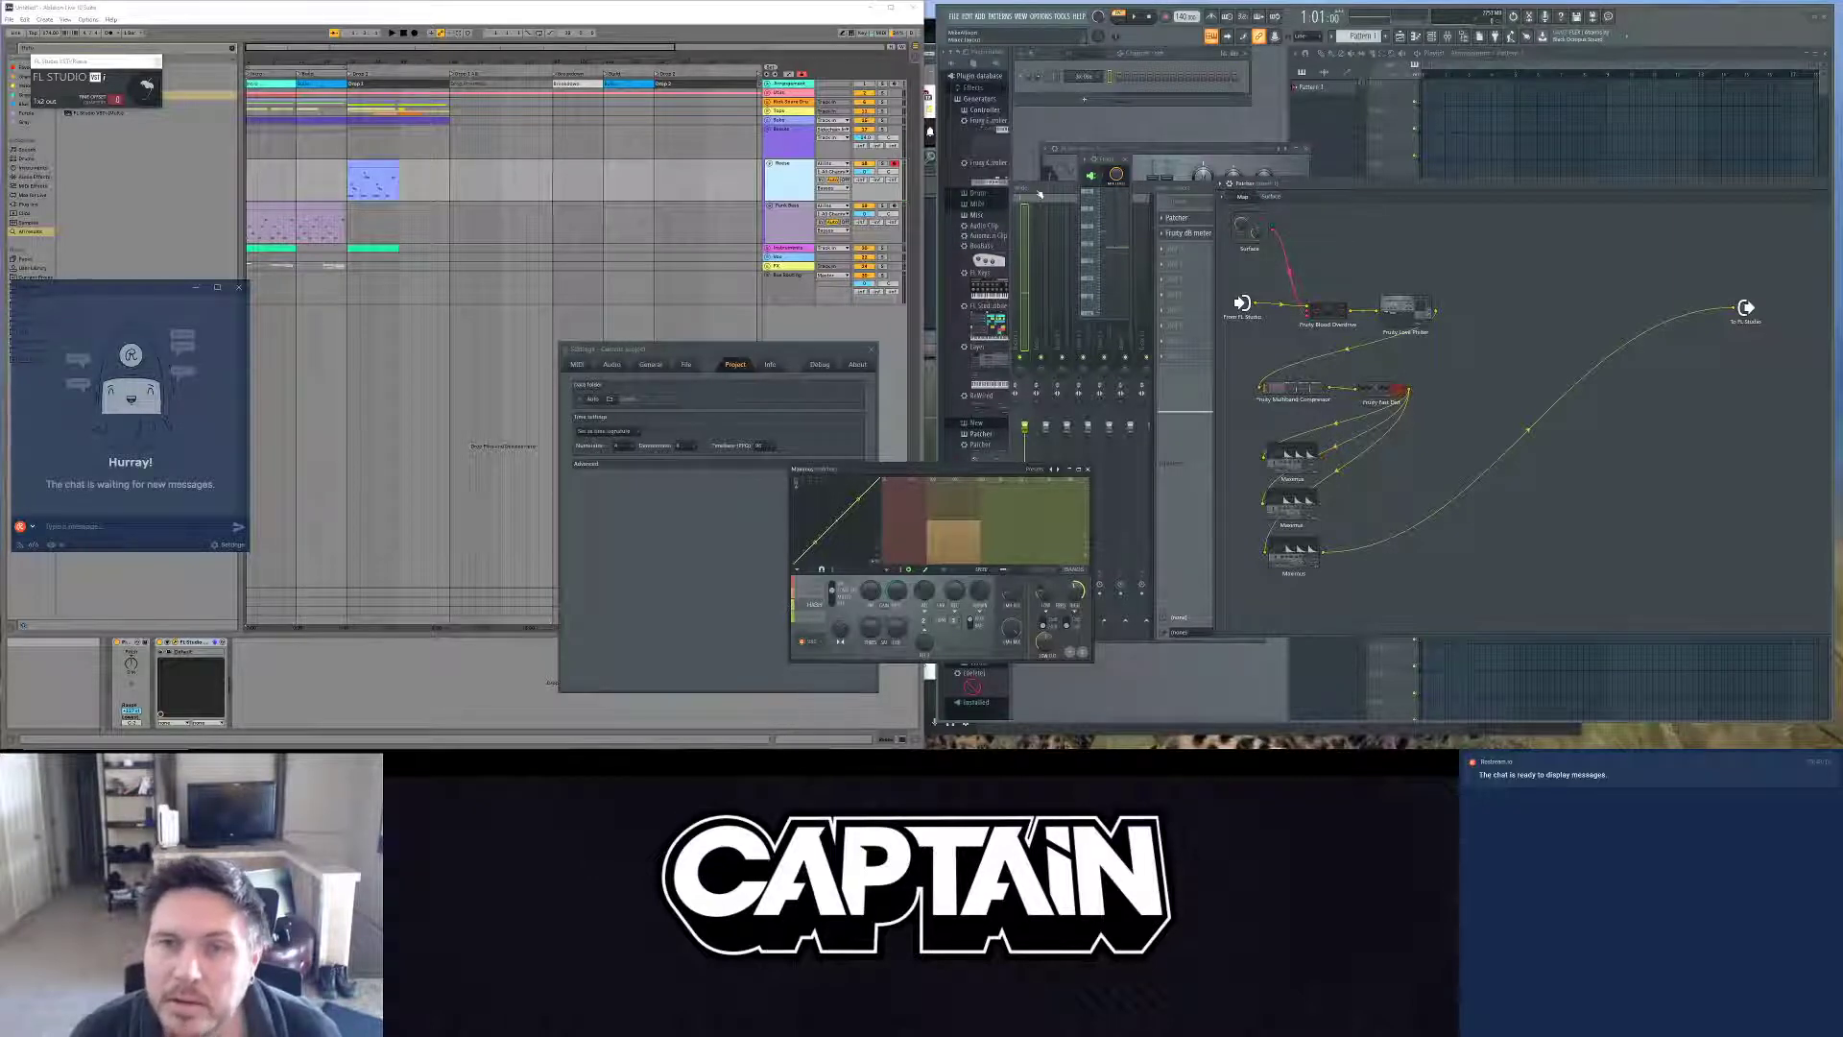
pyautogui.click(1117, 245)
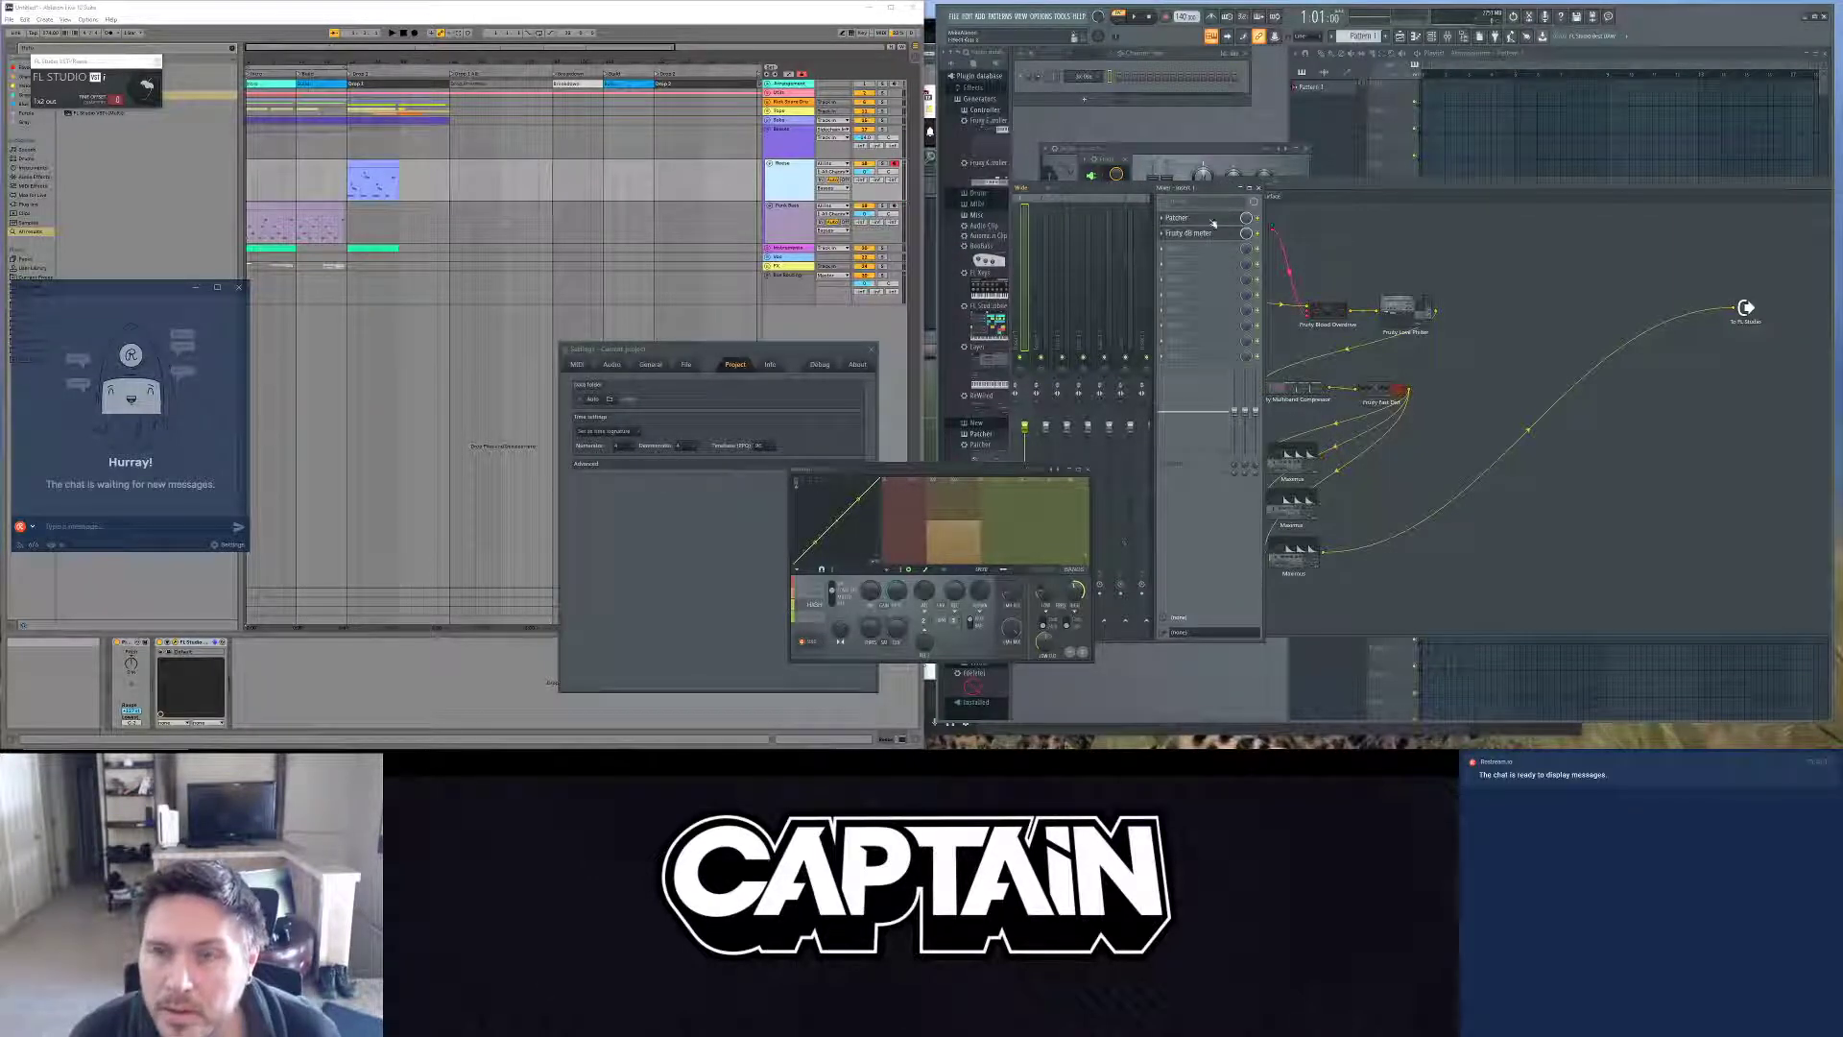
pyautogui.click(1036, 191)
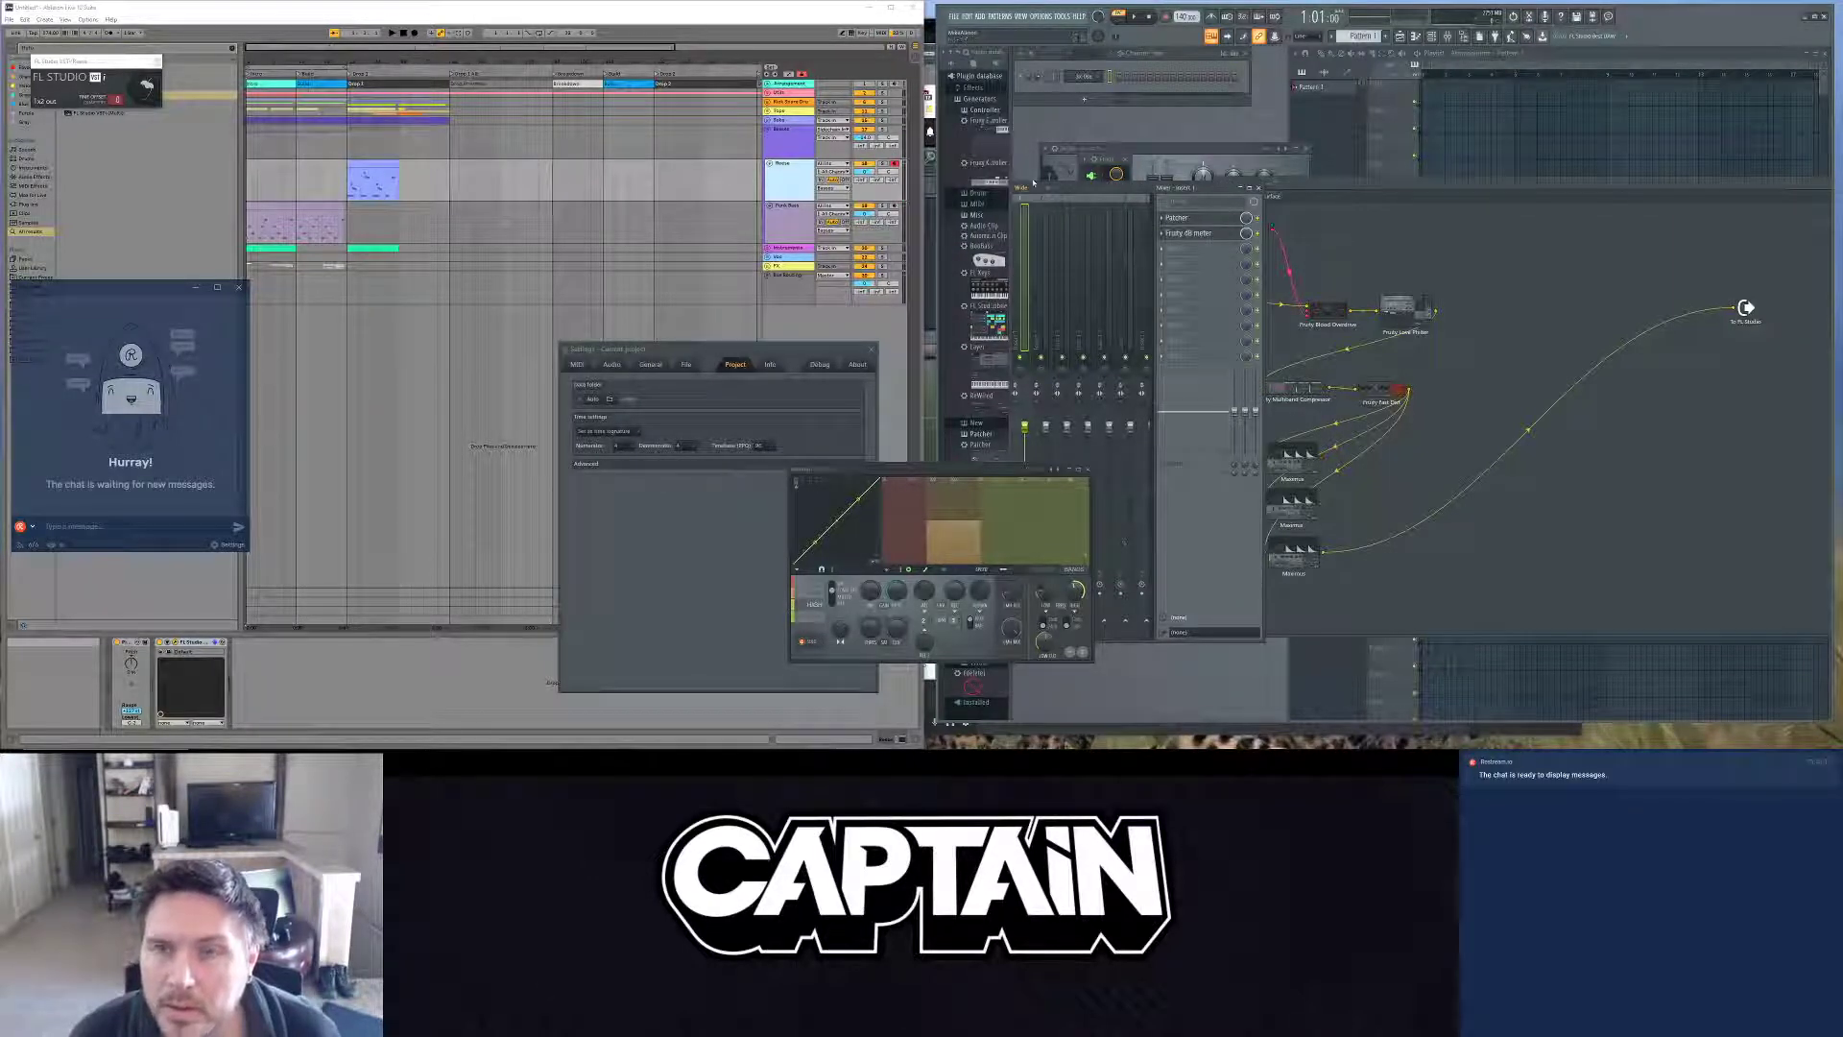
pyautogui.click(1086, 81)
pyautogui.click(1087, 82)
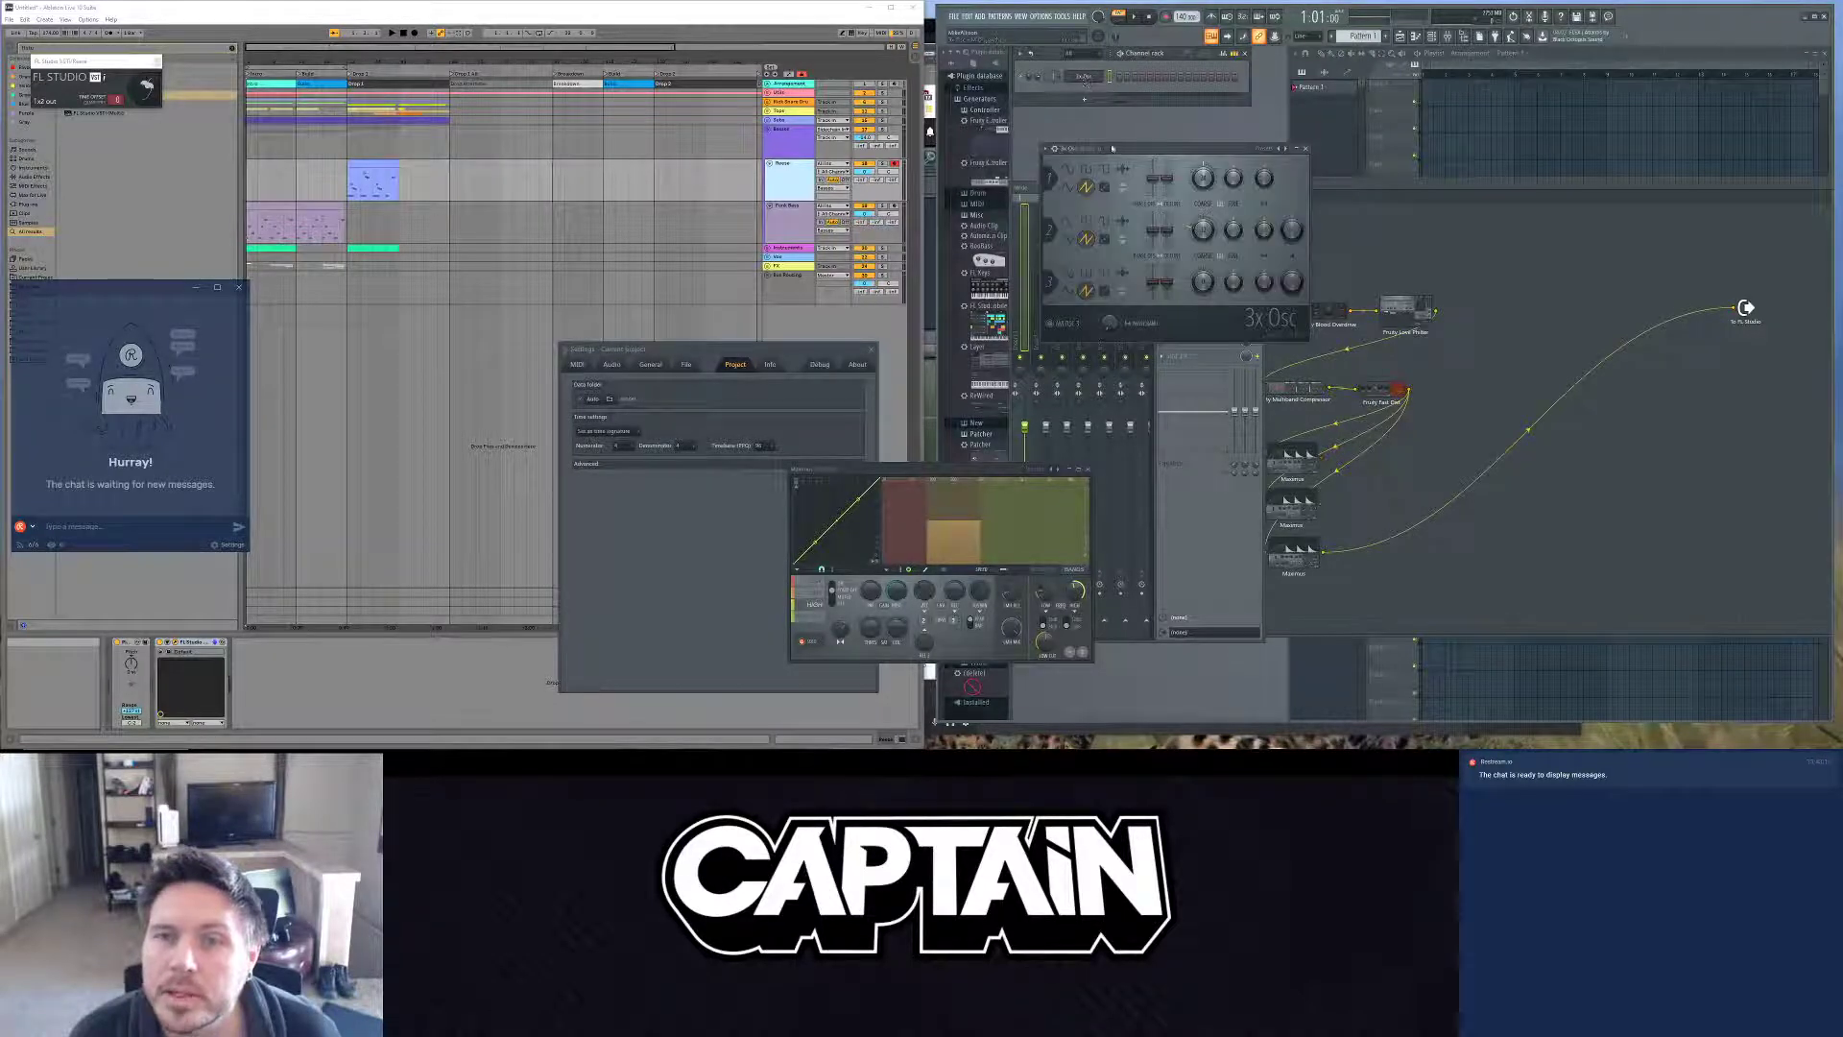
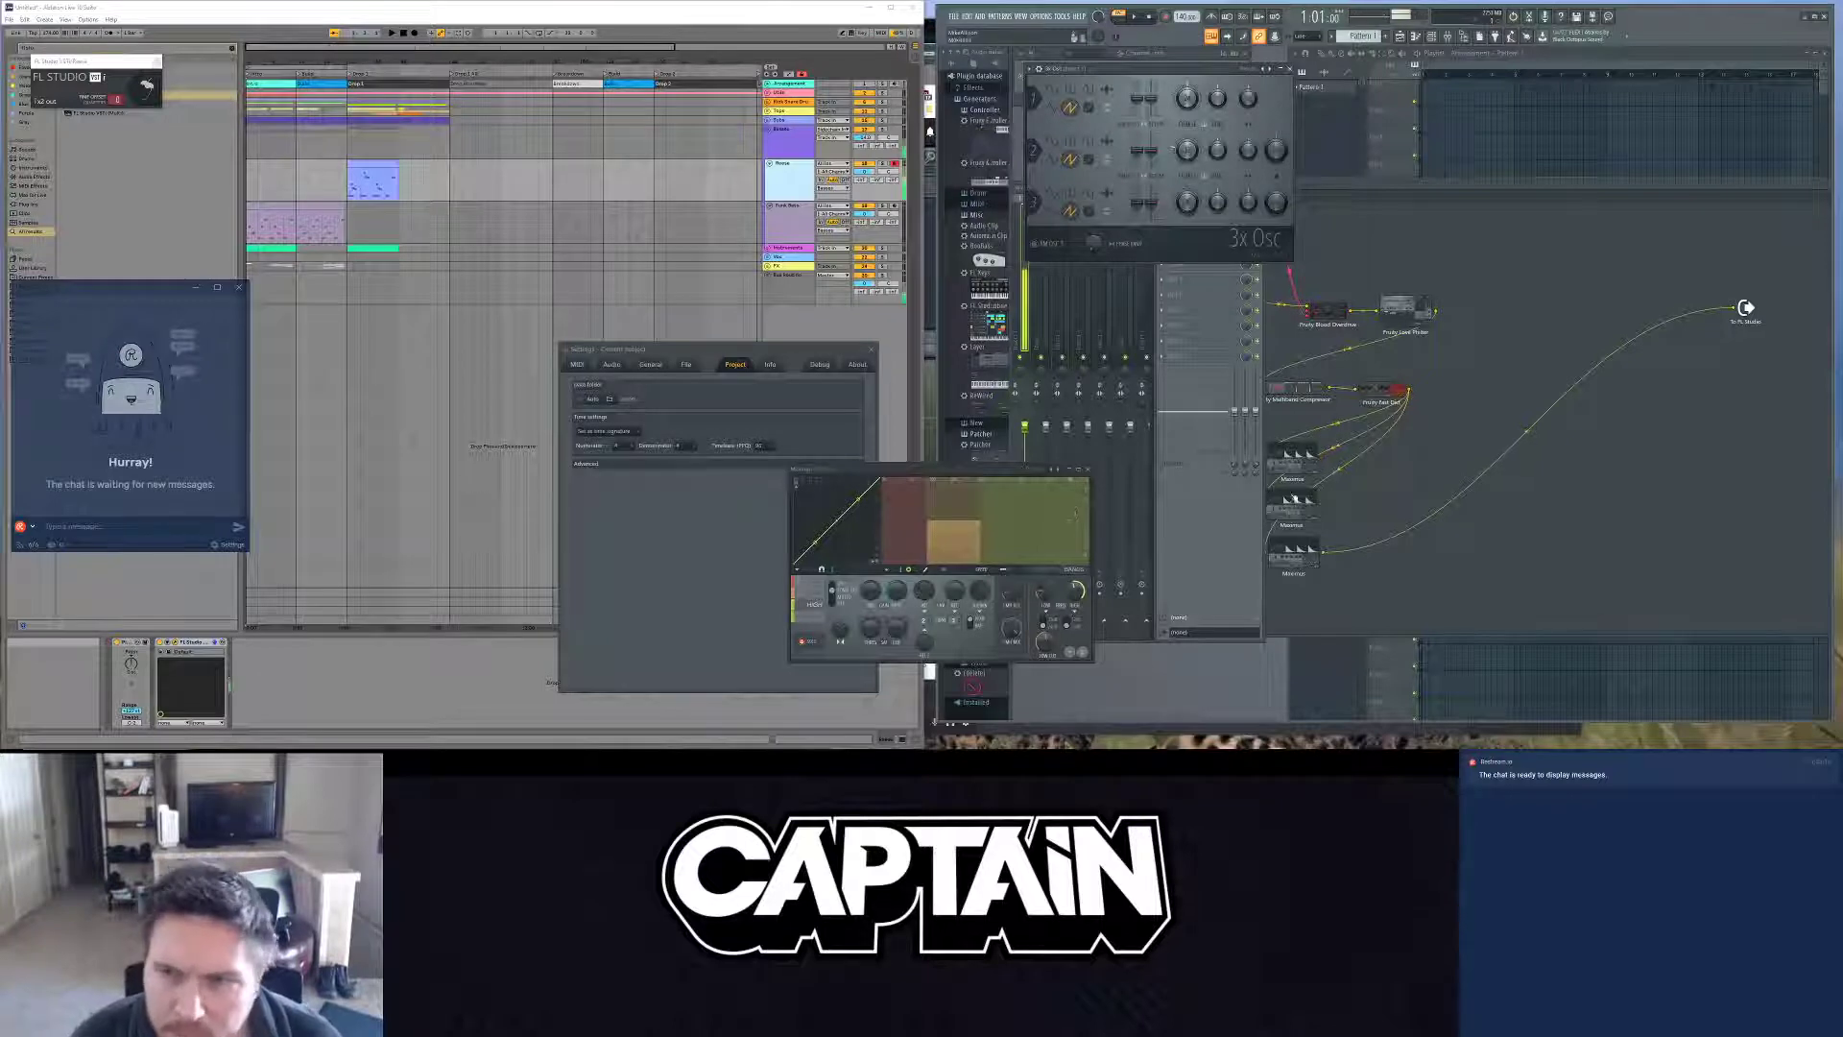
# Step: Go through the first, second and third Maximus to check the band settings of each
pyautogui.click(1317, 463)
pyautogui.click(1322, 464)
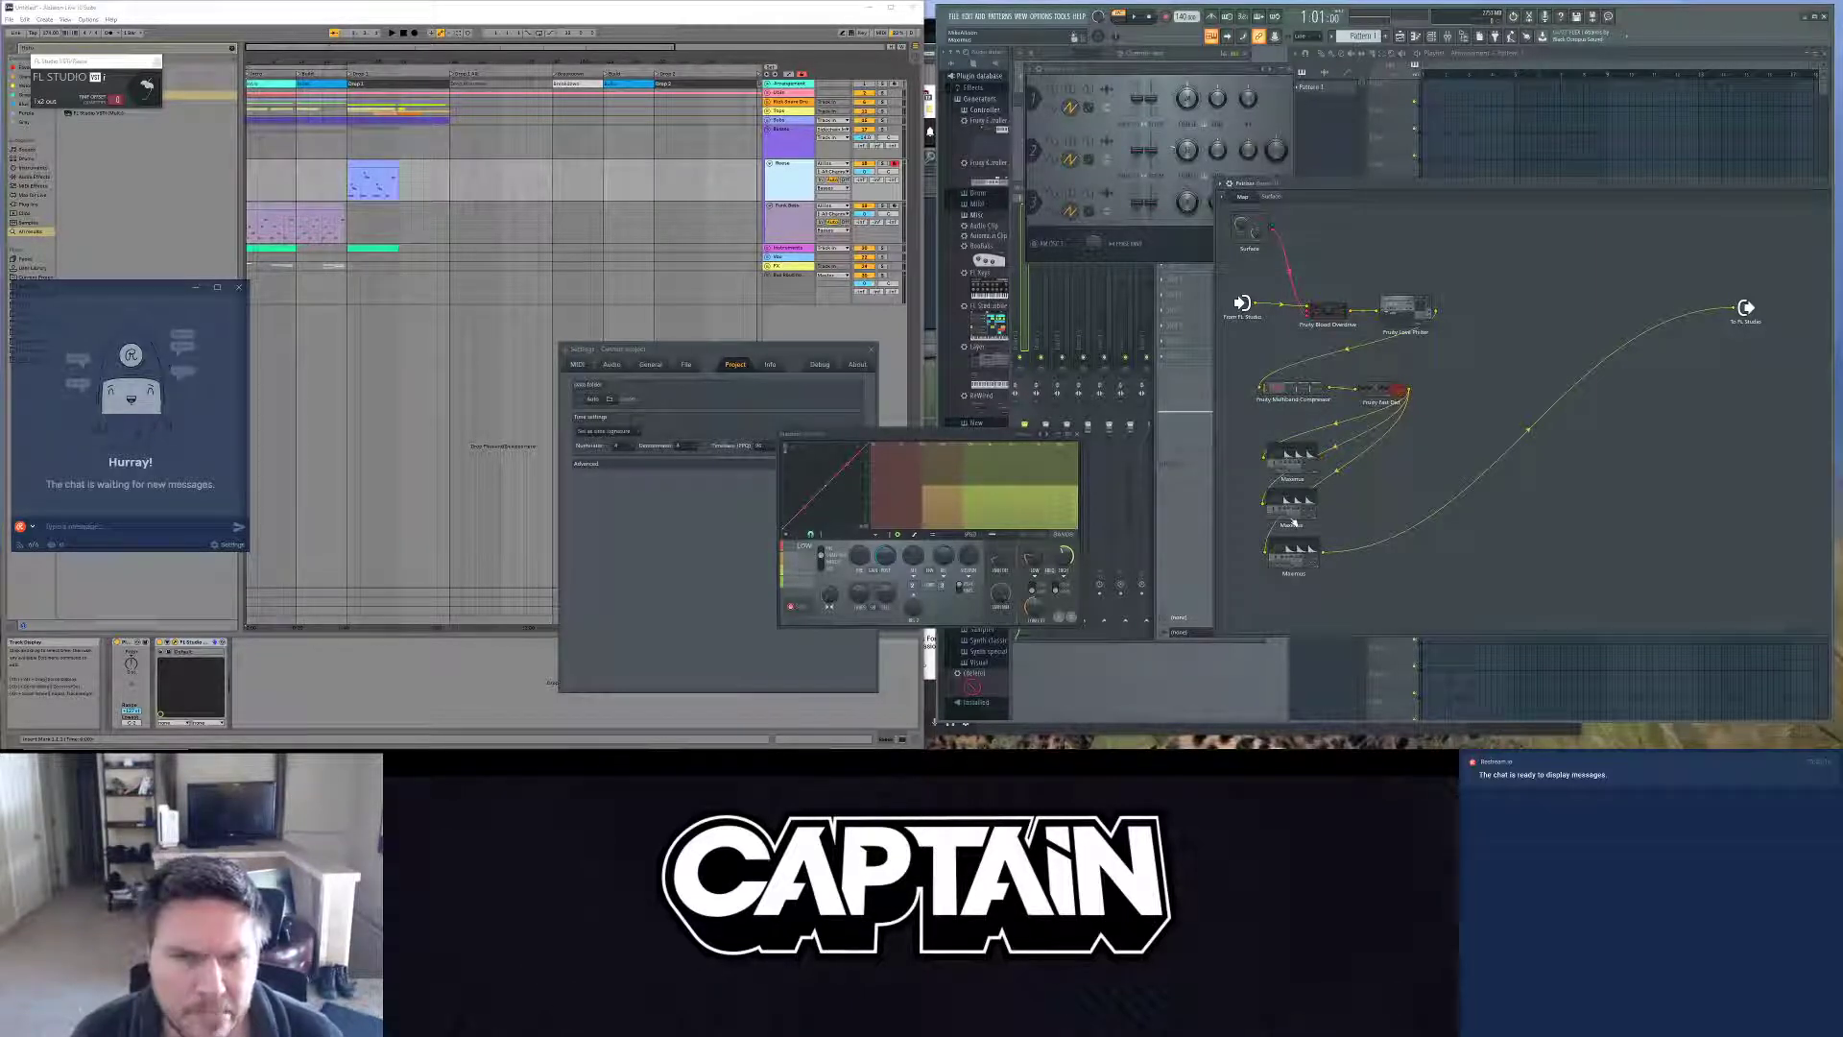
pyautogui.click(1293, 518)
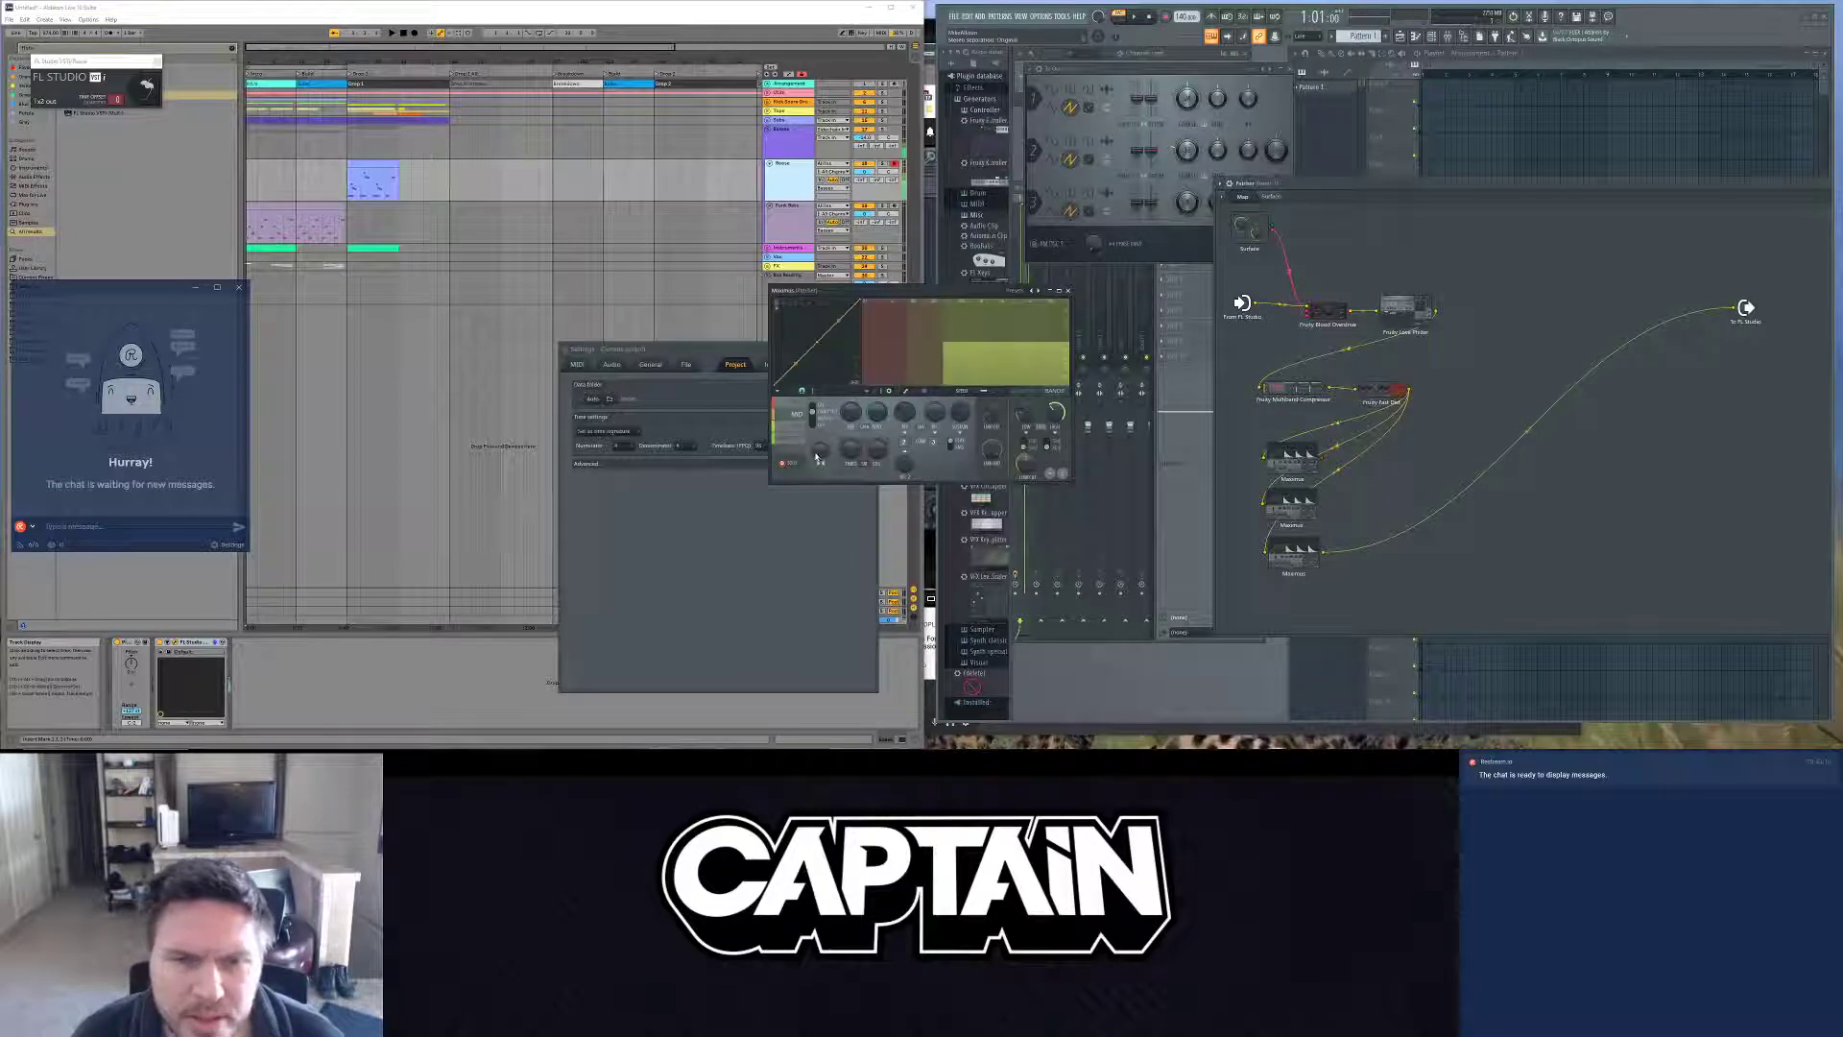
pyautogui.click(1291, 554)
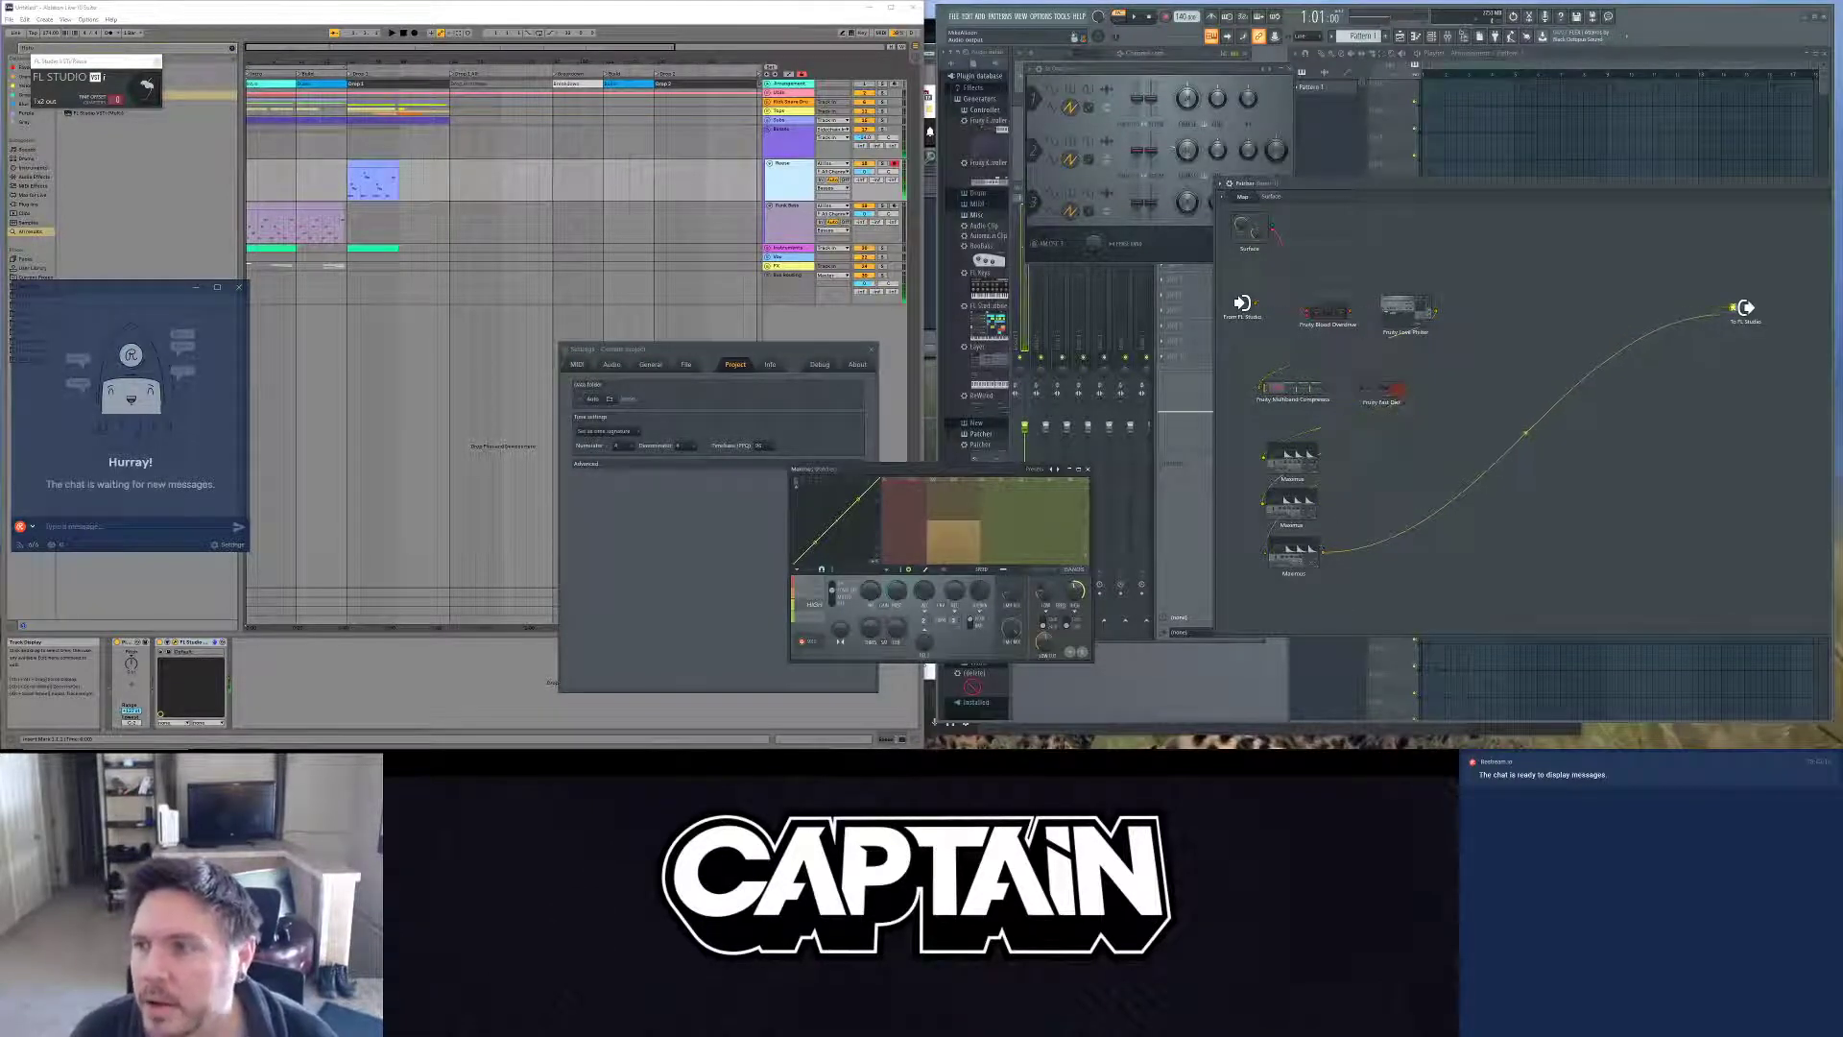
# Step: Disconnect the third Maximus from the To FL Studio node and show the bass track's effect chain in Ableton Live
pyautogui.rightClick(1733, 308)
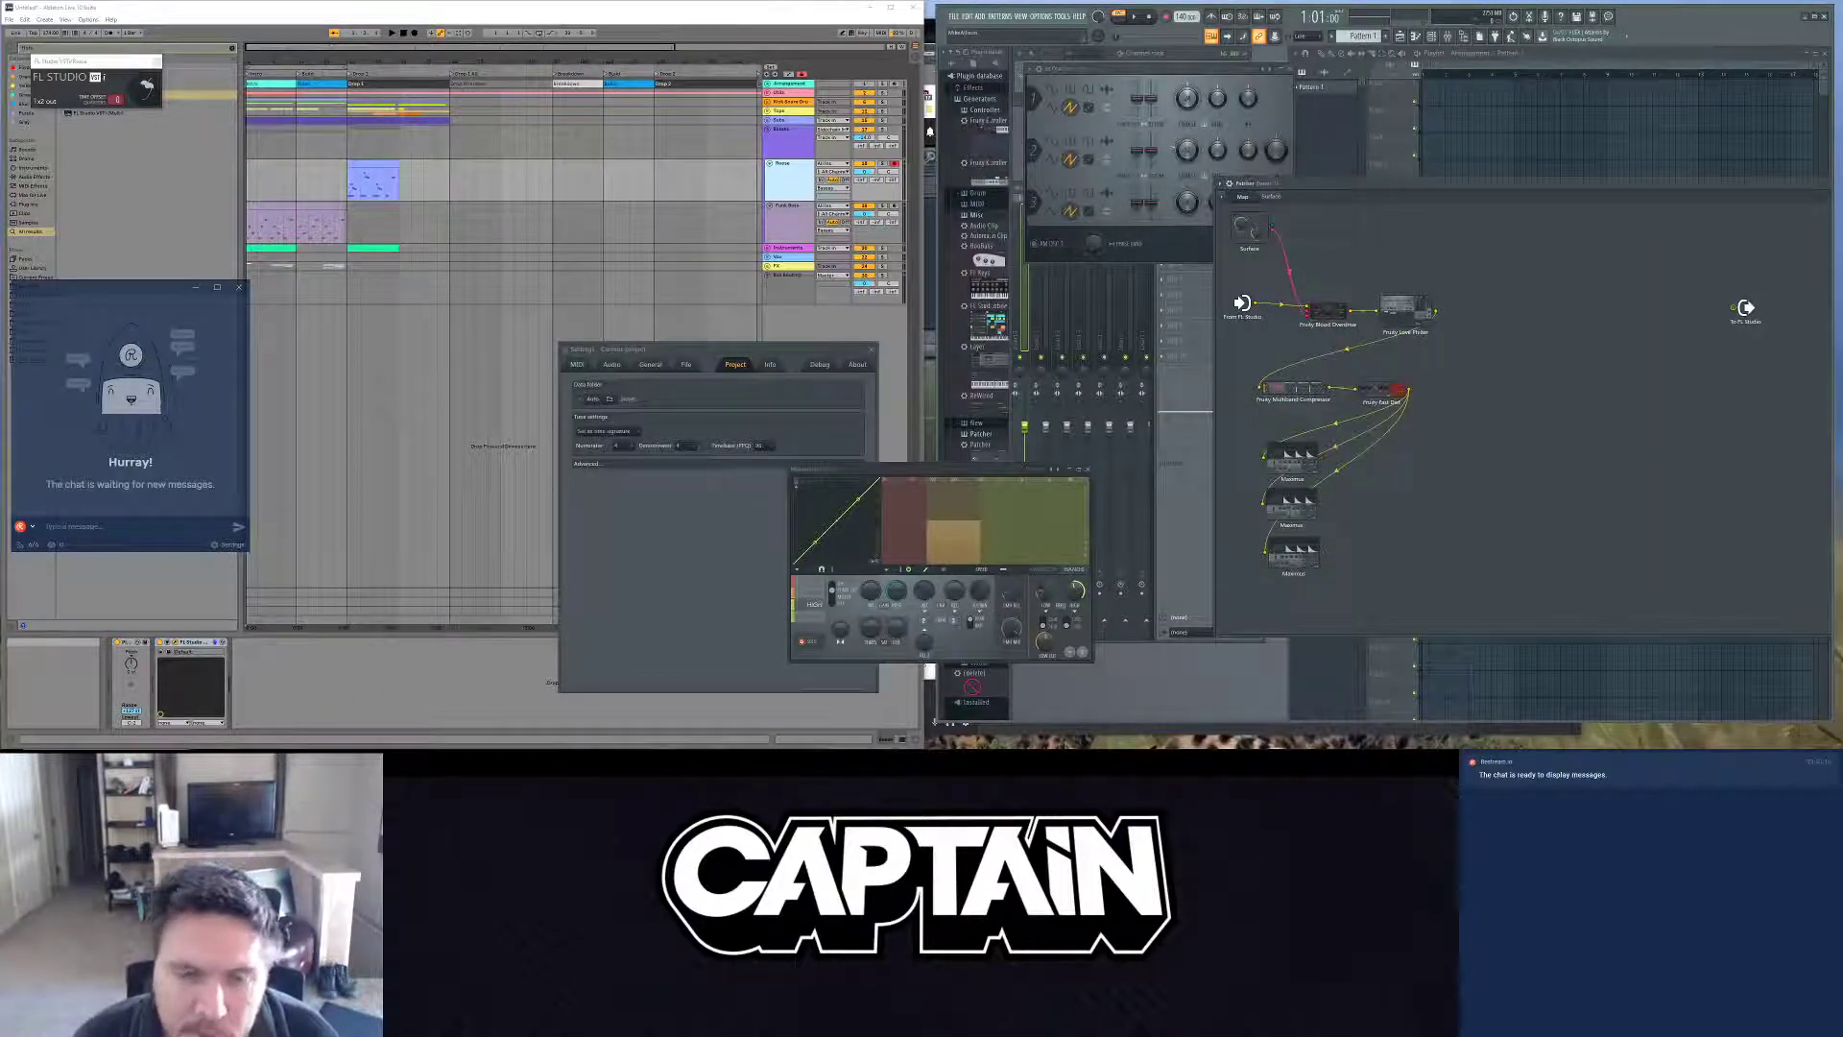
pyautogui.click(795, 223)
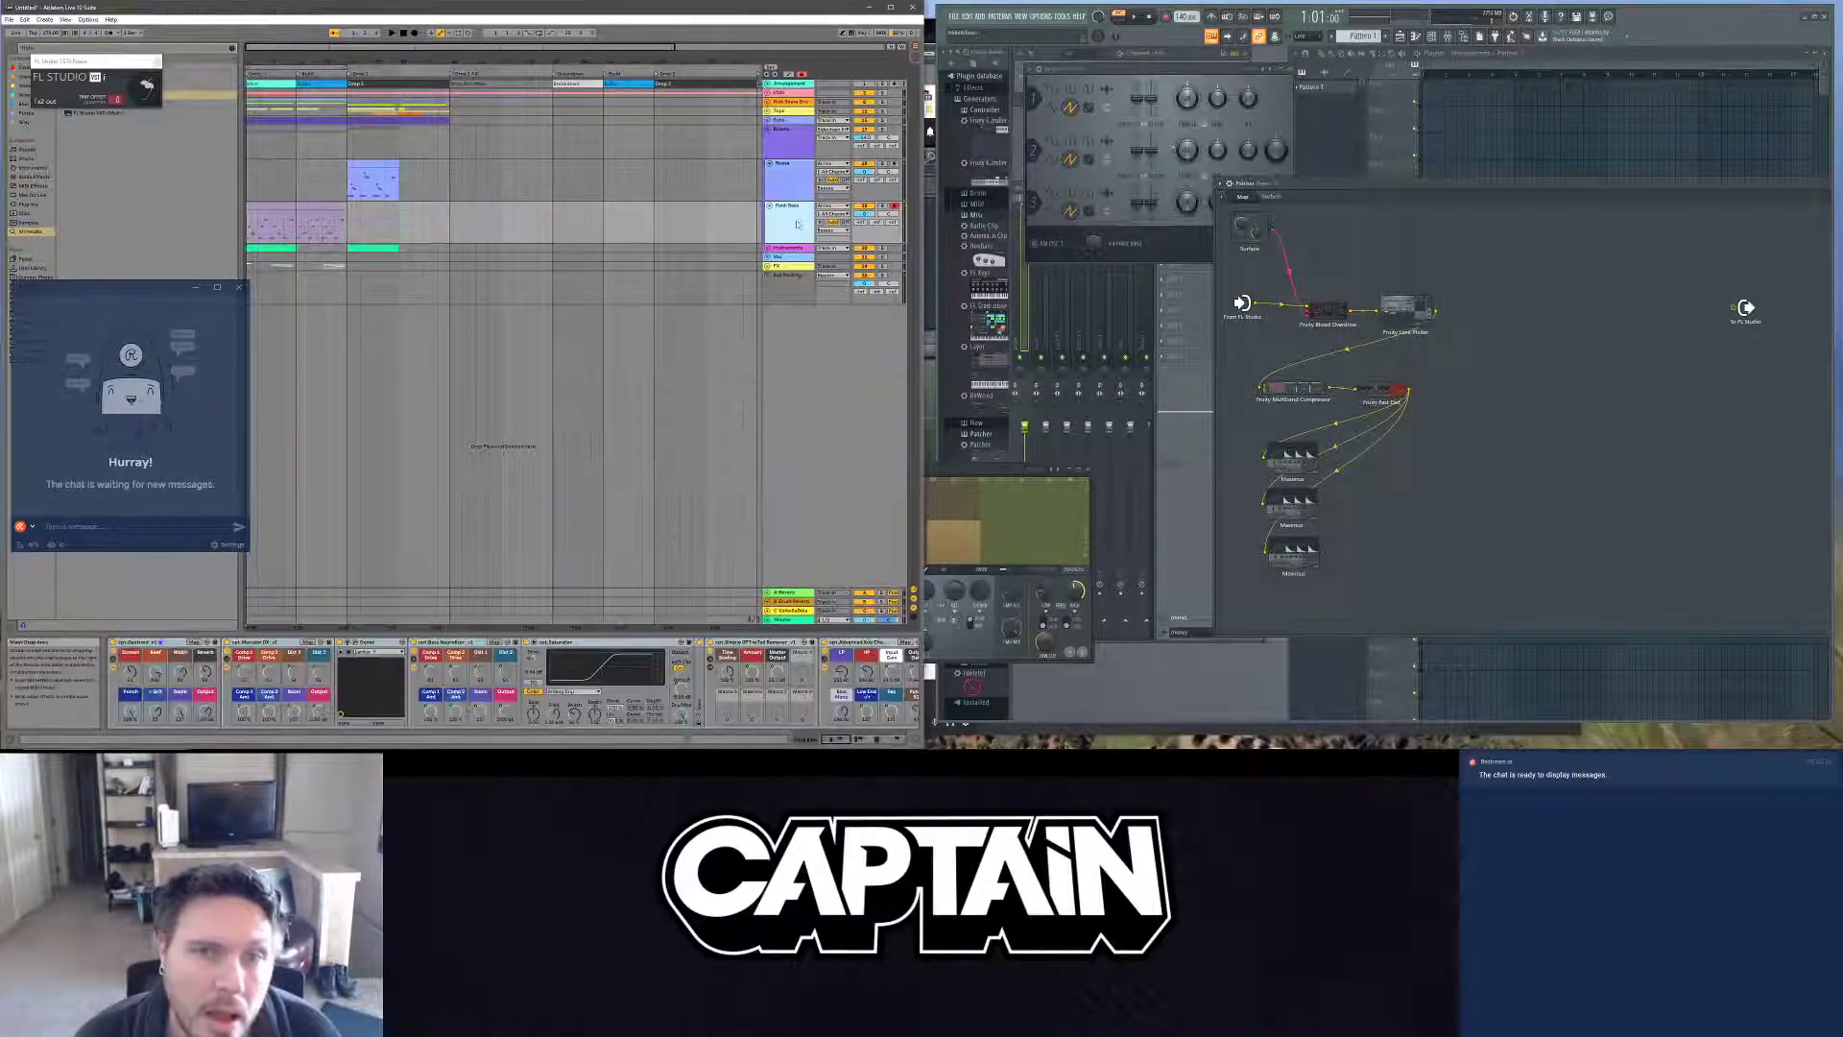
# Step: Examine the bass track's effect chain in Ableton Live from its first devices to the multiband rack and Multiband Dynamics
pyautogui.scroll(-3, 582, 694)
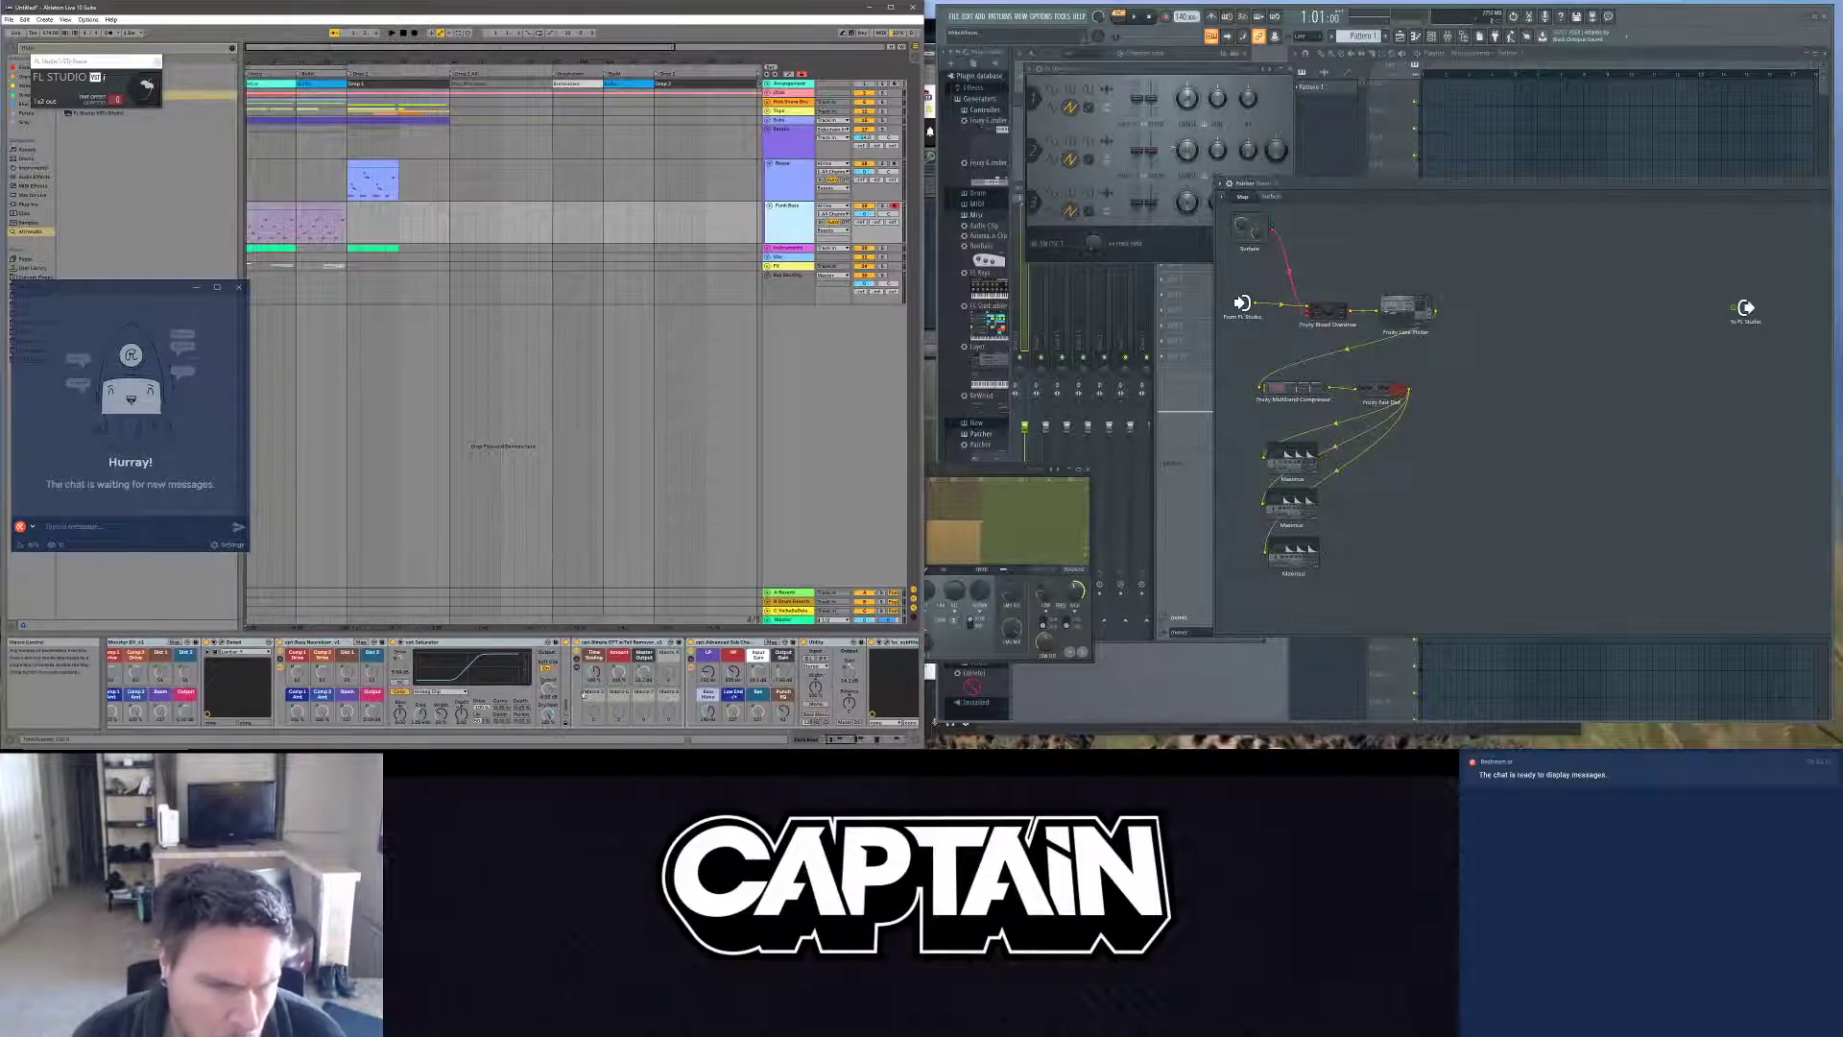
pyautogui.scroll(-5, 583, 694)
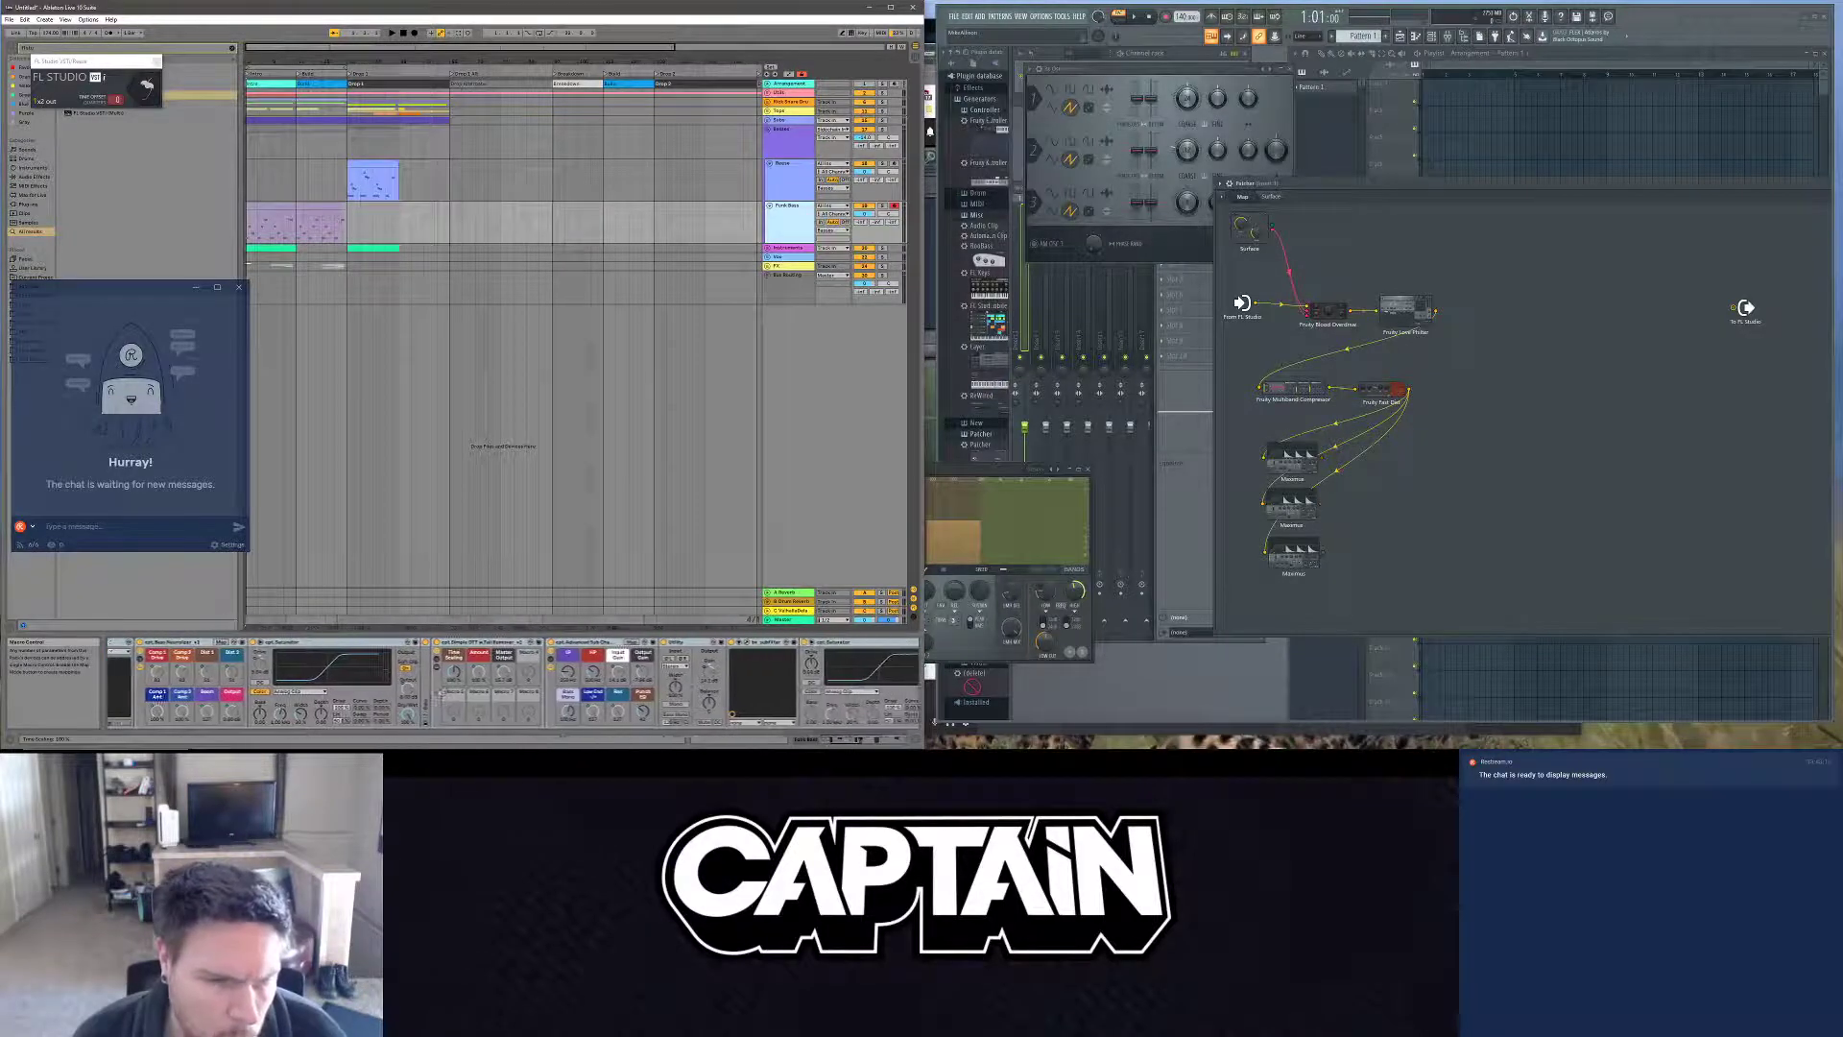
pyautogui.scroll(-3, 407, 688)
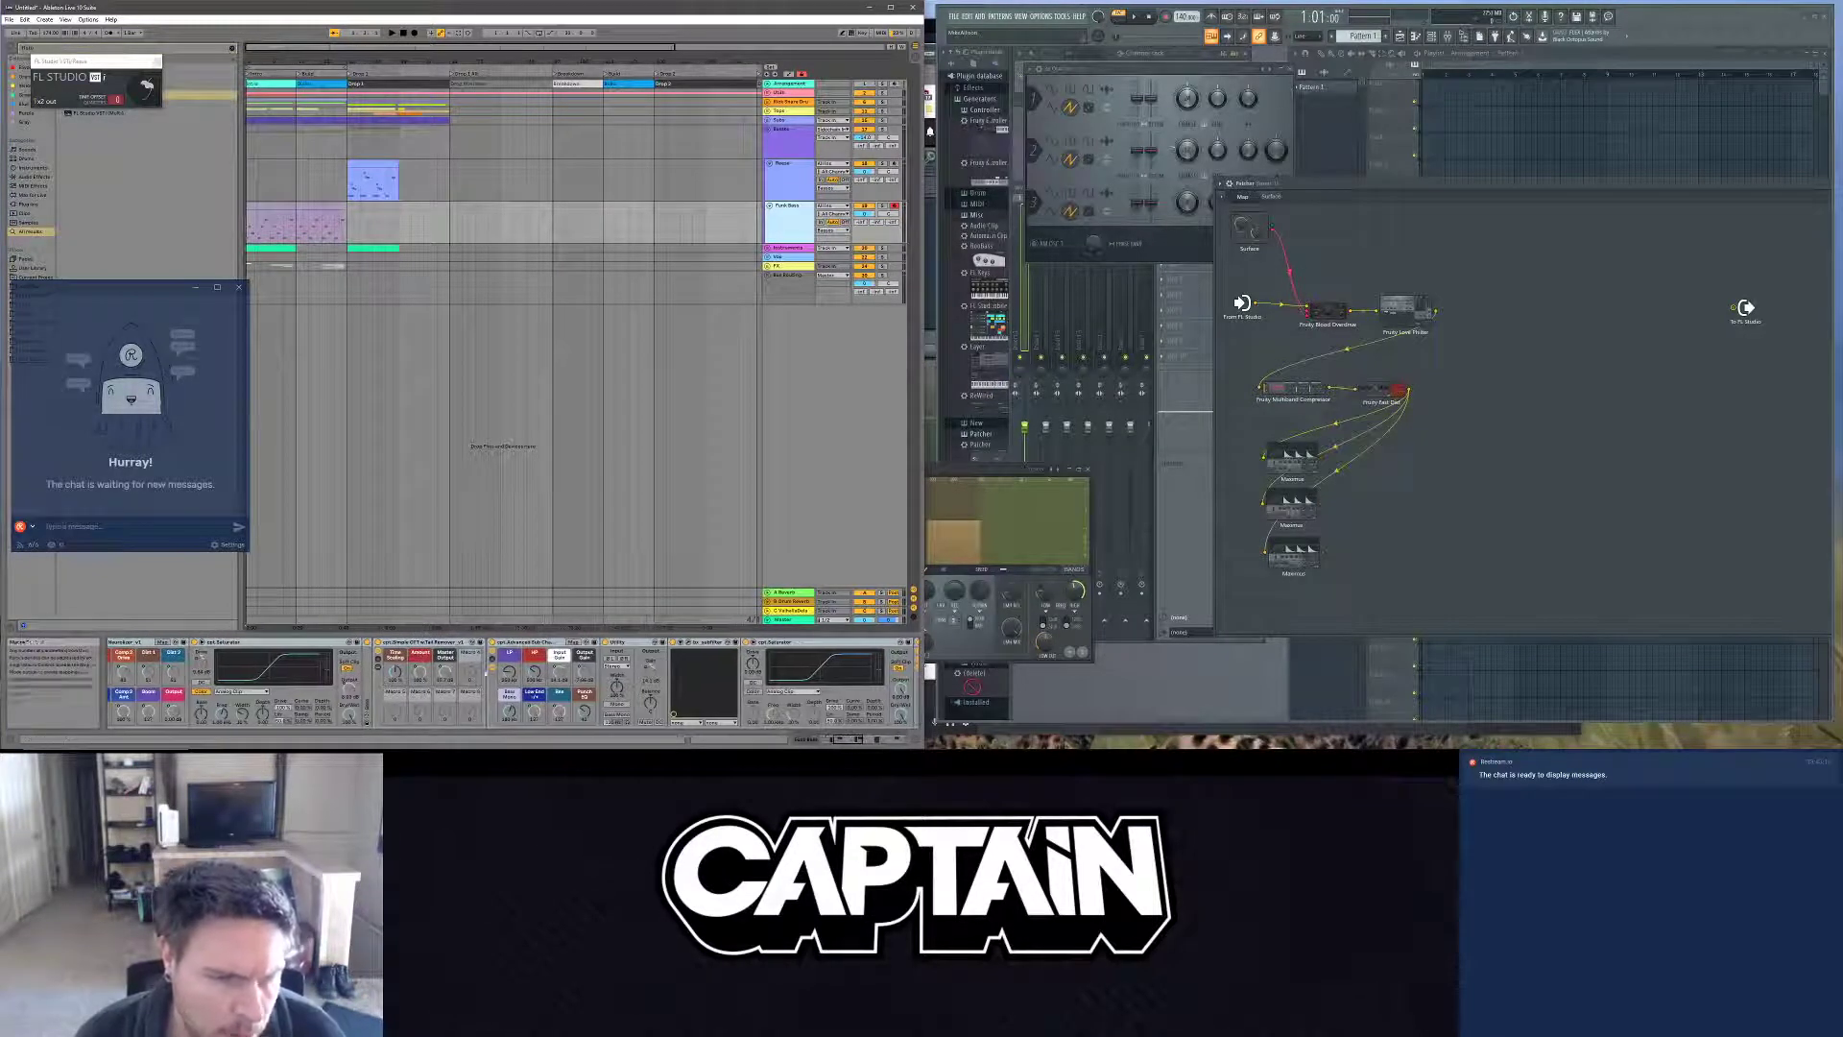
pyautogui.scroll(-3, 591, 697)
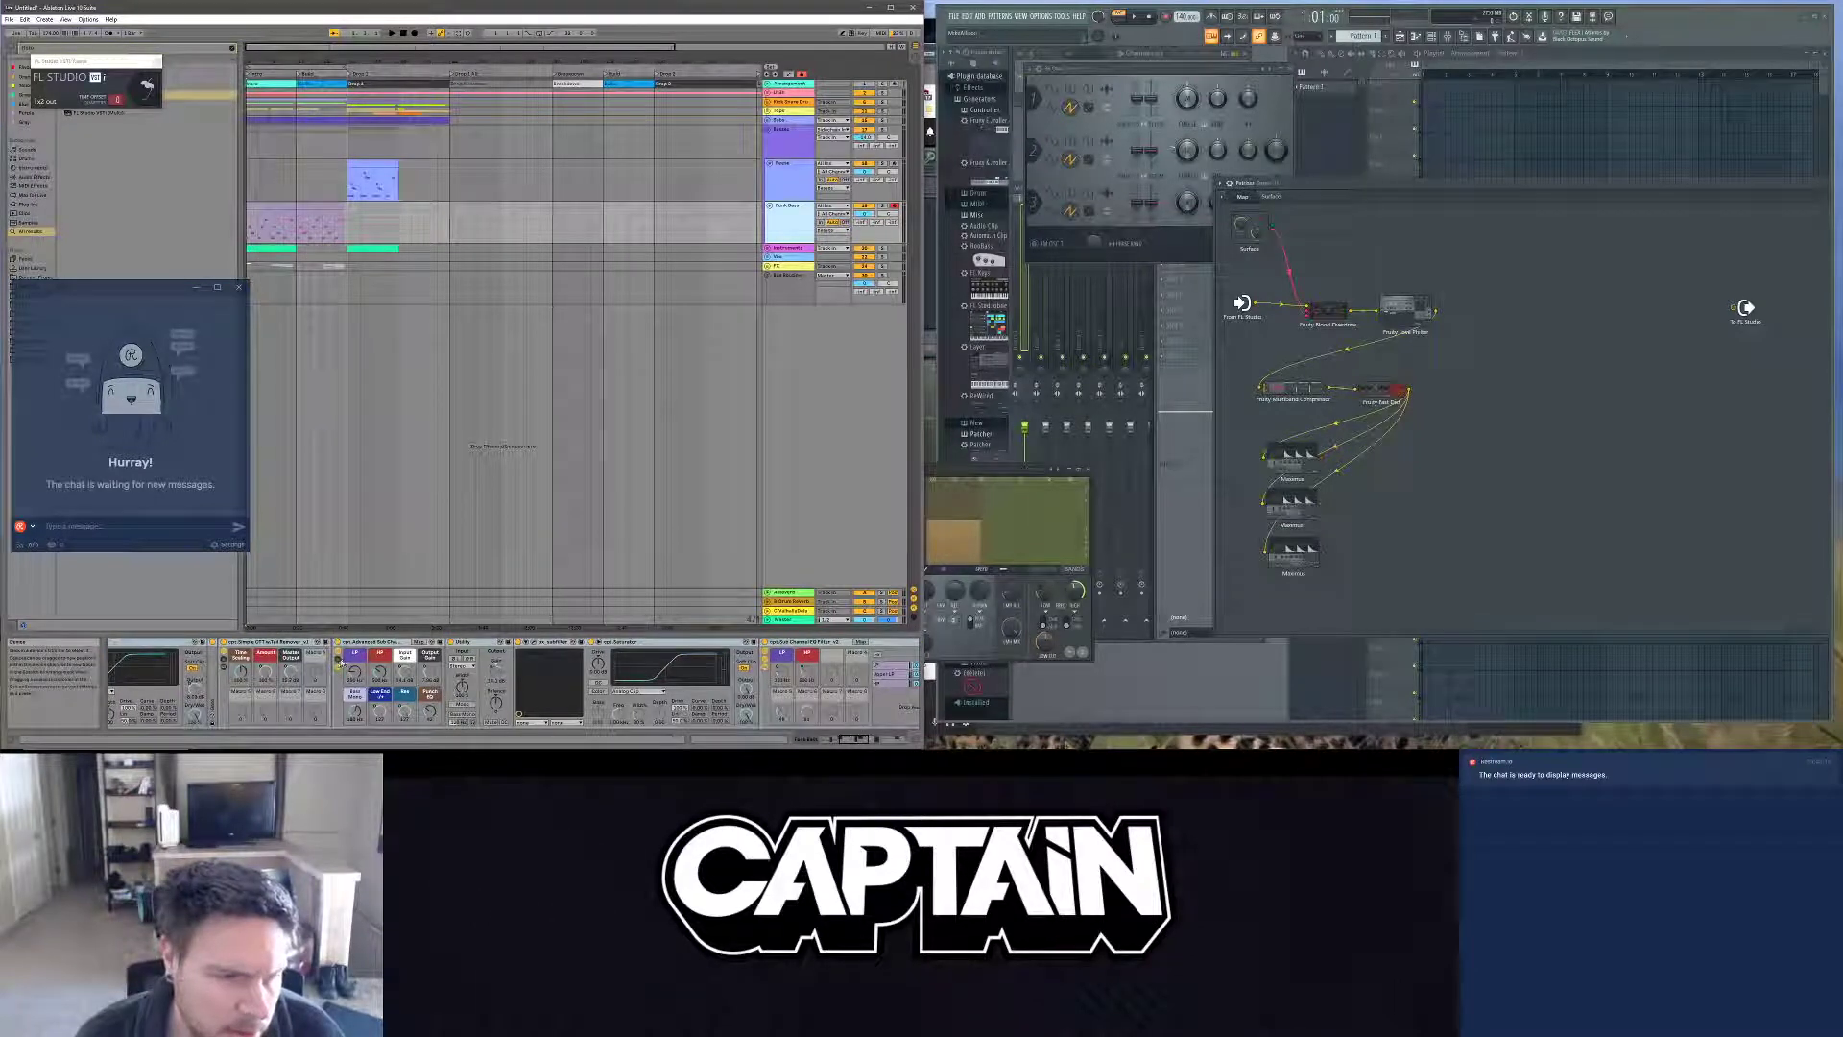
pyautogui.scroll(-5, 648, 684)
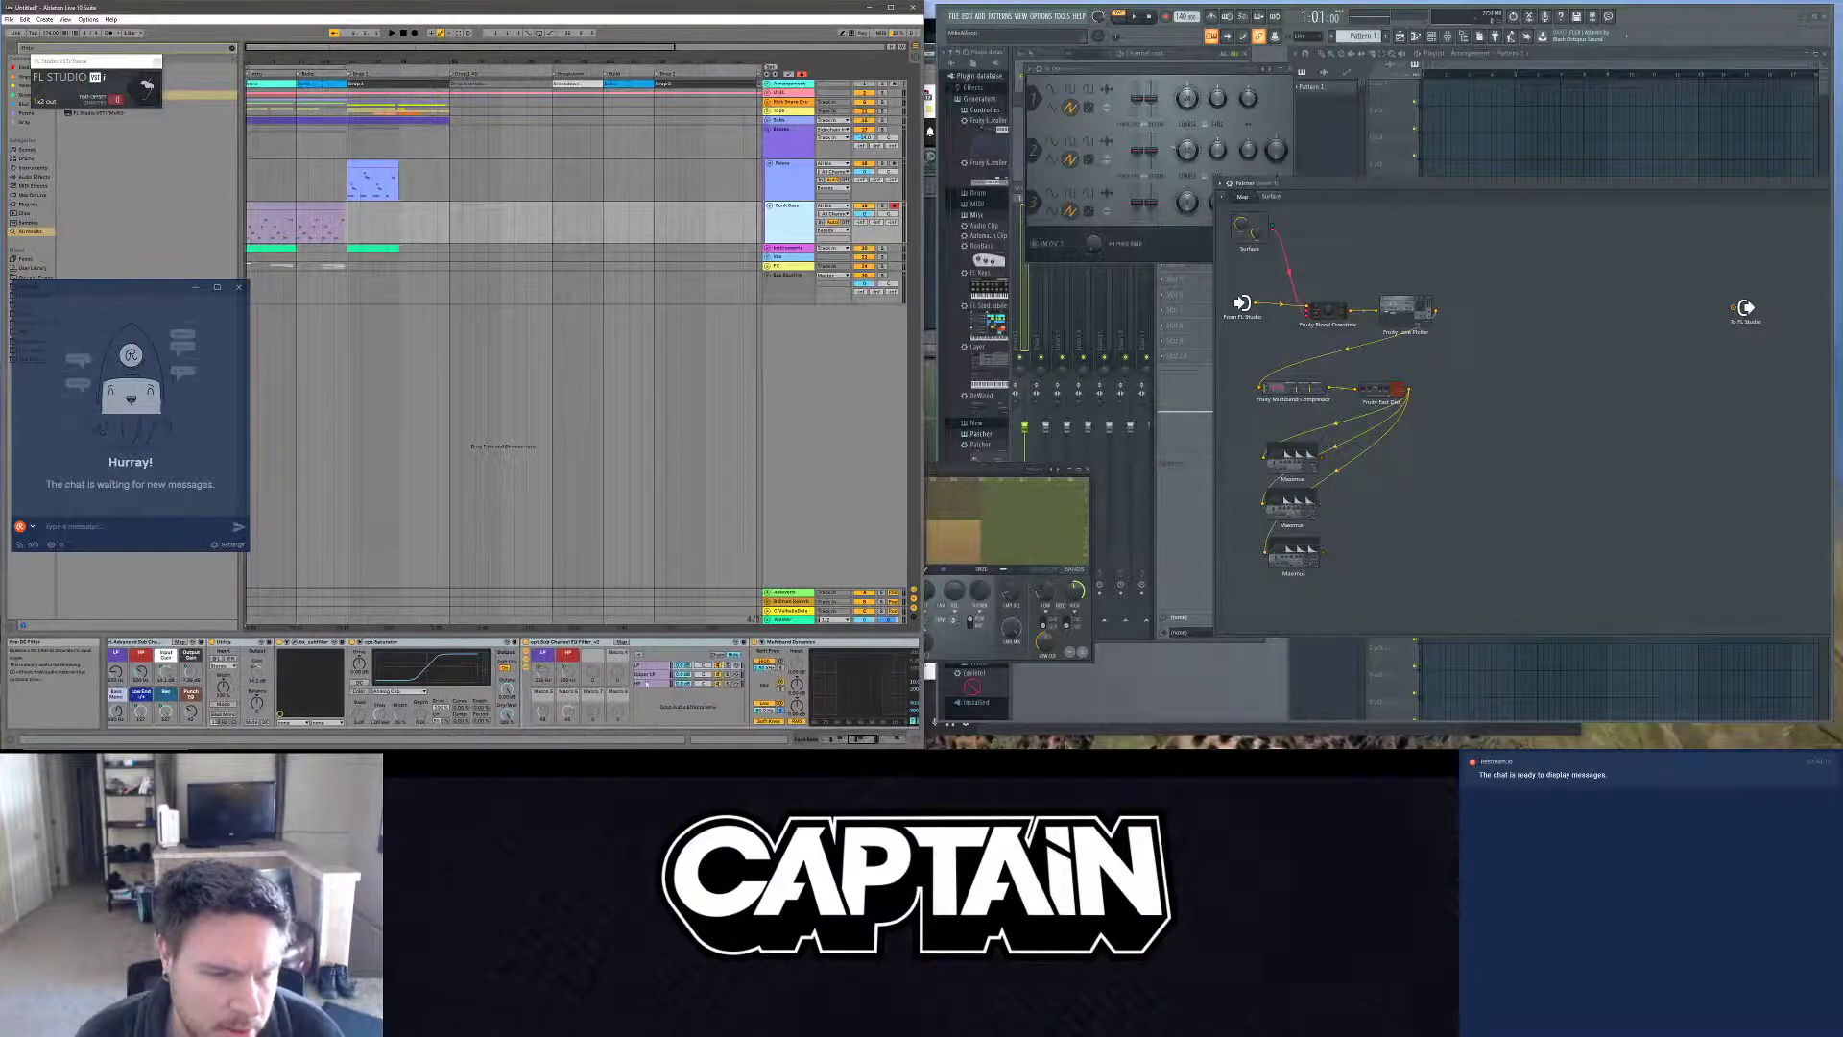
pyautogui.scroll(-5, 648, 682)
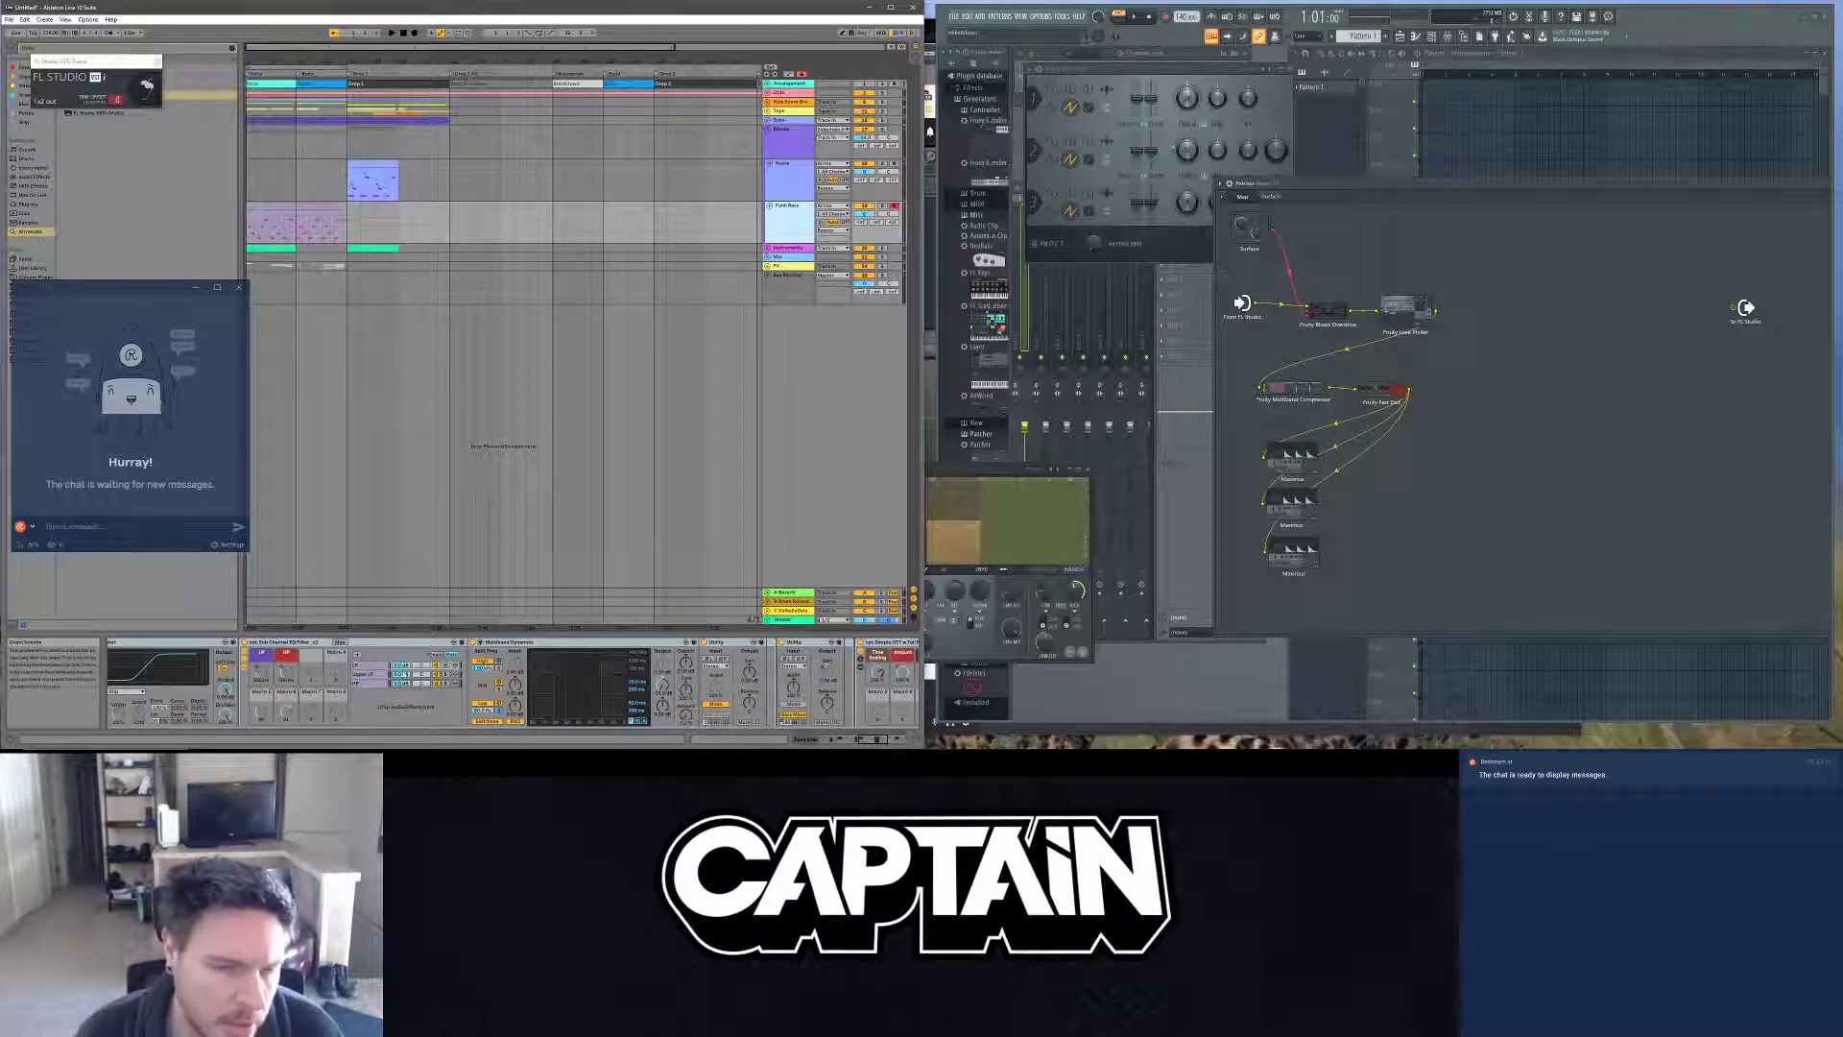
# Step: Show the rack's second and third frequency-band chains in turn and examine the devices in and after them
pyautogui.press('Down')
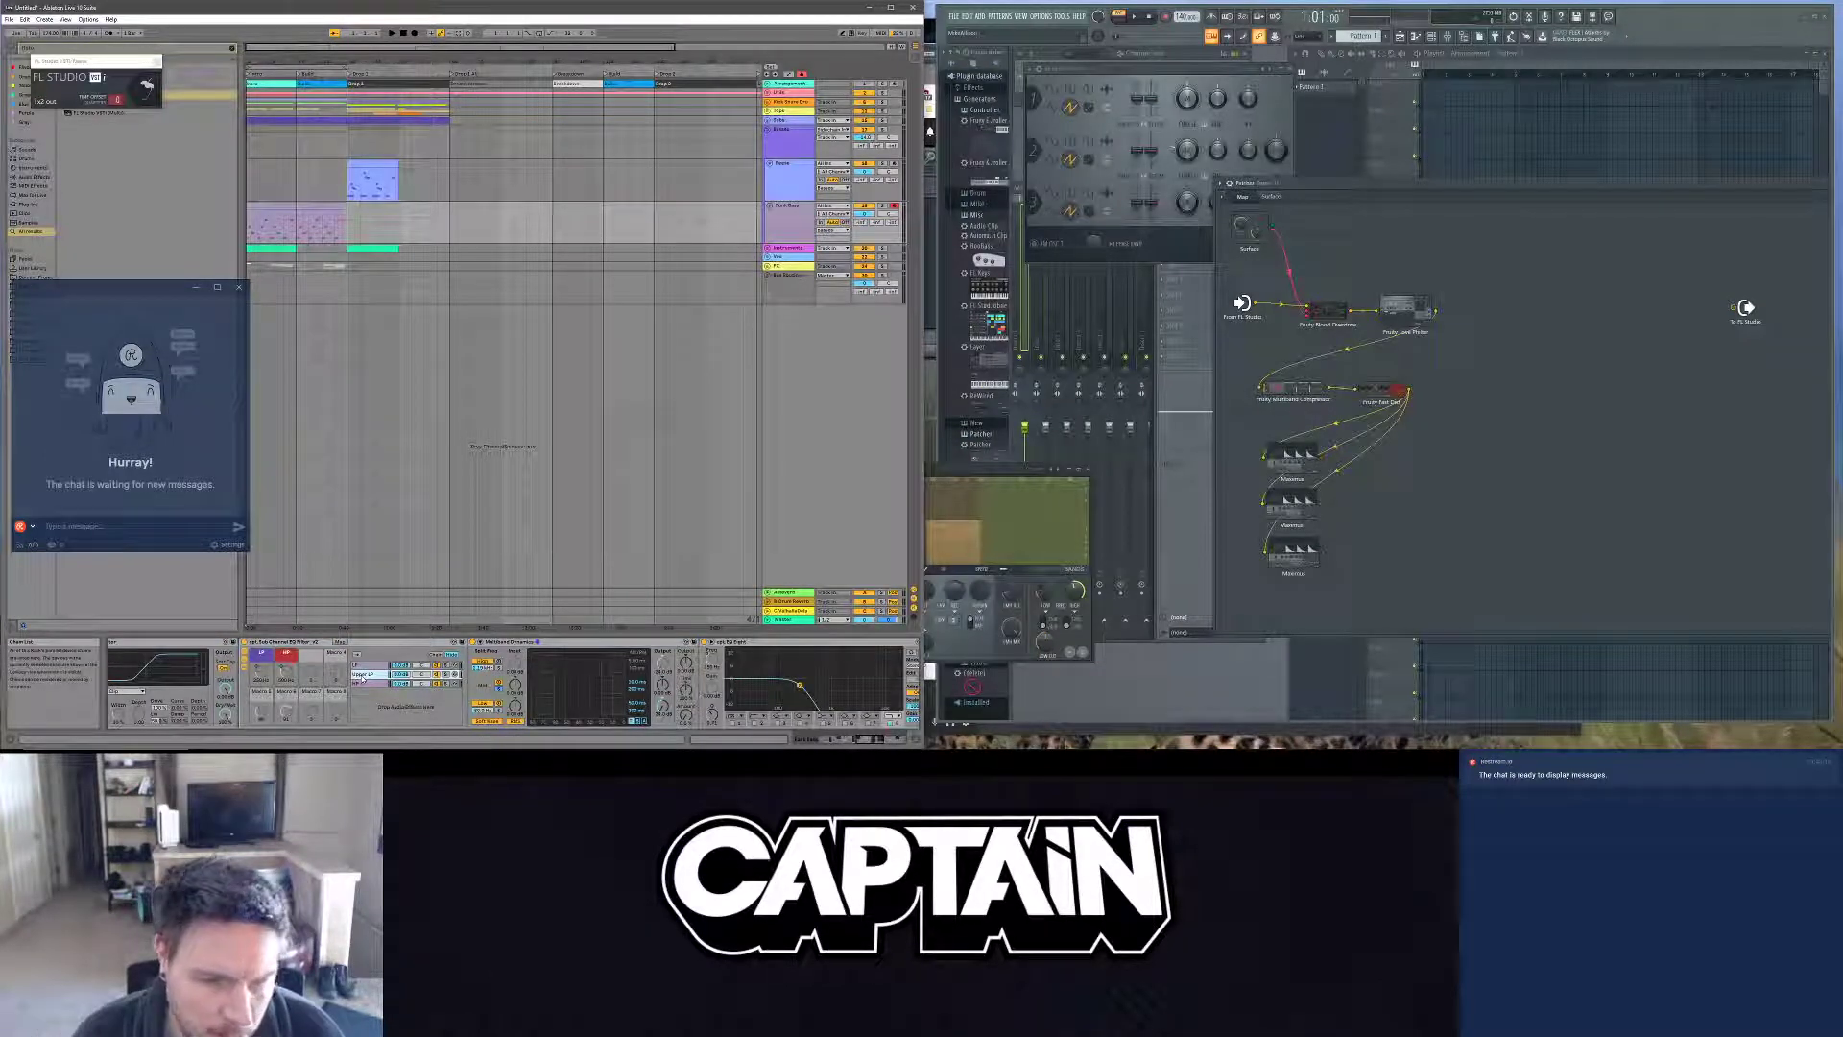
pyautogui.scroll(-4, 494, 695)
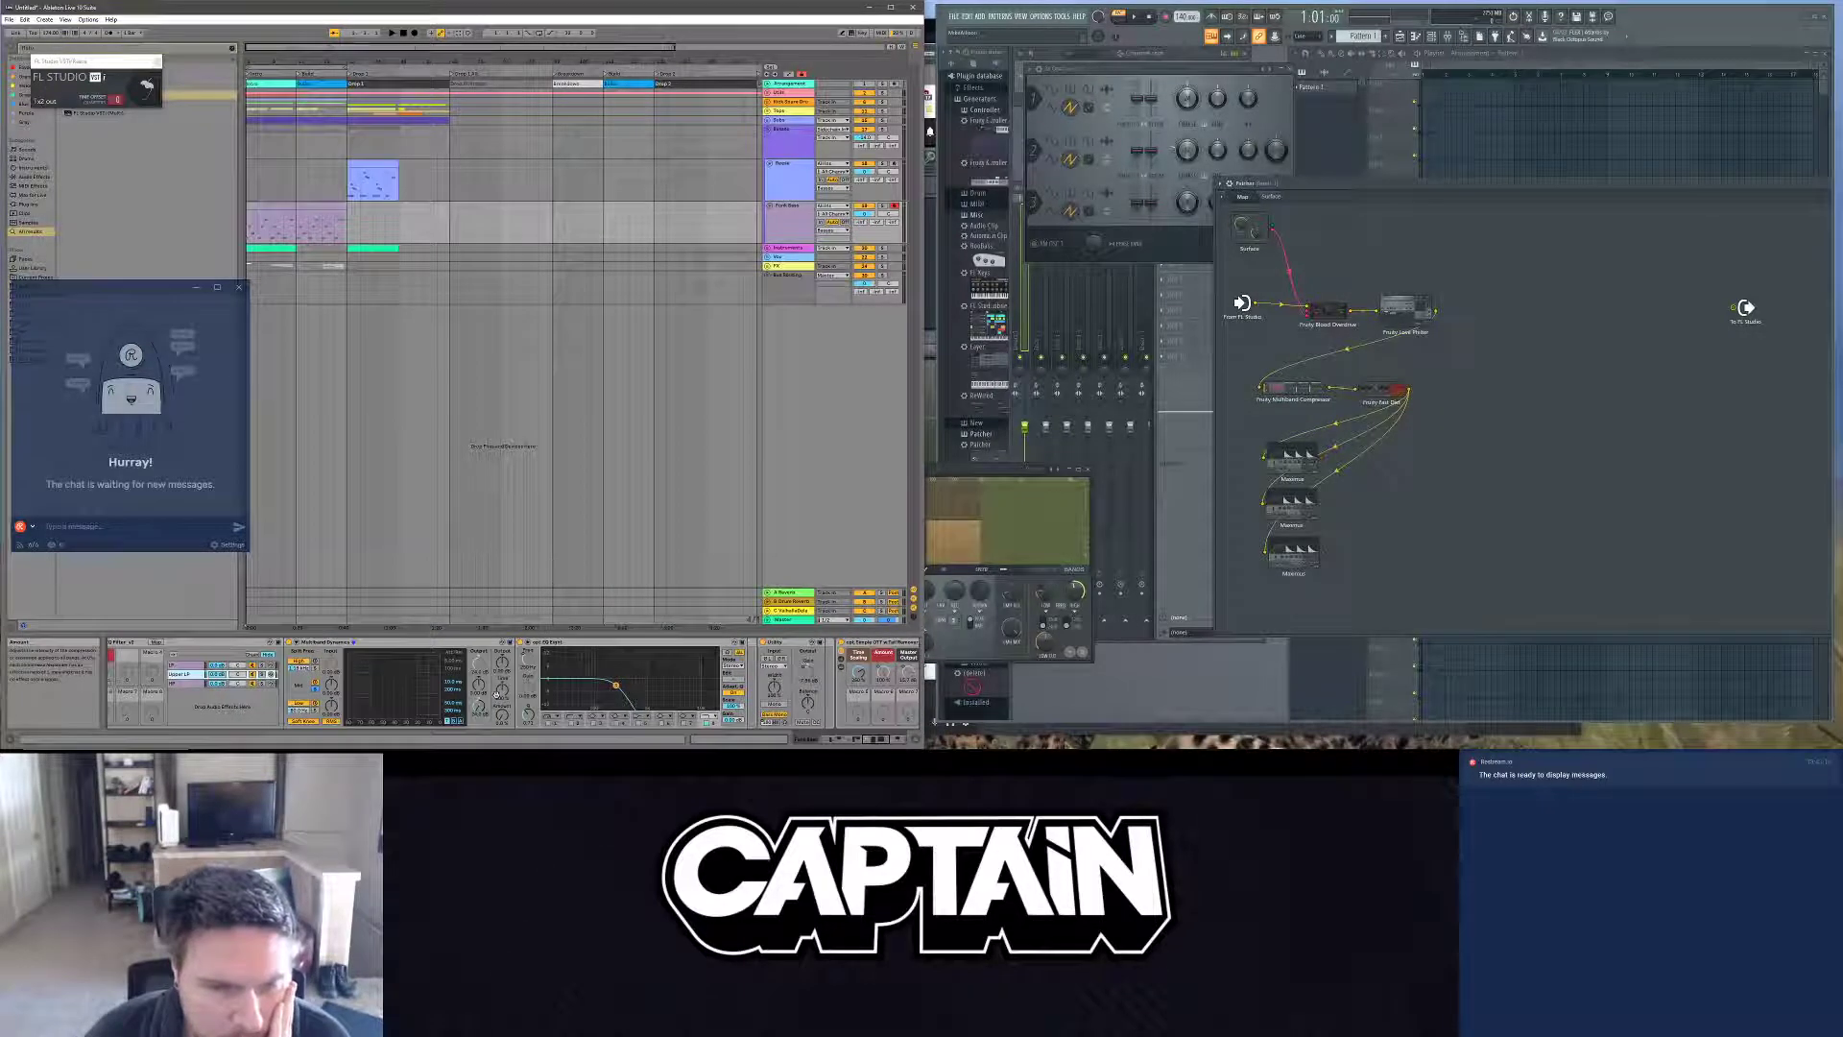
pyautogui.moveTo(496, 694); pyautogui.dragTo(539, 682)
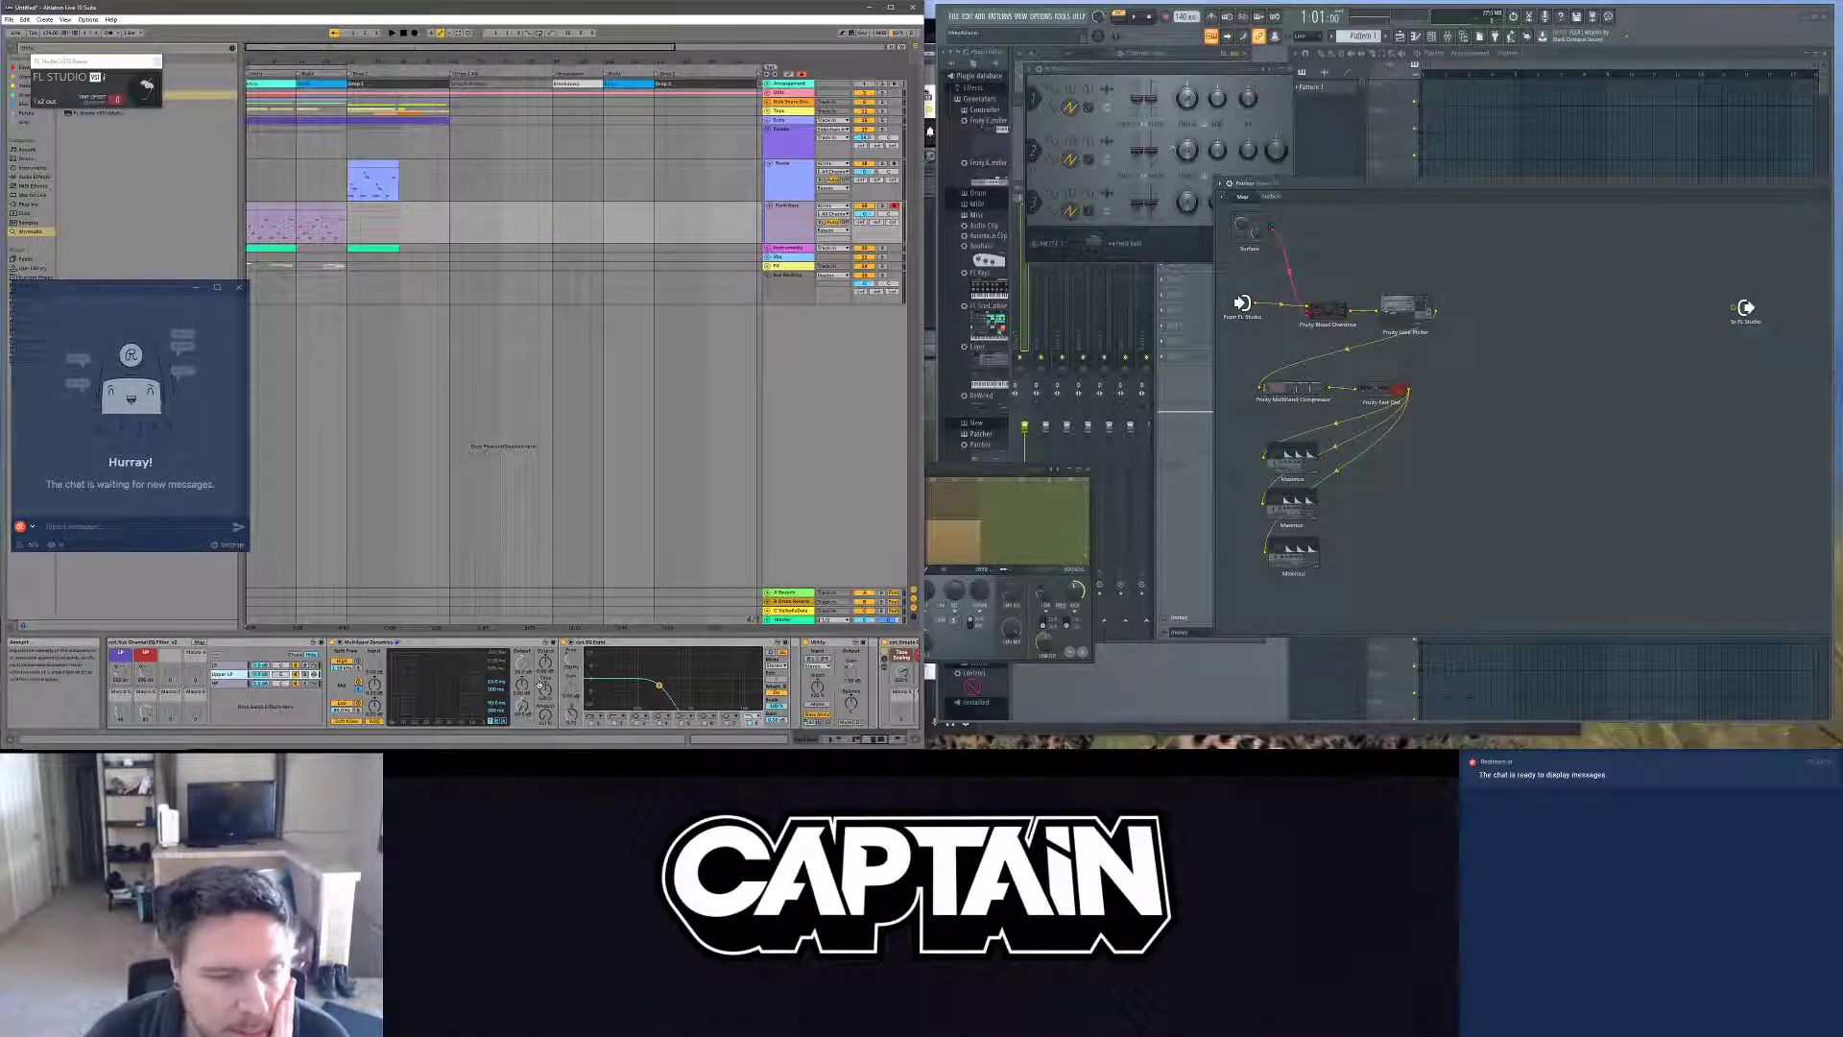
pyautogui.click(225, 687)
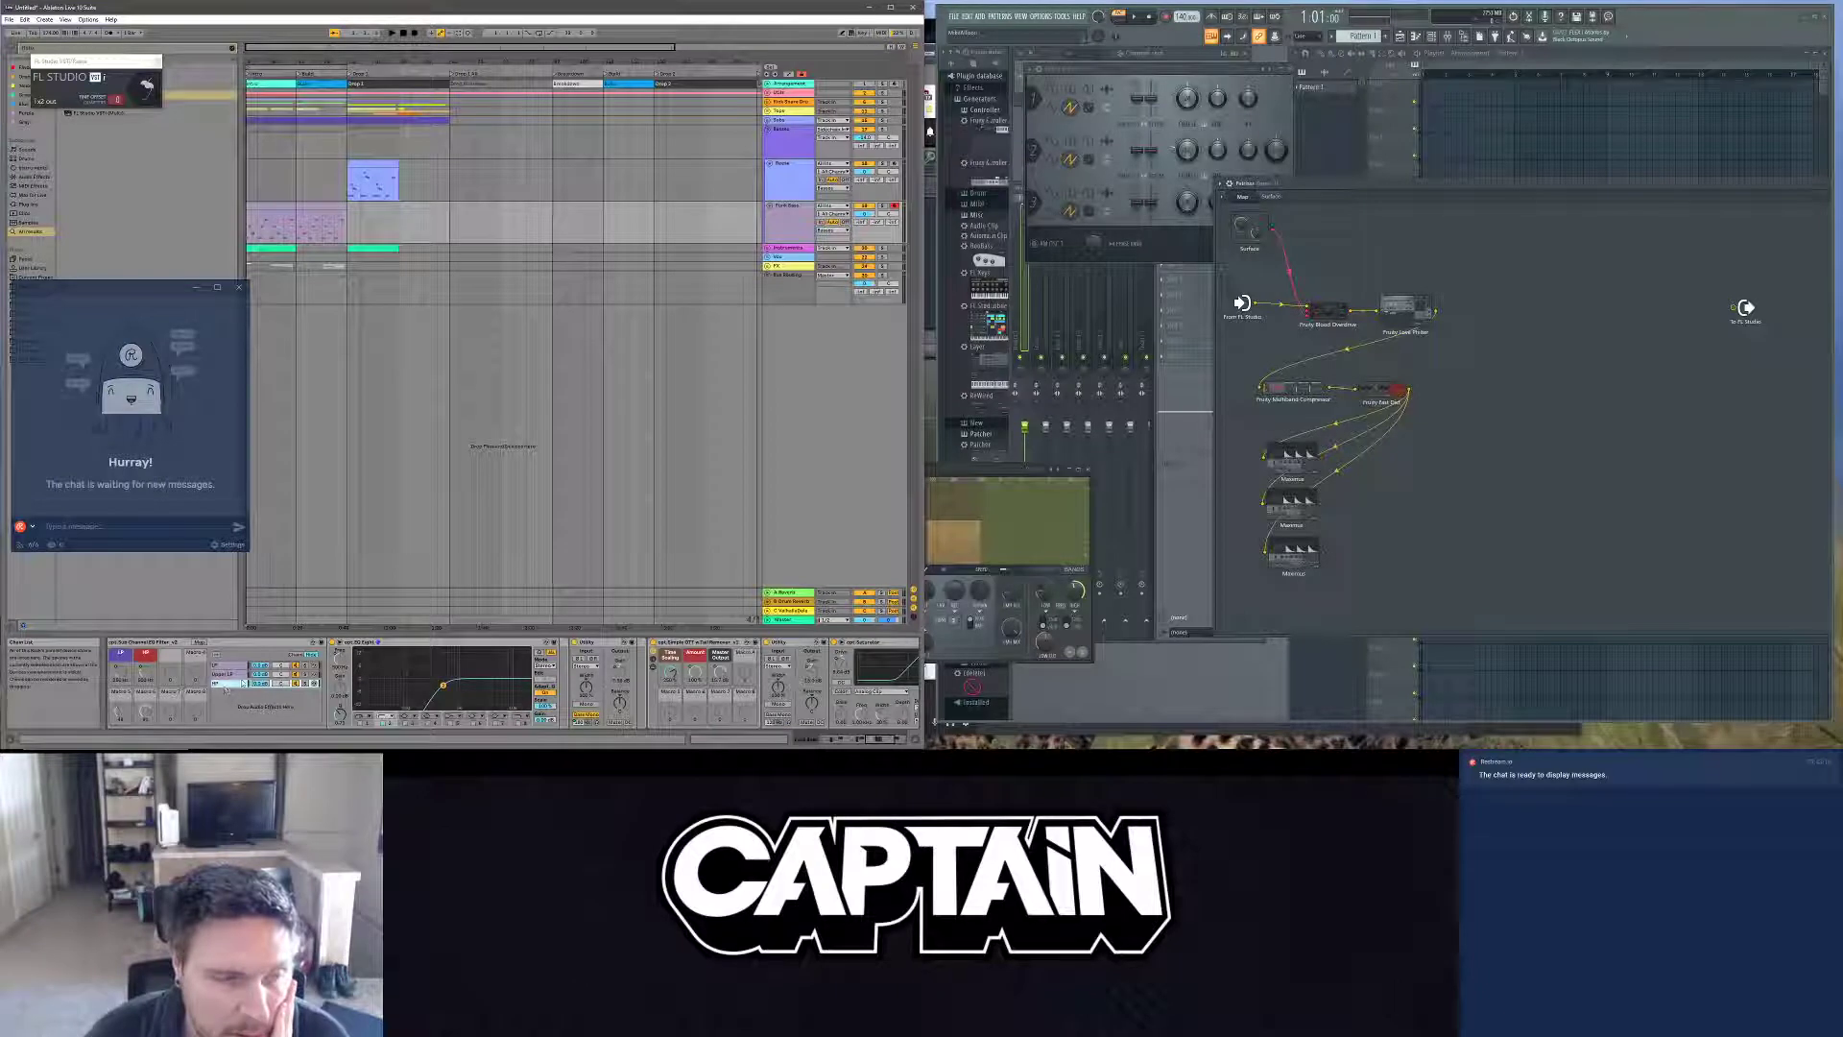
pyautogui.hscroll(2, 759, 704)
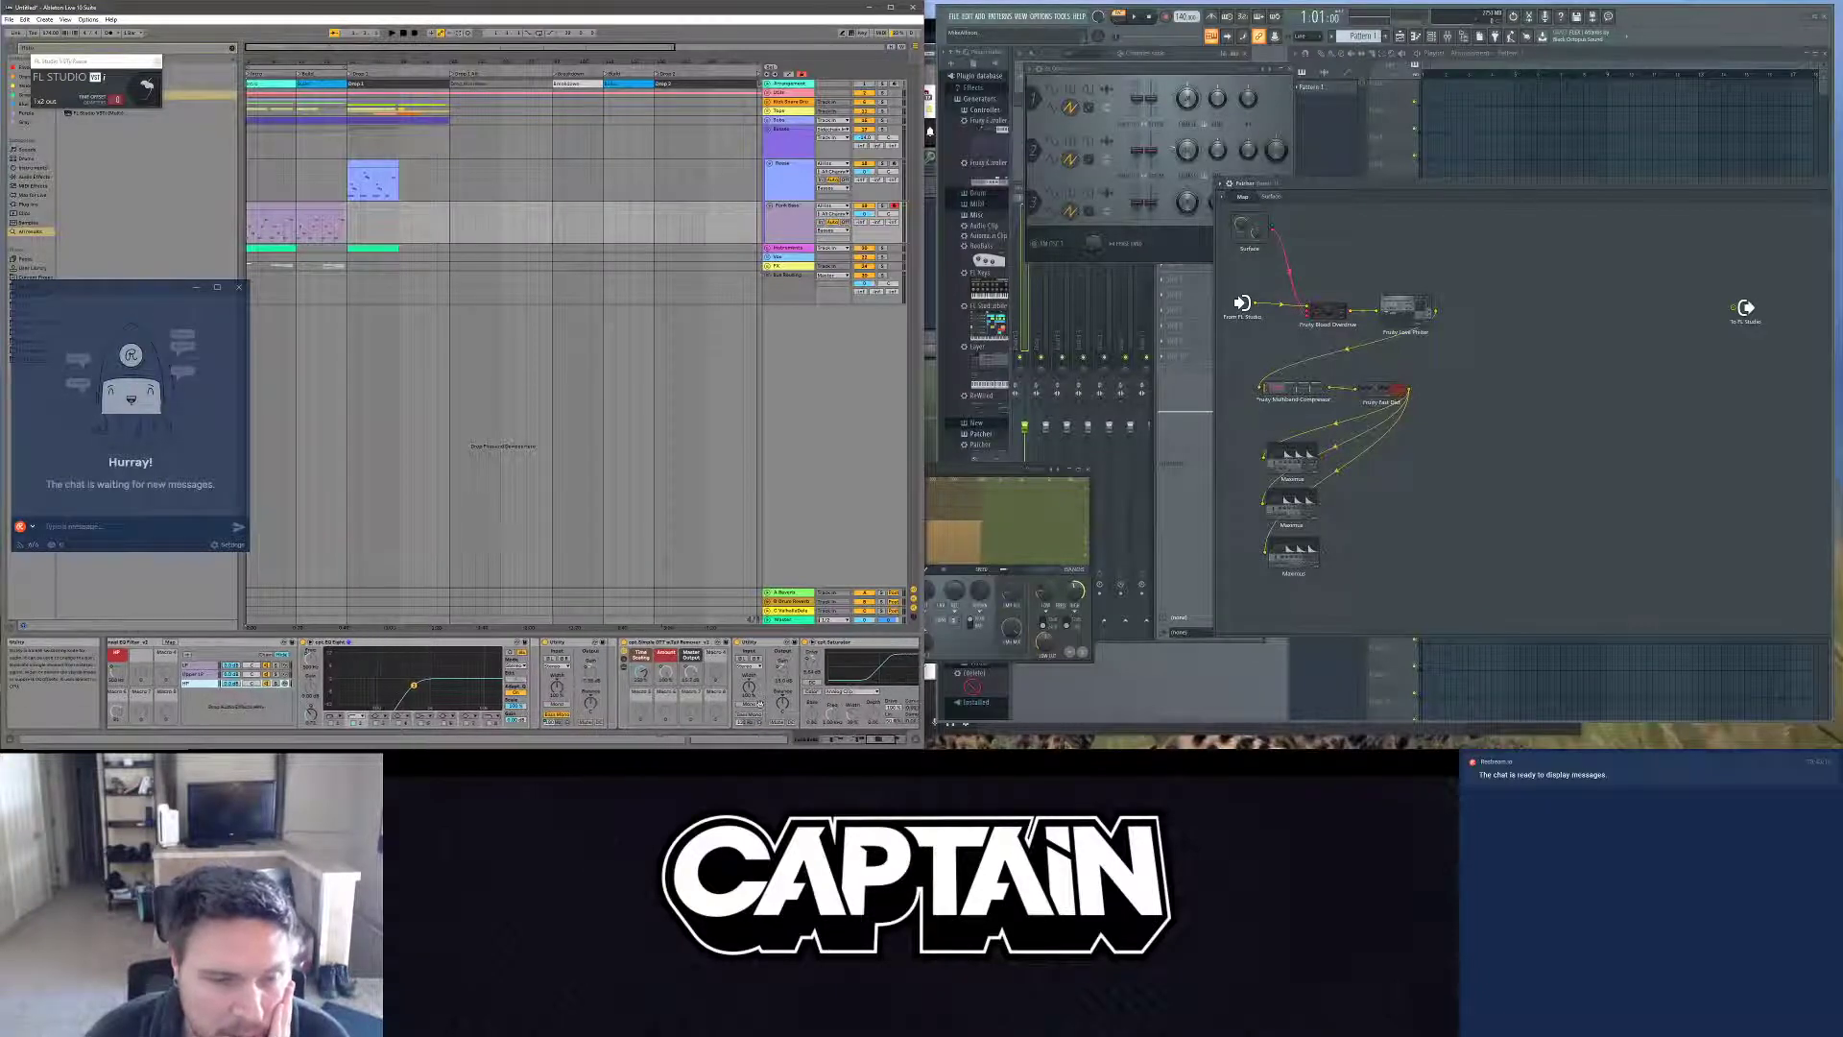
pyautogui.hscroll(4, 759, 704)
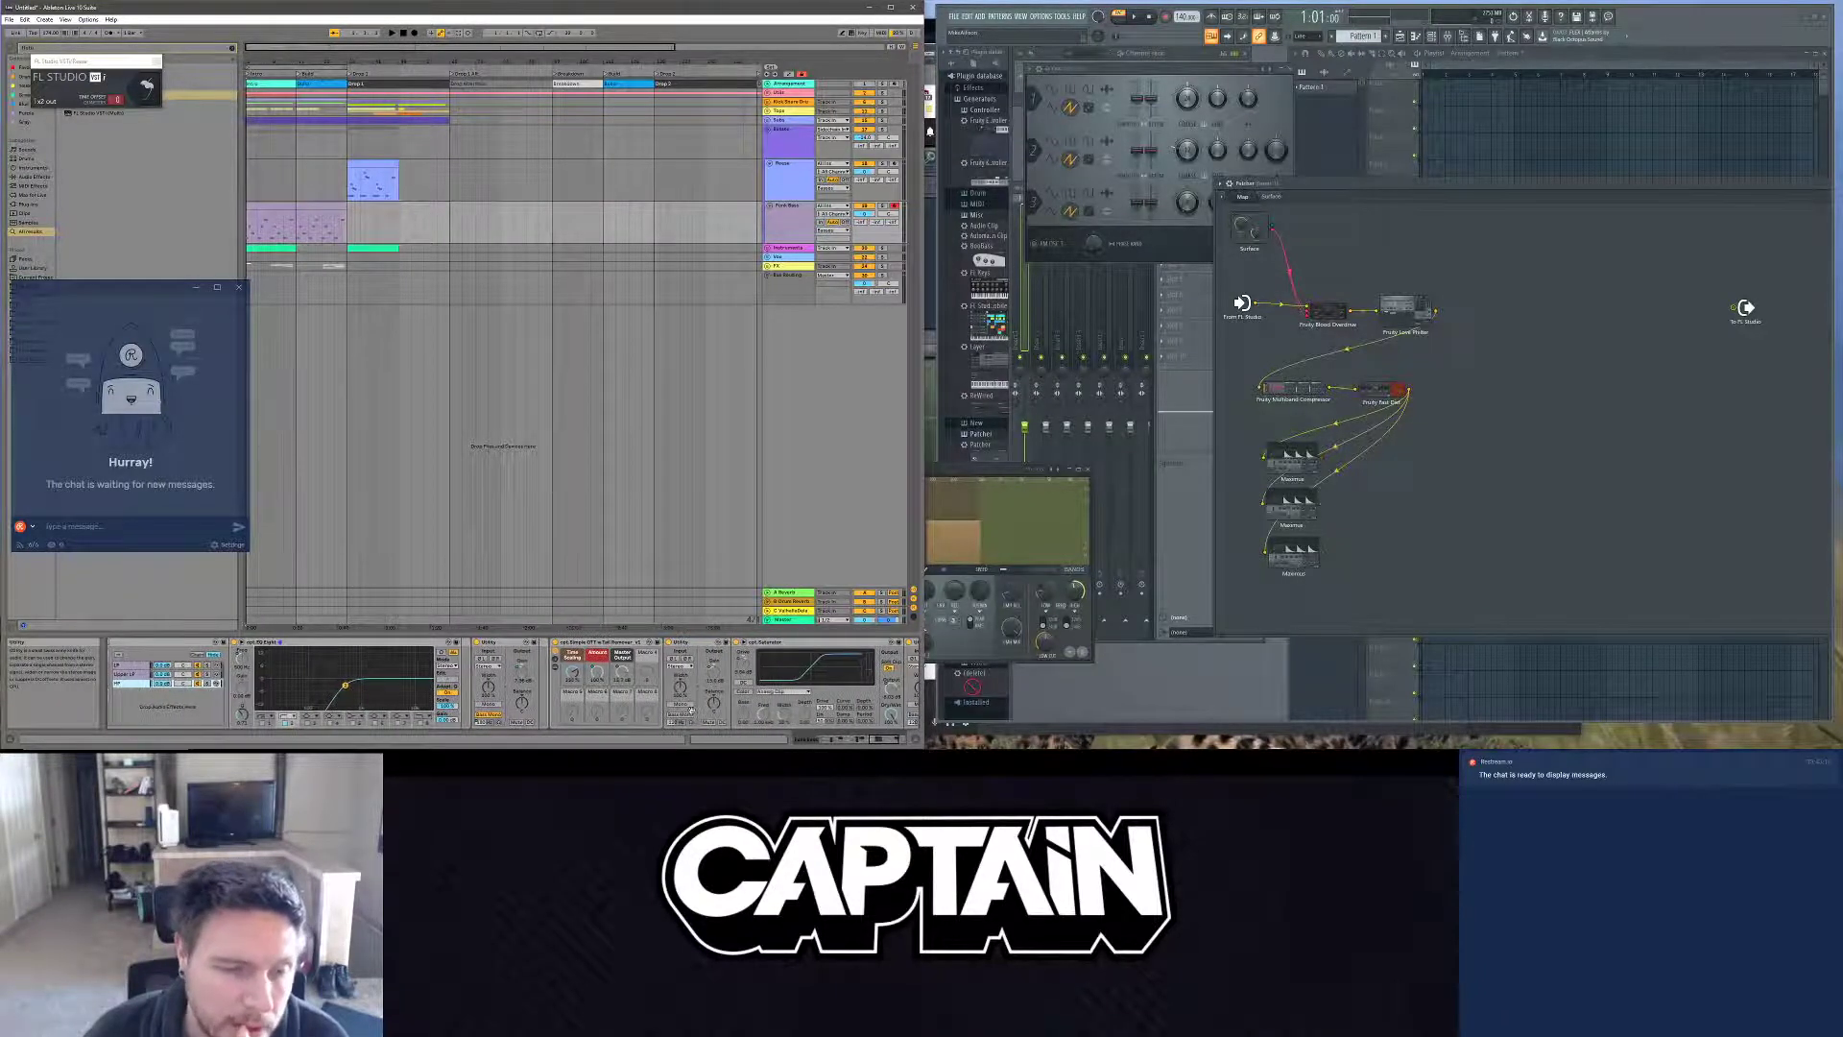
pyautogui.hscroll(5, 648, 717)
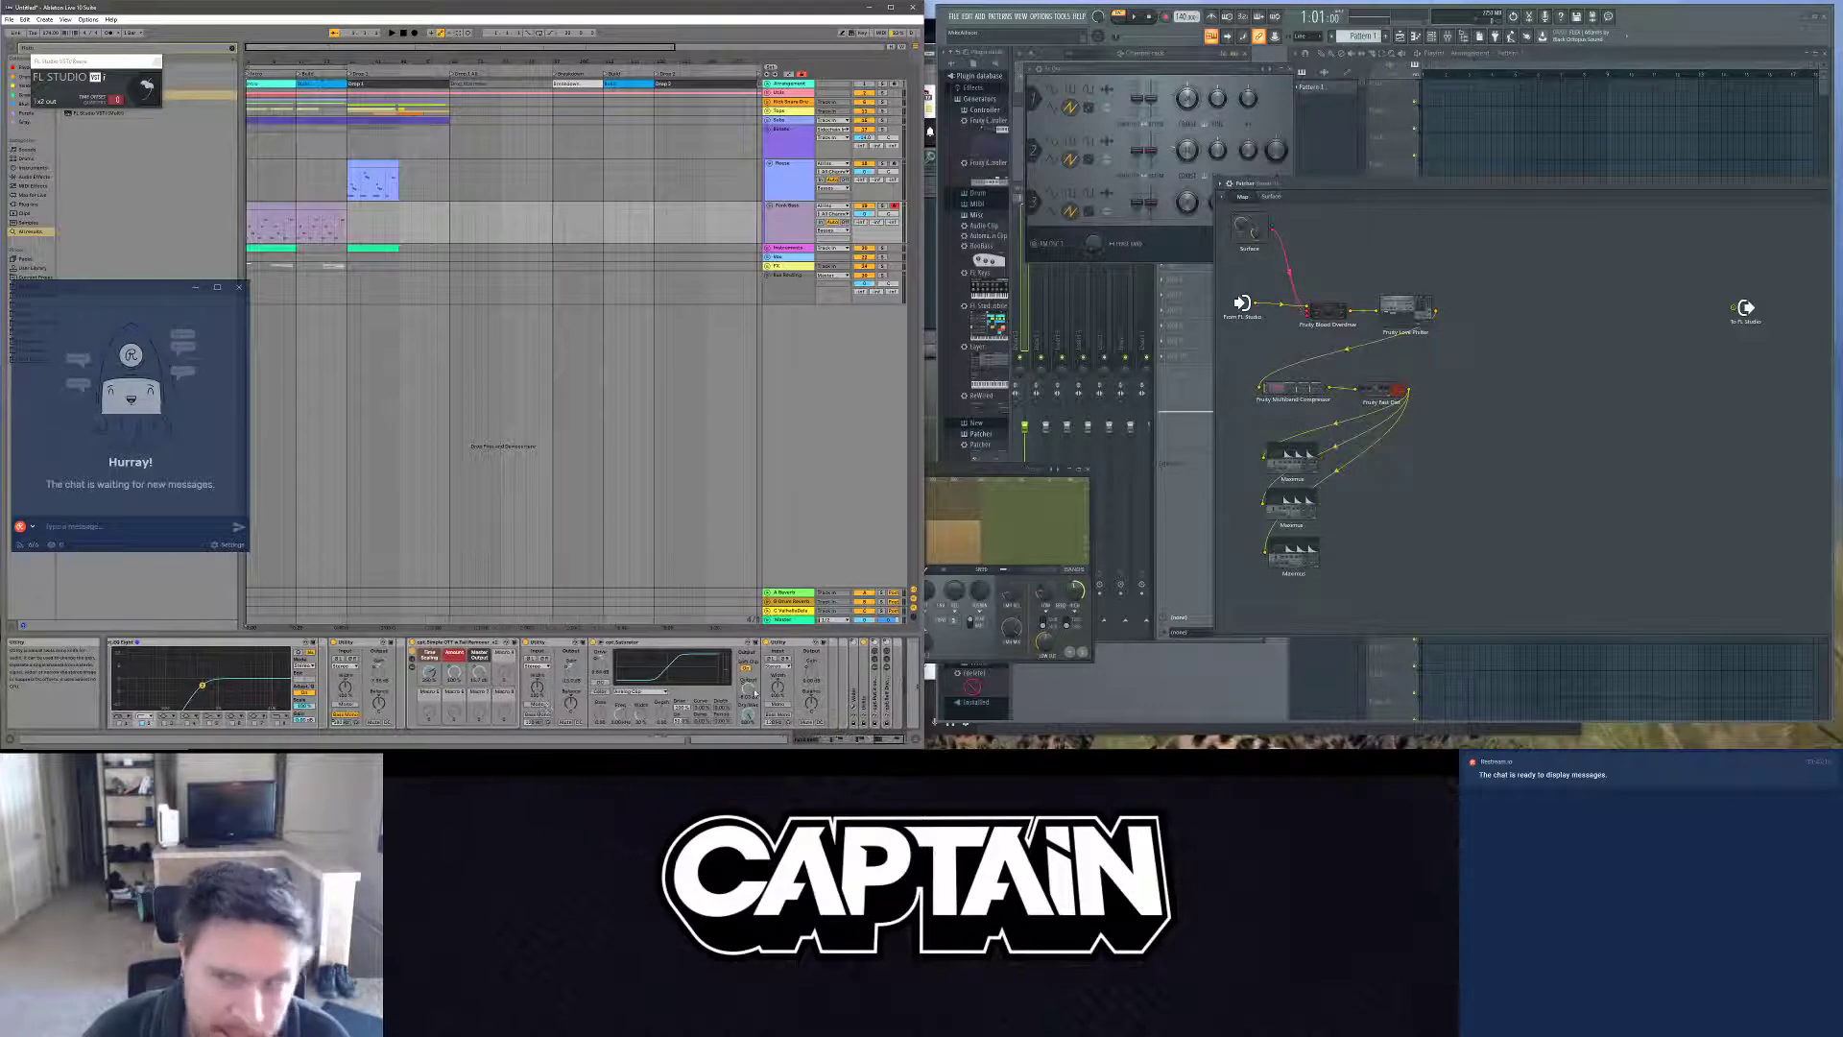
# Step: Add a second Fruity Multiband Compressor to FL Studio's Patcher and feed it from all three Maximus outputs
pyautogui.rightClick(1372, 494)
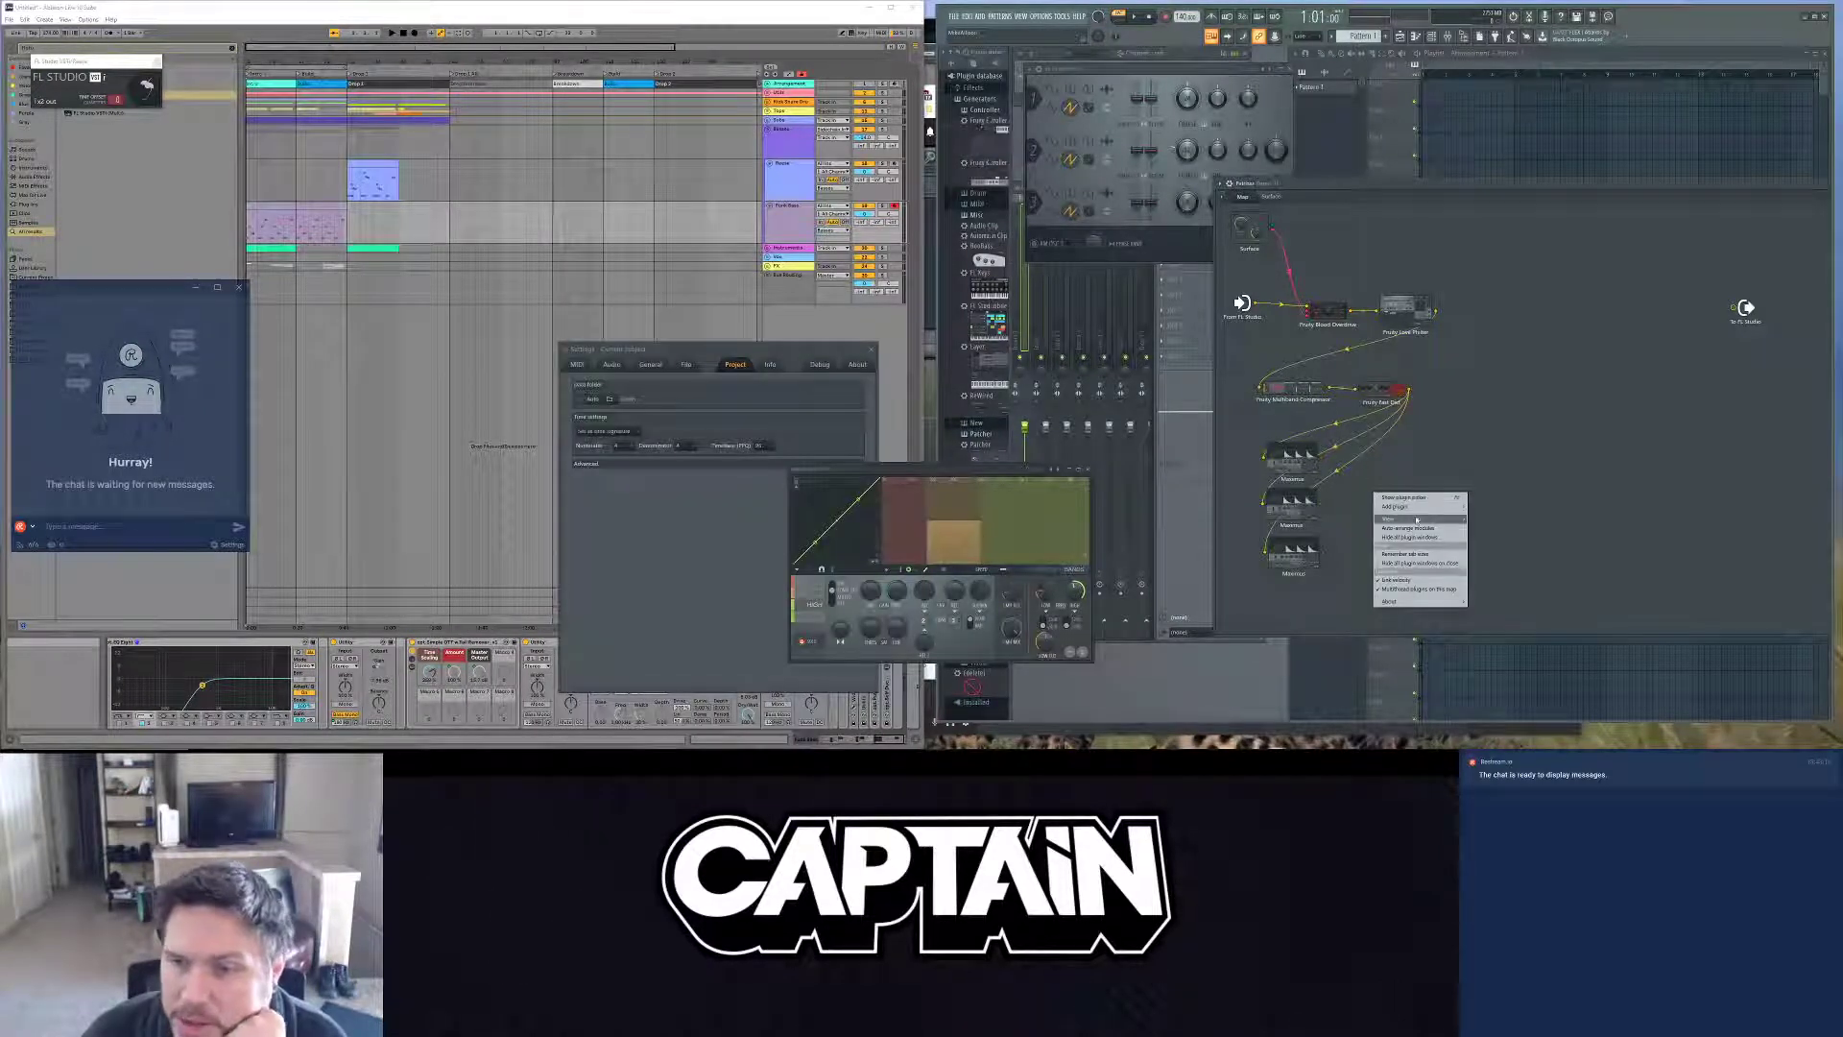
pyautogui.moveTo(1422, 505)
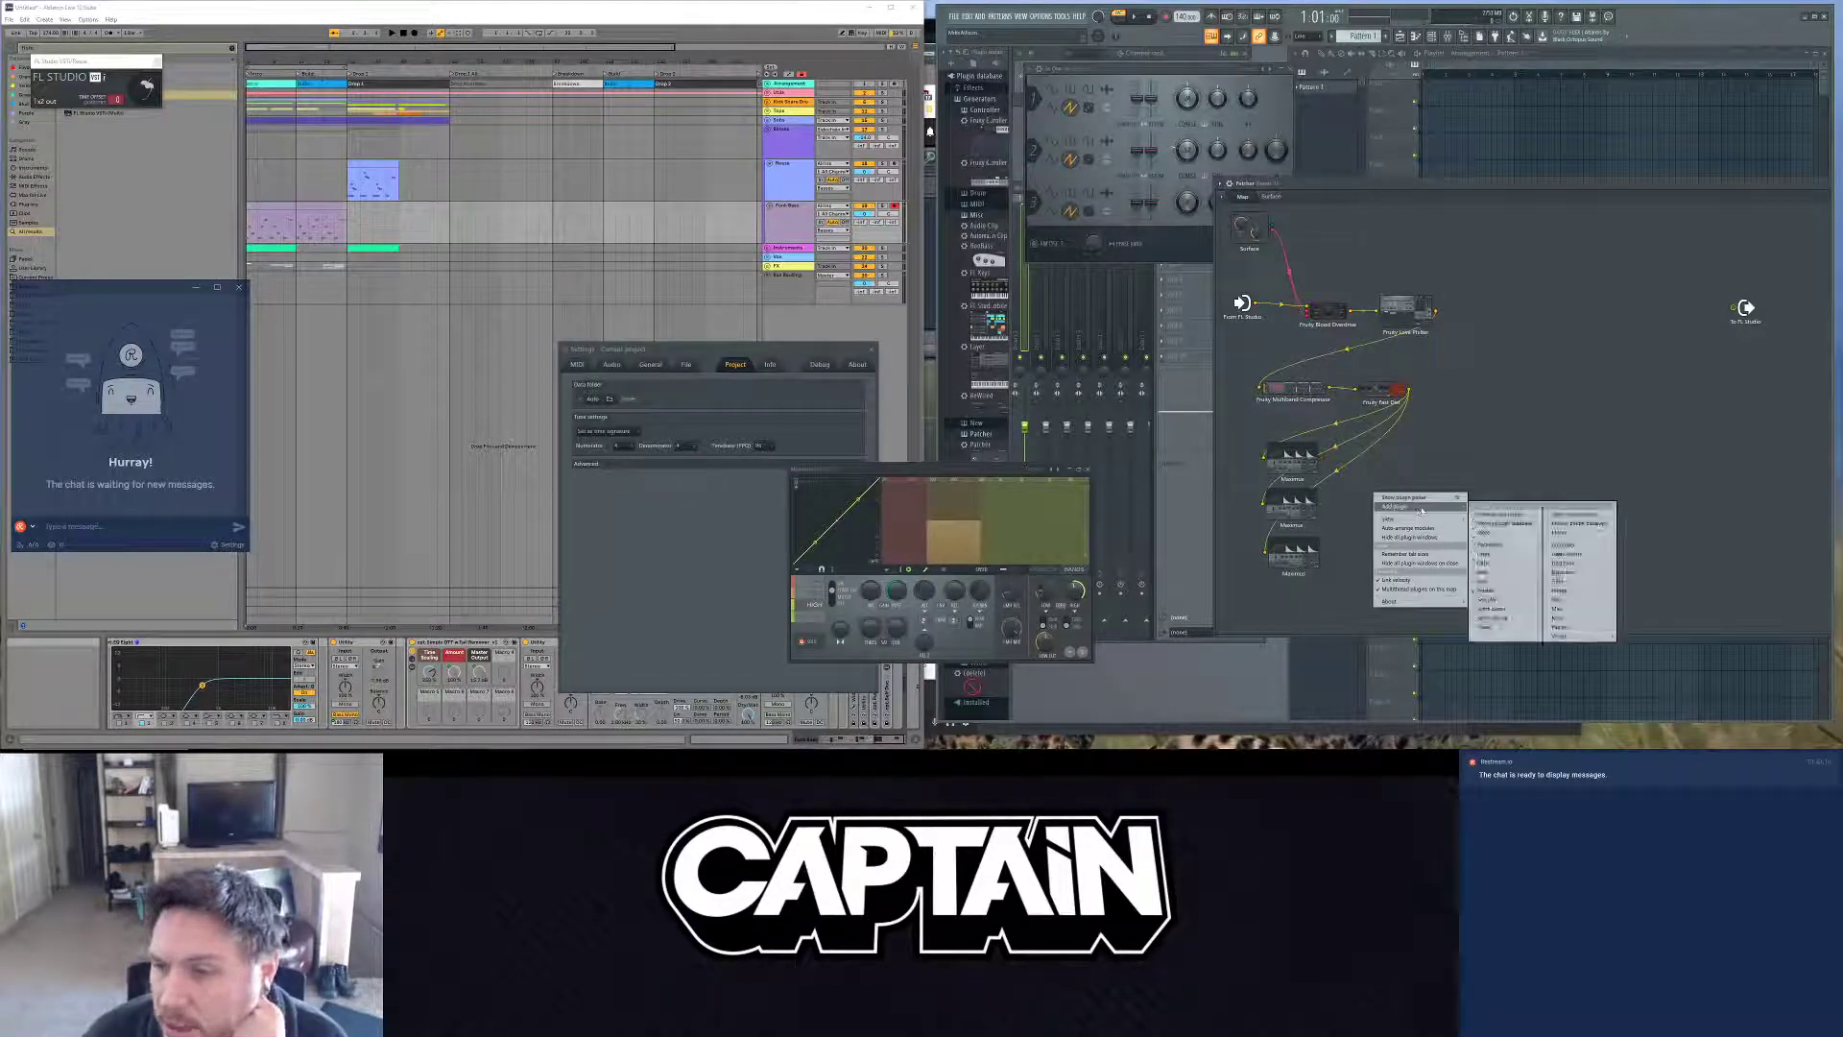
pyautogui.moveTo(1602, 581)
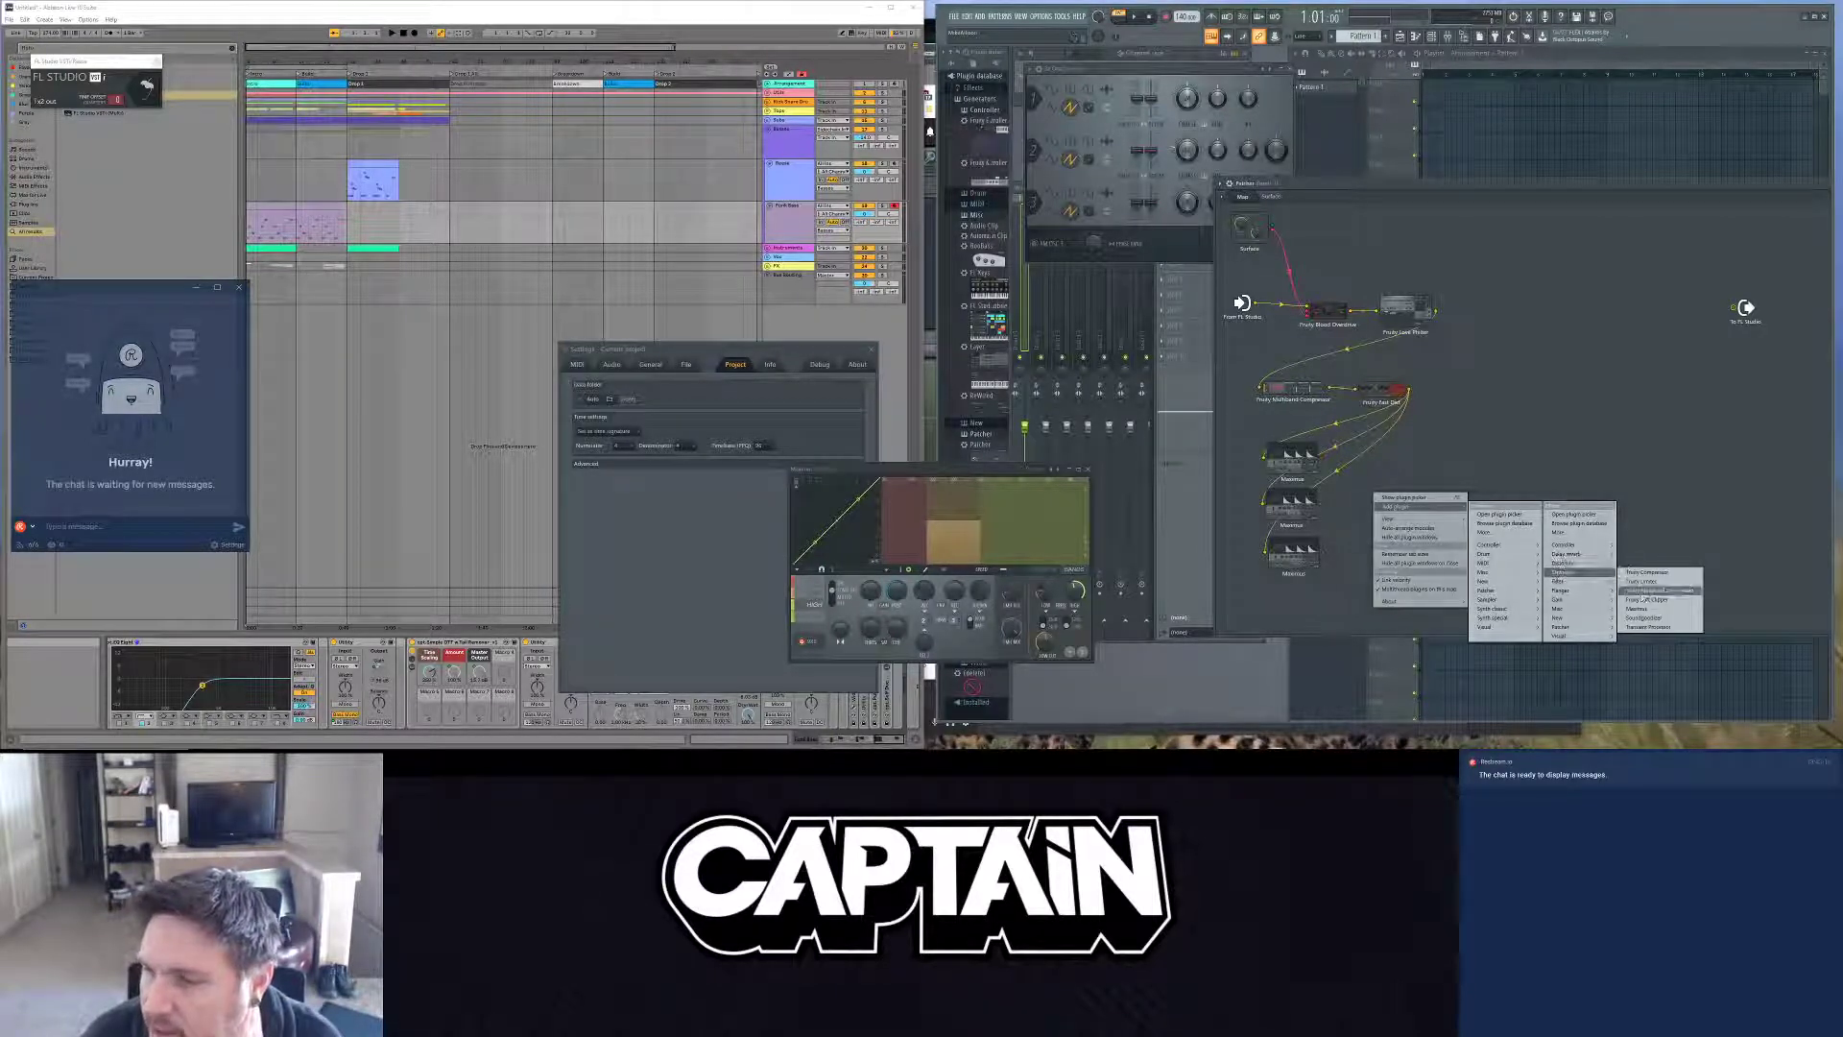
pyautogui.click(1664, 590)
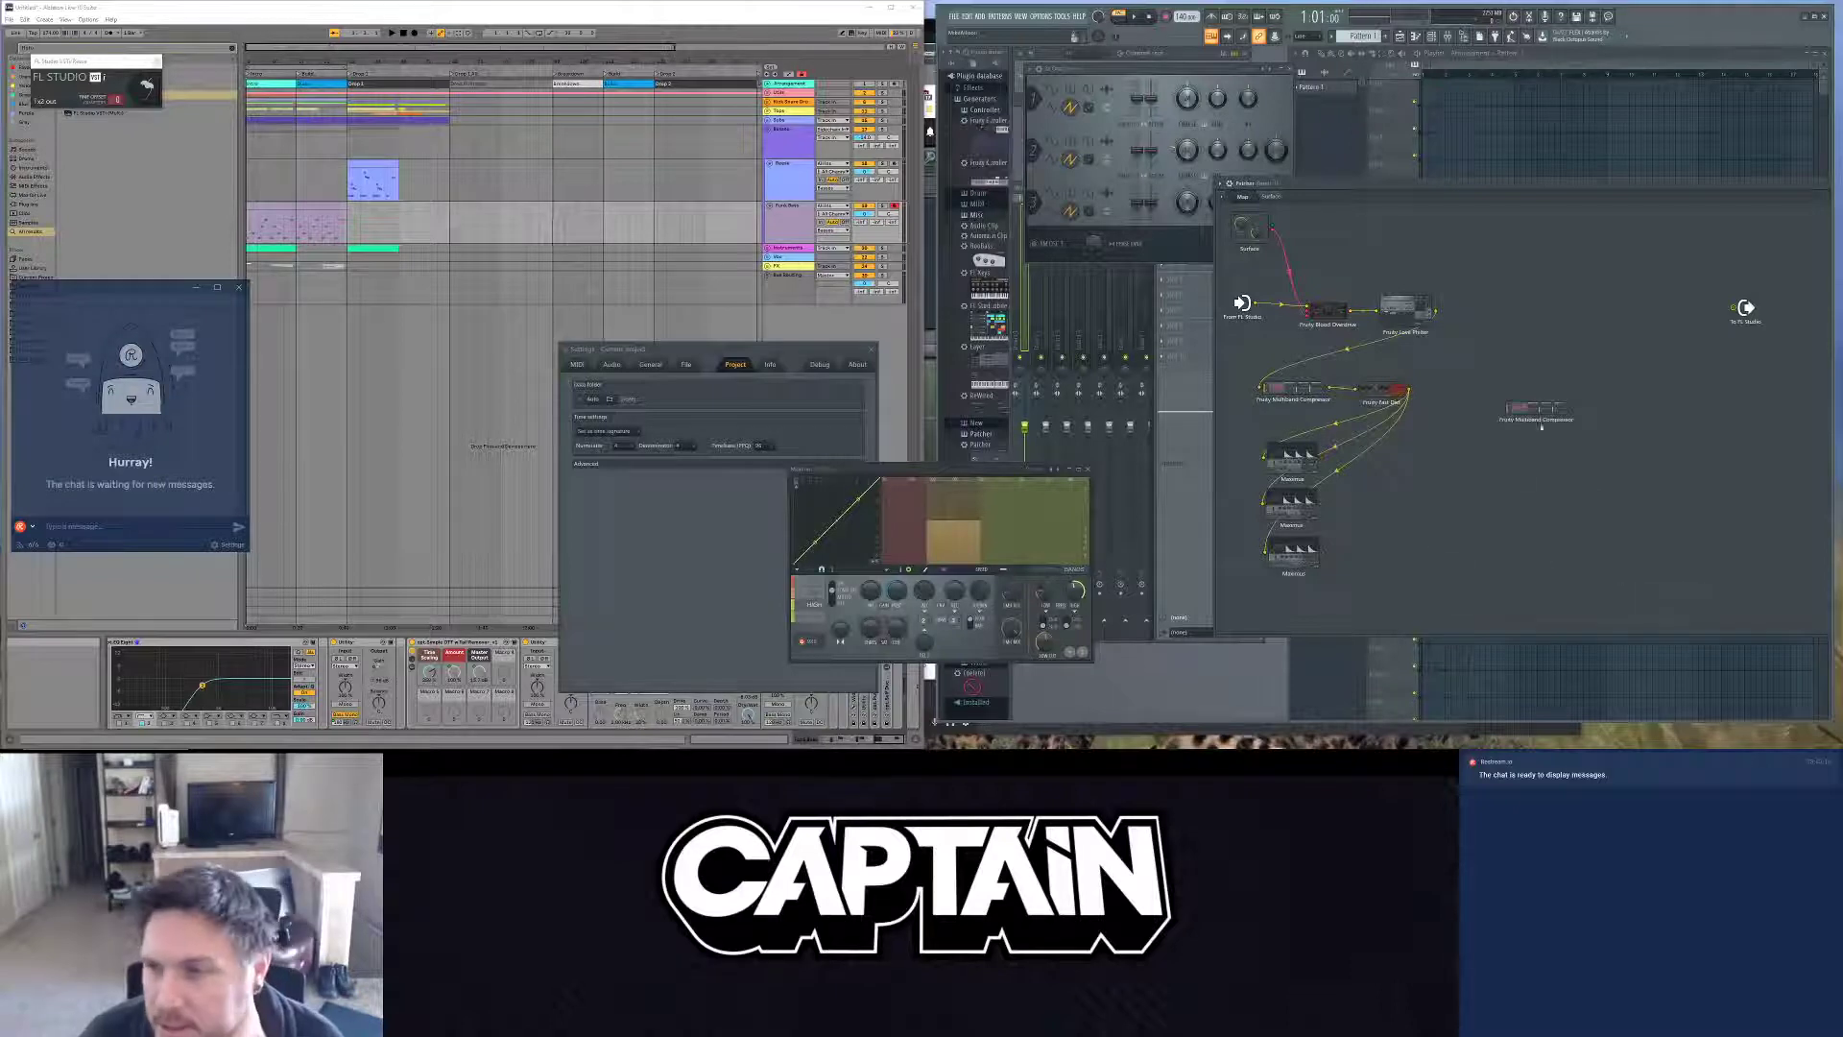
pyautogui.moveTo(1542, 427); pyautogui.dragTo(1383, 512)
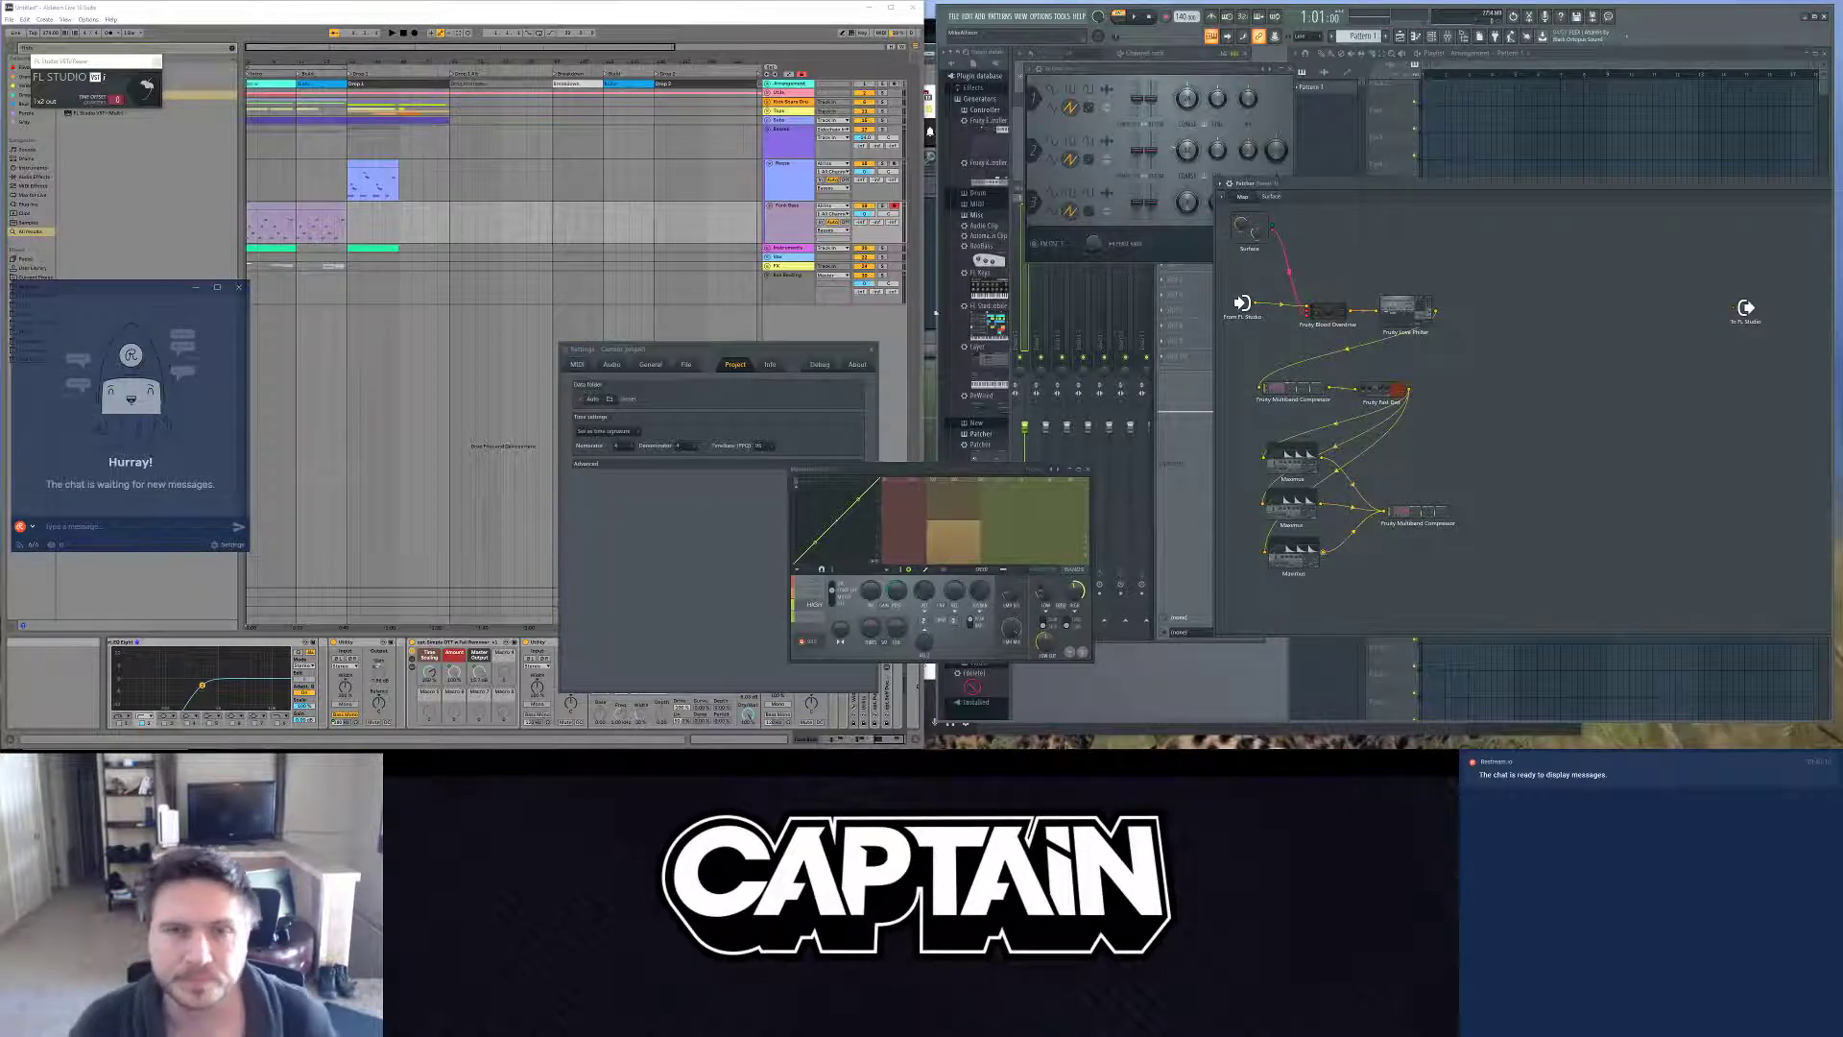
# Step: Arm Ableton Live's FL Studio track, try the new multiband compressor connected to To FL Studio, and remove that connection
pyautogui.click(893, 165)
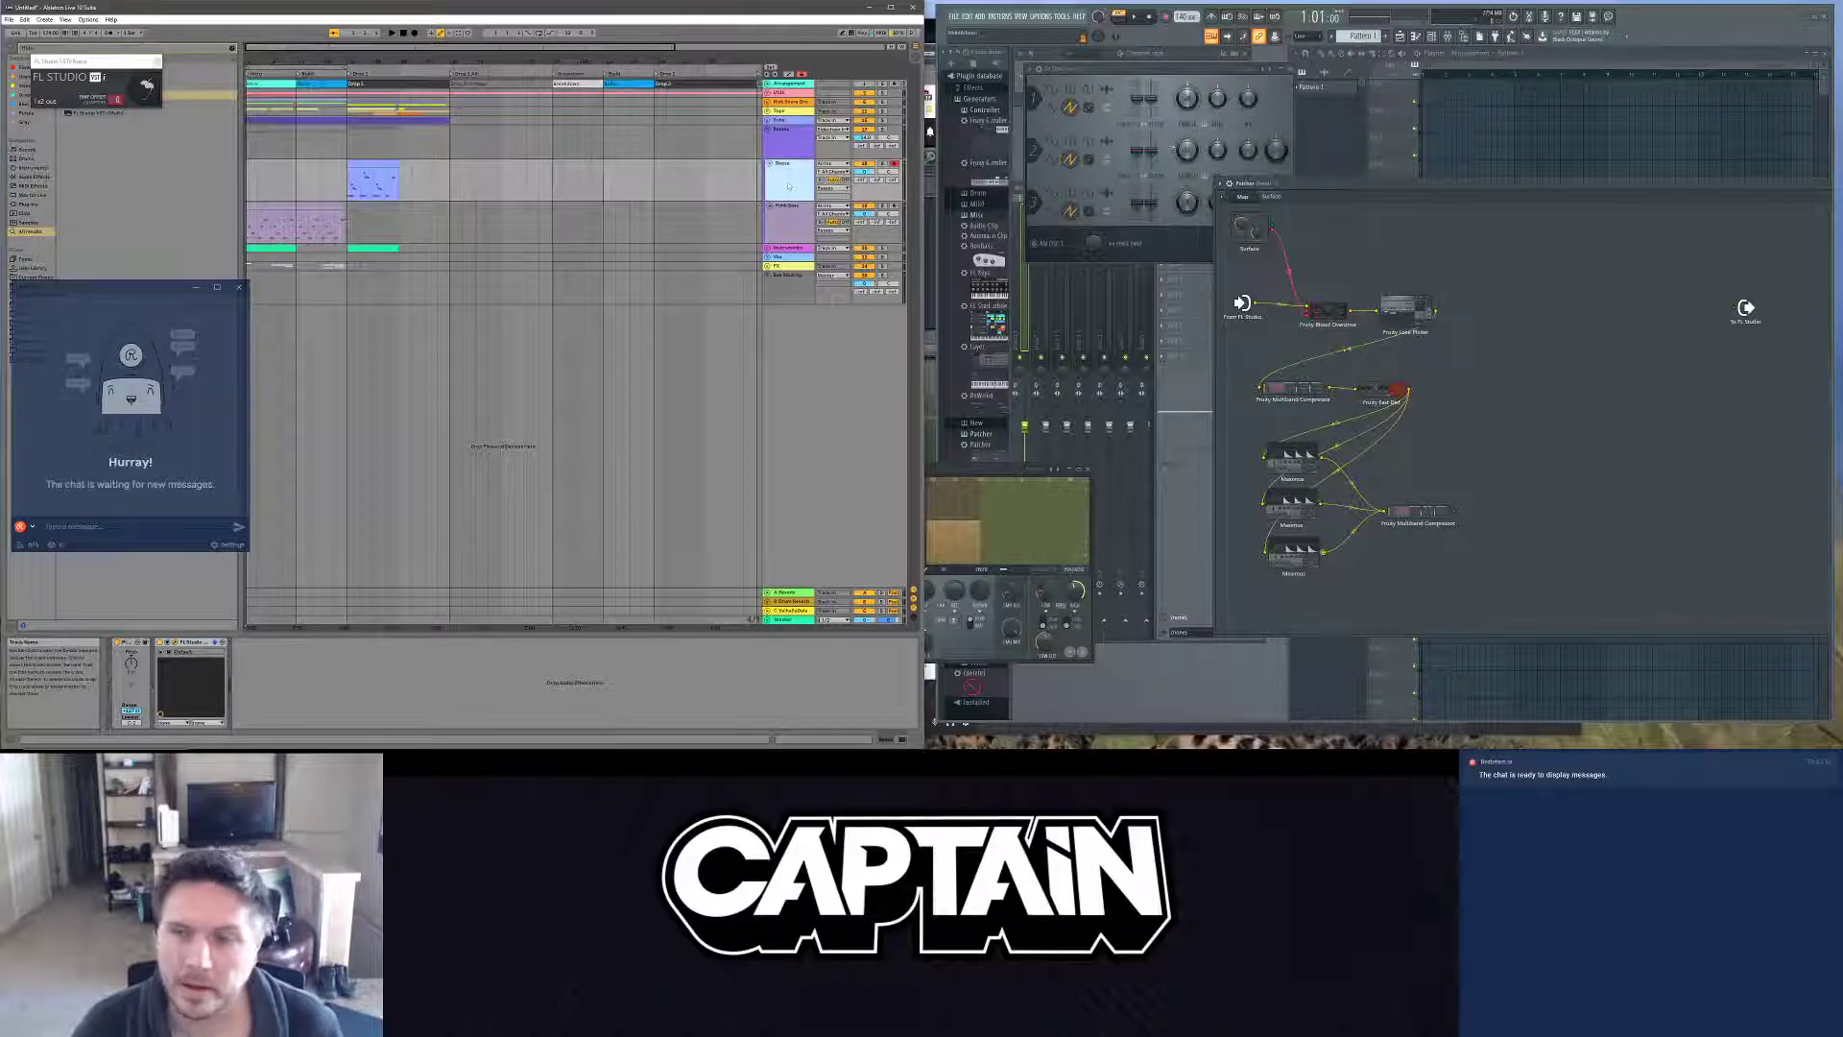
pyautogui.click(1454, 514)
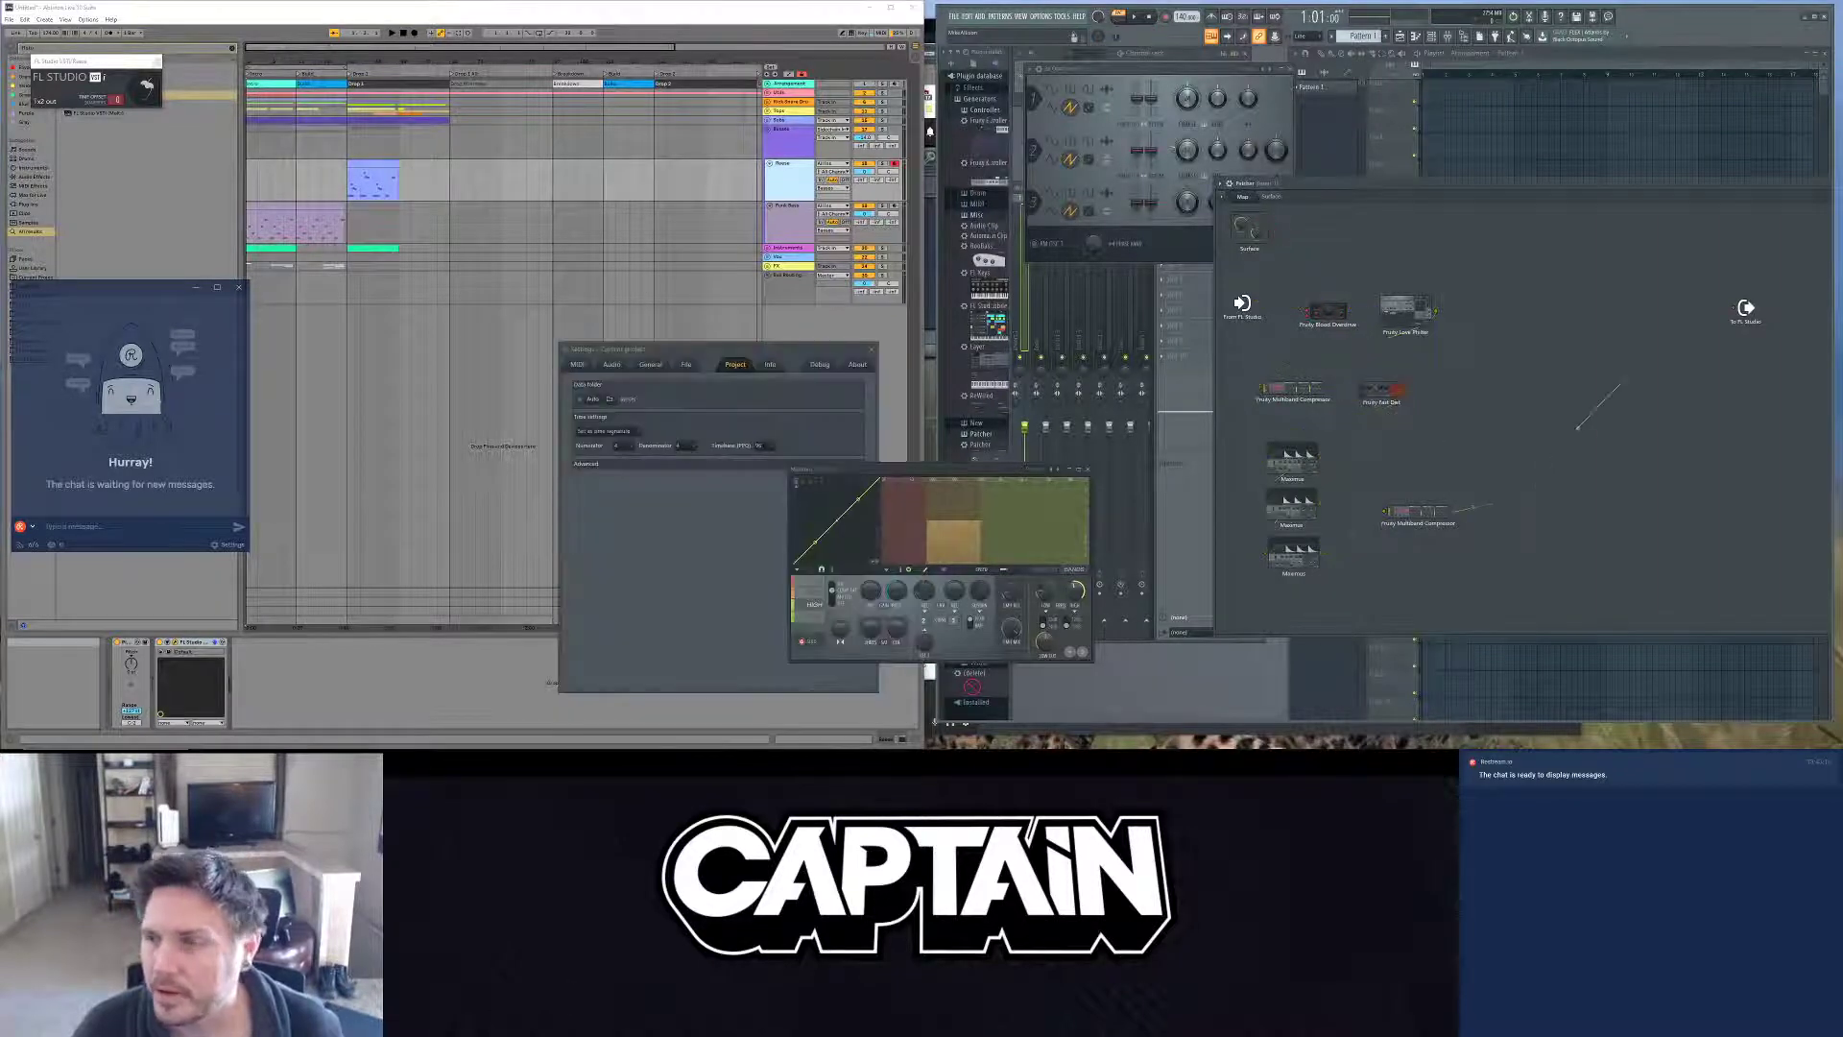
pyautogui.moveTo(1620, 386); pyautogui.dragTo(1742, 310)
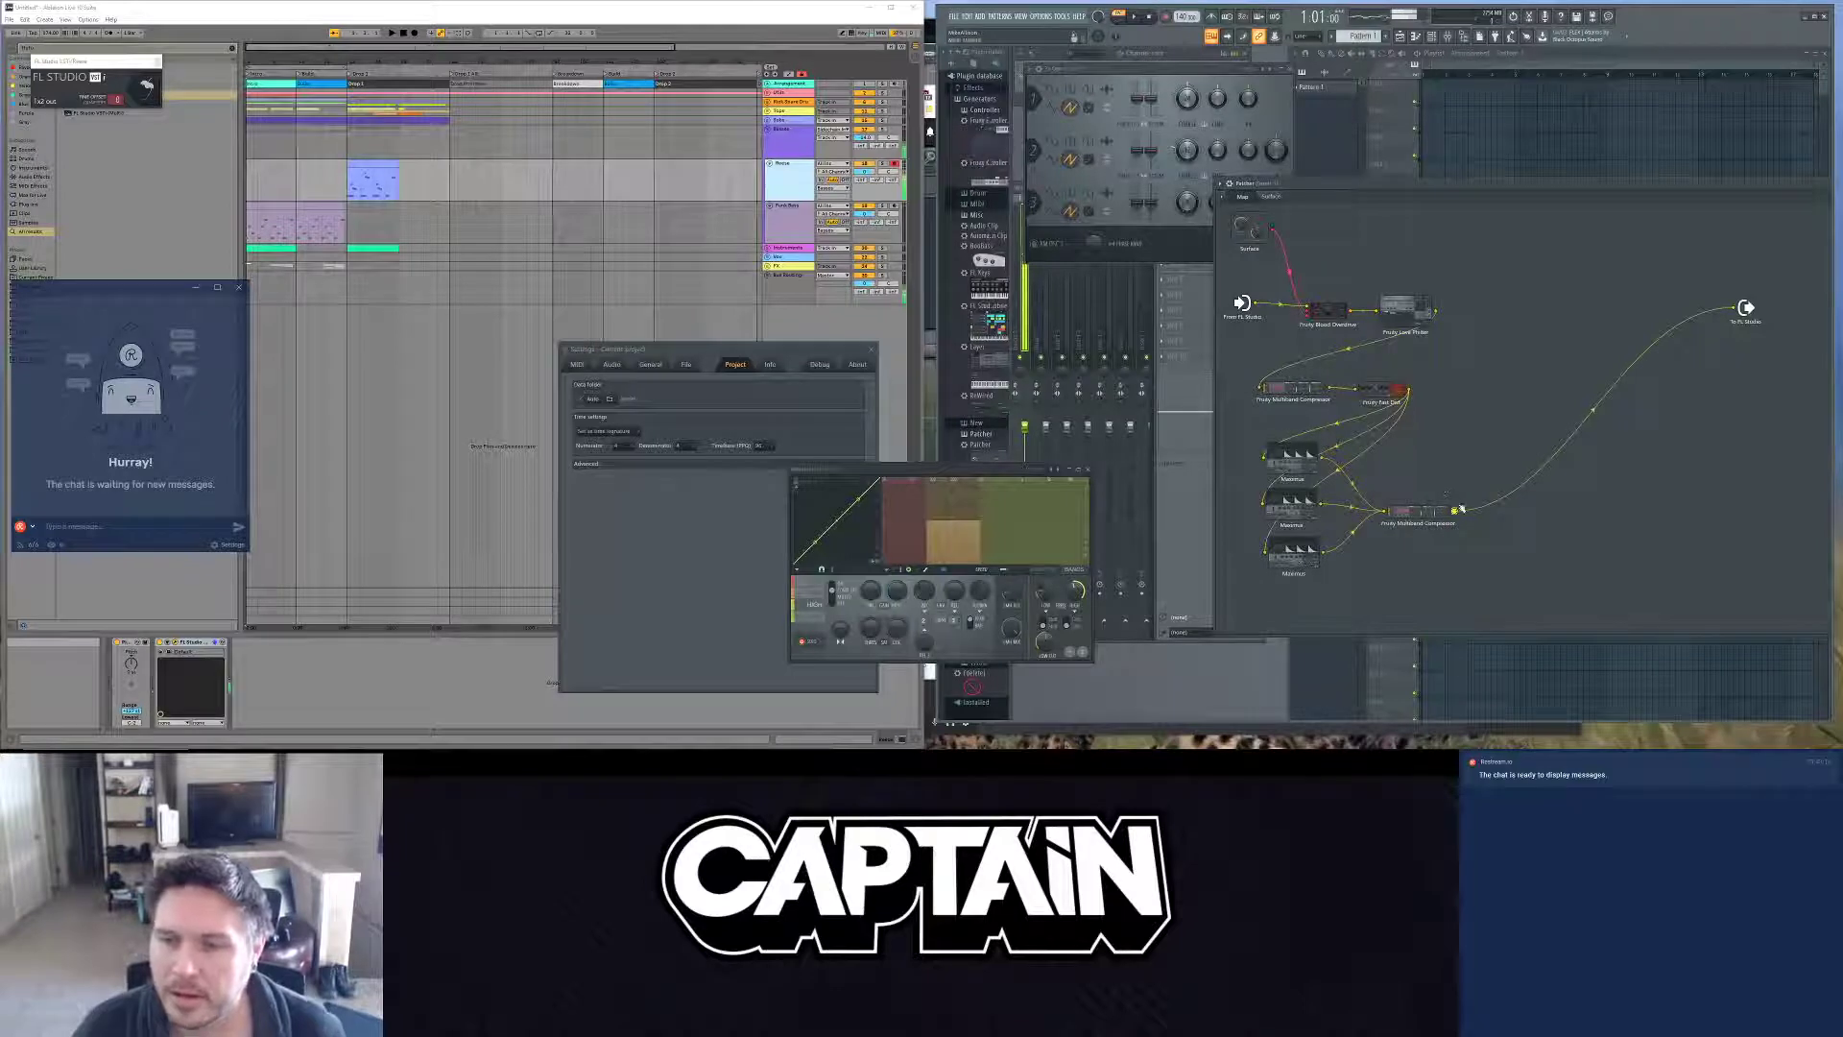
pyautogui.moveTo(1455, 511); pyautogui.dragTo(1742, 310)
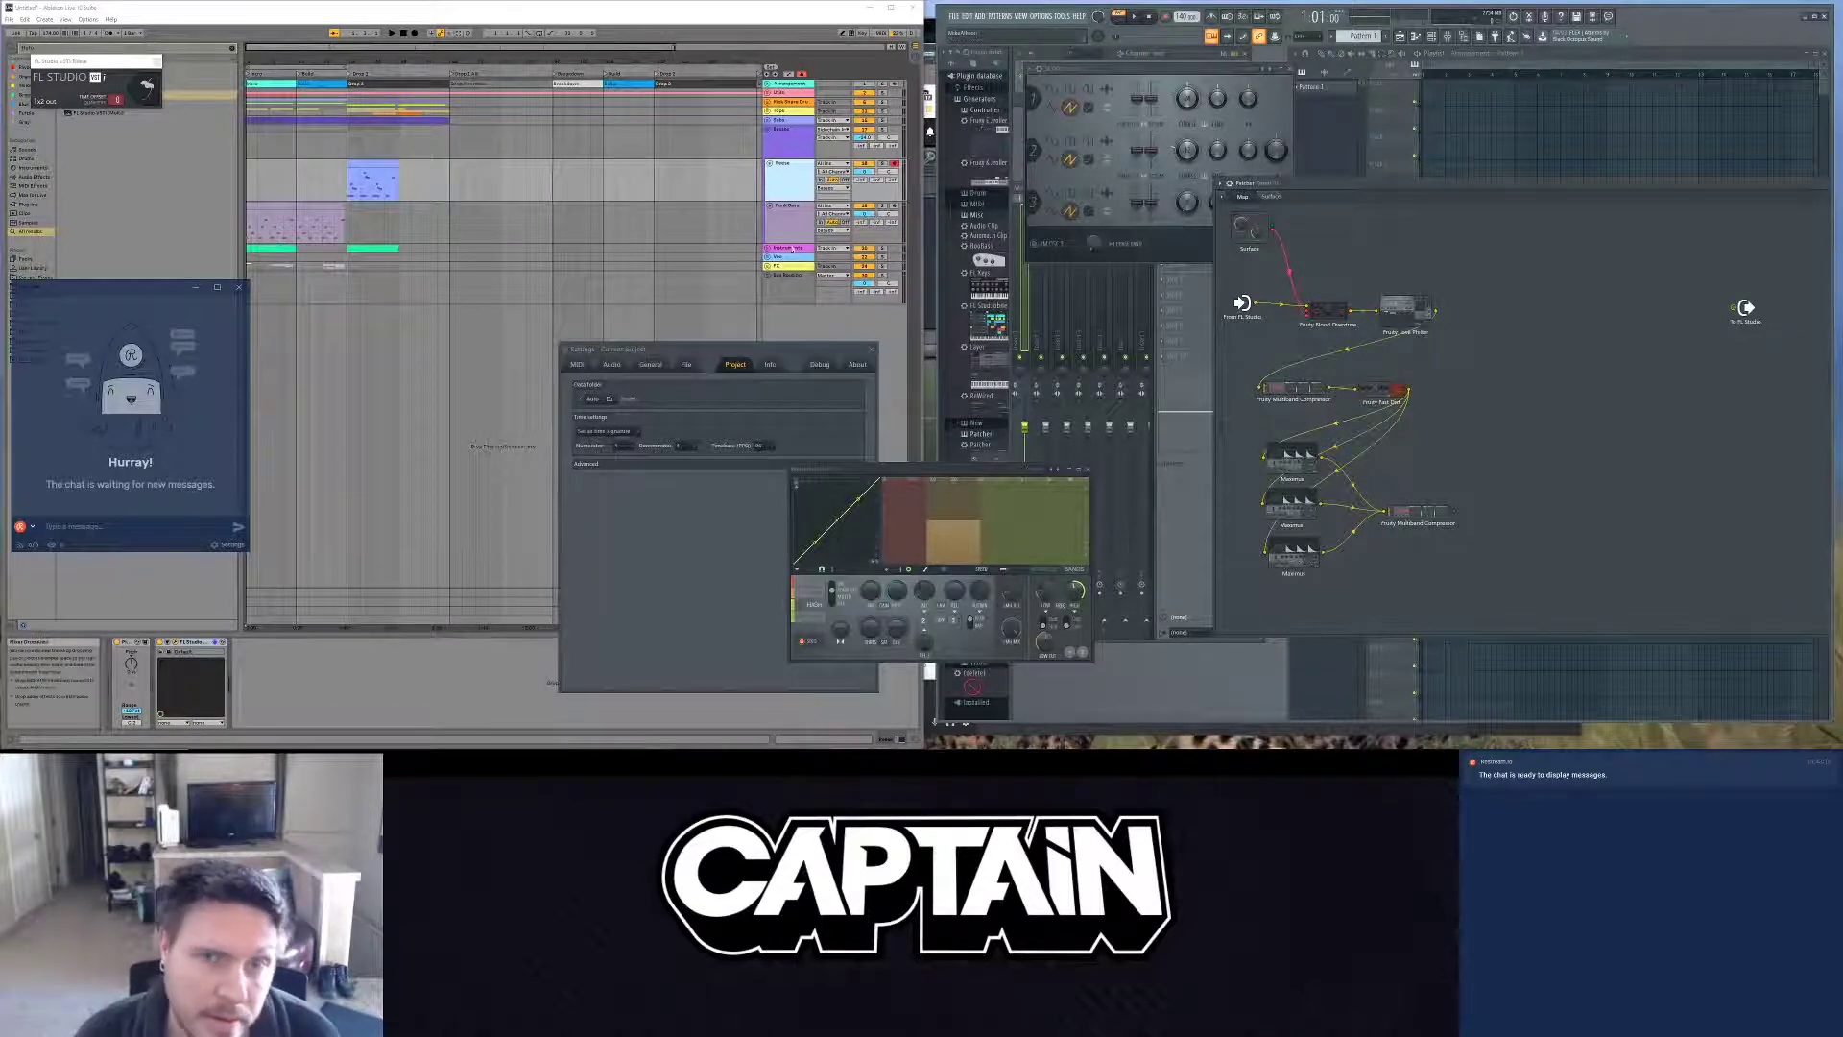
# Step: Reselect the bass track in Ableton Live and examine the devices that follow the multiband rack in its effect chain
pyautogui.click(797, 170)
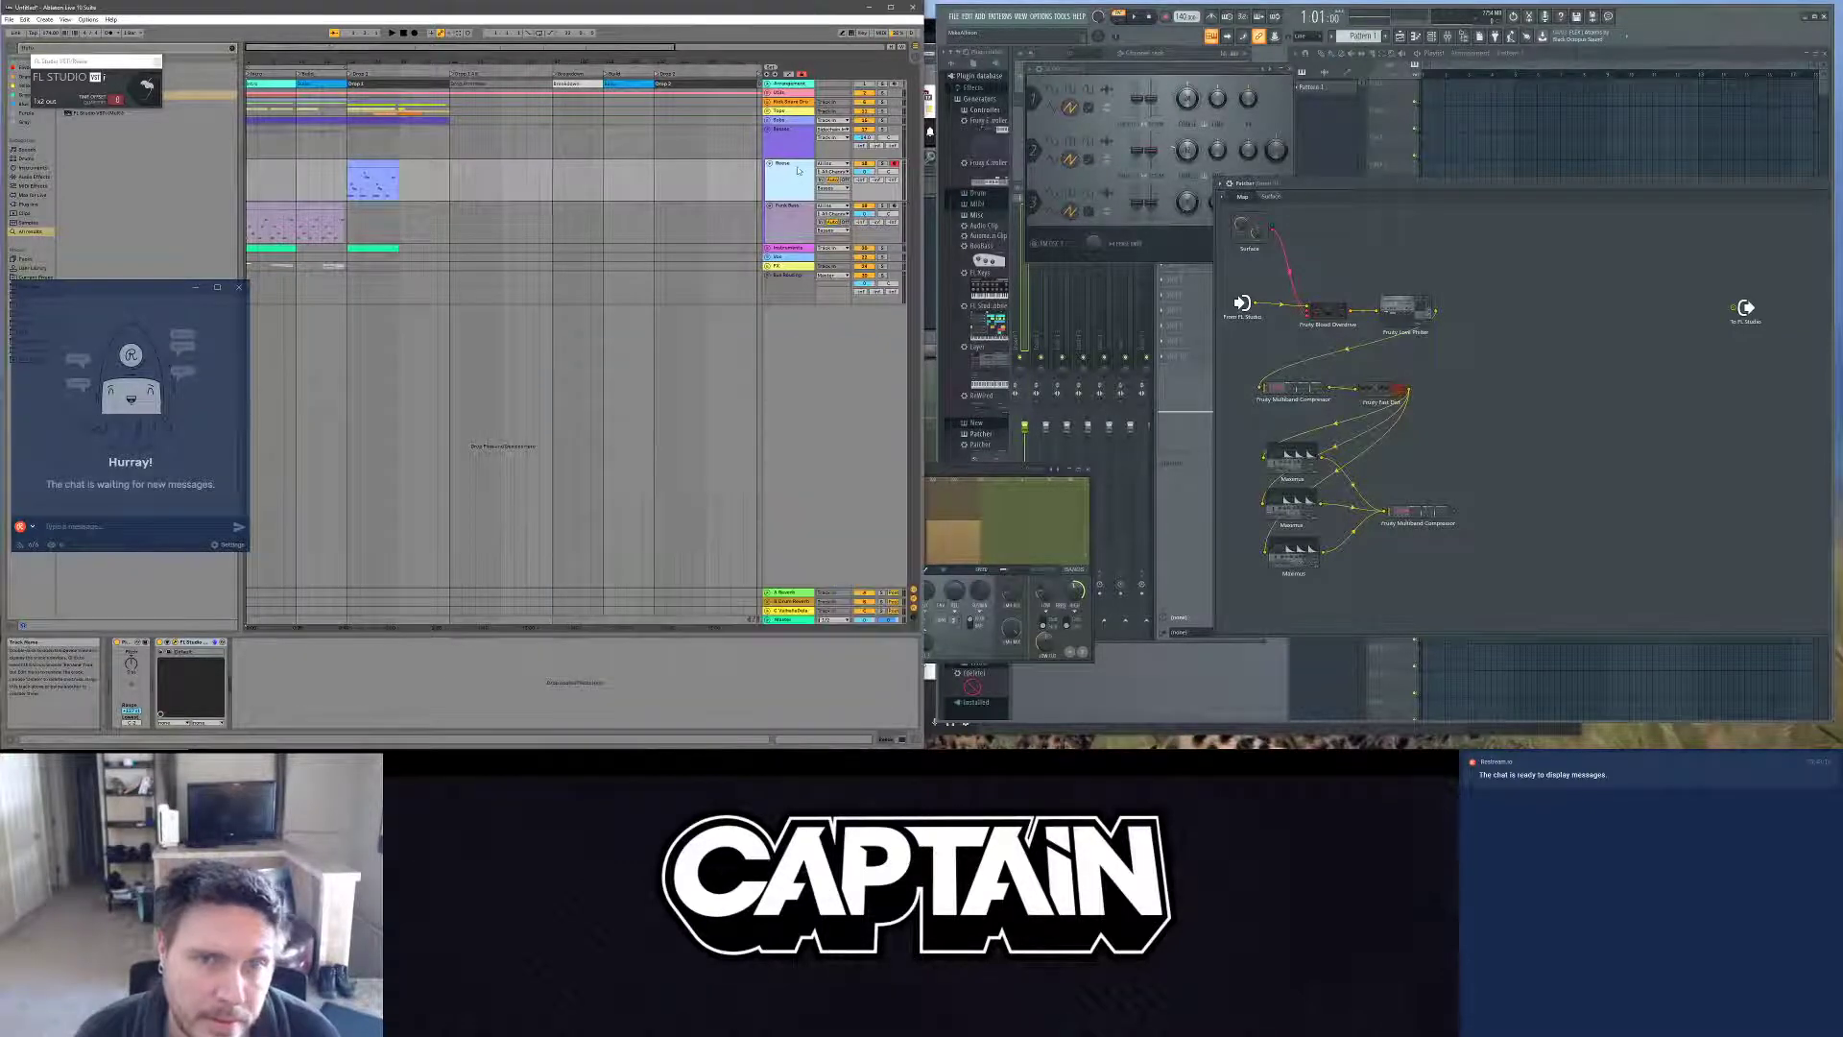
pyautogui.click(771, 211)
pyautogui.hscroll(10, 726, 698)
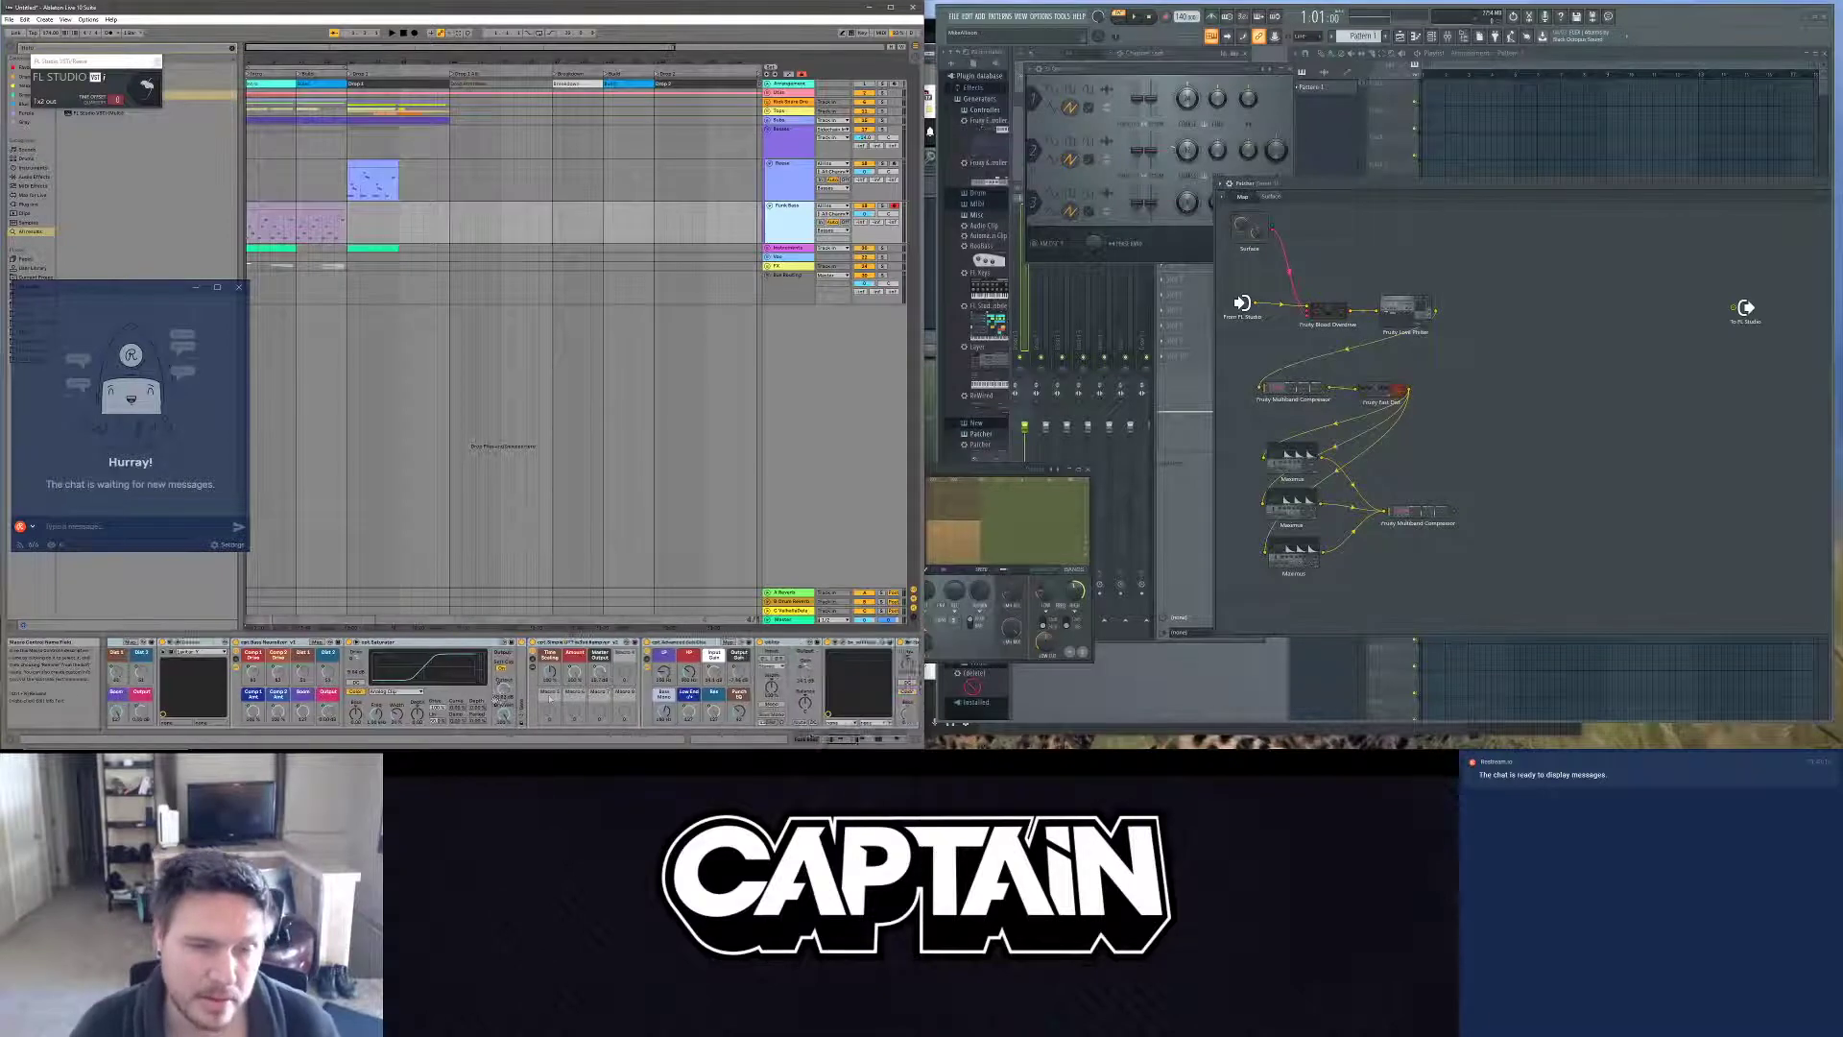
pyautogui.hscroll(4, 592, 680)
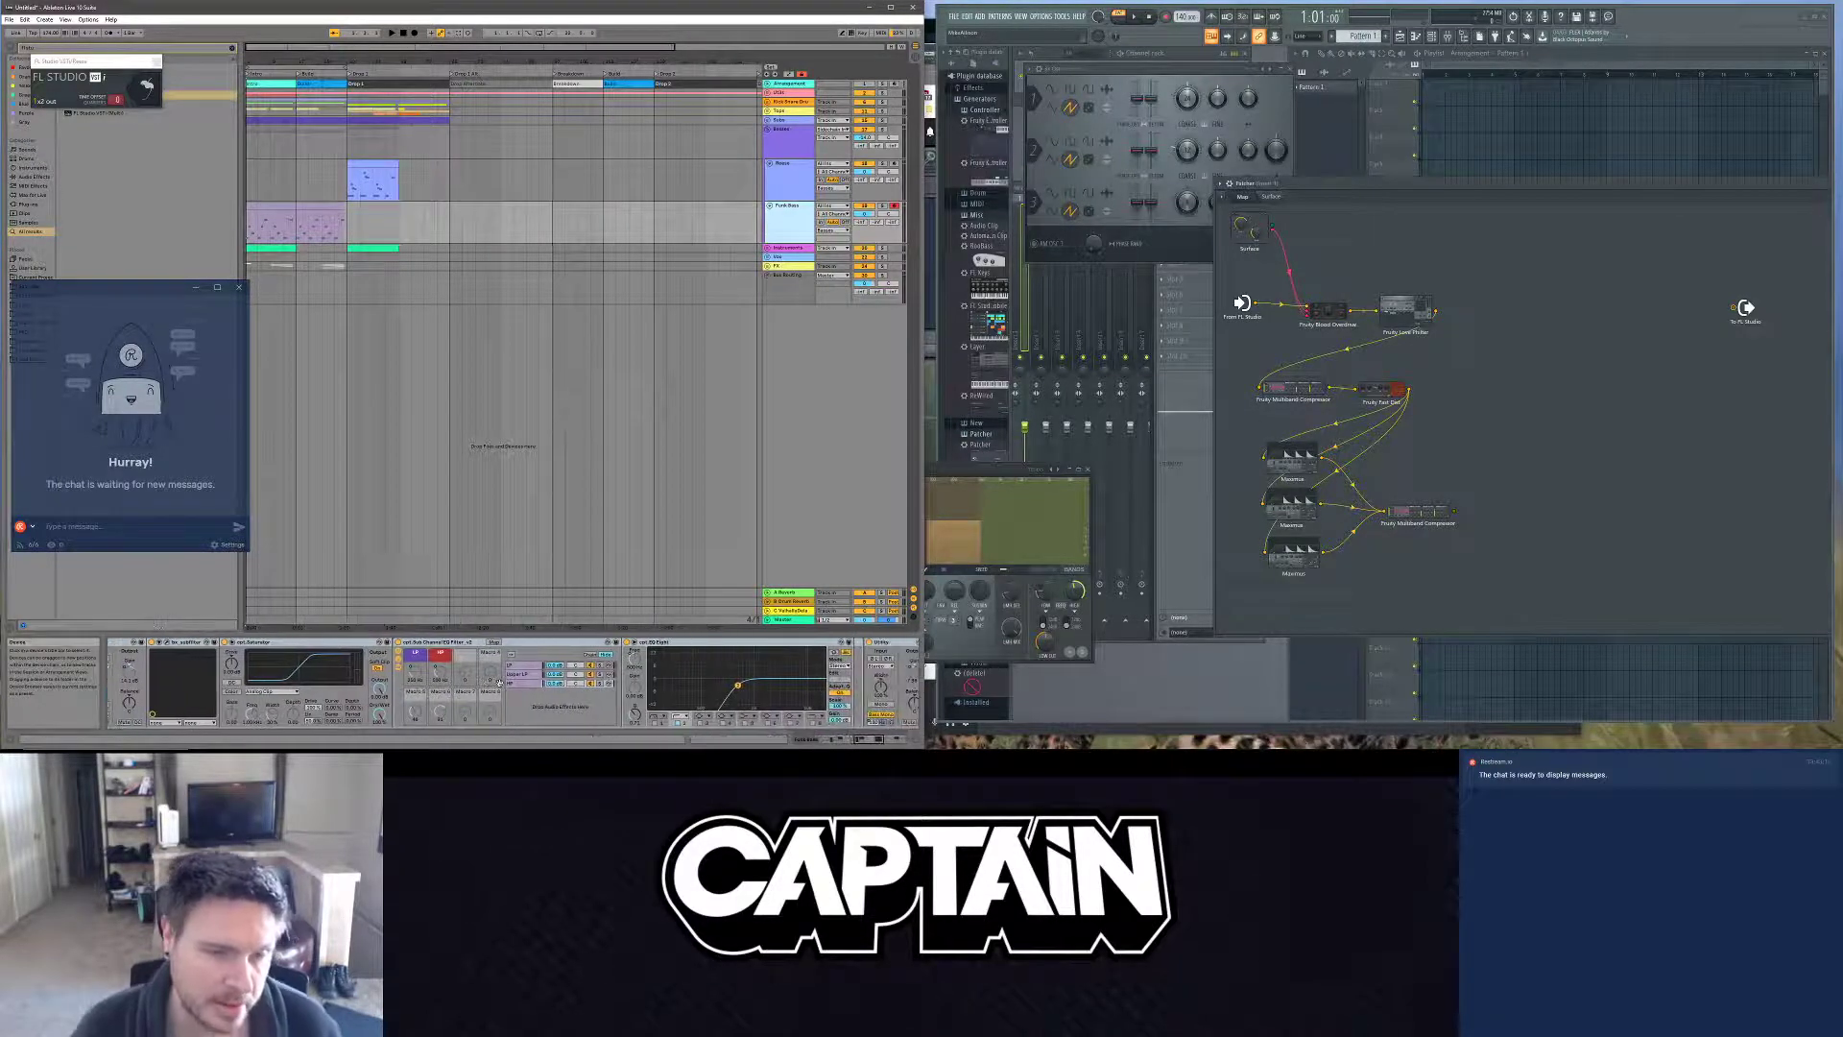
pyautogui.hscroll(10, 572, 682)
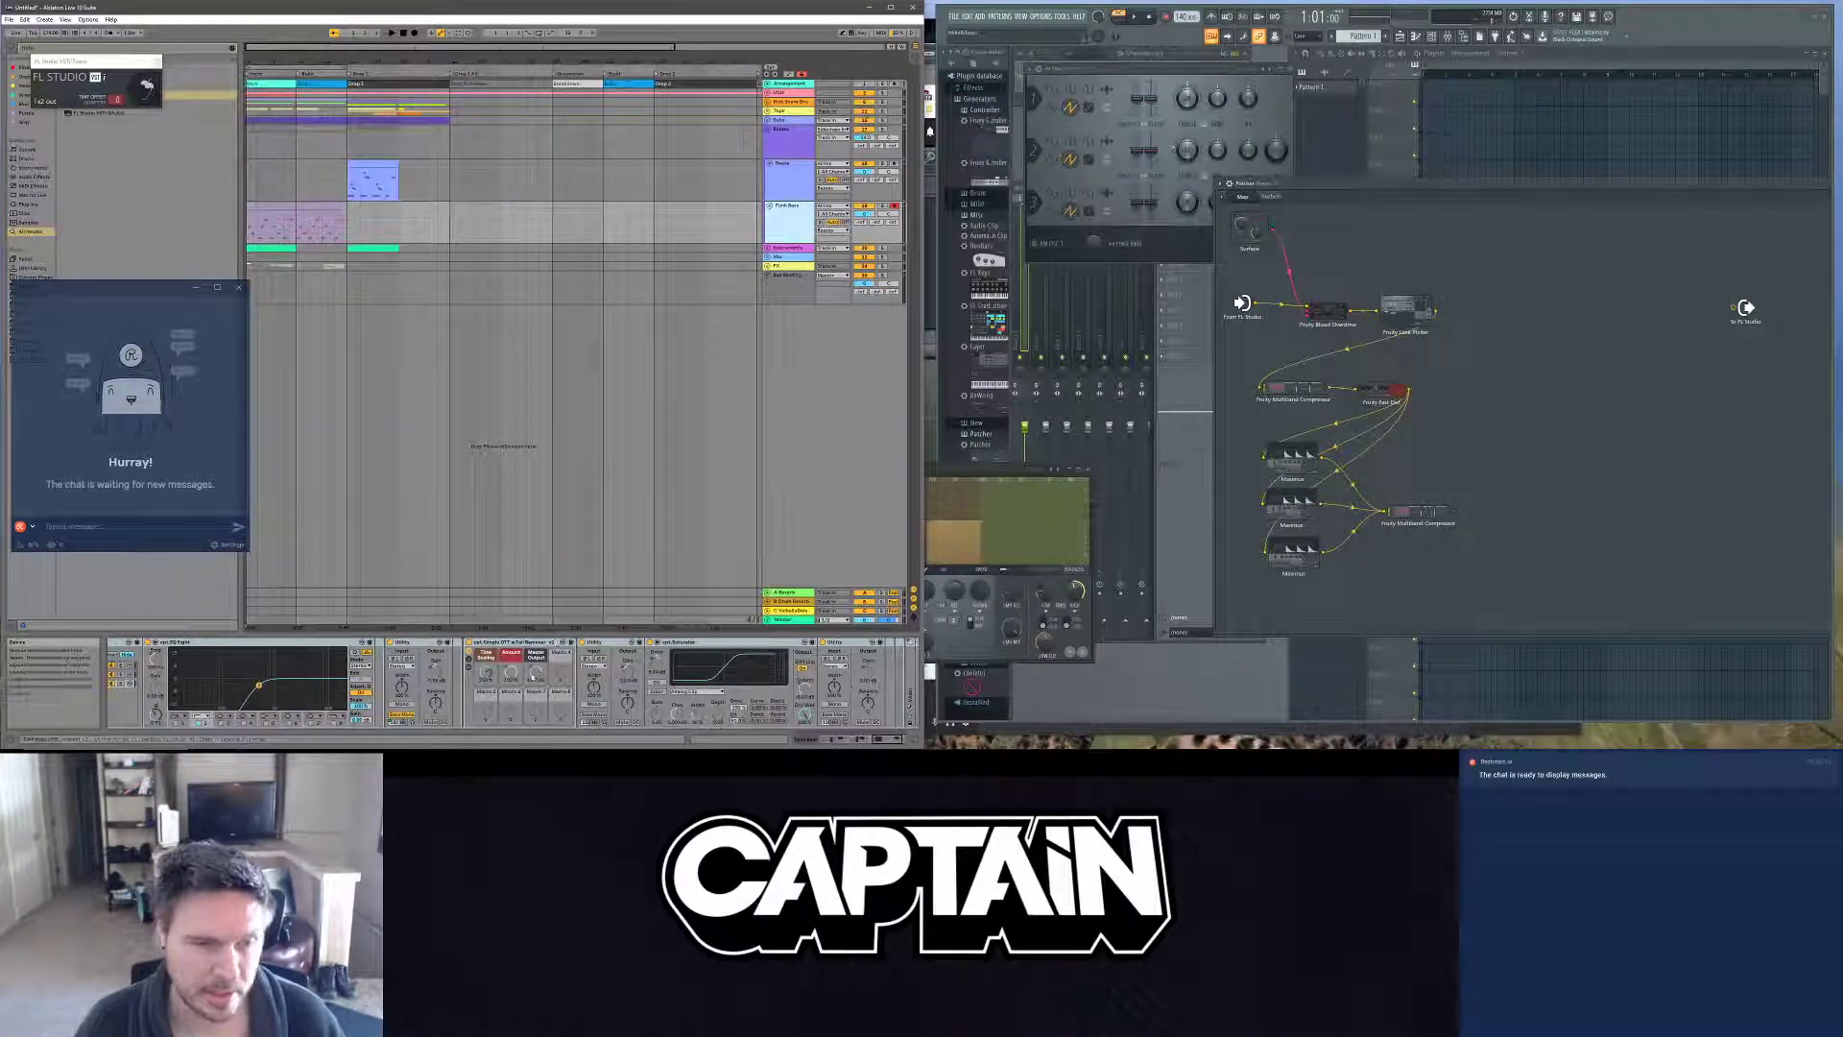
pyautogui.hscroll(1, 565, 680)
pyautogui.hscroll(4, 564, 681)
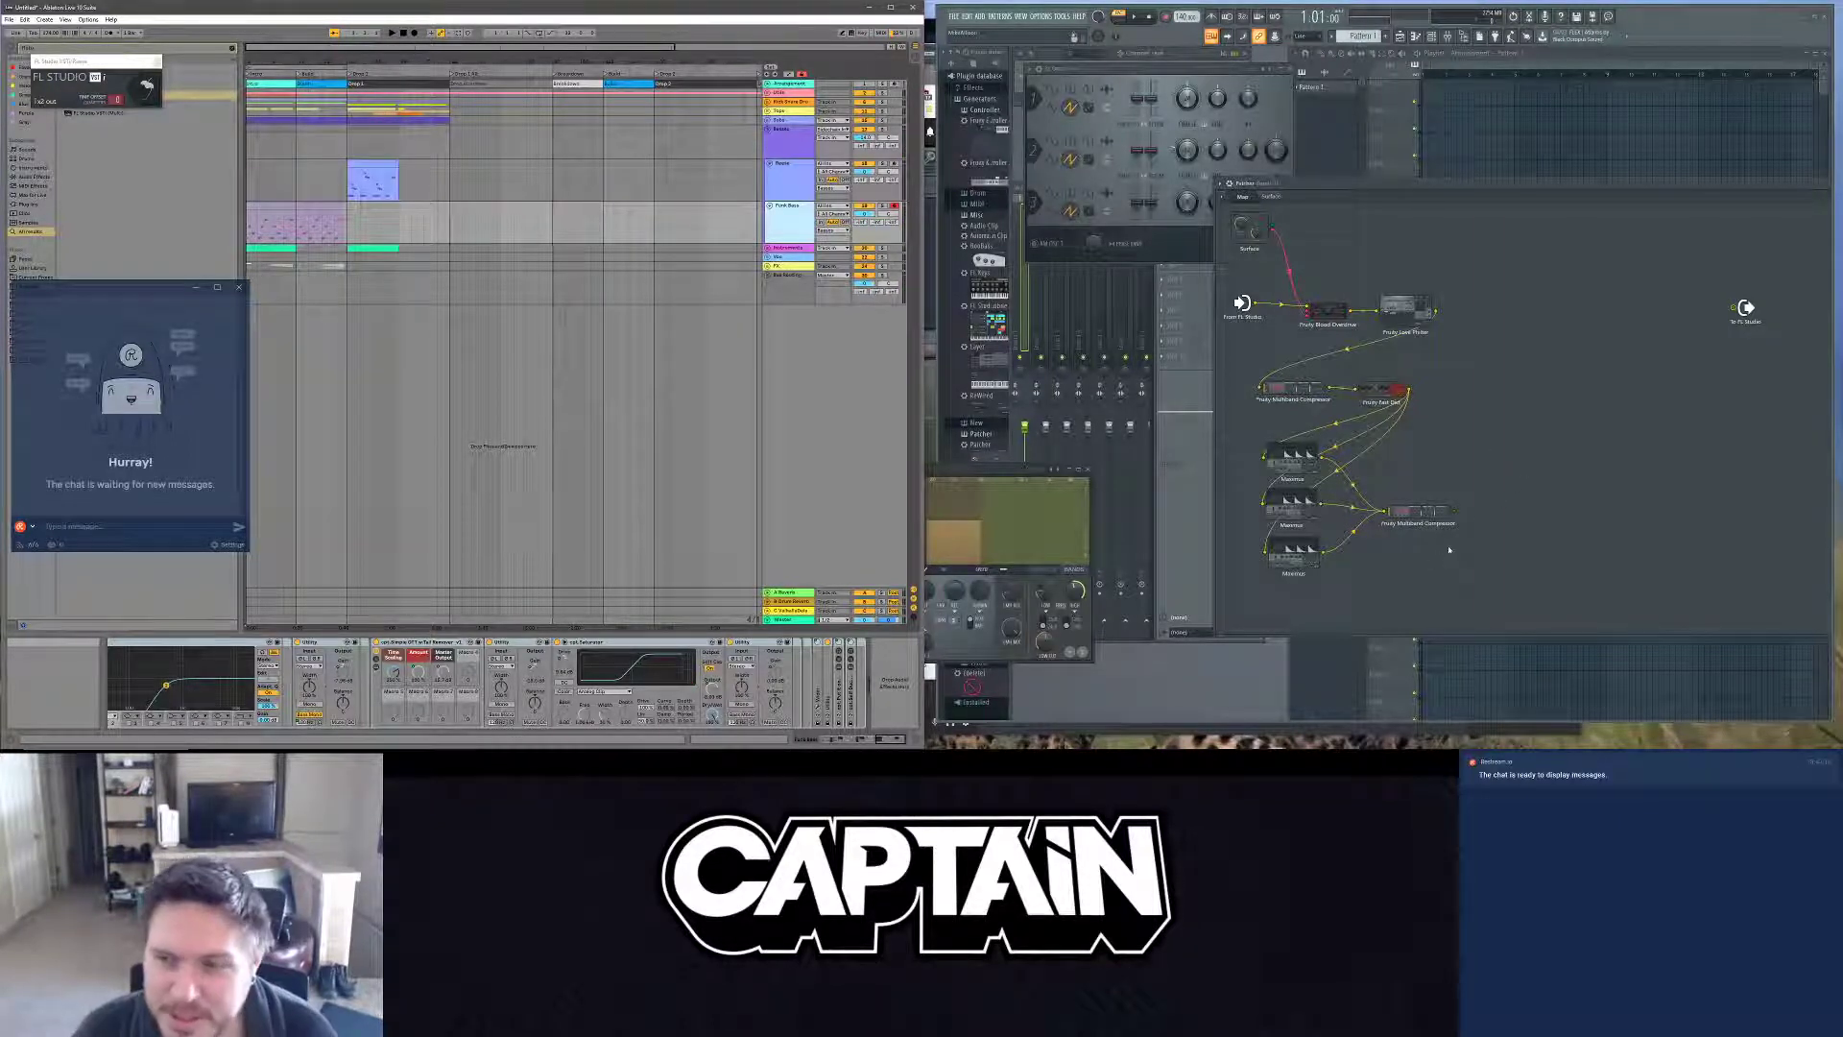
# Step: Add a second Fruity Blood Overdrive to FL Studio's Patcher and feed it from the new Fruity Multiband Compressor
pyautogui.rightClick(1491, 511)
pyautogui.moveTo(1547, 530)
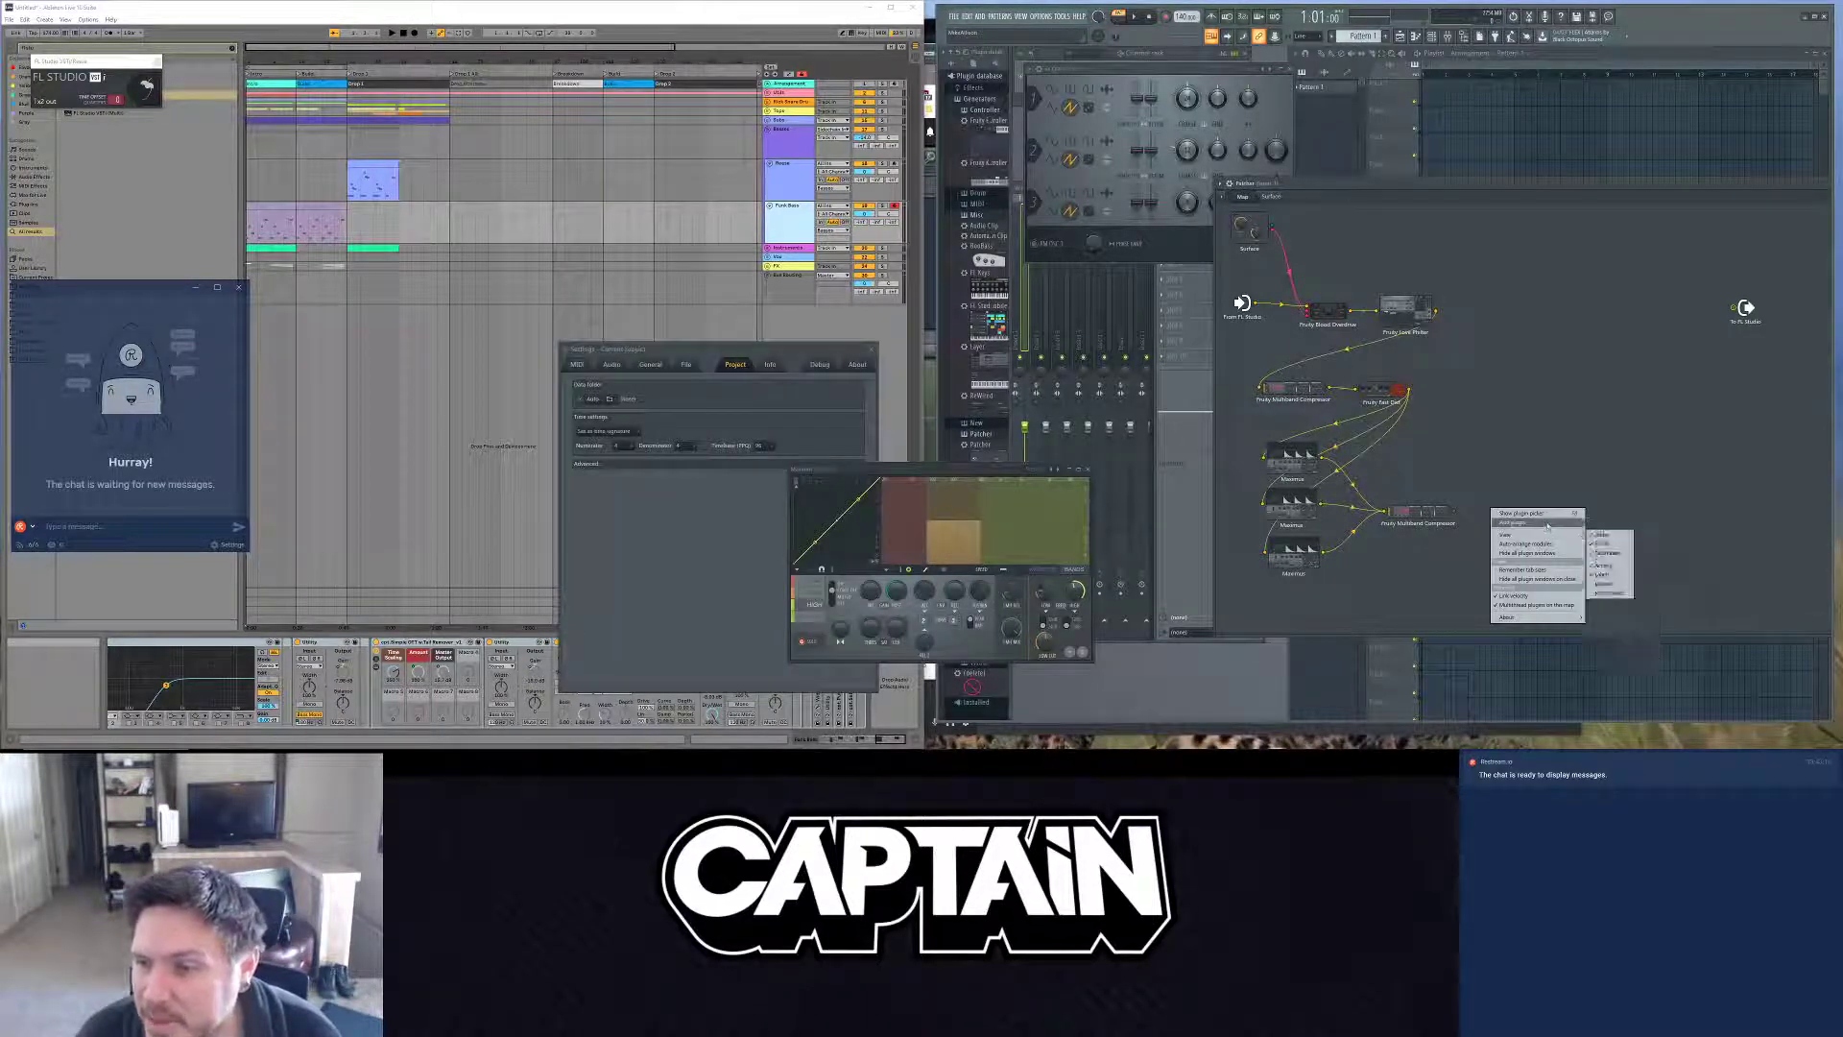
pyautogui.moveTo(1632, 524)
pyautogui.moveTo(1694, 579)
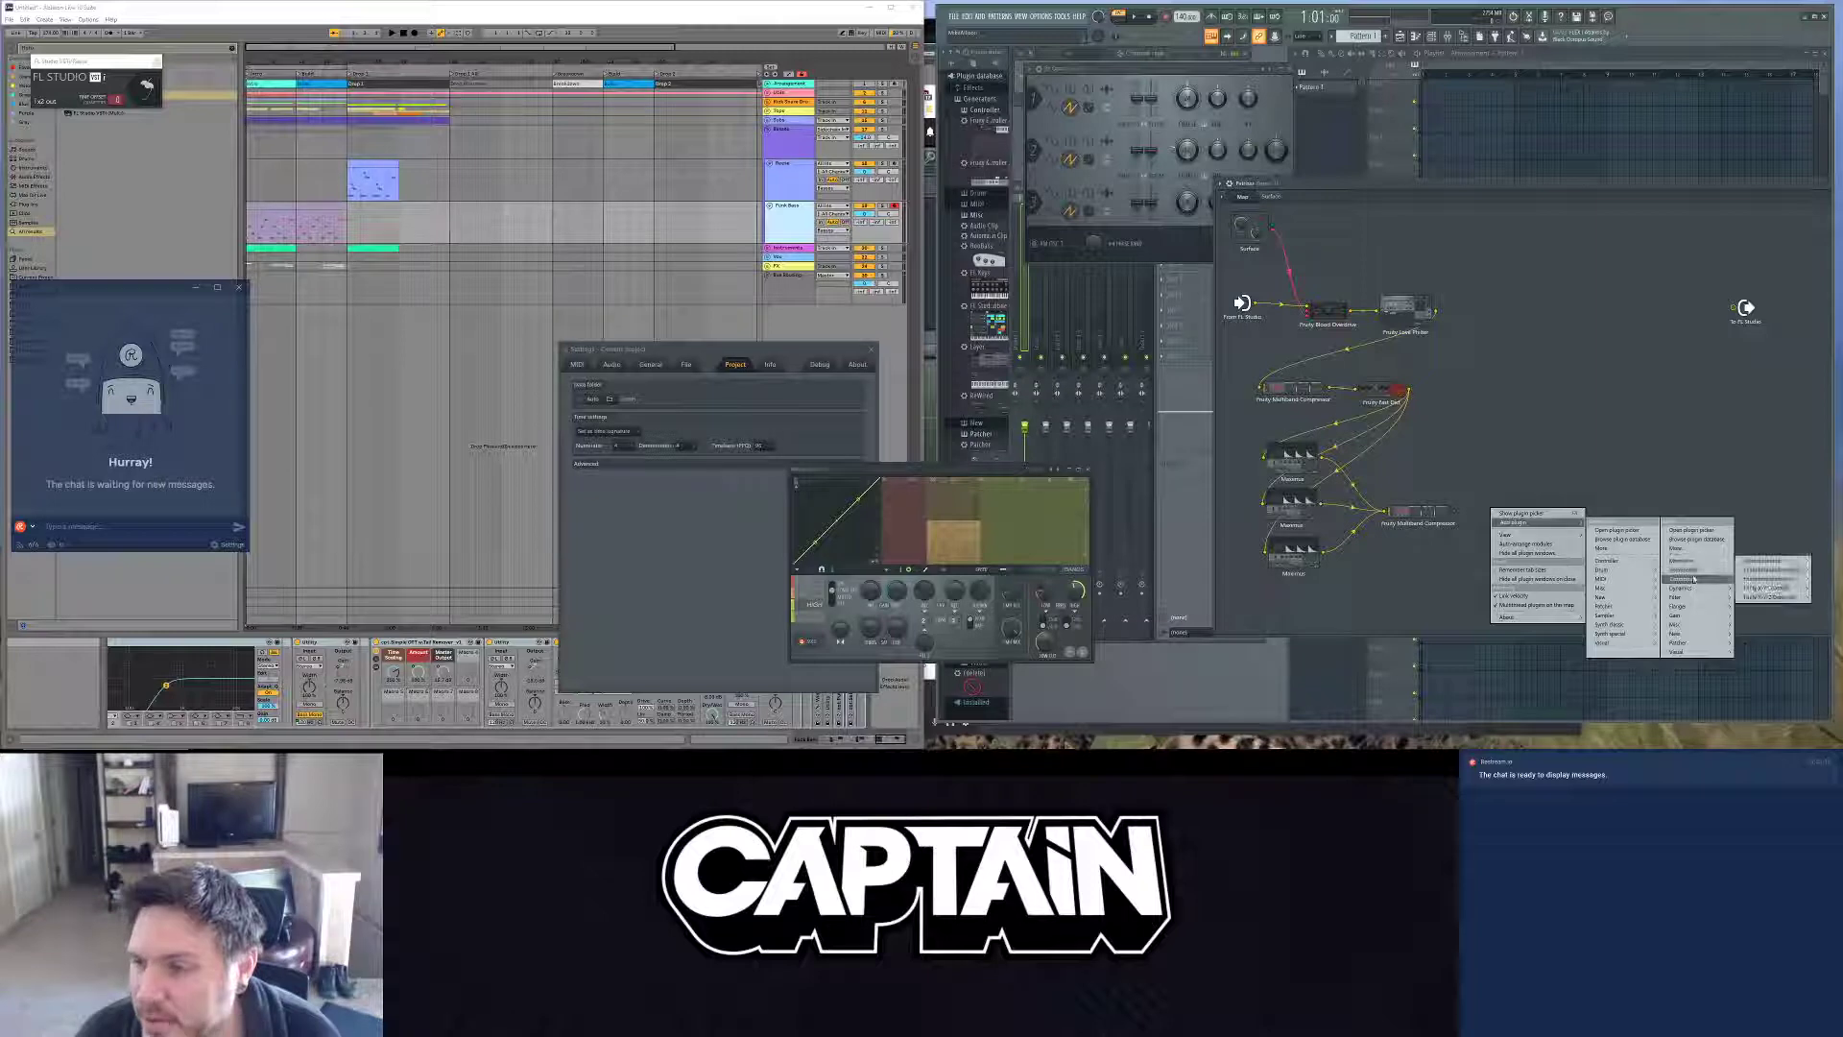
pyautogui.click(1766, 579)
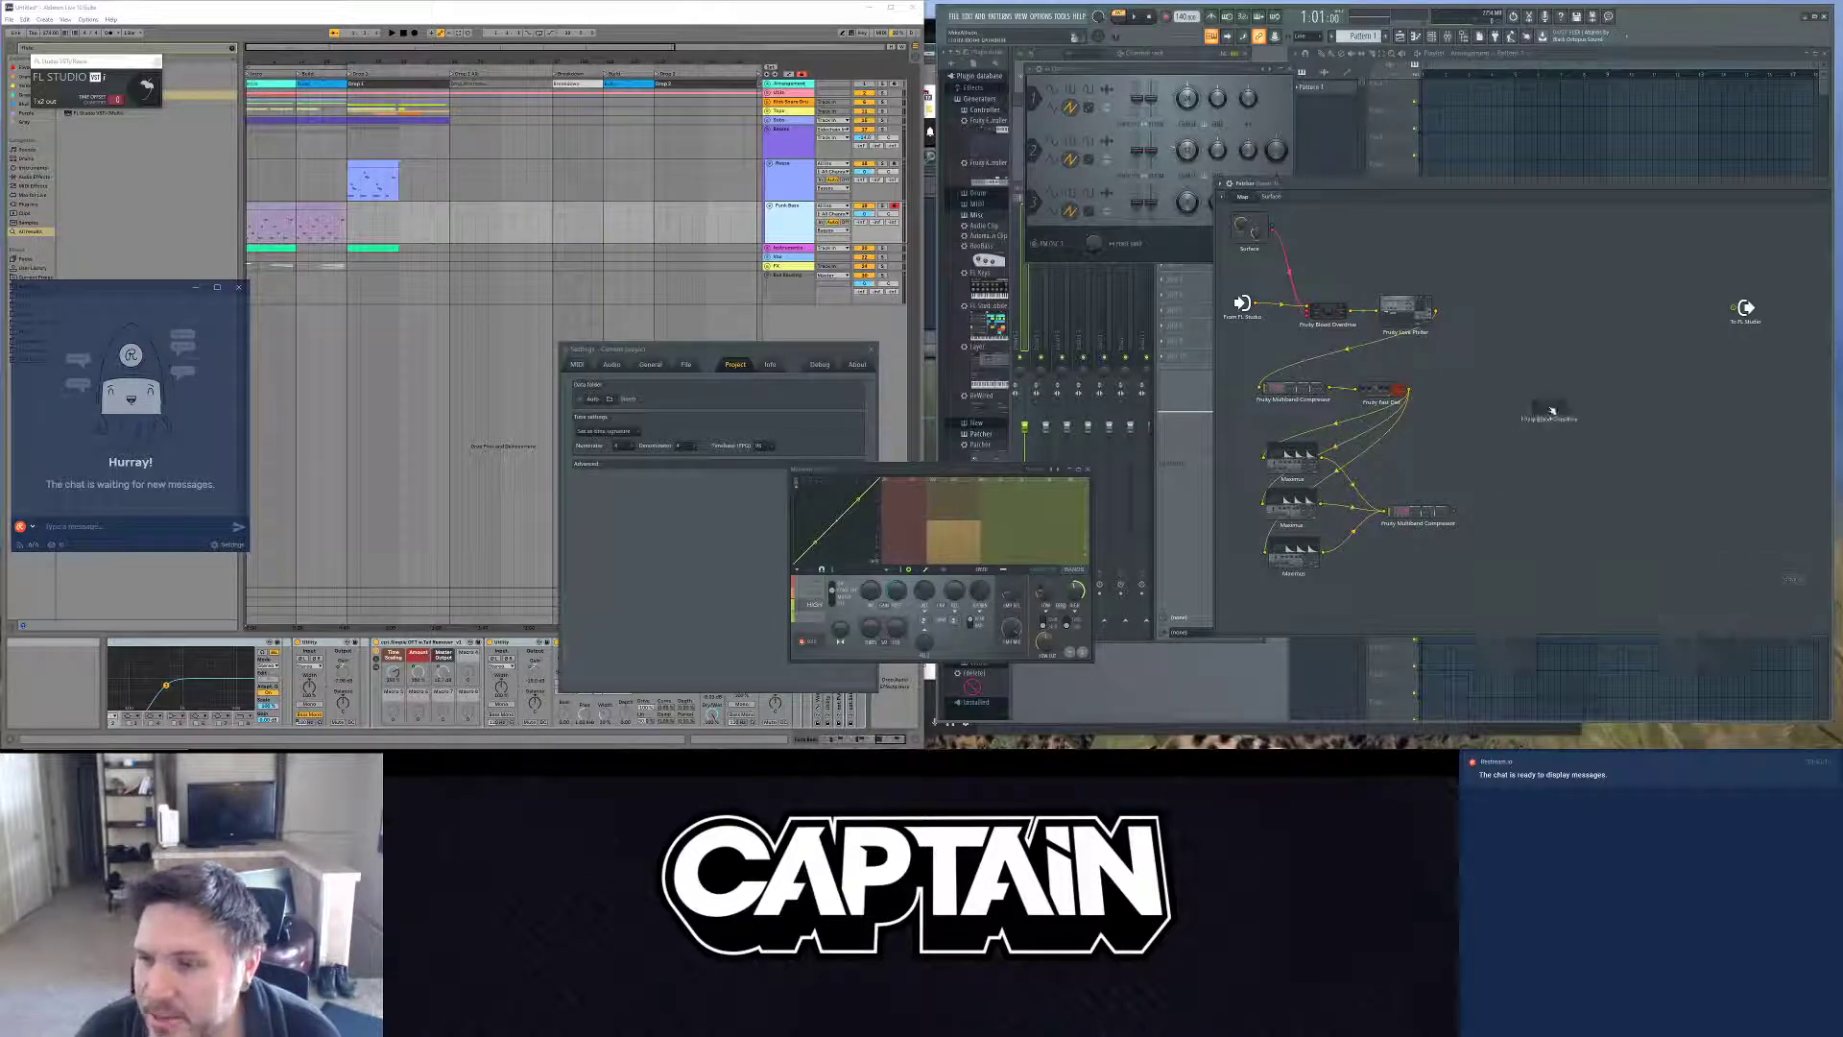
pyautogui.moveTo(1551, 410); pyautogui.dragTo(1485, 512)
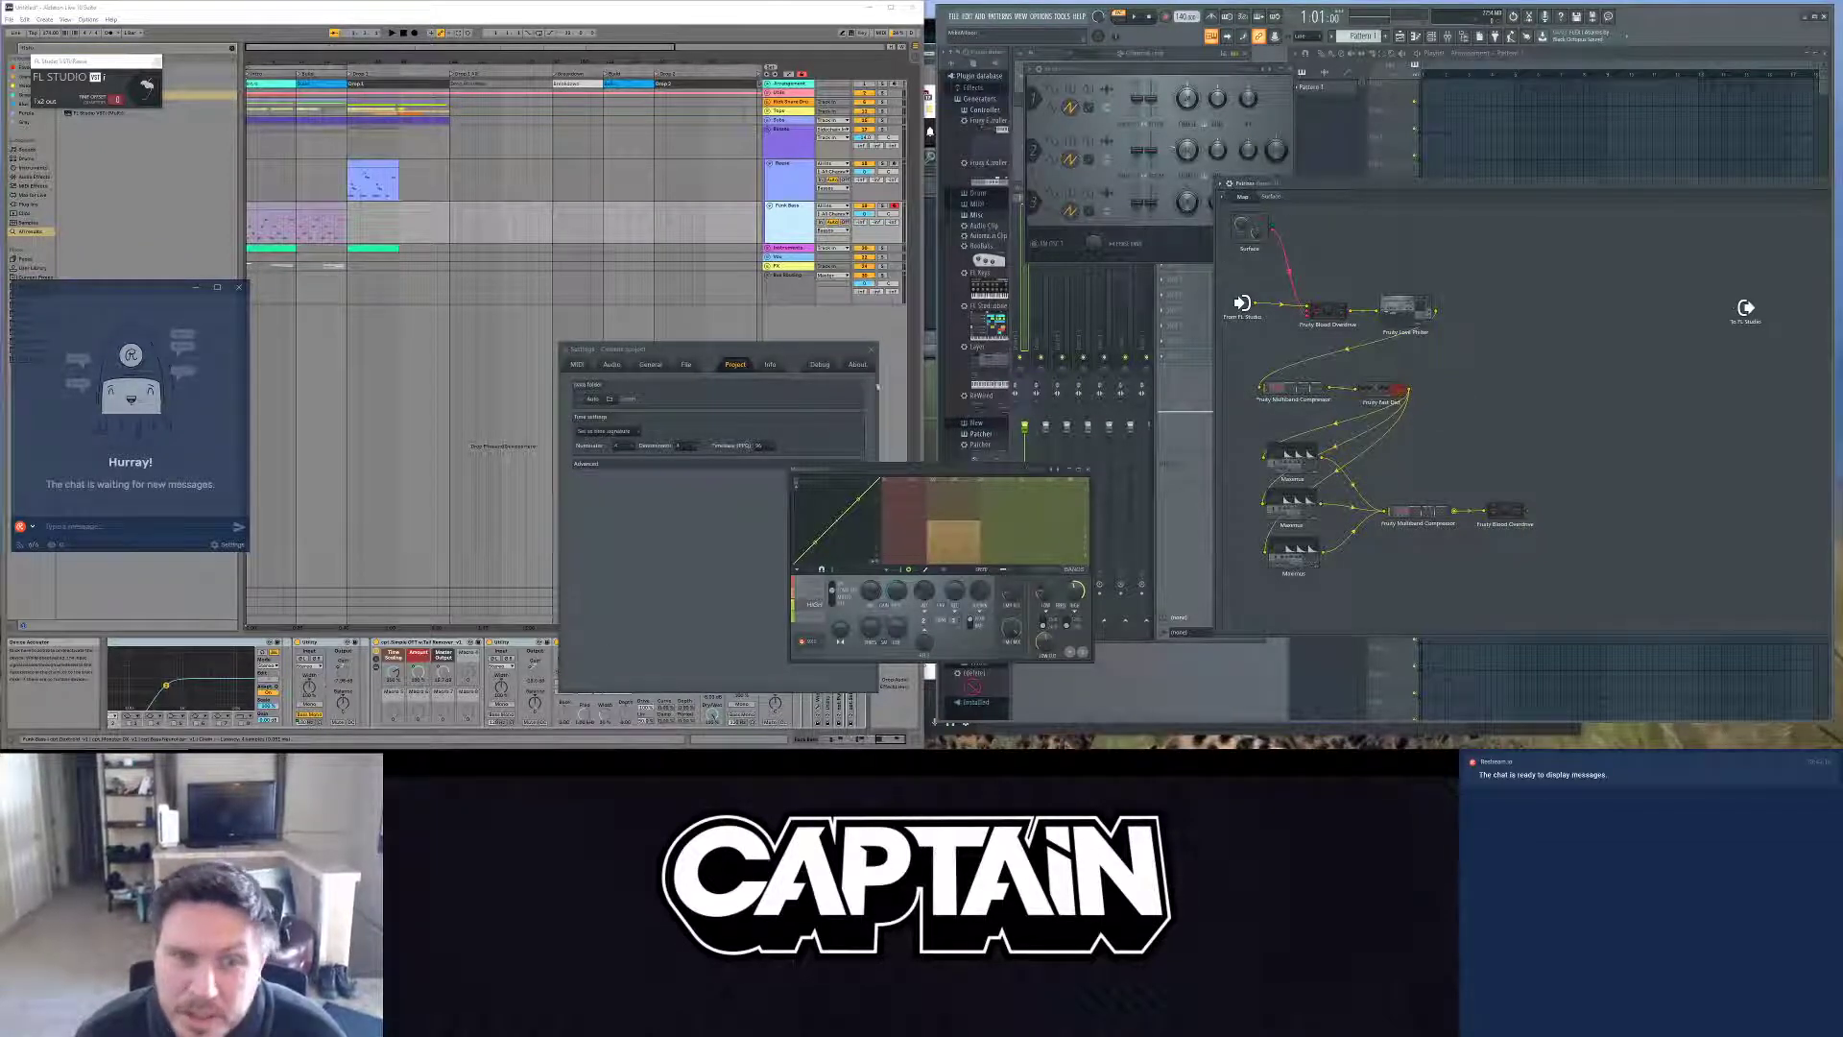
# Step: Move FL Studio's settings window aside, then add a Fruity PanOMatic to Patcher and feed it from the second Fruity Blood Overdrive
pyautogui.moveTo(676, 362); pyautogui.dragTo(527, 103)
pyautogui.click(723, 89)
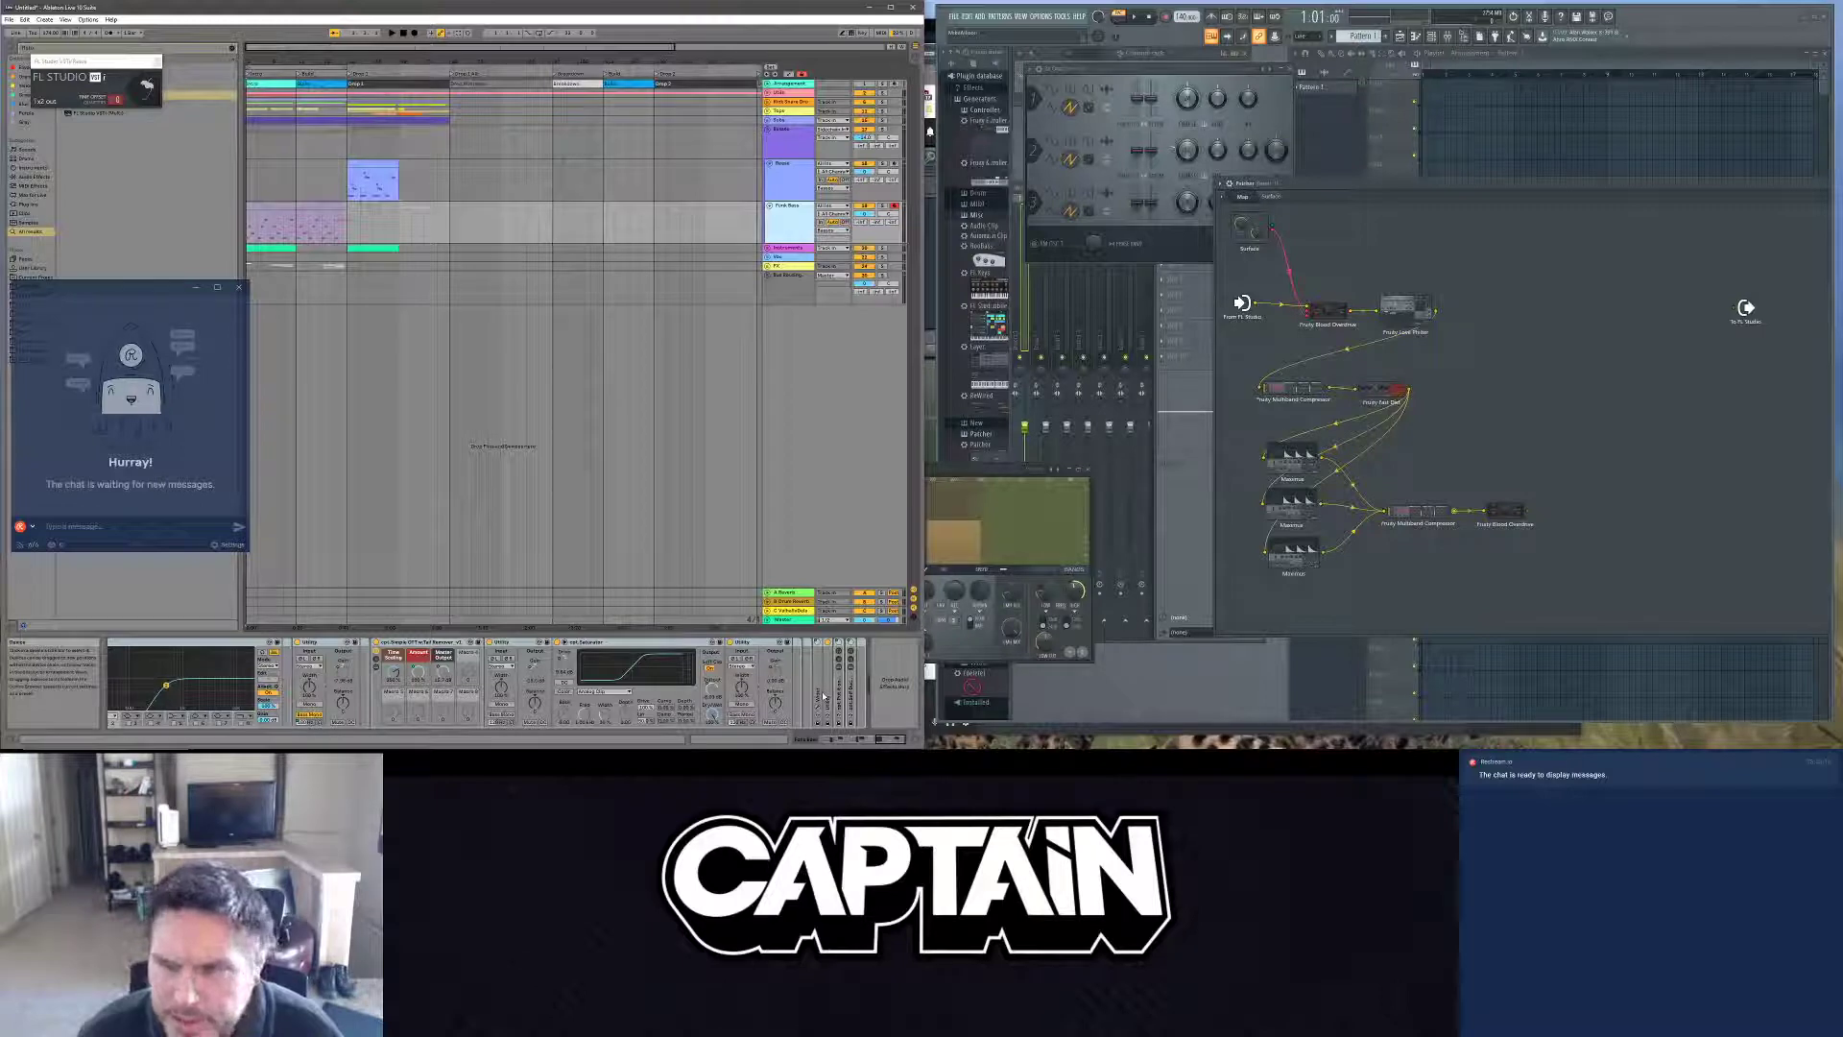
pyautogui.click(1573, 525)
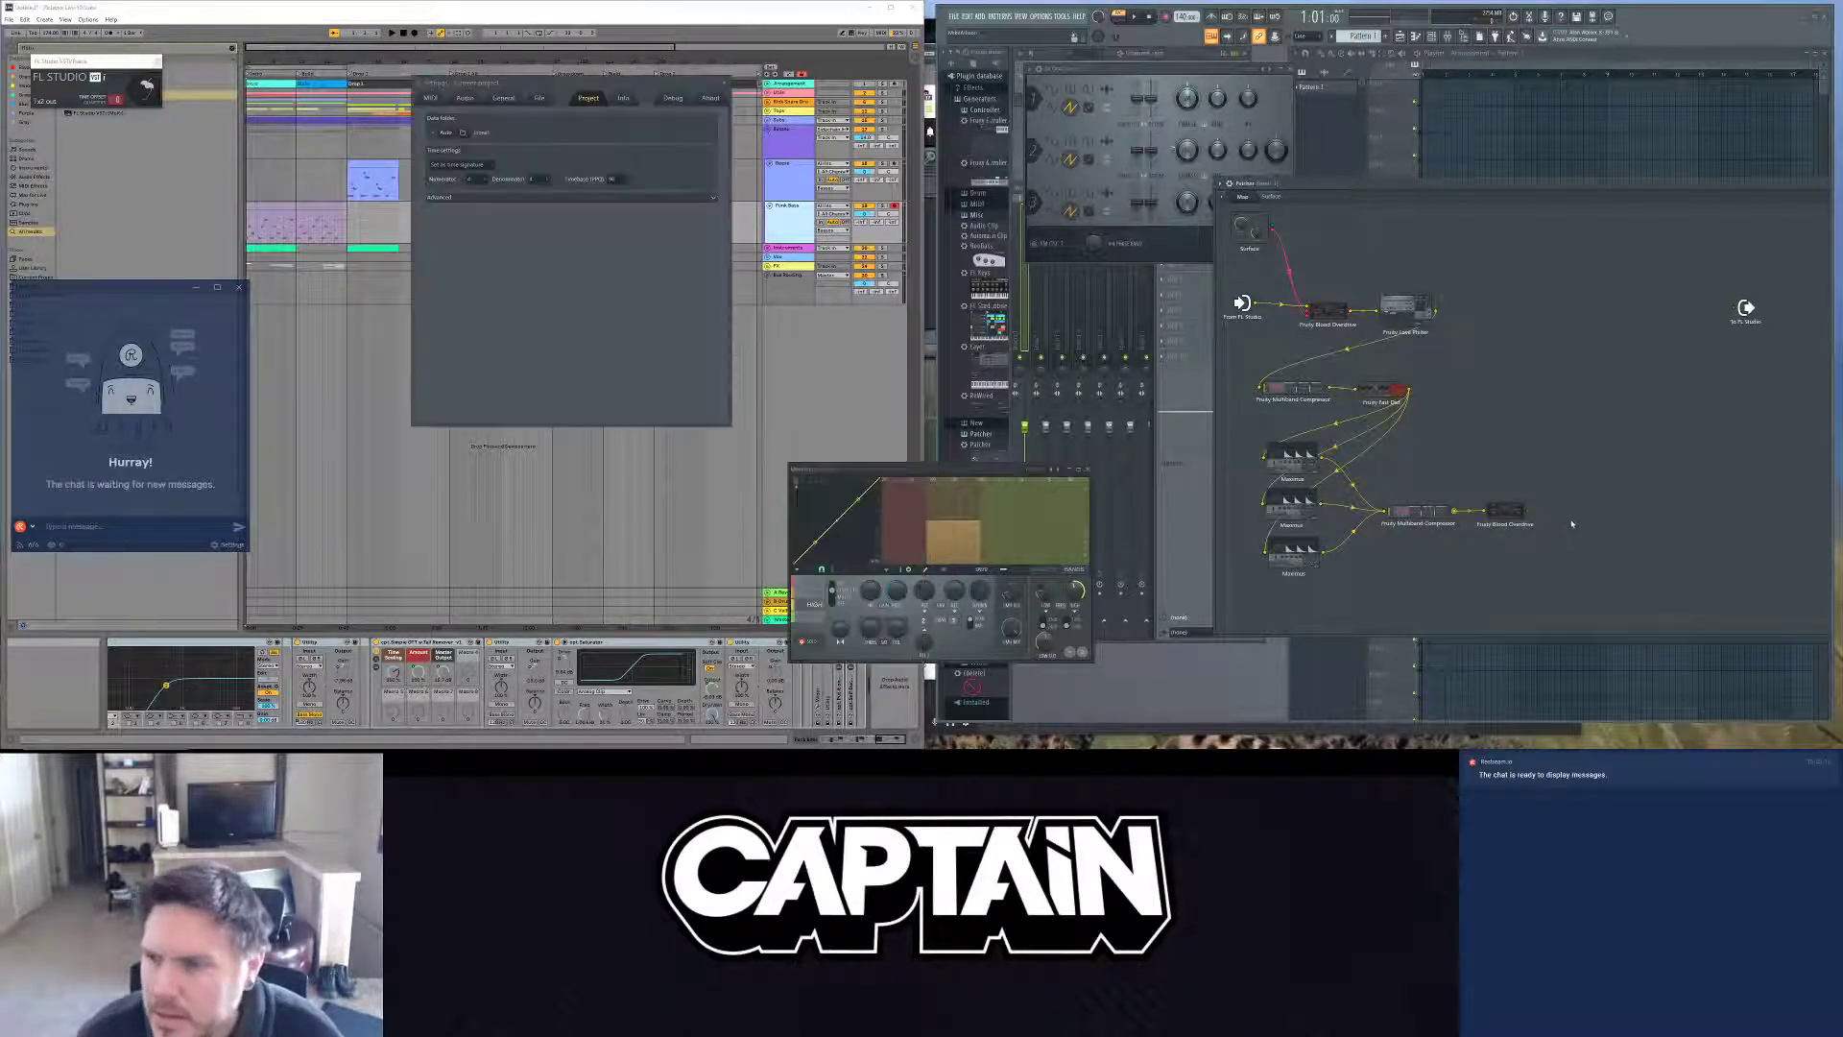
pyautogui.rightClick(1574, 525)
pyautogui.moveTo(1581, 524)
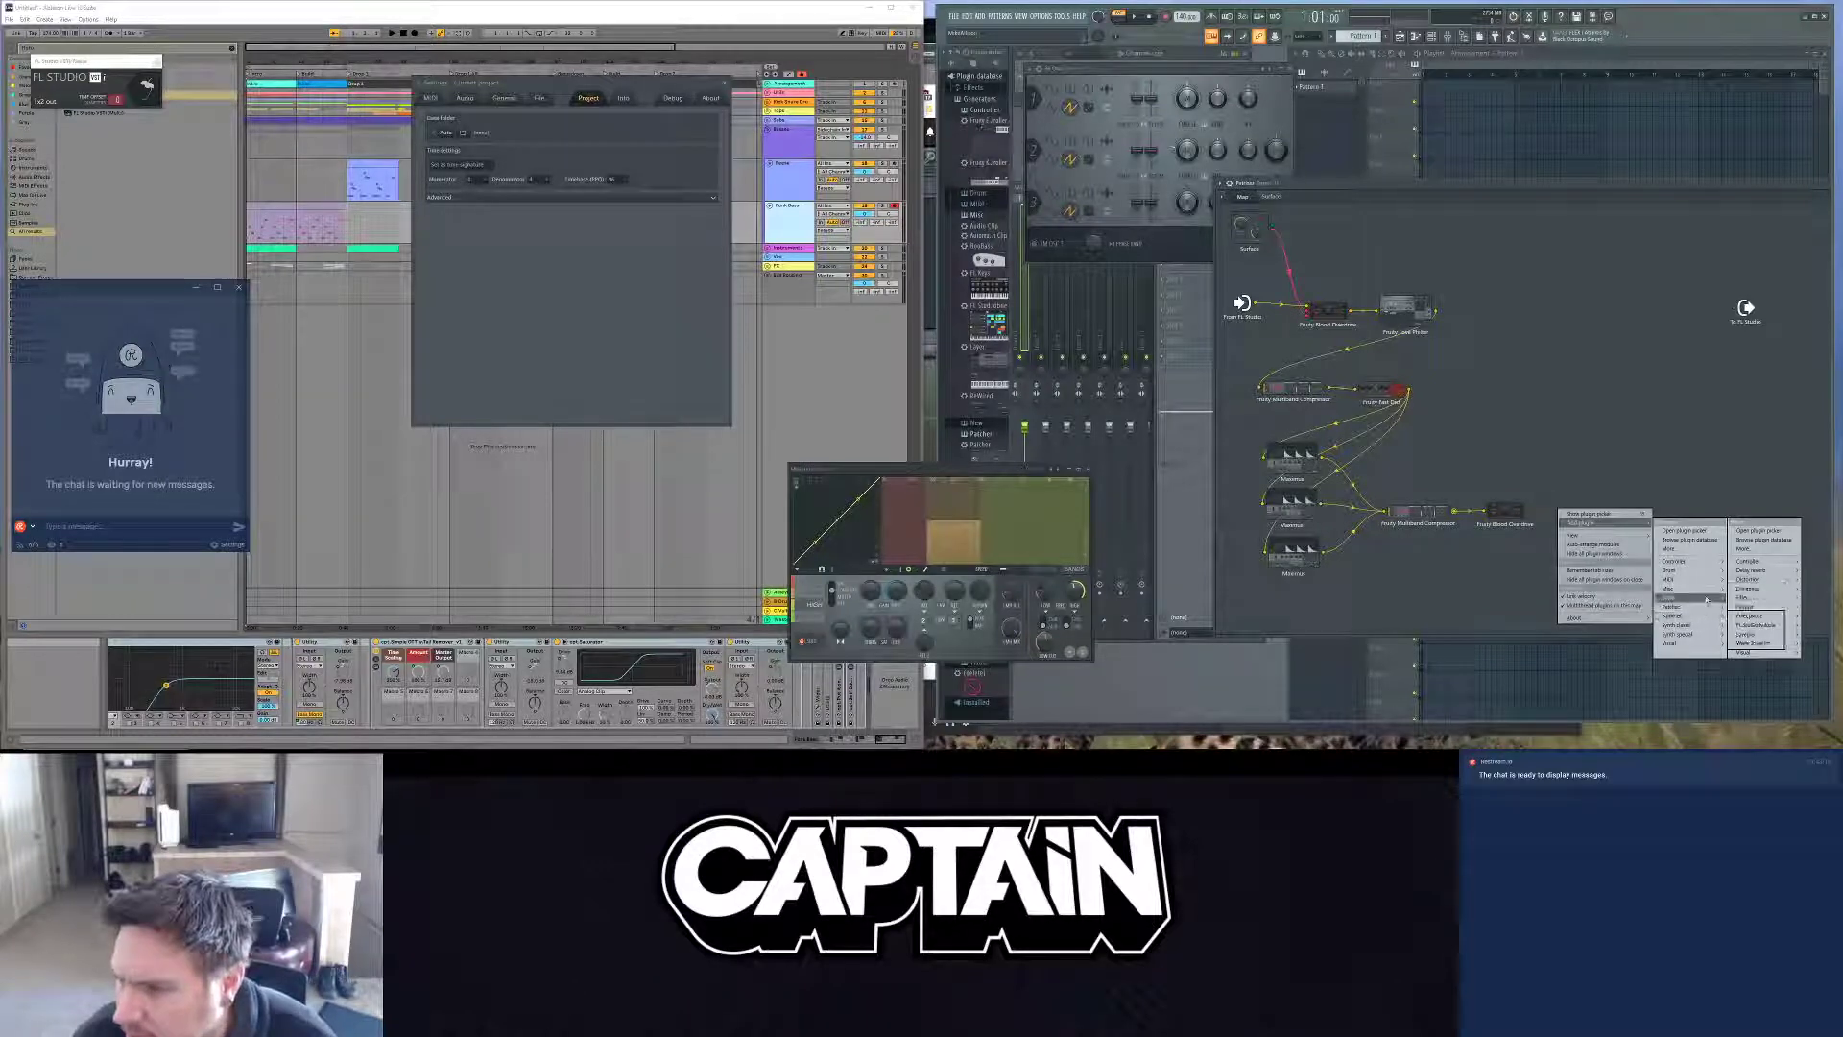
pyautogui.moveTo(1759, 620)
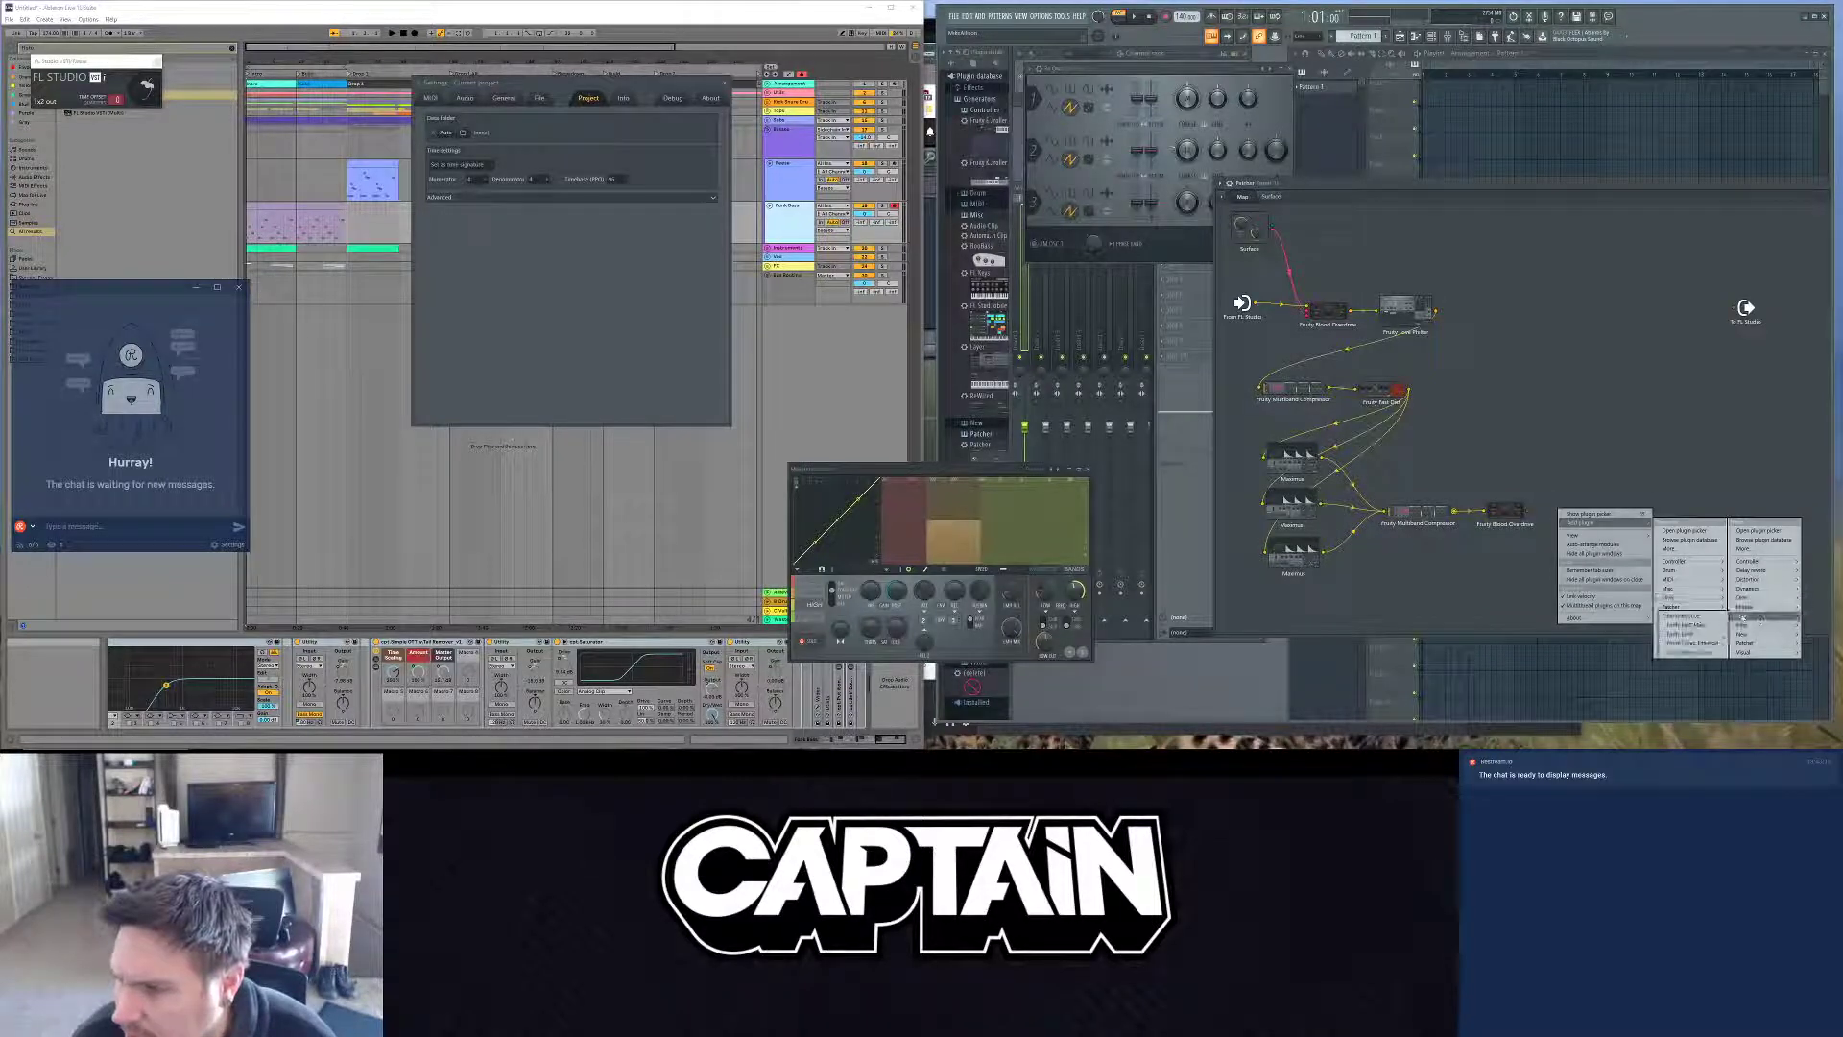
pyautogui.click(1691, 624)
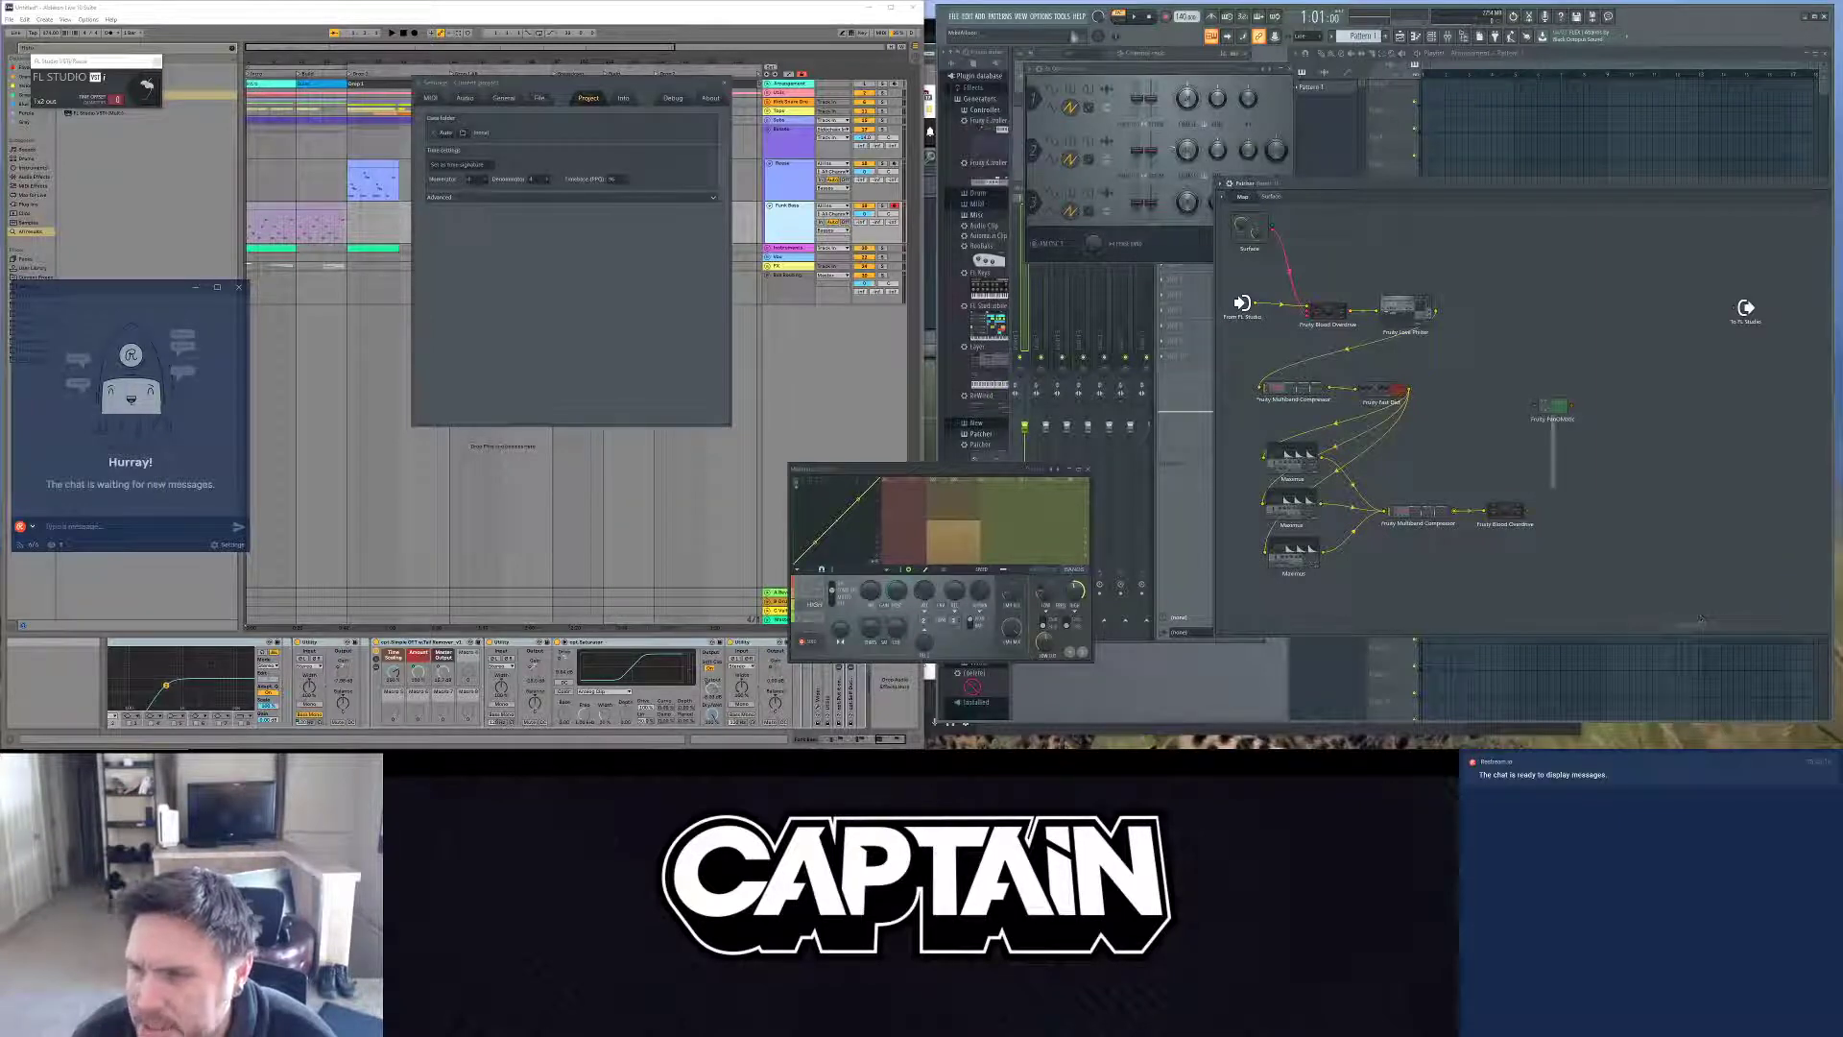
pyautogui.moveTo(1532, 515)
pyautogui.mouseDown()
pyautogui.moveTo(1536, 420)
pyautogui.moveTo(1561, 411)
pyautogui.moveTo(1531, 461)
pyautogui.moveTo(1533, 432)
pyautogui.moveTo(1565, 415)
pyautogui.moveTo(1558, 513)
pyautogui.moveTo(1575, 520)
pyautogui.moveTo(1553, 516)
pyautogui.mouseUp()
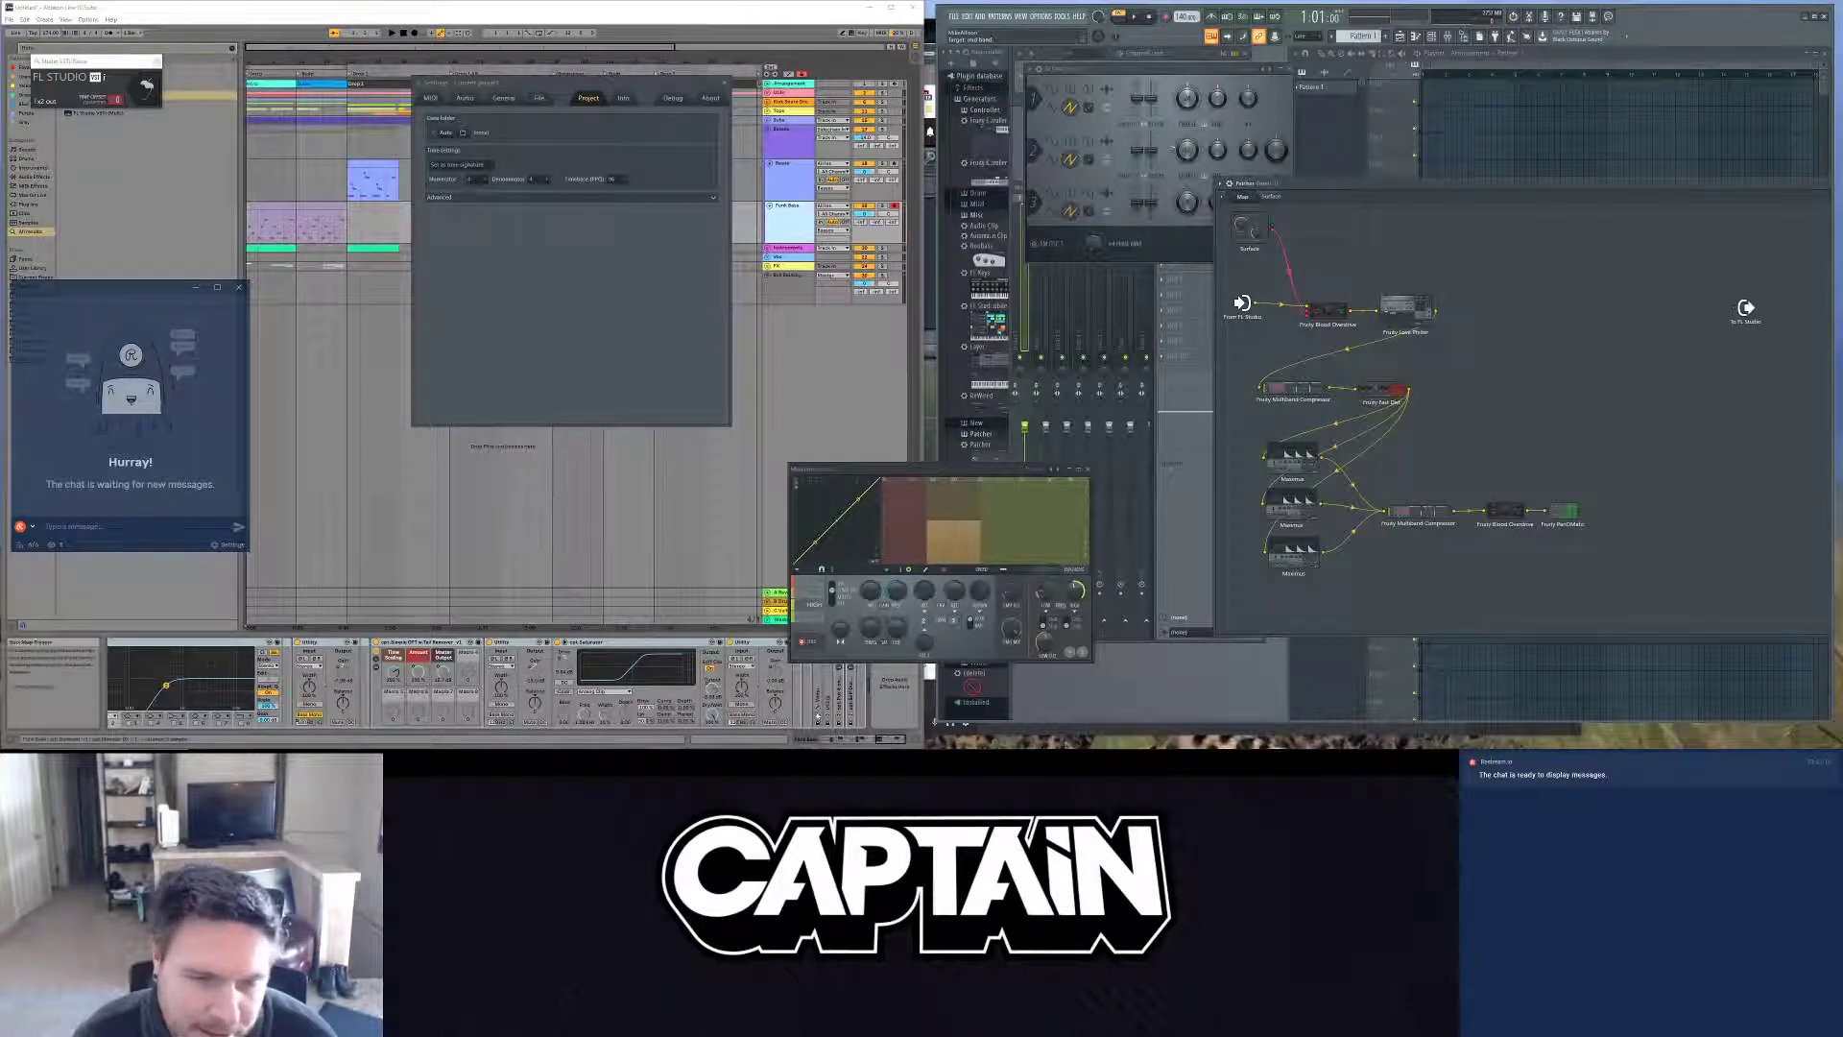
# Step: Unfold the collapsed rack after the last Utility in Ableton Live's bass chain and examine its controls
pyautogui.click(748, 710)
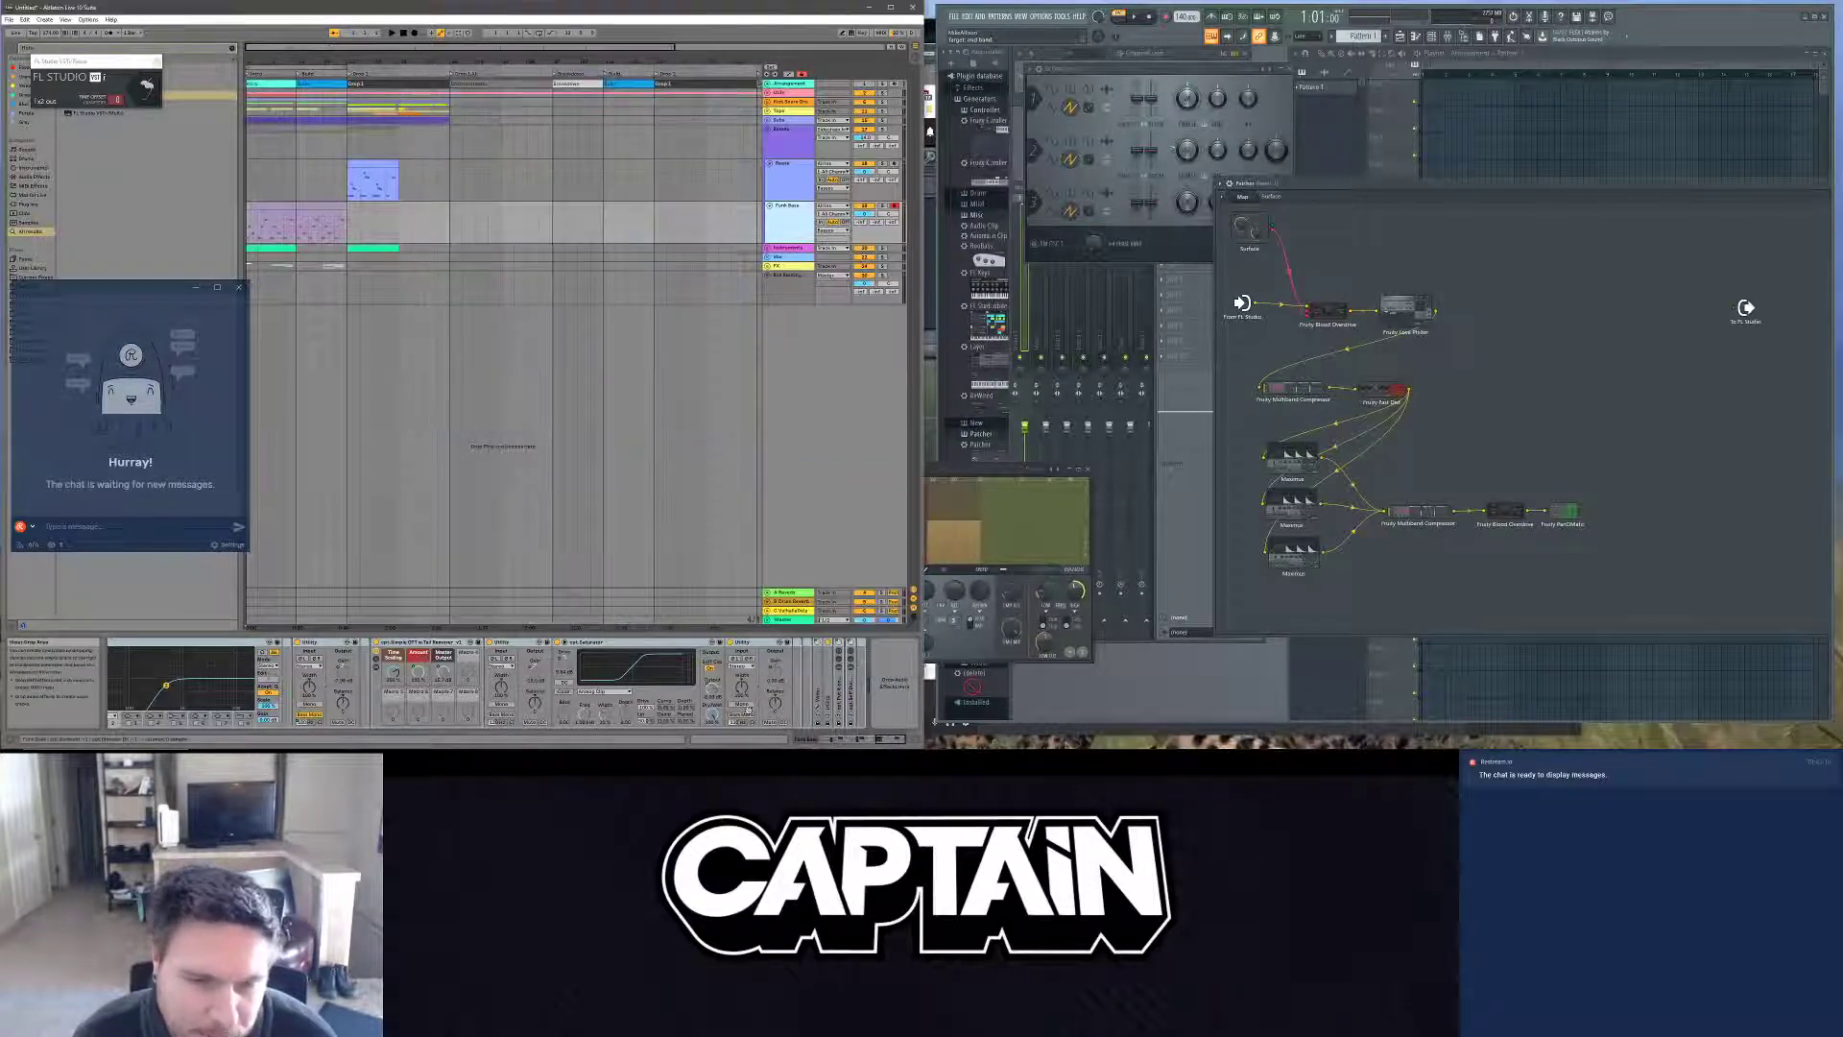
pyautogui.click(830, 706)
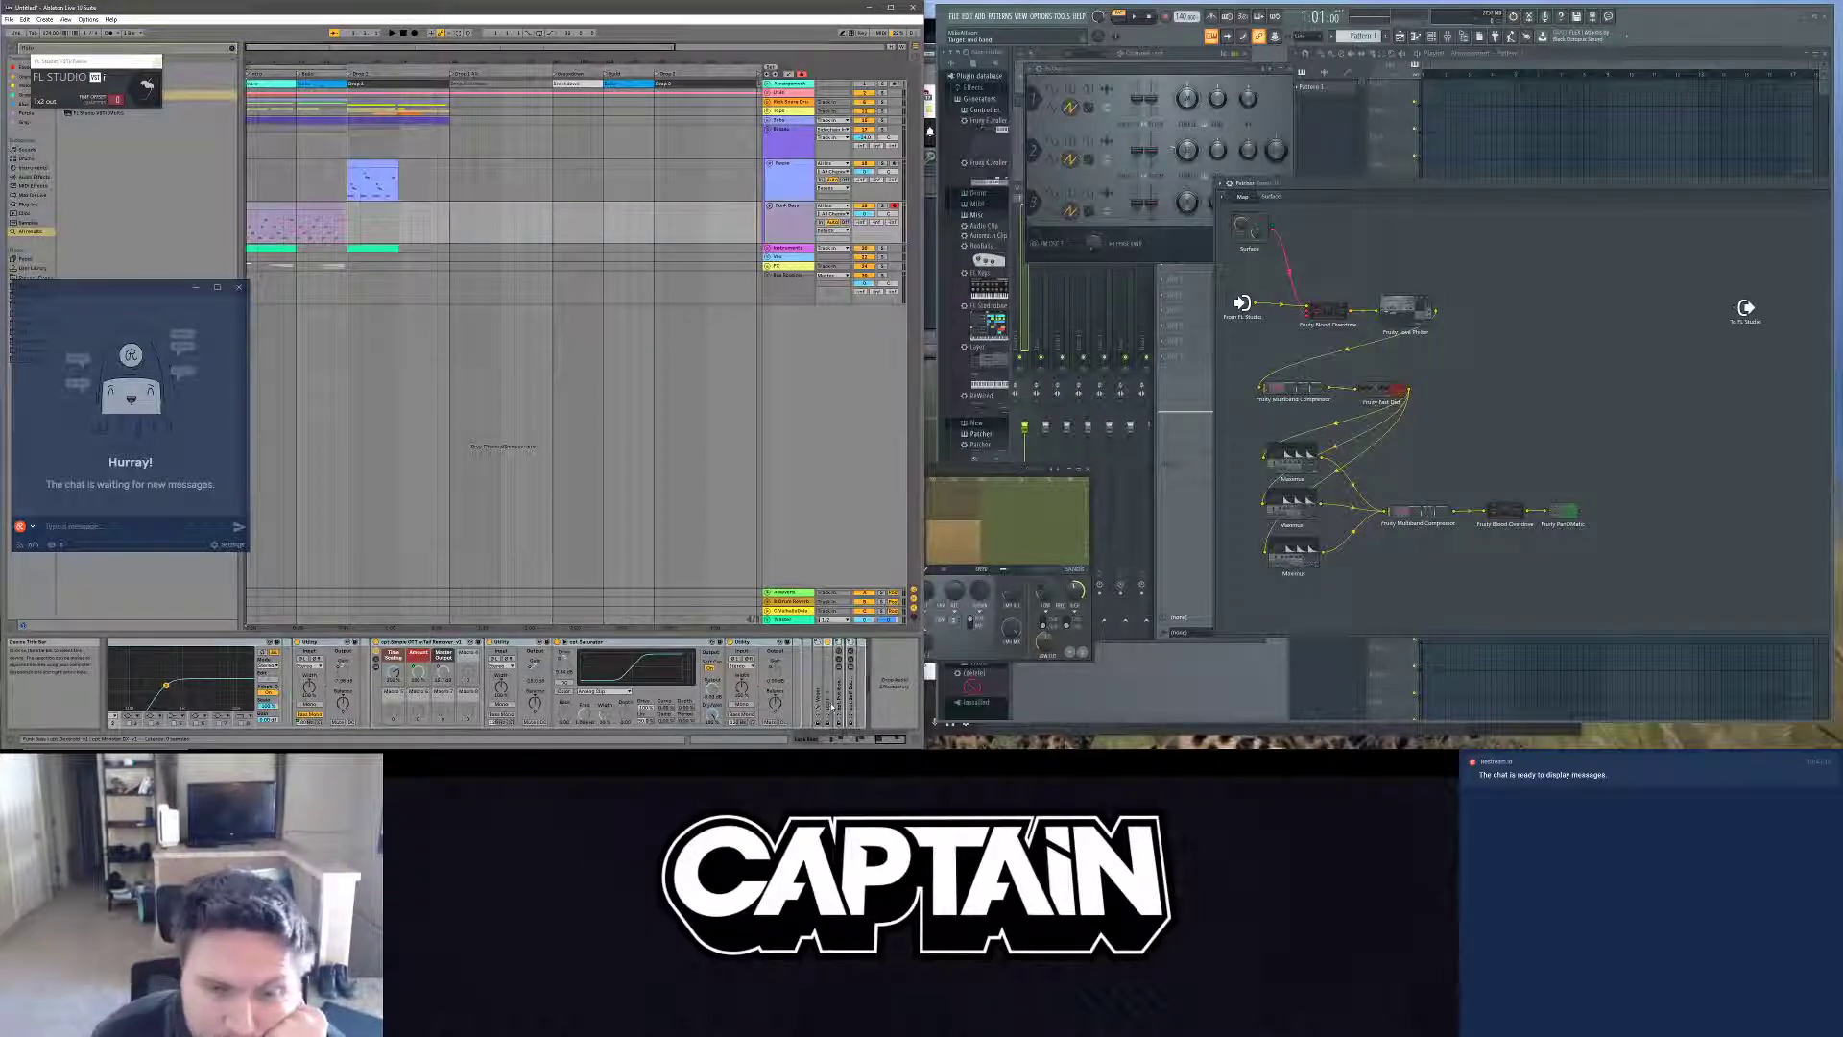
pyautogui.press('Delete')
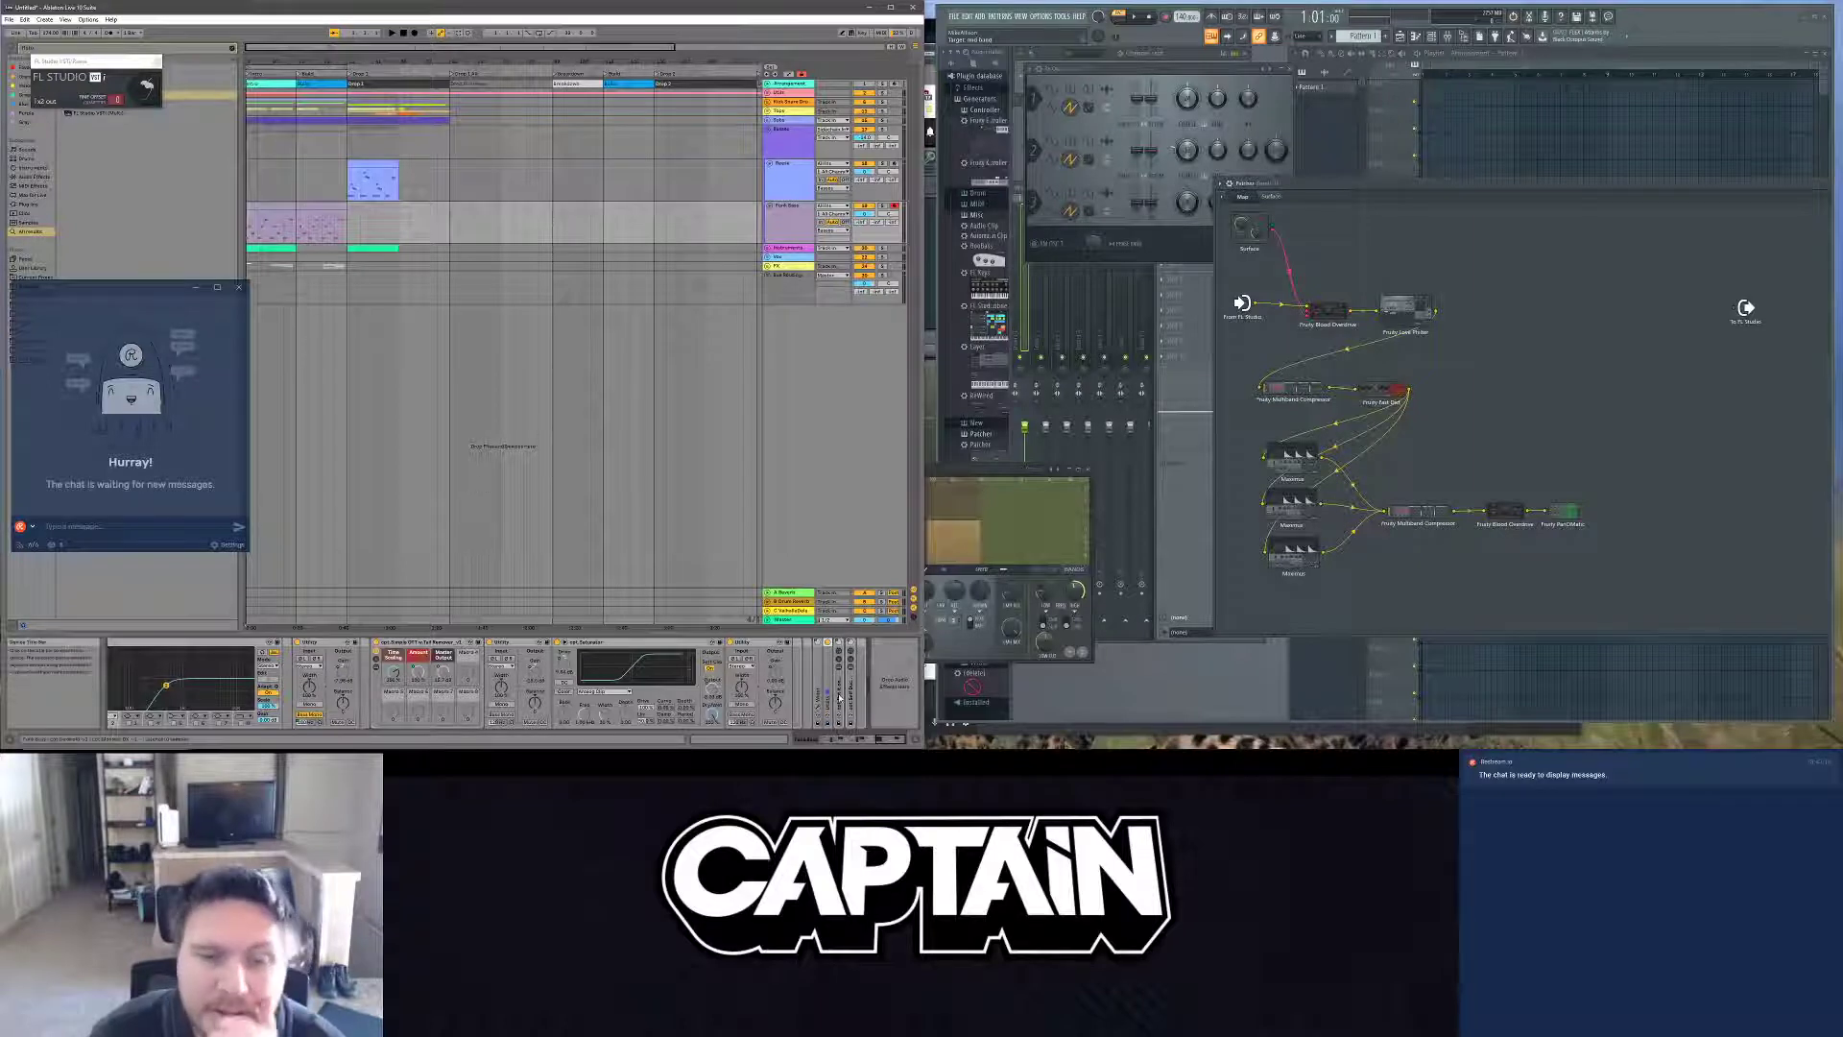
pyautogui.hotkey('ctrl', 'z')
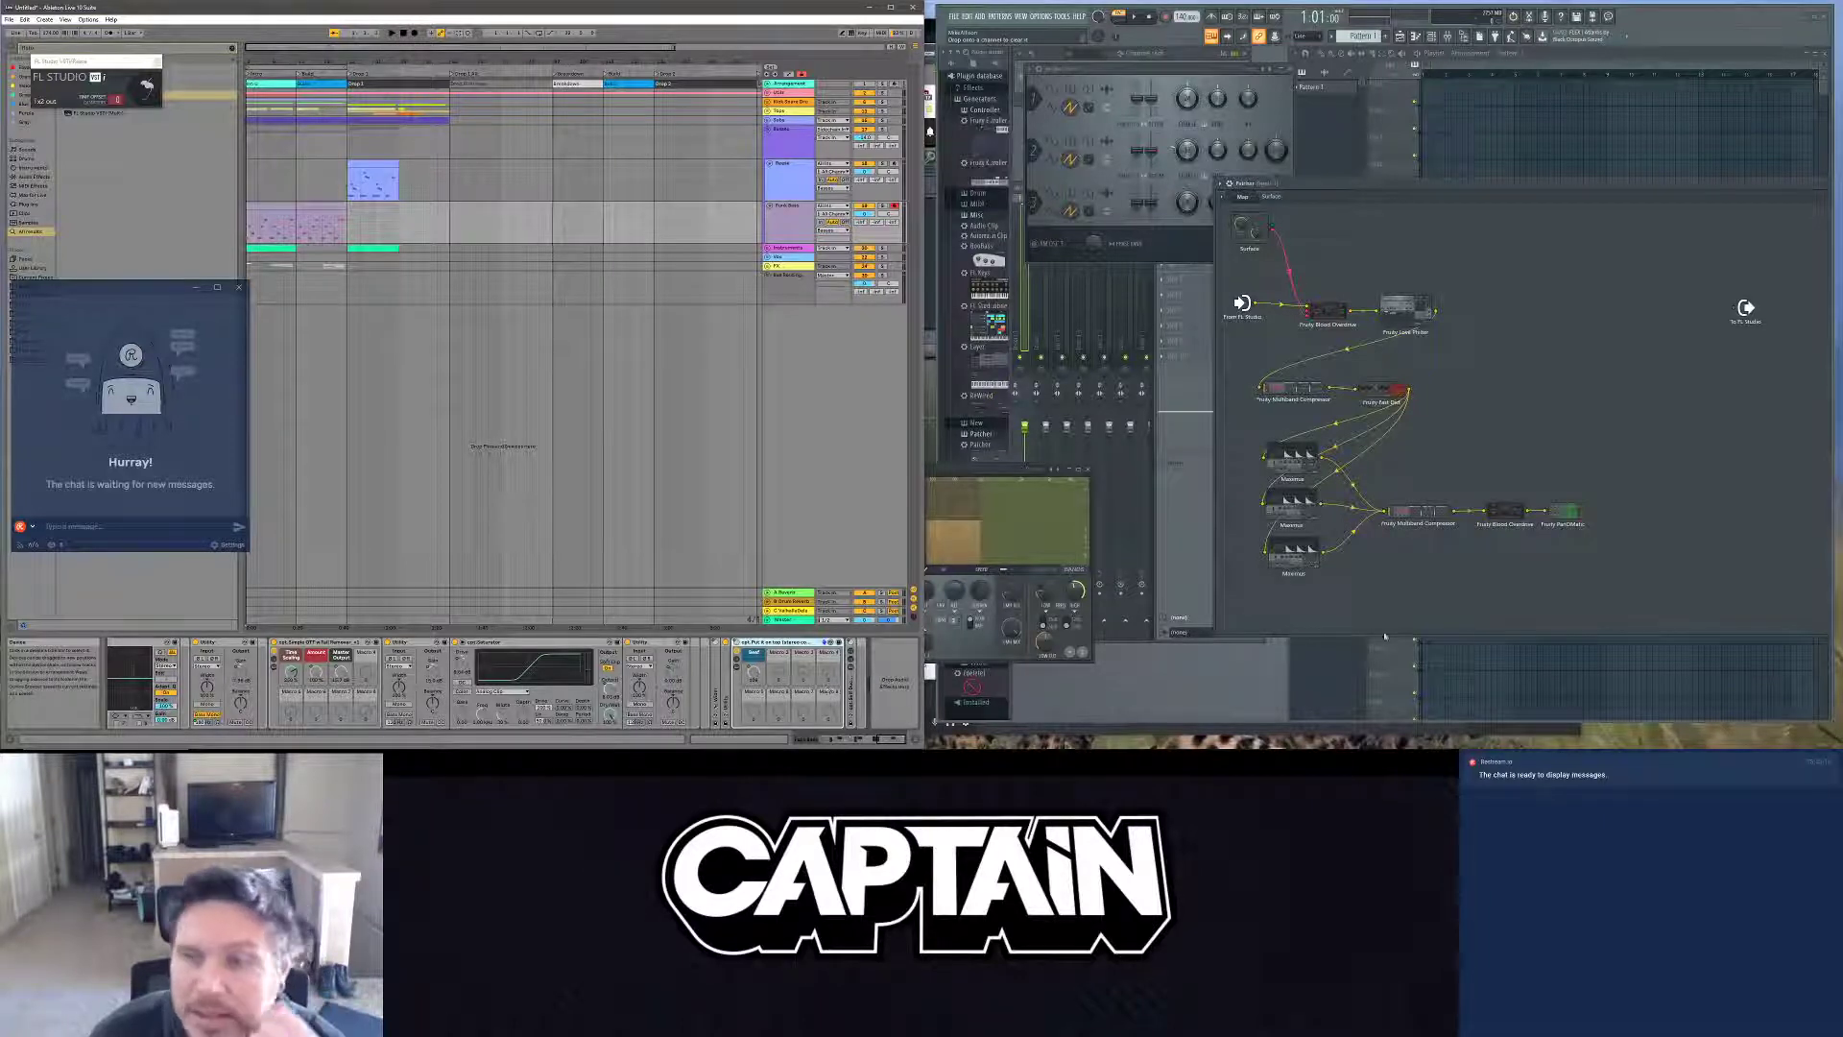
pyautogui.rightClick(1634, 531)
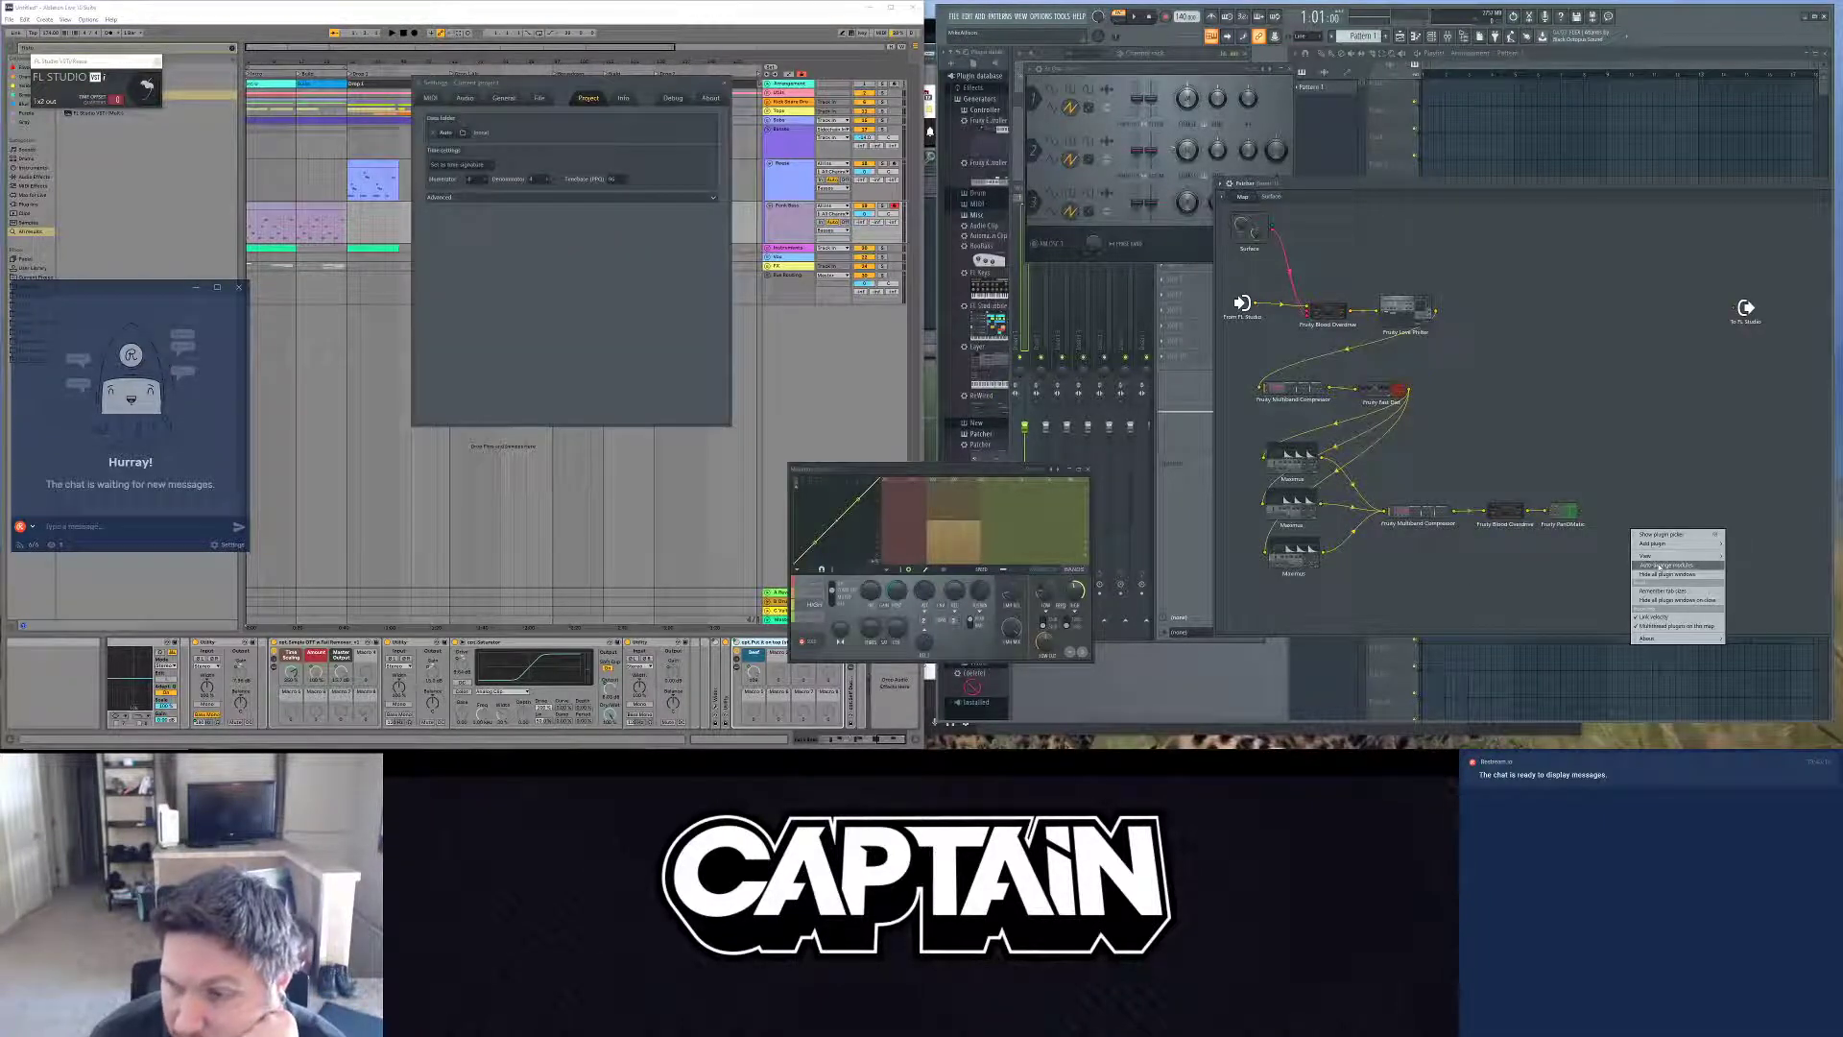
pyautogui.moveTo(1661, 545)
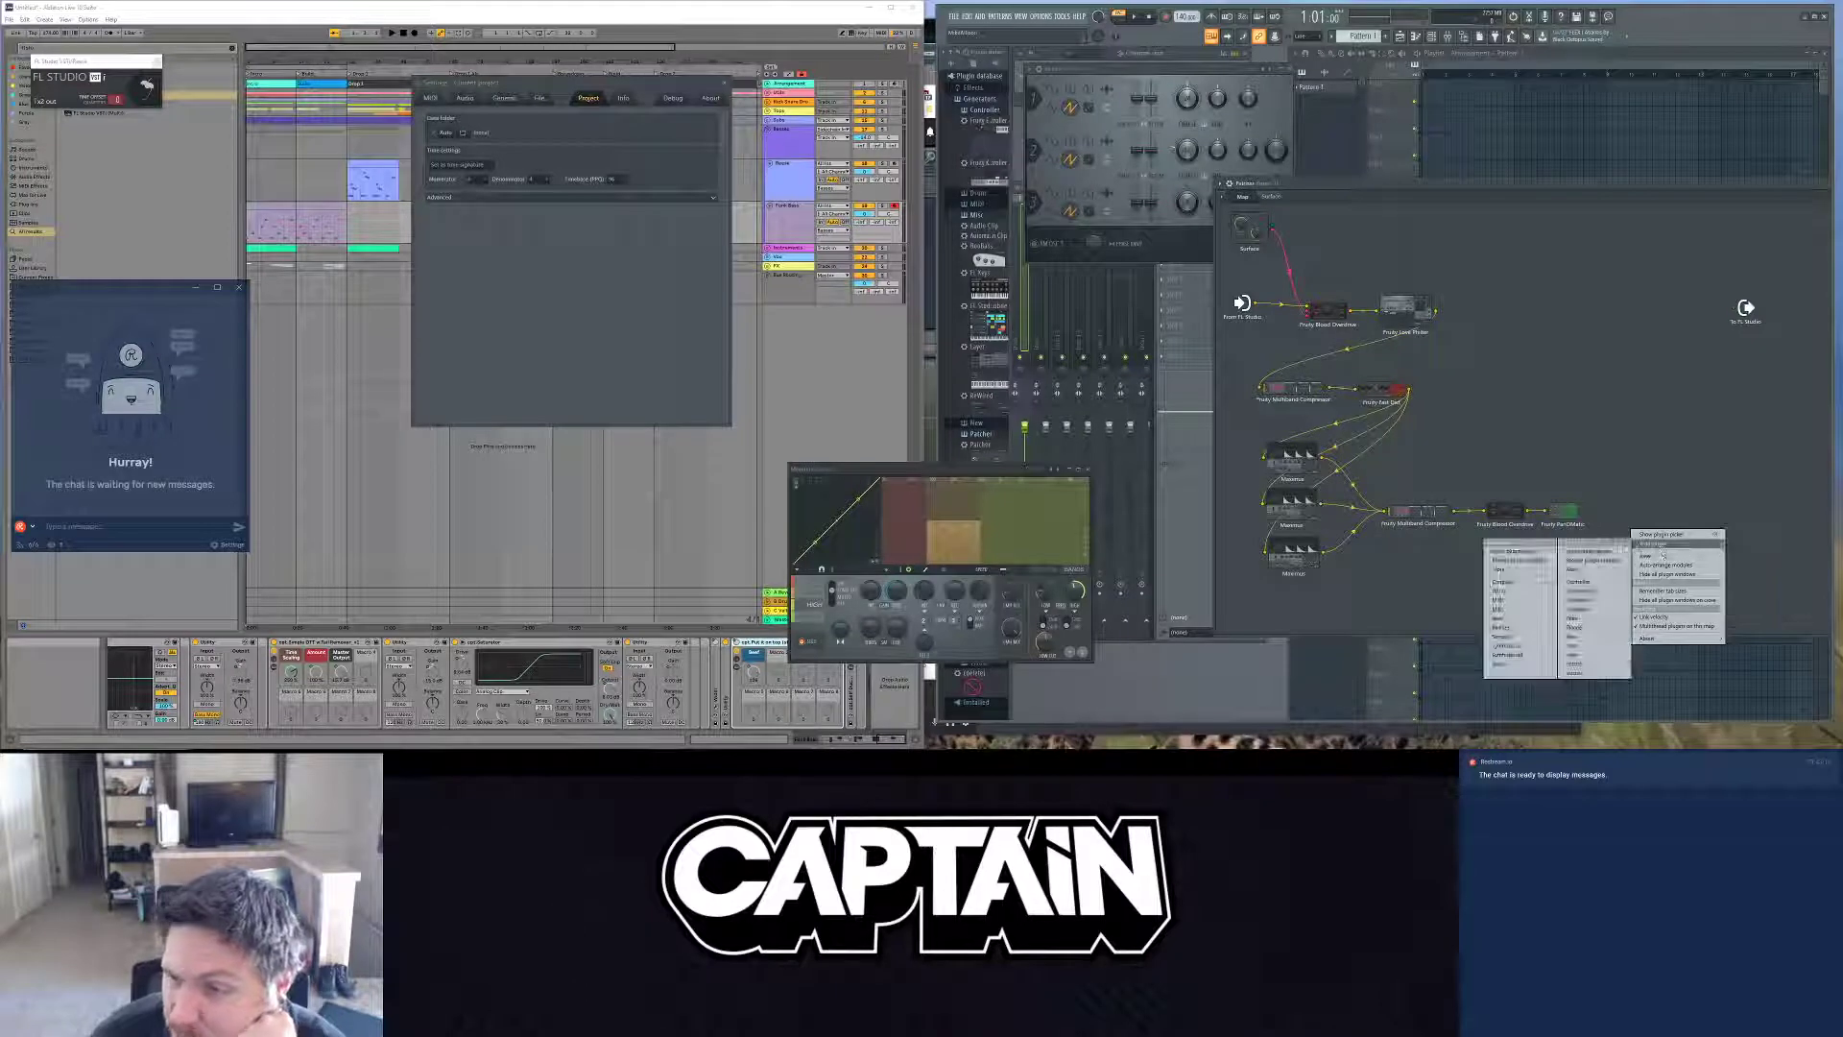
pyautogui.click(1598, 529)
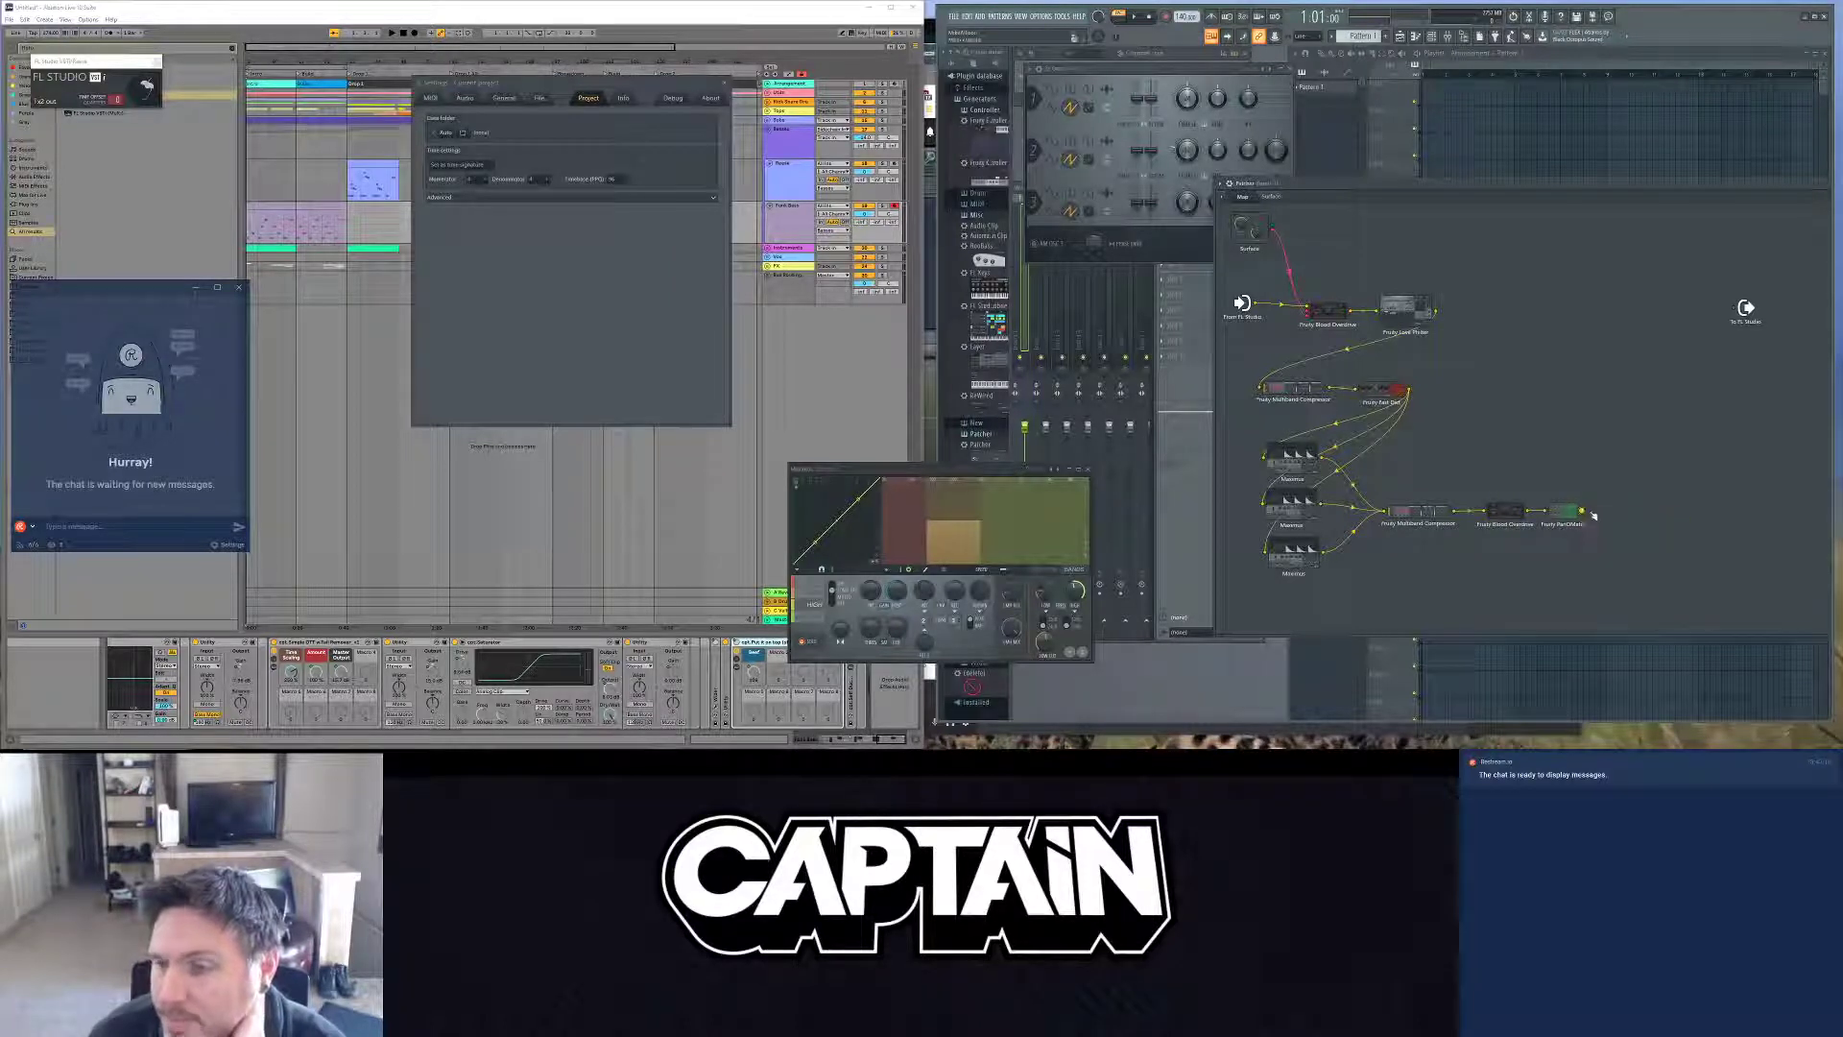
# Step: Add two parallel Fruity Compressors to FL Studio's Patcher and feed both from the Fruity PanOMatic
pyautogui.rightClick(1609, 498)
pyautogui.moveTo(1632, 510)
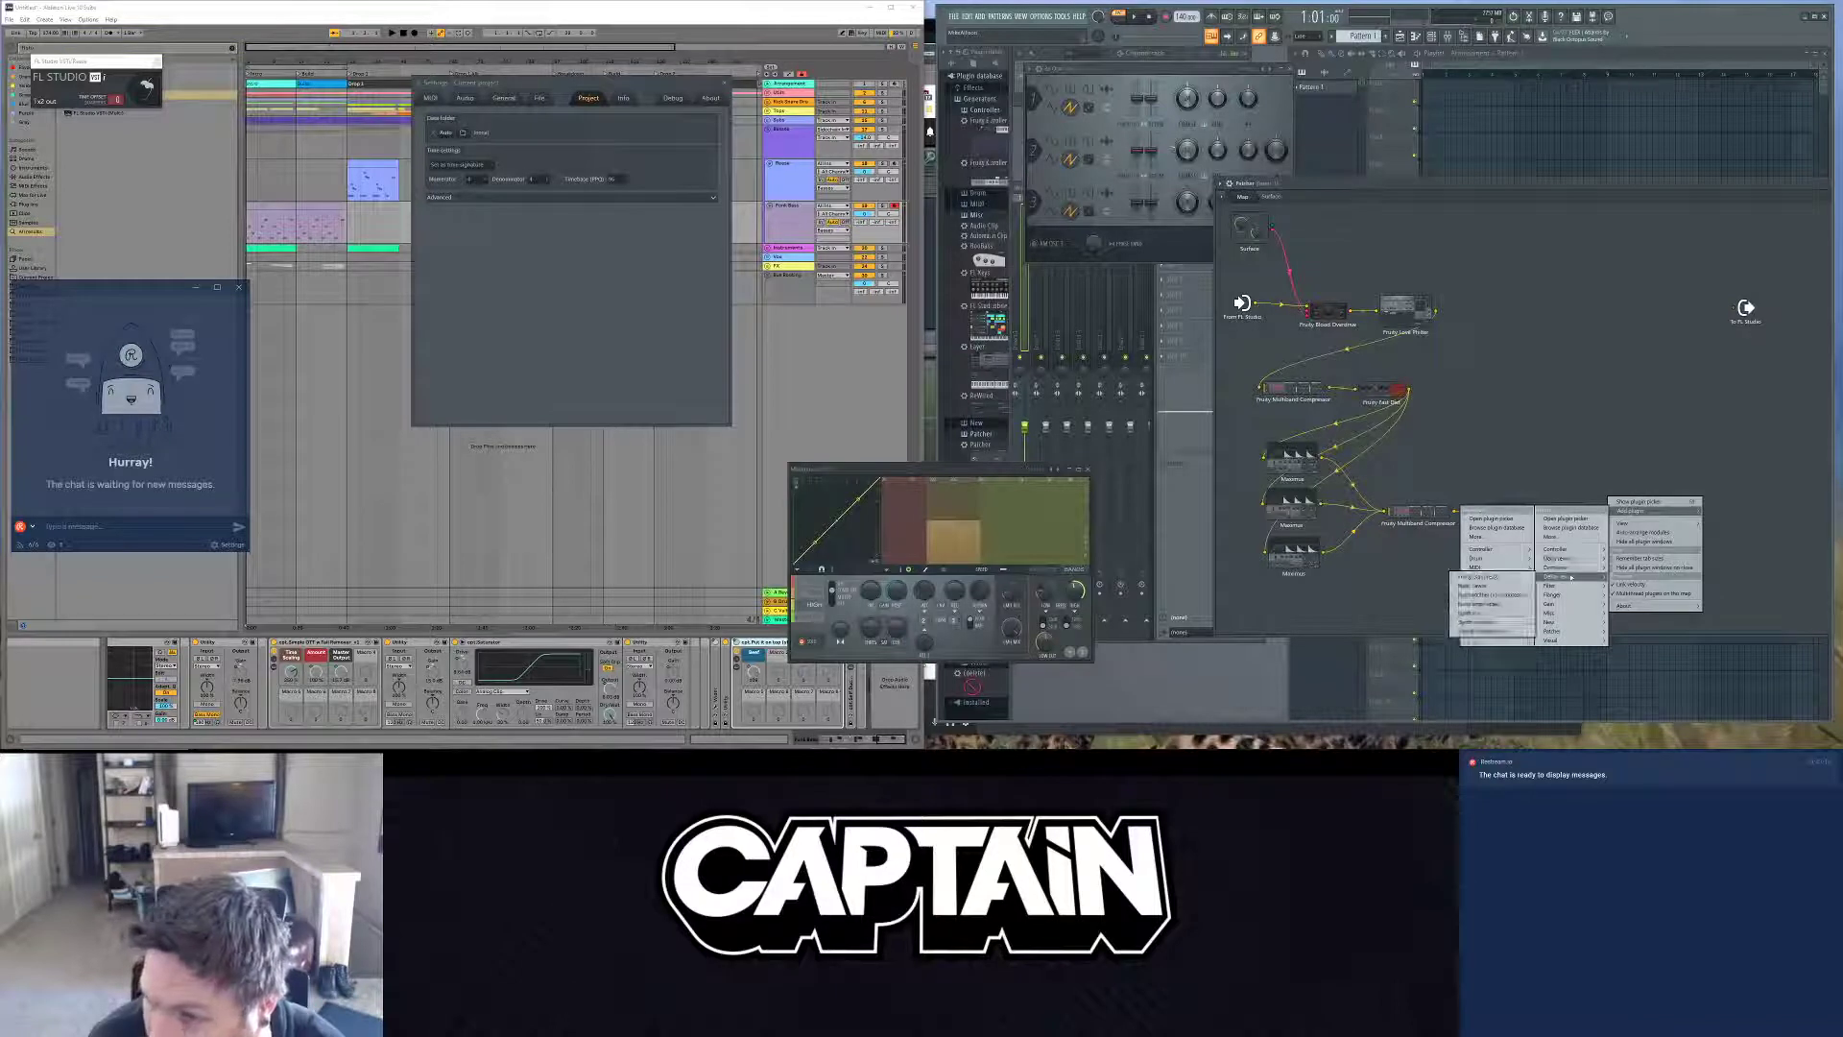
pyautogui.click(1515, 577)
pyautogui.moveTo(1539, 419); pyautogui.dragTo(1620, 483)
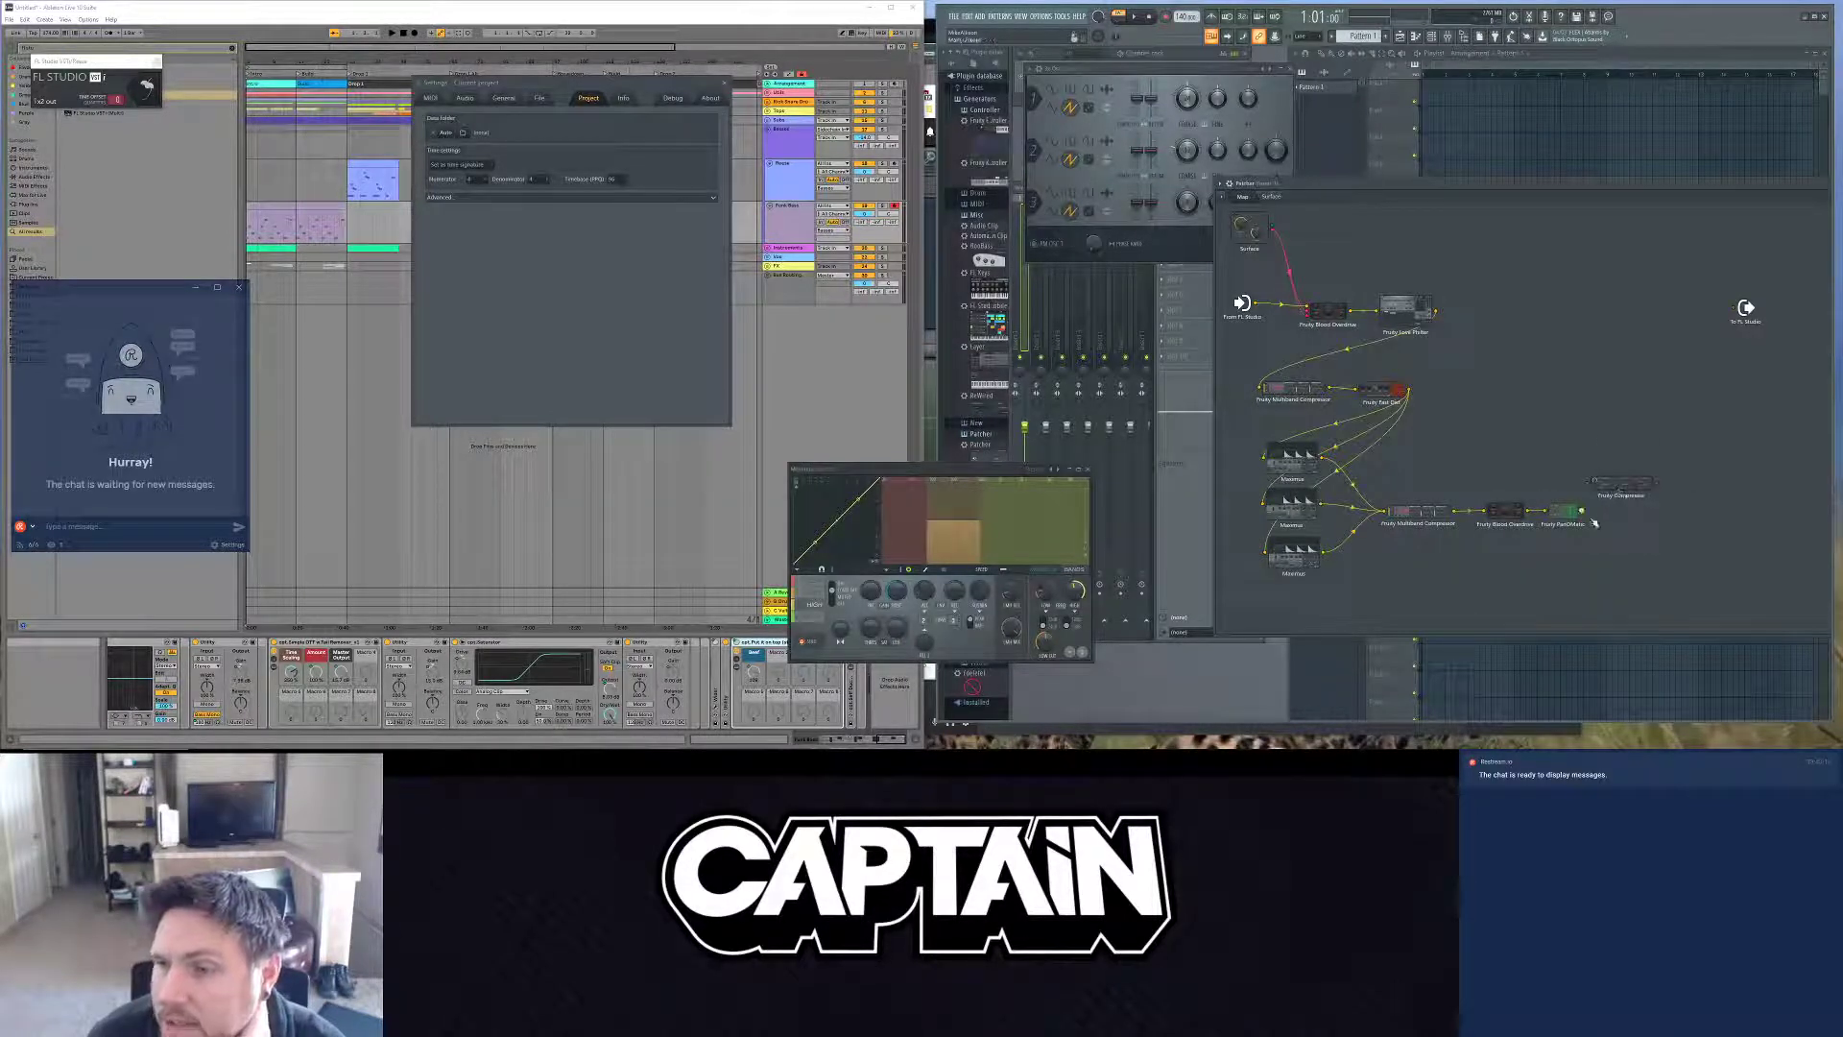
pyautogui.rightClick(1614, 522)
pyautogui.moveTo(1634, 532)
pyautogui.moveTo(1562, 580)
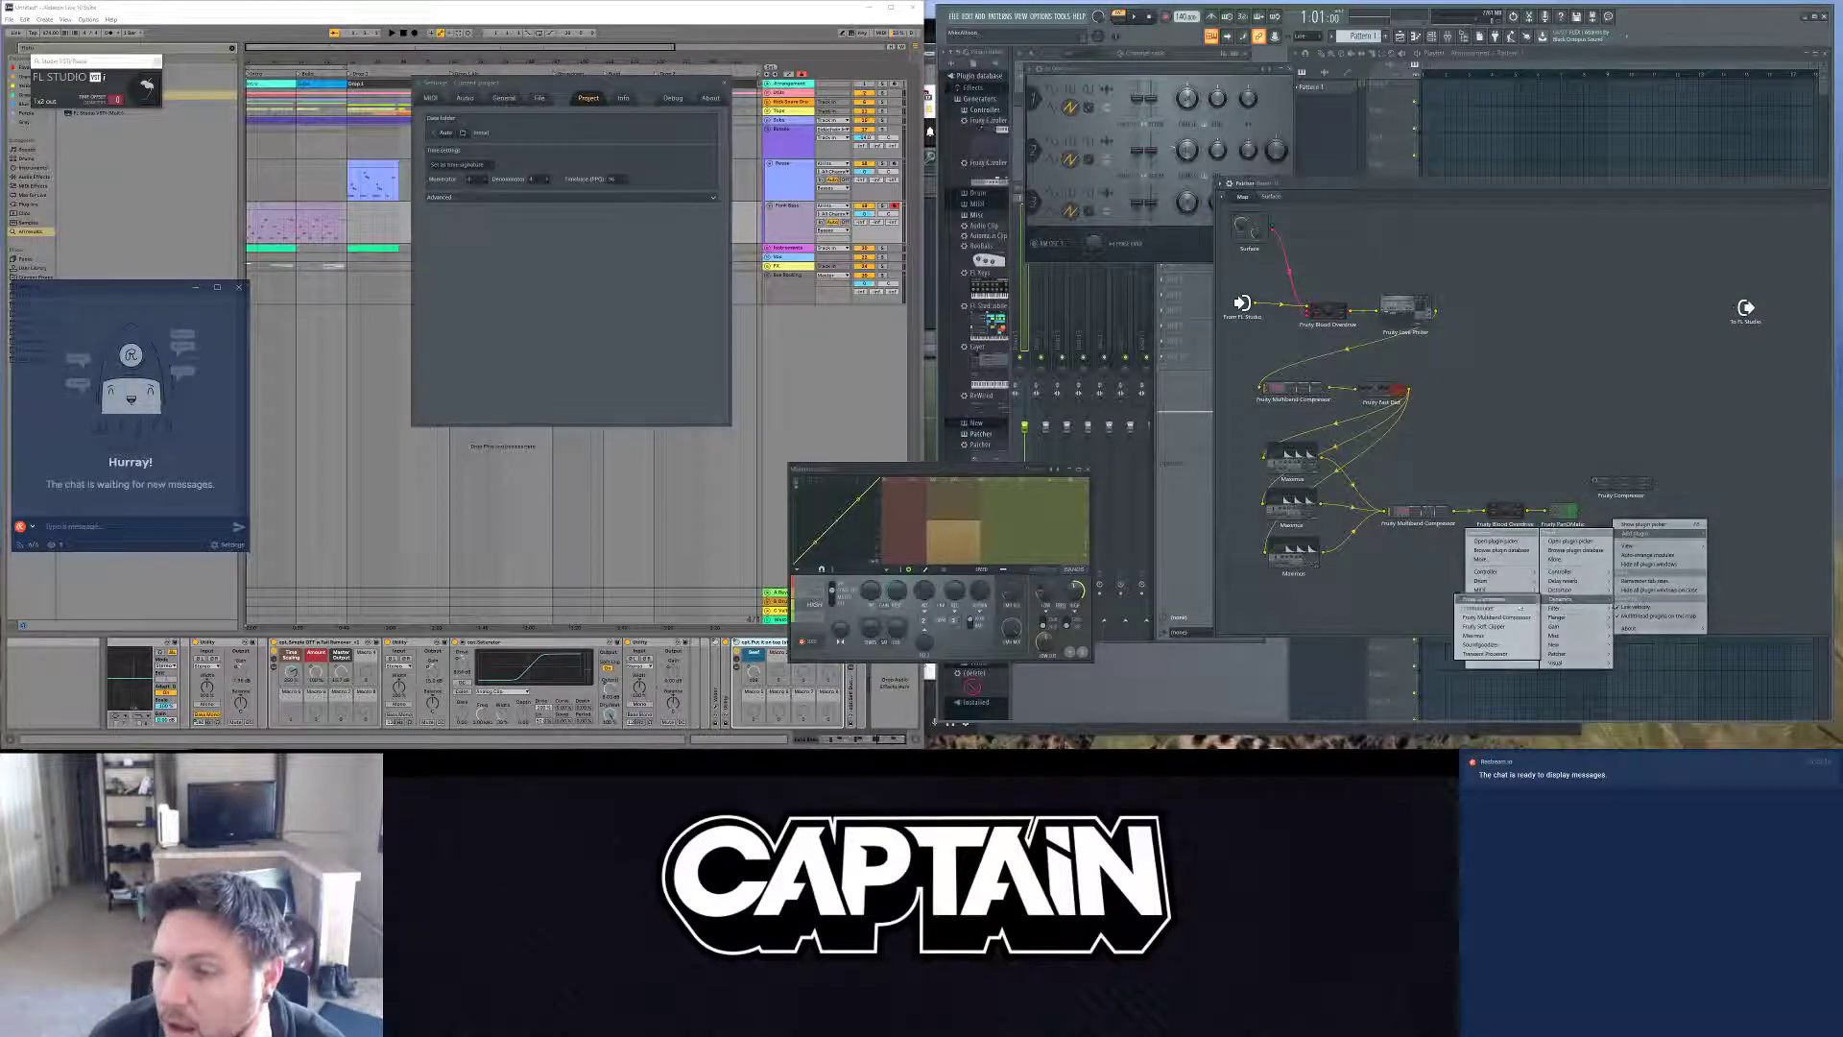
pyautogui.click(1520, 608)
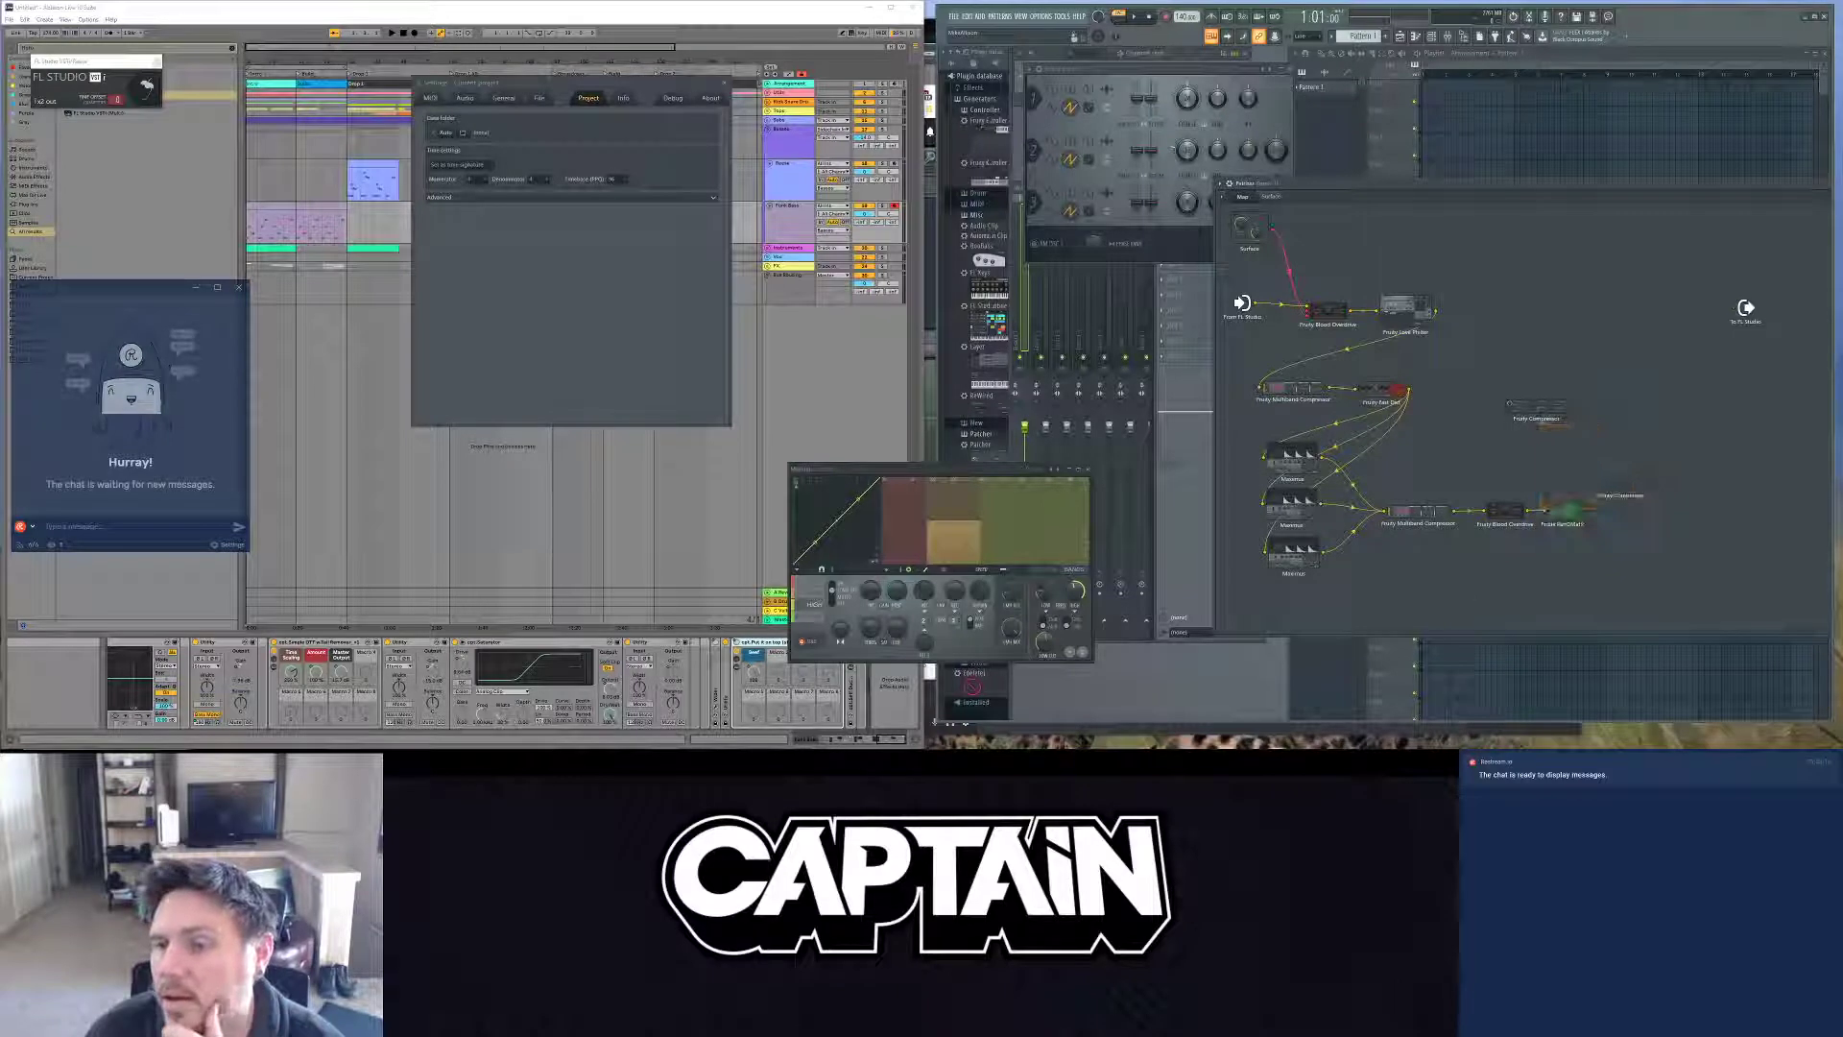
pyautogui.click(1539, 418)
pyautogui.moveTo(1539, 418); pyautogui.dragTo(1632, 539)
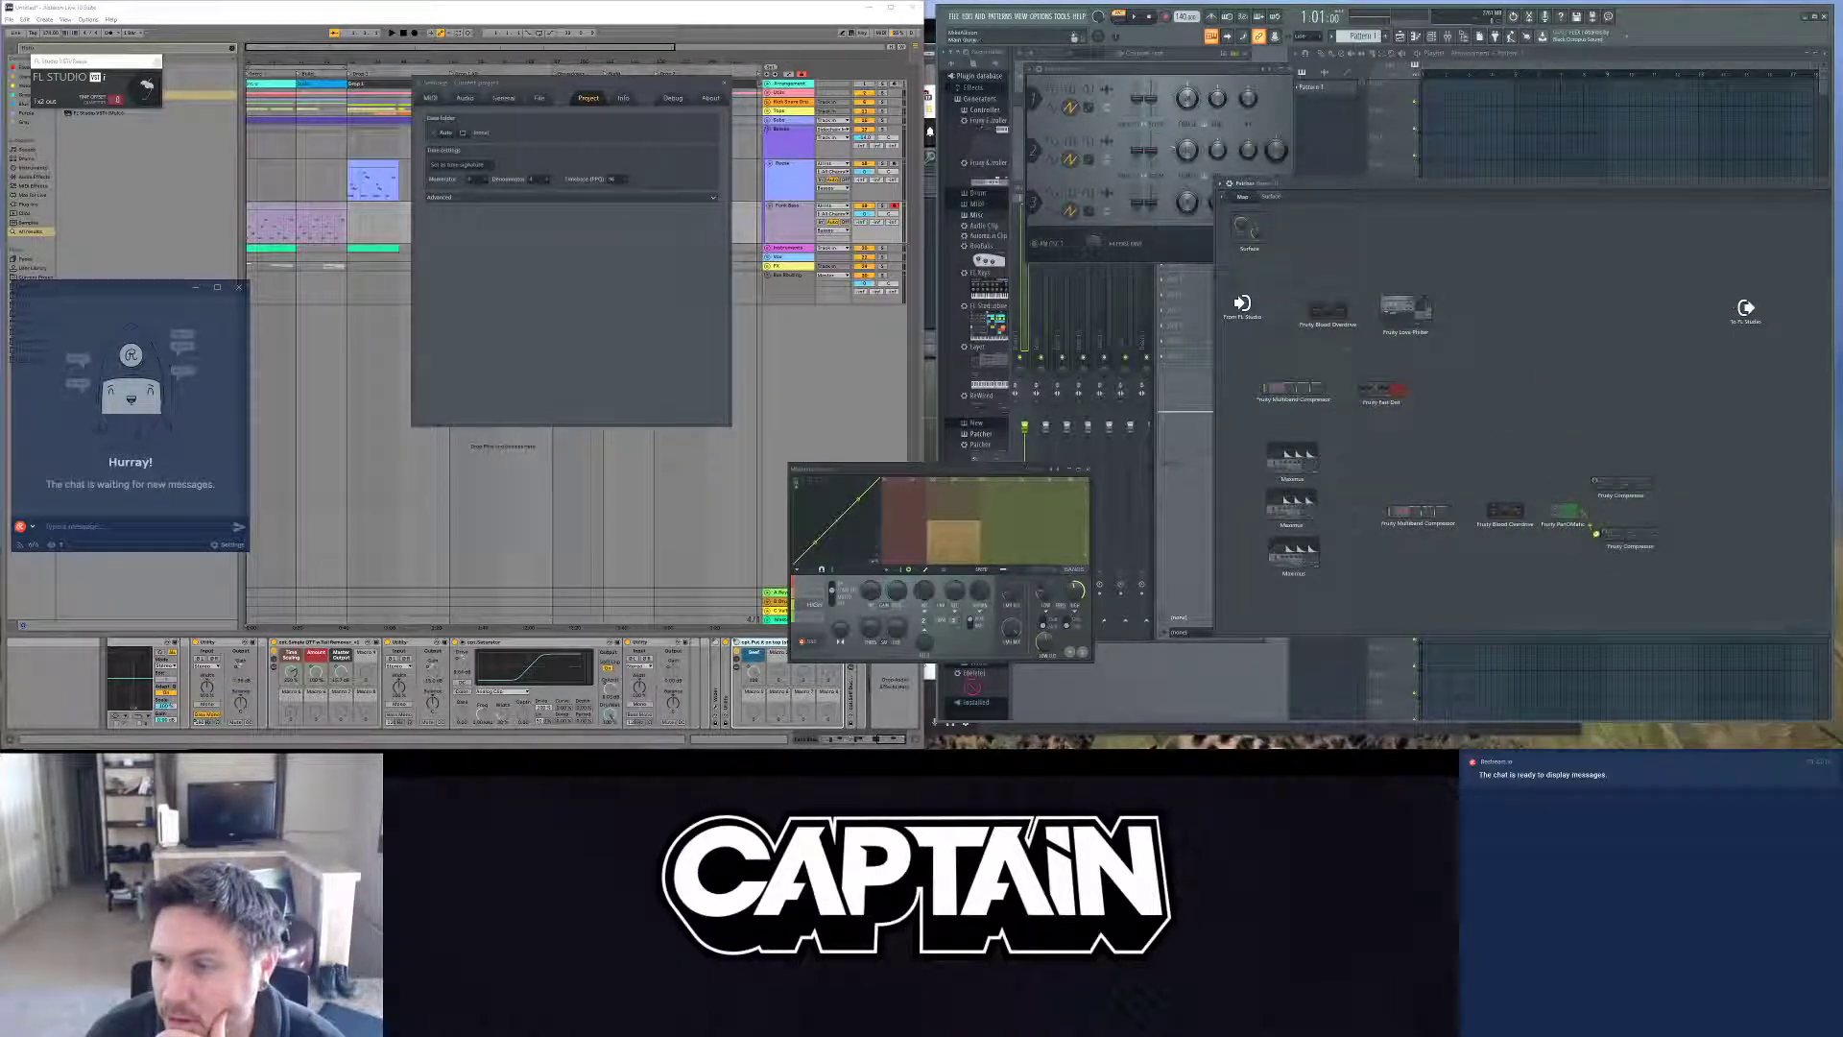
pyautogui.moveTo(1595, 533); pyautogui.dragTo(1583, 526)
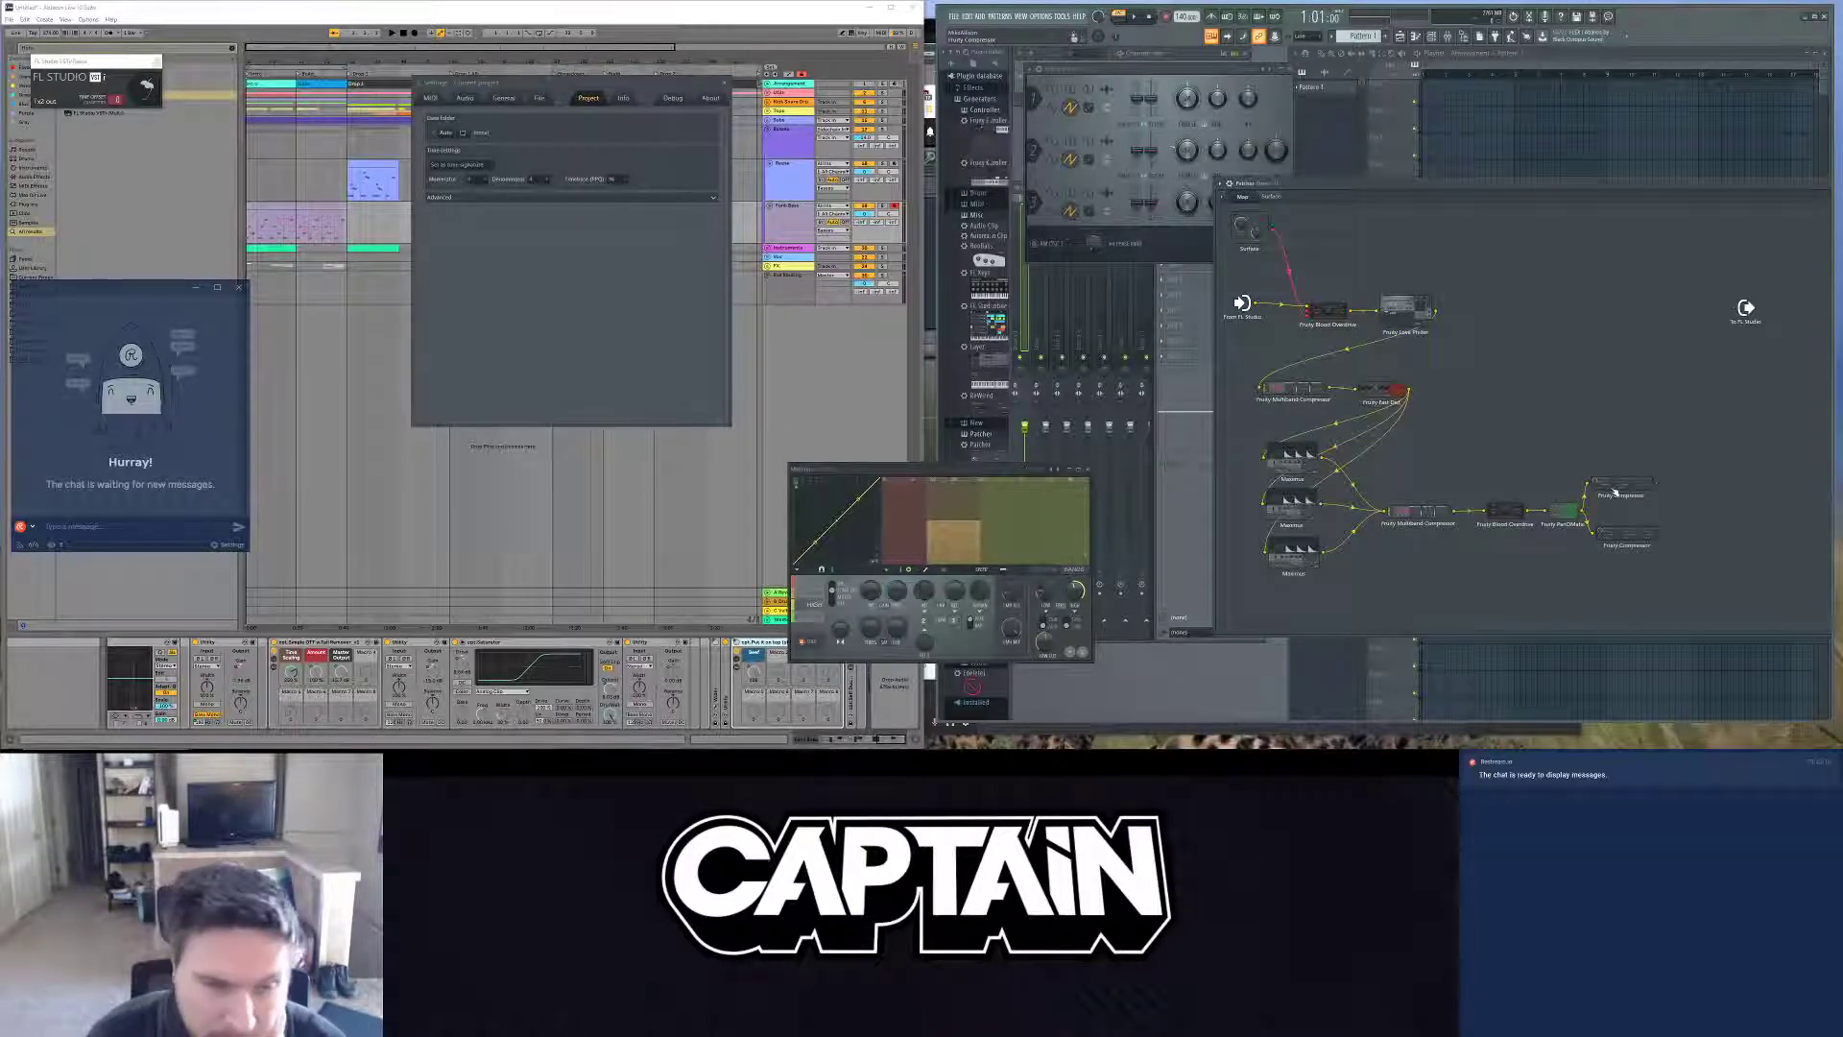
# Step: Move the Maximus window aside, unfold the final collapsed rack in Ableton Live's bass chain and examine its controls
pyautogui.moveTo(921, 470); pyautogui.dragTo(905, 274)
pyautogui.click(858, 703)
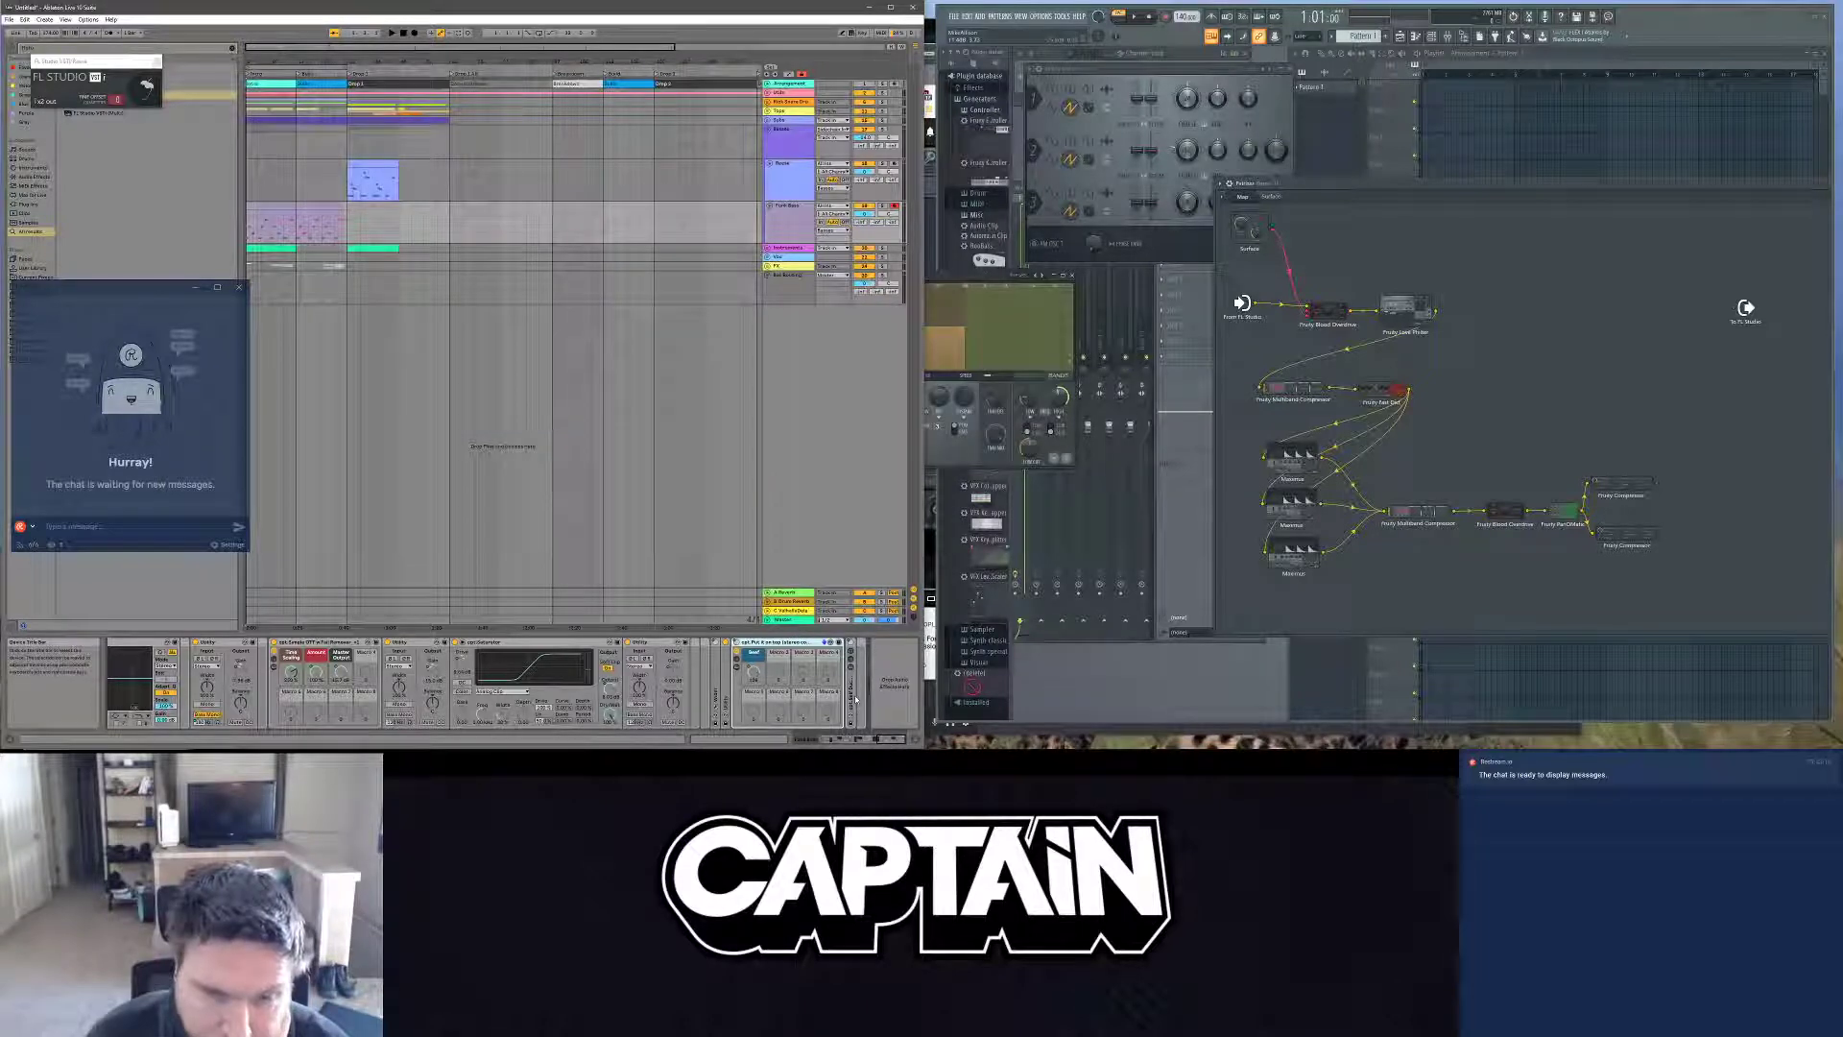
pyautogui.scroll(-2, 597, 708)
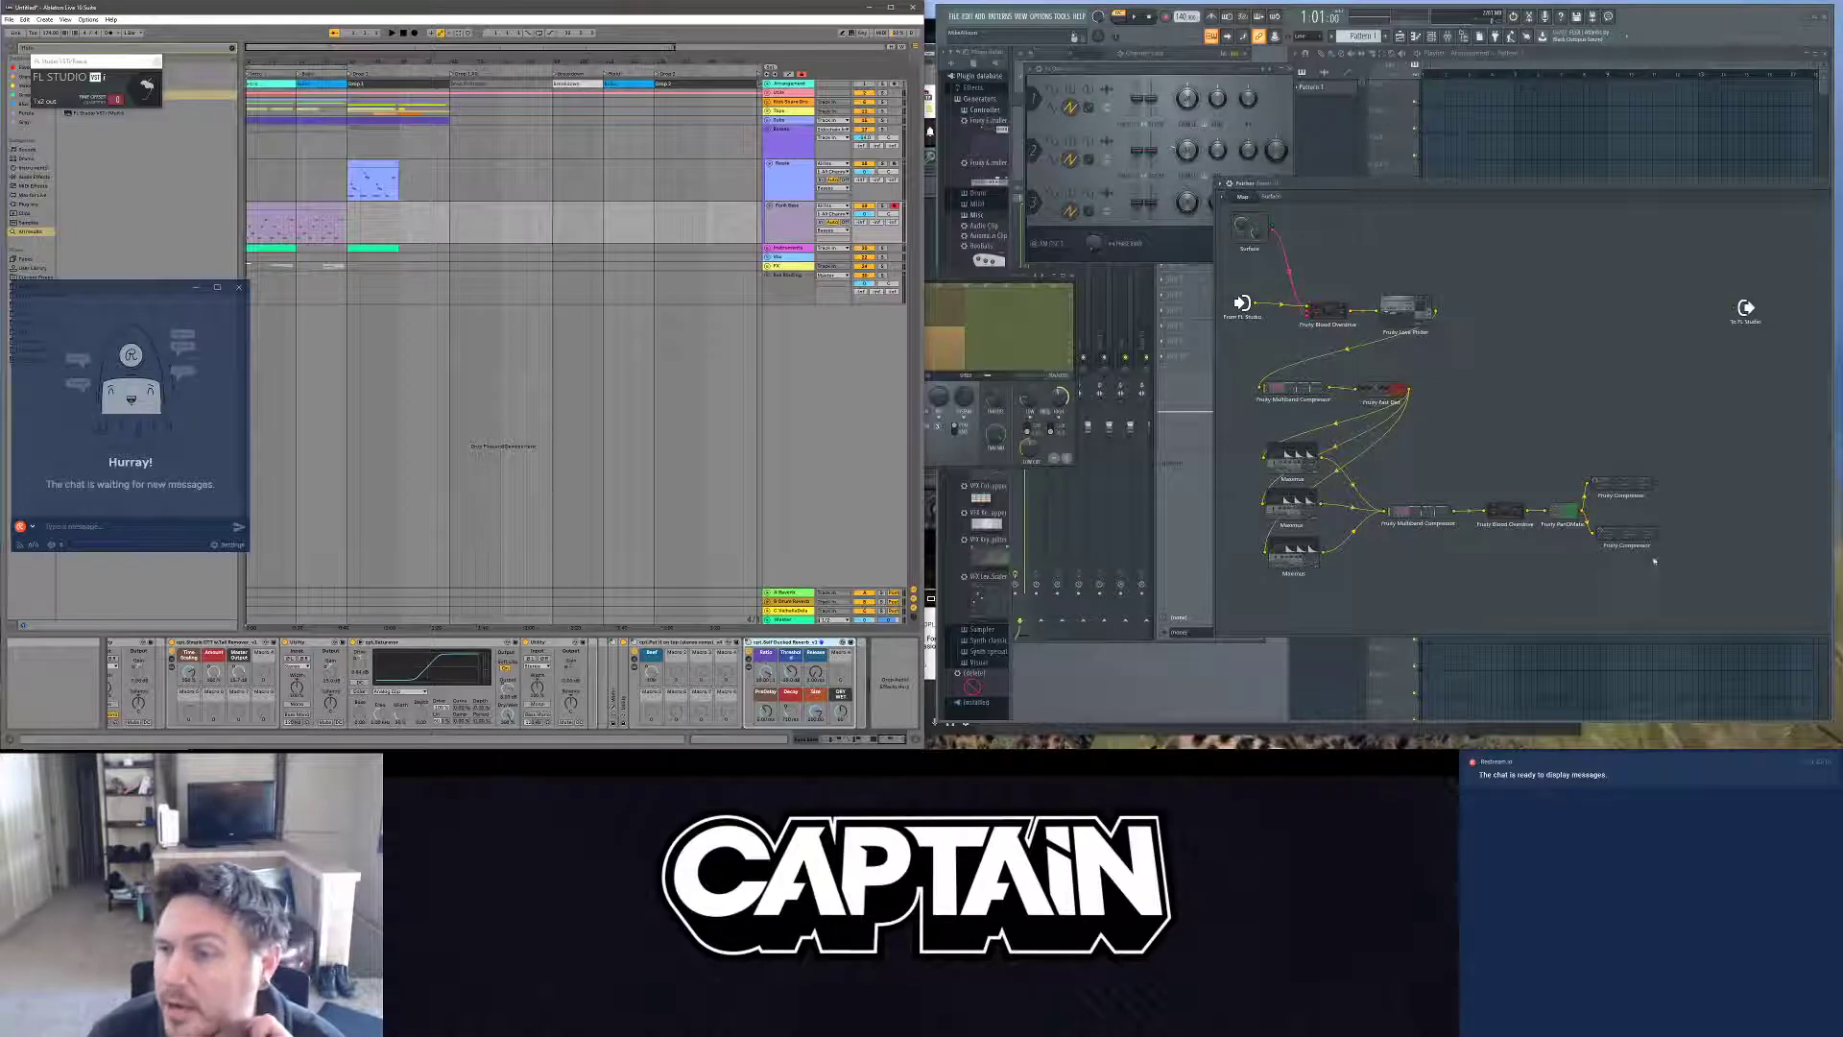
pyautogui.rightClick(1705, 471)
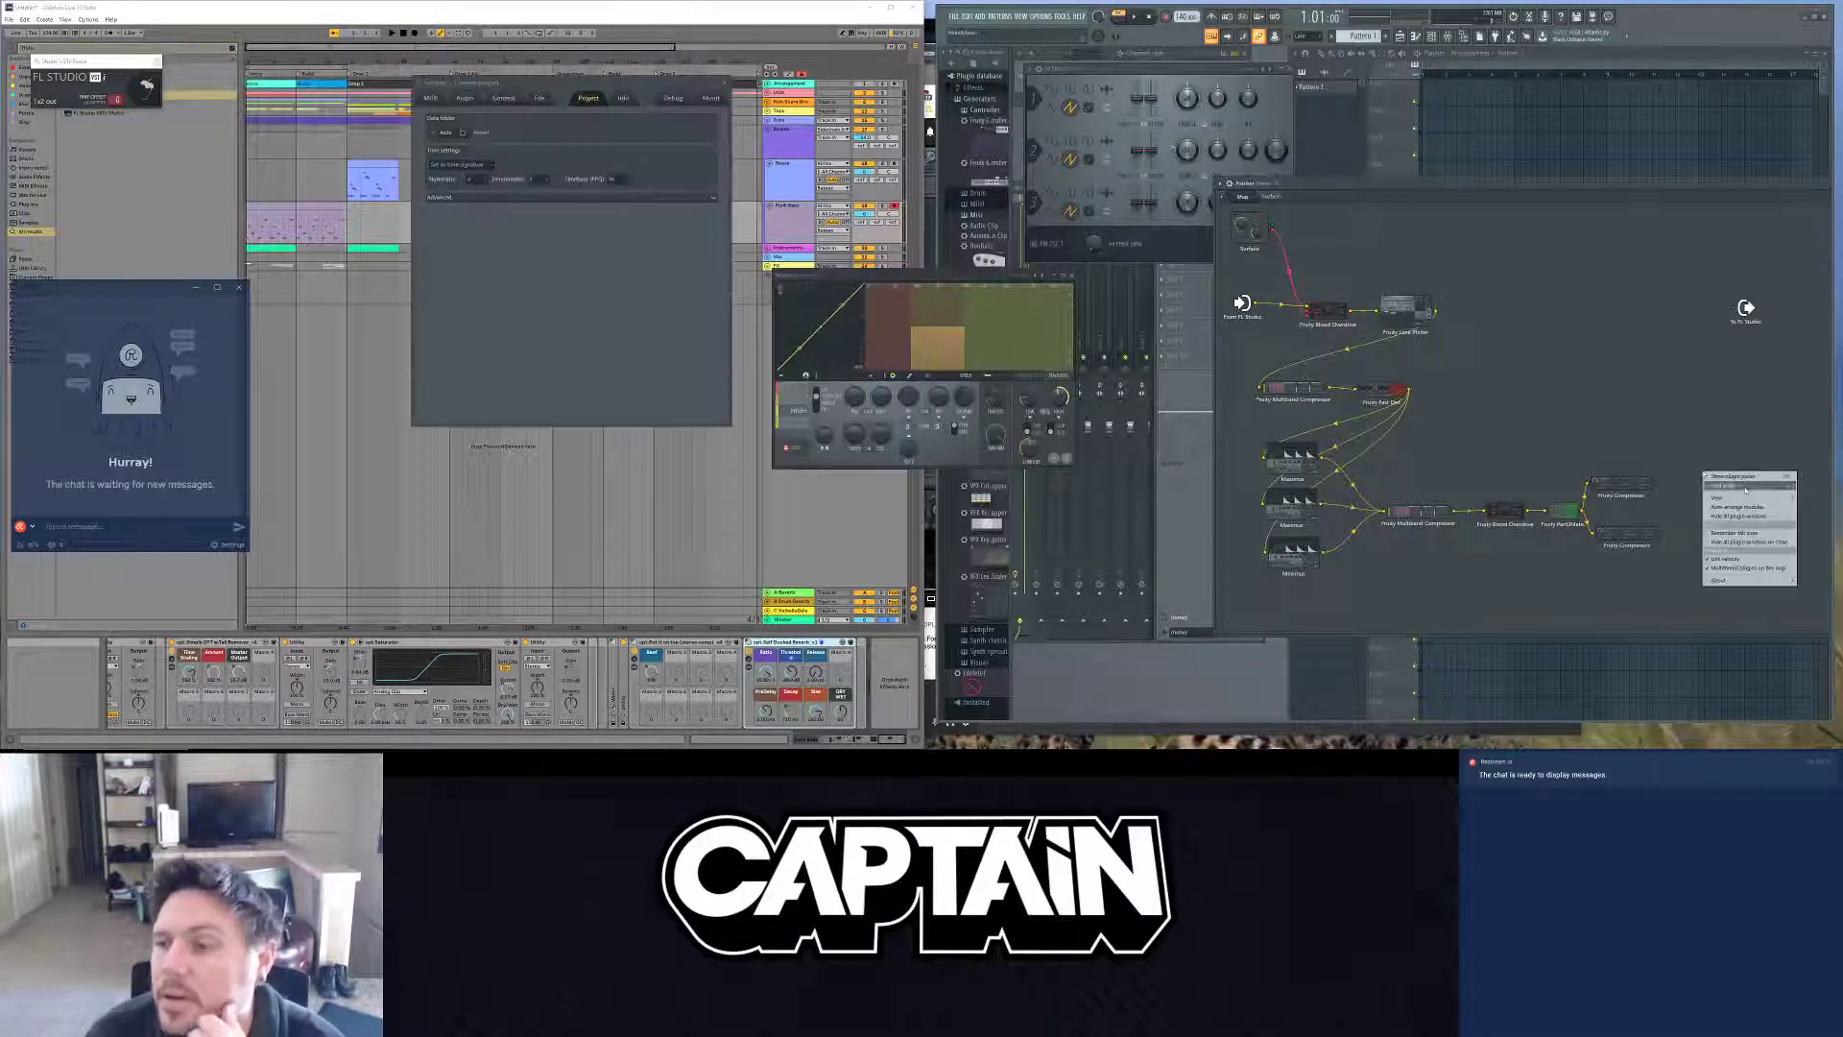
pyautogui.moveTo(1714, 487)
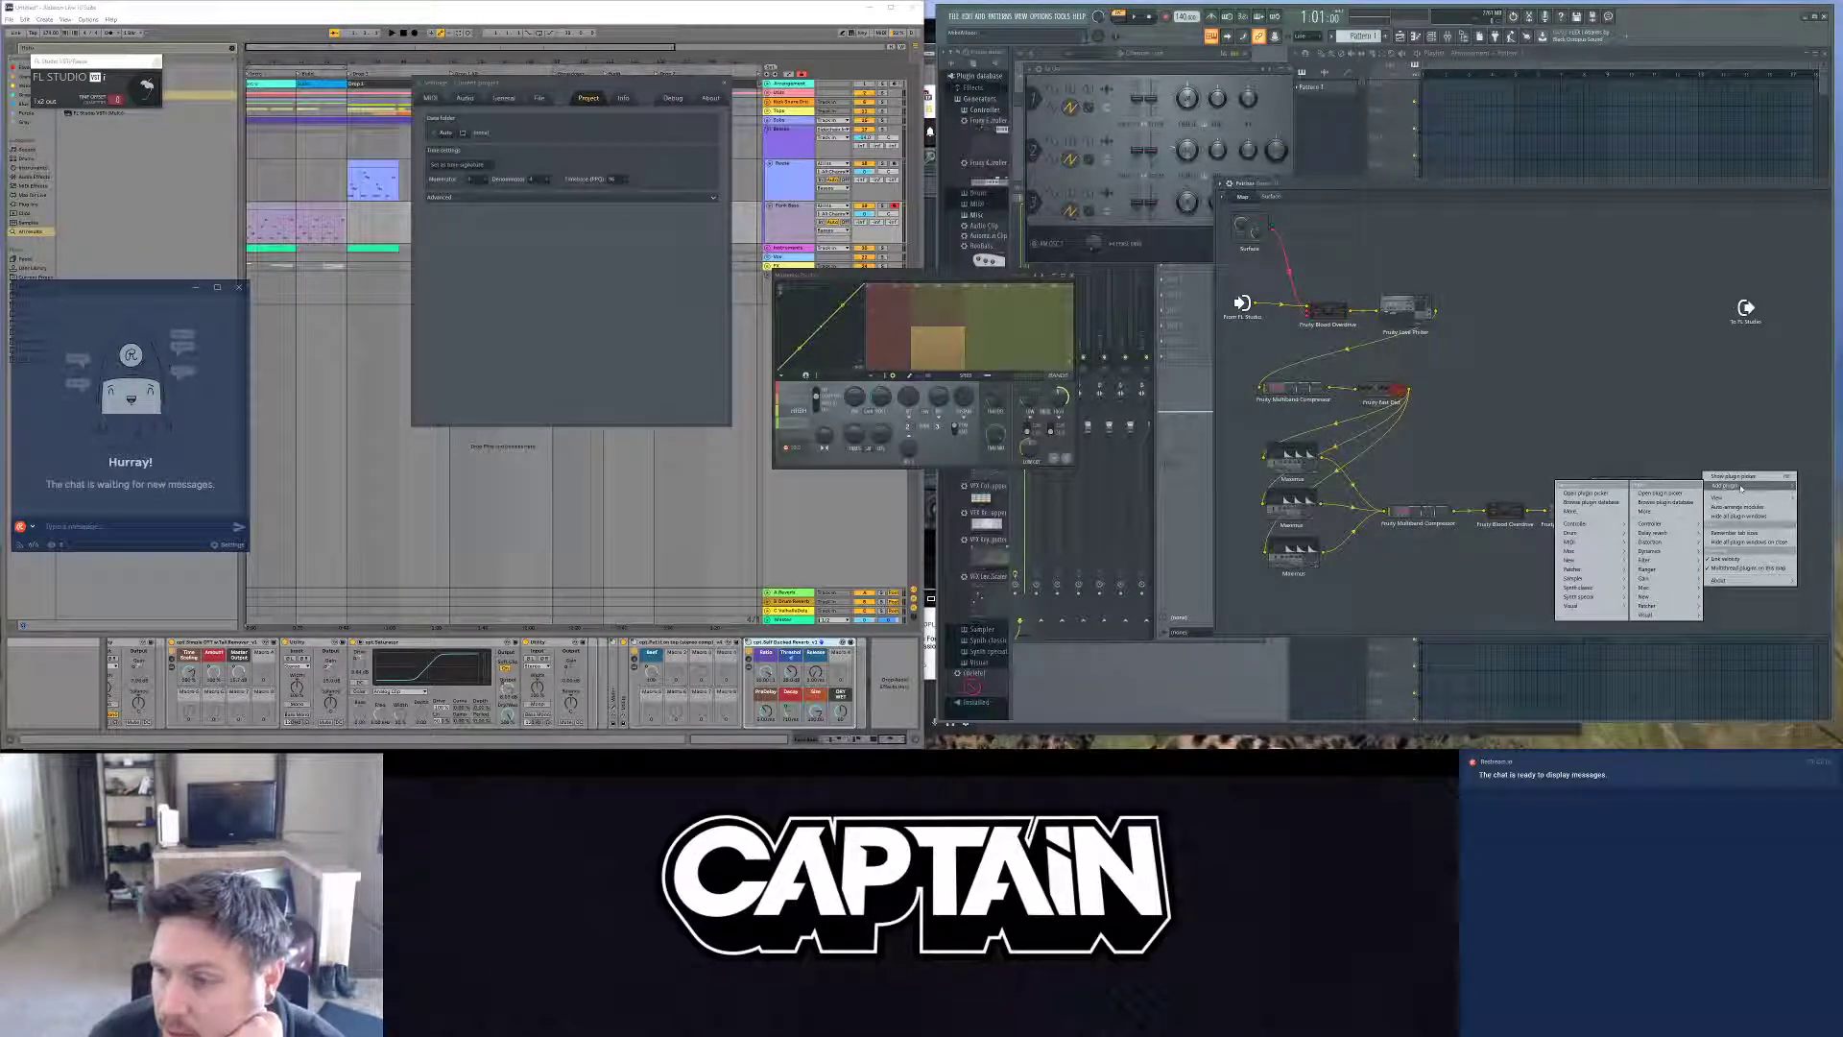
pyautogui.press('Escape')
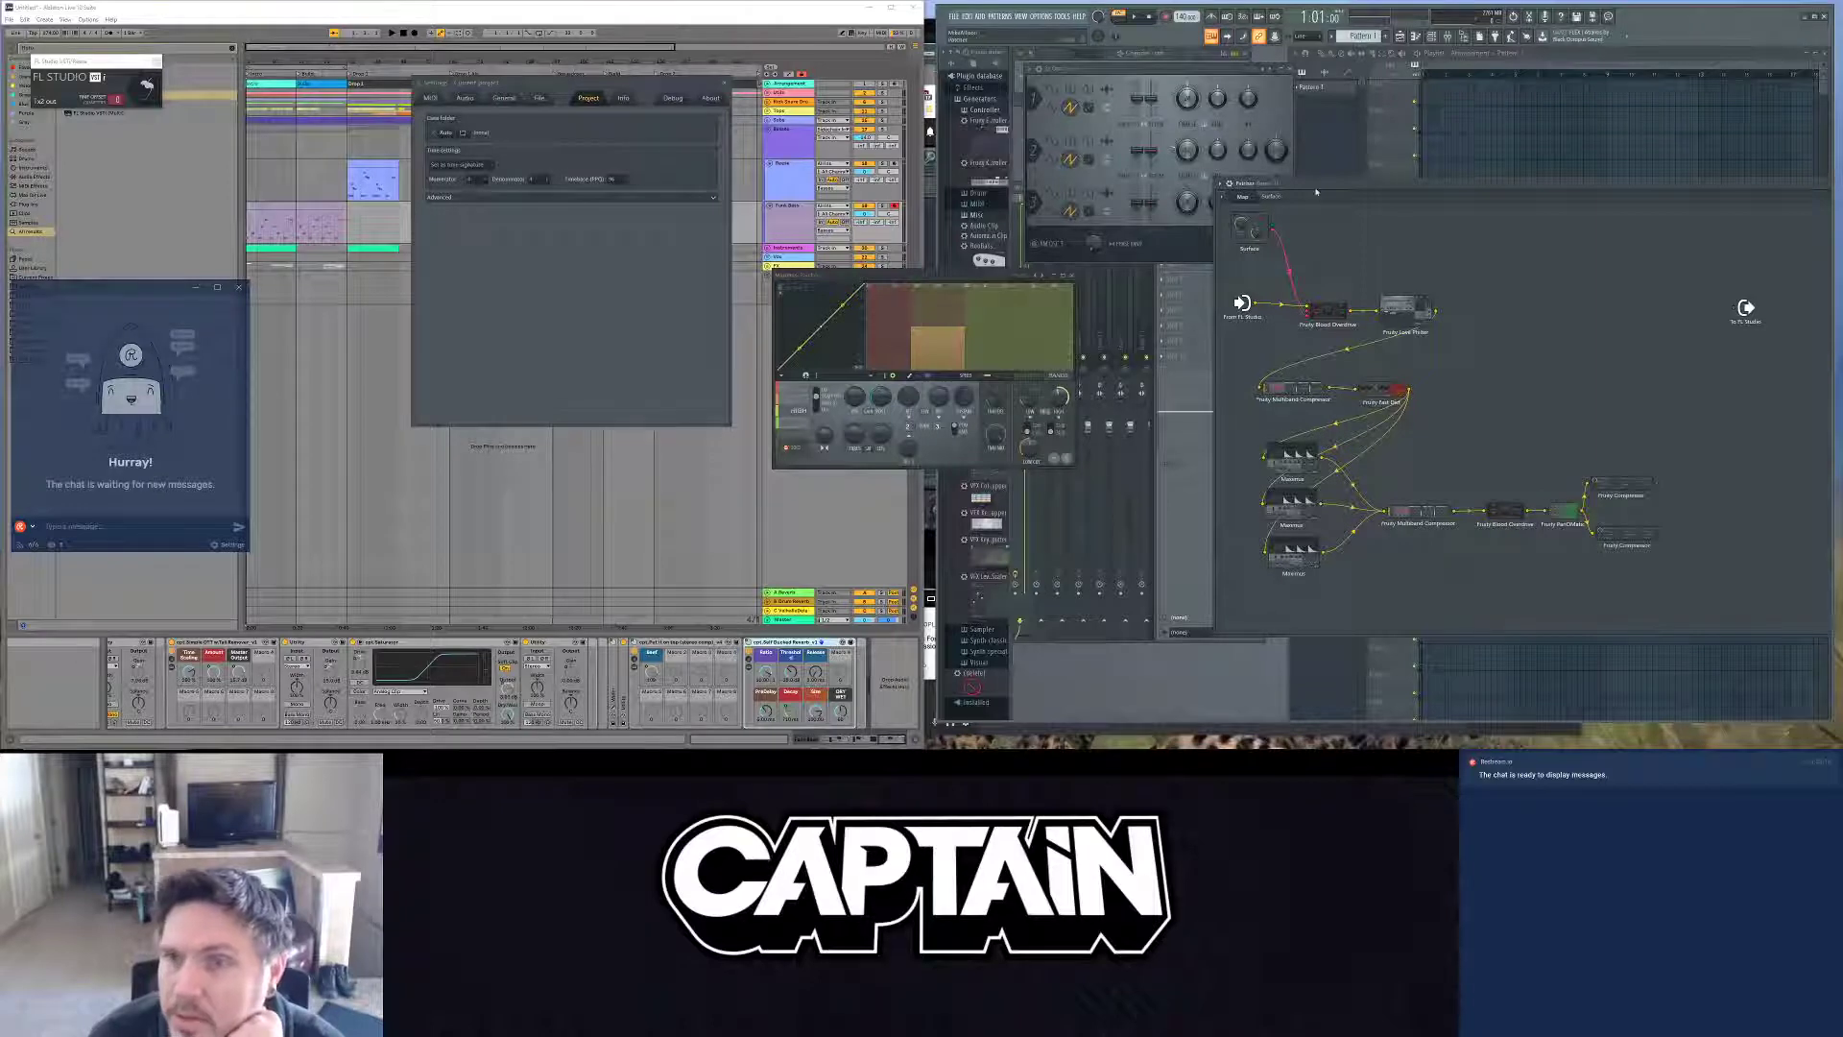
# Step: Reposition and enlarge FL Studio's Patcher window, and open the upper Fruity Compressor
pyautogui.moveTo(1317, 194); pyautogui.dragTo(1162, 82)
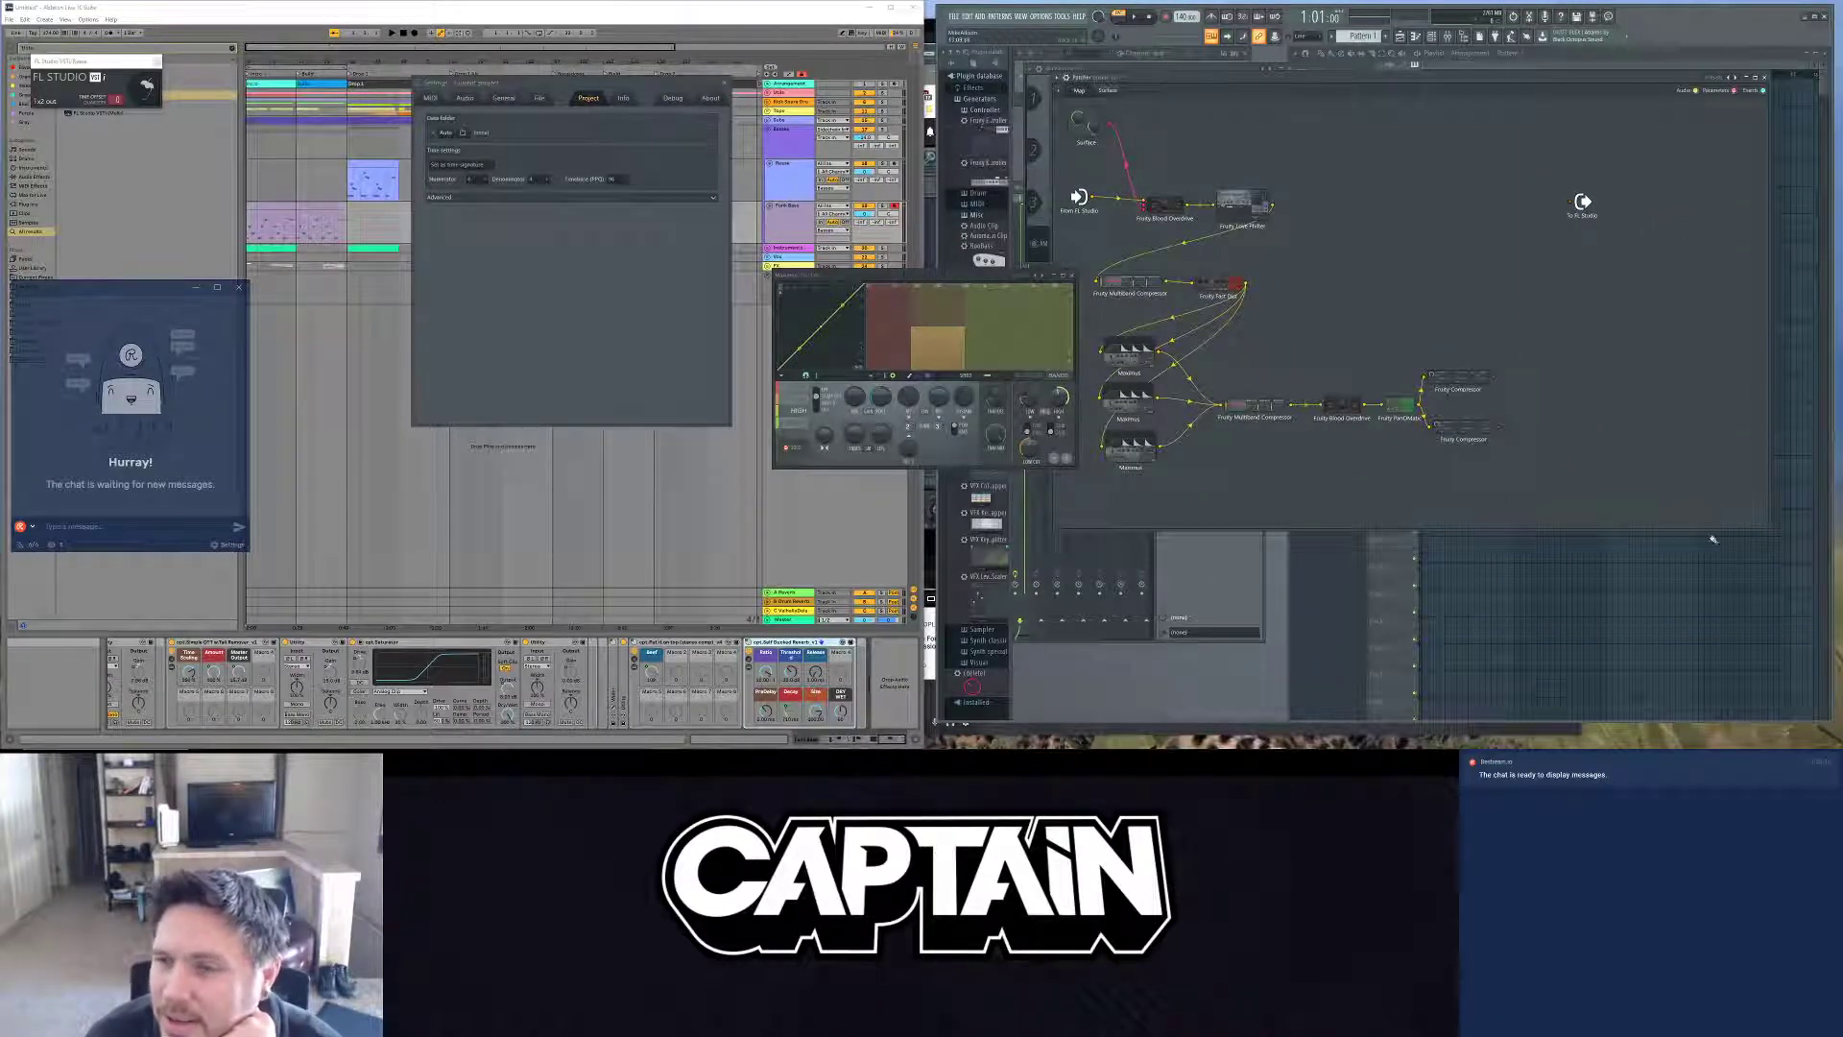
pyautogui.moveTo(1768, 529); pyautogui.dragTo(1810, 699)
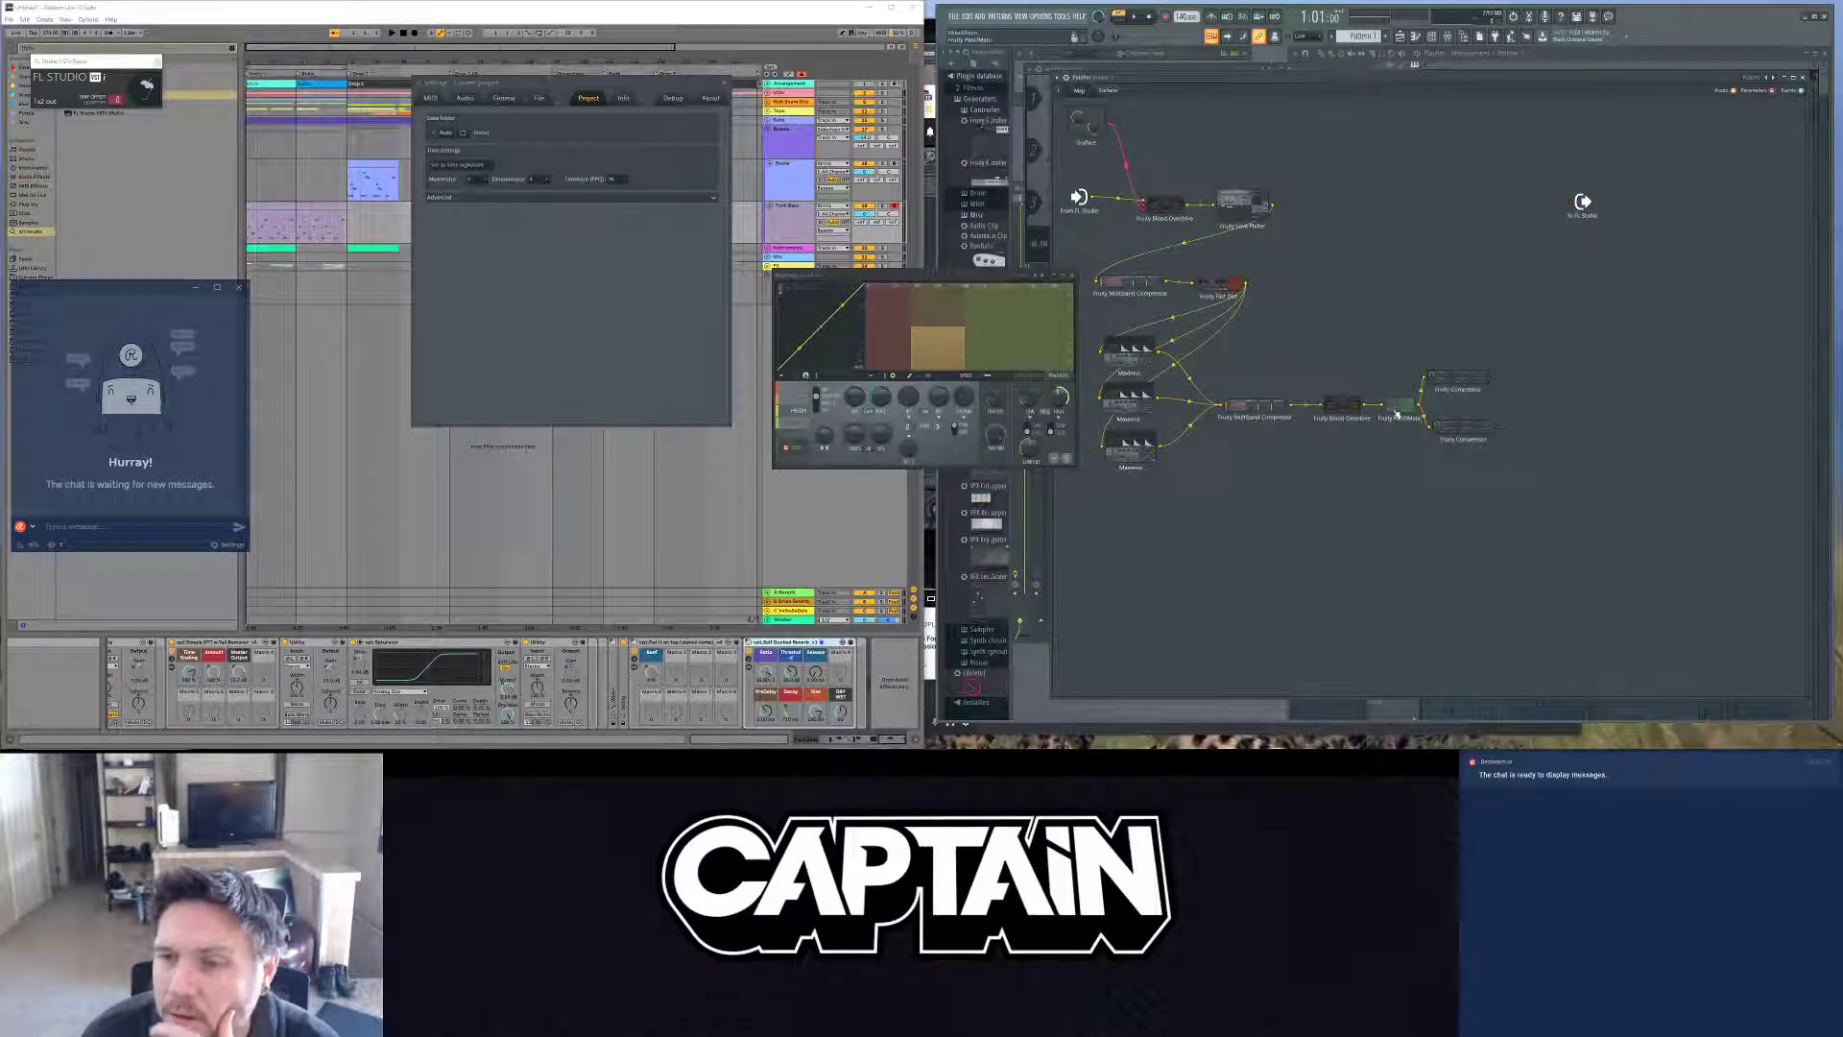
pyautogui.click(1437, 385)
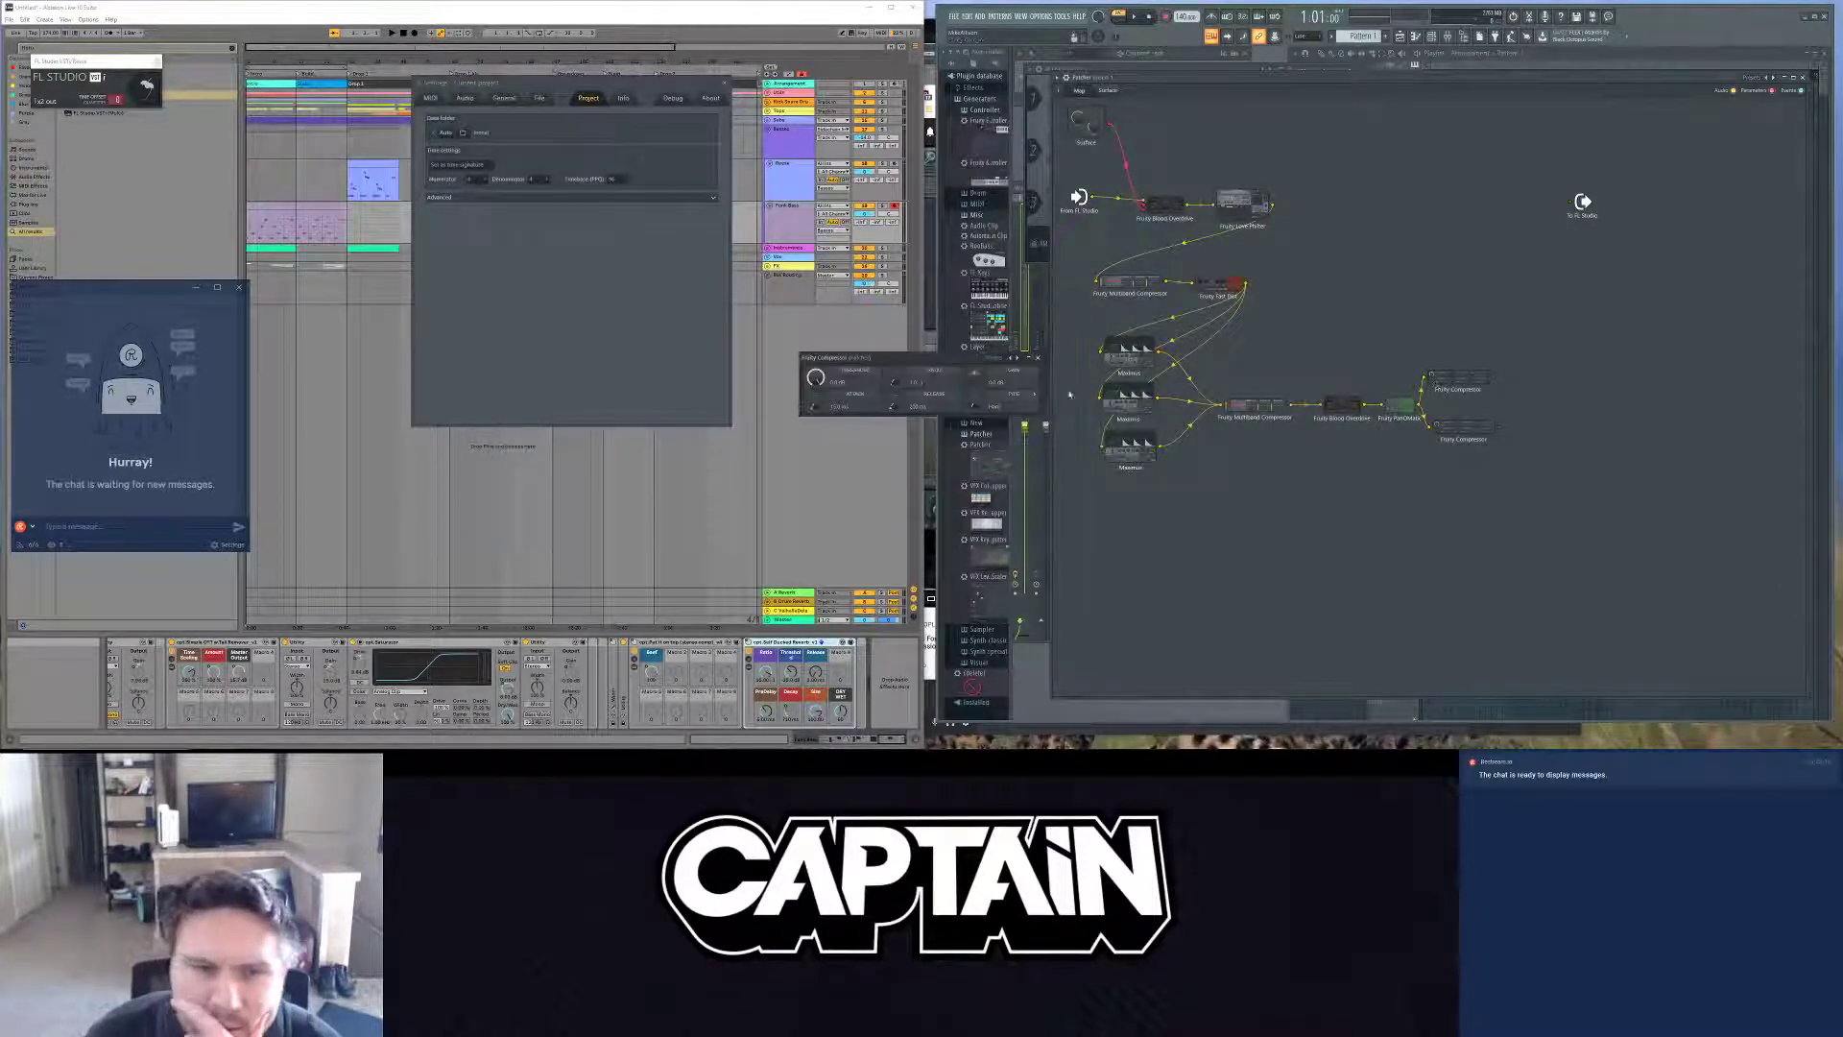
pyautogui.rightClick(1398, 410)
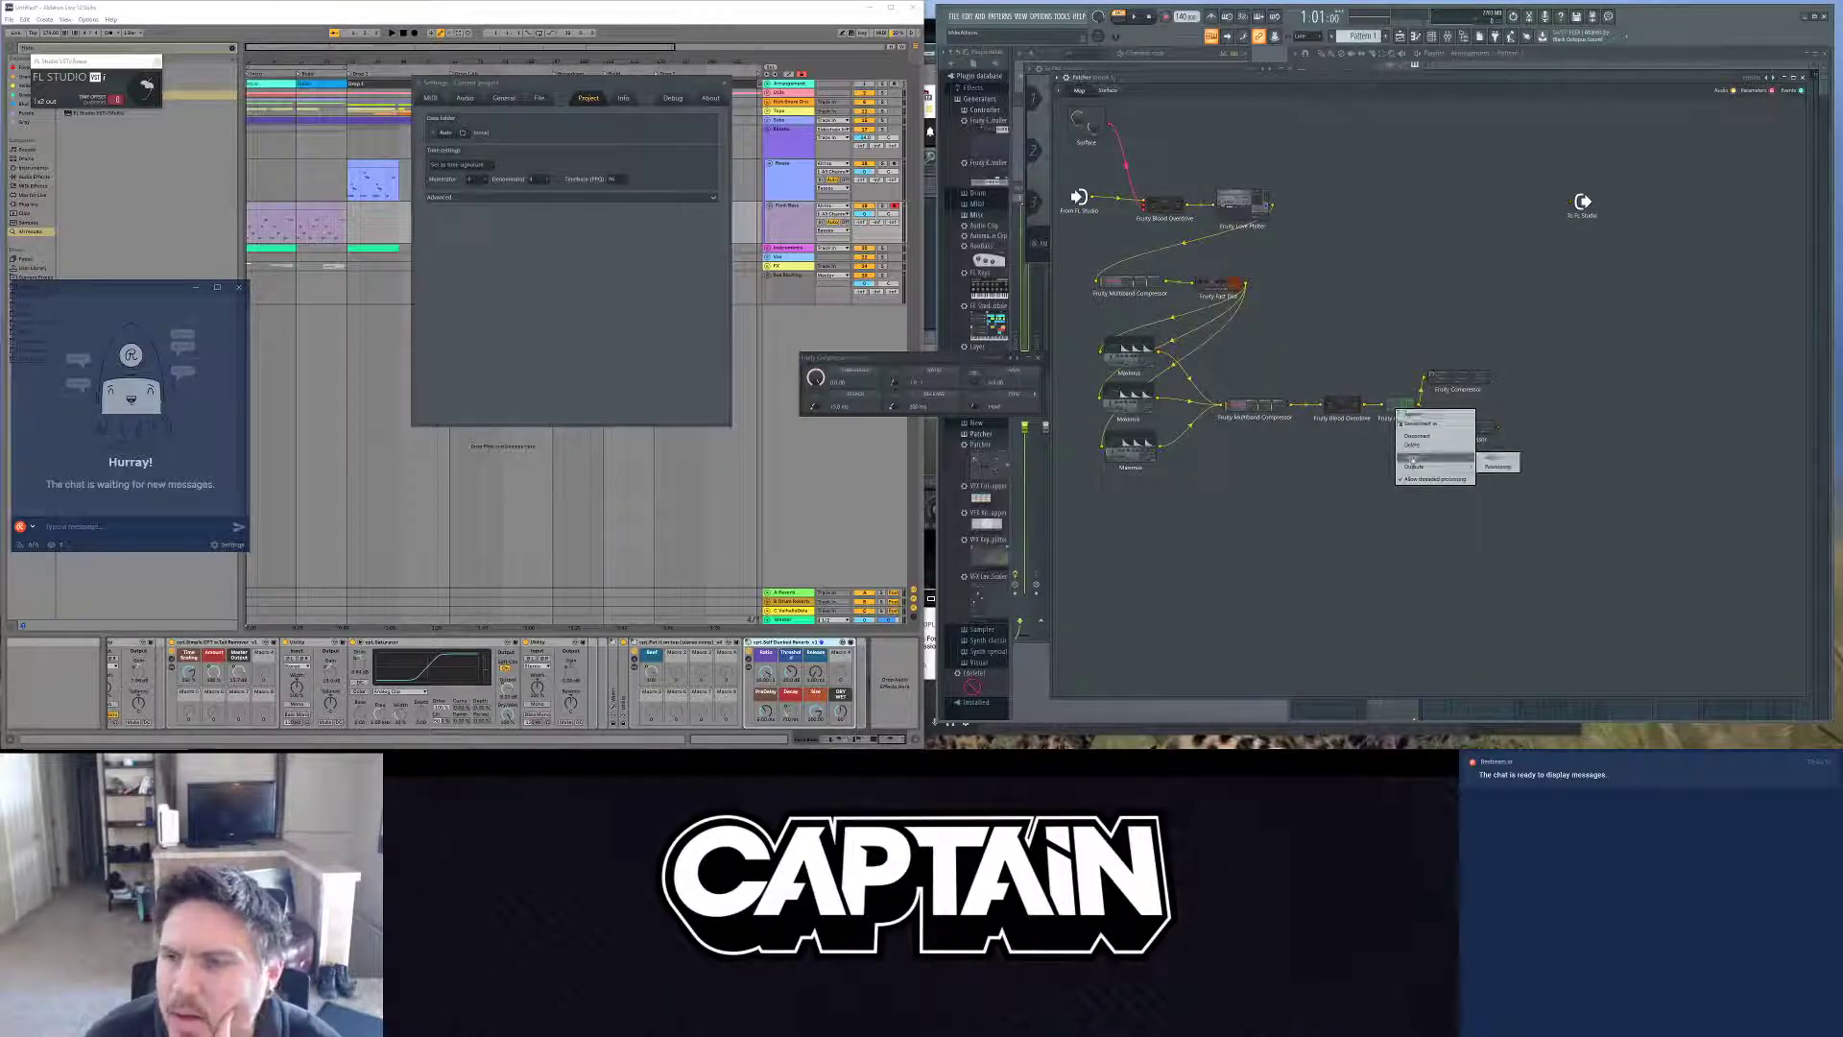
pyautogui.click(1394, 415)
pyautogui.rightClick(1393, 415)
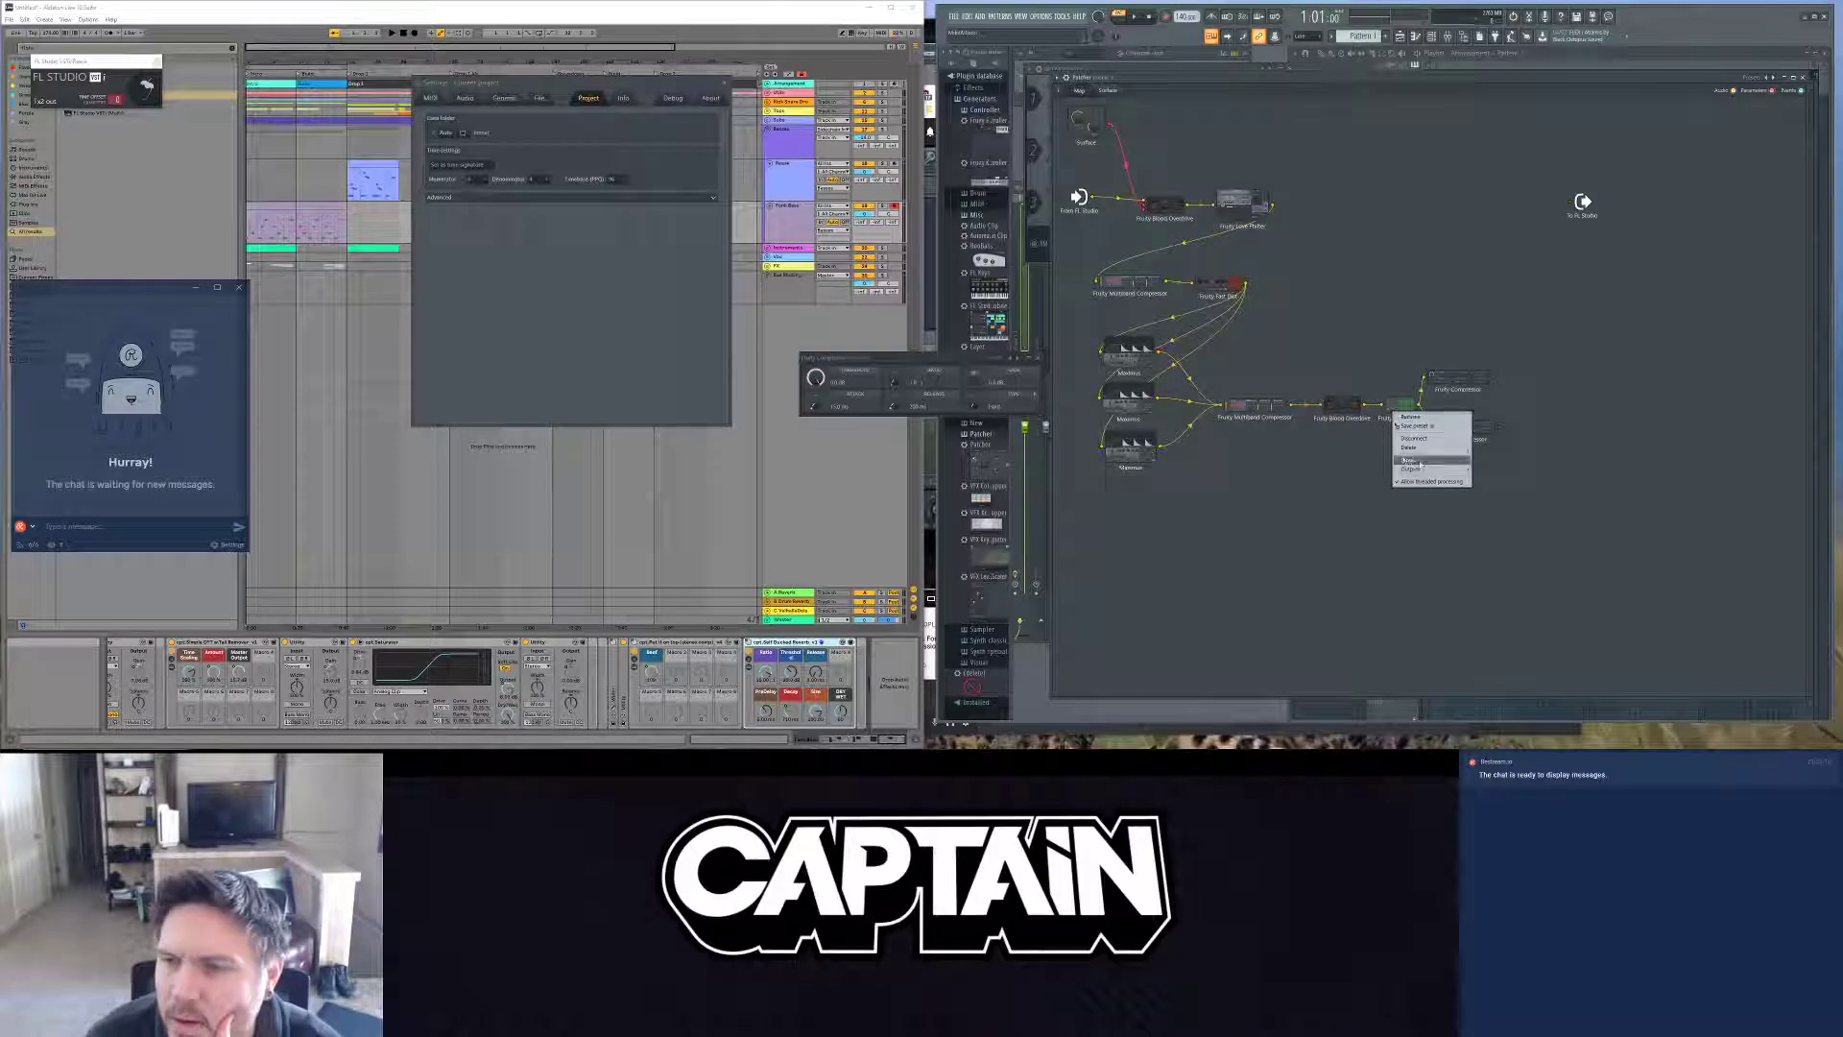
pyautogui.click(1396, 414)
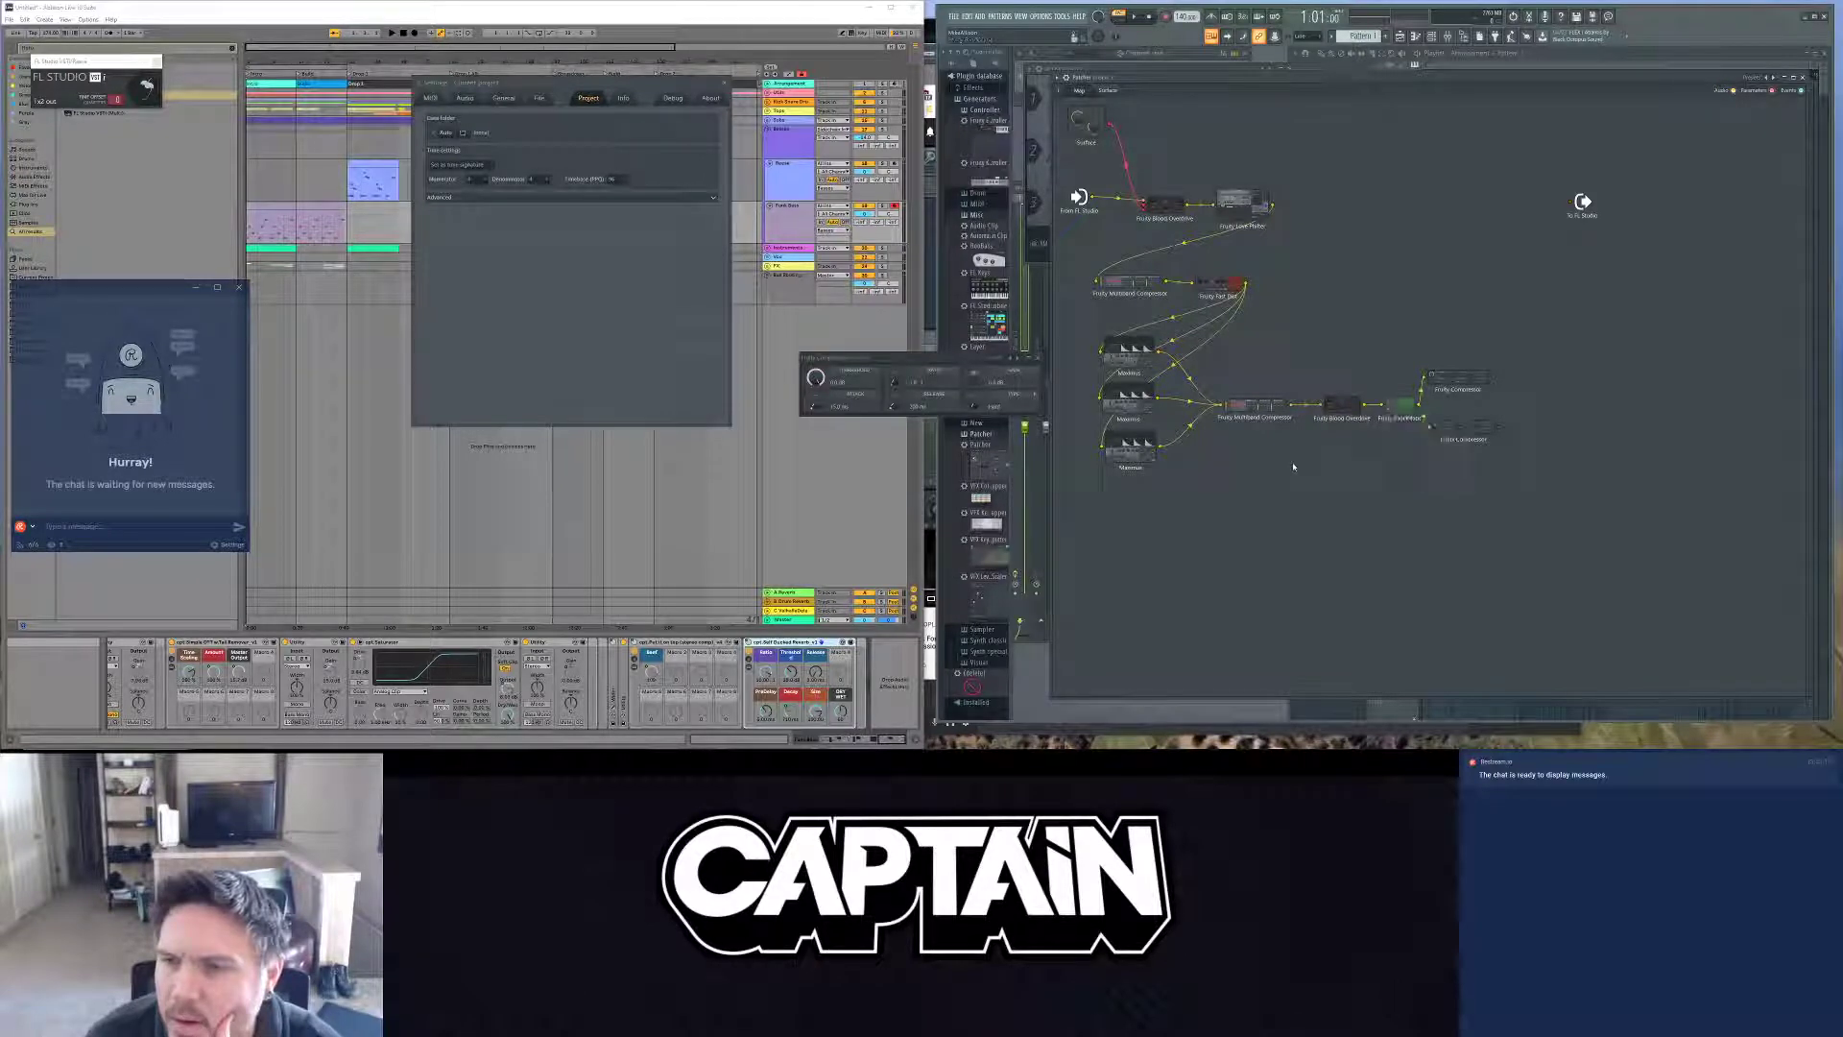
# Step: Add a second Fruity PanOMatic fed from the second Blood Overdrive, and route each PanOMatic into its own Fruity Compressor
pyautogui.rightClick(1394, 454)
pyautogui.moveTo(1435, 481)
pyautogui.moveTo(1521, 470)
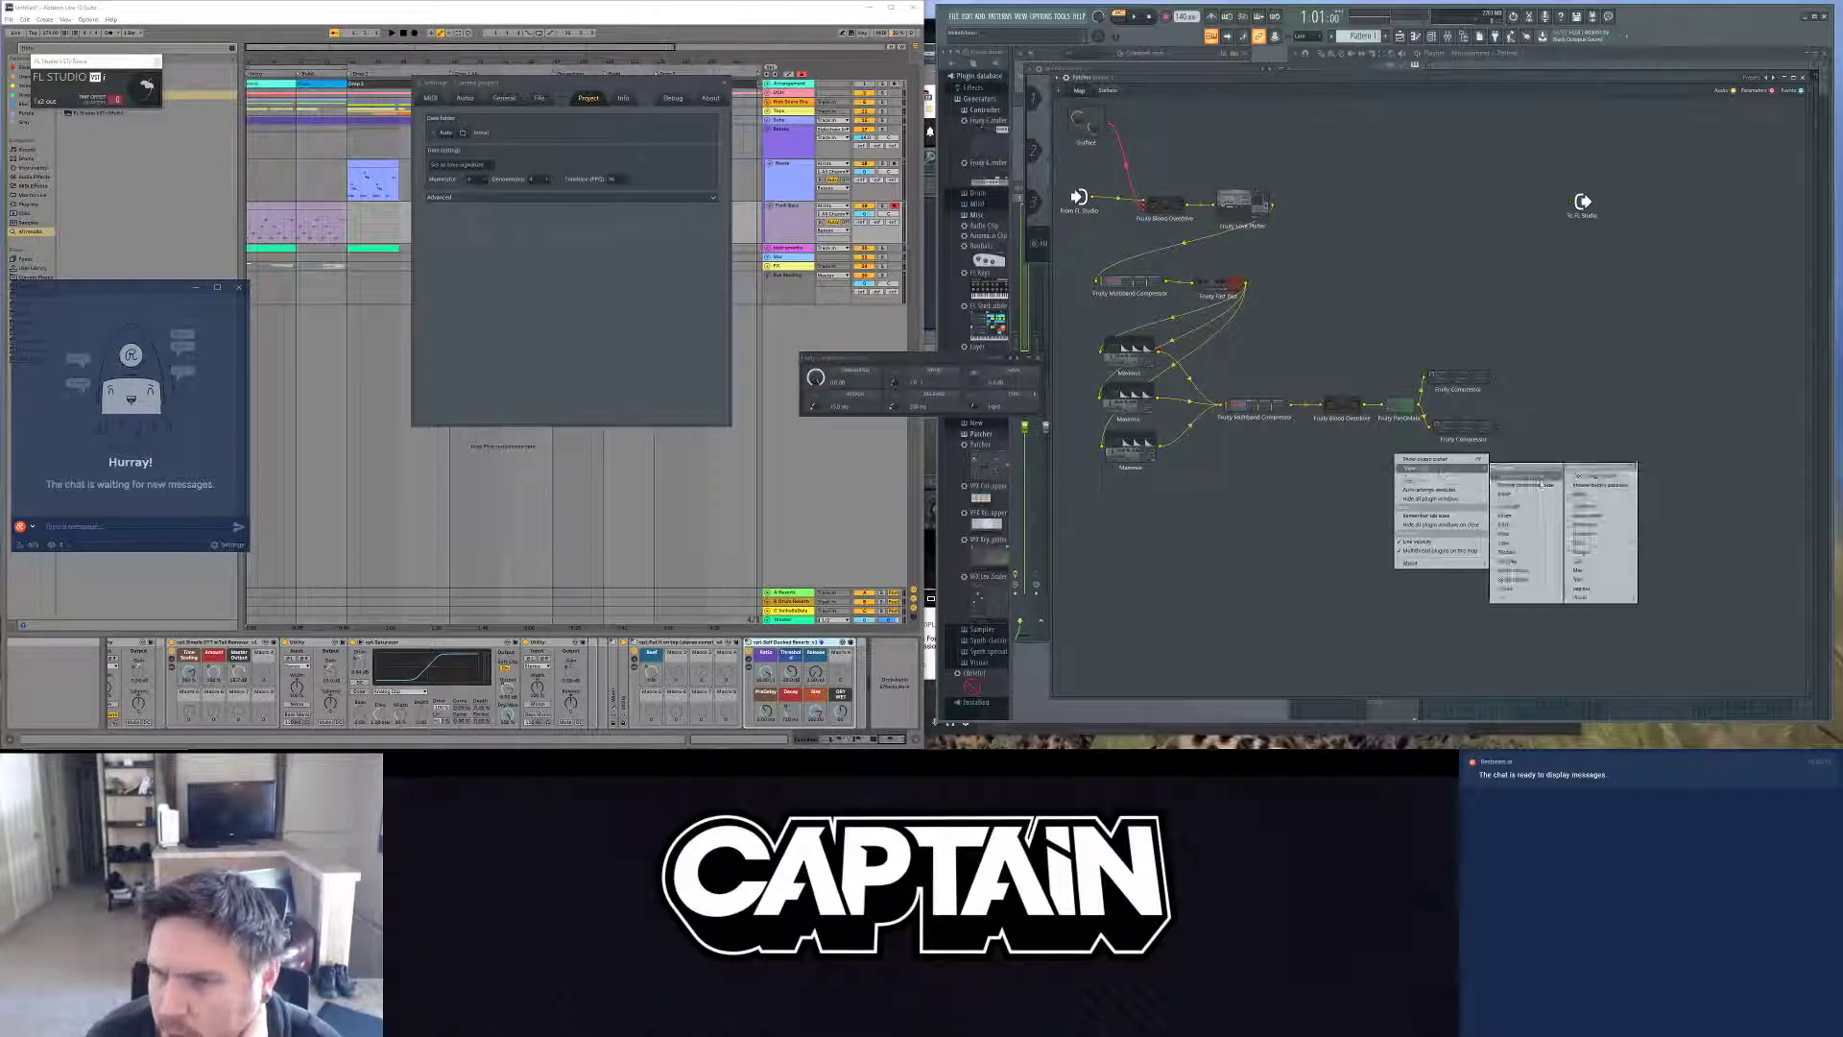
pyautogui.moveTo(1593, 553)
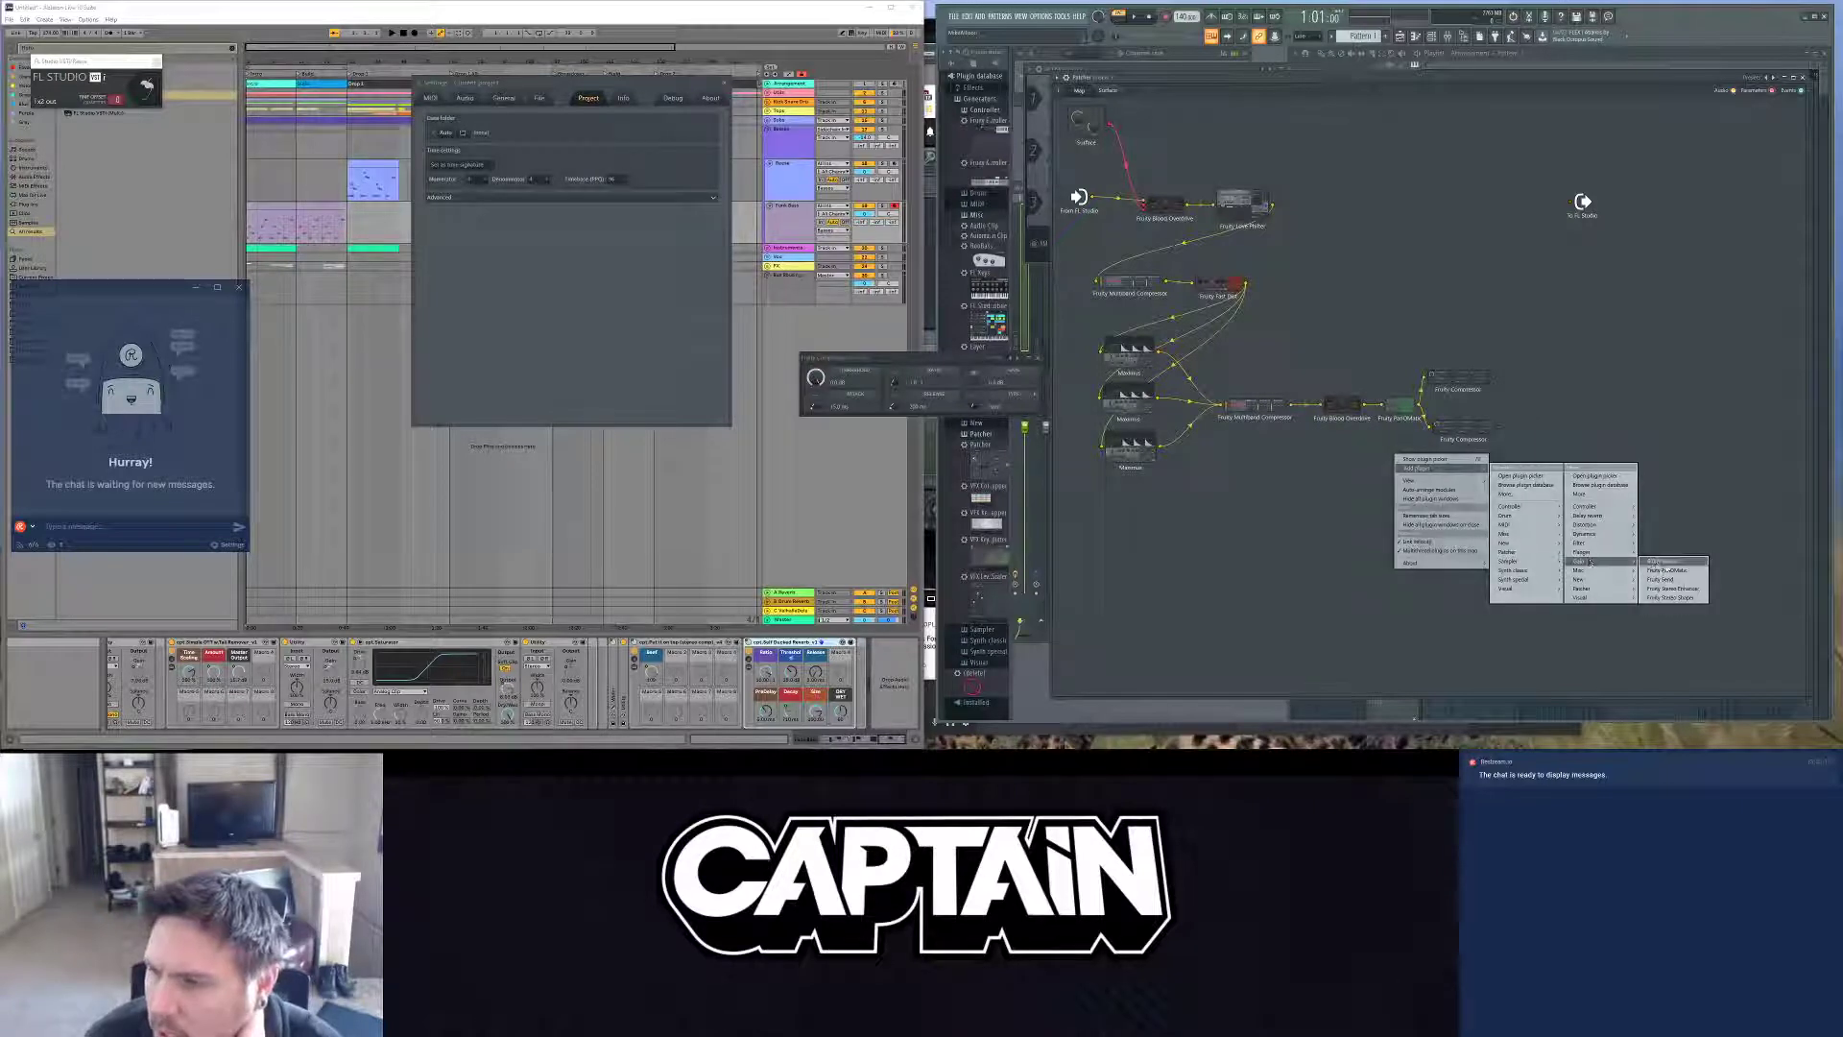
pyautogui.click(1667, 570)
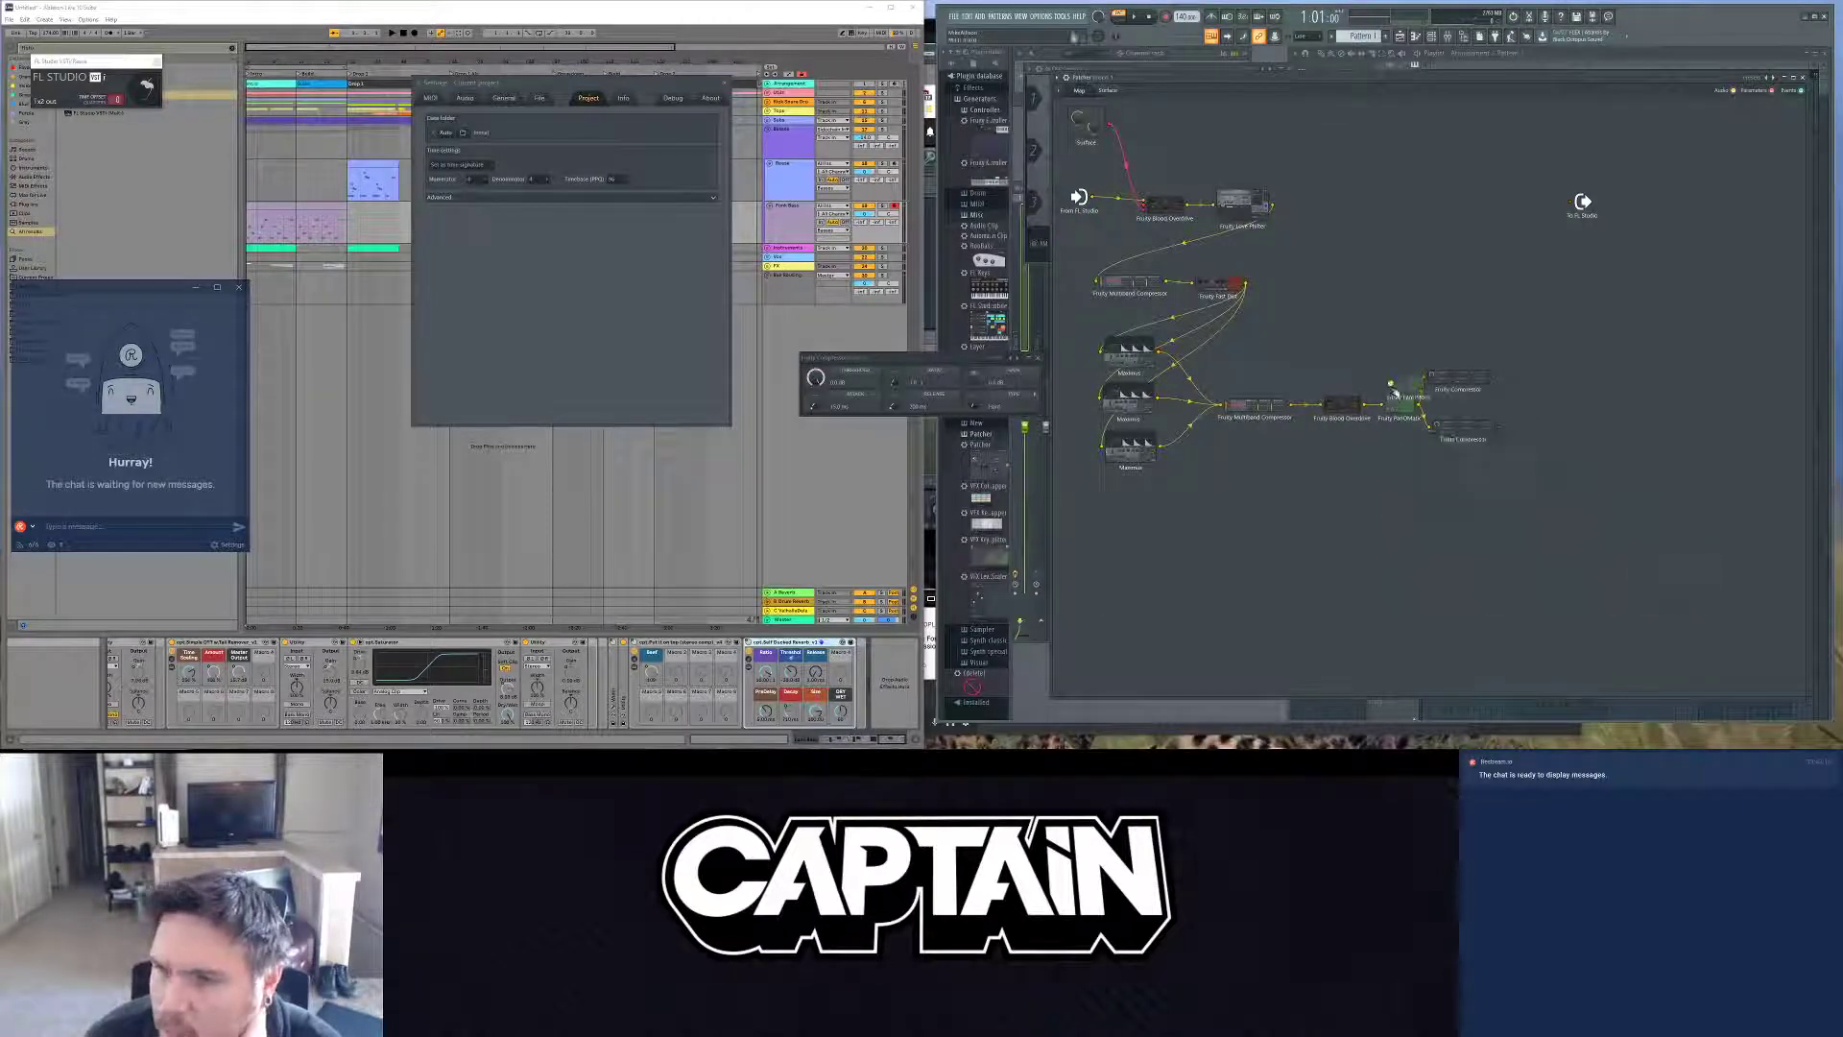
pyautogui.moveTo(1363, 404); pyautogui.dragTo(1448, 417)
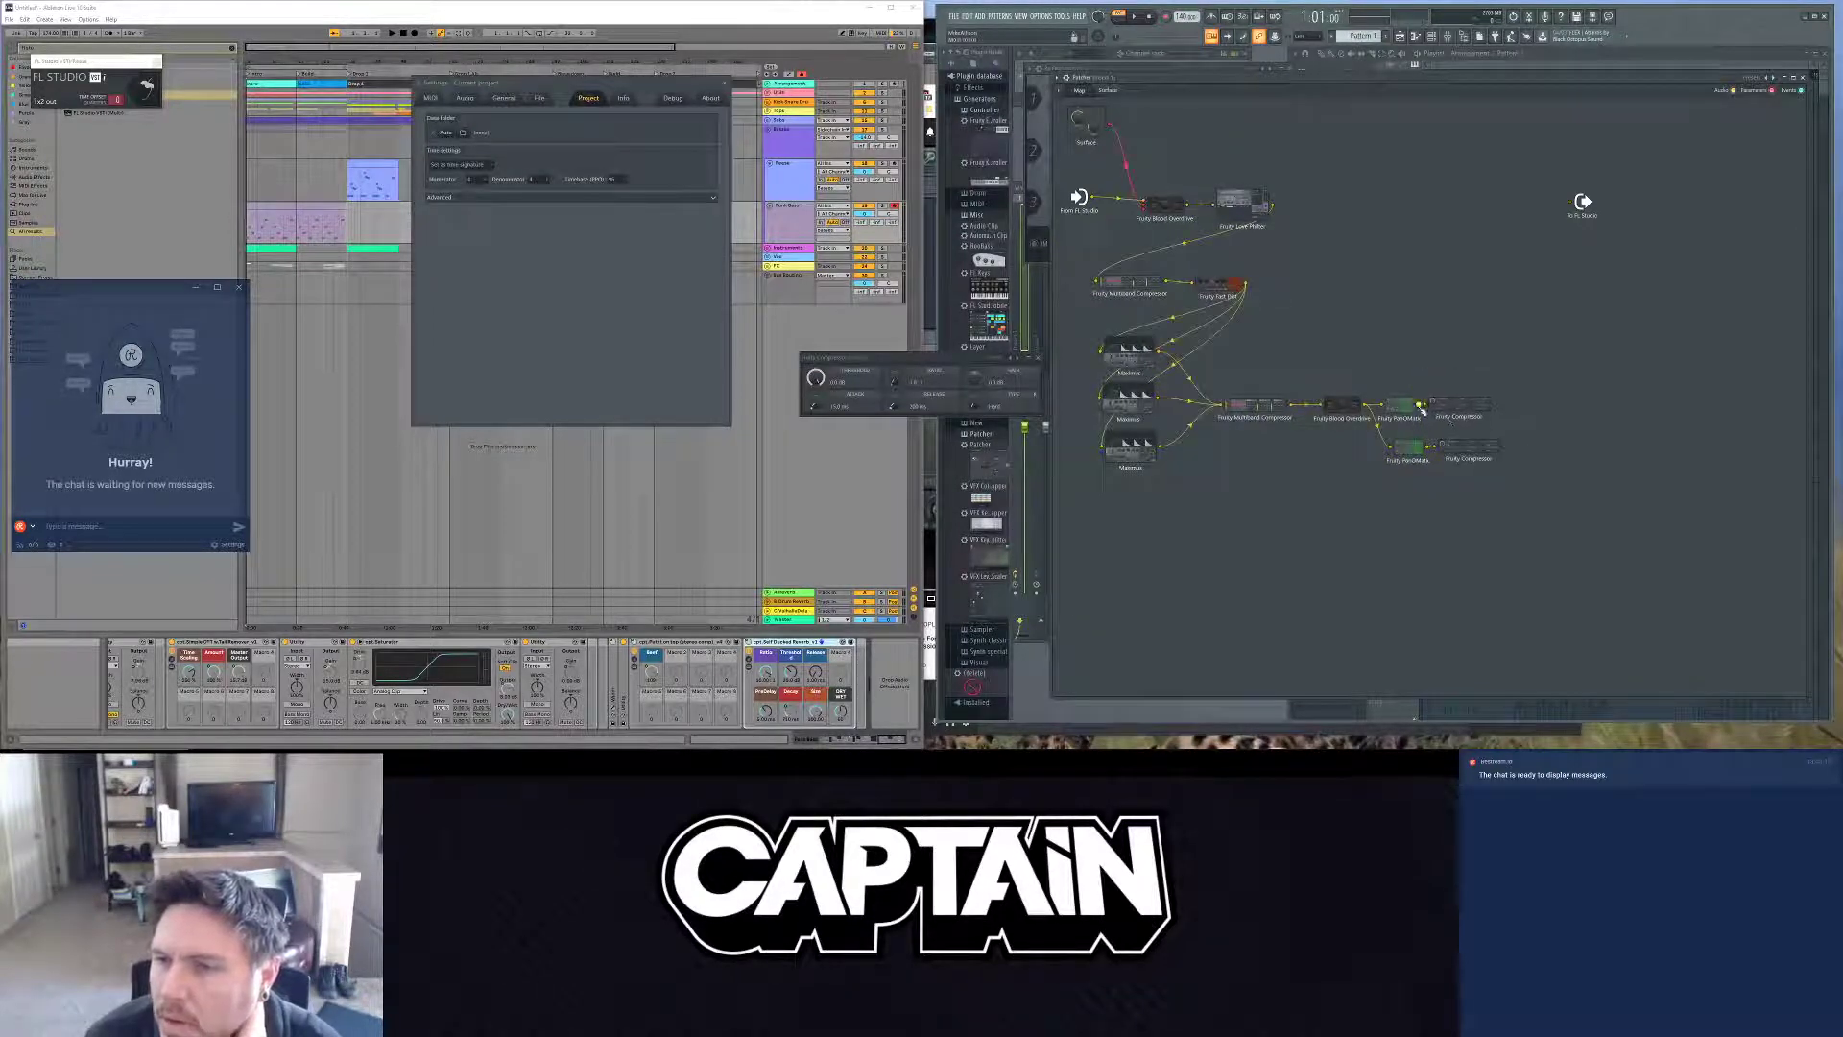
# Step: Open the upper Fruity PanOMatic from the Patcher and move its window higher
pyautogui.click(1406, 411)
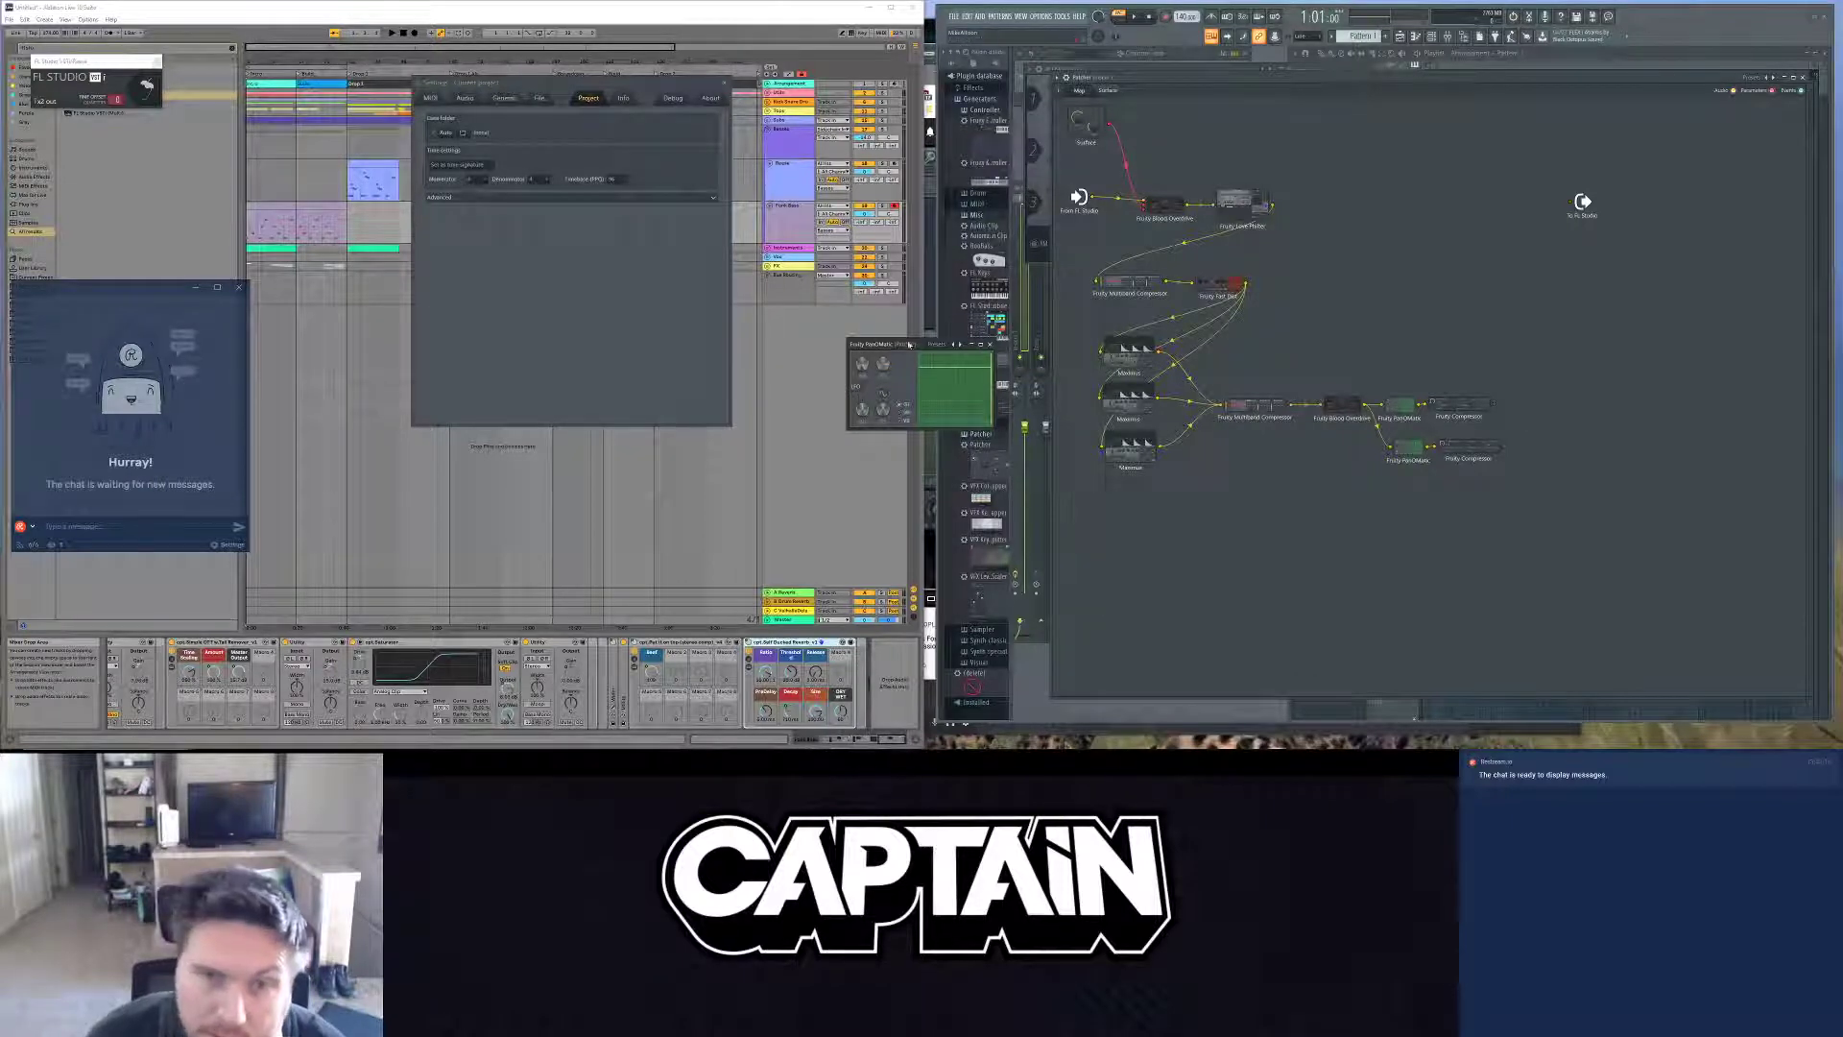
pyautogui.moveTo(893, 345); pyautogui.dragTo(895, 260)
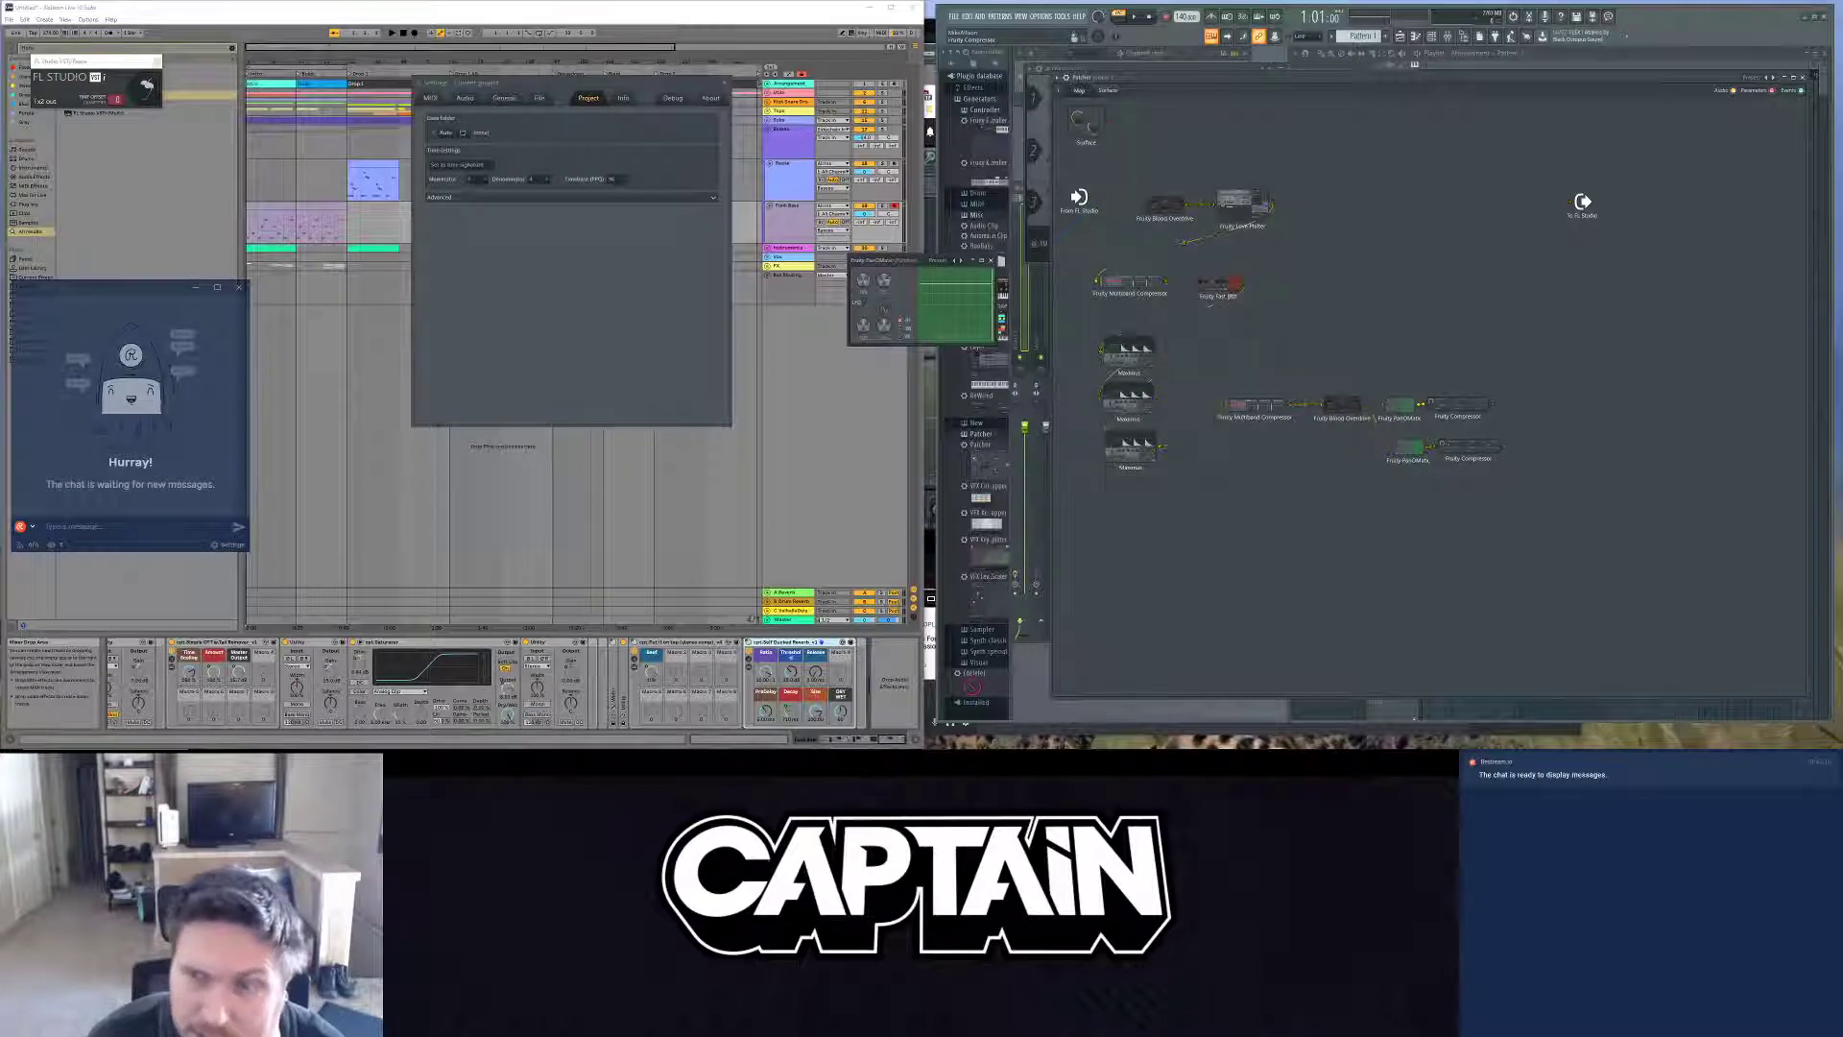
# Step: Adjust the threshold and ratio of the upper Fruity Compressor in the Patcher
pyautogui.click(1446, 411)
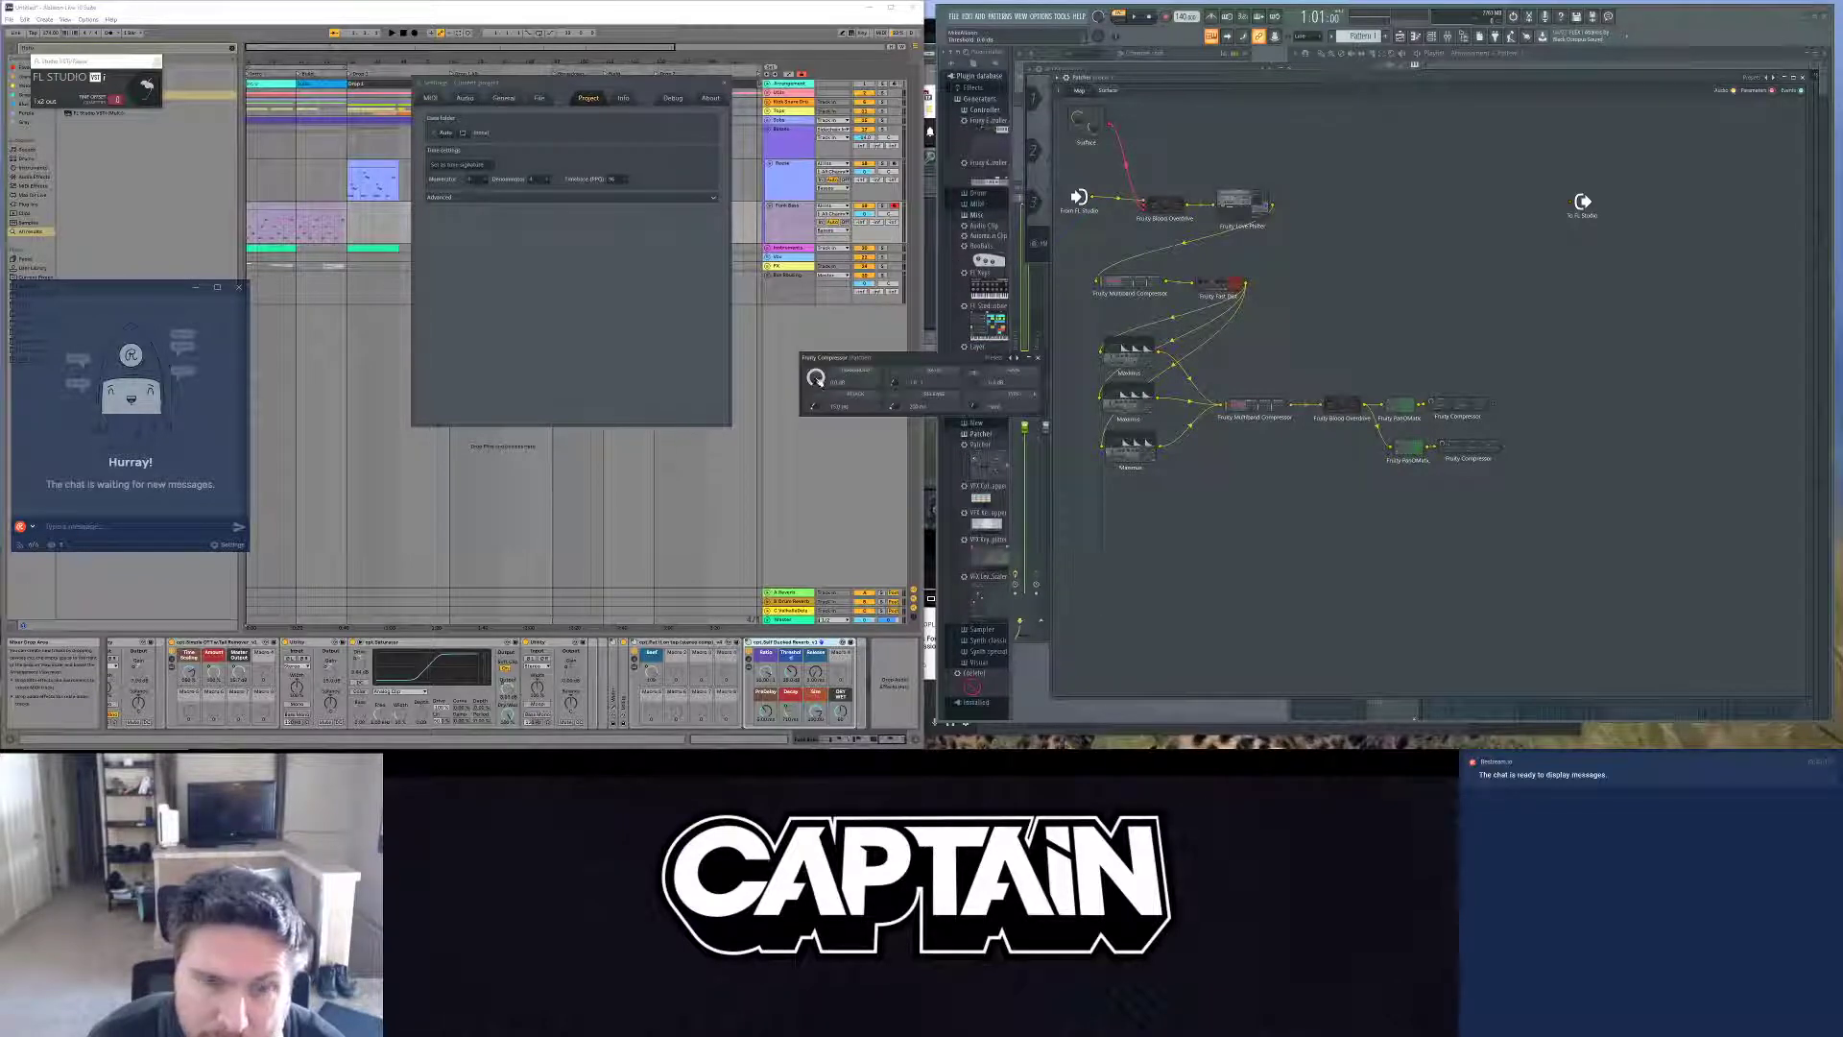
pyautogui.rightClick(828, 382)
pyautogui.press('Escape')
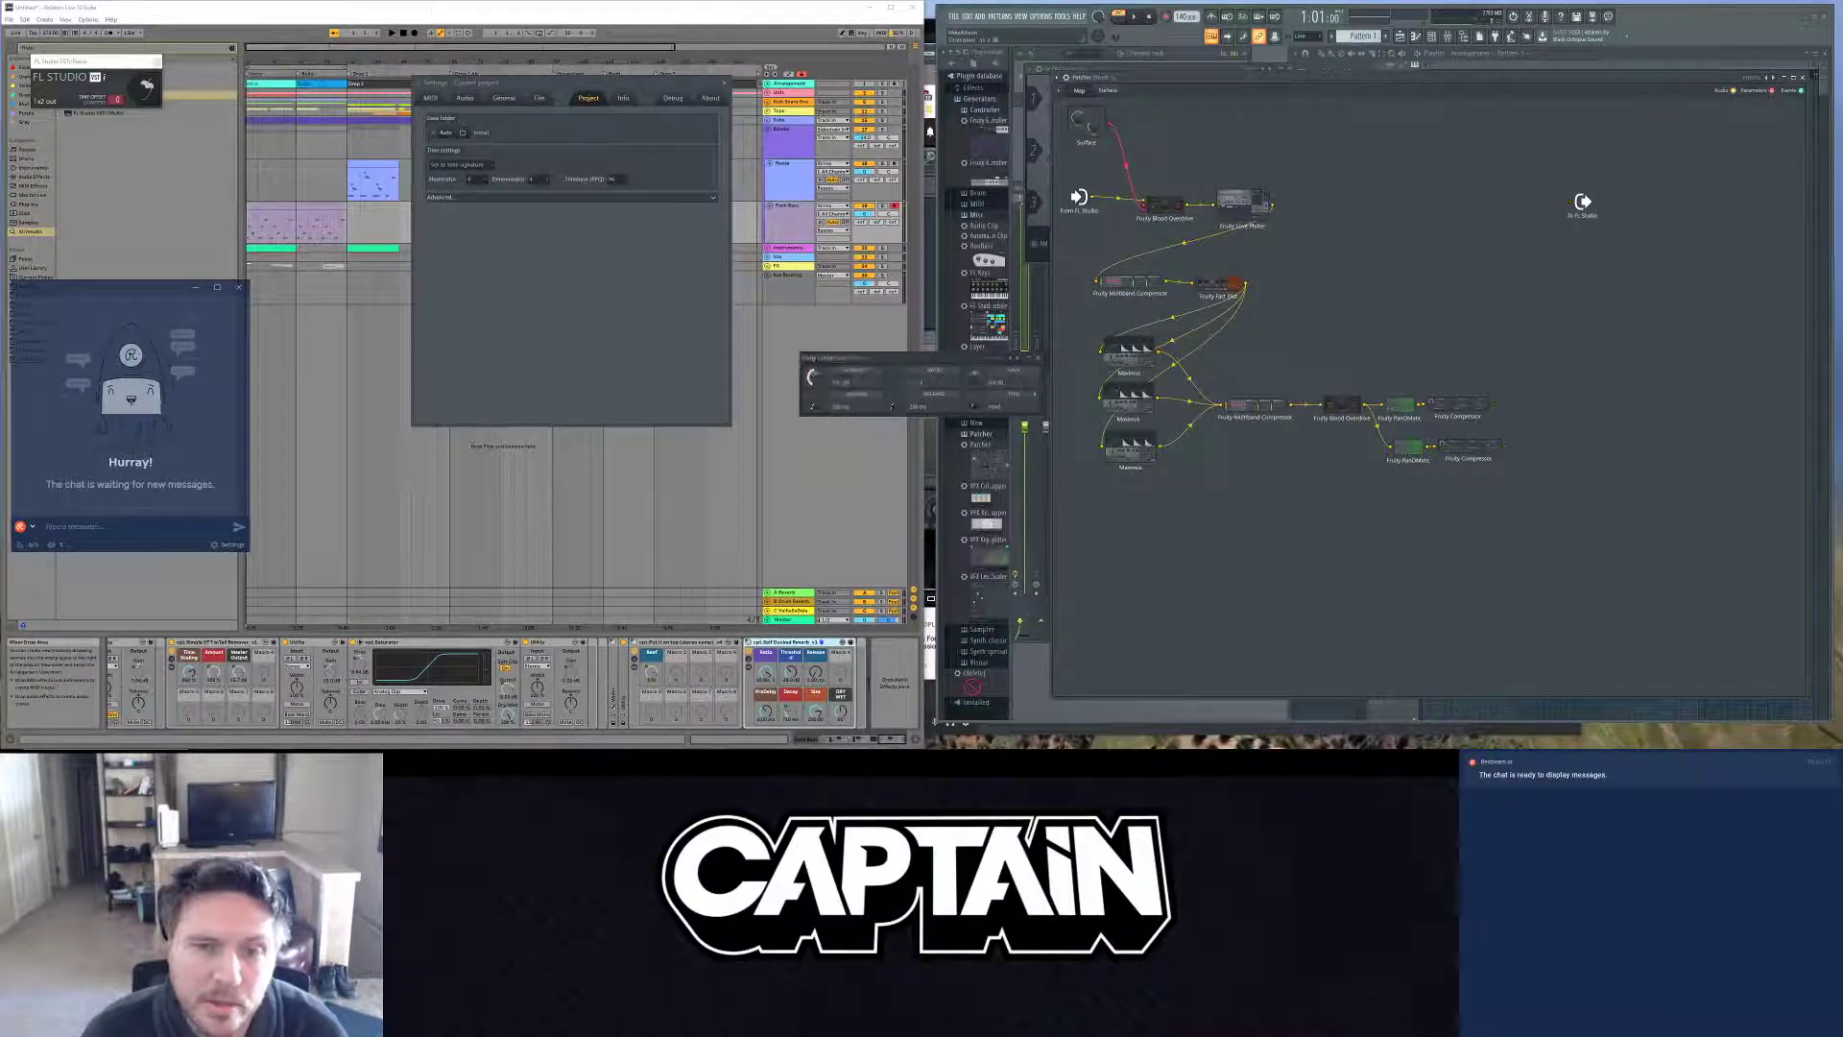
pyautogui.click(811, 377)
pyautogui.moveTo(811, 377); pyautogui.dragTo(811, 377)
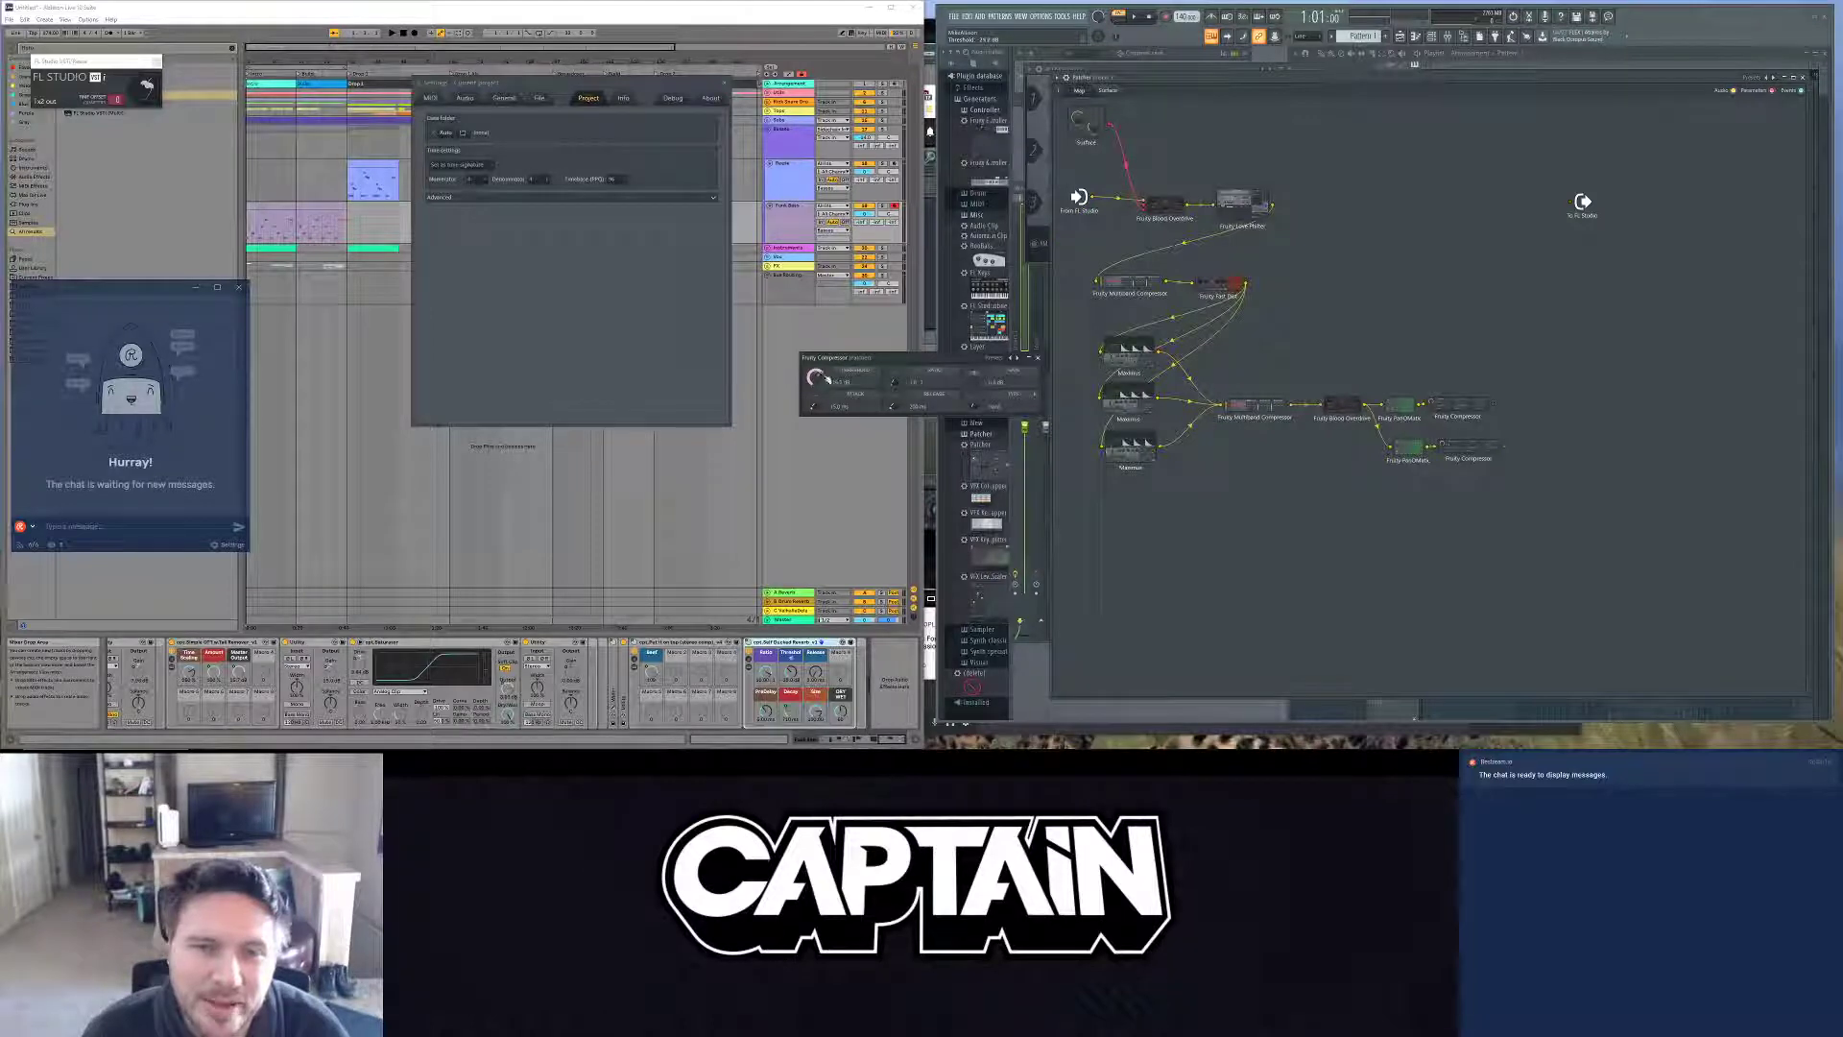
pyautogui.rightClick(840, 385)
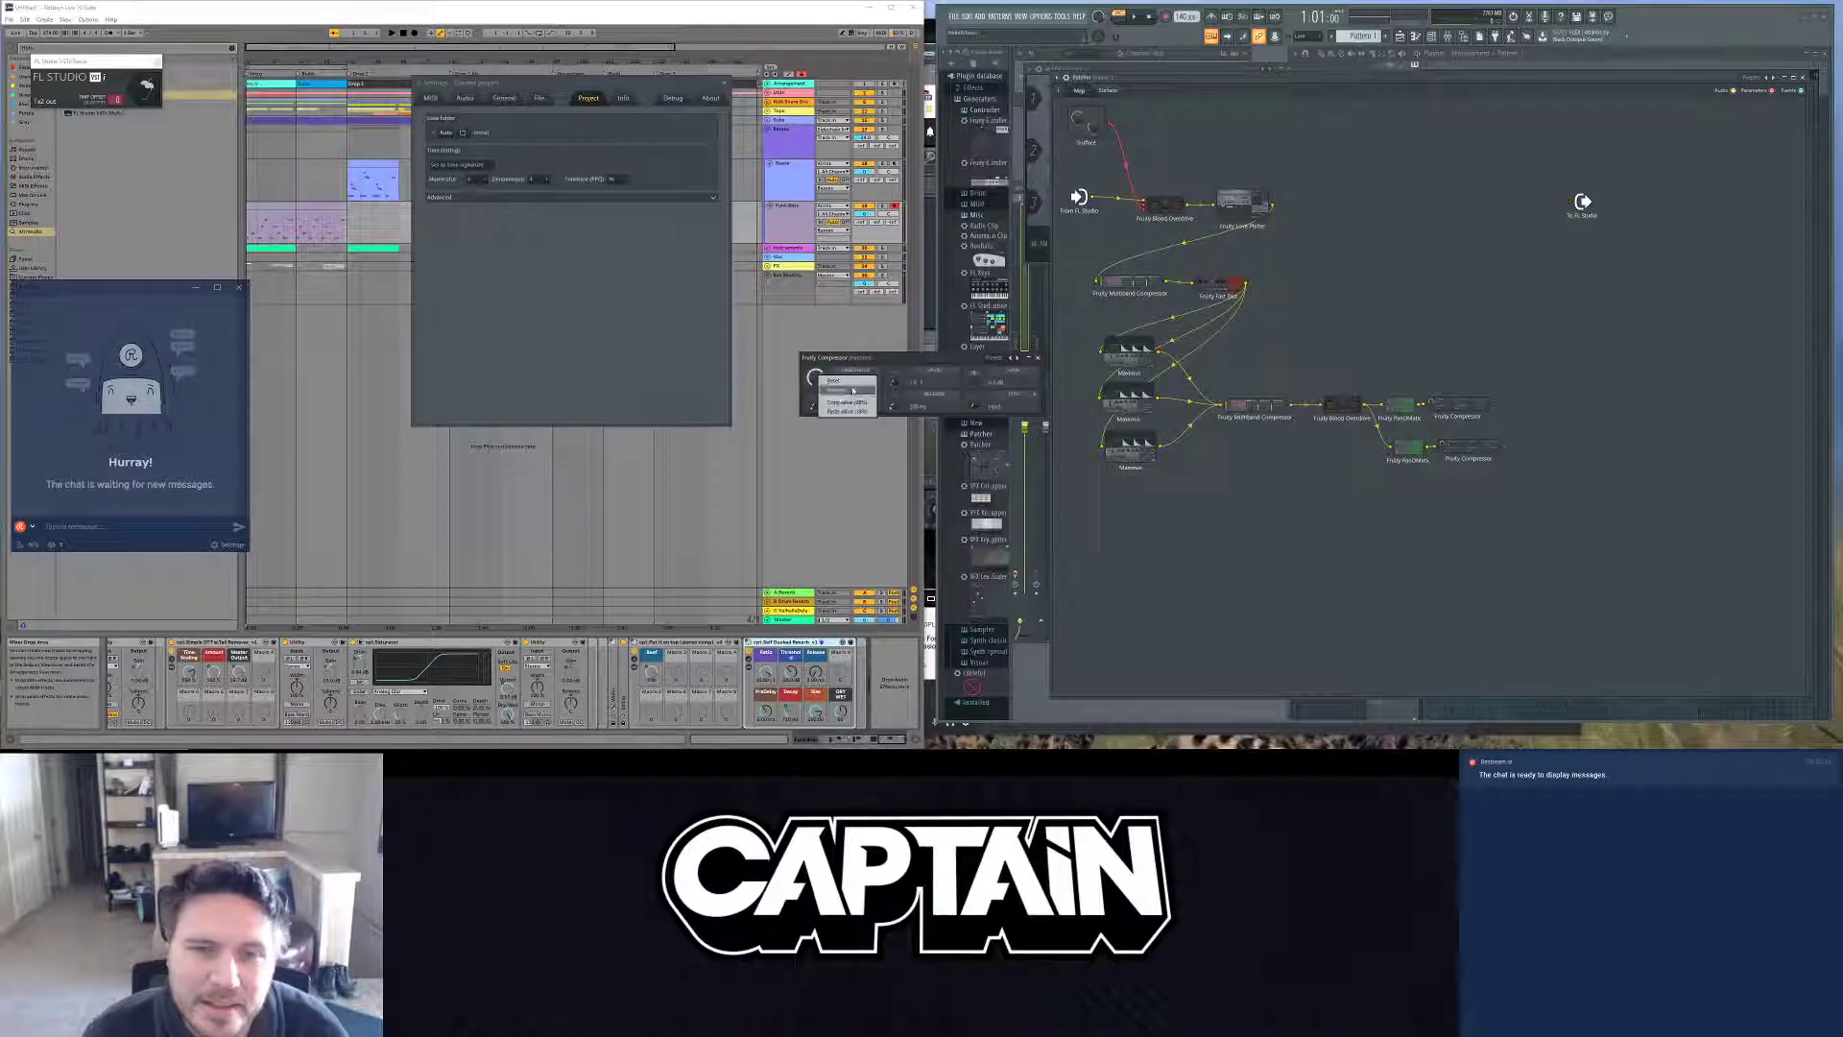
pyautogui.click(934, 359)
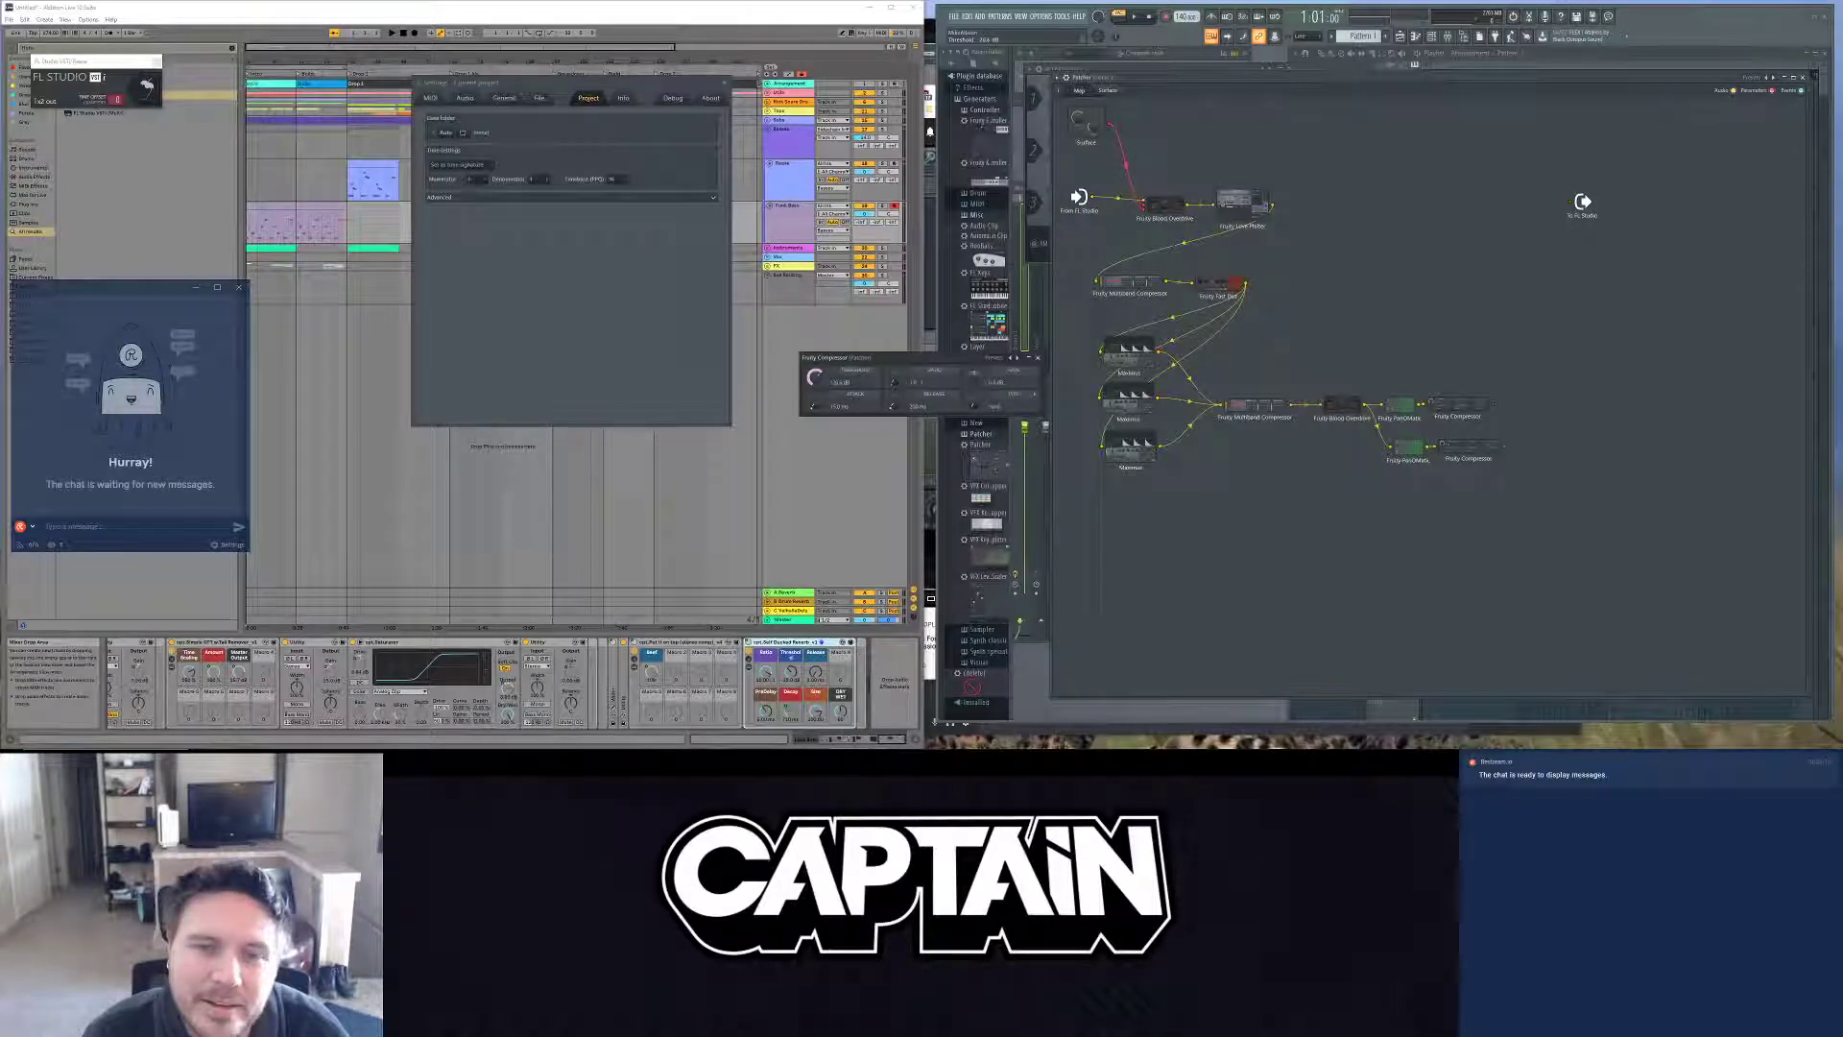
pyautogui.rightClick(816, 380)
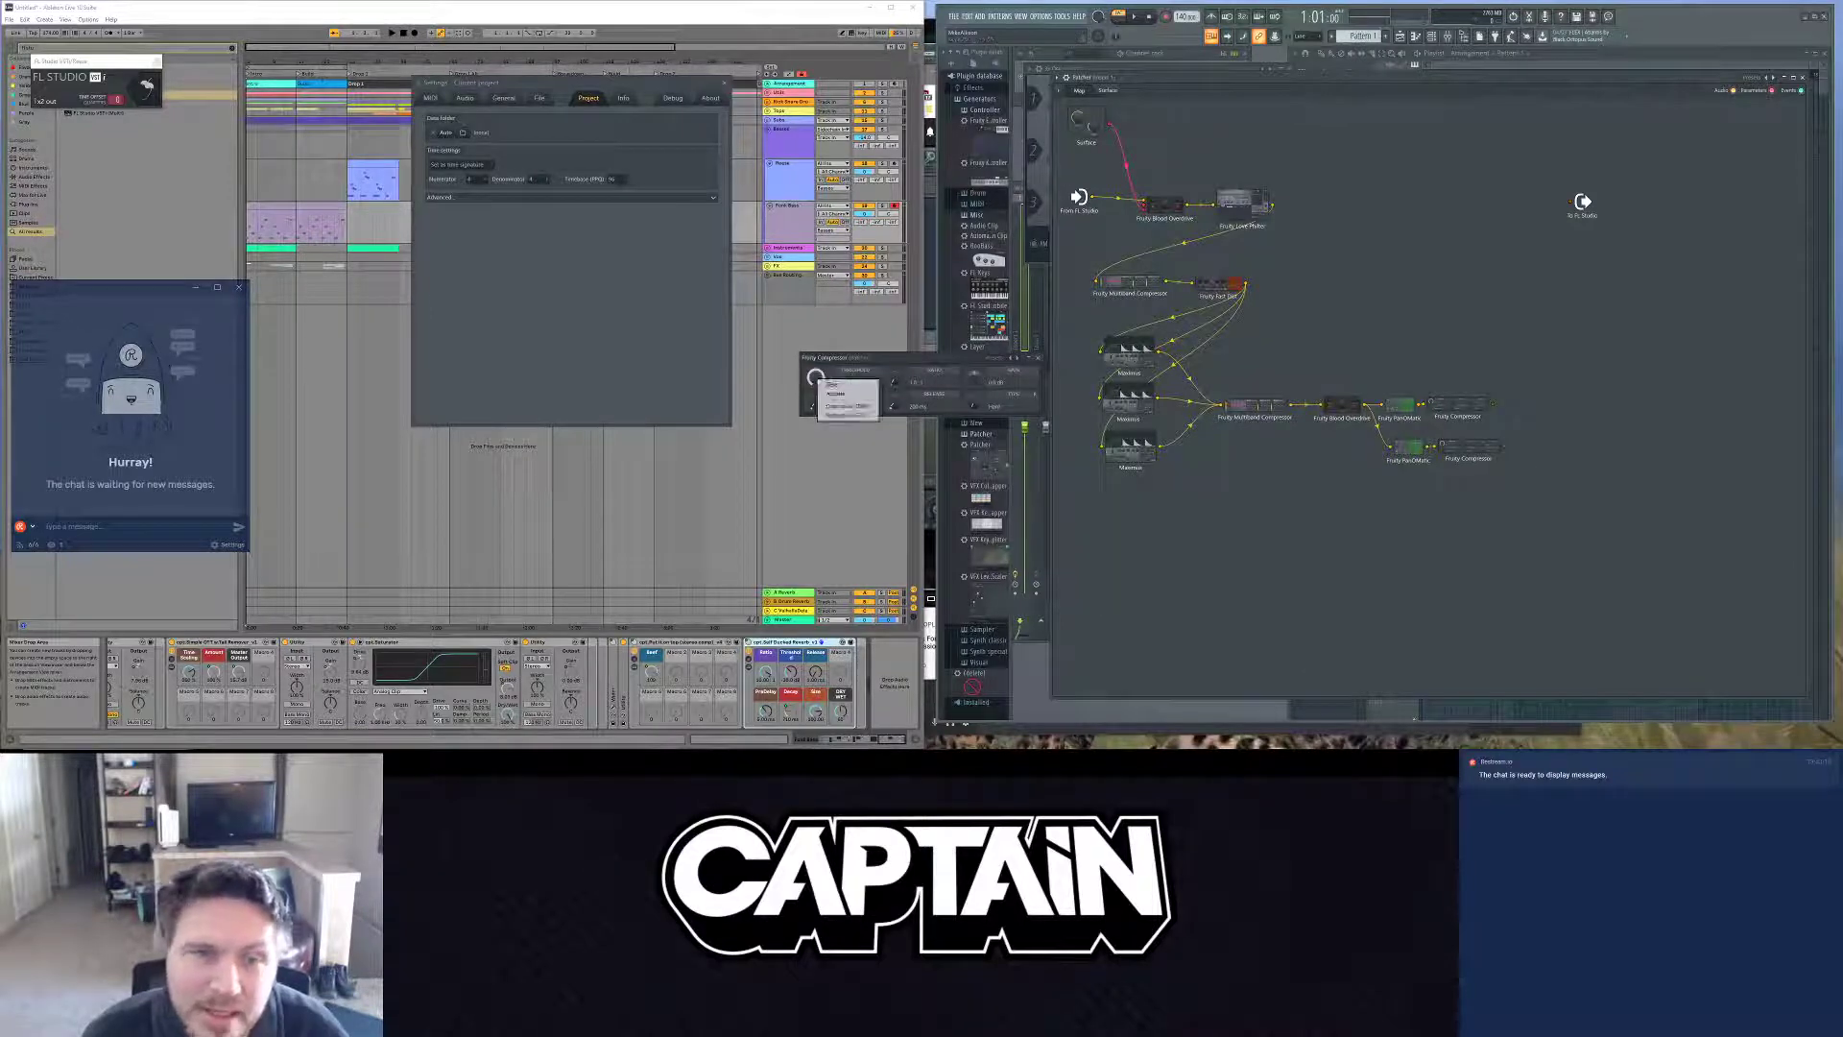
pyautogui.click(837, 414)
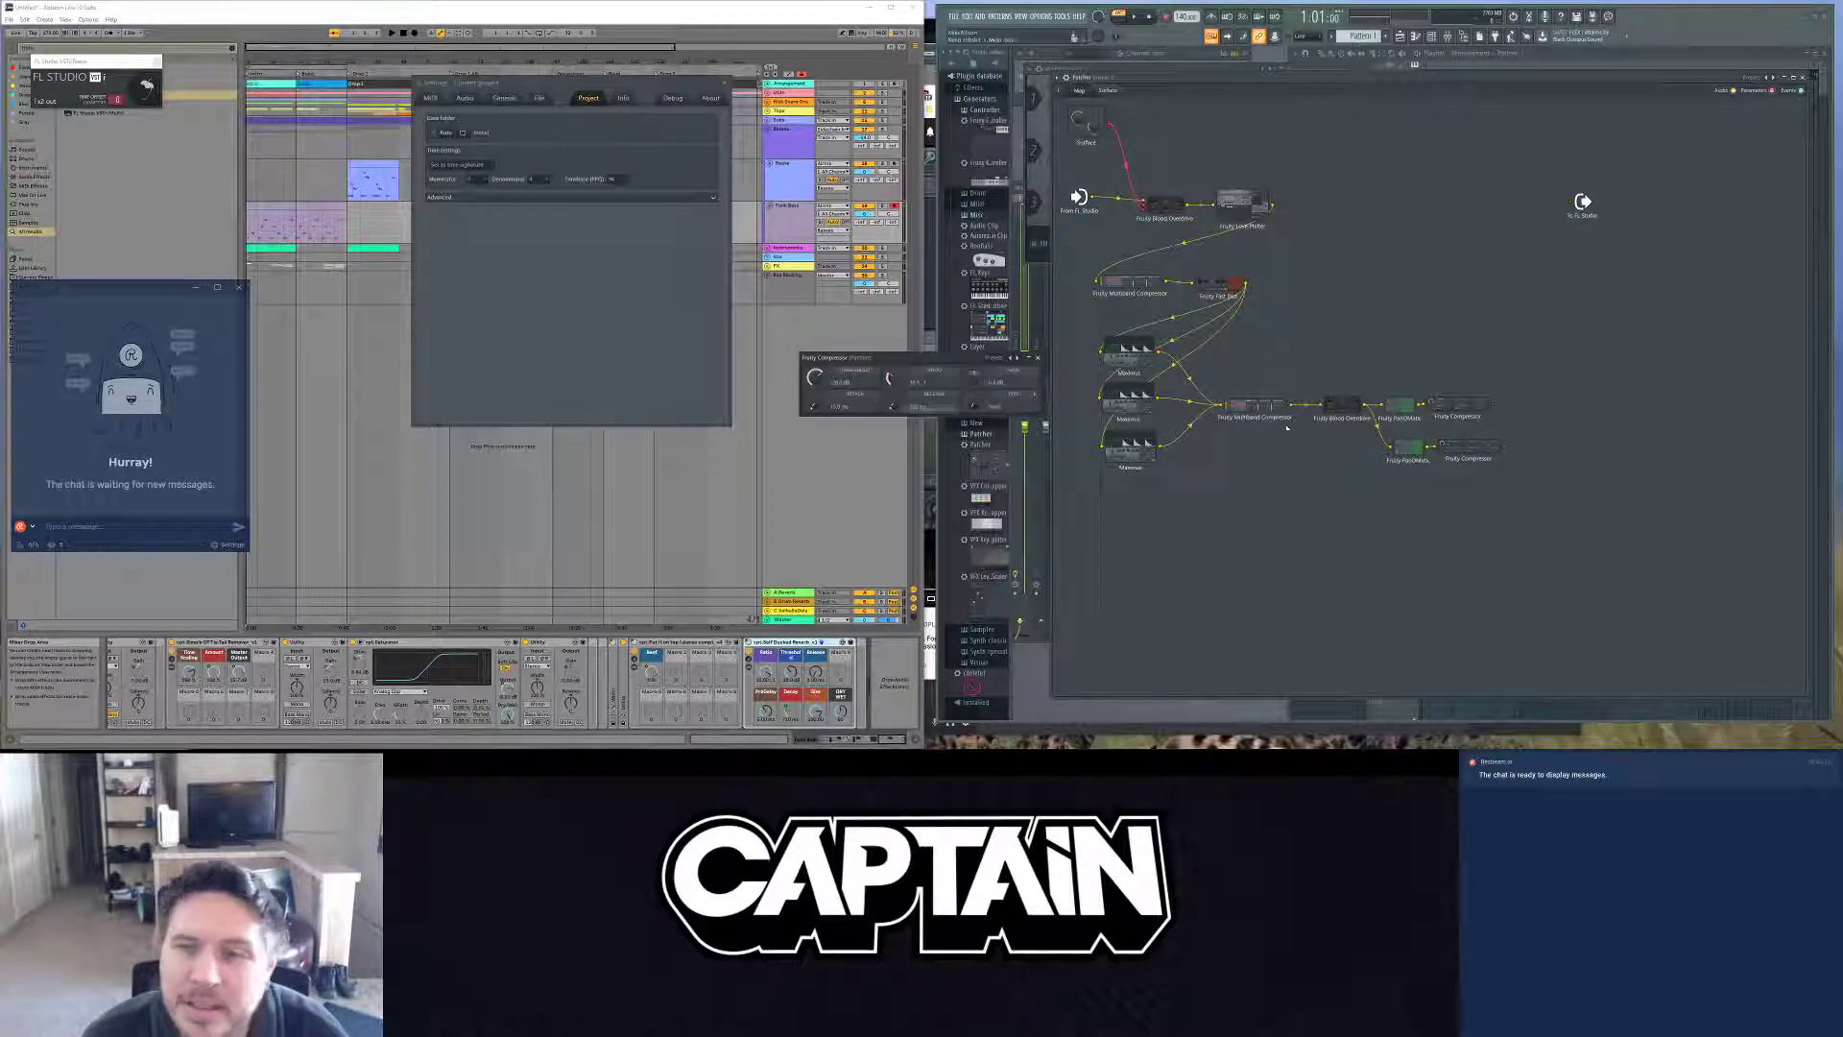
pyautogui.rightClick(895, 380)
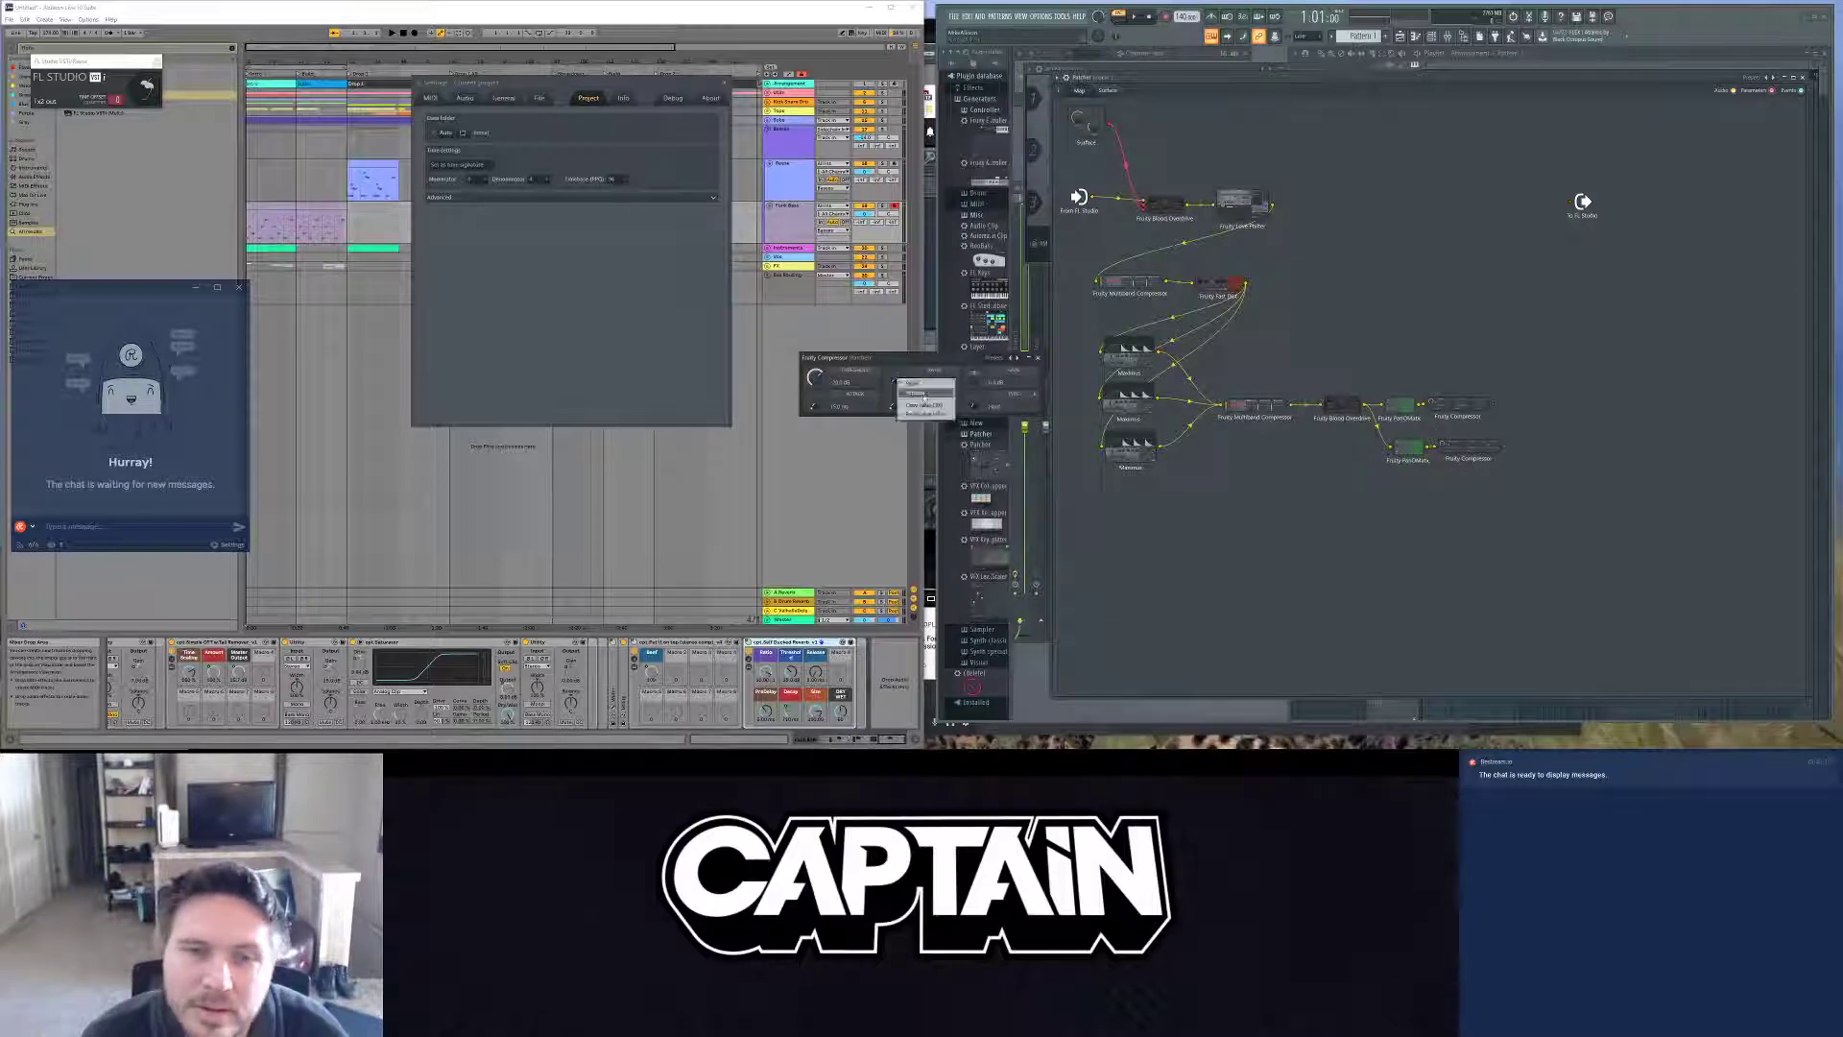
pyautogui.click(924, 407)
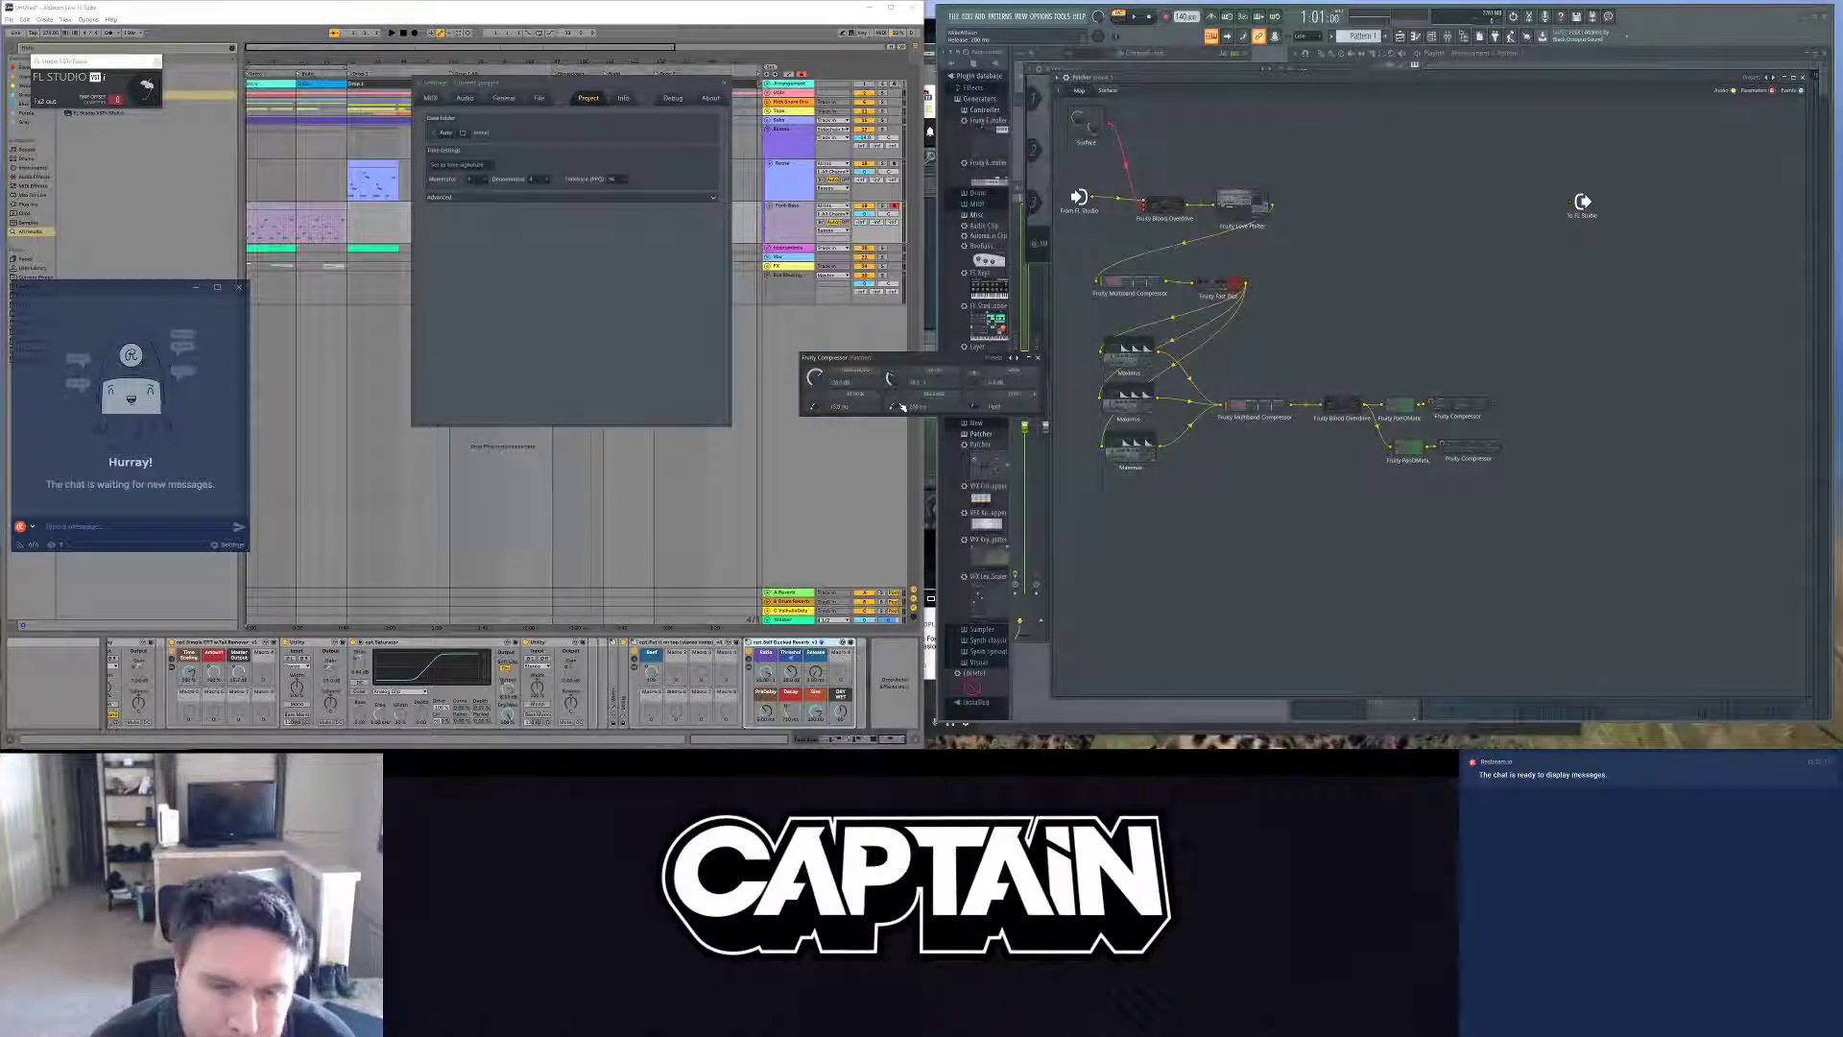
pyautogui.rightClick(794, 716)
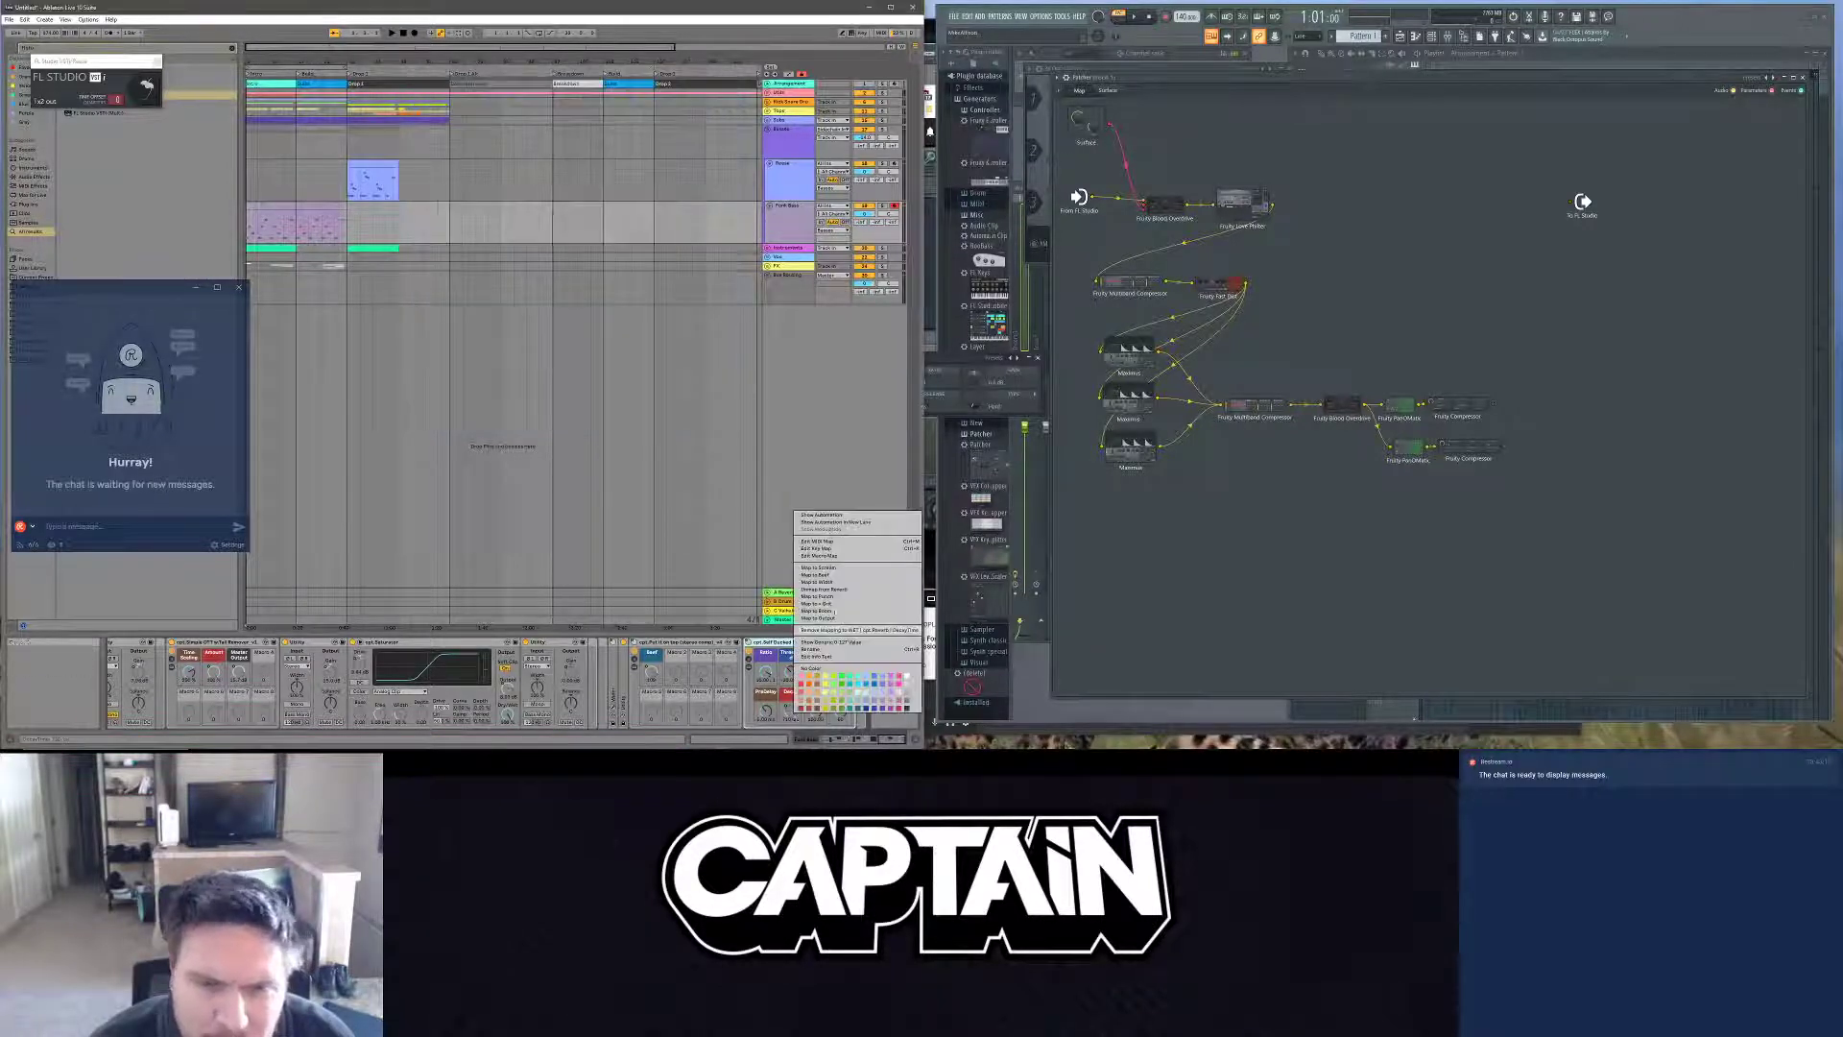
pyautogui.click(852, 595)
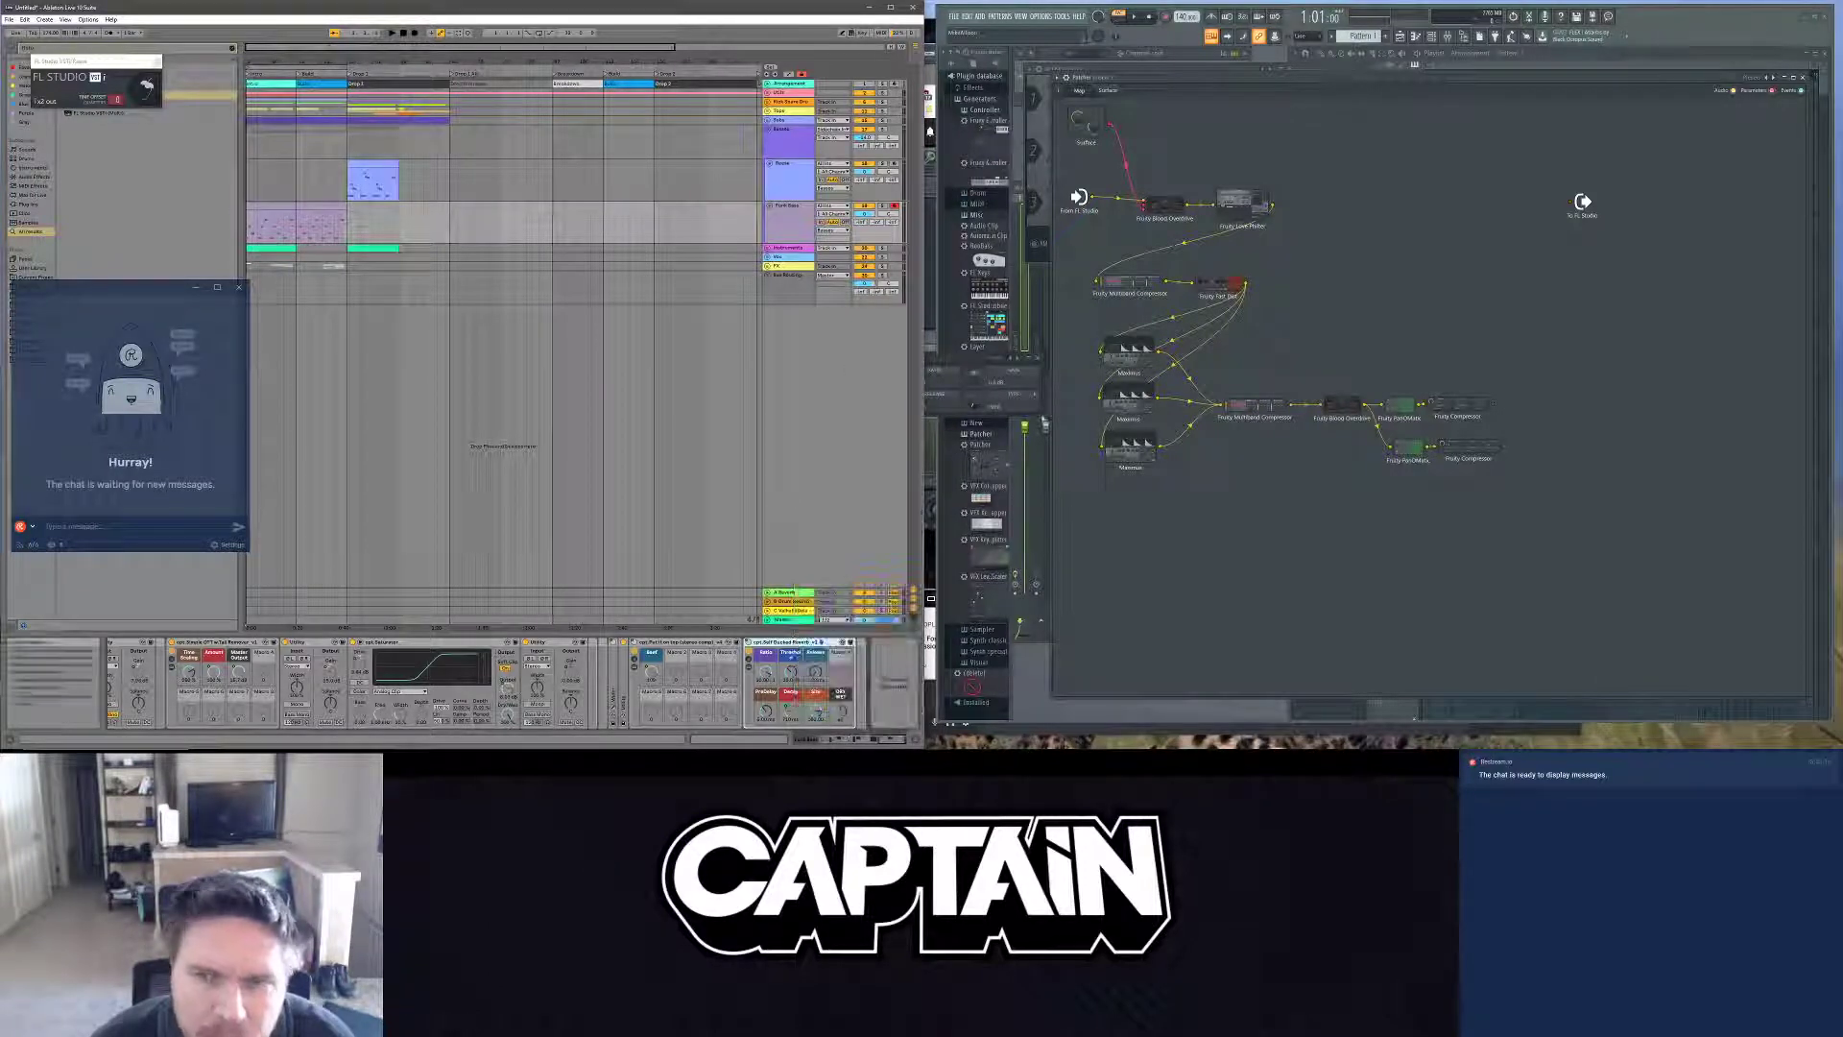
pyautogui.hotkey('ctrl', ',')
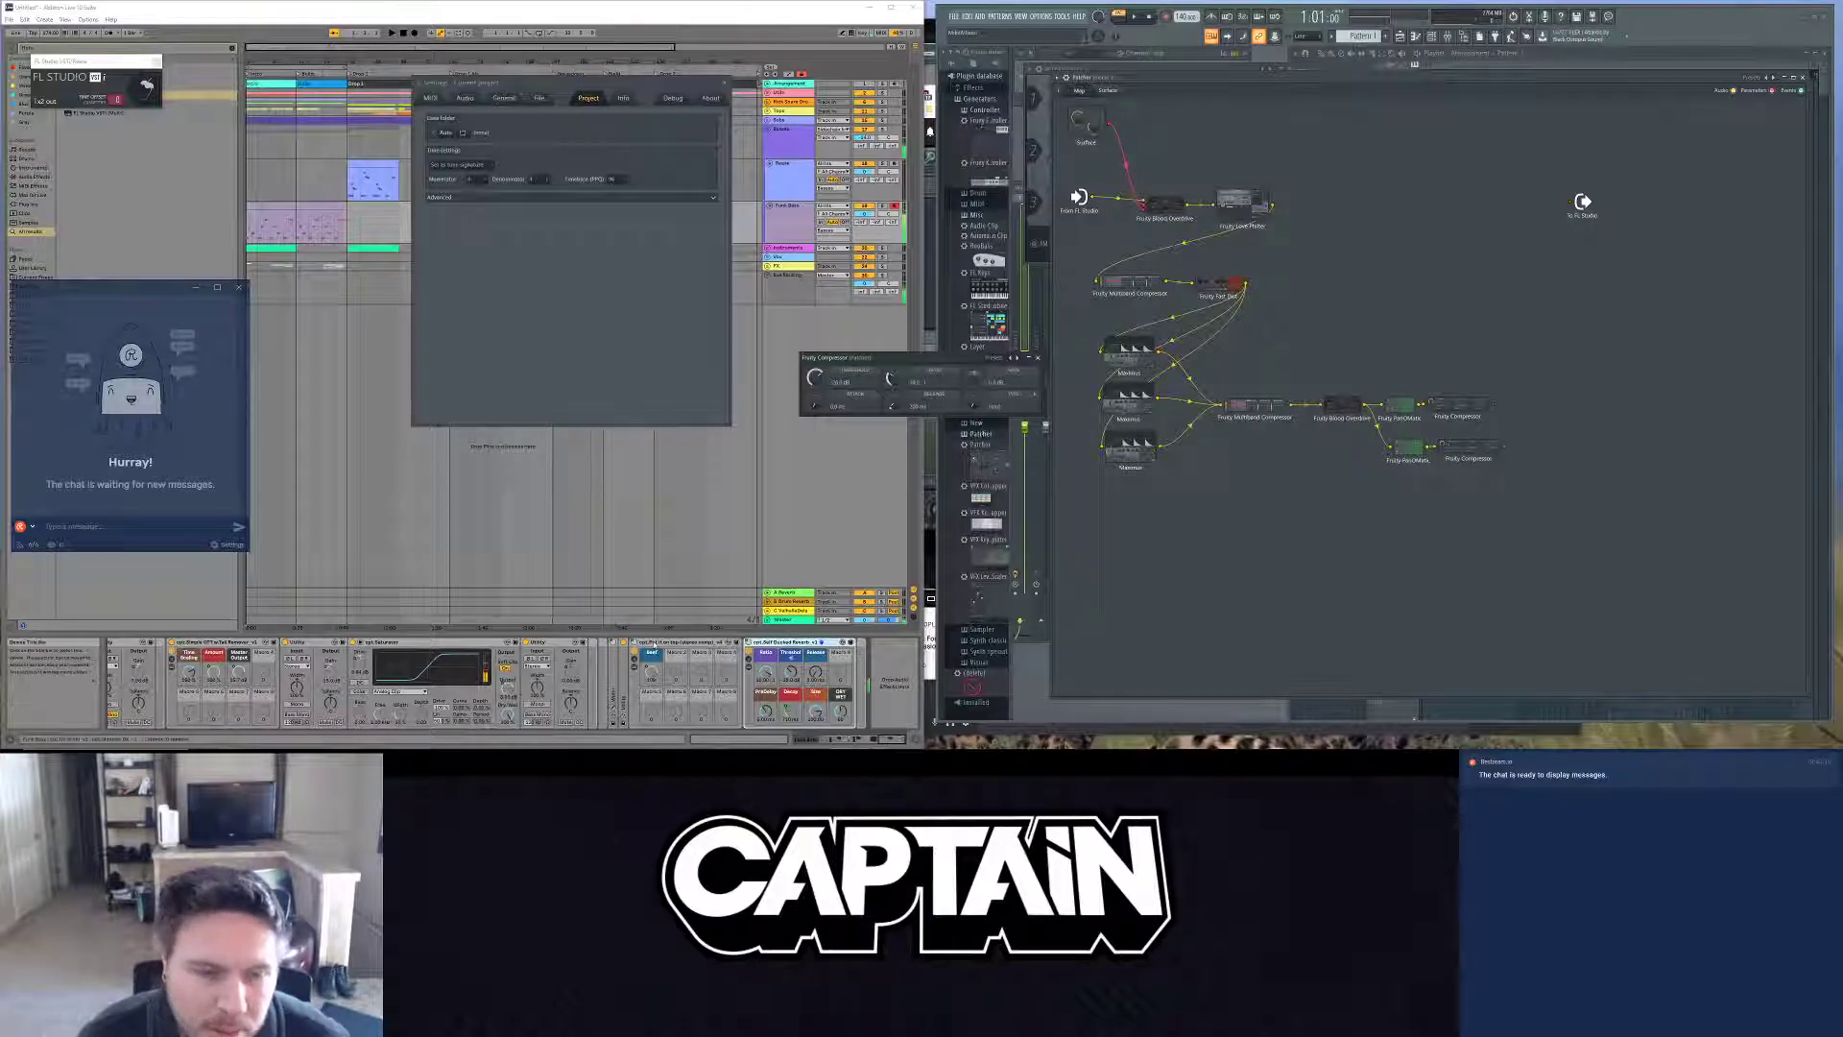
# Step: Reveal the parallel chains and devices of Ableton Live's second-to-last bass rack and examine the first chain's Utility and Compressor settings
pyautogui.click(727, 680)
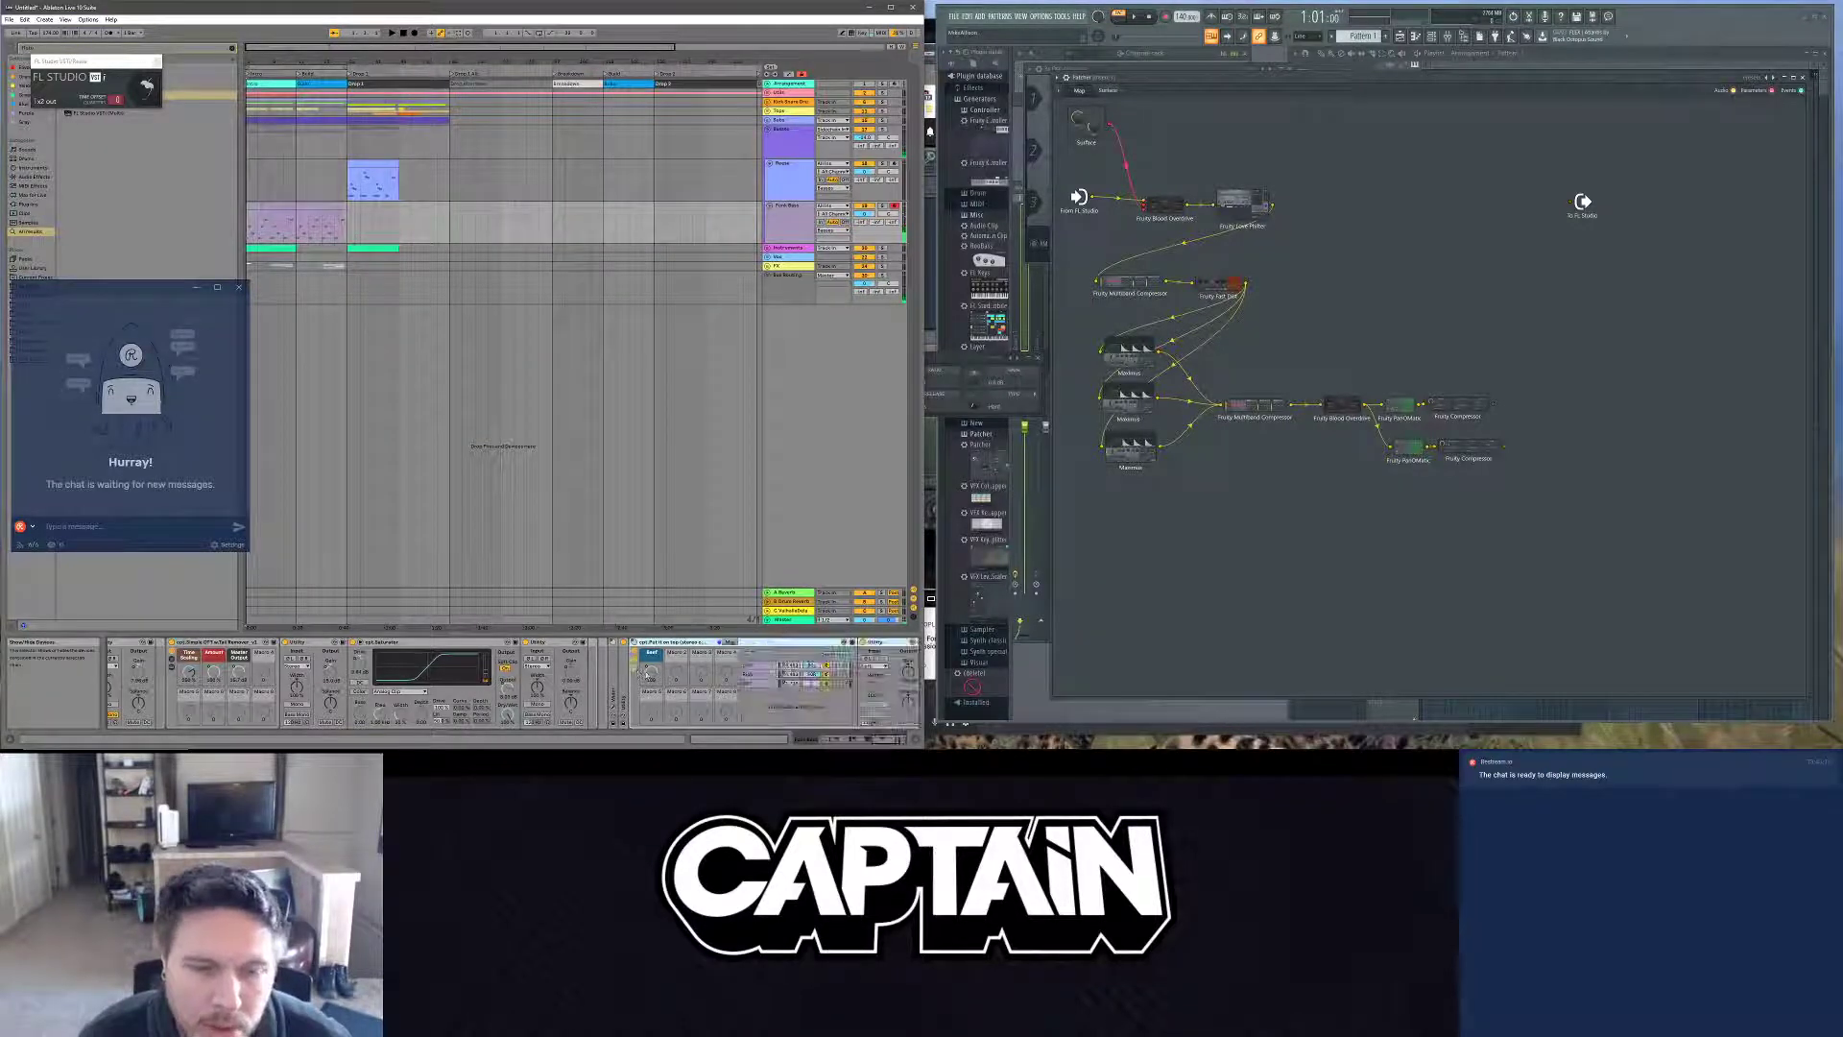
pyautogui.click(638, 673)
pyautogui.click(571, 671)
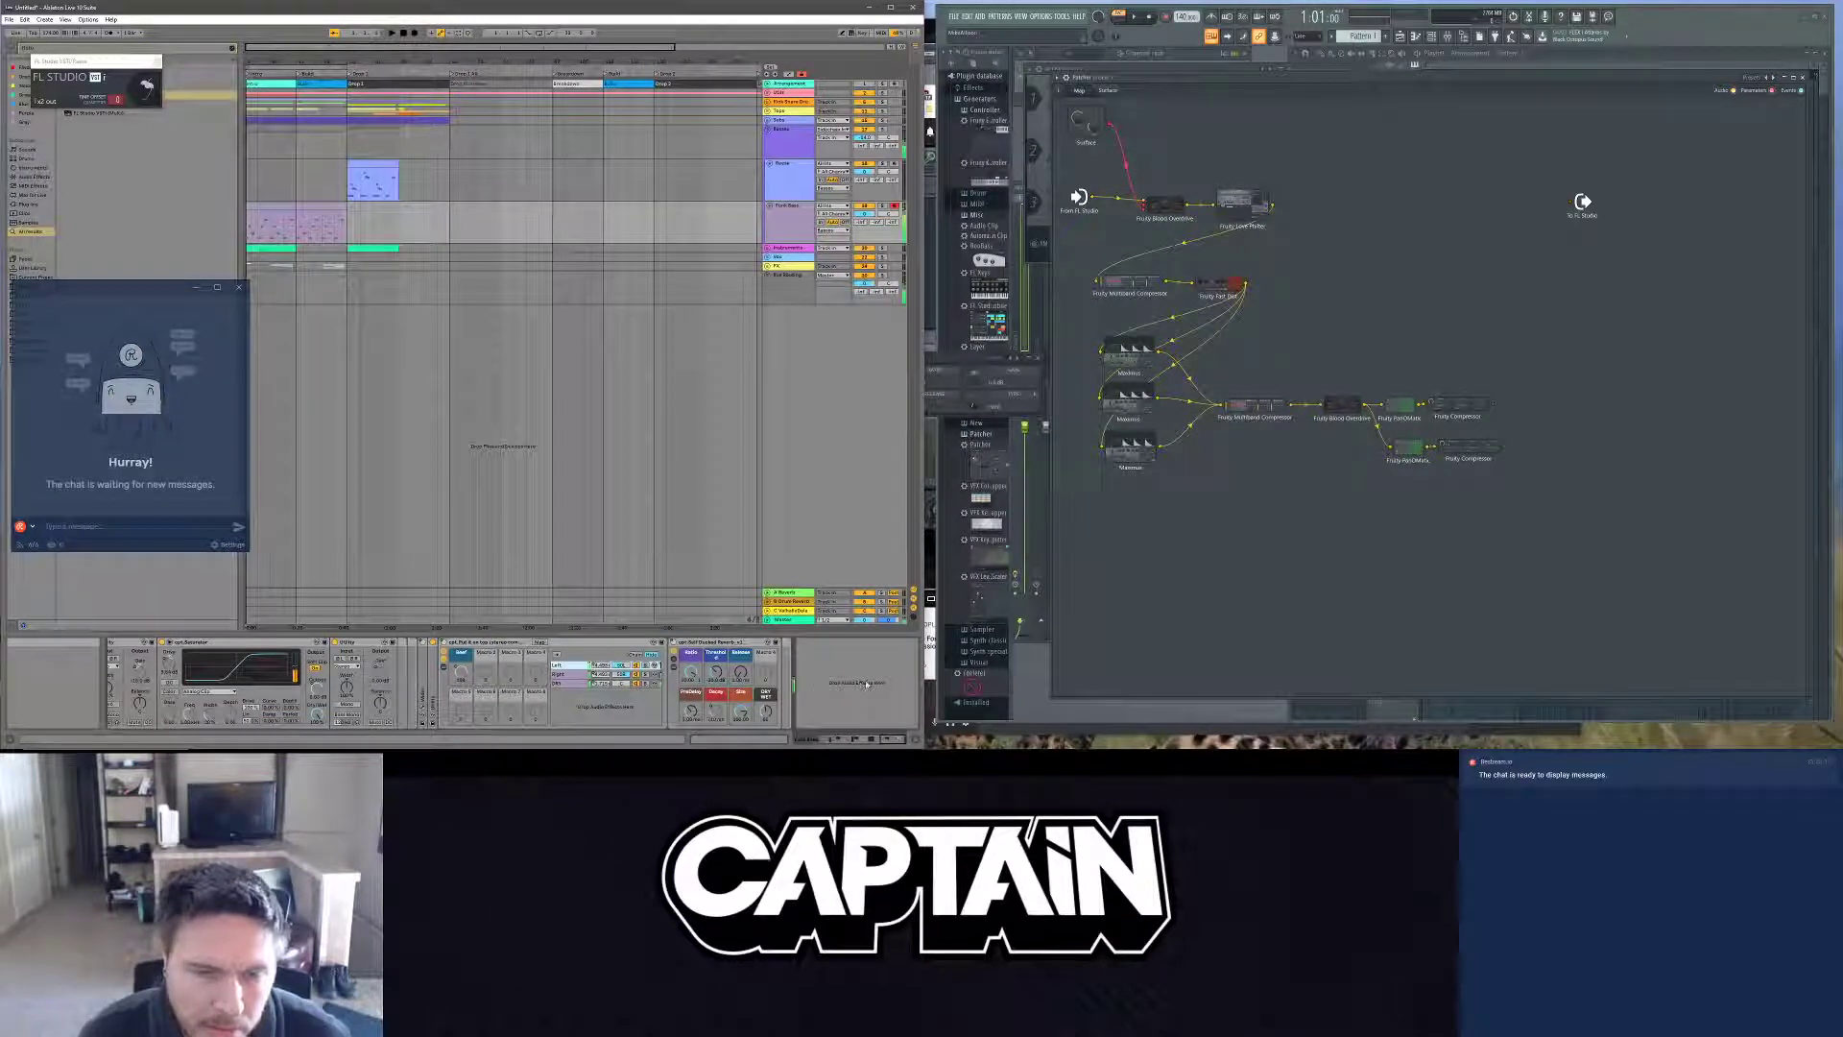
pyautogui.click(567, 670)
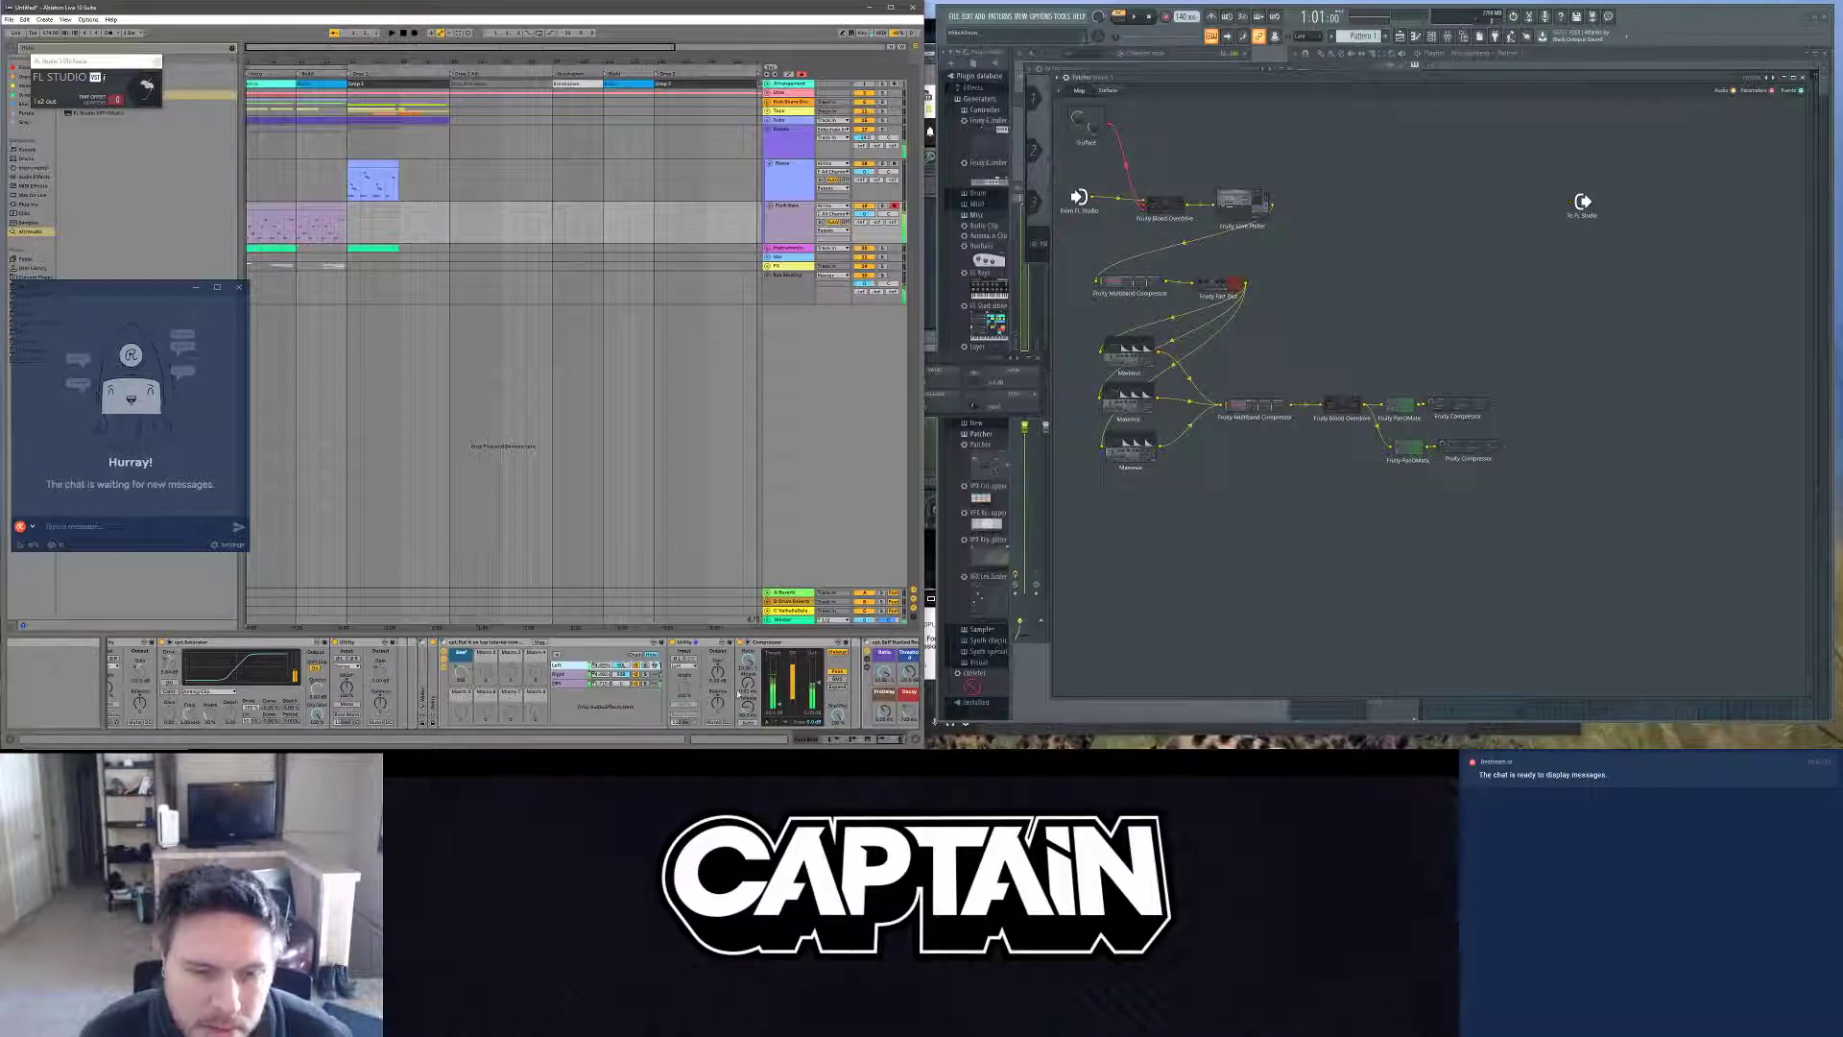
pyautogui.hscroll(3, 608, 699)
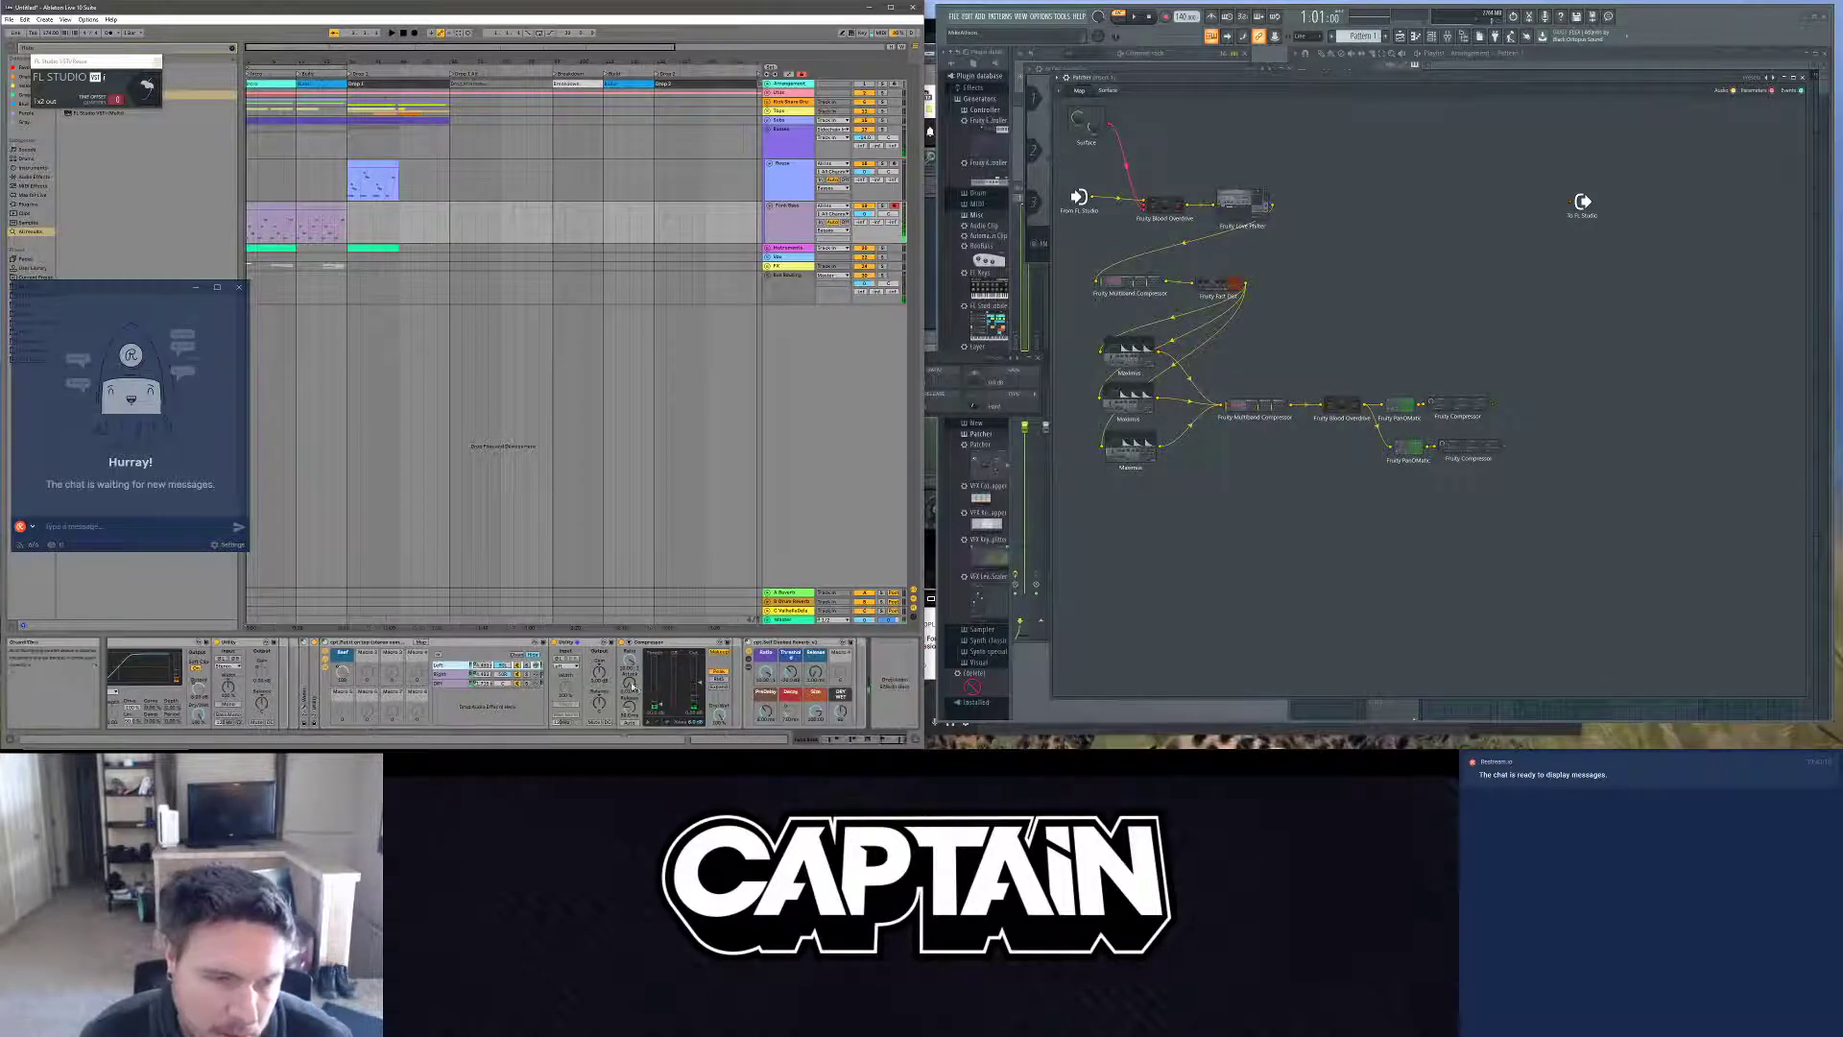
pyautogui.press('F10')
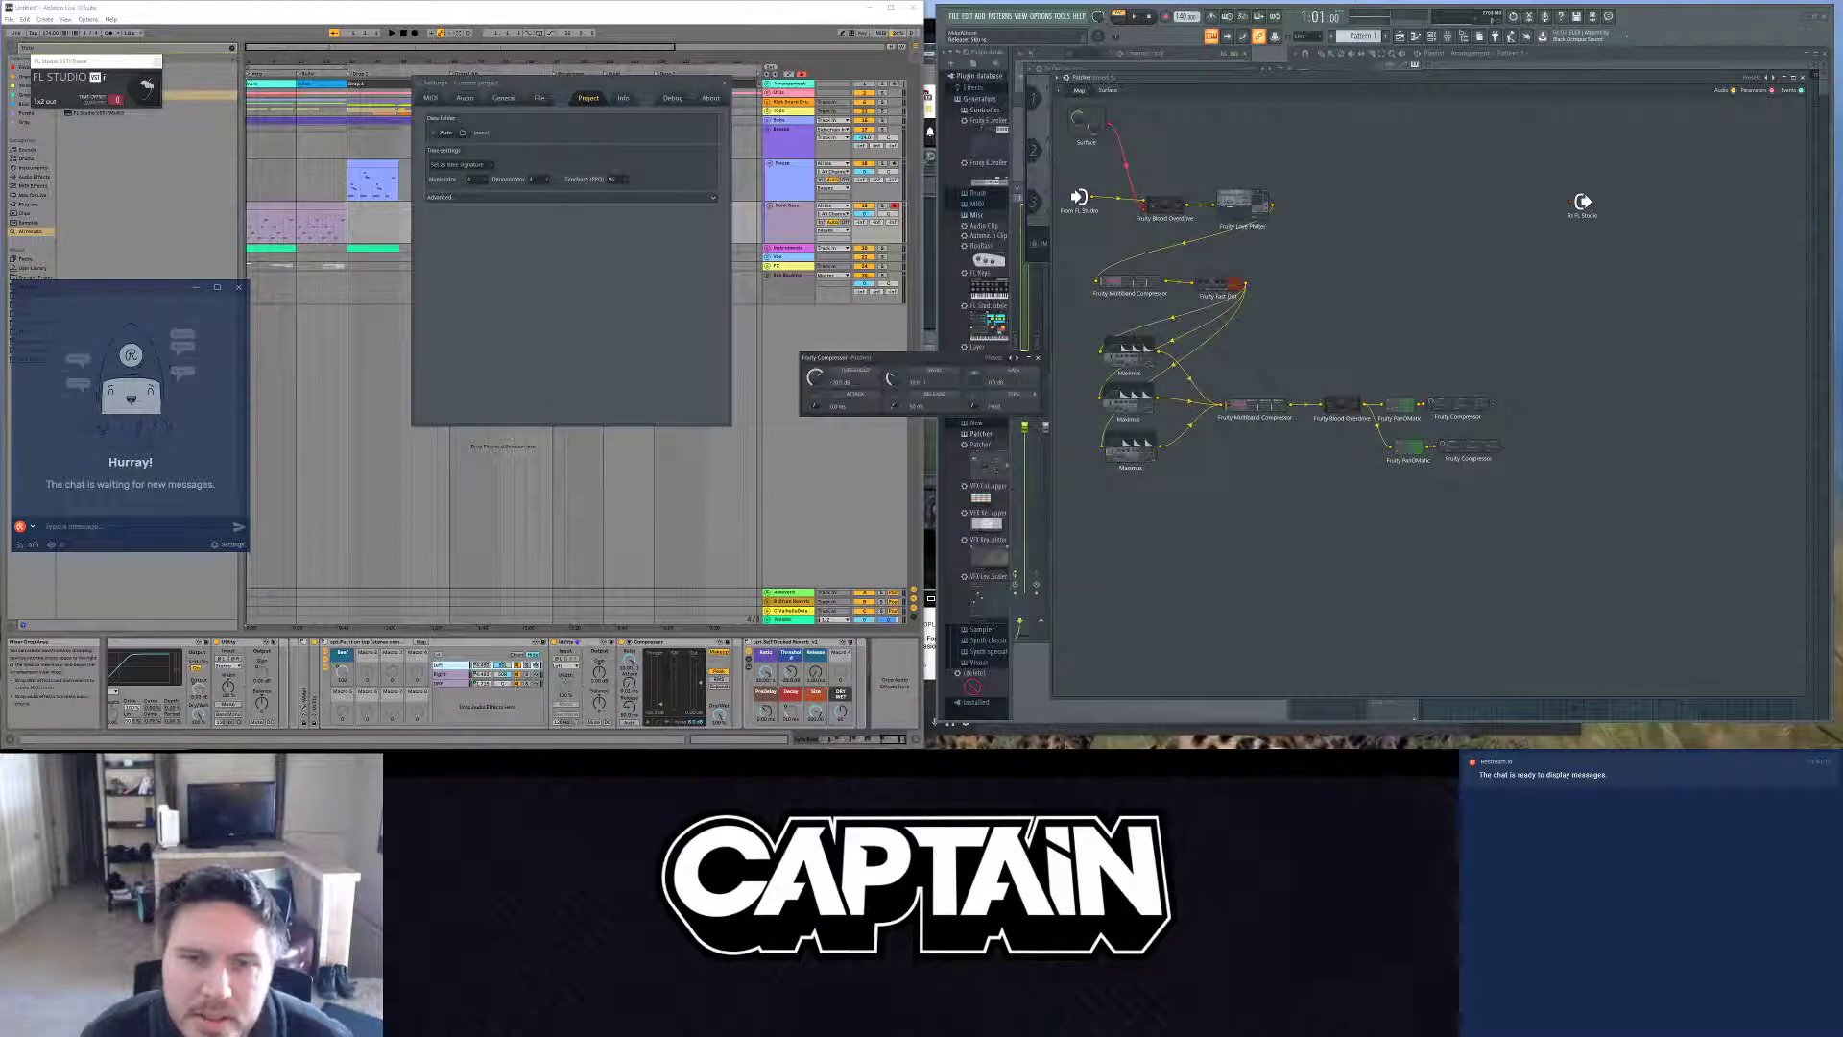
# Step: Set the release value of the open Fruity Compressor through its value options
pyautogui.rightClick(900, 408)
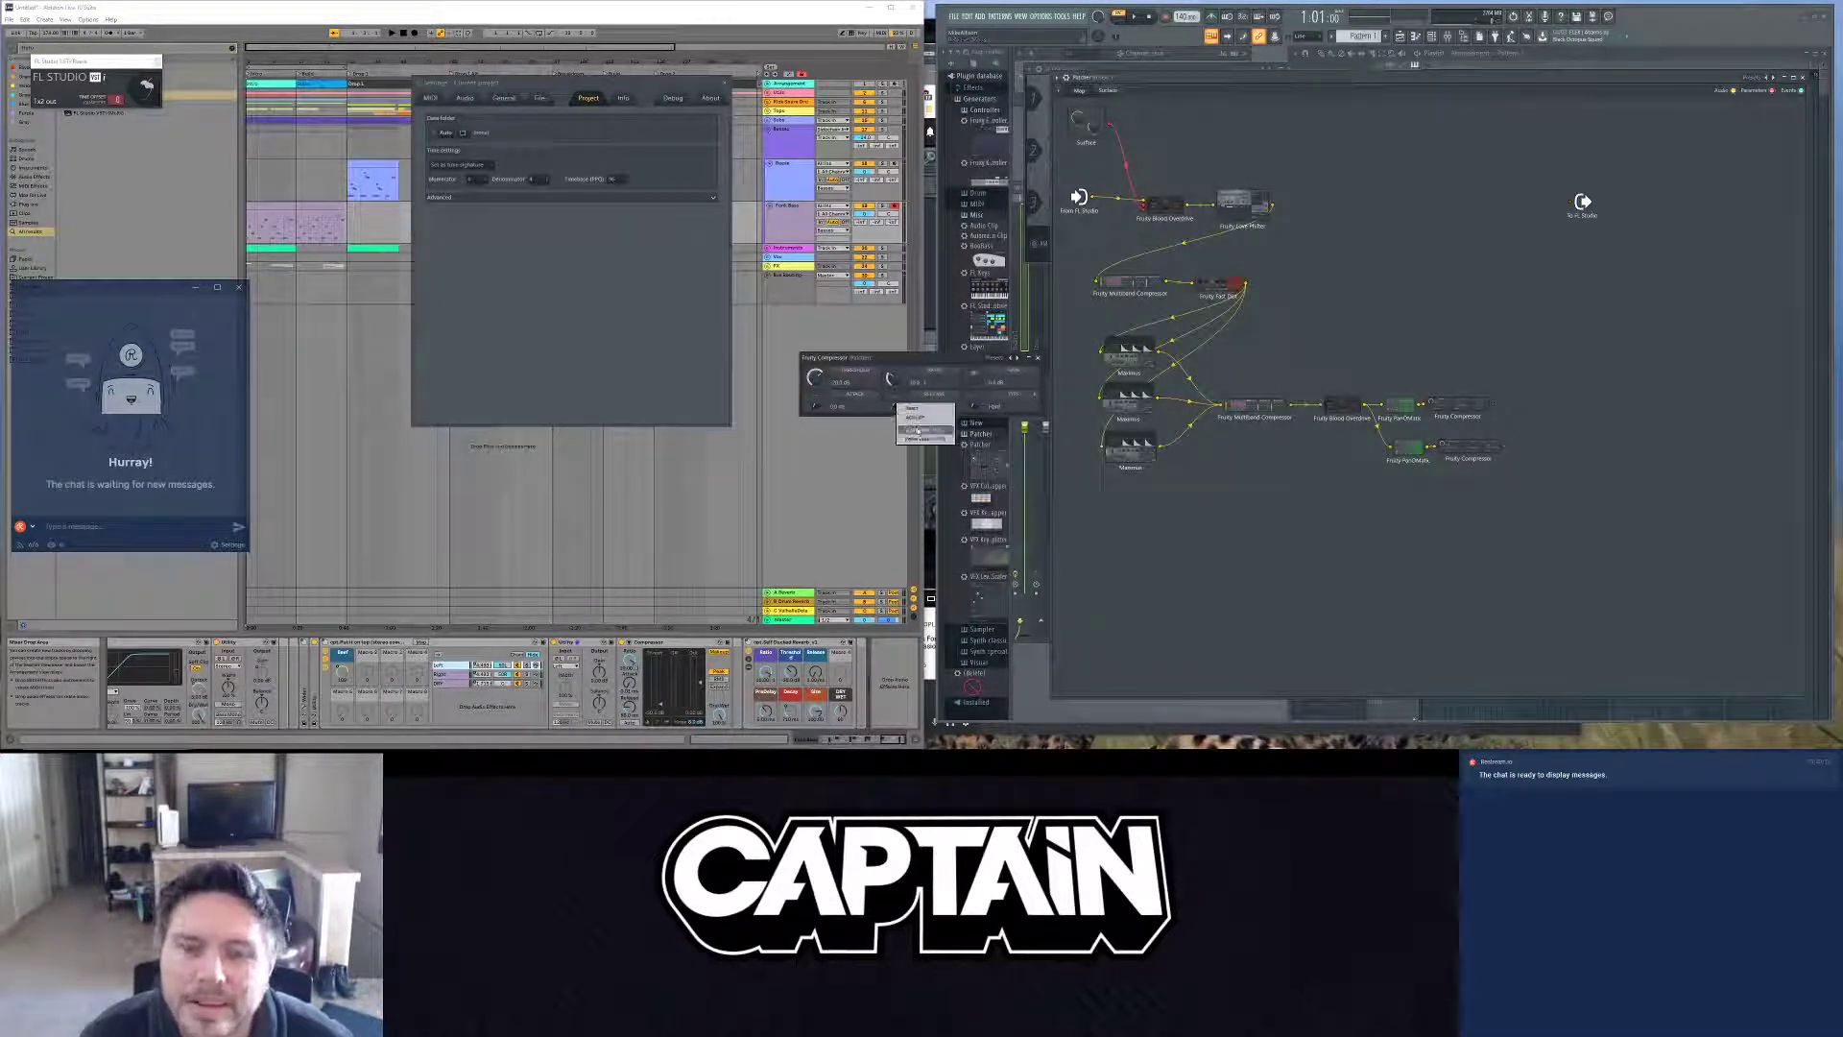
pyautogui.click(918, 430)
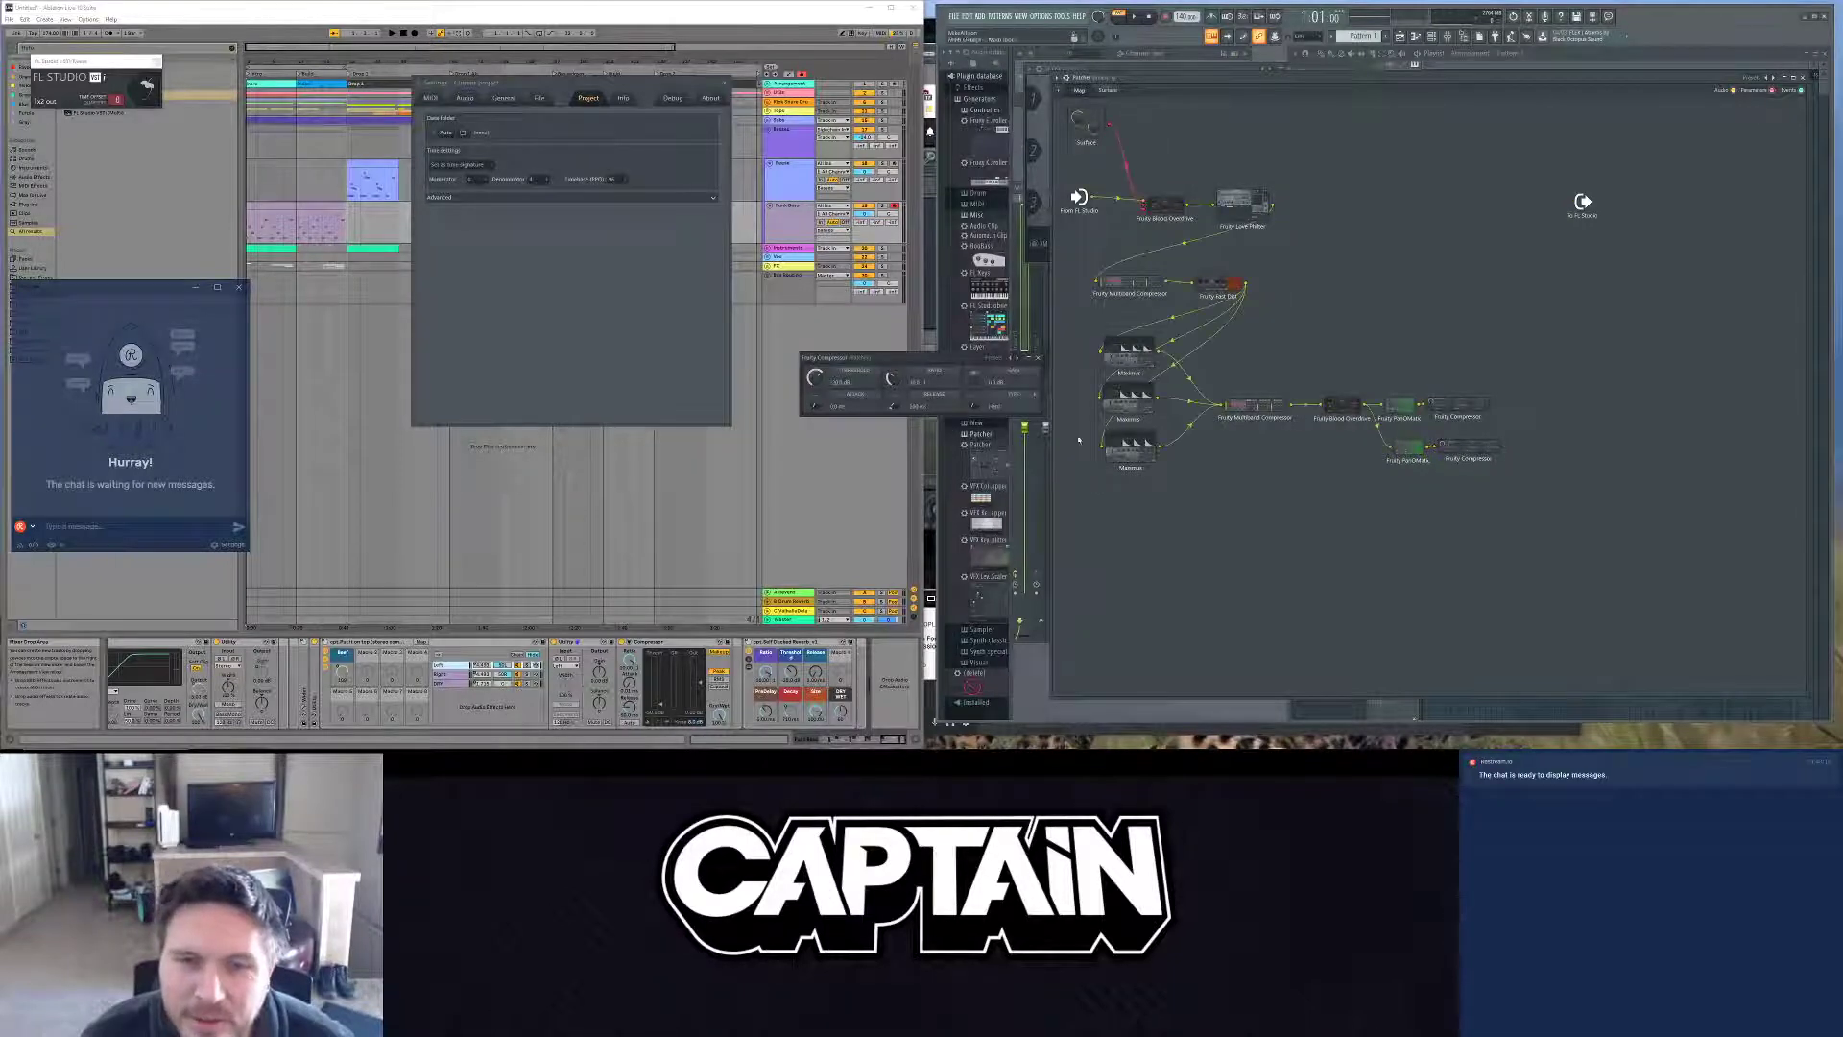
pyautogui.rightClick(893, 403)
pyautogui.click(919, 437)
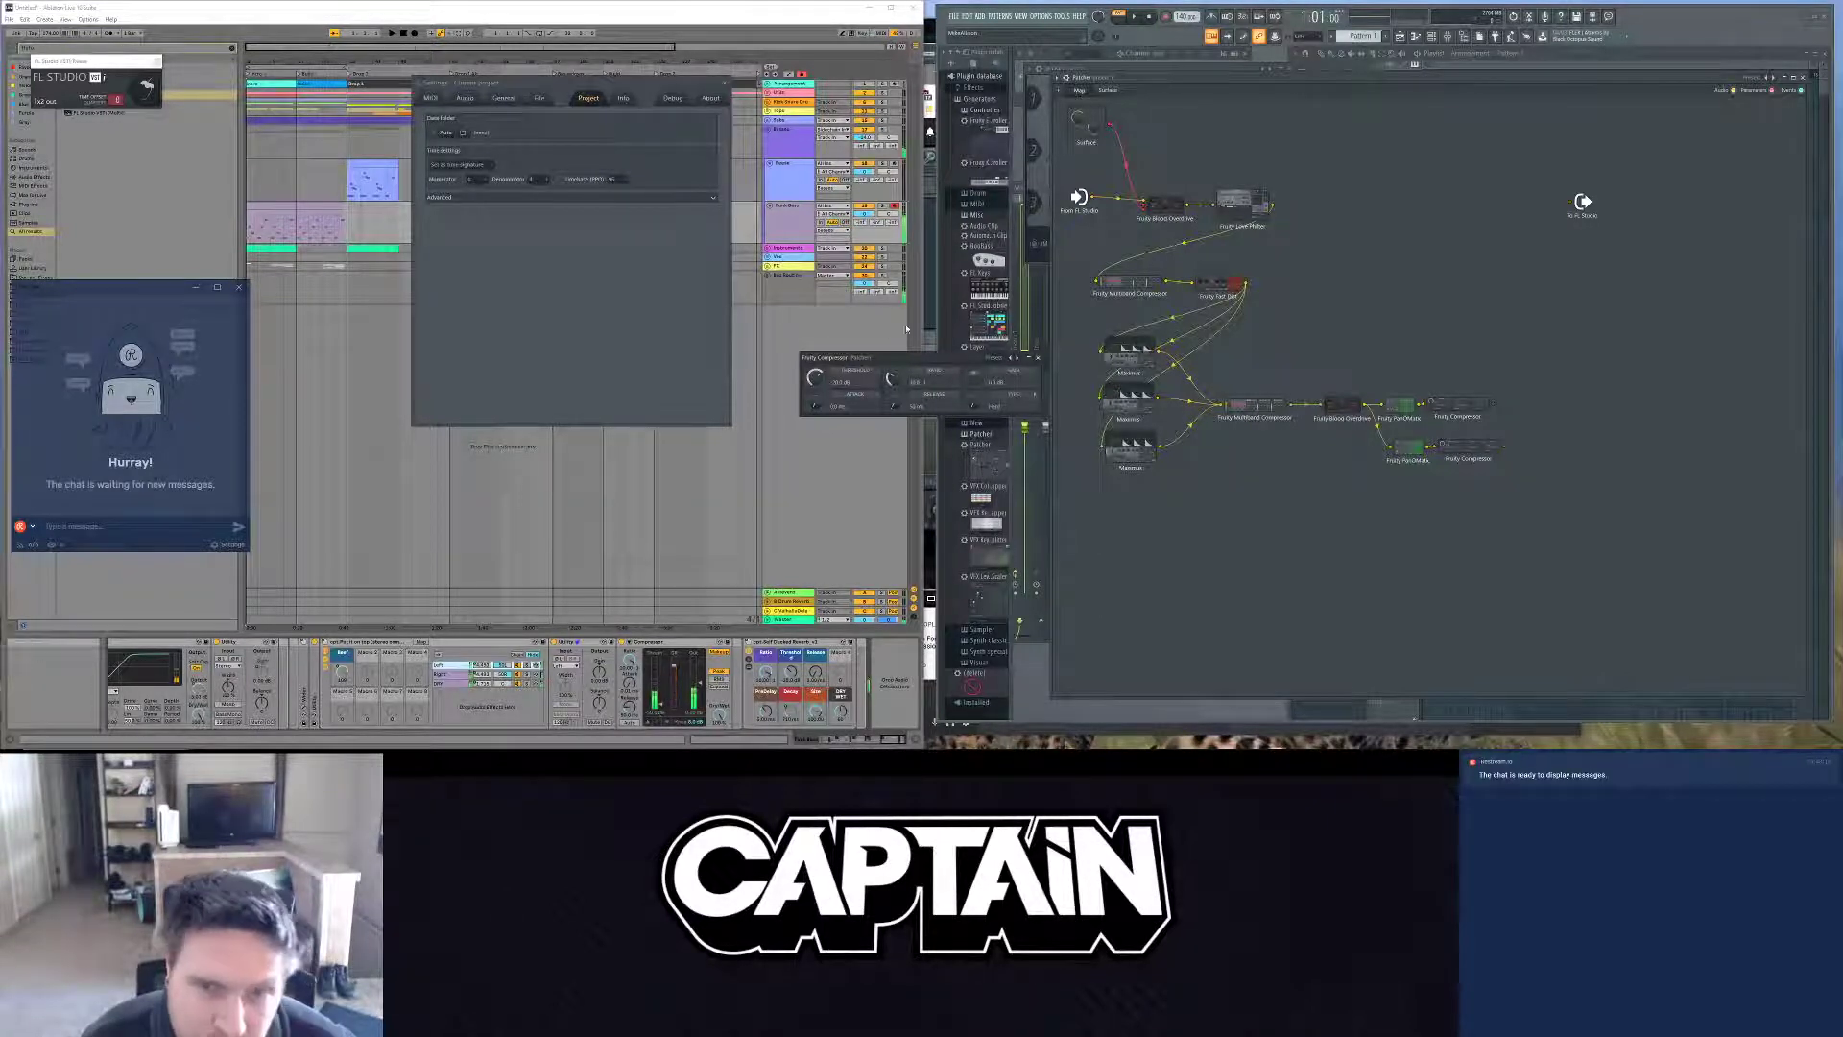
# Step: Lower the threshold of the open Fruity Compressor and set the threshold of the upper compressor in the pair to match
pyautogui.moveTo(814, 378); pyautogui.dragTo(814, 401)
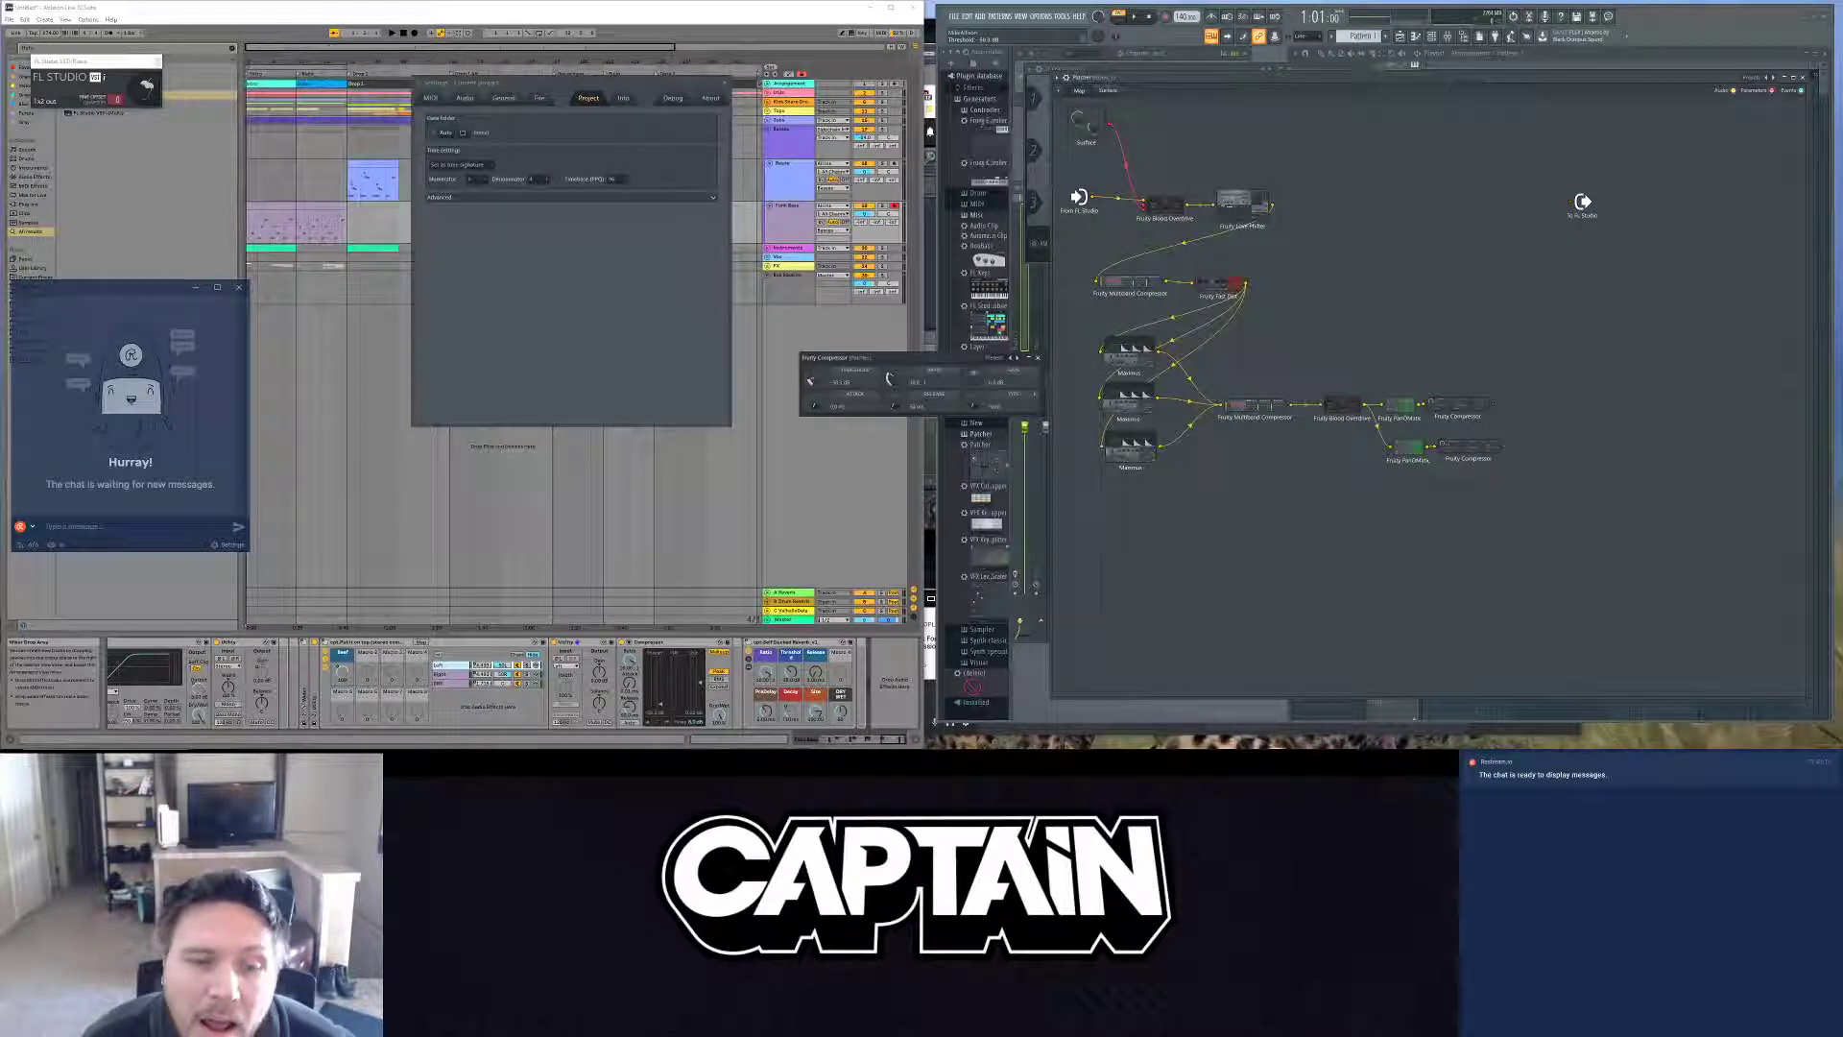
pyautogui.moveTo(814, 400); pyautogui.dragTo(814, 397)
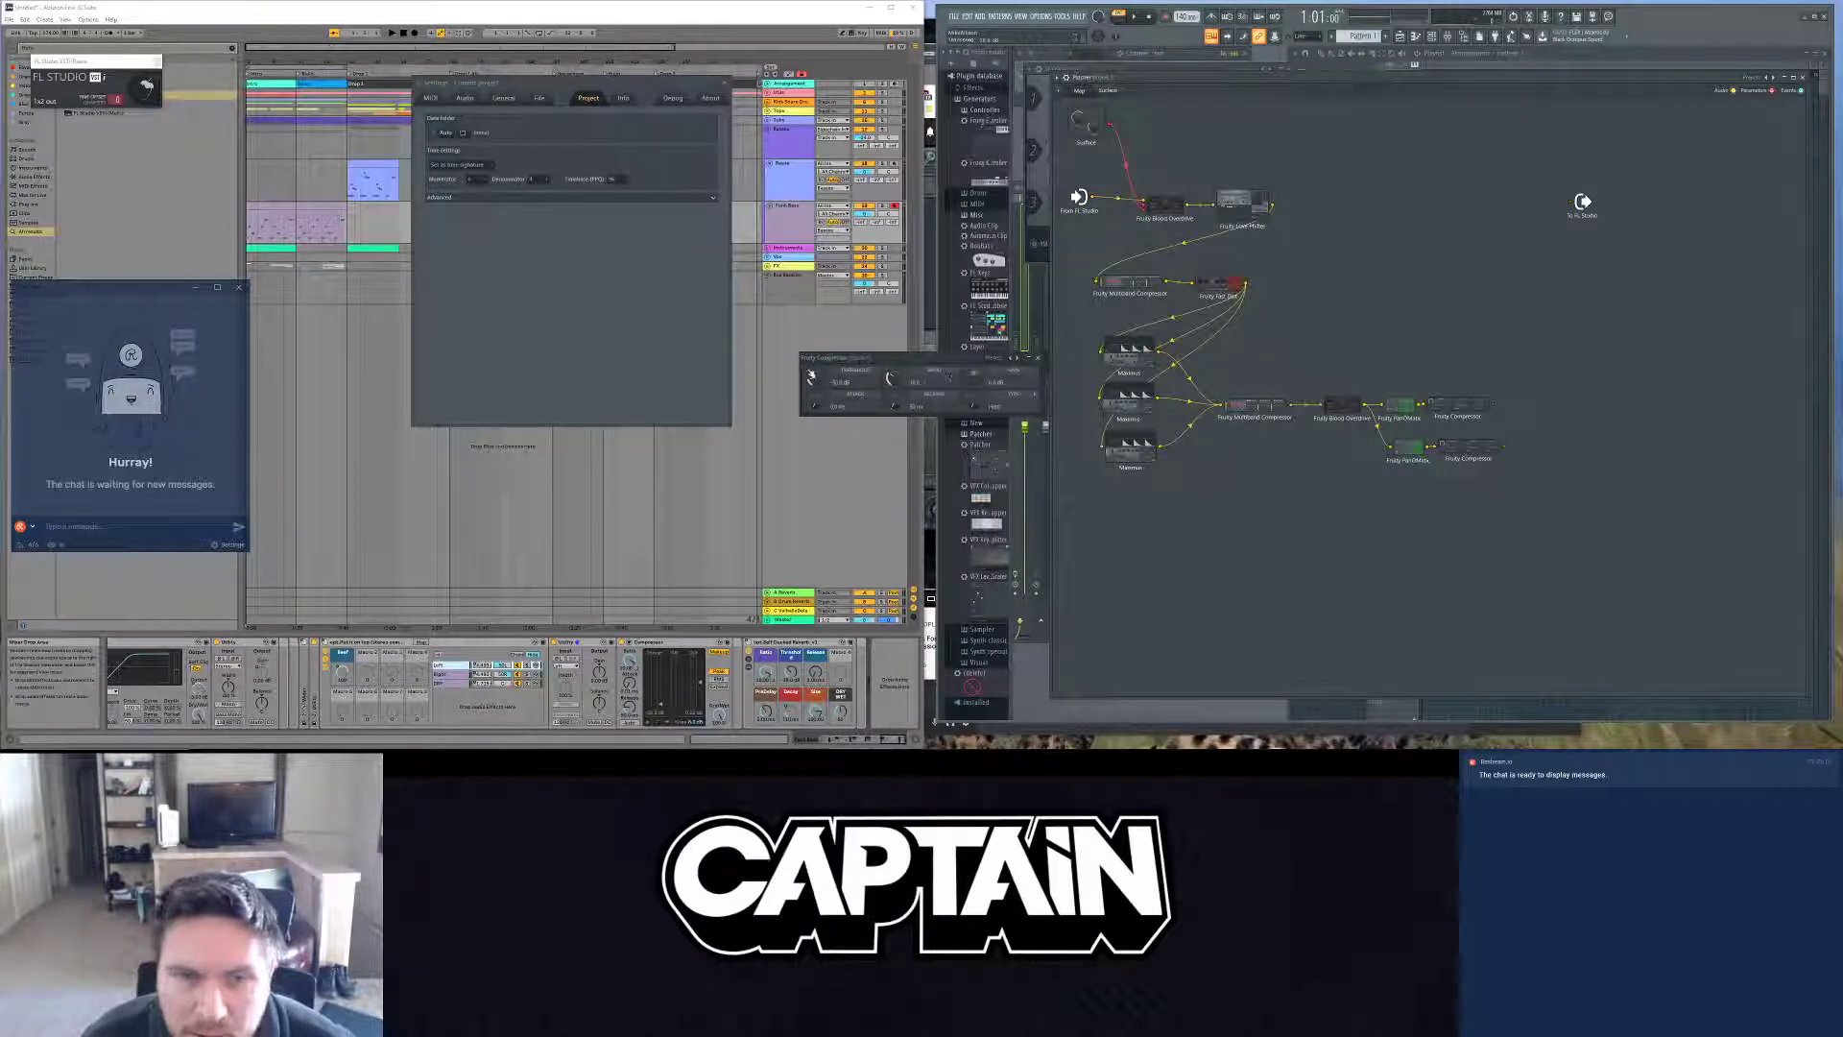
pyautogui.click(1459, 417)
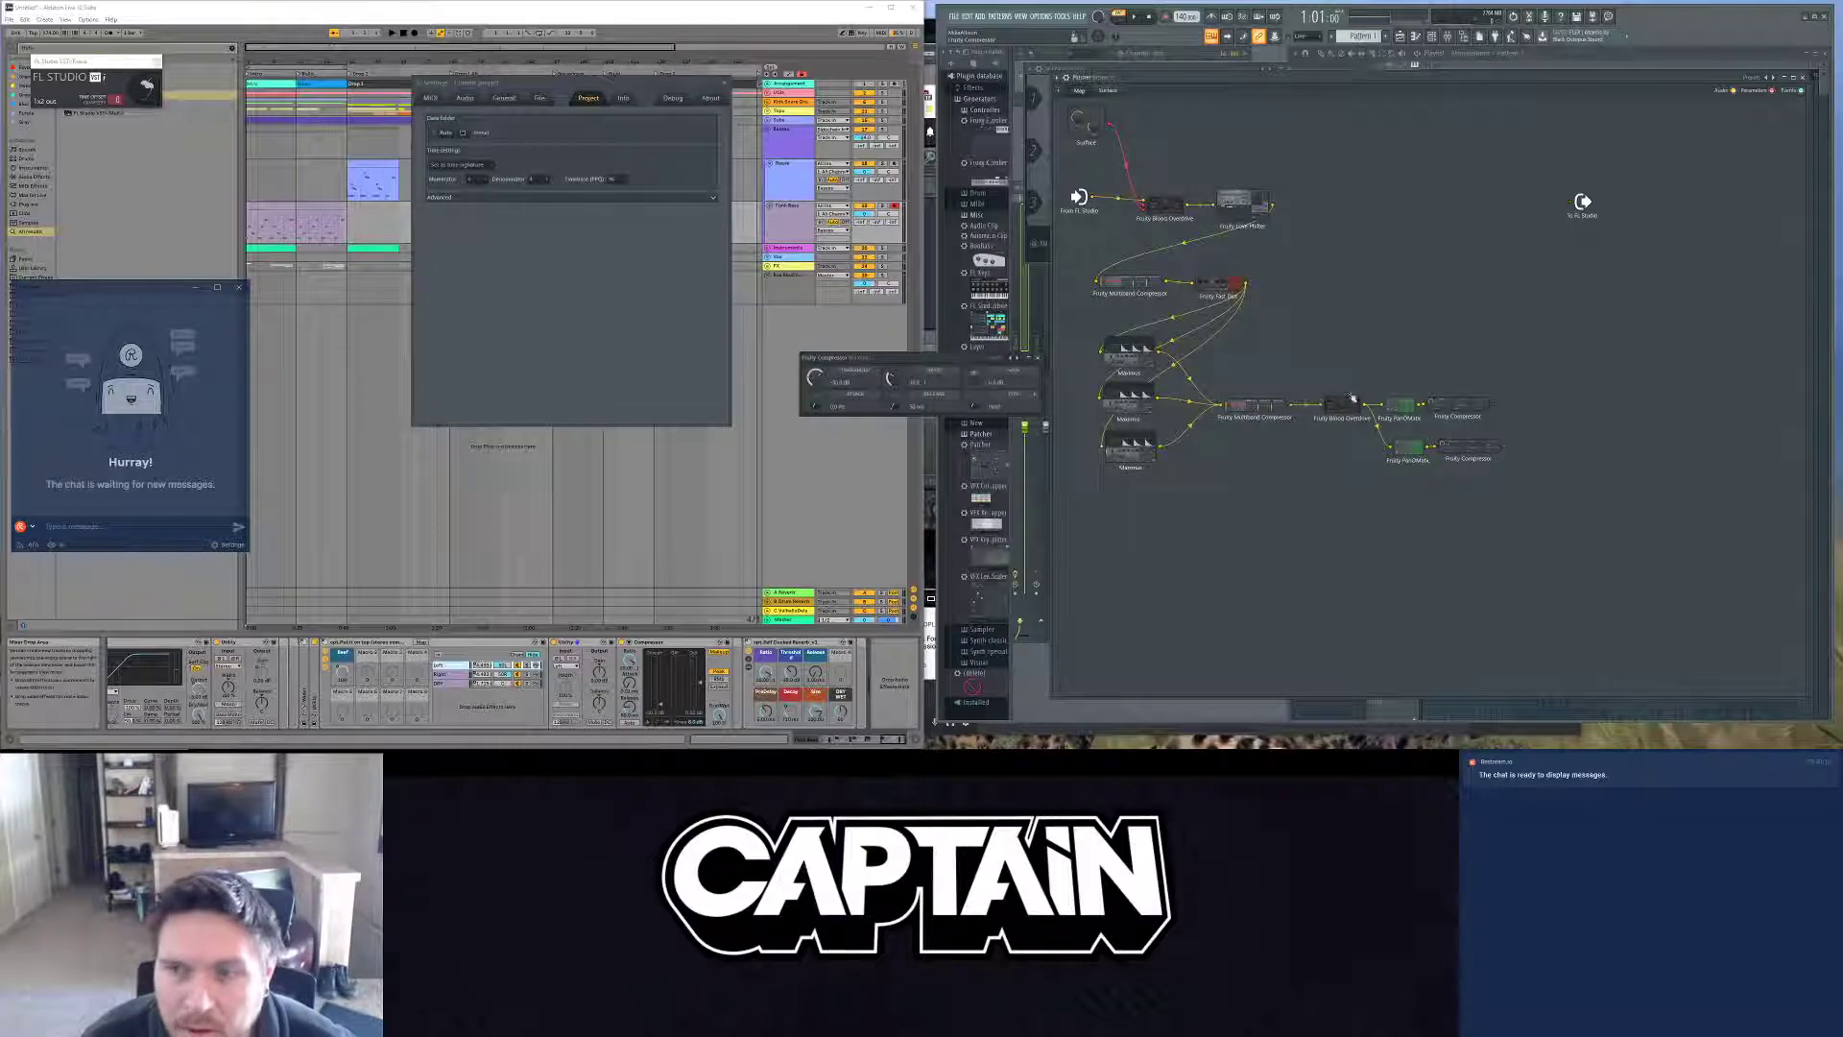
pyautogui.rightClick(817, 378)
pyautogui.click(832, 417)
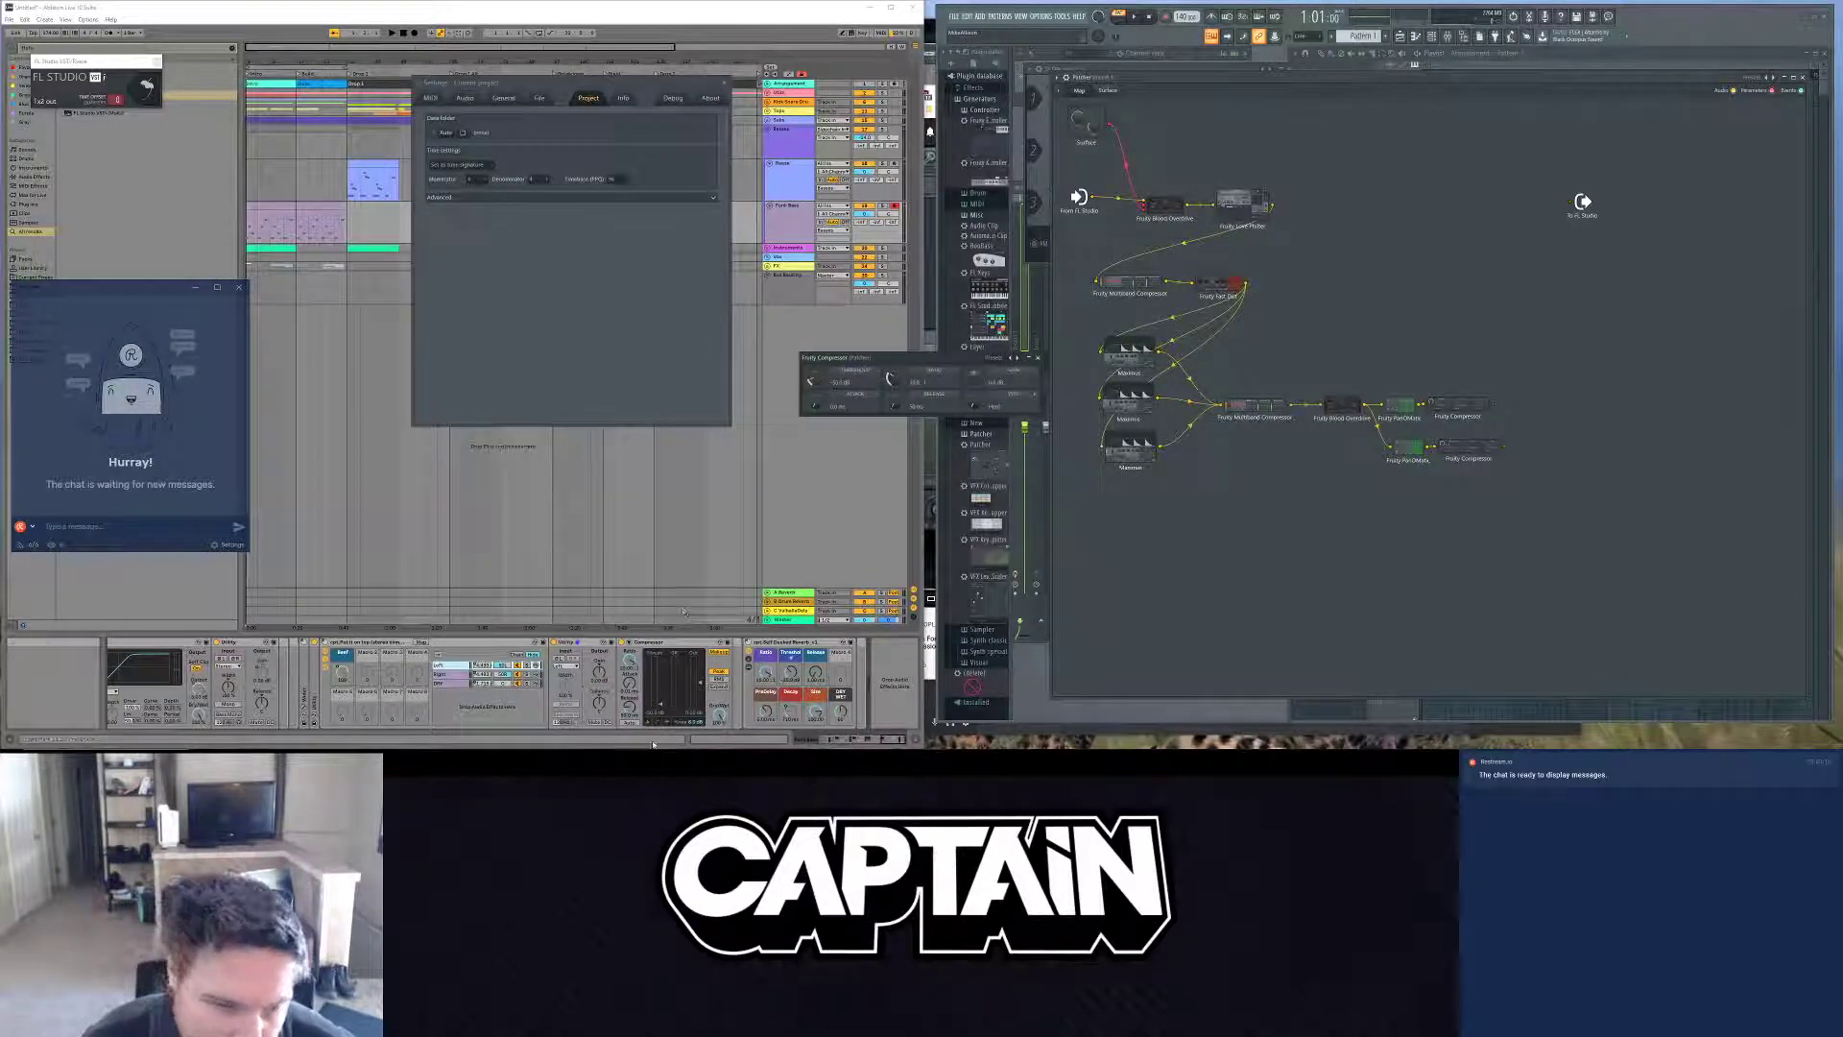
# Step: Switch to Ableton Live to view the Compressor device's level graph, and return to FL Studio's compressor
pyautogui.click(680, 656)
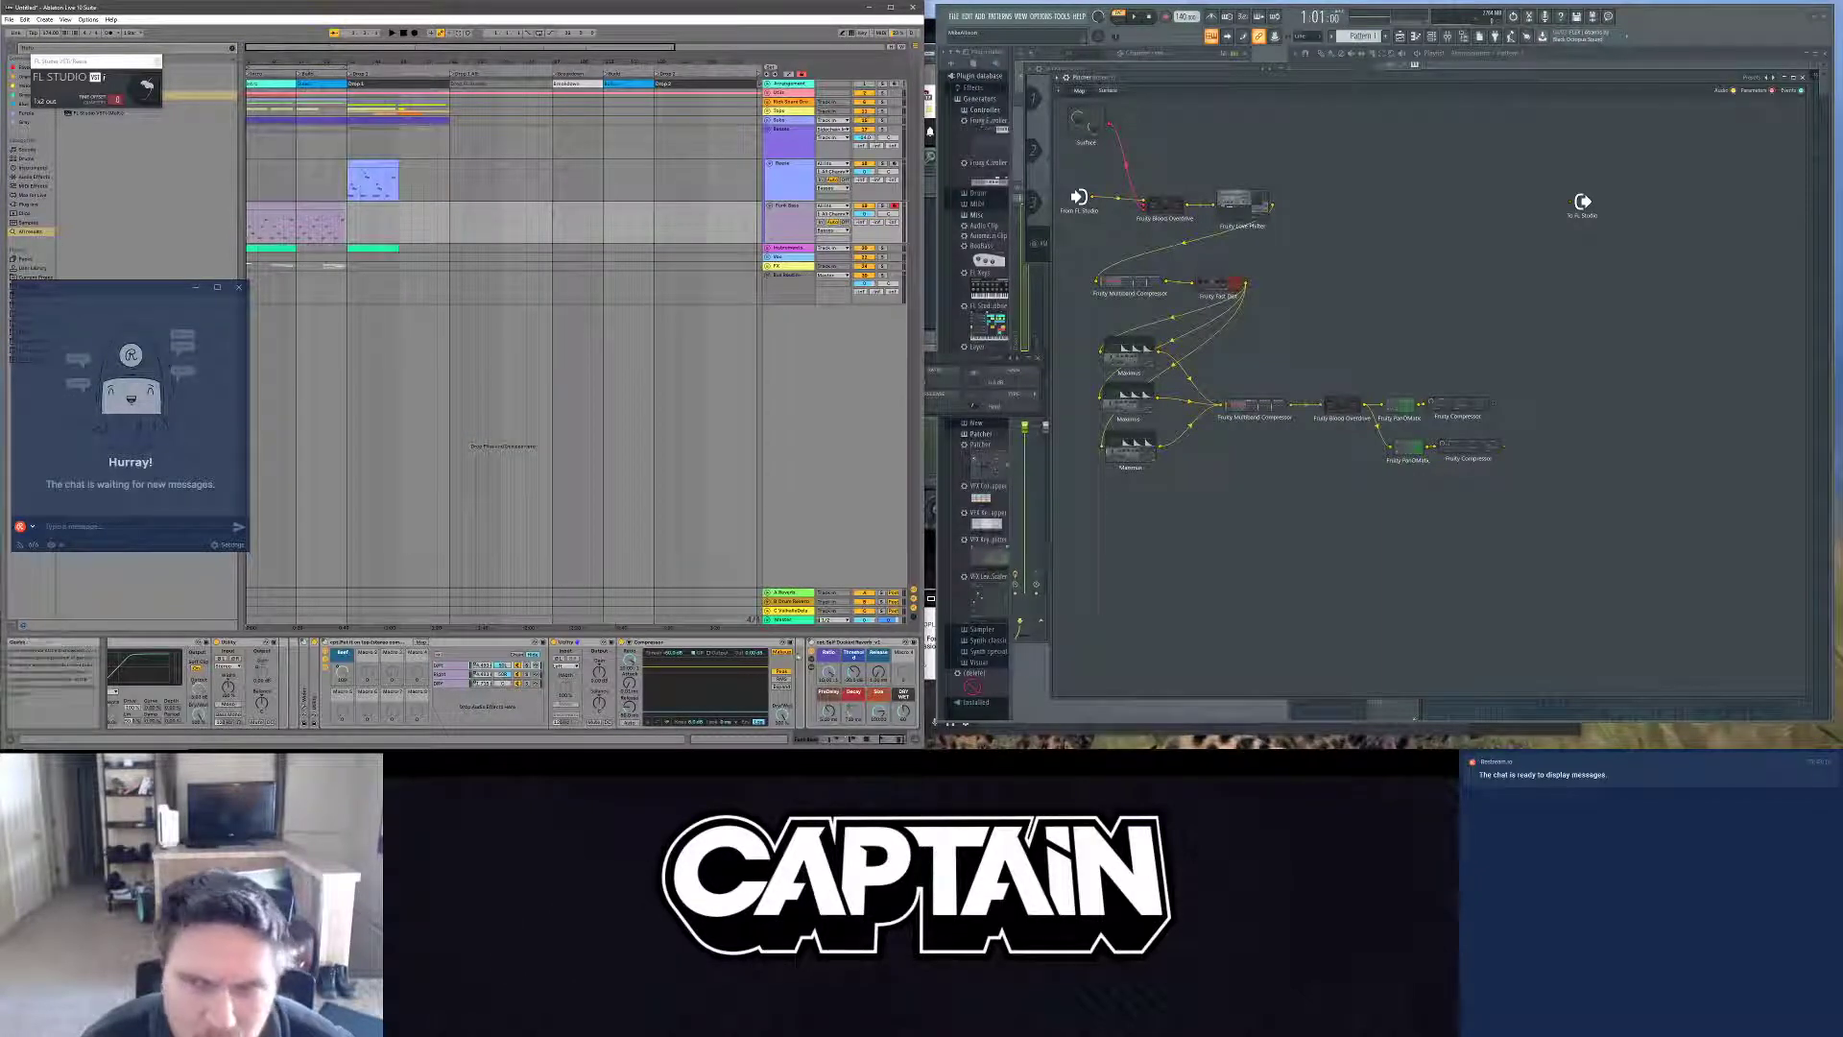
pyautogui.click(948, 360)
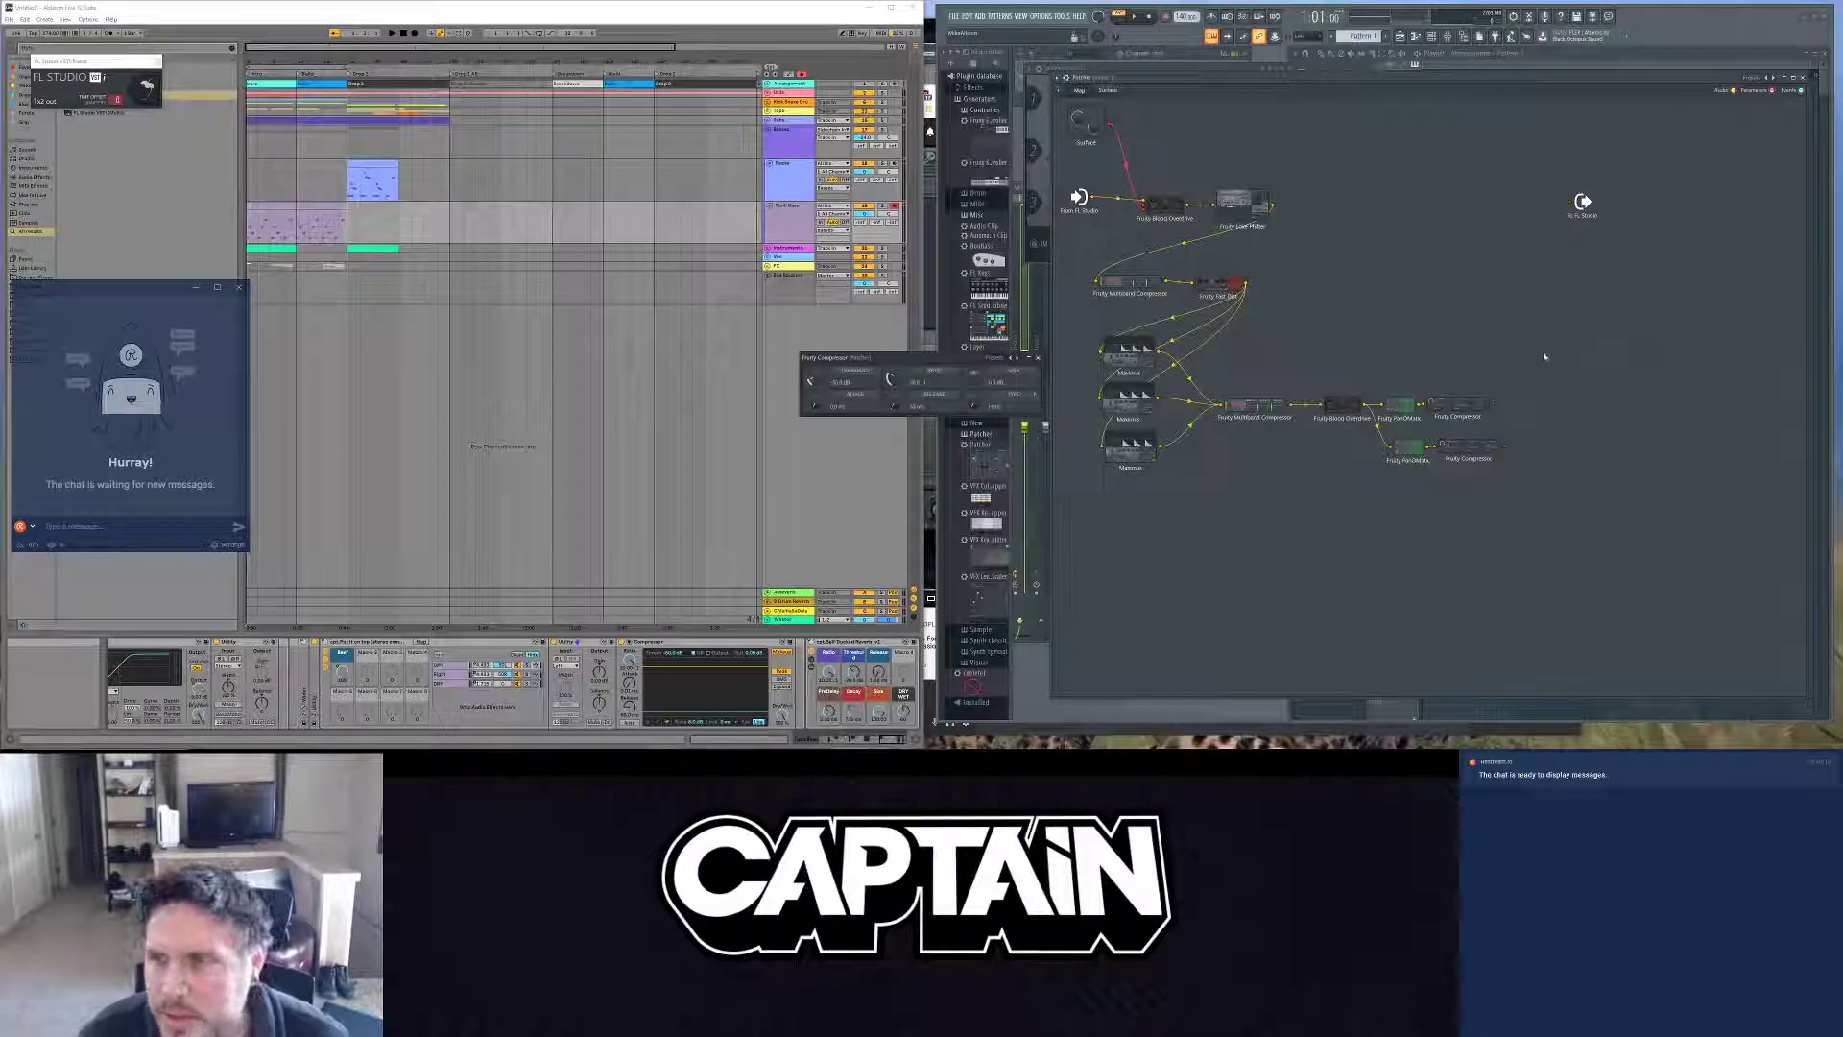
# Step: Add a Fruity Compressor below the Maximus modules and route both existing compressors' outputs into it
pyautogui.rightClick(1478, 298)
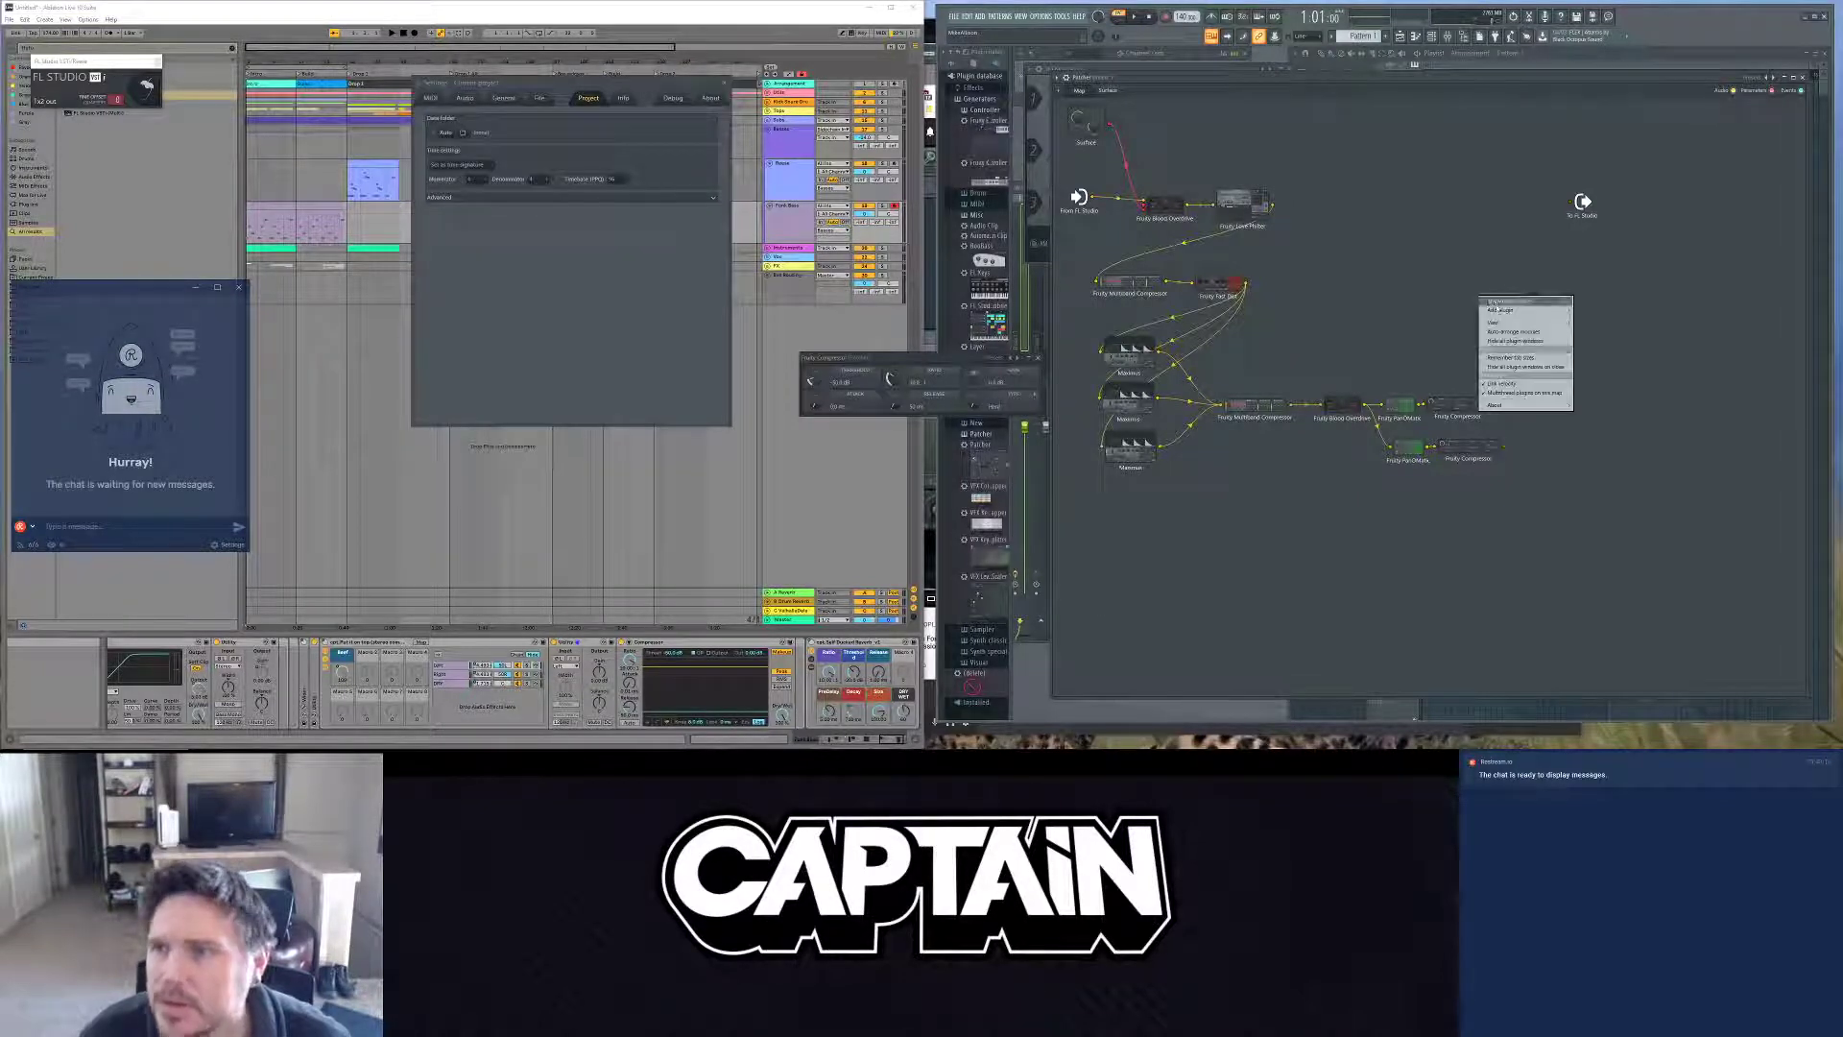
pyautogui.moveTo(1499, 310)
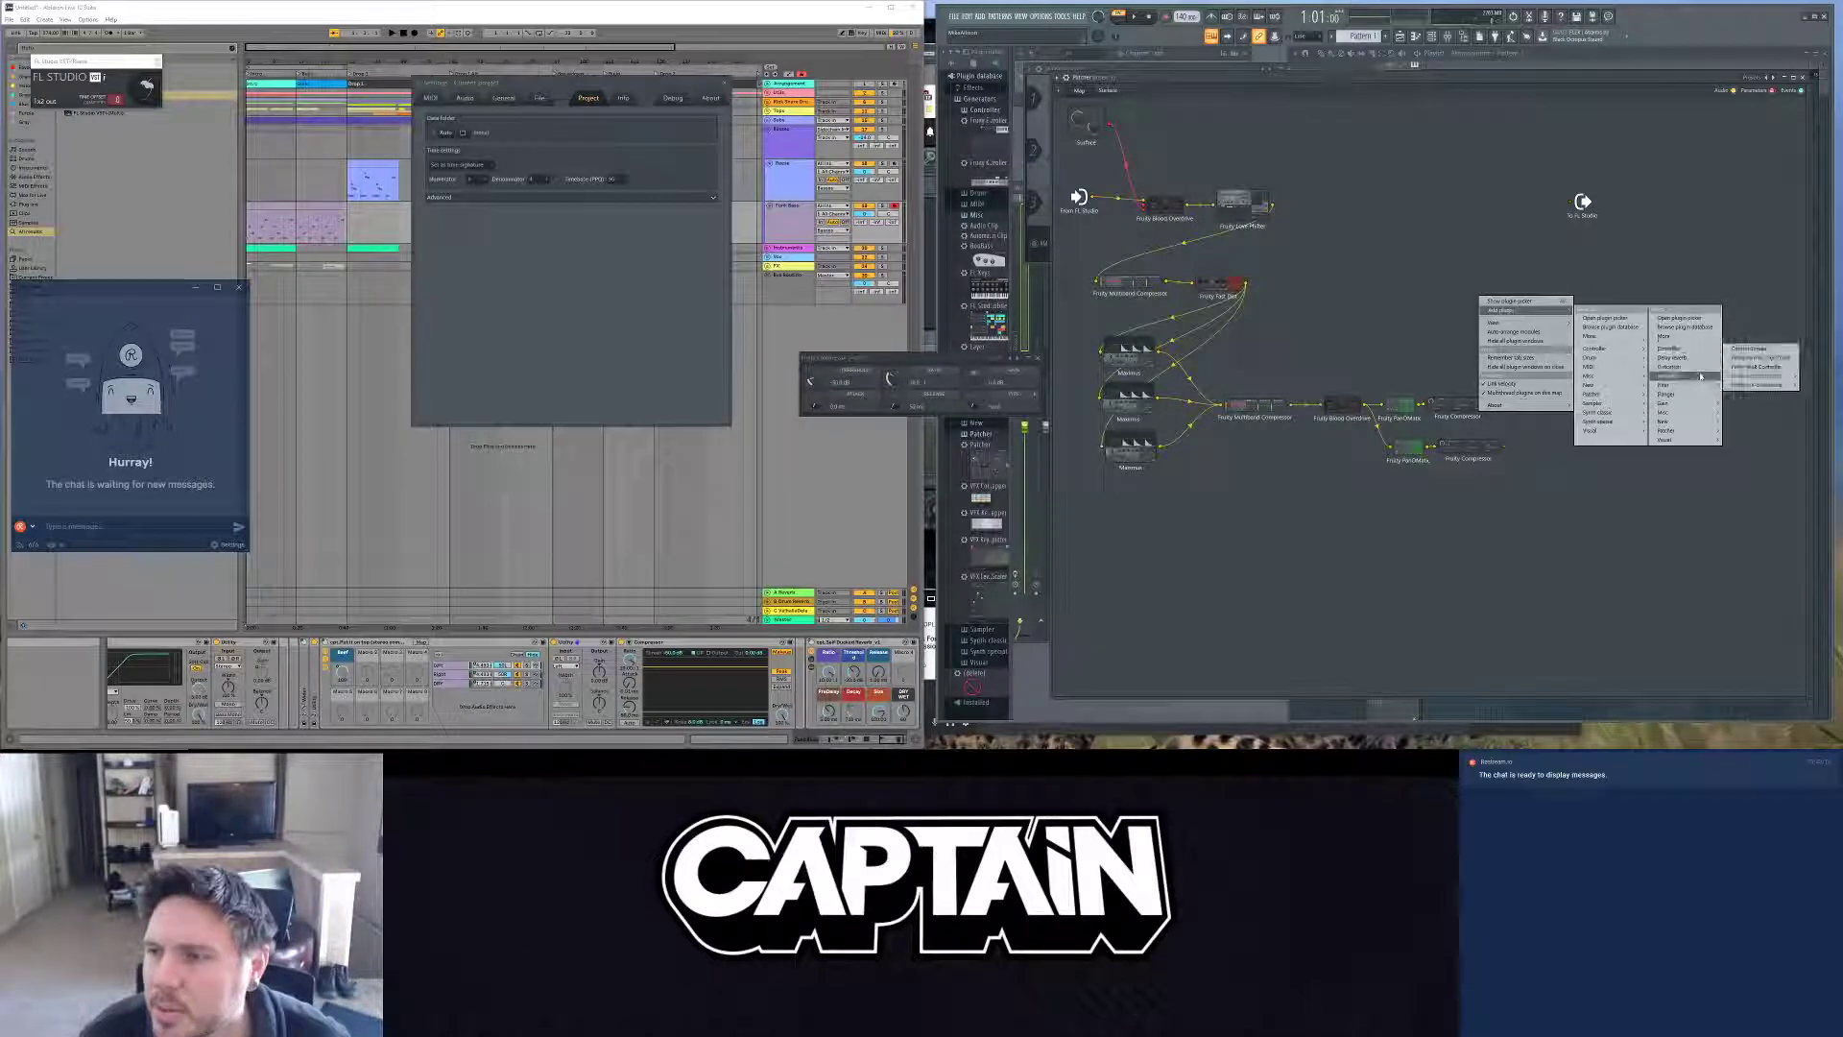
pyautogui.moveTo(1694, 354)
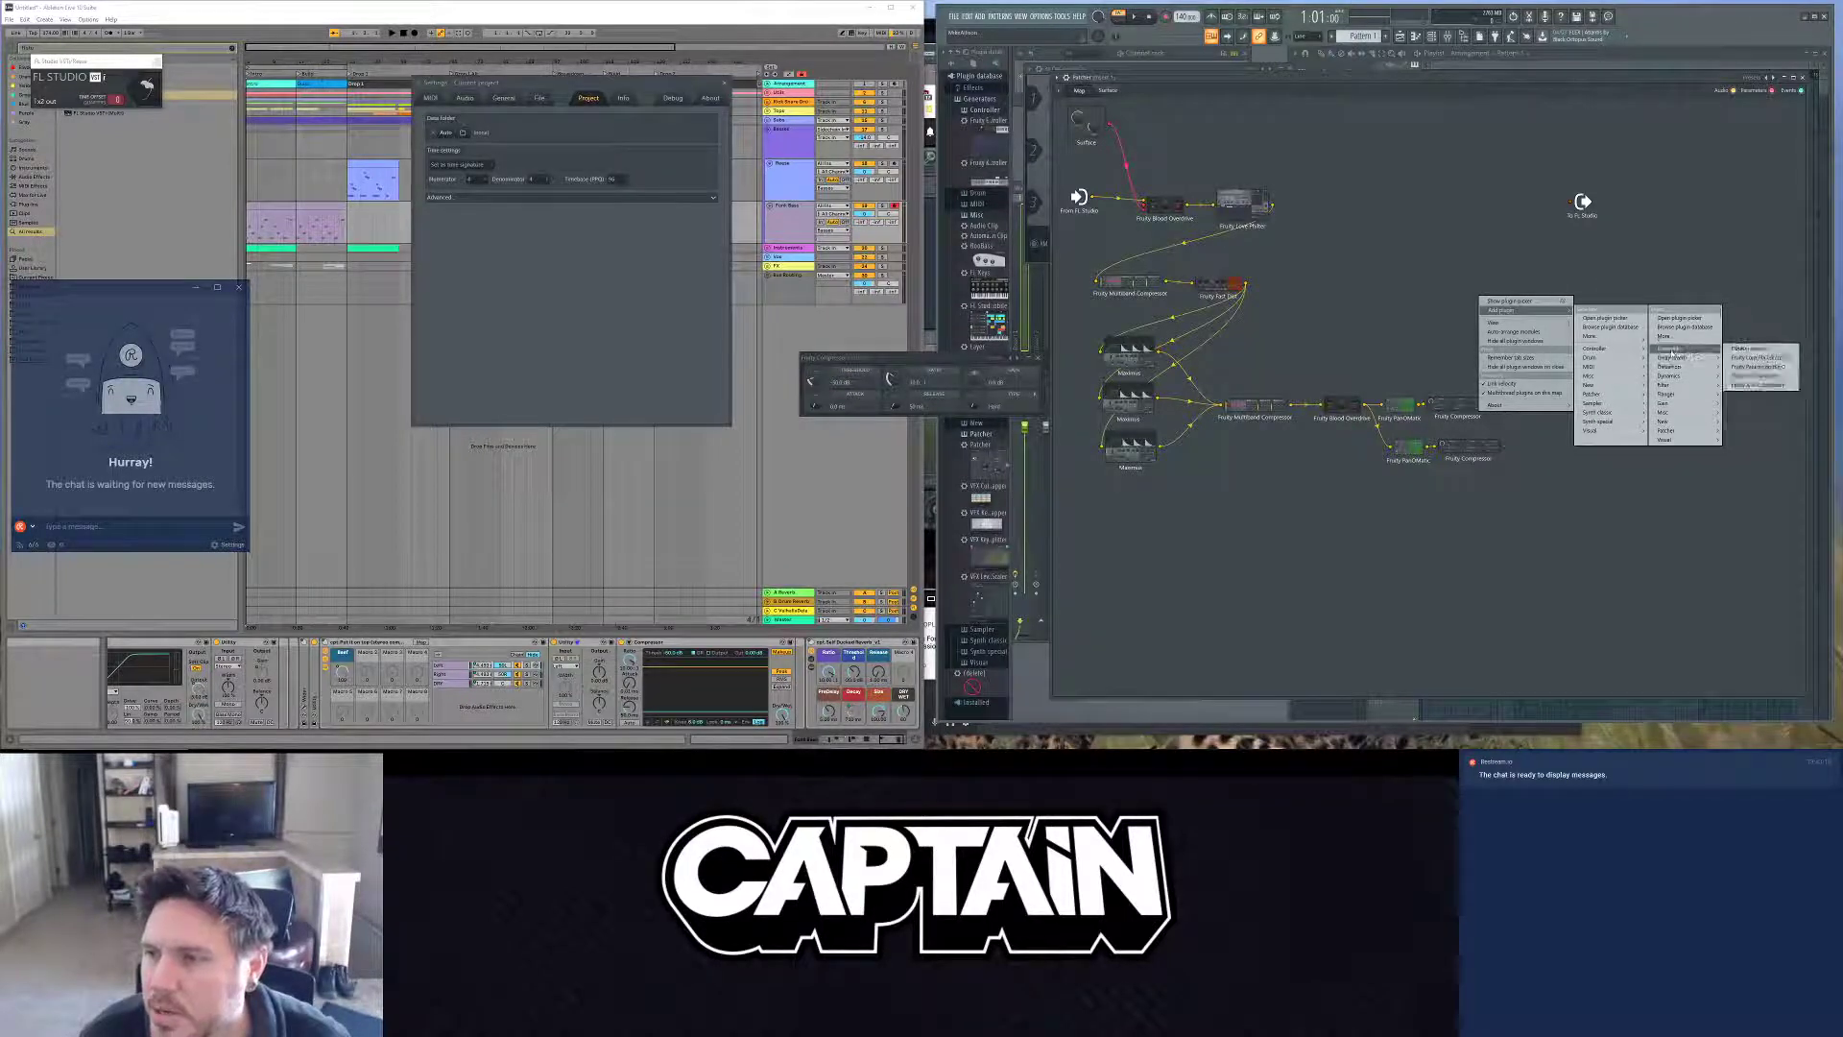
pyautogui.moveTo(1598, 347)
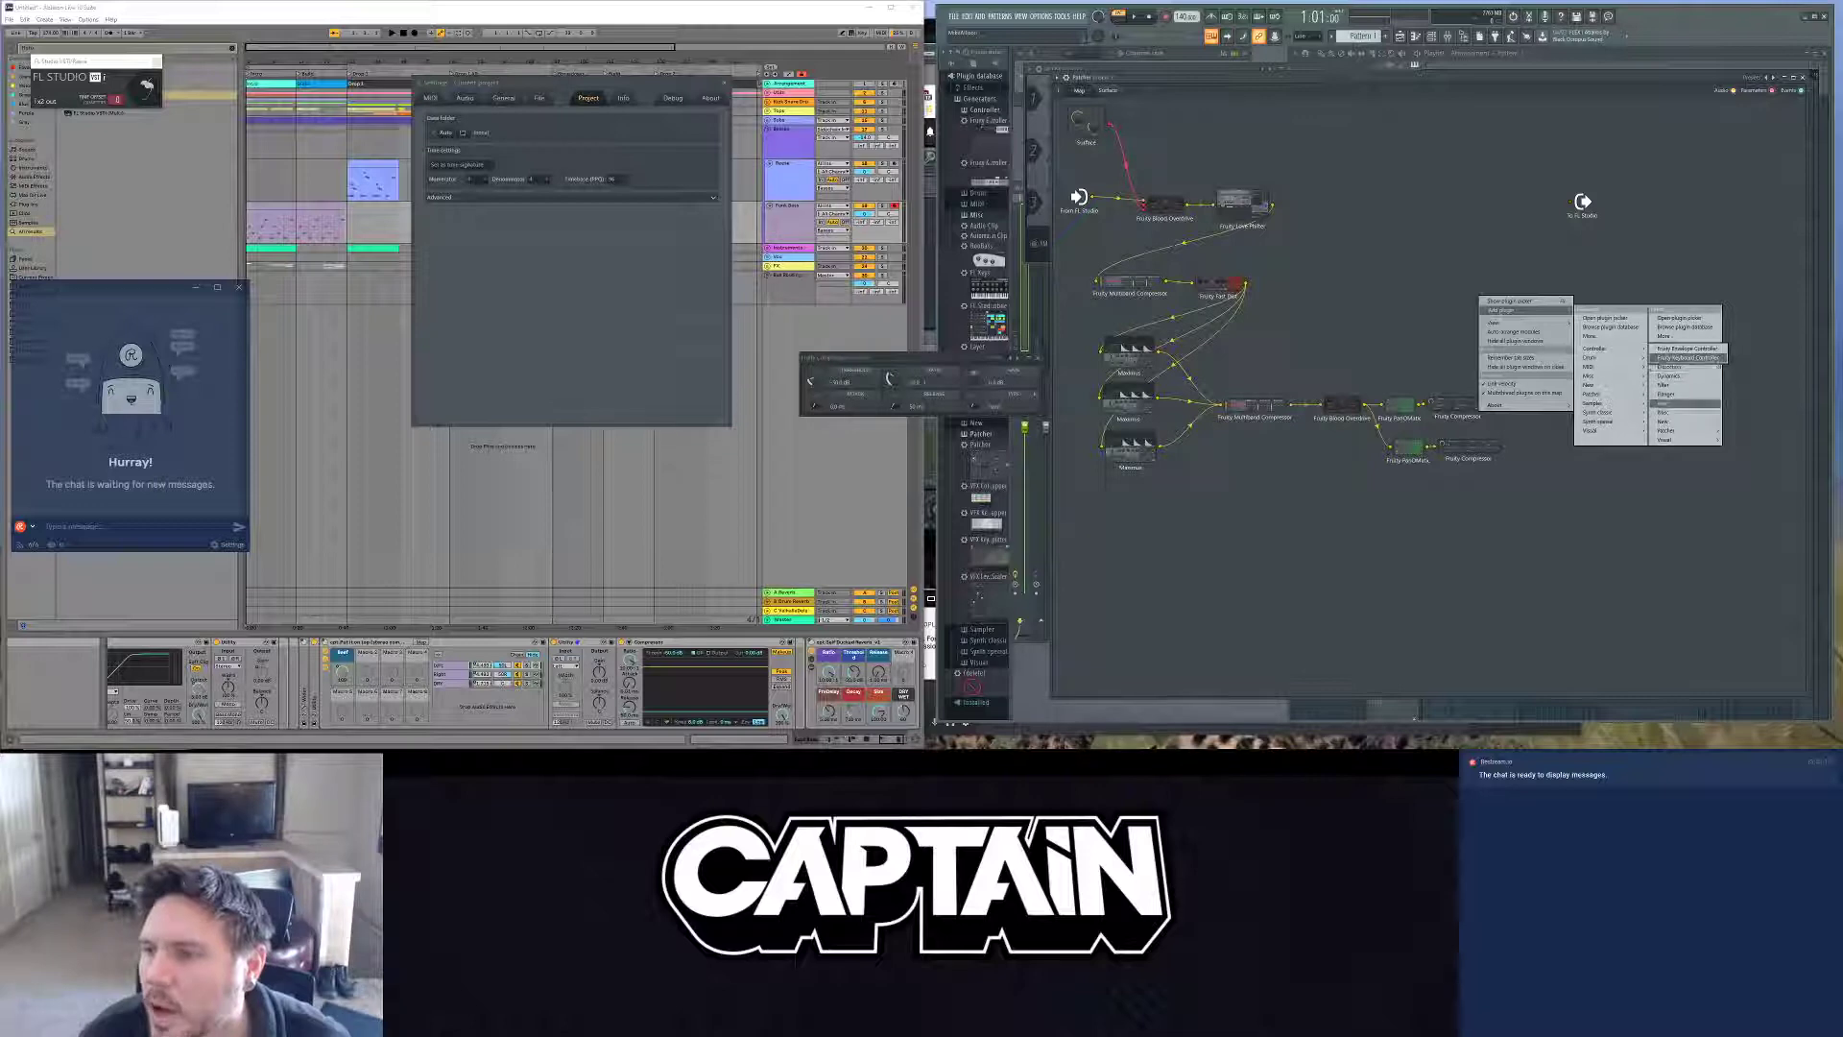
pyautogui.click(1739, 379)
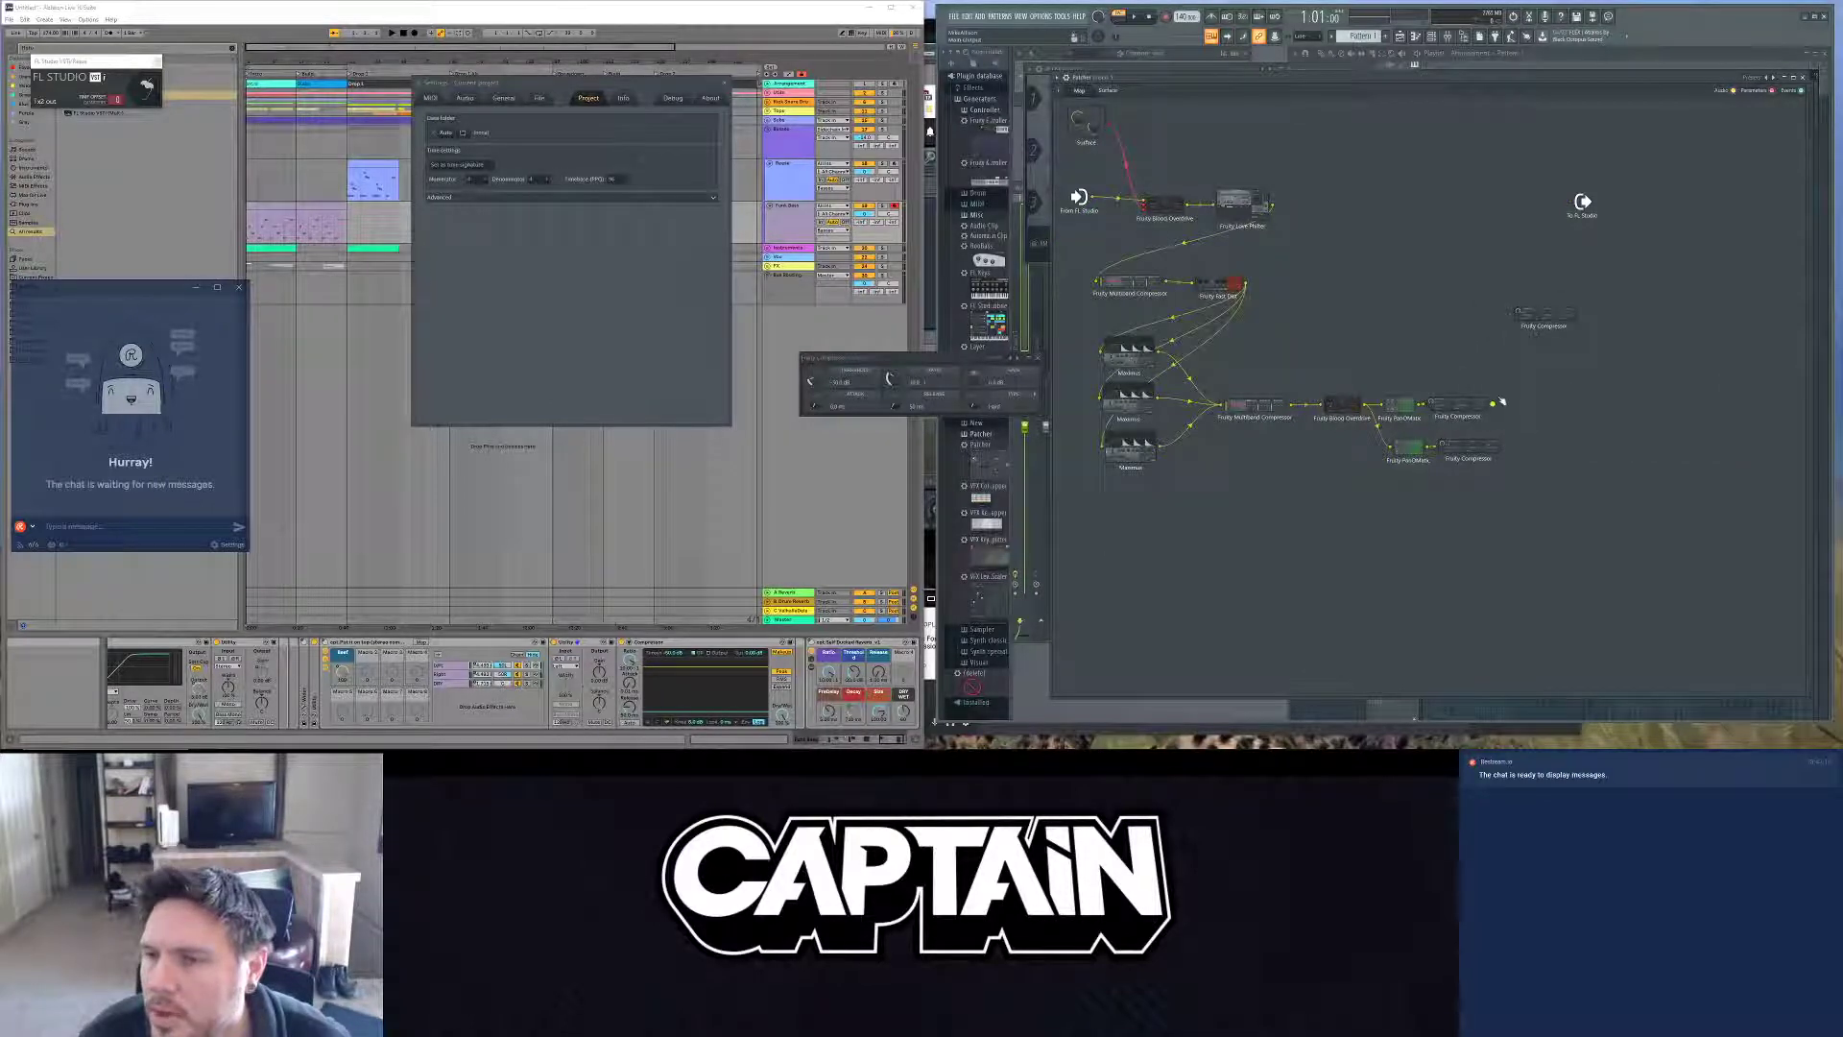
pyautogui.moveTo(1502, 402); pyautogui.dragTo(1101, 508)
# Step: Add a Fruity Reeverb 2 module and place it directly after the new Fruity Compressor in the signal chain
pyautogui.rightClick(1197, 517)
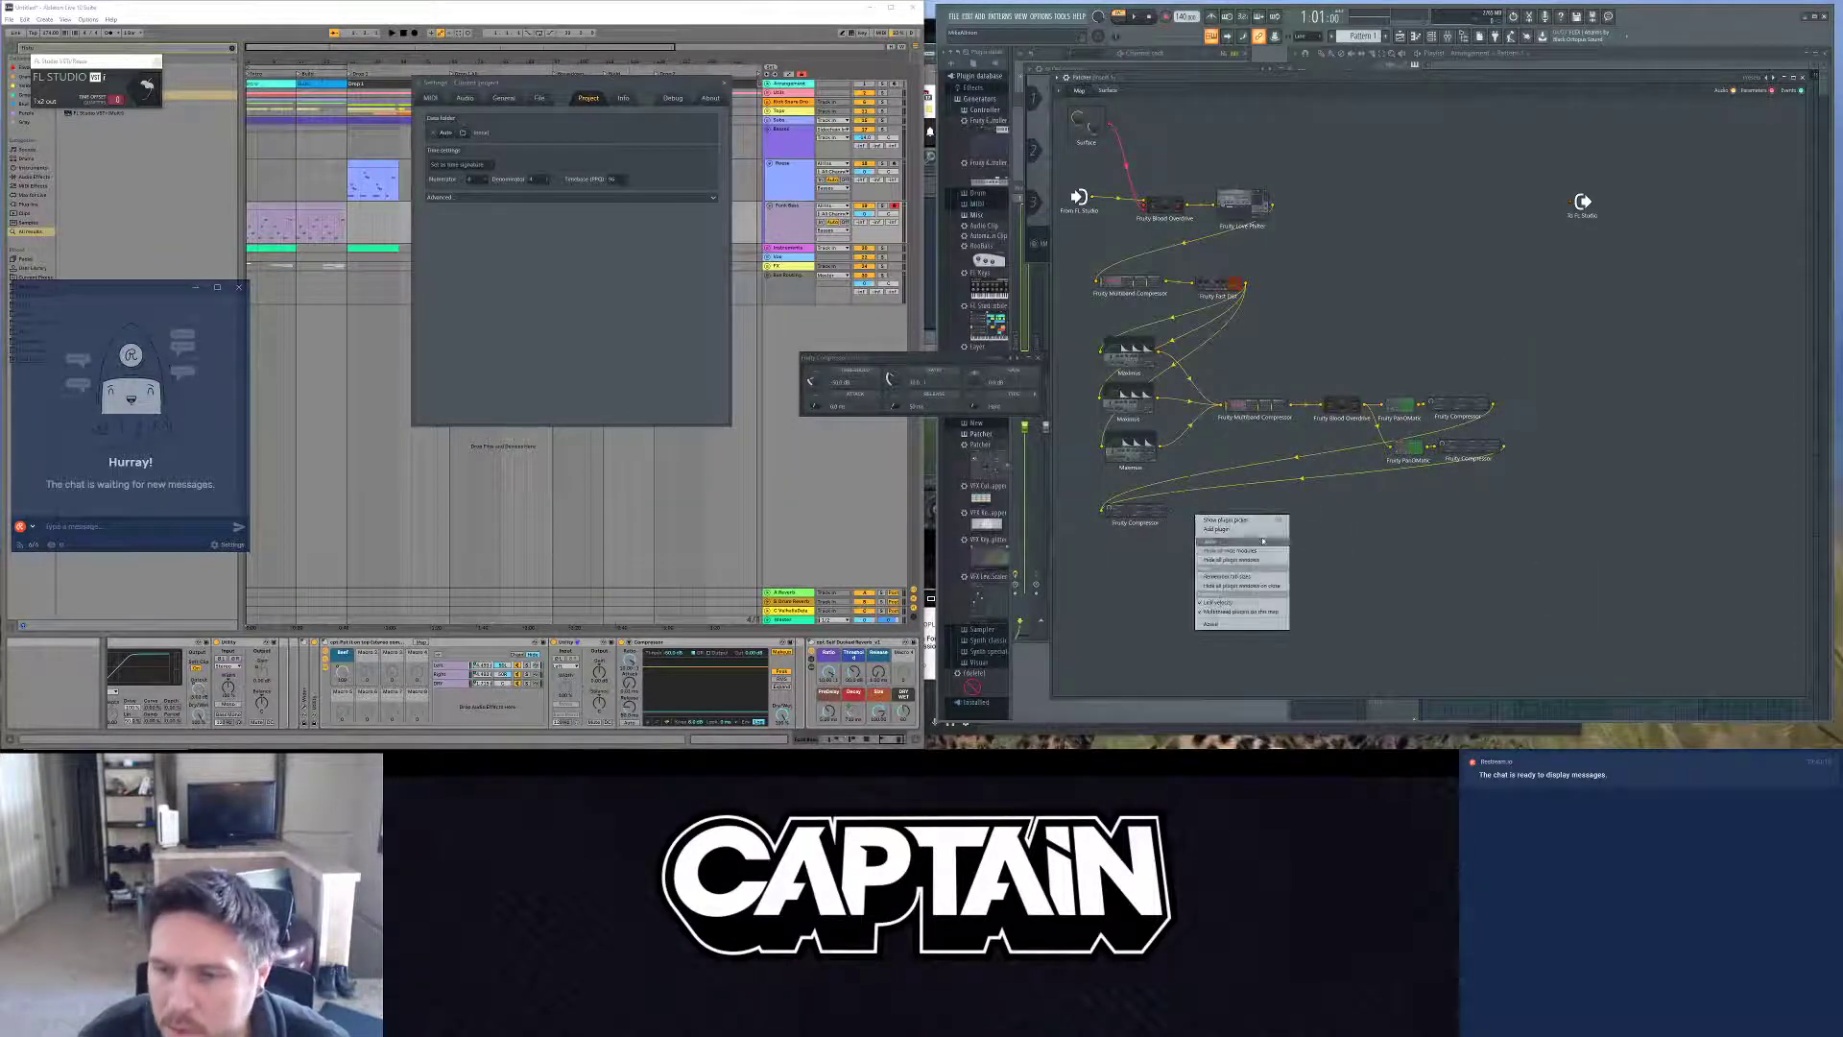
pyautogui.moveTo(1219, 529)
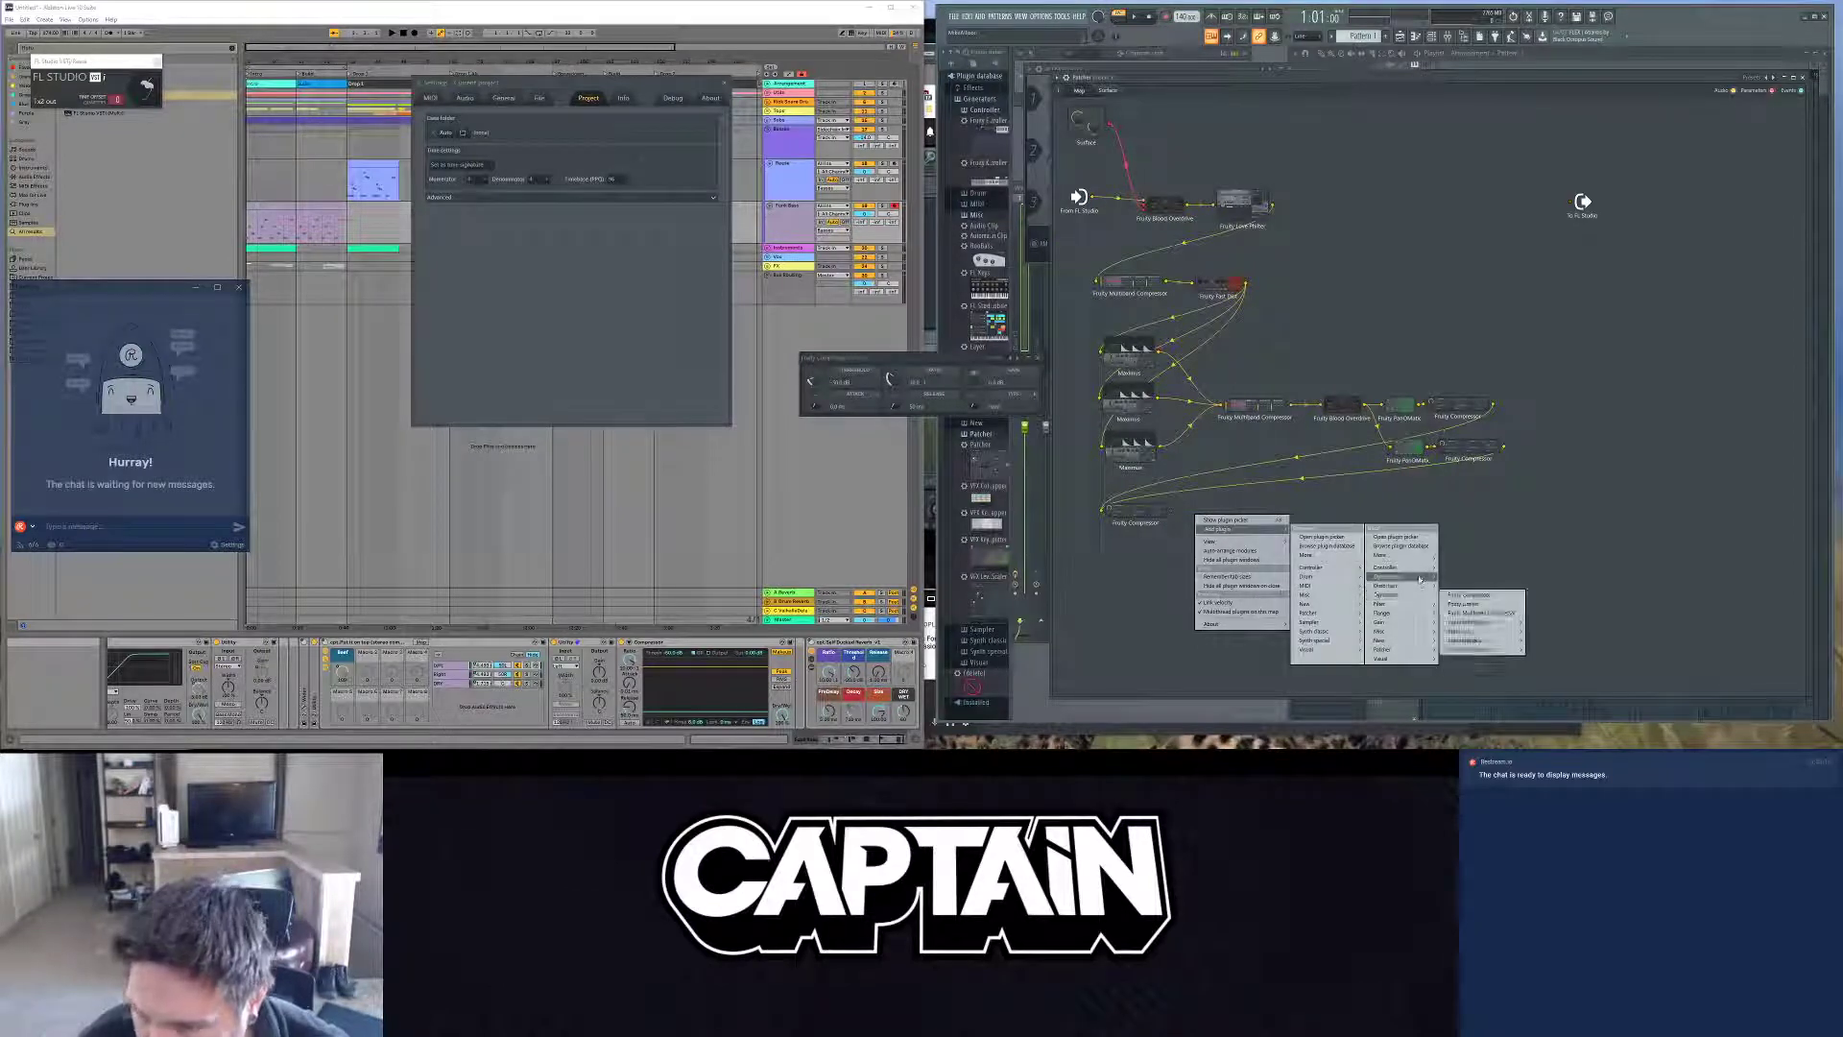
pyautogui.moveTo(1397, 577)
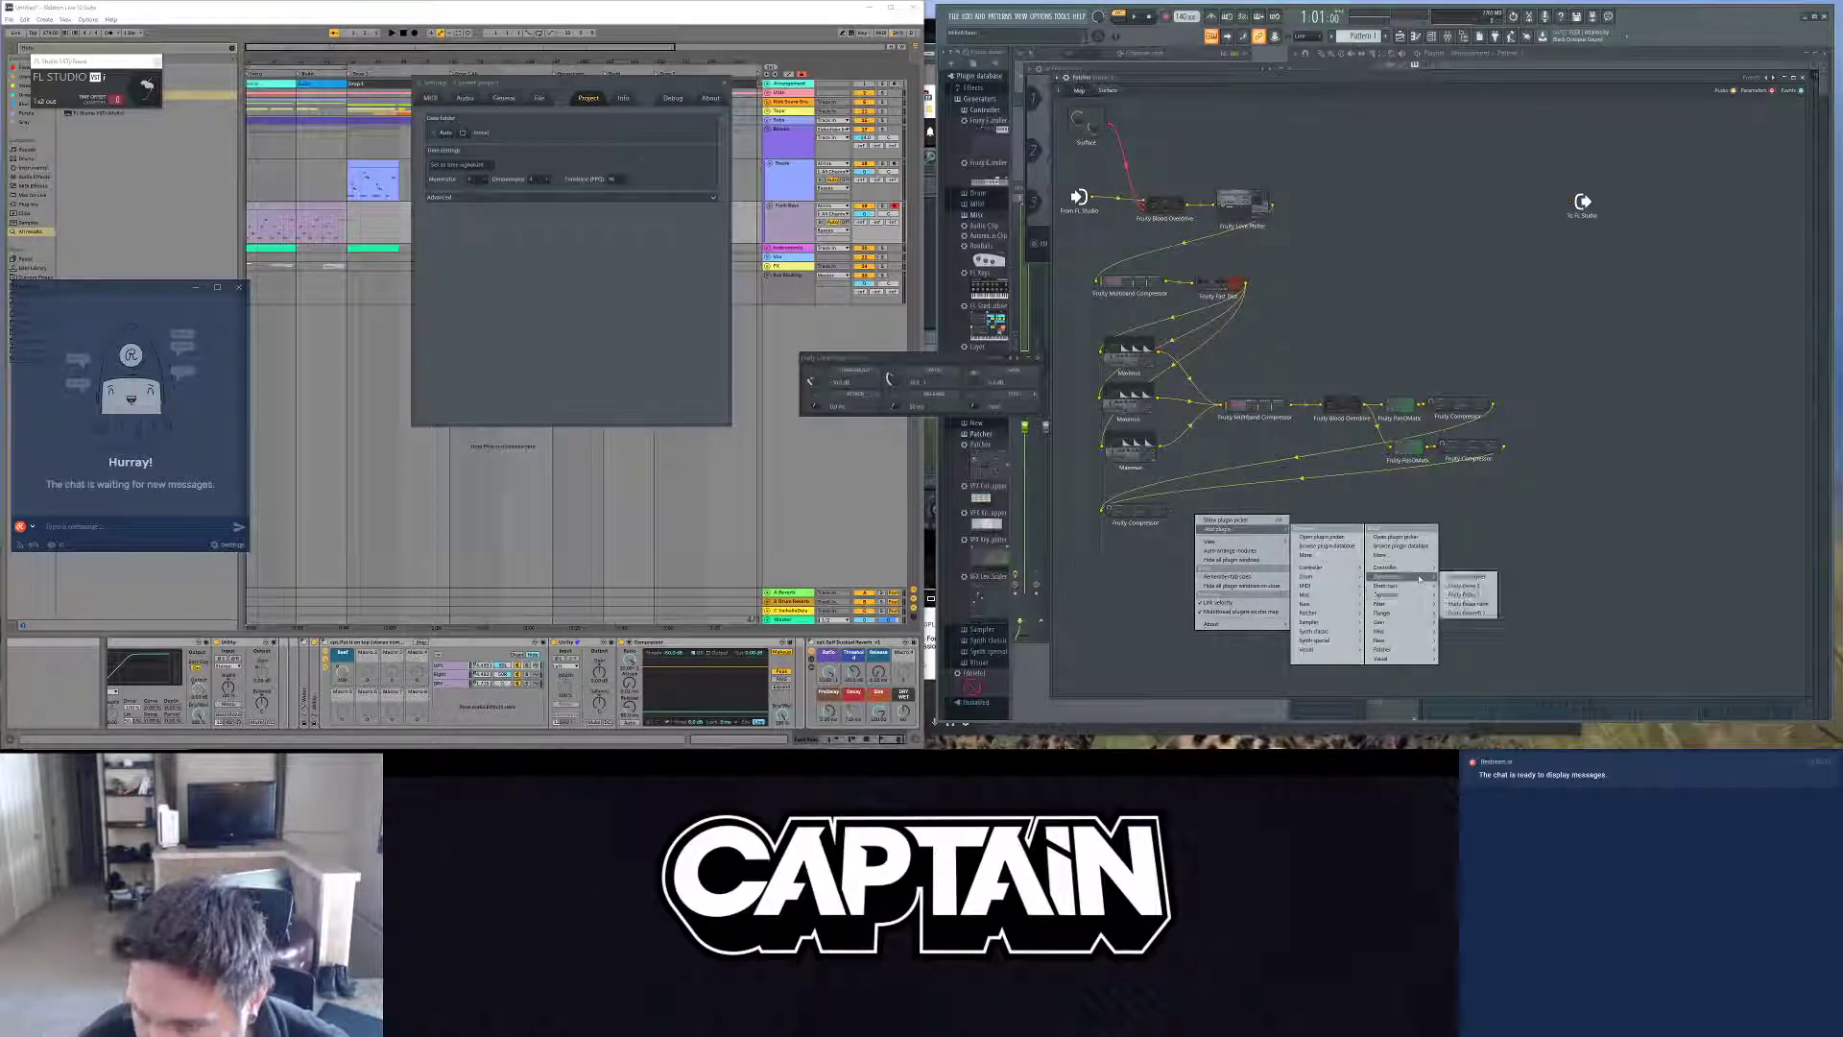
pyautogui.click(1491, 615)
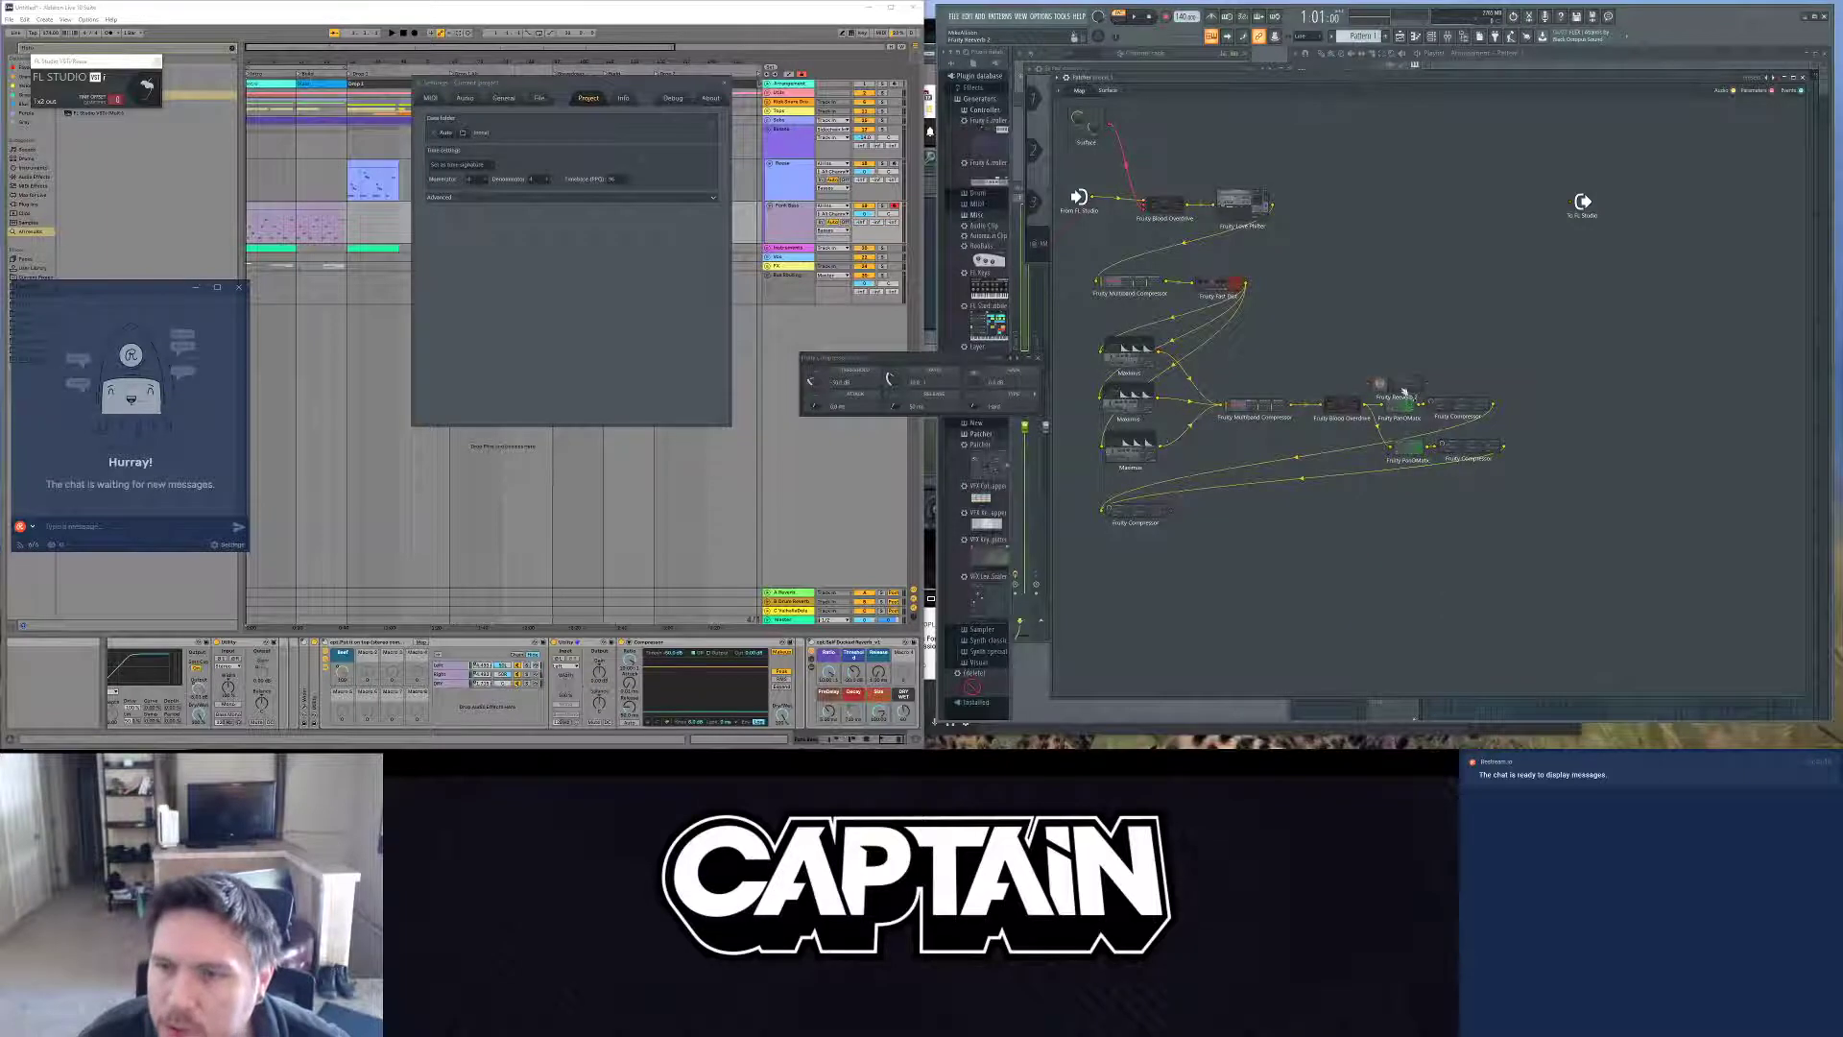
pyautogui.moveTo(1217, 518); pyautogui.dragTo(1205, 507)
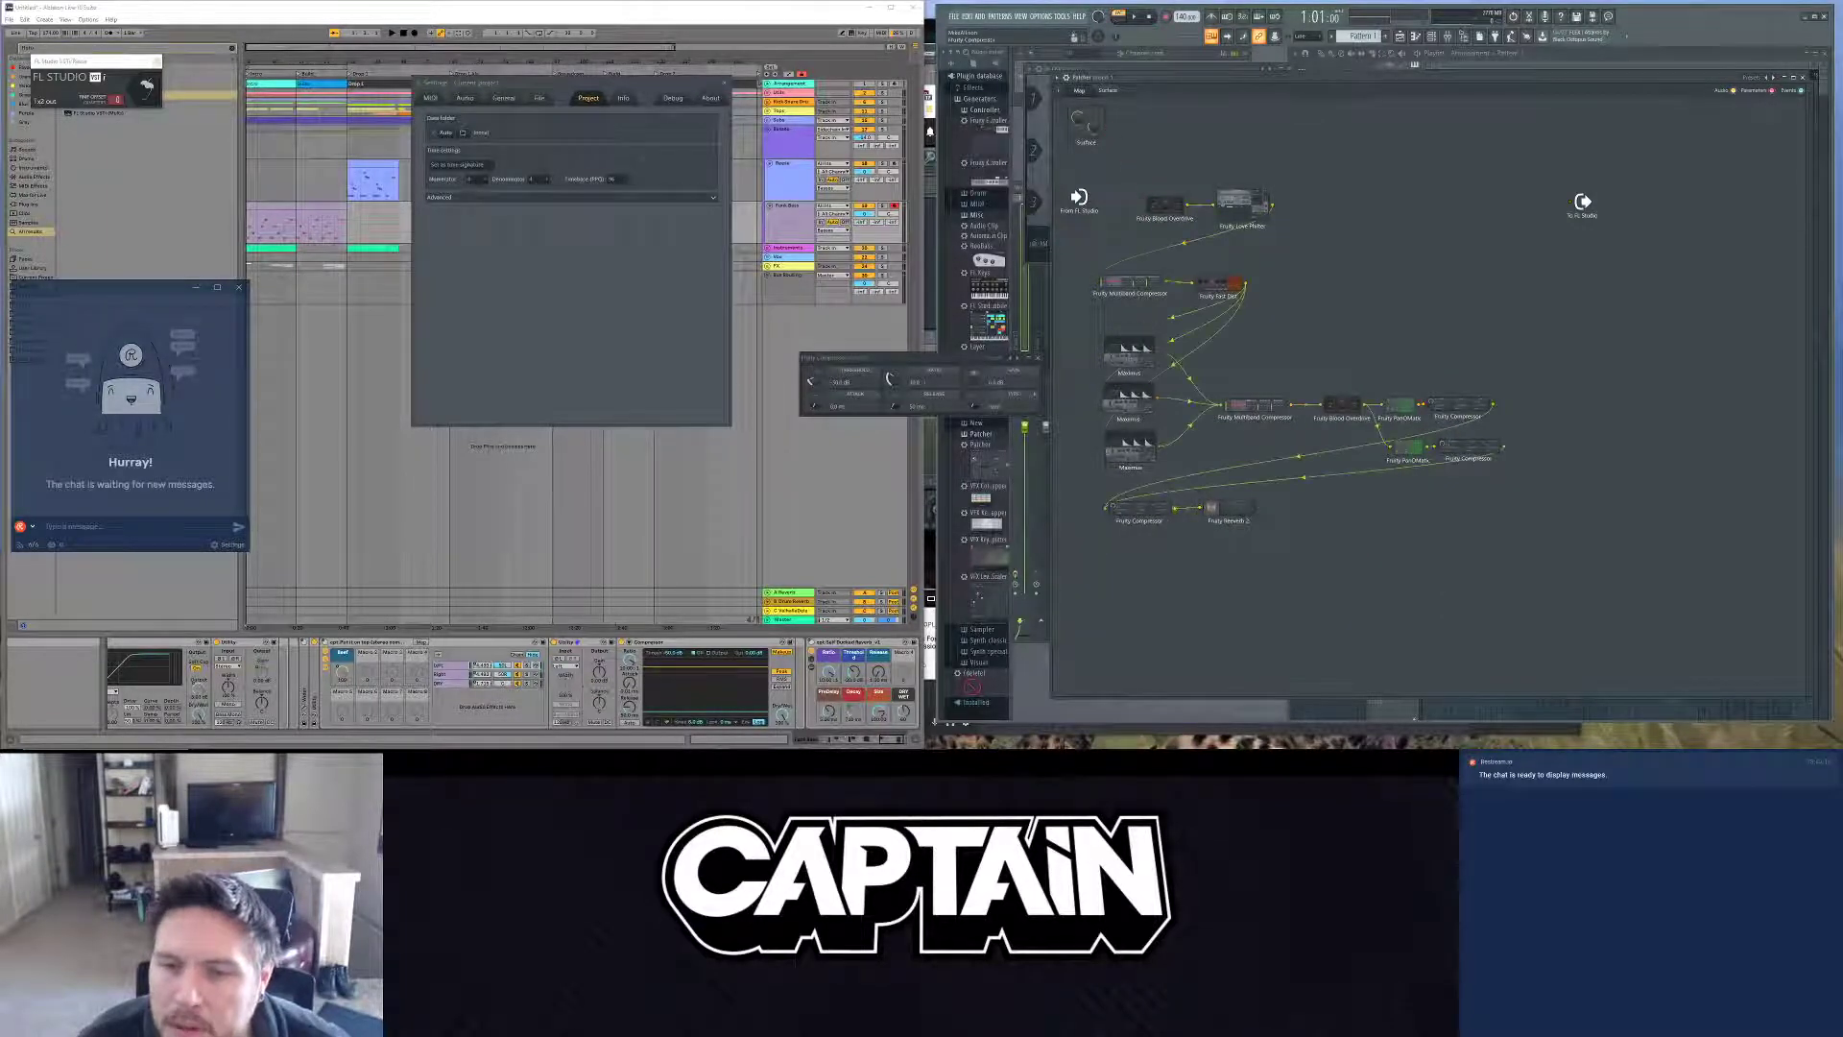
# Step: Adjust the Type control of the new Fruity Compressor feeding the reverb
pyautogui.click(983, 410)
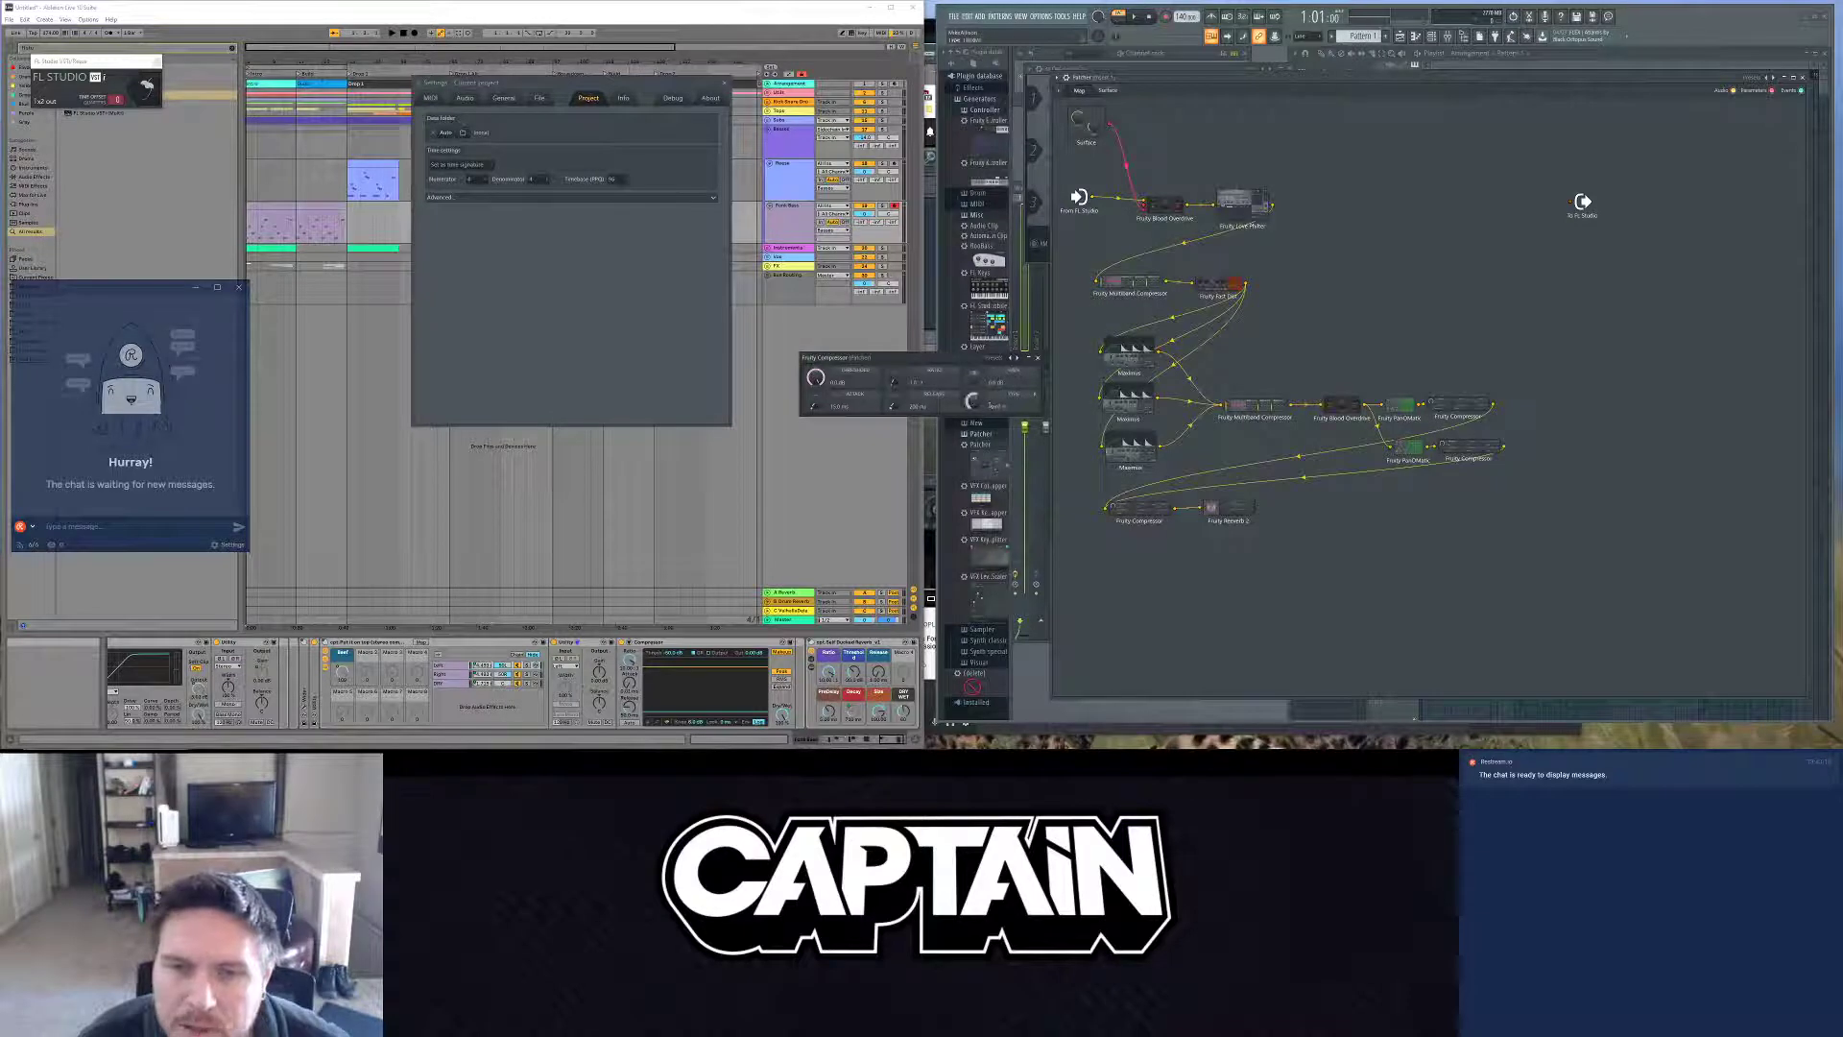
pyautogui.moveTo(981, 410); pyautogui.dragTo(969, 404)
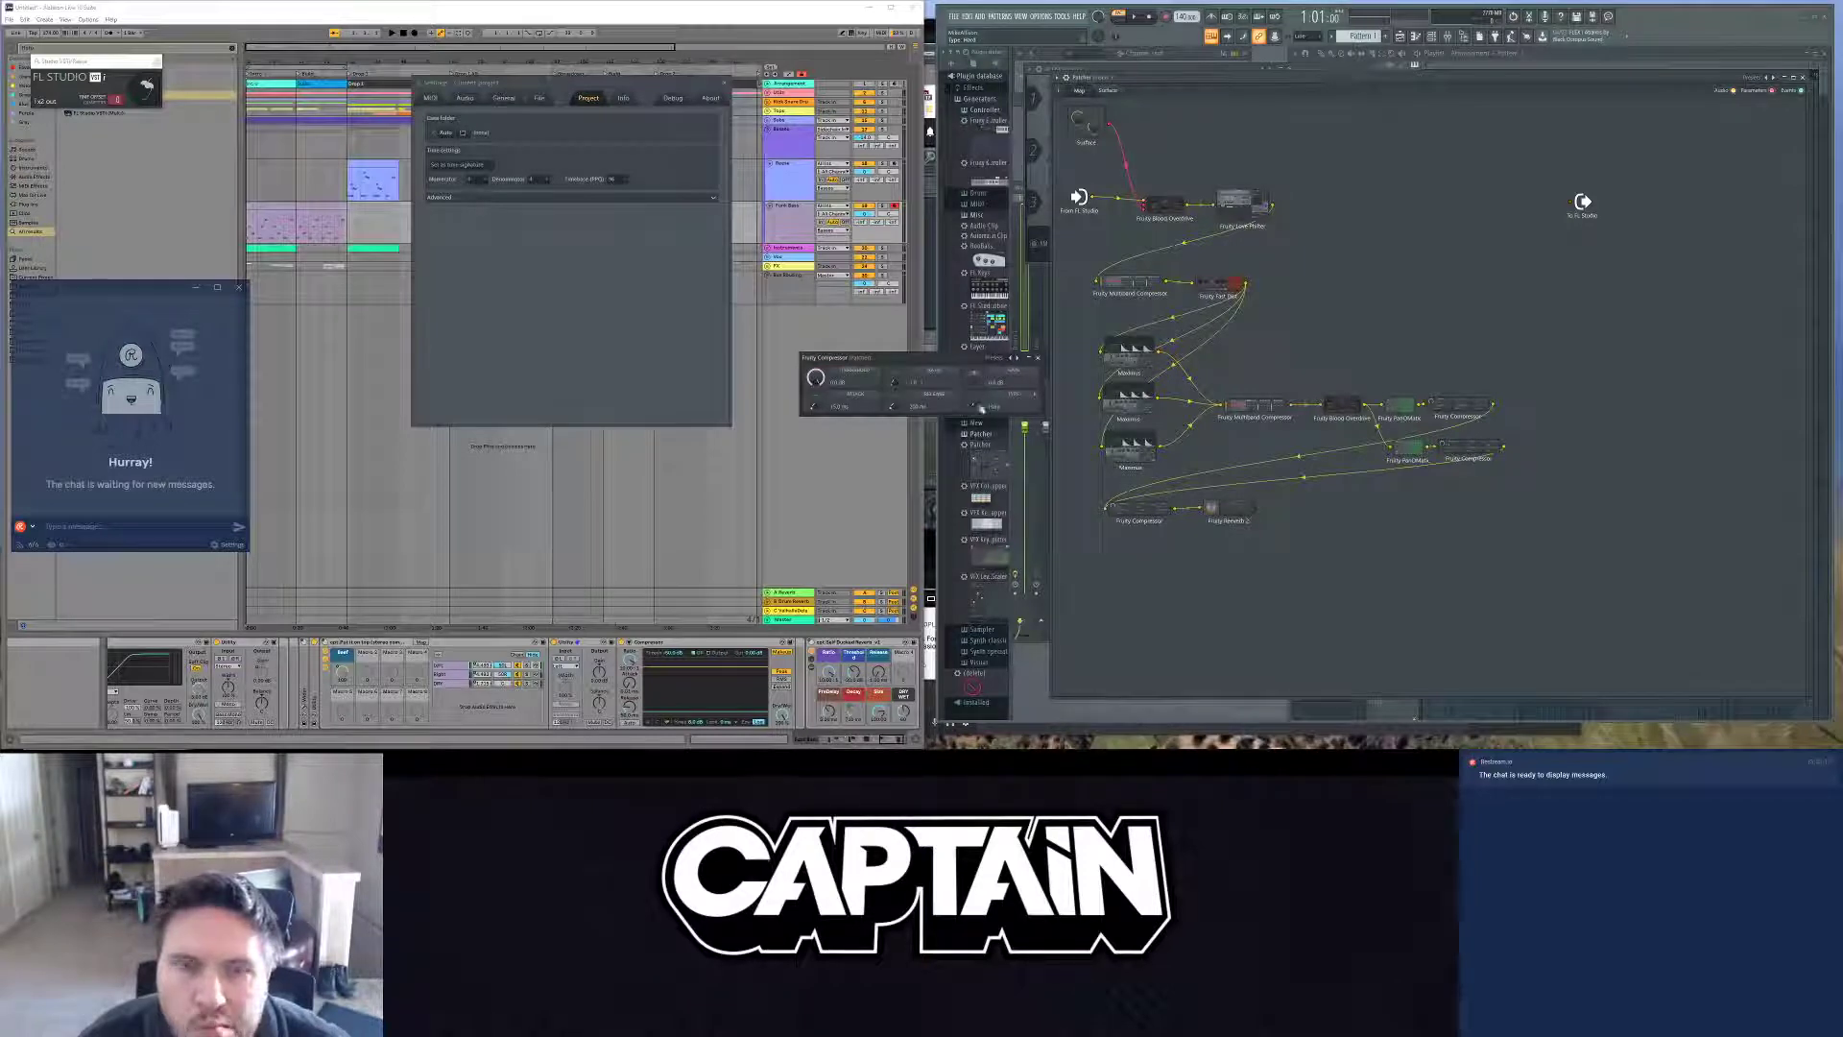
pyautogui.rightClick(1143, 519)
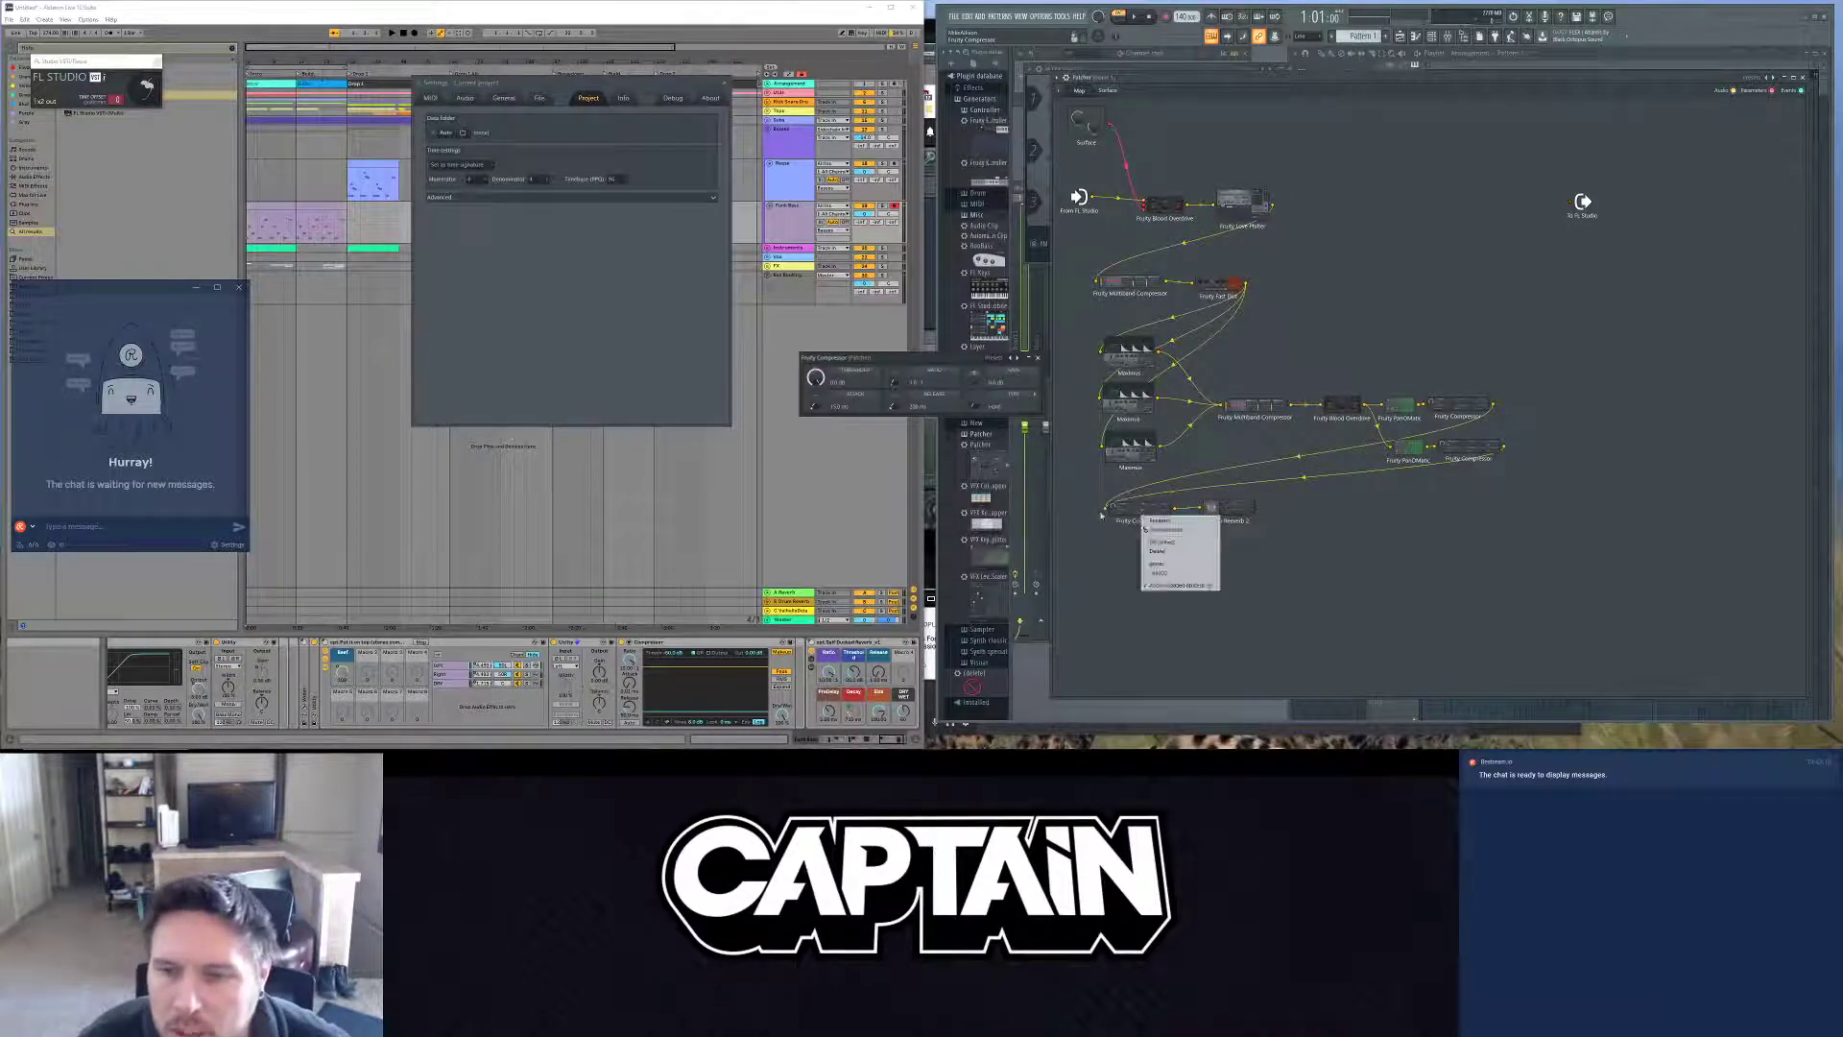
pyautogui.moveTo(1185, 563)
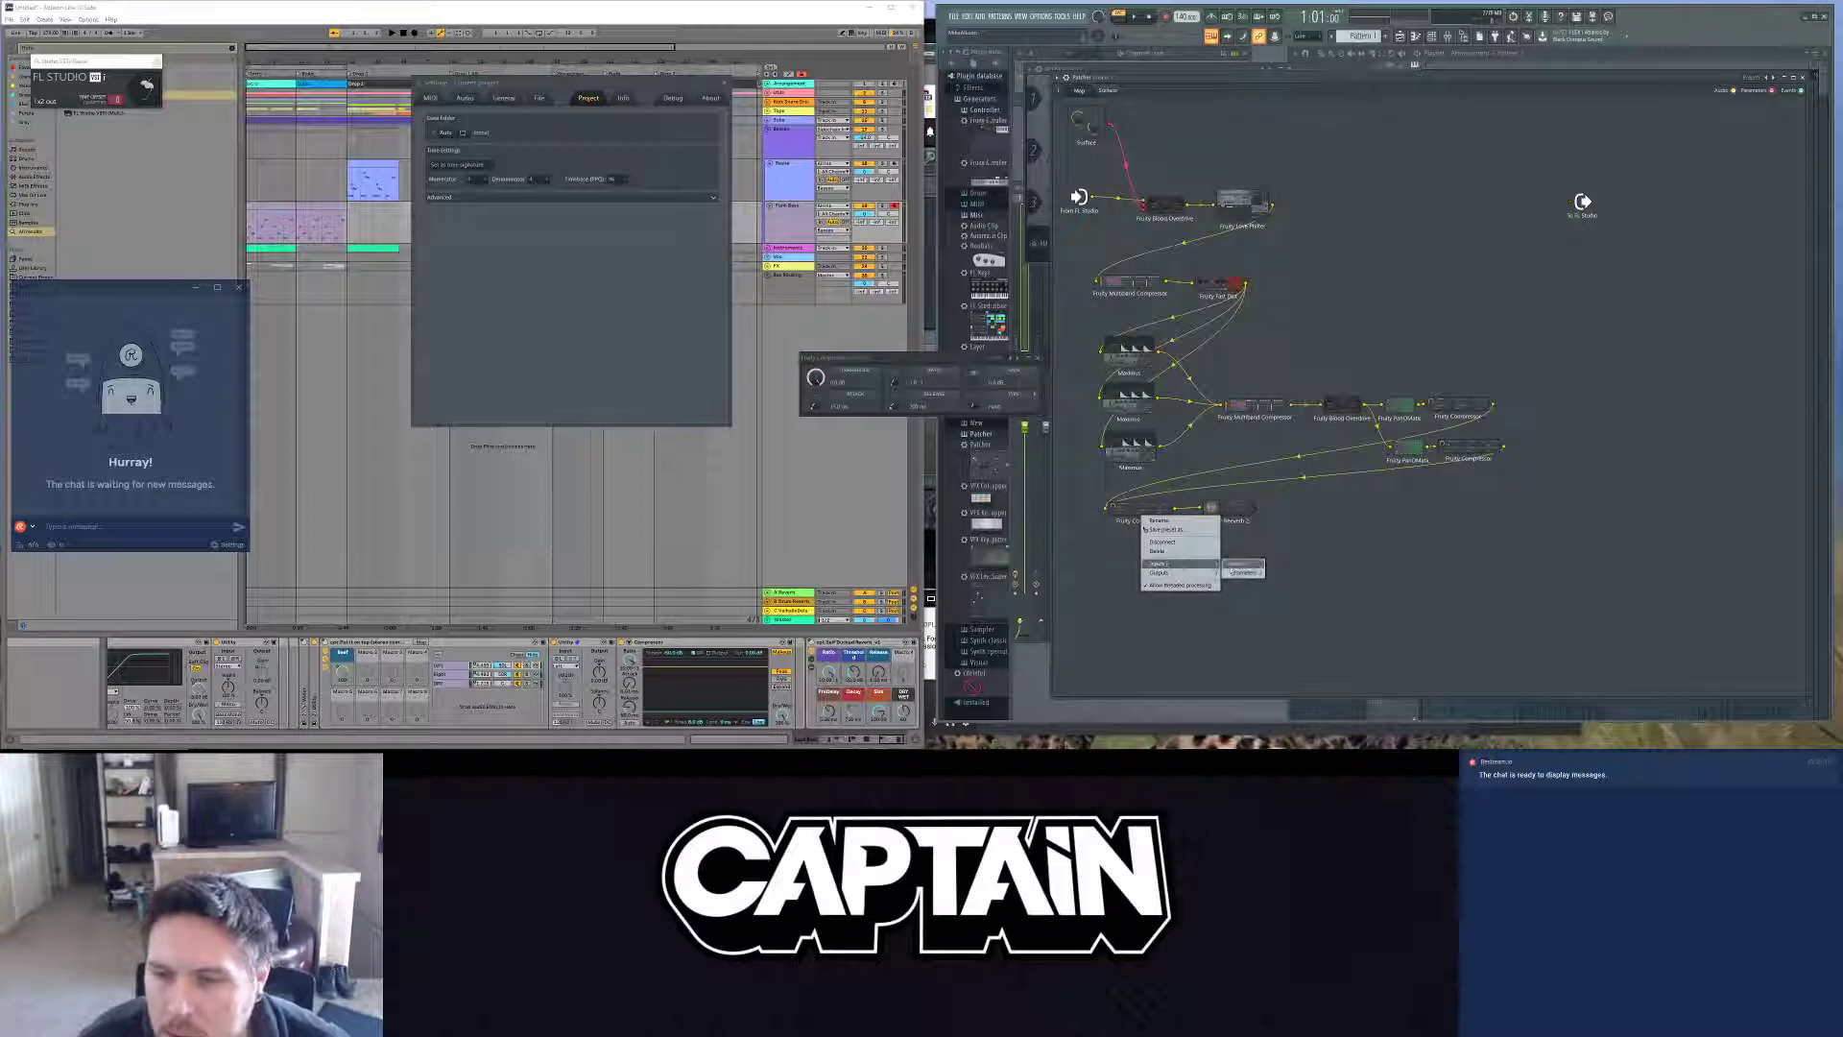
pyautogui.moveTo(1243, 574)
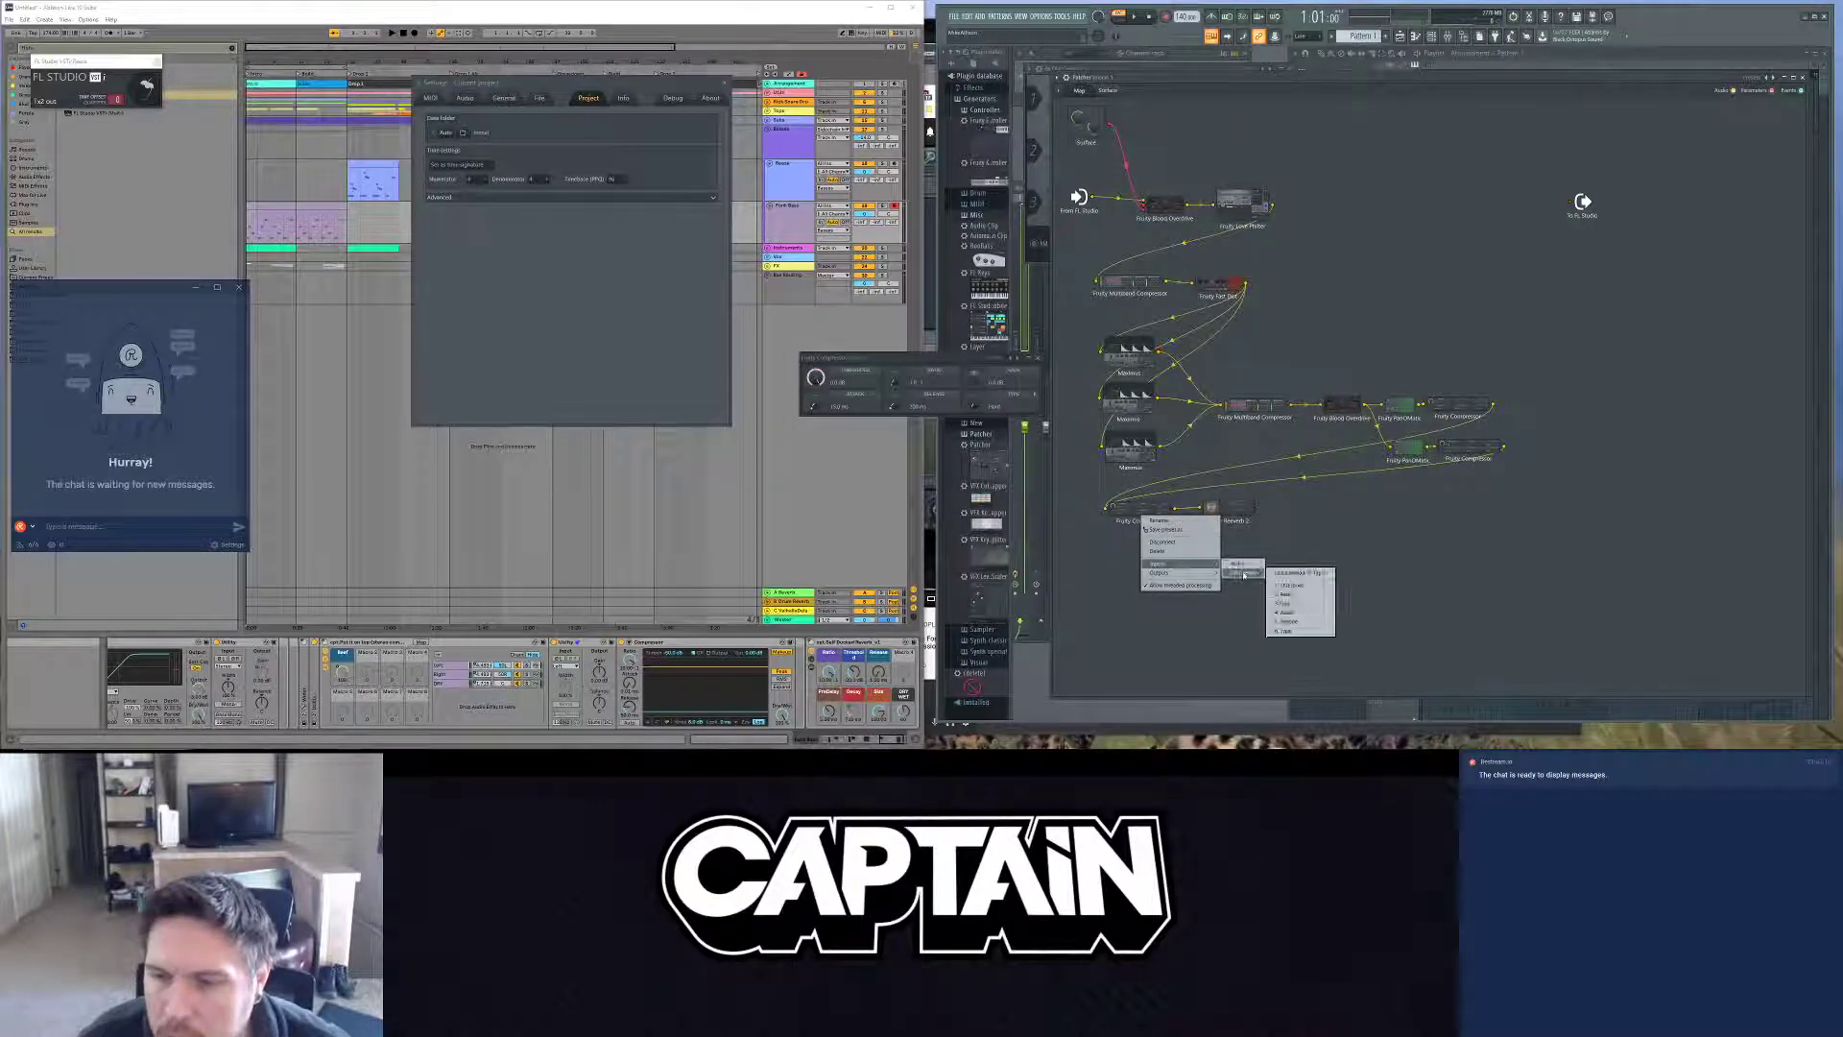
pyautogui.click(1084, 535)
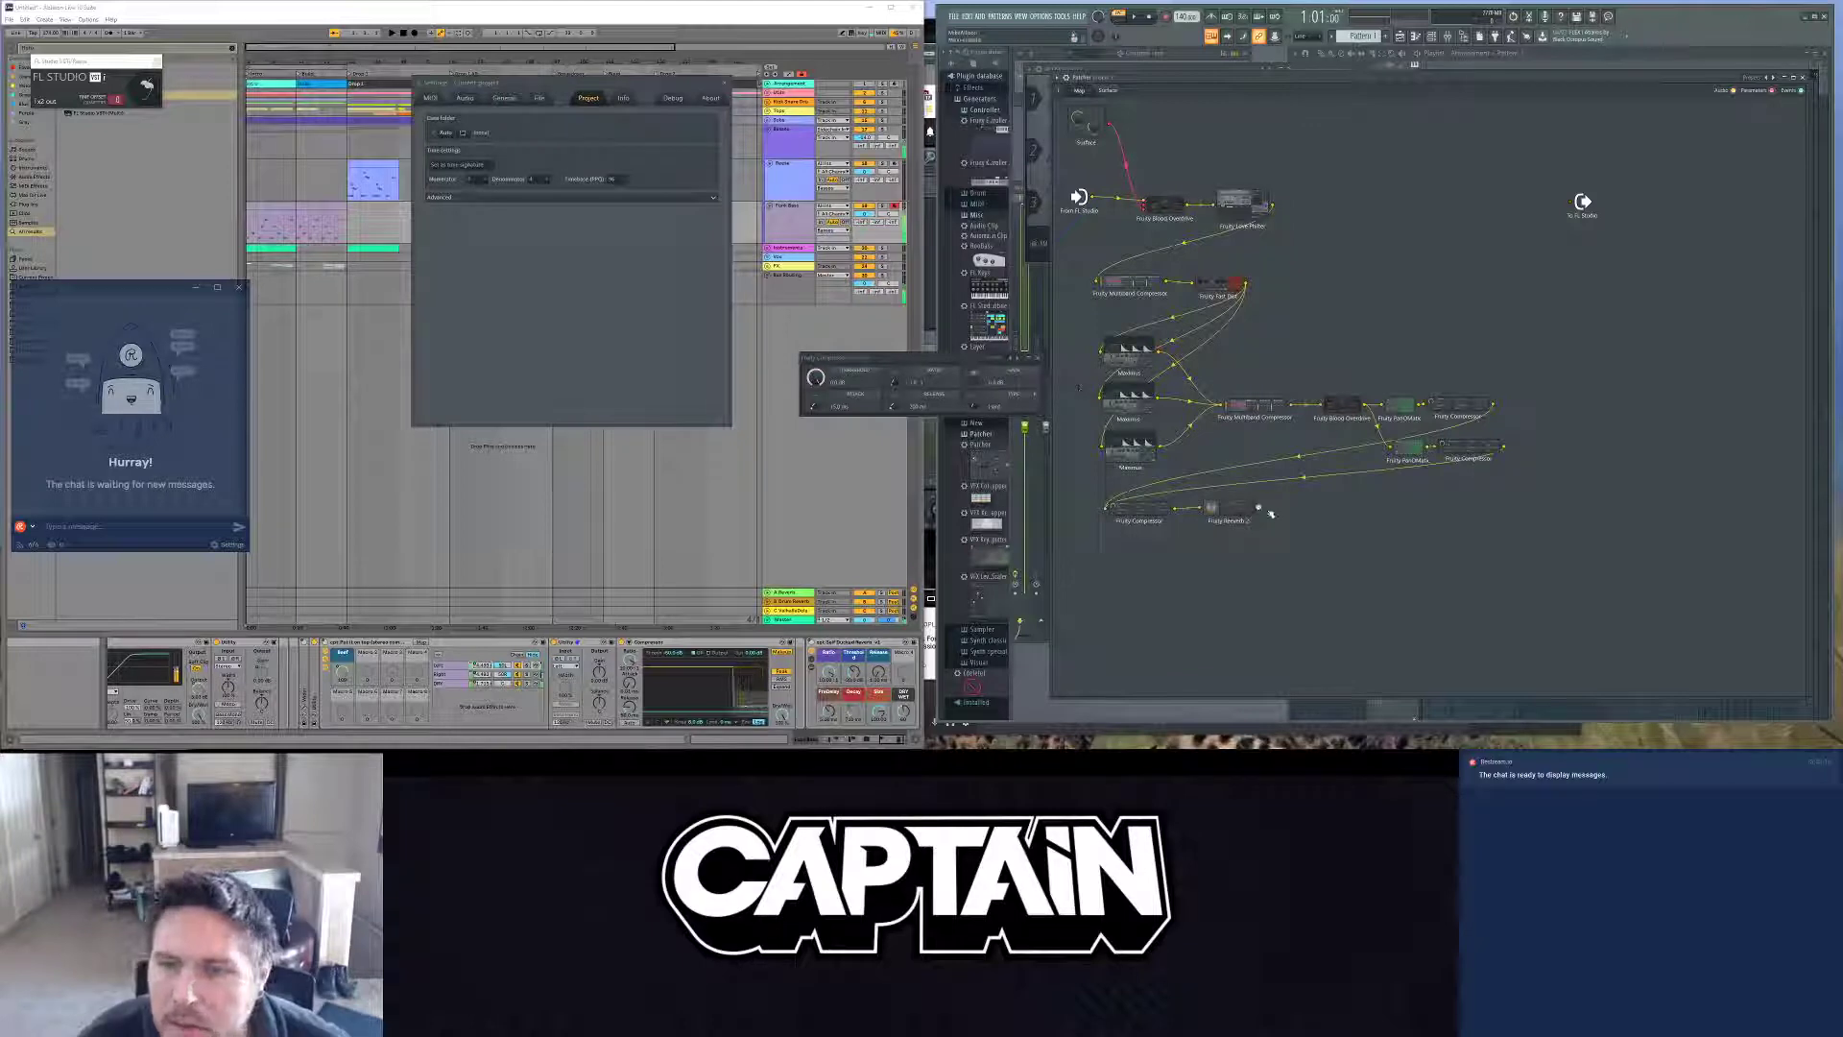
# Step: Connect the output of Fruity Reeverb 2 to the To FL Studio module
pyautogui.click(1327, 525)
pyautogui.moveTo(1256, 507); pyautogui.dragTo(1572, 205)
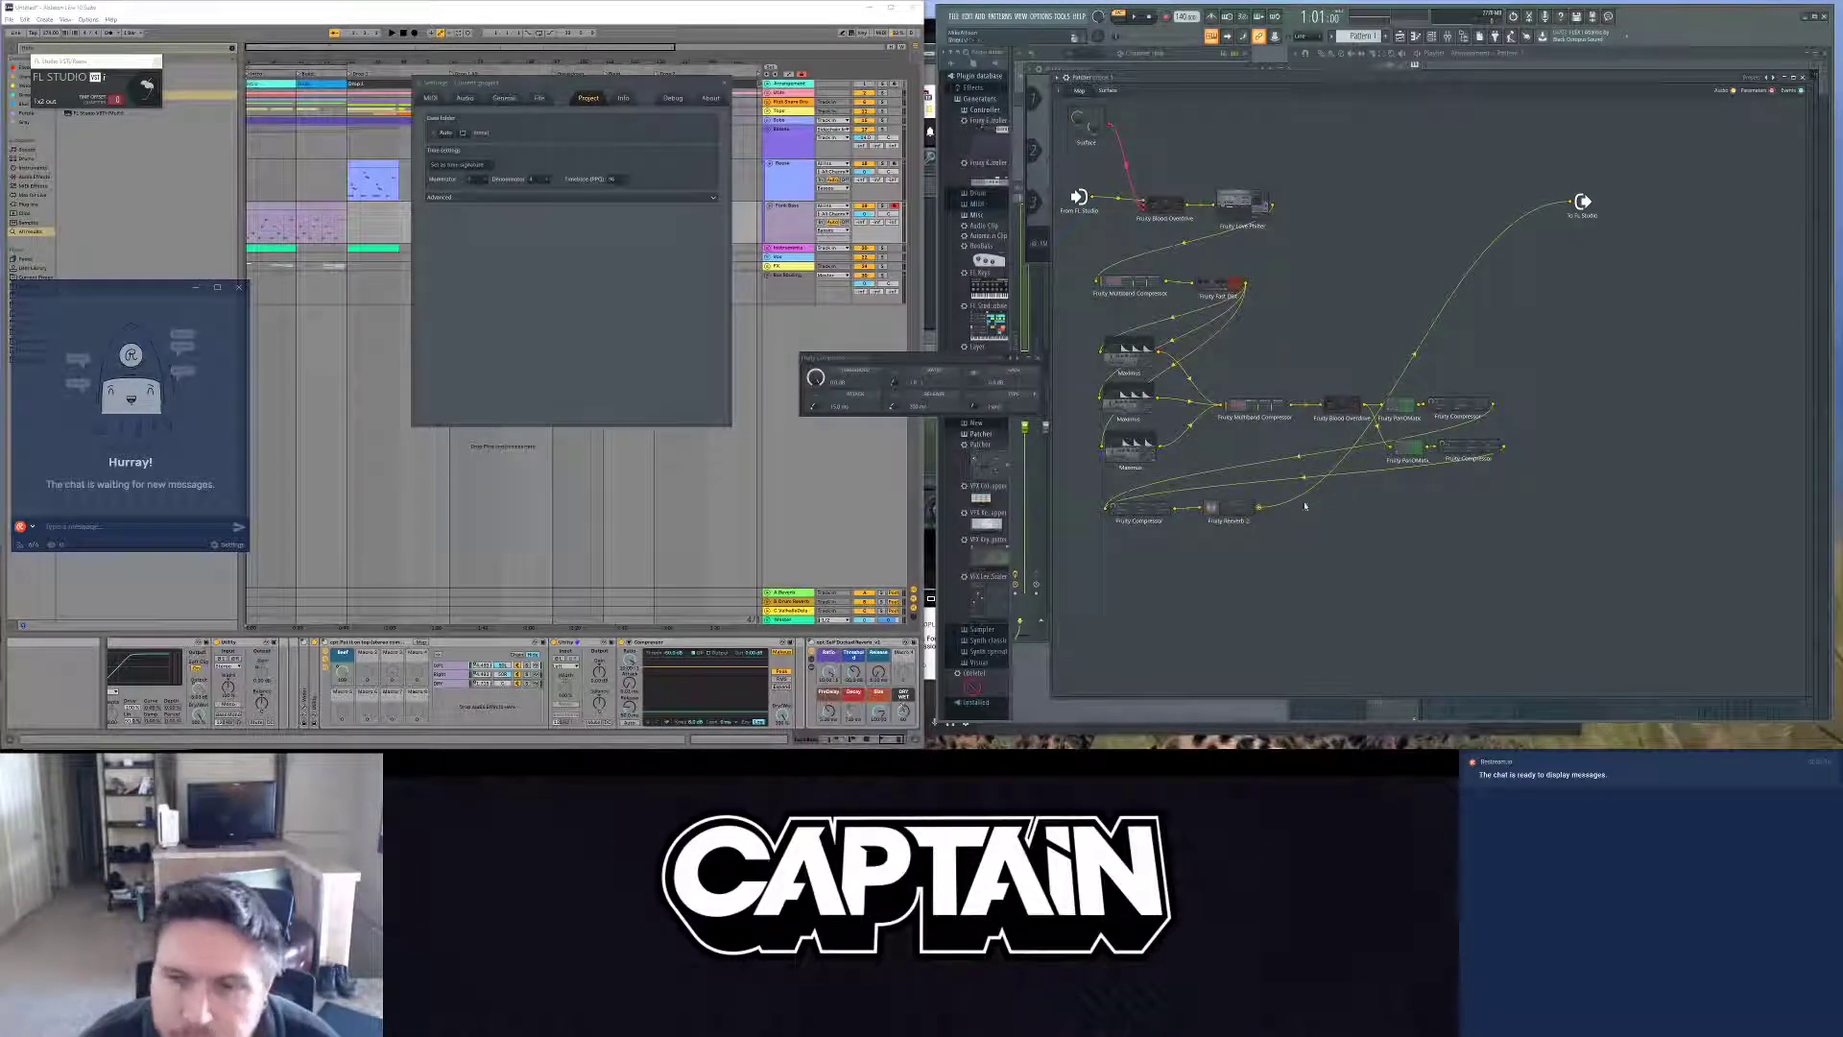
# Step: Open Fruity Reeverb 2 and enable a parameter input for its Decay time on the module
pyautogui.click(1213, 509)
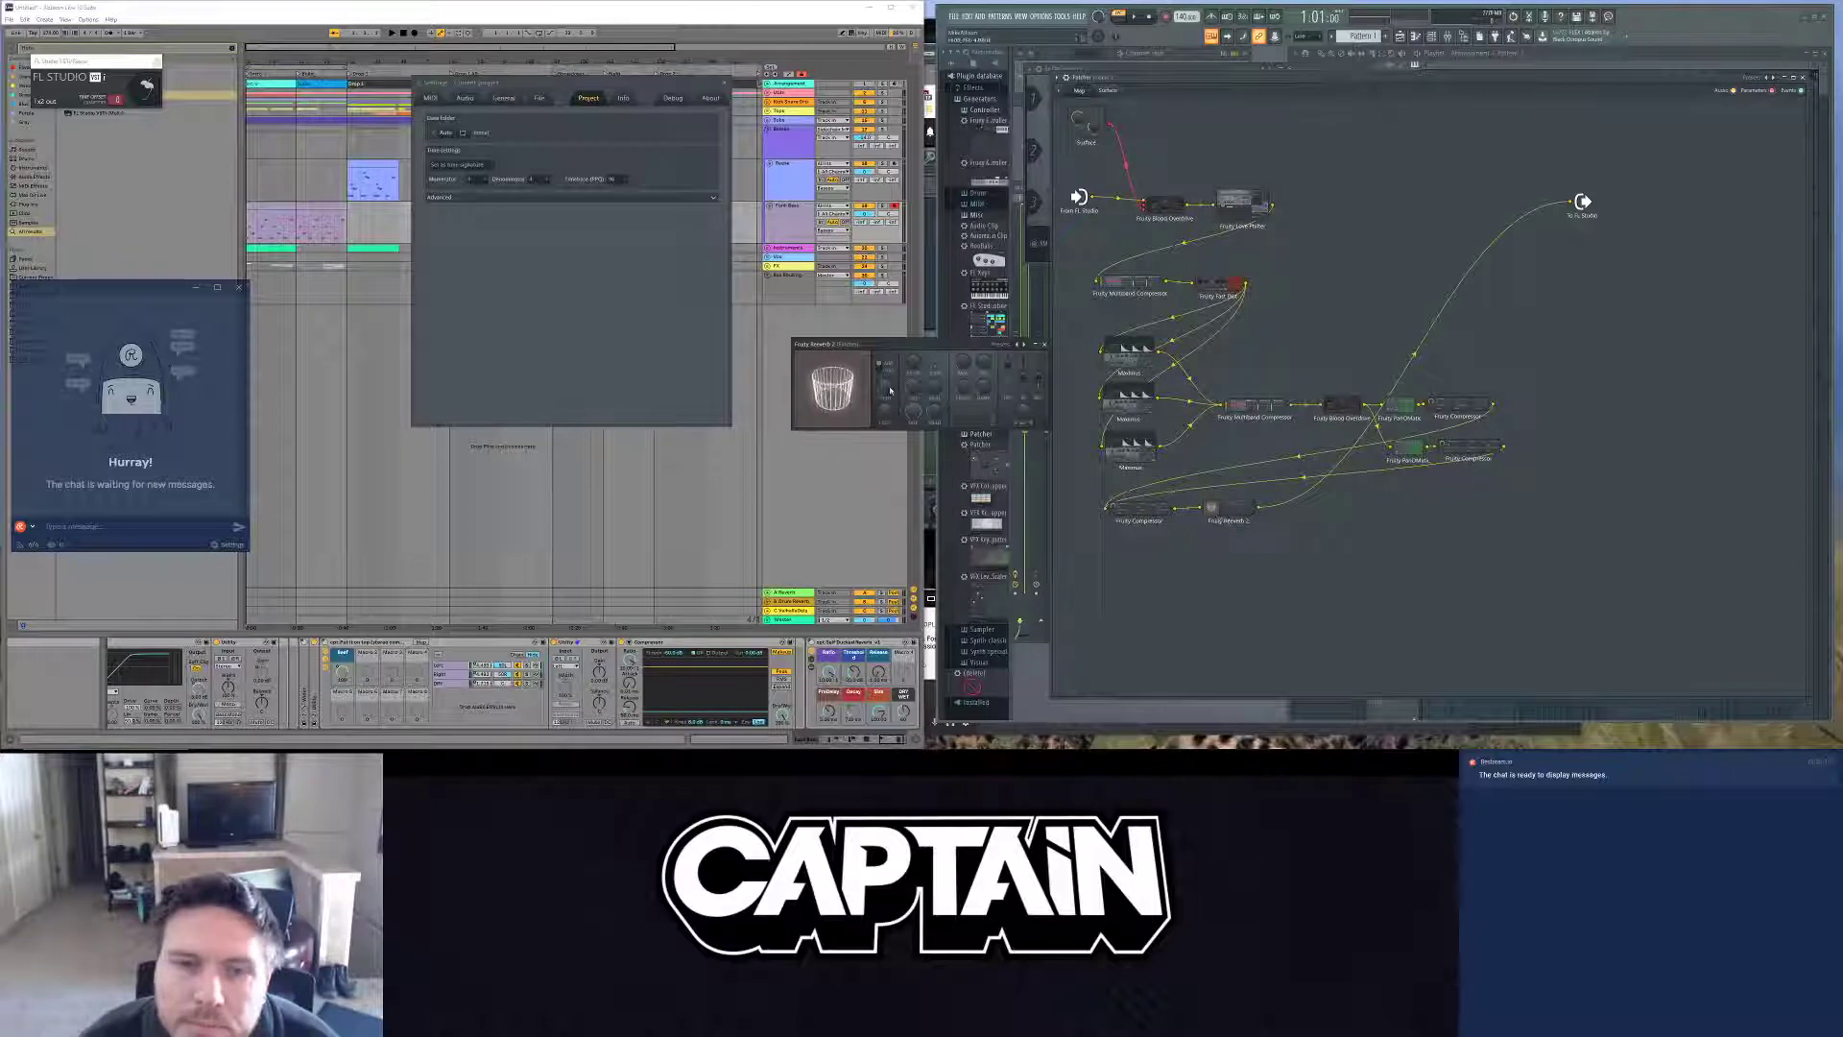
pyautogui.moveTo(950, 345); pyautogui.dragTo(929, 338)
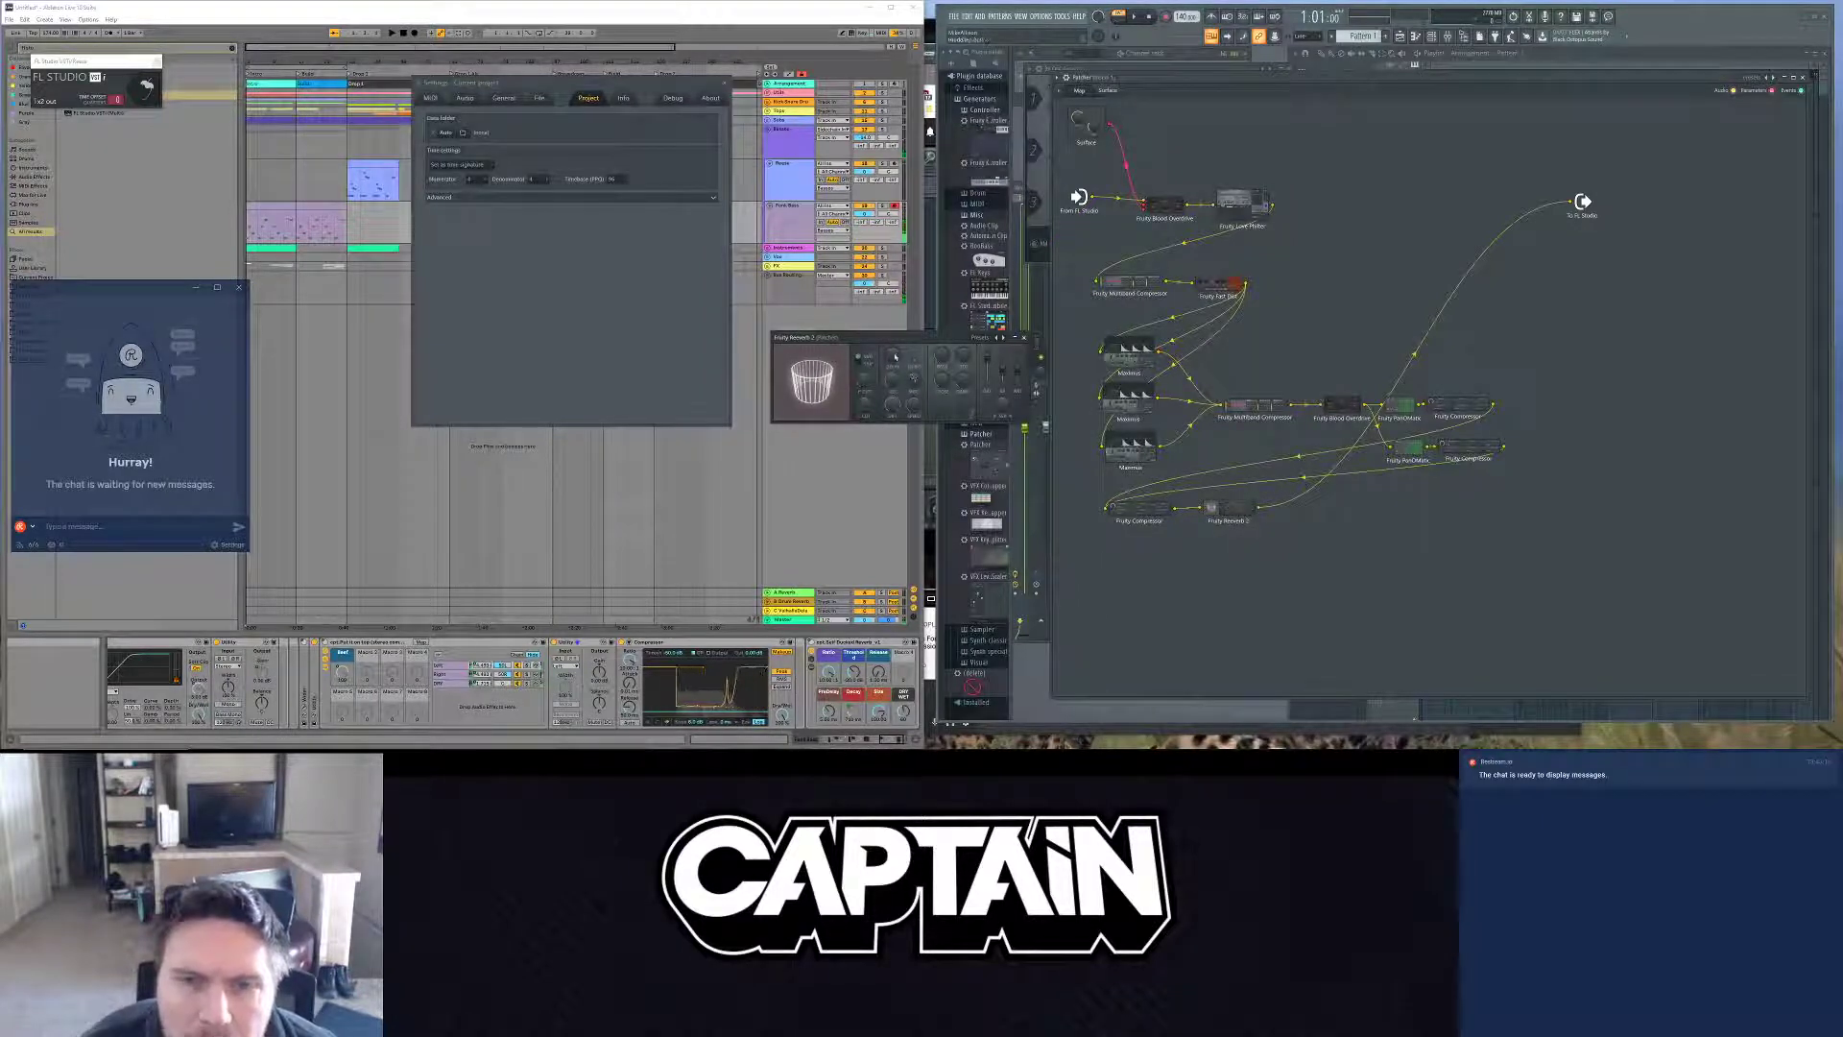
pyautogui.rightClick(1212, 510)
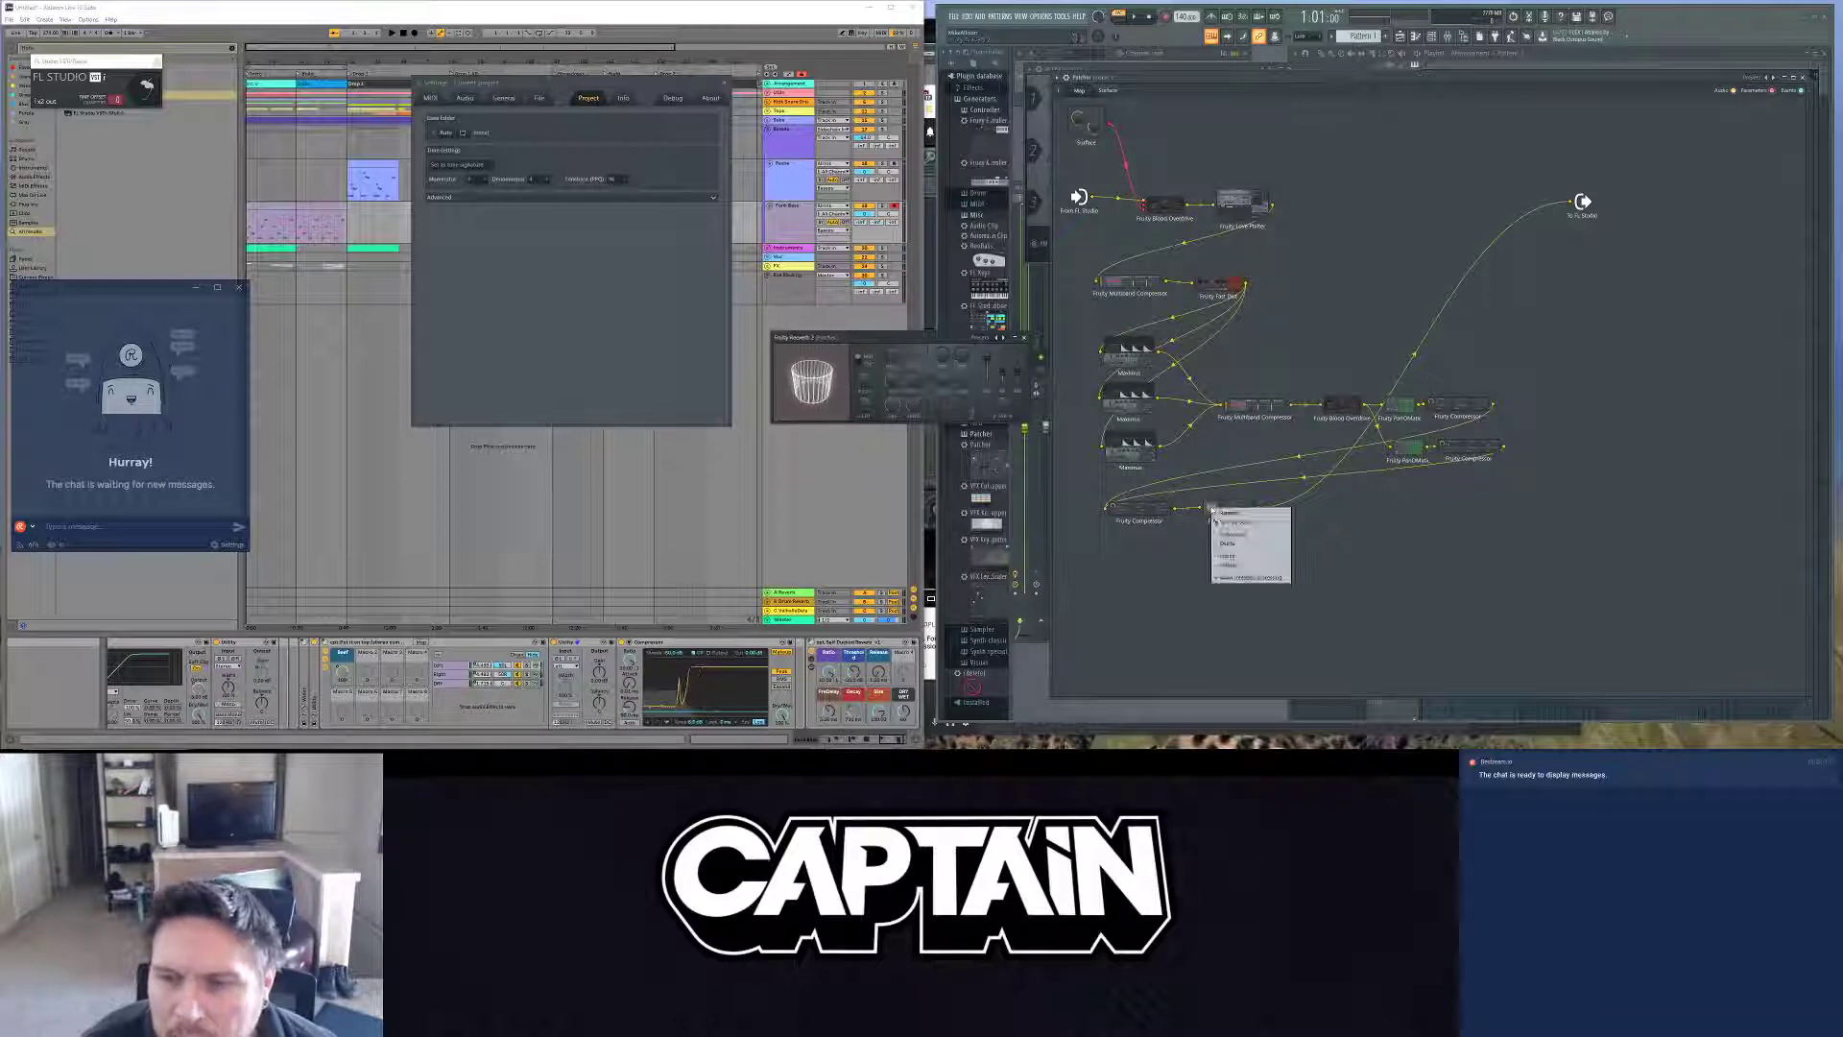
pyautogui.moveTo(1231, 556)
pyautogui.moveTo(1324, 568)
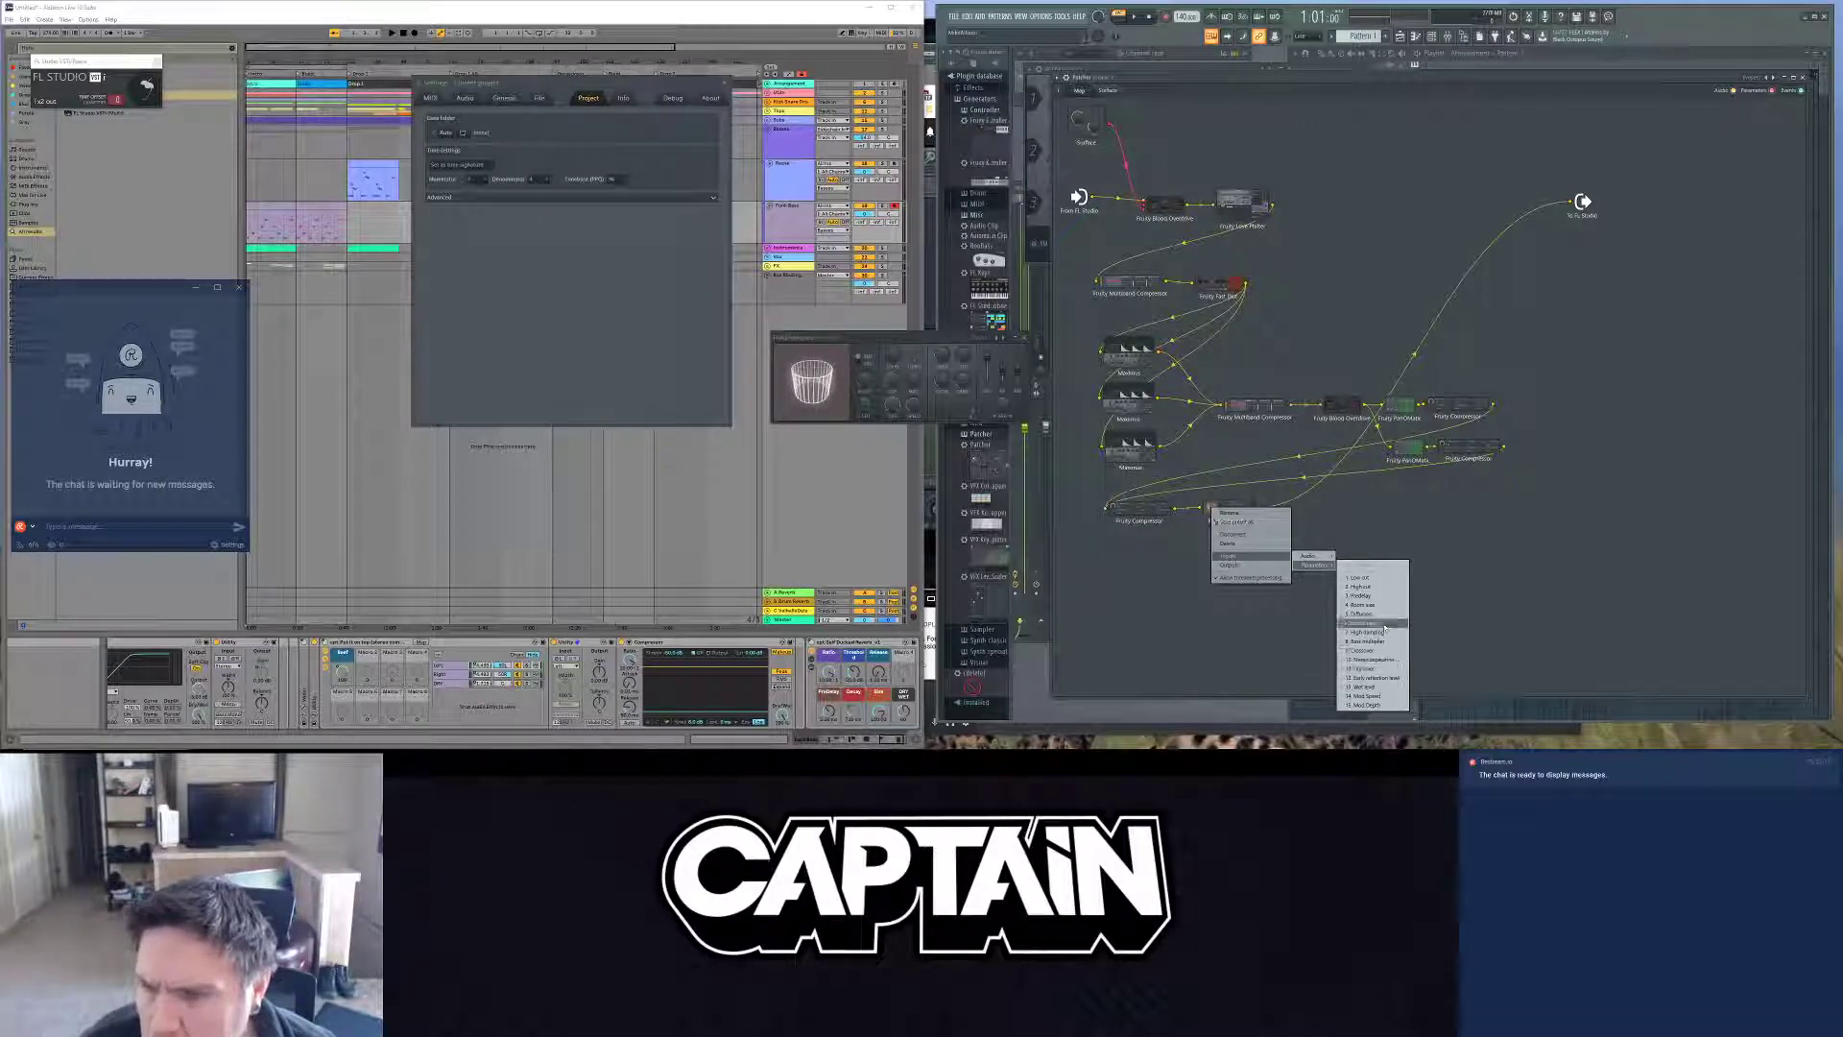
pyautogui.click(1382, 626)
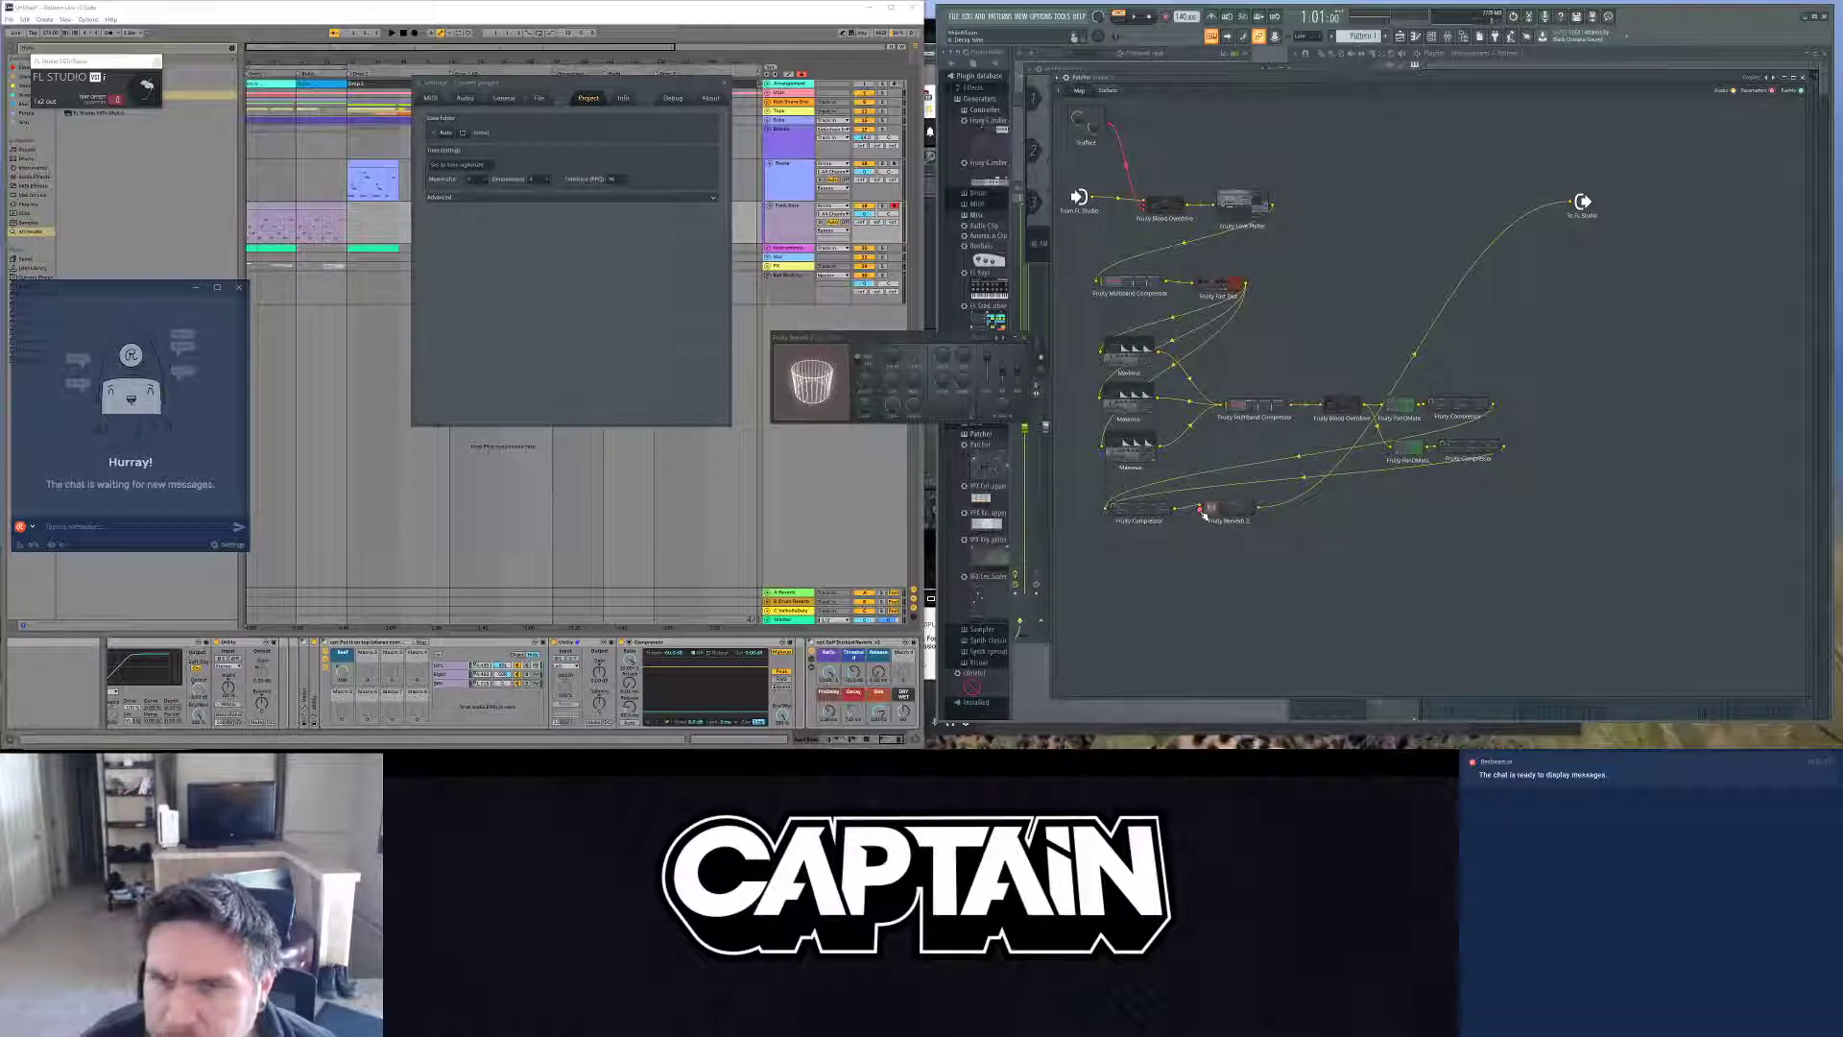
# Step: Add a second knob to the Patcher Surface beside the existing large knob
pyautogui.rightClick(1082, 113)
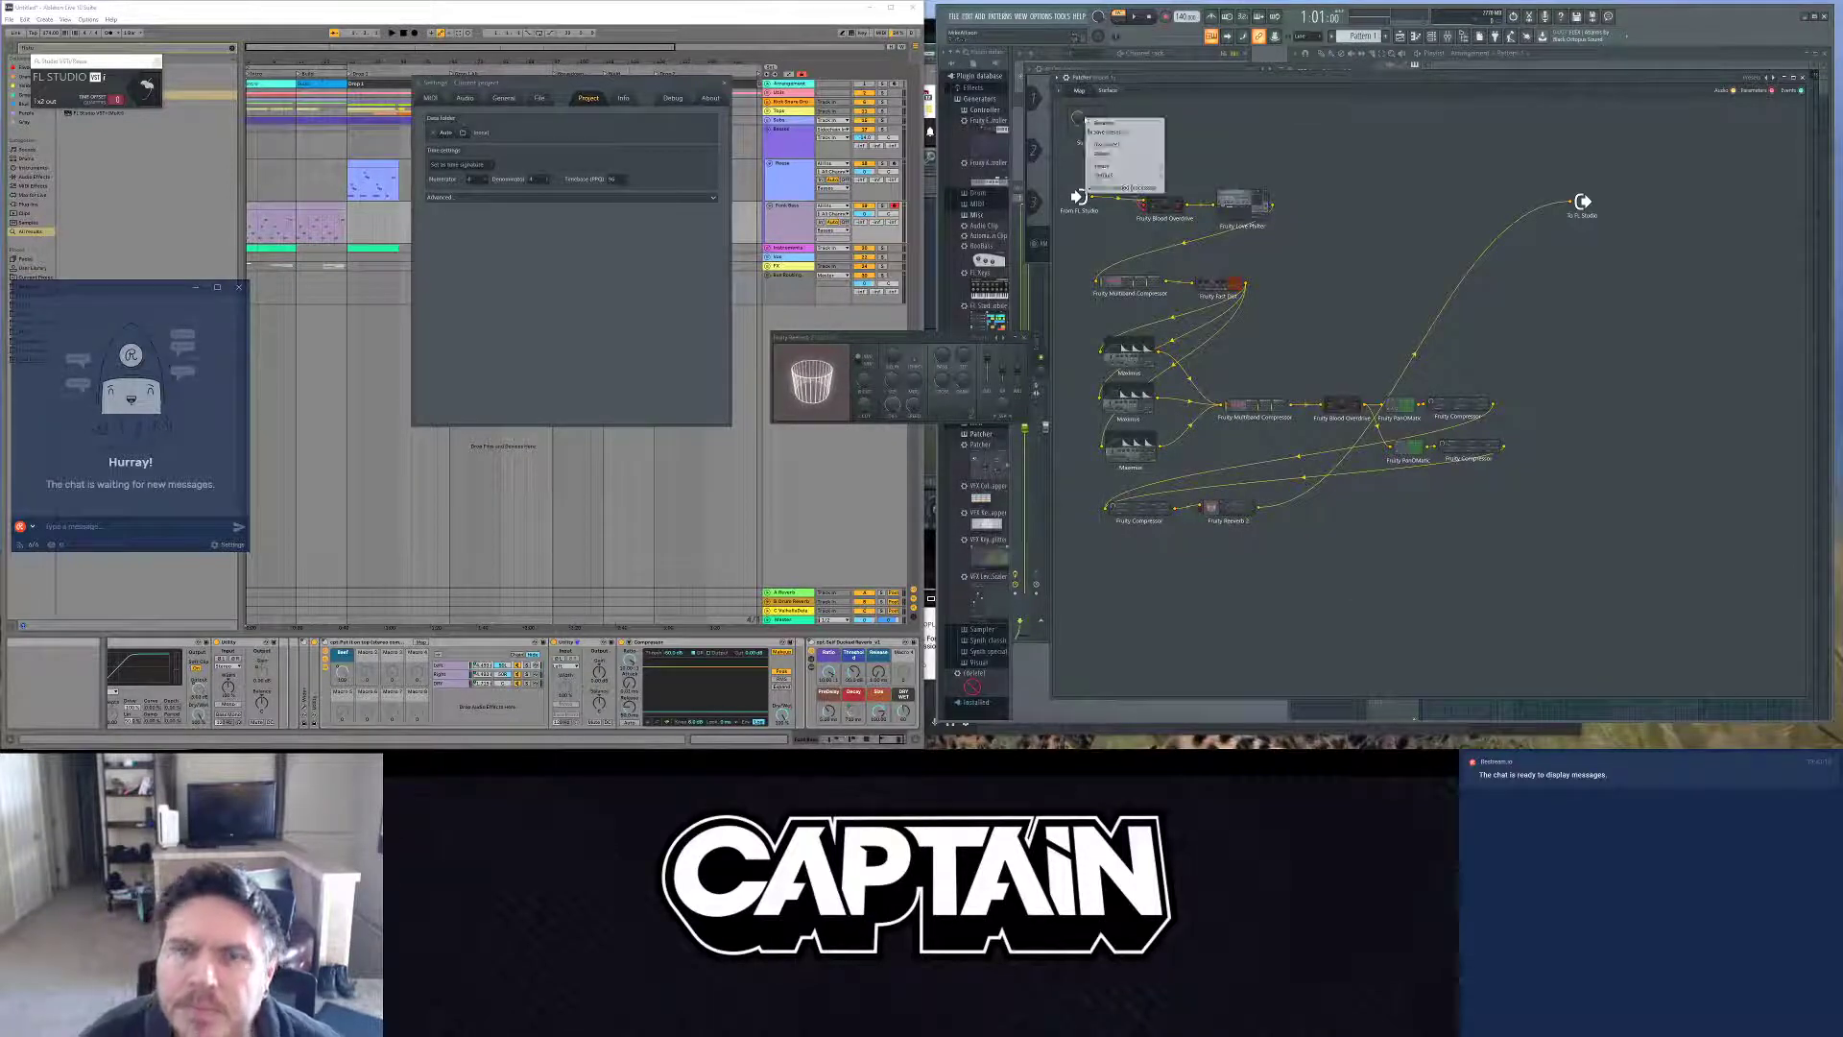
pyautogui.click(1105, 91)
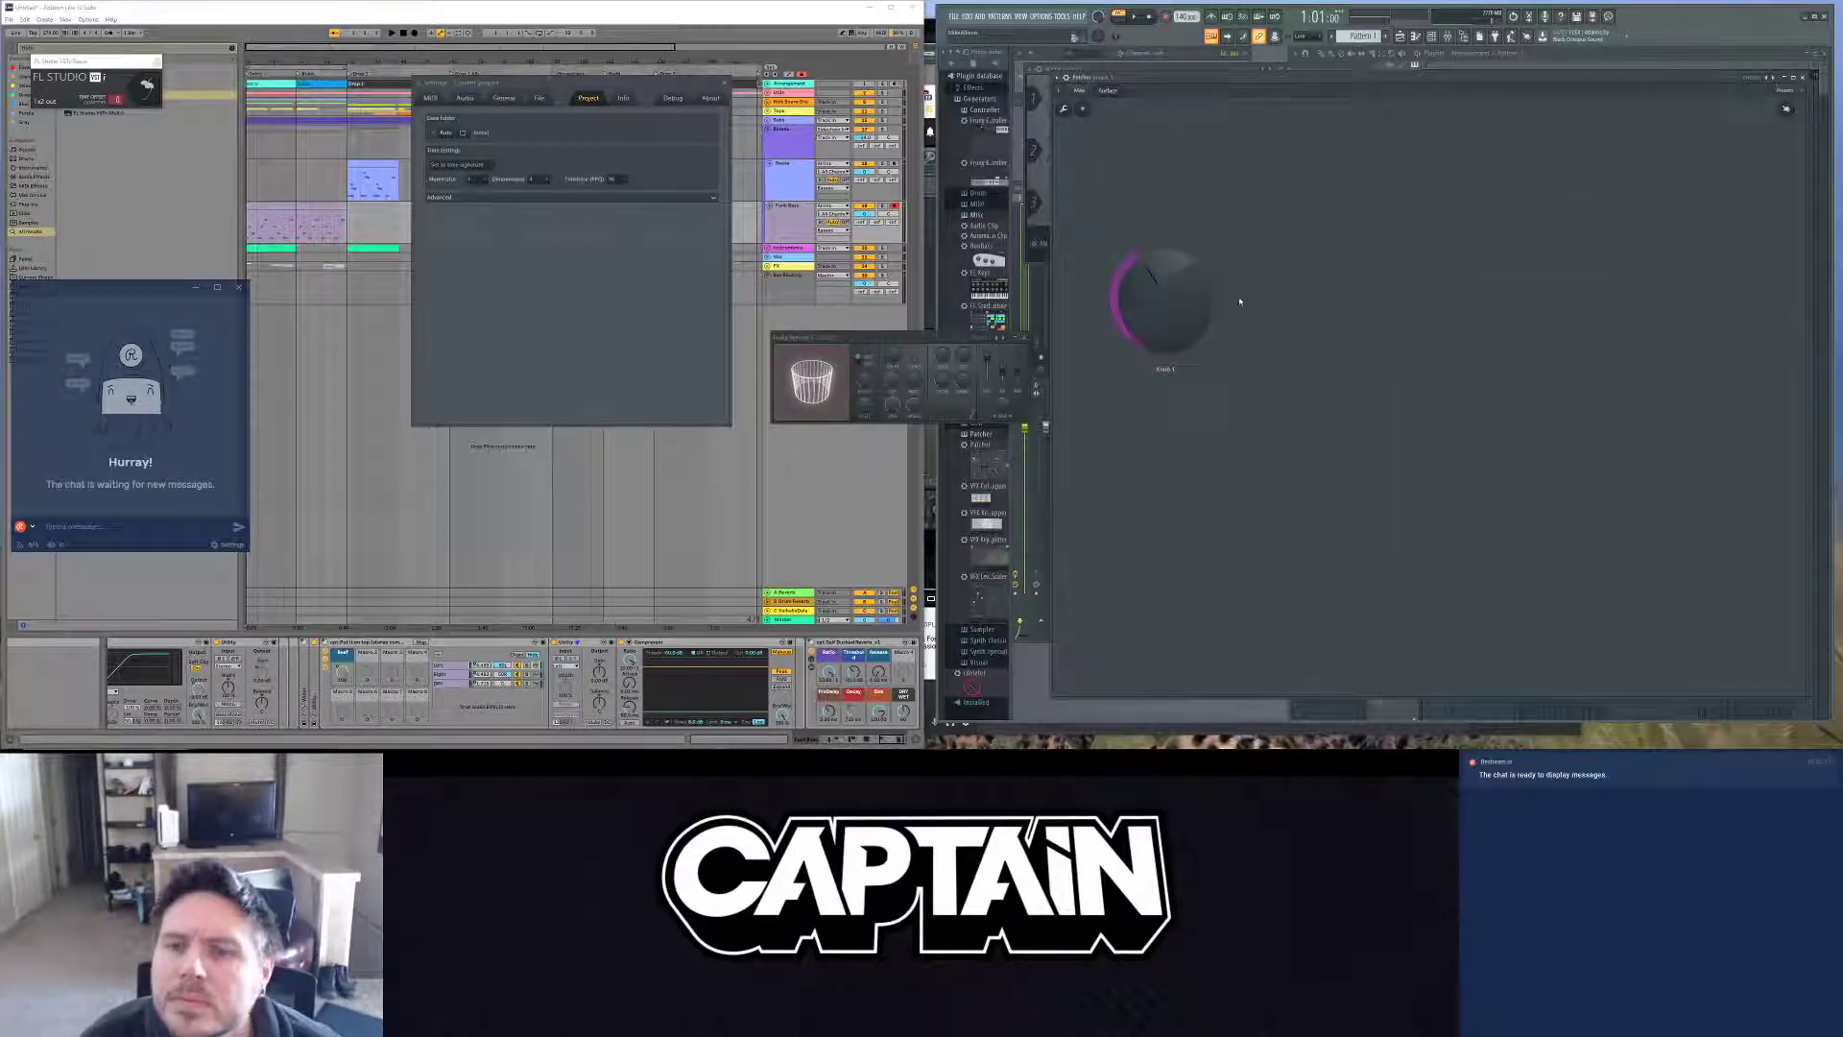
pyautogui.rightClick(1316, 338)
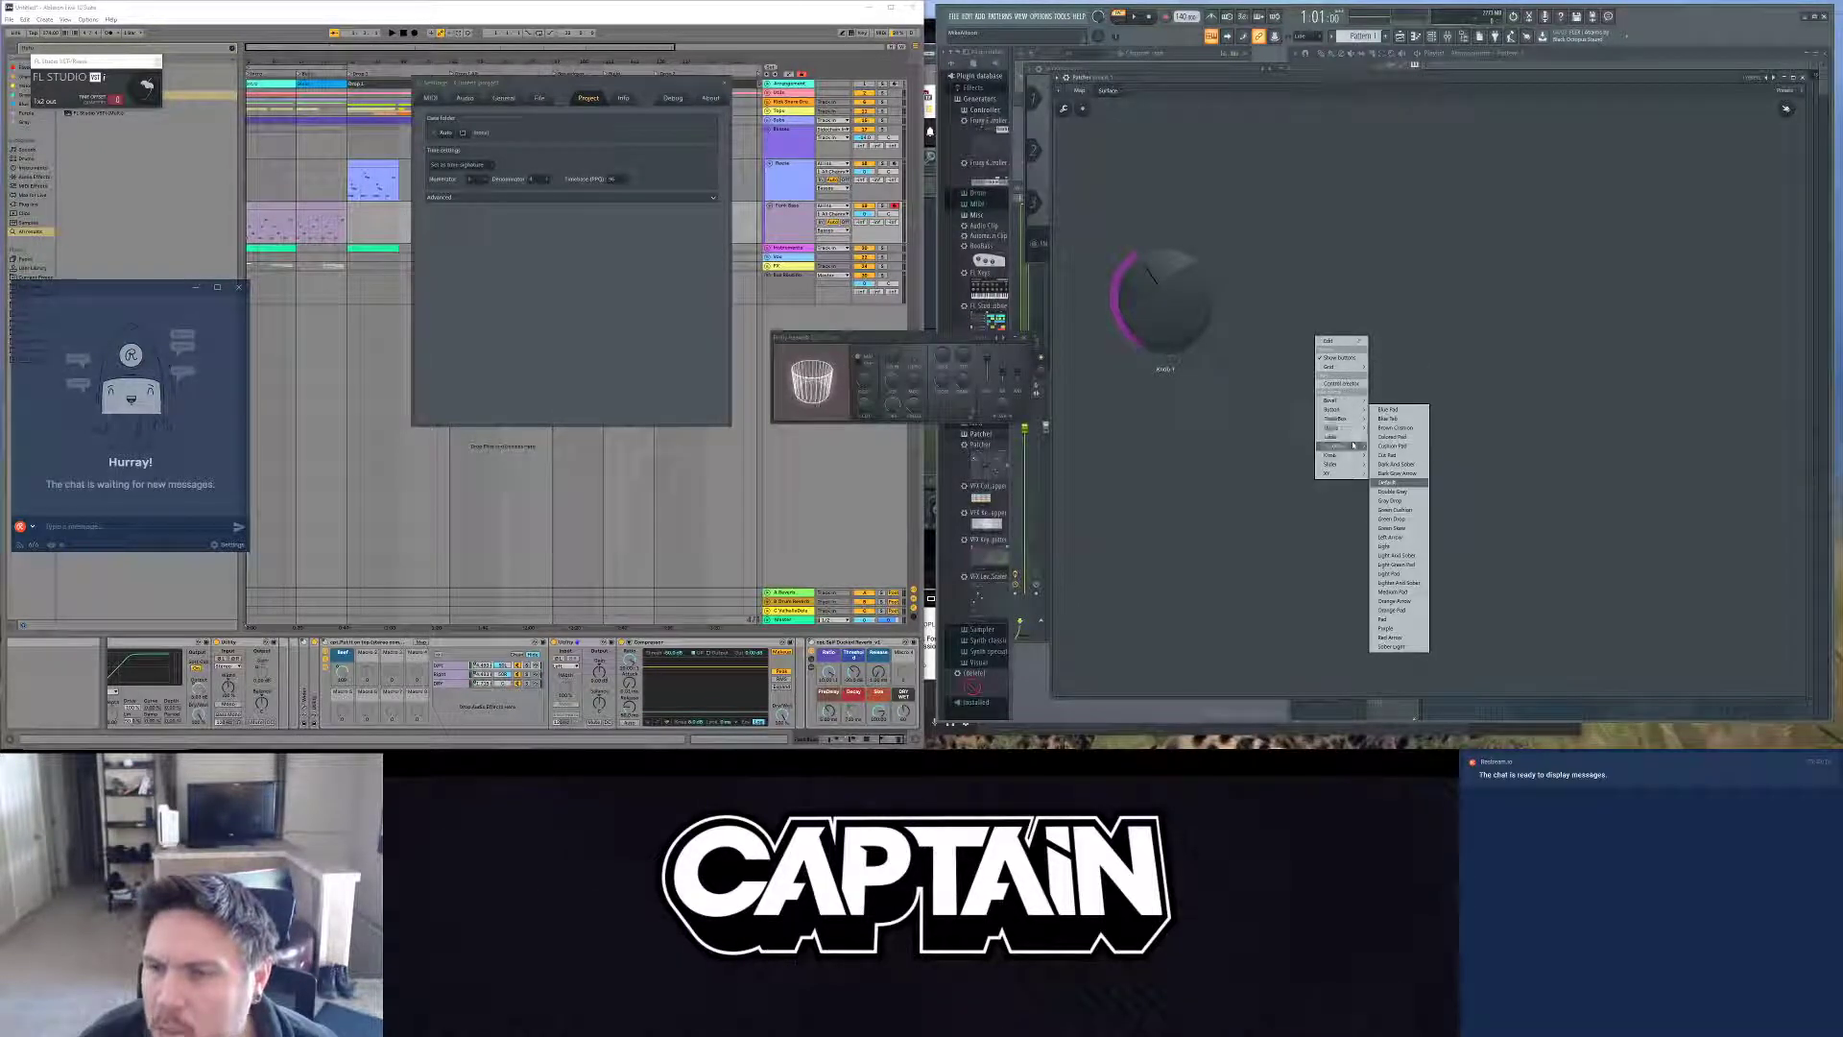
pyautogui.click(1397, 510)
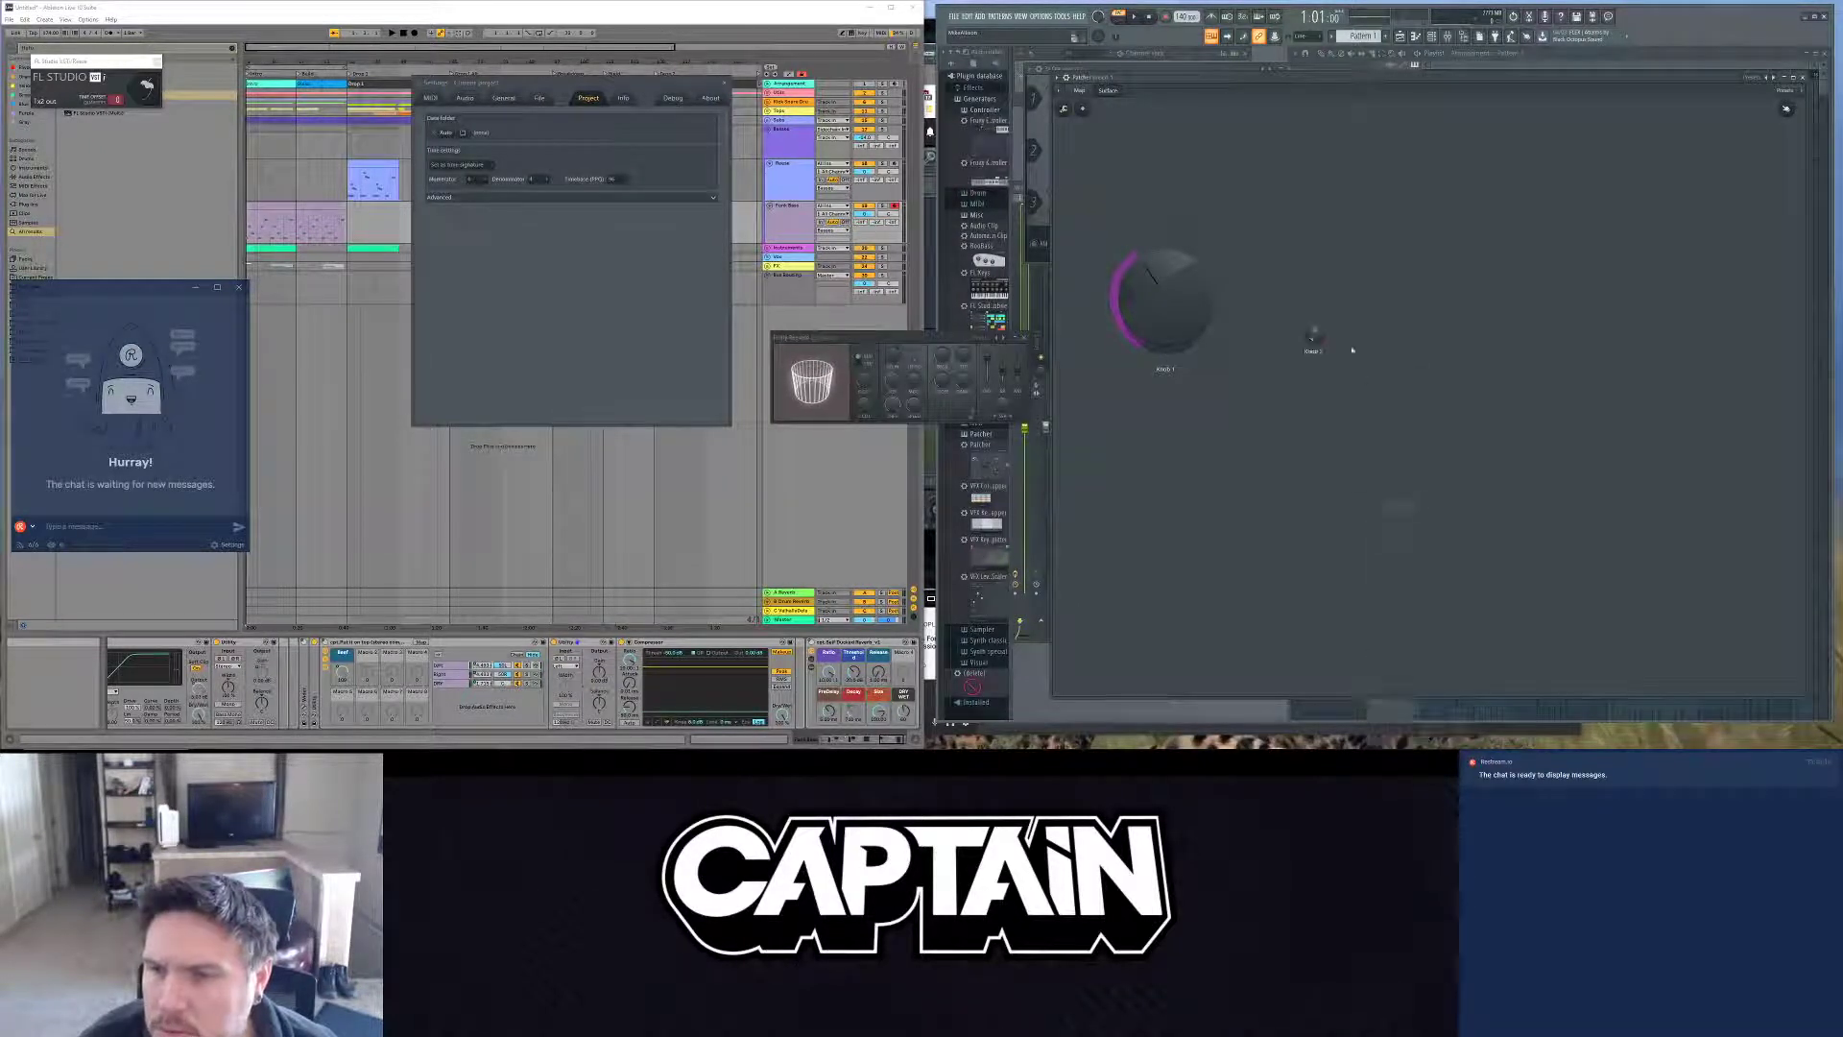
# Step: Enlarge the second knob on the Patcher Surface and rename it Reverb
pyautogui.moveTo(1326, 351); pyautogui.dragTo(1409, 418)
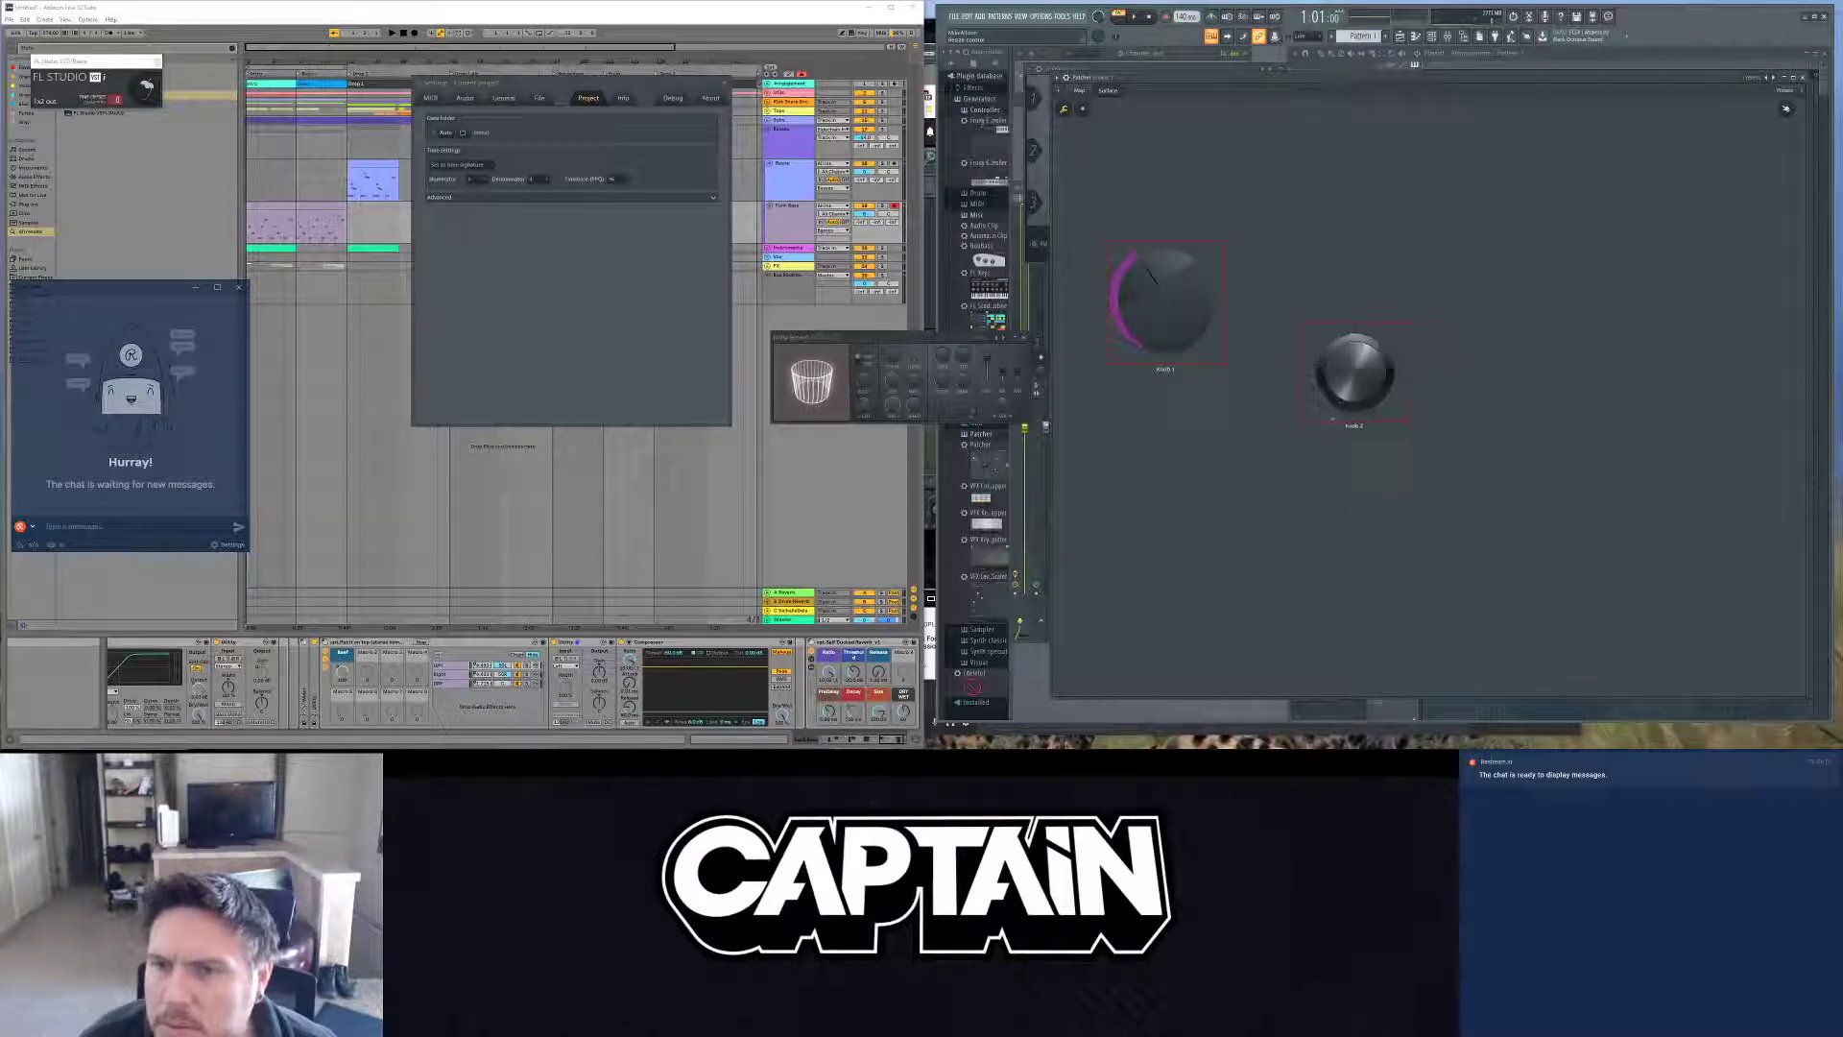
pyautogui.rightClick(1341, 372)
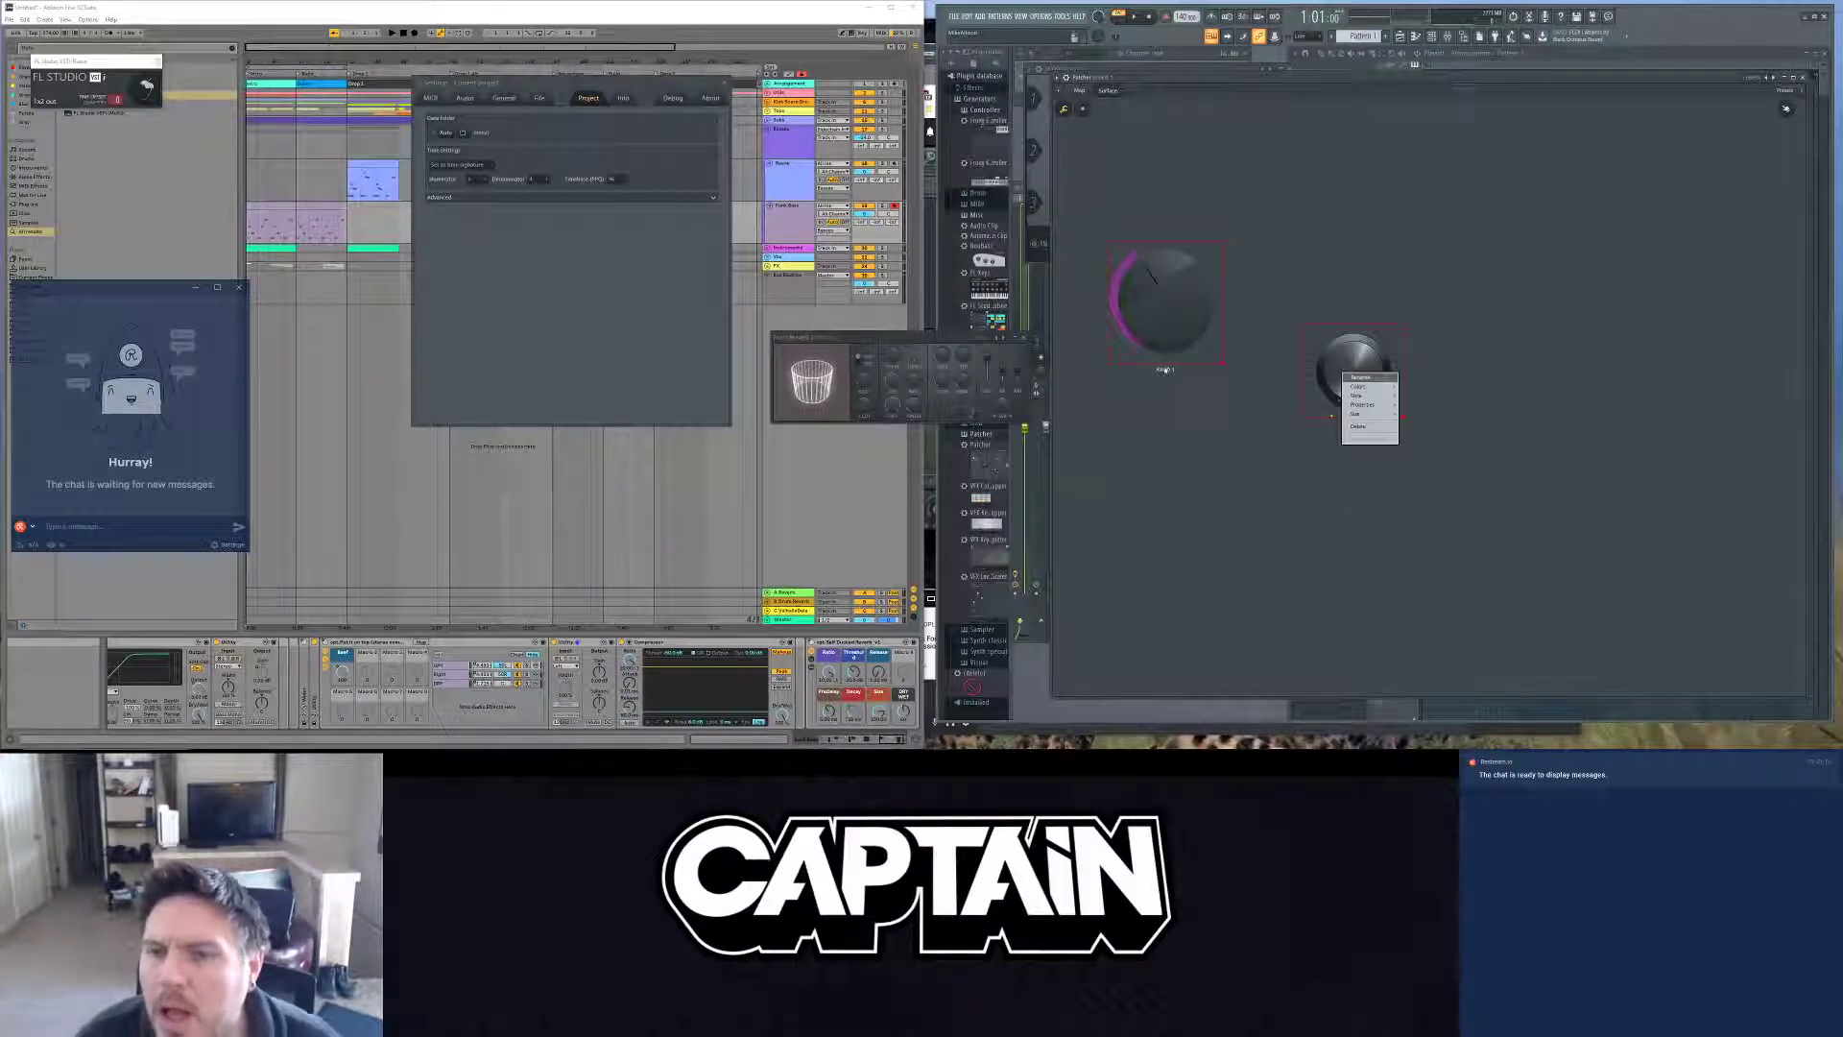
pyautogui.click(1167, 371)
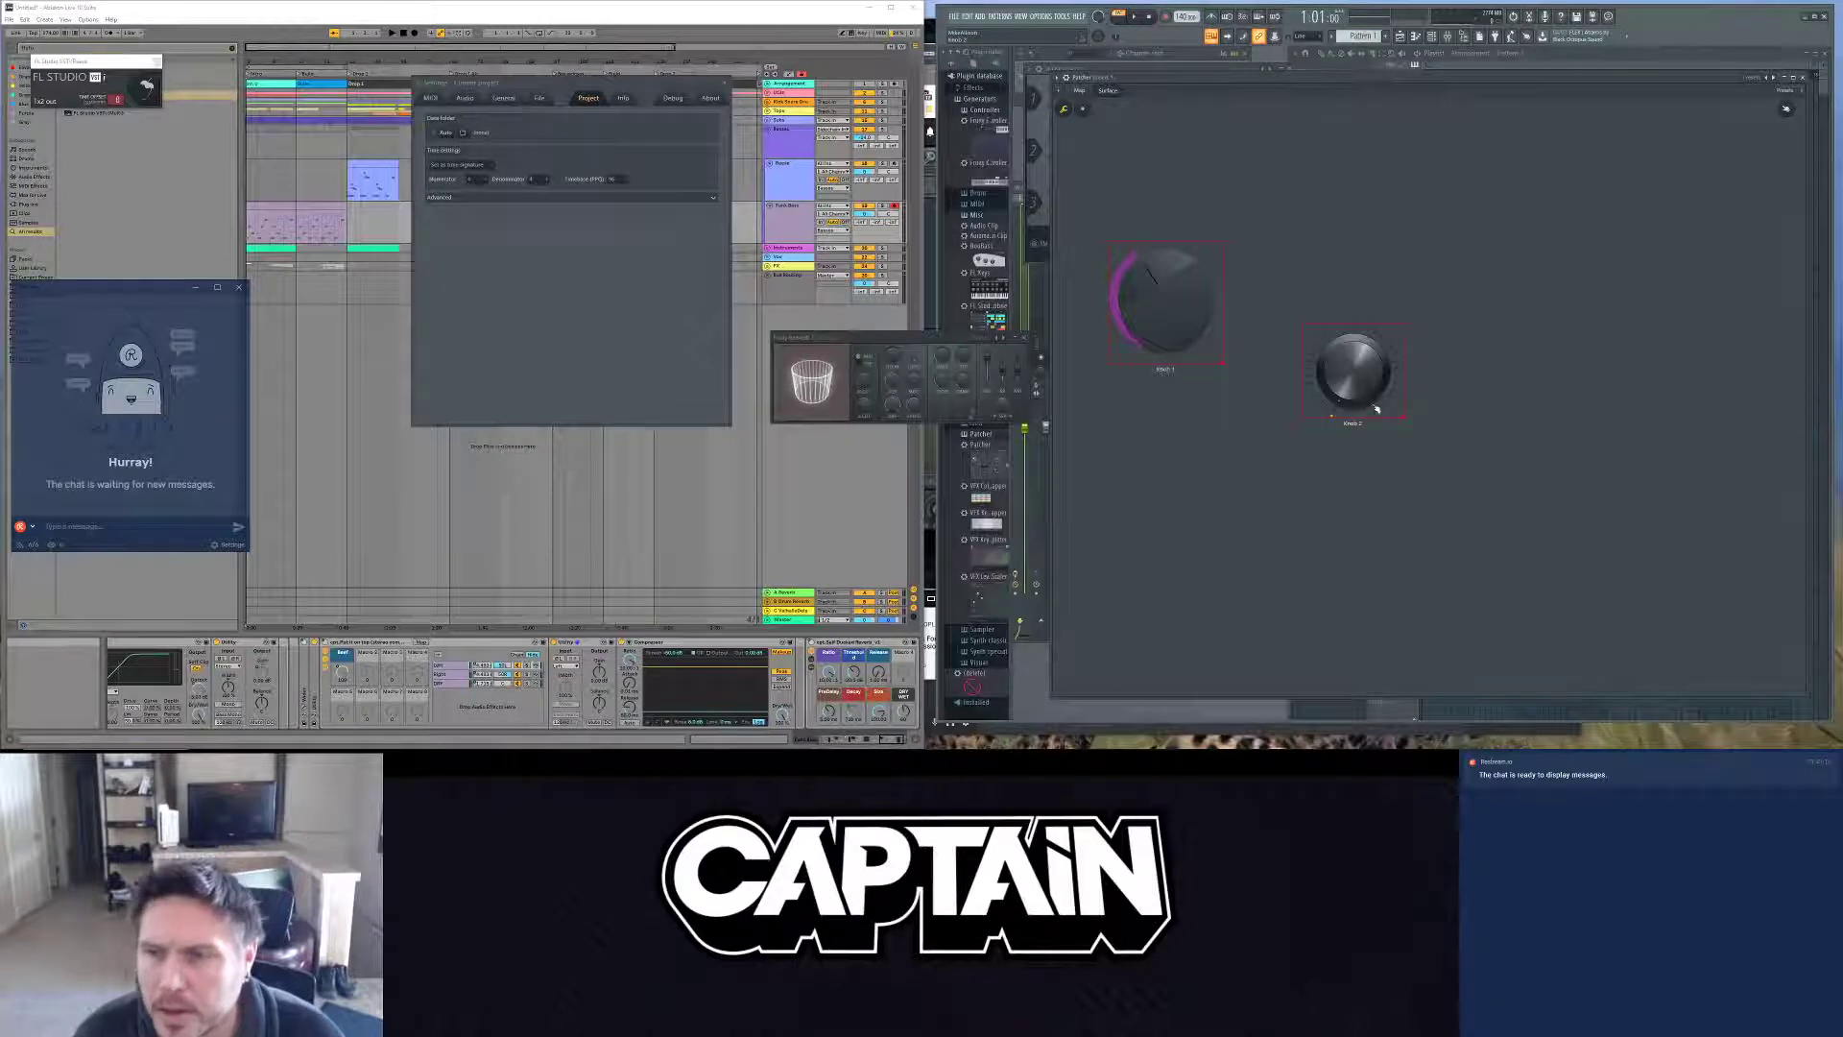
pyautogui.rightClick(1354, 424)
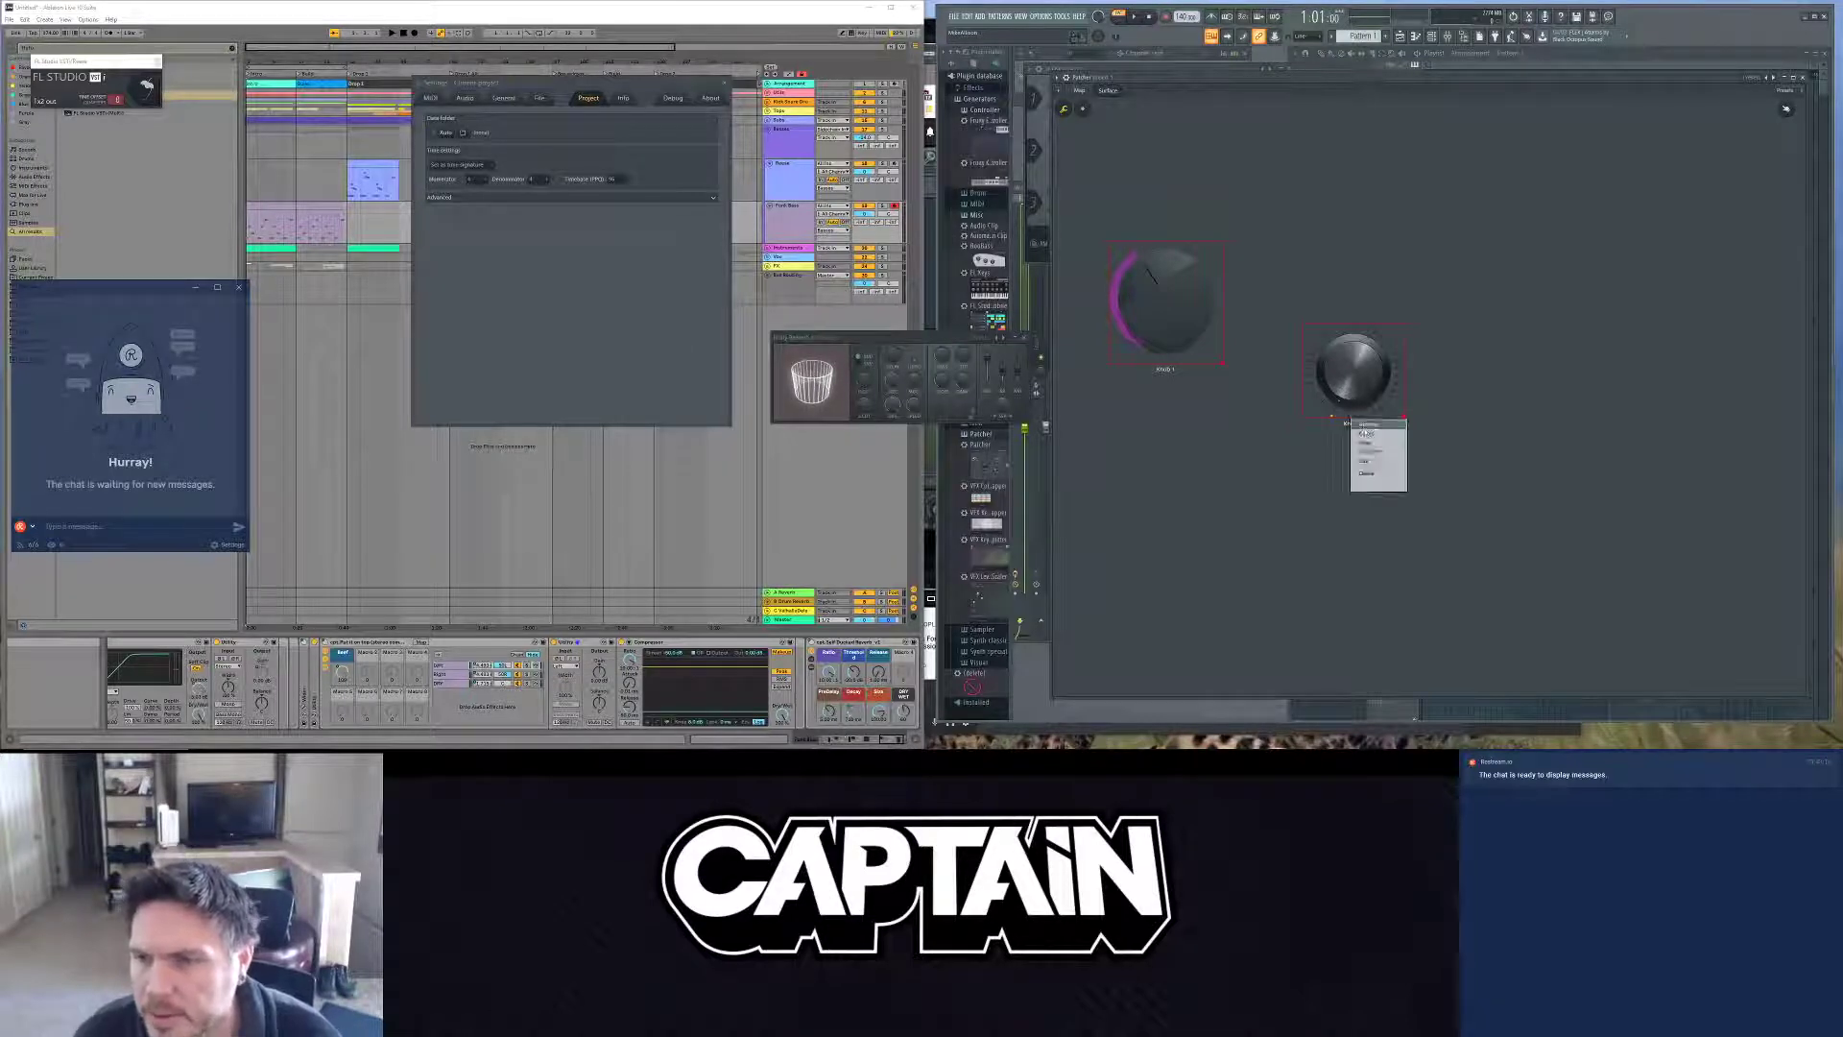
pyautogui.click(1360, 423)
pyautogui.write('Re')
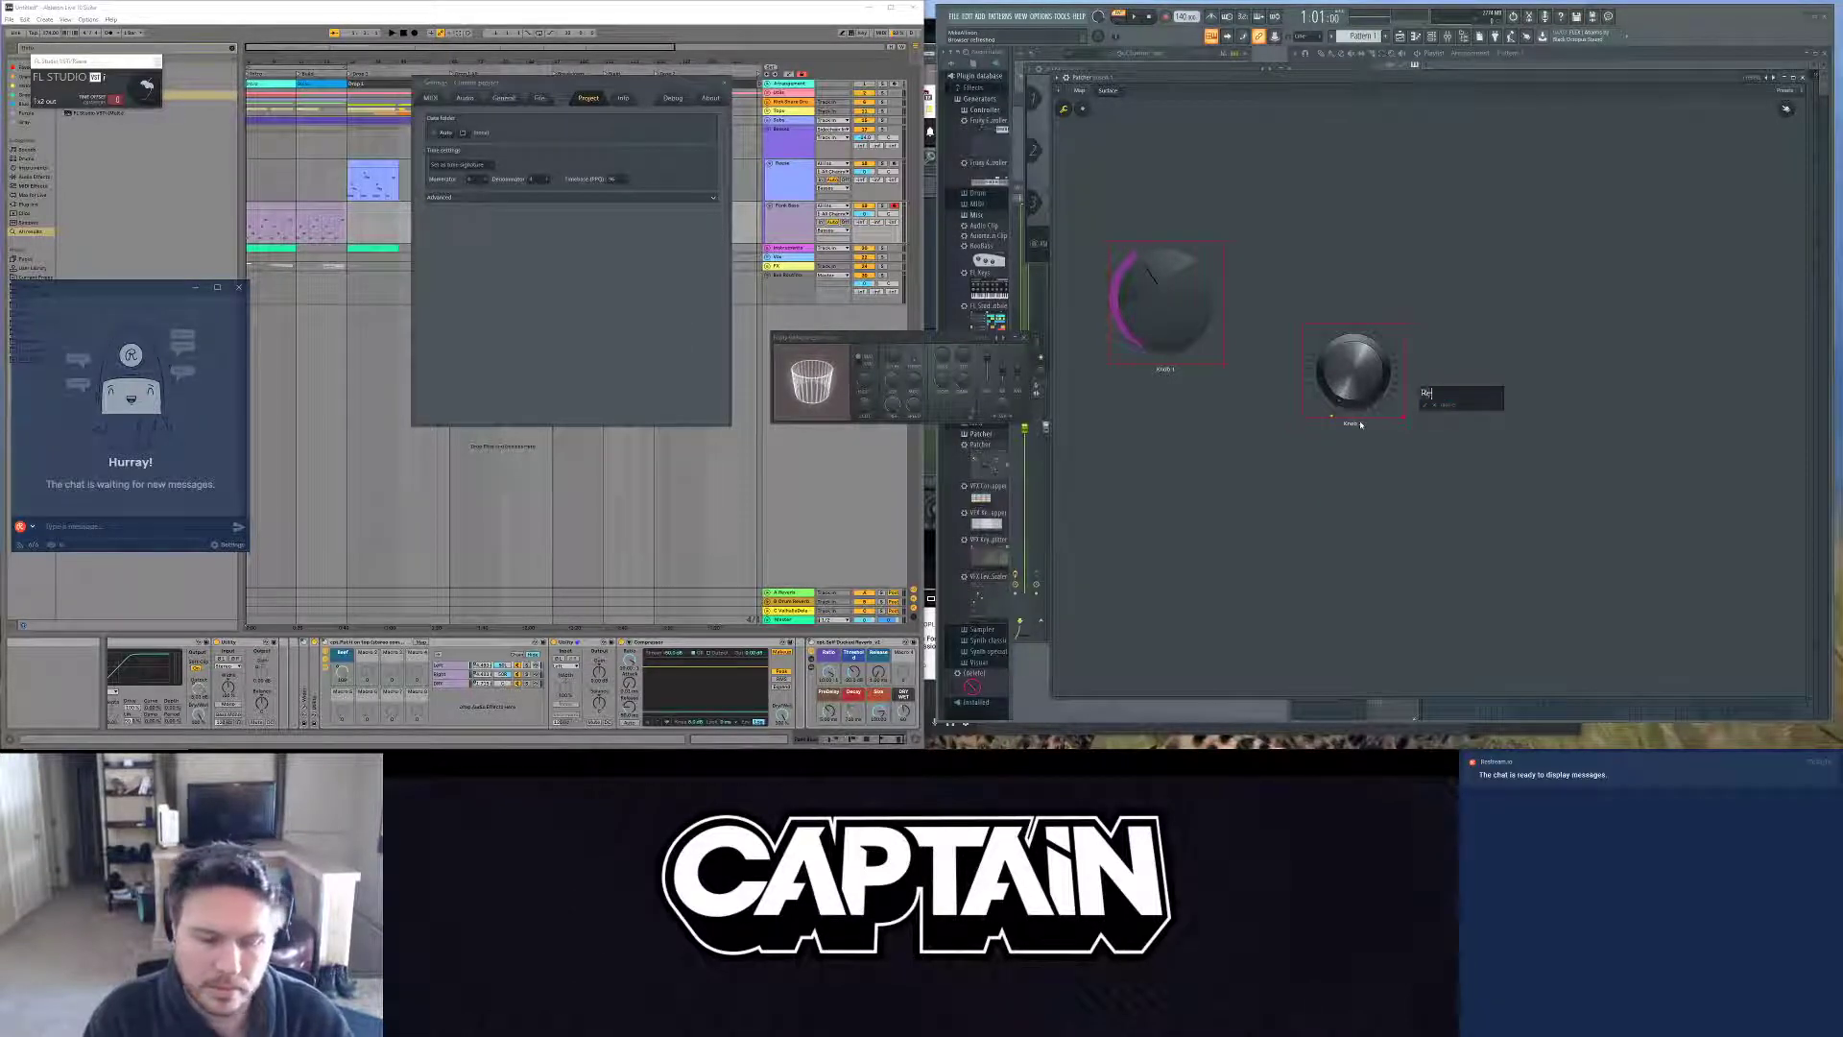
pyautogui.write('verb')
pyautogui.press('Return')
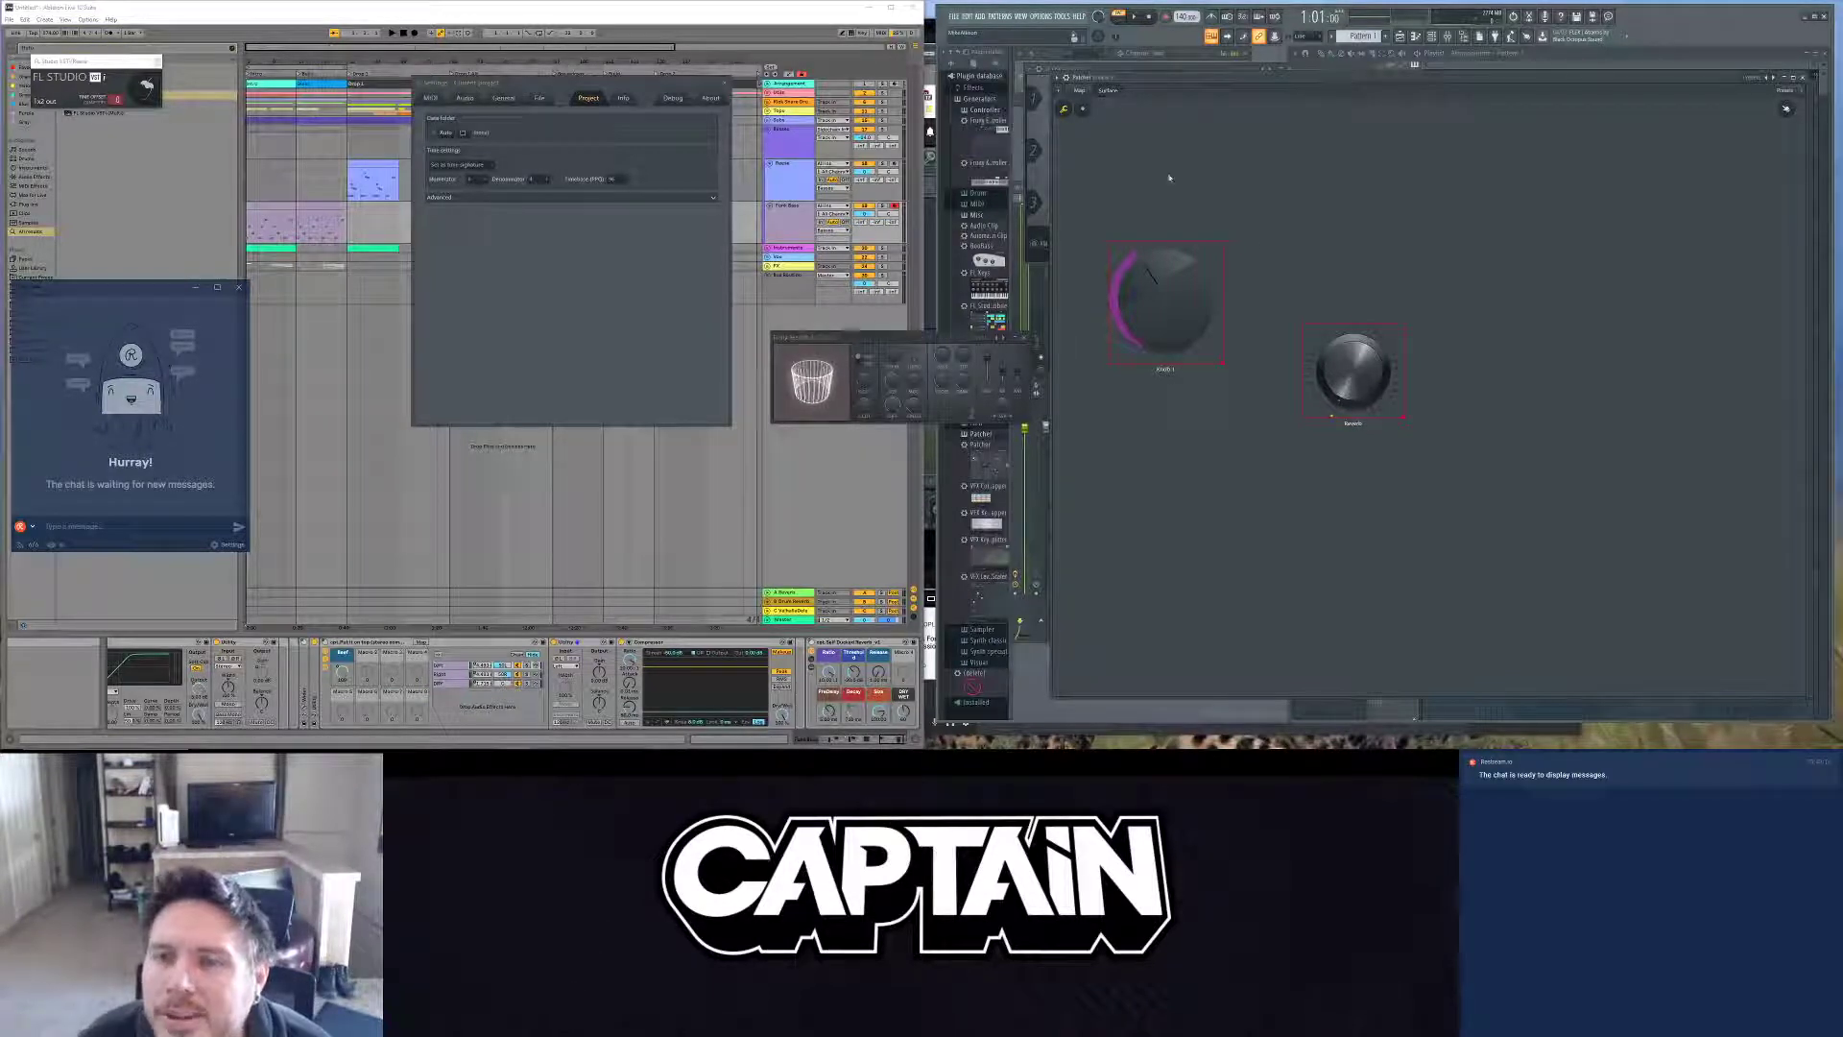
# Step: Move the Reverb knob up beside the large knob on the Surface, leave editing, and return to the module map
pyautogui.click(1079, 93)
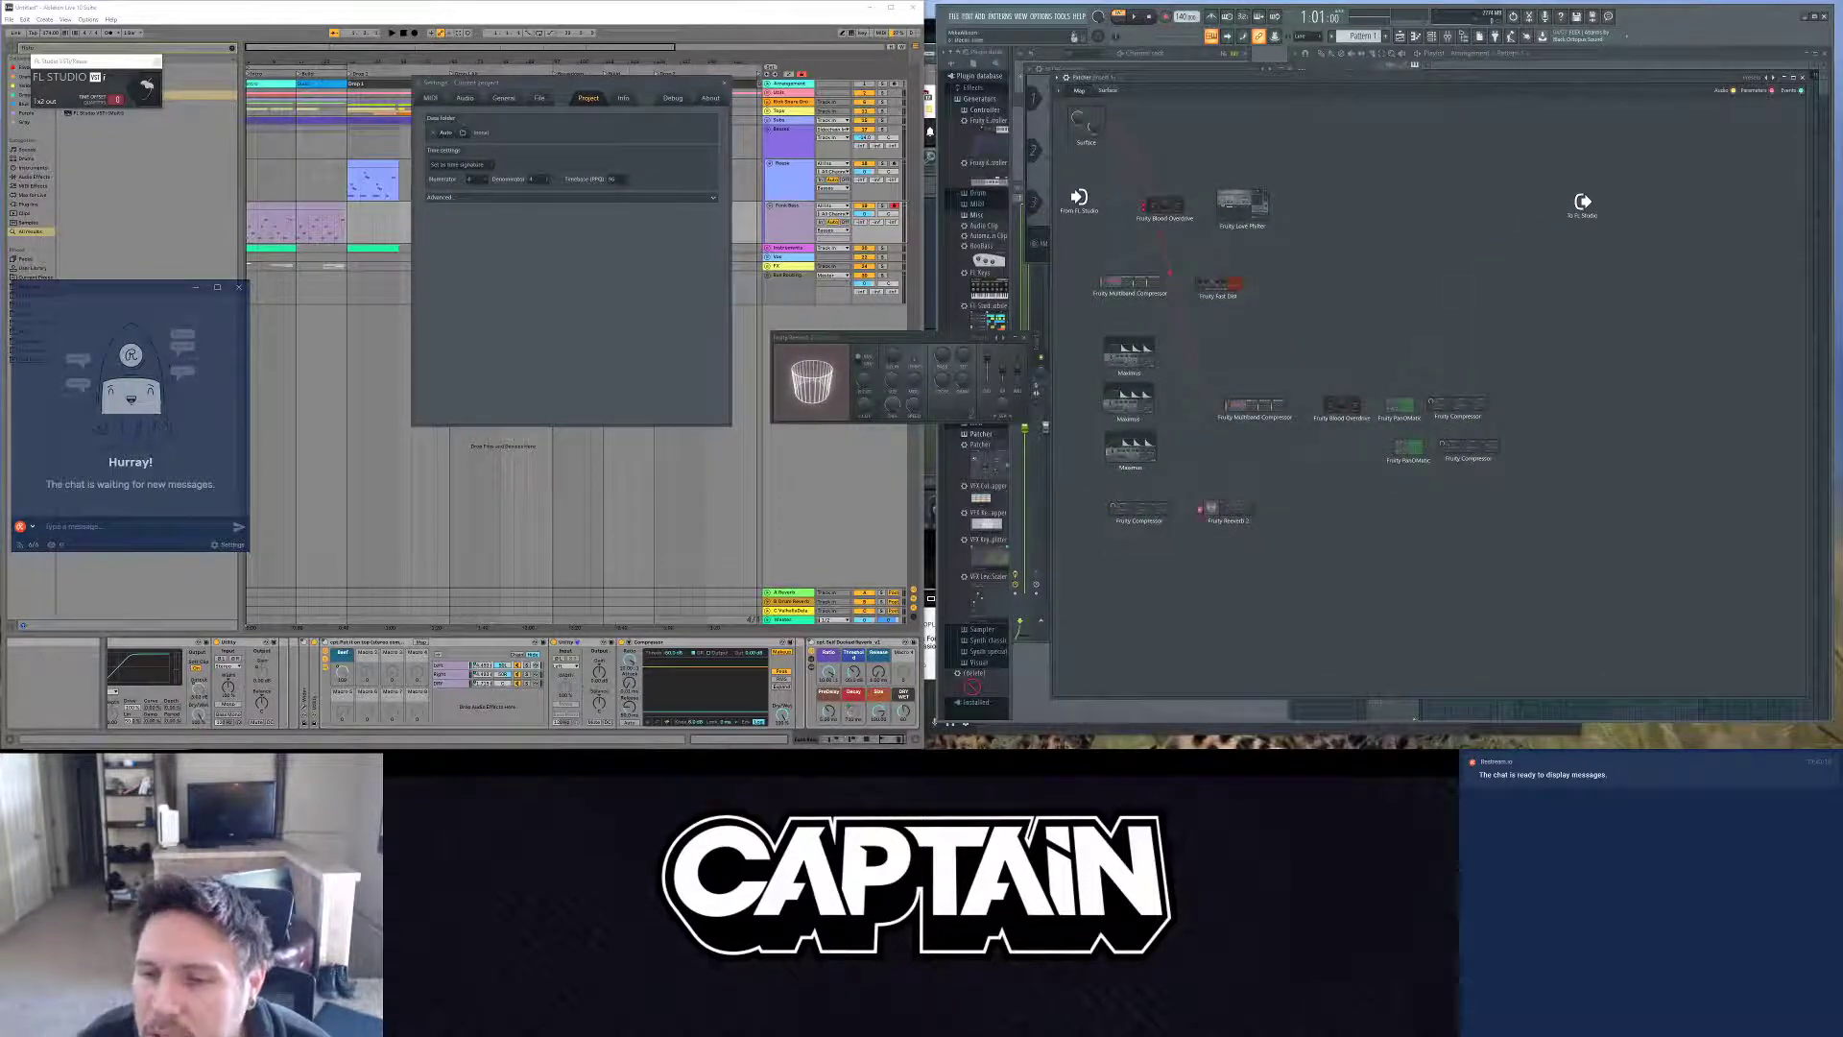
pyautogui.click(1111, 91)
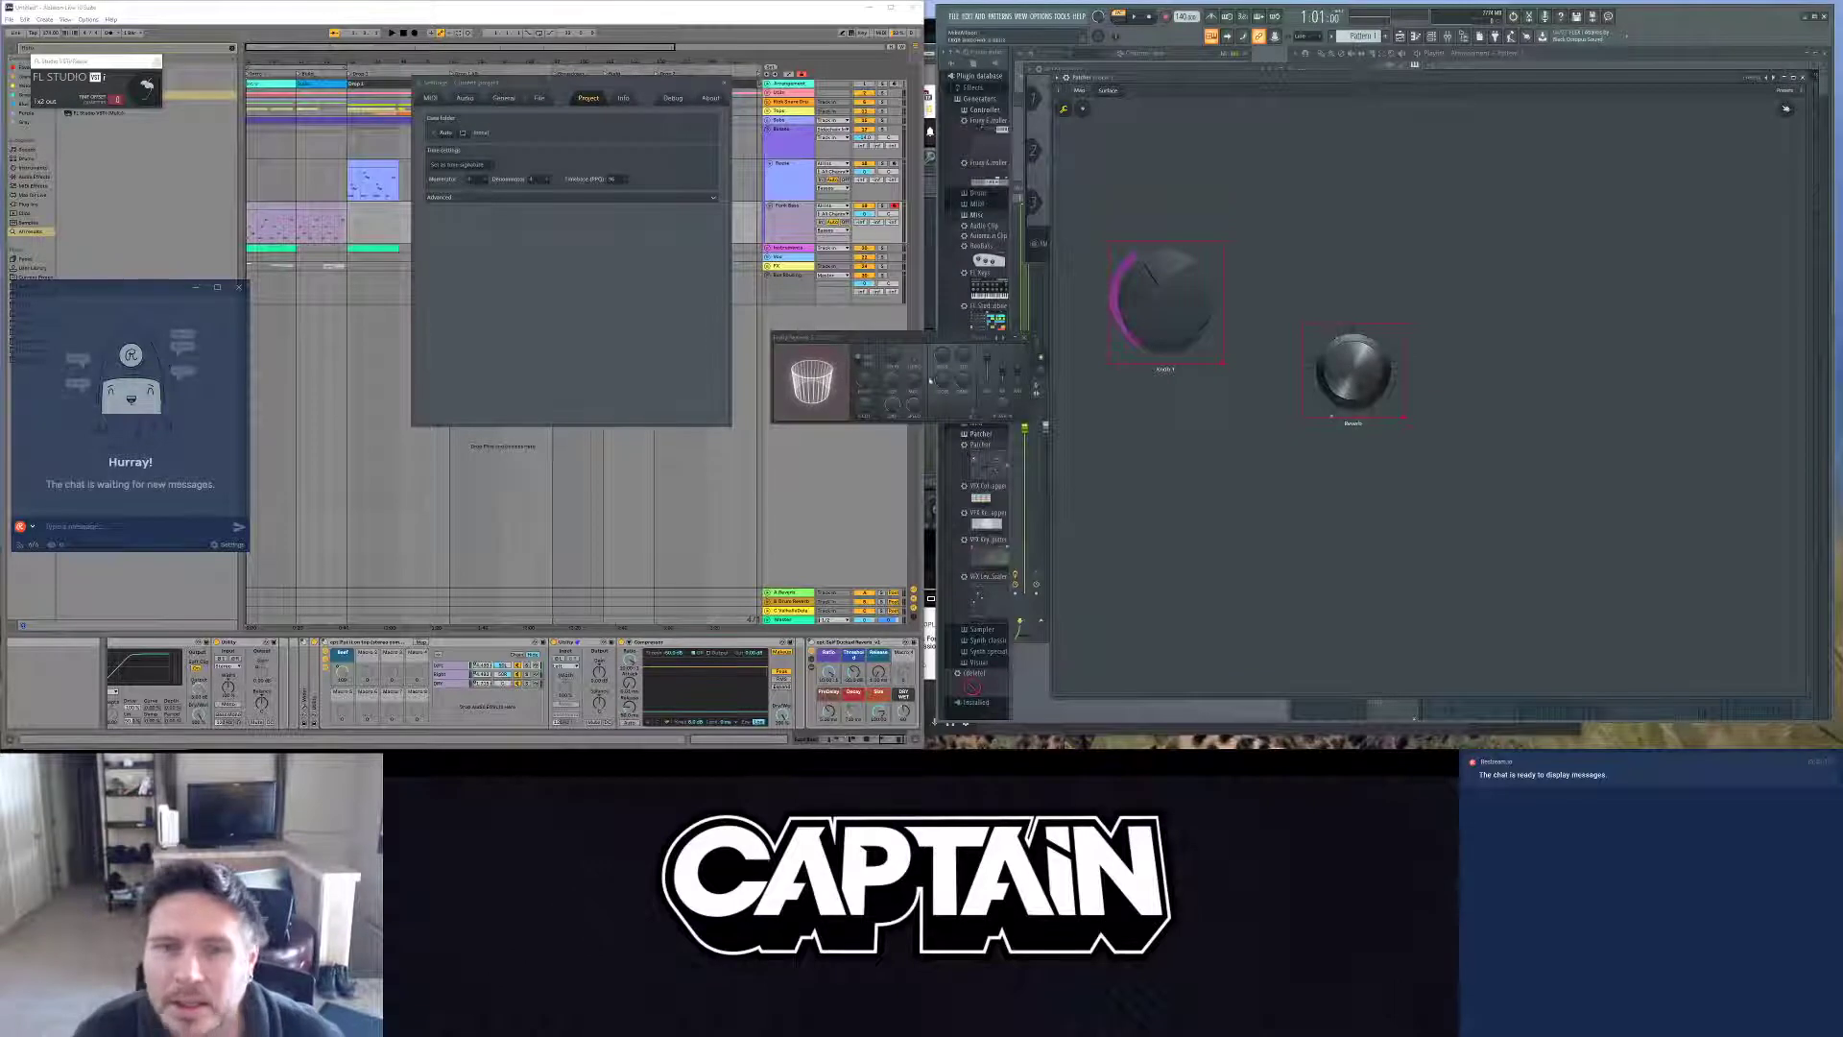
pyautogui.click(1355, 389)
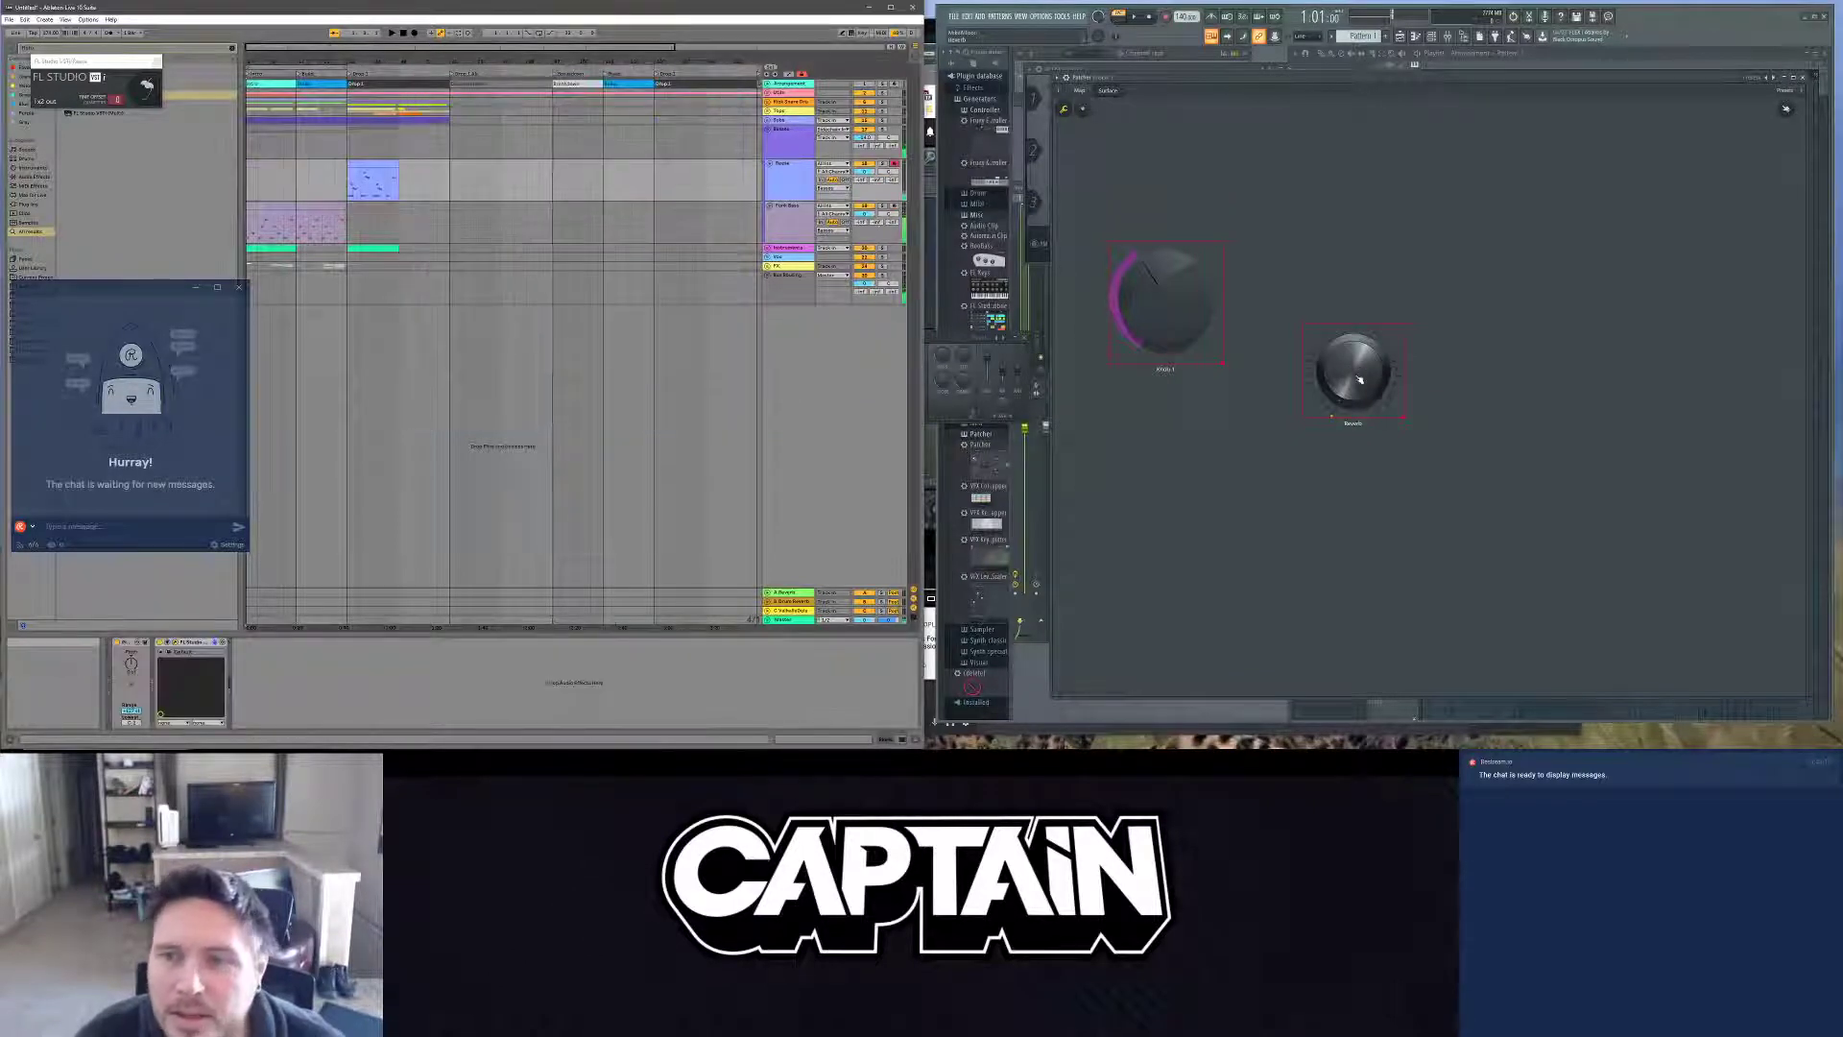
pyautogui.moveTo(1299, 382)
pyautogui.mouseDown()
pyautogui.moveTo(1297, 337)
pyautogui.moveTo(1296, 363)
pyautogui.mouseUp()
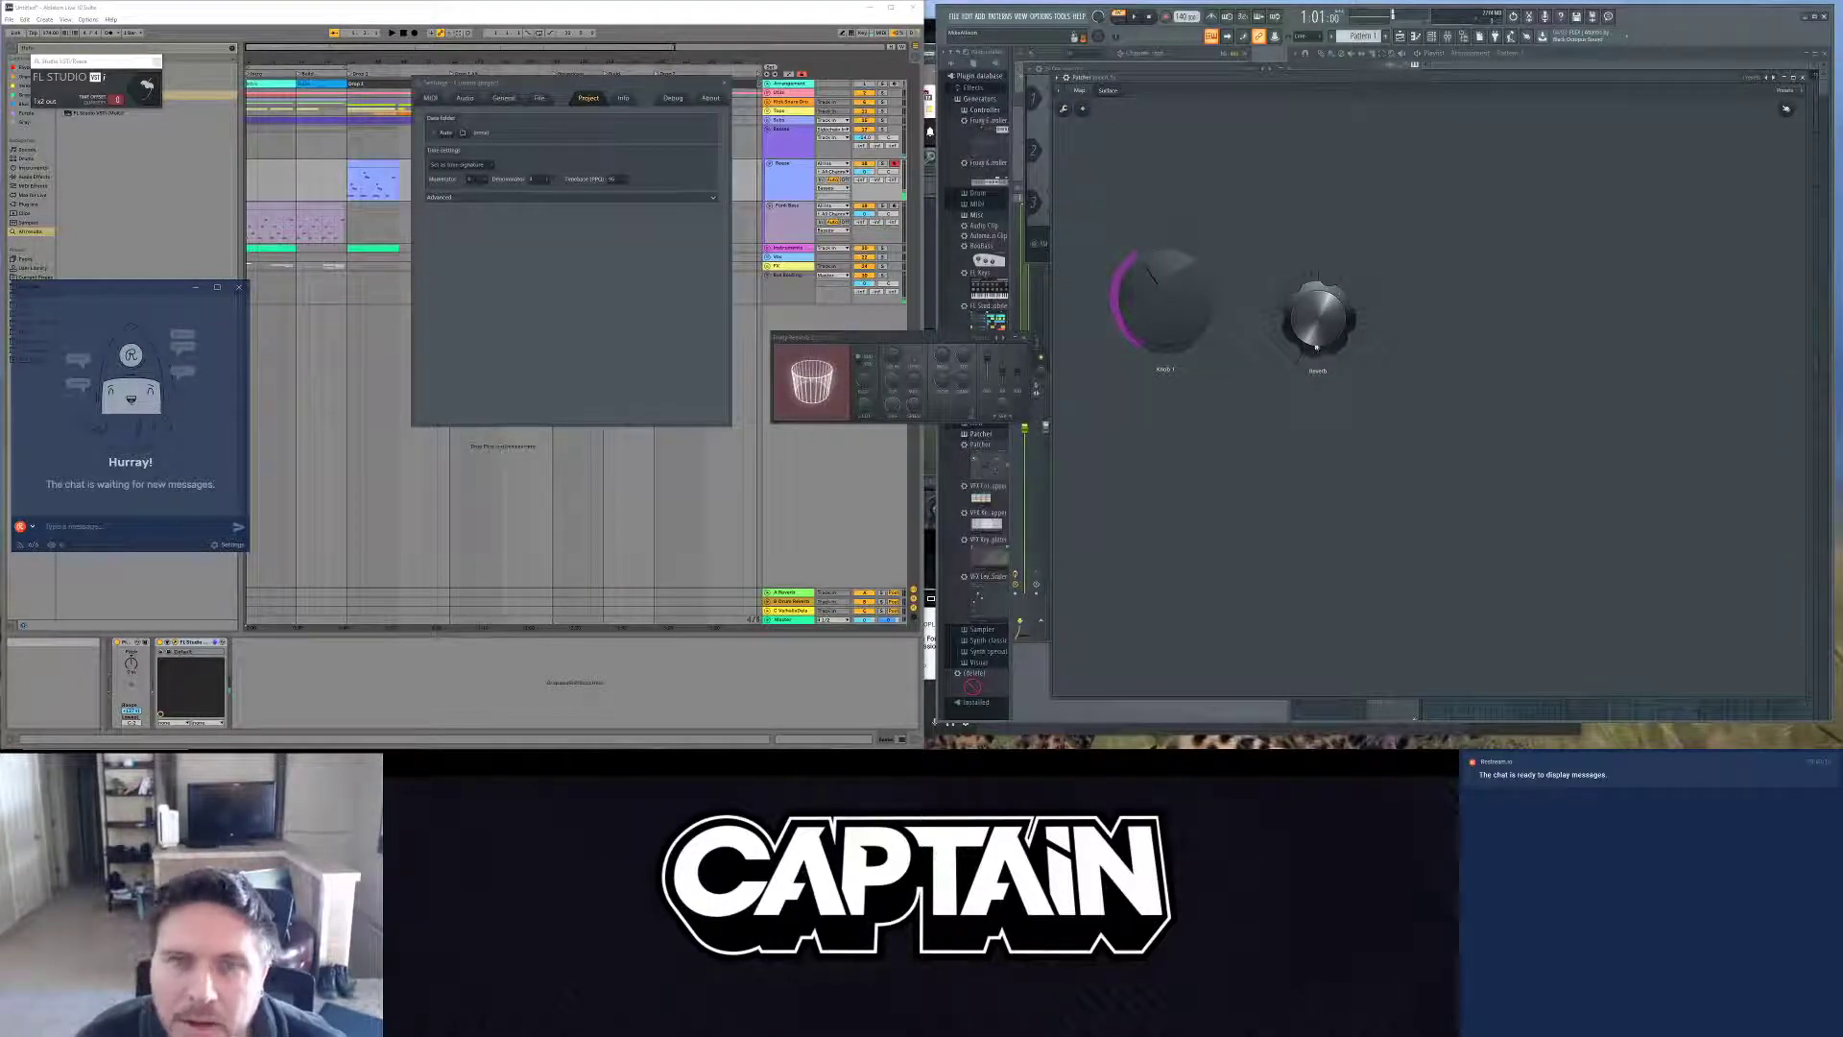
pyautogui.click(1079, 90)
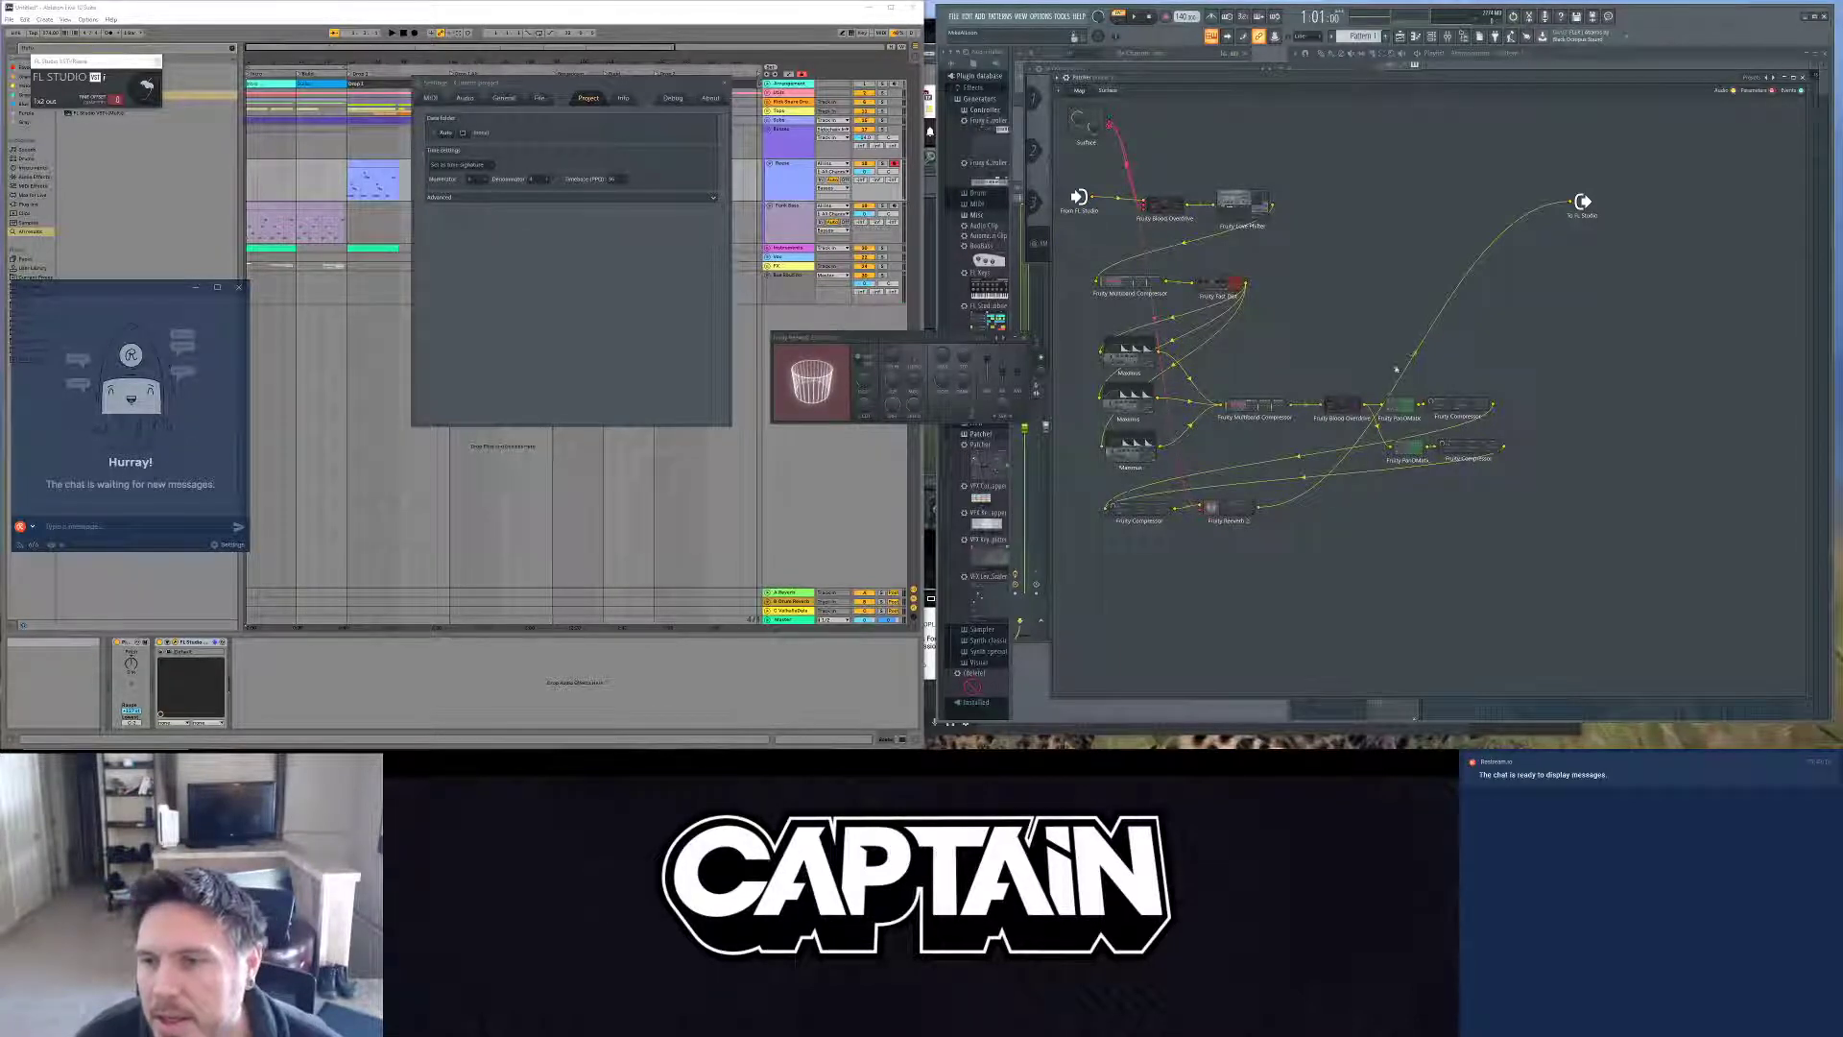
pyautogui.rightClick(1370, 329)
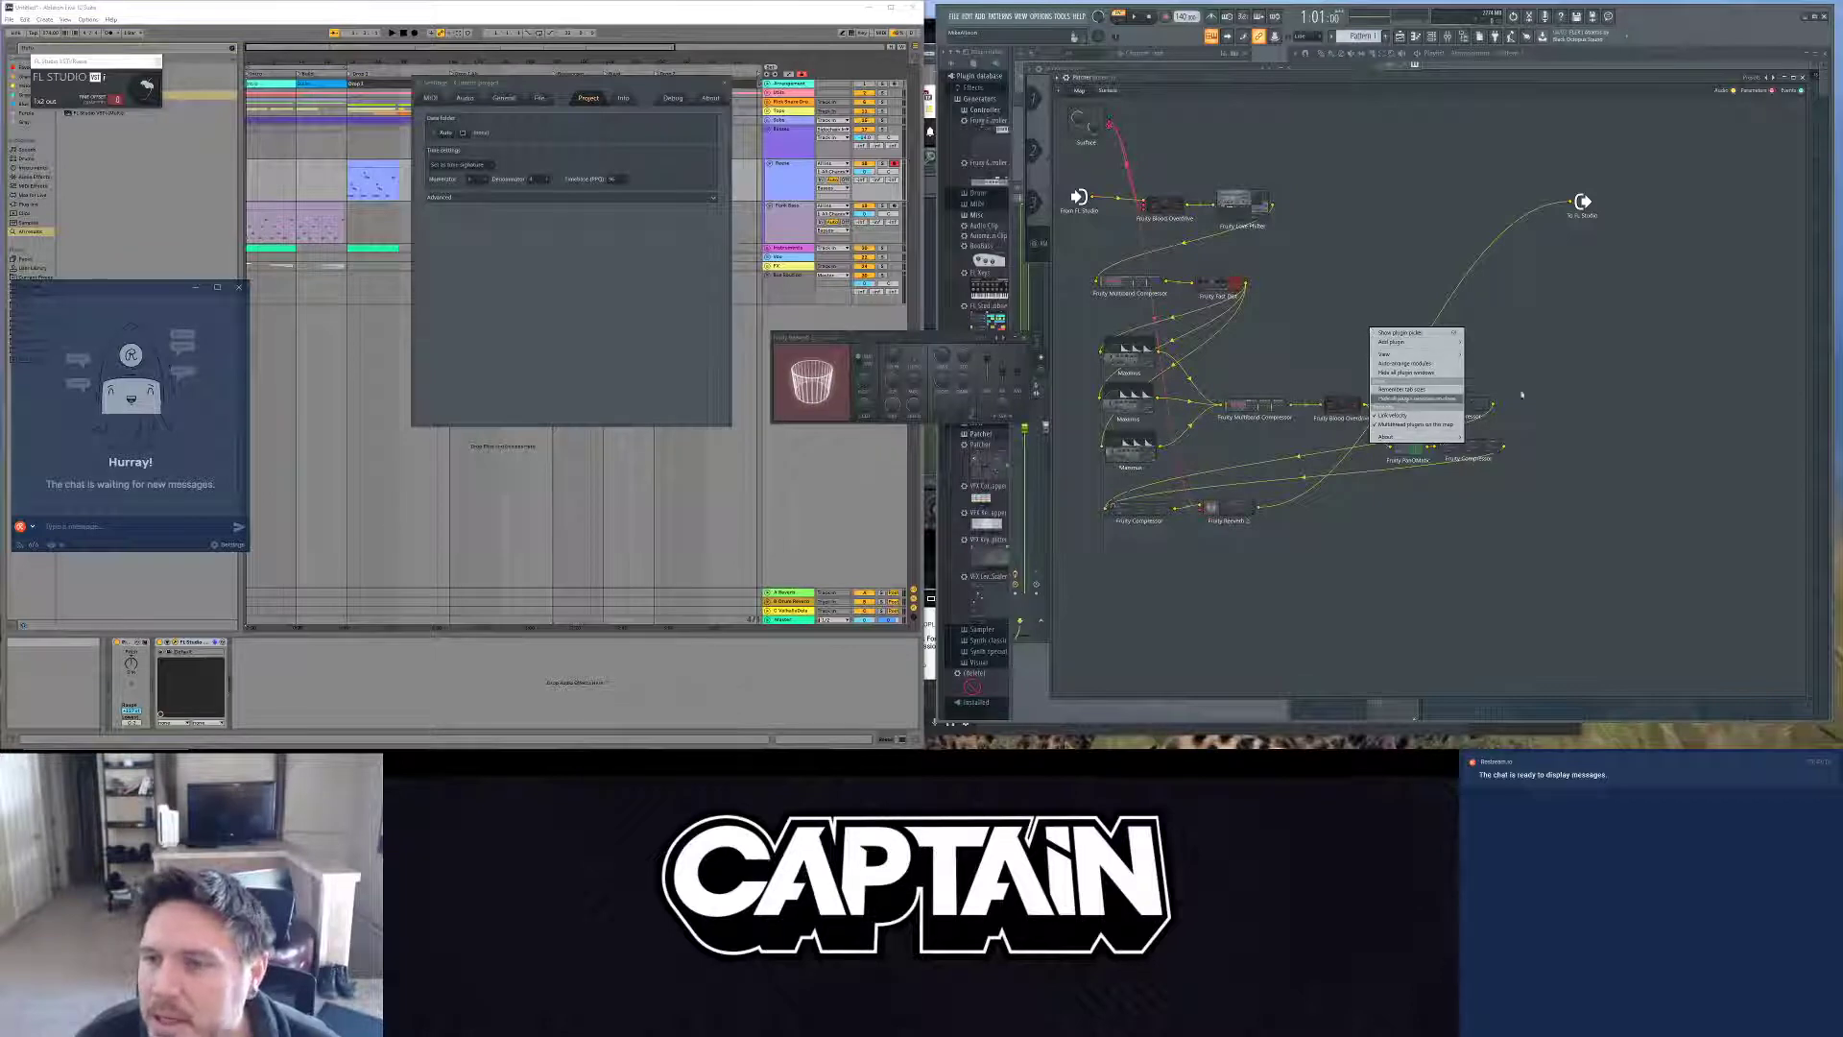
pyautogui.moveTo(1433, 342)
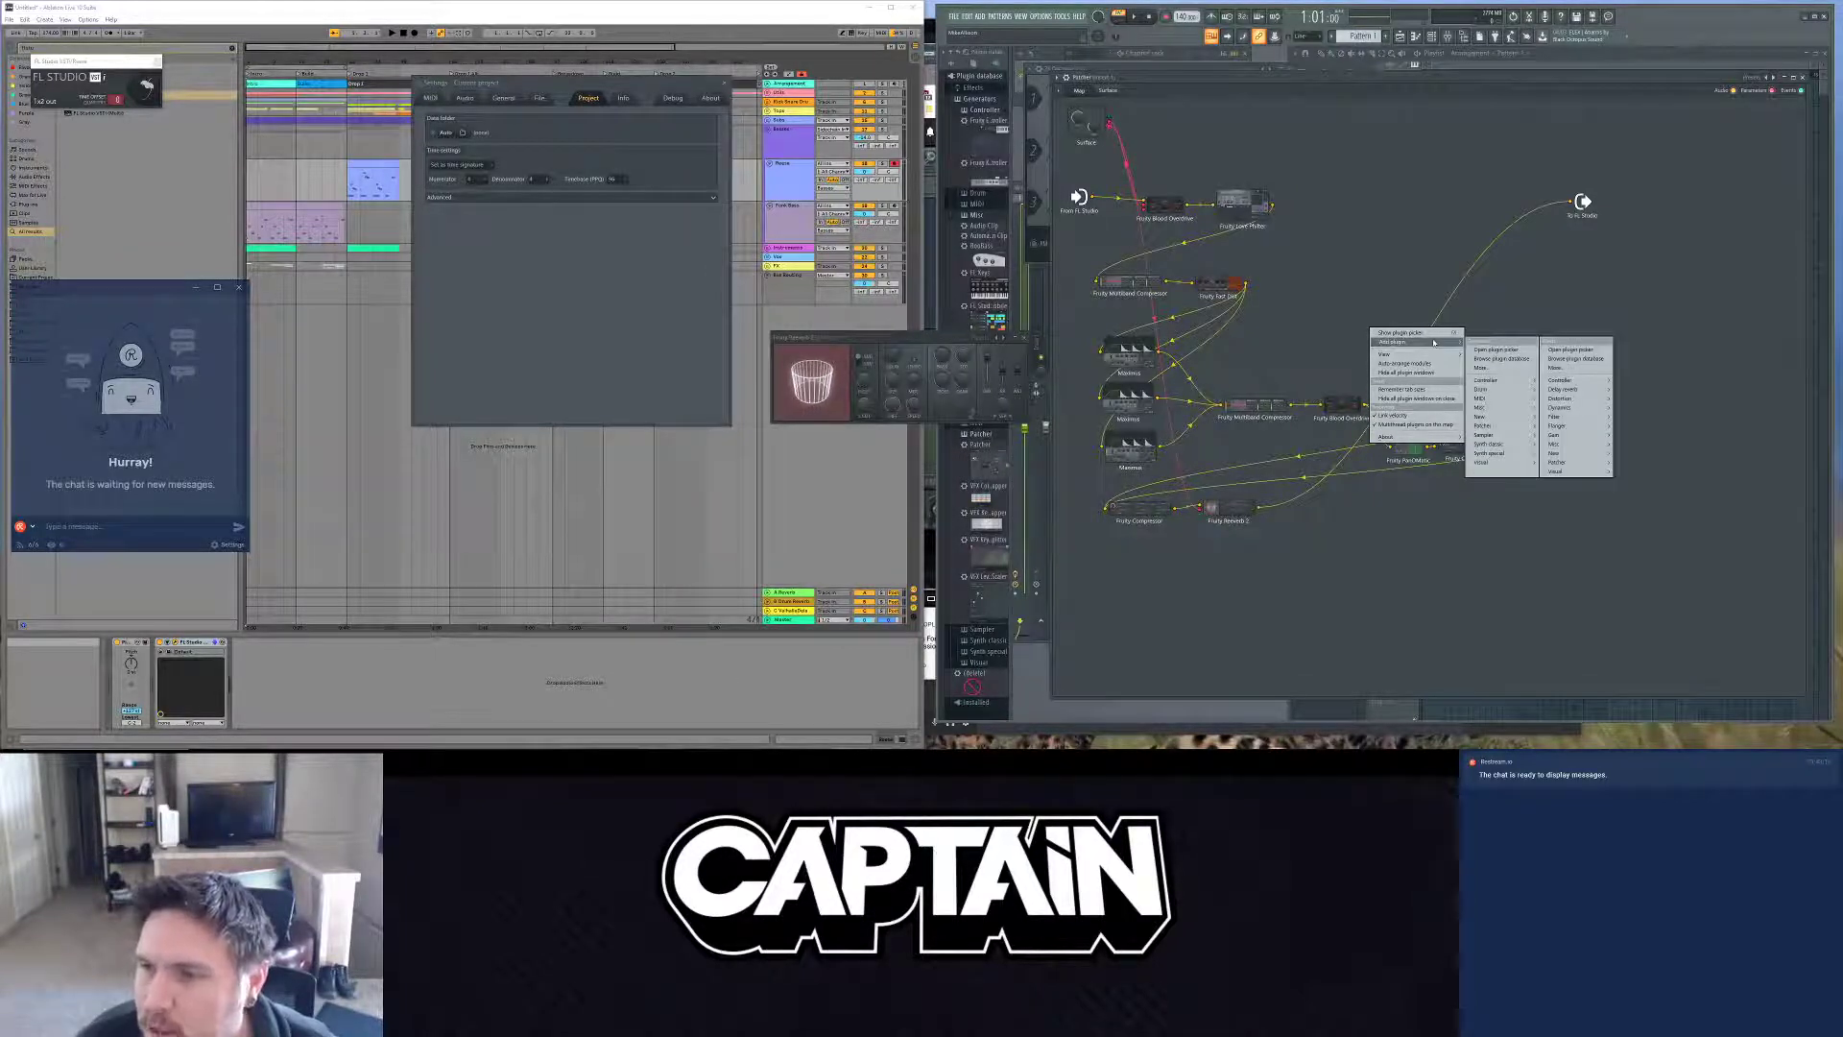
pyautogui.click(1283, 312)
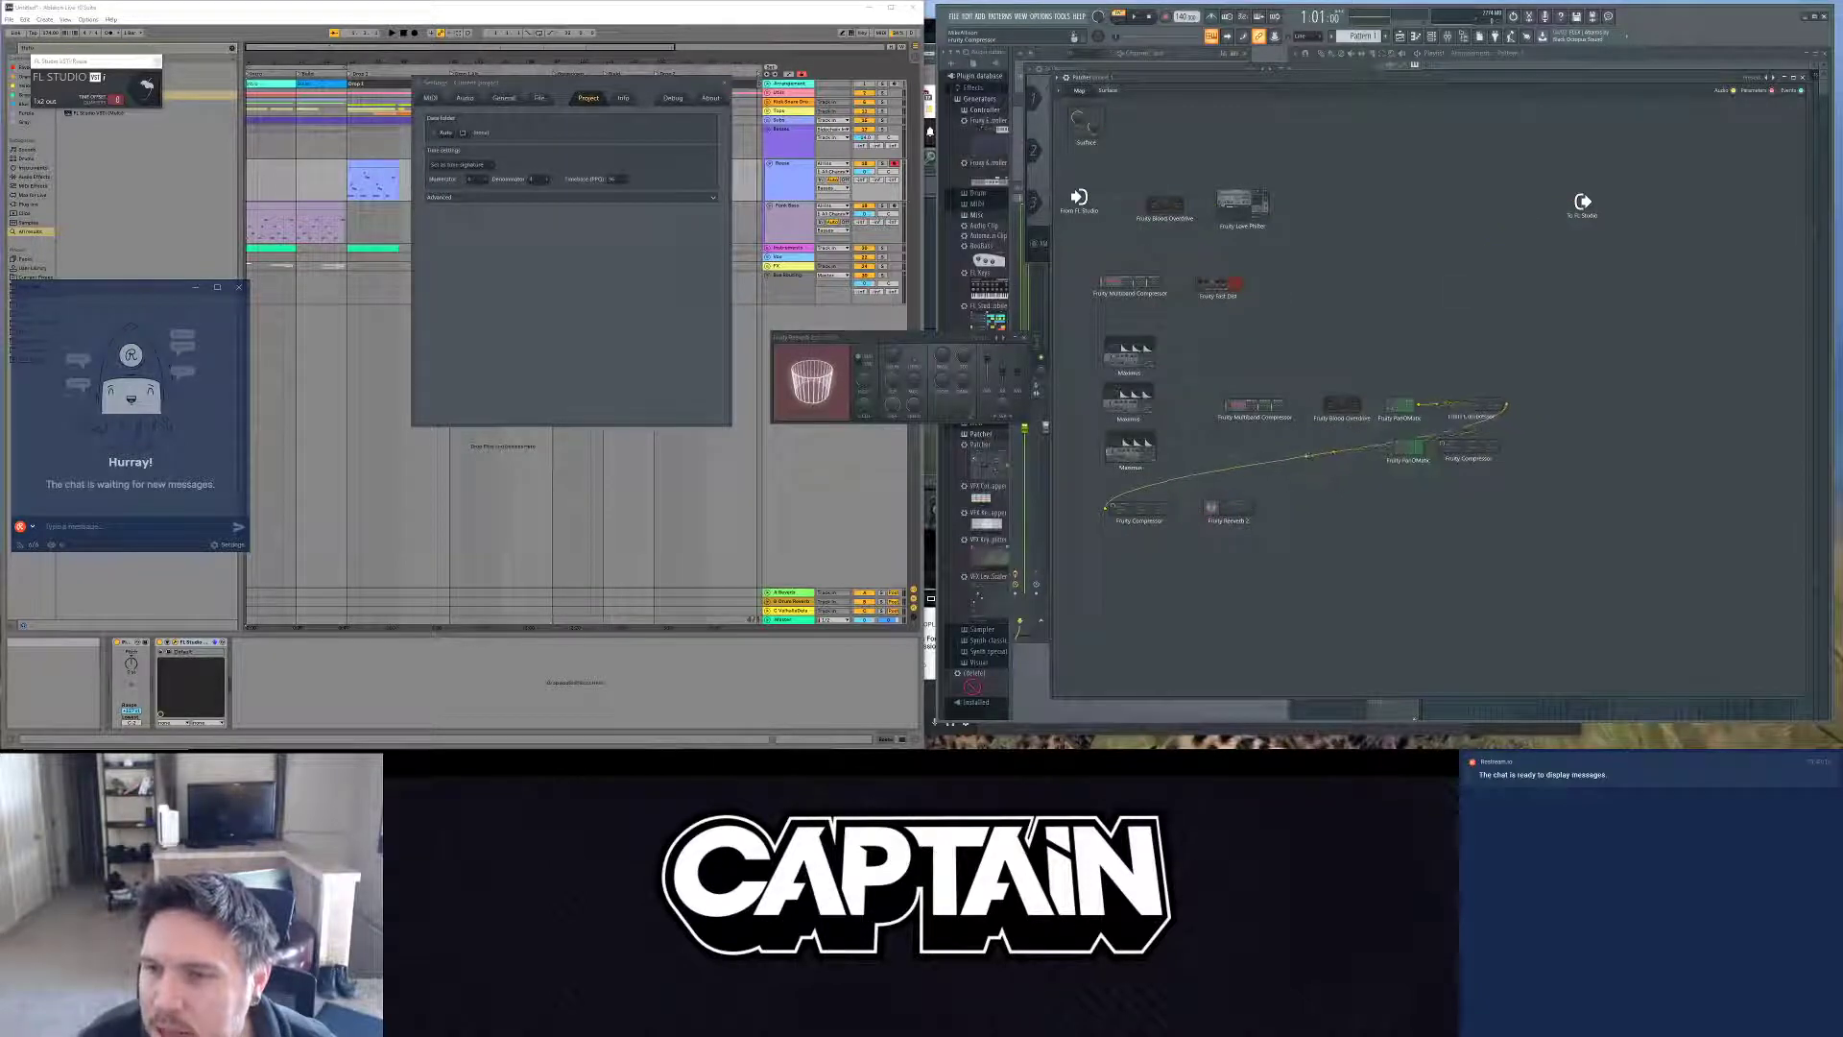
# Step: Make room after the second Fruity Blood Overdrive and insert a Fruity Send module between it and the Fruity PanOMatic modules
pyautogui.moveTo(1469, 446); pyautogui.dragTo(1495, 417)
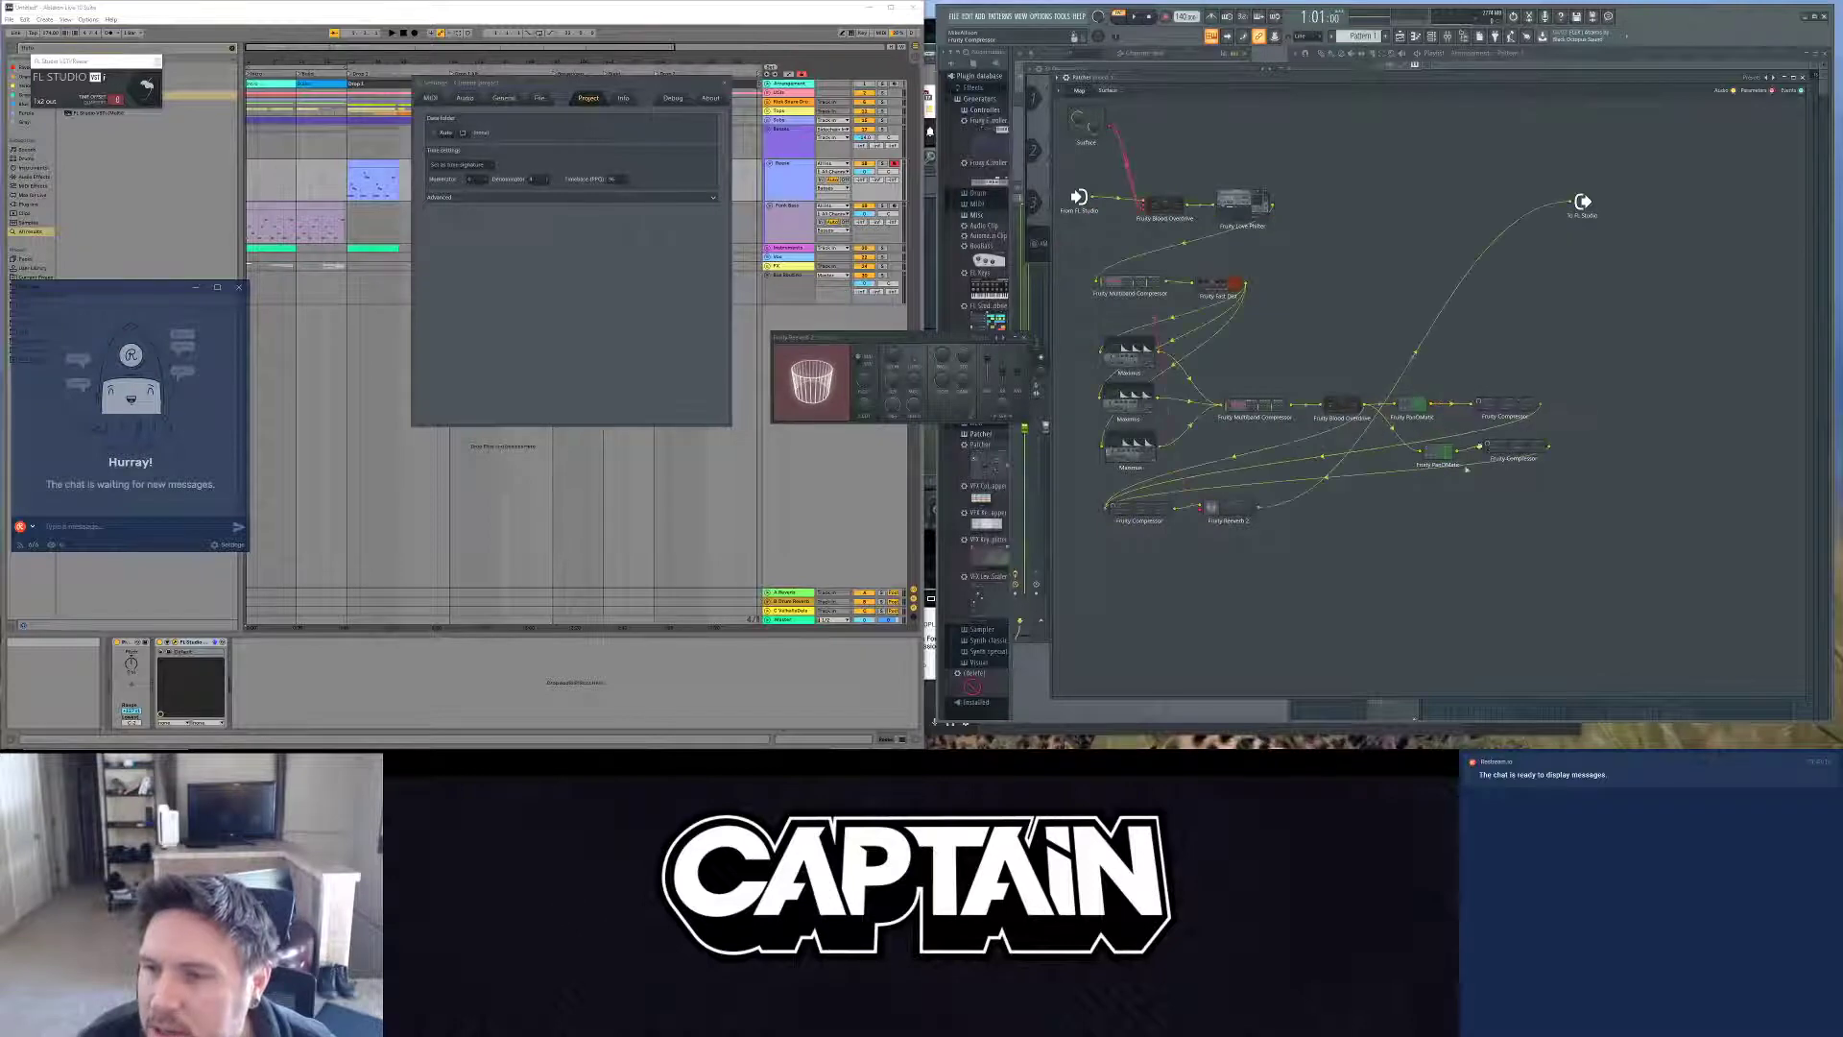
pyautogui.rightClick(1378, 540)
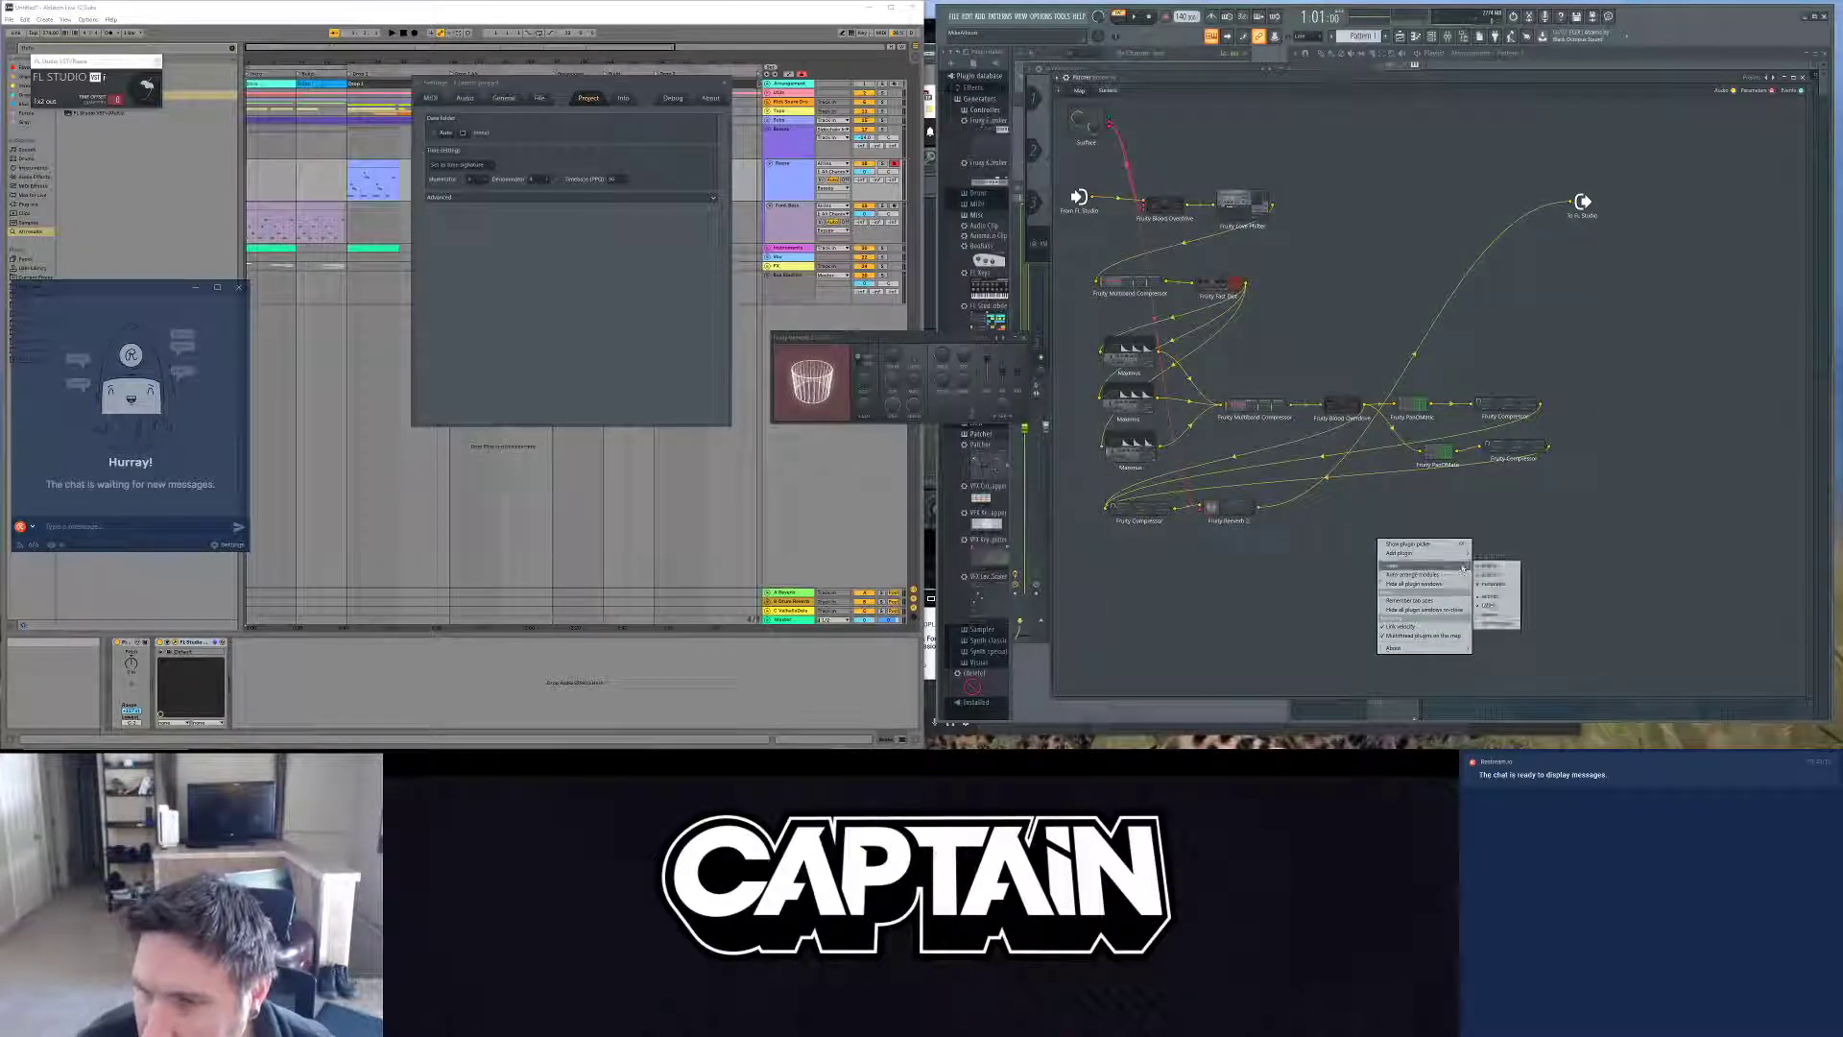
pyautogui.moveTo(1401, 553)
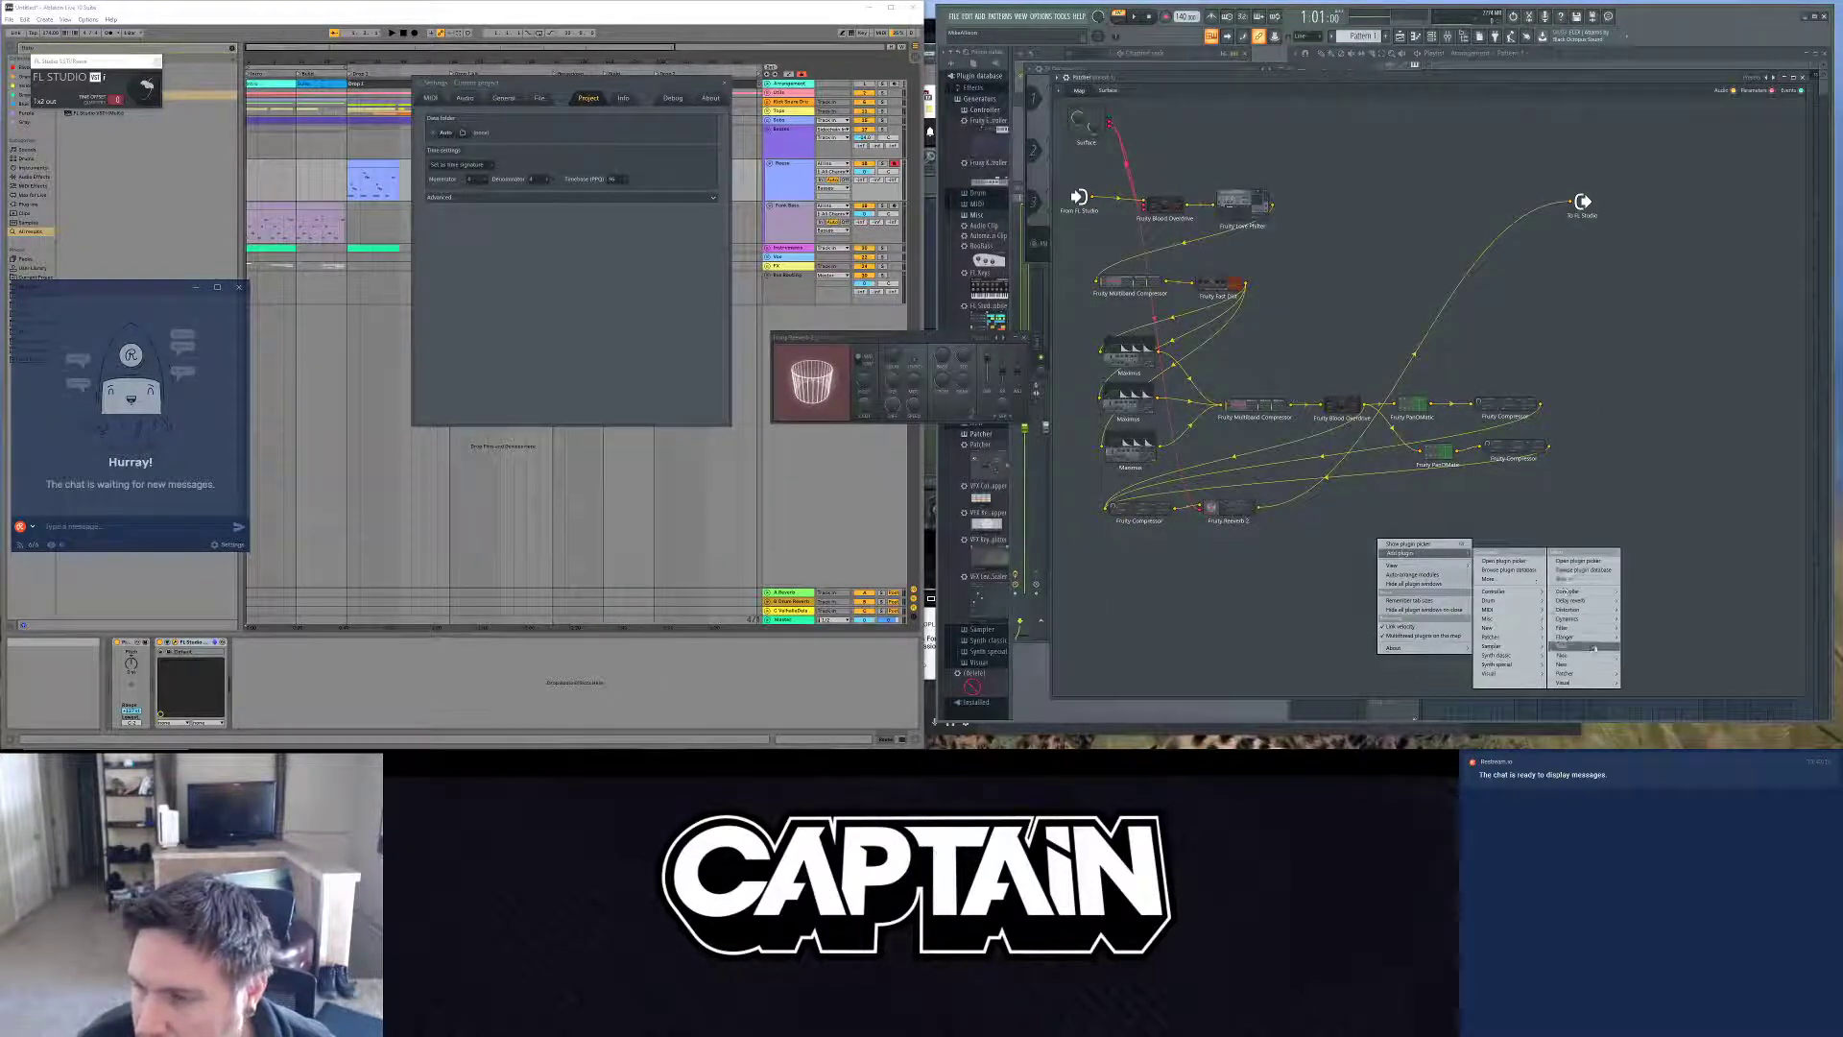
pyautogui.click(1650, 657)
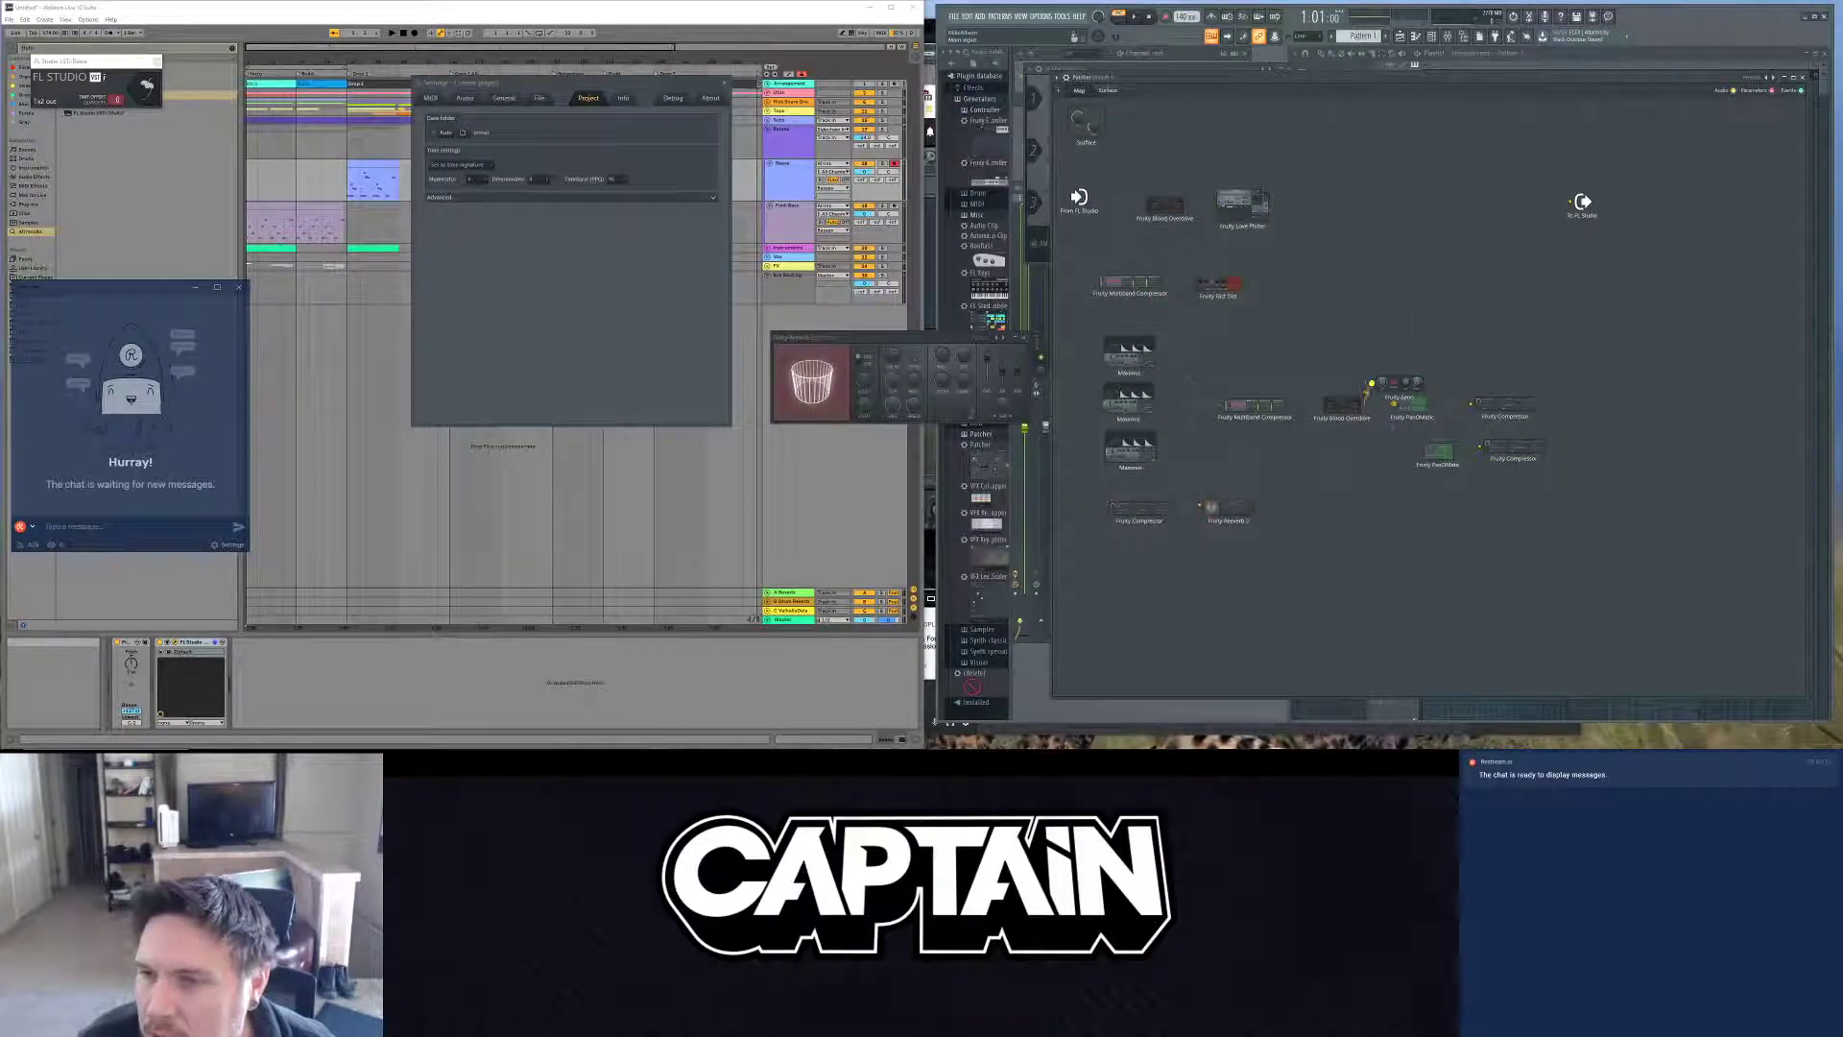
pyautogui.moveTo(1435, 386)
pyautogui.mouseDown()
pyautogui.moveTo(1423, 461)
pyautogui.moveTo(1428, 385)
pyautogui.moveTo(1437, 403)
pyautogui.mouseUp()
pyautogui.click(1421, 452)
pyautogui.moveTo(1401, 386); pyautogui.dragTo(1403, 404)
pyautogui.click(1402, 403)
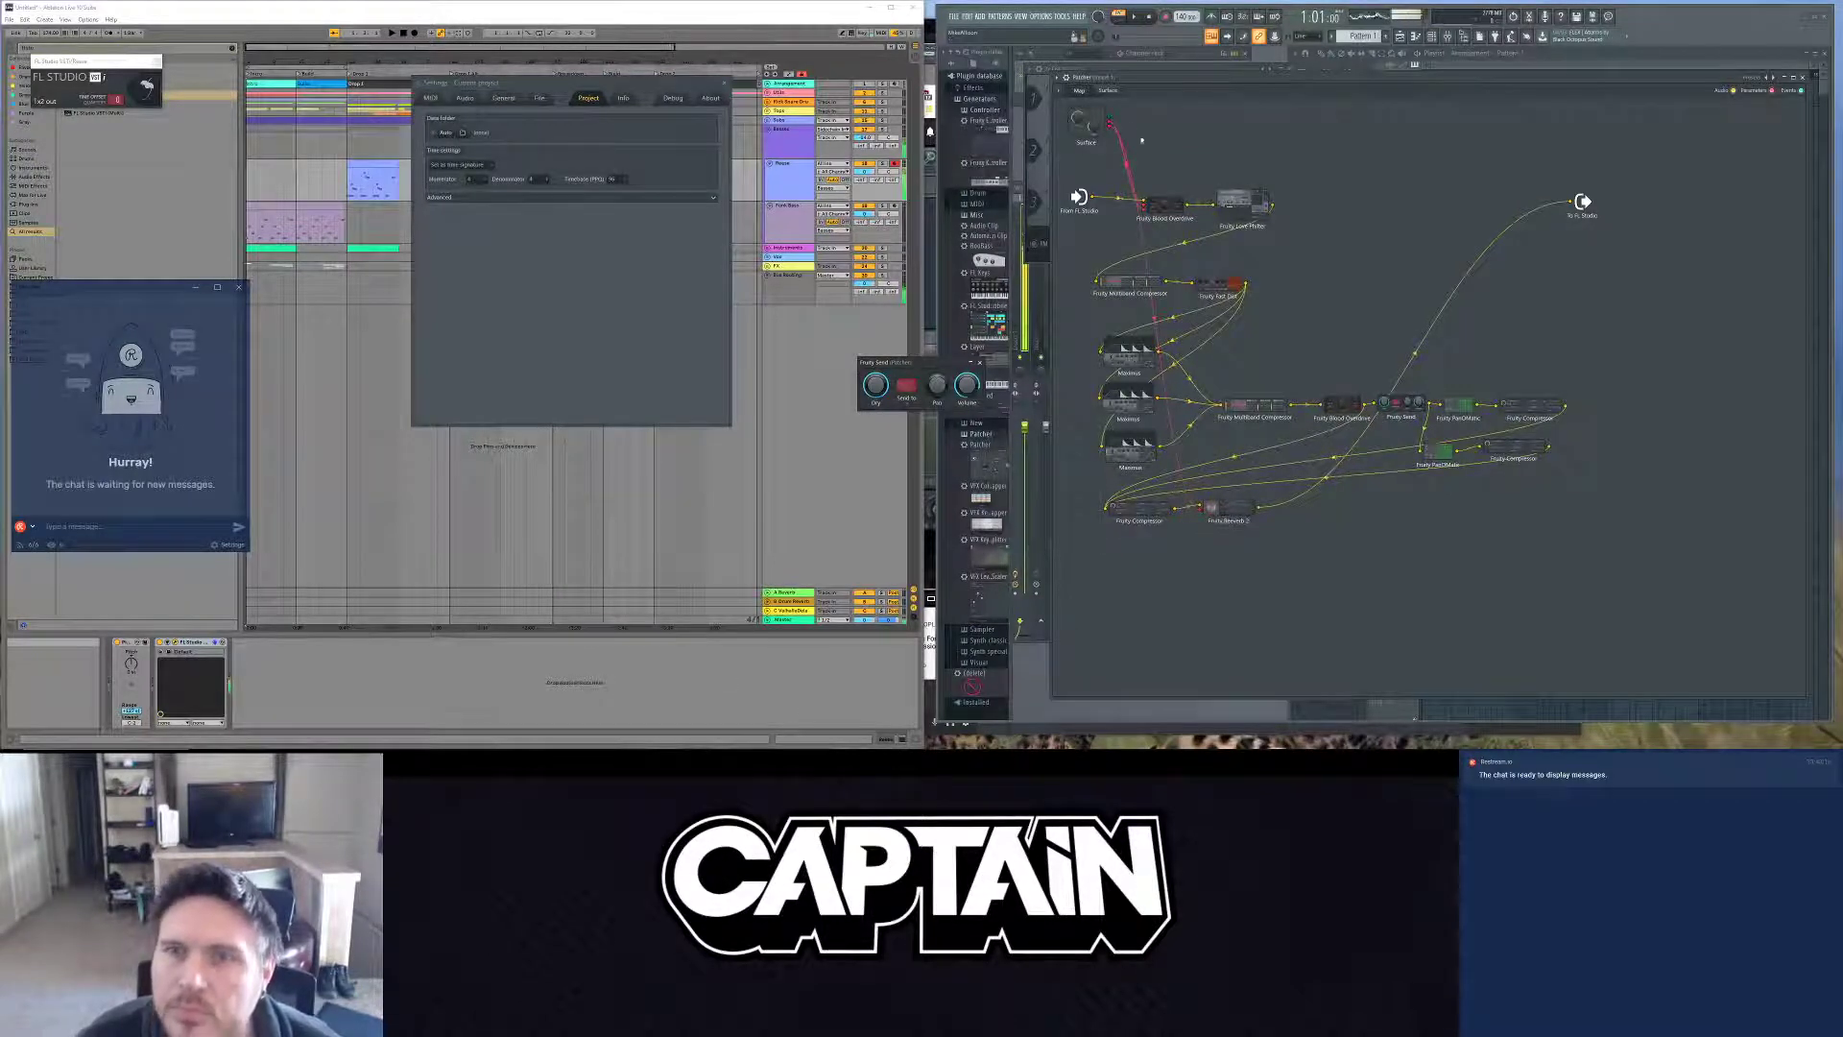
# Step: Move the To FL Studio module to the lower far end of the Patcher map, past the reverb
pyautogui.click(1108, 90)
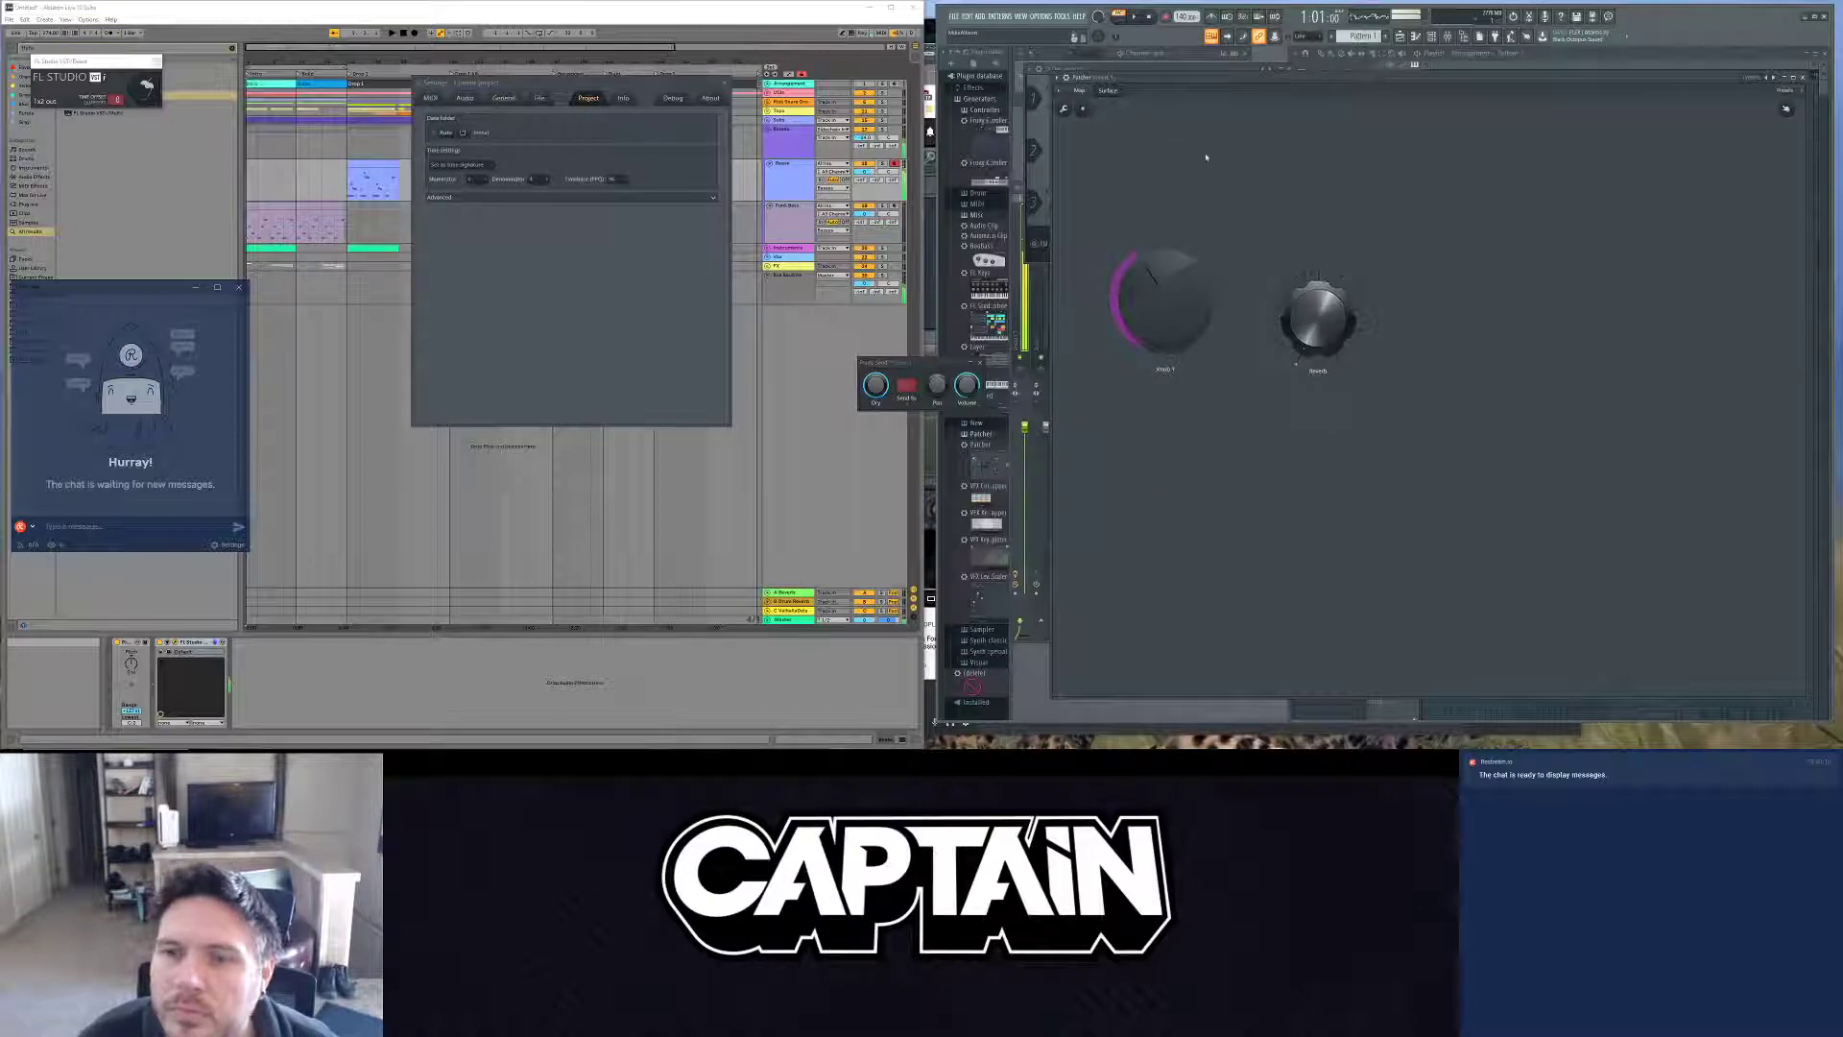
pyautogui.click(1079, 90)
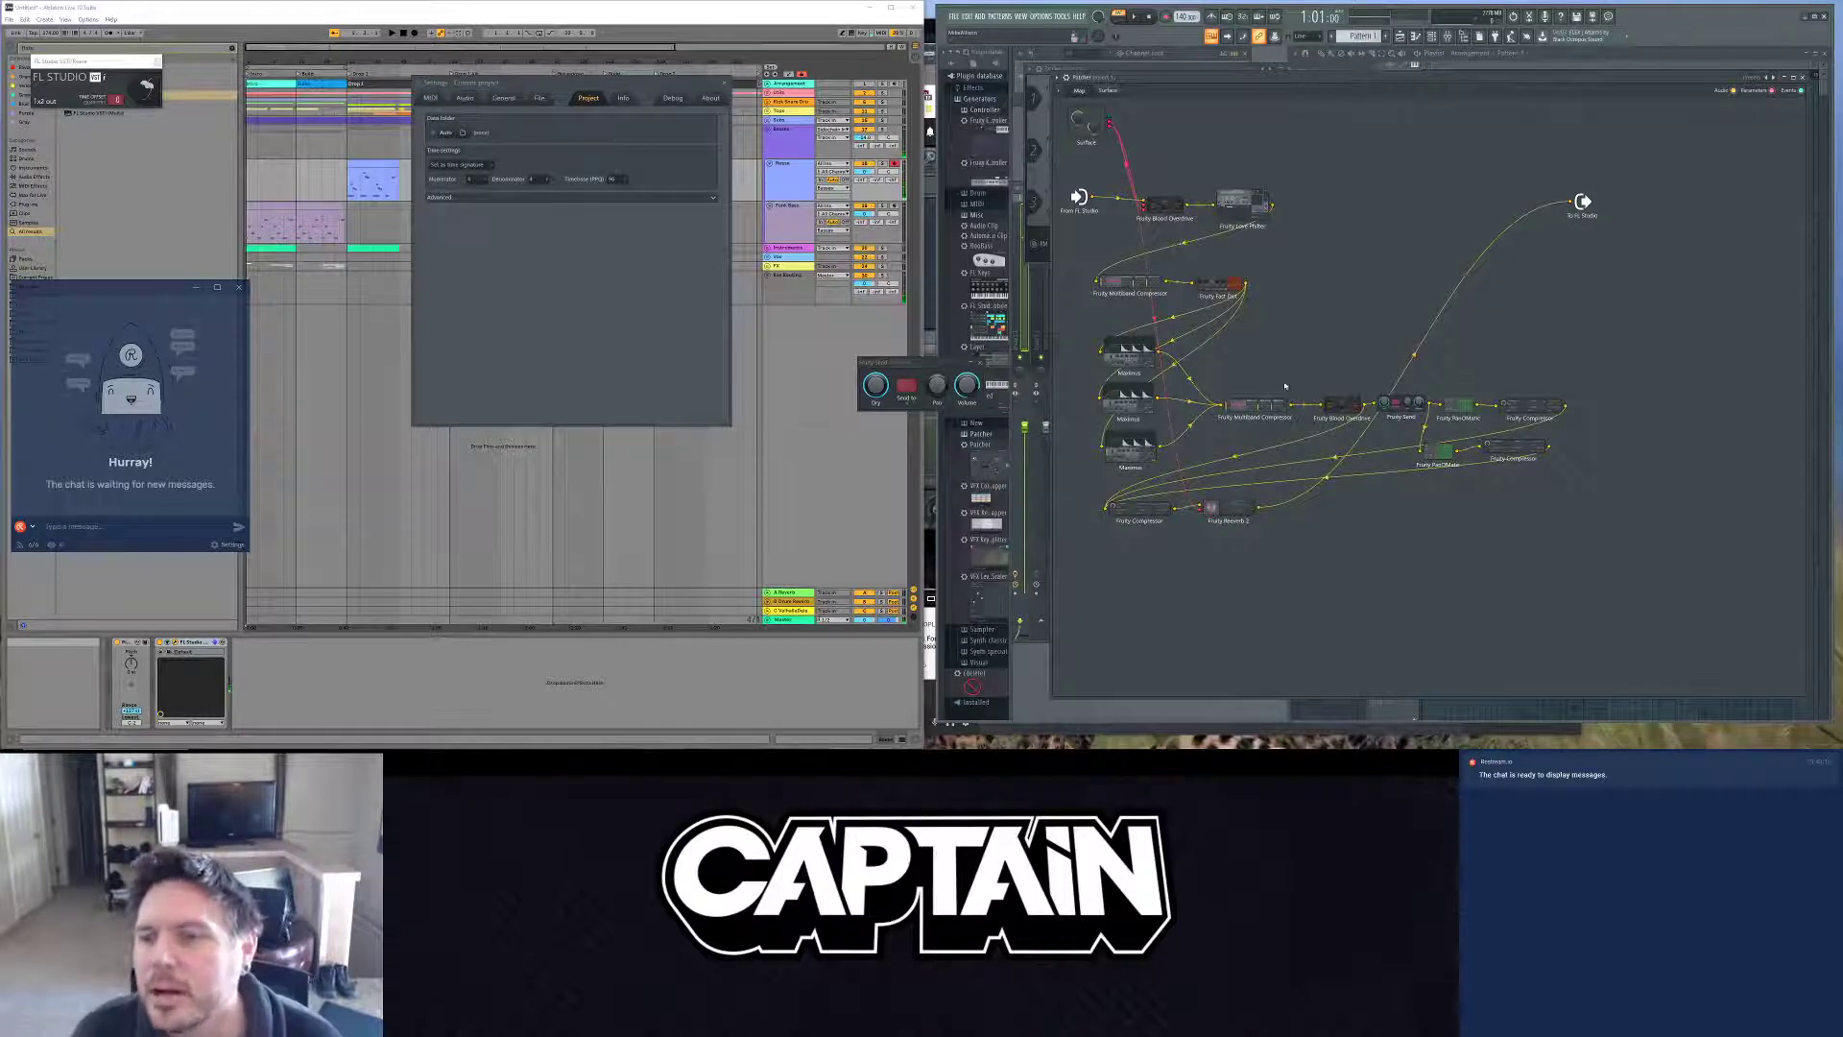
pyautogui.moveTo(1585, 219); pyautogui.dragTo(1770, 660)
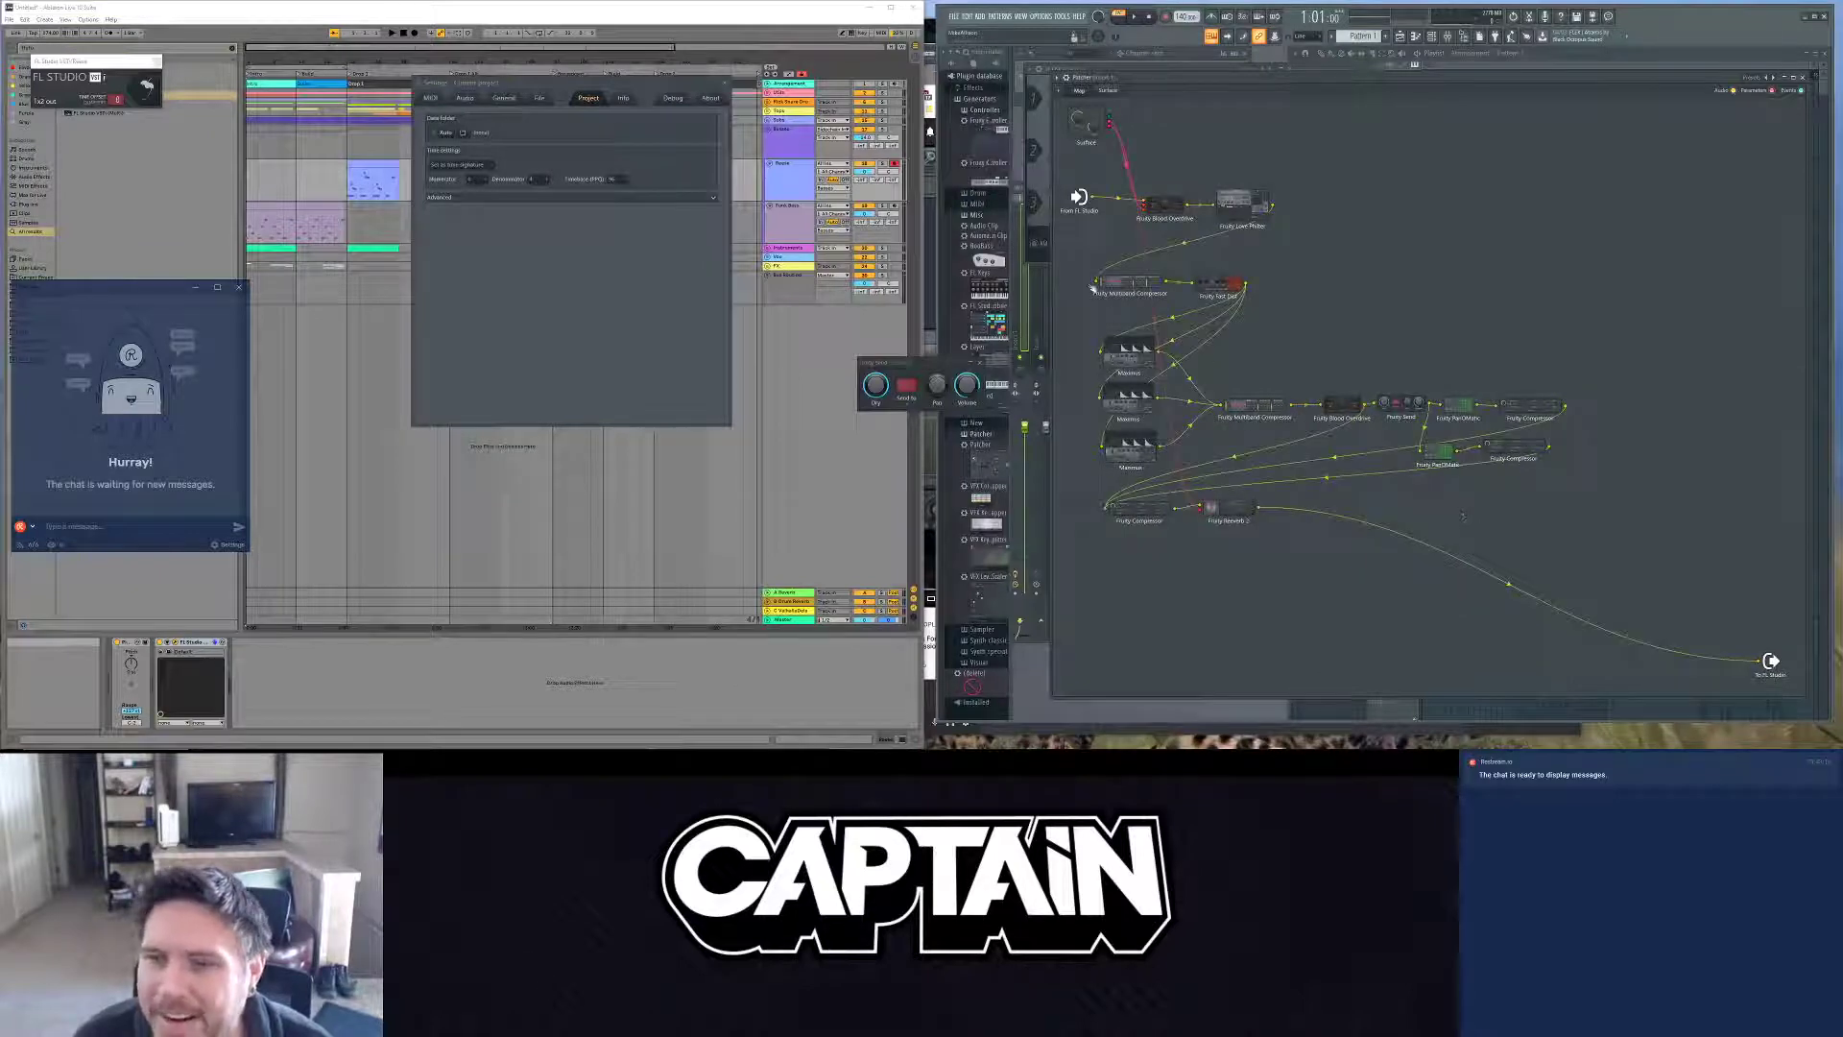
# Step: Open Fruity Love Philter, try two presets from its Gate category and keep the noise gate one
pyautogui.doubleClick(1234, 220)
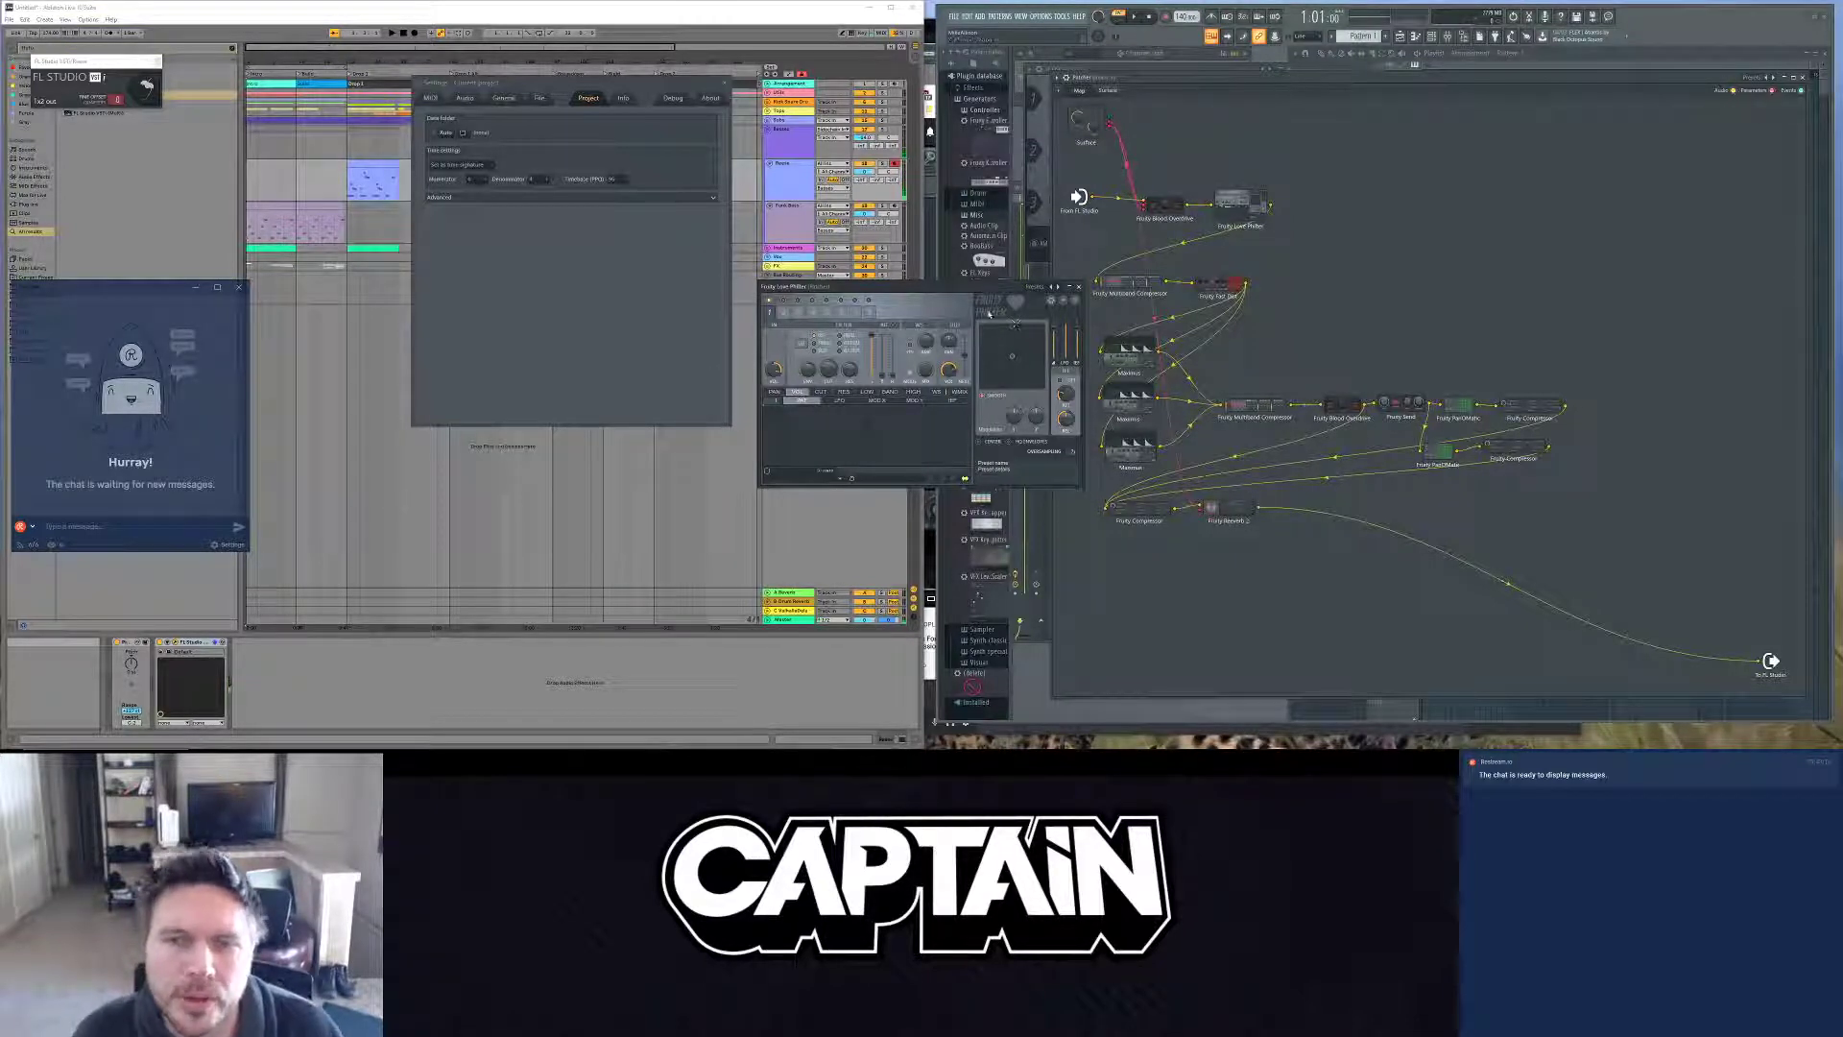
pyautogui.hotkey('alt', 'Tab')
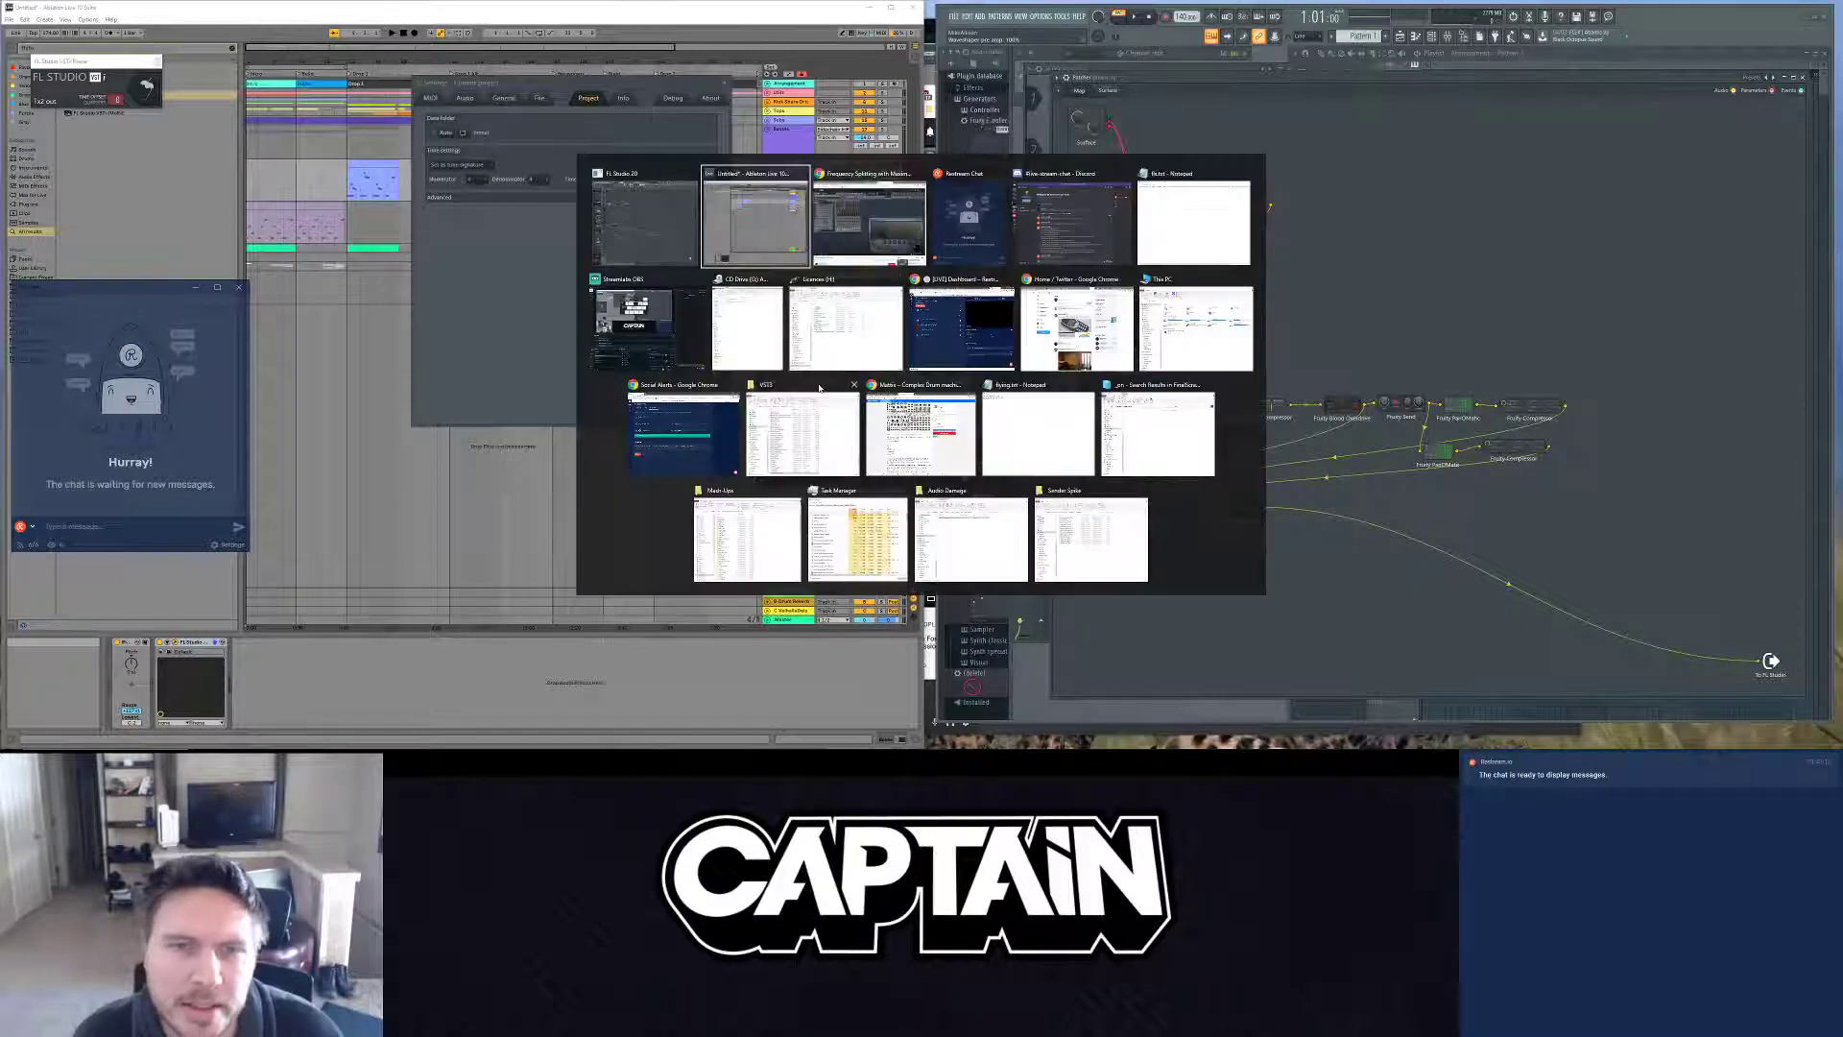
pyautogui.click(1048, 290)
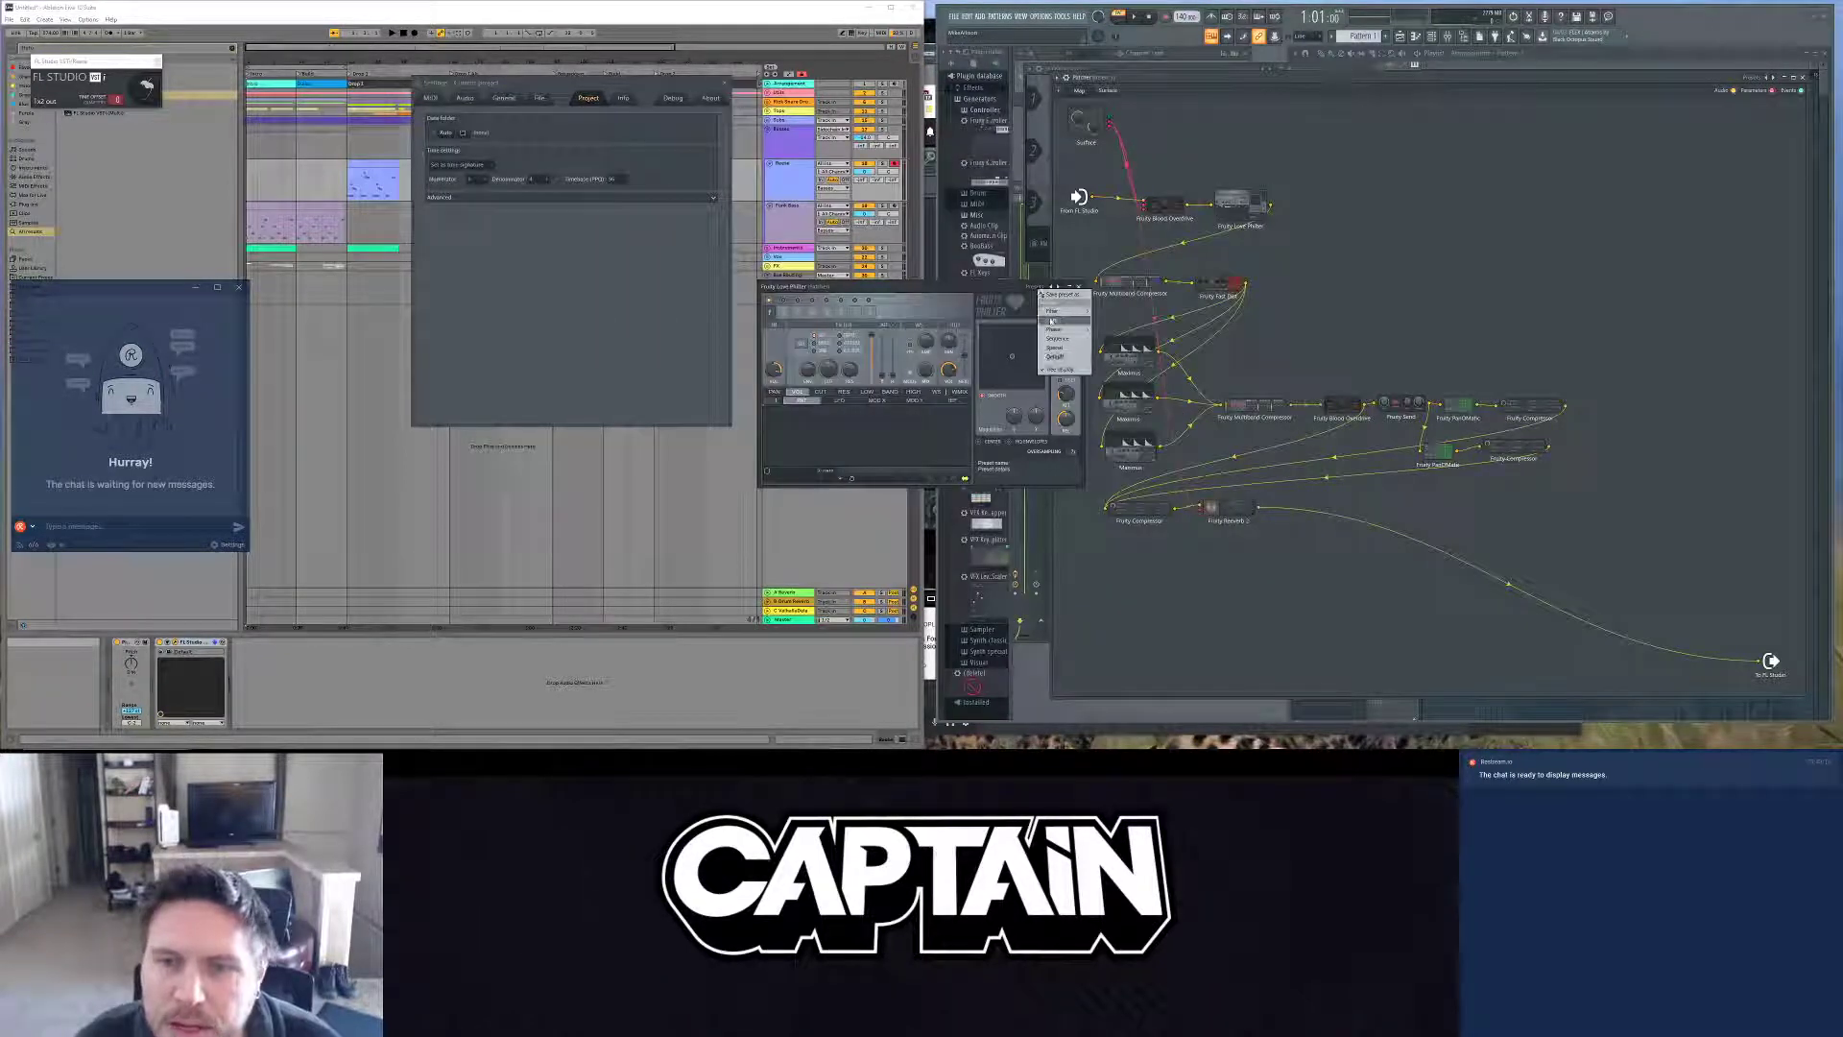
pyautogui.moveTo(1053, 321)
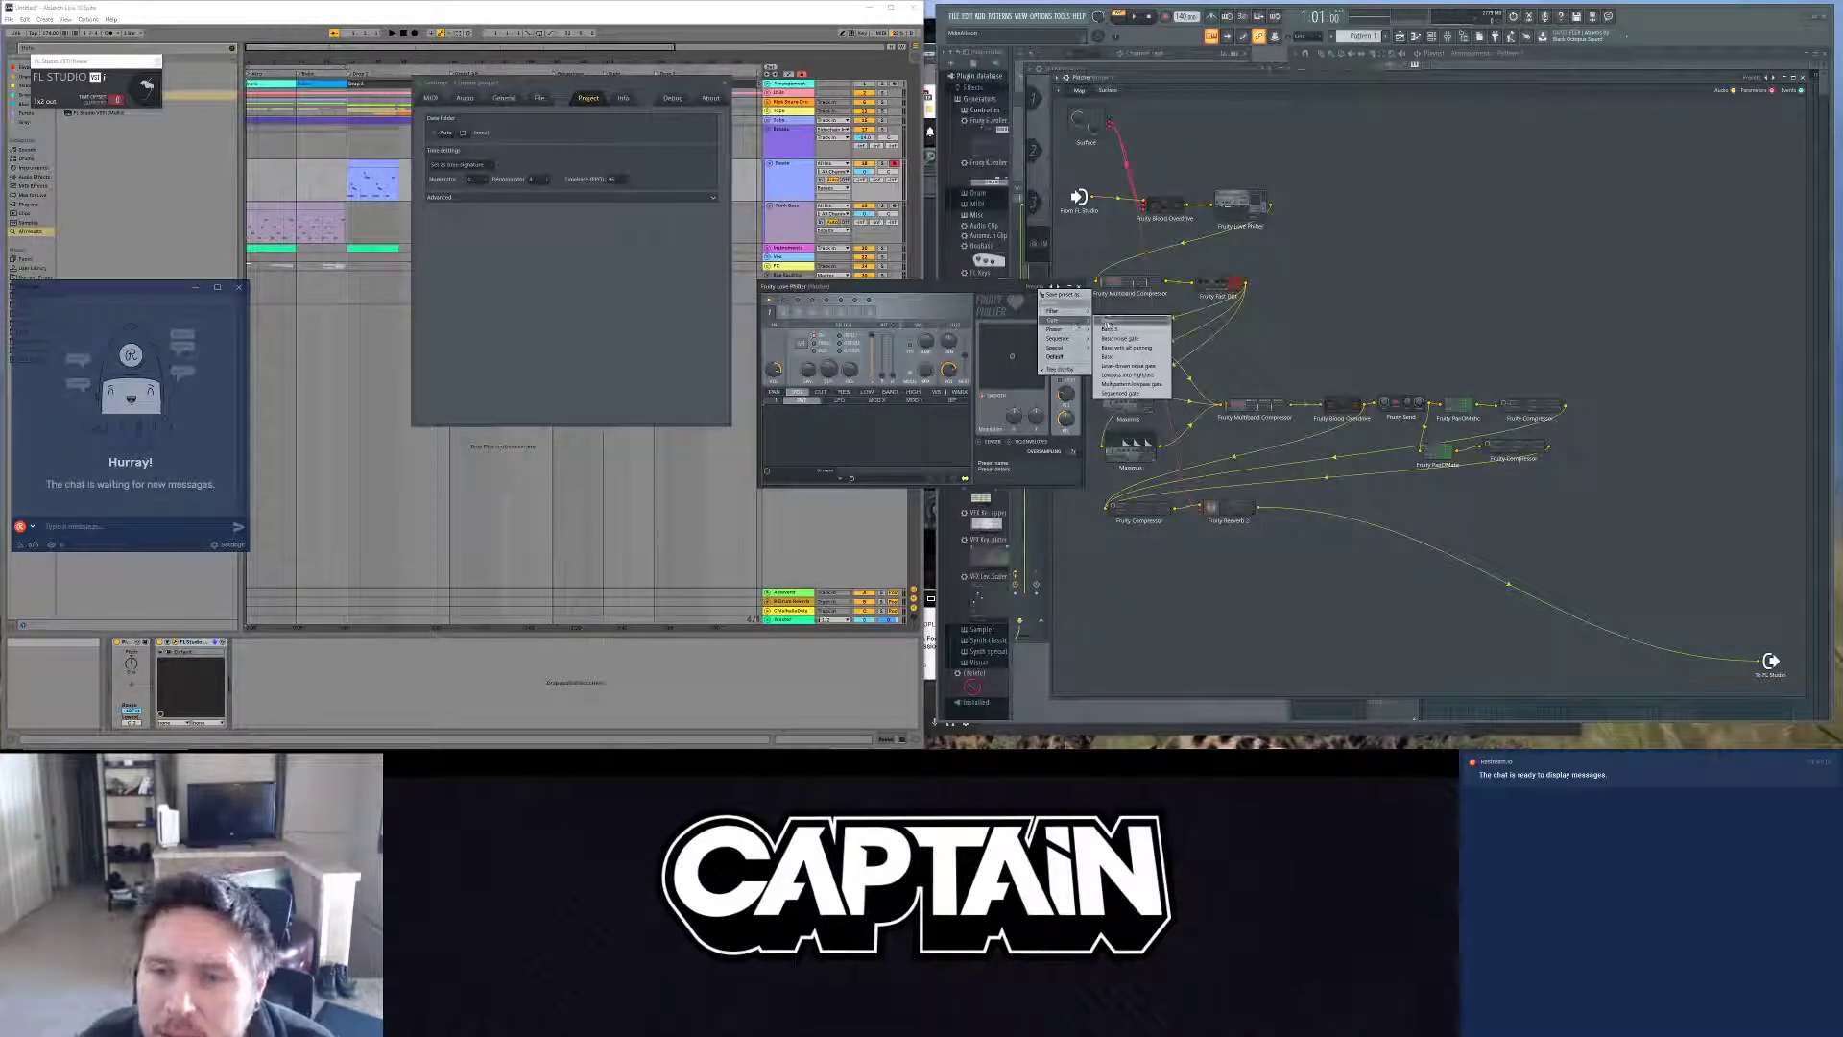
pyautogui.click(1106, 356)
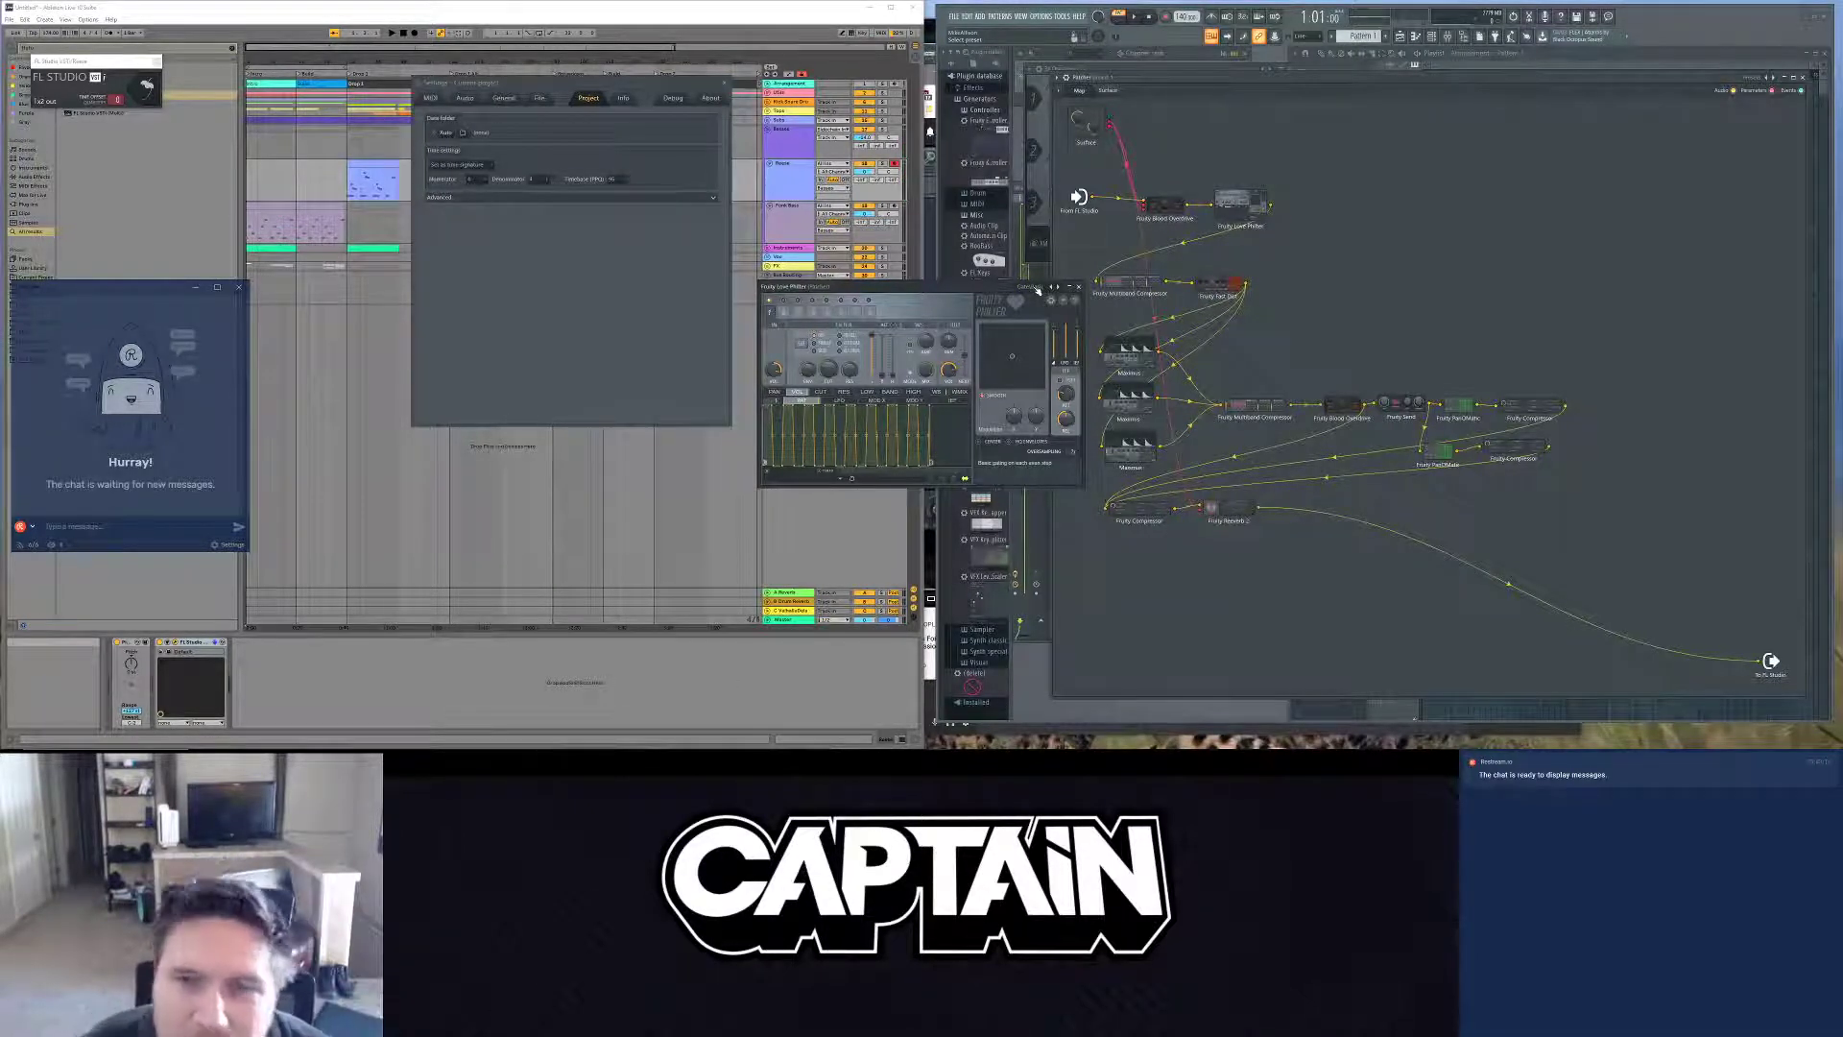
pyautogui.rightClick(1037, 290)
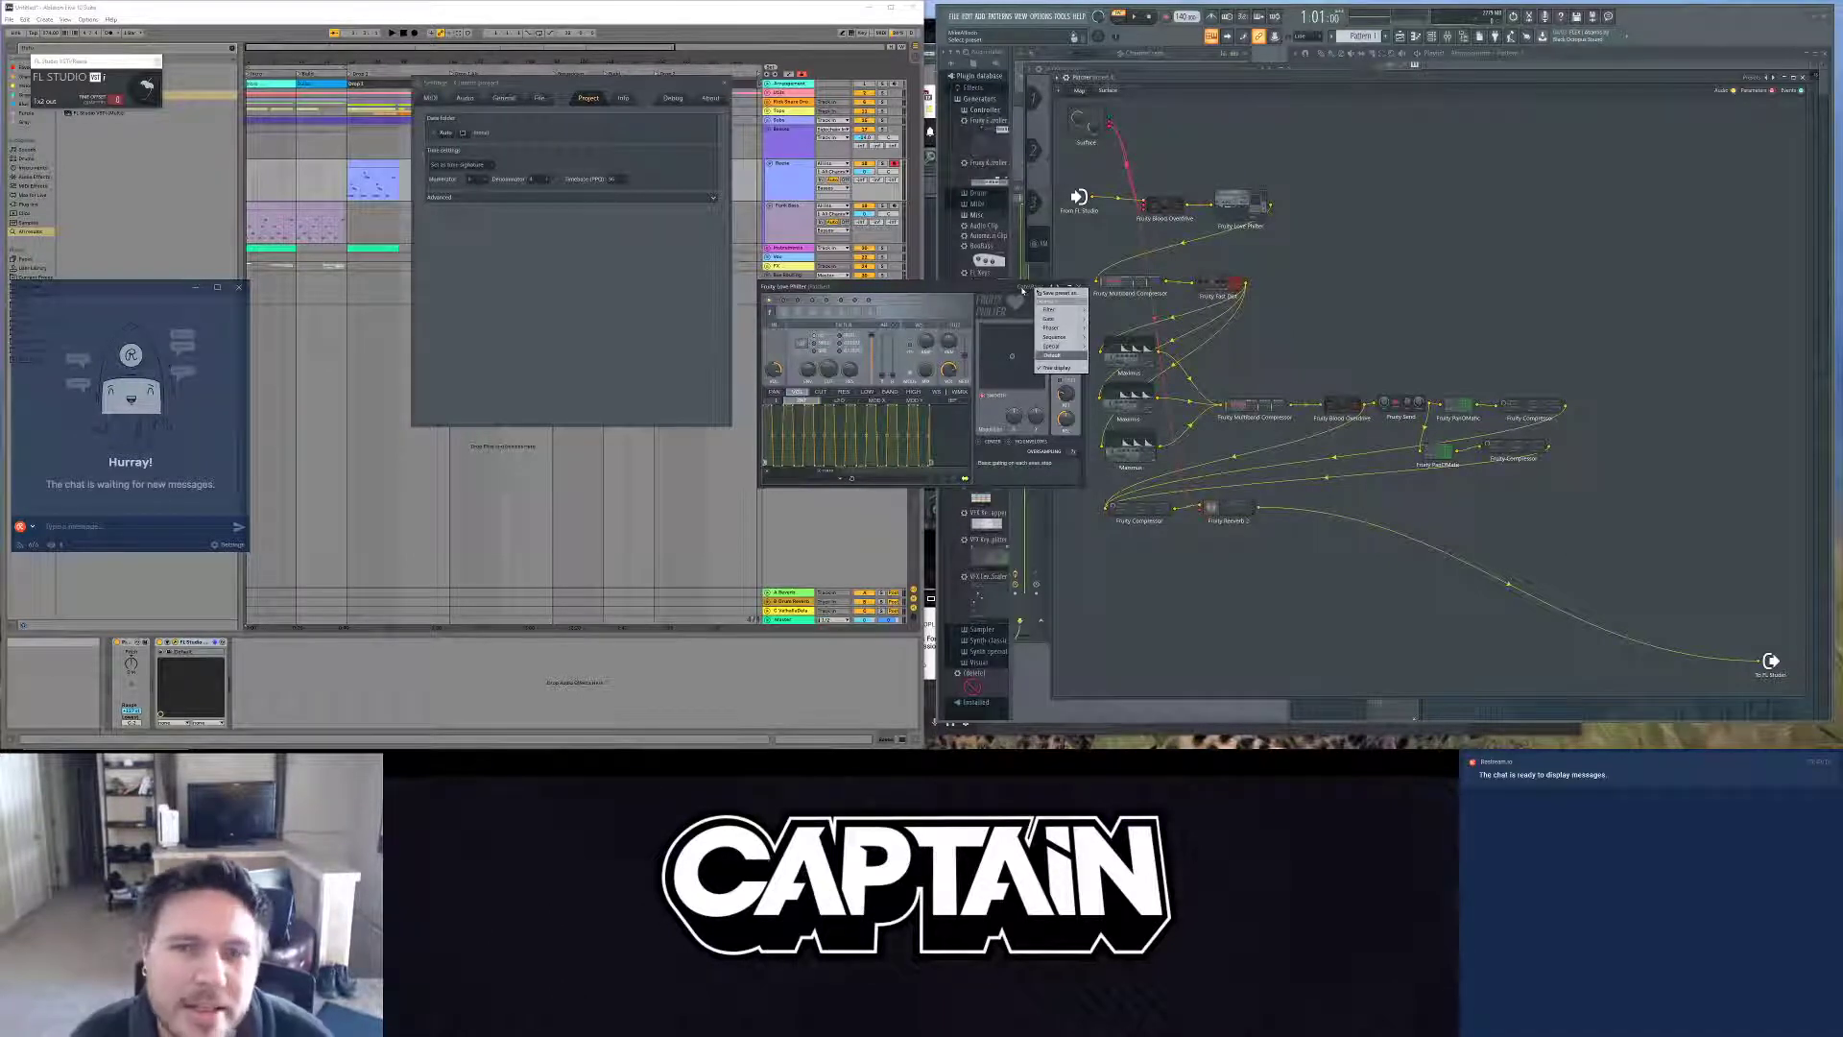
pyautogui.moveTo(1061, 319)
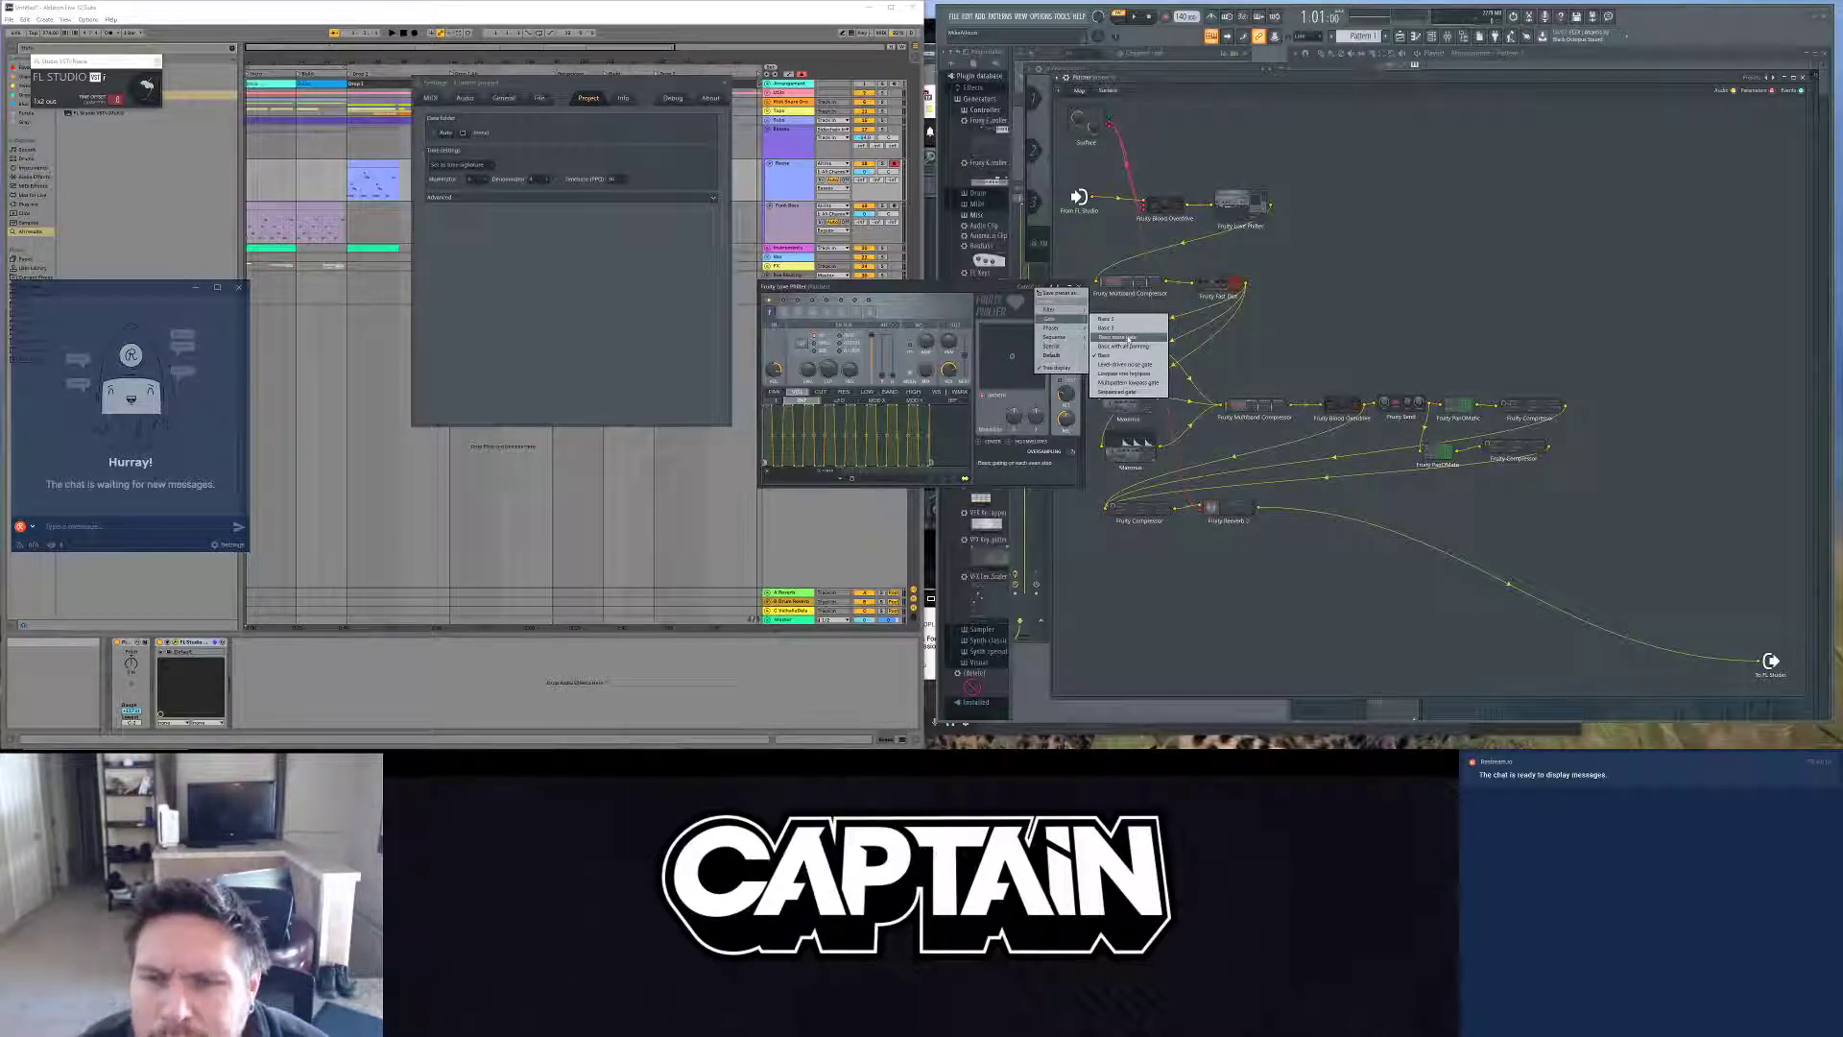
pyautogui.click(1129, 337)
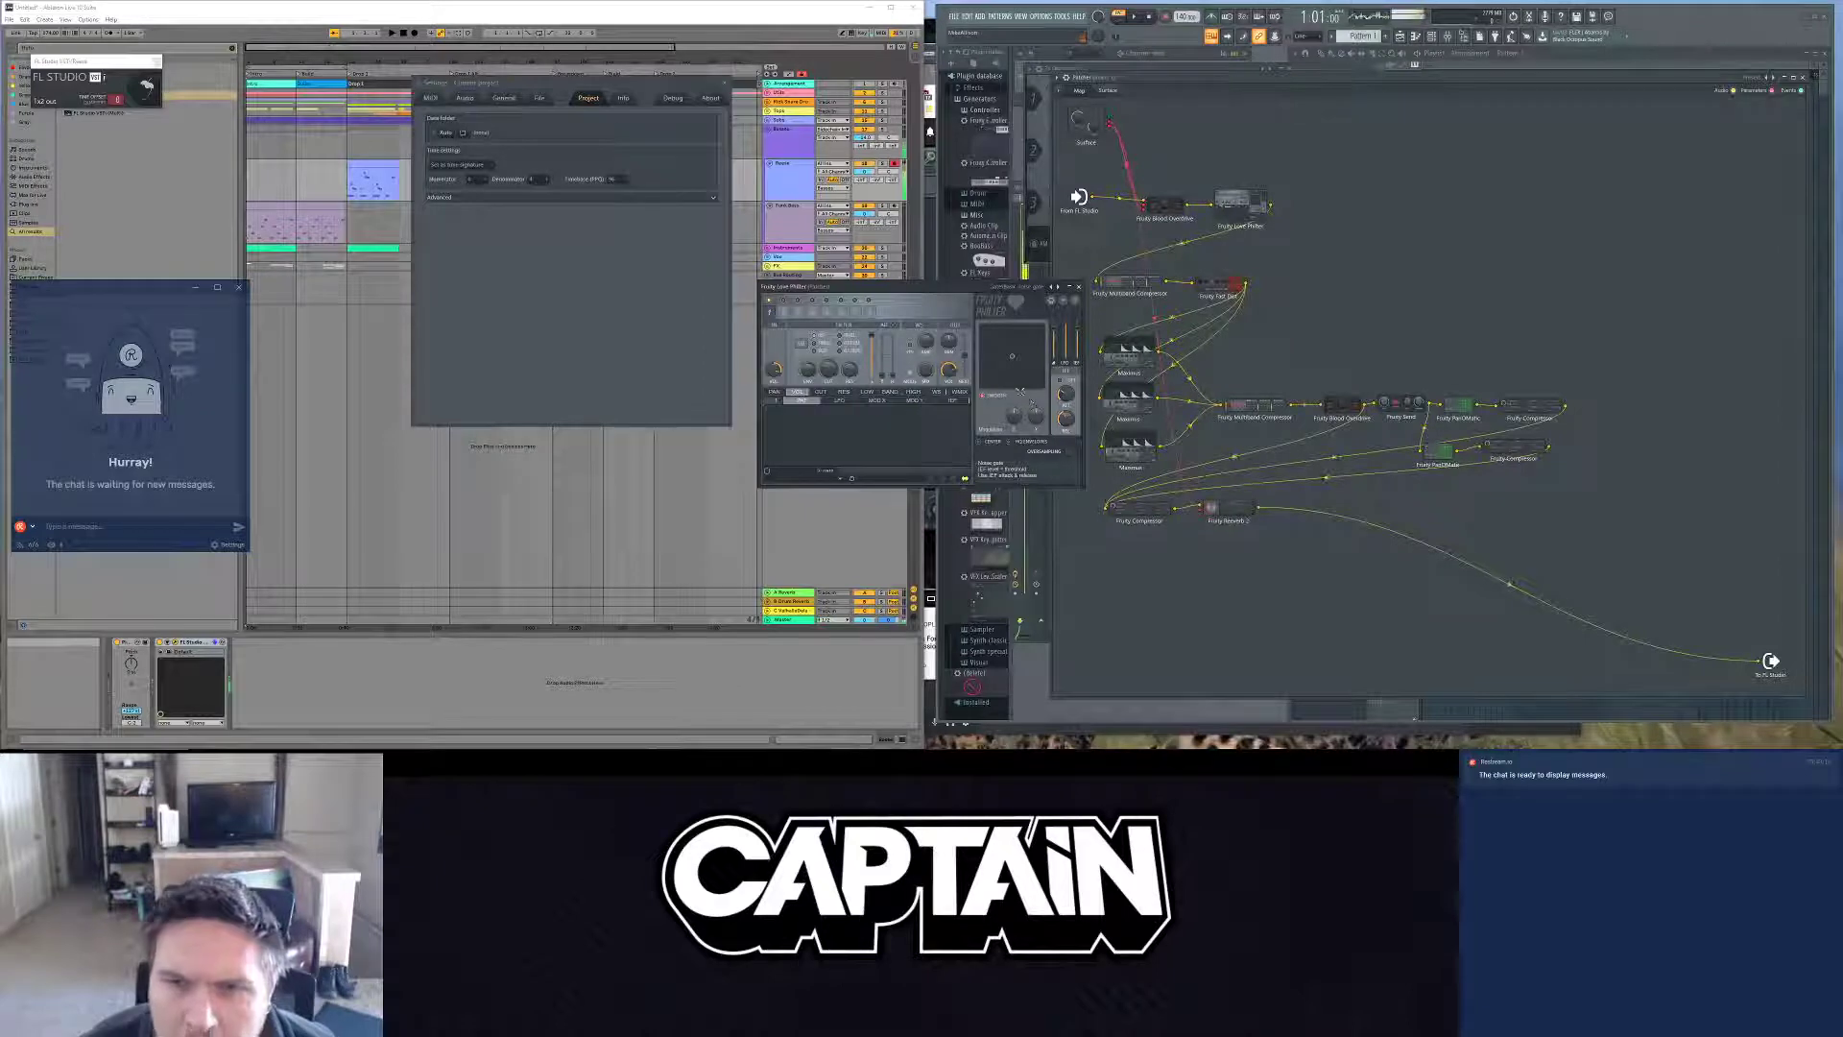
# Step: Examine the modulation envelopes of the loaded gate preset across Fruity Love Philter's target parameters, including volume
pyautogui.click(955, 401)
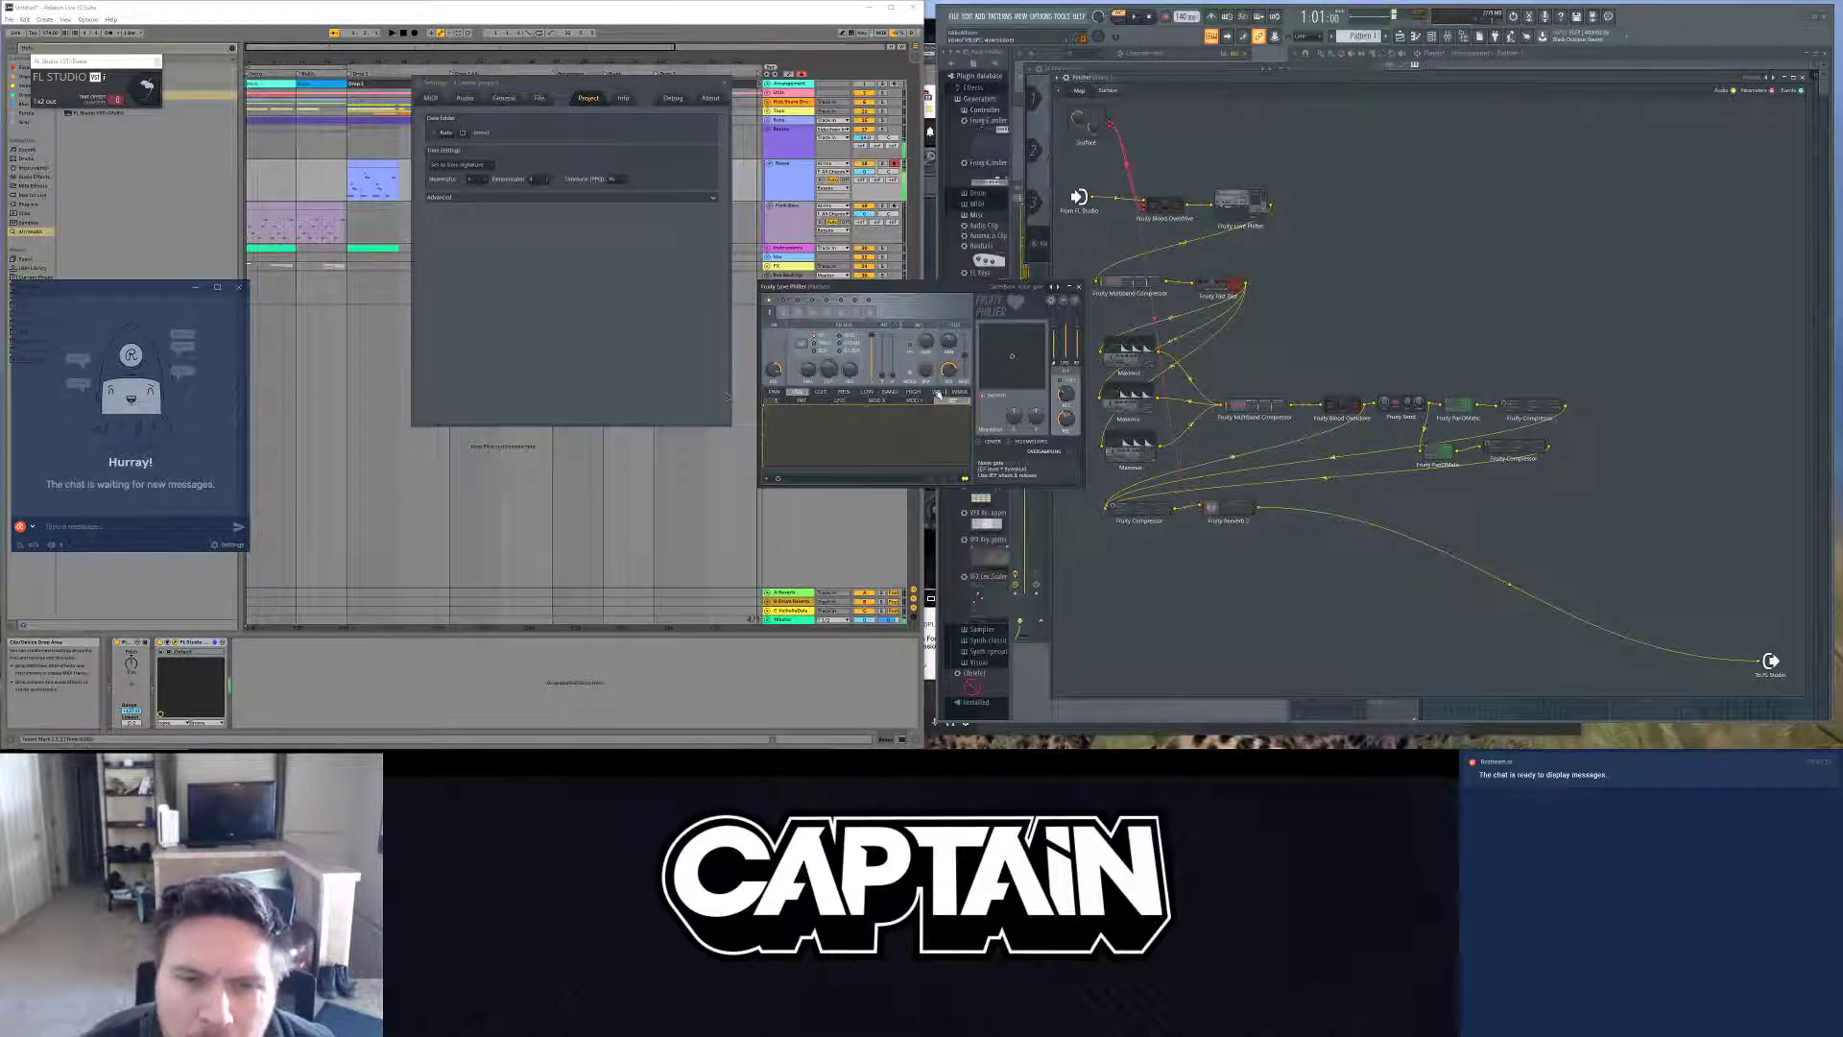
pyautogui.click(798, 393)
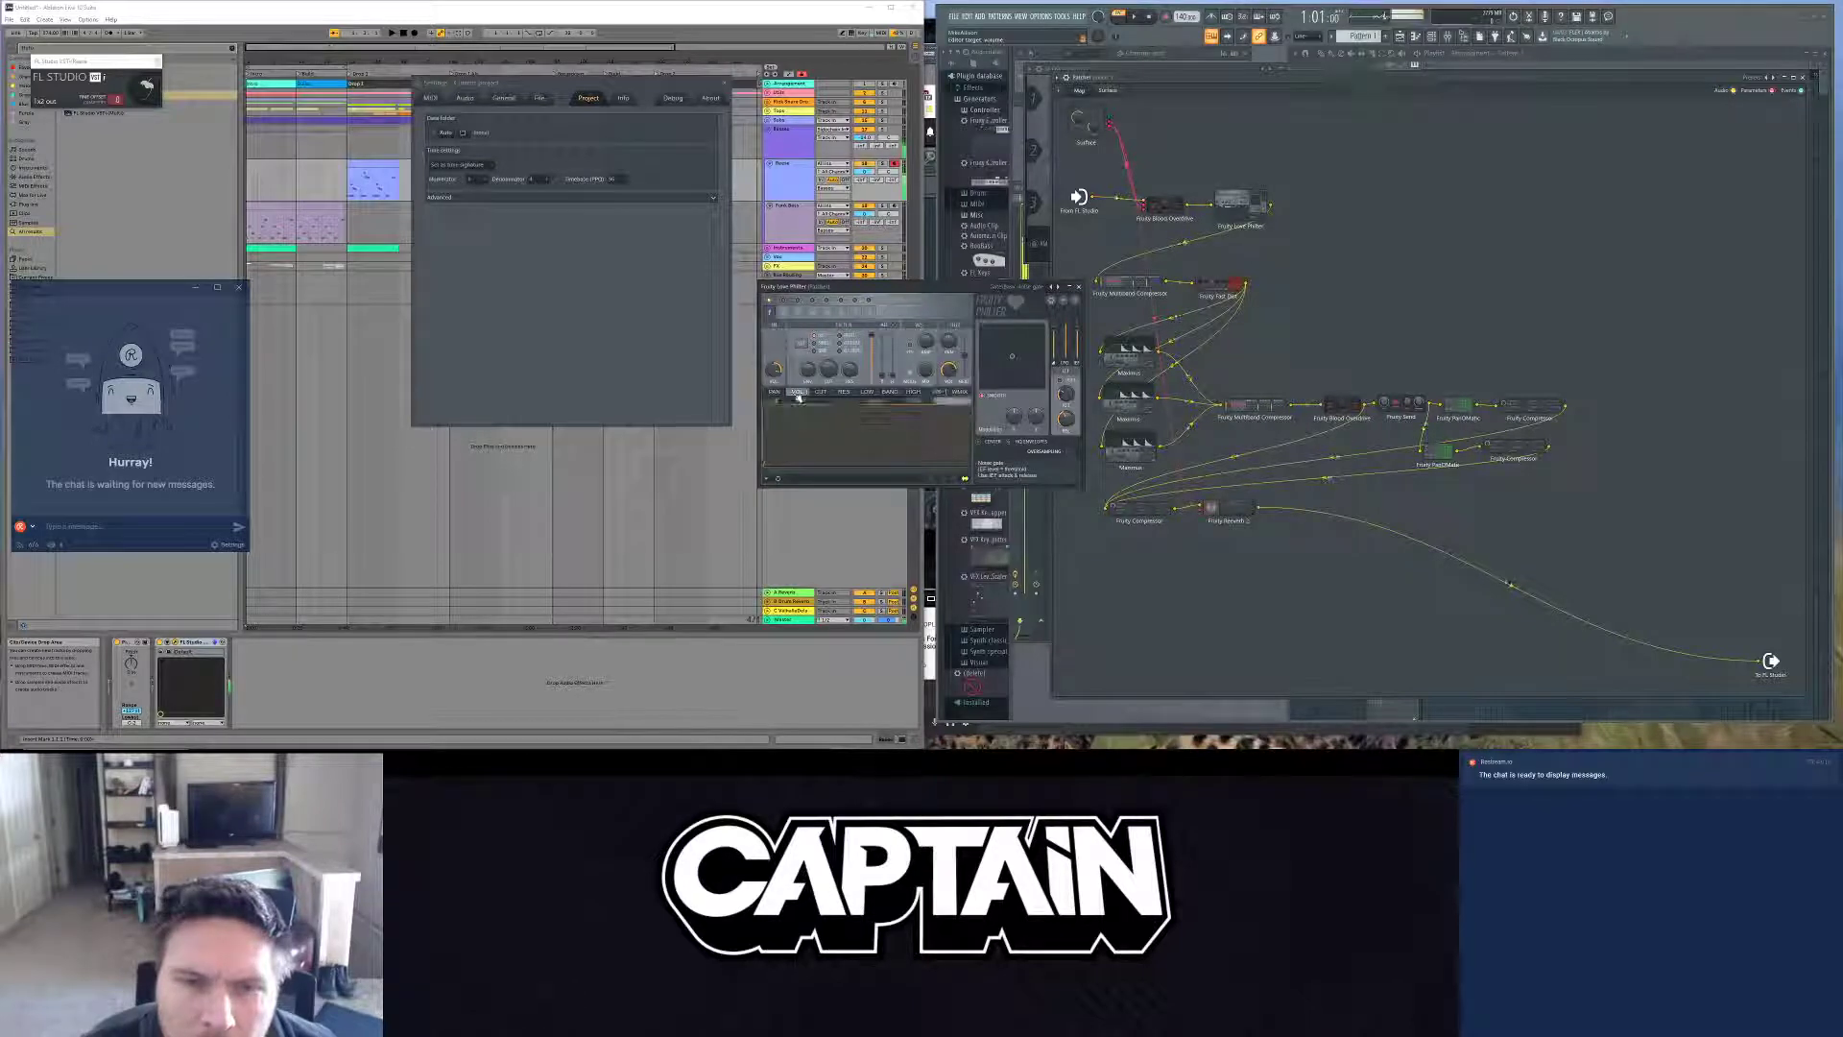
pyautogui.click(823, 394)
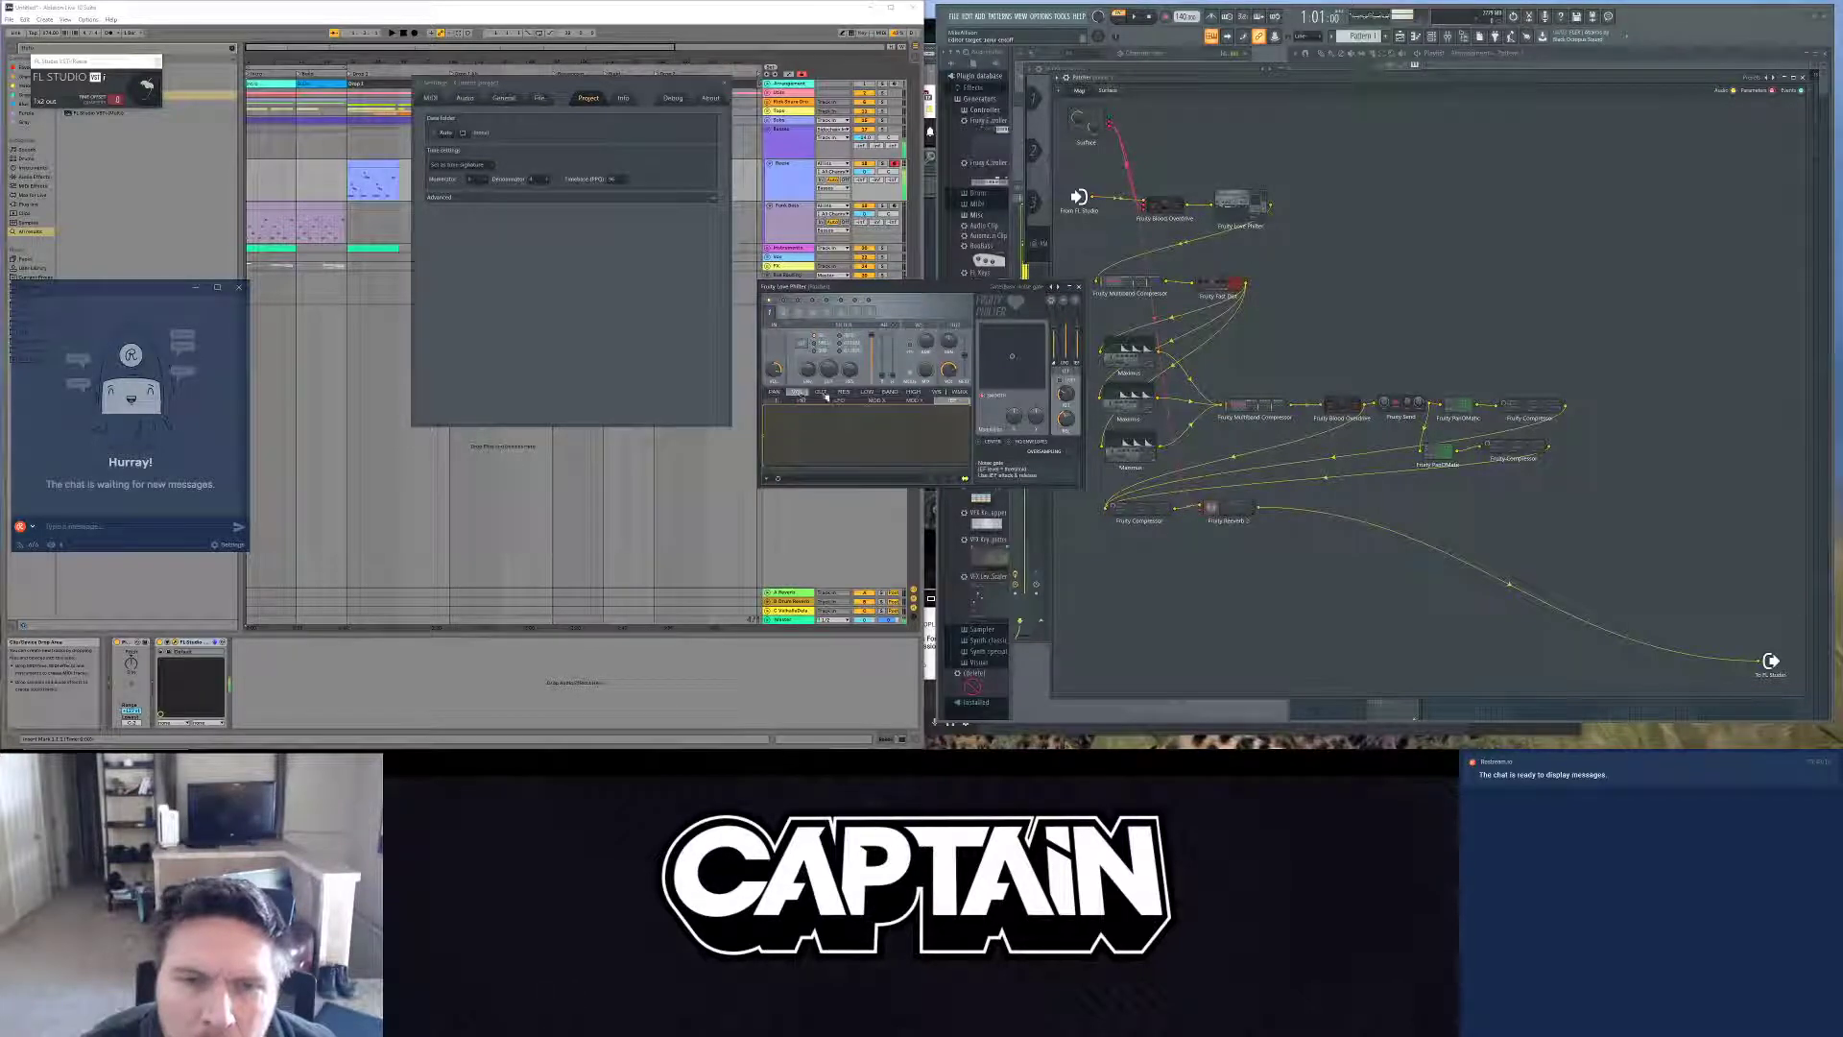
pyautogui.click(938, 393)
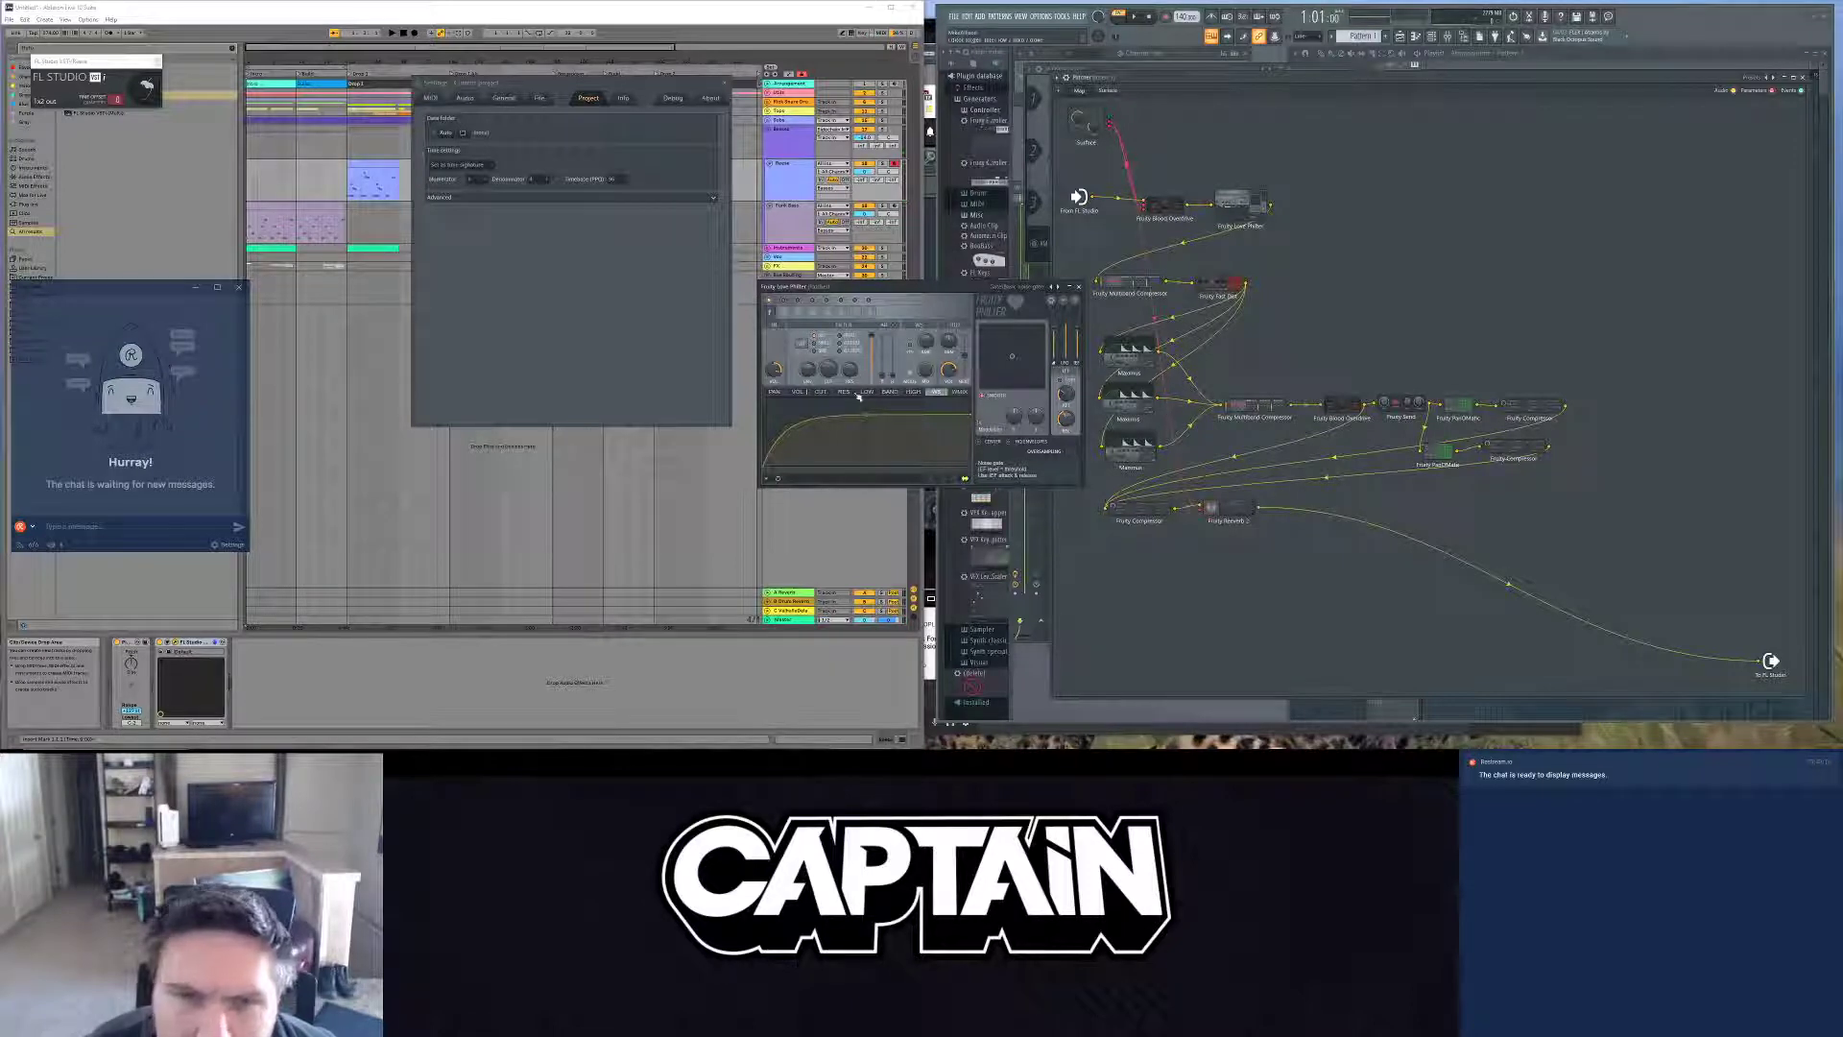
pyautogui.click(801, 392)
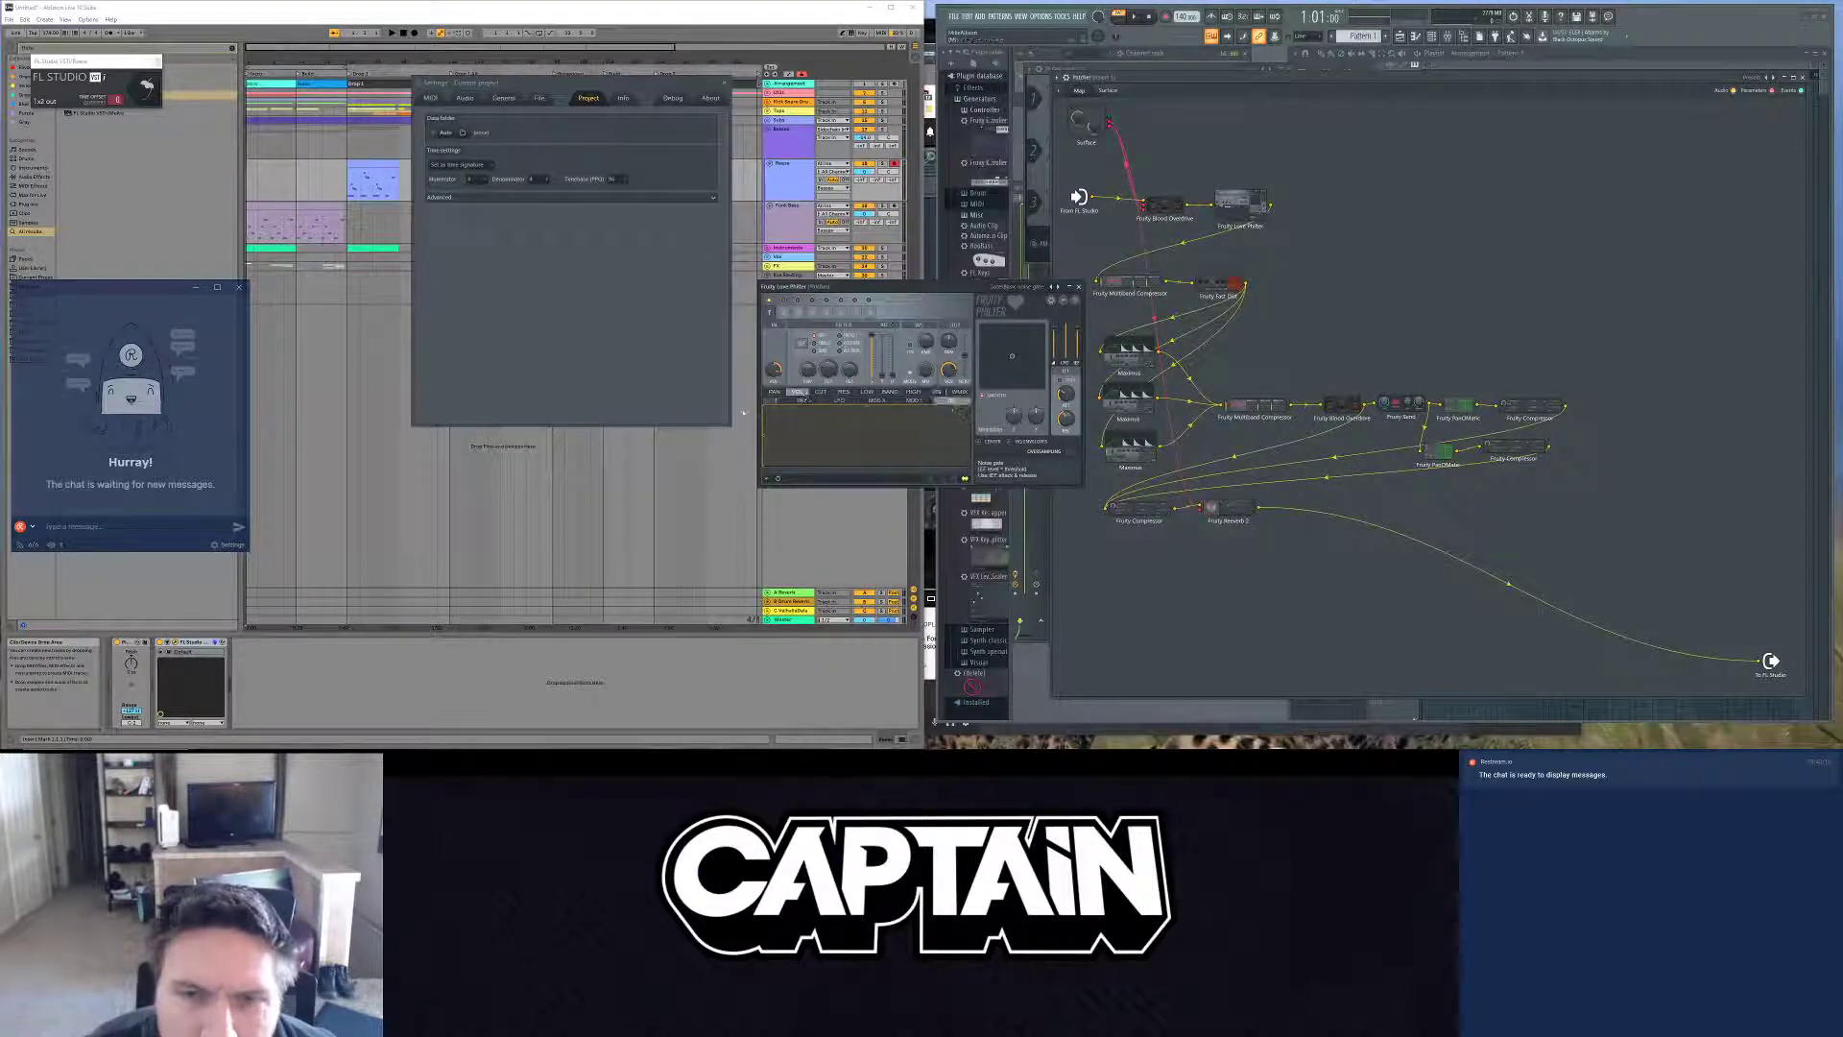
# Step: Reshape the gate preset's envelope in Fruity Love Philter by lowering its start and end points into a low, nearly flat line
pyautogui.click(767, 407)
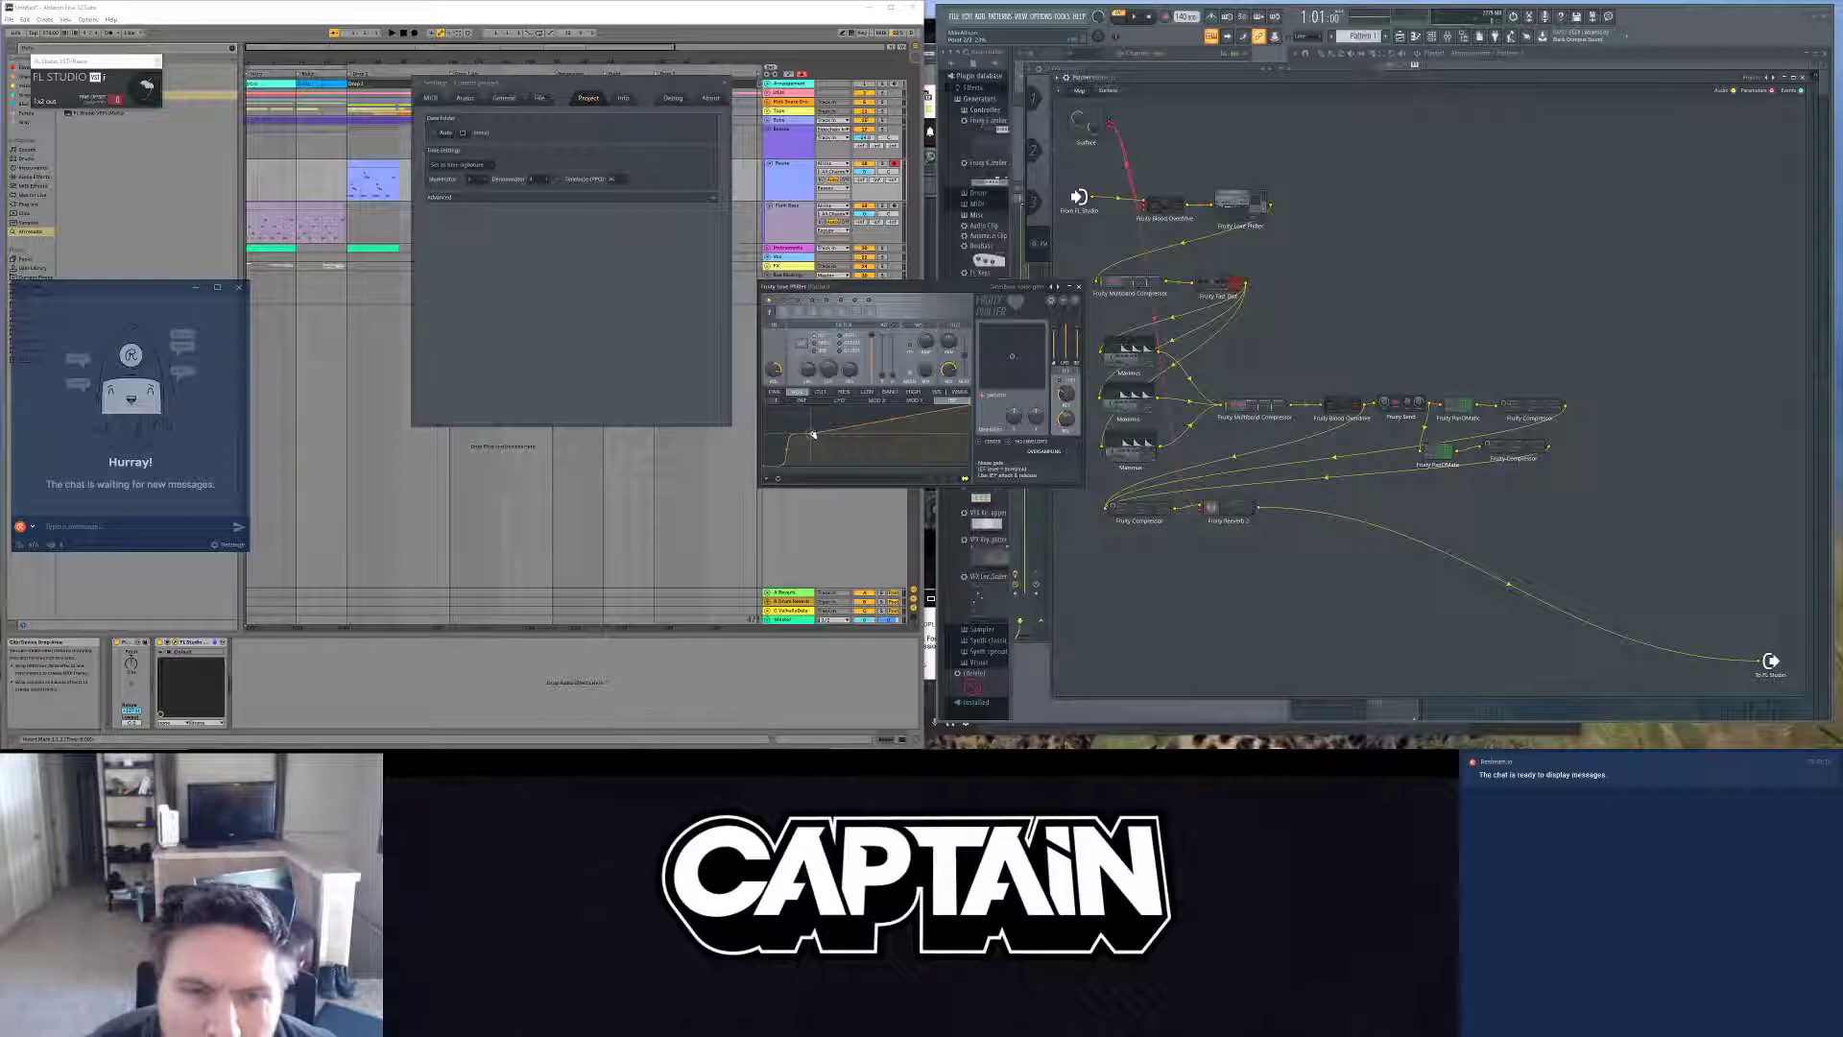
pyautogui.moveTo(808, 435); pyautogui.dragTo(762, 395)
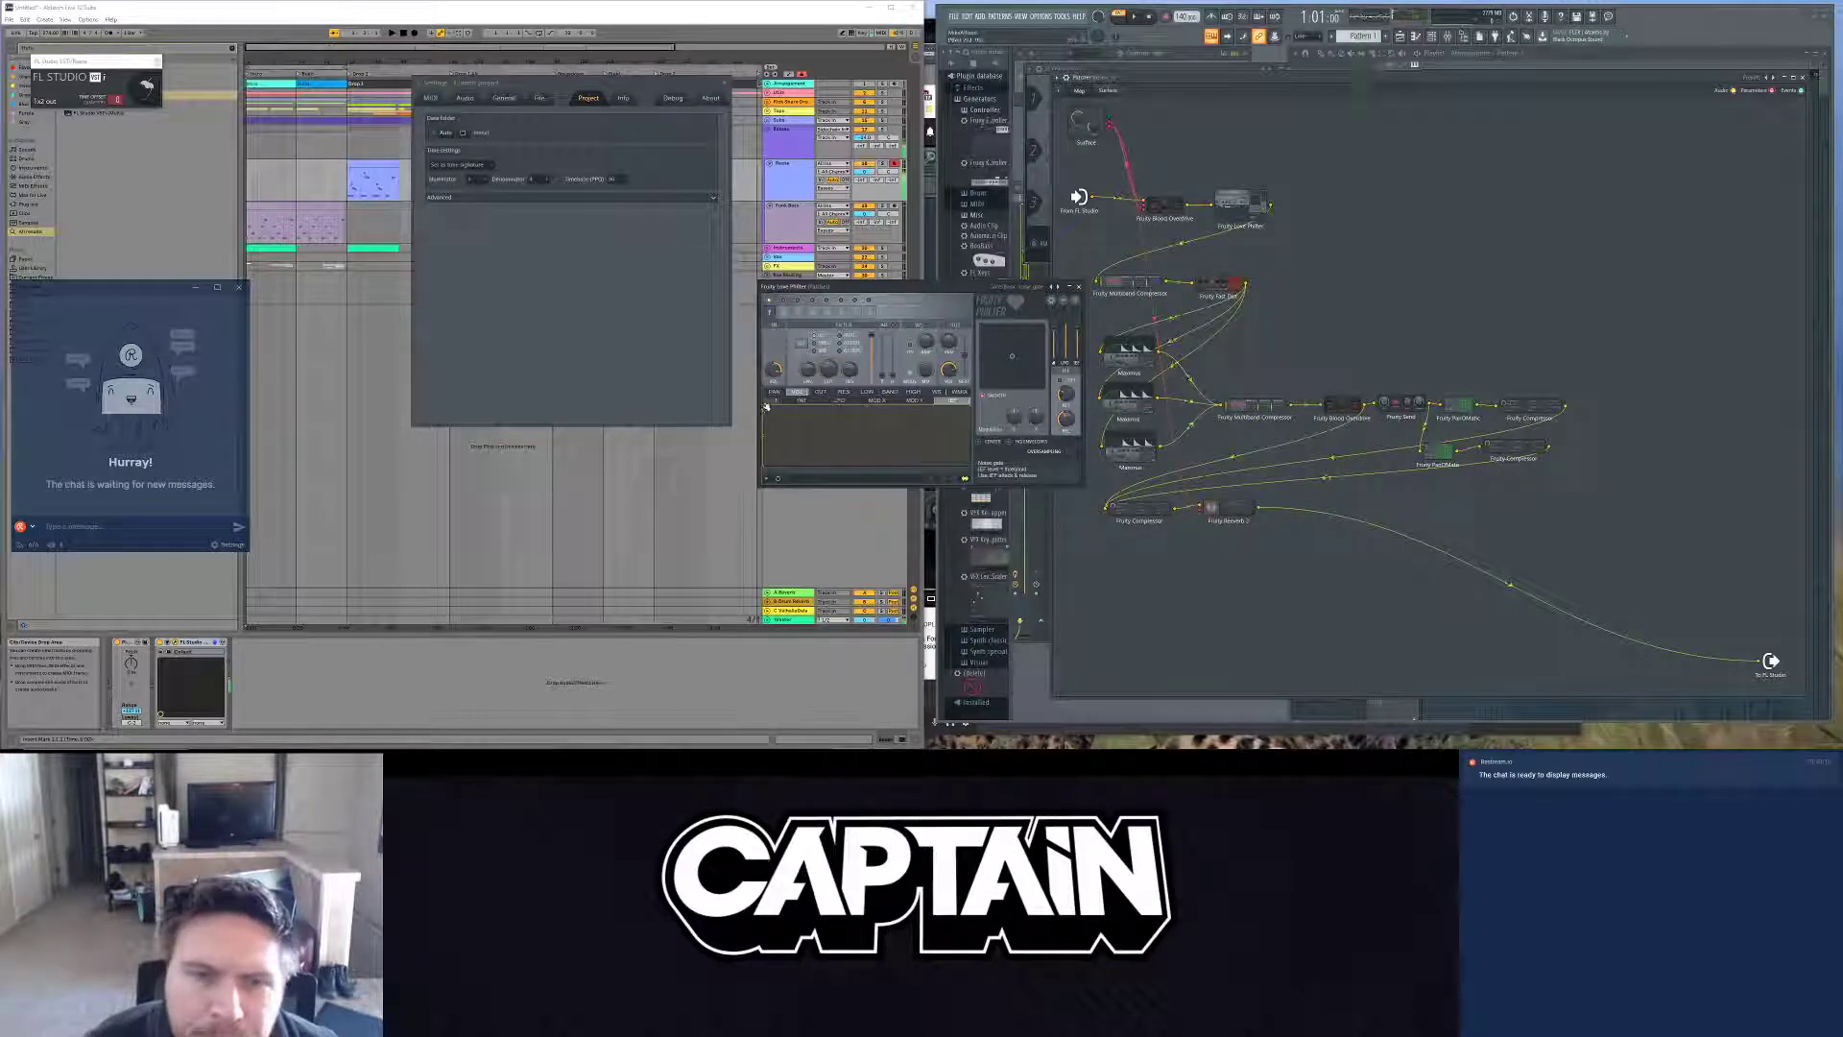
pyautogui.moveTo(765, 407); pyautogui.dragTo(754, 428)
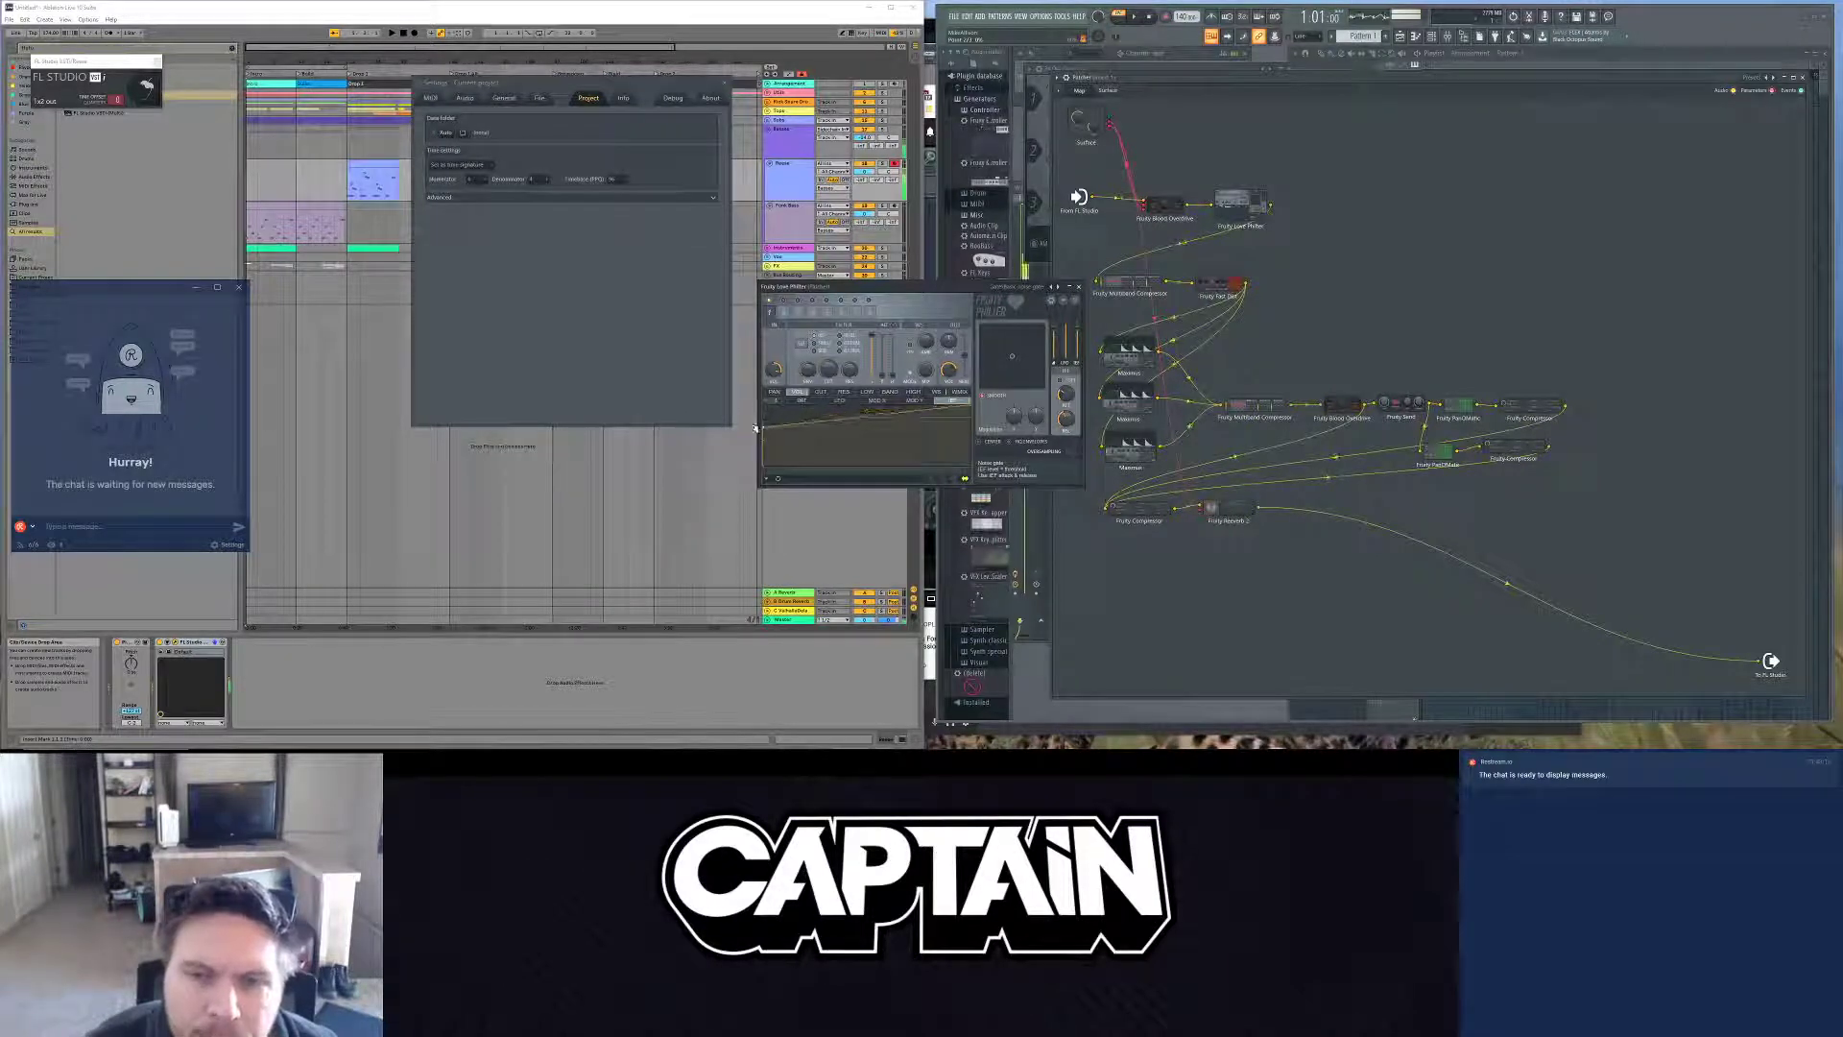
pyautogui.moveTo(971, 405); pyautogui.dragTo(879, 434)
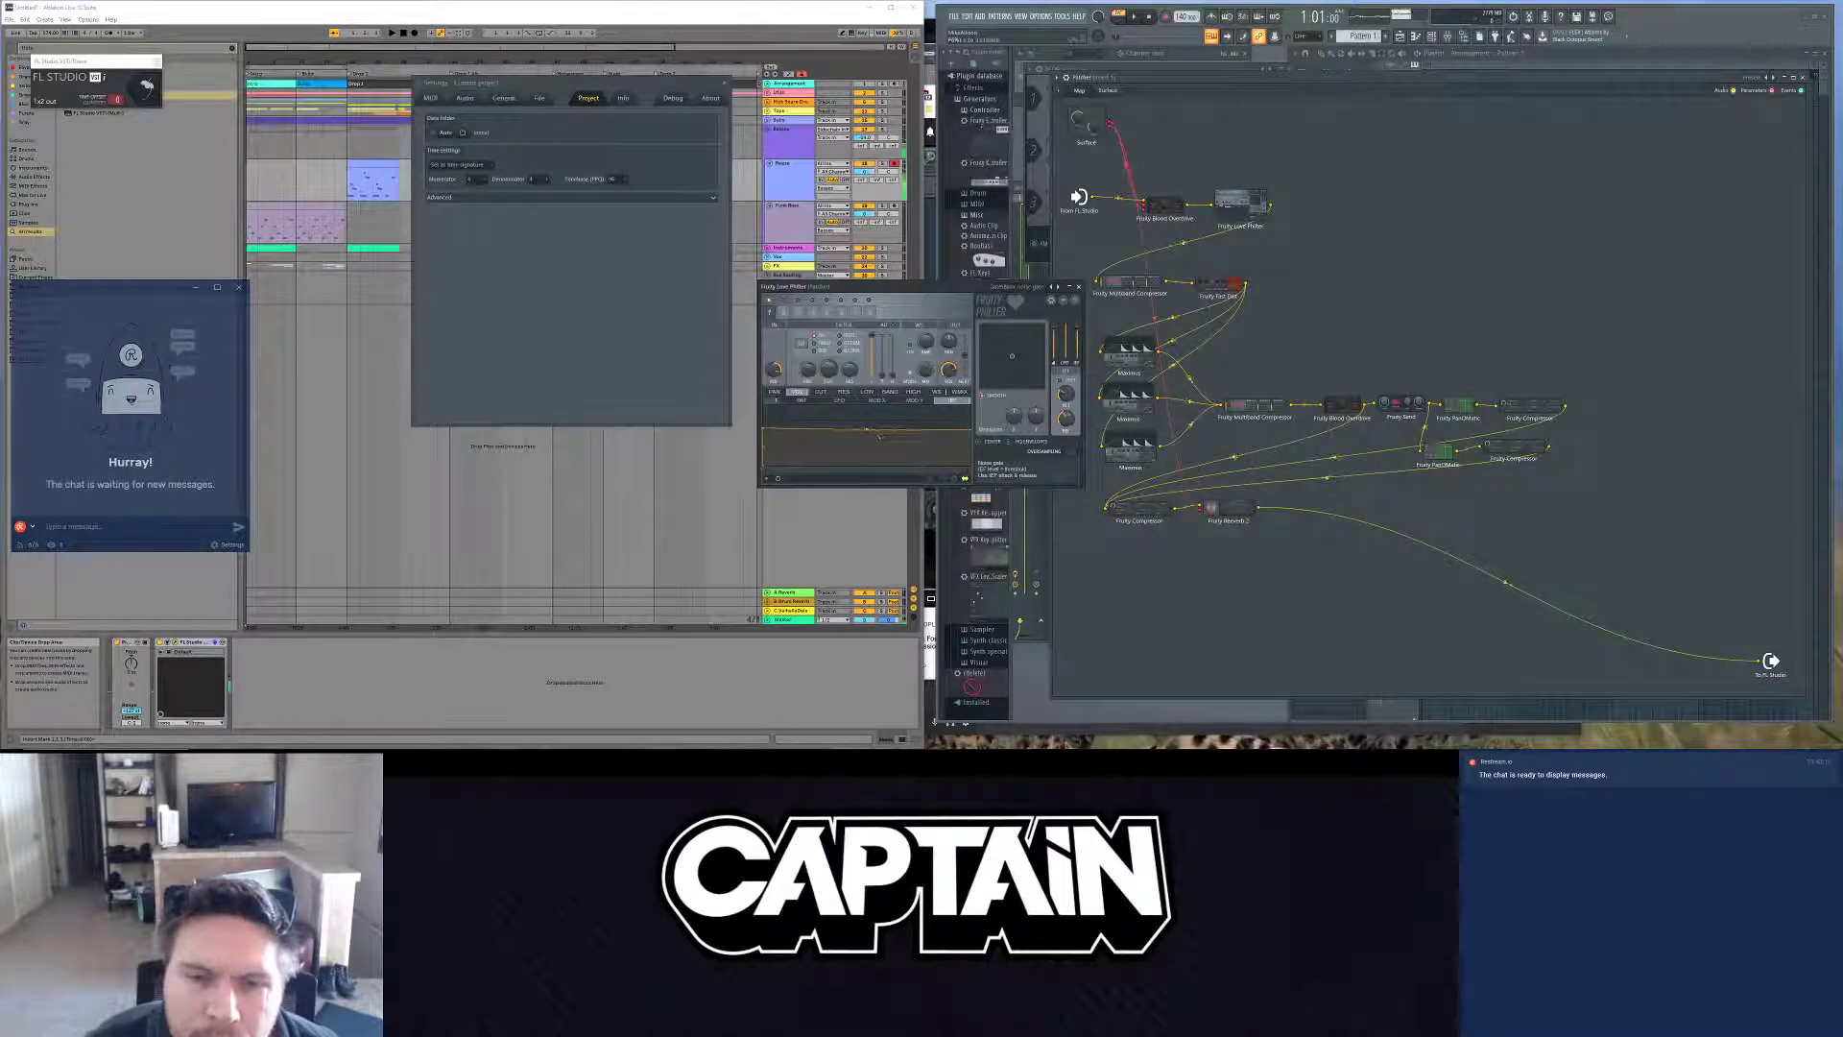
pyautogui.moveTo(765, 429); pyautogui.dragTo(737, 460)
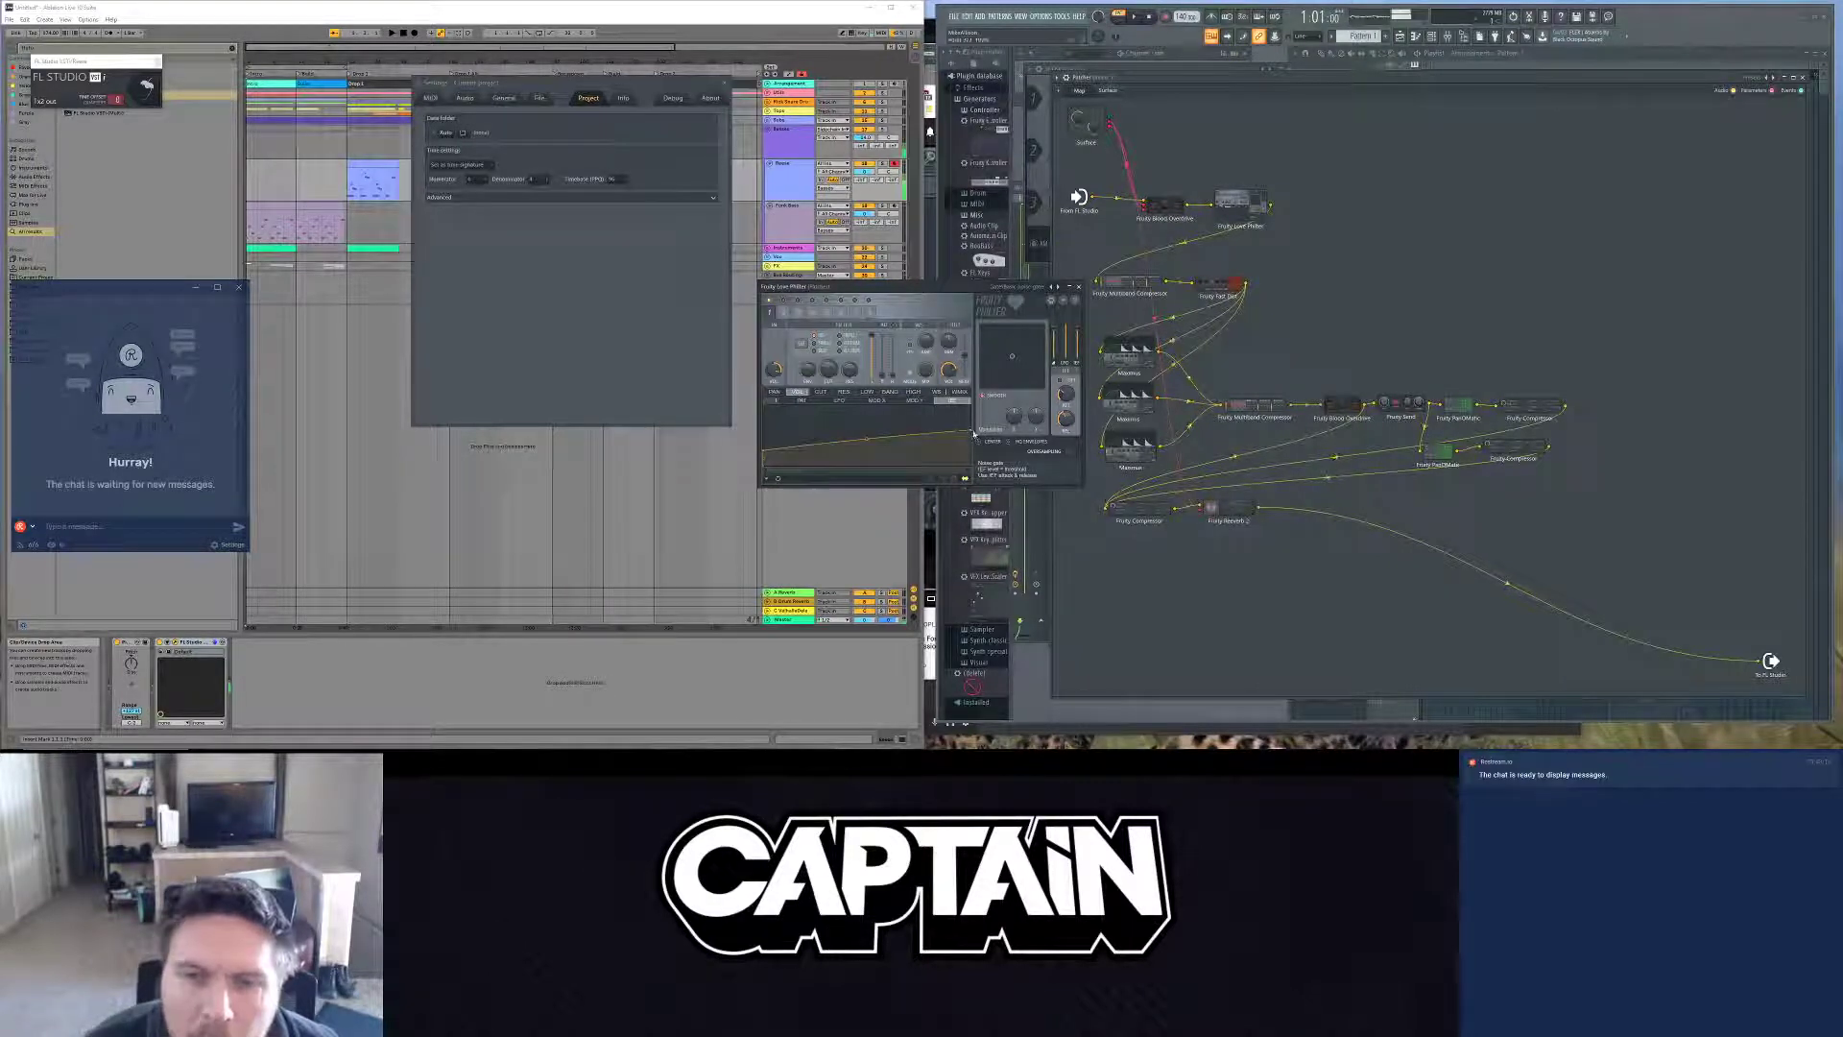
pyautogui.moveTo(972, 435)
pyautogui.mouseDown()
pyautogui.moveTo(975, 451)
pyautogui.moveTo(948, 448)
pyautogui.mouseUp()
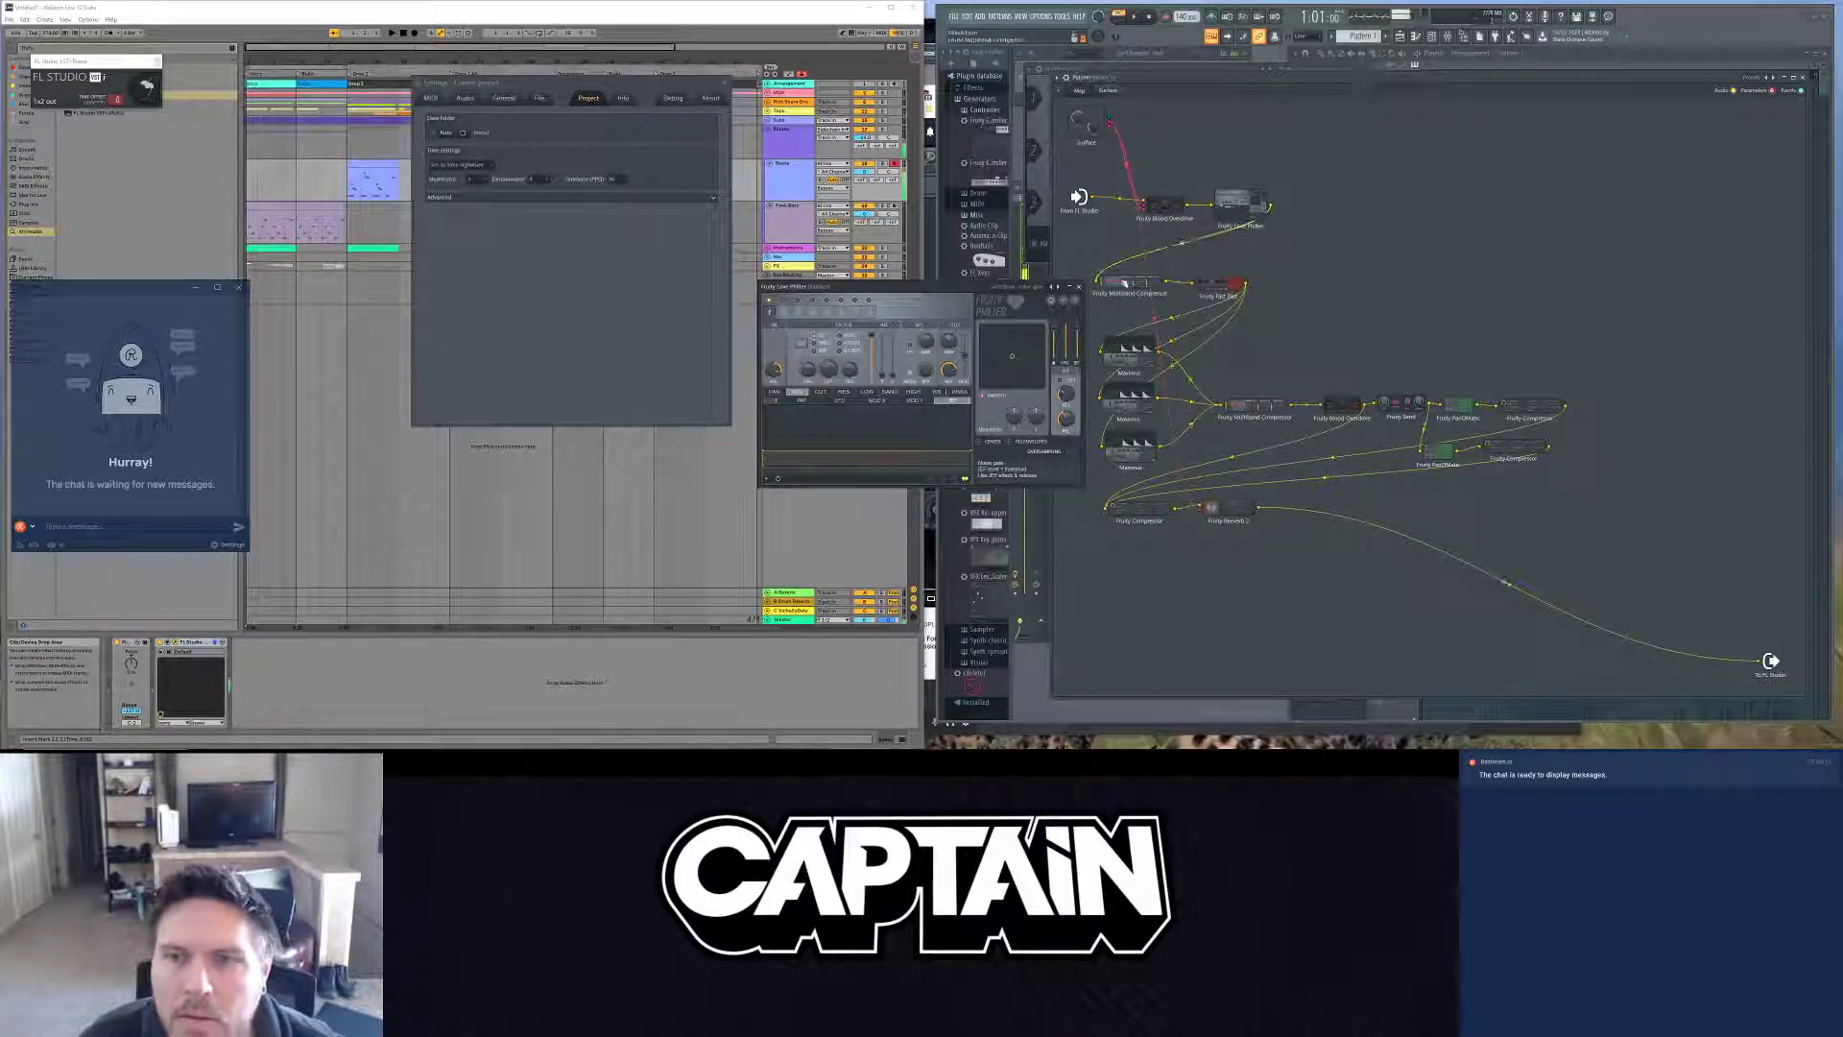
# Step: Open the Fruity Multiband Compressor after Fruity Love Philter, look through its preset list, and close the compressor
pyautogui.click(1120, 284)
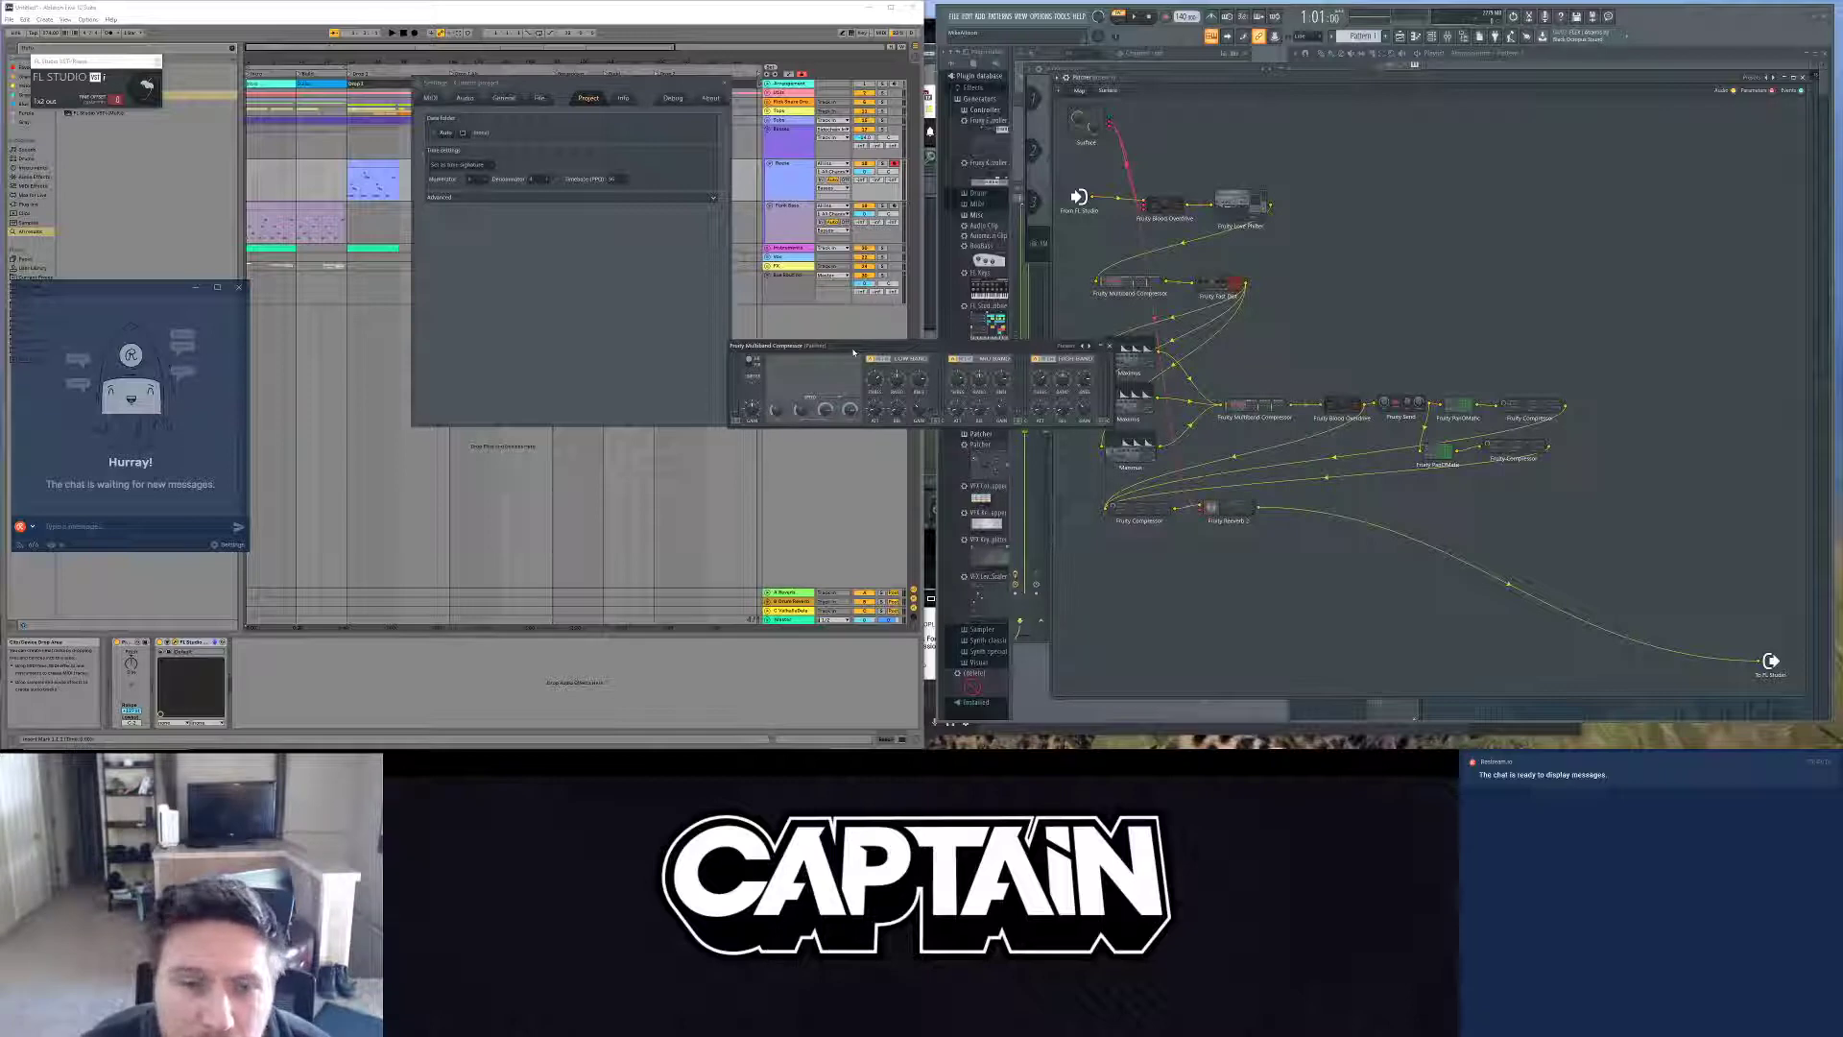
pyautogui.click(1075, 353)
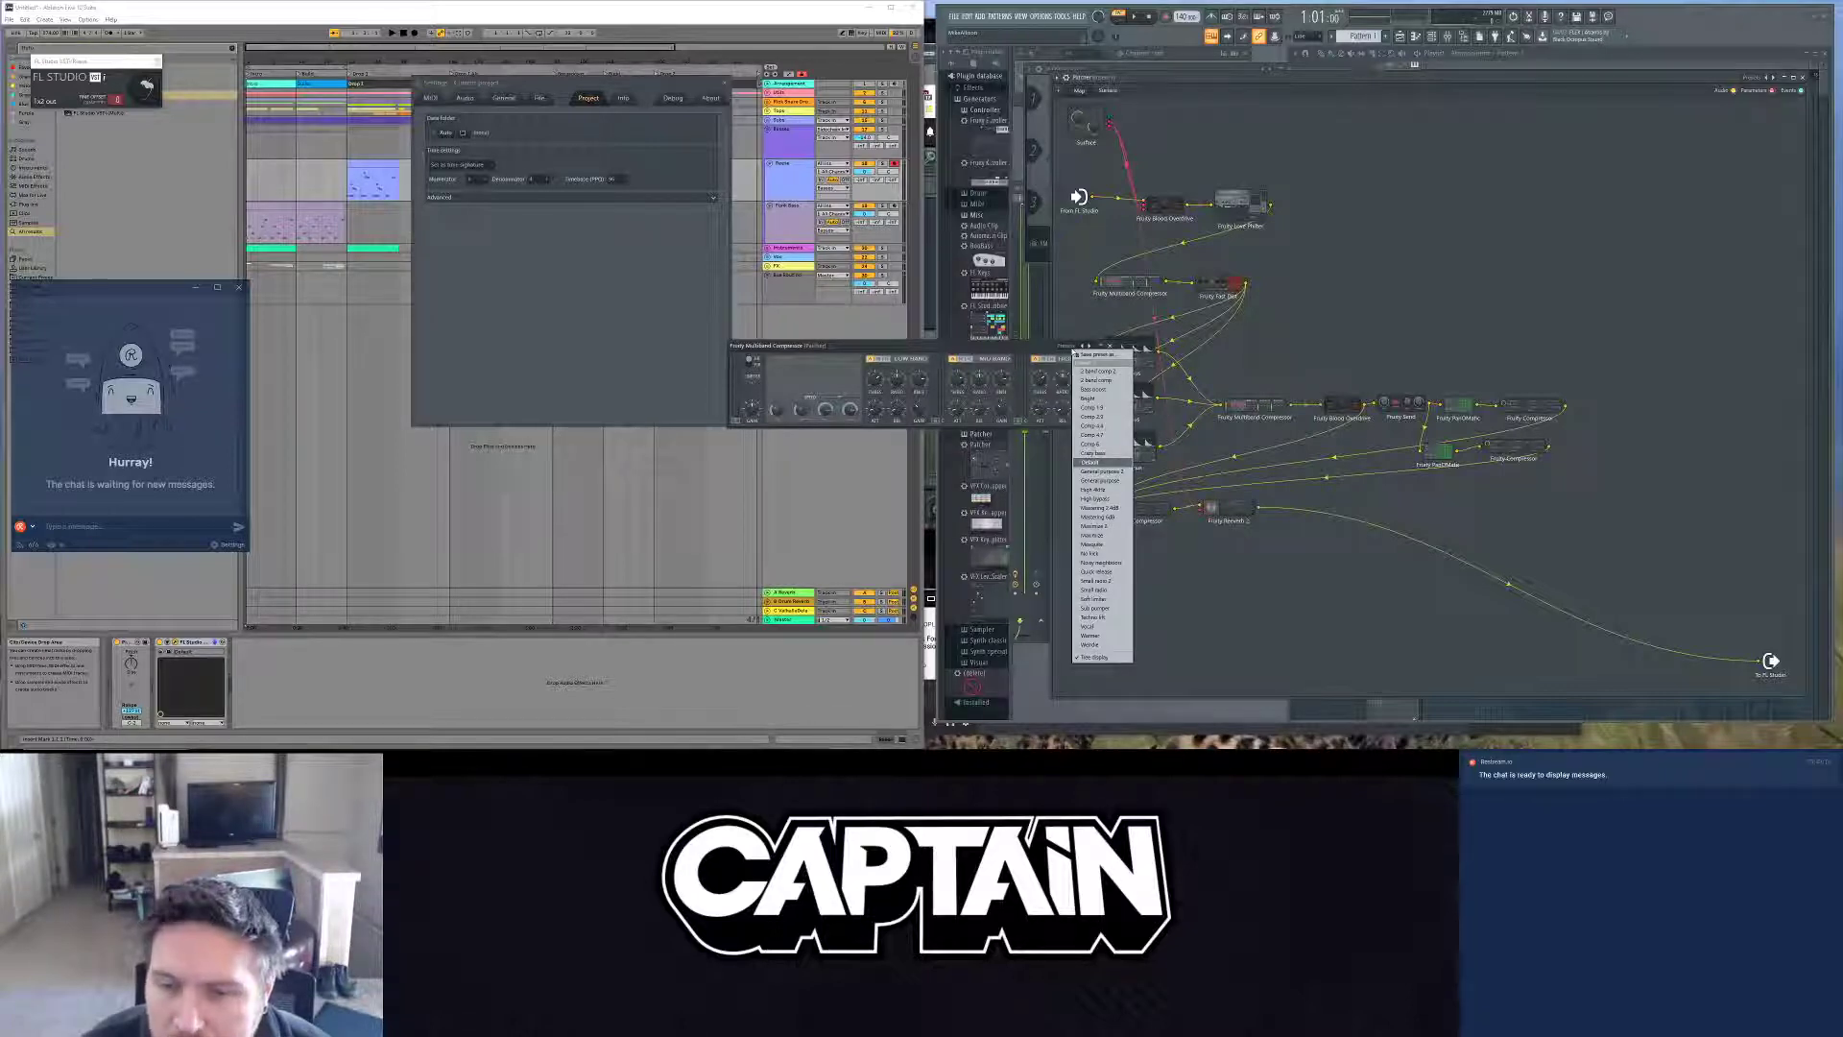
pyautogui.click(1029, 348)
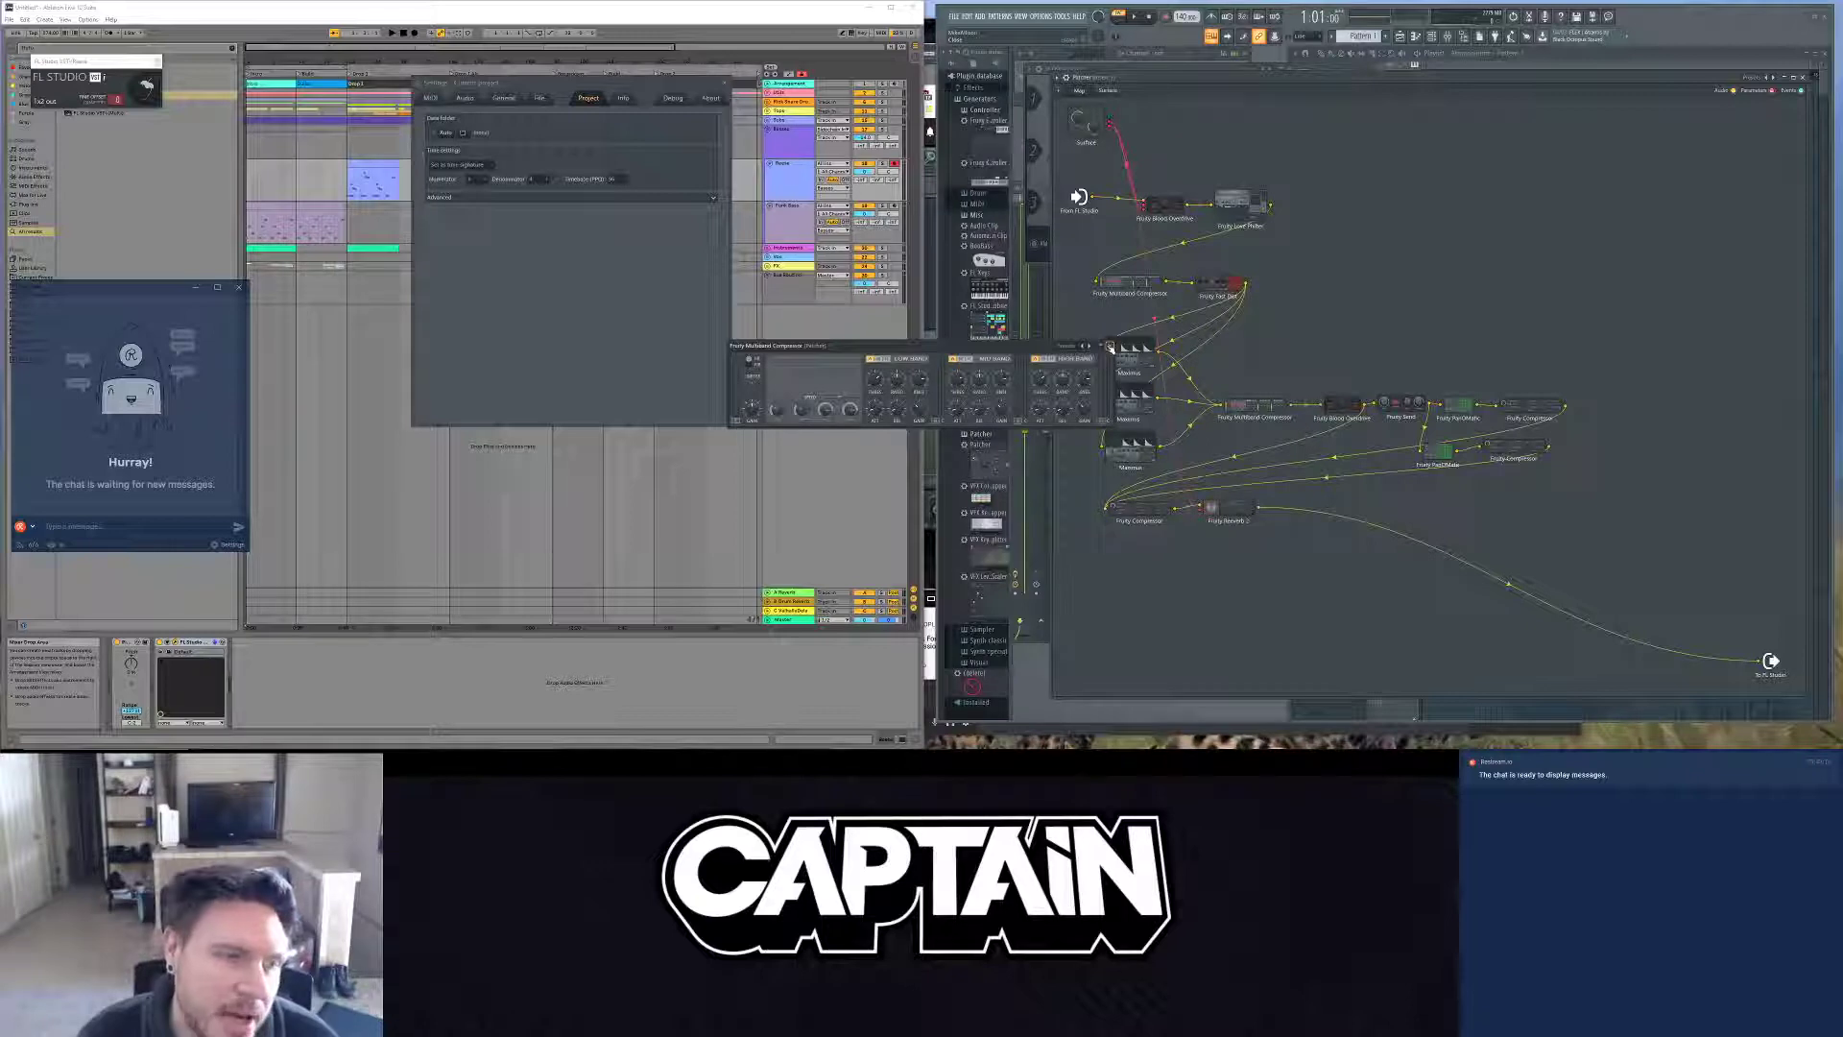
pyautogui.click(1110, 345)
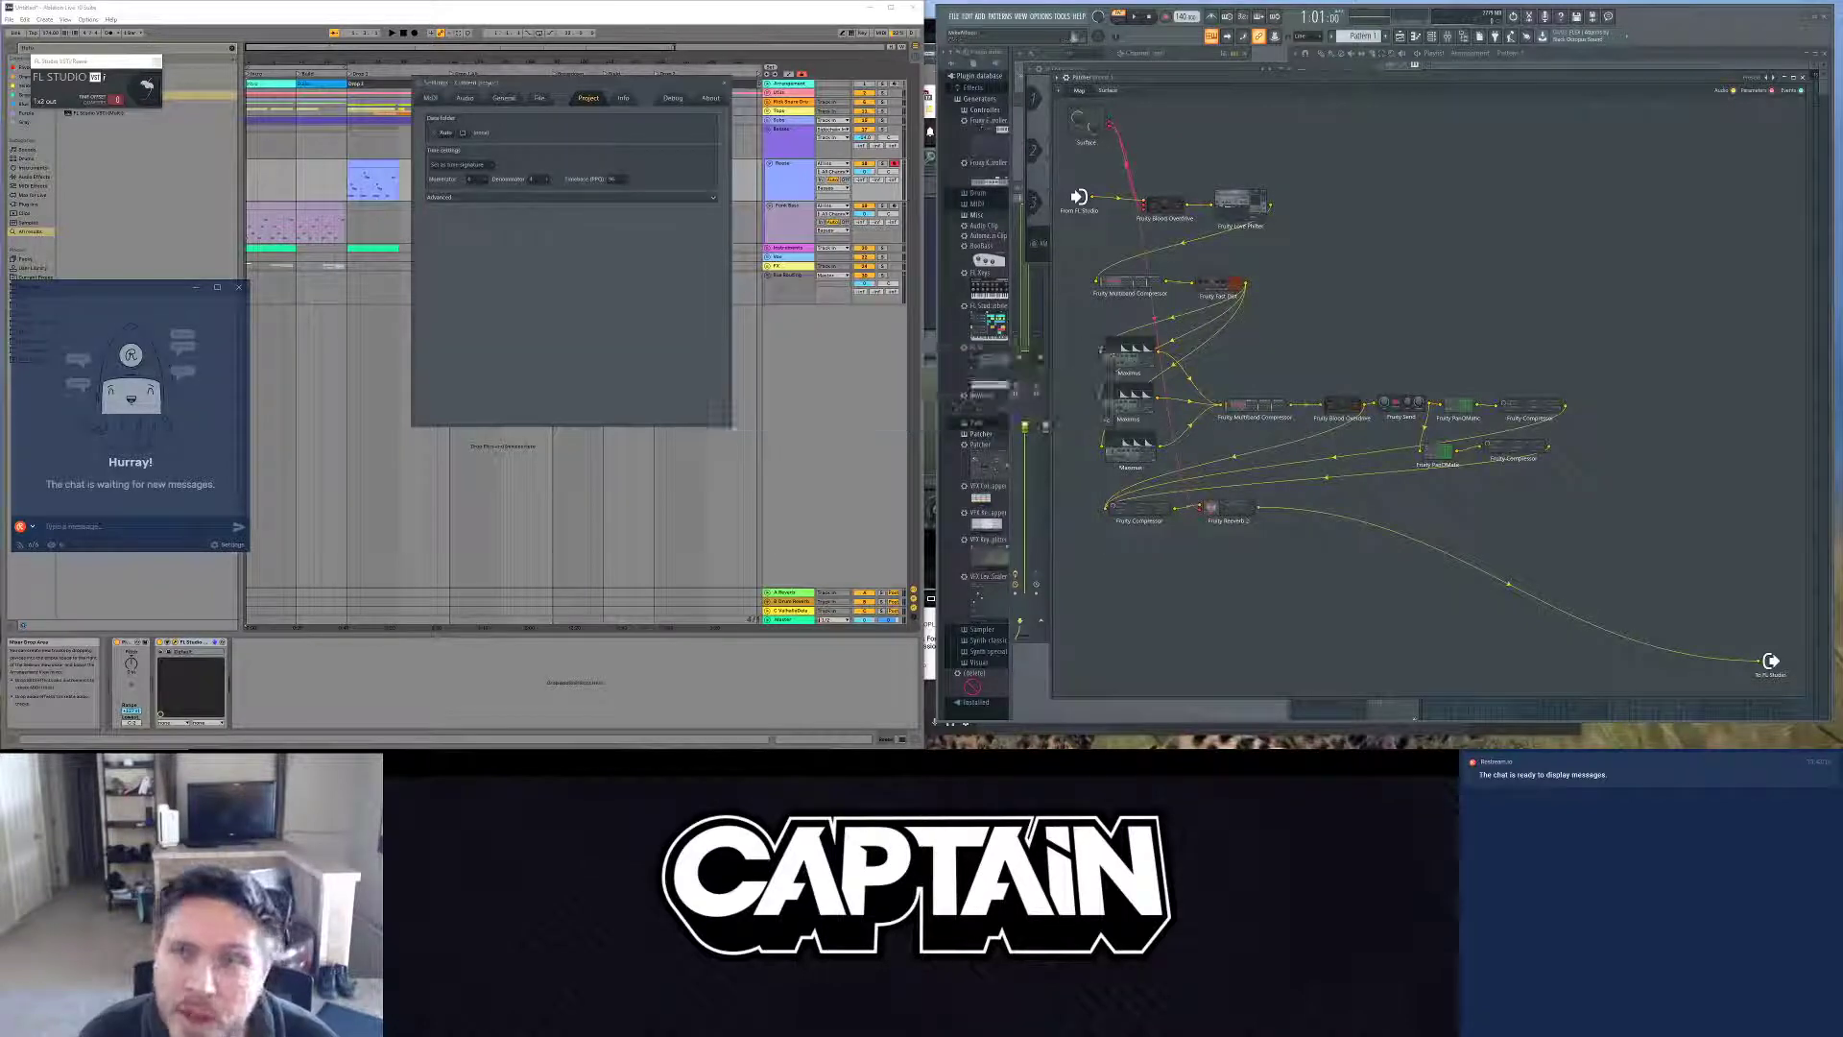
# Step: Show the Patcher Surface and examine the bass track's effect racks at the start of its Ableton Live device chain for reference
pyautogui.click(1115, 92)
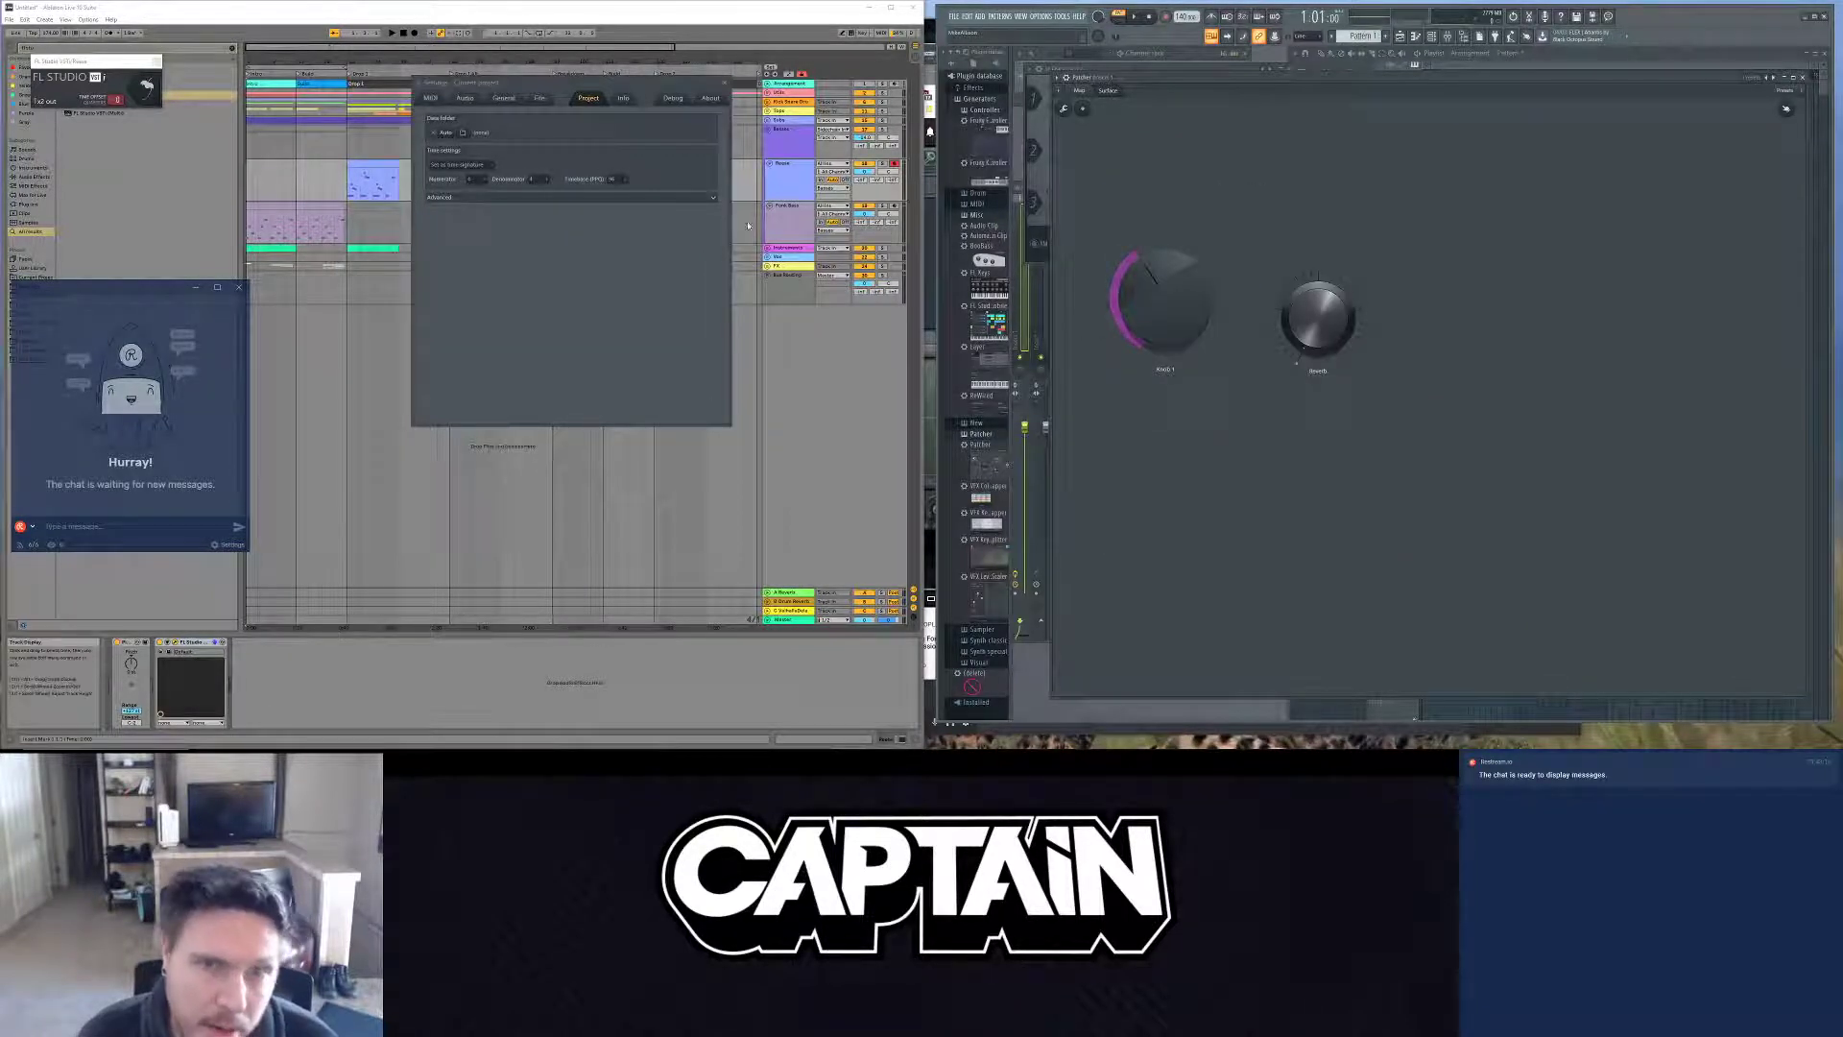
pyautogui.click(791, 222)
pyautogui.click(791, 221)
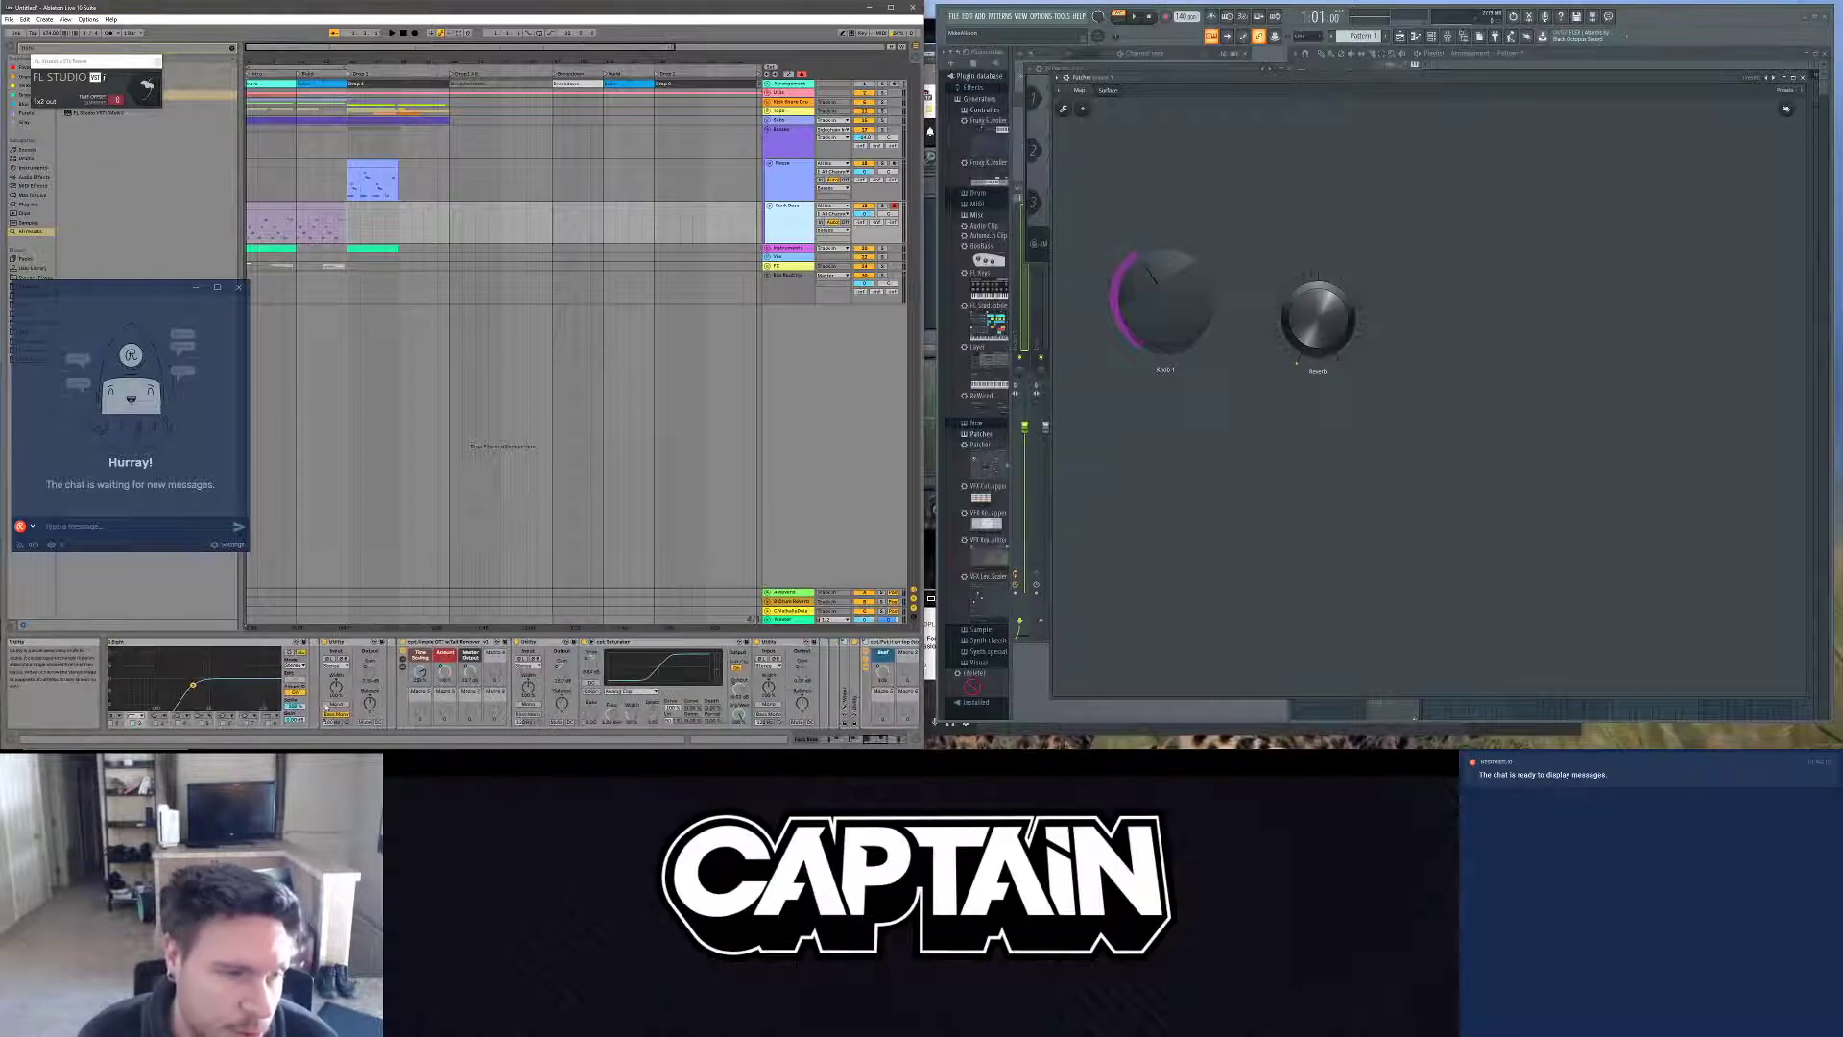
pyautogui.hscroll(-3, 222, 691)
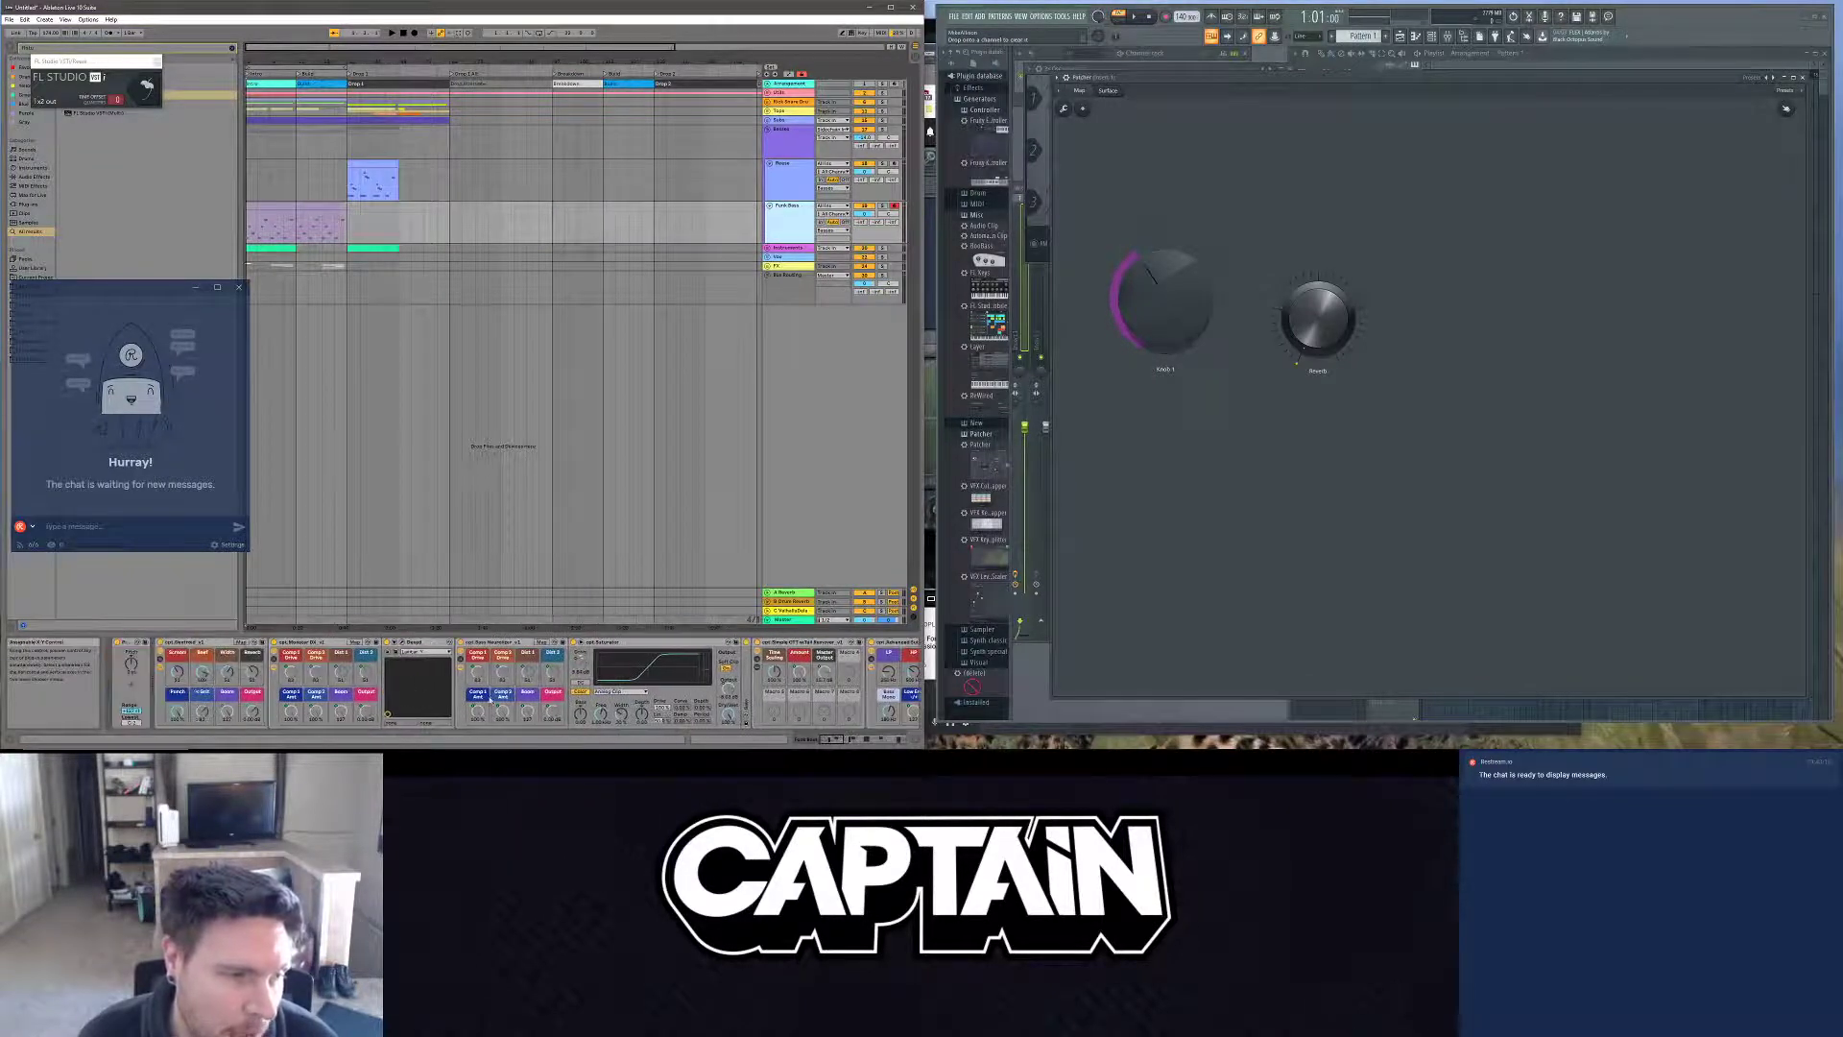
# Step: Sweep the first Surface knob to its maximum and return it to its minimum value
pyautogui.moveTo(1168, 312); pyautogui.dragTo(1168, 226)
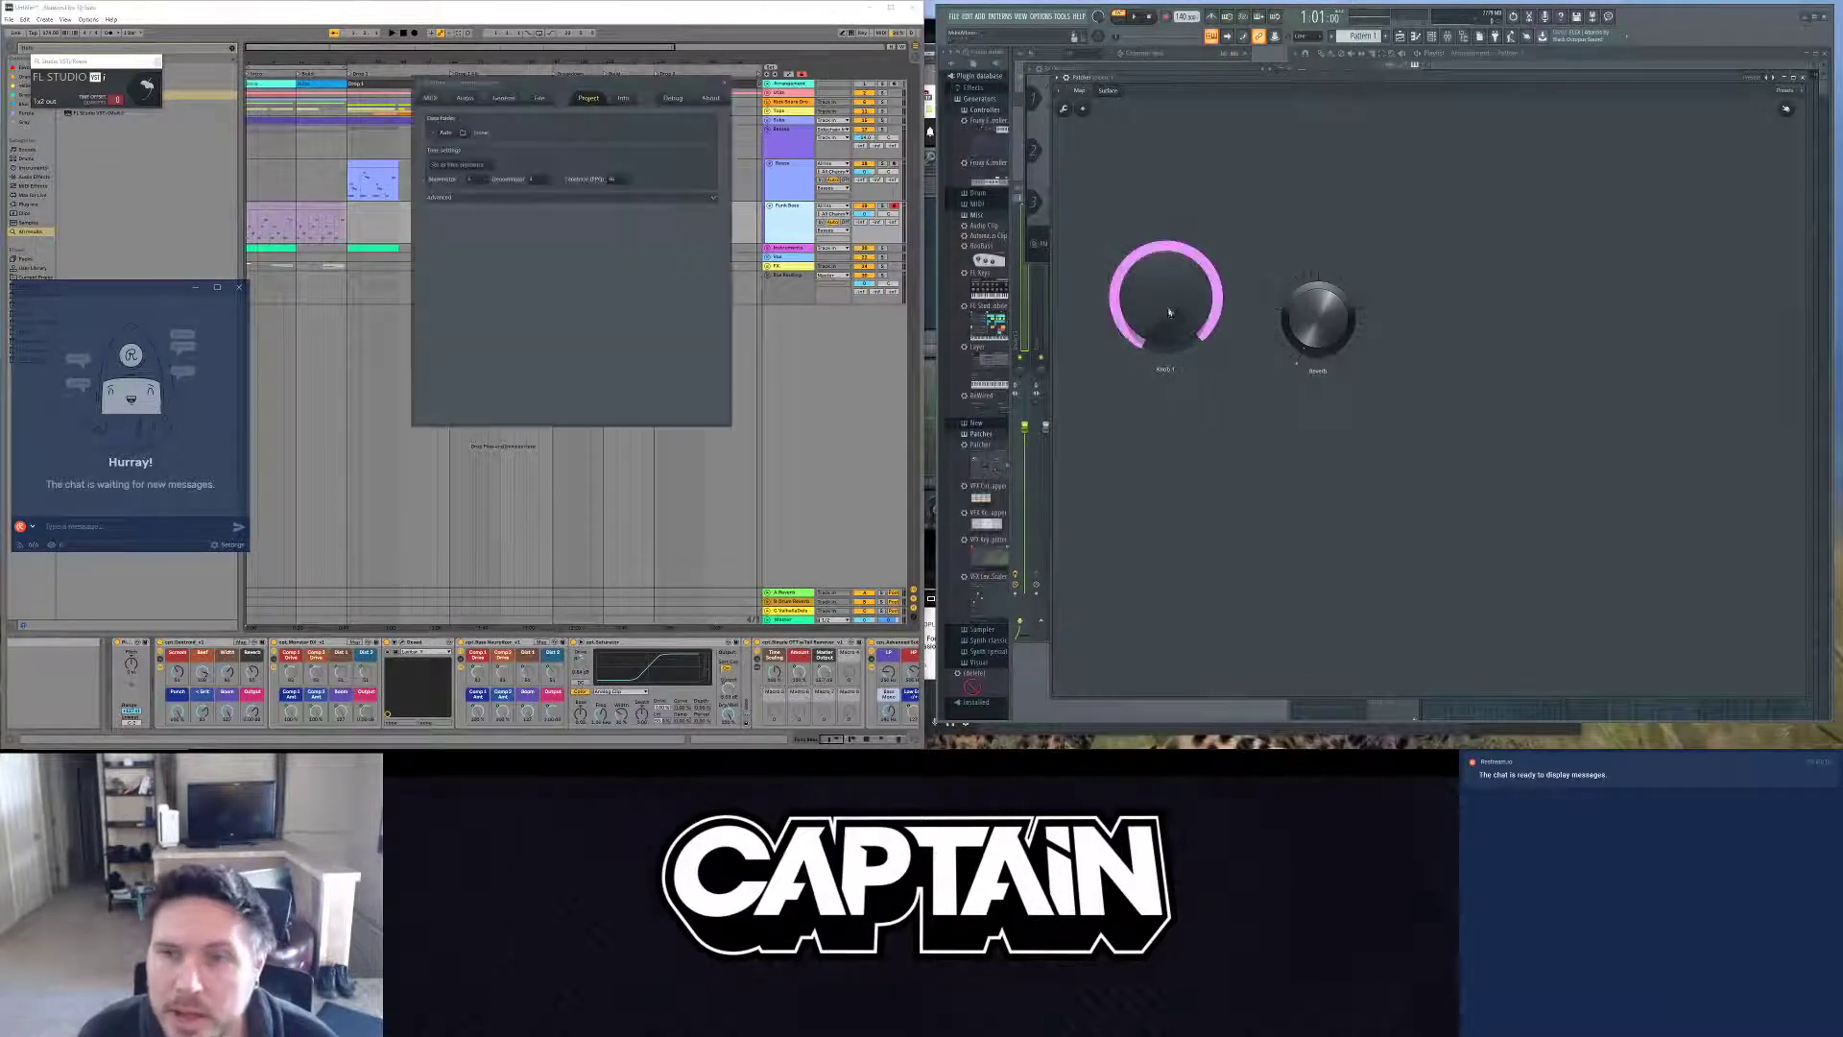
pyautogui.moveTo(1156, 514)
pyautogui.mouseDown()
pyautogui.moveTo(1156, 301)
pyautogui.moveTo(1156, 513)
pyautogui.mouseUp()
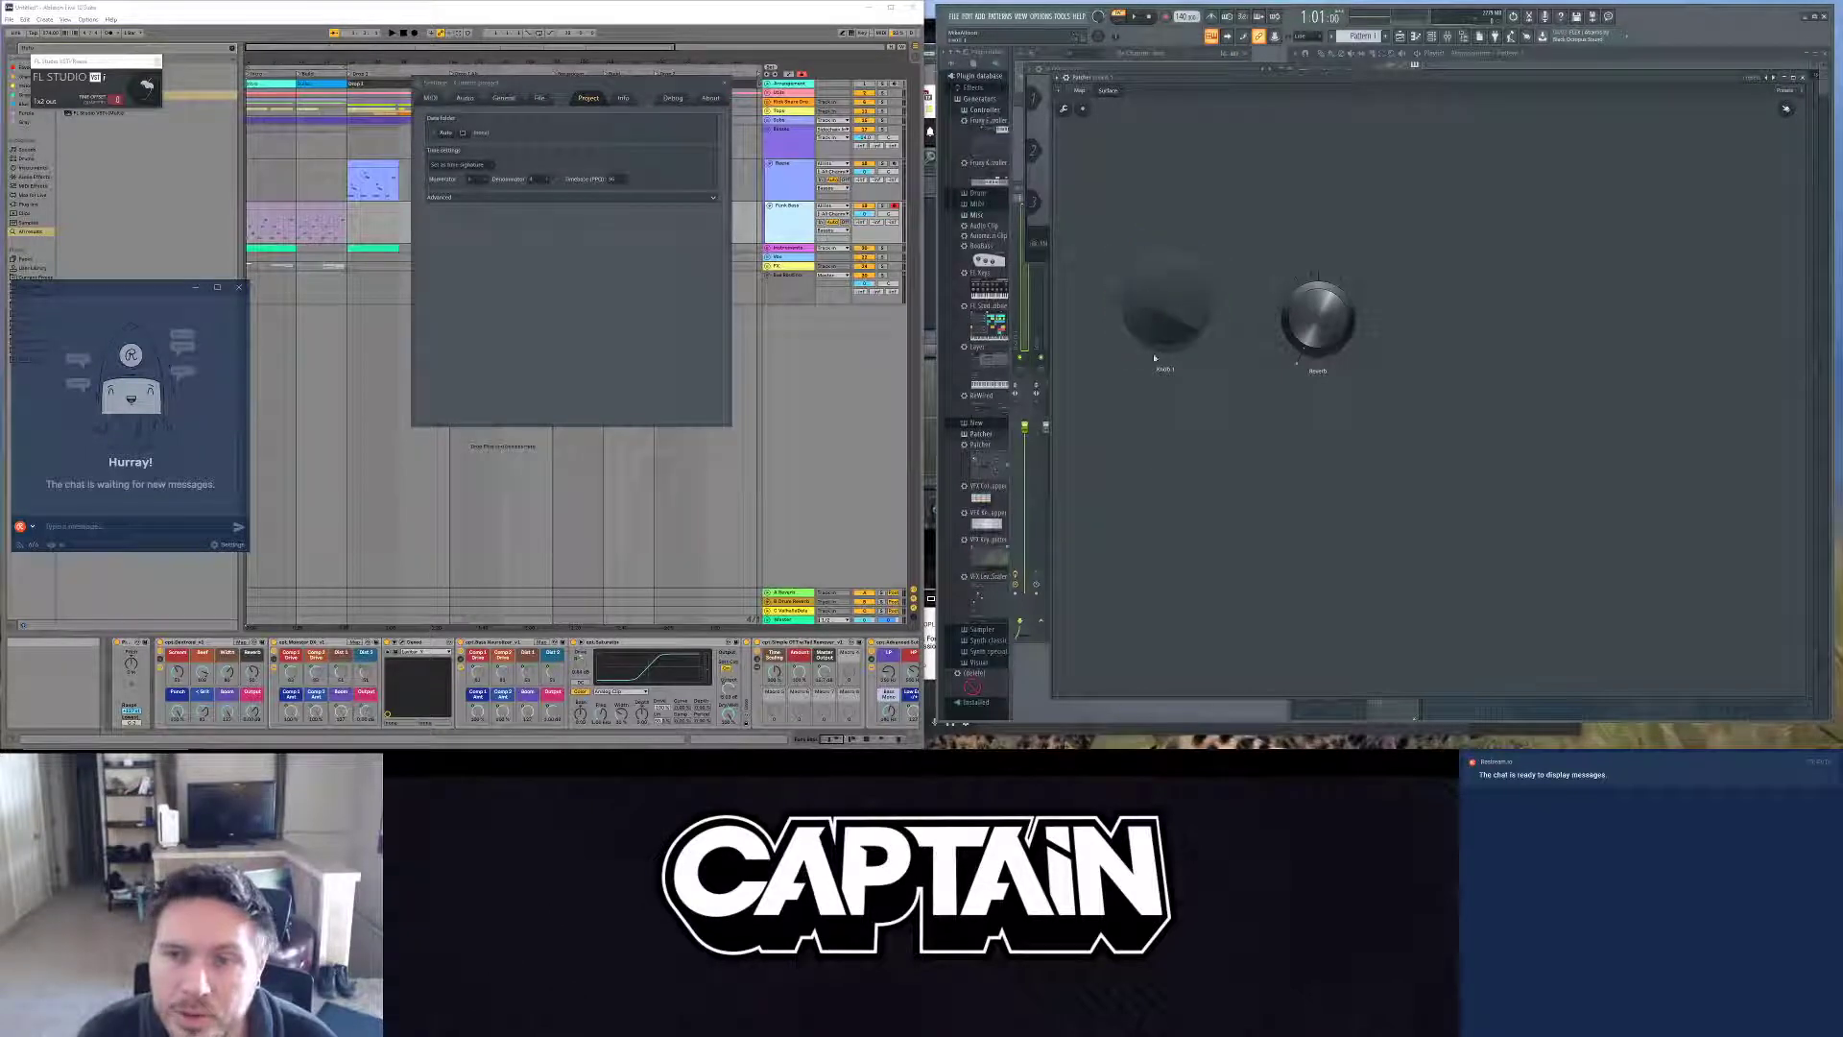
pyautogui.rightClick(1165, 363)
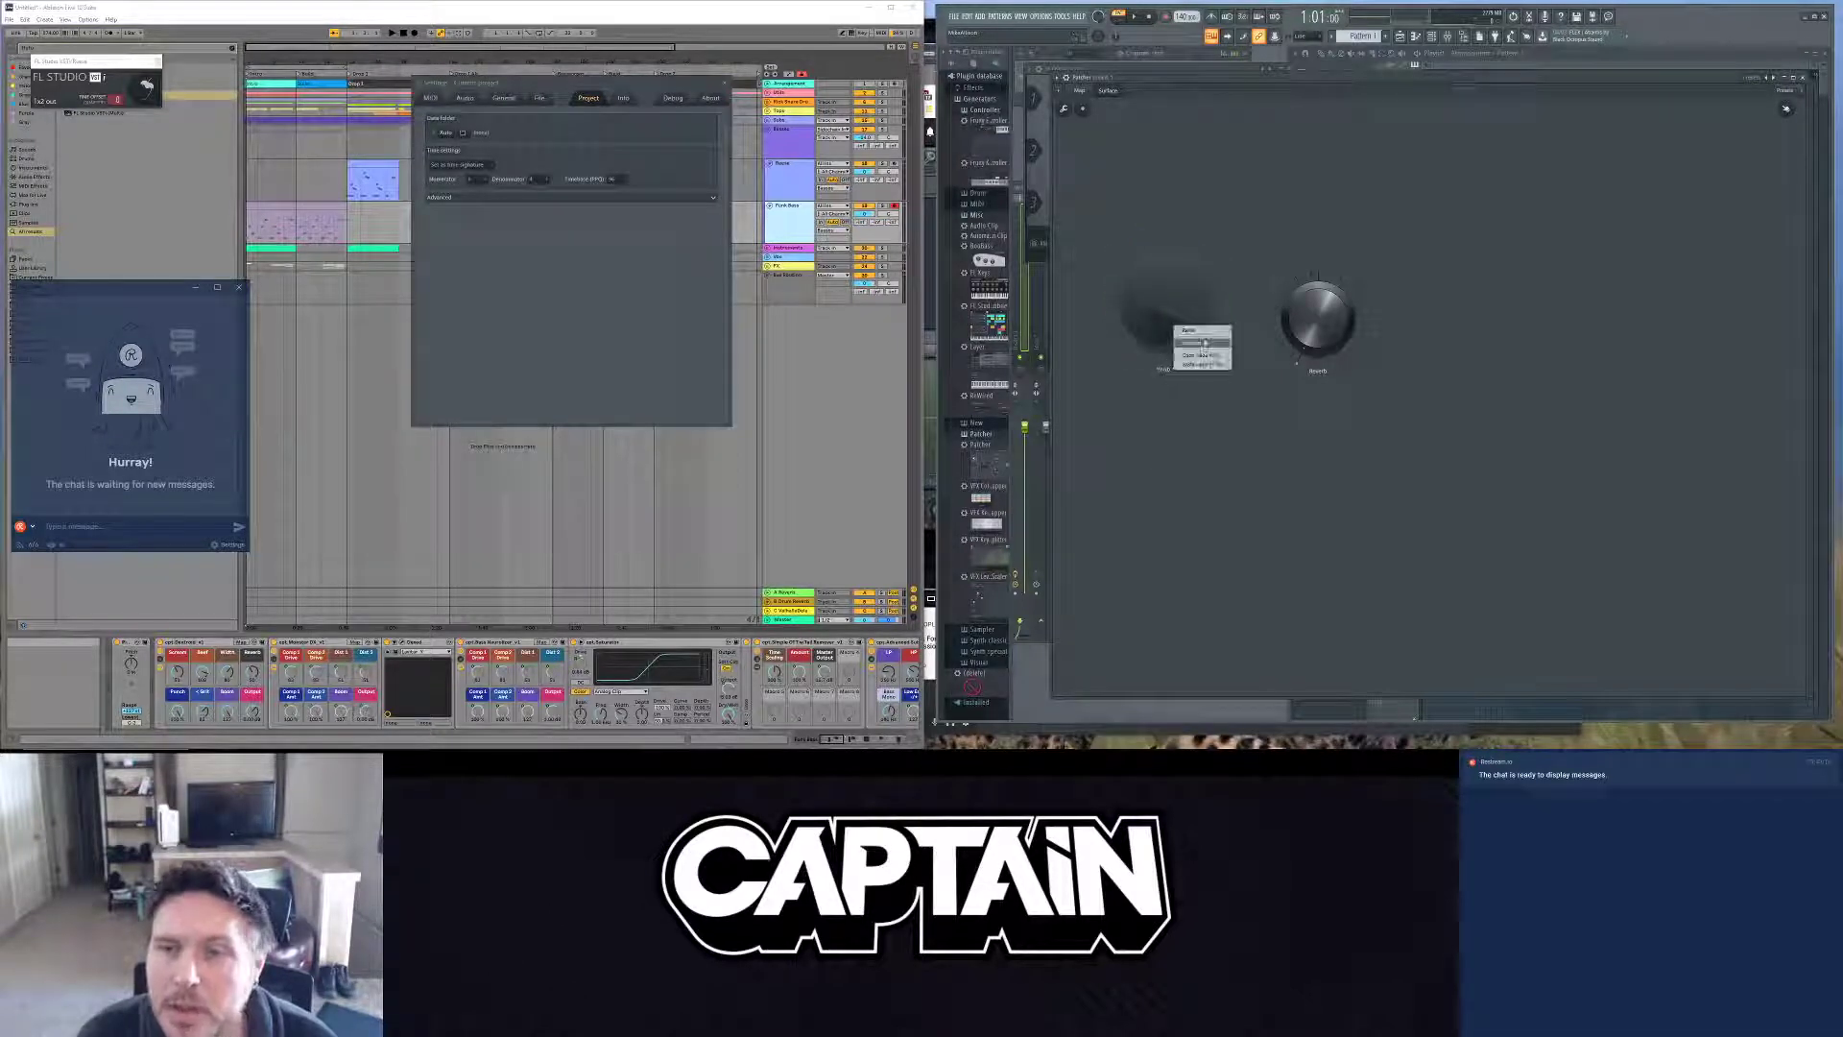
pyautogui.rightClick(1303, 315)
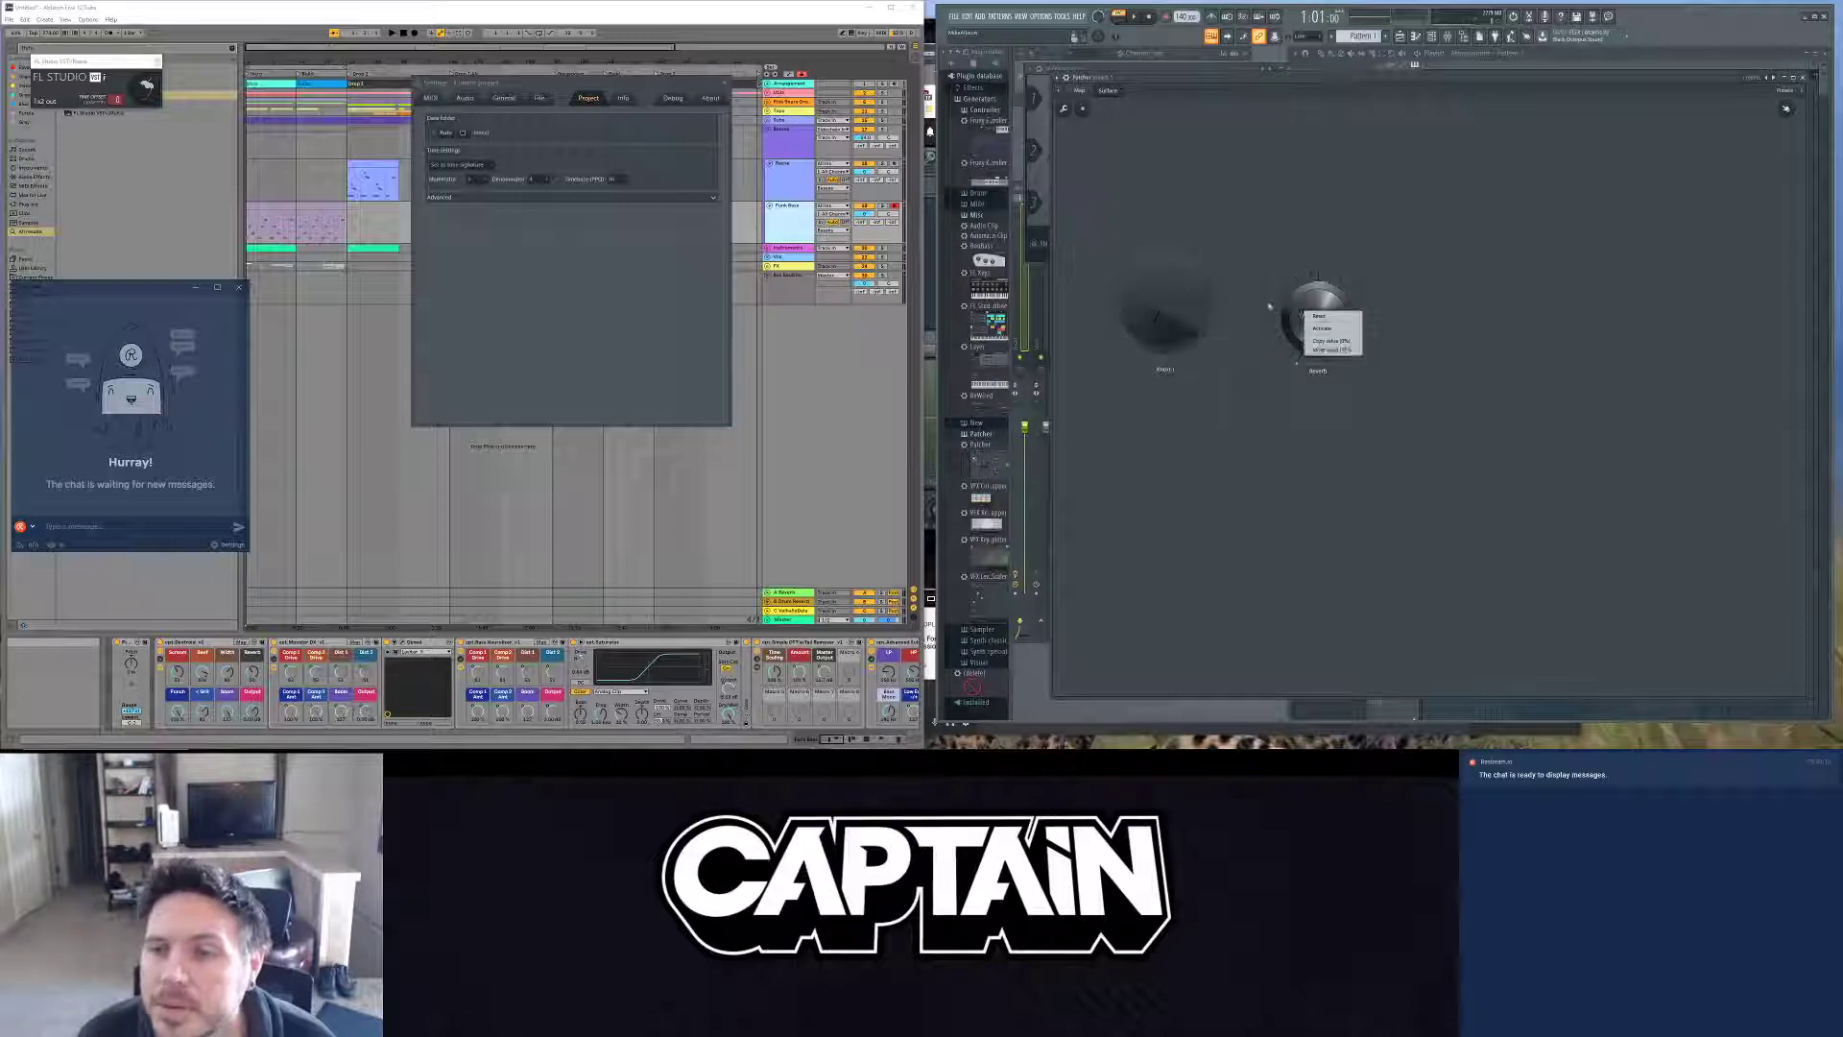
pyautogui.click(1326, 342)
pyautogui.rightClick(1160, 303)
pyautogui.click(1185, 343)
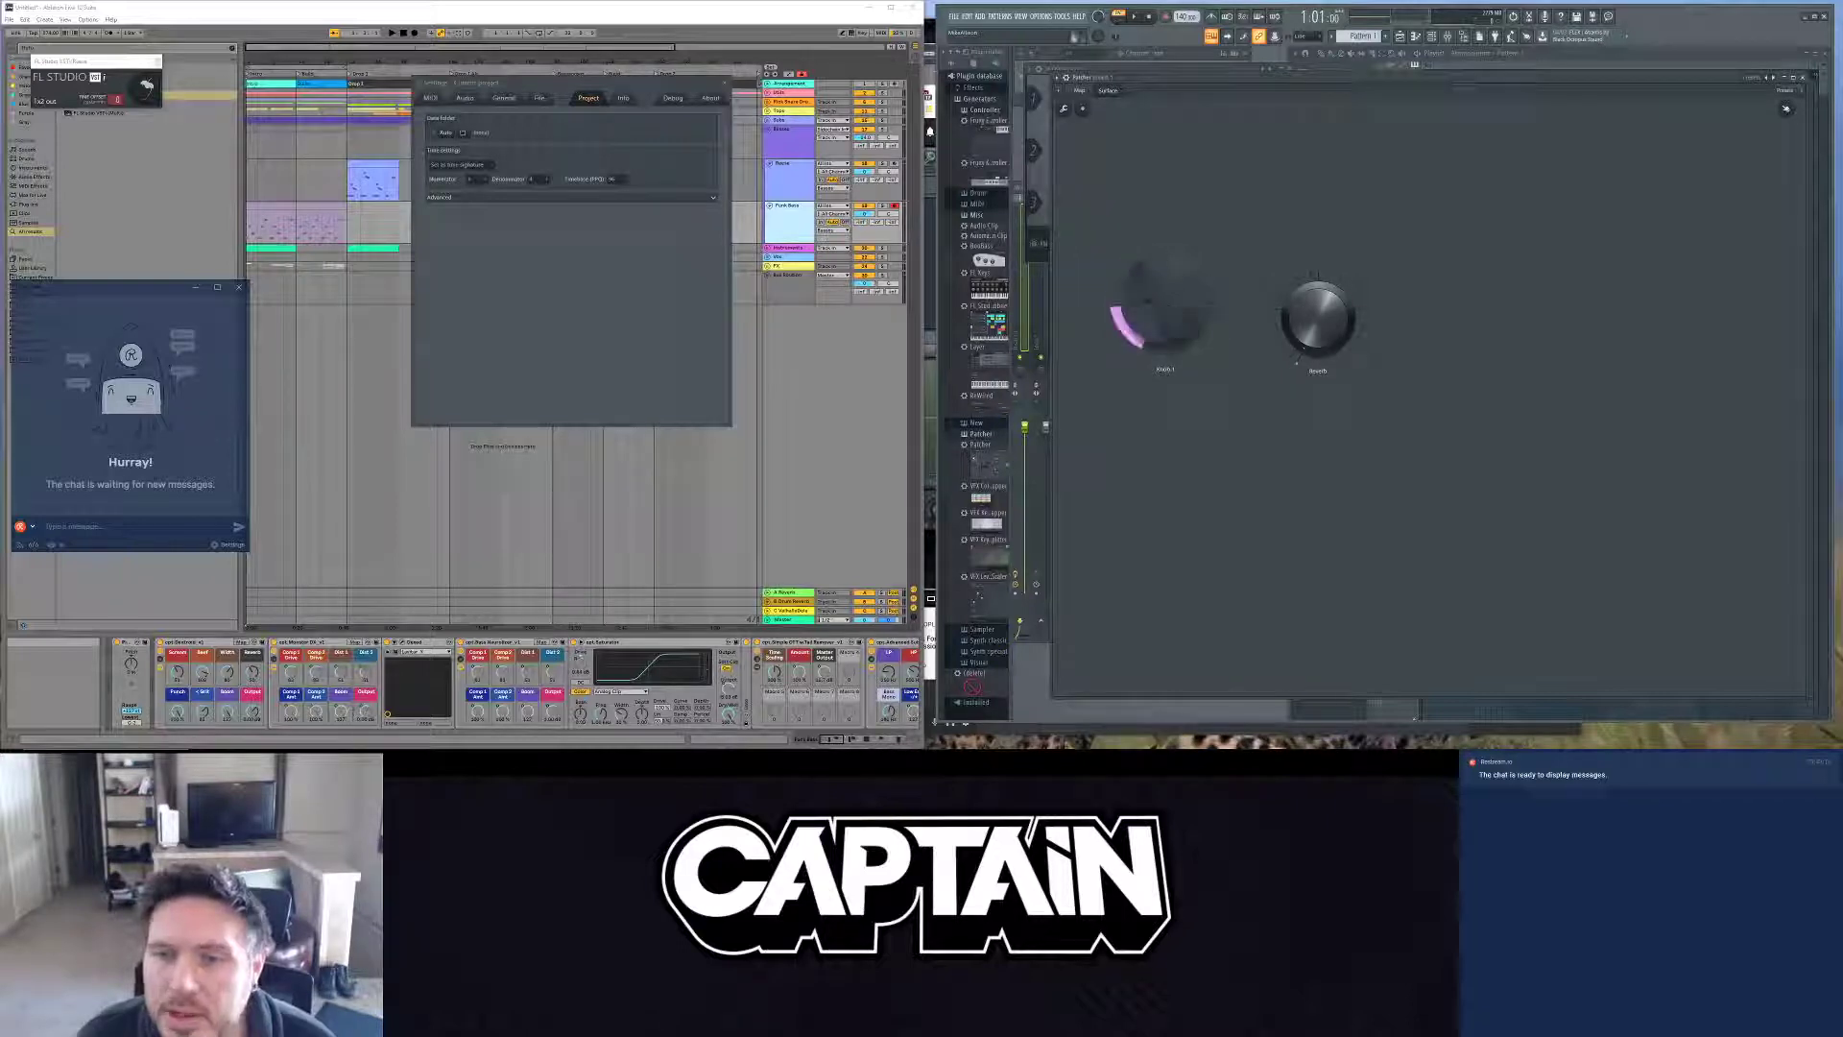
pyautogui.rightClick(1318, 305)
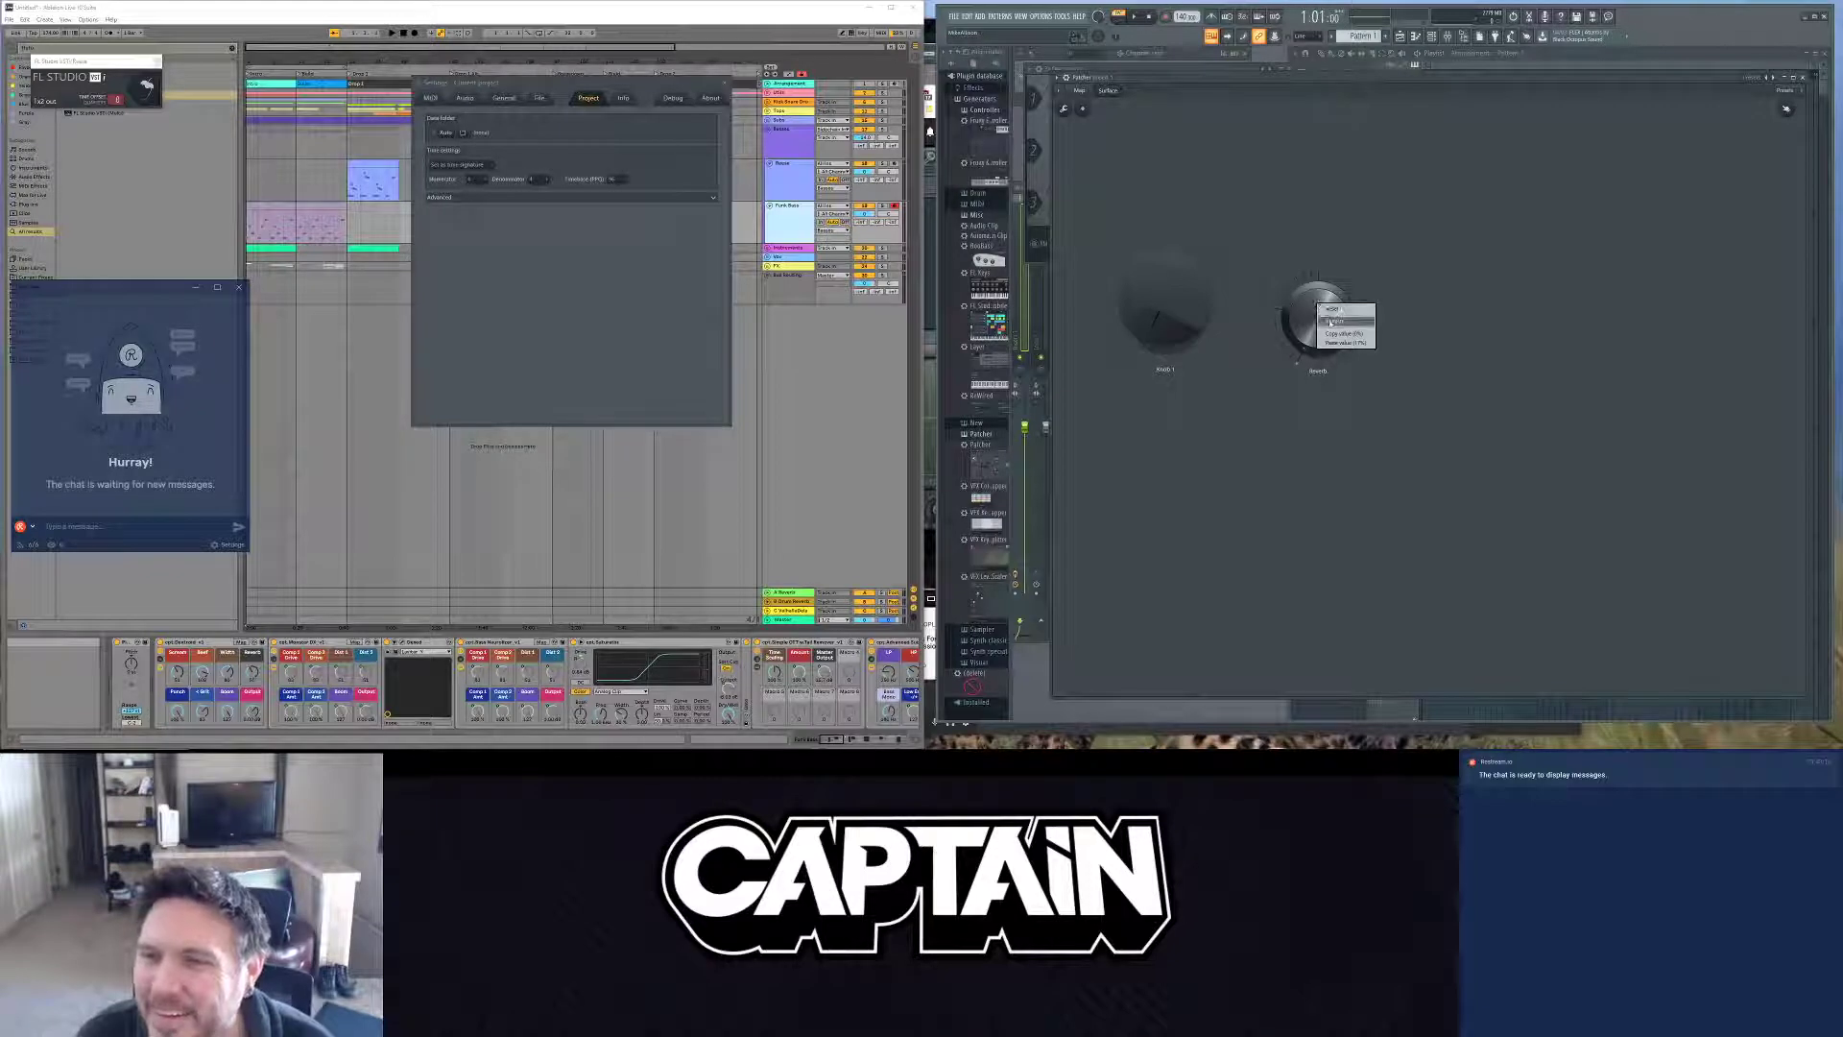
pyautogui.click(1298, 332)
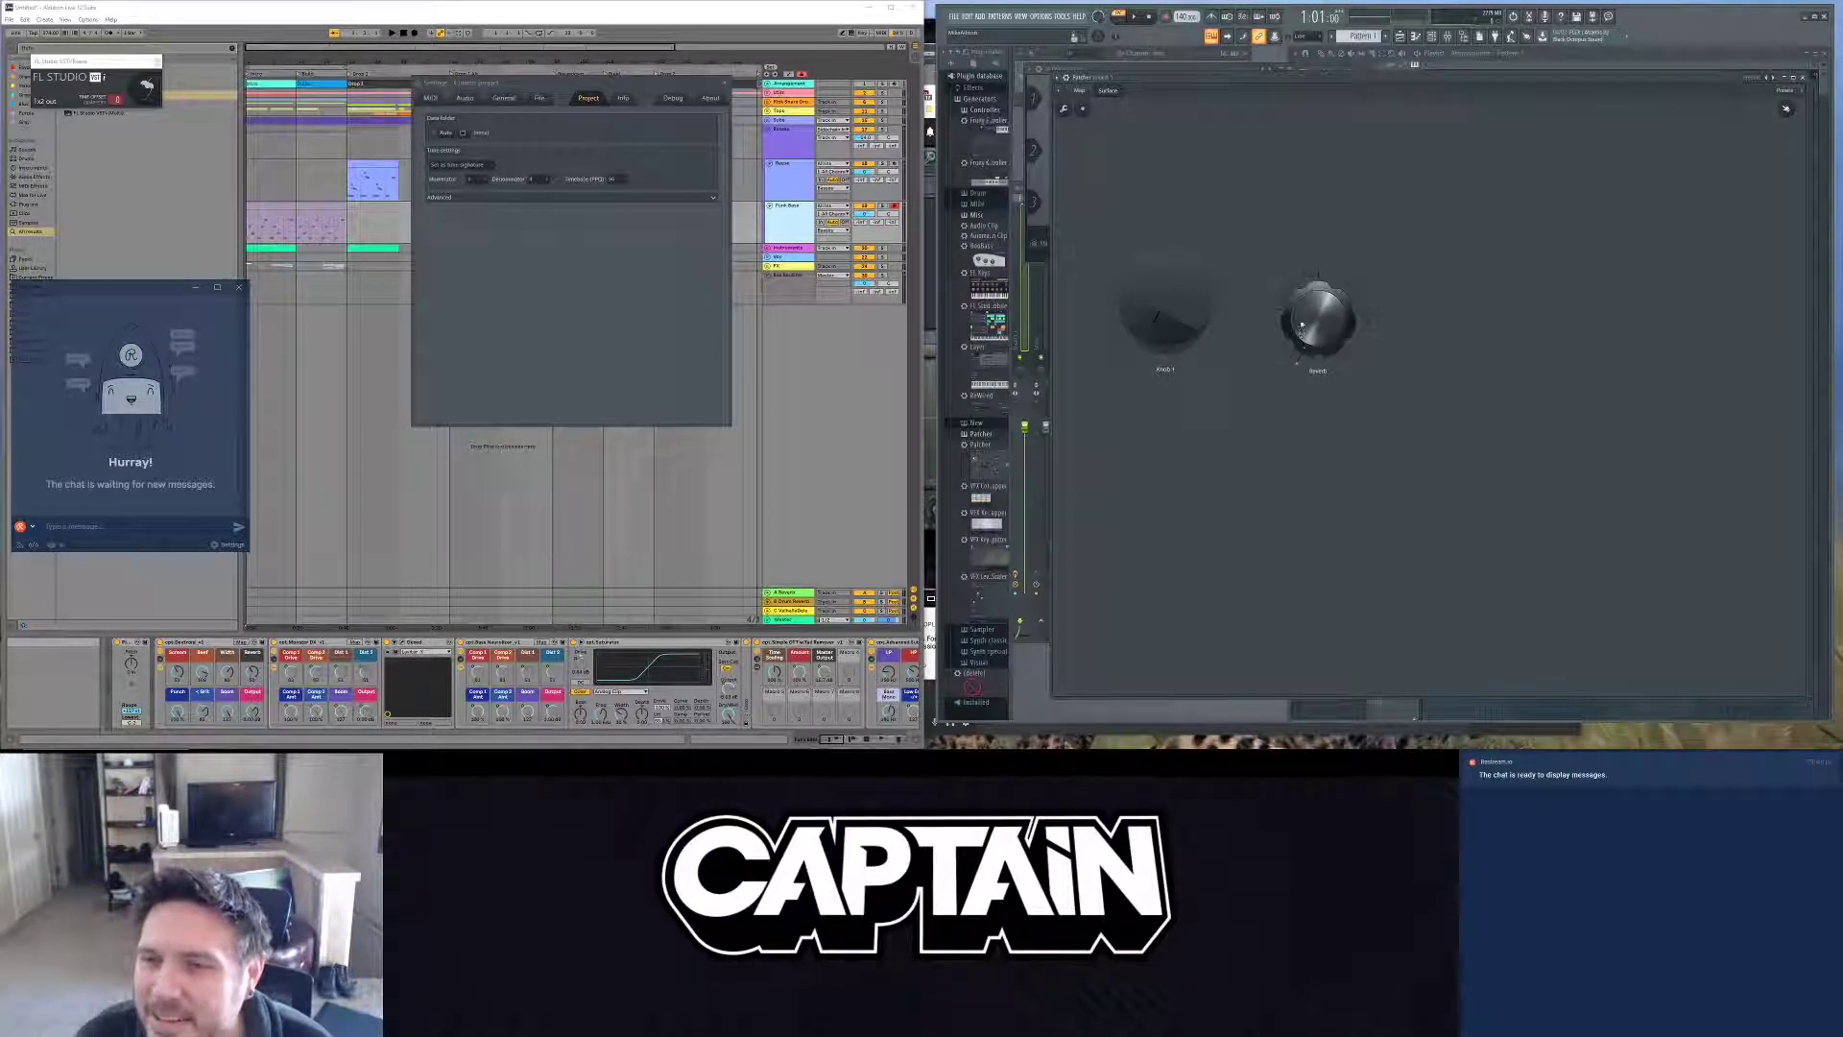
# Step: Turn on Surface editing and change the Reverb knob's style to match the dark look of the first knob
pyautogui.rightClick(1319, 382)
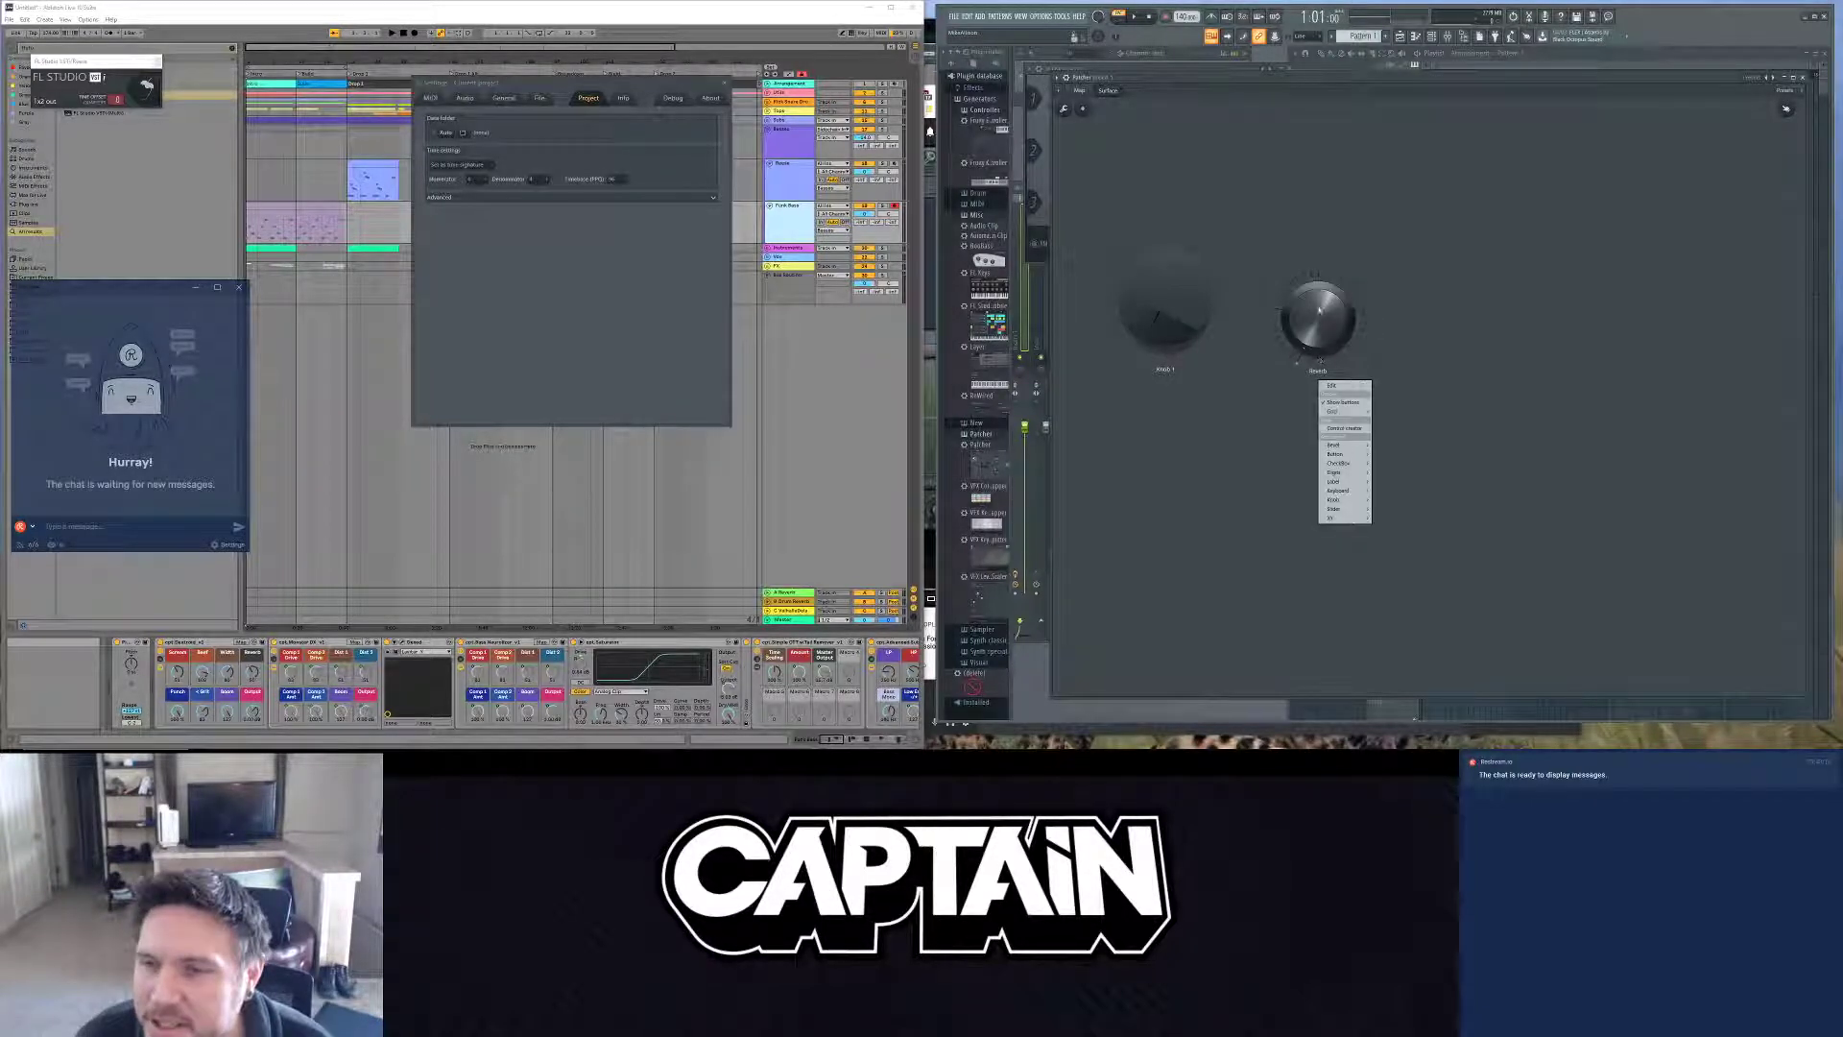
pyautogui.click(1331, 386)
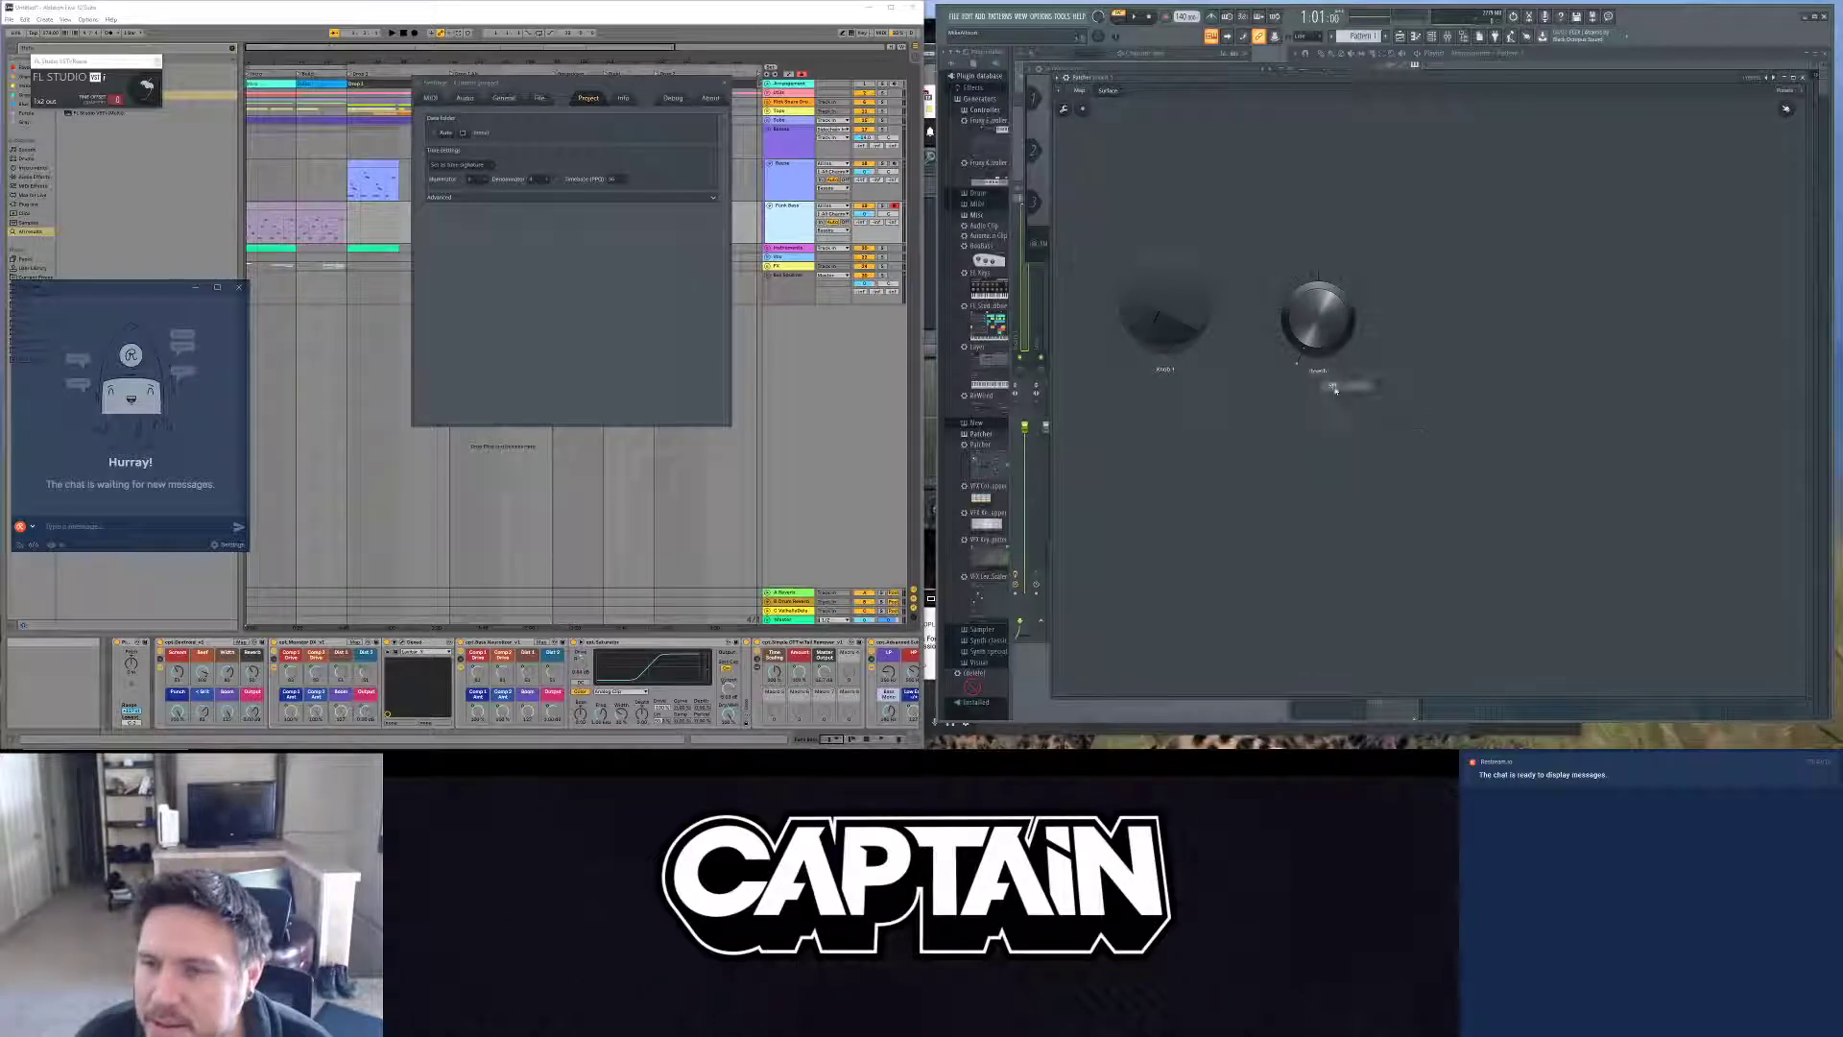
pyautogui.rightClick(1325, 328)
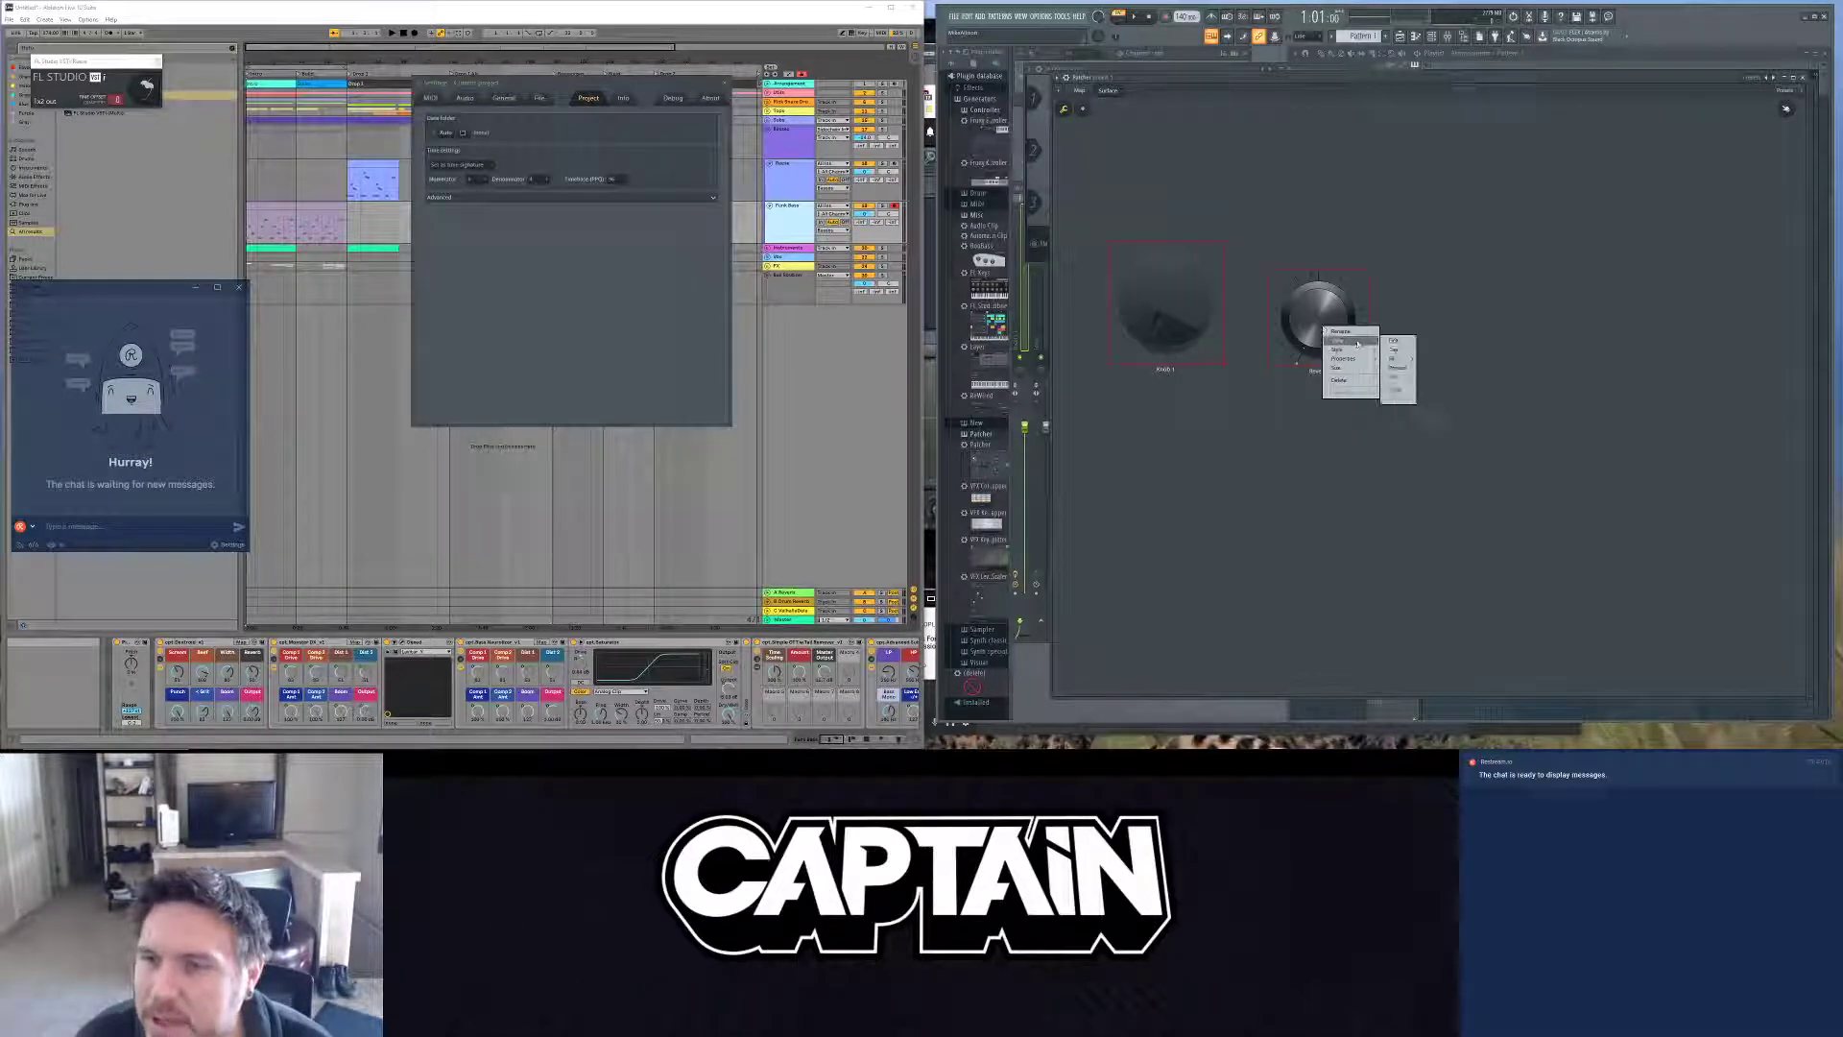
pyautogui.moveTo(1357, 353)
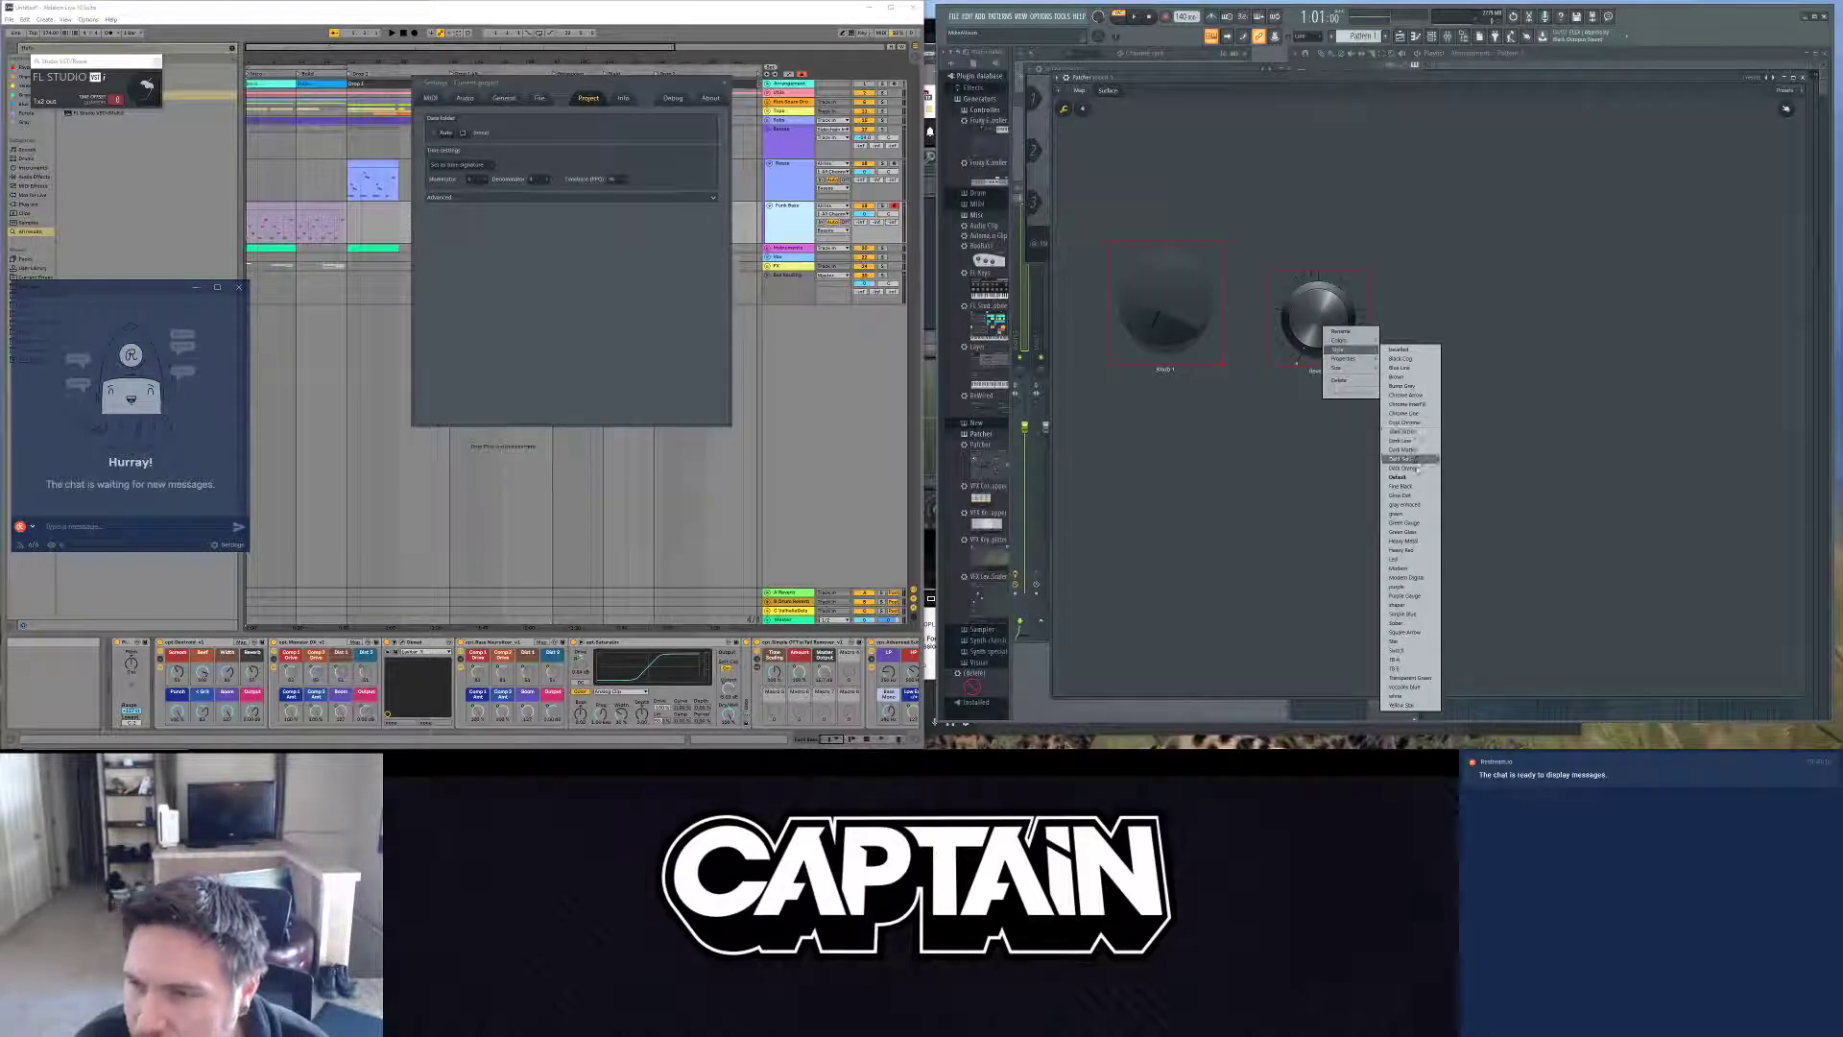
pyautogui.rightClick(1144, 308)
pyautogui.click(1155, 283)
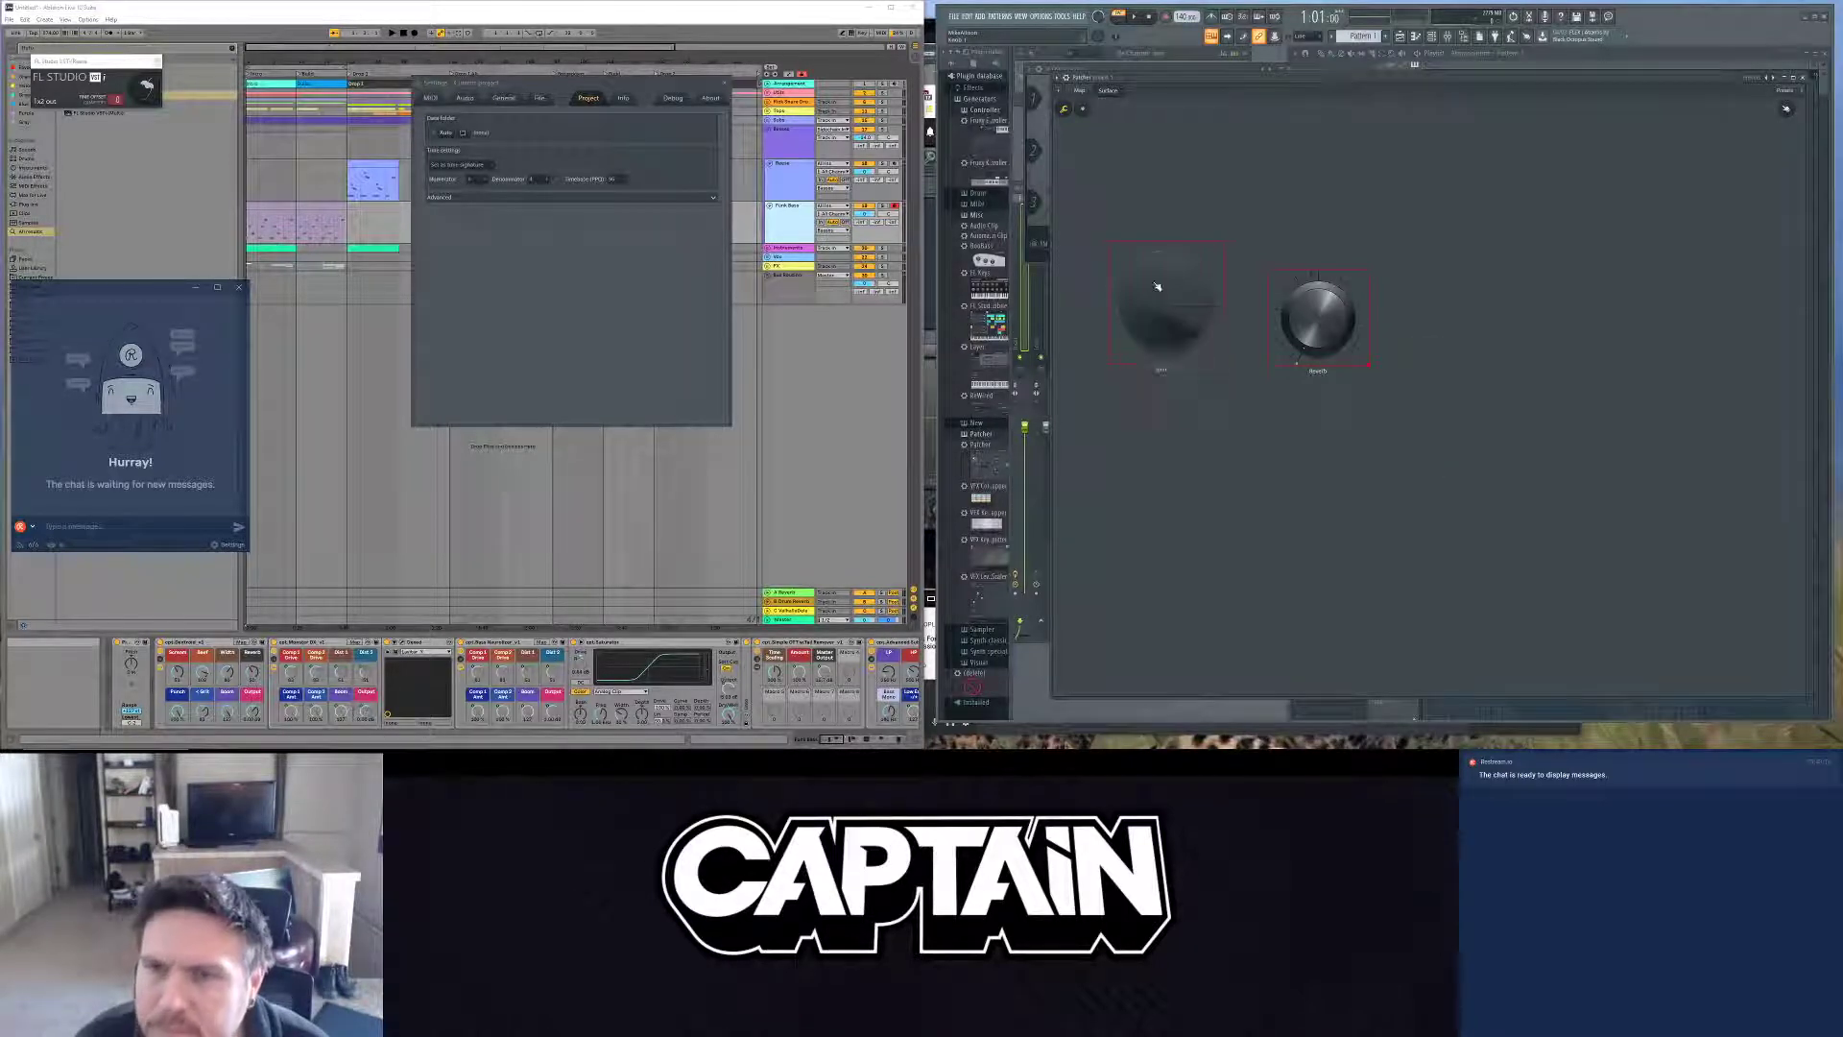
pyautogui.rightClick(1154, 283)
pyautogui.moveTo(1178, 309)
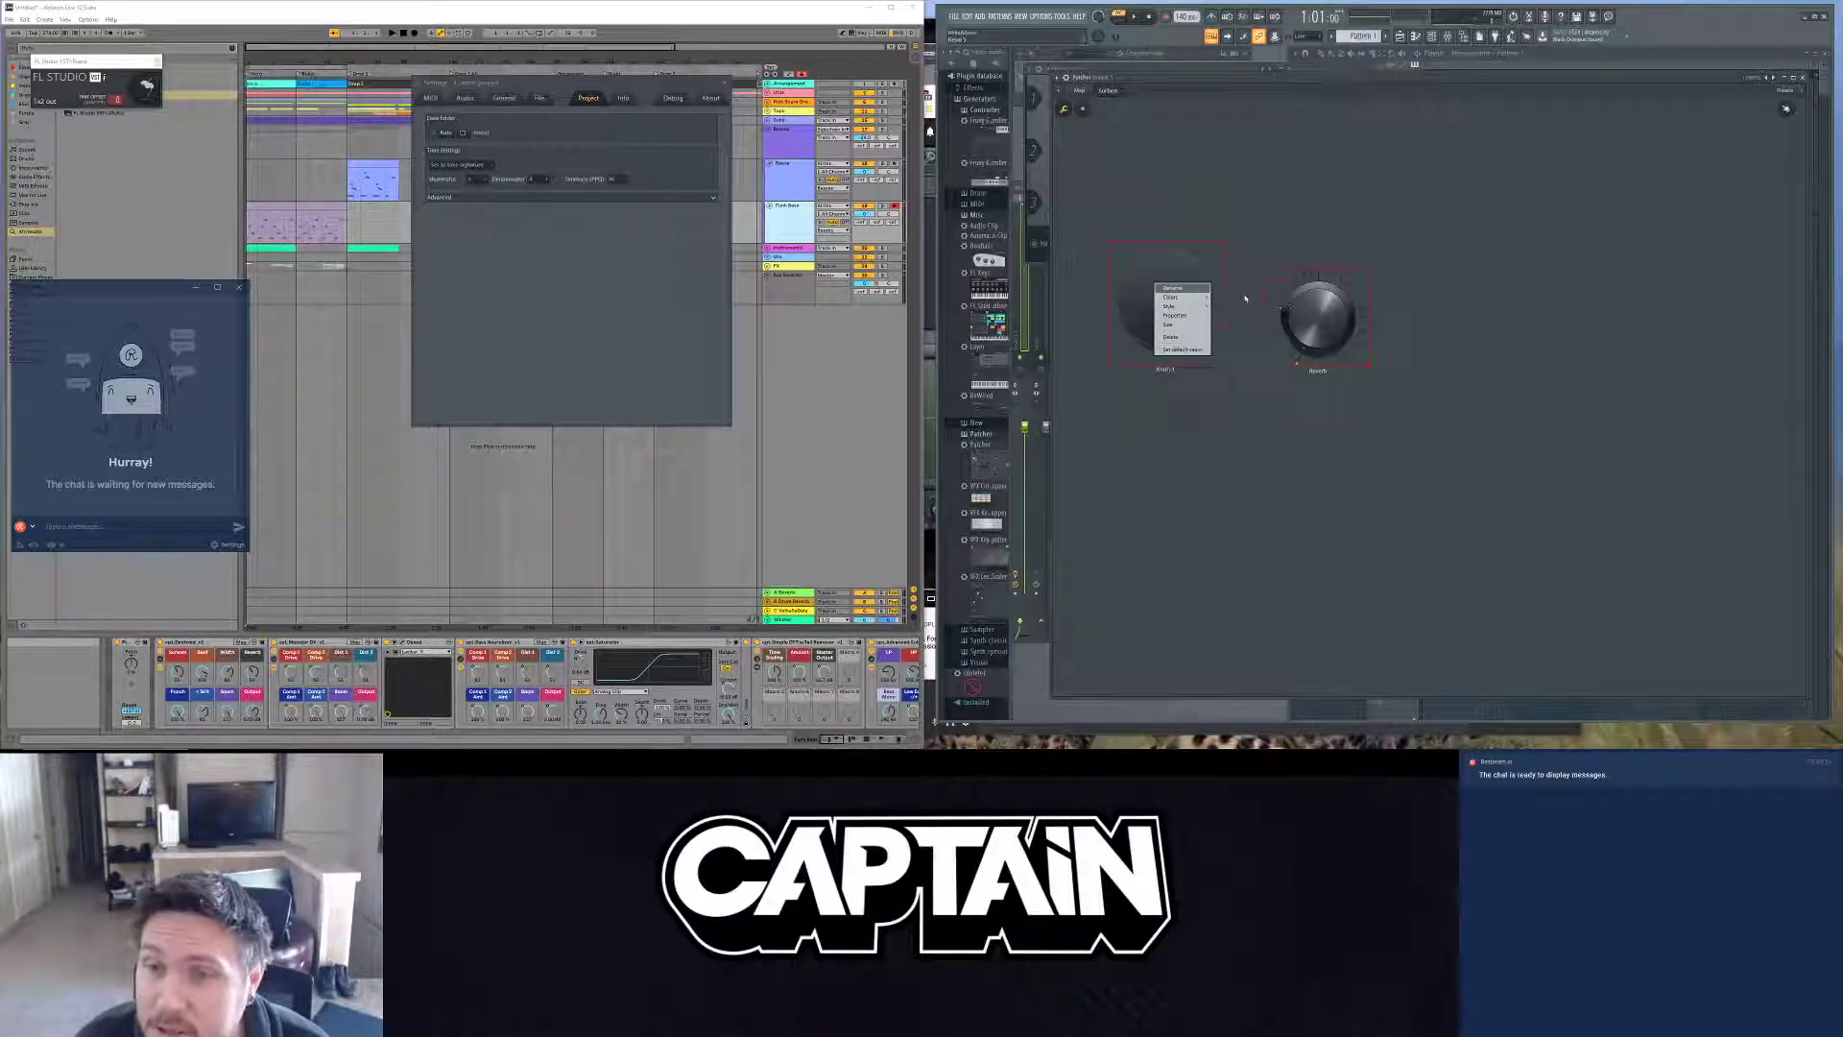
pyautogui.click(1304, 301)
pyautogui.rightClick(1304, 300)
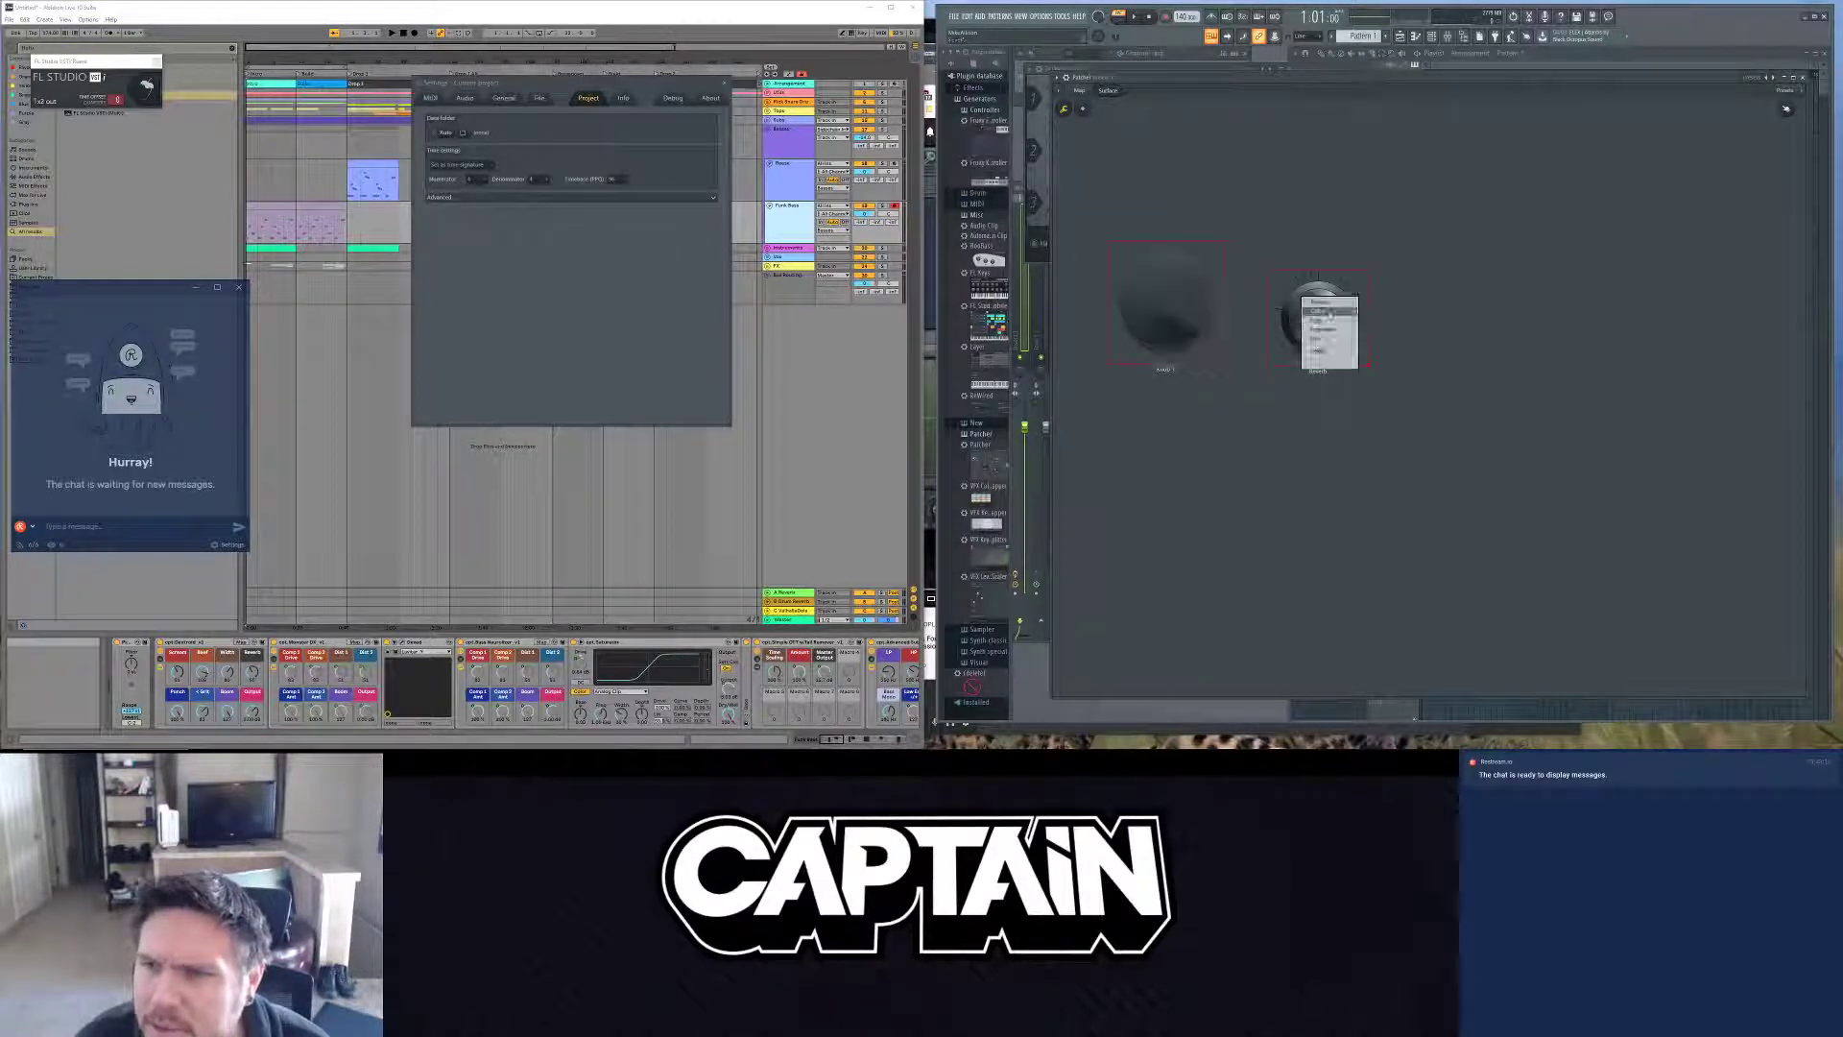
pyautogui.moveTo(1315, 320)
pyautogui.click(1380, 320)
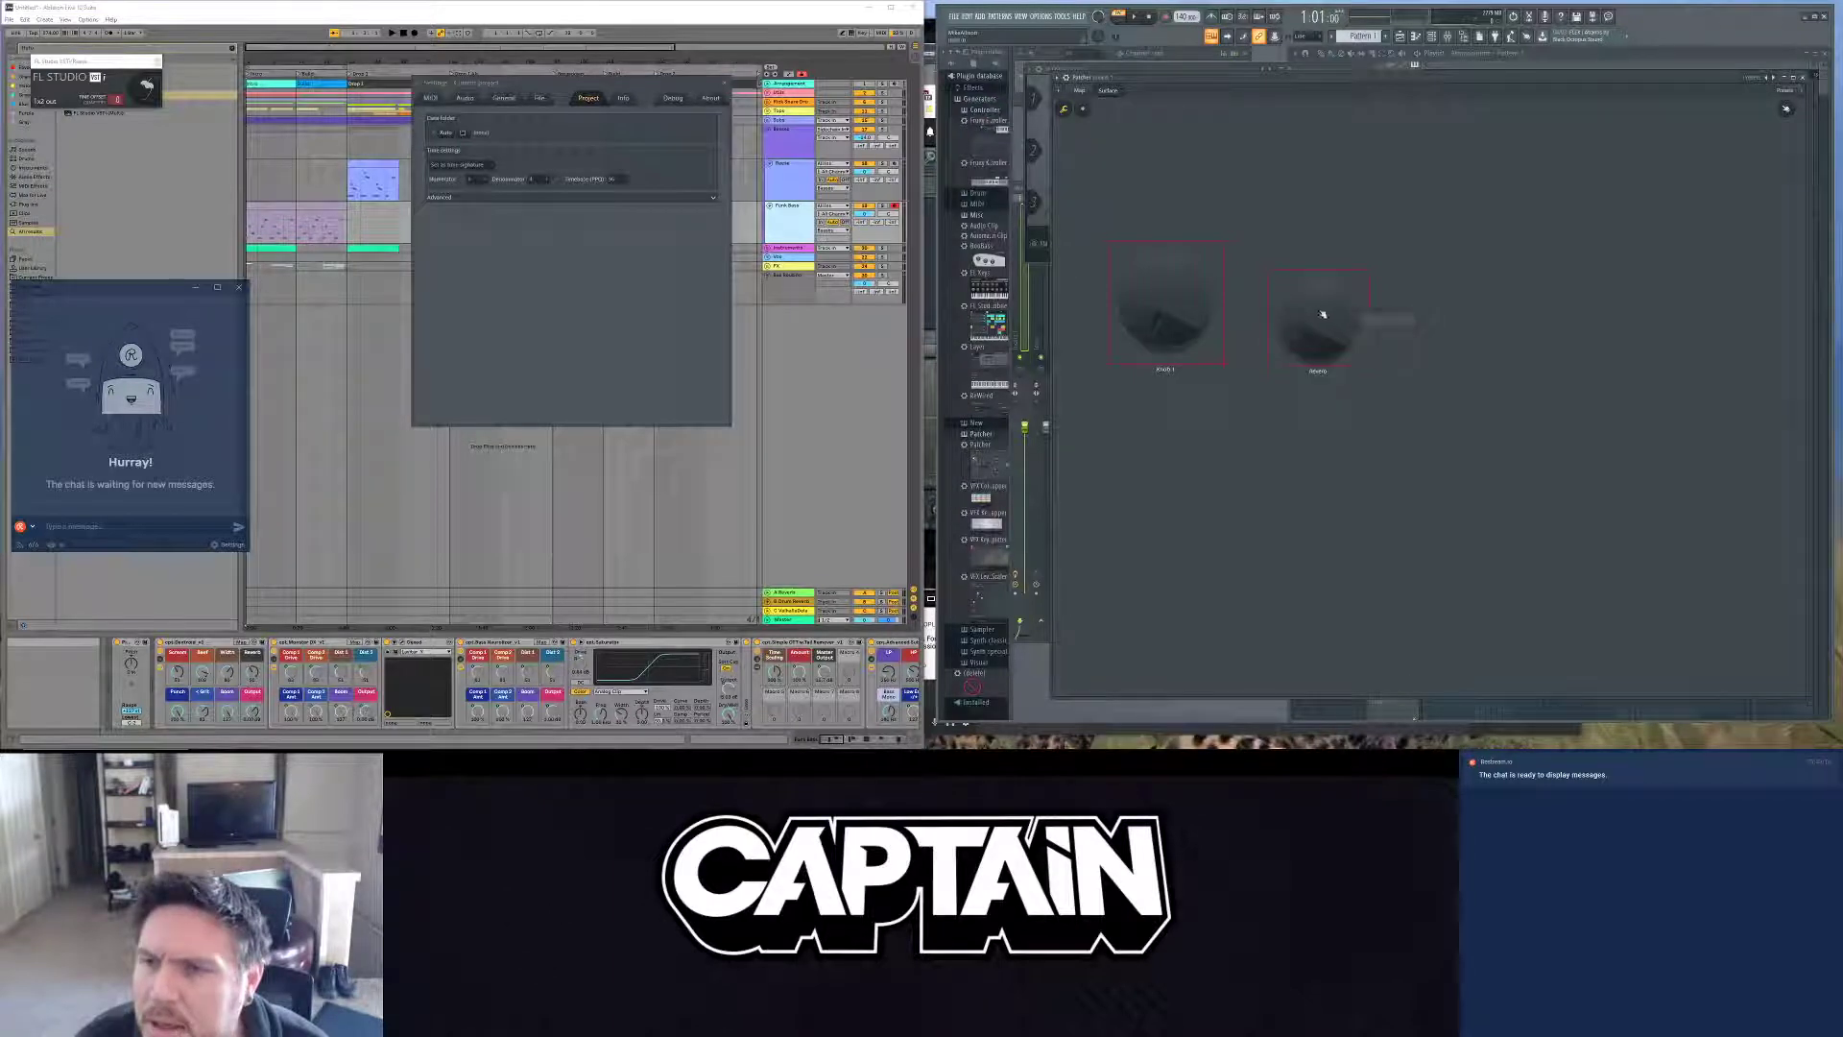
# Step: Shrink the first knob and place it in the Surface's upper-left area, and move the Reverb knob to the far upper right
pyautogui.moveTo(1322, 314); pyautogui.dragTo(1294, 279)
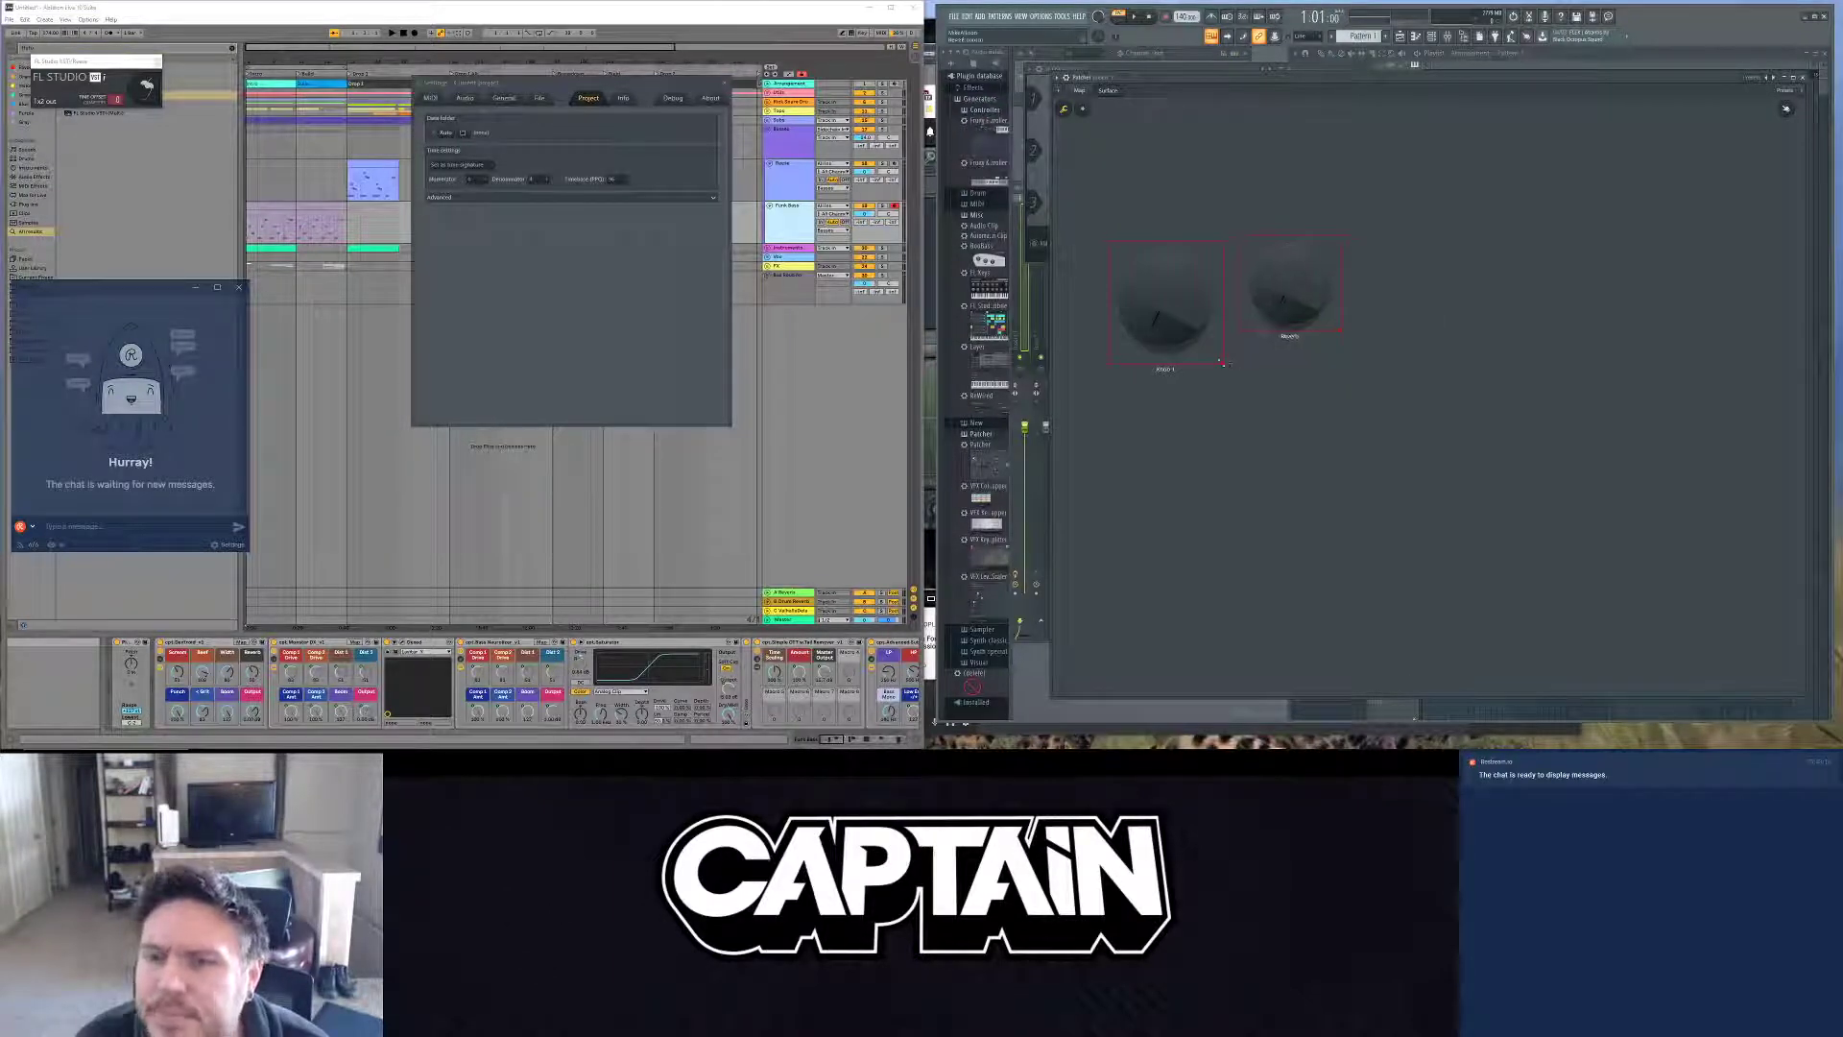
pyautogui.moveTo(1222, 363); pyautogui.dragTo(1133, 196)
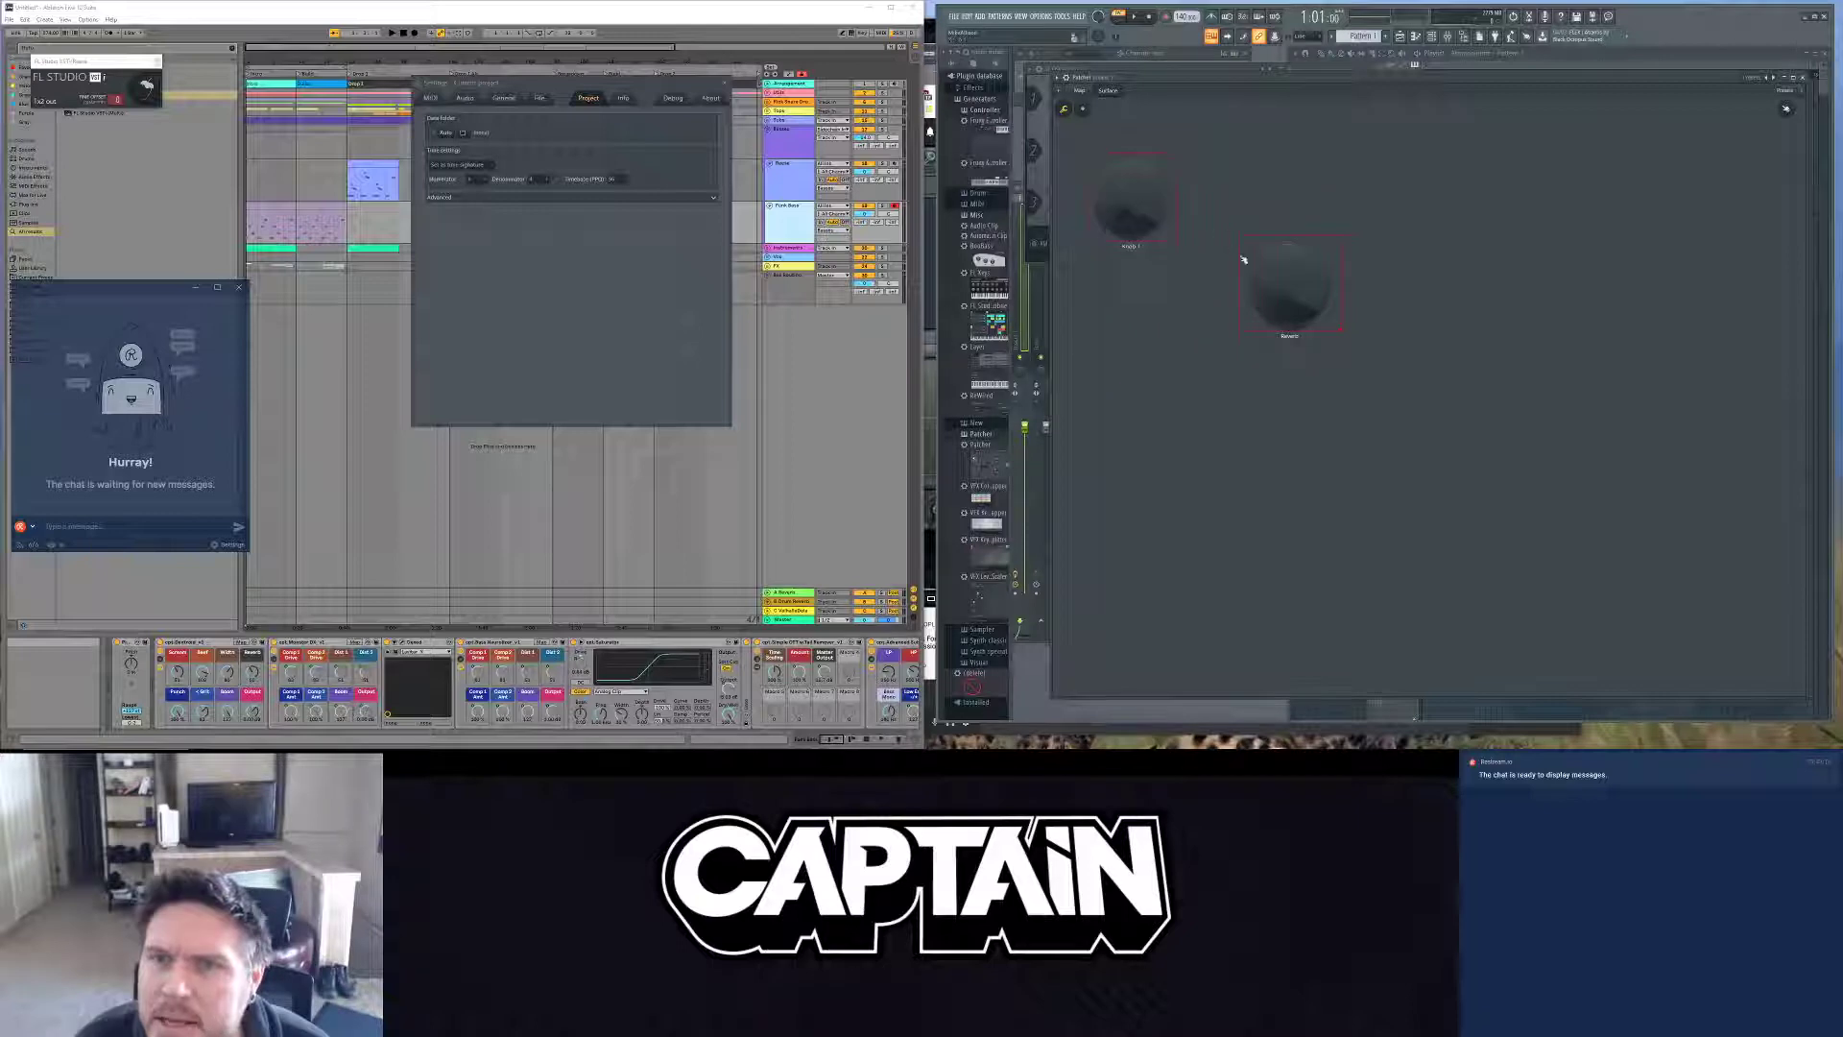
pyautogui.moveTo(1243, 259); pyautogui.dragTo(1594, 213)
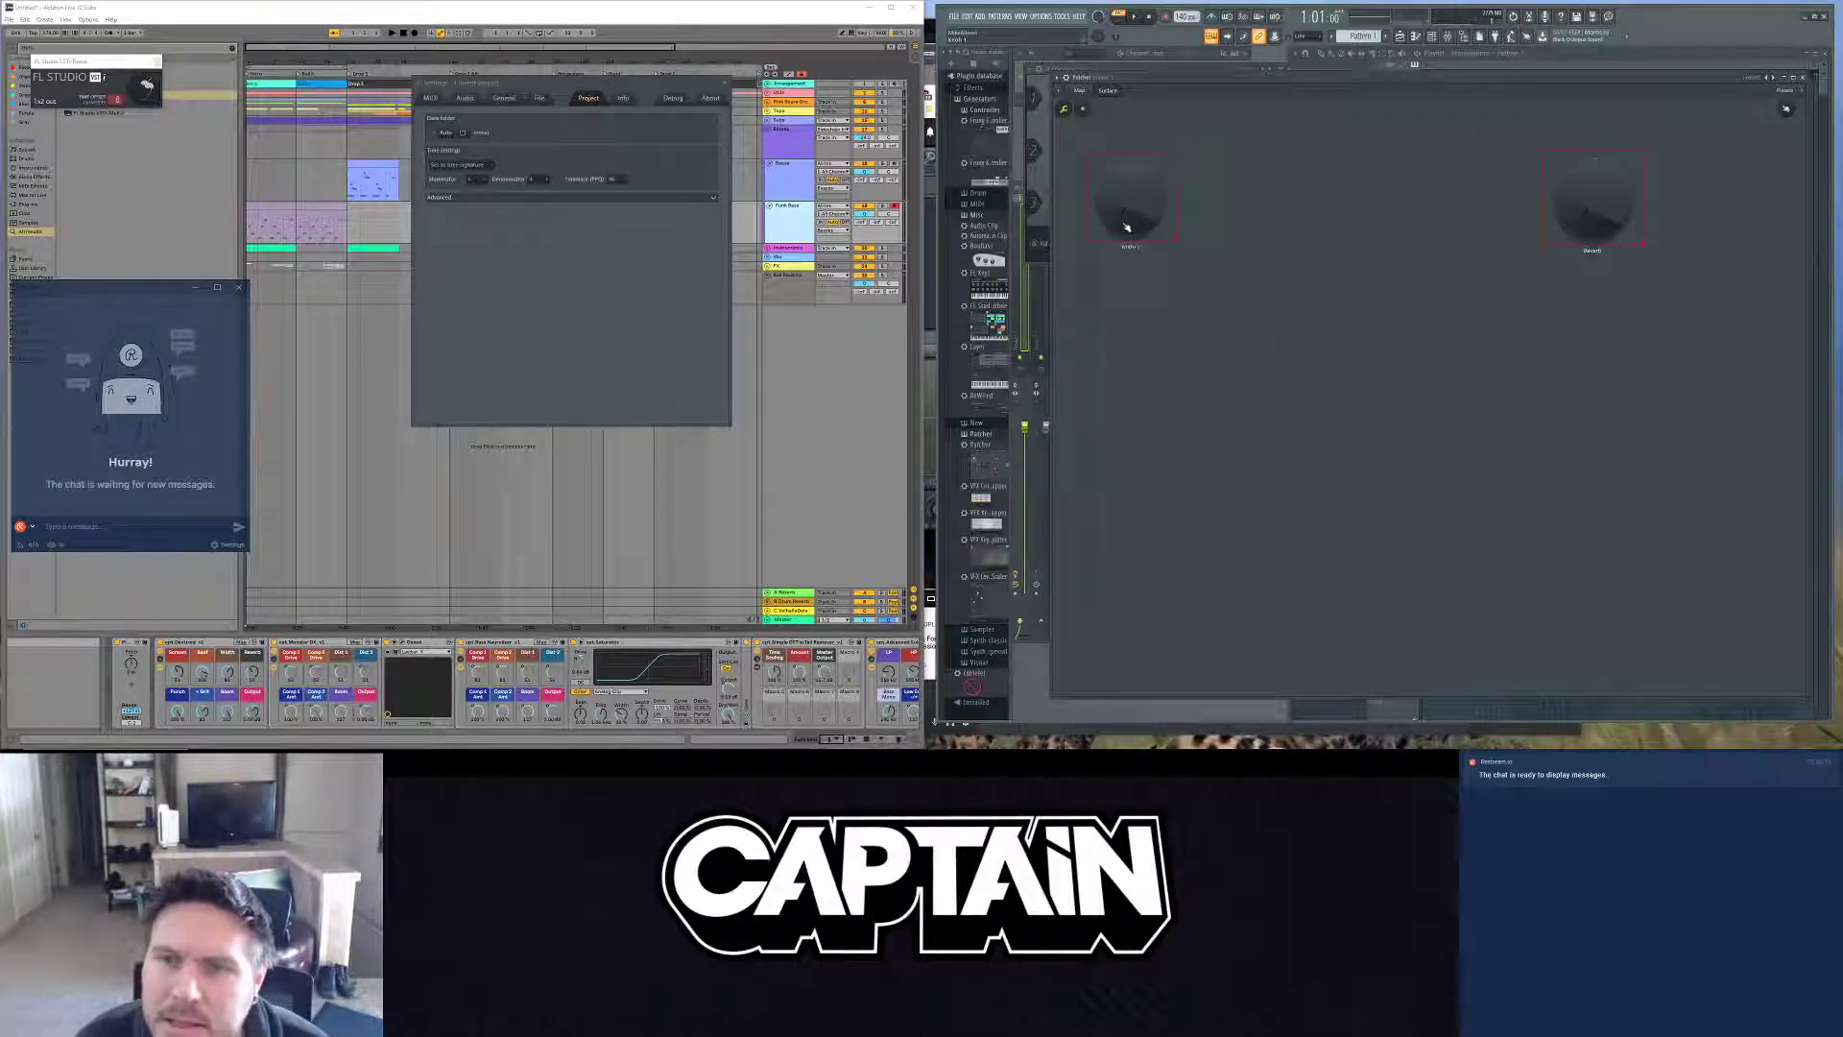
pyautogui.moveTo(1164, 232); pyautogui.dragTo(1156, 241)
# Step: Rename the first Surface knob to Scream
pyautogui.rightClick(1118, 226)
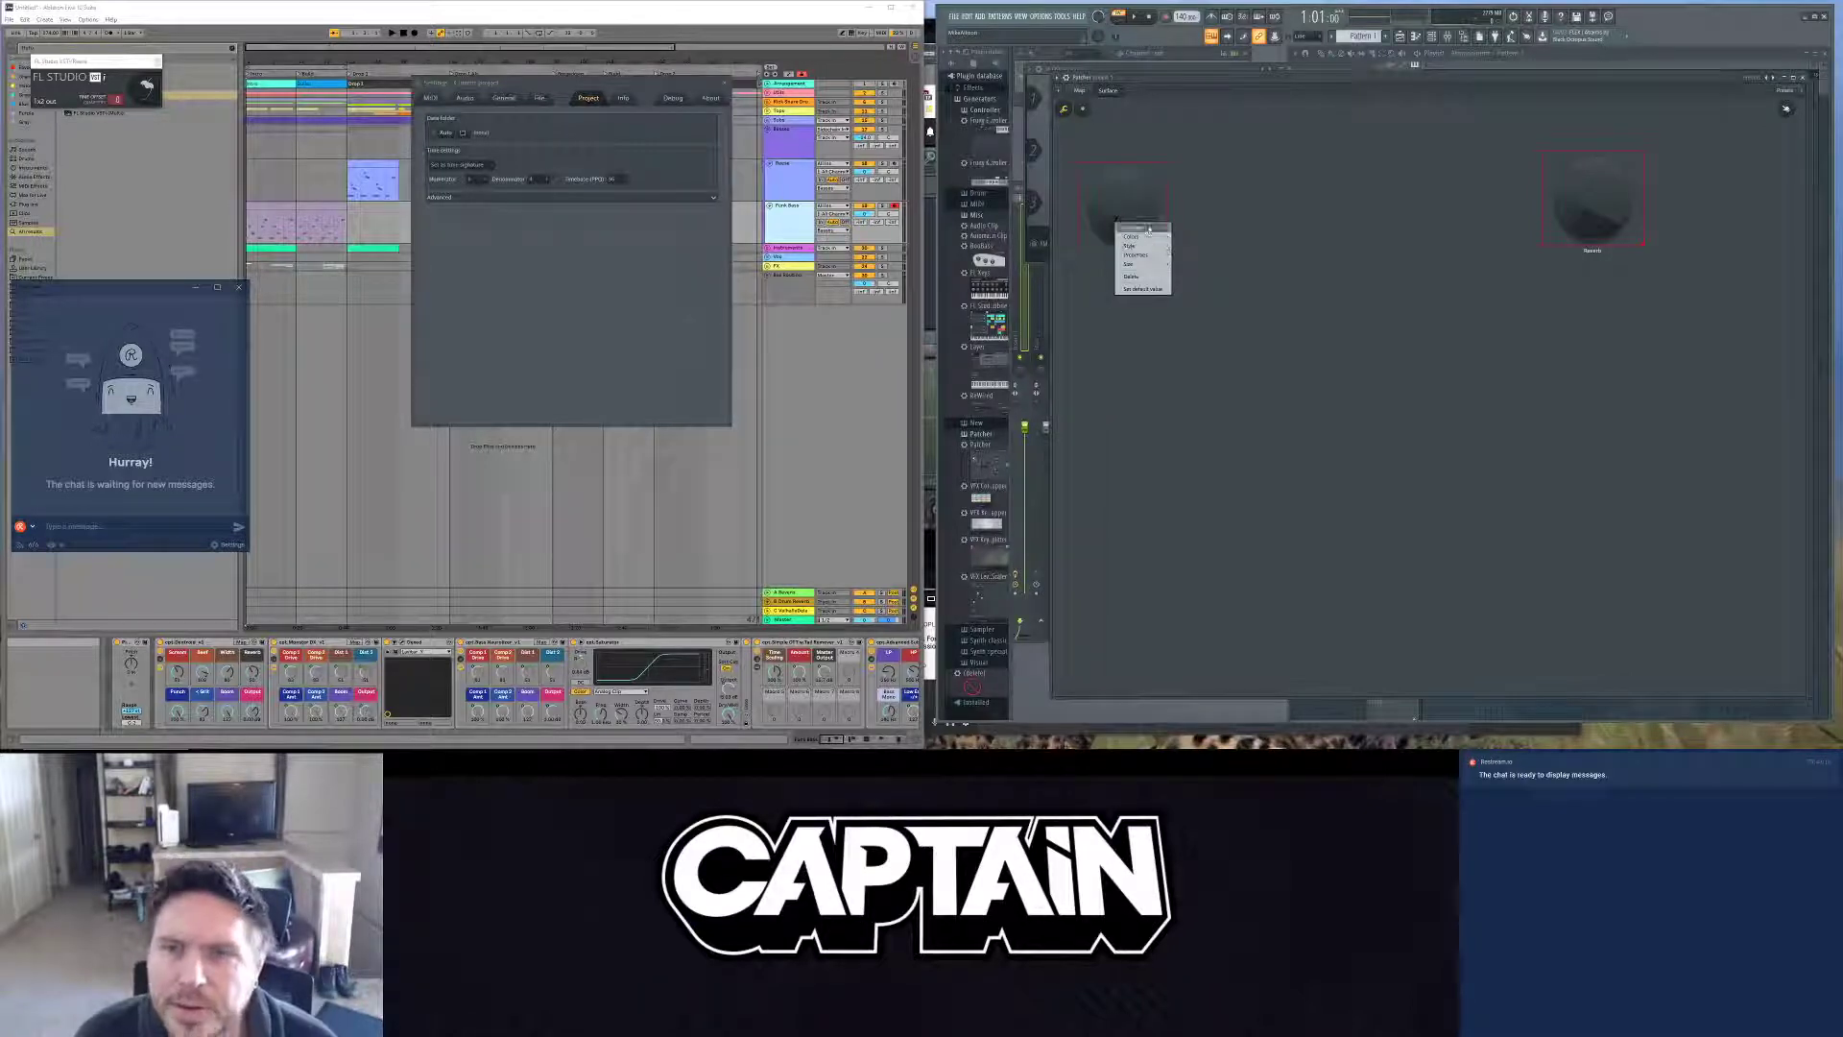
pyautogui.click(1130, 227)
pyautogui.write('Scream')
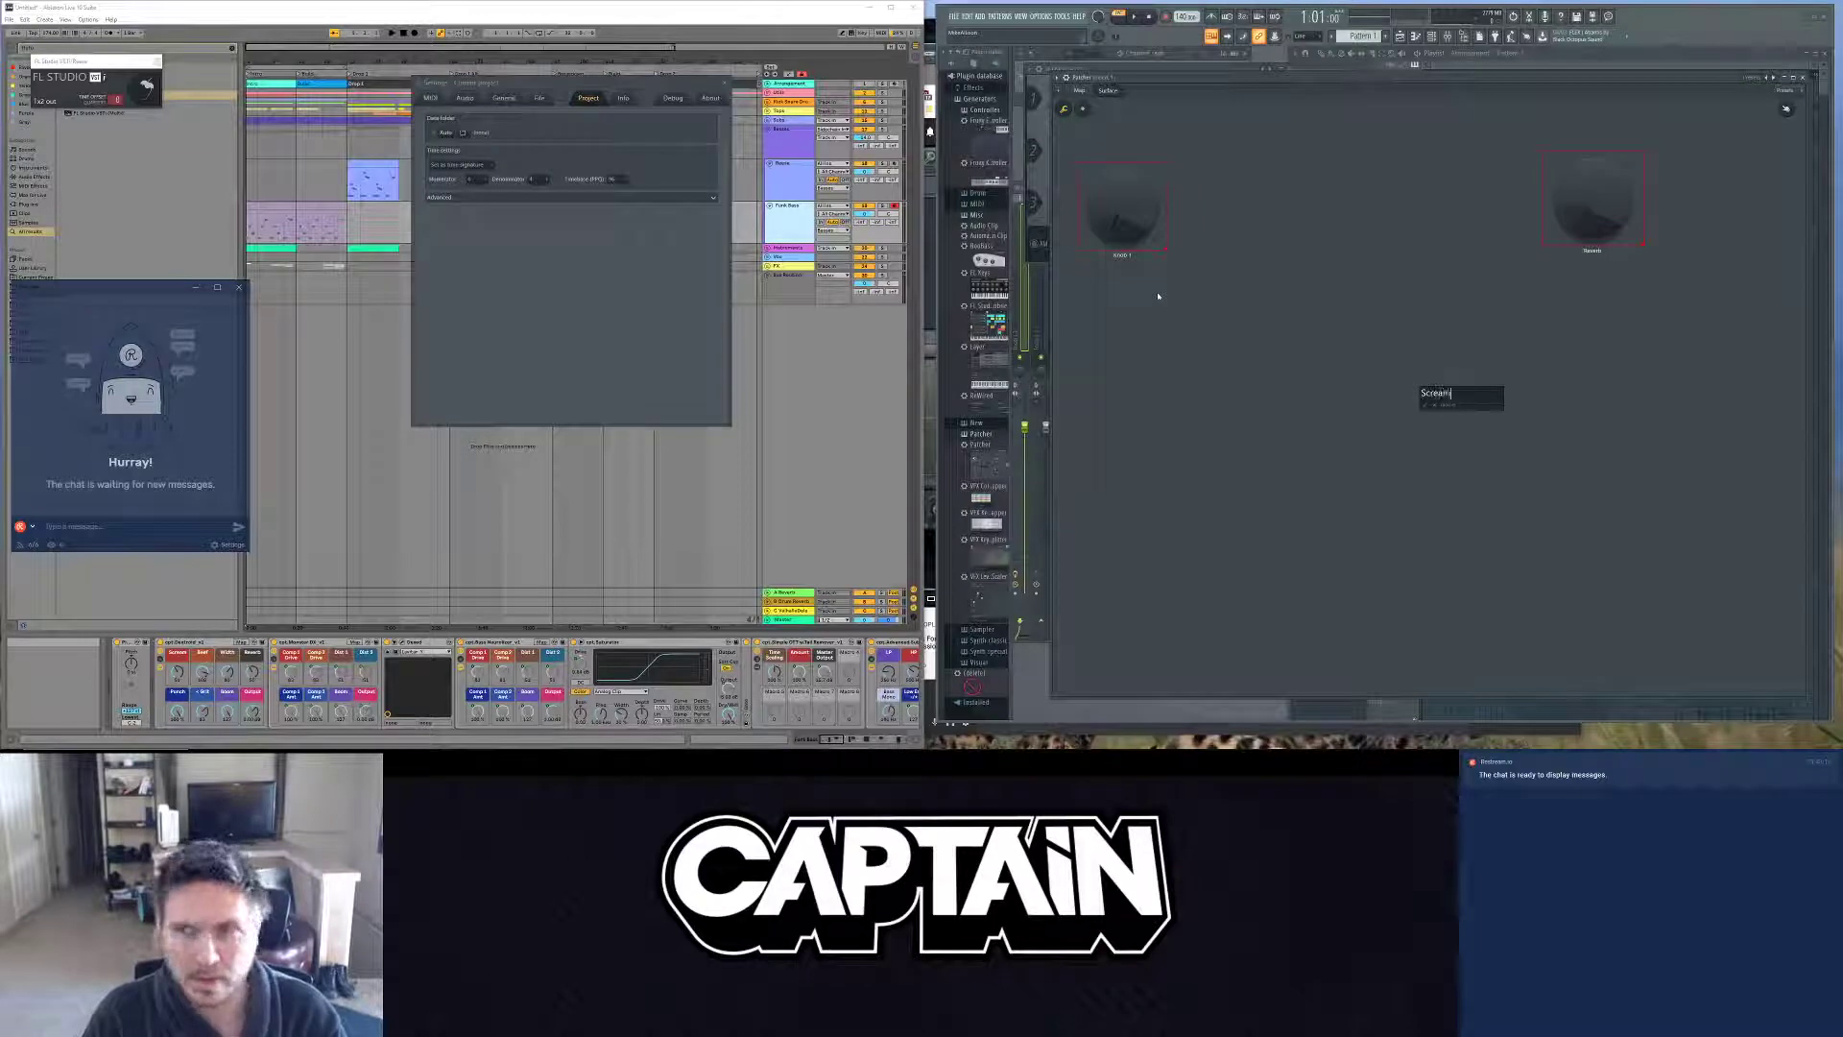
pyautogui.press('Return')
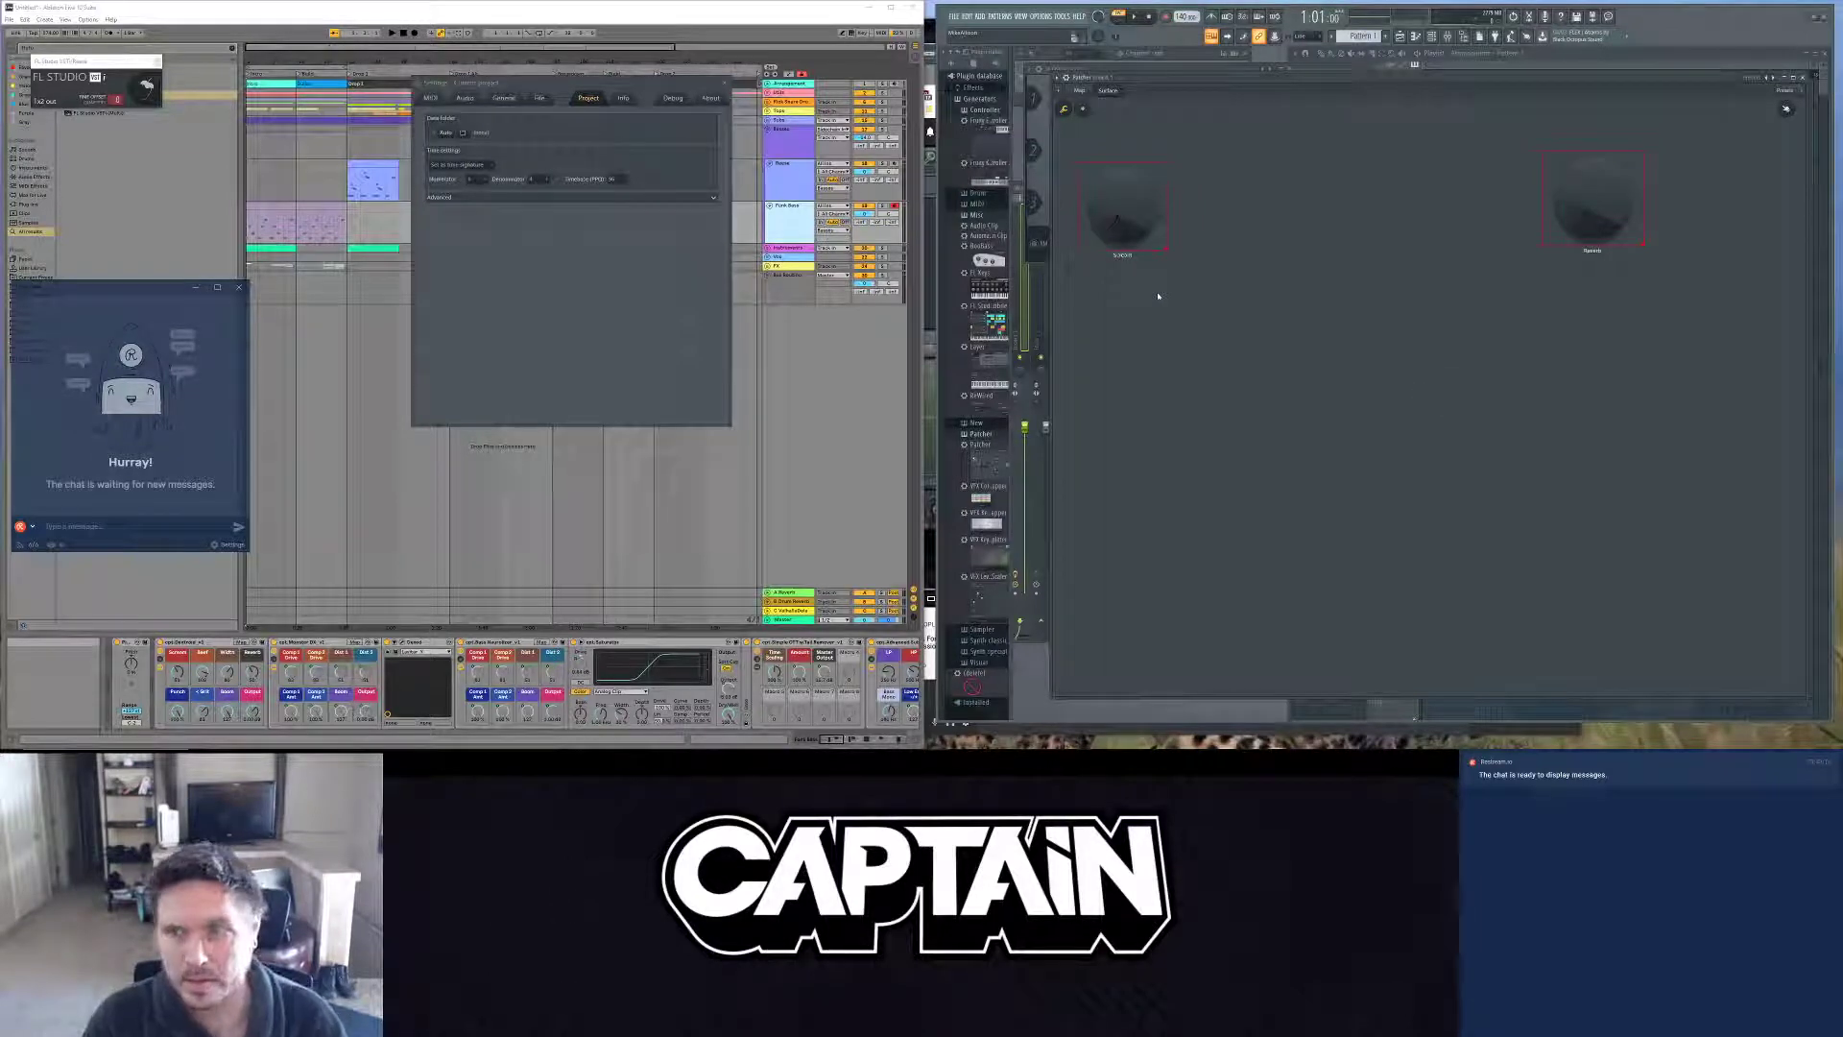
pyautogui.rightClick(1128, 218)
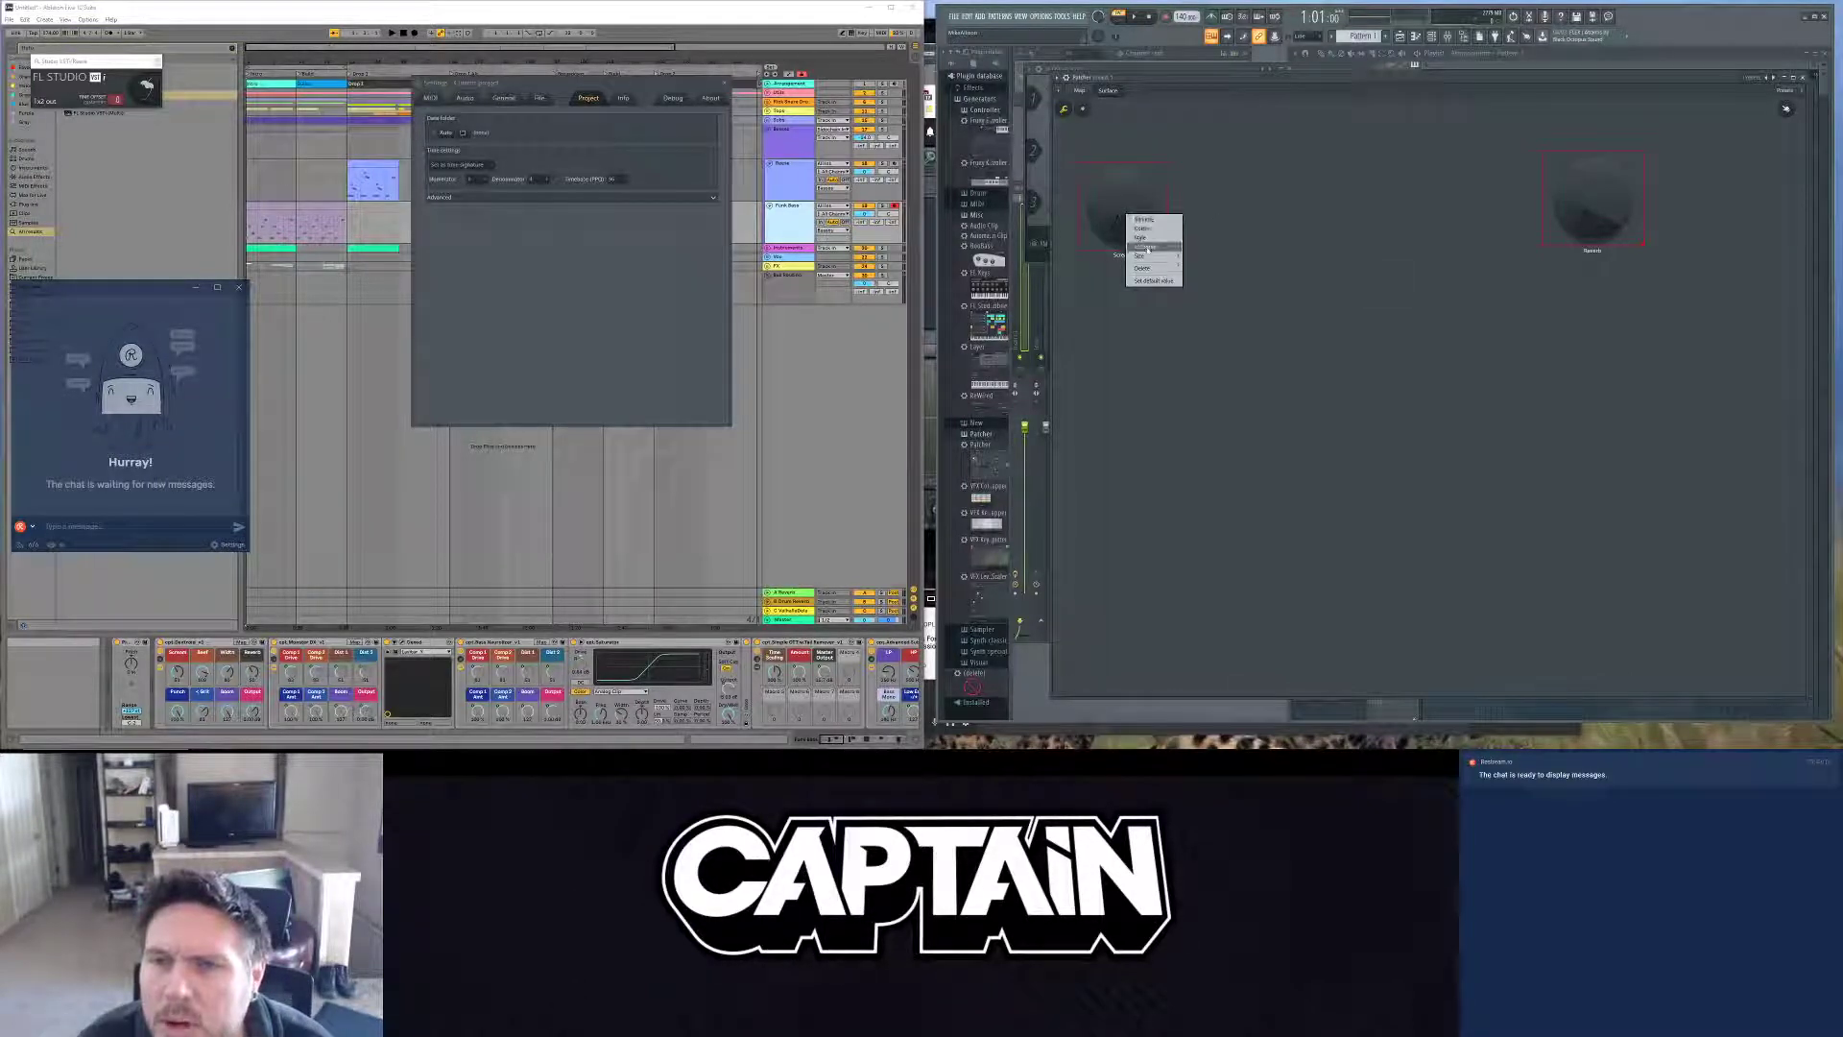
pyautogui.moveTo(1147, 237)
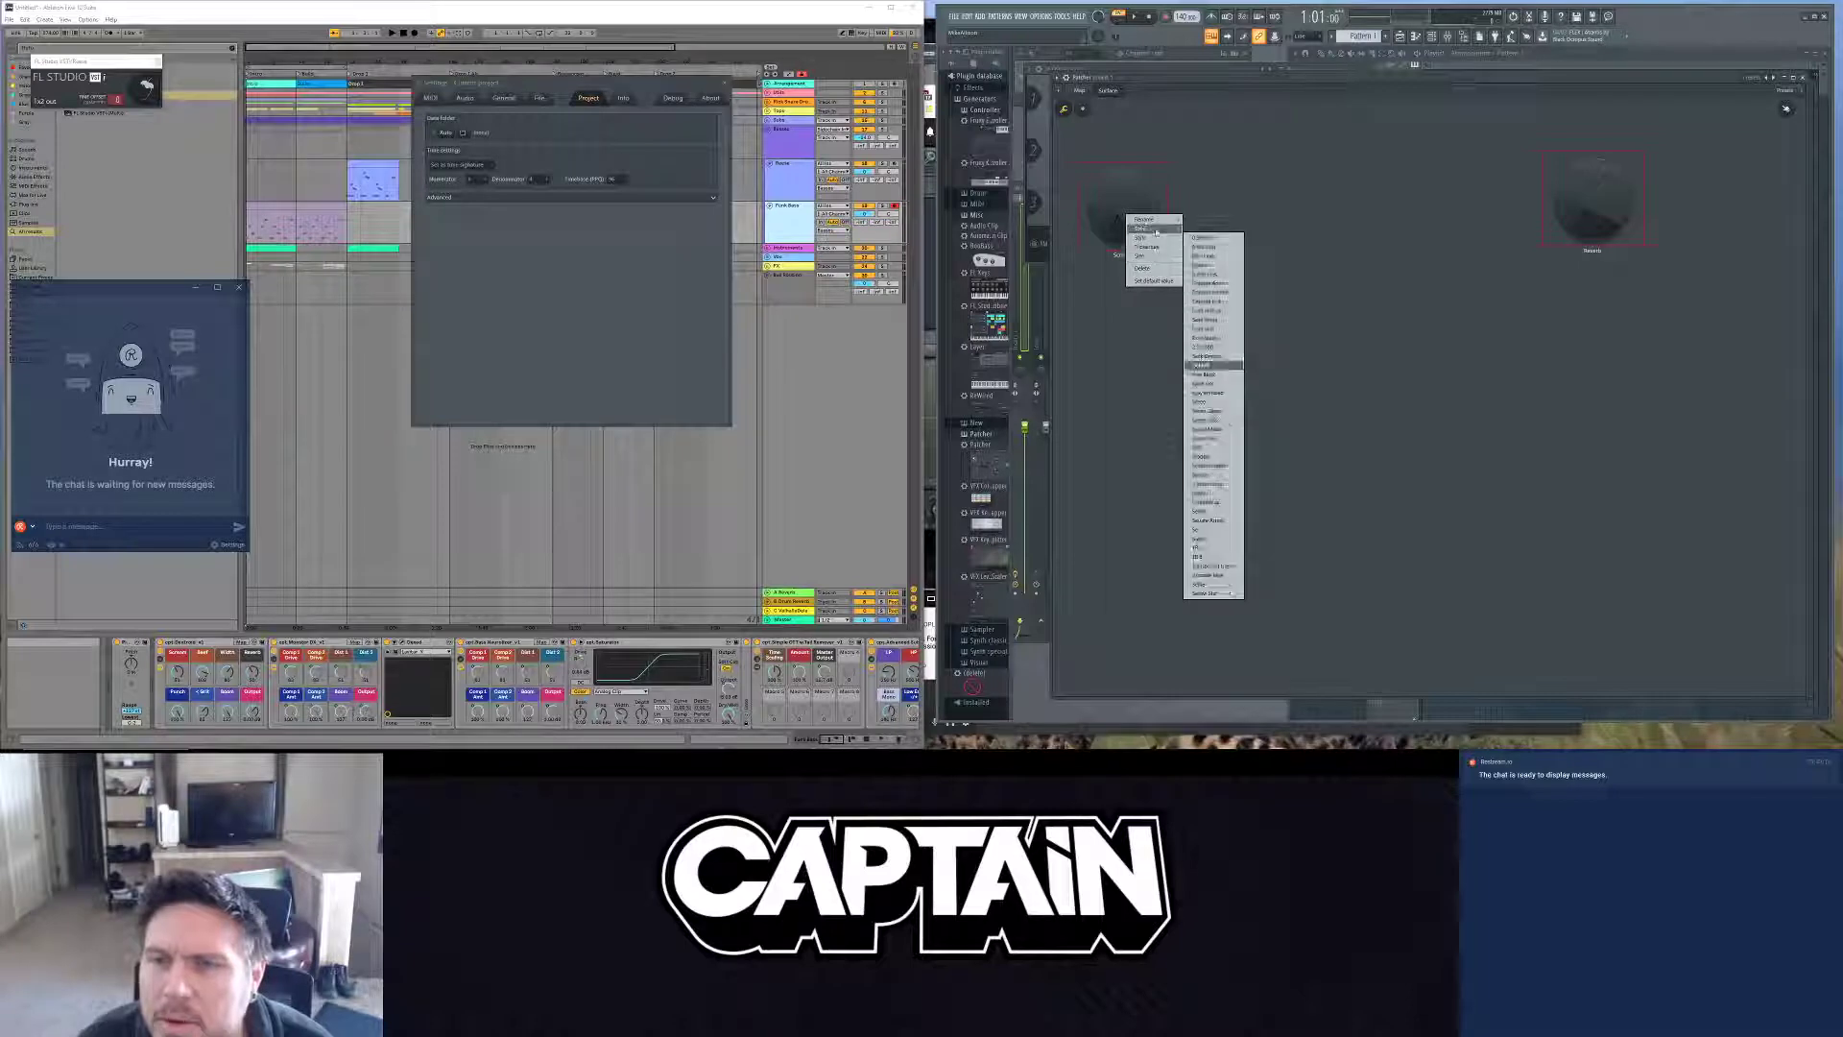
pyautogui.click(1209, 181)
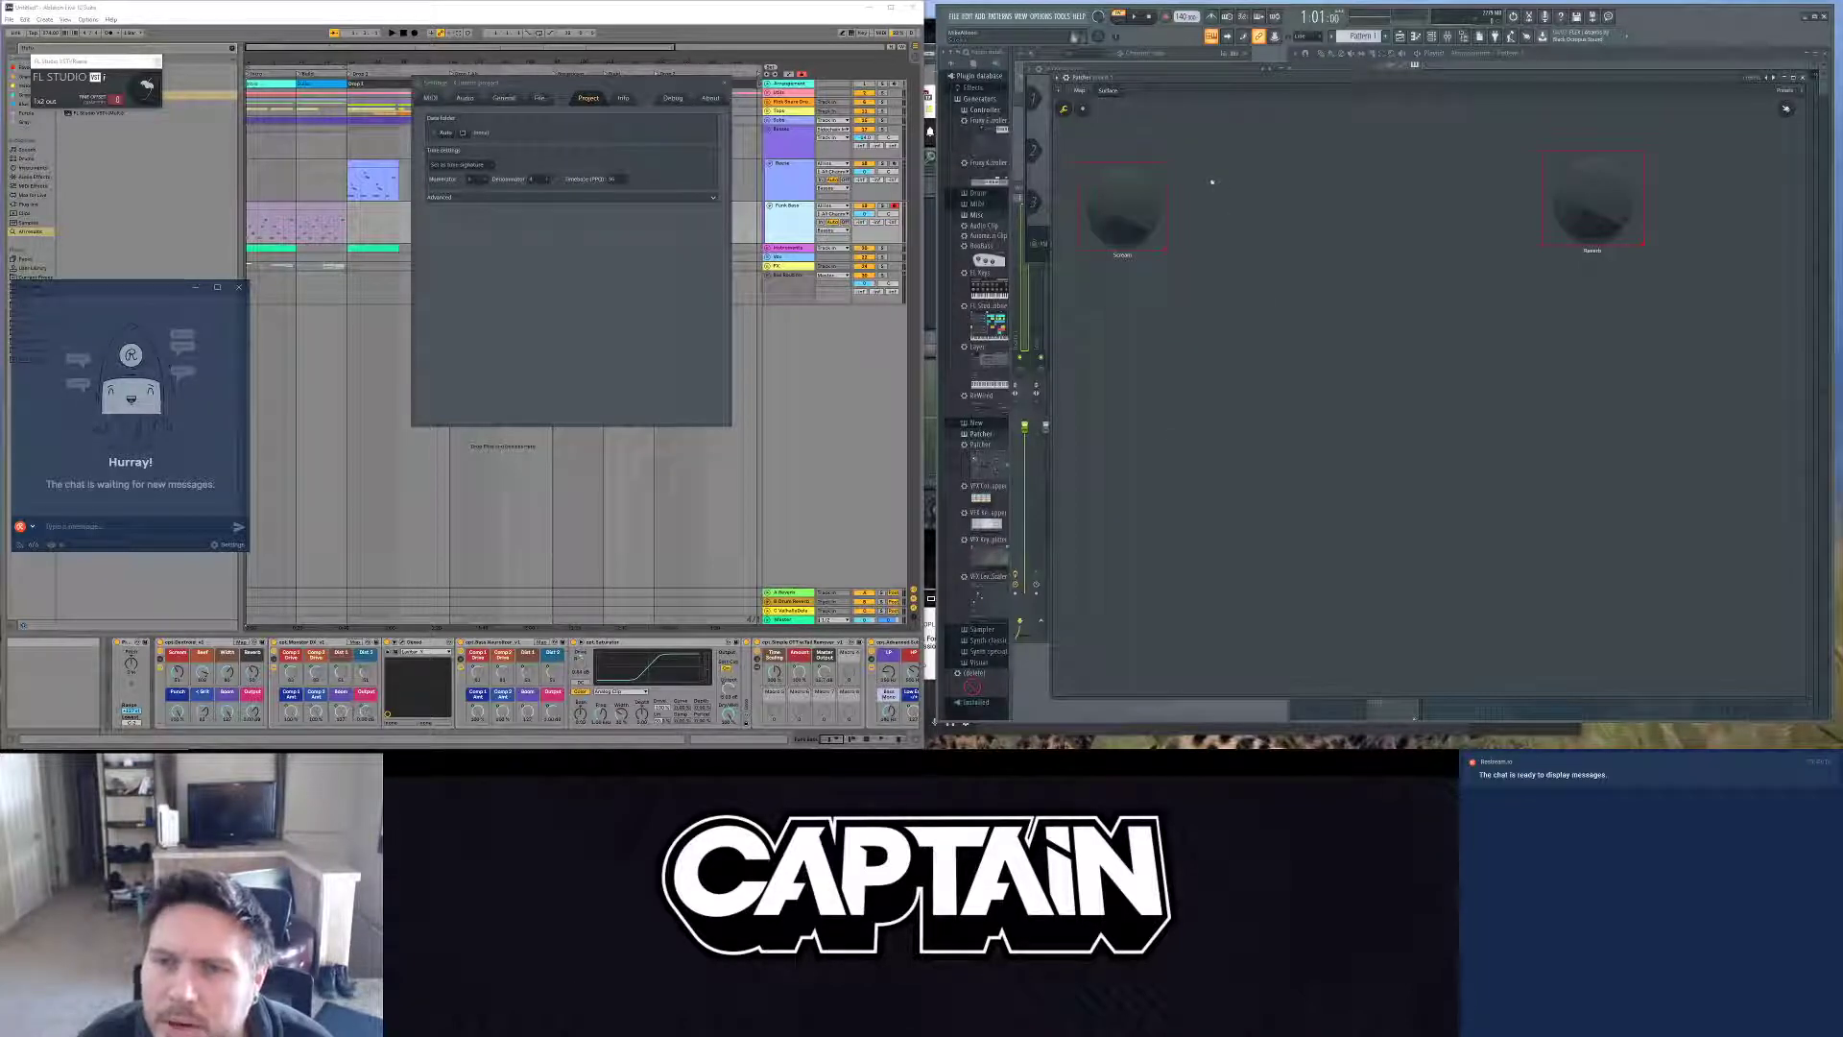
# Step: Set the Surface's positioning grid and move the Scream knob closer to the upper-left corner
pyautogui.rightClick(1211, 180)
pyautogui.moveTo(1240, 211)
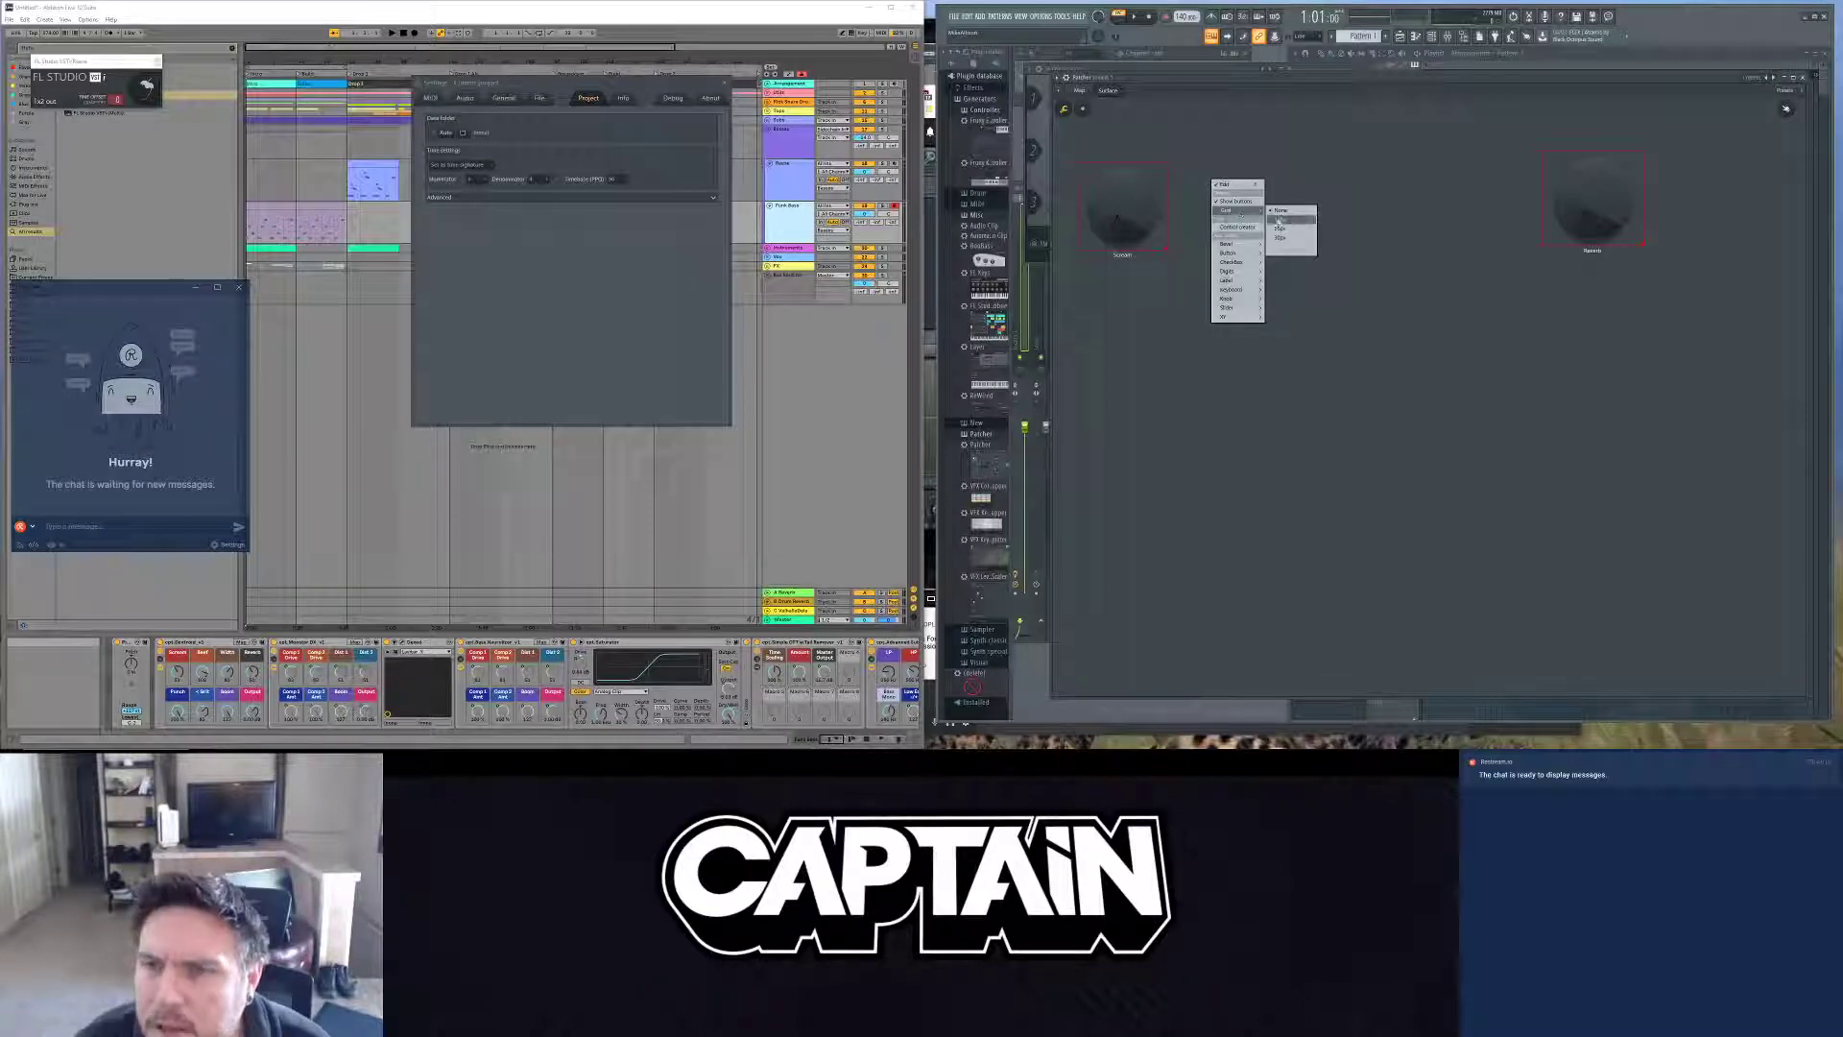
pyautogui.click(1284, 219)
pyautogui.rightClick(1239, 213)
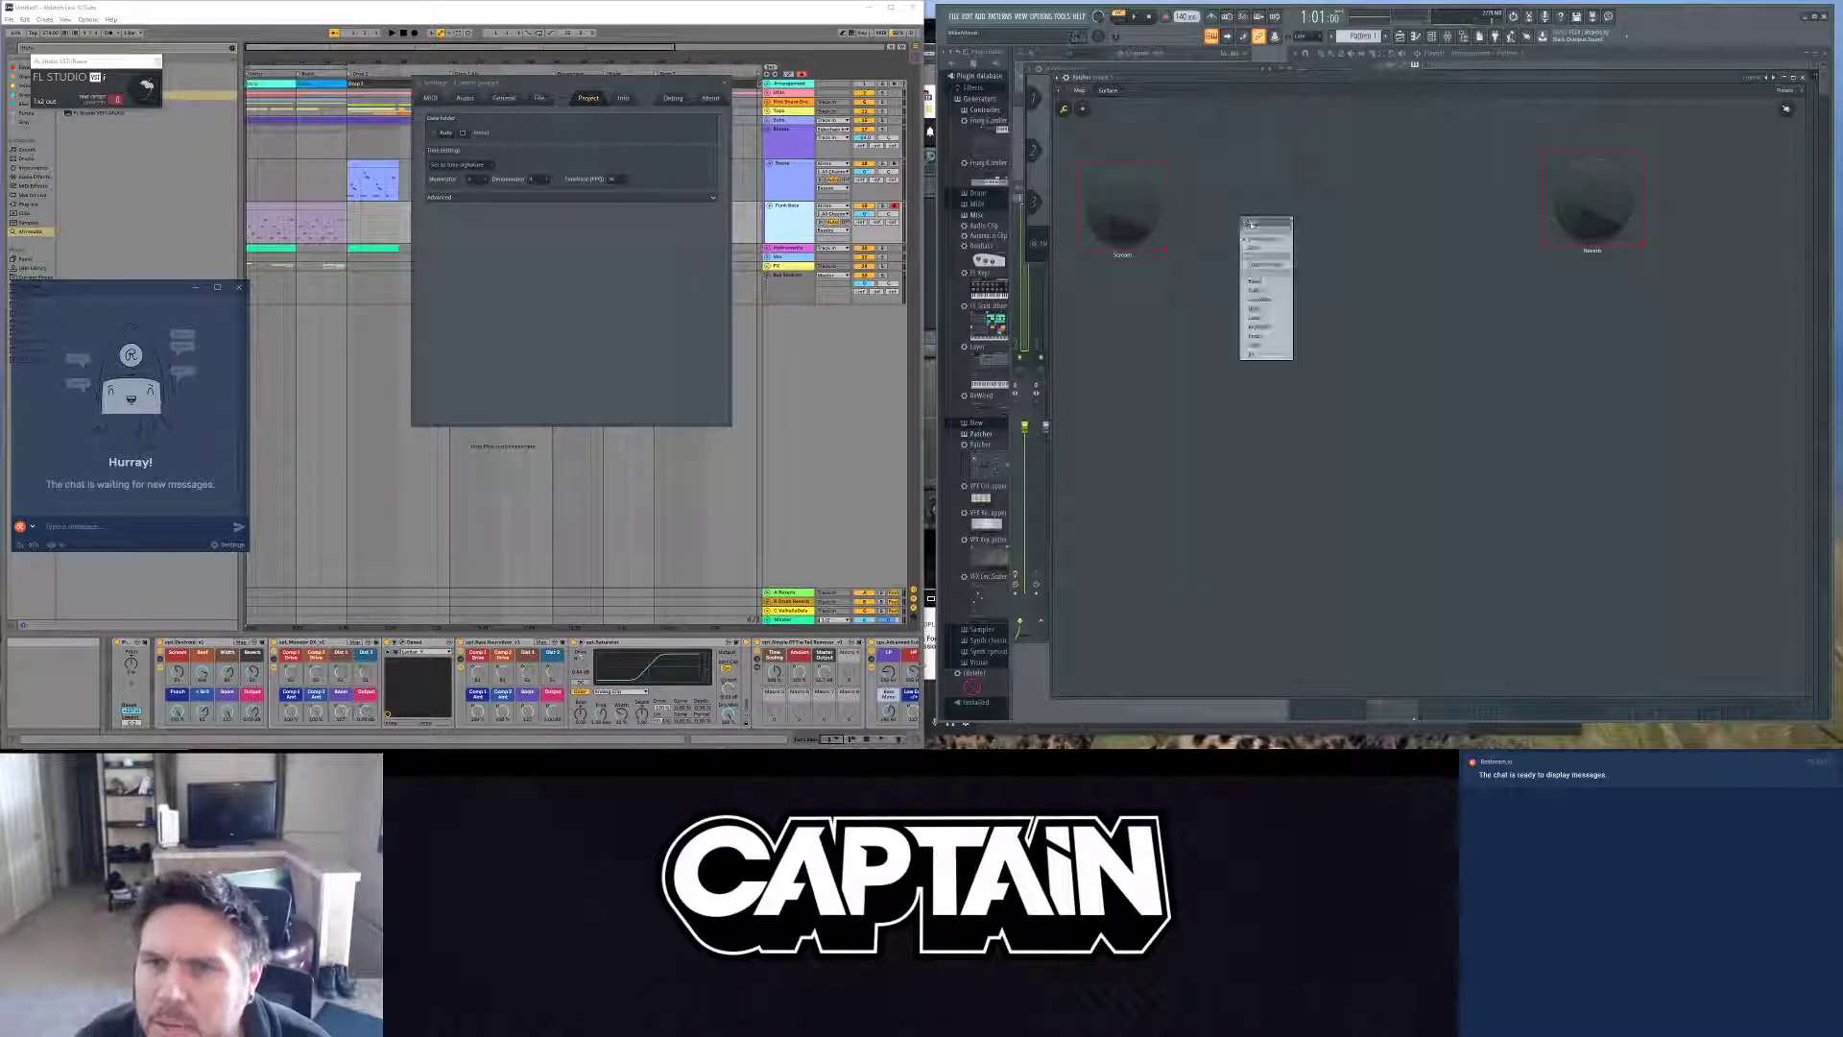
pyautogui.moveTo(1276, 248)
pyautogui.click(1322, 279)
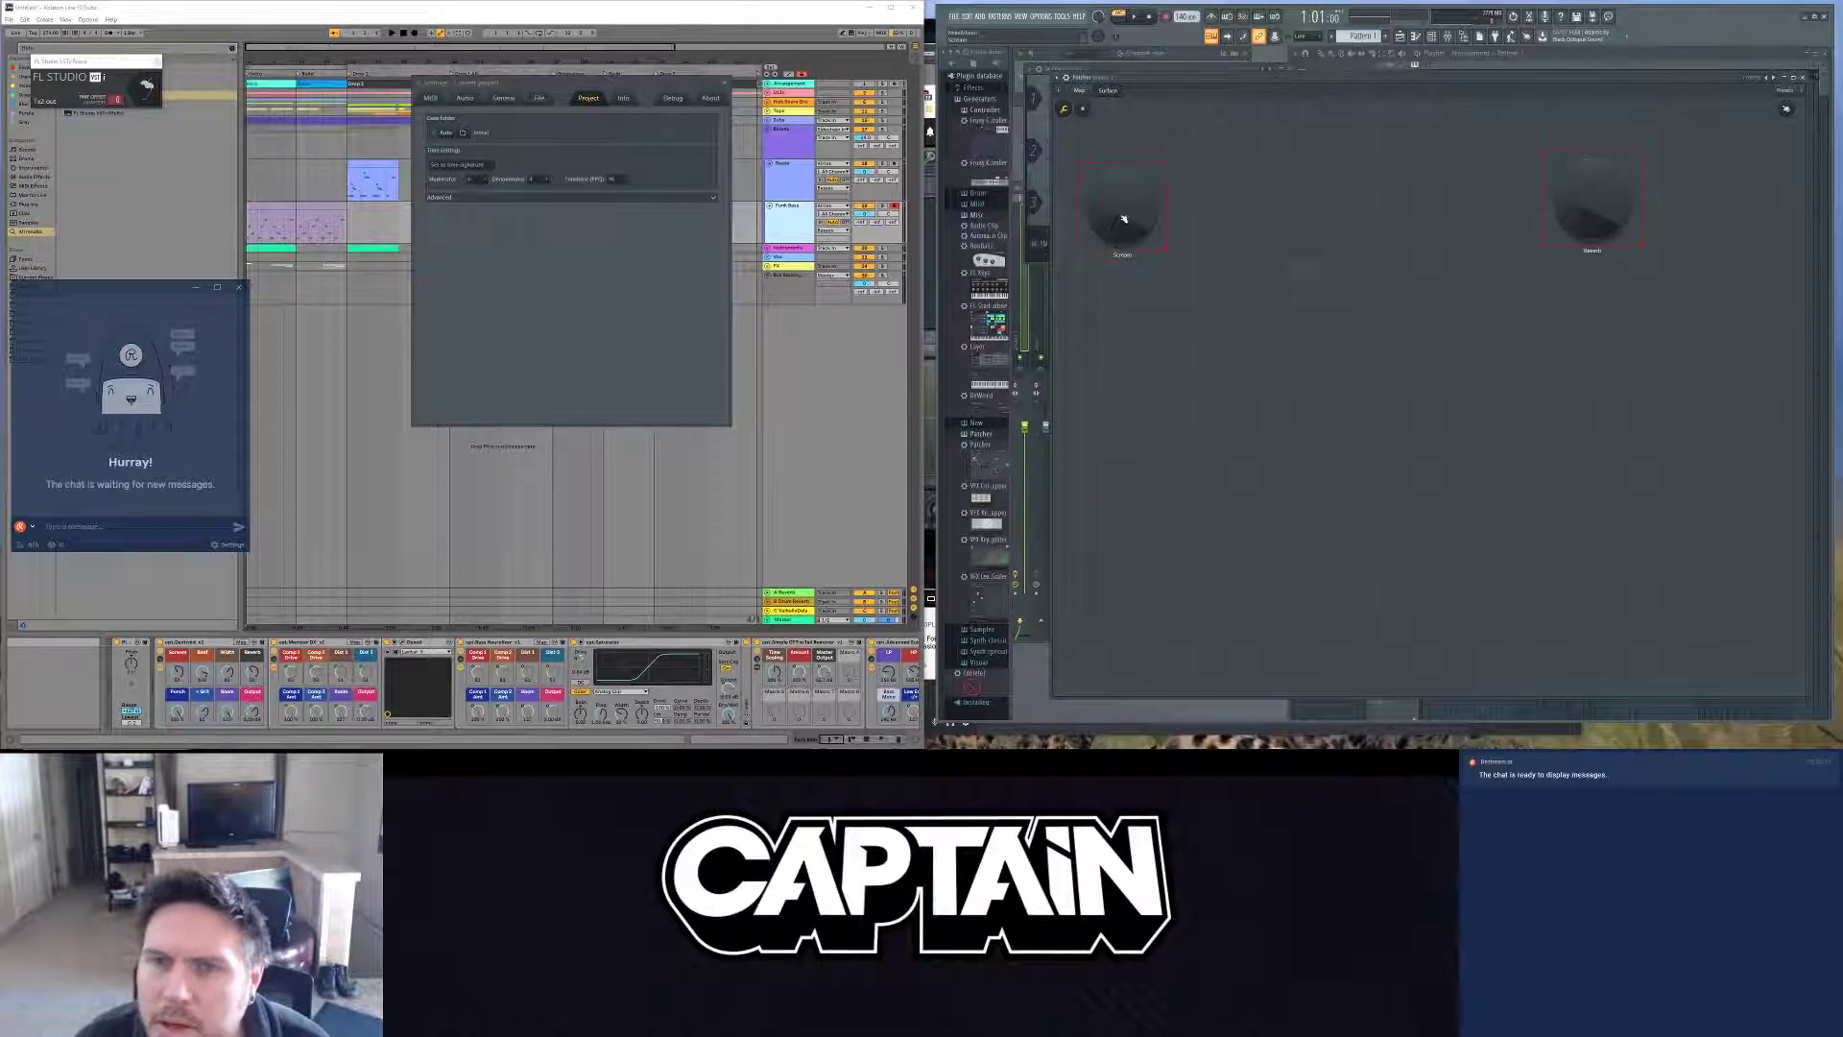
pyautogui.moveTo(1121, 206)
pyautogui.mouseDown()
pyautogui.moveTo(1106, 190)
pyautogui.moveTo(1156, 227)
pyautogui.mouseUp()
pyautogui.rightClick(1179, 179)
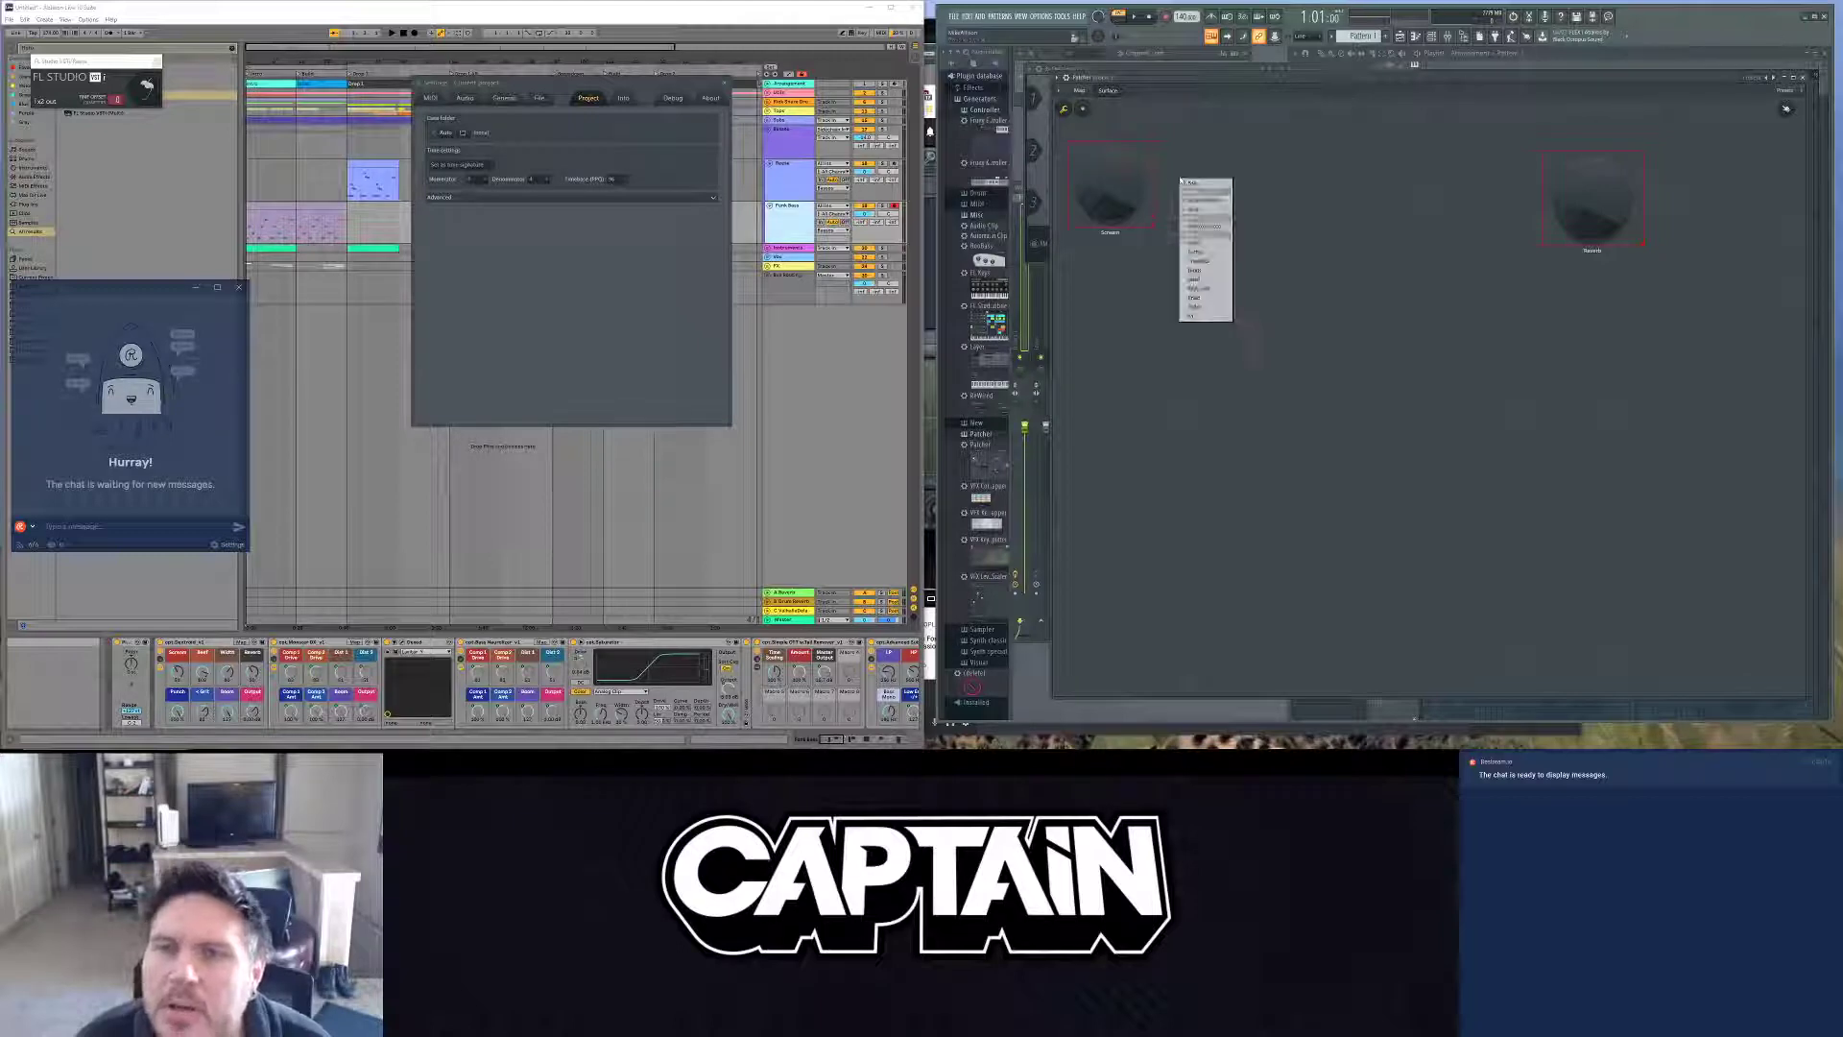
pyautogui.moveTo(1209, 208)
pyautogui.rightClick(1193, 139)
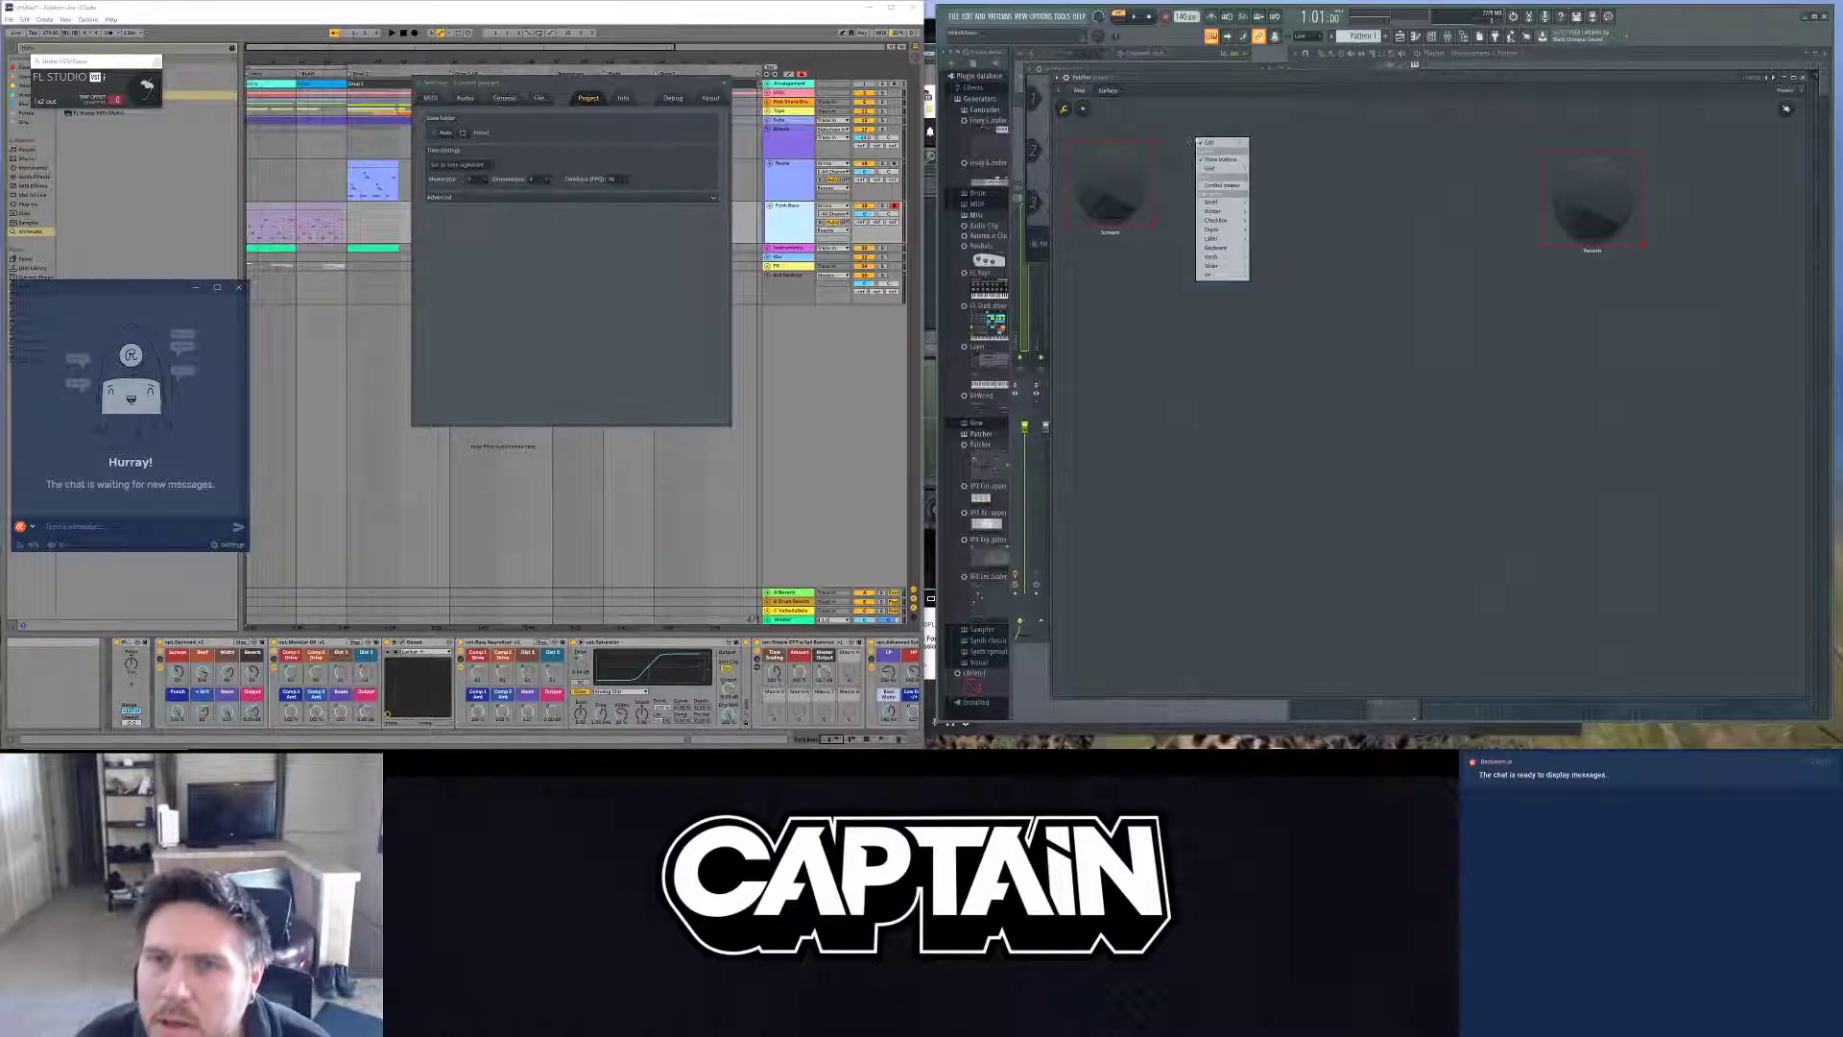
pyautogui.click(1093, 113)
pyautogui.click(1085, 110)
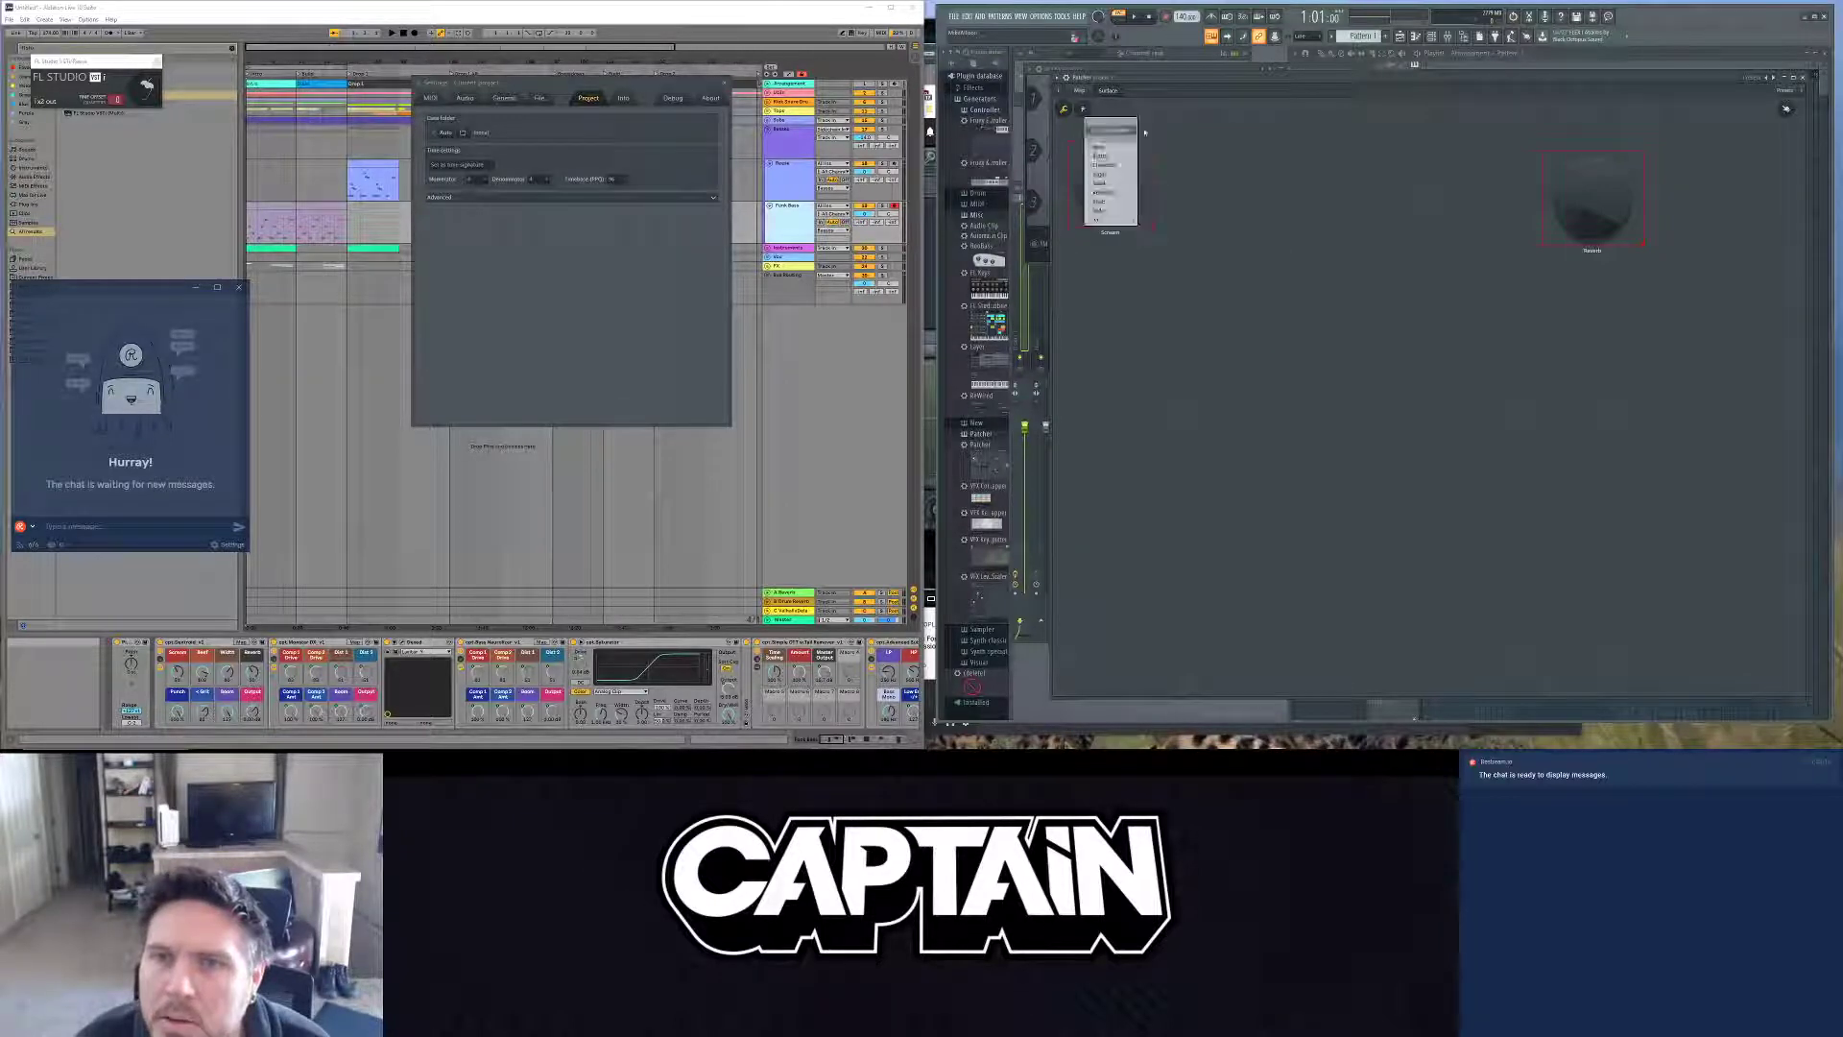
pyautogui.moveTo(1129, 151)
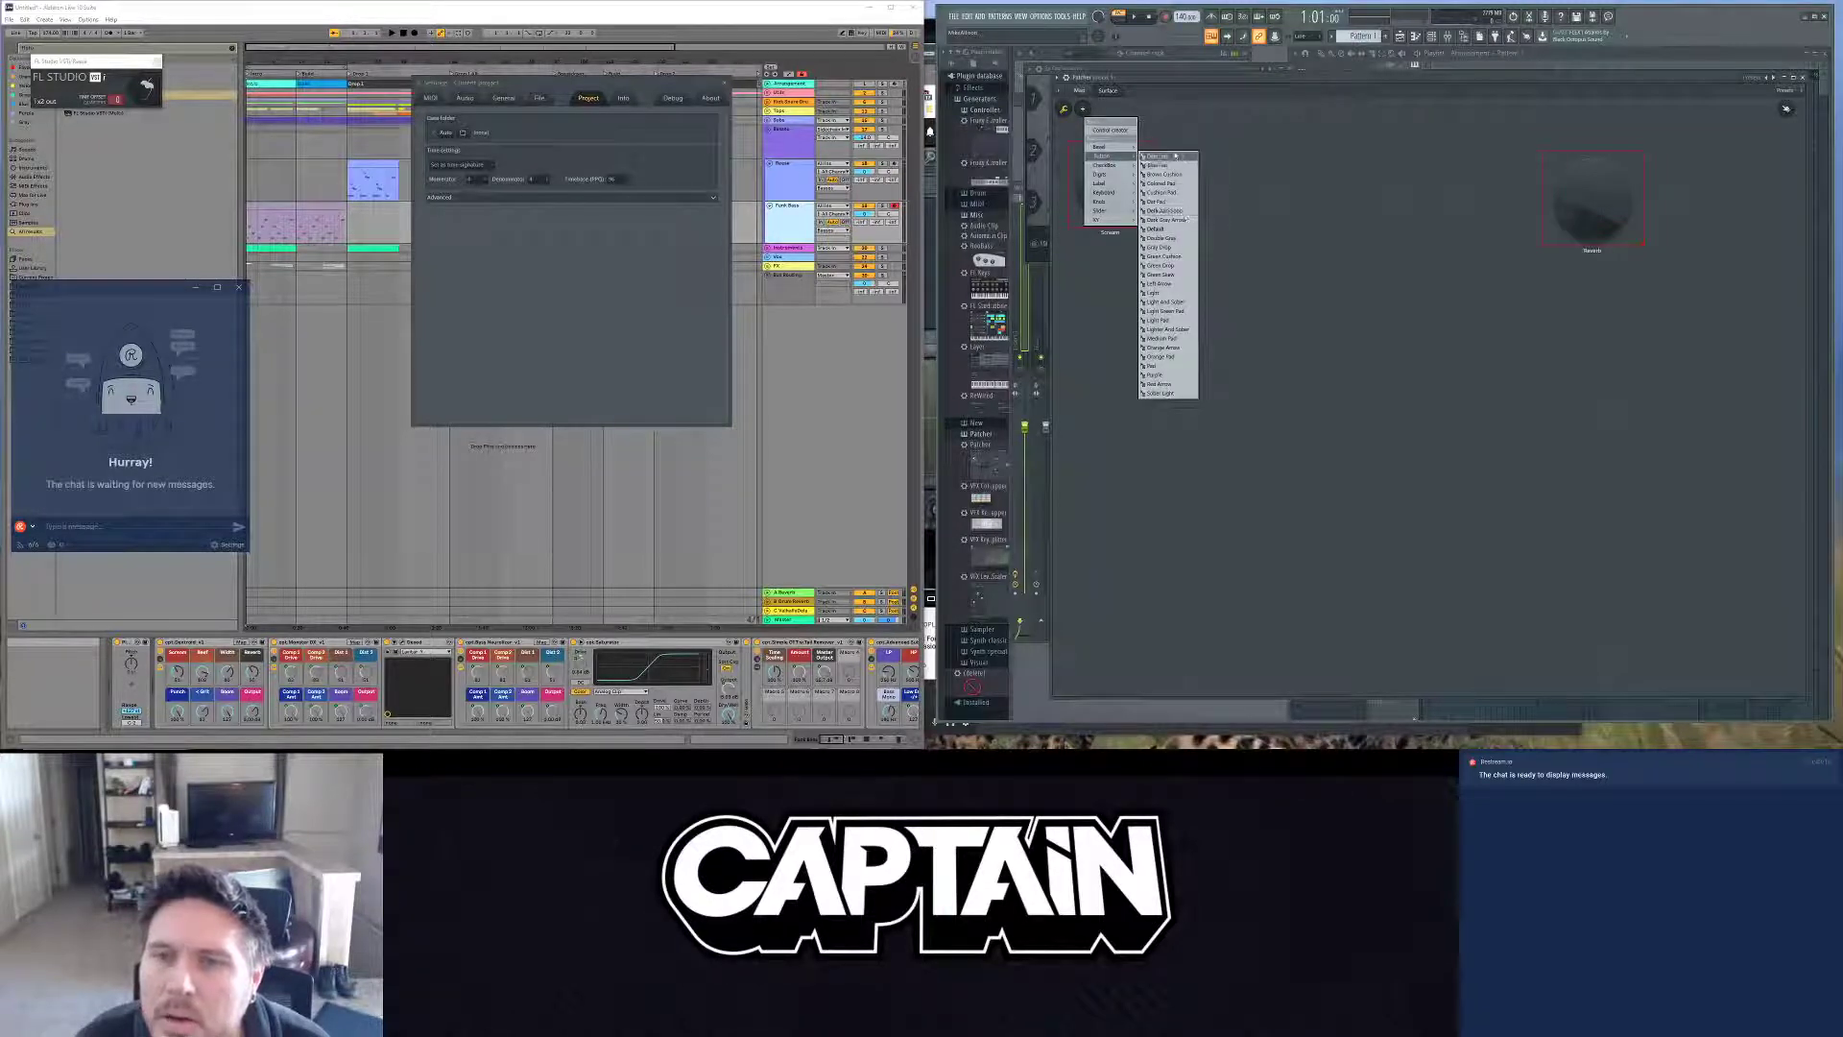
pyautogui.click(1192, 229)
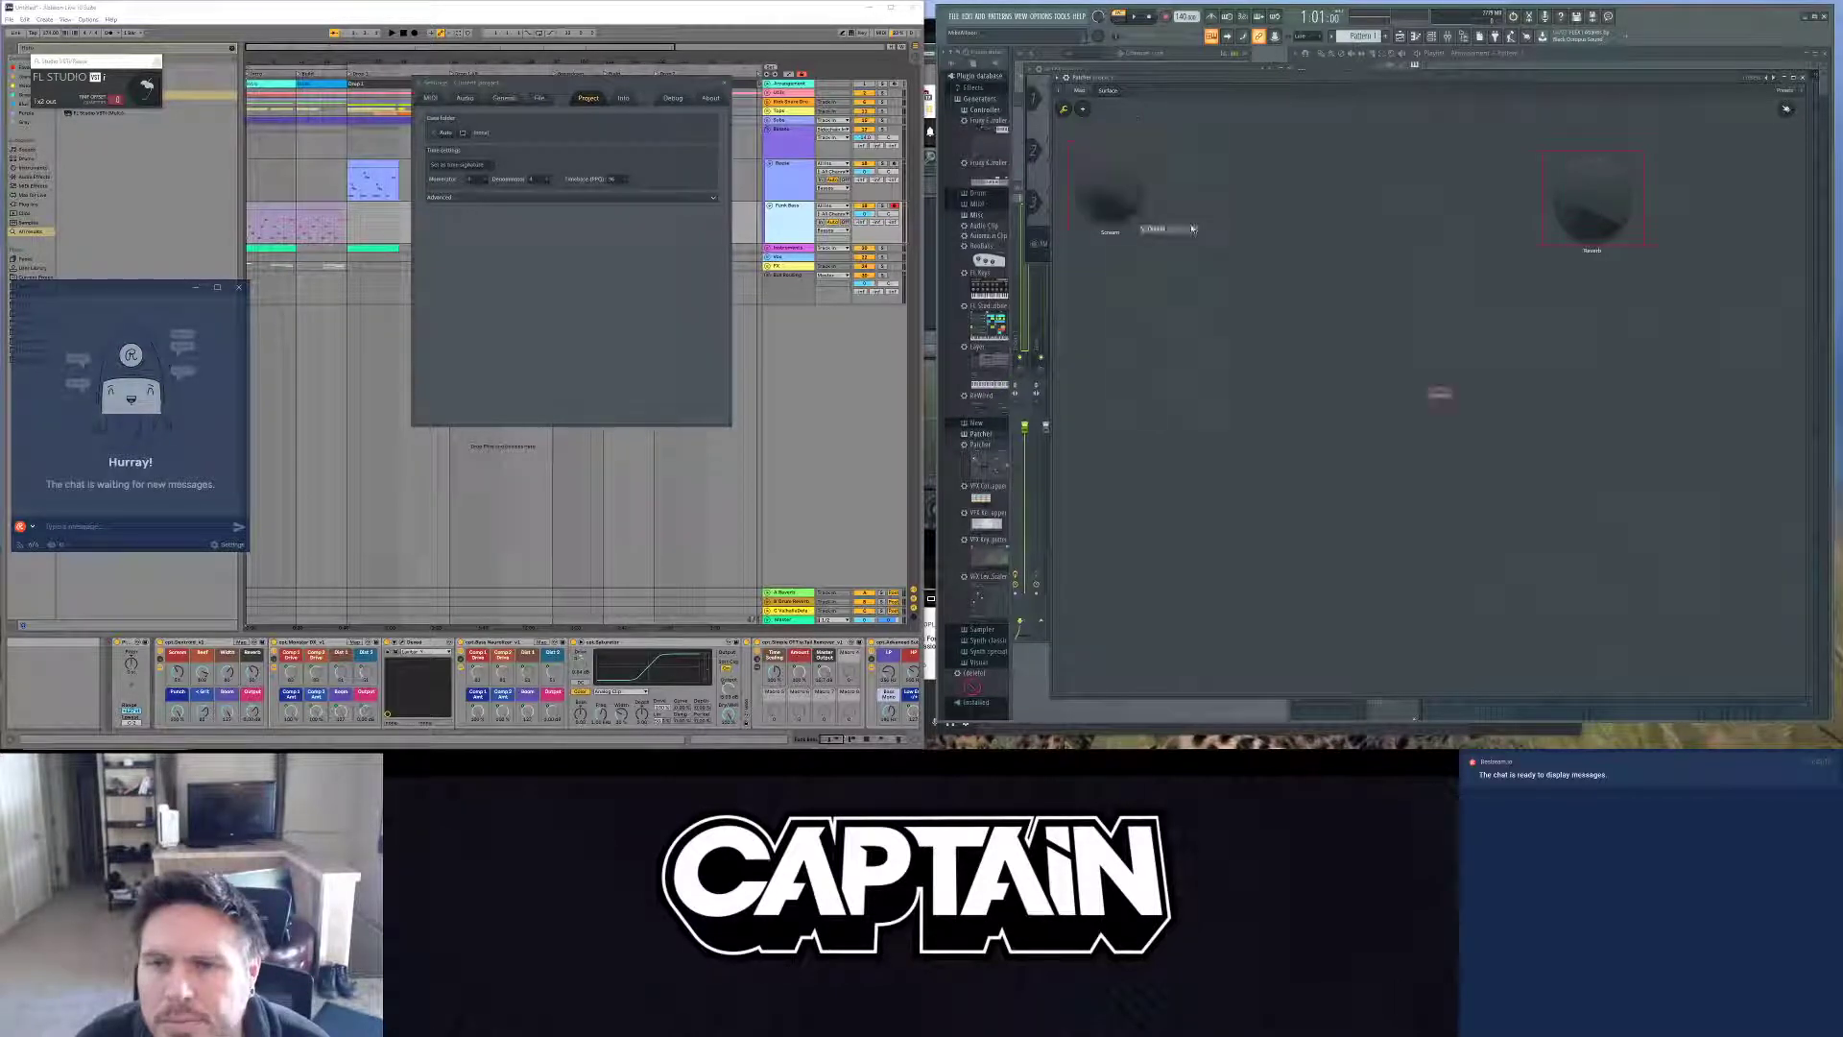
pyautogui.rightClick(1443, 396)
pyautogui.click(1468, 448)
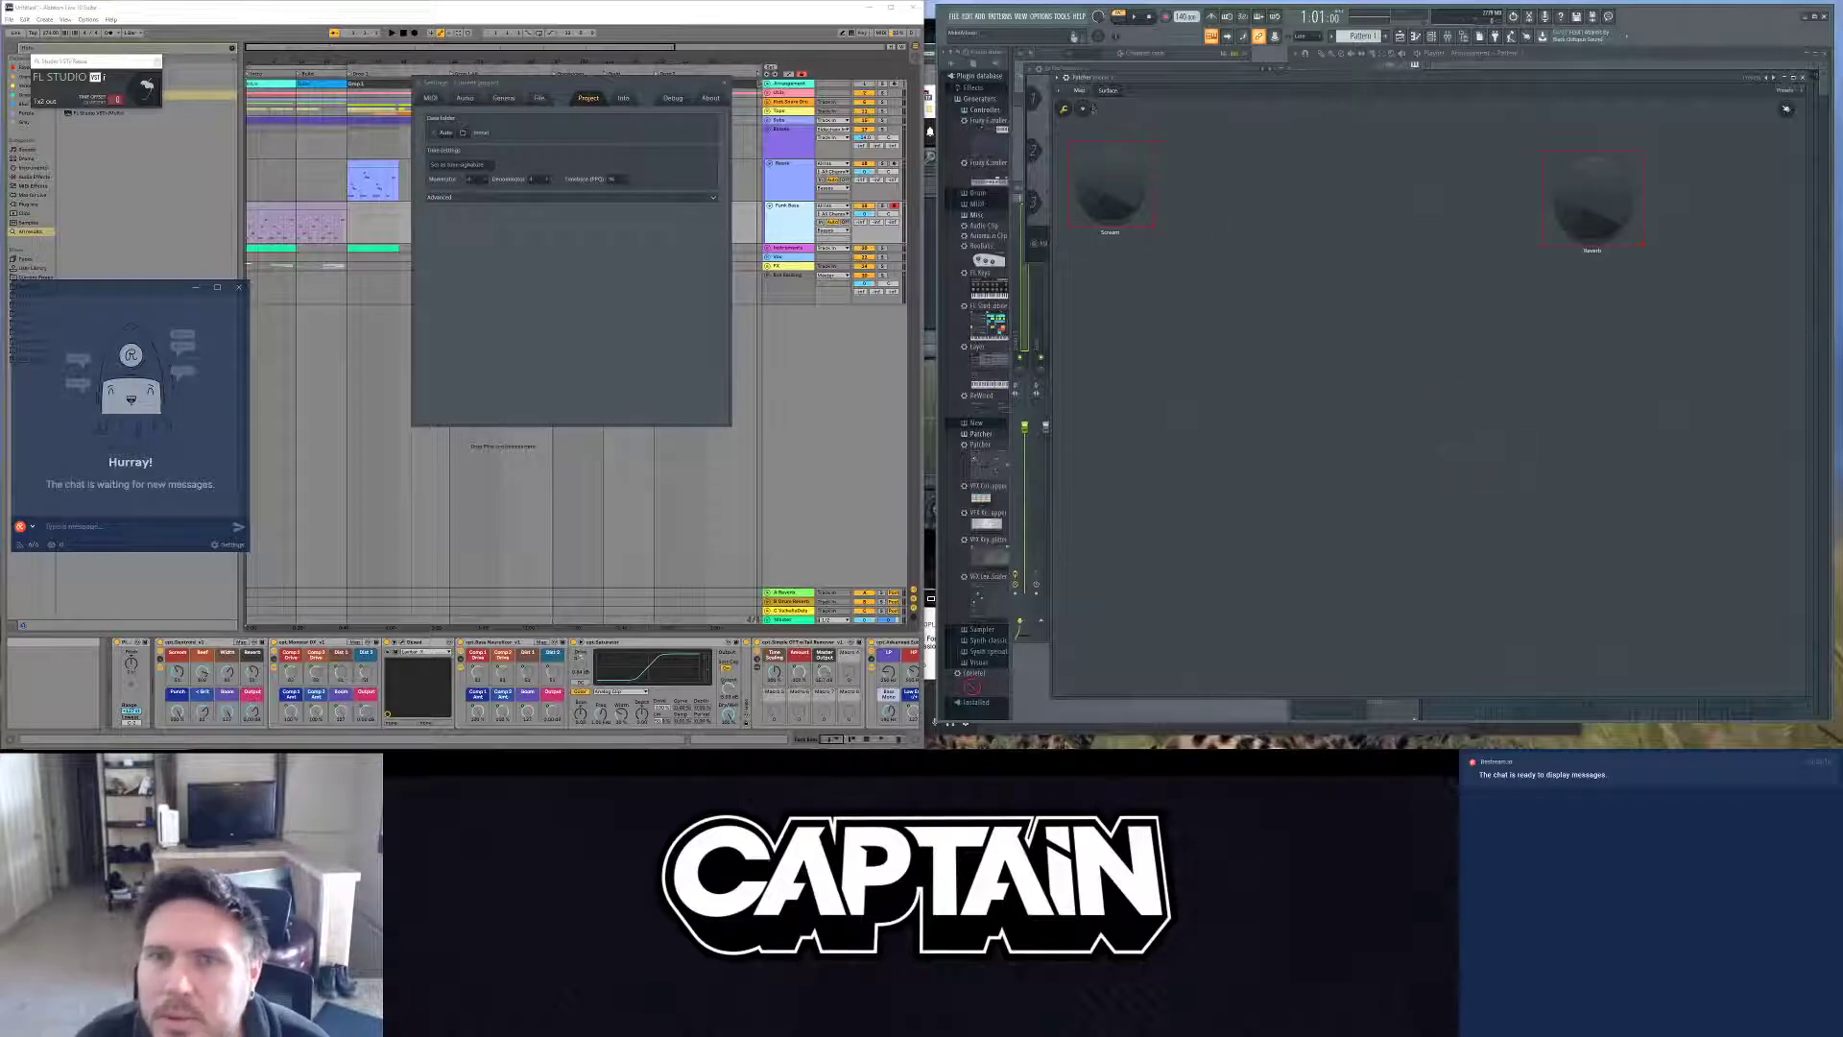
# Step: Add a dark knob beside Scream on the Surface and rename it Beef
pyautogui.click(1091, 107)
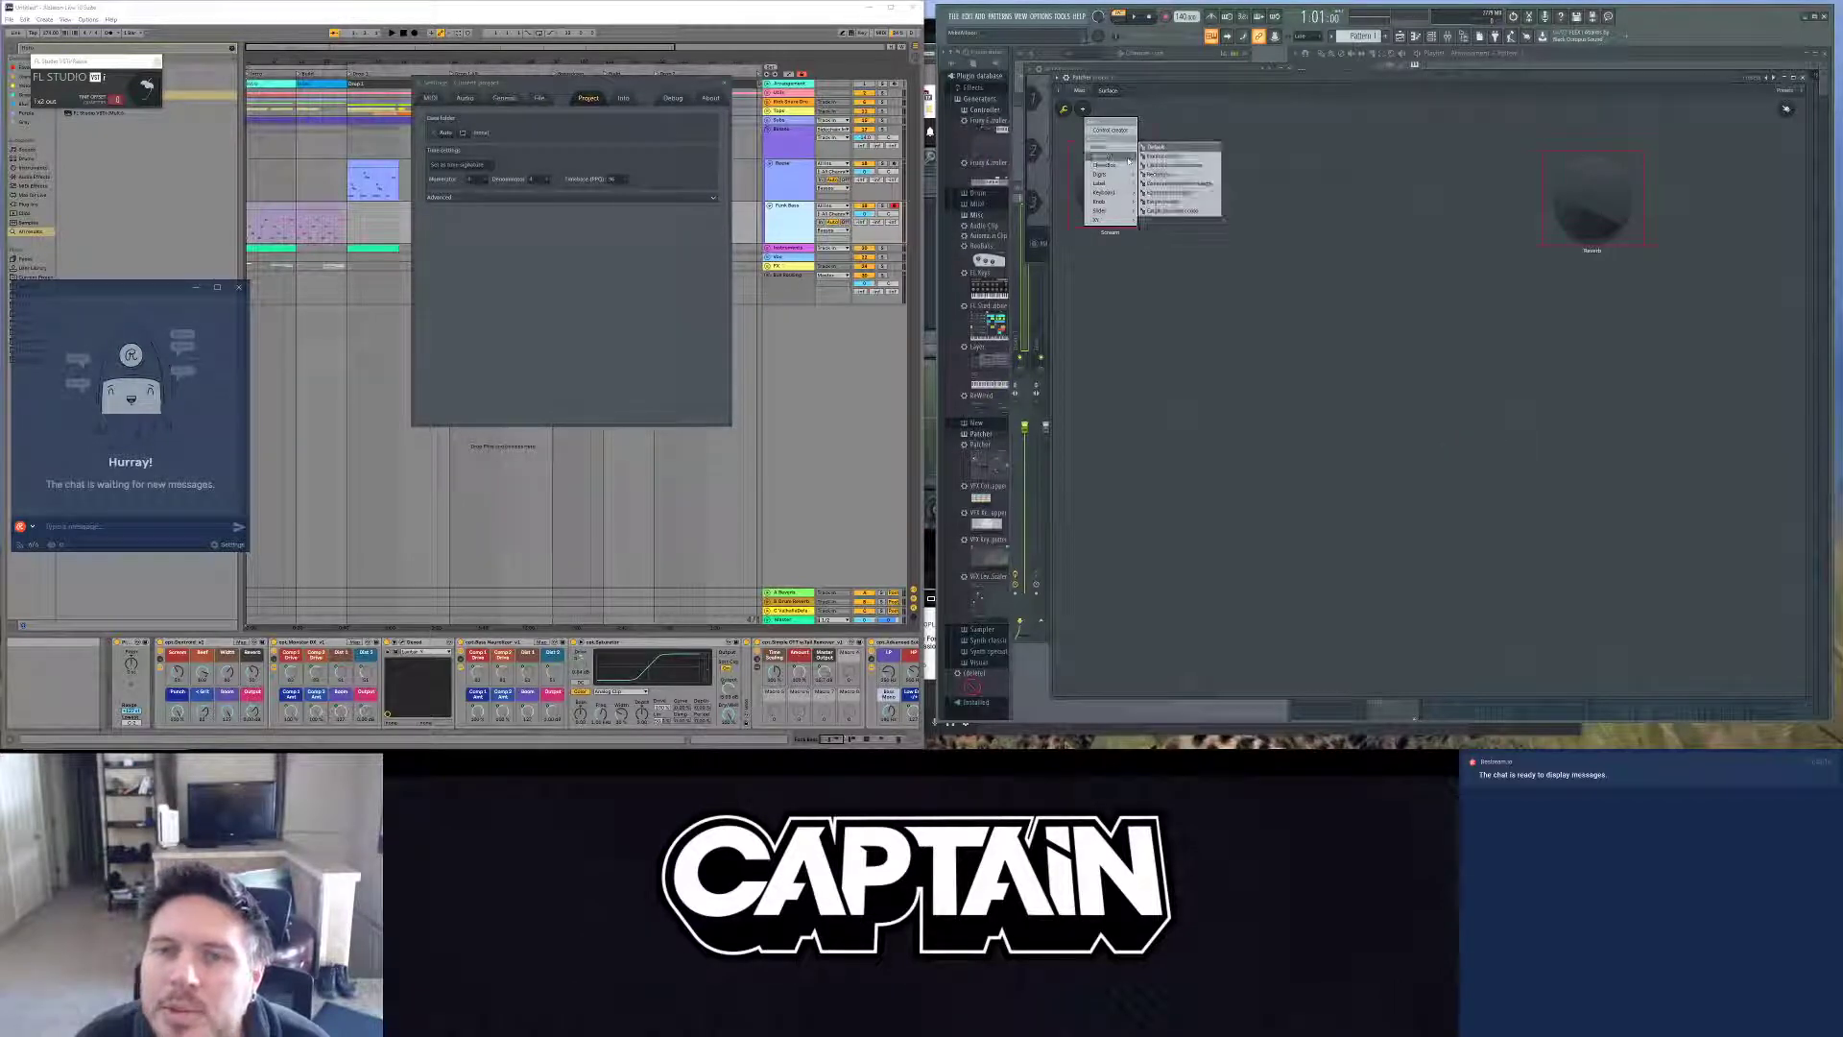
pyautogui.moveTo(1118, 202)
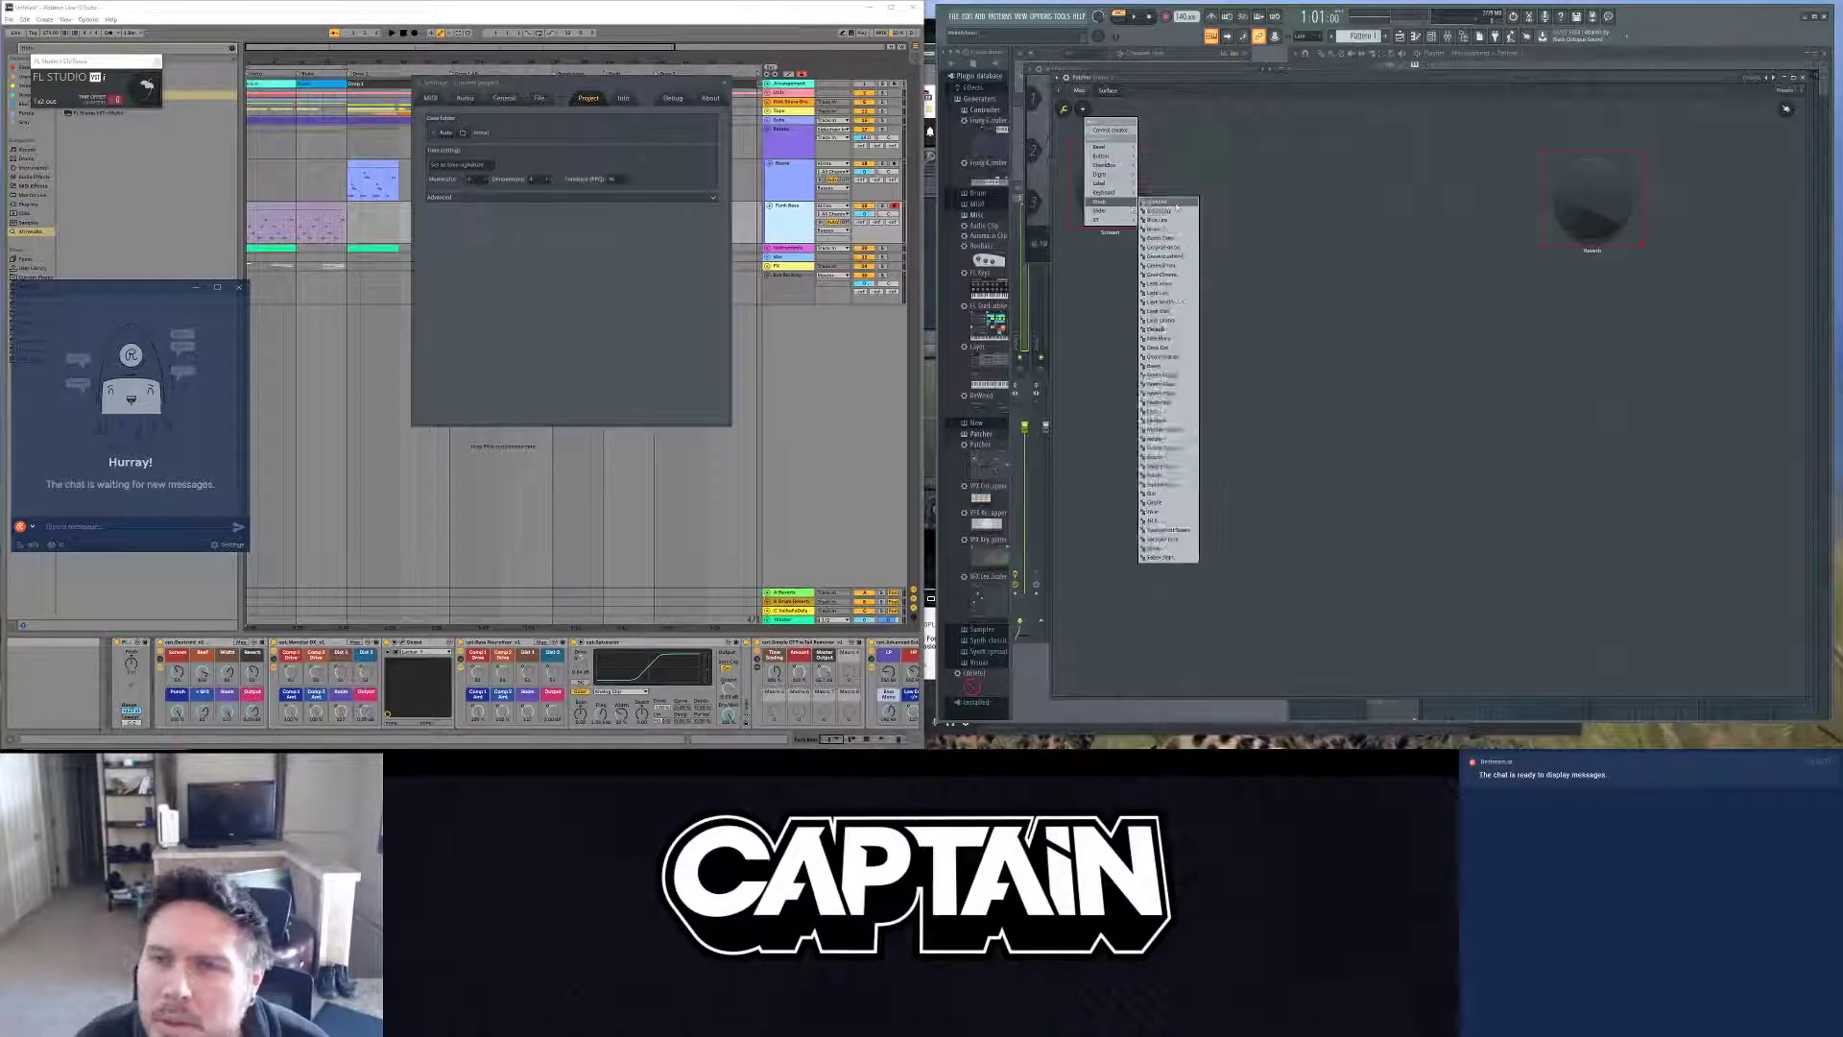
pyautogui.click(1175, 204)
pyautogui.moveTo(1441, 404); pyautogui.dragTo(1257, 227)
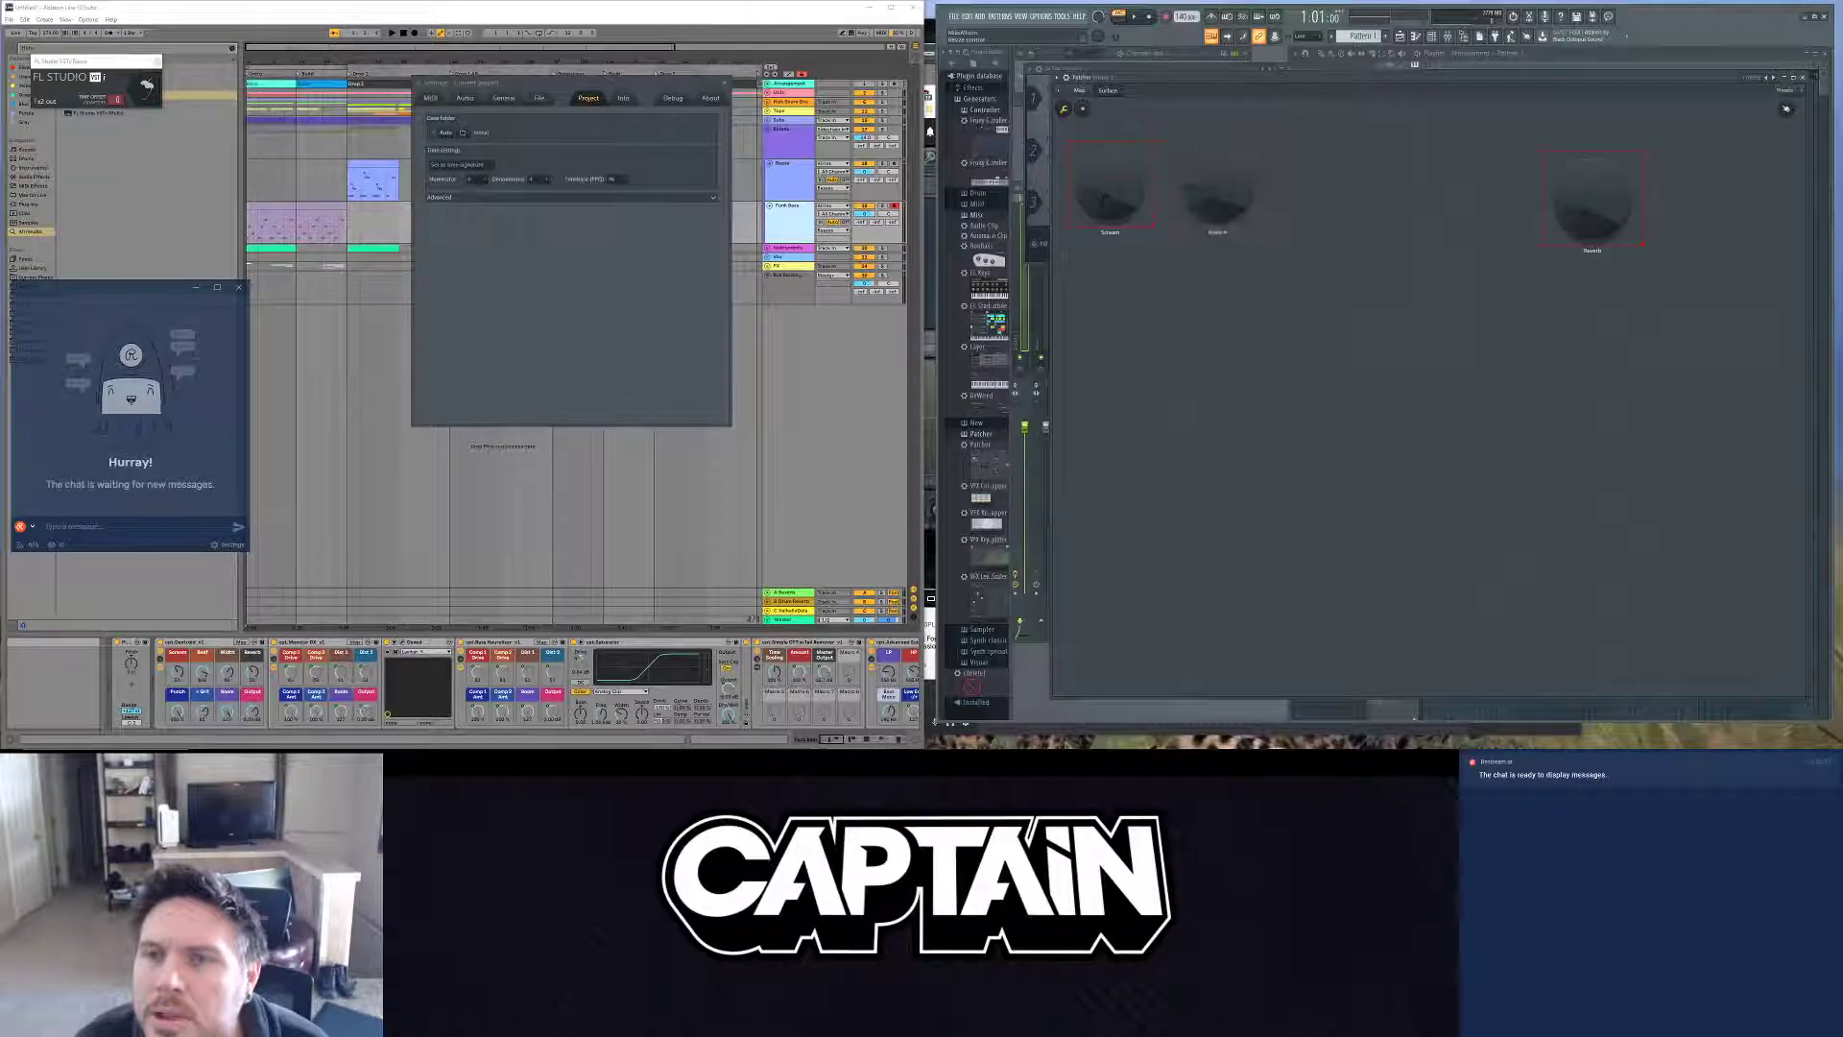
pyautogui.rightClick(1212, 209)
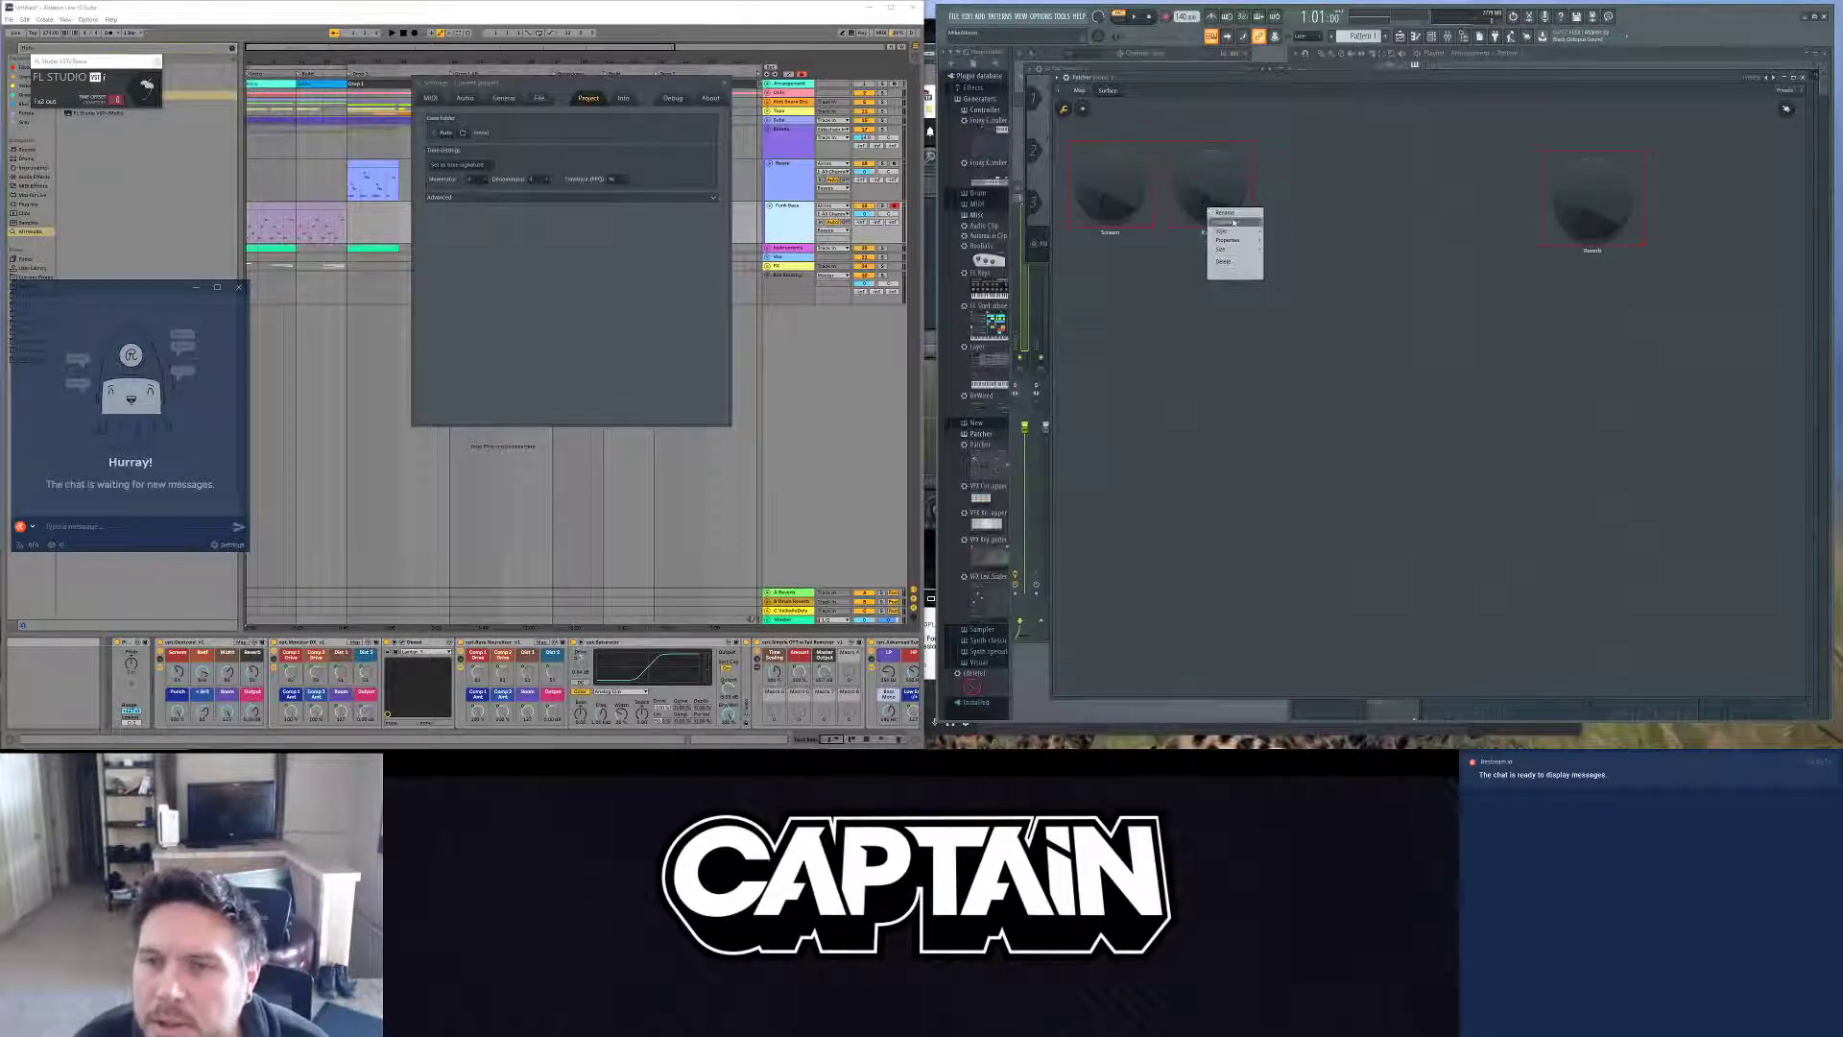
pyautogui.click(1238, 212)
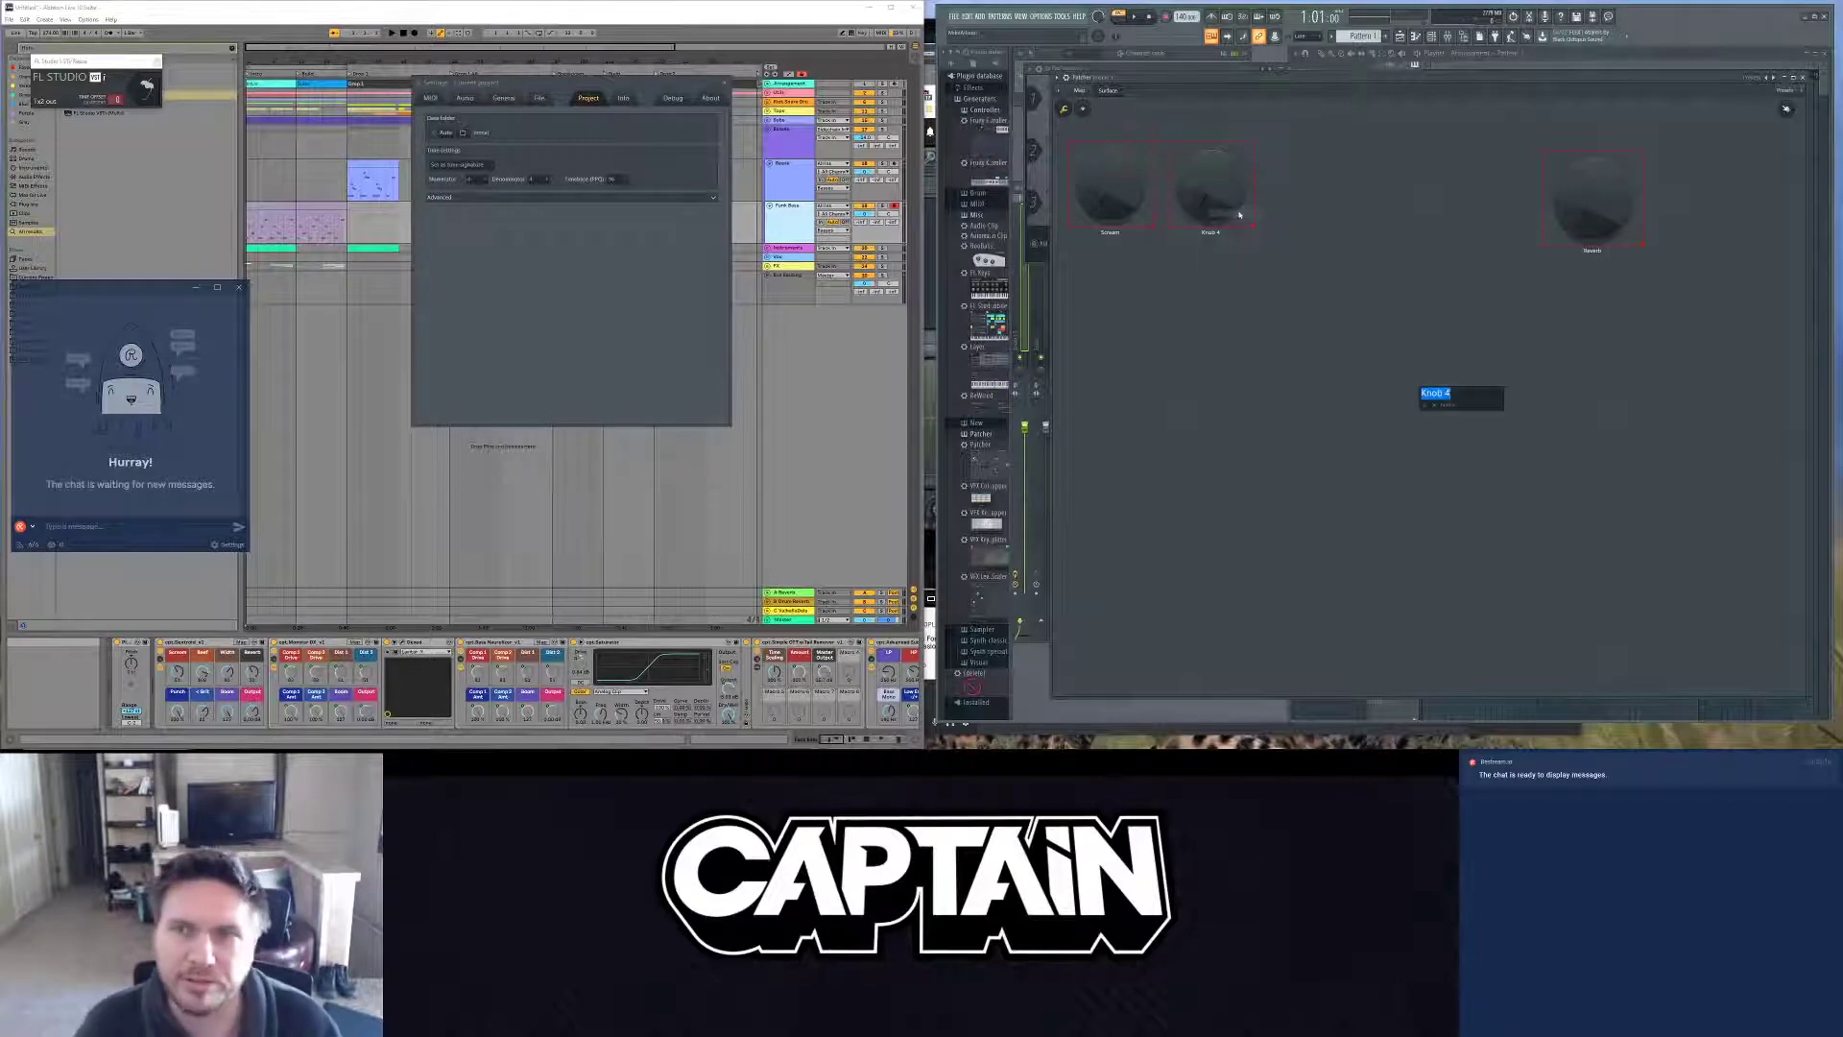
pyautogui.write('Beef')
pyautogui.press('Return')
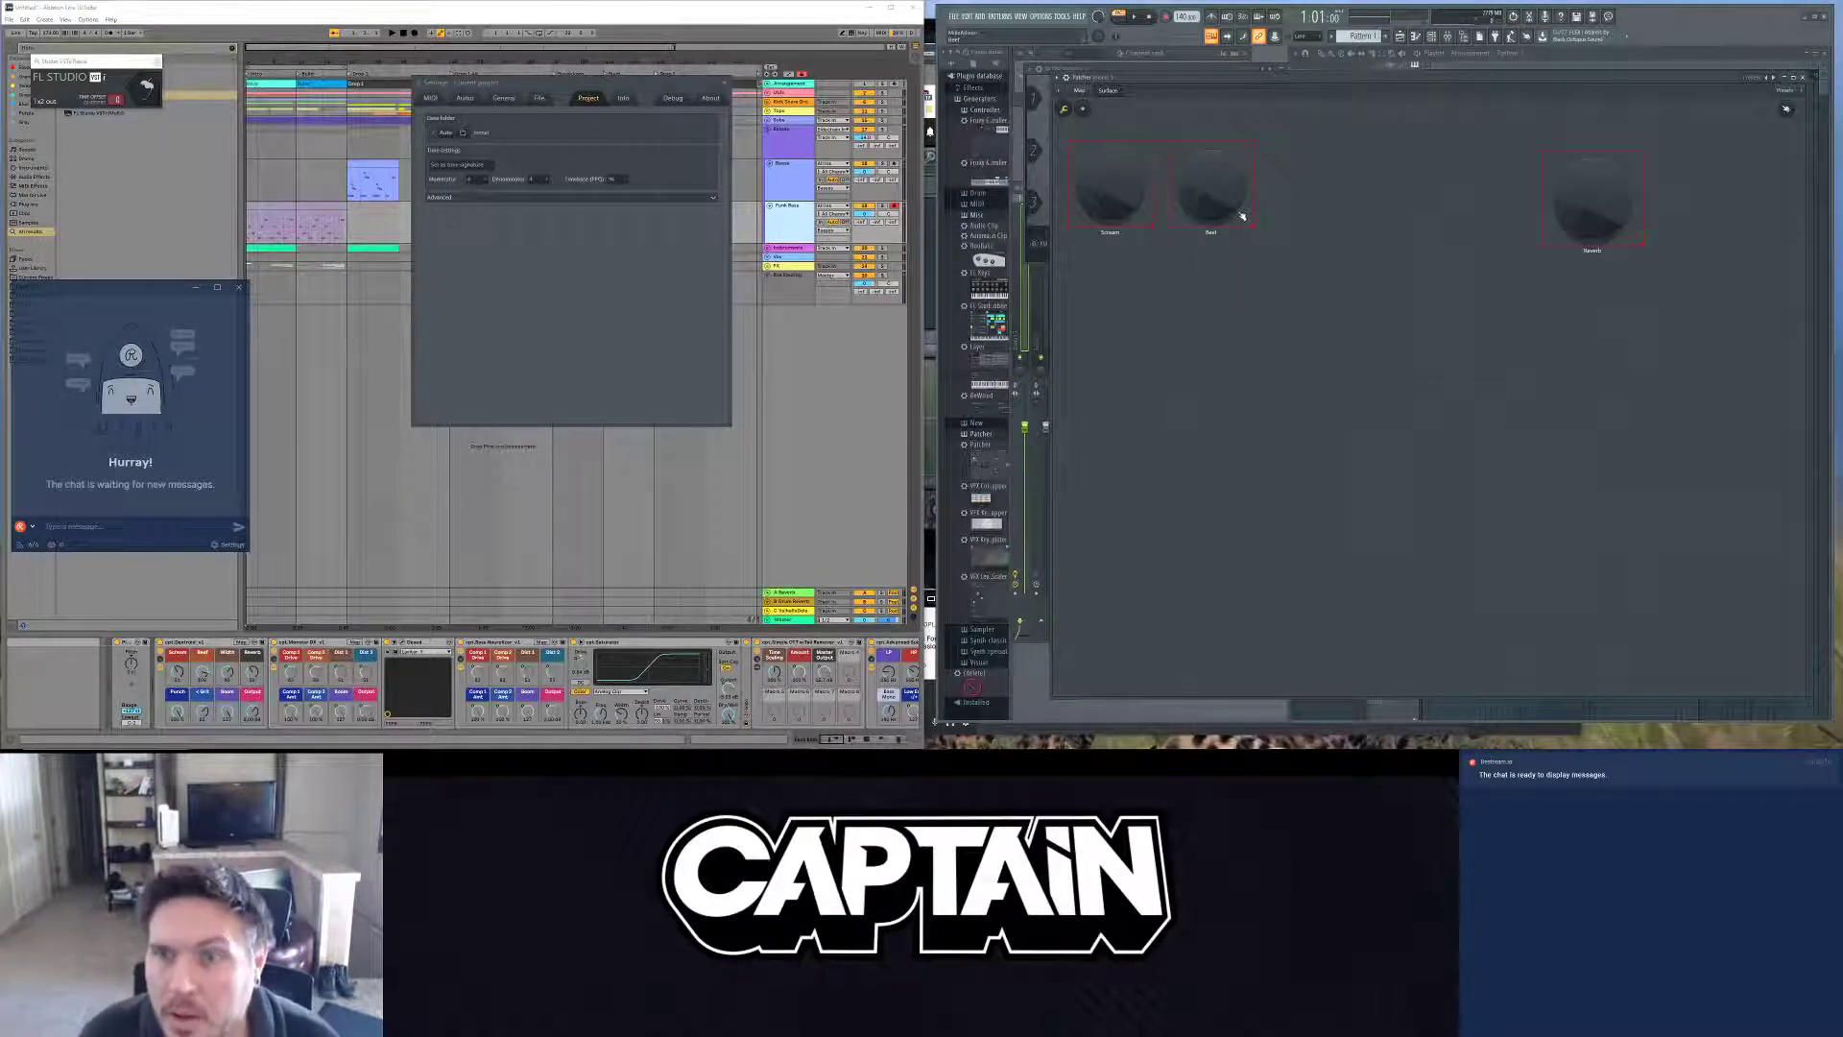
# Step: Add another dark knob beside Beef in the upper row and rename it Width
pyautogui.rightClick(1285, 172)
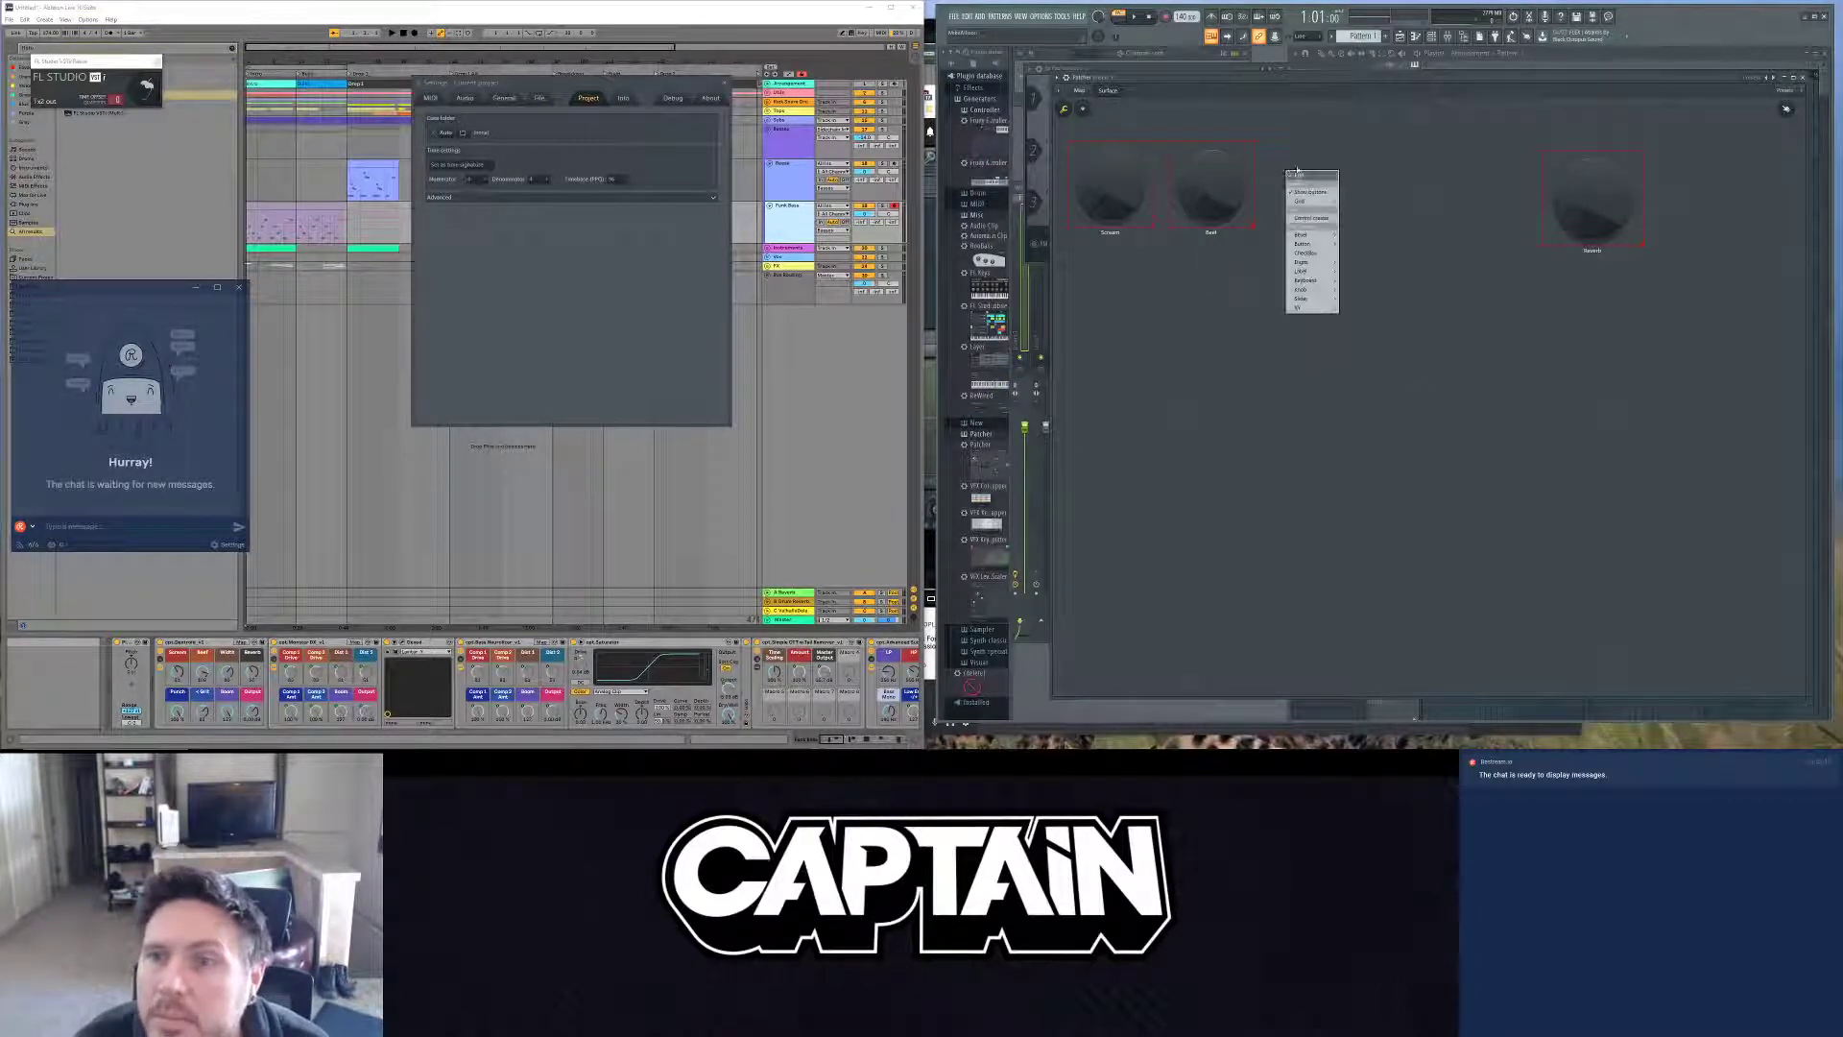
pyautogui.click(1083, 108)
pyautogui.click(1082, 109)
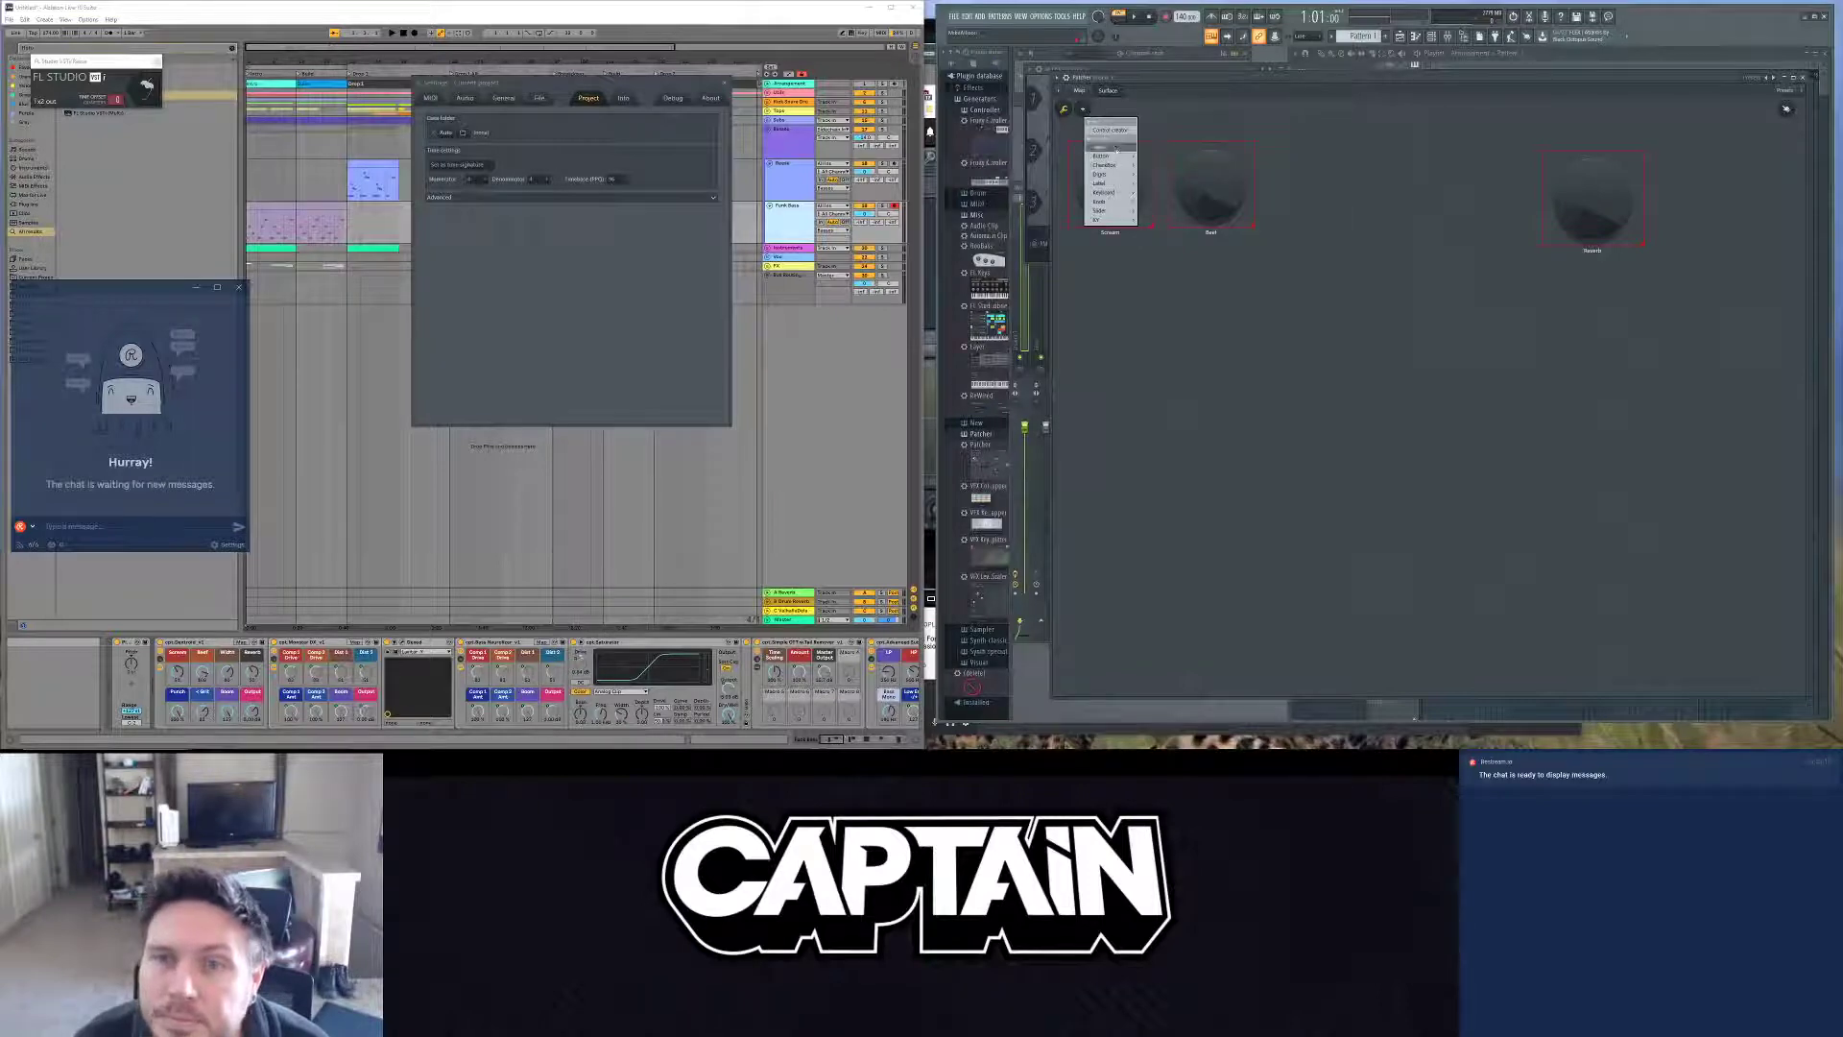
pyautogui.moveTo(1116, 155)
pyautogui.moveTo(1109, 204)
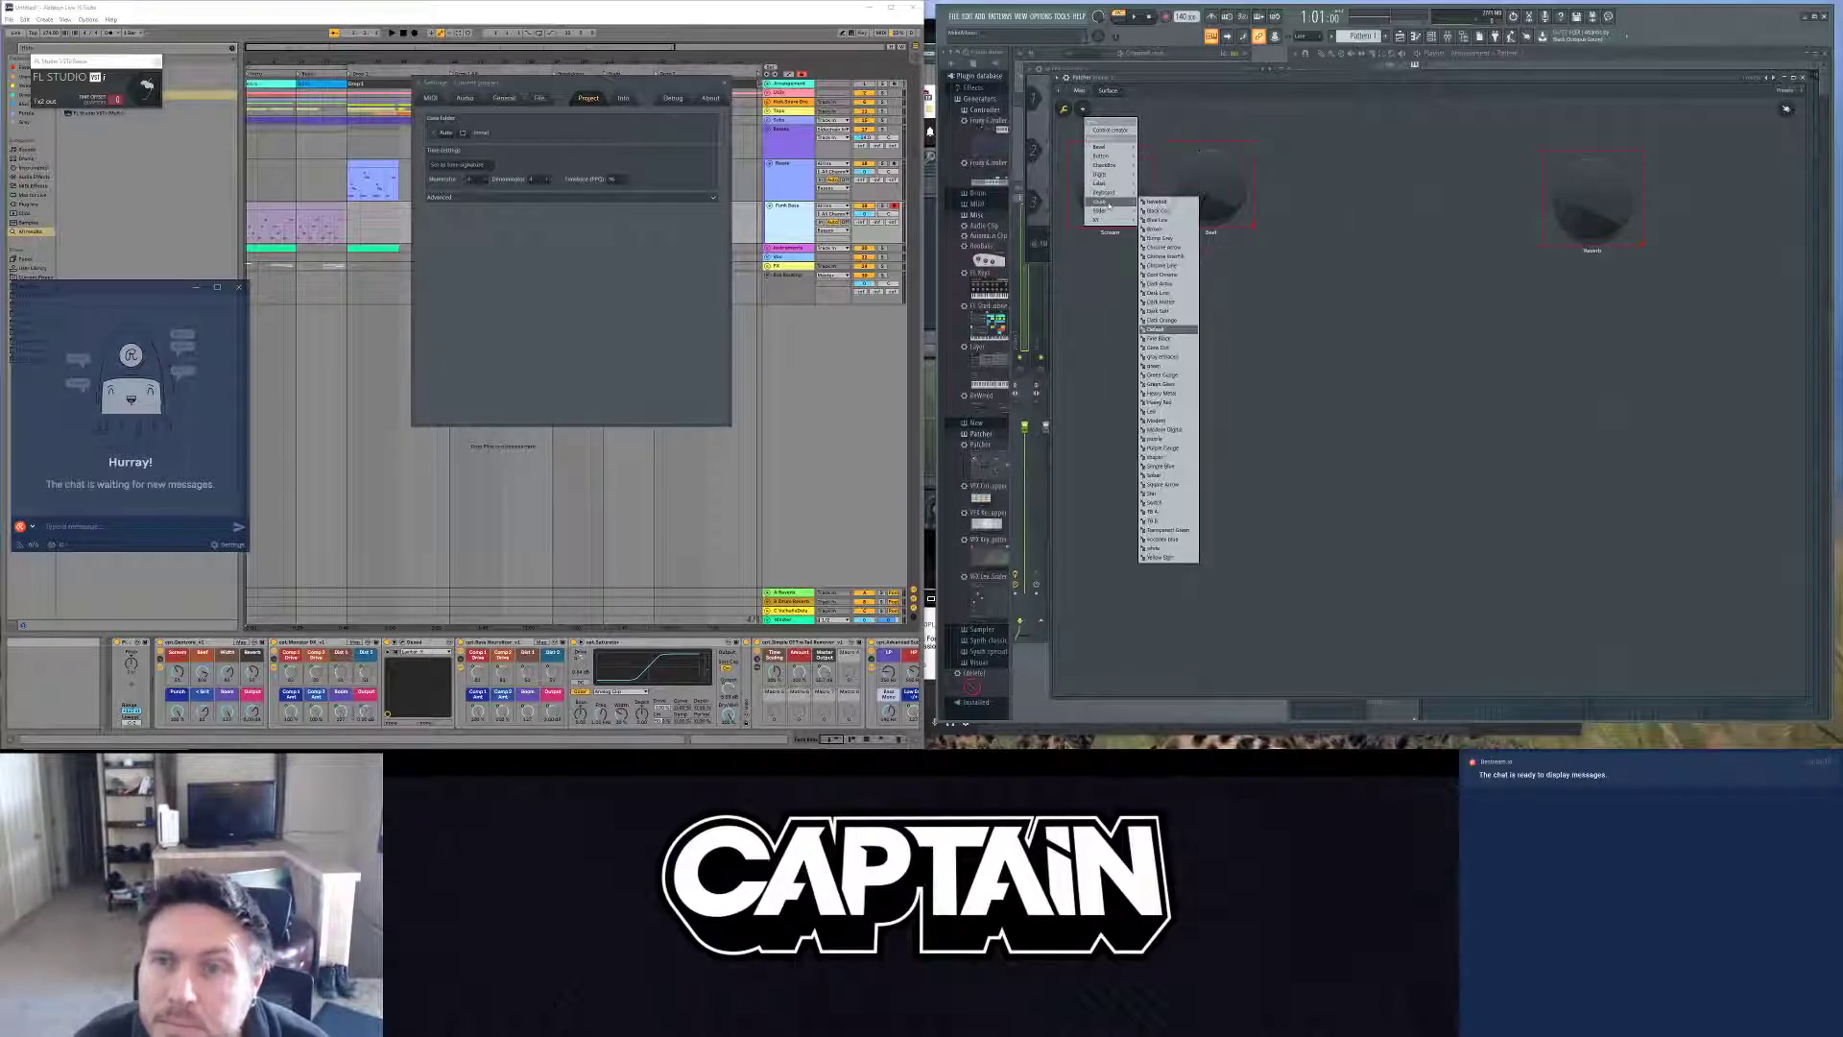
pyautogui.click(1157, 218)
pyautogui.moveTo(1447, 398); pyautogui.dragTo(1349, 227)
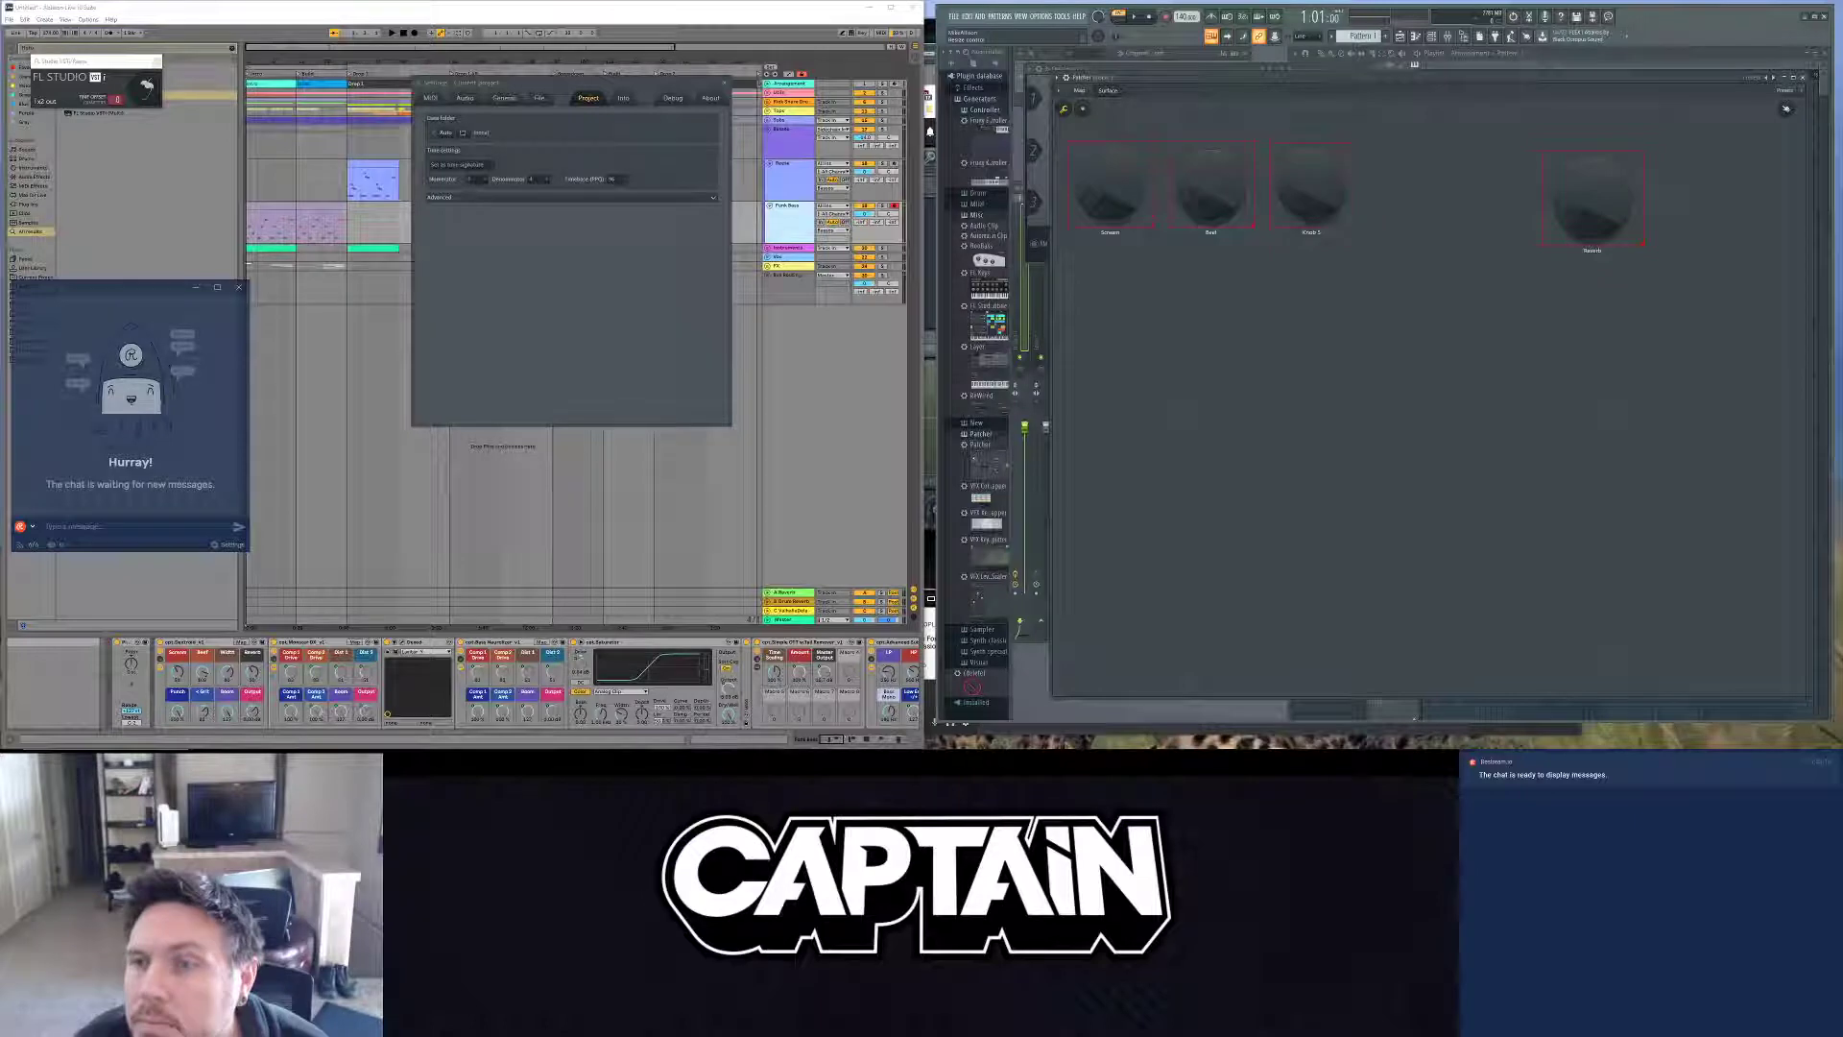
pyautogui.rightClick(1313, 204)
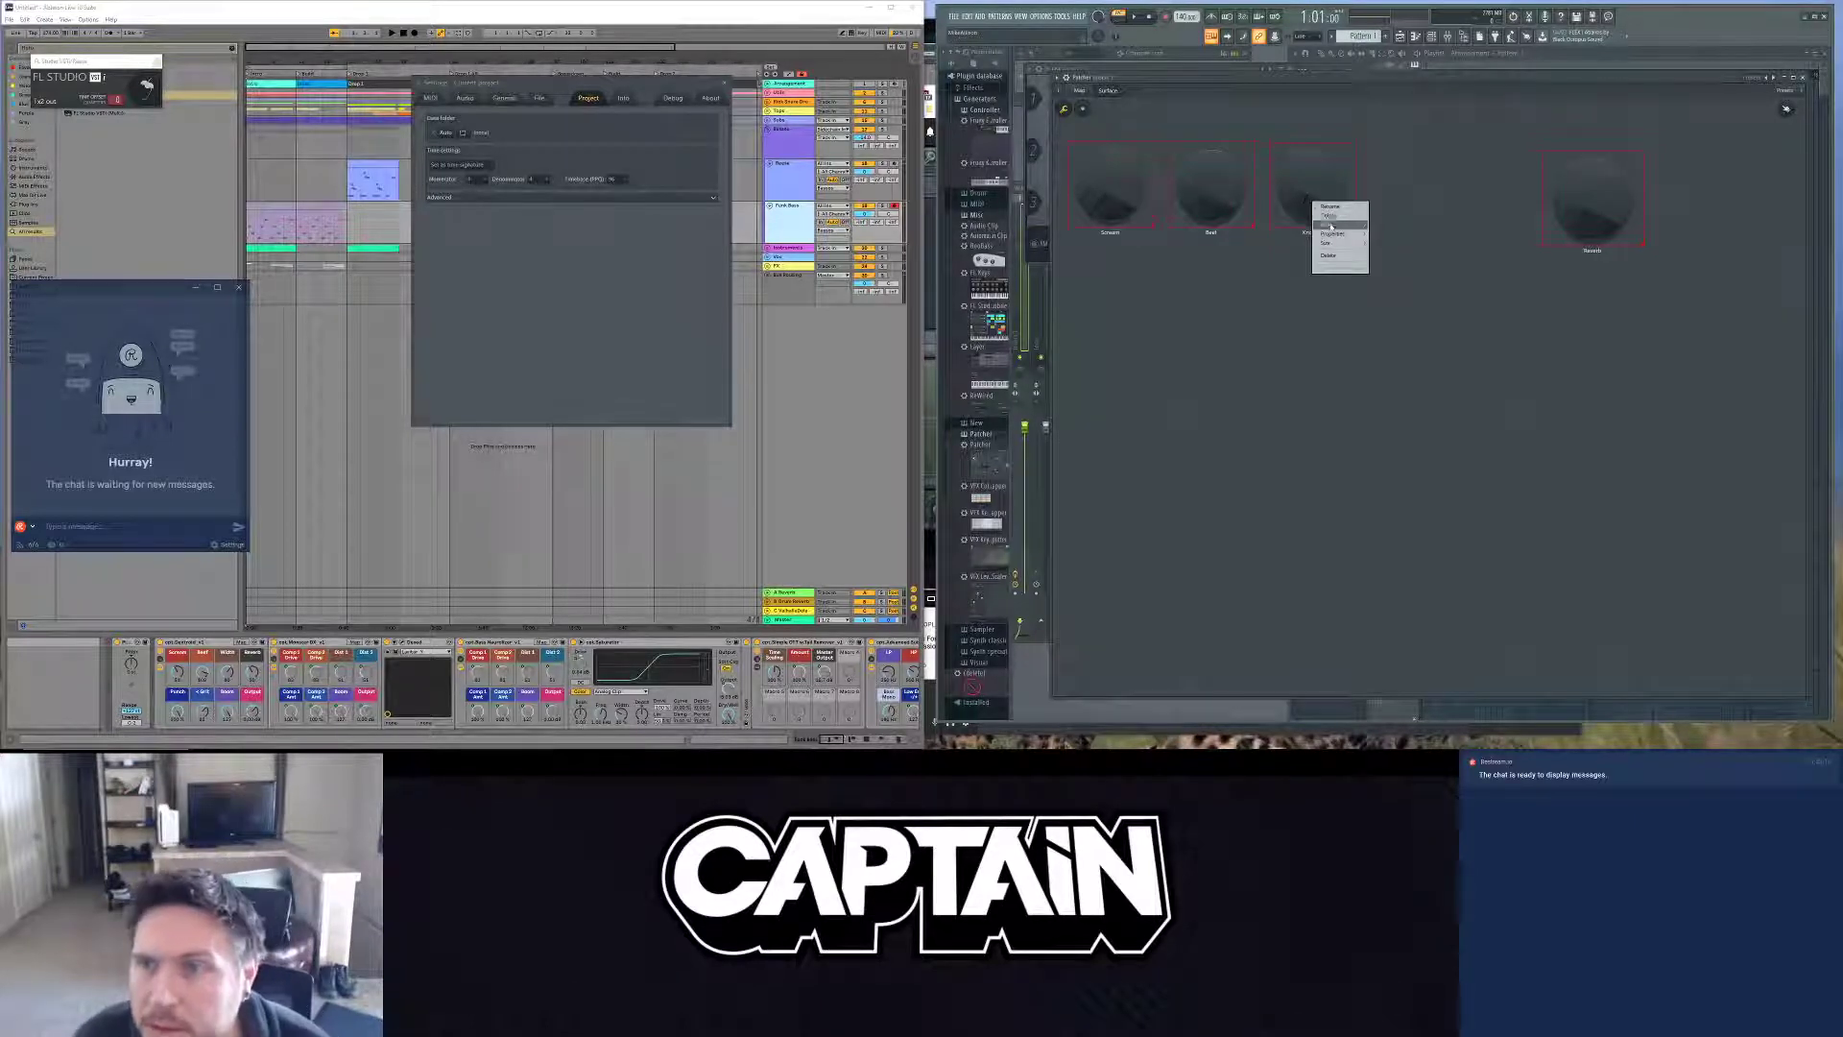
pyautogui.click(1329, 206)
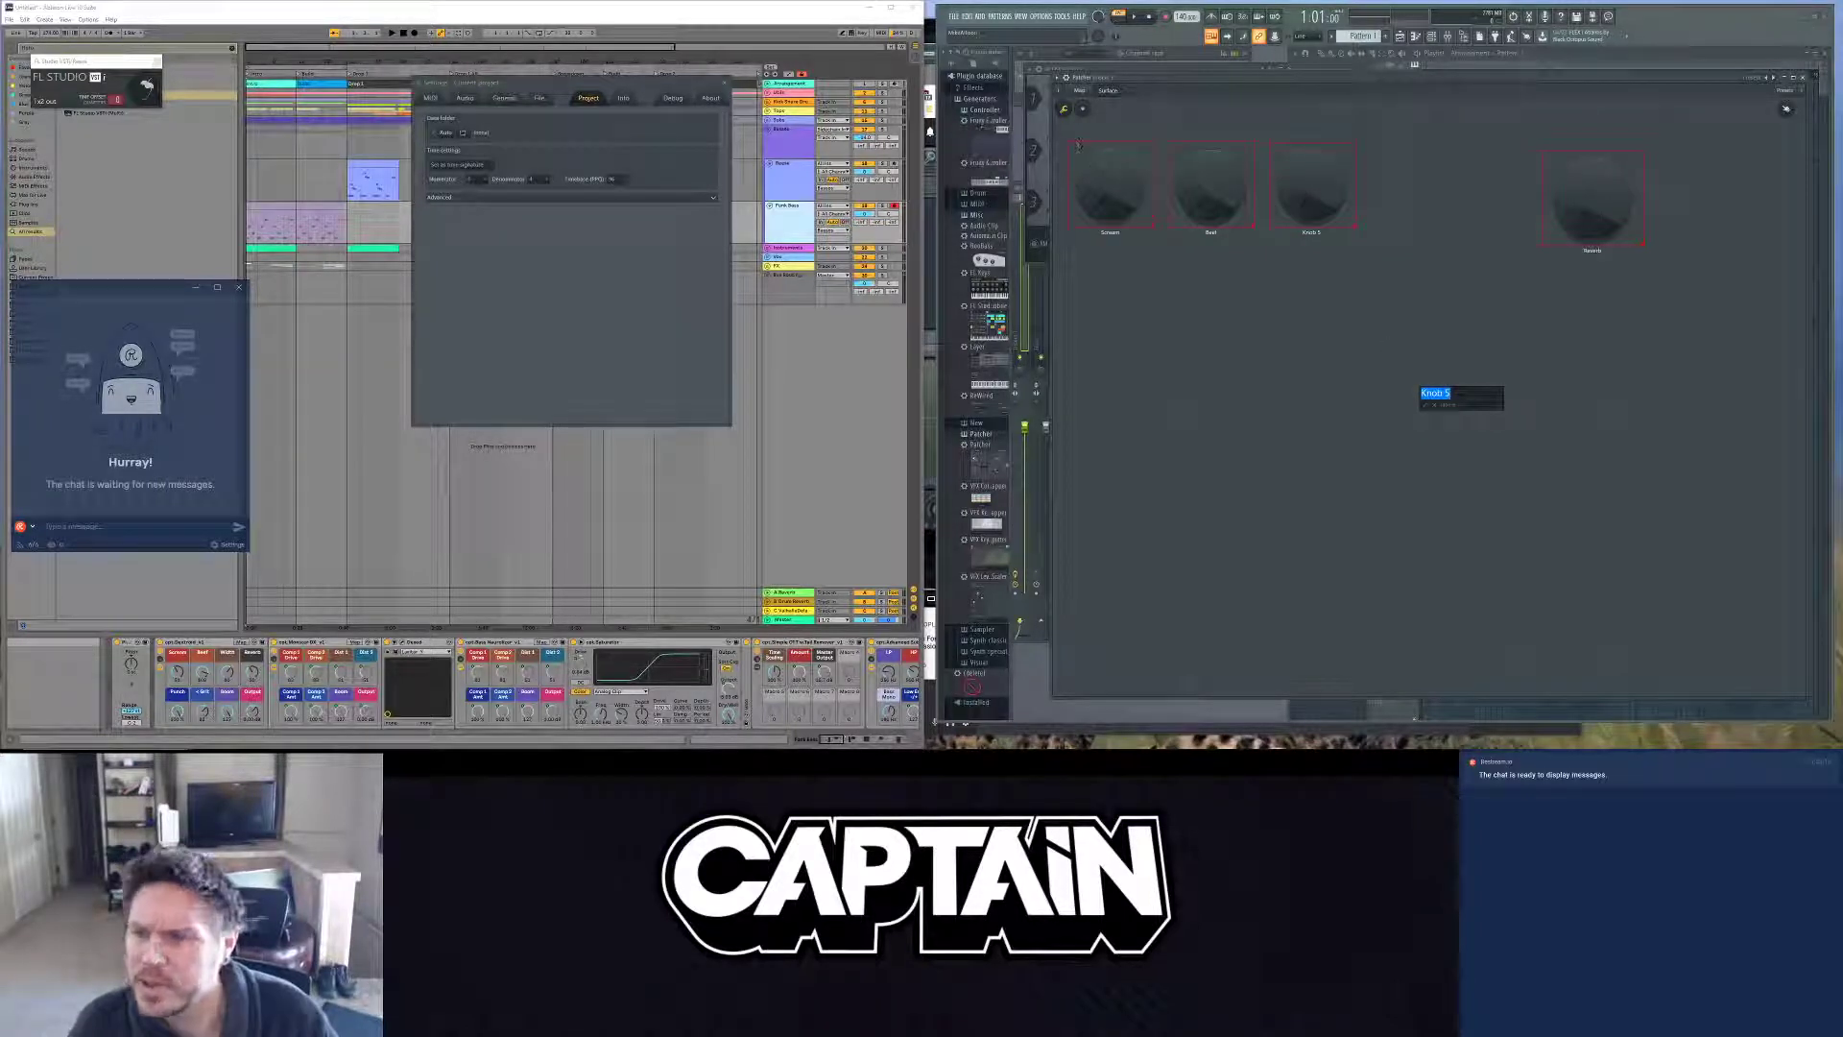
pyautogui.write('Width')
pyautogui.press('Return')
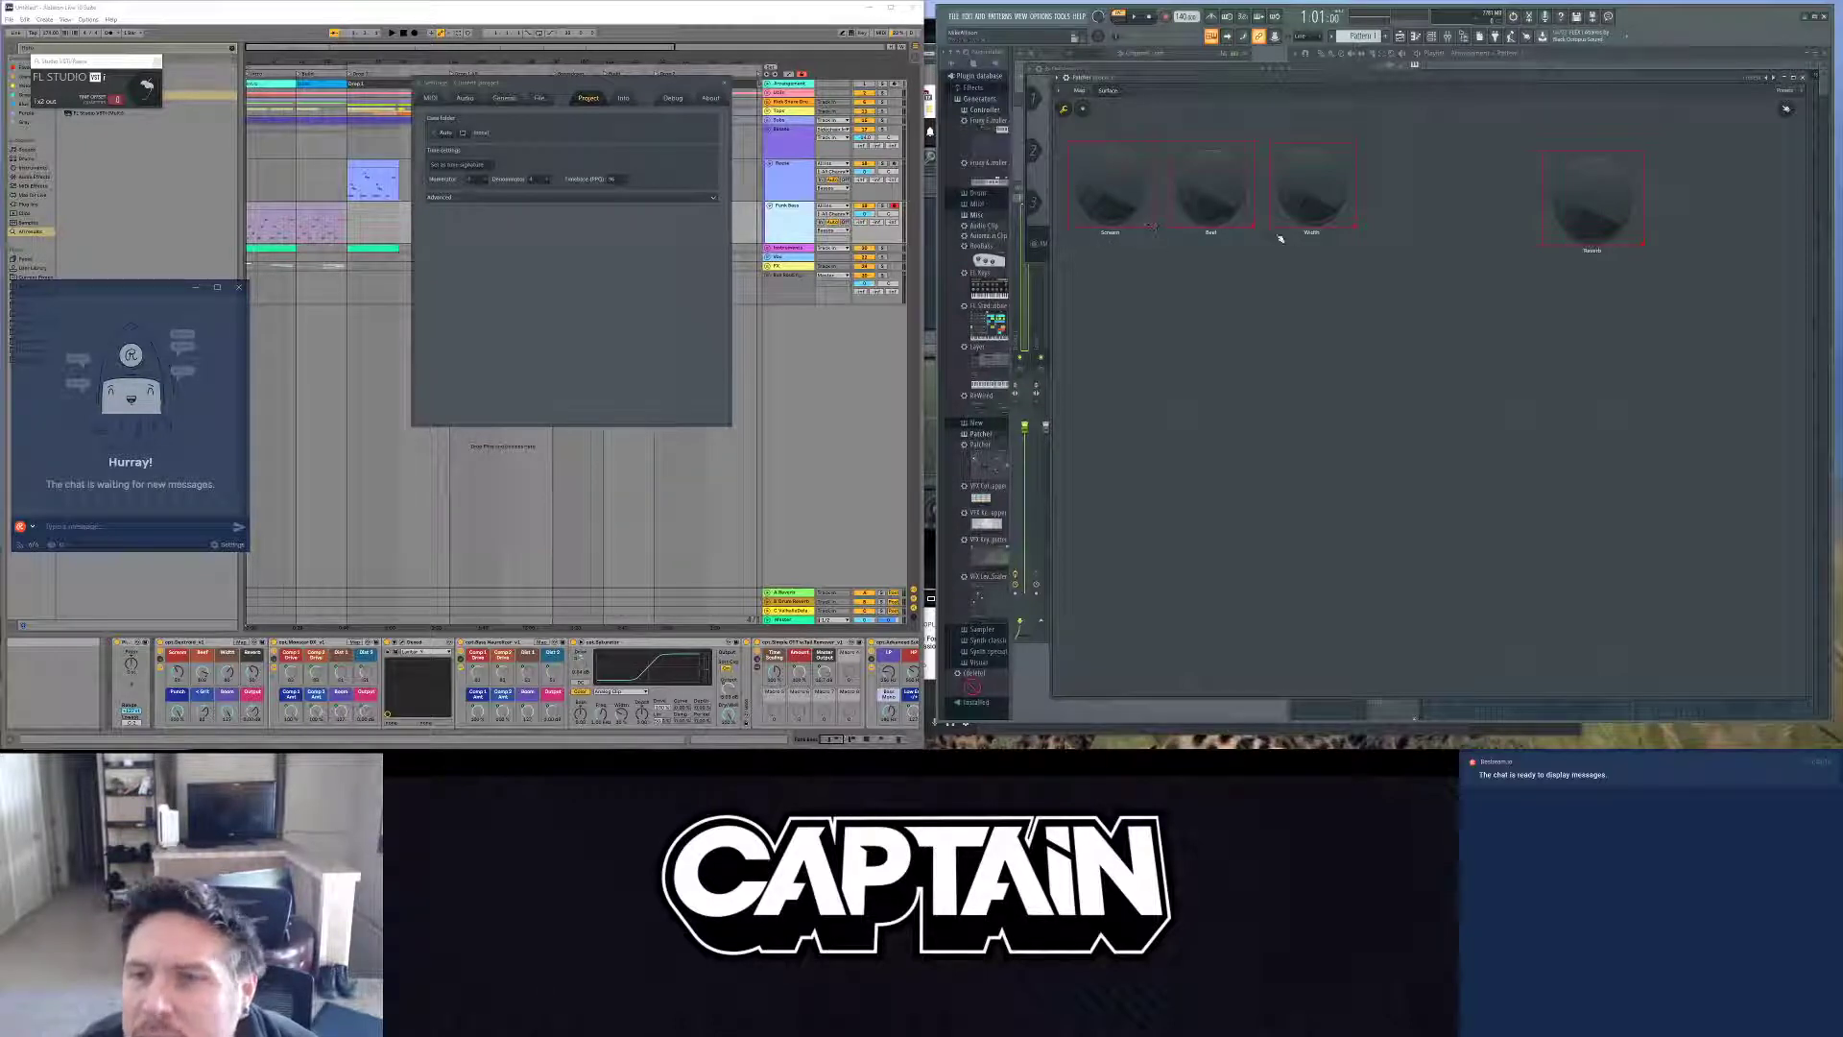
# Step: Add one more dark knob and place it beside Width in the upper row
pyautogui.click(1081, 109)
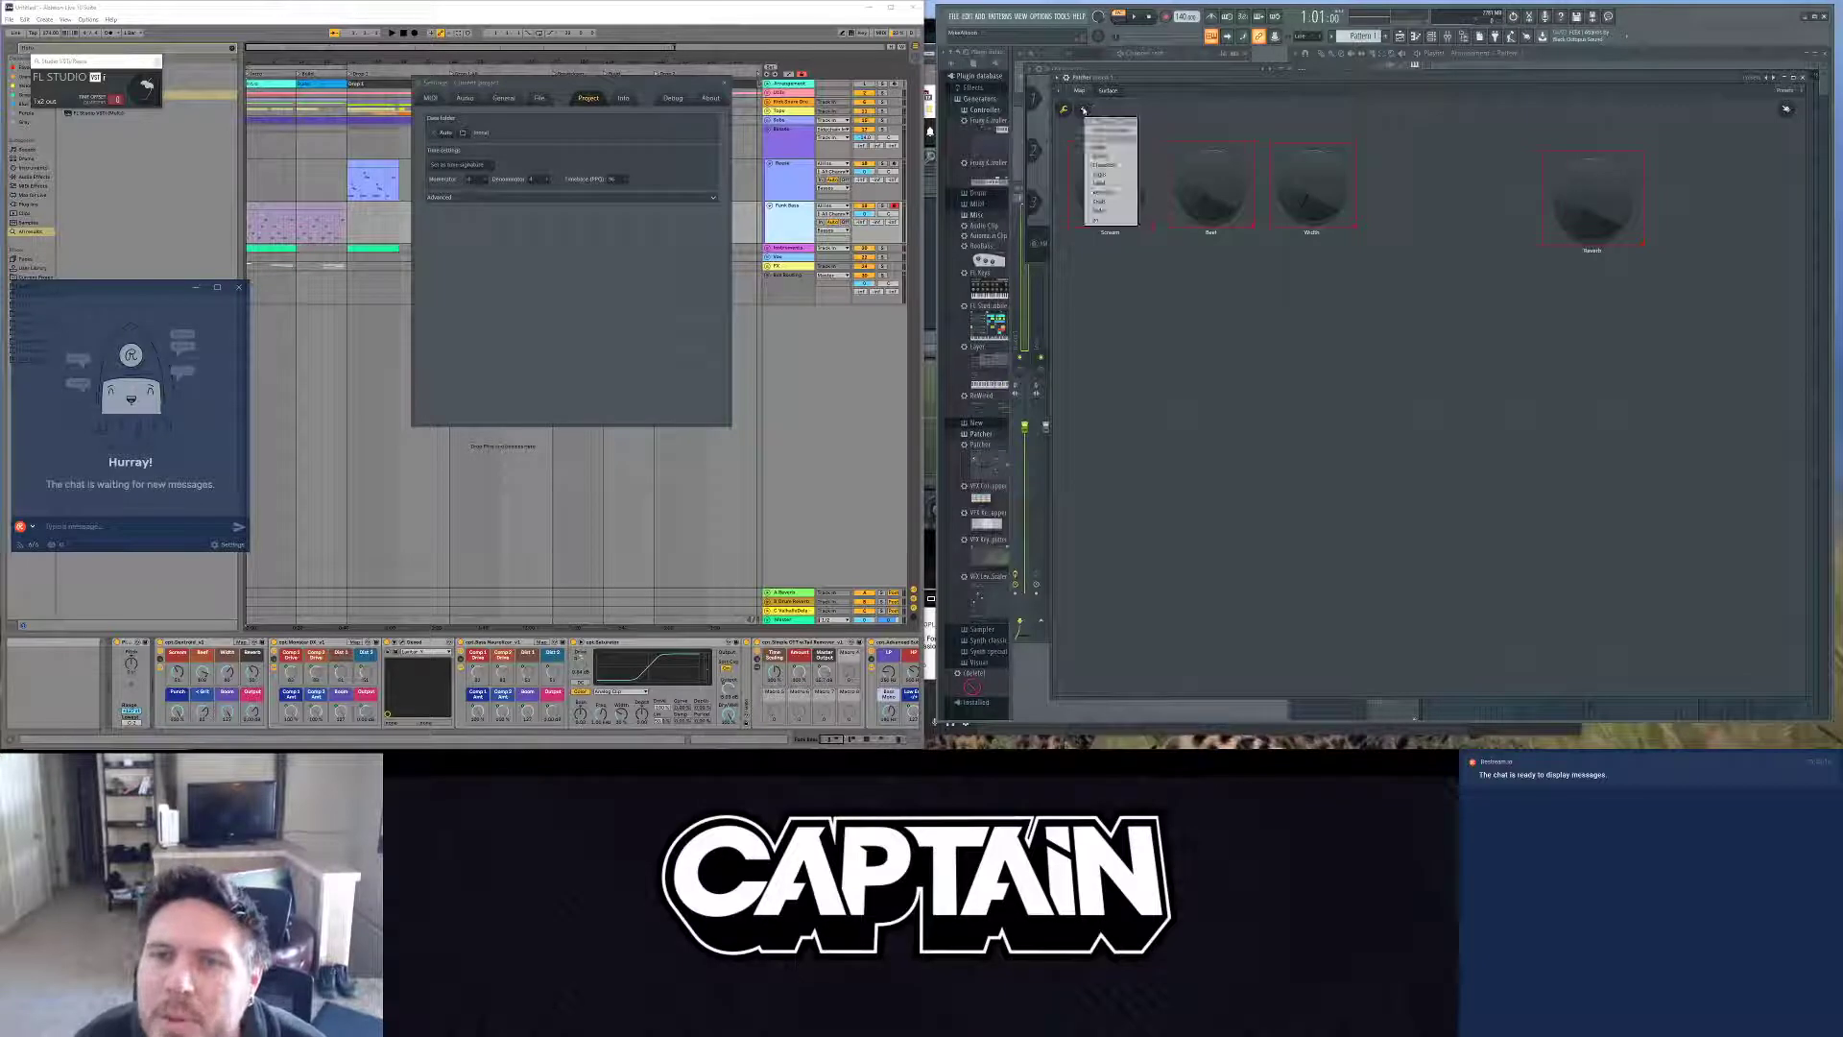
pyautogui.moveTo(1110, 135)
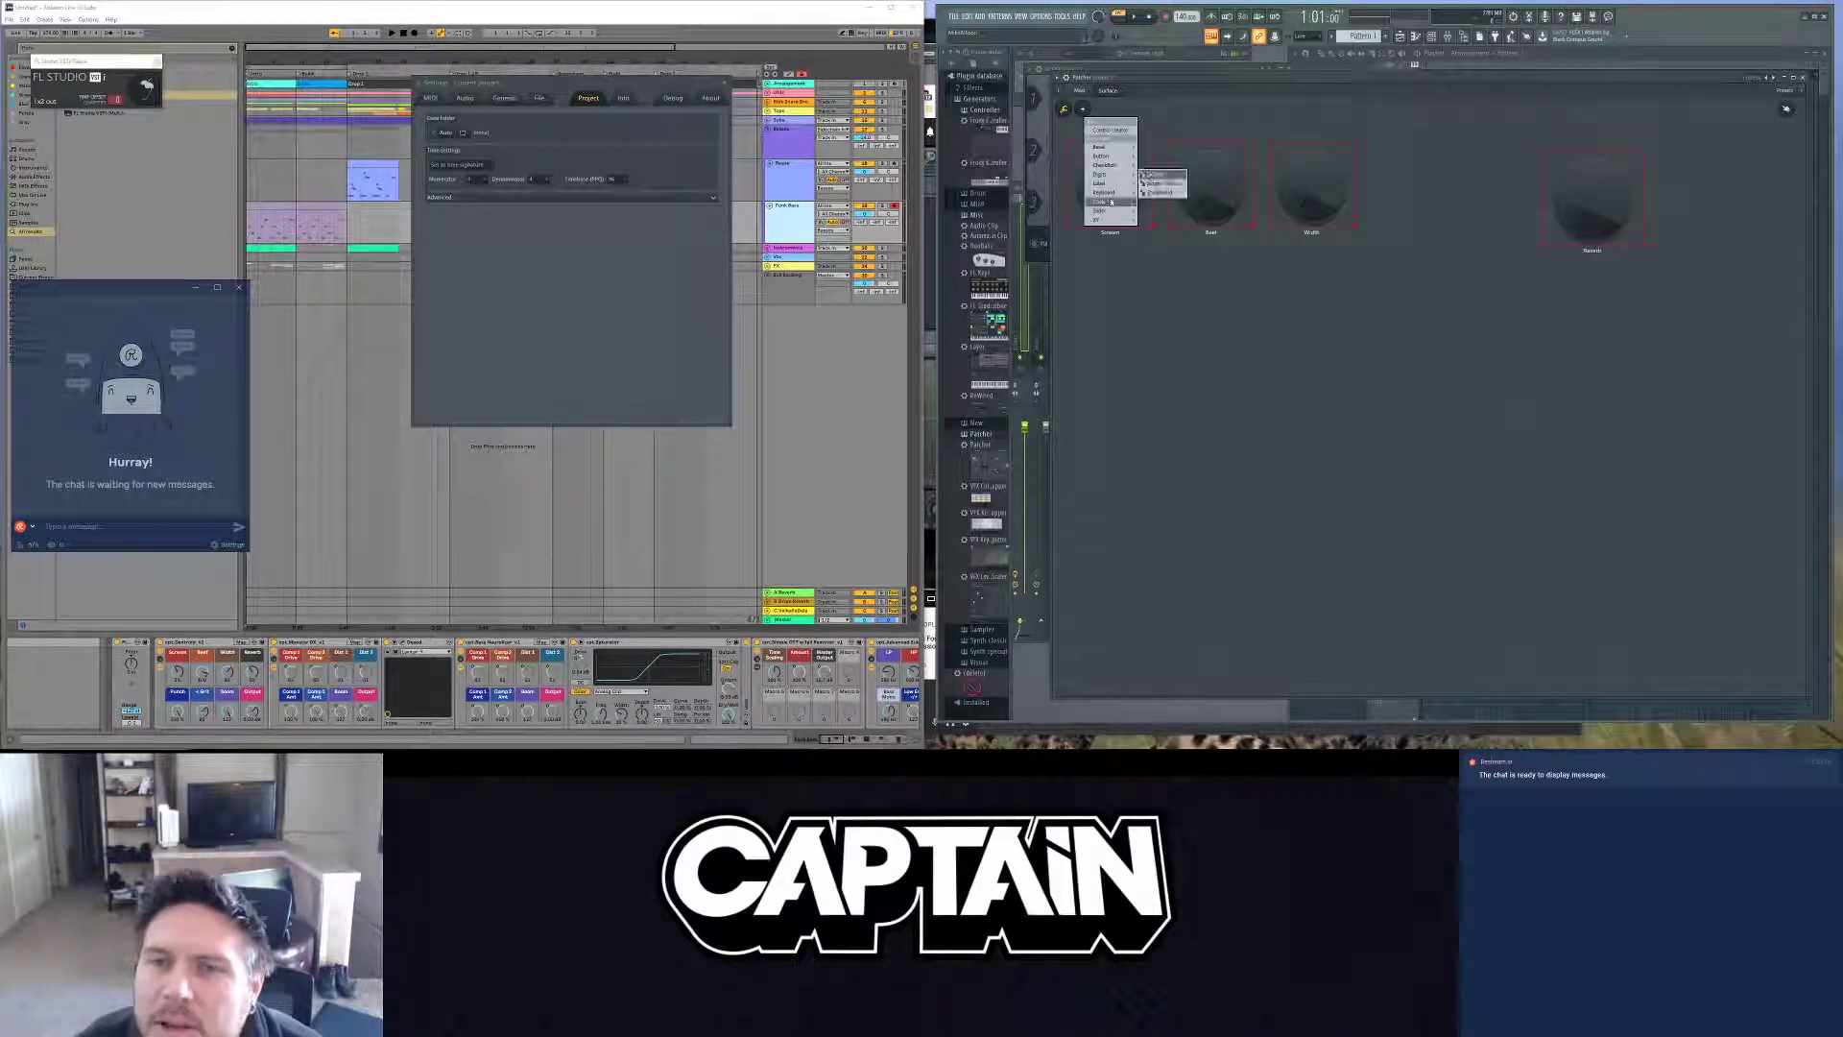
pyautogui.click(1156, 207)
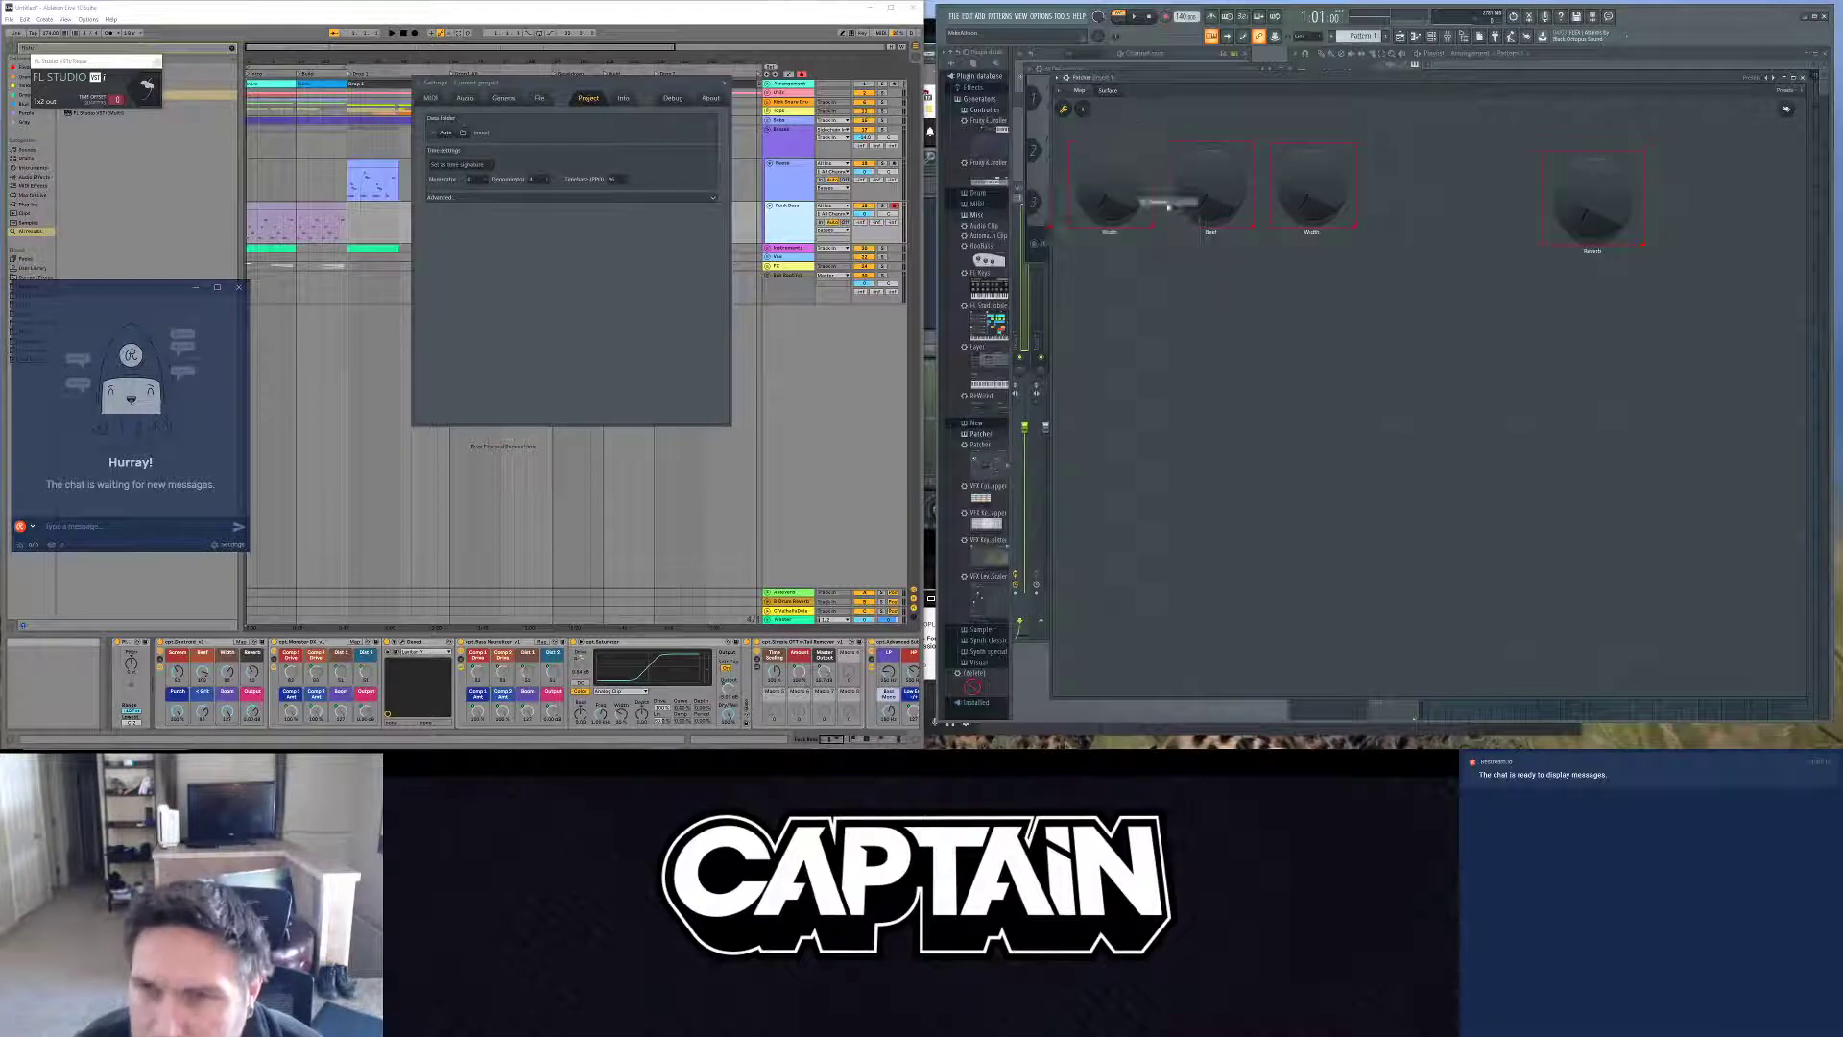
pyautogui.moveTo(1175, 197); pyautogui.dragTo(1391, 171)
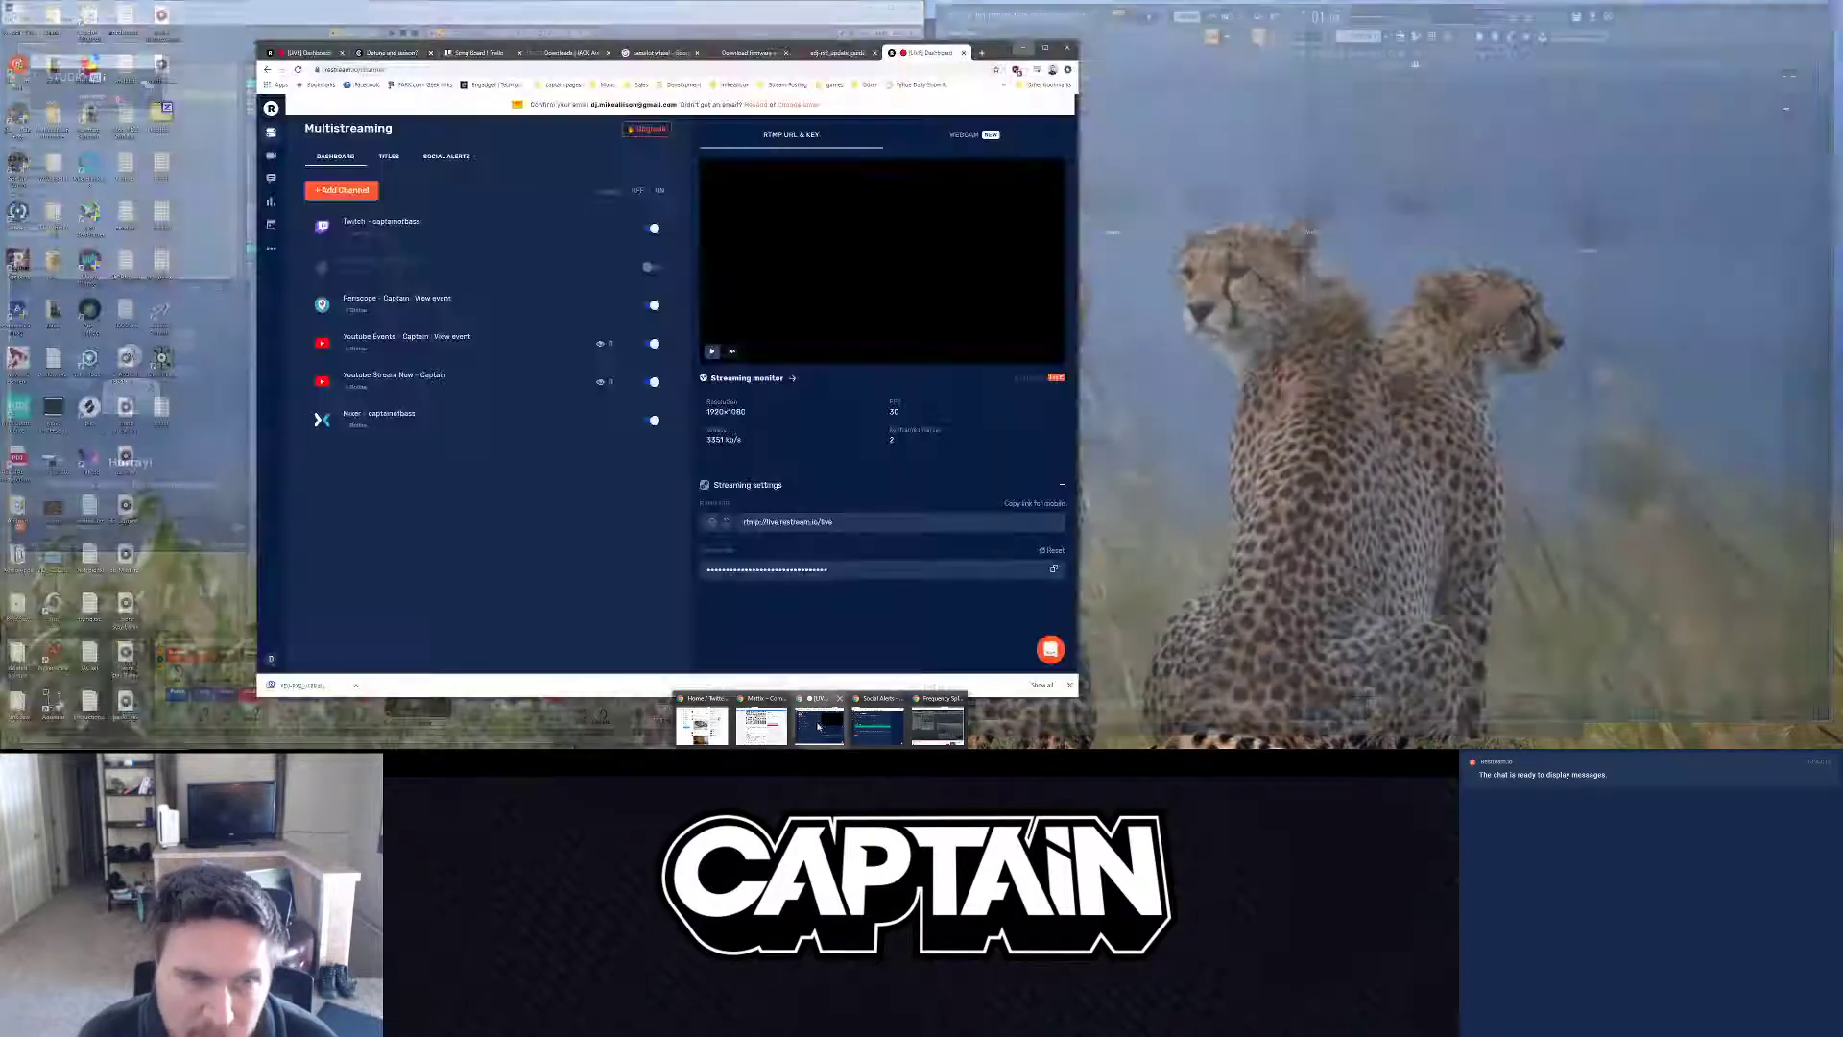
# Step: Check the Restream multistreaming dashboard in the browser and return to FL Studio
pyautogui.click(819, 722)
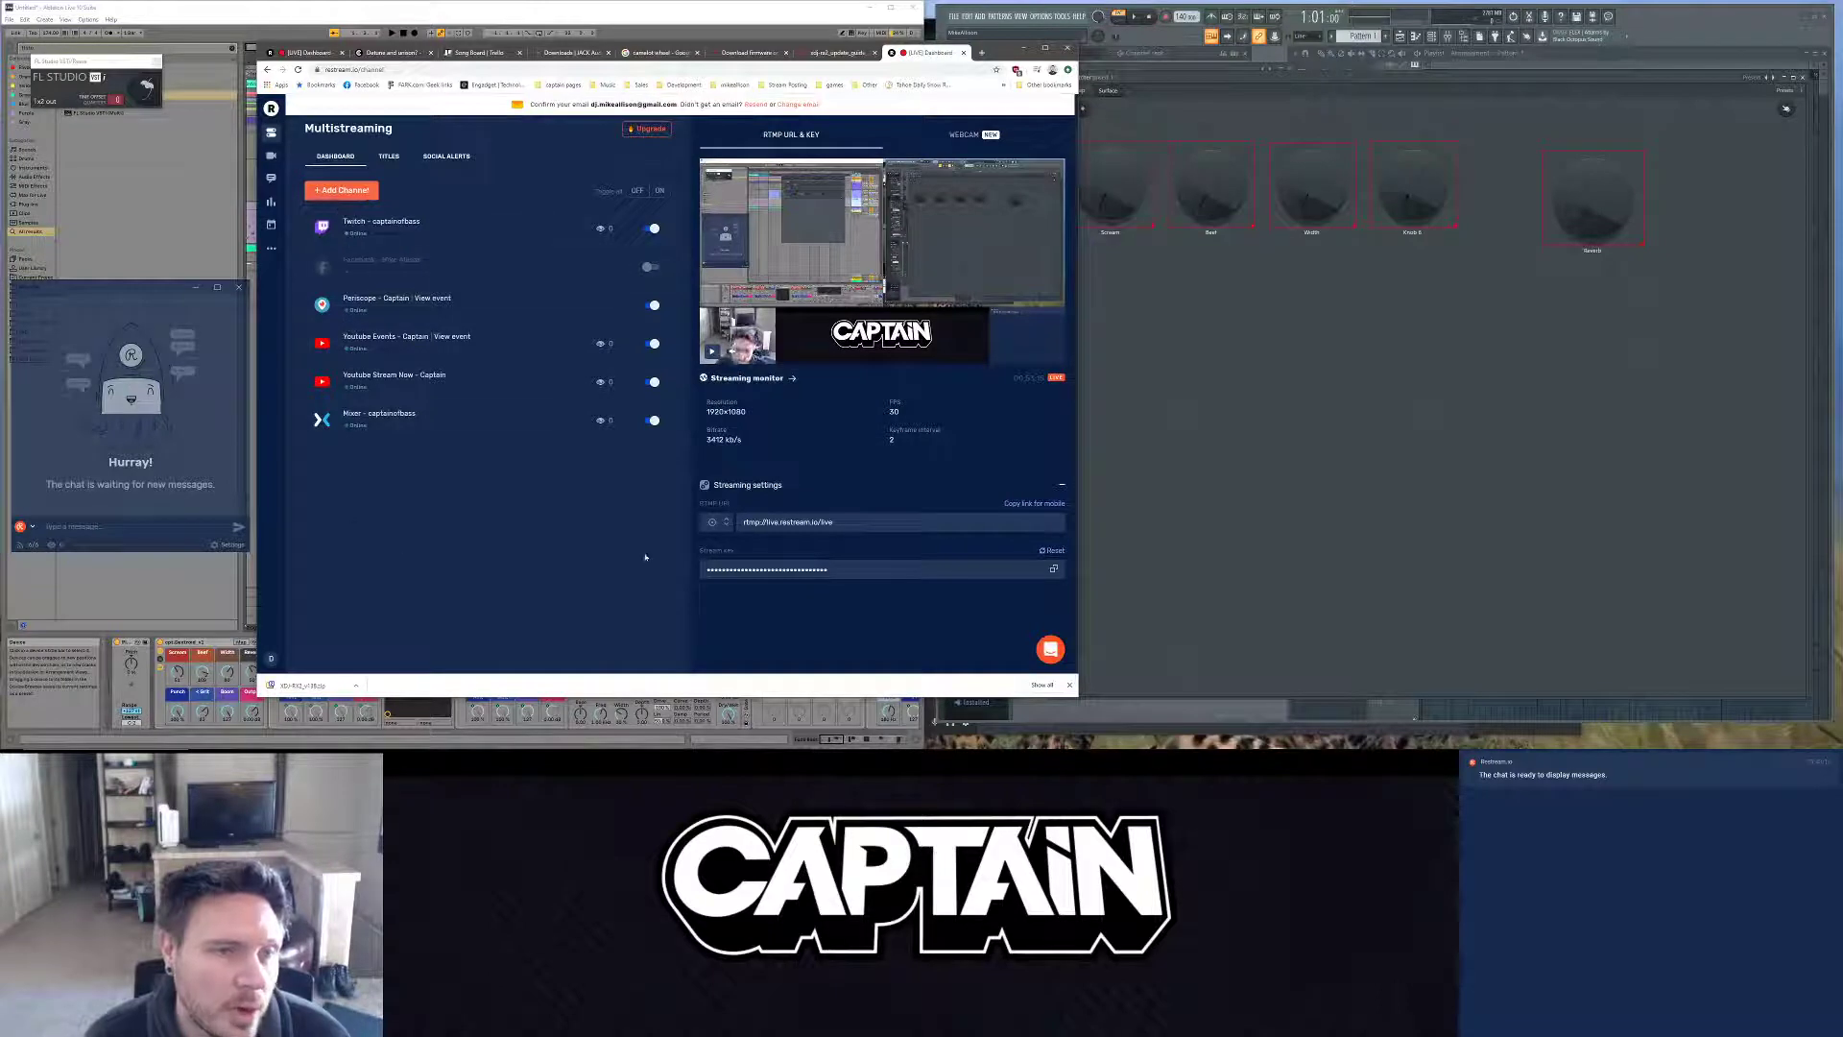
pyautogui.click(1023, 48)
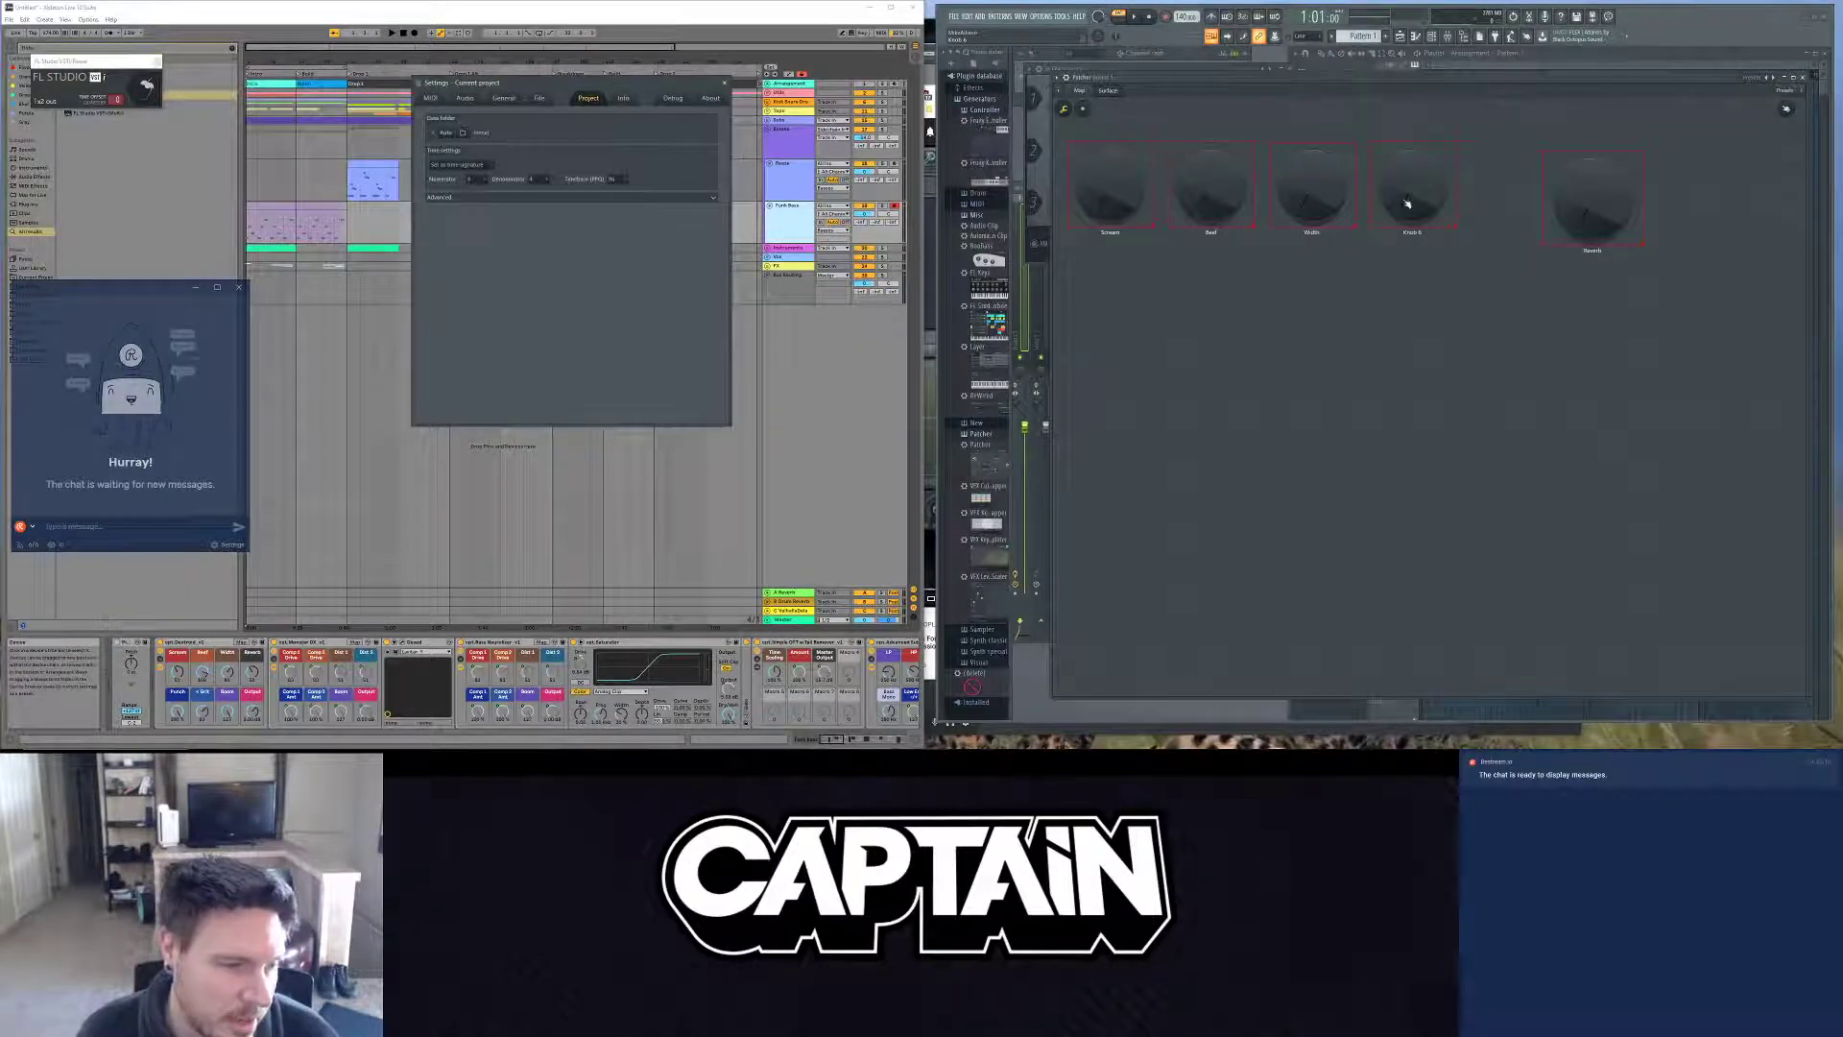
# Step: Place the Reverb knob beside Width at the size of the other knobs, and move the unnamed knob directly below Scream
pyautogui.moveTo(1412, 196); pyautogui.dragTo(1355, 401)
pyautogui.moveTo(1591, 206); pyautogui.dragTo(1460, 232)
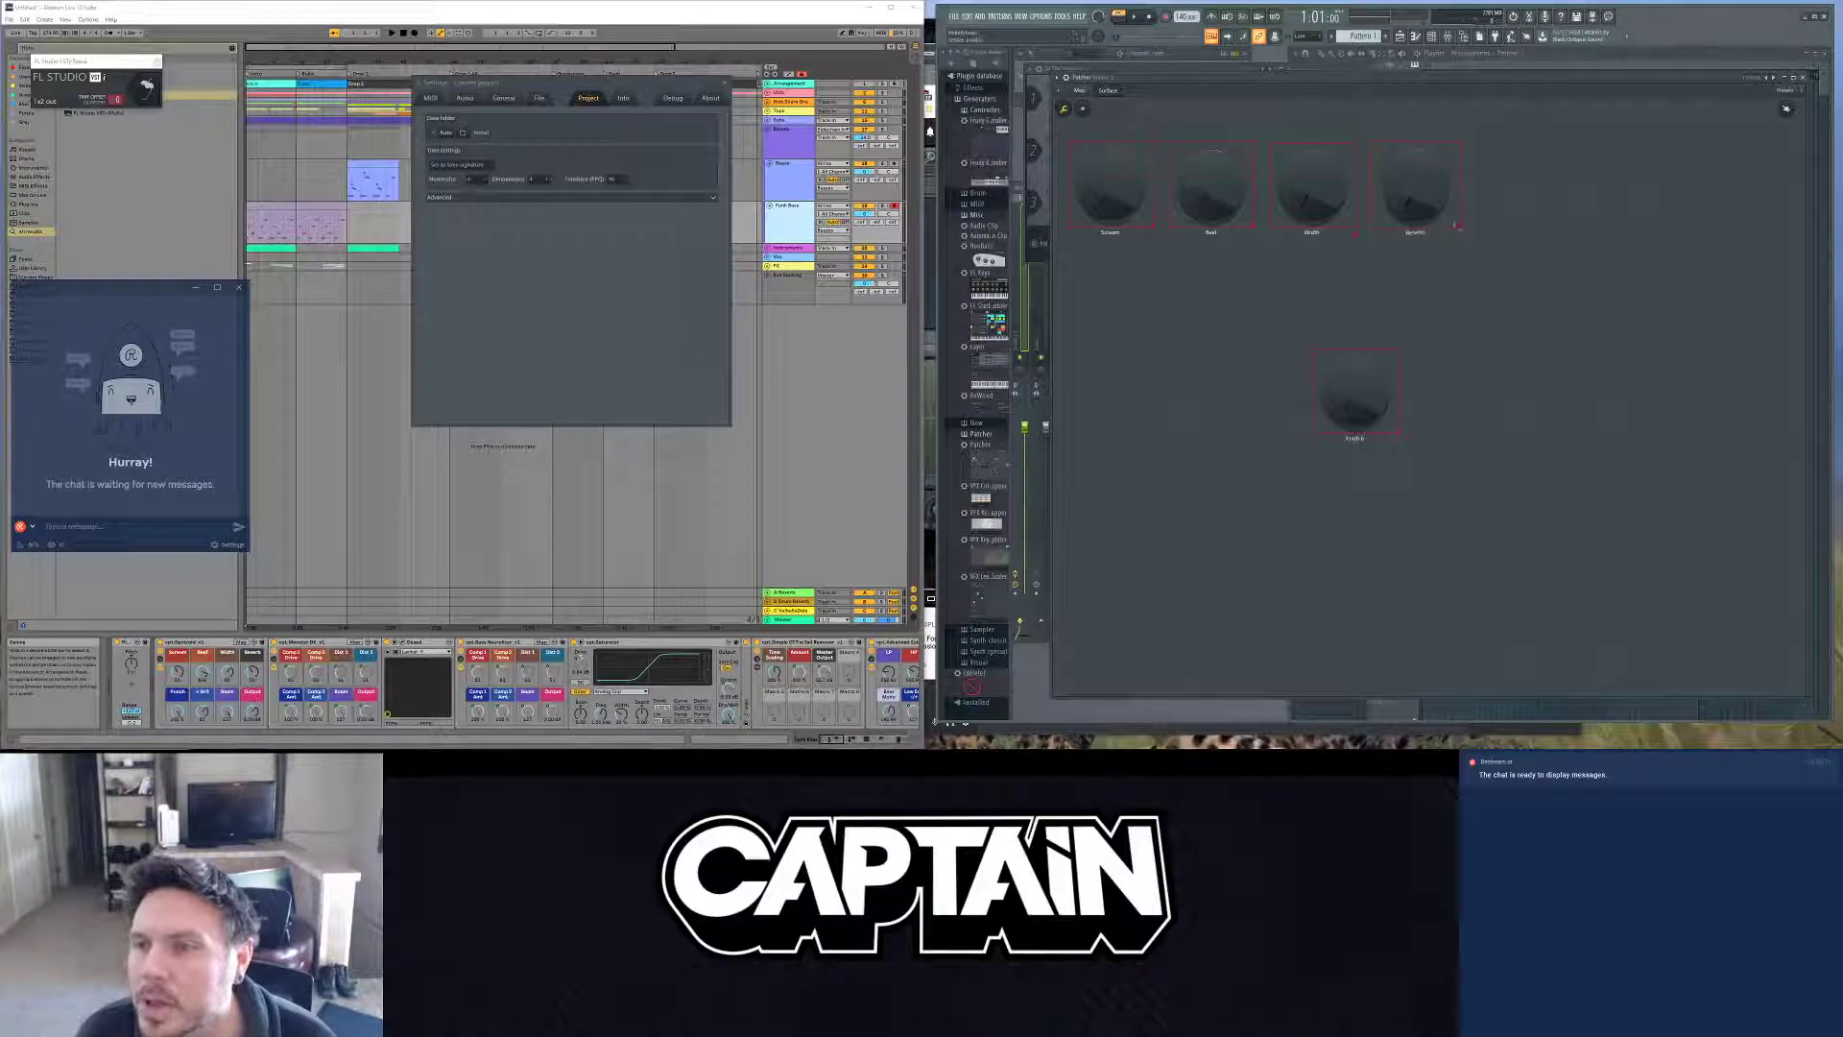
pyautogui.moveTo(1356, 398); pyautogui.dragTo(1108, 293)
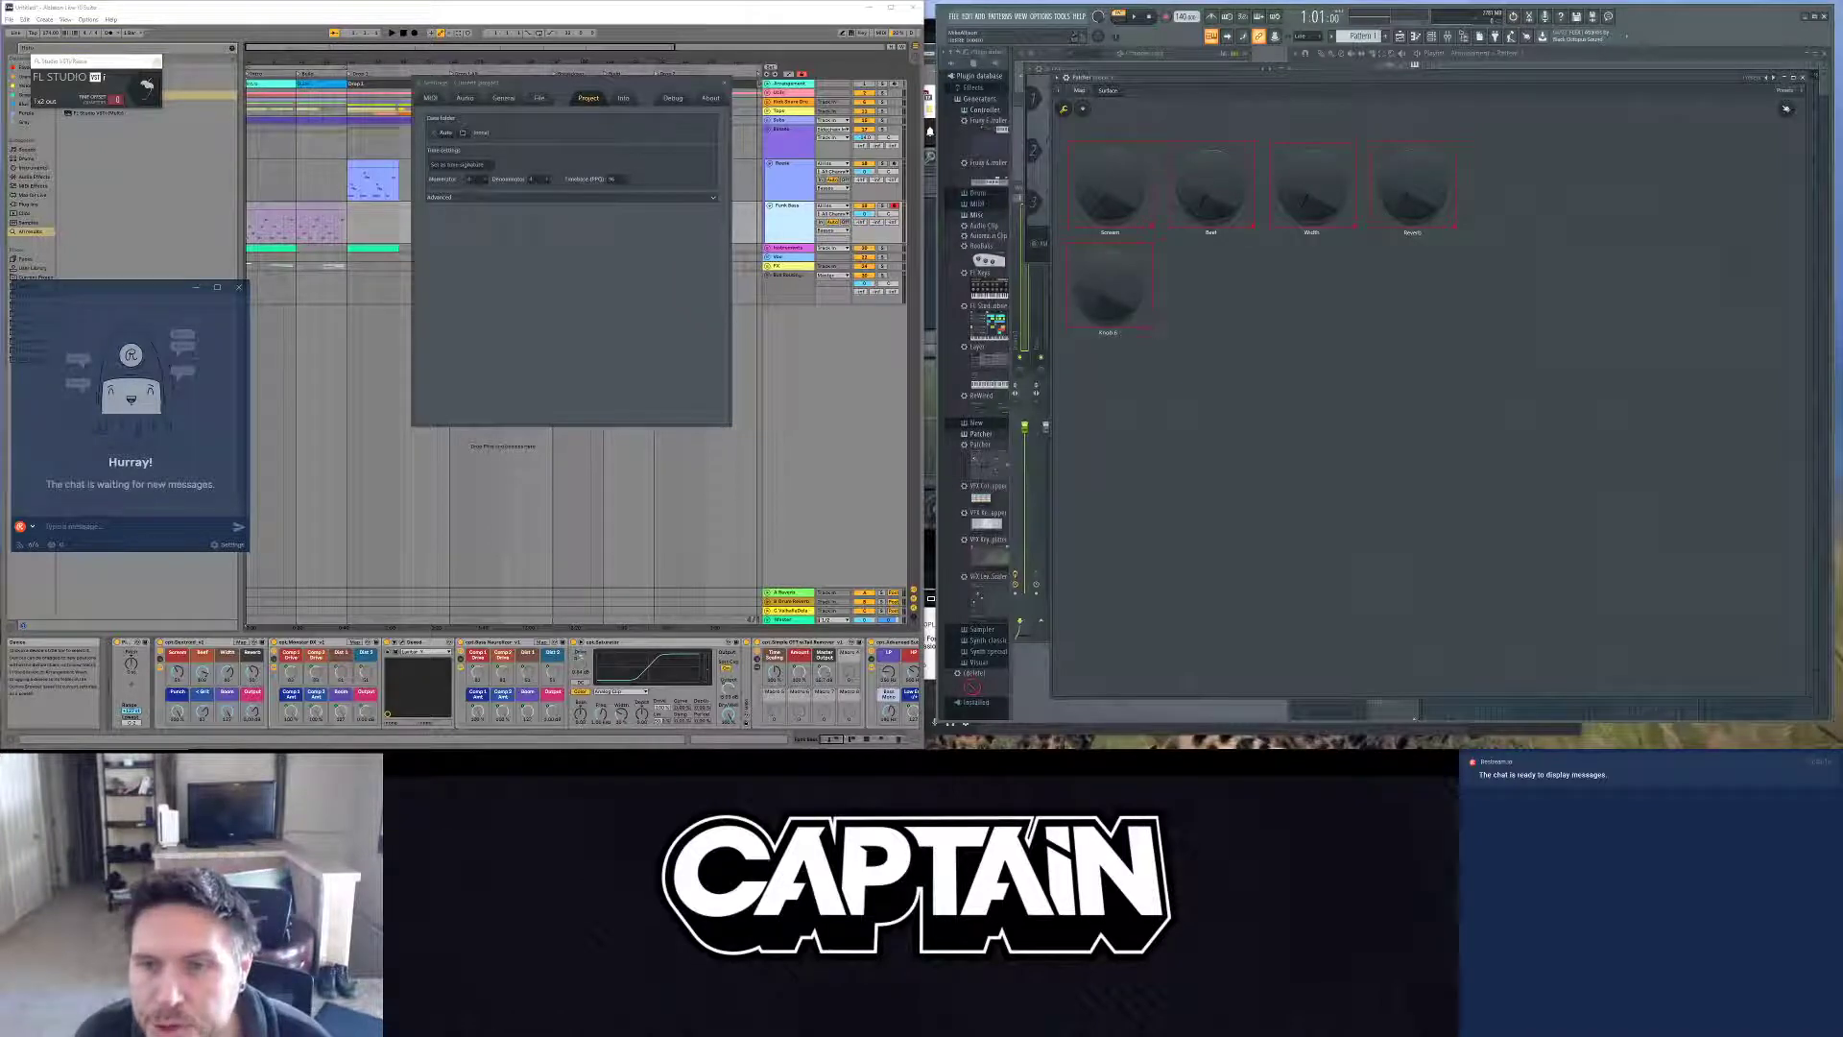
# Step: Rename the knob directly below Scream to Punch
pyautogui.rightClick(1115, 319)
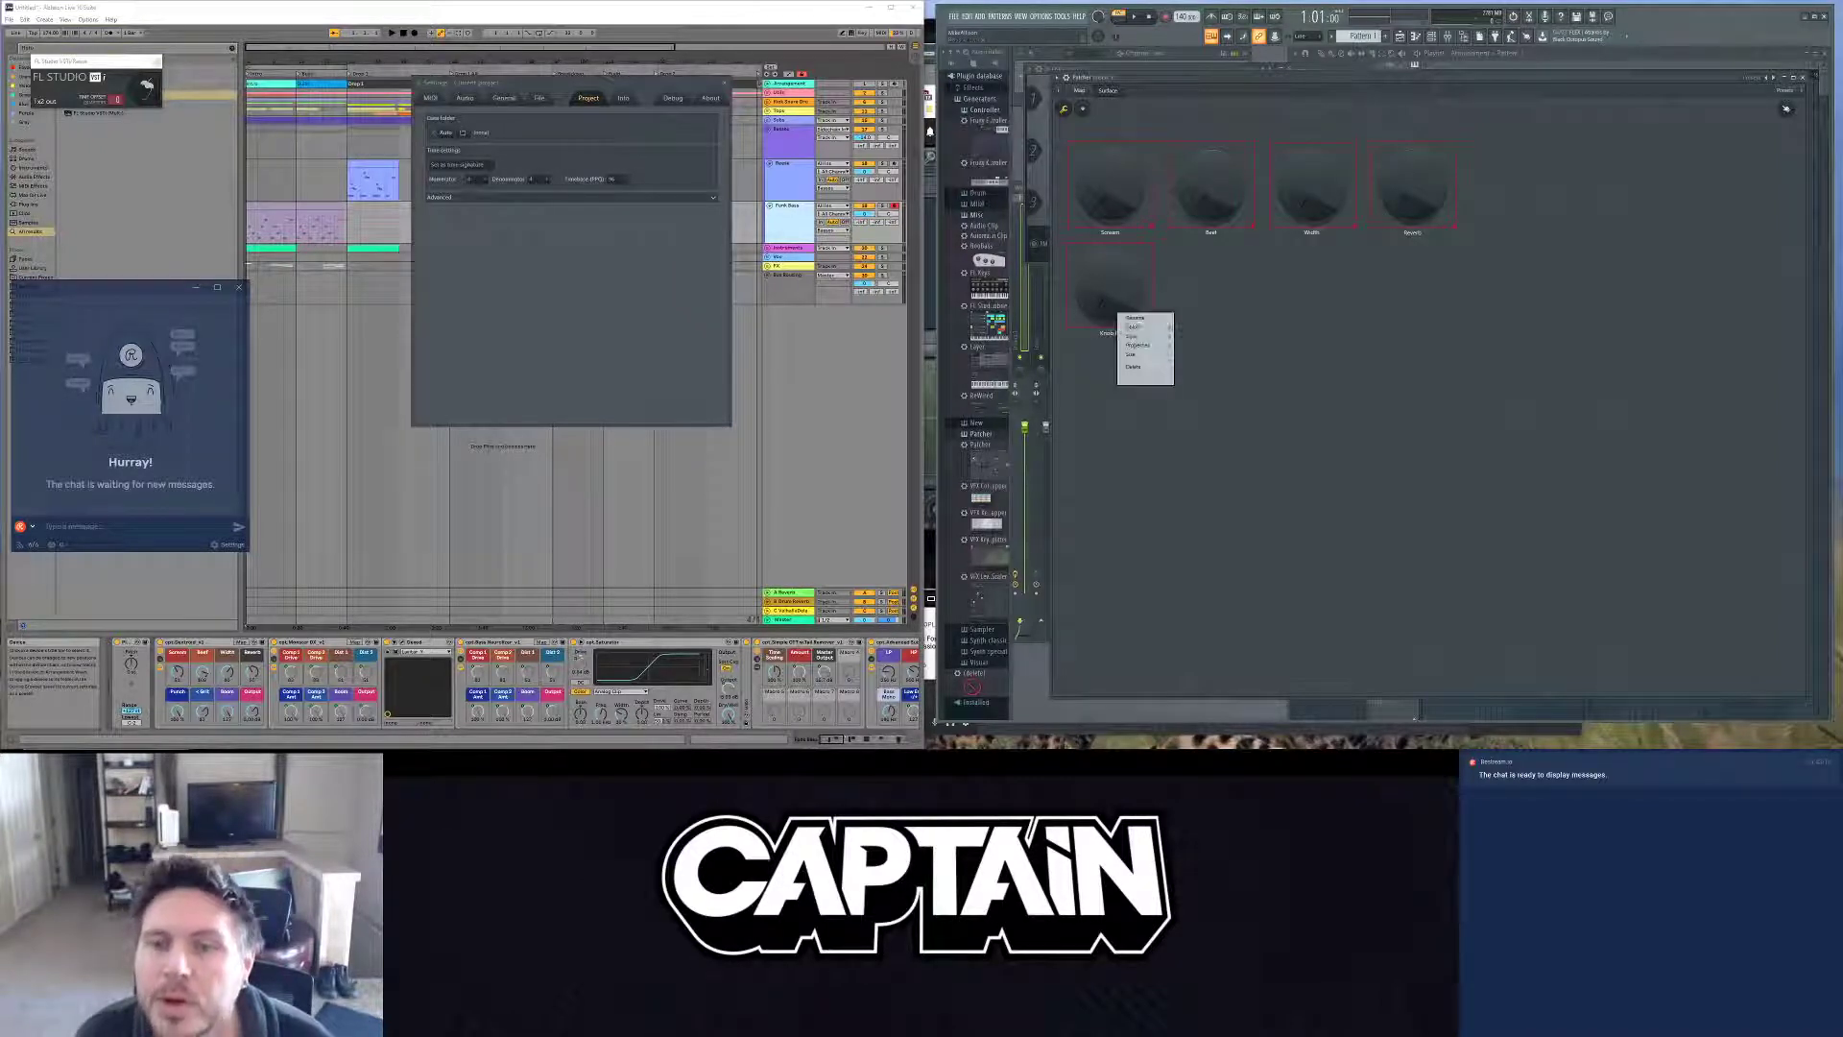
pyautogui.click(1132, 323)
pyautogui.write('Punch')
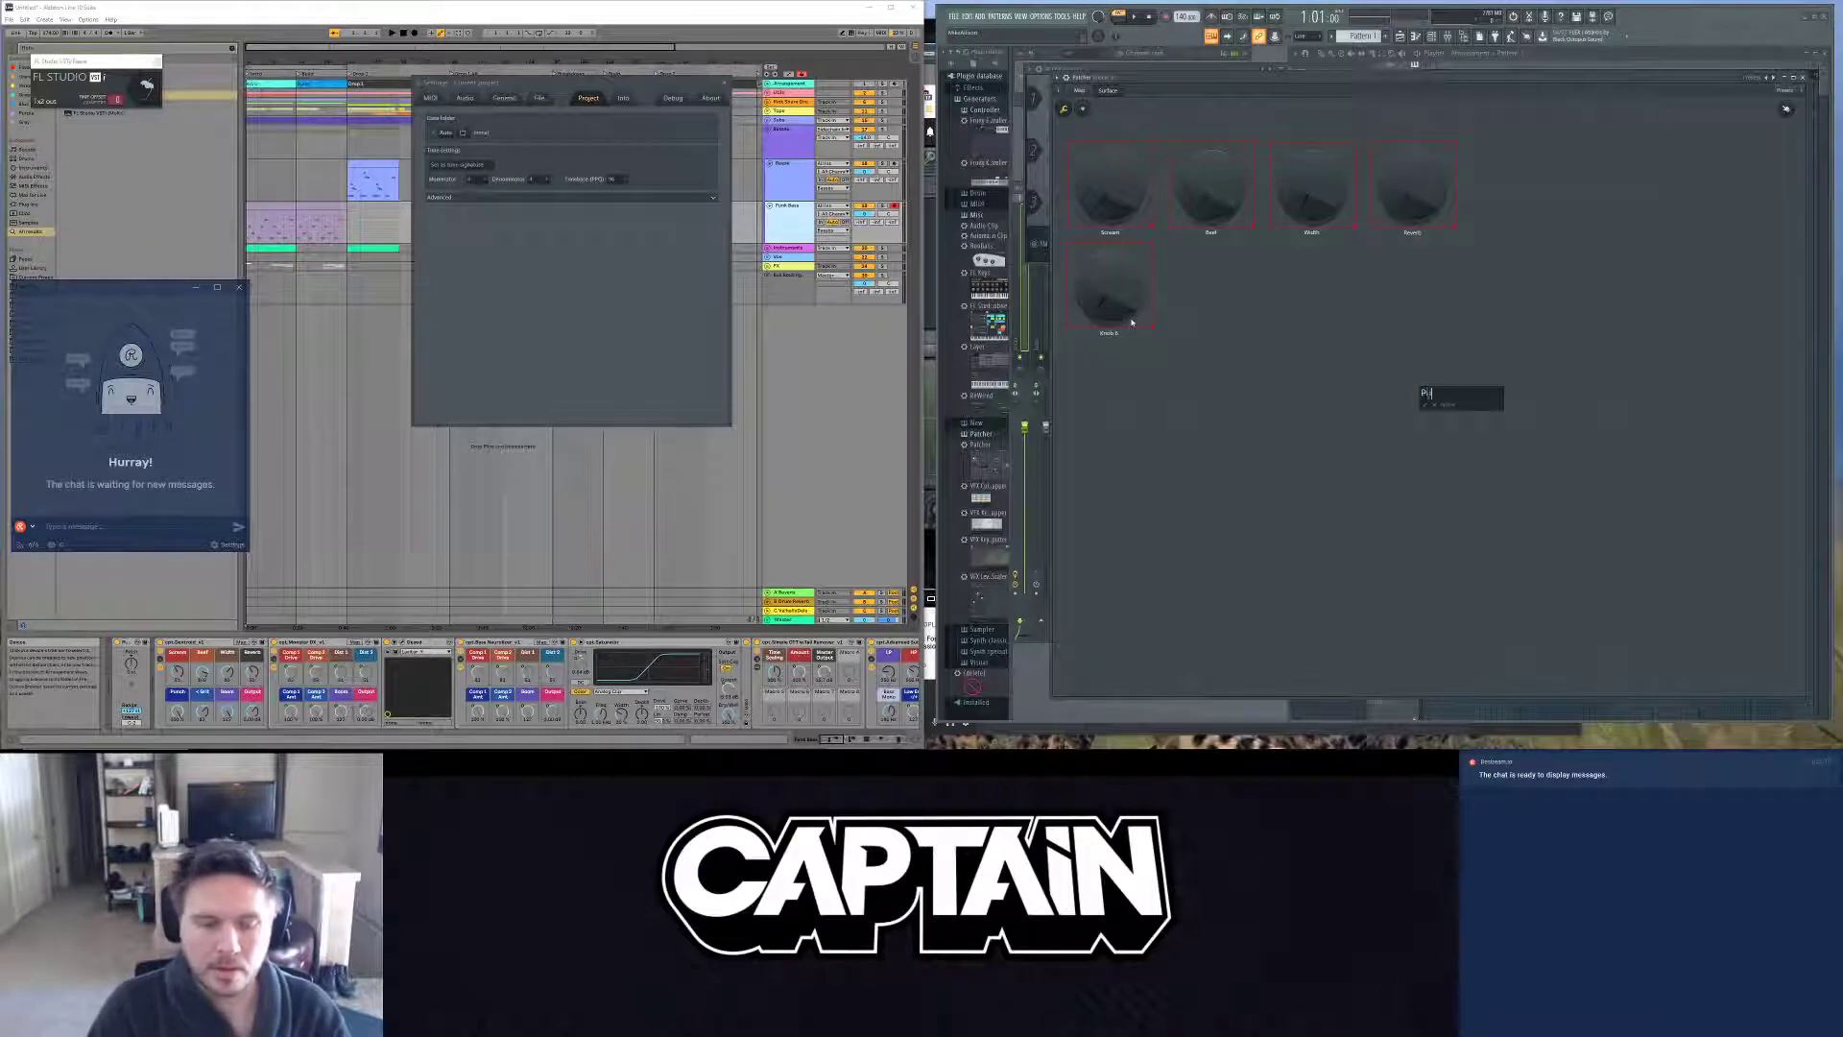
pyautogui.press('Return')
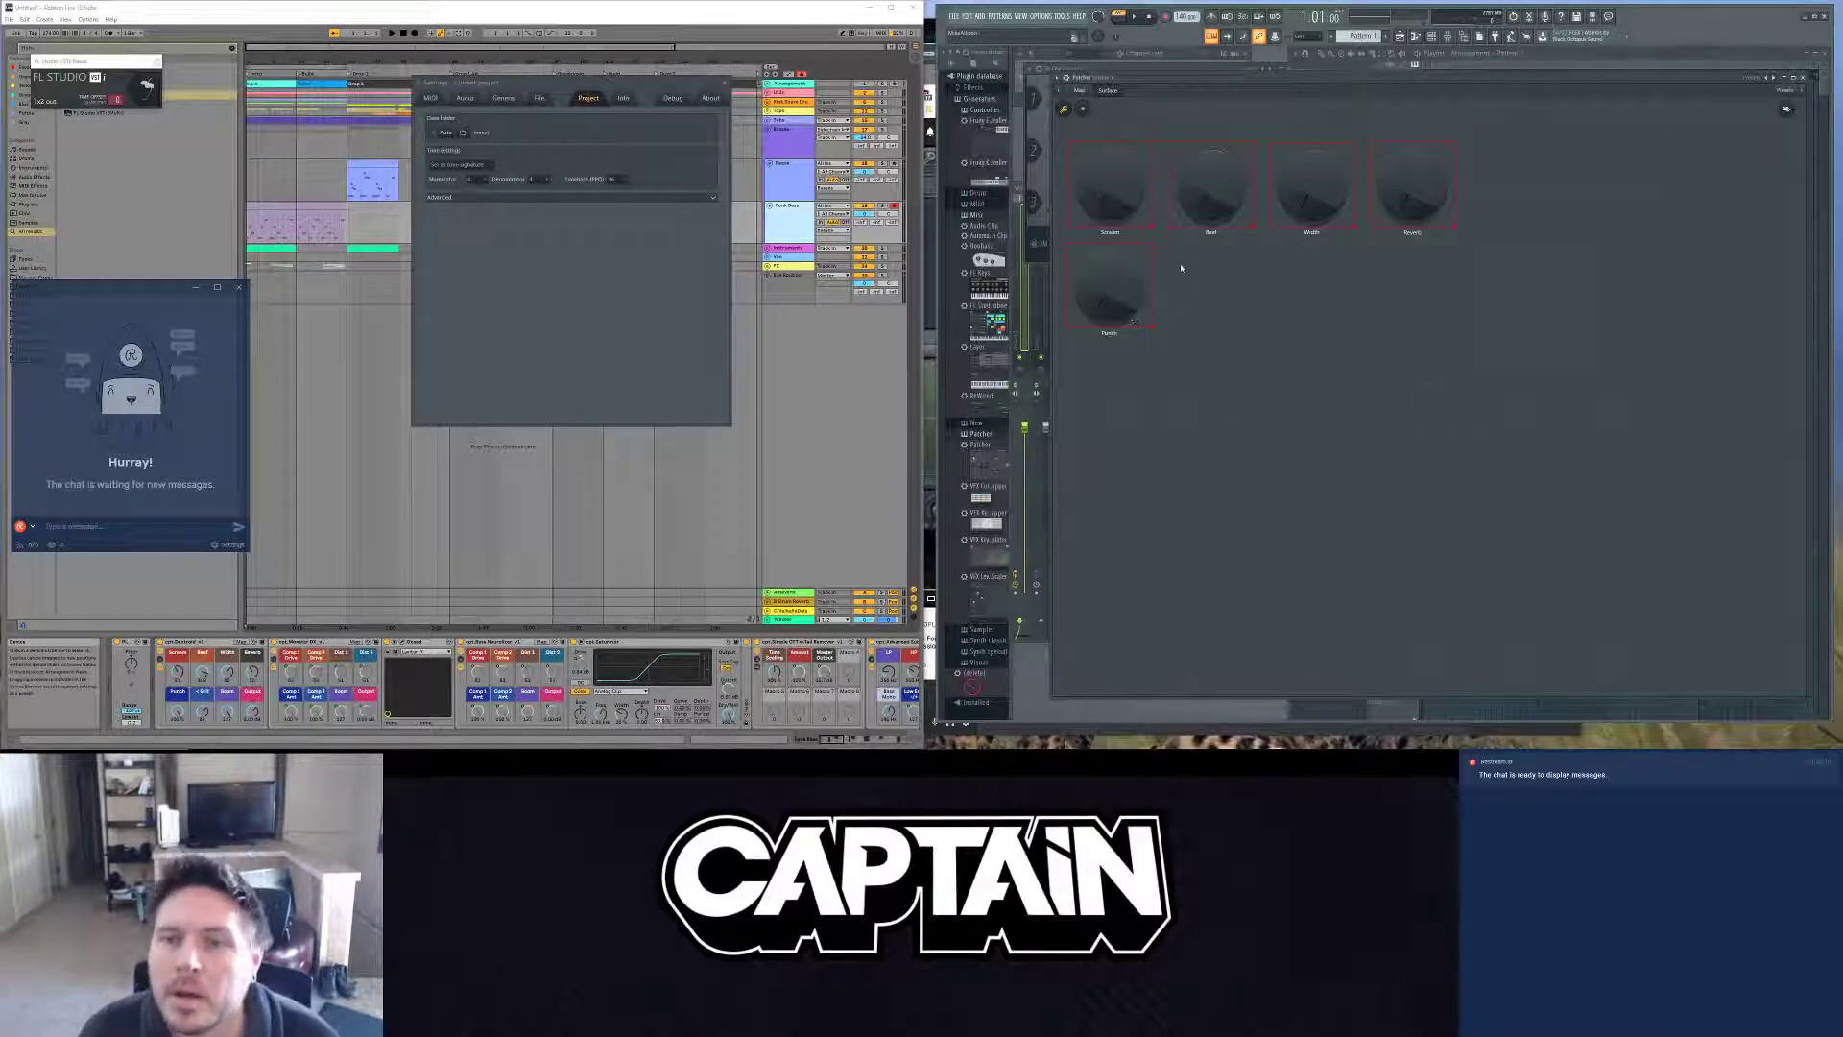
# Step: Add another dark knob beside Punch in the lower row and enlarge it to the size of the other knobs
pyautogui.rightClick(1180, 268)
pyautogui.click(1084, 116)
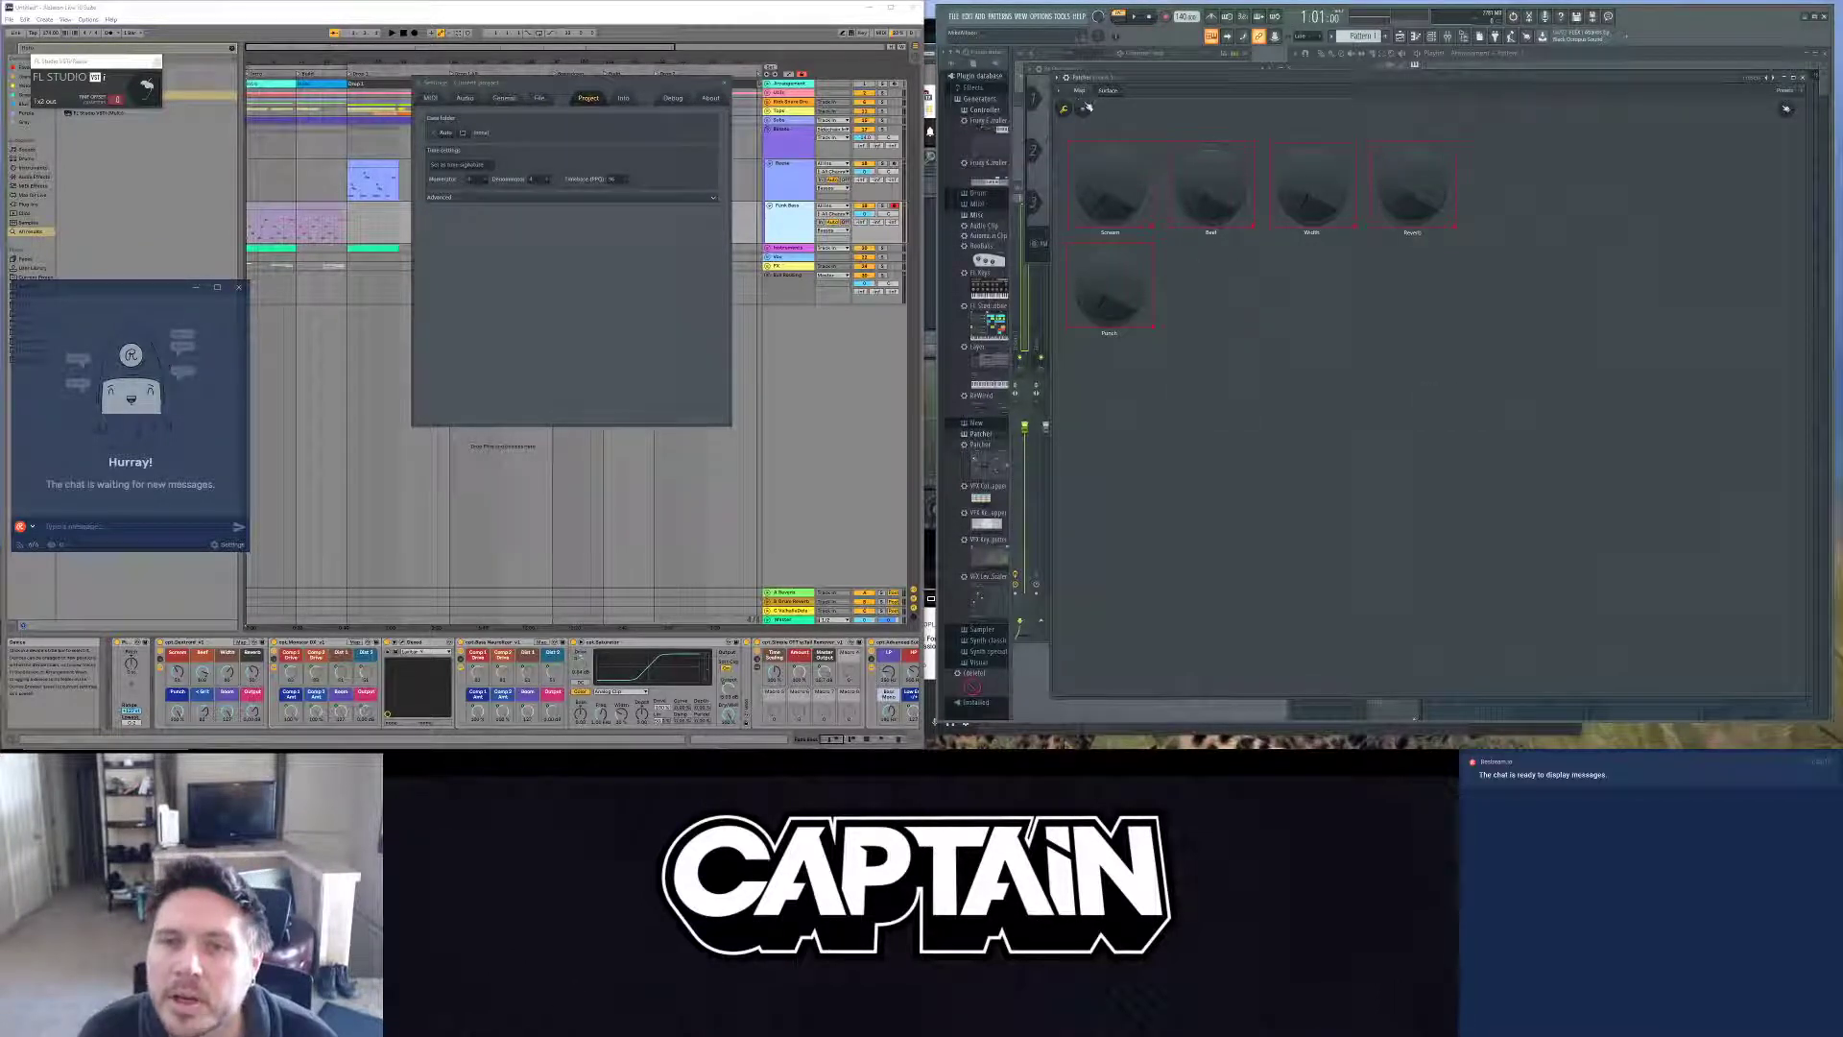
pyautogui.click(1083, 109)
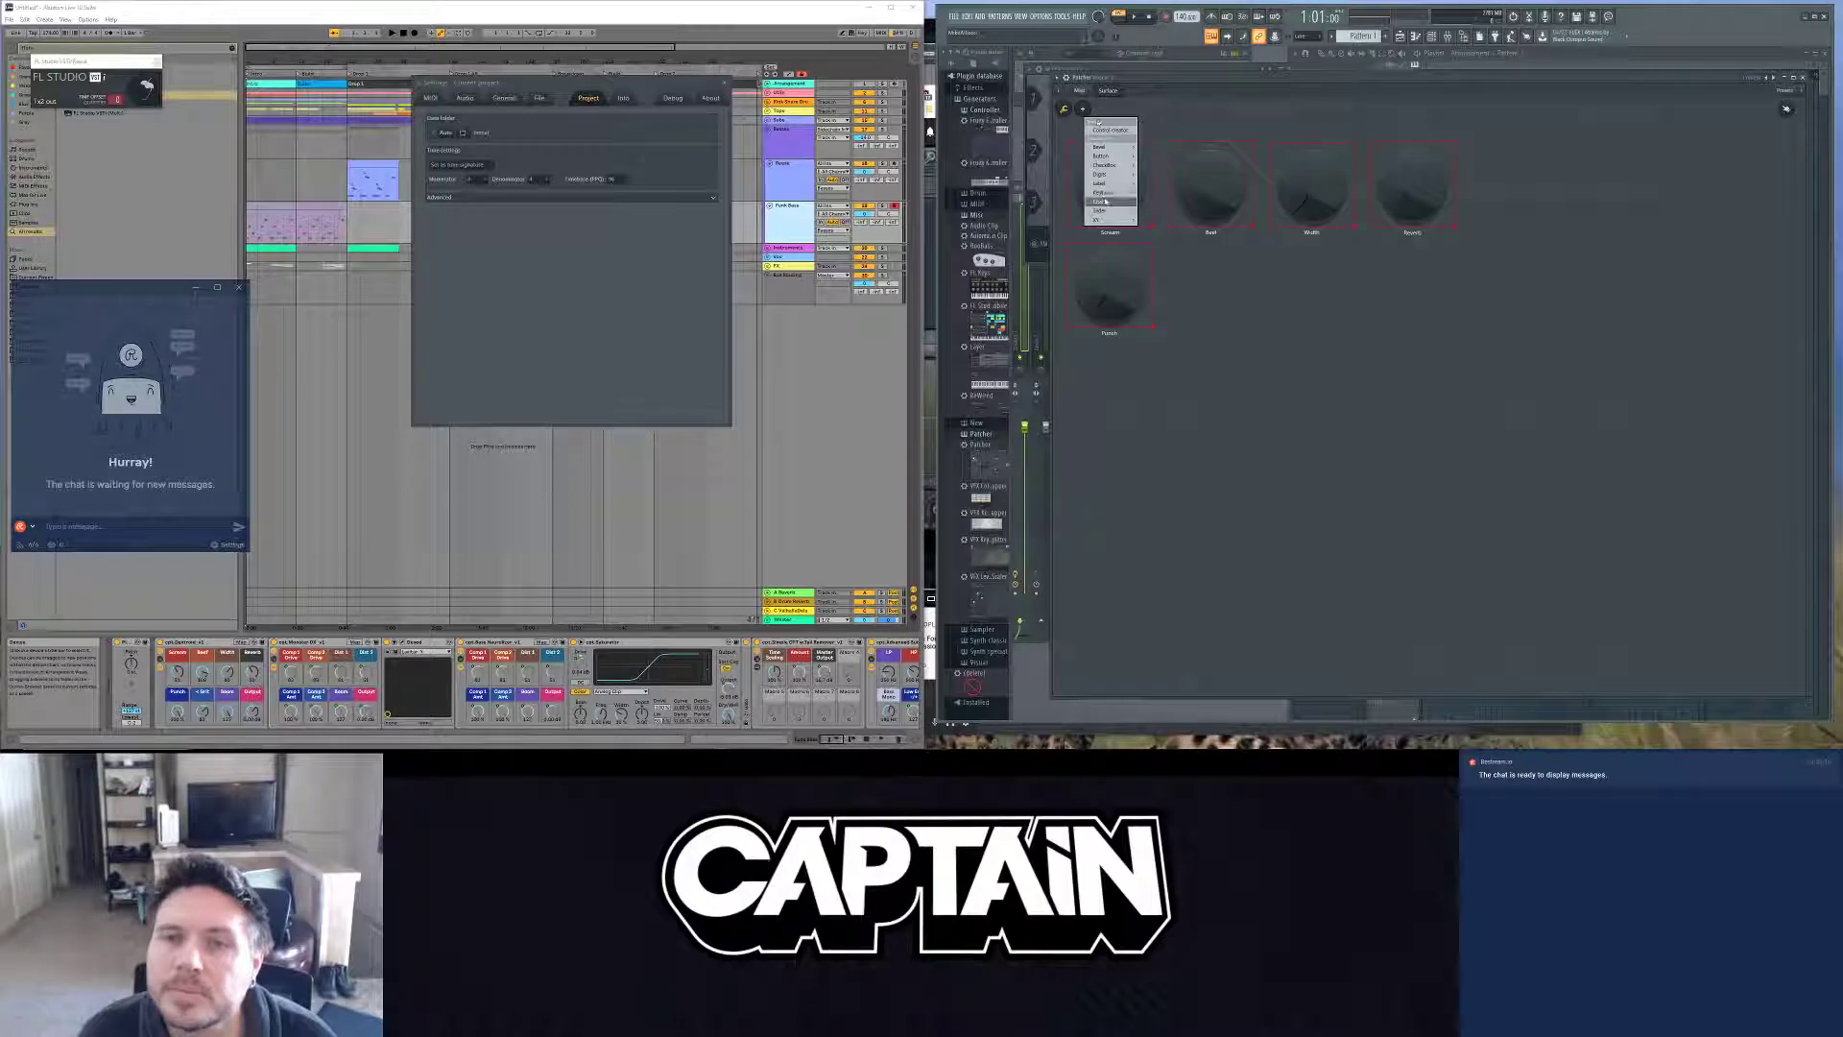
pyautogui.moveTo(1102, 201)
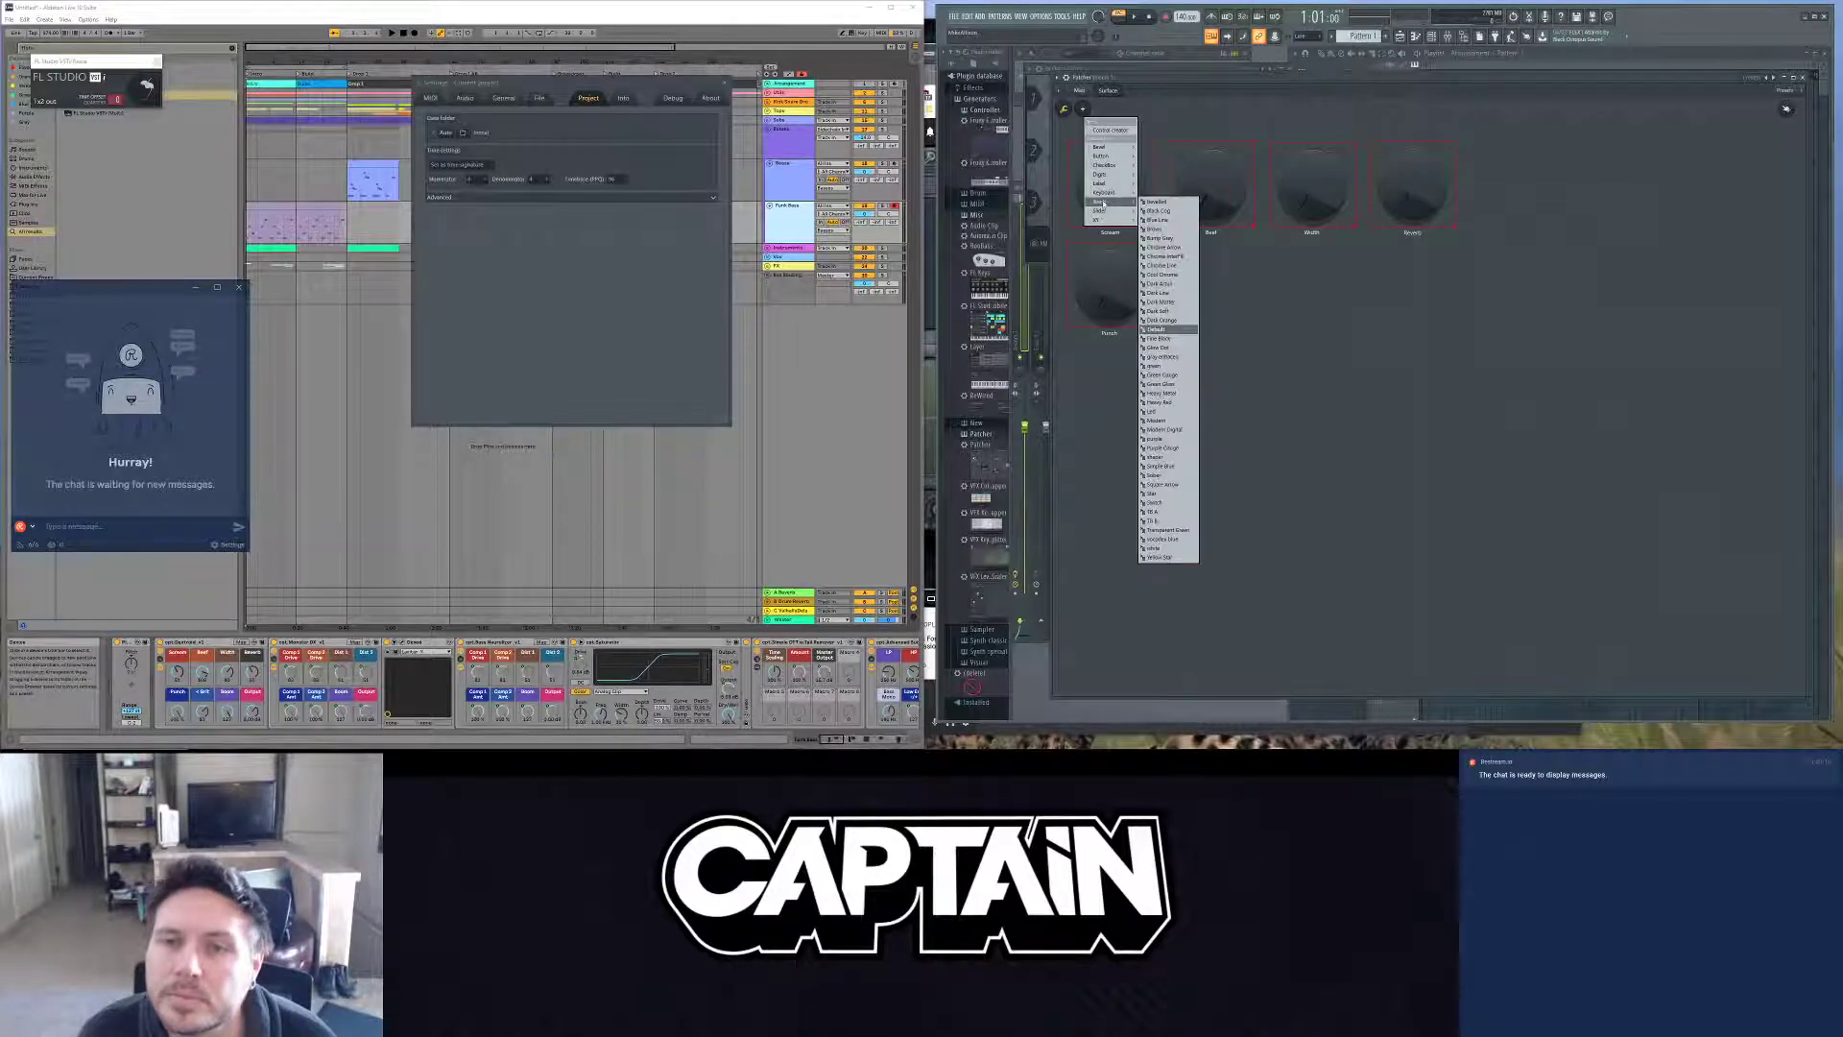
pyautogui.click(1157, 202)
pyautogui.moveTo(1438, 402); pyautogui.dragTo(1180, 259)
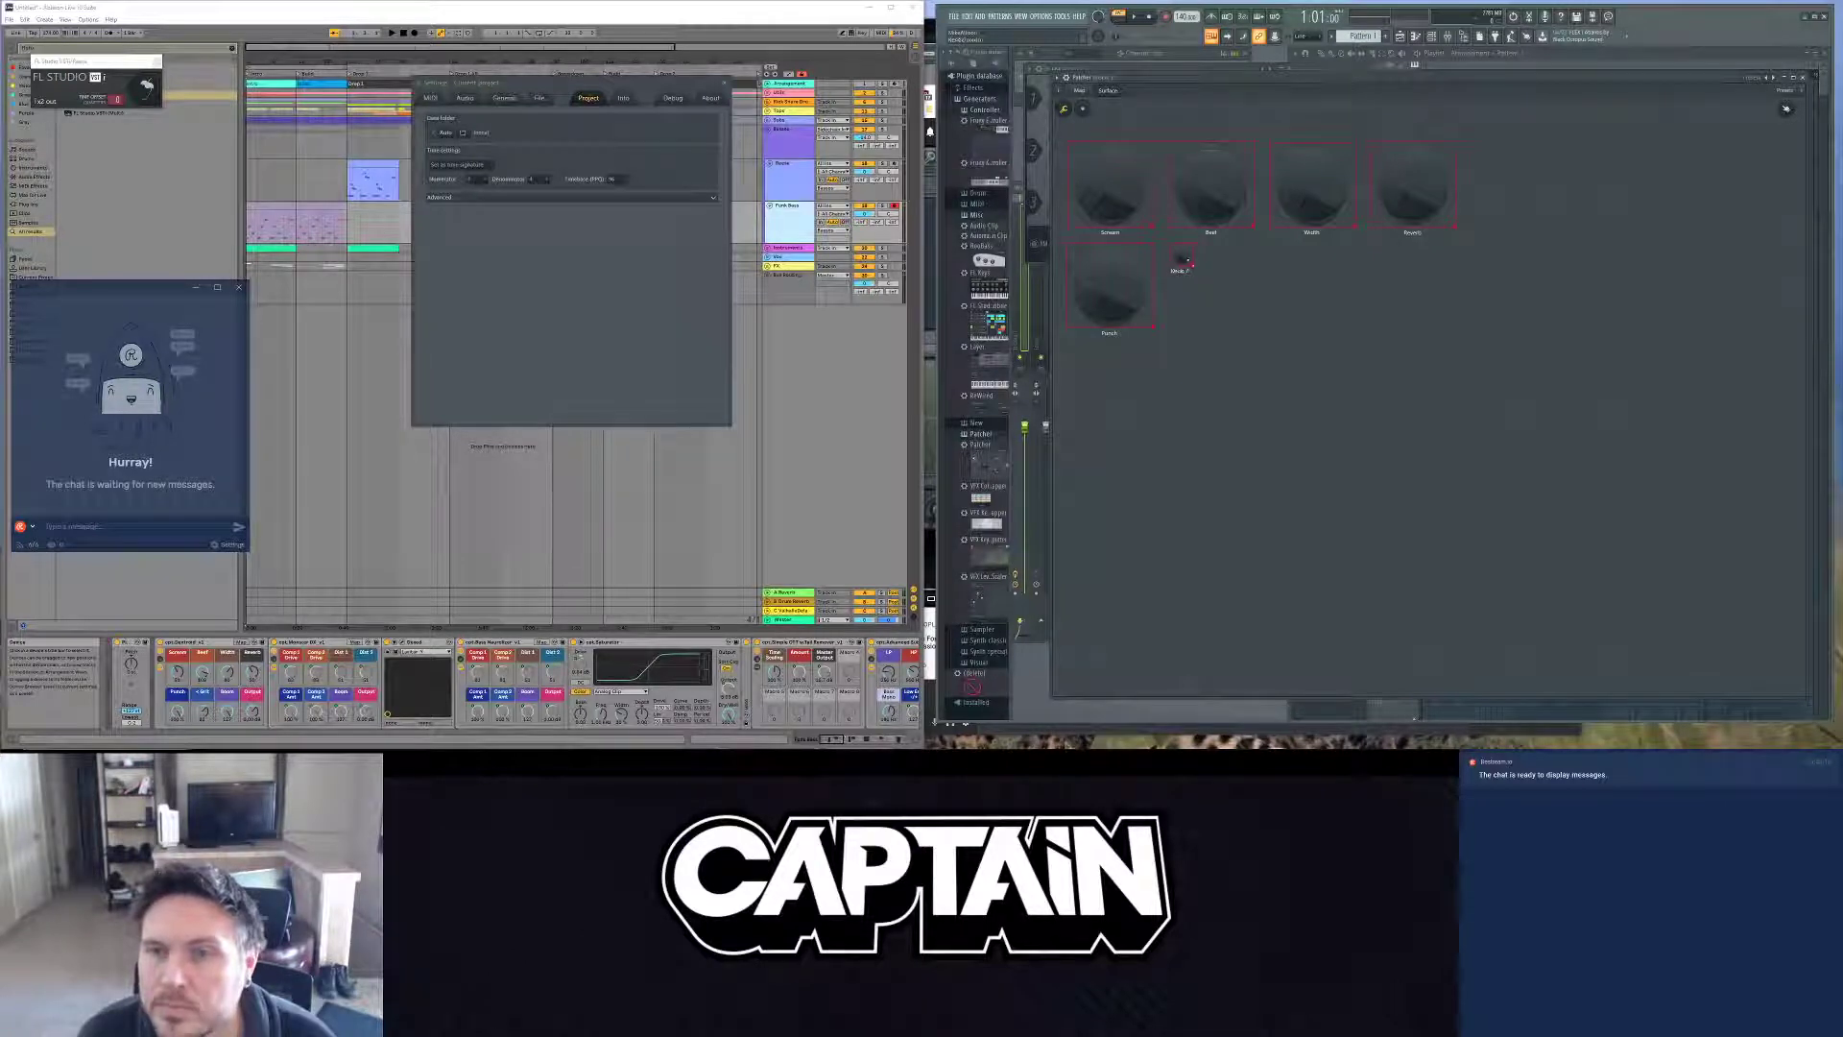
pyautogui.moveTo(1194, 264); pyautogui.dragTo(1252, 332)
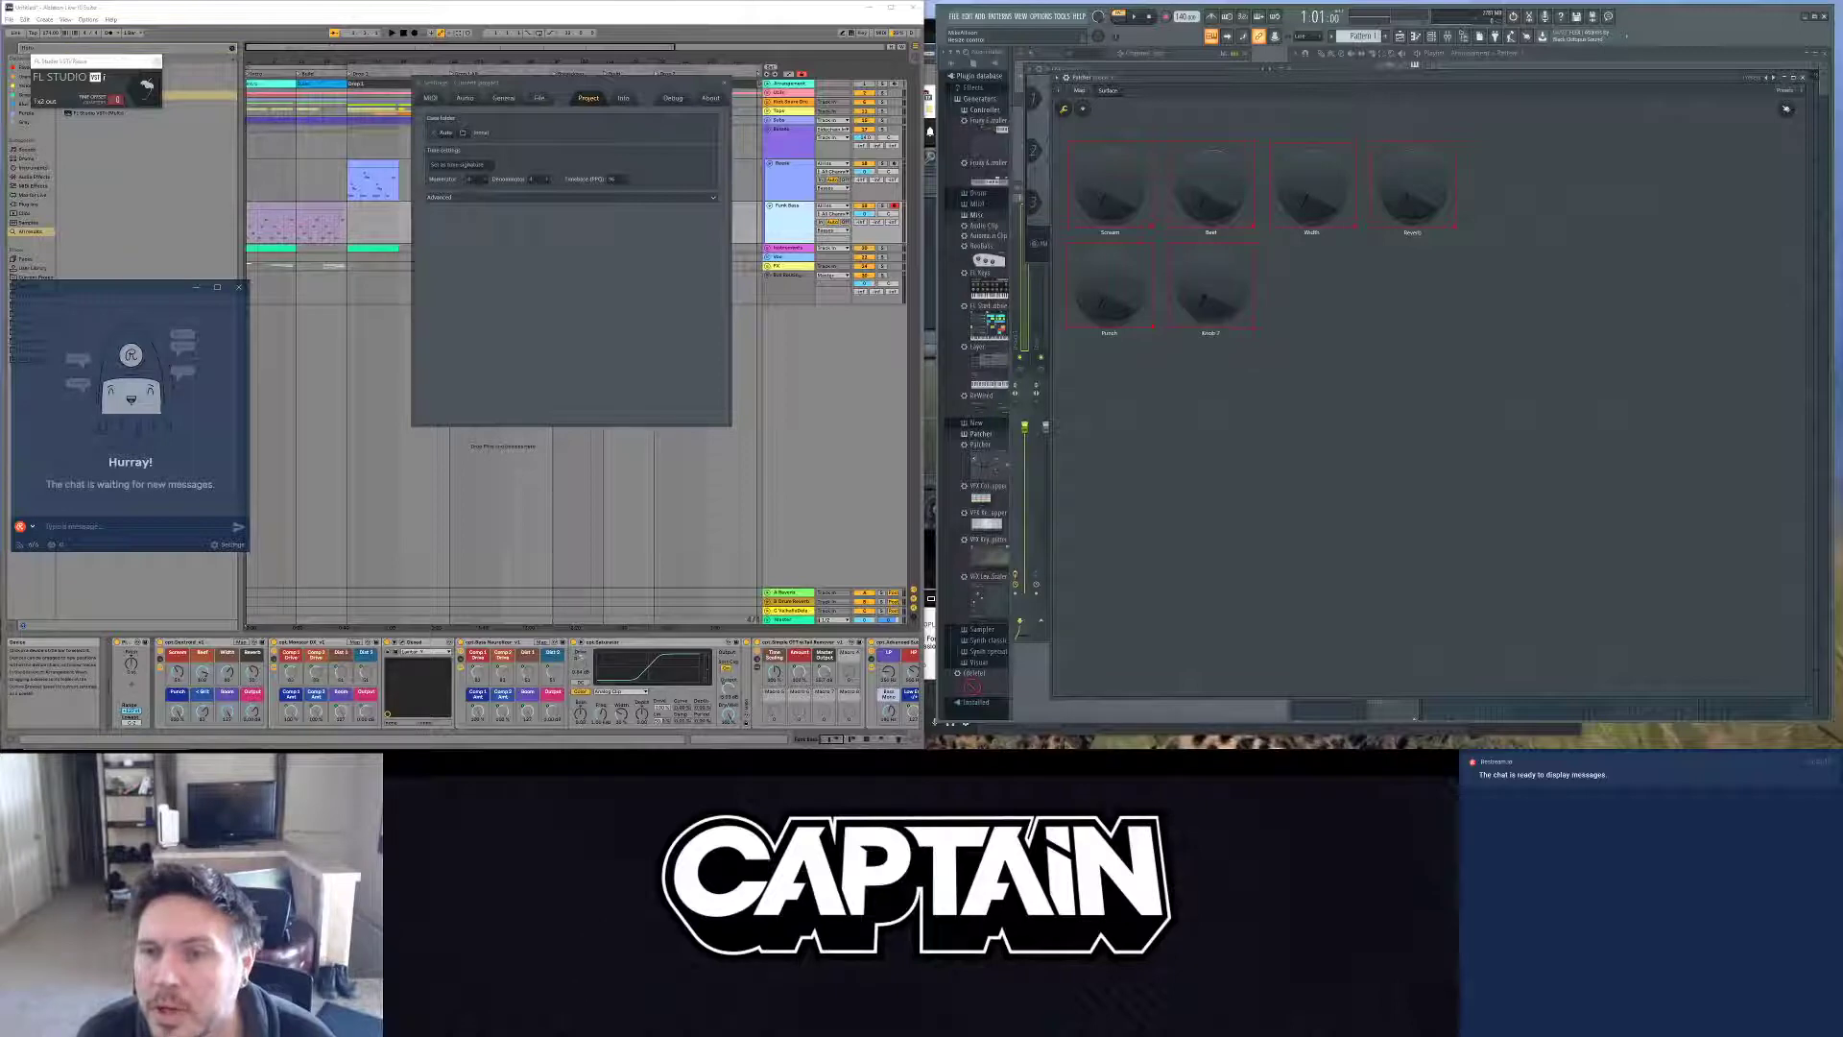
# Step: Rename the new knob beside Punch to Grit
pyautogui.rightClick(1202, 305)
pyautogui.click(1231, 311)
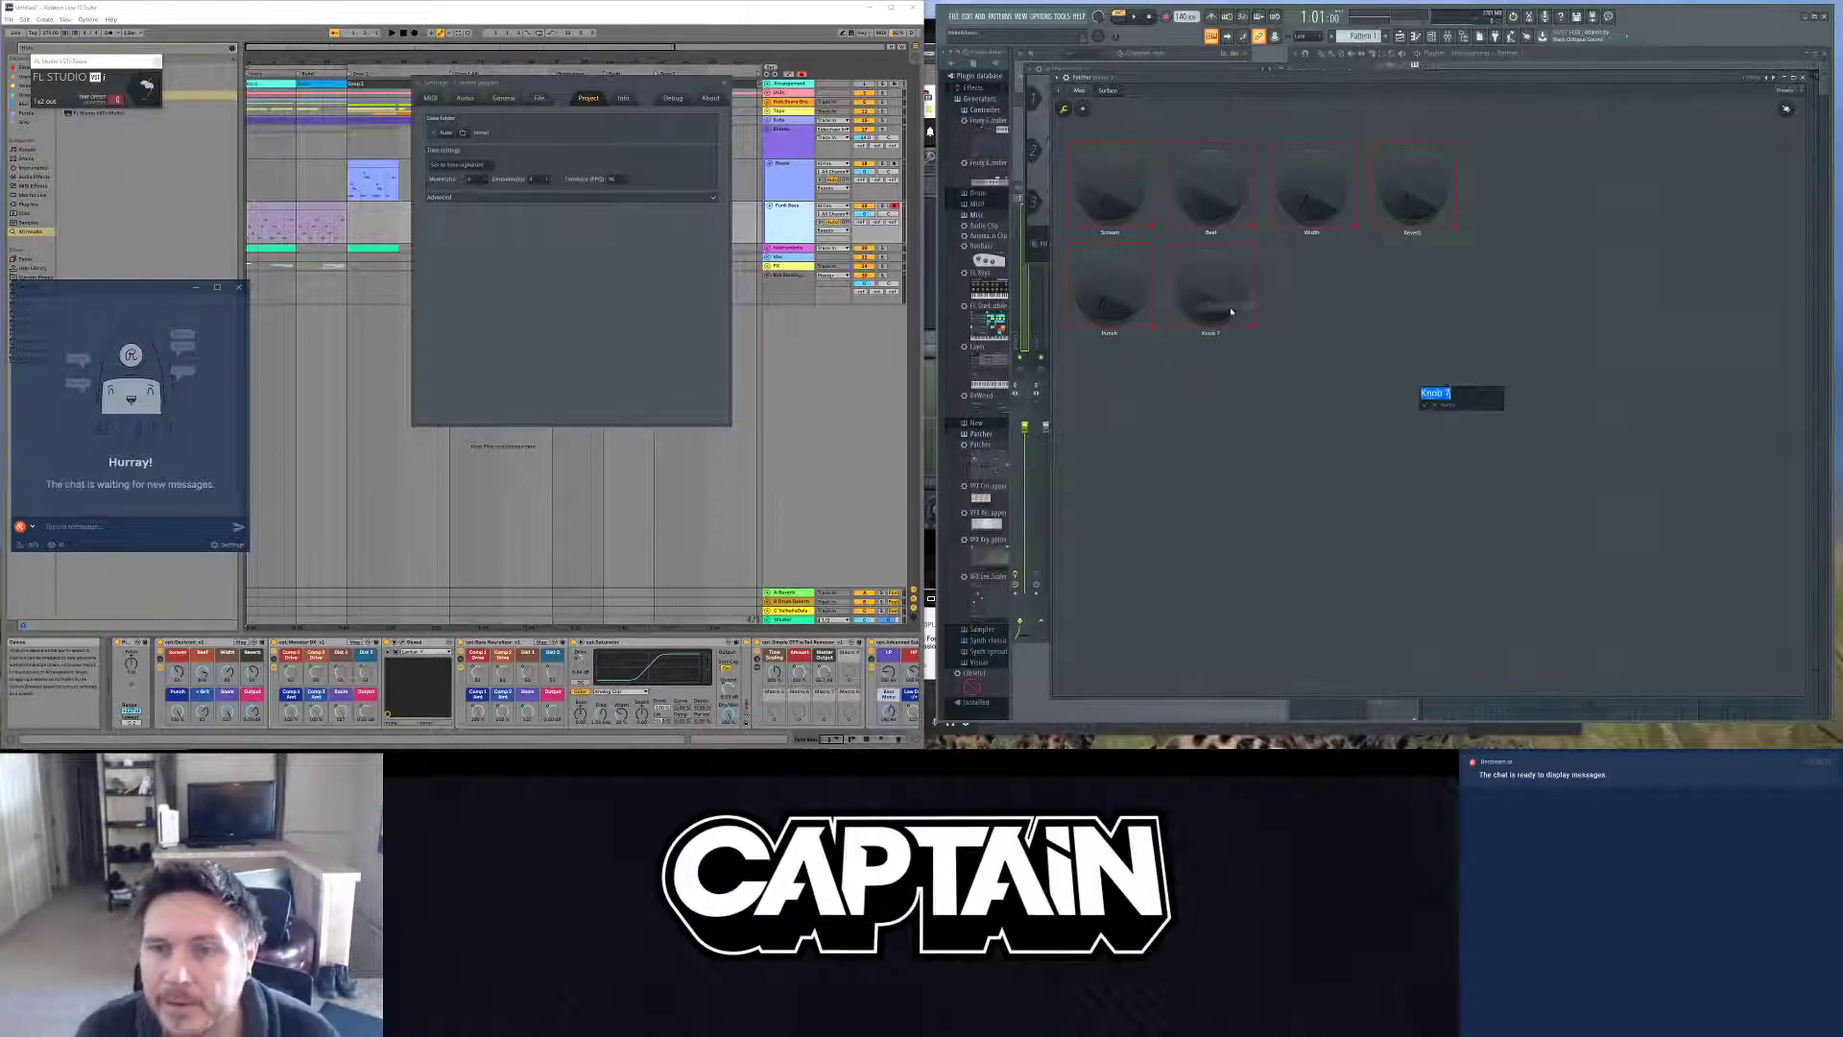
pyautogui.write('Grit')
pyautogui.press('Return')
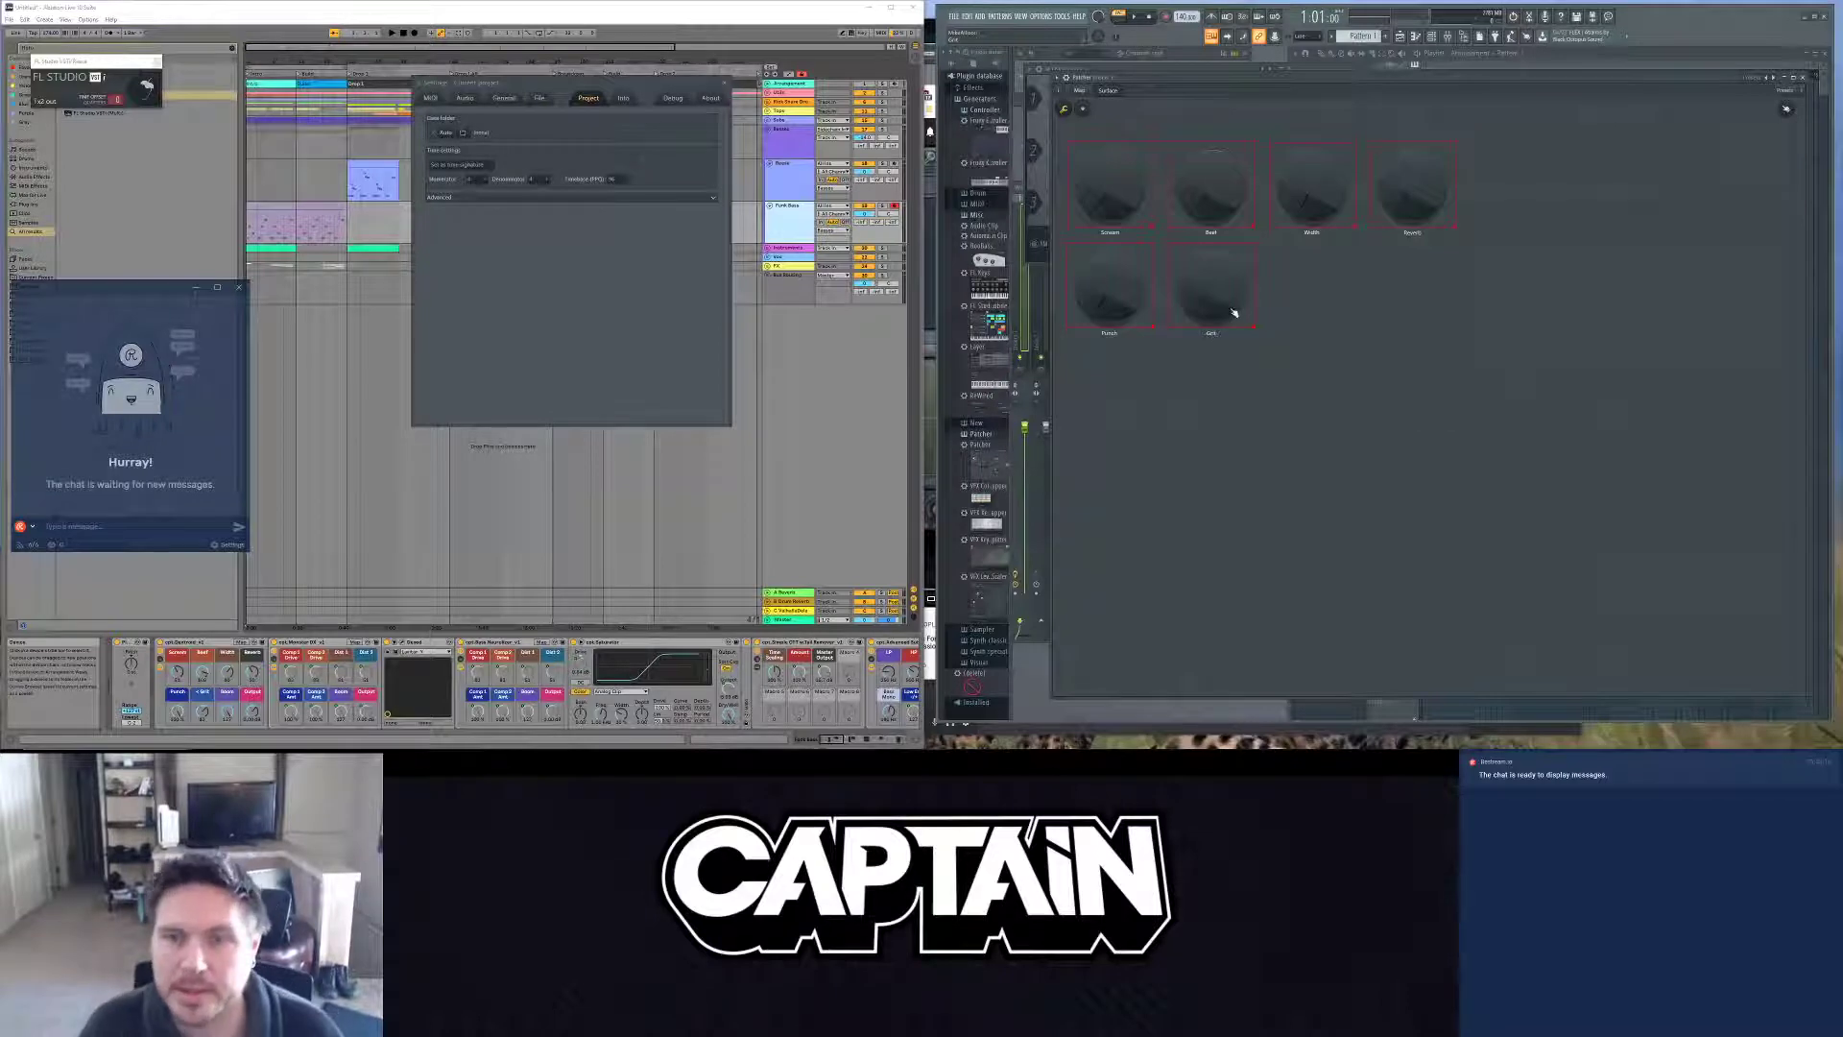
# Step: Add a dark knob beside Grit, directly below Width, and enlarge it to match the others
pyautogui.rightClick(1282, 294)
pyautogui.click(1085, 112)
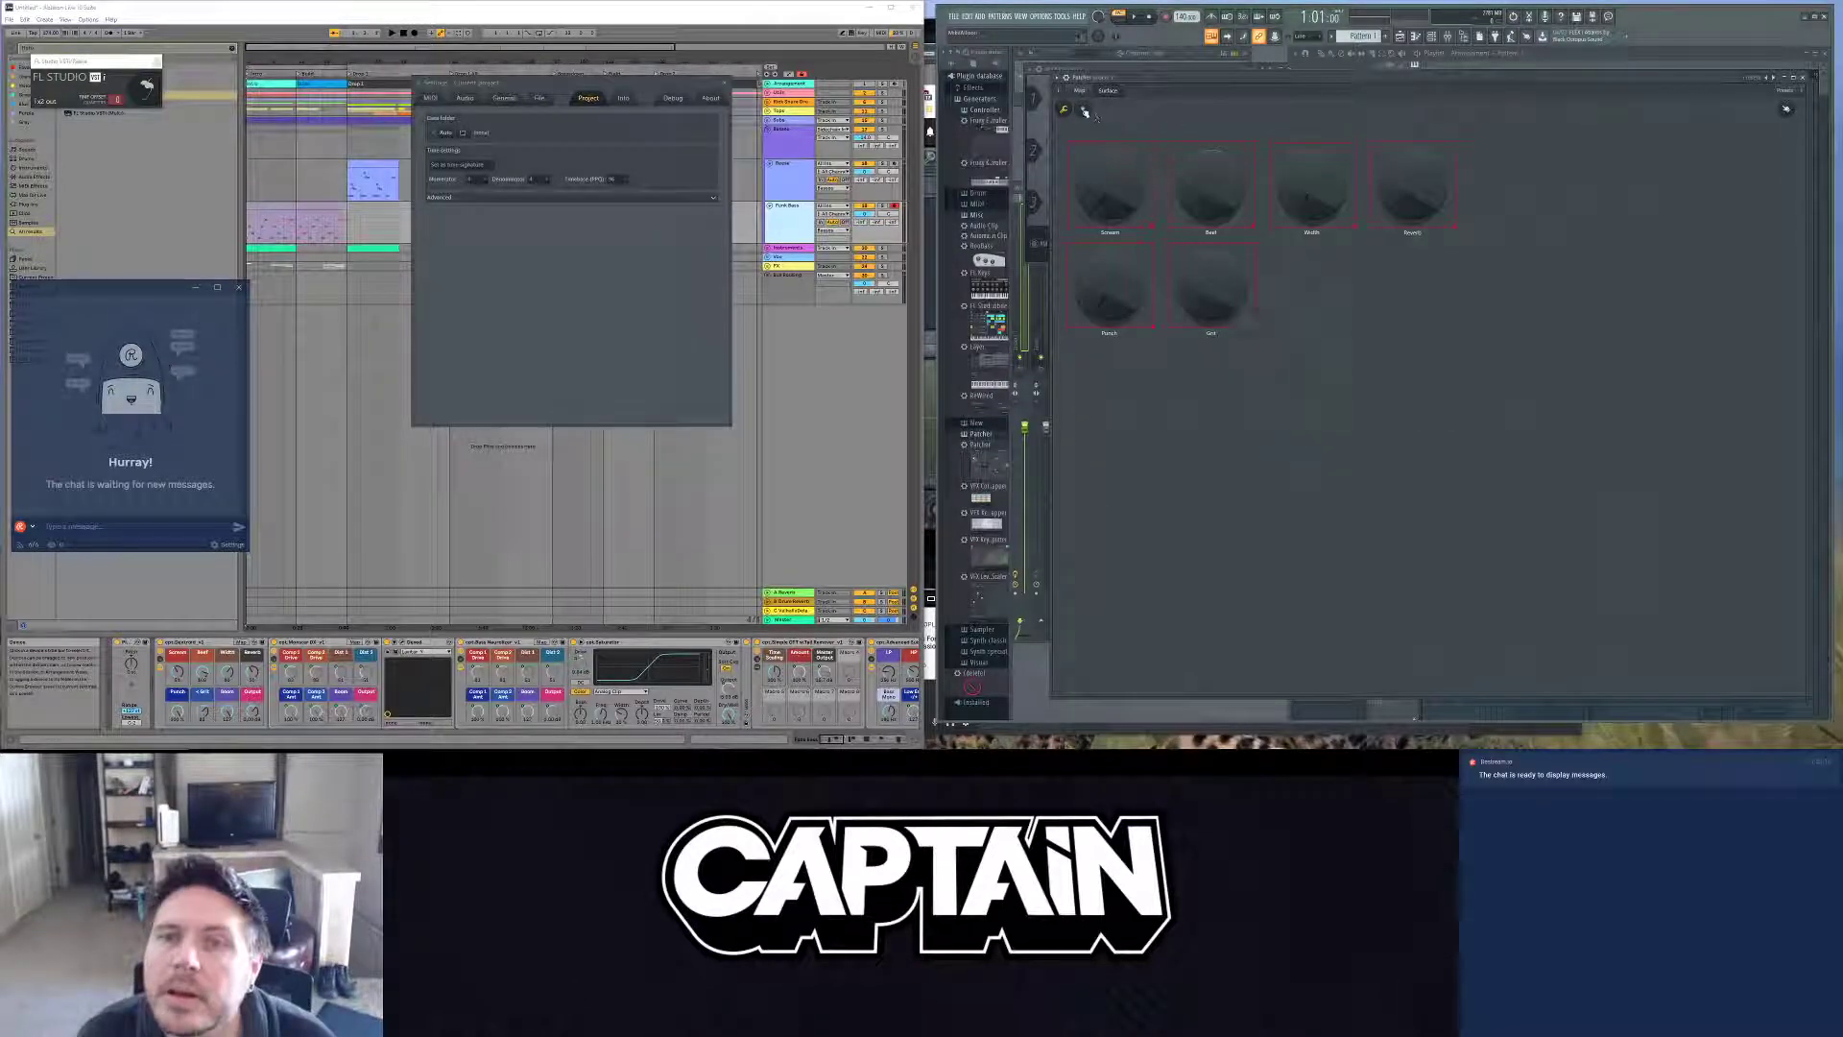
pyautogui.click(1086, 113)
pyautogui.moveTo(1113, 183)
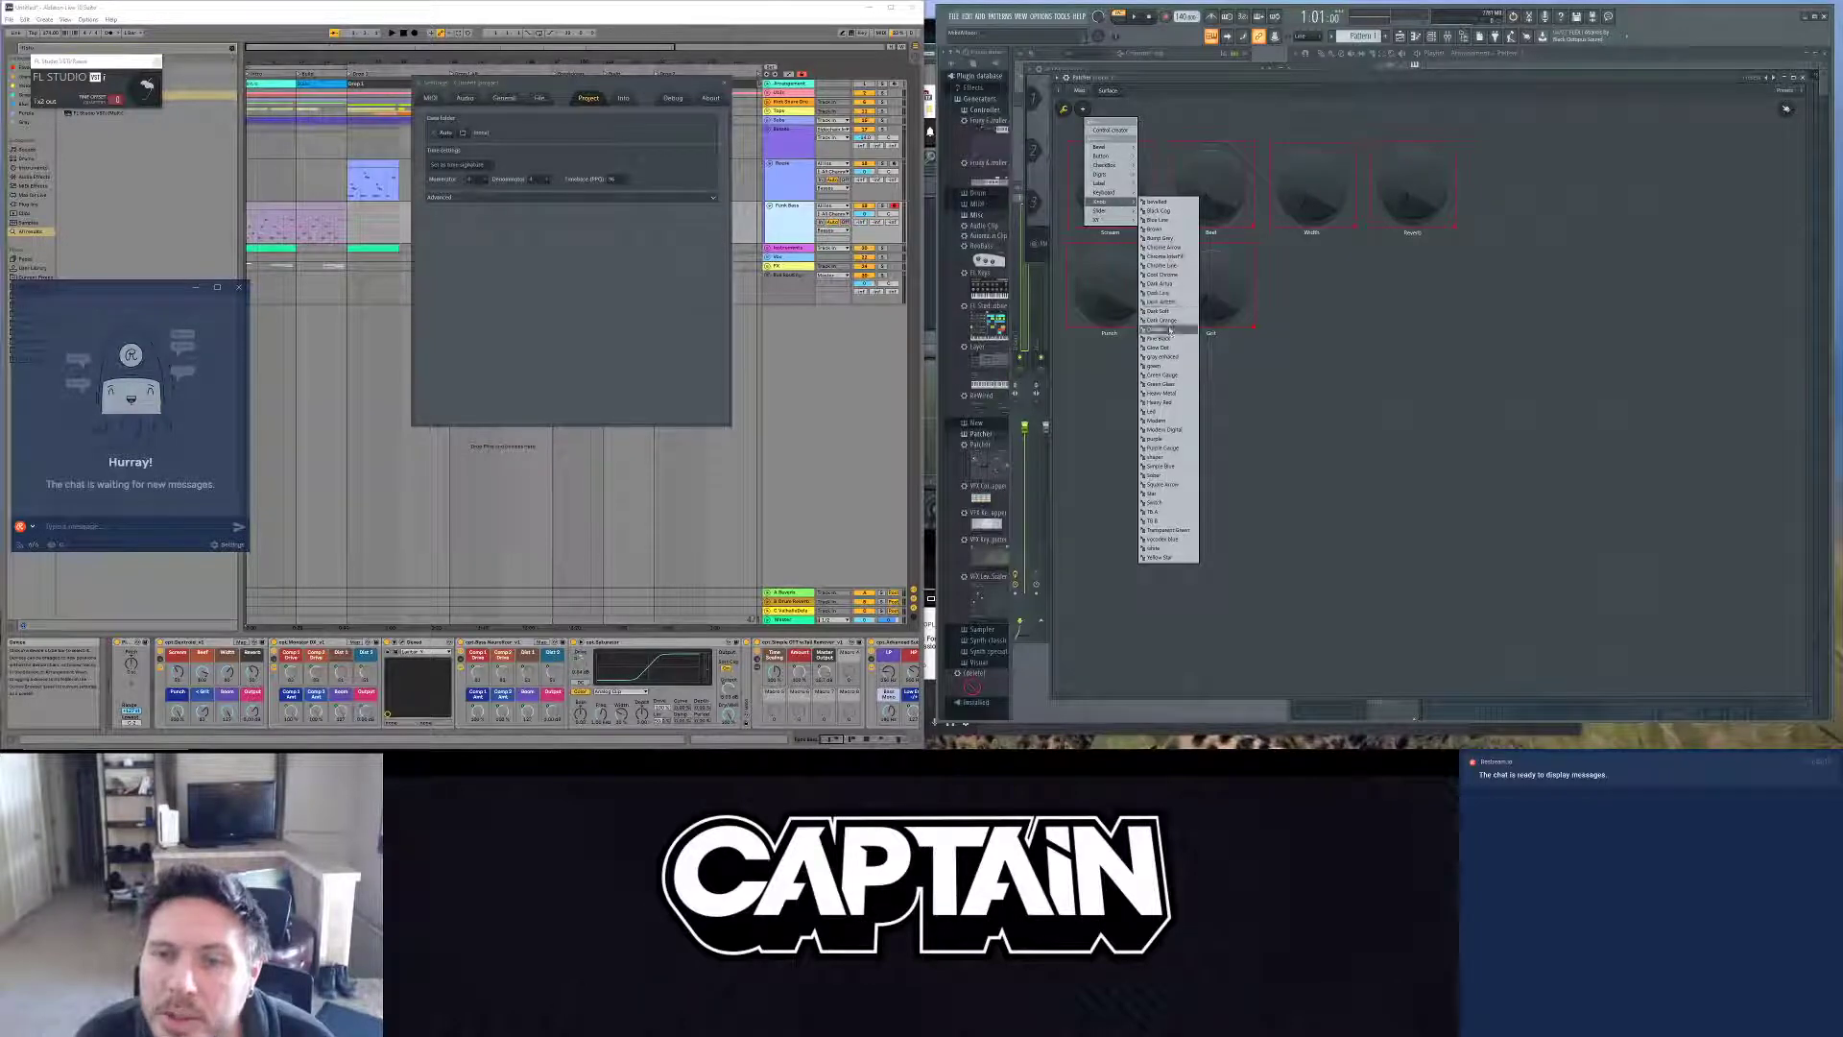
pyautogui.click(1169, 329)
pyautogui.click(1307, 267)
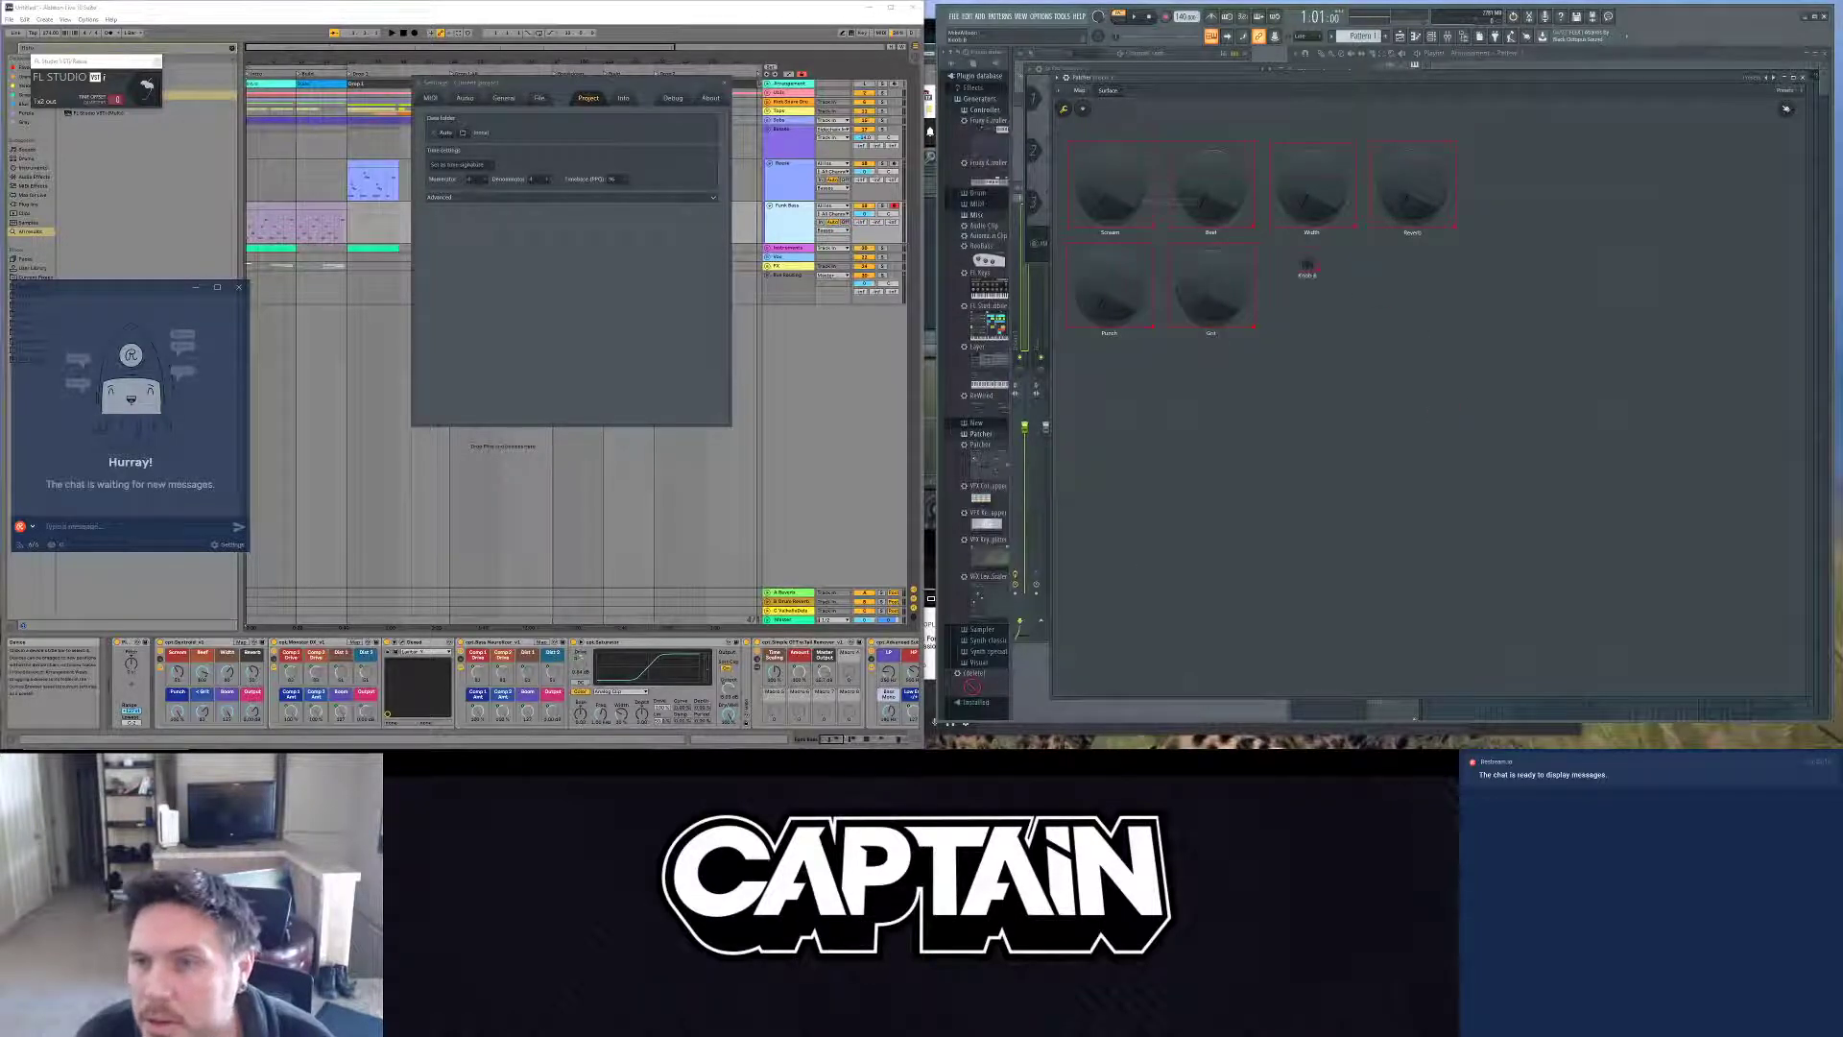
pyautogui.moveTo(1298, 276); pyautogui.dragTo(1354, 326)
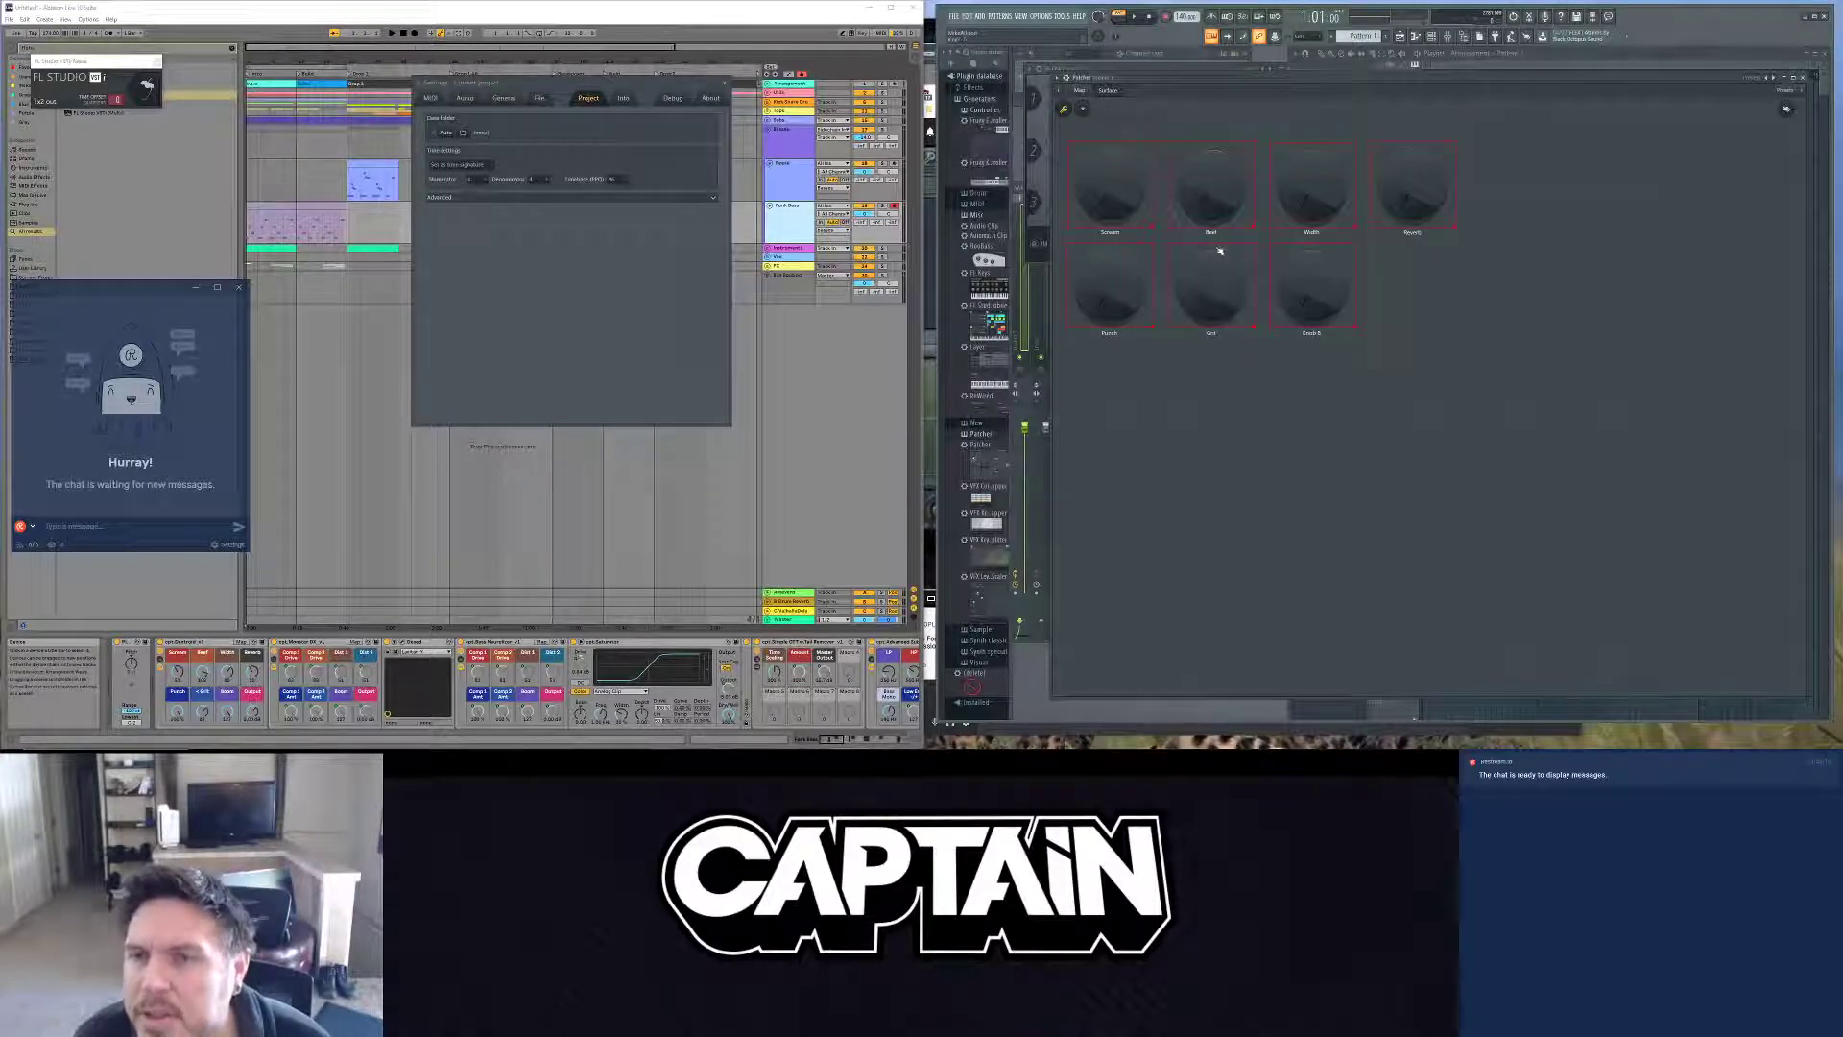
# Step: Rename the knob below Width to Room
pyautogui.rightClick(1309, 298)
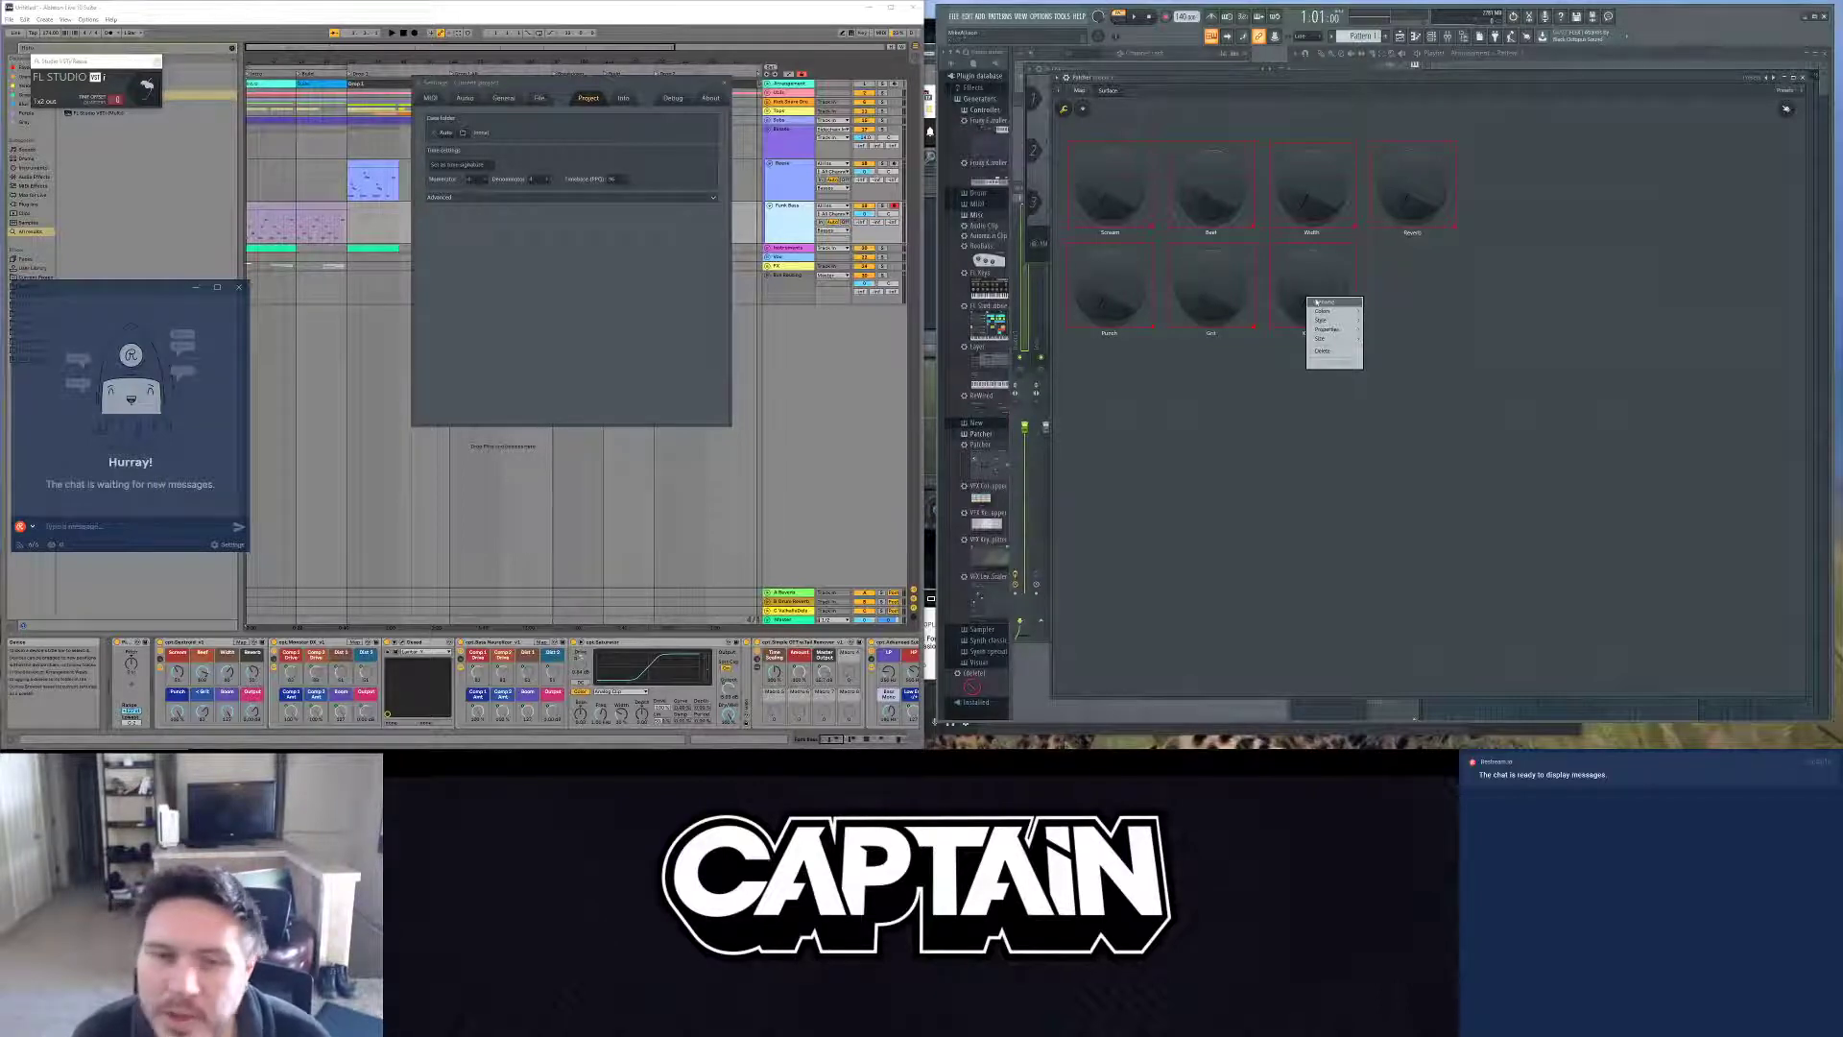
pyautogui.click(1317, 302)
pyautogui.write('Room')
pyautogui.press('Return')
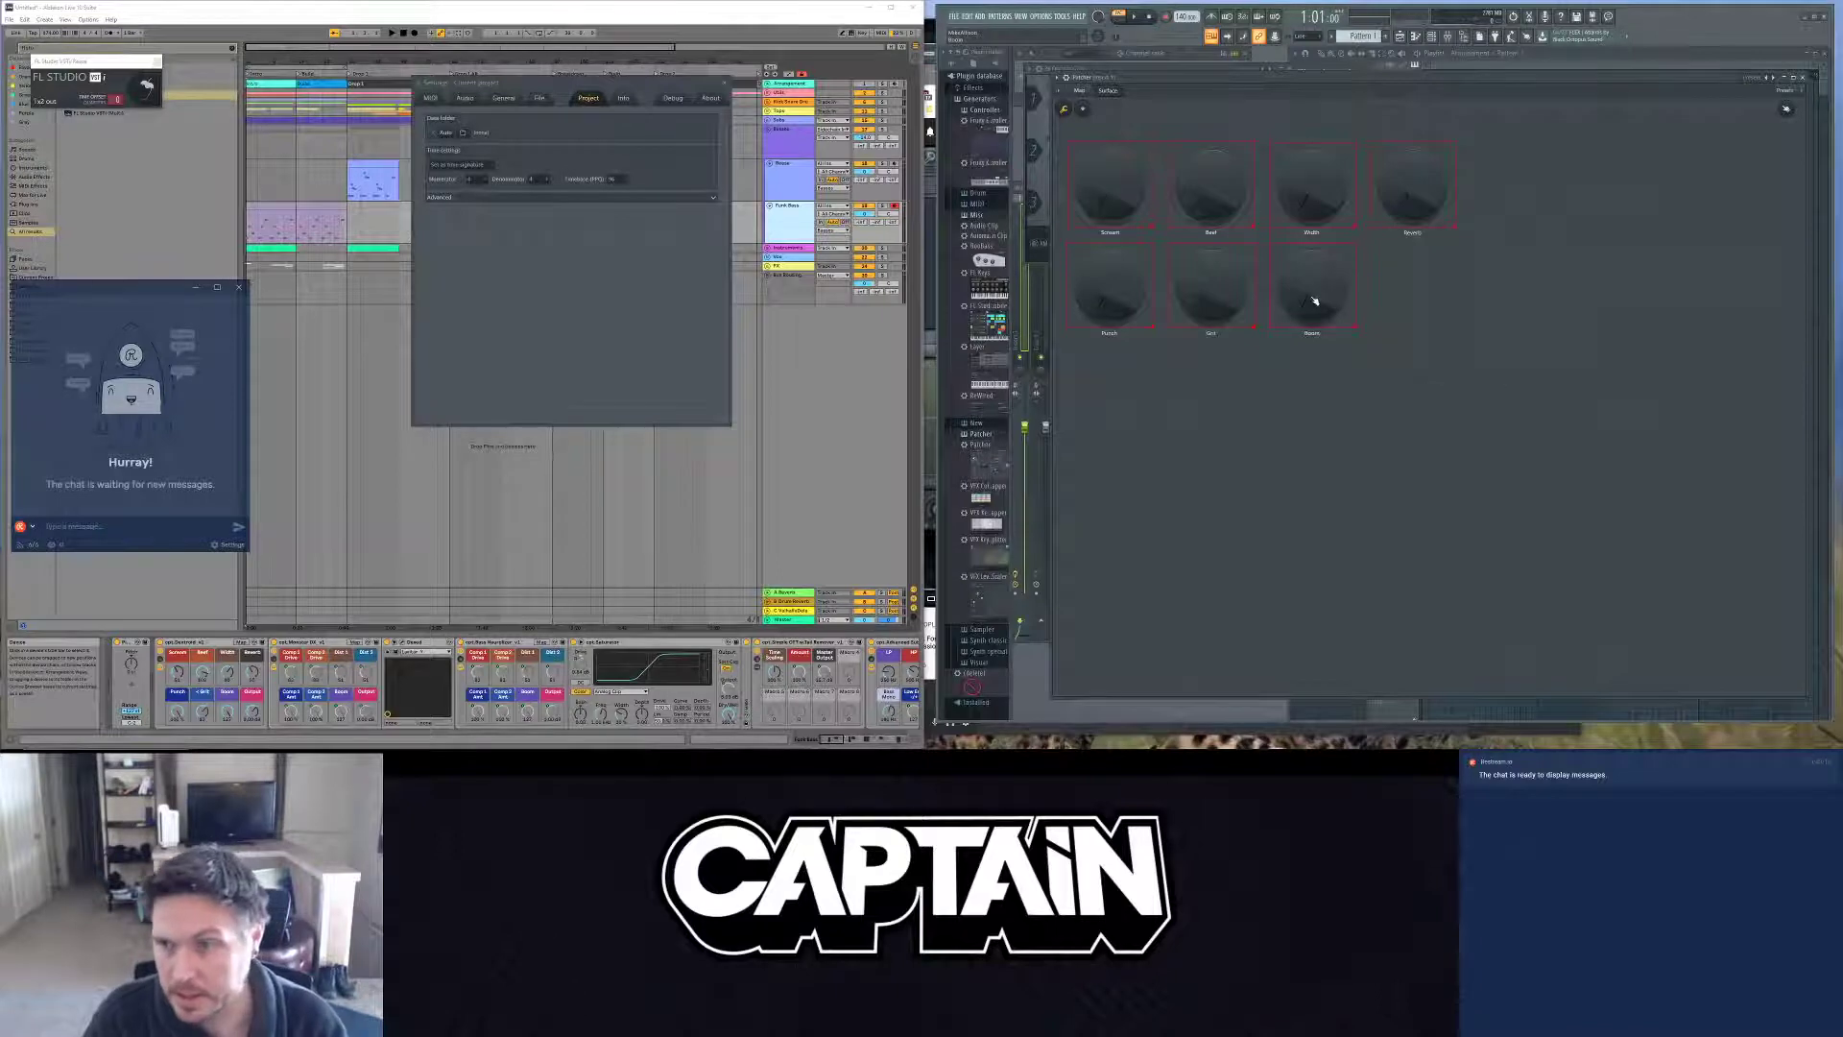
# Step: Add a fourth lower-row dark knob beside Room, below Reverb, and enlarge it to match the grid
pyautogui.rightClick(1395, 264)
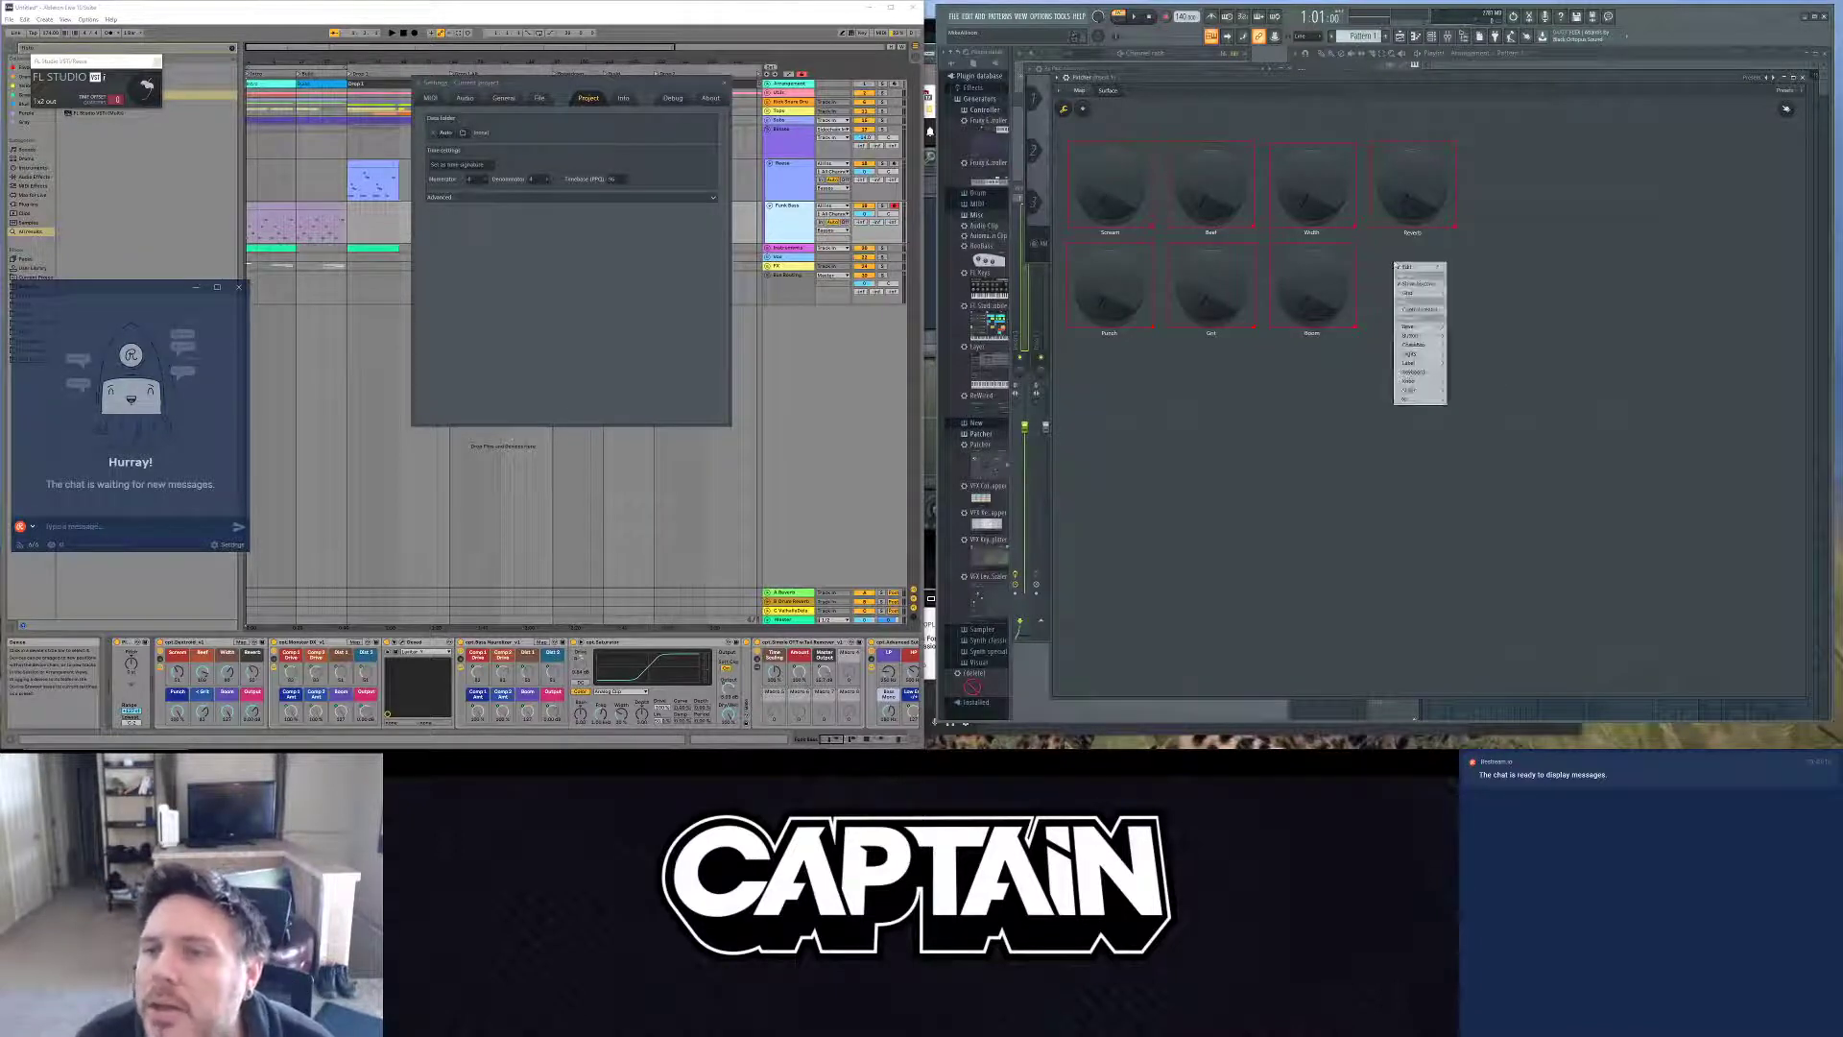
pyautogui.click(1082, 109)
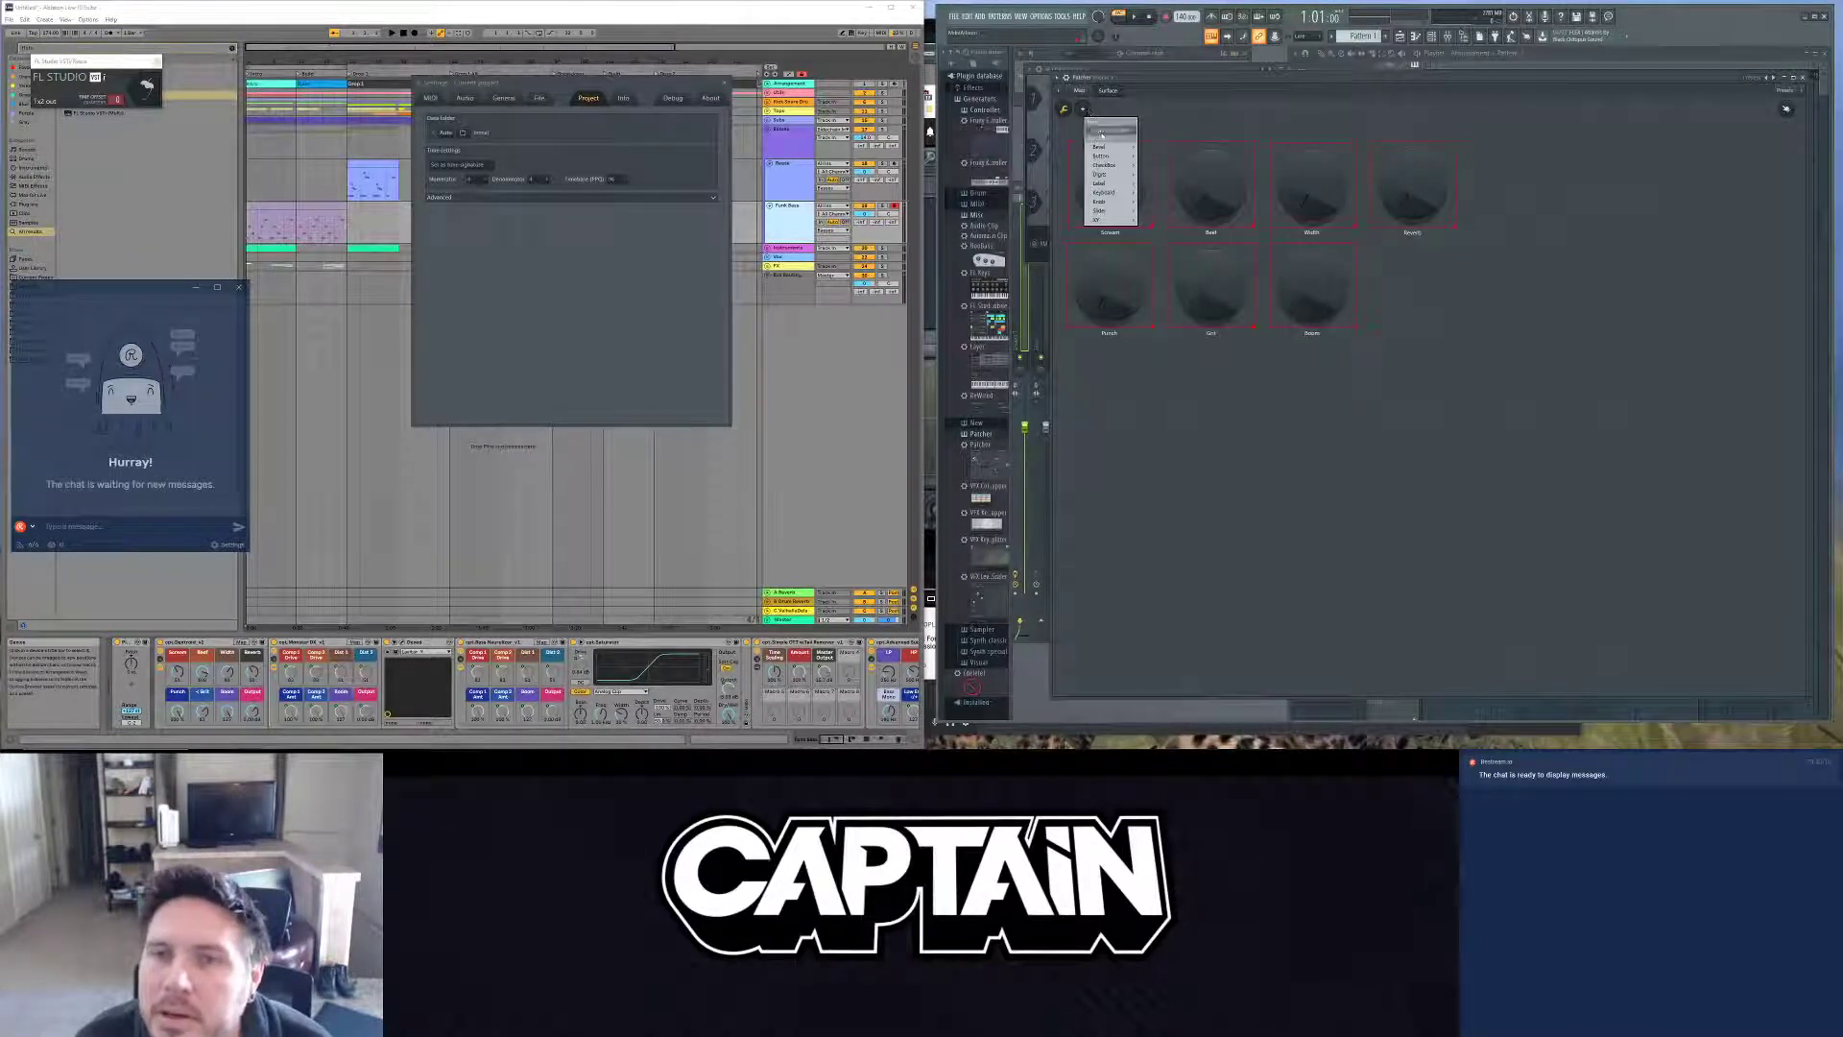
pyautogui.moveTo(1103, 166)
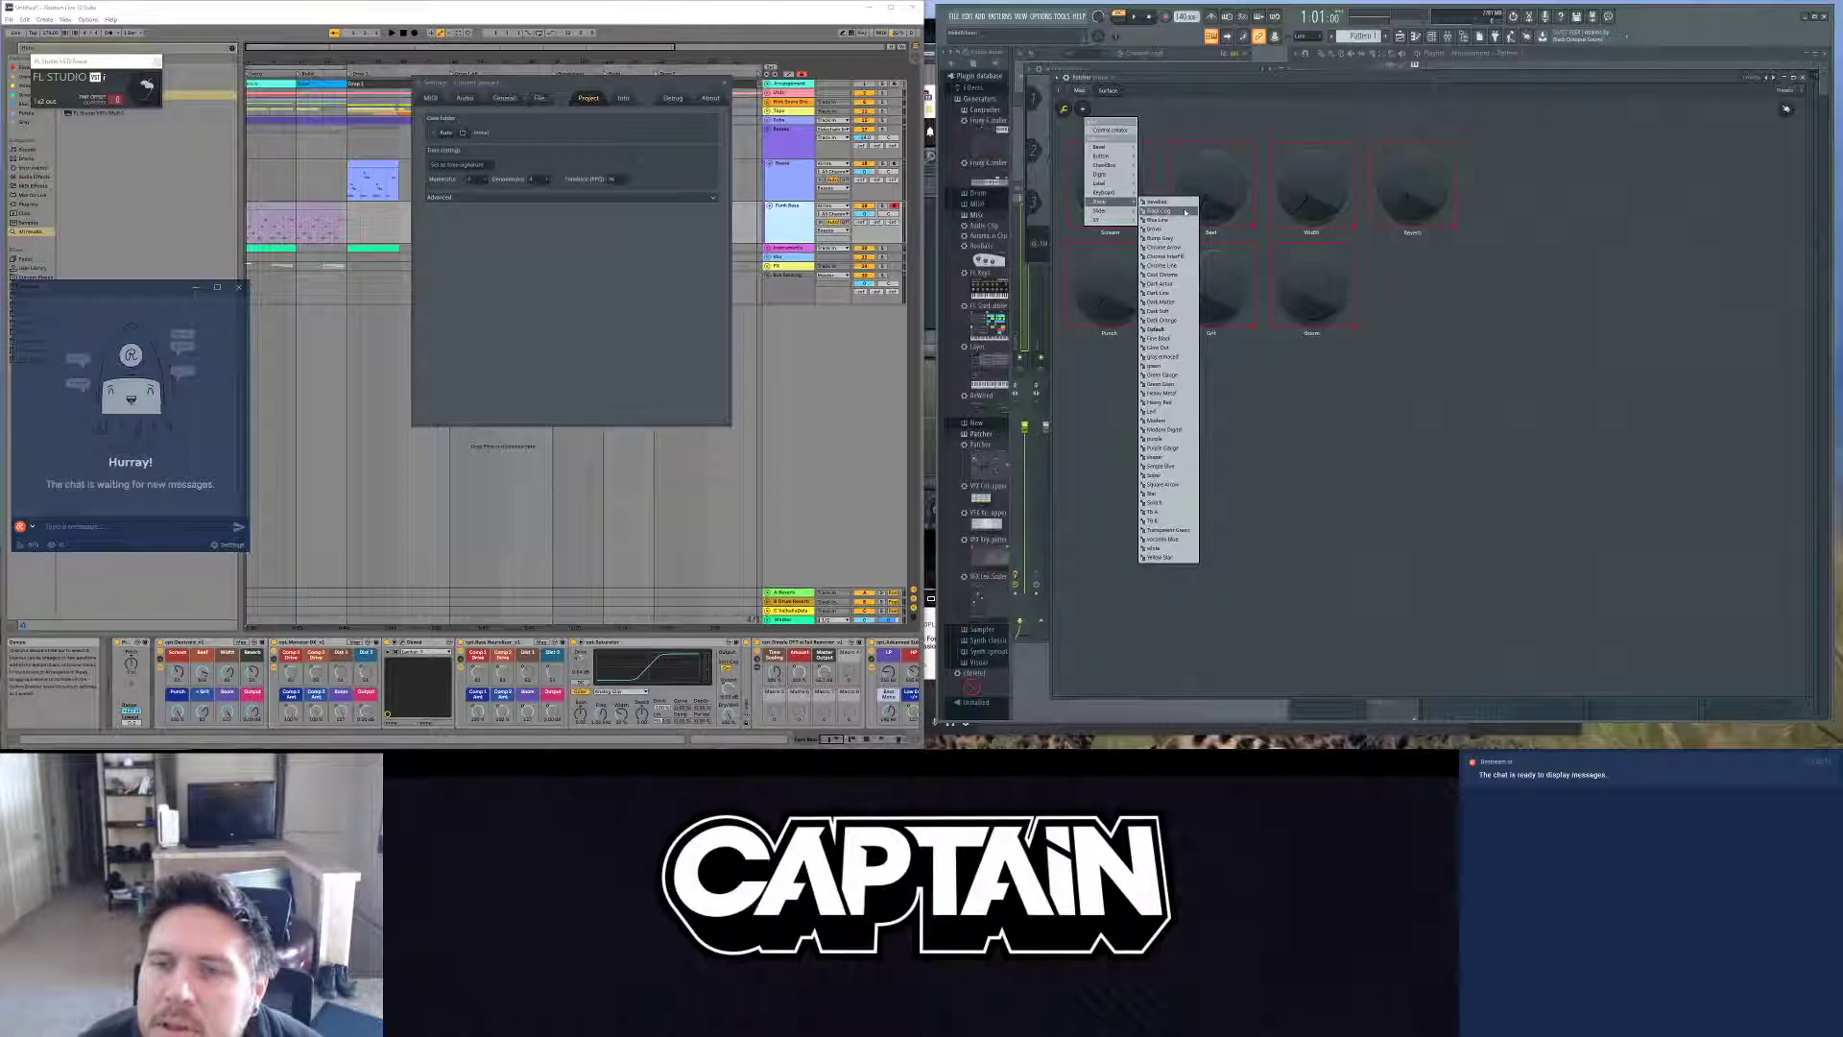
pyautogui.click(1156, 204)
pyautogui.moveTo(1454, 432); pyautogui.dragTo(1399, 294)
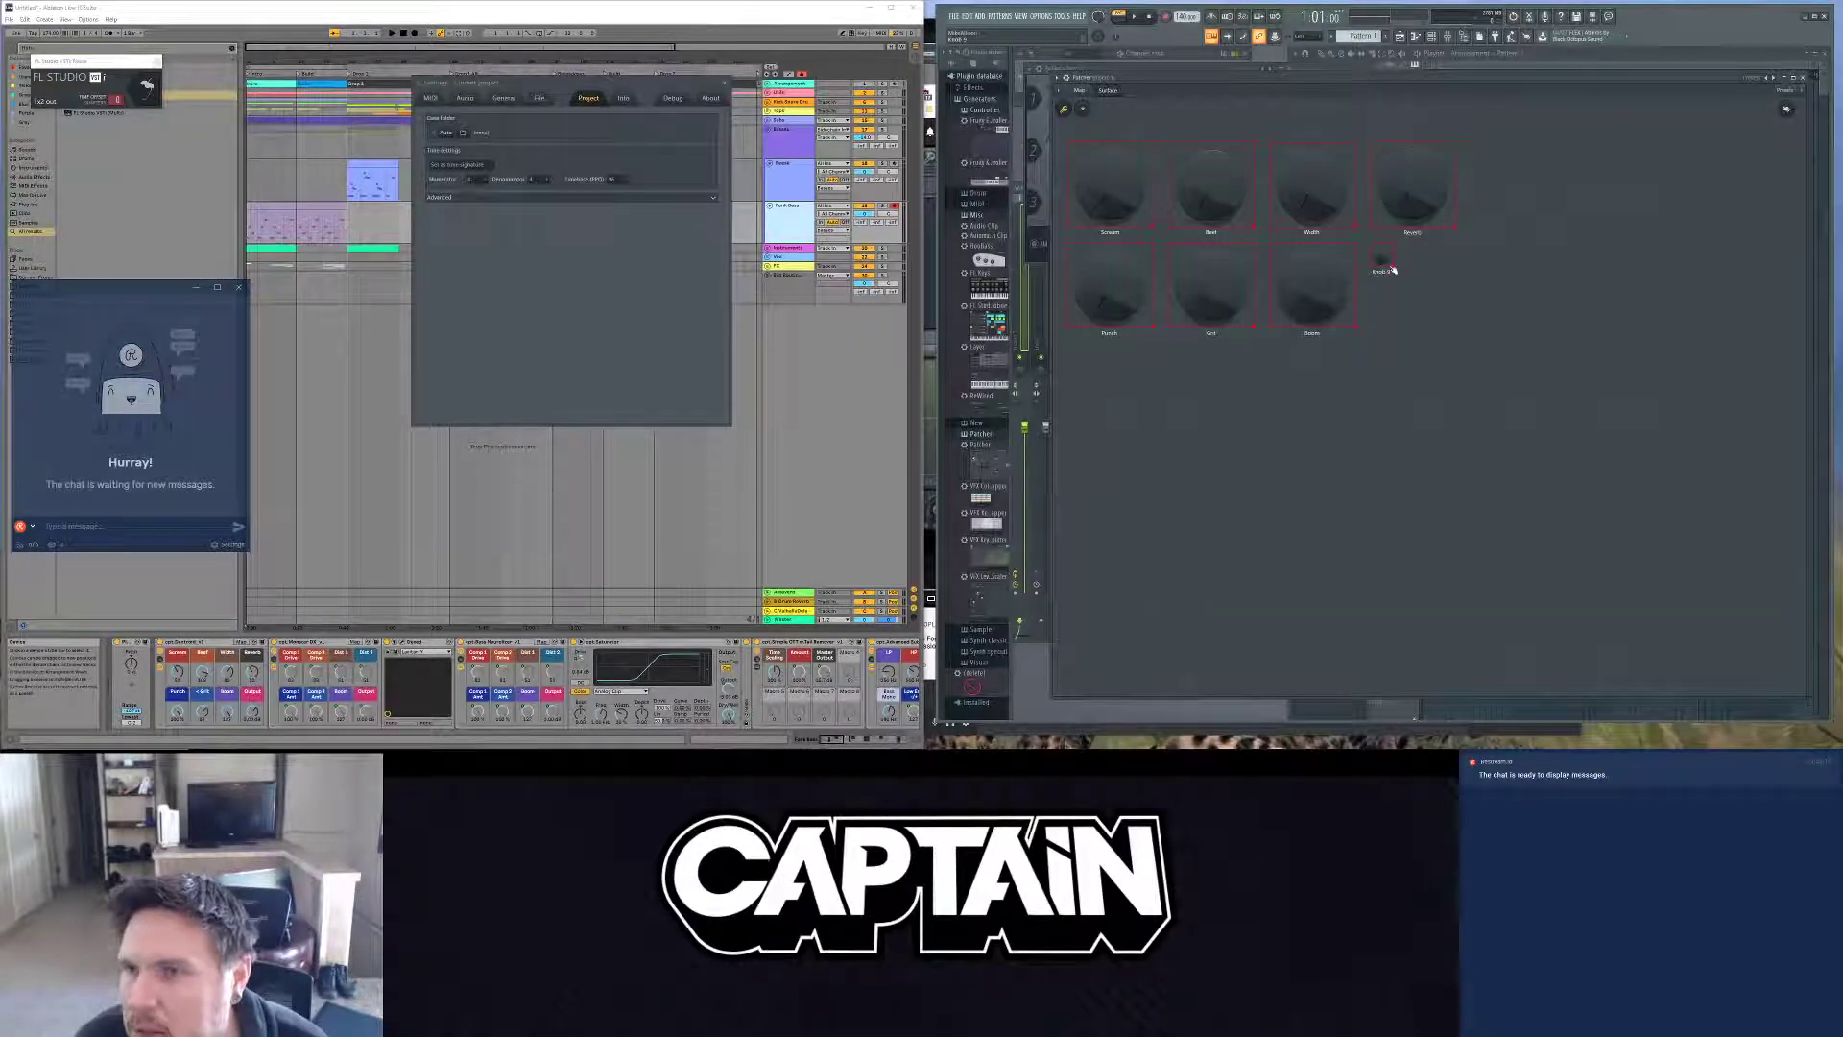
pyautogui.moveTo(1397, 272); pyautogui.dragTo(1457, 331)
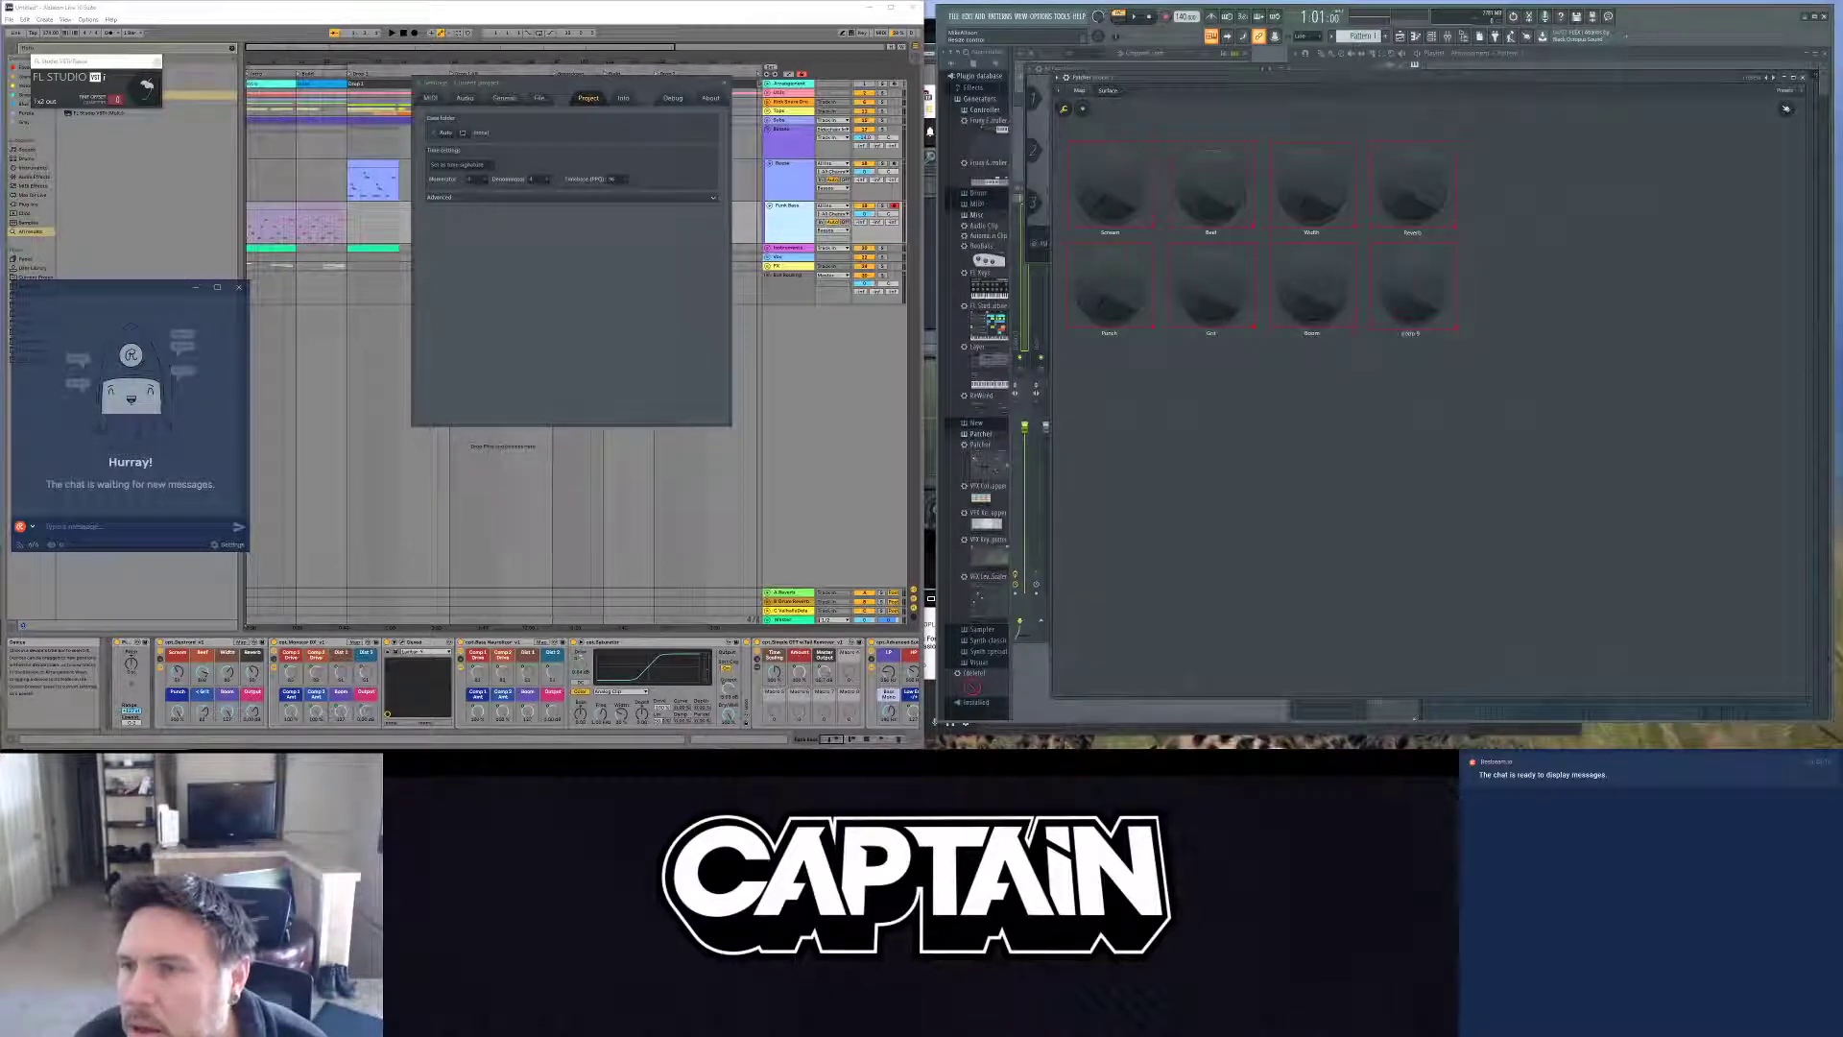
# Step: Rename the knob below Reverb to Output
pyautogui.rightClick(1414, 305)
pyautogui.click(1444, 312)
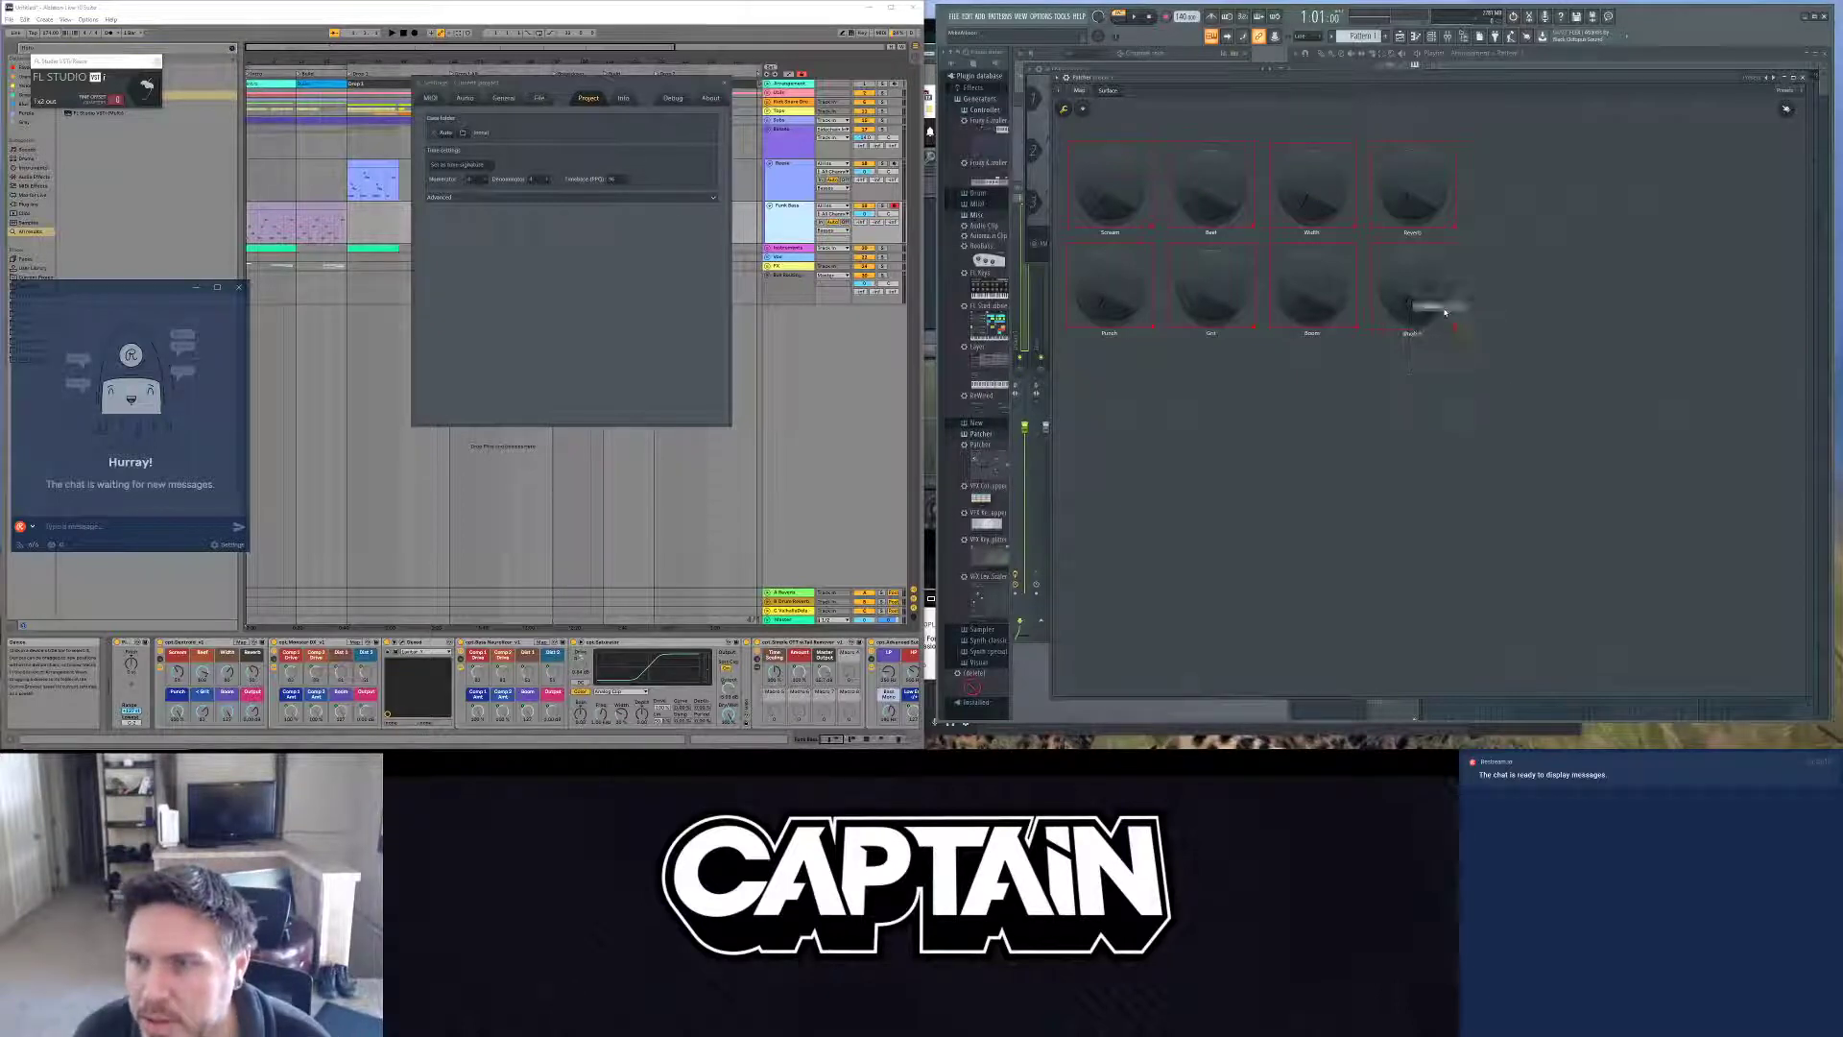
pyautogui.write('Out')
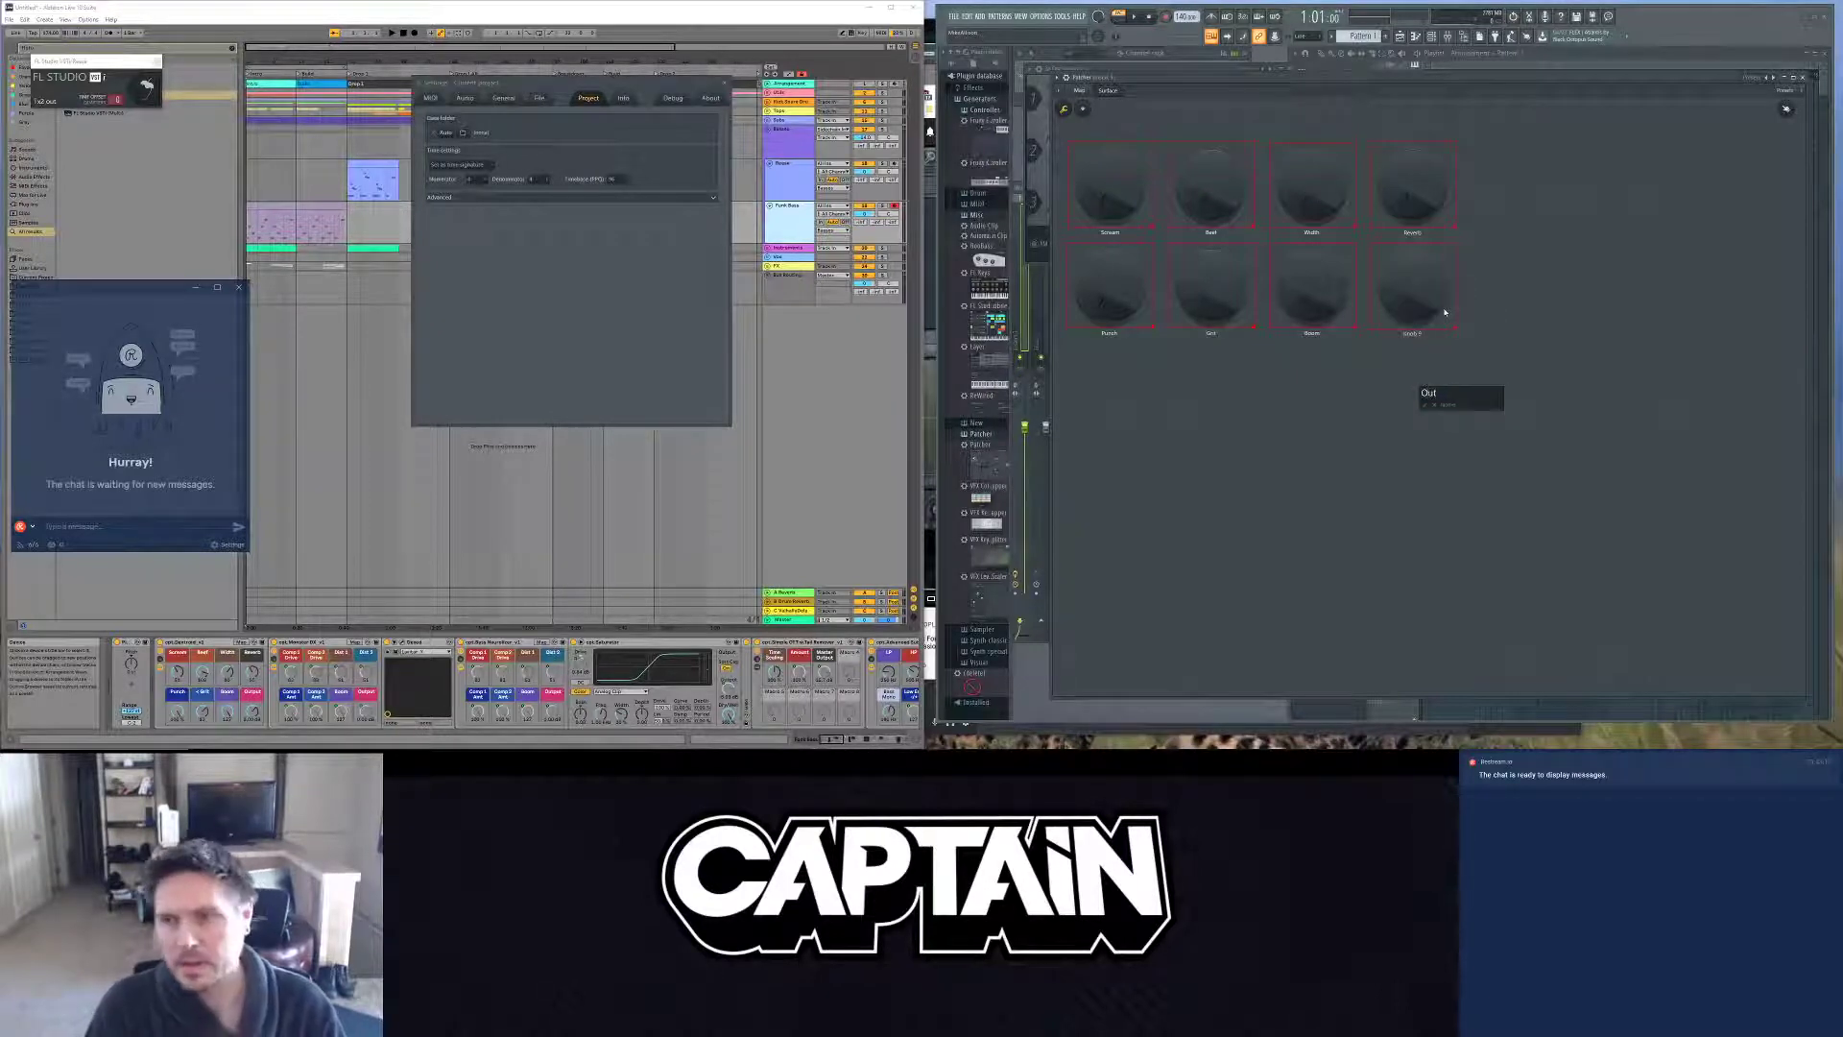
pyautogui.write('put')
pyautogui.press('Return')
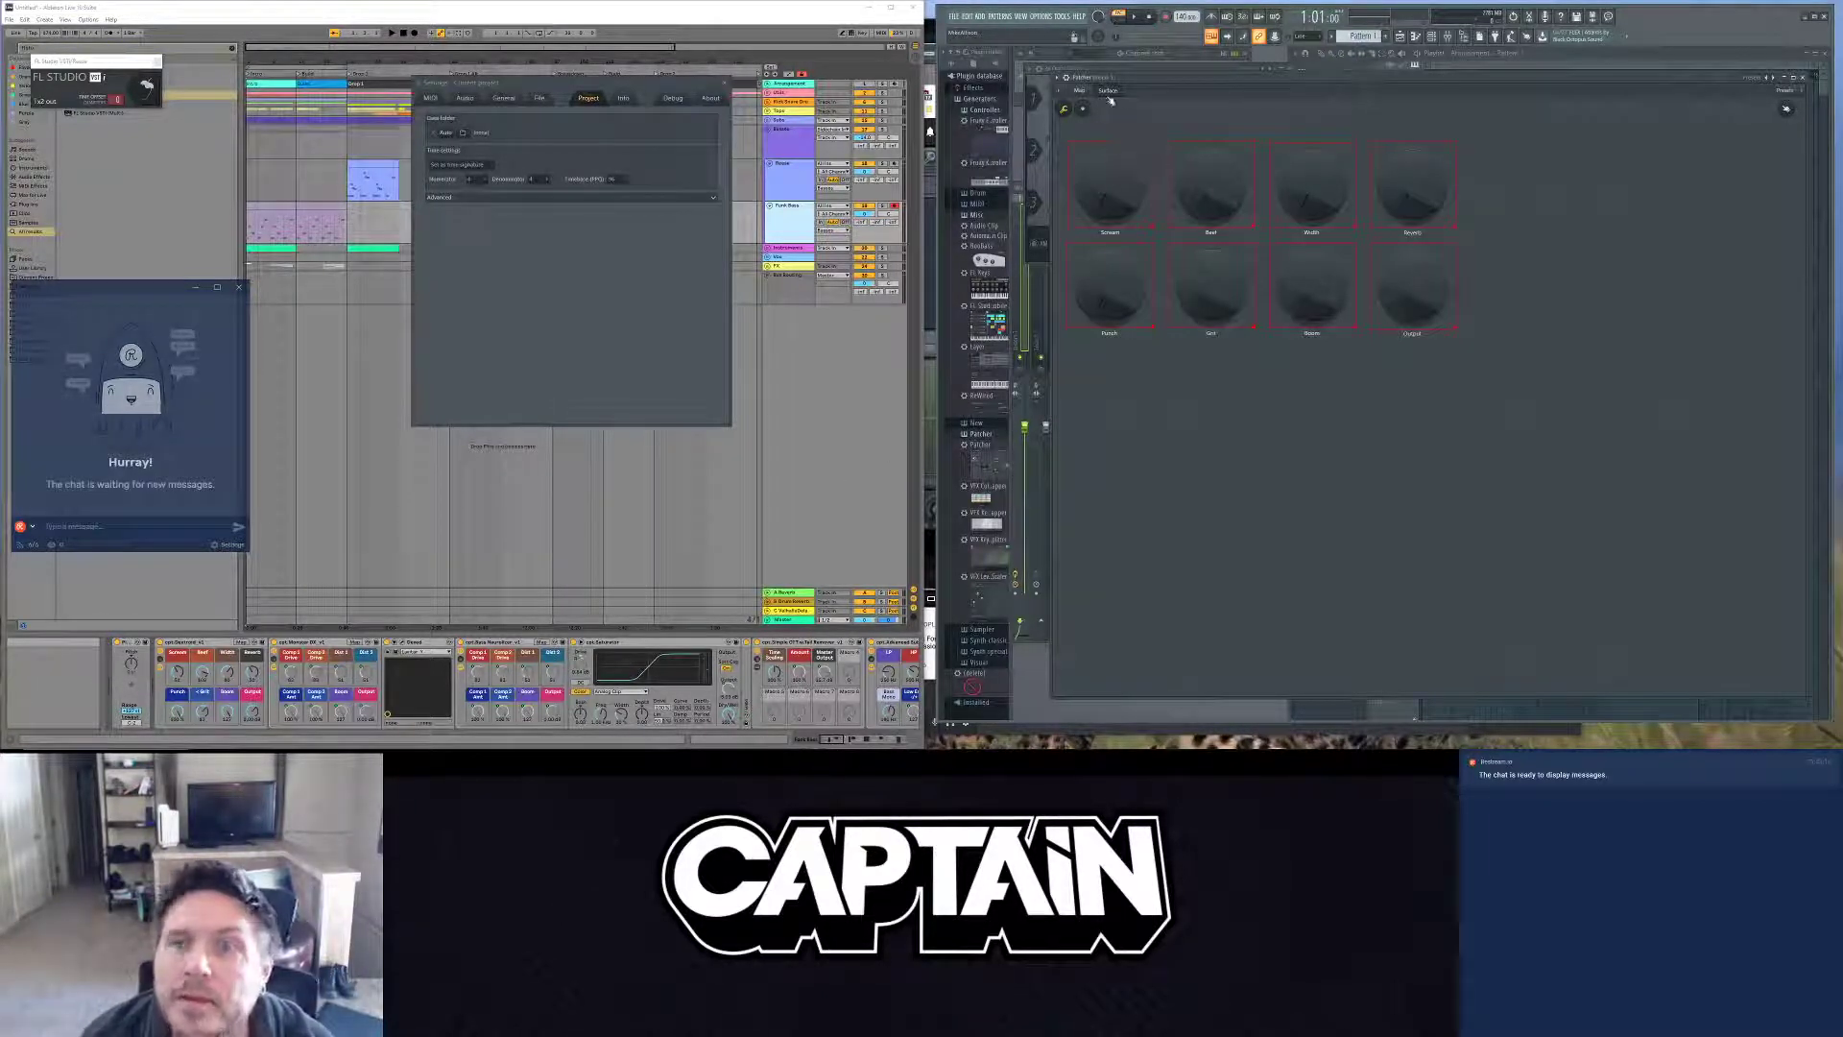
# Step: Show the Patcher map and examine the macro mapping options of the Beef knob in Ableton Live's first effect rack
pyautogui.click(1078, 92)
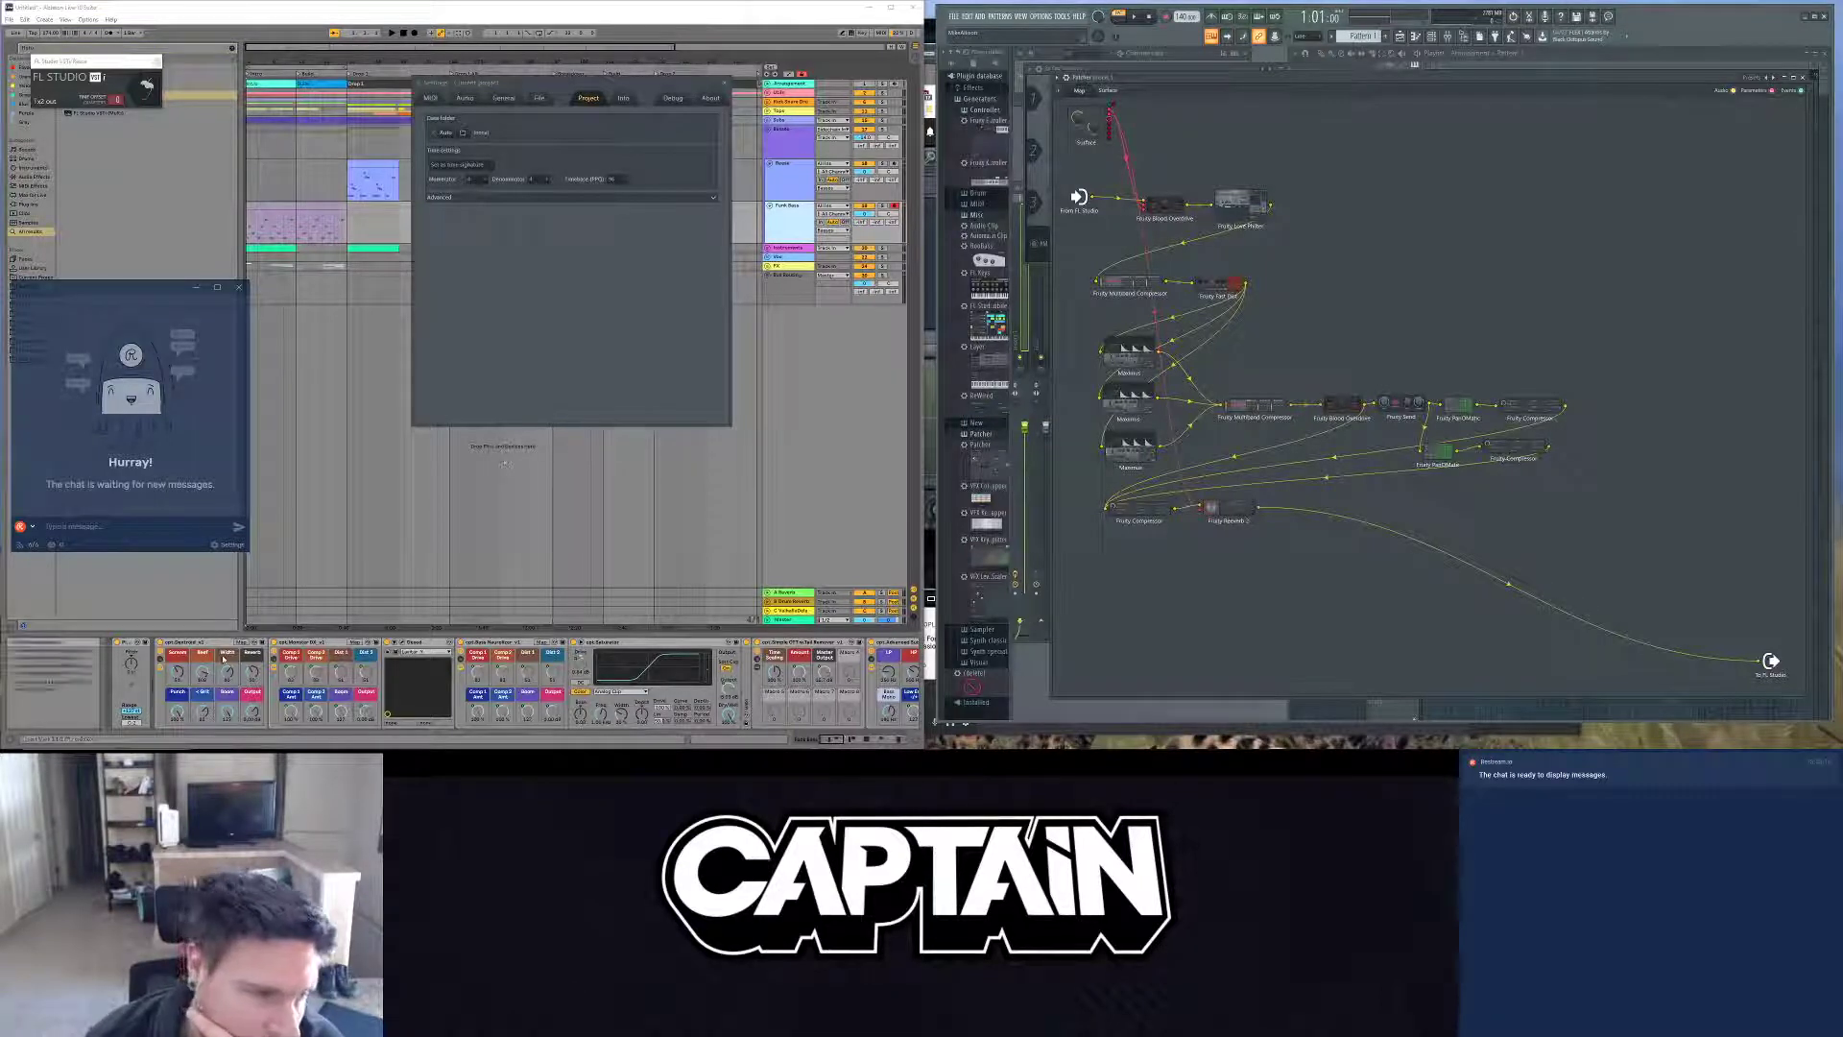
pyautogui.rightClick(202, 679)
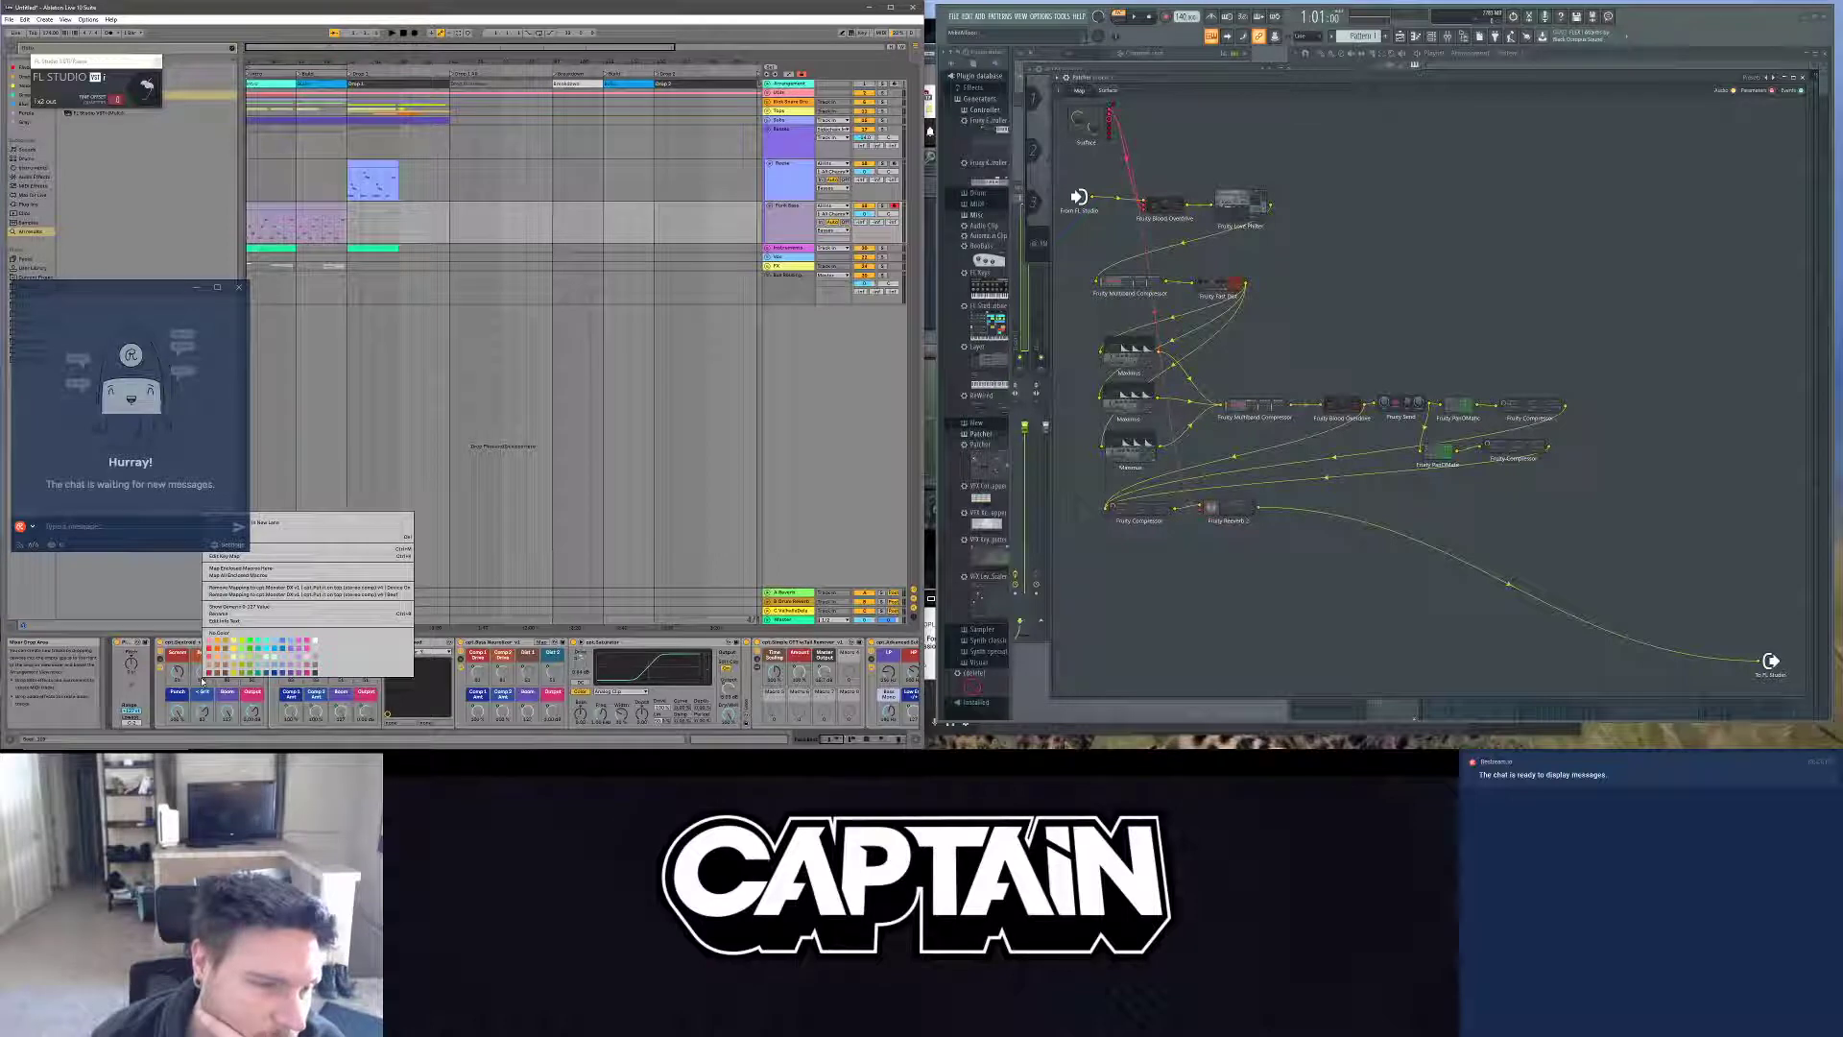
pyautogui.click(342, 703)
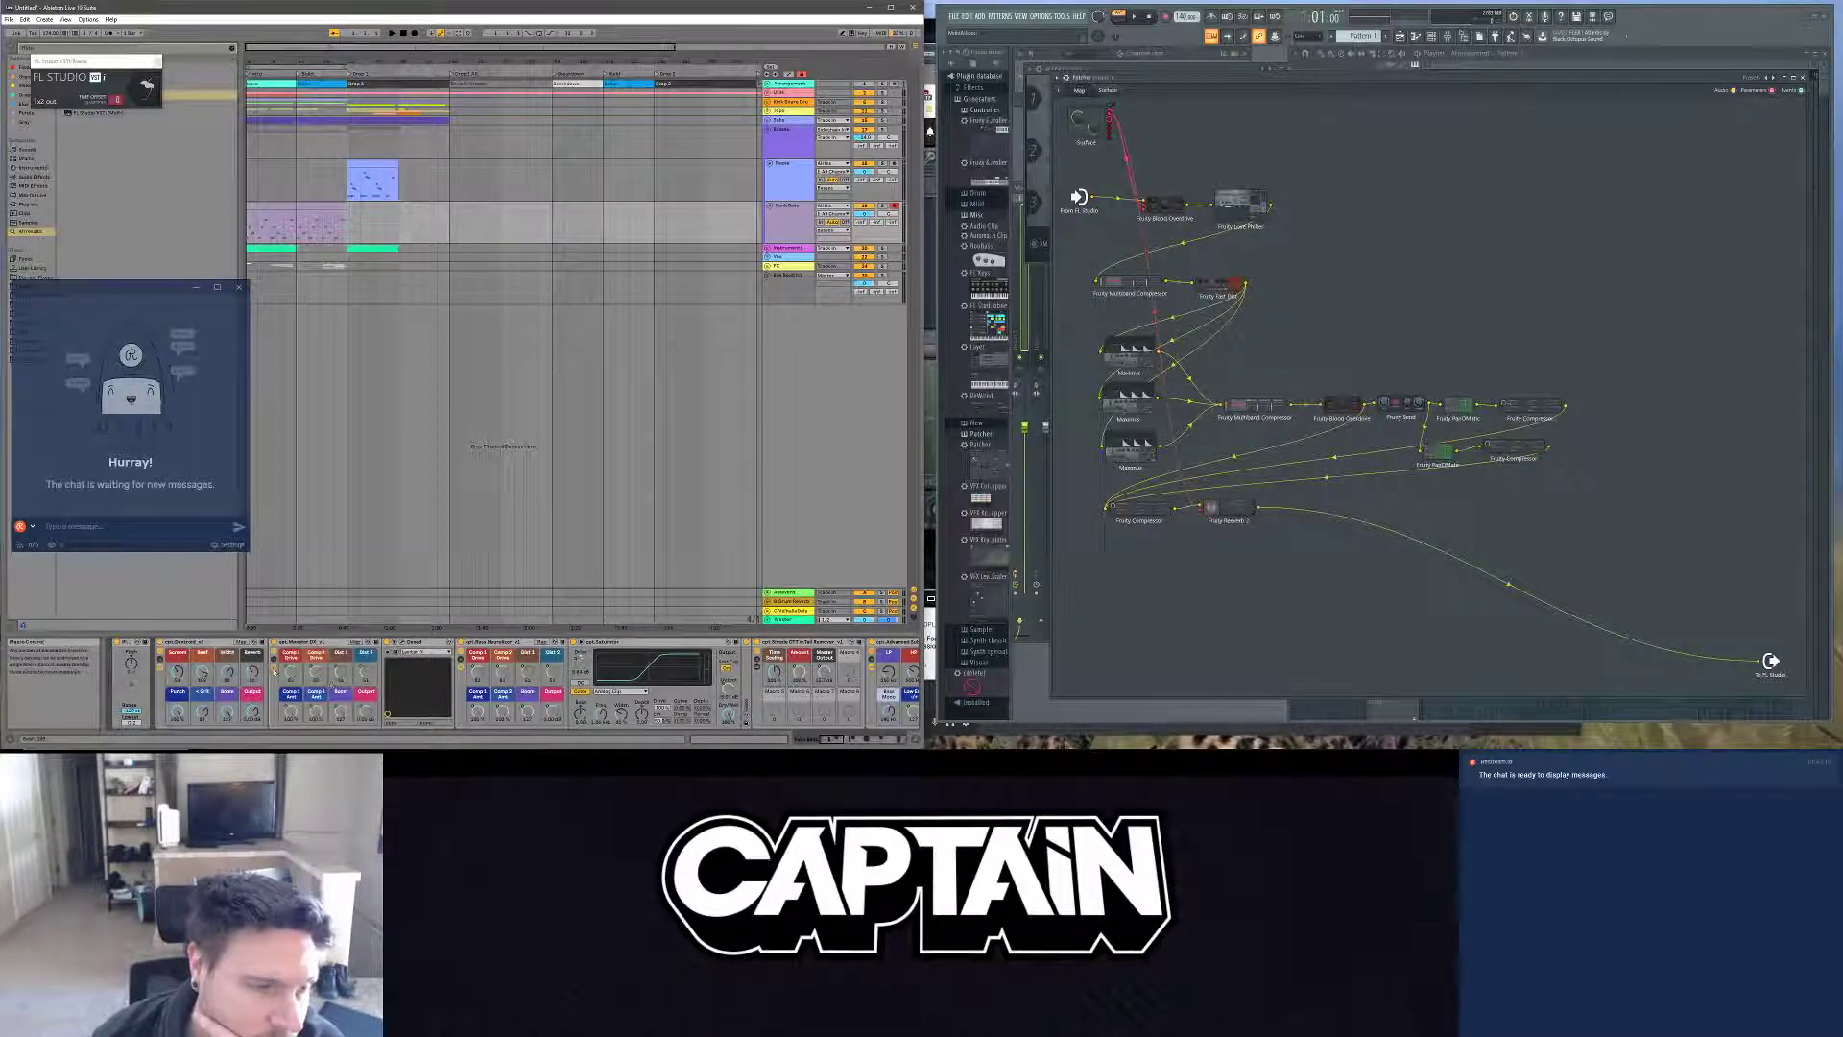
pyautogui.rightClick(205, 678)
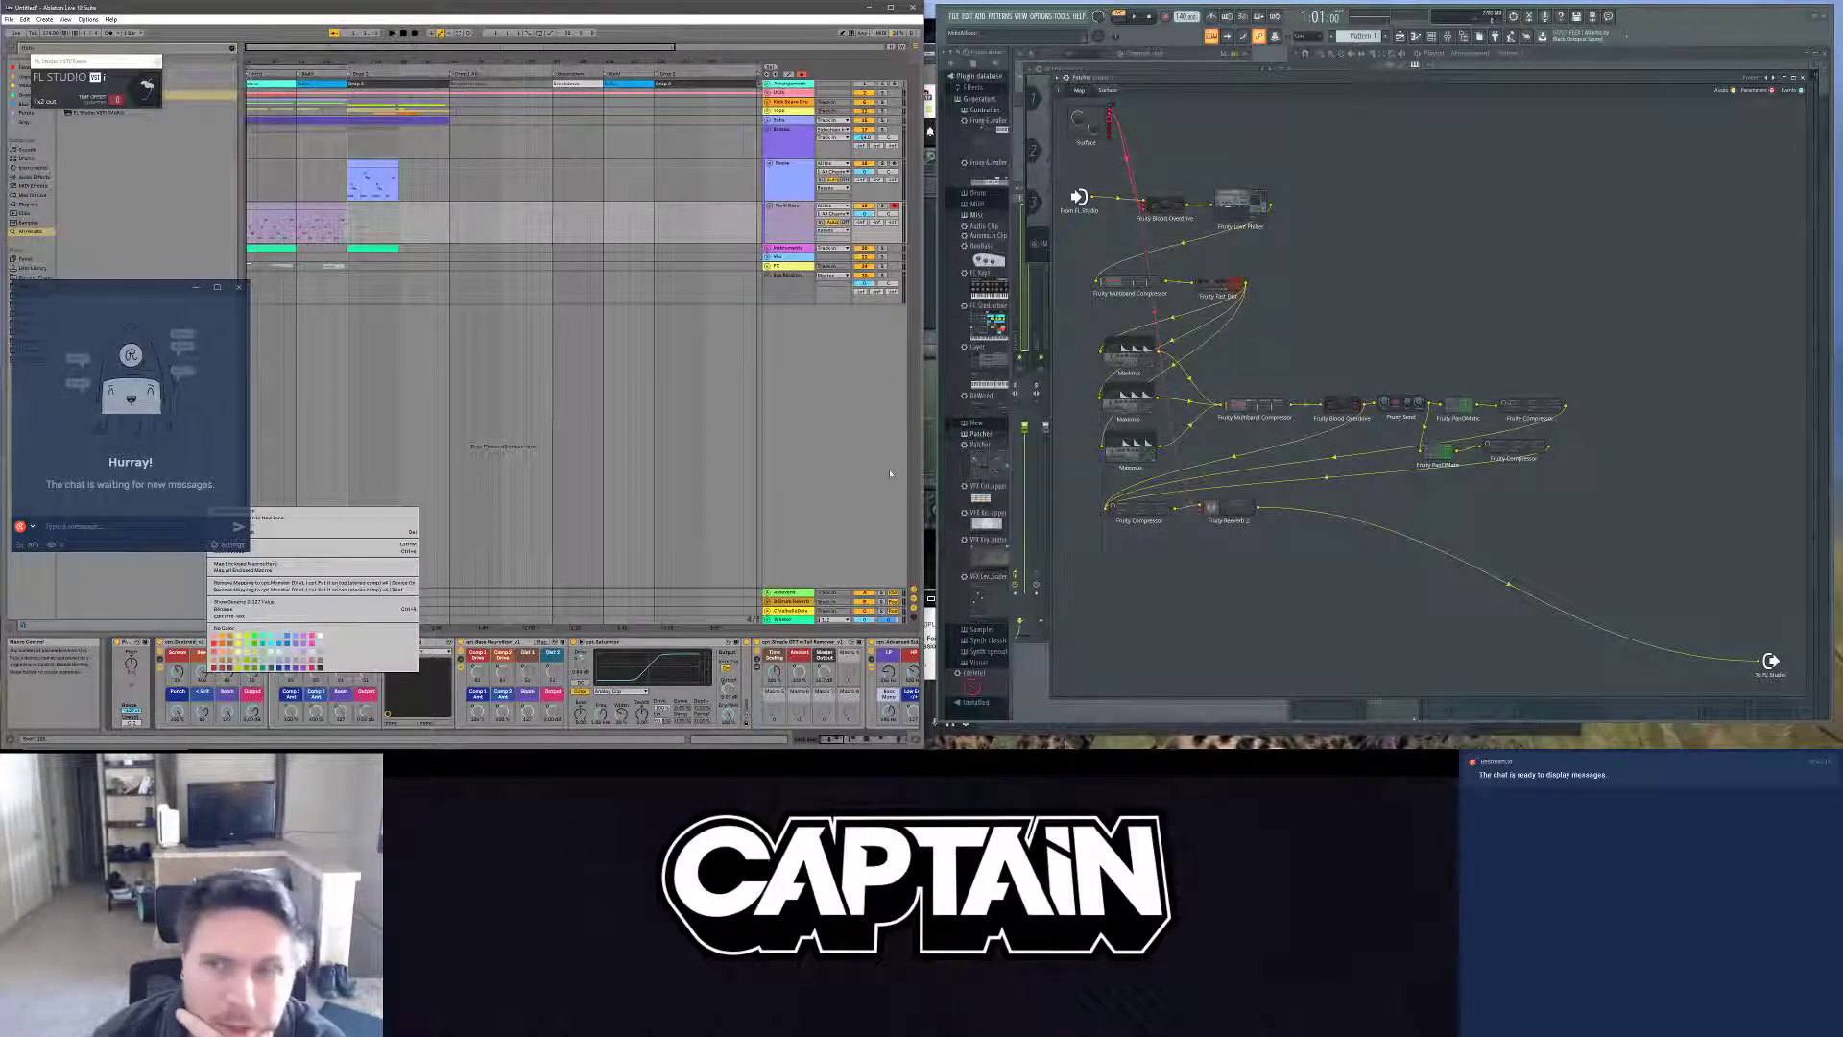
# Step: In FL Studio, align the lower Fruity PanOMatic under the upper one and move Fruity Send behind both compressors so they feed it
pyautogui.click(1444, 454)
pyautogui.moveTo(1445, 454); pyautogui.dragTo(1469, 440)
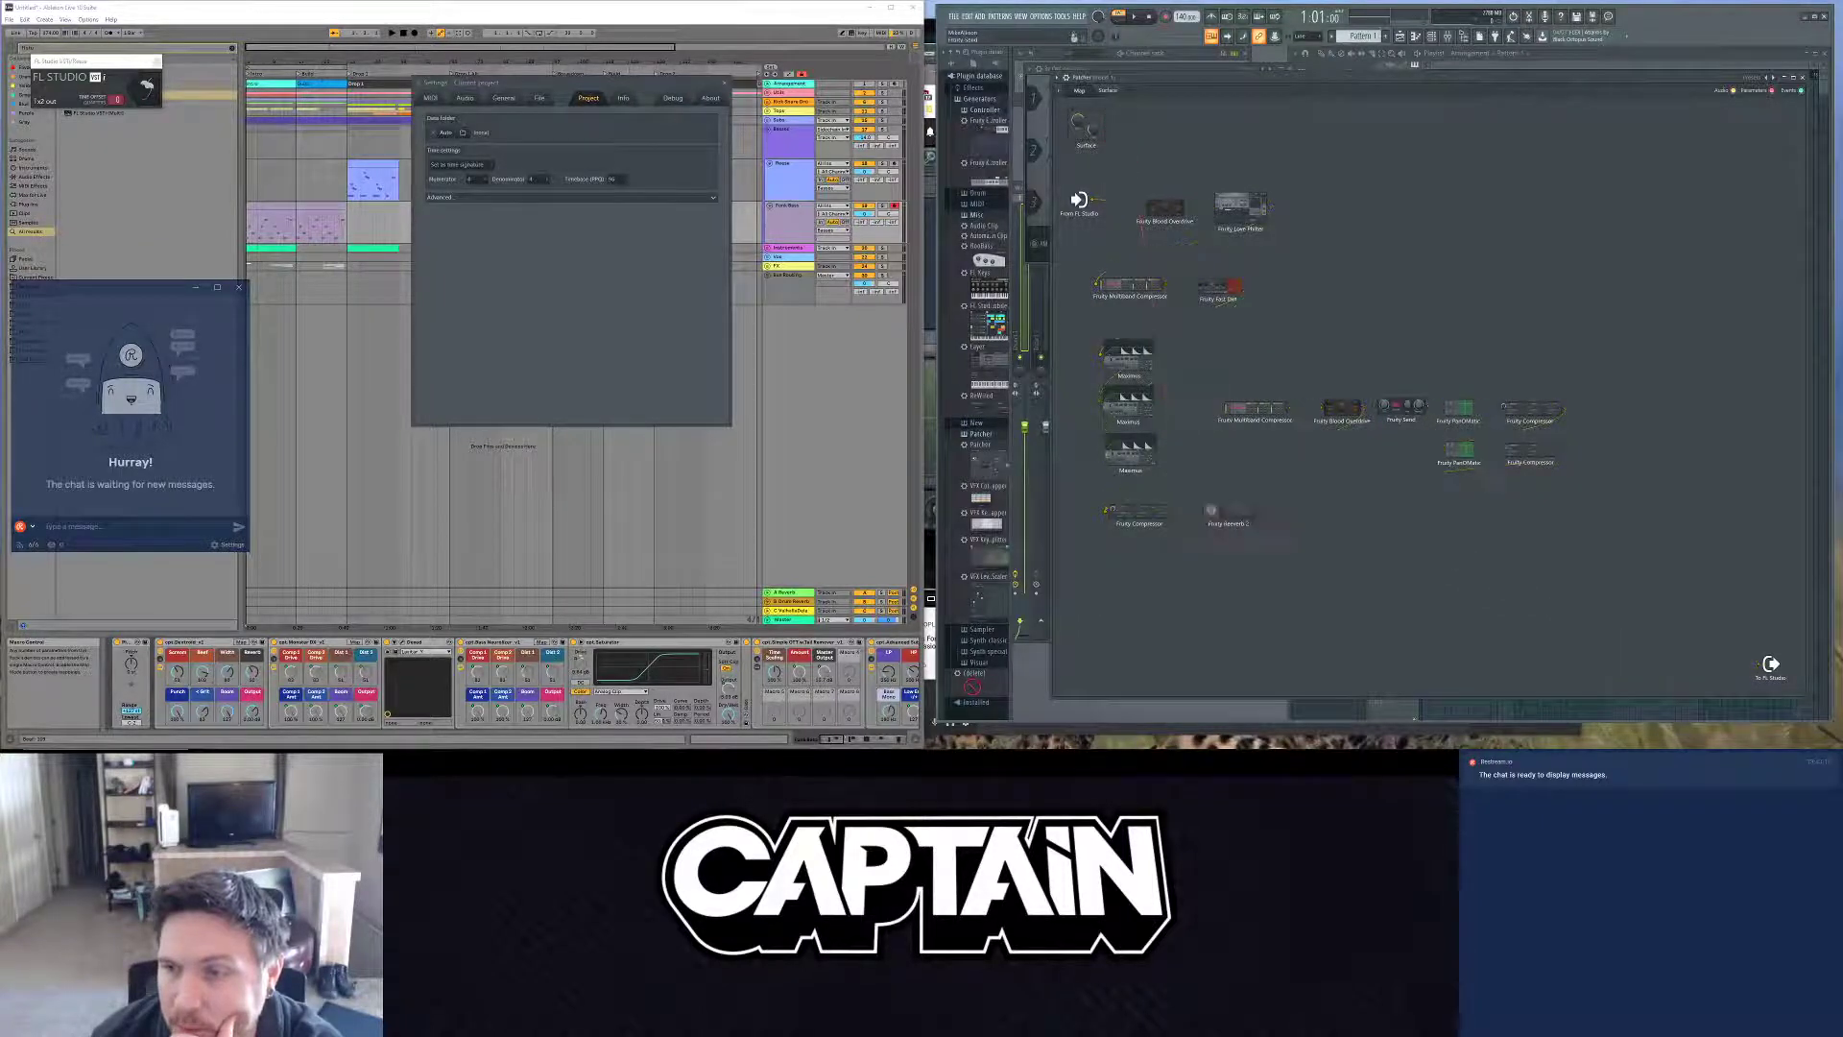
pyautogui.moveTo(1406, 408); pyautogui.dragTo(1598, 430)
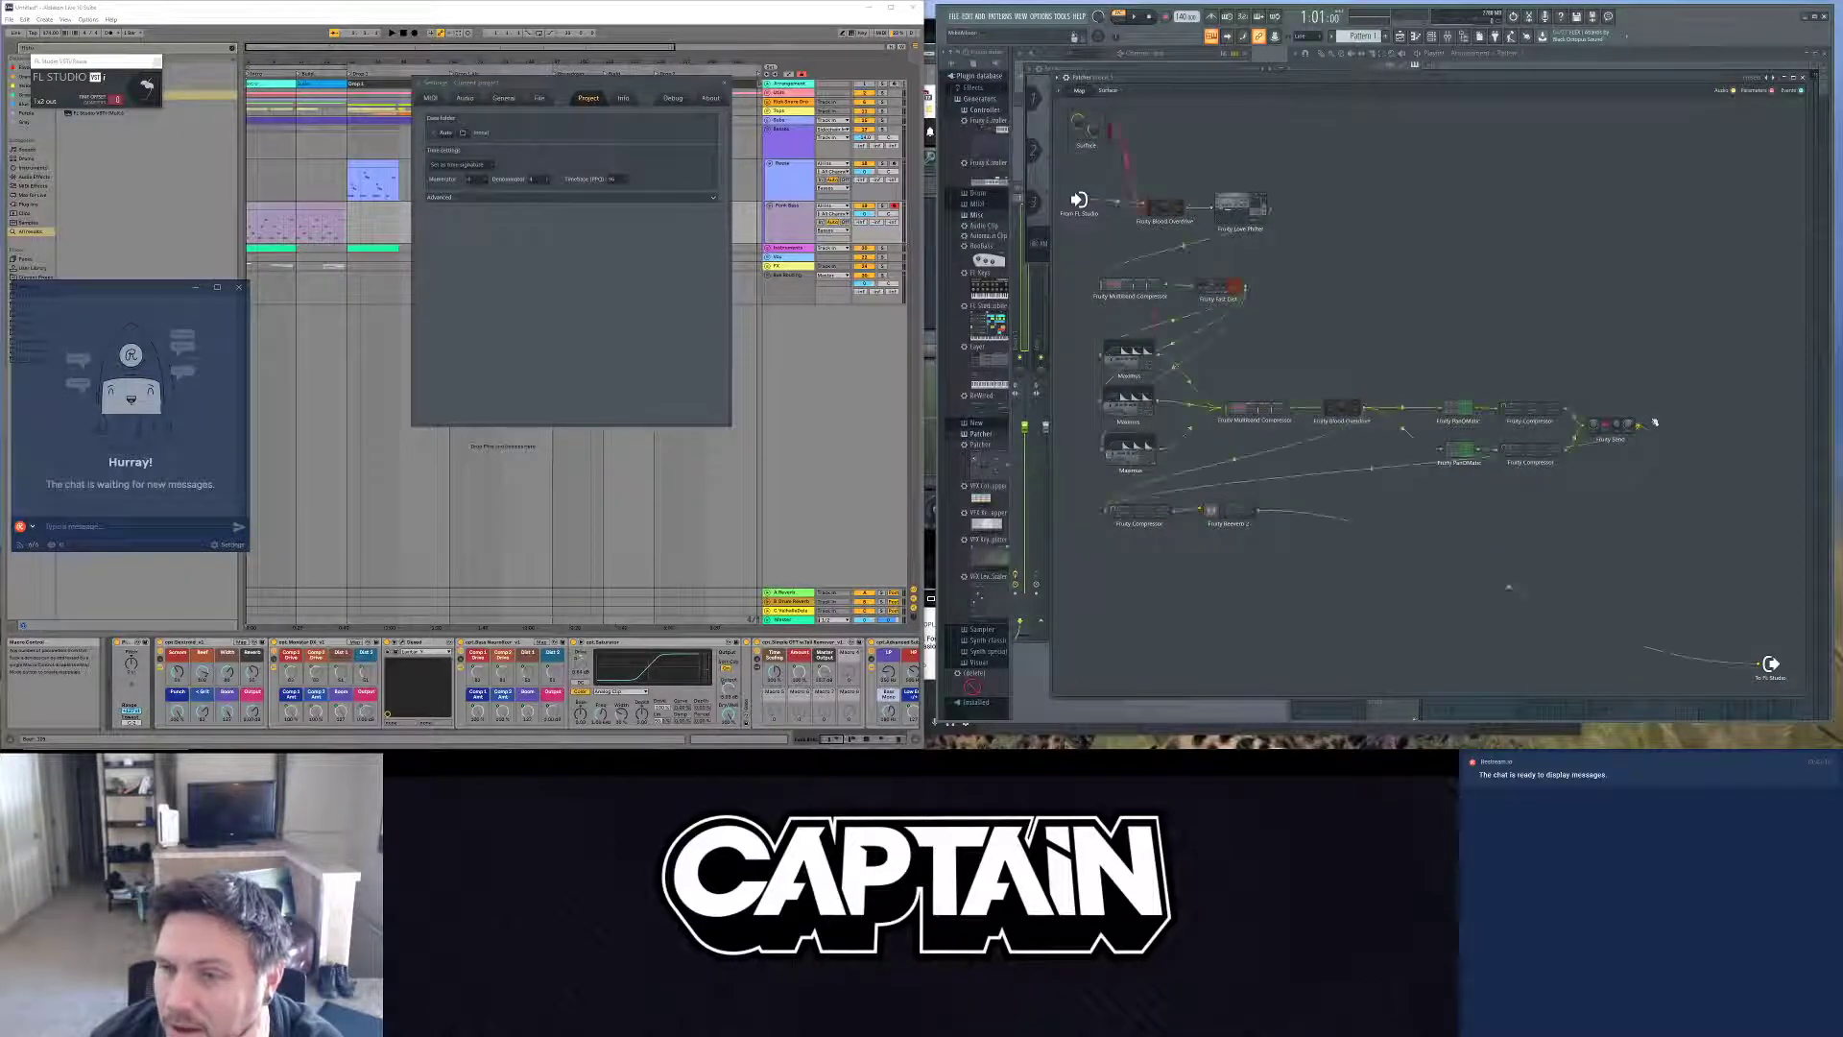
pyautogui.rightClick(1602, 423)
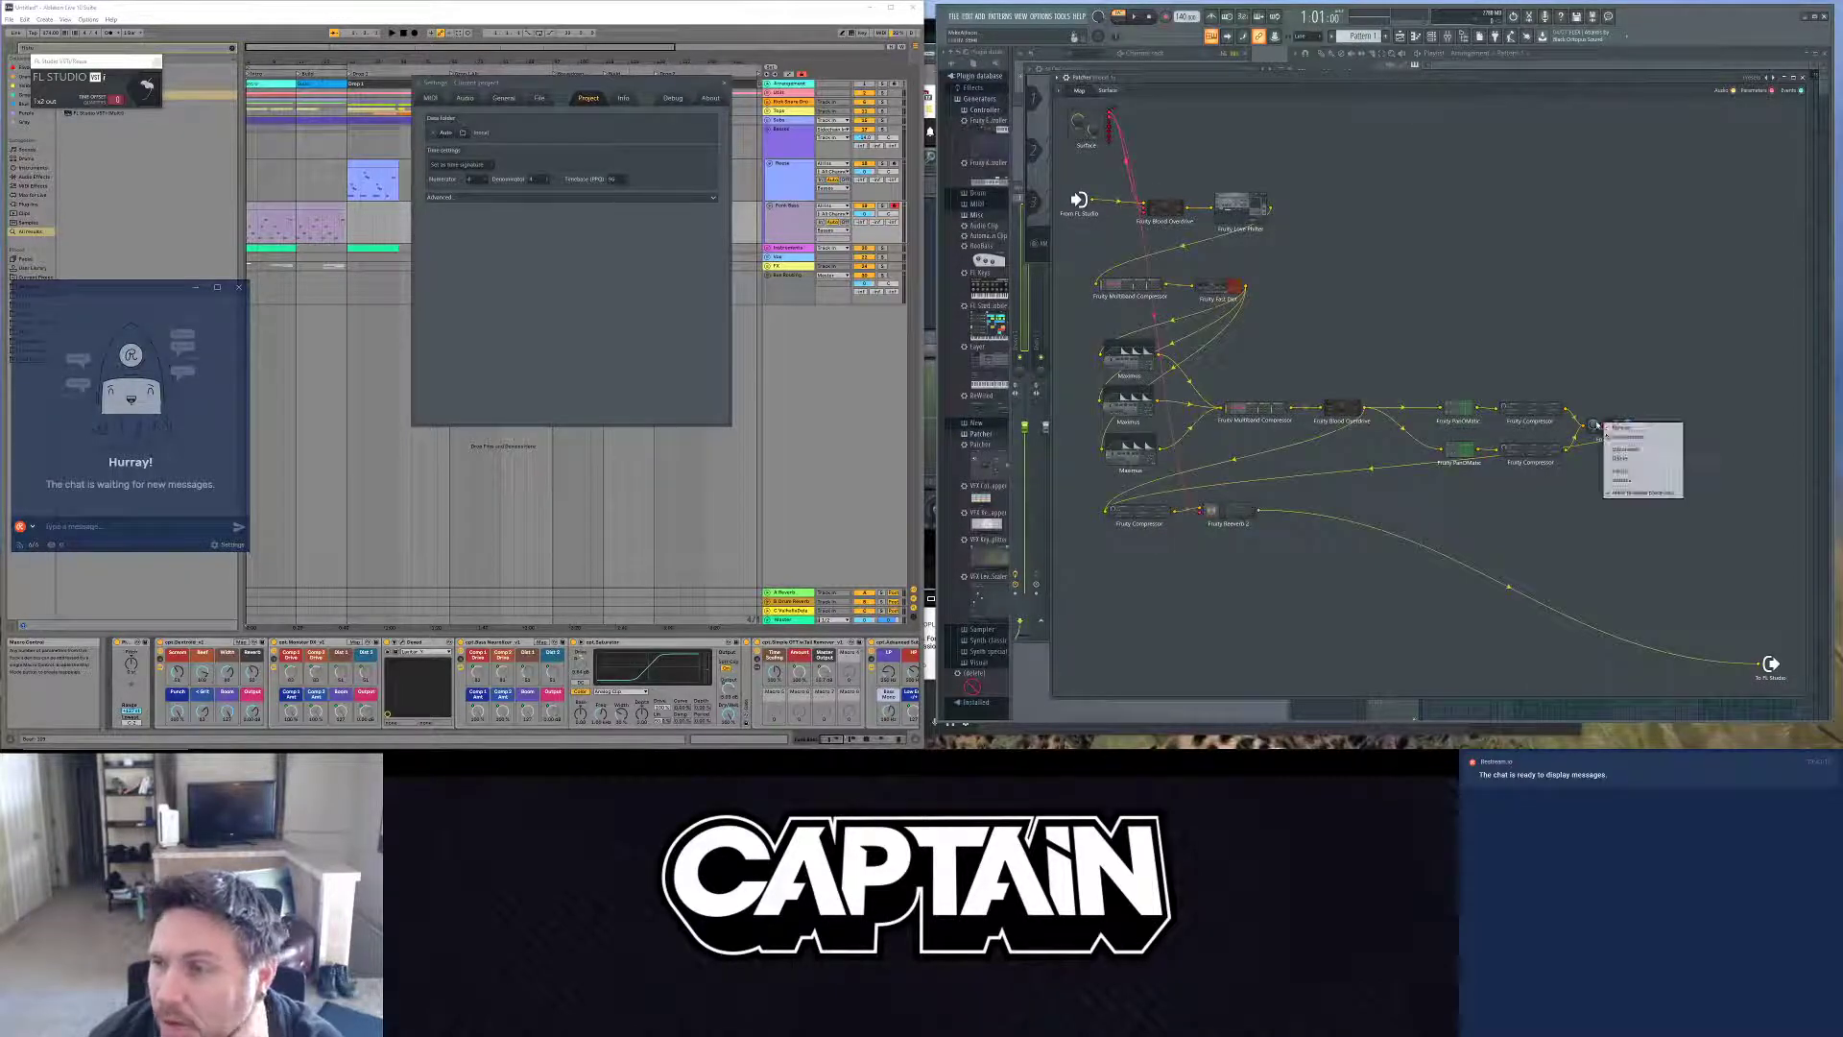
pyautogui.moveTo(1622, 471)
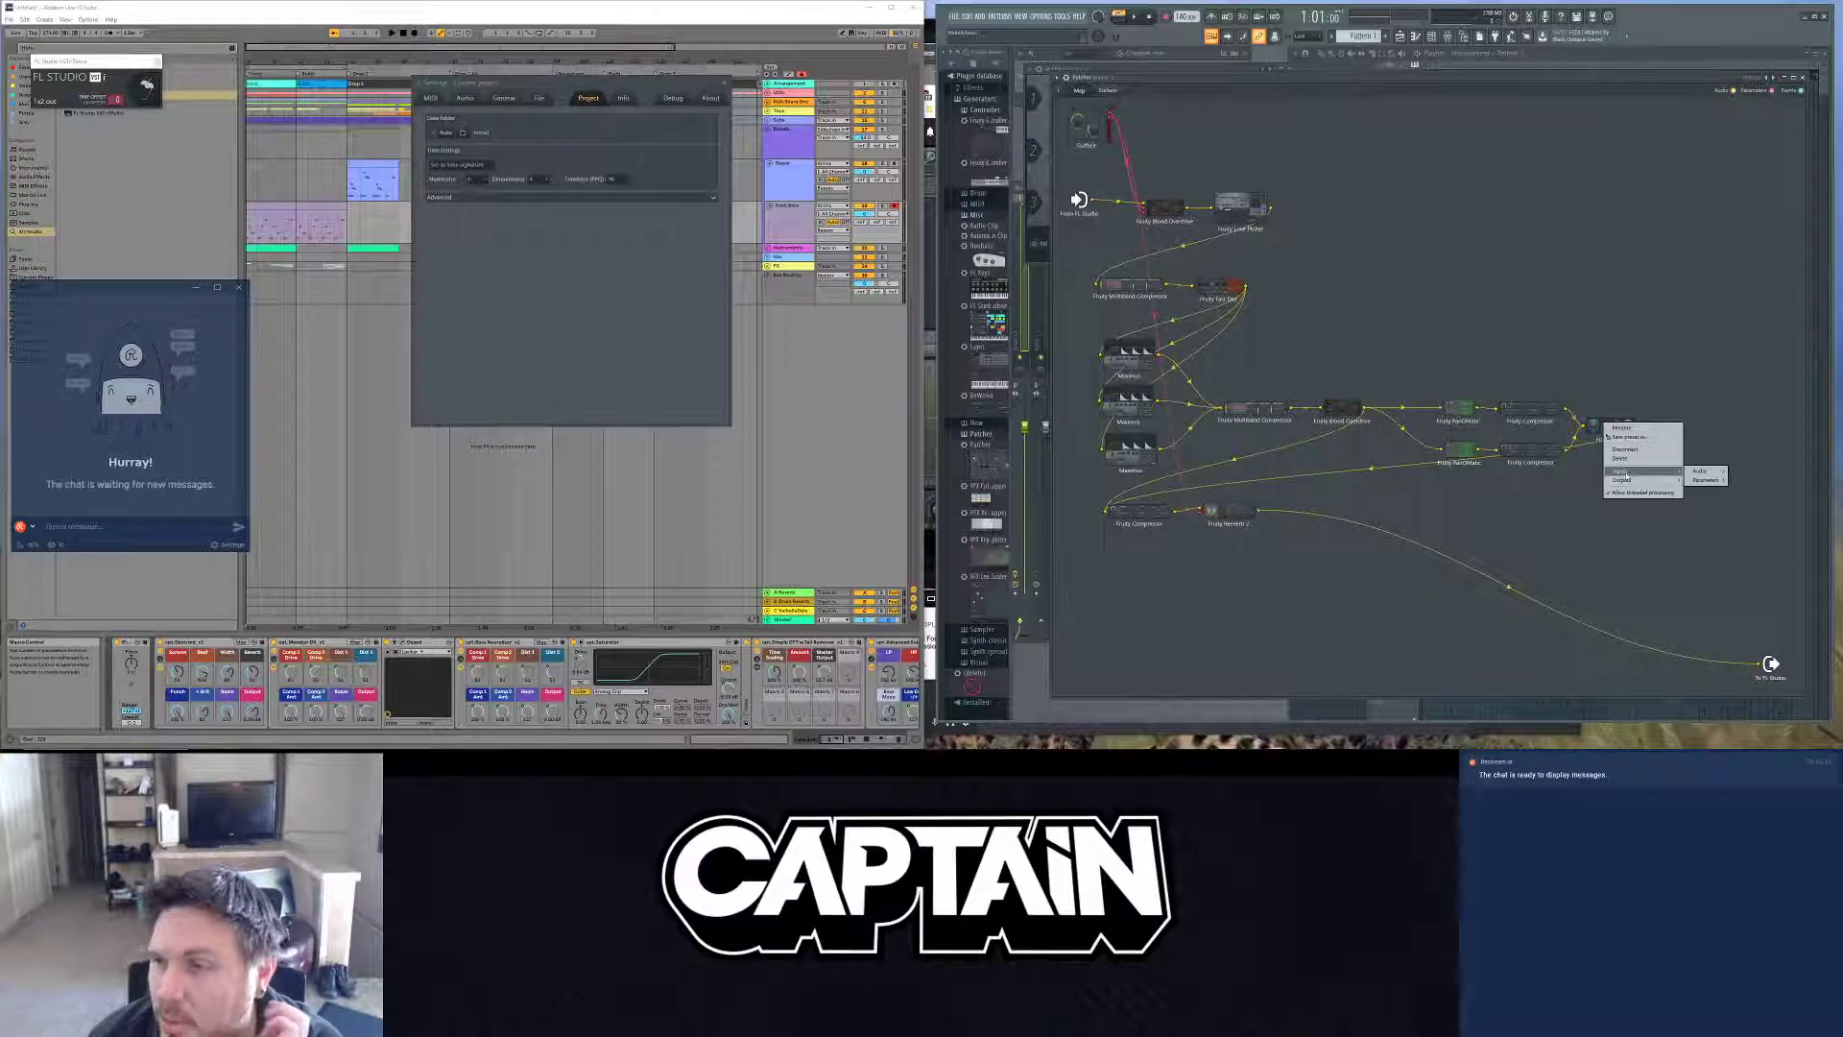
pyautogui.click(1561, 483)
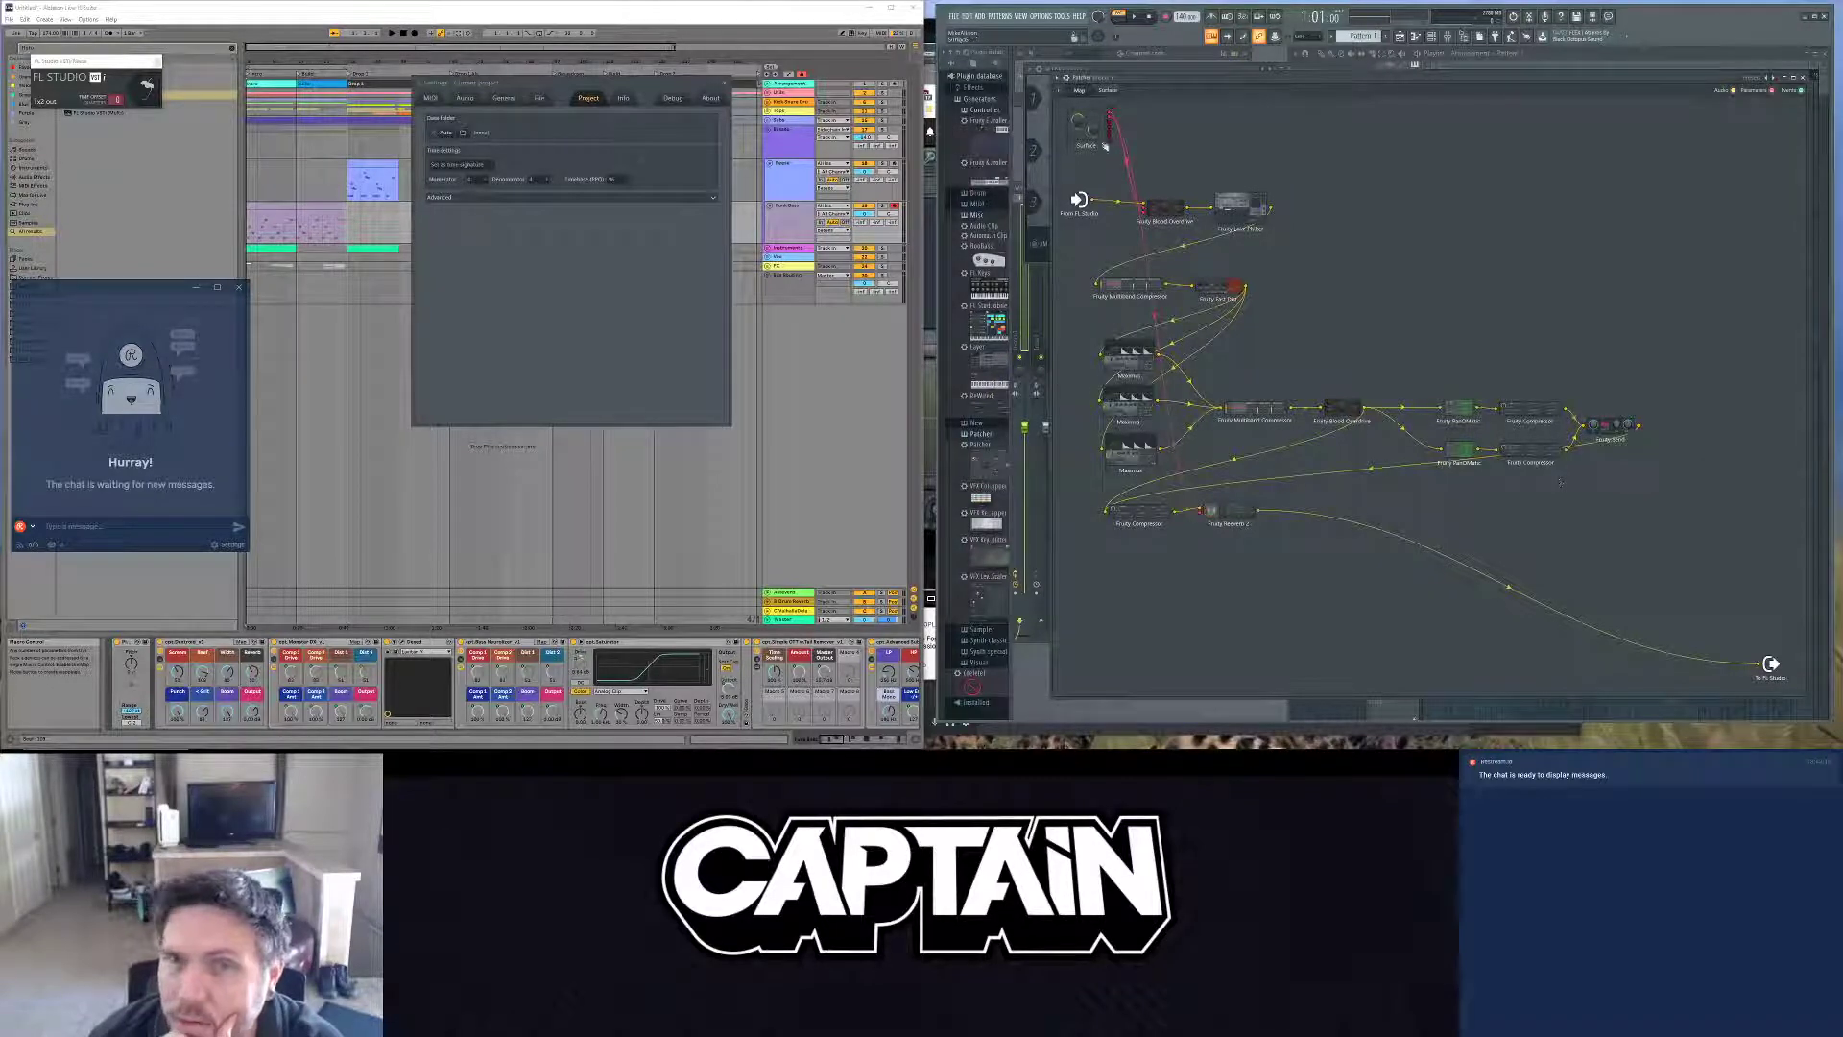
# Step: Activate the dry level as a parameter input on Fruity Send and open the plugin's controls
pyautogui.rightClick(1612, 425)
pyautogui.moveTo(1651, 469)
pyautogui.moveTo(1718, 479)
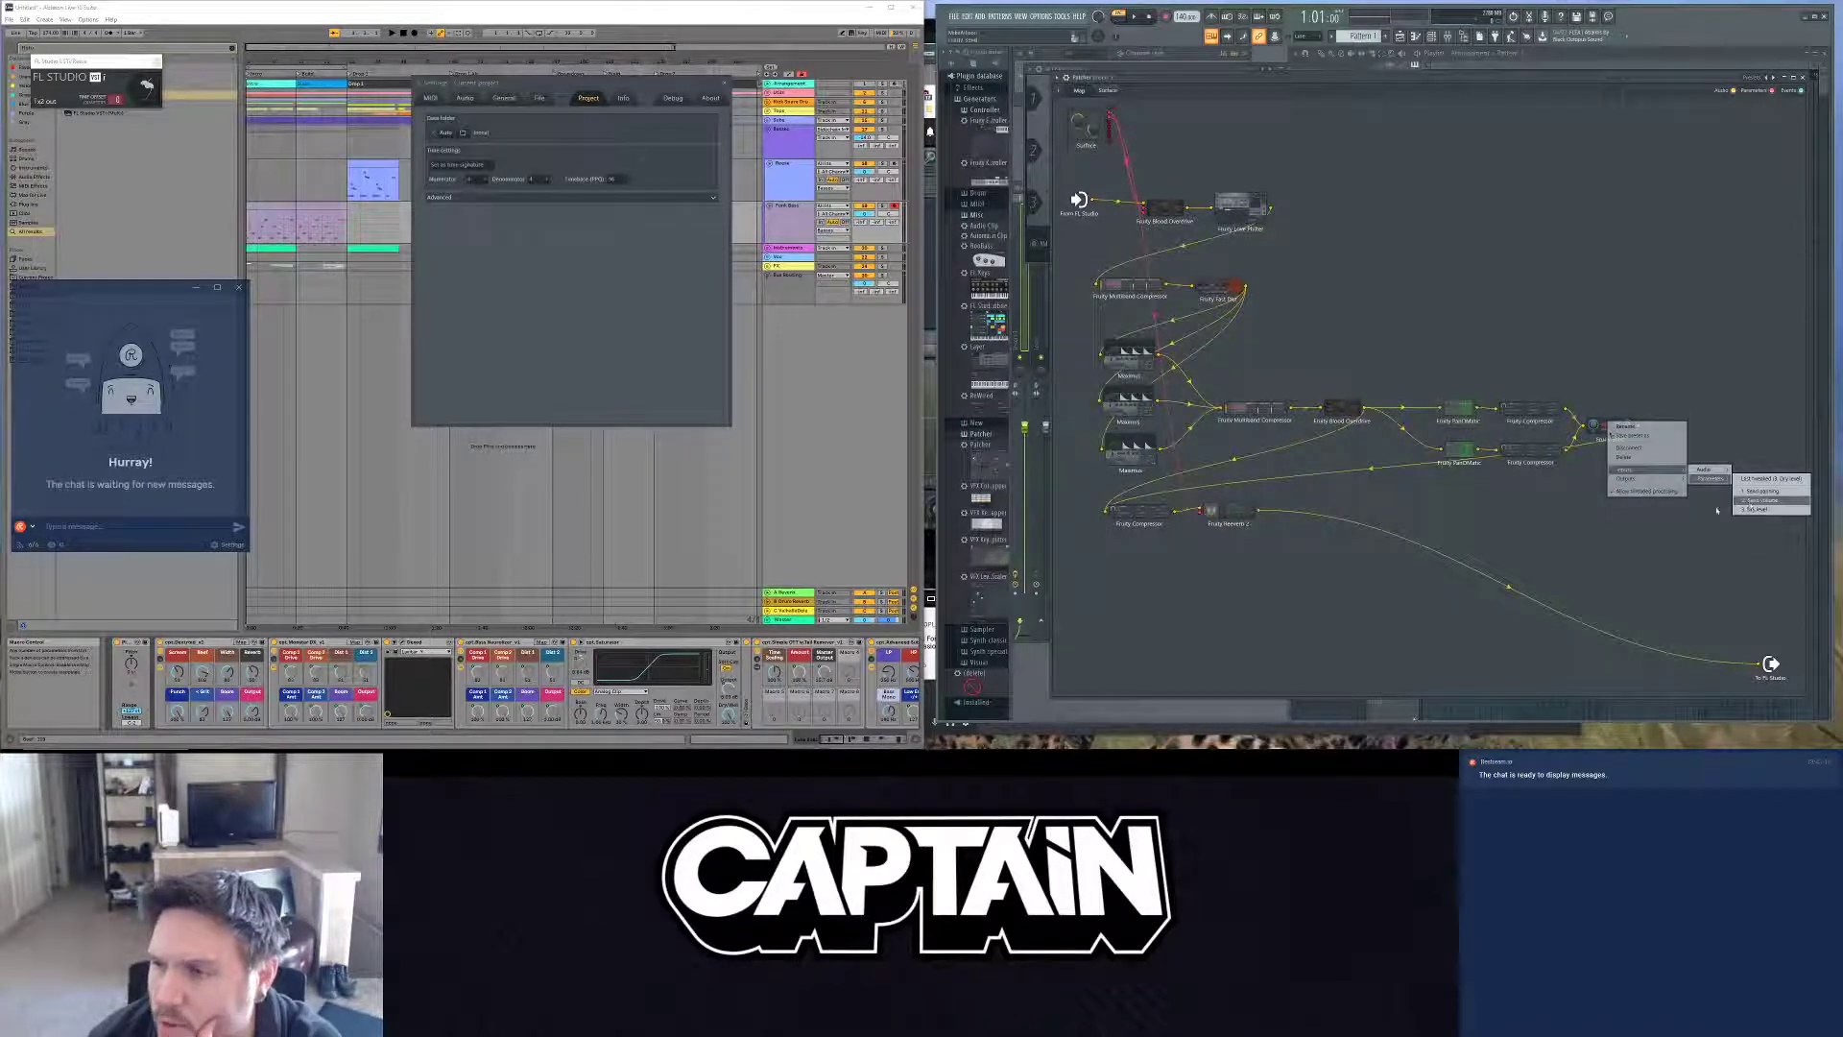
pyautogui.click(1753, 509)
pyautogui.click(1609, 435)
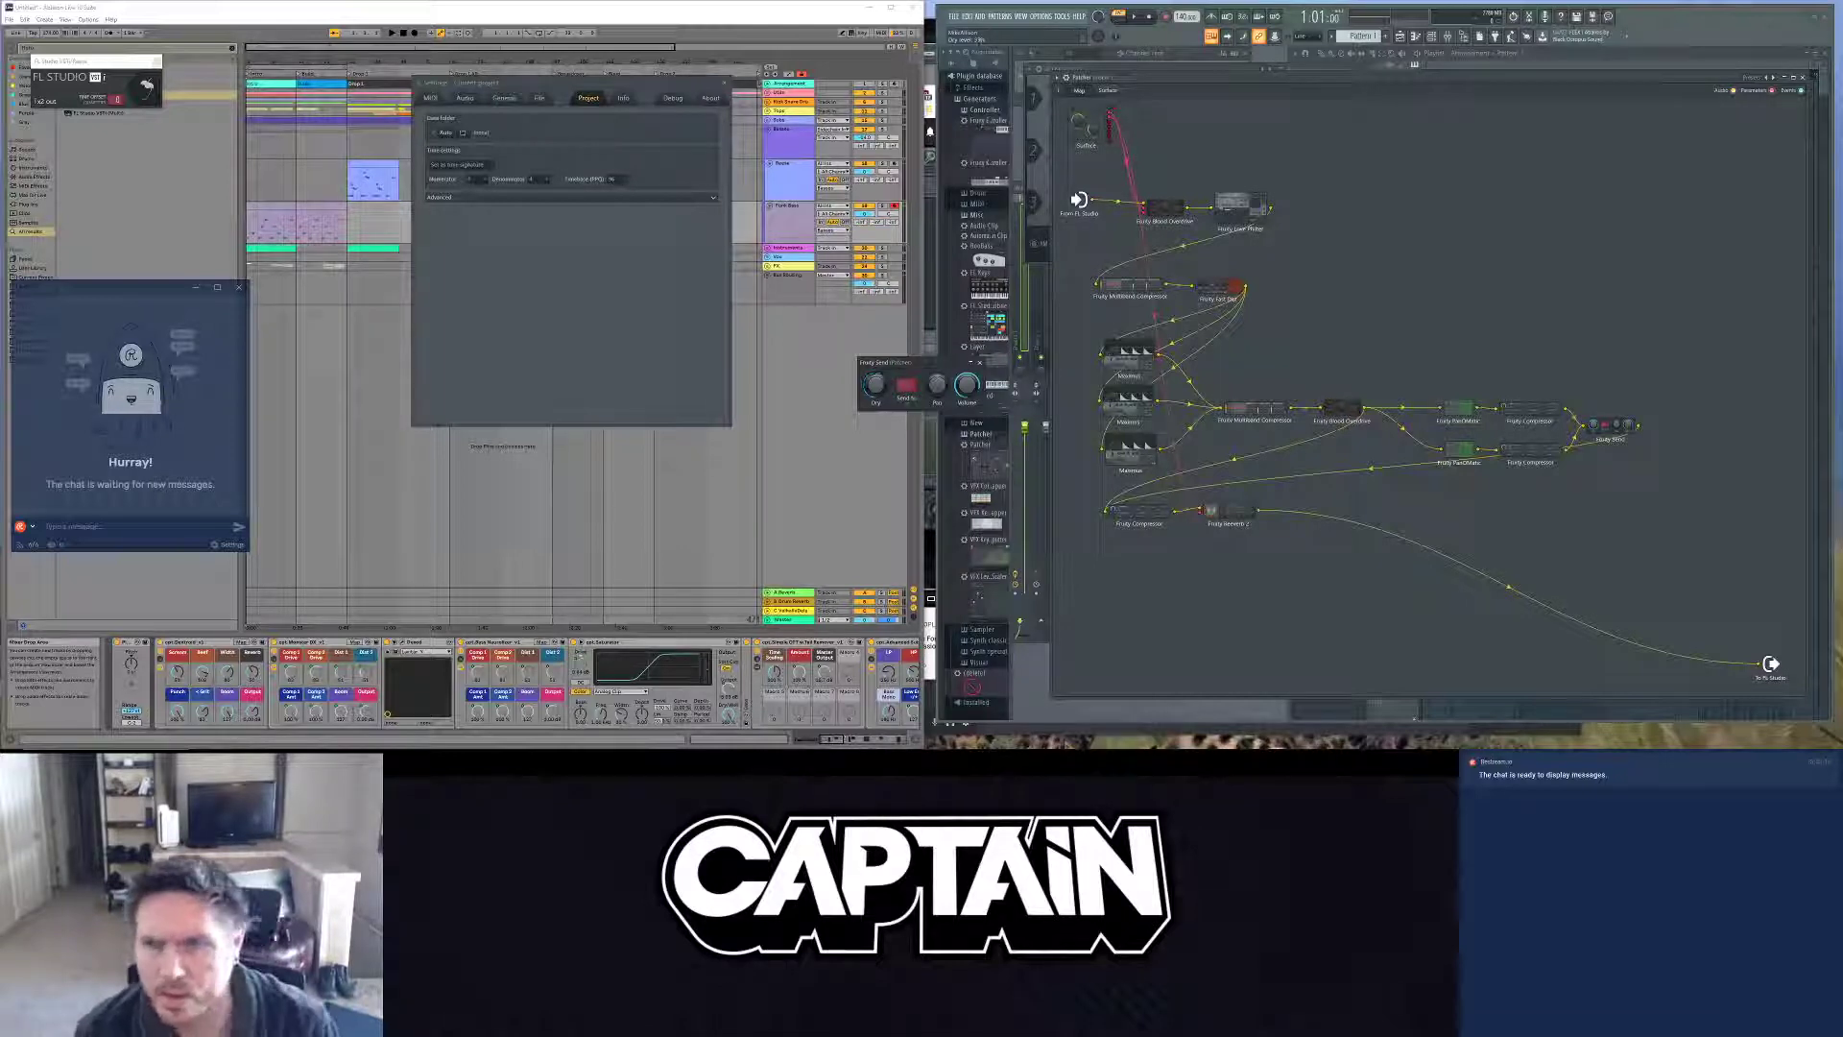
# Step: Adjust Fruity Send's dry level, exit the Surface edit mode and test the first Surface knob before returning to the Patcher map
pyautogui.click(1599, 430)
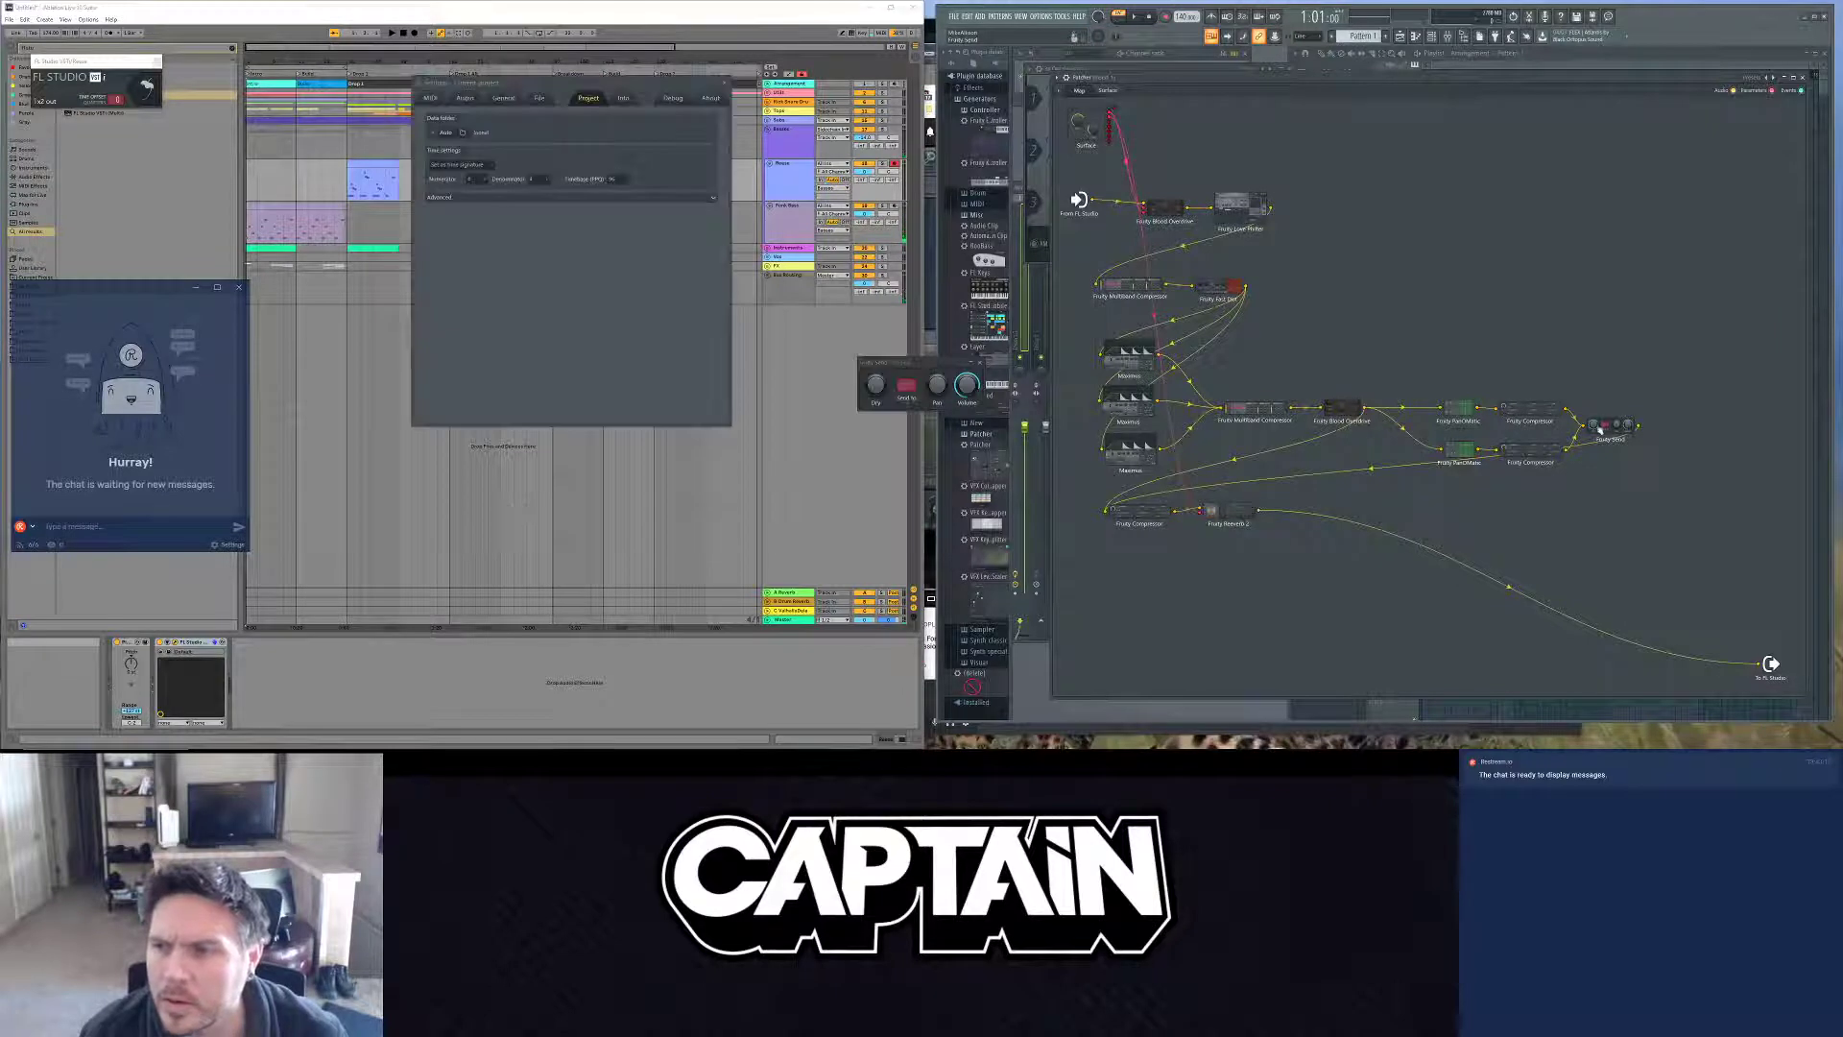
pyautogui.moveTo(889, 392); pyautogui.dragTo(881, 332)
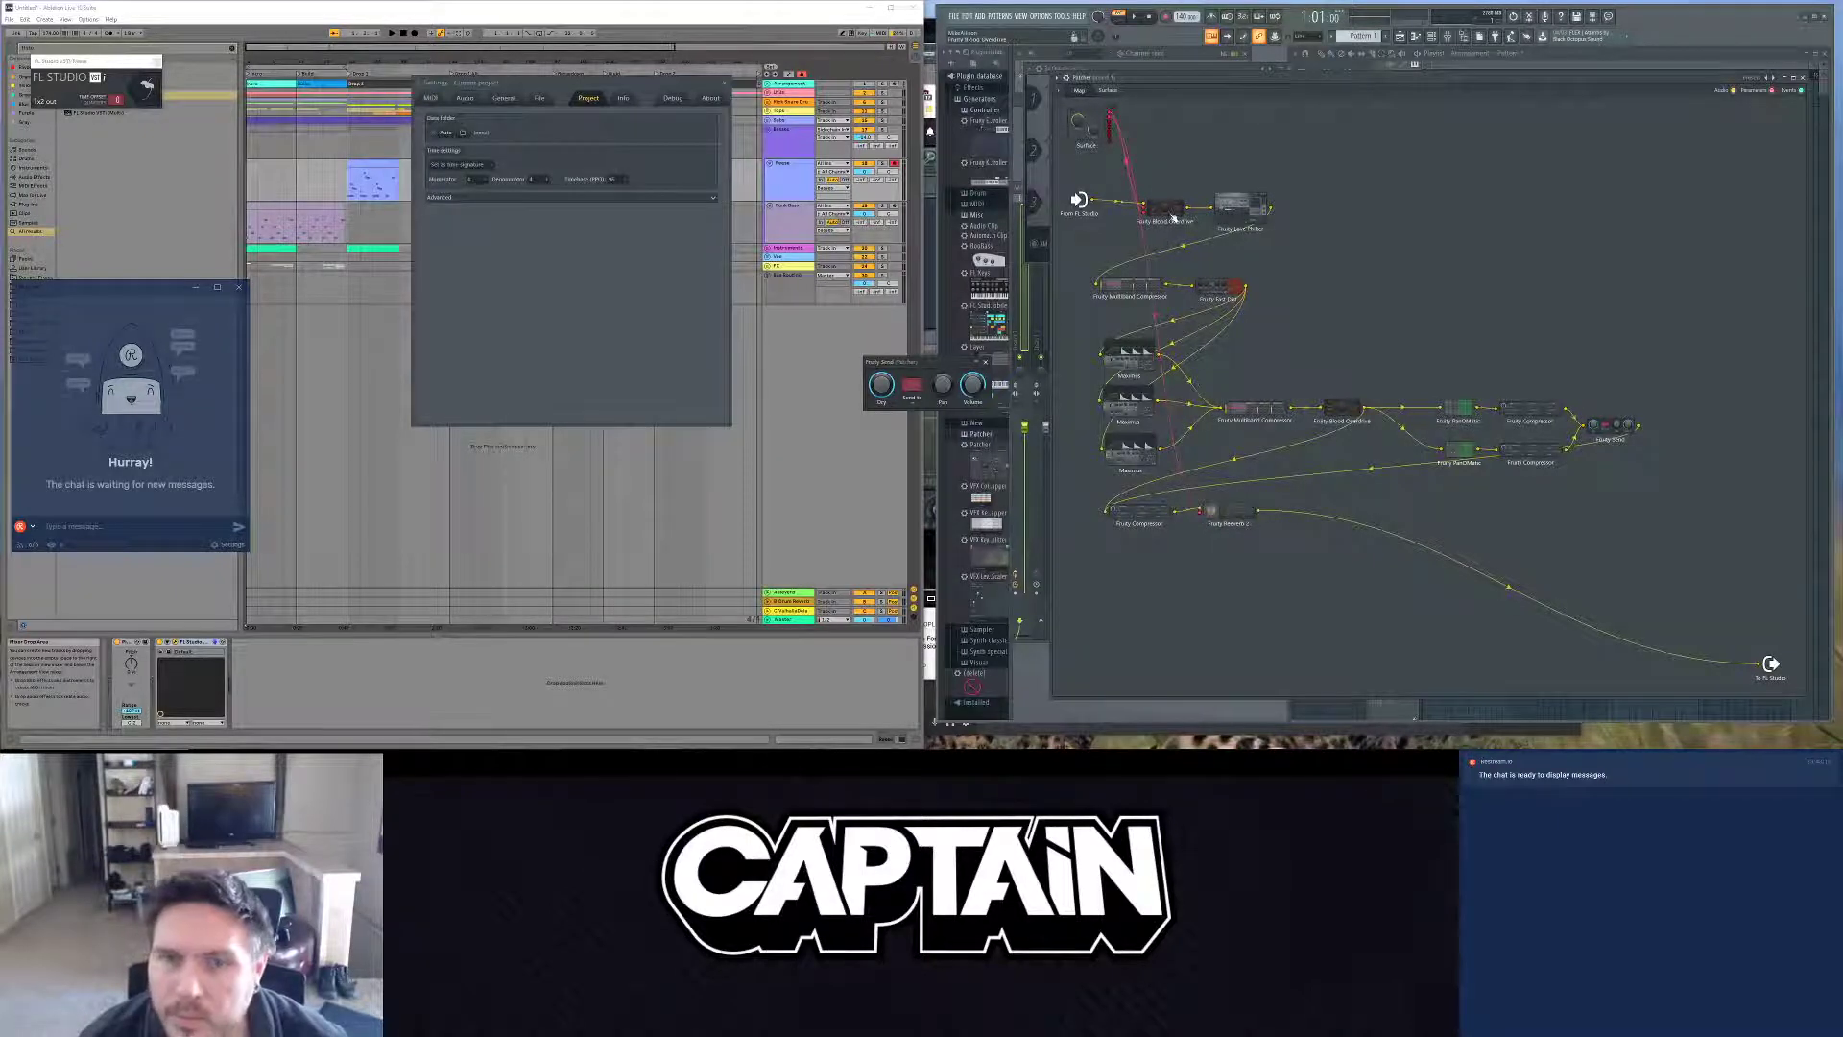
pyautogui.click(1107, 92)
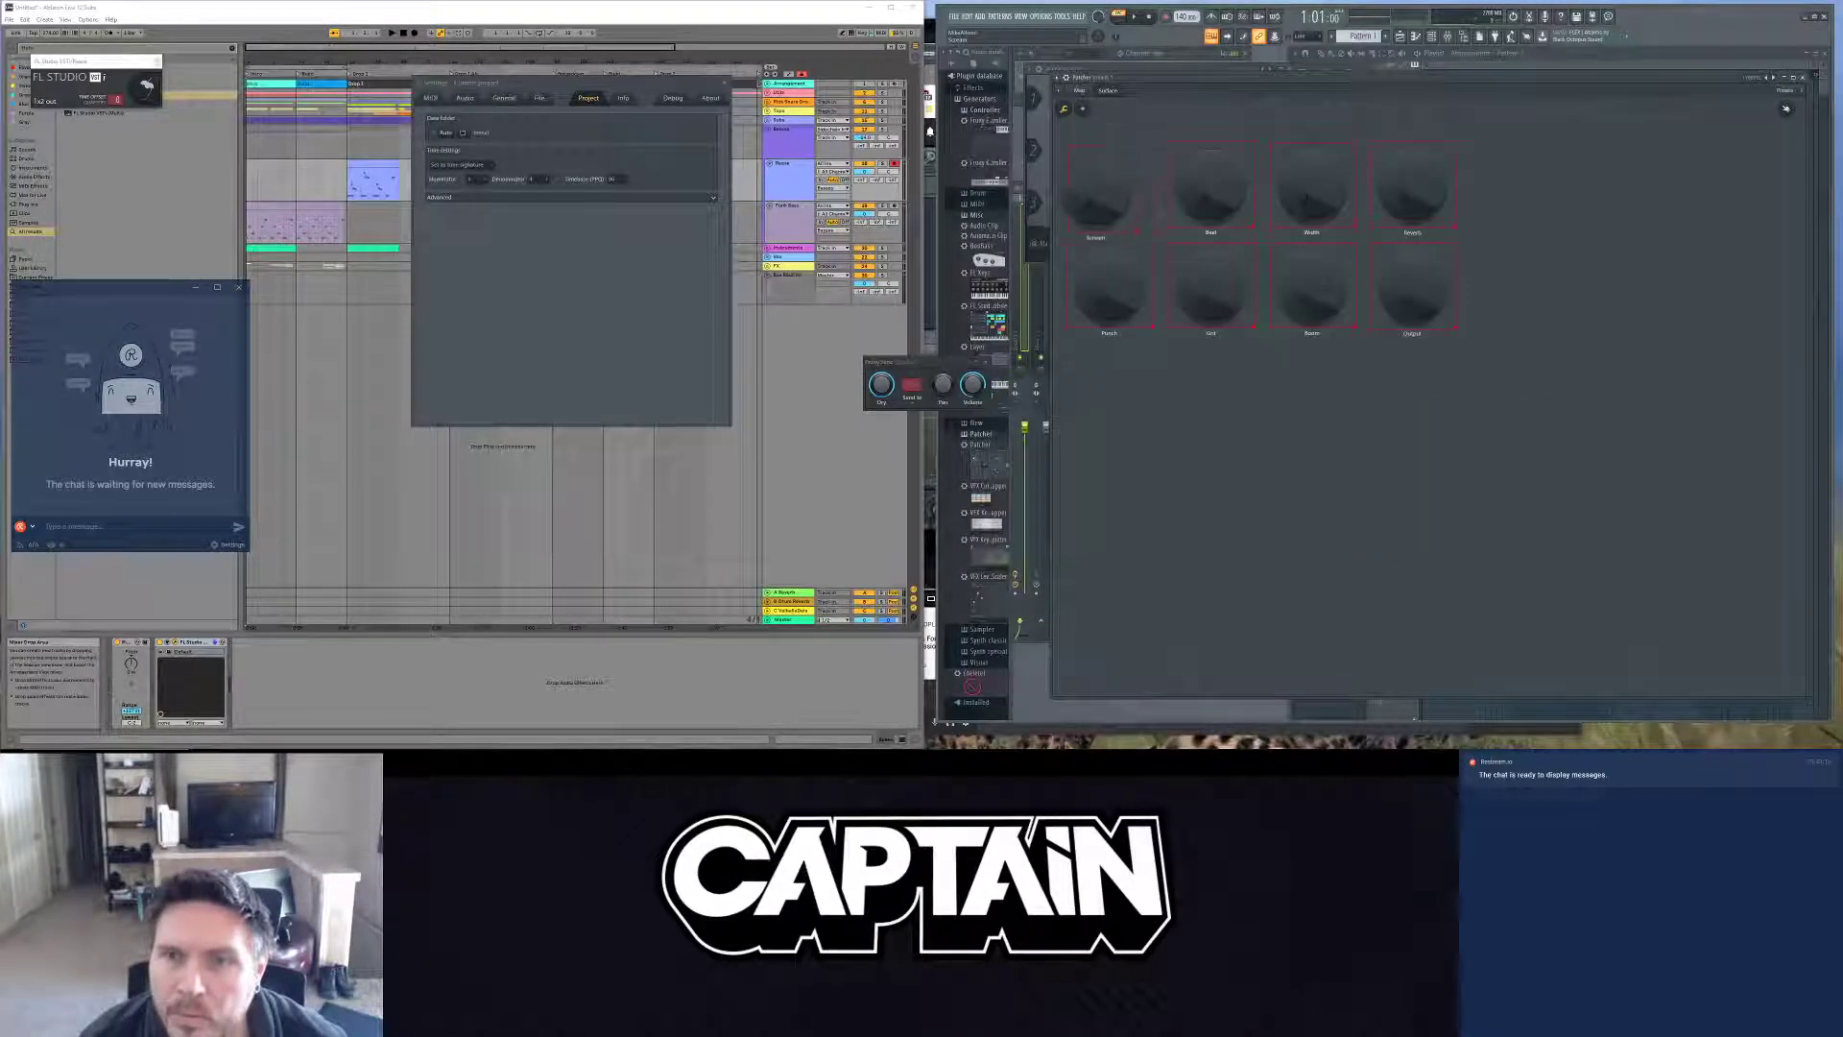
pyautogui.click(1068, 110)
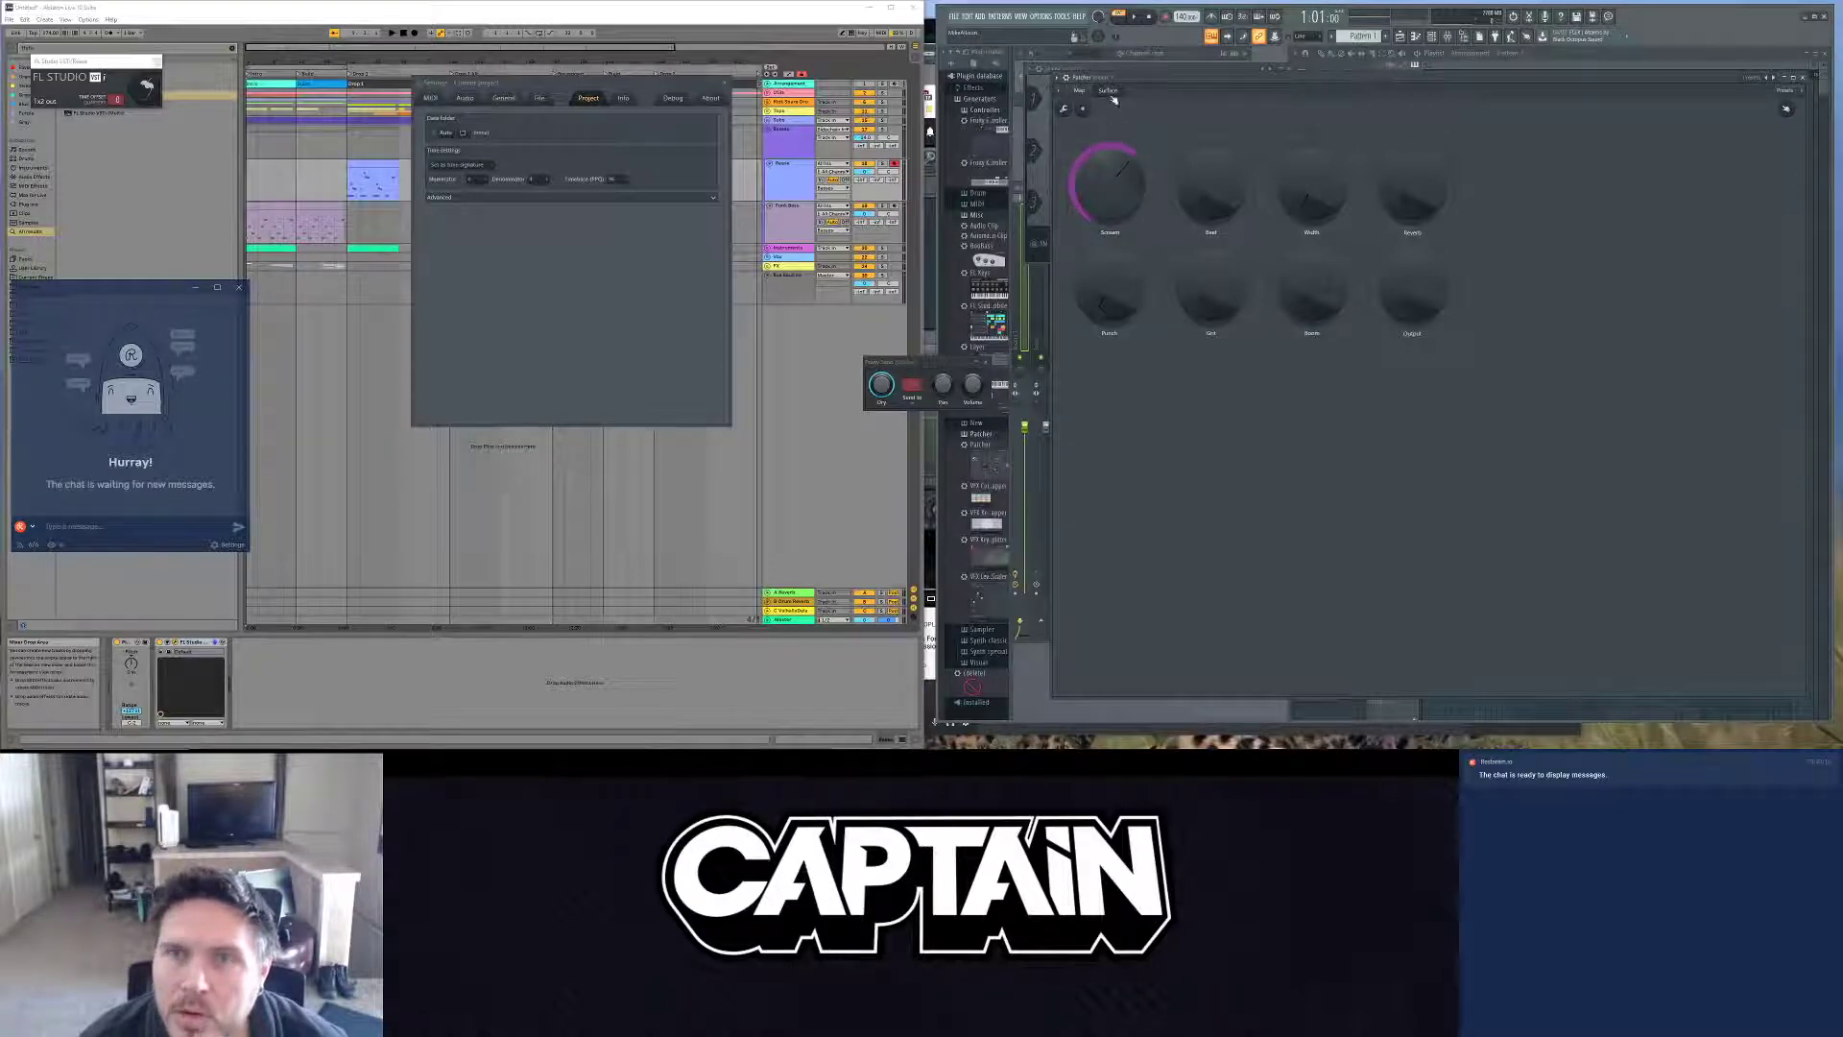
pyautogui.click(1073, 91)
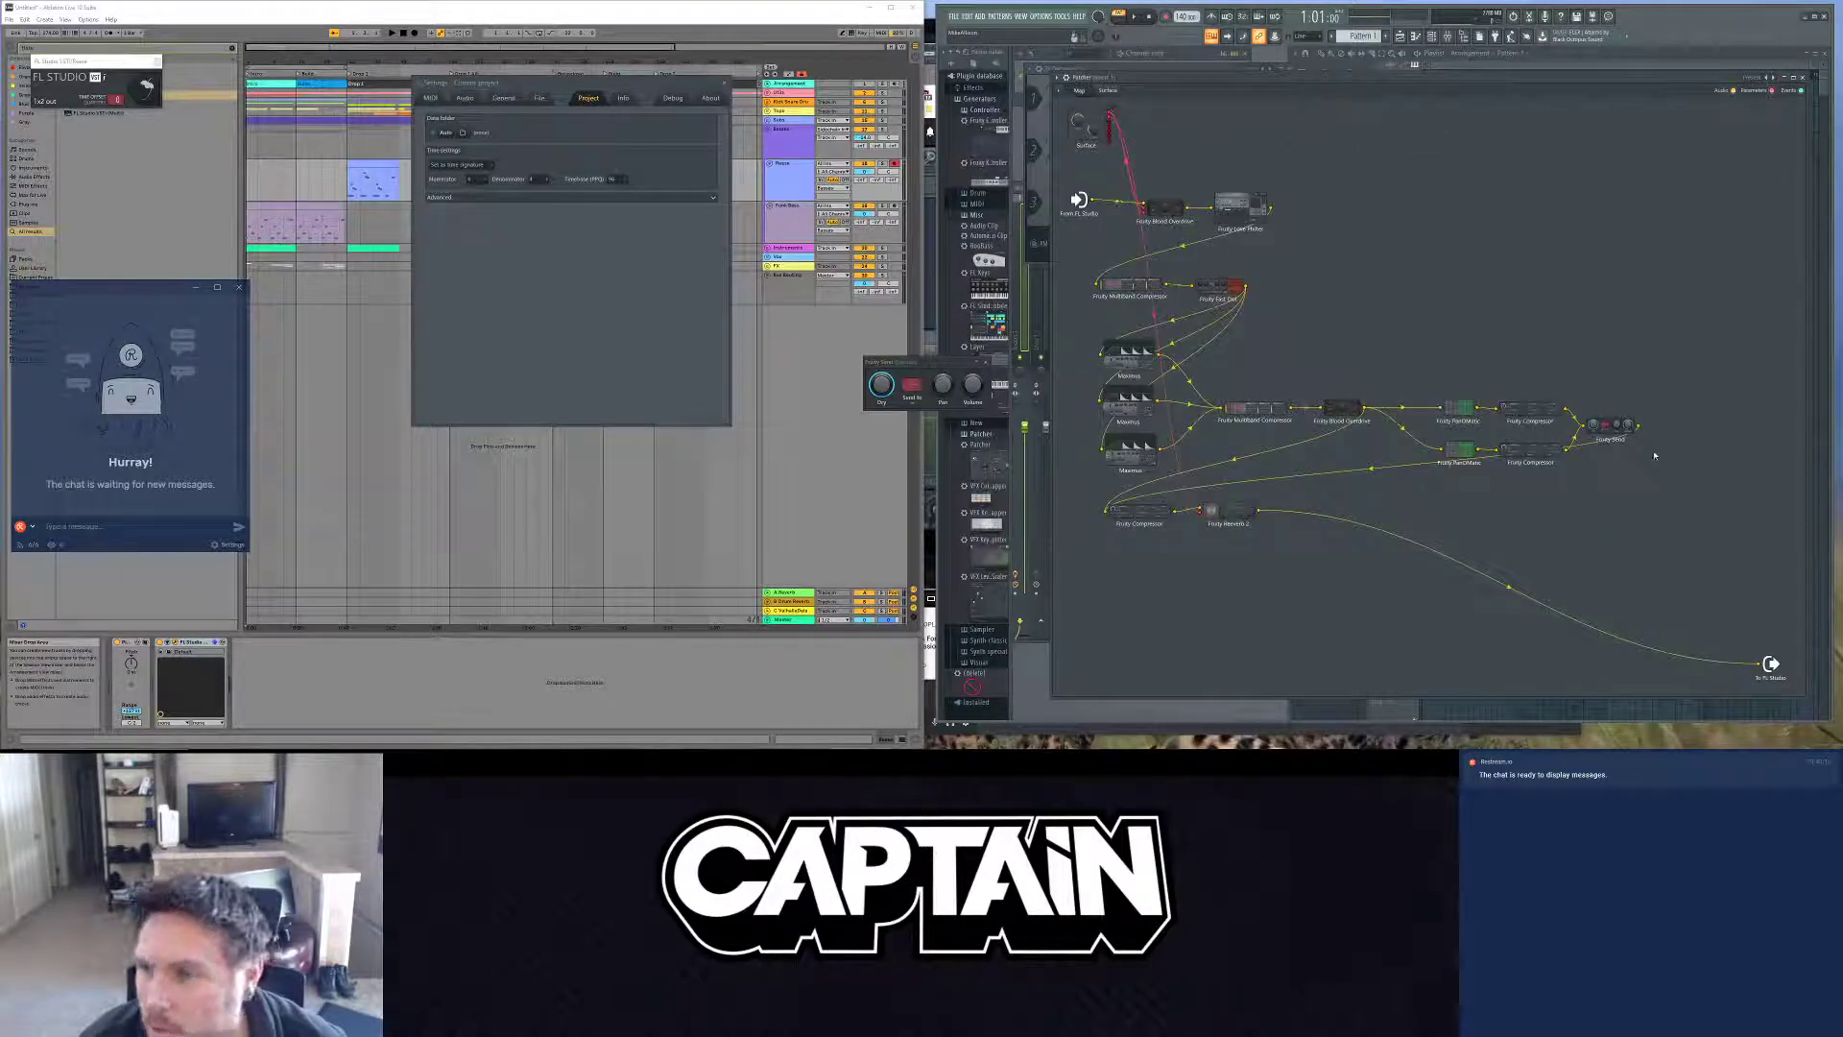
# Step: Check the parameter inputs available on Fruity Send
pyautogui.rightClick(1625, 427)
pyautogui.moveTo(1663, 489)
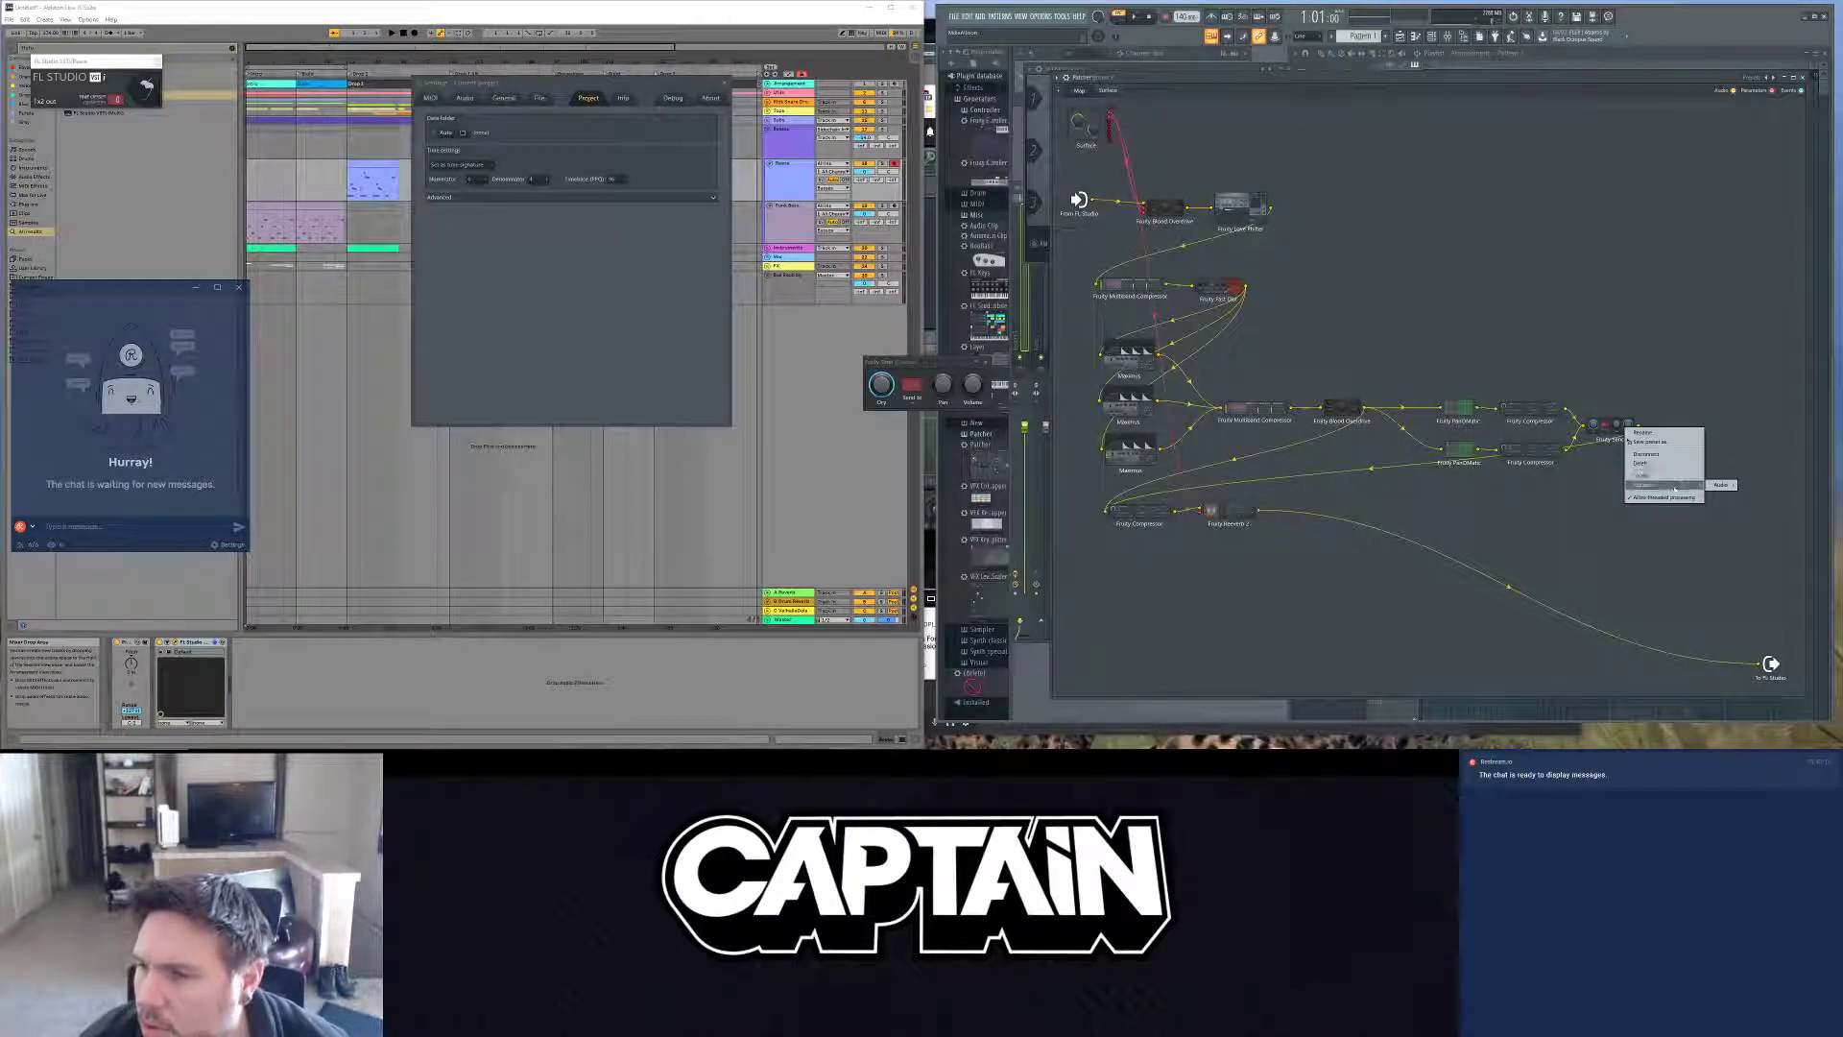
pyautogui.moveTo(1724, 484)
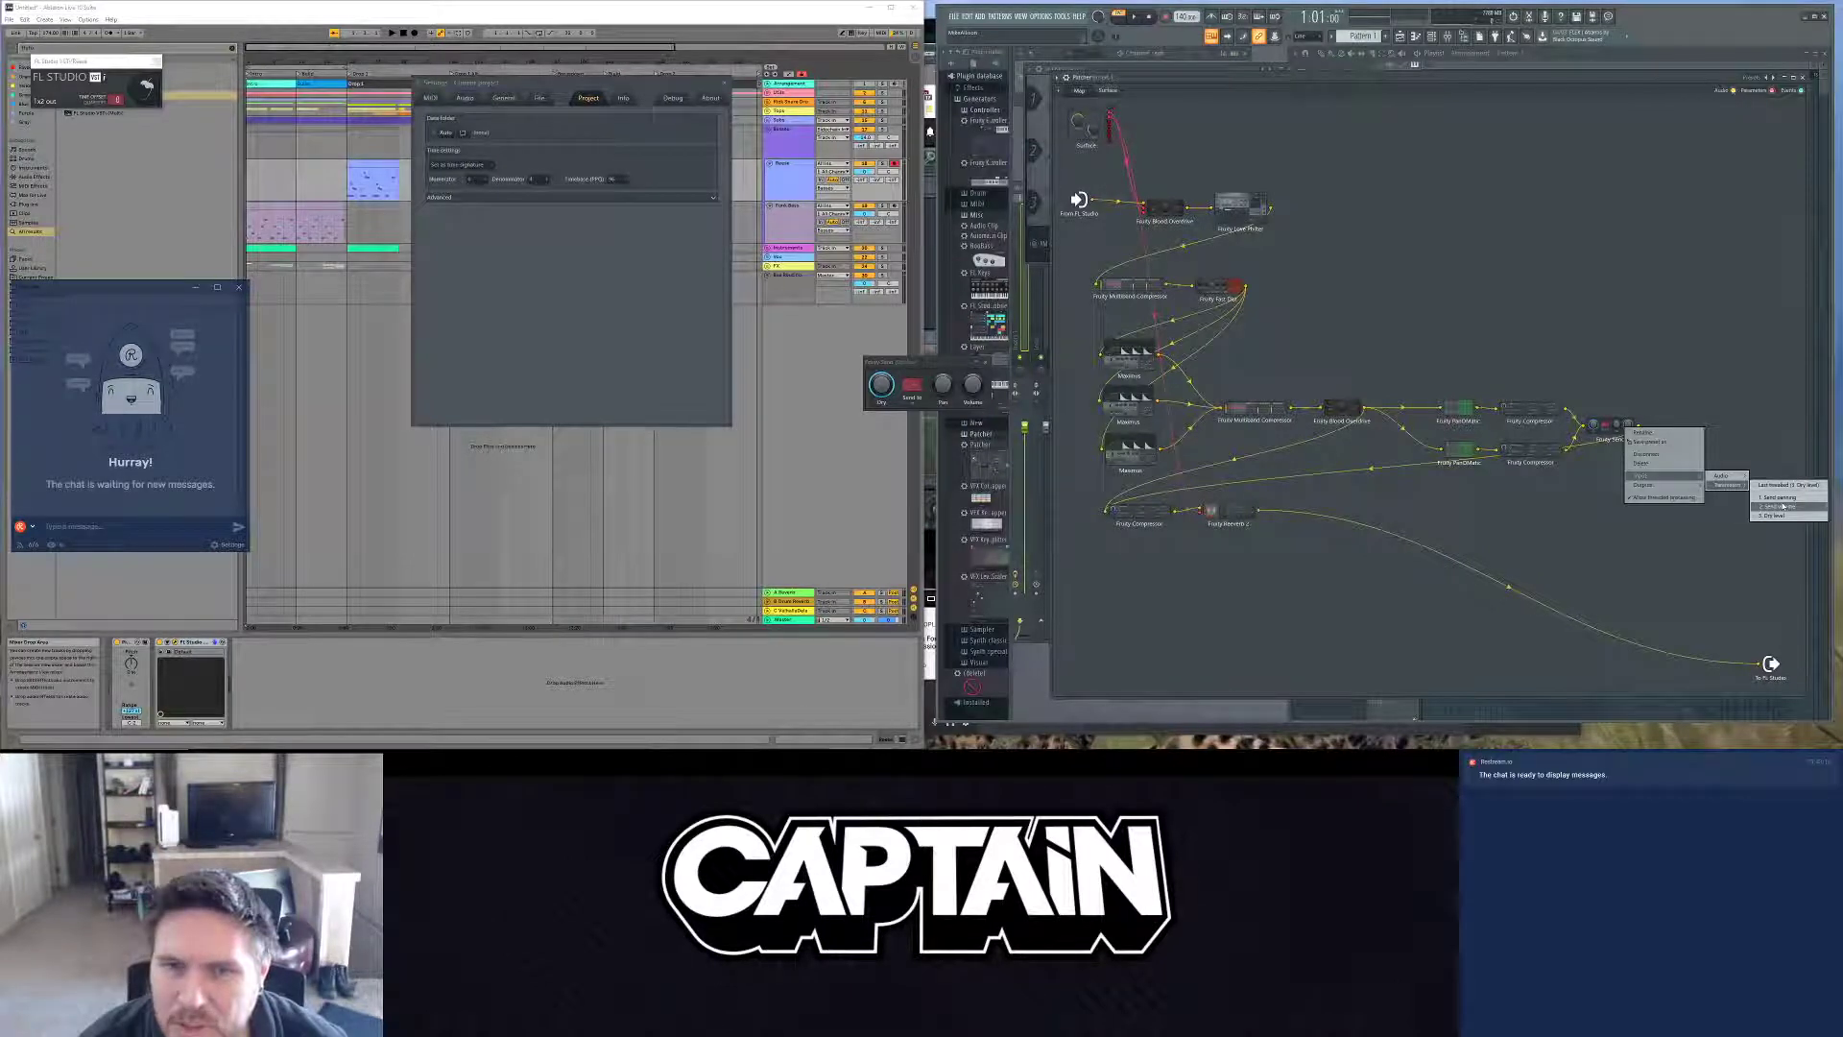
pyautogui.click(1652, 383)
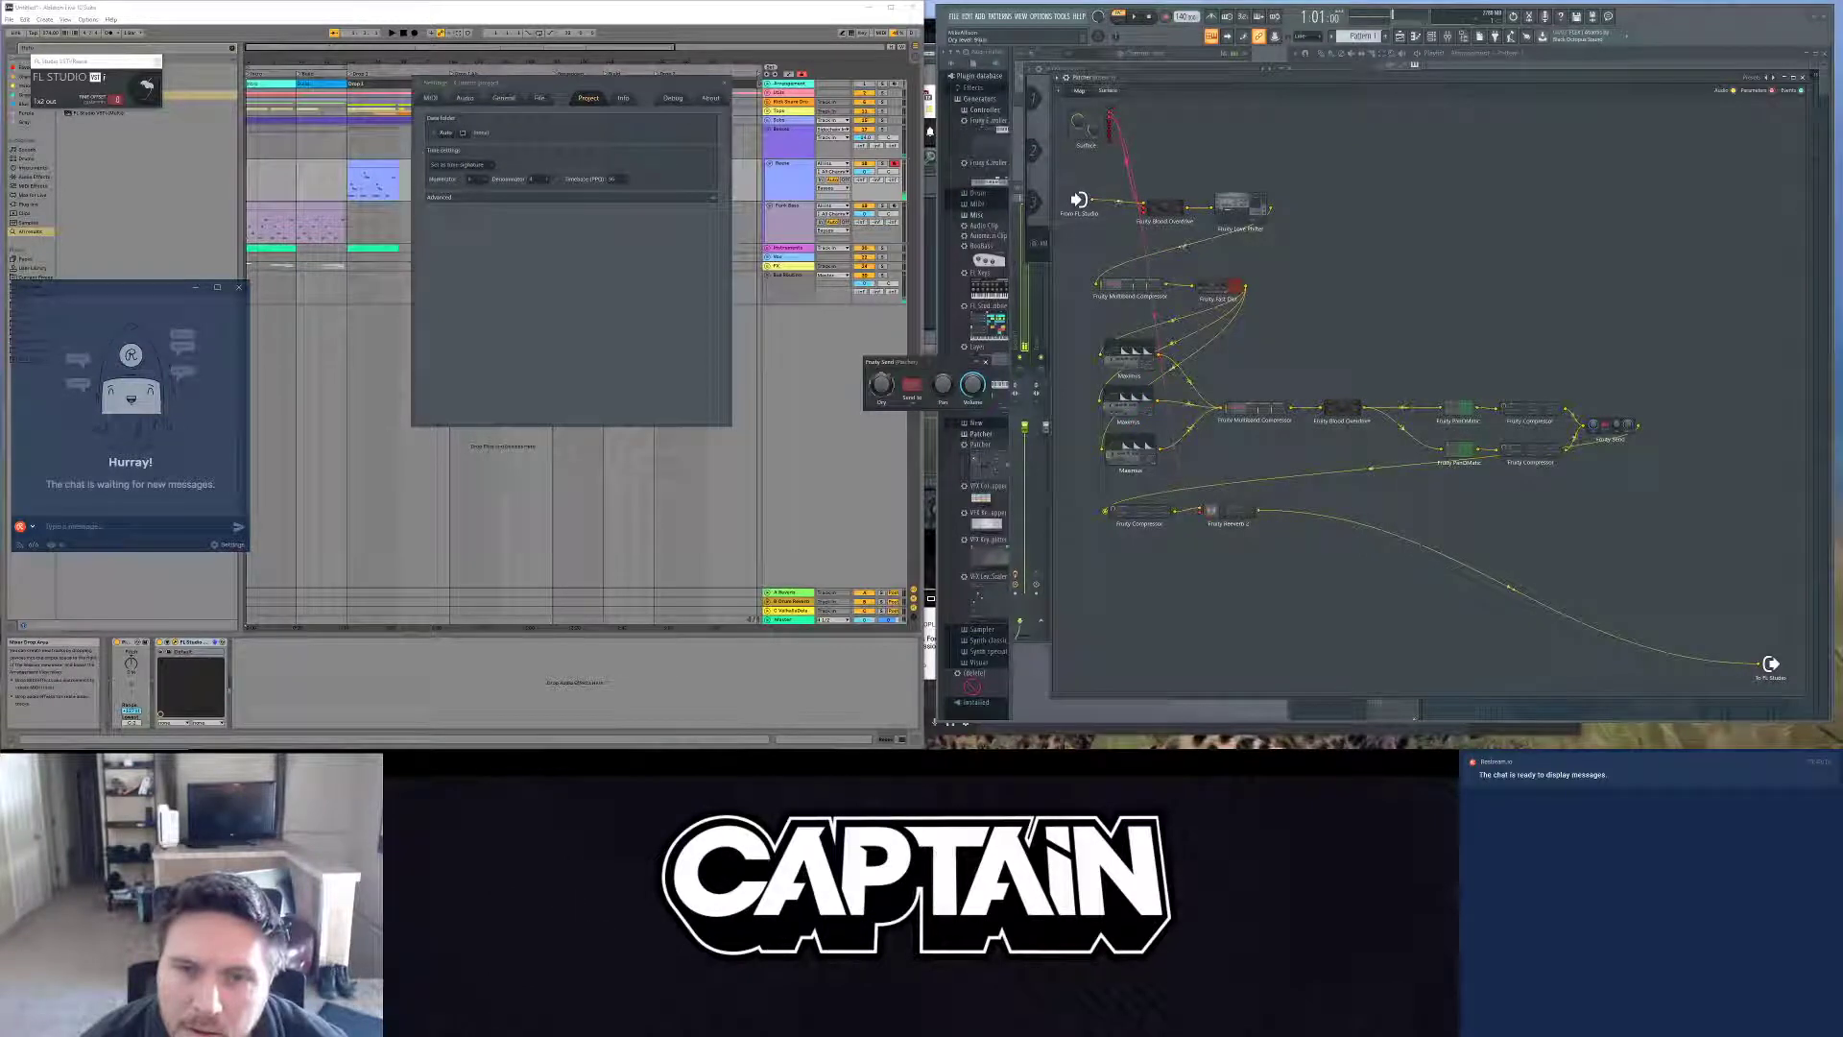
# Step: Adjust the gain on the upper Fruity Compressor ahead of Fruity Send and move the compressor window down
pyautogui.click(1518, 415)
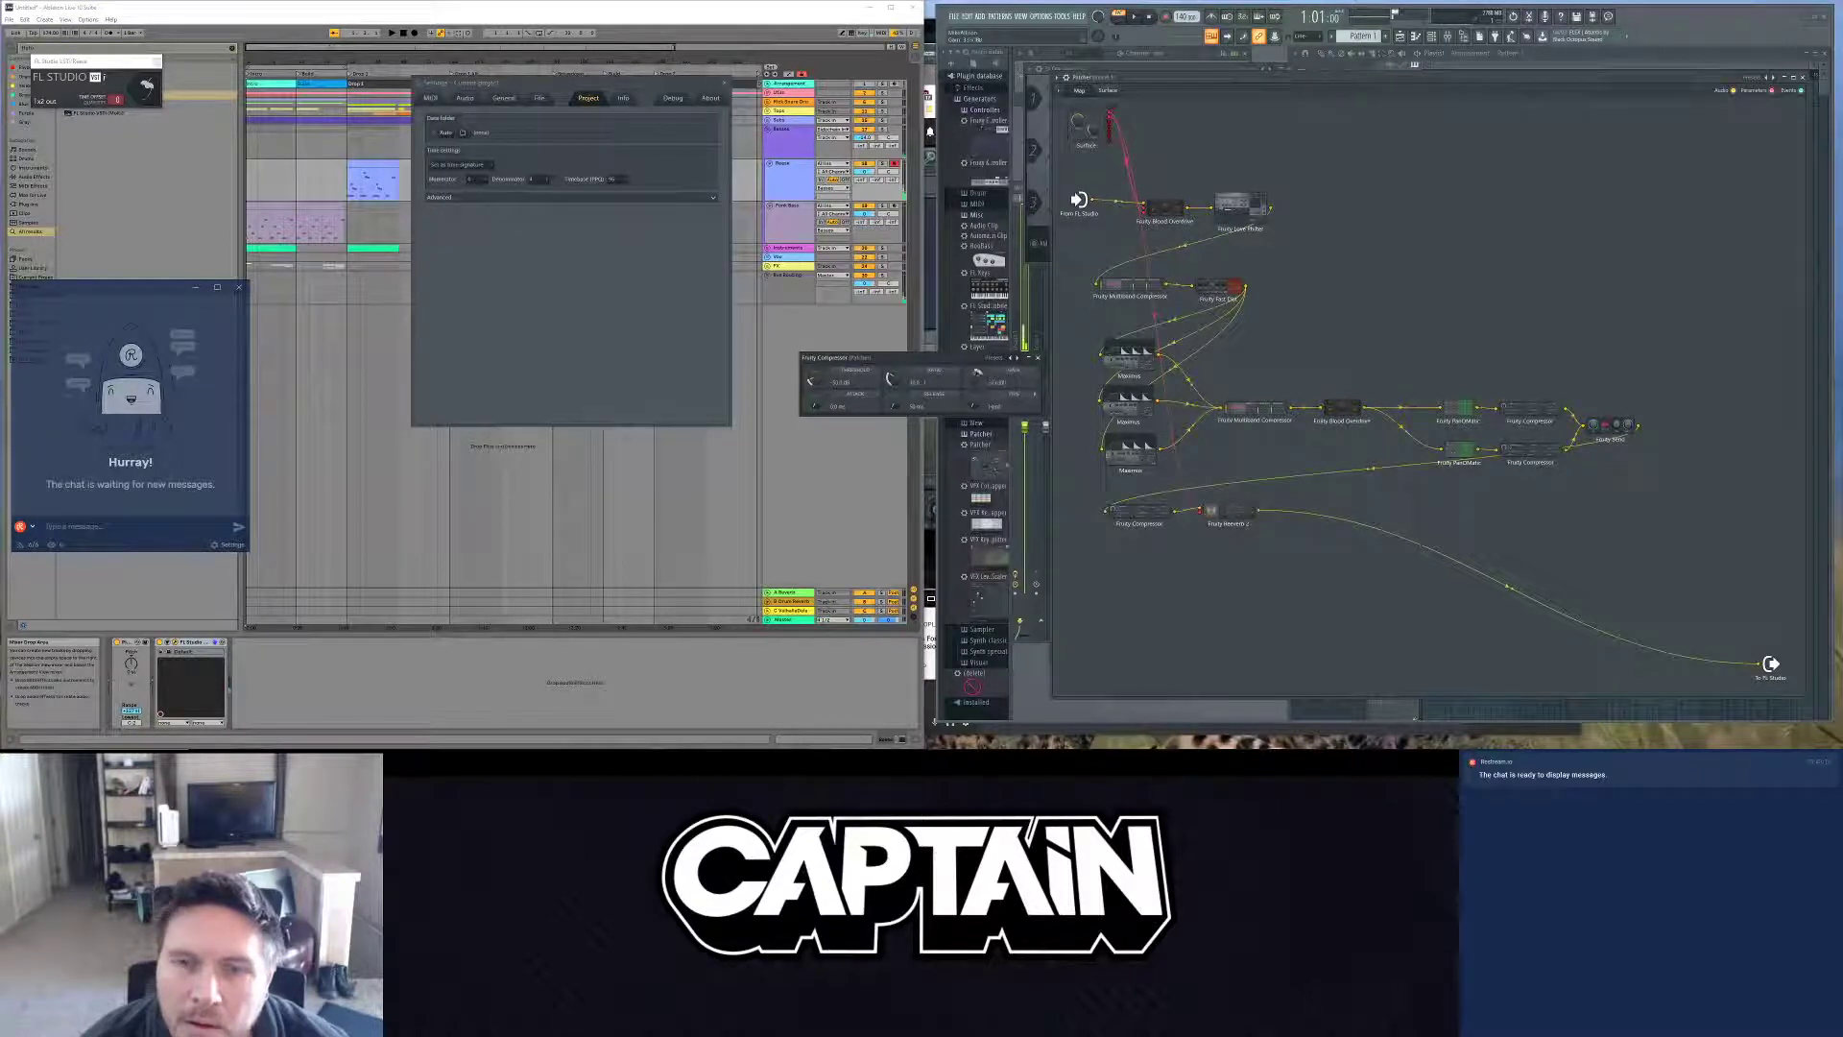
pyautogui.moveTo(977, 375); pyautogui.dragTo(977, 355)
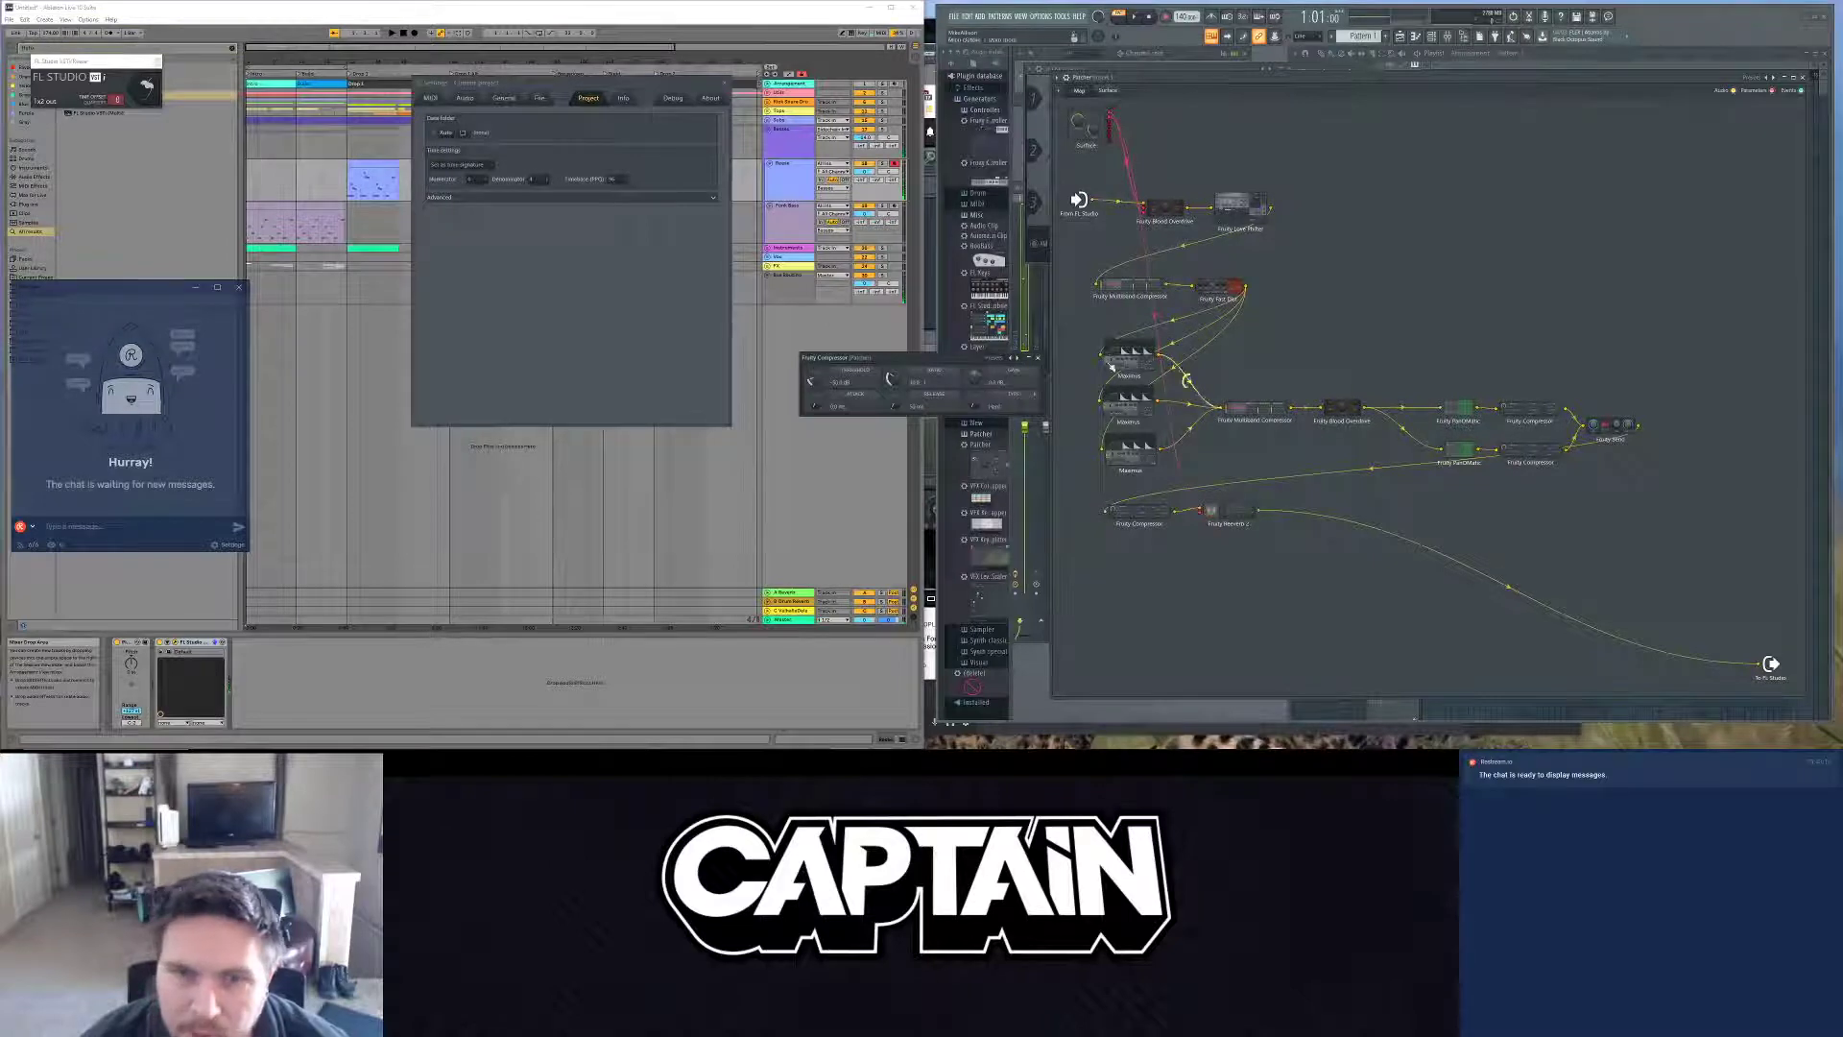
pyautogui.moveTo(892, 357); pyautogui.dragTo(883, 456)
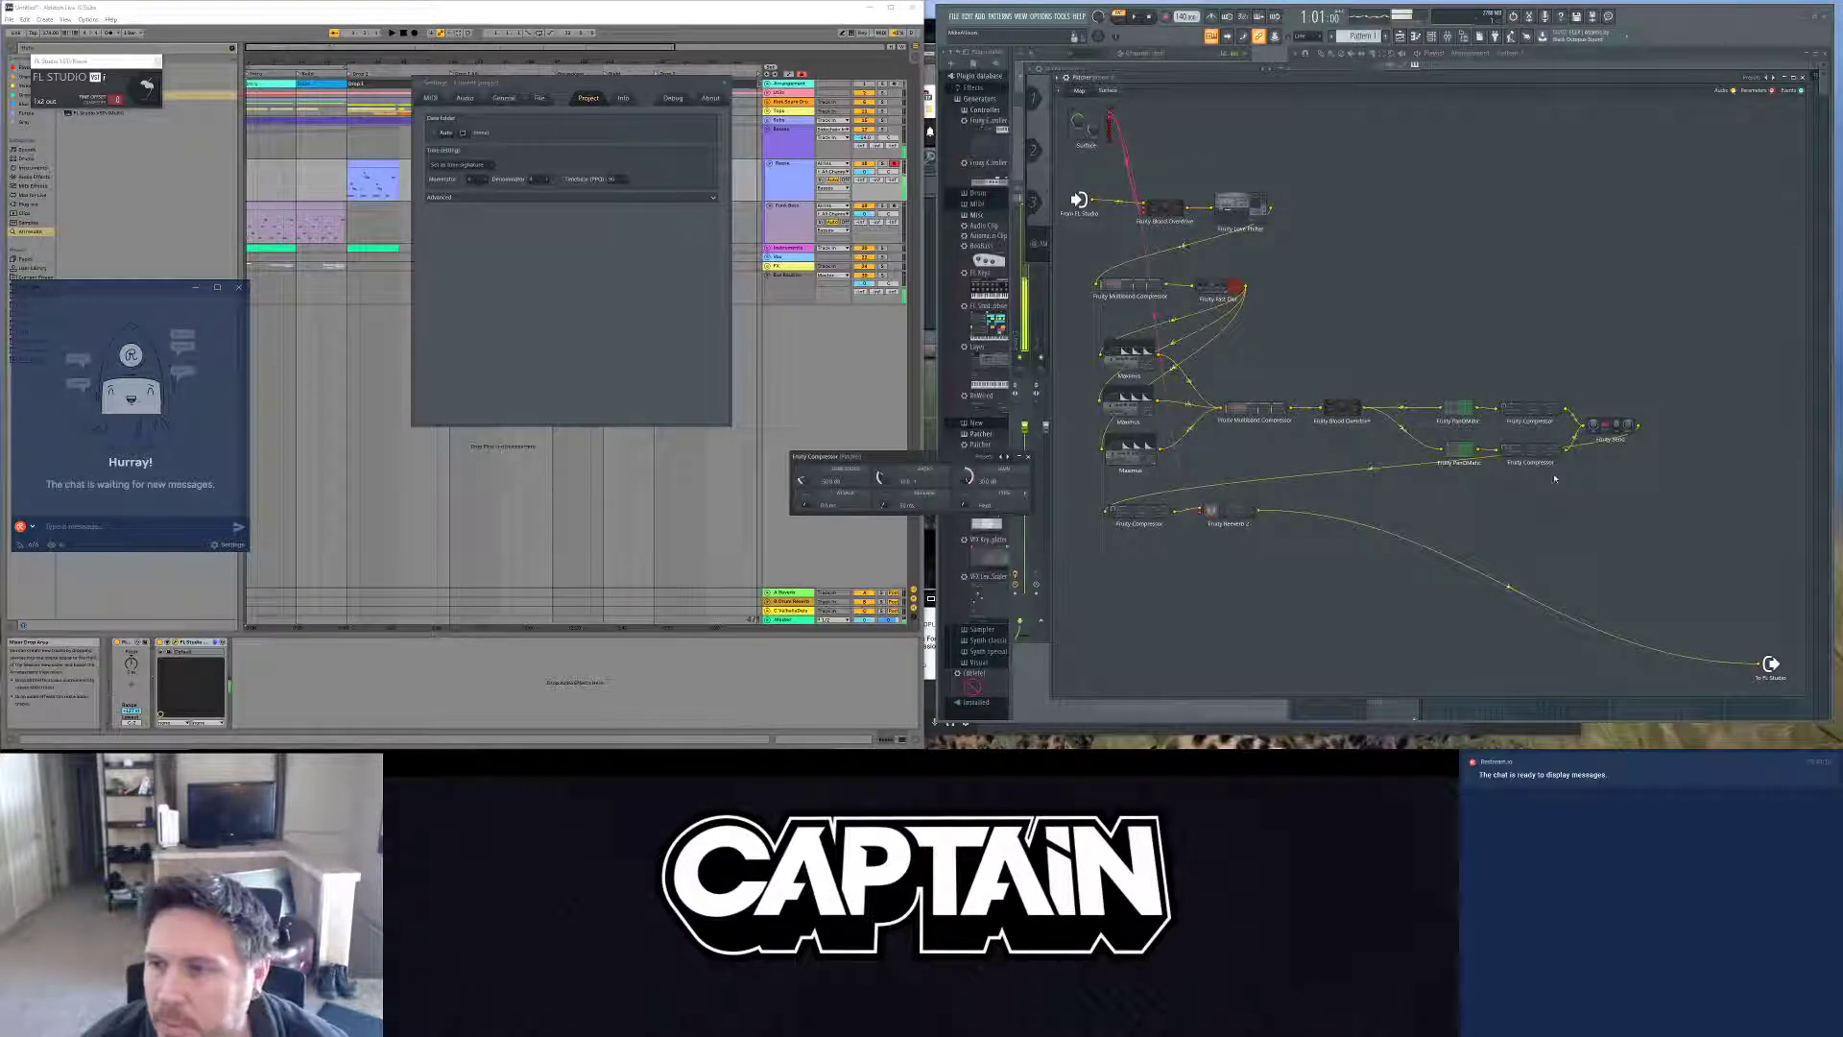
# Step: Turn Fruity Send's dry level all the way down and bring up its parameter input options
pyautogui.click(1613, 429)
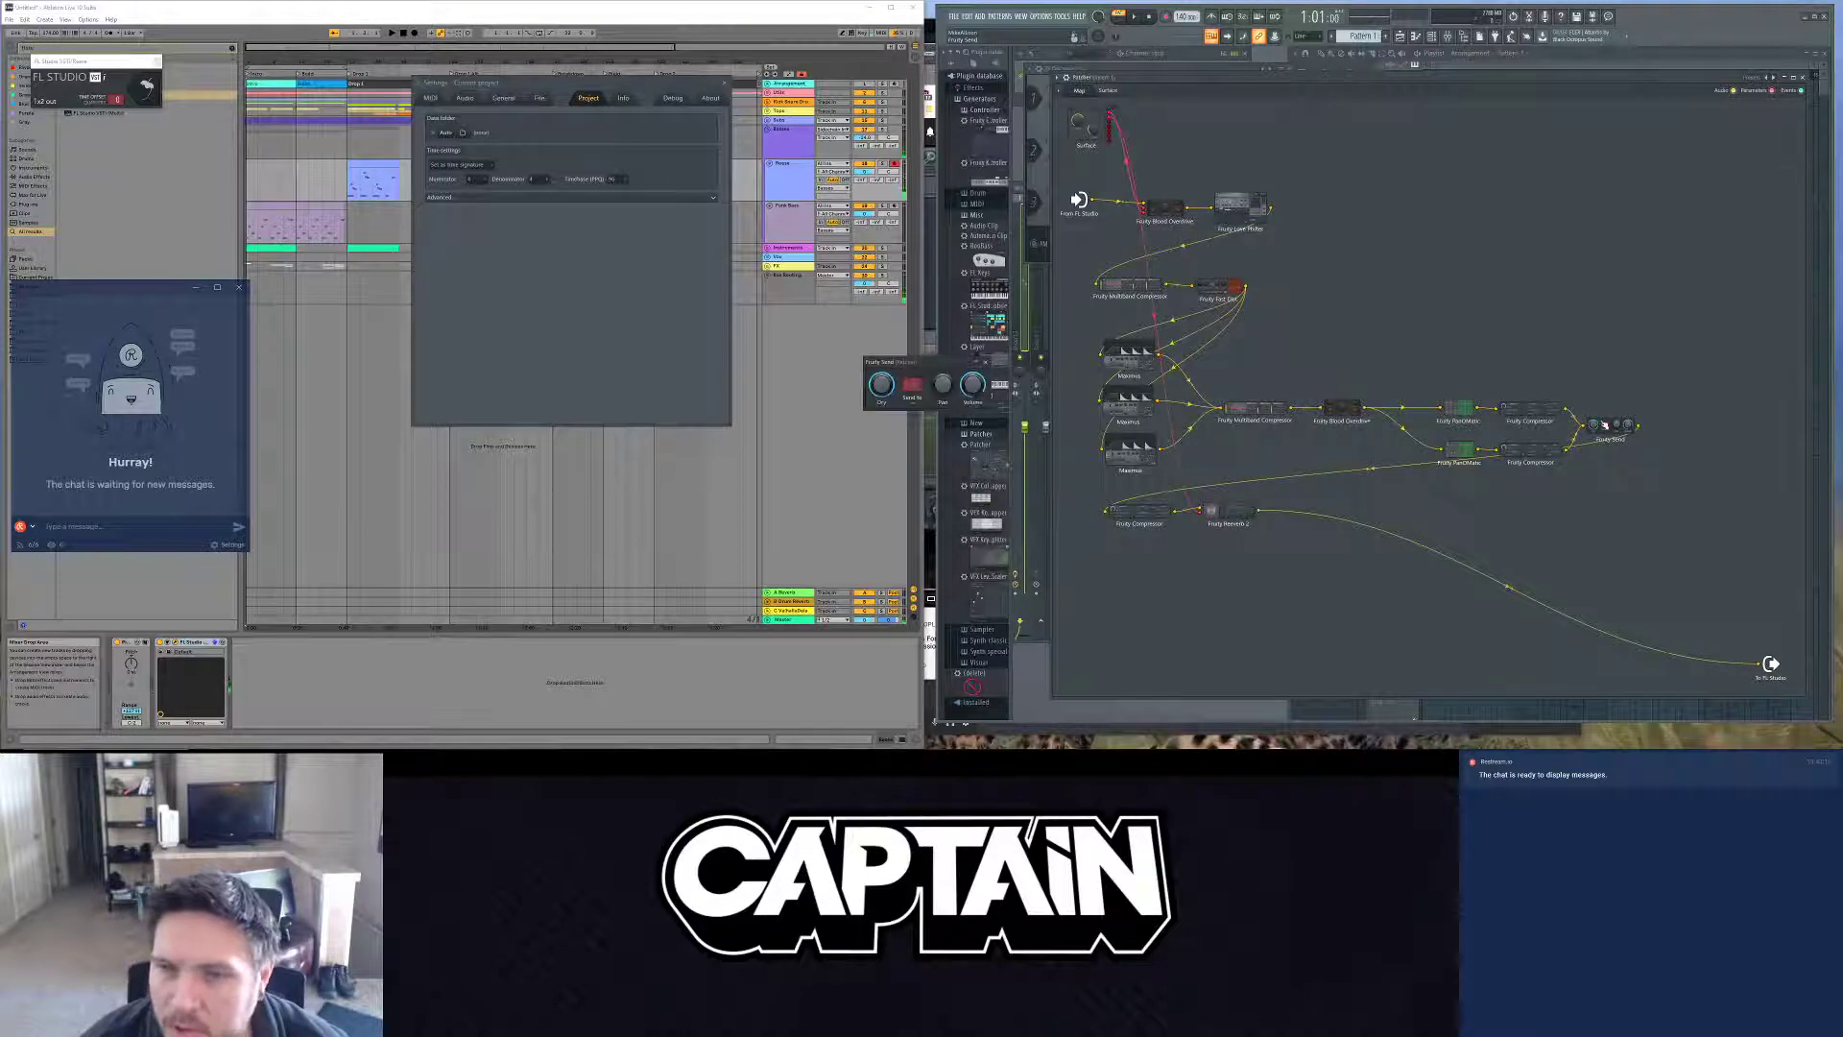
pyautogui.moveTo(881, 383); pyautogui.dragTo(881, 403)
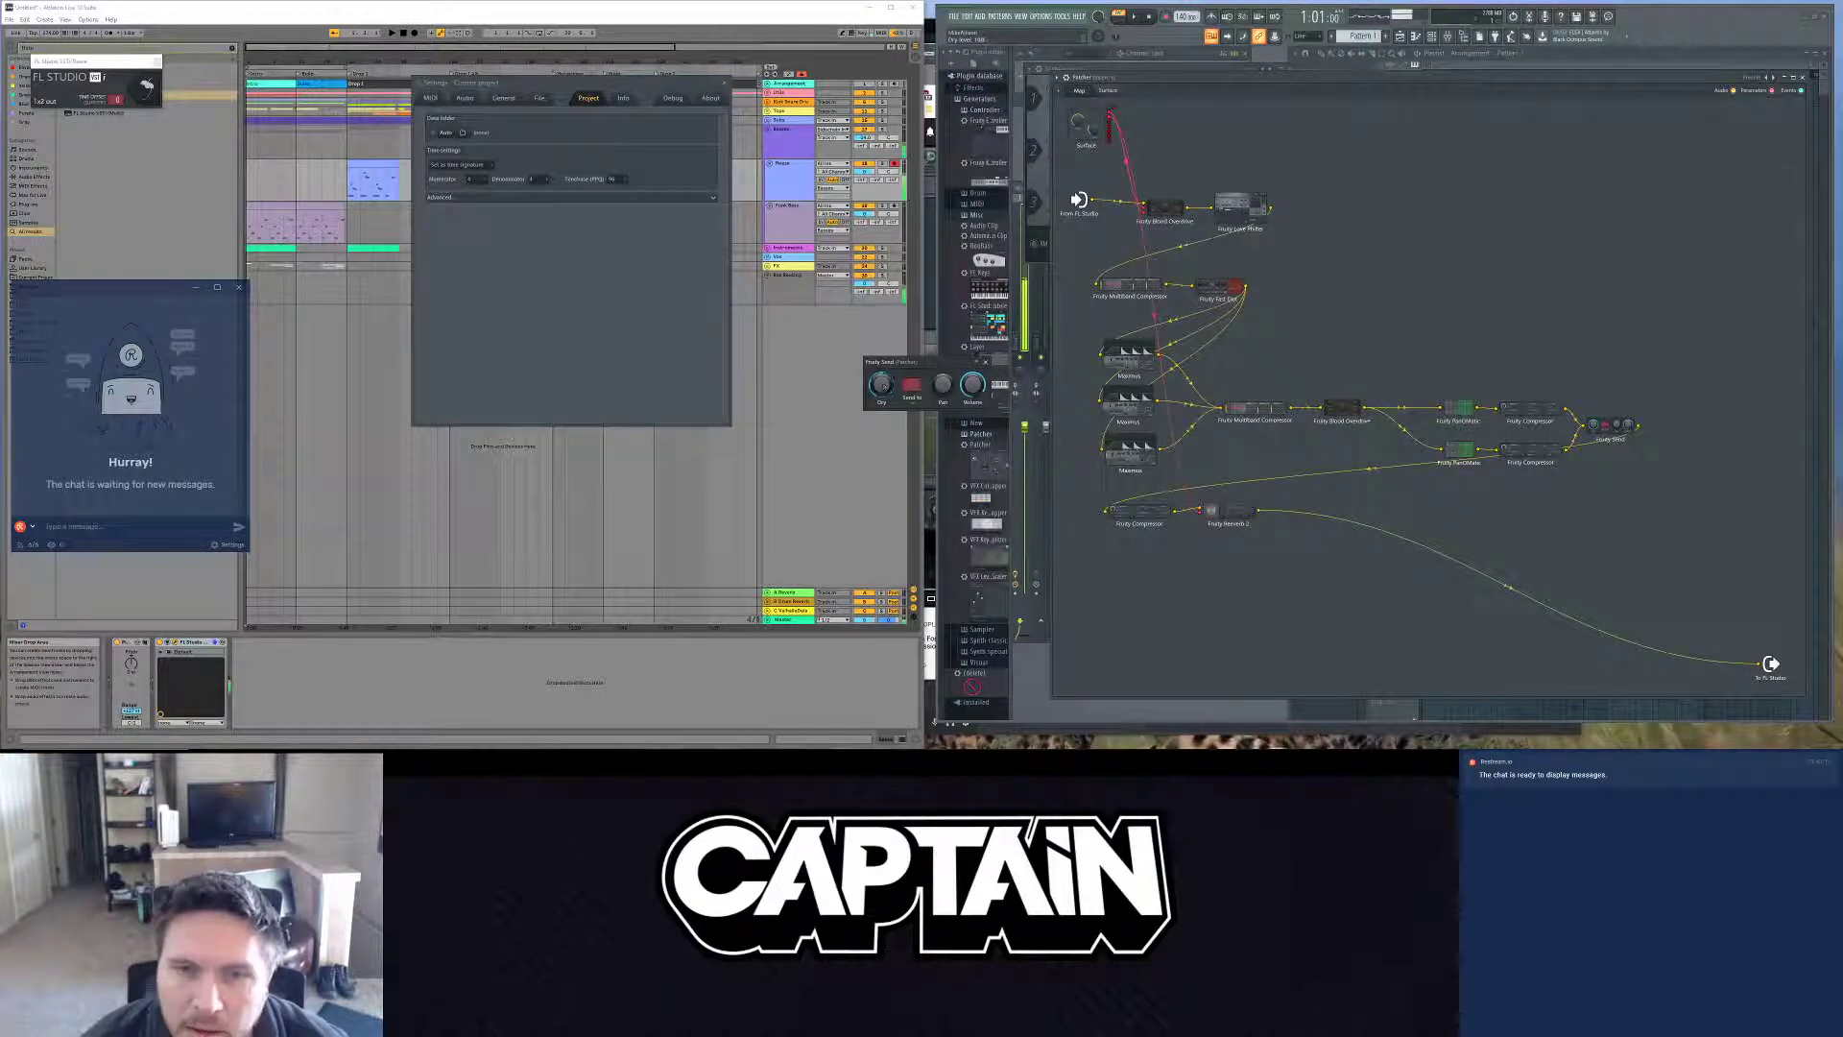
pyautogui.moveTo(881, 403)
pyautogui.mouseDown()
pyautogui.moveTo(881, 384)
pyautogui.moveTo(881, 403)
pyautogui.mouseUp()
pyautogui.rightClick(1606, 429)
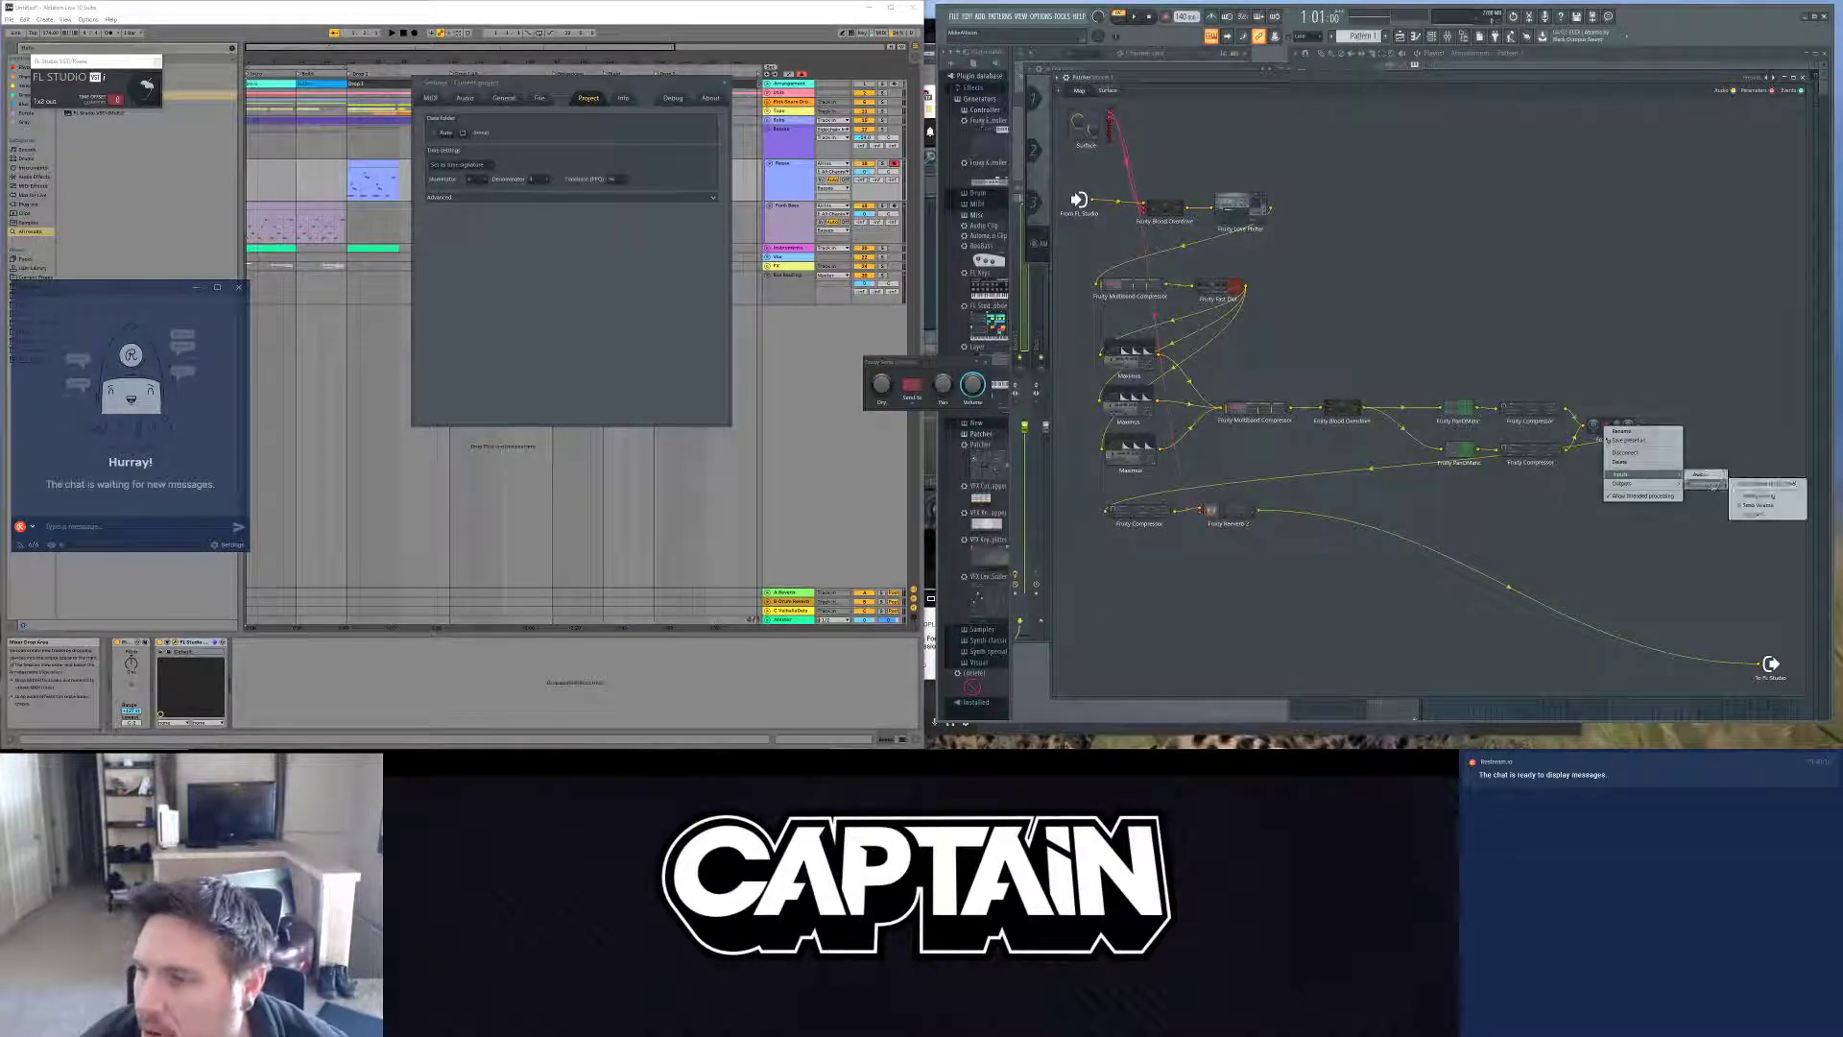
pyautogui.click(1714, 486)
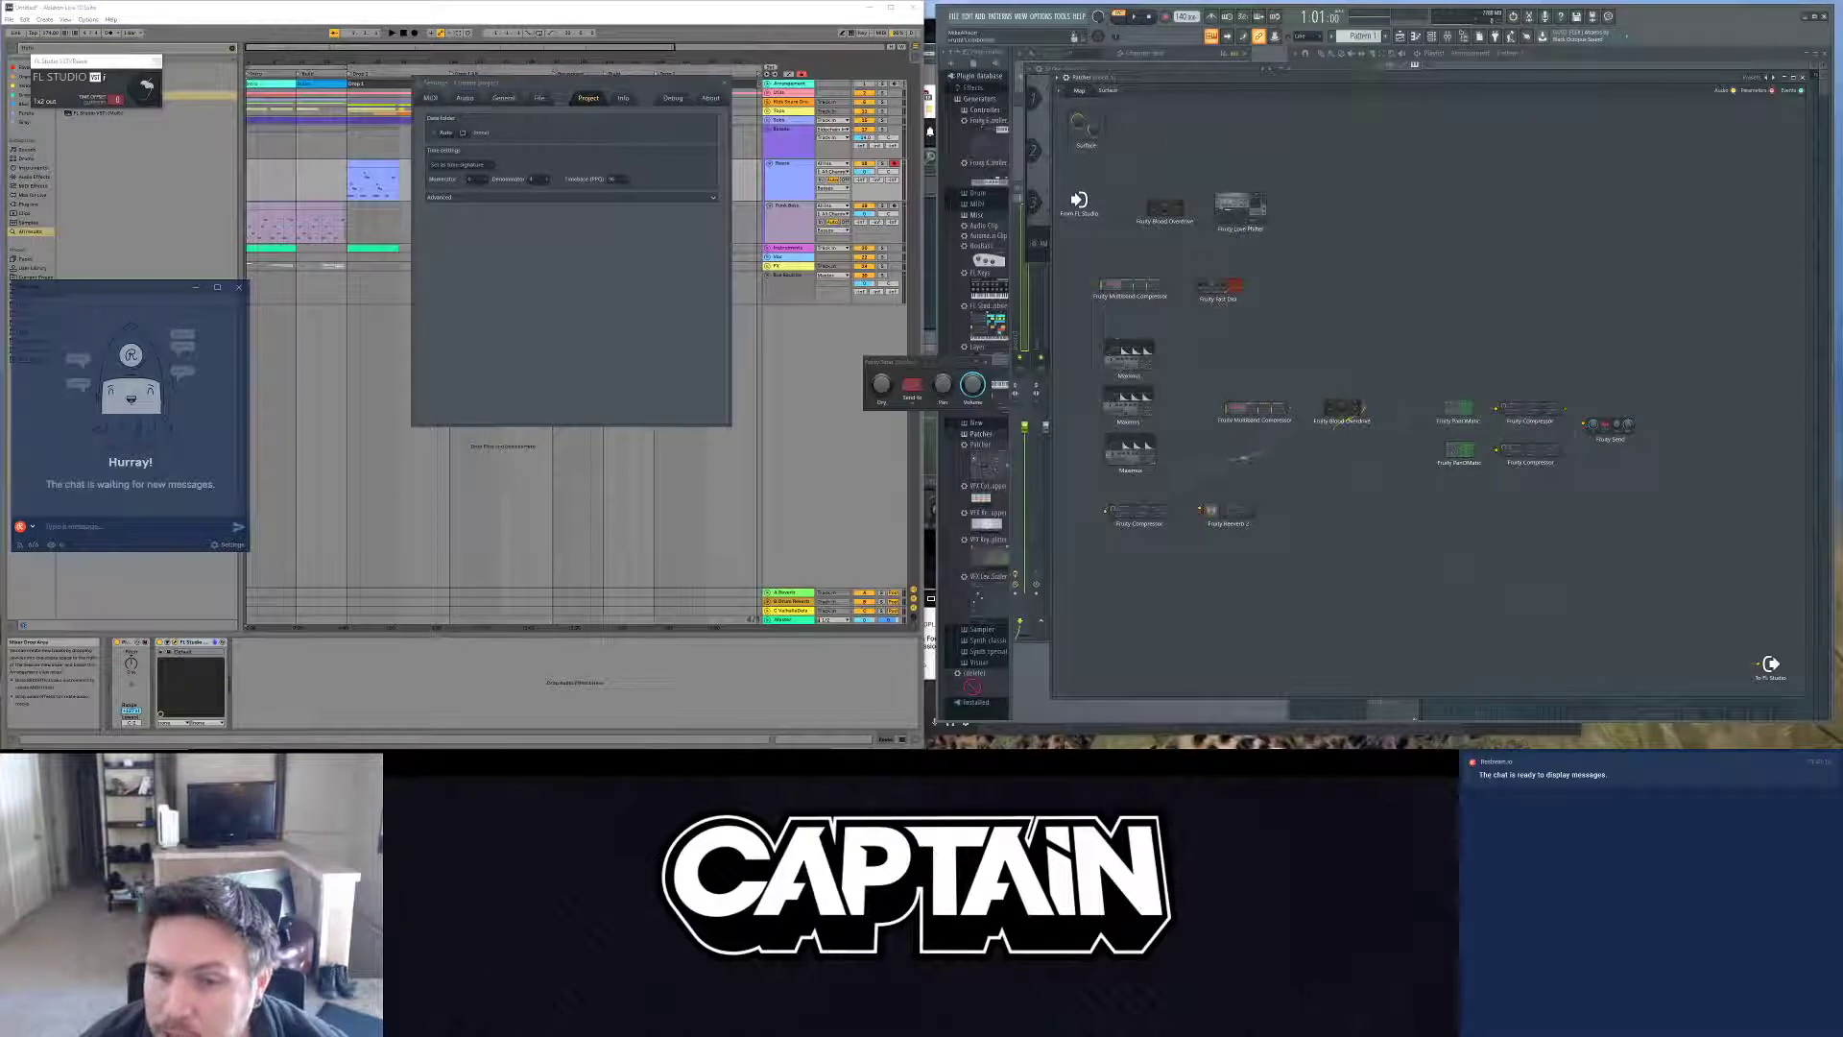
# Step: Turn the first Surface knob up to about halfway and return to the Patcher map
pyautogui.click(1108, 91)
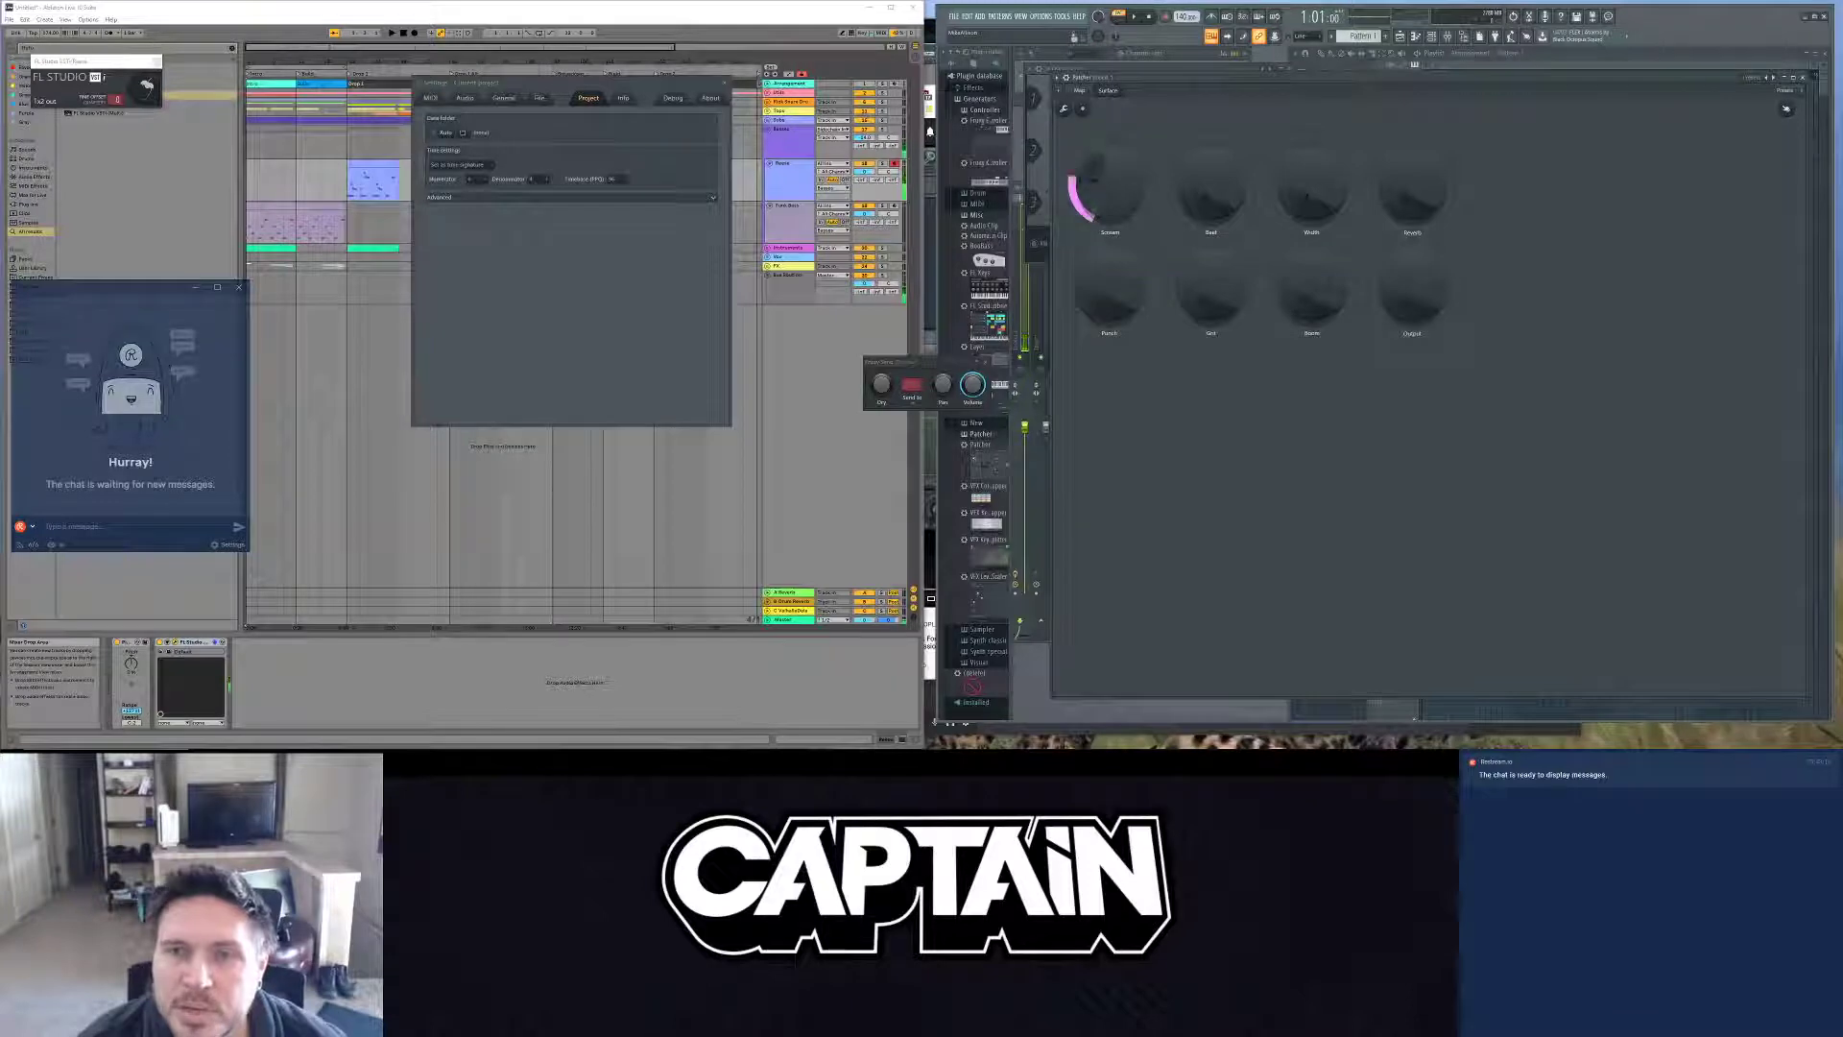
pyautogui.moveTo(1117, 153); pyautogui.dragTo(1117, 105)
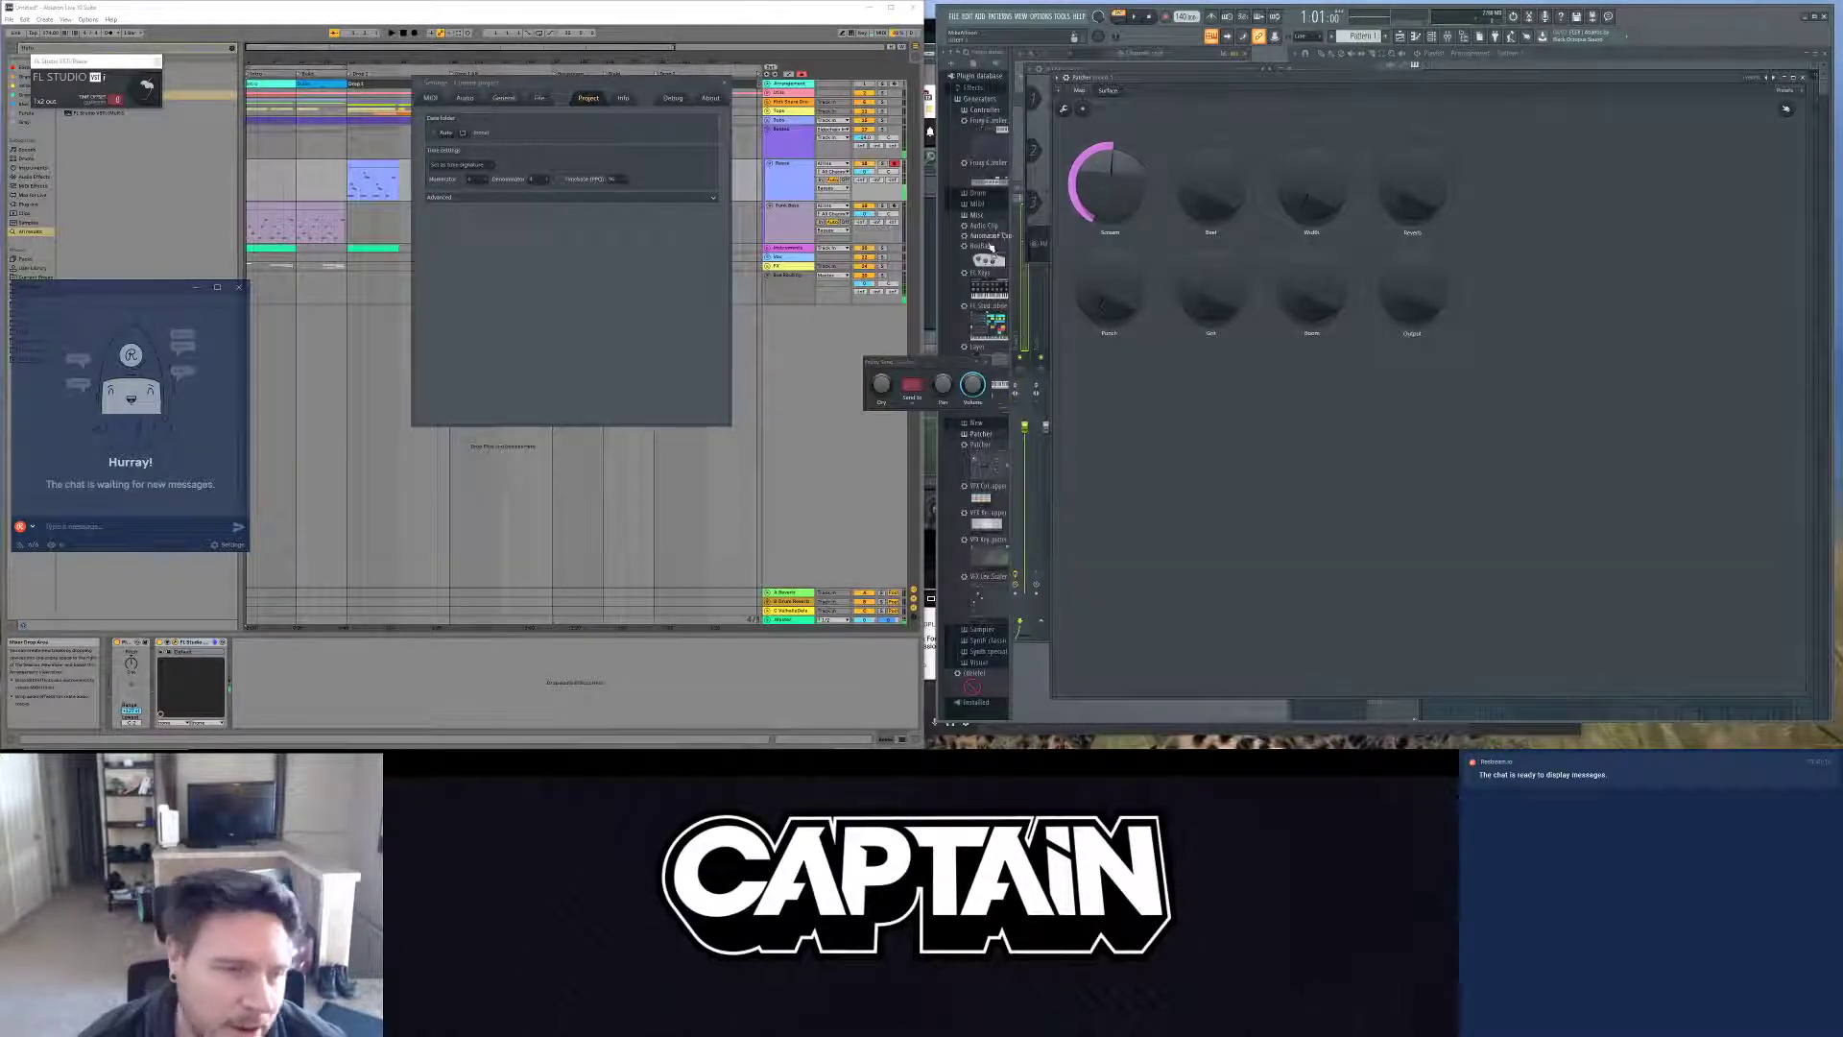
pyautogui.click(1079, 91)
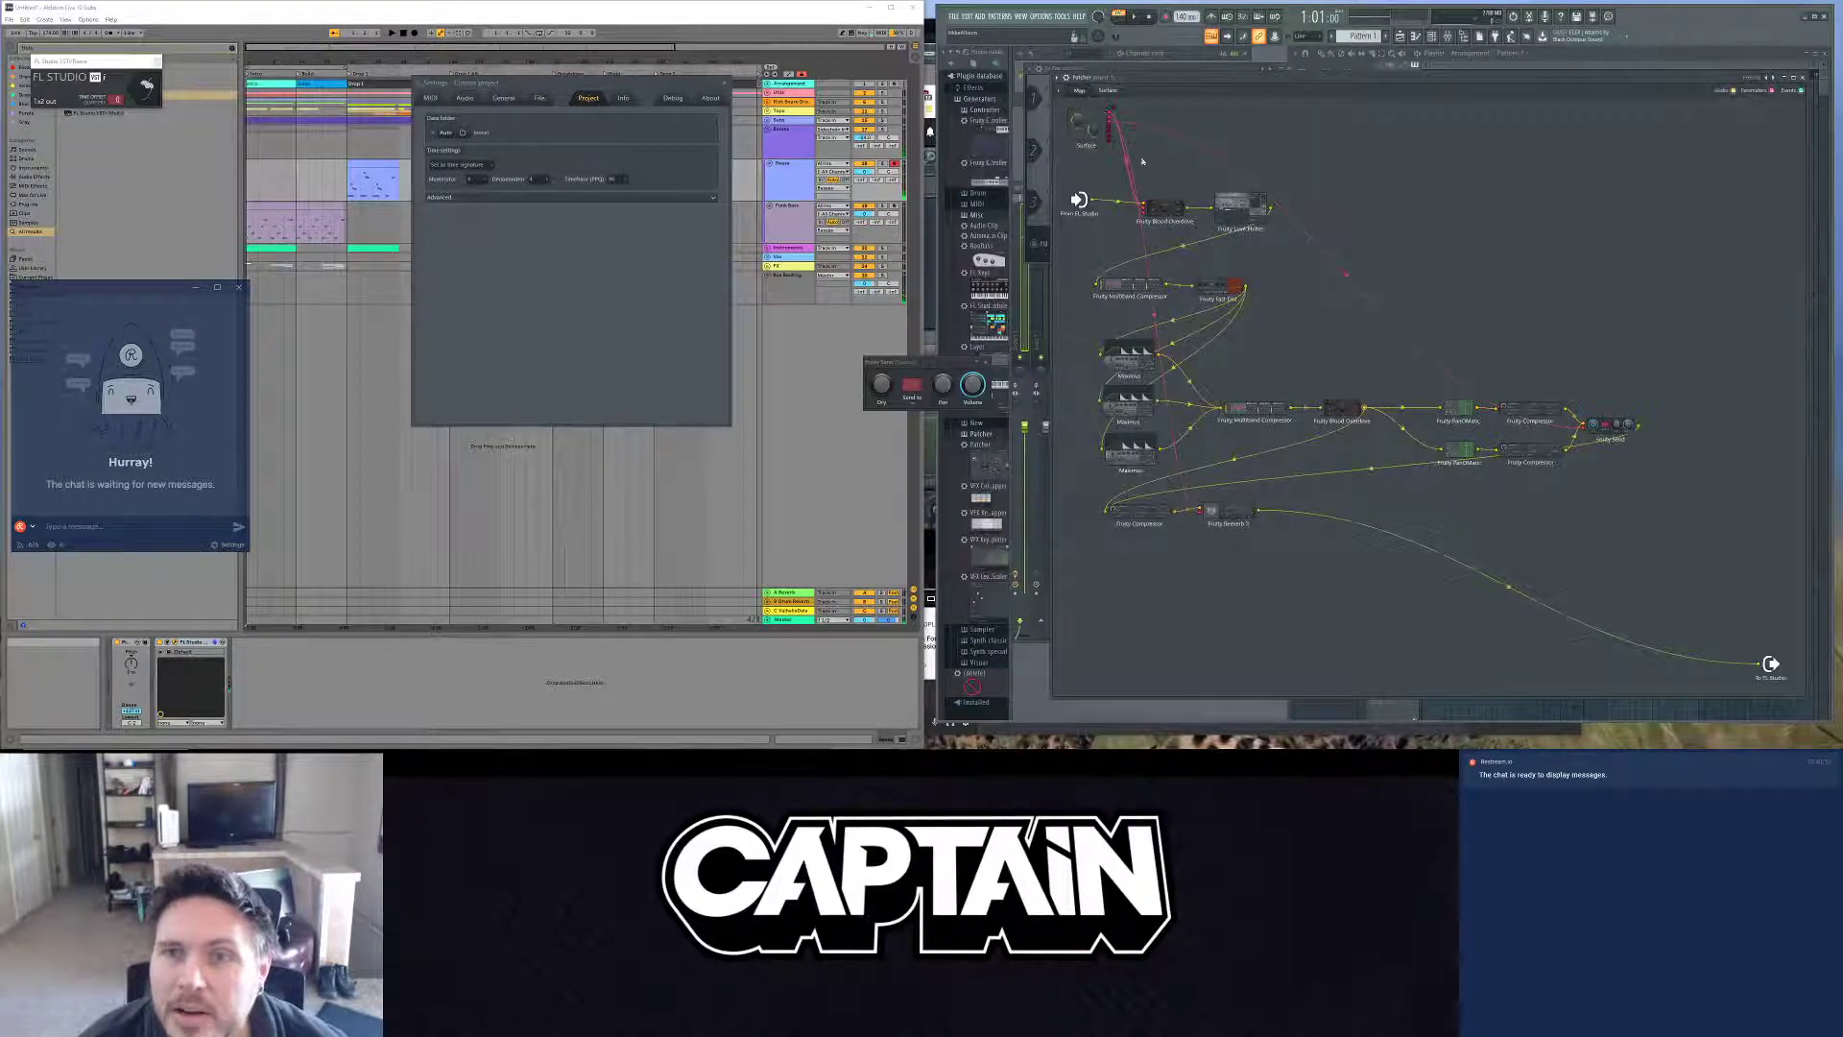
# Step: Raise the PostGain on the first Fruity Blood Overdrive and turn the first Surface knob down to its minimum
pyautogui.rightClick(1158, 212)
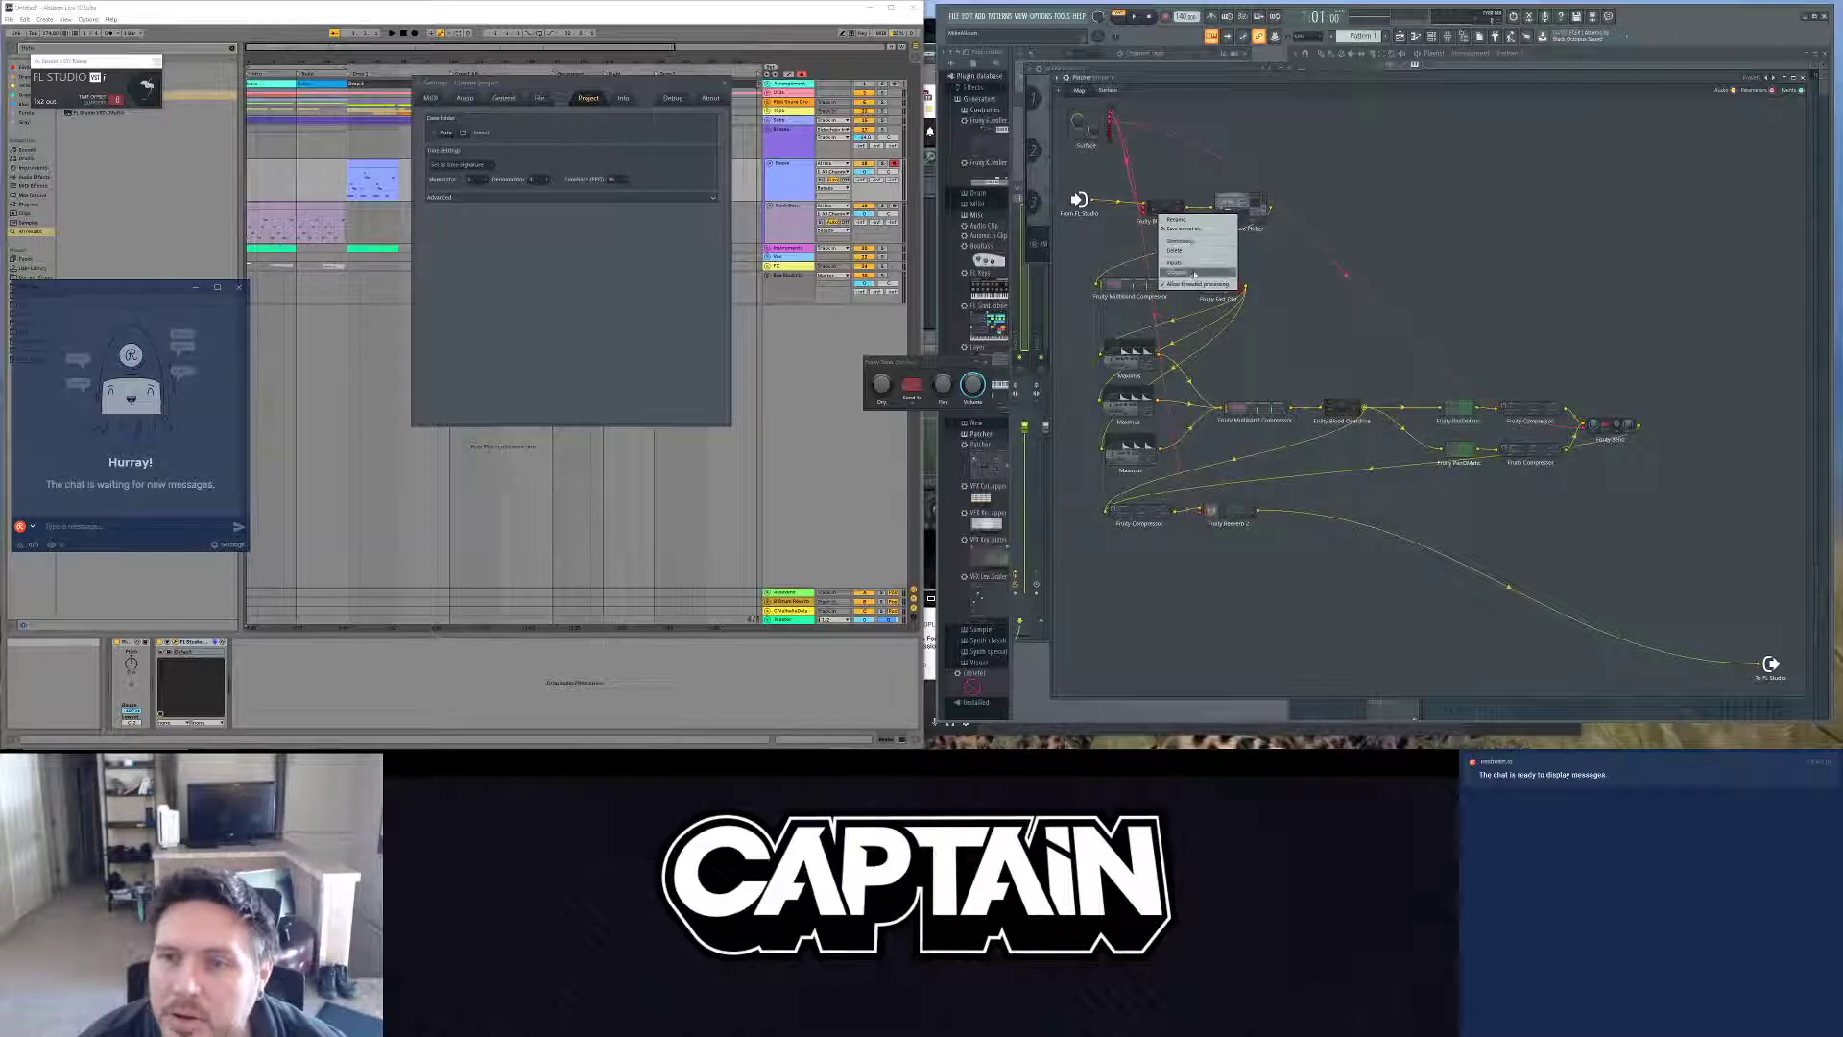
pyautogui.click(1148, 222)
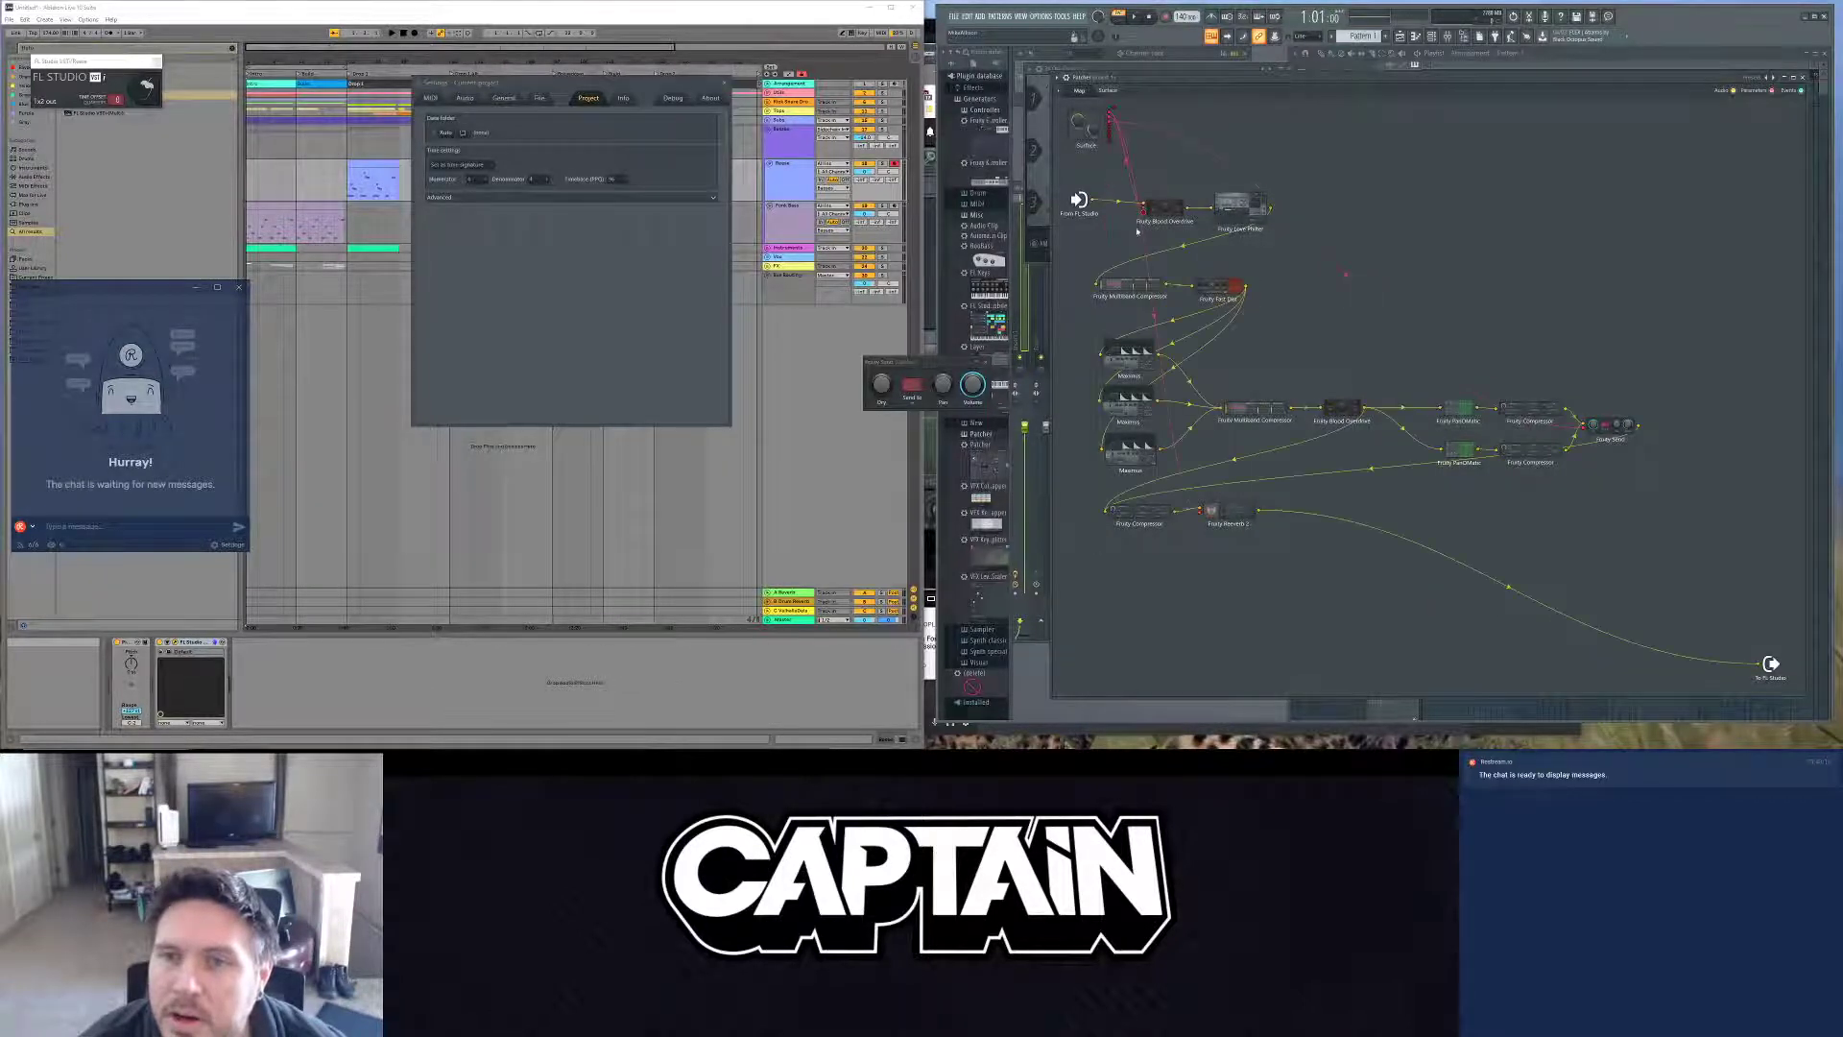
pyautogui.doubleClick(1159, 220)
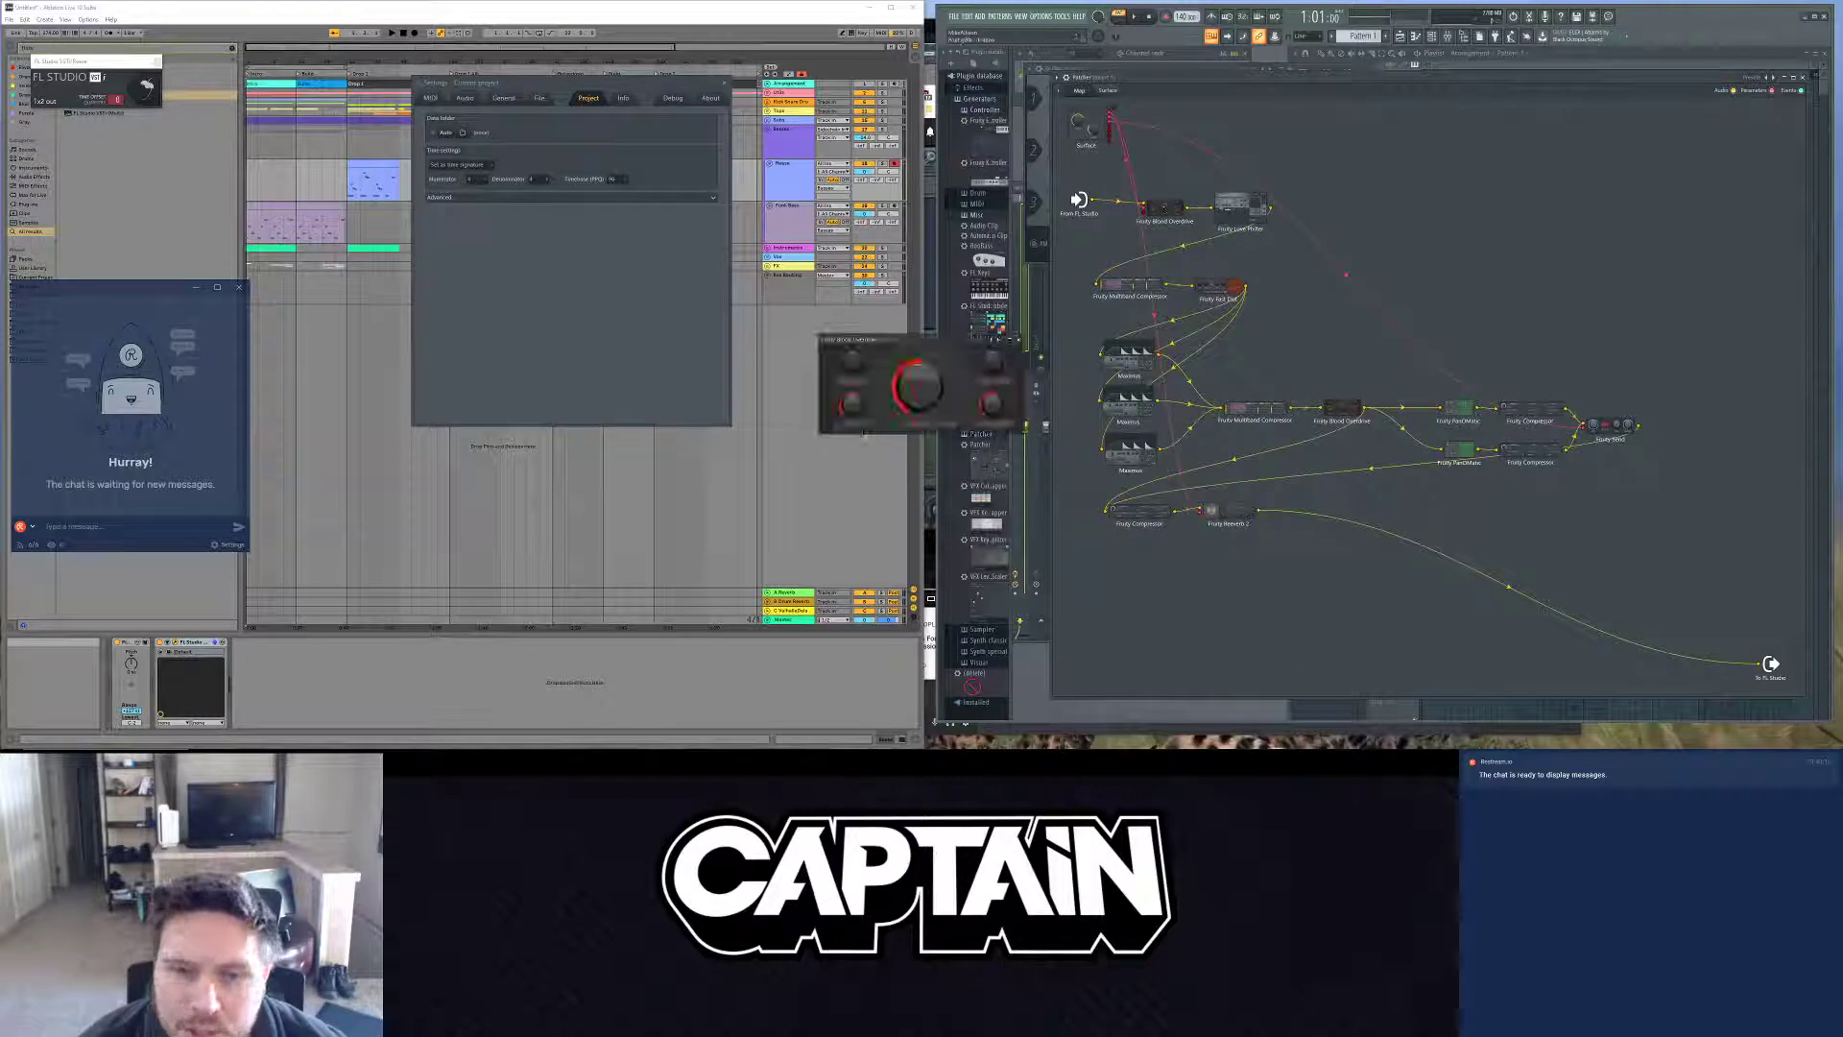
pyautogui.moveTo(992, 403); pyautogui.dragTo(994, 369)
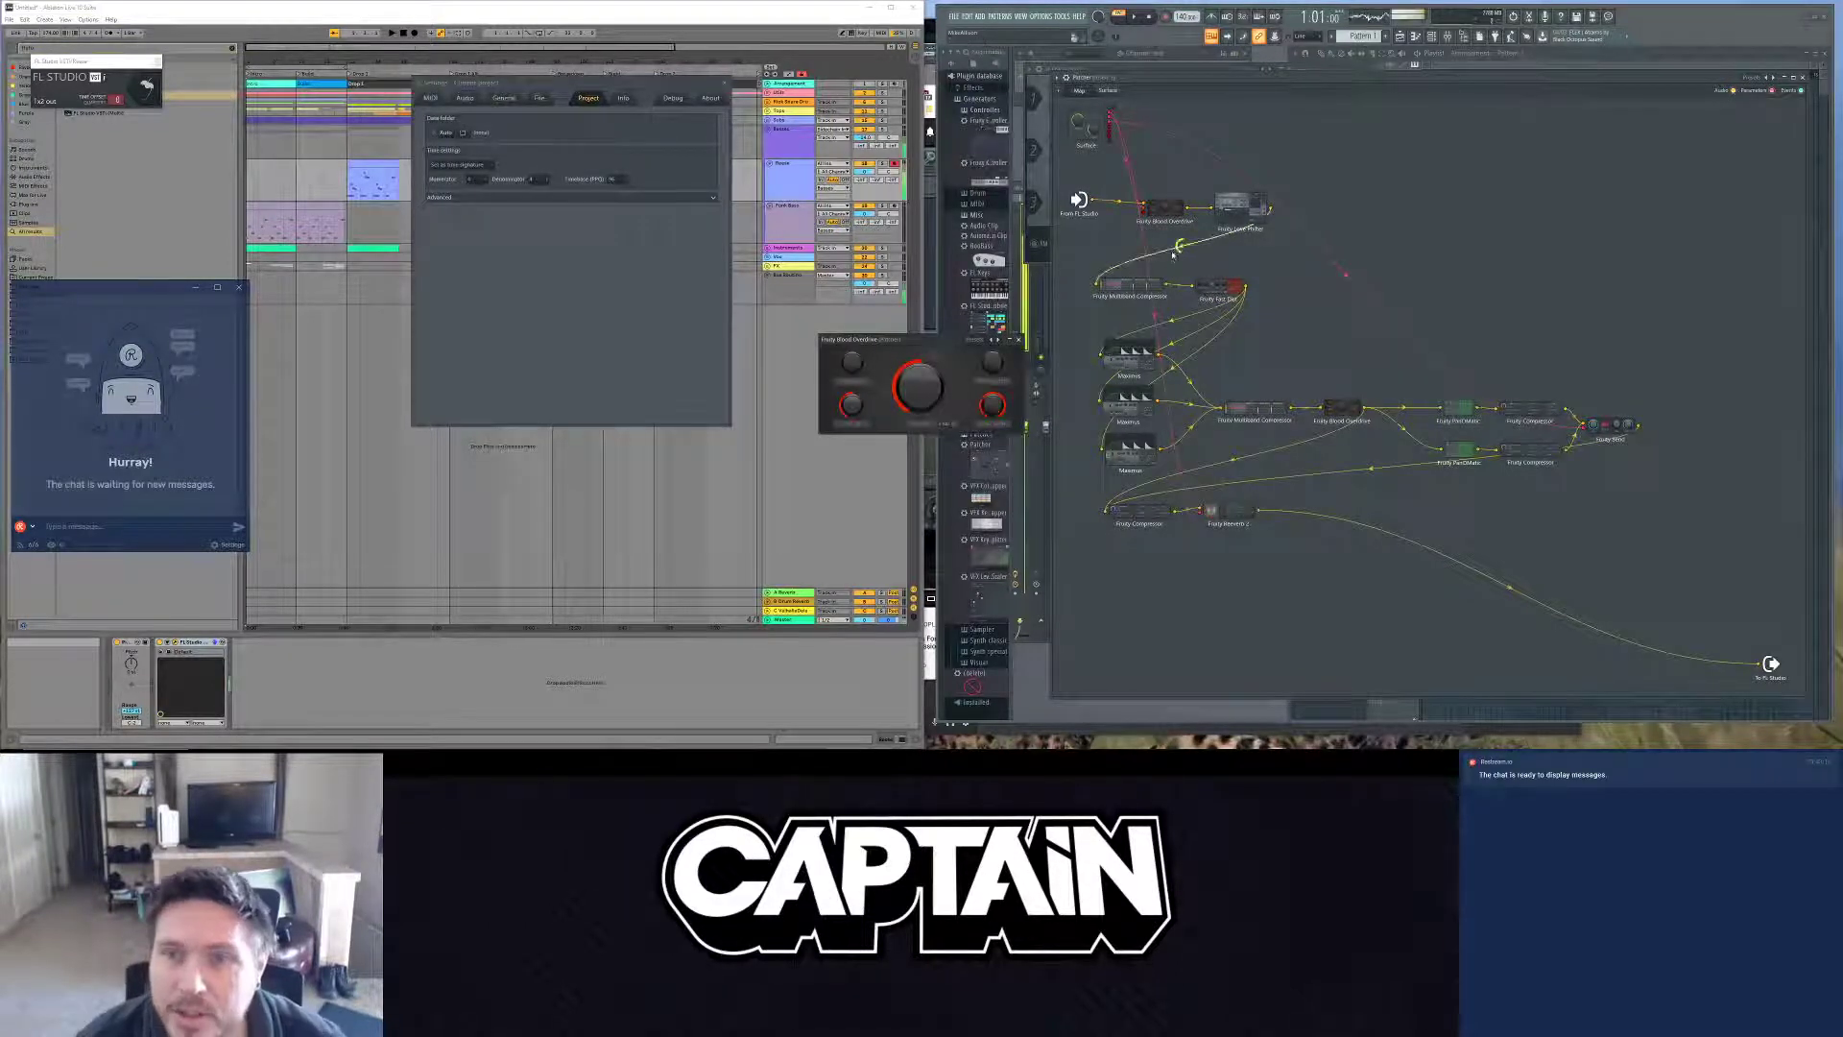
pyautogui.click(1107, 90)
pyautogui.moveTo(1111, 187); pyautogui.dragTo(1111, 240)
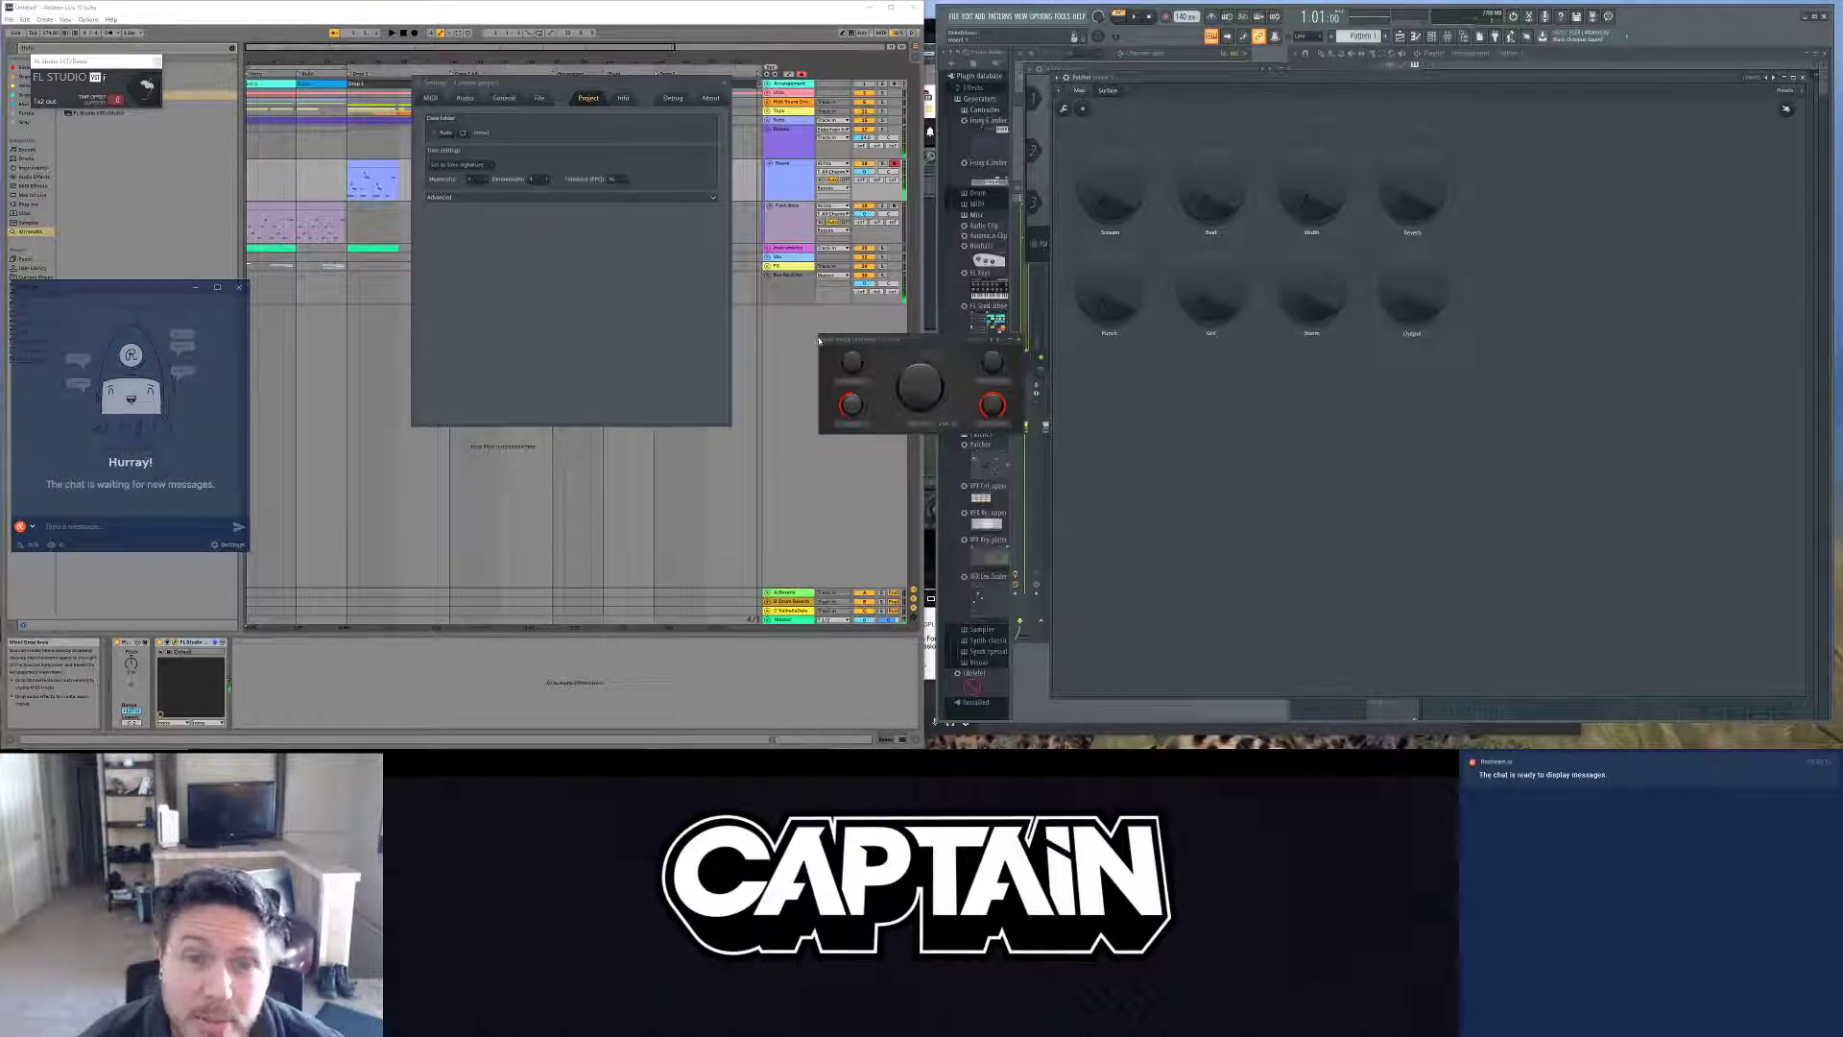
# Step: Switch to Ableton Live and examine the macro mappings of the first rack's first knob and the Dist knobs in the racks after it
pyautogui.click(576, 223)
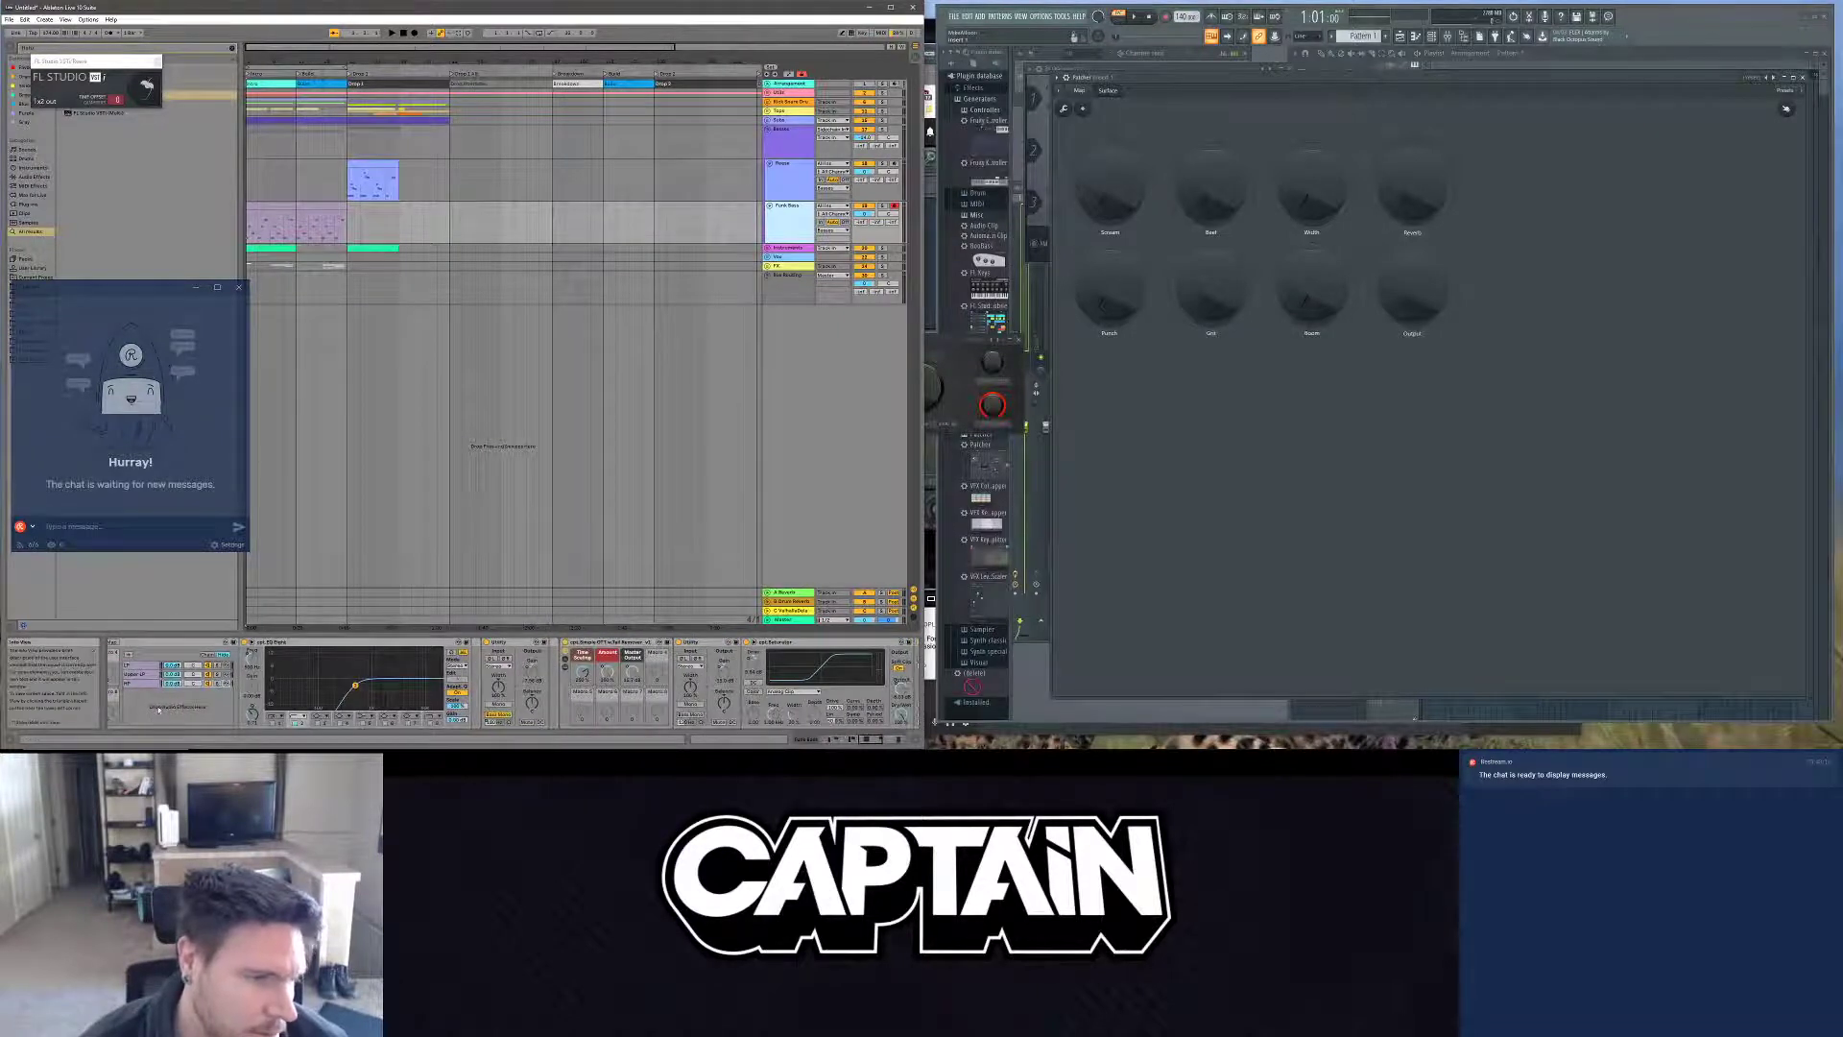
pyautogui.scroll(5, 249, 691)
pyautogui.scroll(3, 273, 690)
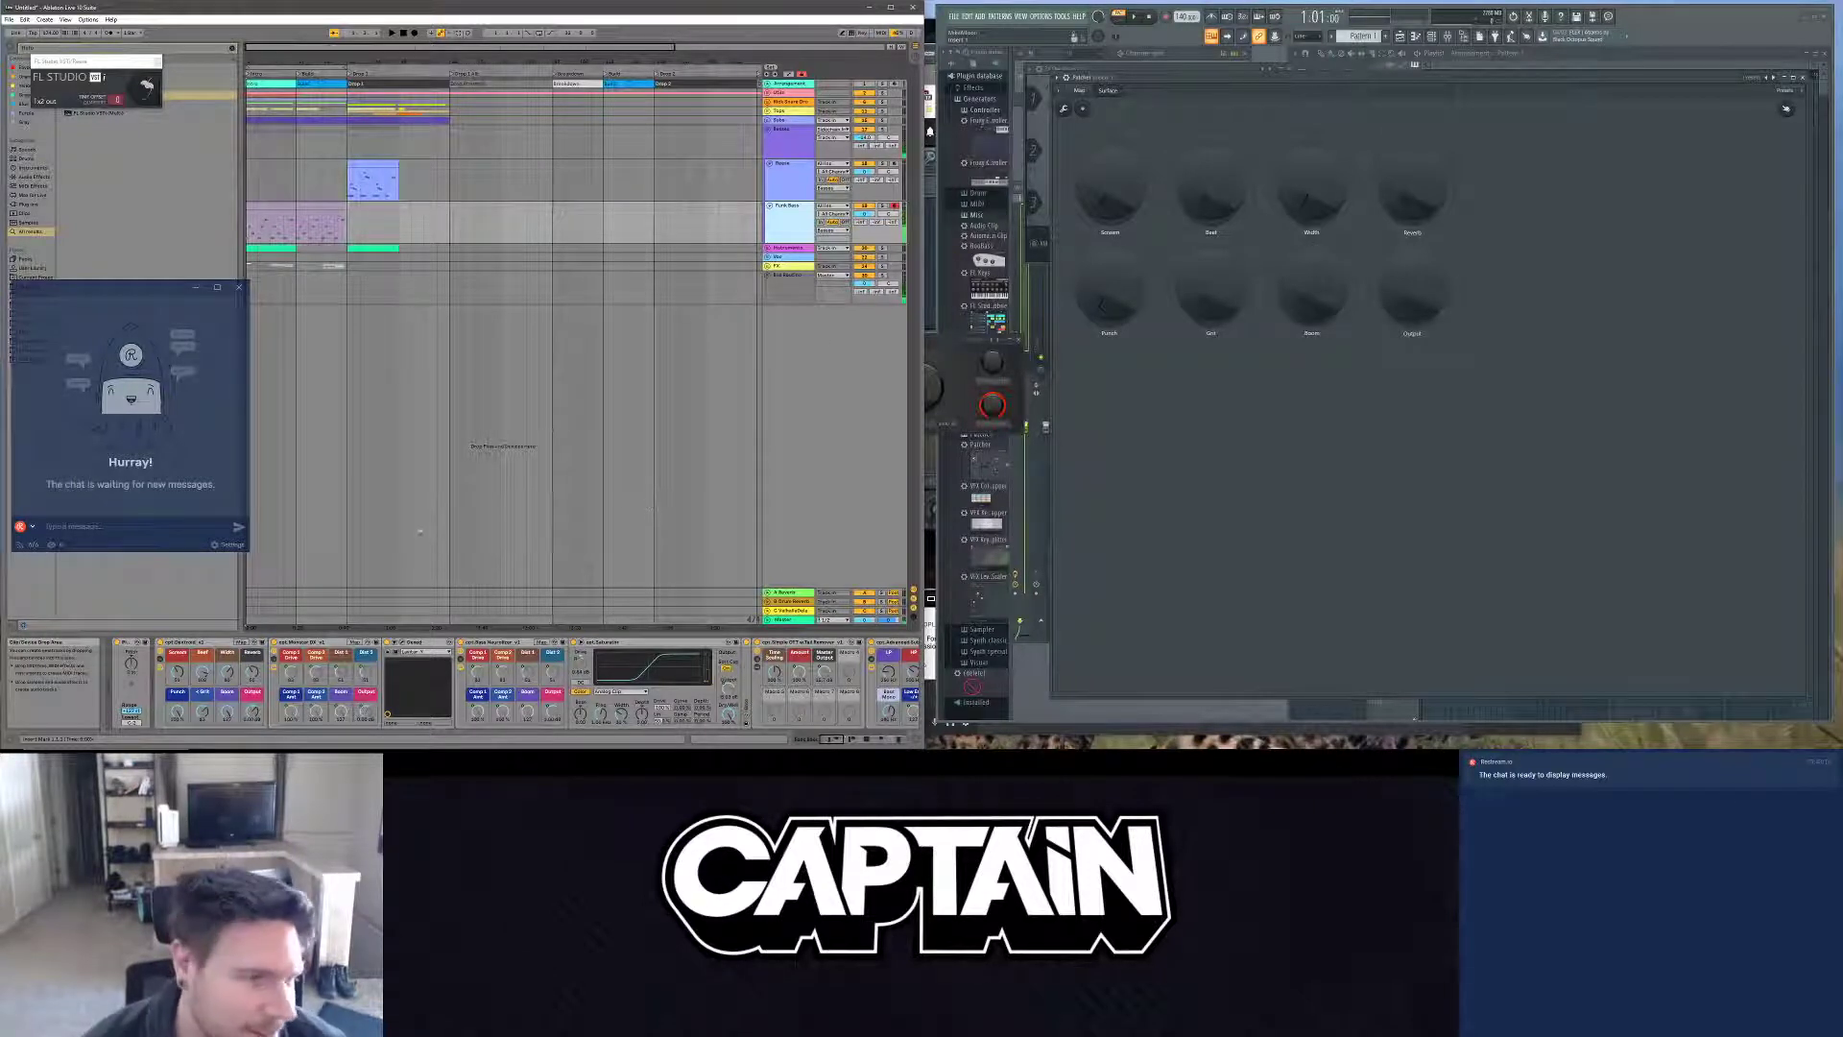
pyautogui.rightClick(178, 654)
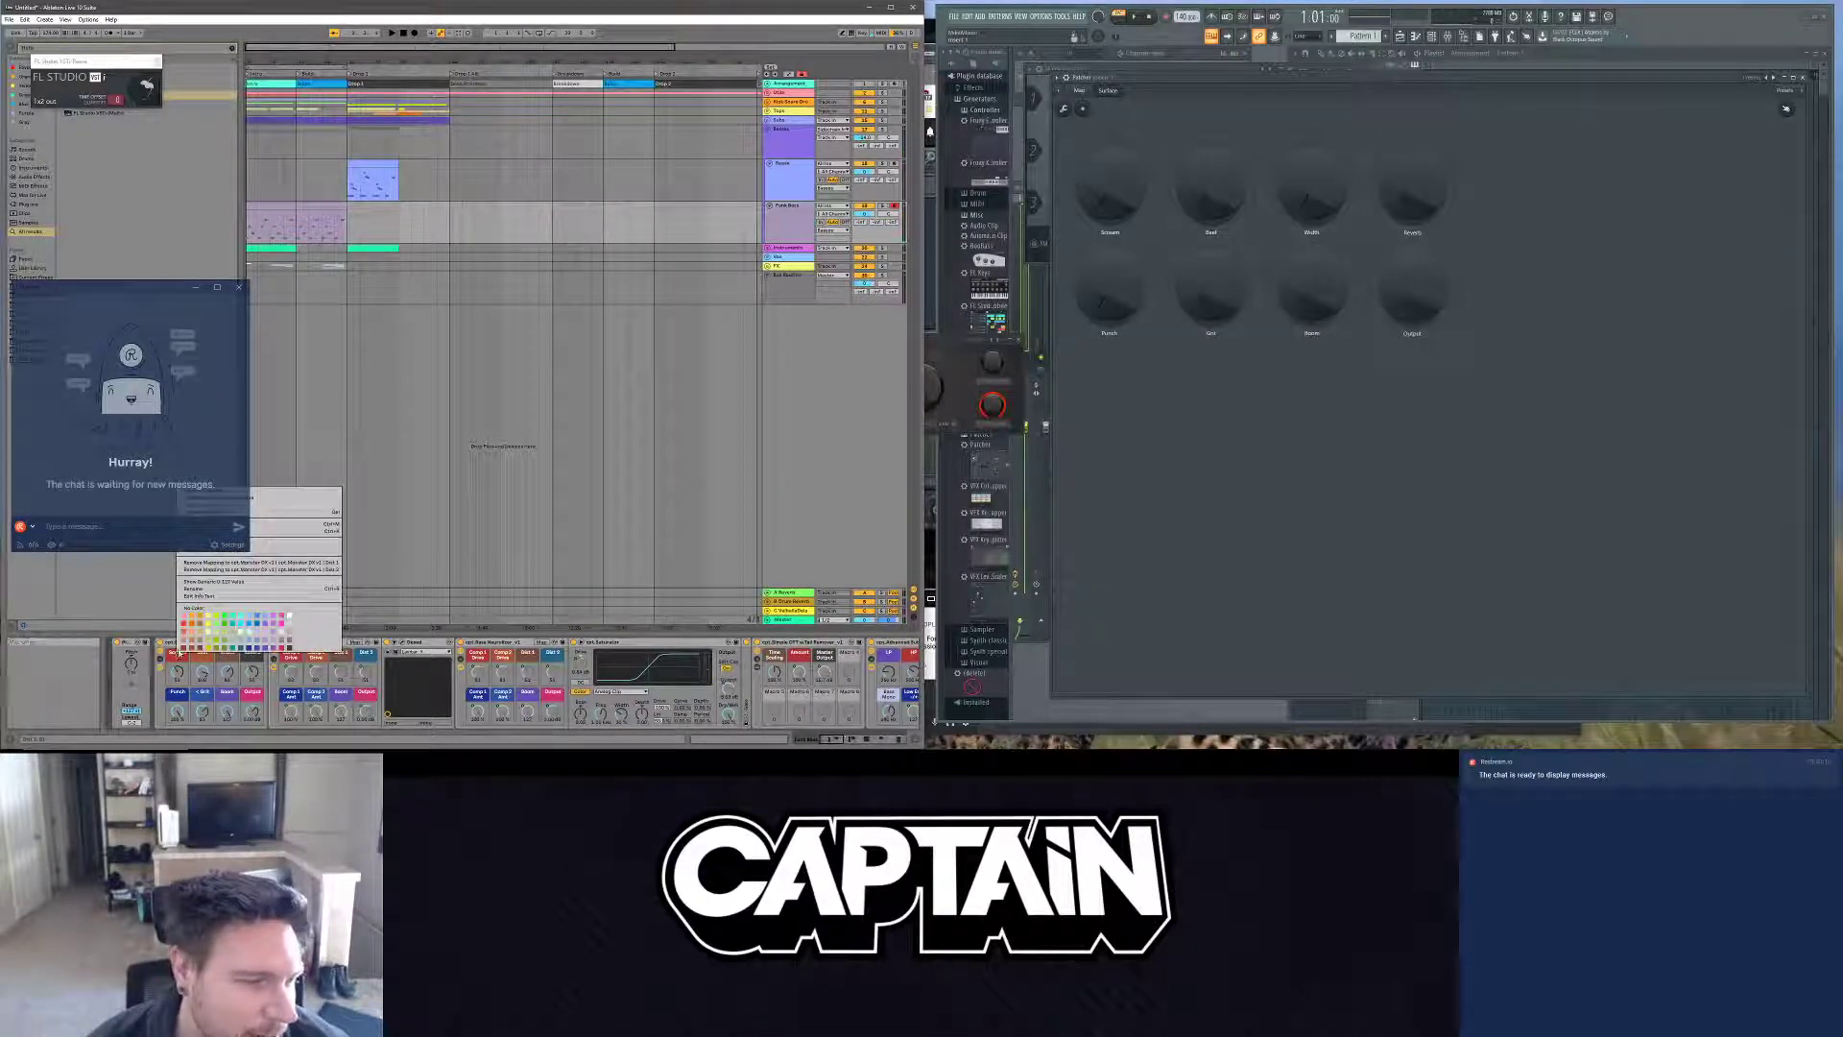
pyautogui.rightClick(340, 670)
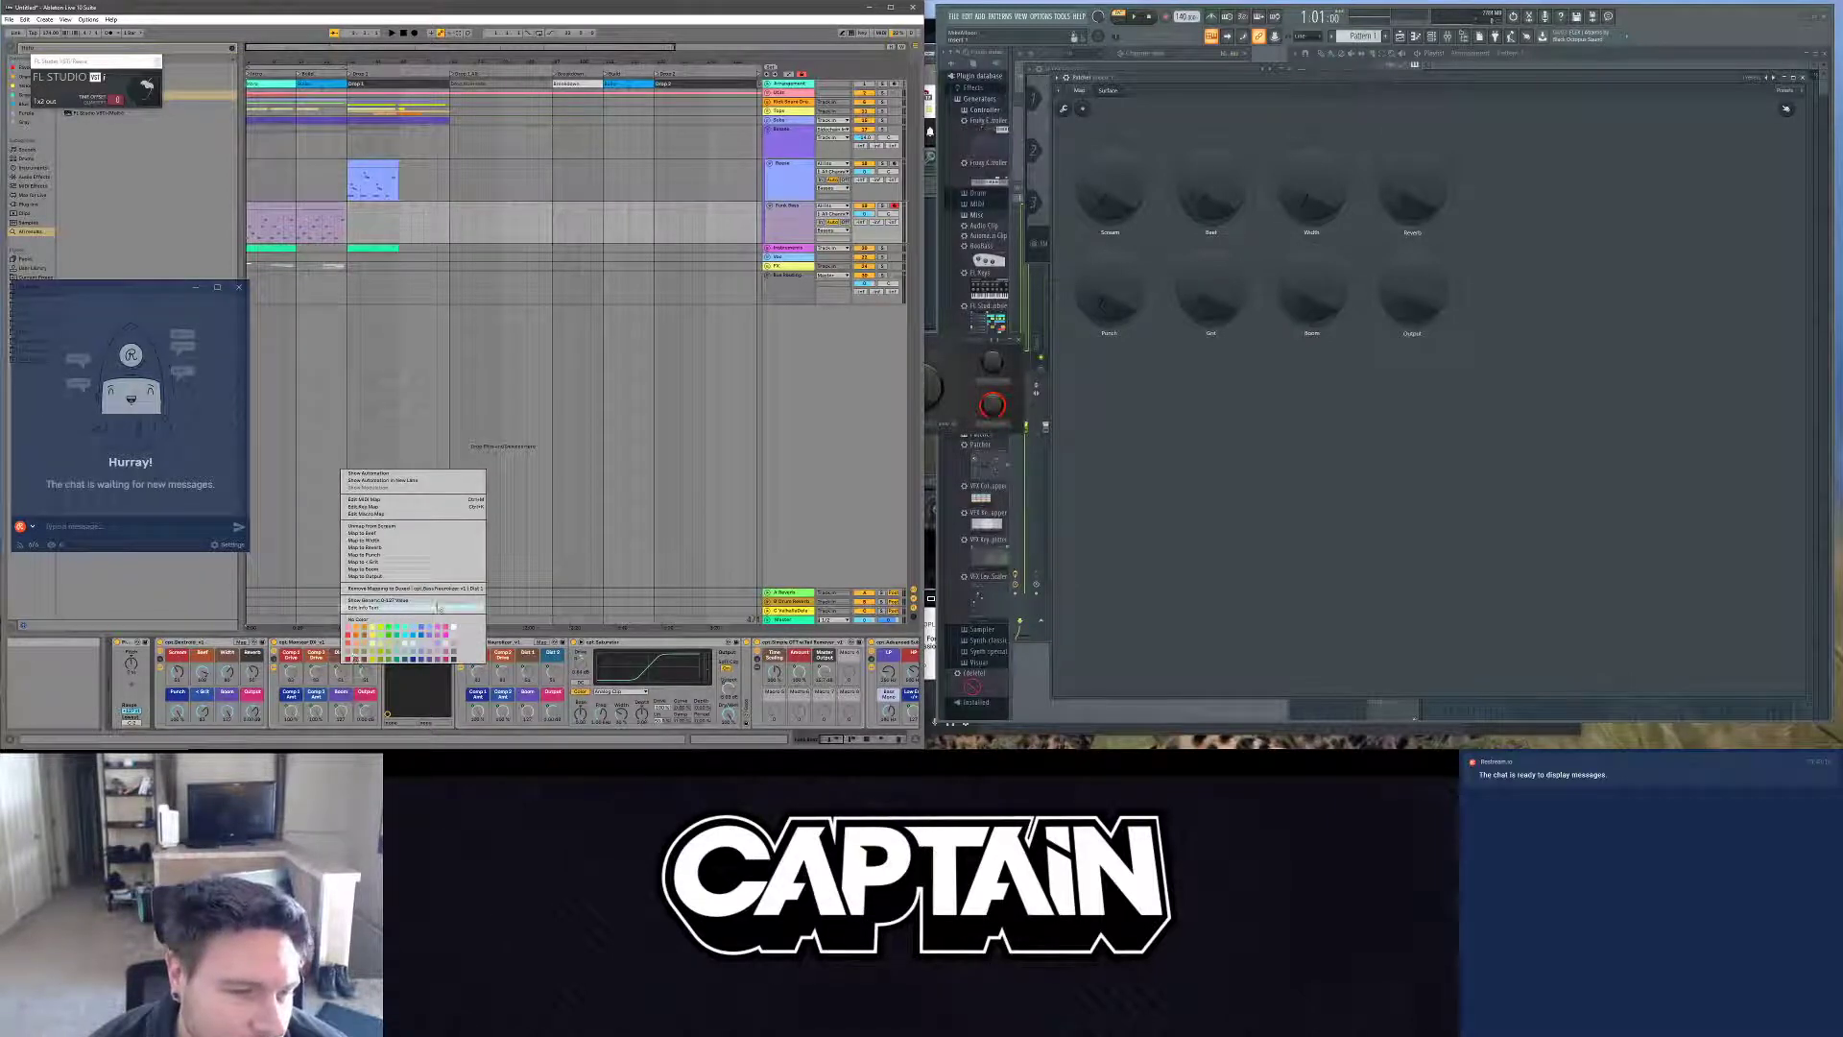
pyautogui.rightClick(522, 669)
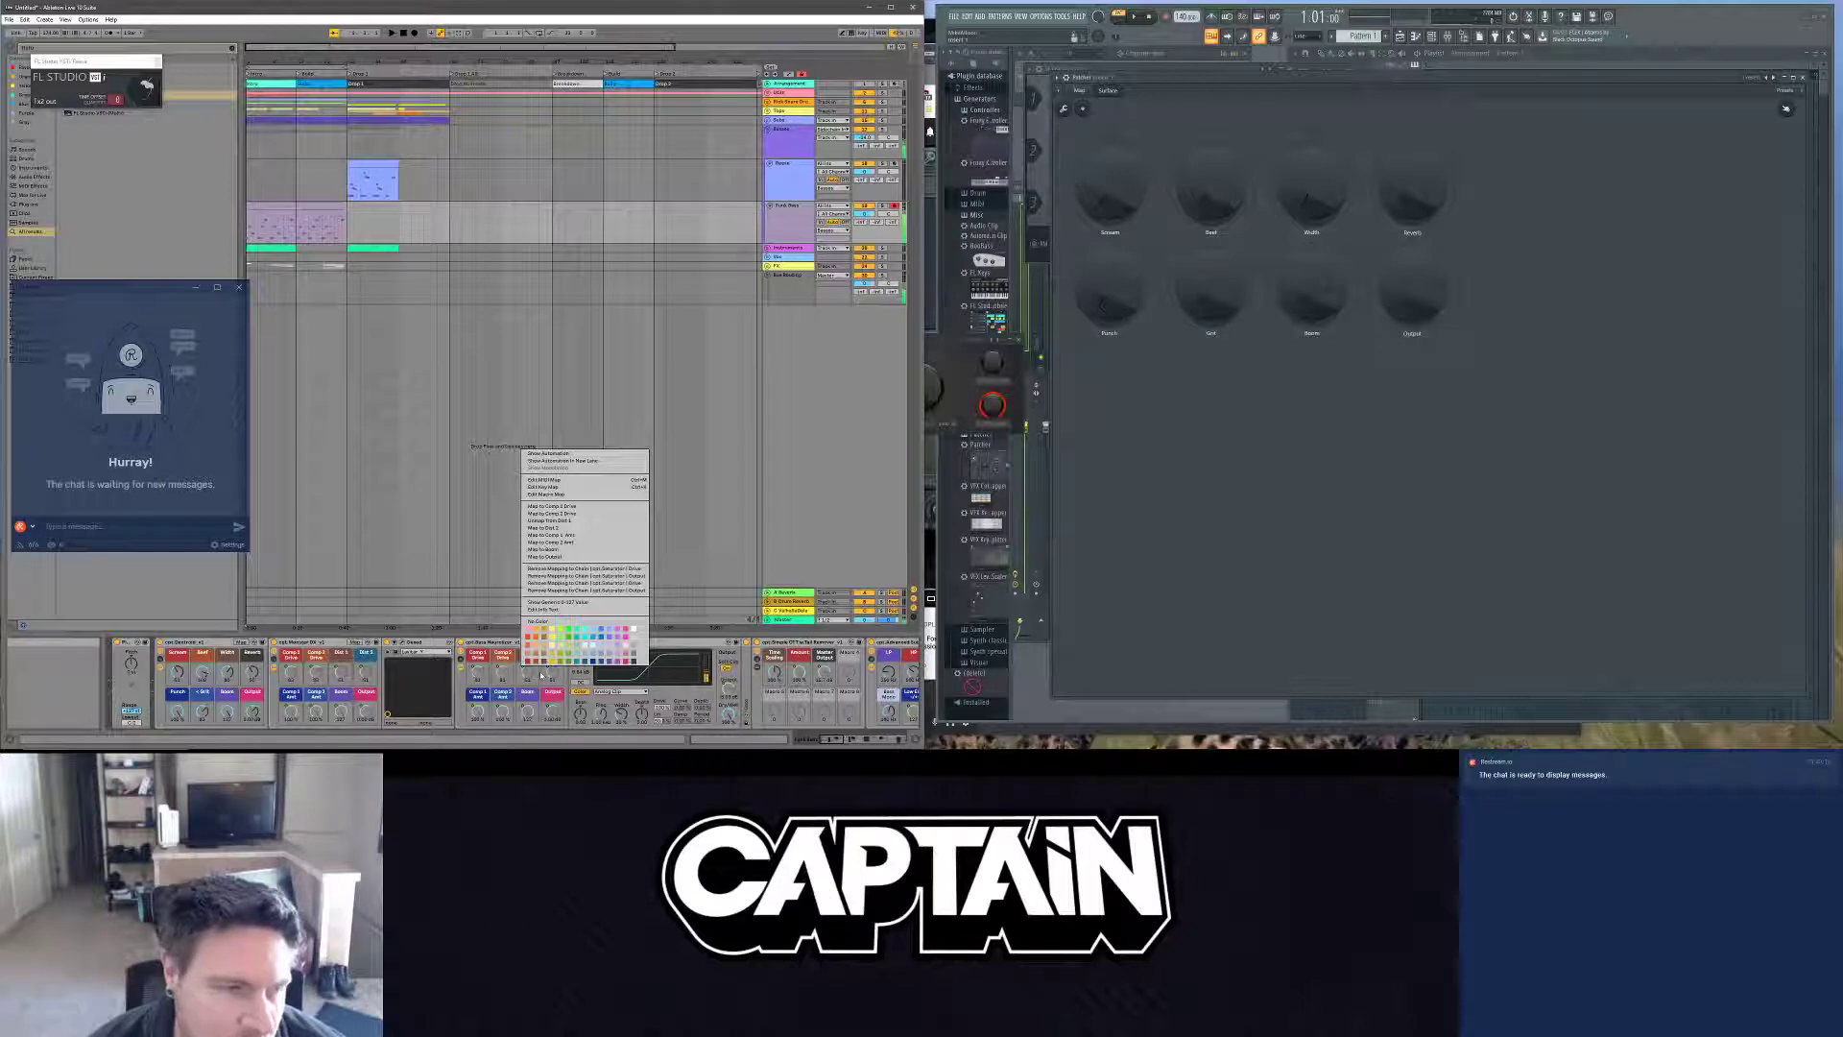
pyautogui.rightClick(551, 675)
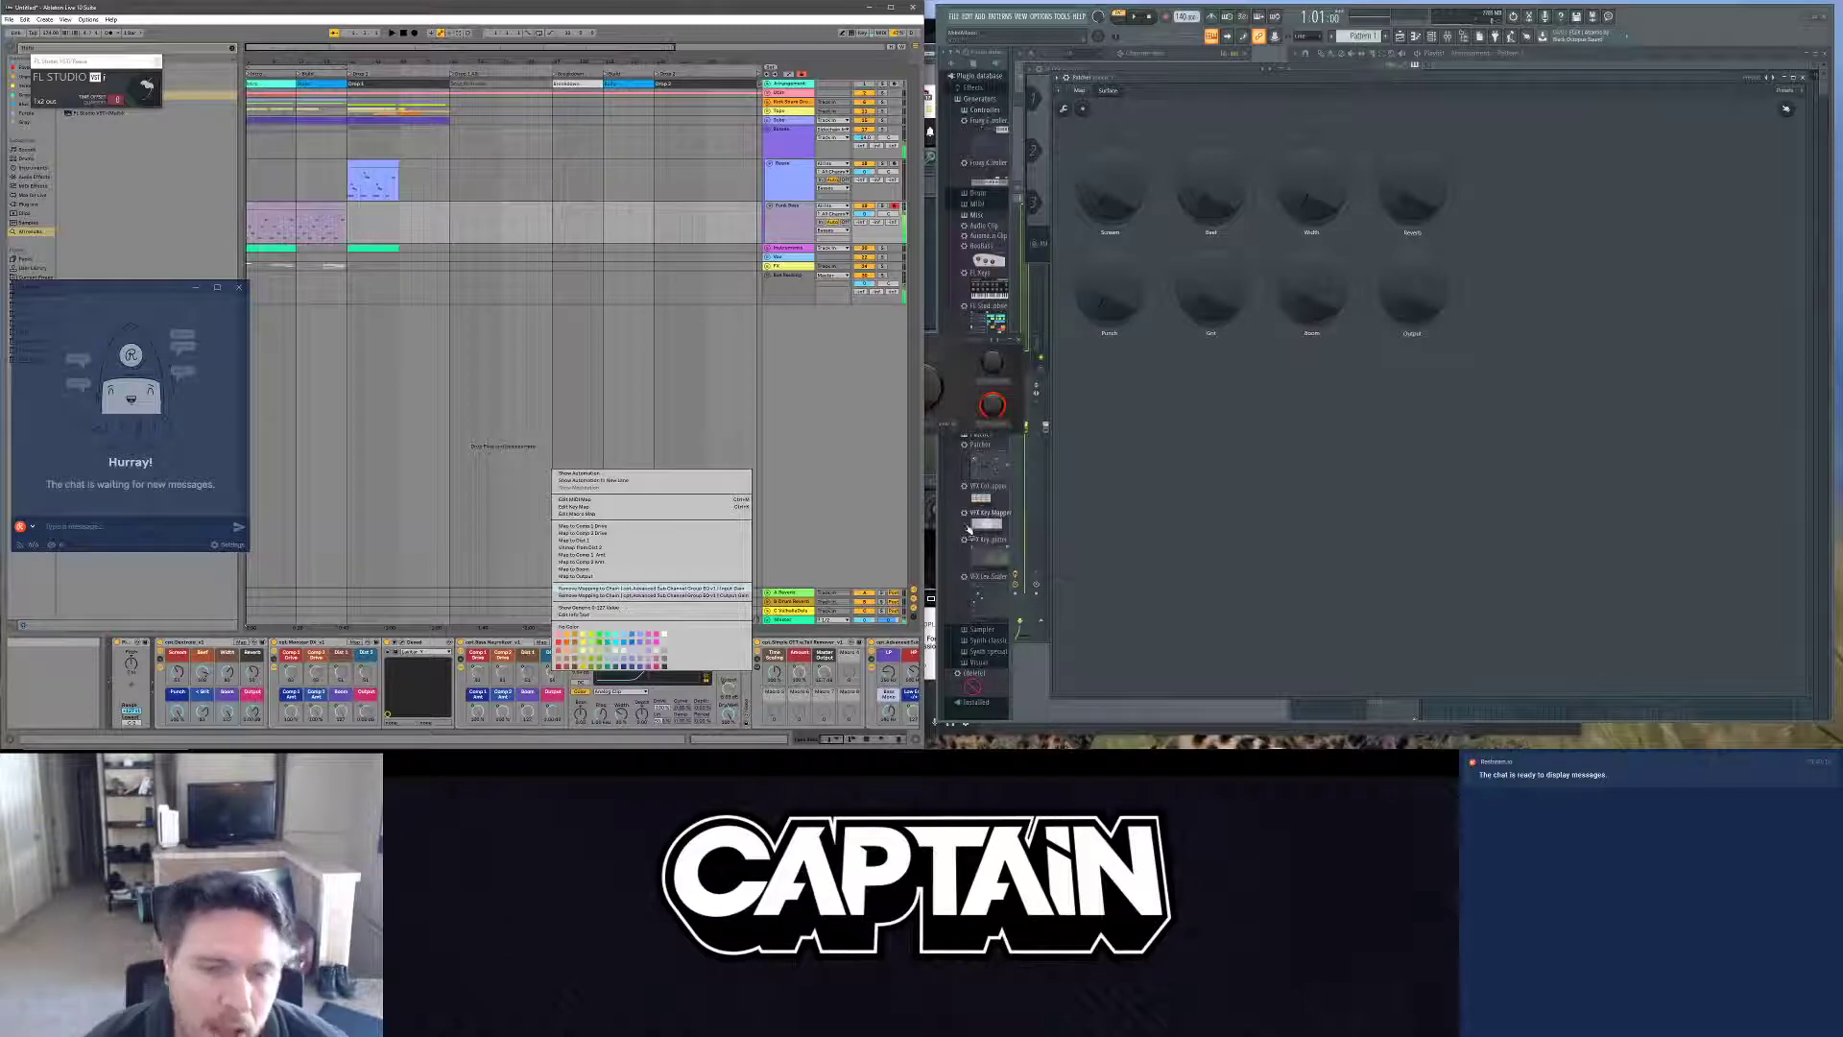
# Step: Return to FL Studio's Patcher map and add a Fruity Balance plugin
pyautogui.click(1331, 426)
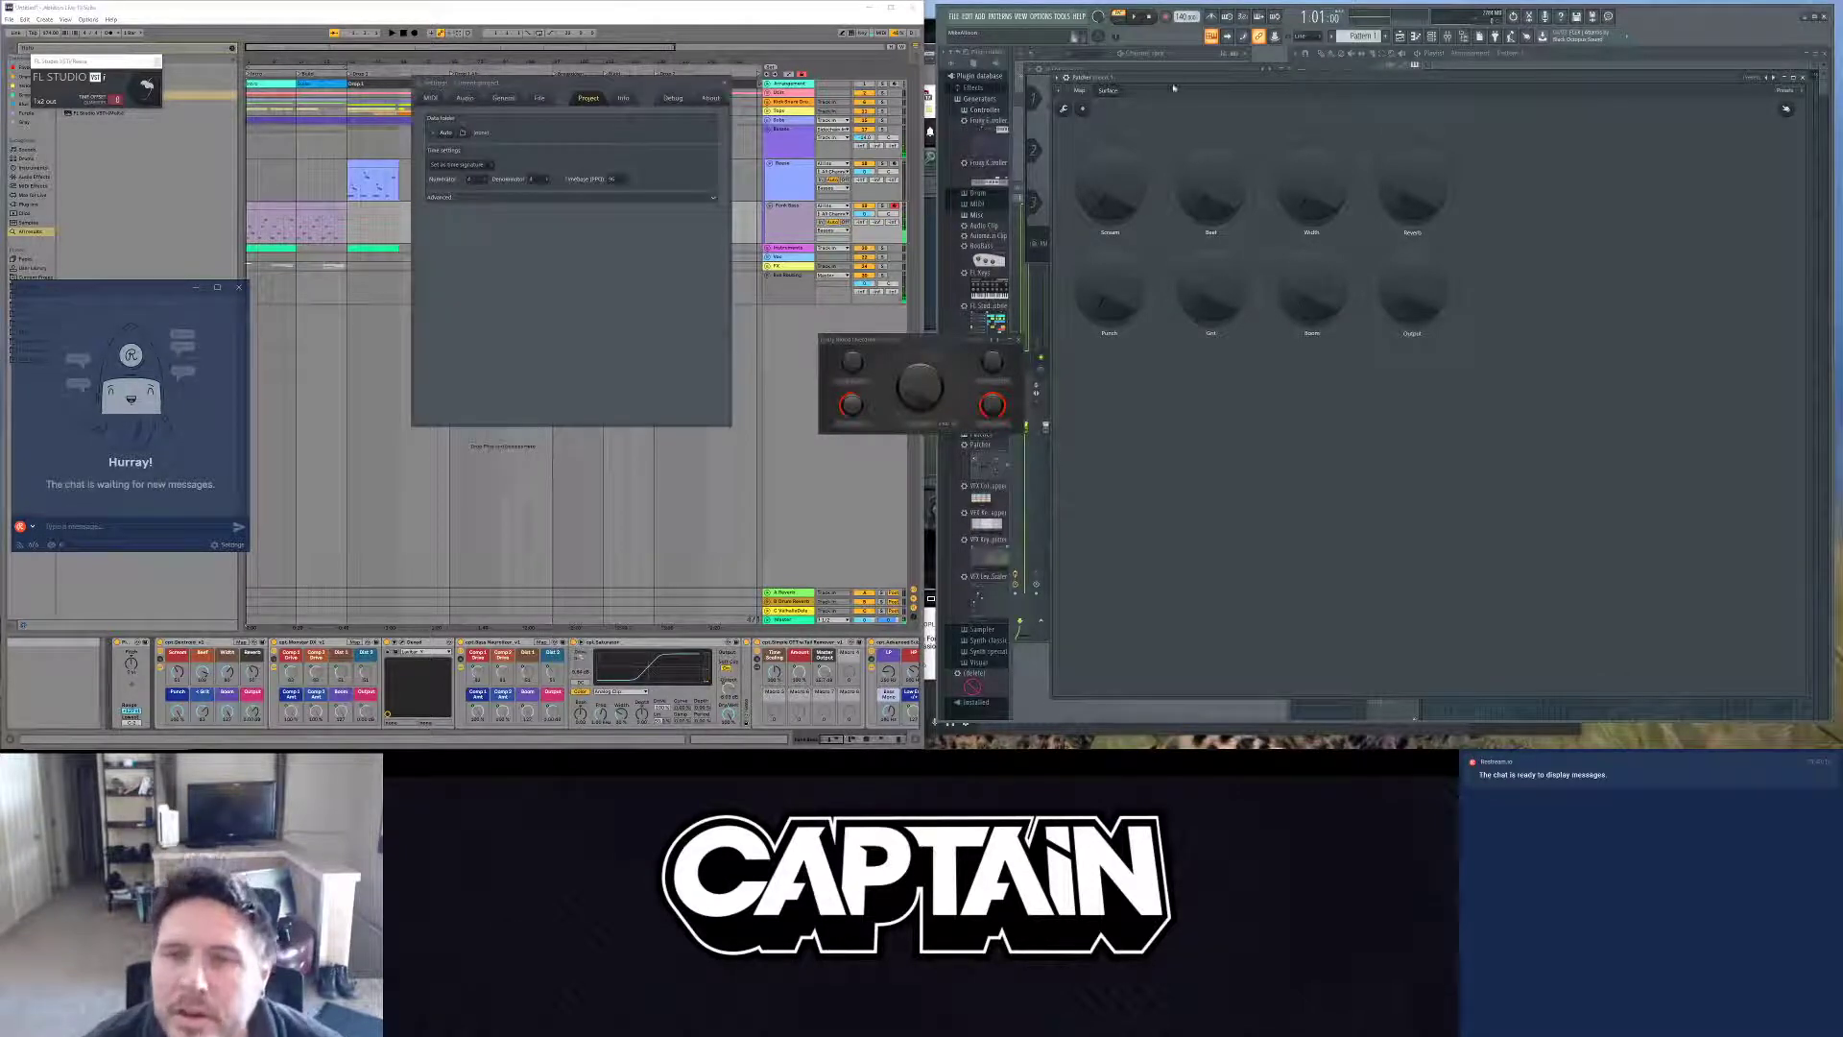
pyautogui.click(1078, 90)
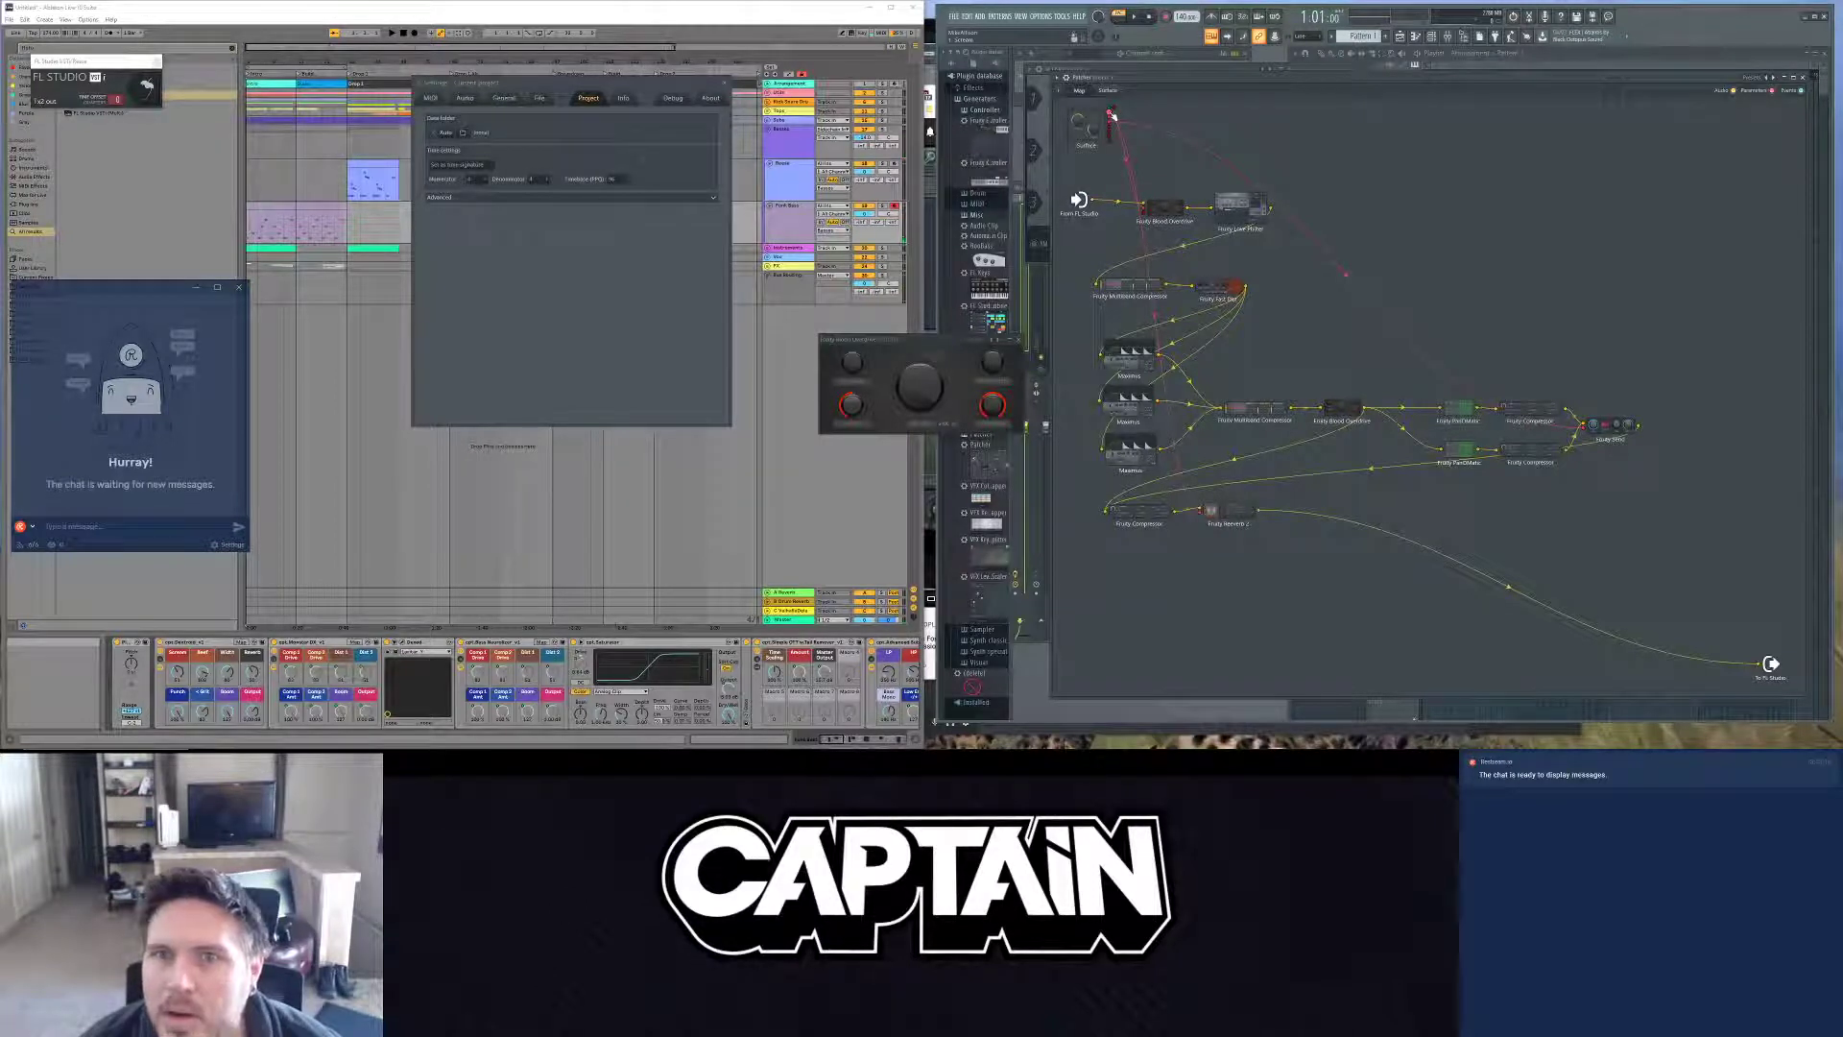
pyautogui.click(1110, 115)
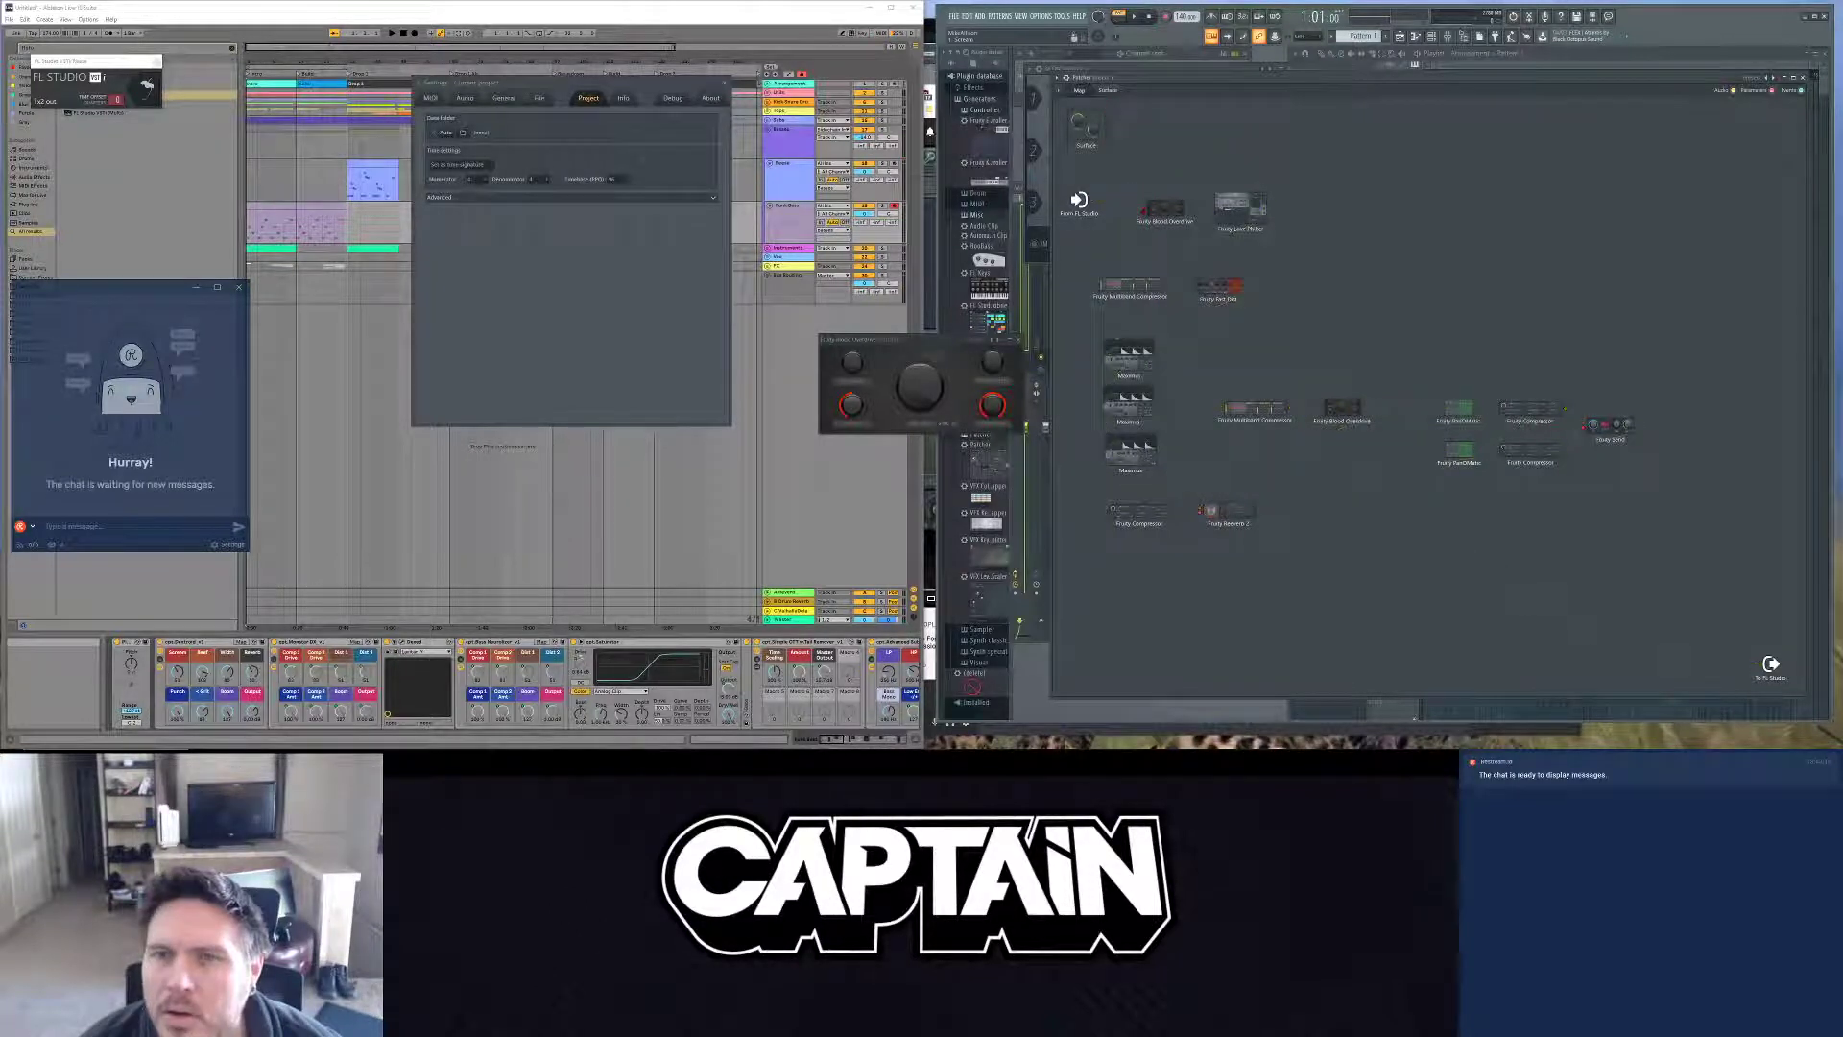
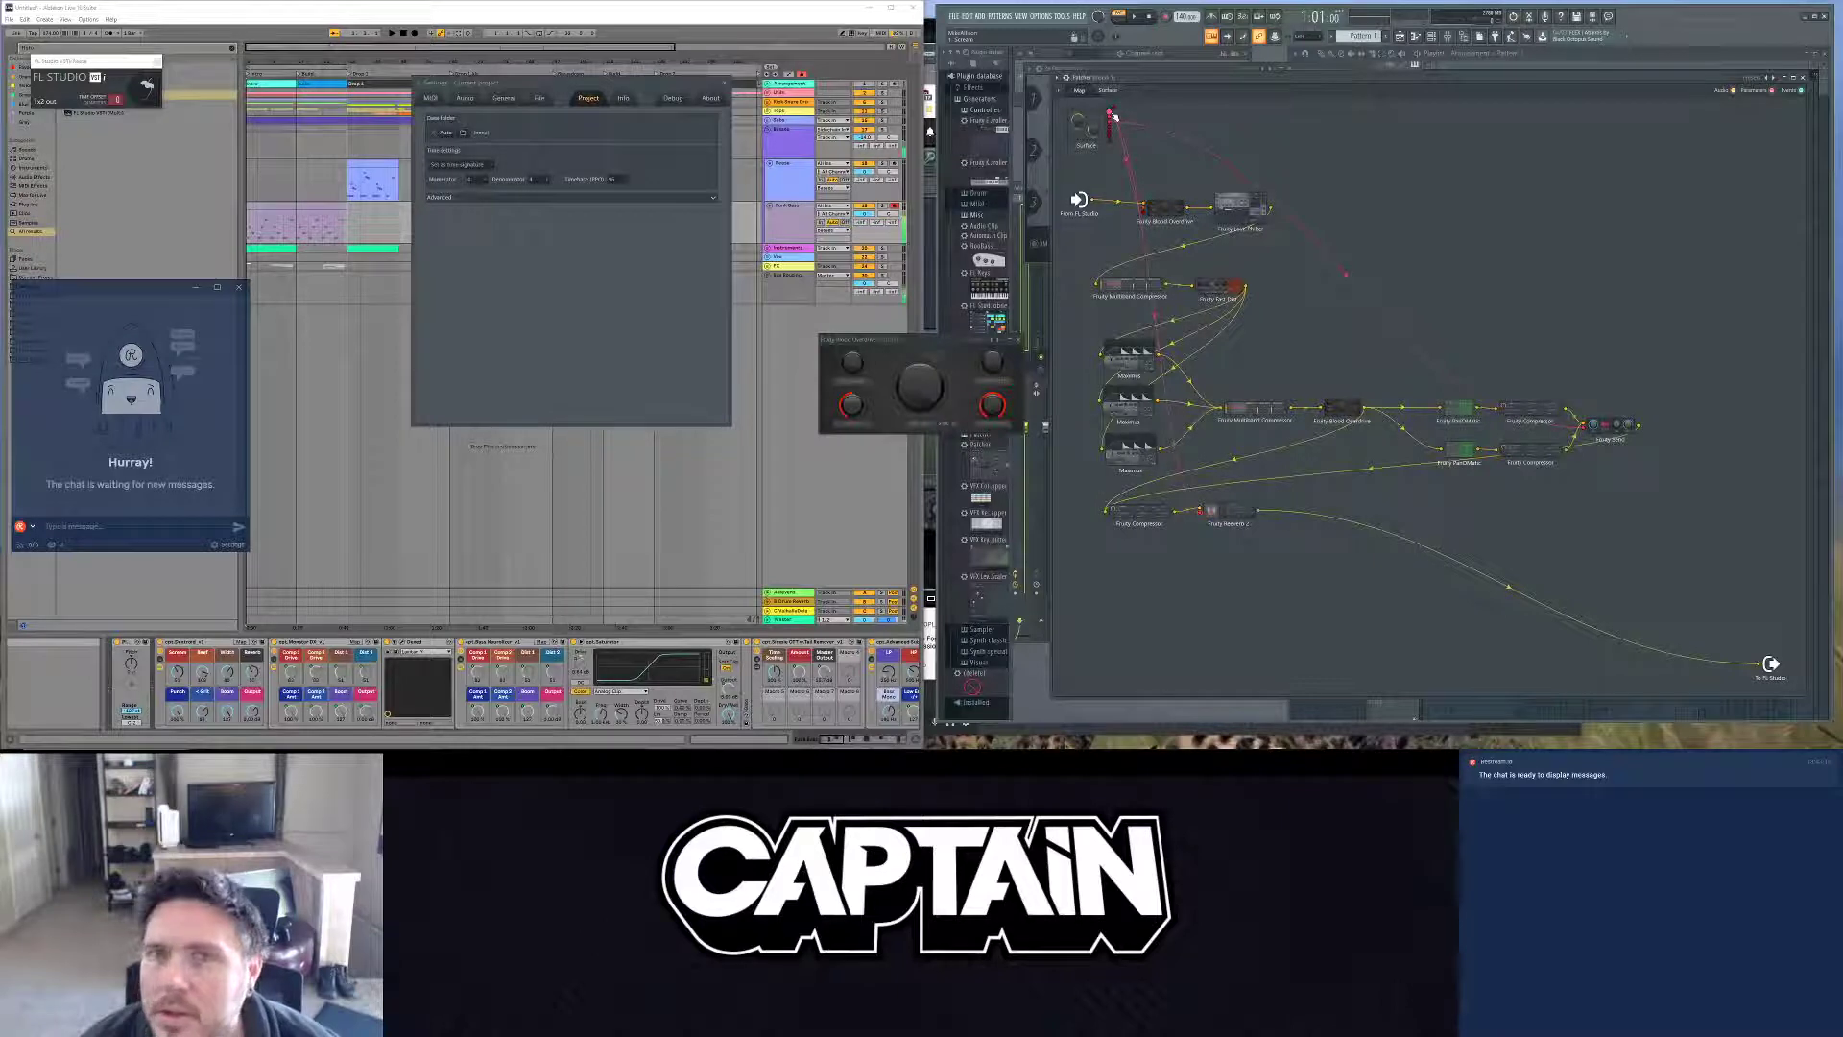
pyautogui.rightClick(1687, 607)
pyautogui.moveTo(1715, 623)
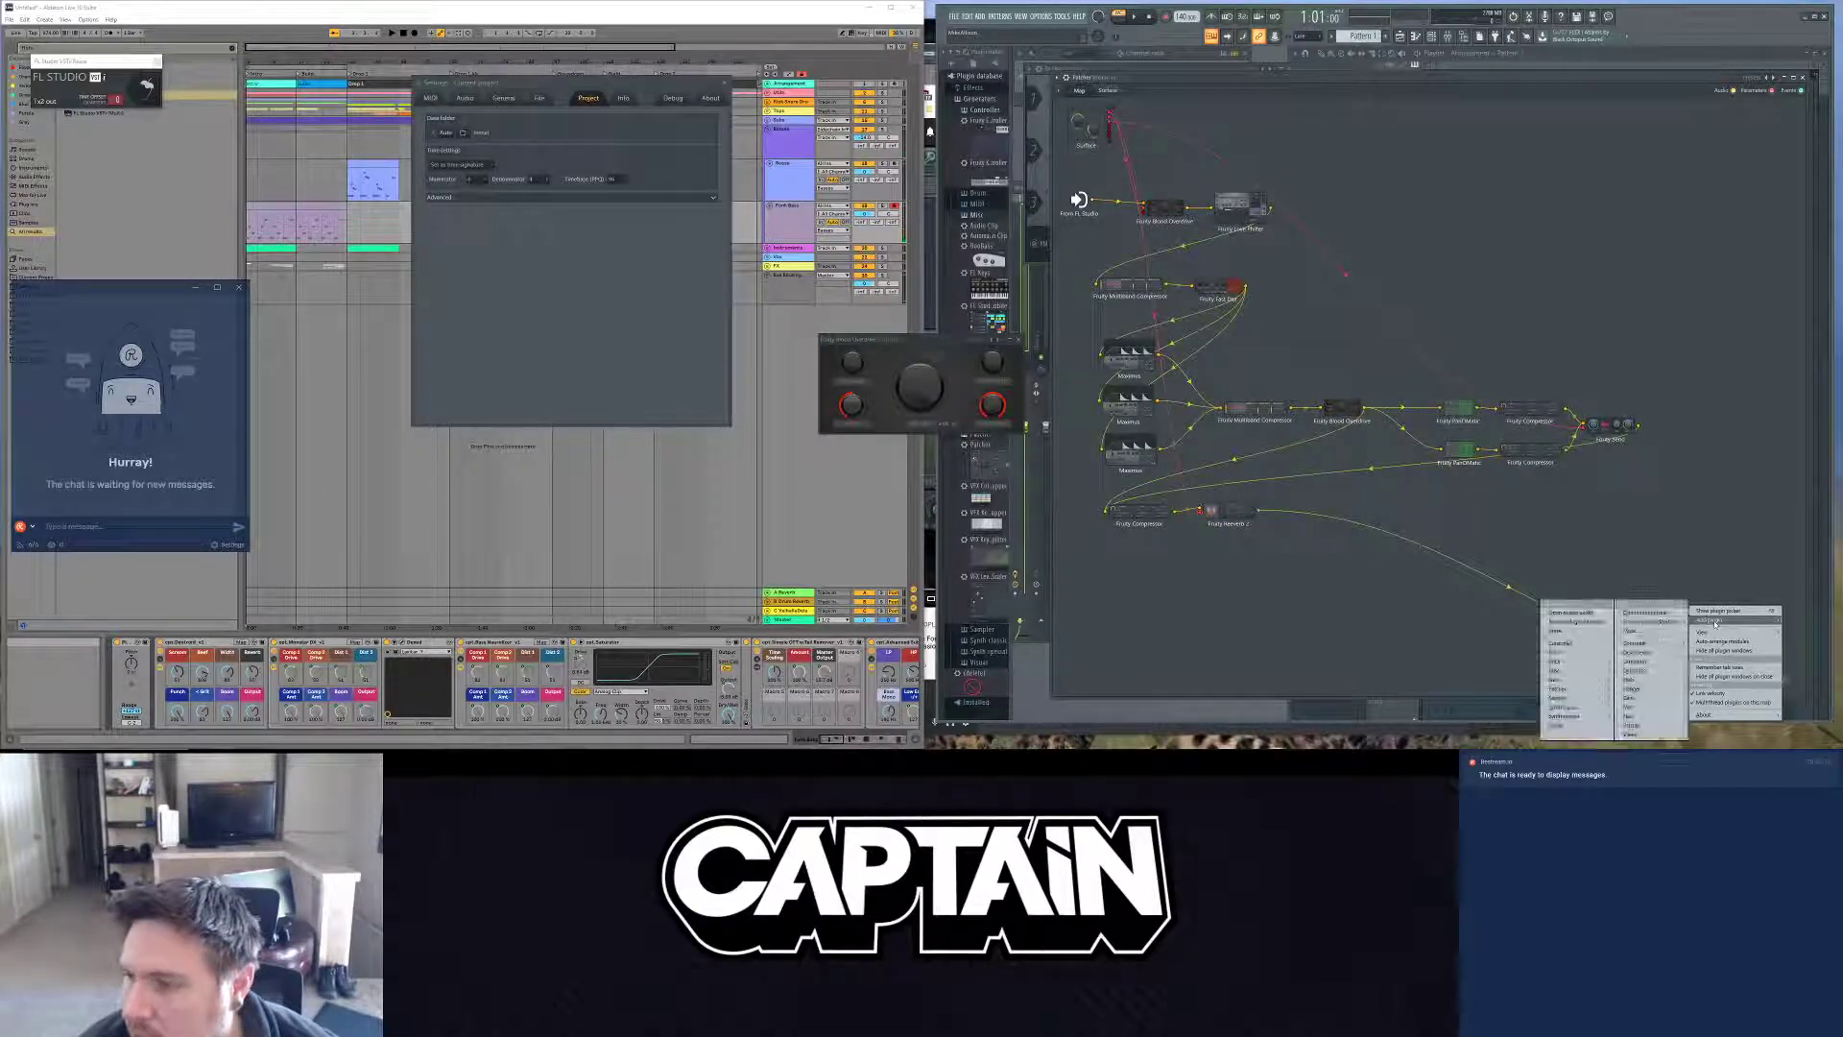
pyautogui.moveTo(1650, 690)
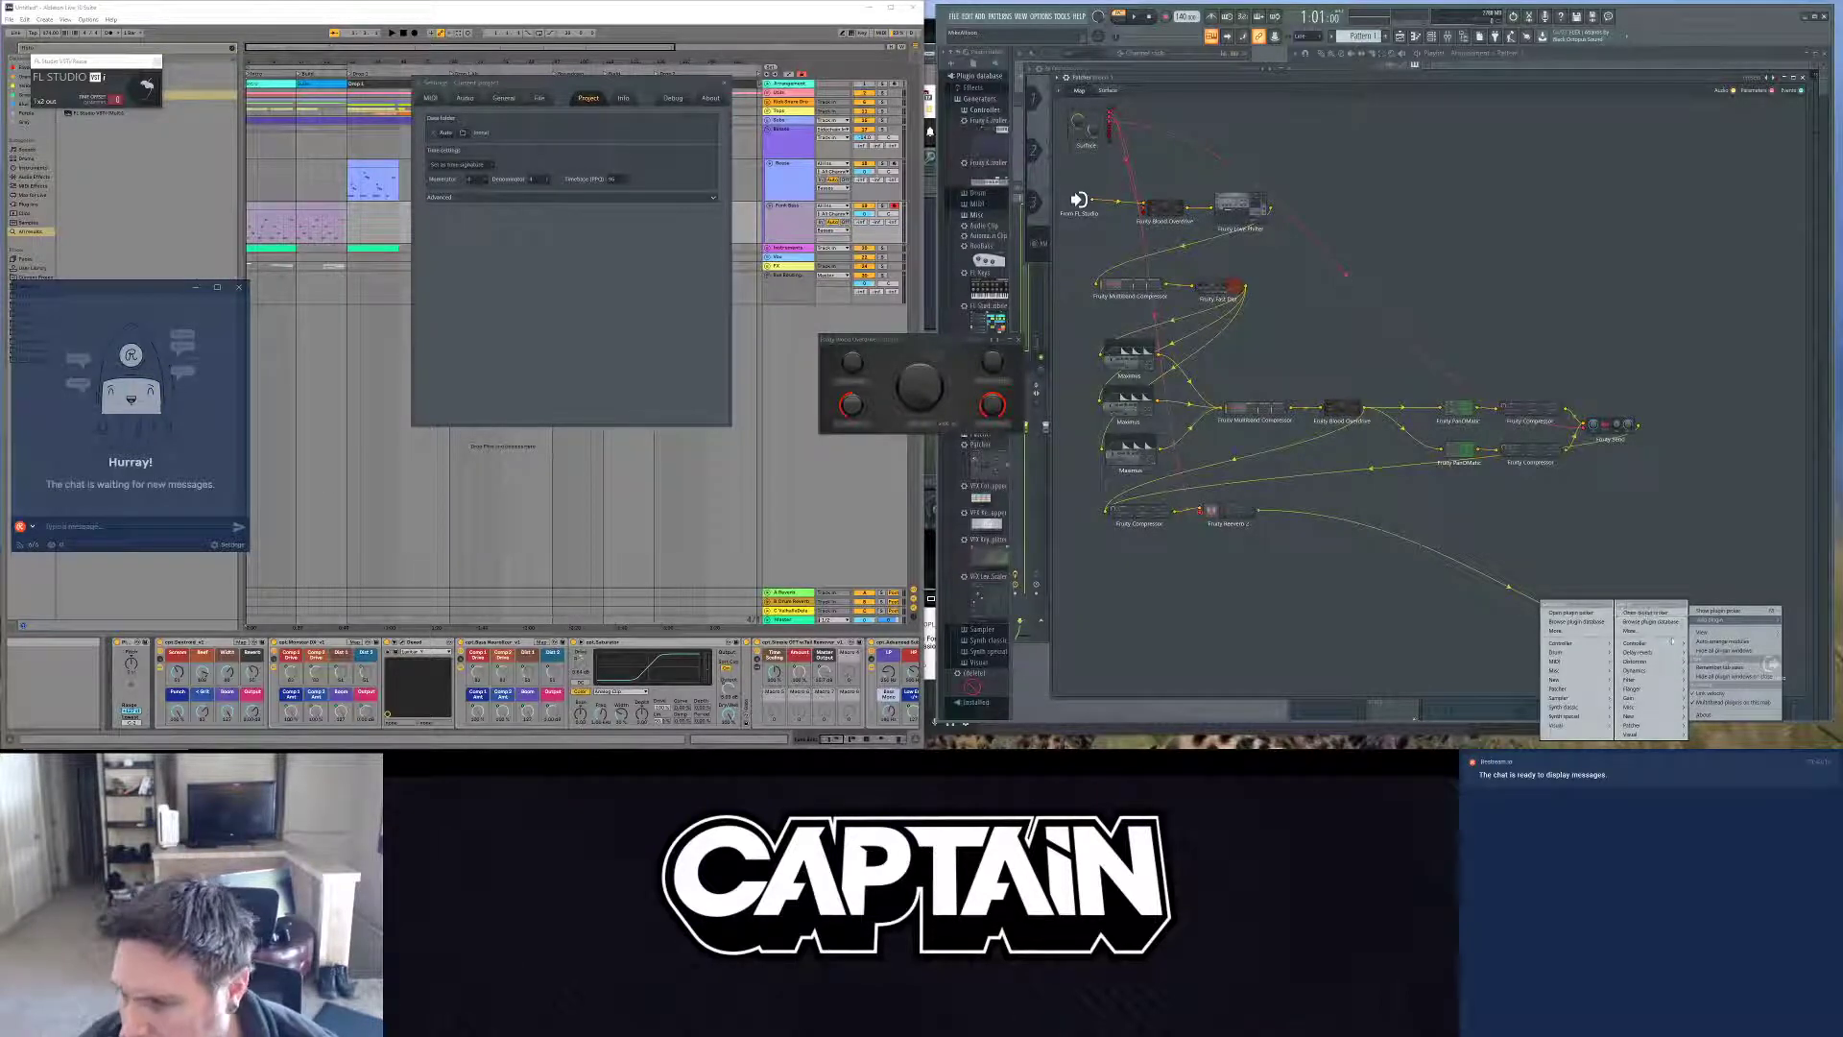
pyautogui.moveTo(1566, 712)
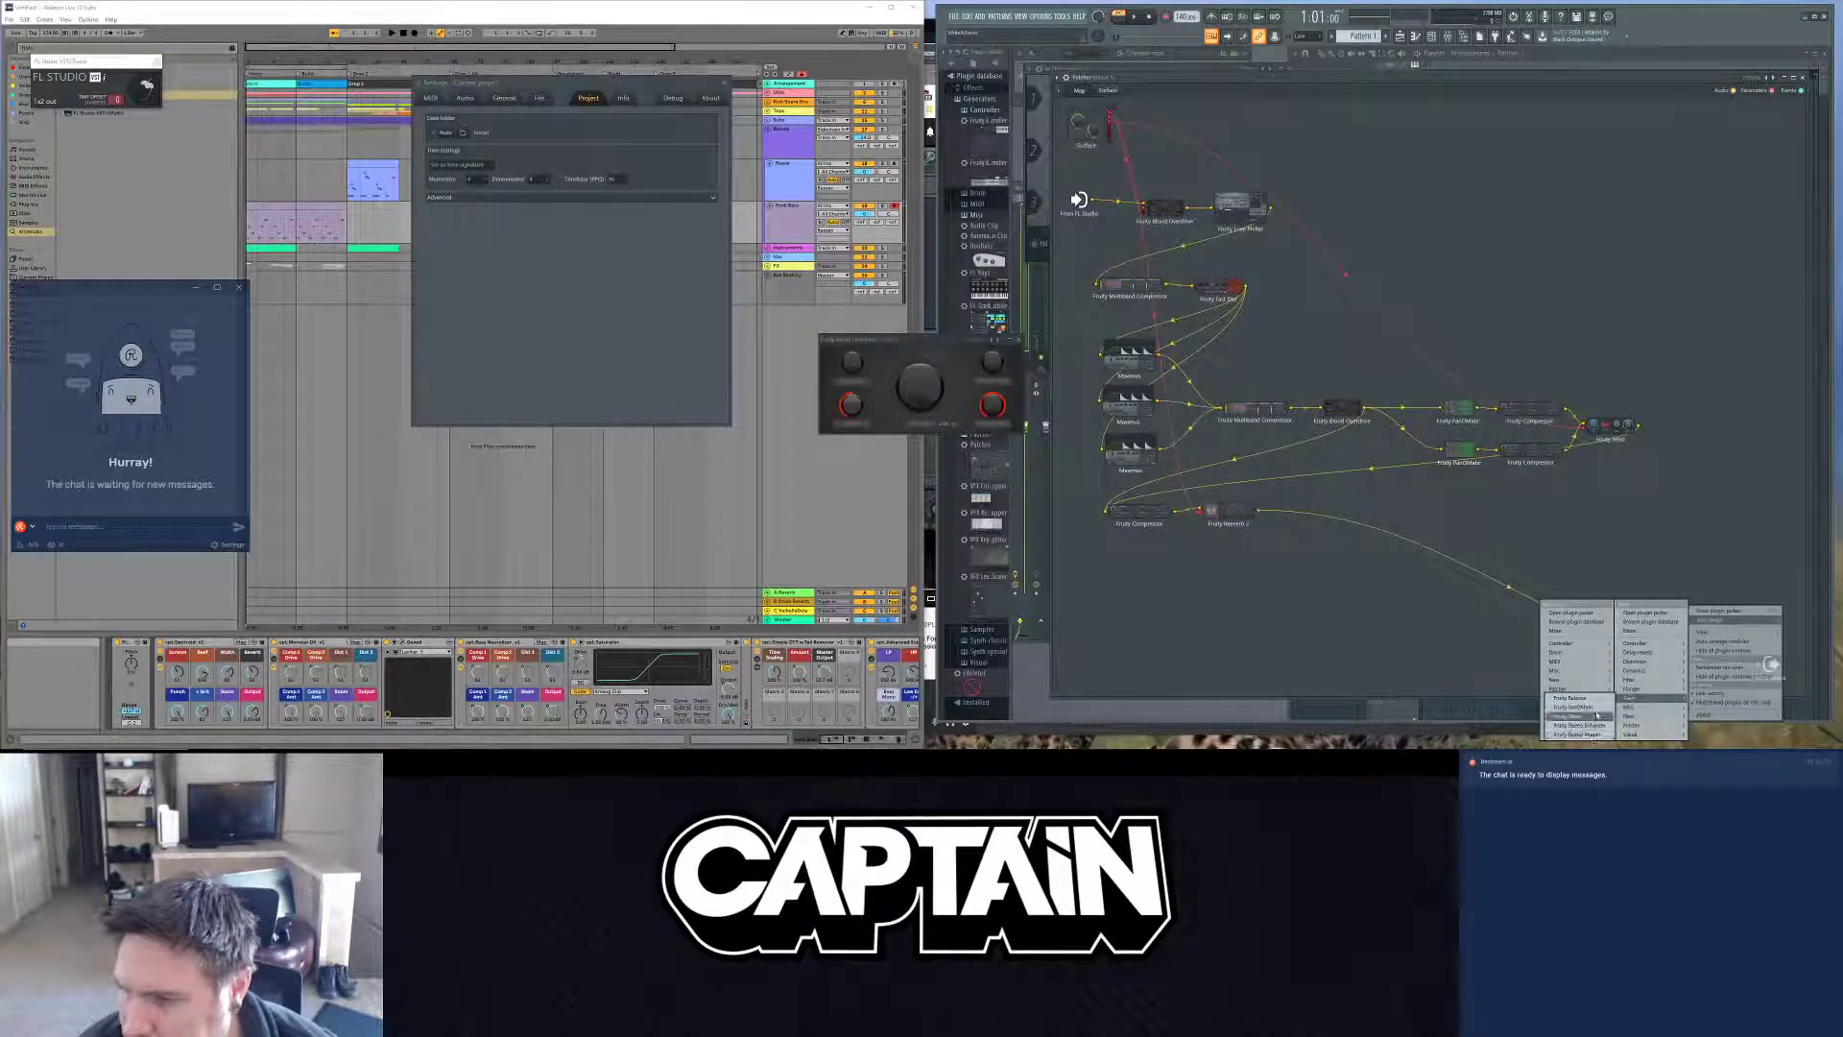
pyautogui.click(1596, 697)
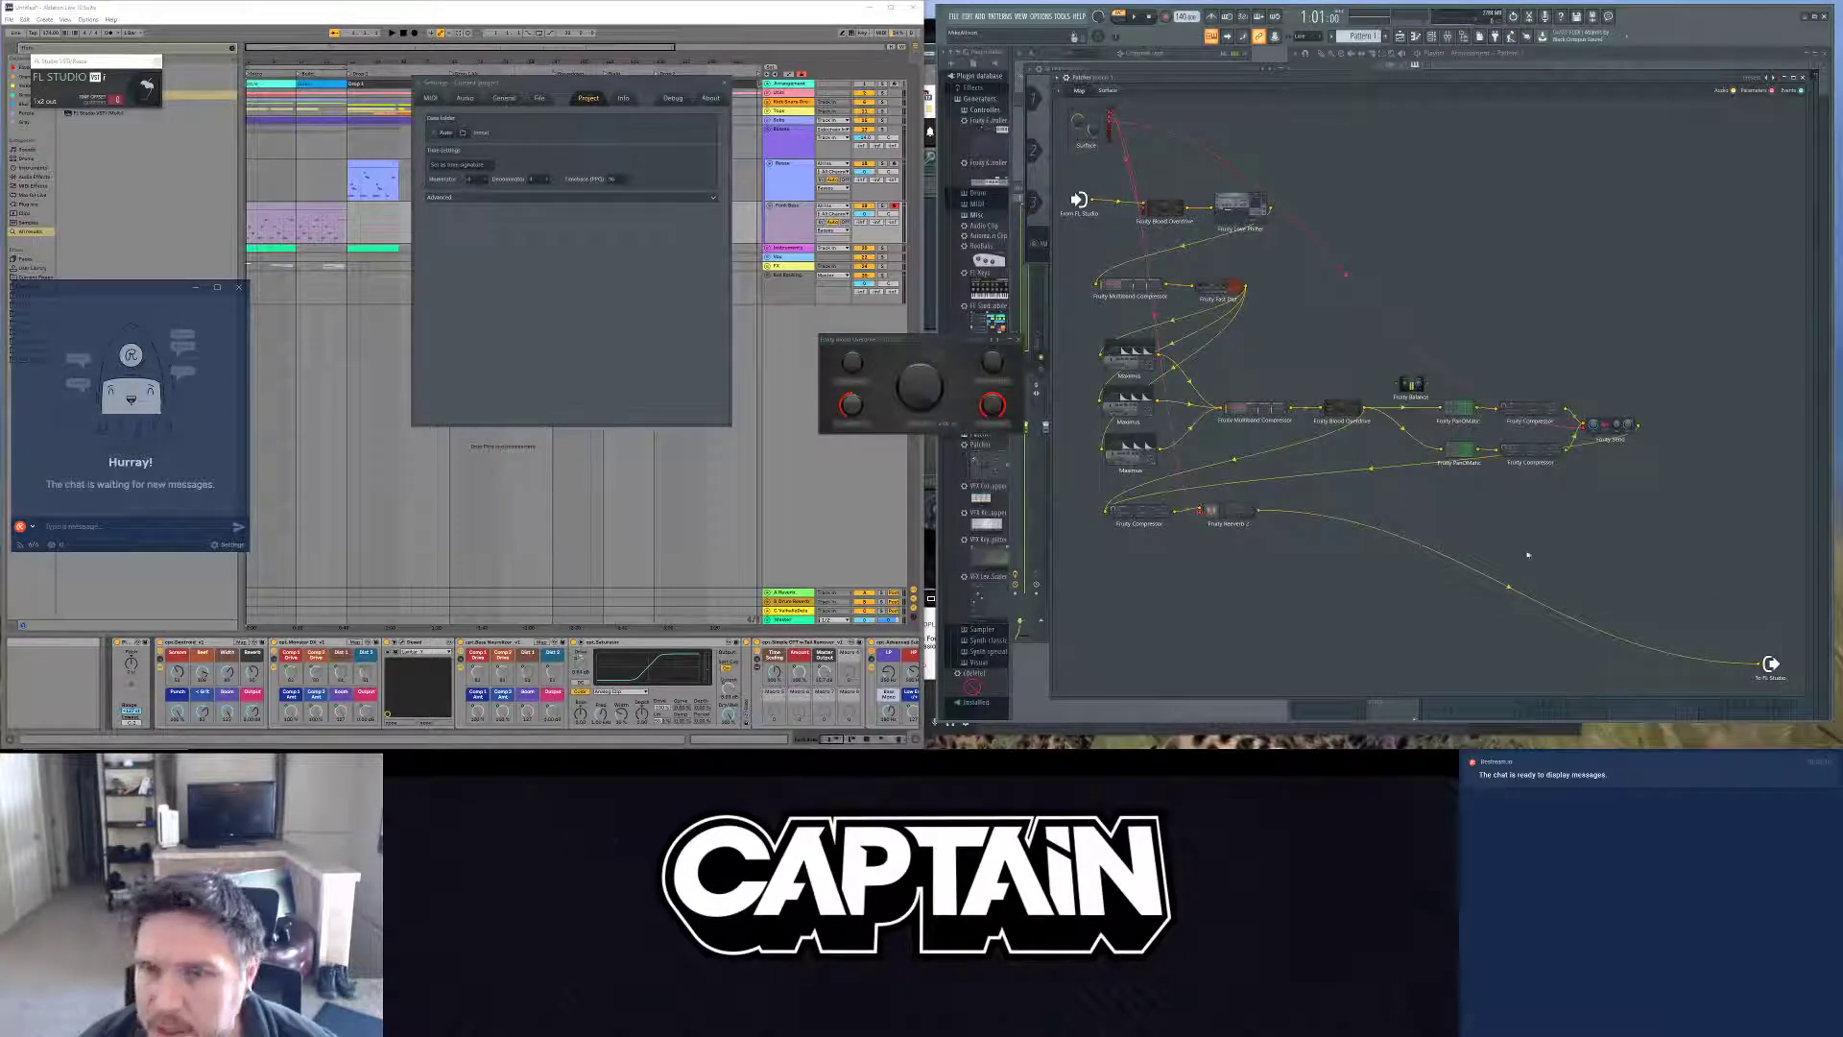
# Step: Place the new Fruity Balance before the To FL Studio output and wire it in after Fruity Reeverb 2
pyautogui.click(1422, 392)
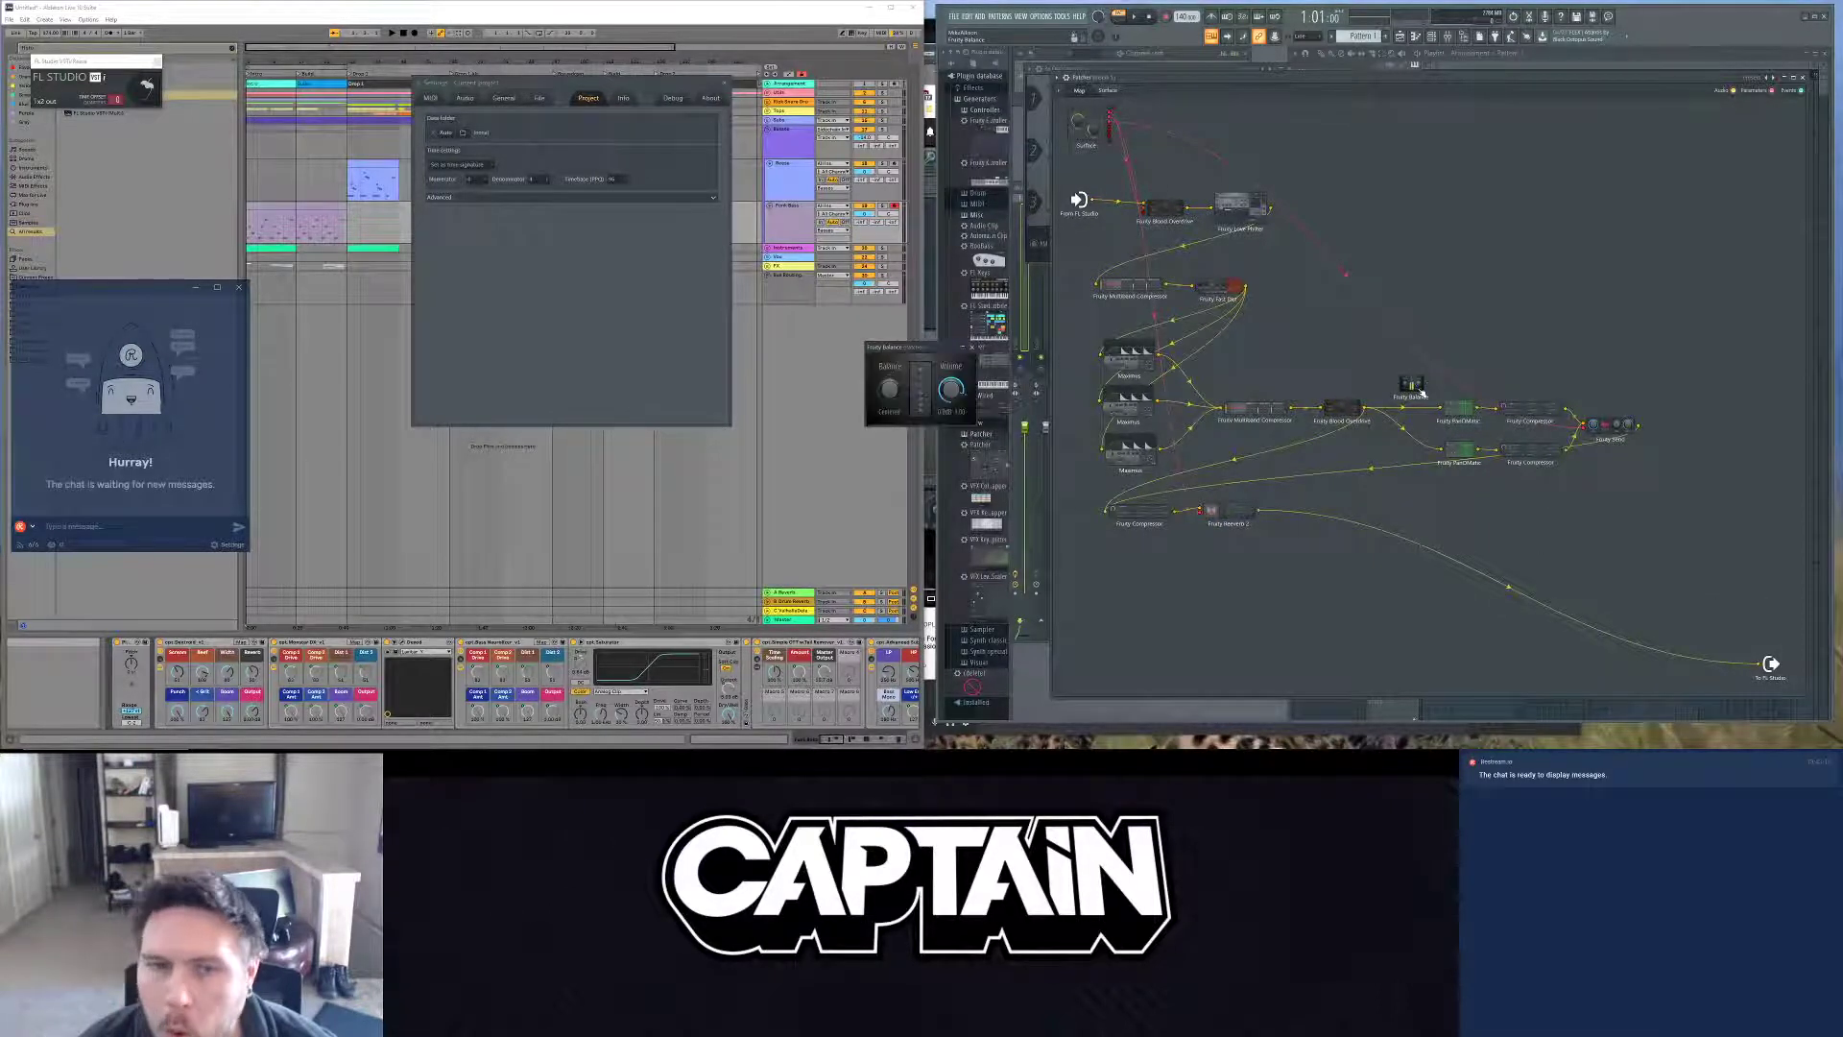
pyautogui.moveTo(917, 349); pyautogui.dragTo(1649, 542)
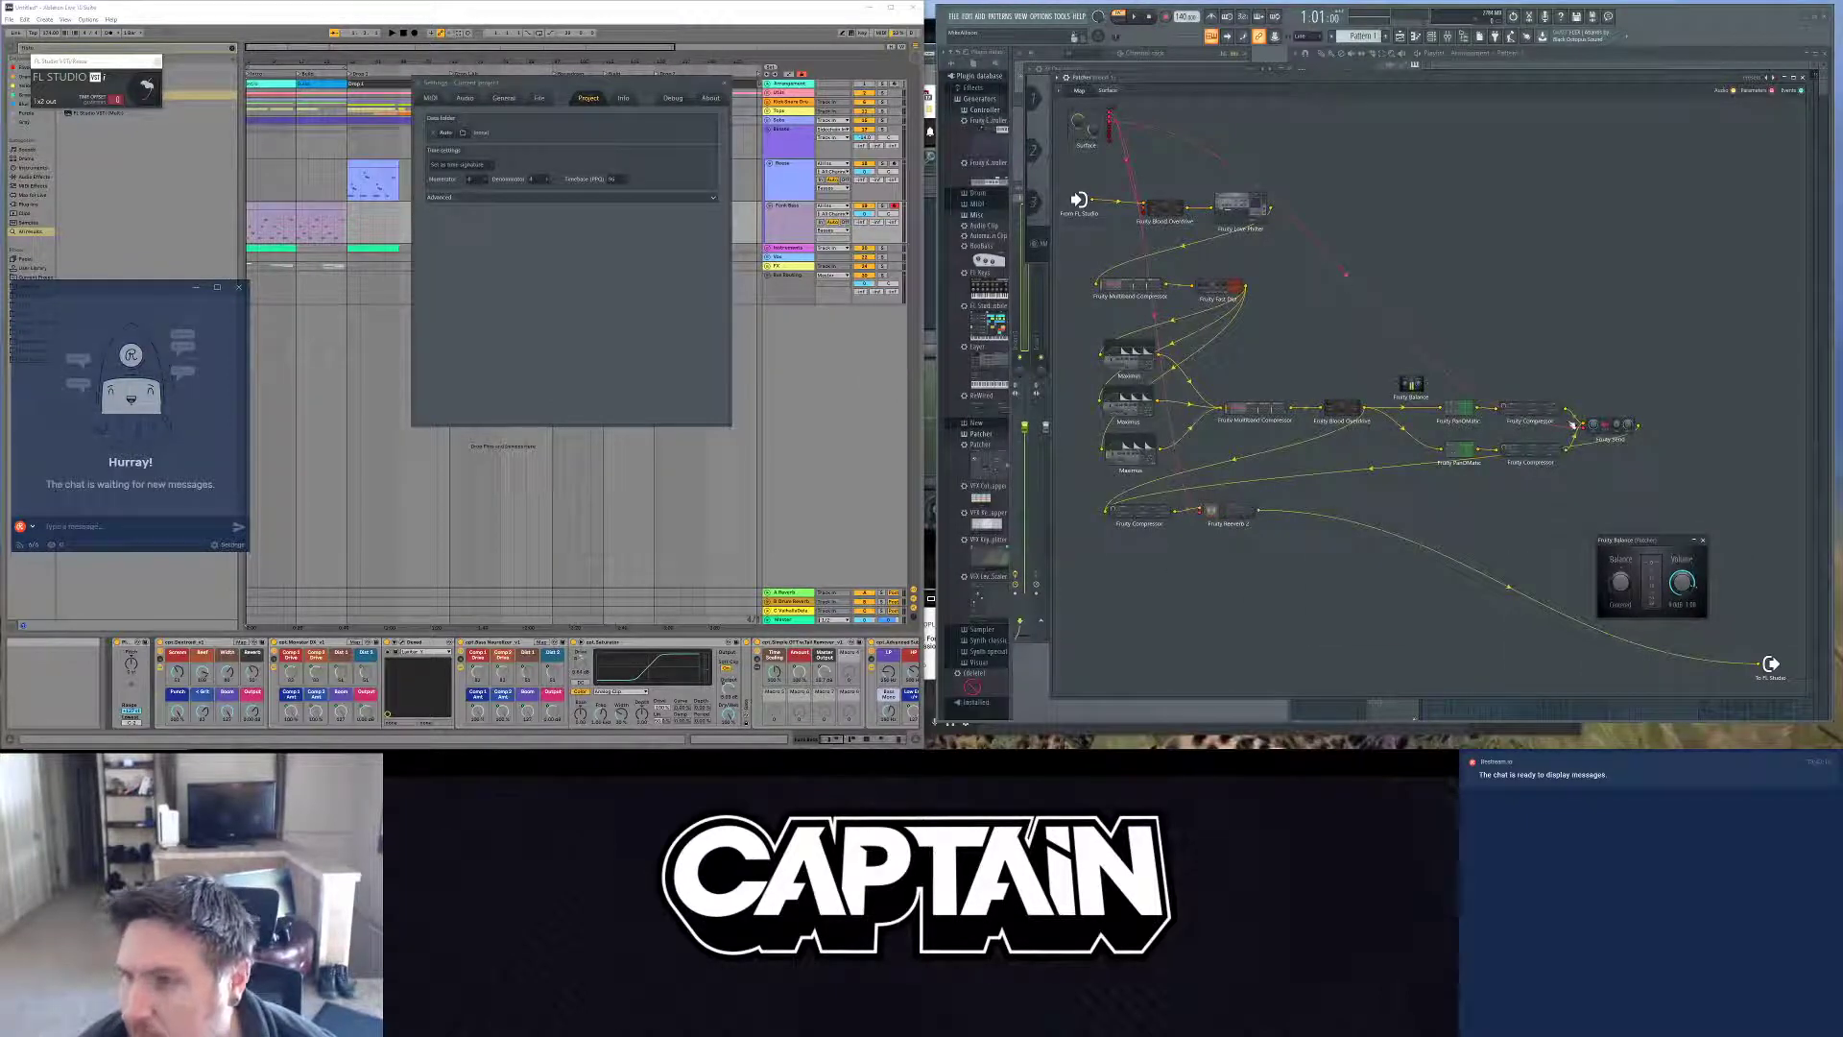
pyautogui.moveTo(1411, 386); pyautogui.dragTo(1674, 666)
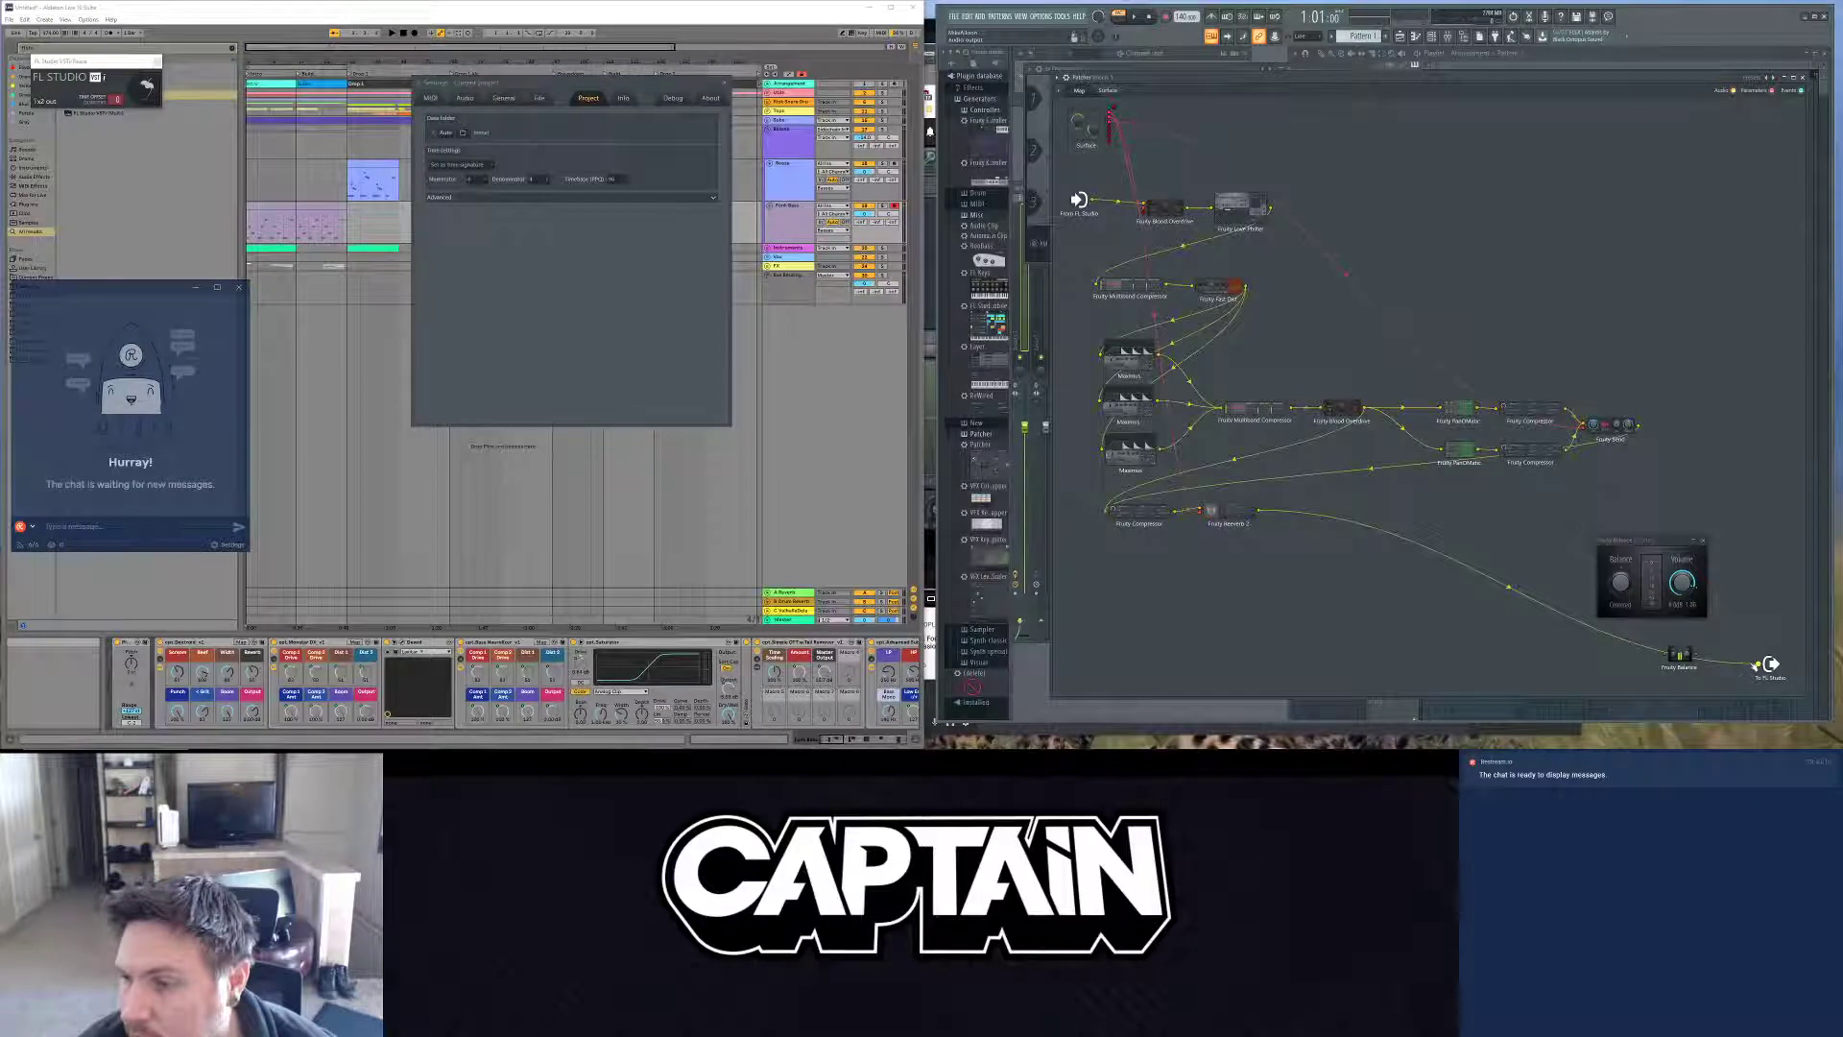
pyautogui.click(1694, 660)
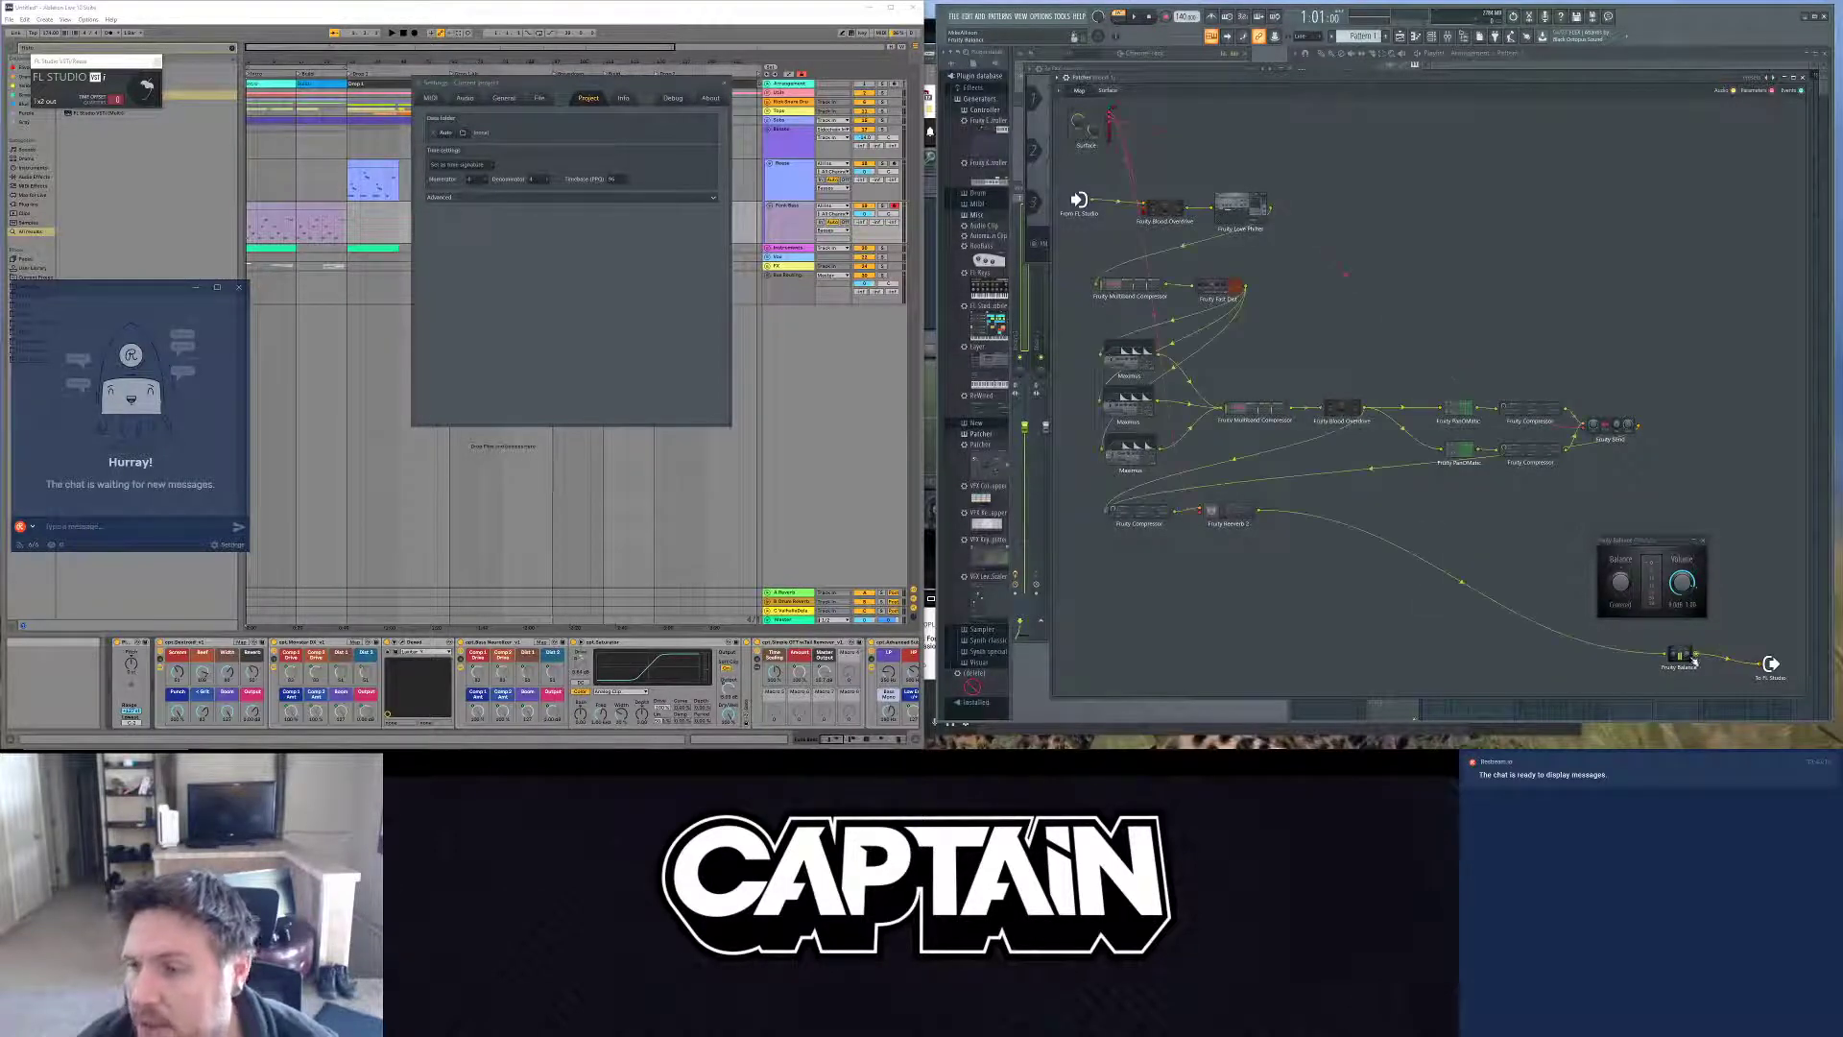
# Step: Enable Volume as a parameter input on the final Fruity Balance, link it to the Surface, and close the plugin window
pyautogui.rightClick(1694, 660)
pyautogui.moveTo(1705, 700)
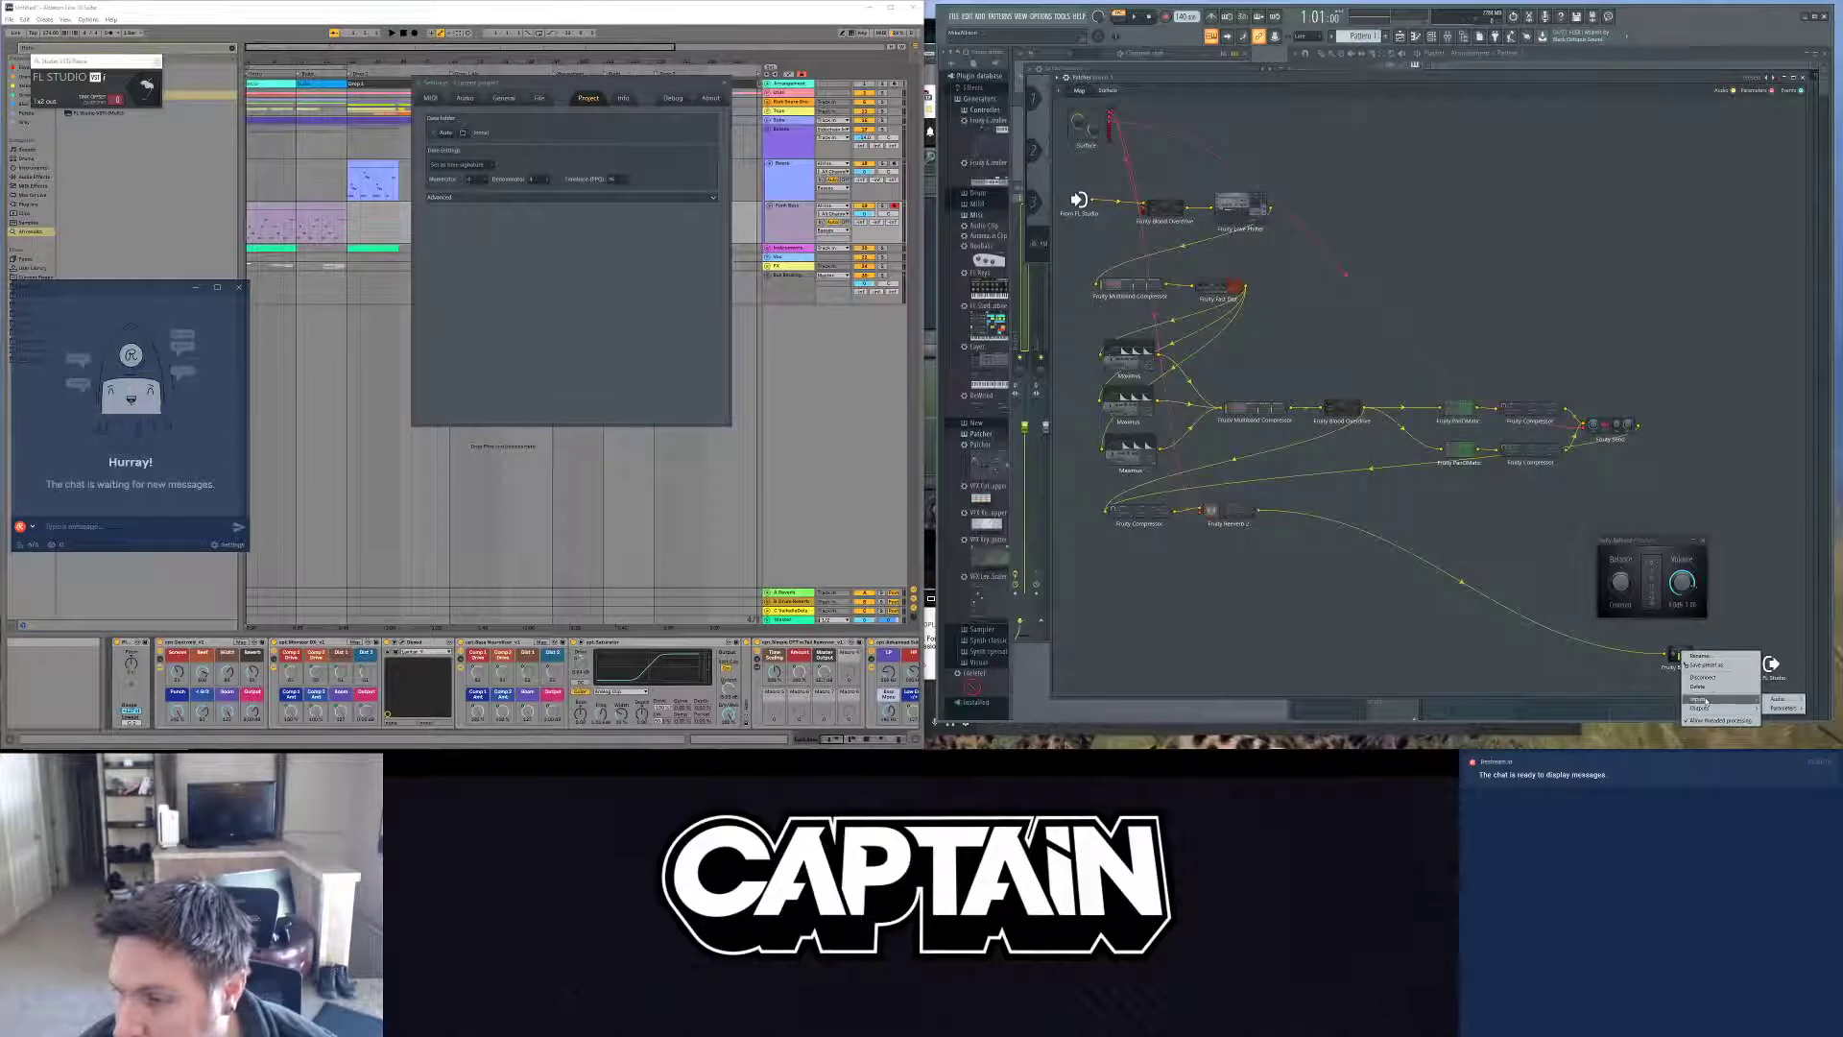
pyautogui.moveTo(1784, 707)
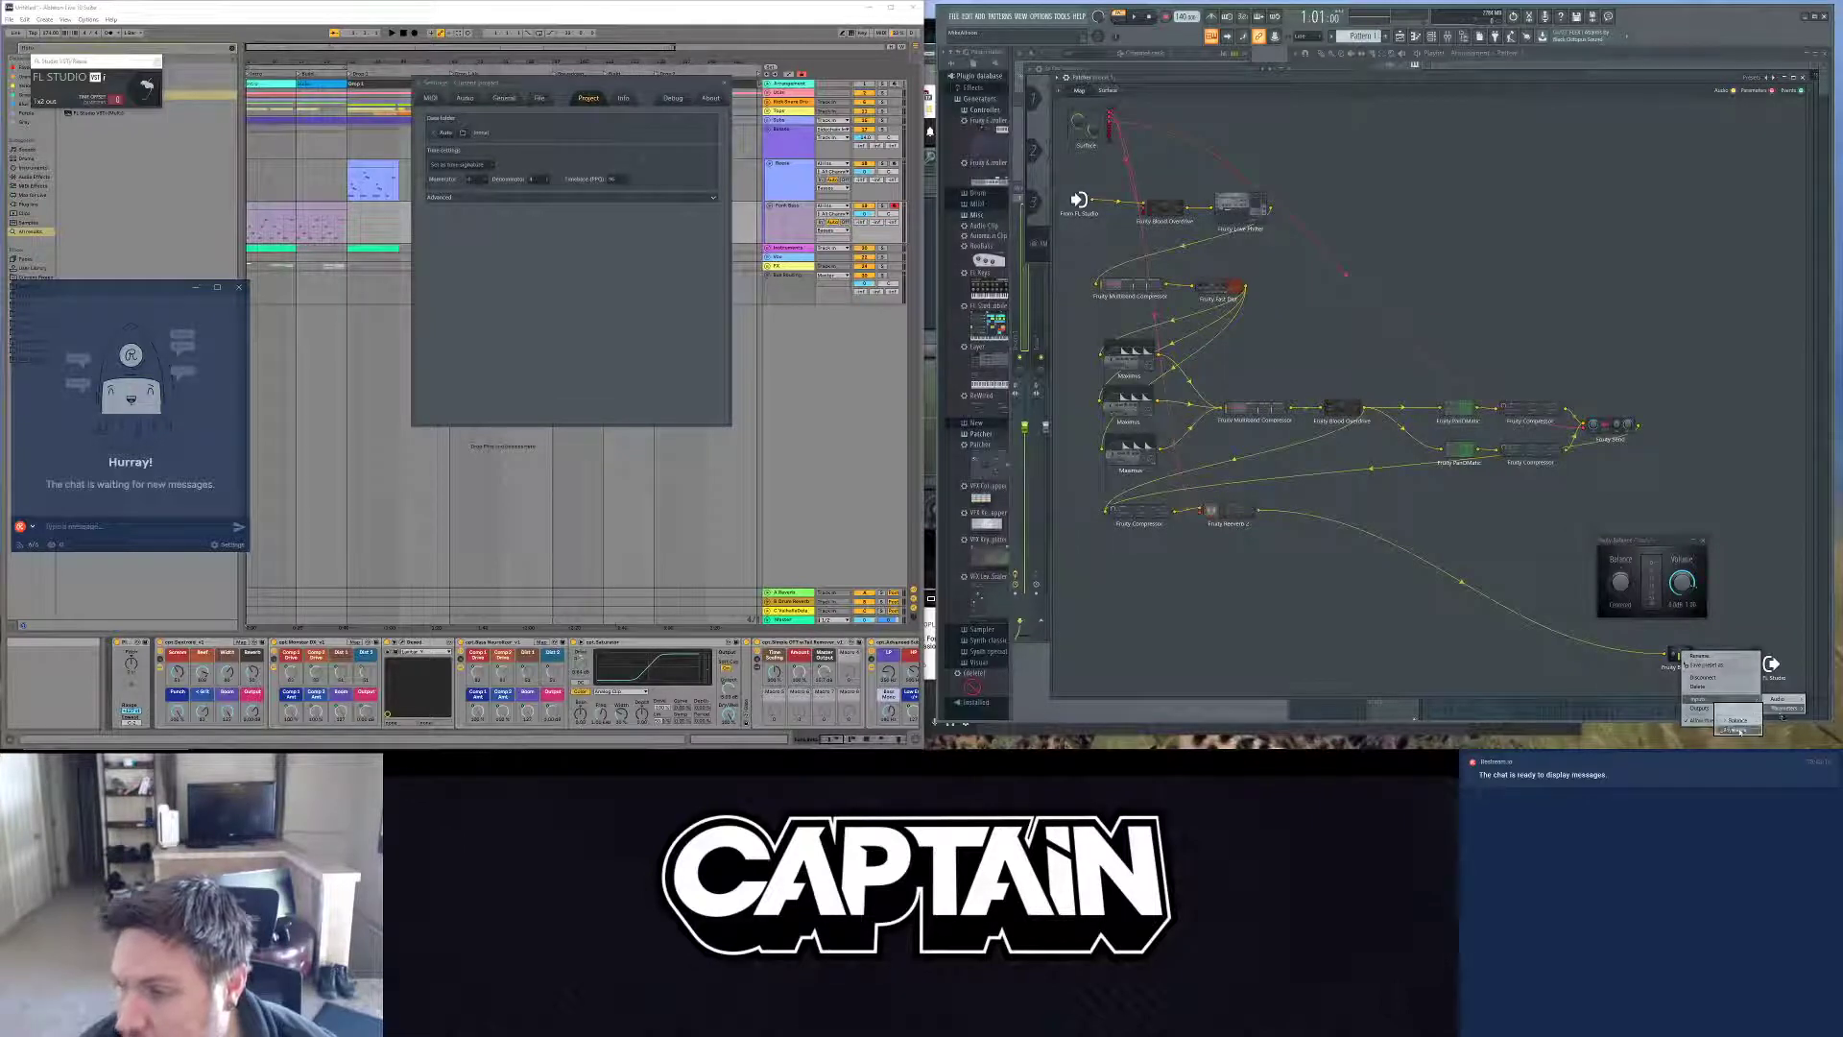
pyautogui.click(1739, 729)
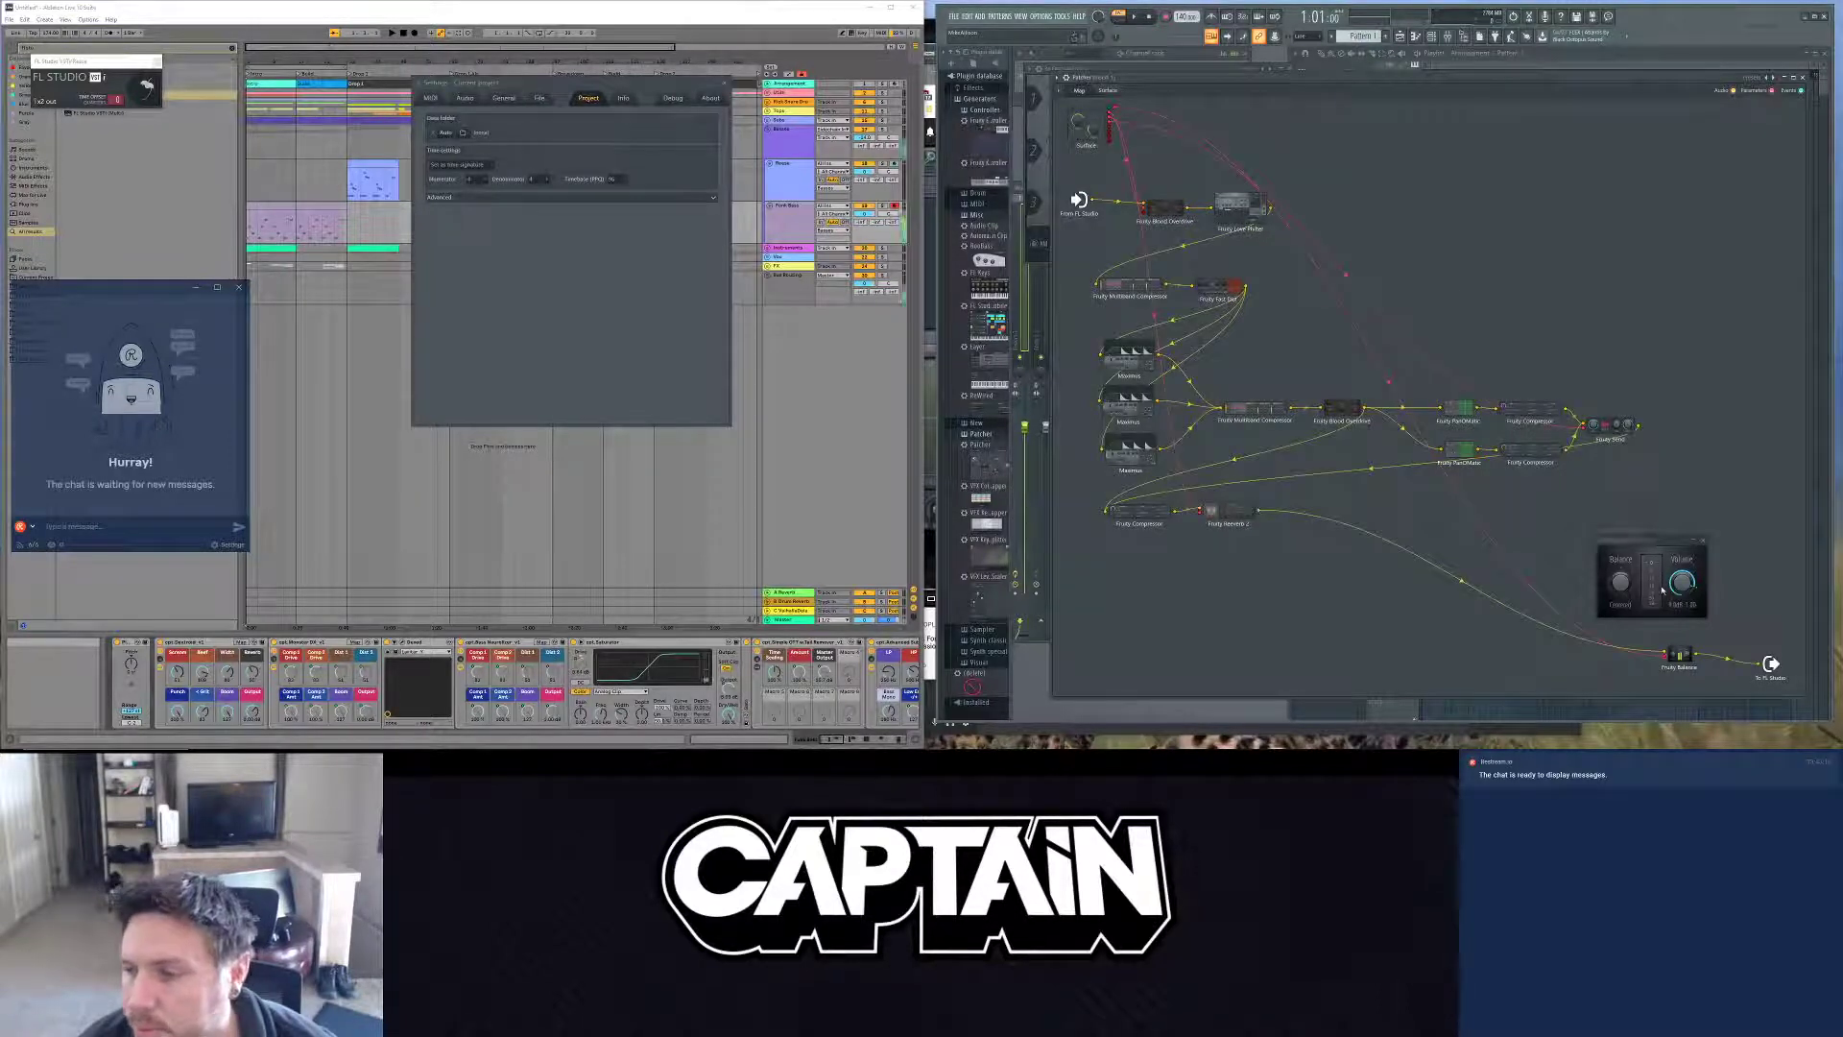
pyautogui.click(1703, 540)
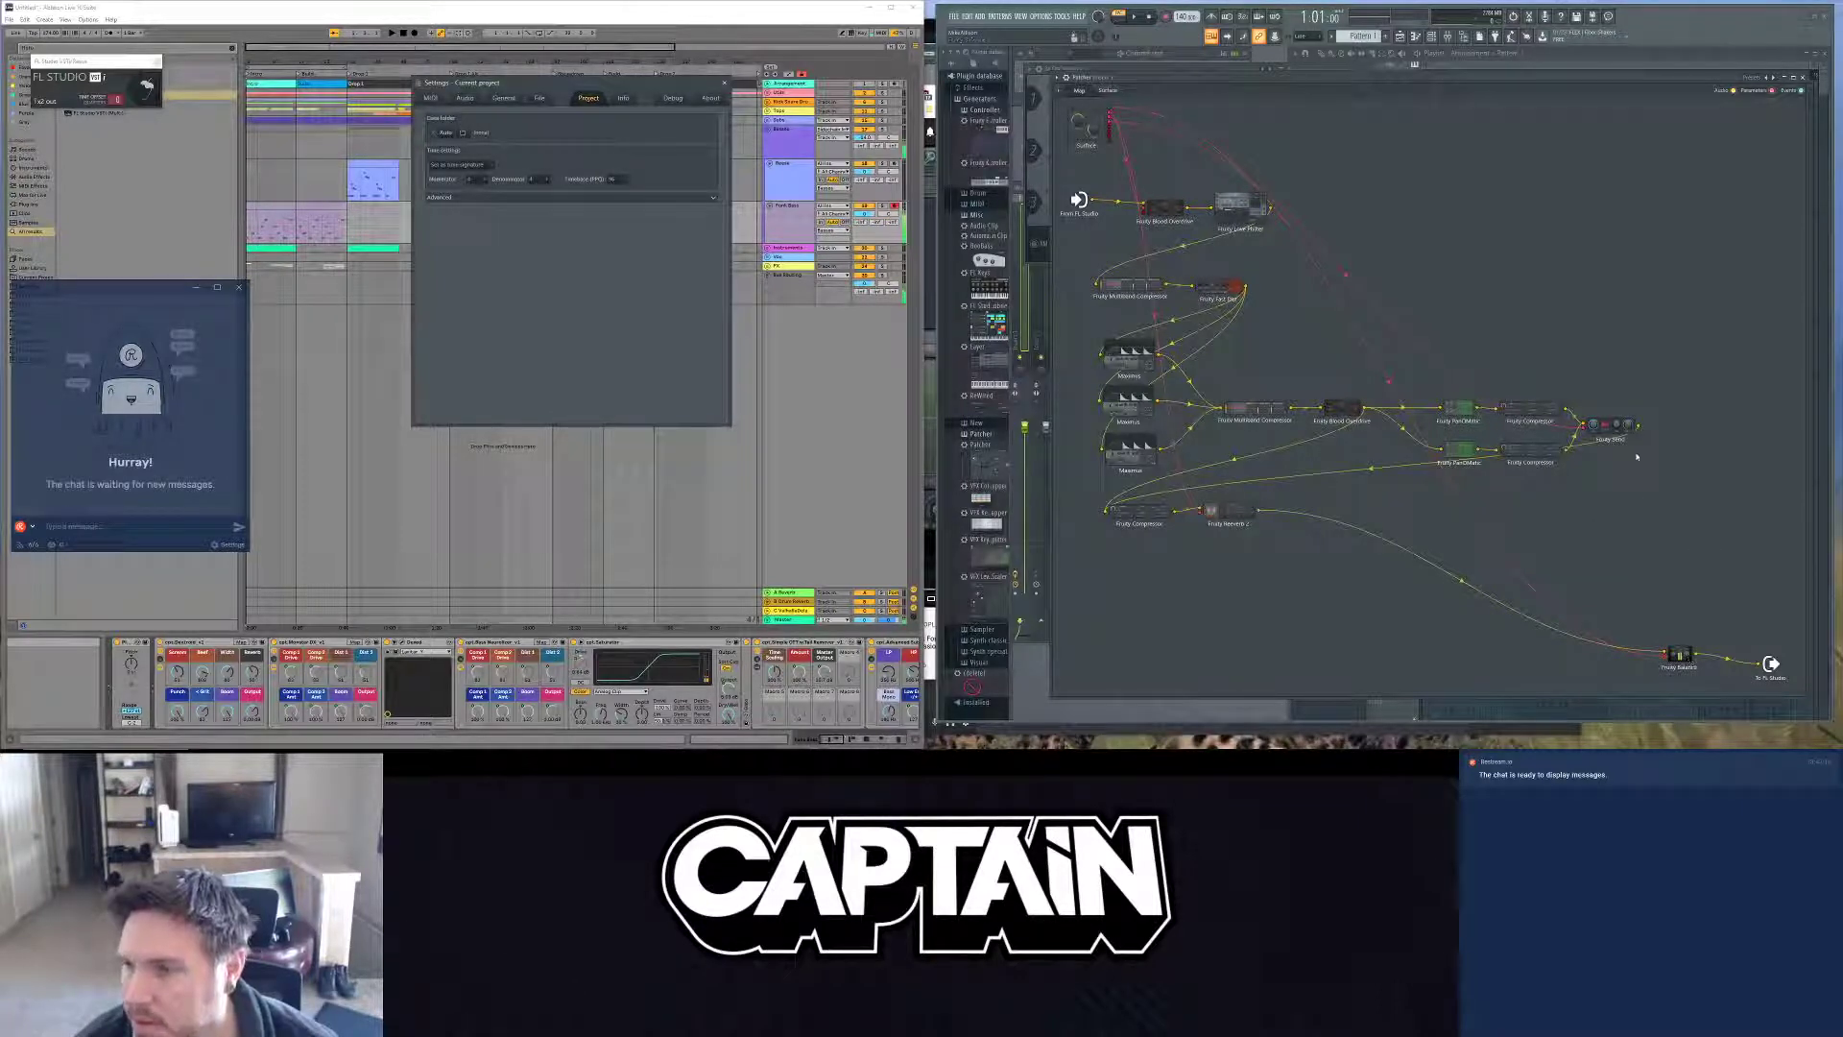
# Step: Add a second Fruity Balance below Fruity Send and route the two parallel compressors through it into the lower Fruity Compressor
pyautogui.rightClick(1637, 497)
pyautogui.moveTo(1685, 512)
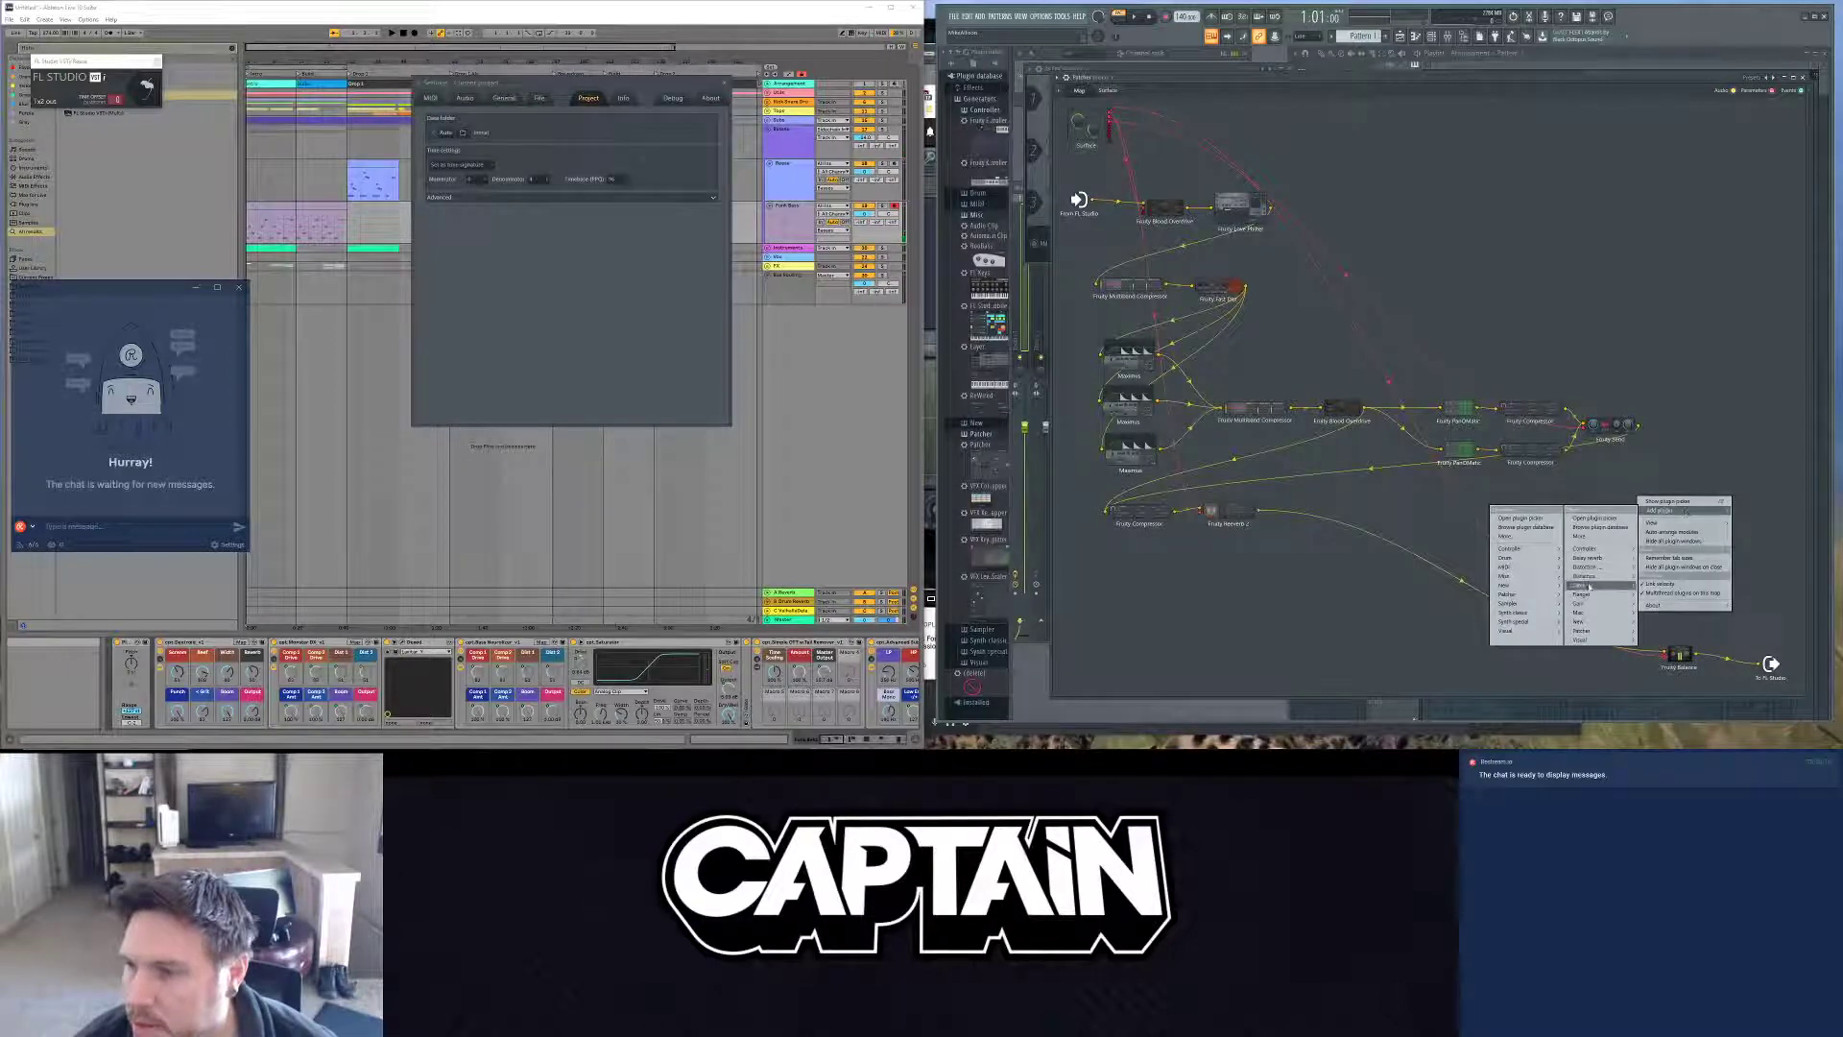
pyautogui.moveTo(1592, 596)
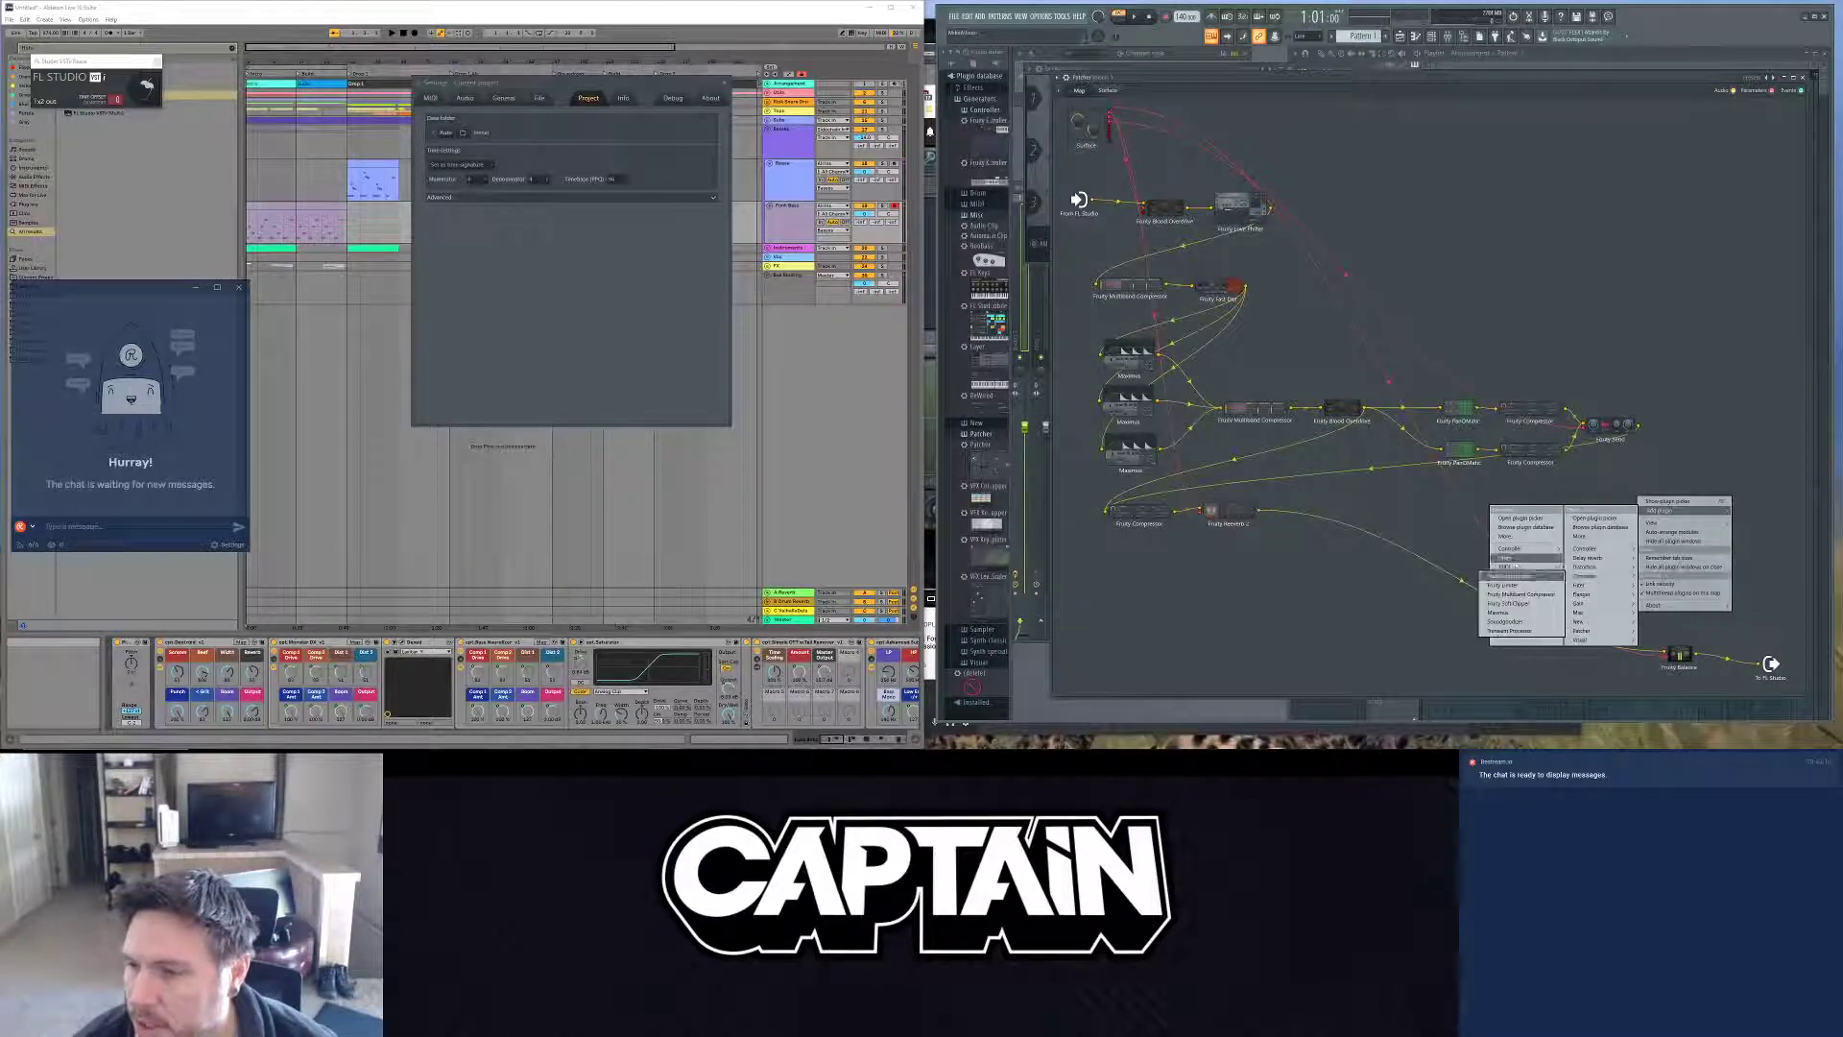
pyautogui.moveTo(1612, 550)
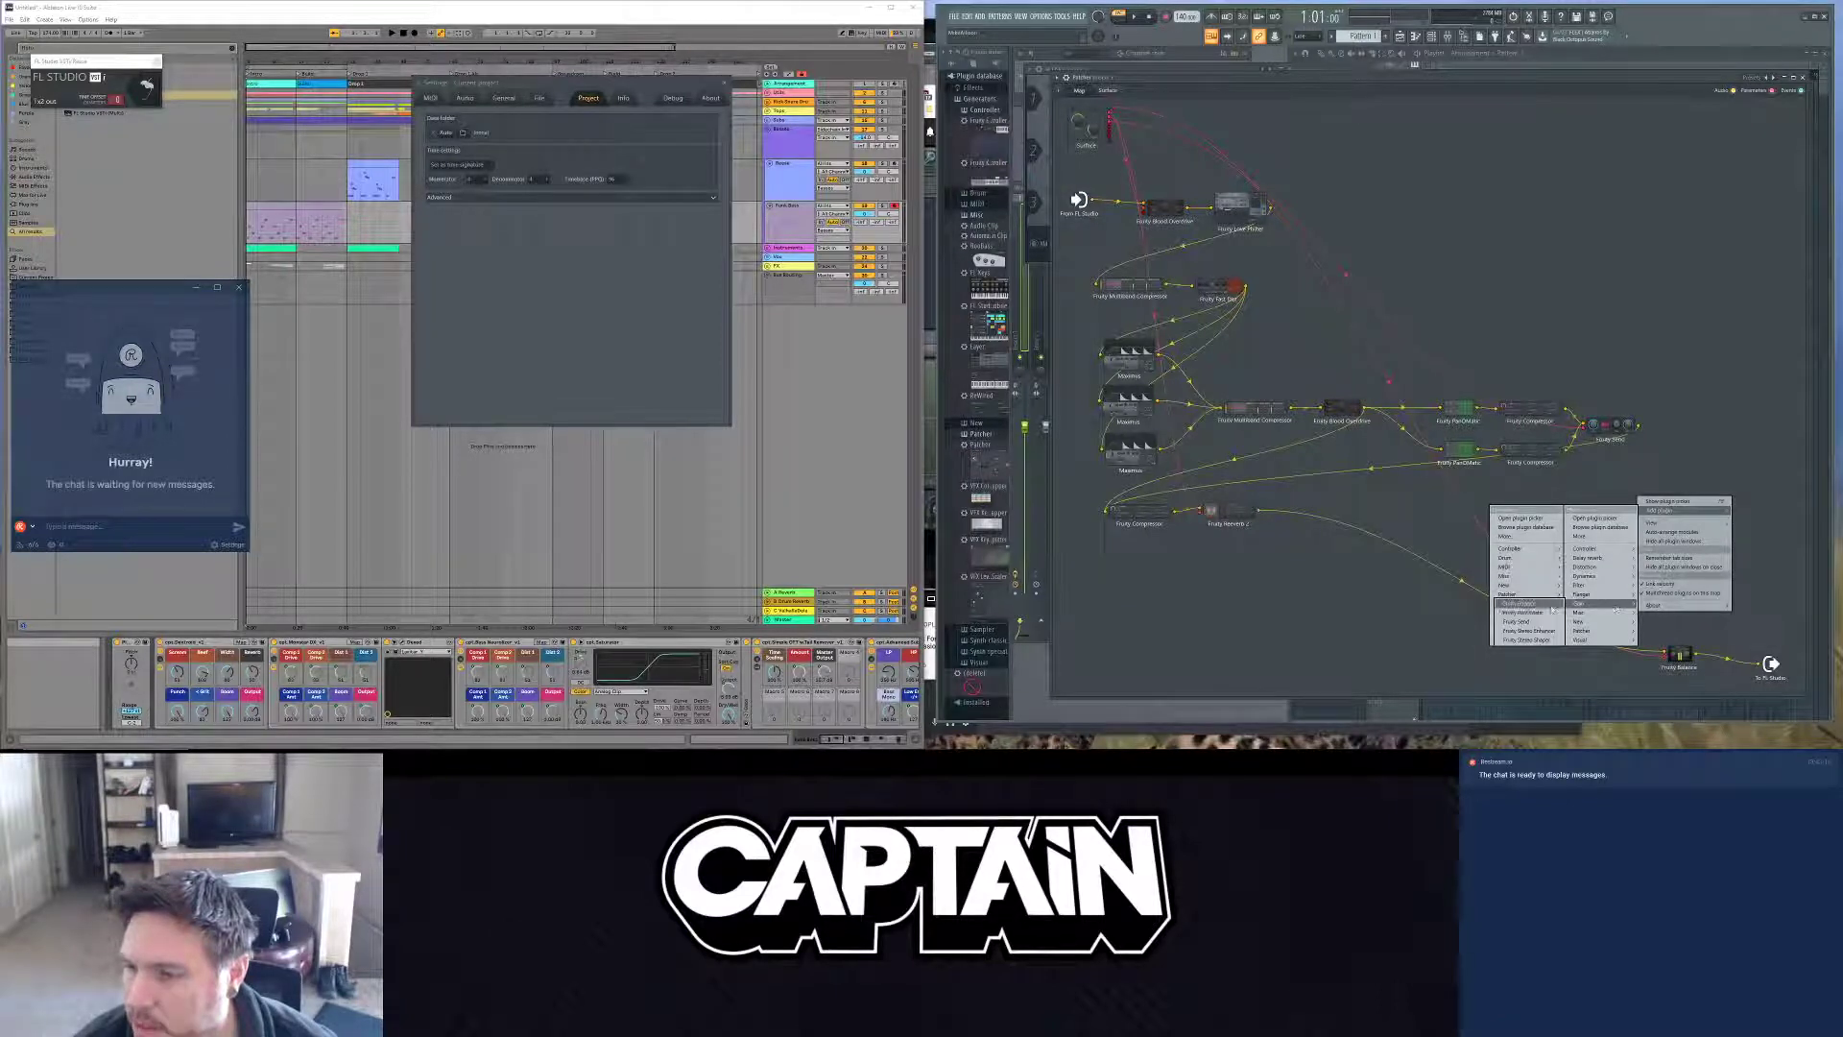
pyautogui.click(1528, 608)
pyautogui.moveTo(1411, 384); pyautogui.dragTo(1634, 475)
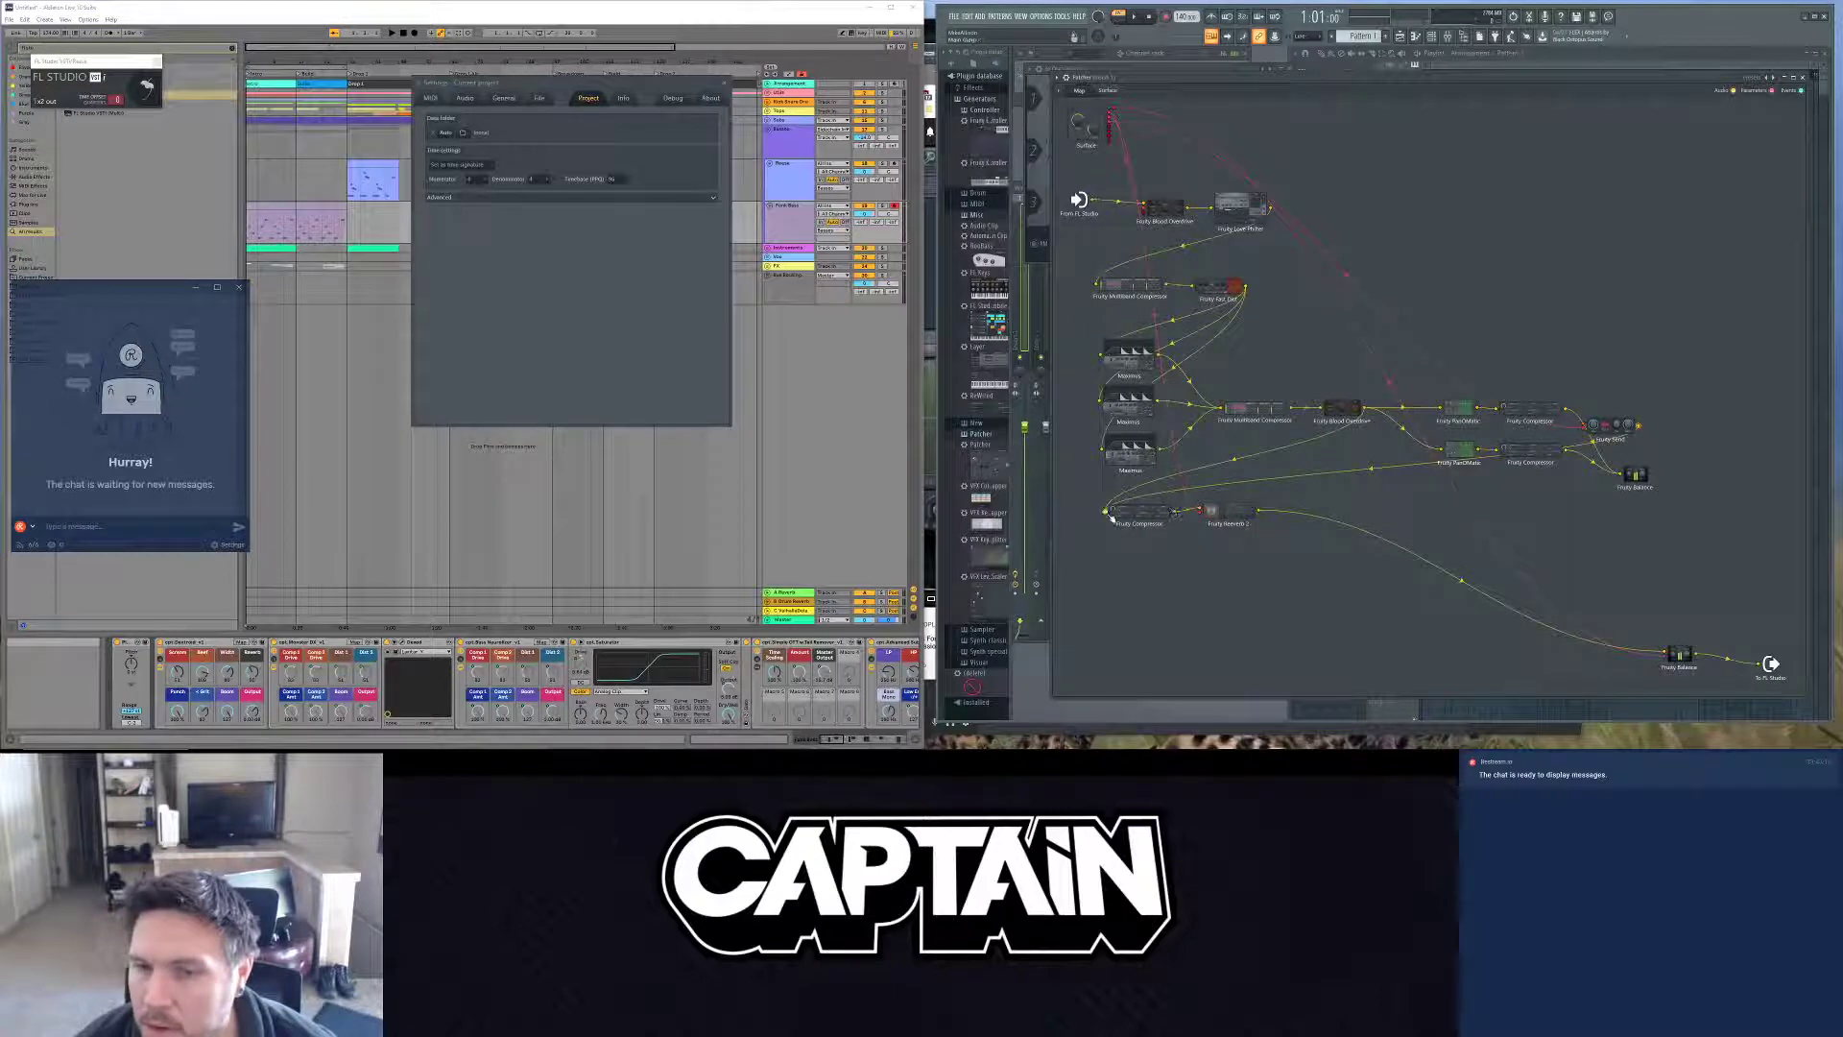
pyautogui.moveTo(1655, 474); pyautogui.dragTo(1106, 508)
# Step: Enable Volume as a parameter input on the second Fruity Balance and link it to the Surface
pyautogui.rightClick(1635, 473)
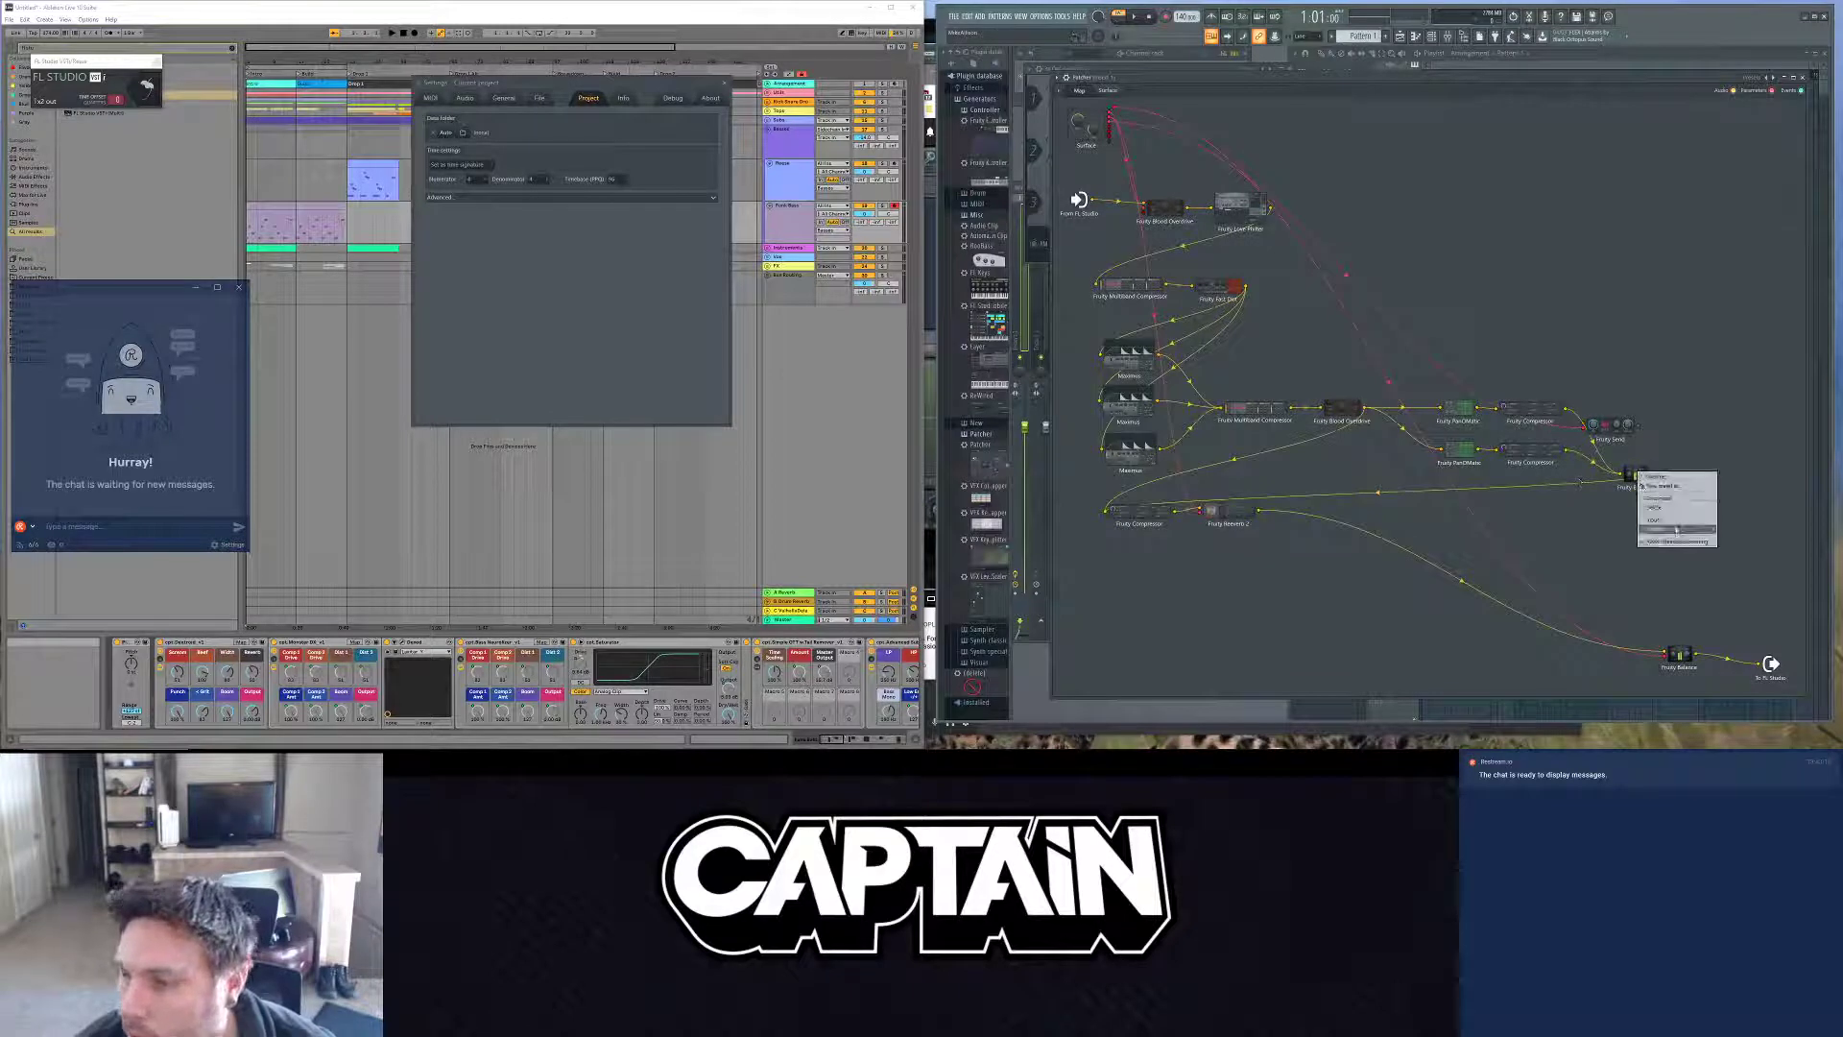
pyautogui.moveTo(1739, 529)
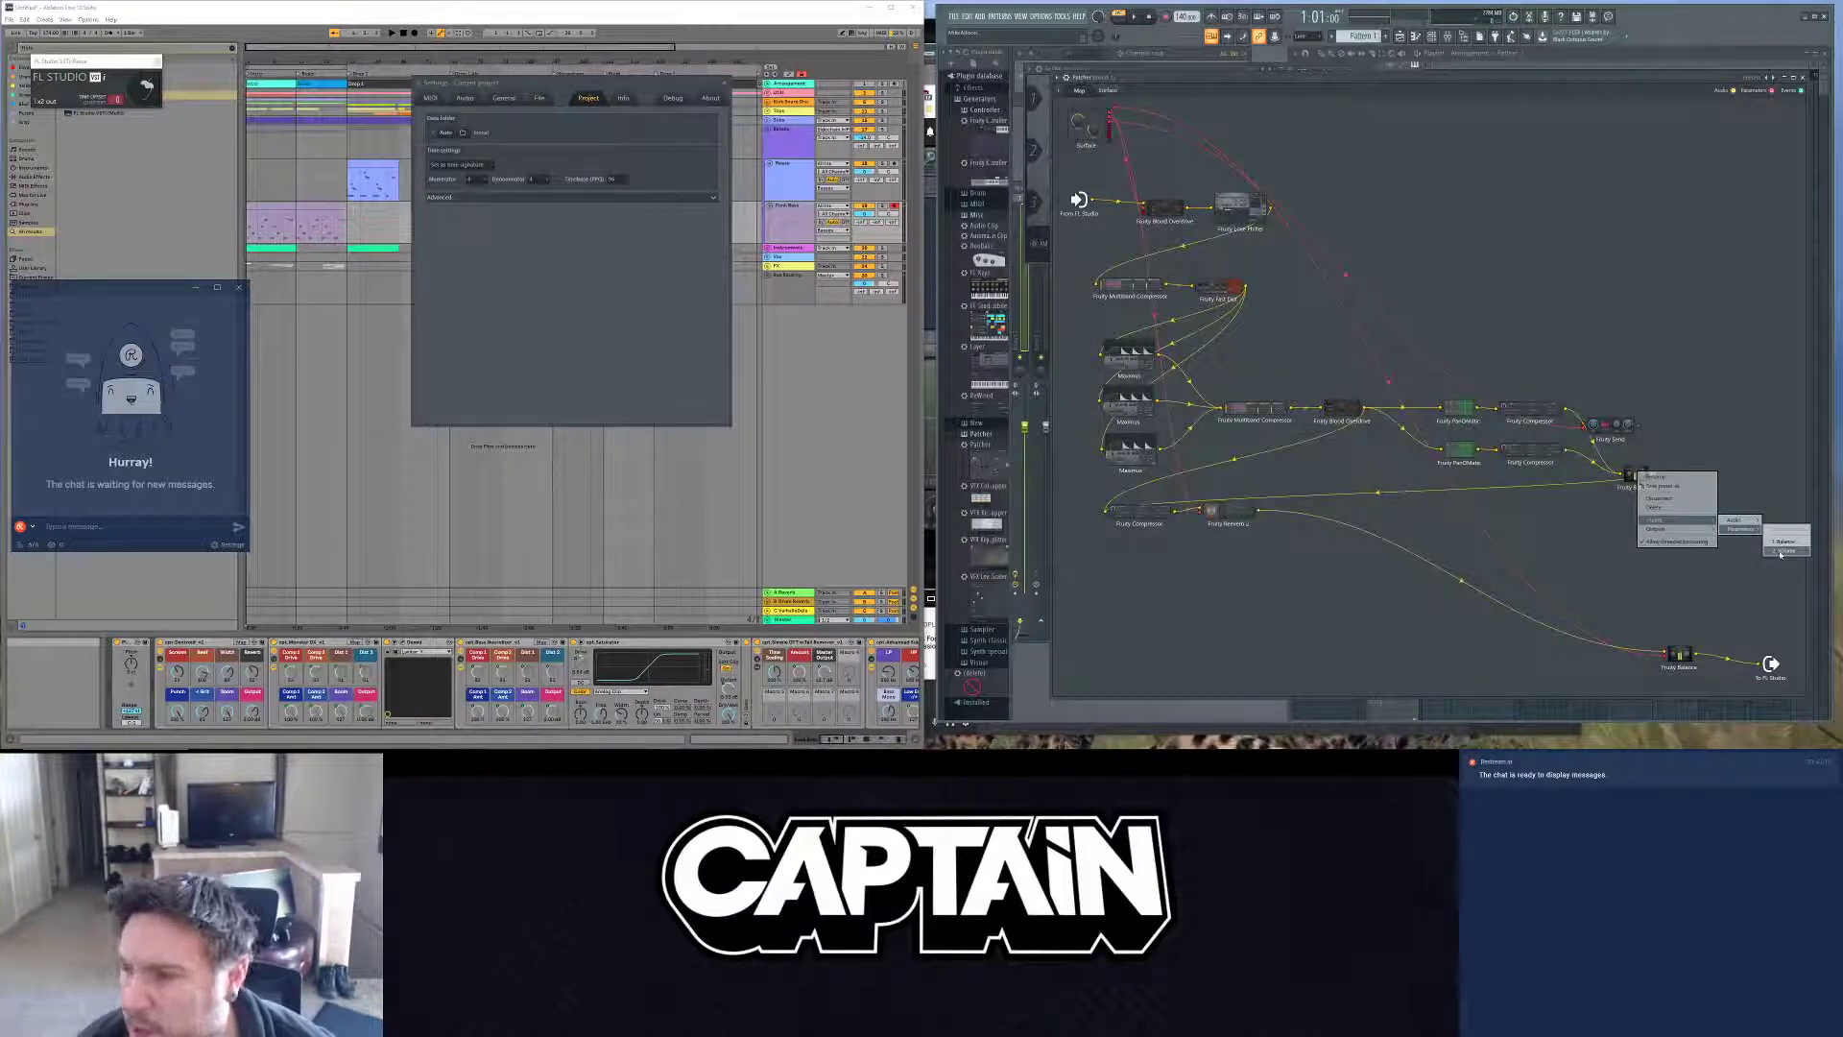
pyautogui.click(1780, 553)
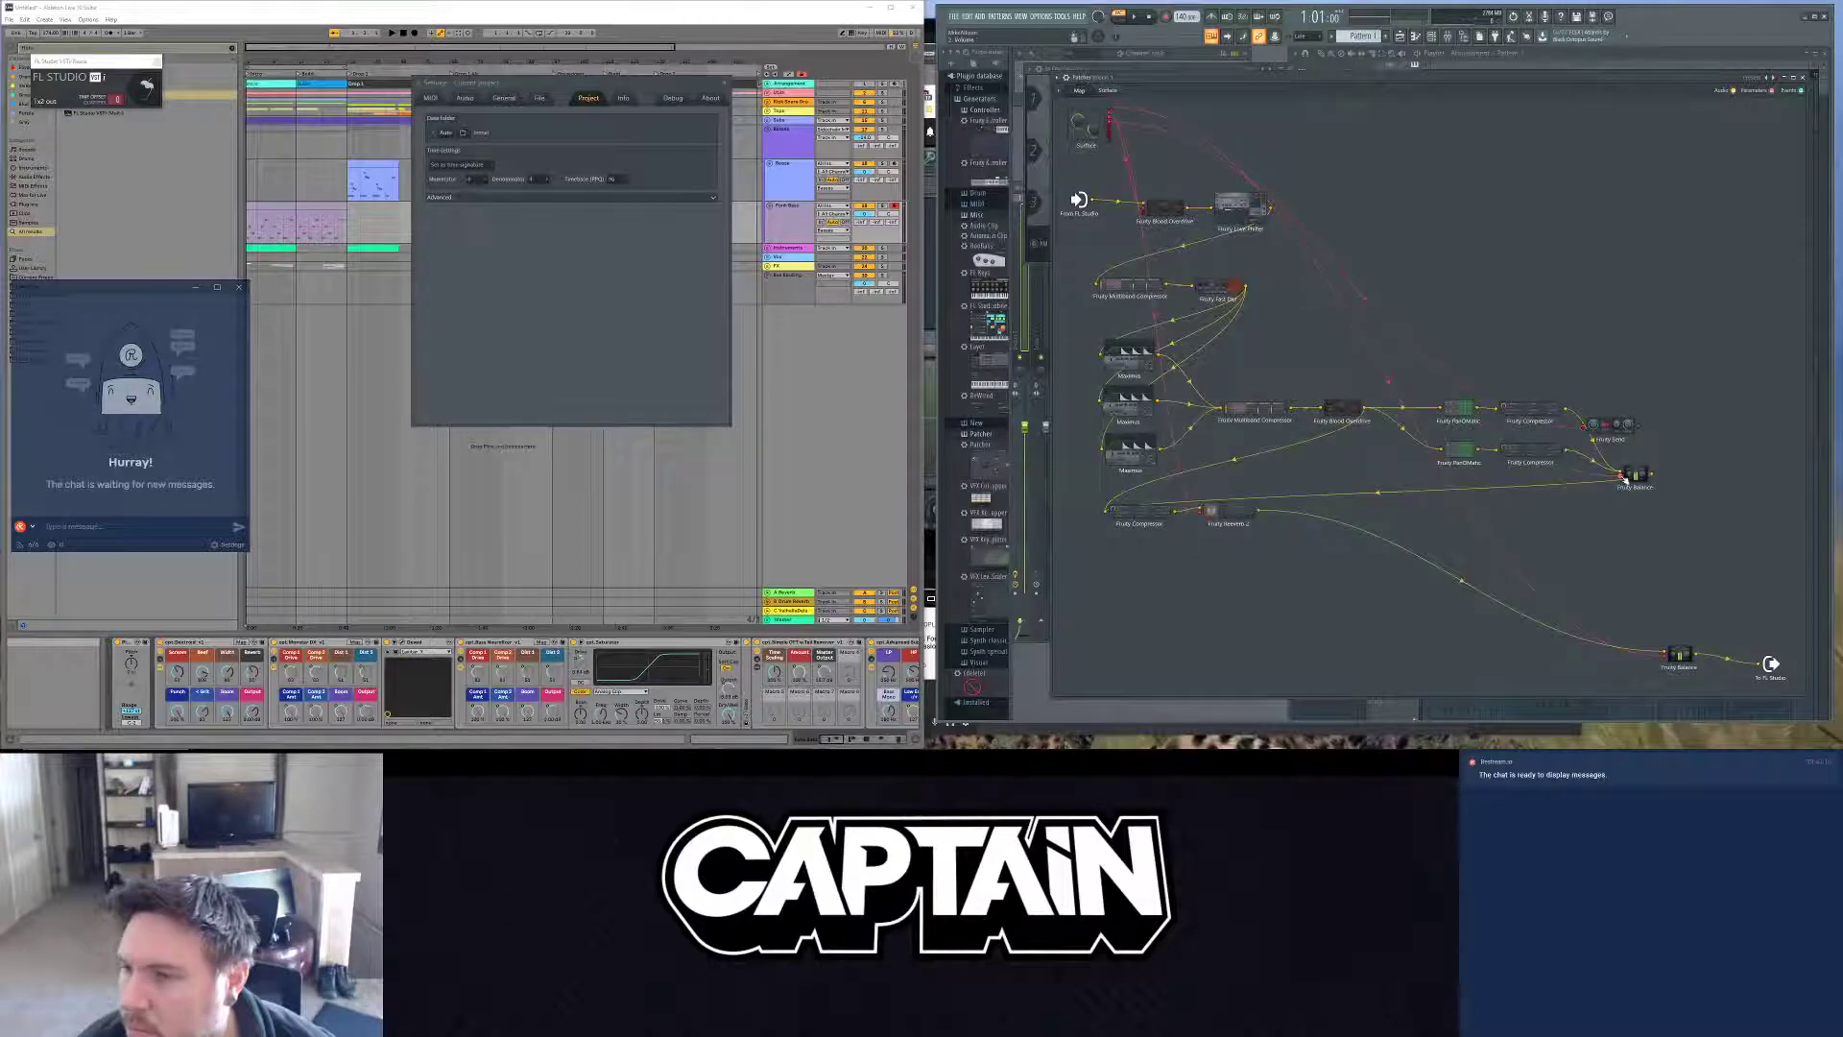
# Step: Delete Fruity Send from the map and move the second Fruity Balance into its place
pyautogui.moveTo(1598, 425); pyautogui.dragTo(1598, 336)
pyautogui.rightClick(1598, 336)
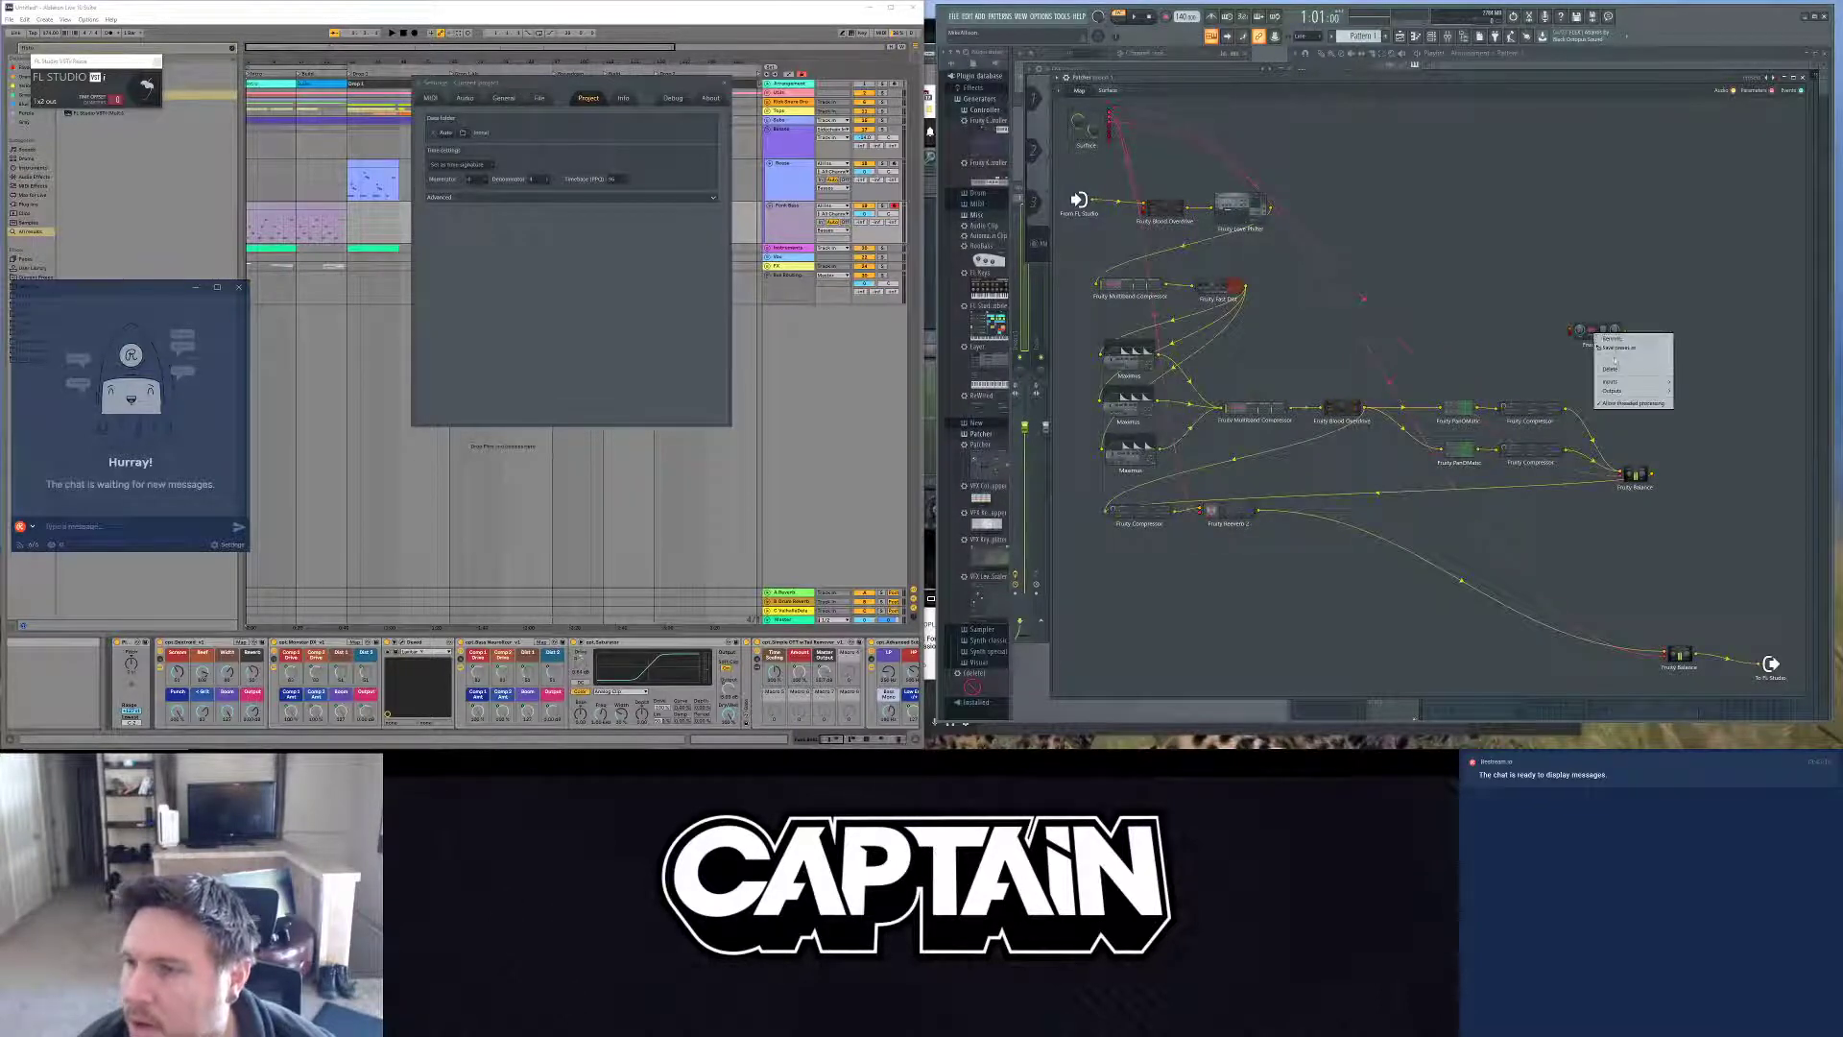
pyautogui.click(1632, 372)
pyautogui.moveTo(1618, 445); pyautogui.dragTo(1605, 429)
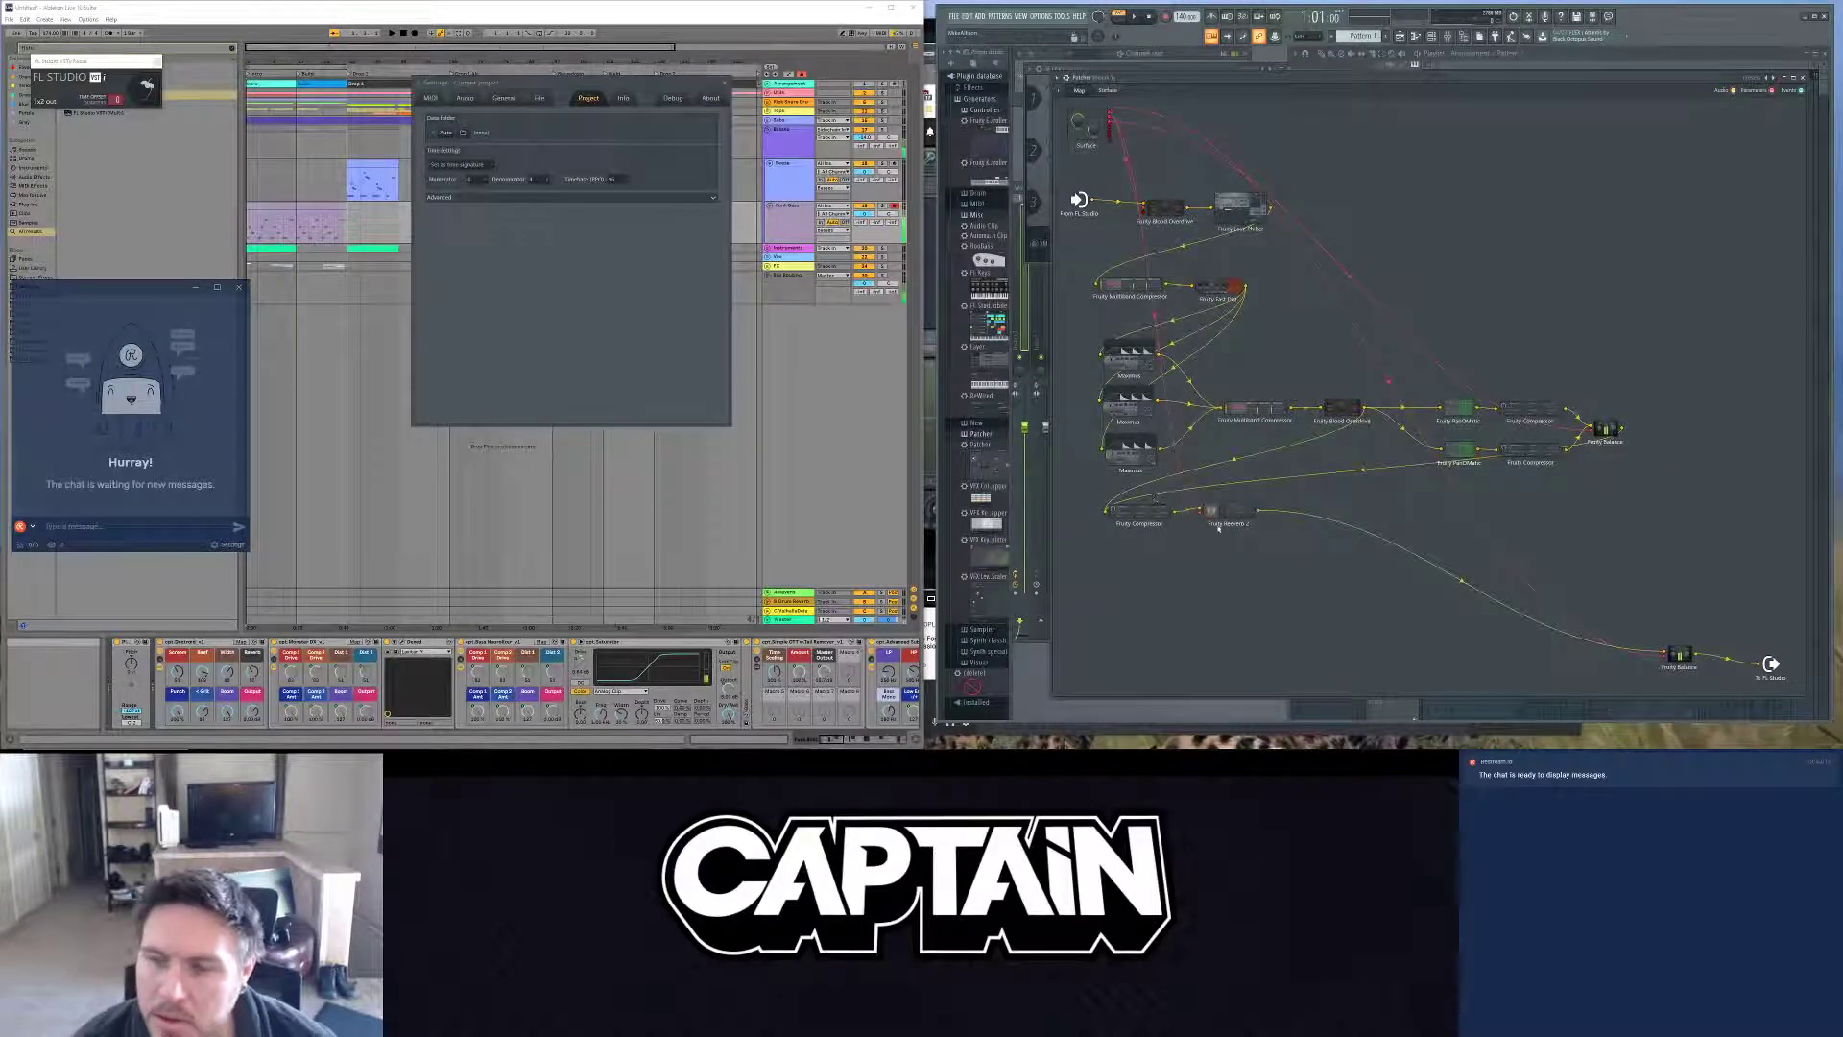
# Step: Select the Ableton Live track hosting the FL Studio plugin, then check Patcher's Surface knobs and return to the map
pyautogui.click(790, 195)
pyautogui.click(790, 195)
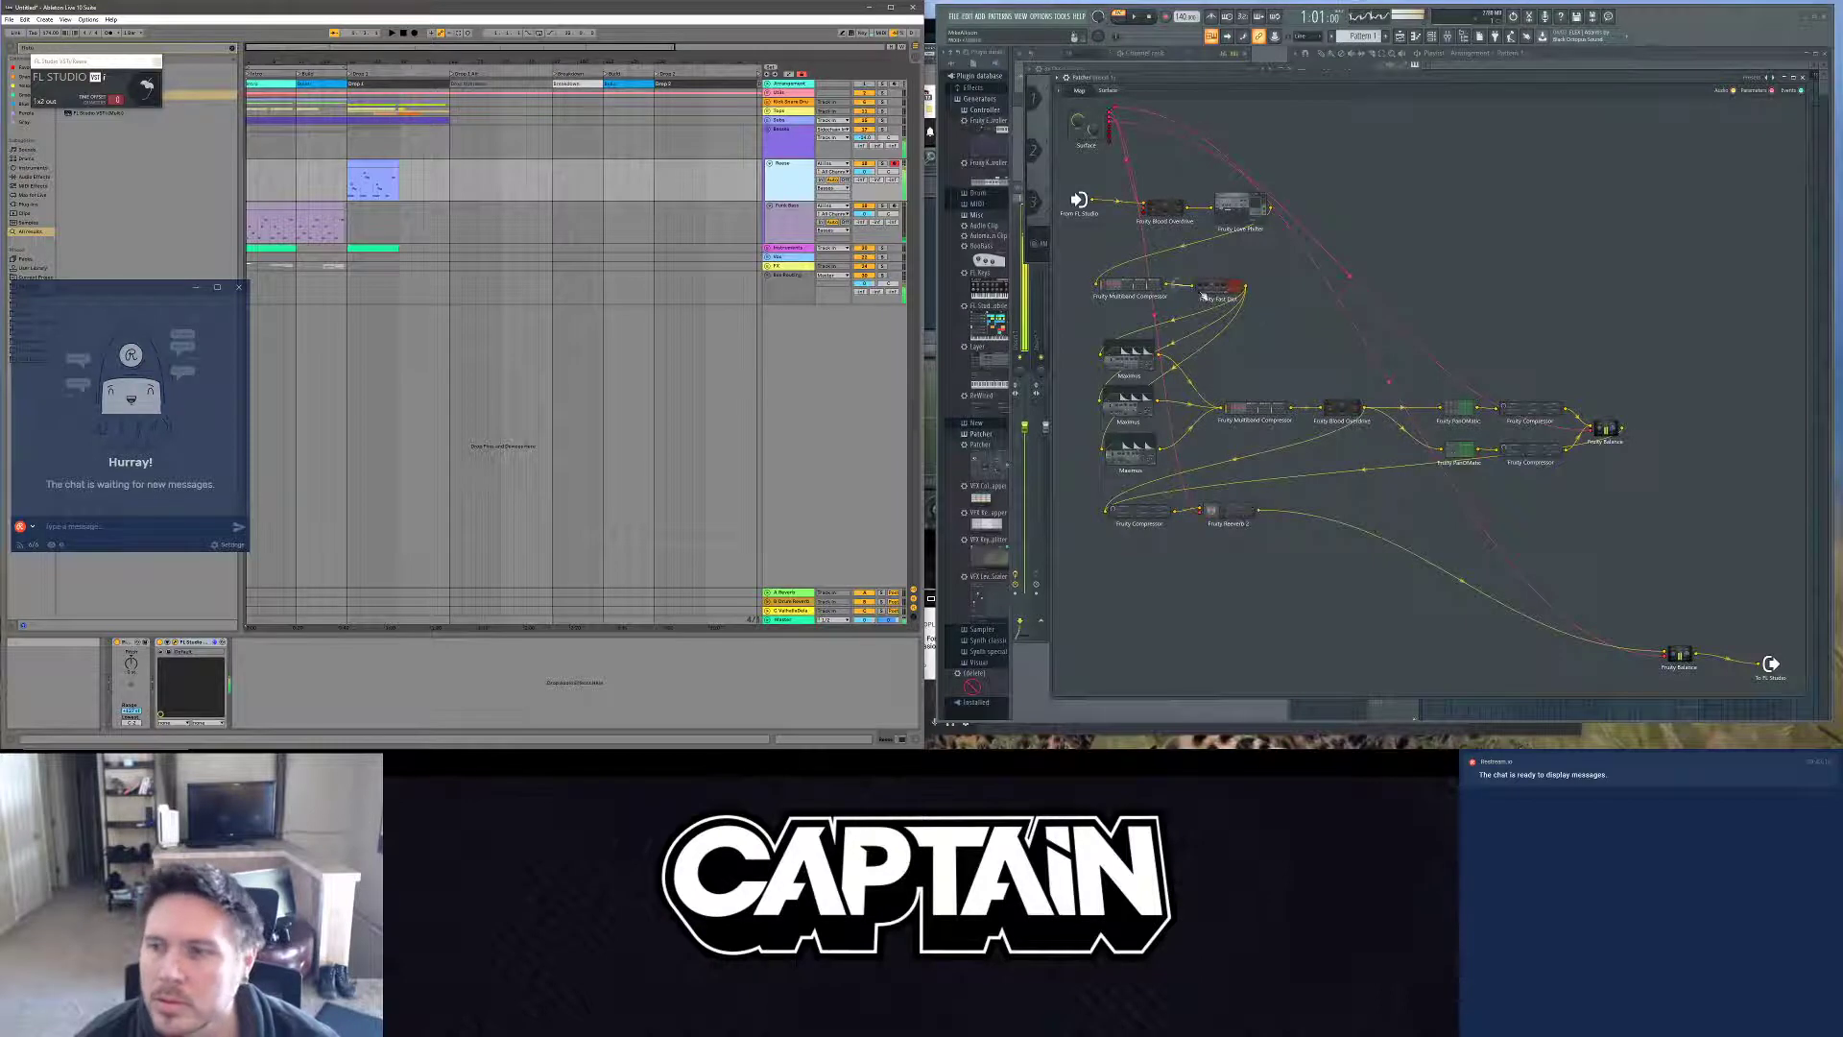
pyautogui.click(1108, 93)
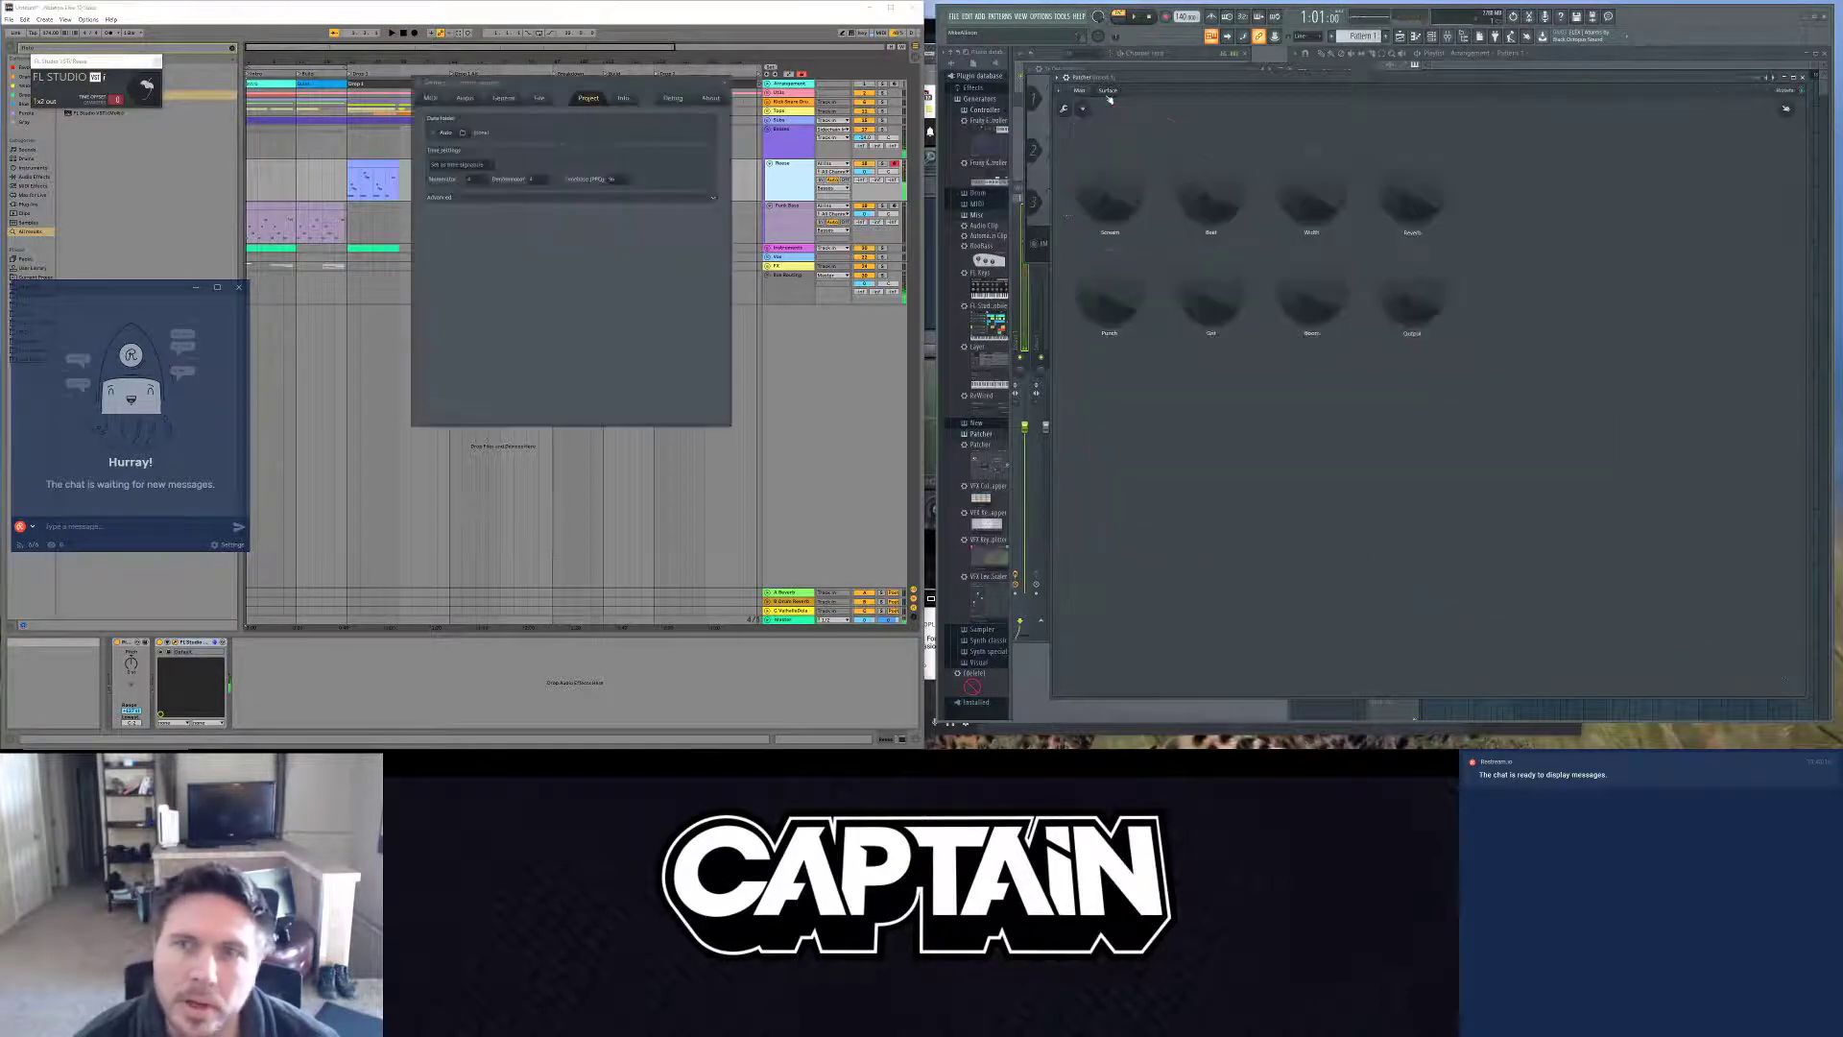
pyautogui.click(1081, 92)
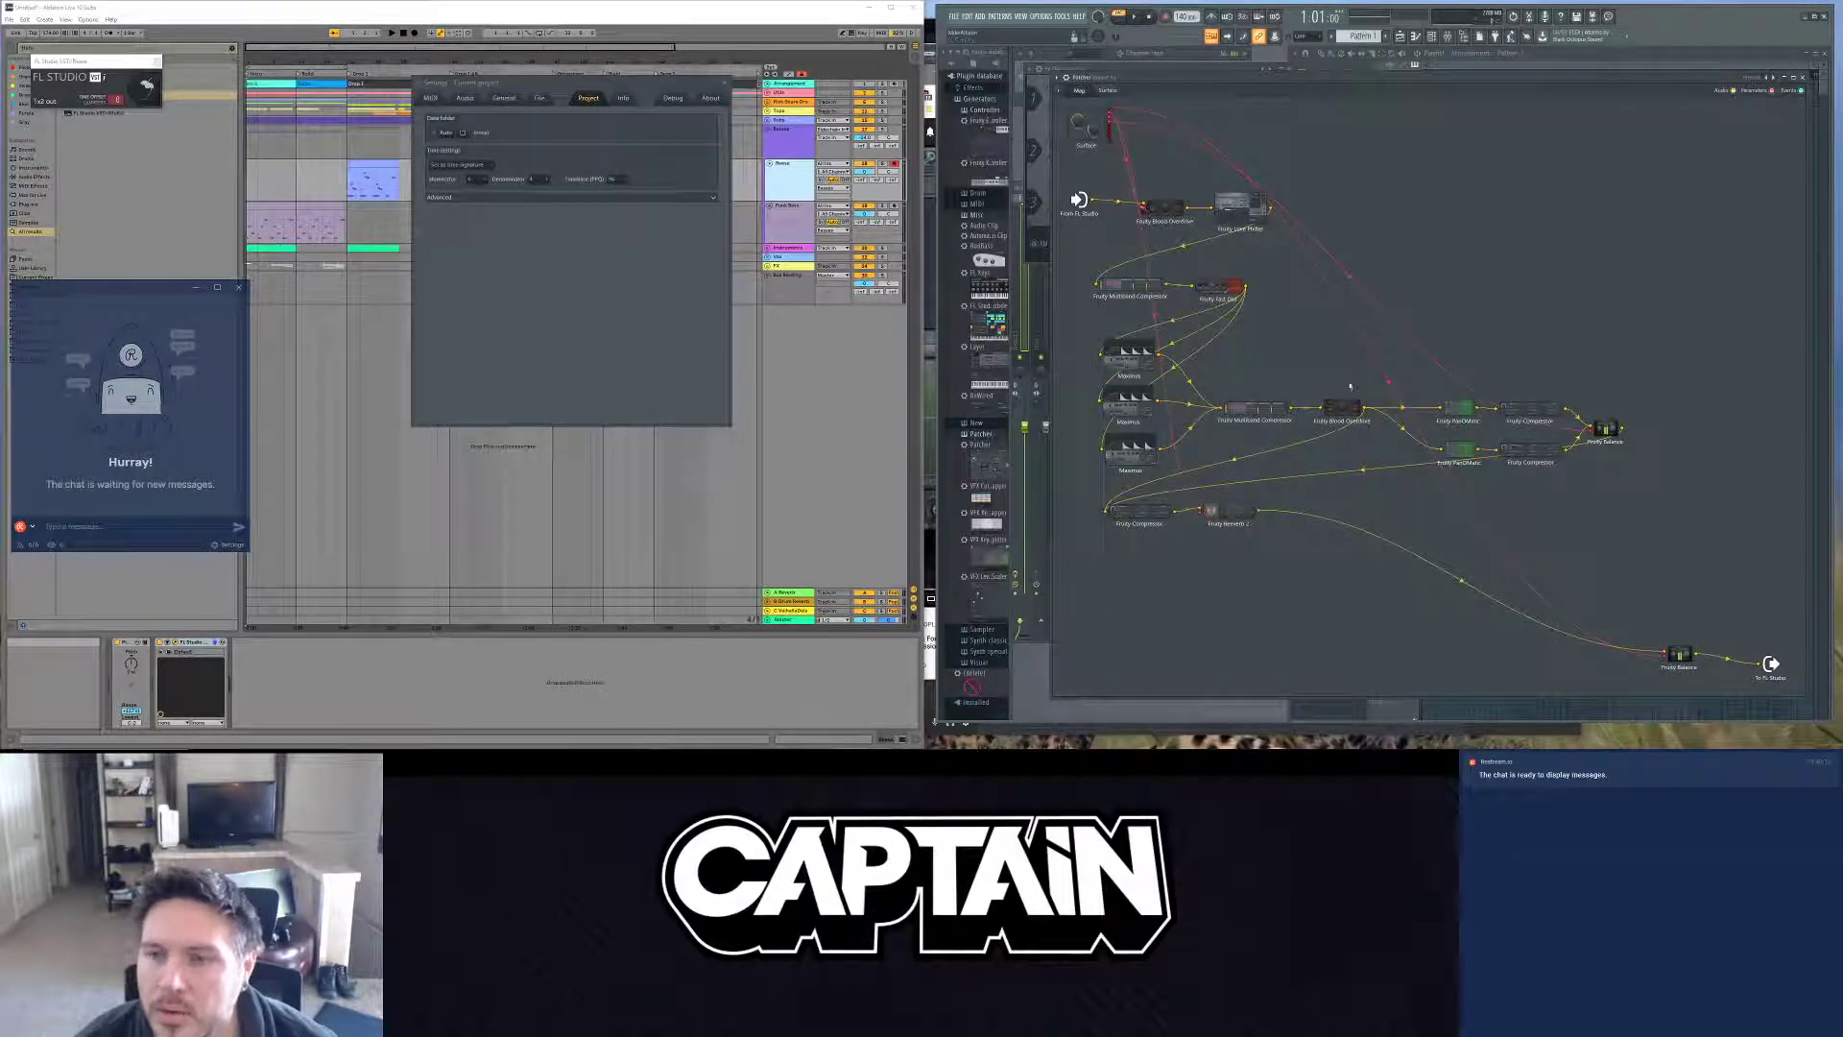
# Step: Enable PostGain as a parameter input on the second Fruity Blood Overdrive and link it to the Surface
pyautogui.rightClick(1344, 413)
pyautogui.moveTo(1374, 469)
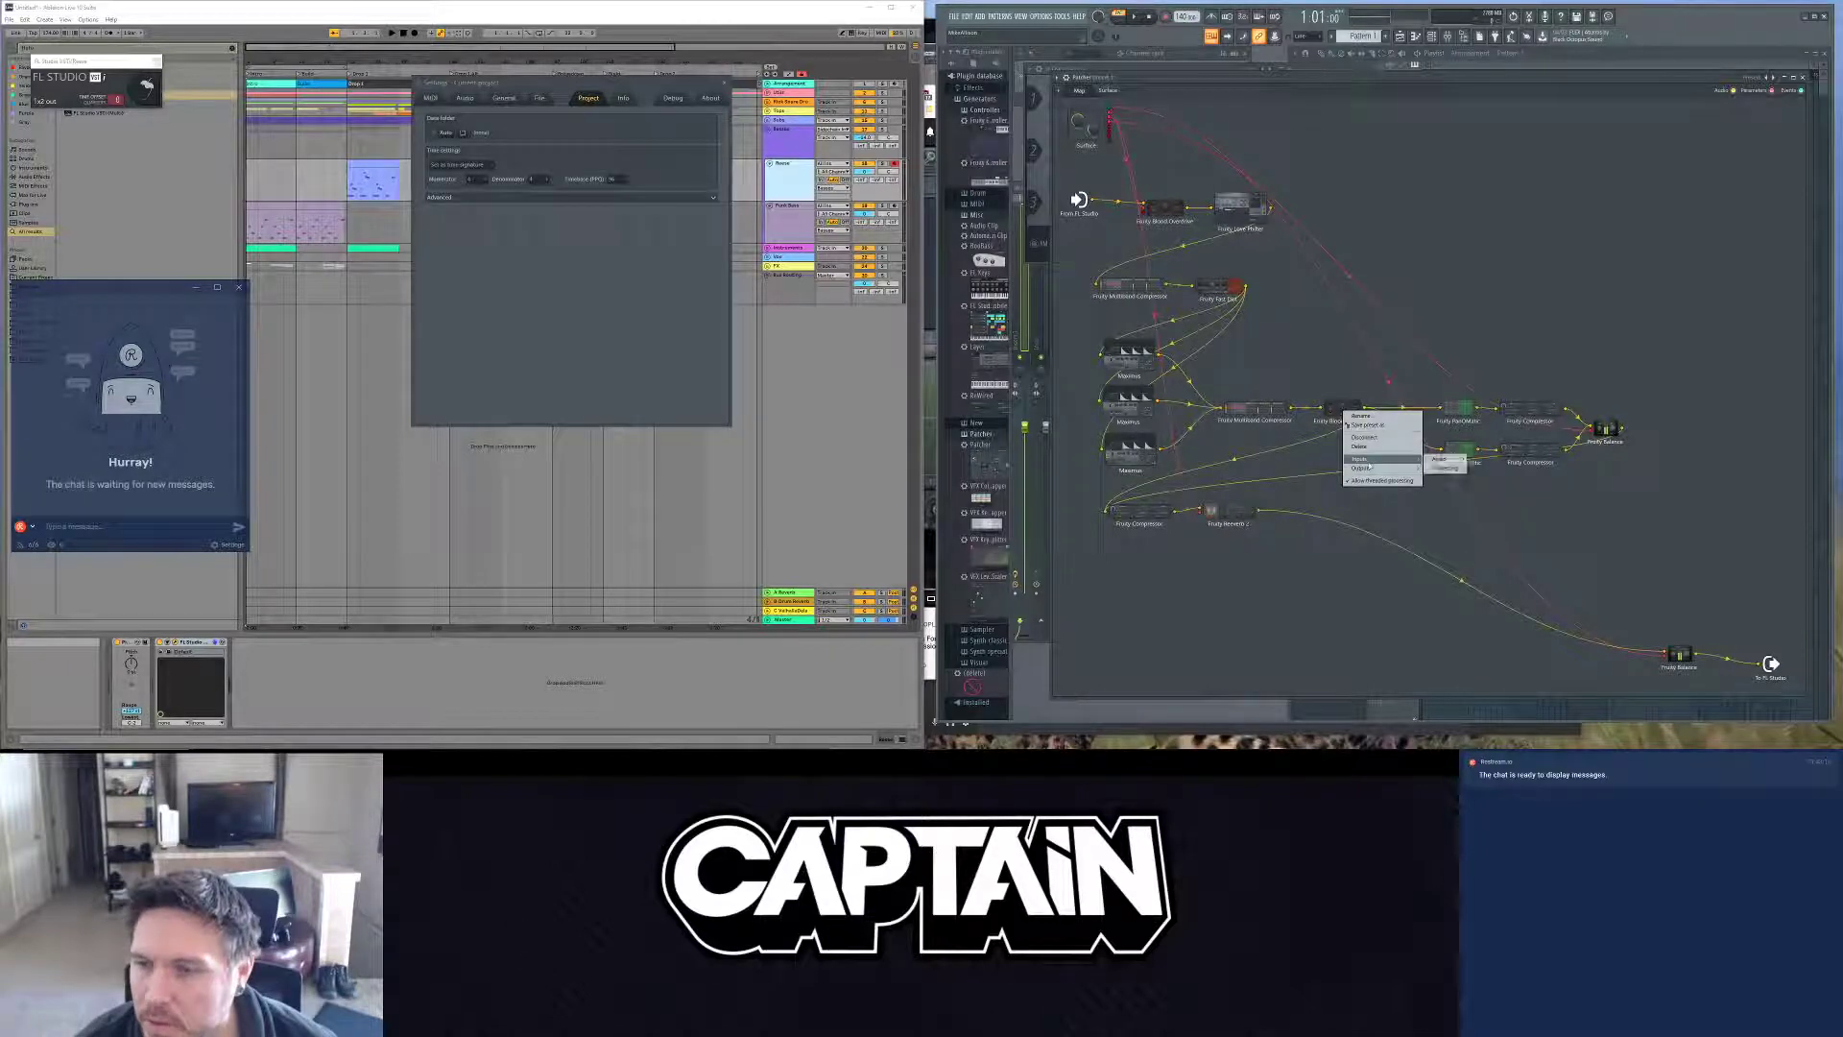
pyautogui.moveTo(1447, 469)
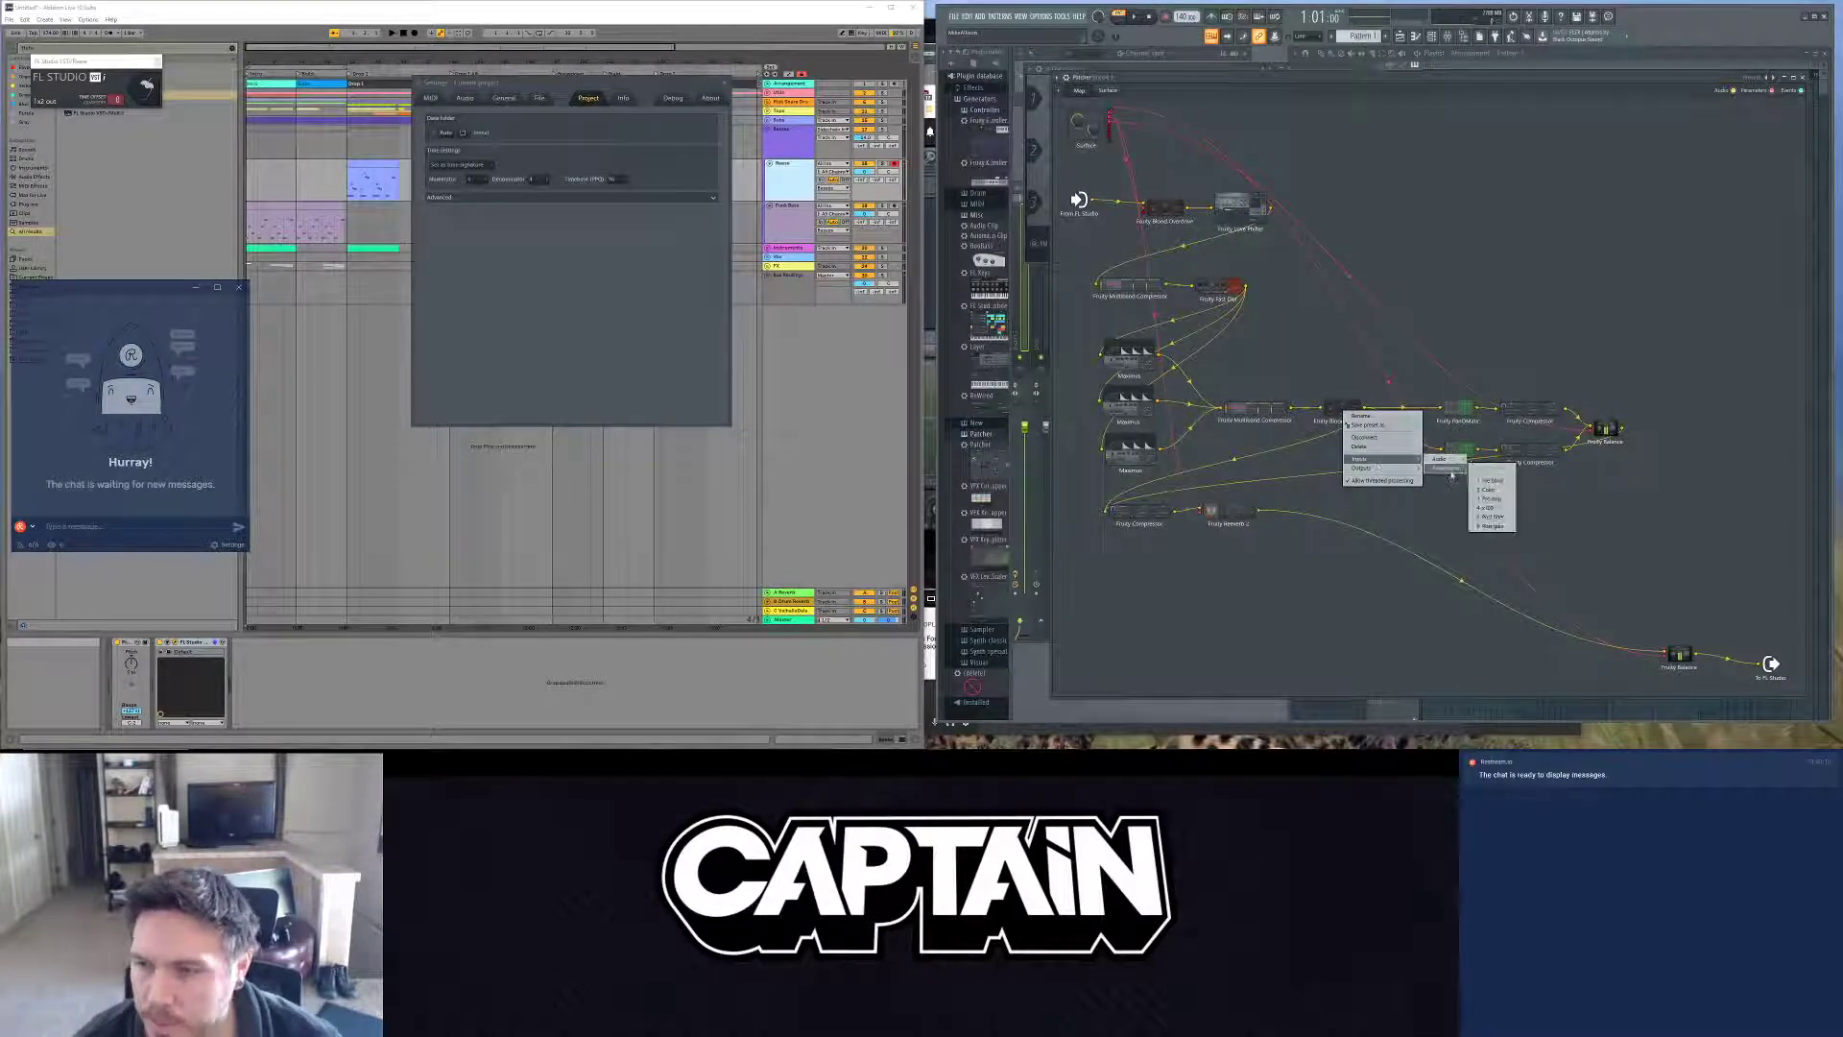
pyautogui.click(1499, 526)
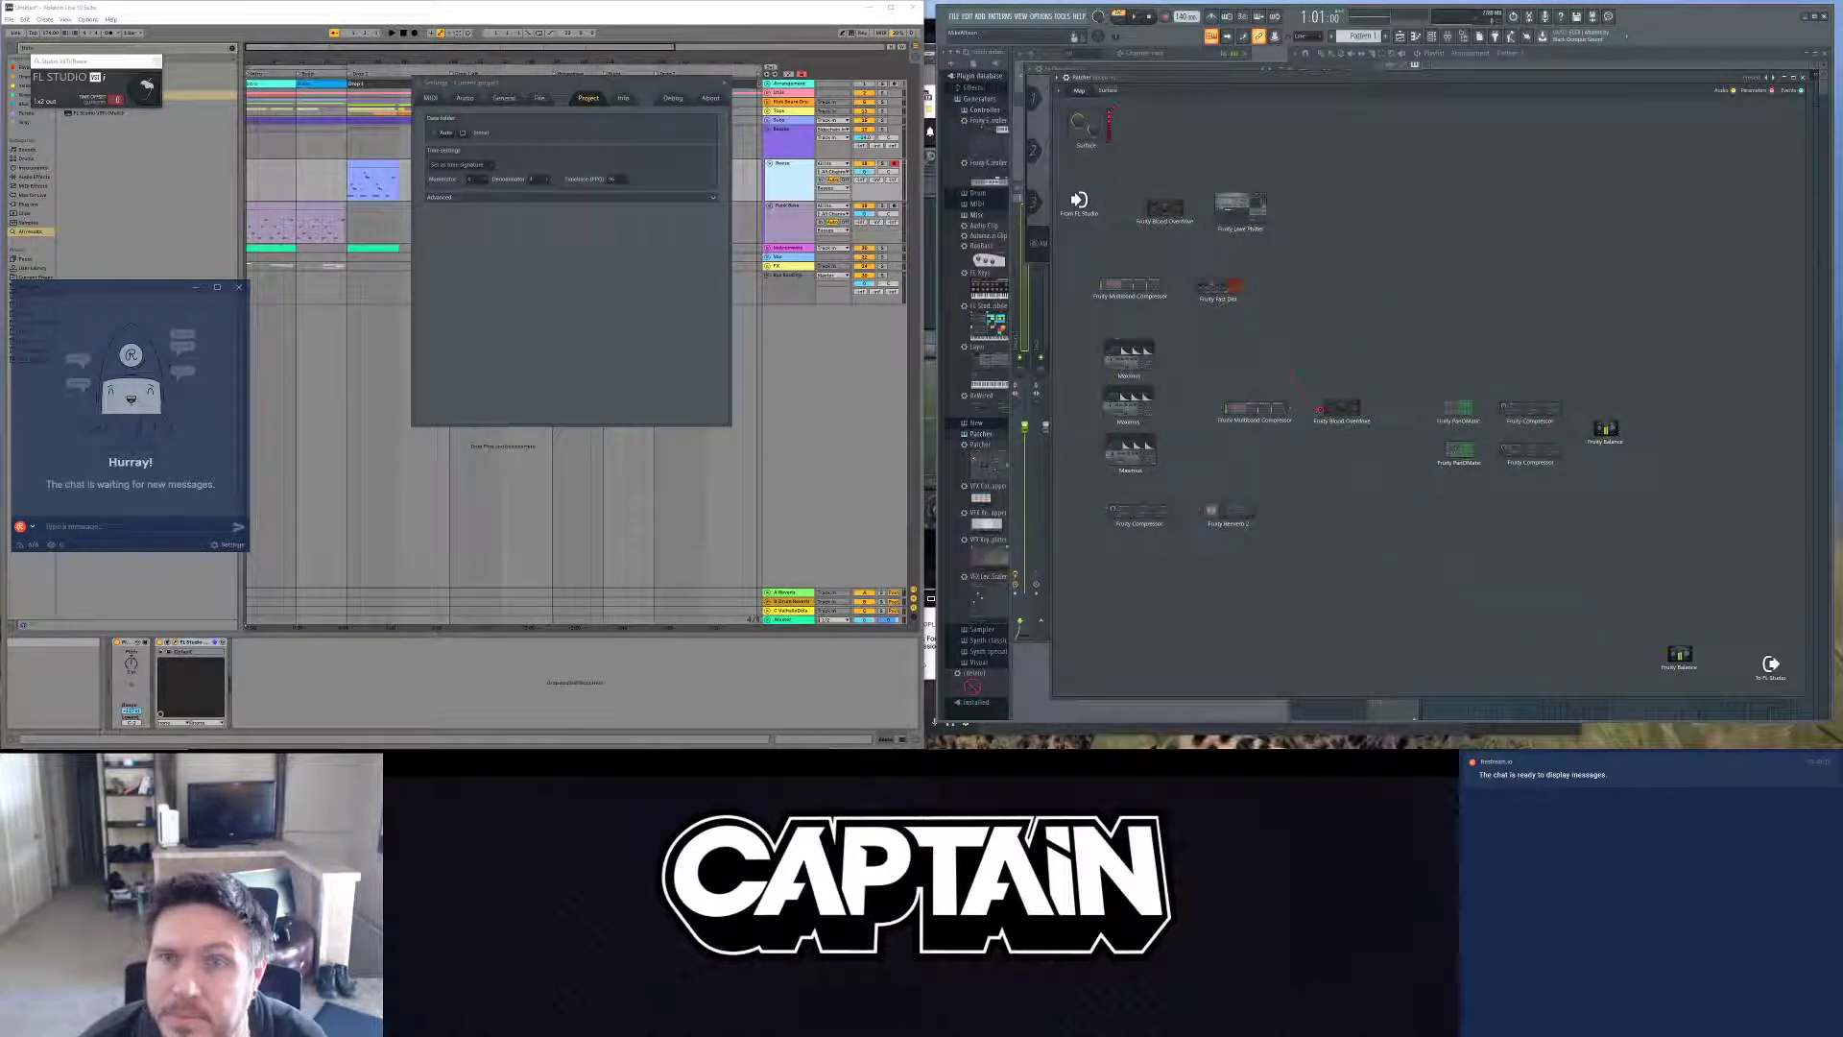
pyautogui.moveTo(1320, 410); pyautogui.dragTo(1342, 410)
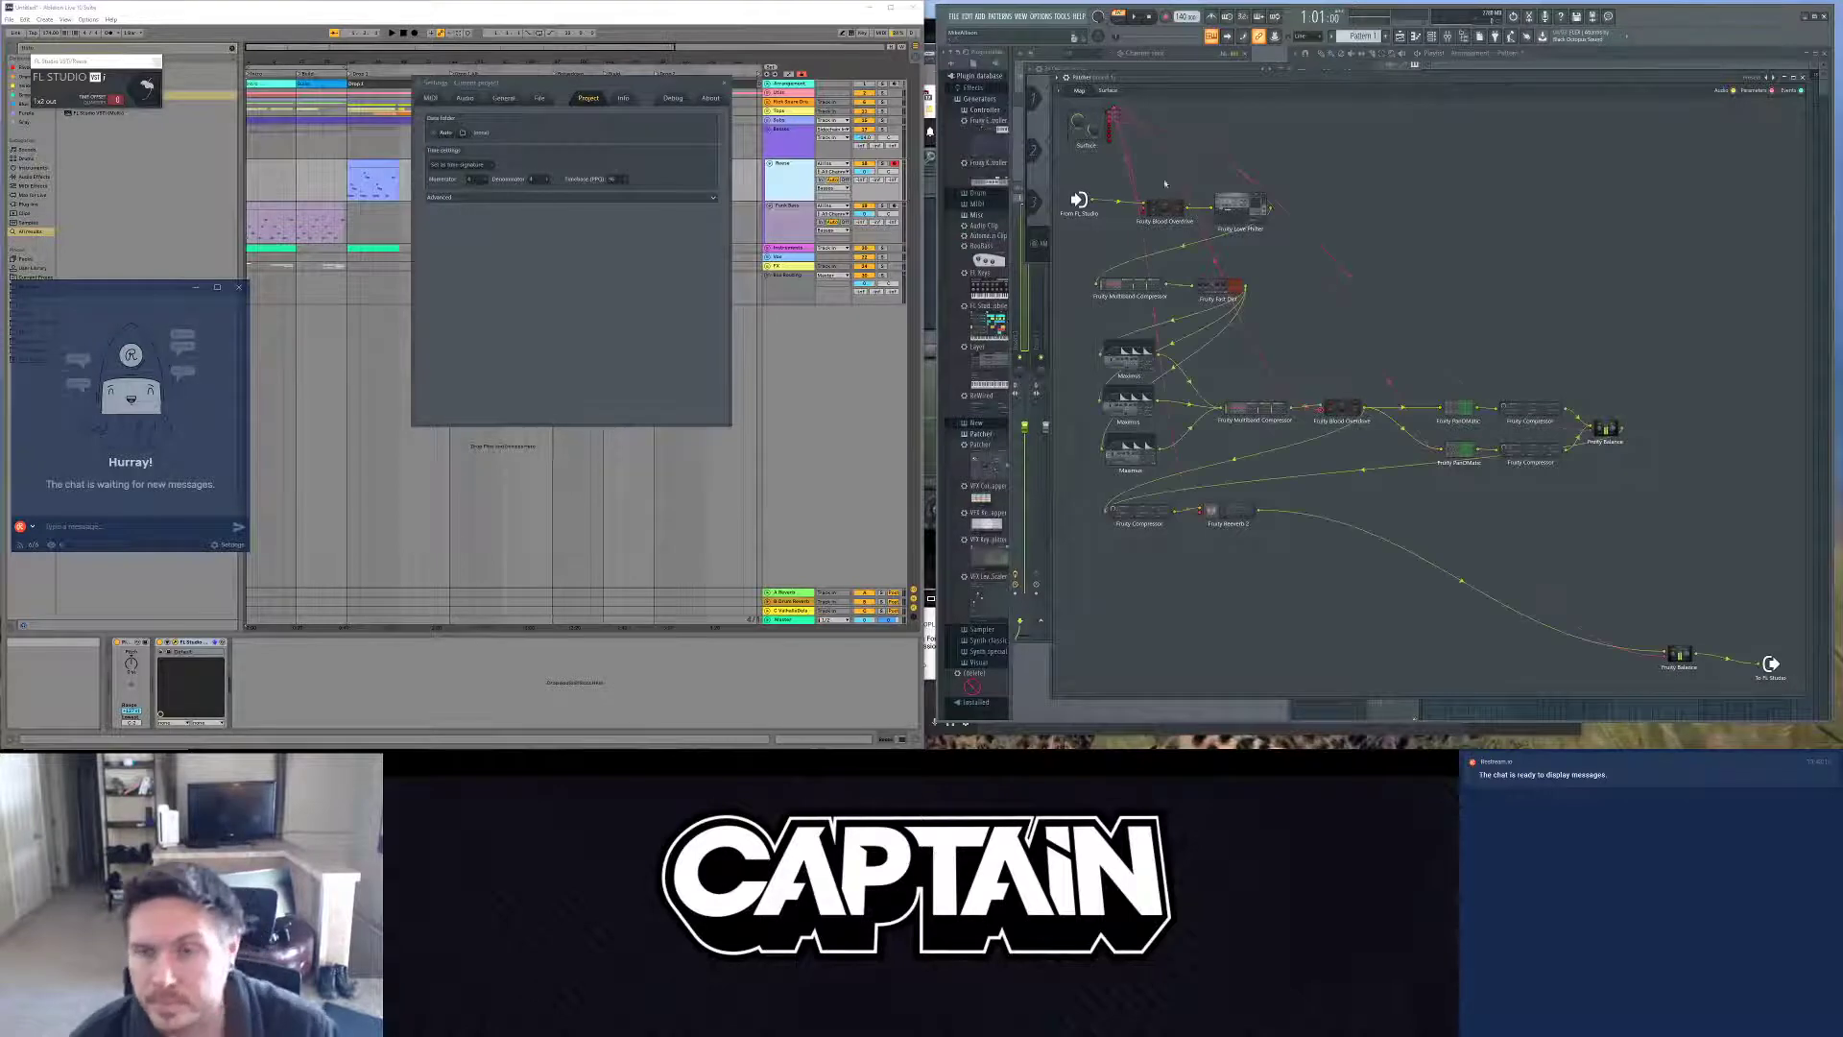
# Step: On the Surface, turn the first knob fully up, the second to nearly halfway, and Output to about four-fifths
pyautogui.click(1107, 91)
pyautogui.moveTo(1110, 192); pyautogui.dragTo(1109, 130)
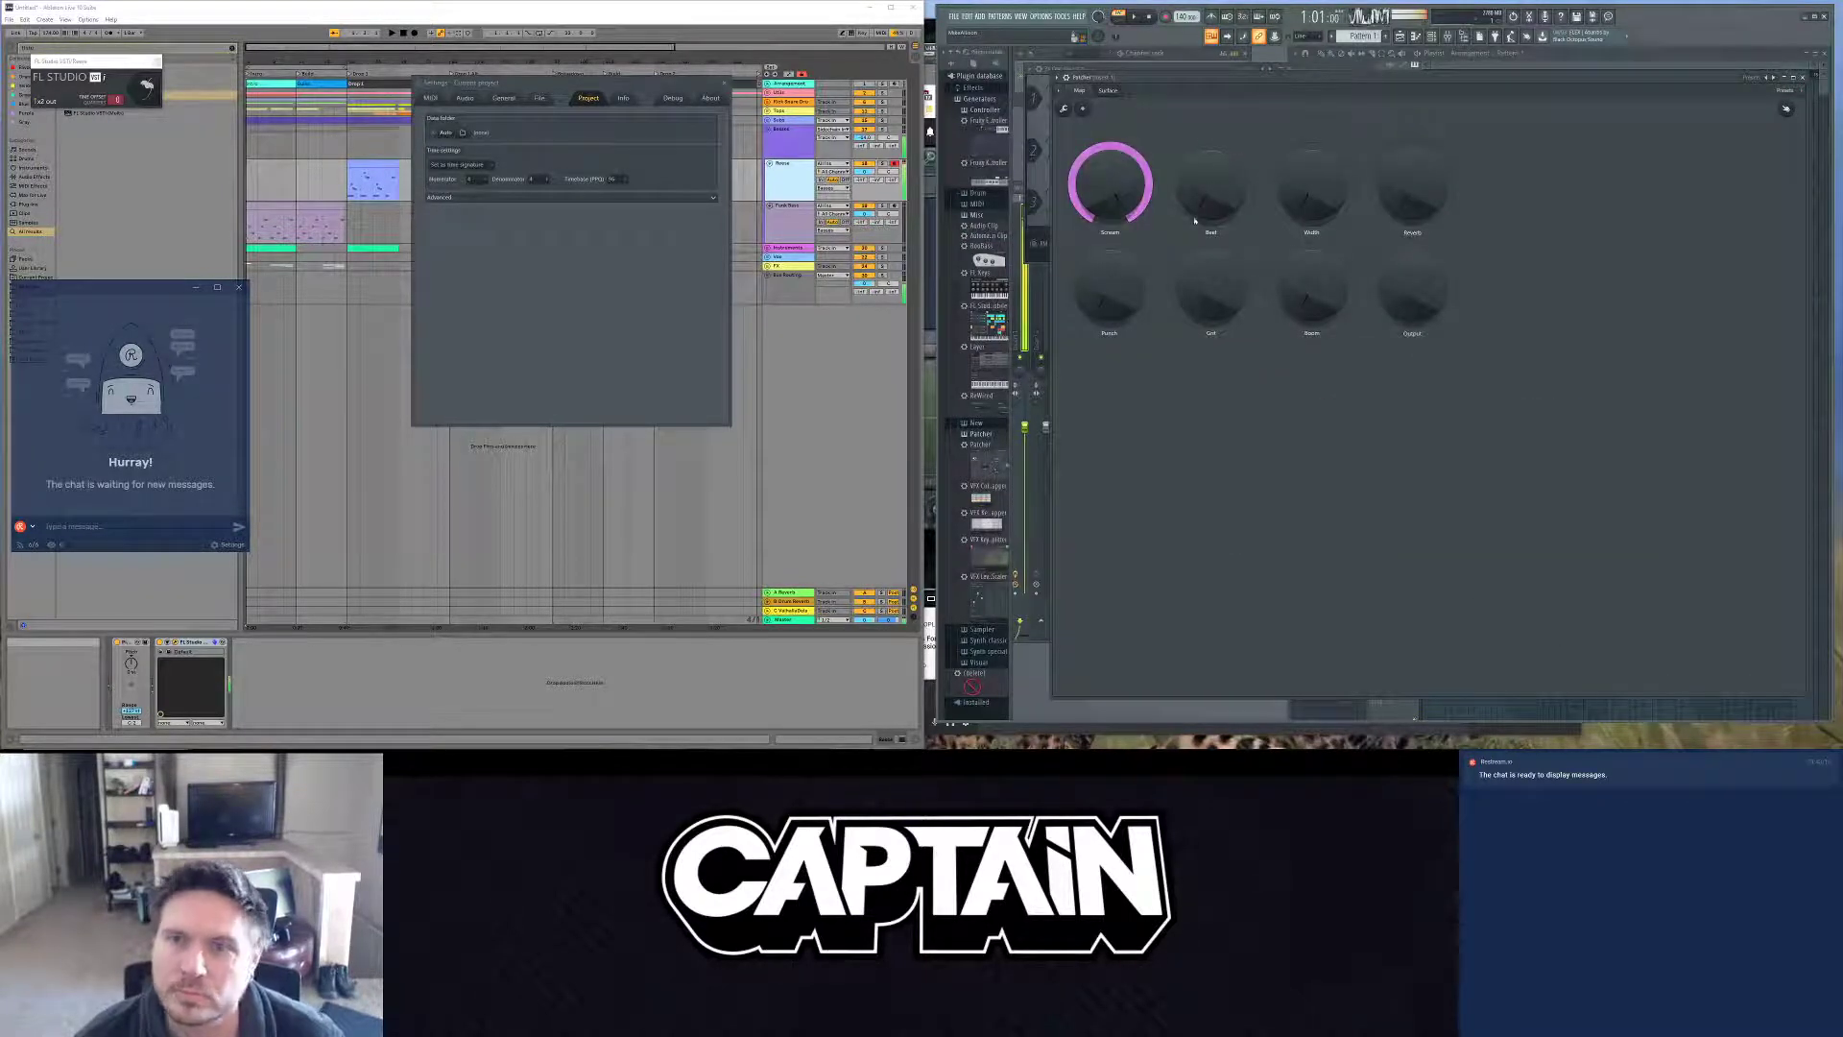
pyautogui.moveTo(1210, 192); pyautogui.dragTo(1210, 153)
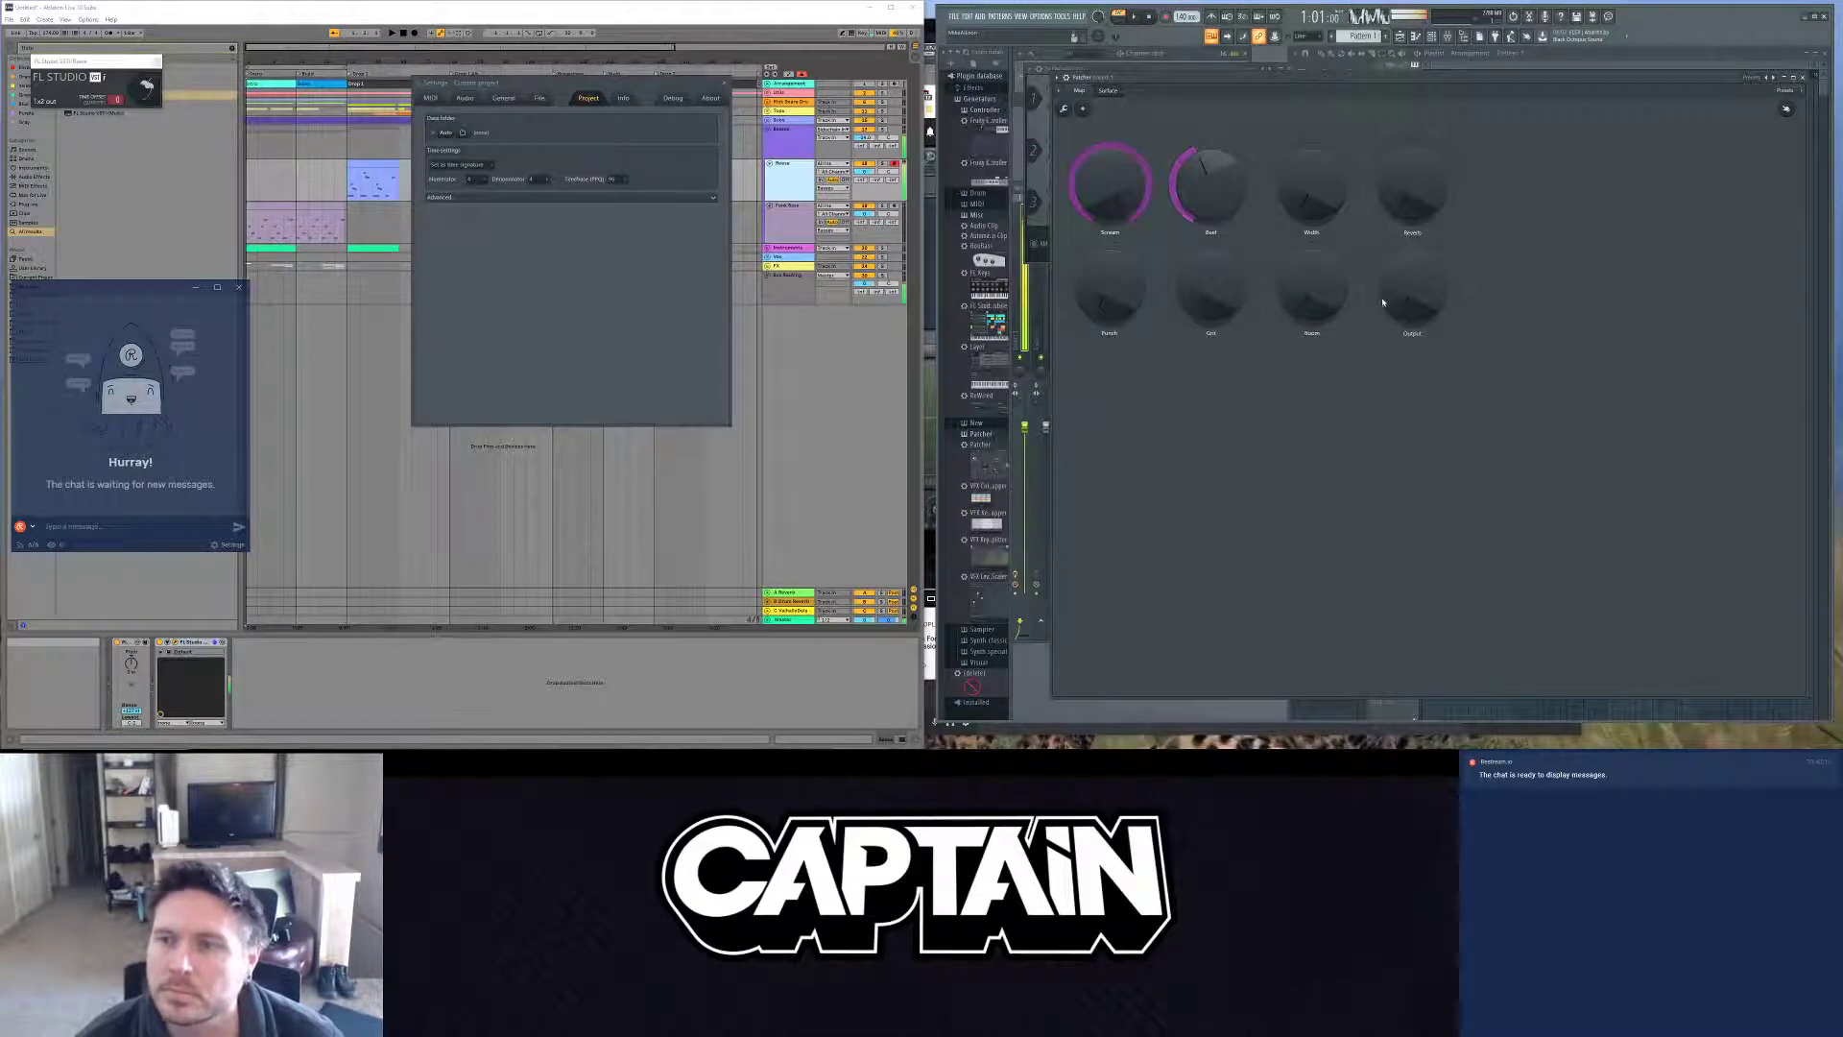
pyautogui.moveTo(1401, 318); pyautogui.dragTo(1398, 298)
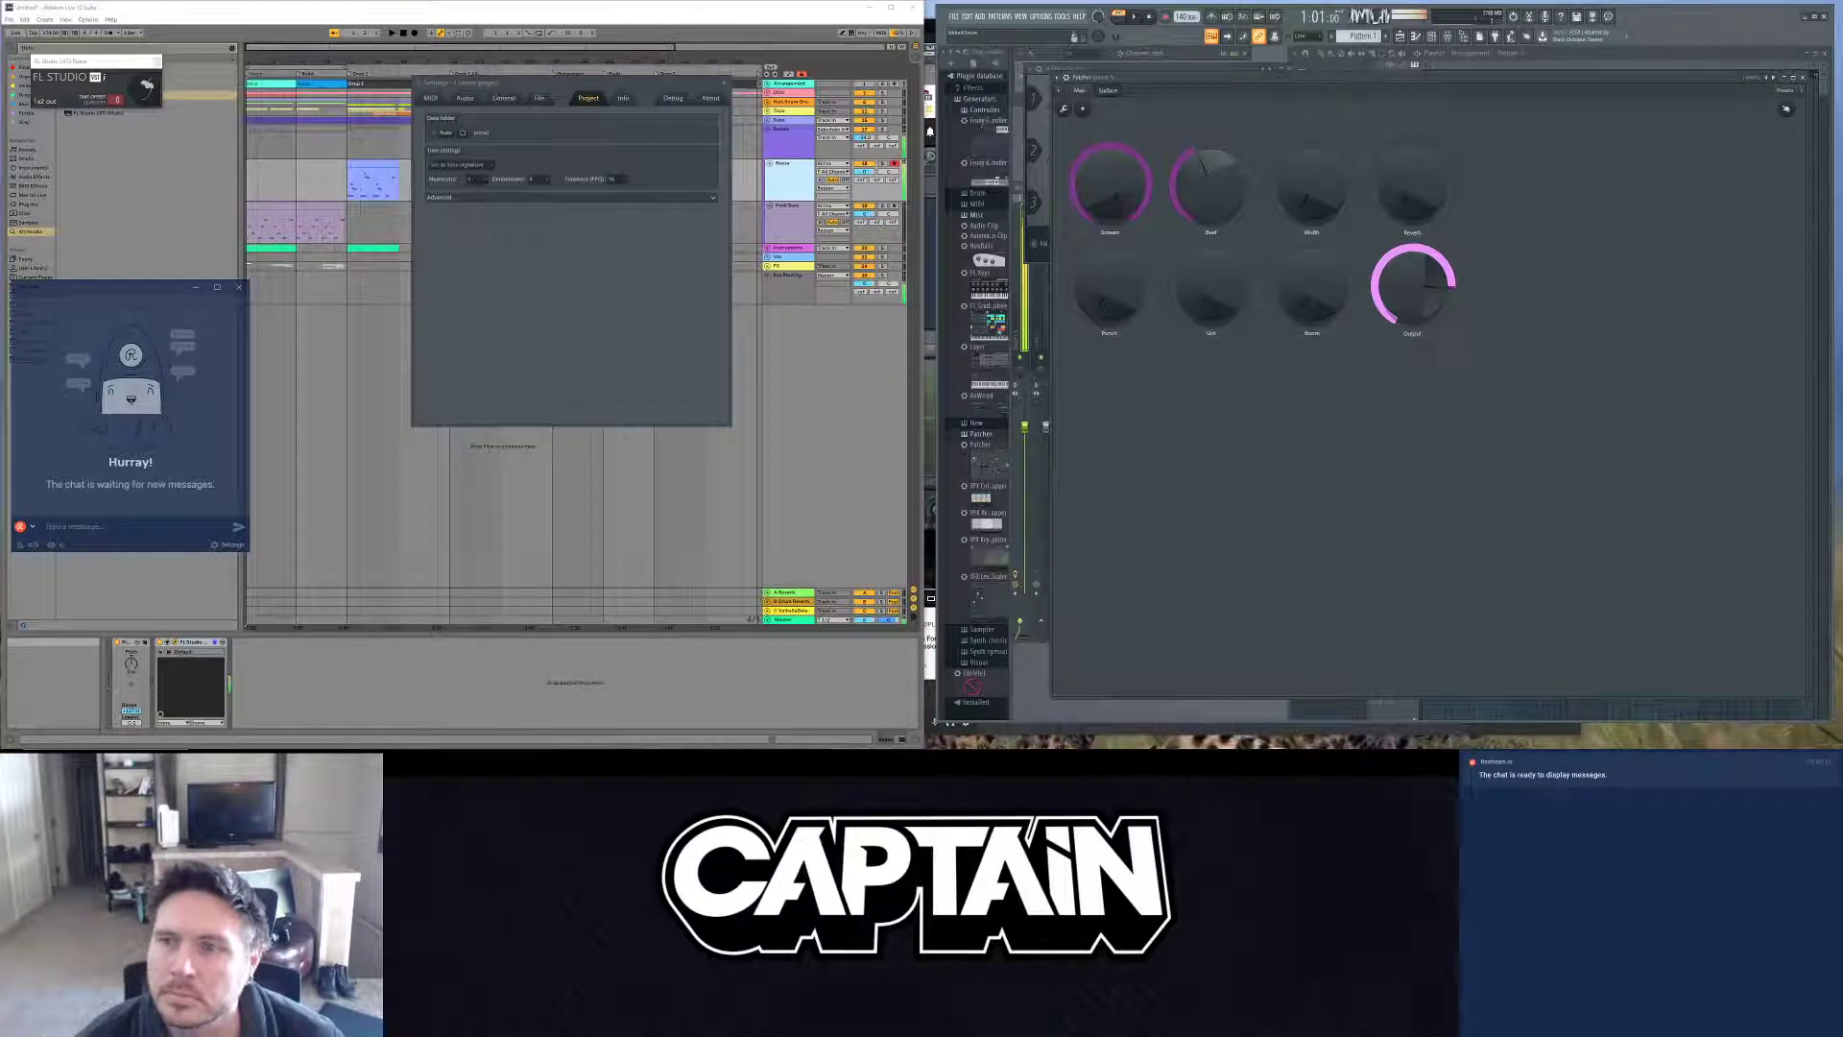
# Step: Open the final Fruity Balance from the Patcher map and move its window outside Patcher, over the Ableton Live window
pyautogui.click(1082, 92)
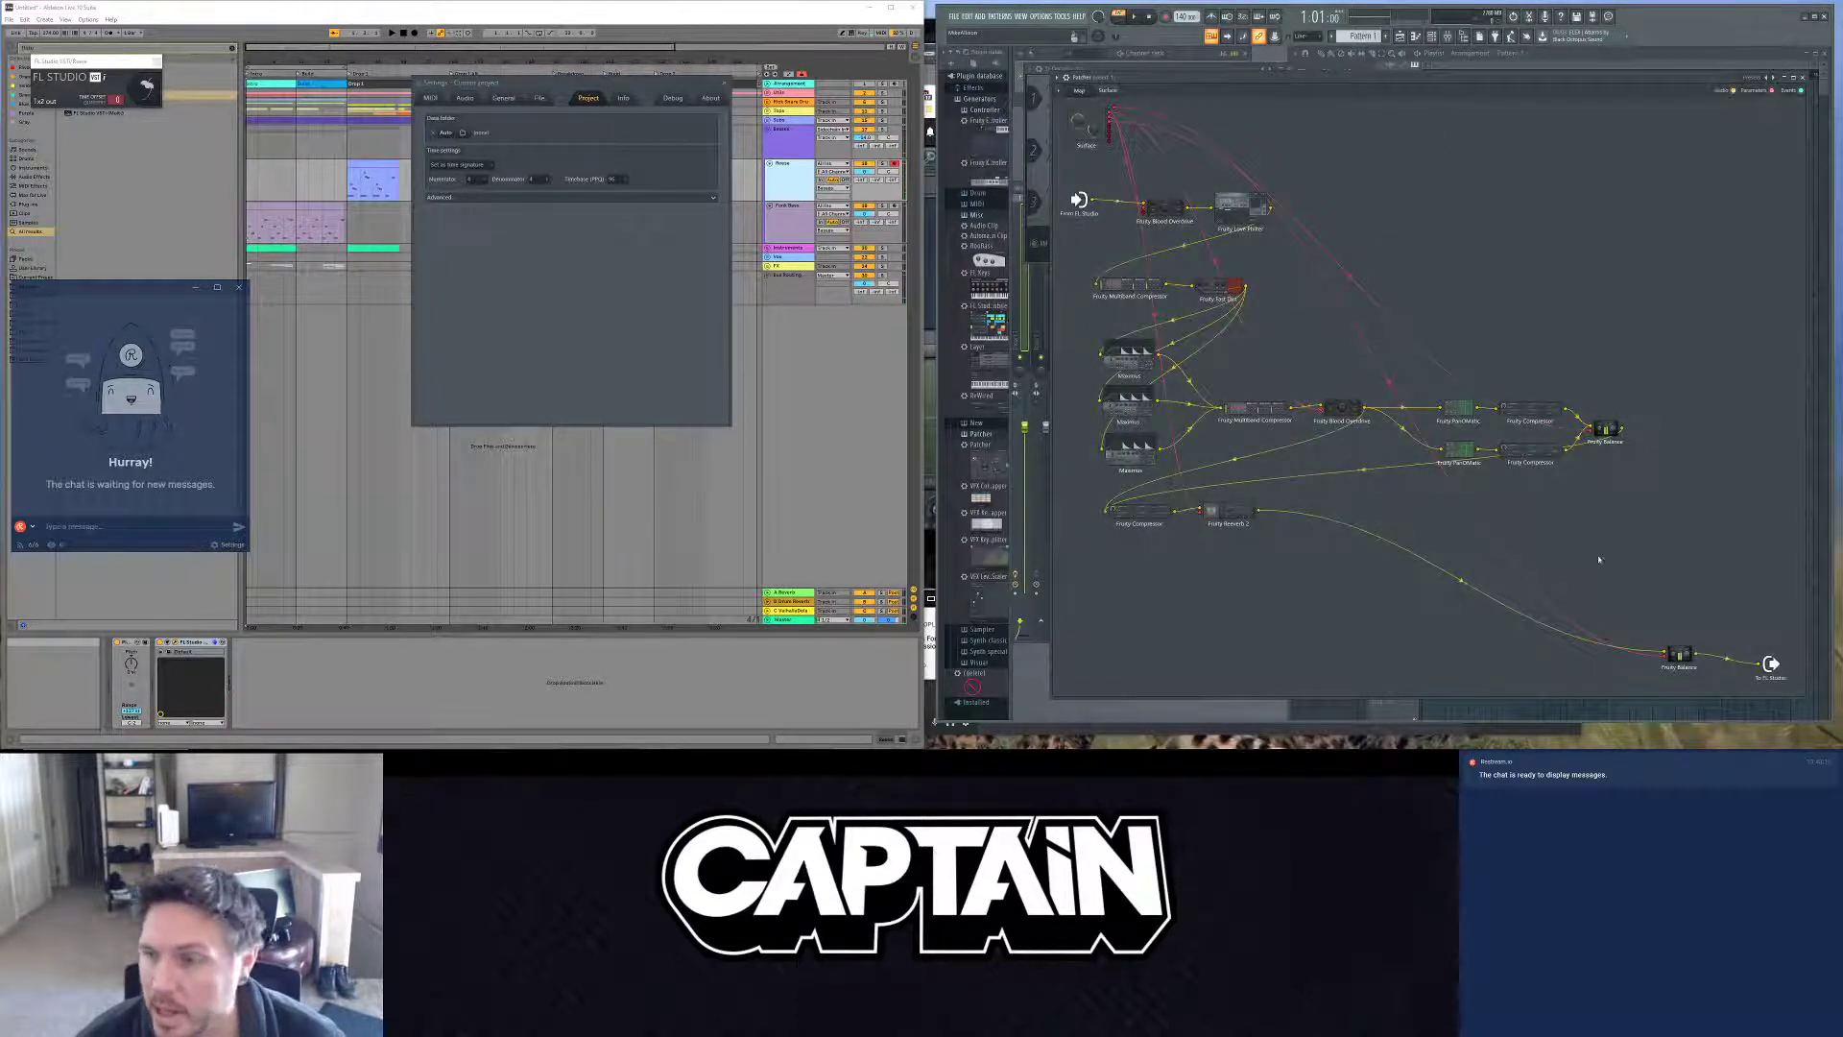
pyautogui.doubleClick(1683, 665)
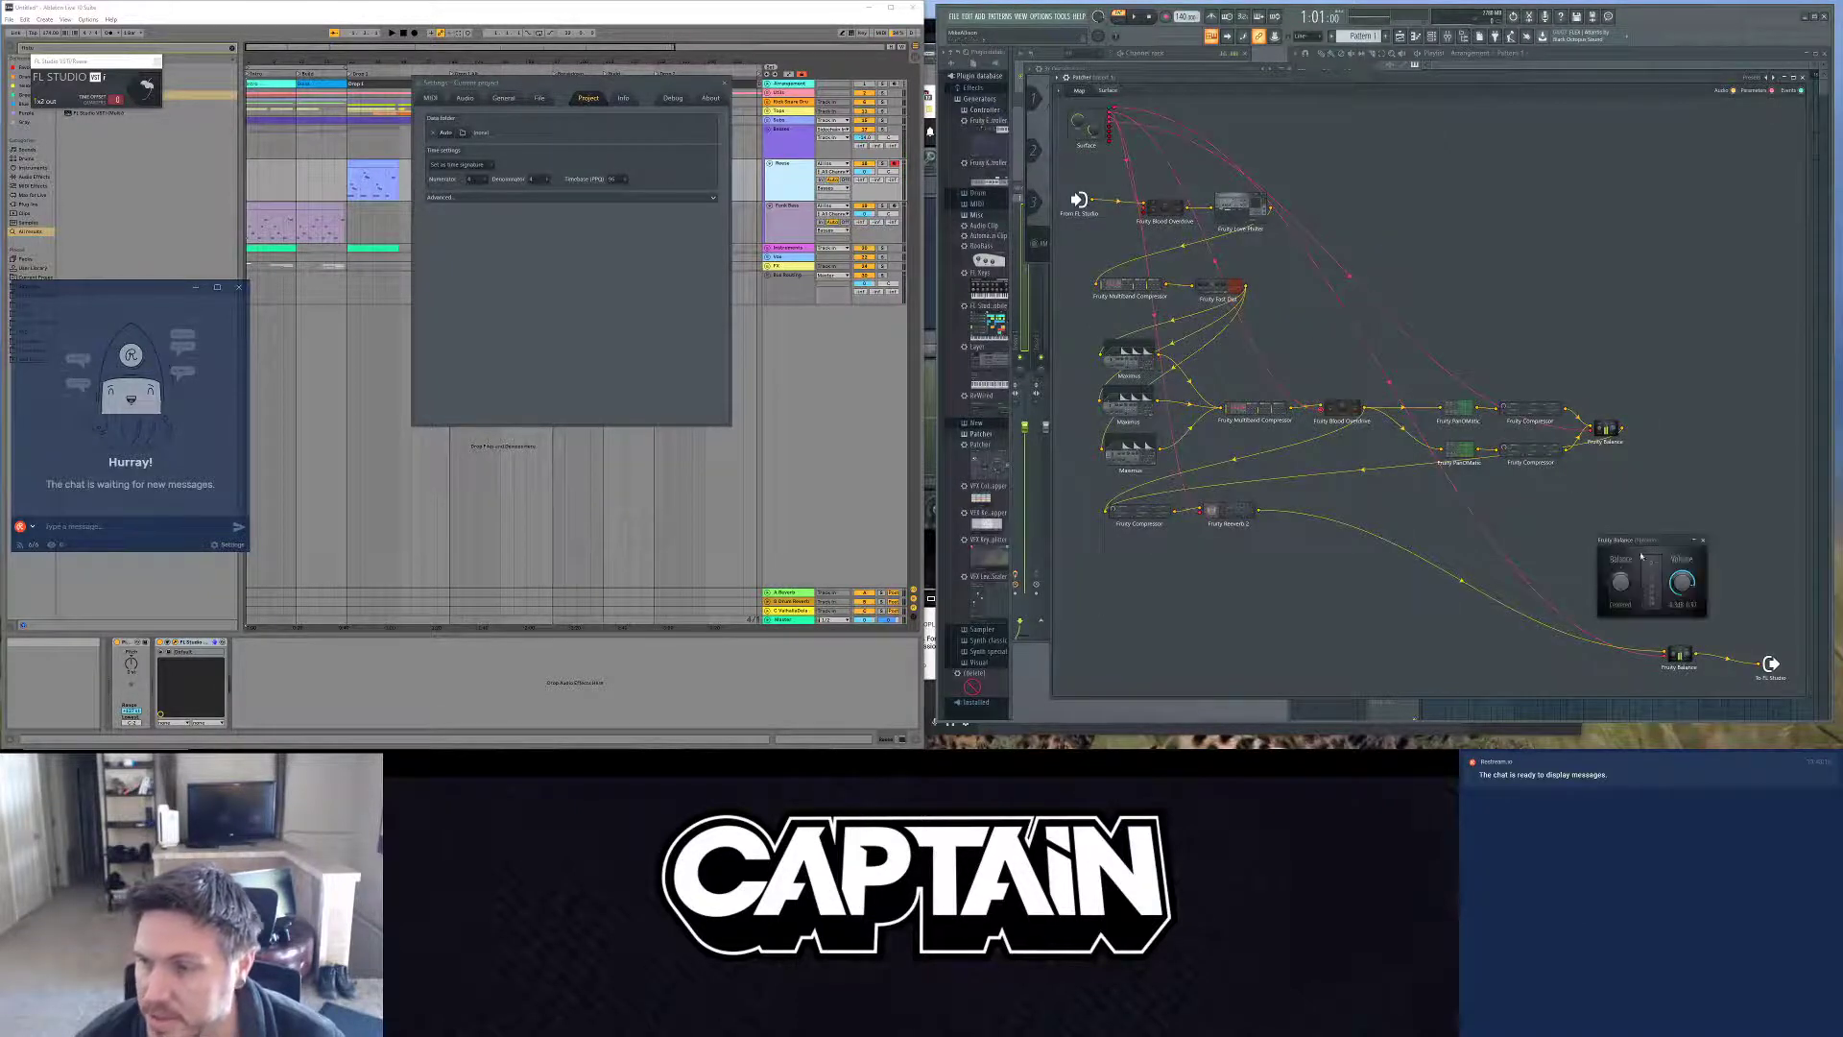
pyautogui.moveTo(1613, 540); pyautogui.dragTo(779, 408)
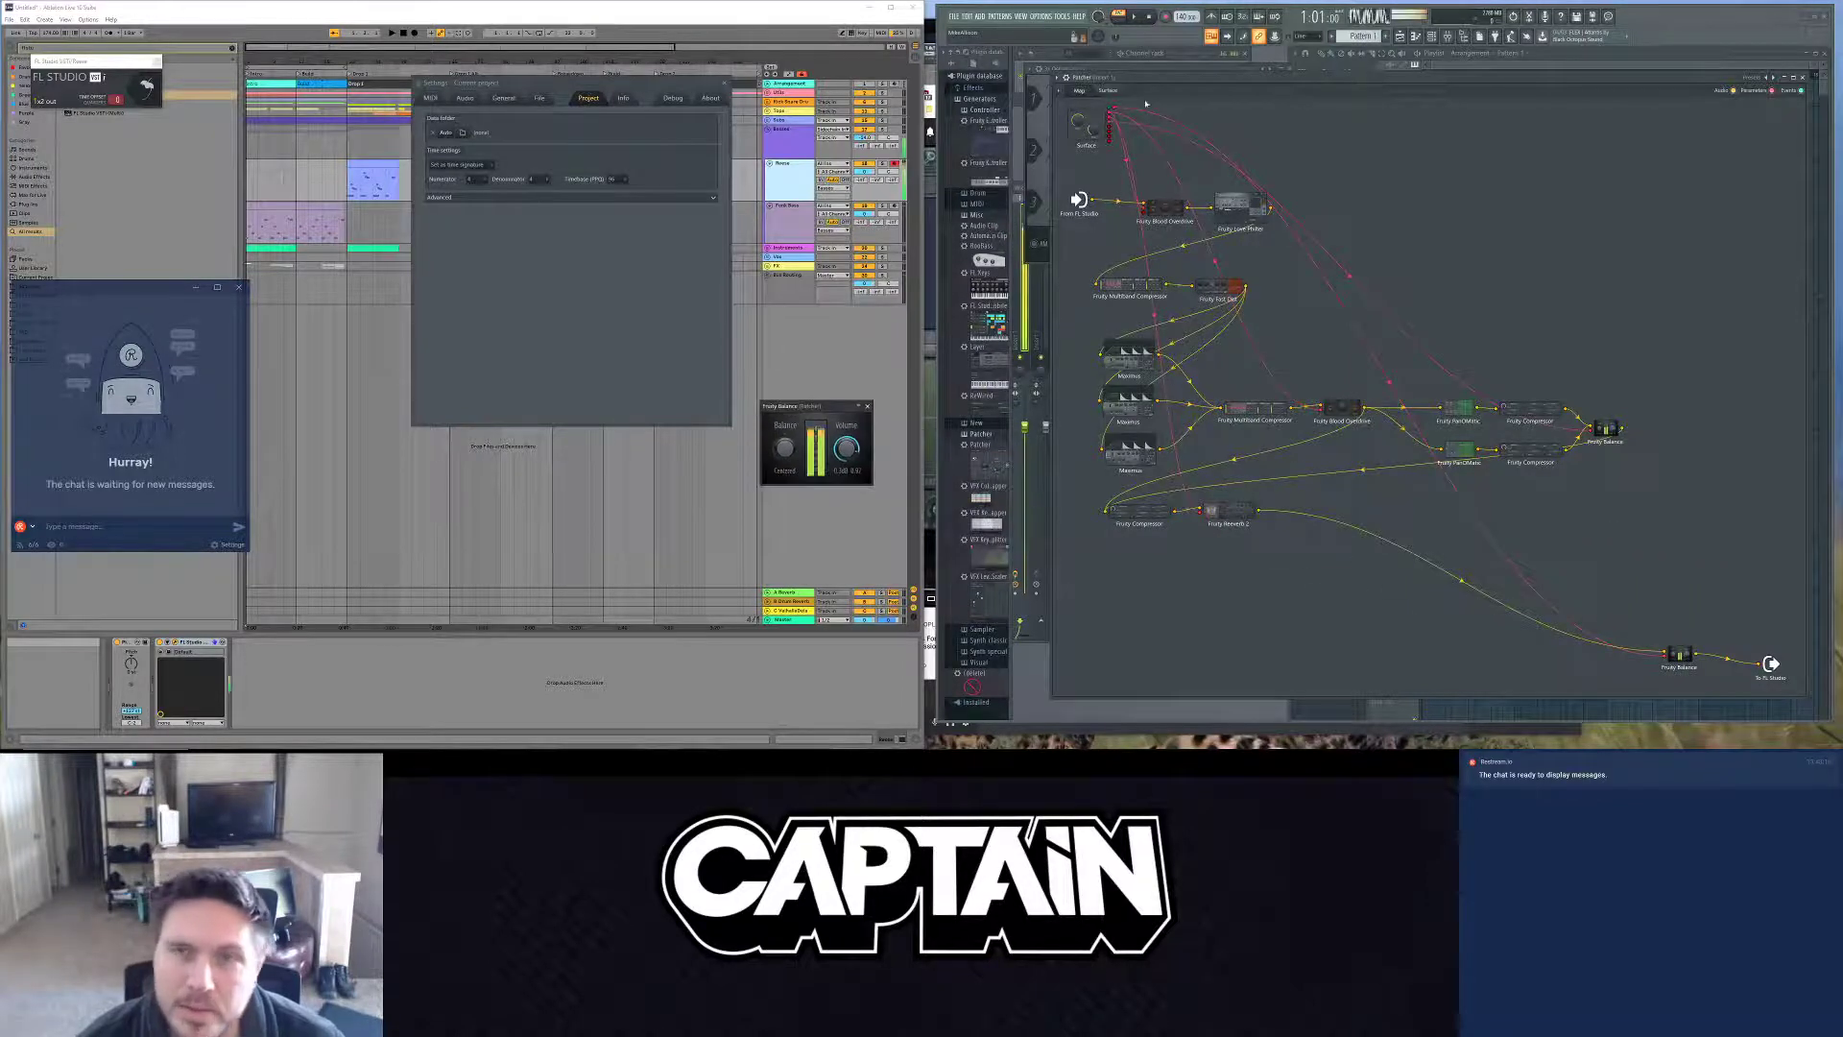
# Step: Check the Output knob's options and the Surface's preset options, then return to the Patcher map
pyautogui.click(1107, 90)
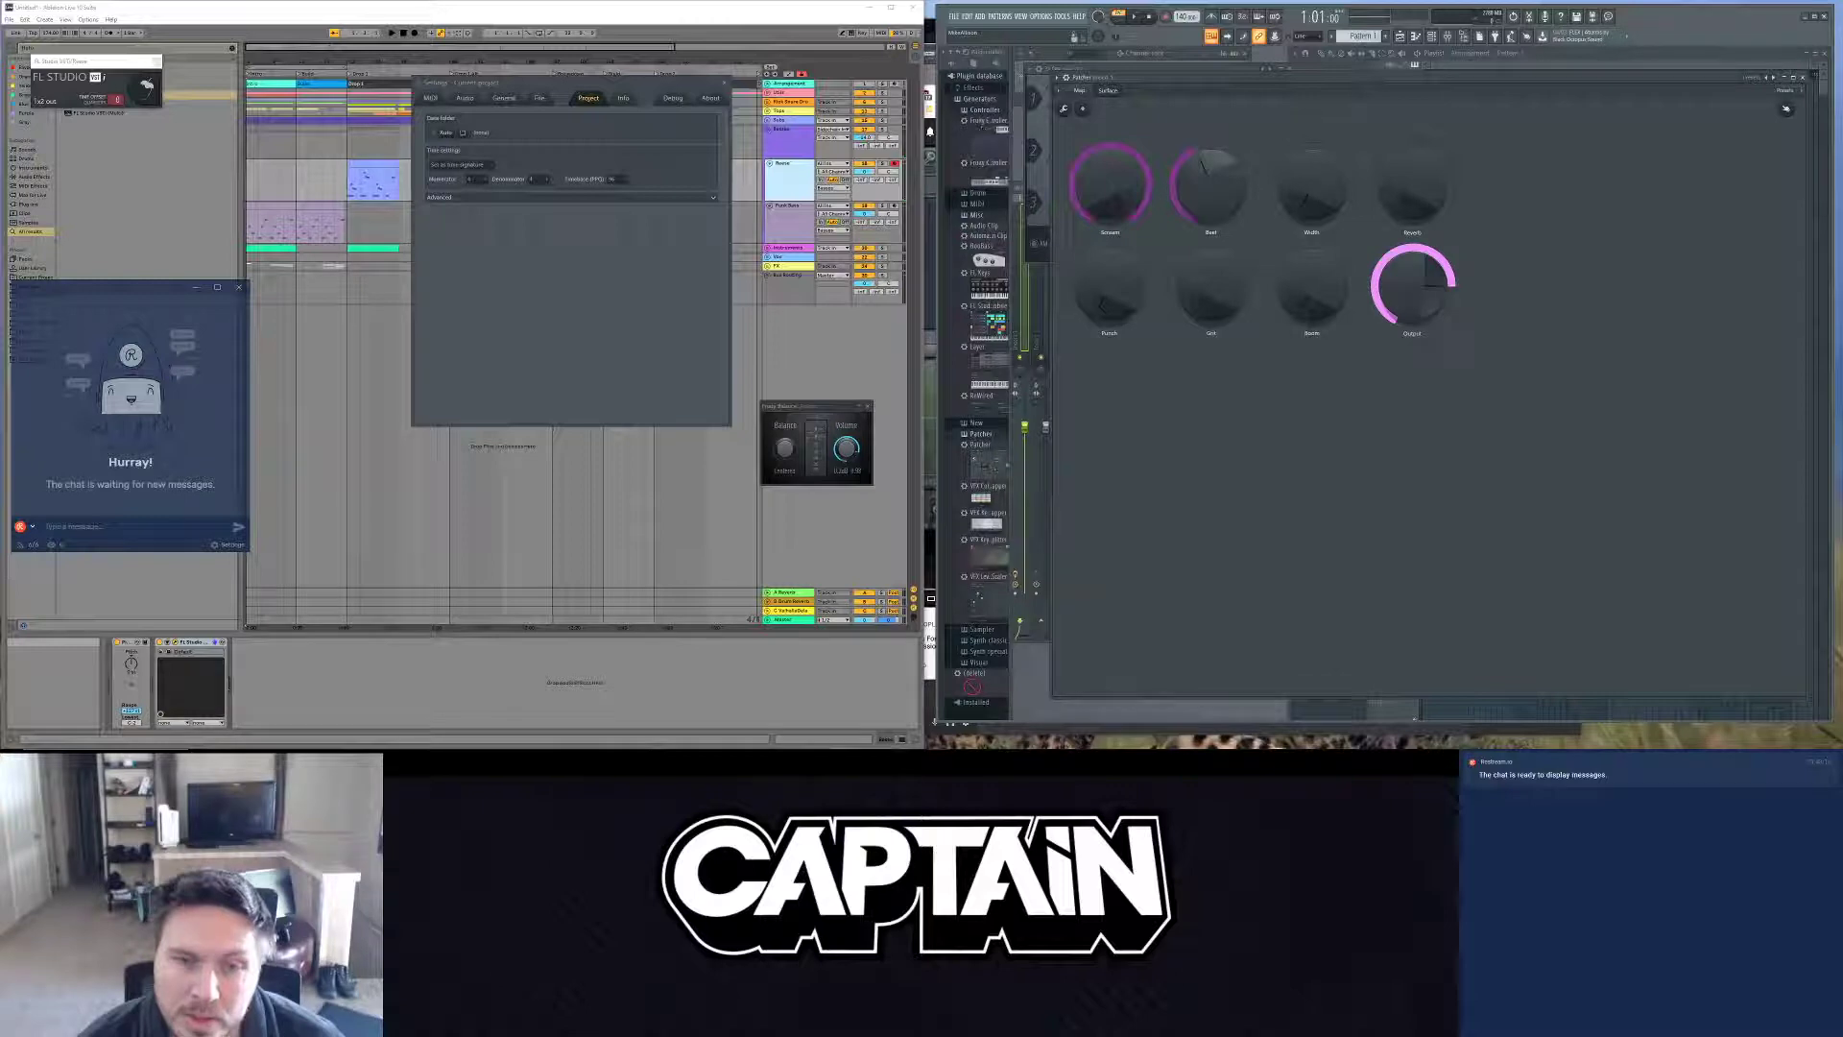
pyautogui.rightClick(1422, 287)
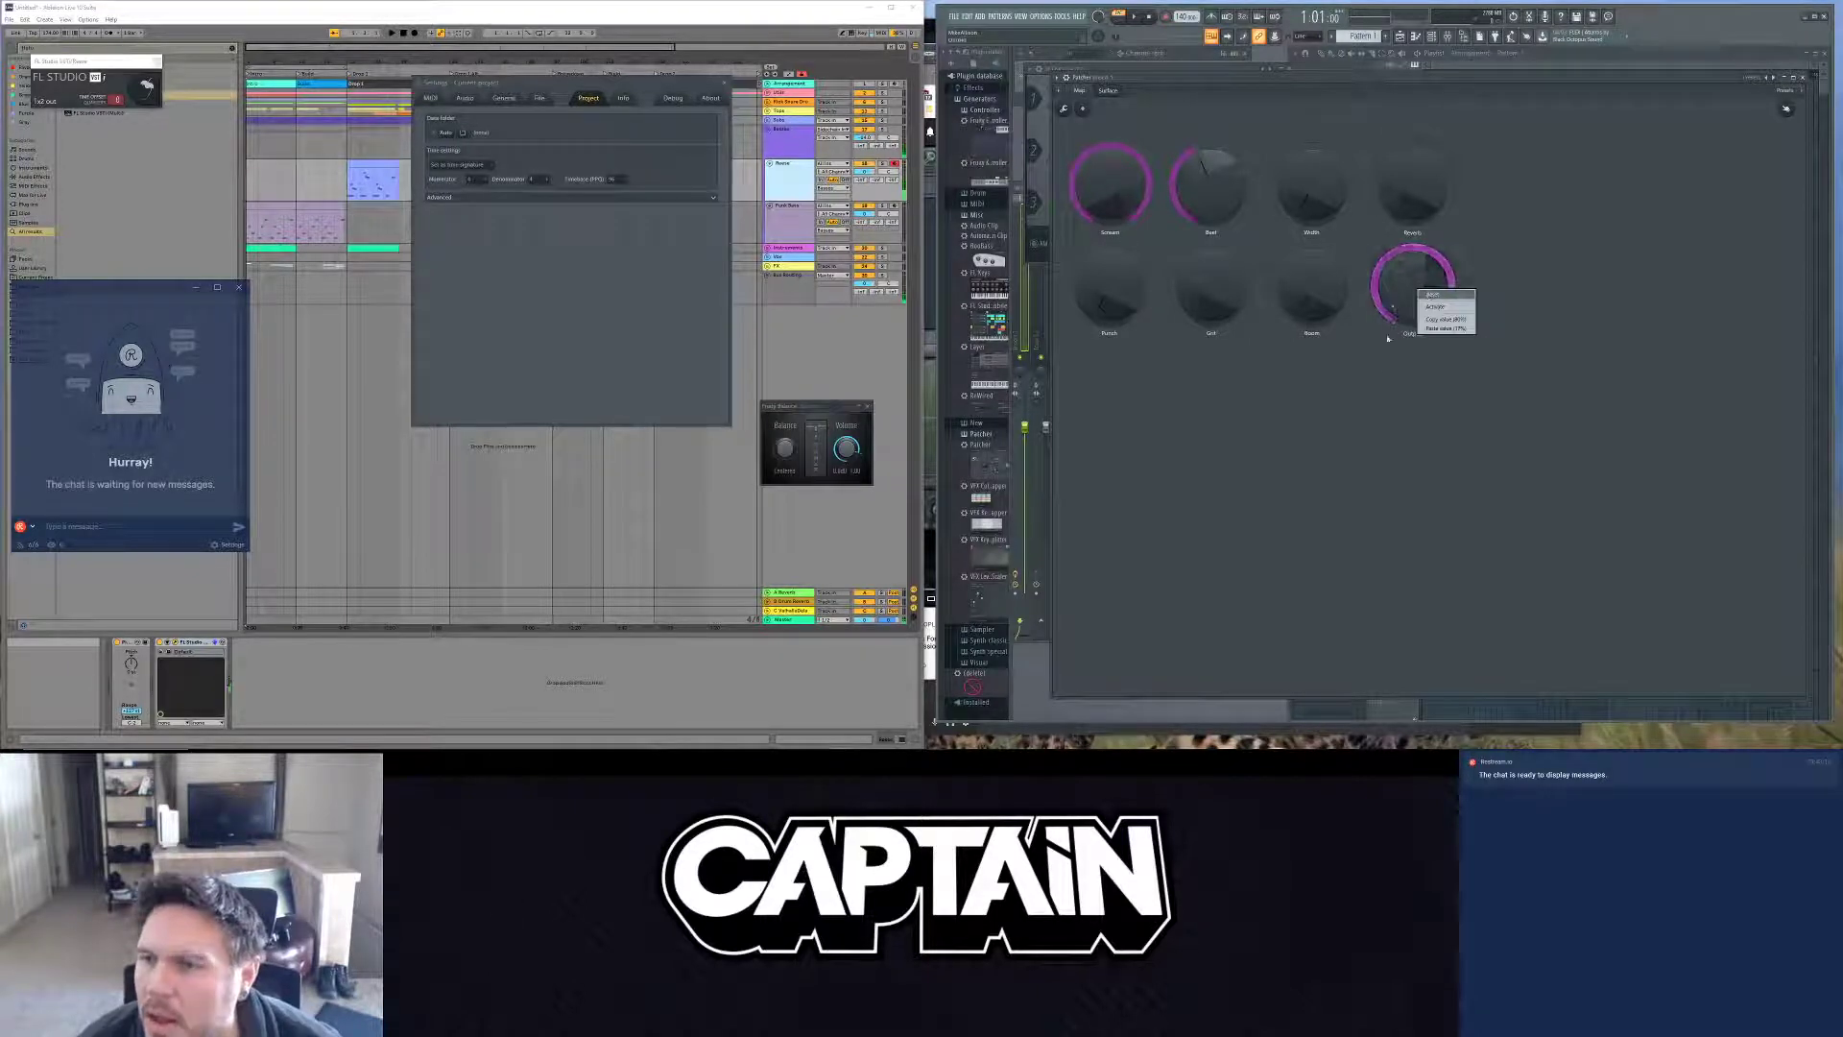
pyautogui.click(1370, 414)
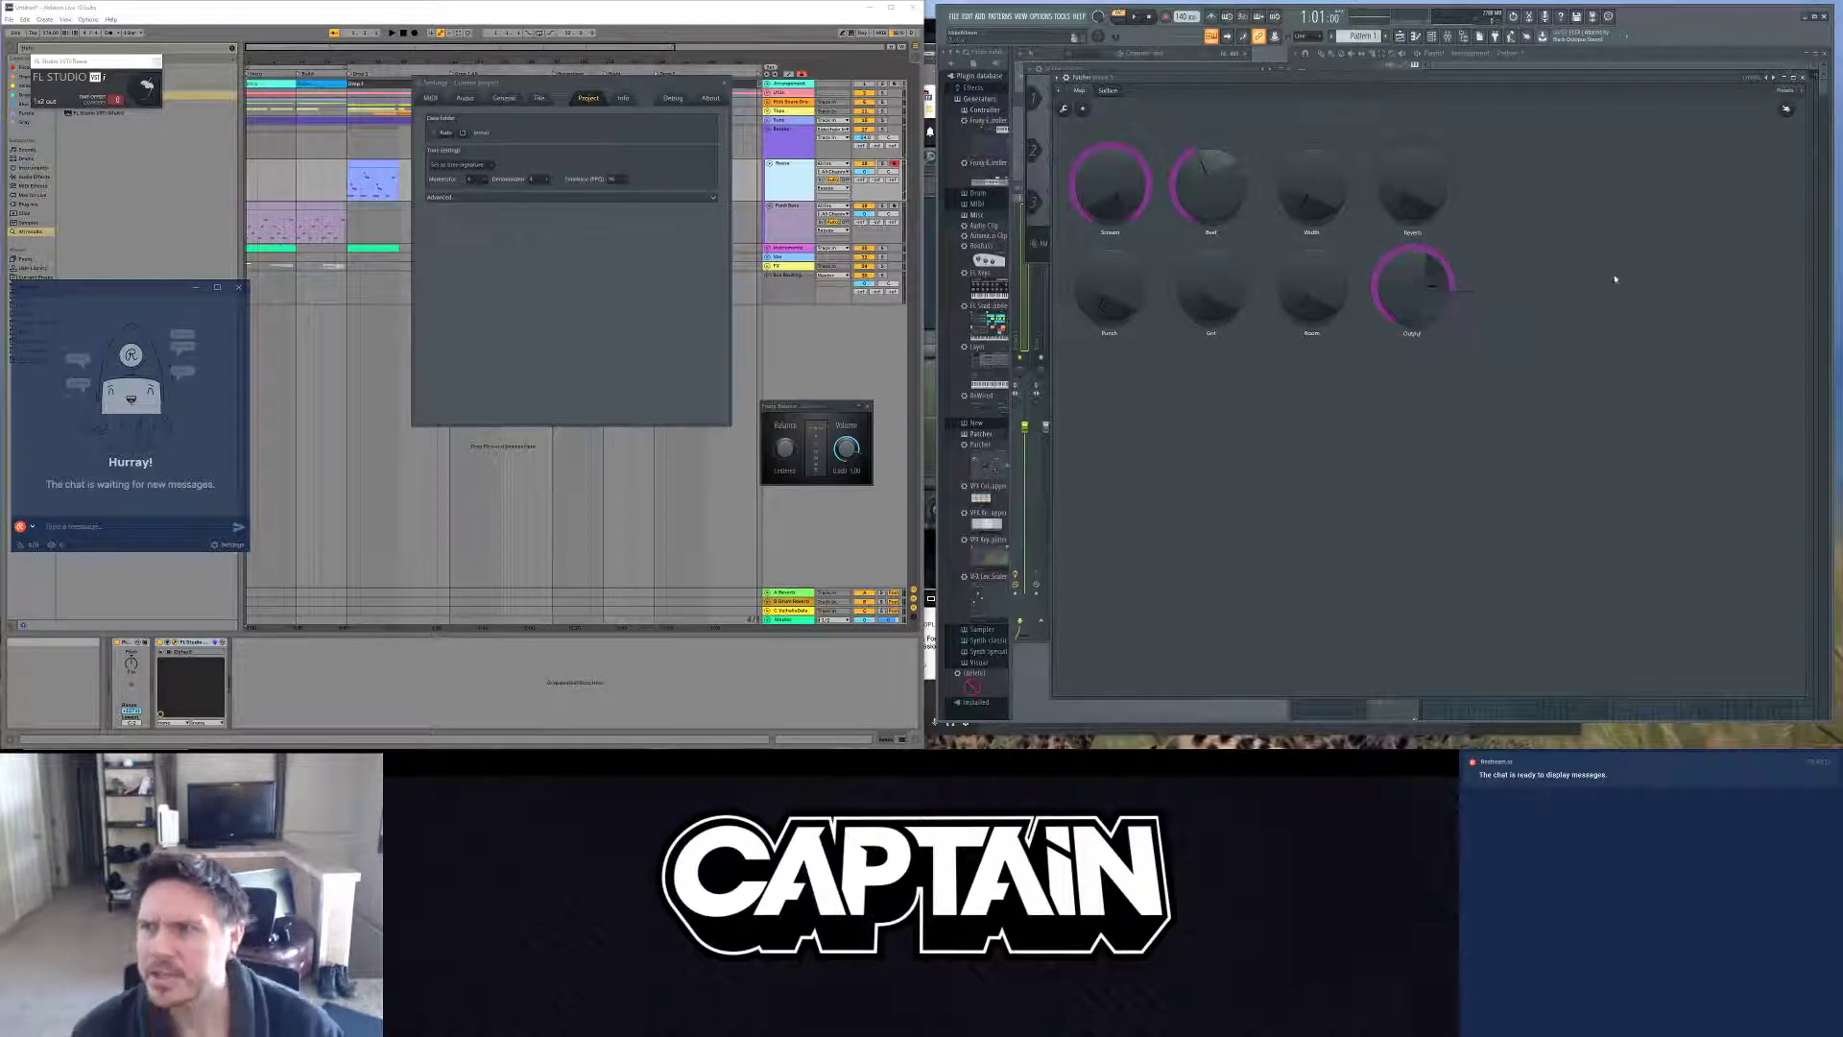
pyautogui.click(1787, 94)
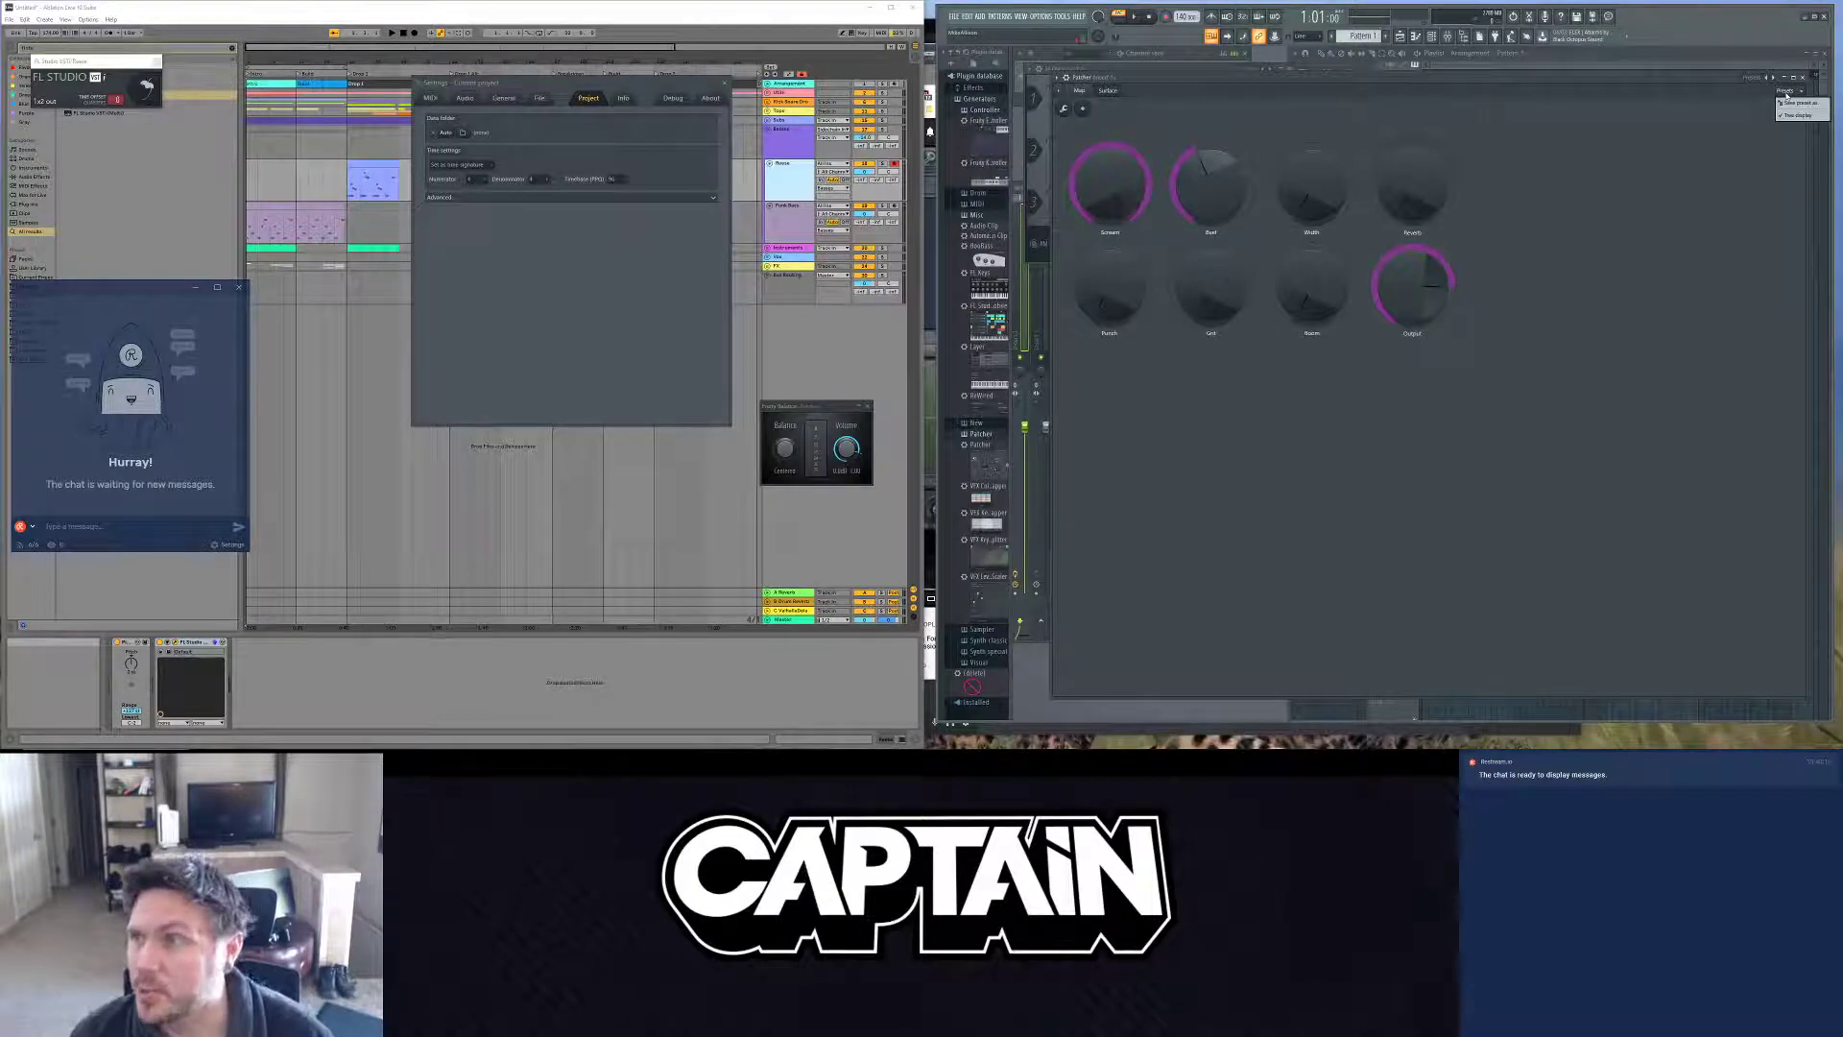
pyautogui.click(1633, 113)
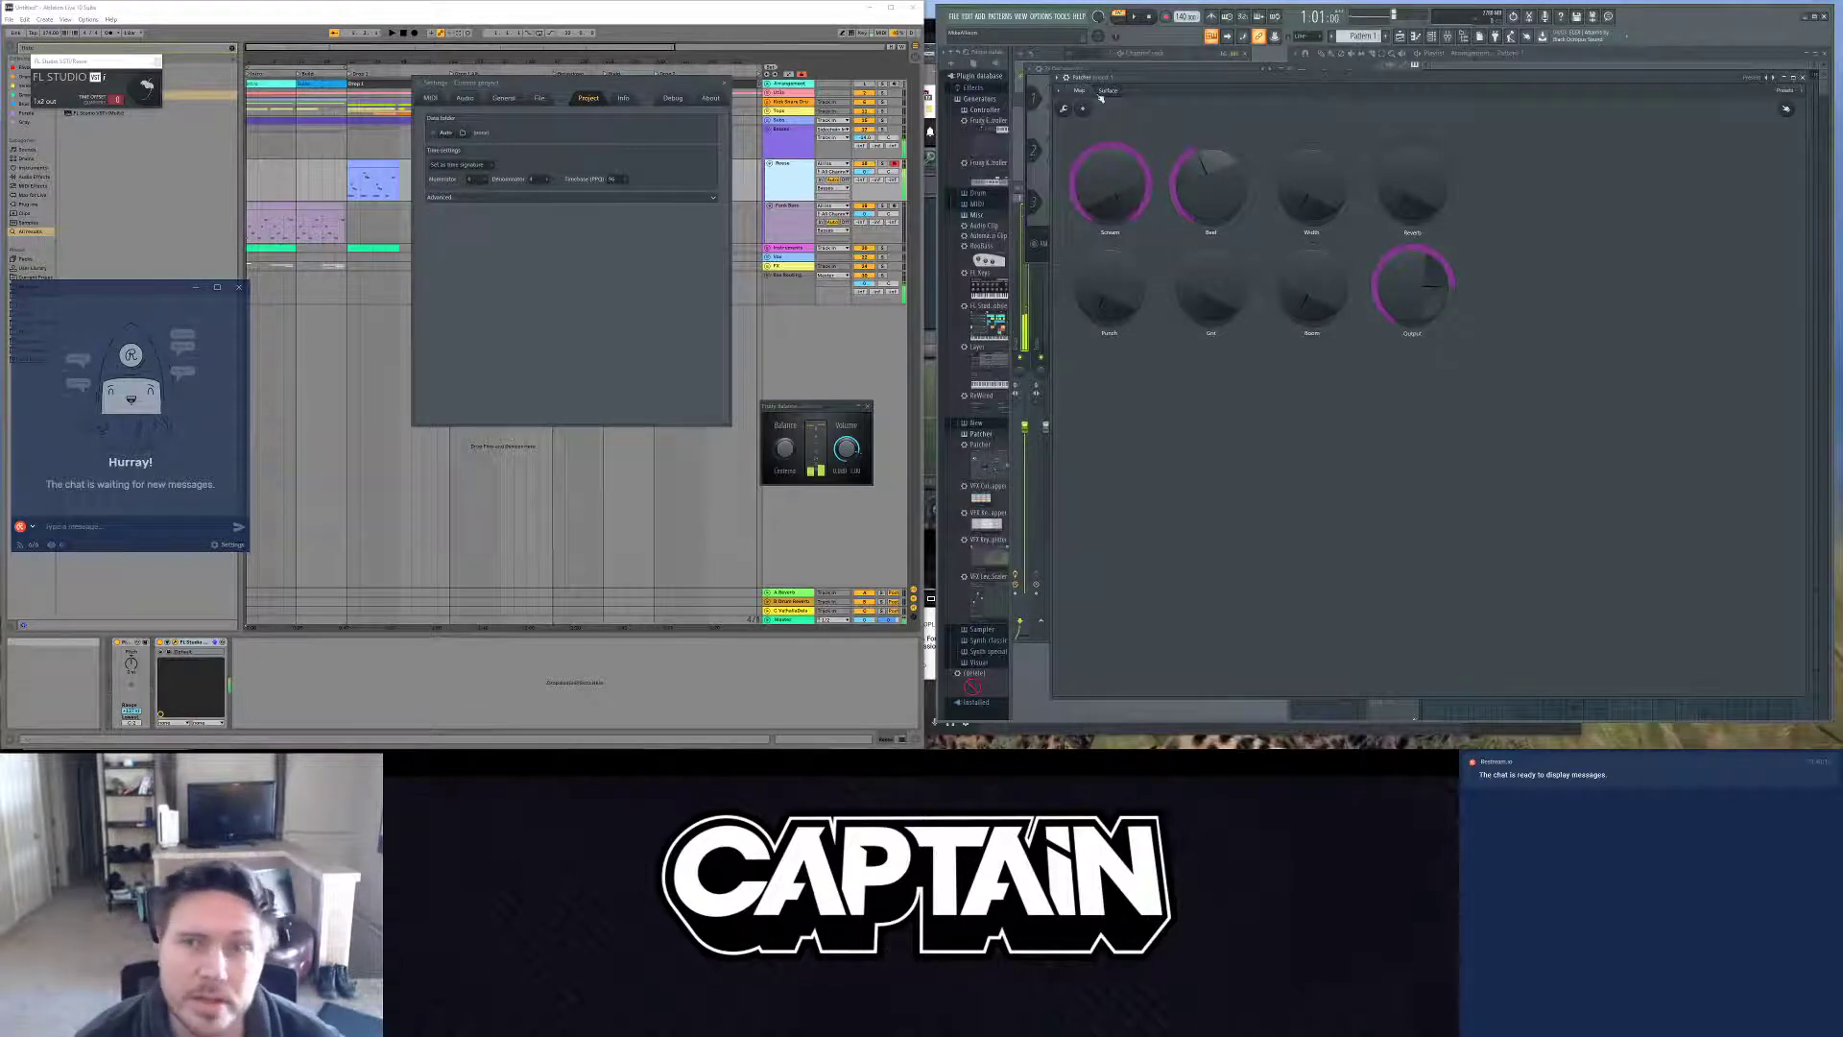
pyautogui.click(1079, 90)
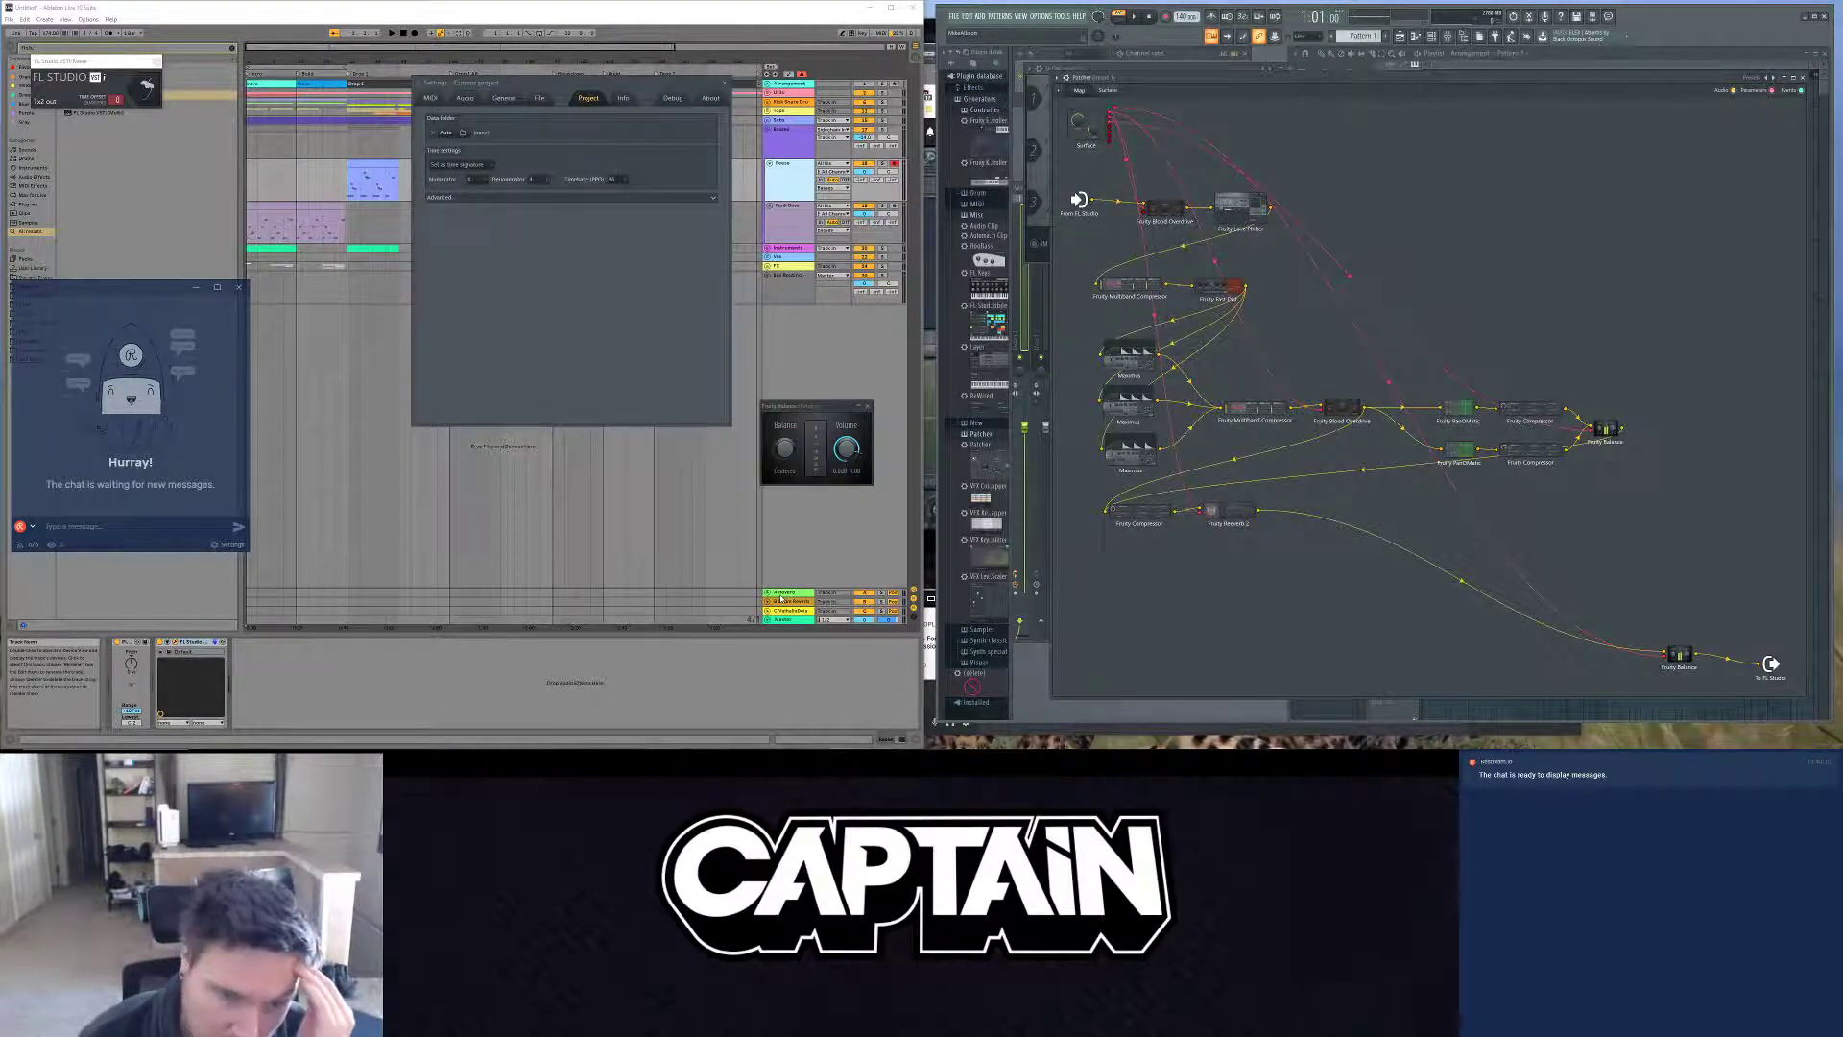
# Step: Switch to Ableton Live and select the bass track below the FL Studio one to examine its effect racks and macro mappings
pyautogui.click(769, 379)
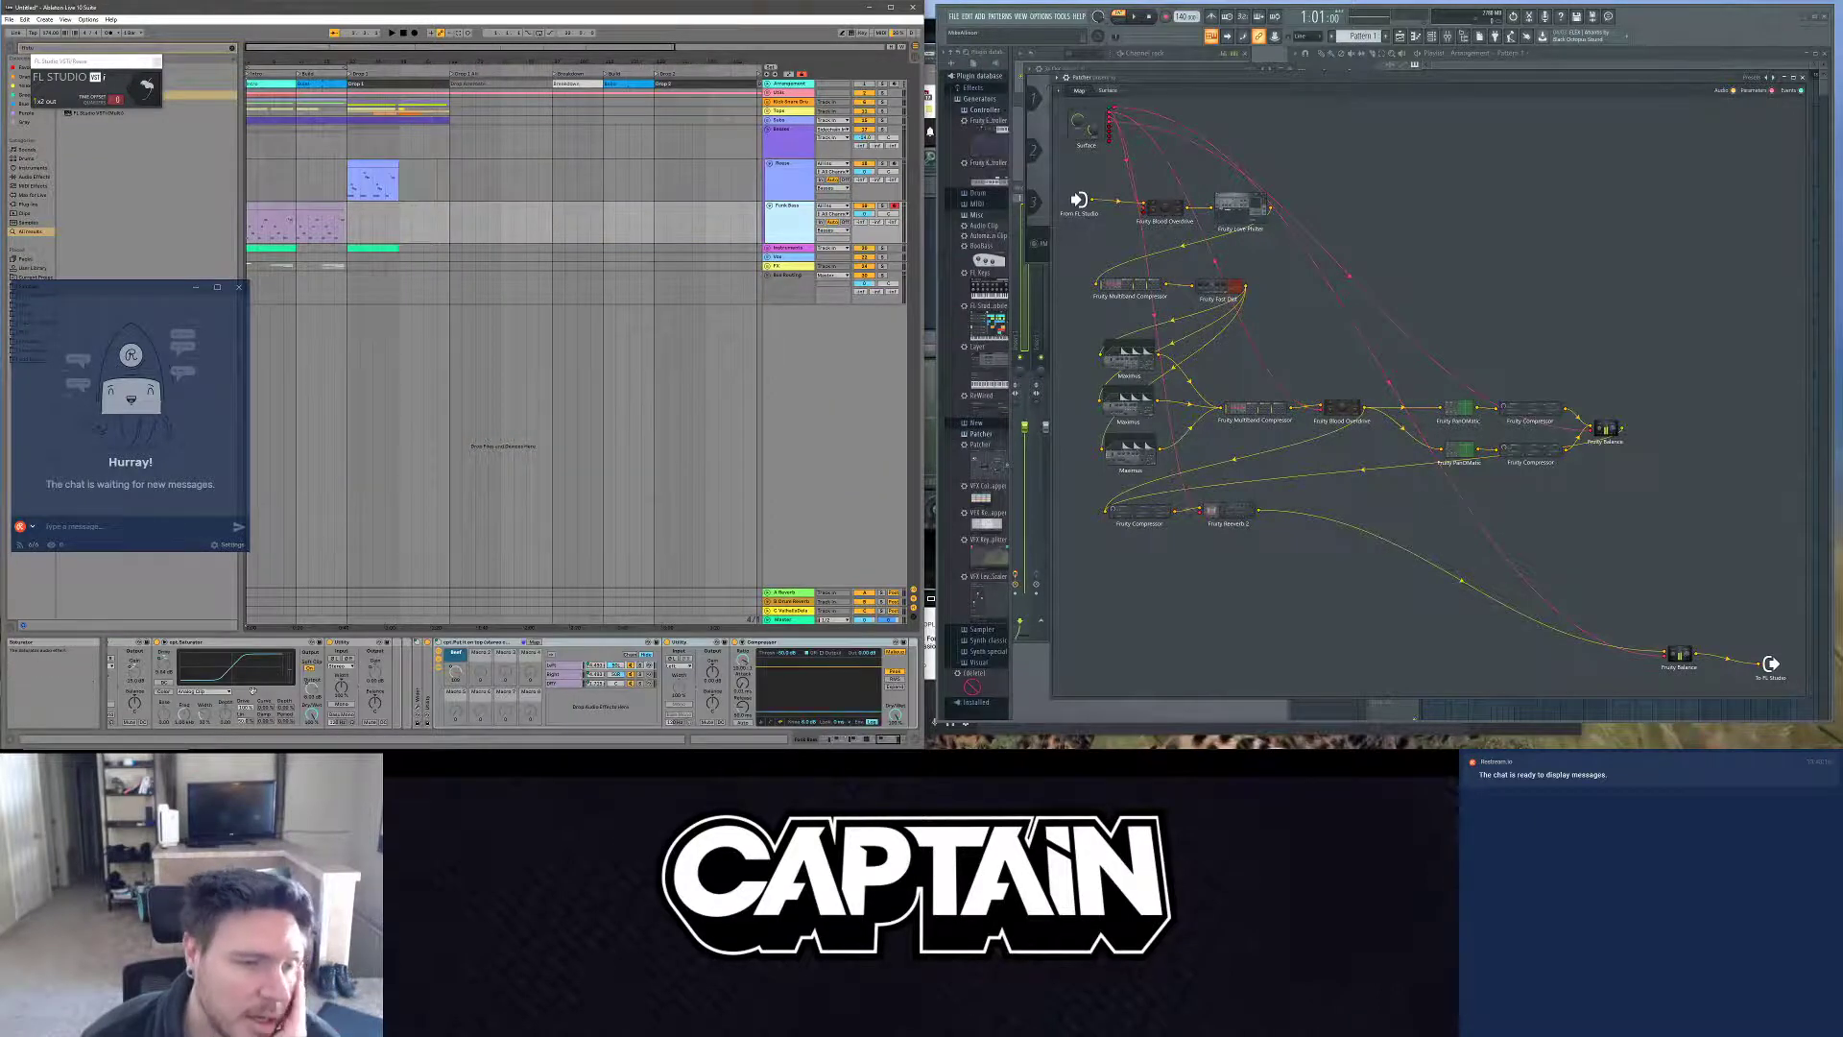
pyautogui.scroll(5, 278, 677)
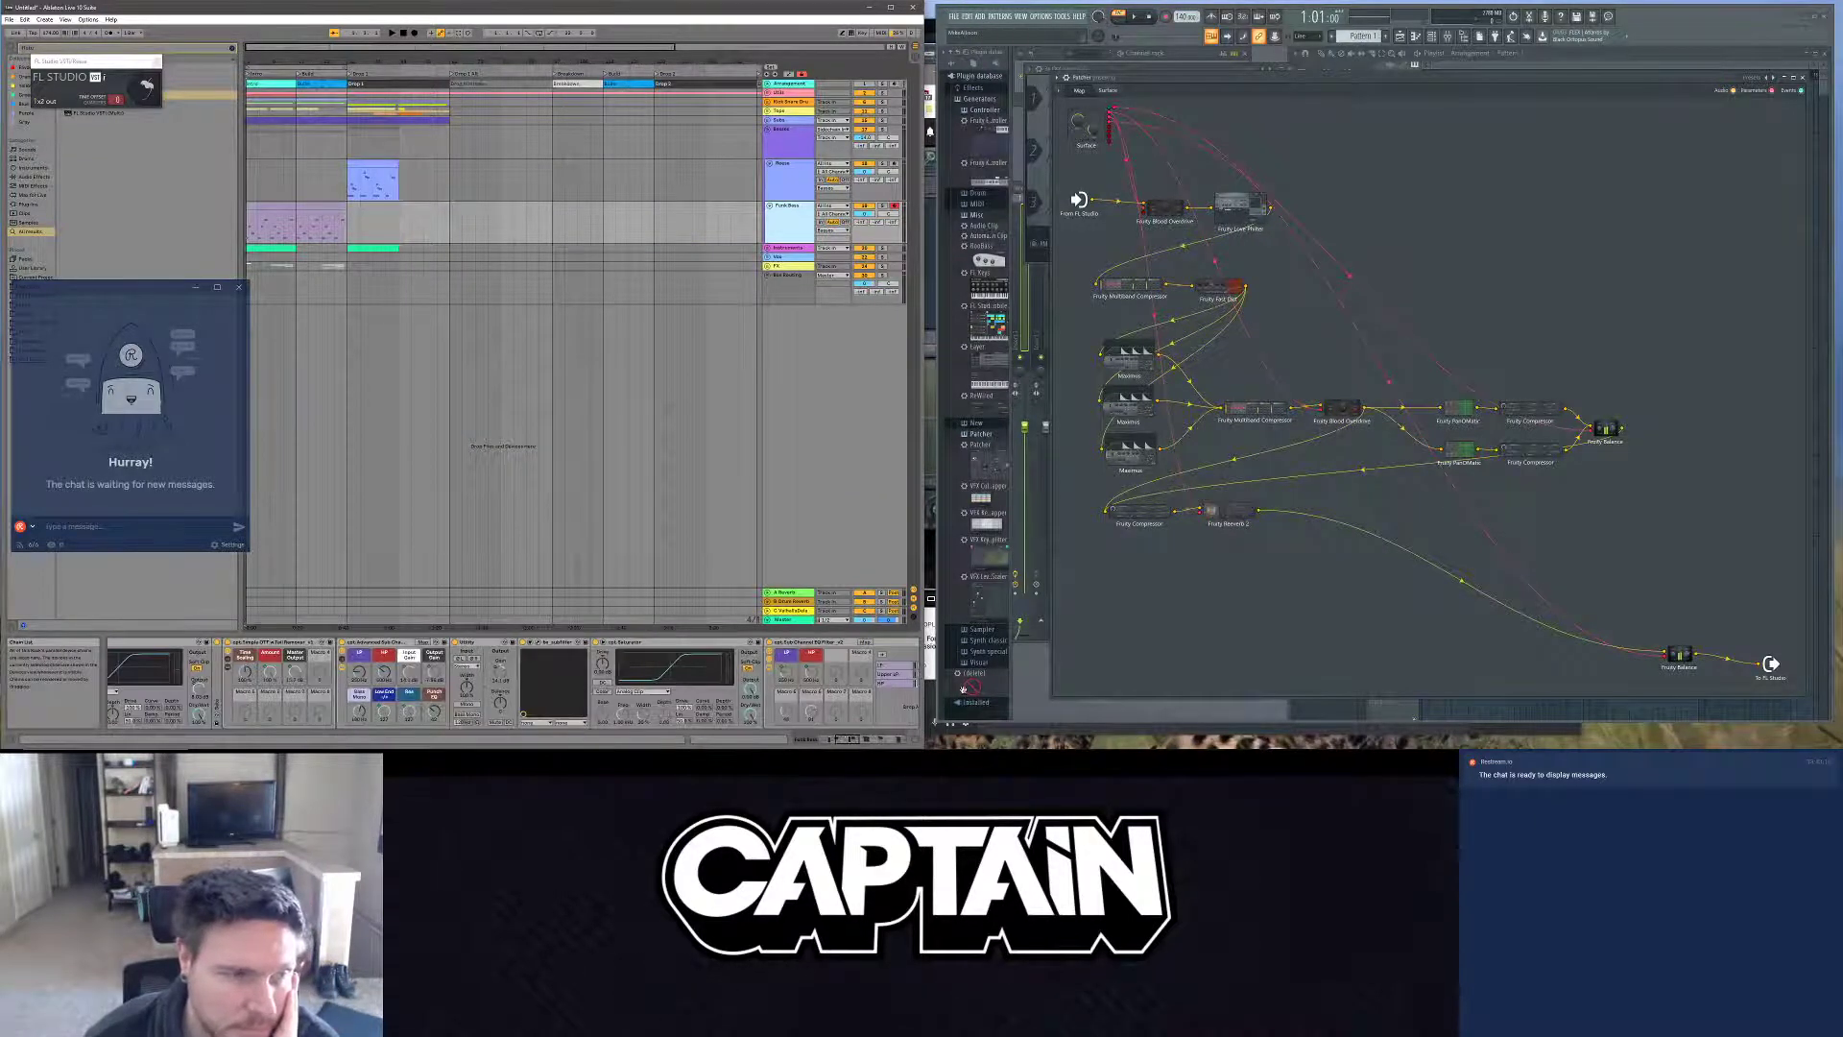
pyautogui.scroll(-5, 438, 669)
pyautogui.rightClick(367, 672)
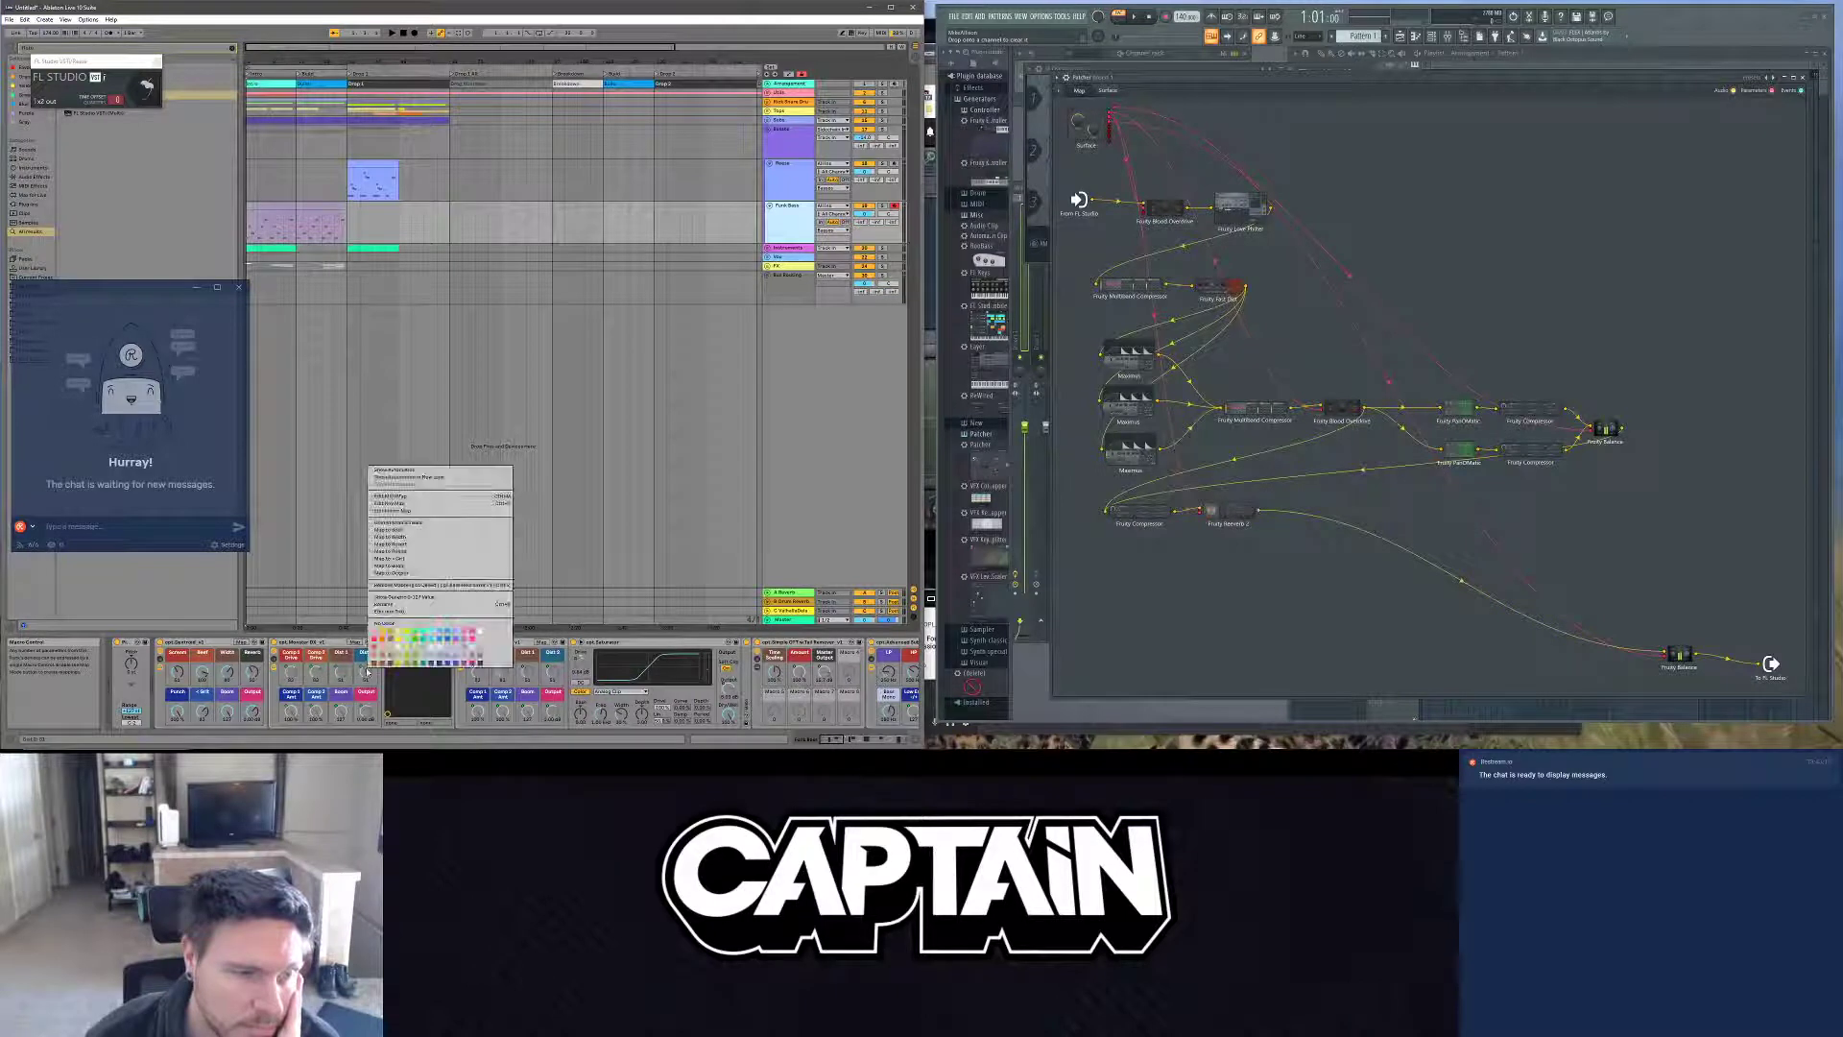
pyautogui.rightClick(554, 673)
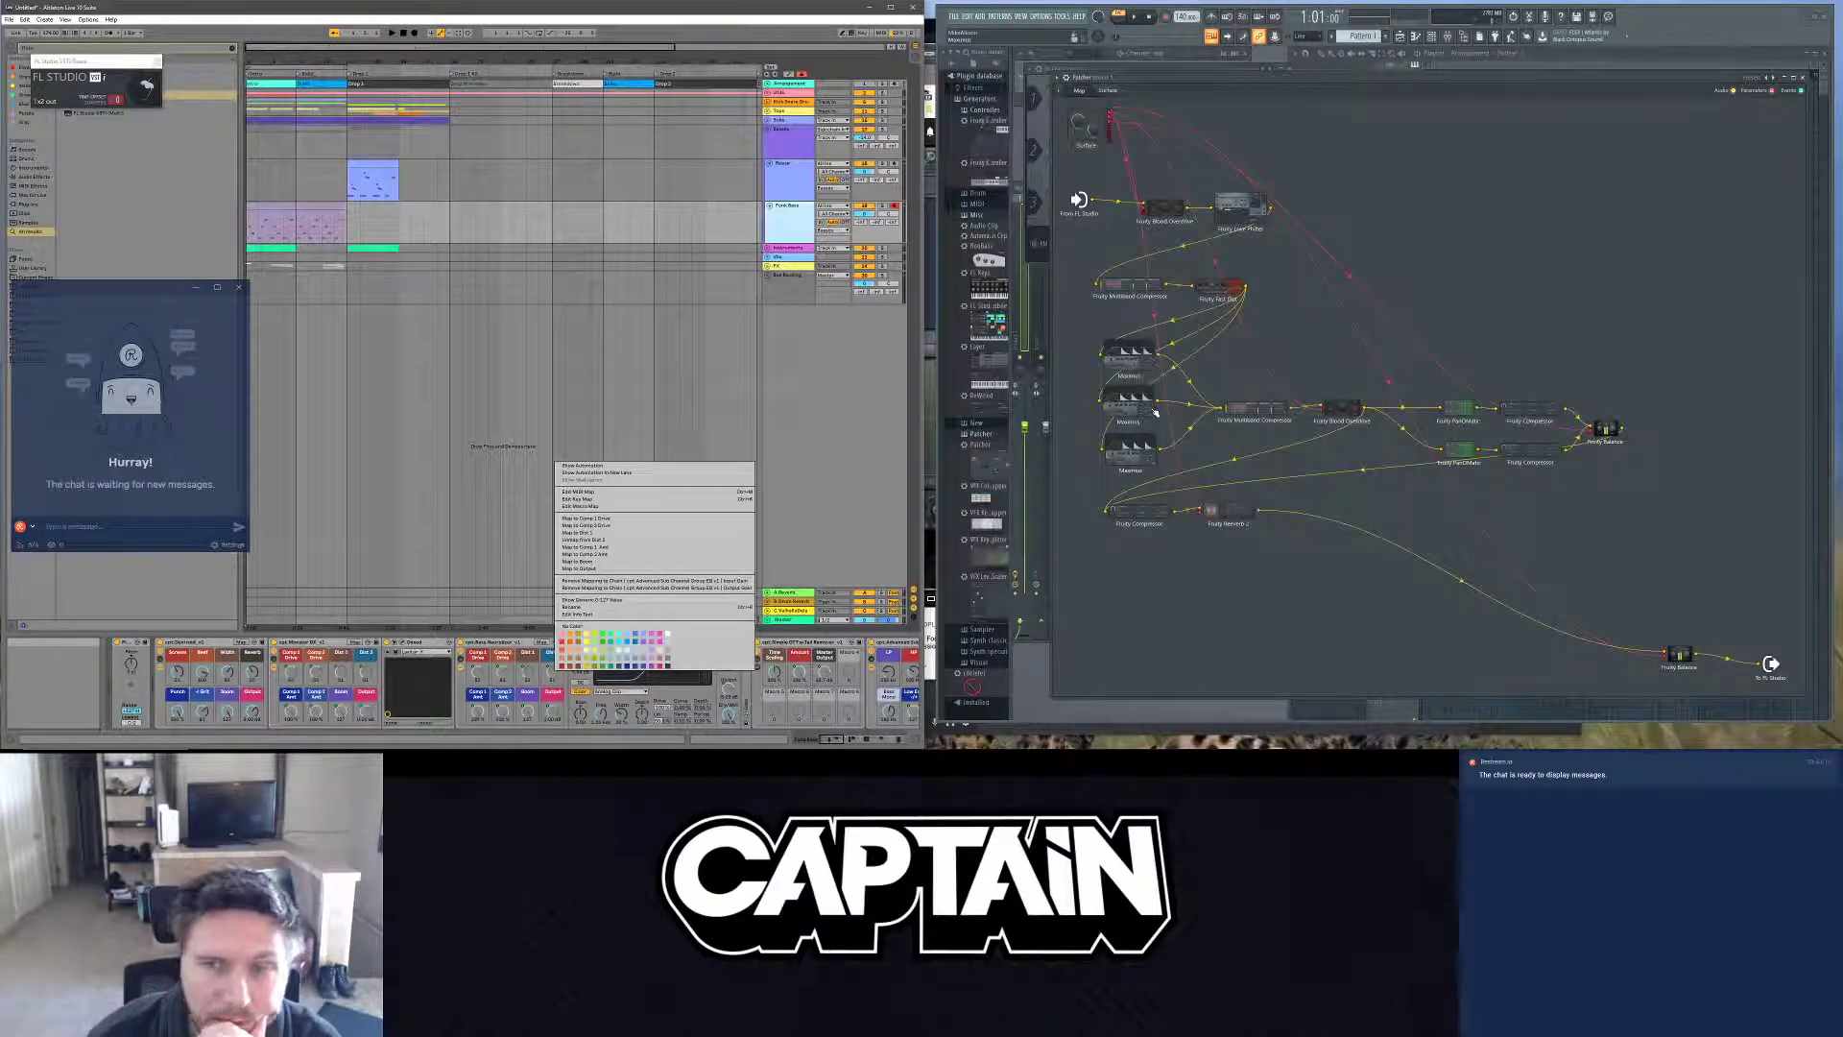
pyautogui.click(652, 693)
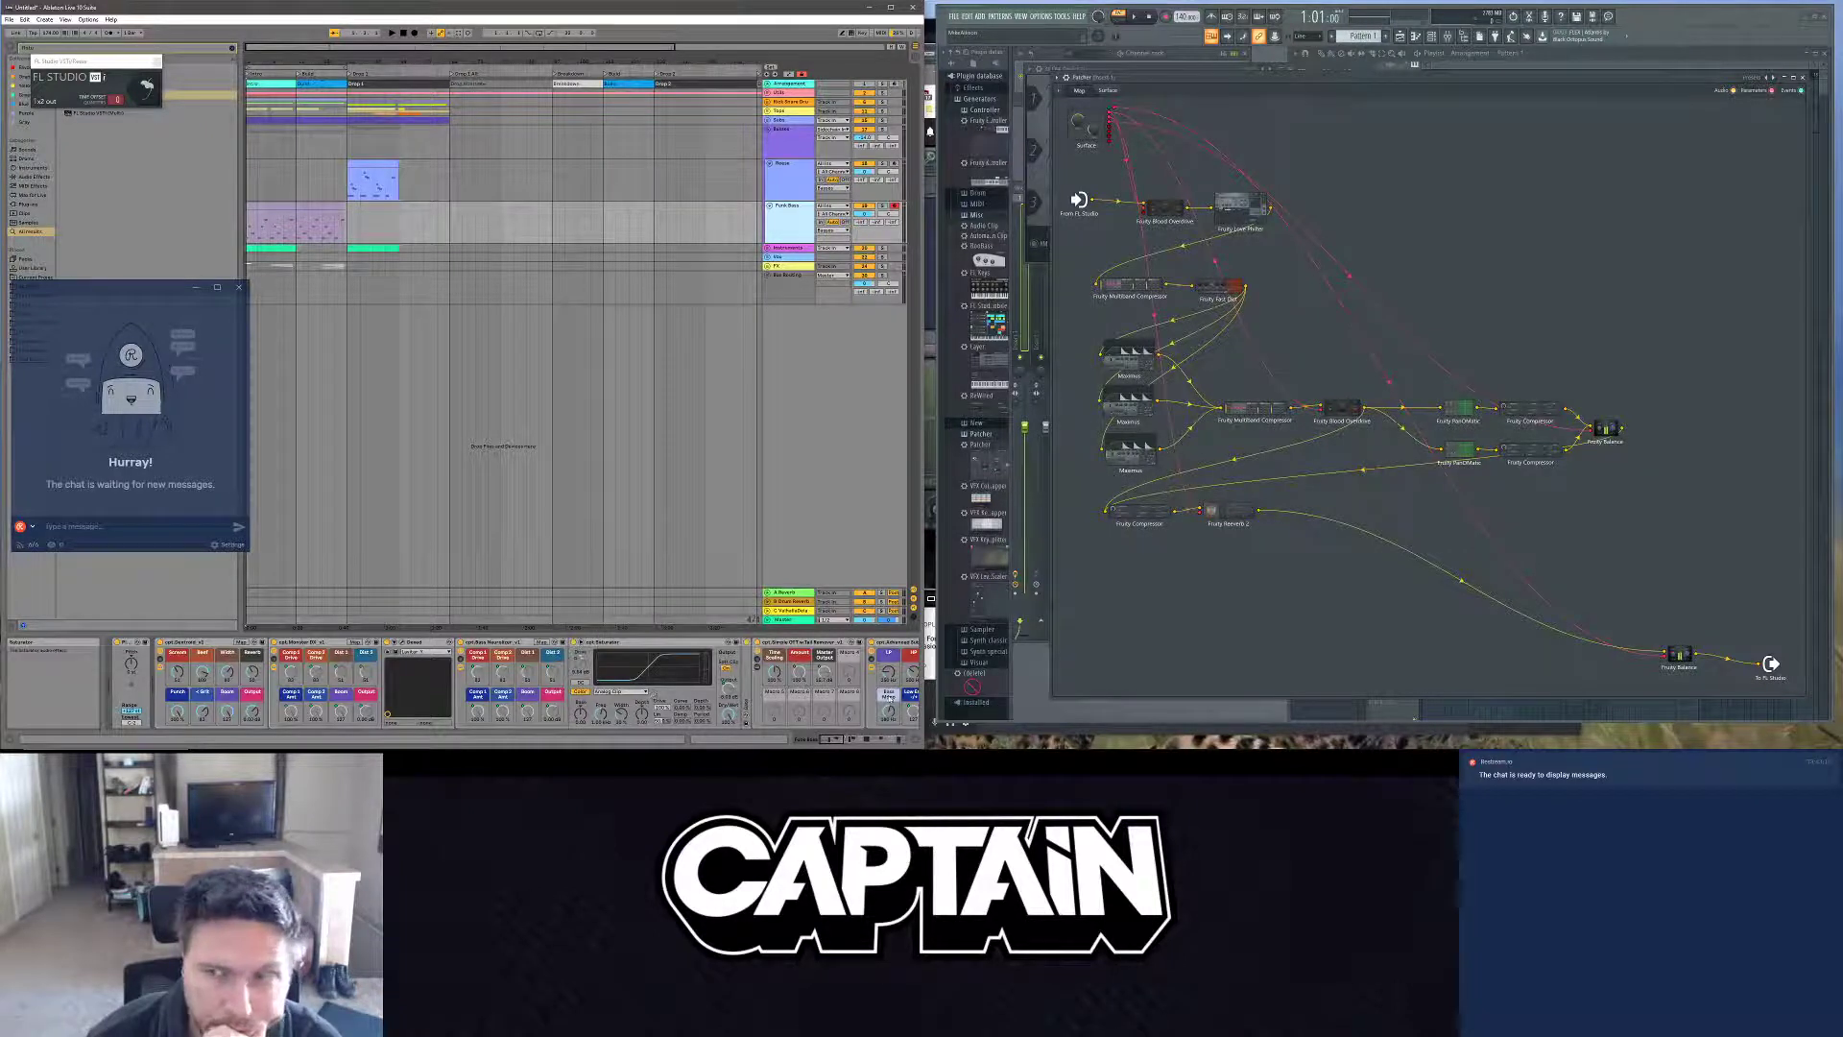
pyautogui.scroll(-6, 629, 695)
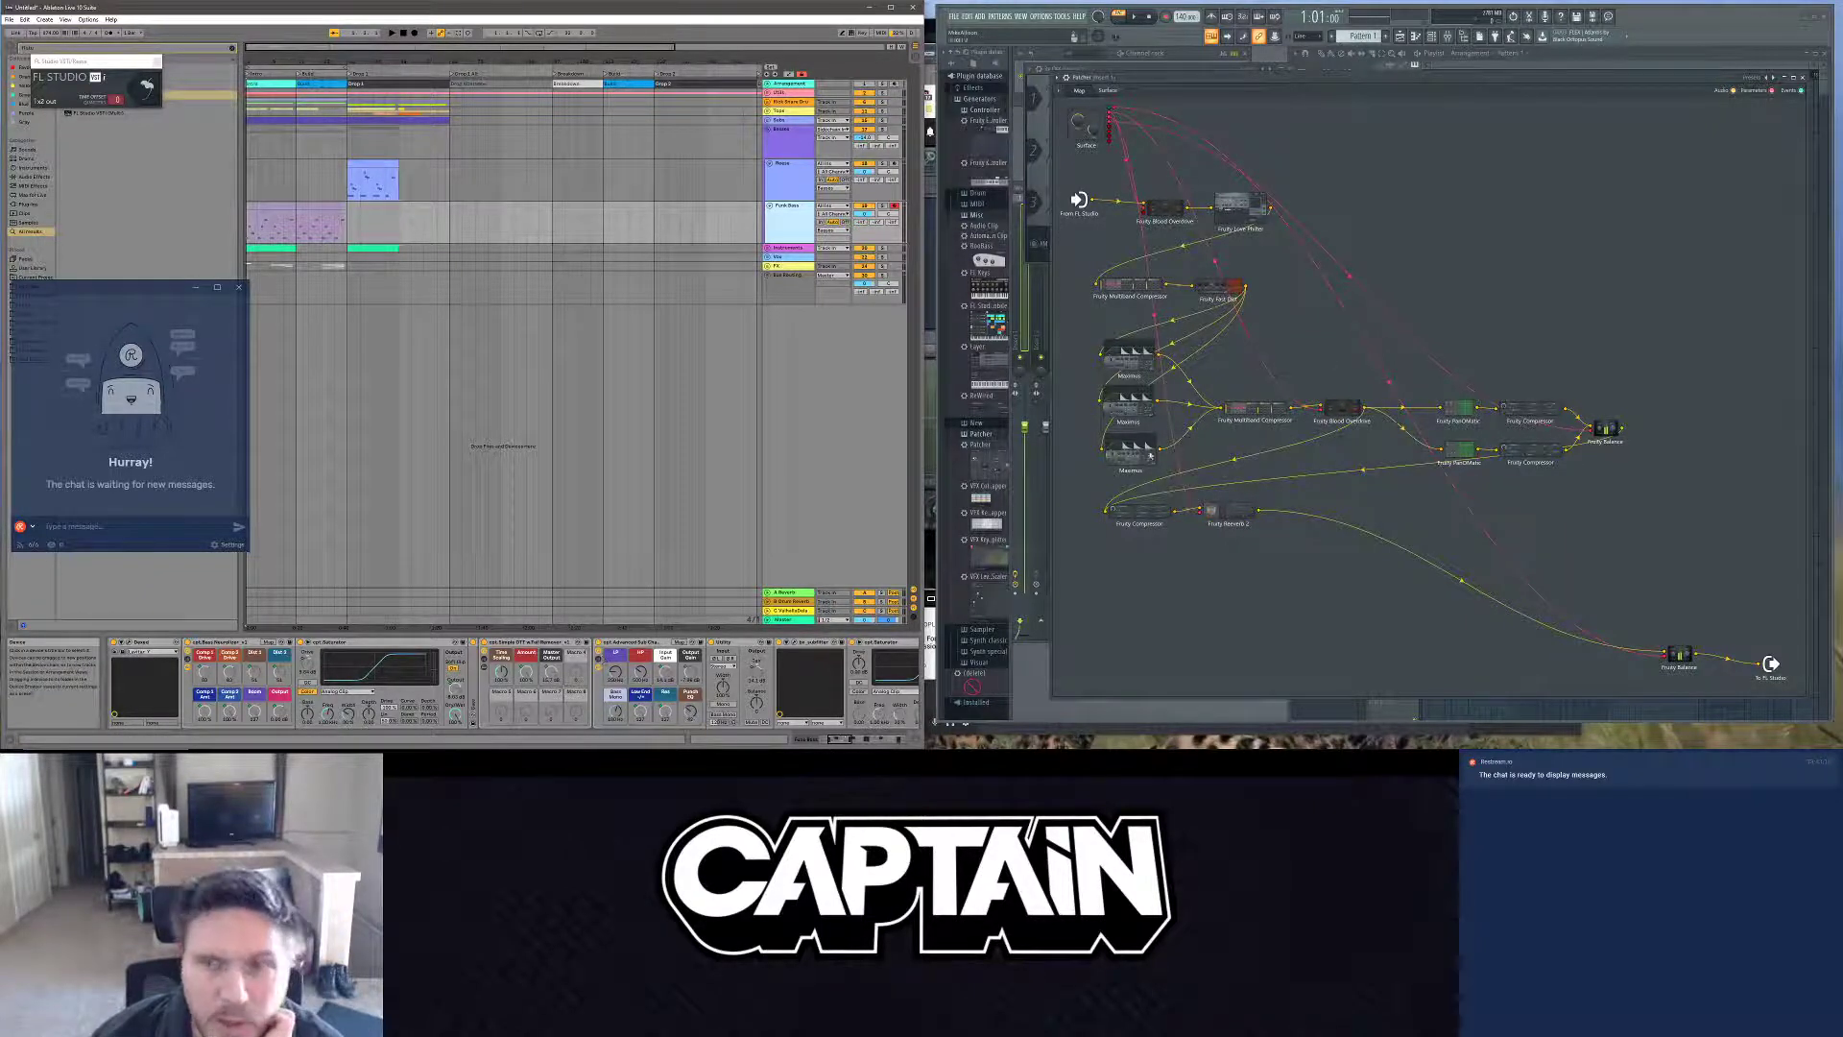
pyautogui.rightClick(1083, 406)
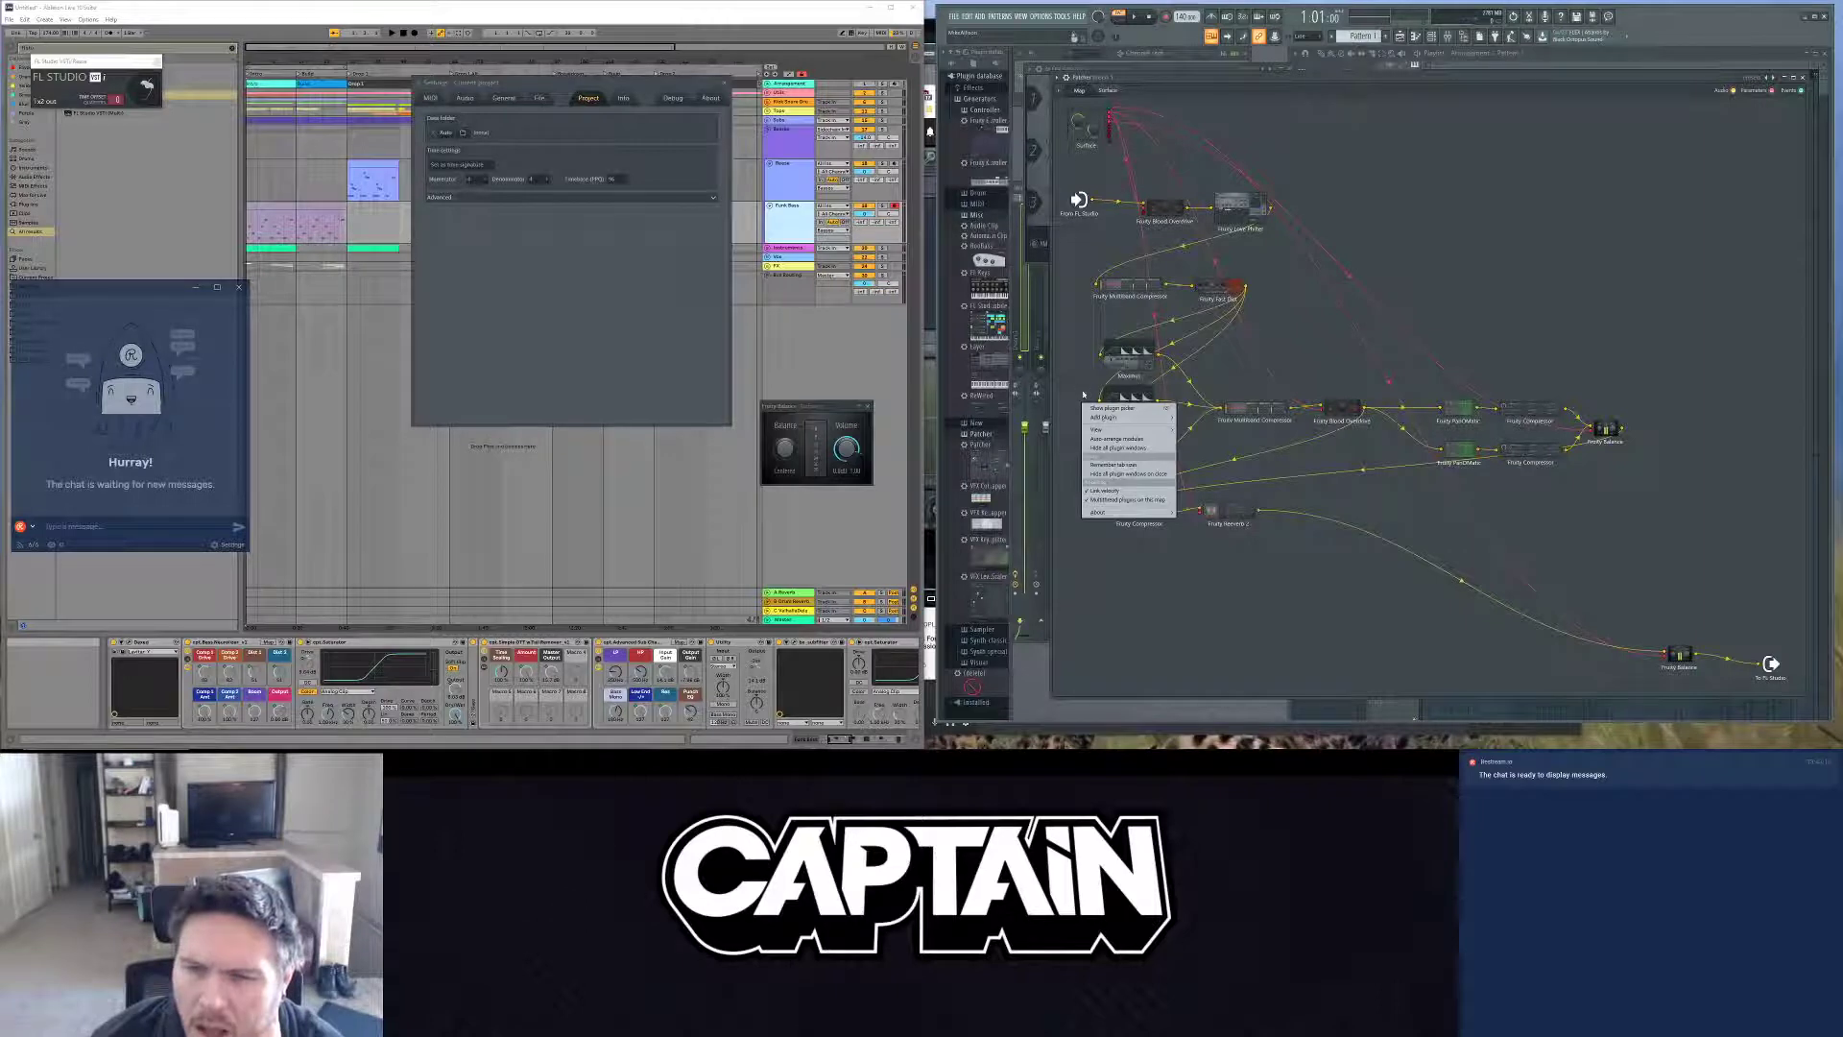
pyautogui.moveTo(1110, 420)
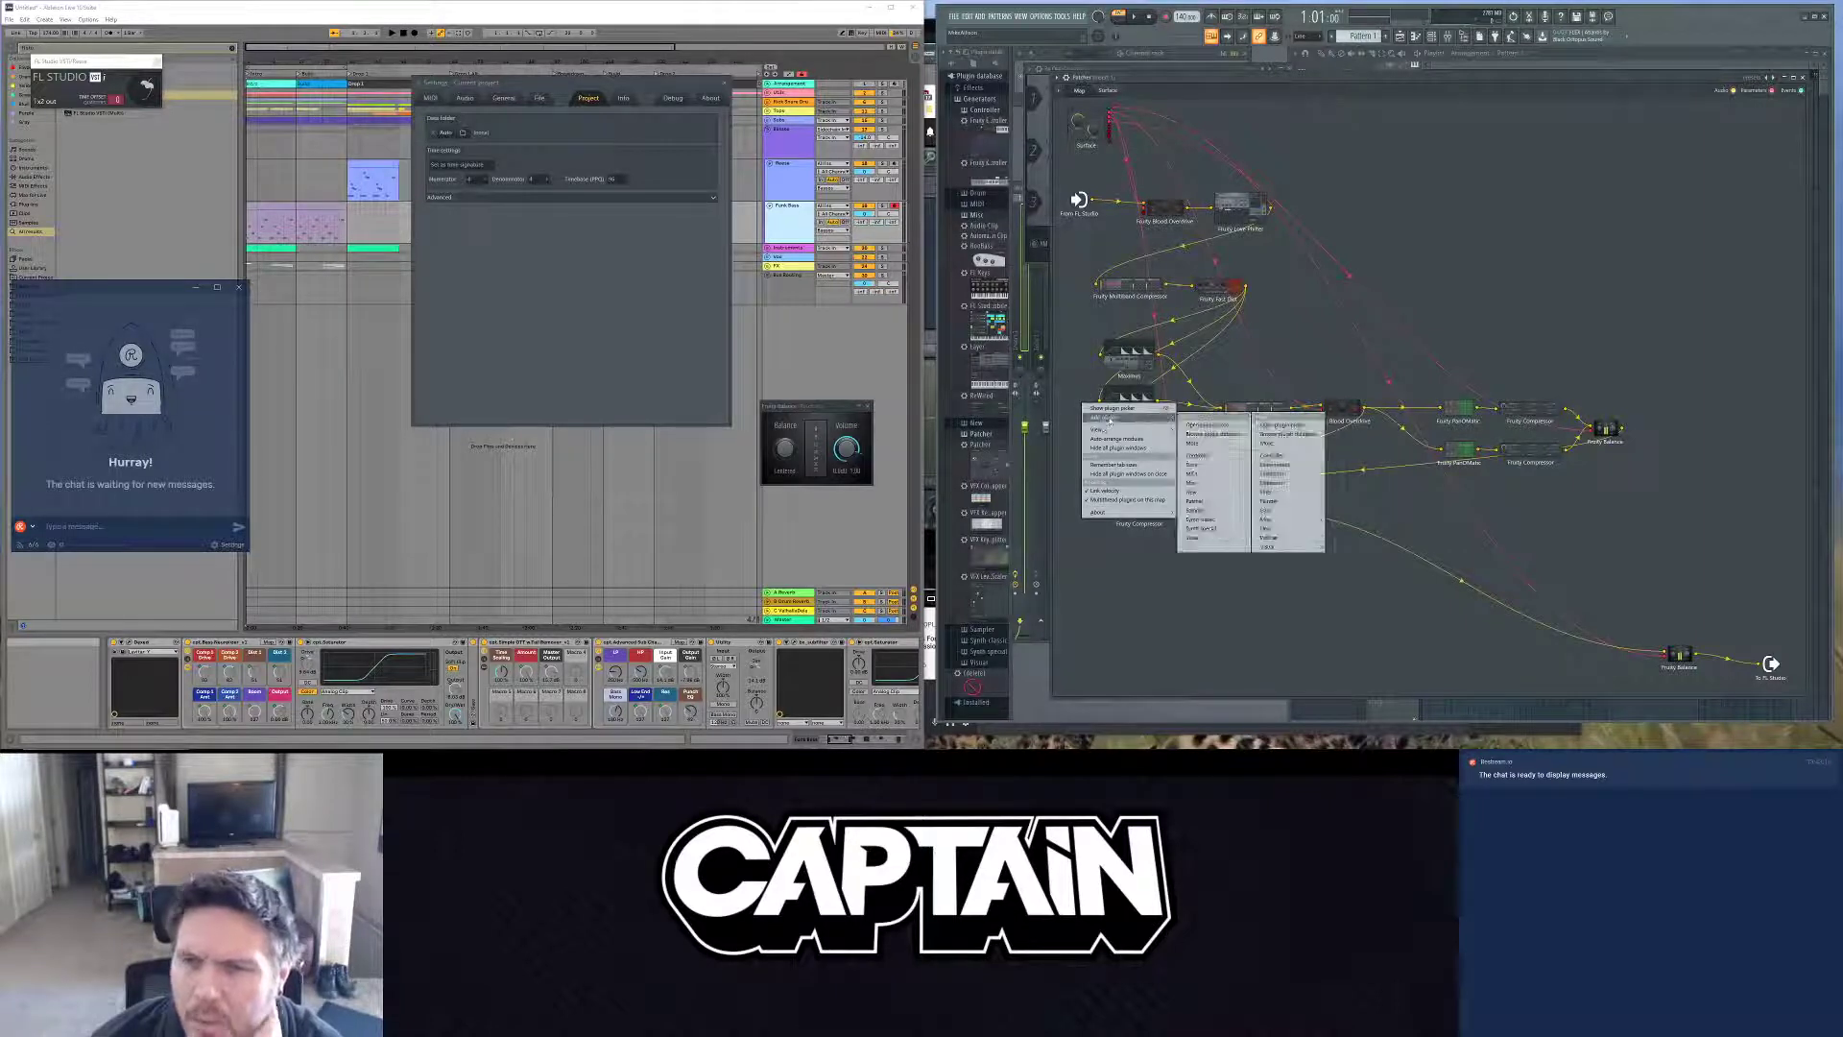
pyautogui.moveTo(1239, 541)
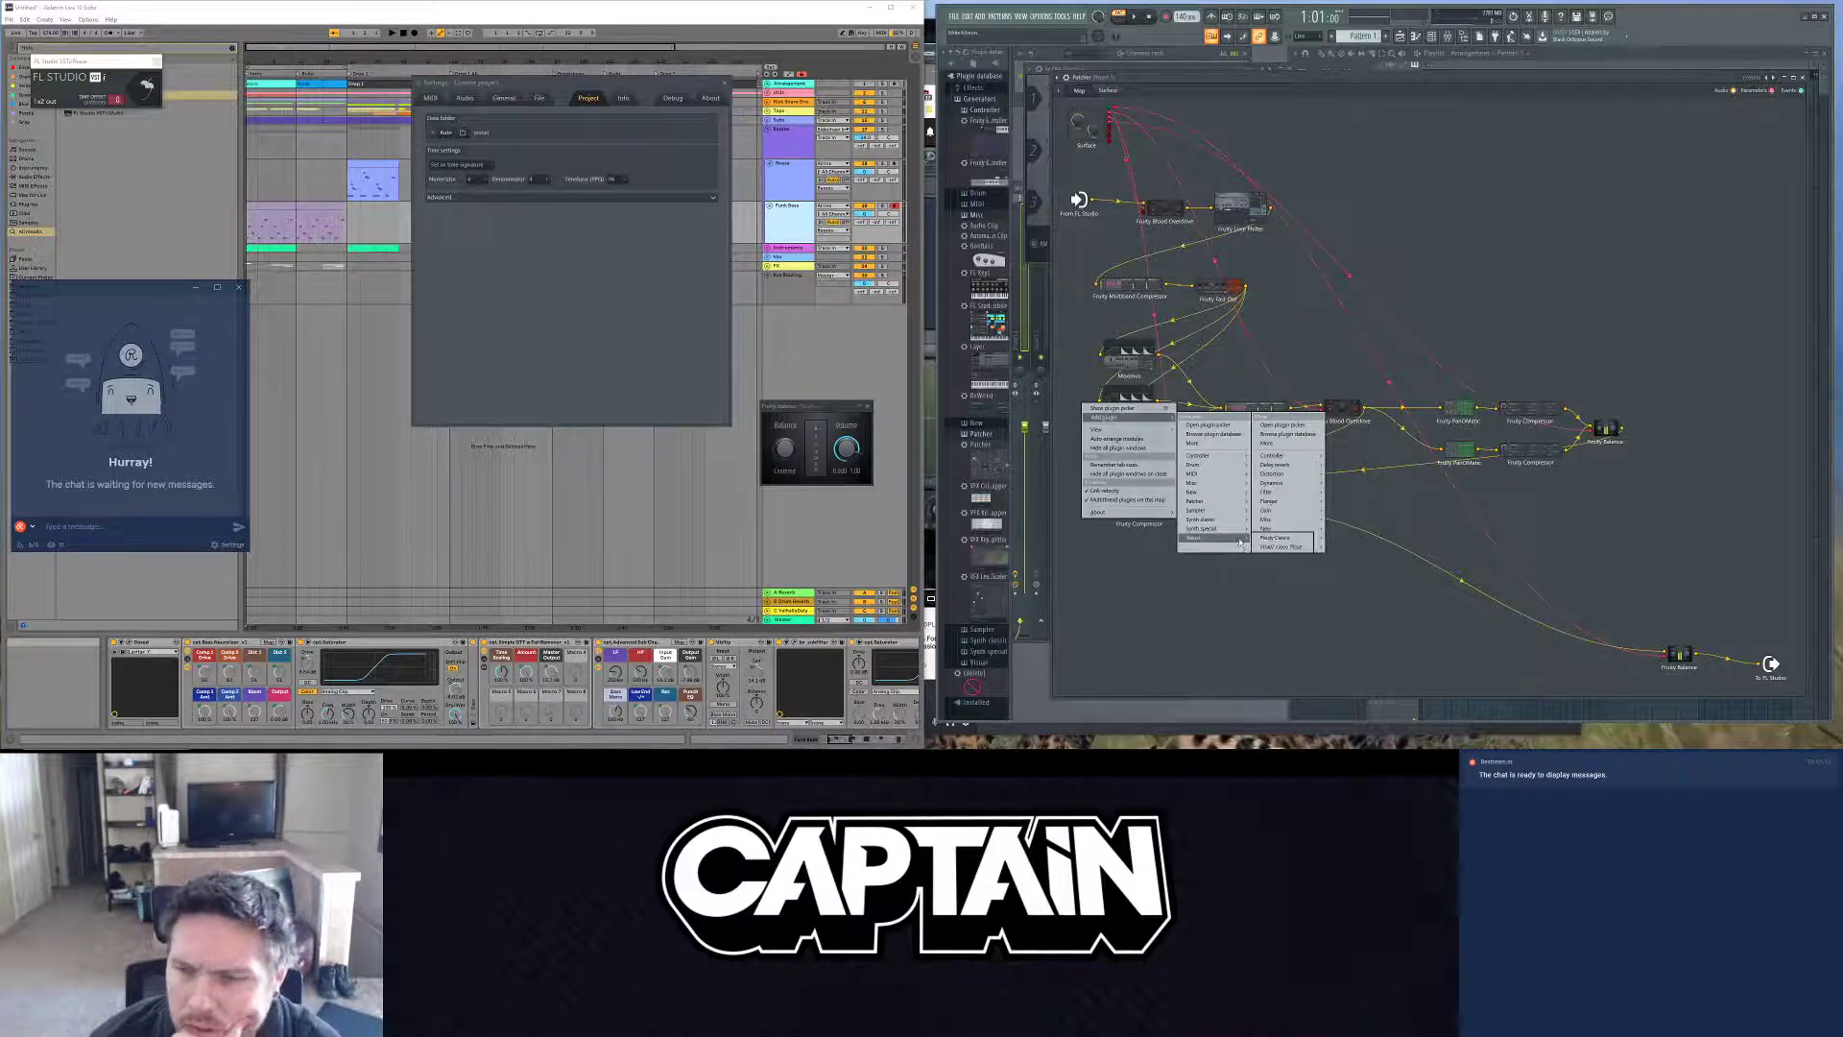
pyautogui.click(1230, 609)
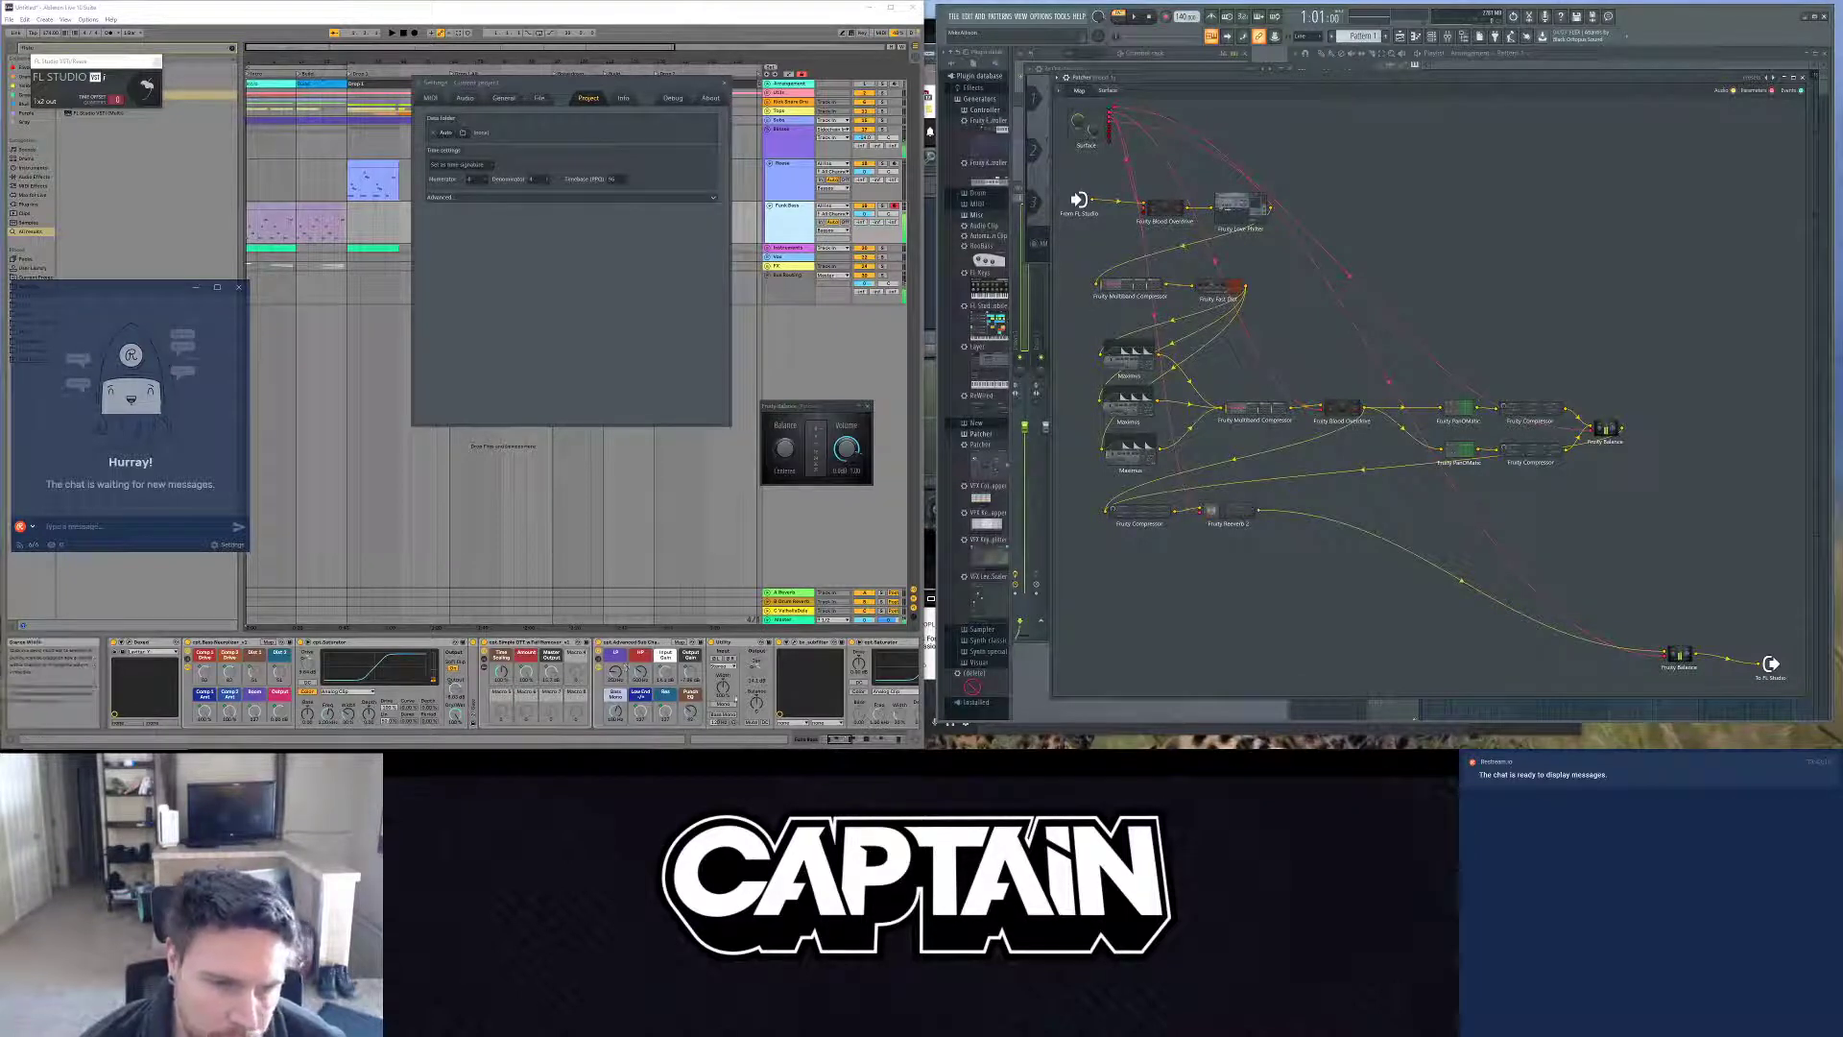
# Step: Examine the bass track's whole device chain in Ableton Live with the window temporarily enlarged to full size
pyautogui.hotkey('ctrl', ',')
pyautogui.scroll(-6, 178, 700)
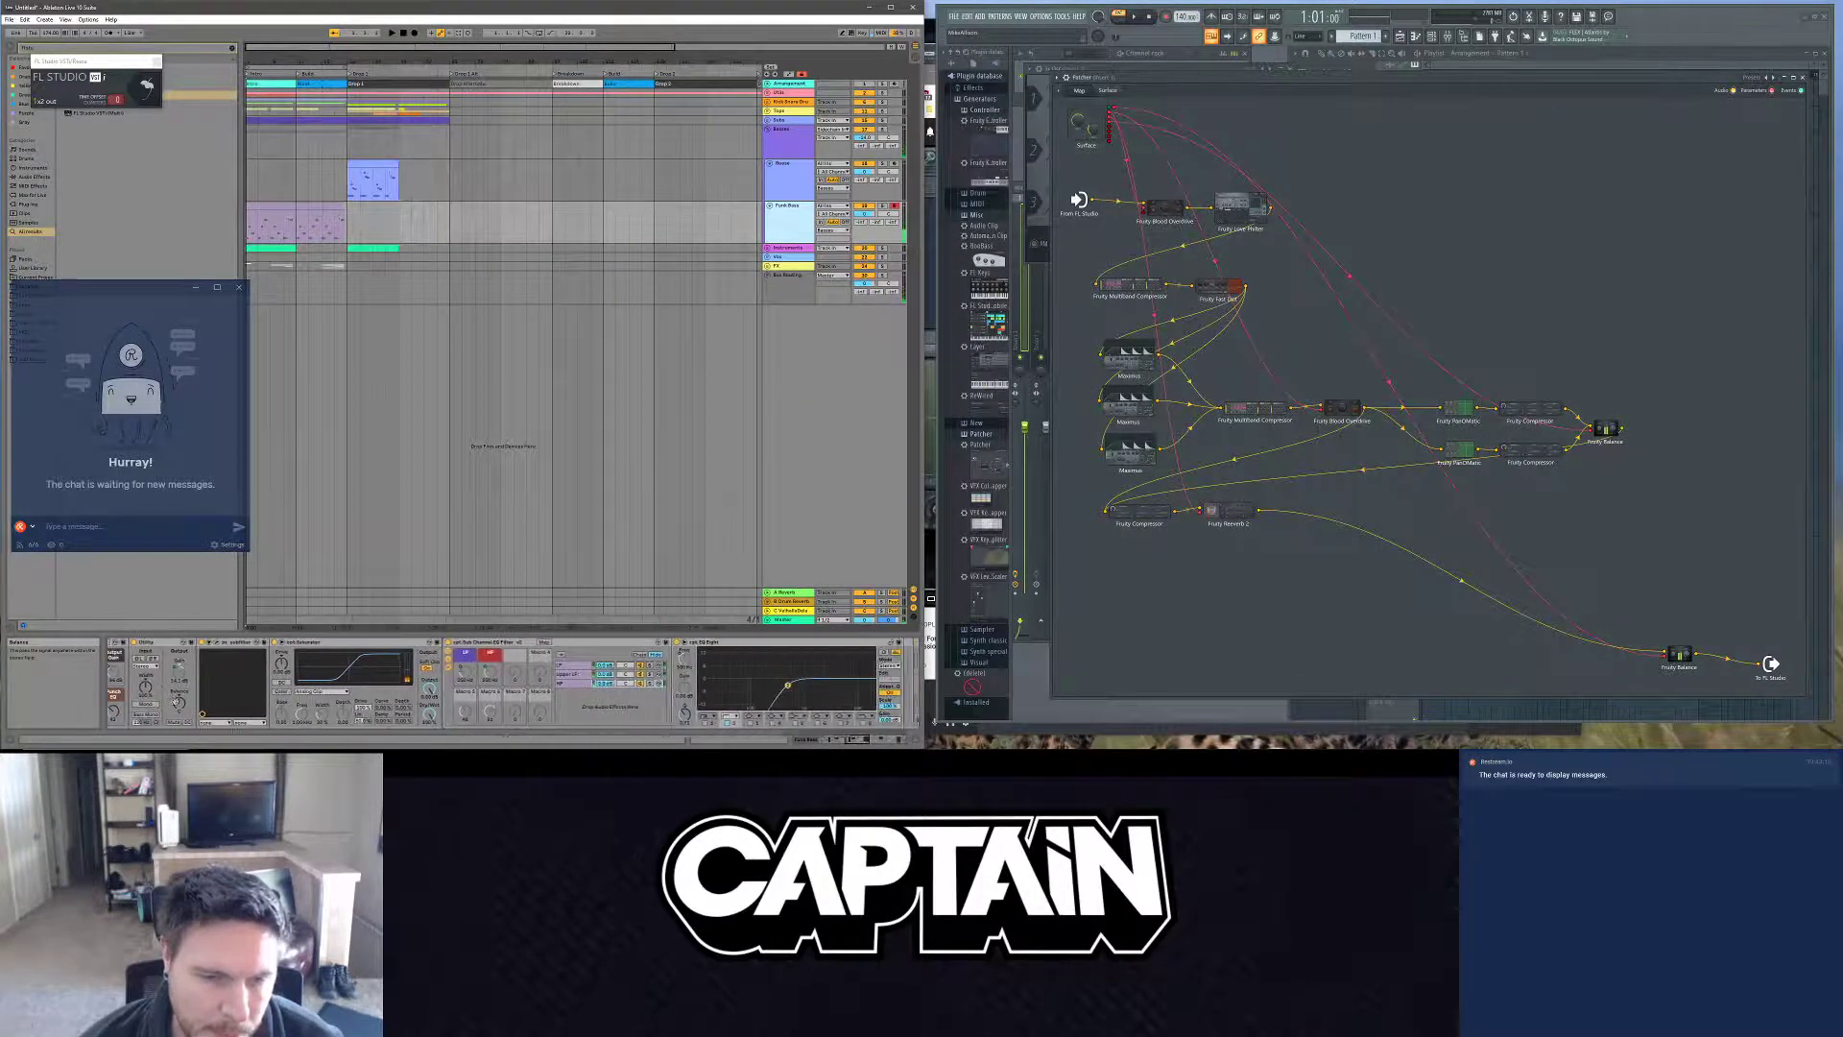
pyautogui.scroll(6, 177, 700)
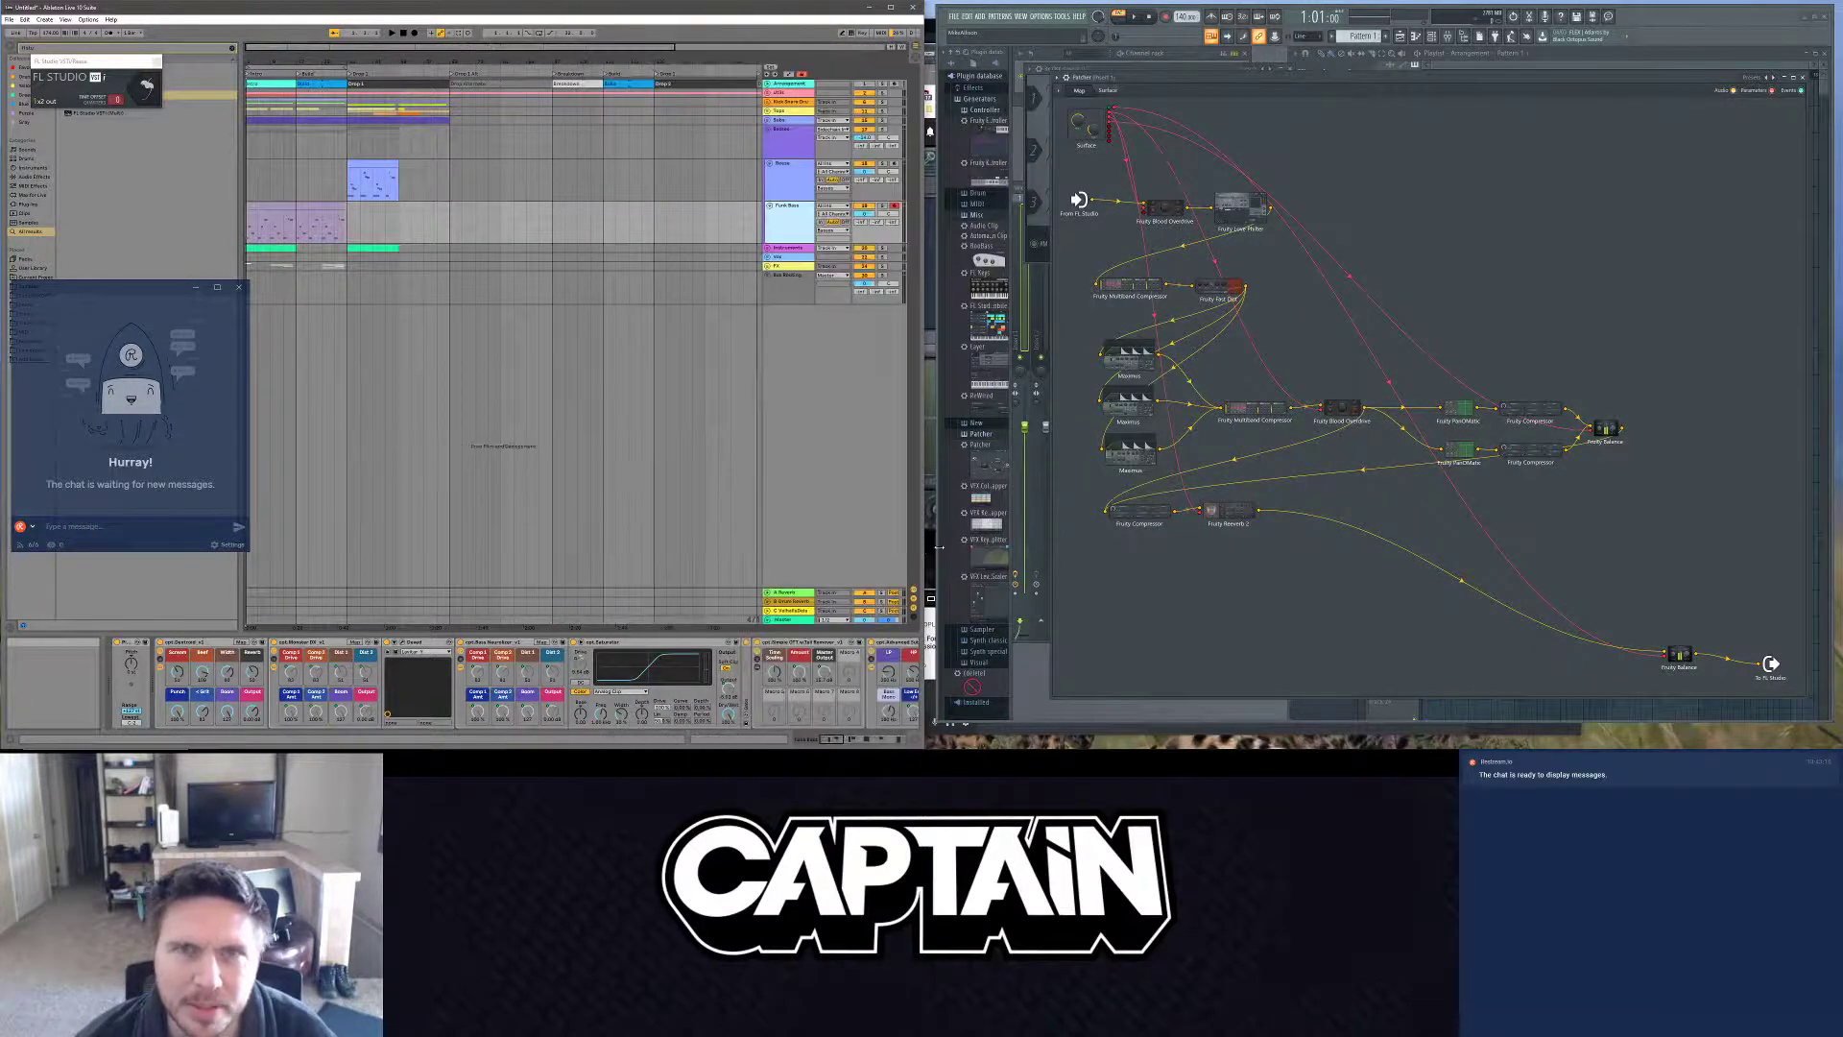
pyautogui.click(891, 7)
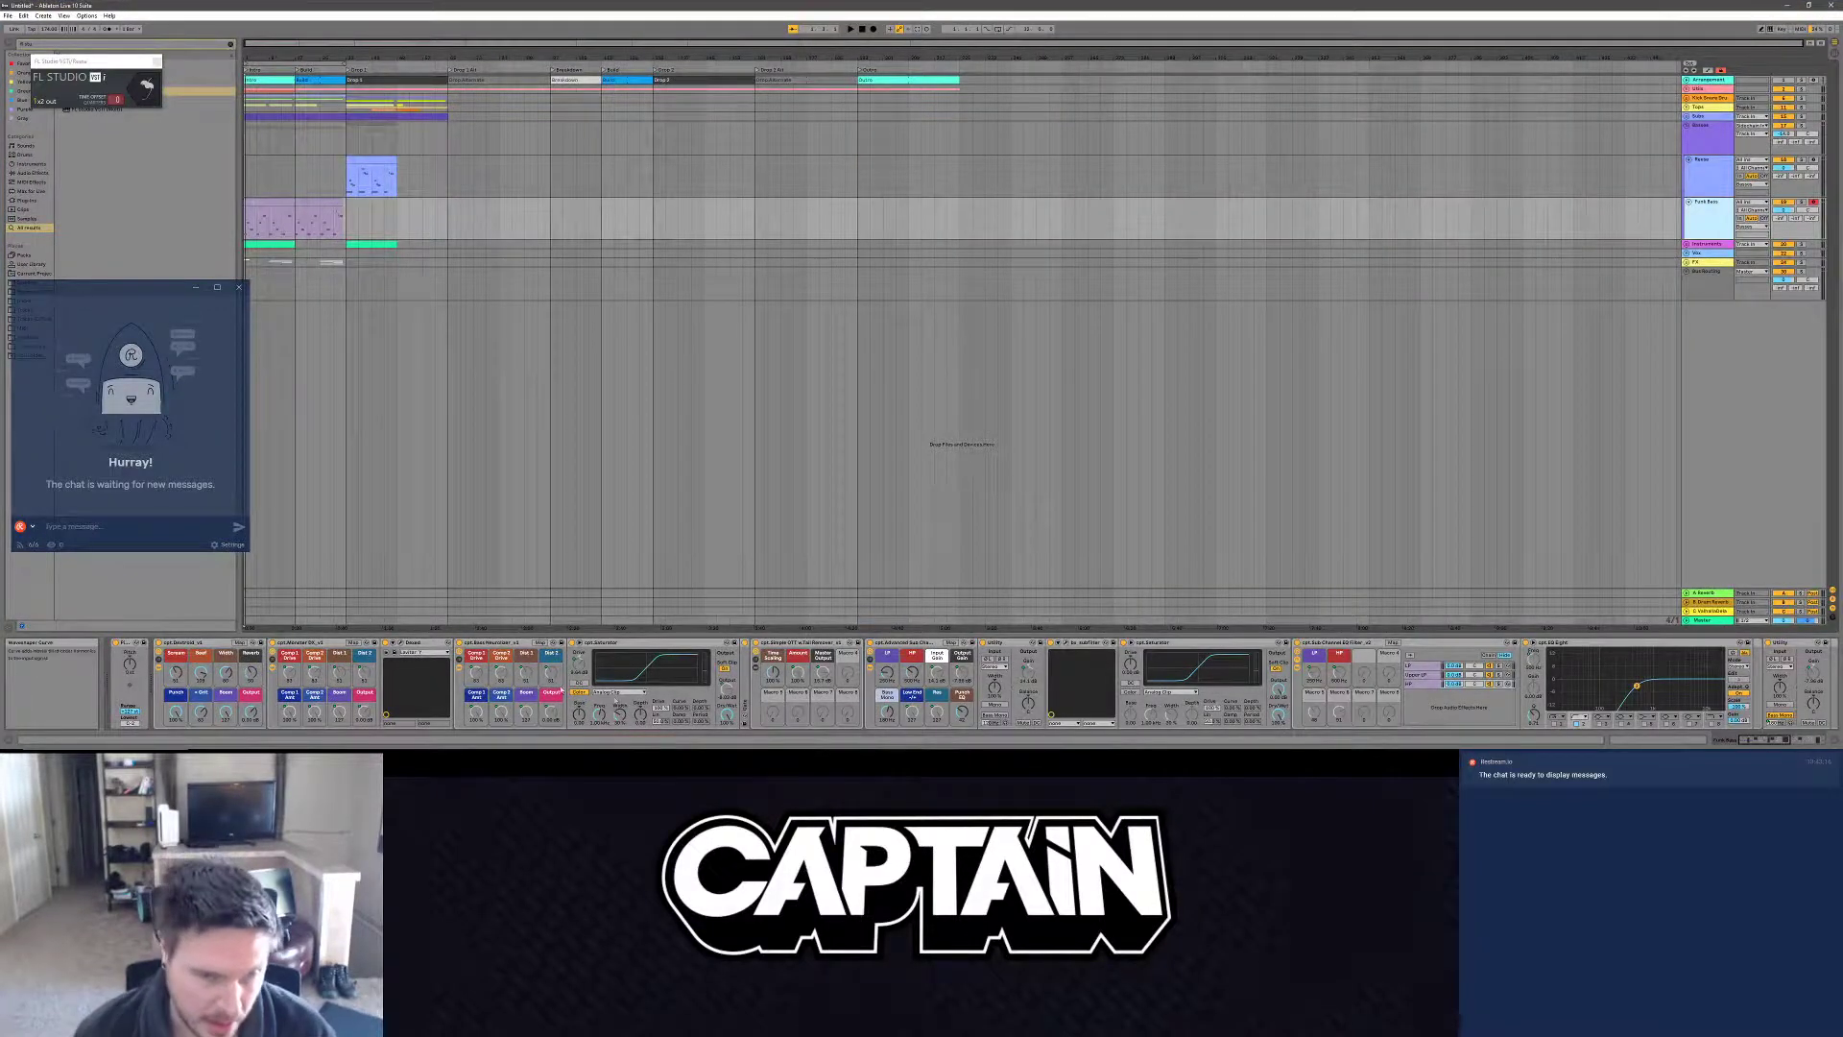
pyautogui.click(474, 682)
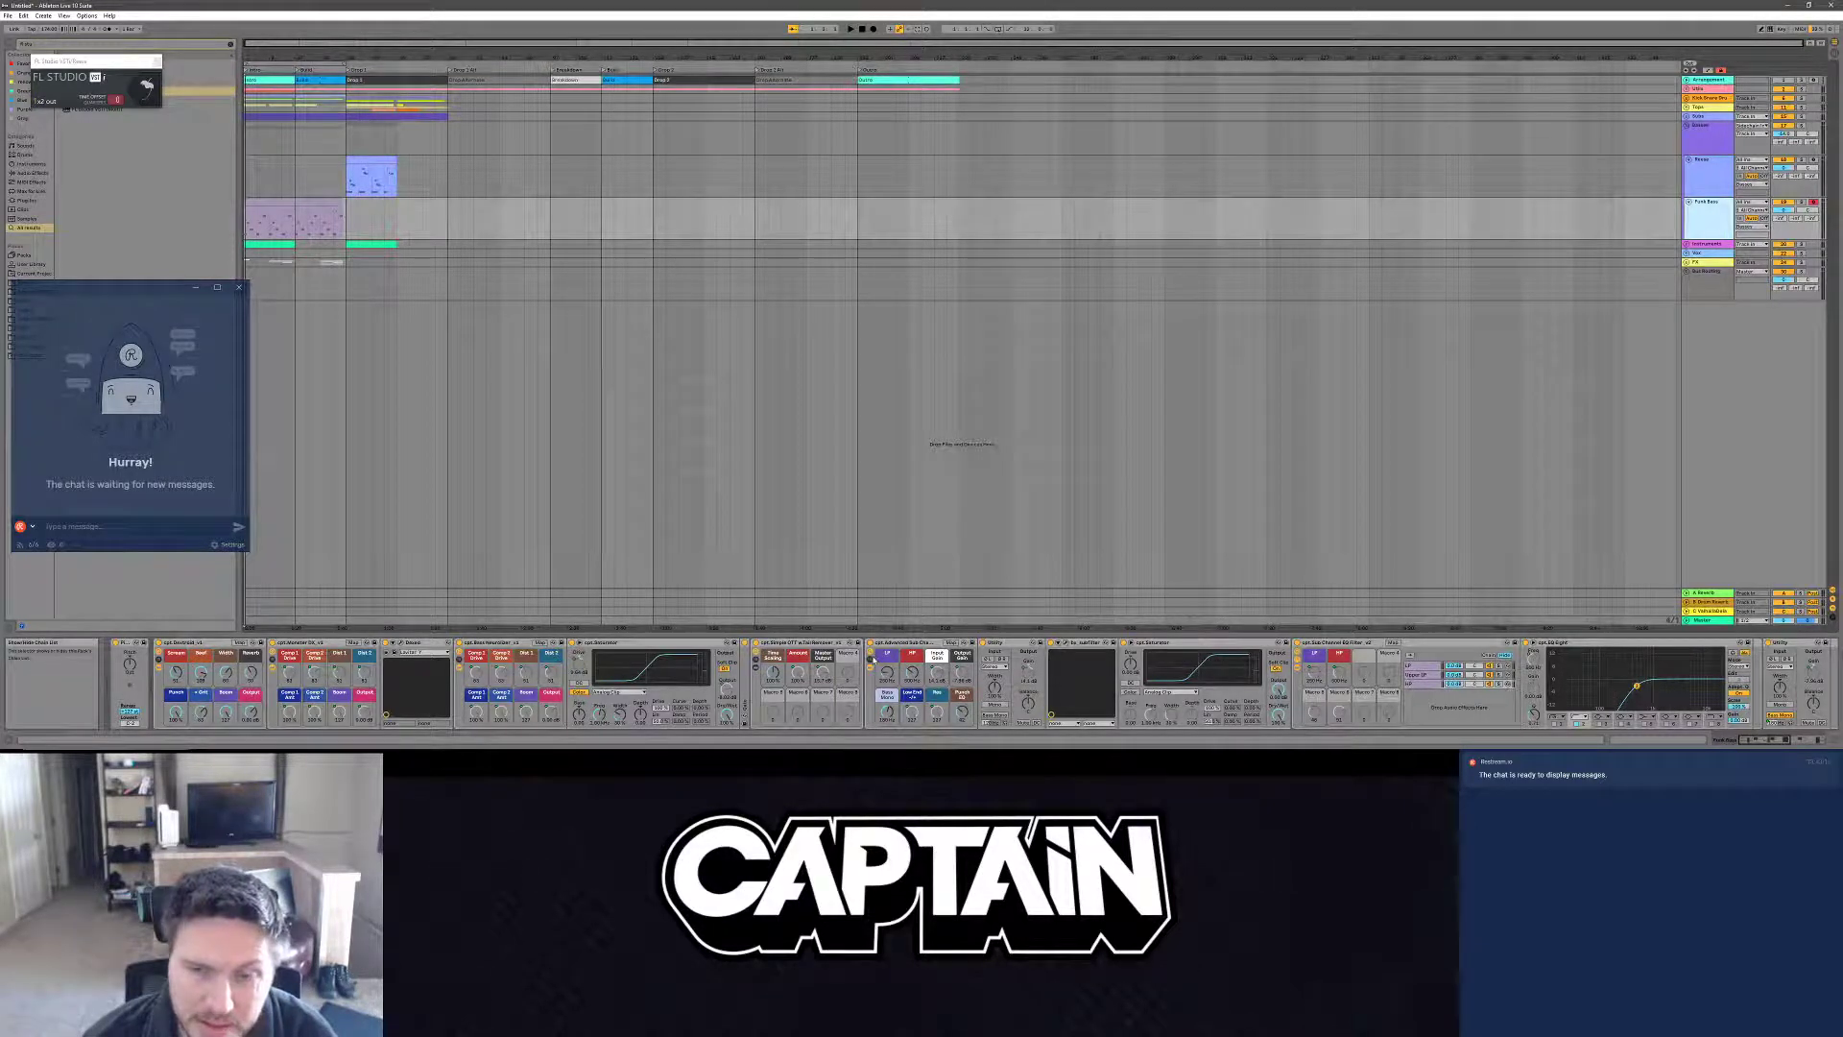
pyautogui.click(1788, 10)
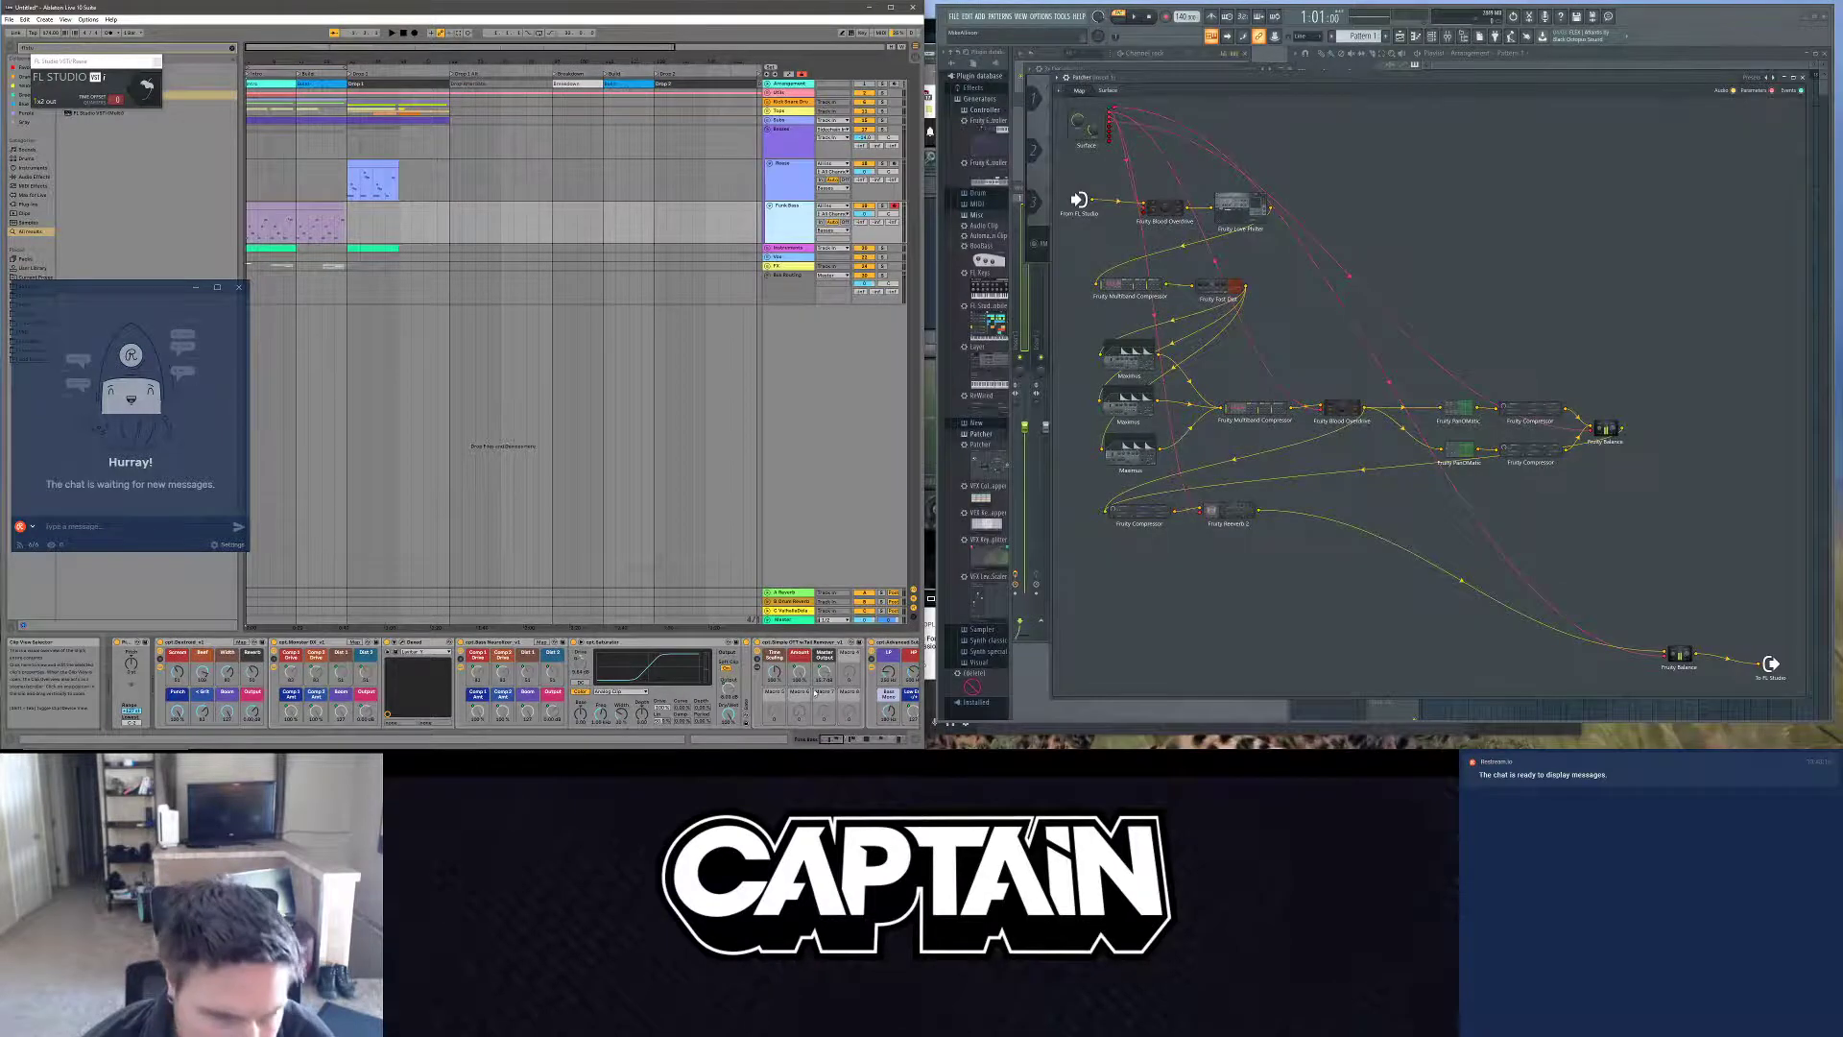
# Step: Examine the bass track's remaining devices up to the end of its chain
pyautogui.hscroll(3, 816, 691)
pyautogui.hscroll(7, 627, 687)
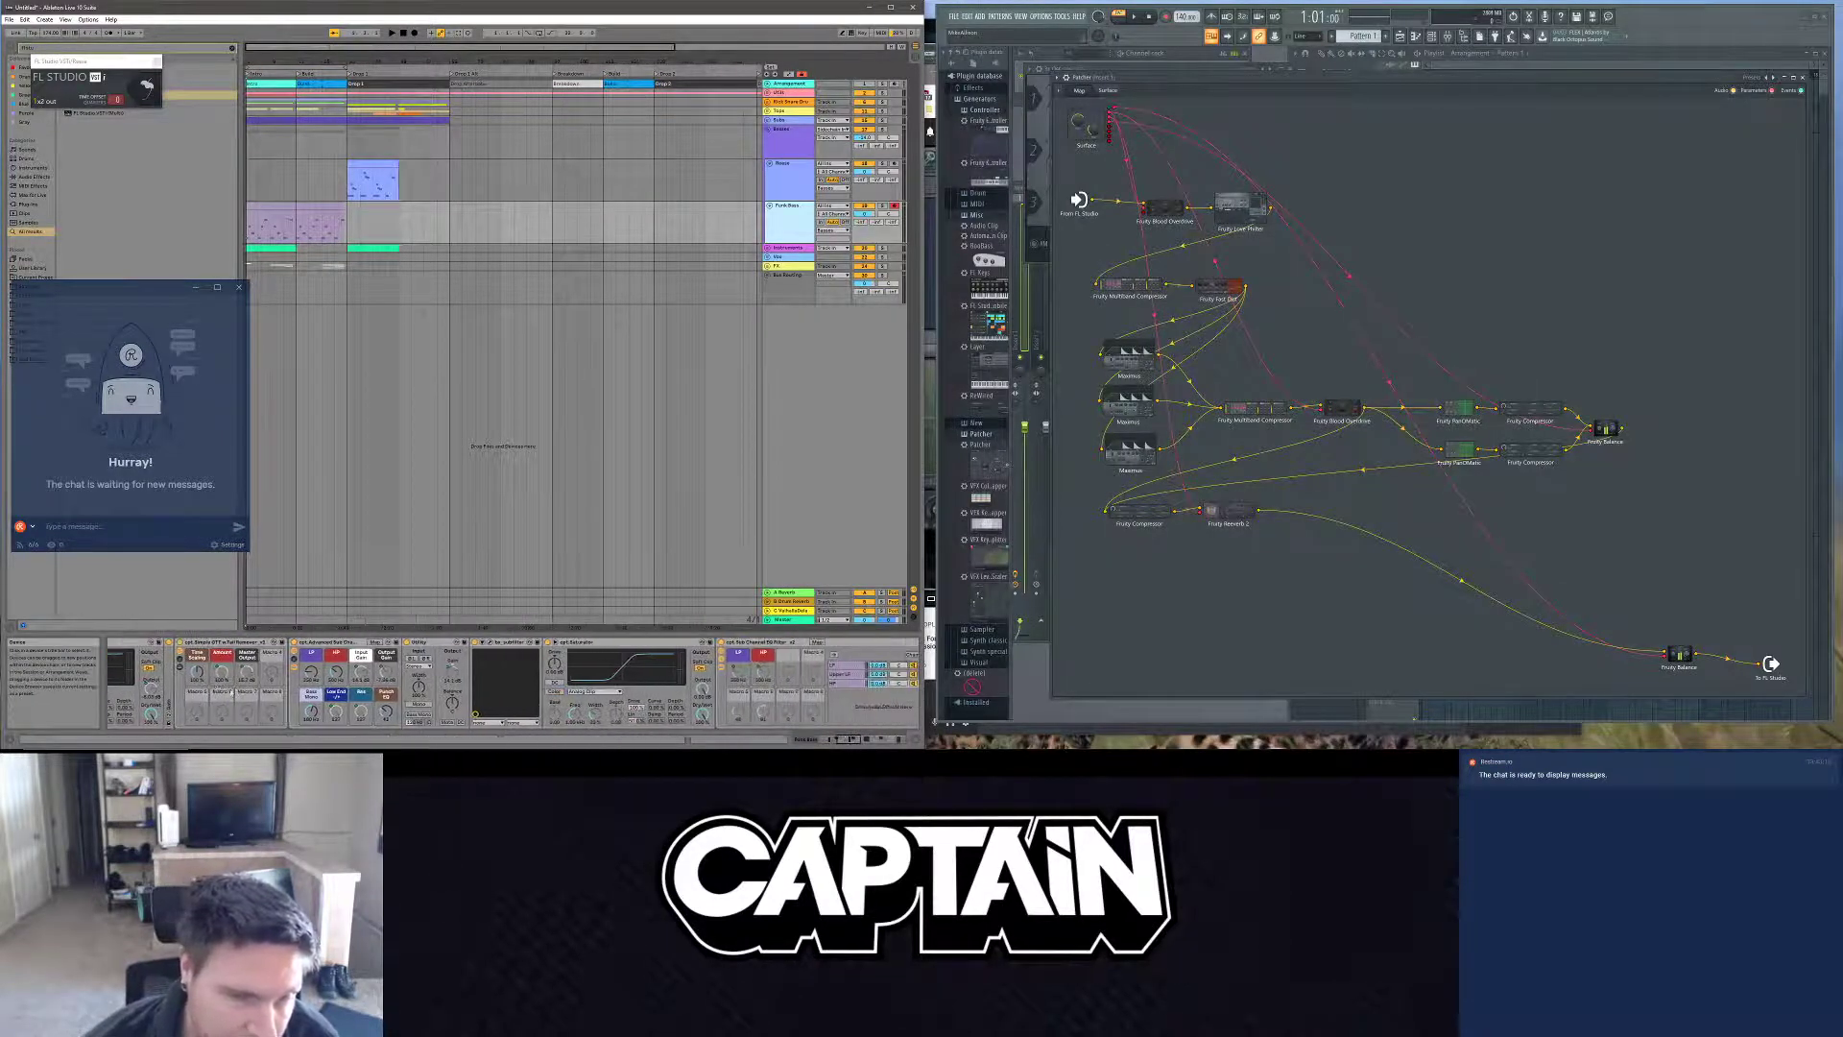
pyautogui.hscroll(7, 732, 690)
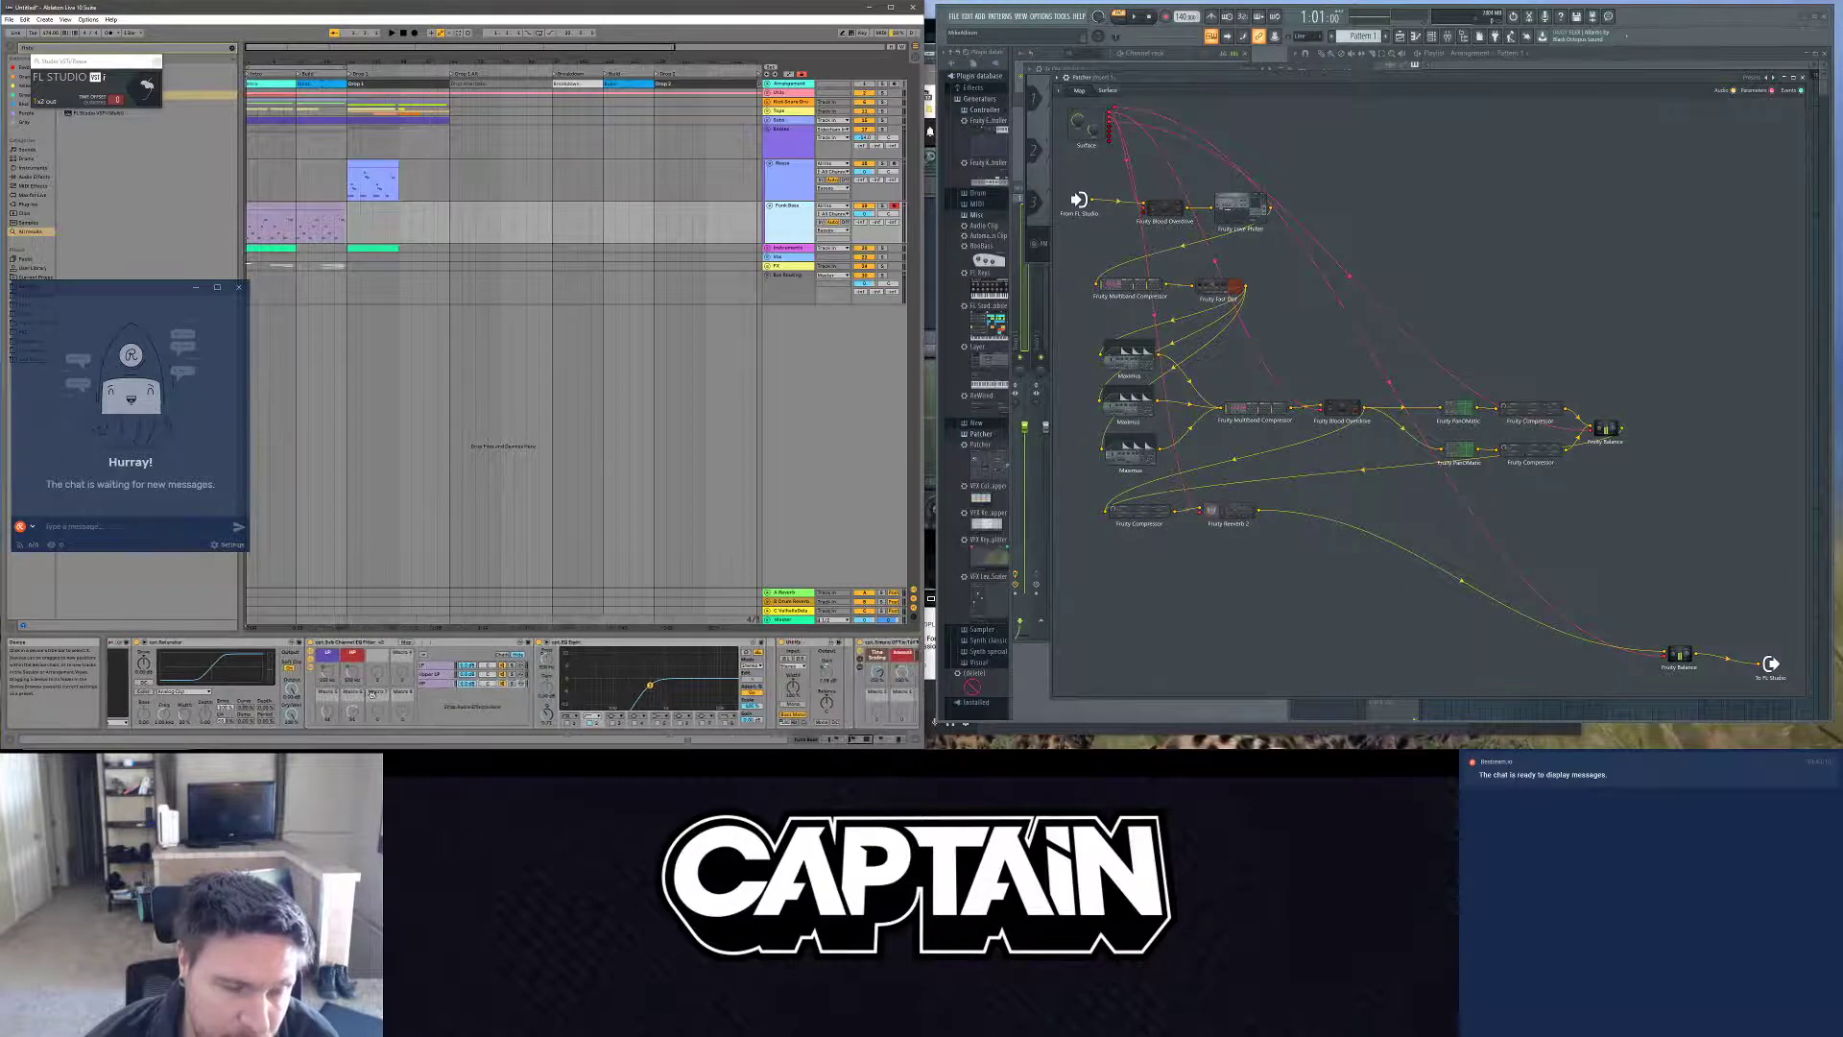
pyautogui.hscroll(8, 656, 689)
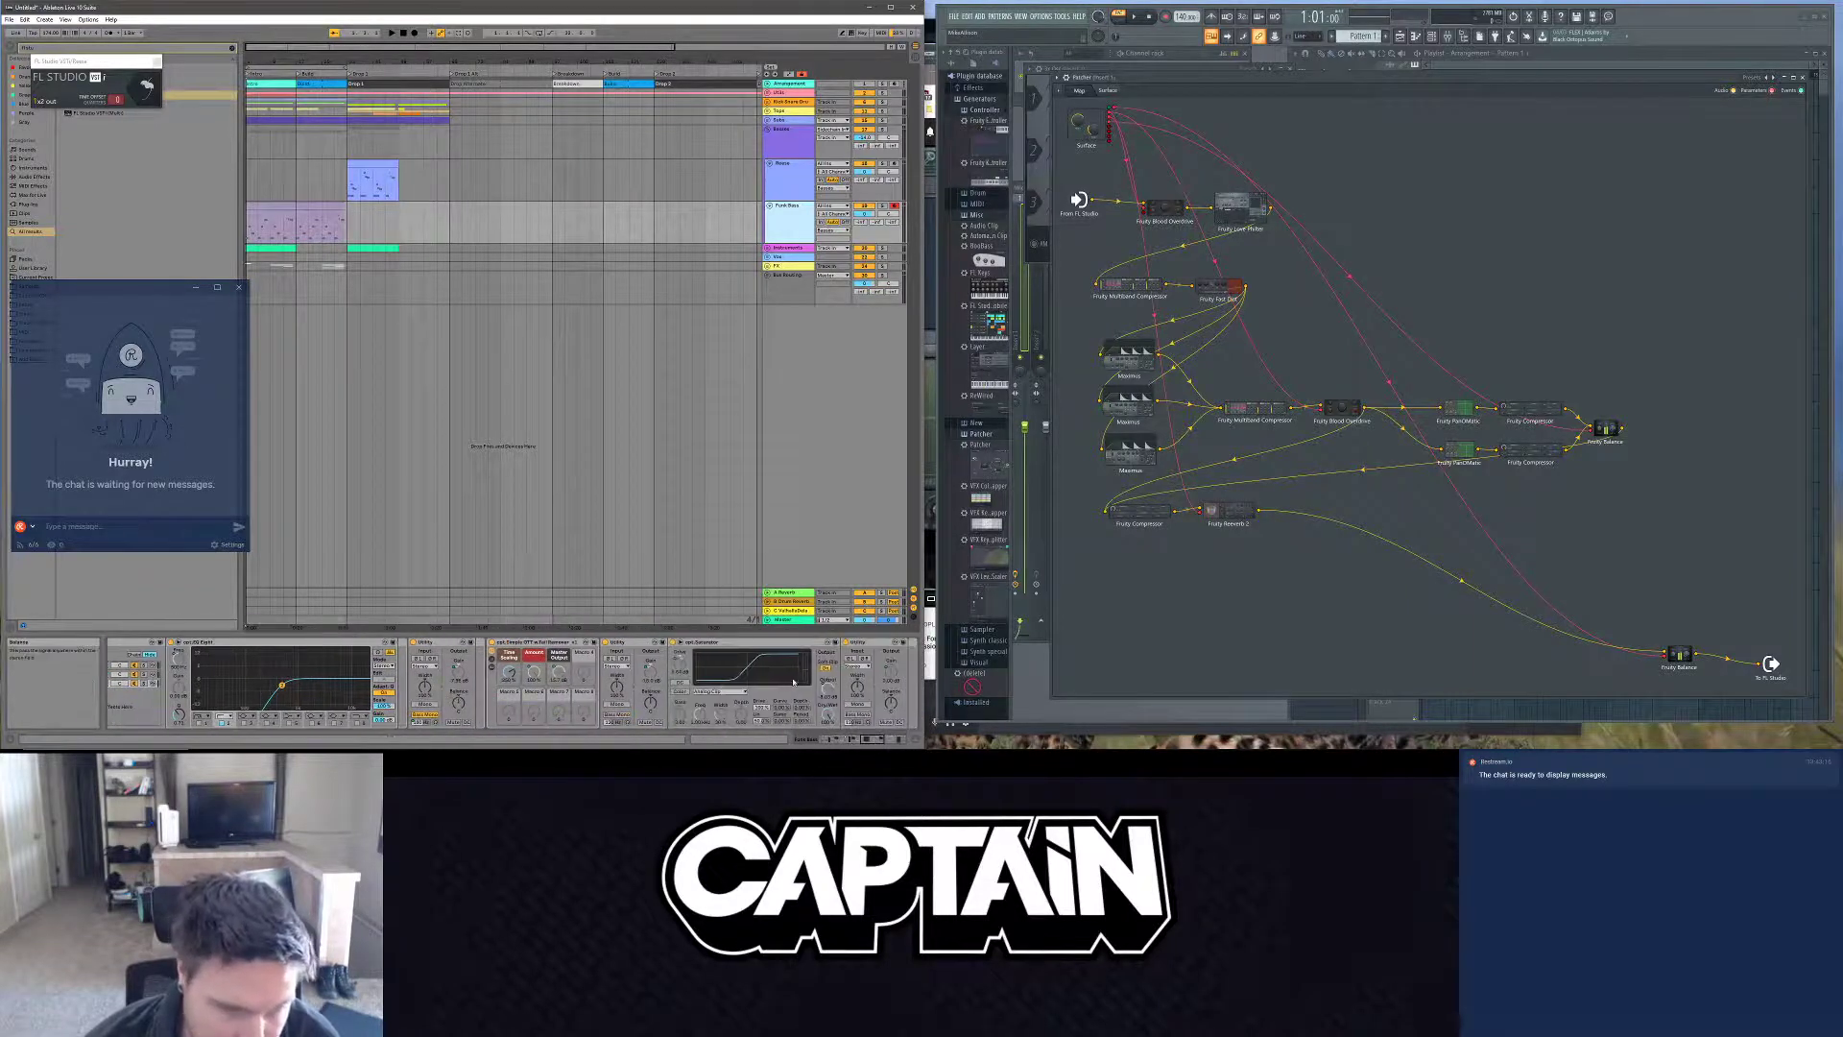
pyautogui.hscroll(1, 445, 695)
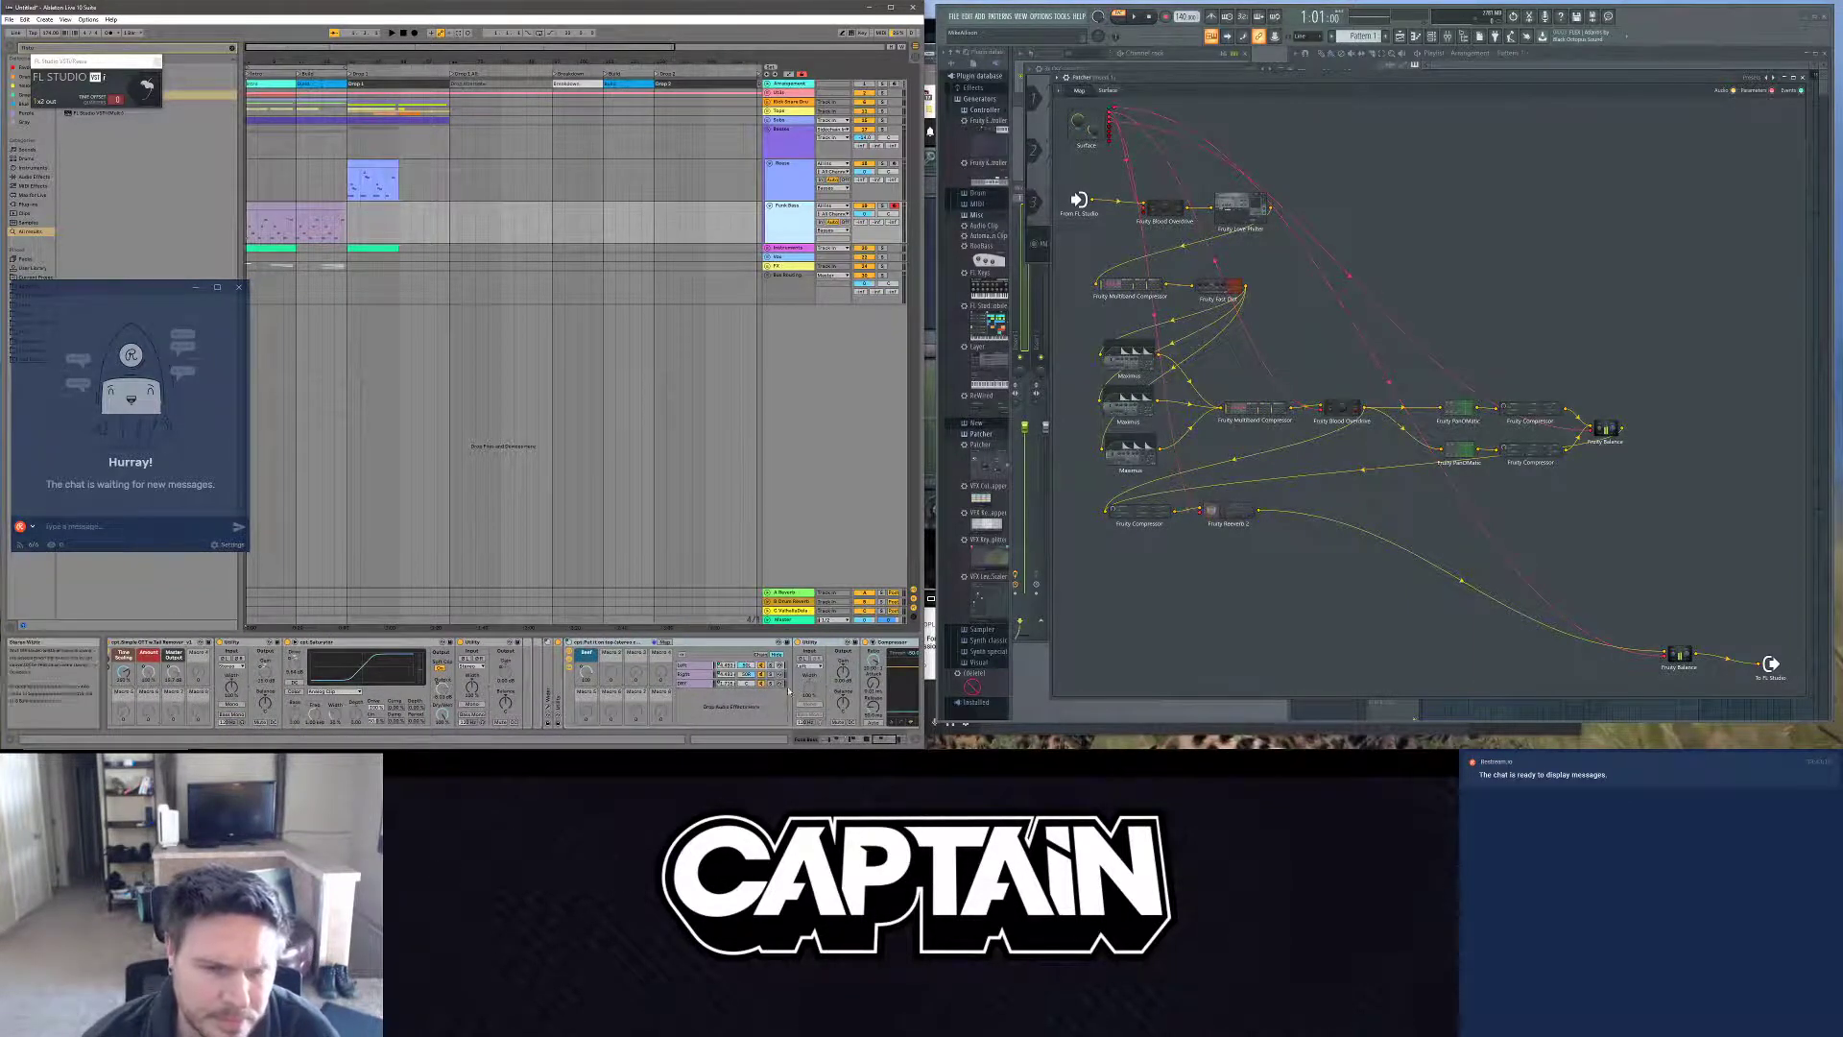
pyautogui.hscroll(5, 378, 687)
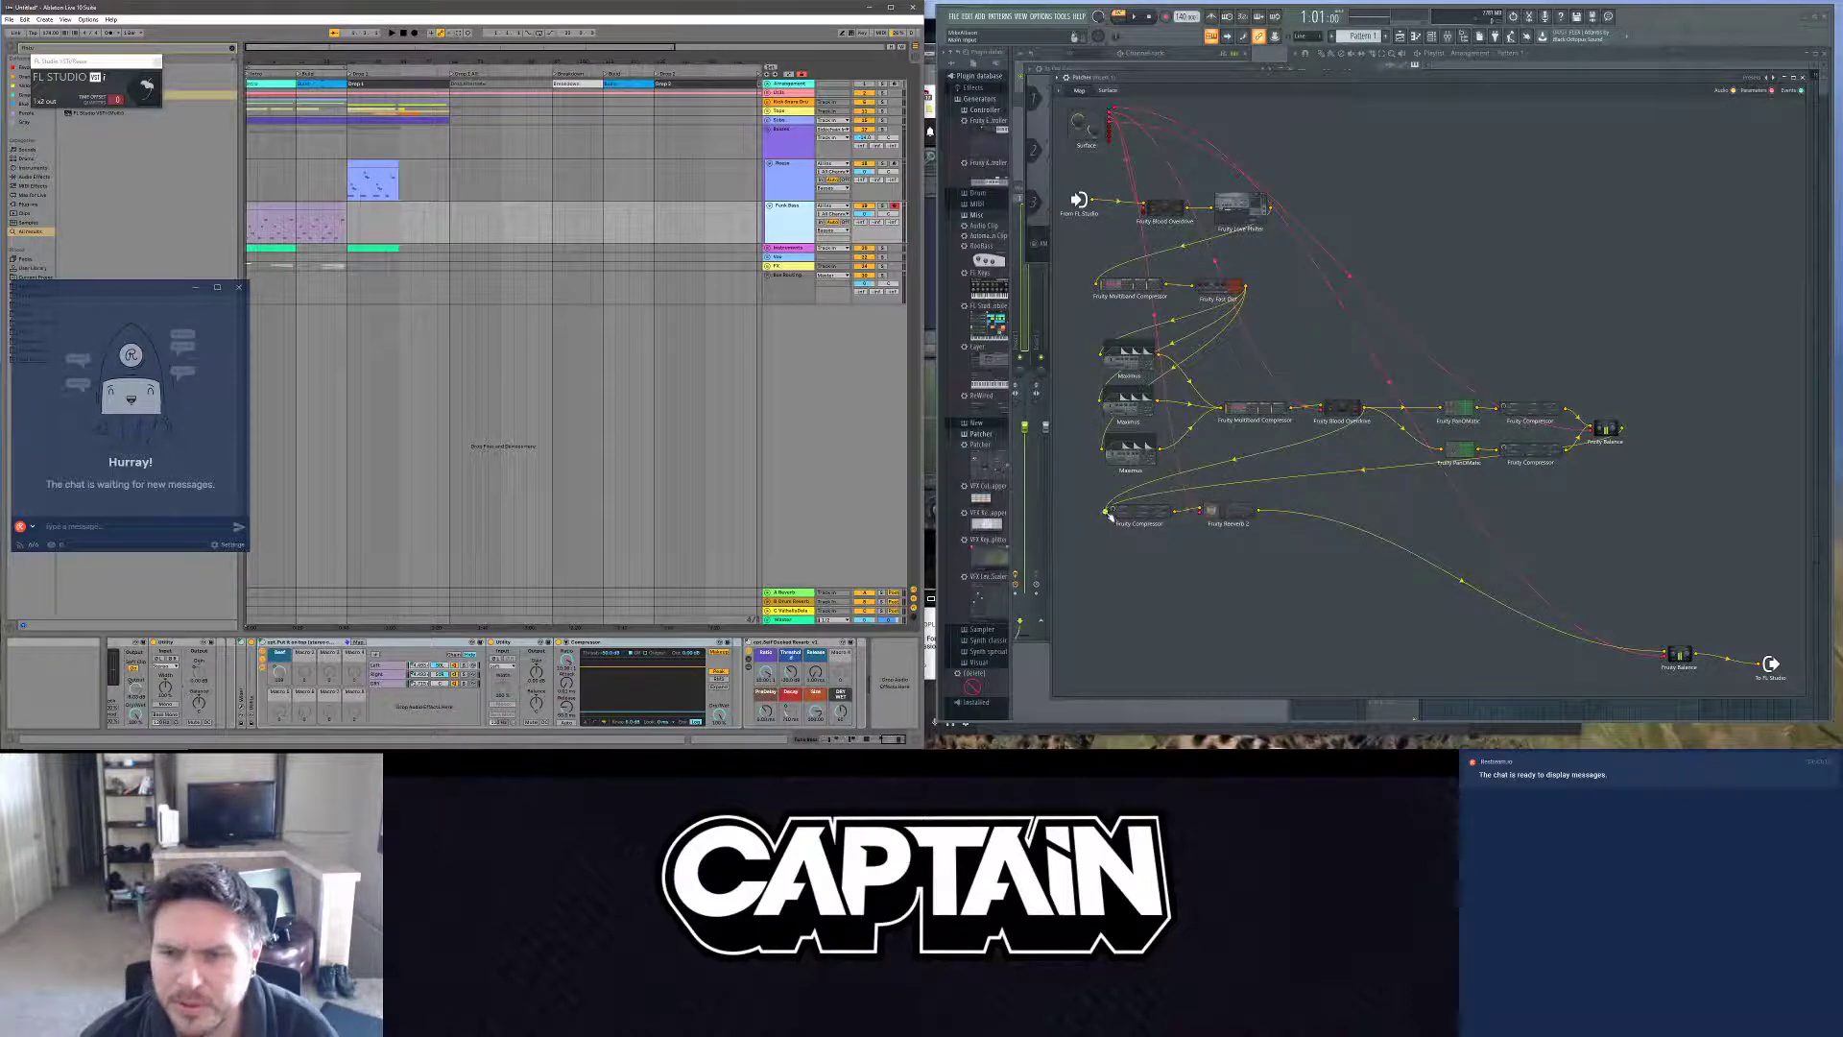
# Step: Move the lower Fruity Compressor and Fruity Reeverb 2 further down the Patcher map, then browse the plugins available to add
pyautogui.moveTo(1116, 523); pyautogui.dragTo(1107, 581)
pyautogui.moveTo(1225, 524); pyautogui.dragTo(1226, 575)
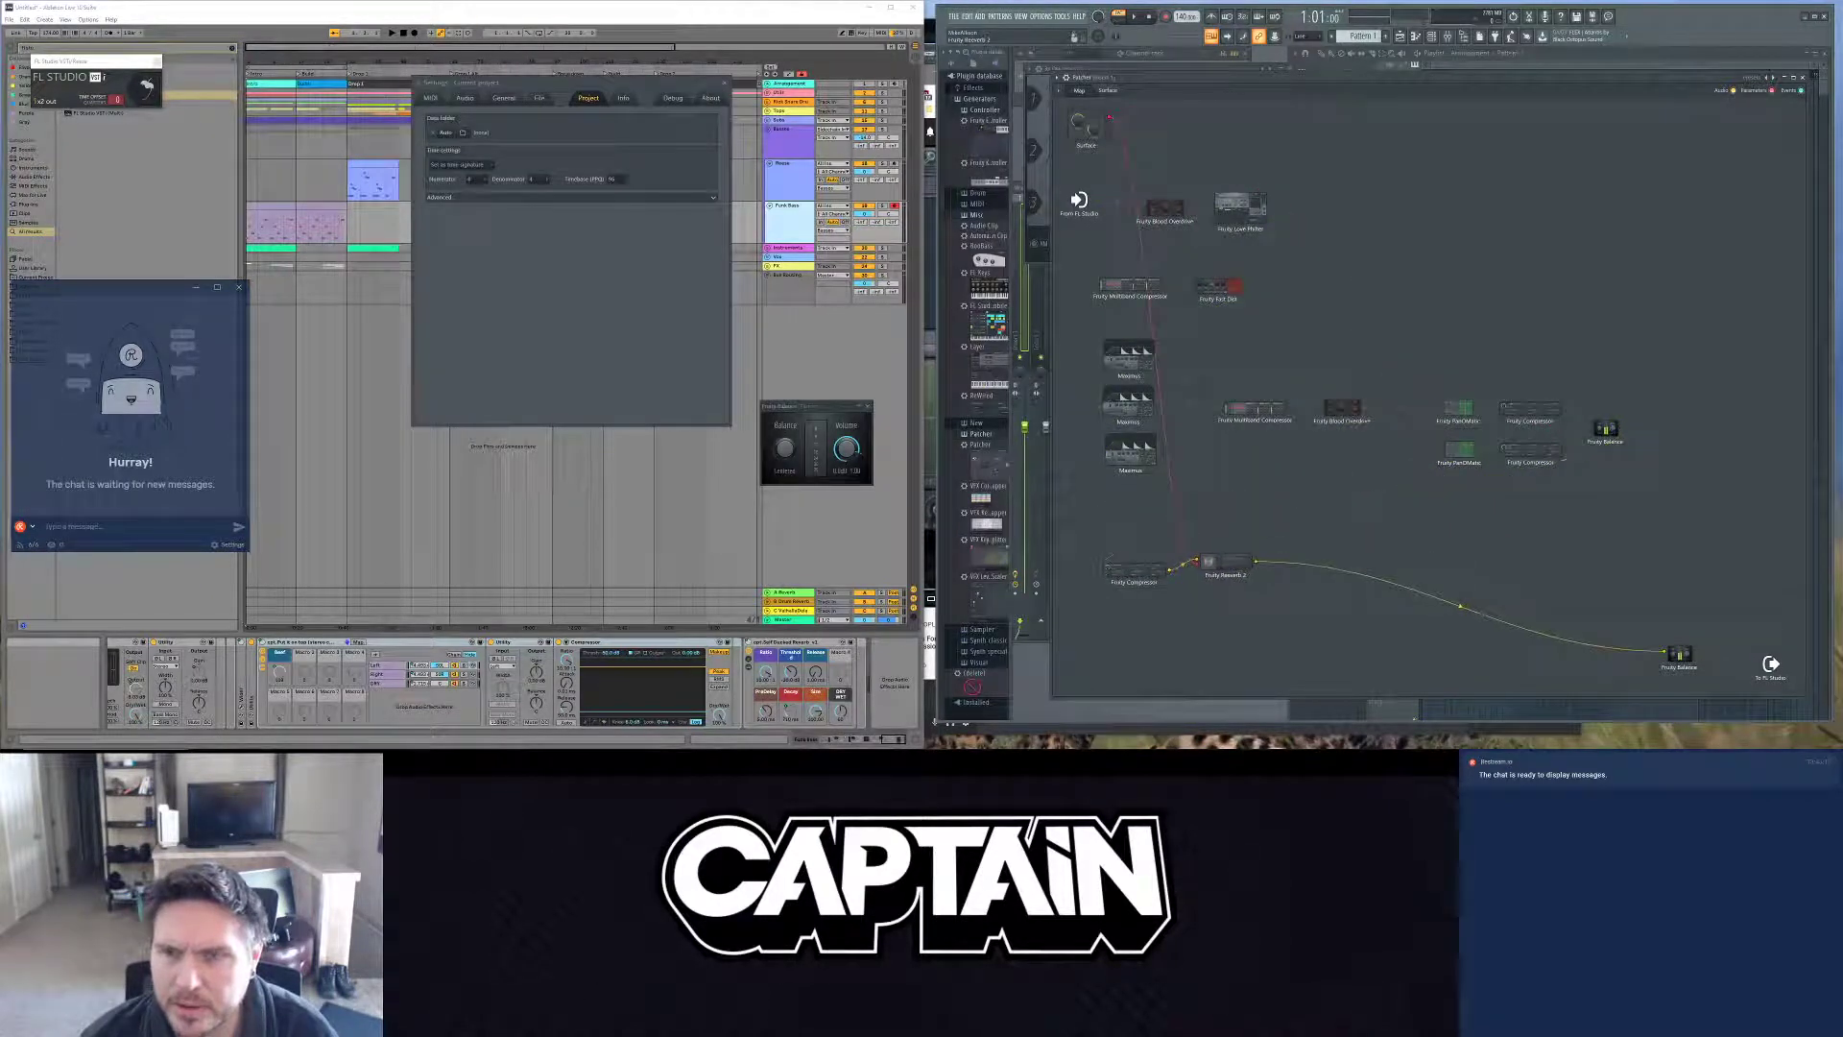
pyautogui.rightClick(1101, 510)
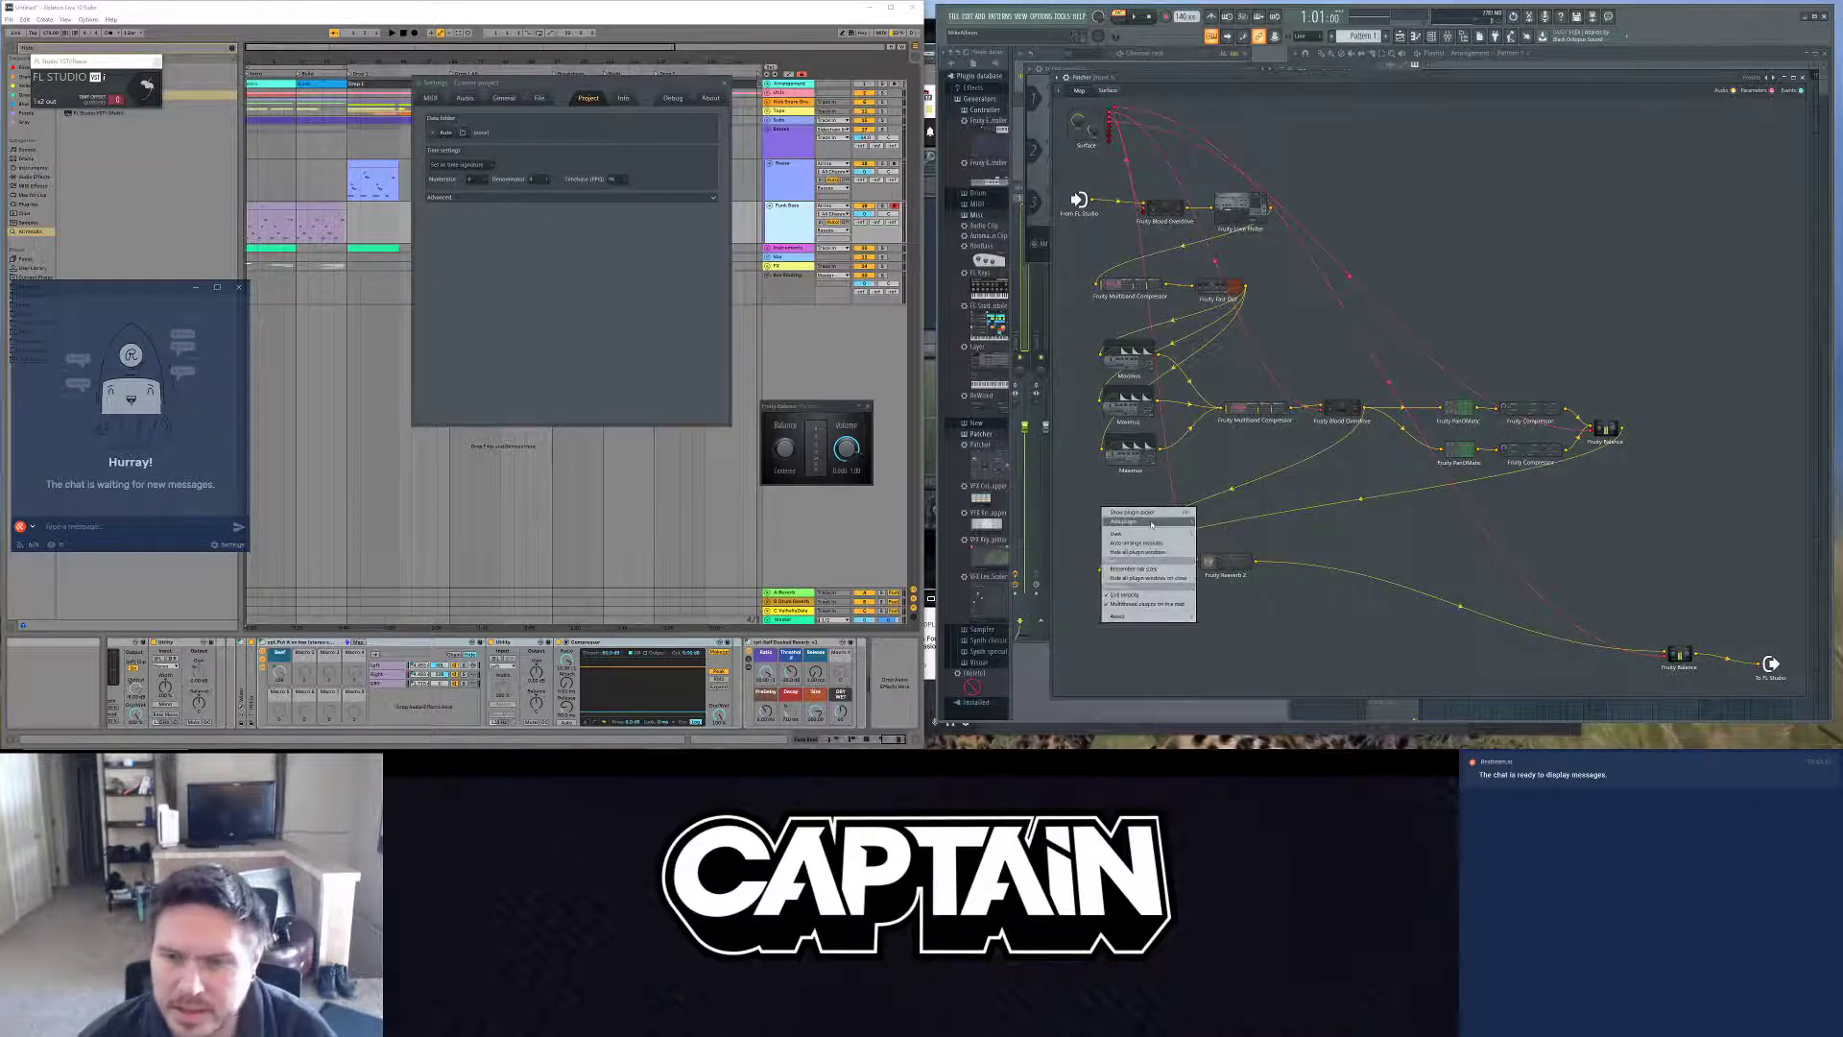
pyautogui.moveTo(1156, 522)
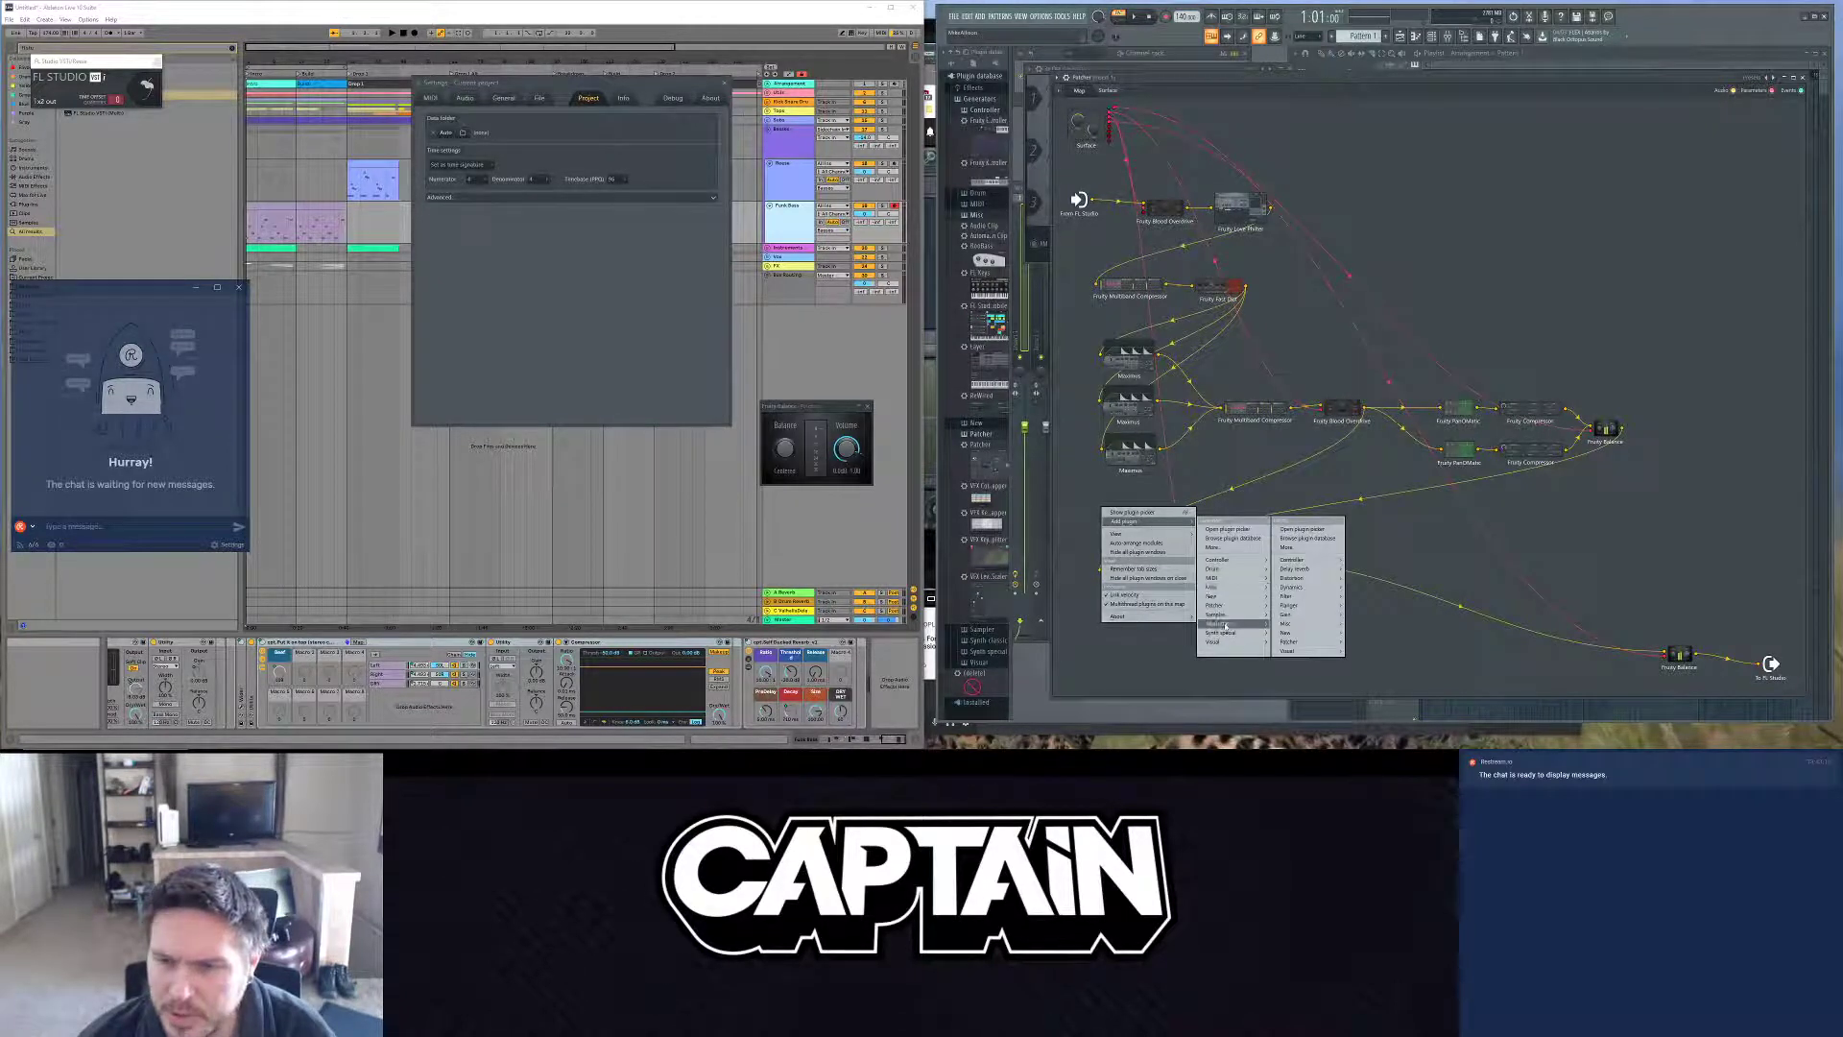
# Step: Switch to Chrome and search the web for "fl studio stereoizer" in the empty tab
pyautogui.hotkey('ctrl', 'alt', 'Tab')
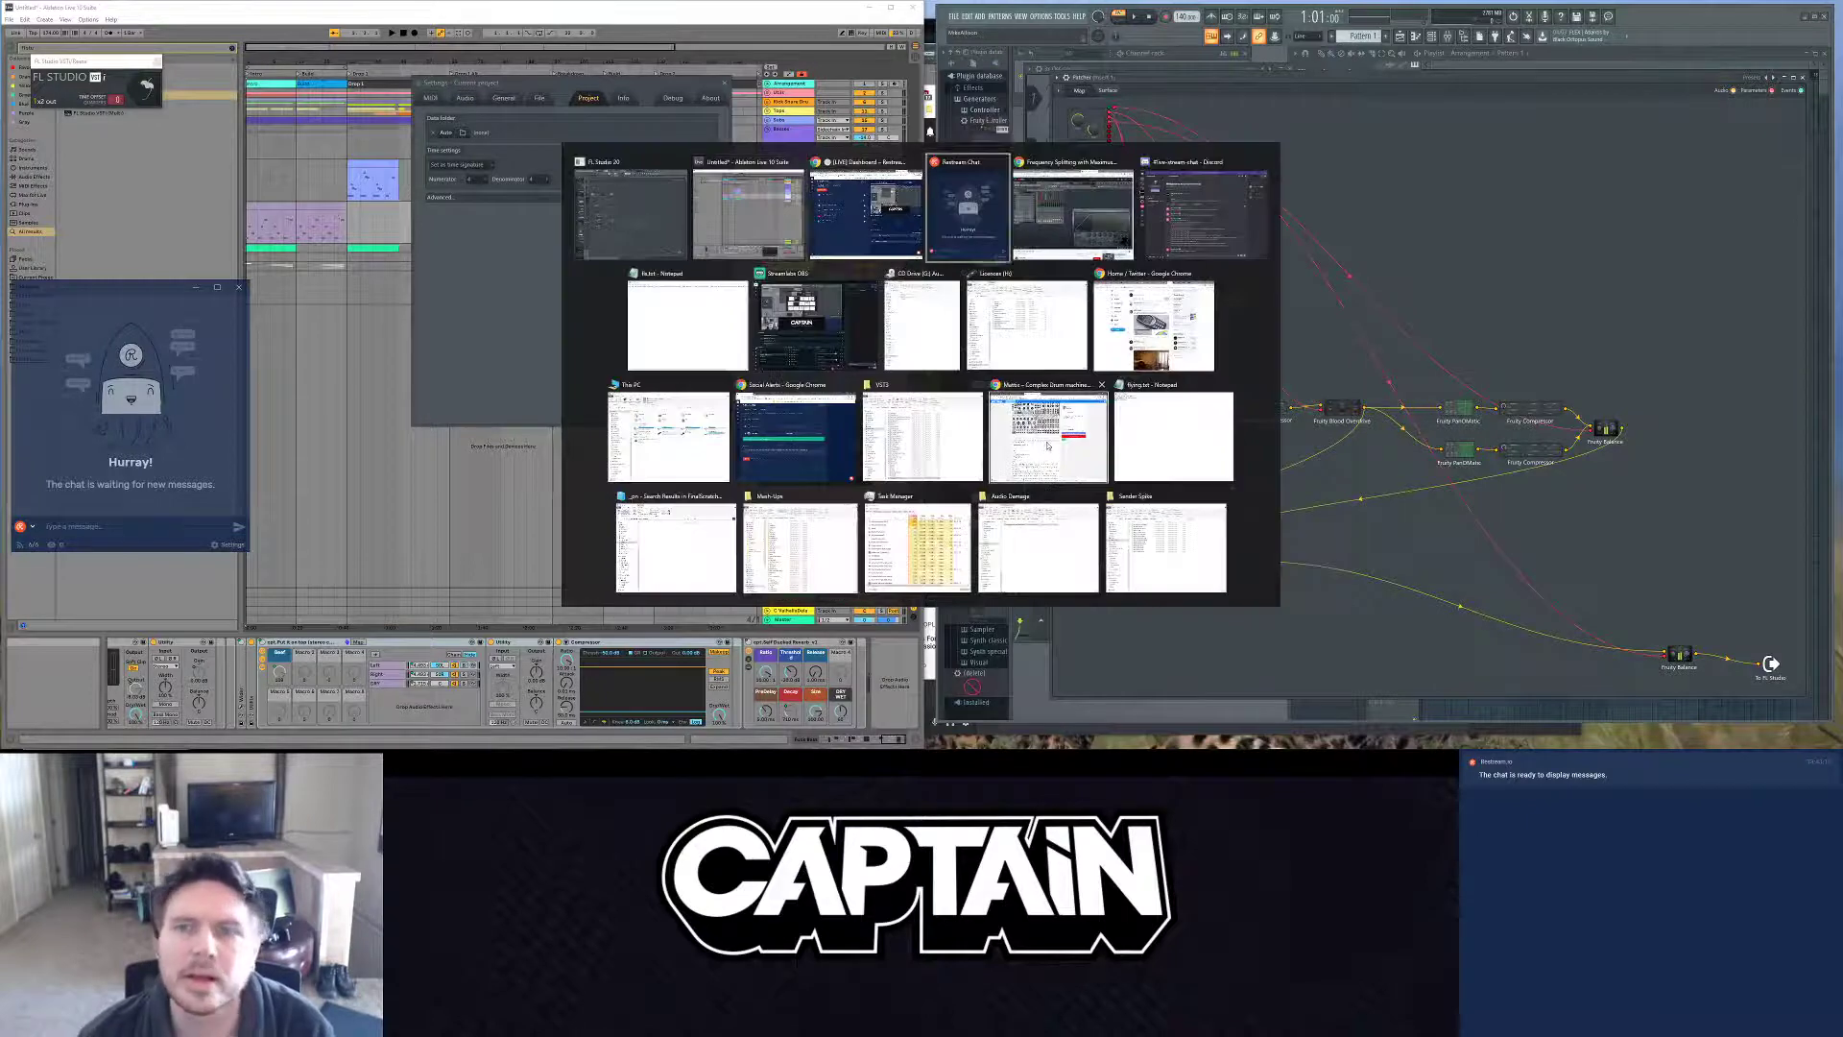
pyautogui.click(1072, 211)
pyautogui.click(754, 77)
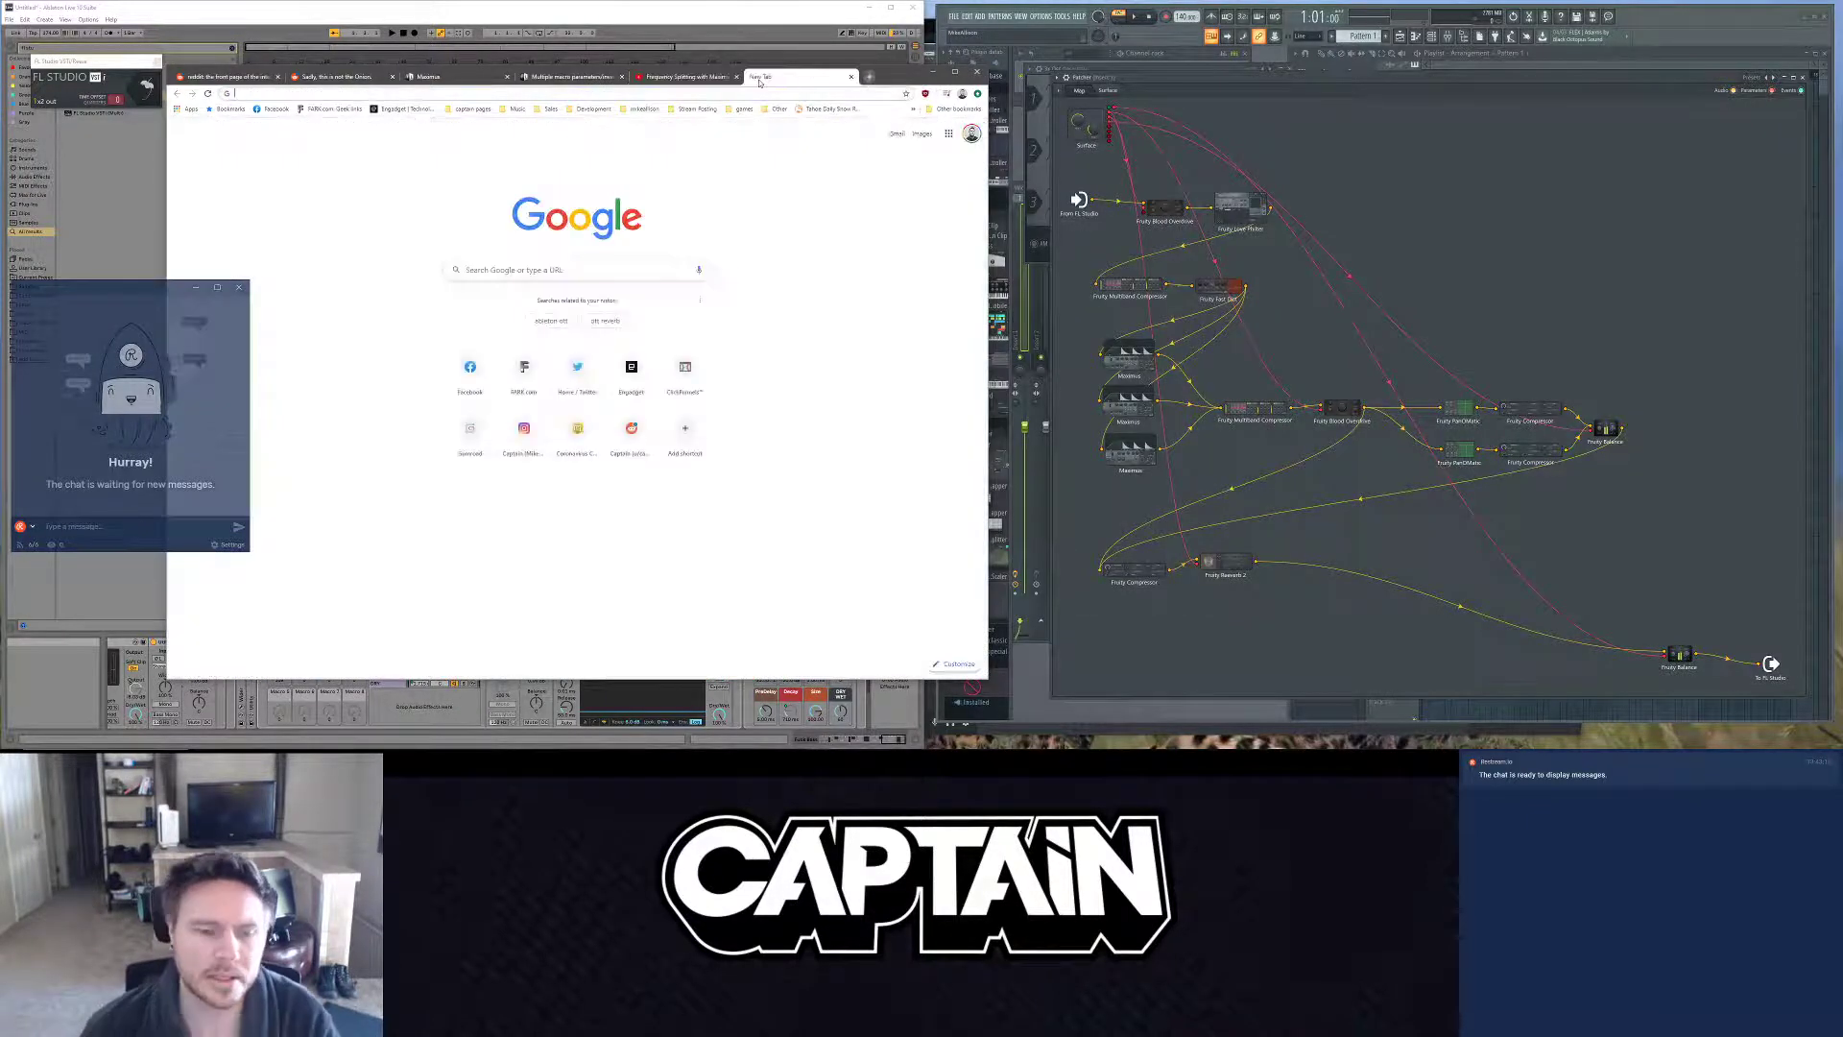
pyautogui.write('fl studio st')
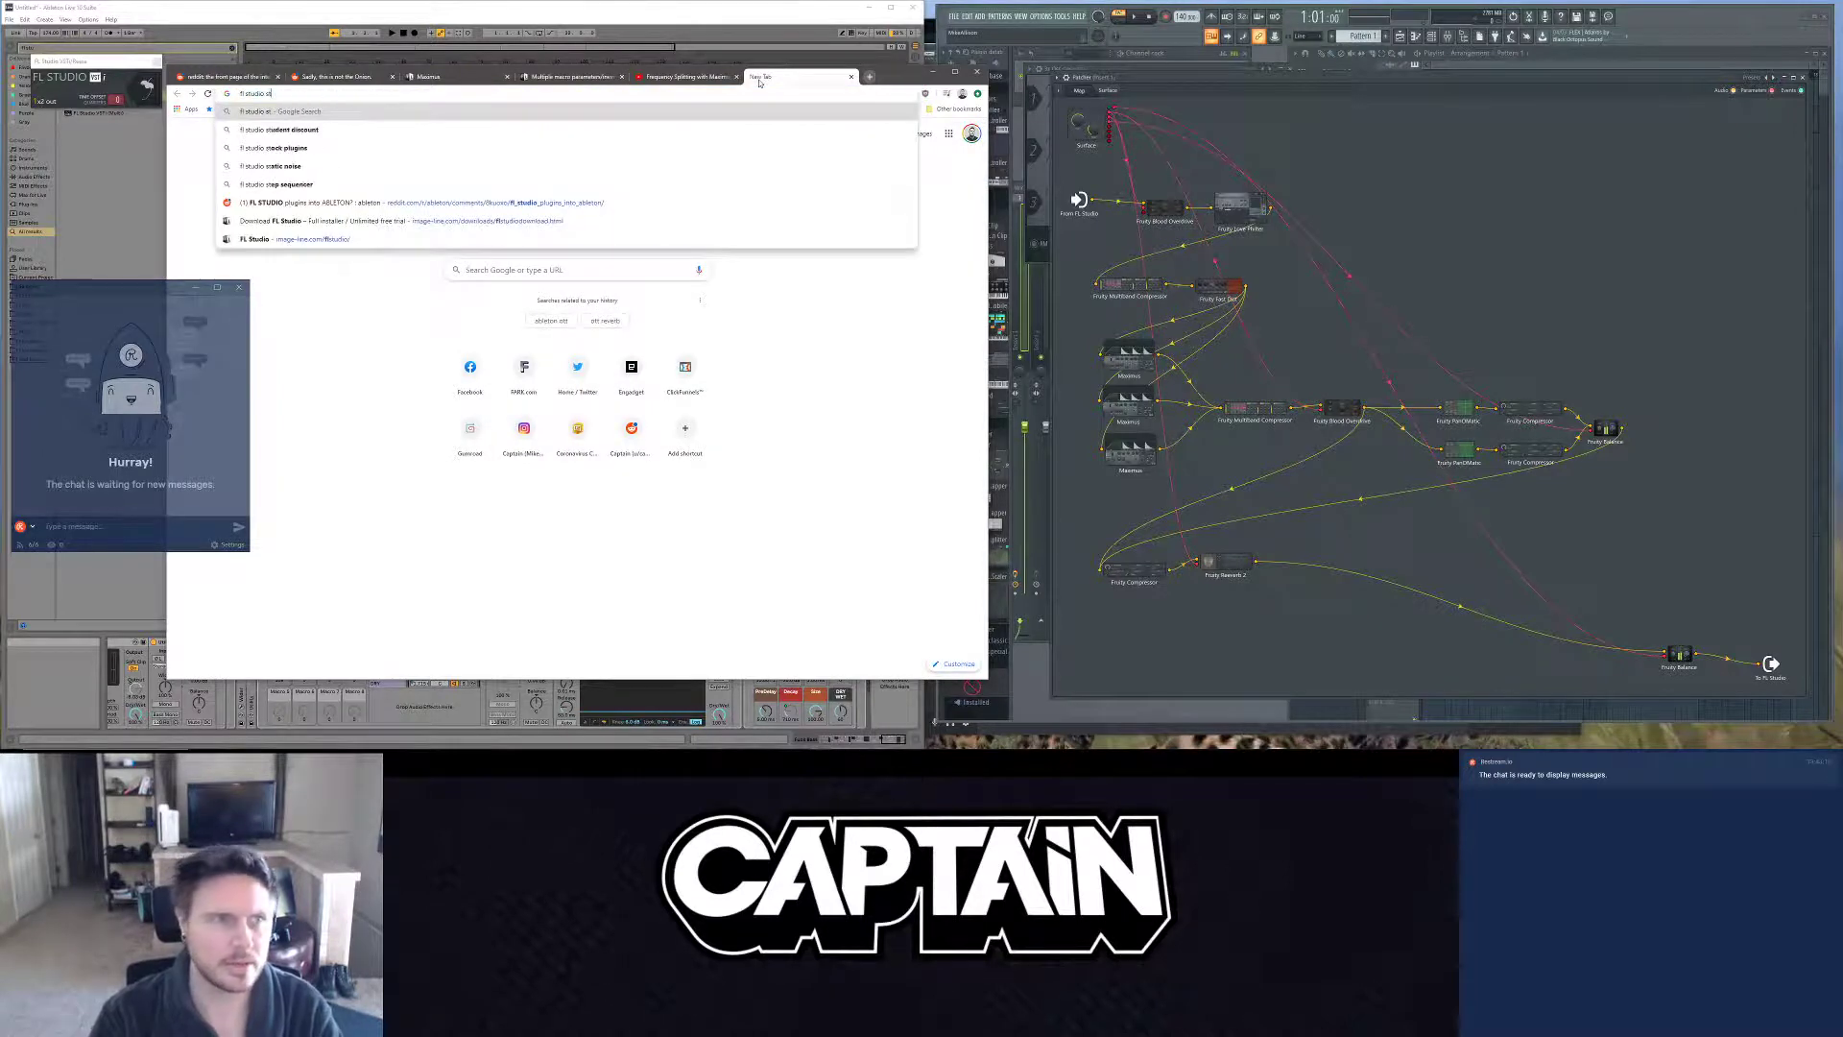
pyautogui.write('ereo')
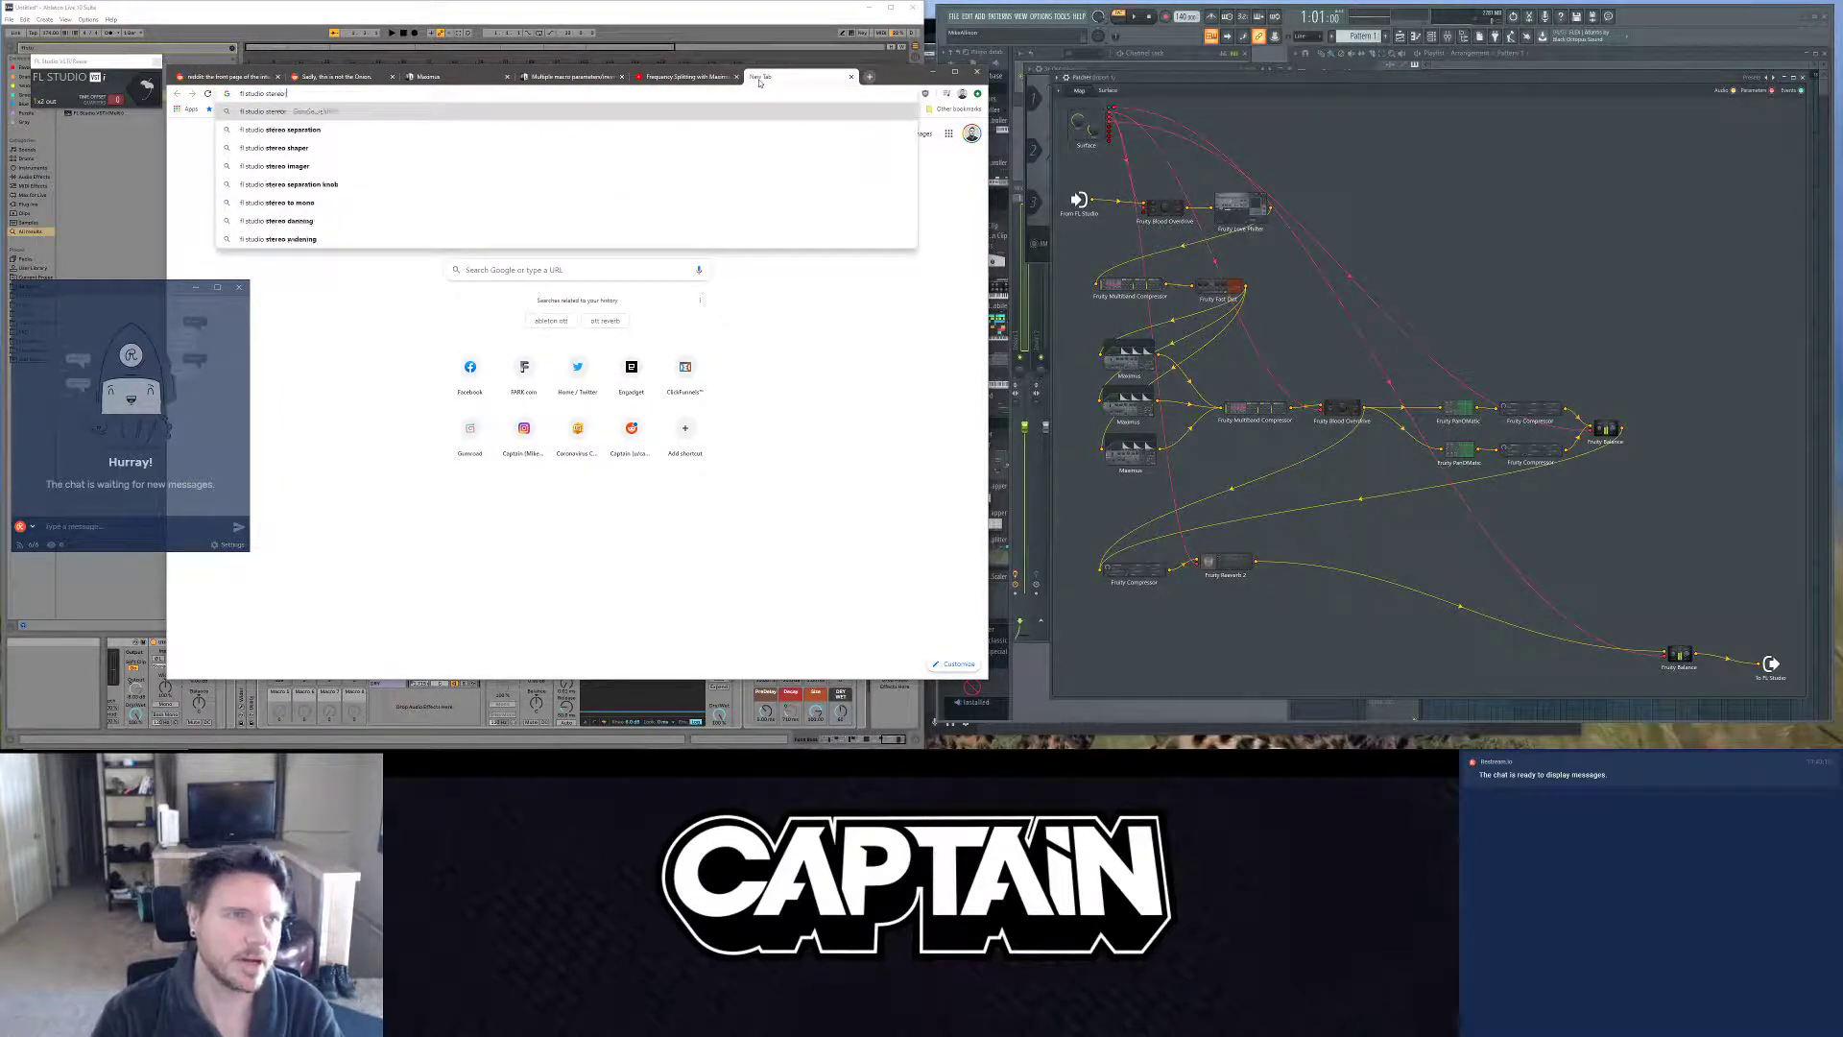
pyautogui.write('izer')
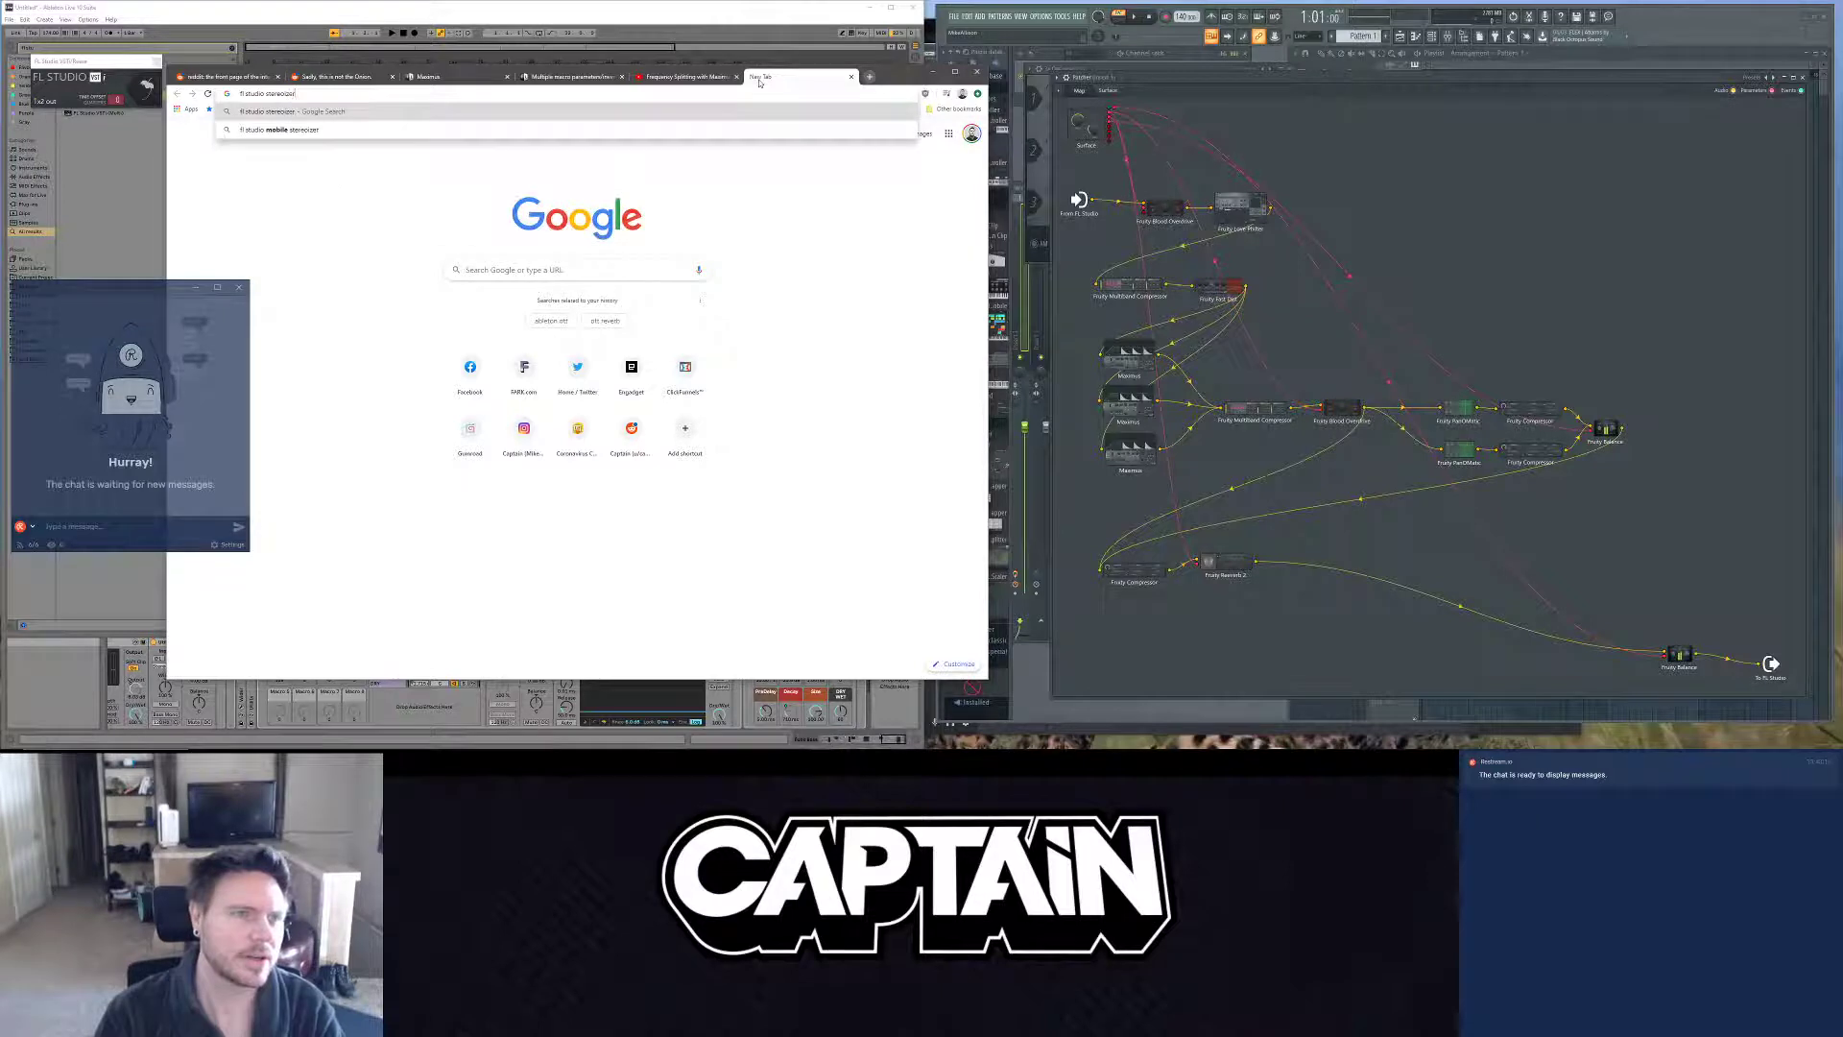
pyautogui.press('Return')
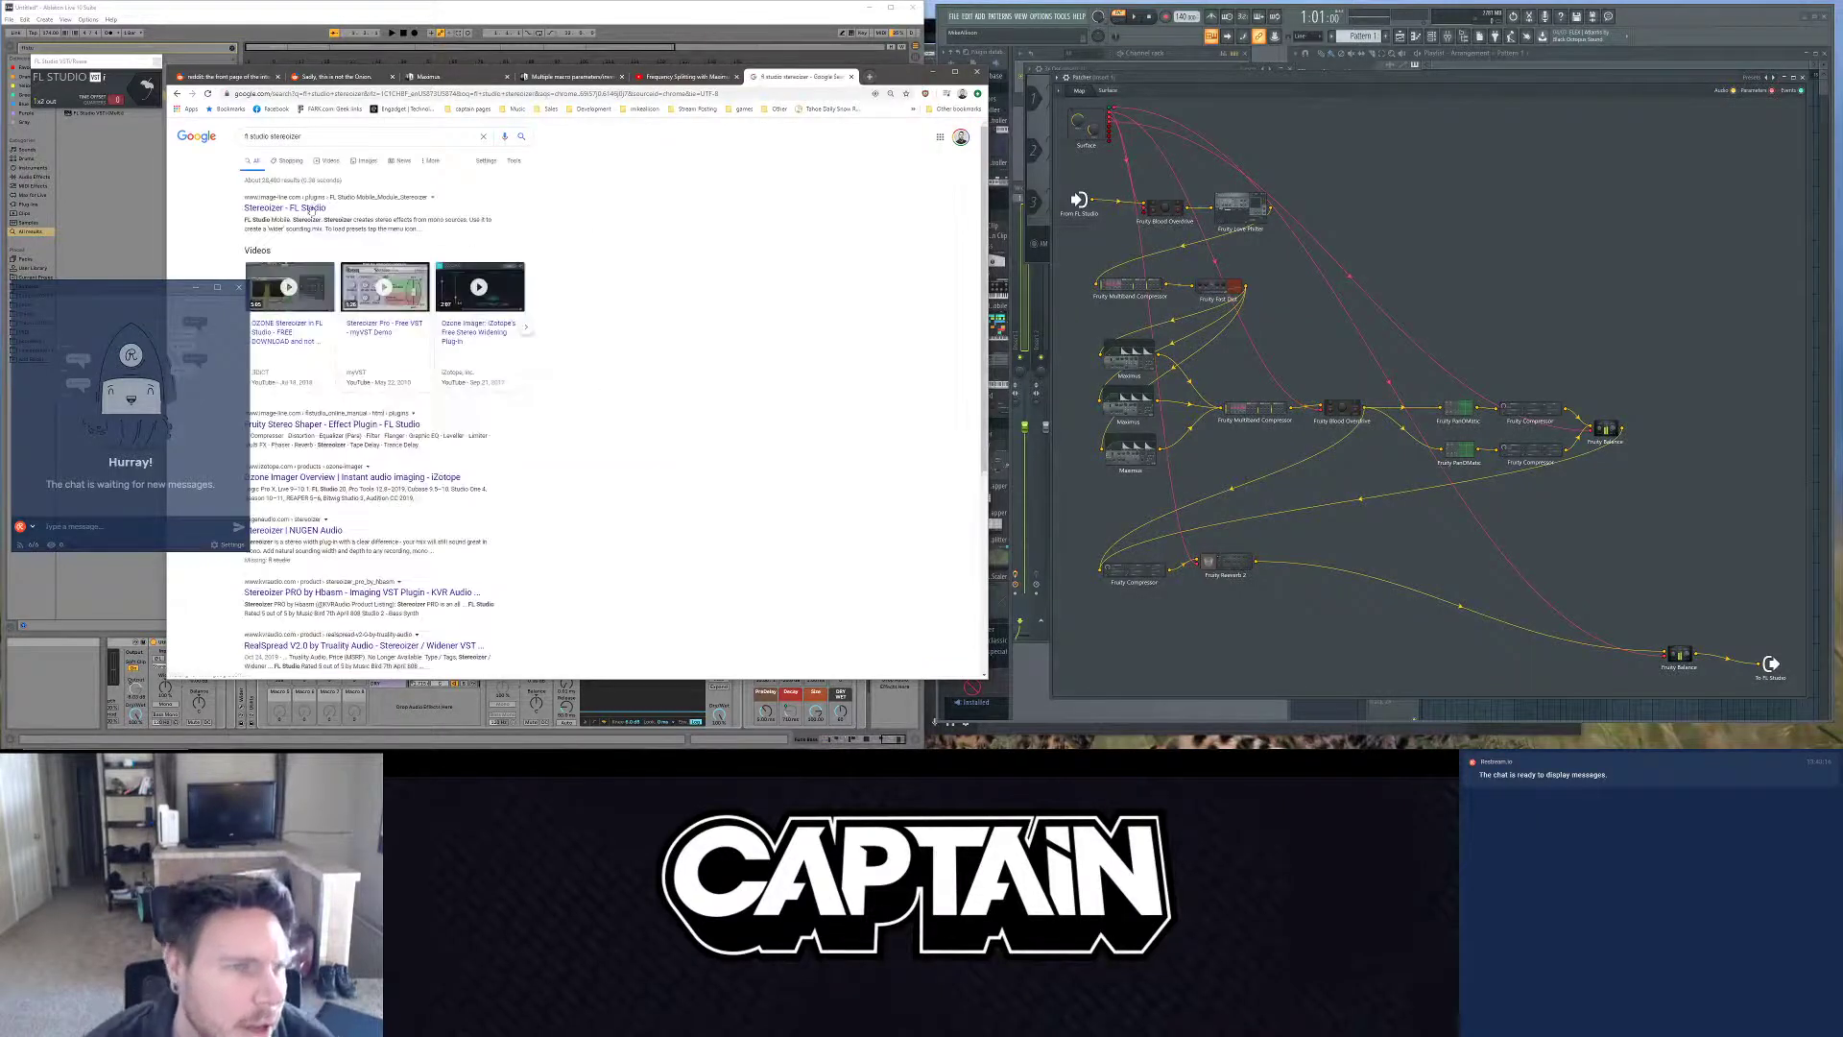
# Step: Read the FL Studio manual pages on Stereoizer and Fruity Stereo Shaper from the search results
pyautogui.click(308, 210)
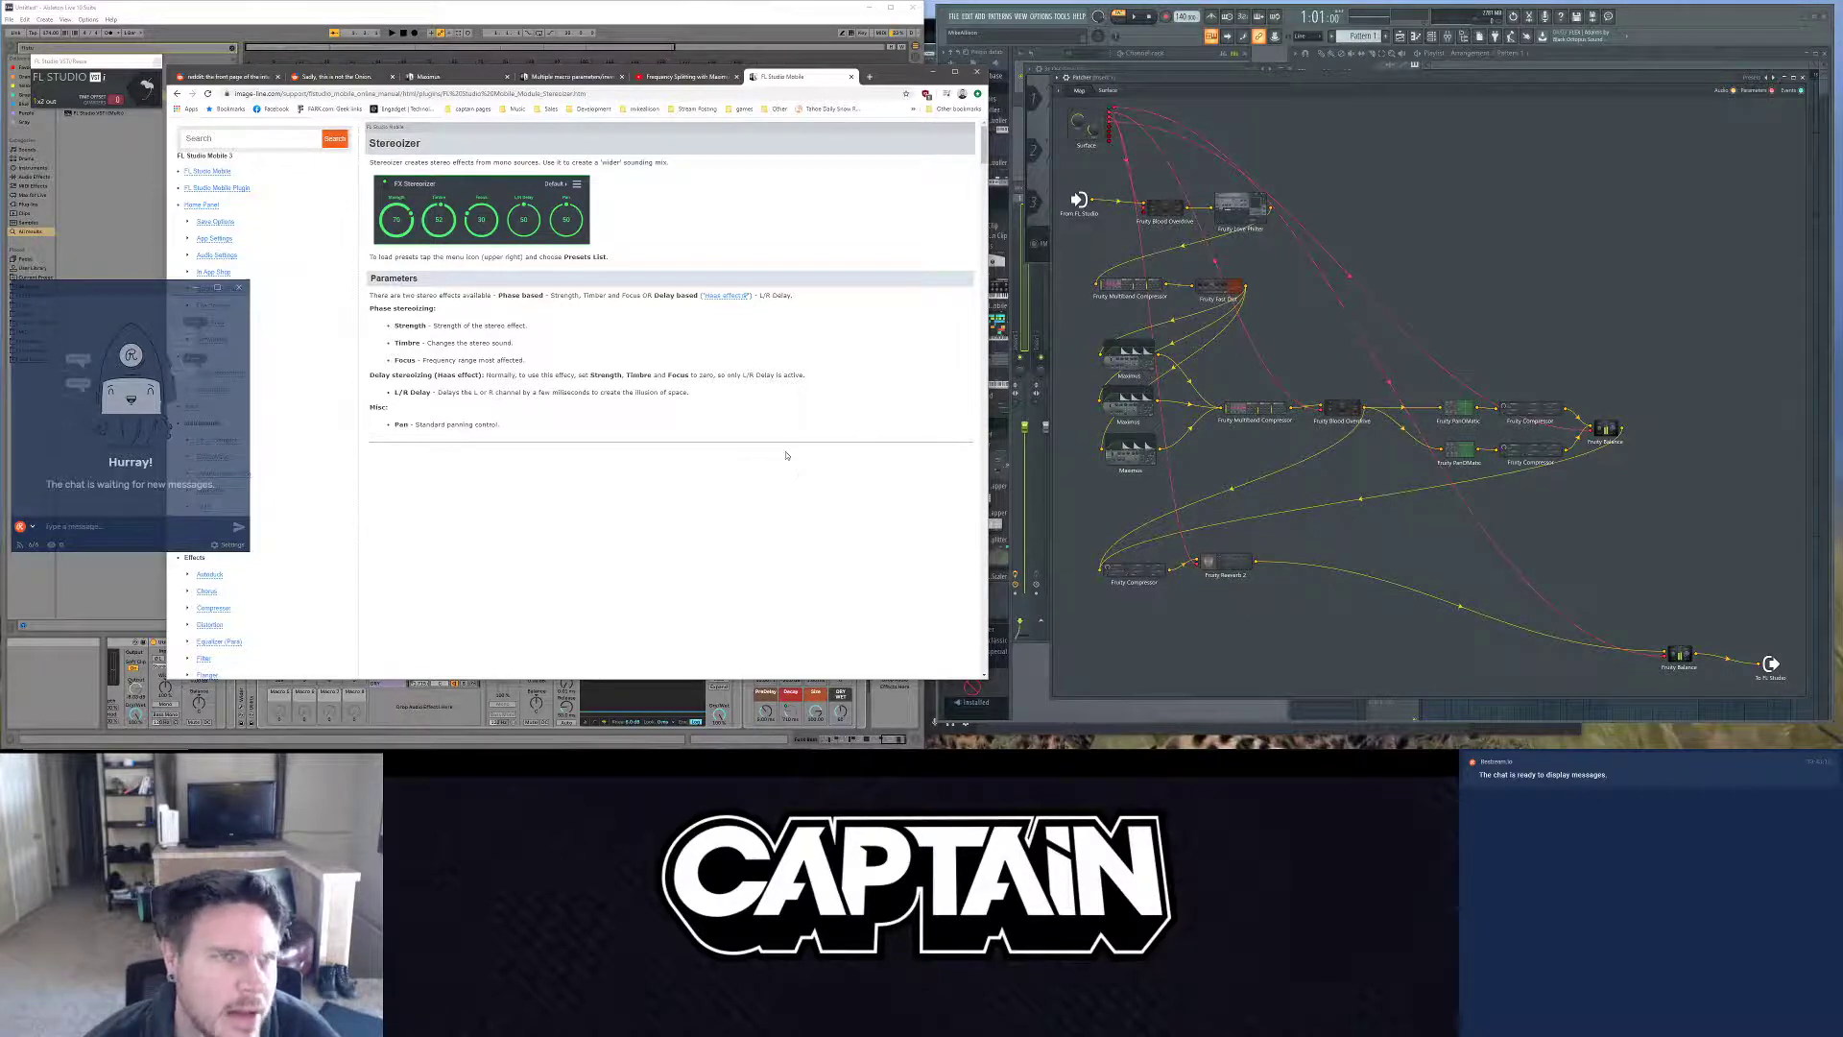
pyautogui.hotkey('alt', 'Left')
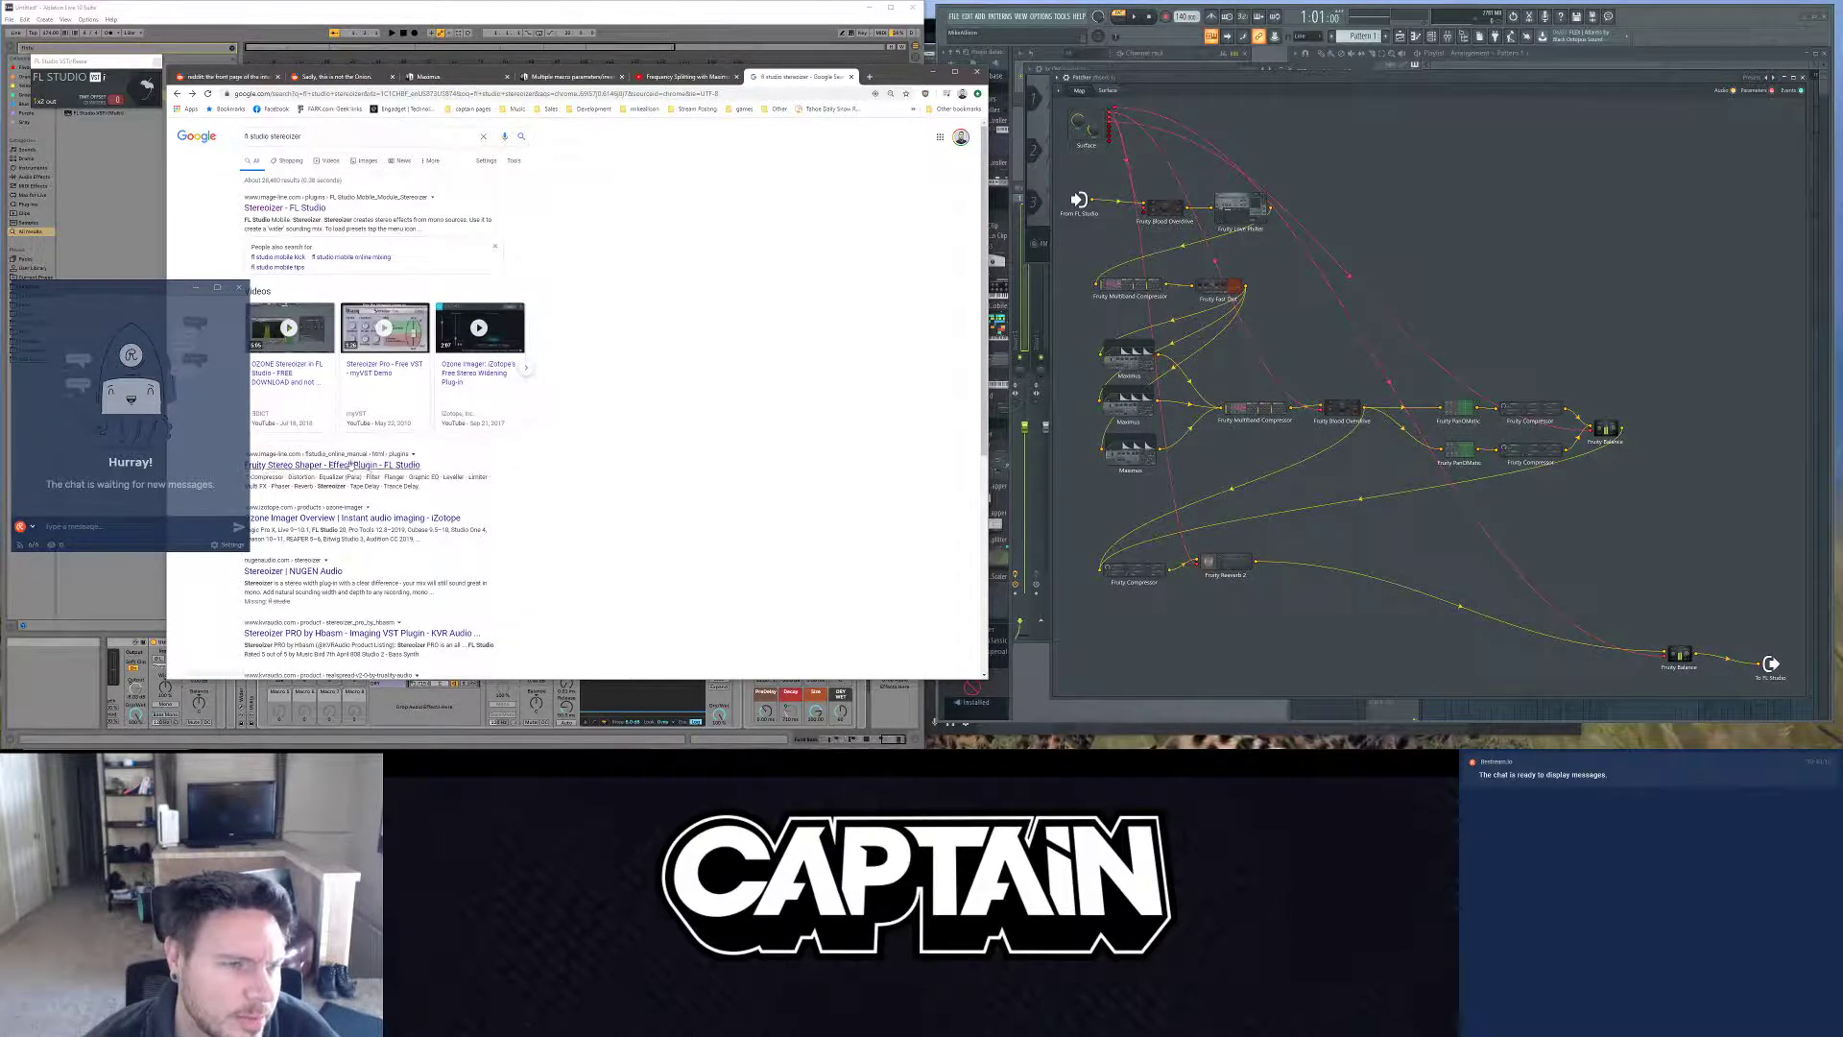
pyautogui.click(350, 465)
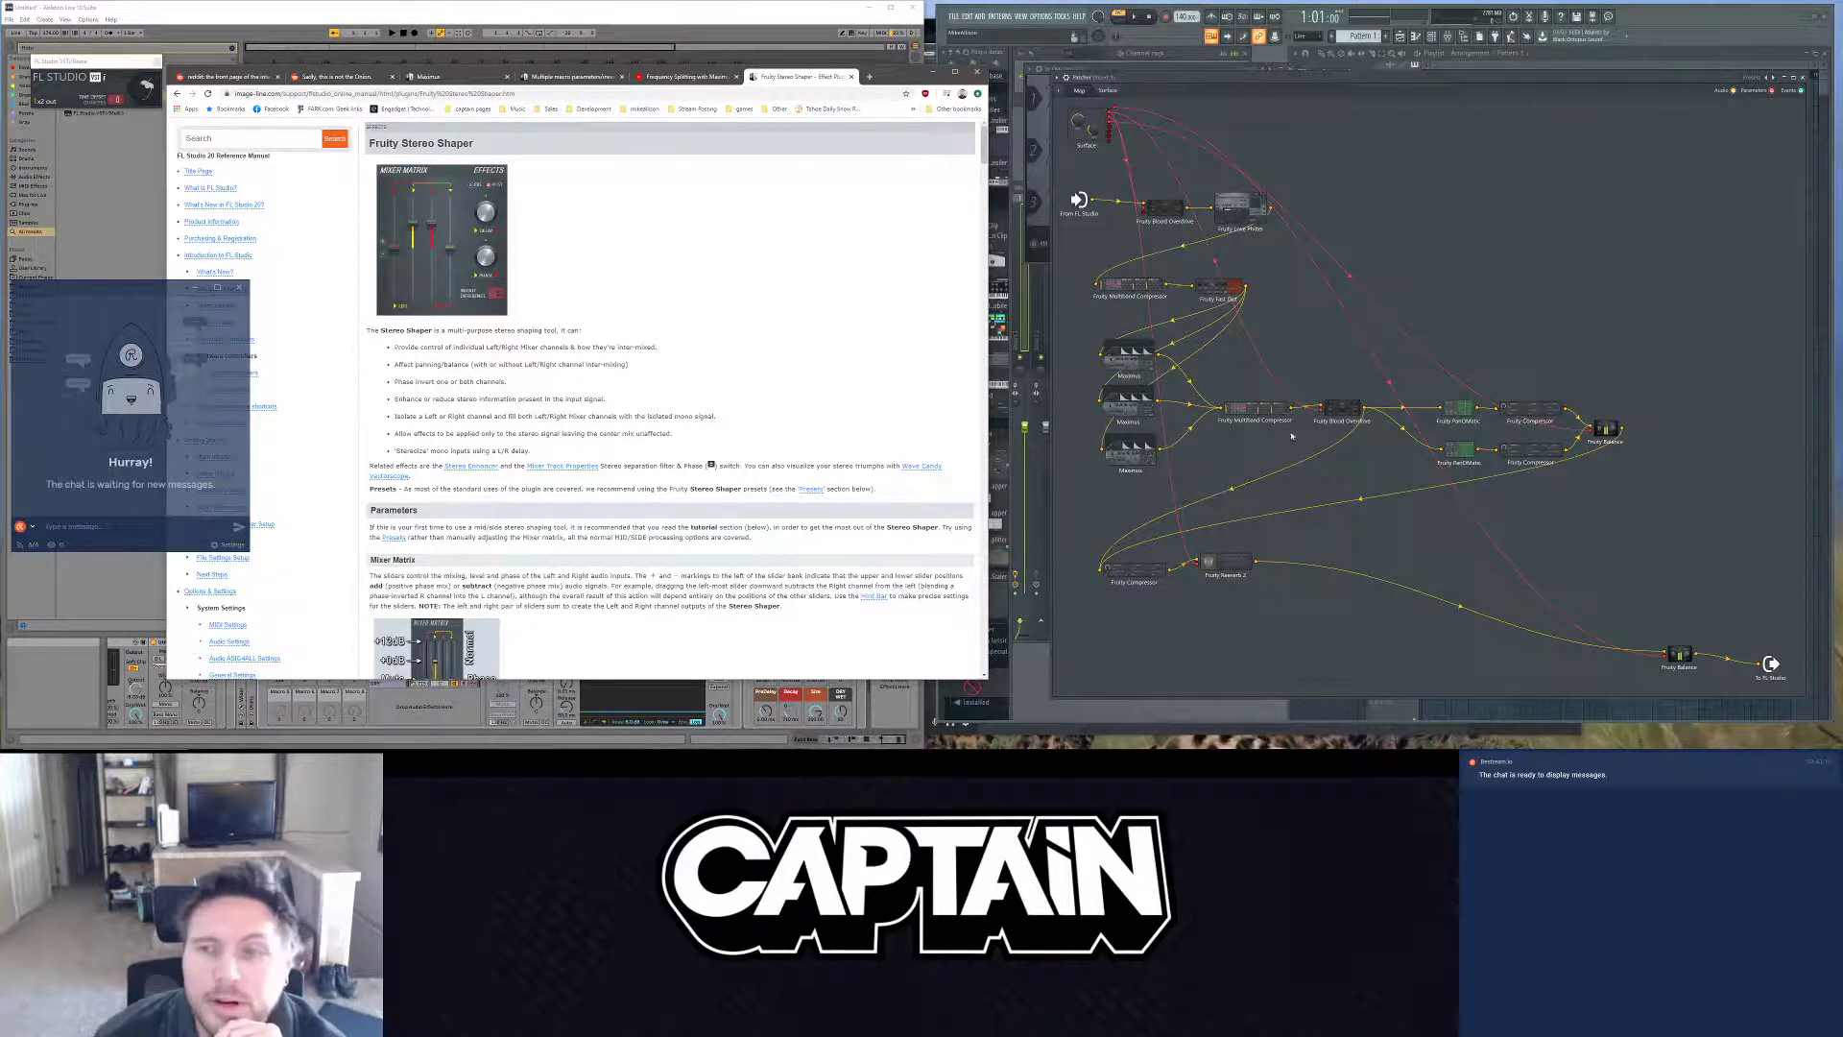
pyautogui.rightClick(1252, 505)
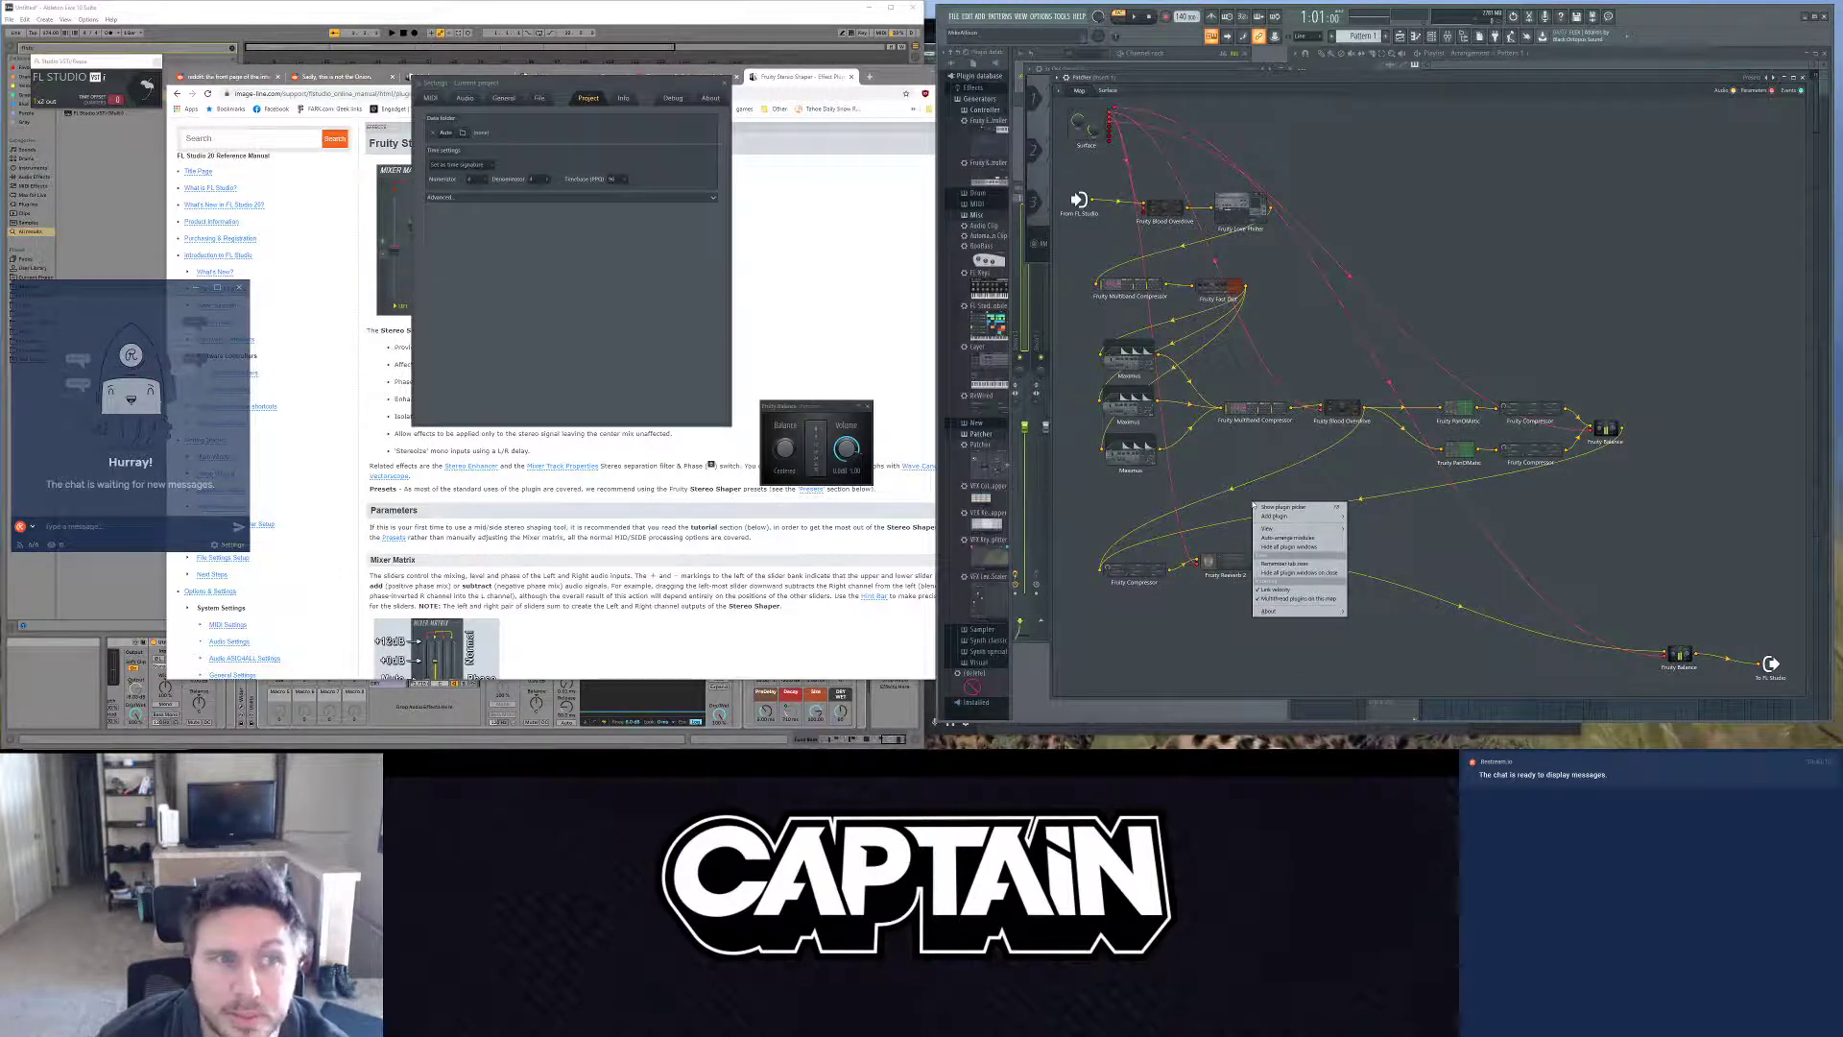
pyautogui.click(829, 348)
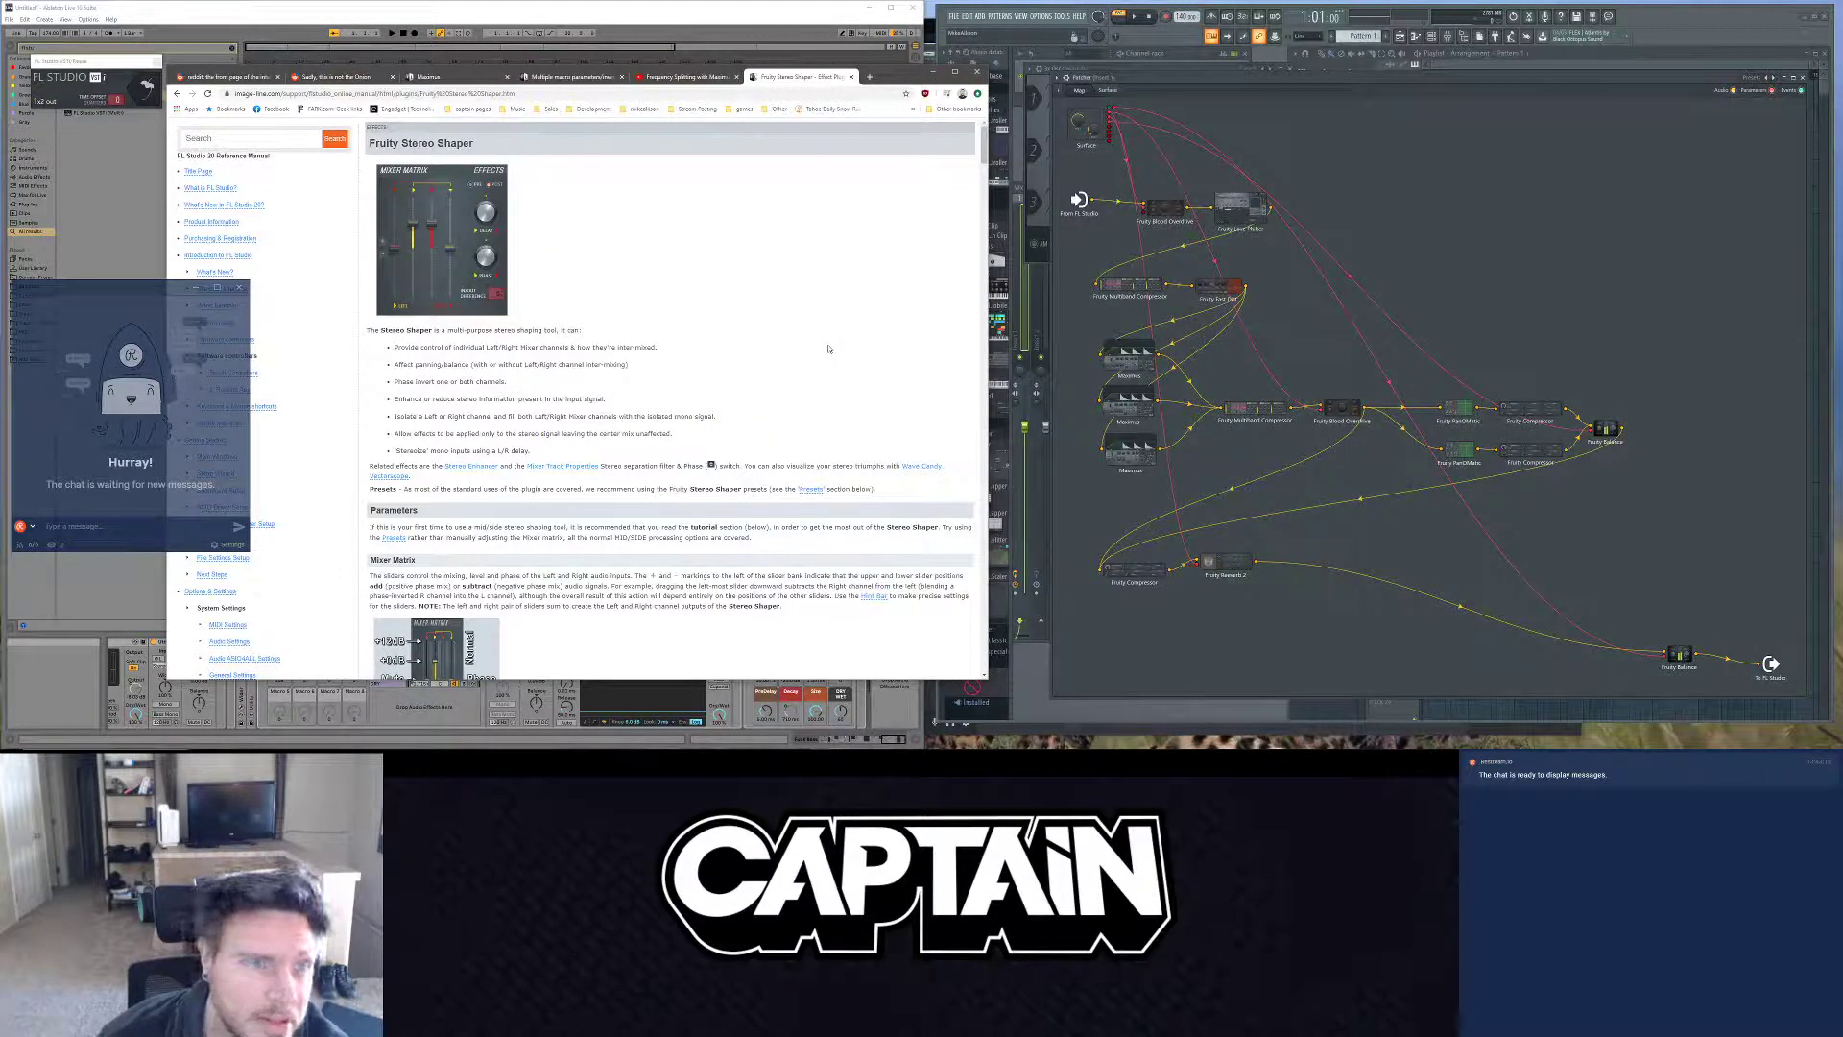
# Step: Return to FL Studio's Patcher map and browse the effect categories of plugins available to add
pyautogui.rightClick(1266, 518)
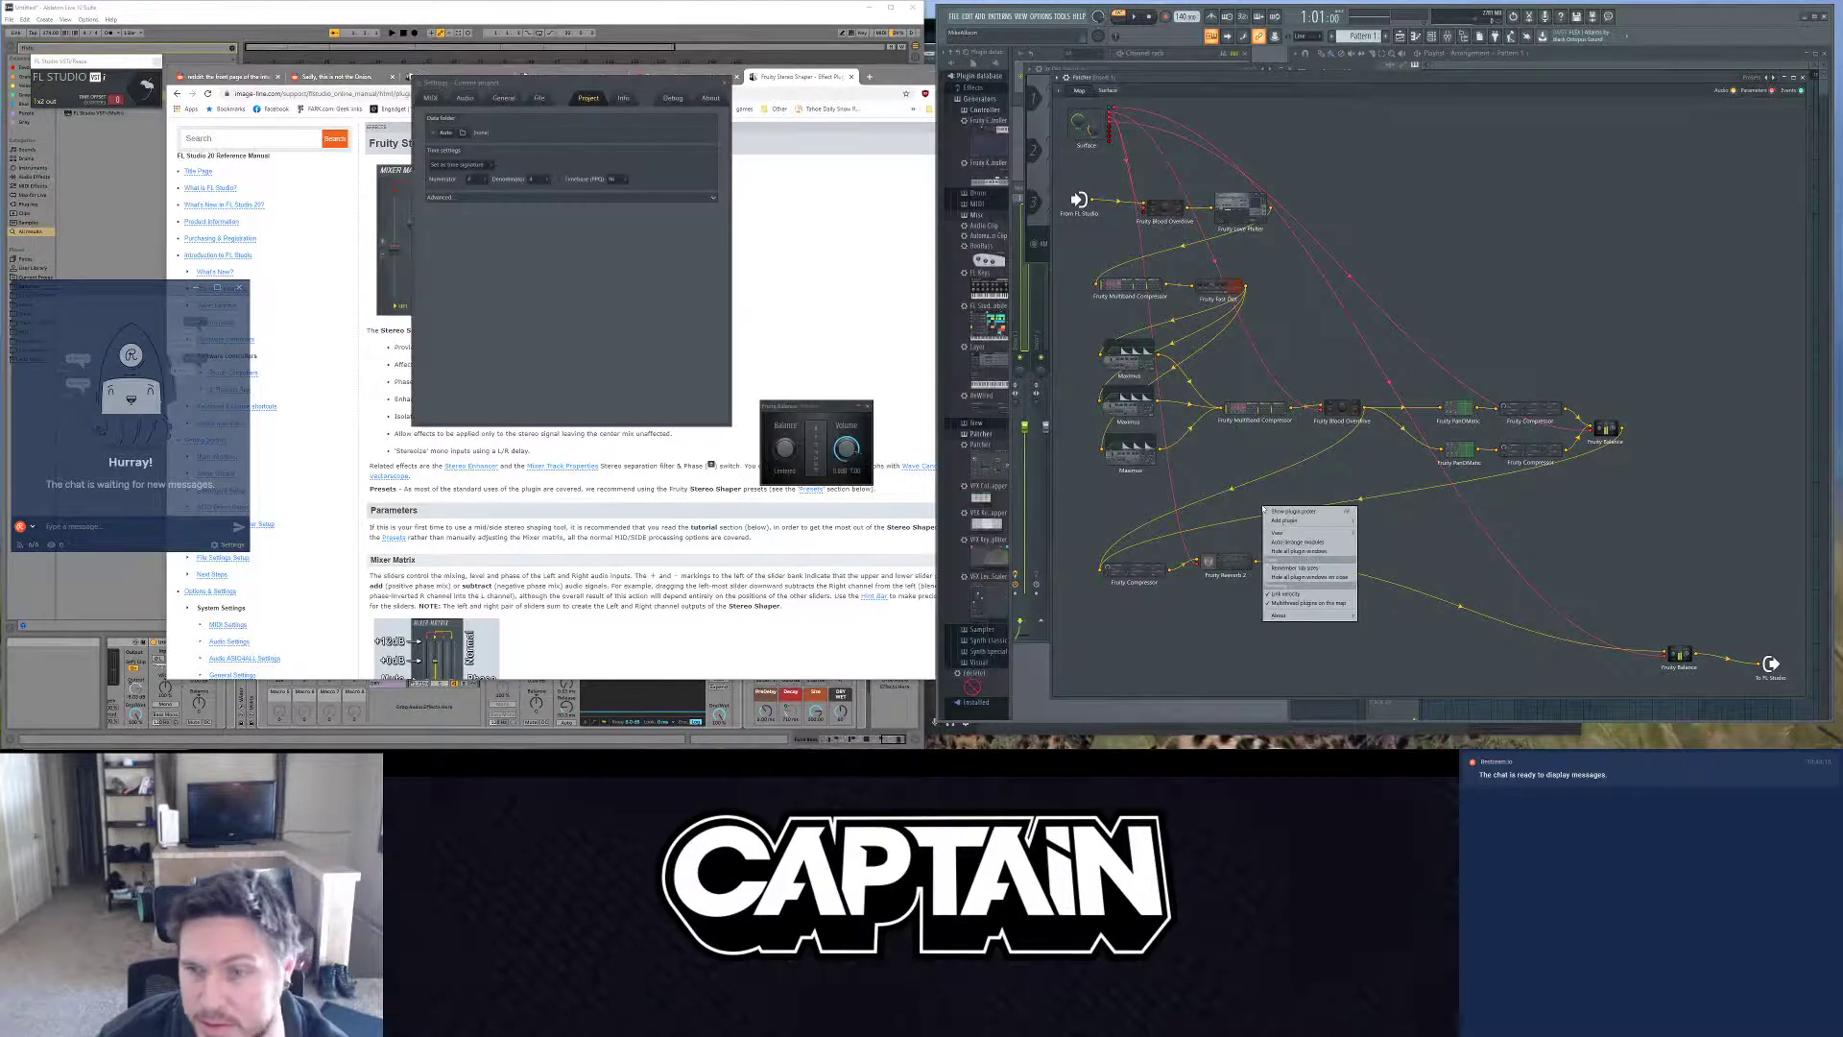
pyautogui.moveTo(1334, 524)
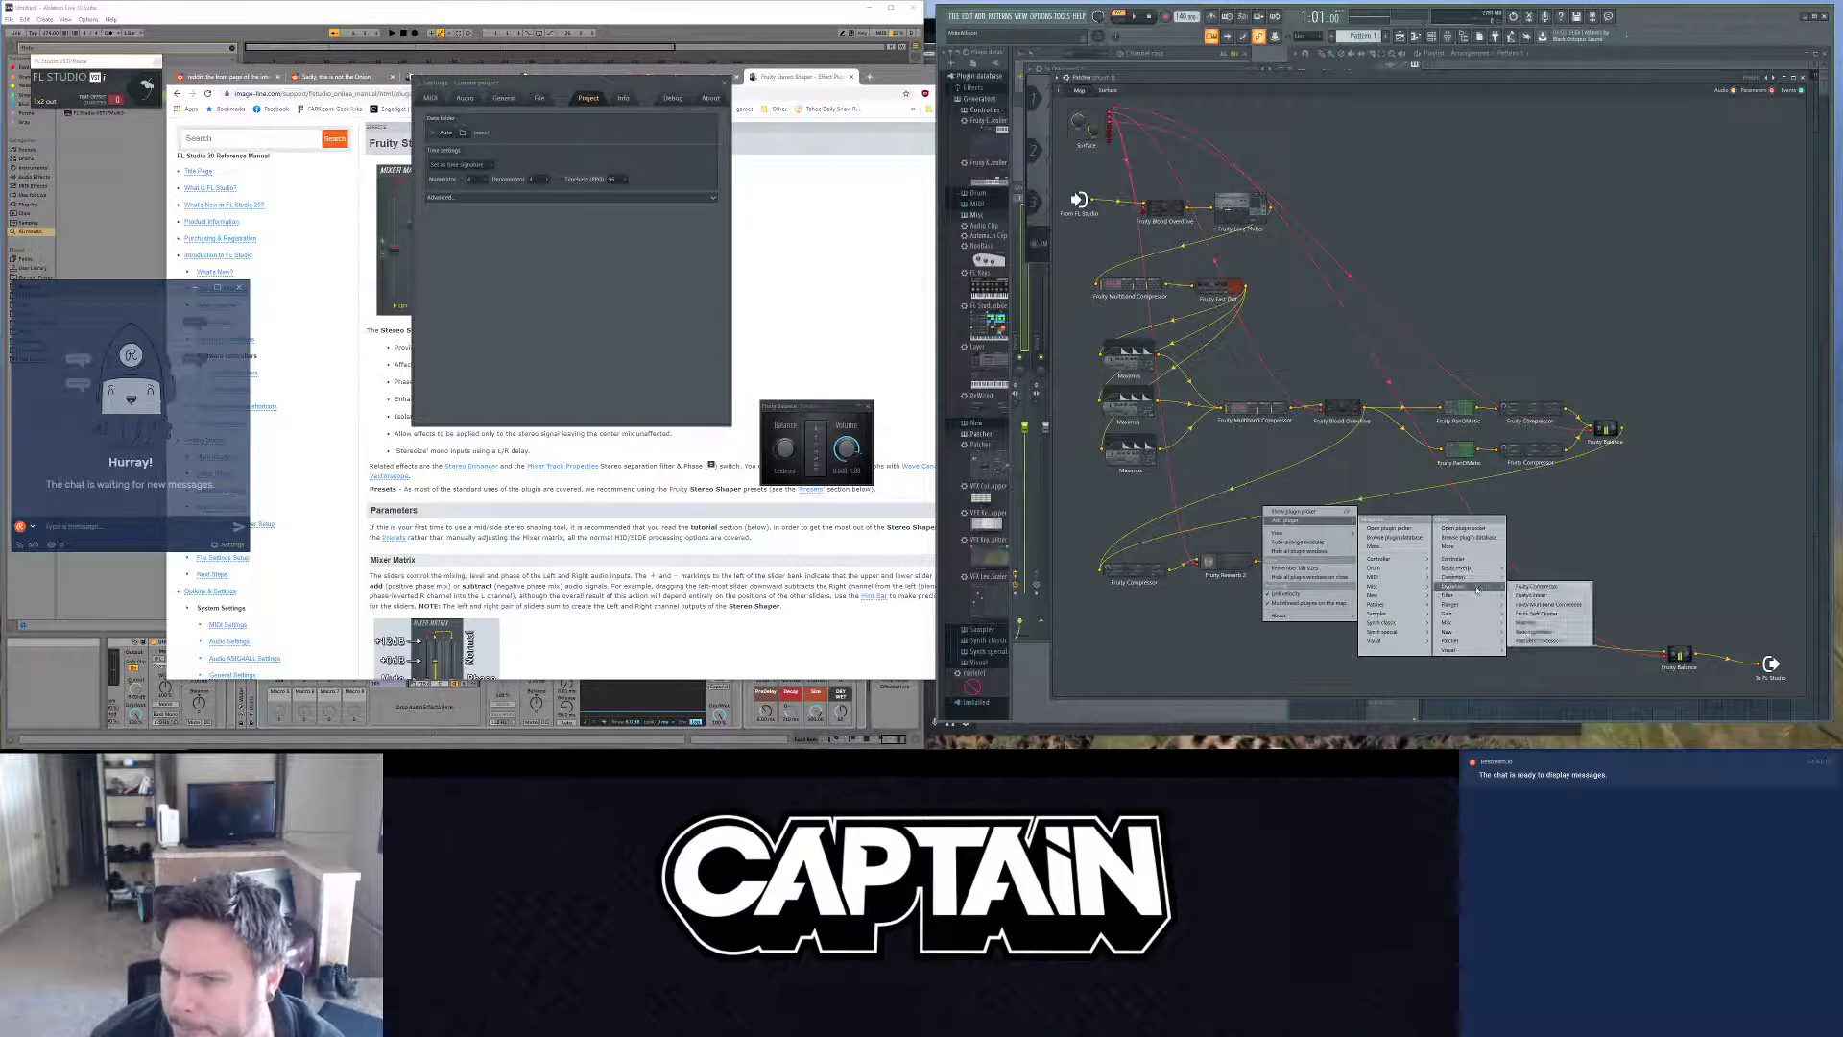
pyautogui.moveTo(1476, 624)
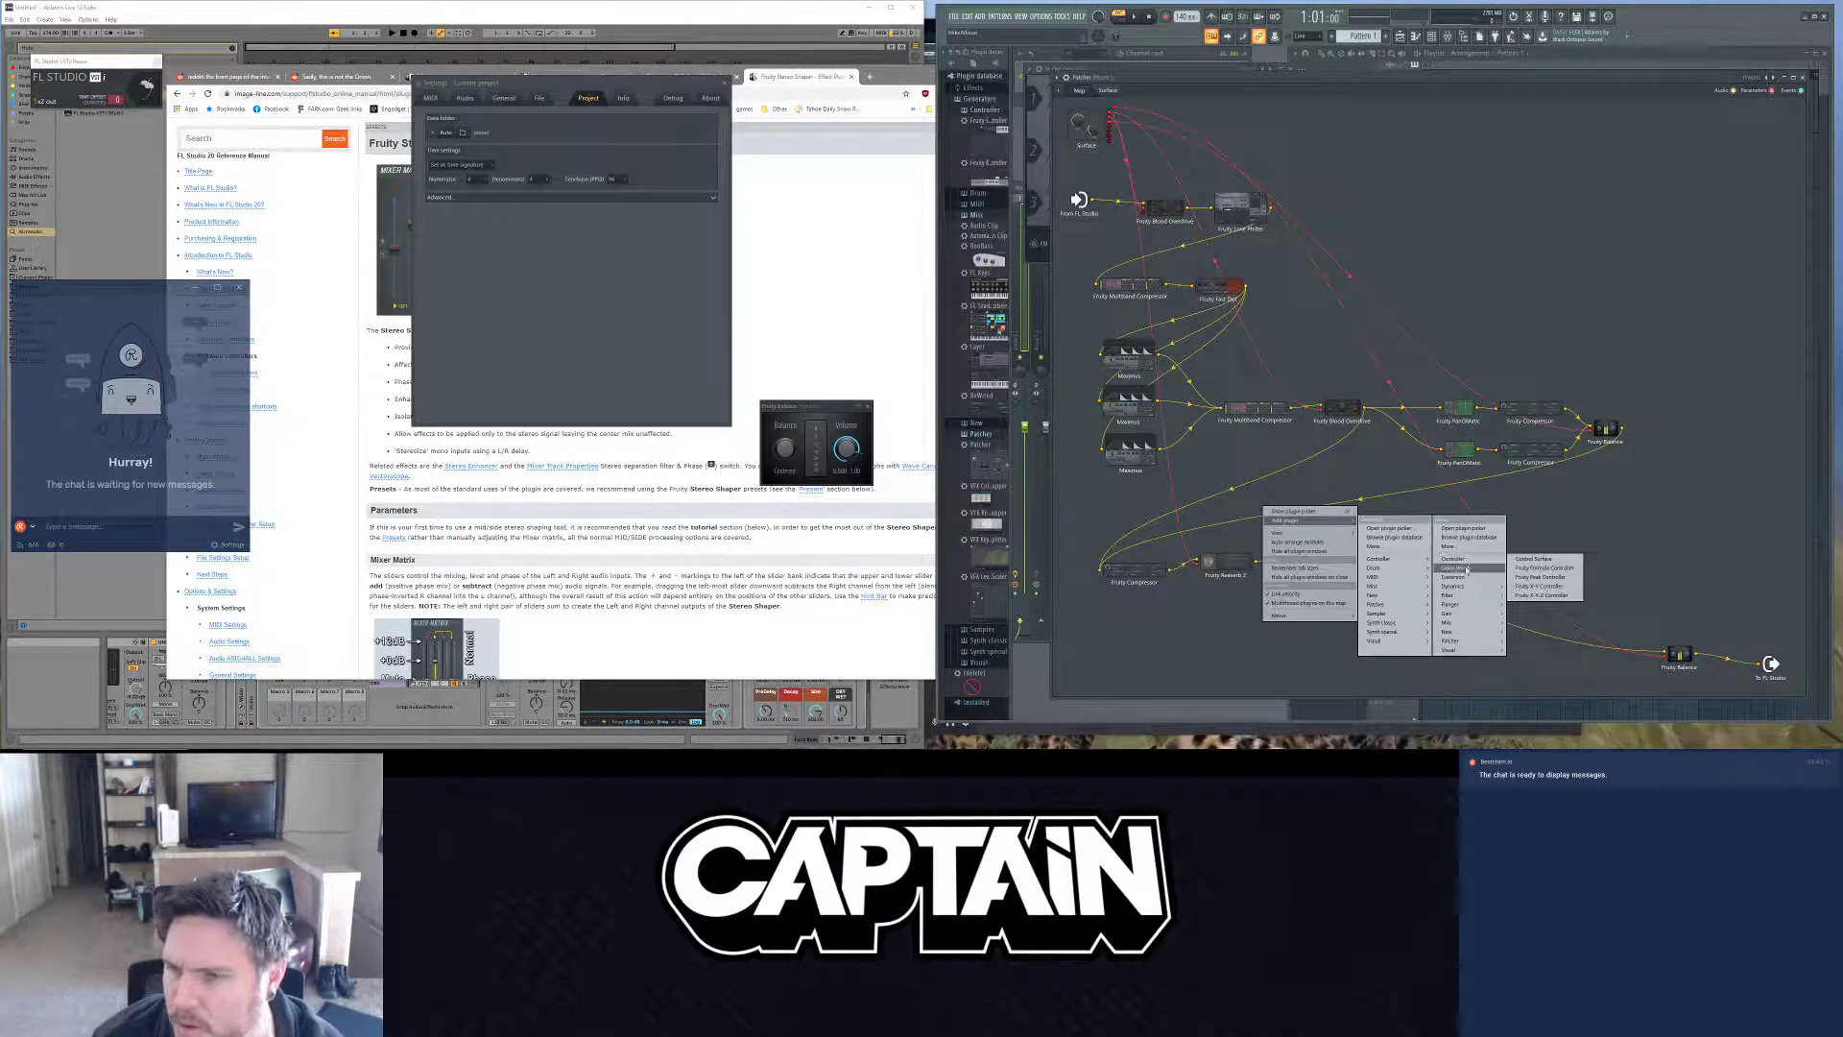
pyautogui.moveTo(1466, 569)
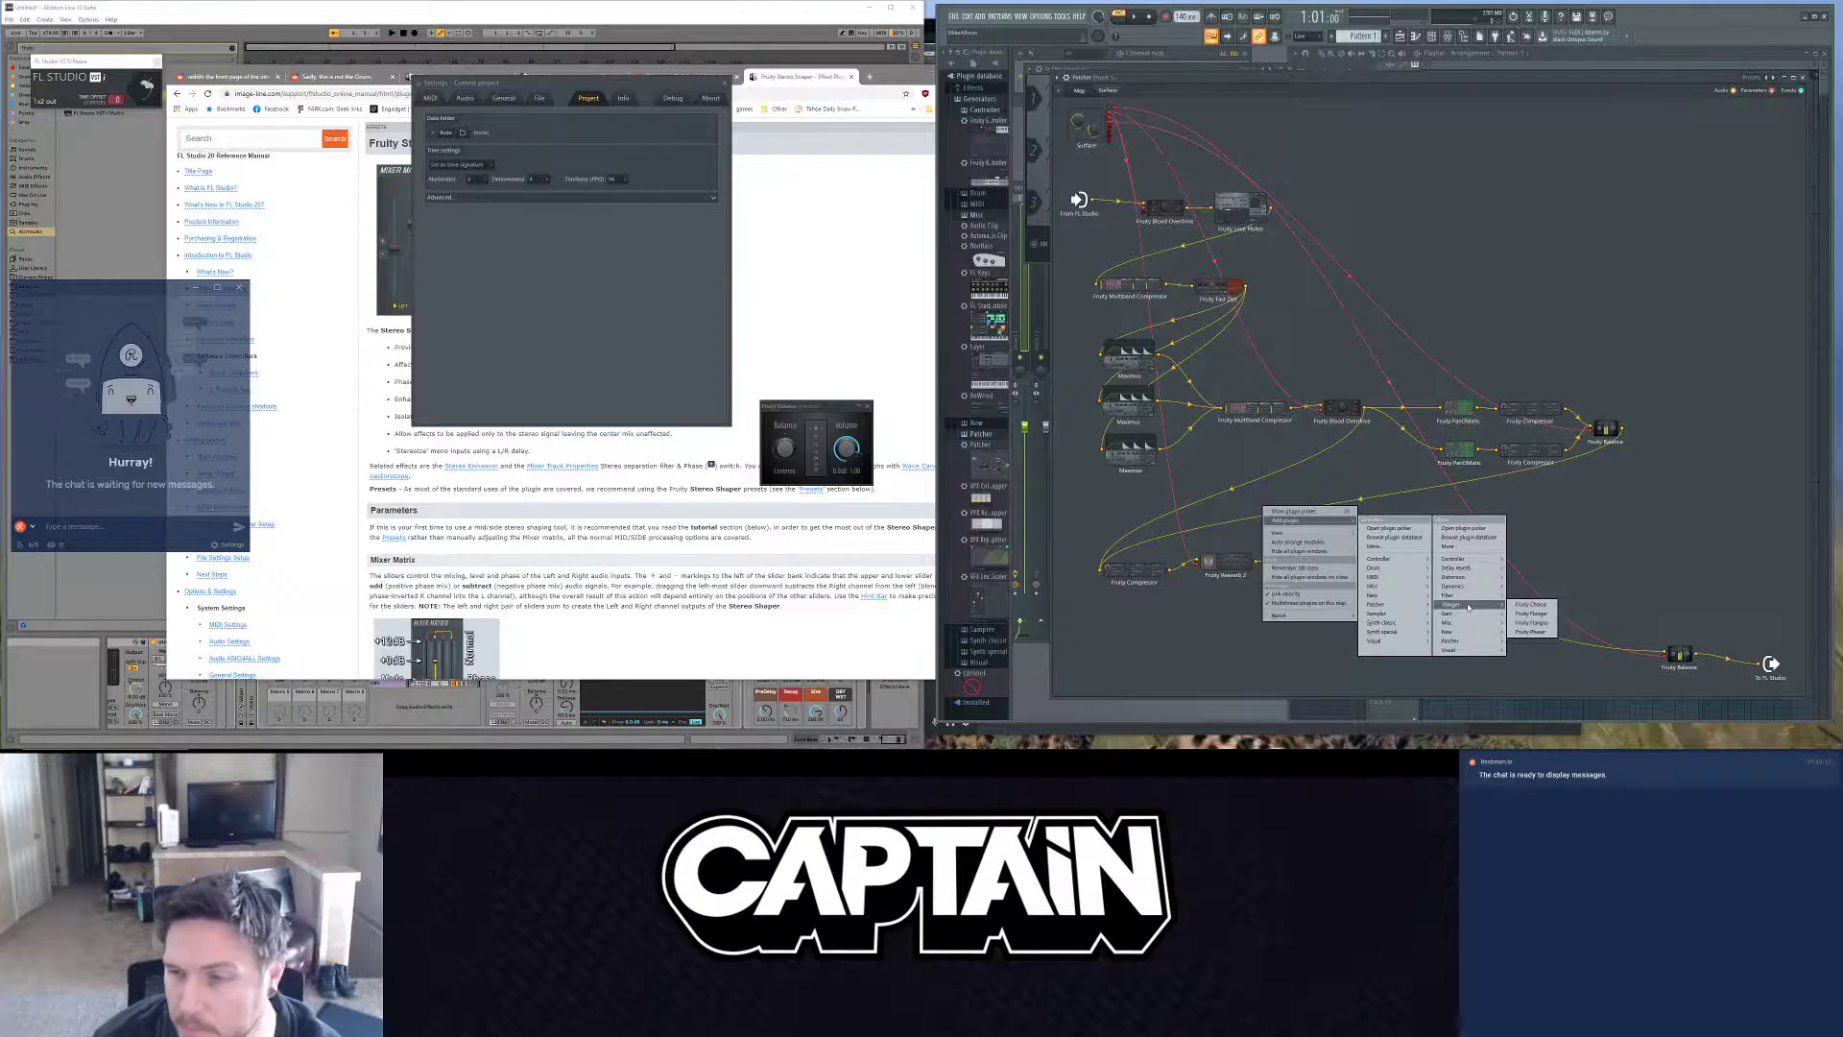
pyautogui.moveTo(1463, 613)
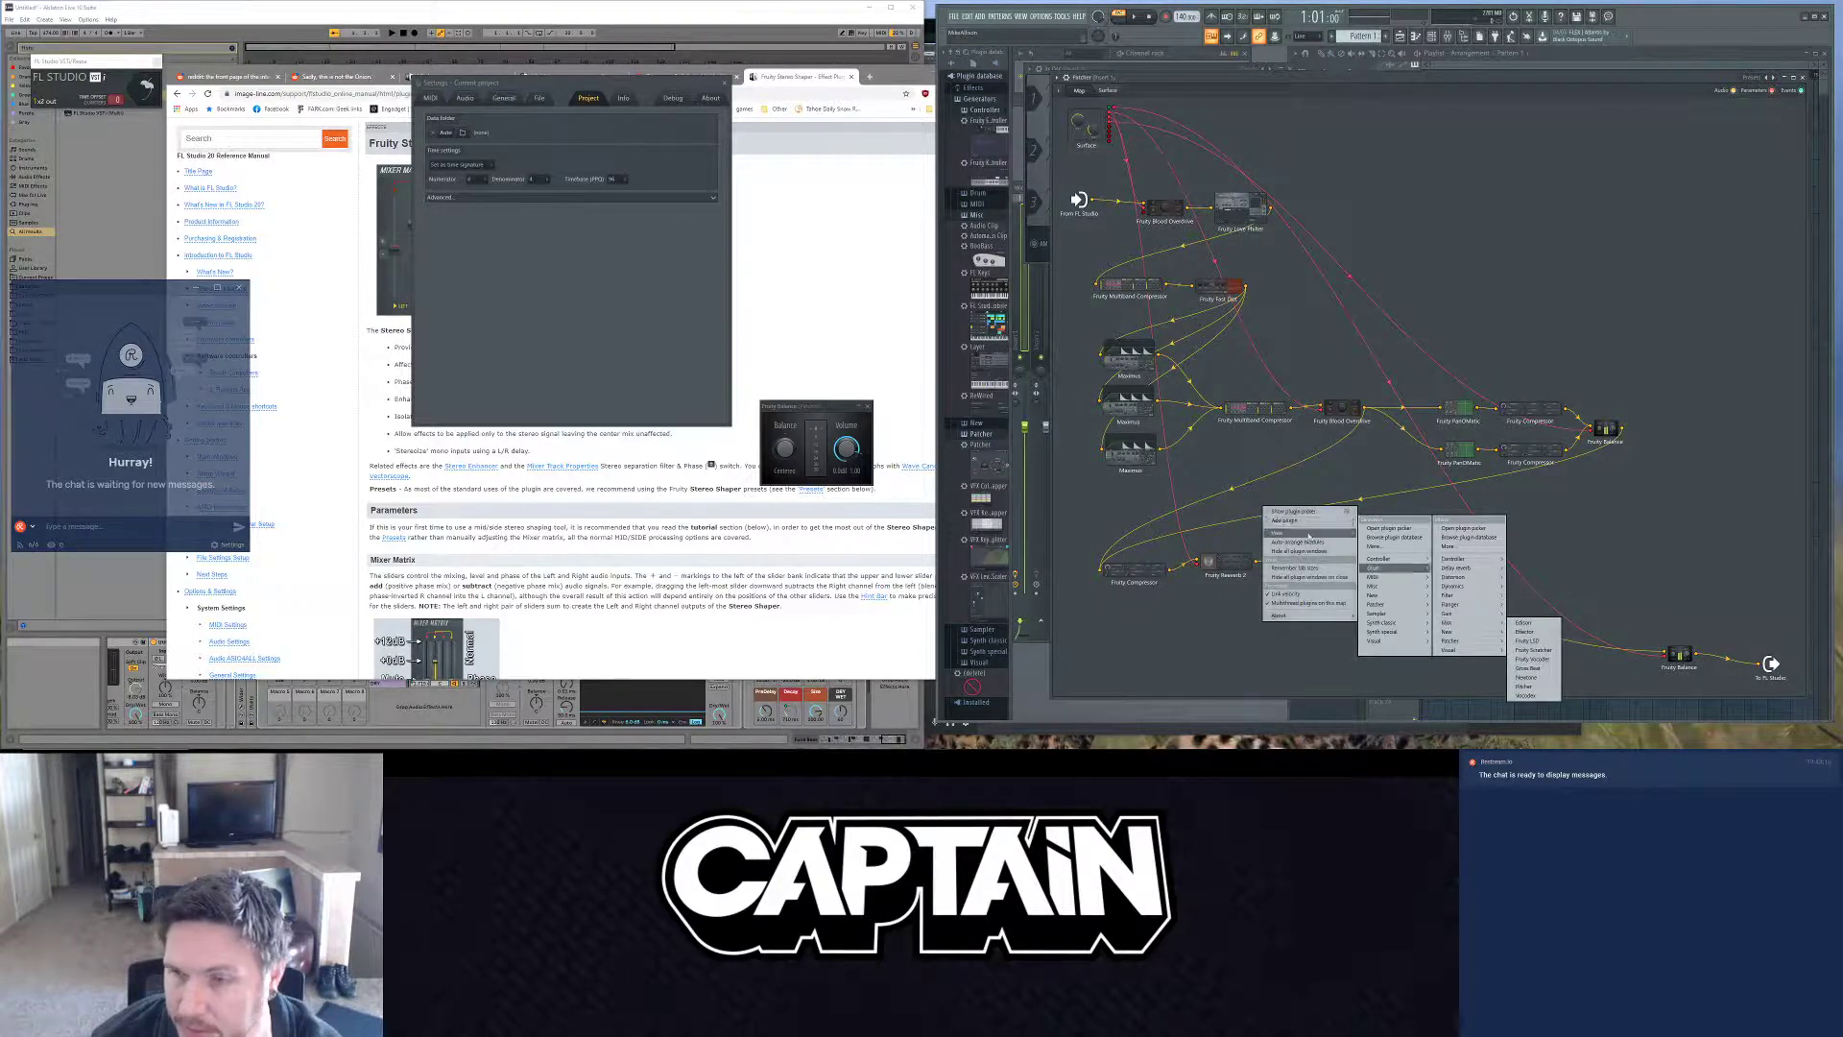
# Step: Search the plugin picker for "mixer", close the picker and switch to Streamlabs OBS
pyautogui.click(1301, 512)
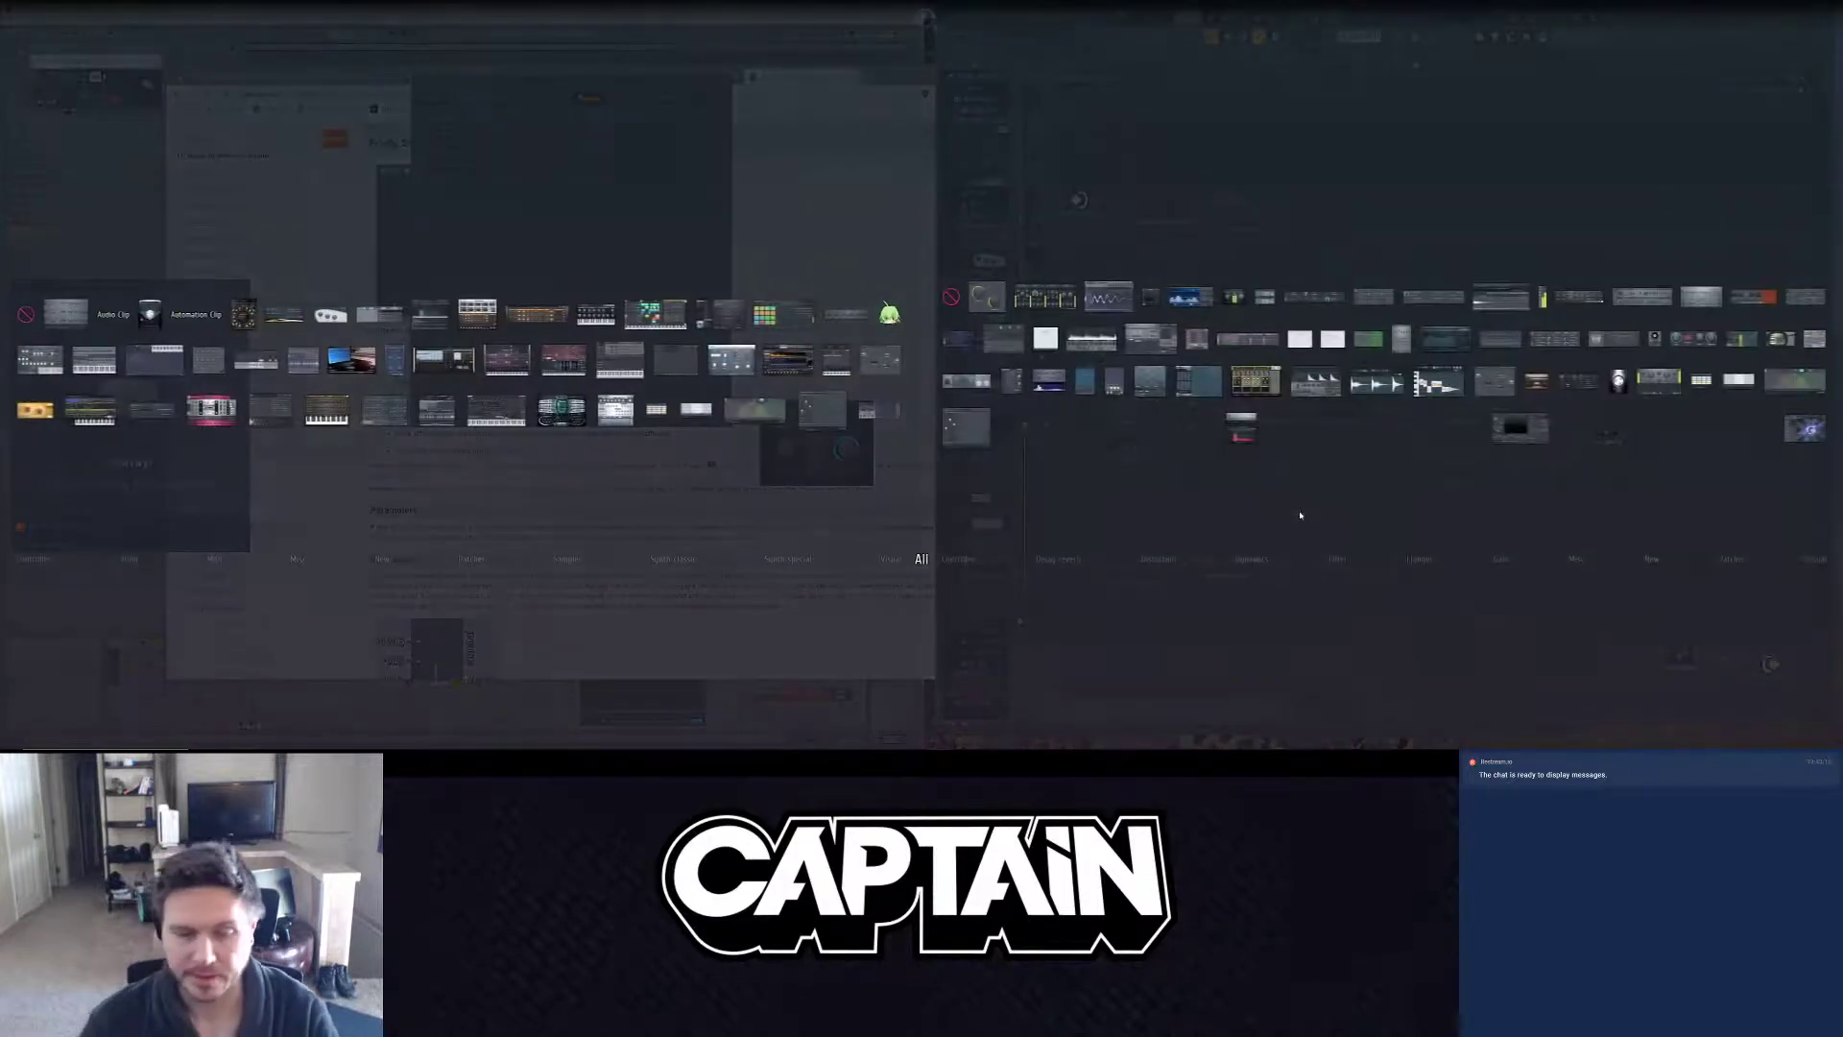
pyautogui.write('mixer')
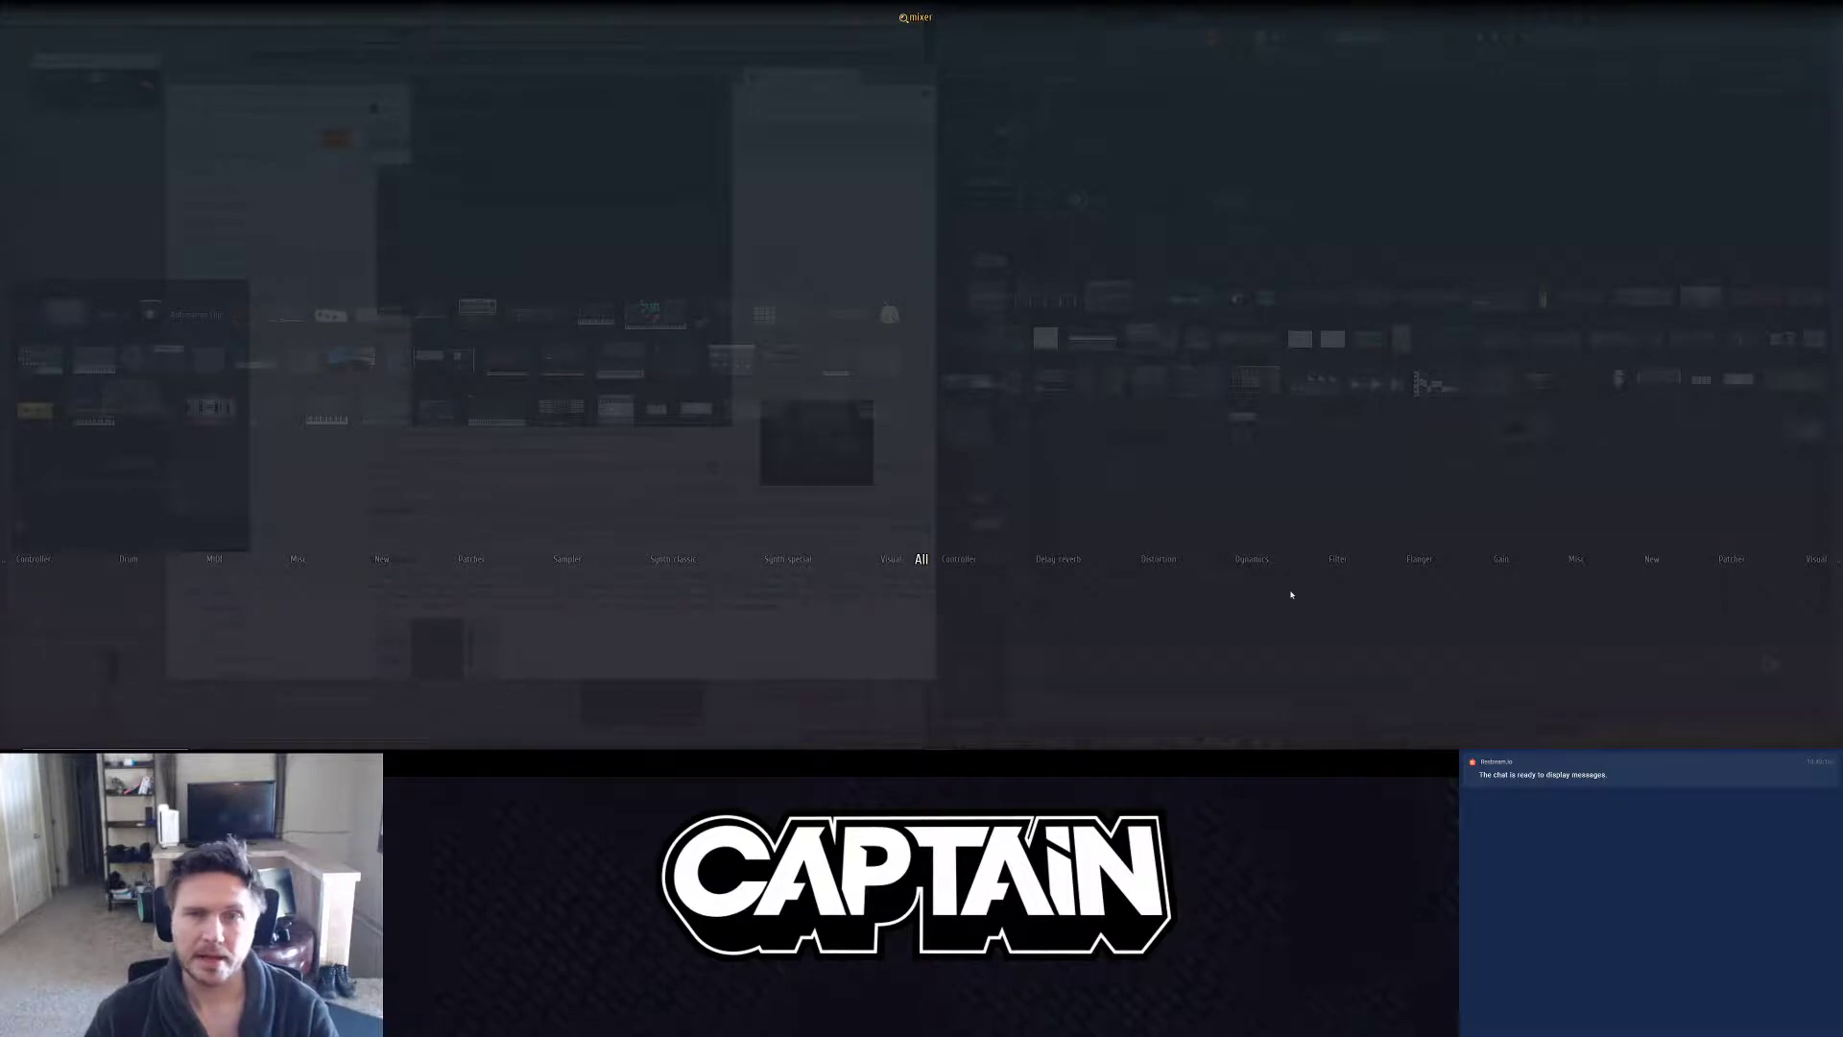
pyautogui.click(1066, 458)
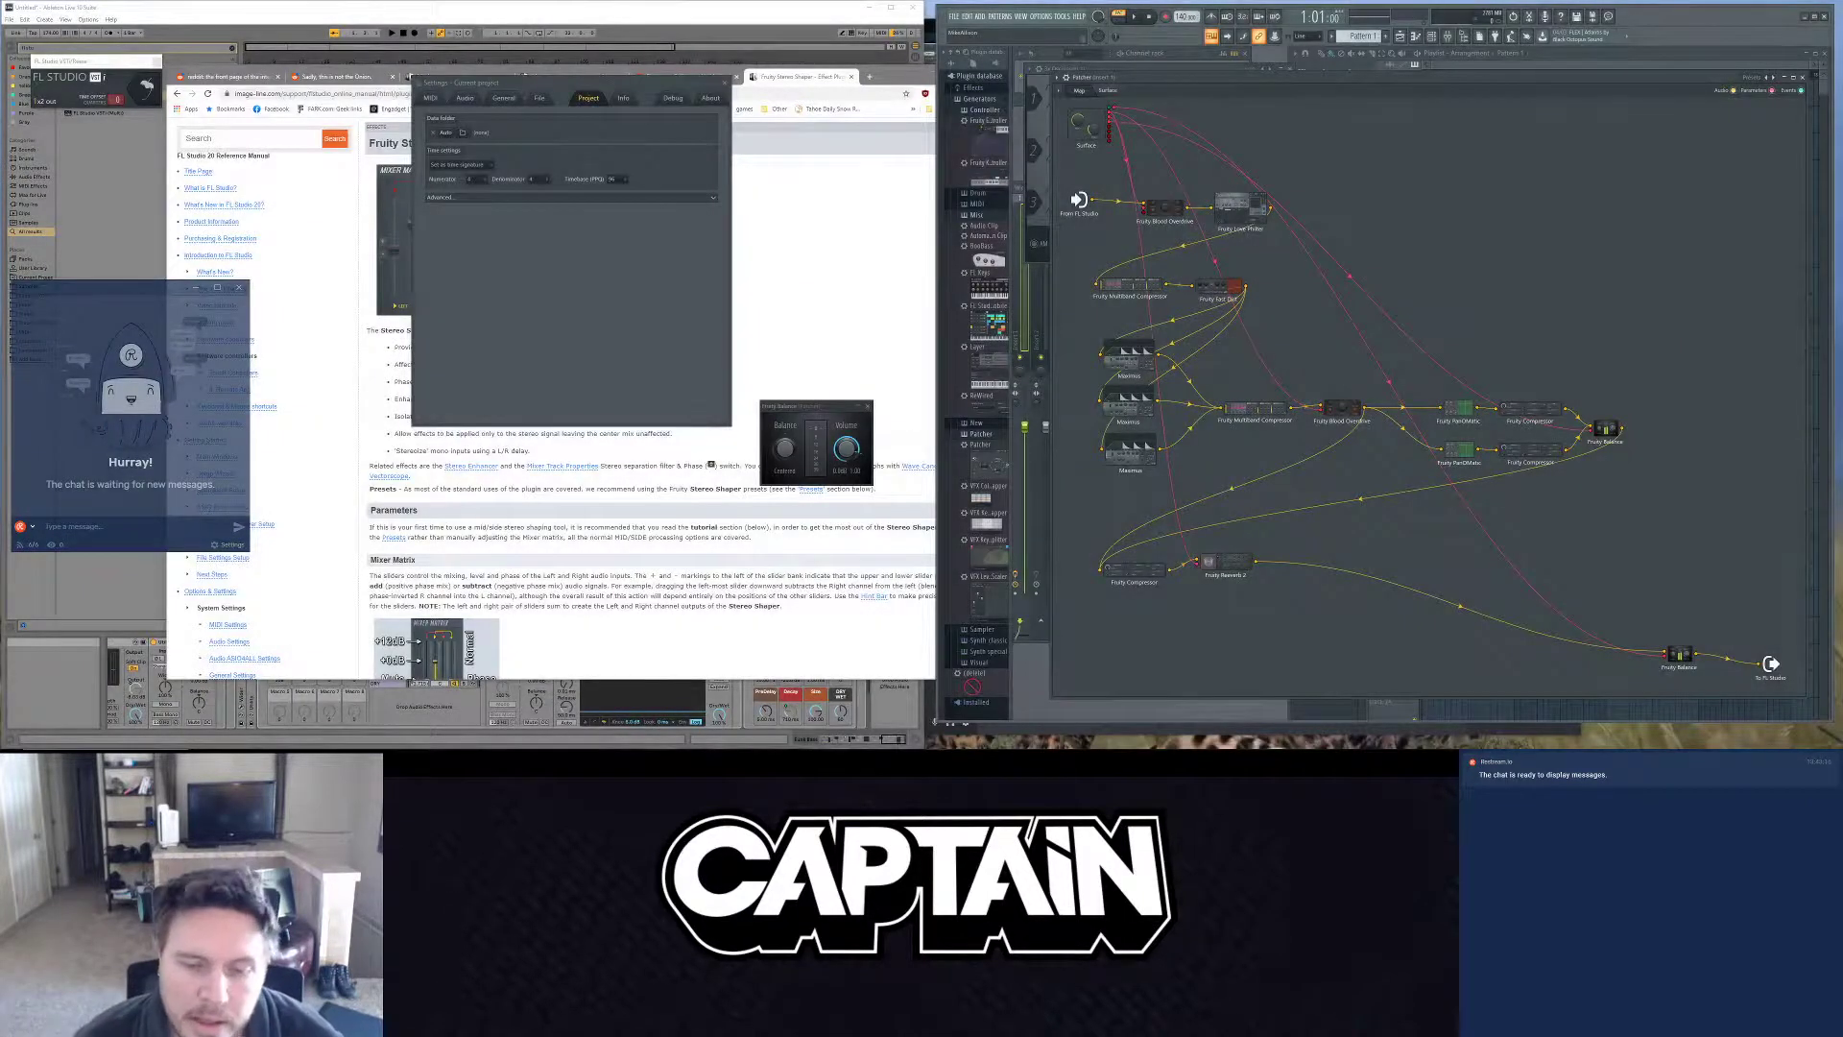
pyautogui.hotkey('alt', 'Tab')
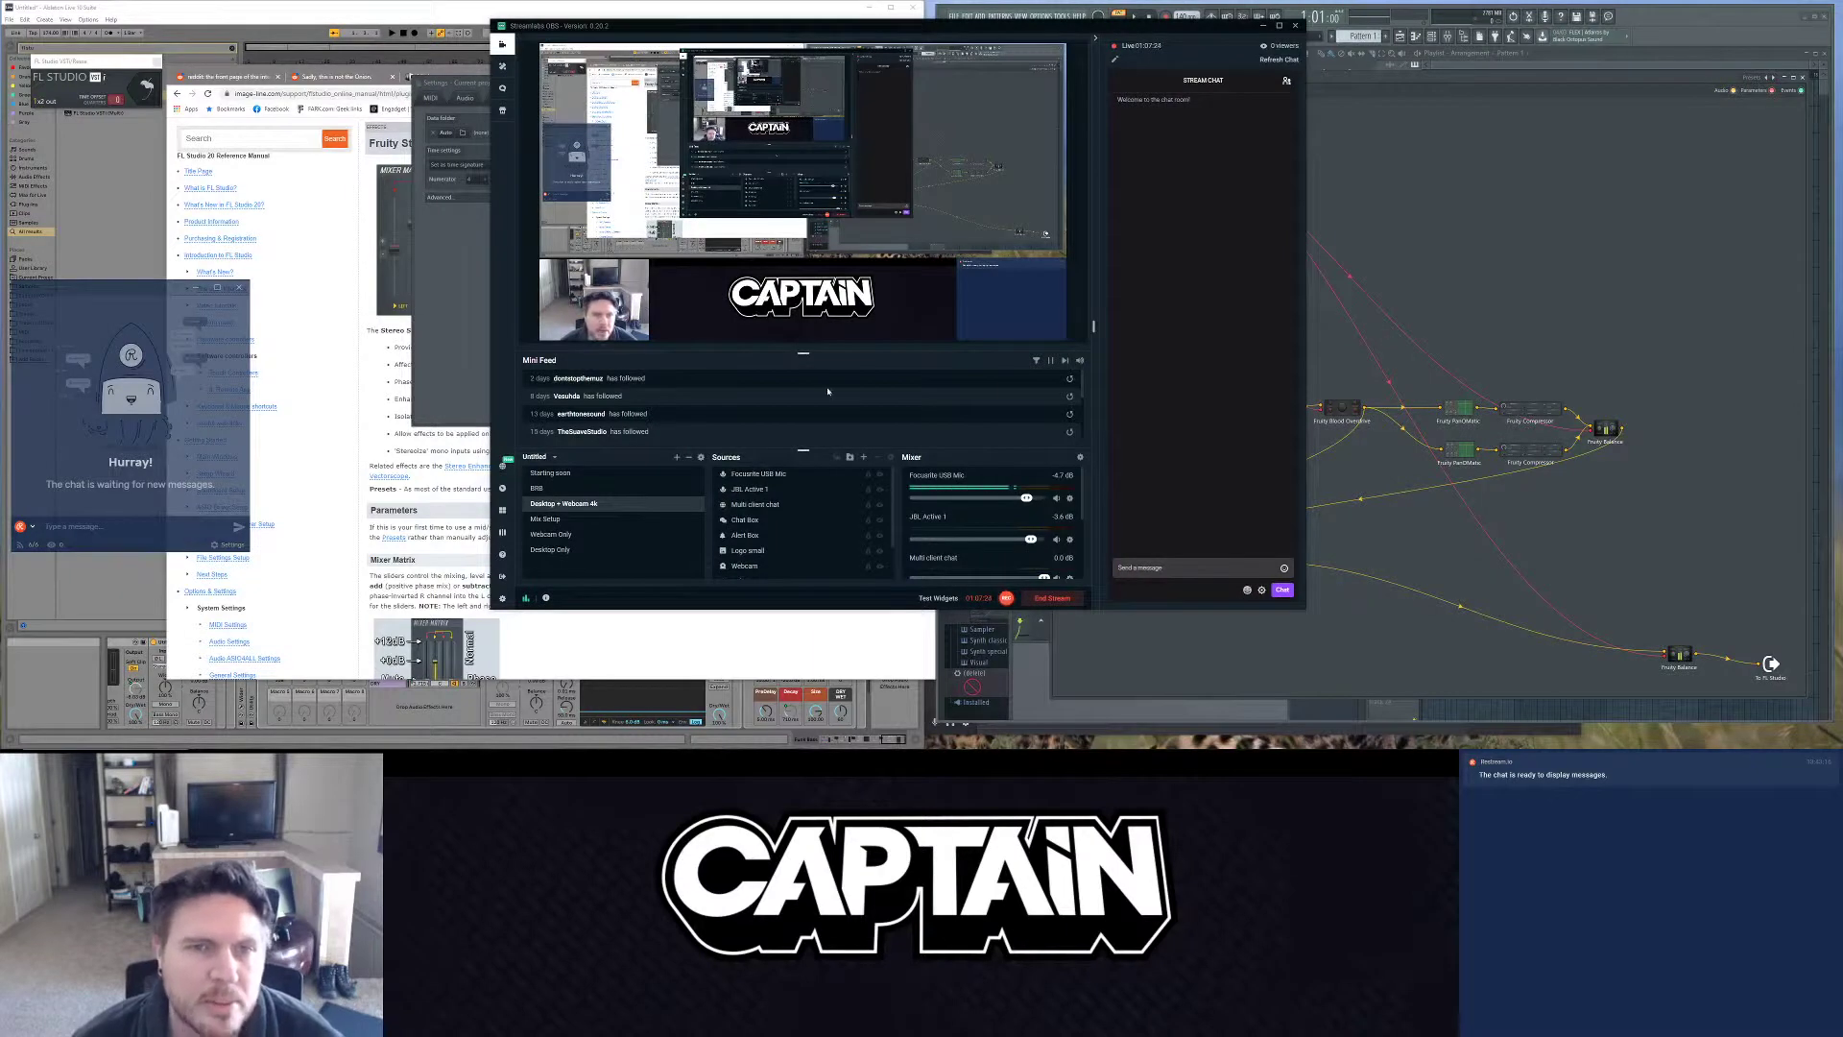